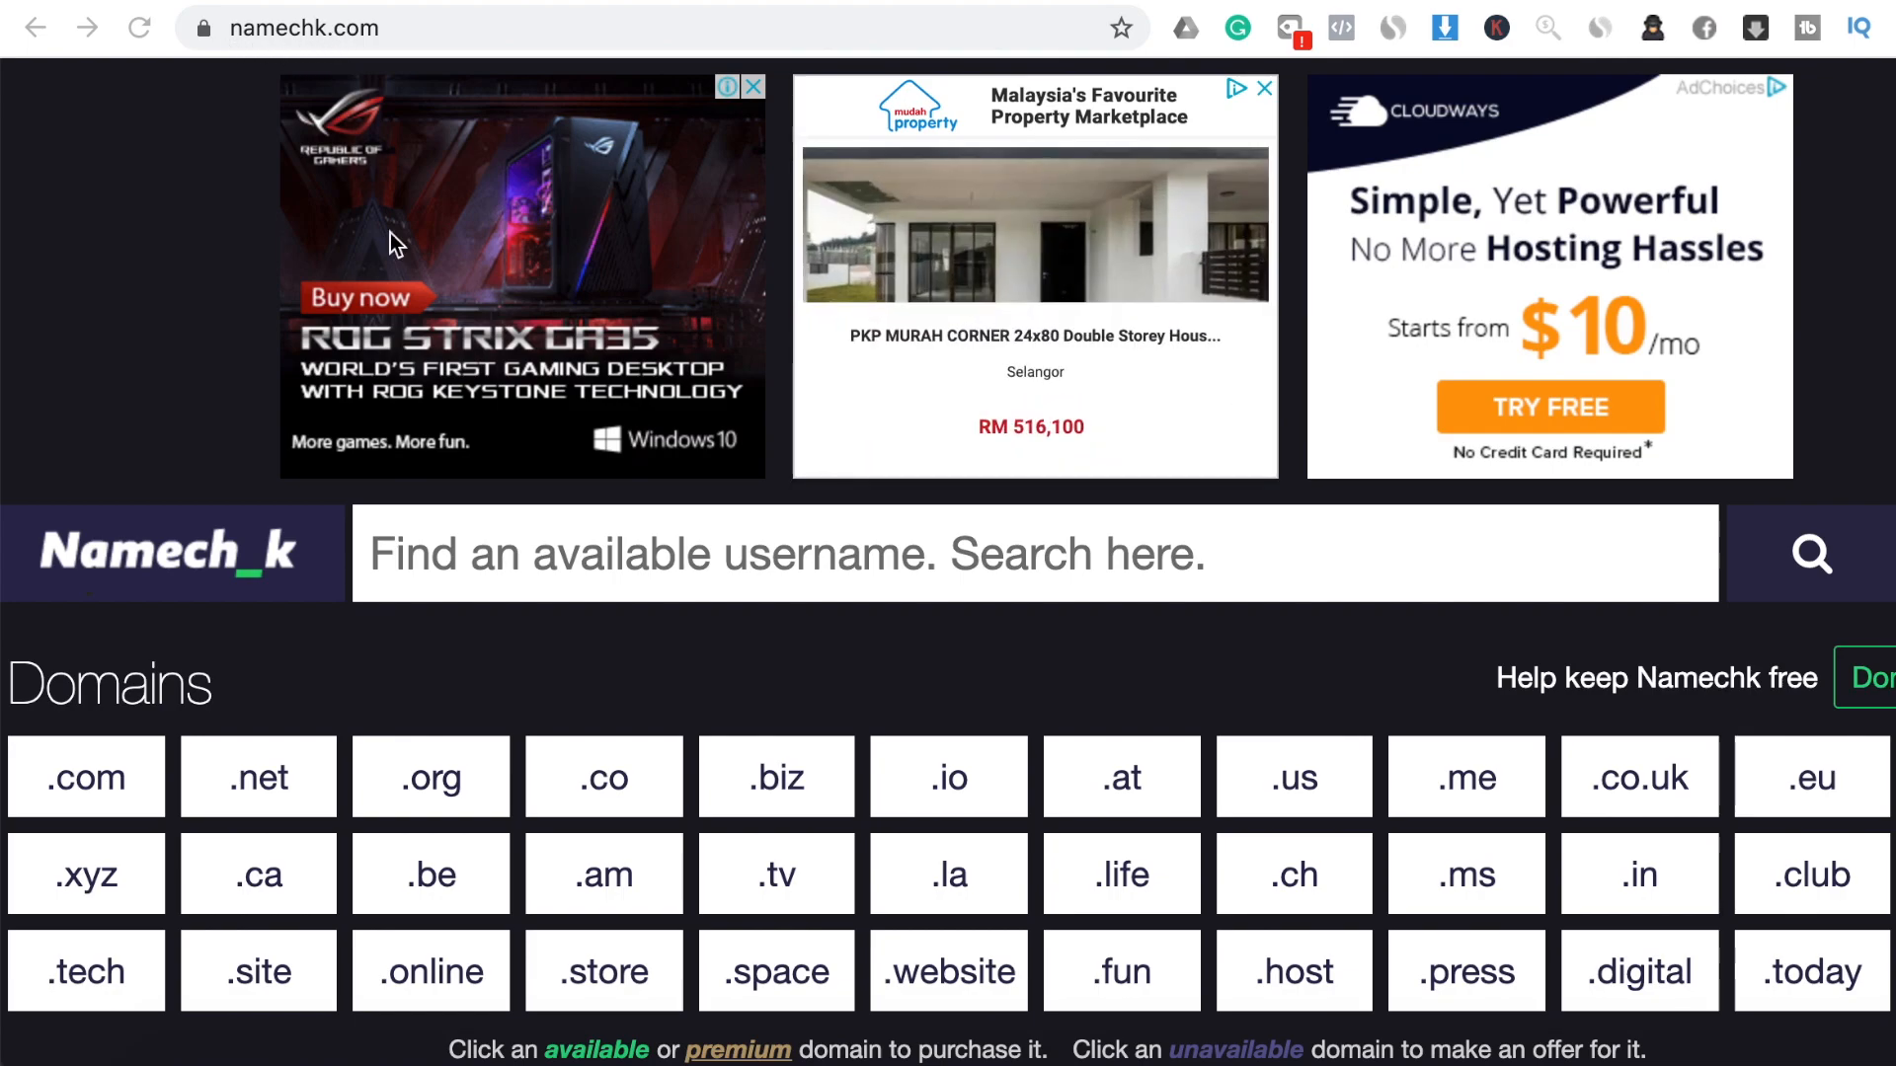
# Look through the domain extensions and social media platforms that Namechk covers, including the legend explaining the result colours
pyautogui.scroll(-5, 714, 754)
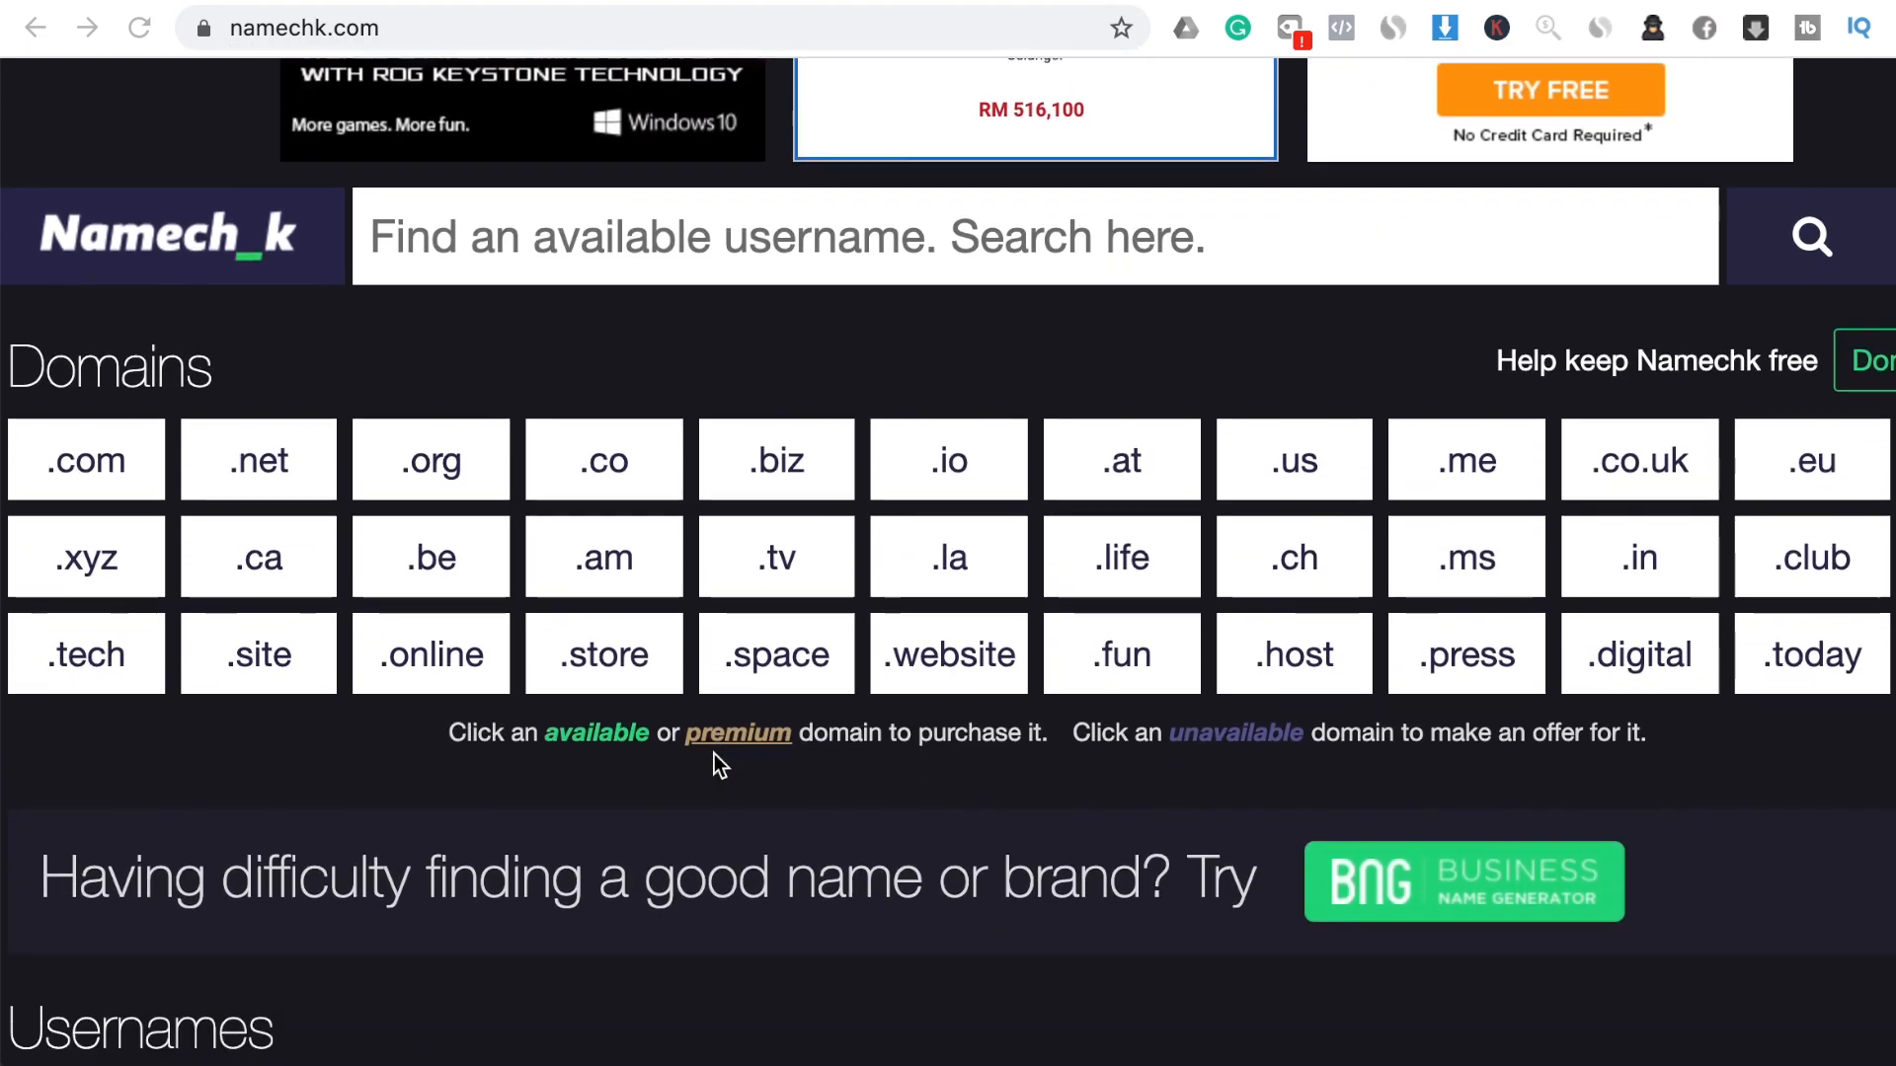
pyautogui.scroll(-2, 714, 755)
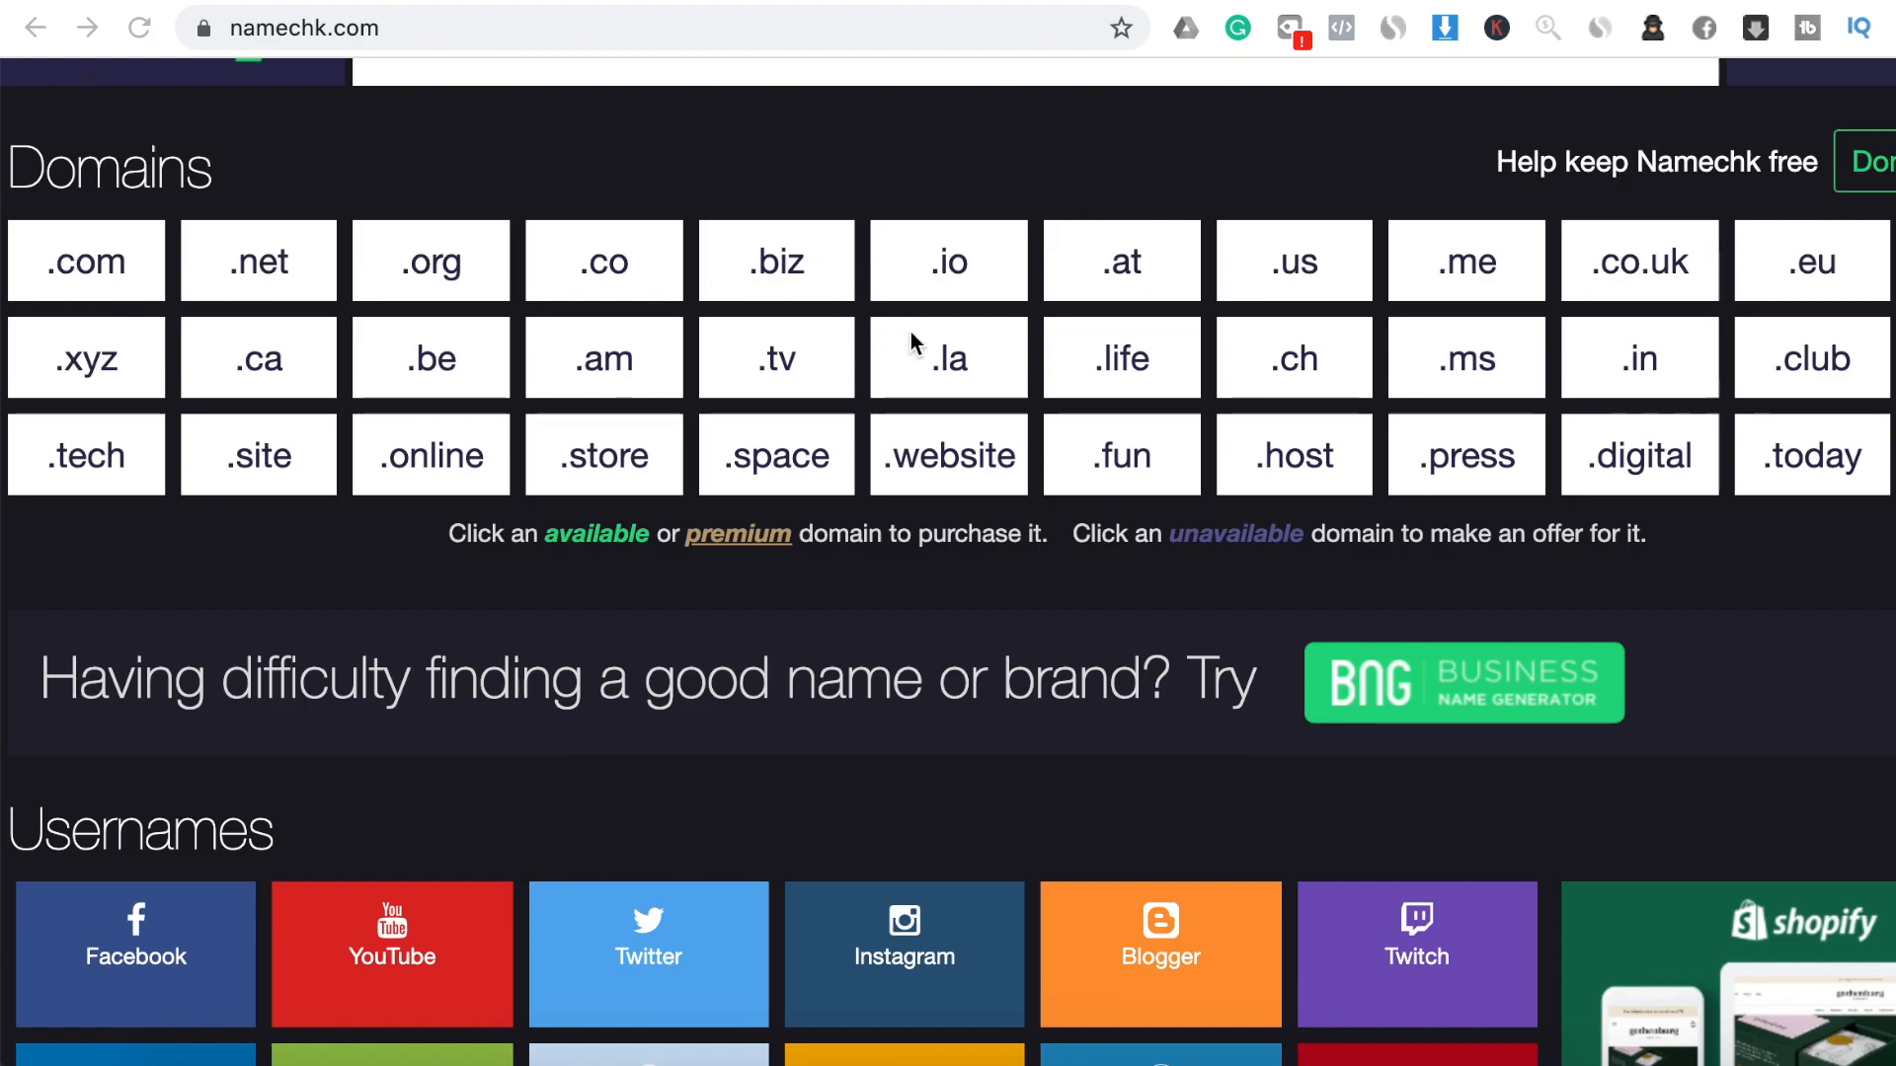
pyautogui.scroll(-1, 931, 682)
pyautogui.scroll(-5, 931, 682)
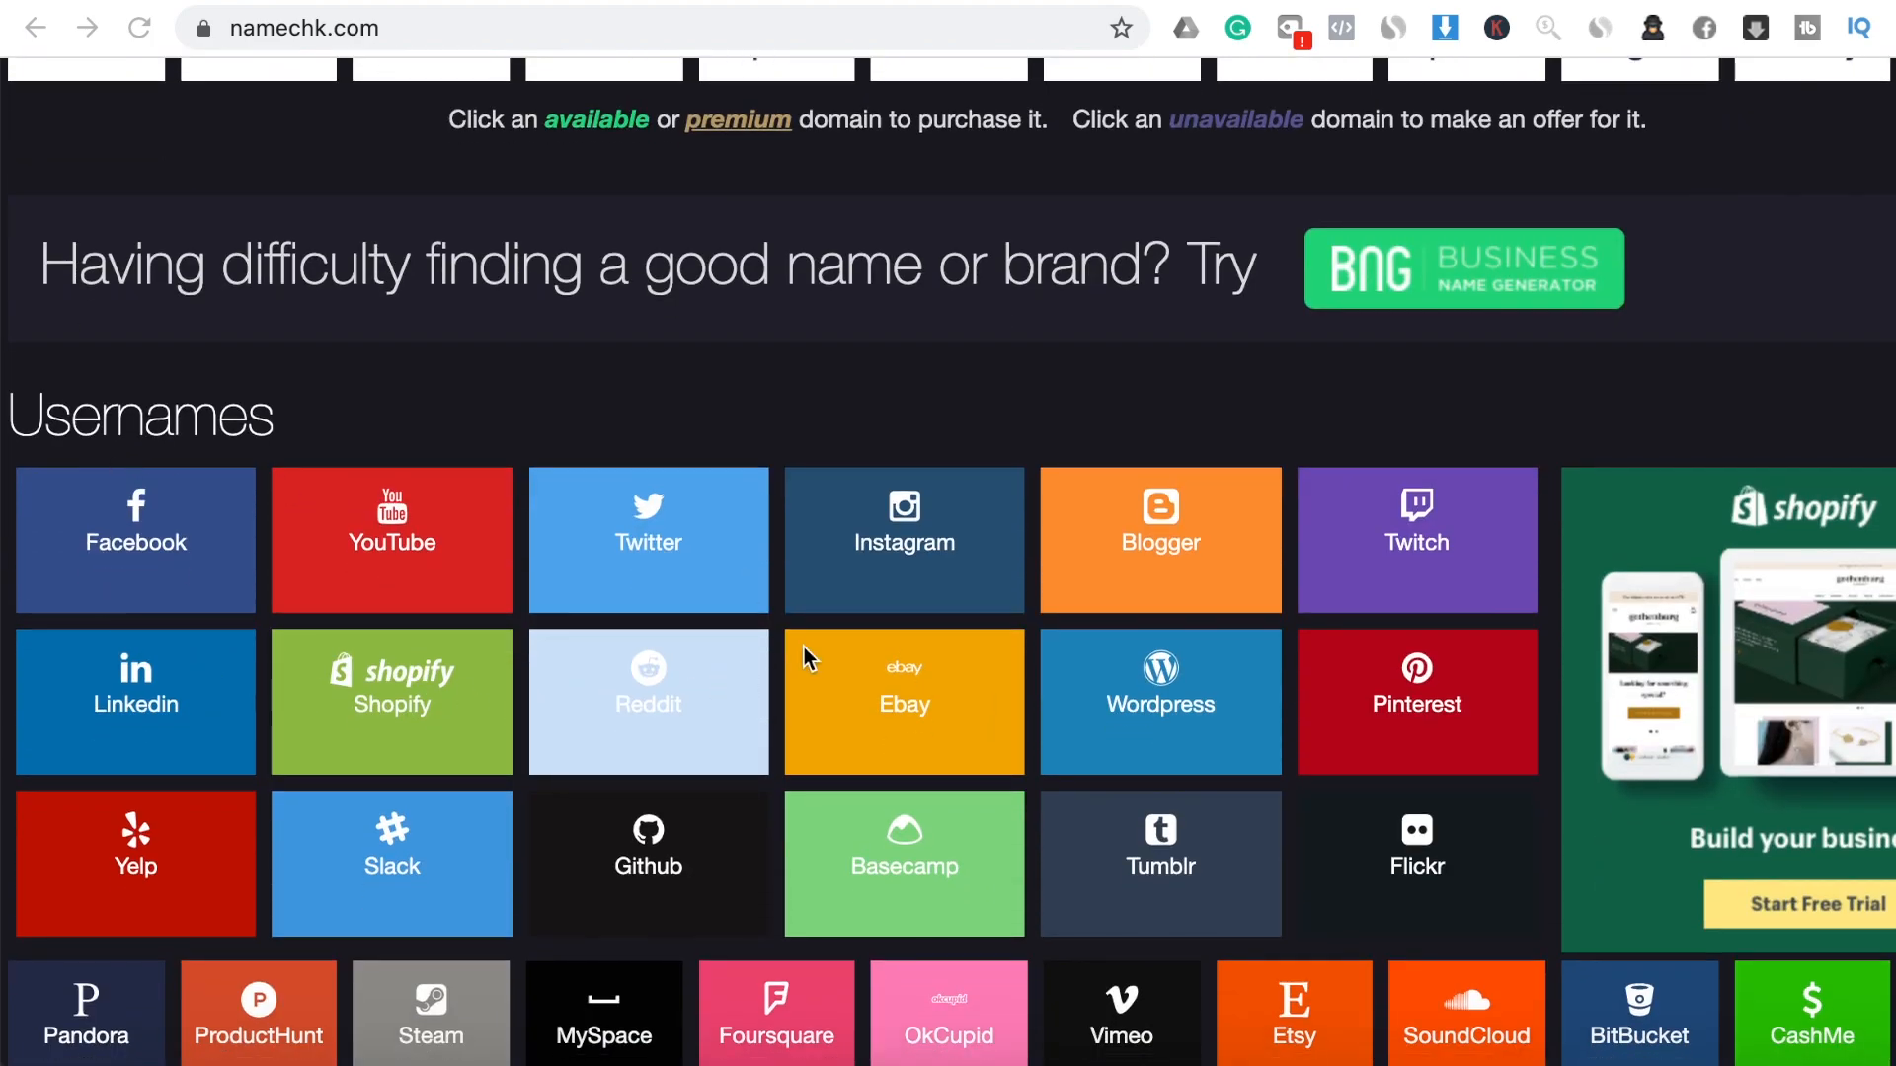
pyautogui.scroll(-1, 804, 655)
pyautogui.scroll(-2, 782, 681)
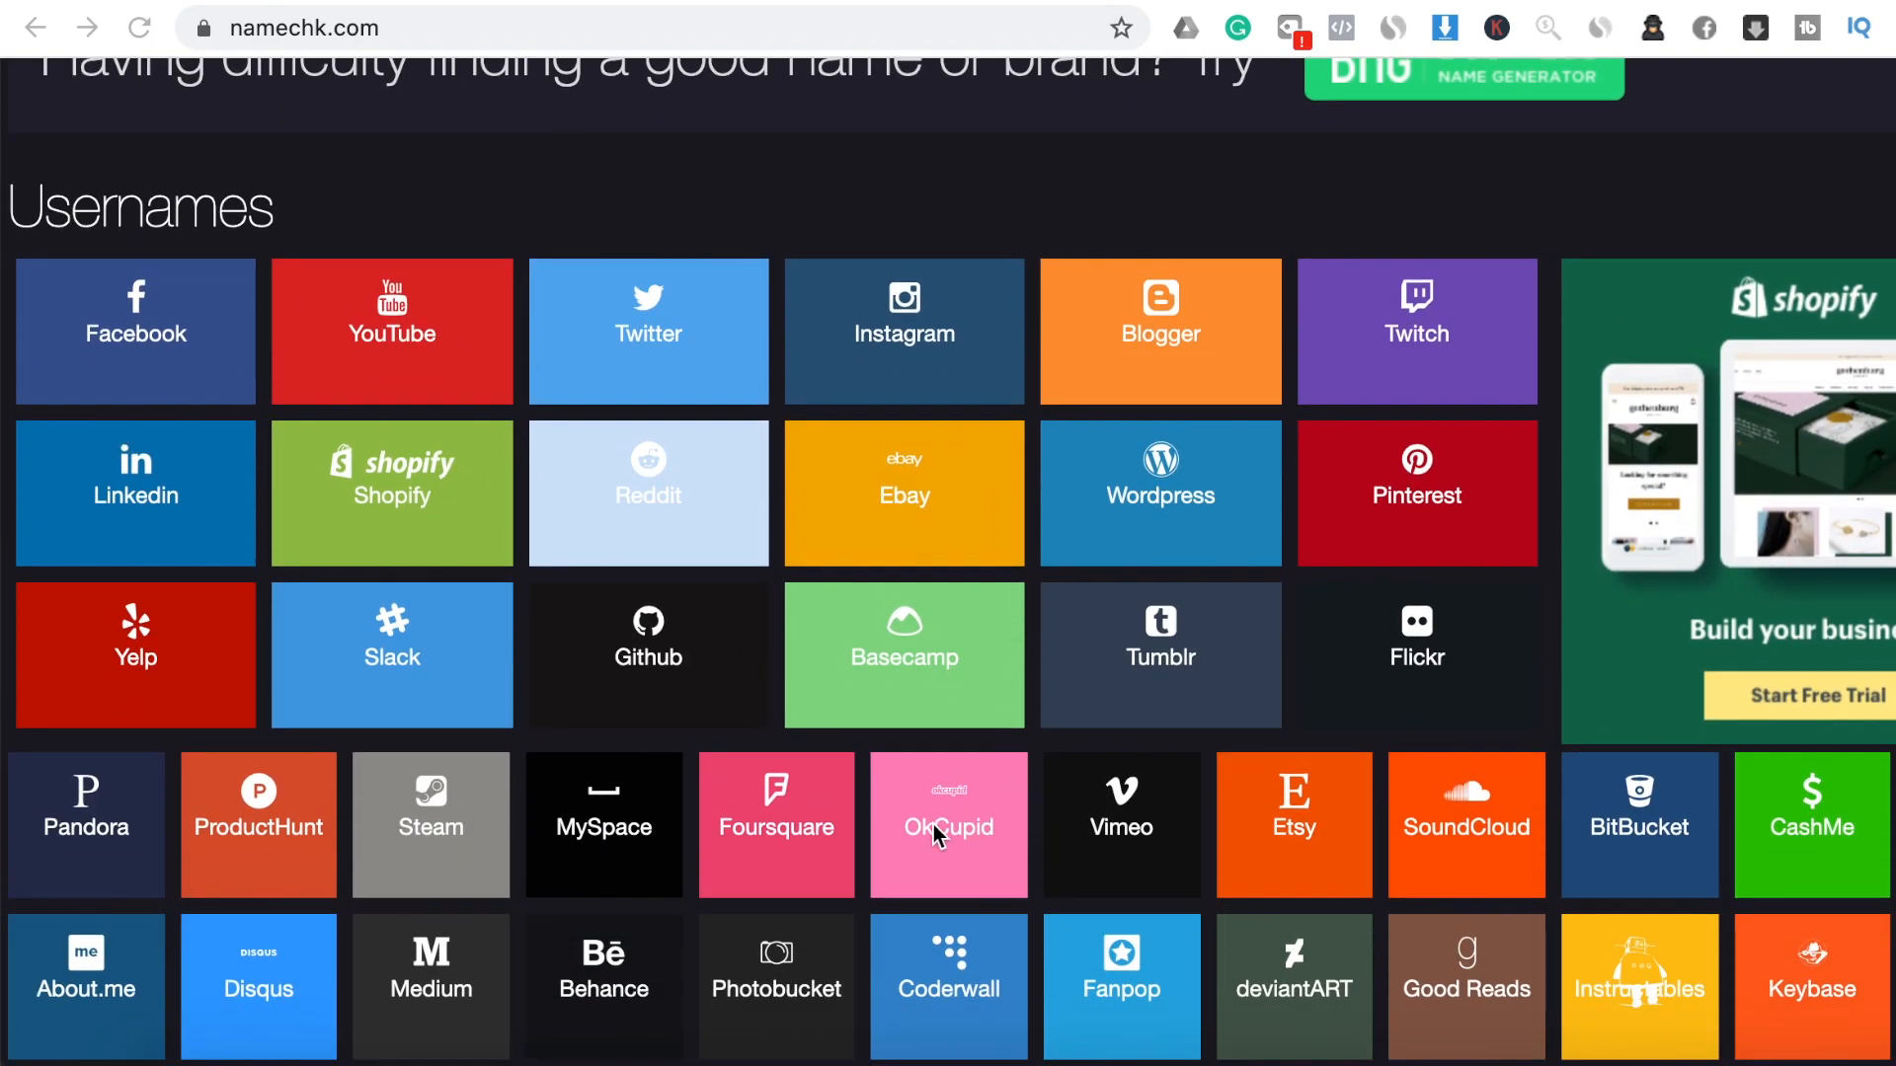
pyautogui.scroll(-2, 922, 829)
pyautogui.scroll(-10, 938, 837)
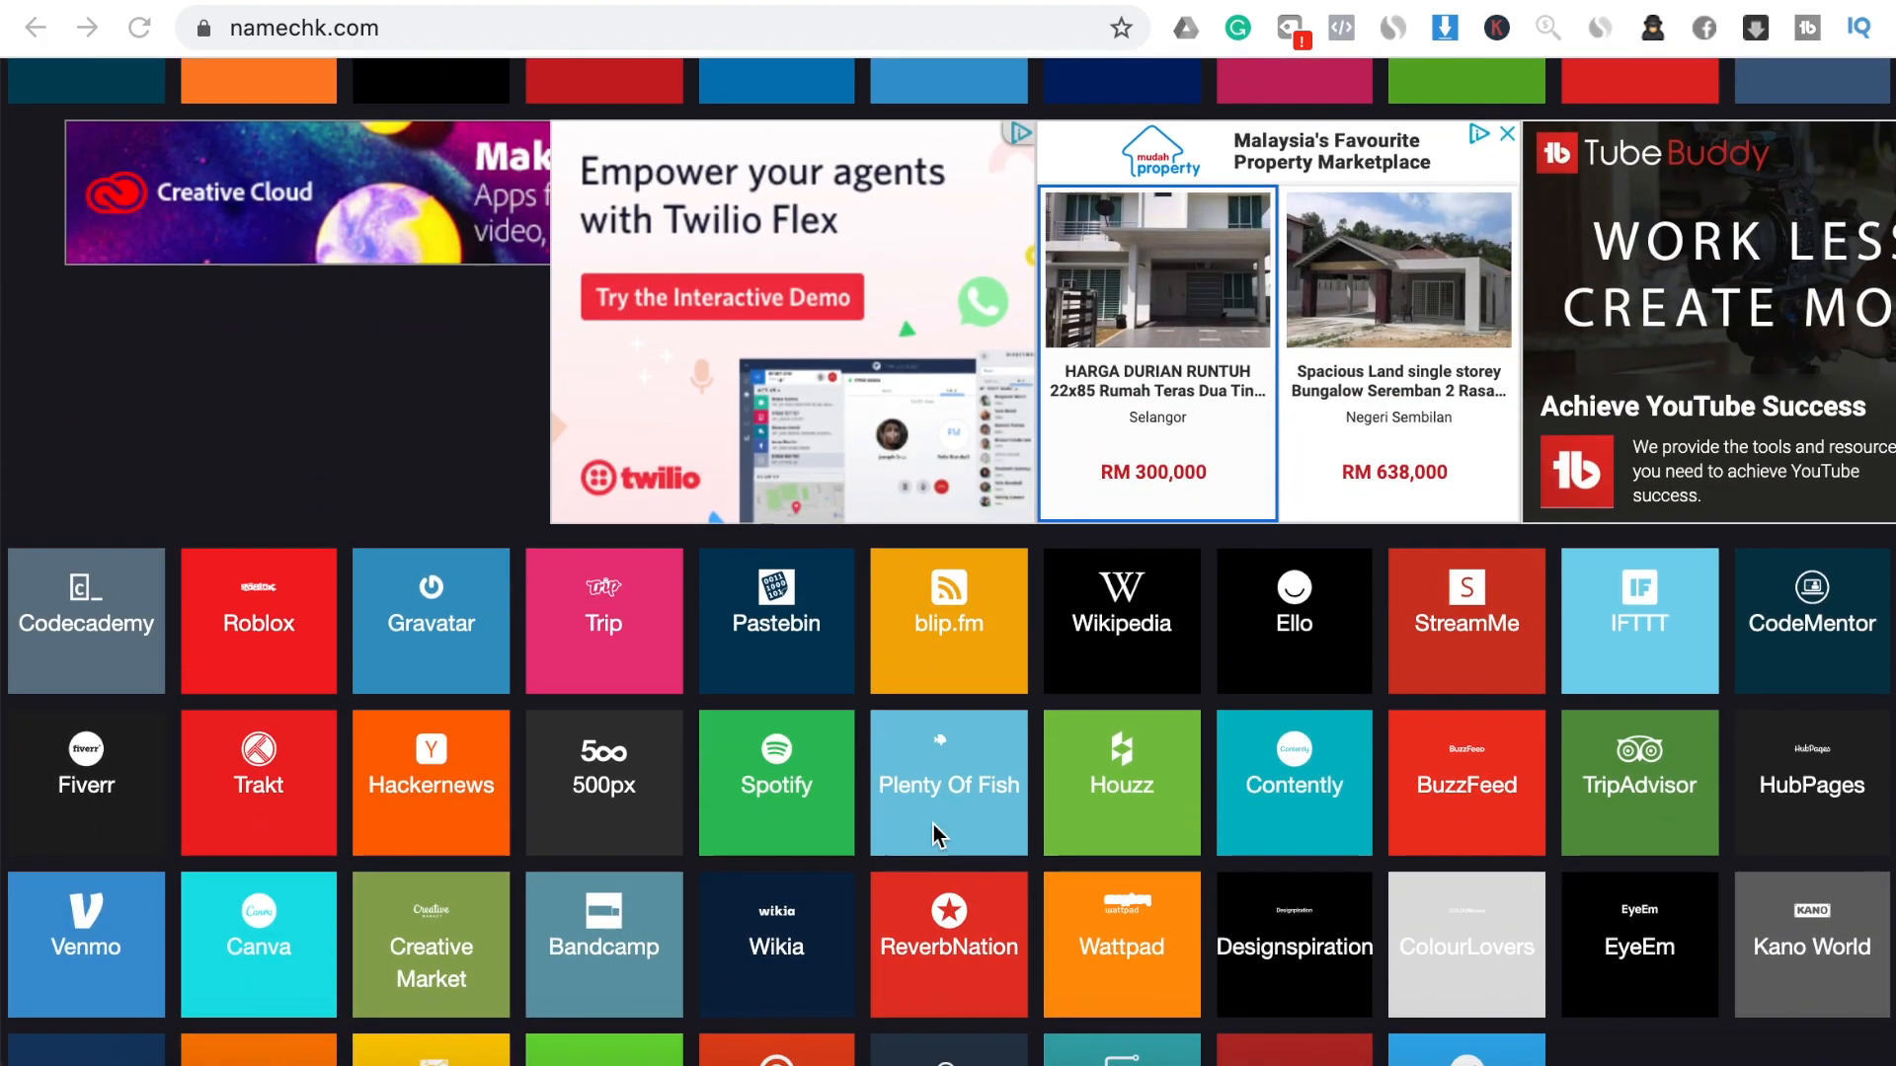
pyautogui.scroll(-1, 938, 834)
pyautogui.scroll(-5, 933, 825)
pyautogui.scroll(3, 933, 825)
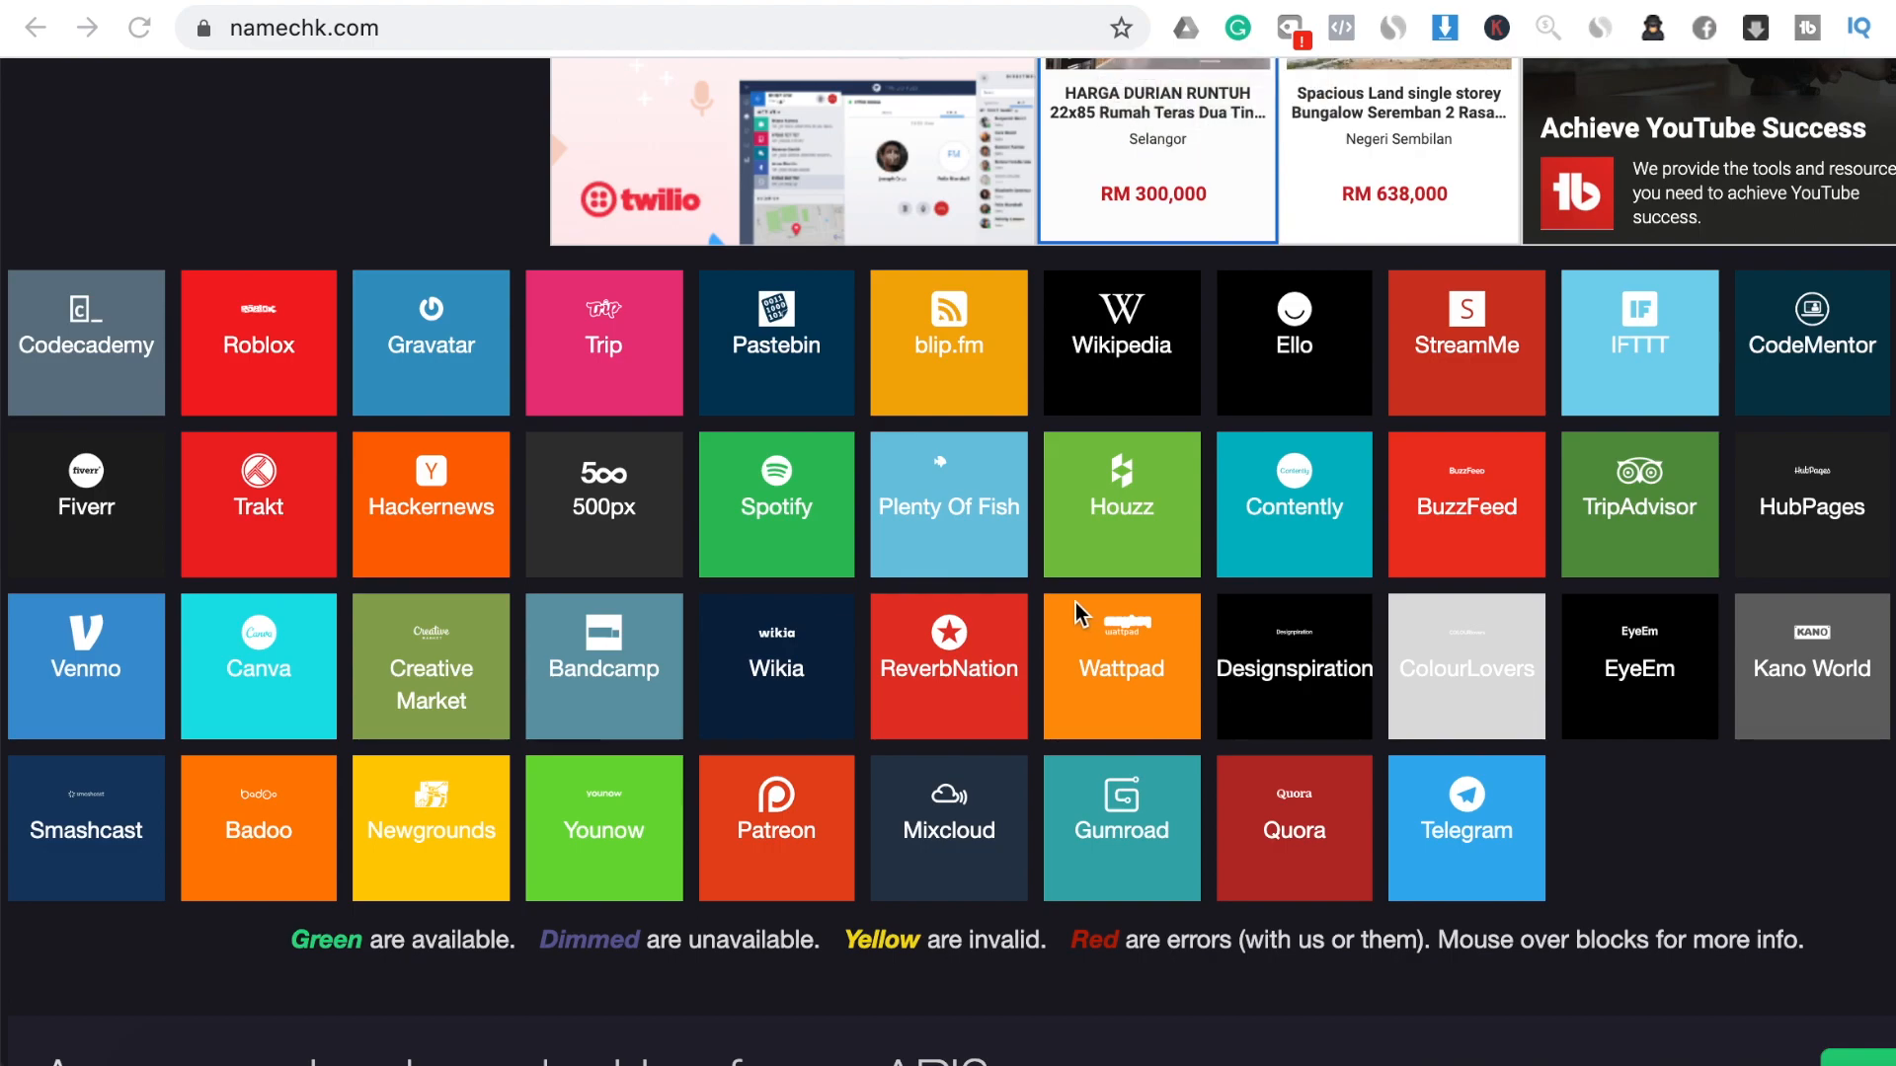
pyautogui.scroll(15, 1082, 614)
pyautogui.scroll(8, 1081, 614)
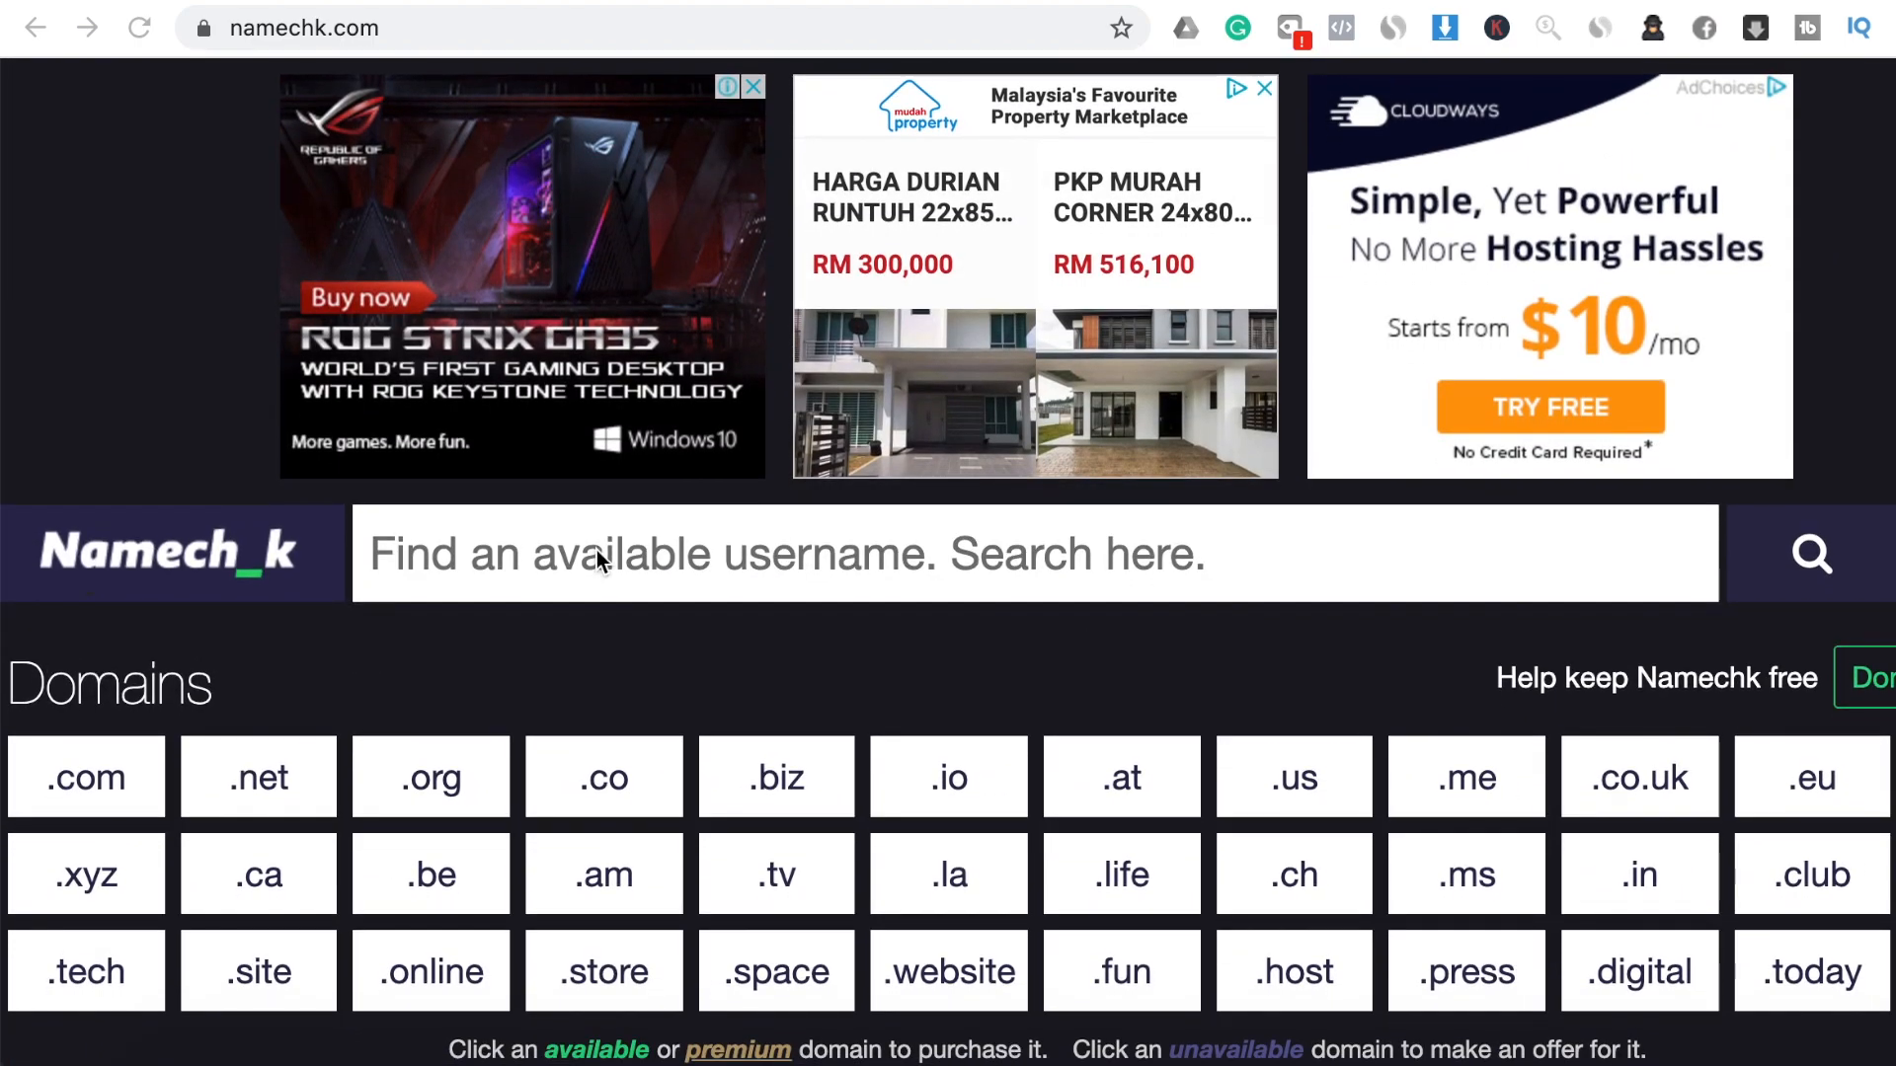
# Check a personal name's availability as a domain and username, and review the results across extensions and platforms
pyautogui.click(529, 580)
pyautogui.scroll(-5, 533, 581)
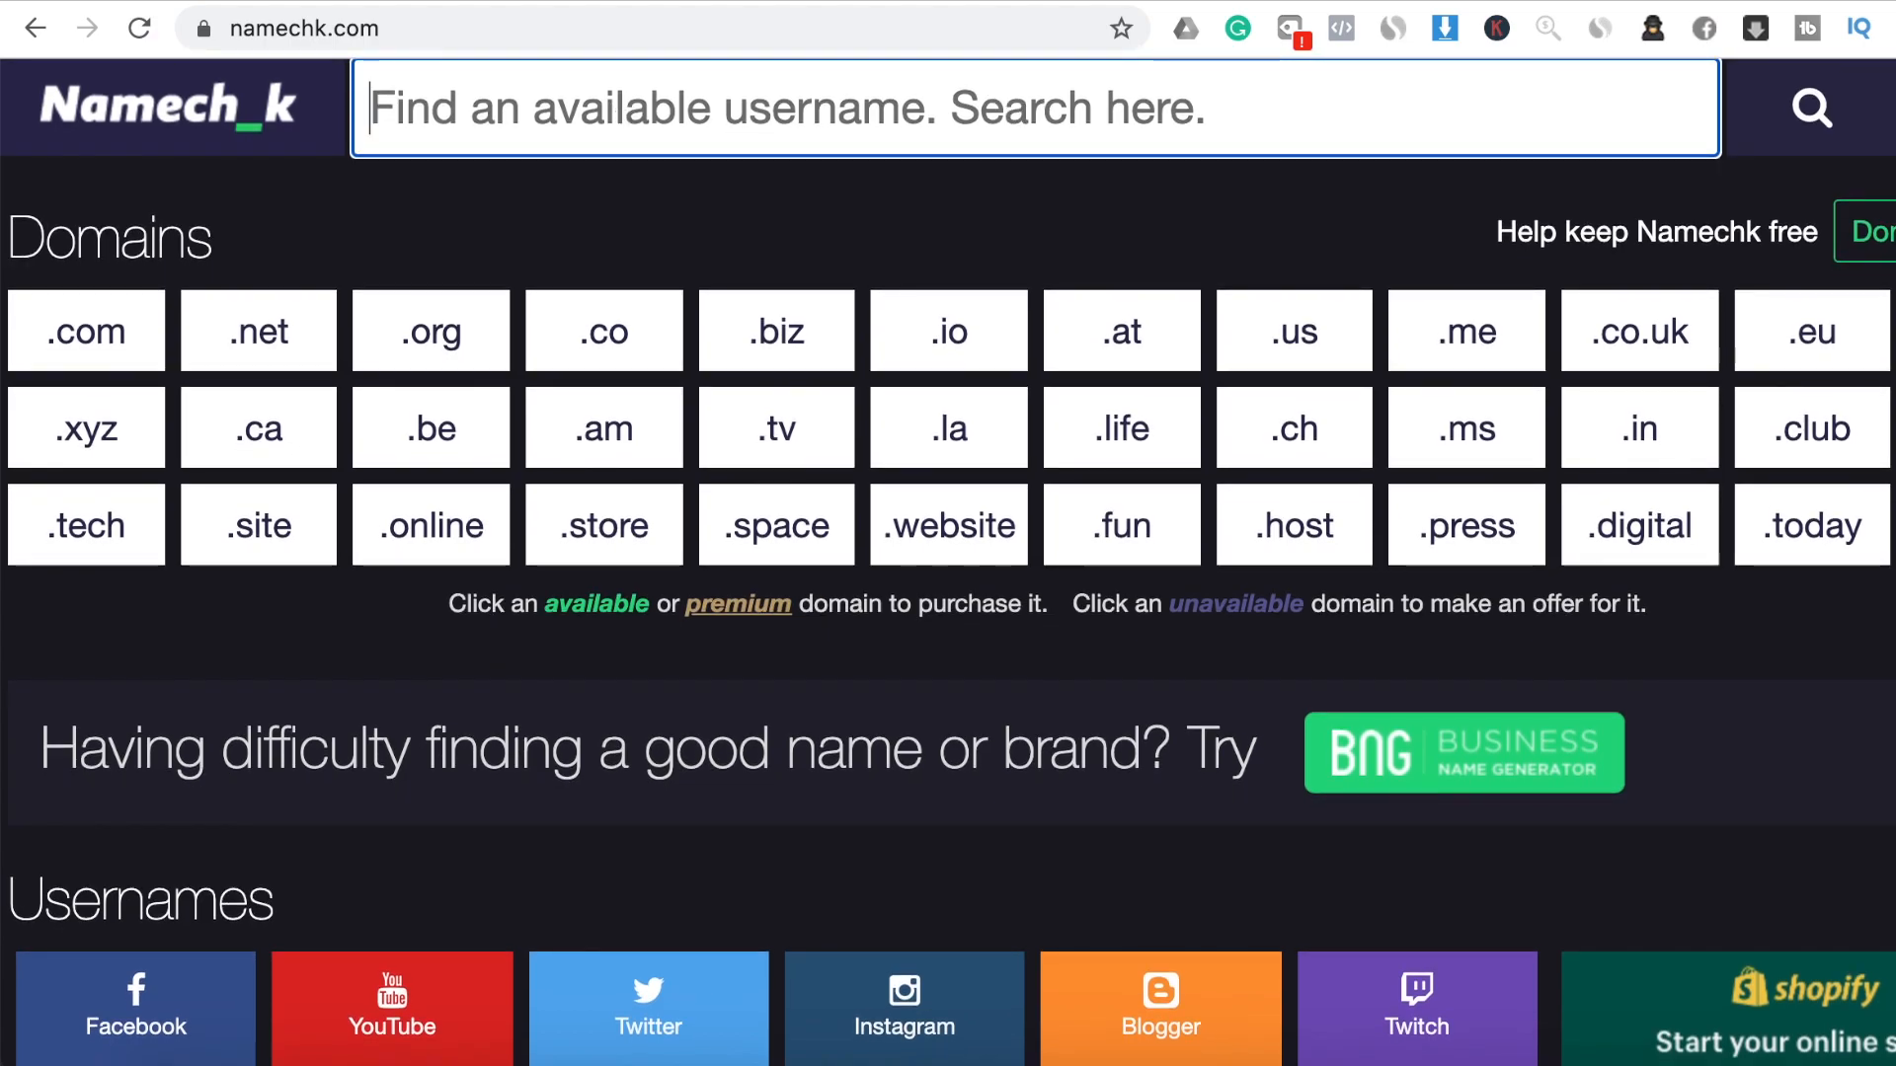
pyautogui.write('manyong')
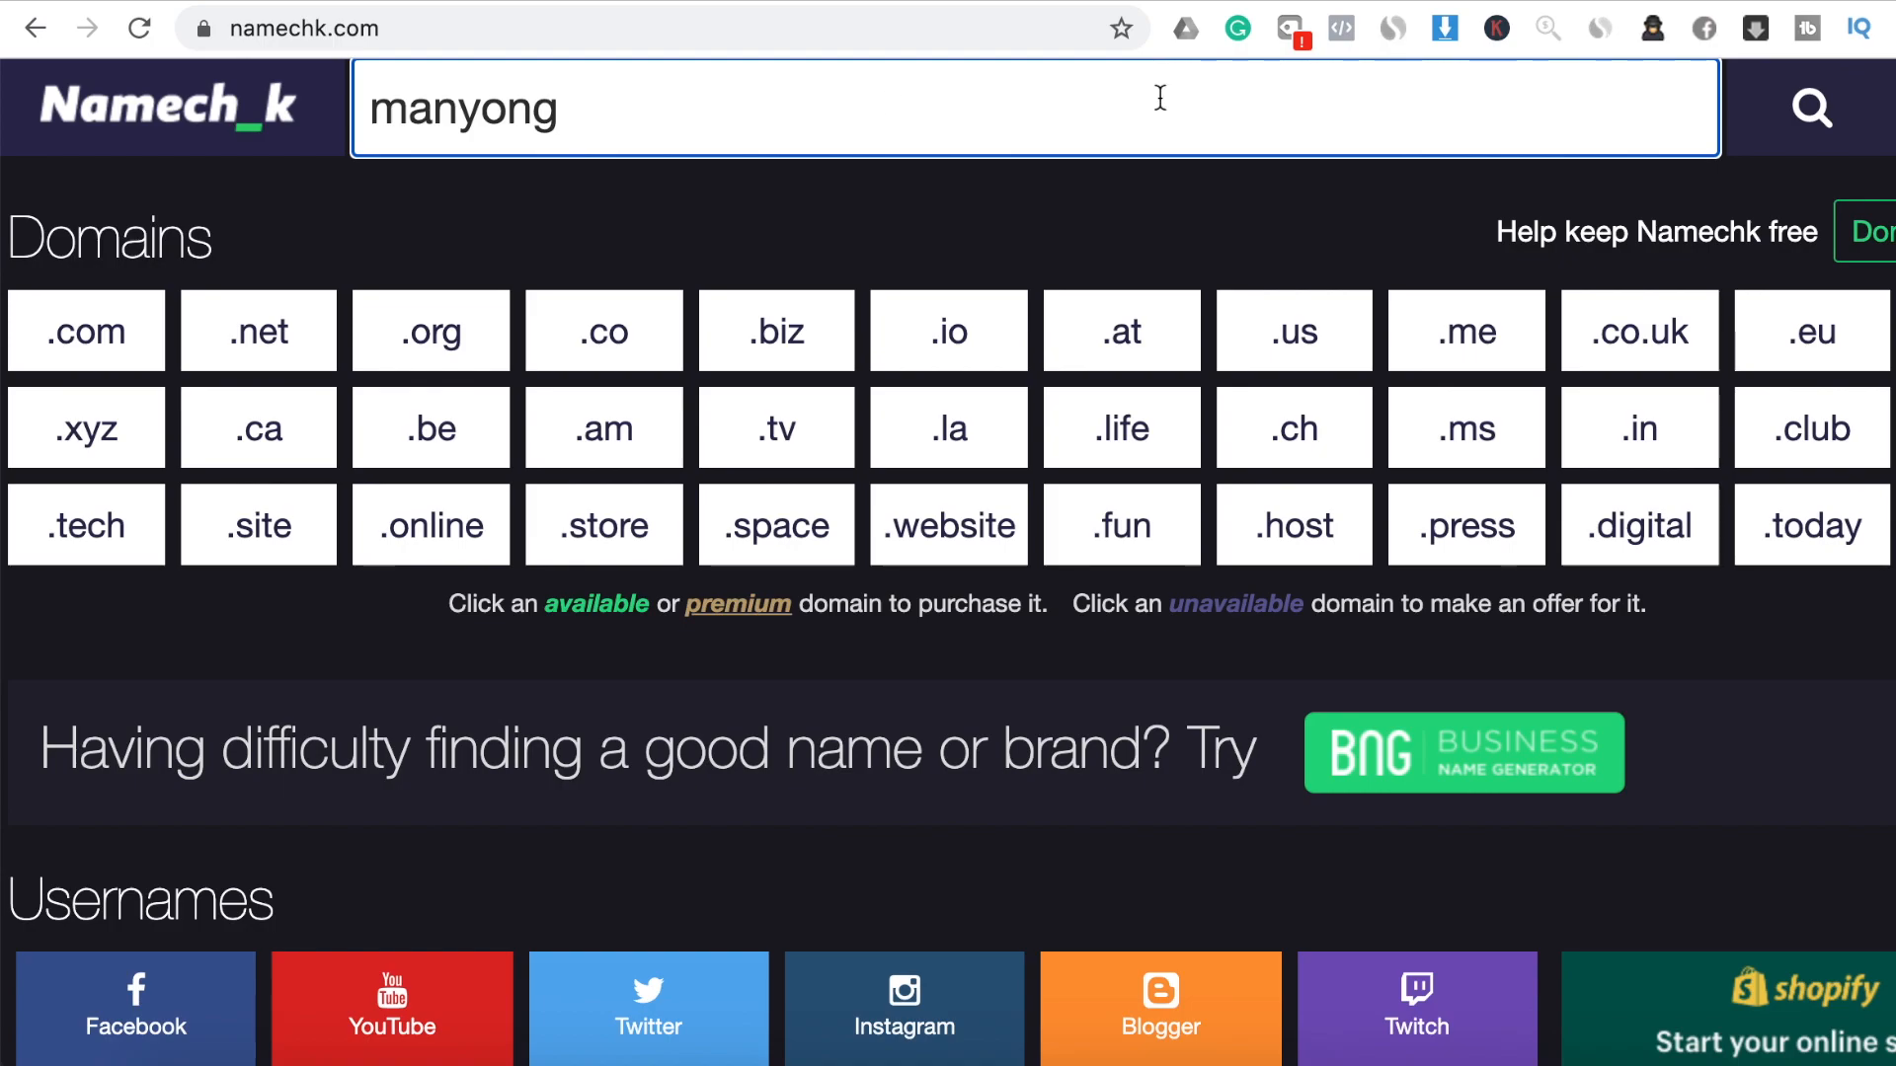
pyautogui.click(1805, 116)
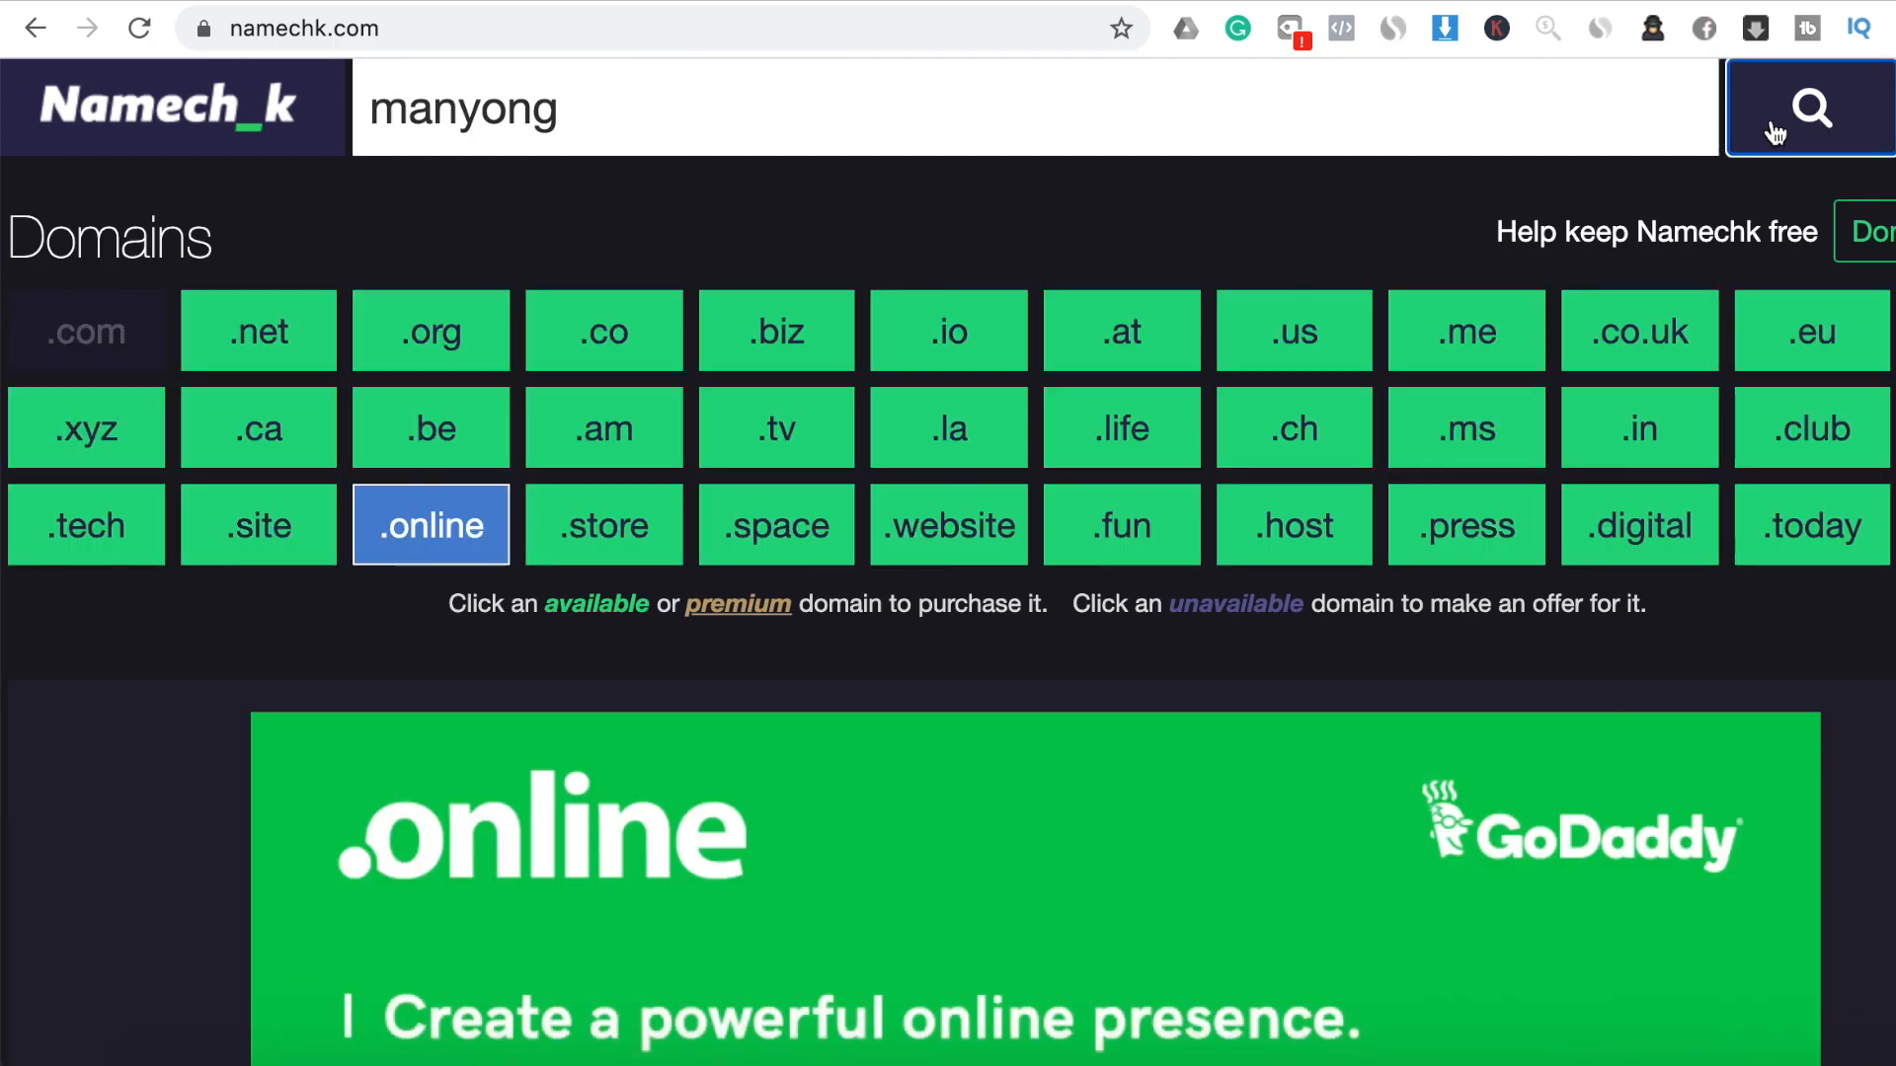
pyautogui.scroll(-7, 1003, 499)
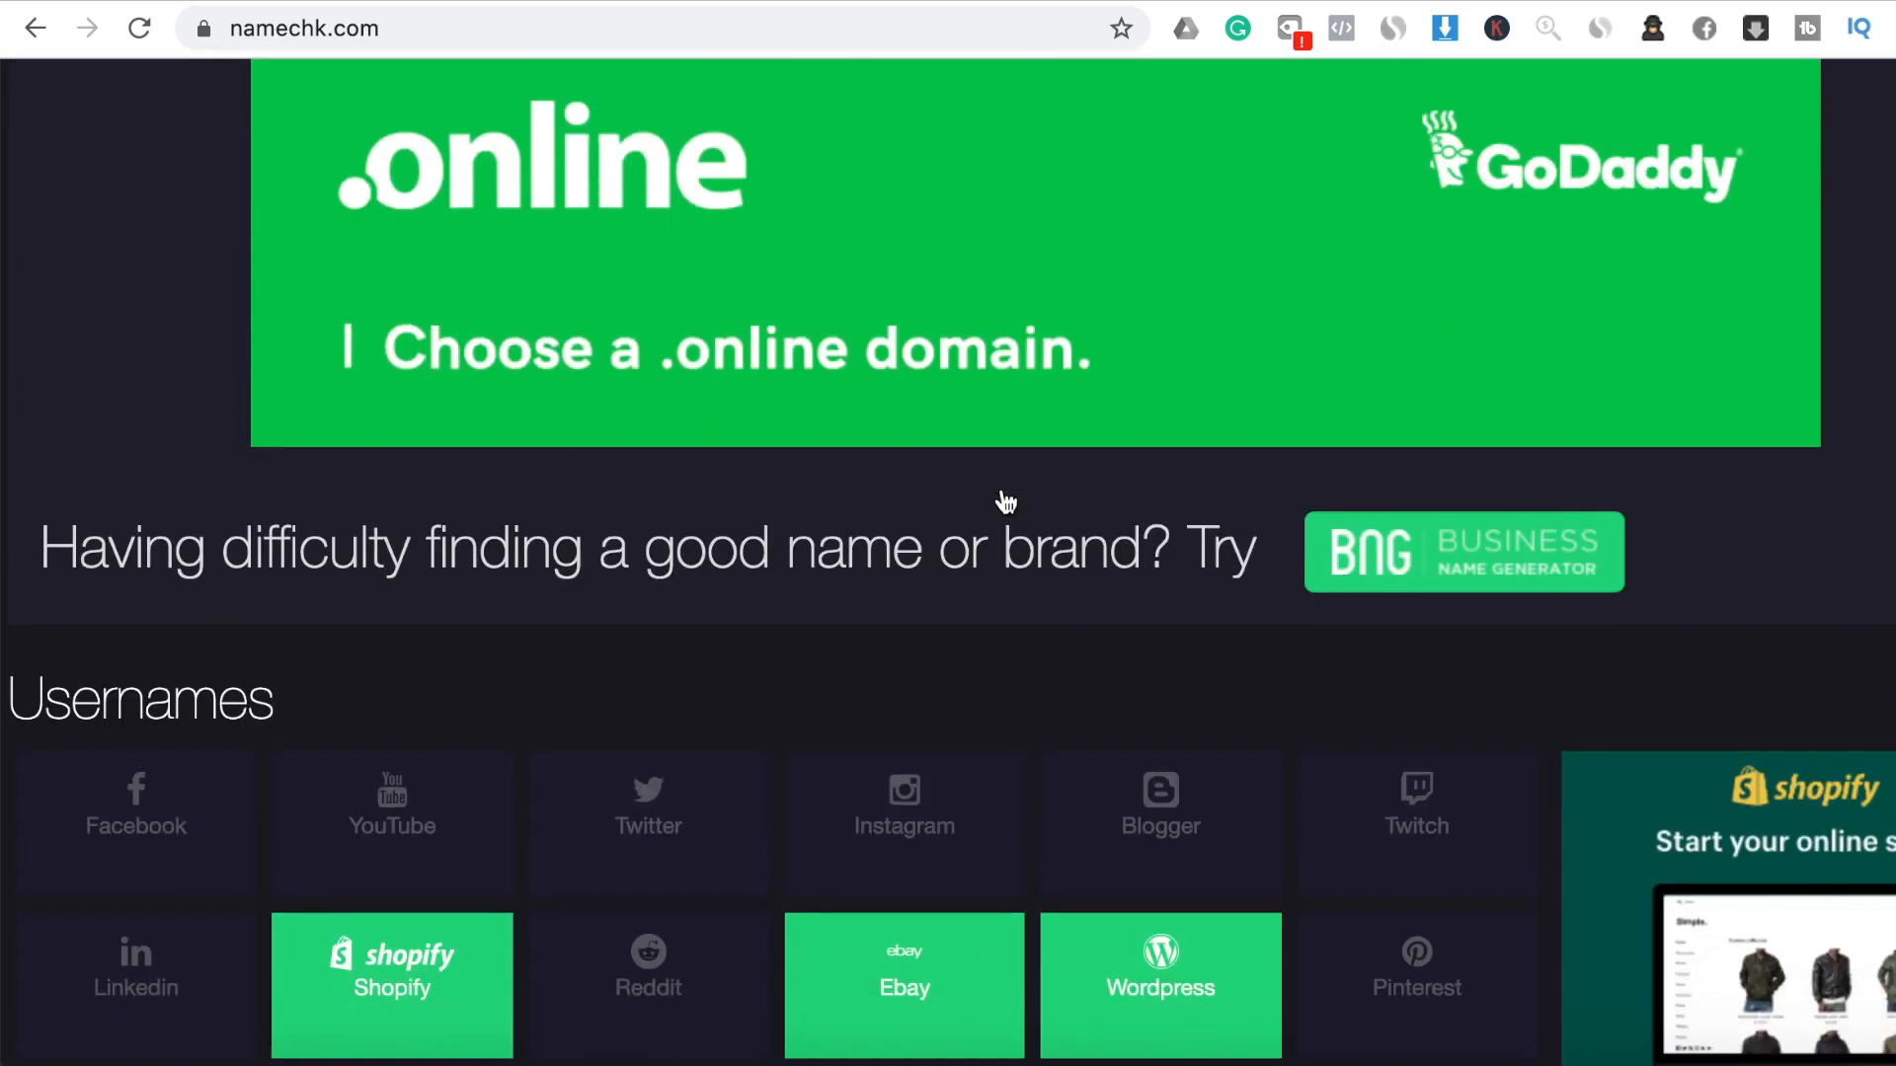
pyautogui.scroll(-5, 1003, 499)
pyautogui.scroll(-2, 1003, 500)
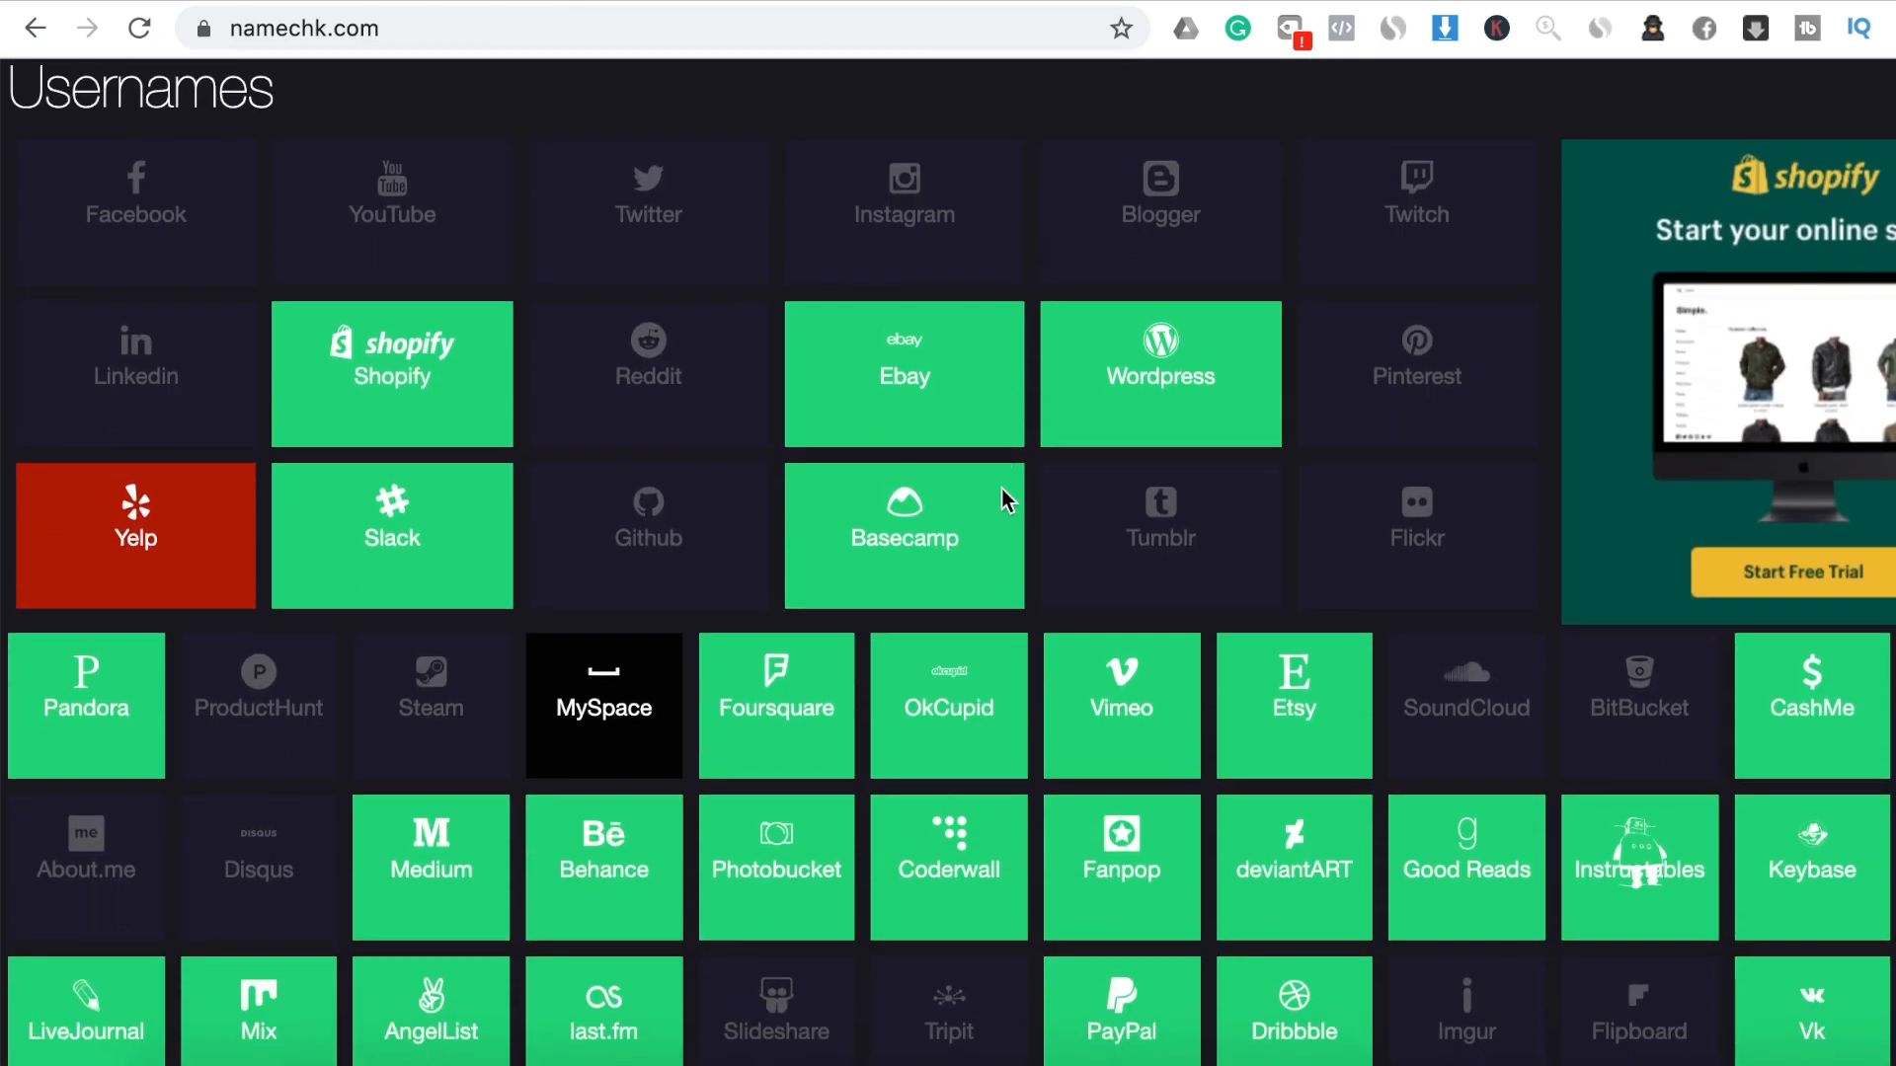
pyautogui.scroll(12, 1001, 488)
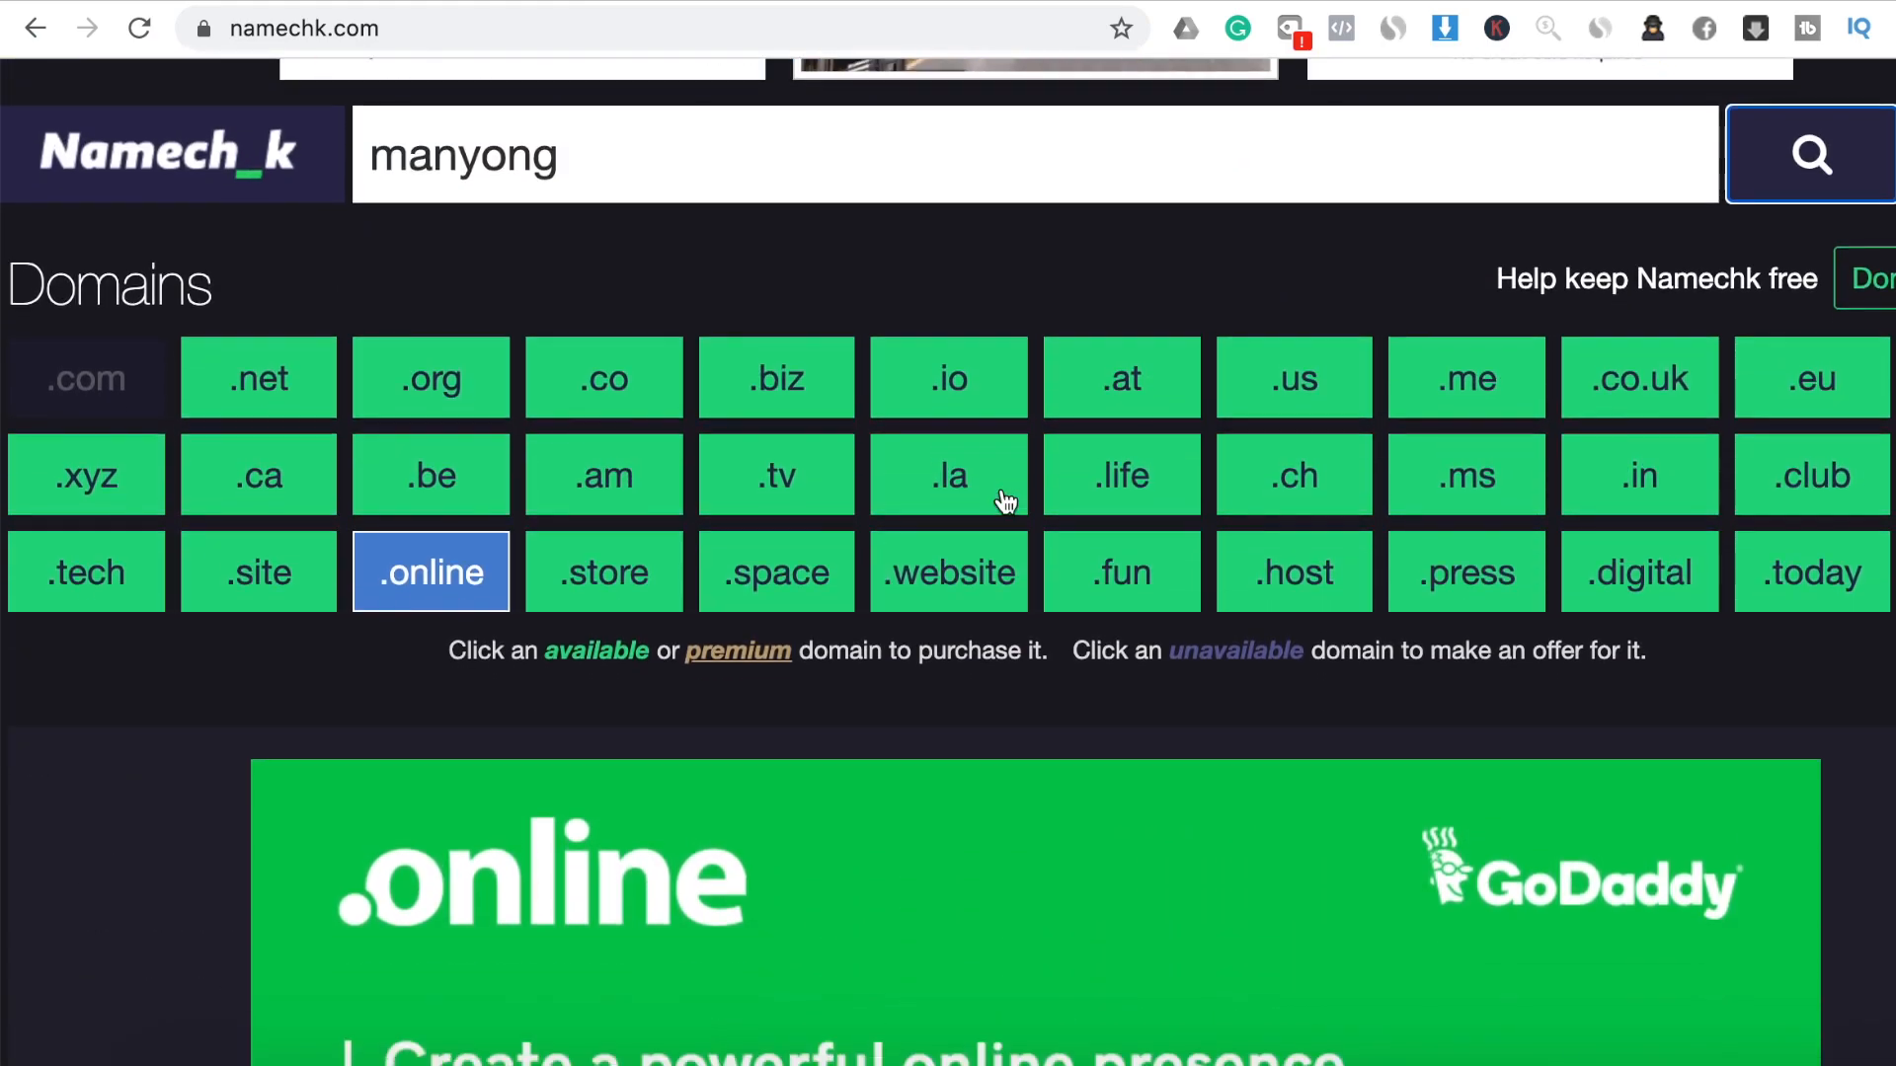
pyautogui.scroll(-1, 1004, 499)
# Check the availability of the name "mygreenstore" and review its domain and username results
pyautogui.click(617, 122)
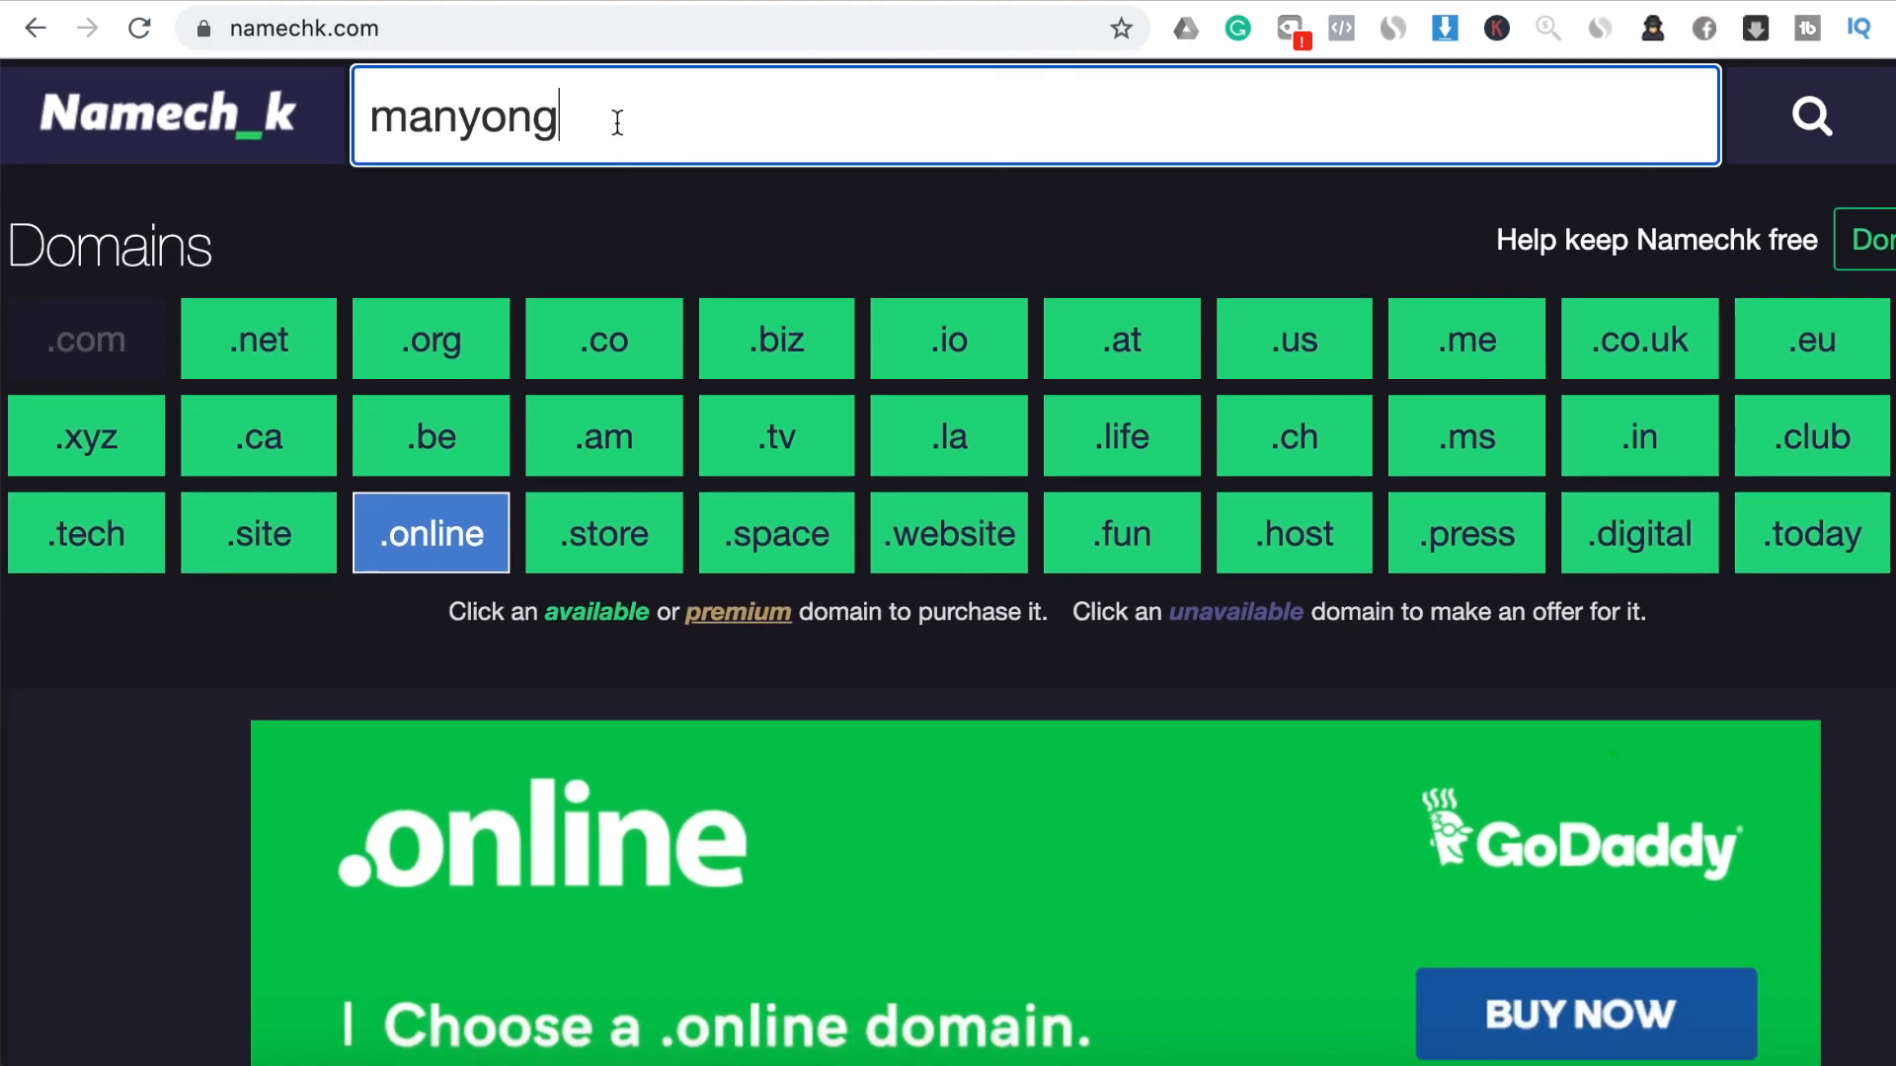
pyautogui.moveTo(686, 117); pyautogui.dragTo(311, 99)
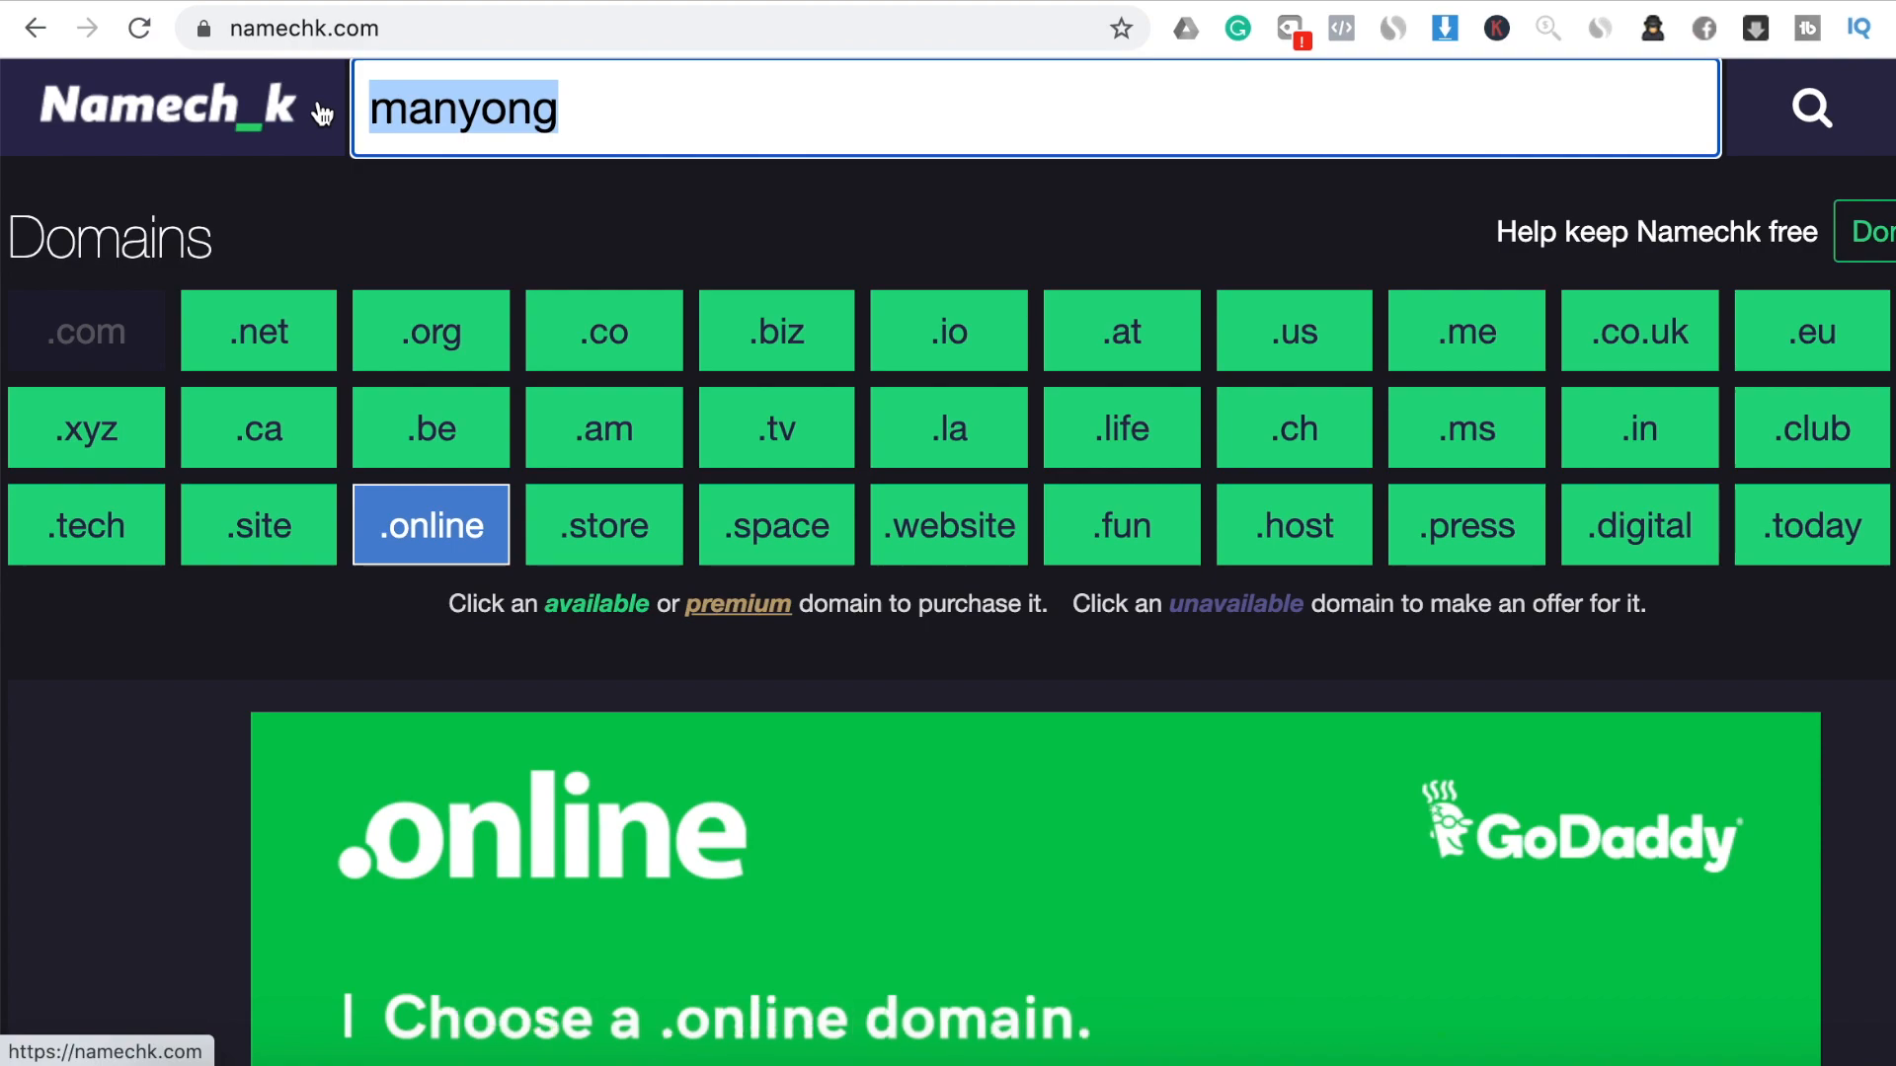
pyautogui.write('my')
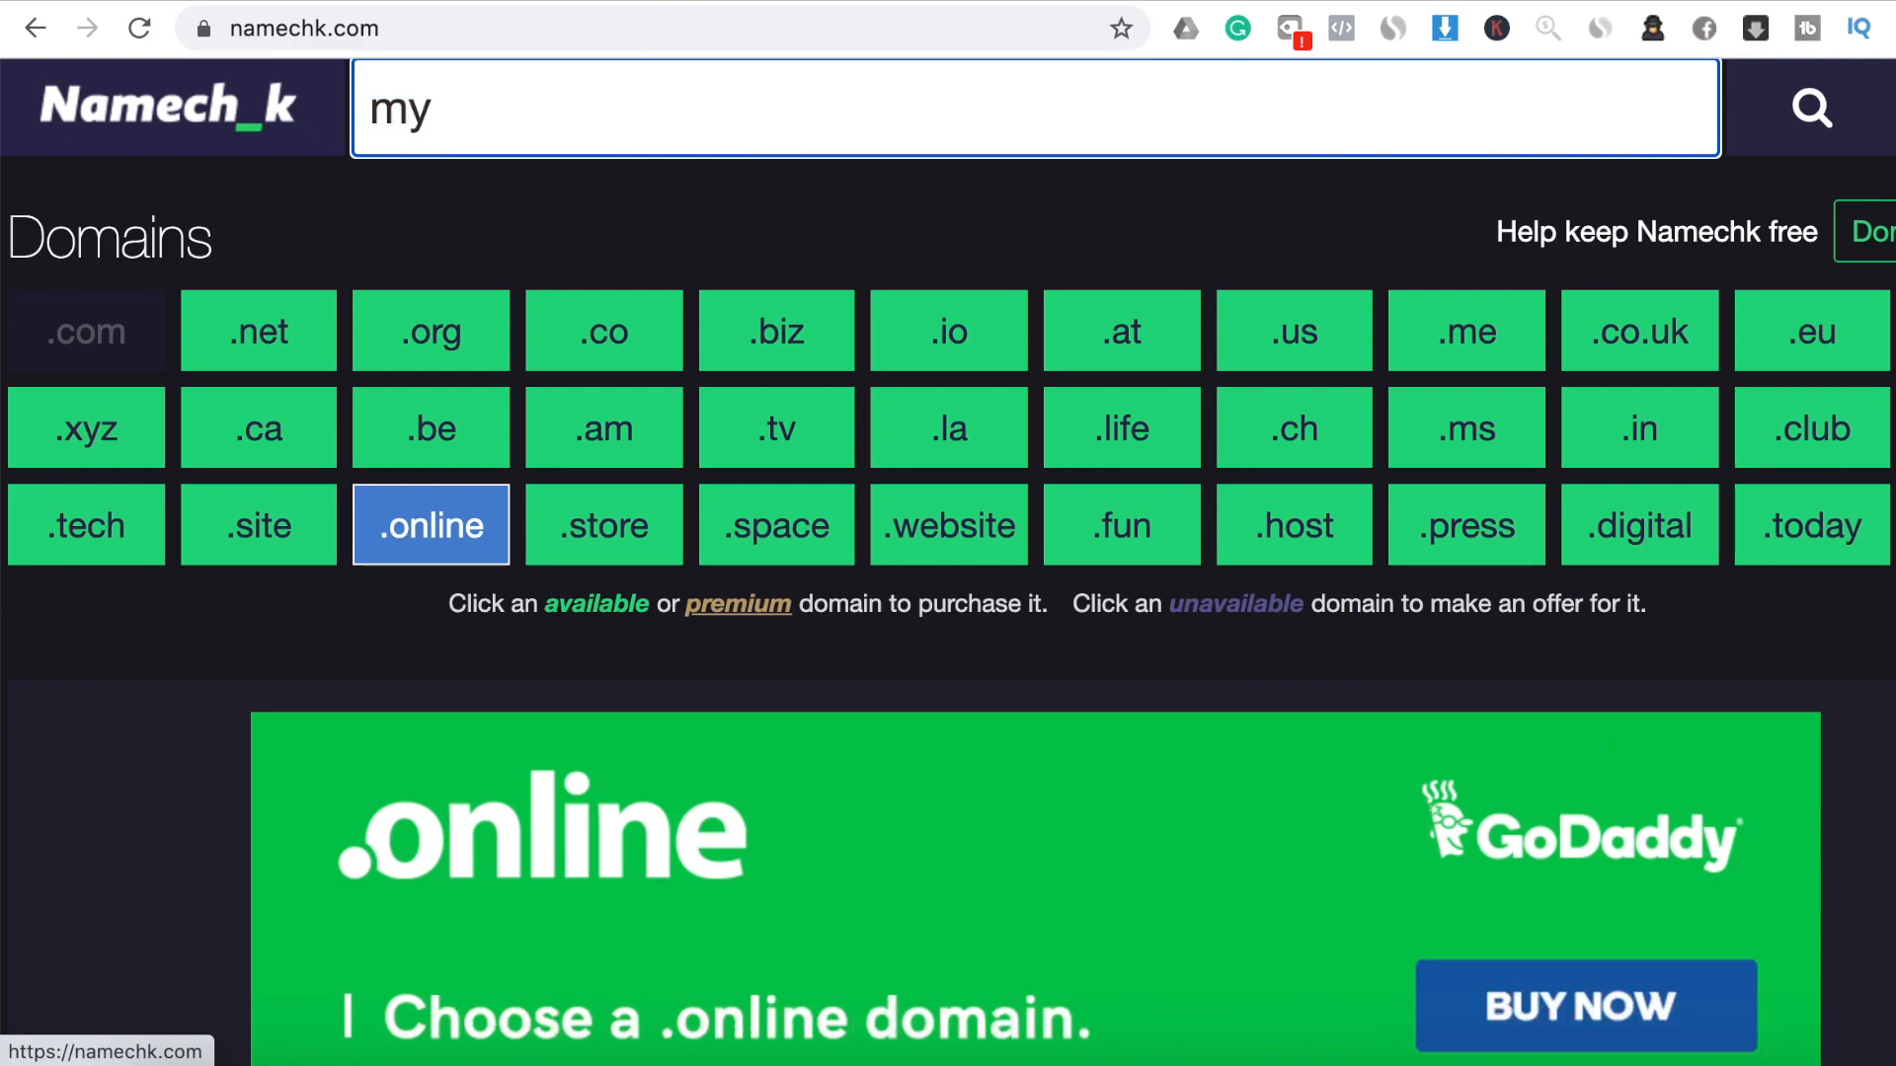
pyautogui.write('greenstore')
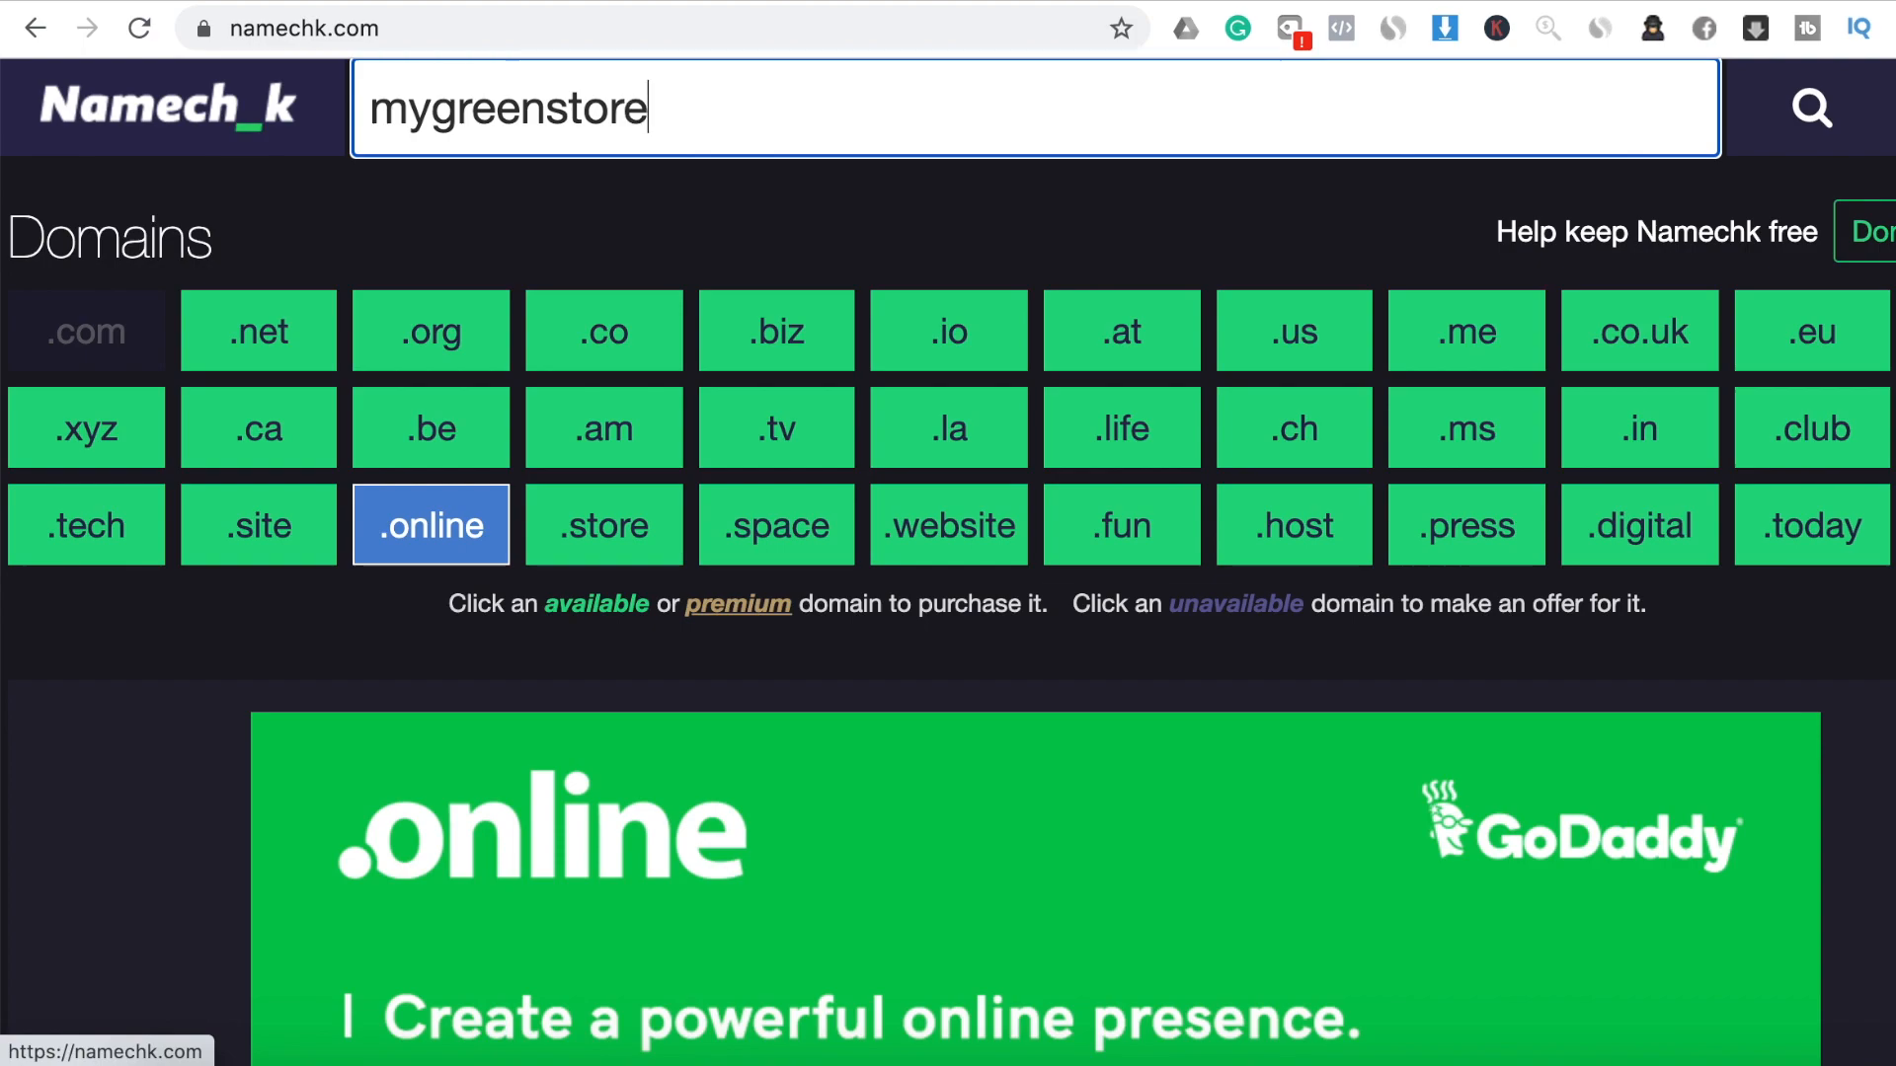
pyautogui.click(1811, 116)
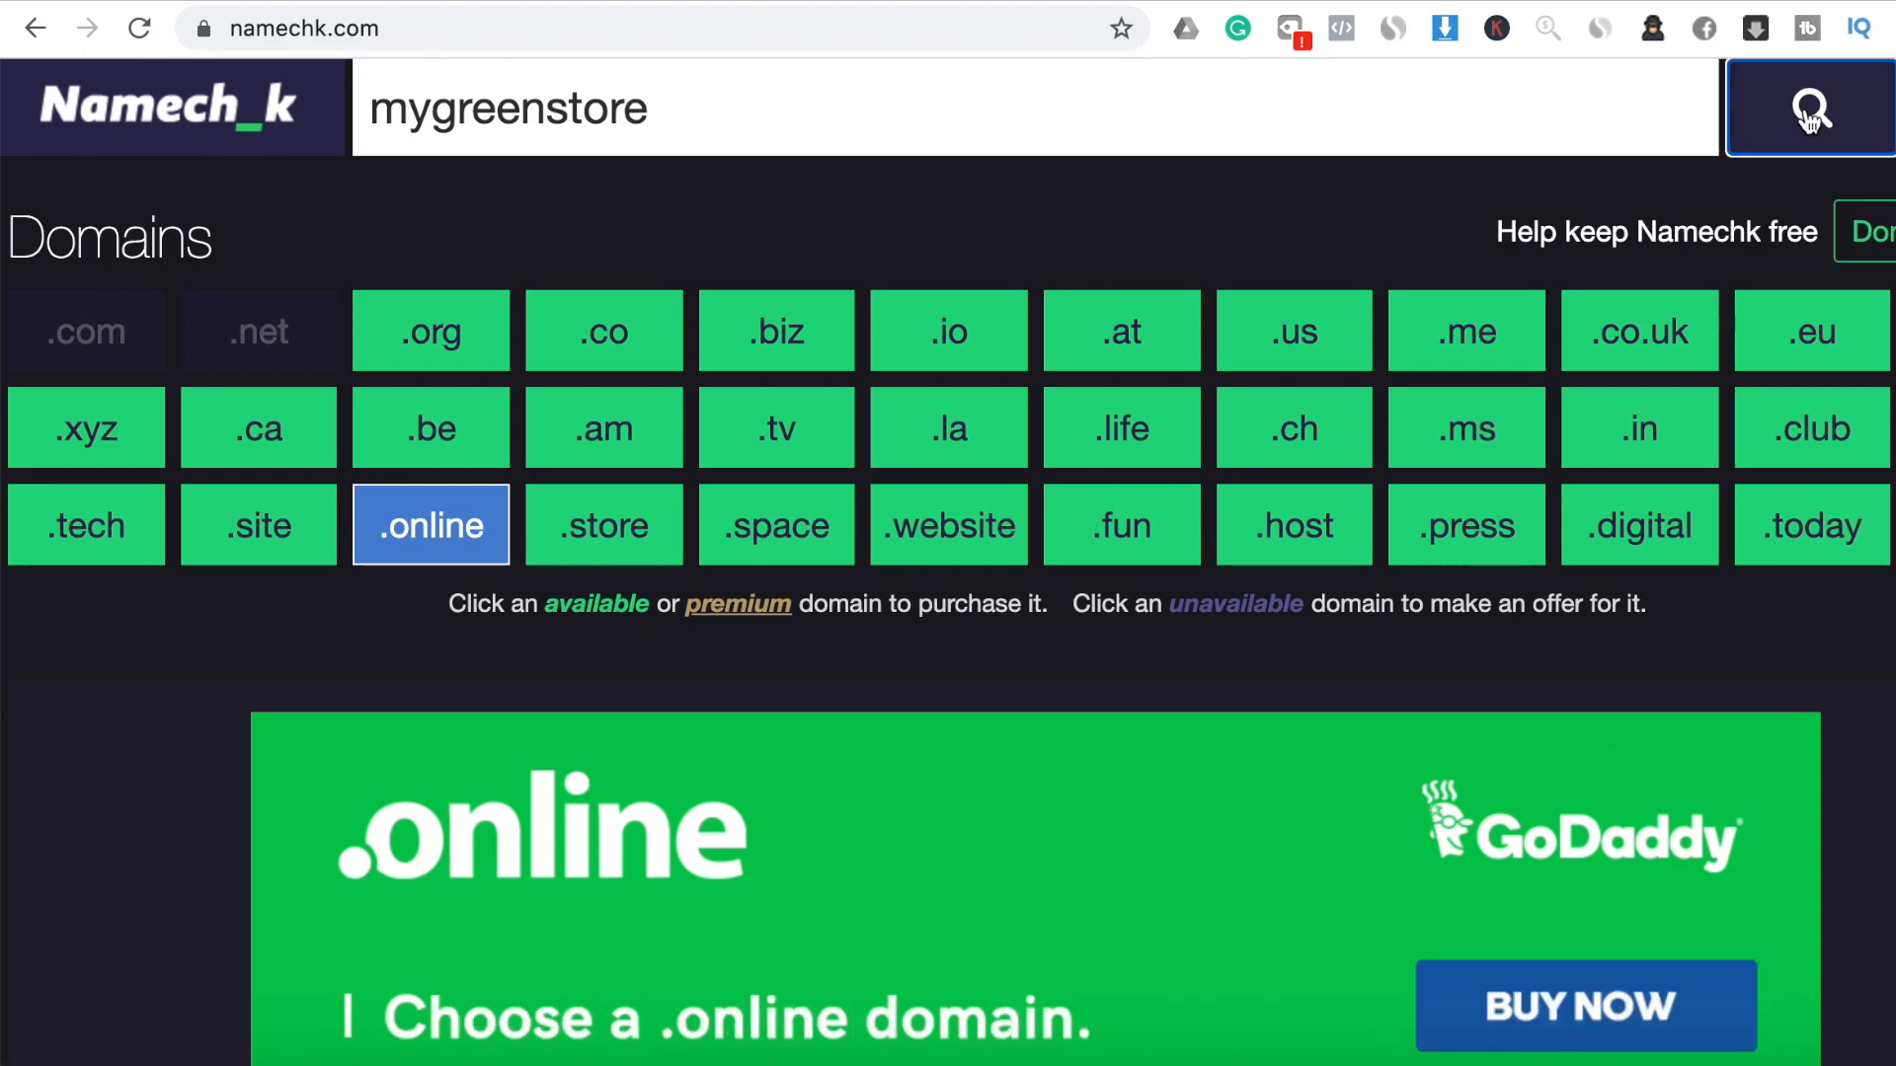
pyautogui.scroll(-2, 900, 621)
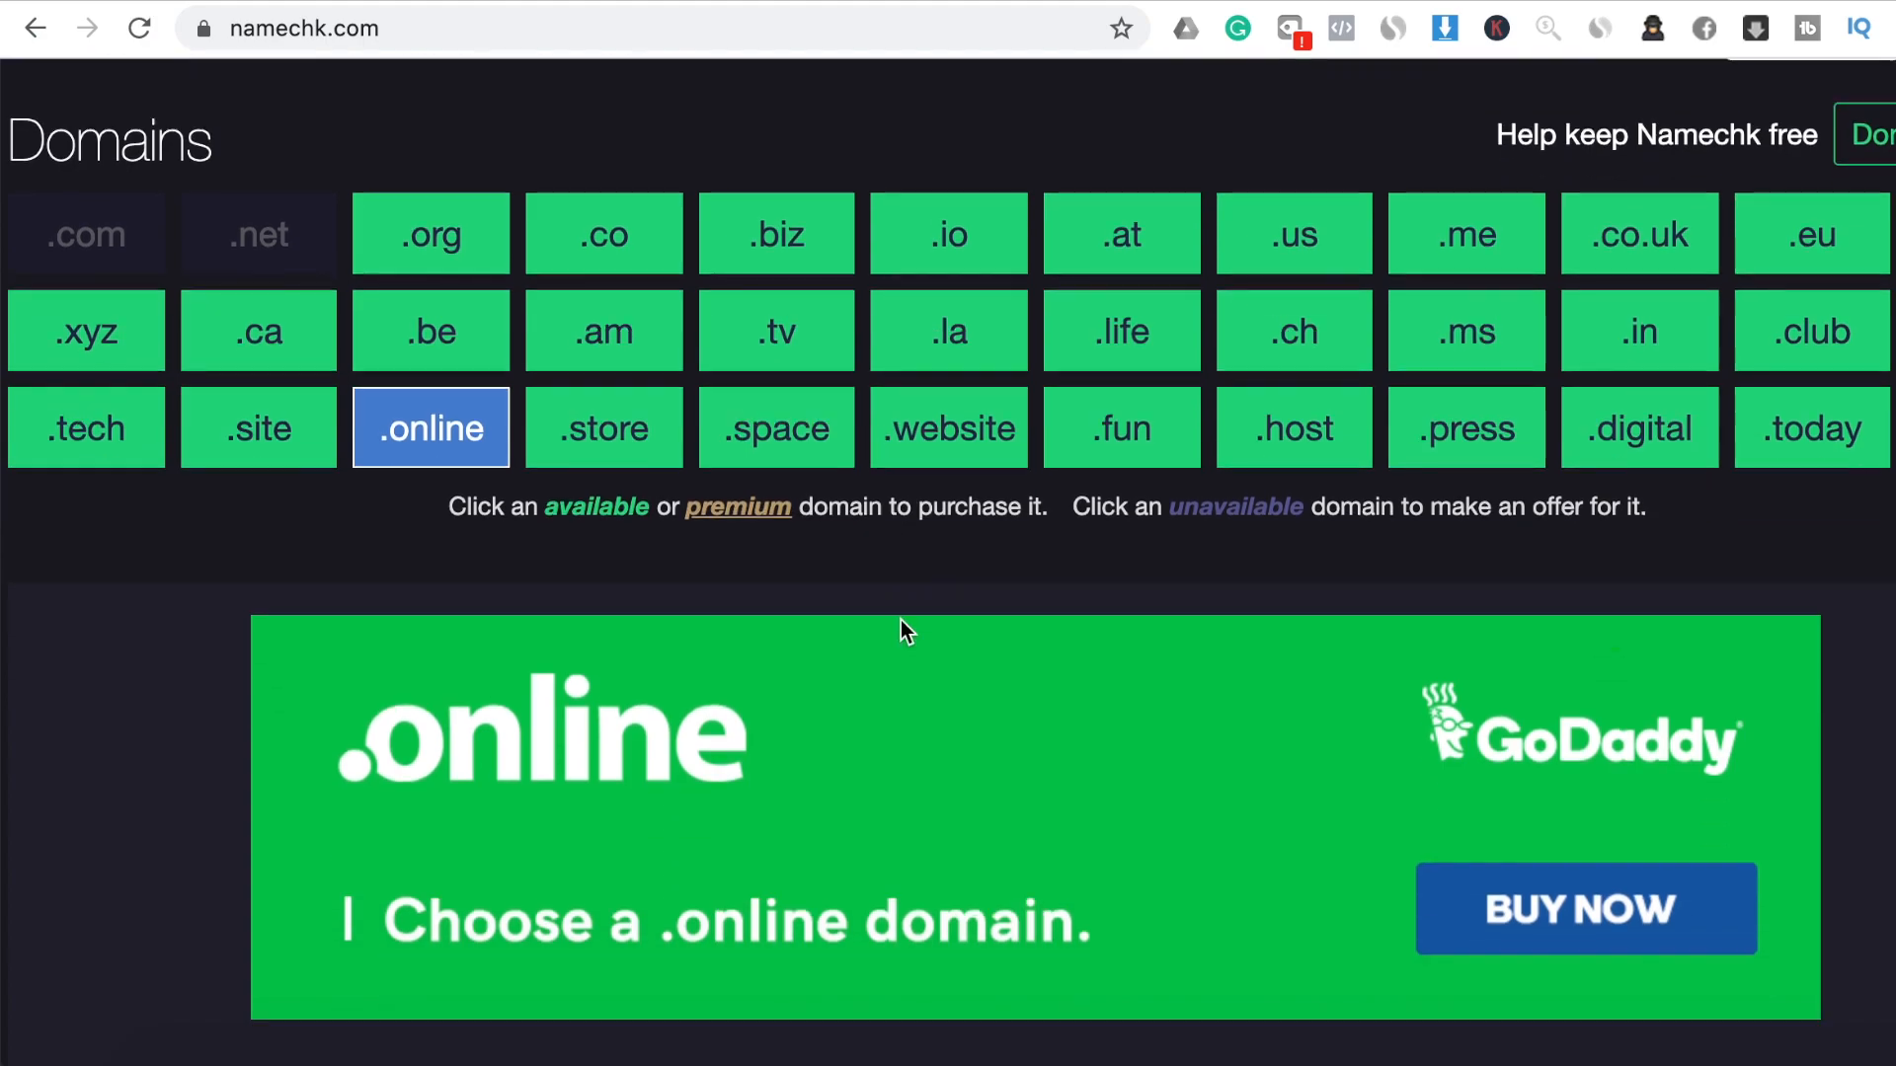
pyautogui.scroll(-10, 906, 629)
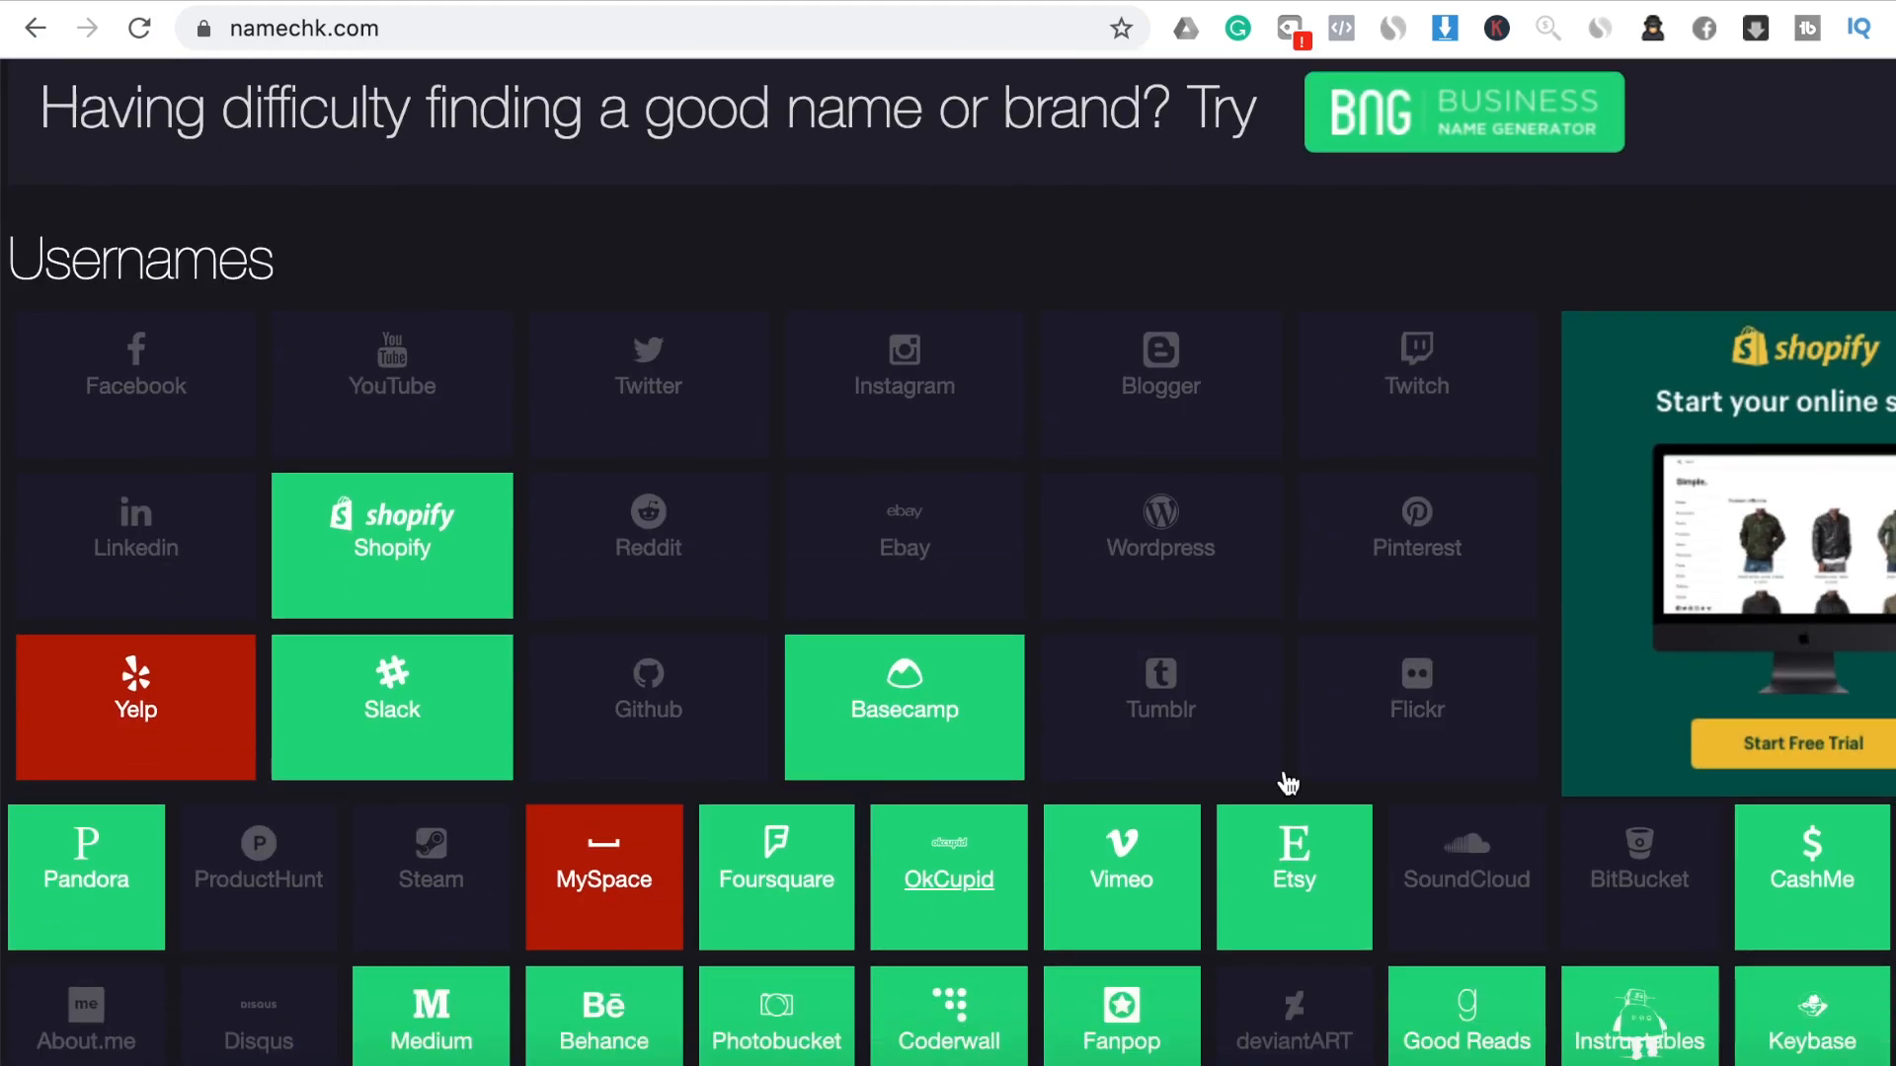
pyautogui.scroll(10, 1051, 752)
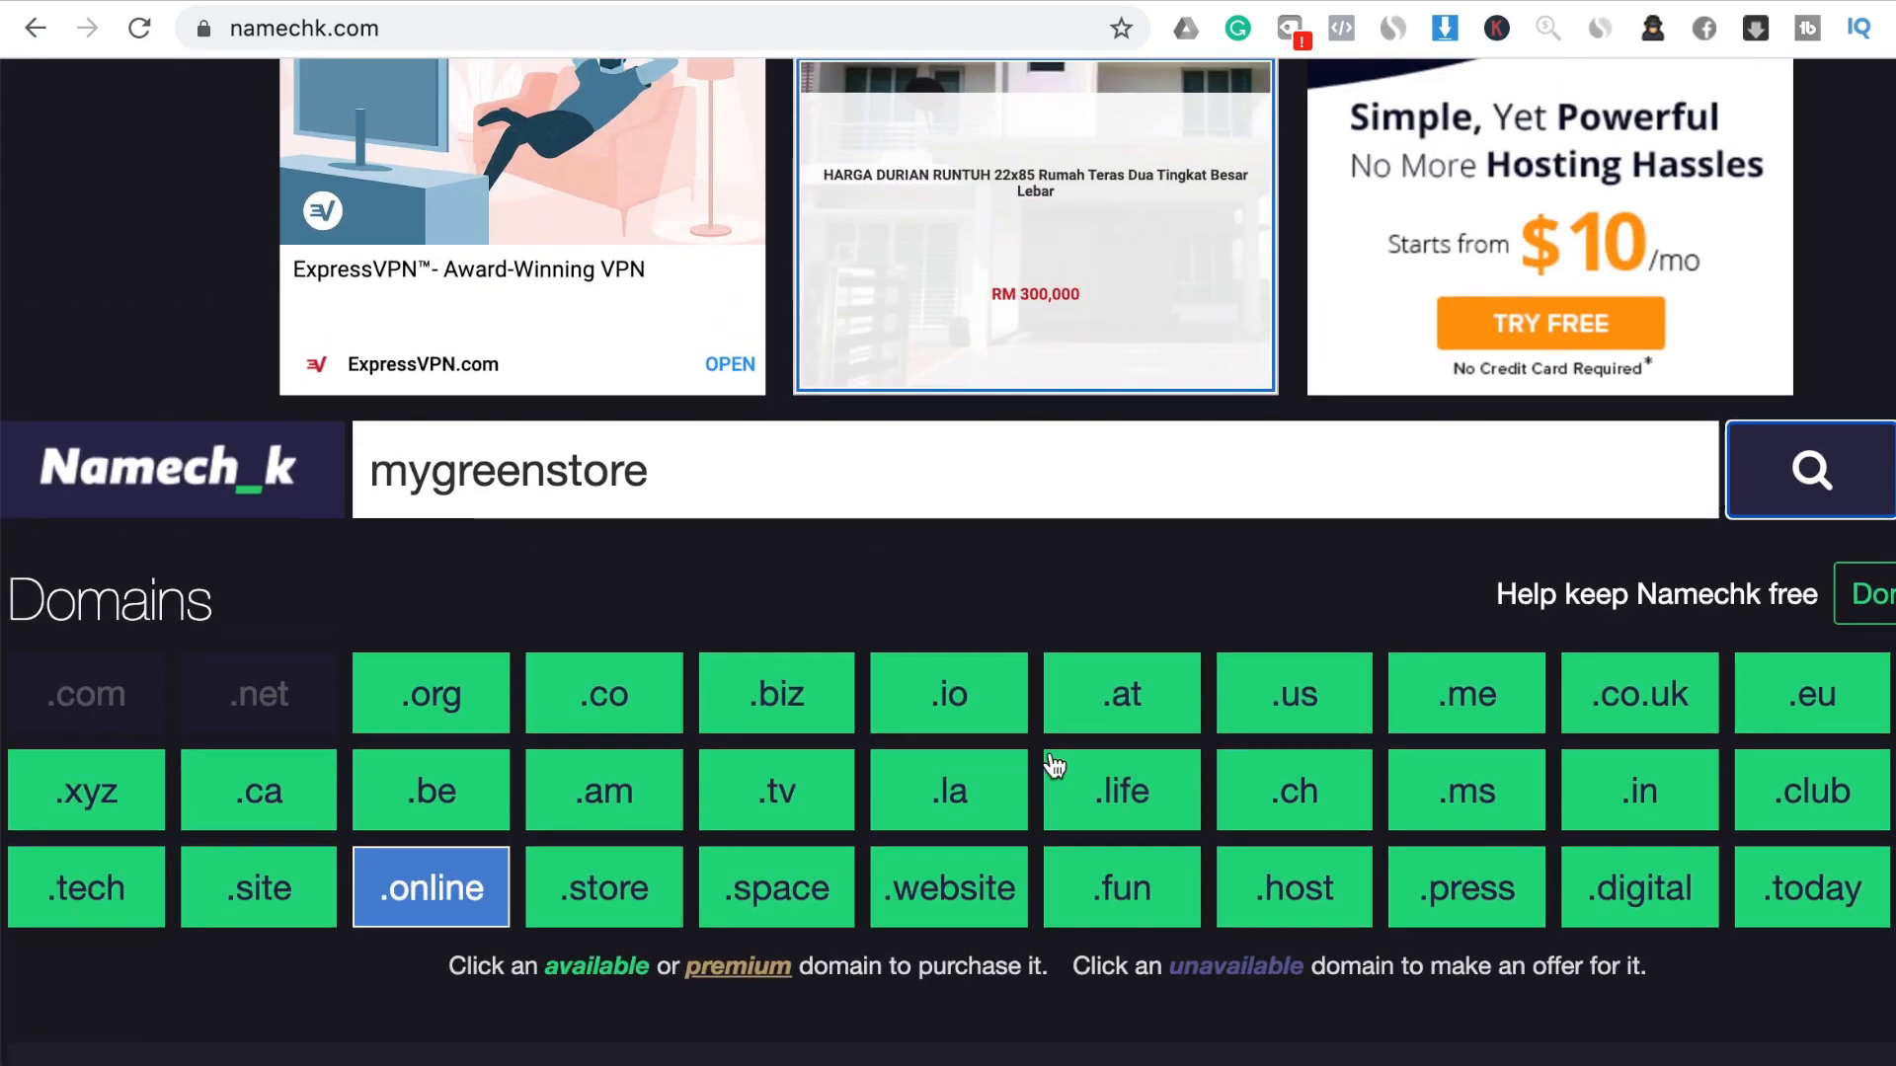
pyautogui.scroll(-3, 1053, 760)
pyautogui.scroll(-2, 1054, 766)
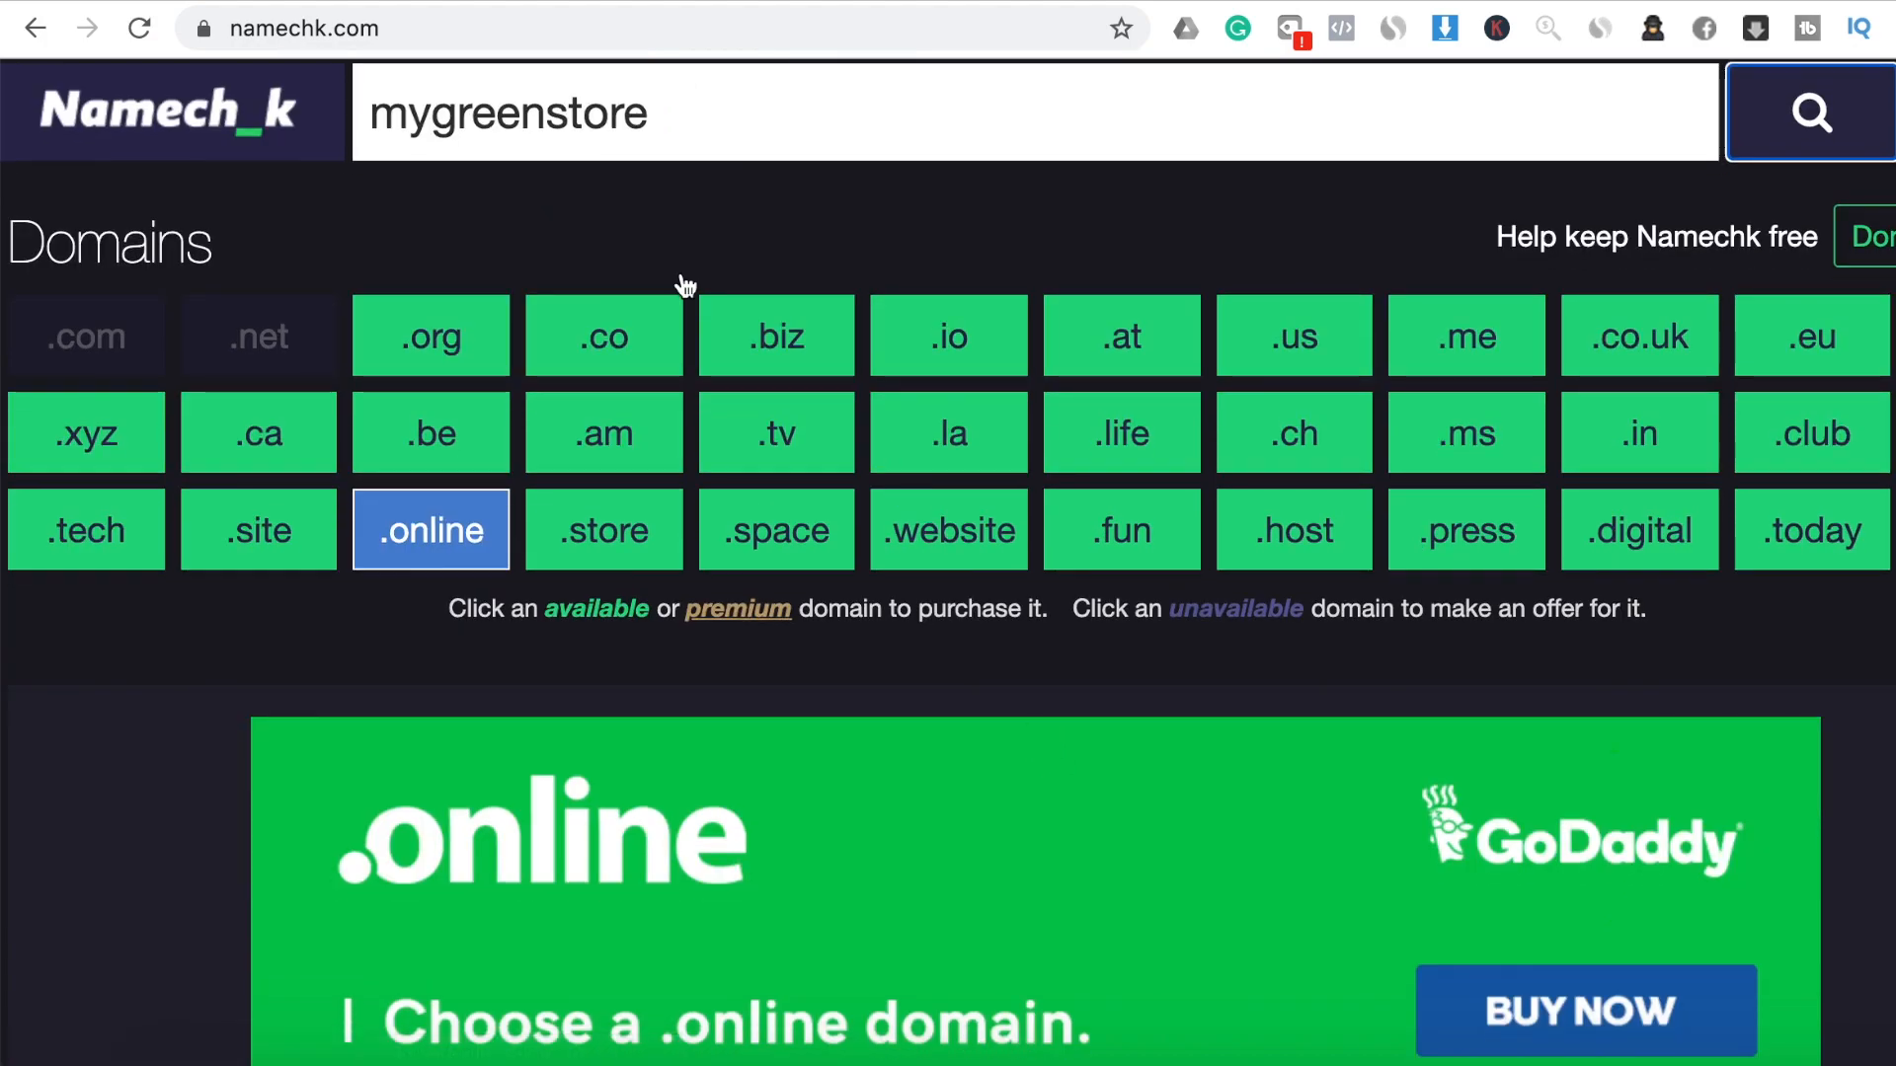
# Check the availability of the name "mygreengarden" and review its username and domain results
pyautogui.click(659, 117)
pyautogui.moveTo(664, 114); pyautogui.dragTo(551, 111)
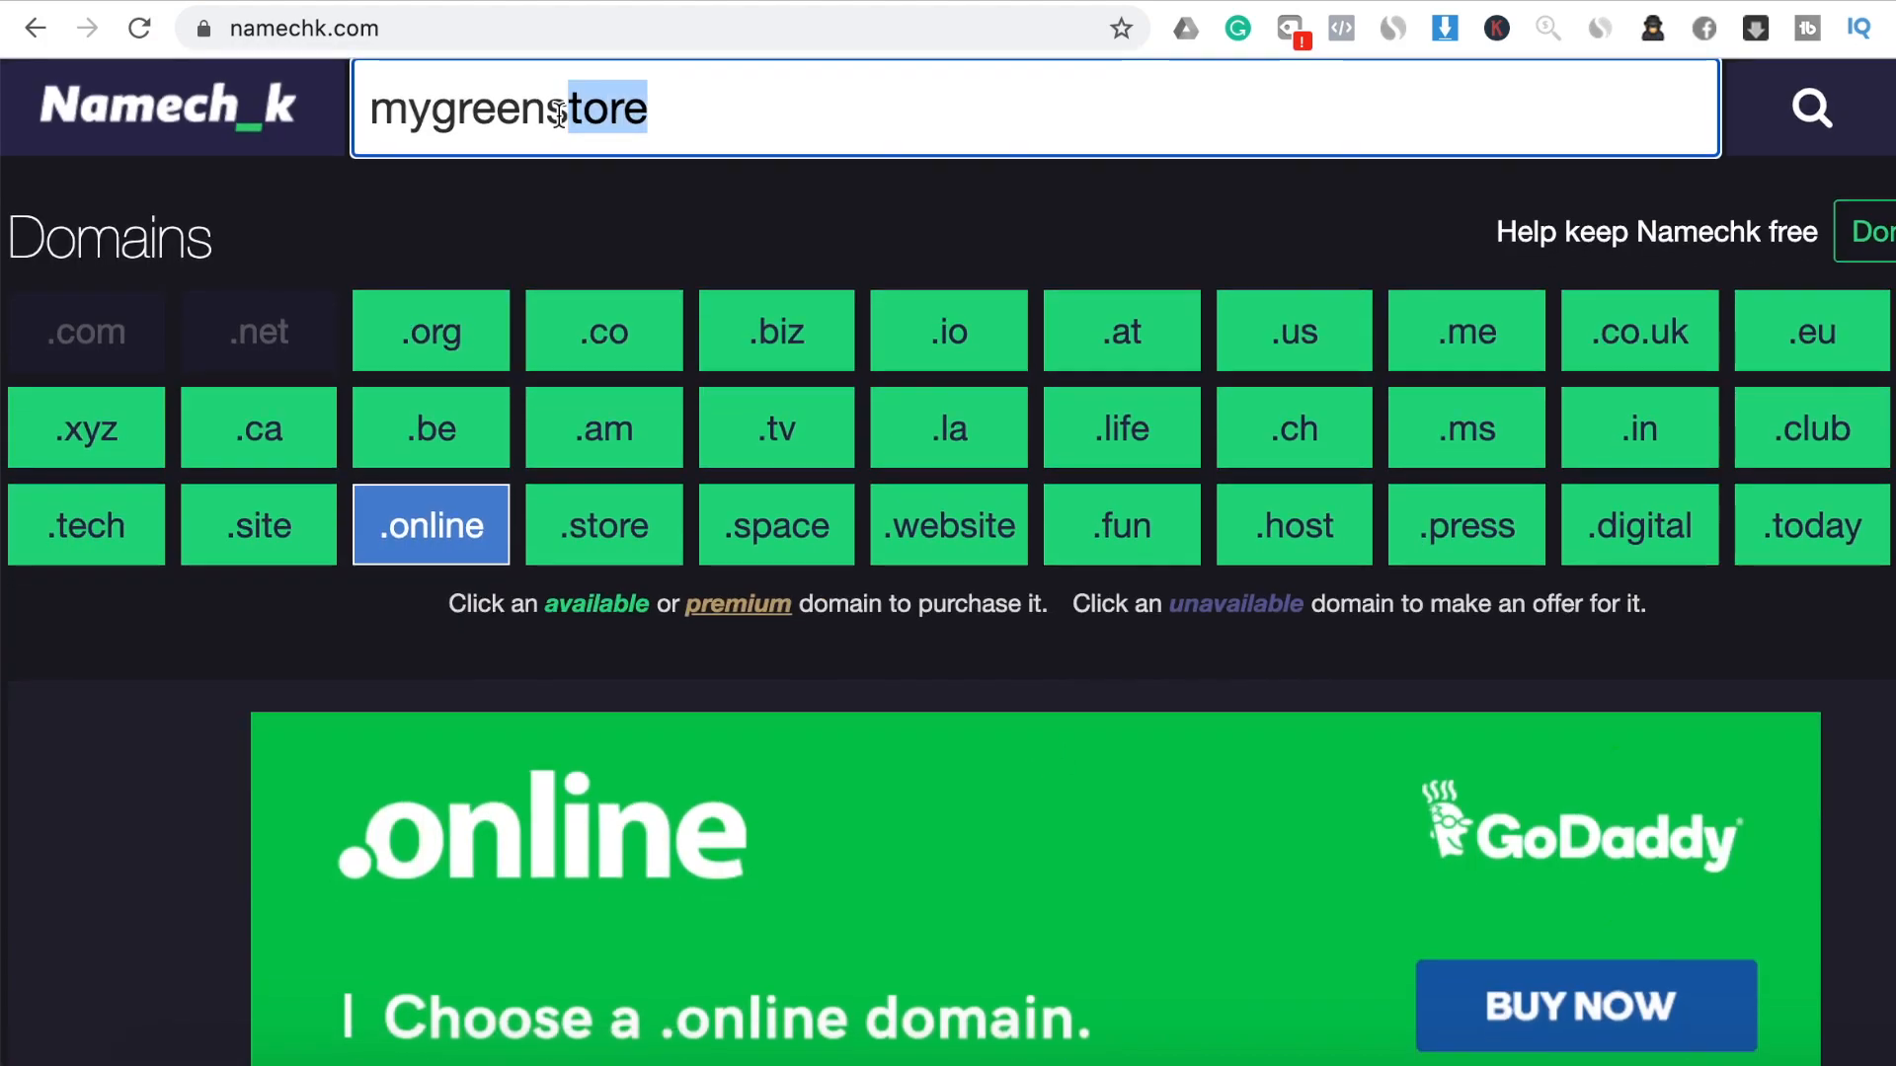
pyautogui.write('green')
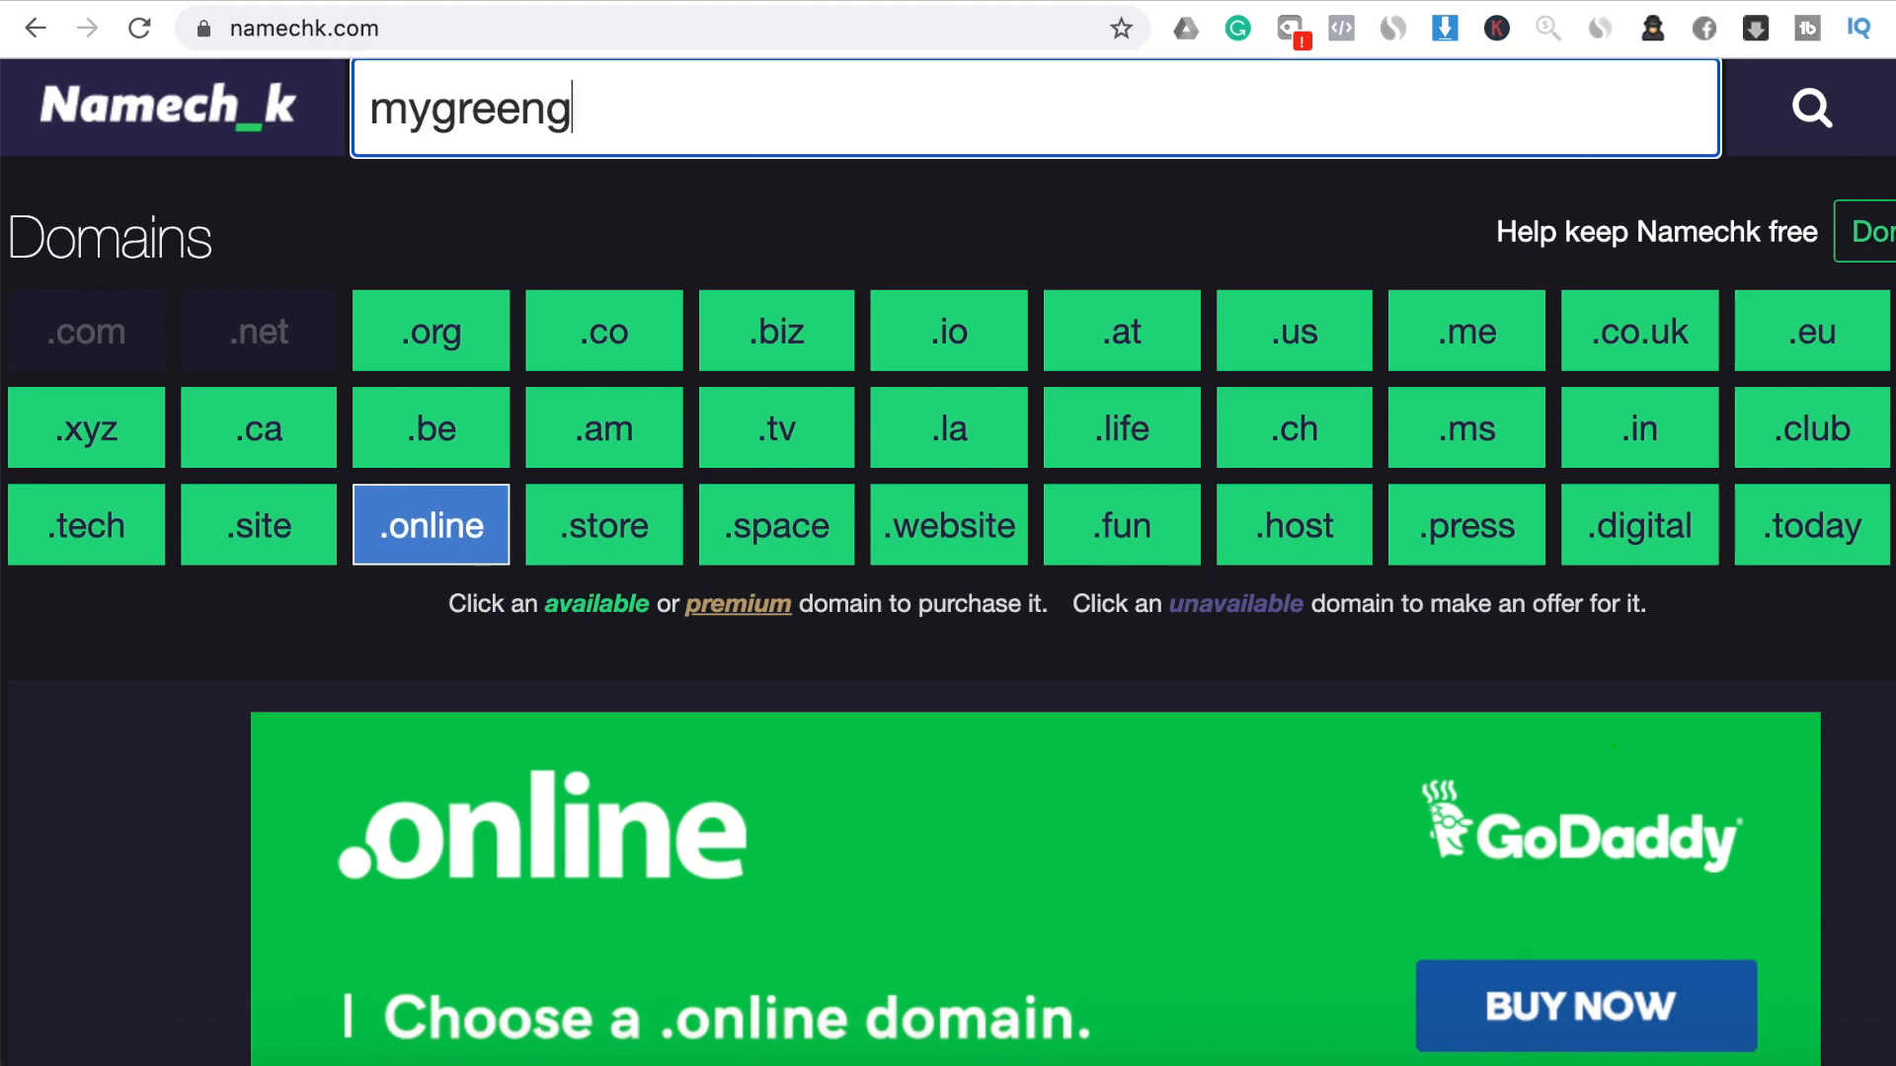
pyautogui.press('BackSpace')
pyautogui.press('BackSpace')
pyautogui.press('BackSpace')
pyautogui.press('BackSpace')
pyautogui.press('BackSpace')
pyautogui.write('garden')
pyautogui.click(1817, 113)
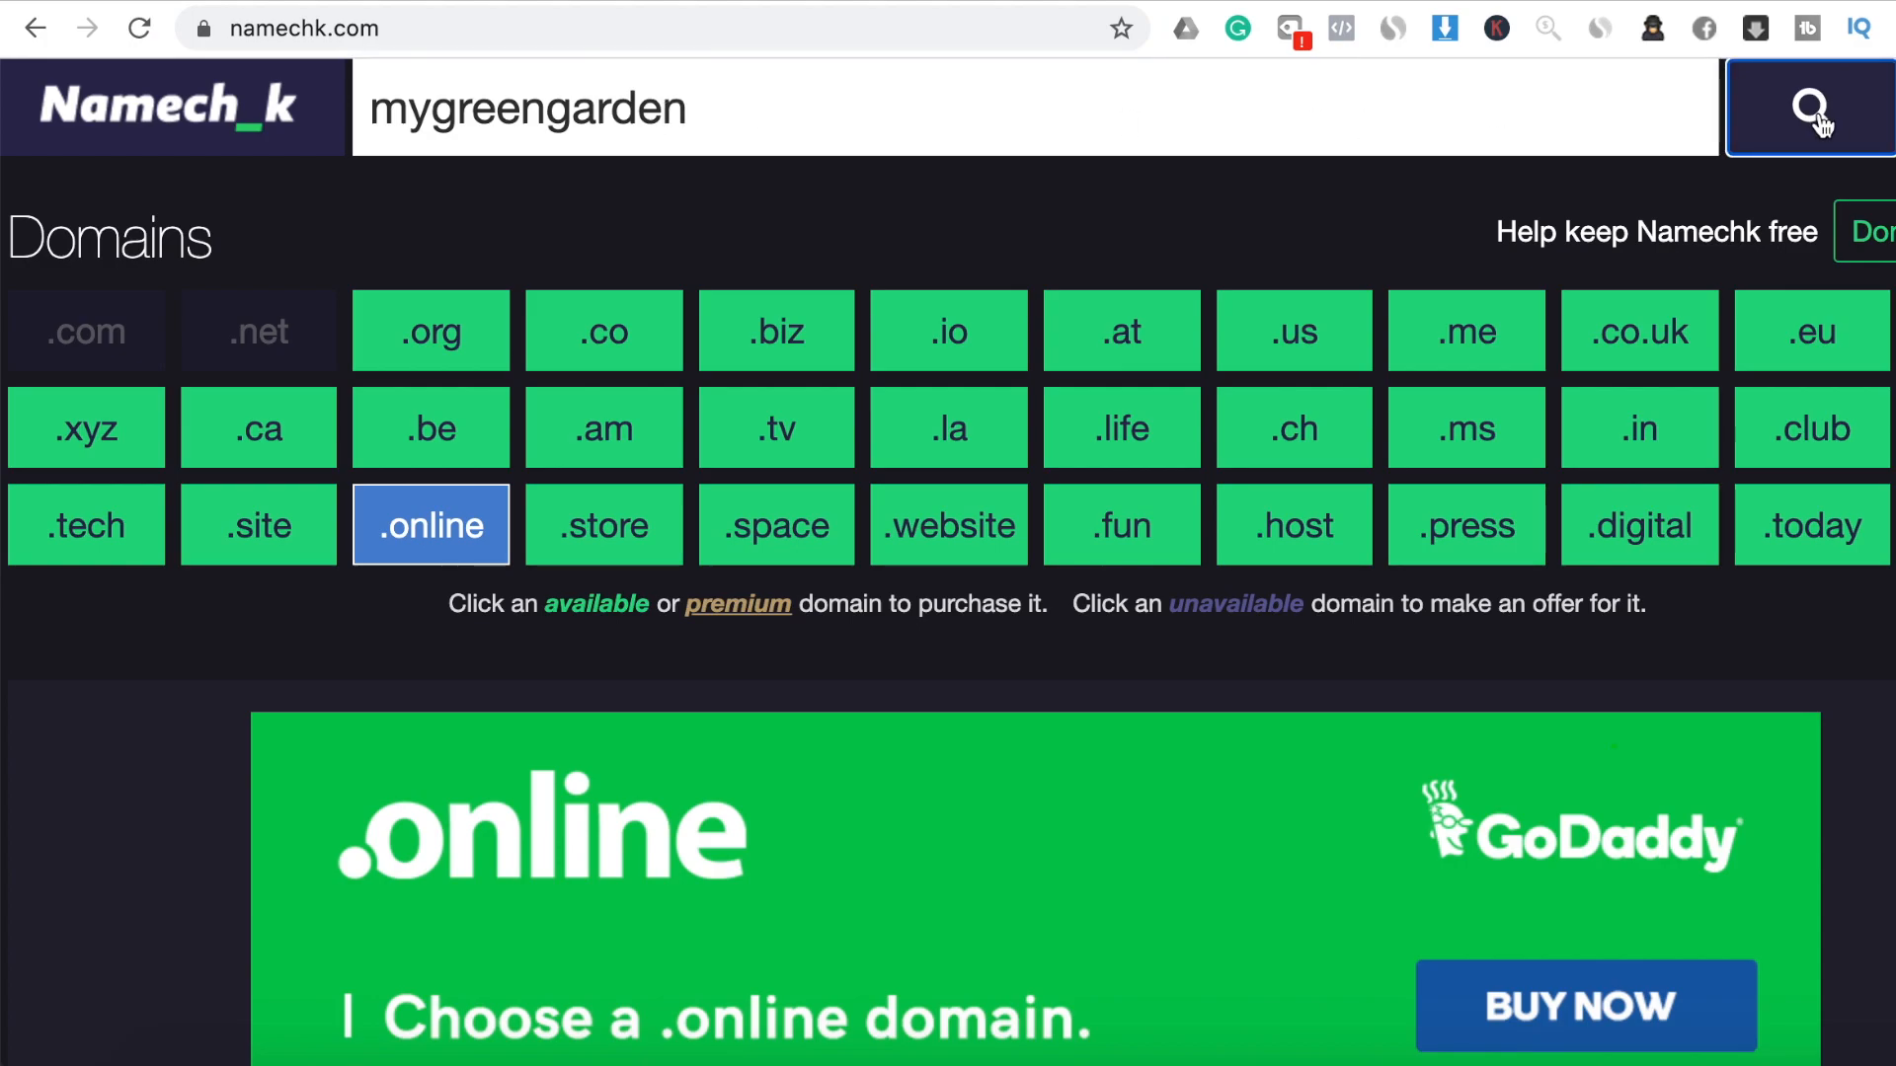
pyautogui.scroll(-10, 1537, 510)
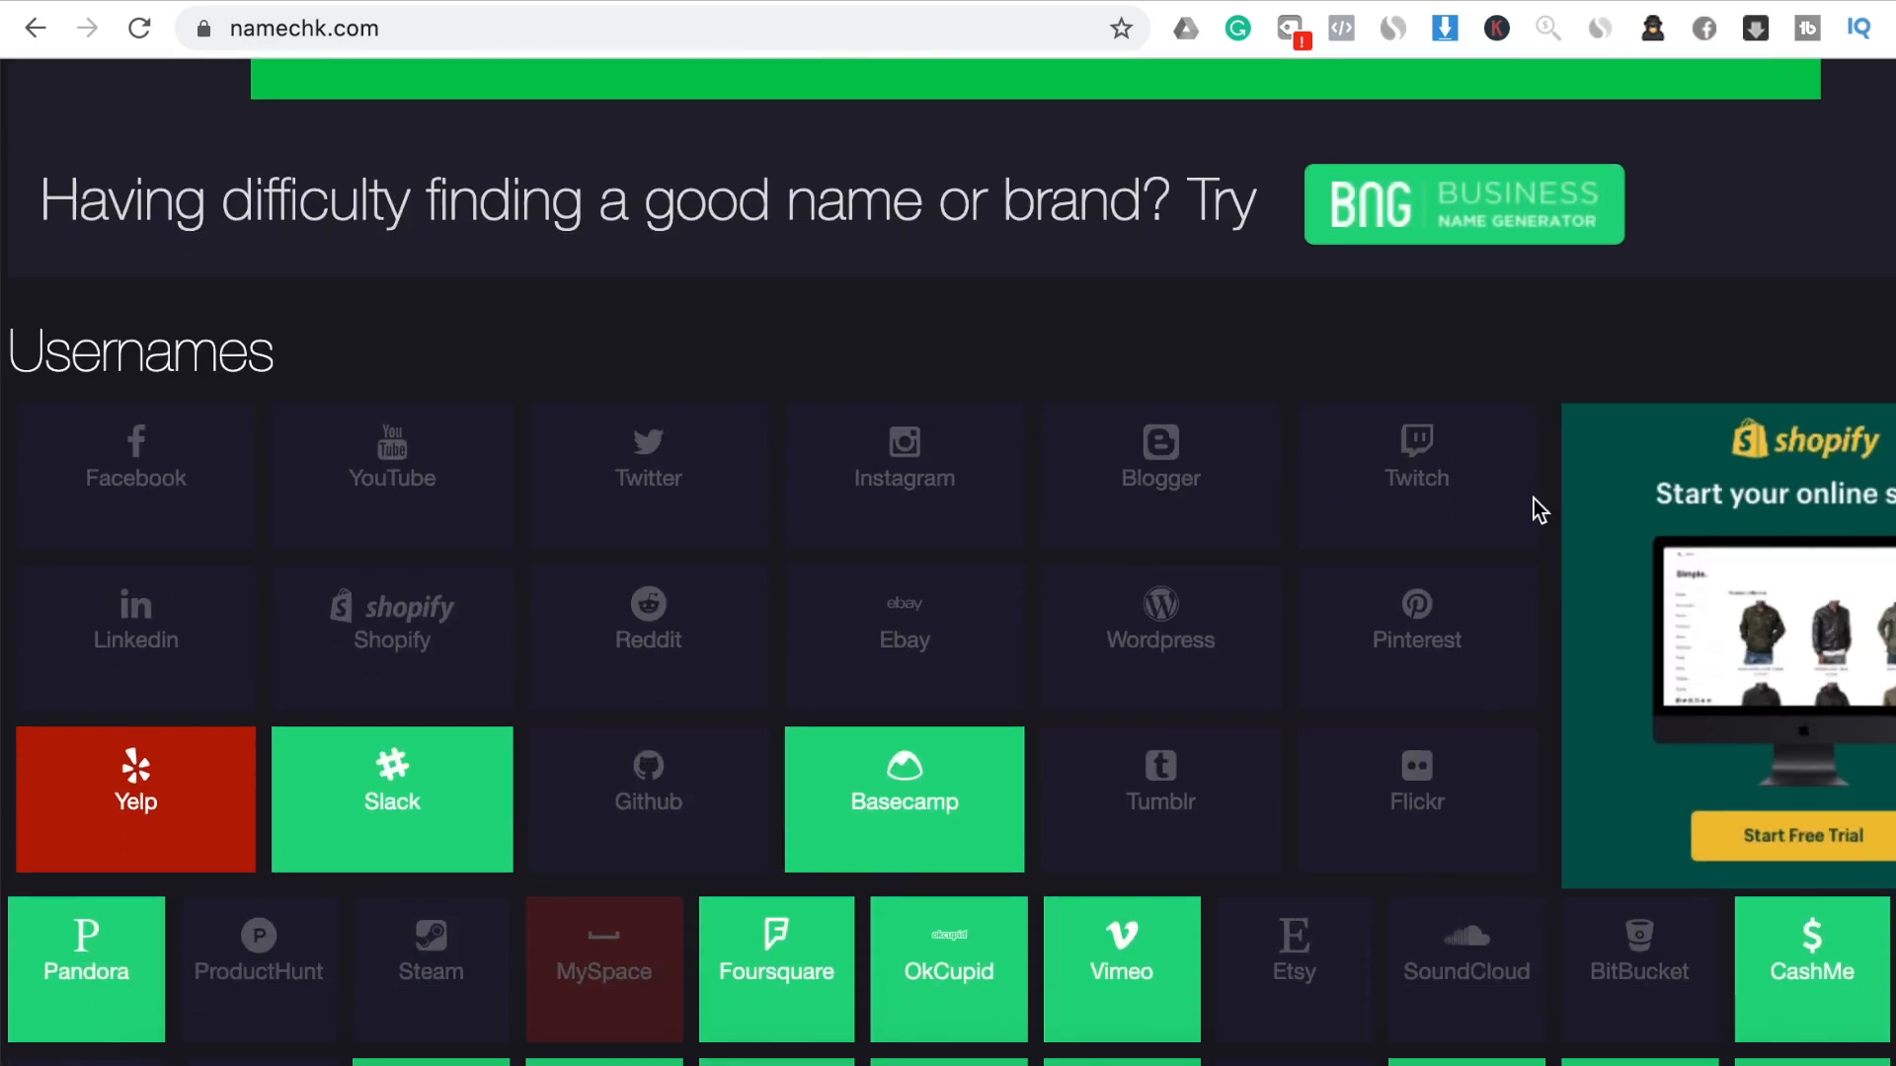
pyautogui.scroll(1, 1538, 510)
pyautogui.scroll(10, 1533, 499)
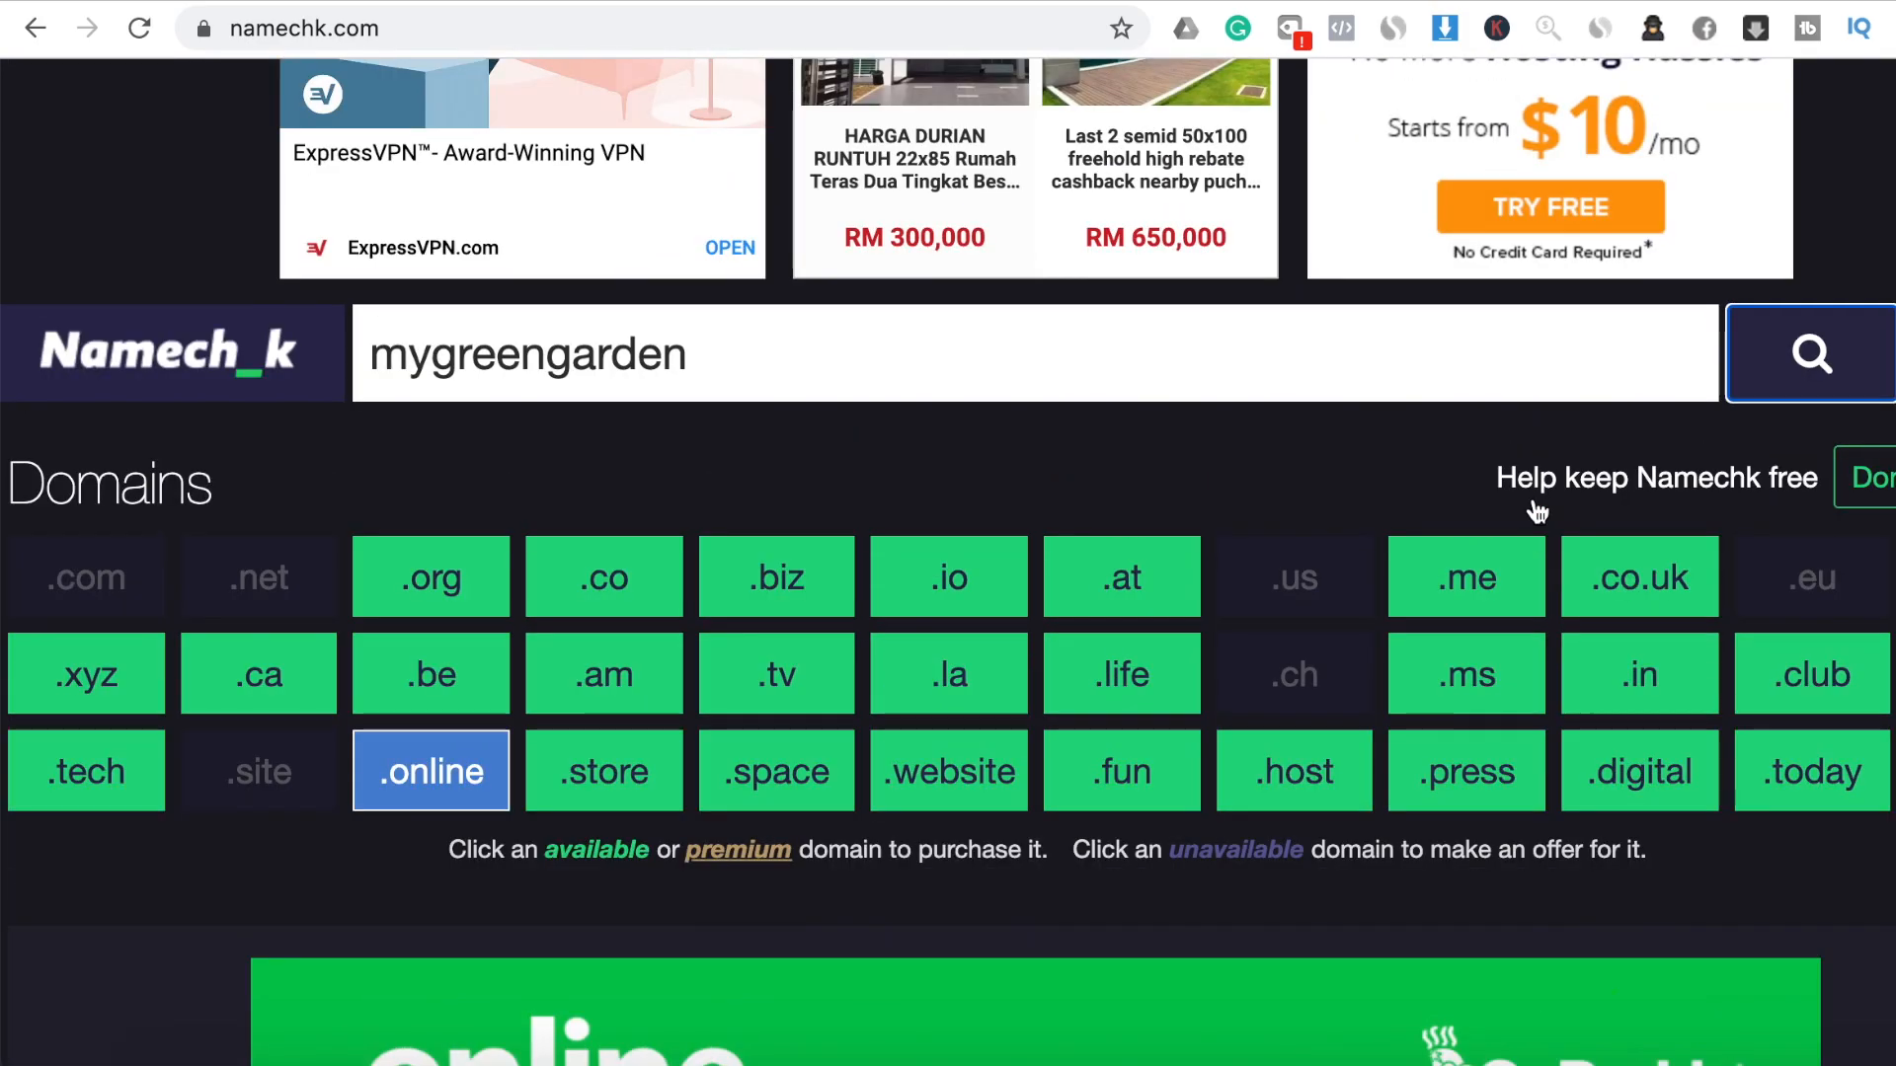
pyautogui.scroll(-2, 1537, 511)
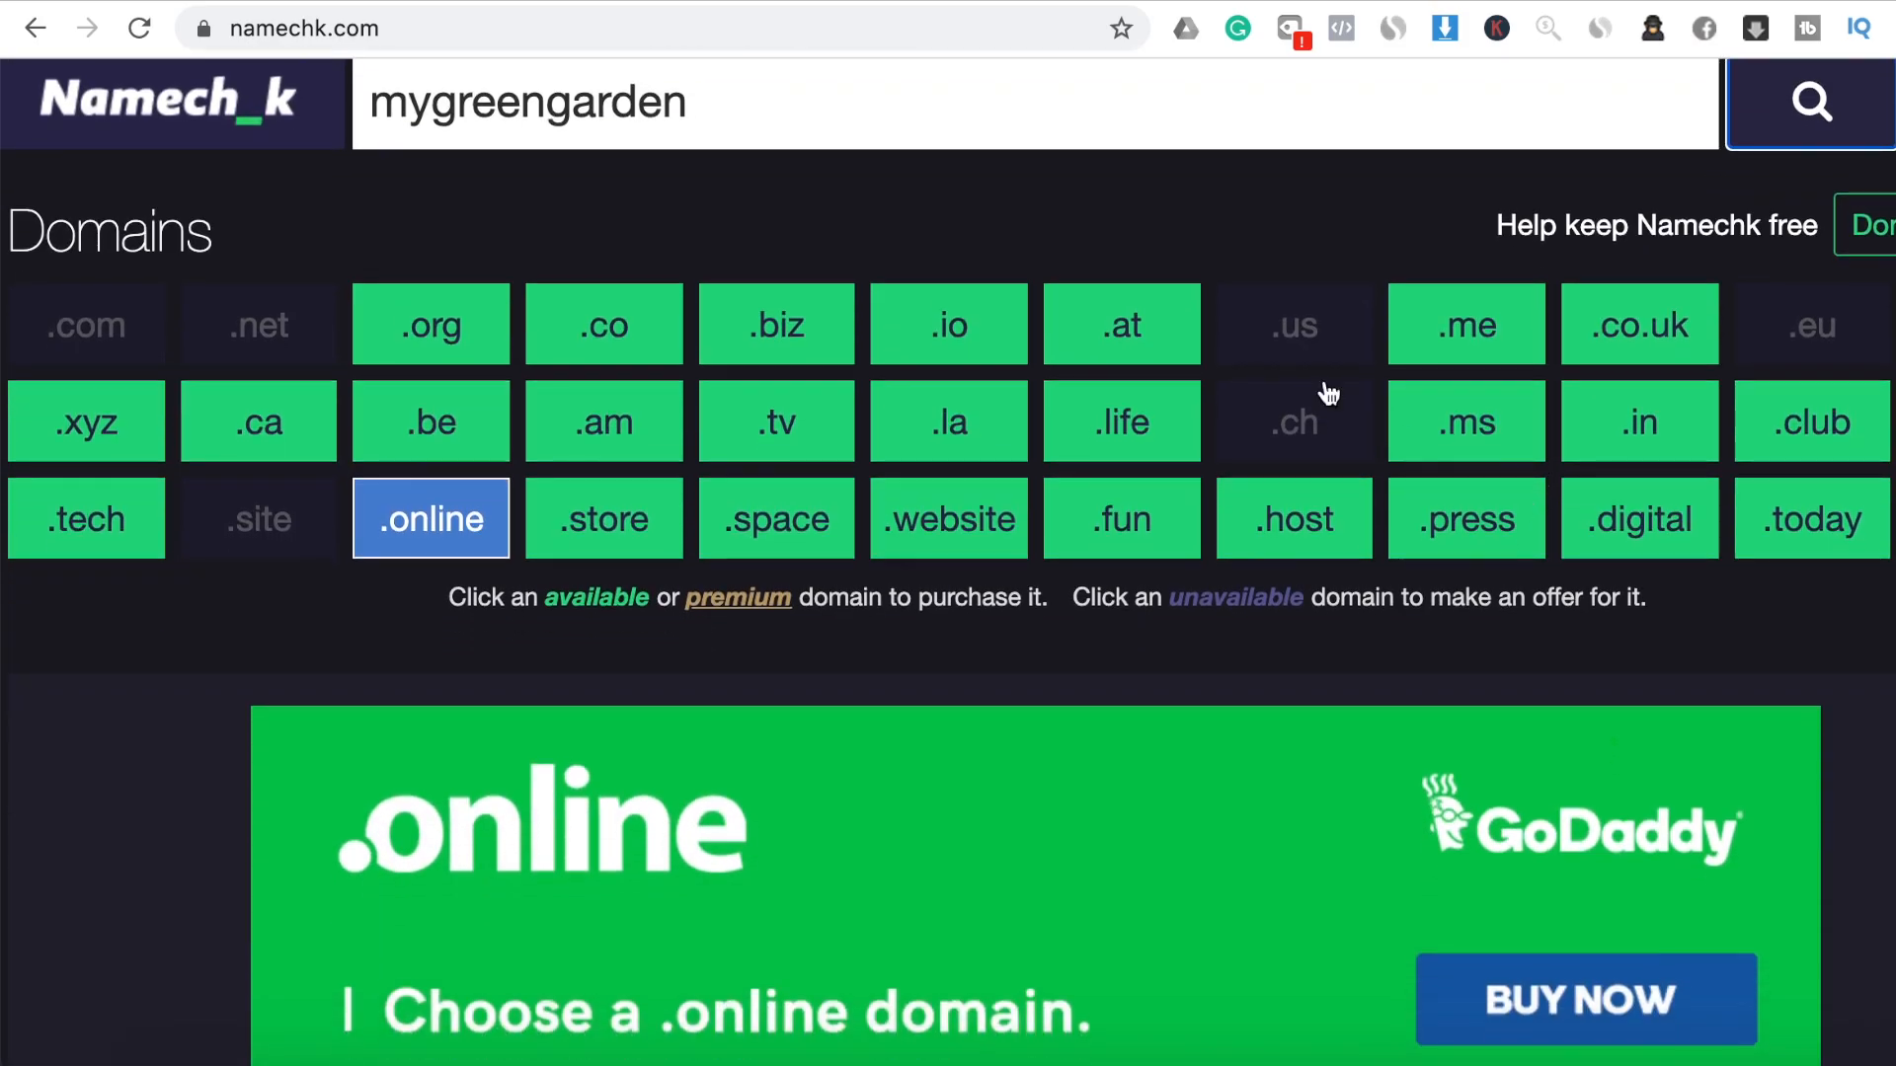
# Check the availability of the name "supergooddeal" and review its domain and username results
pyautogui.moveTo(702, 99); pyautogui.dragTo(334, 105)
pyautogui.write('si')
pyautogui.press('BackSpace')
pyautogui.write('up')
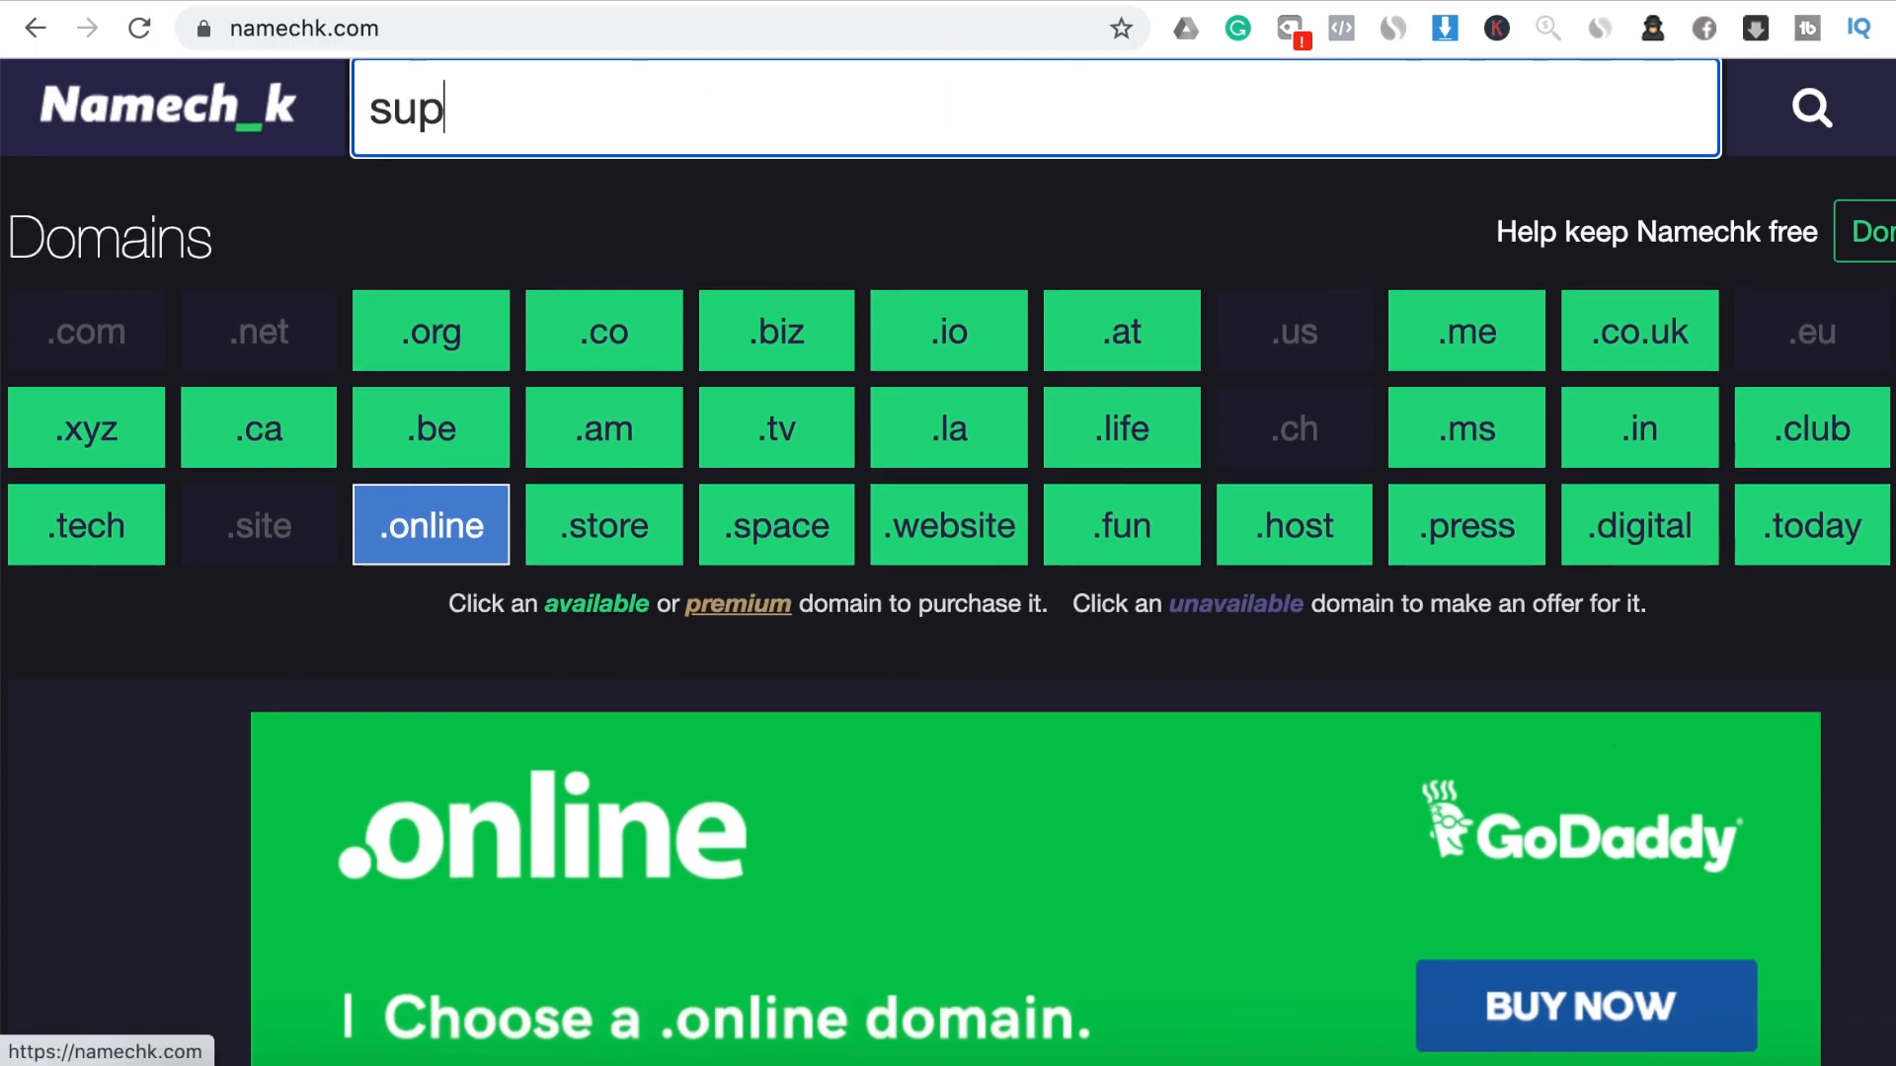
pyautogui.write('ergooddeal')
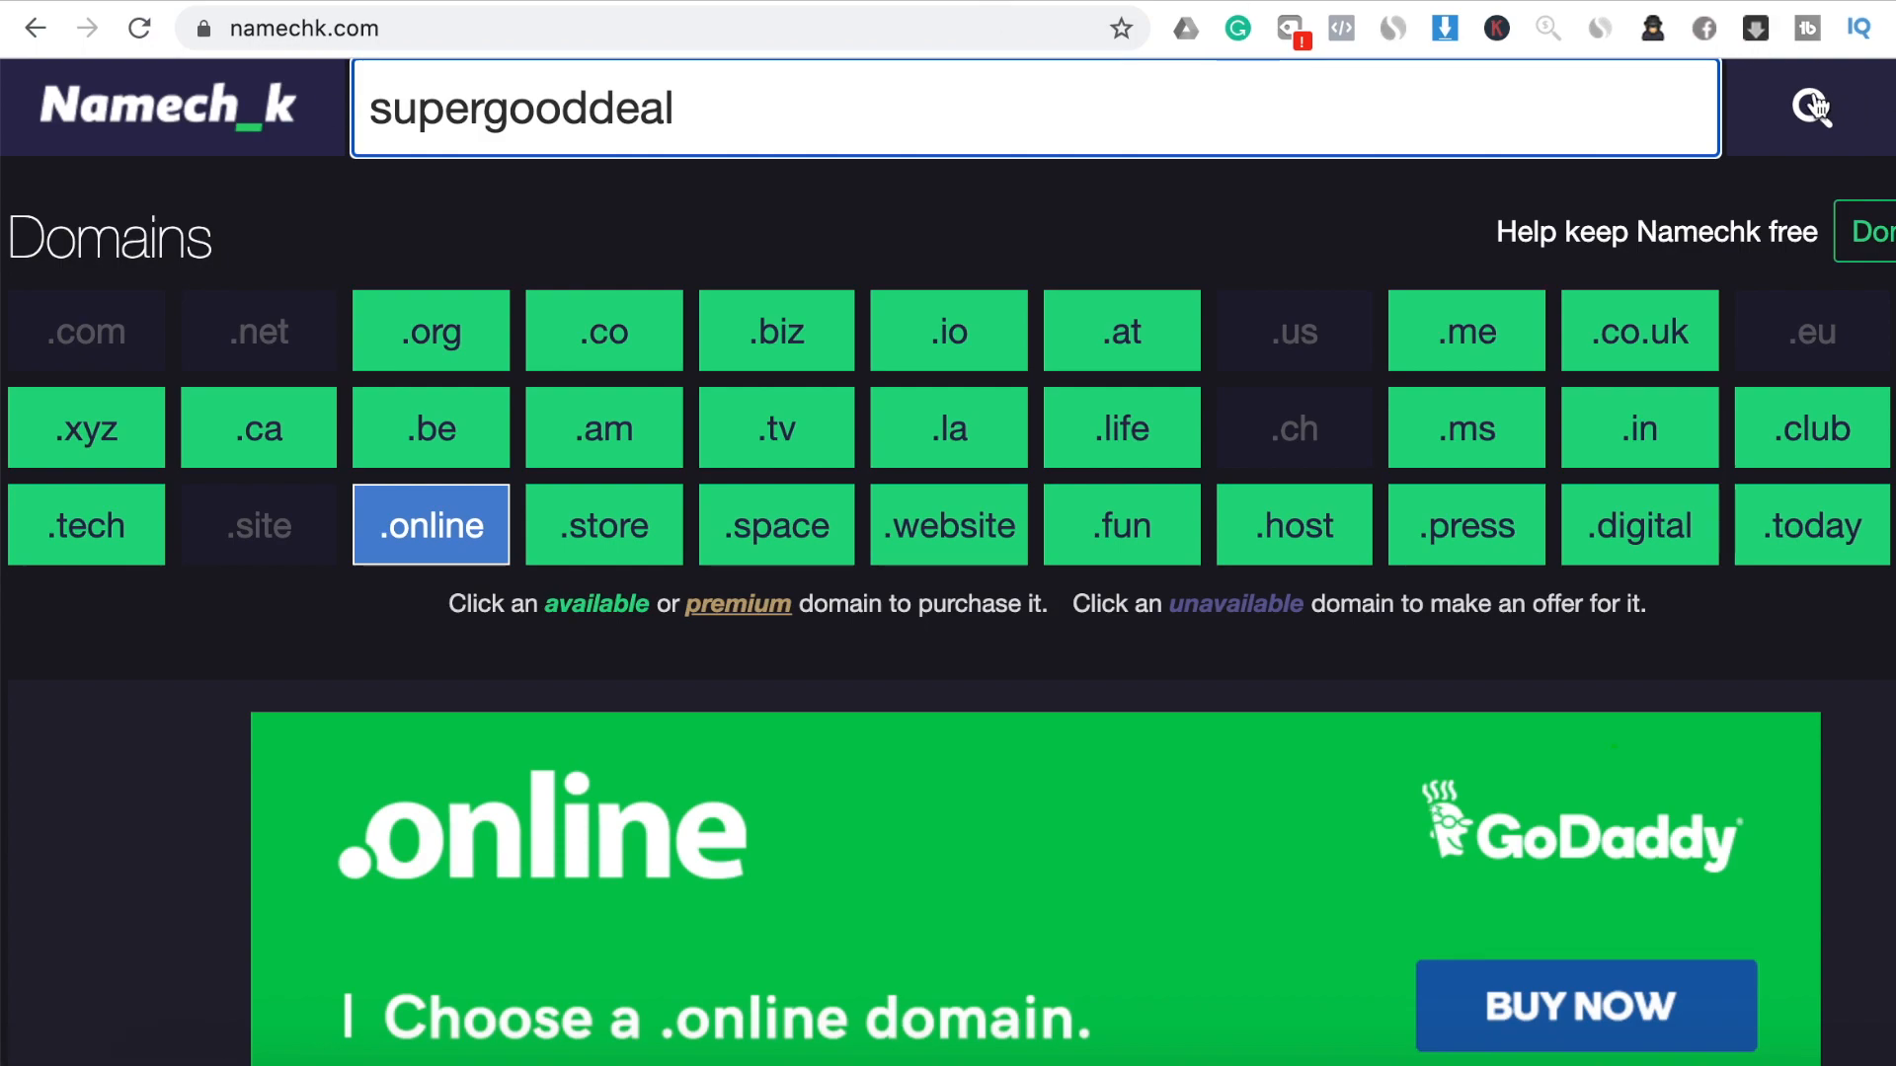
pyautogui.click(1808, 116)
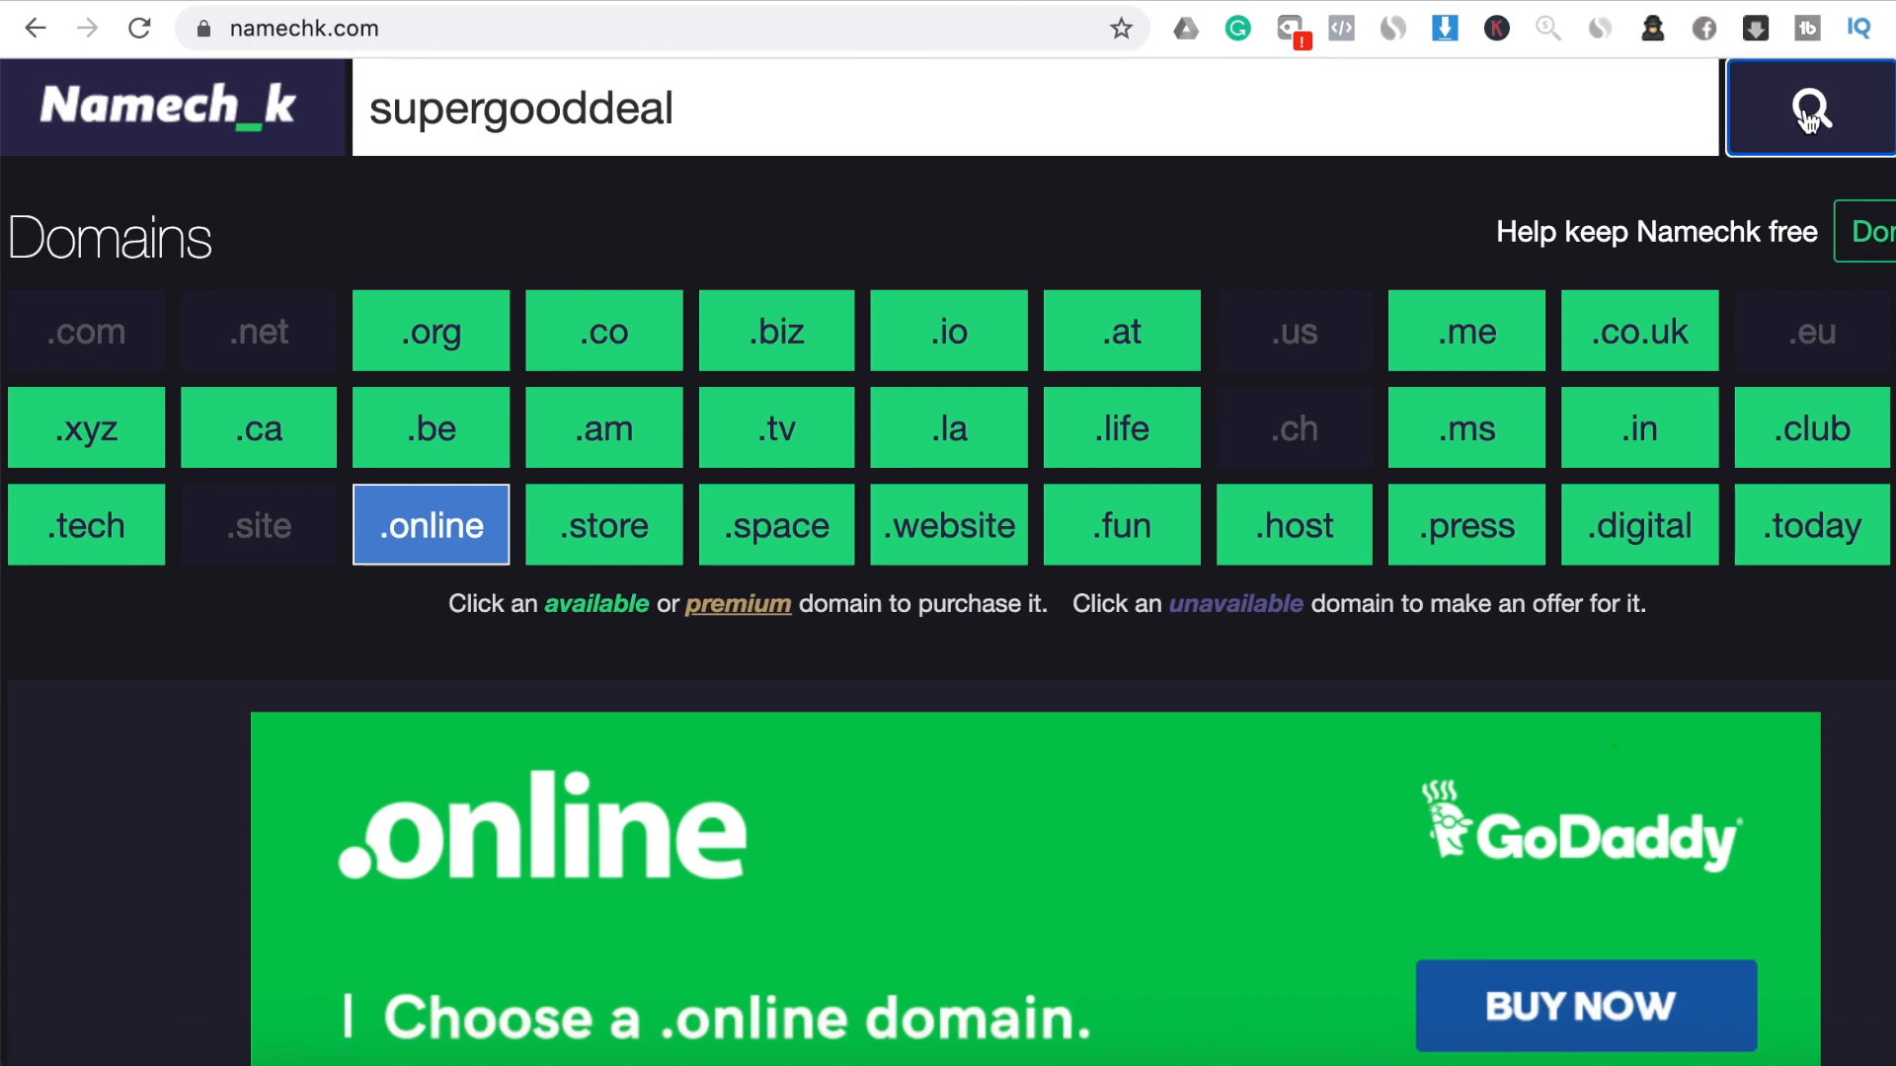
pyautogui.click(1563, 111)
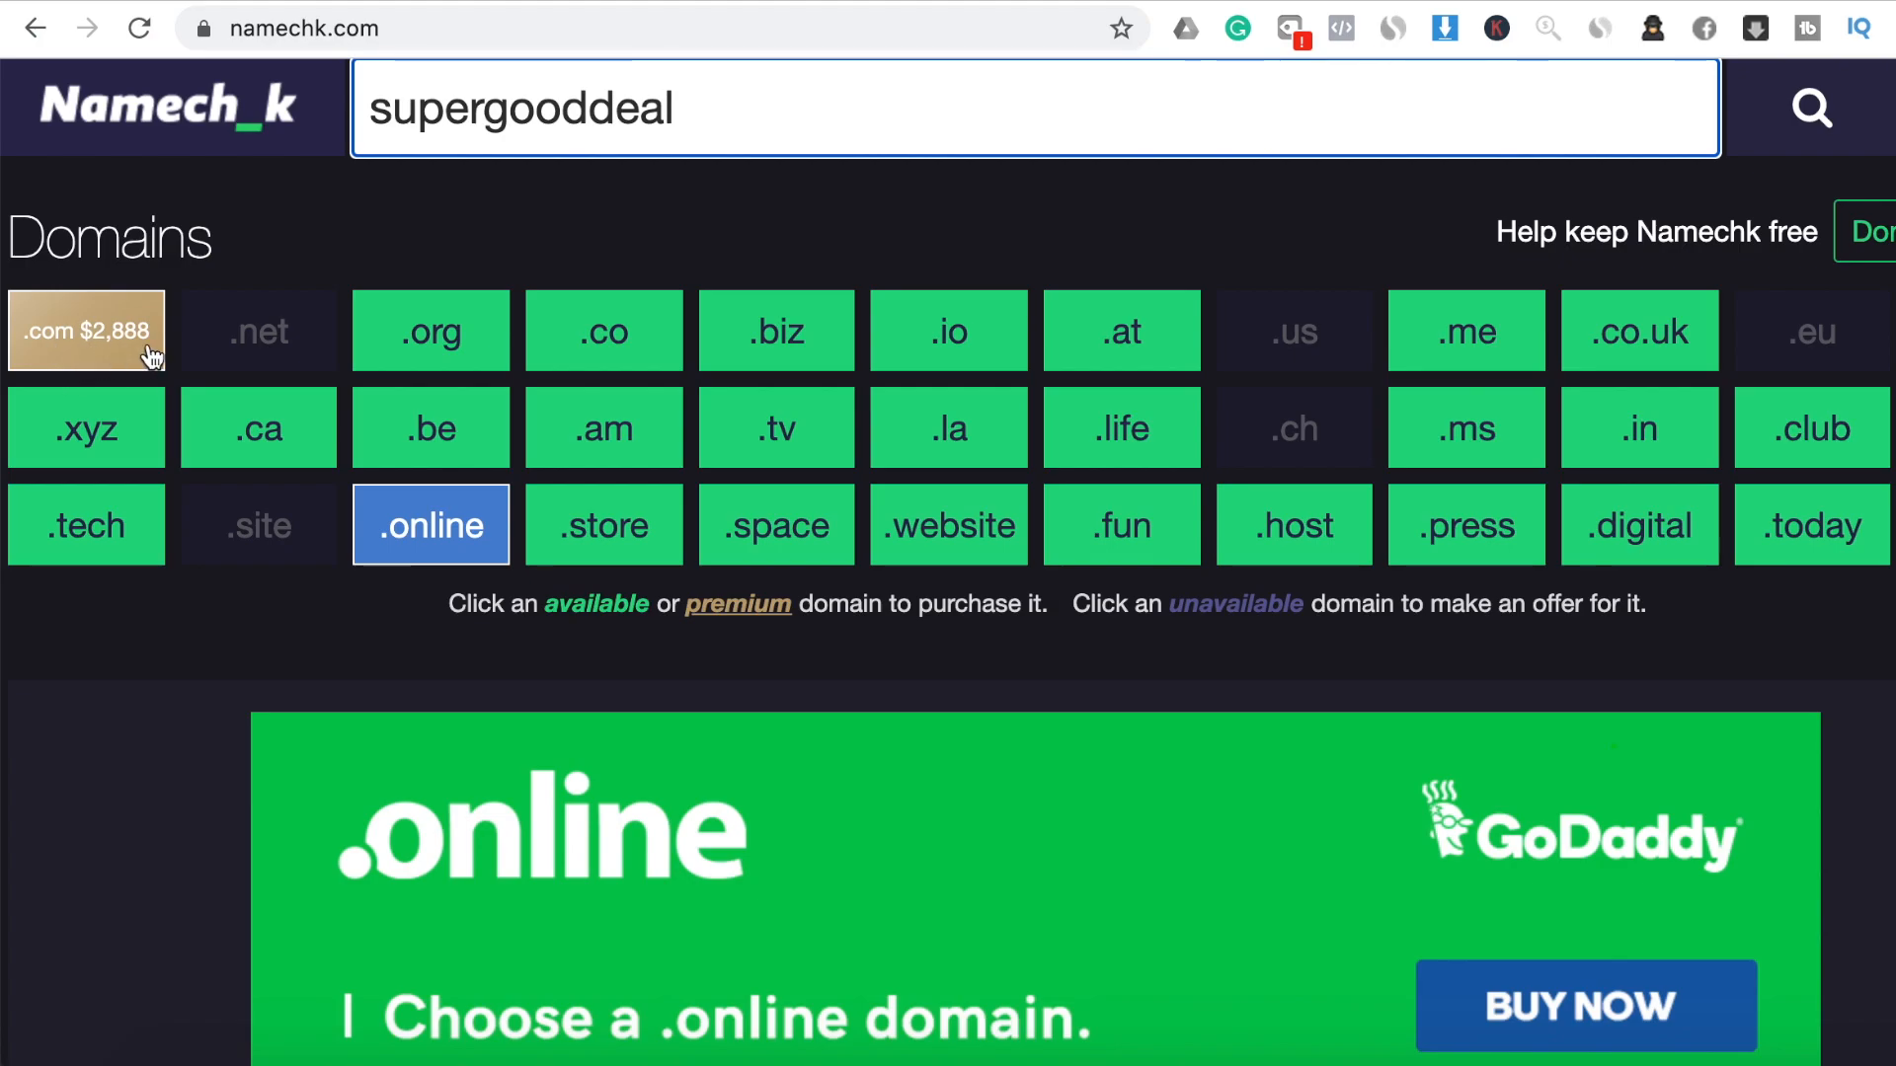
pyautogui.scroll(-10, 373, 525)
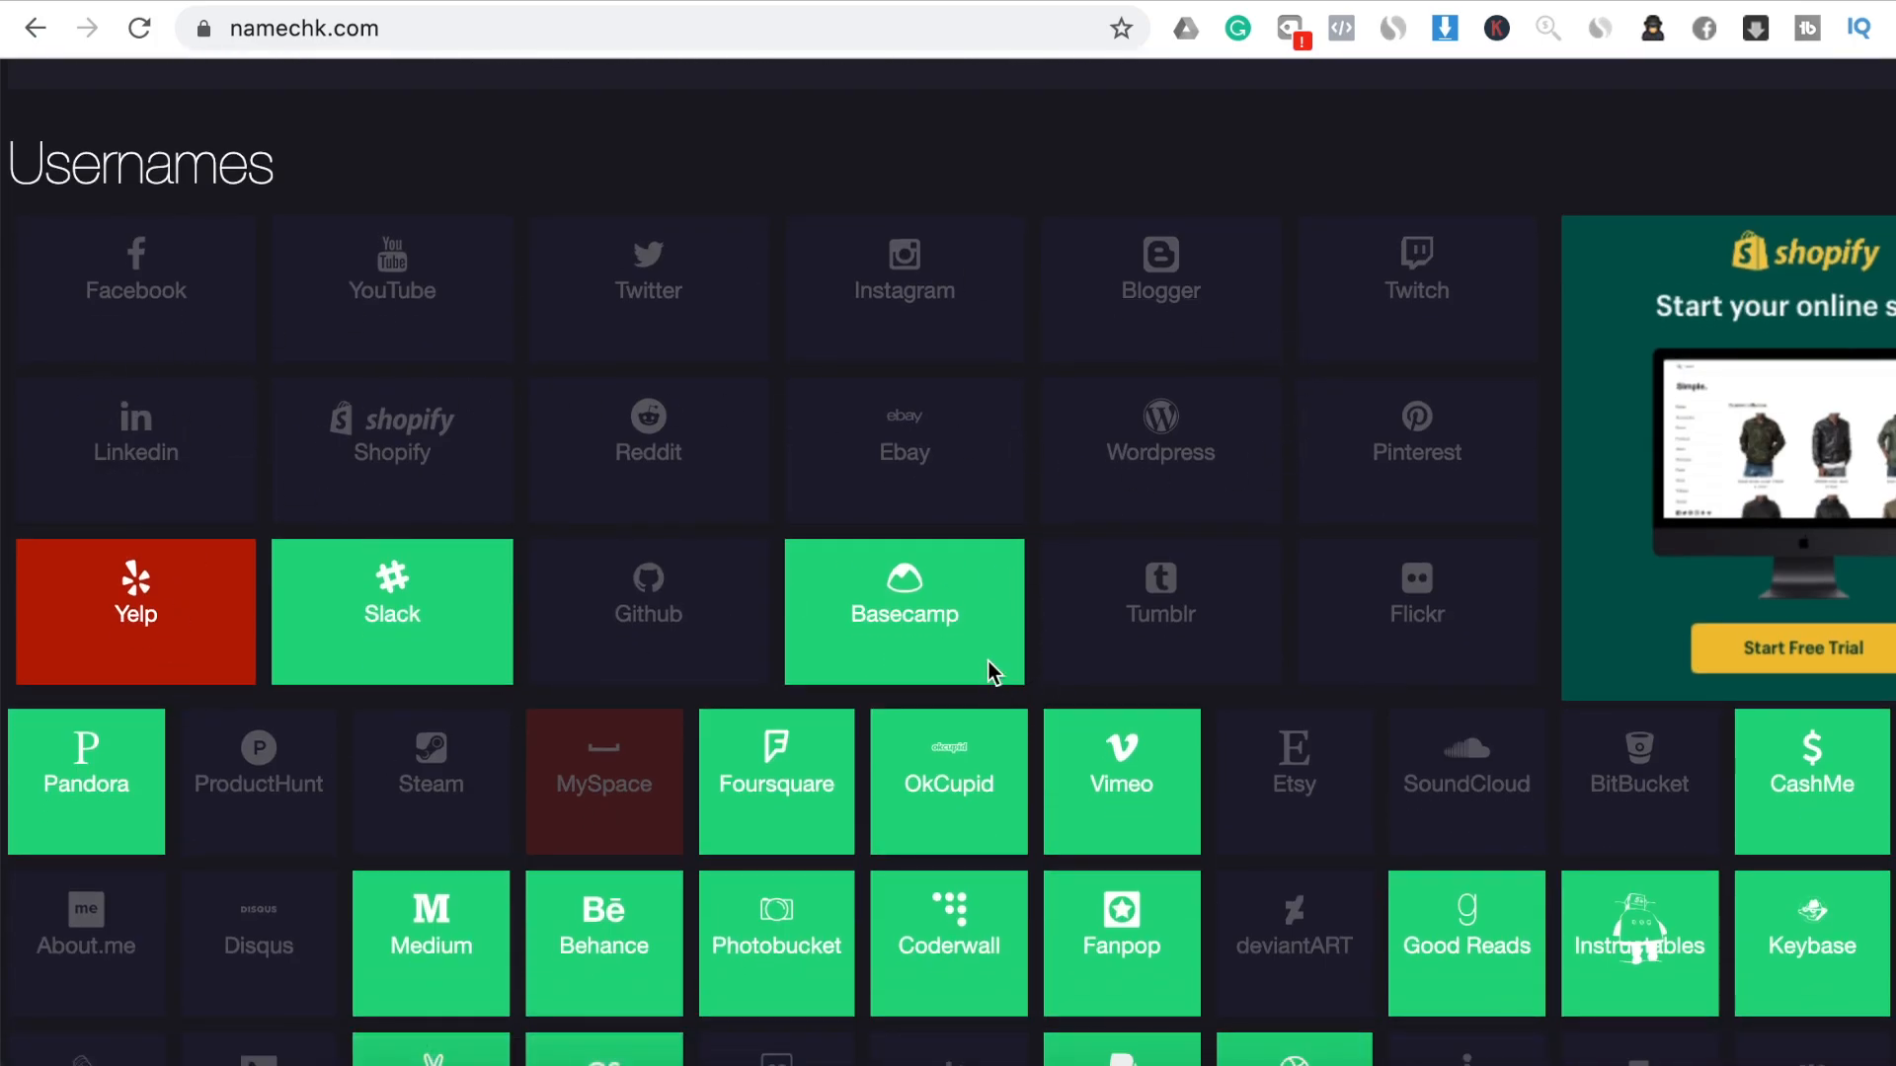
pyautogui.scroll(10, 988, 662)
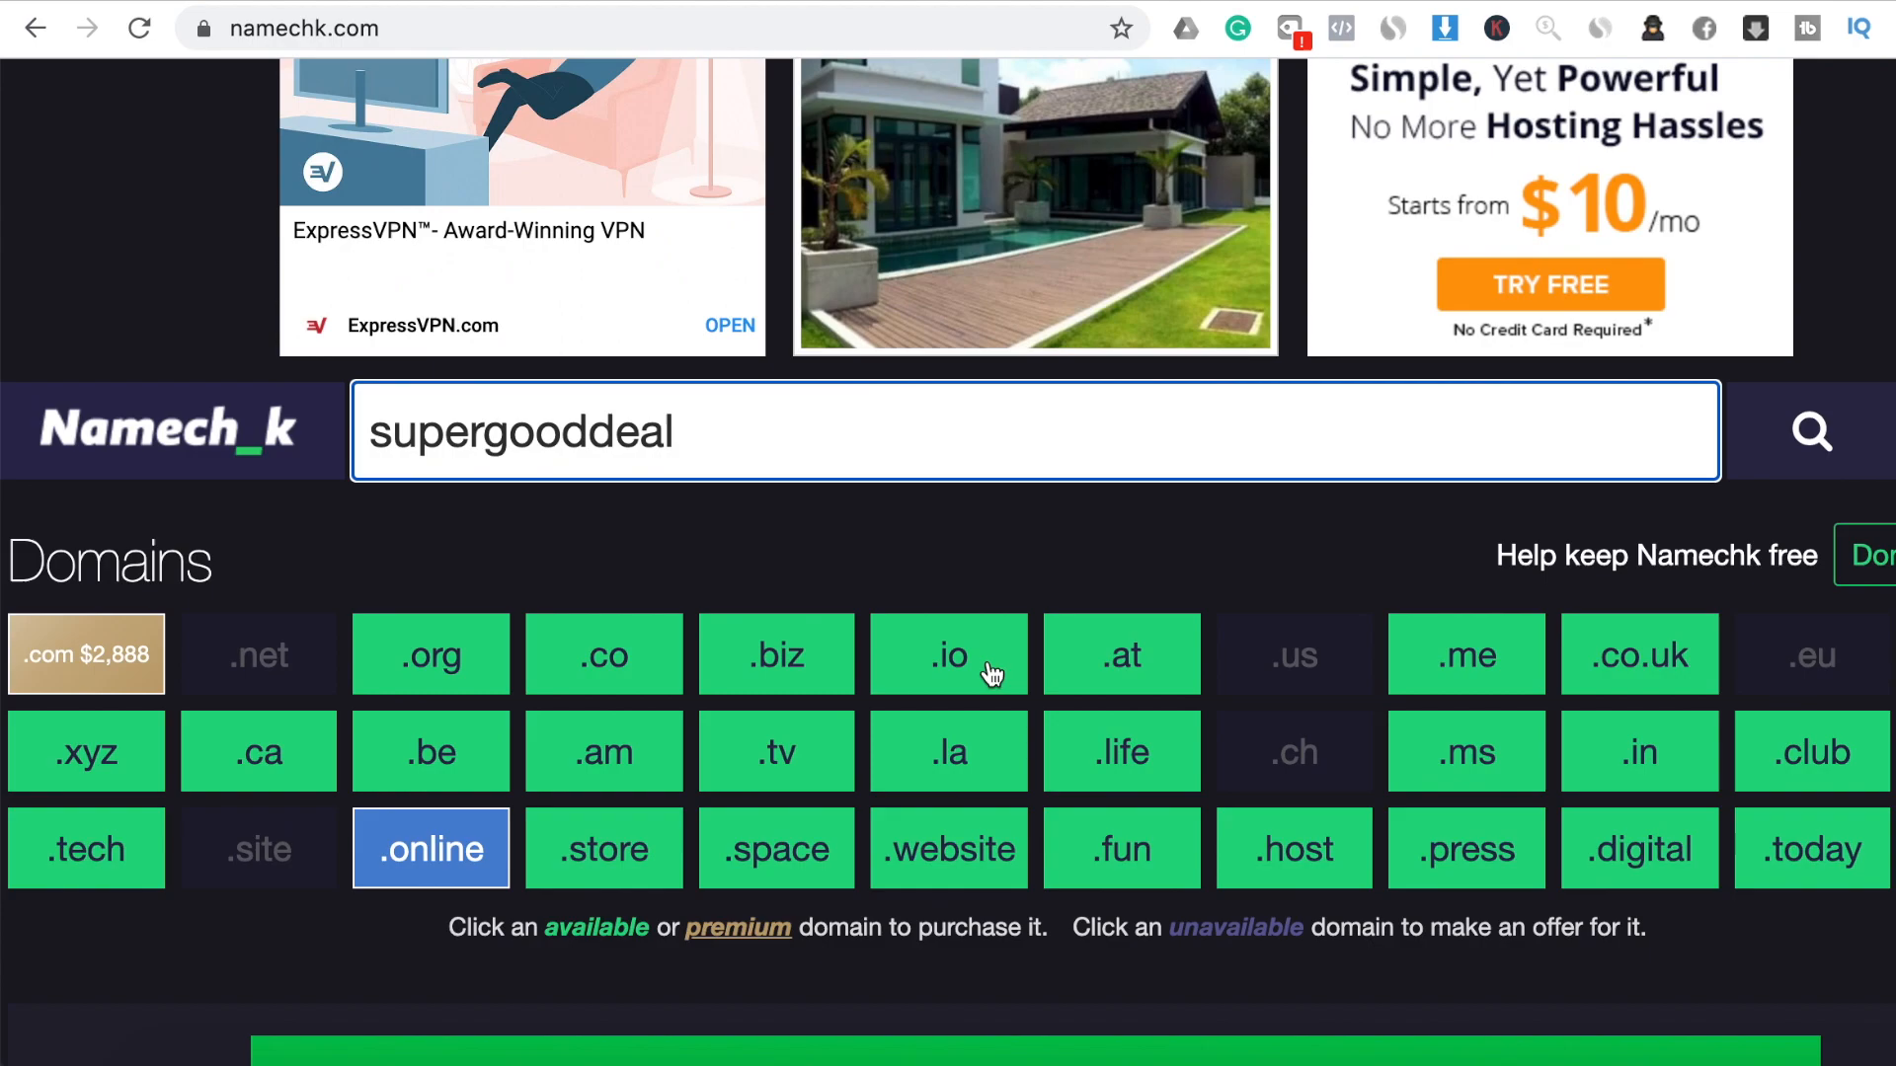
pyautogui.scroll(-3, 990, 674)
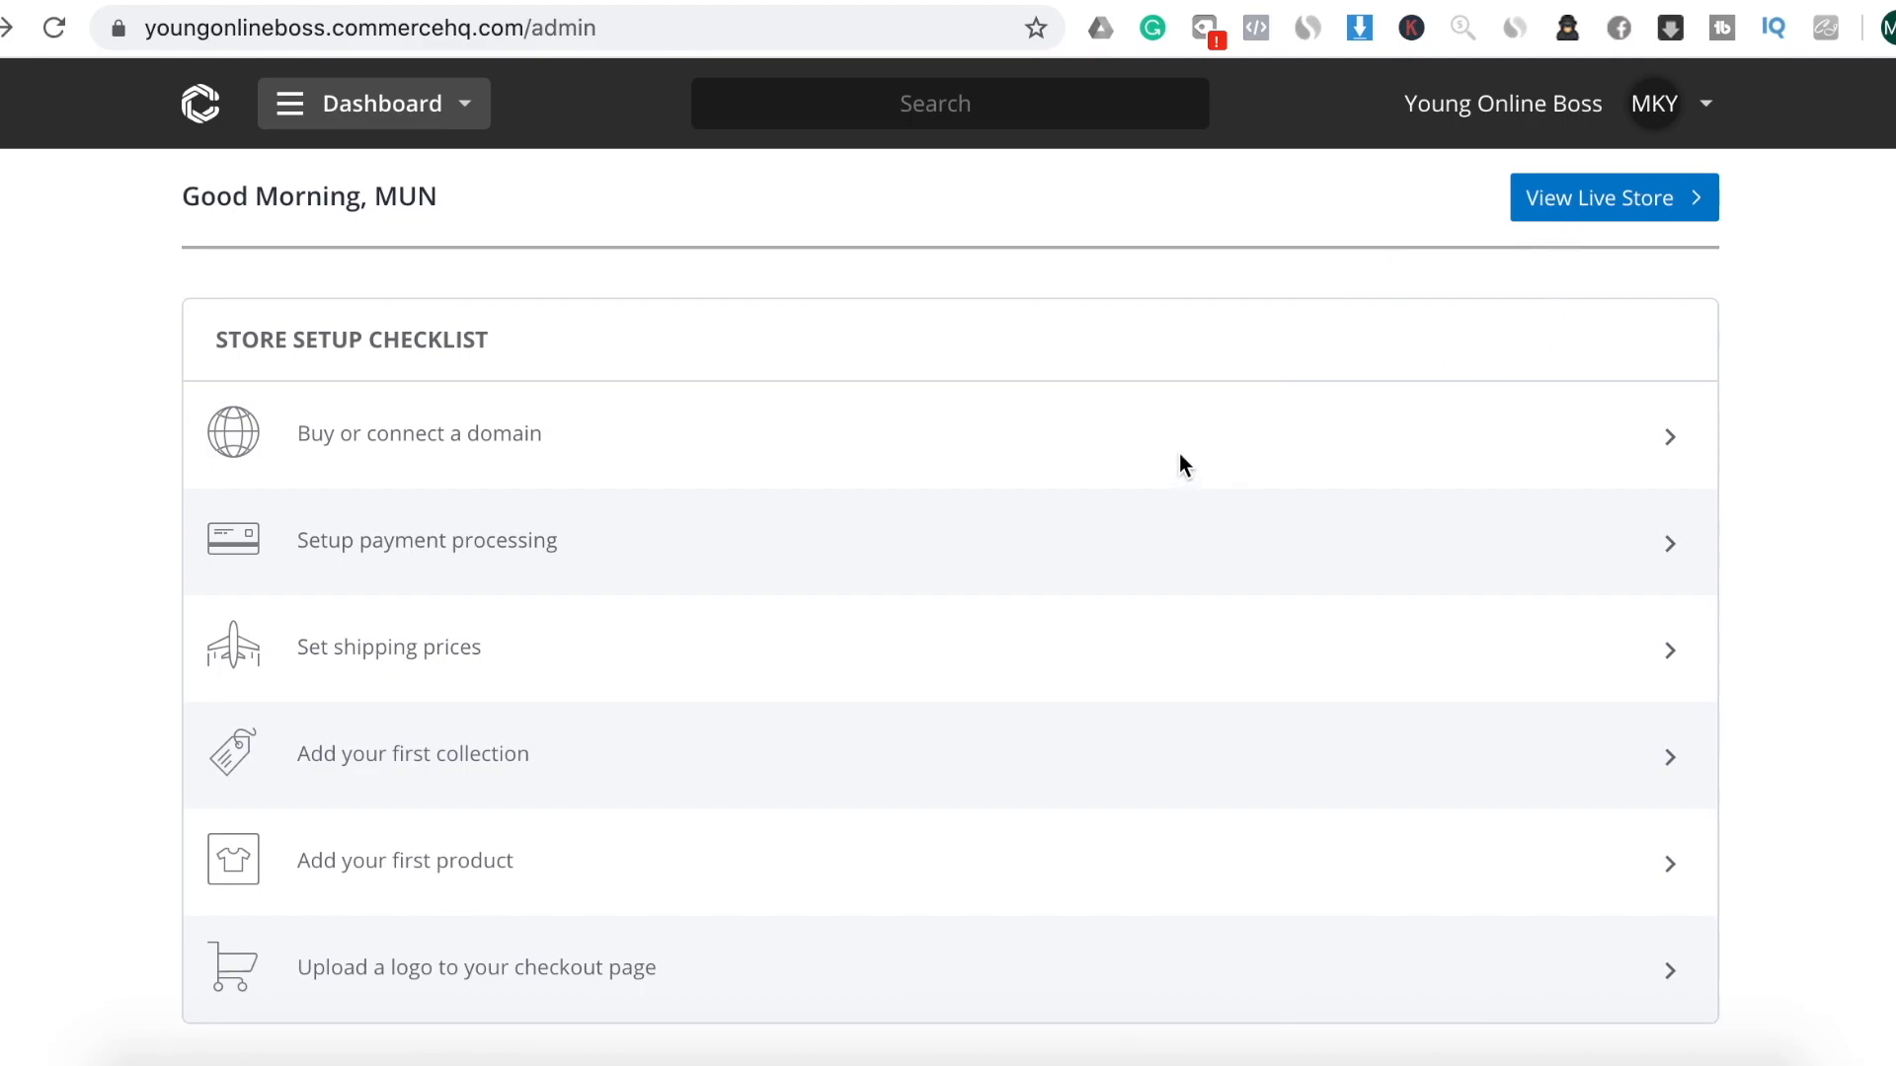
# Check the availability of youngonlineboss.com as a new domain for the store and complete its purchase
pyautogui.click(589, 441)
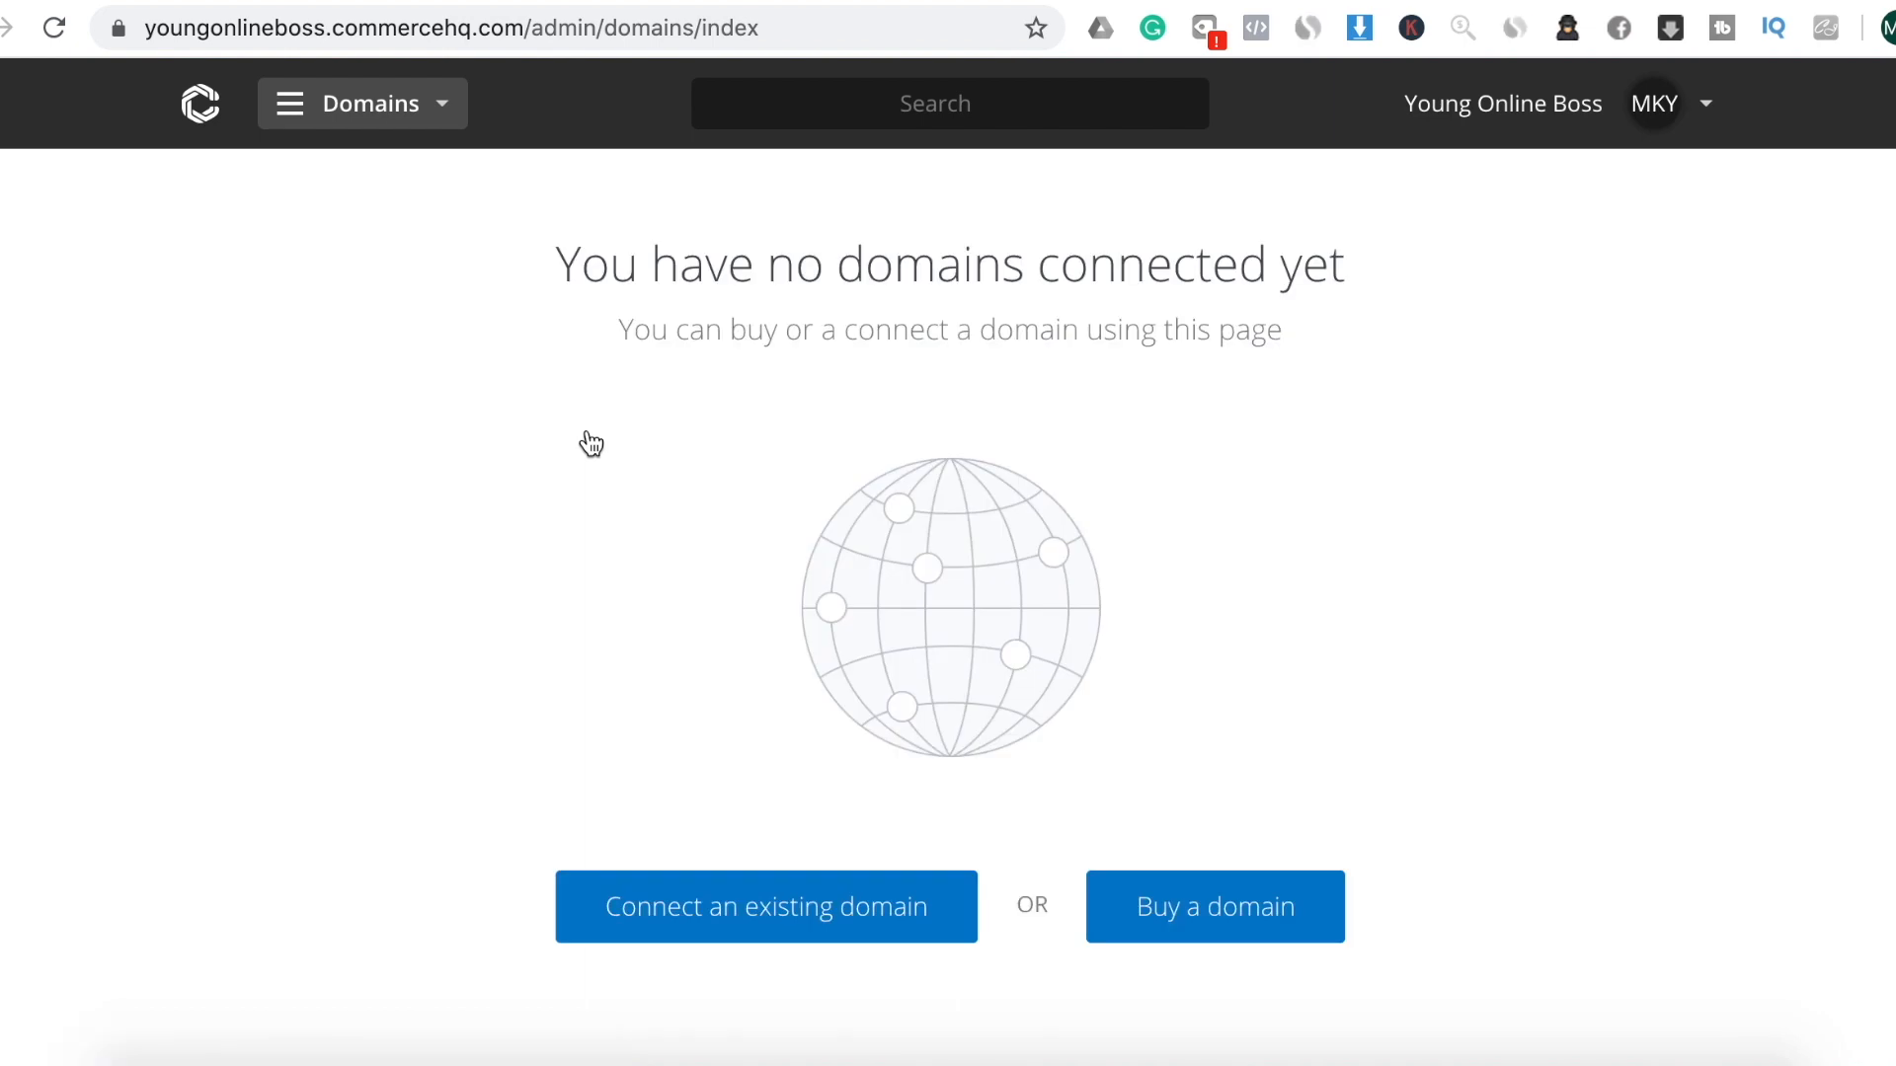
pyautogui.click(1245, 914)
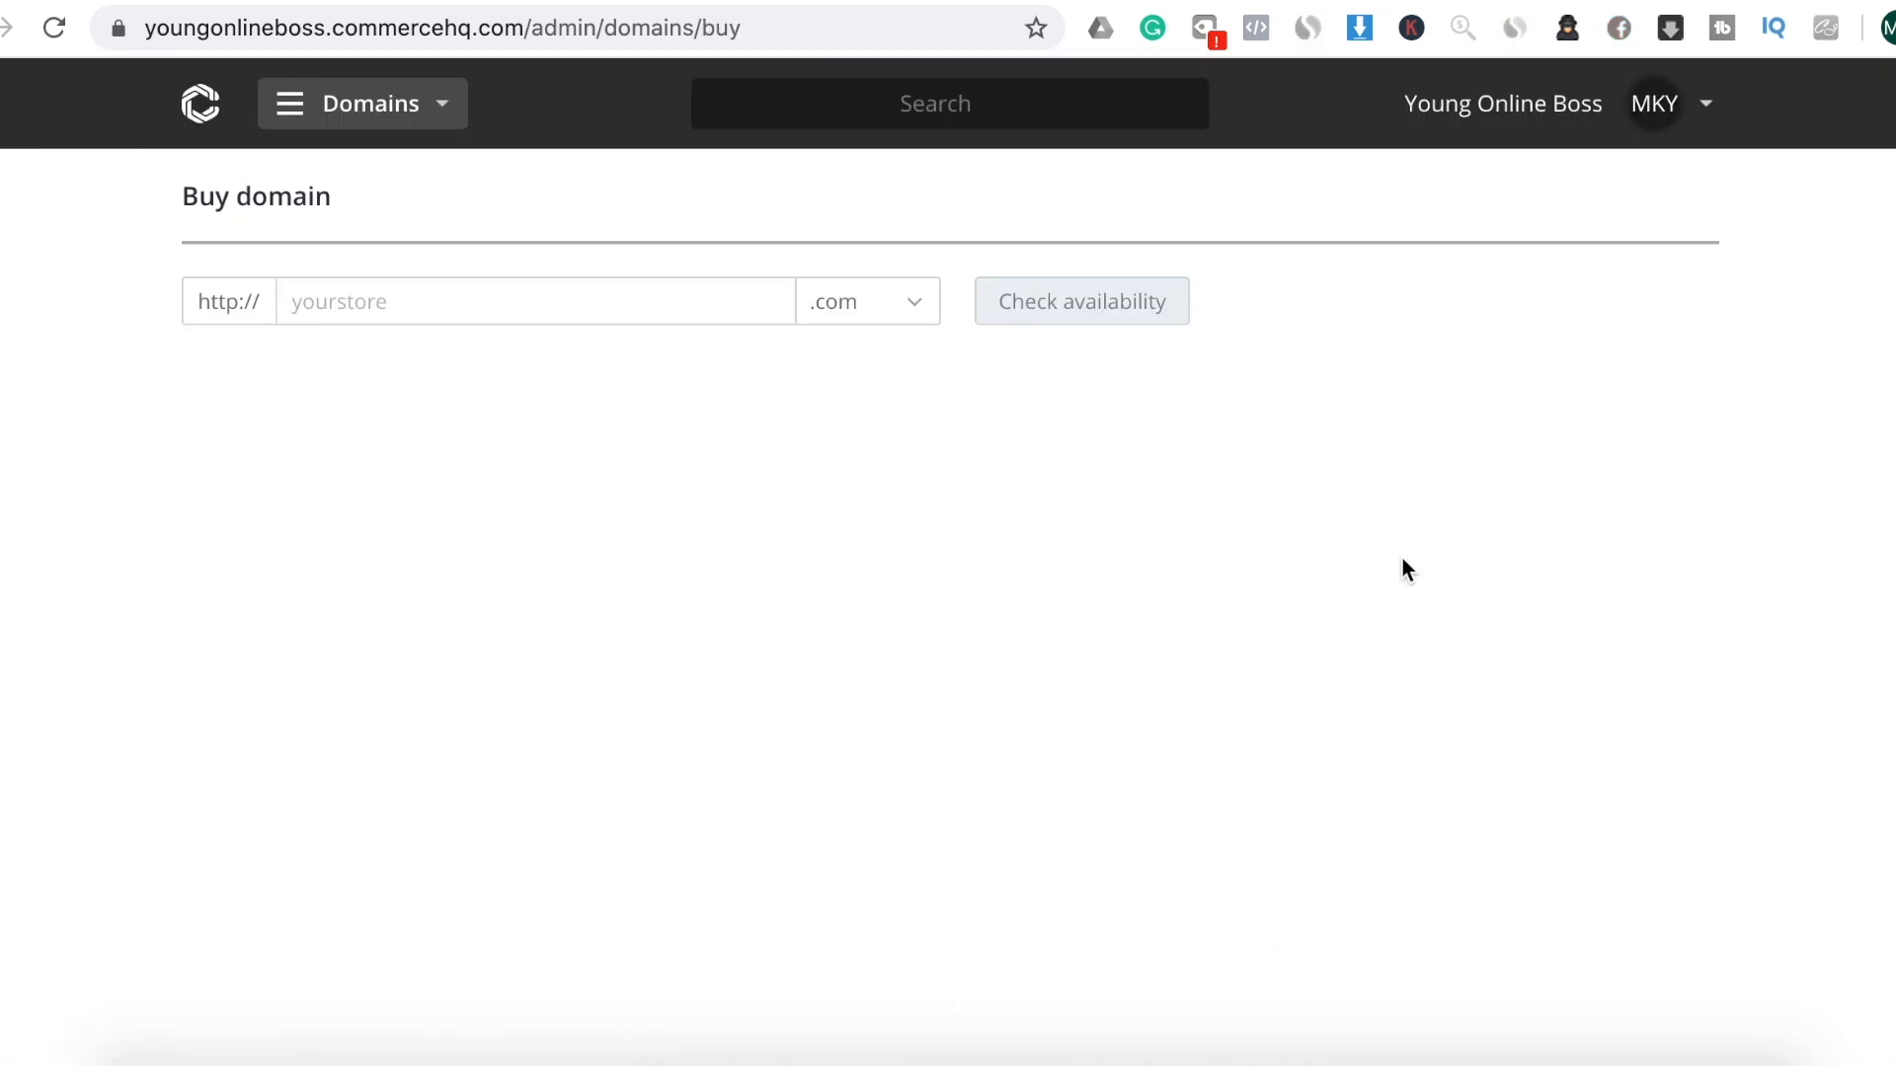
pyautogui.click(523, 297)
pyautogui.write('youngonlineboss')
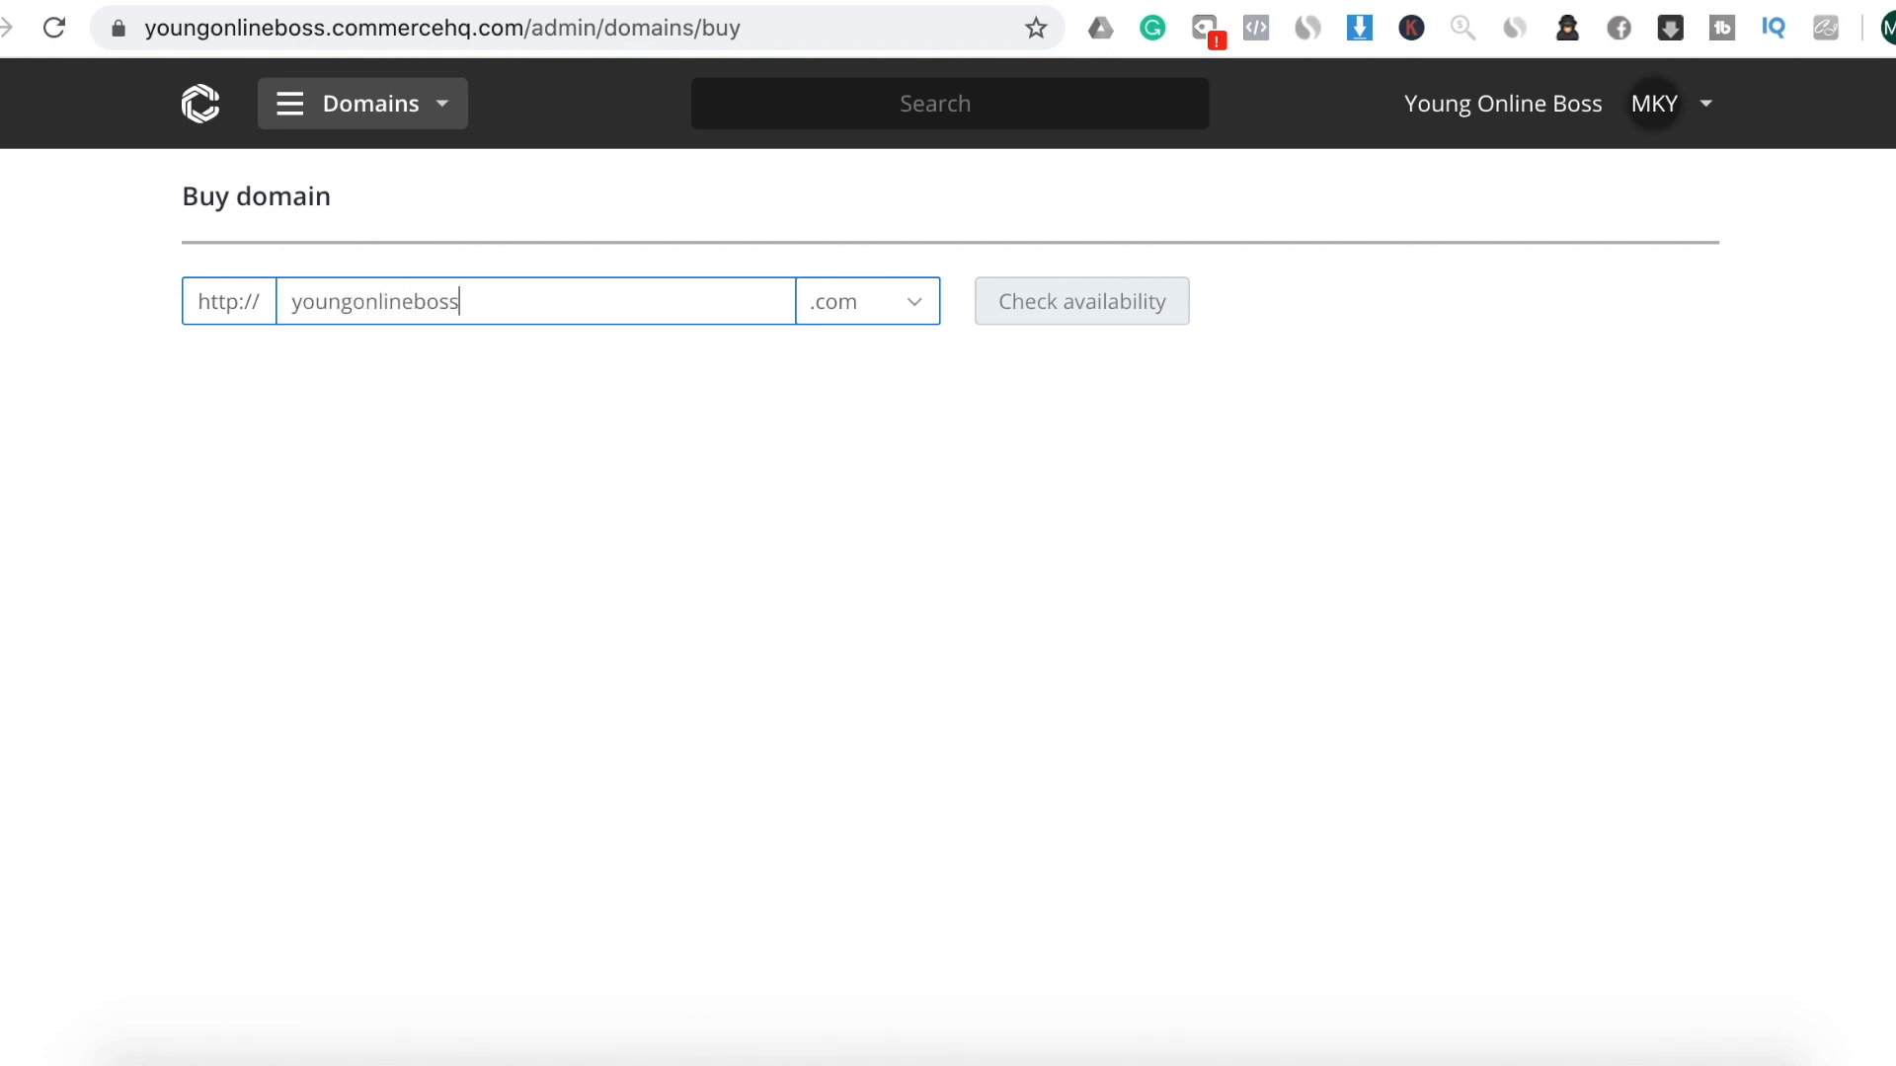
pyautogui.click(1083, 306)
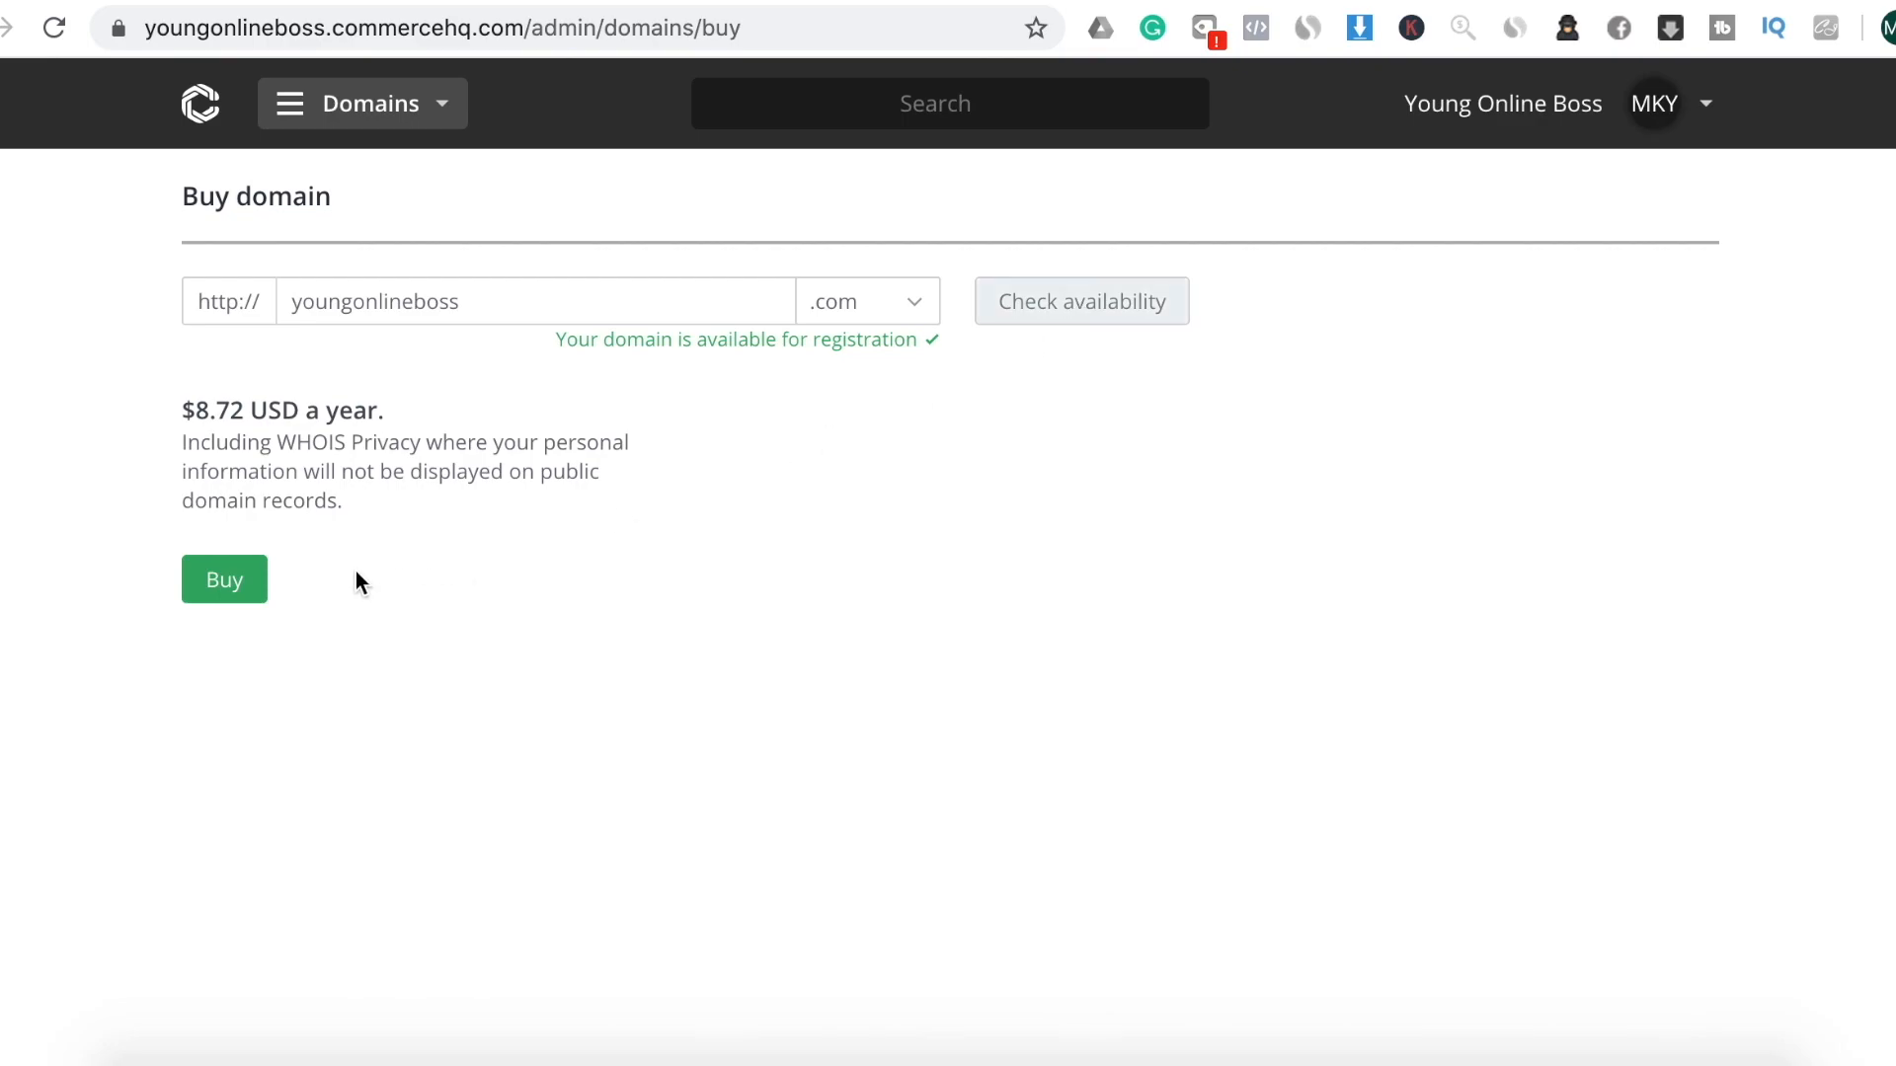
pyautogui.click(242, 597)
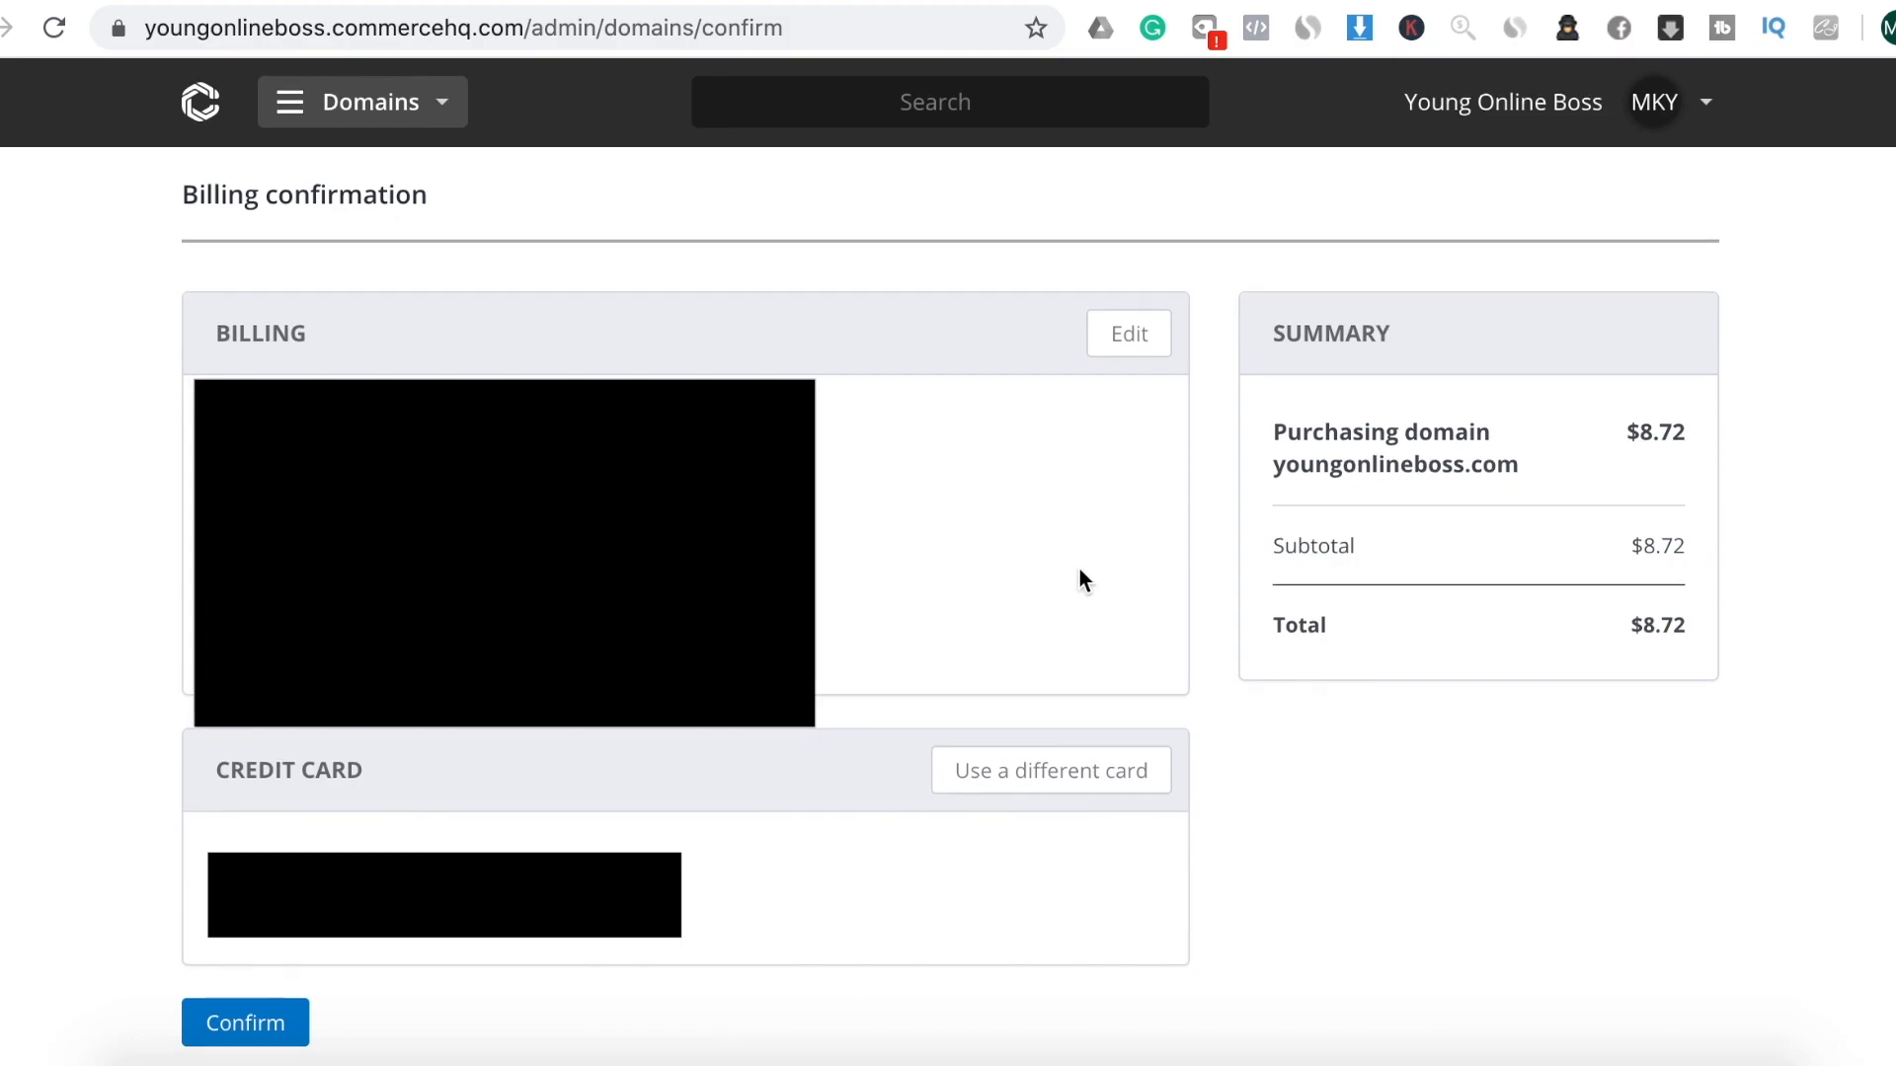
pyautogui.click(268, 1033)
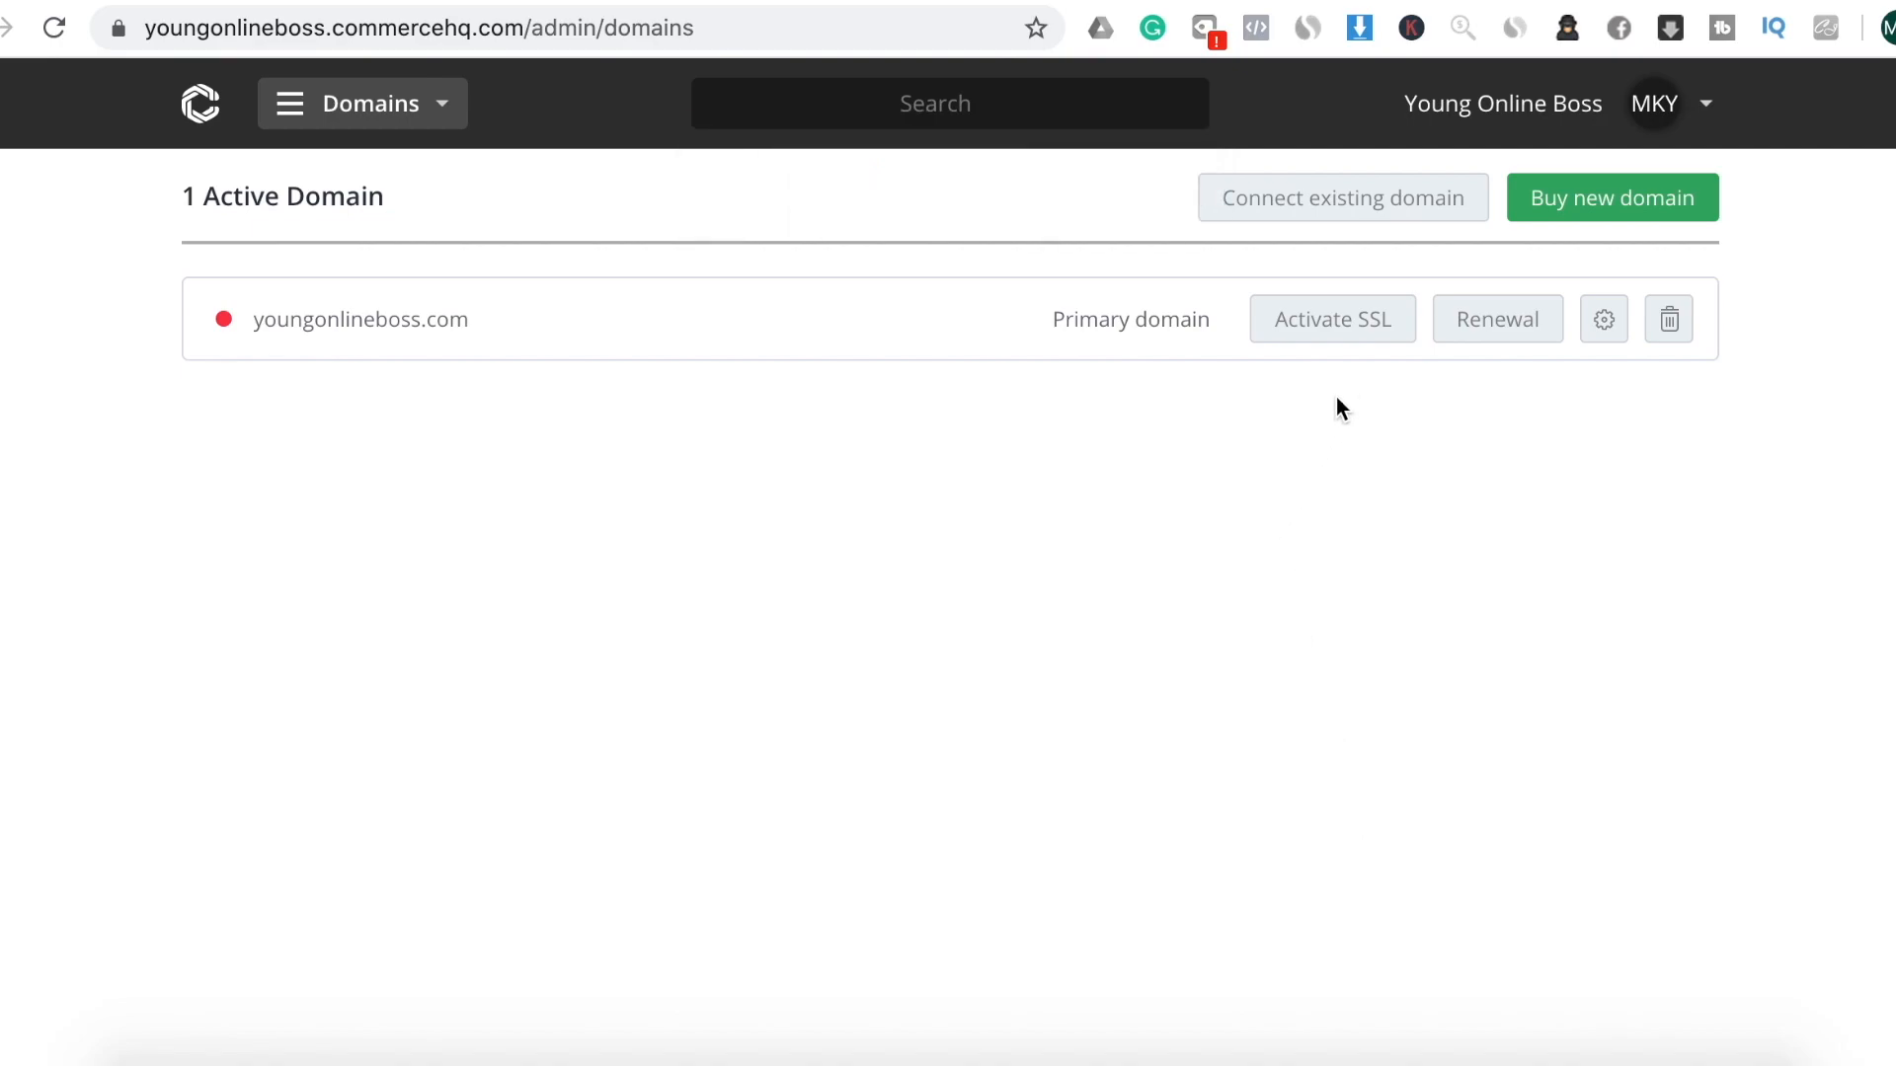
# Activate SSL for the youngonlineboss.com domain and dismiss the notification
pyautogui.click(1321, 329)
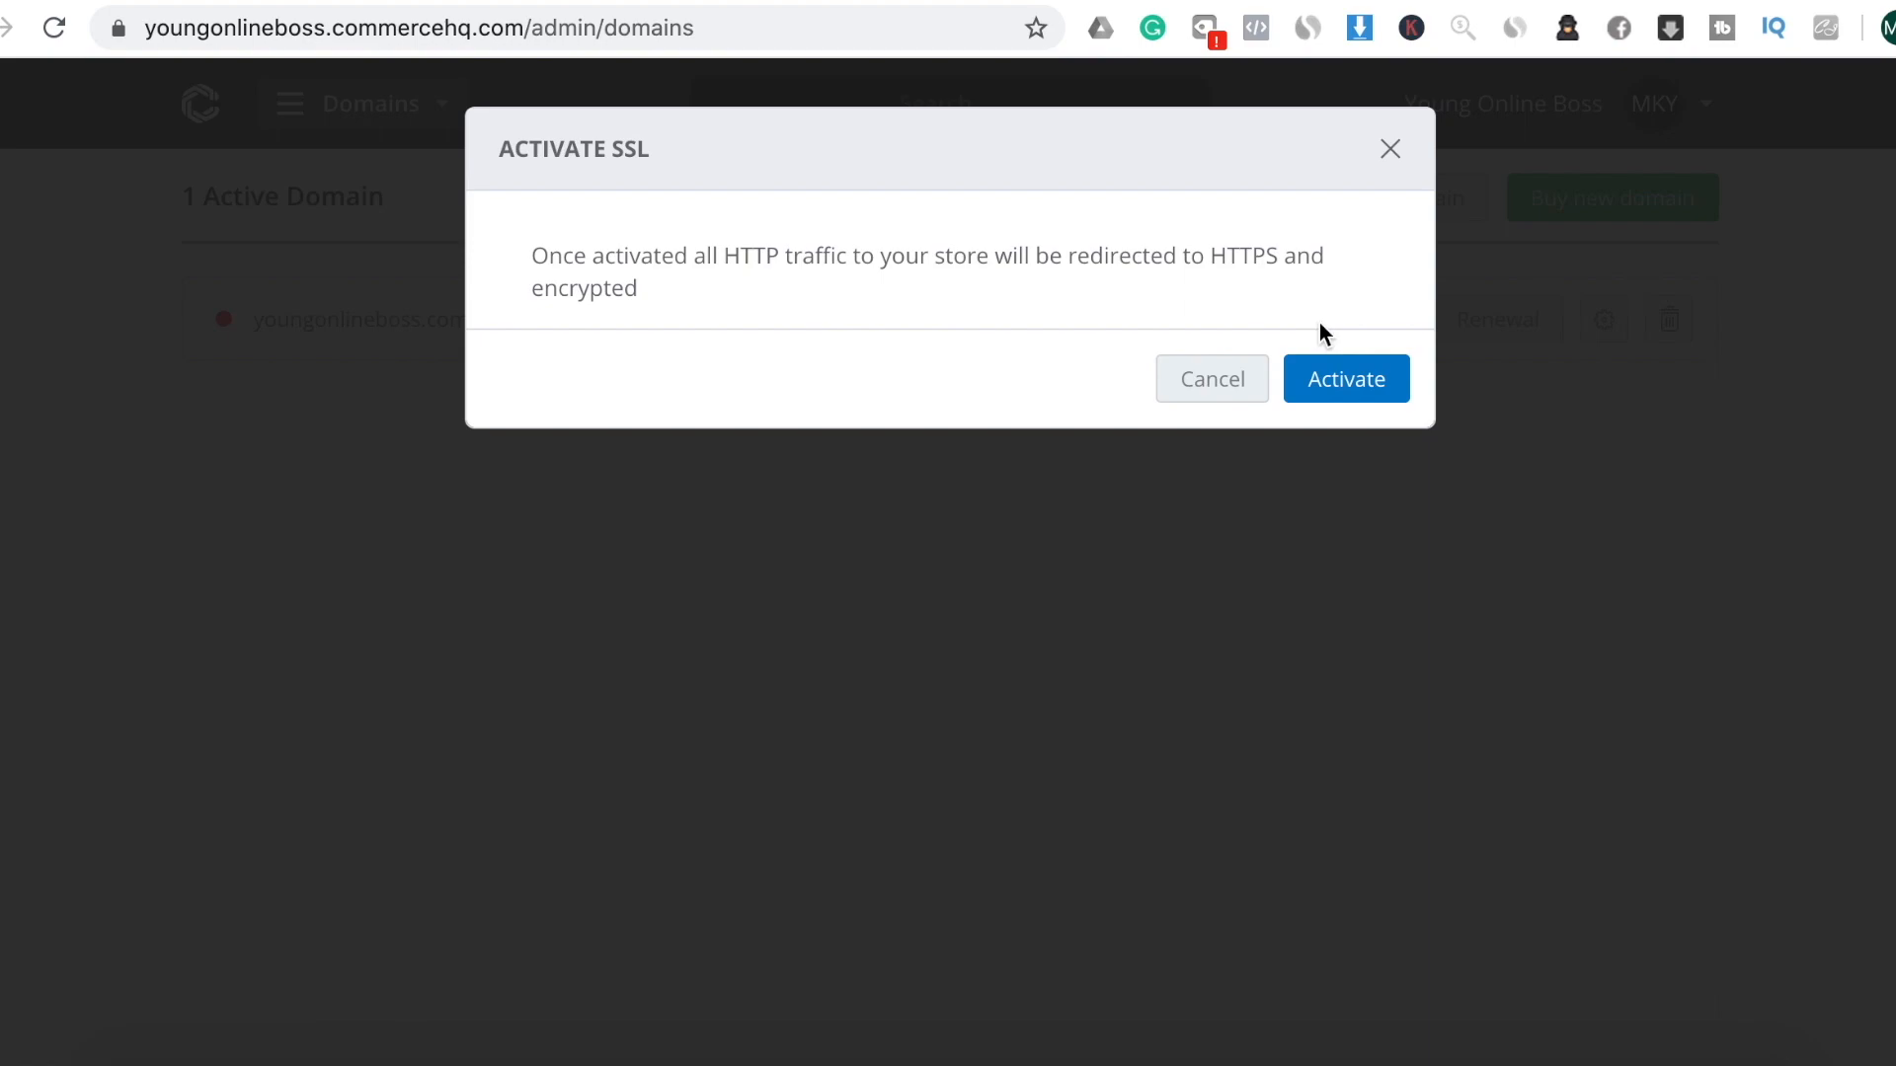
pyautogui.click(1349, 395)
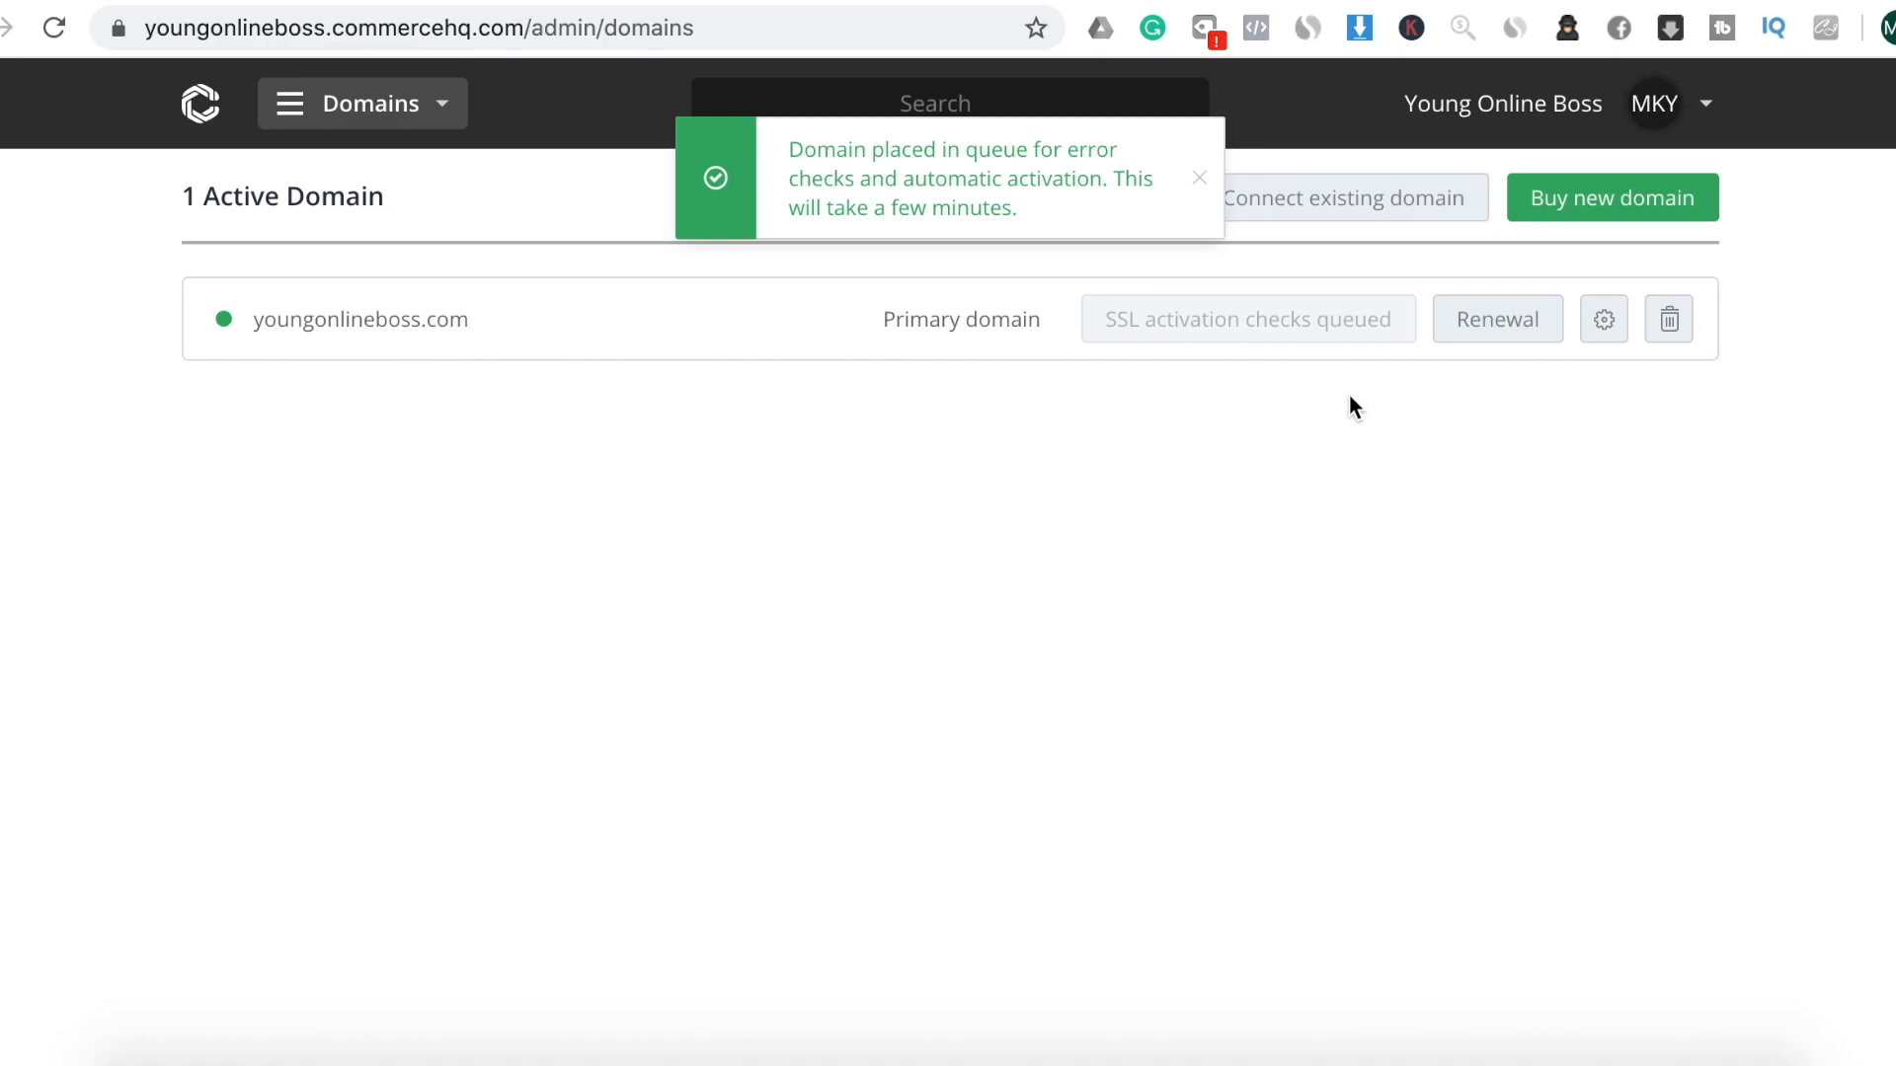
pyautogui.click(1198, 180)
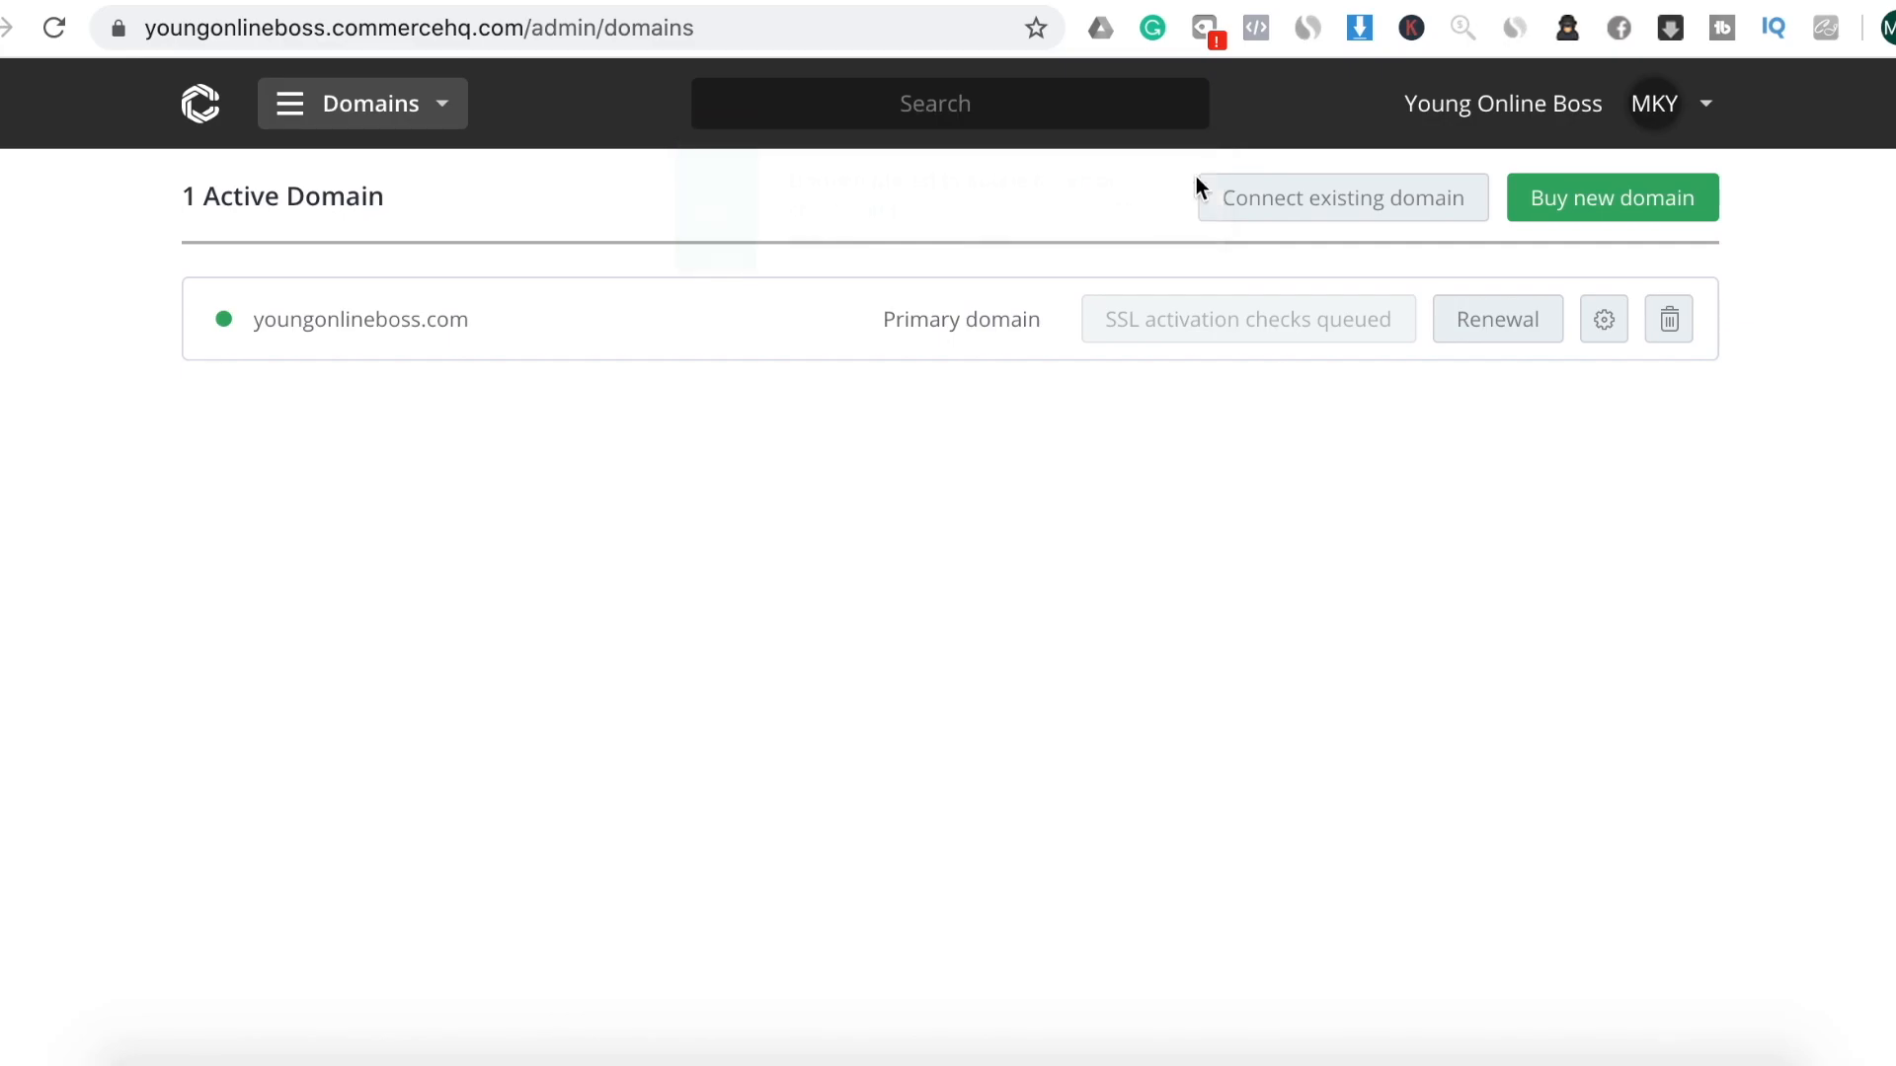
# Install the free Accelerator app from the Apps Store and open its configuration
pyautogui.click(449, 109)
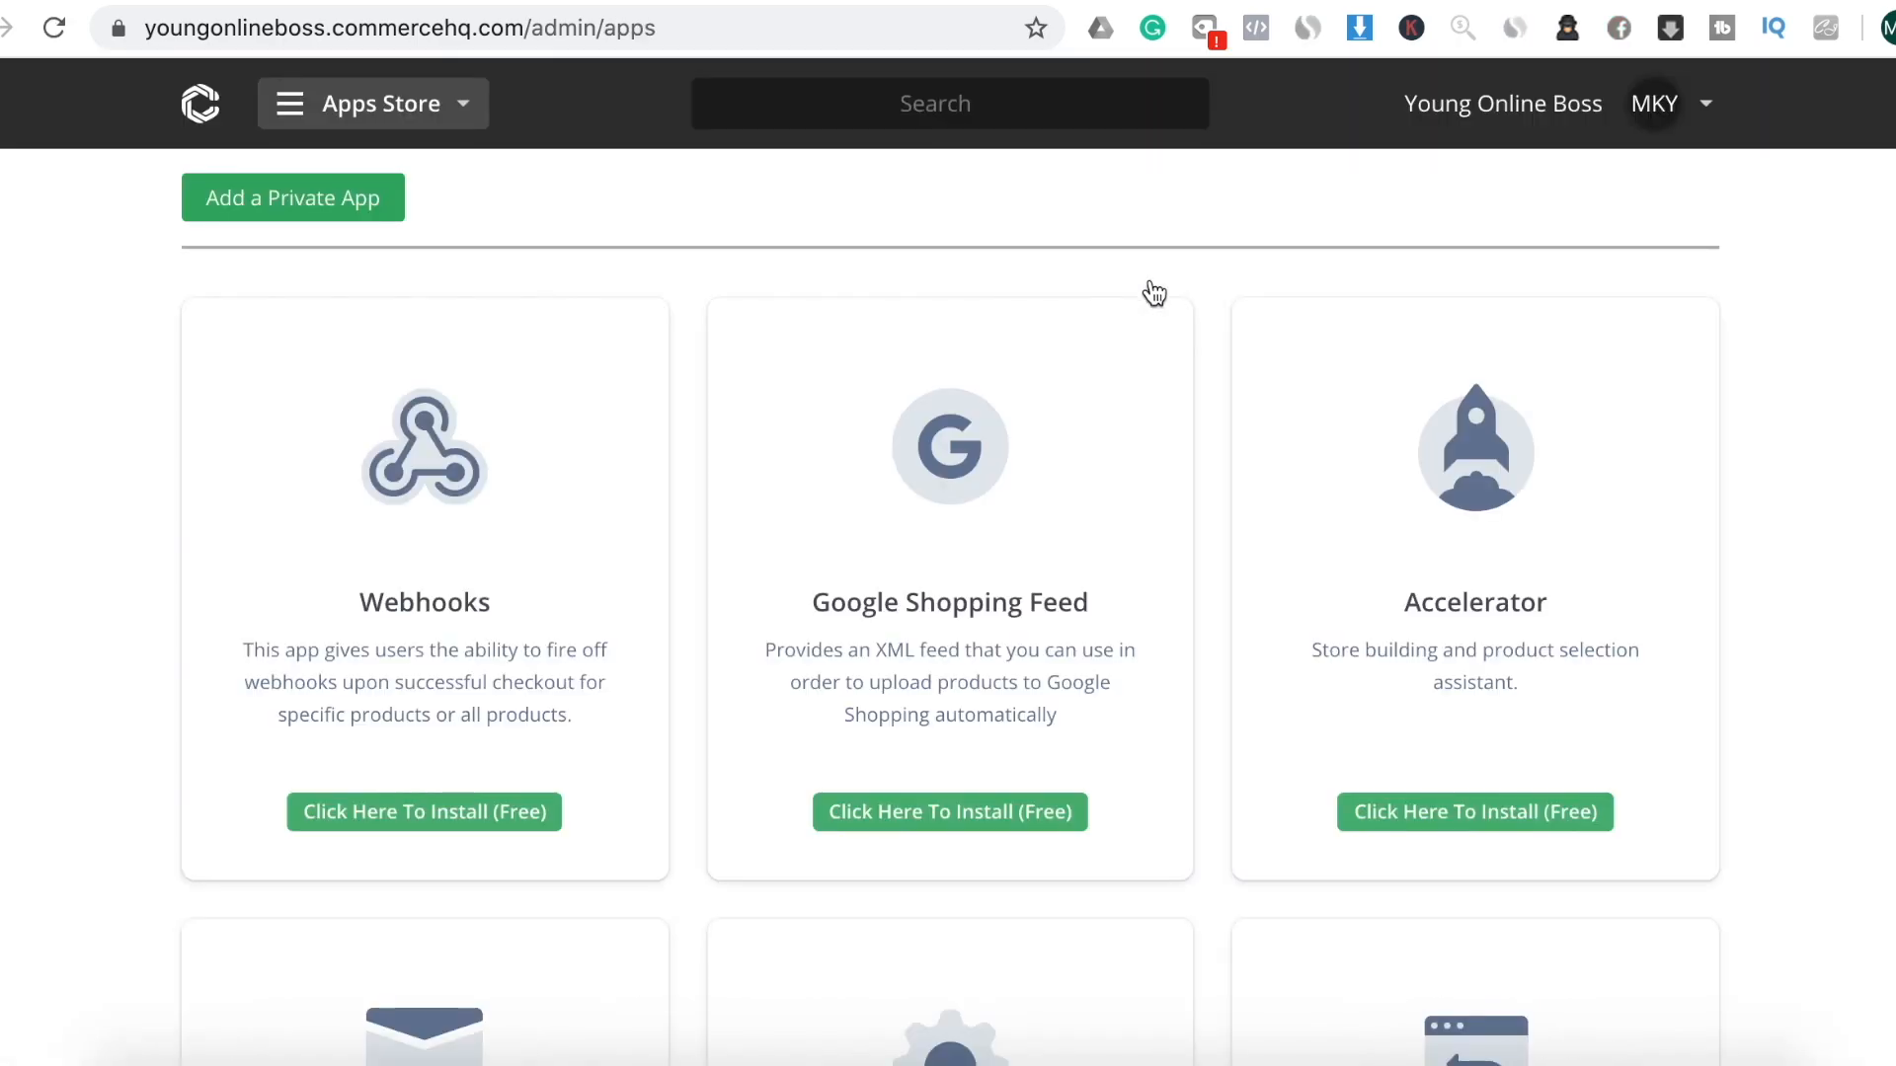
pyautogui.scroll(-2, 1751, 426)
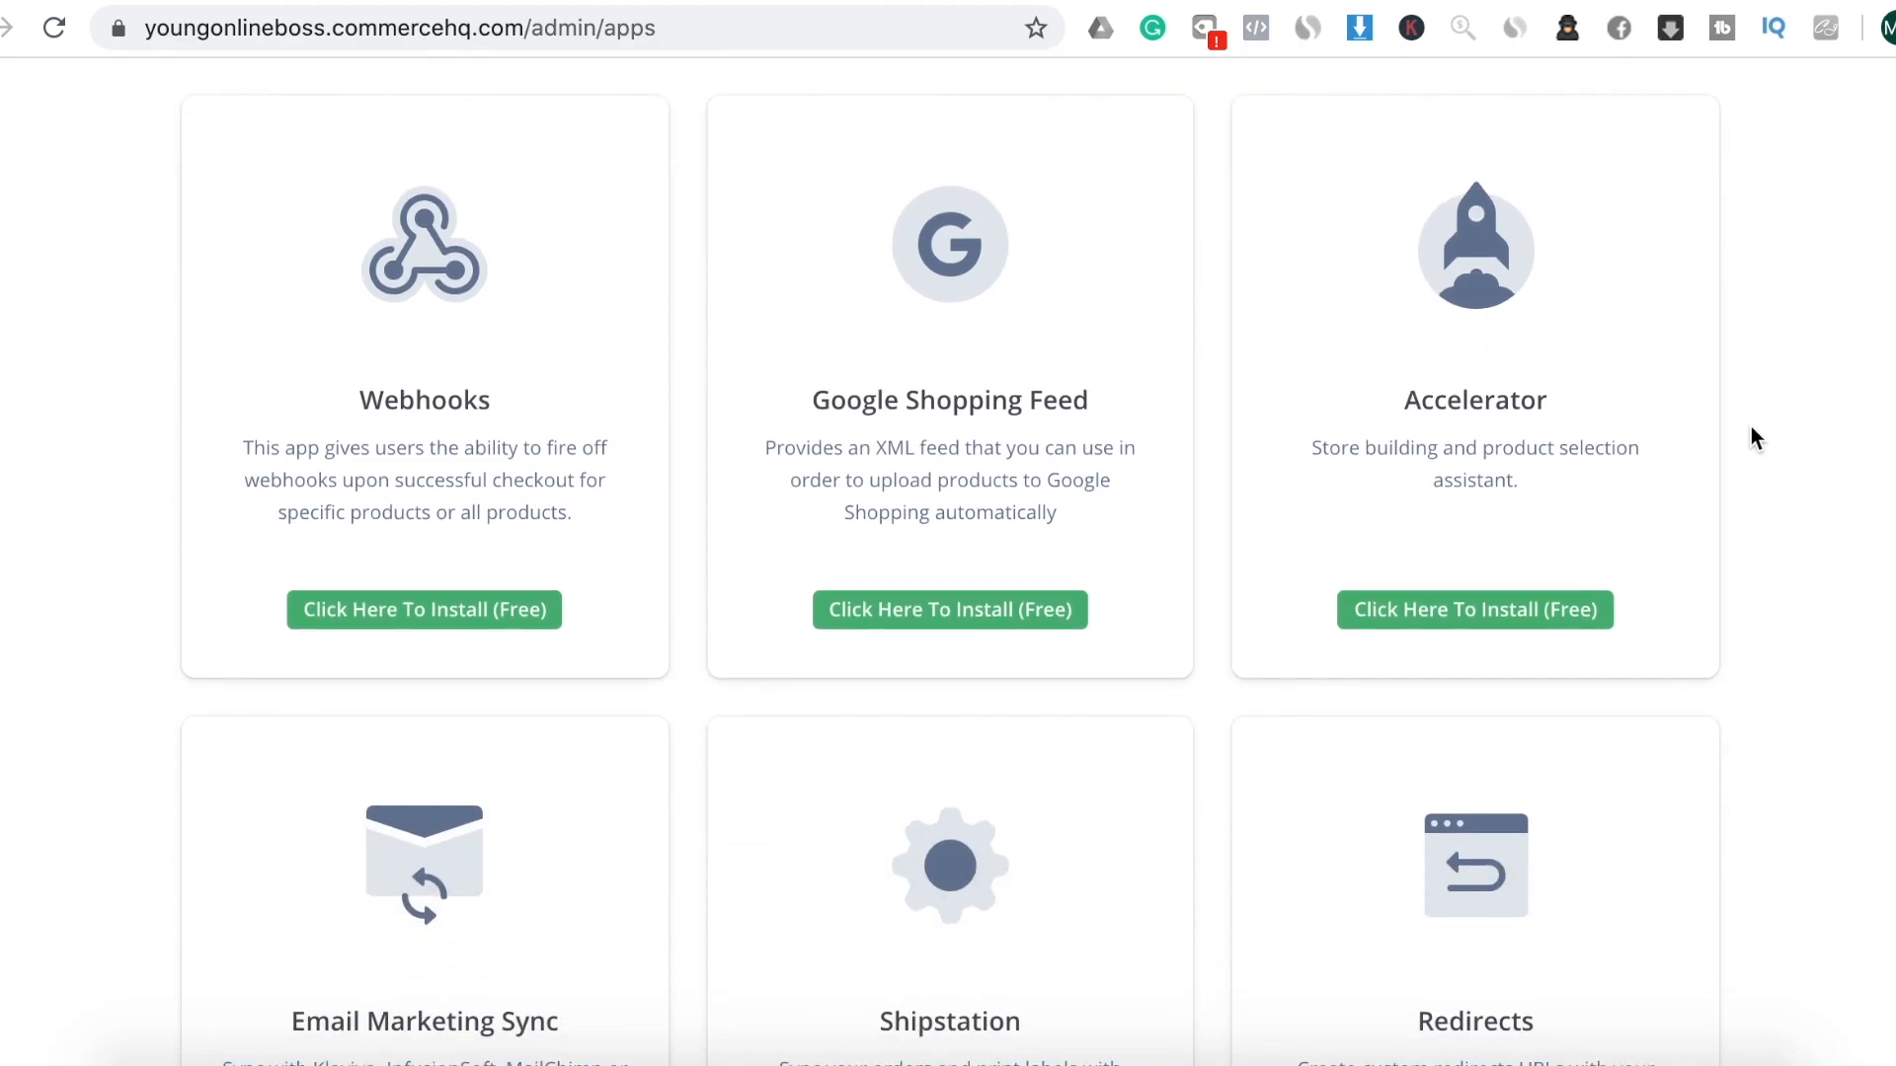
pyautogui.click(1523, 614)
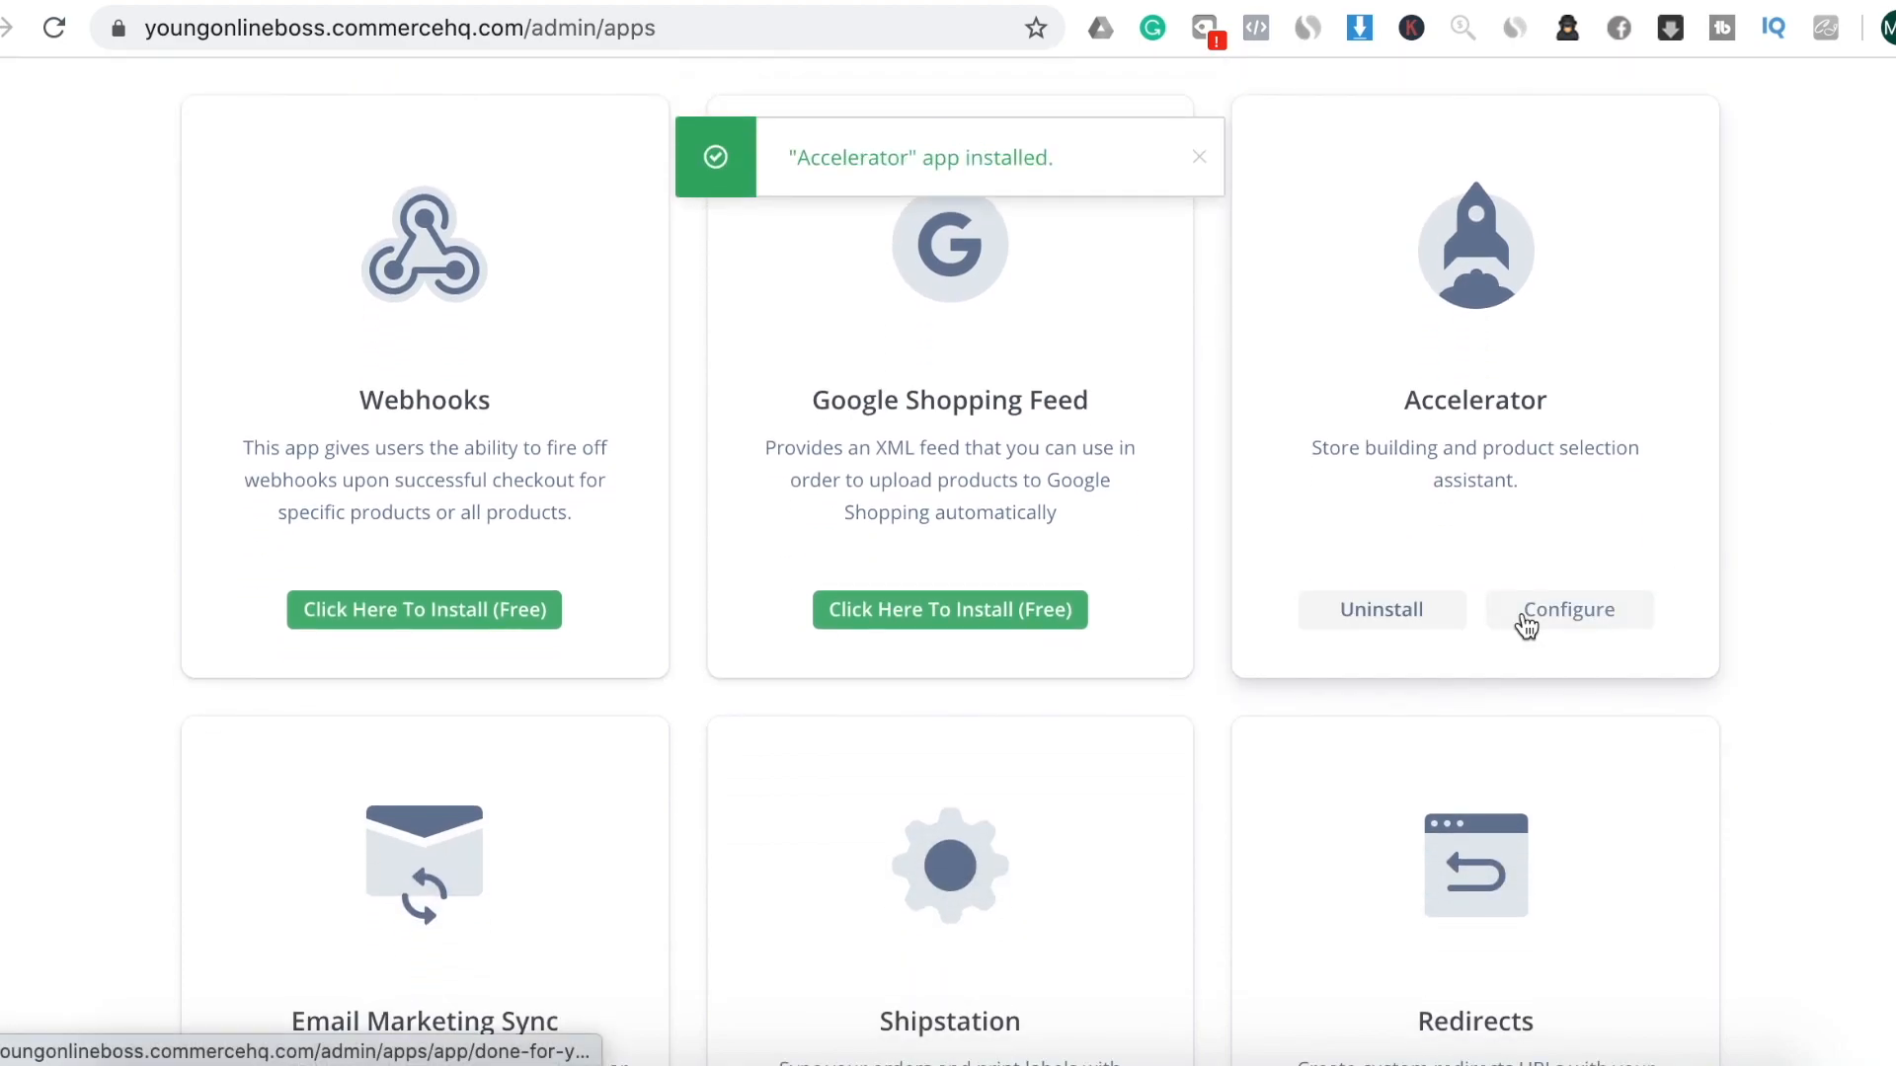
pyautogui.click(1593, 628)
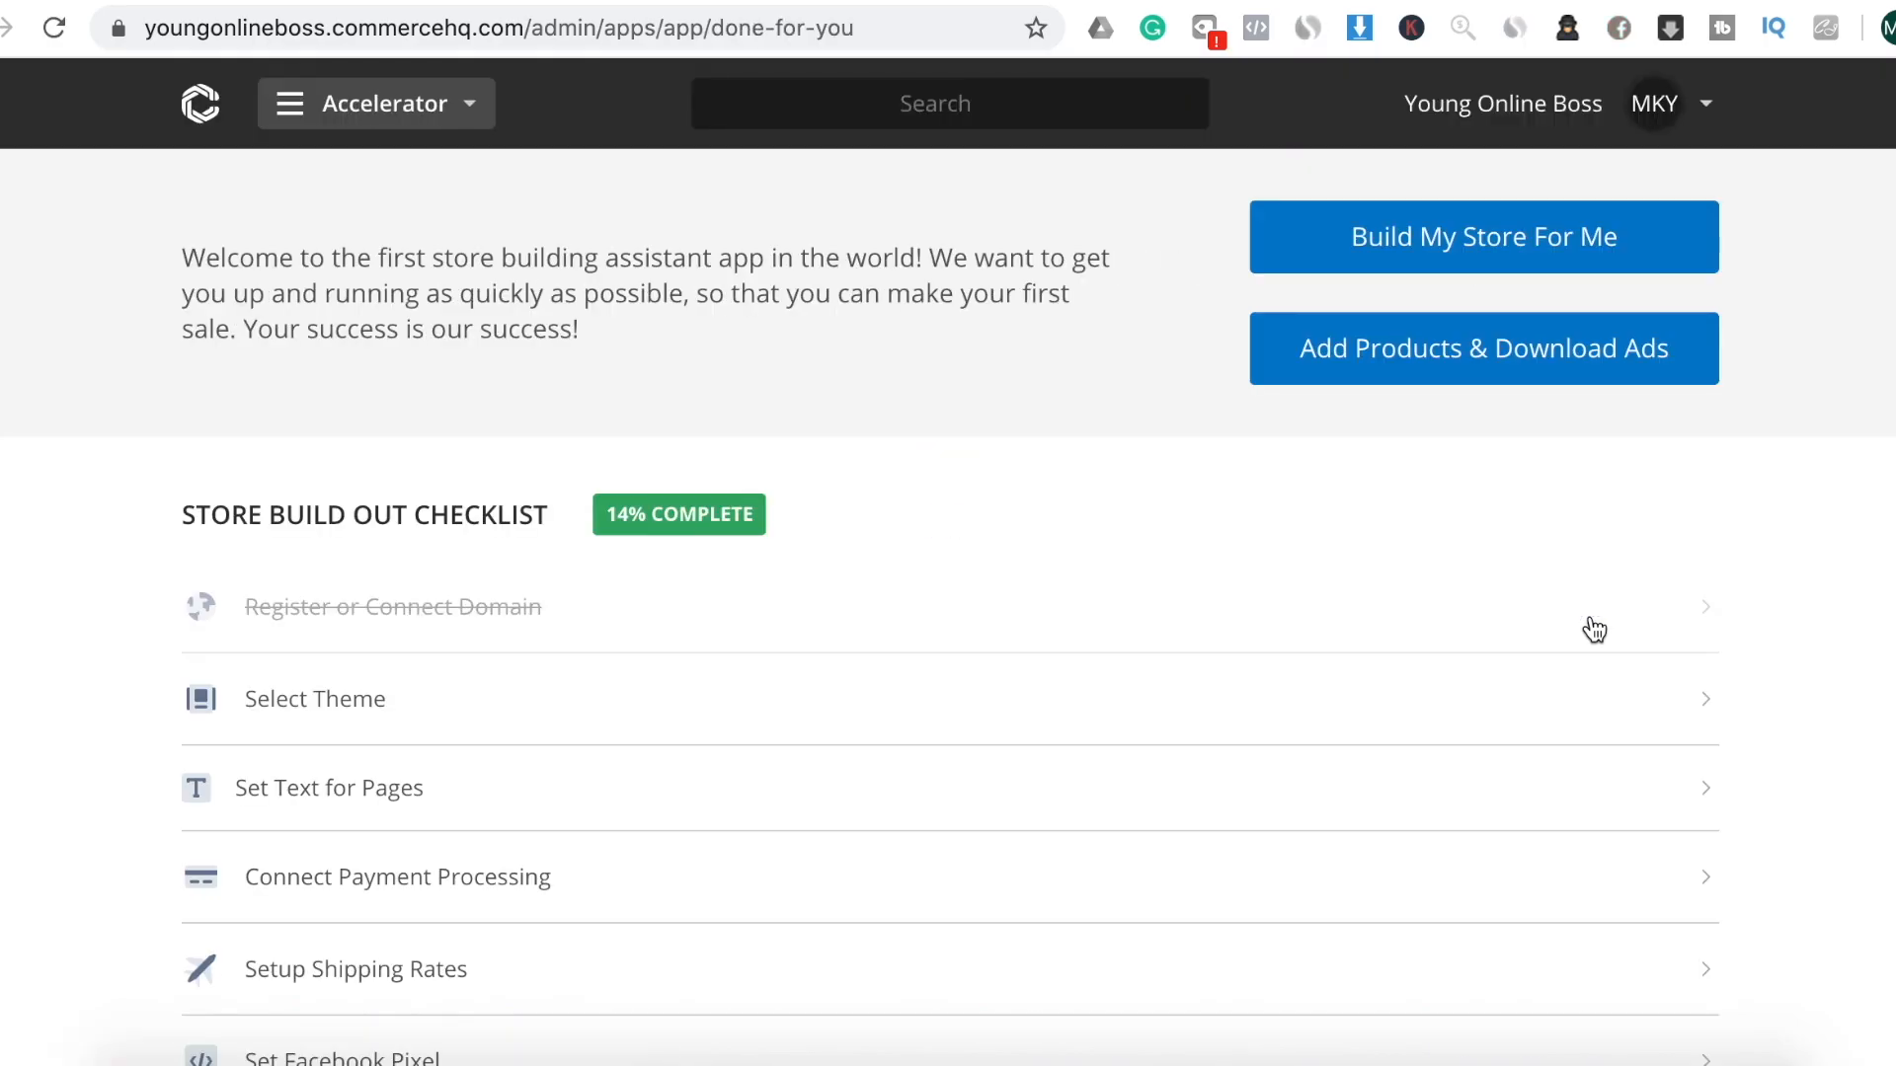
# Look over the store build-out checklist and start the automatic store build
pyautogui.scroll(-2, 1594, 629)
pyautogui.scroll(2, 1593, 629)
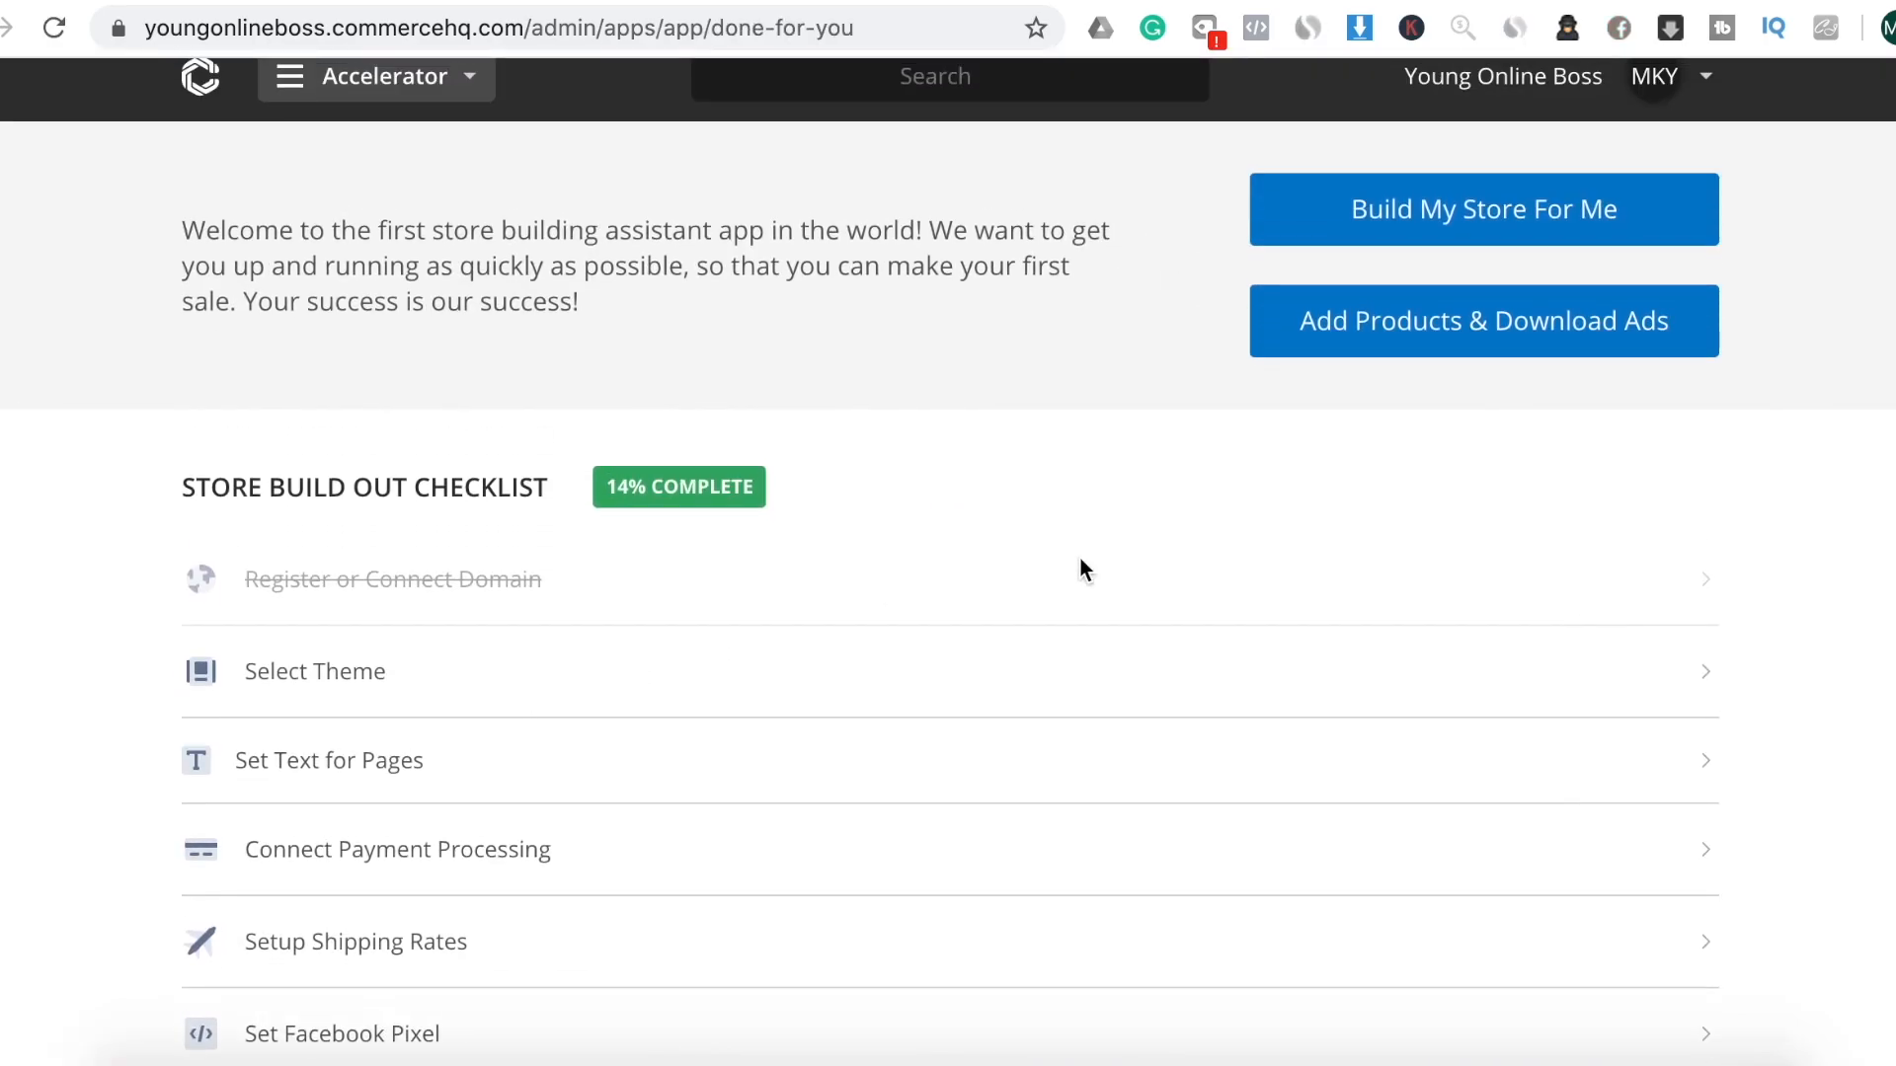
pyautogui.click(1516, 229)
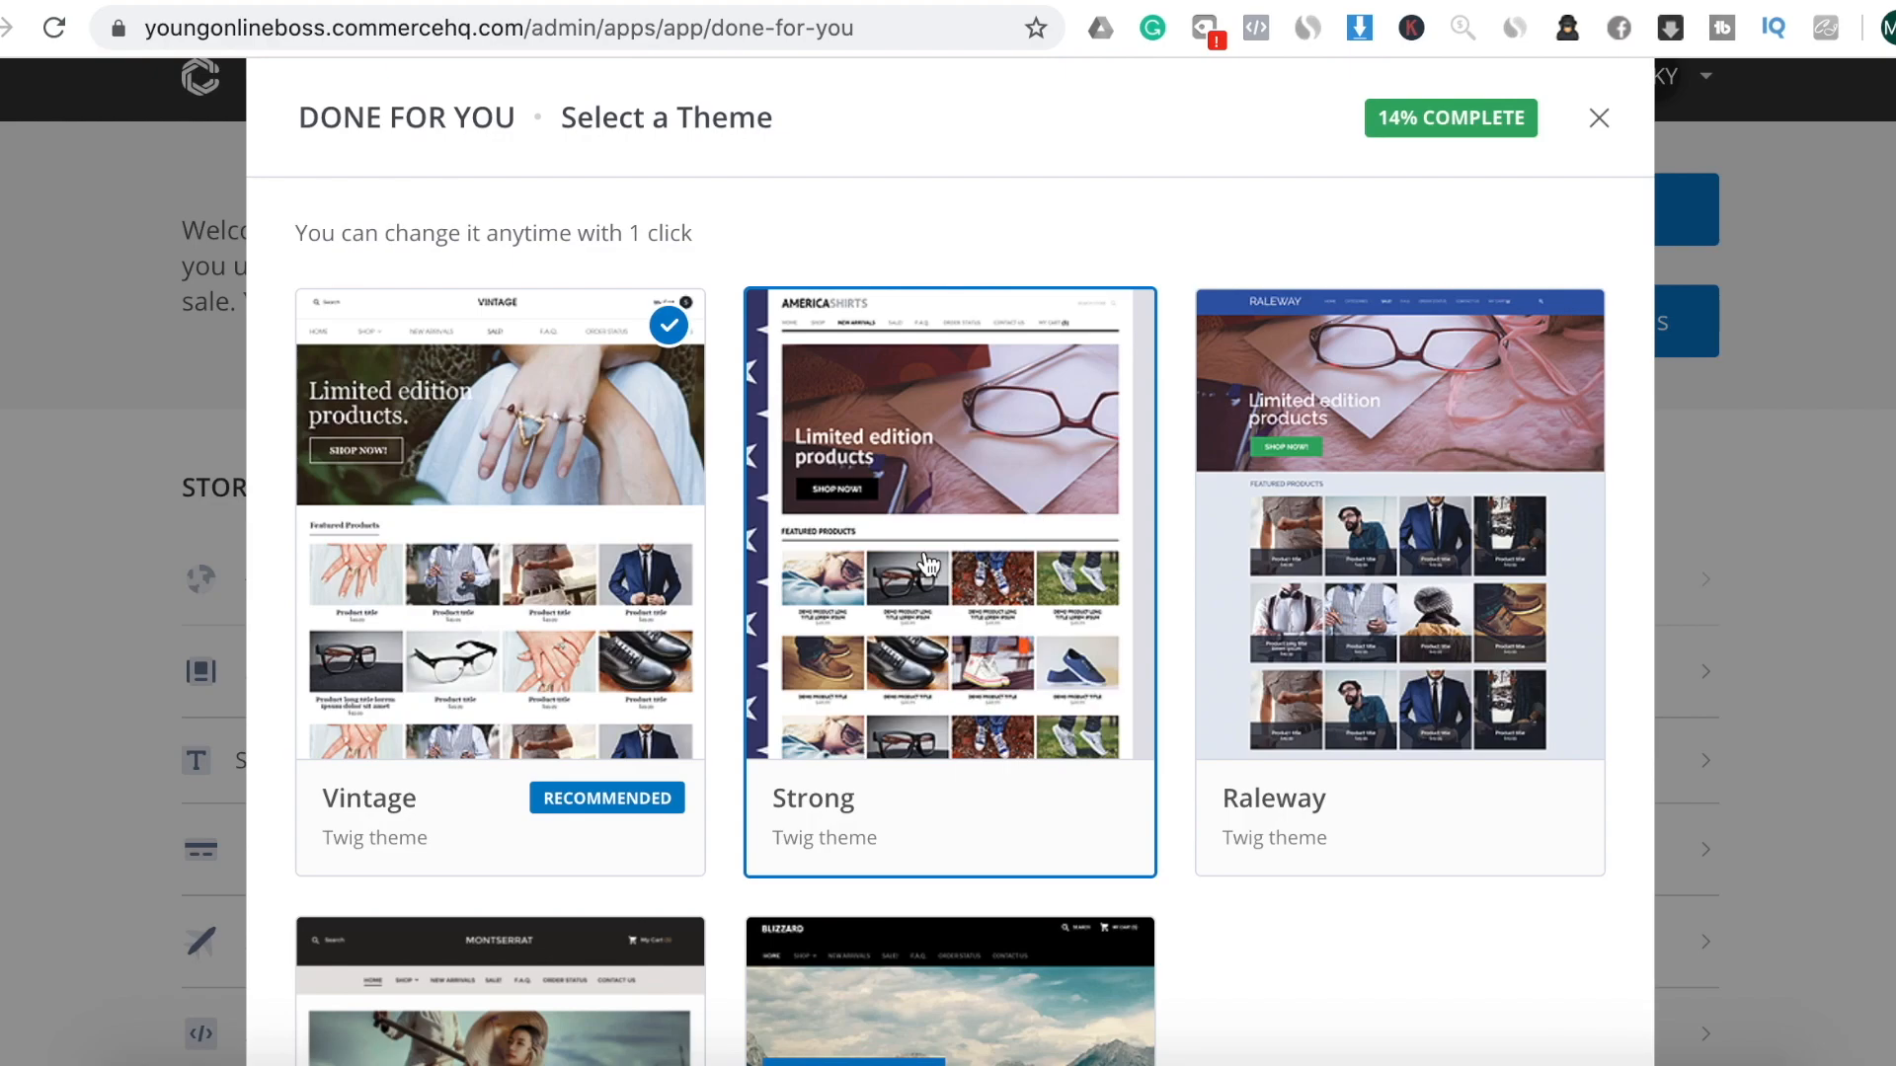
# Examine the available store themes, comparing Vintage, Strong, Raleway, Montserrat and Blizzard
pyautogui.scroll(-5, 984, 612)
pyautogui.scroll(-2, 984, 612)
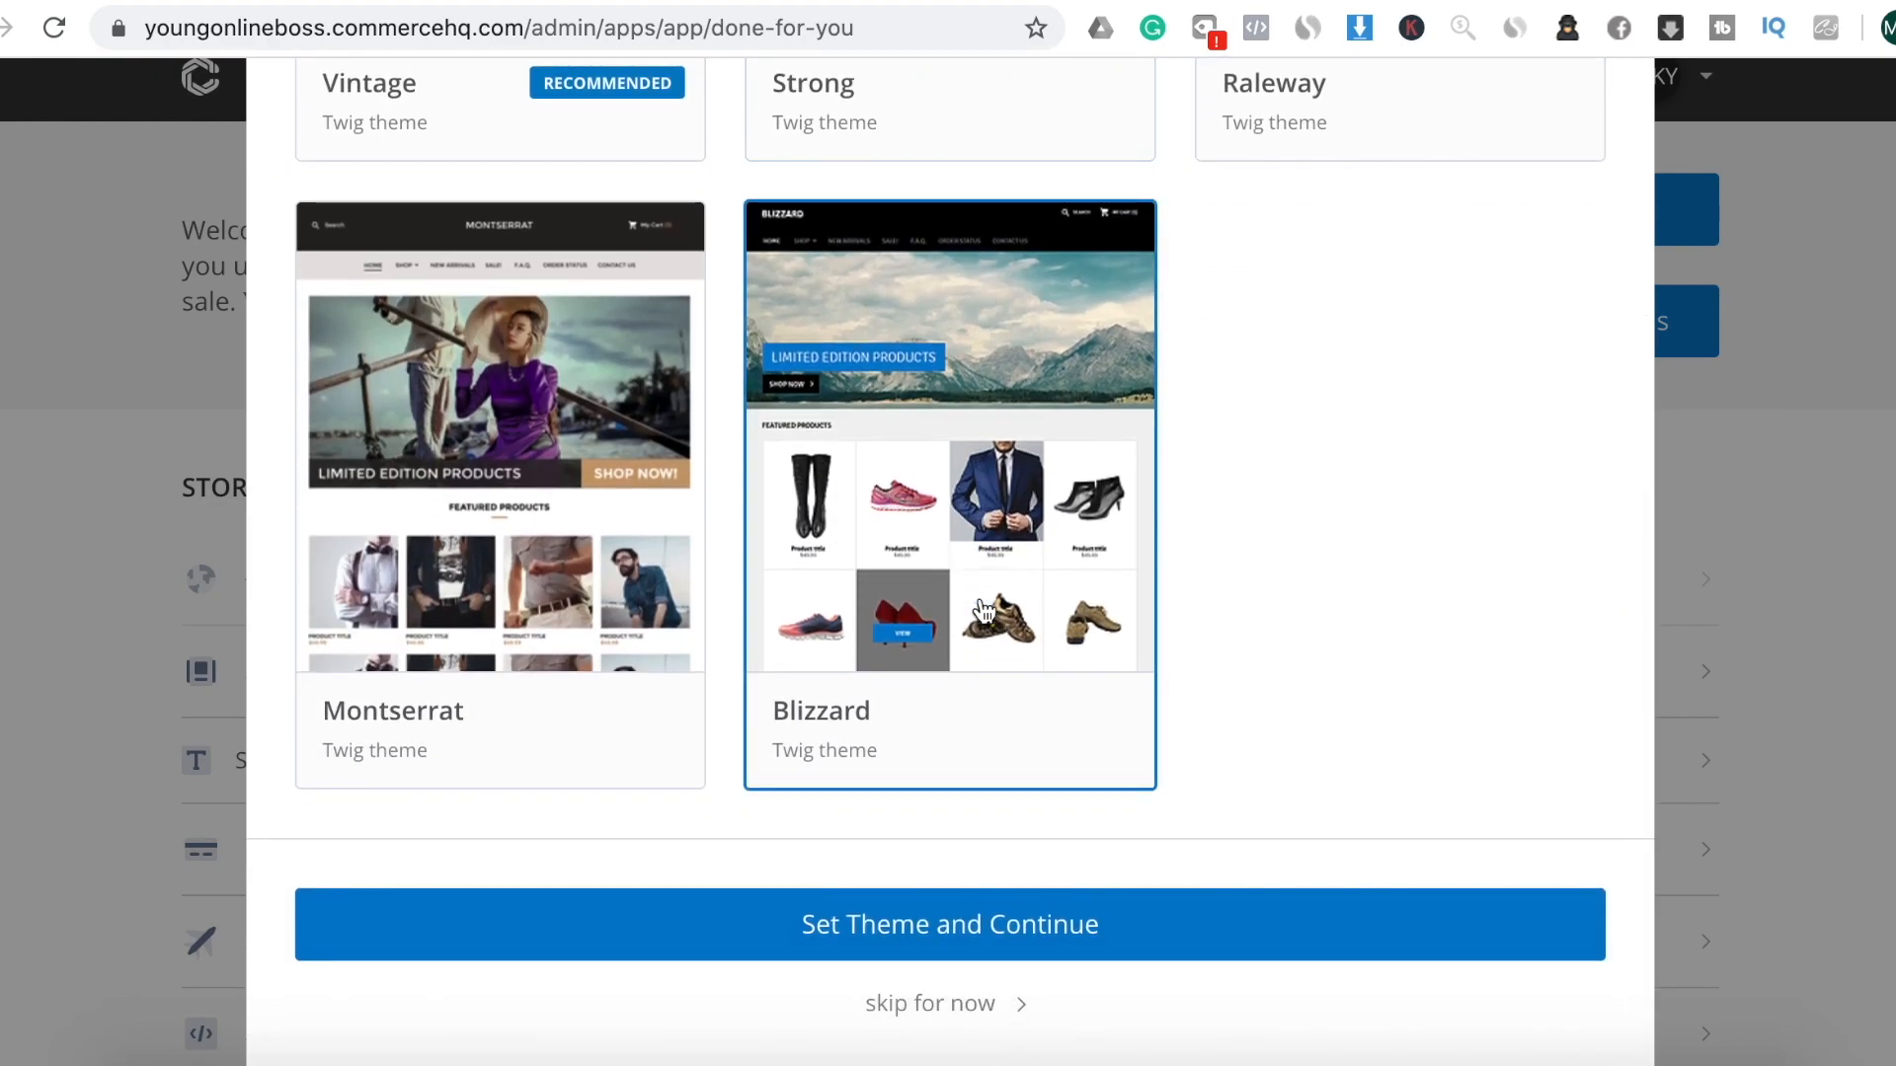
pyautogui.scroll(1, 984, 612)
pyautogui.scroll(6, 985, 612)
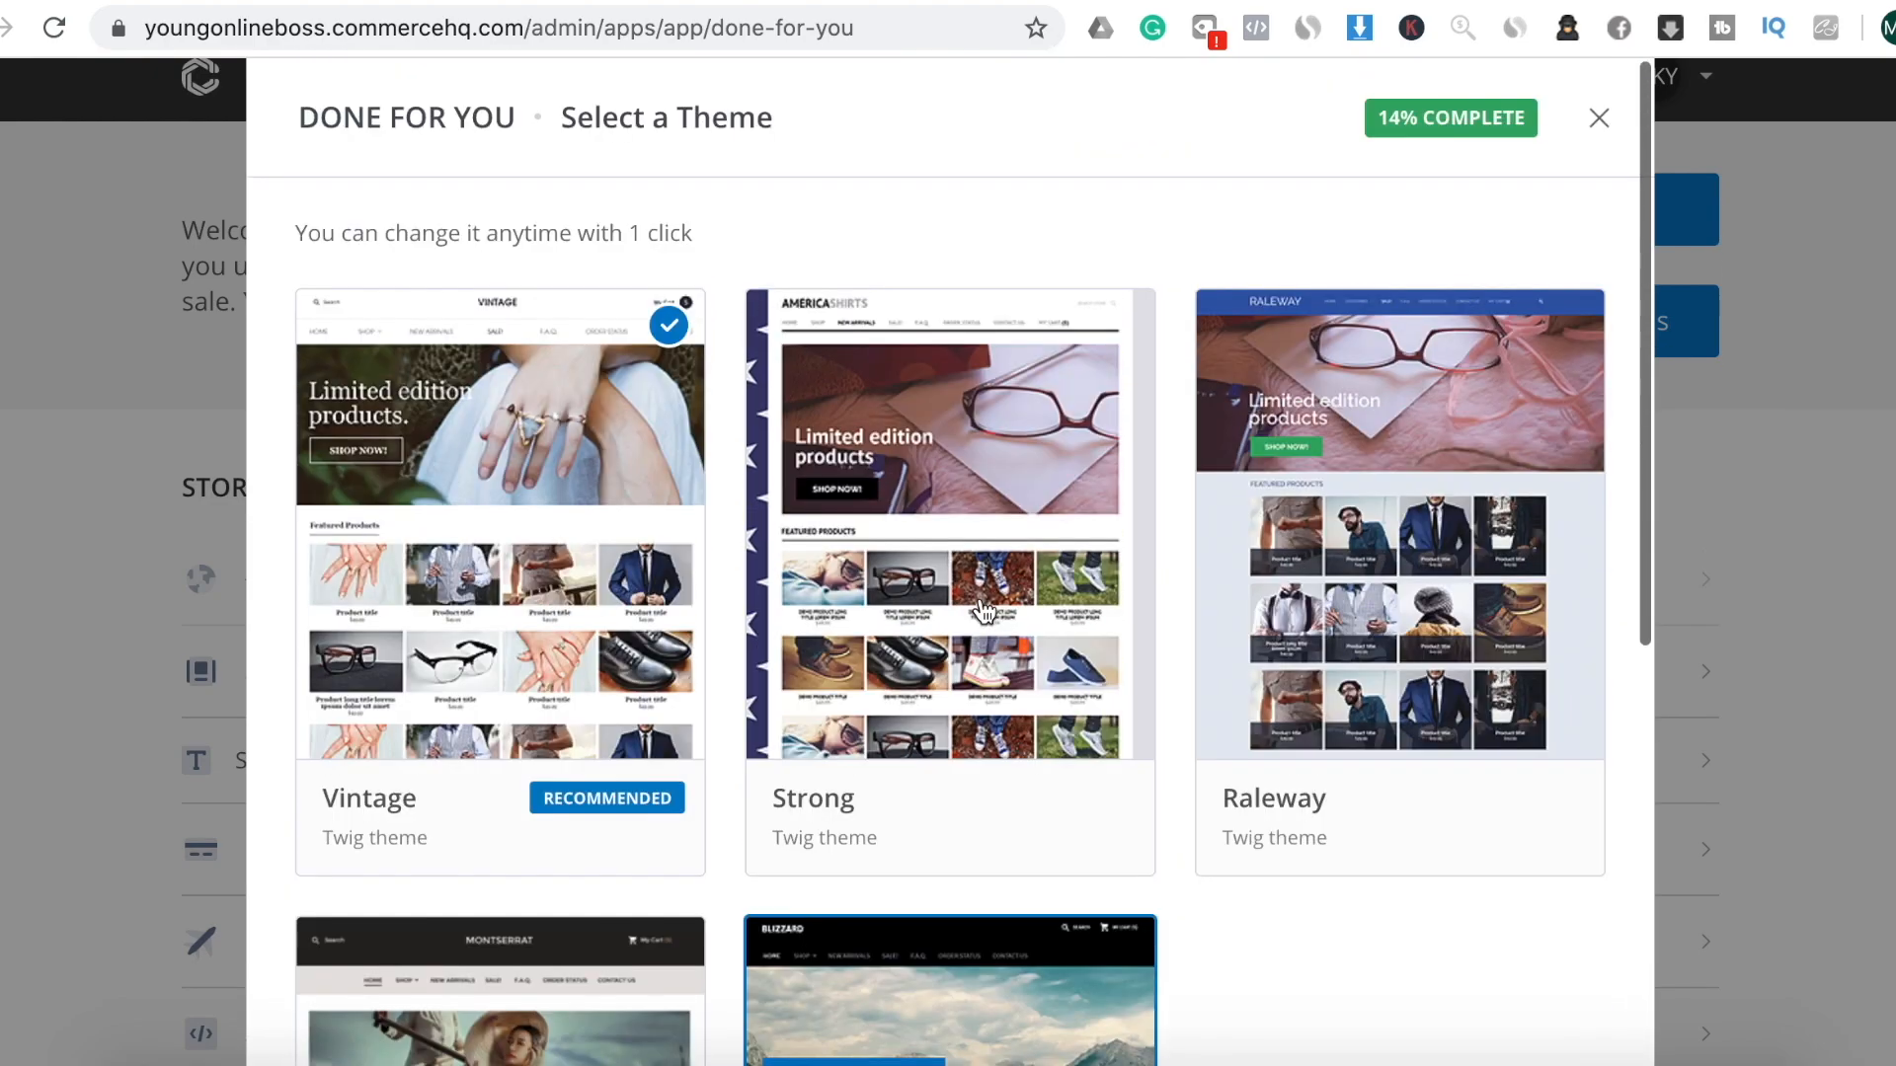
pyautogui.scroll(-1, 976, 559)
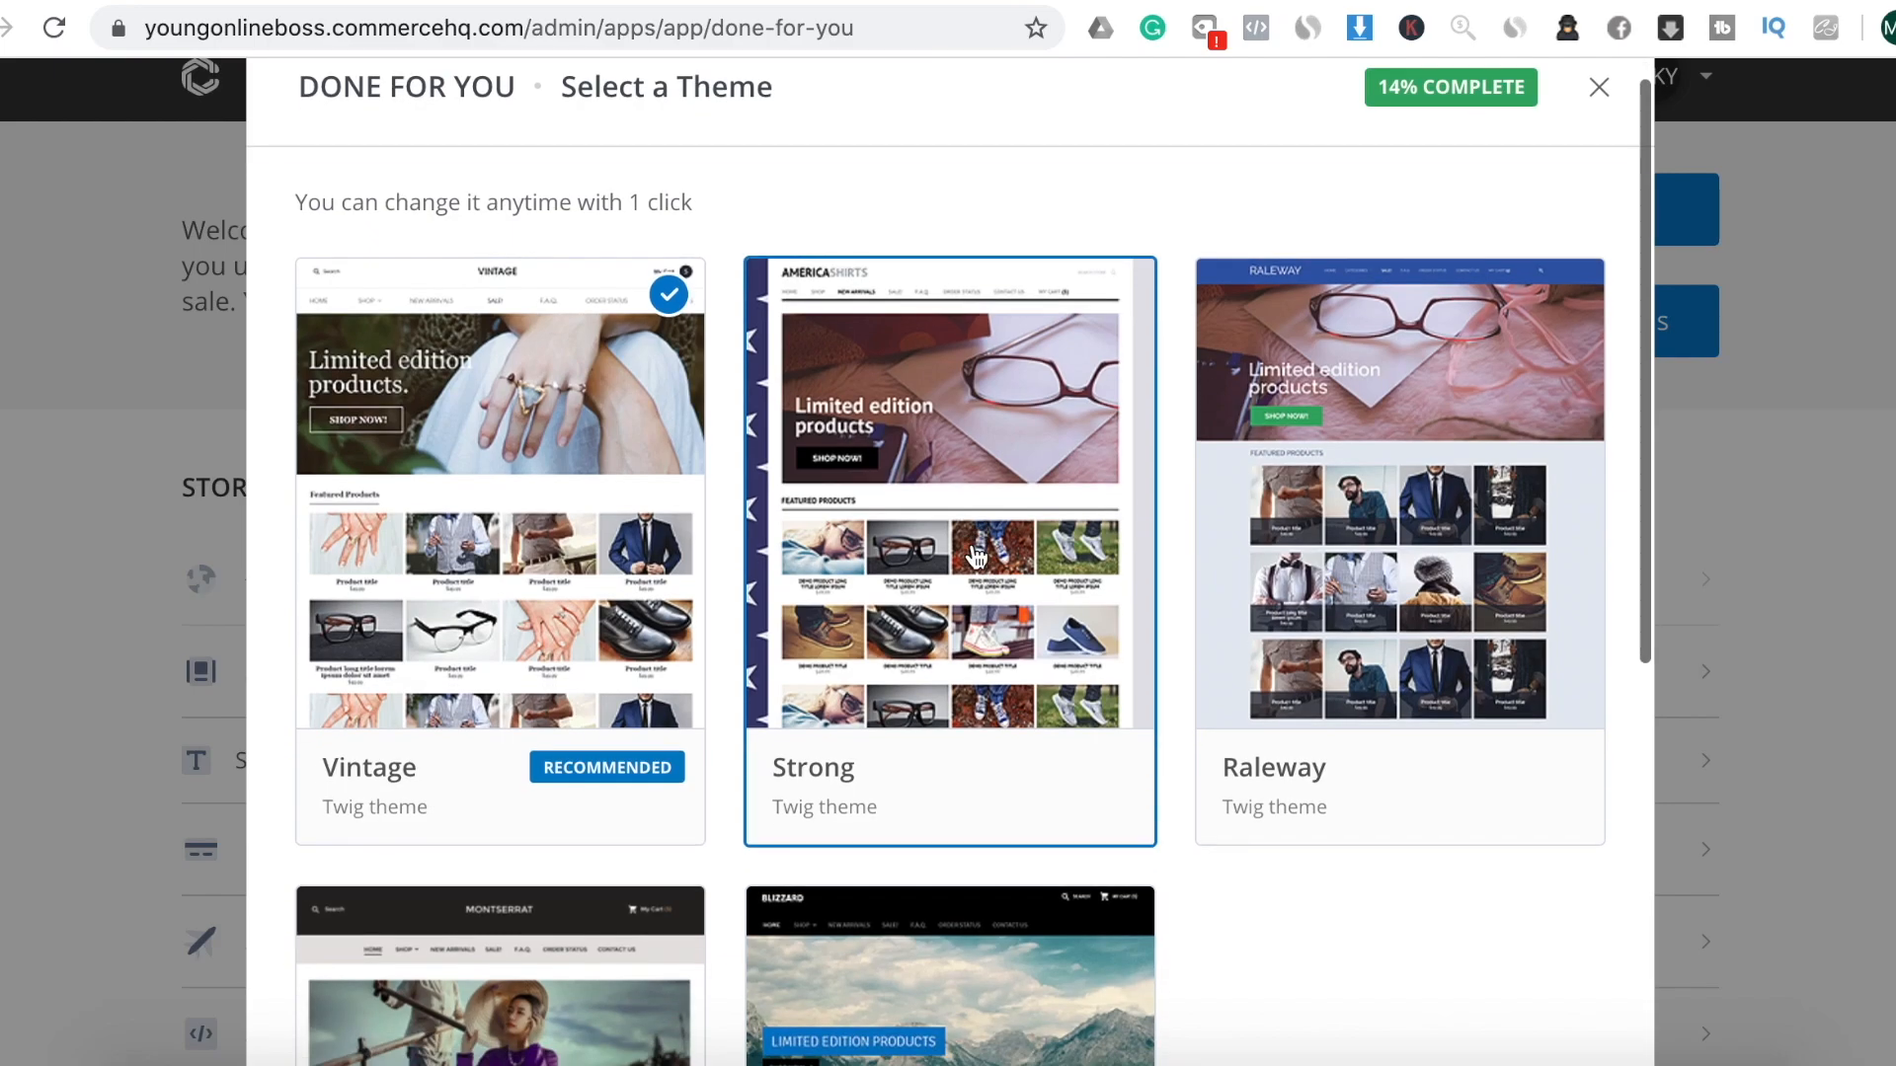
pyautogui.scroll(-1, 975, 559)
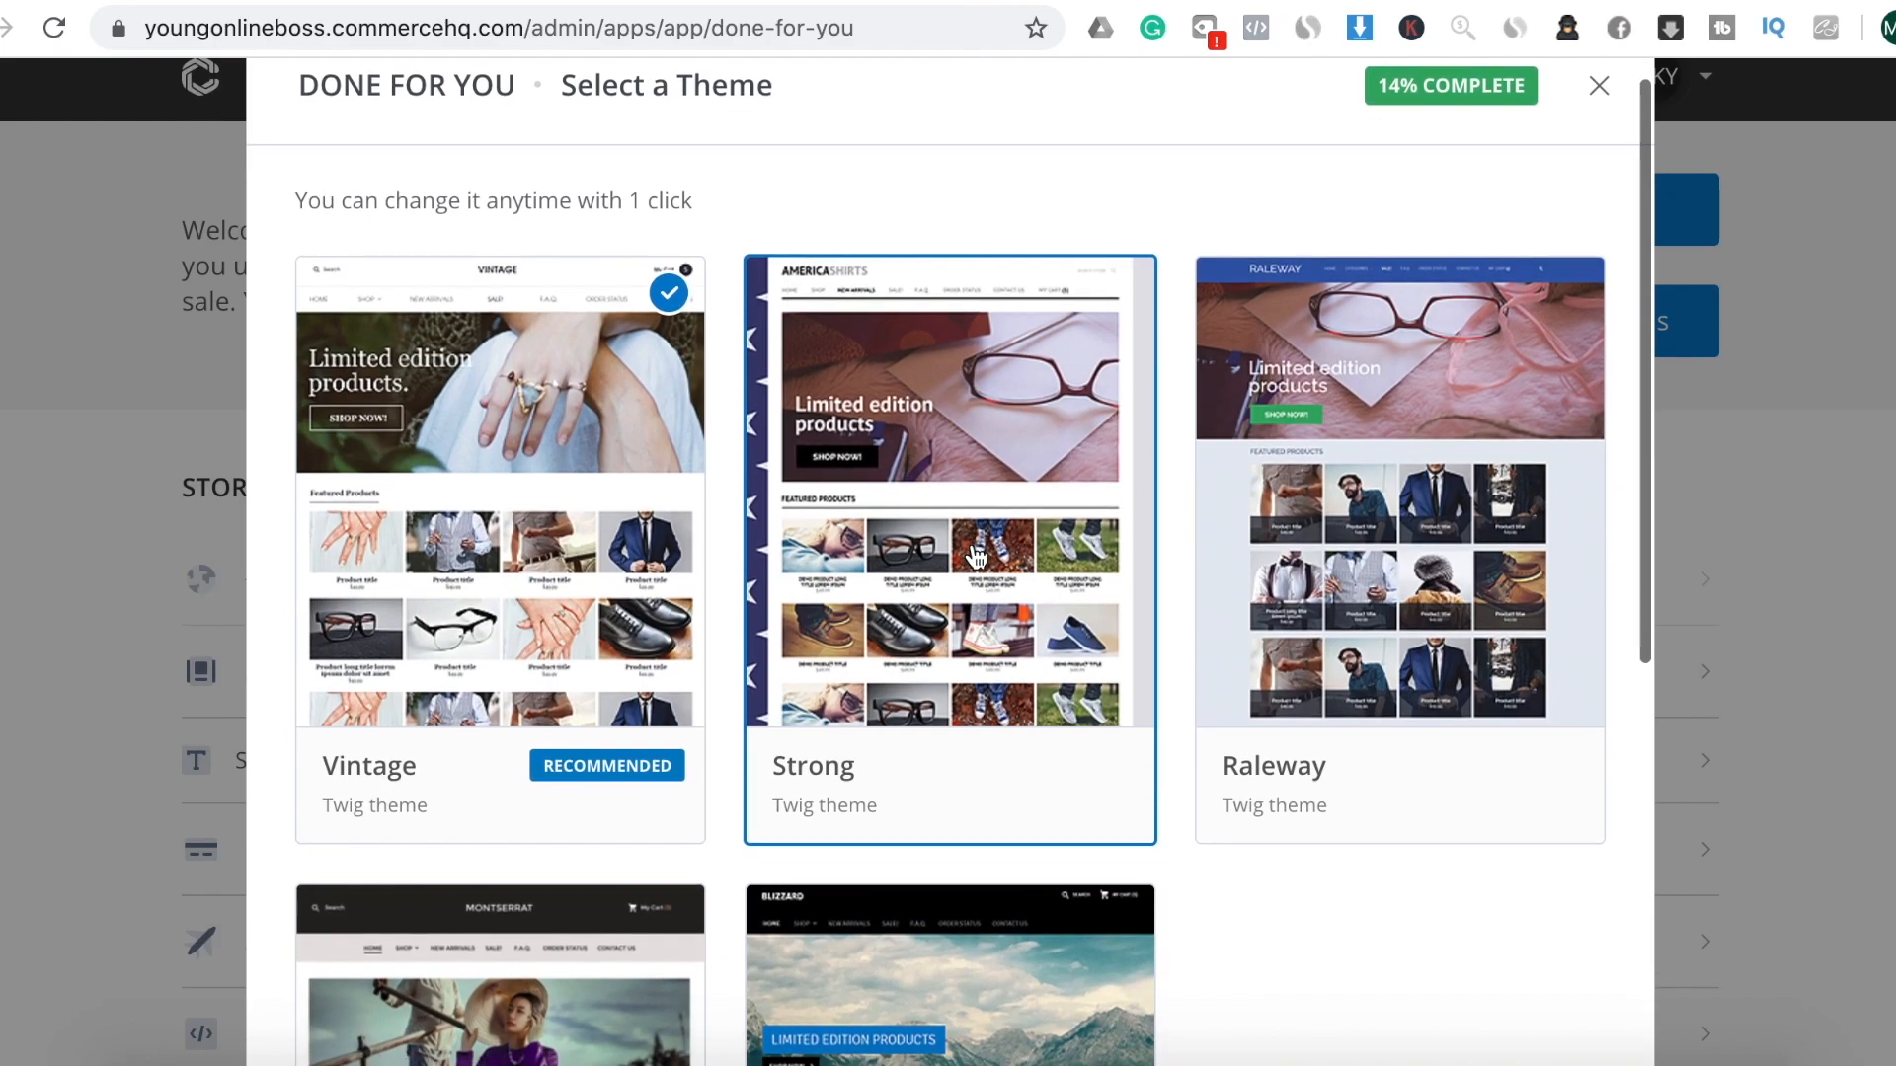
pyautogui.scroll(-4, 975, 559)
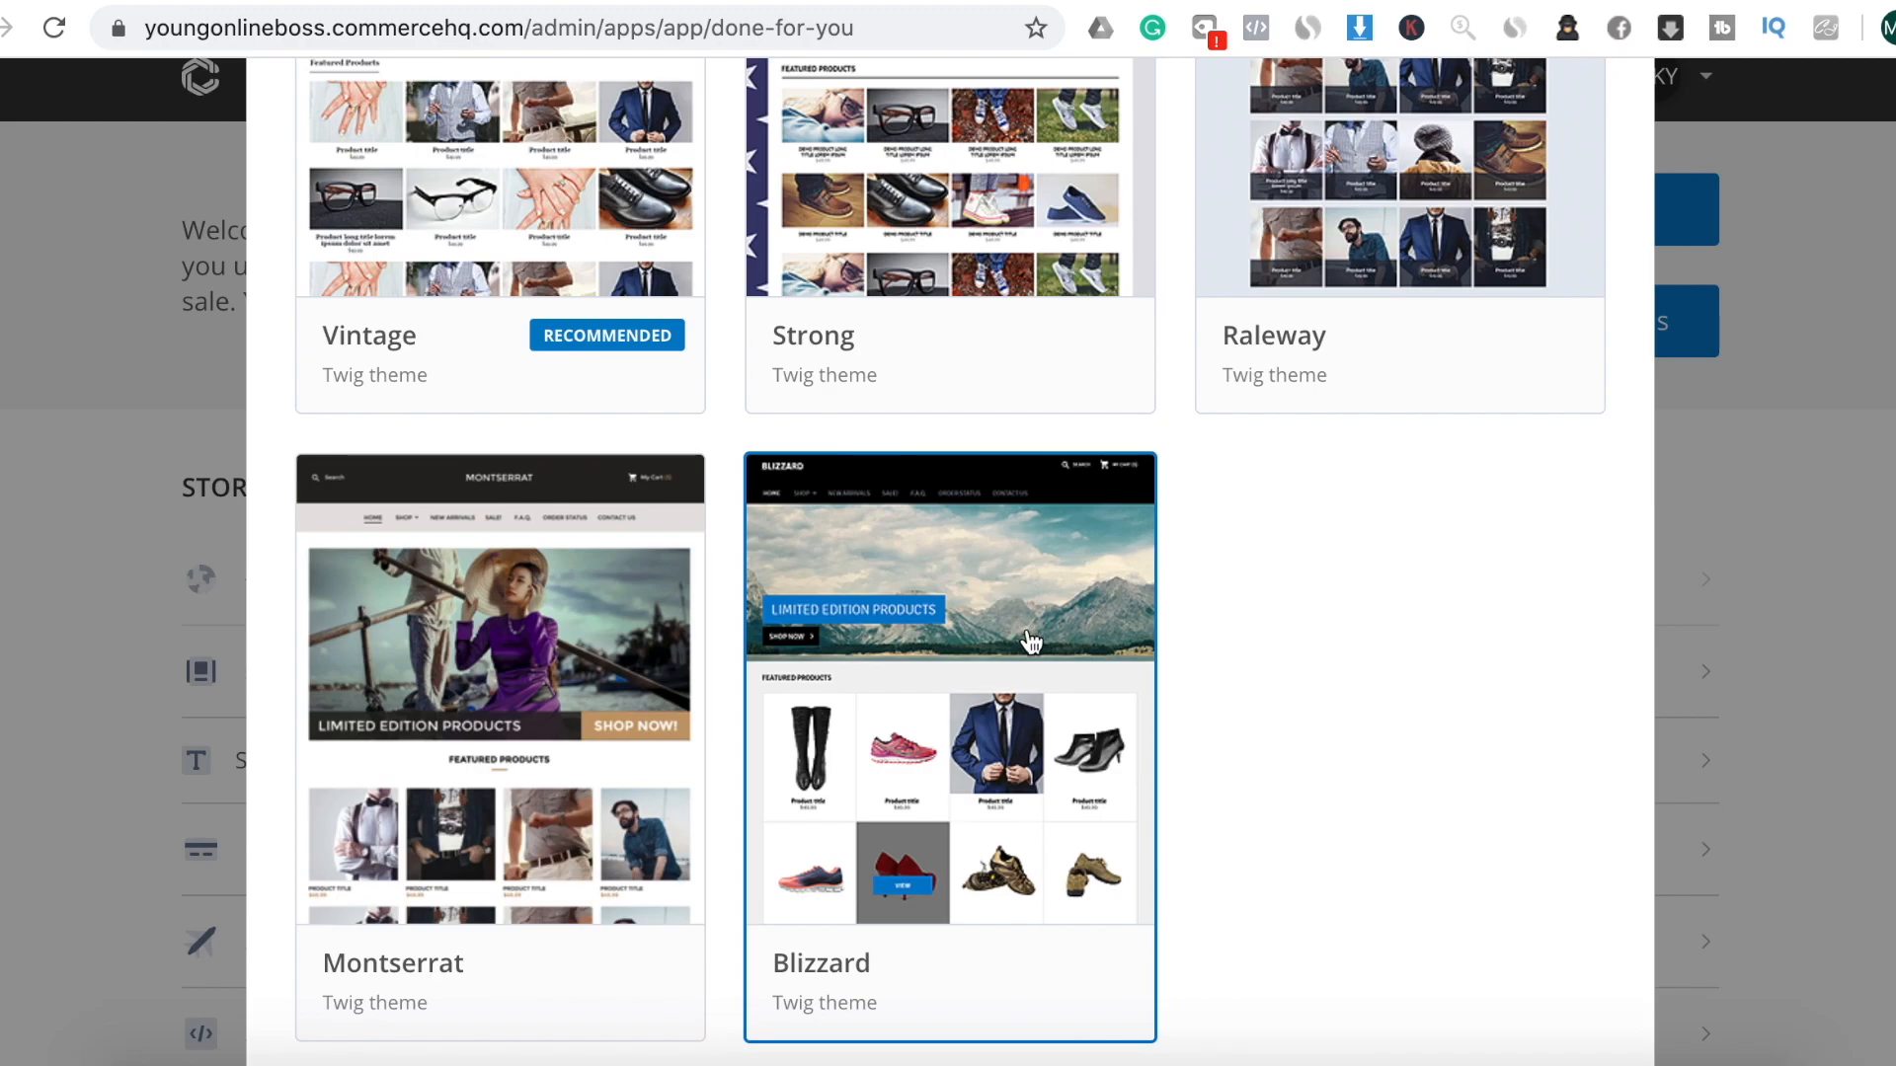
pyautogui.scroll(3, 1030, 646)
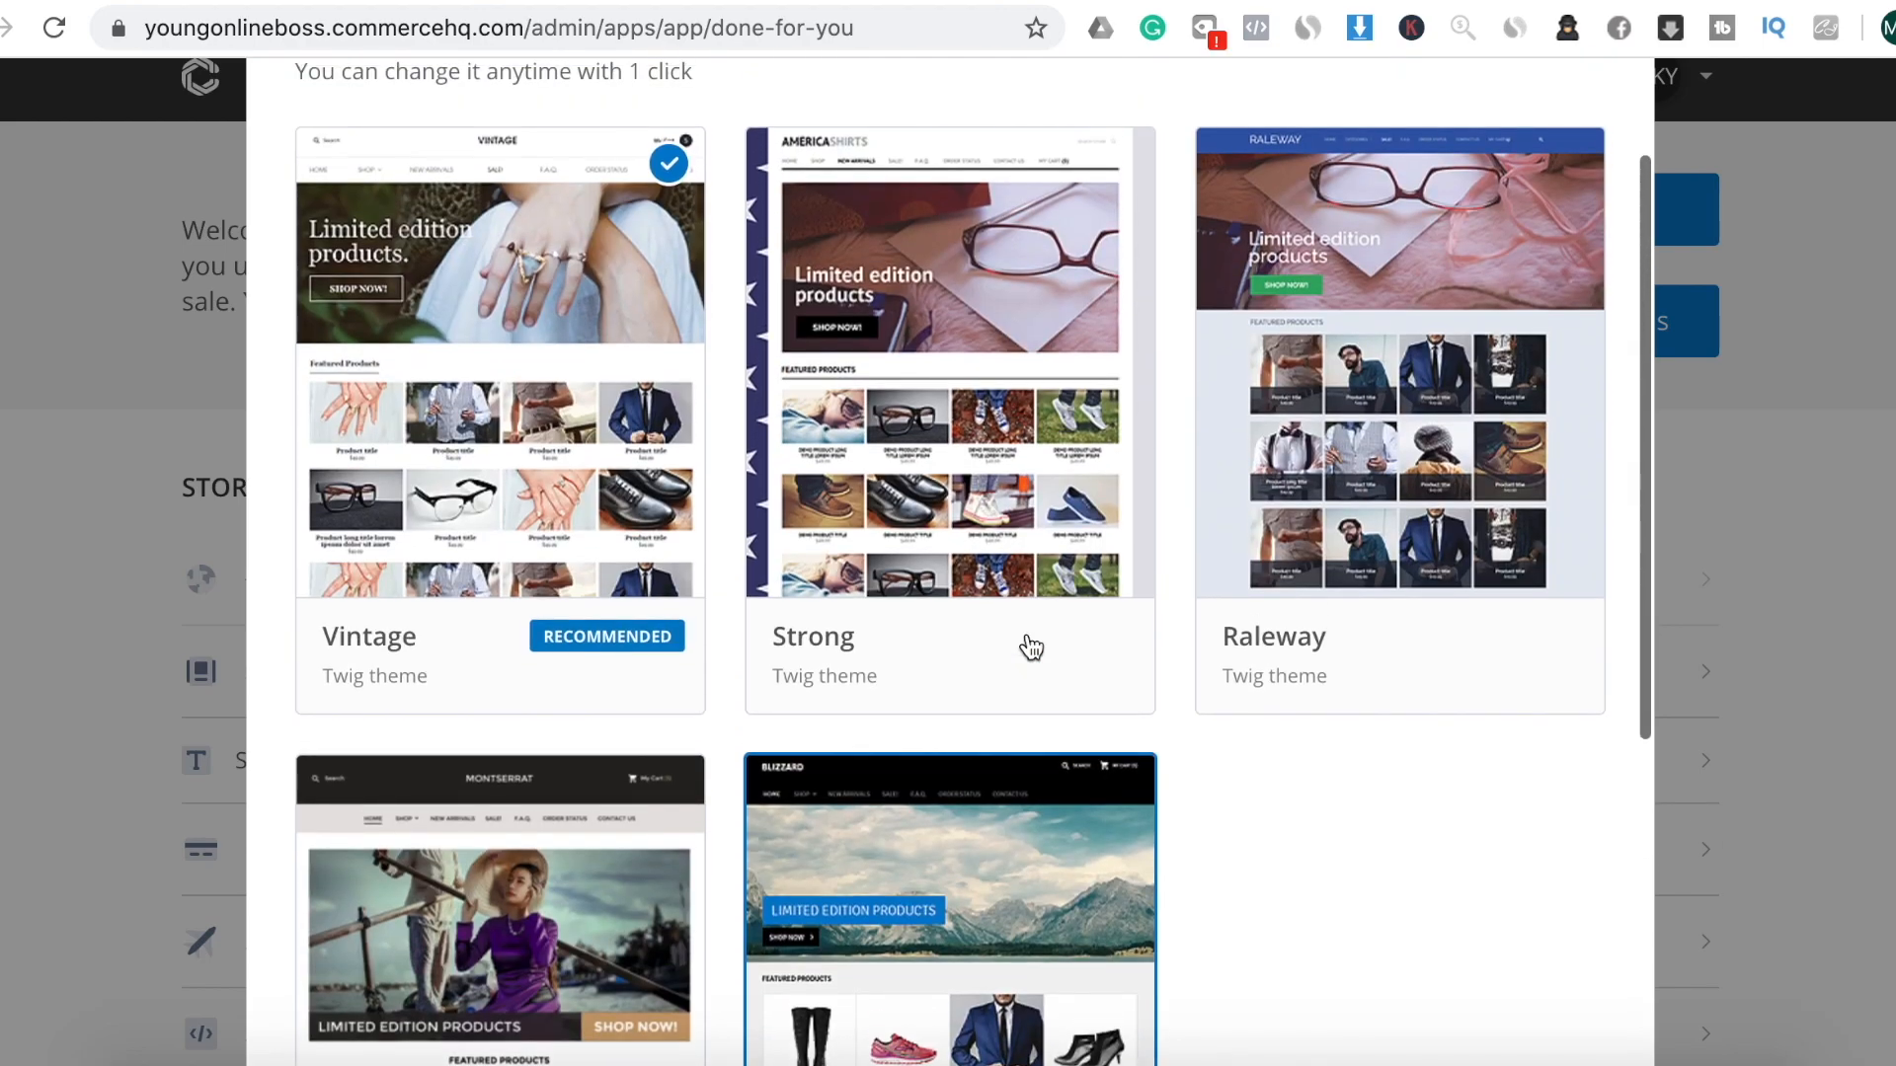
pyautogui.scroll(-3, 1030, 646)
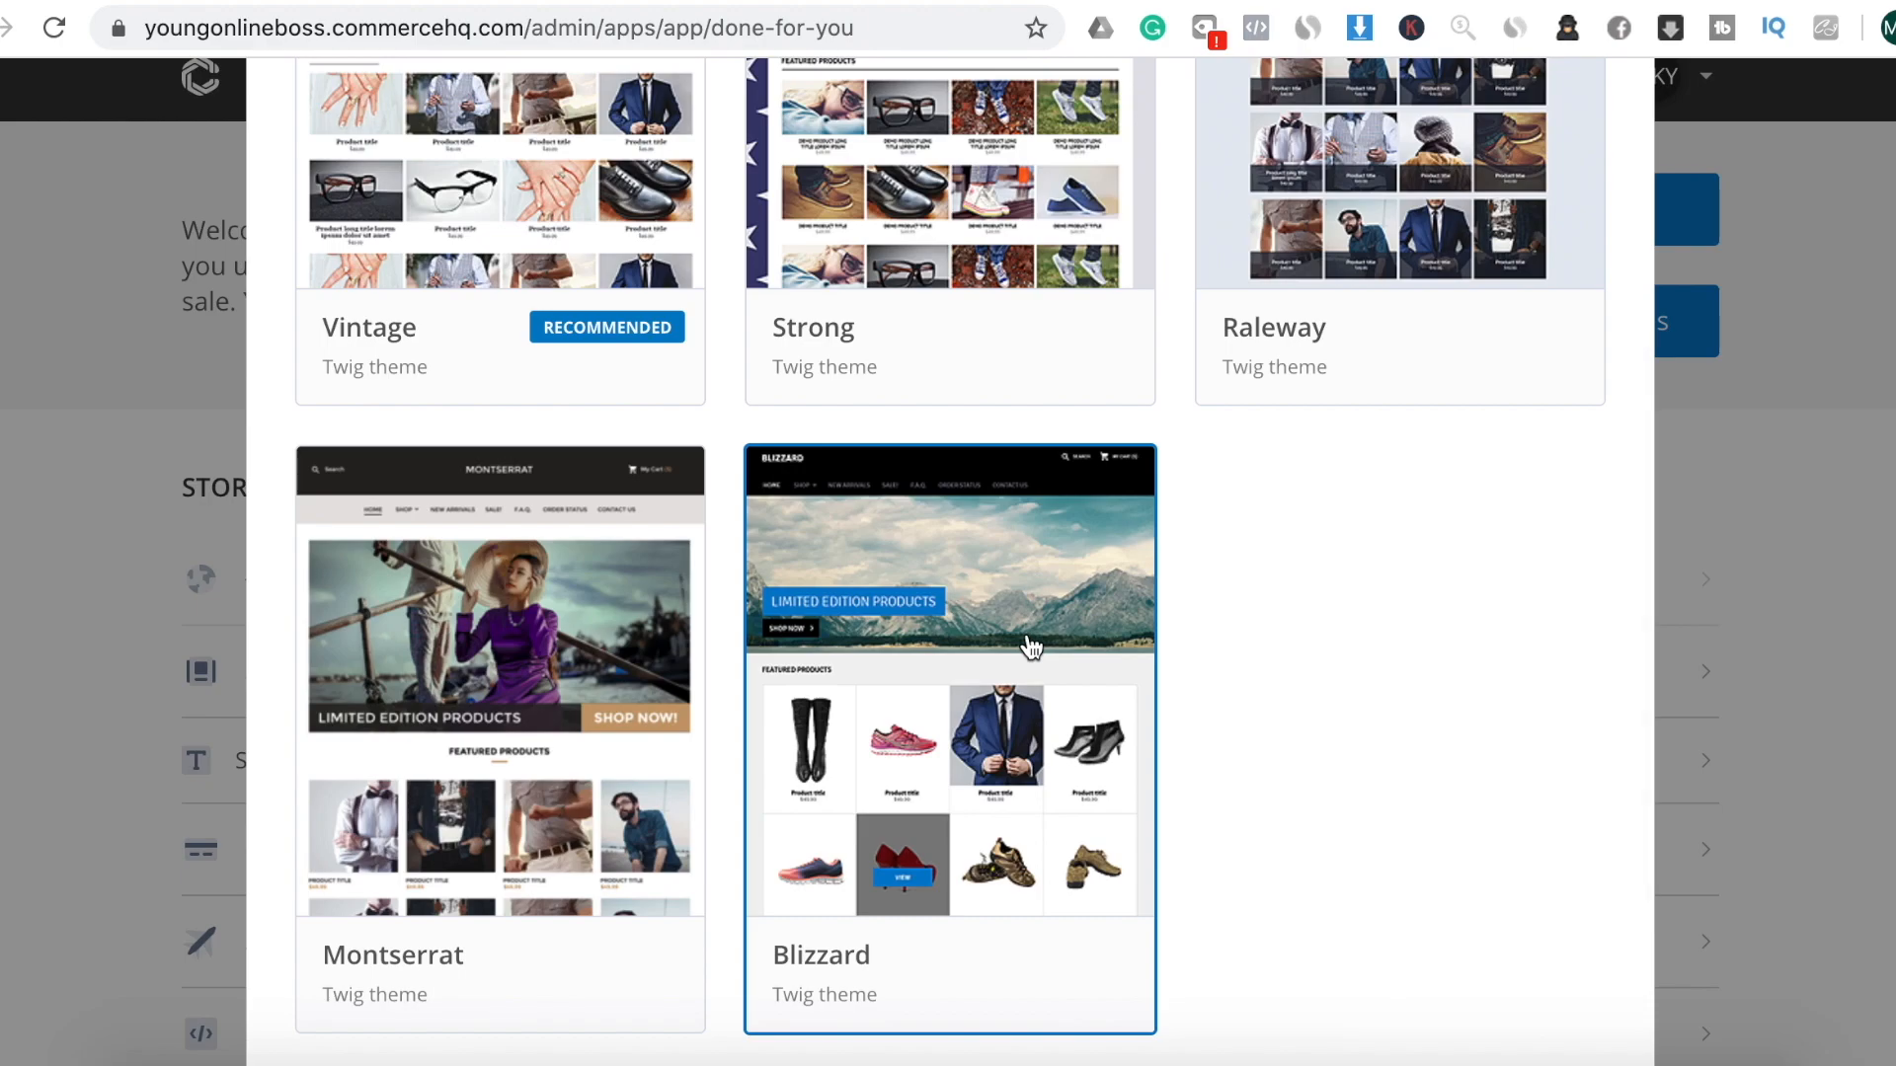
pyautogui.scroll(2, 1030, 647)
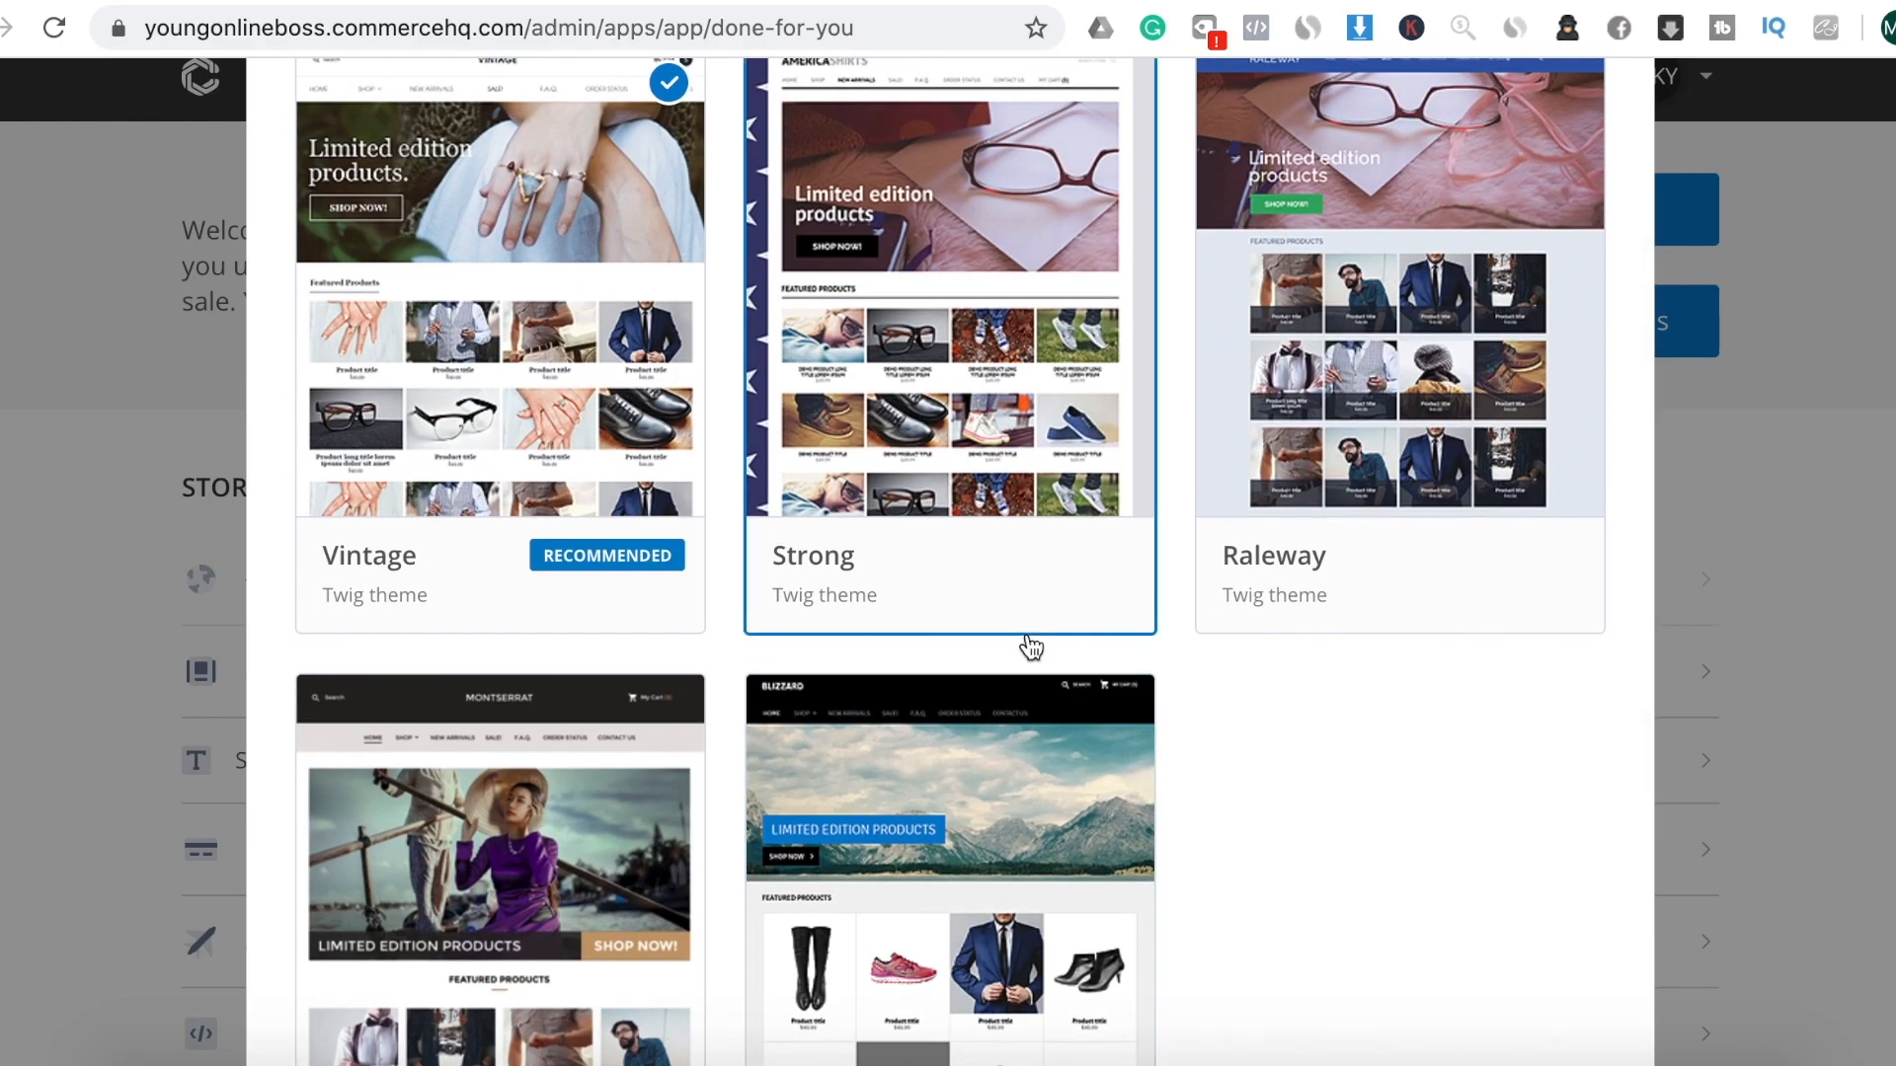
pyautogui.scroll(1, 1029, 647)
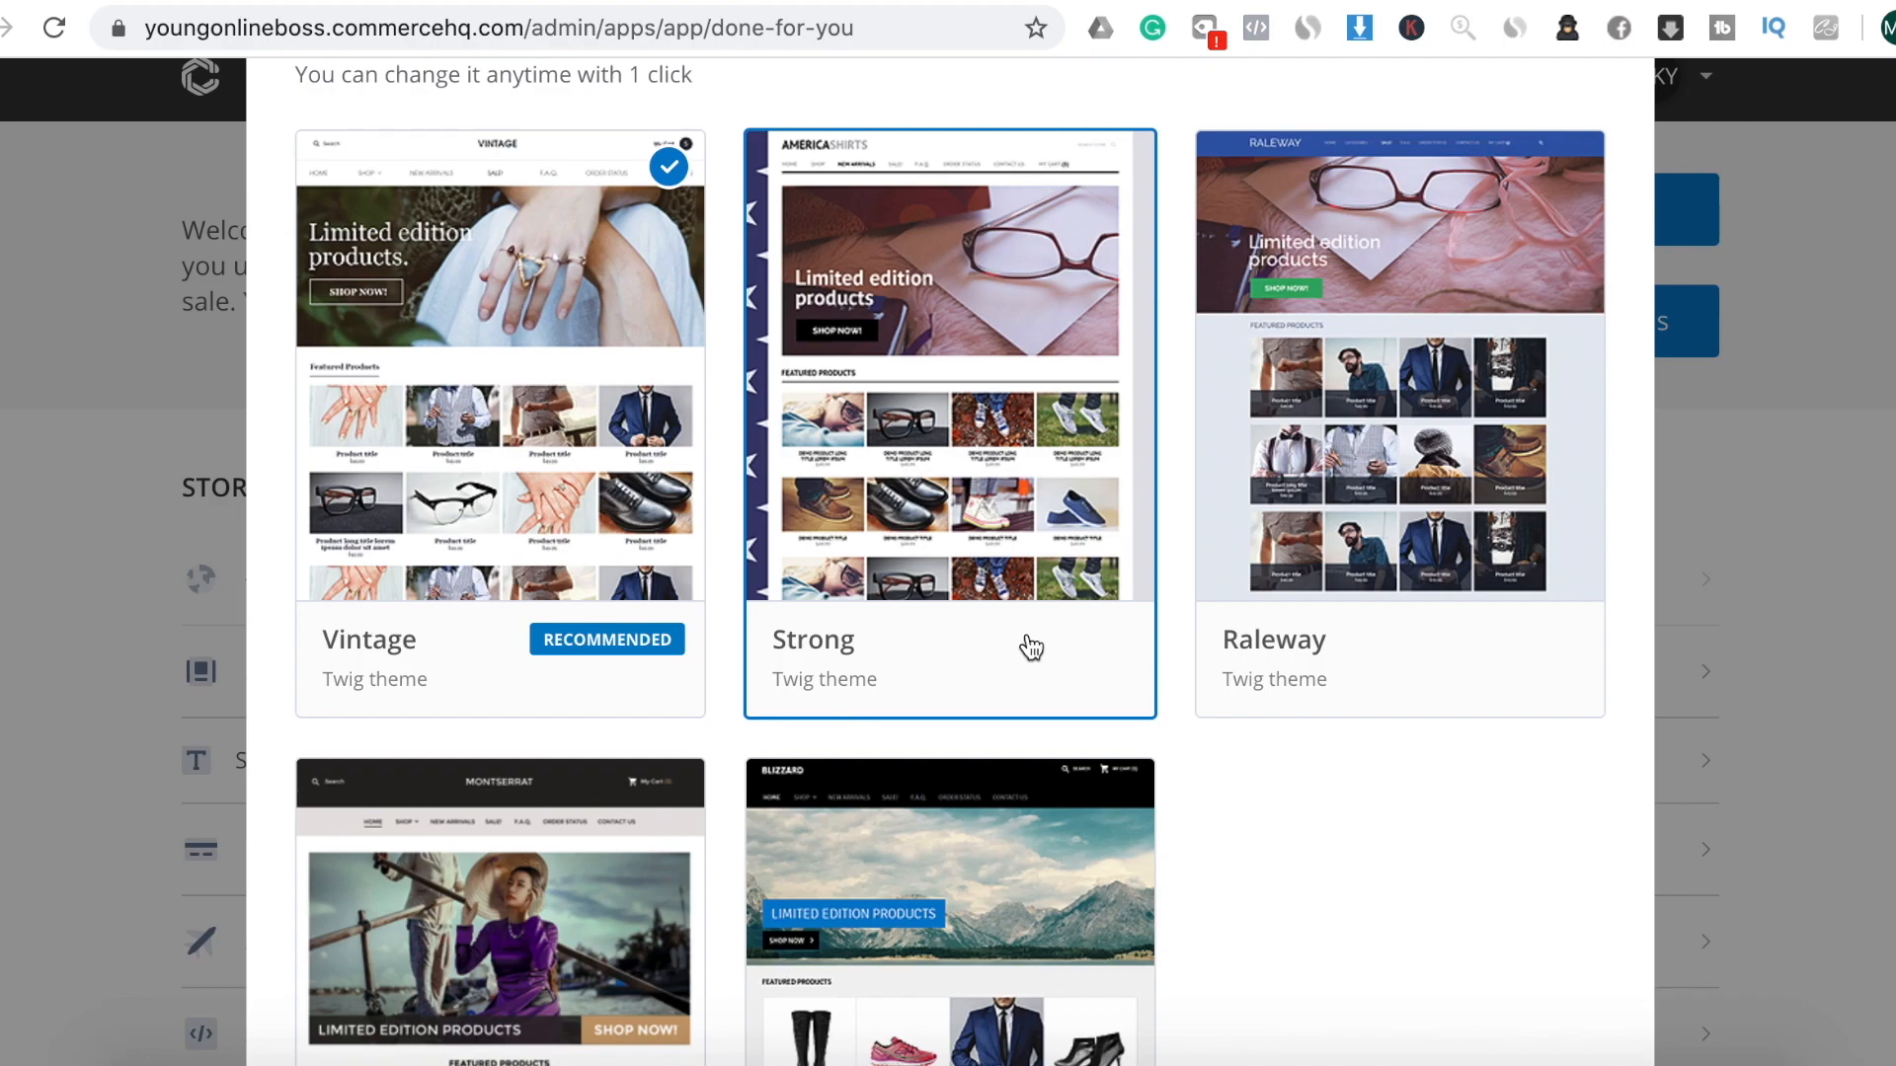
pyautogui.scroll(-2, 1413, 577)
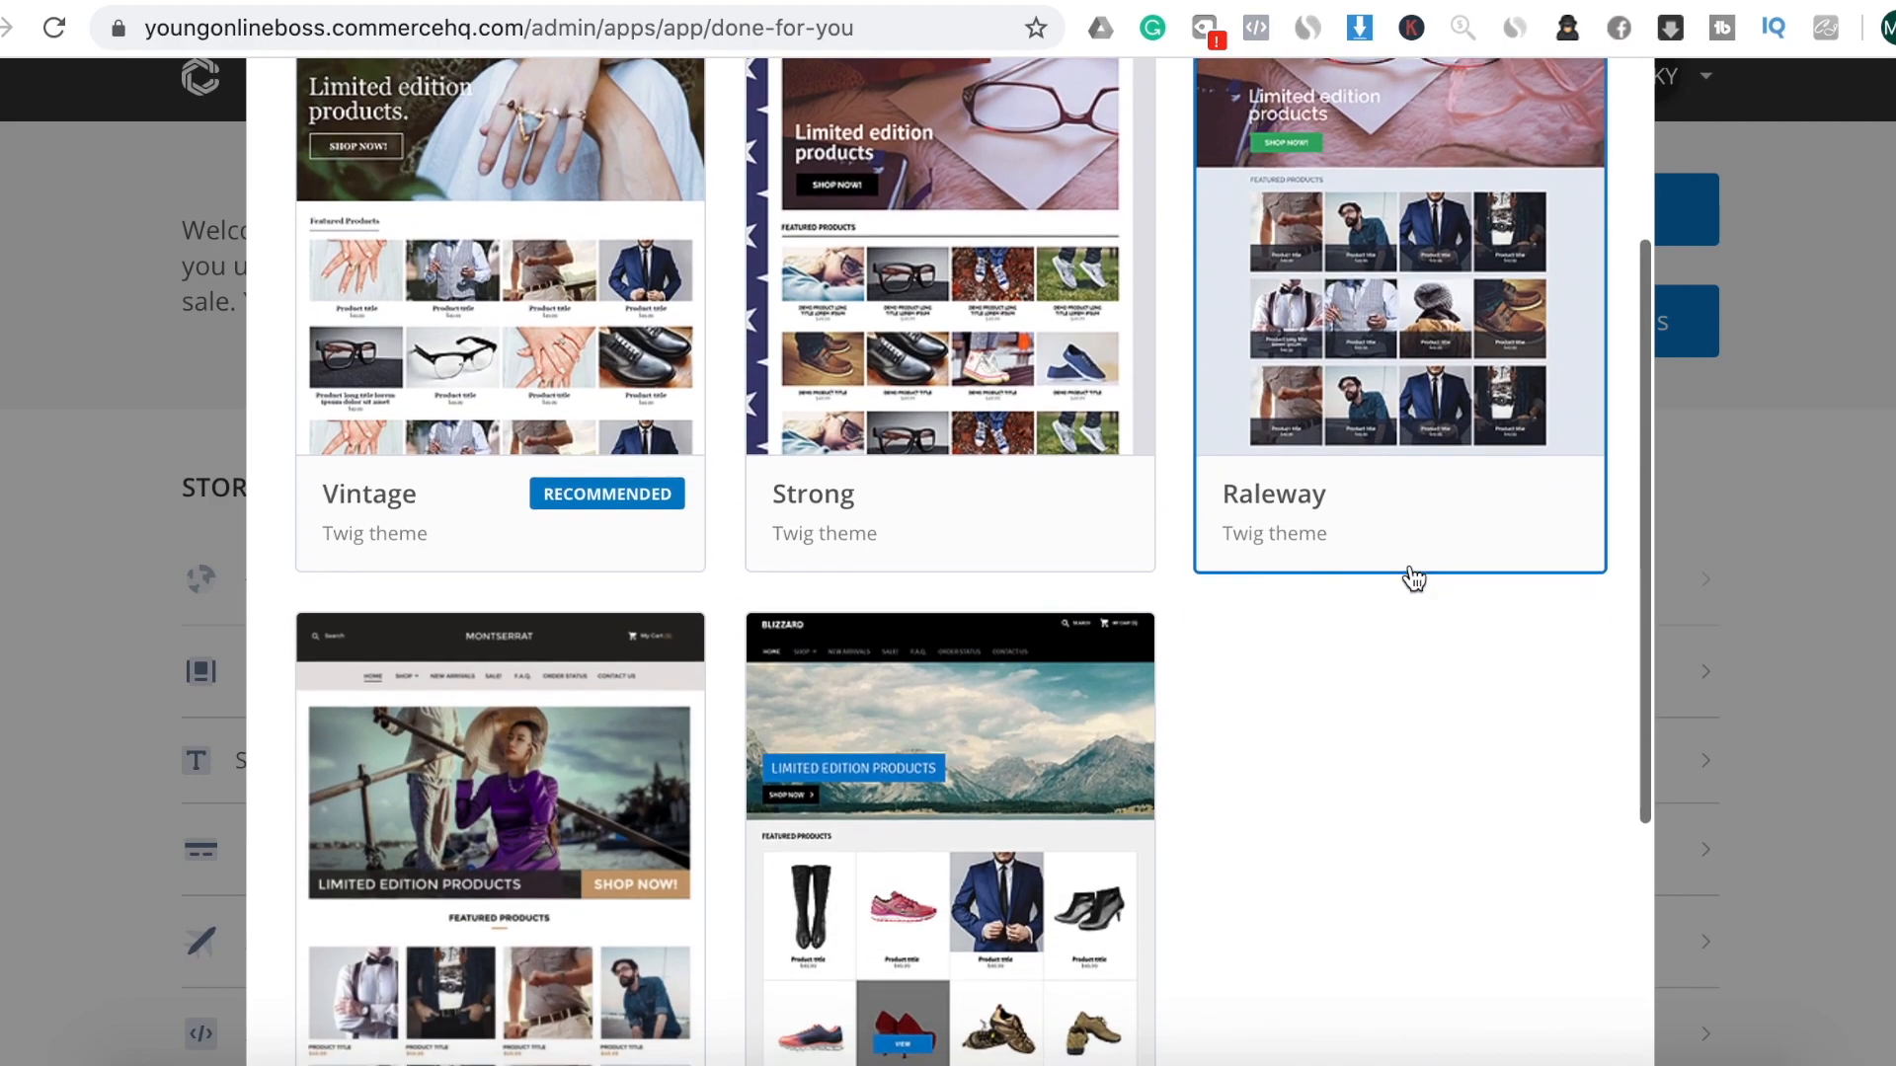
pyautogui.scroll(3, 1414, 578)
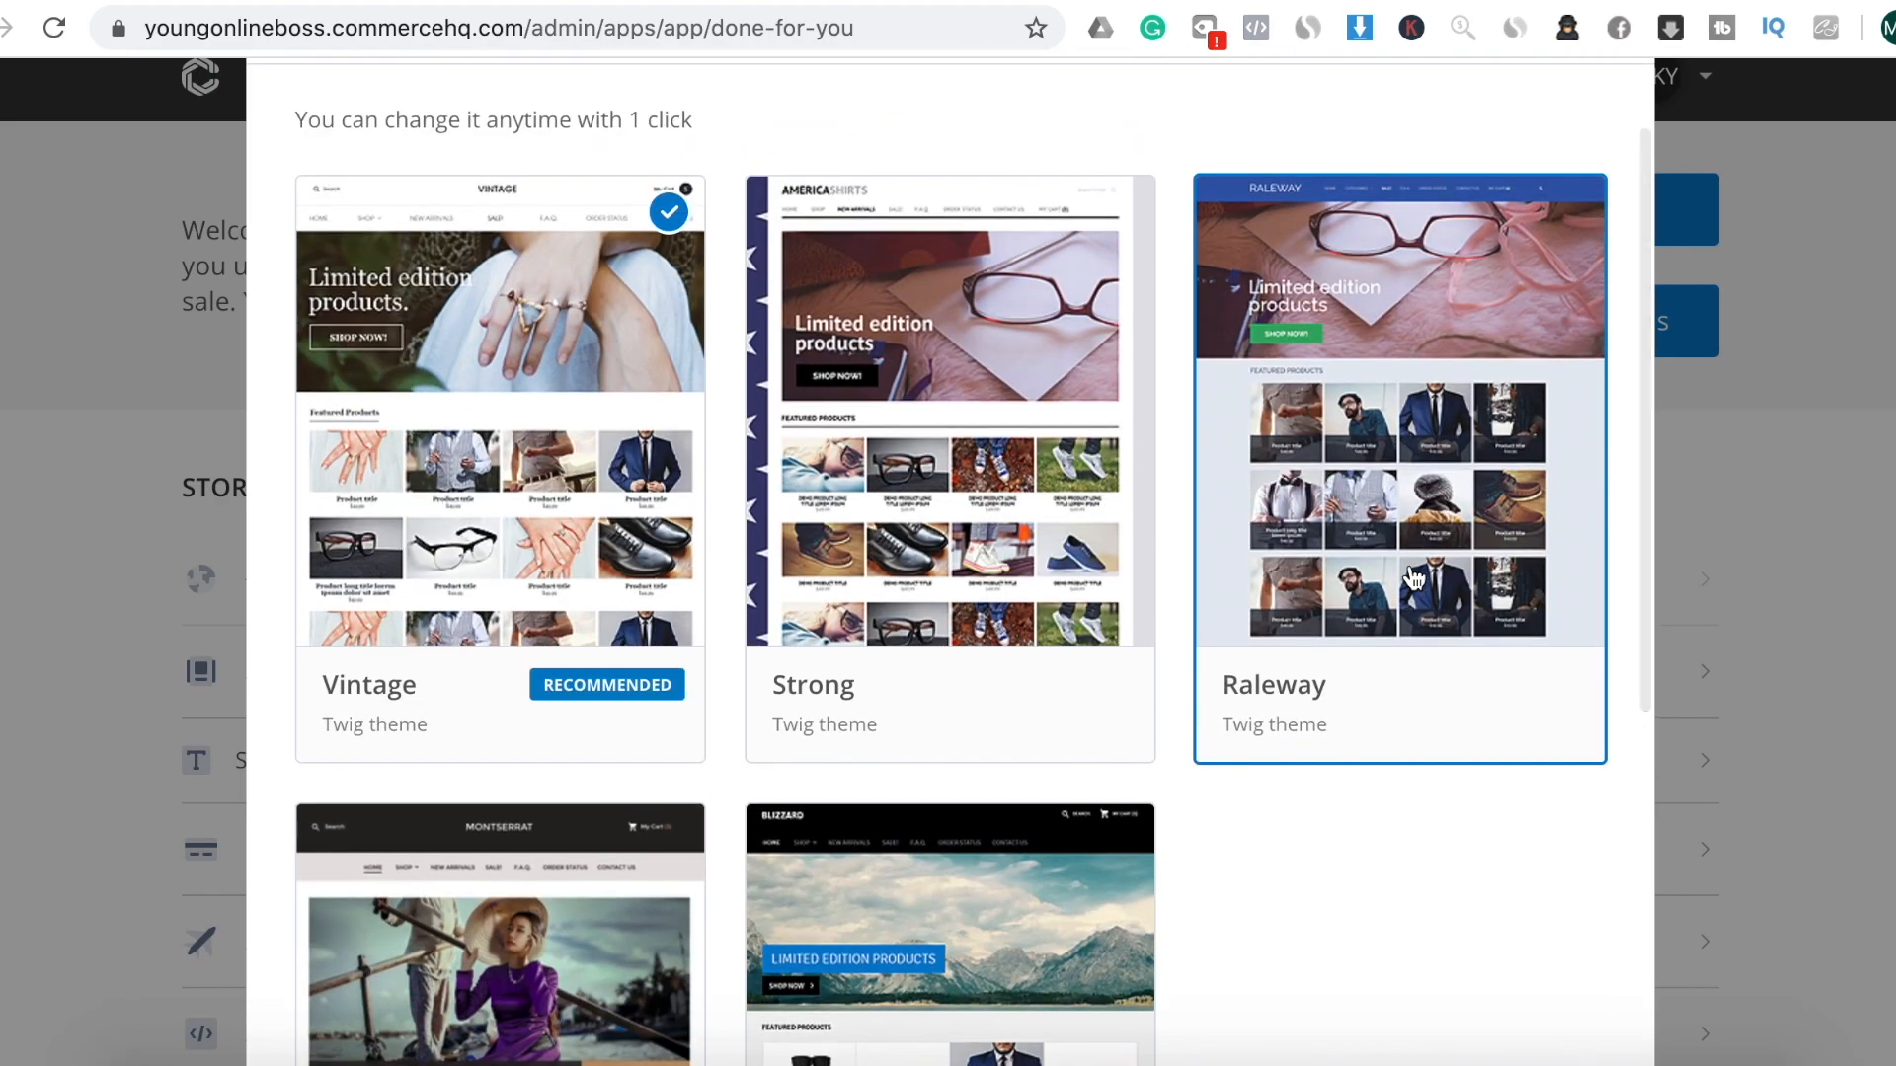
pyautogui.scroll(-2, 1414, 578)
pyautogui.scroll(-5, 1414, 577)
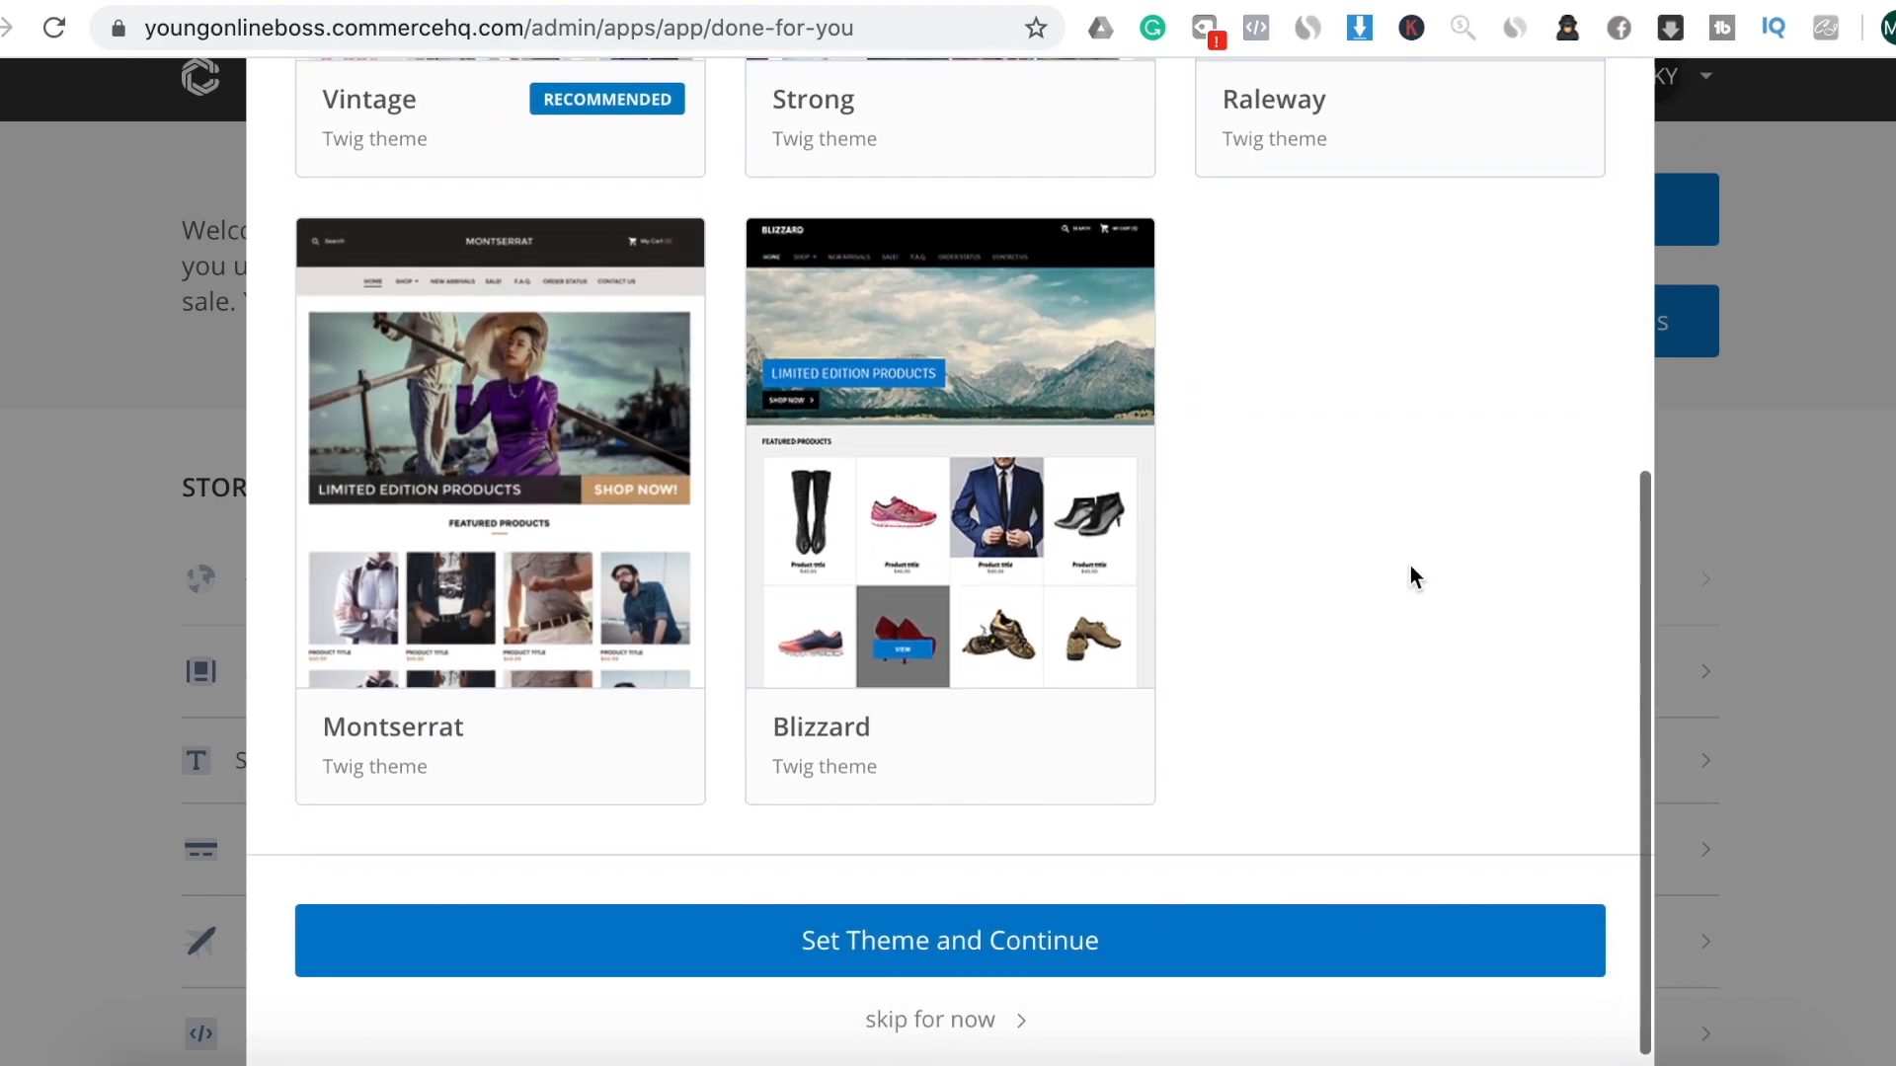
pyautogui.scroll(2, 1411, 576)
pyautogui.scroll(4, 1410, 576)
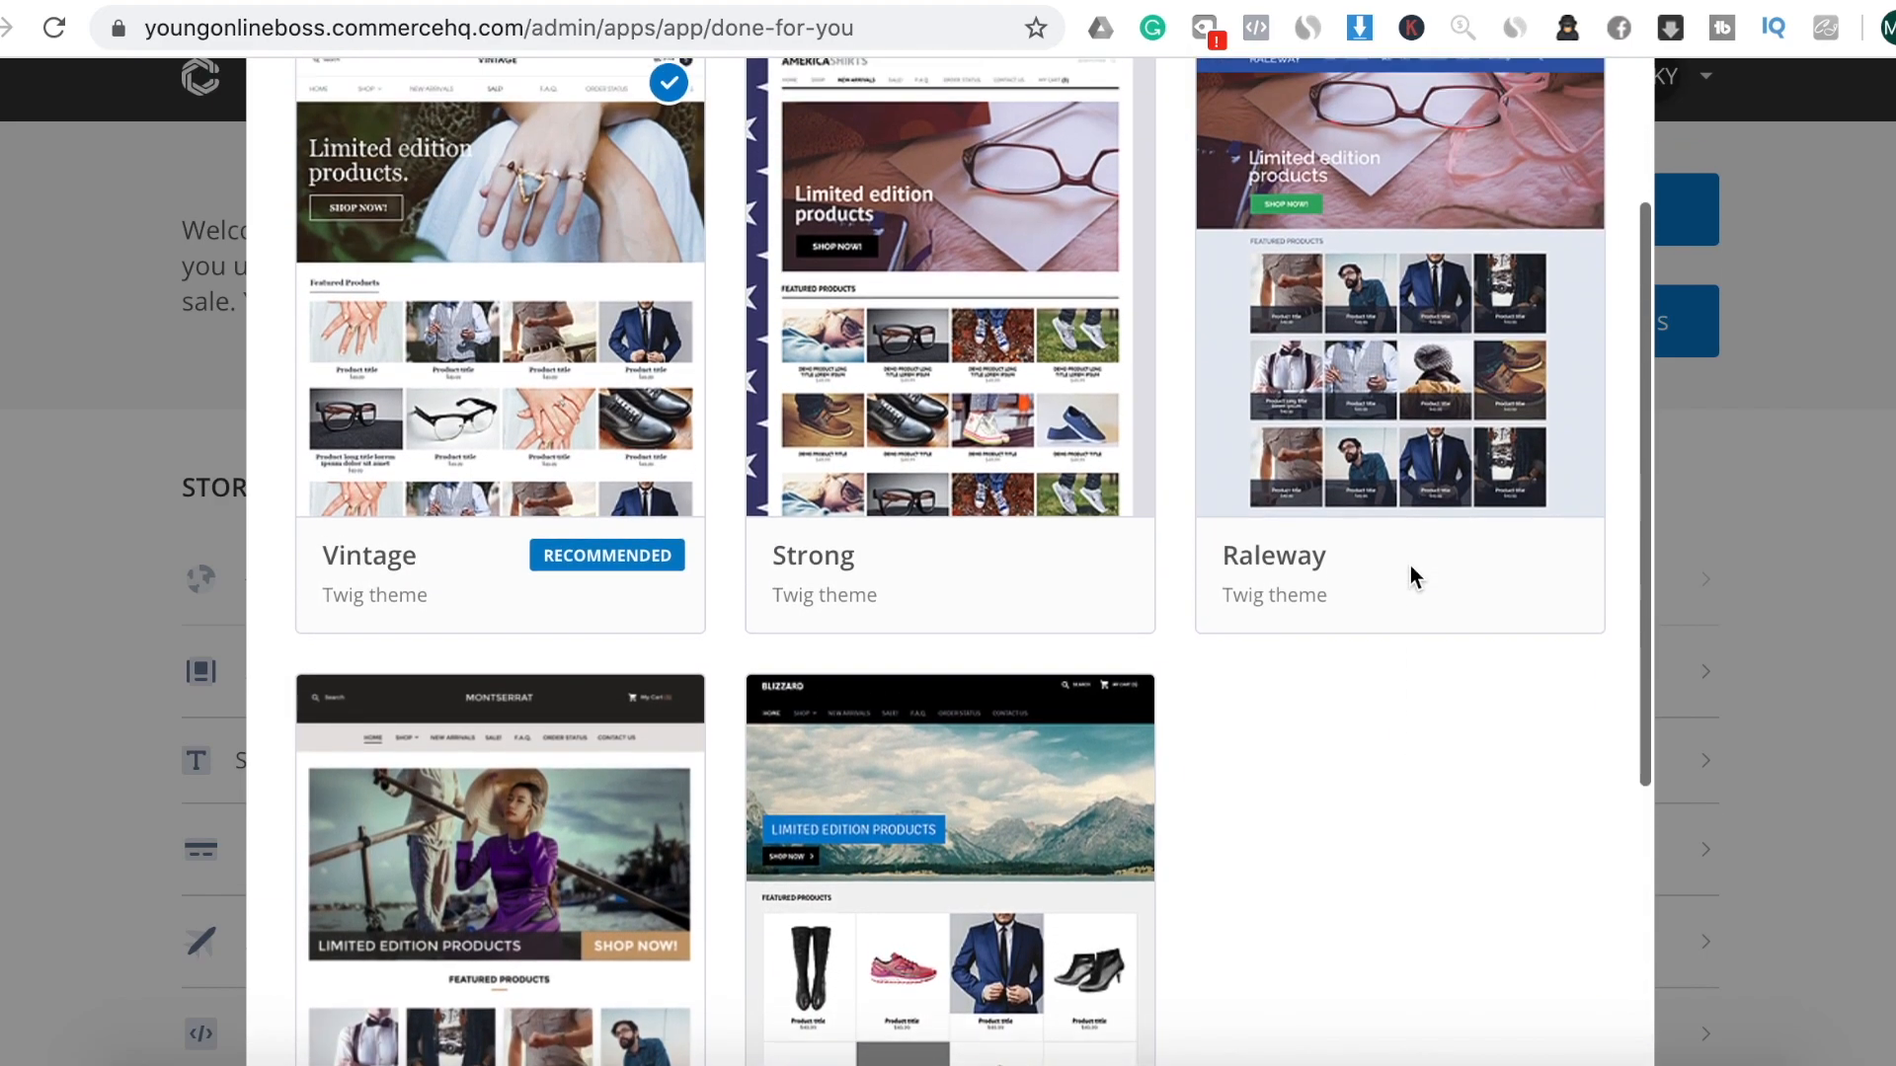
pyautogui.scroll(-4, 1410, 575)
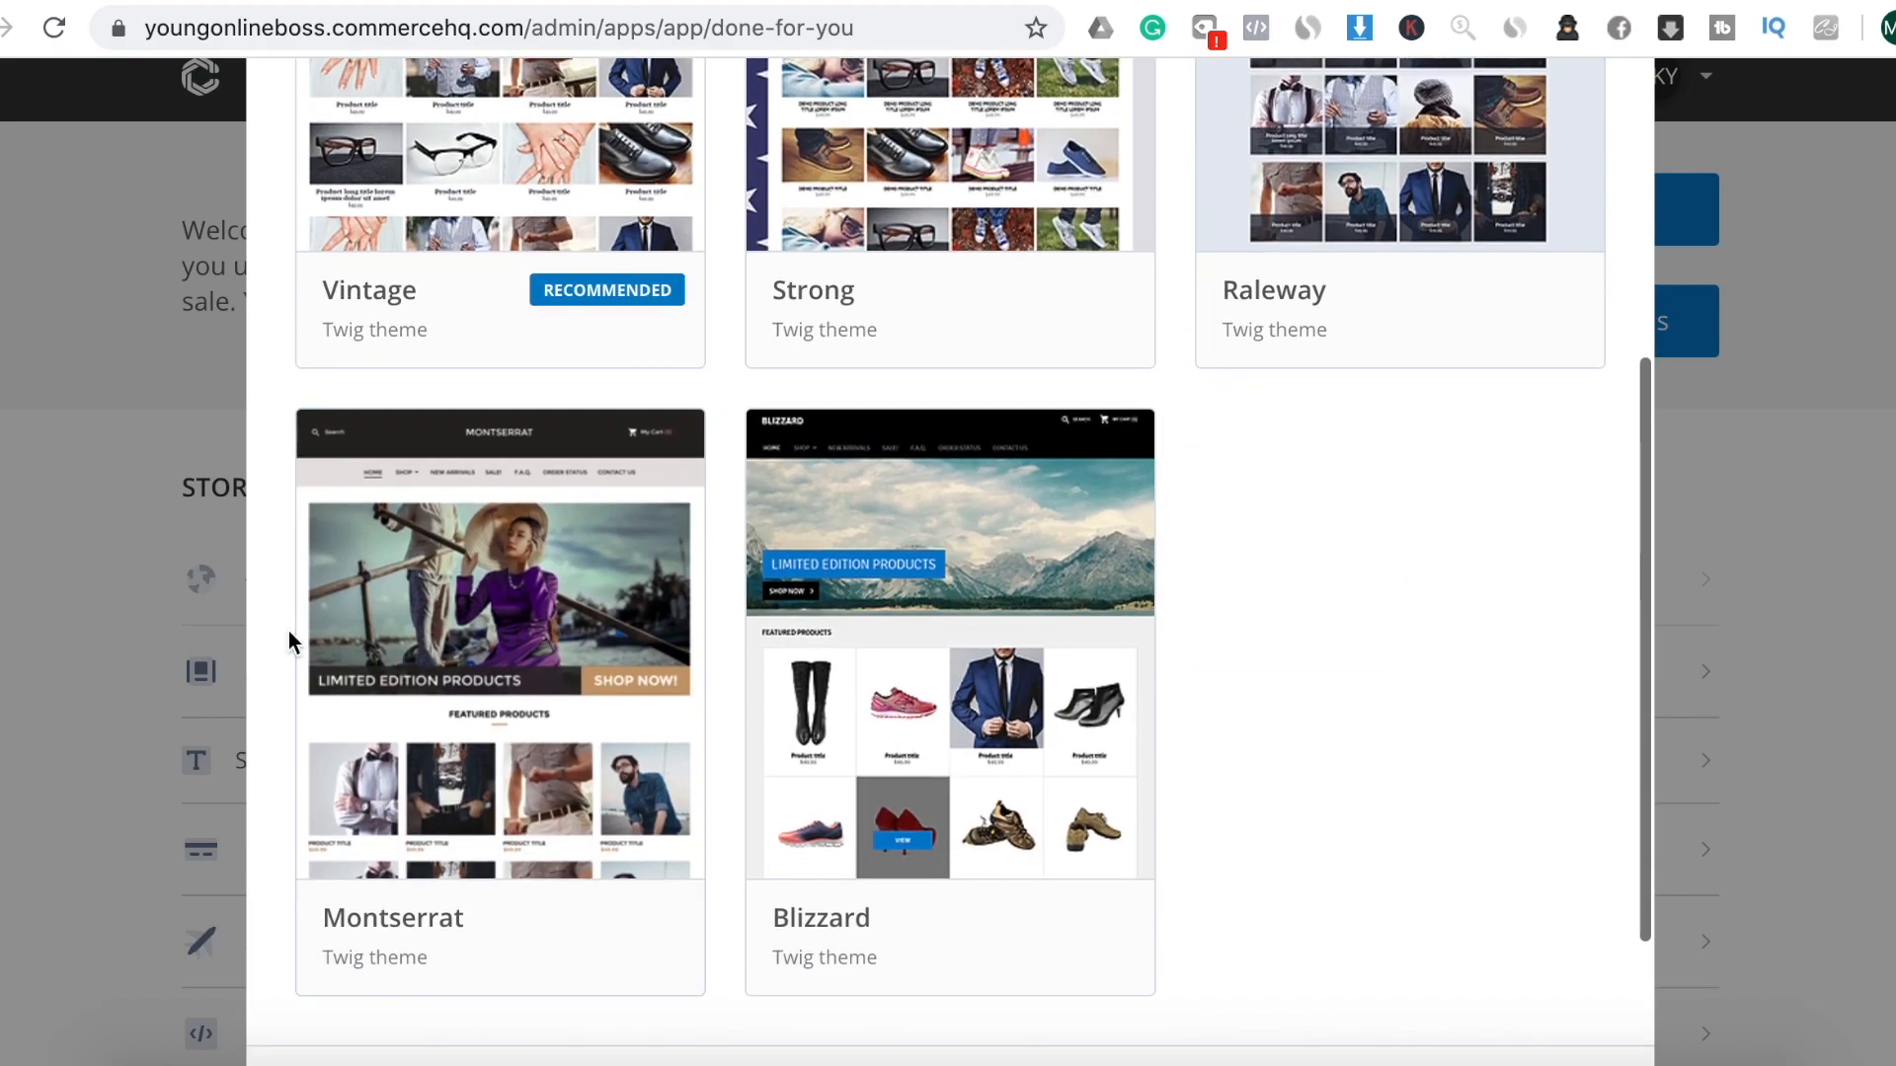
# Set Montserrat as the store theme and continue to the page text setup
pyautogui.click(556, 673)
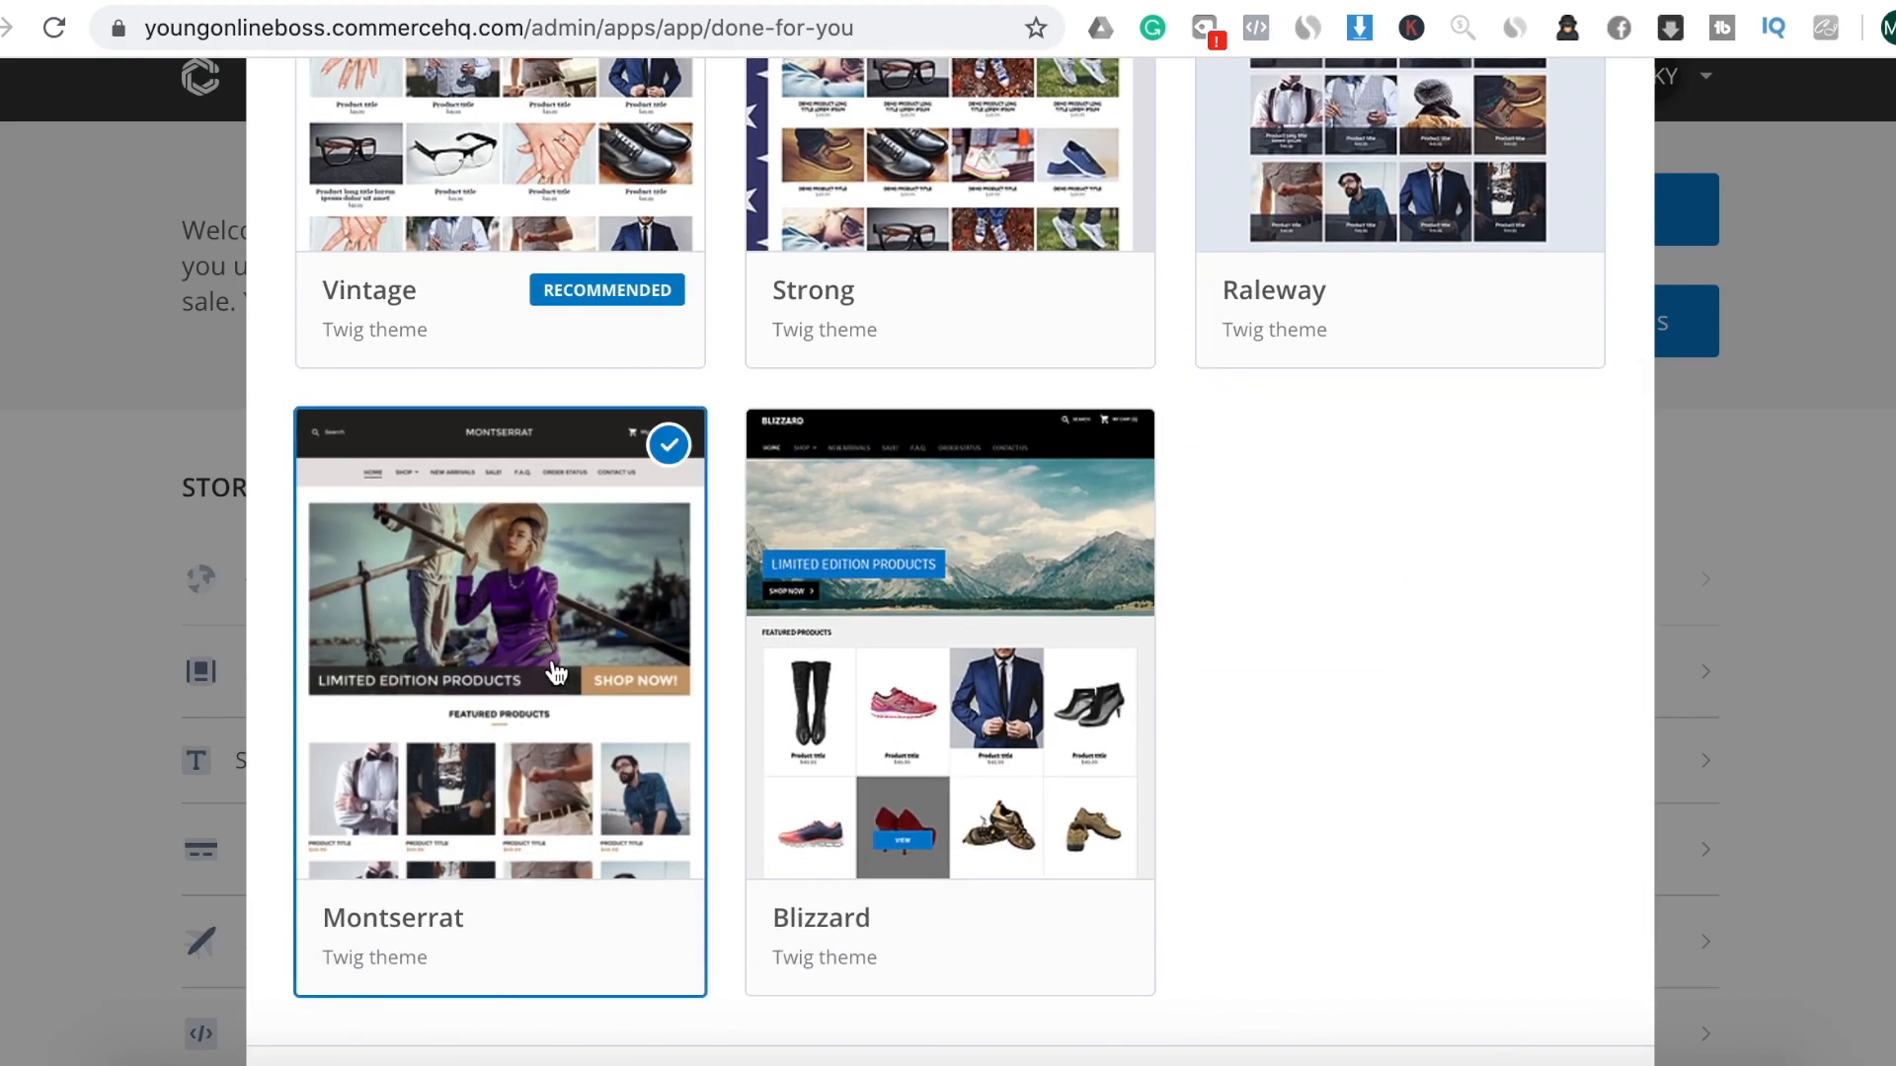
pyautogui.scroll(-2, 555, 674)
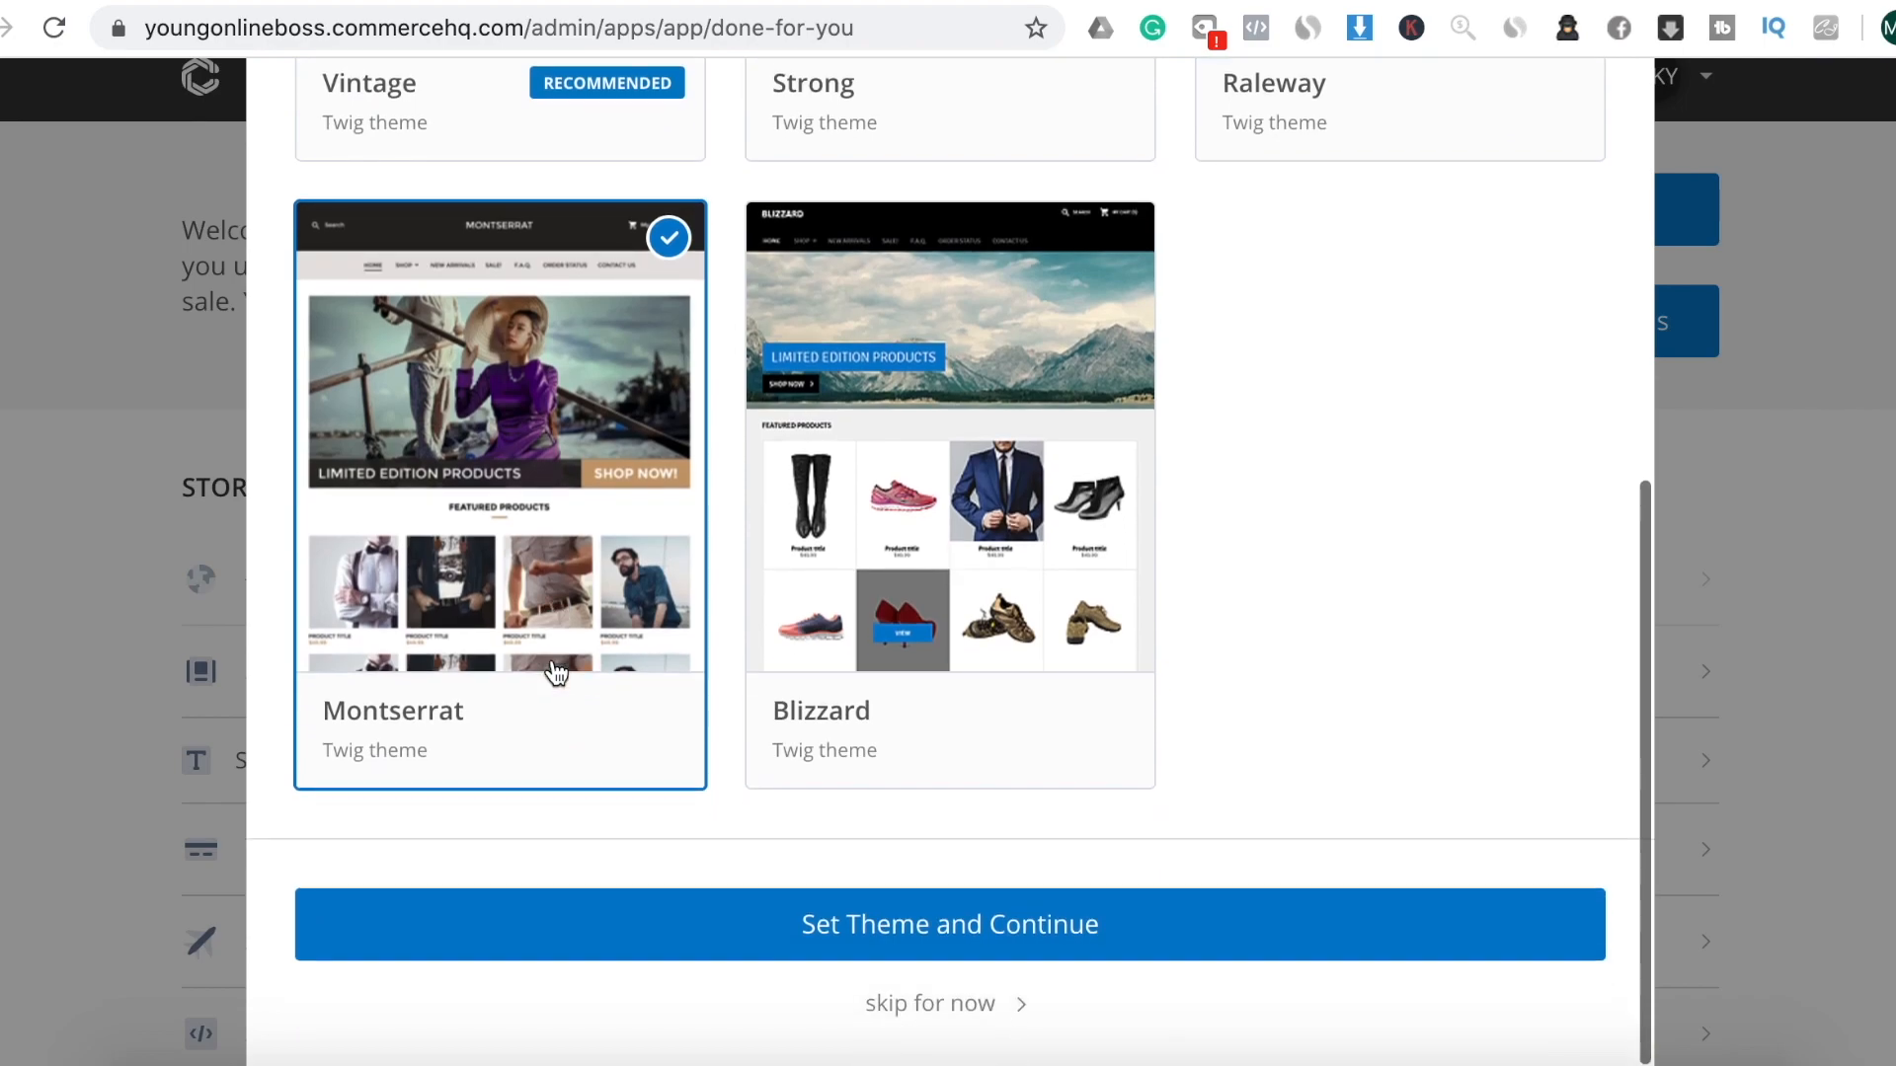
pyautogui.click(803, 938)
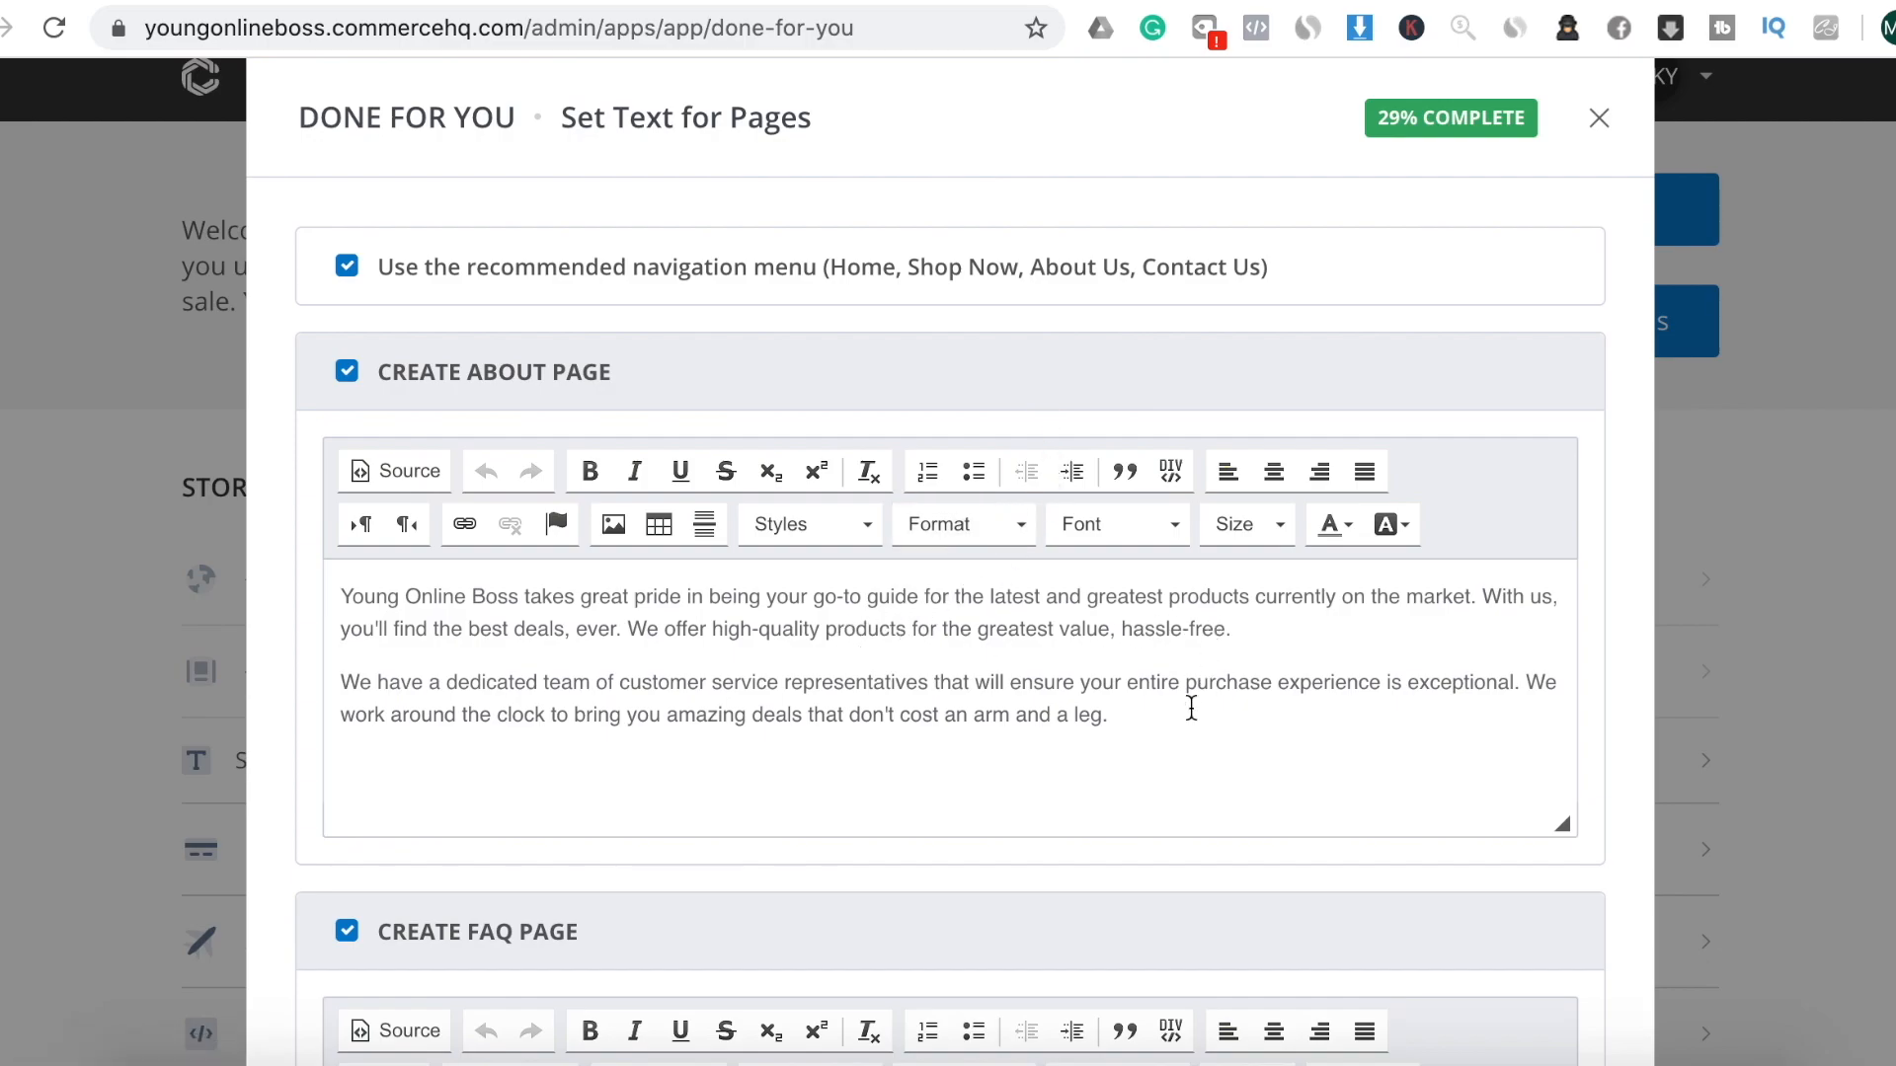
# Review the prewritten About, FAQ, Returns, Shipping, Privacy Policy and Terms of Service texts and apply them with the recommended navigation menu
pyautogui.scroll(-4, 1185, 726)
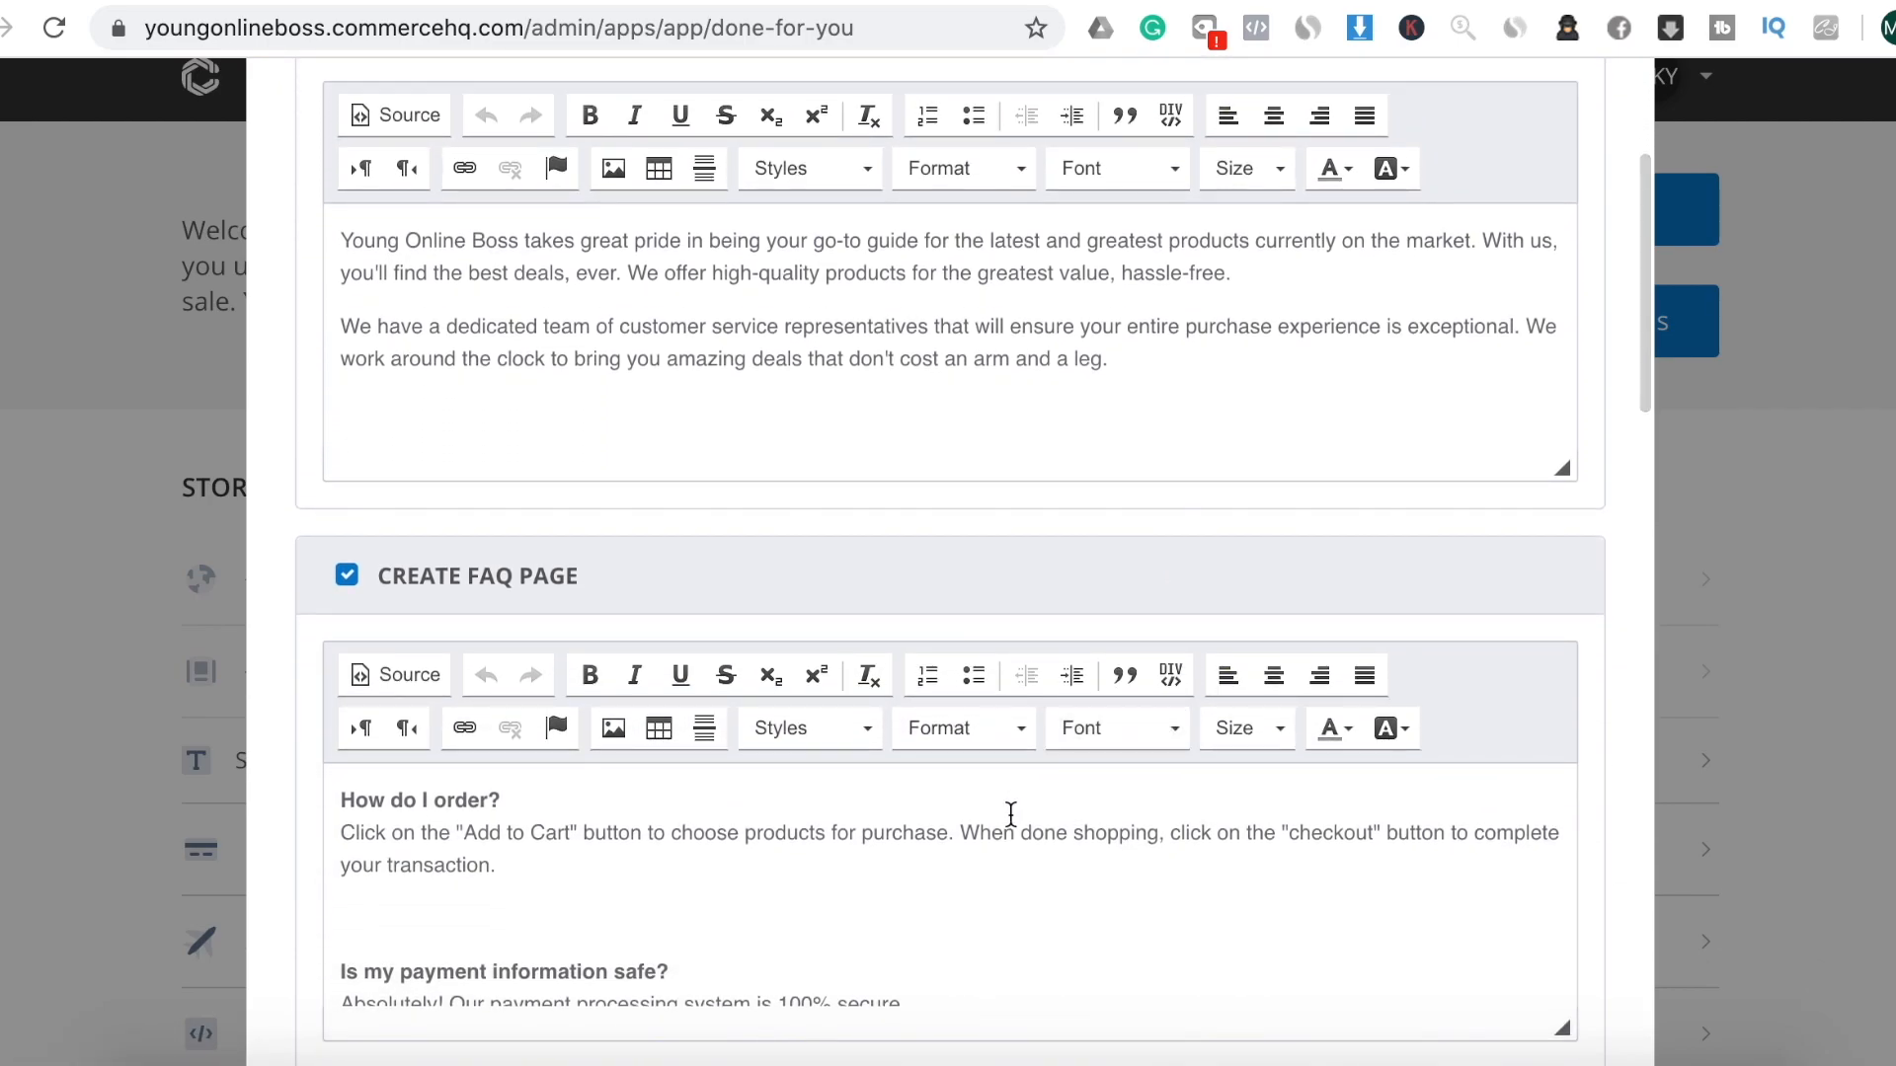
pyautogui.scroll(-5, 1009, 816)
pyautogui.scroll(-3, 1009, 816)
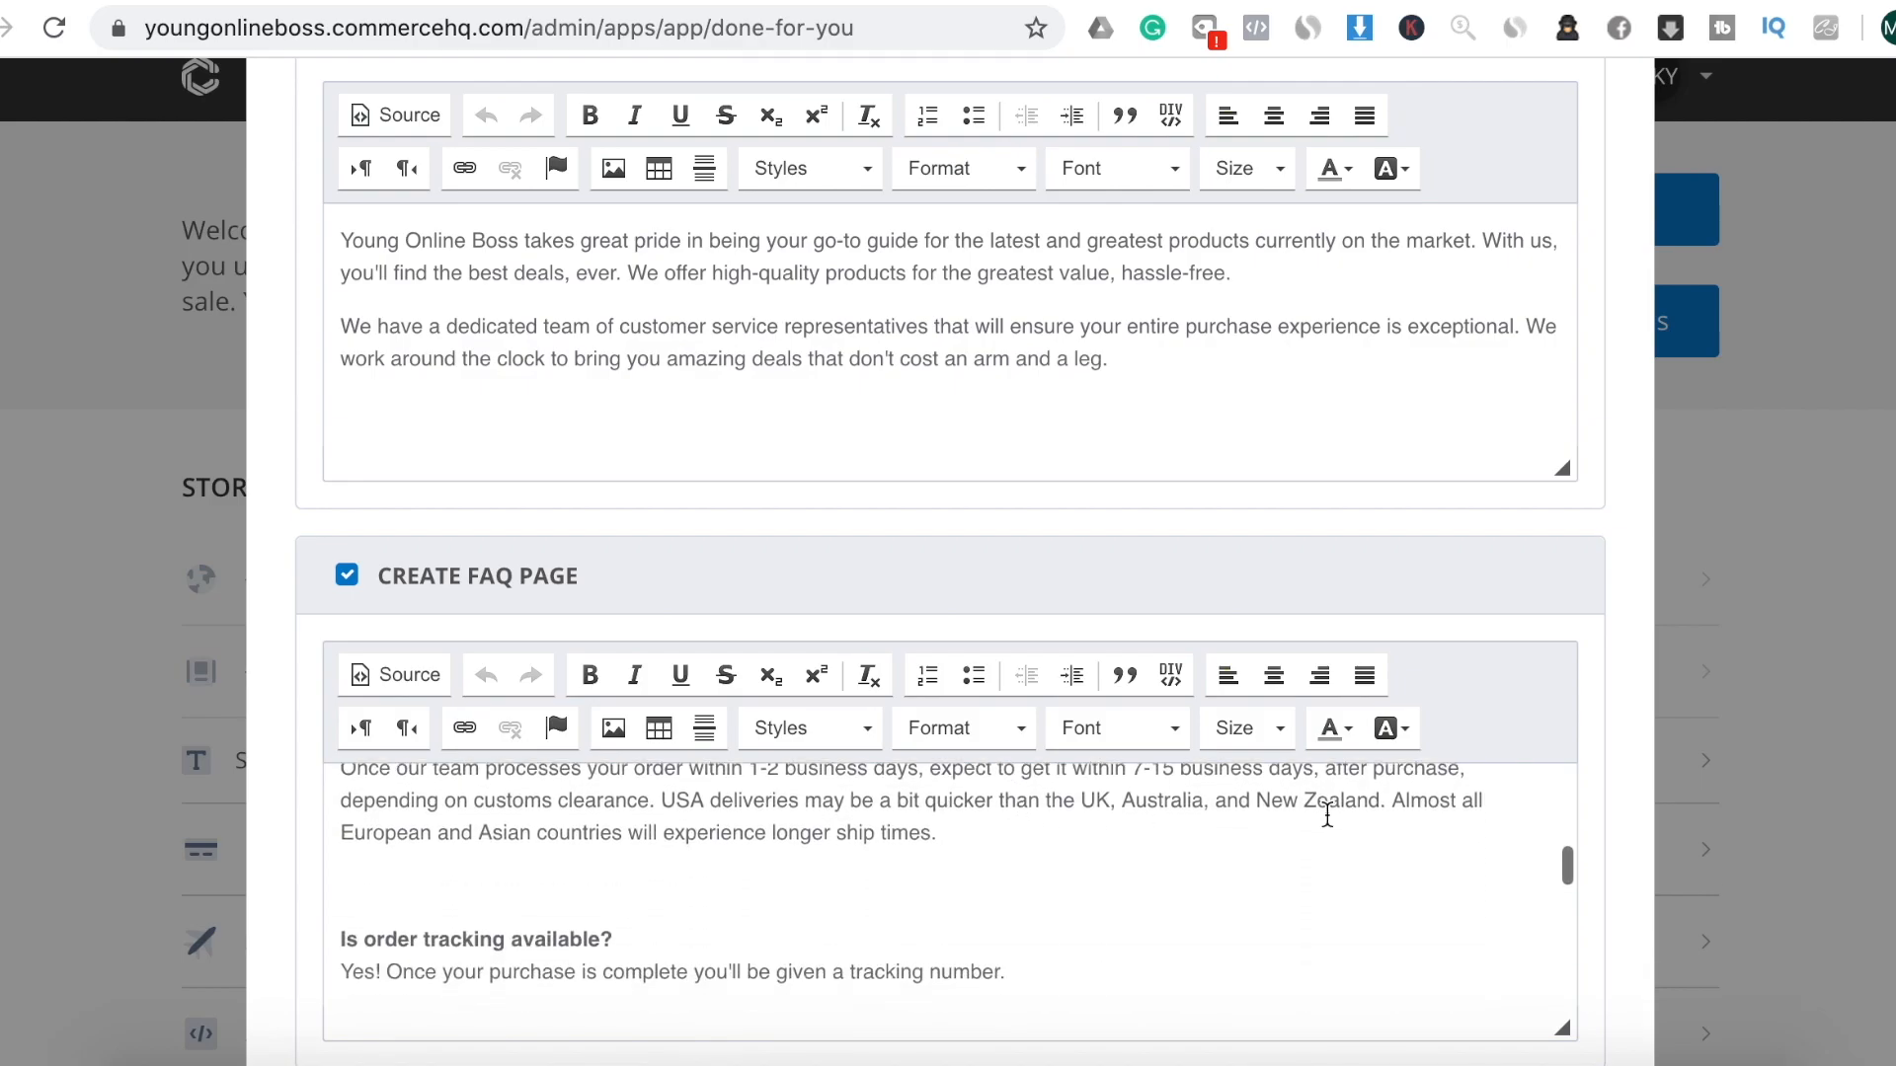
pyautogui.scroll(-2, 1369, 857)
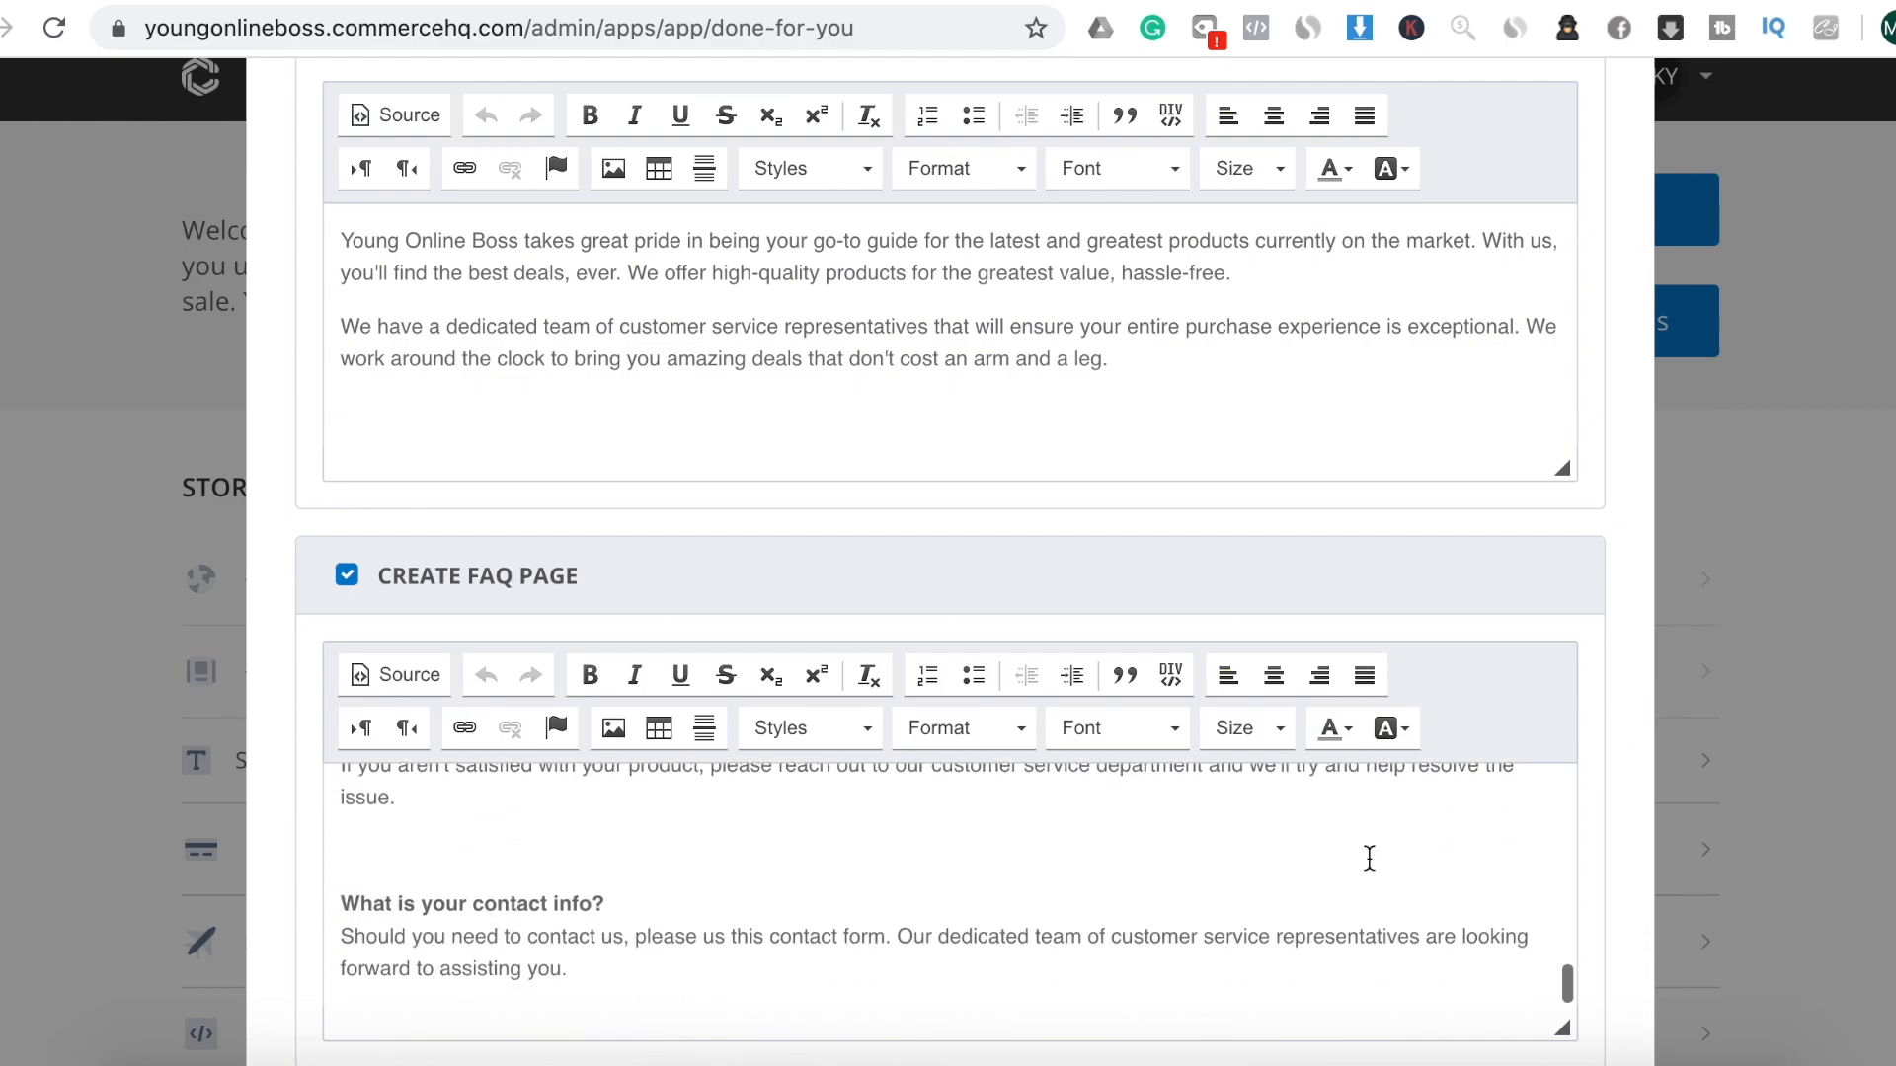
pyautogui.scroll(-9, 1442, 776)
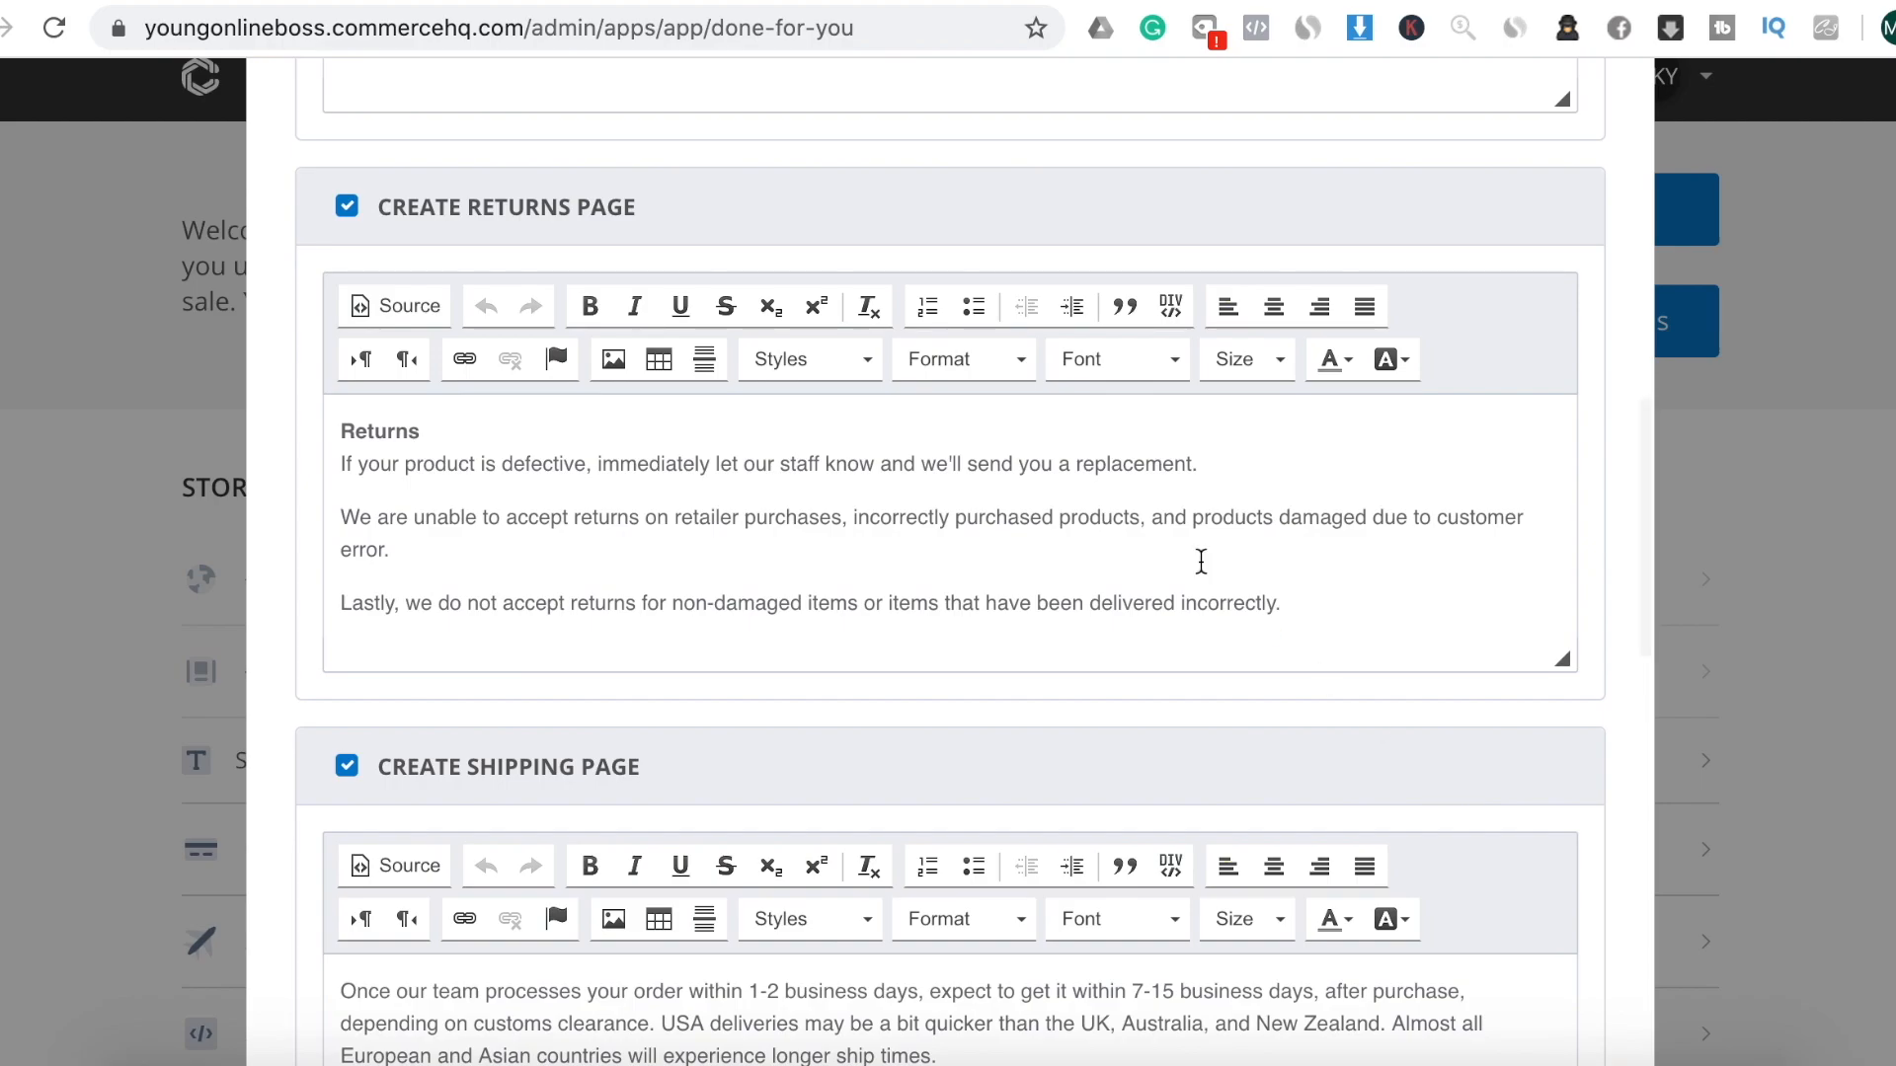
pyautogui.scroll(-4, 1079, 584)
pyautogui.scroll(-5, 1083, 583)
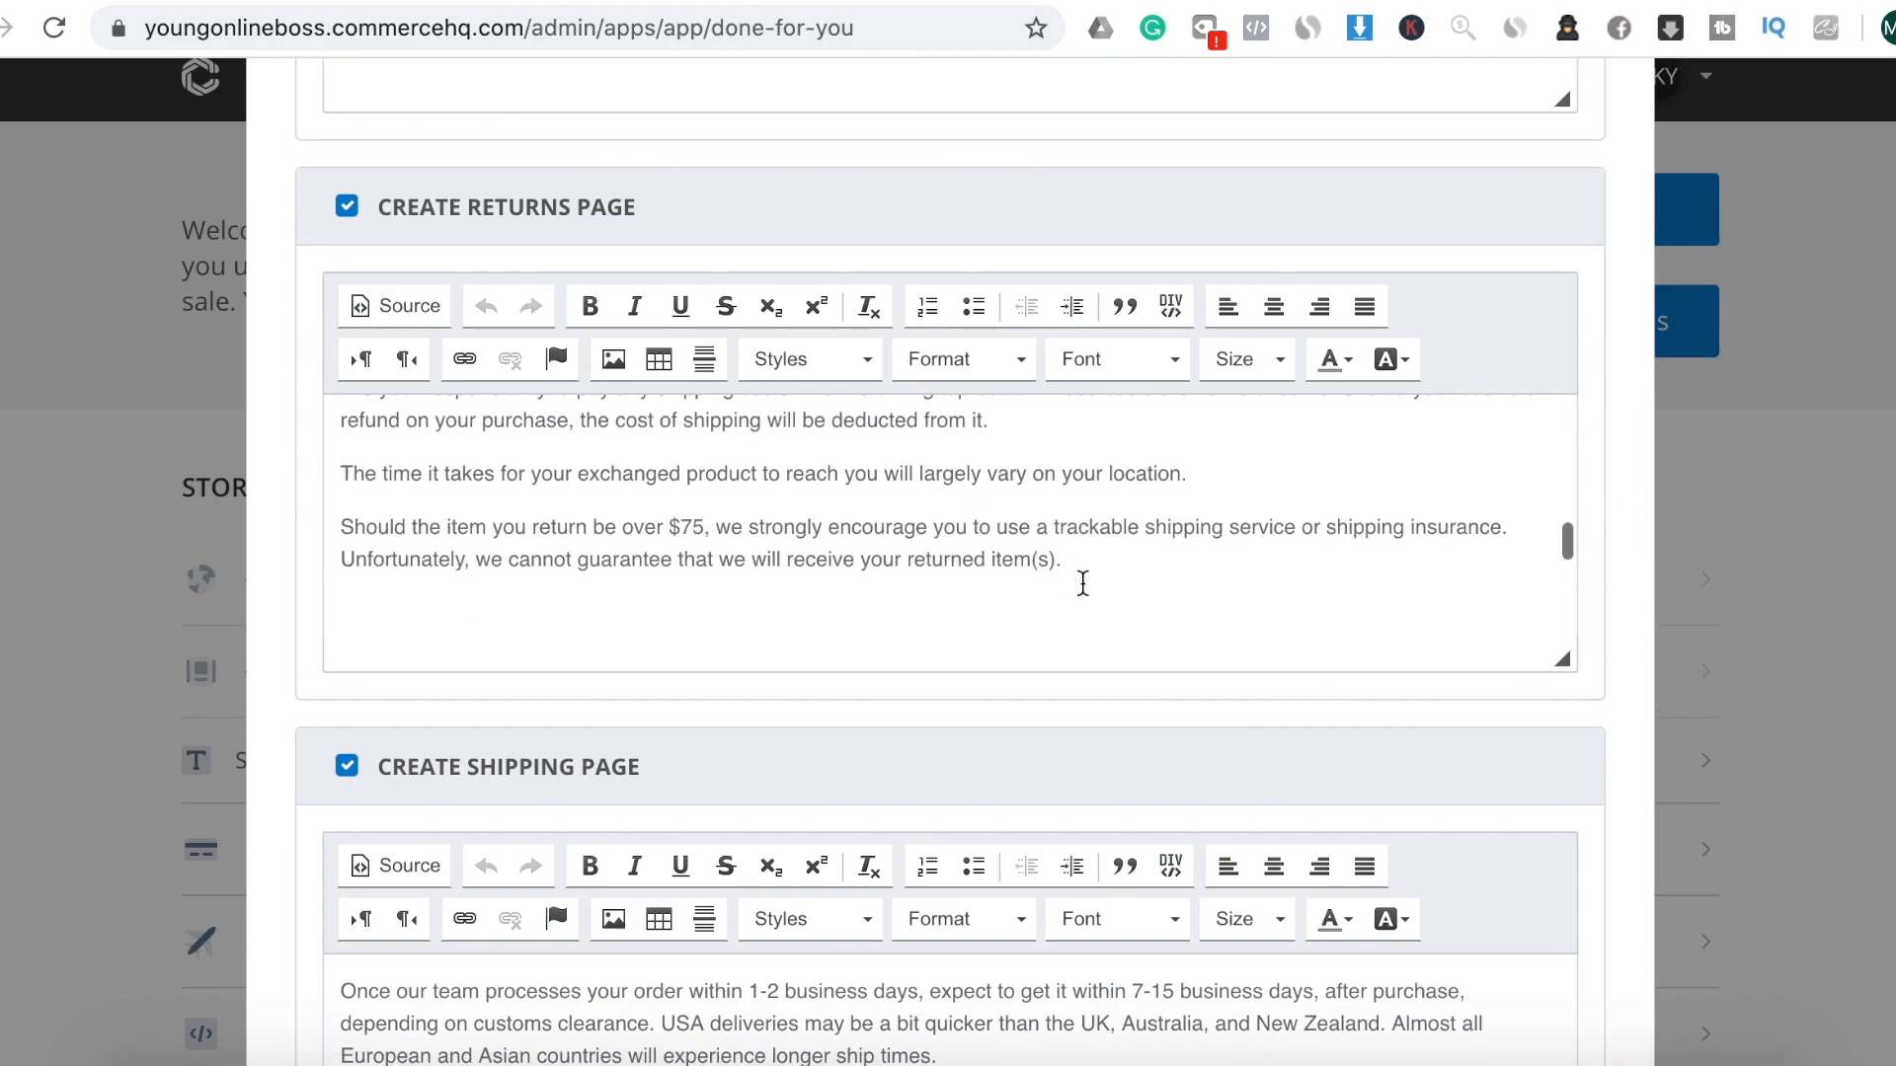
pyautogui.scroll(-2, 1387, 664)
pyautogui.scroll(-9, 1388, 666)
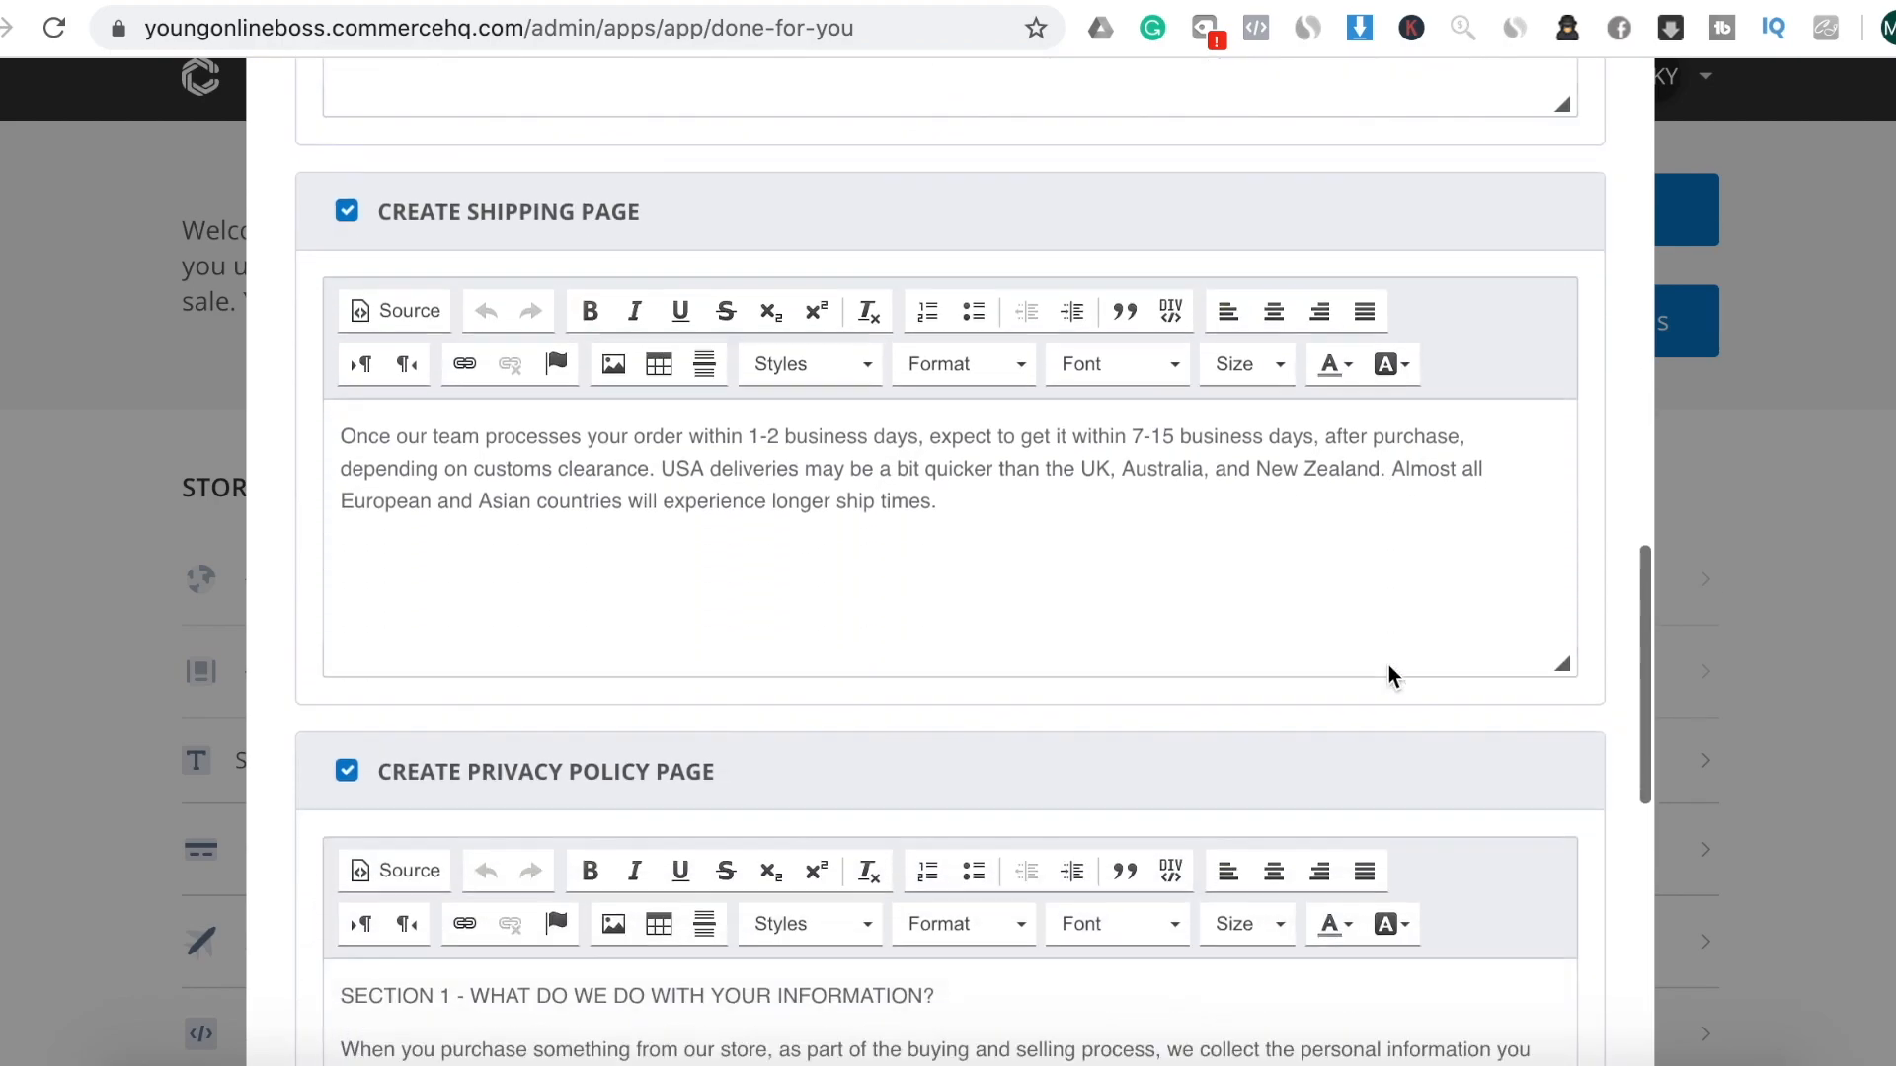
pyautogui.scroll(-4, 1293, 660)
pyautogui.scroll(-8, 1292, 657)
pyautogui.scroll(-15, 1145, 763)
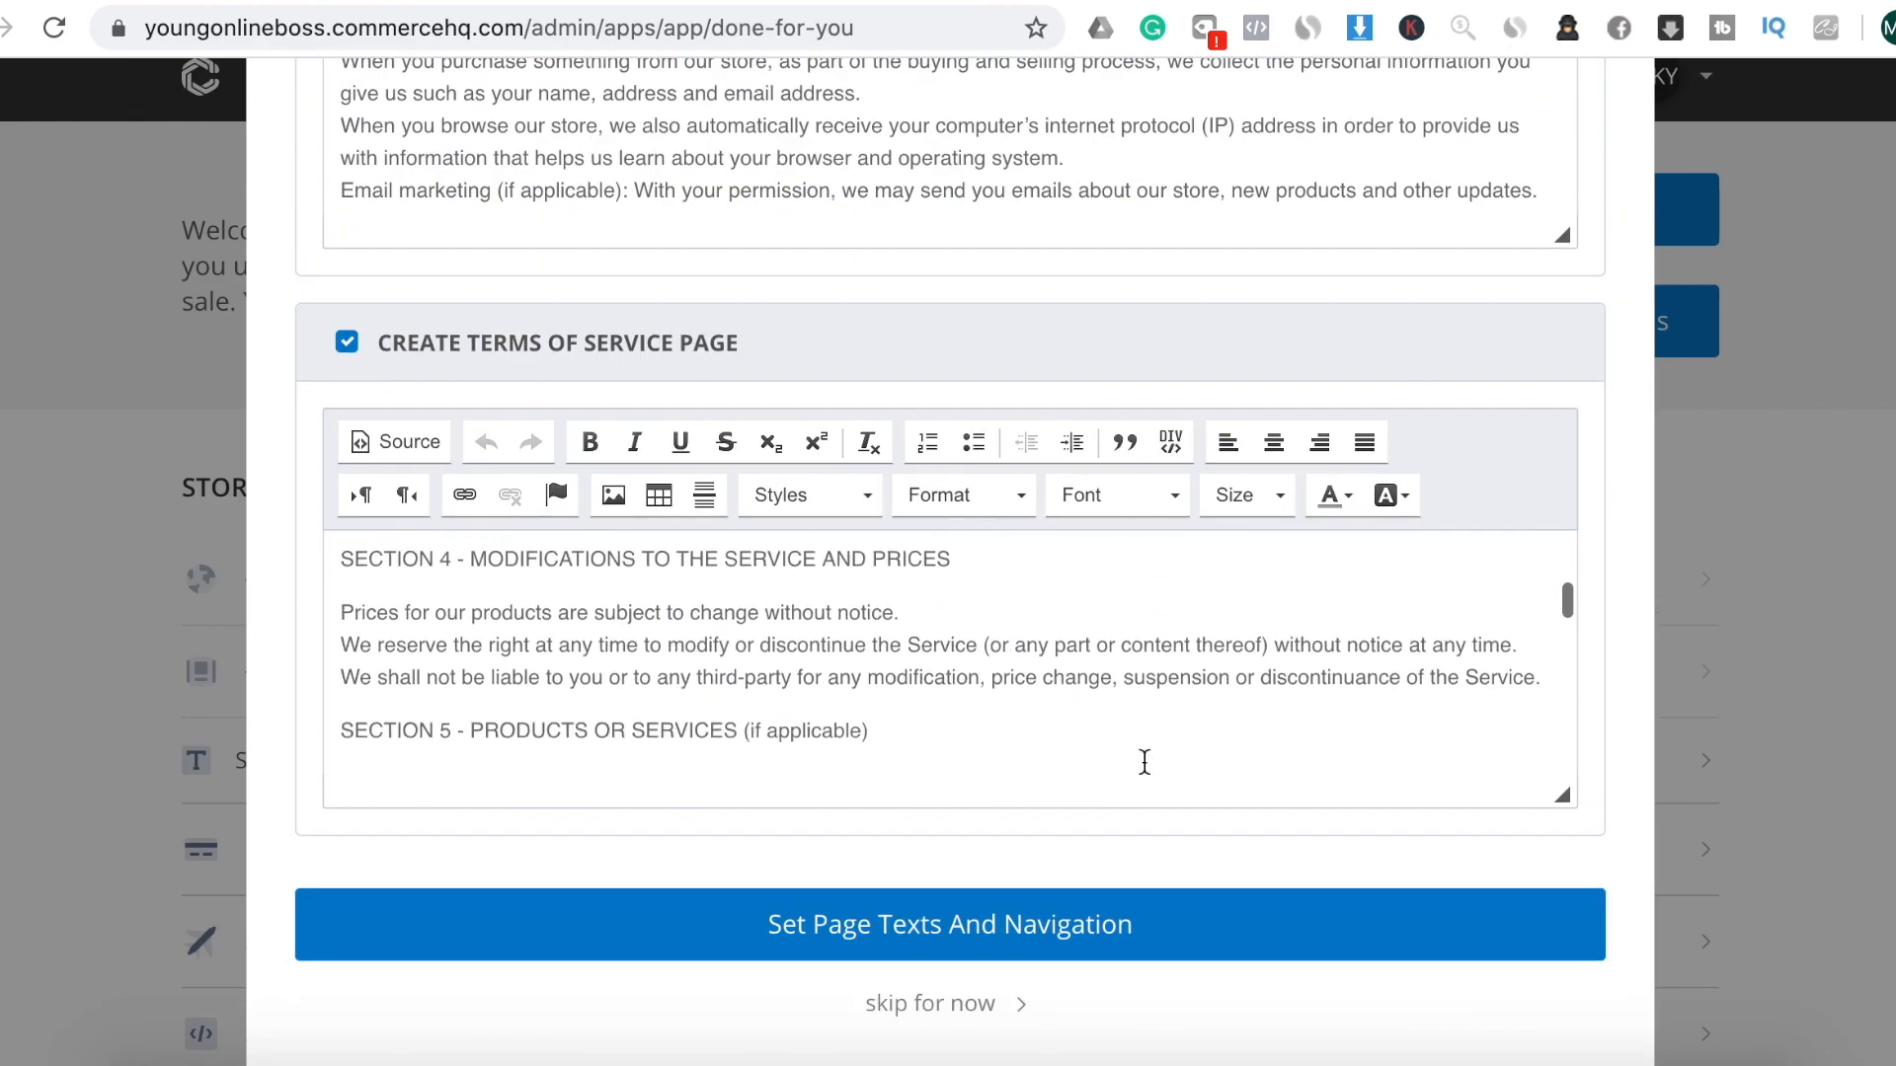
pyautogui.click(1038, 930)
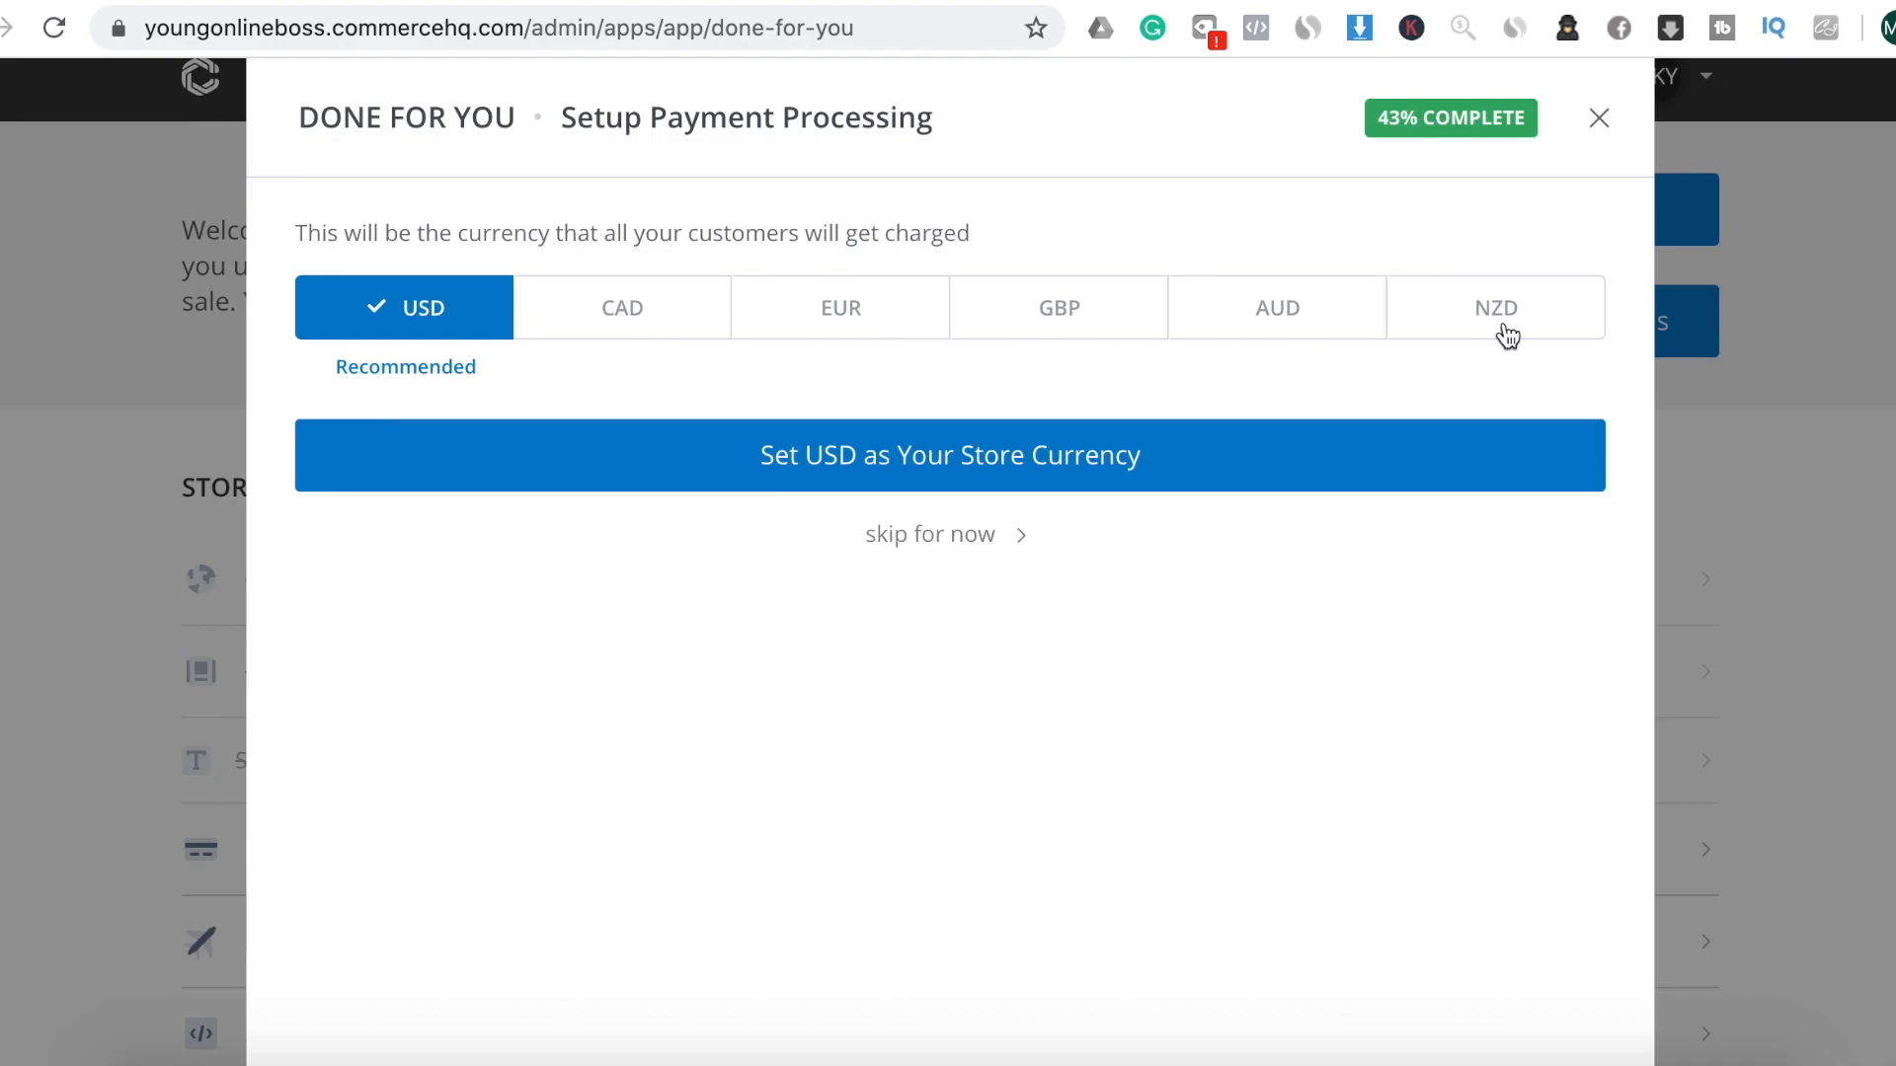
# Set USD as the store currency and connect PayPal using the PayPal business account's email
pyautogui.click(960, 473)
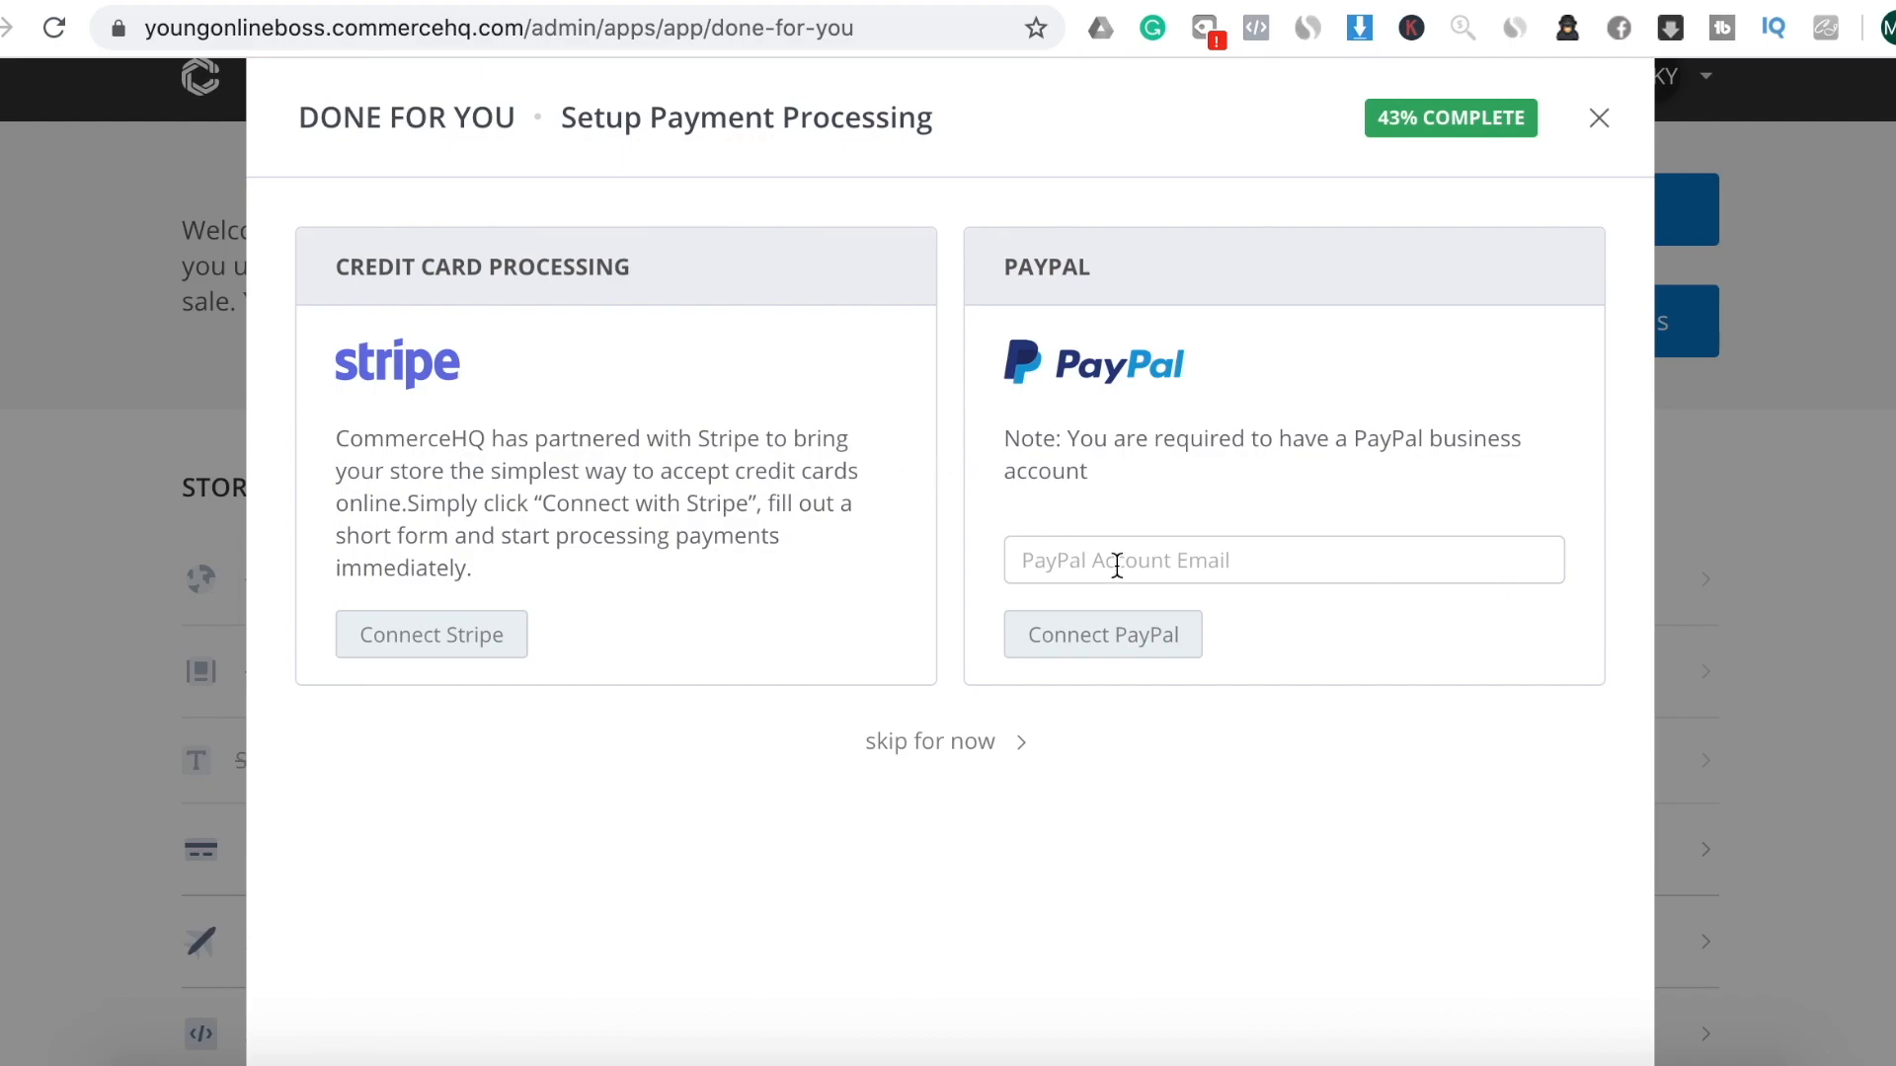
pyautogui.click(1240, 560)
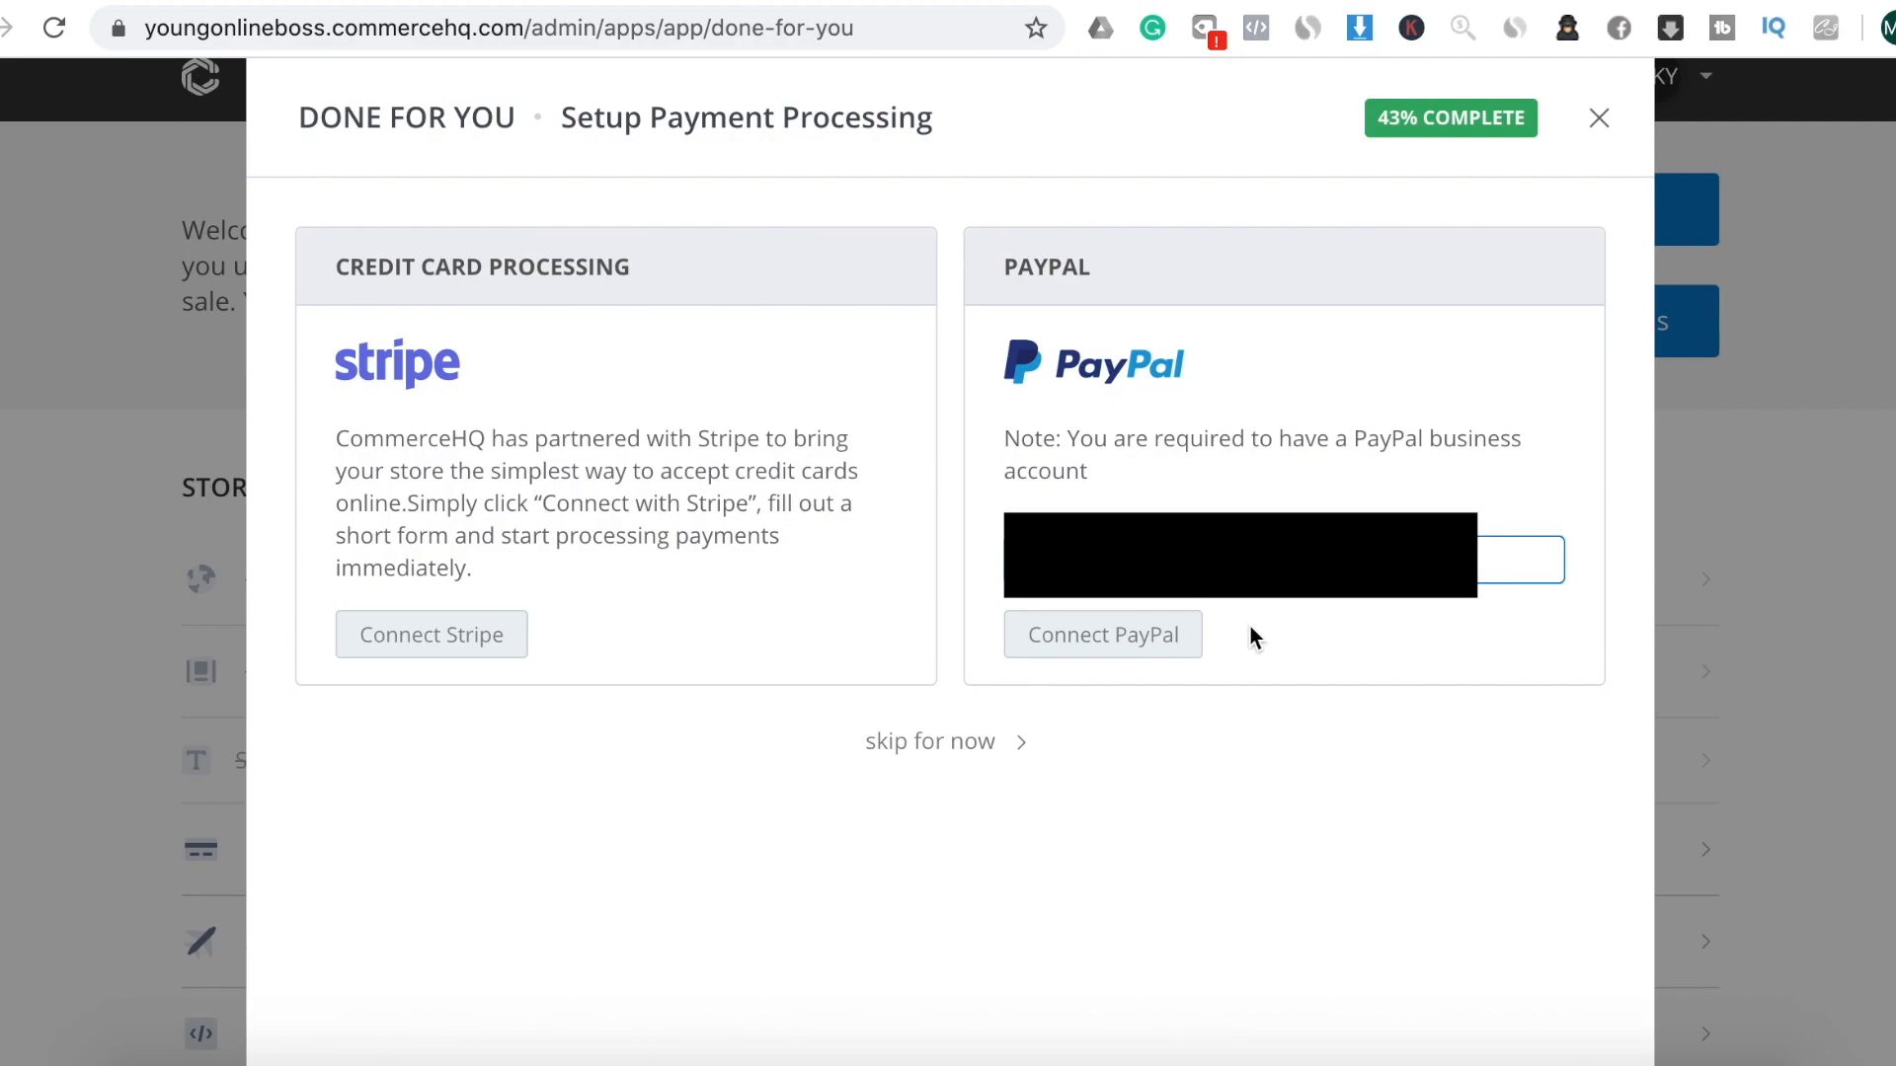
pyautogui.click(1126, 644)
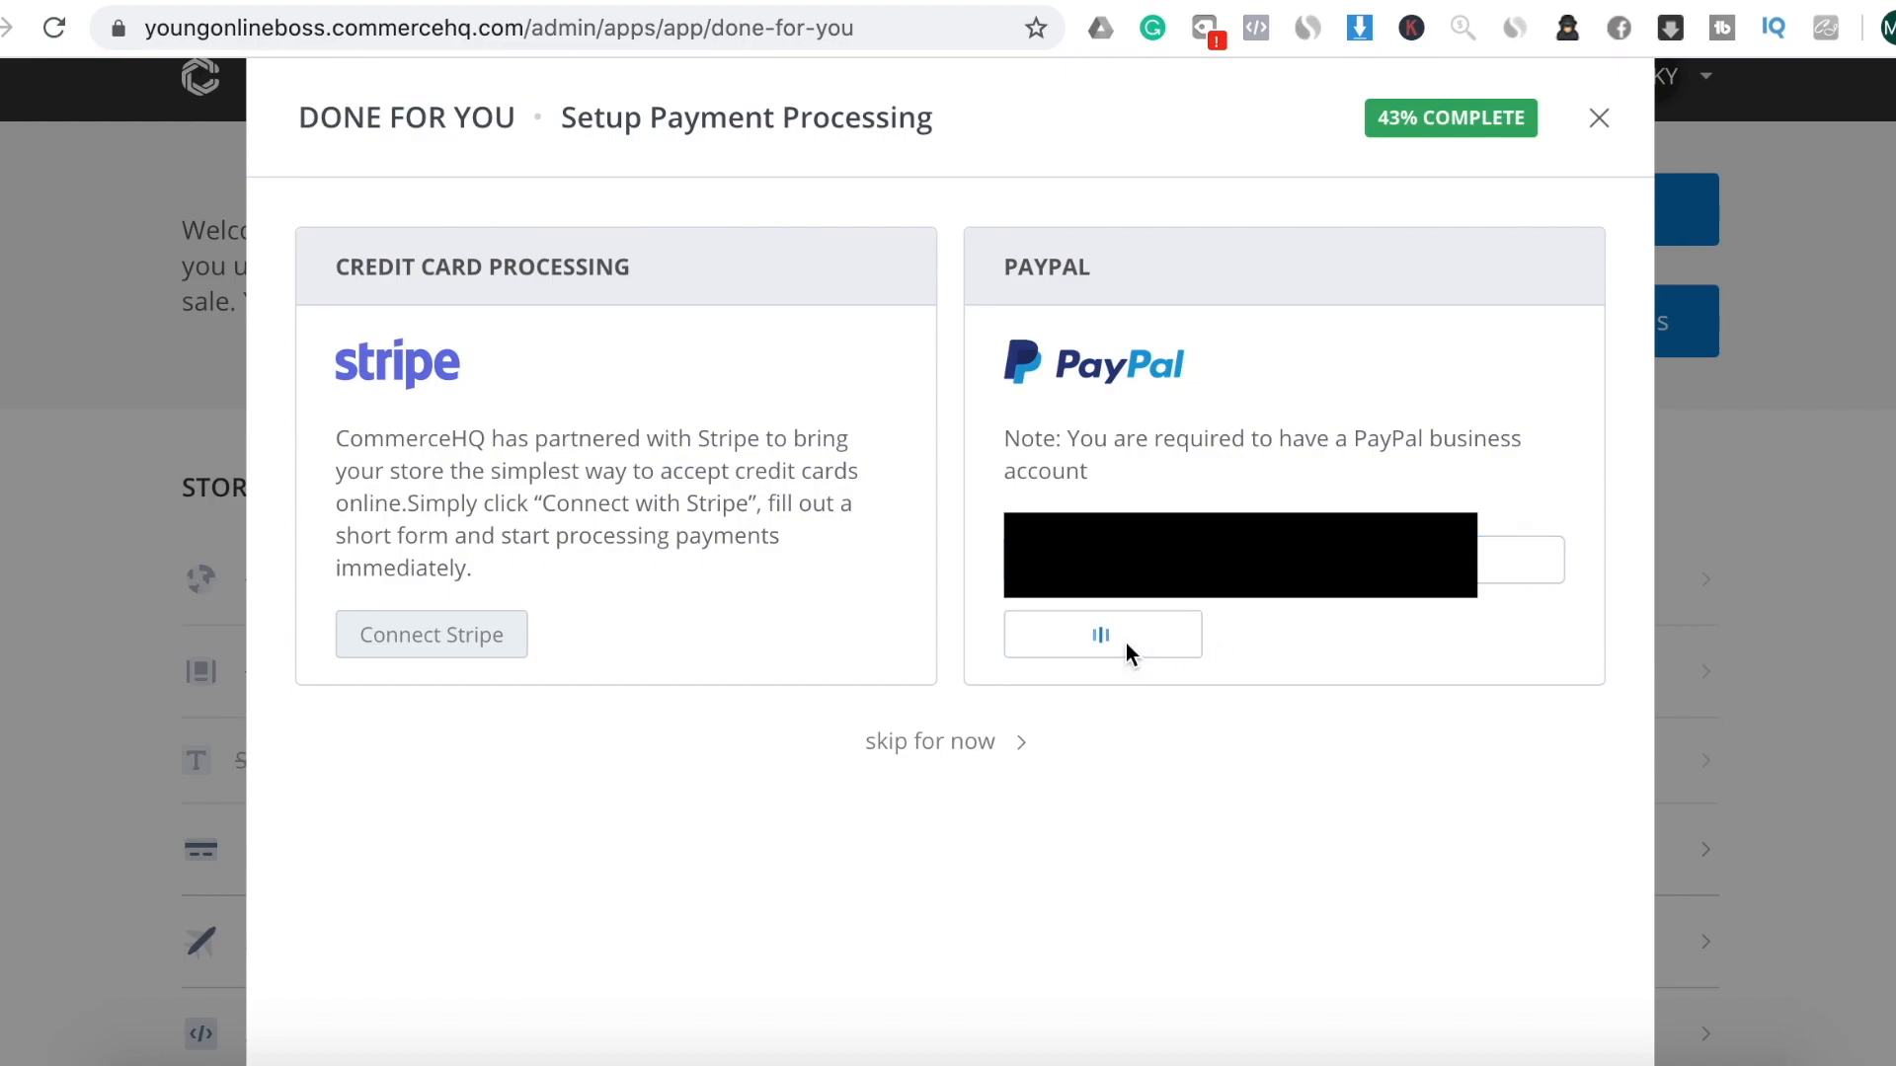
# Start connecting Stripe, examine its account activation form from business details through bank and login sections, and leave the form
pyautogui.click(418, 647)
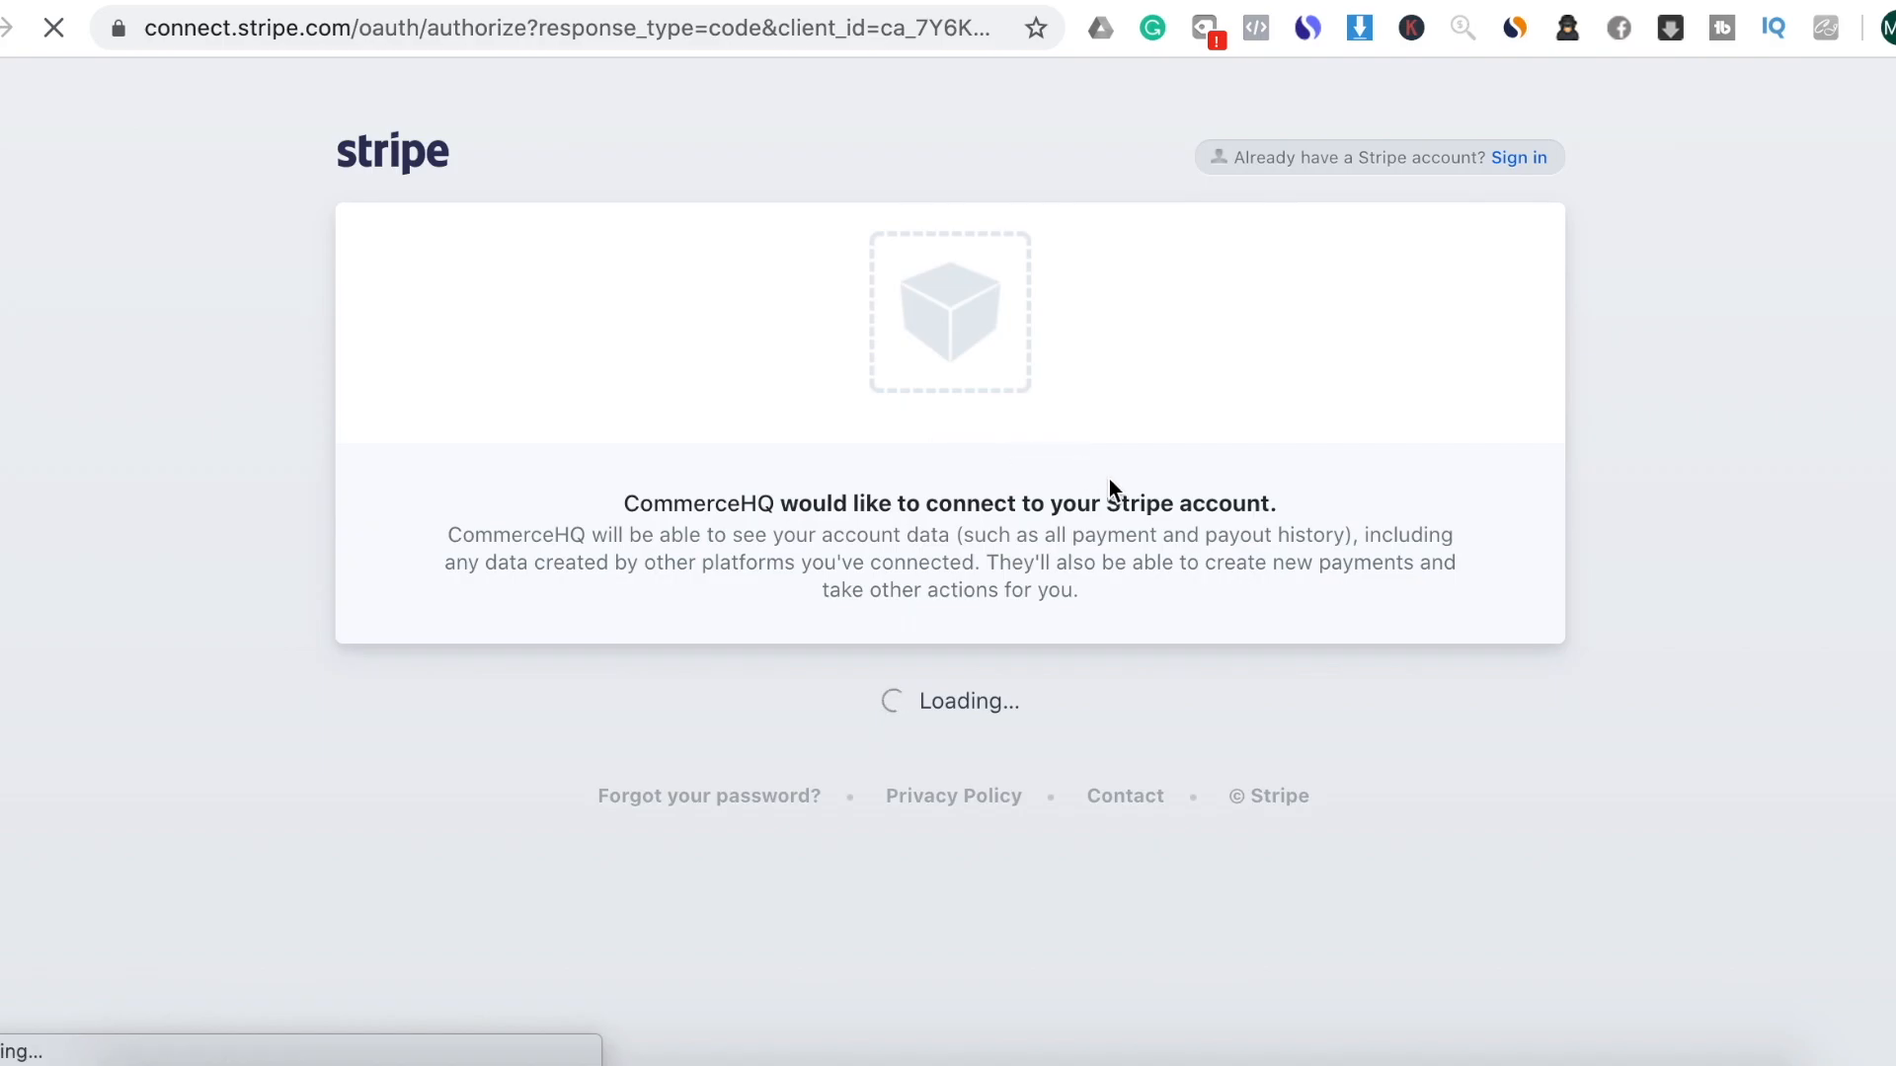
pyautogui.scroll(-5, 1076, 661)
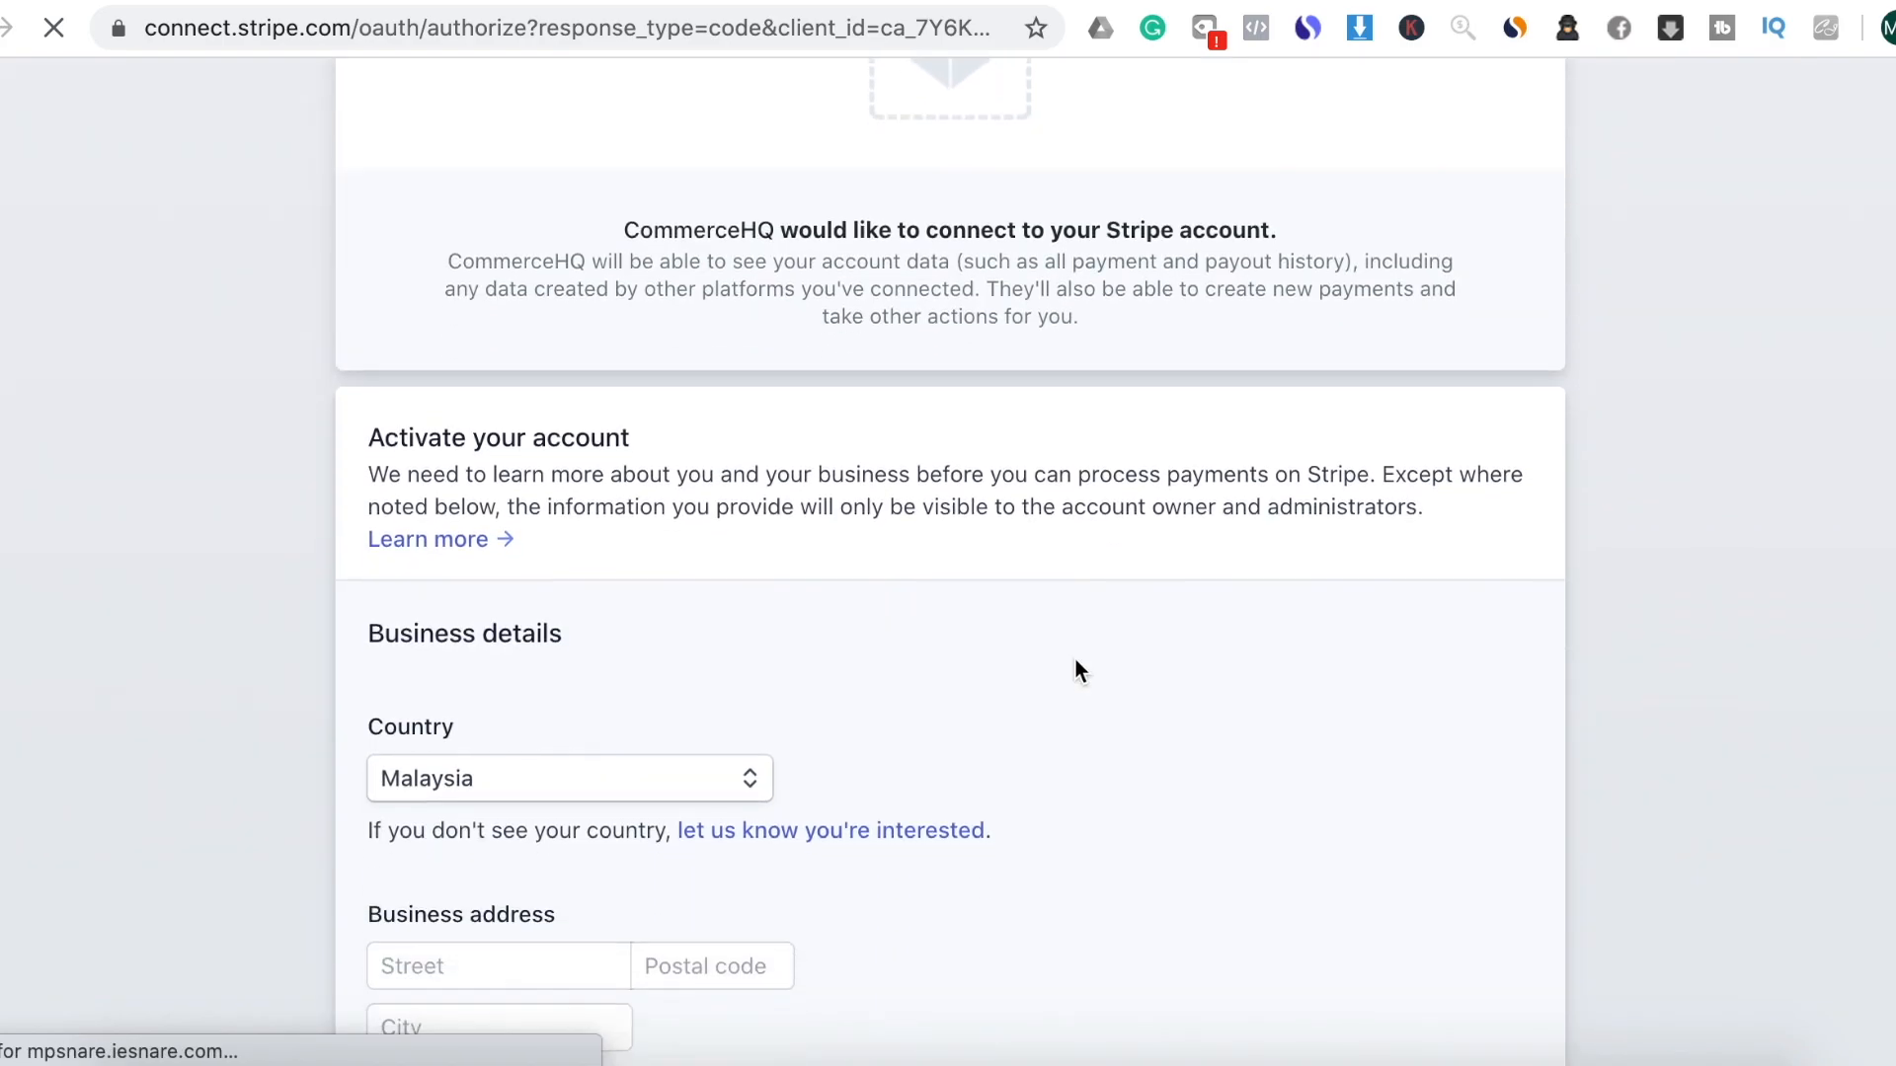
pyautogui.scroll(-4, 1075, 659)
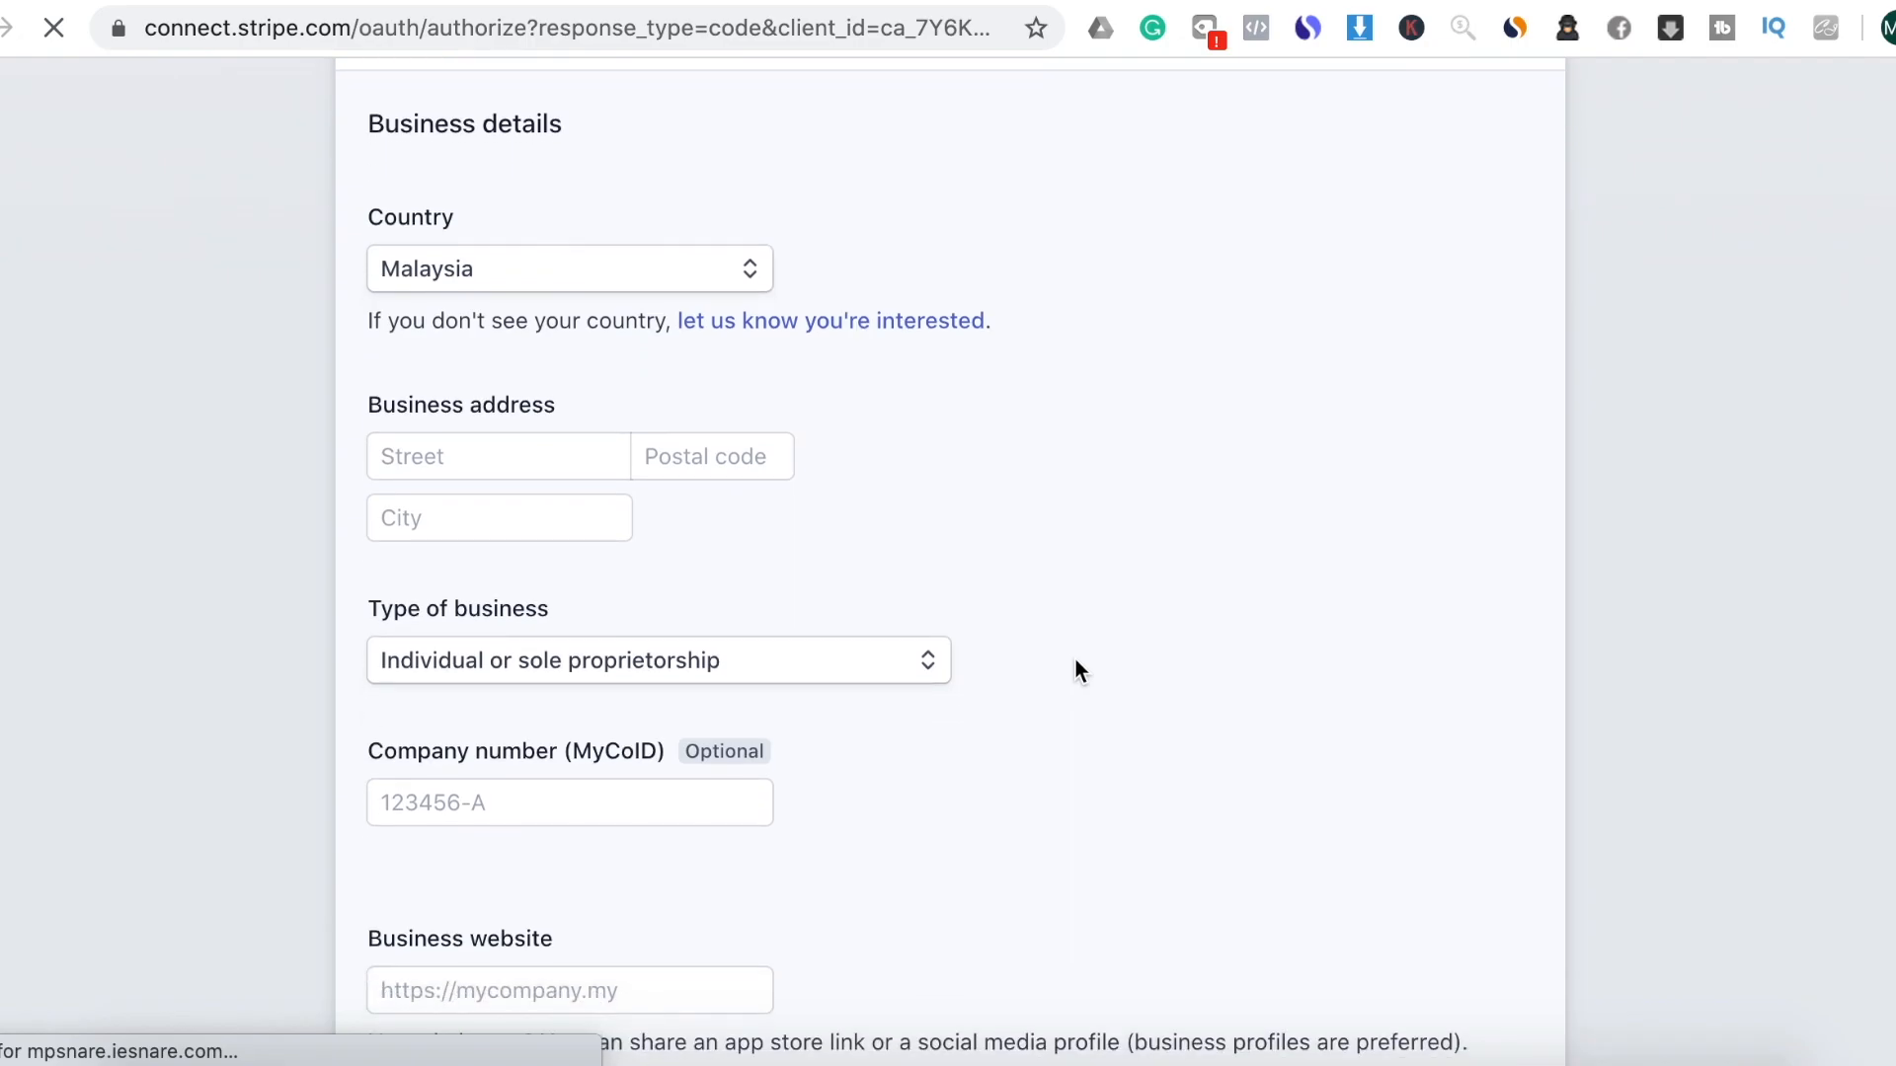
pyautogui.scroll(-6, 1075, 659)
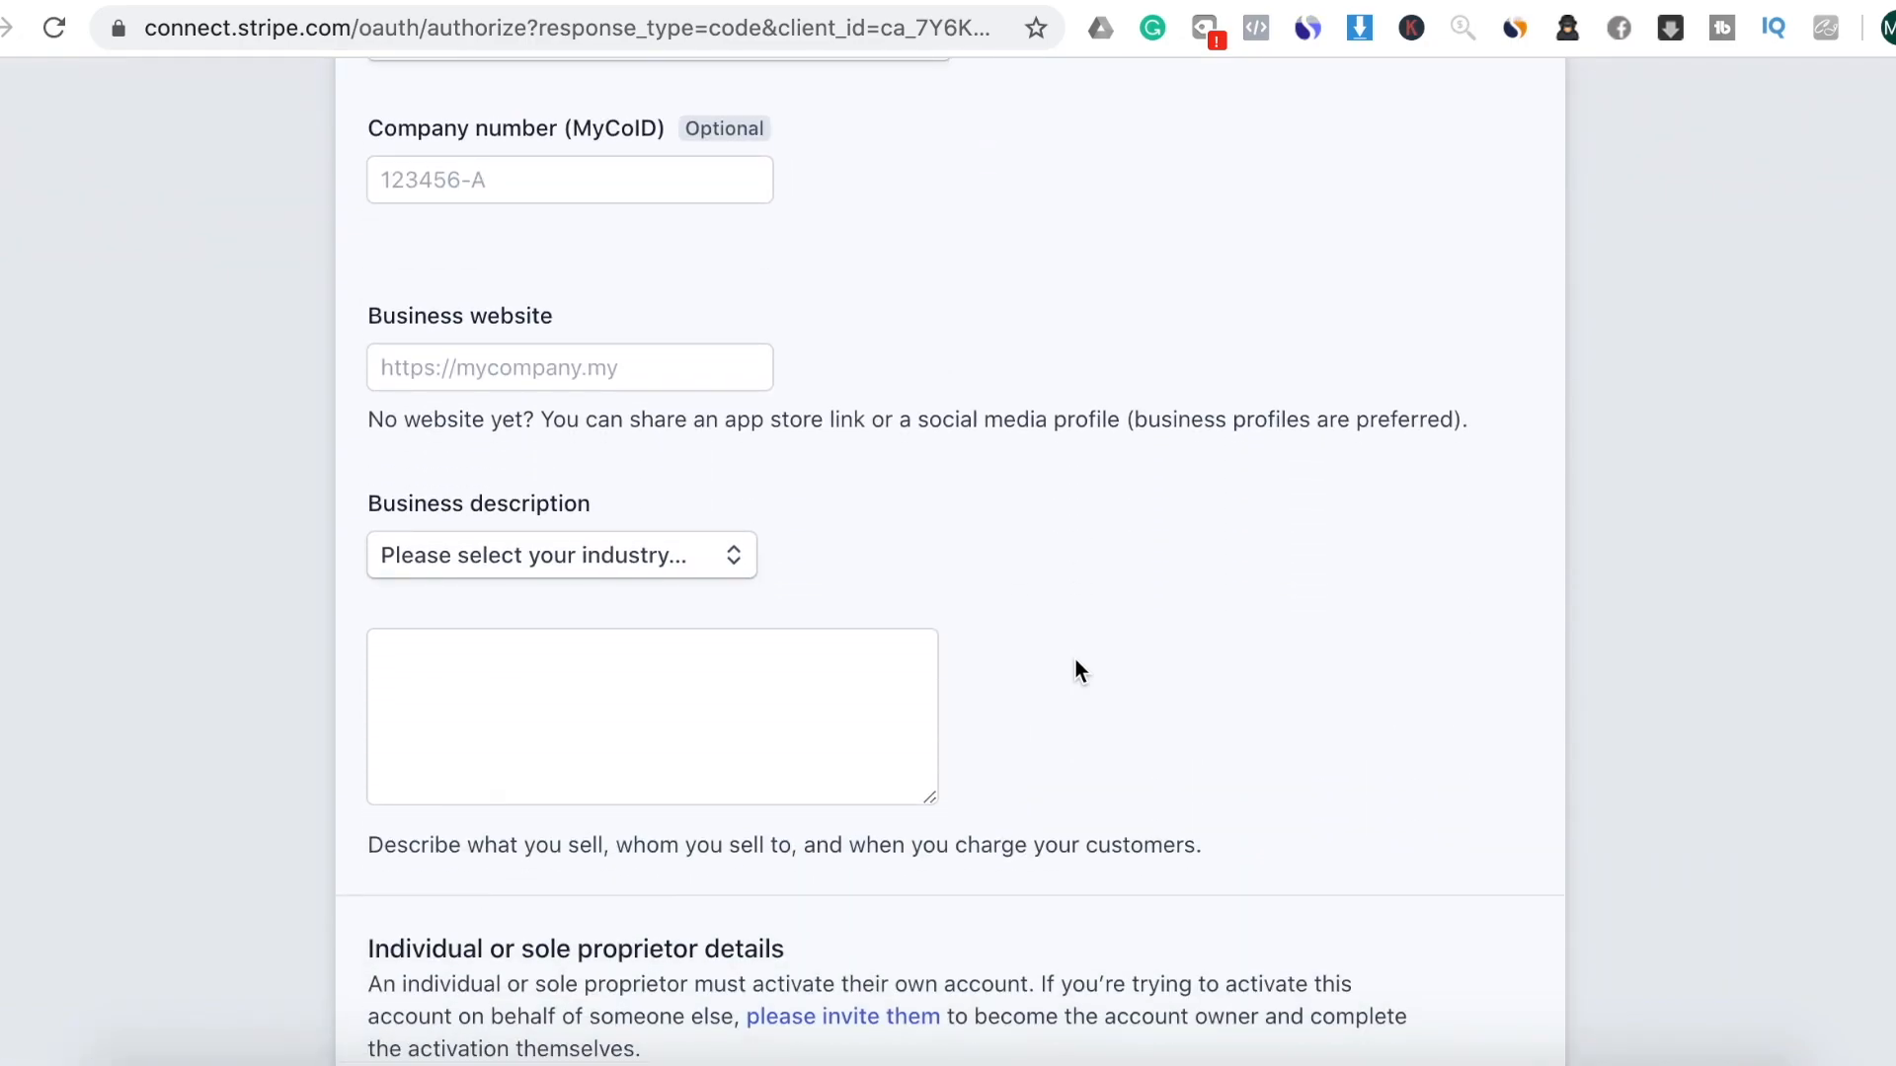
pyautogui.scroll(-8, 1075, 660)
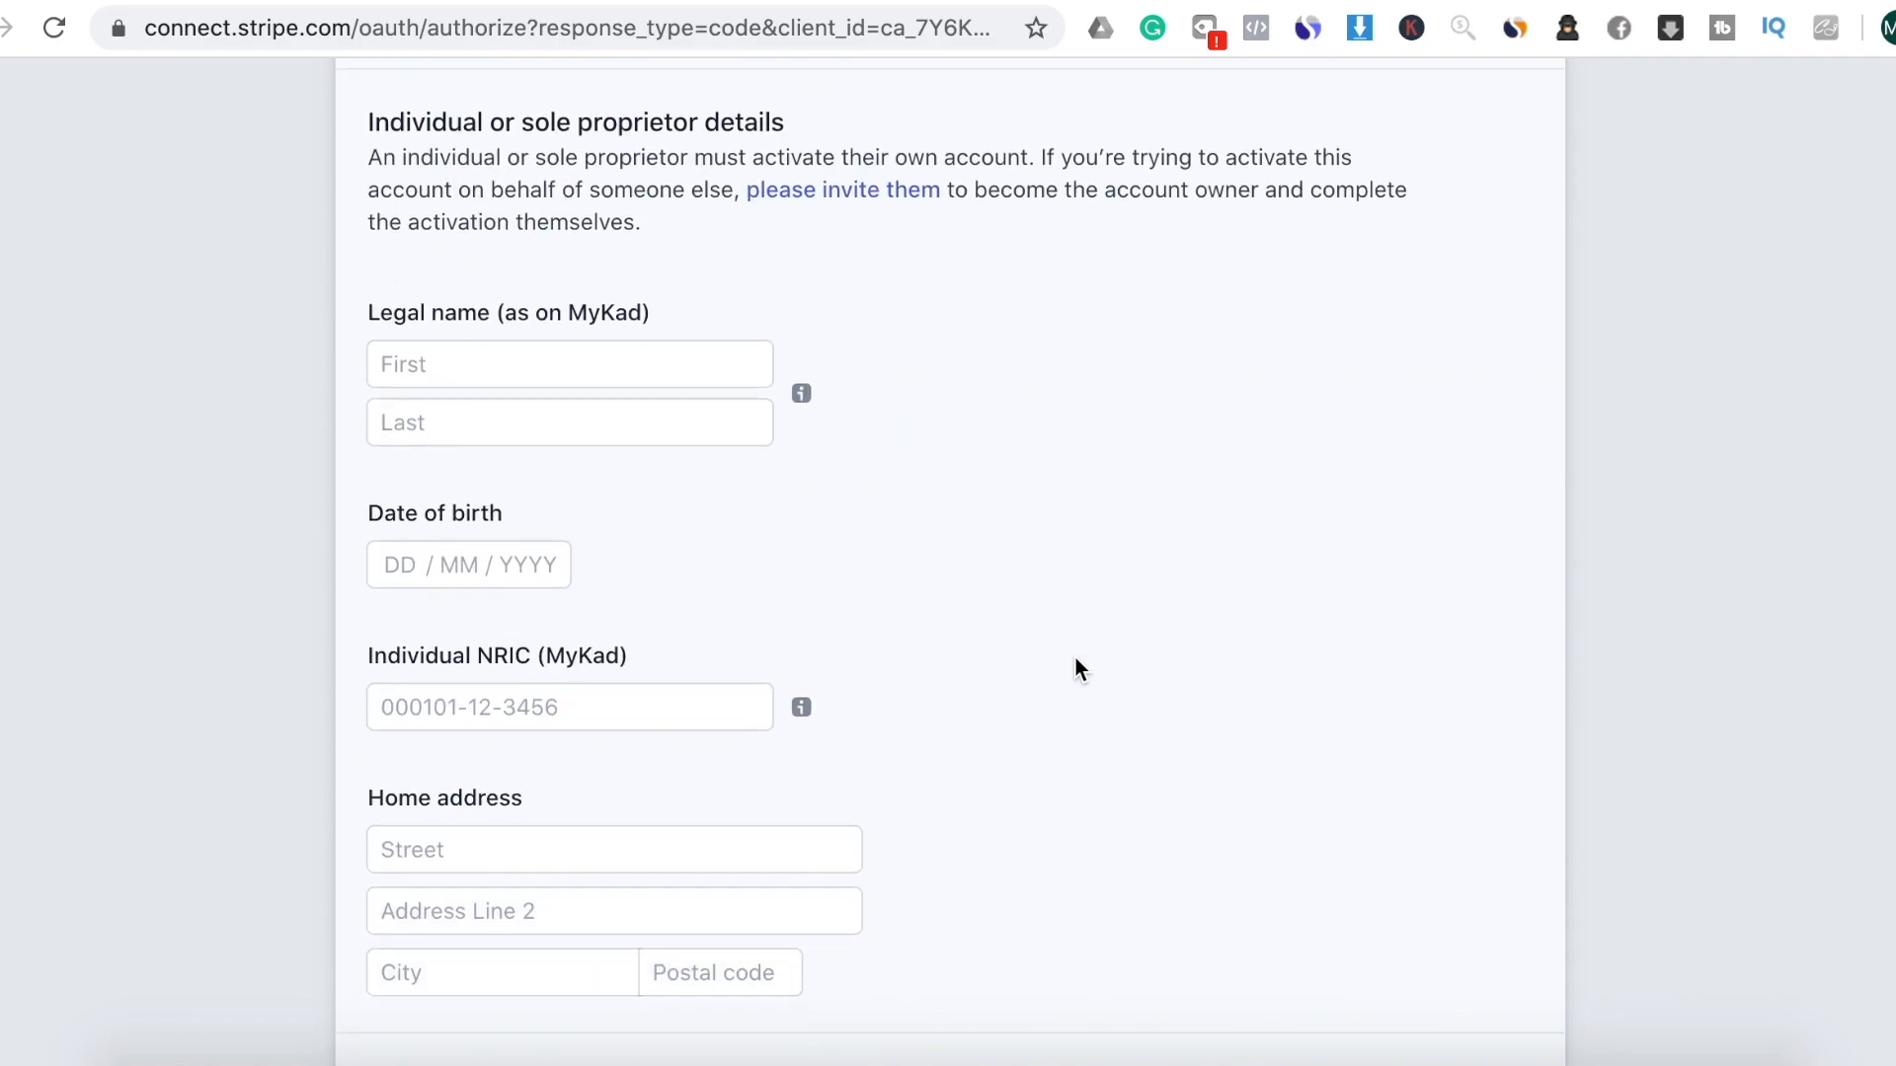
pyautogui.scroll(-20, 1075, 659)
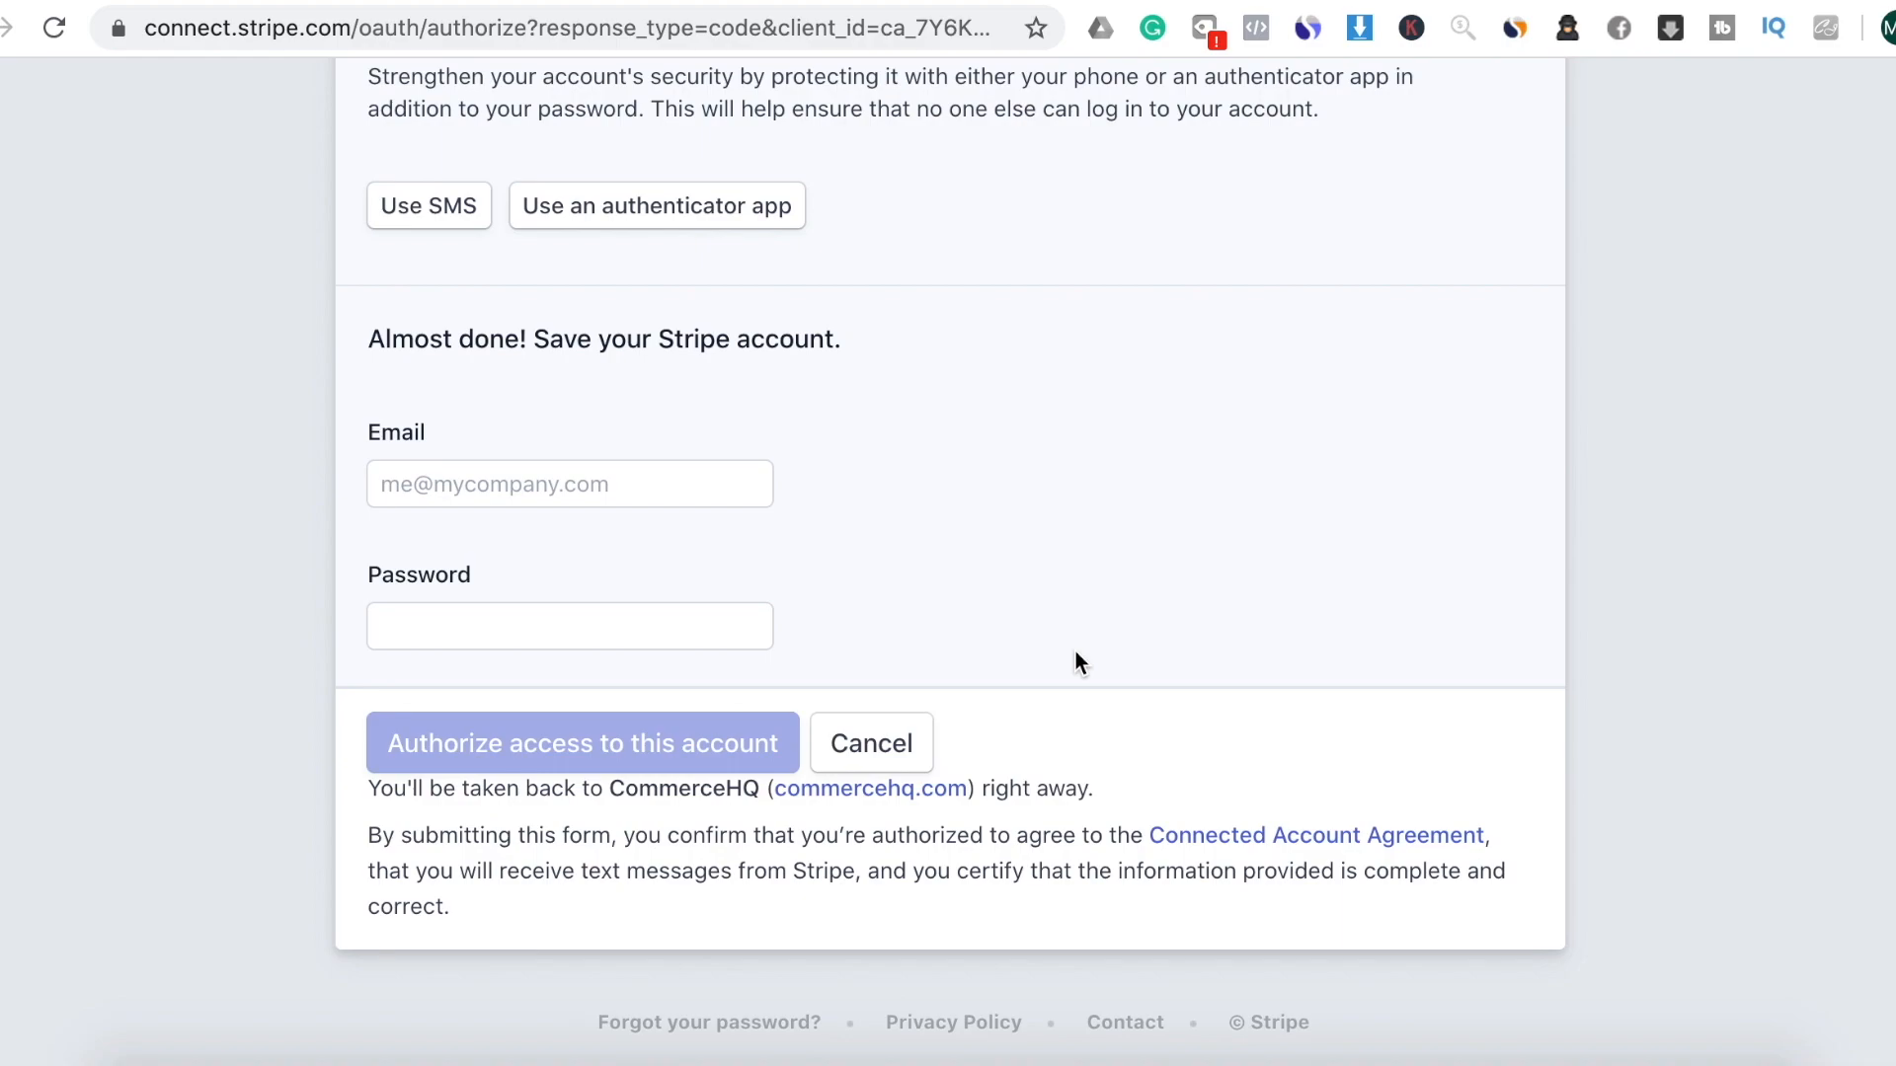
pyautogui.scroll(1, 1075, 651)
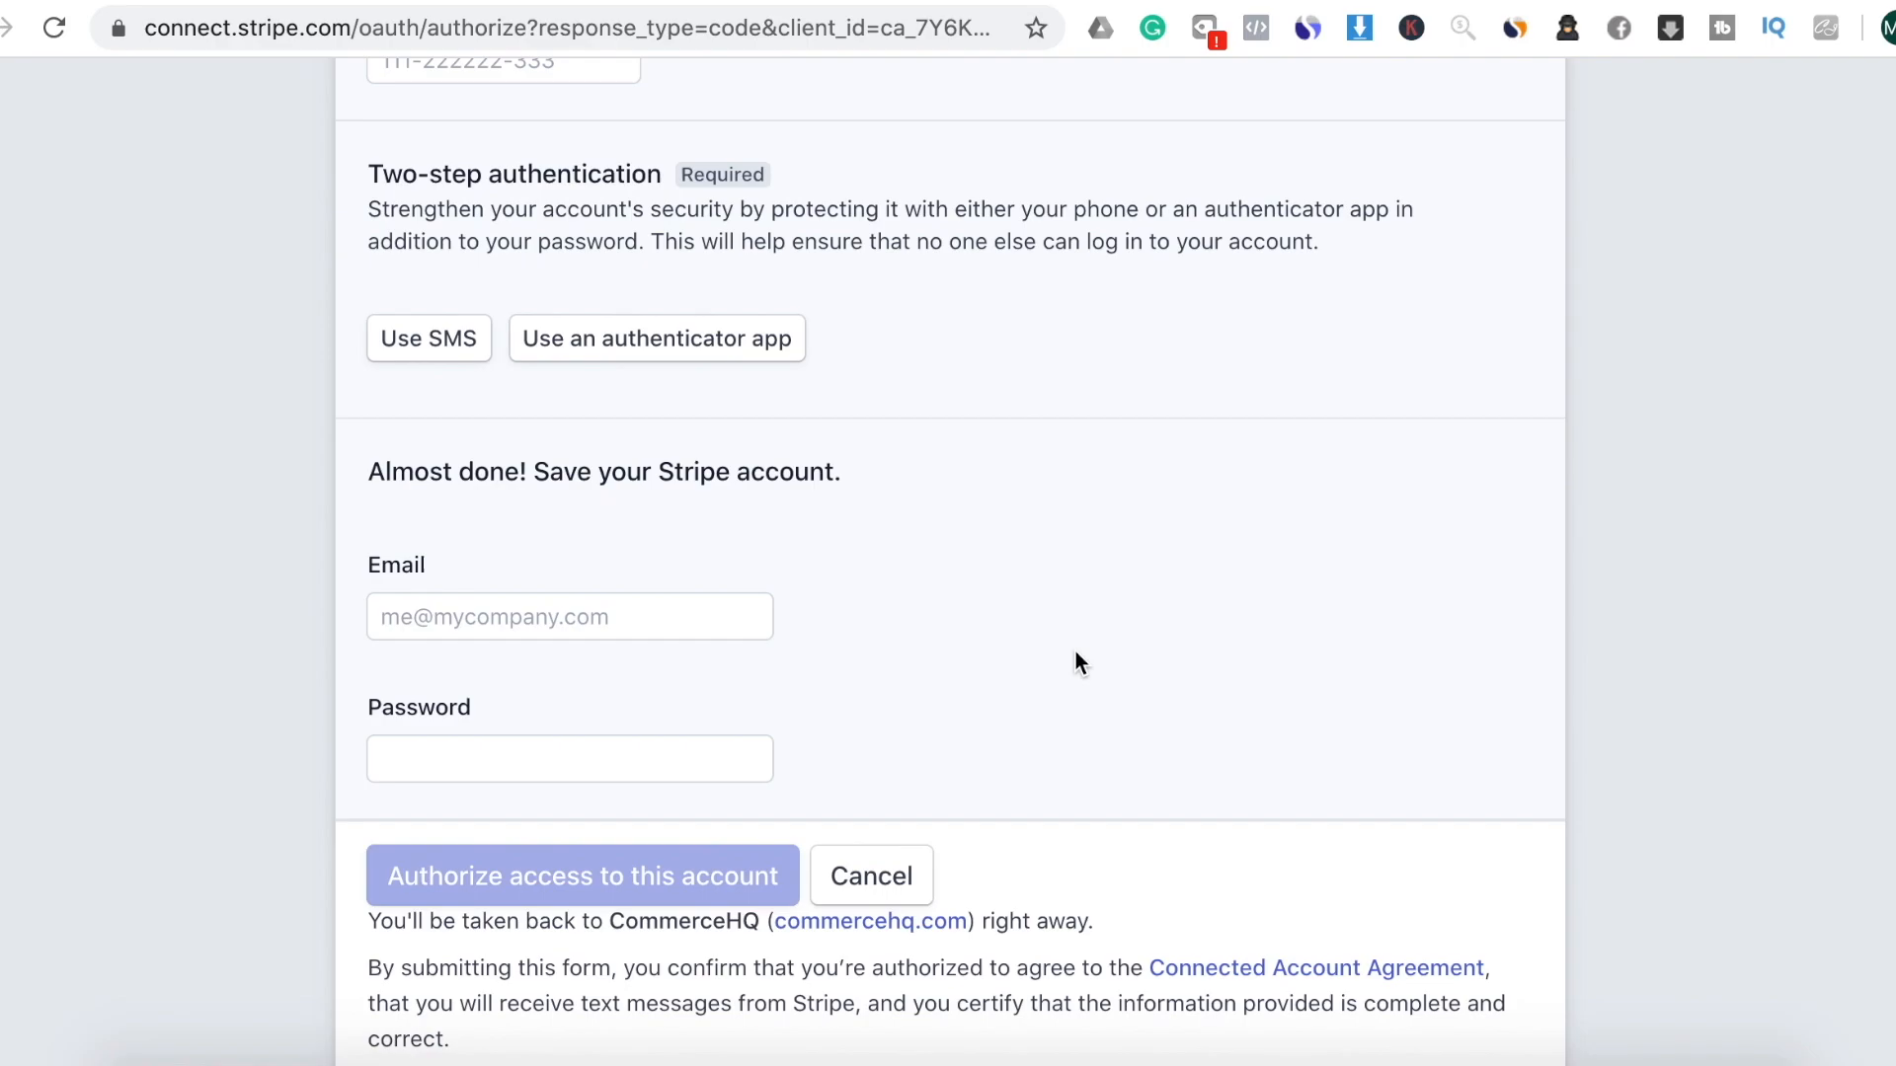
pyautogui.scroll(3, 1076, 654)
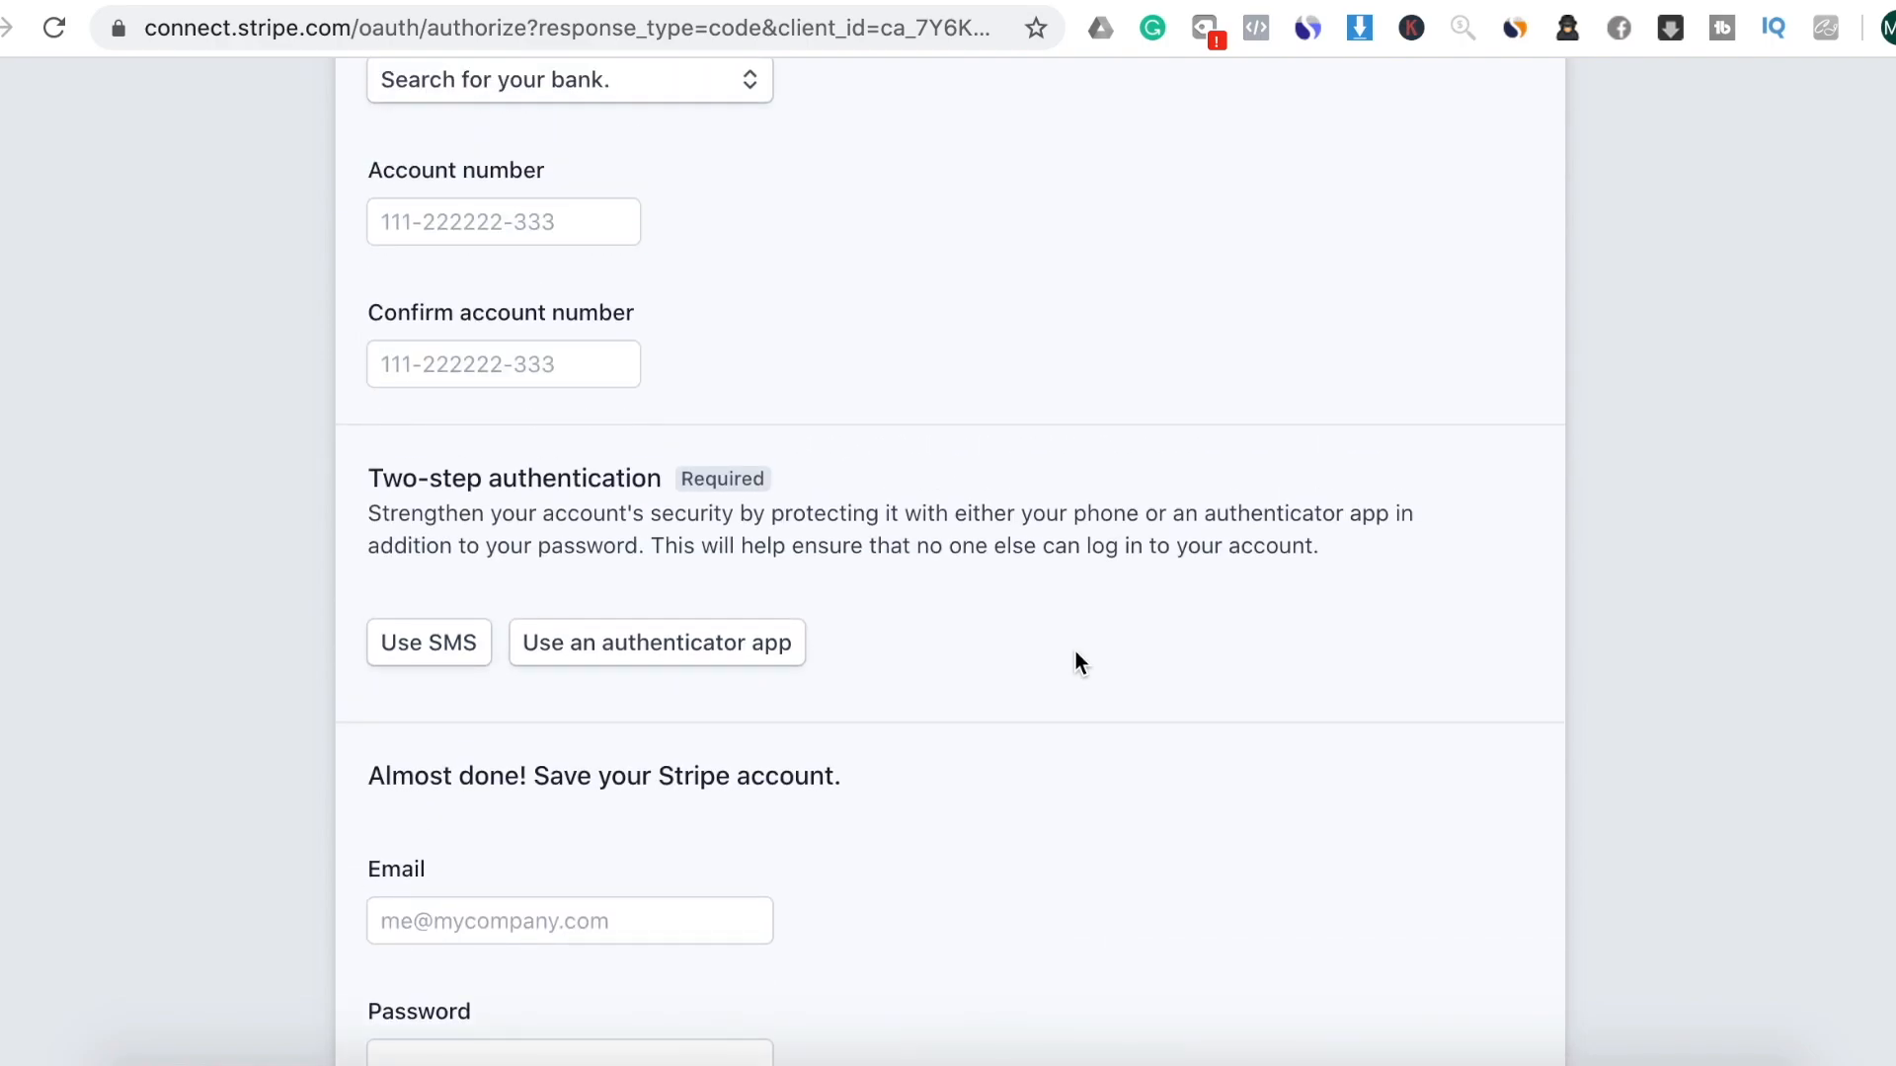
pyautogui.scroll(6, 1076, 659)
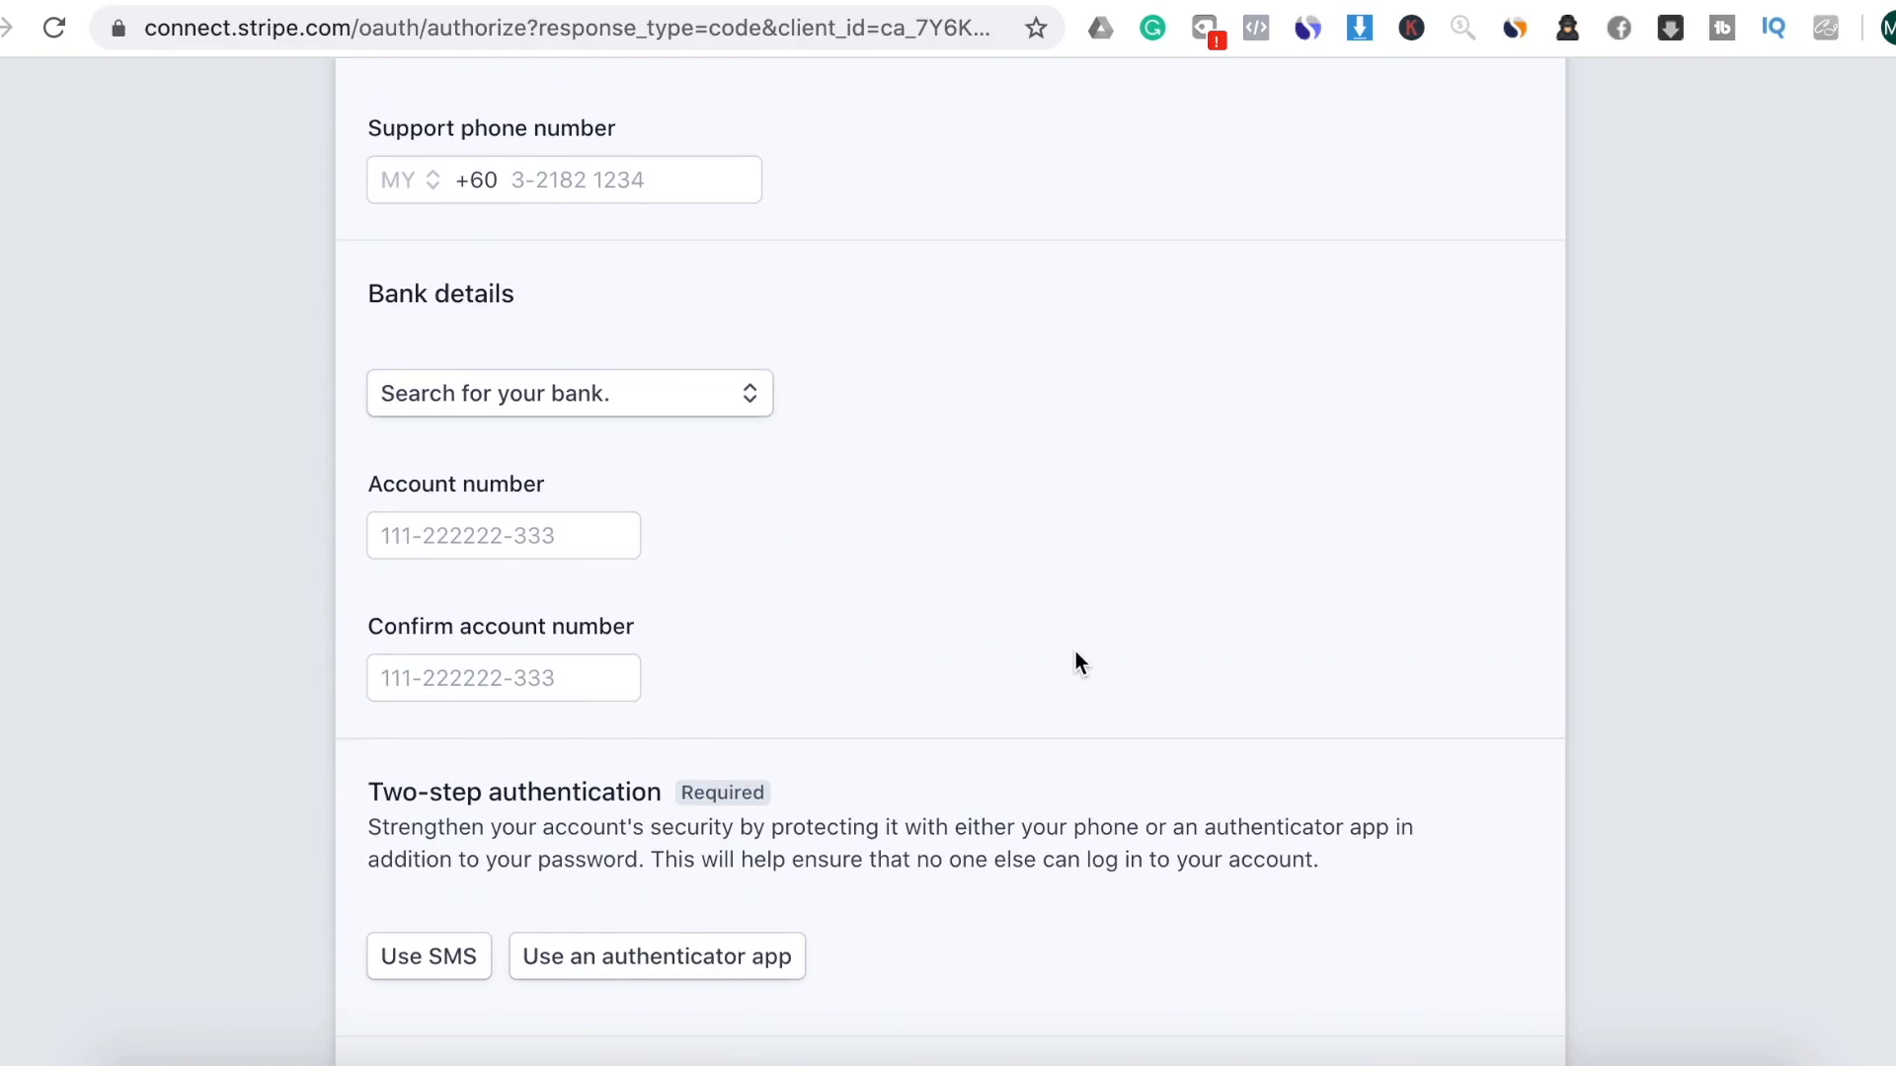
pyautogui.scroll(-10, 1075, 632)
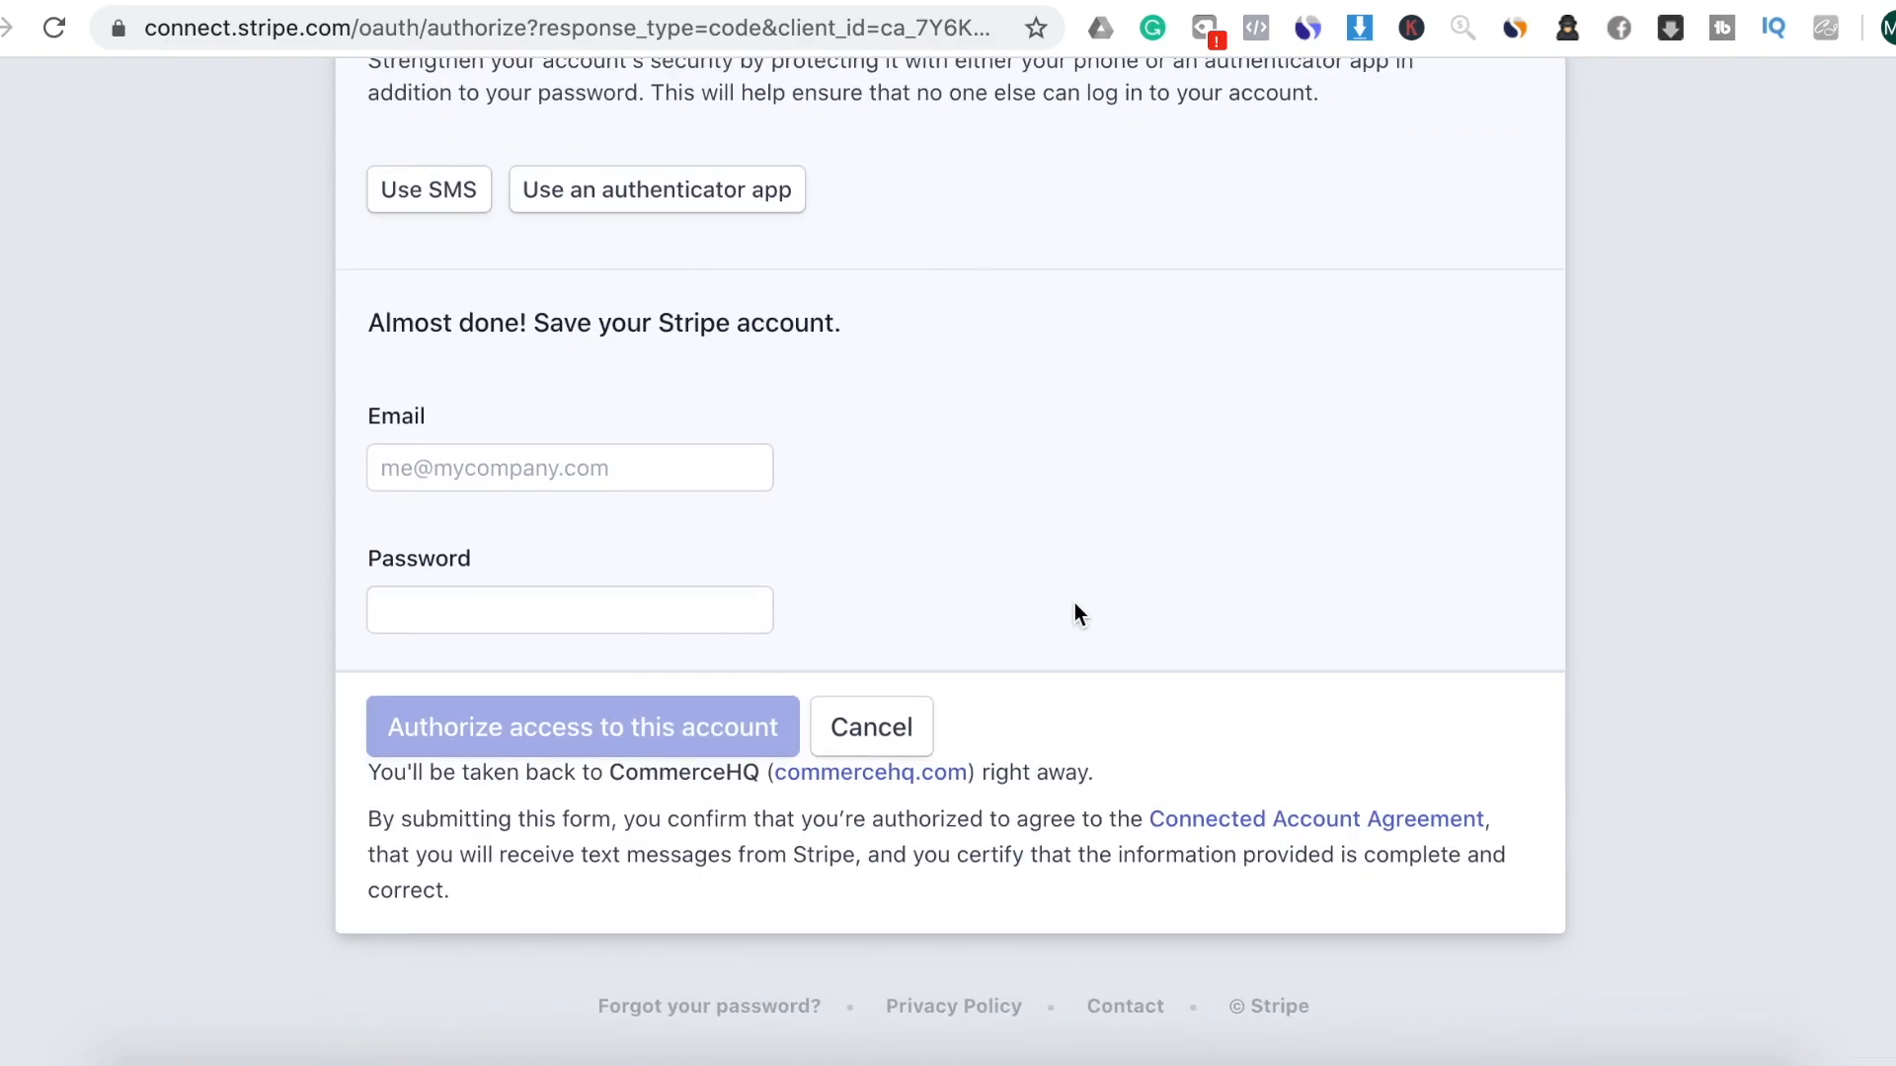
pyautogui.click(907, 756)
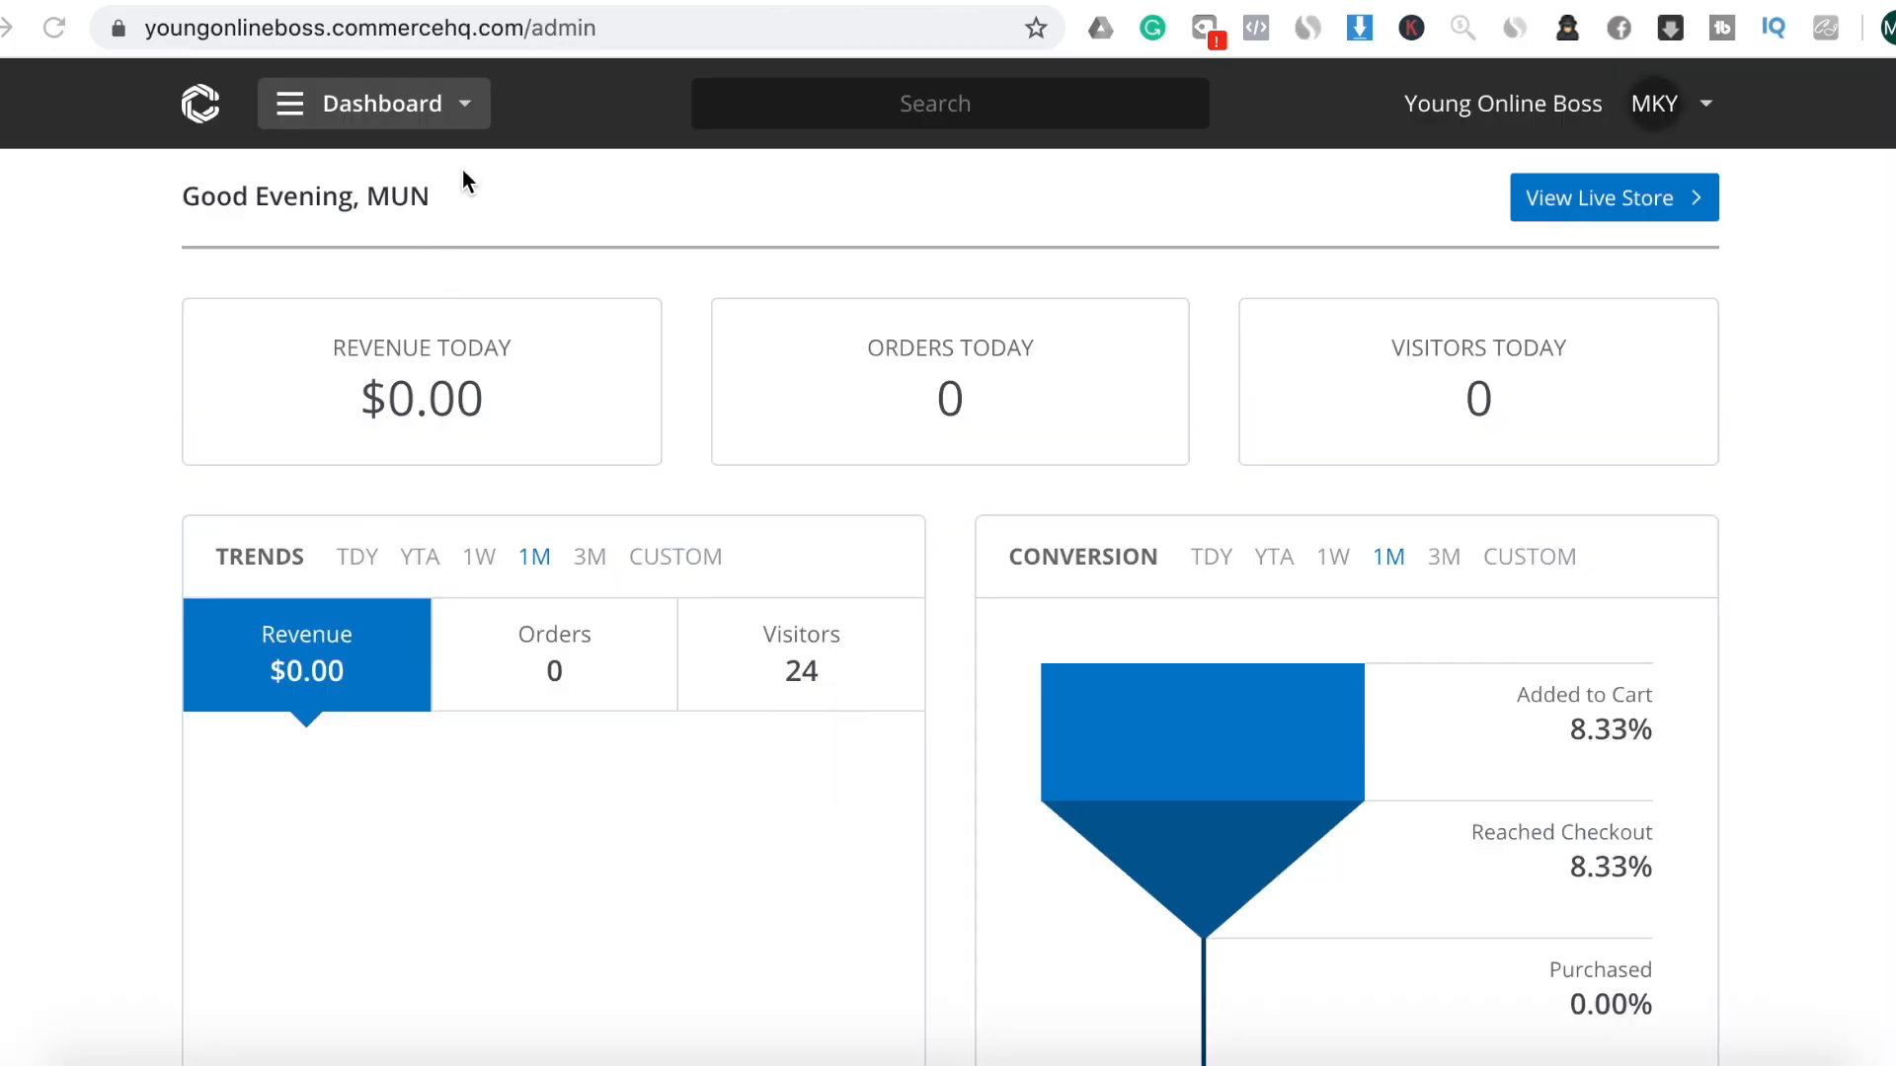
# Open the store's Payment Processing settings and view the available default store currencies
pyautogui.click(454, 112)
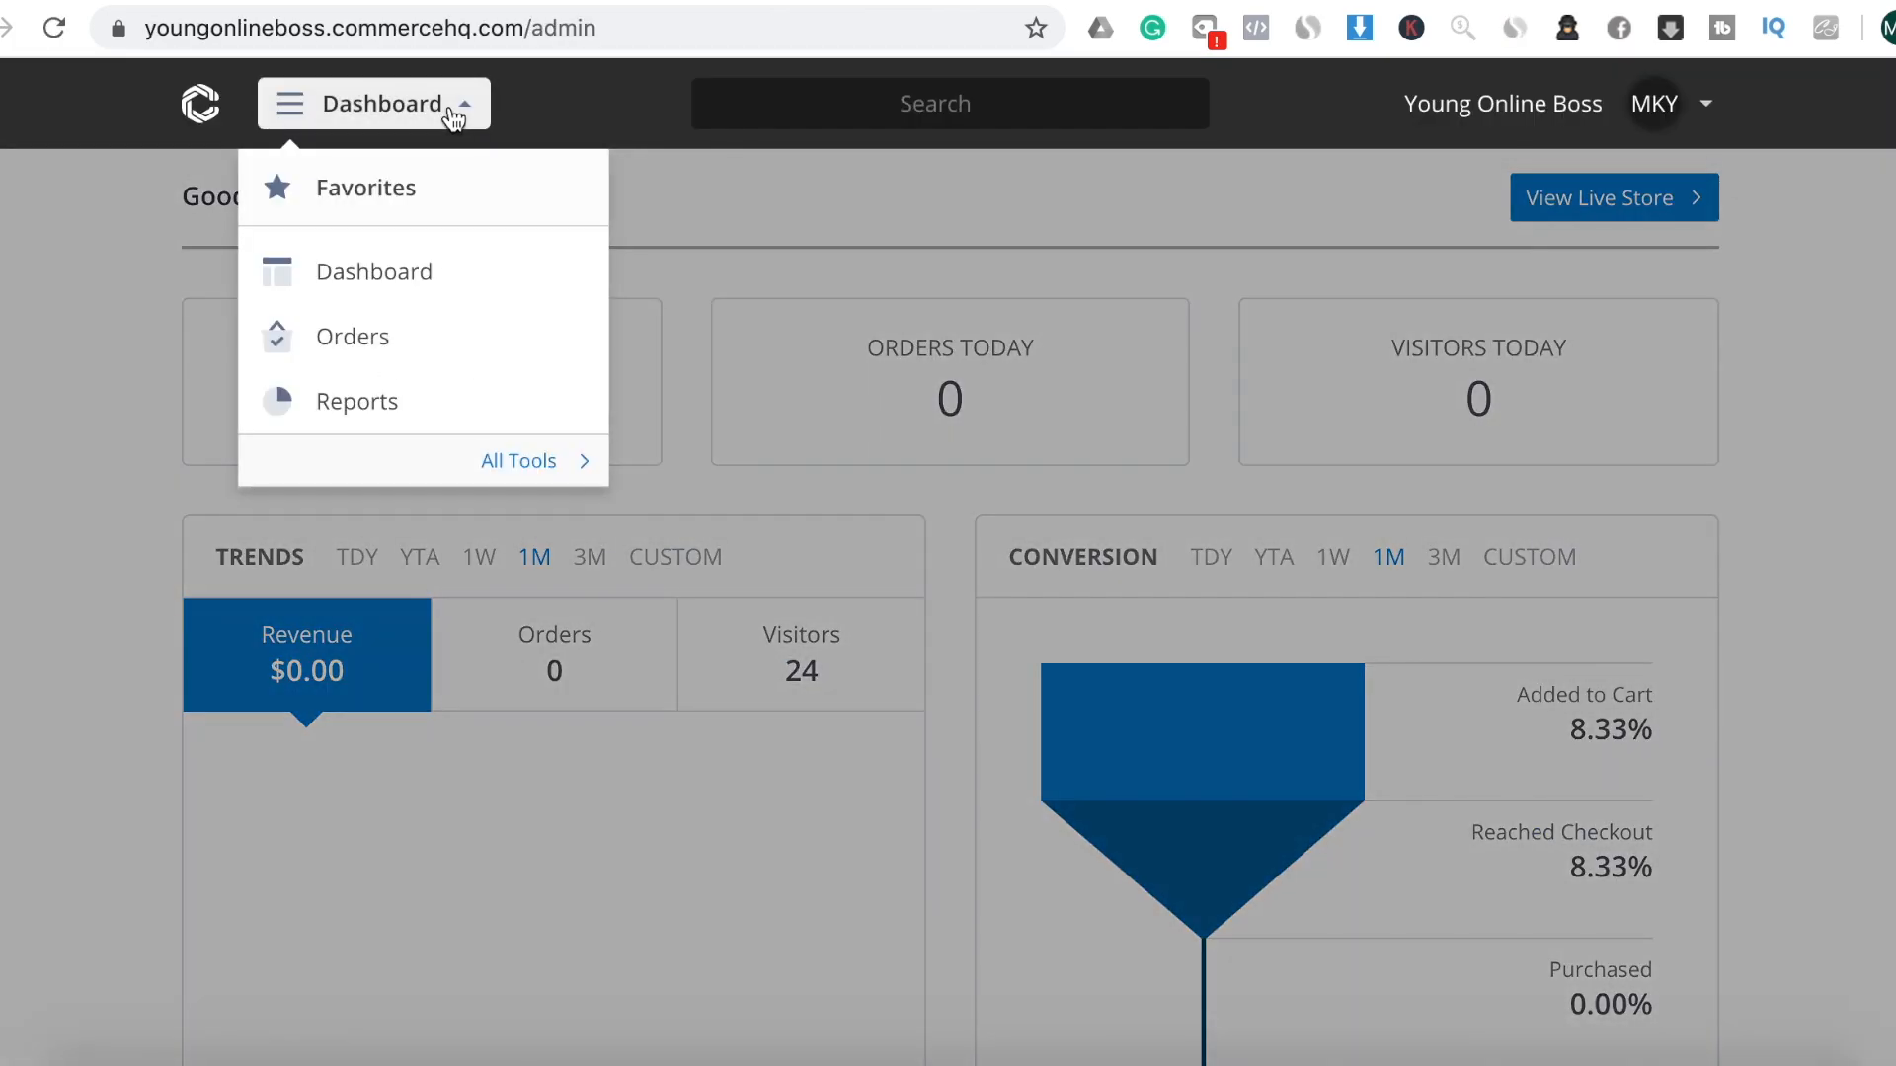
pyautogui.click(497, 461)
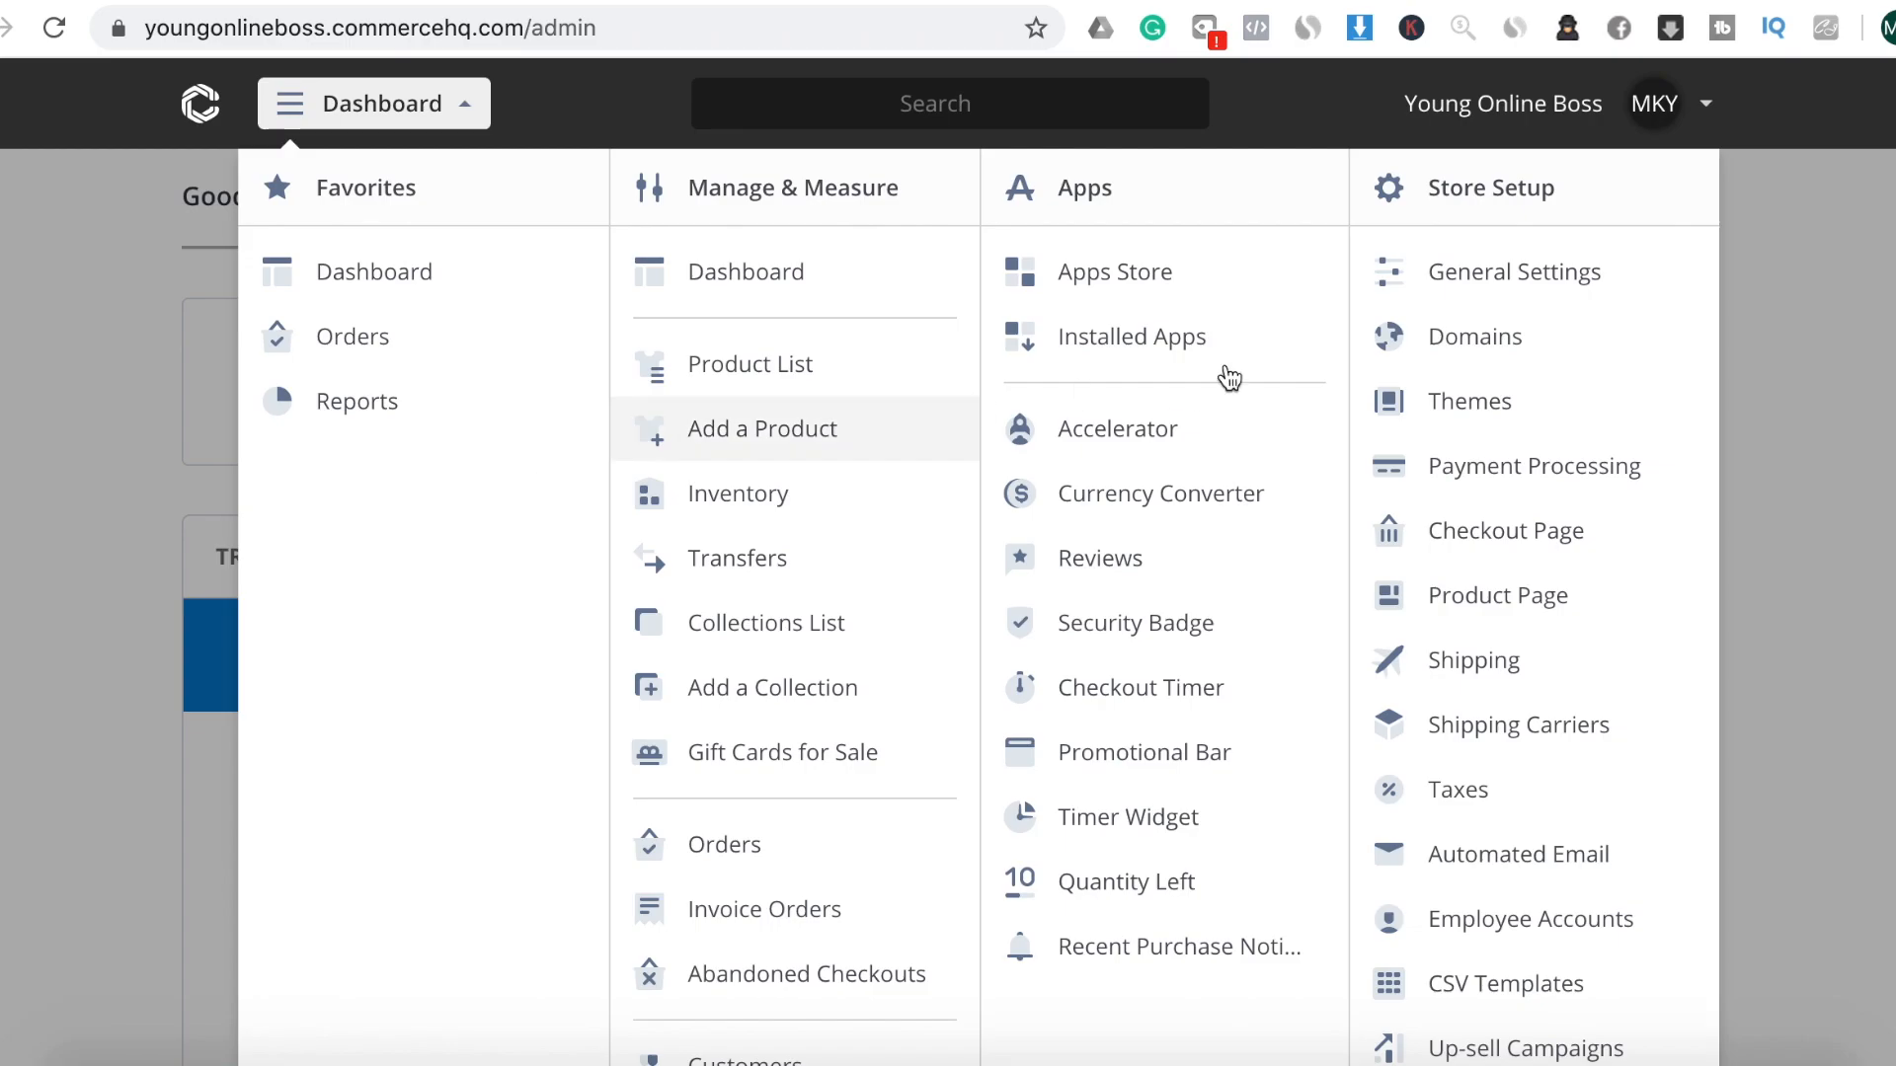
pyautogui.click(1534, 481)
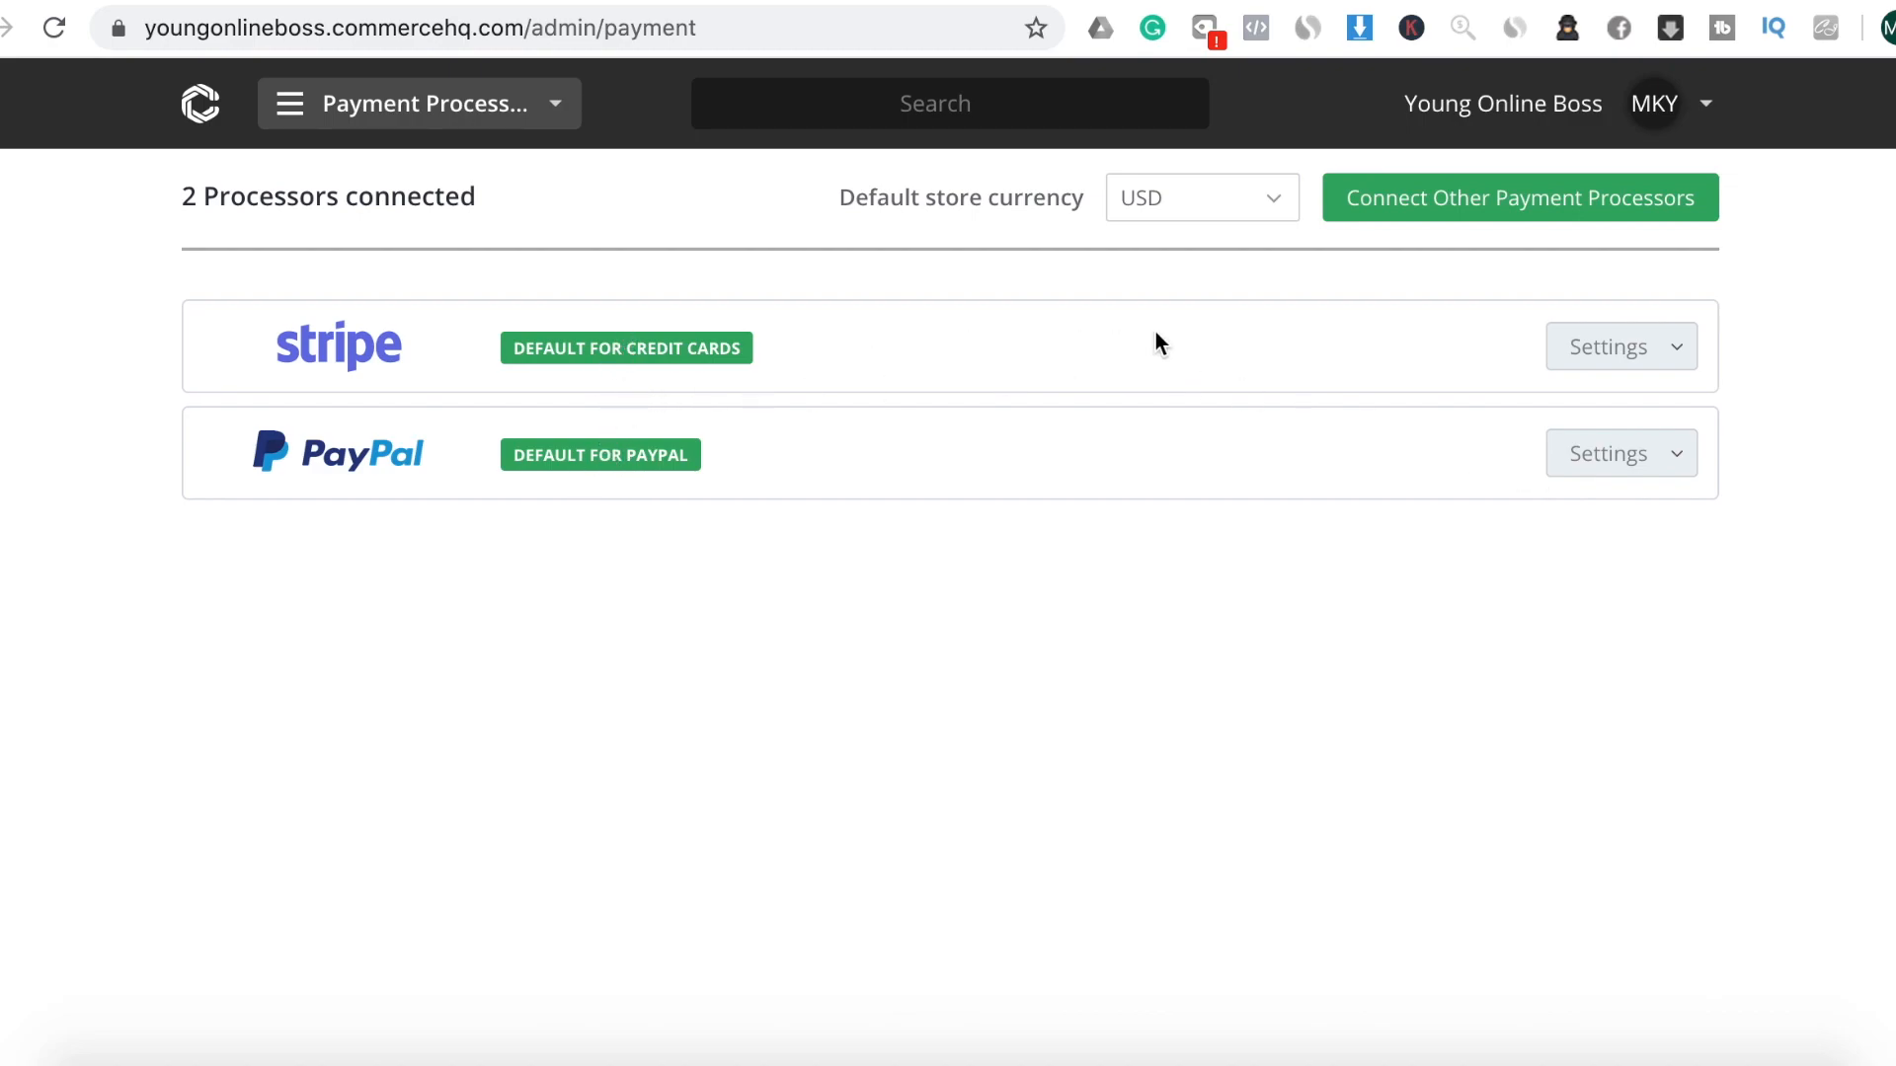
pyautogui.click(1284, 210)
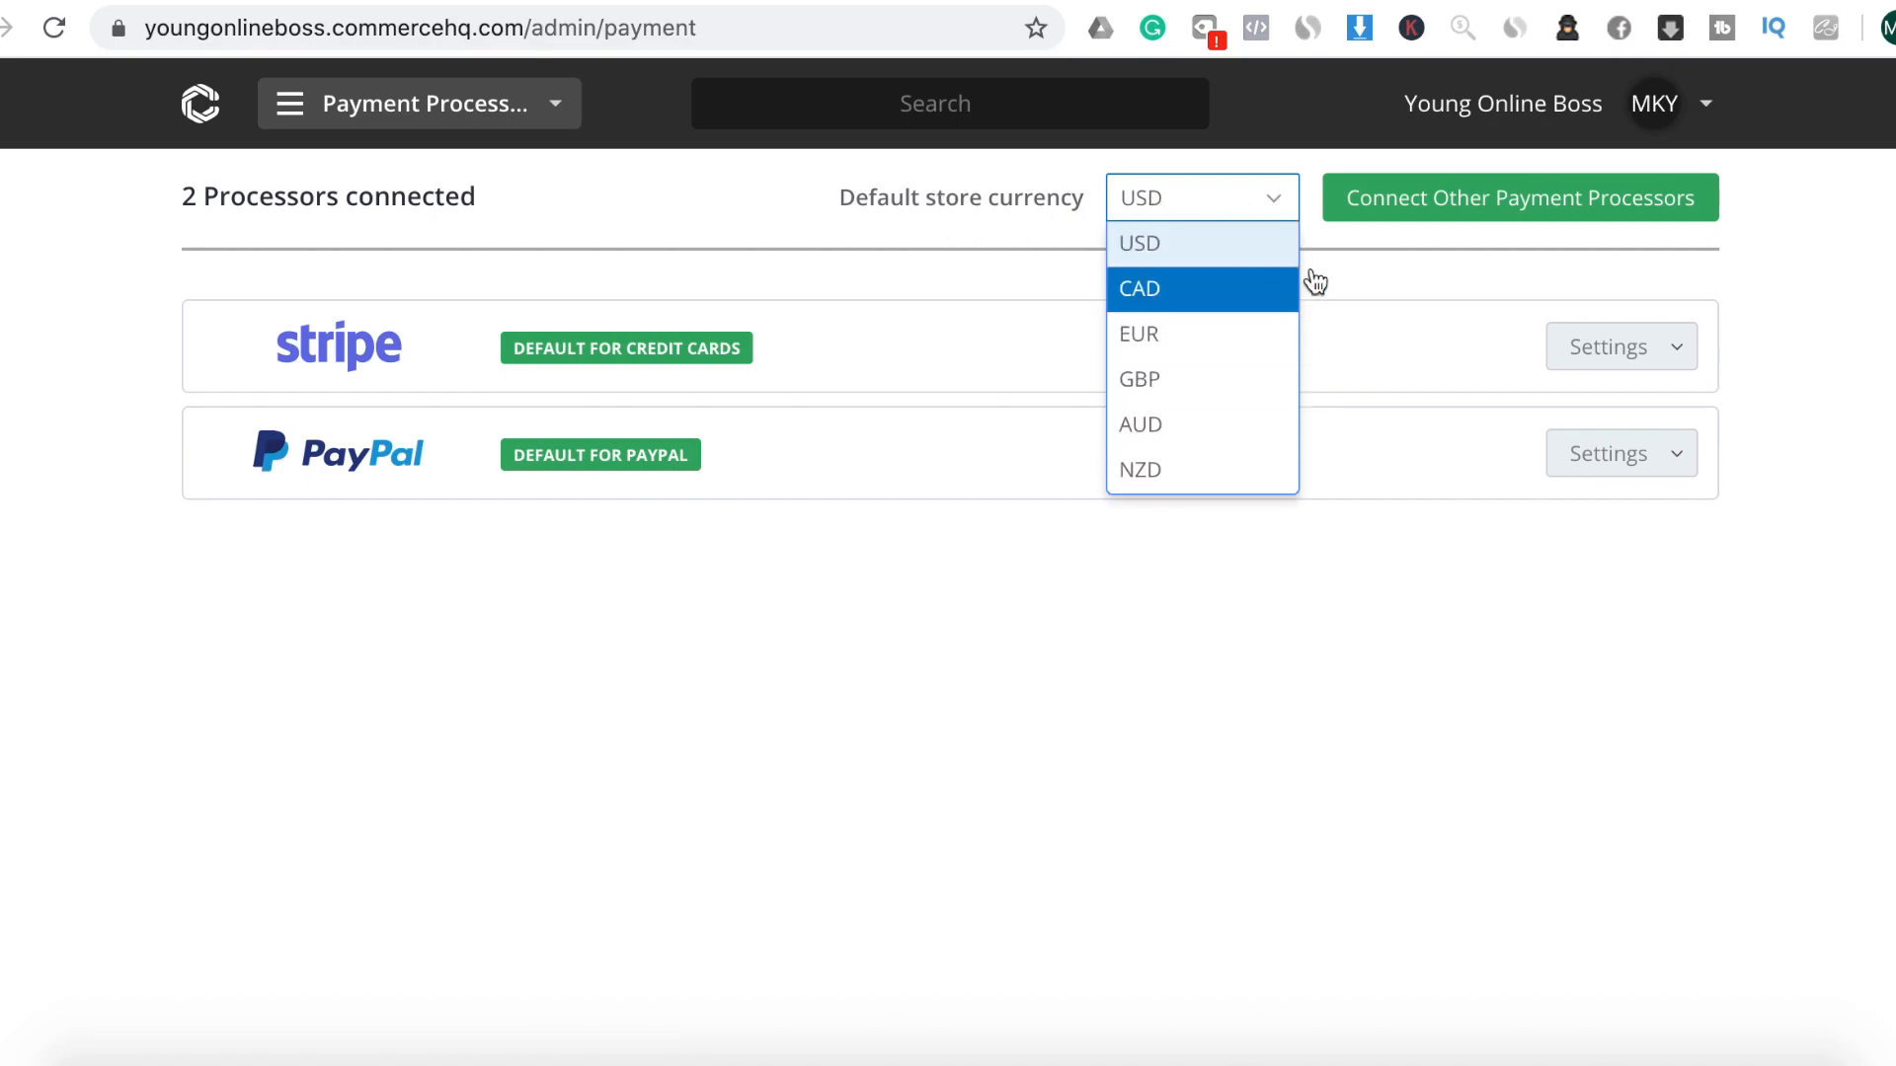
pyautogui.click(1389, 263)
# Look over the other connectable payment processors: Braintree, BlueSnap, Authorize.Net, NMI and Adyen
pyautogui.click(1489, 200)
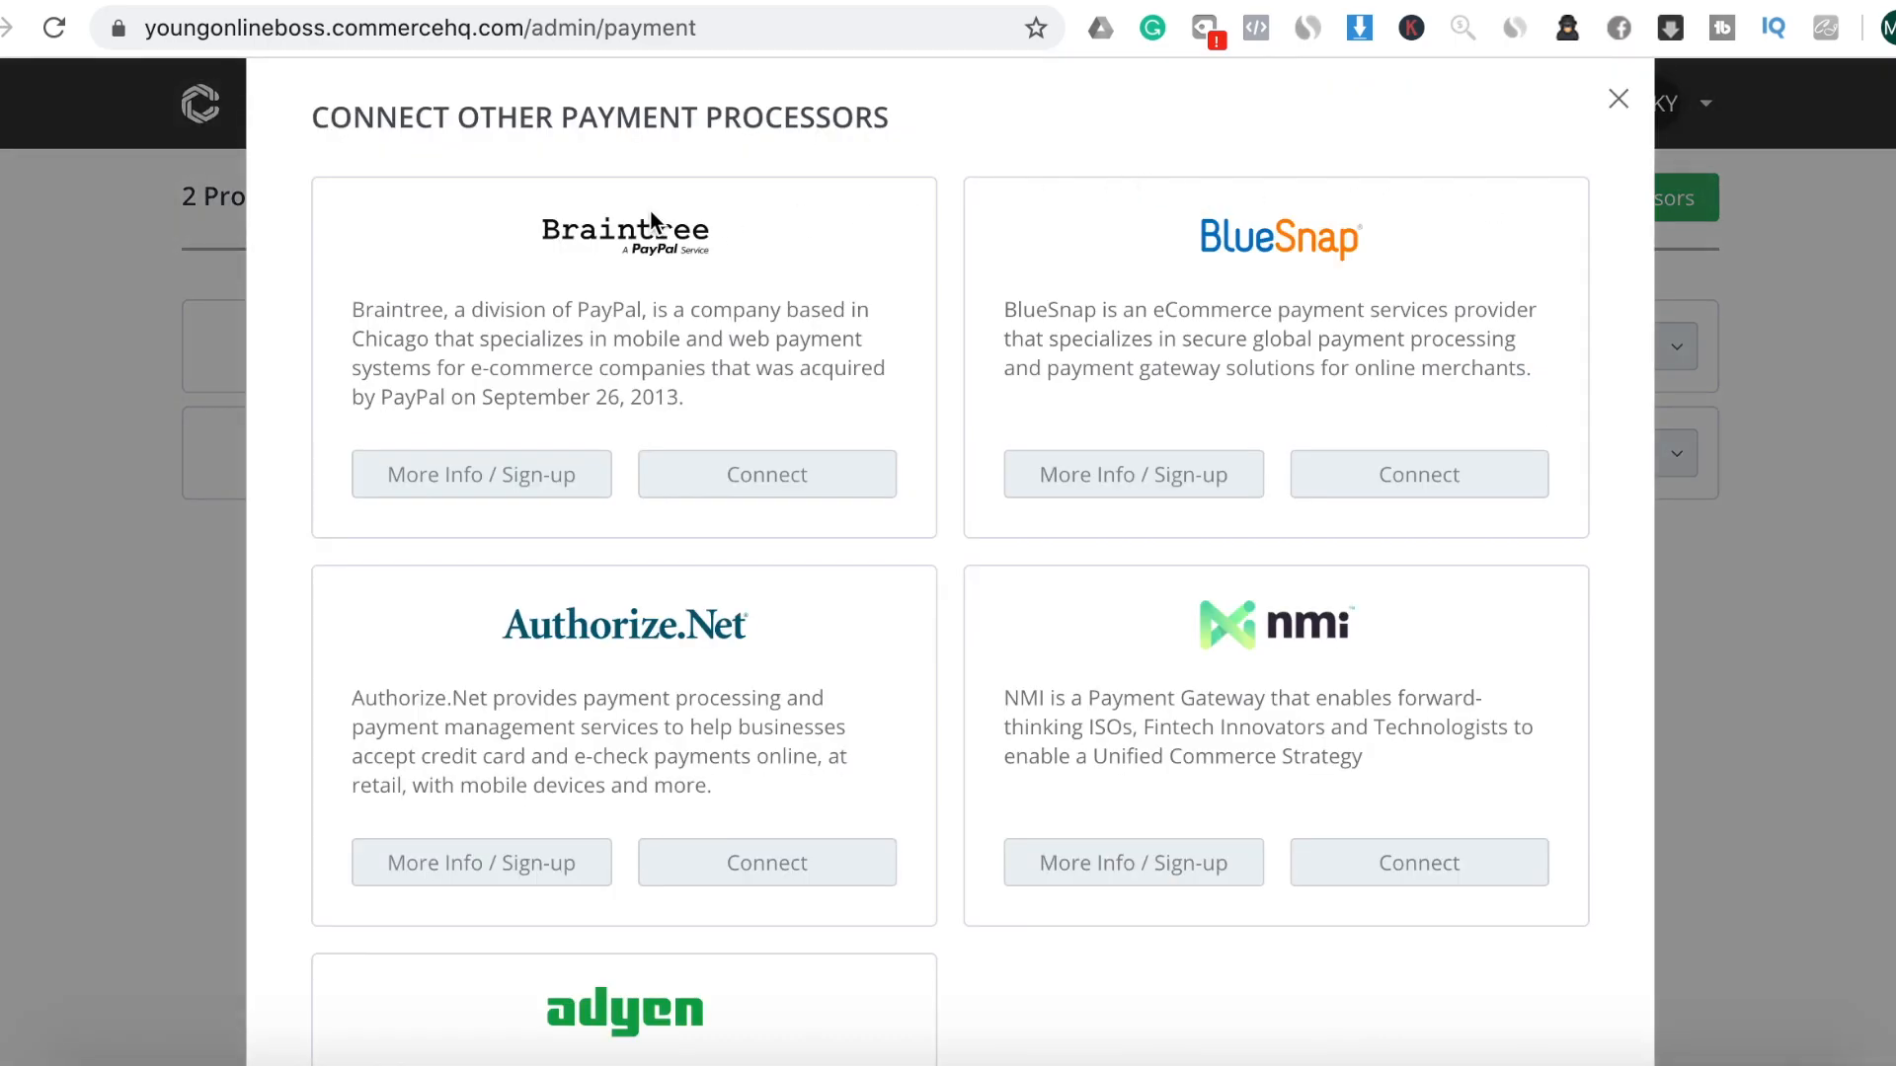
pyautogui.scroll(-3, 1408, 508)
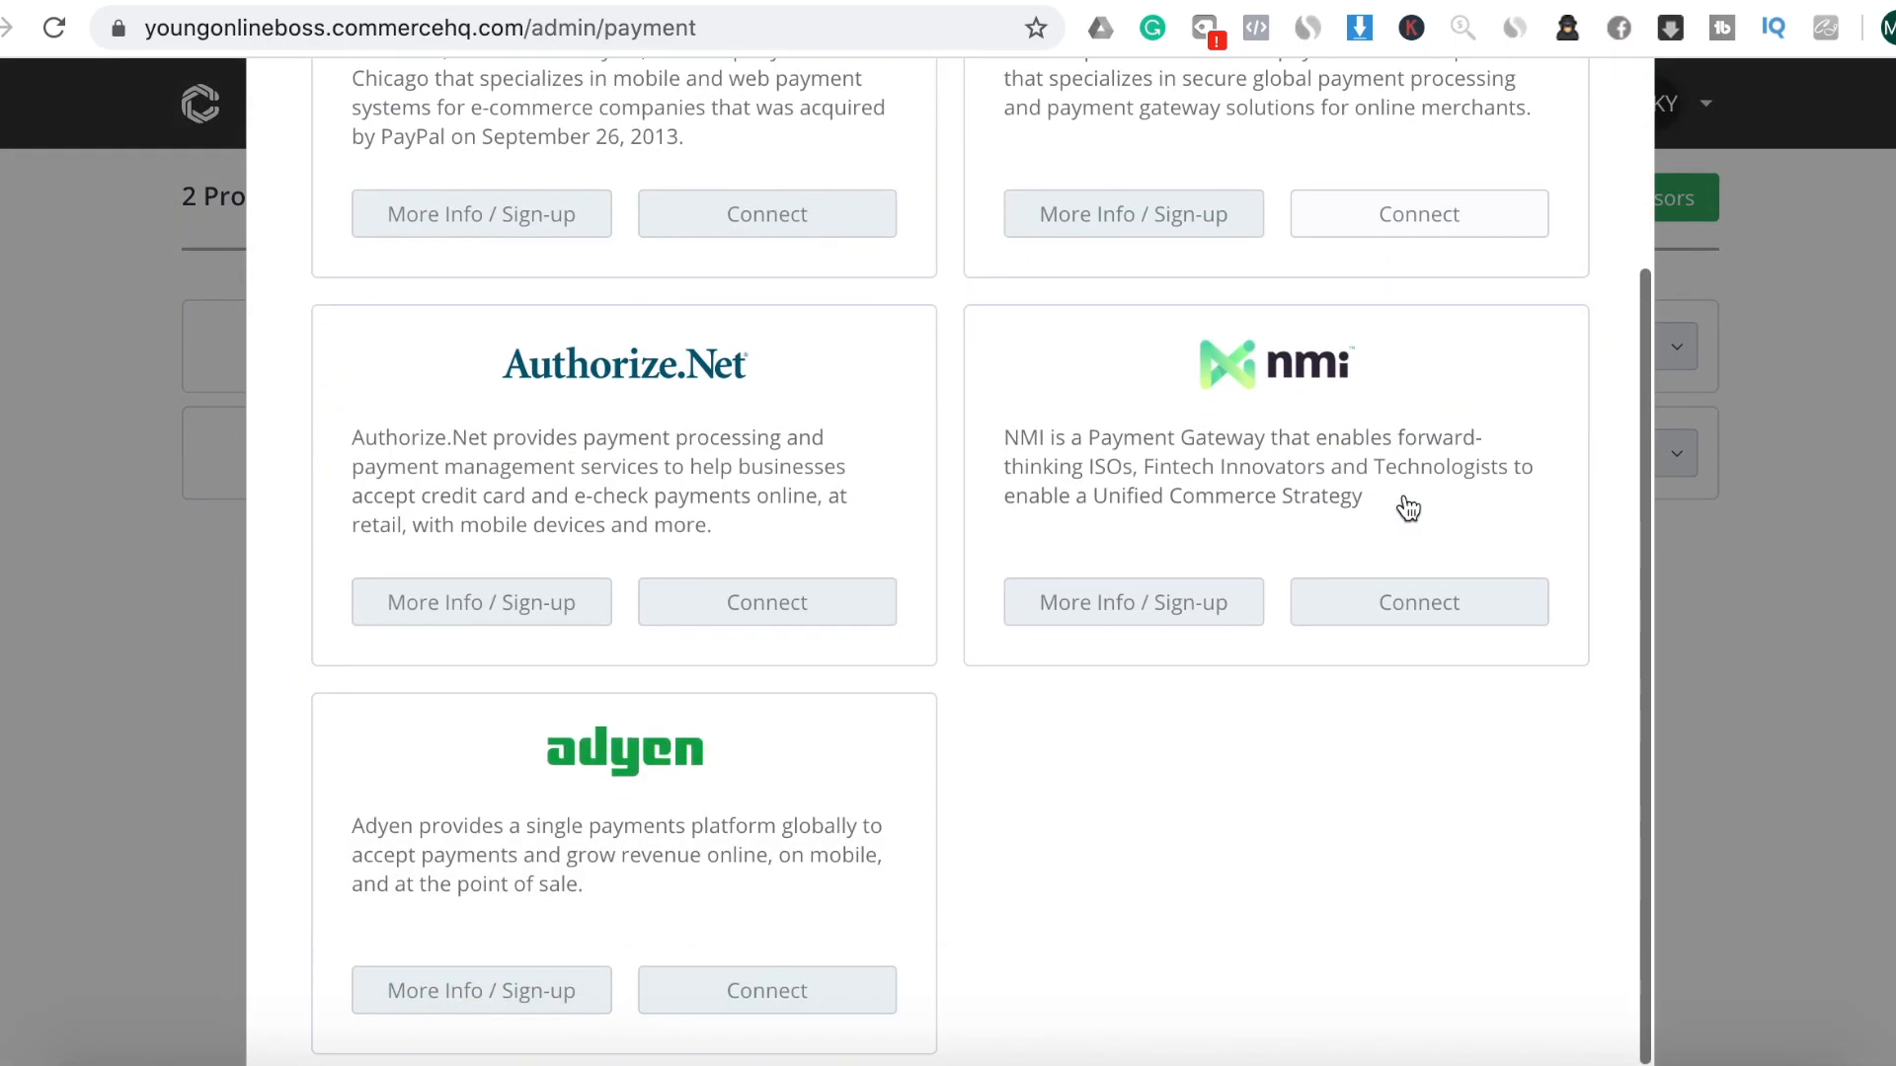
pyautogui.scroll(1, 1404, 505)
pyautogui.scroll(3, 1404, 503)
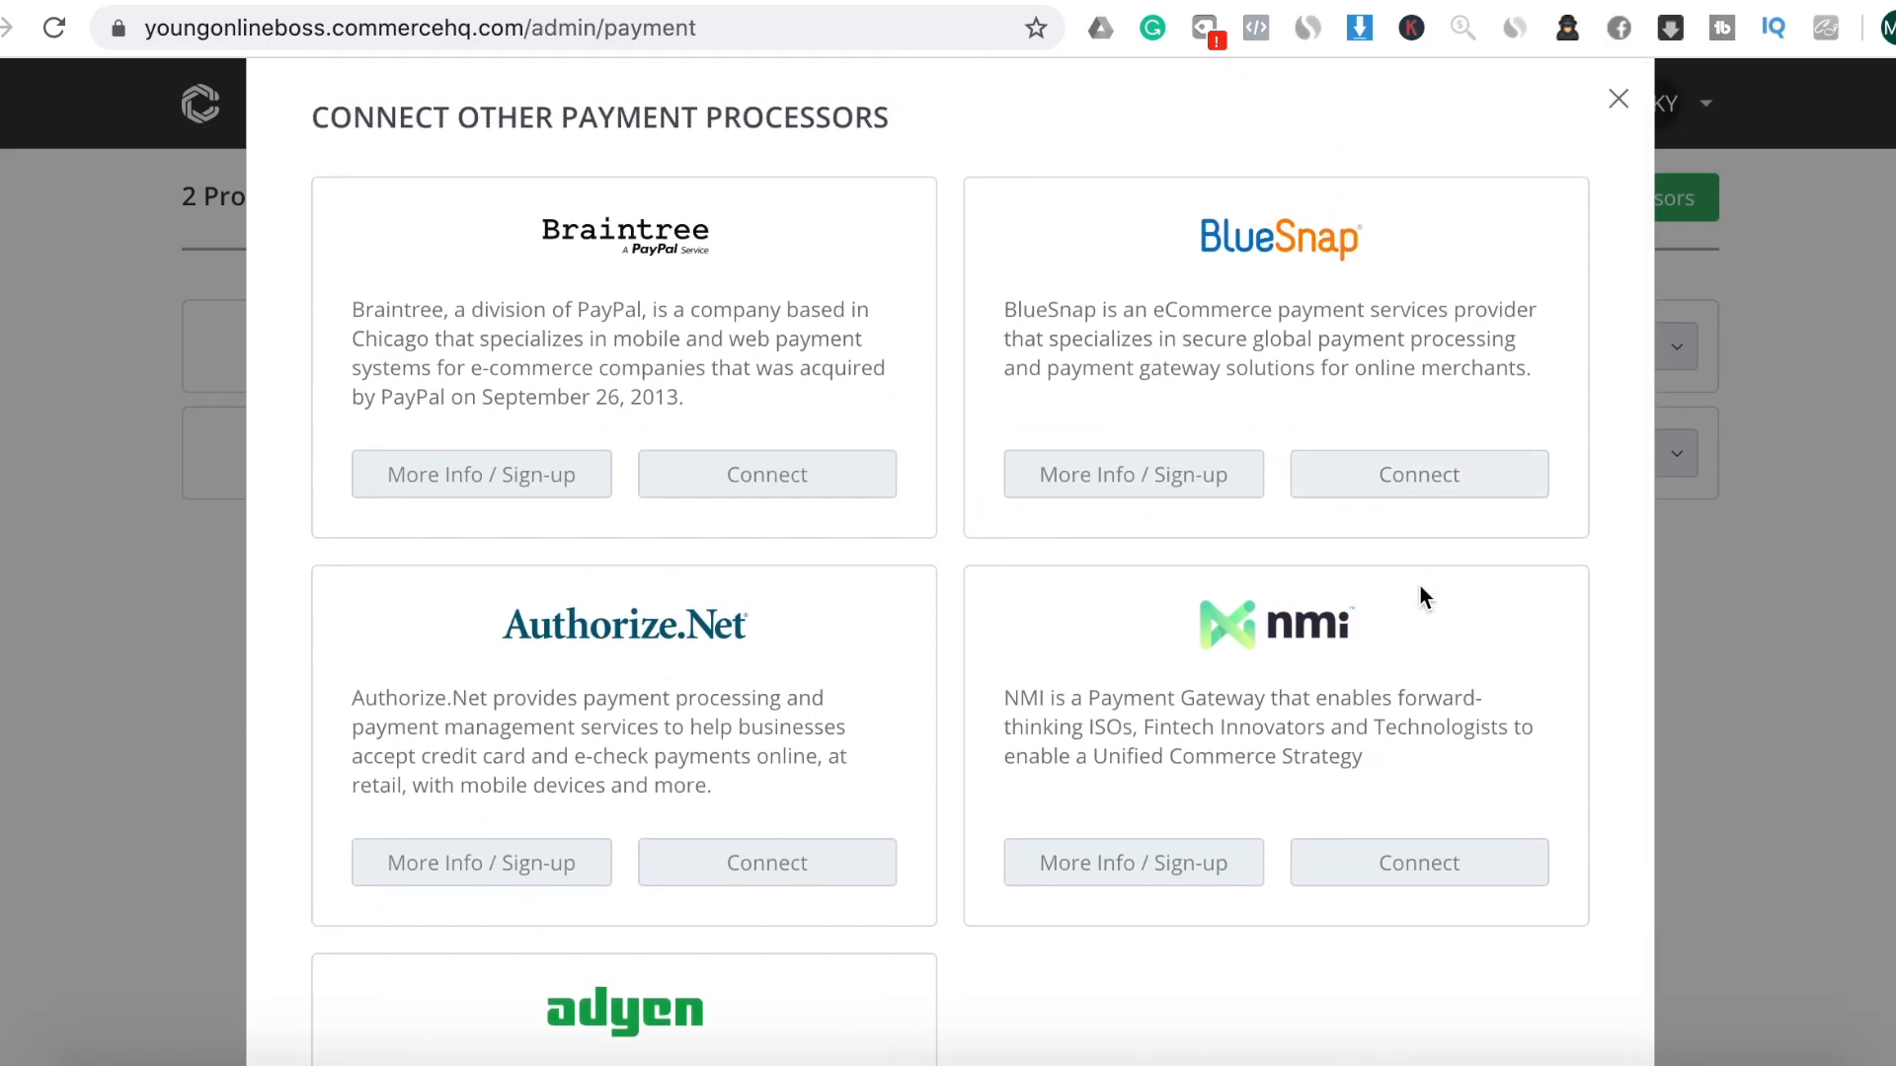
pyautogui.click(1617, 100)
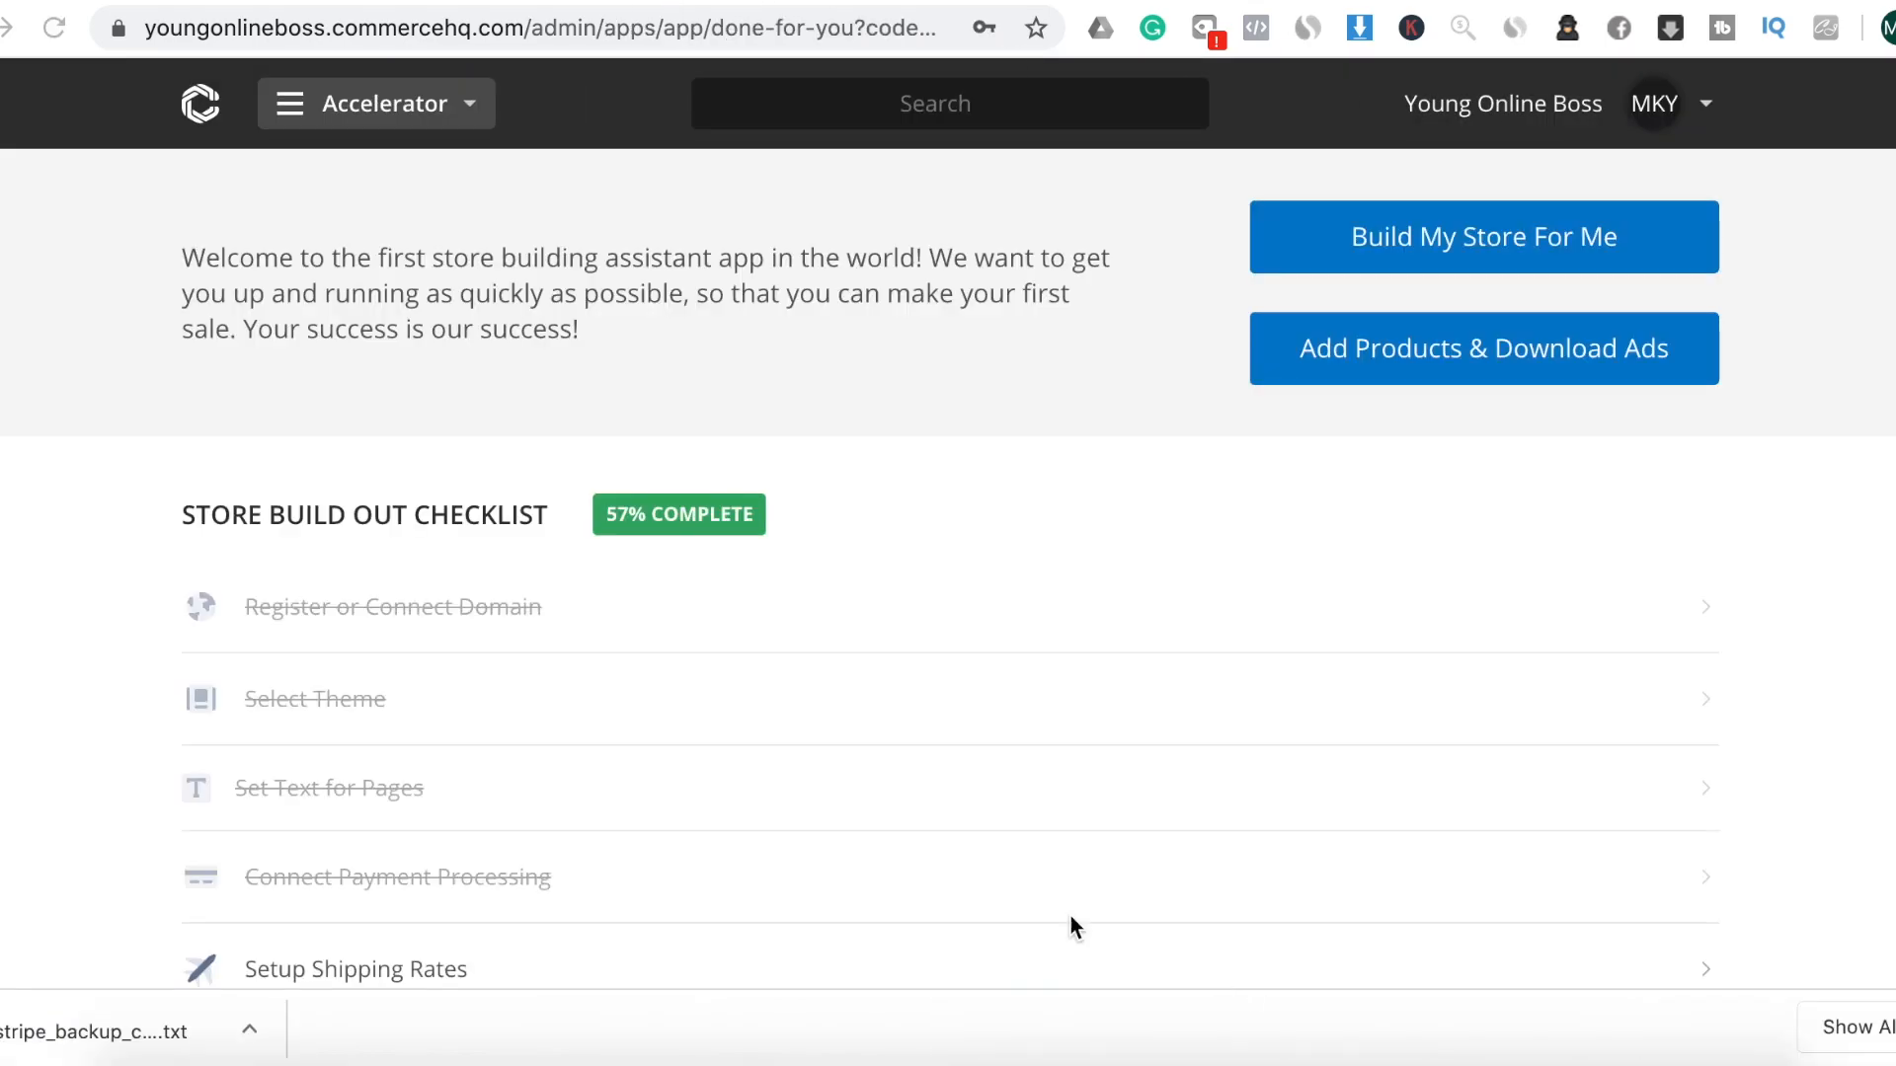
# Resume the automatic store build from the Accelerator checklist and set shipping rates of $4.95 for US and $9.95 for all other countries
pyautogui.scroll(-3, 1025, 892)
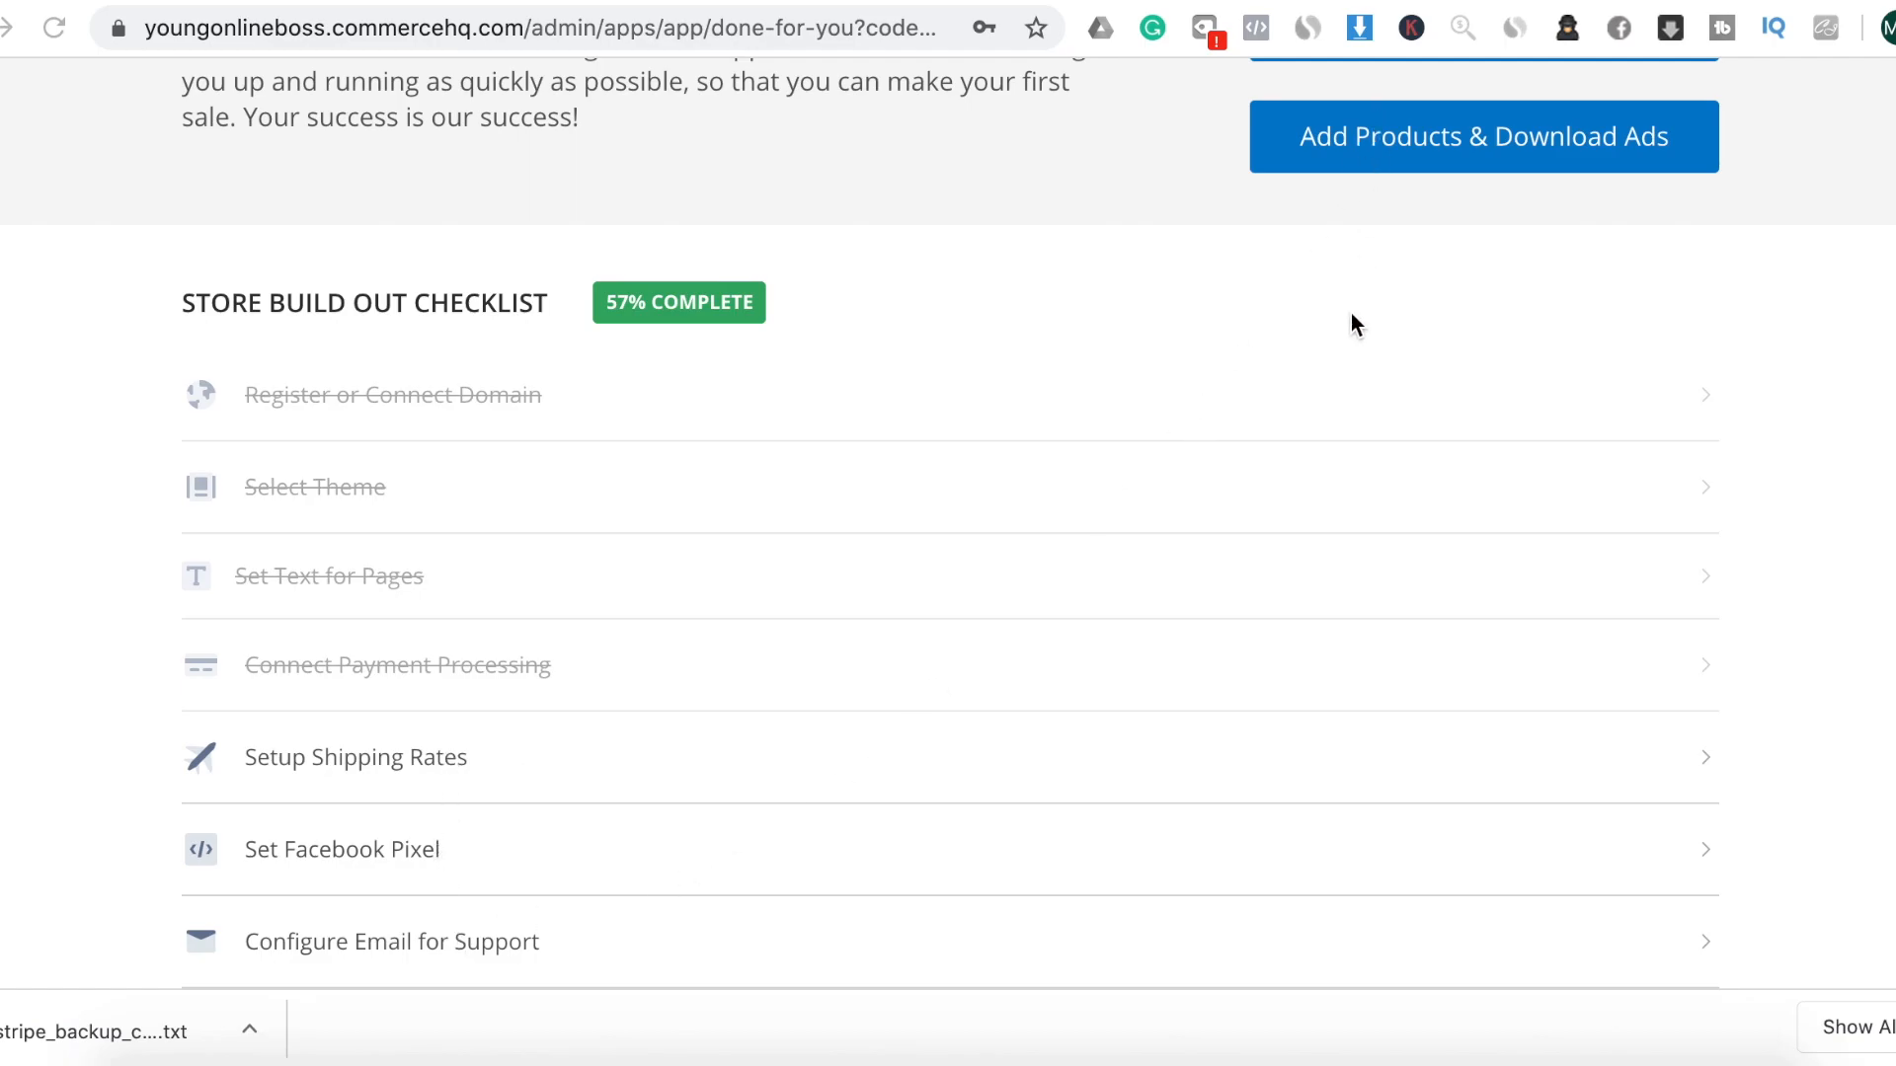
pyautogui.scroll(3, 1349, 372)
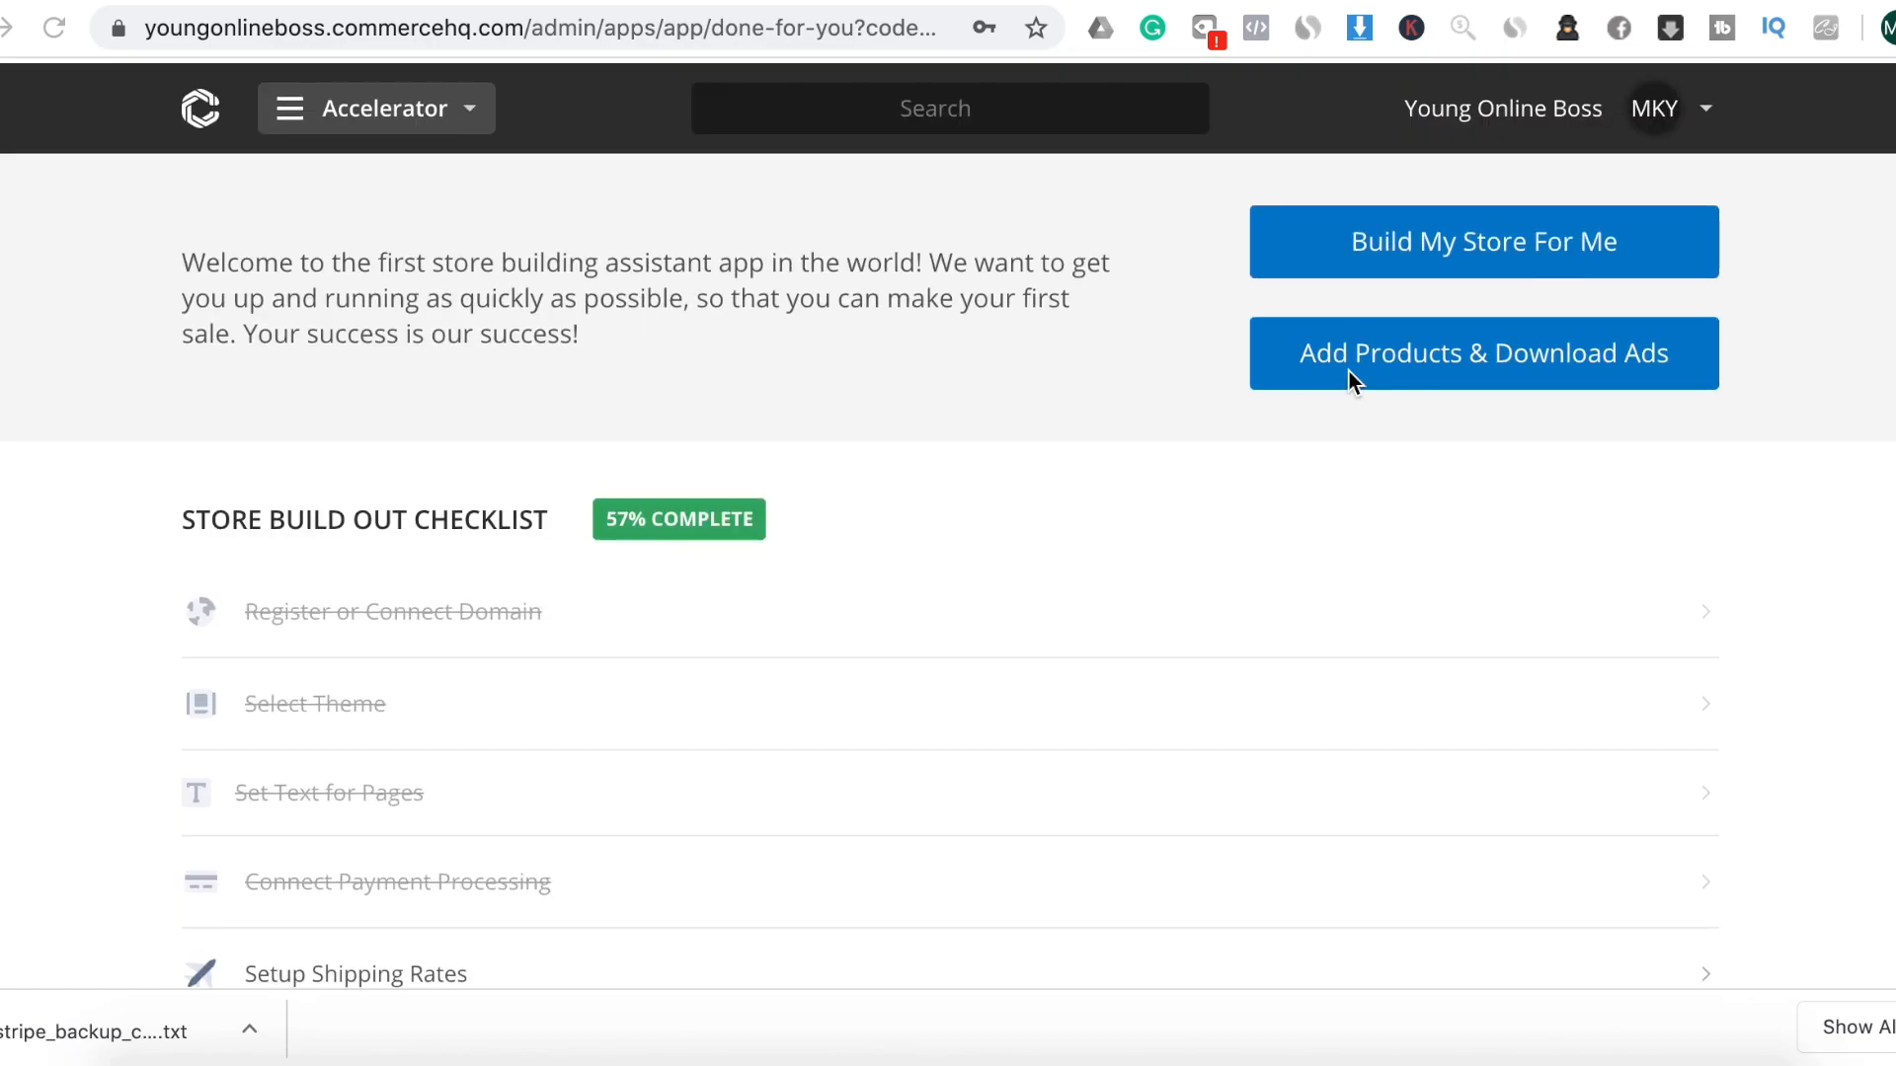
pyautogui.click(1431, 260)
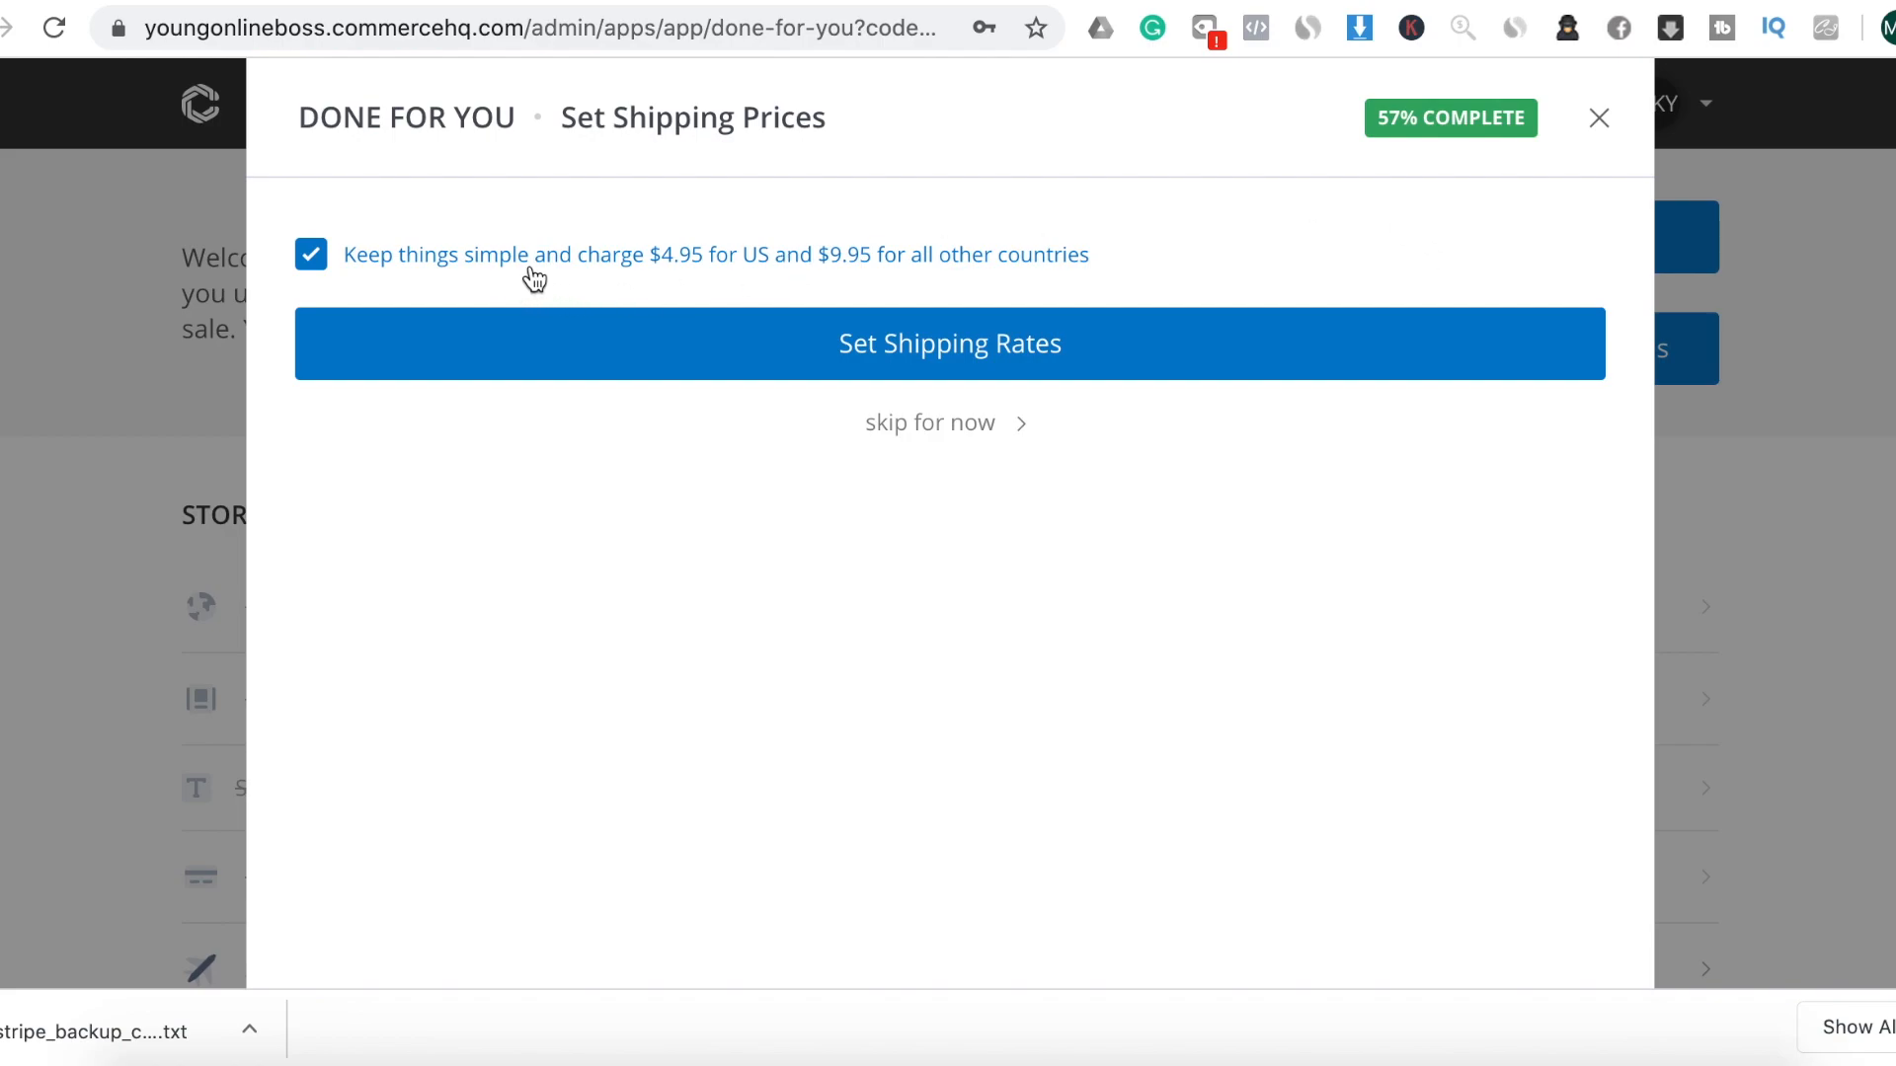
pyautogui.click(964, 368)
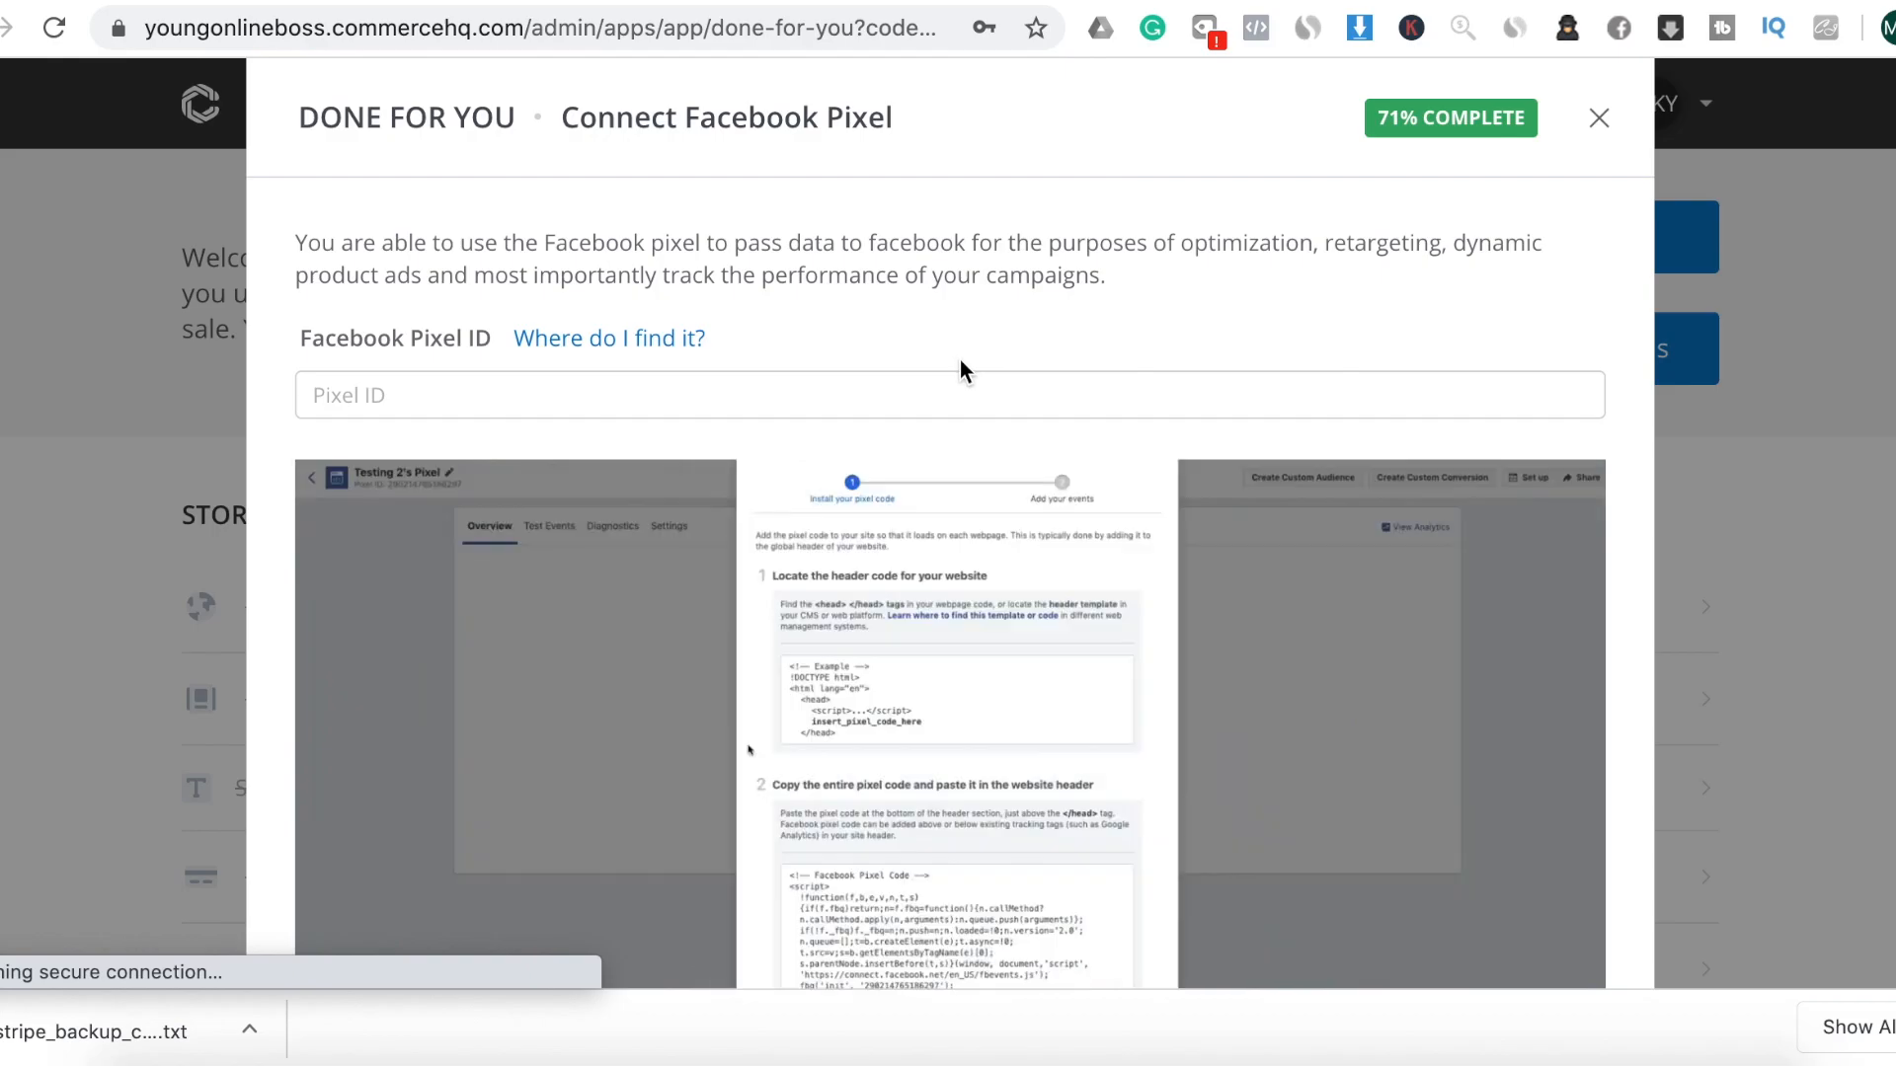
# Look over the Facebook Pixel connection step of the automatic store build and skip it for now
pyautogui.click(514, 400)
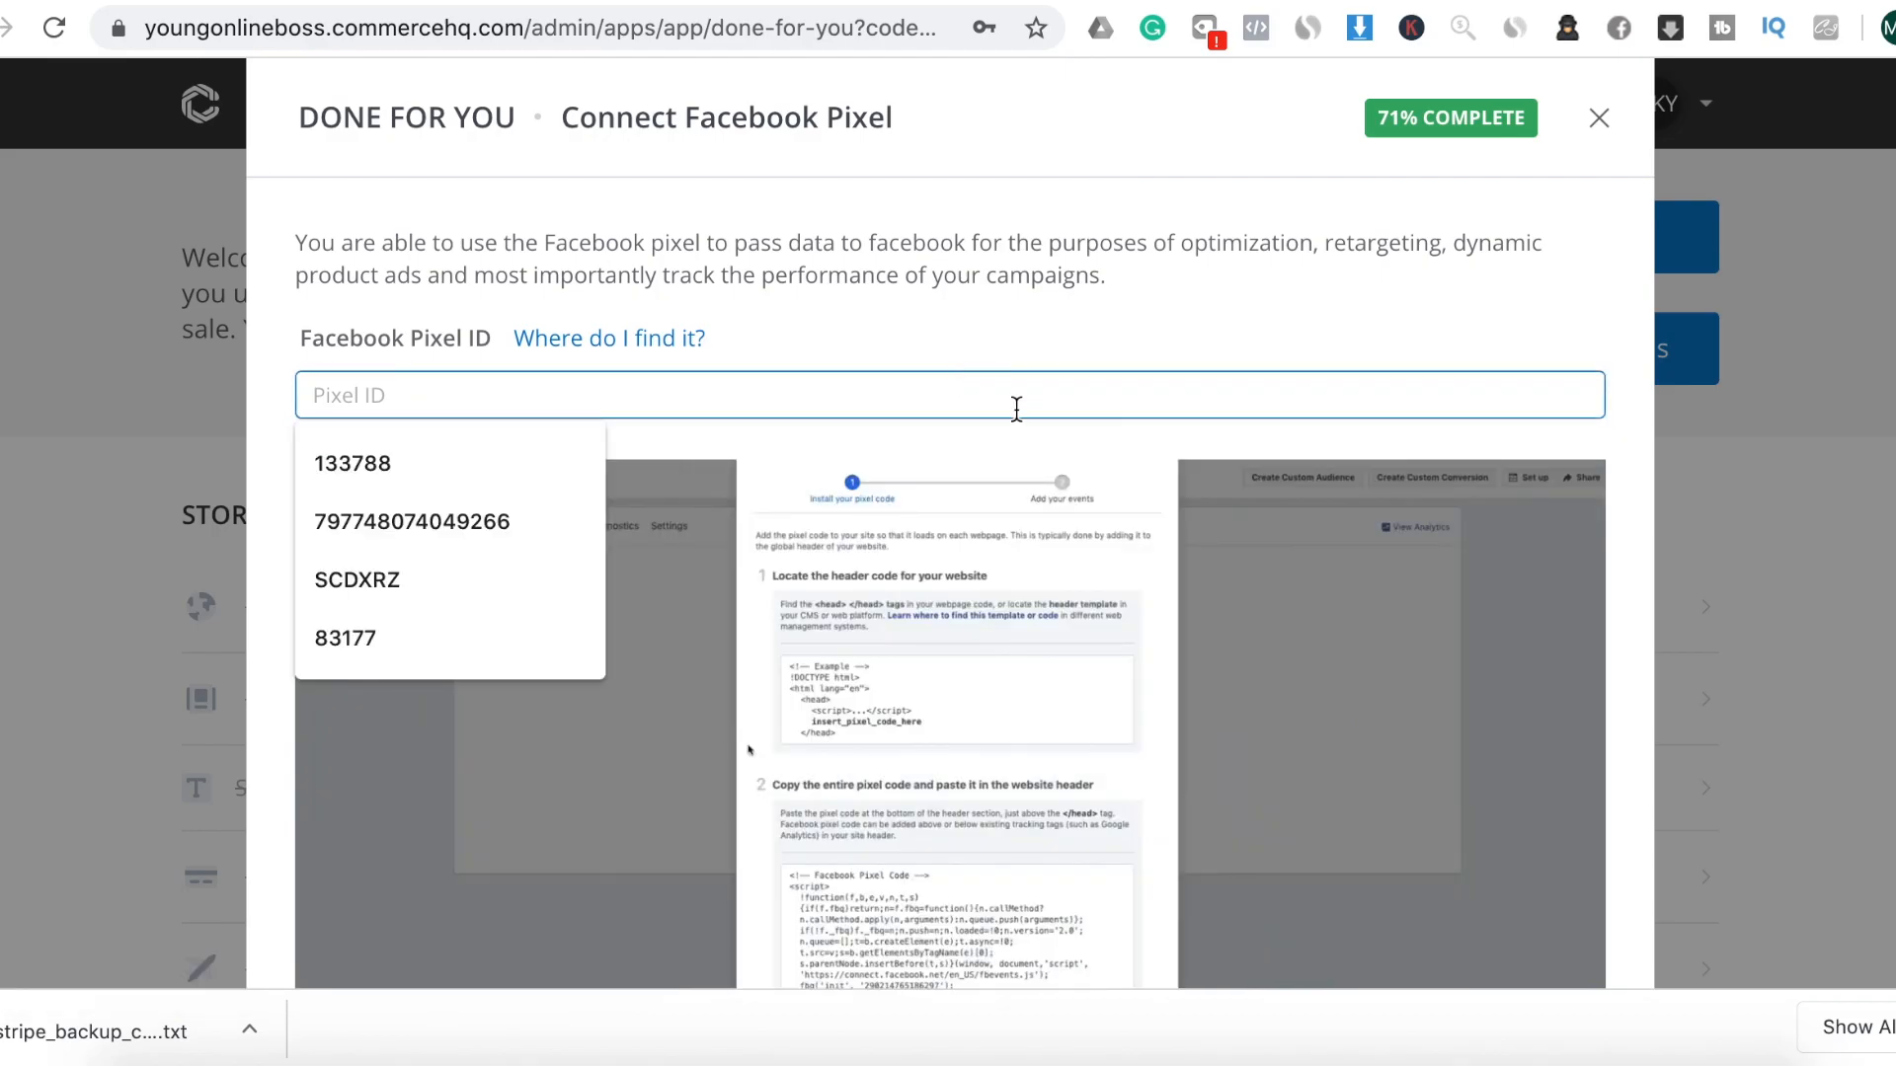
pyautogui.click(1371, 317)
pyautogui.scroll(-5, 1371, 318)
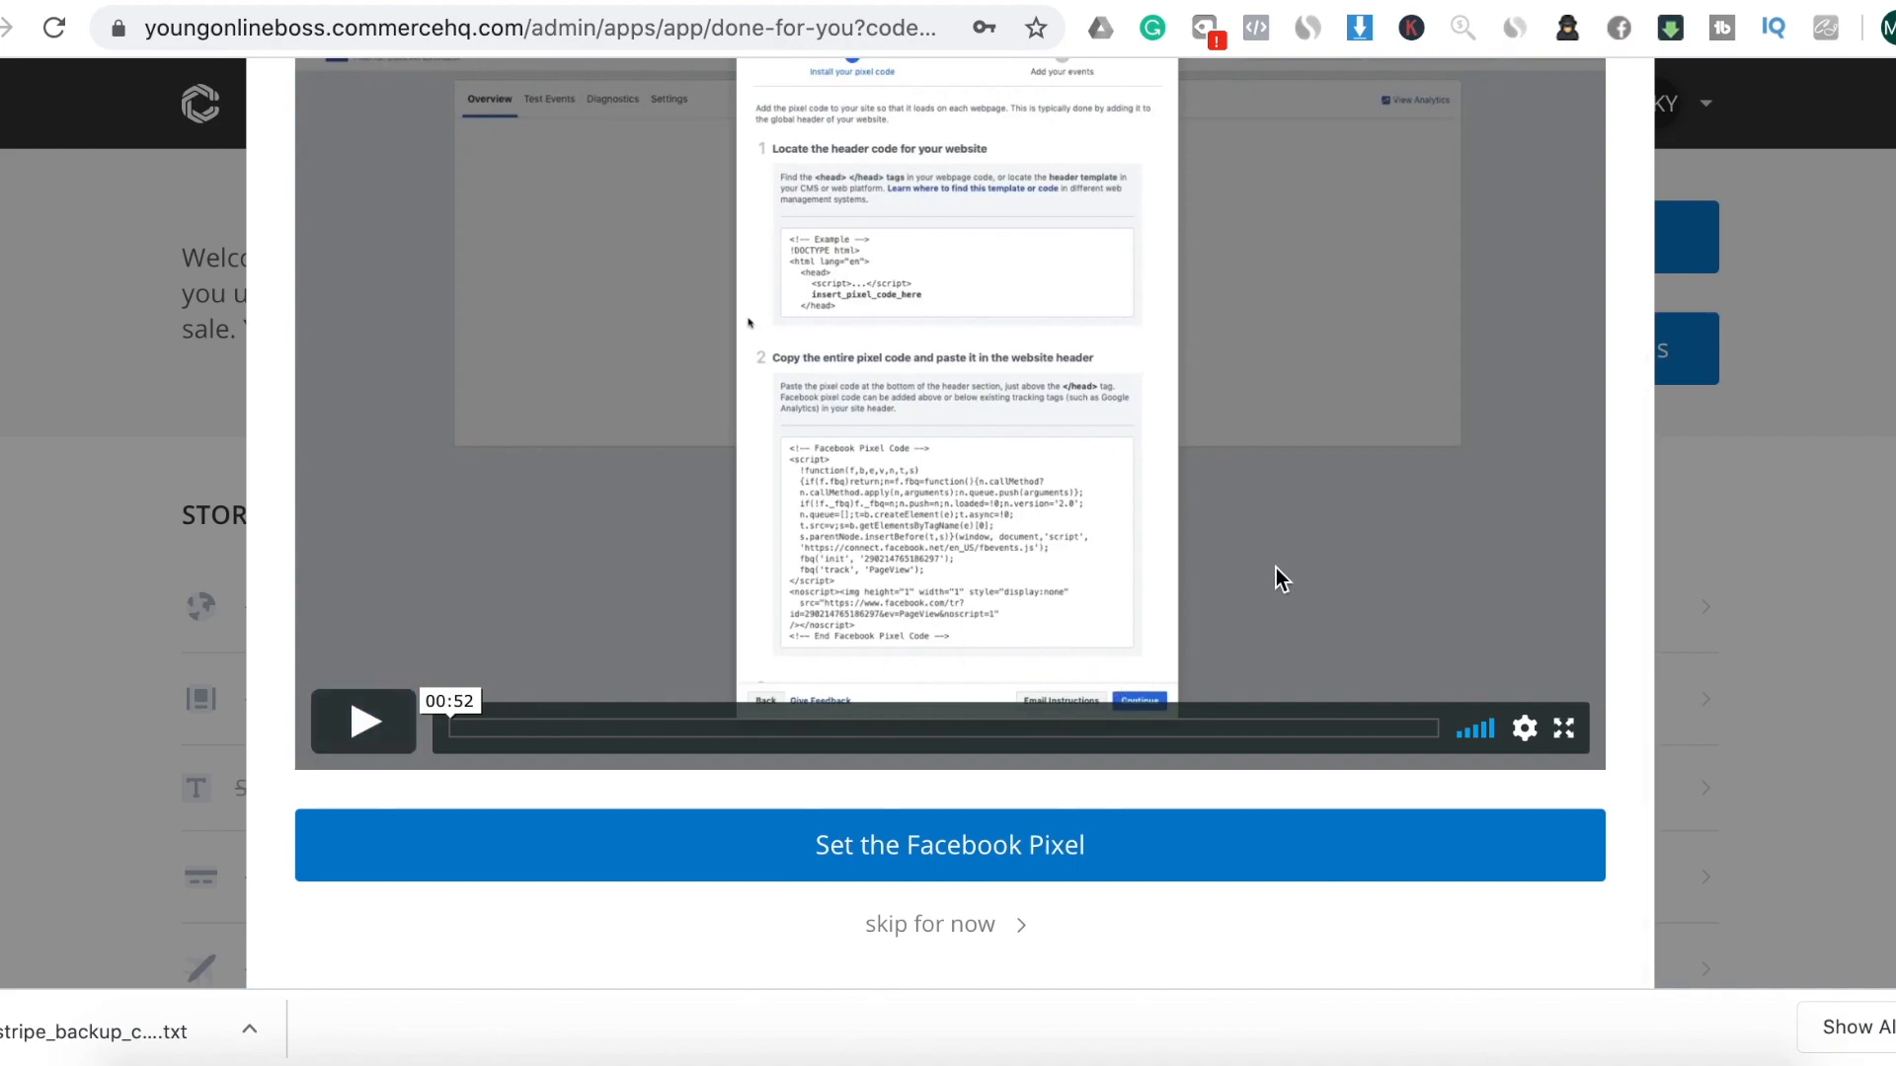
pyautogui.click(921, 926)
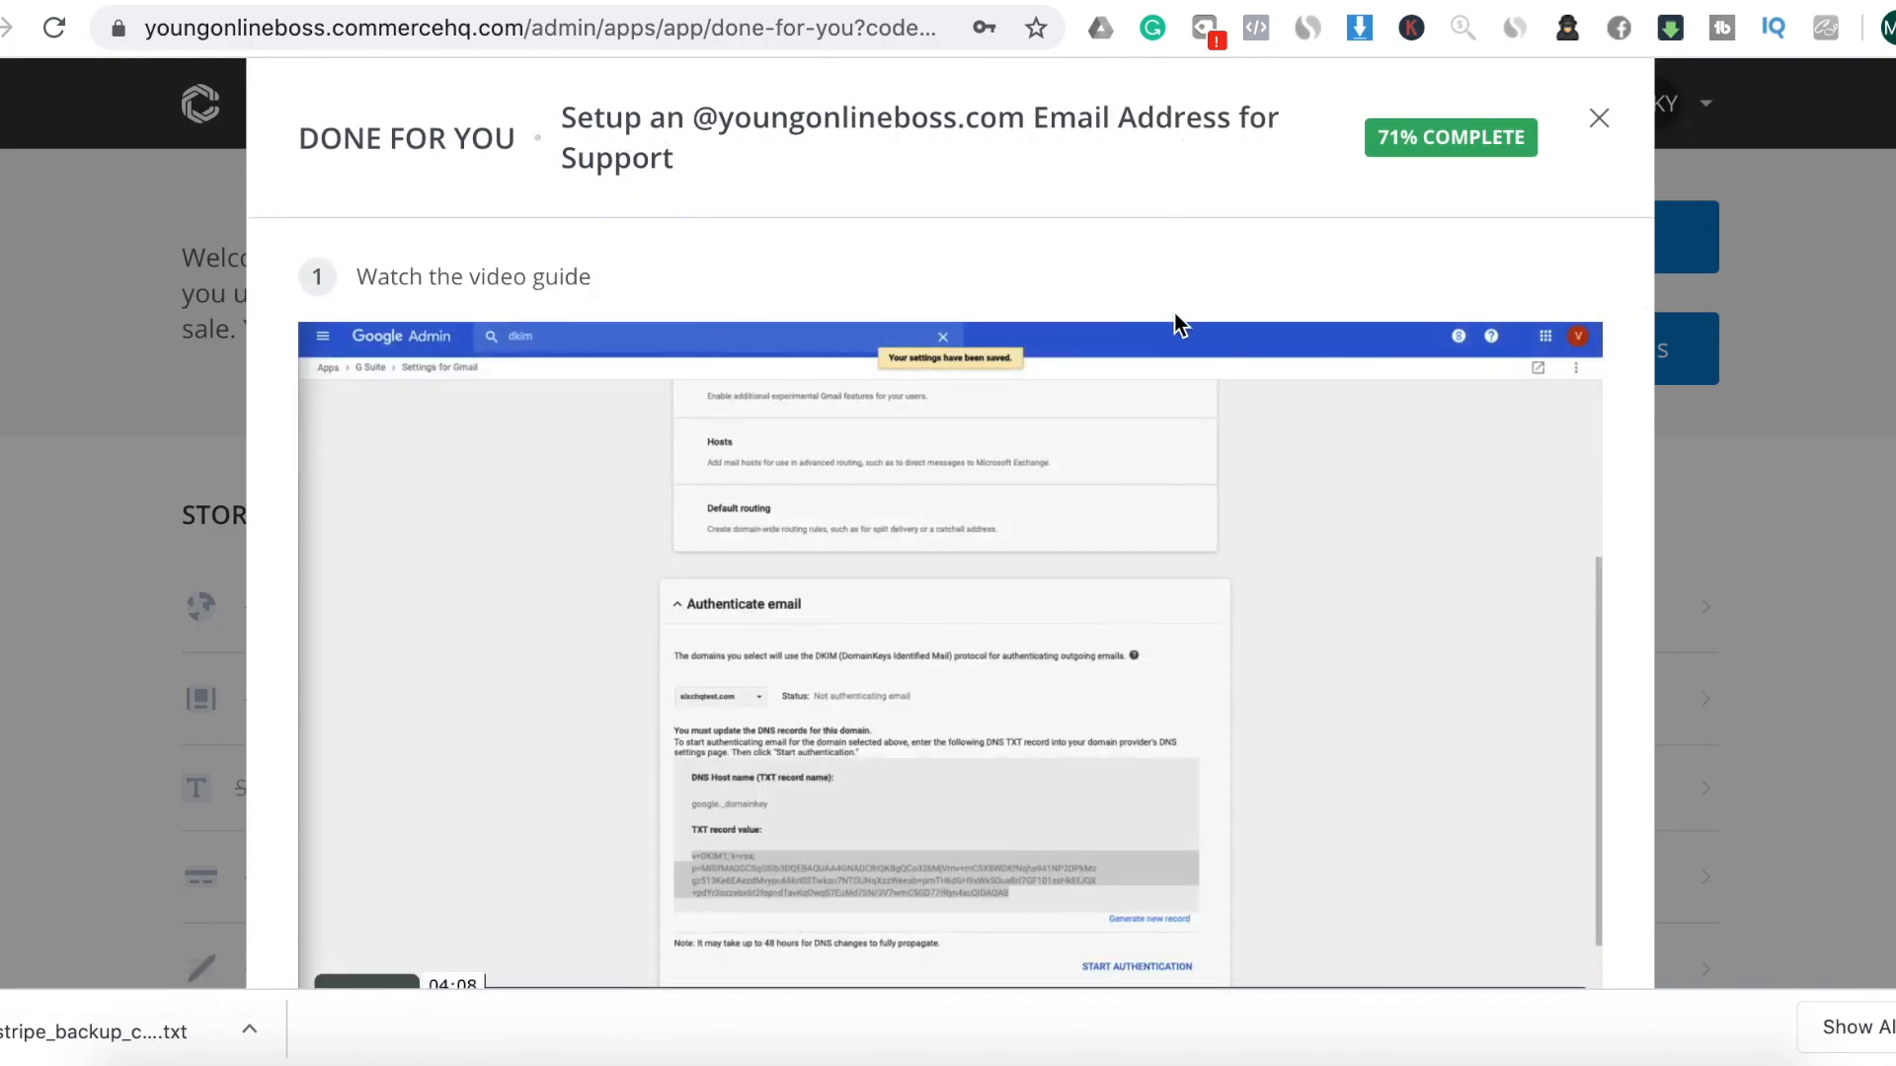
# Review the support email setup steps, from G-Suite sign-up to the SPF records, and skip them for now
pyautogui.scroll(-8, 1175, 316)
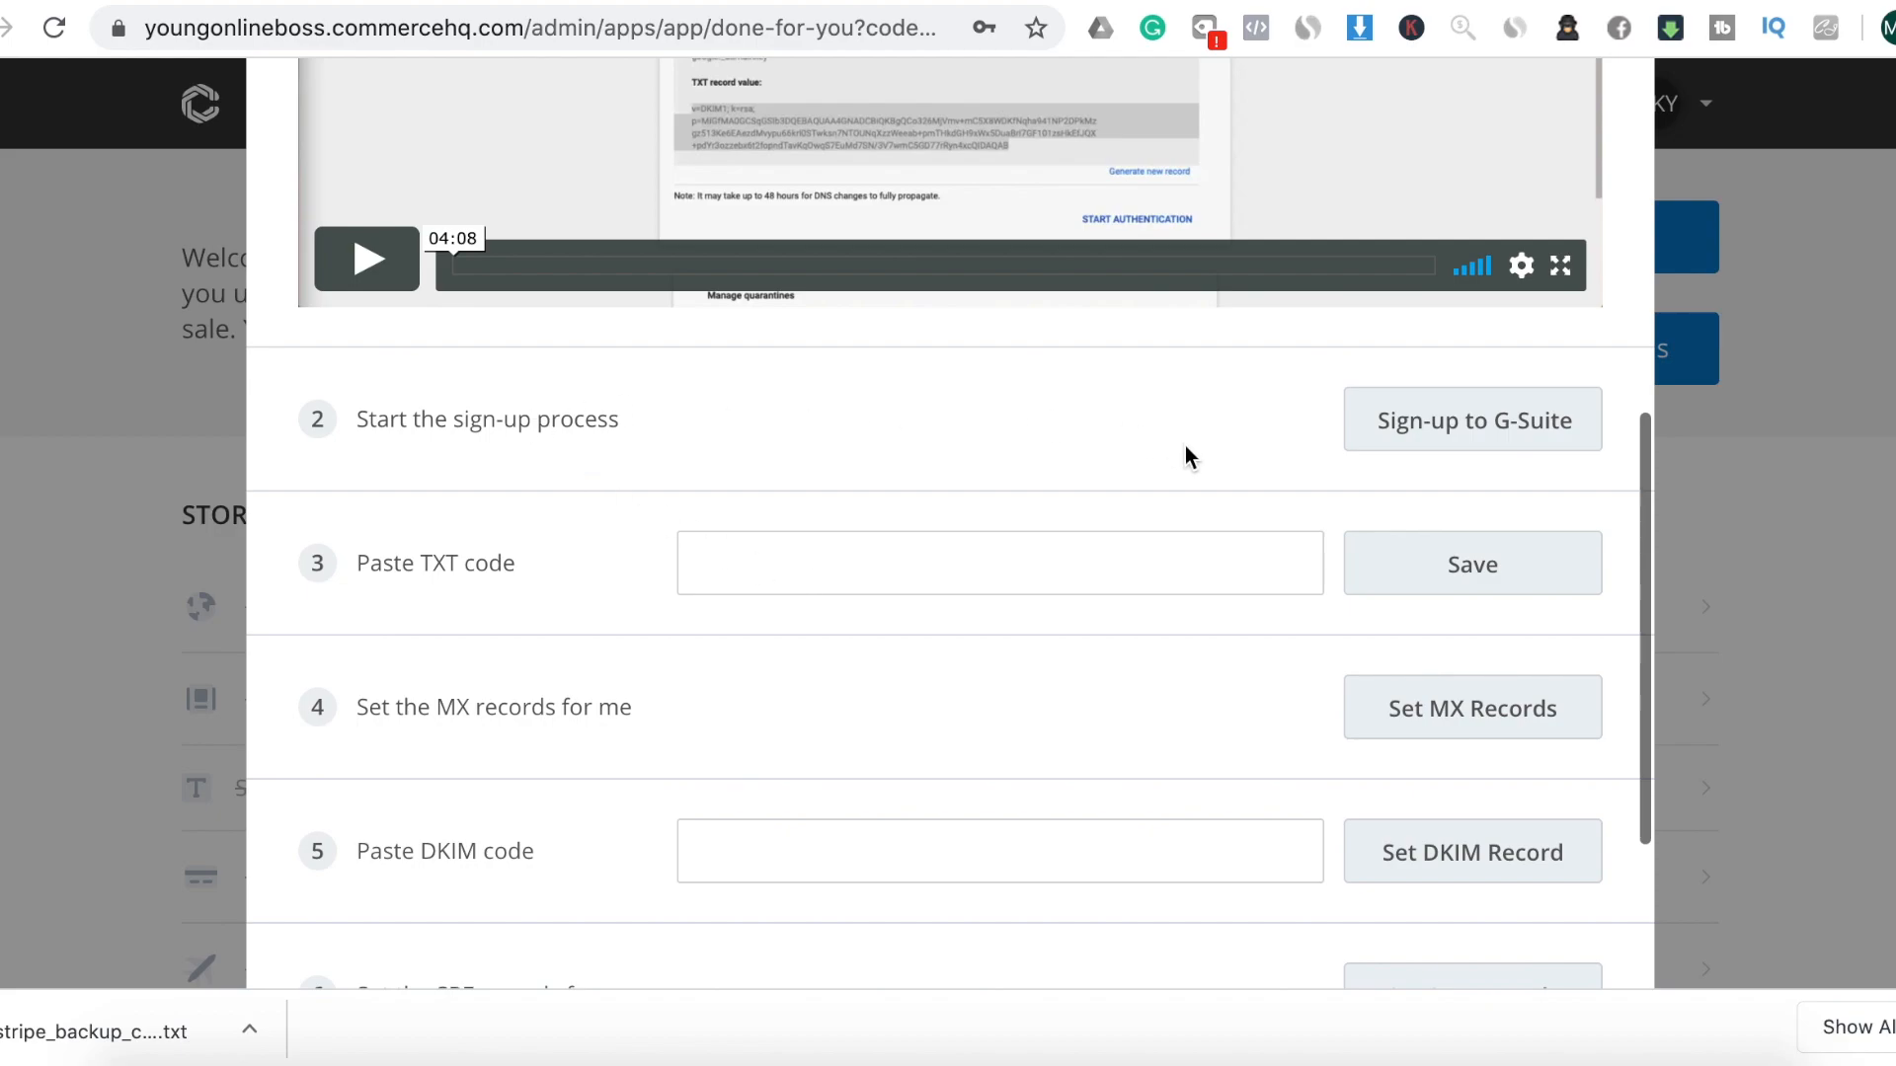
pyautogui.scroll(-2, 1022, 438)
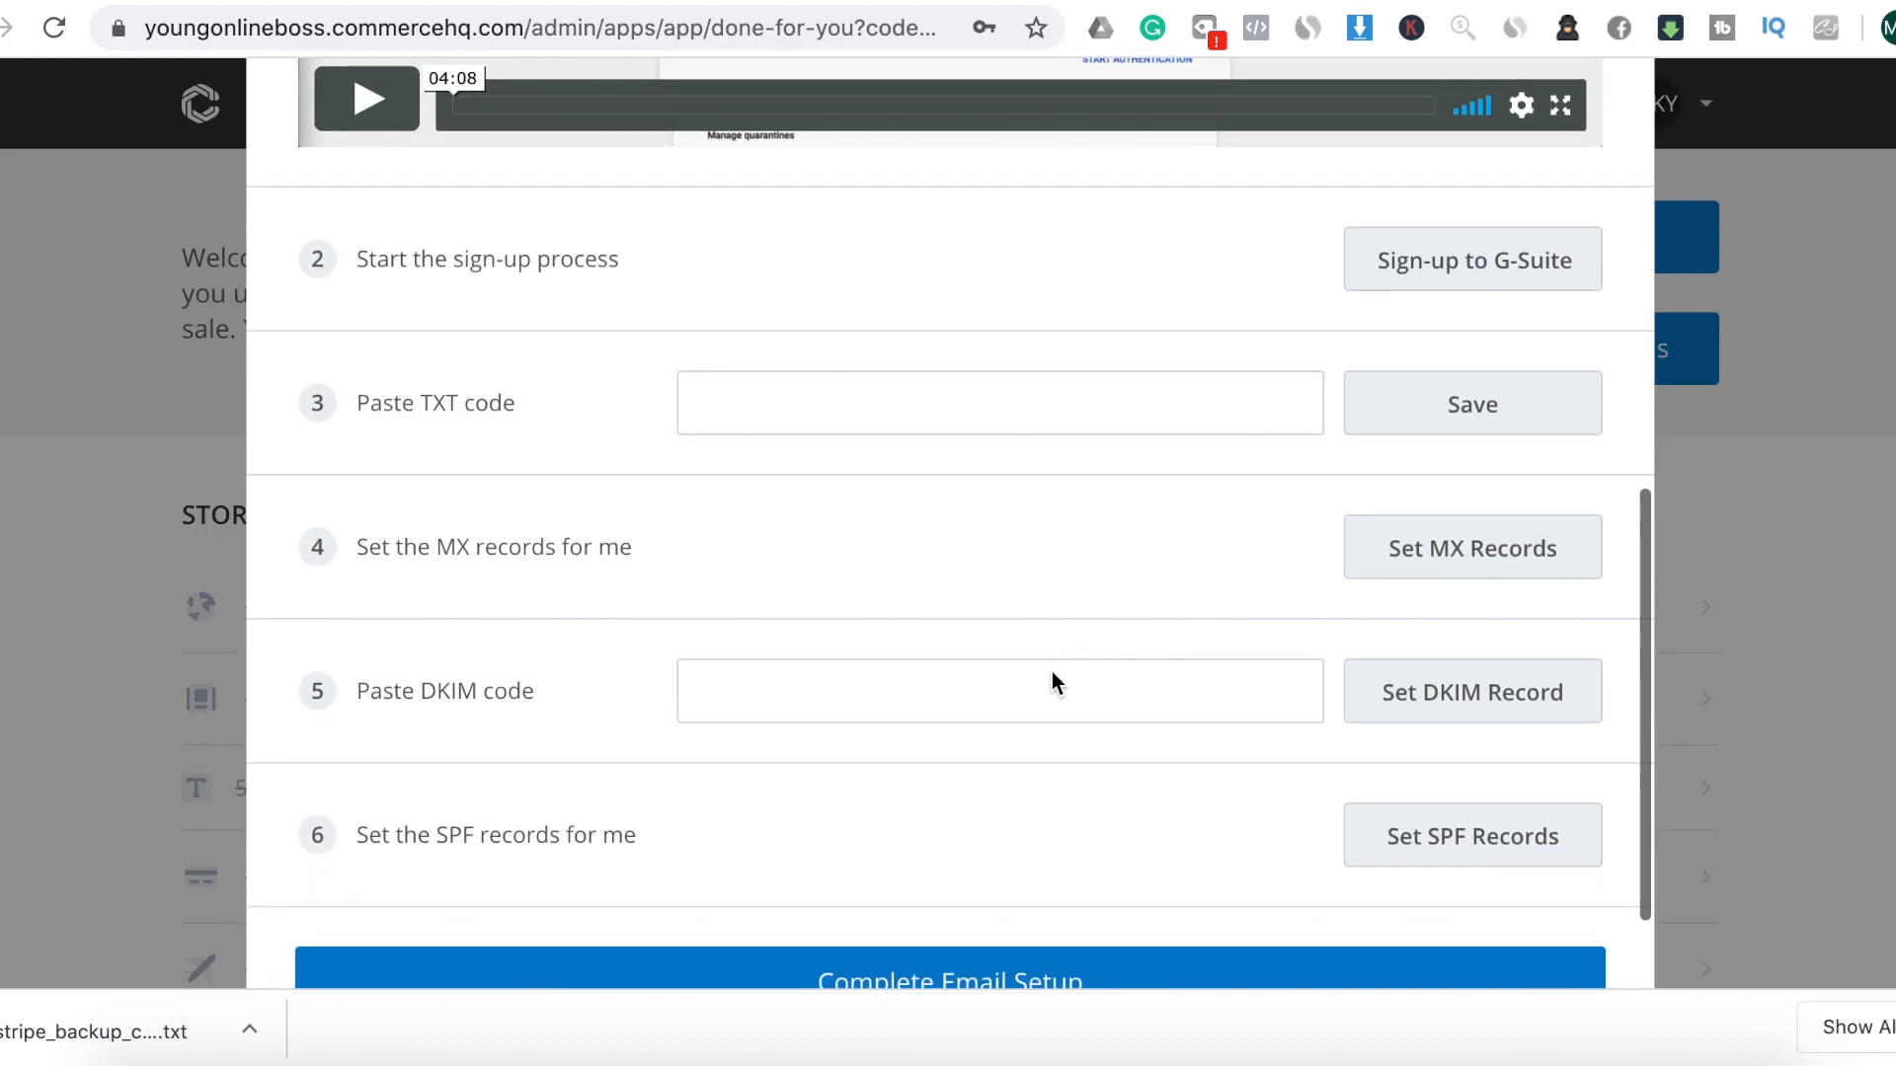
pyautogui.scroll(-2, 1068, 691)
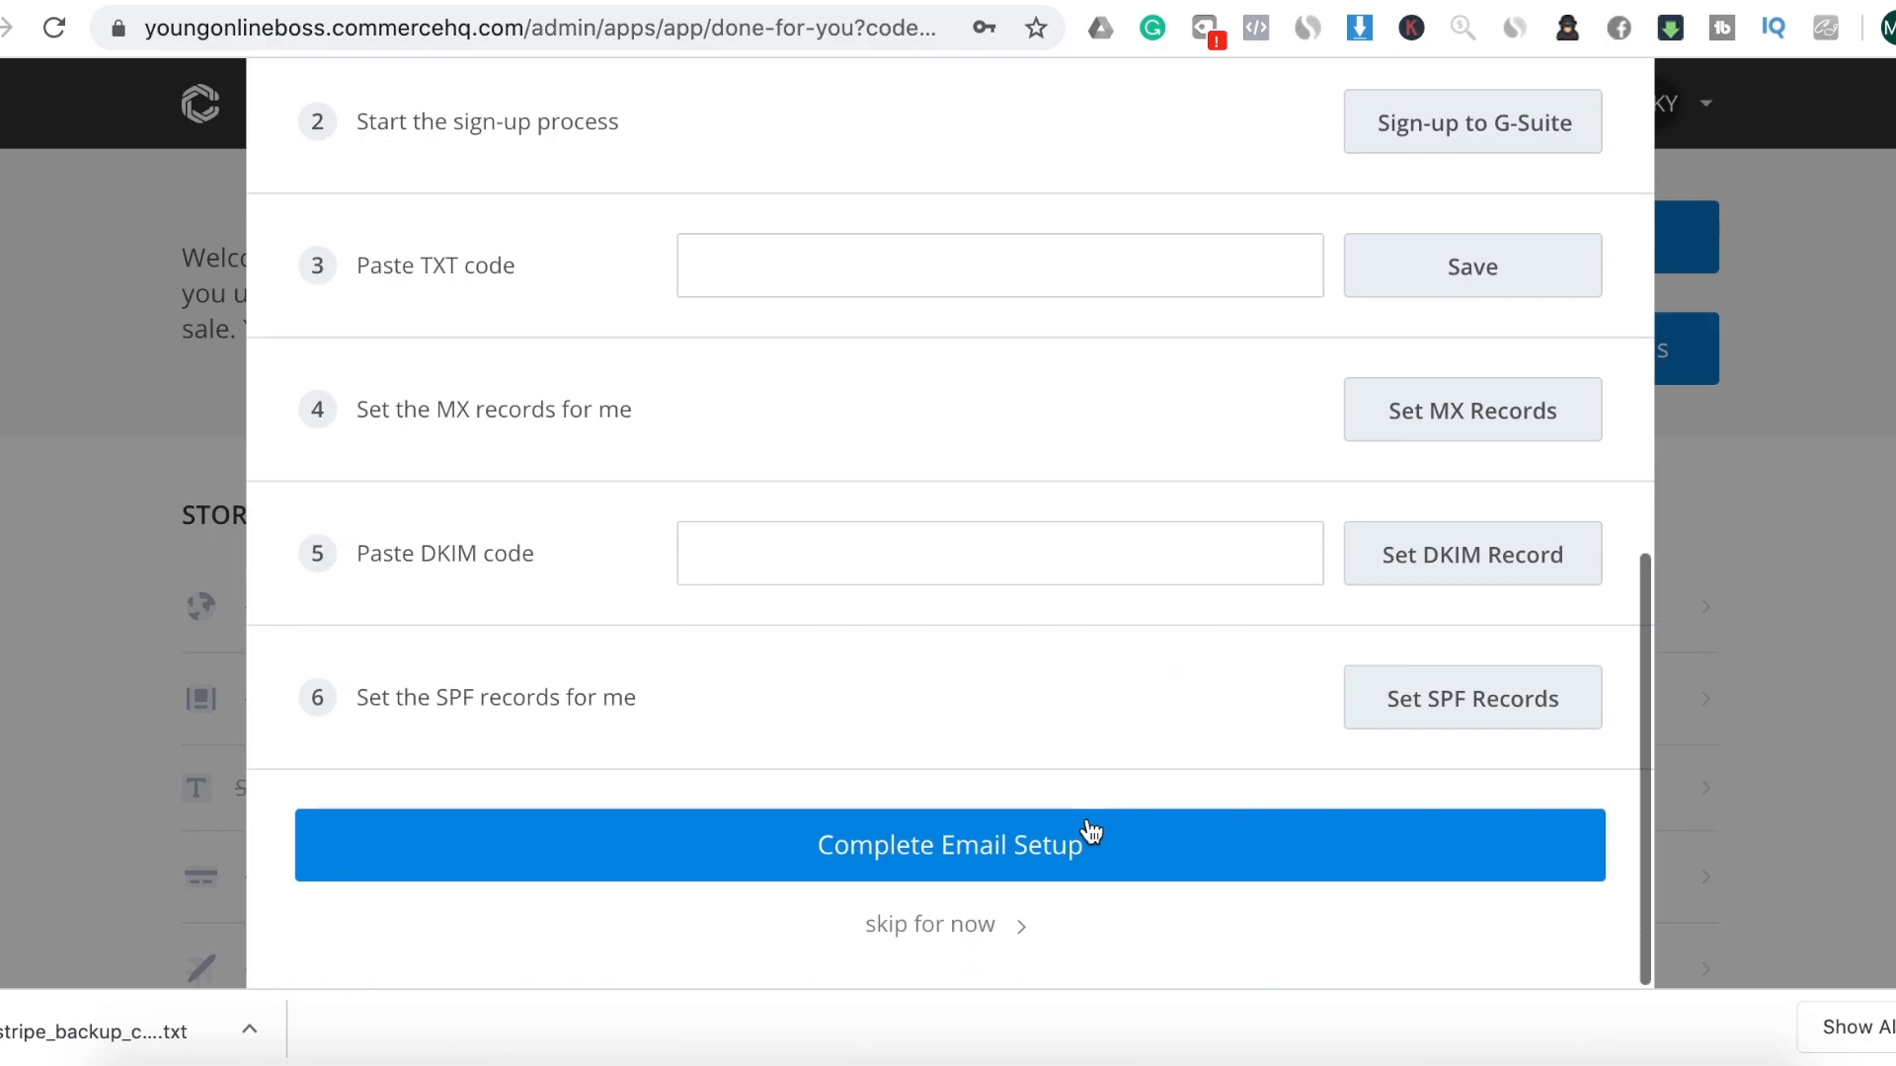
pyautogui.click(932, 928)
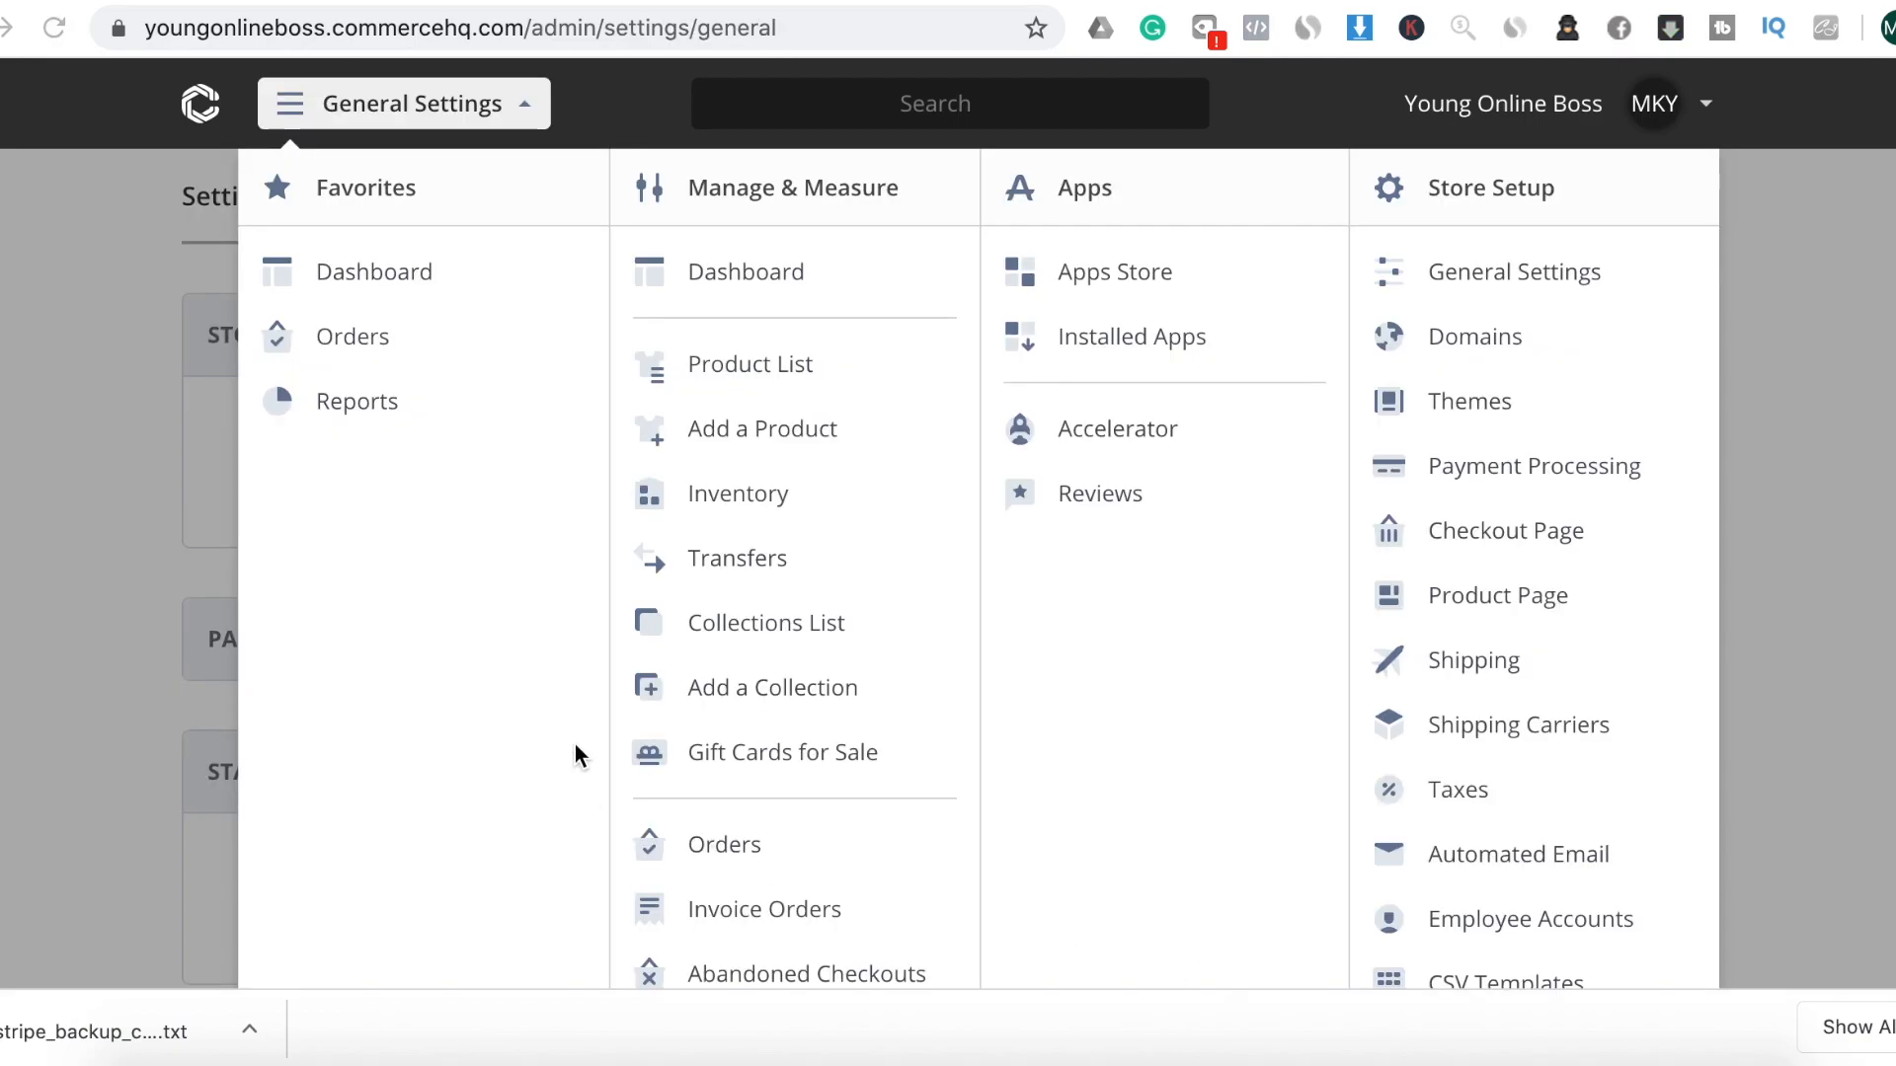
# Open the store's General Settings, review the presets, include code and order ID format sections, and save the settings
pyautogui.click(1486, 280)
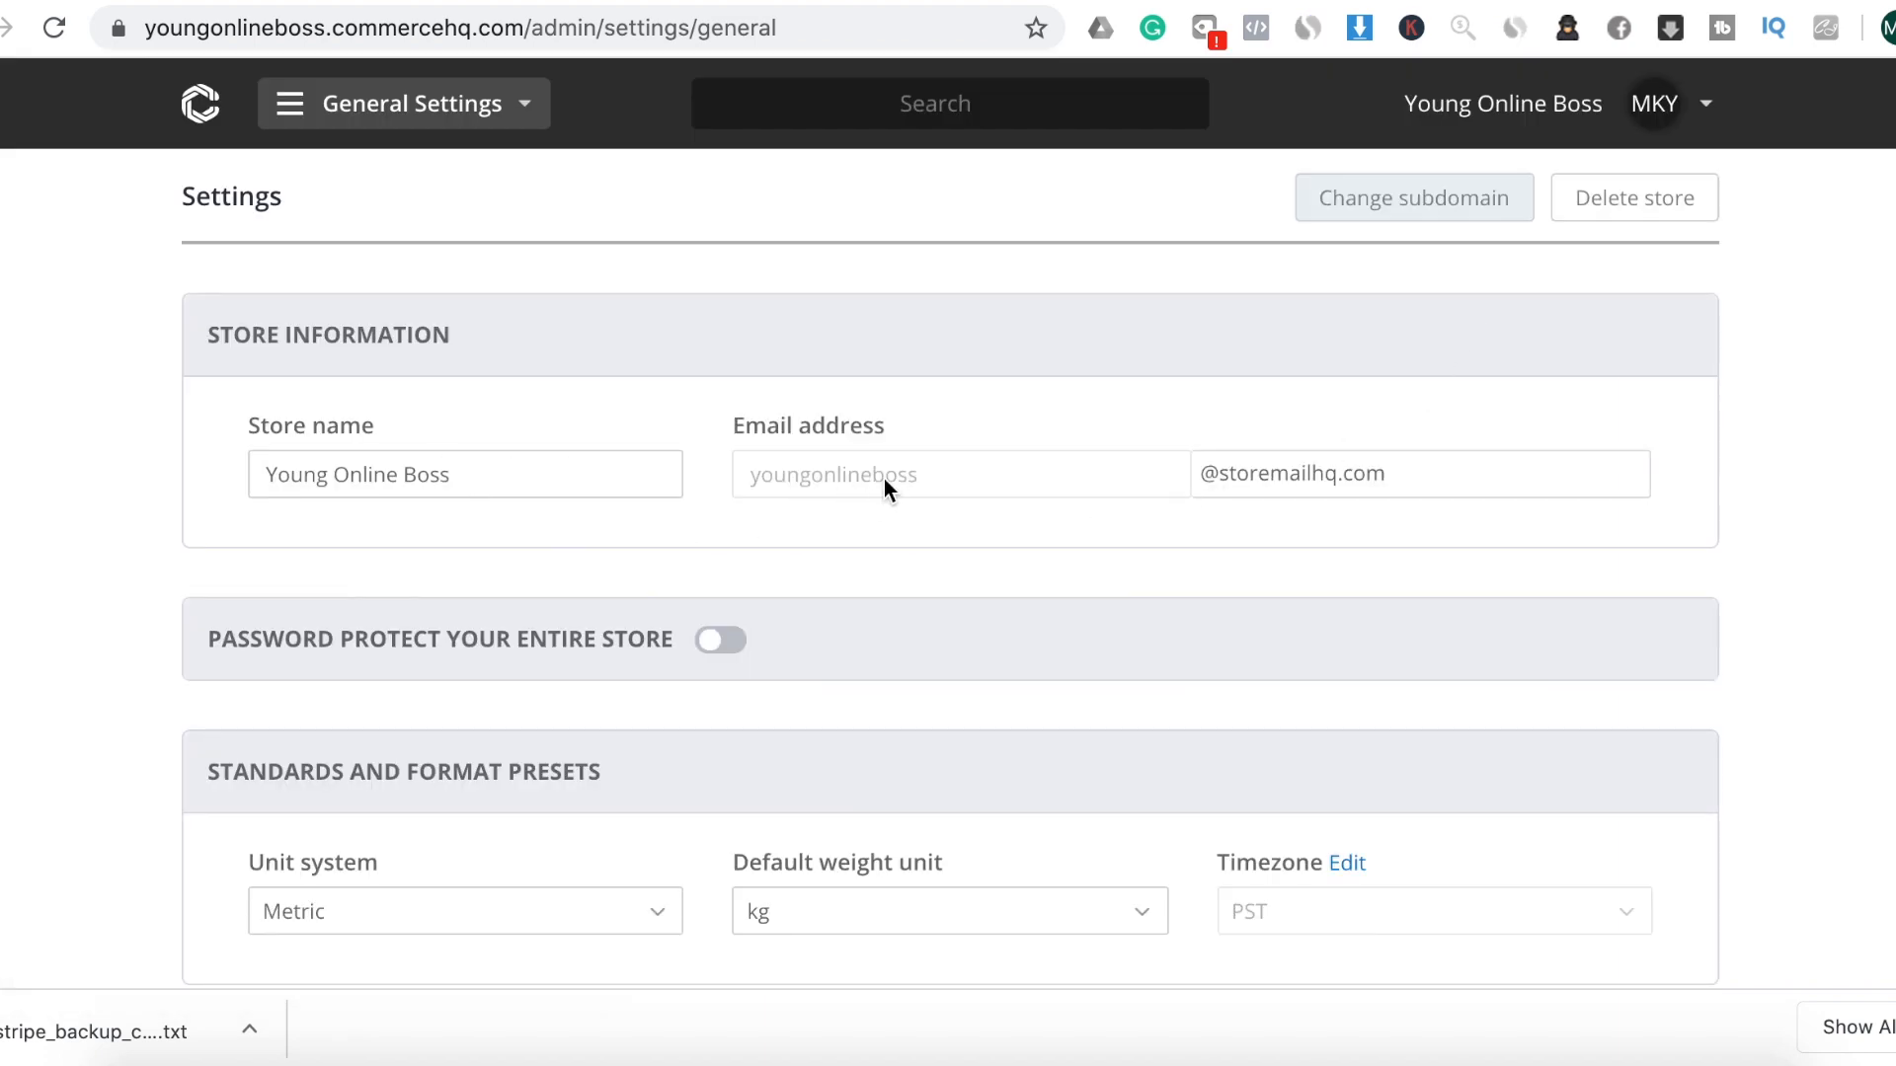
pyautogui.scroll(-4, 1182, 470)
pyautogui.scroll(-10, 1182, 470)
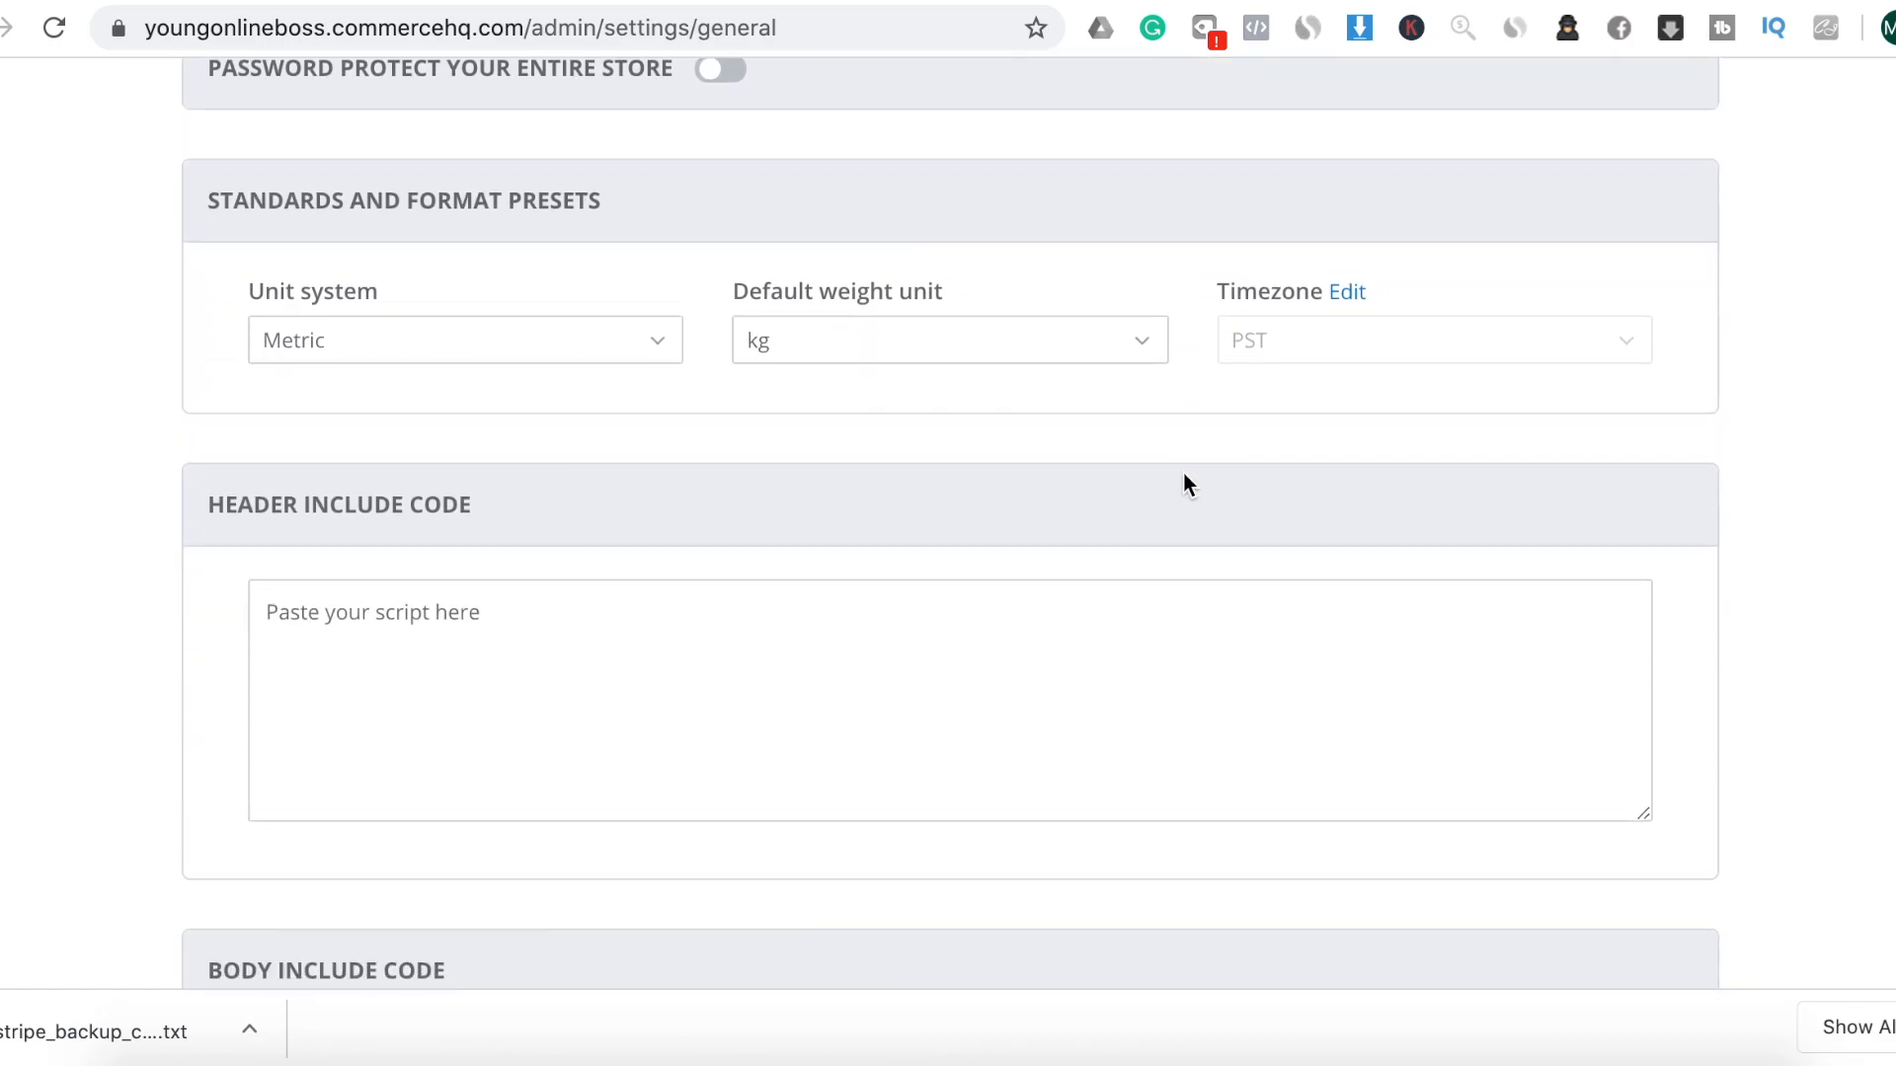
pyautogui.scroll(-10, 1183, 474)
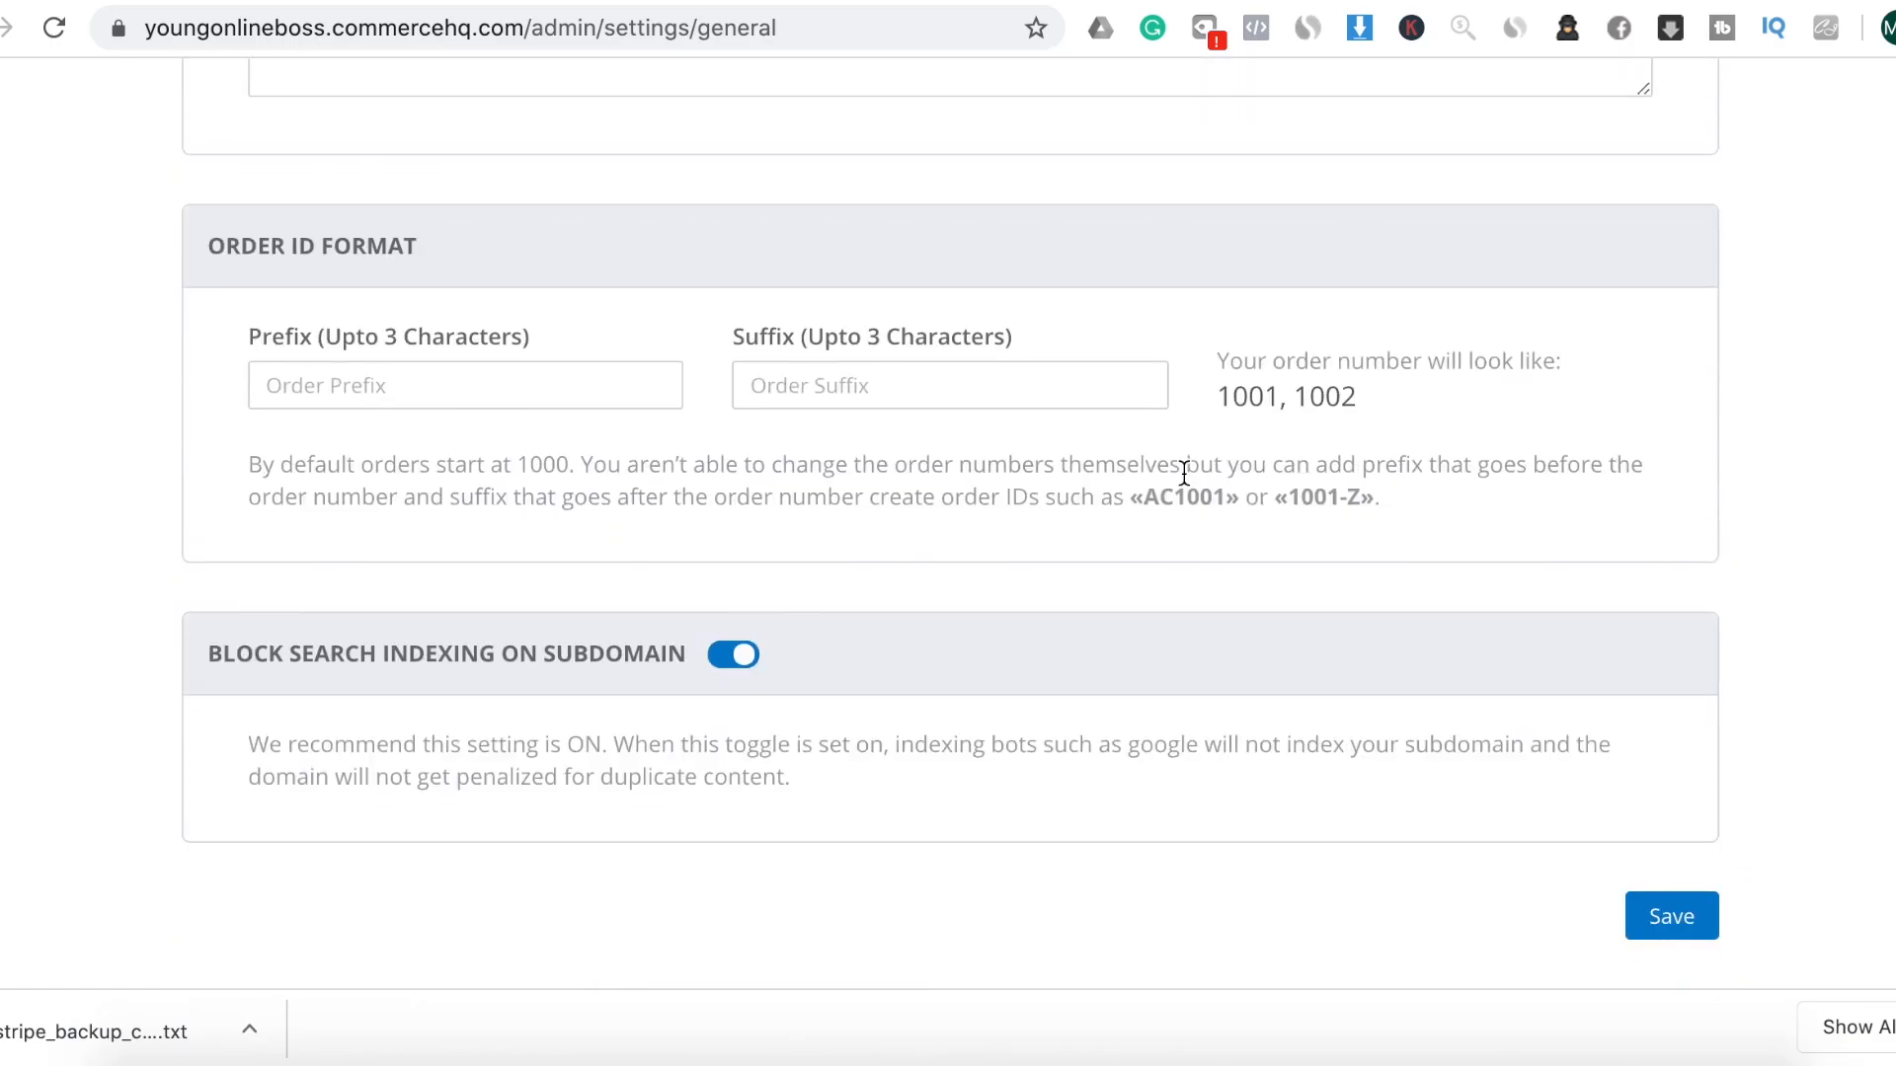
pyautogui.click(1658, 918)
pyautogui.scroll(15, 1152, 517)
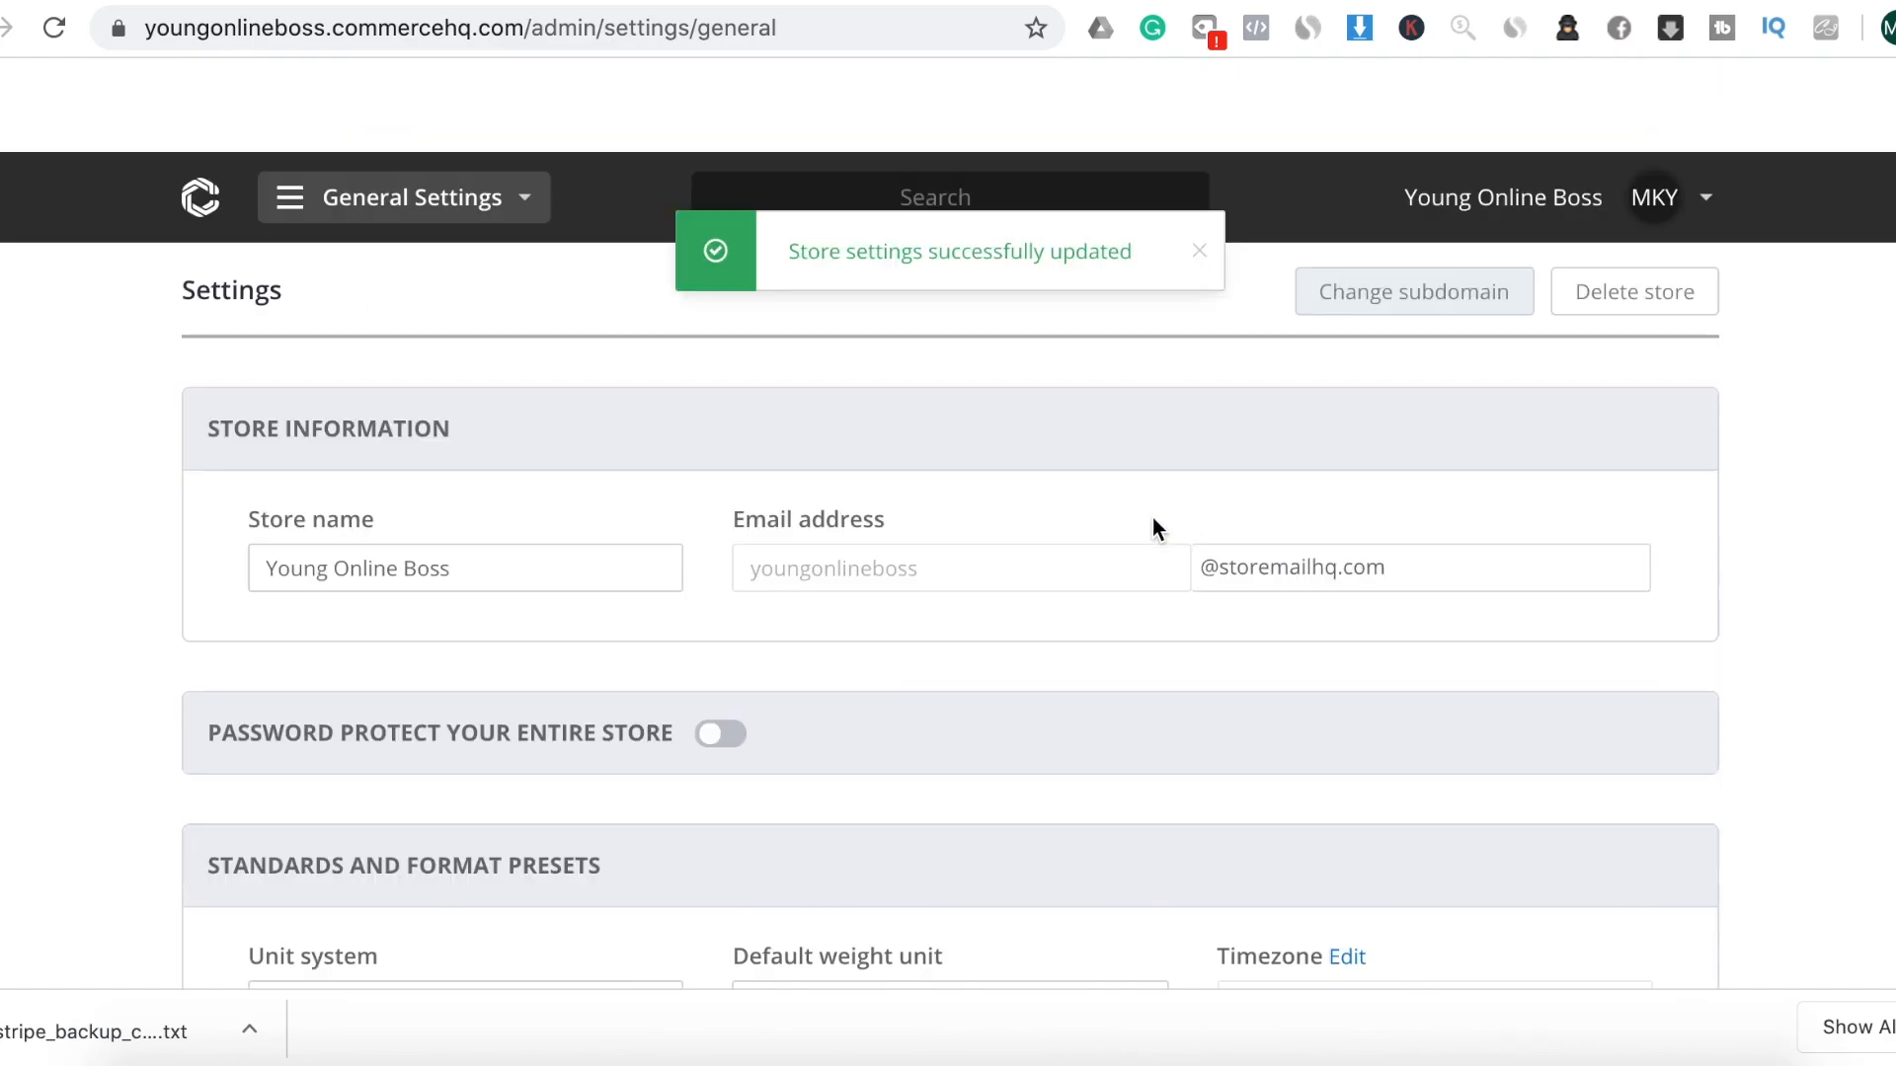
# Open the Domains page and examine the www preference and DNS record sections in the settings of youngonlineboss.com
pyautogui.click(528, 111)
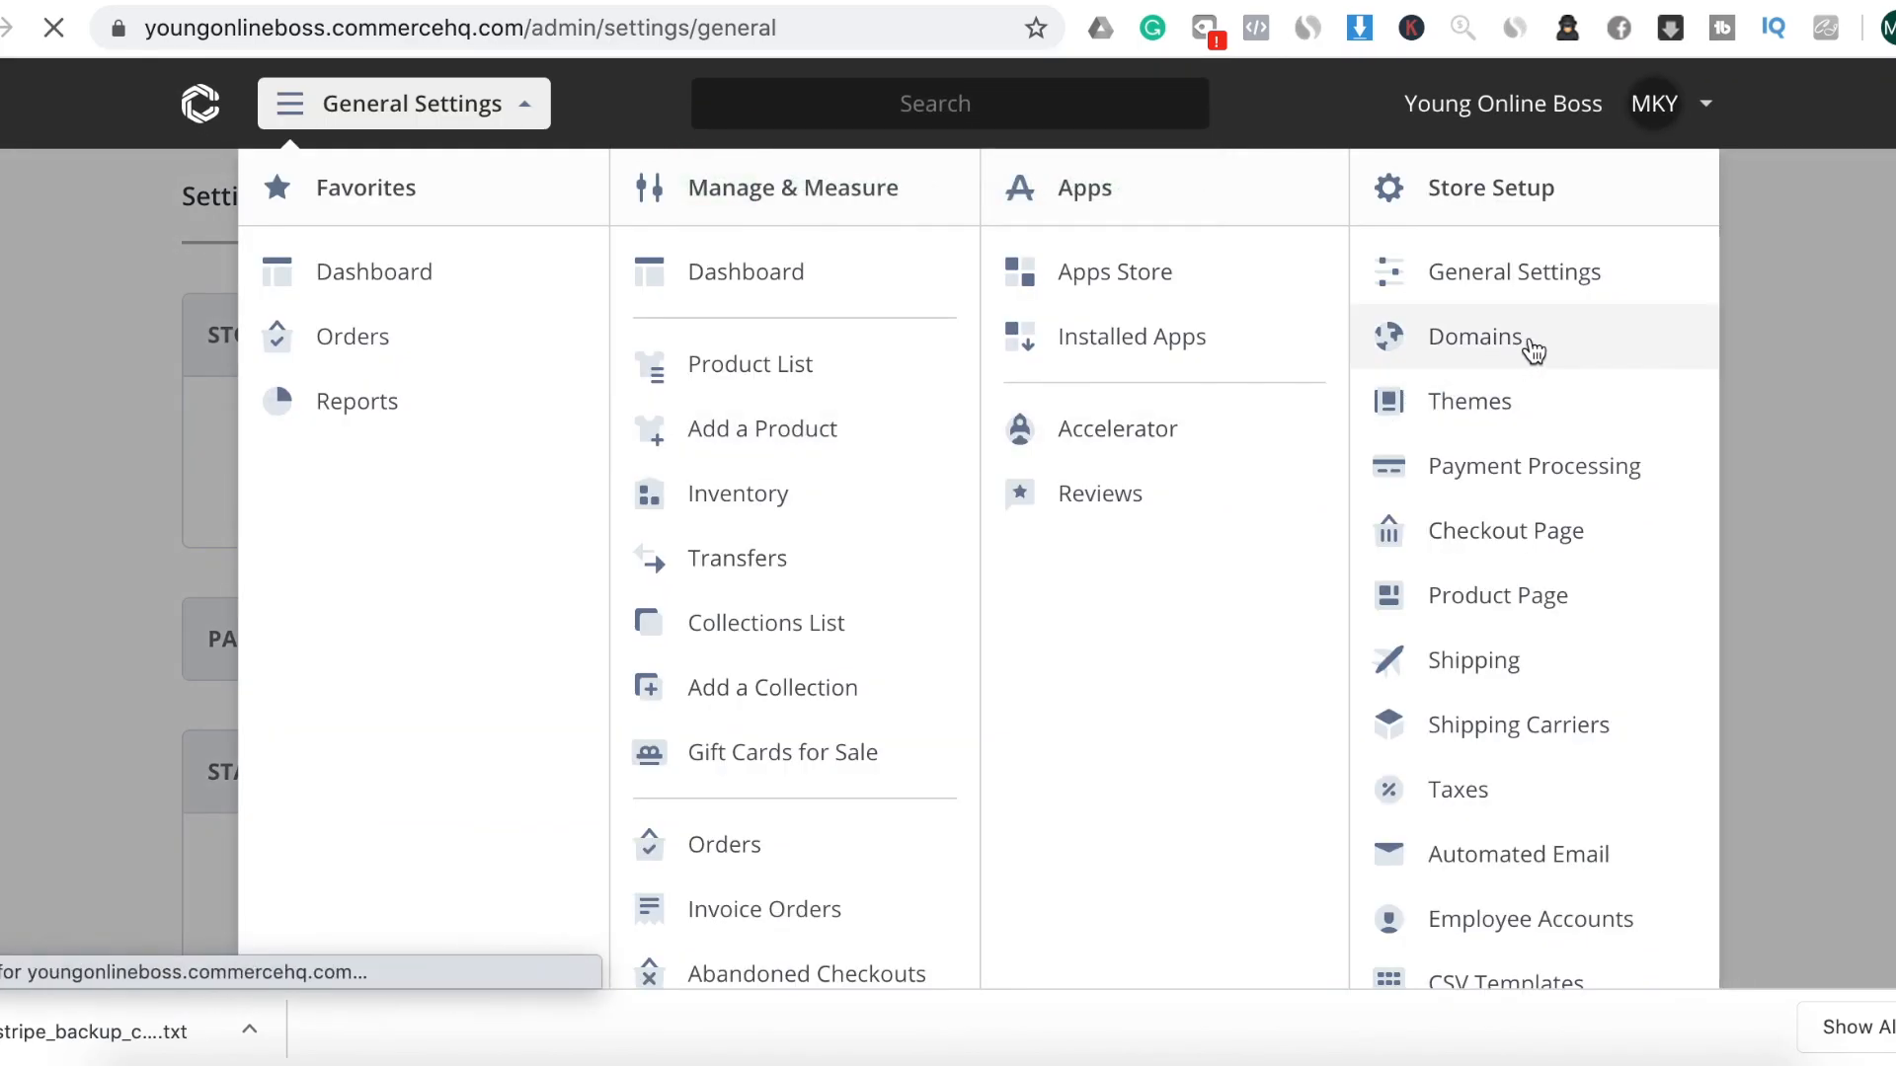
pyautogui.click(1533, 350)
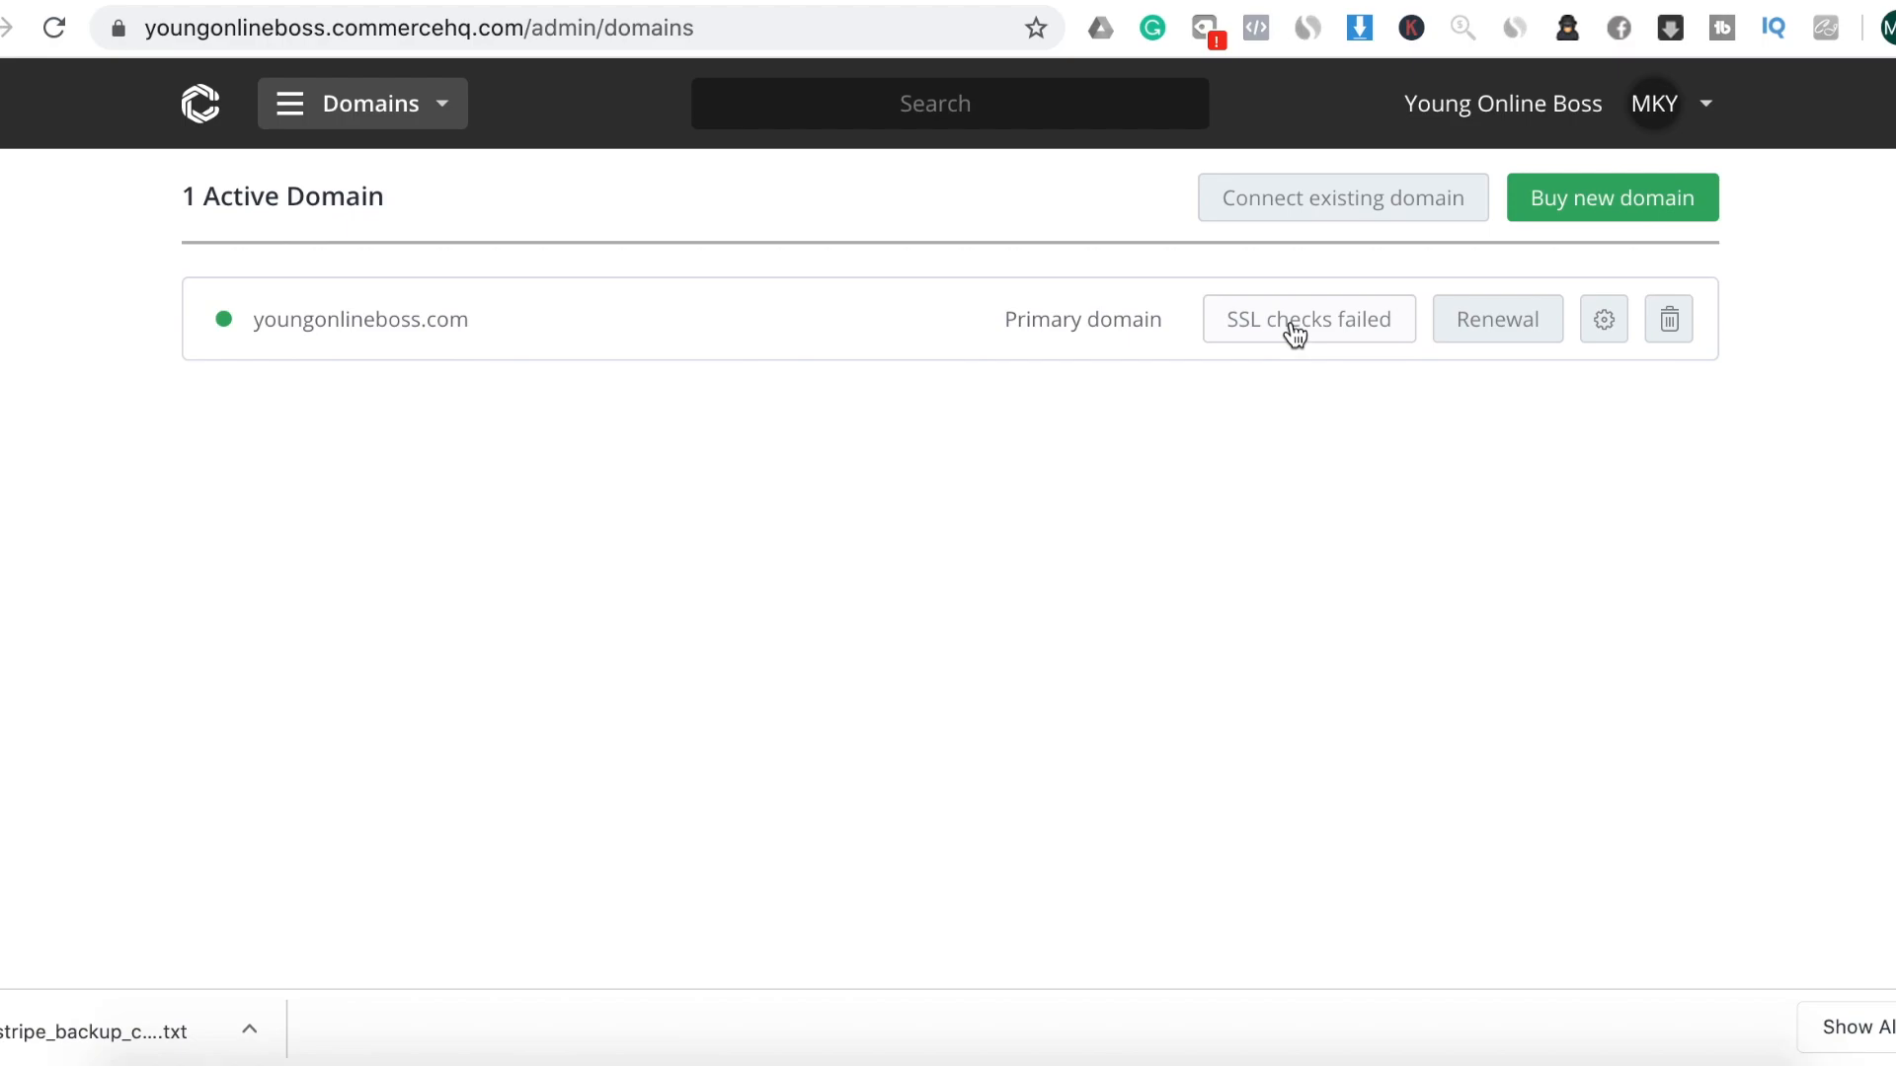
pyautogui.click(1606, 330)
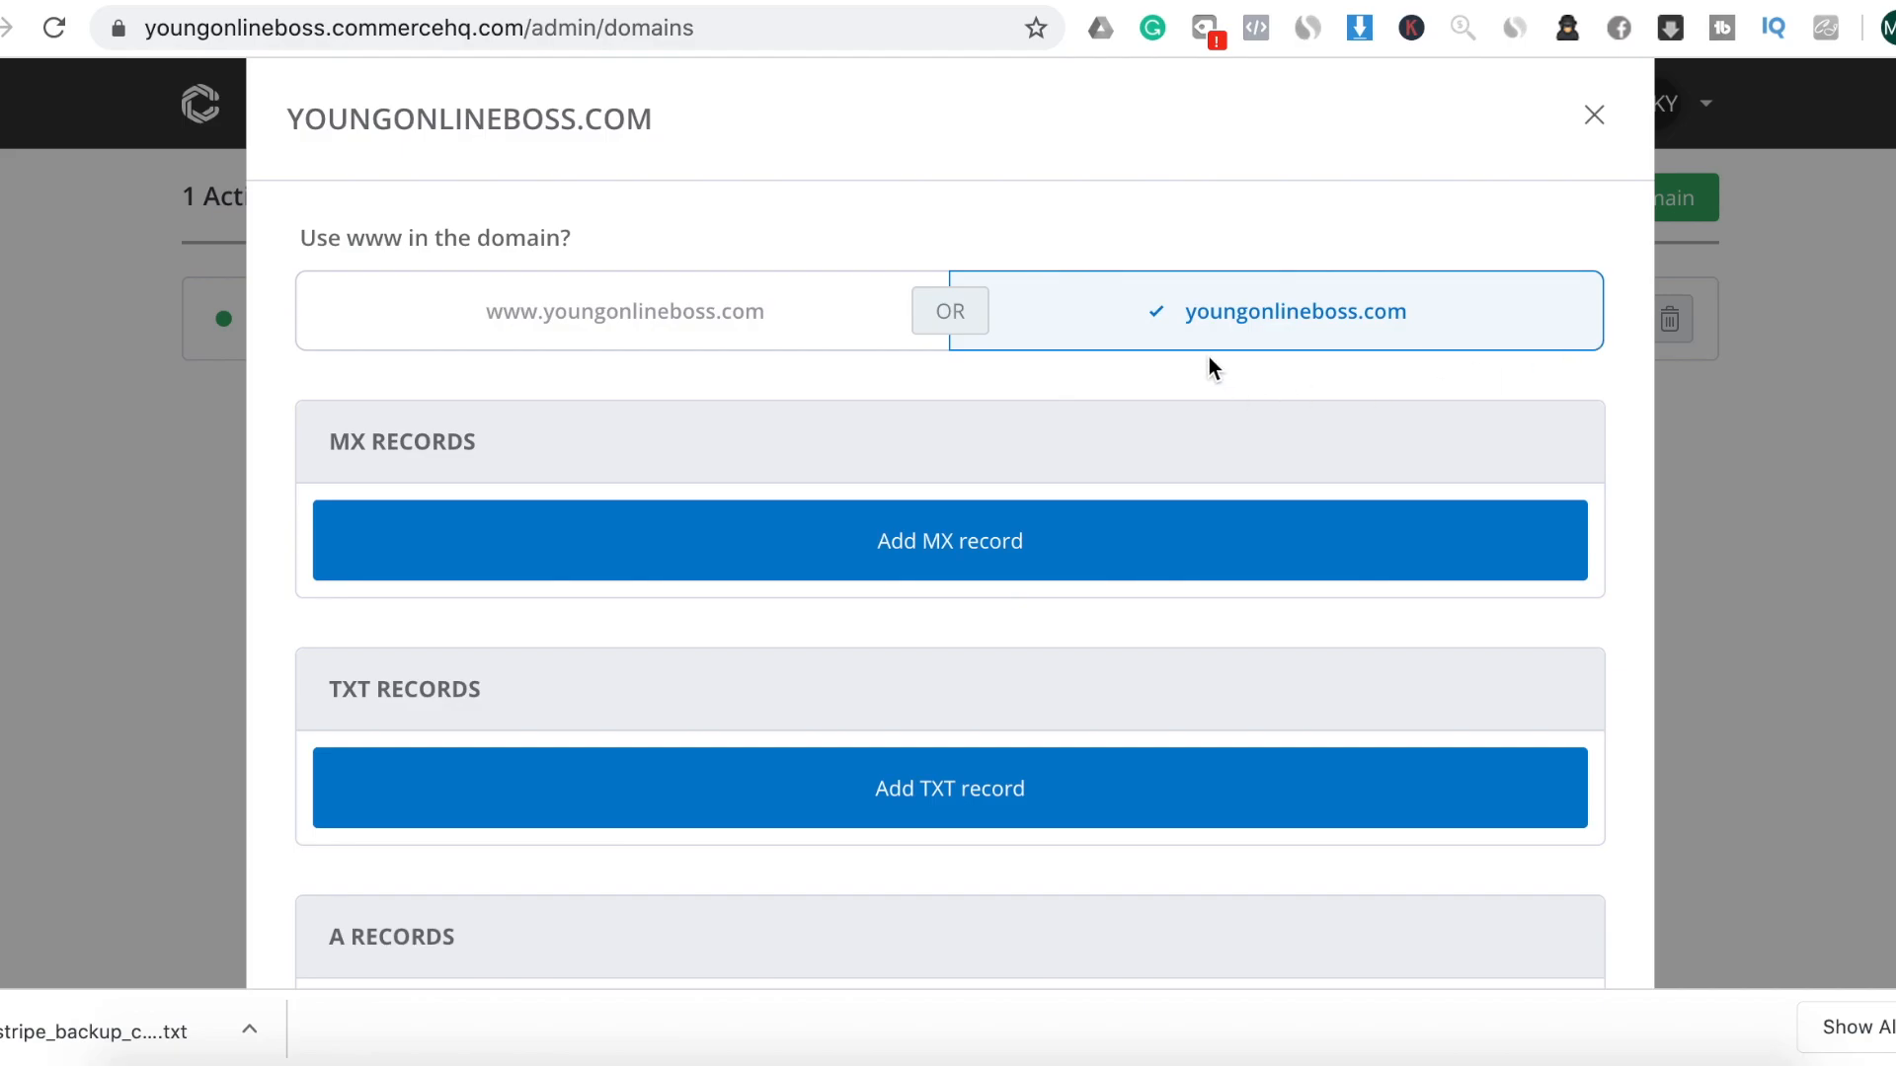
pyautogui.scroll(-3, 1284, 441)
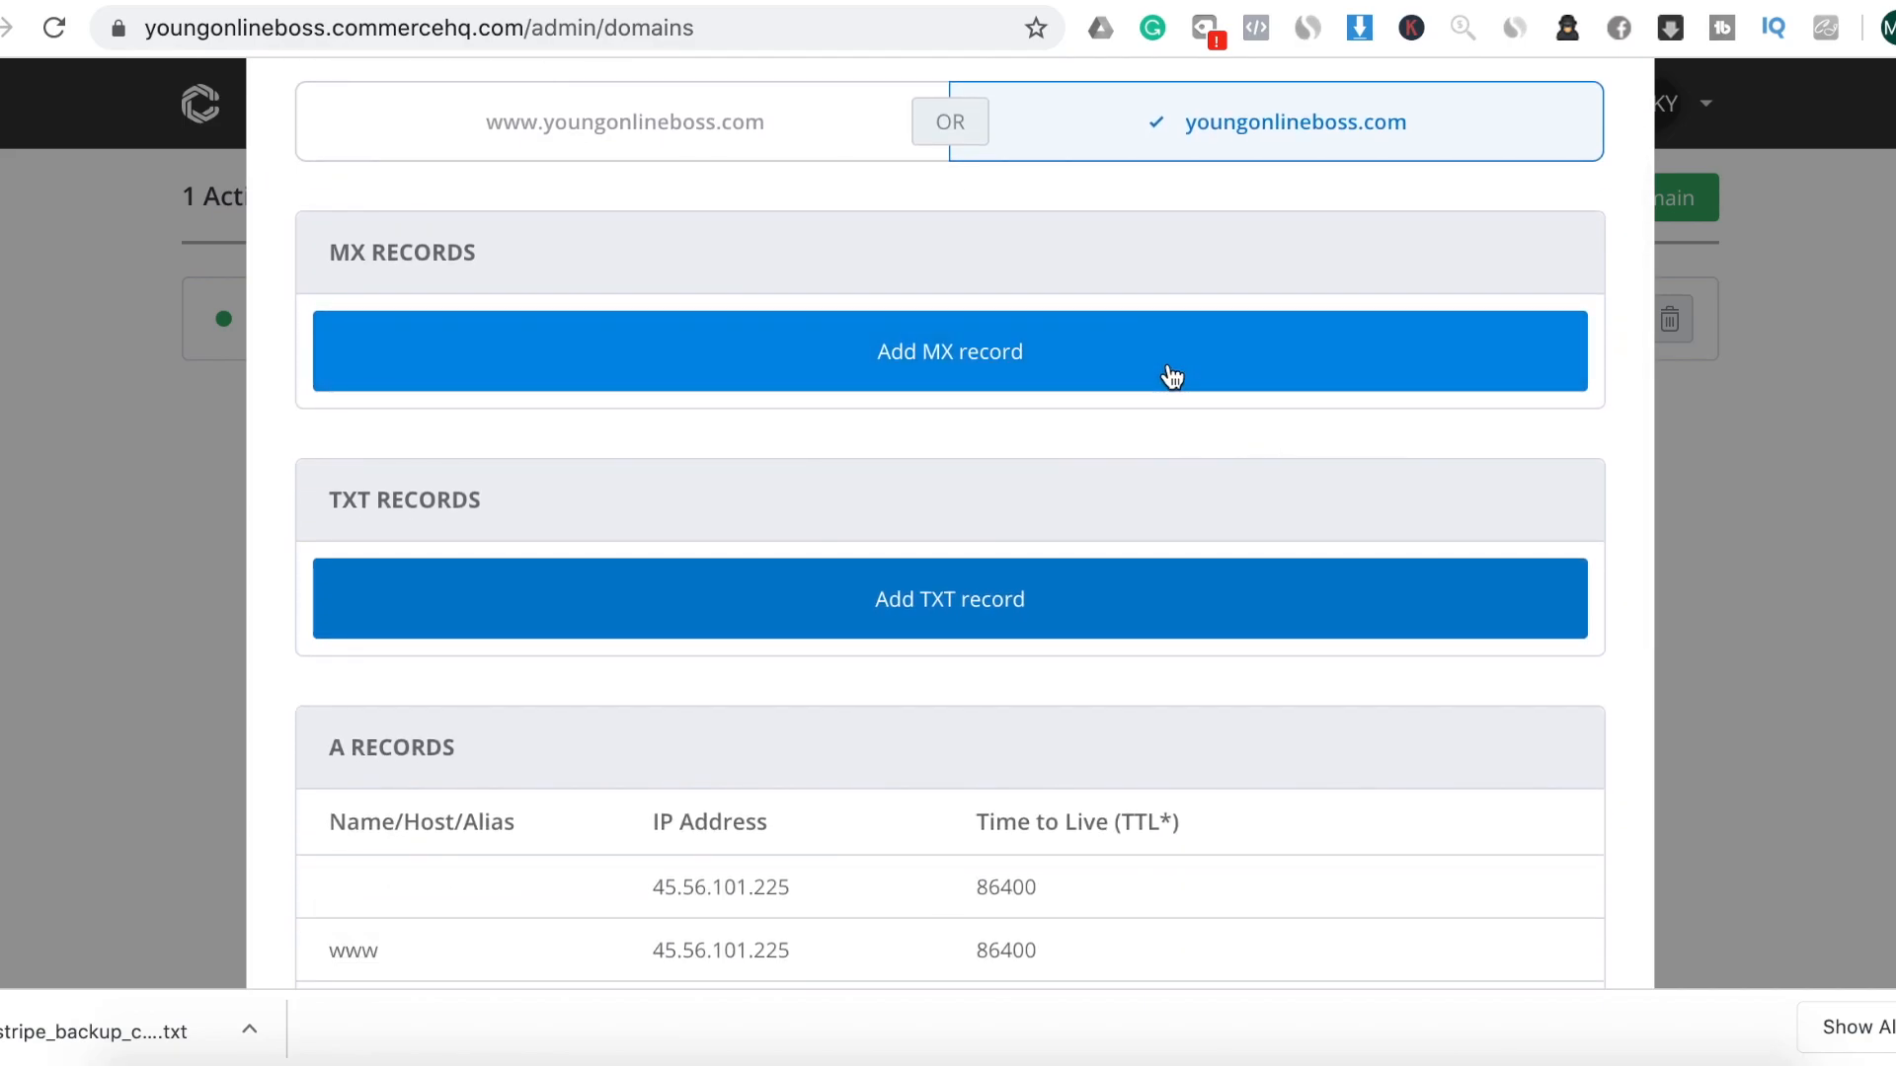
pyautogui.scroll(-6, 1170, 375)
pyautogui.scroll(7, 1170, 375)
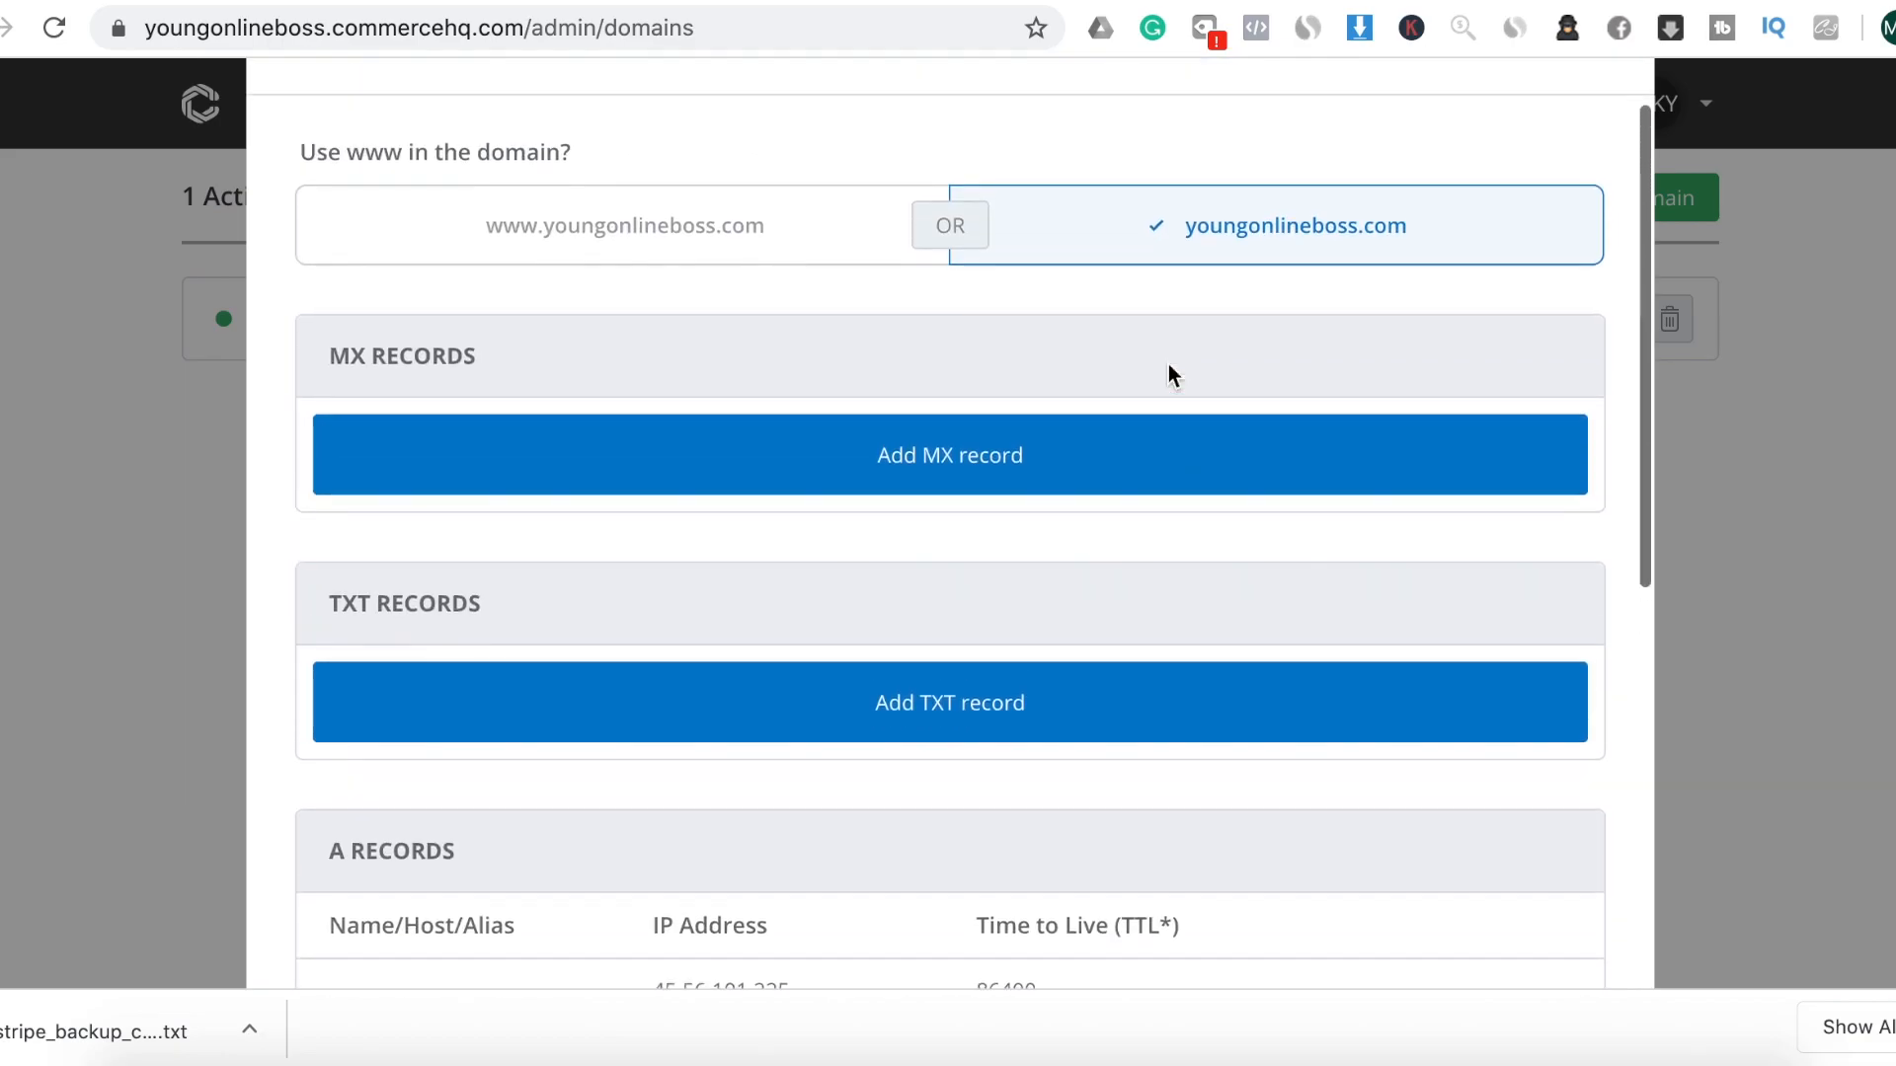
pyautogui.scroll(1, 1169, 373)
pyautogui.scroll(-1, 1169, 373)
# View the blank MX record fields and discard the entry, check the other DNS record types, and close the domain settings
pyautogui.click(1041, 486)
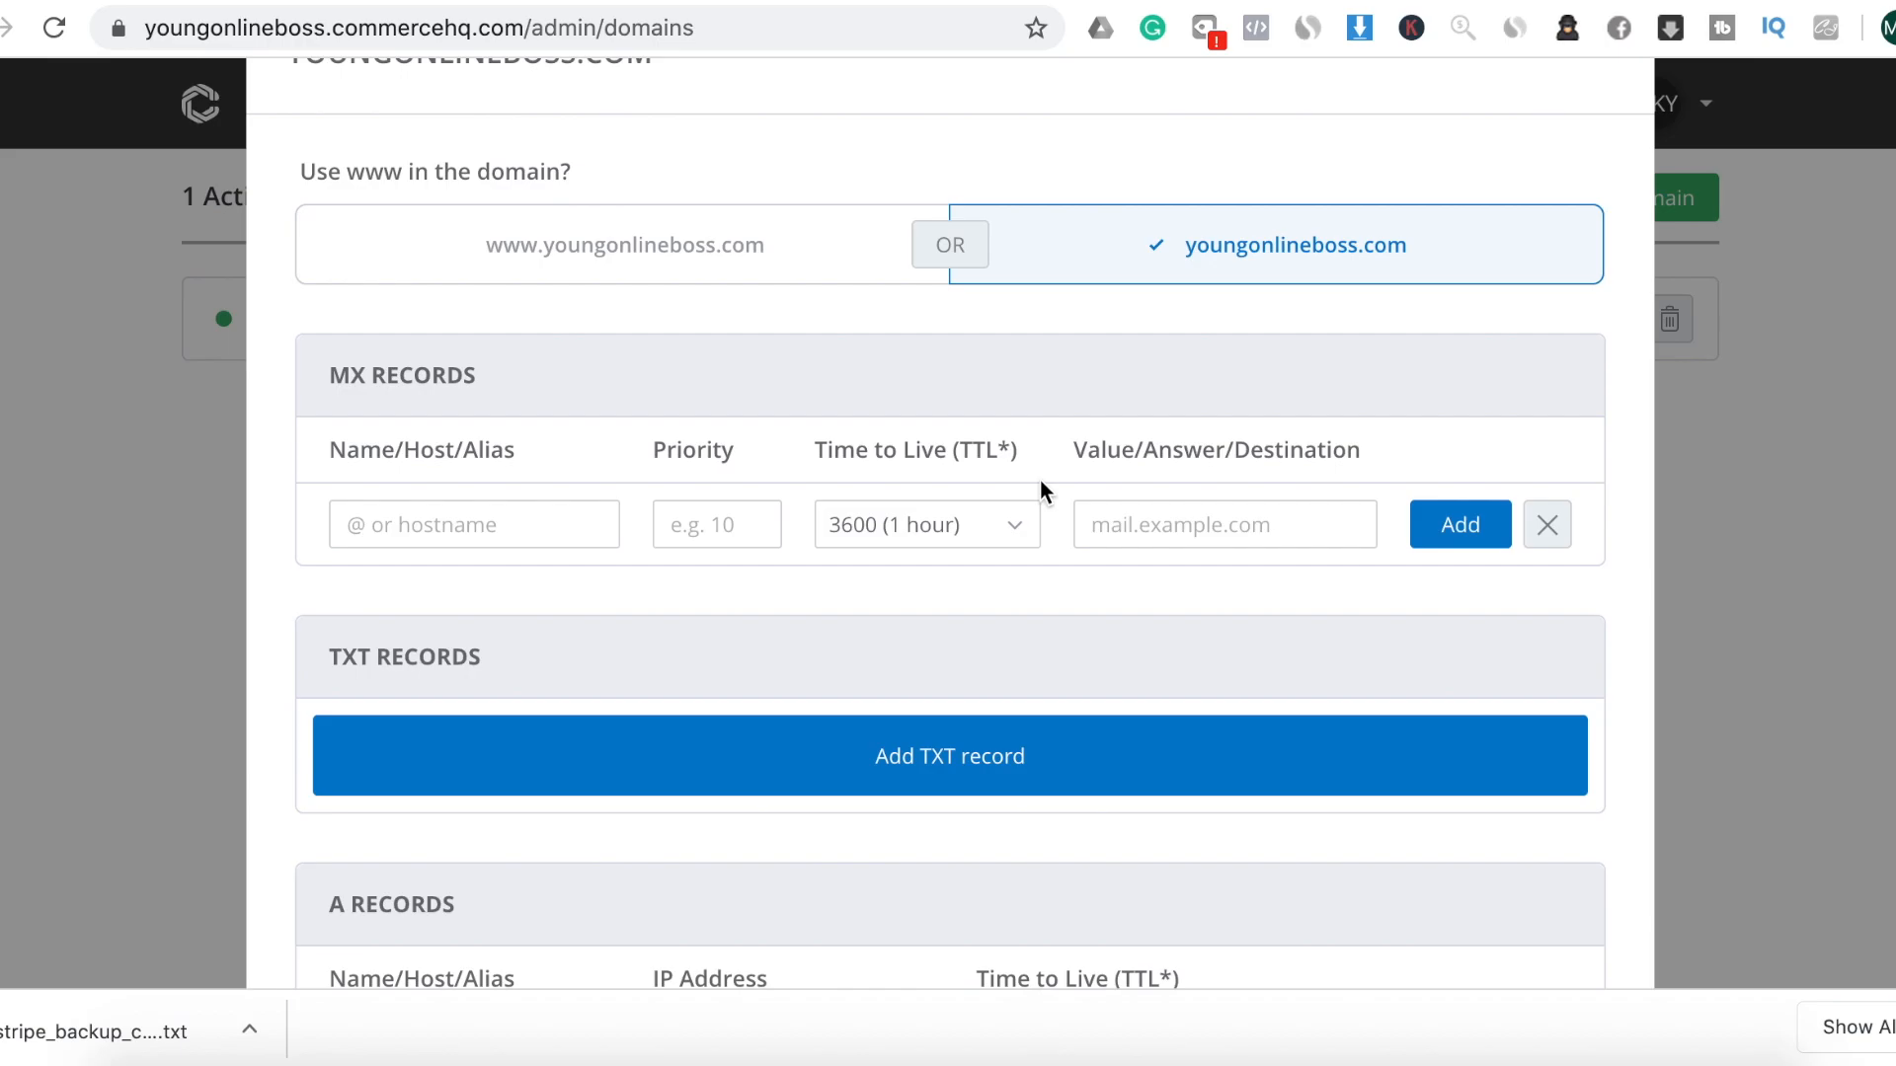
pyautogui.click(1544, 530)
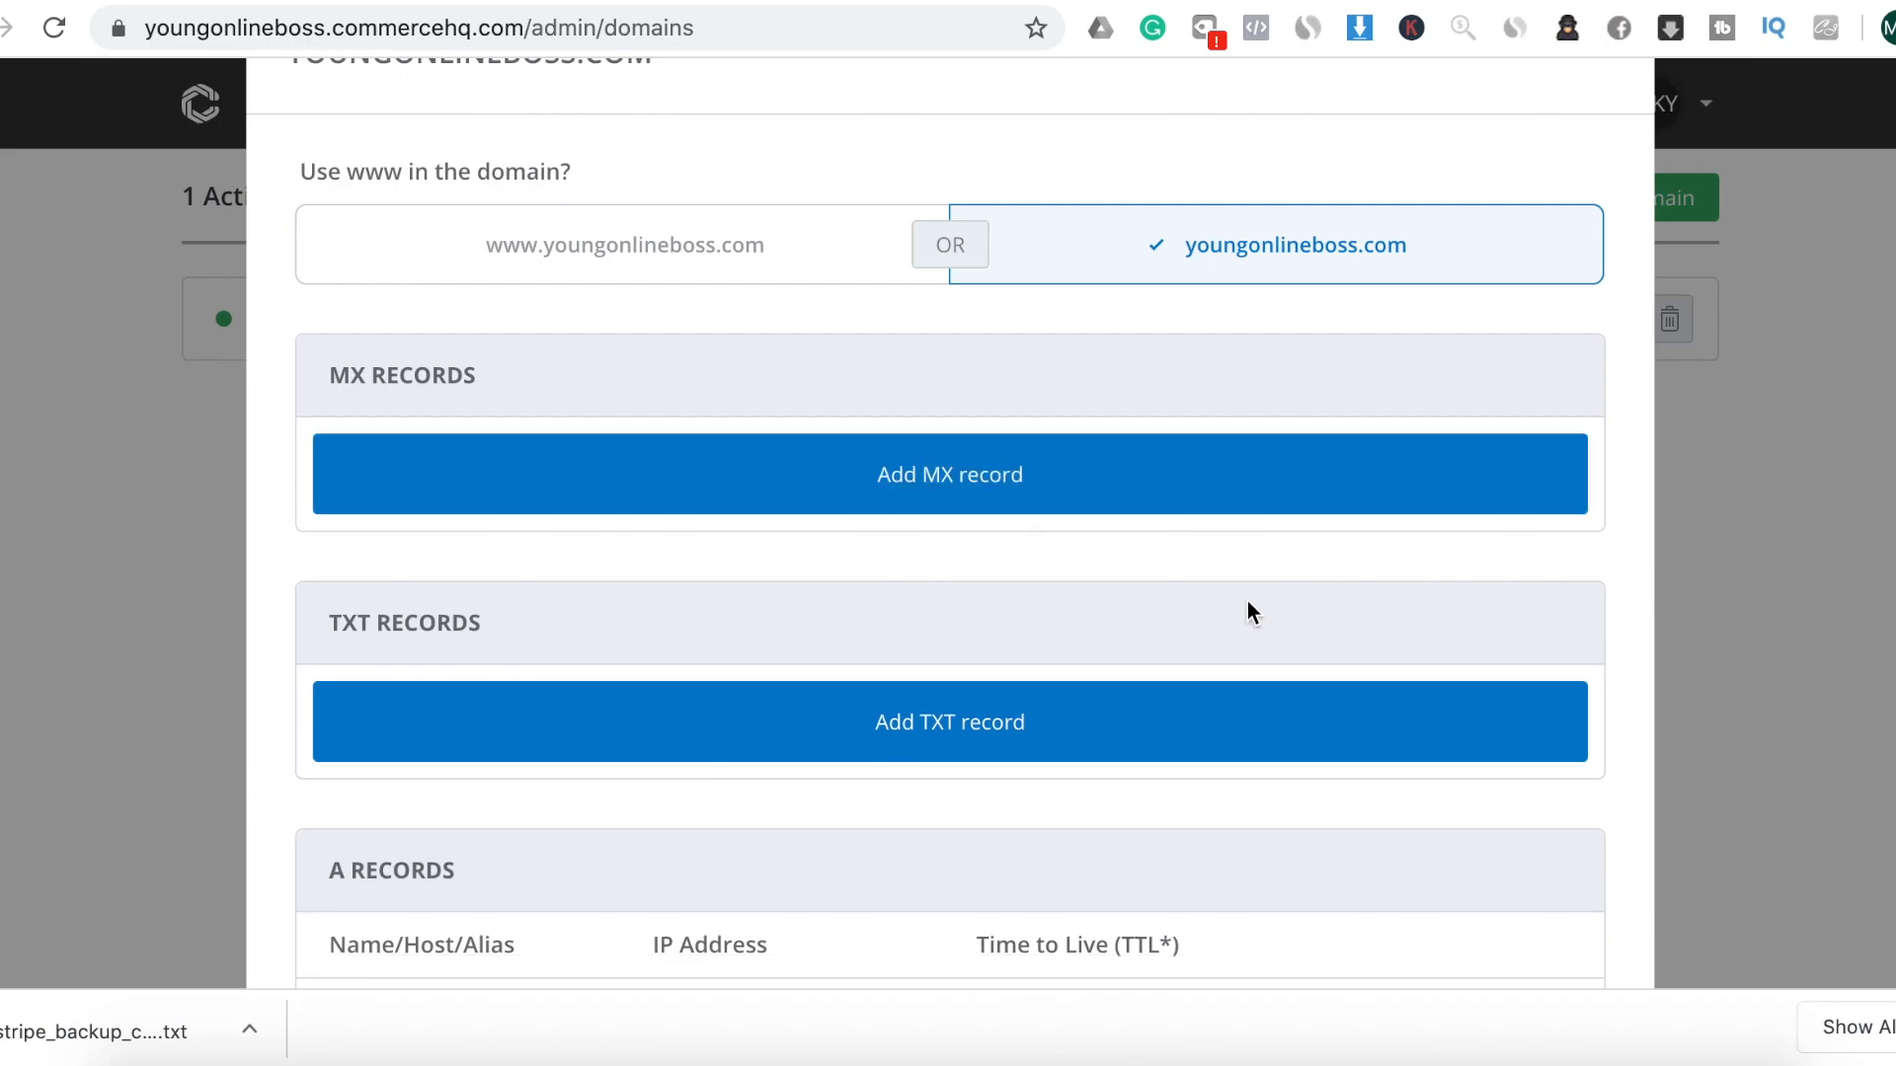
pyautogui.scroll(-5, 1248, 607)
pyautogui.scroll(-3, 1247, 602)
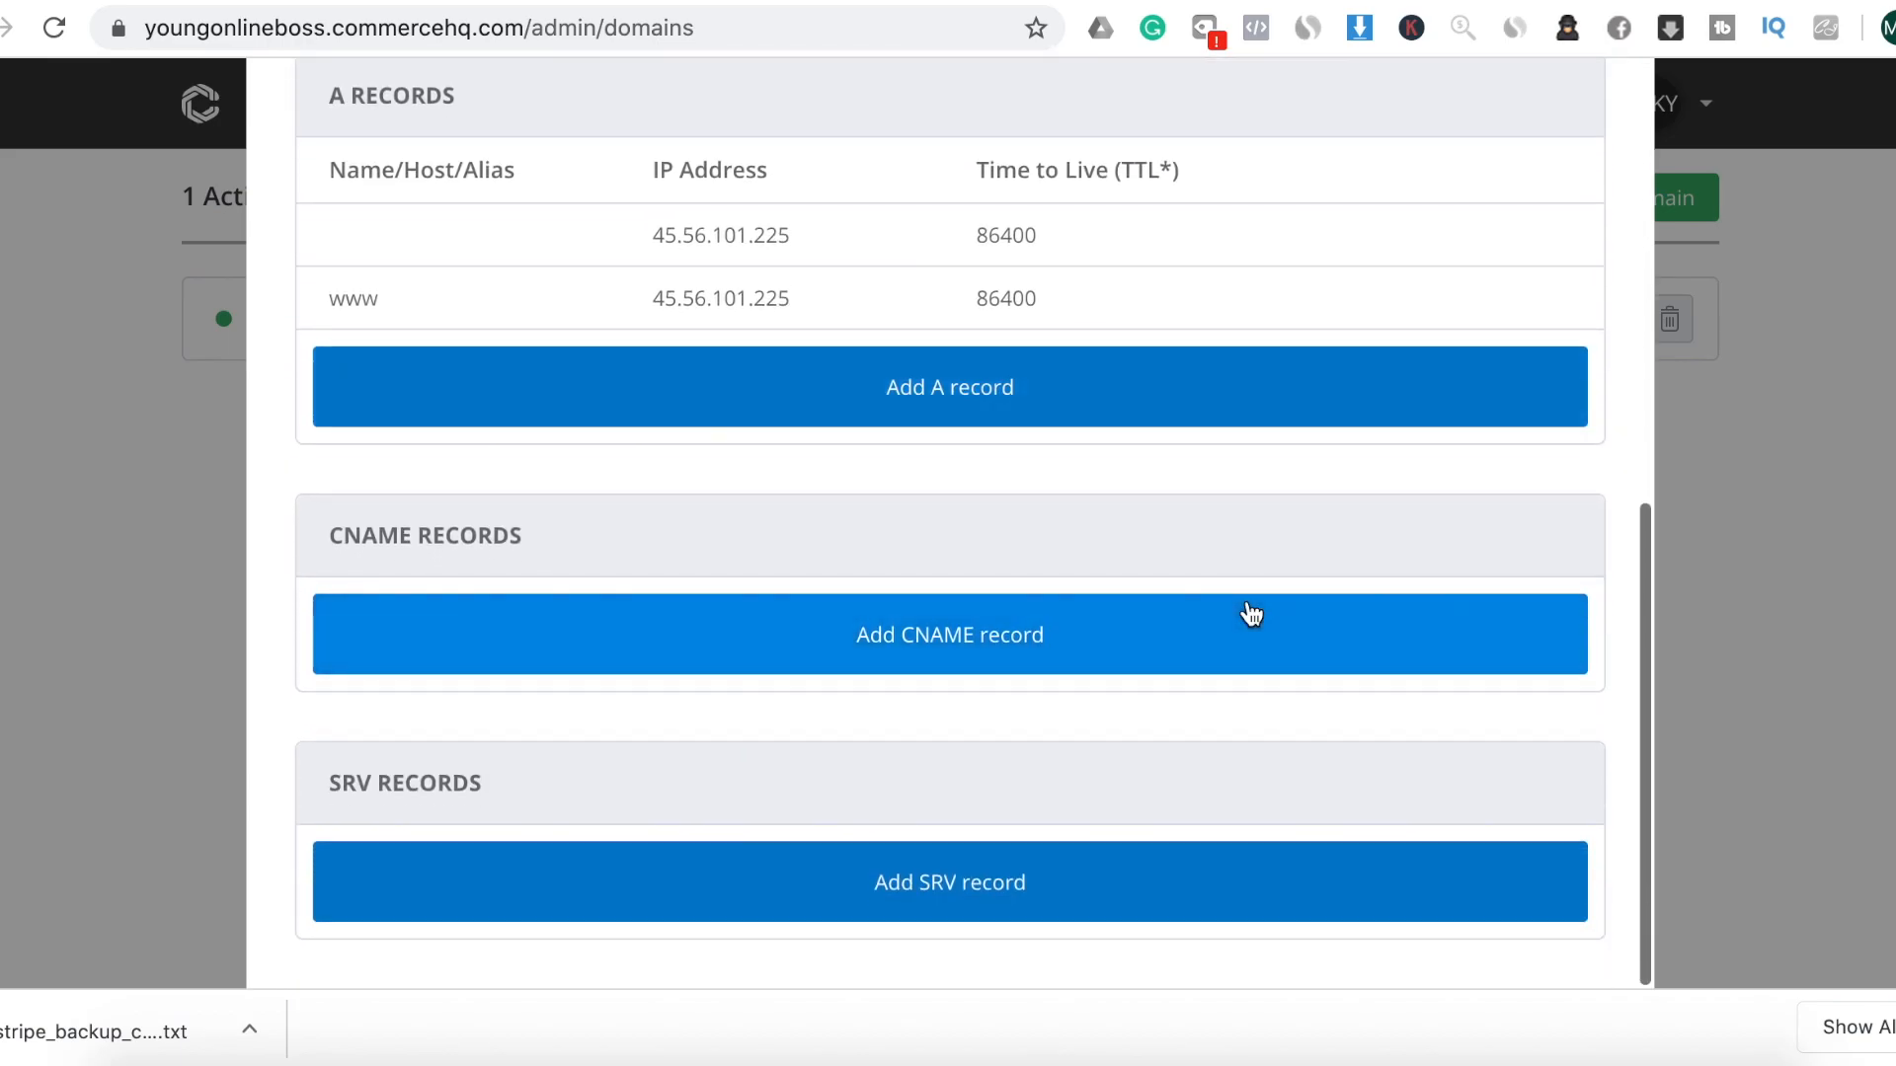
pyautogui.scroll(8, 1248, 613)
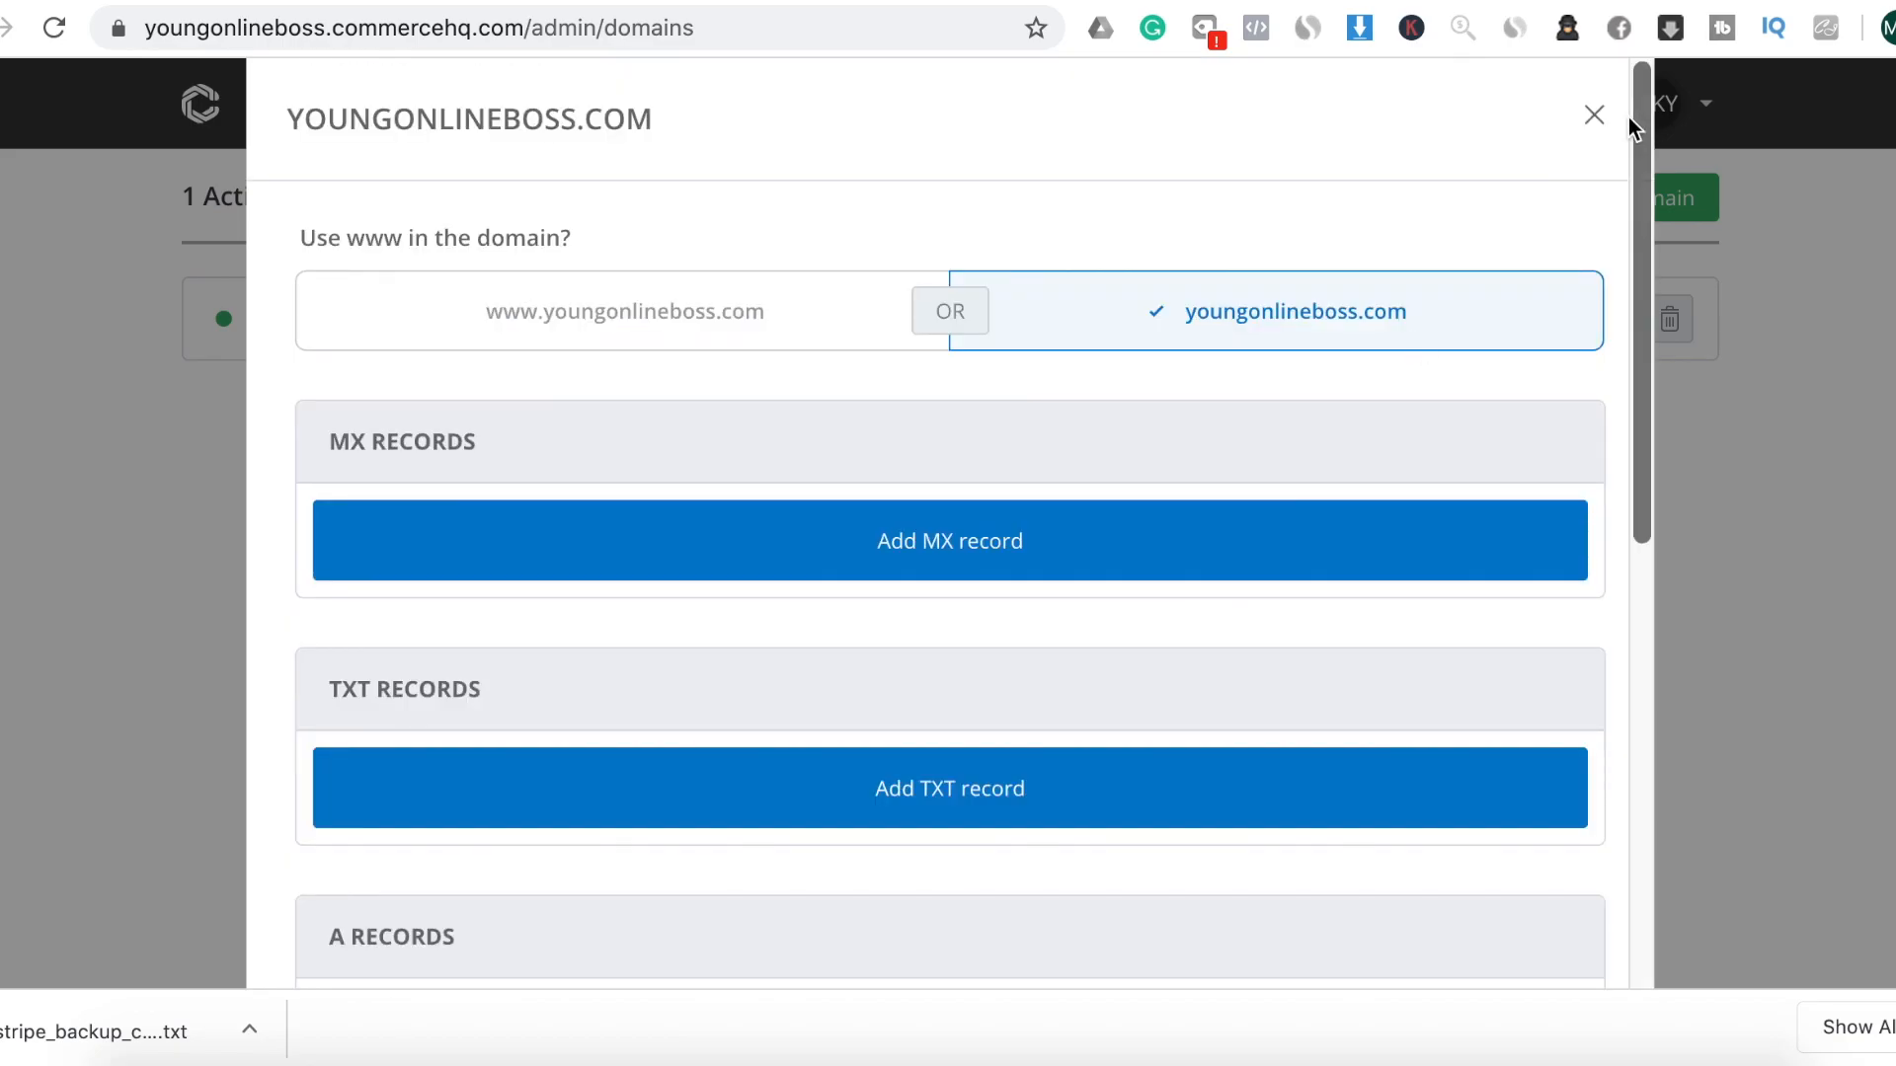
pyautogui.click(1598, 120)
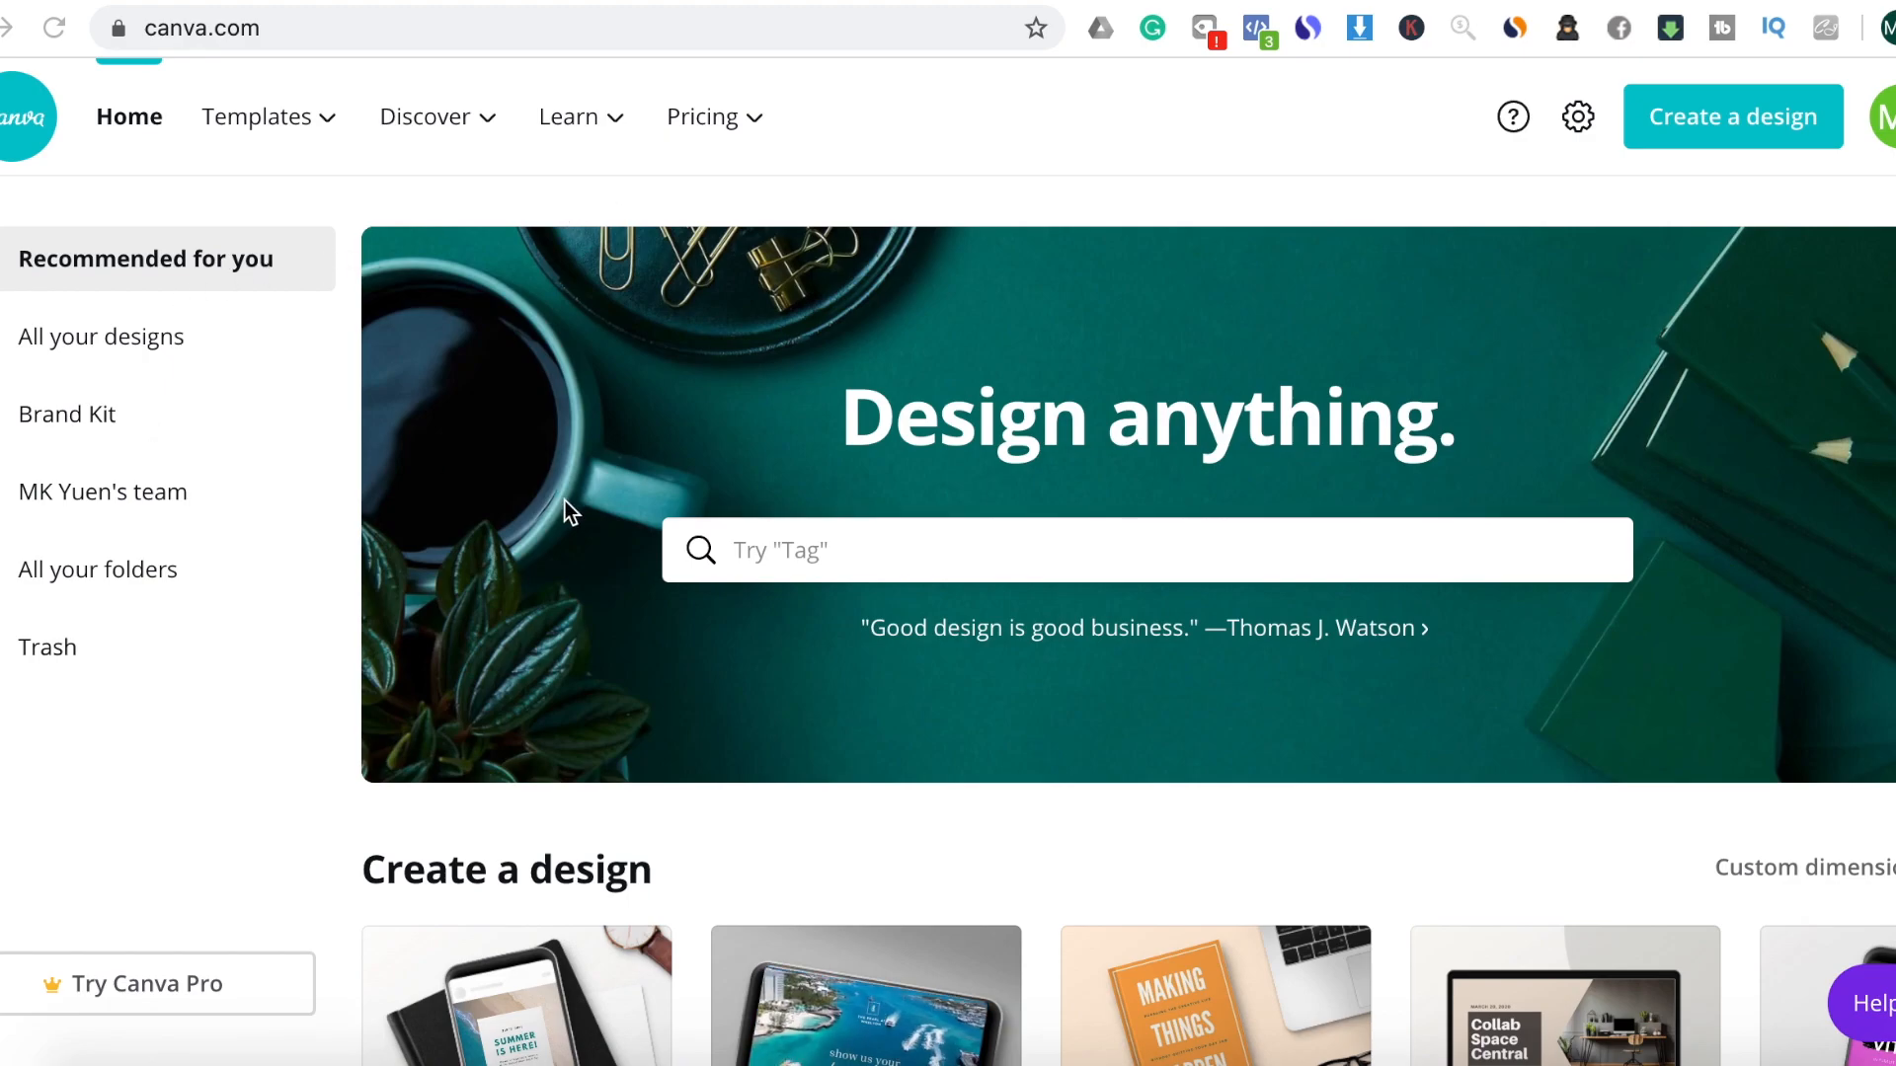
# Switch to Canva and create a new blank design of the Logo type
pyautogui.scroll(-3, 565, 500)
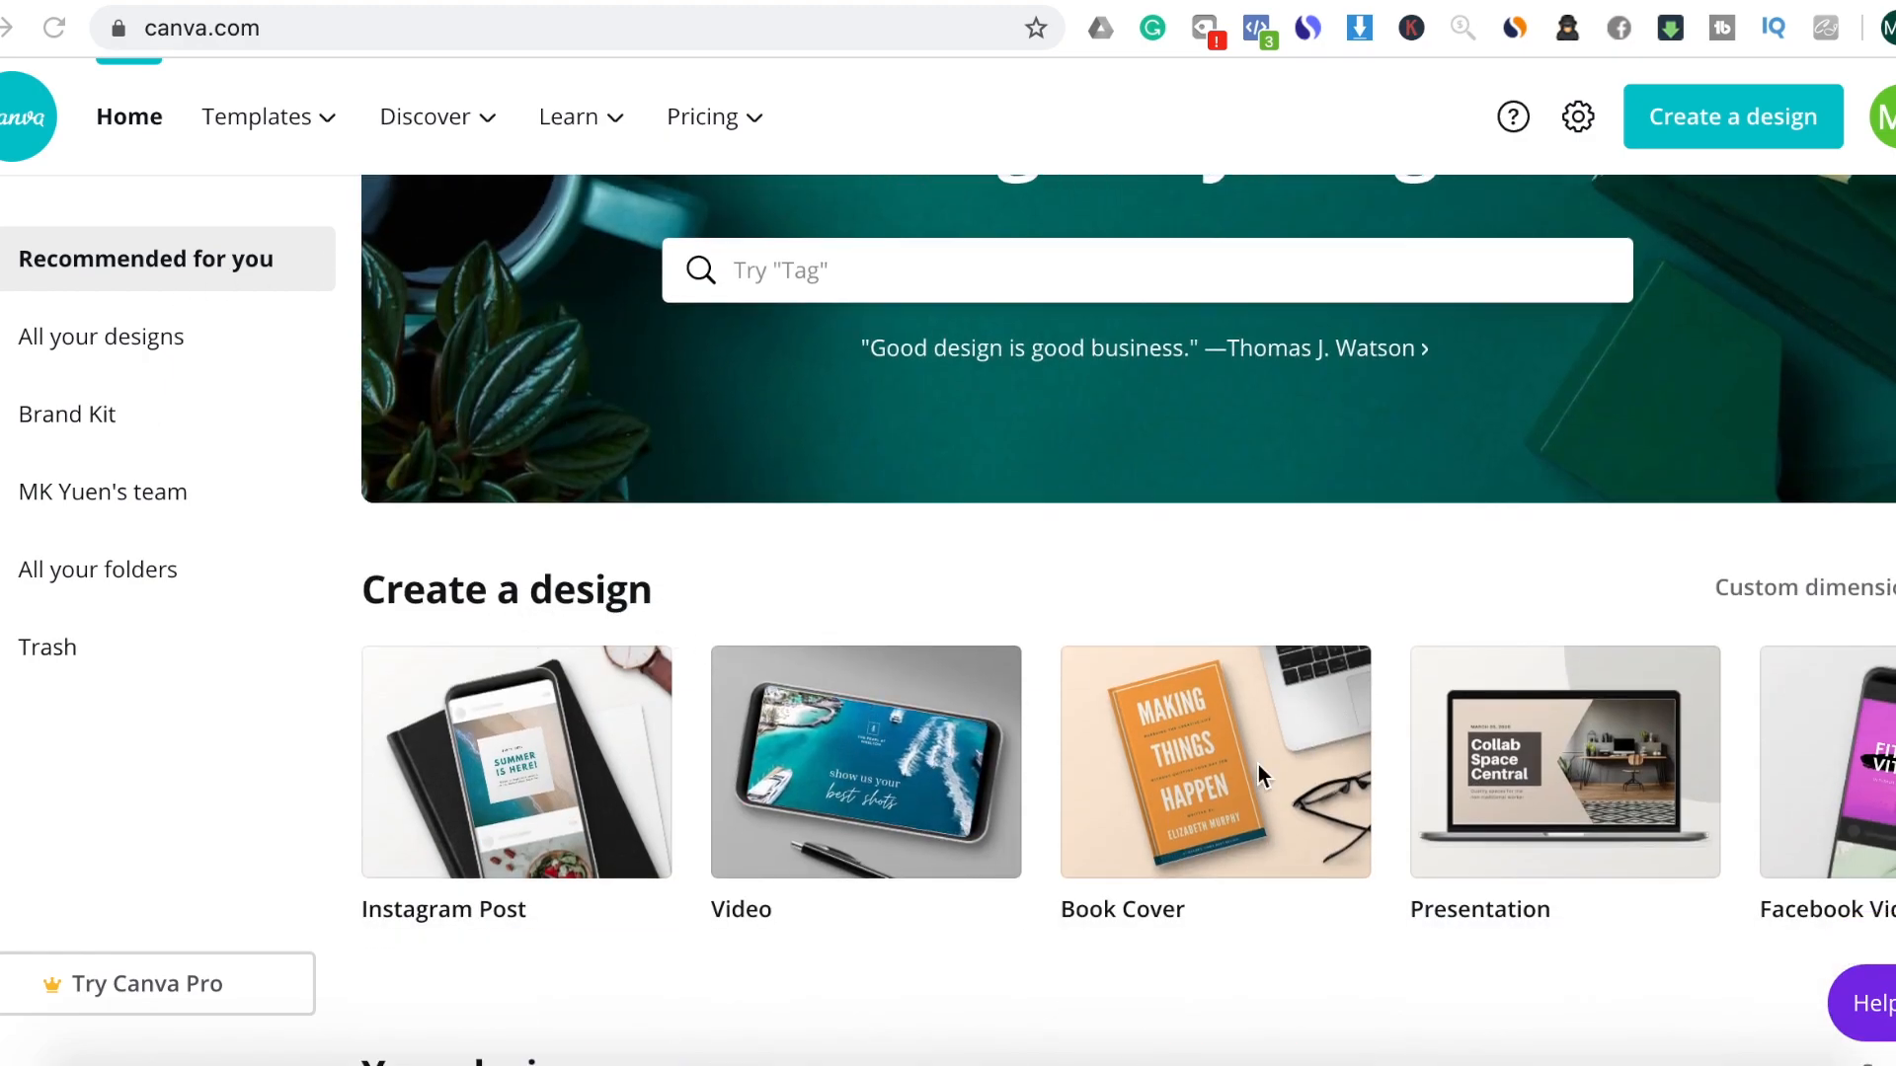
pyautogui.hscroll(4, 1540, 684)
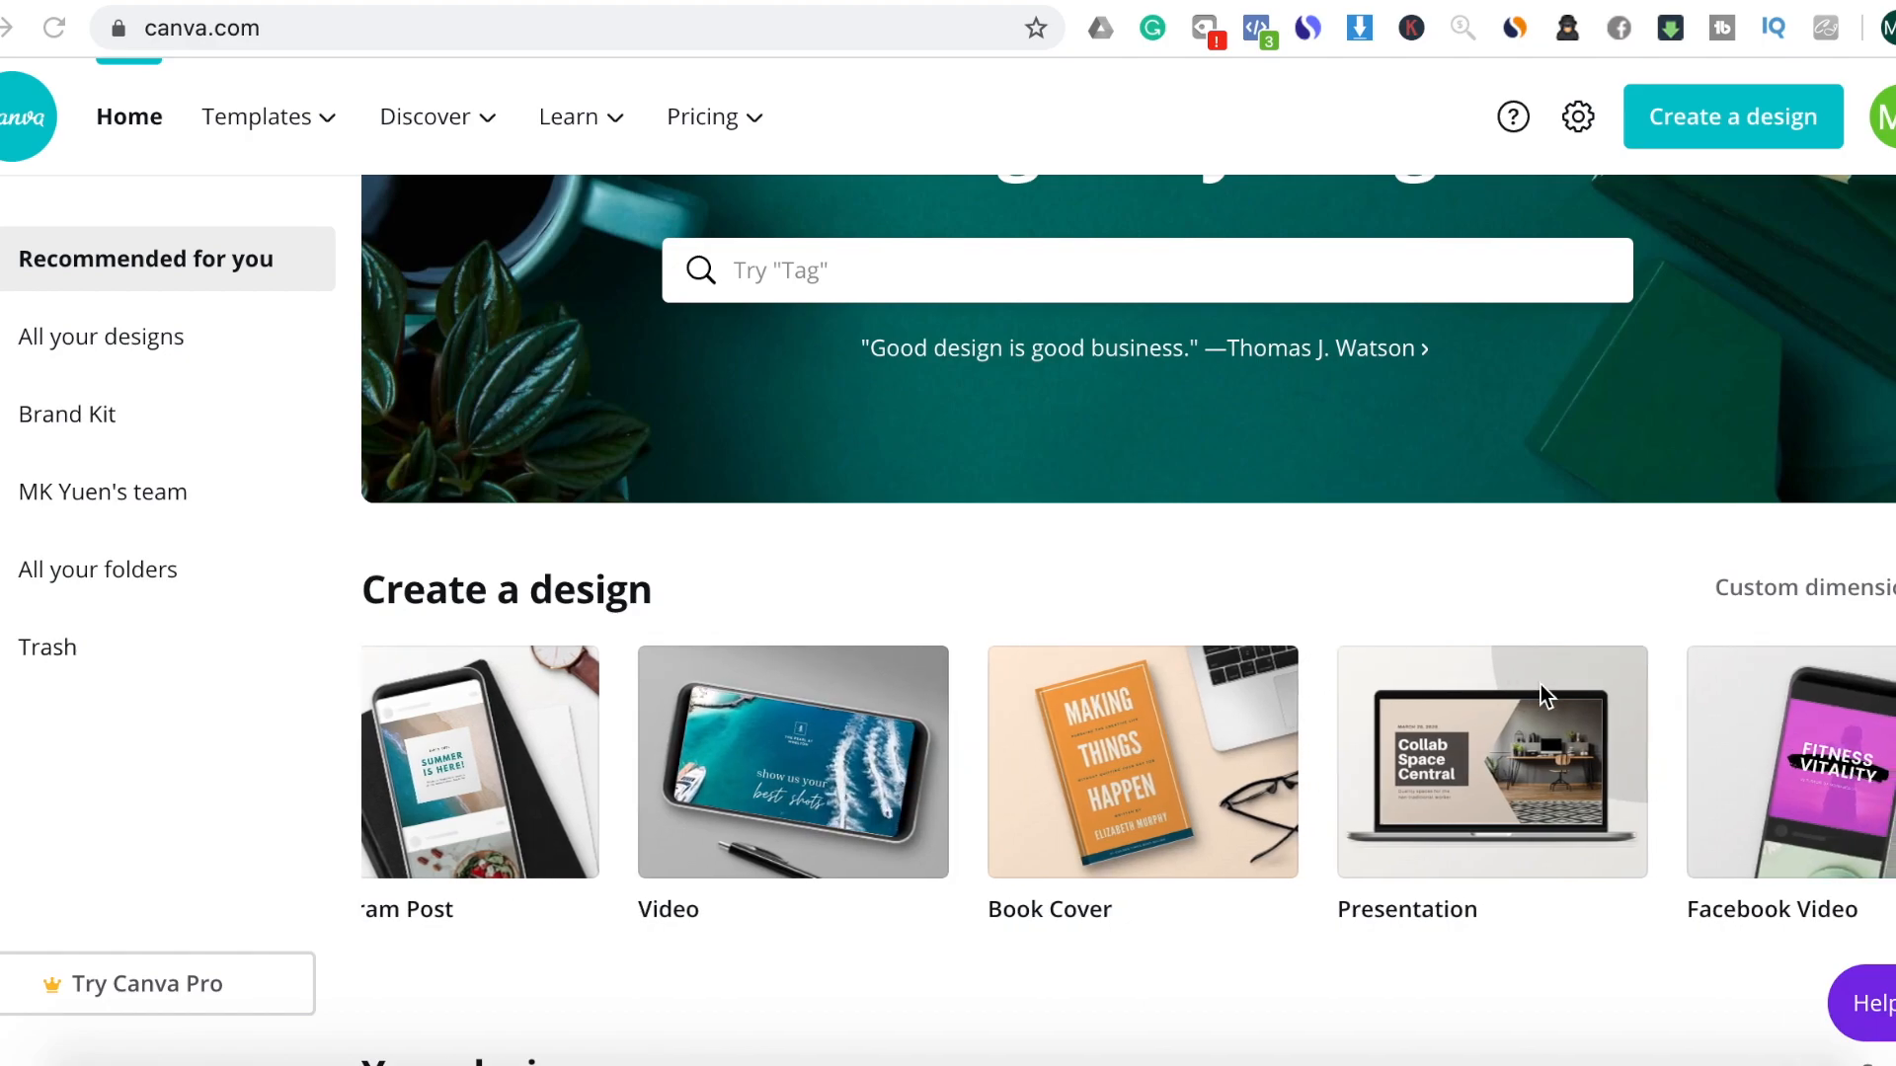
pyautogui.hscroll(6, 1541, 685)
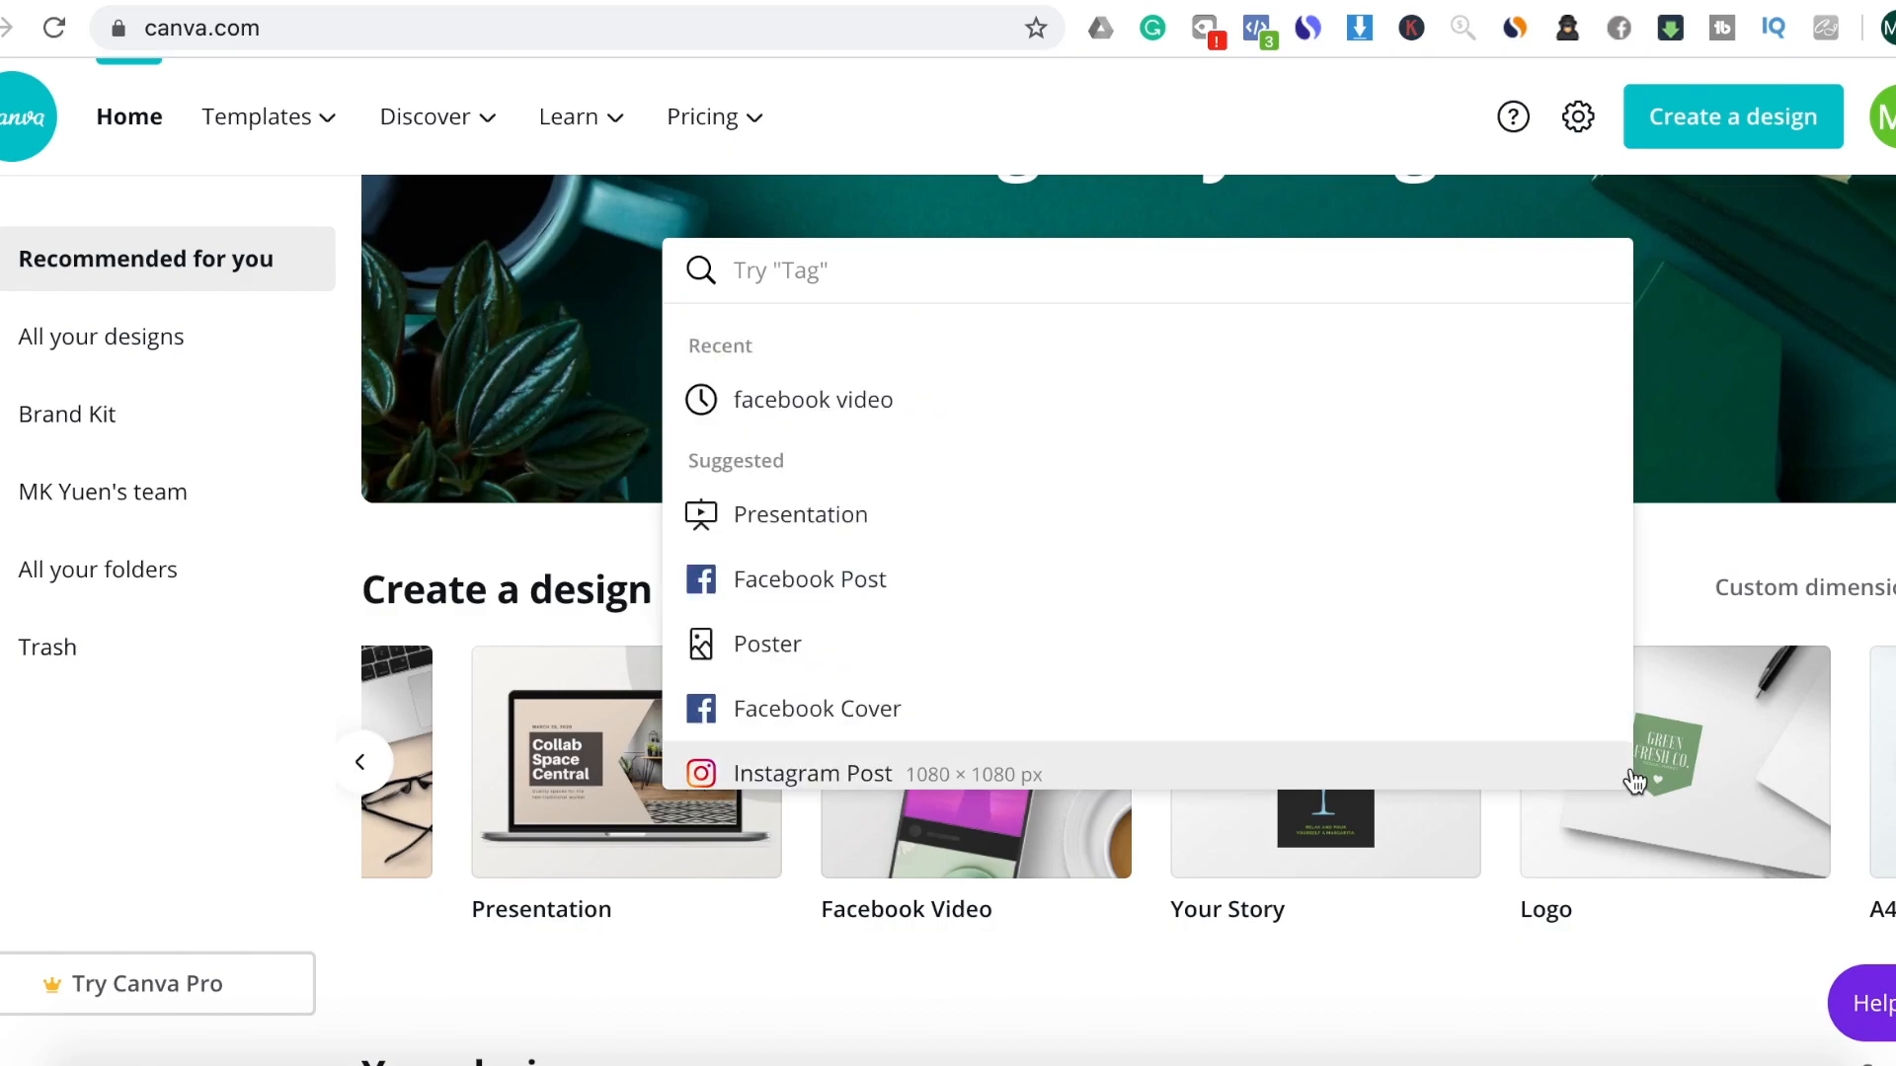
pyautogui.click(1708, 796)
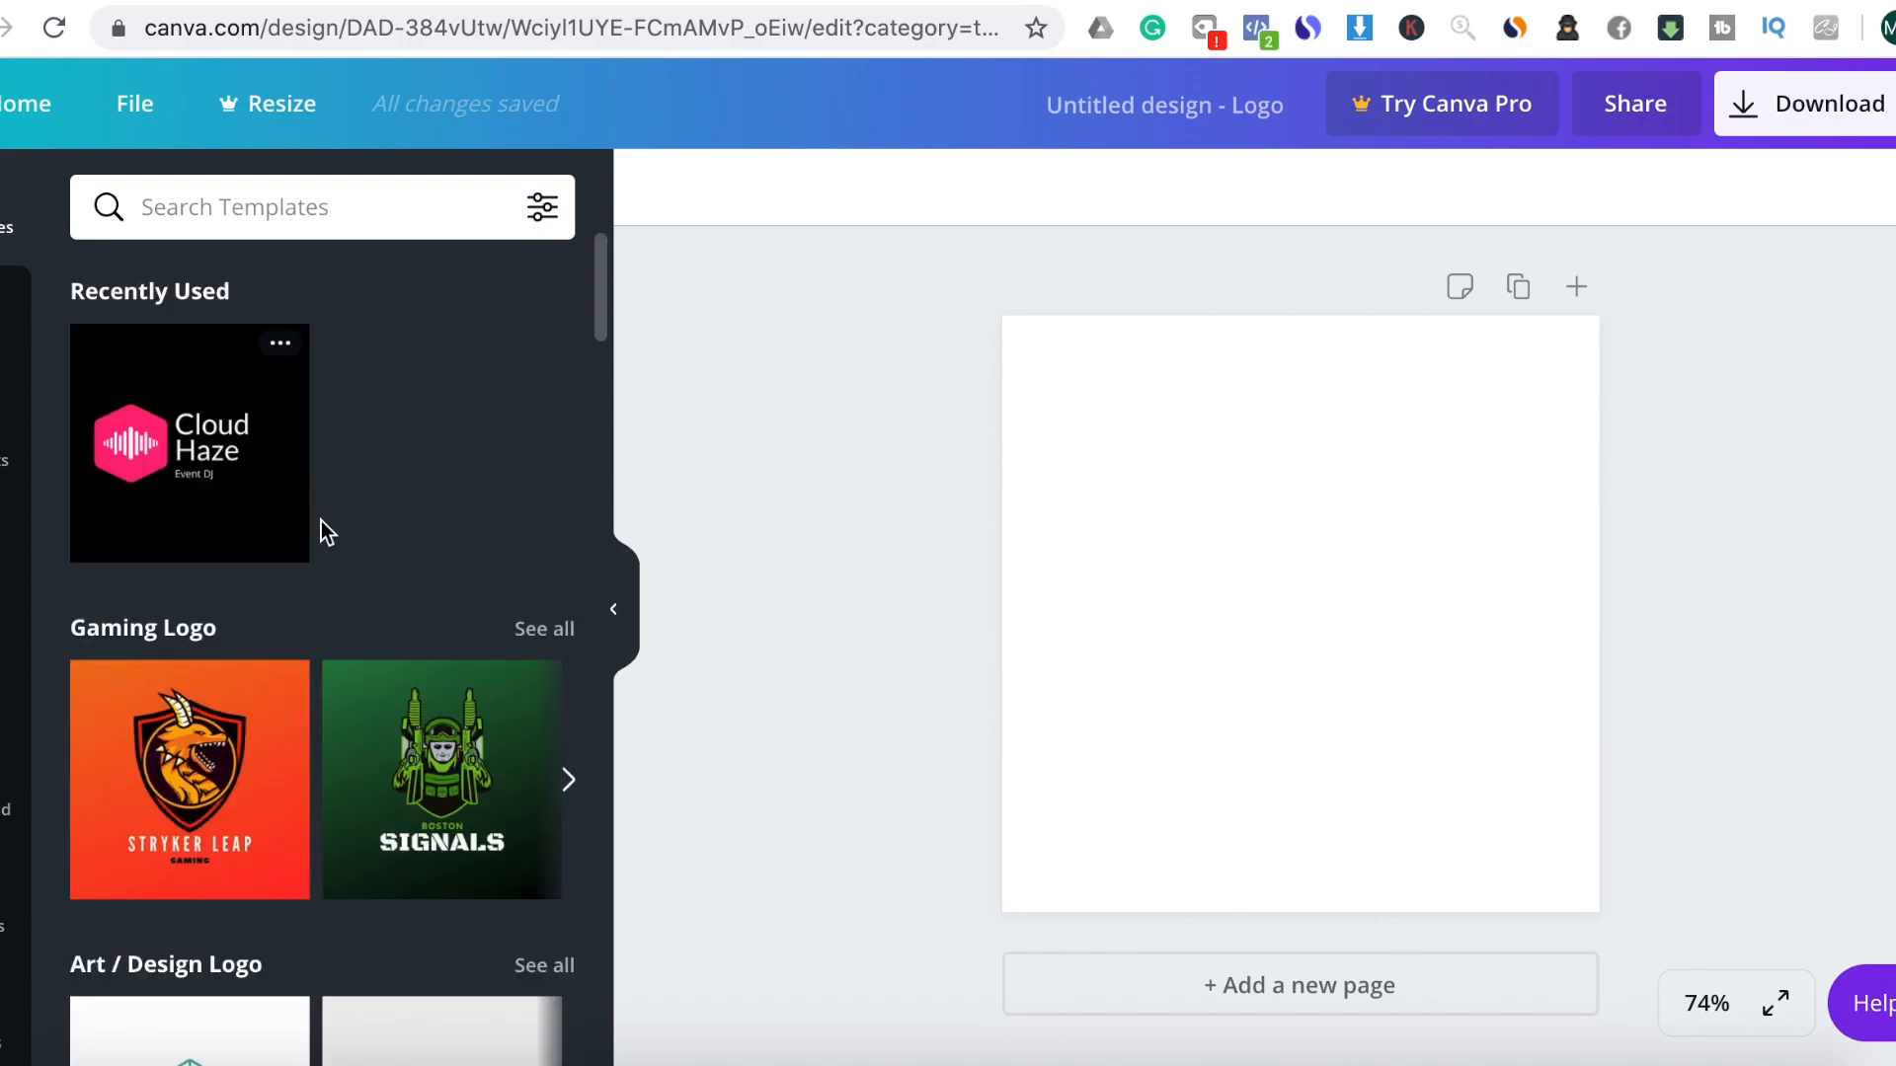
# Browse the logo template categories, such as Gaming, Art / Design, Fashion, Band, Food / Drink, Education and Sports
pyautogui.scroll(-2, 321, 521)
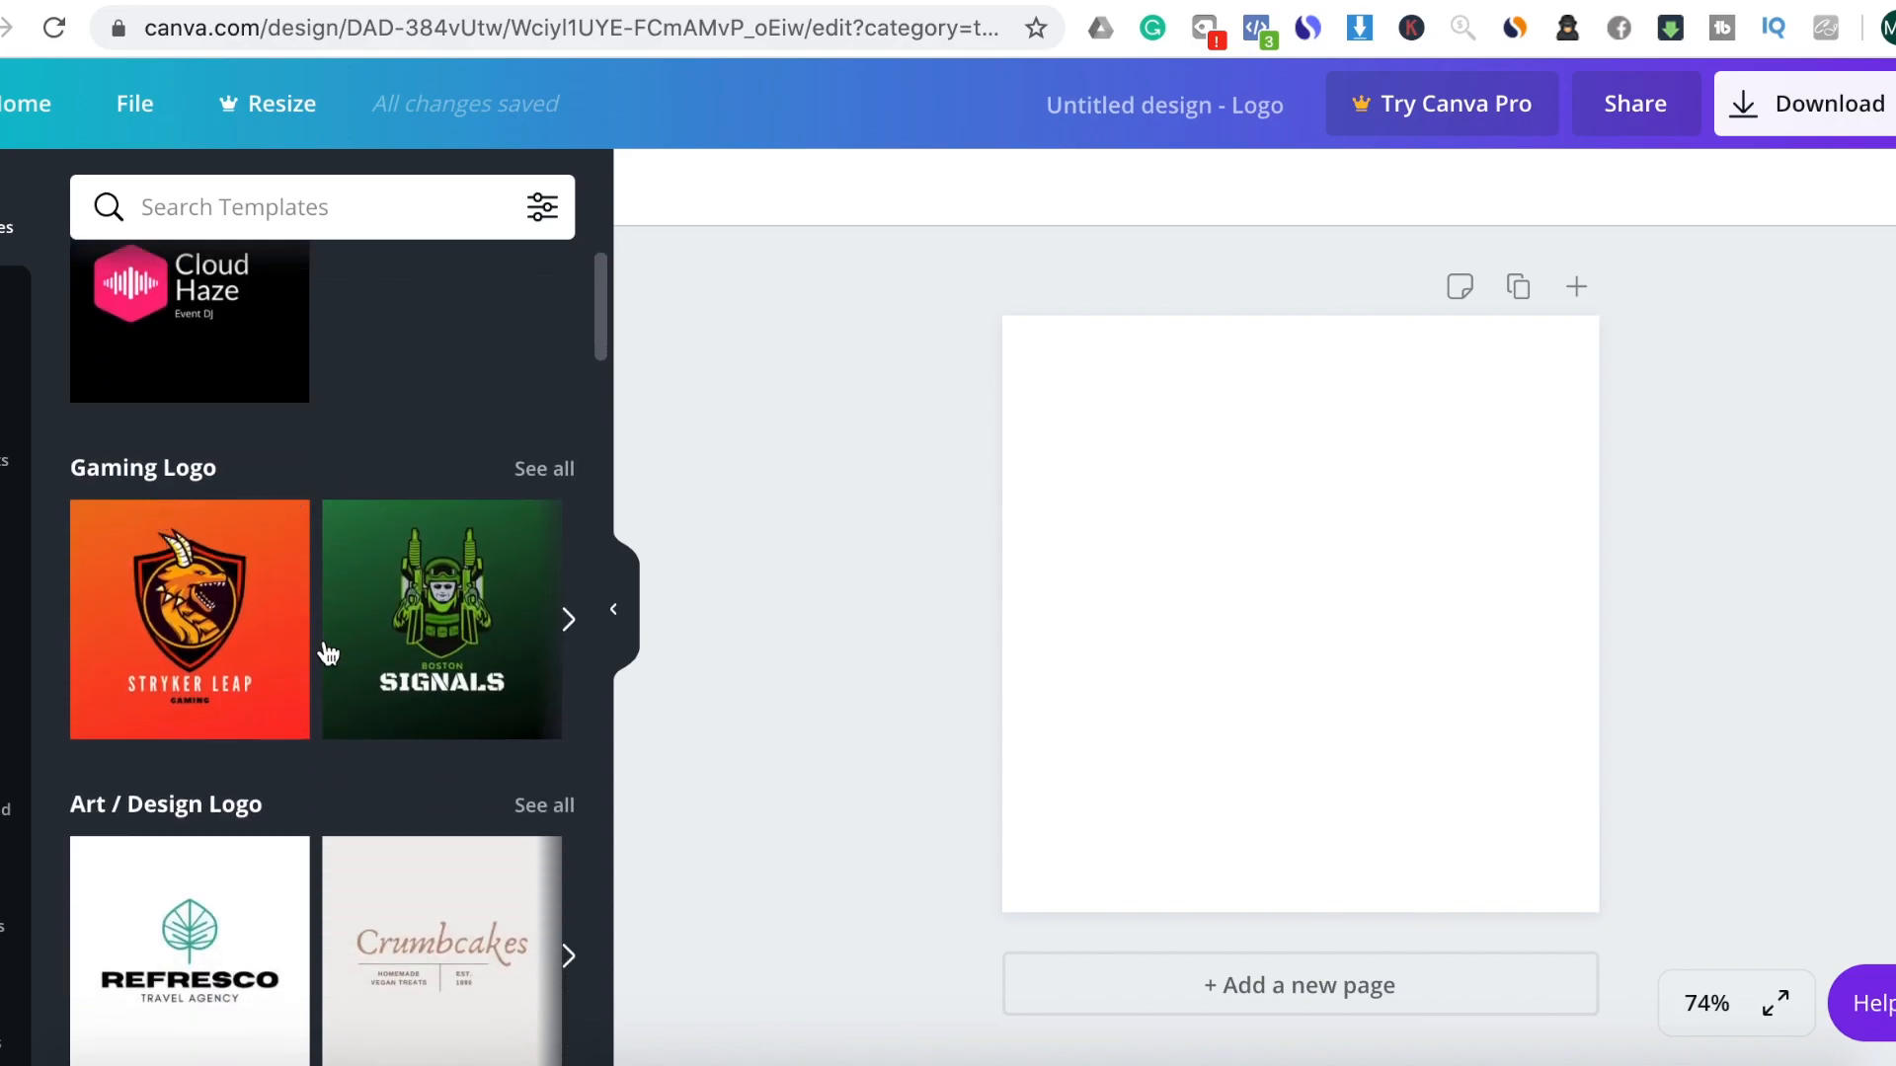
pyautogui.scroll(-3, 320, 632)
pyautogui.scroll(-3, 306, 757)
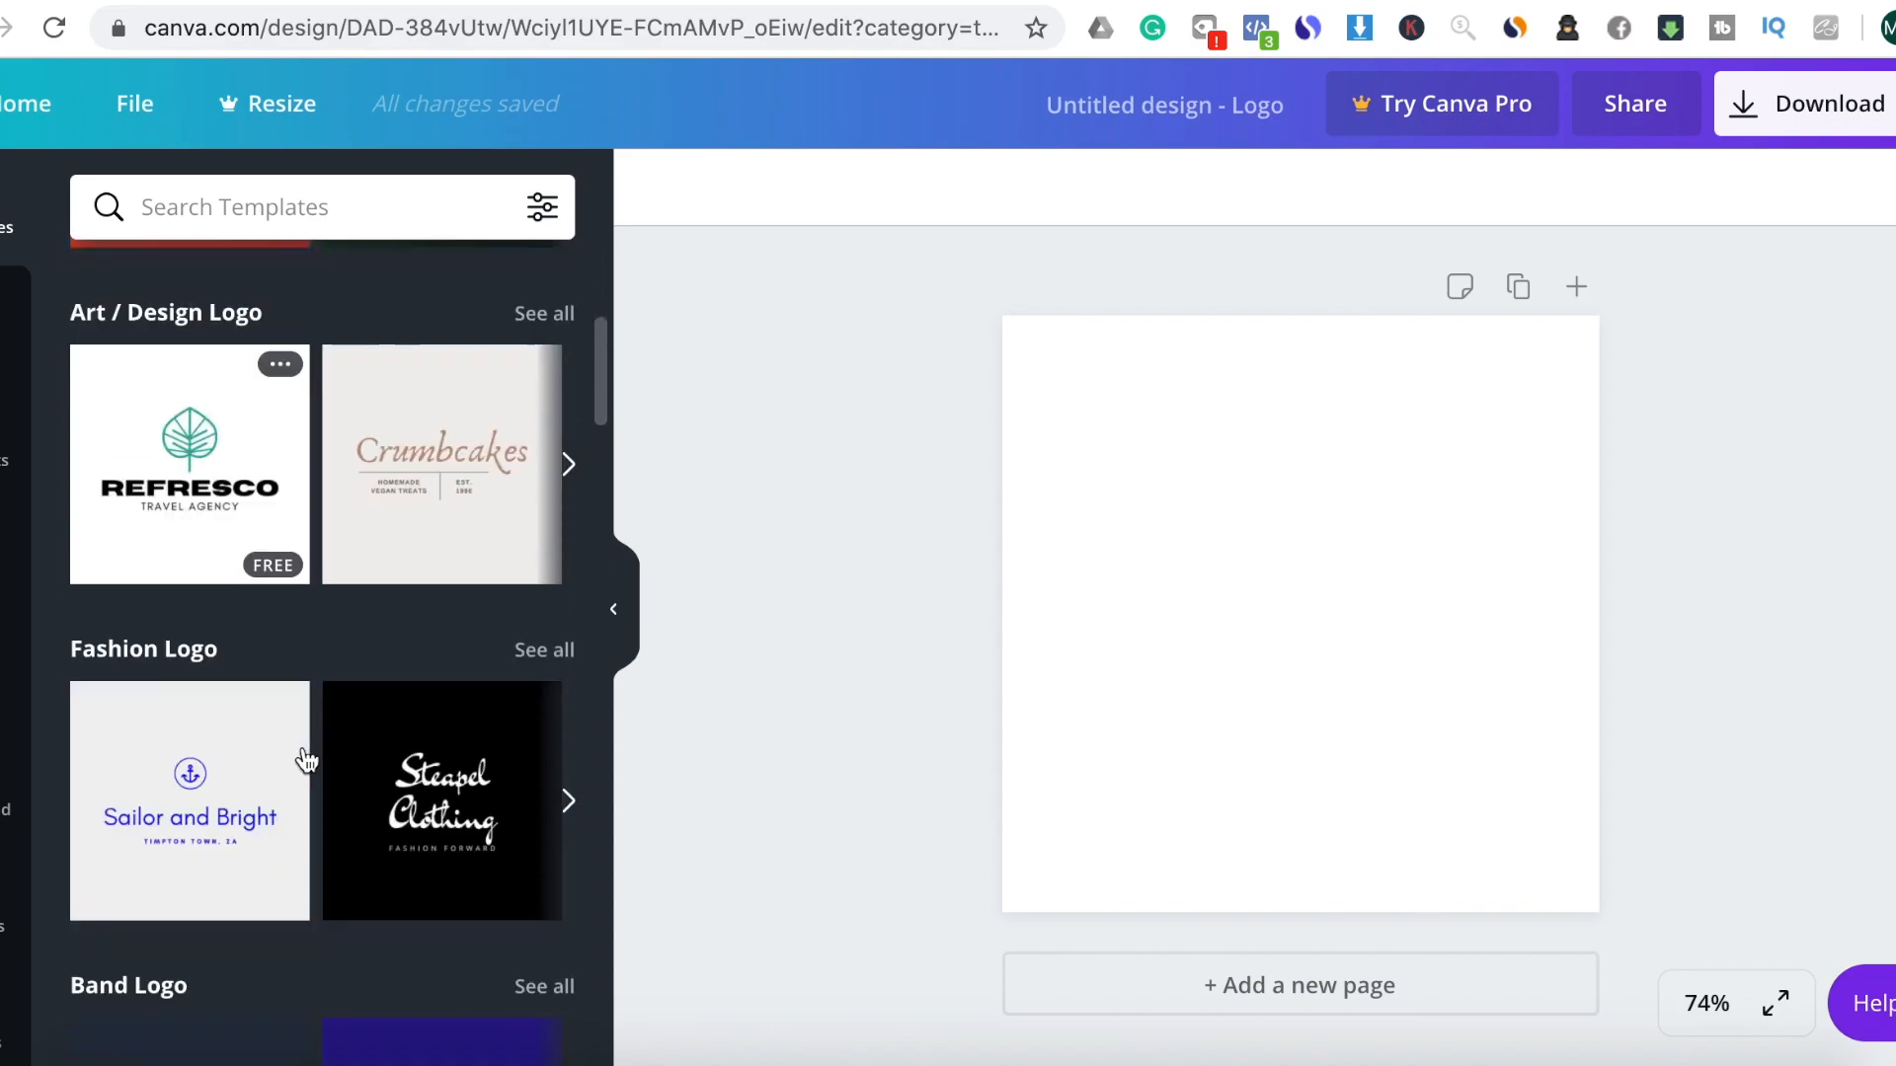
pyautogui.scroll(-5, 306, 757)
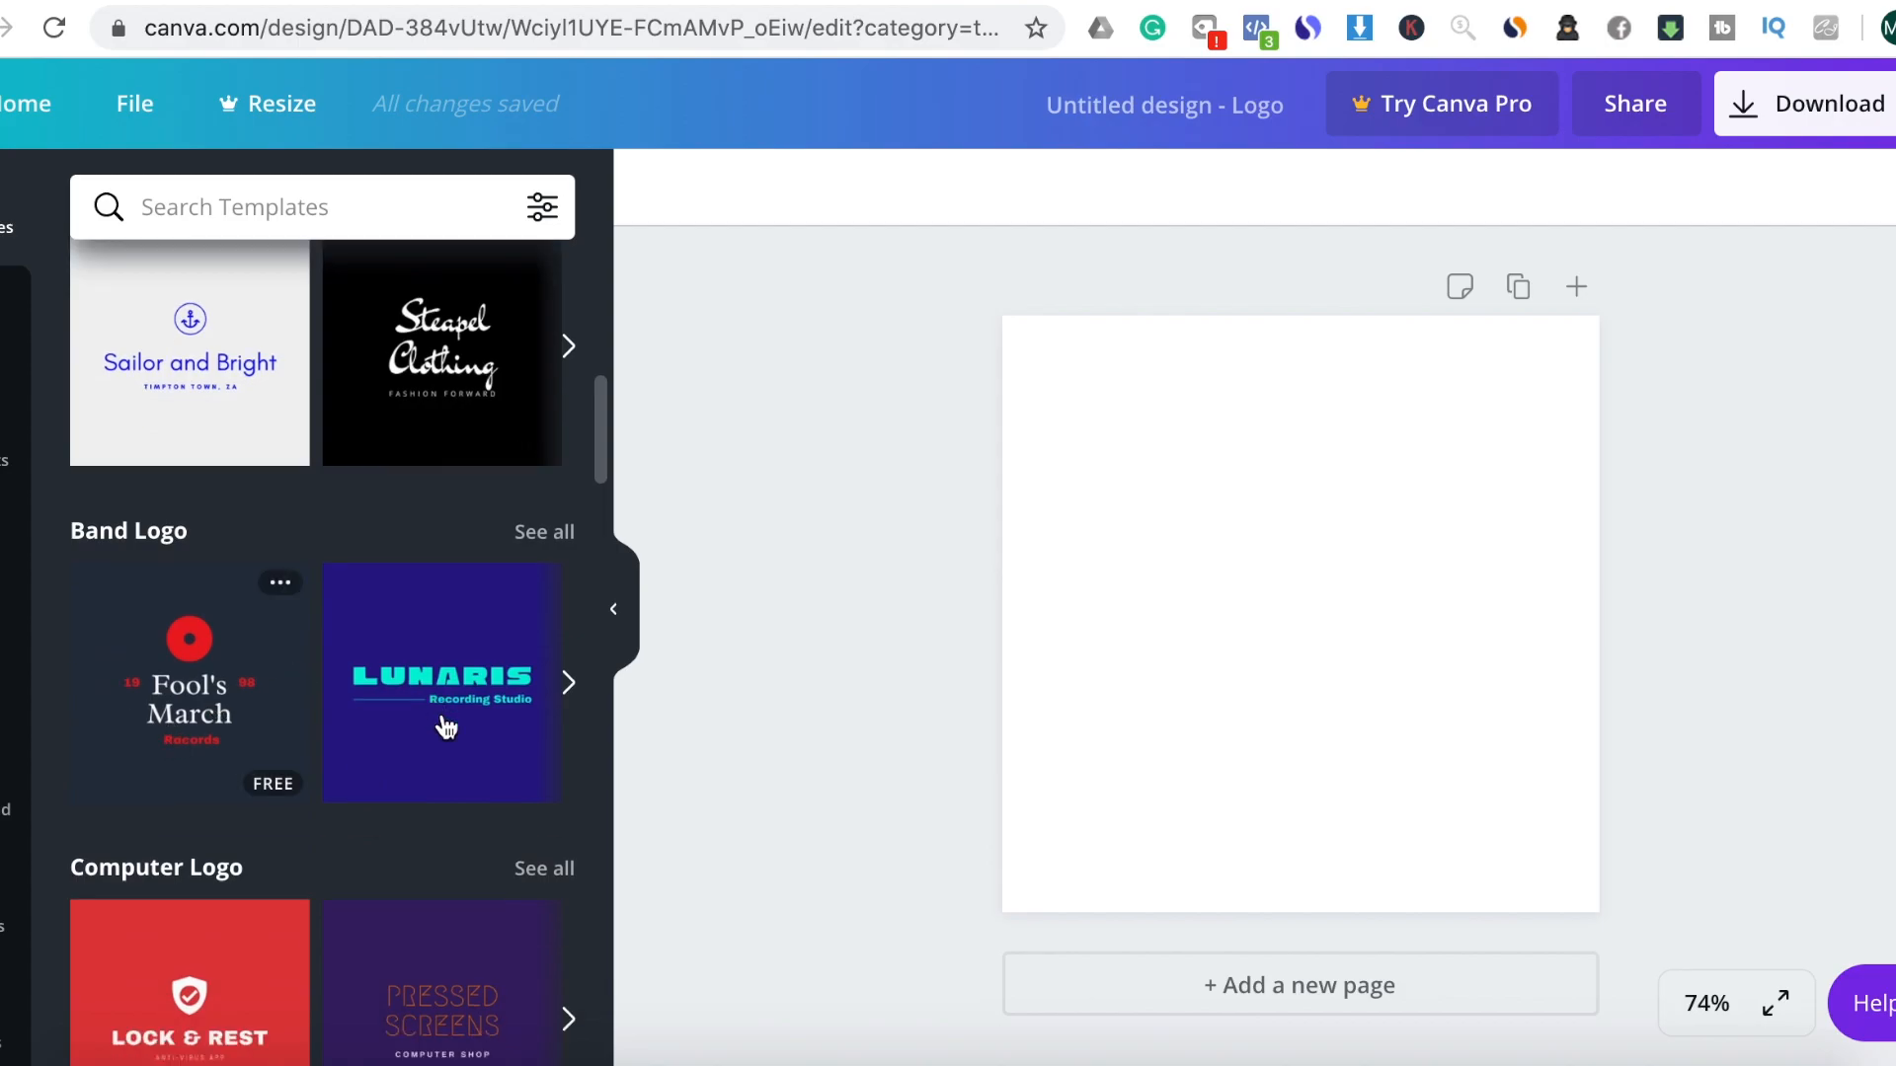
pyautogui.scroll(-3, 434, 896)
pyautogui.scroll(-5, 371, 922)
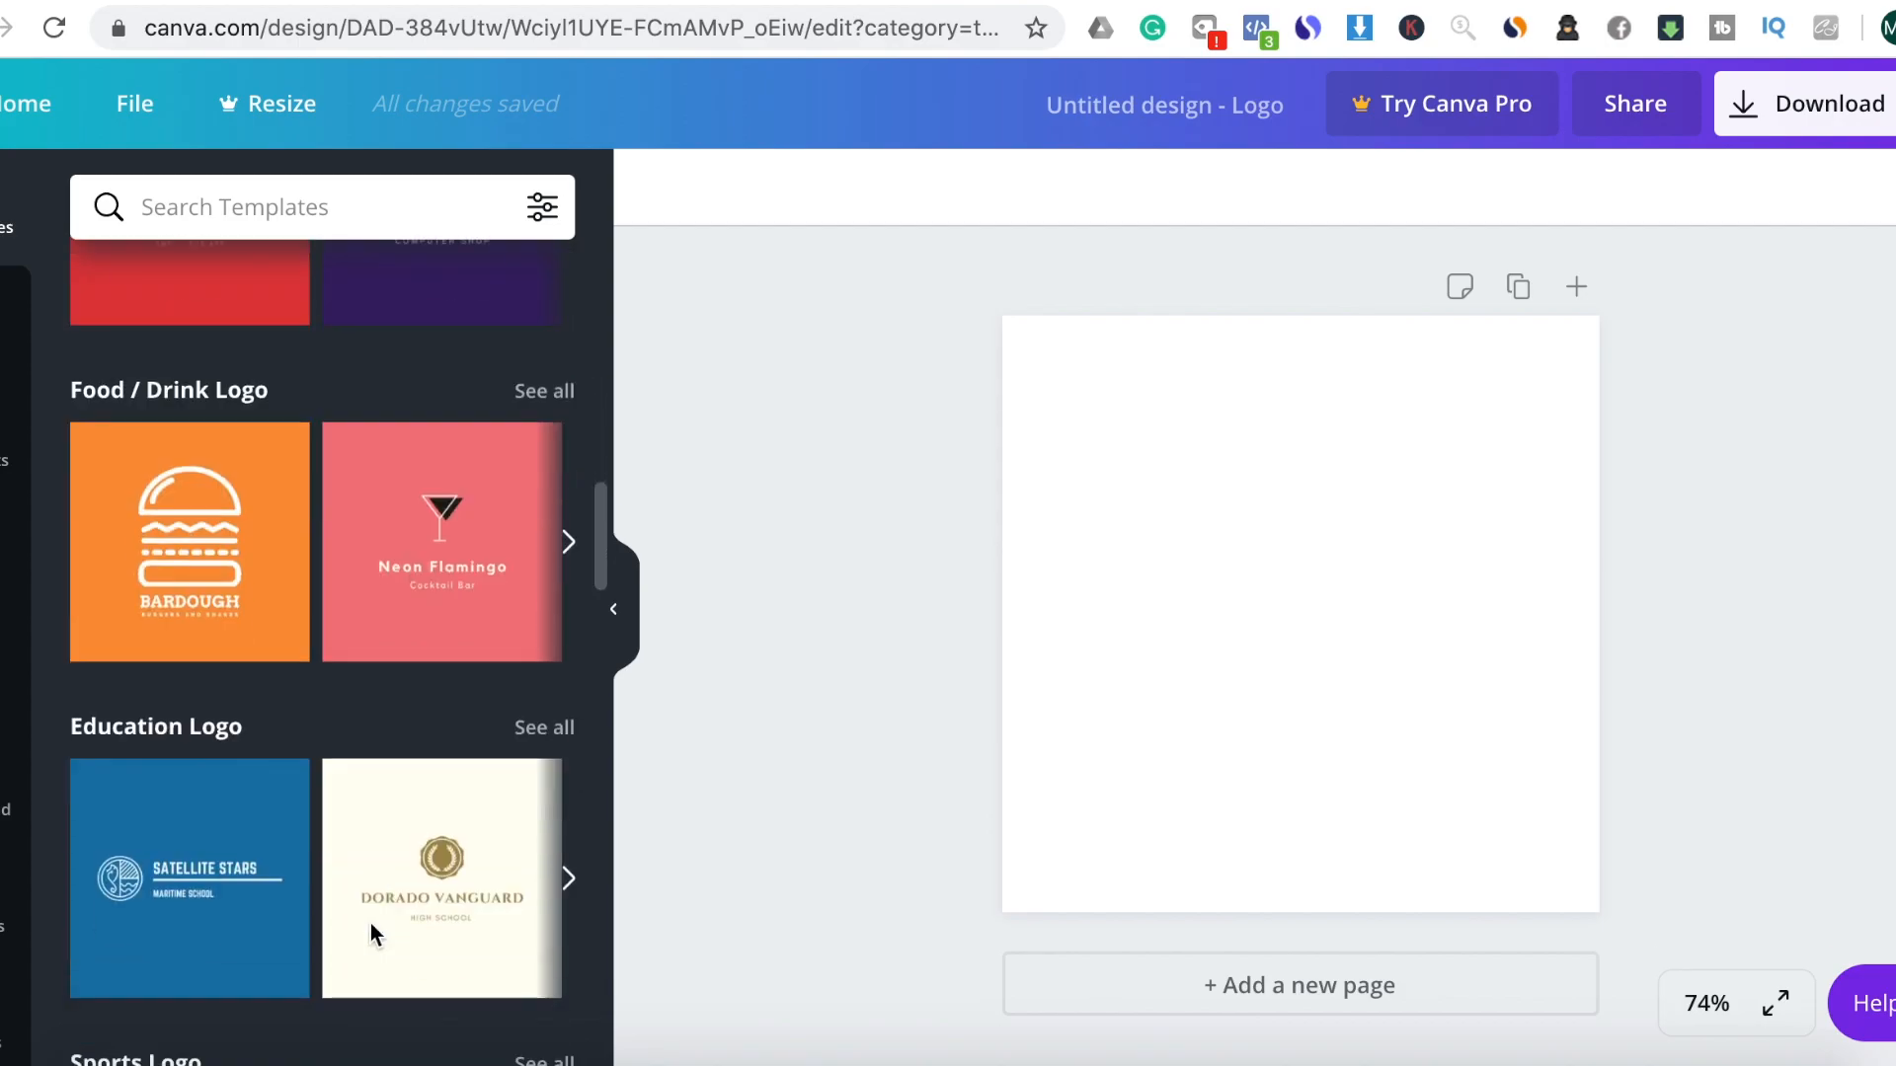
pyautogui.scroll(-5, 370, 922)
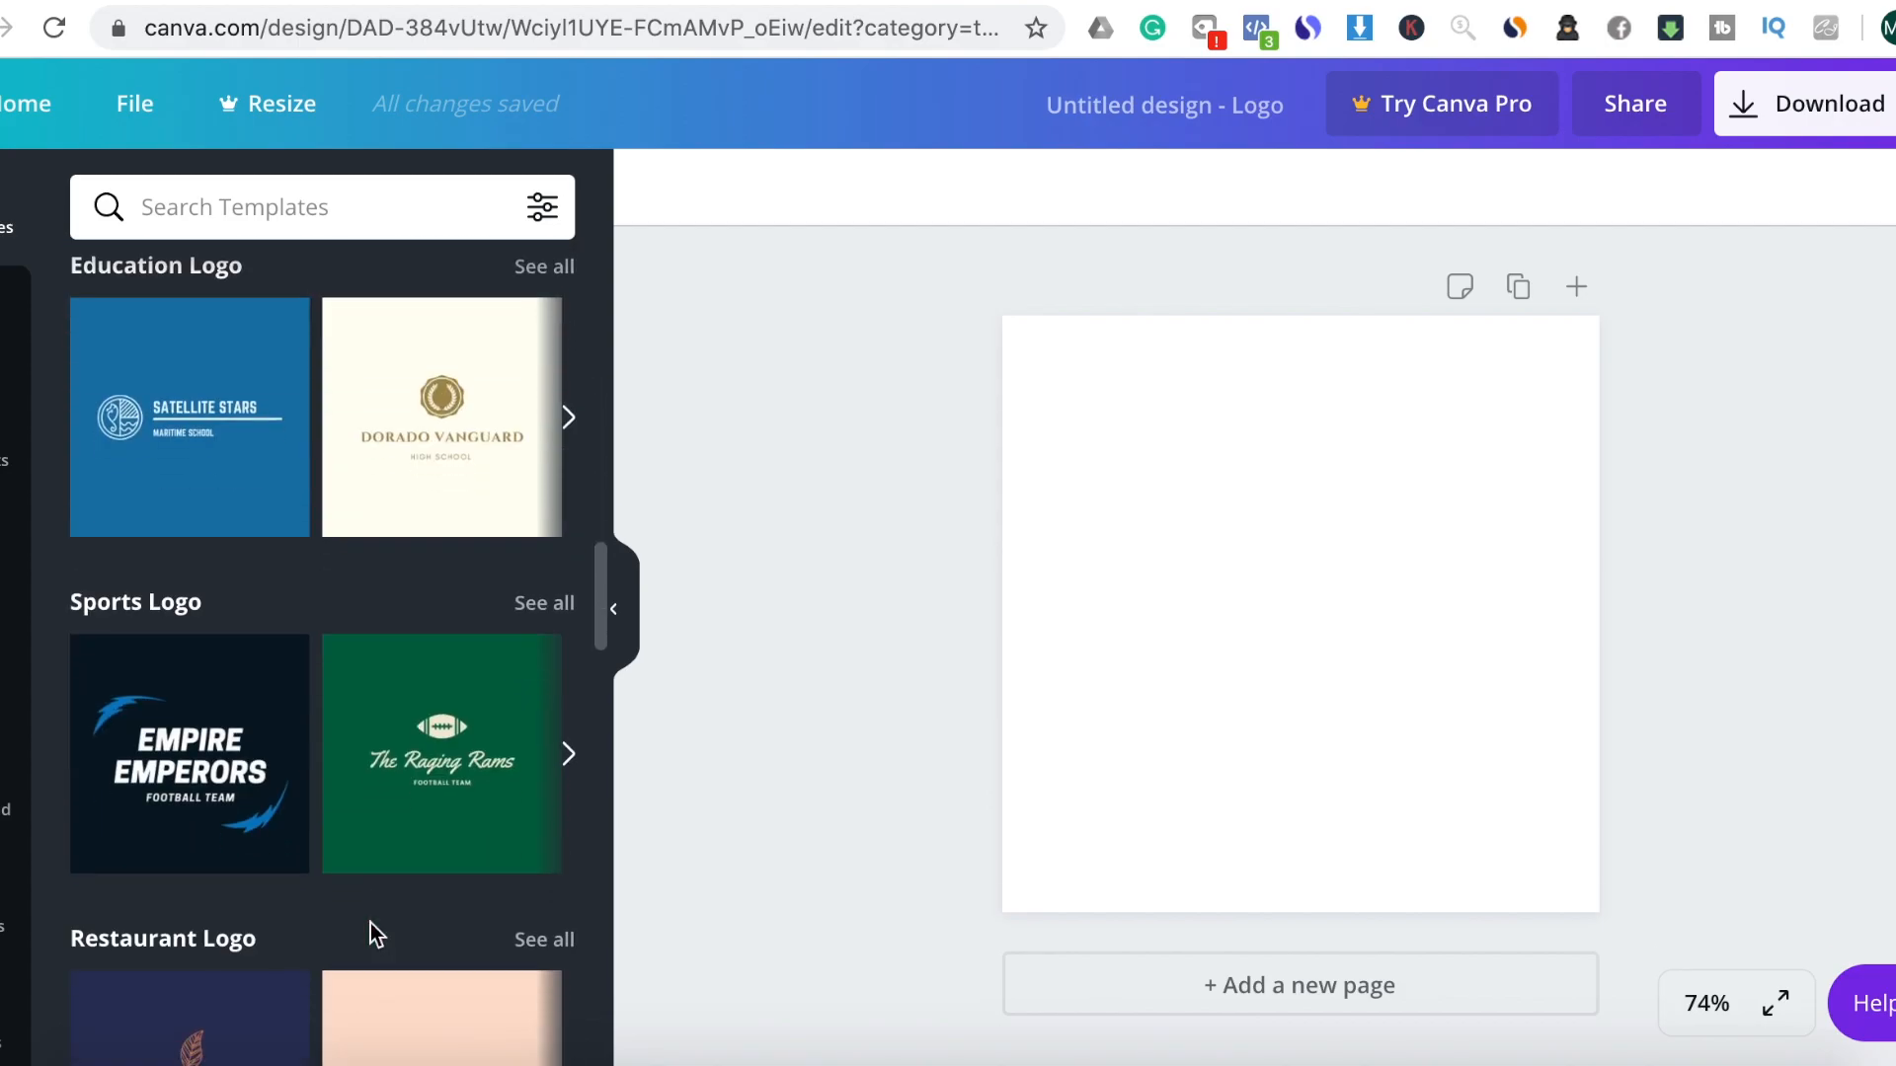
pyautogui.scroll(-6, 370, 922)
pyautogui.scroll(8, 372, 928)
pyautogui.scroll(10, 373, 936)
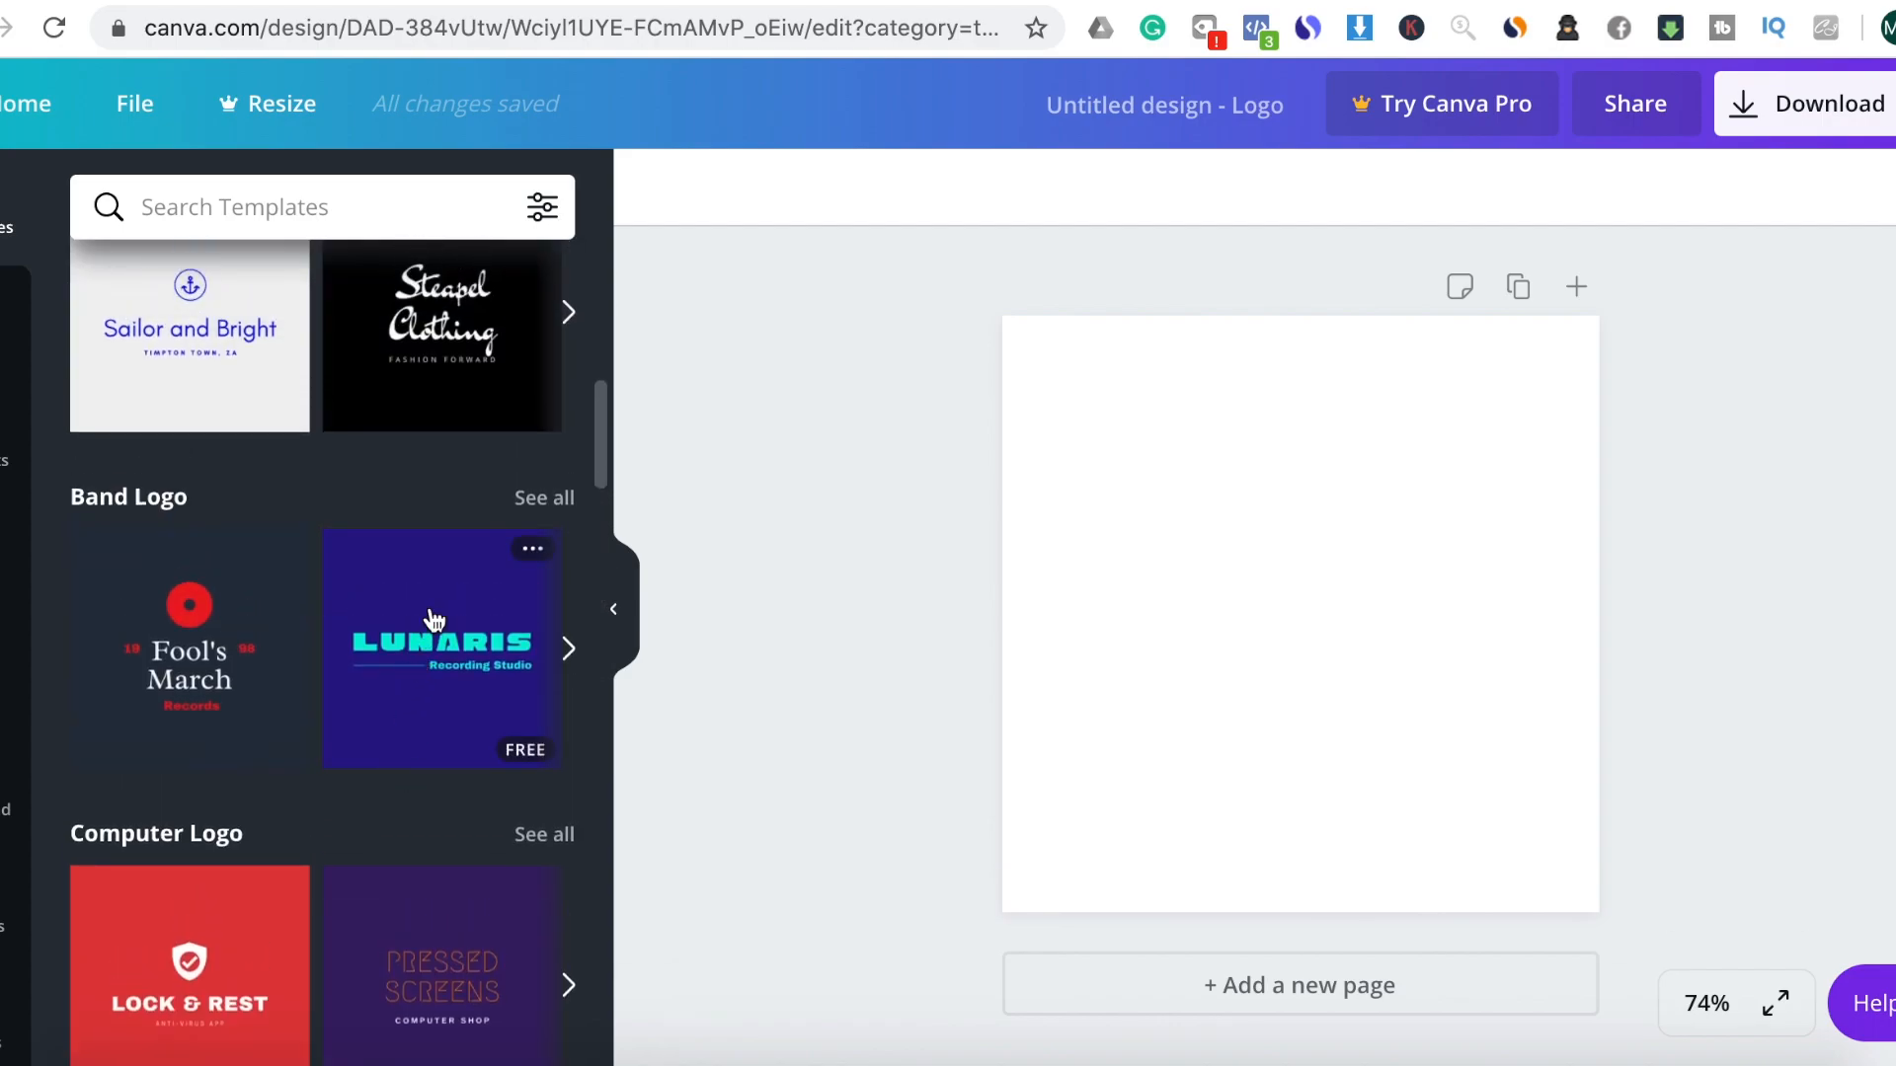
pyautogui.scroll(3, 434, 619)
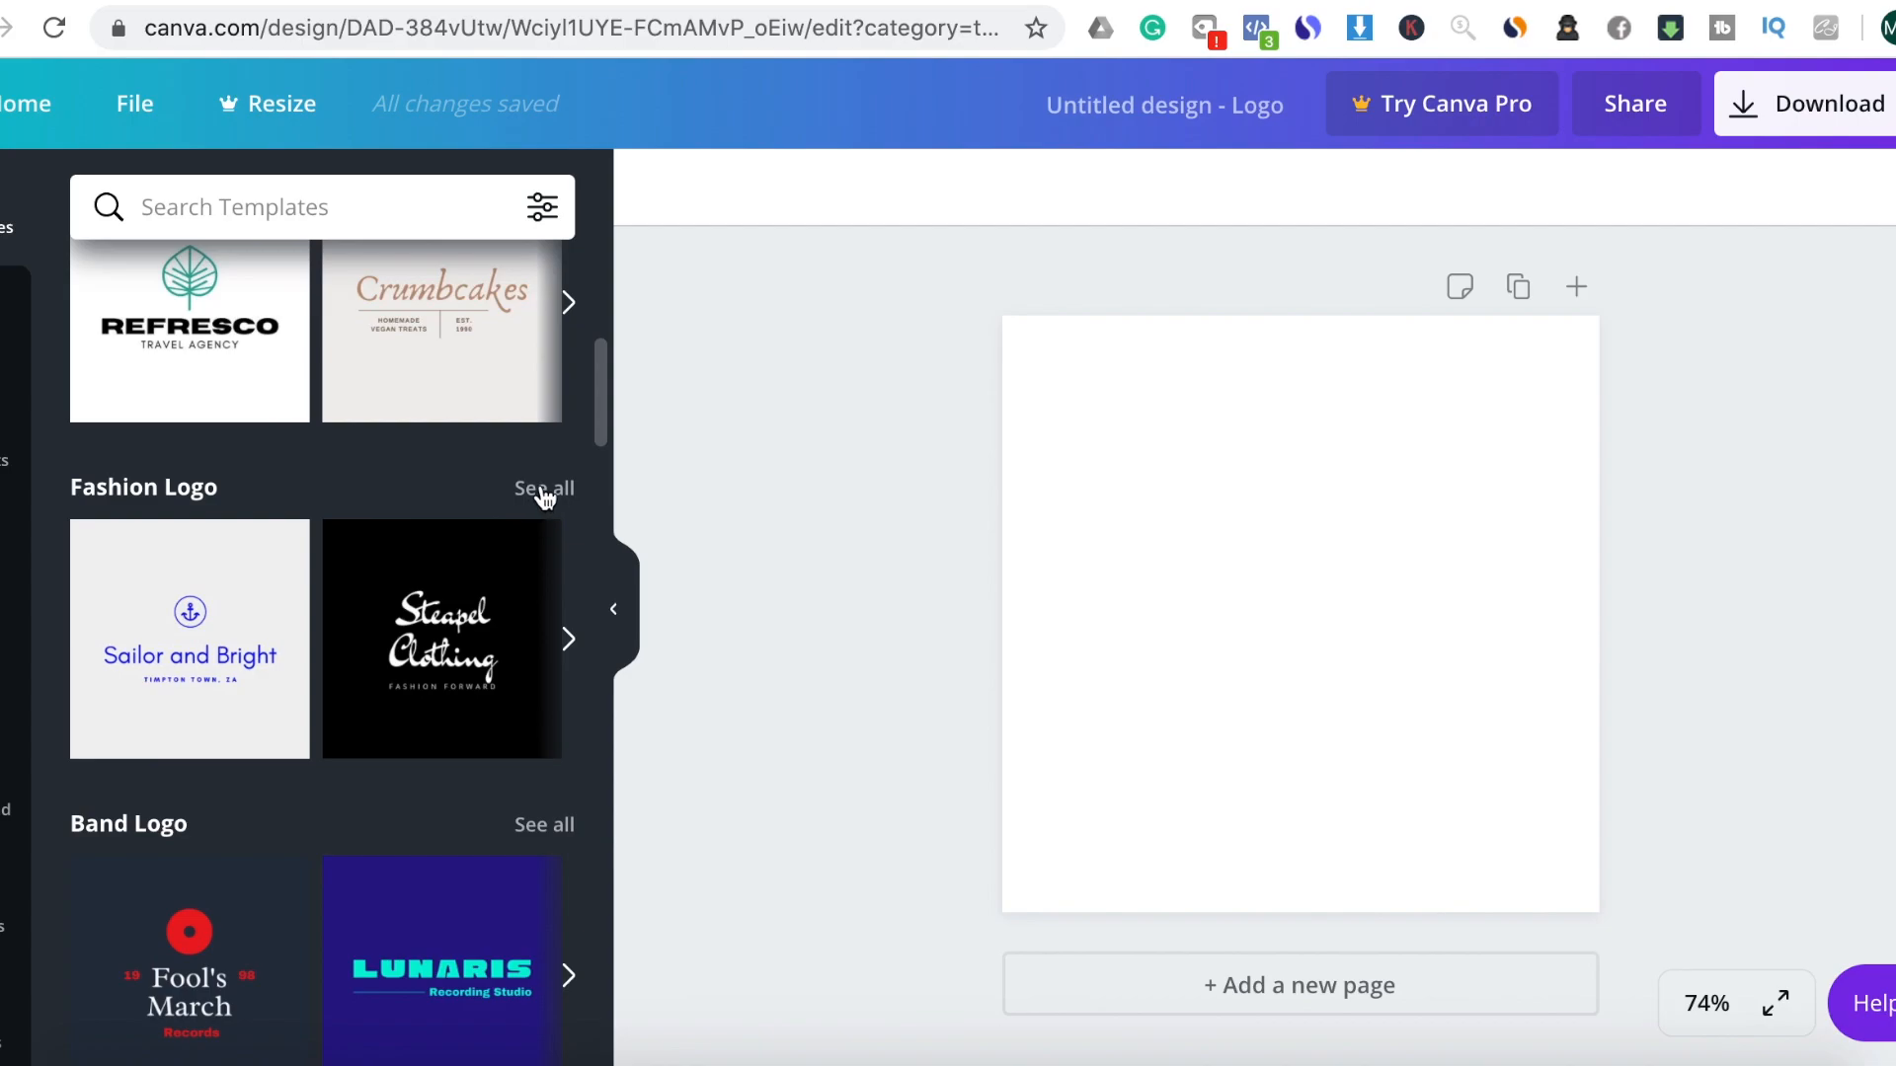
# Browse the full Fashion Logo template collection and apply the grey circular badge template with the Event Styling tagline
pyautogui.click(541, 490)
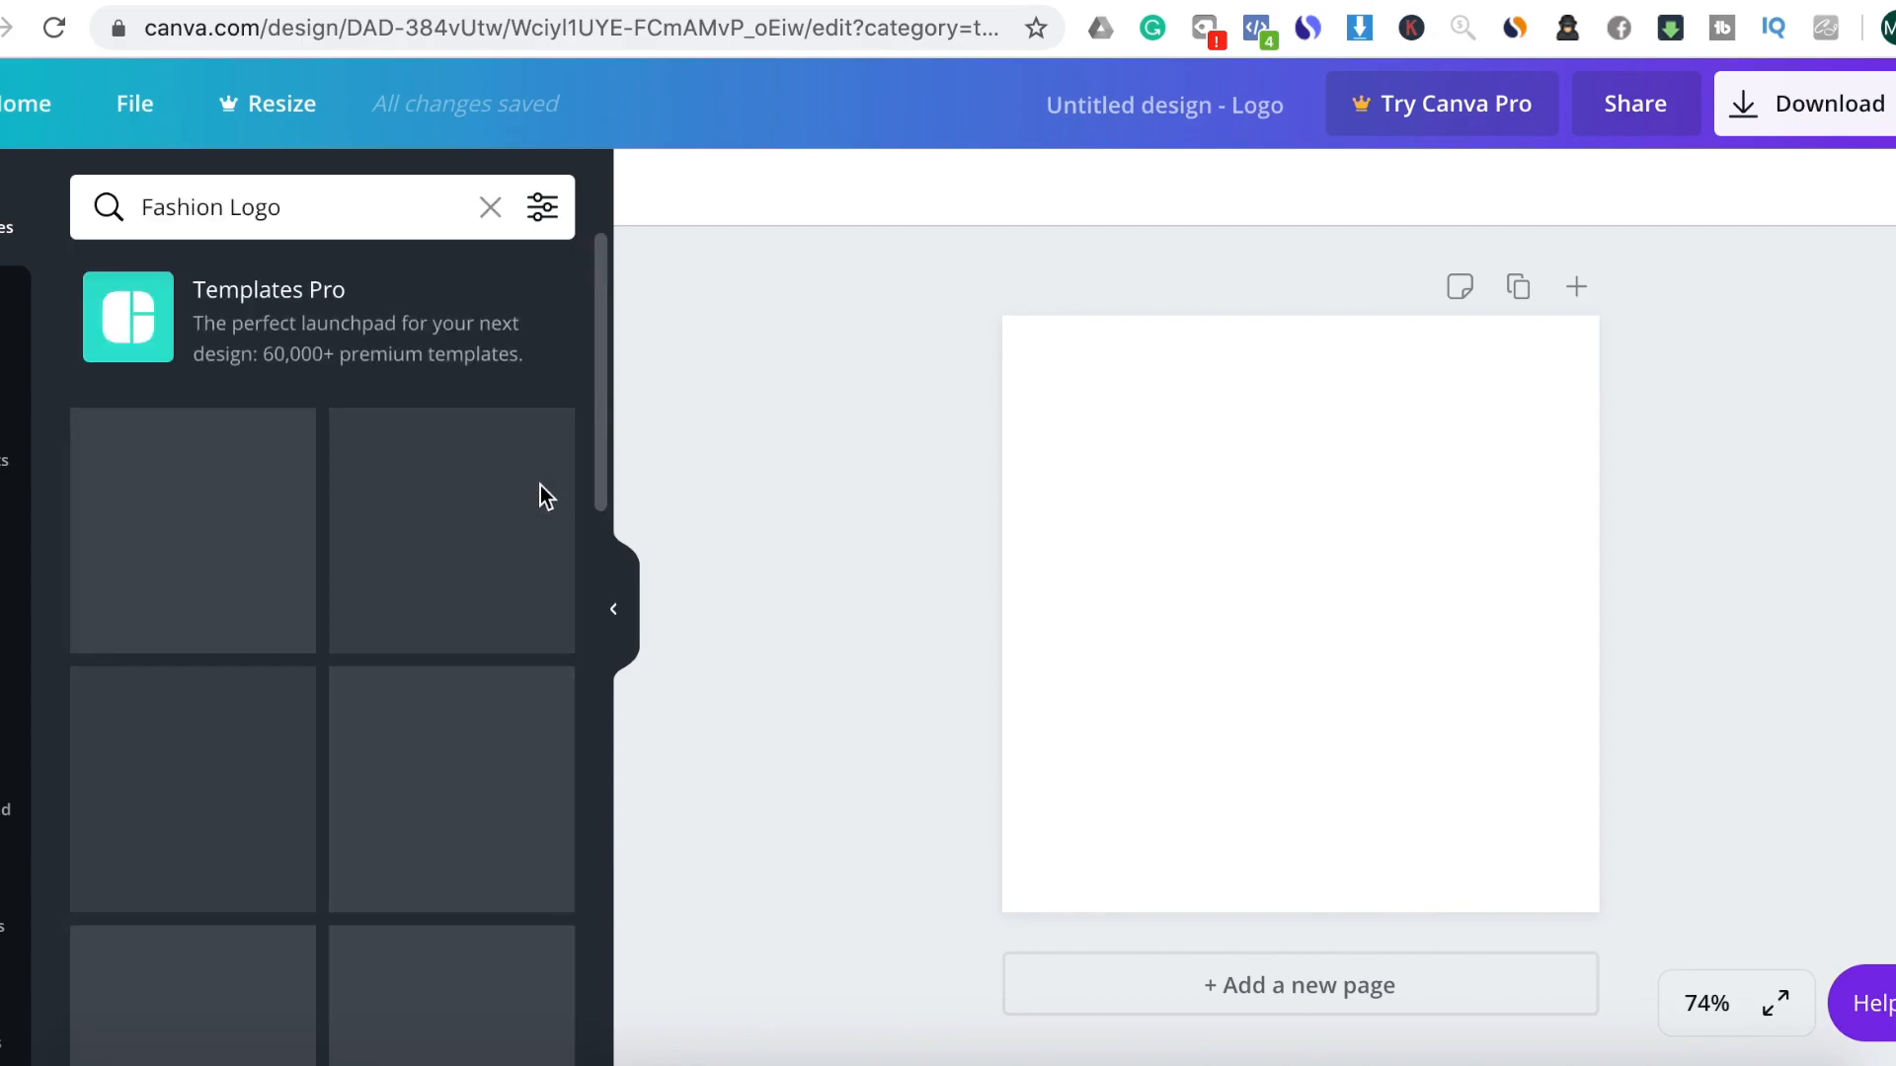
pyautogui.scroll(-6, 411, 774)
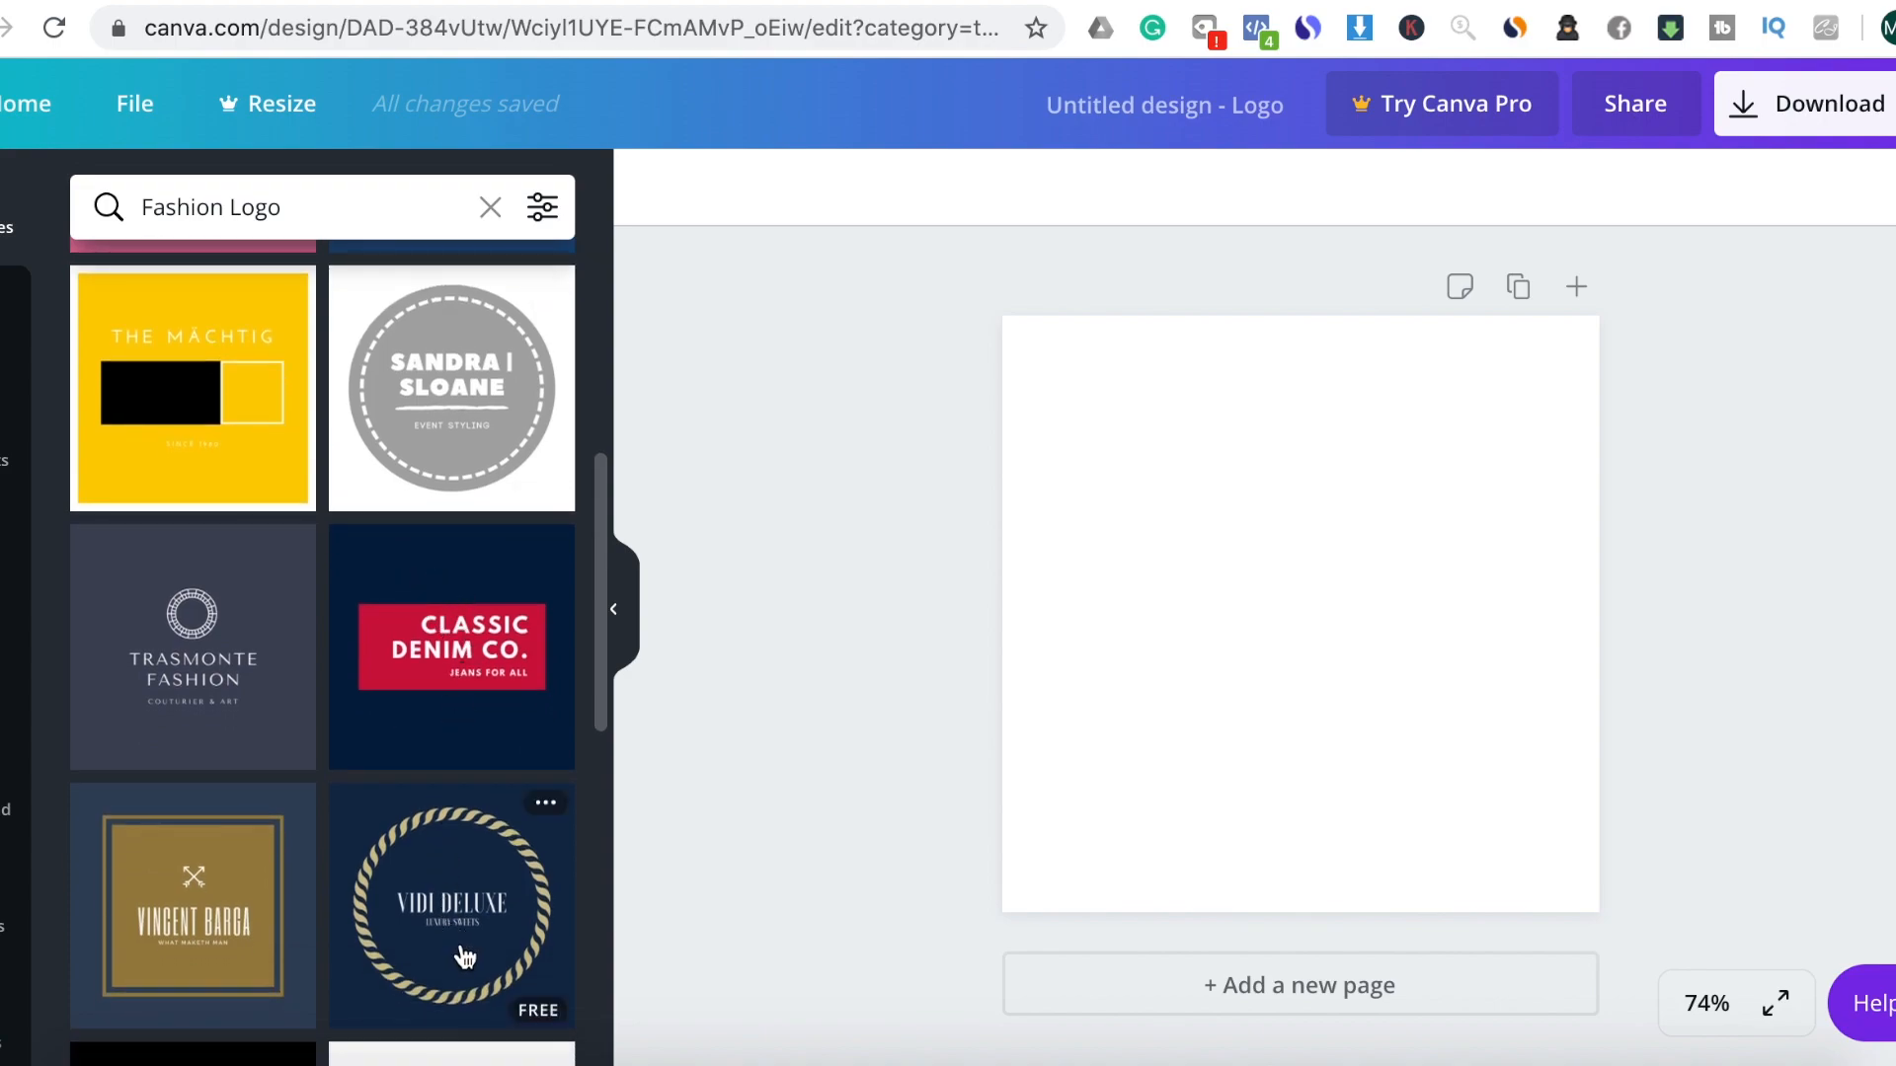
pyautogui.scroll(1, 465, 953)
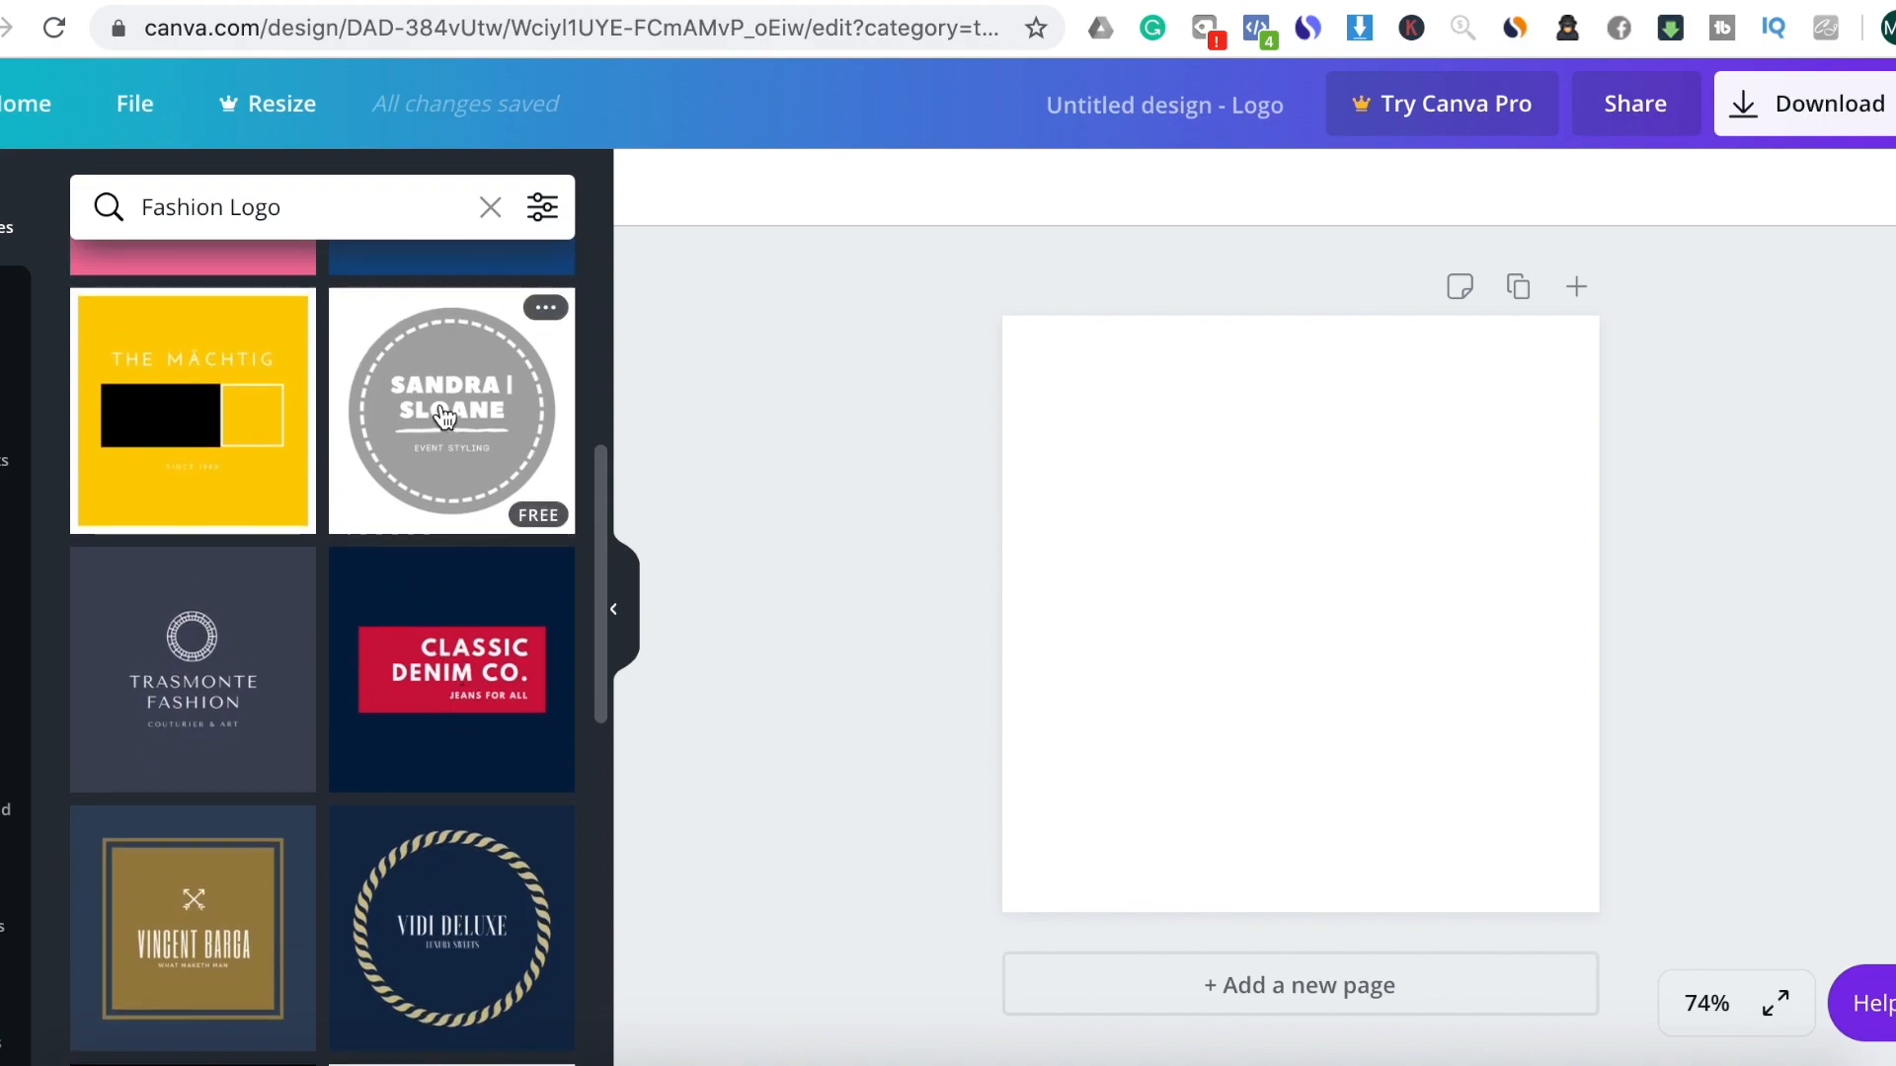
pyautogui.scroll(4, 444, 415)
pyautogui.click(462, 701)
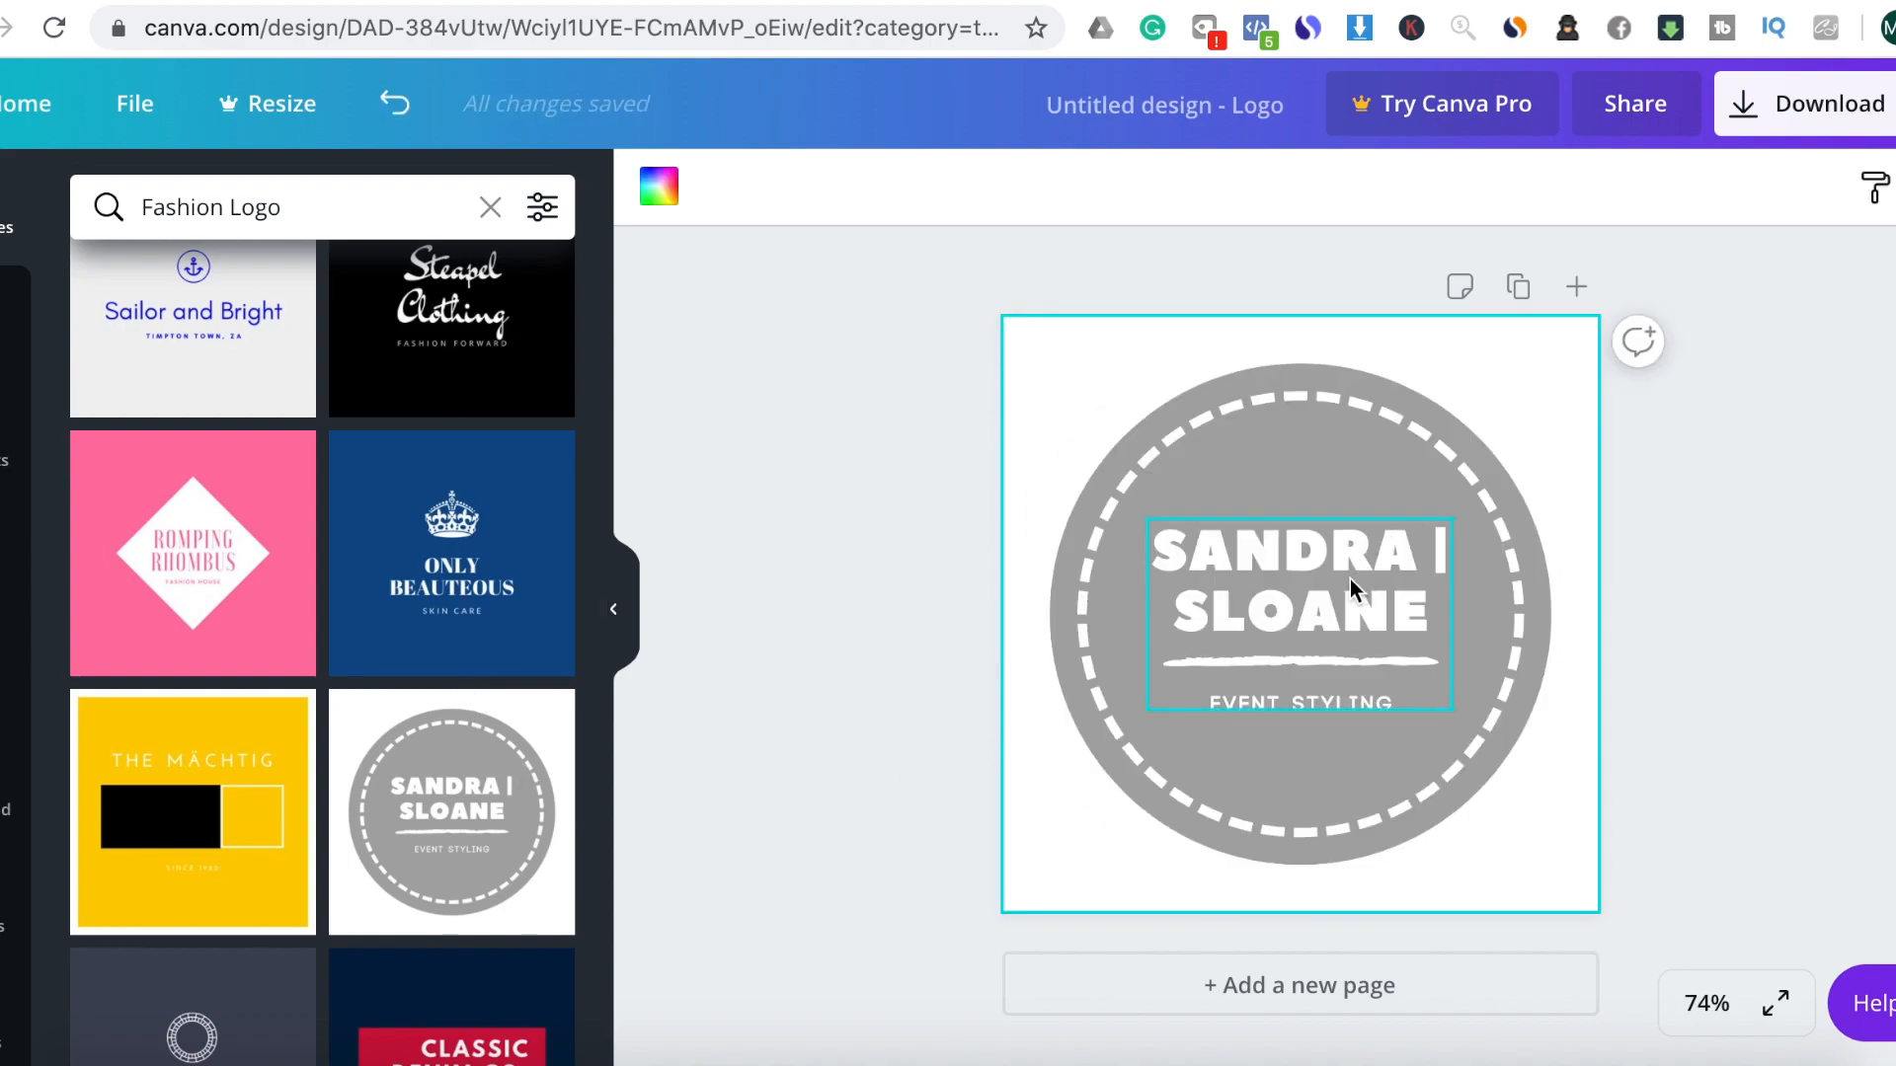
# Replace the badge template's main title text with YOUNG ONLINE BOSS
pyautogui.click(1349, 579)
pyautogui.doubleClick(1317, 565)
pyautogui.write('Y')
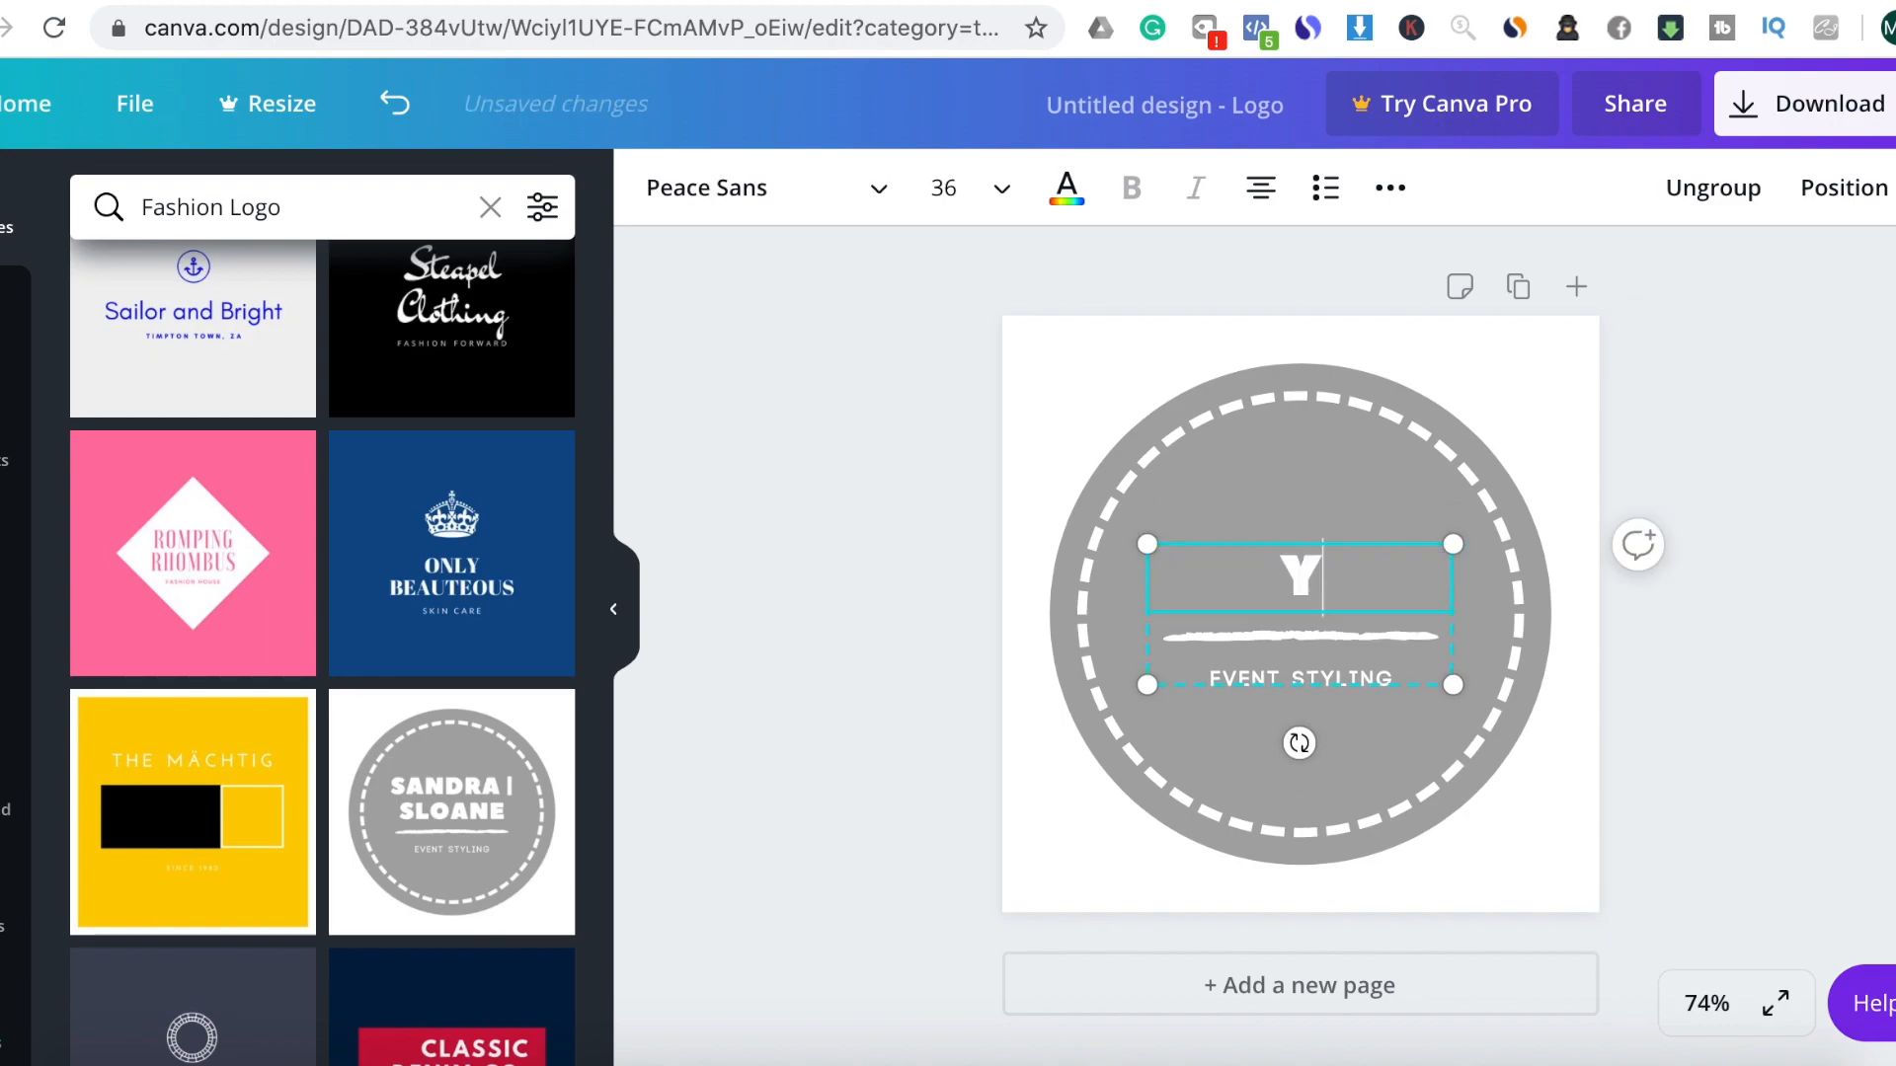
pyautogui.write('OUNG OLI')
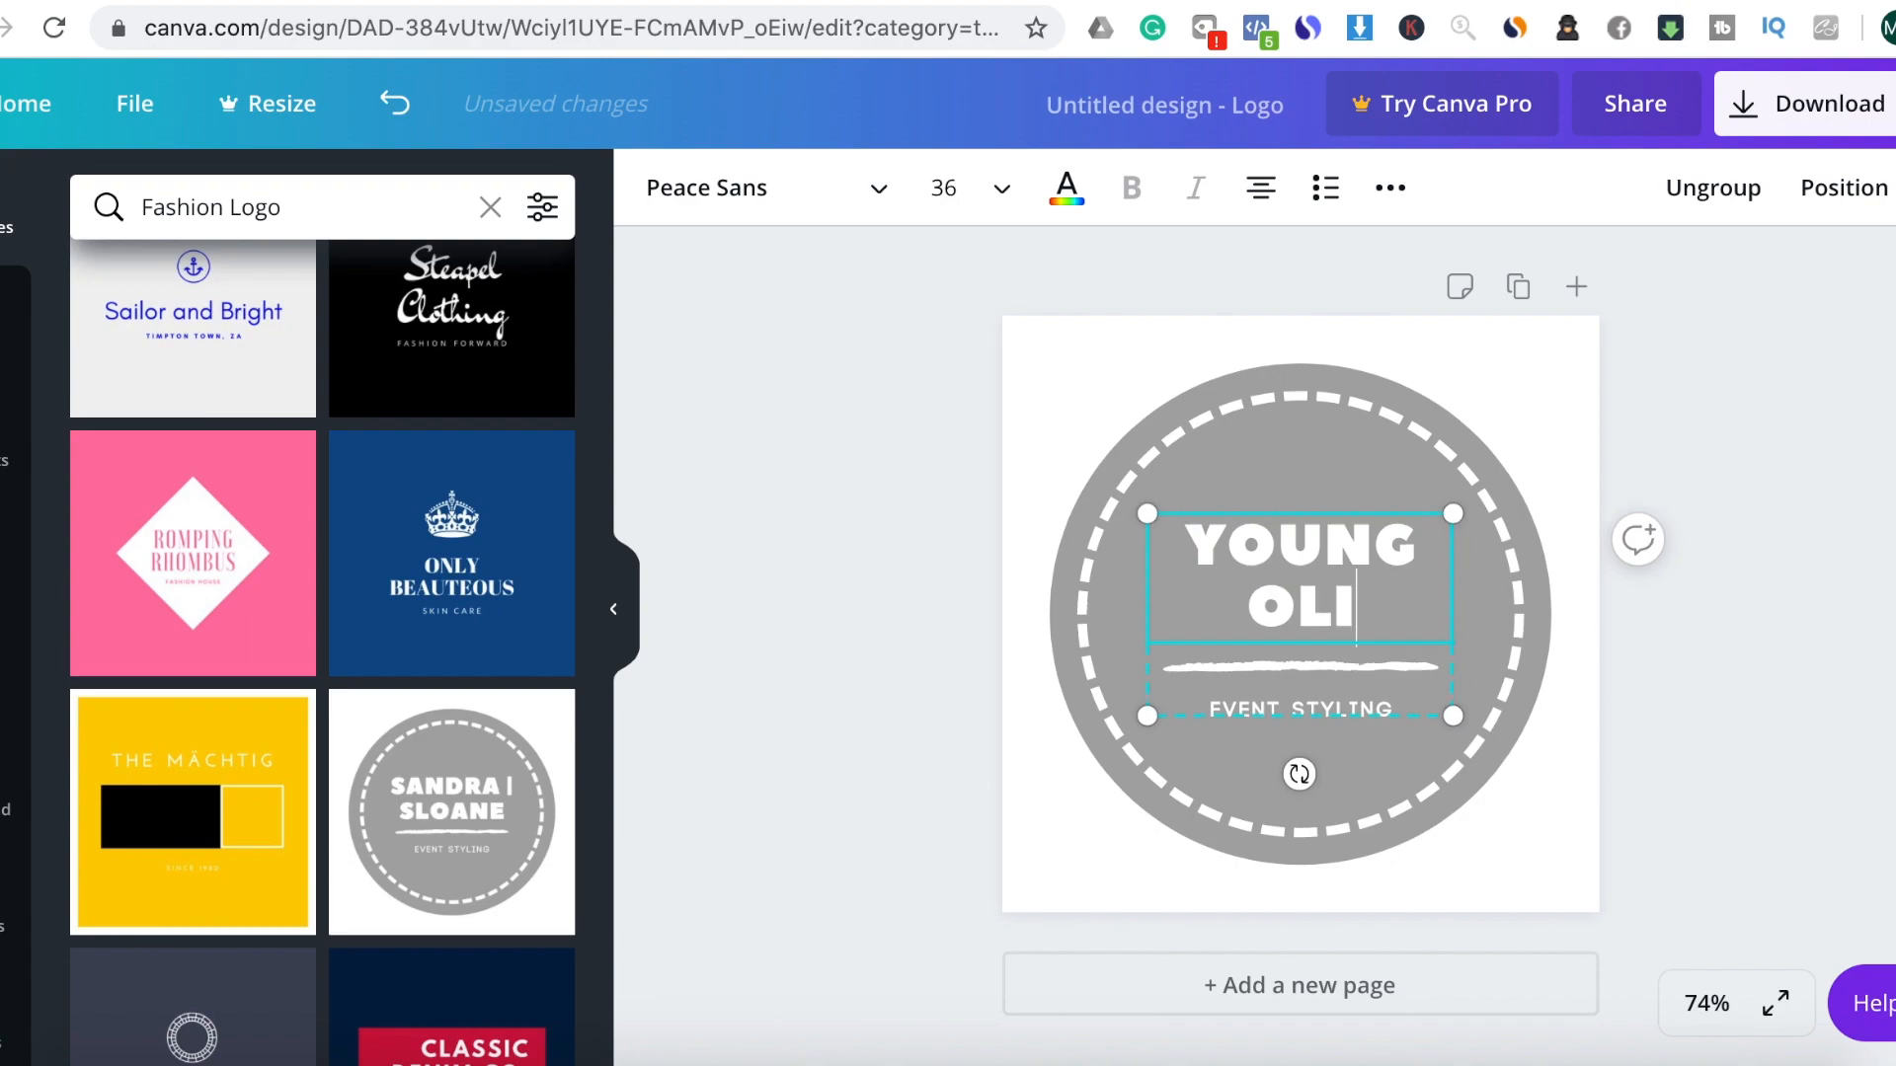
pyautogui.press('BackSpace')
pyautogui.press('BackSpace')
pyautogui.write('NLINE')
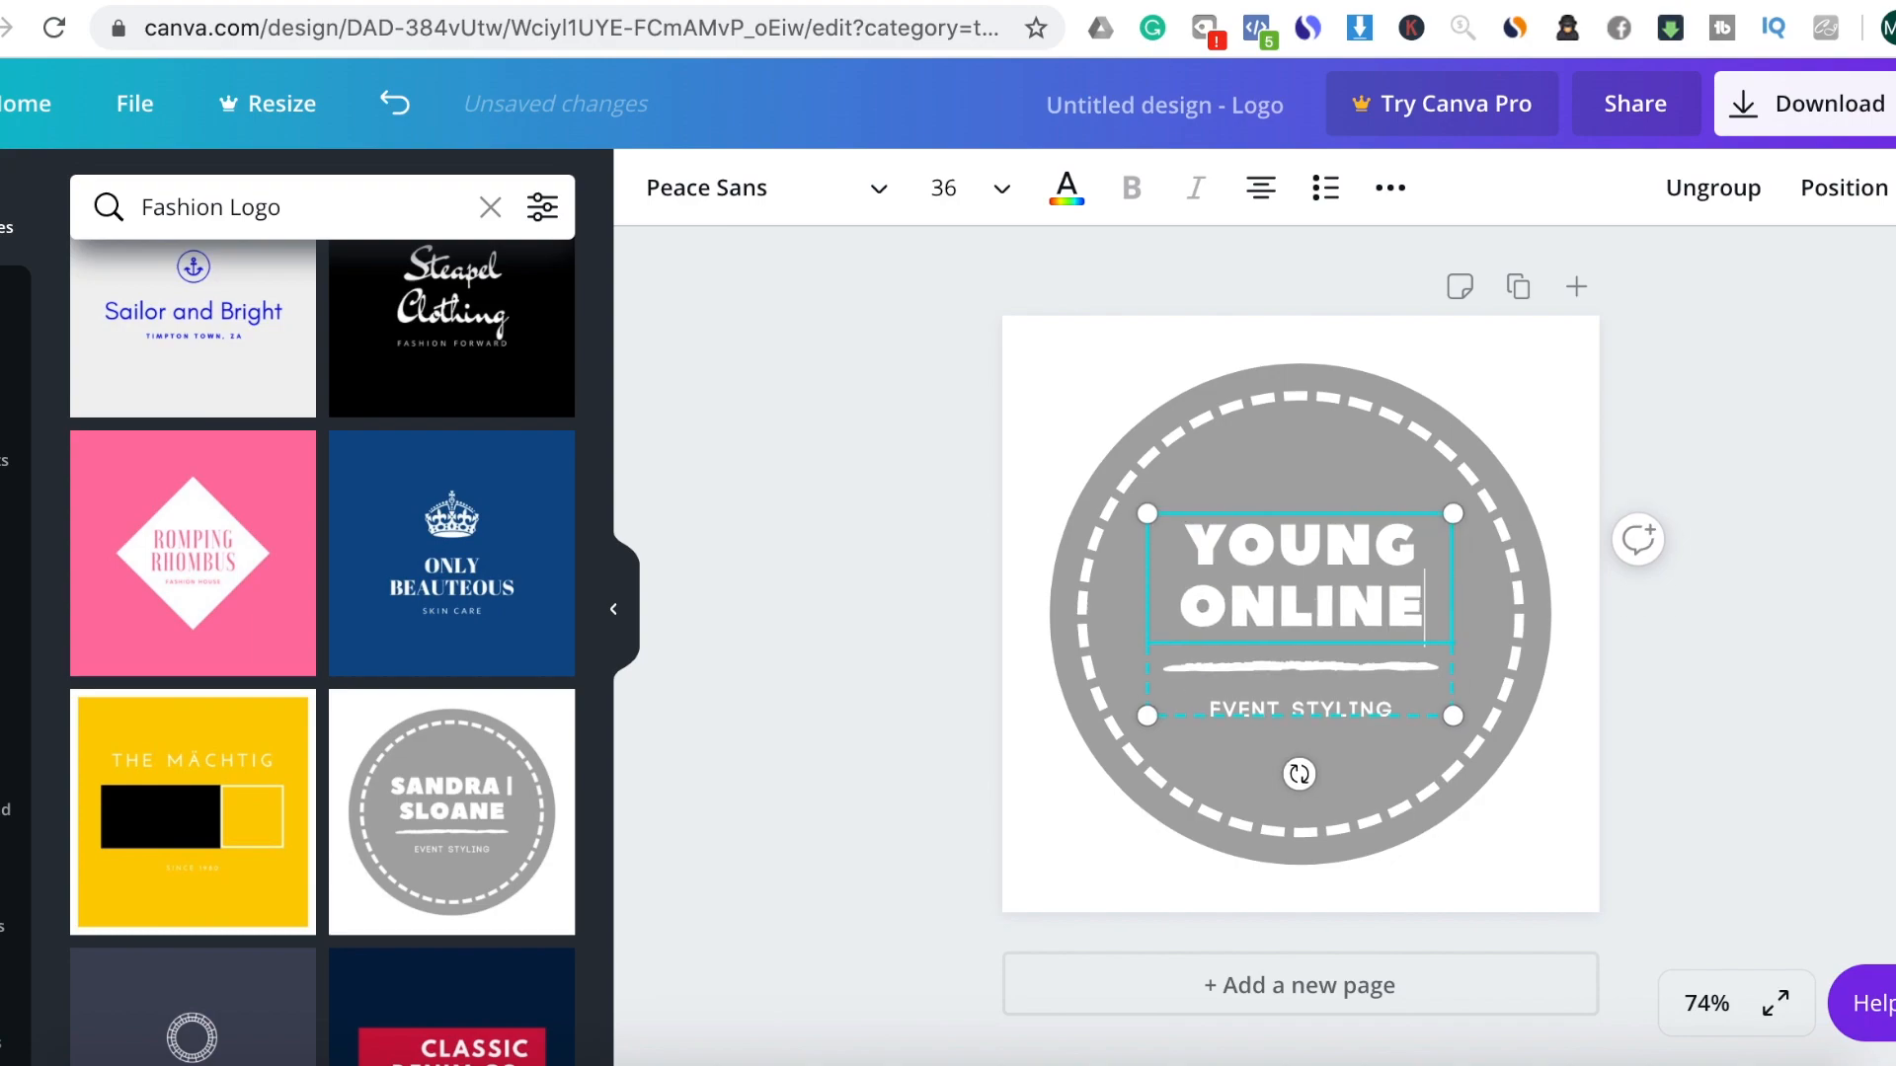
pyautogui.write(' BOSS')
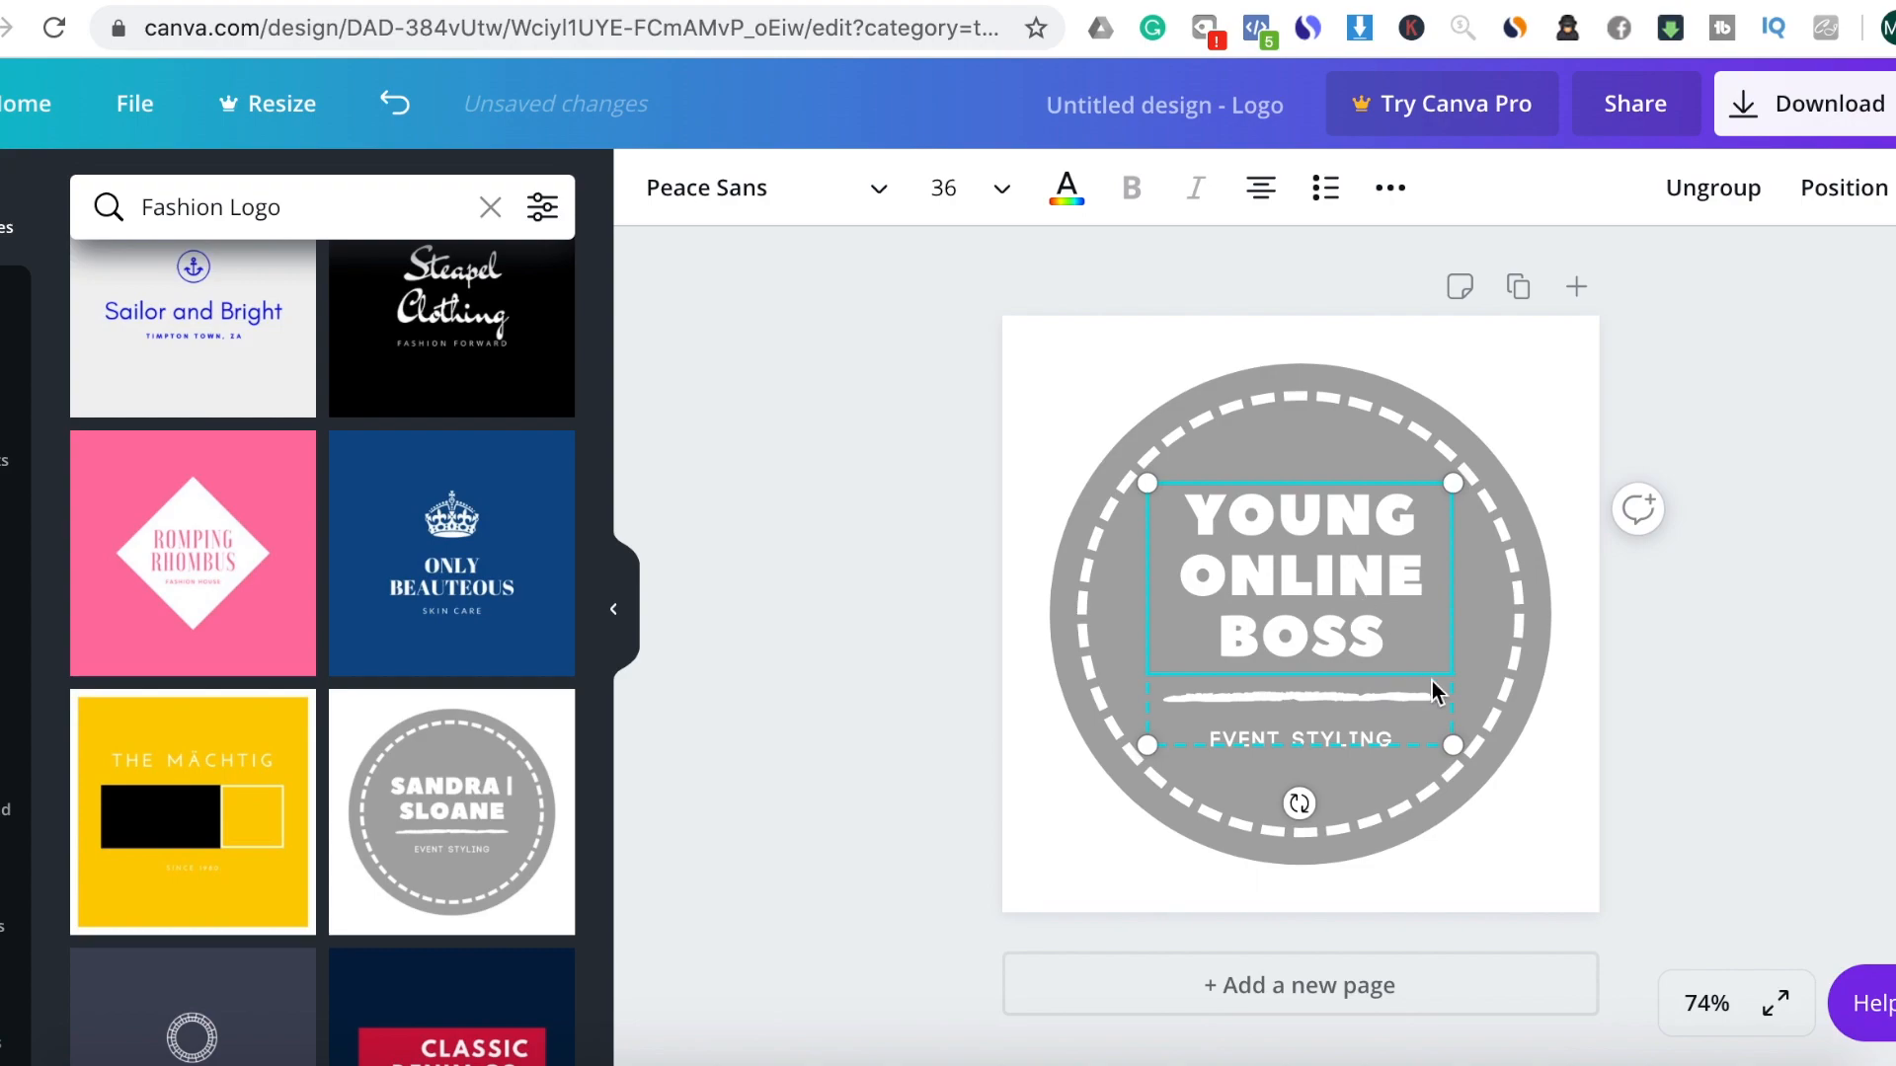
pyautogui.click(1323, 780)
pyautogui.click(1307, 726)
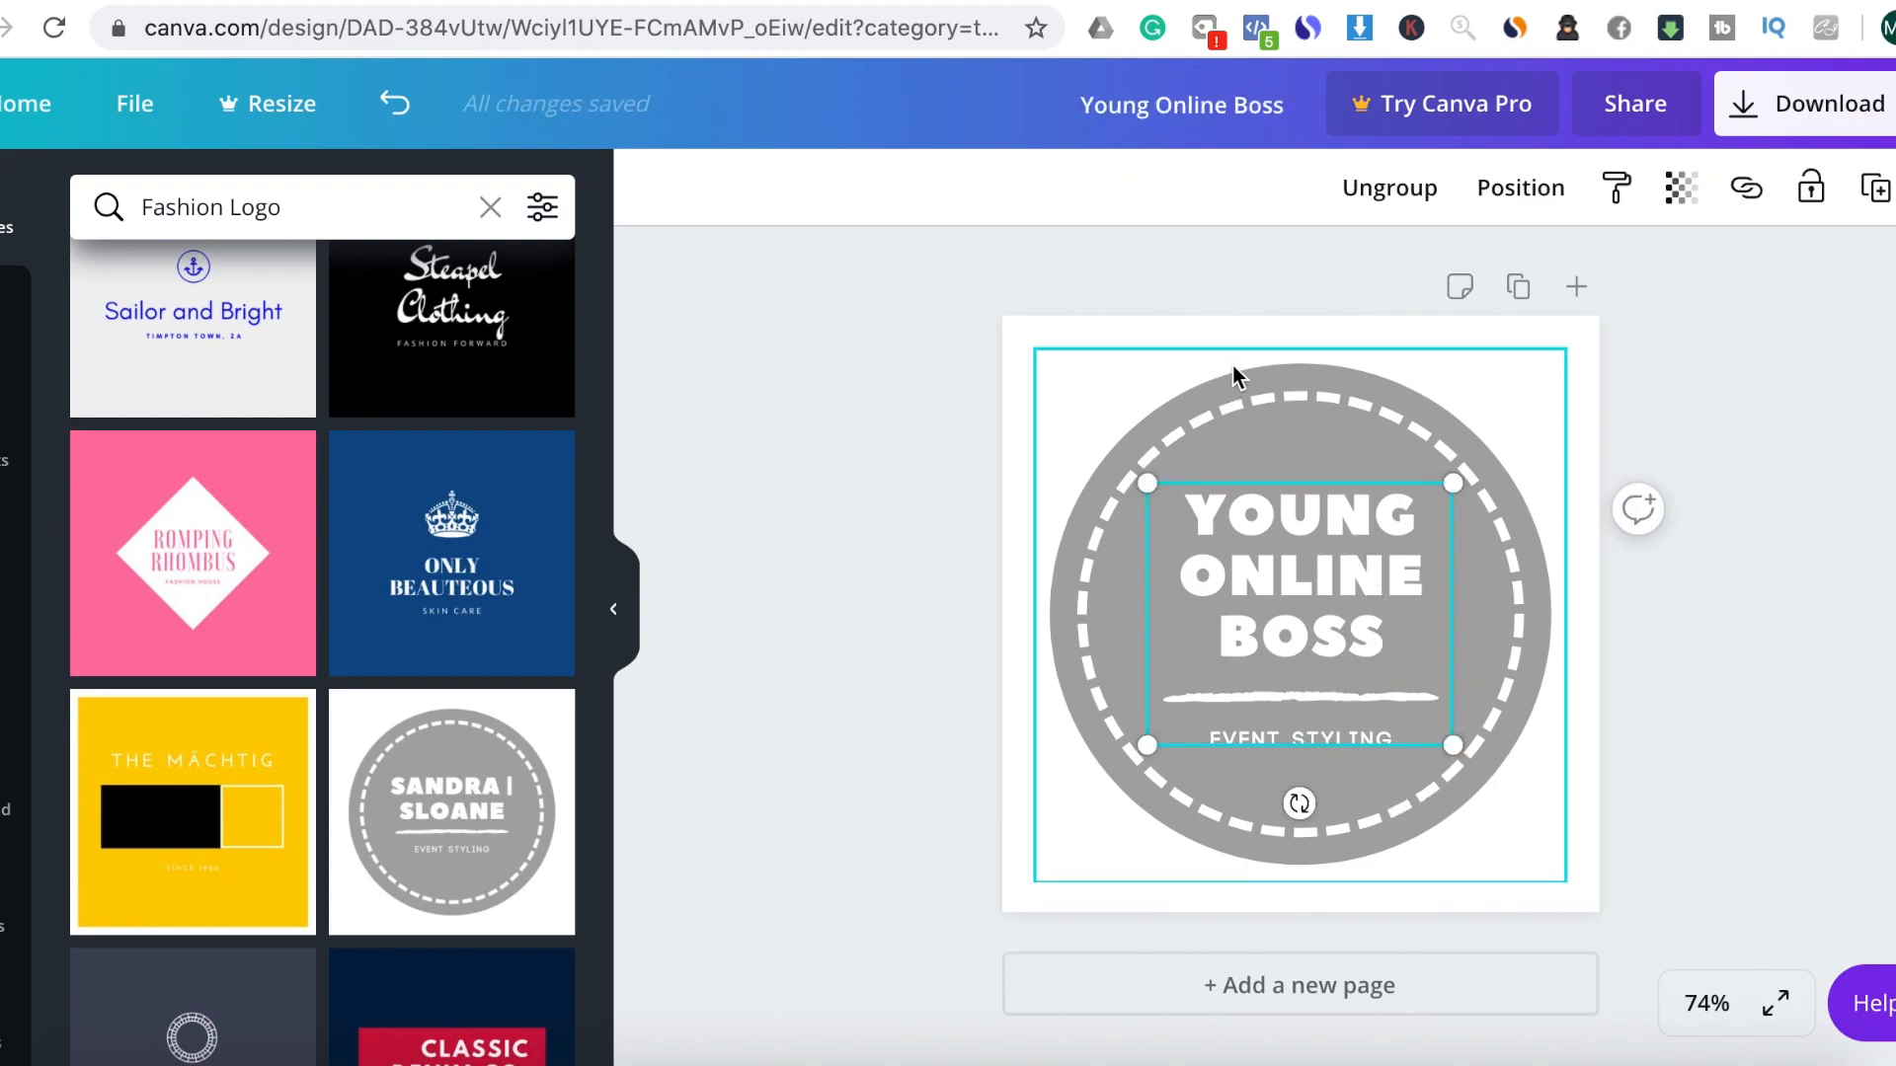
# Recolour the grey circular badge to violet-blue, and clear the template's elements from the page
pyautogui.click(1236, 393)
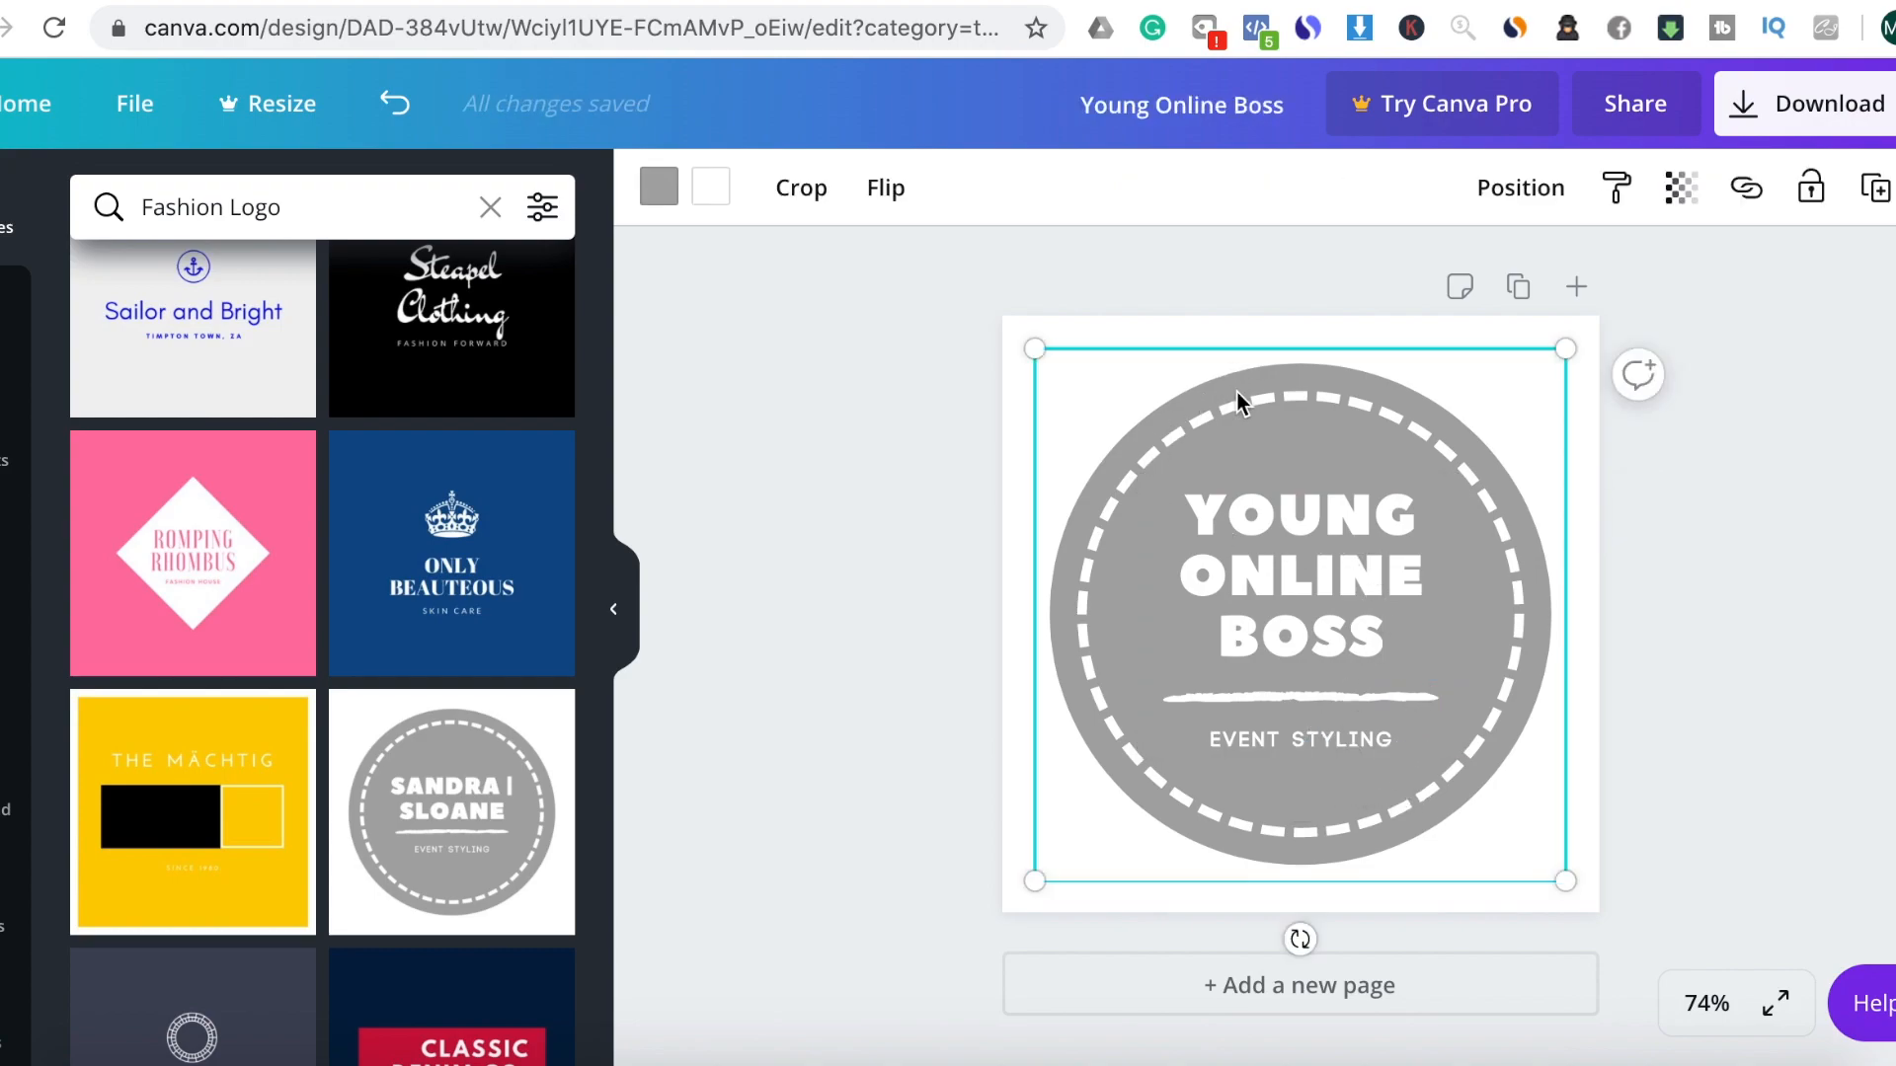
pyautogui.click(657, 187)
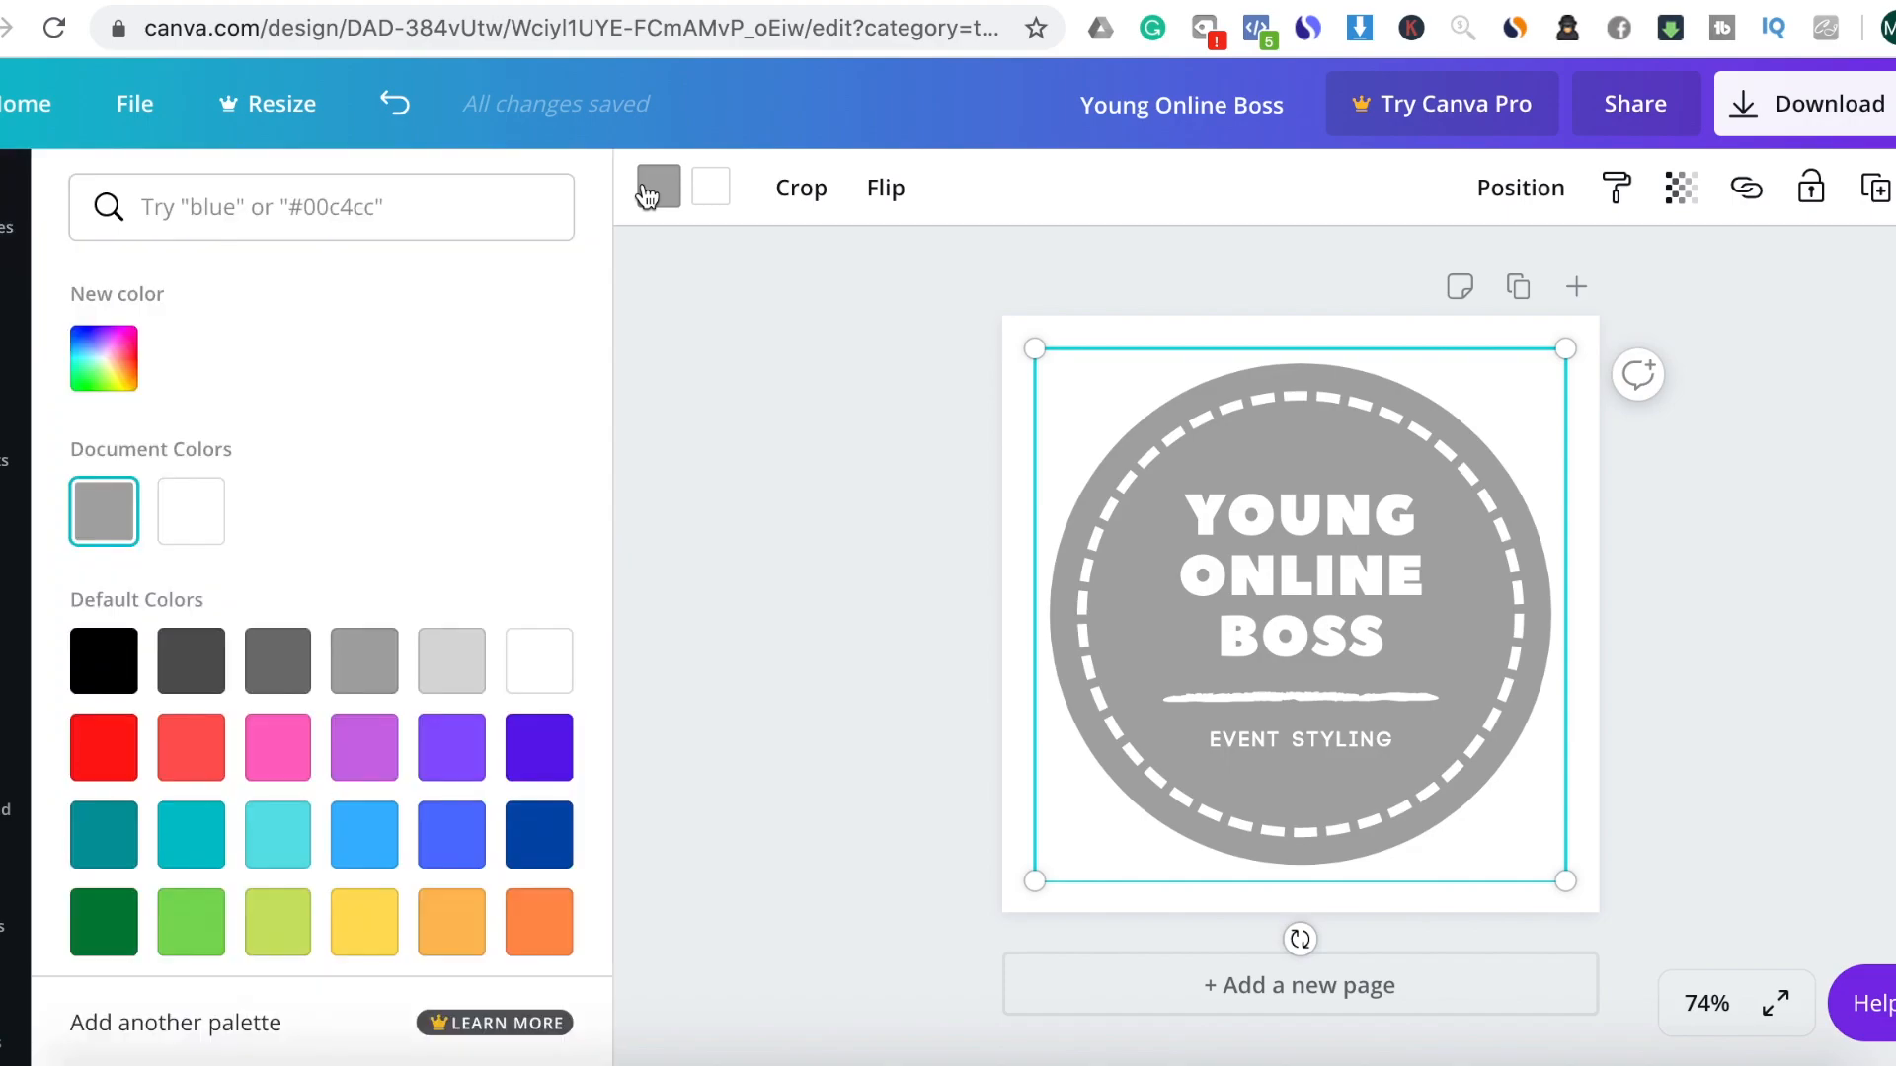
pyautogui.click(571, 777)
pyautogui.press('Escape')
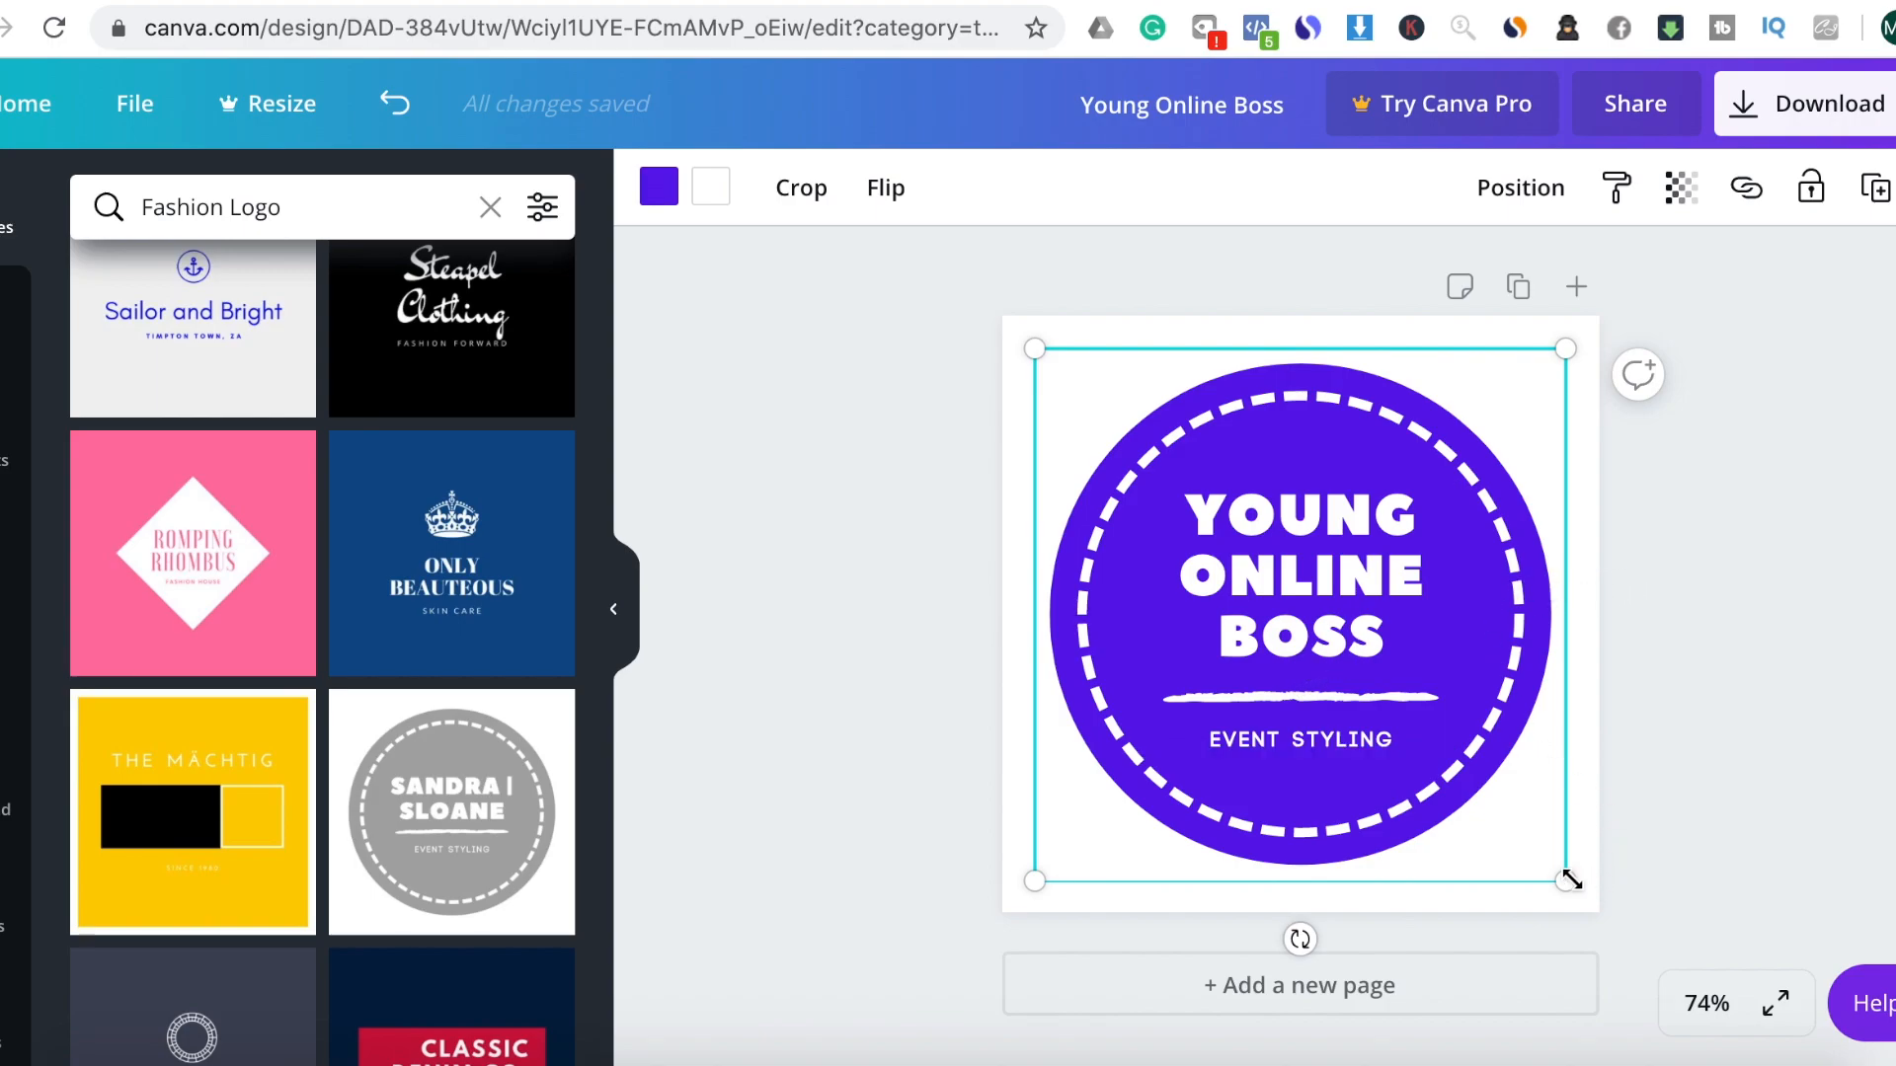
pyautogui.press('Delete')
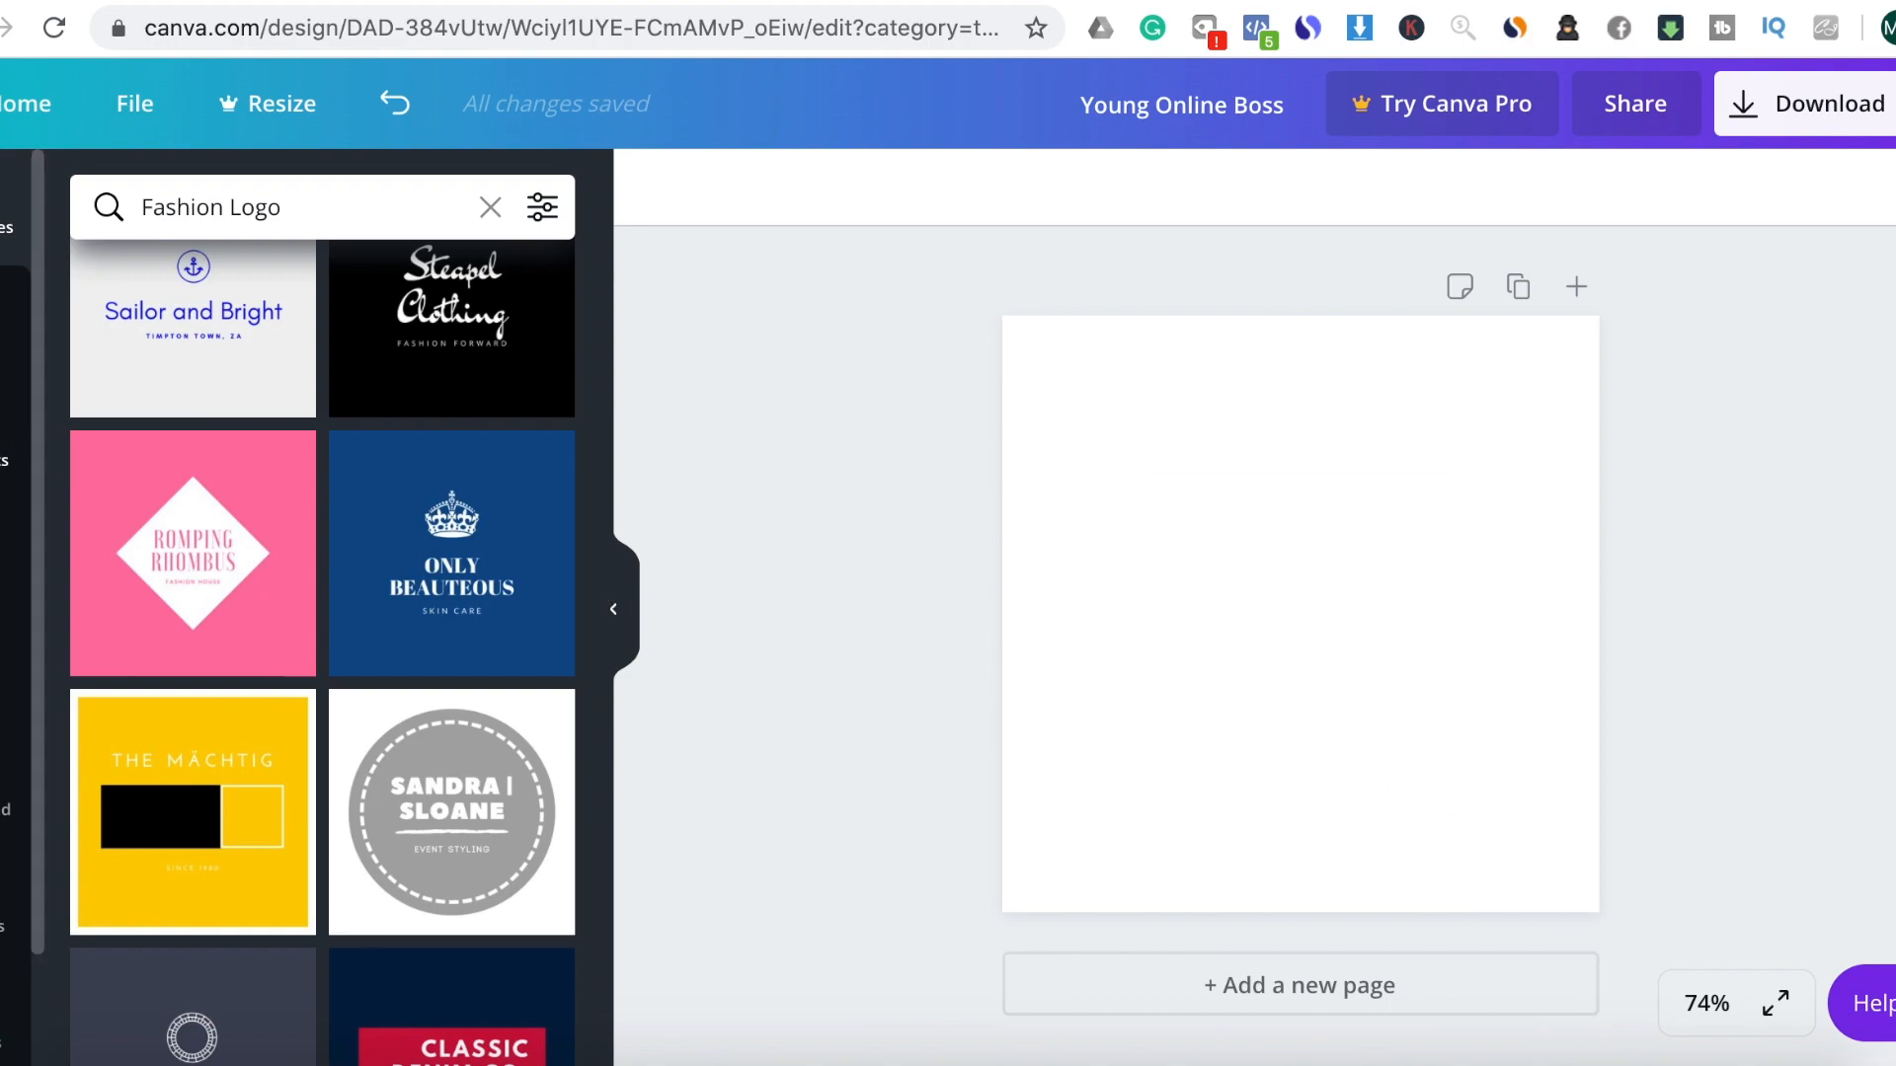
# Add the recently used circle shape and enlarge it to span the full width and height of the page
pyautogui.click(22, 460)
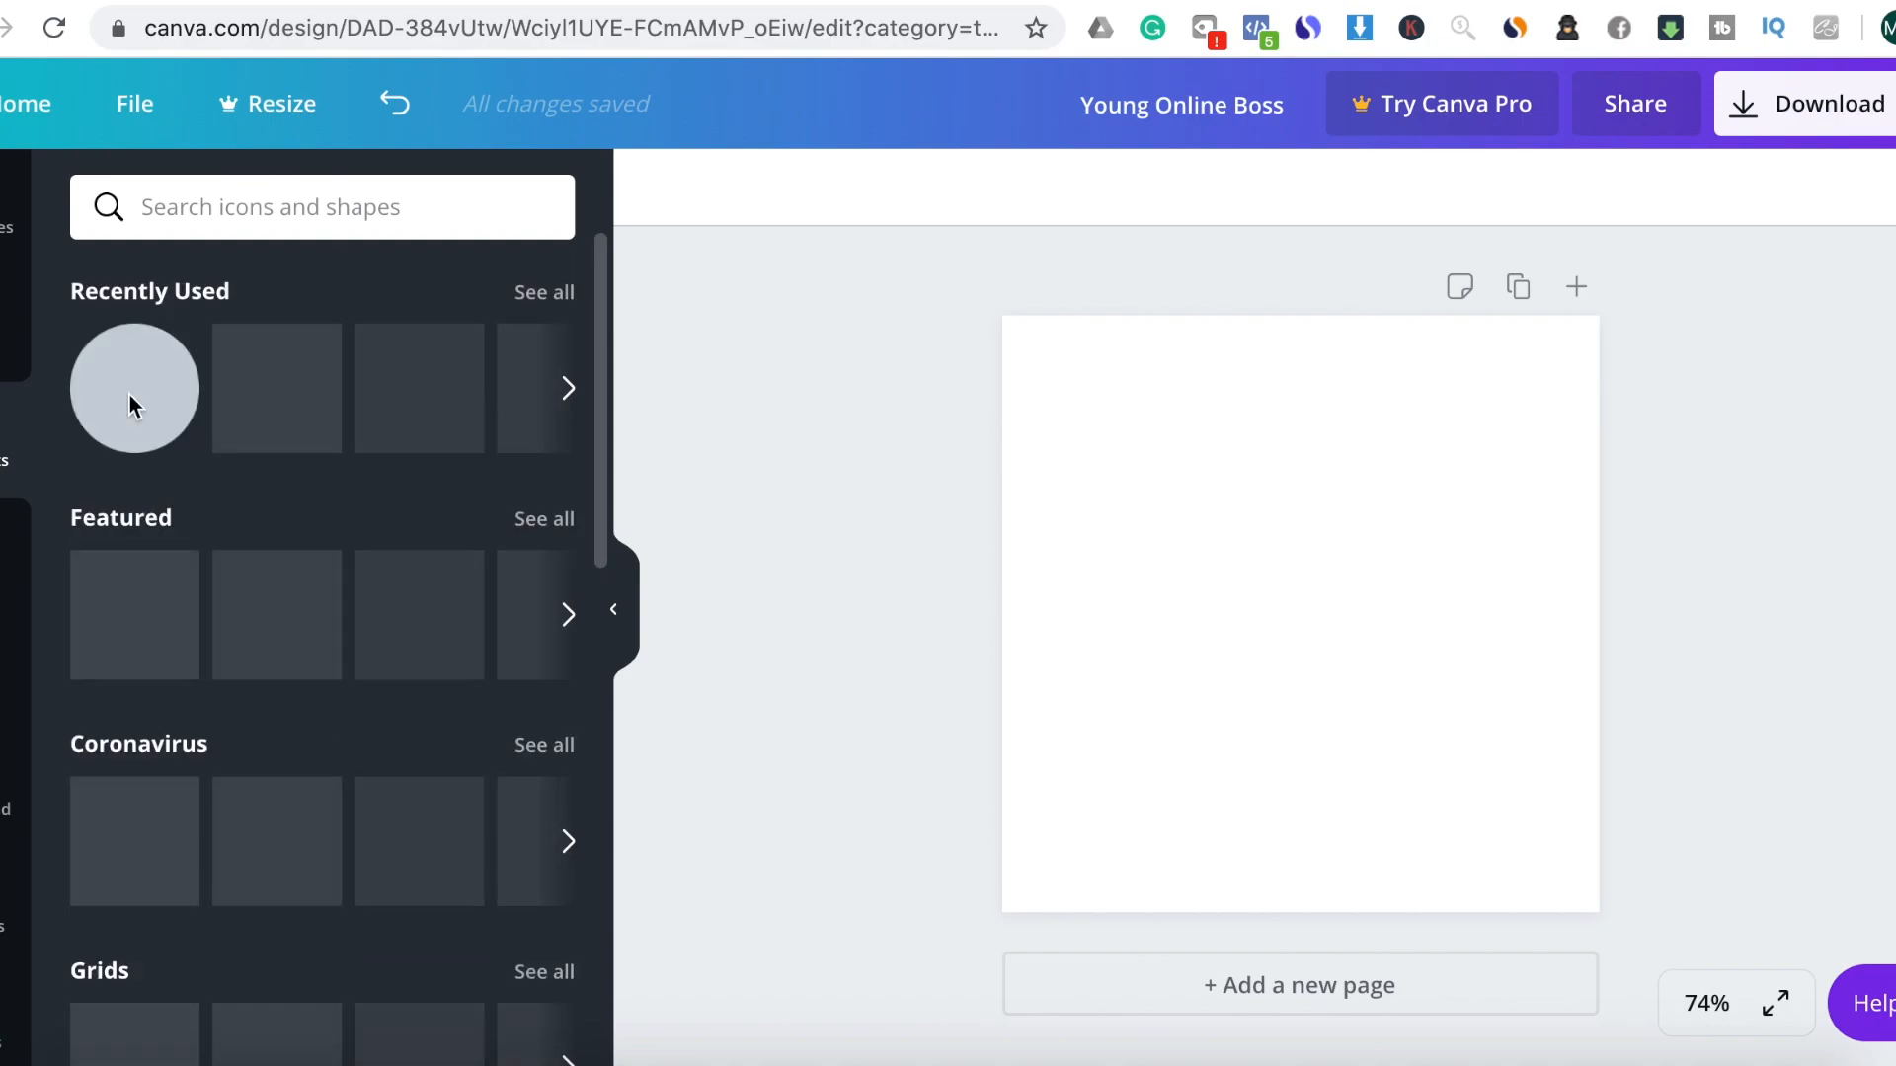
pyautogui.click(132, 404)
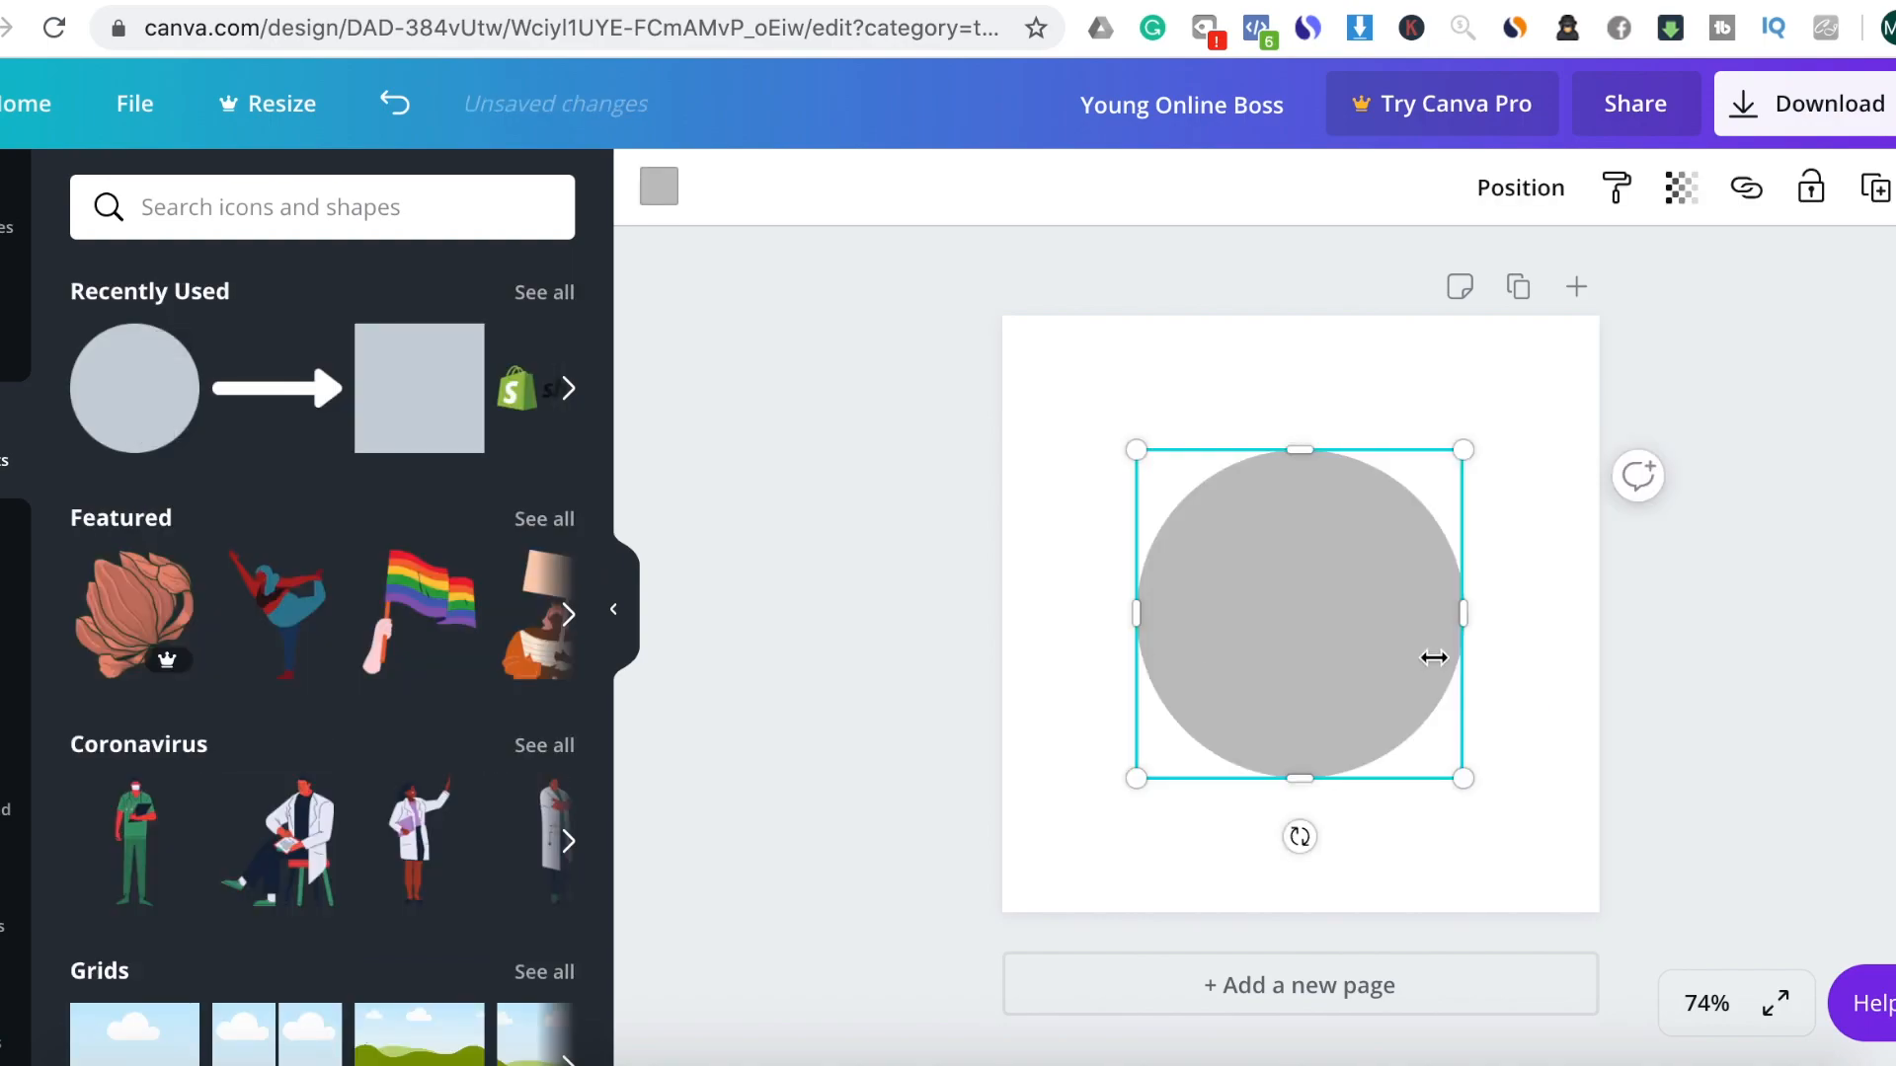
pyautogui.moveTo(1135, 451); pyautogui.dragTo(1002, 314)
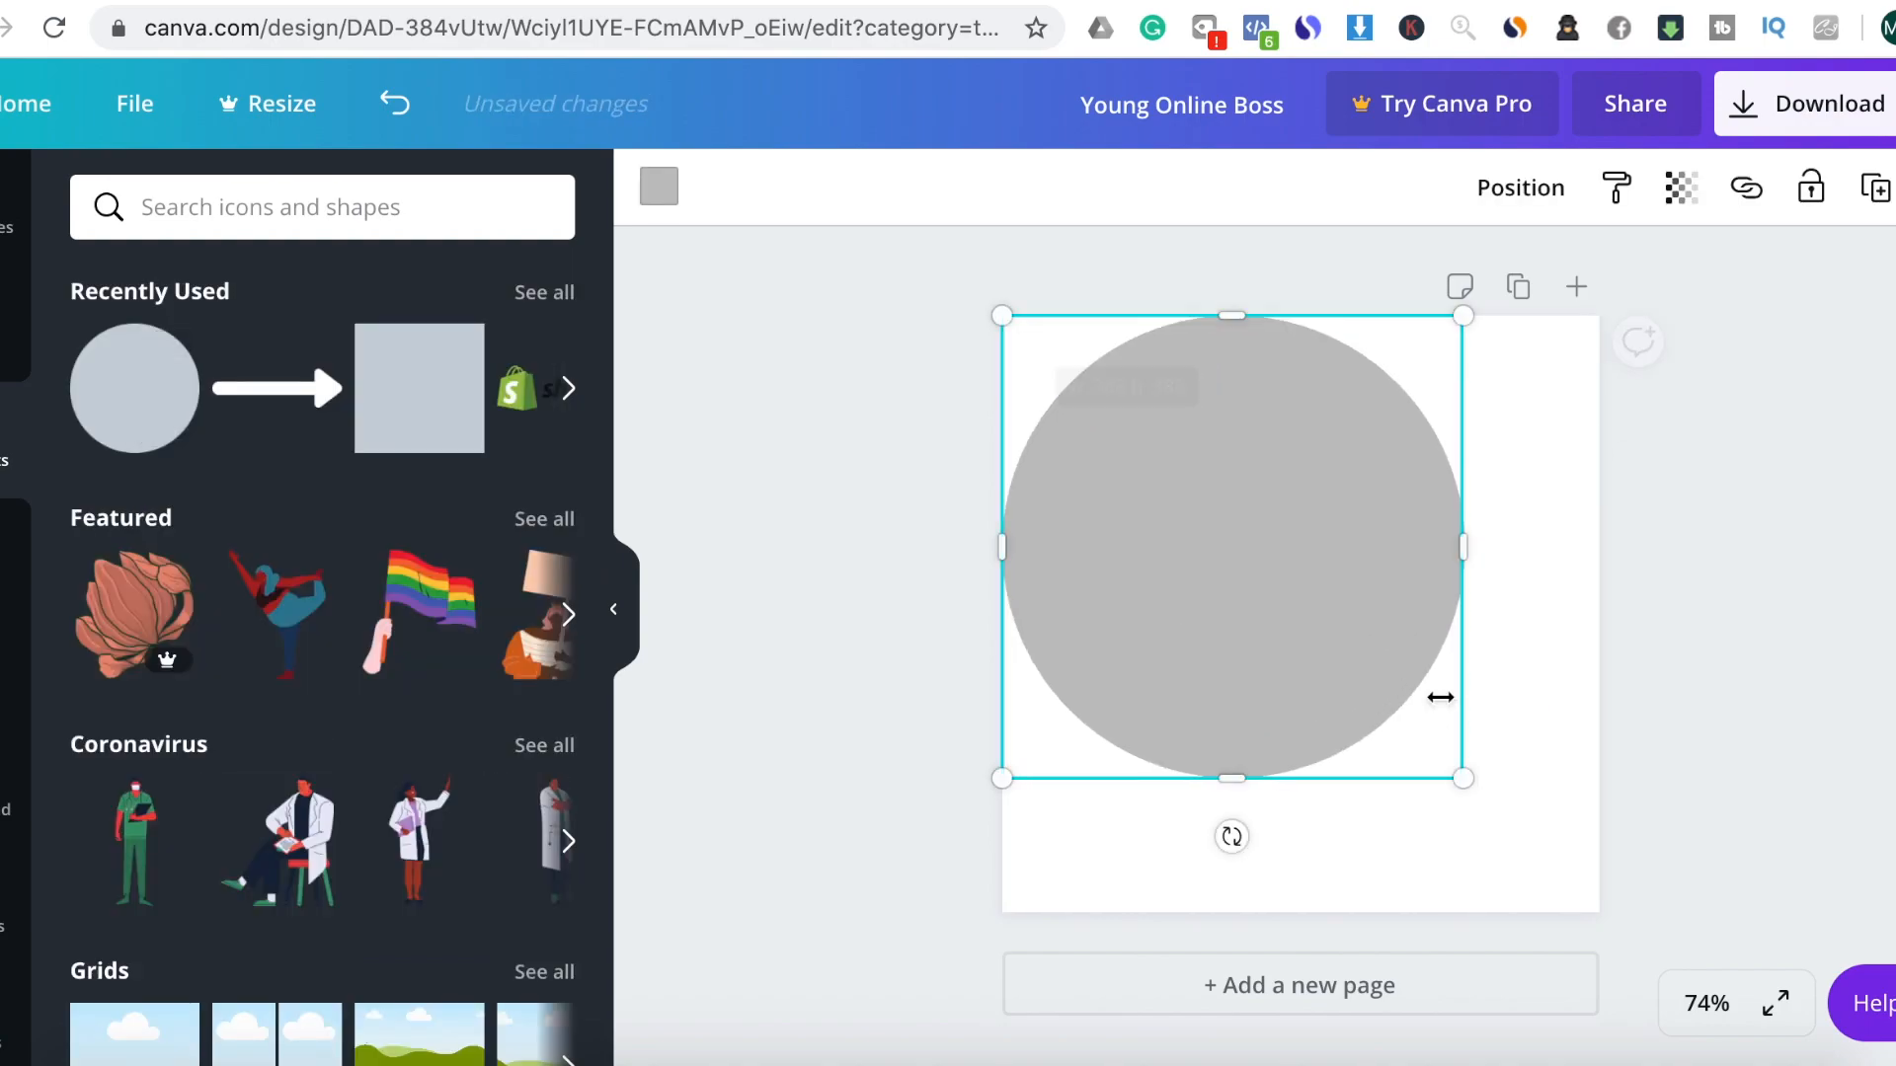
pyautogui.moveTo(1460, 776); pyautogui.dragTo(1599, 913)
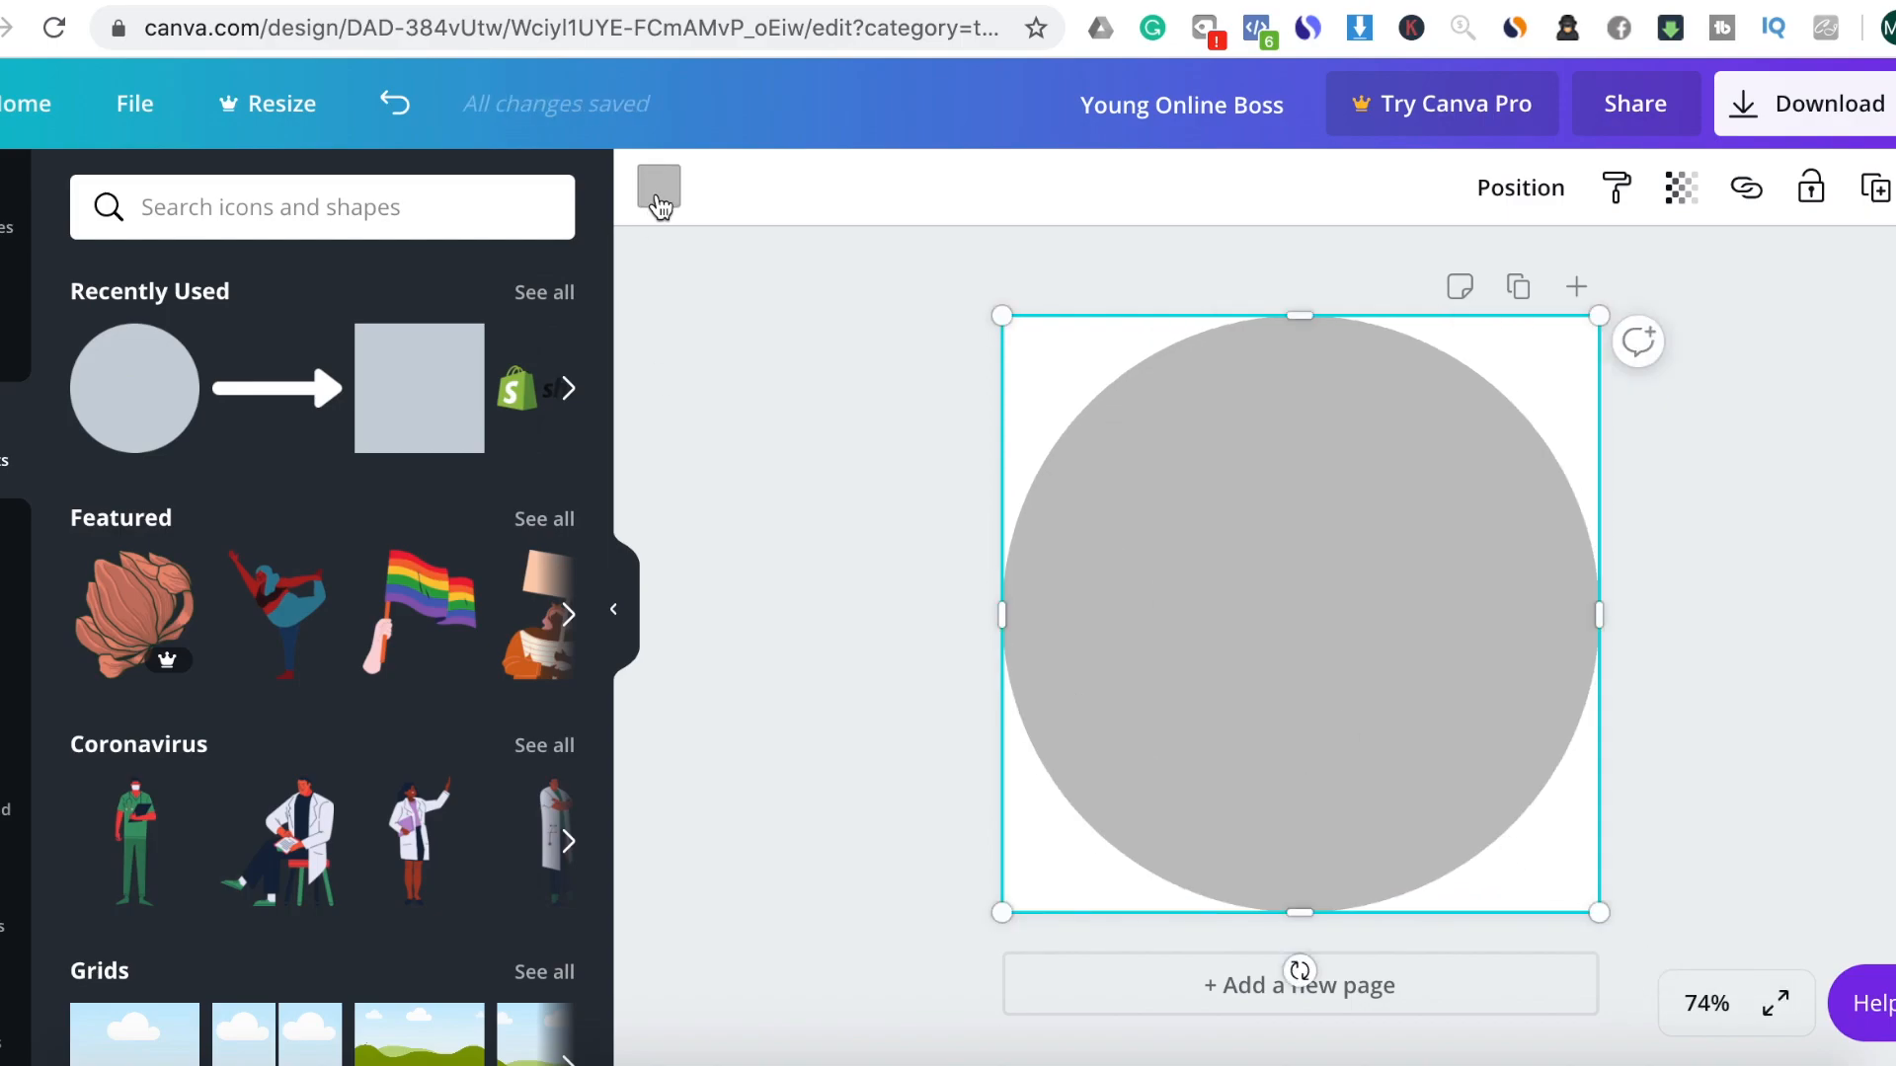
# Change the circle's fill colour to black
pyautogui.click(658, 186)
pyautogui.click(104, 673)
pyautogui.click(893, 601)
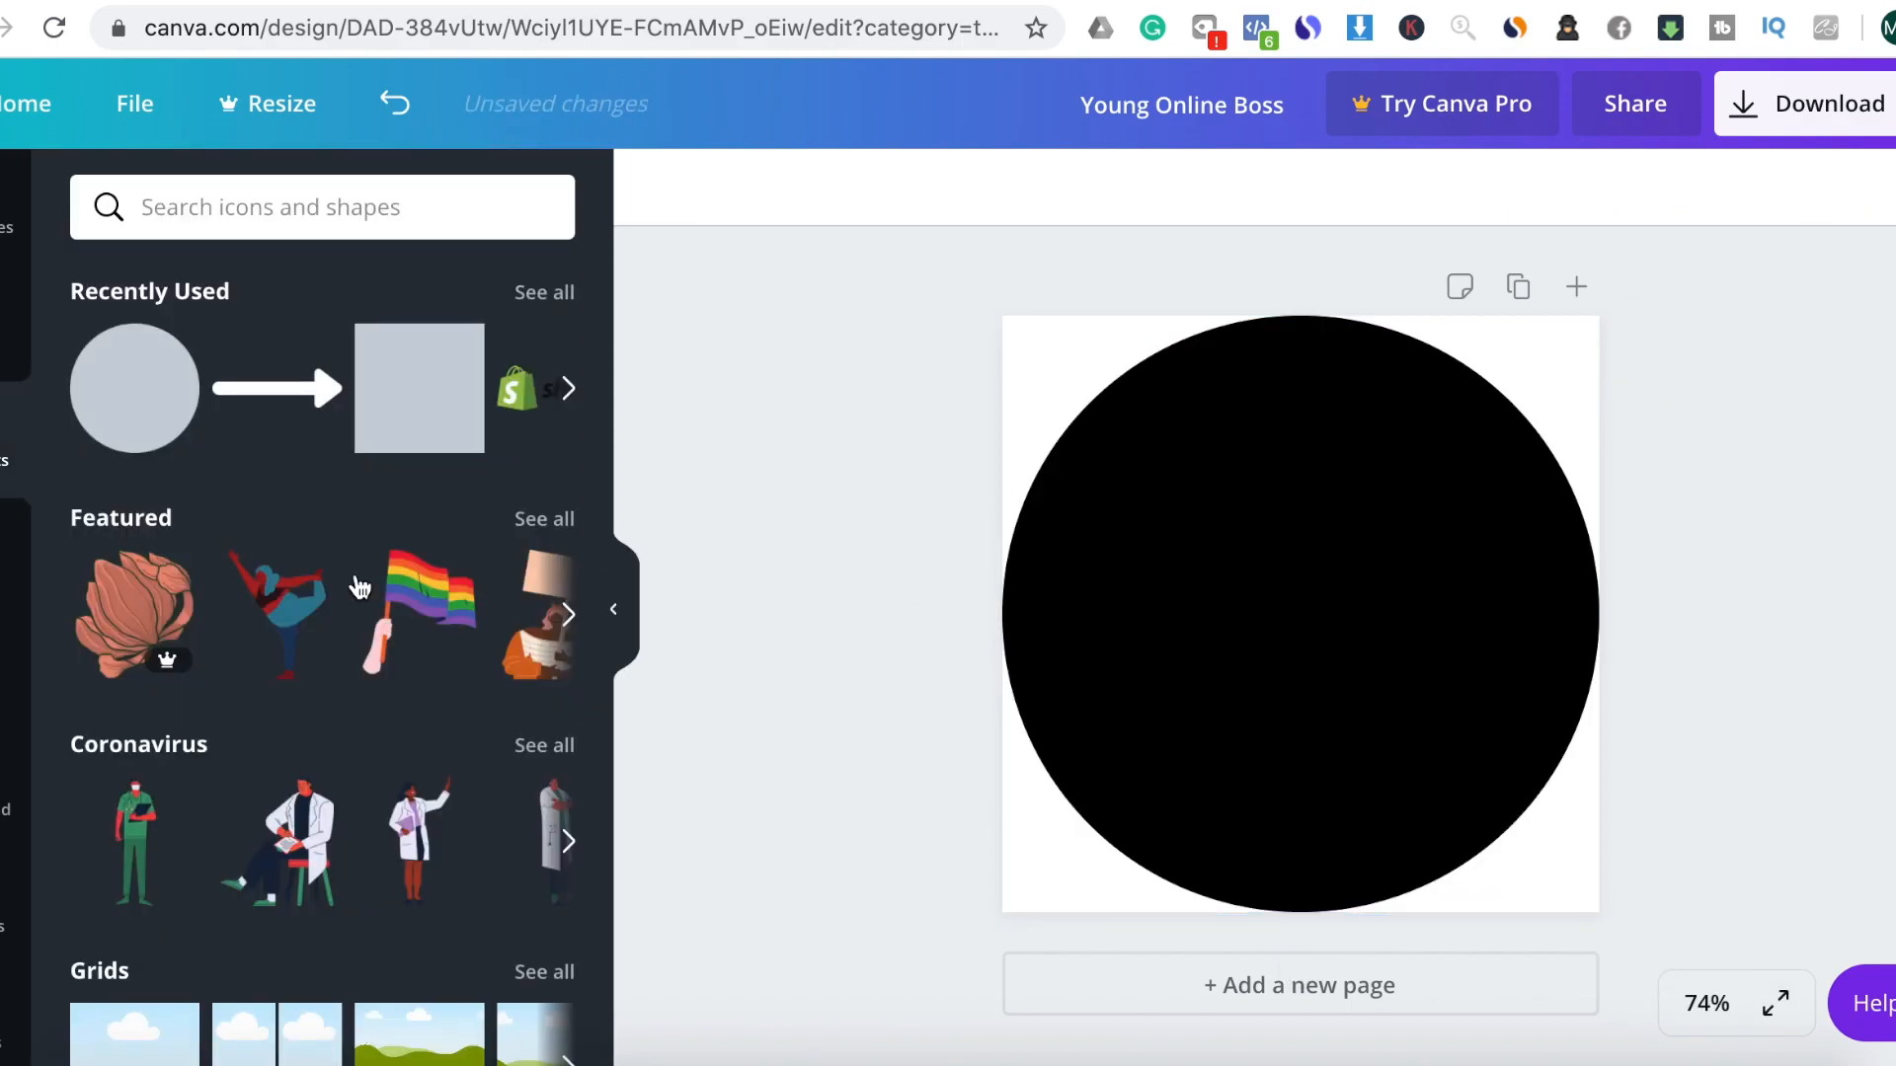
# Add a heading text over the black circle and colour it light orange
pyautogui.click(15, 555)
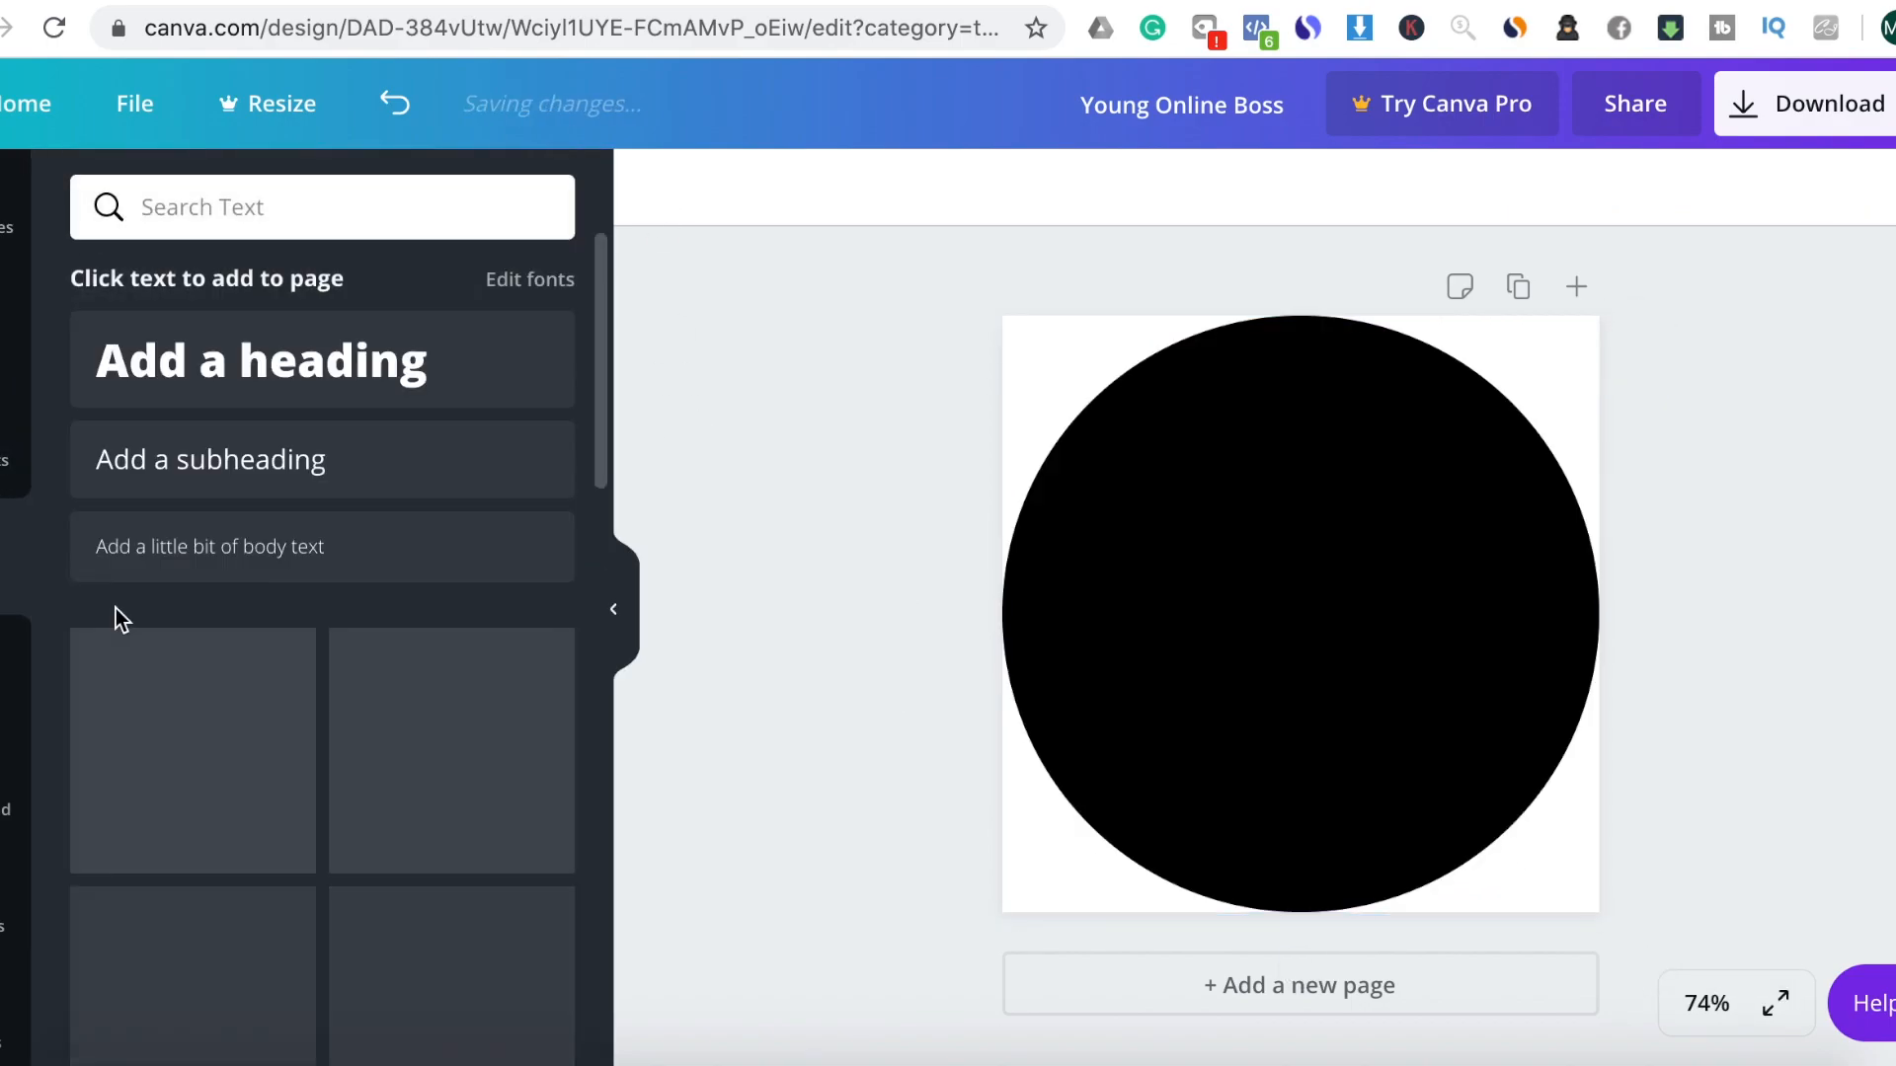
pyautogui.click(261, 365)
pyautogui.scroll(-2, 265, 829)
pyautogui.scroll(-8, 264, 832)
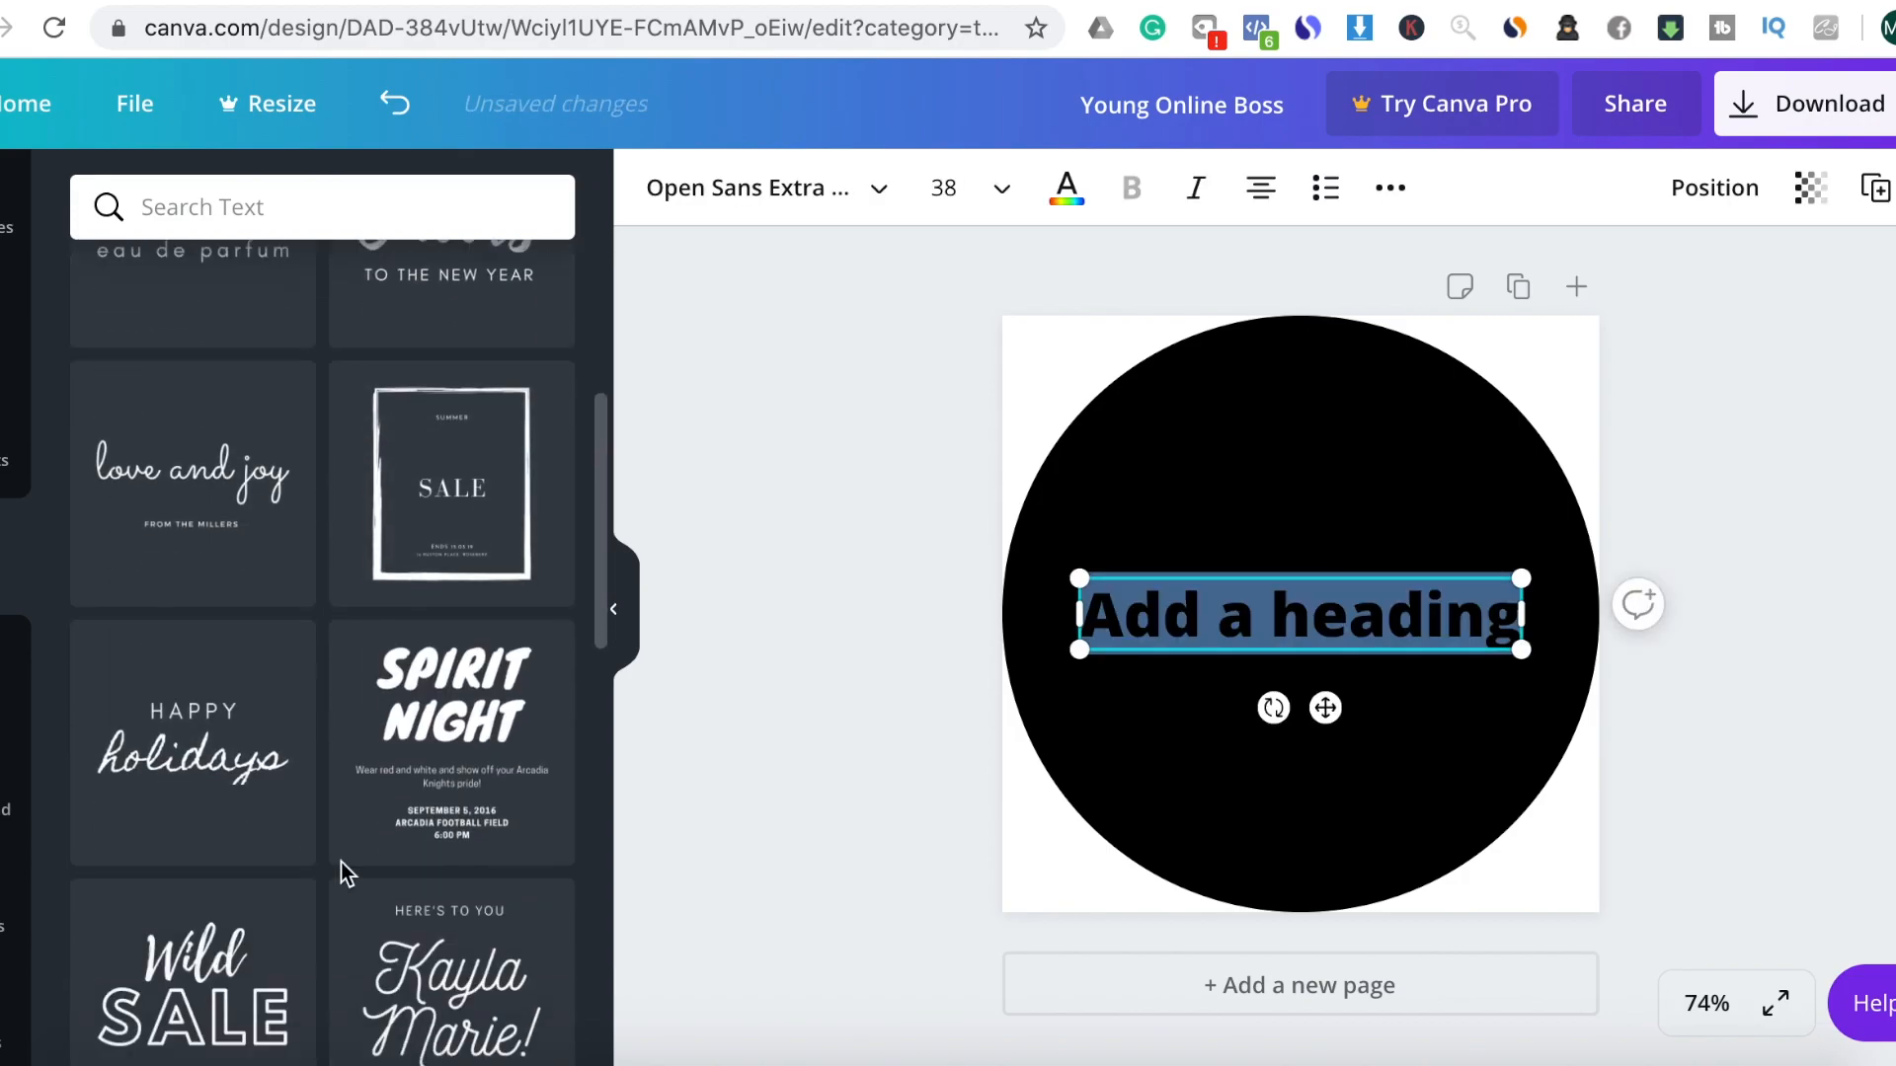
pyautogui.scroll(-5, 449, 837)
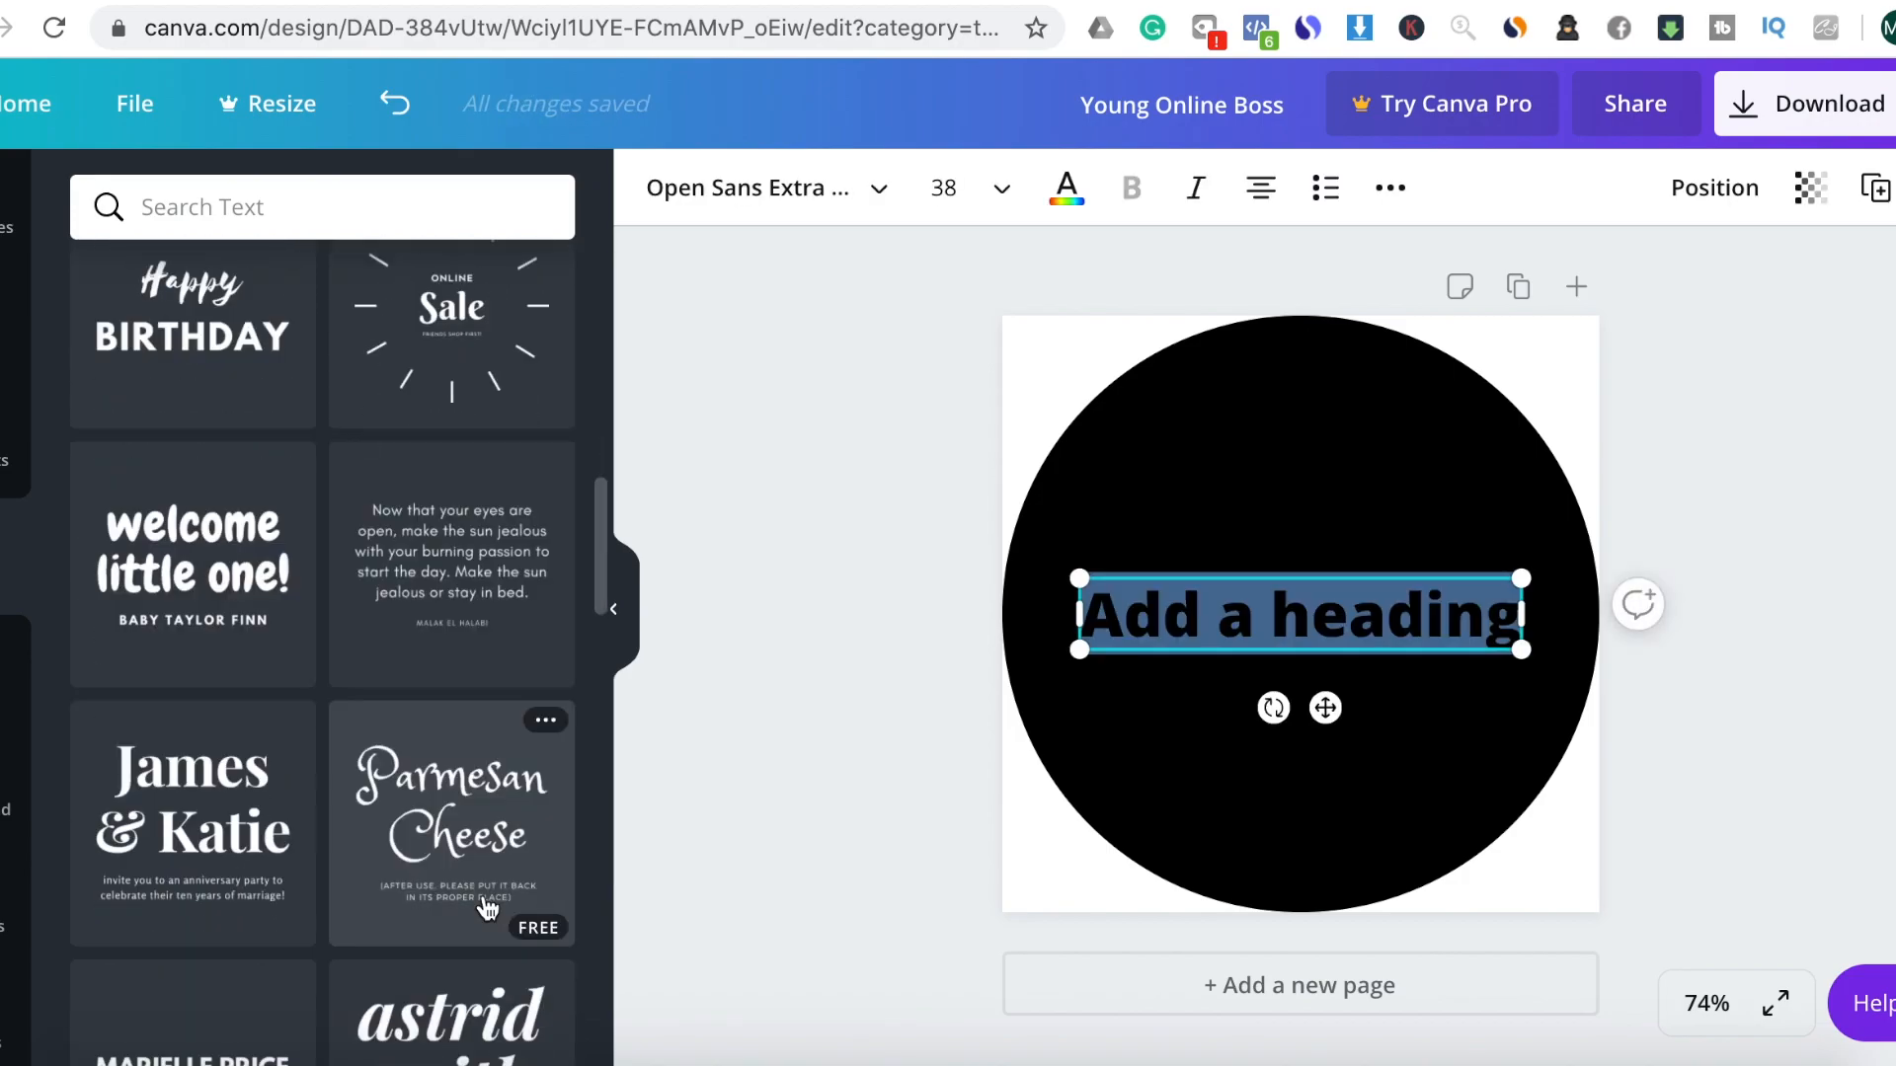
pyautogui.click(1068, 190)
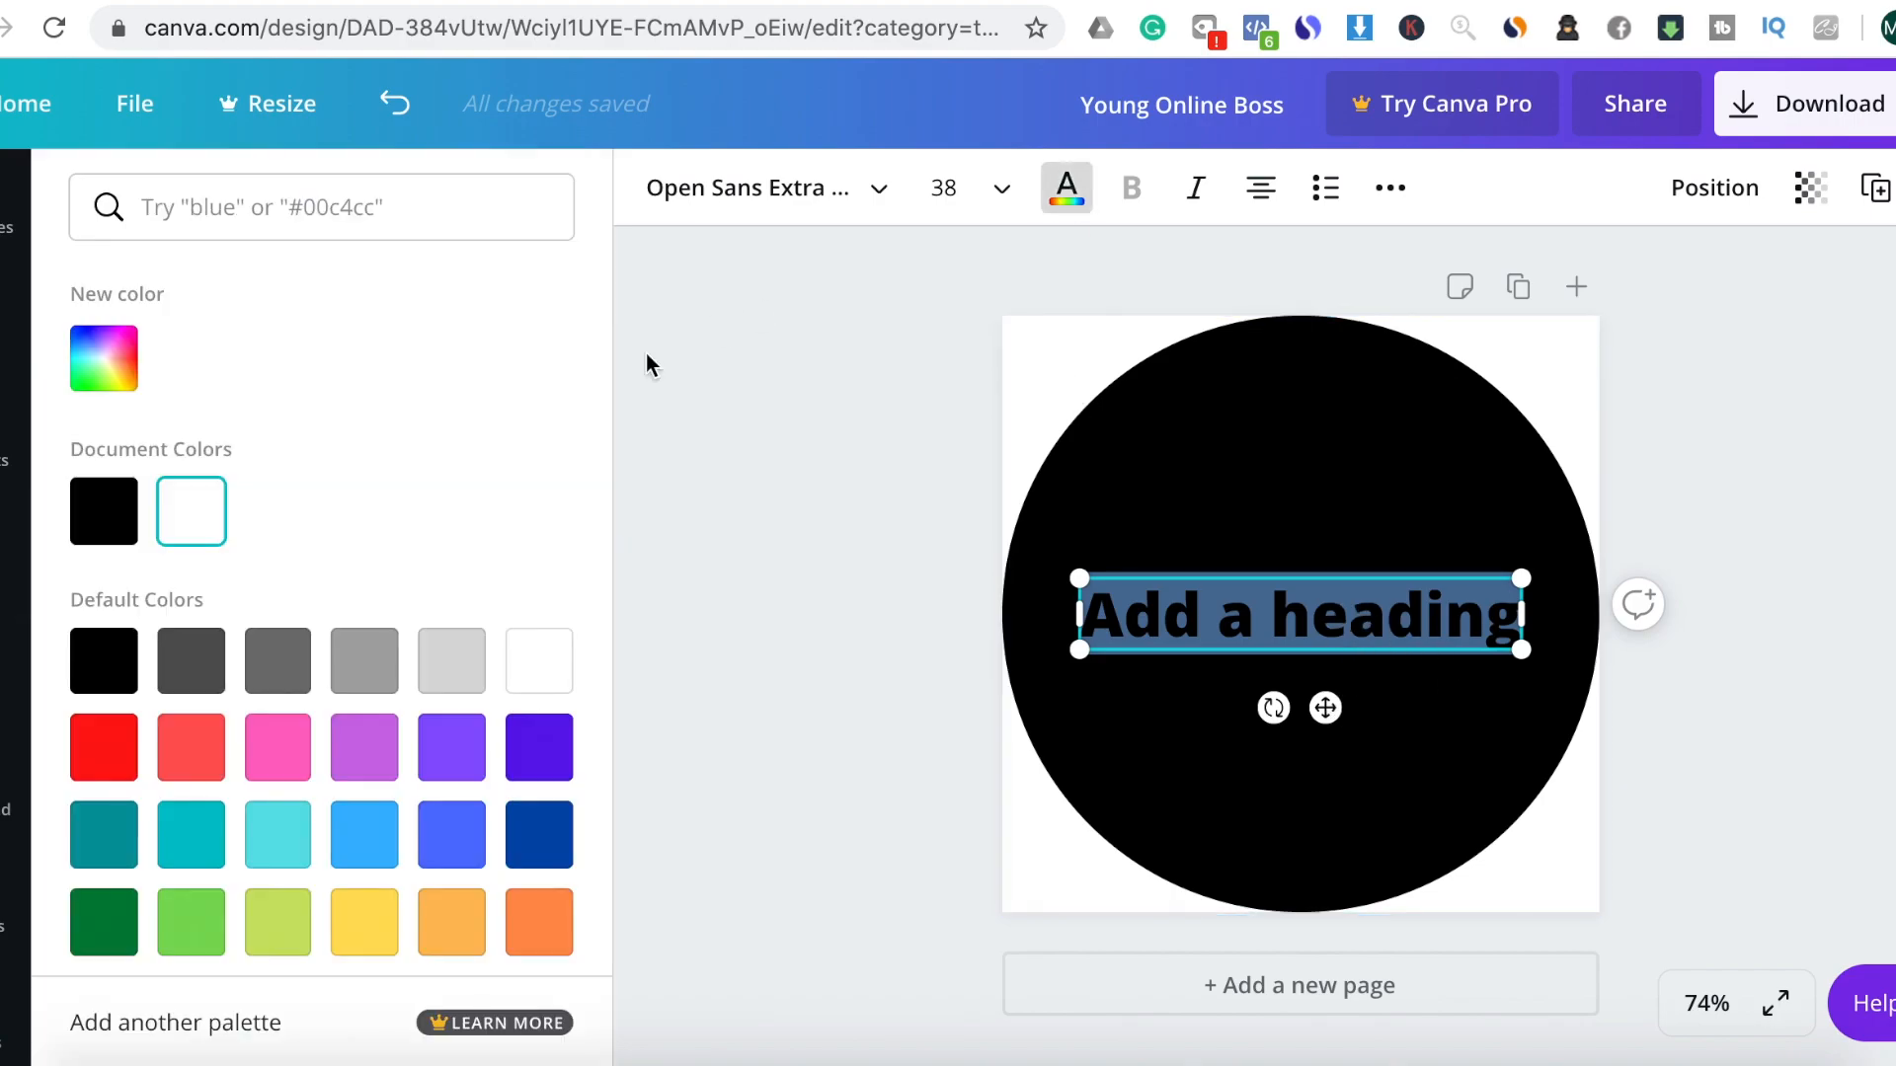
pyautogui.click(452, 920)
pyautogui.click(973, 835)
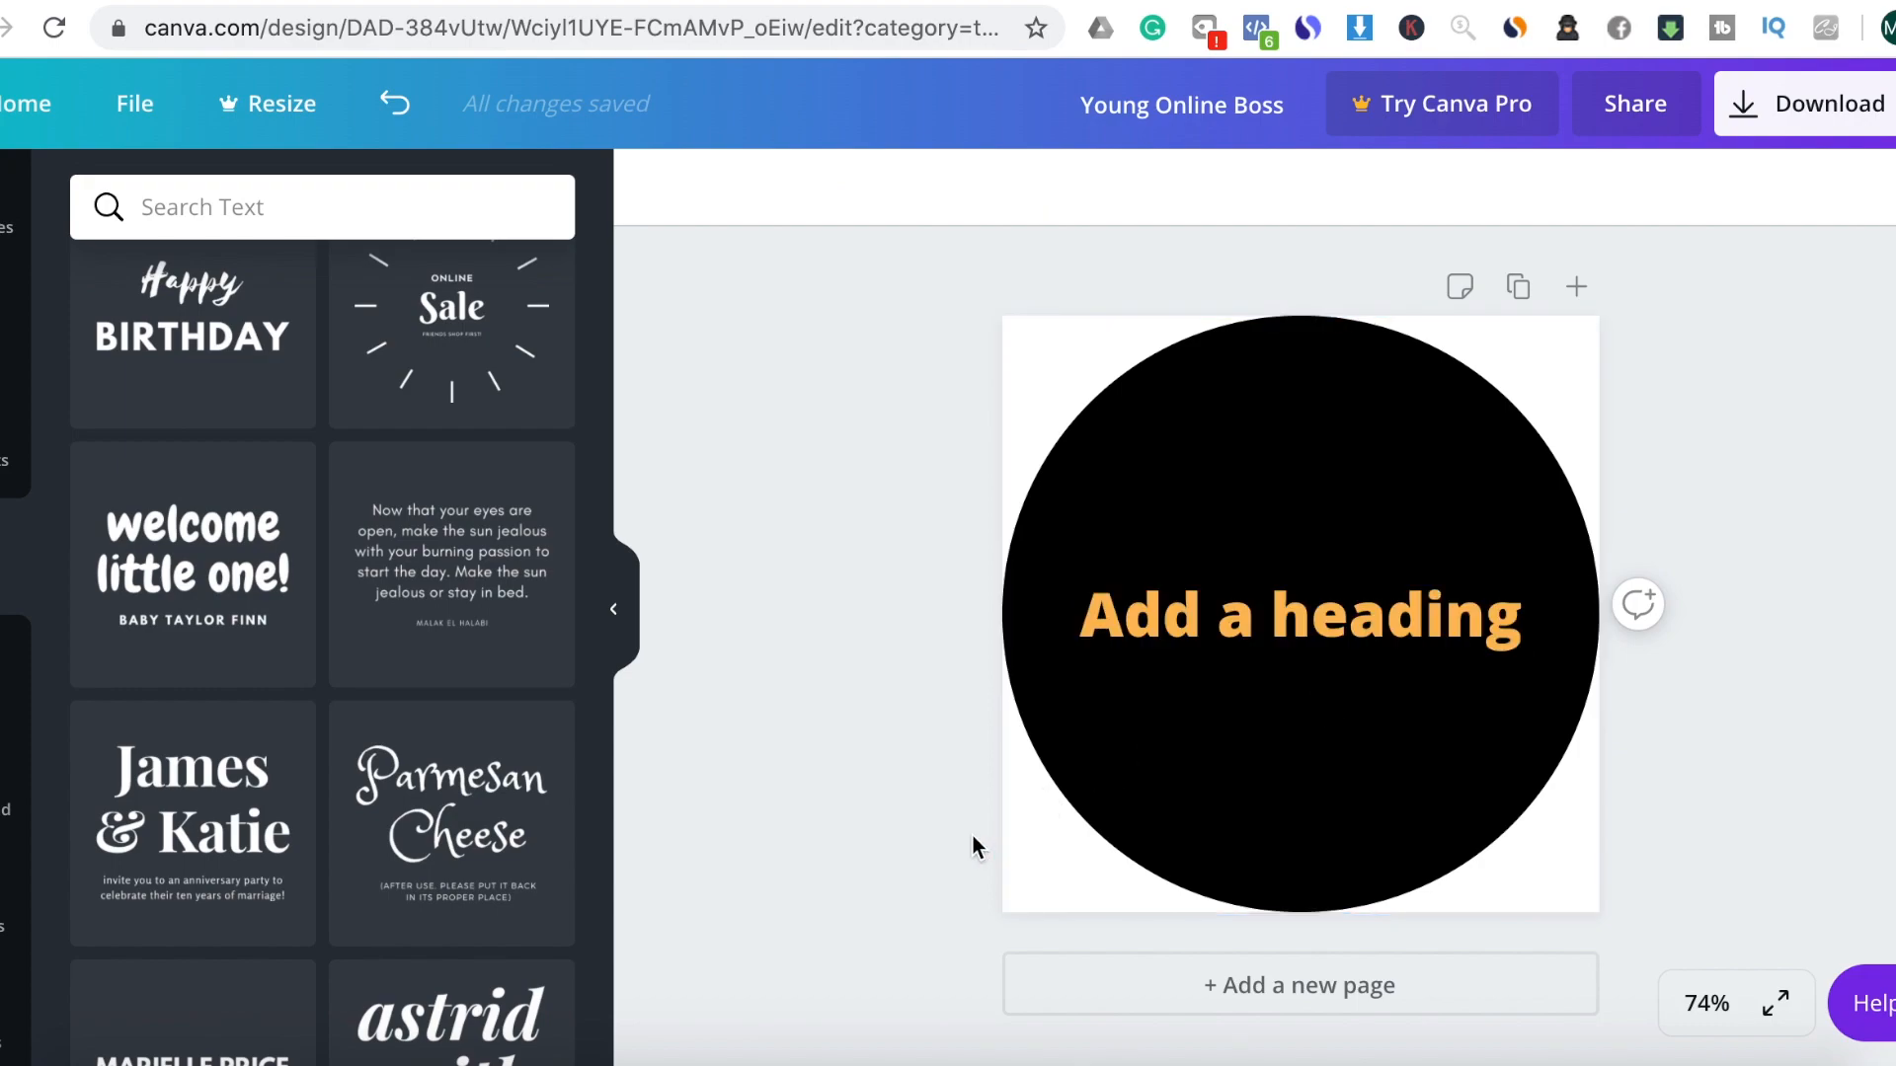
# Replace the placeholder heading text with YOUNG
pyautogui.click(1363, 614)
pyautogui.click(1364, 614)
pyautogui.write('Yo')
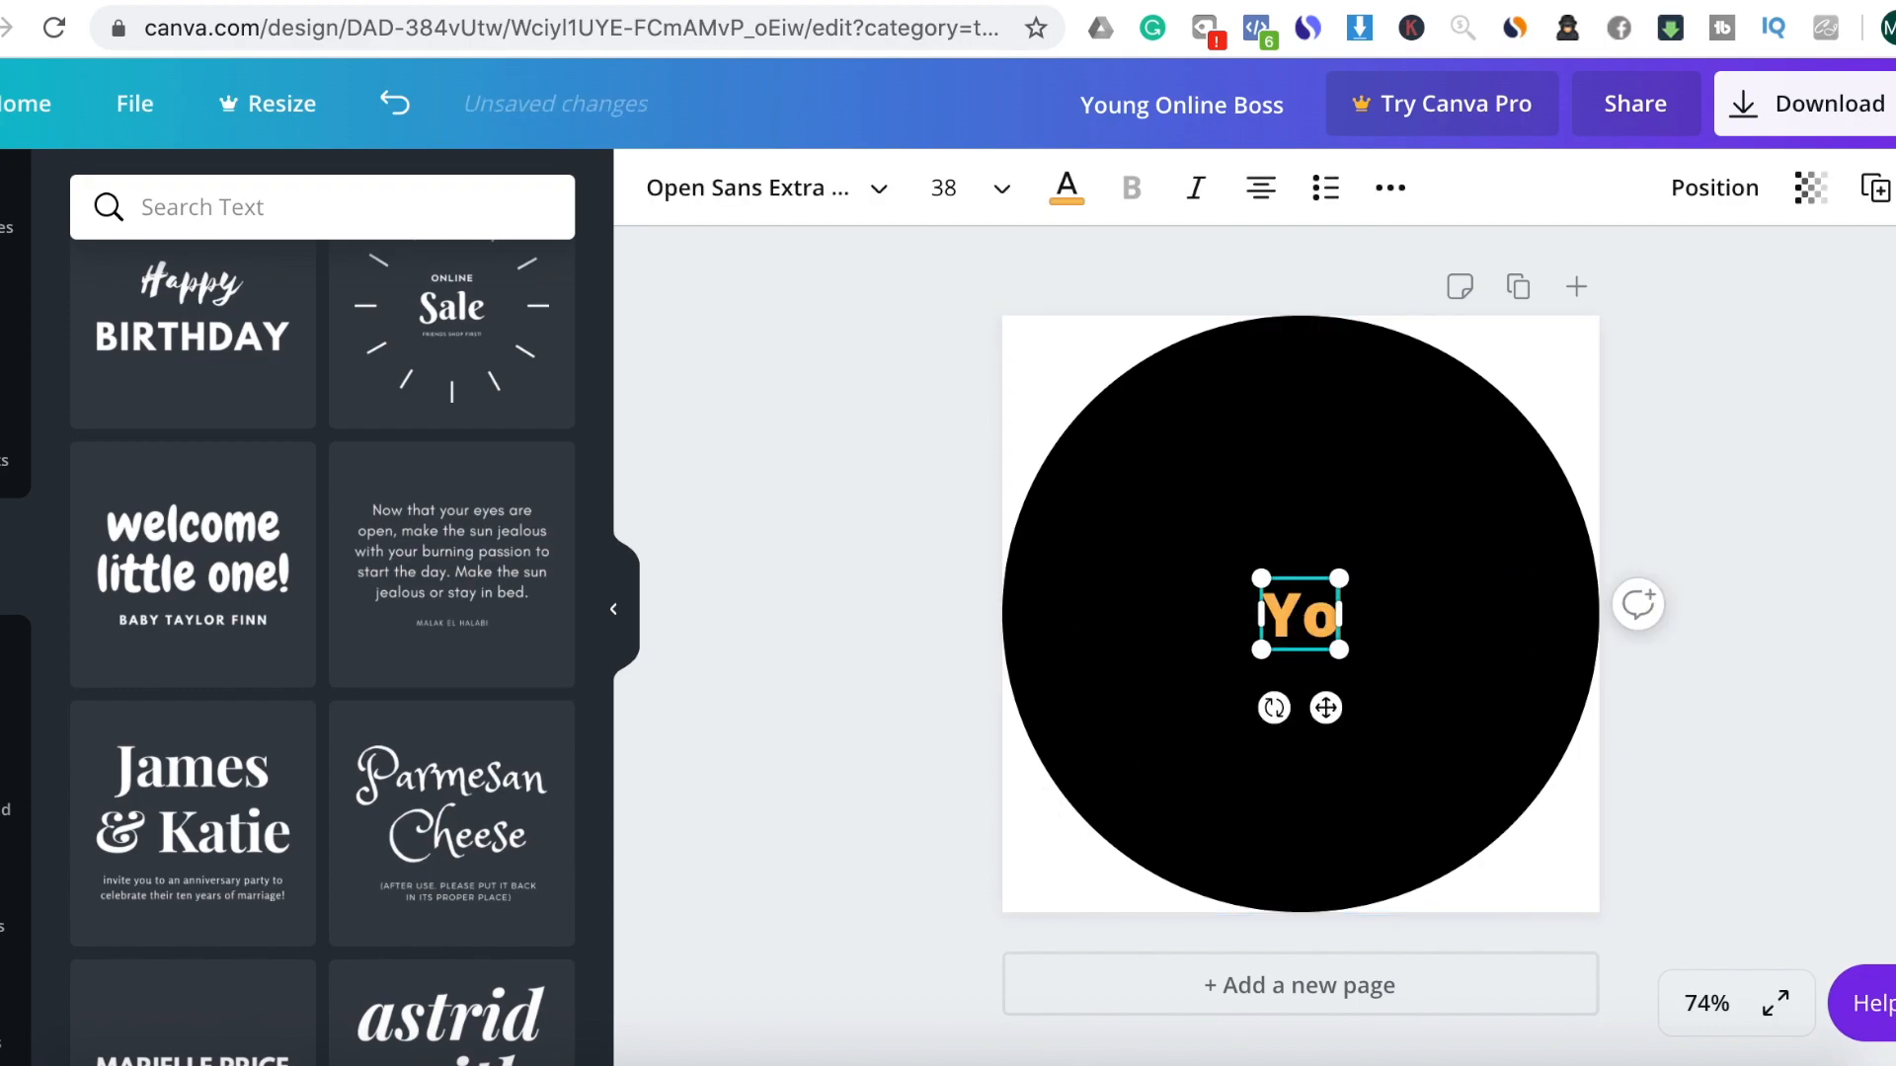
pyautogui.write('ung')
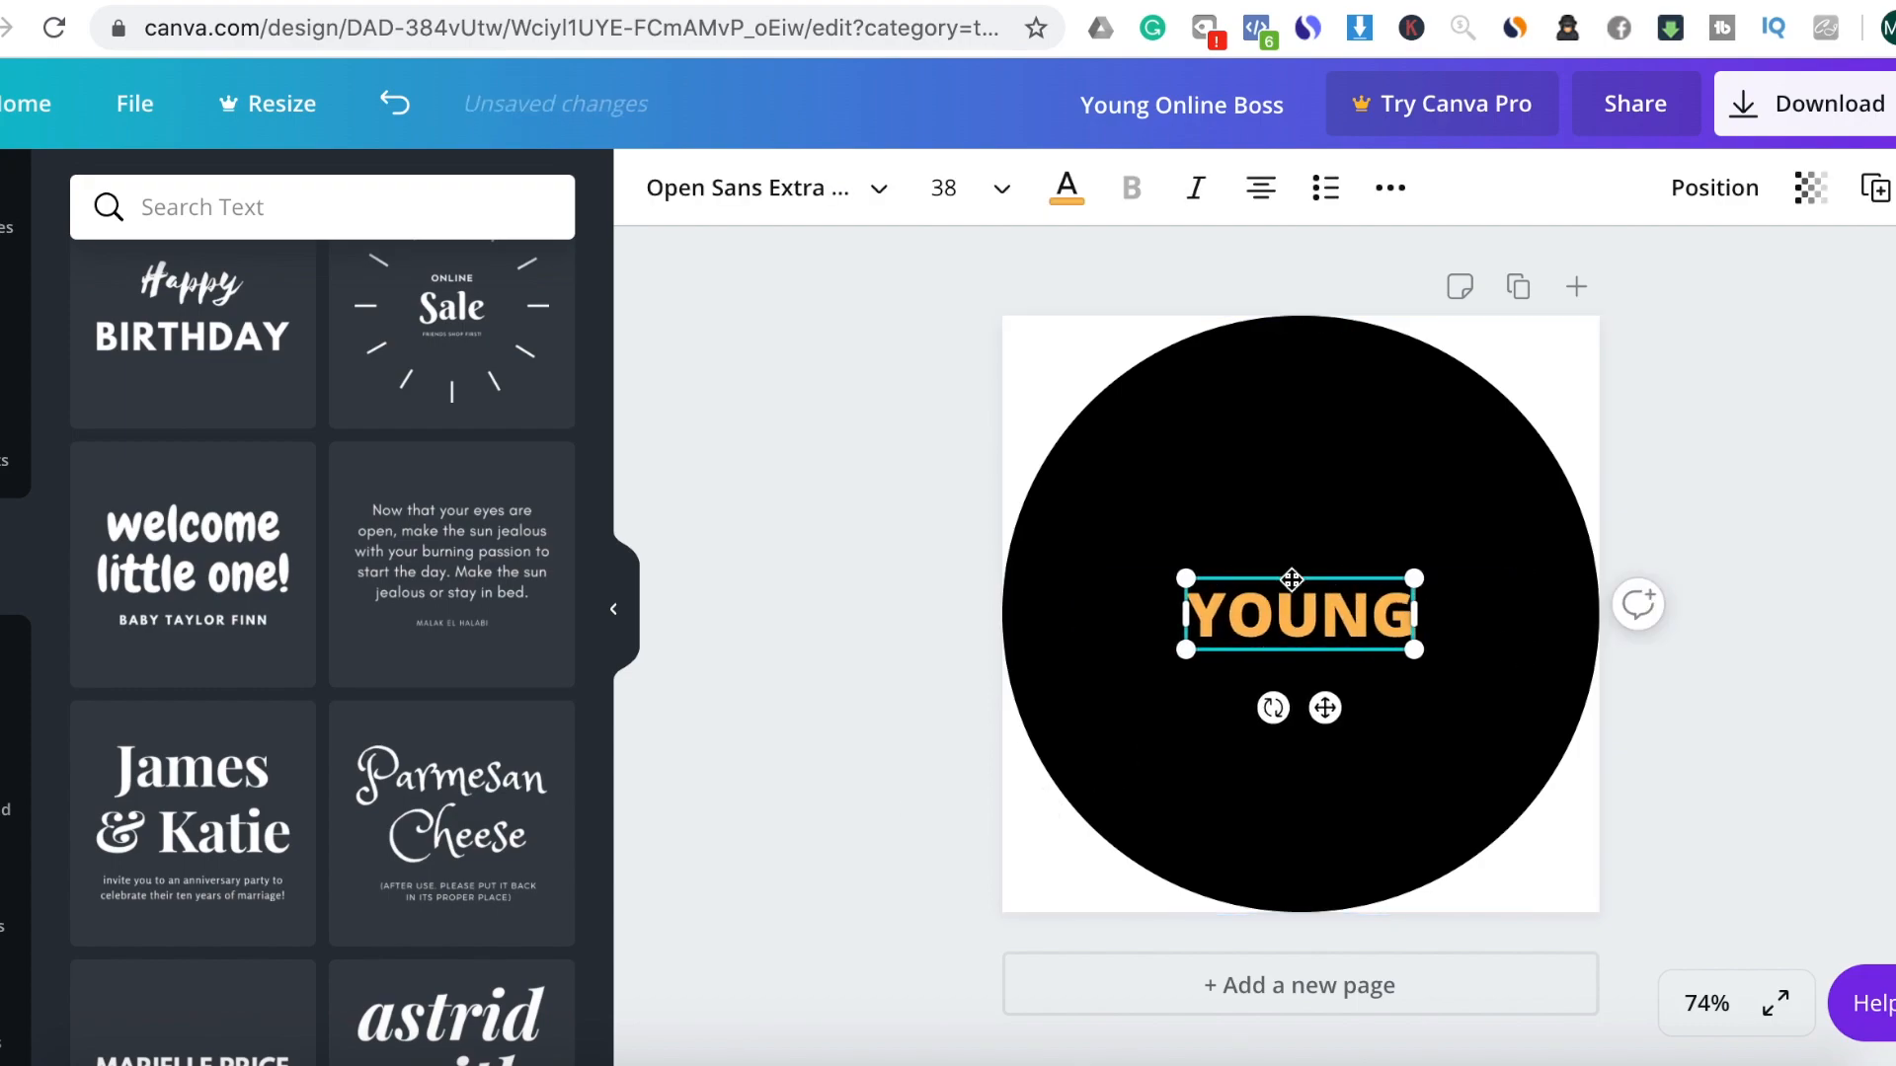
# Move the YOUNG text up so it sits centred slightly above the middle of the circle
pyautogui.doubleClick(1291, 581)
pyautogui.moveTo(1328, 704); pyautogui.dragTo(1330, 626)
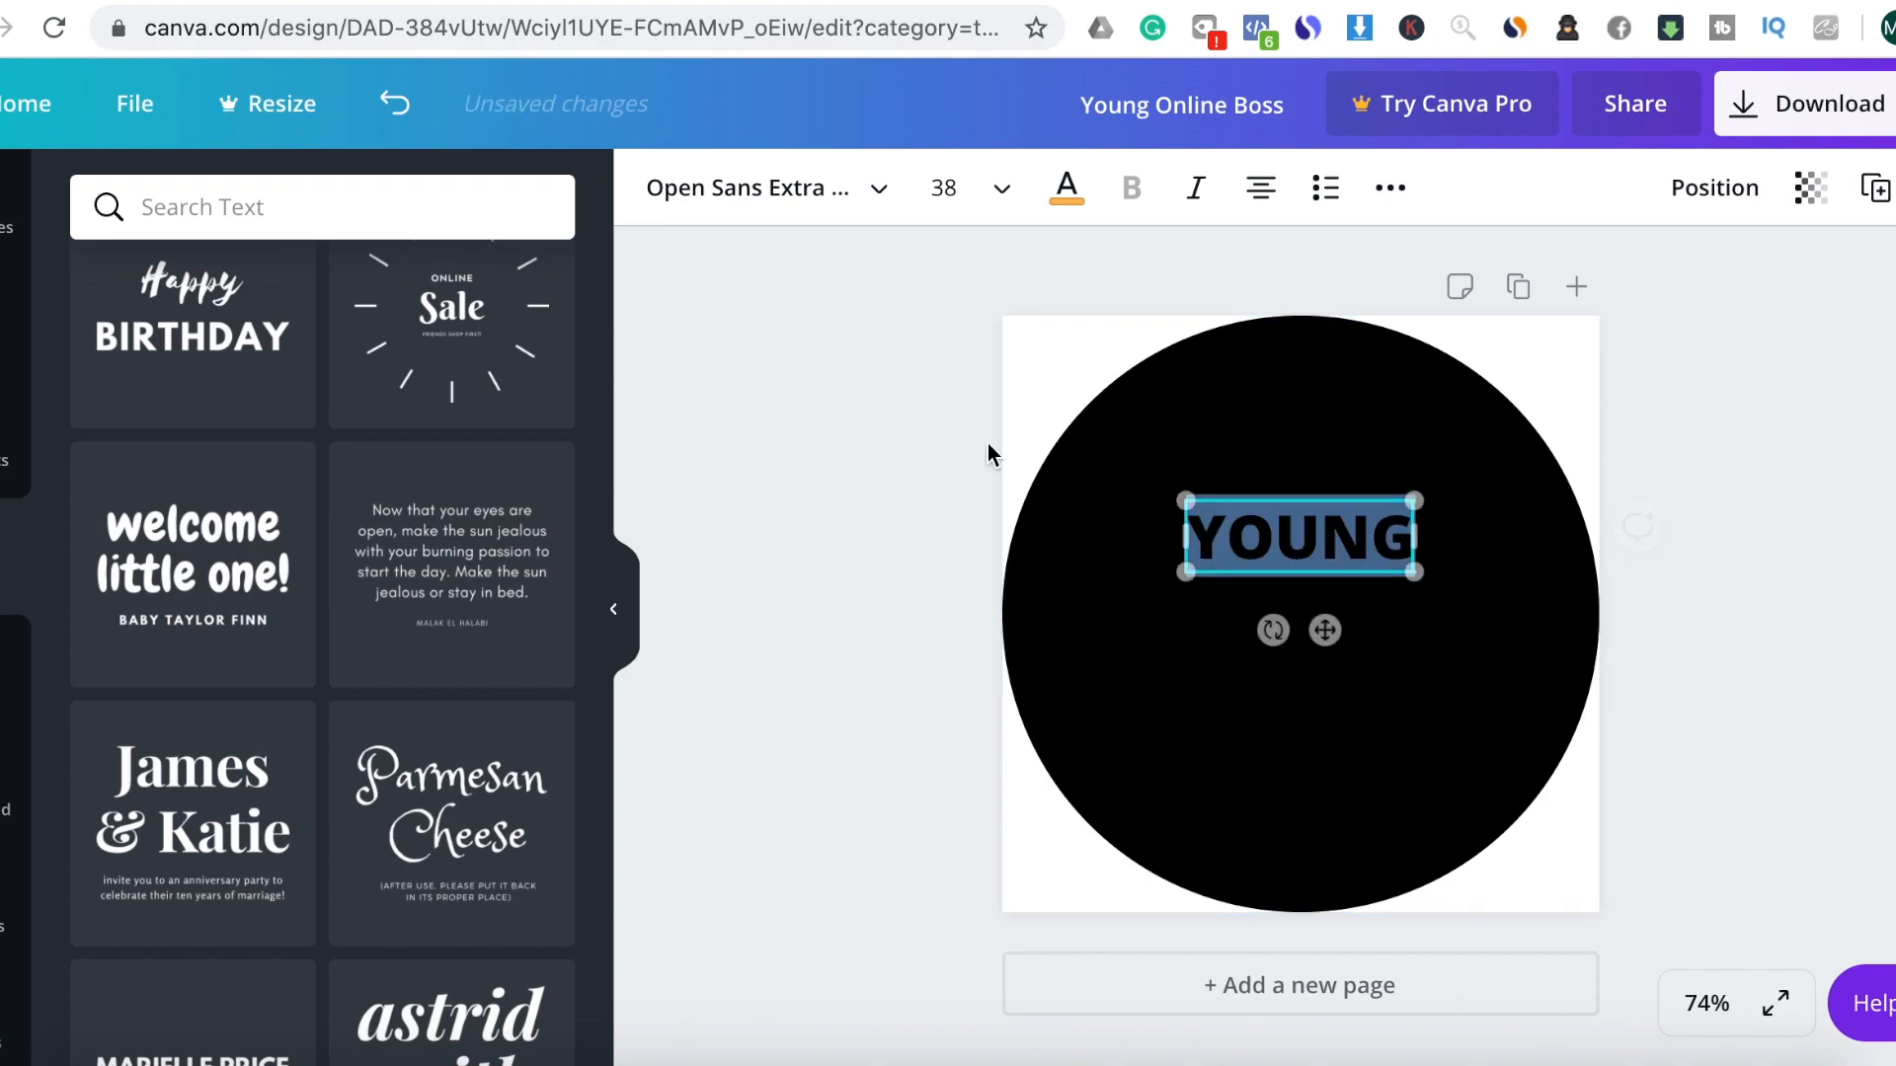
pyautogui.press('Escape')
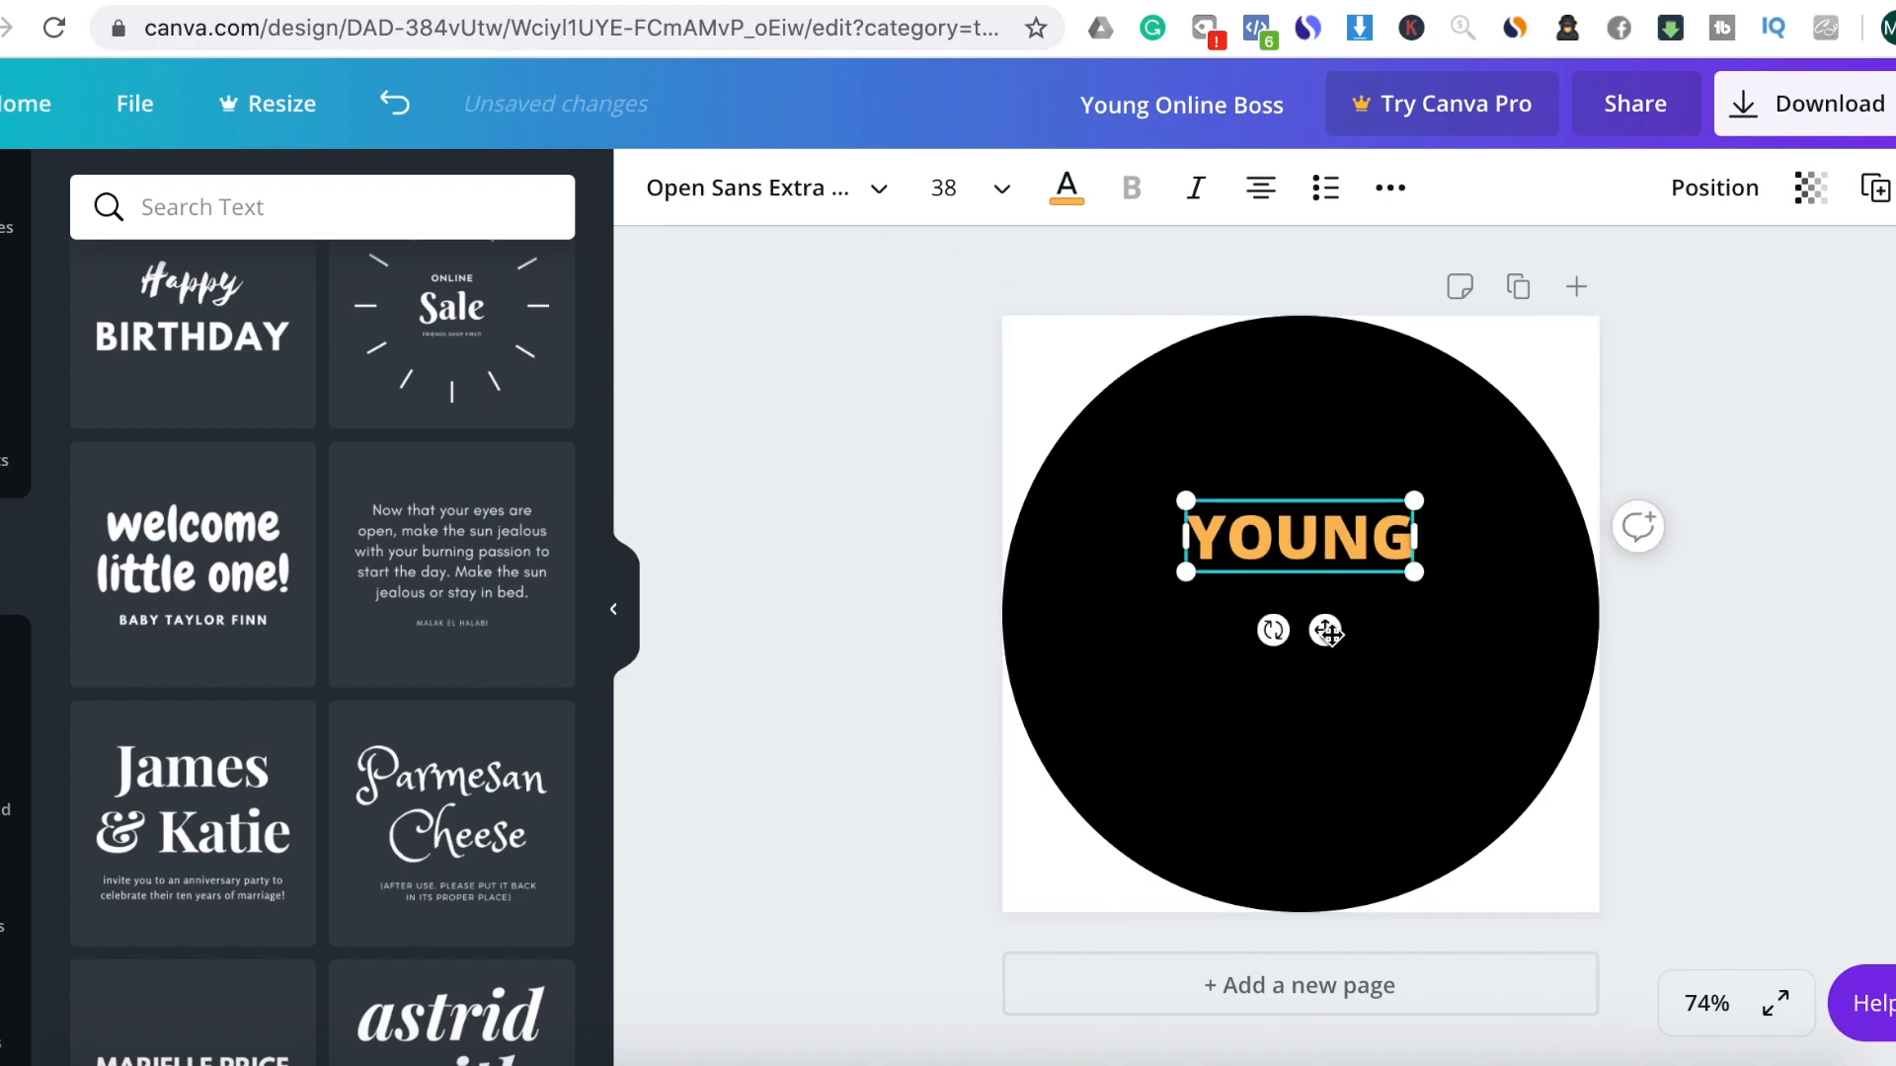
pyautogui.click(1448, 585)
pyautogui.click(1301, 534)
pyautogui.moveTo(1301, 534)
pyautogui.mouseDown()
pyautogui.moveTo(1302, 589)
pyautogui.moveTo(1300, 547)
pyautogui.mouseUp()
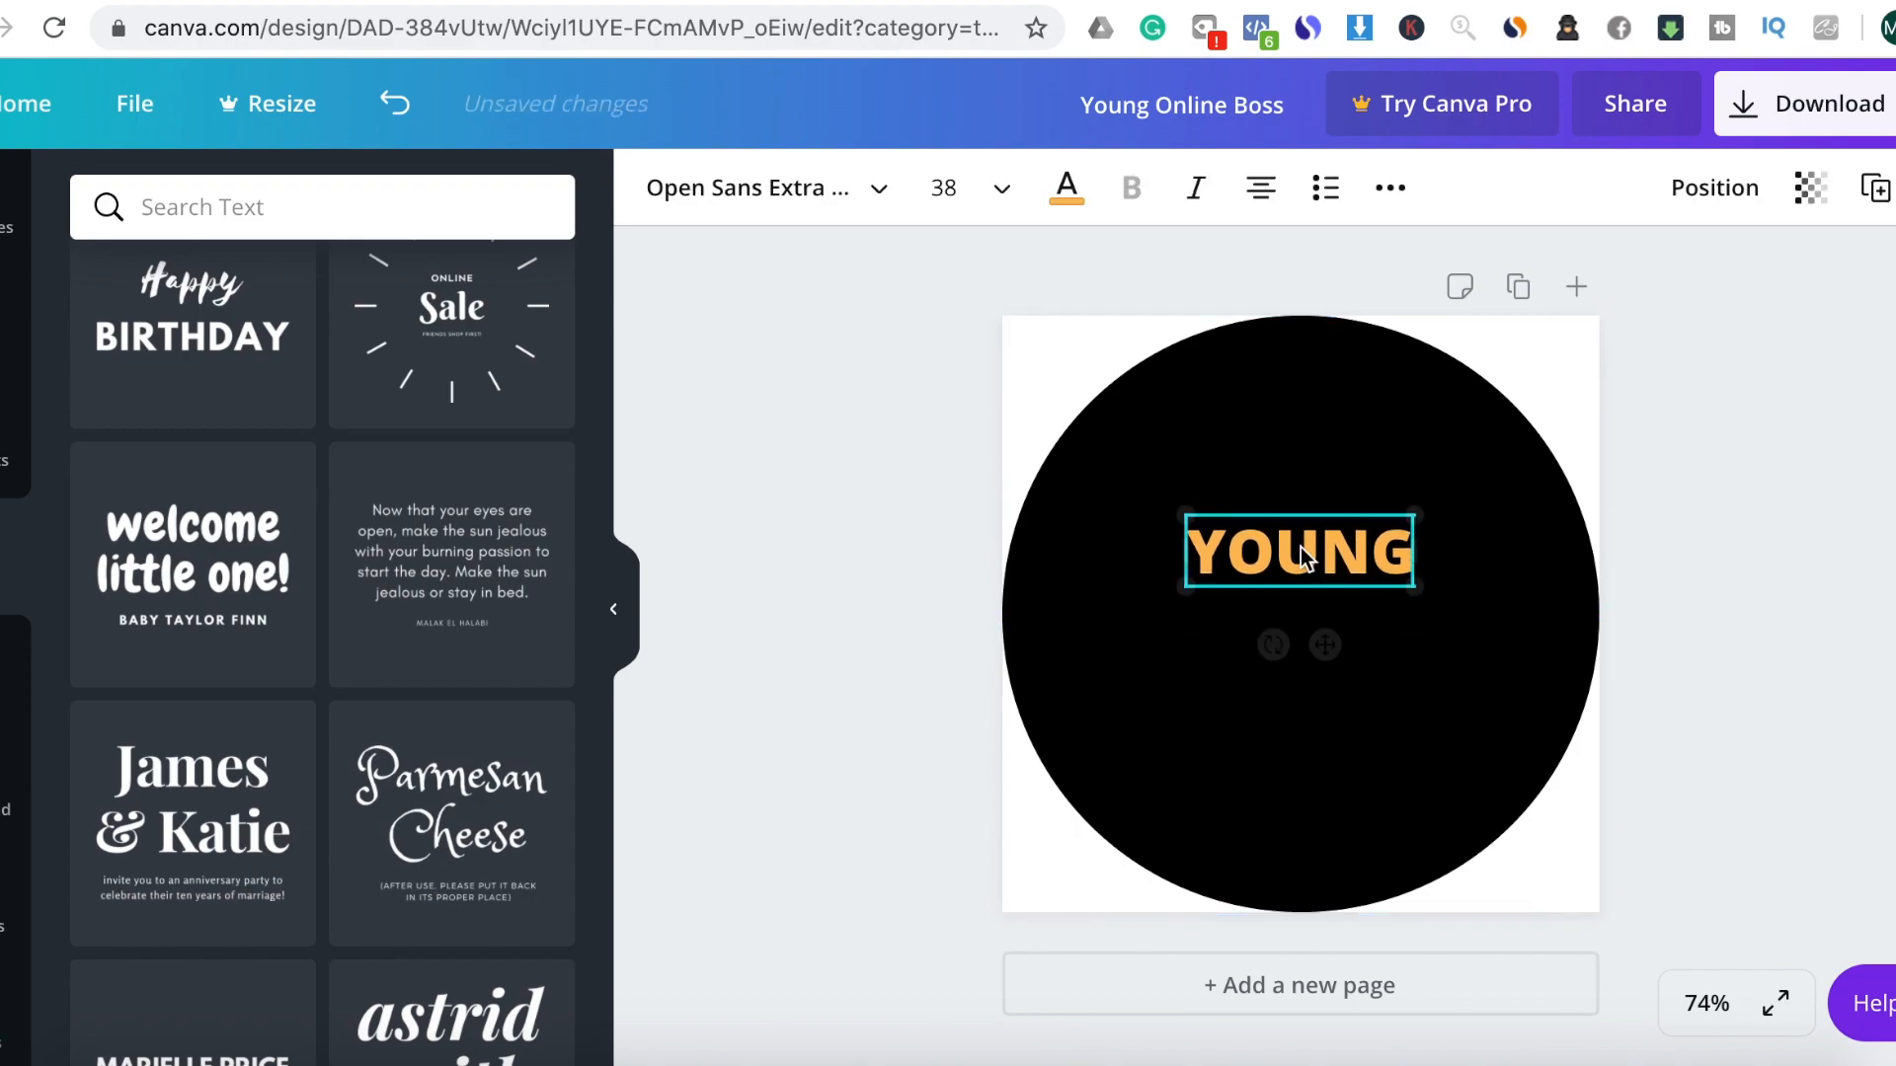
# Paste a copy of the YOUNG text and place it centred directly beneath the original
pyautogui.click(1703, 738)
pyautogui.press('super+v')
pyautogui.moveTo(1349, 668); pyautogui.dragTo(1325, 715)
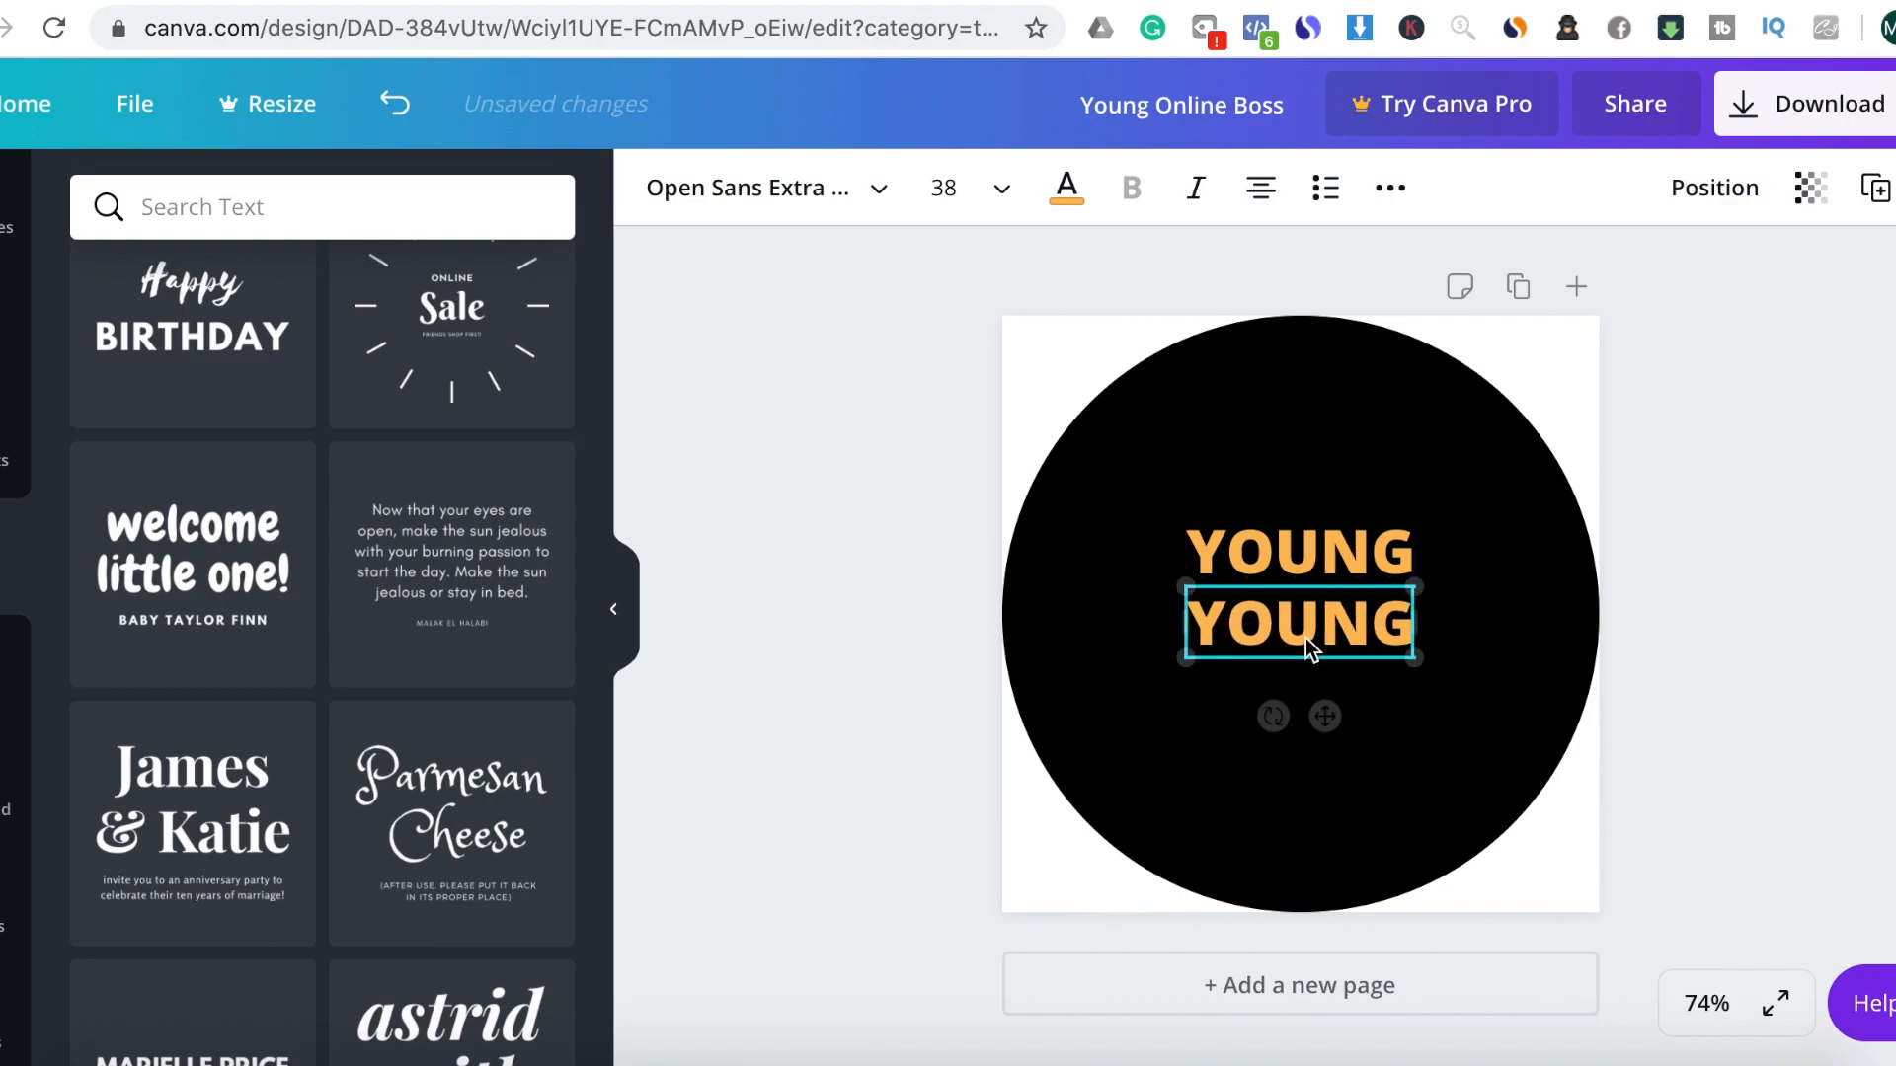
# Replace the lower copy's text with ONLINE BOSS
pyautogui.doubleClick(1300, 622)
pyautogui.write('Online')
pyautogui.press('BackSpace')
pyautogui.press('BackSpace')
pyautogui.press('BackSpace')
pyautogui.press('BackSpace')
pyautogui.press('BackSpace')
pyautogui.write('nline Boss')
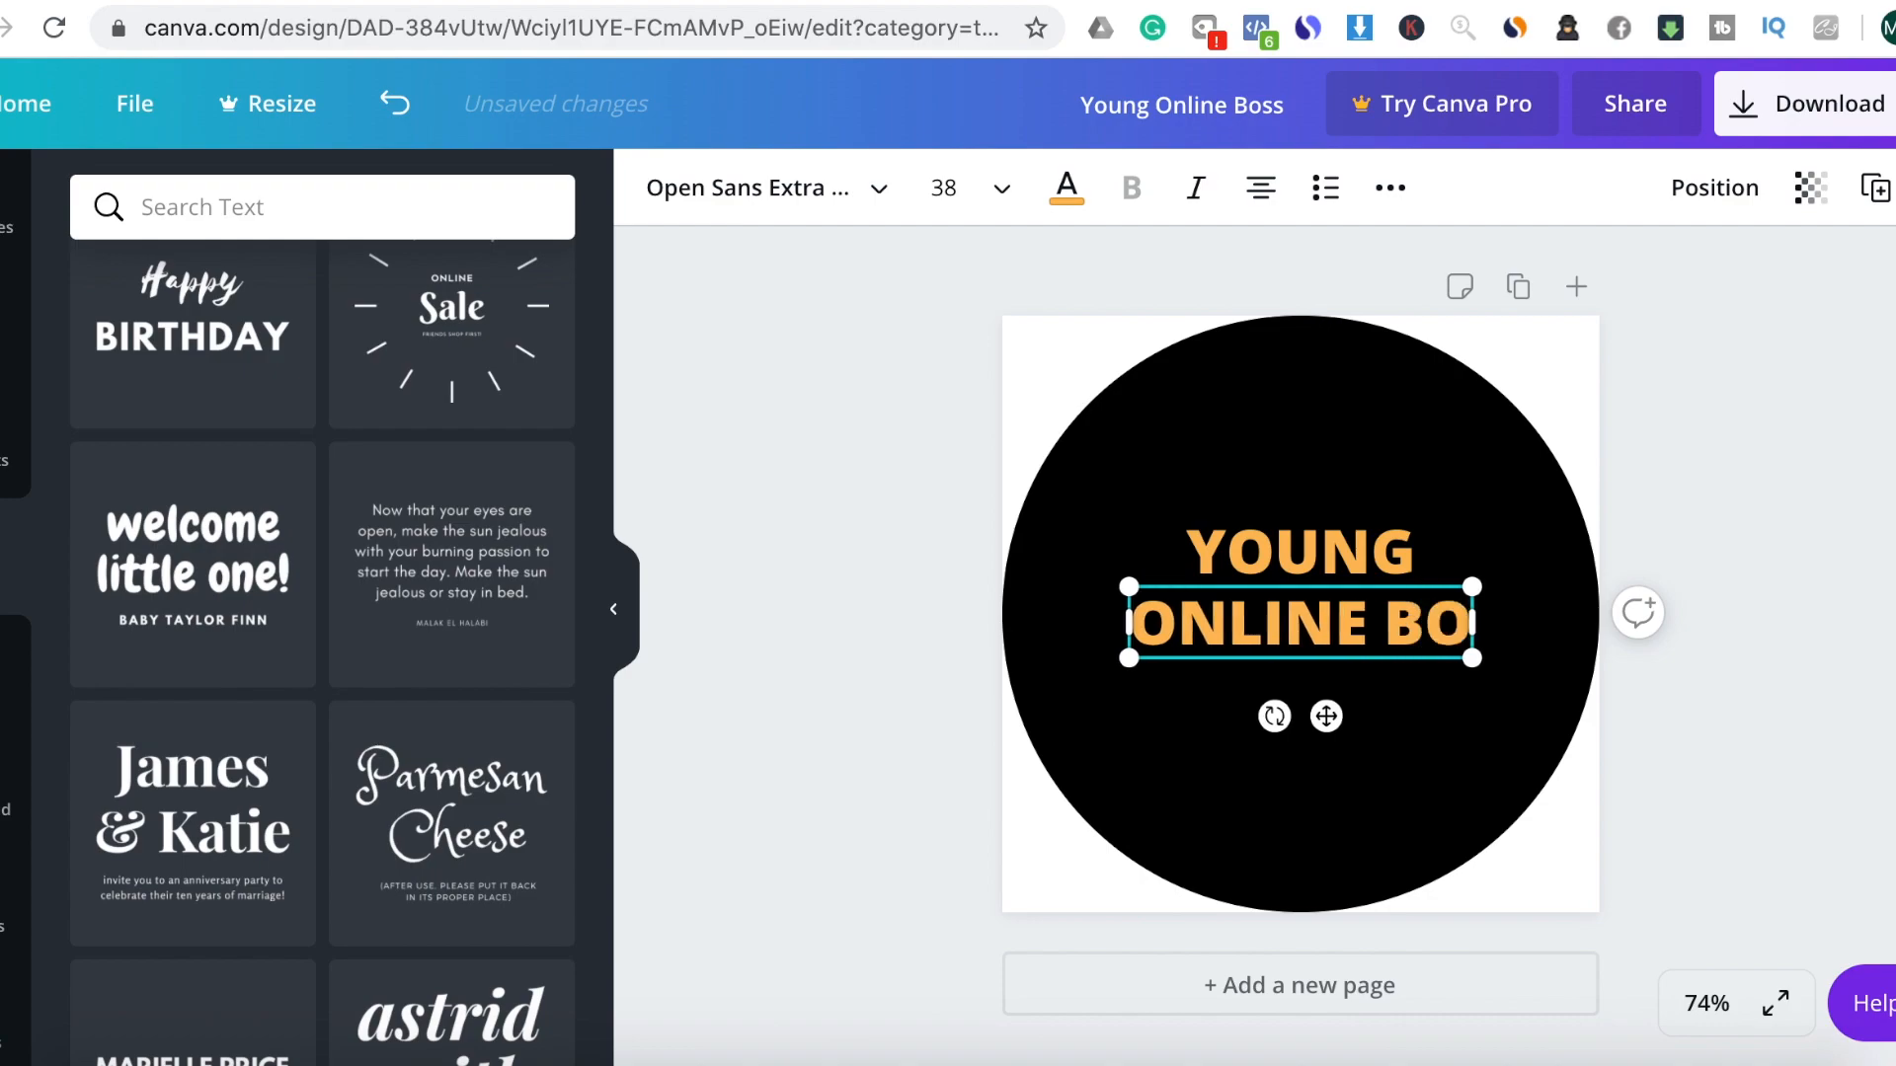
# Change the font of both the YOUNG and ONLINE BOSS texts to Bebas Neue
pyautogui.click(1289, 539)
pyautogui.keyDown('shift'); pyautogui.click(1408, 632); pyautogui.keyUp('shift')
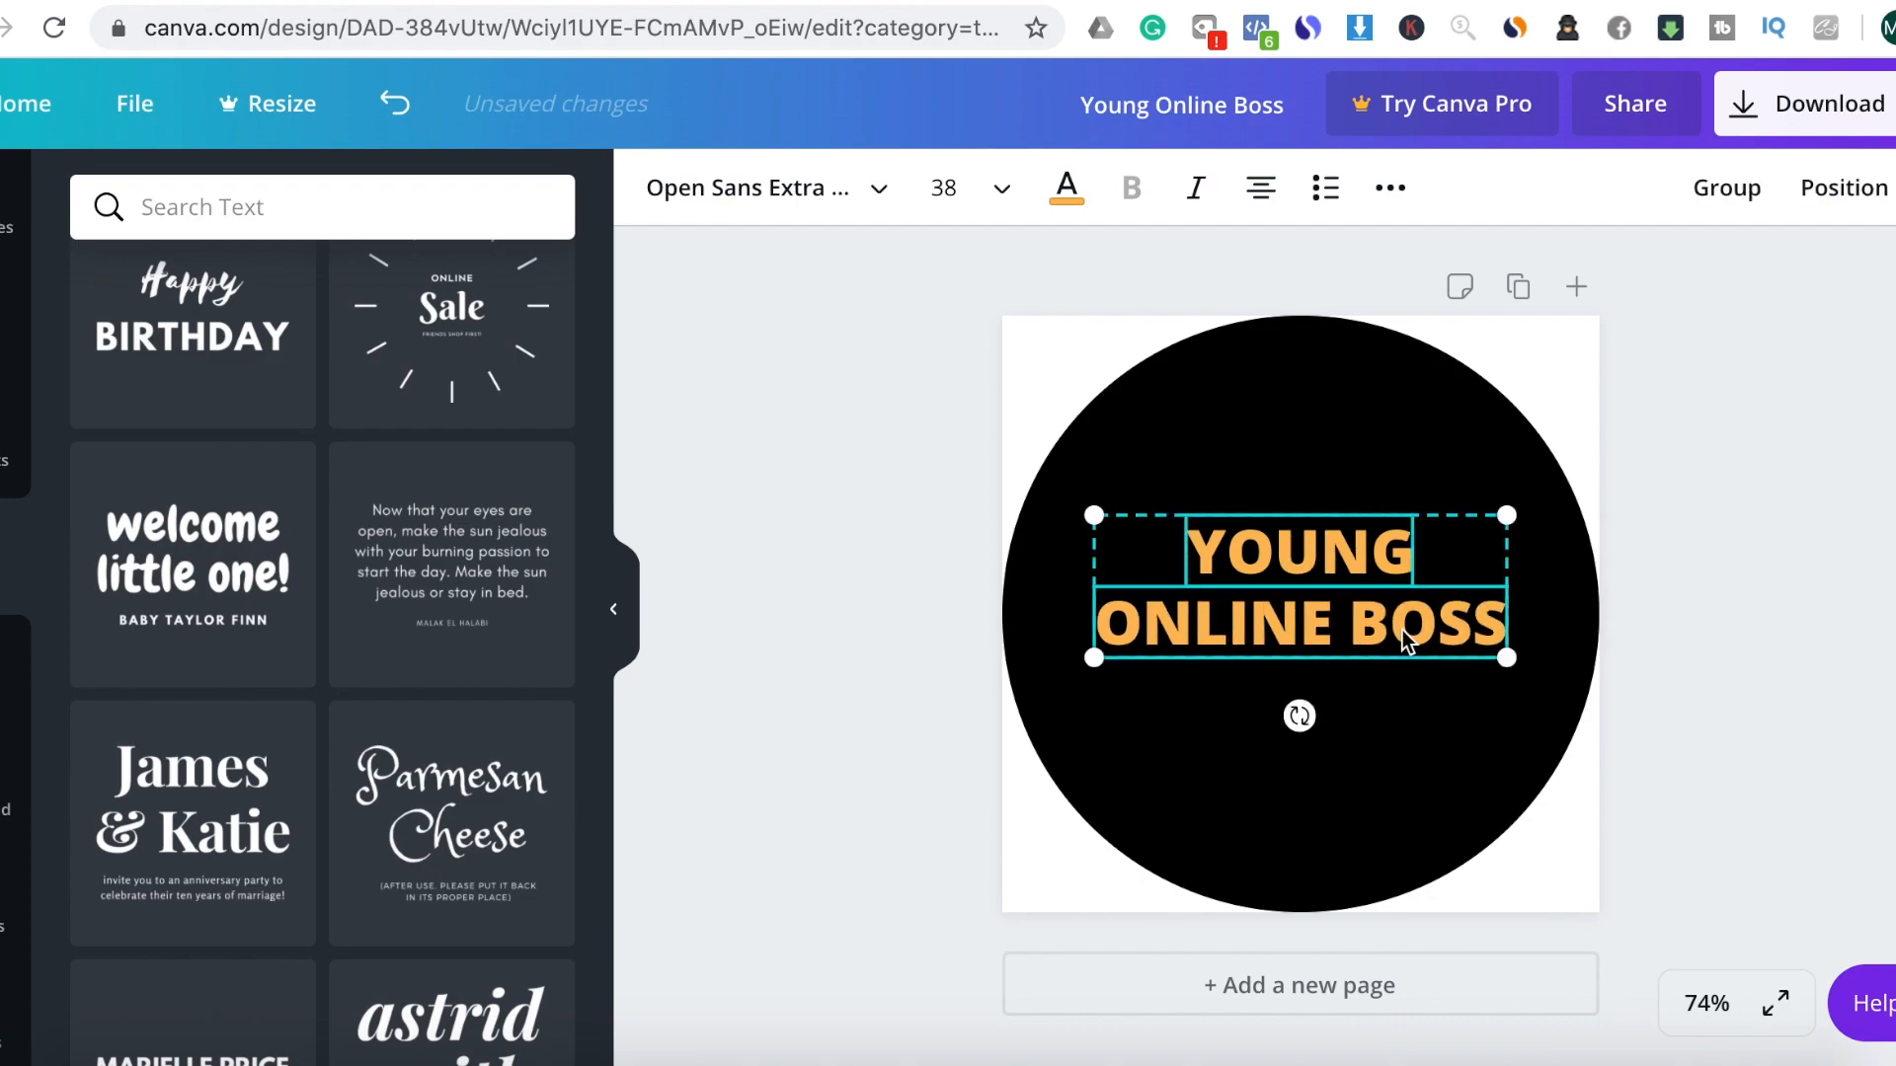
pyautogui.click(814, 190)
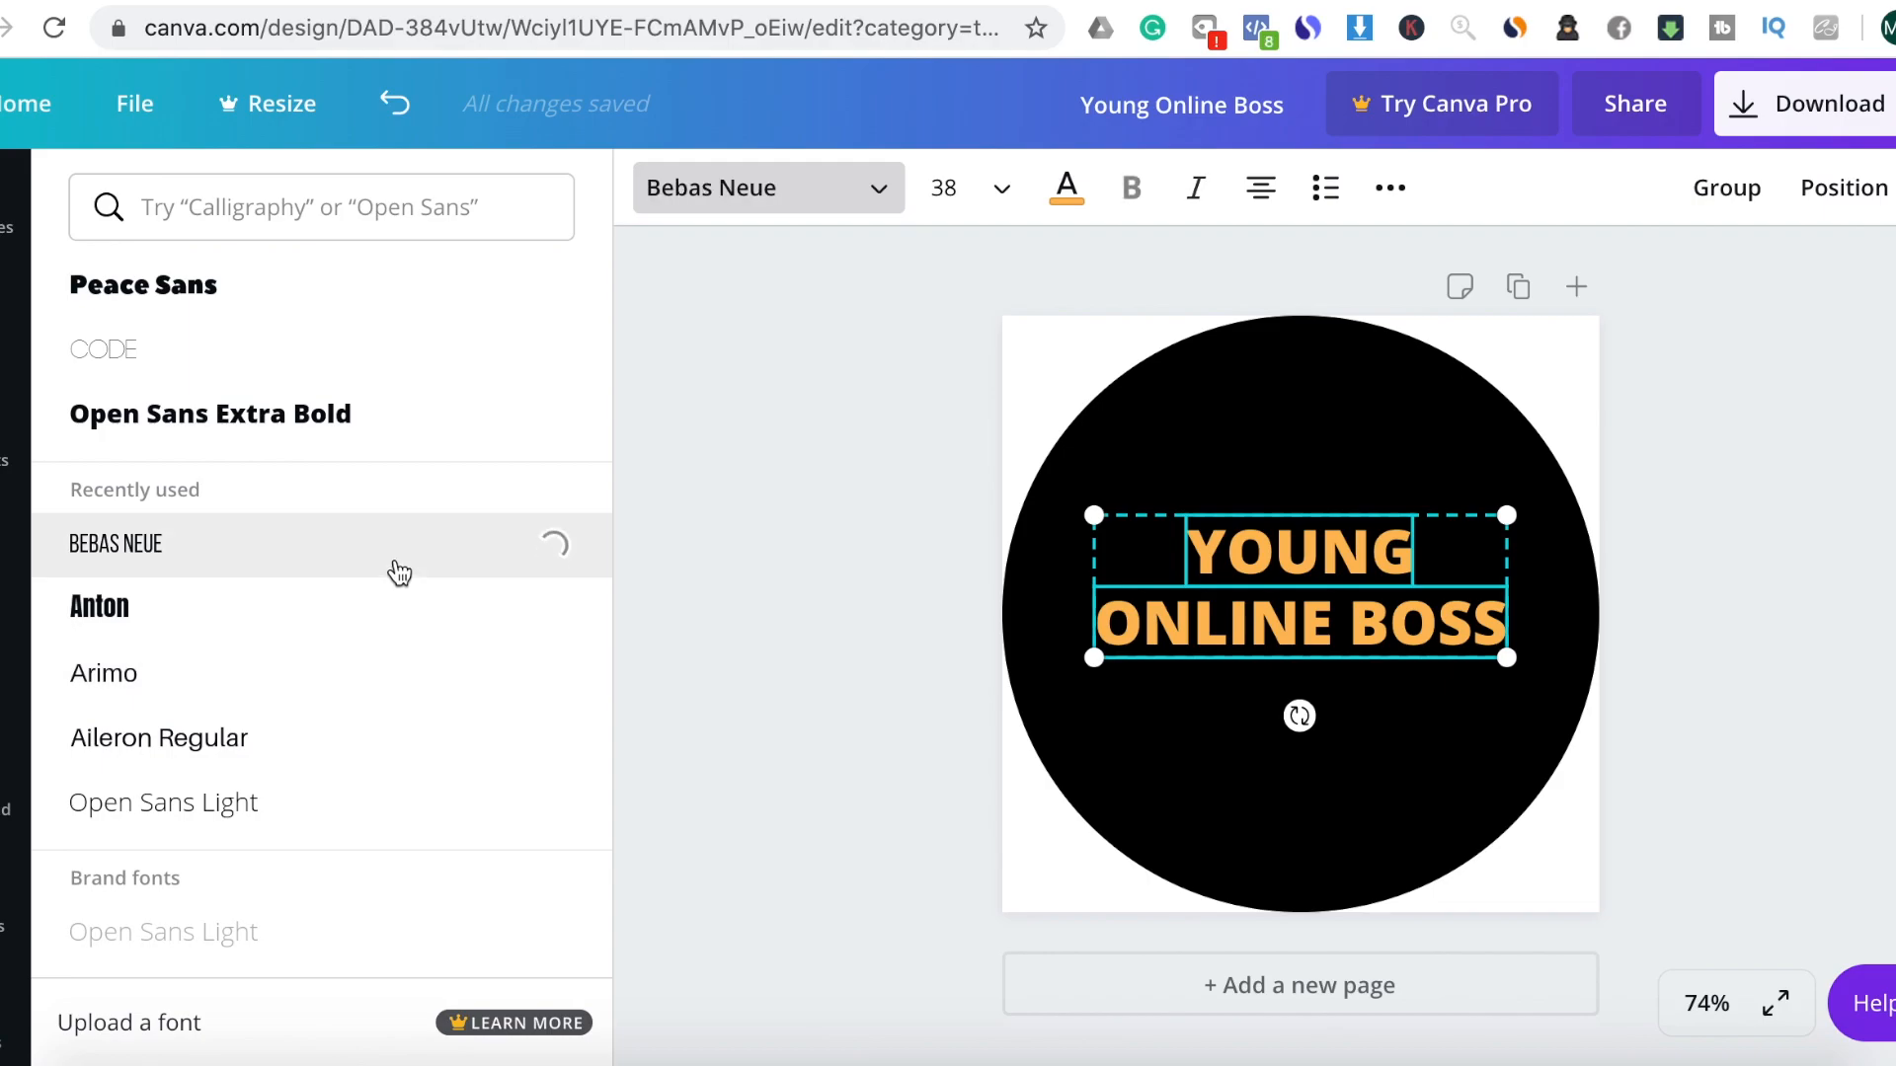
pyautogui.click(702, 827)
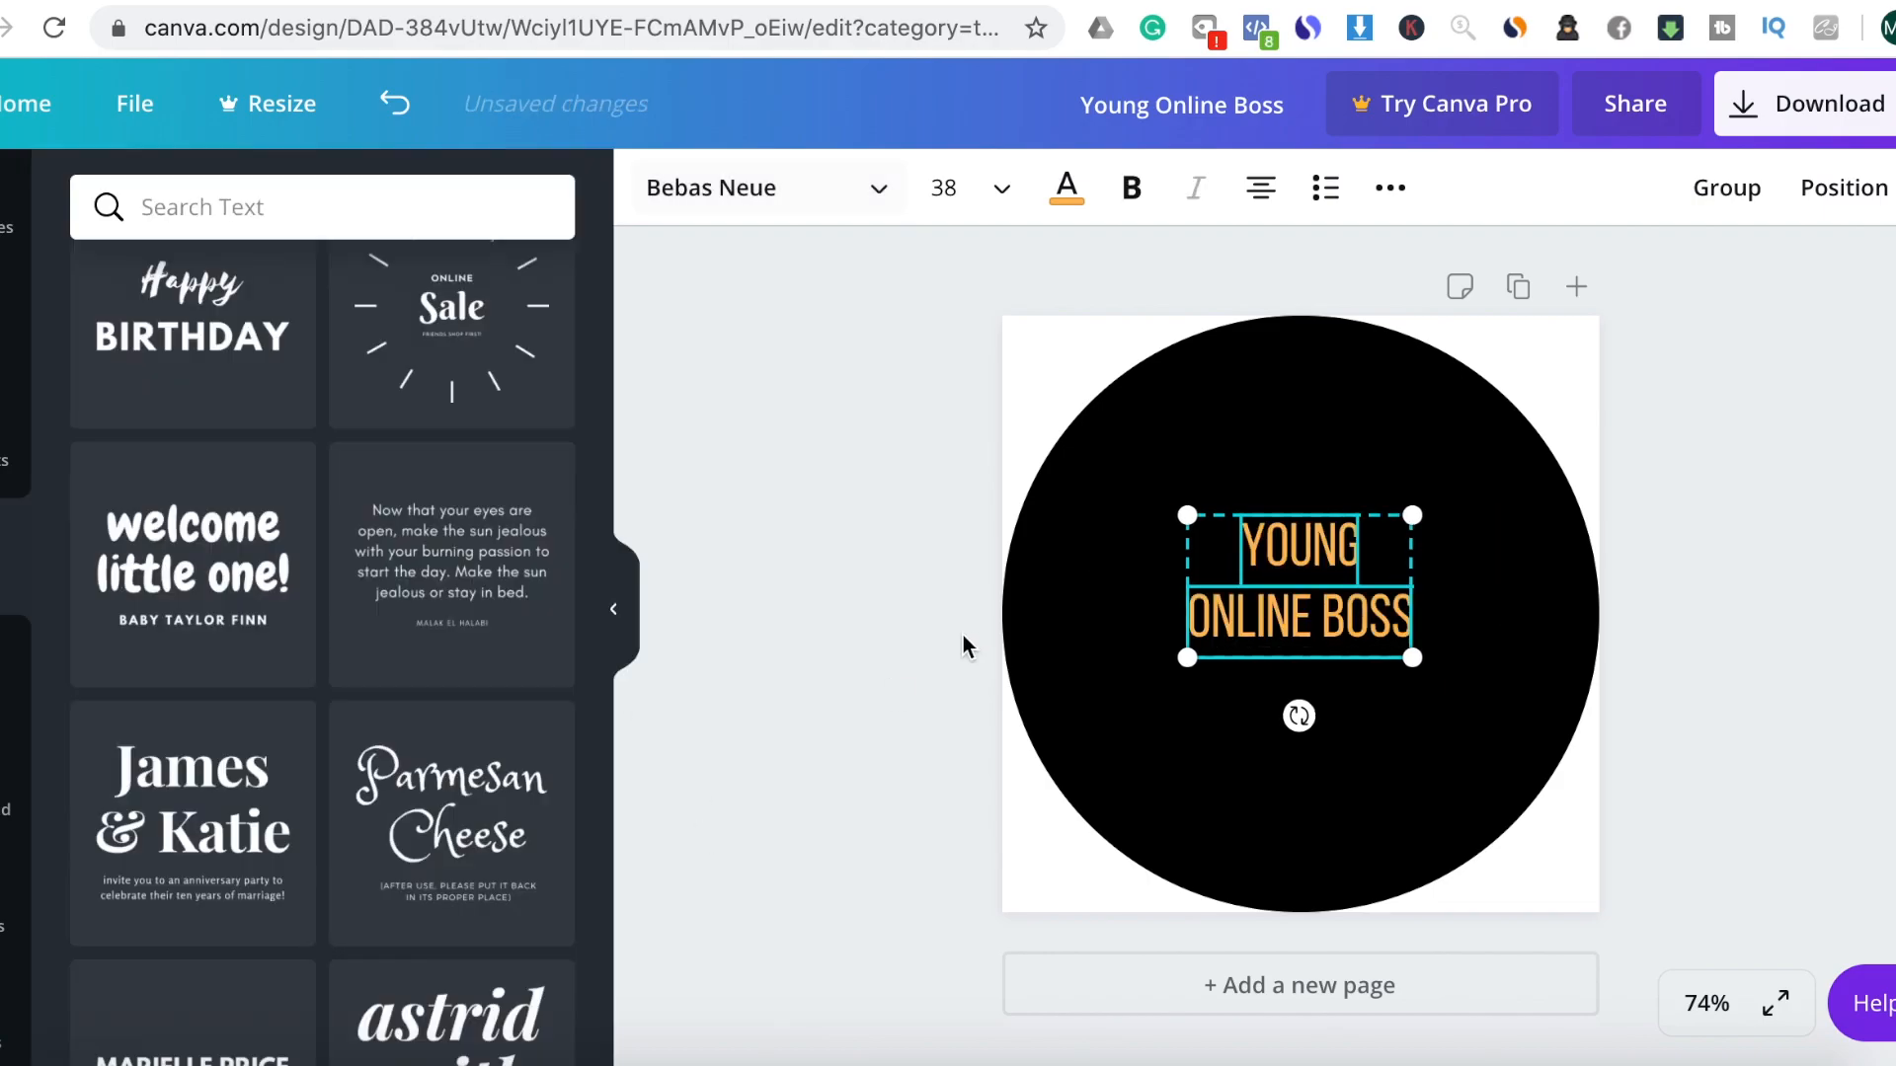
pyautogui.click(843, 702)
# Set the font size of the YOUNG text to 60
pyautogui.doubleClick(1310, 544)
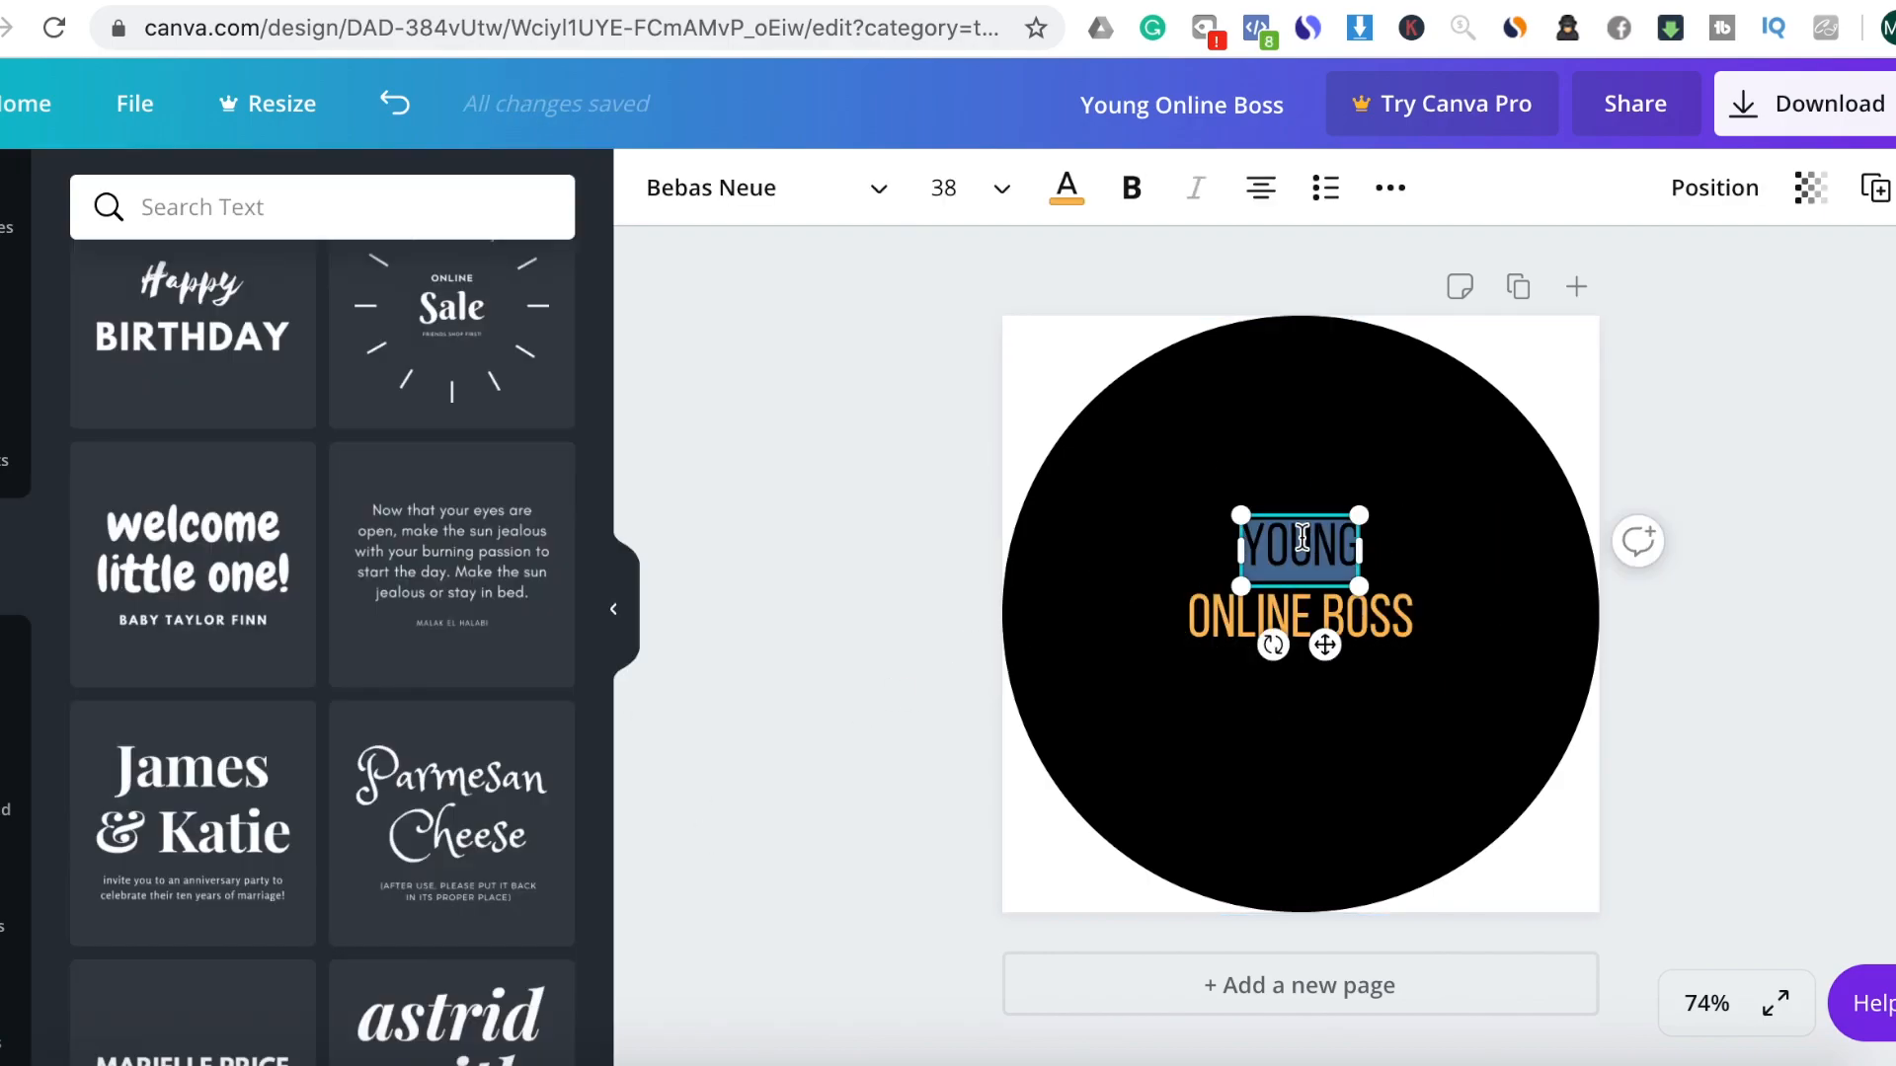
pyautogui.click(950, 189)
pyautogui.press('Return')
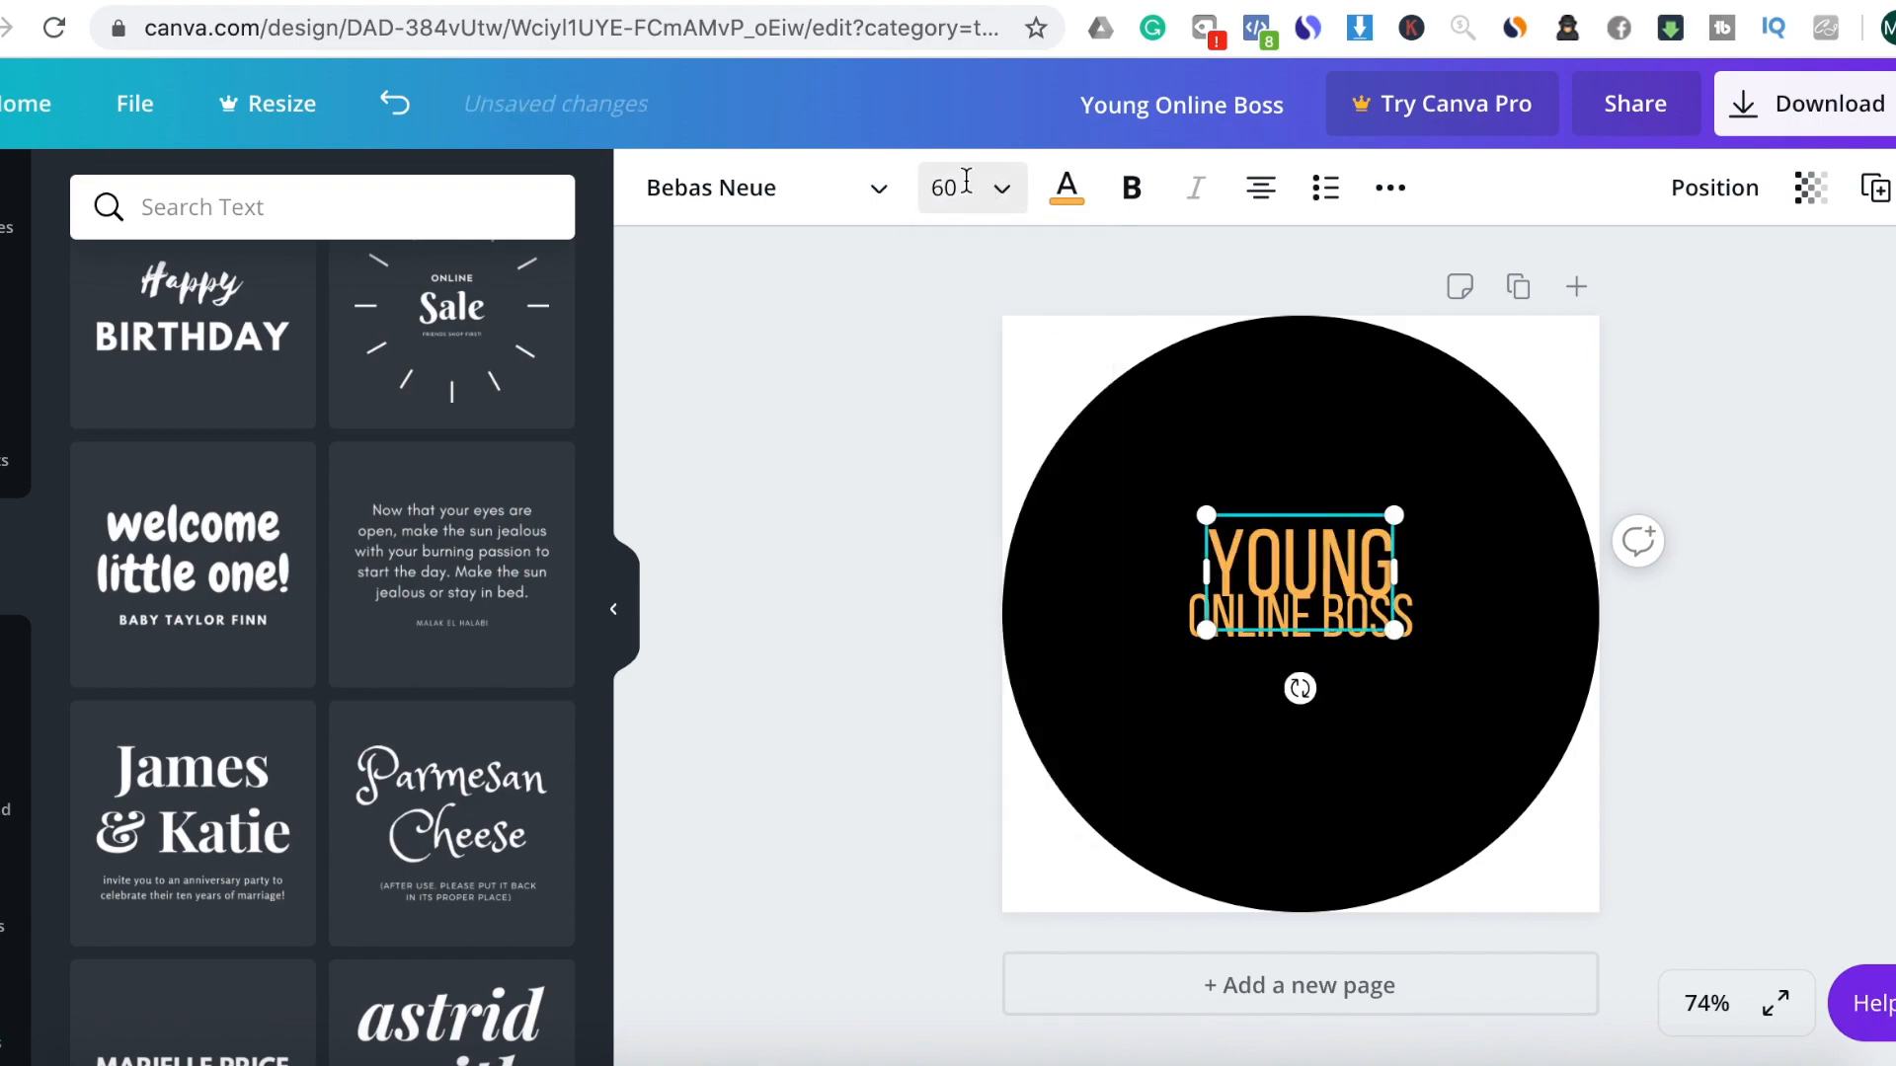
# Set the YOUNG text's font size to 80 and move it up above the ONLINE BOSS text
pyautogui.click(966, 180)
pyautogui.write('80')
pyautogui.press('Return')
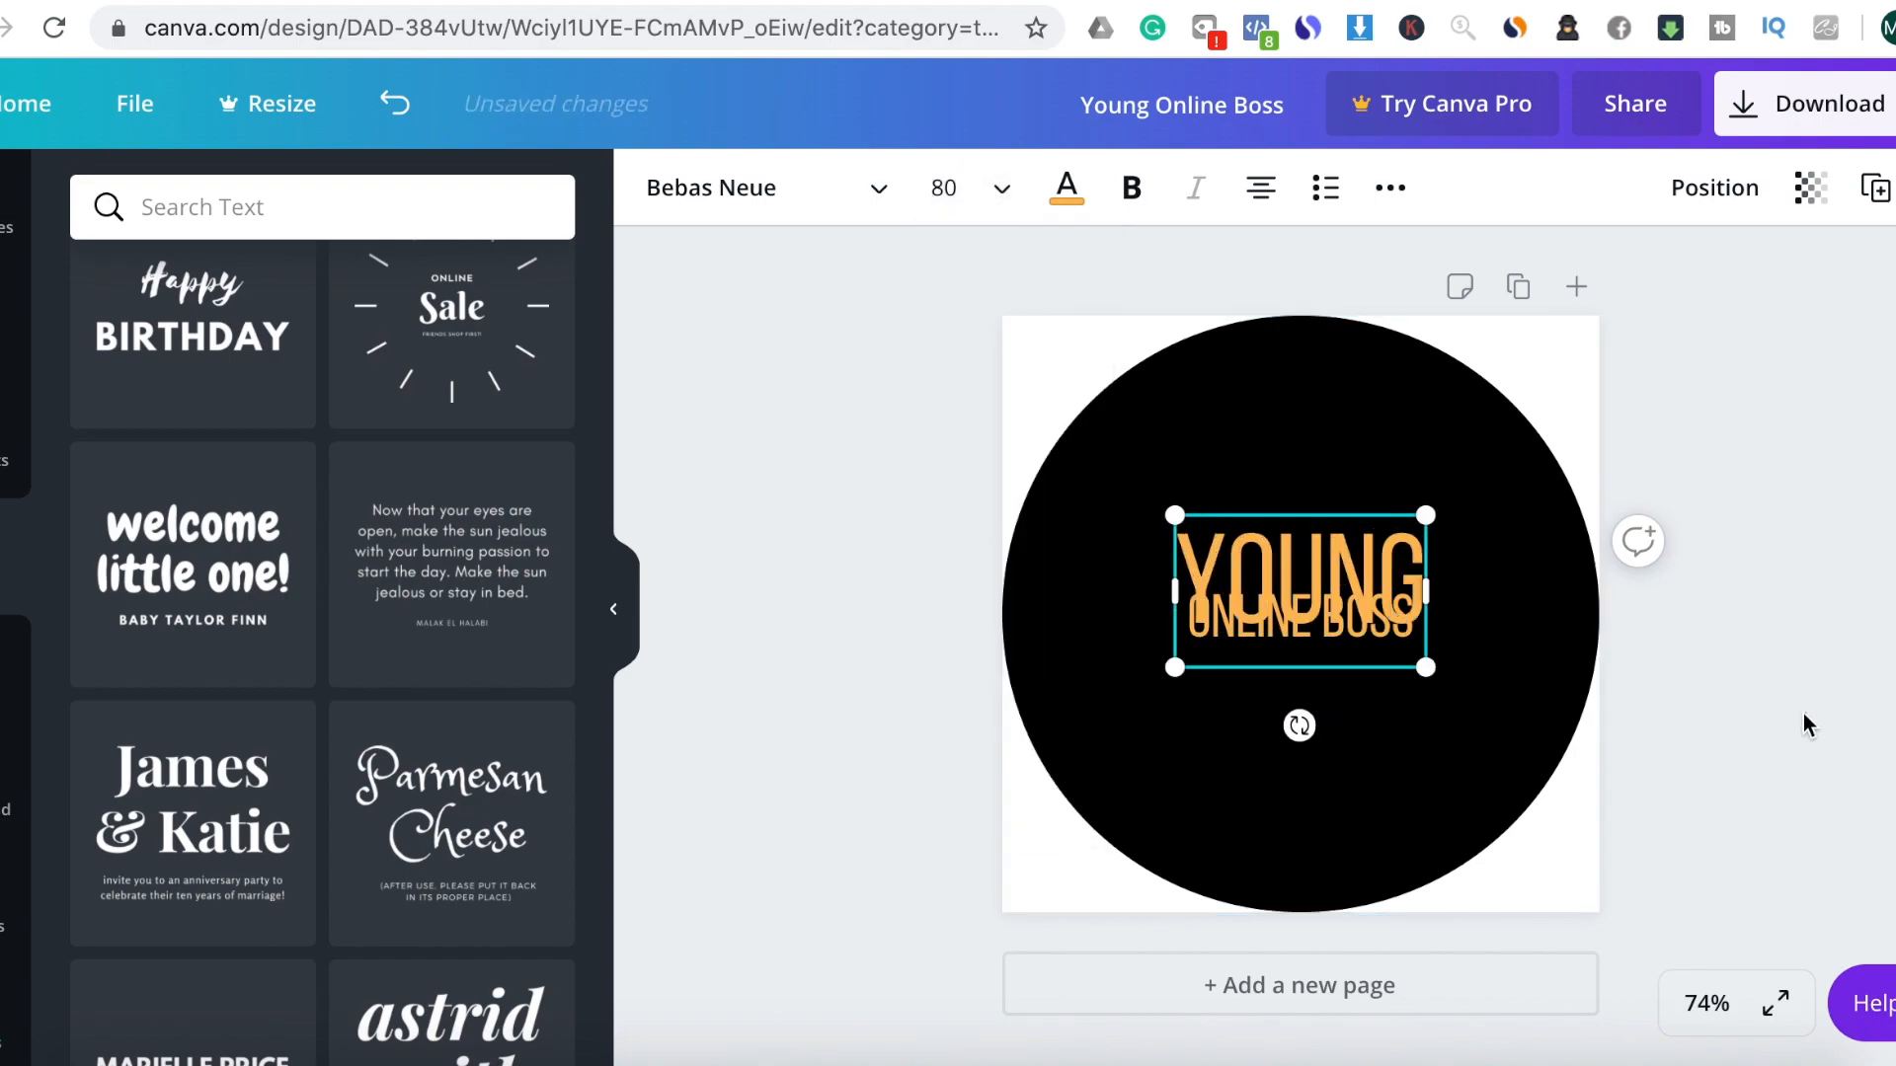
pyautogui.moveTo(1299, 572); pyautogui.dragTo(1299, 527)
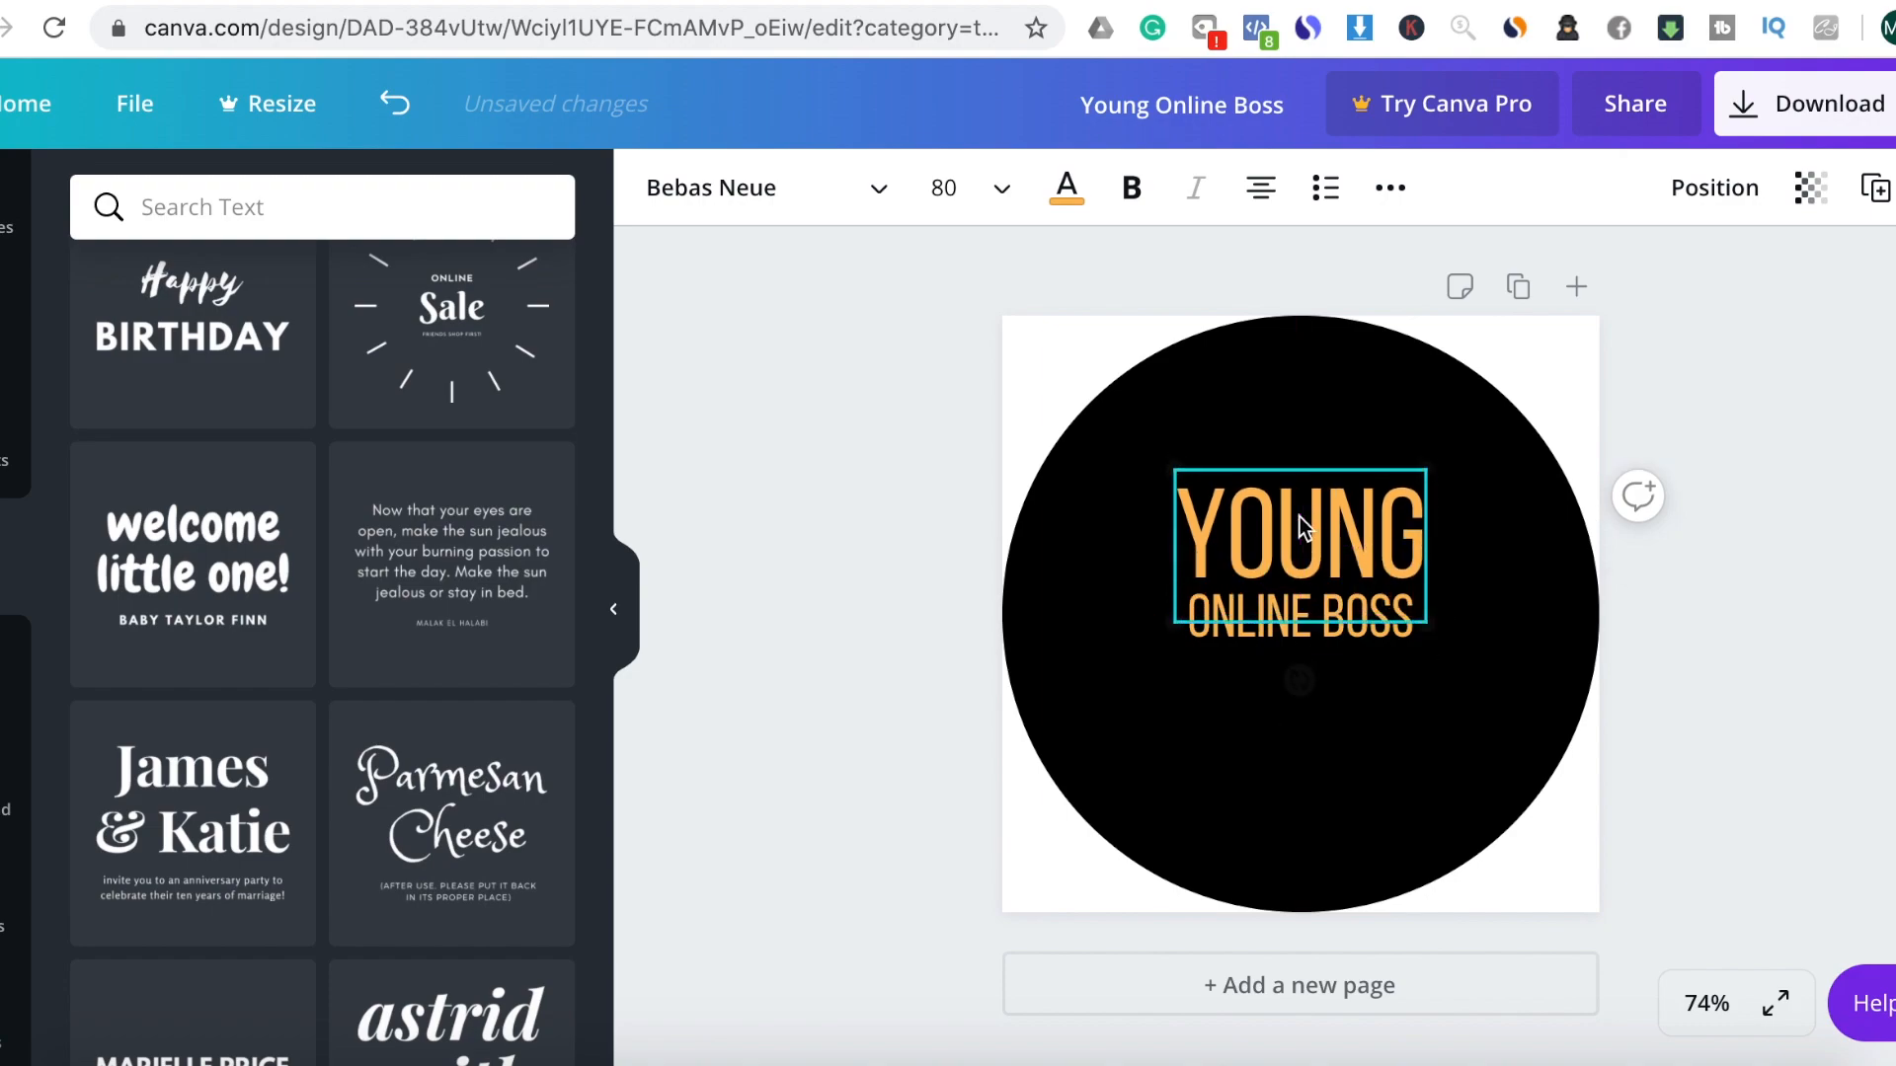
# Set the font size of the ONLINE BOSS text to 40
pyautogui.click(1308, 651)
pyautogui.click(944, 177)
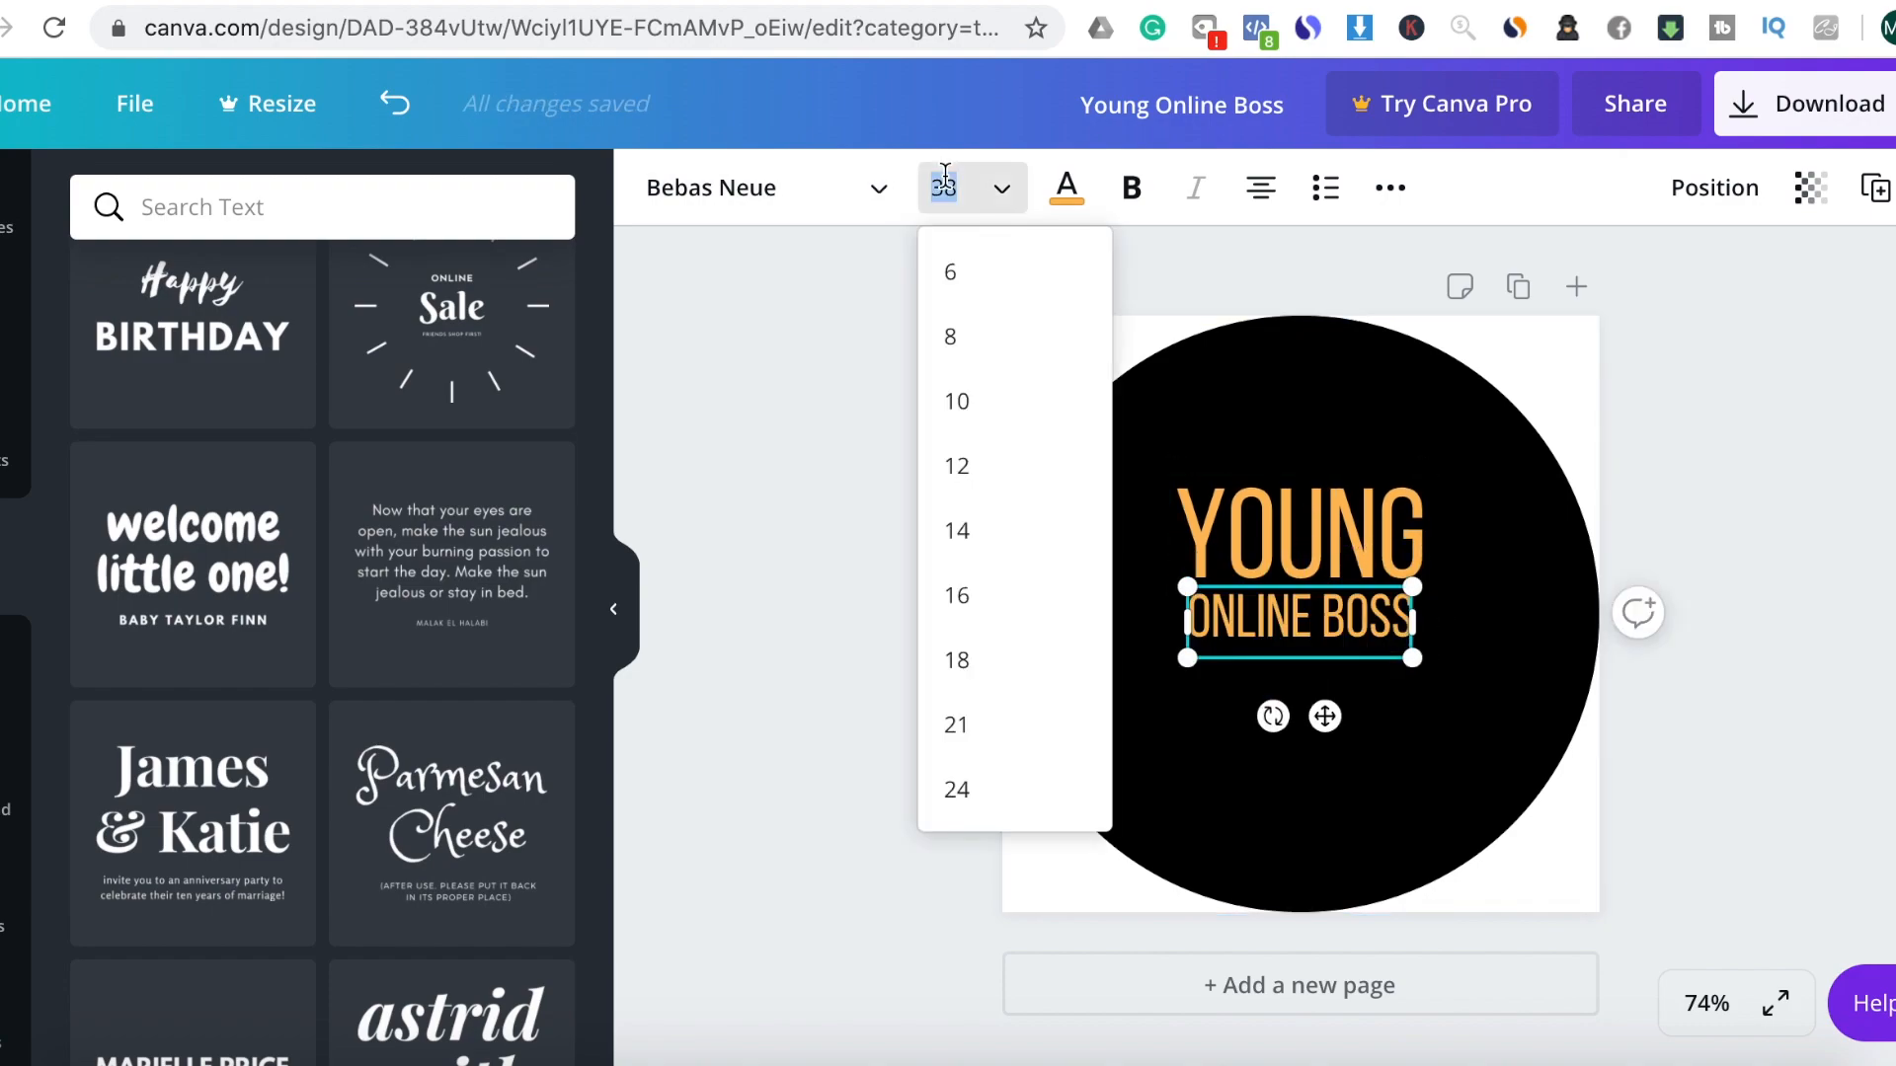
pyautogui.write('40')
pyautogui.press('Return')
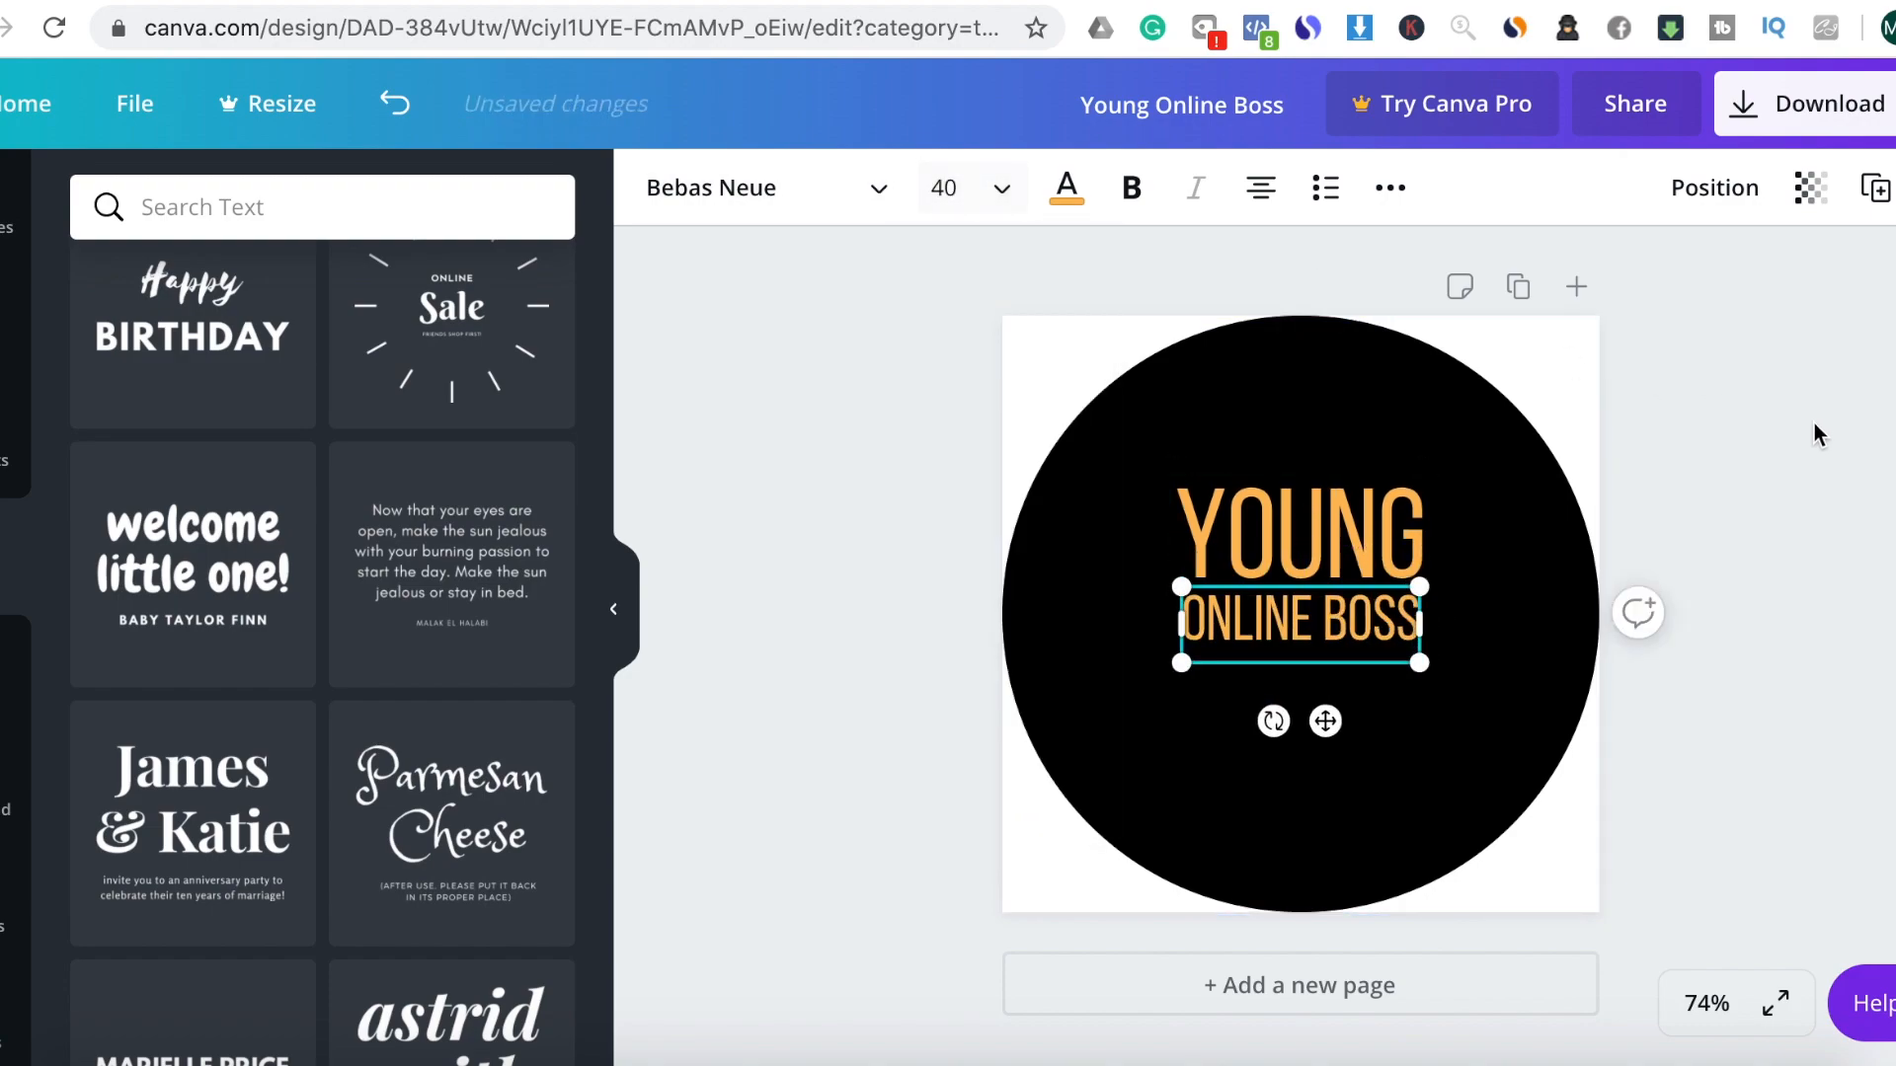
pyautogui.click(1817, 439)
# Enlarge the YOUNG text to font size 100 and move ONLINE BOSS down so it sits just beneath it
pyautogui.click(1320, 544)
pyautogui.click(965, 188)
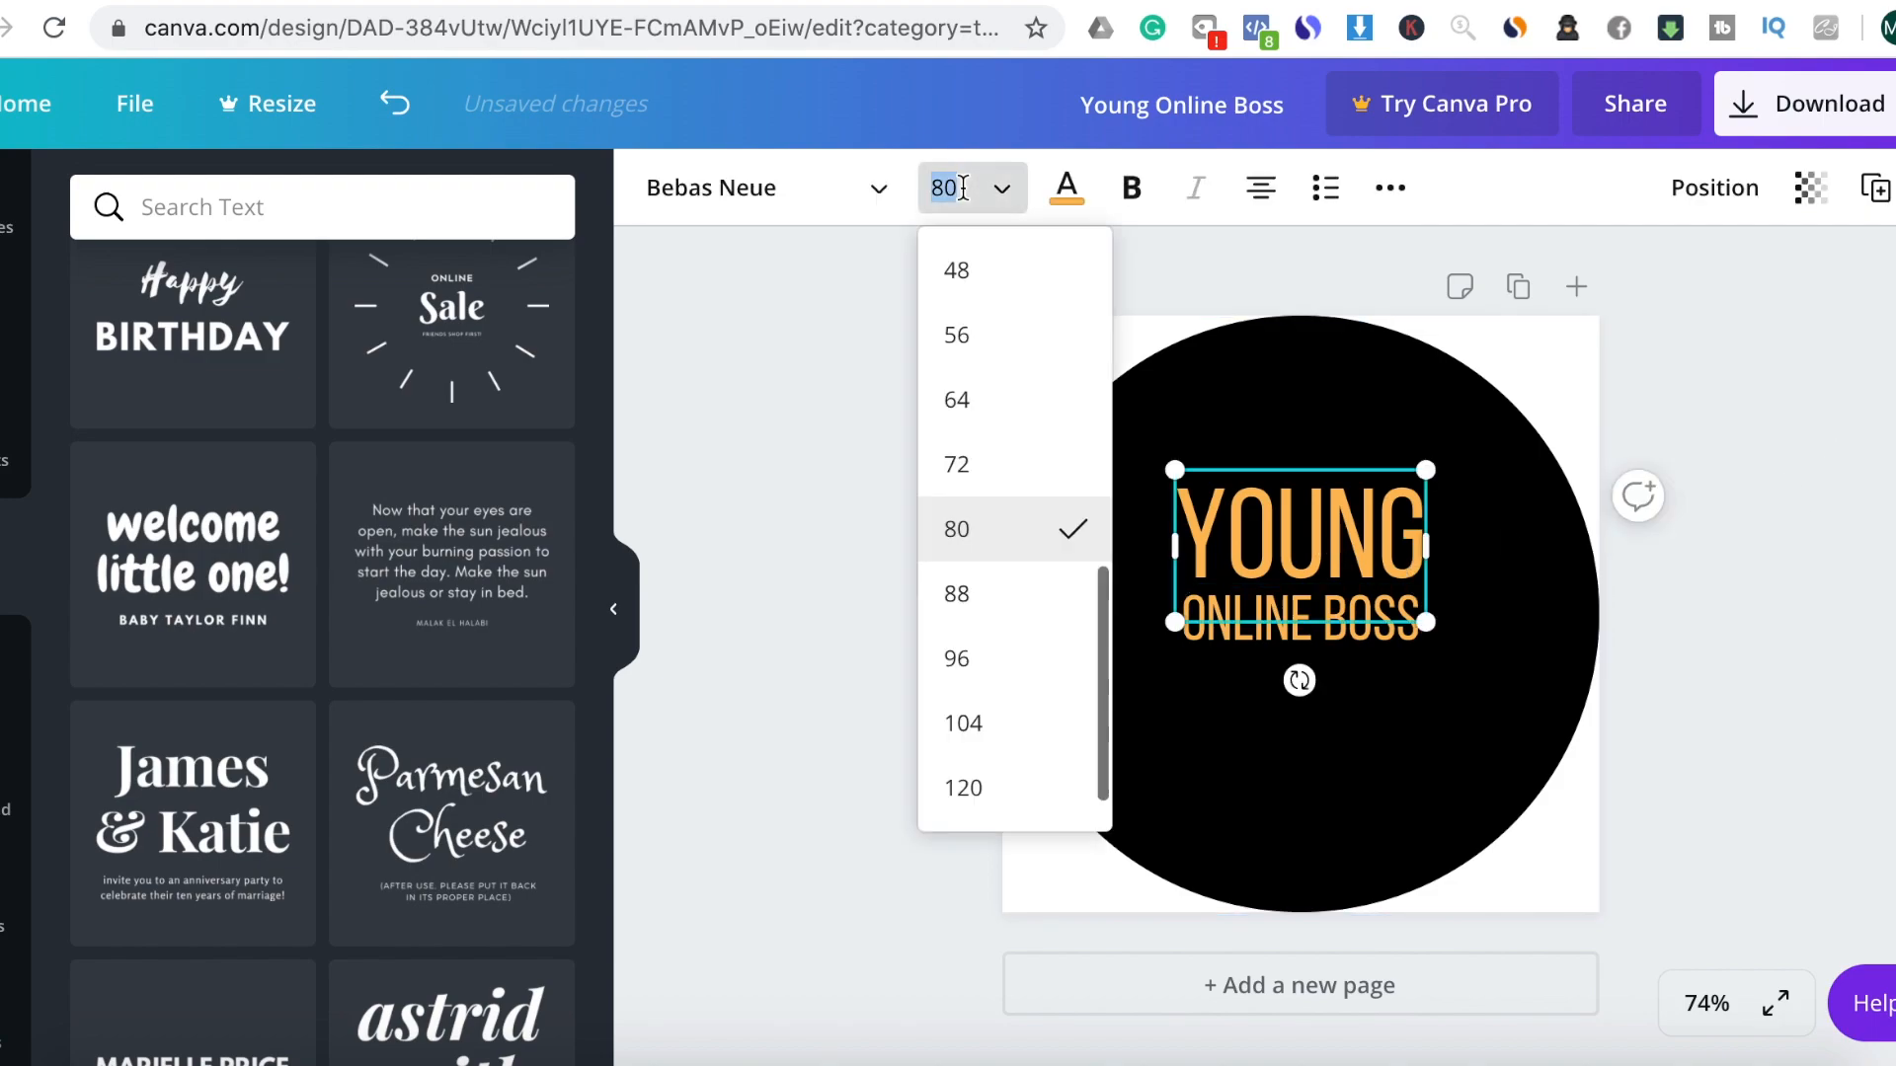
pyautogui.press('Return')
pyautogui.click(1339, 652)
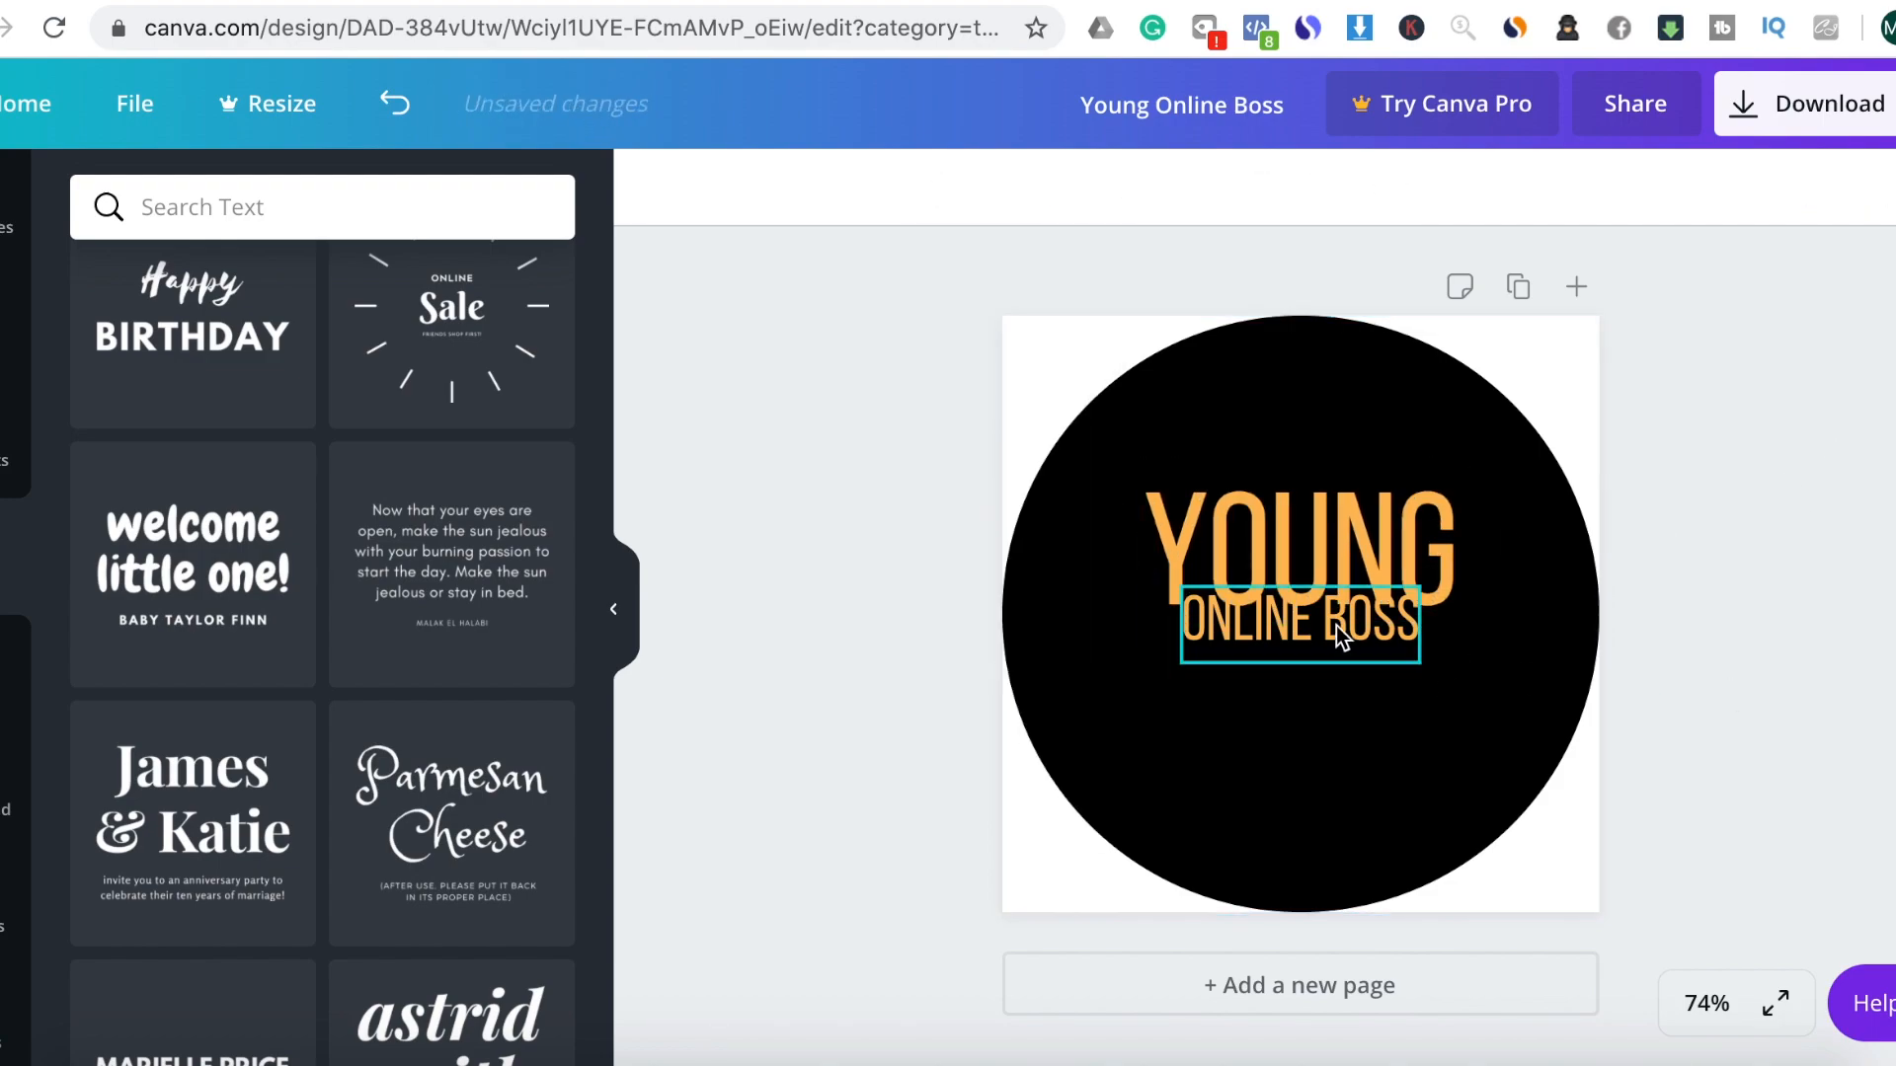
pyautogui.moveTo(1341, 672)
pyautogui.mouseDown()
pyautogui.moveTo(1341, 738)
pyautogui.moveTo(1340, 700)
pyautogui.mouseUp()
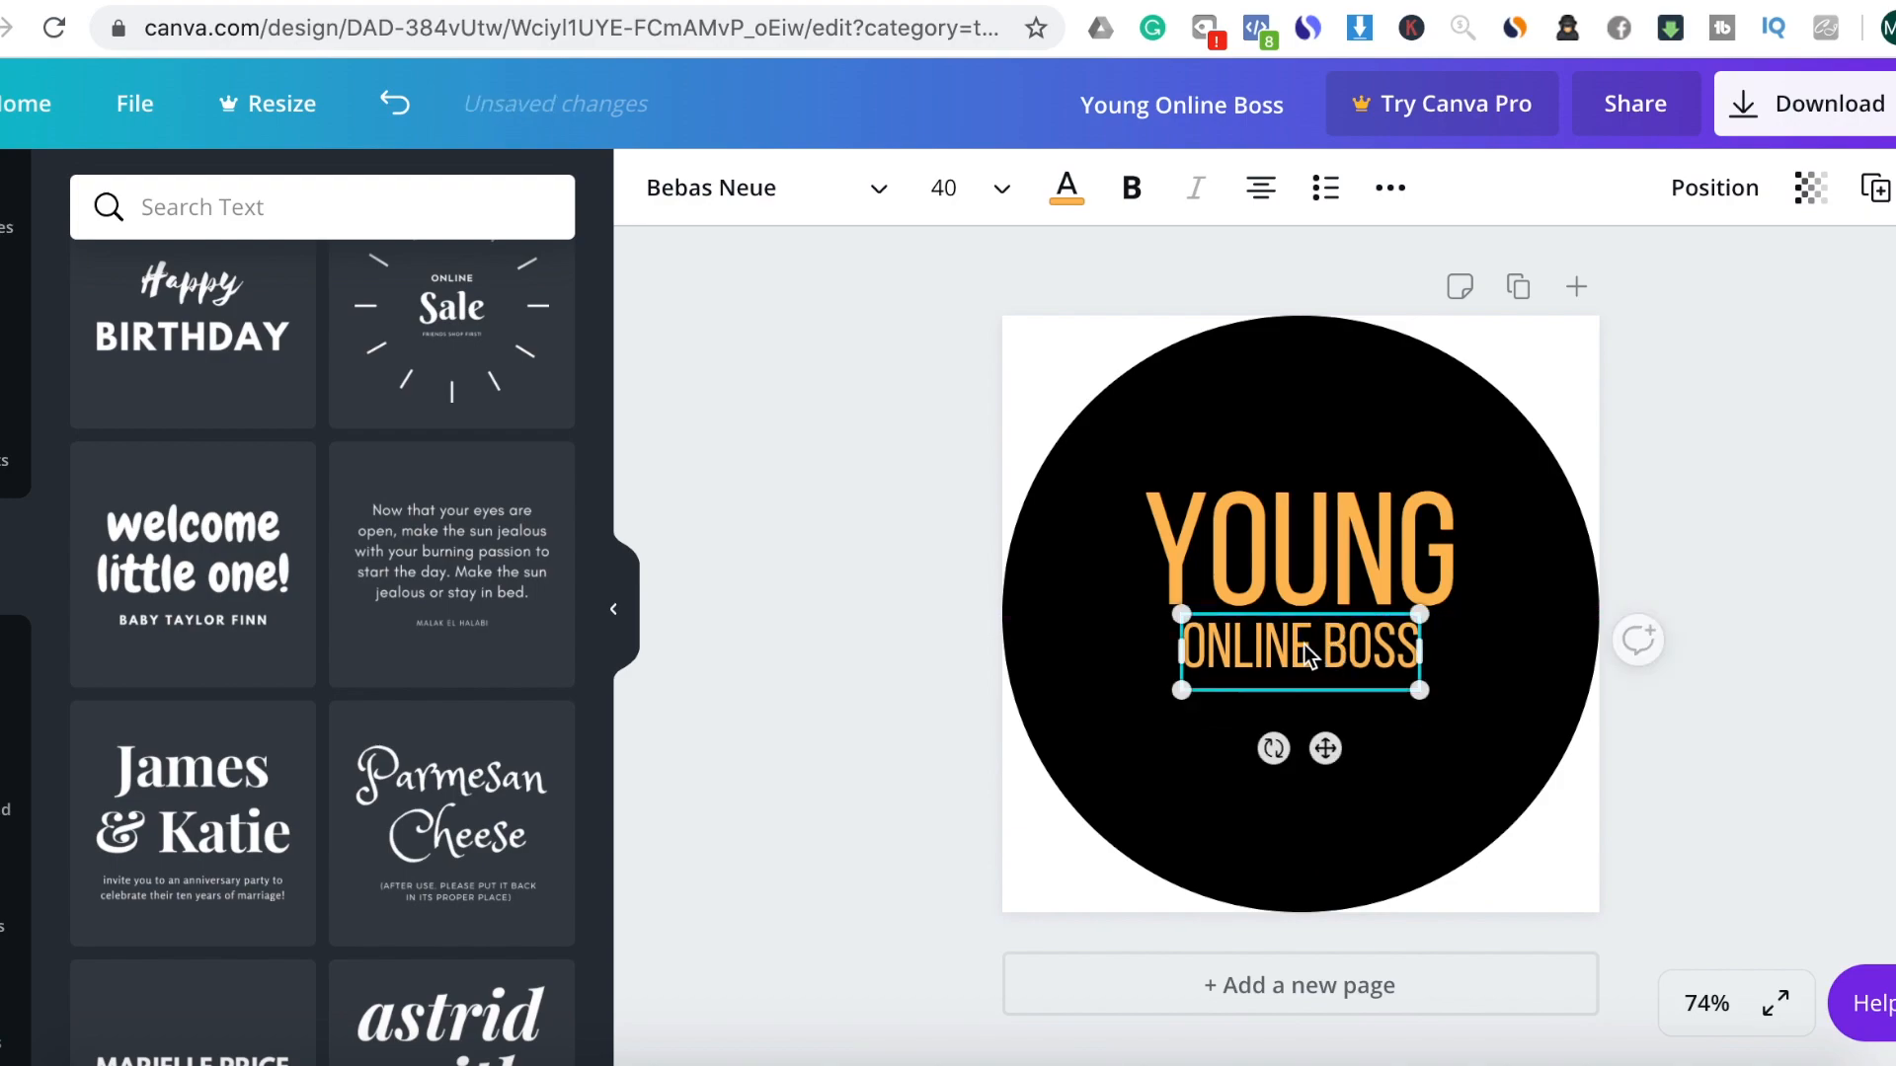
# Set the ONLINE BOSS text's font size to 50 so it nearly matches the width of YOUNG
pyautogui.doubleClick(1305, 644)
pyautogui.click(960, 185)
pyautogui.write('50')
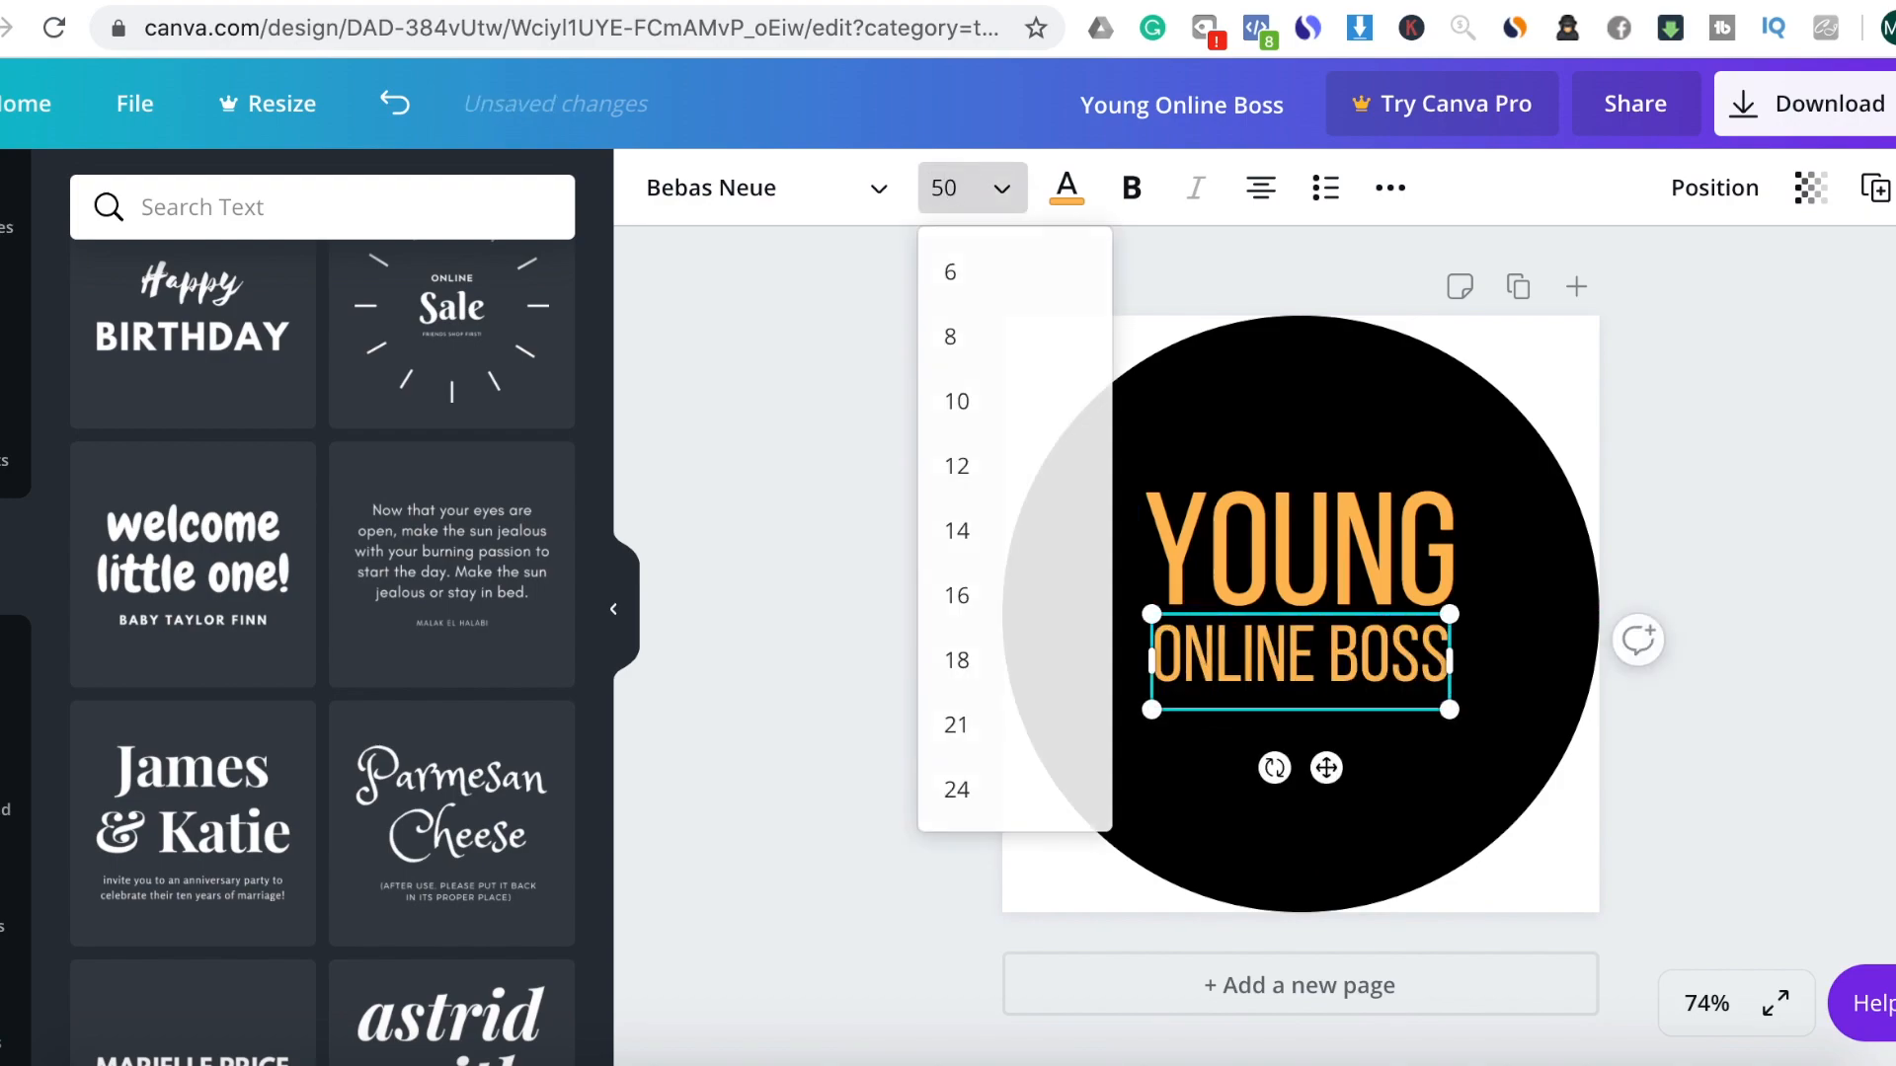
pyautogui.press('Return')
pyautogui.click(1379, 301)
# Group the YOUNG and ONLINE BOSS texts and move the group down to the centre of the black circle
pyautogui.click(1303, 571)
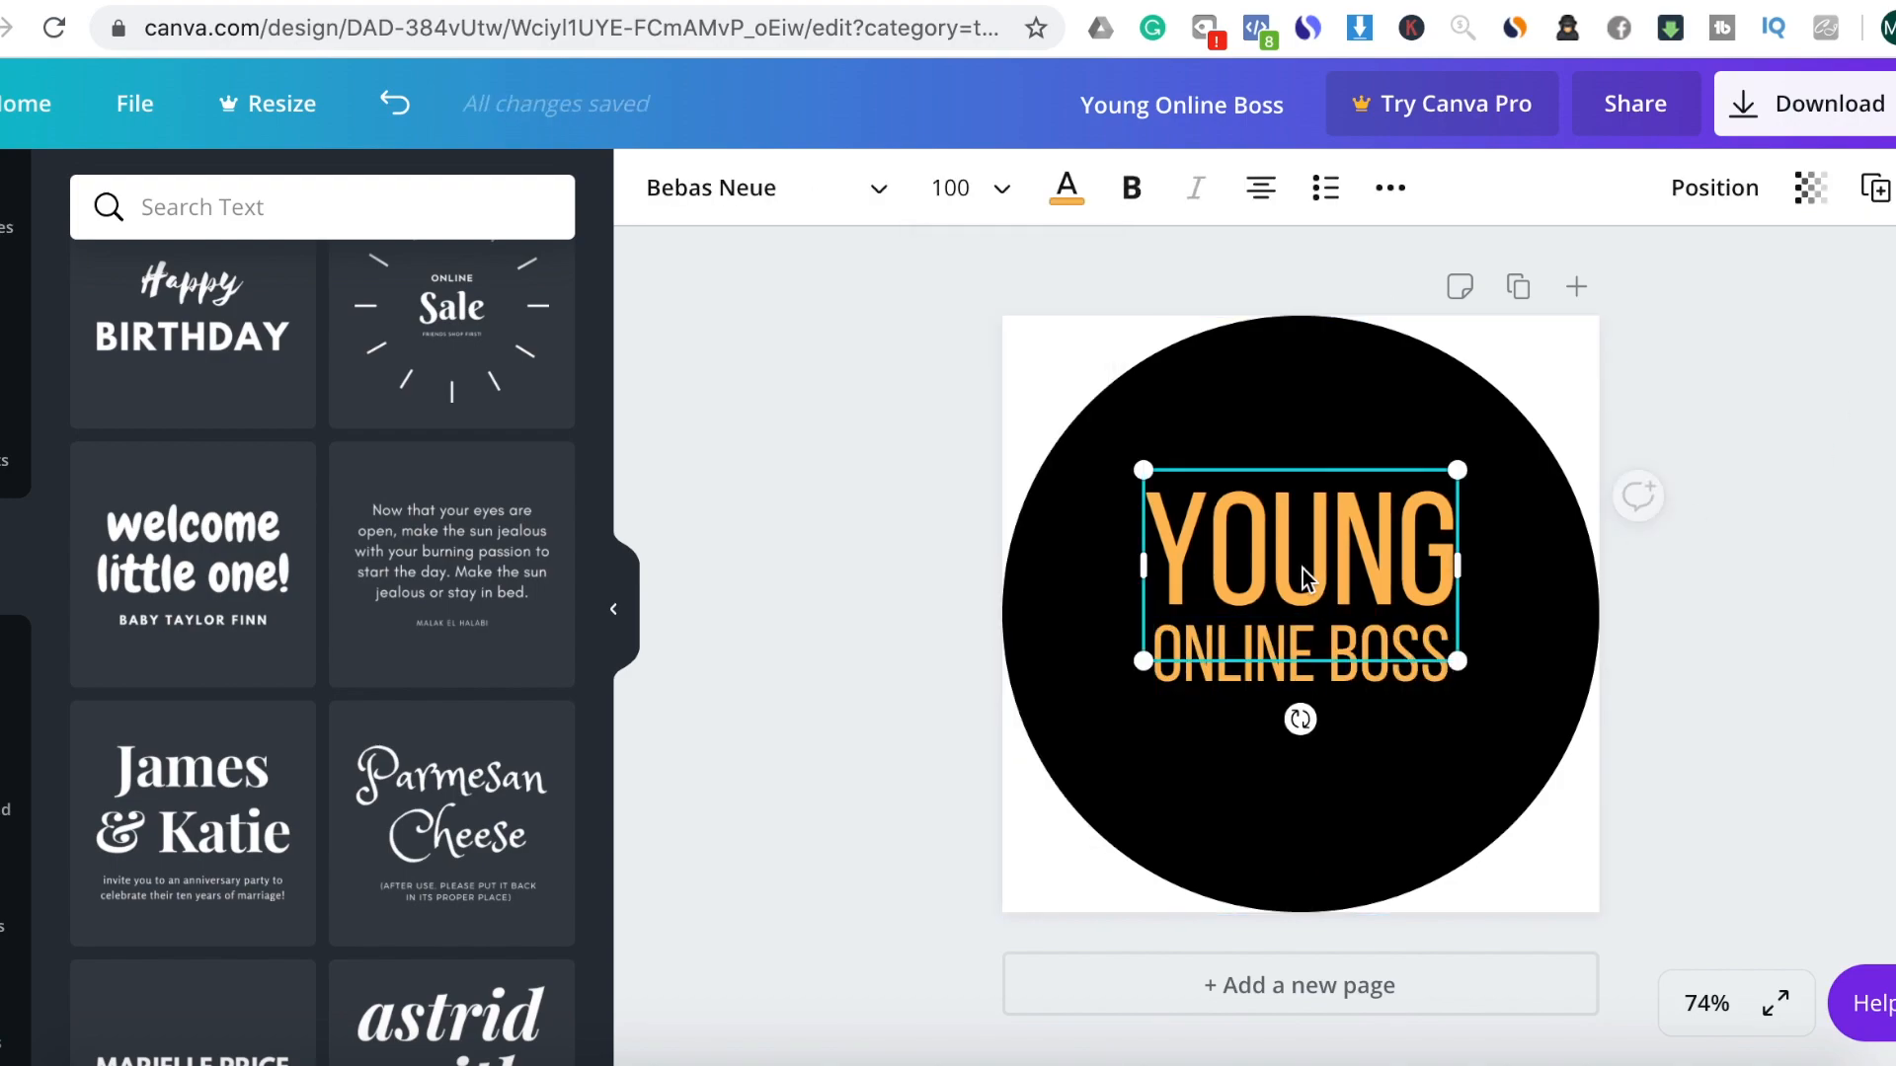
pyautogui.keyDown('shift'); pyautogui.click(1371, 672); pyautogui.keyUp('shift')
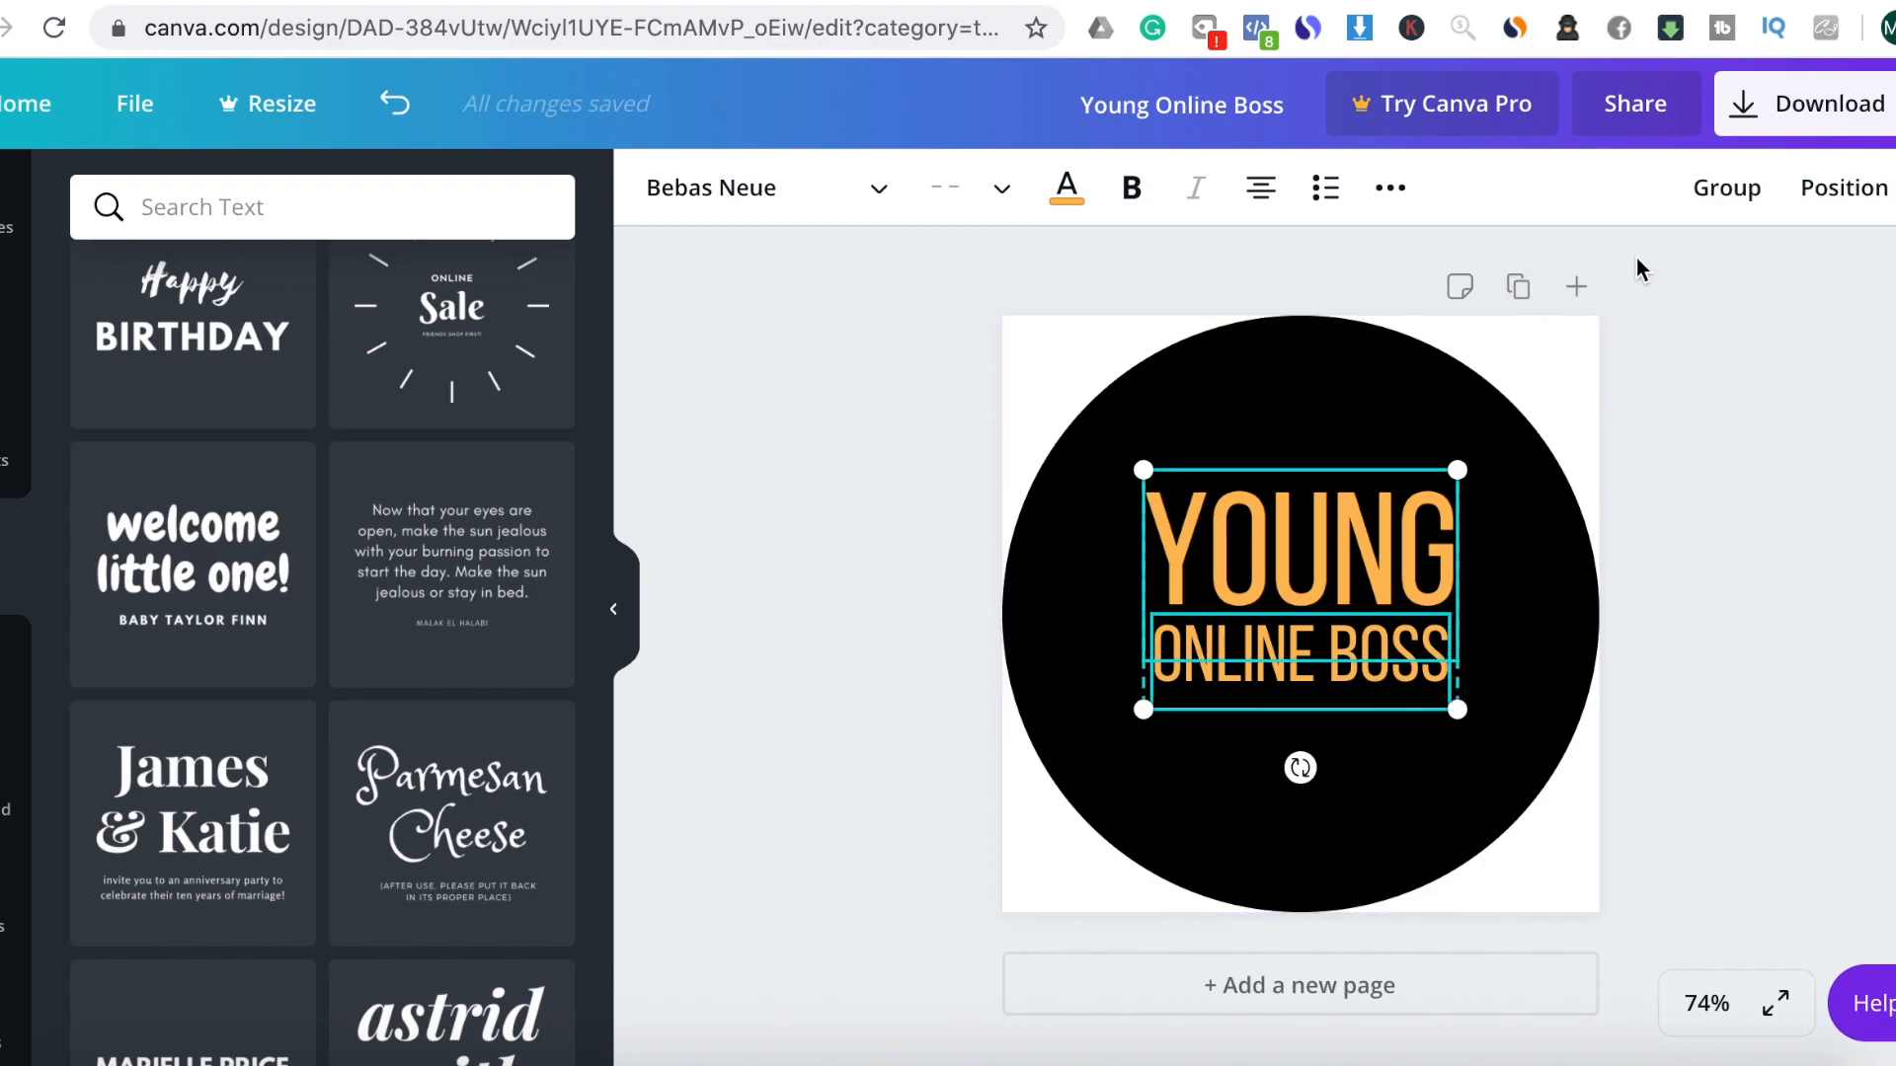
pyautogui.click(1729, 195)
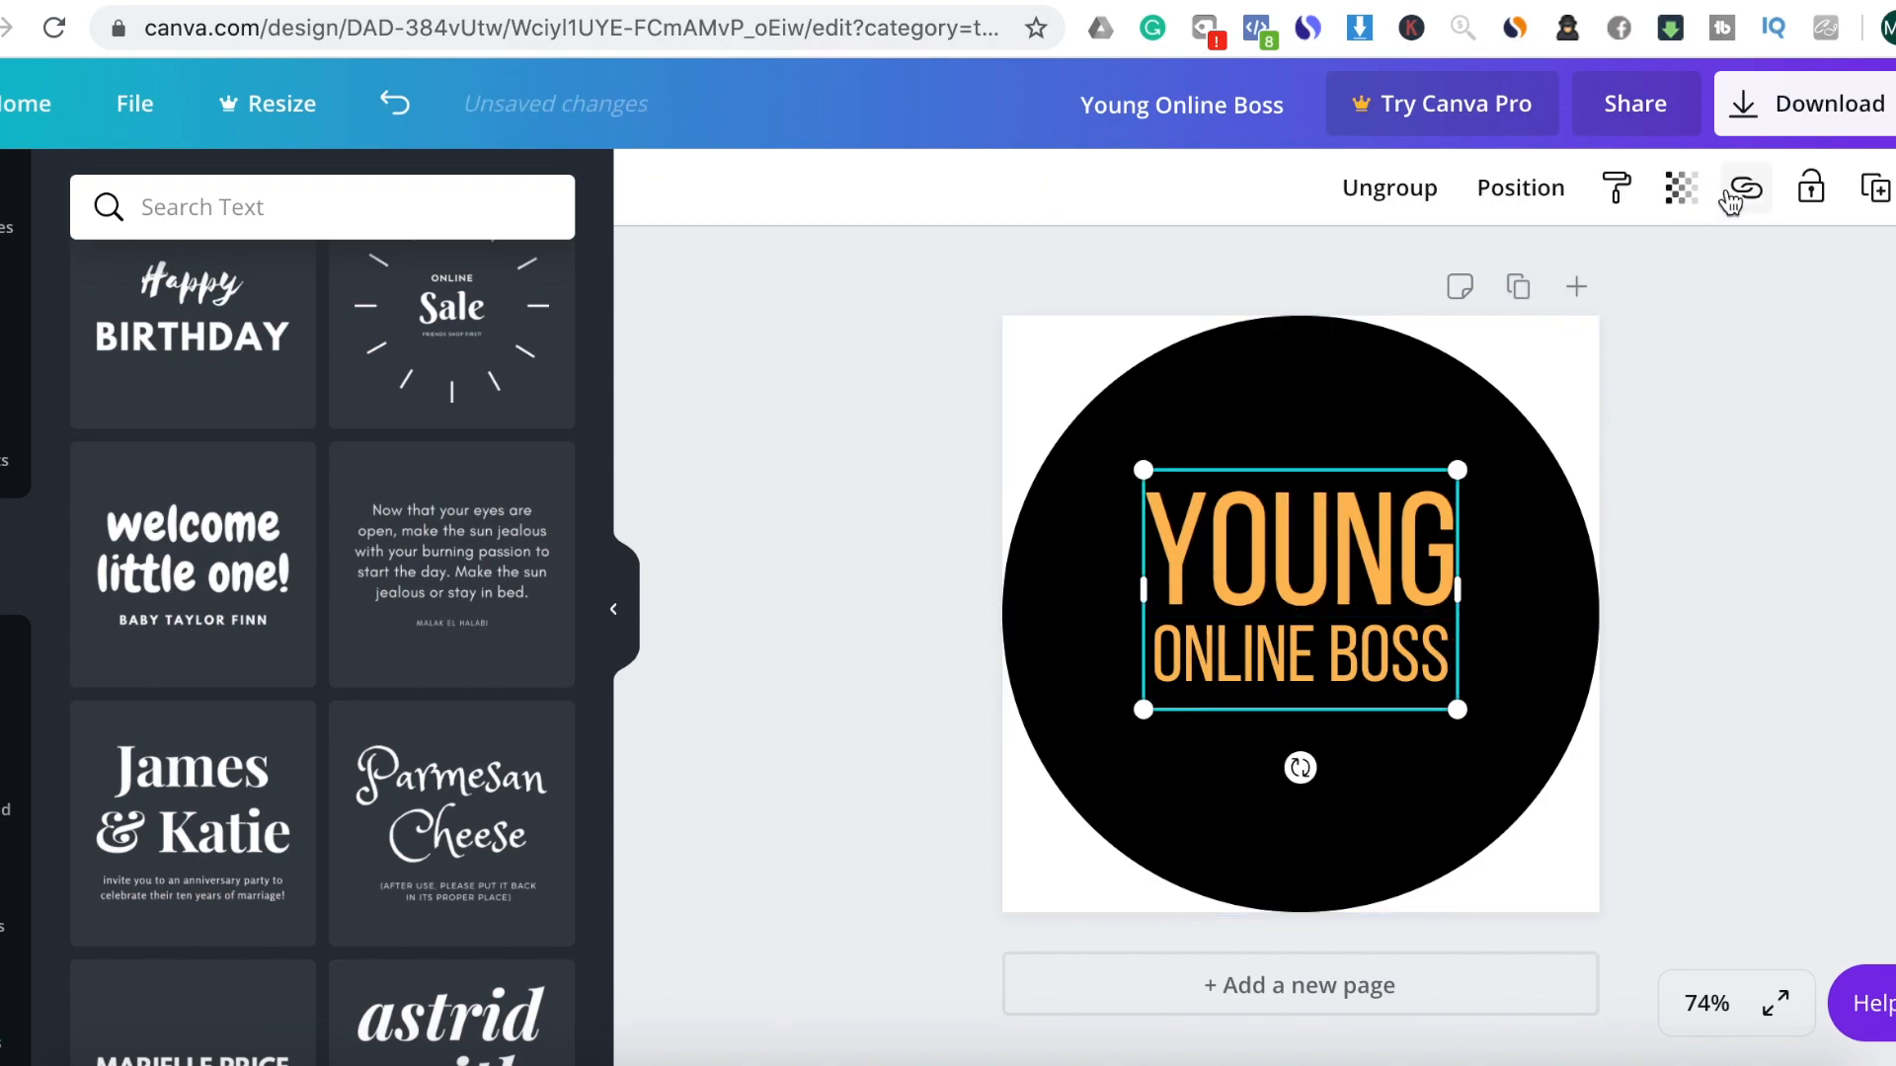
pyautogui.click(1699, 681)
pyautogui.click(1319, 598)
pyautogui.moveTo(1309, 575)
pyautogui.mouseDown()
pyautogui.moveTo(1304, 610)
pyautogui.moveTo(1319, 596)
pyautogui.mouseUp()
pyautogui.click(1856, 494)
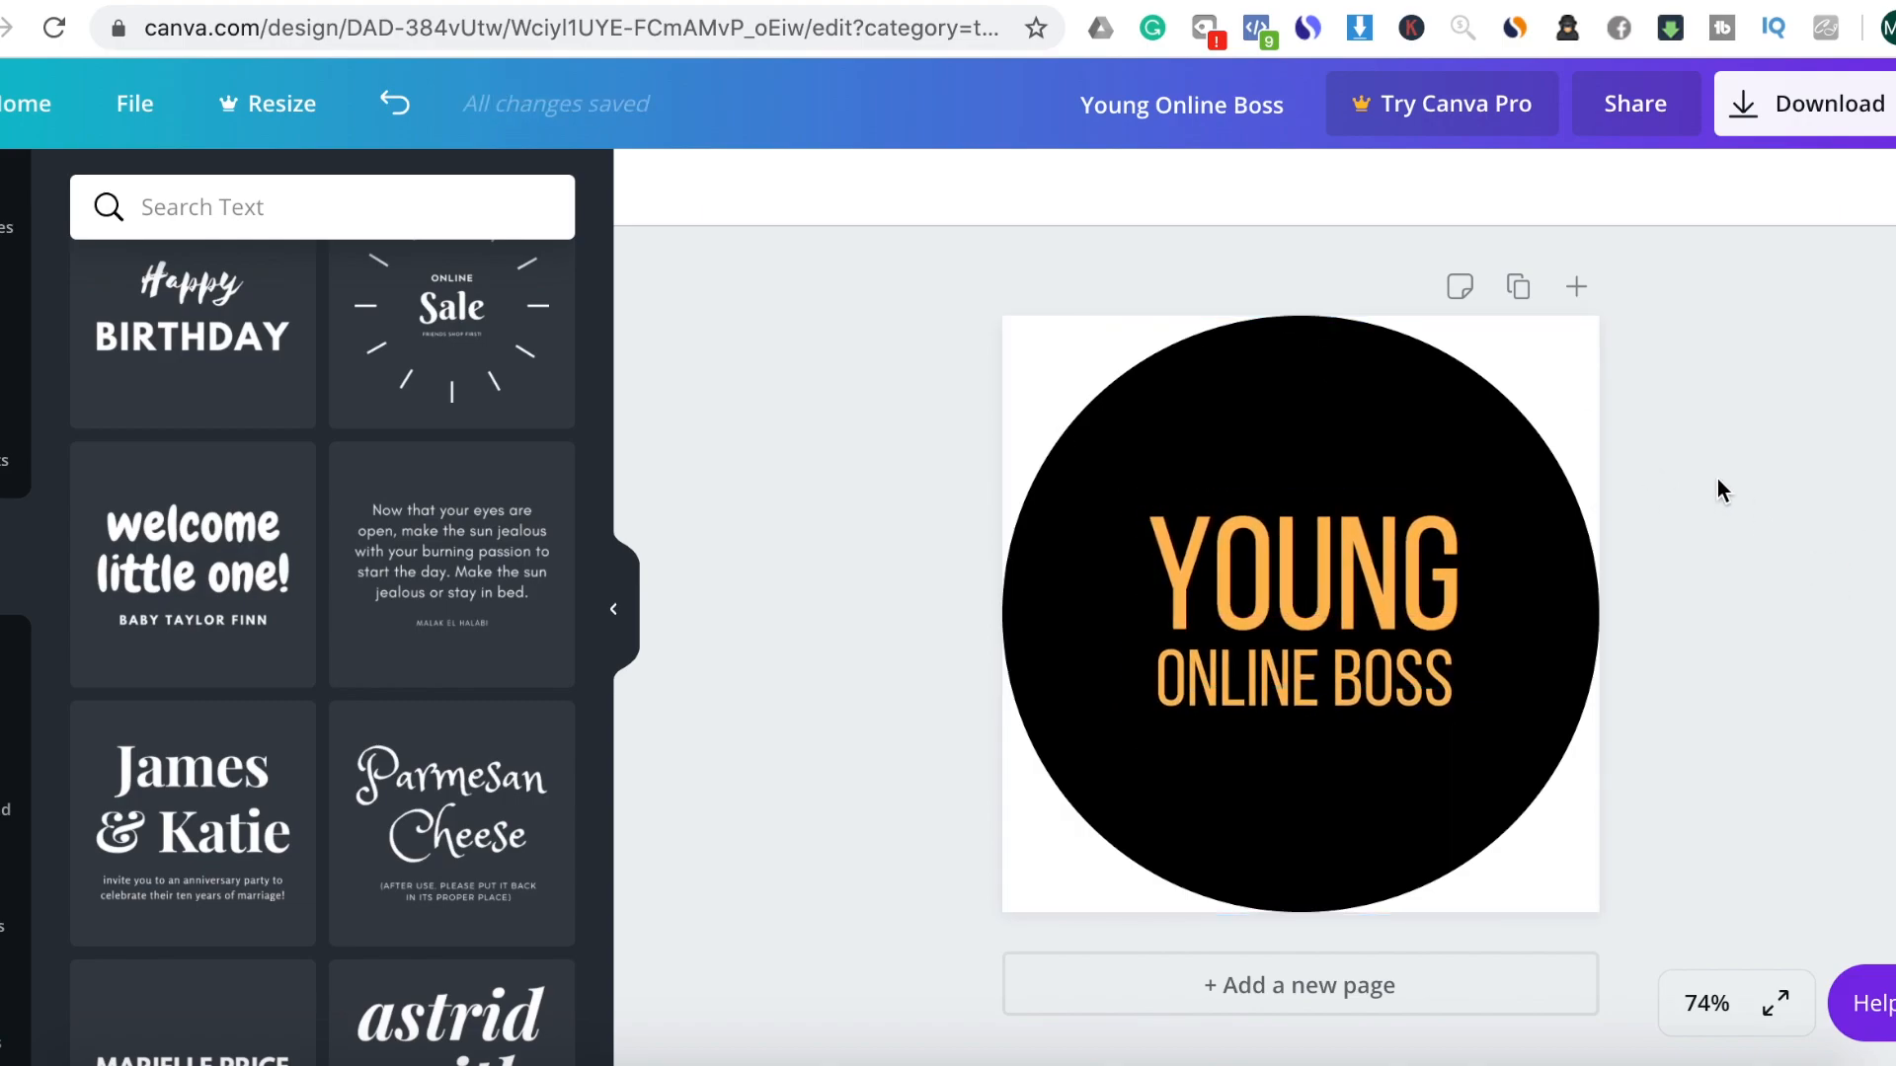
# Download the finished Young Online Boss logo
pyautogui.click(1805, 104)
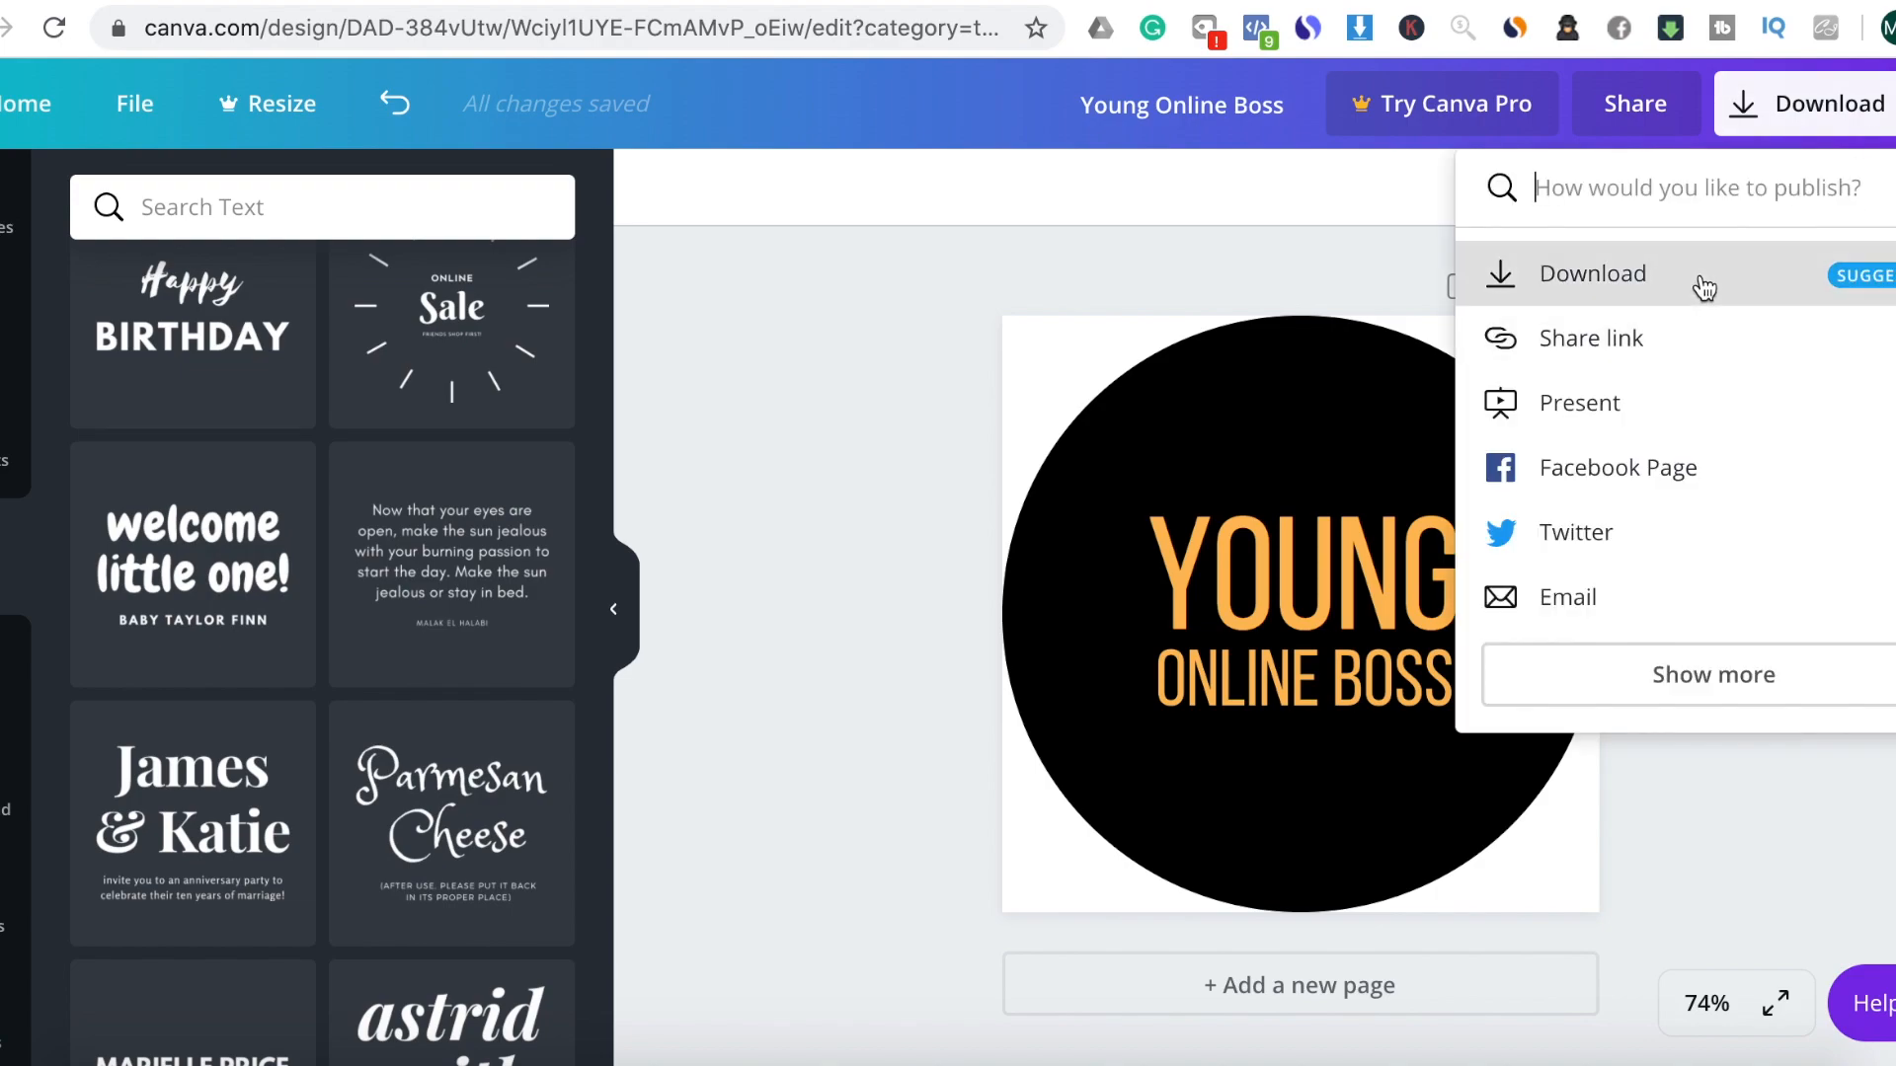
pyautogui.click(1701, 287)
pyautogui.click(1756, 683)
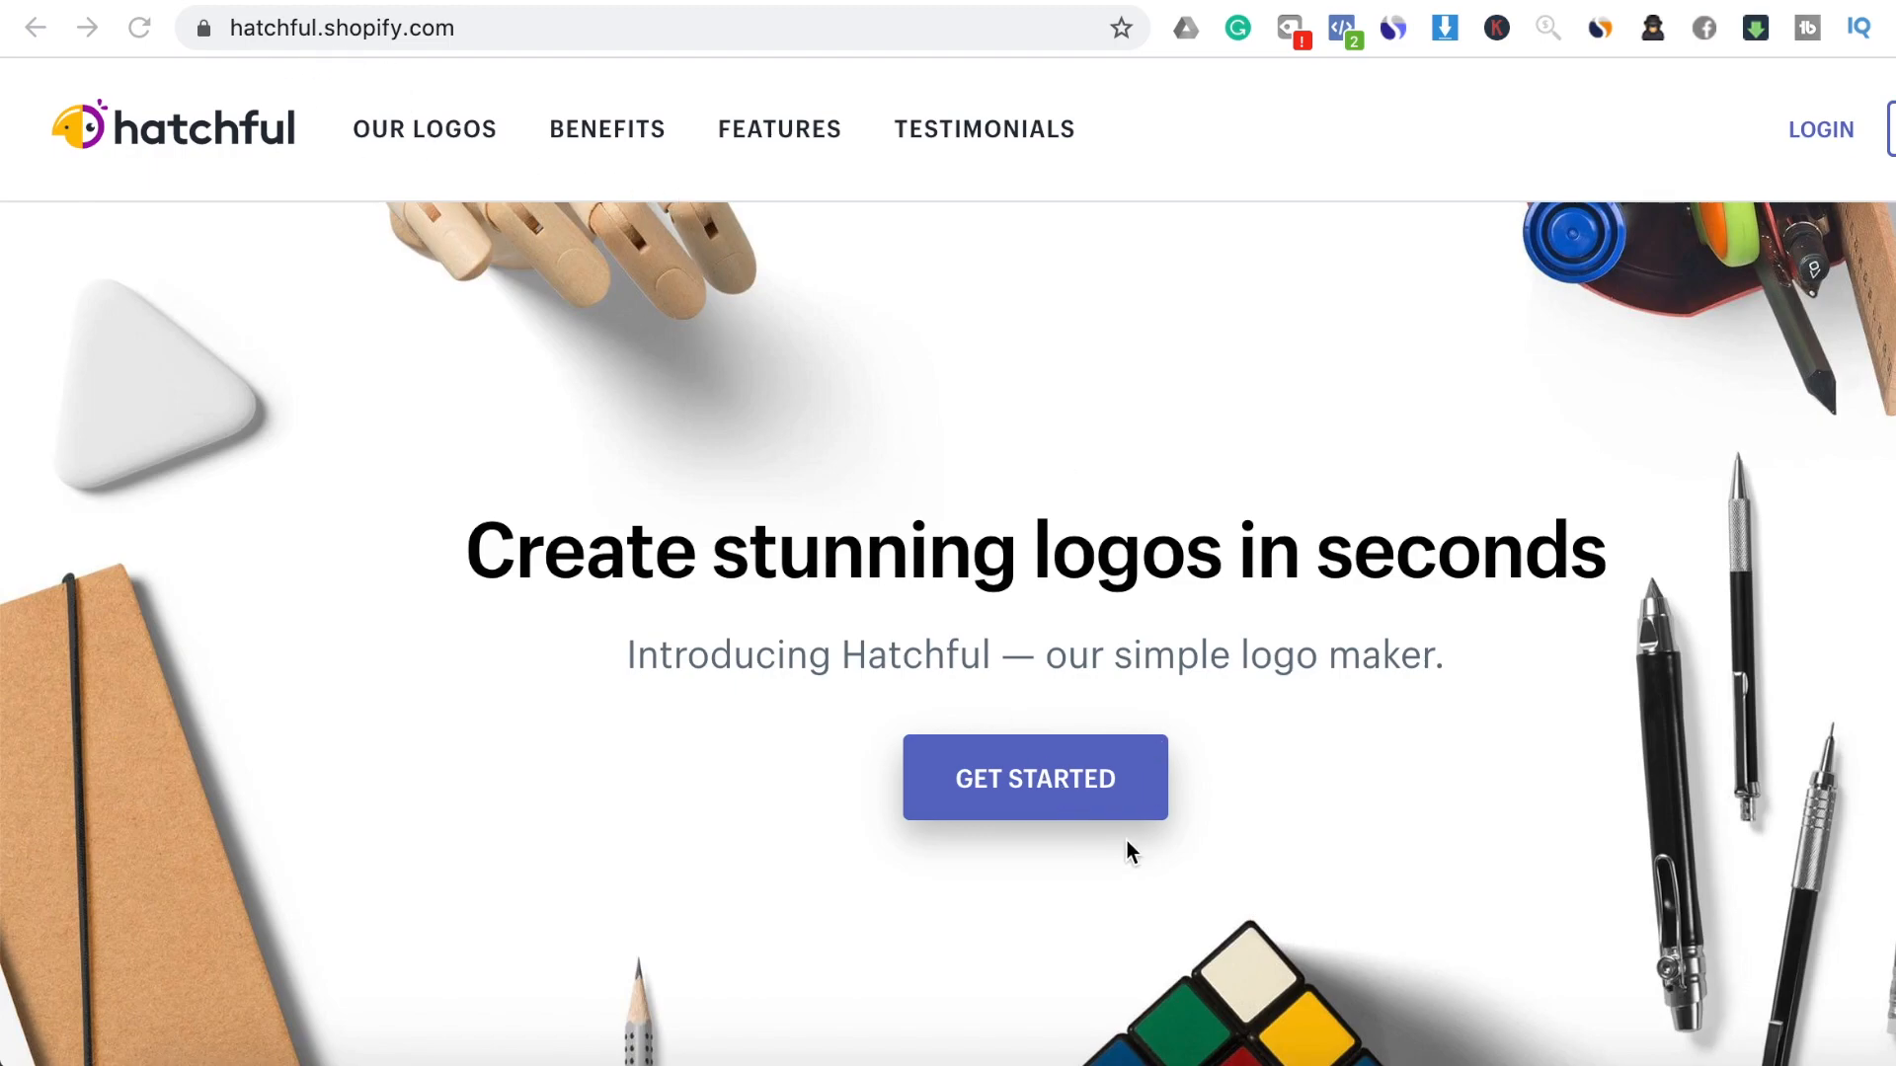
# Start a new logo in Hatchful with Tech as the business space and continue to the visual styles
pyautogui.click(1058, 791)
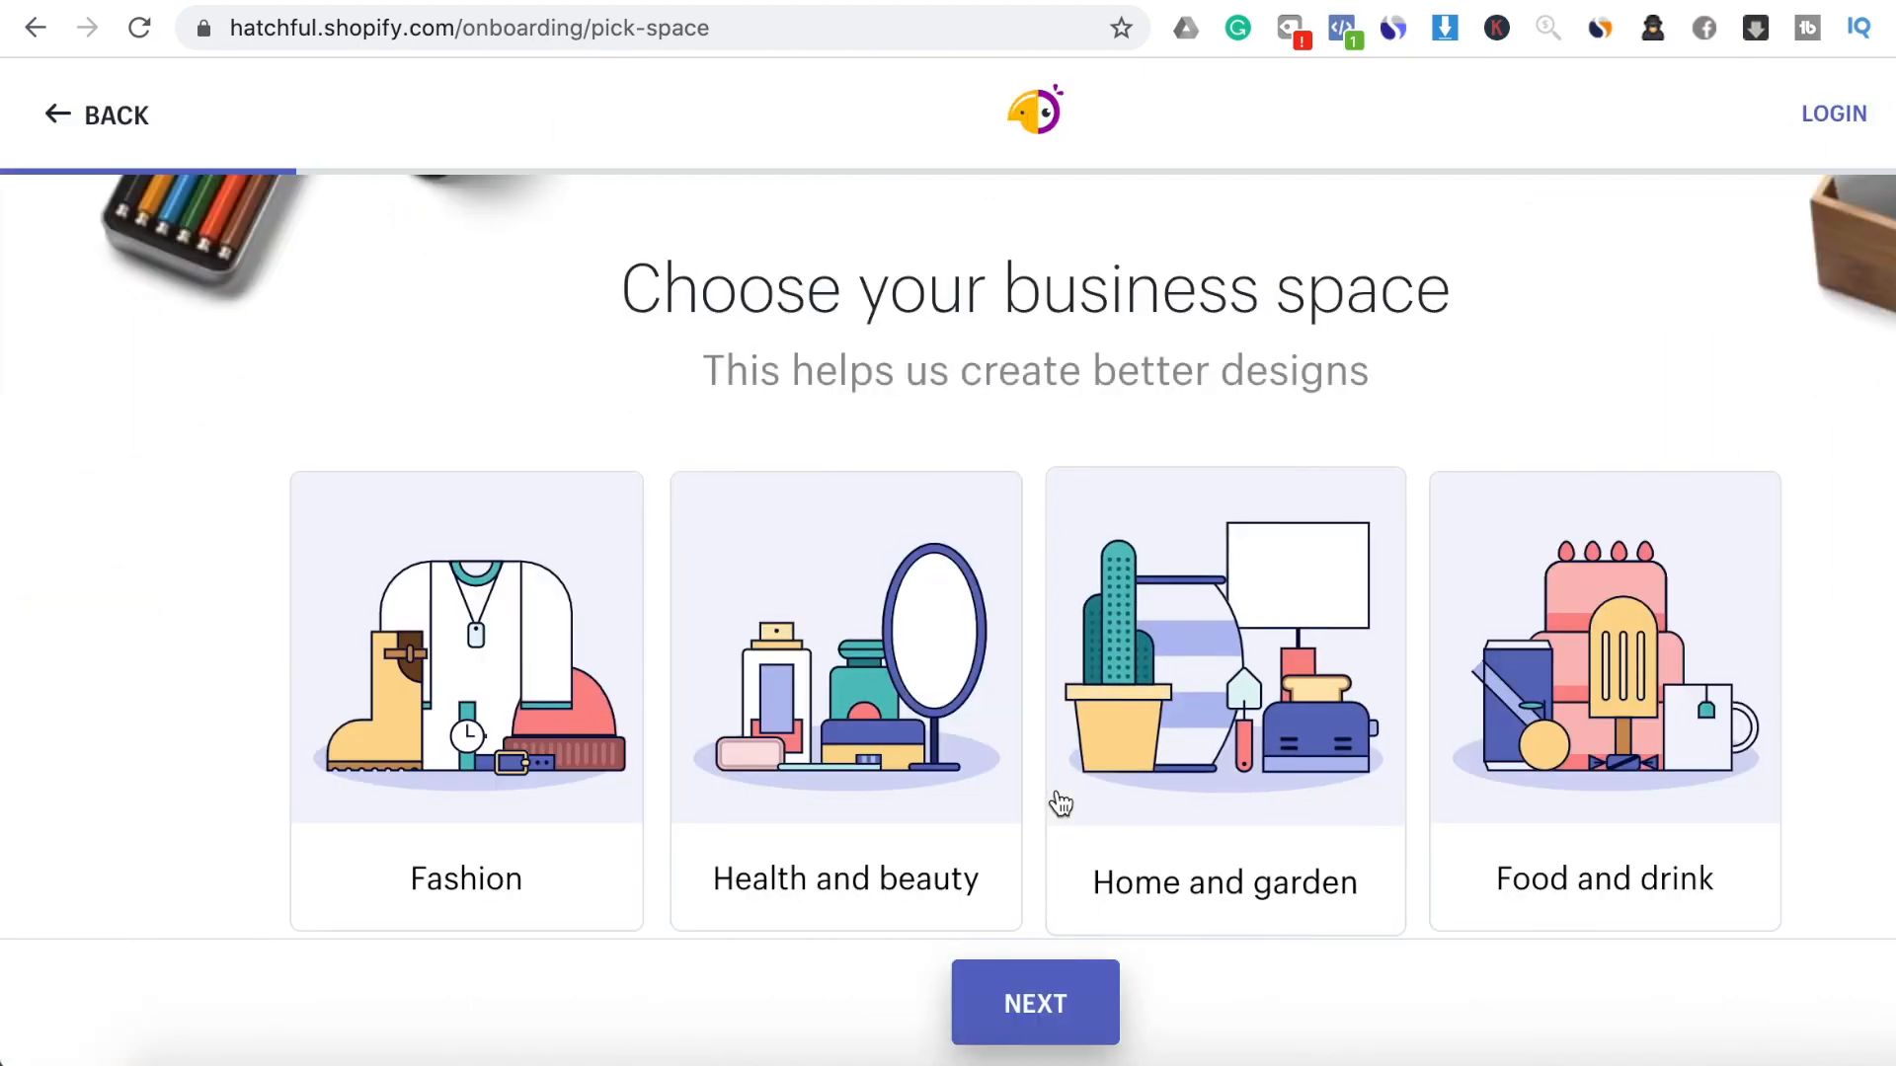
pyautogui.scroll(-3, 1418, 760)
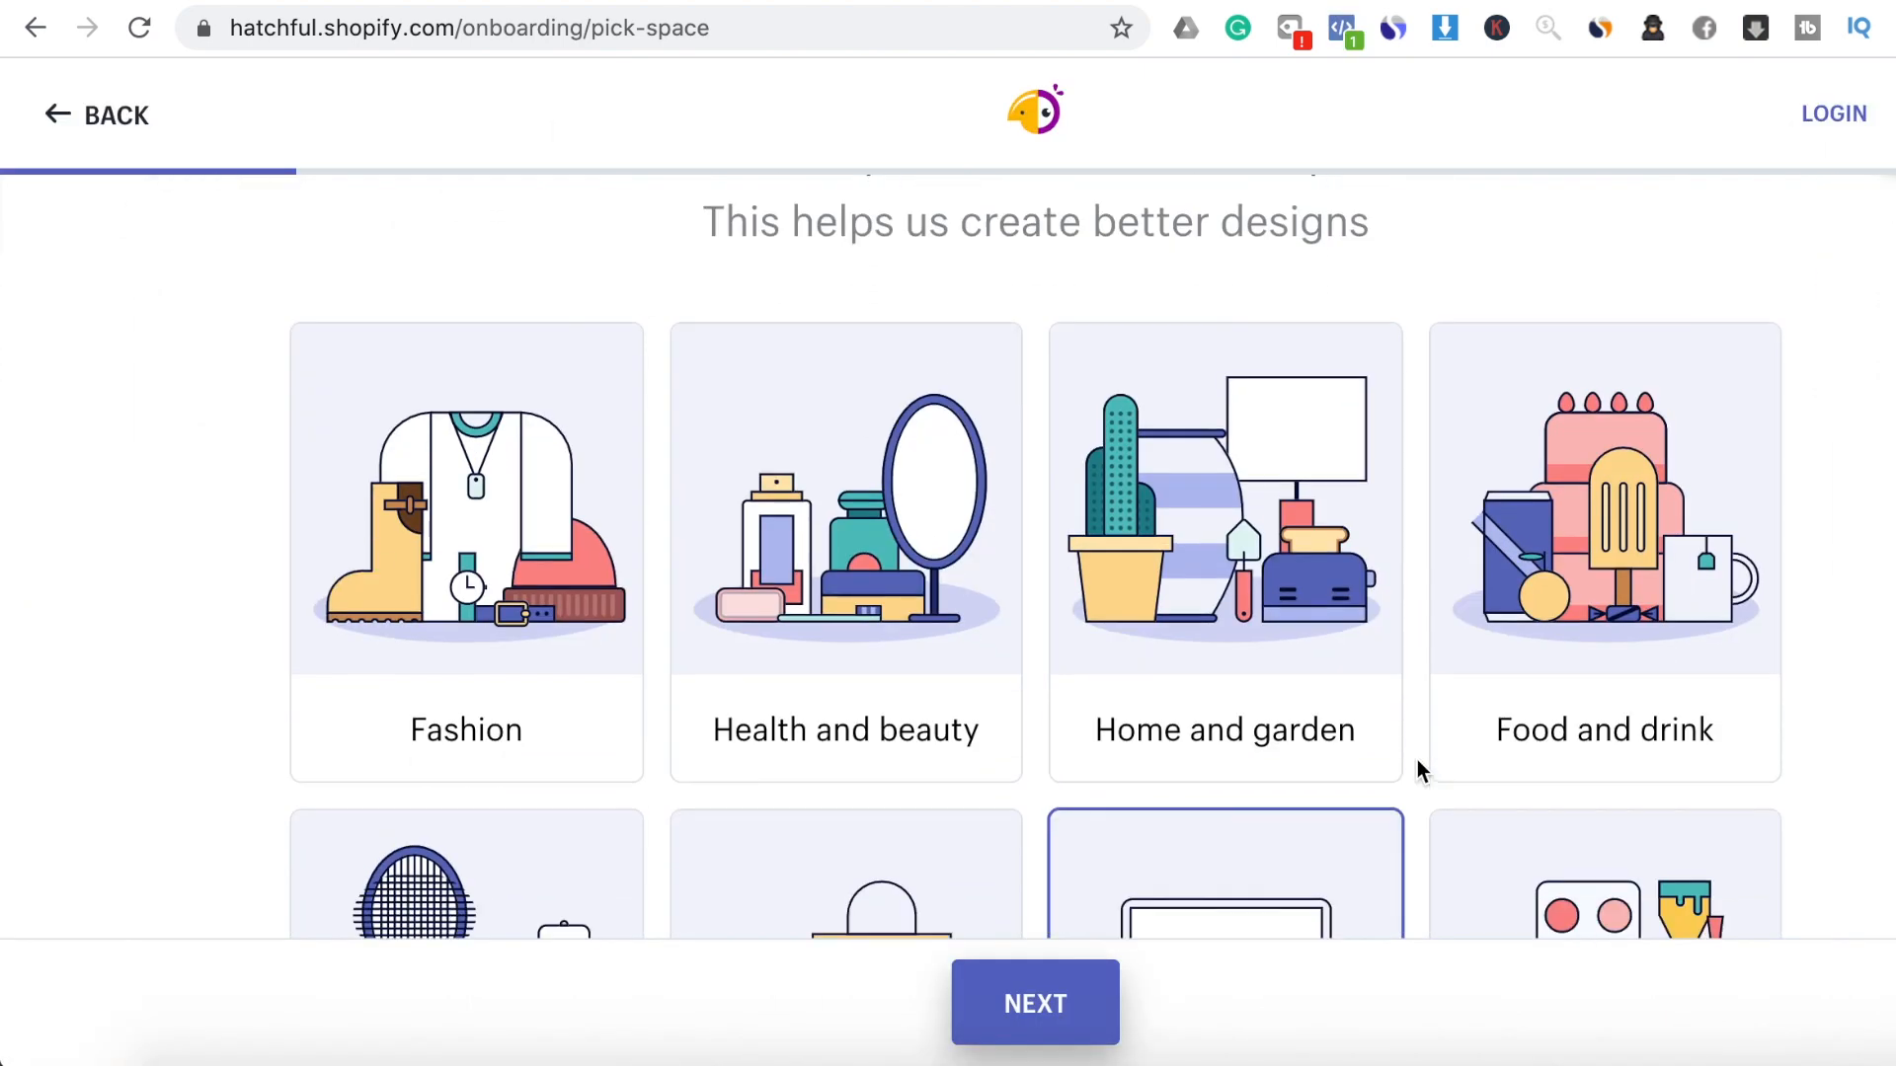
pyautogui.scroll(-5, 1418, 762)
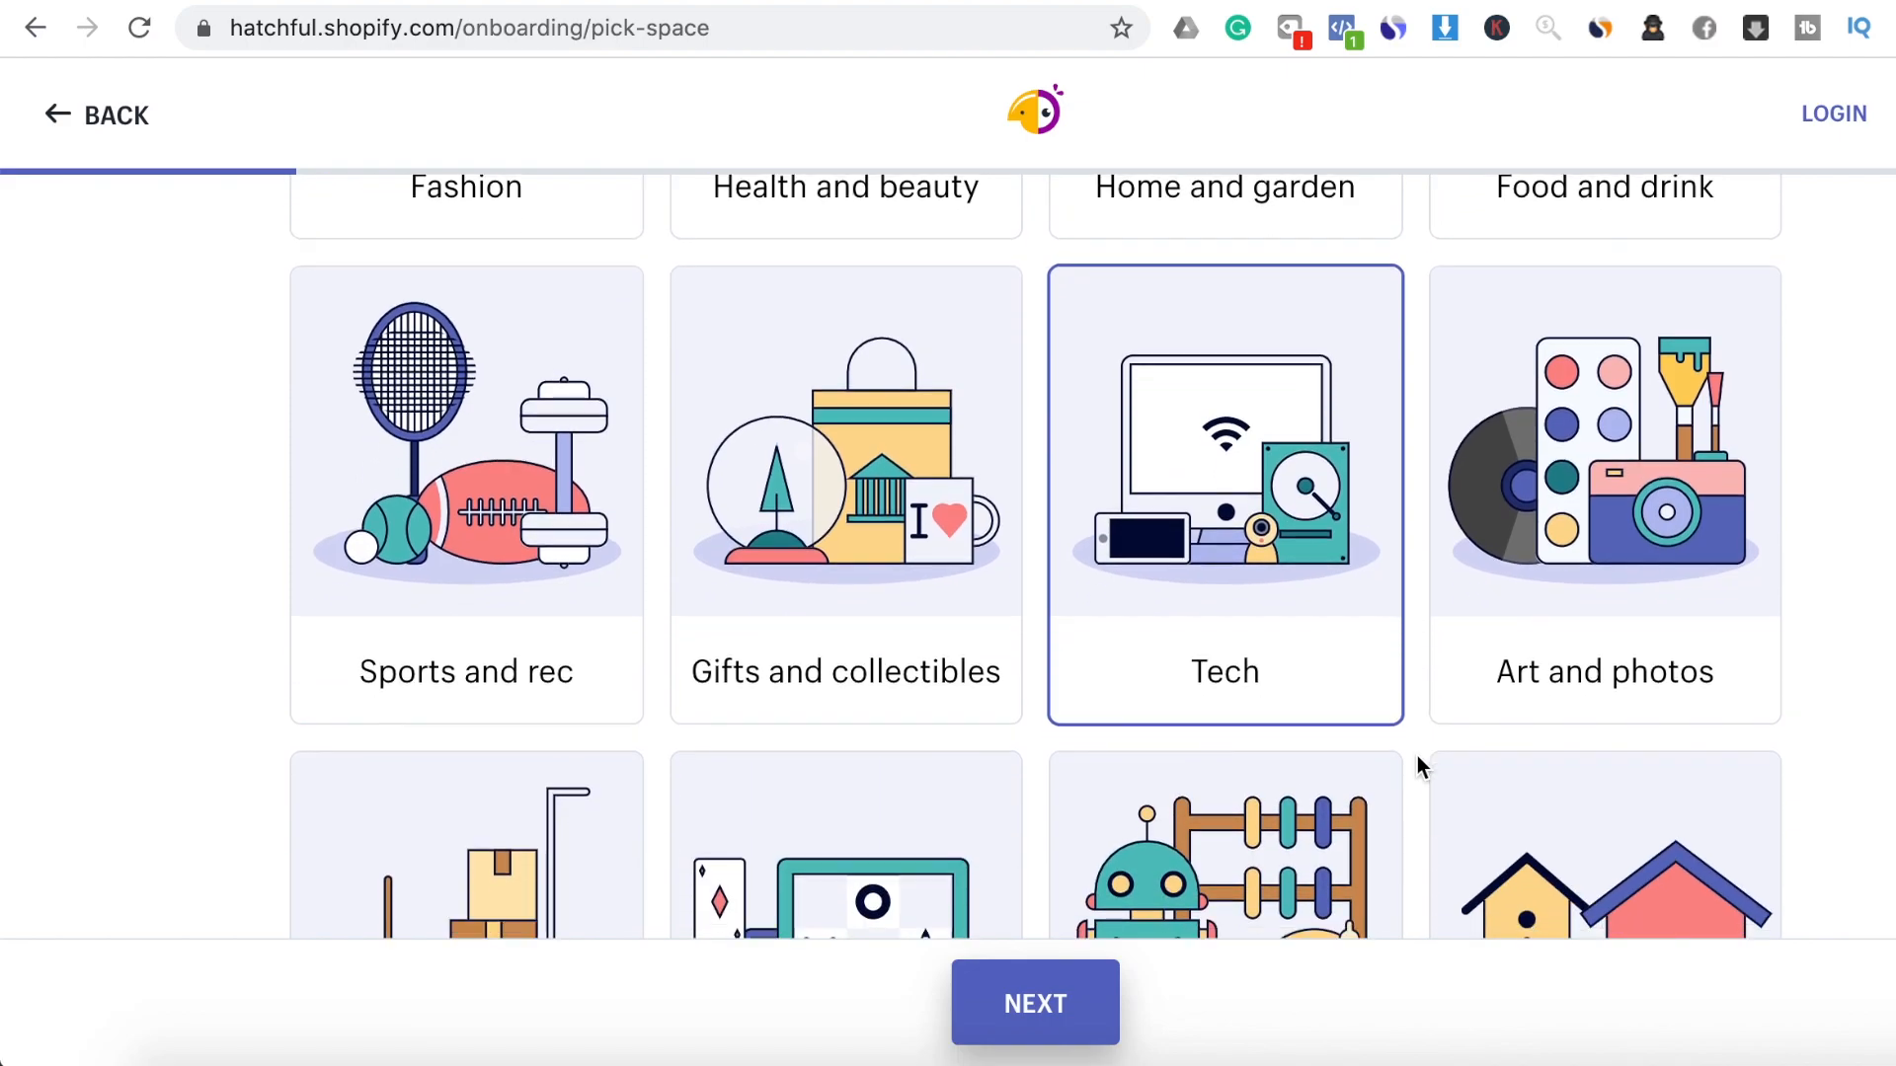
pyautogui.scroll(-5, 1417, 765)
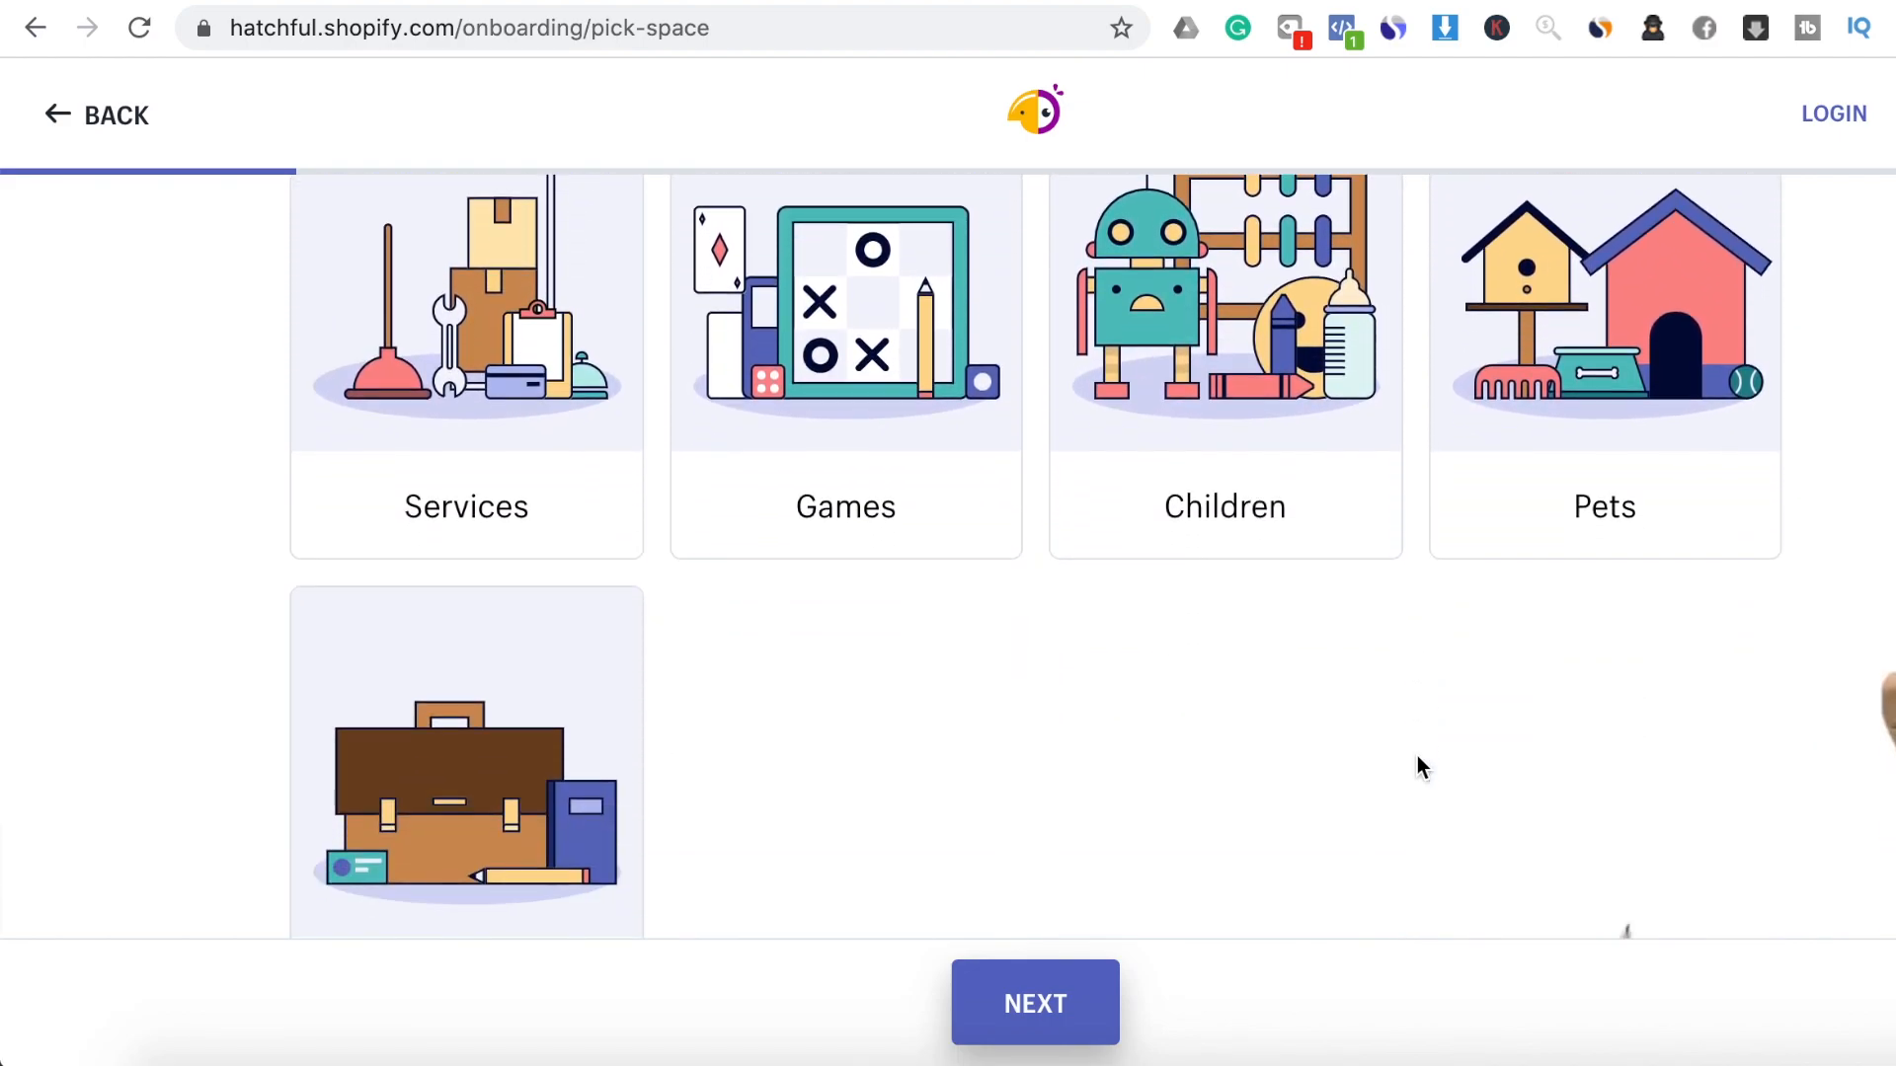
pyautogui.scroll(7, 1418, 758)
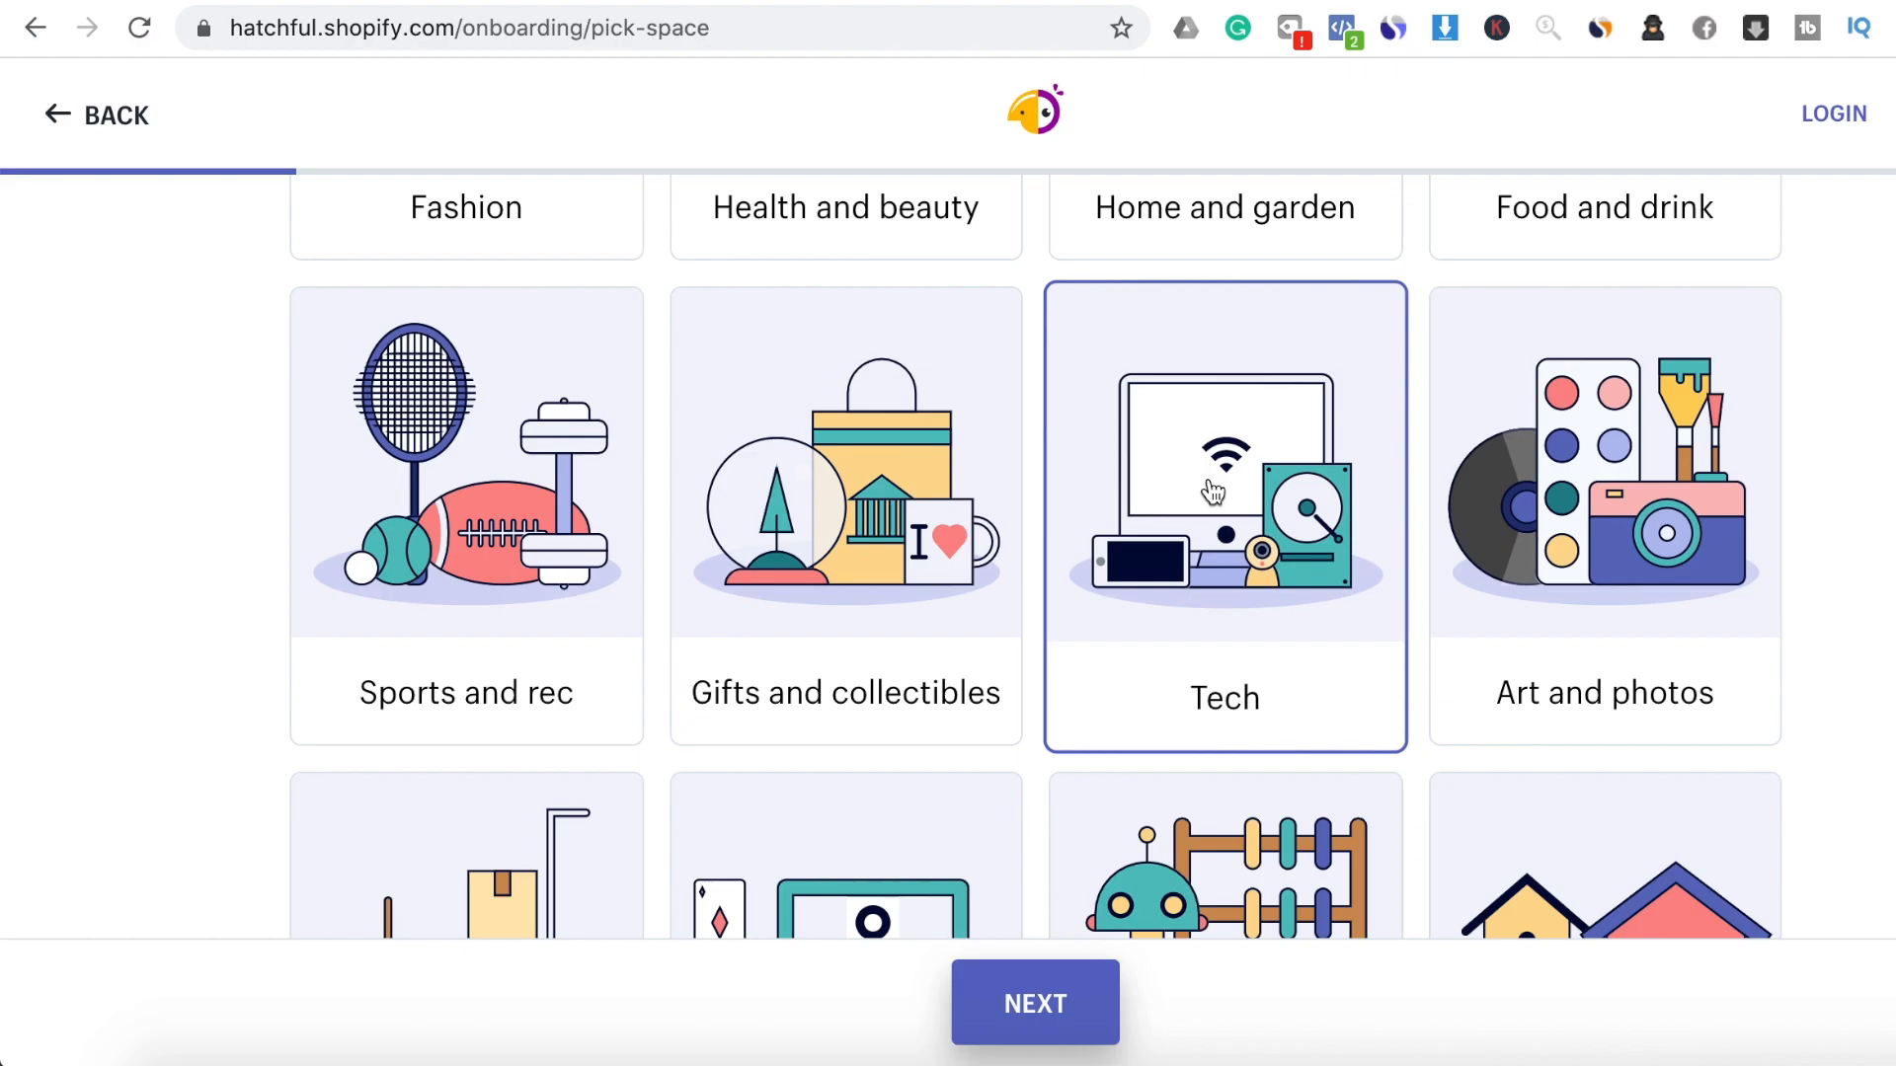
pyautogui.click(1063, 1011)
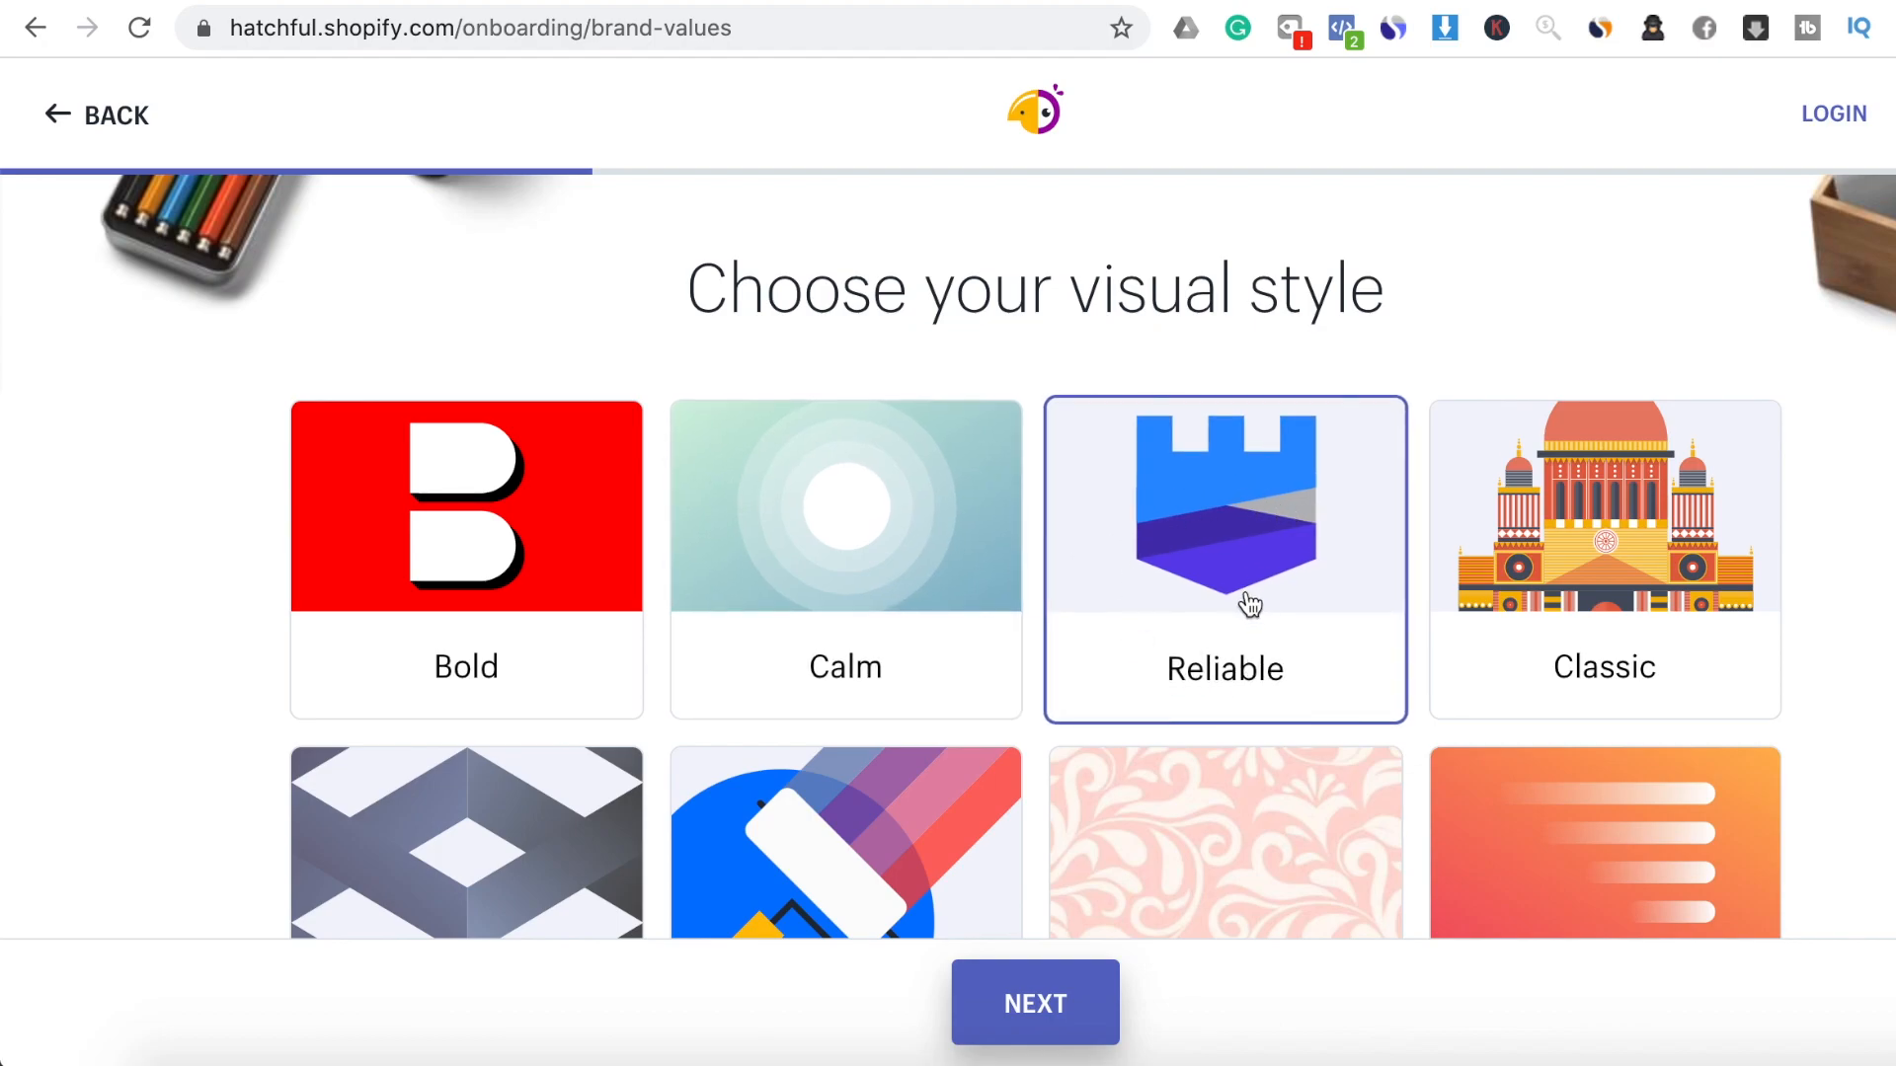
# Look through the visual styles and add Energetic to the selection
pyautogui.scroll(-8, 1246, 602)
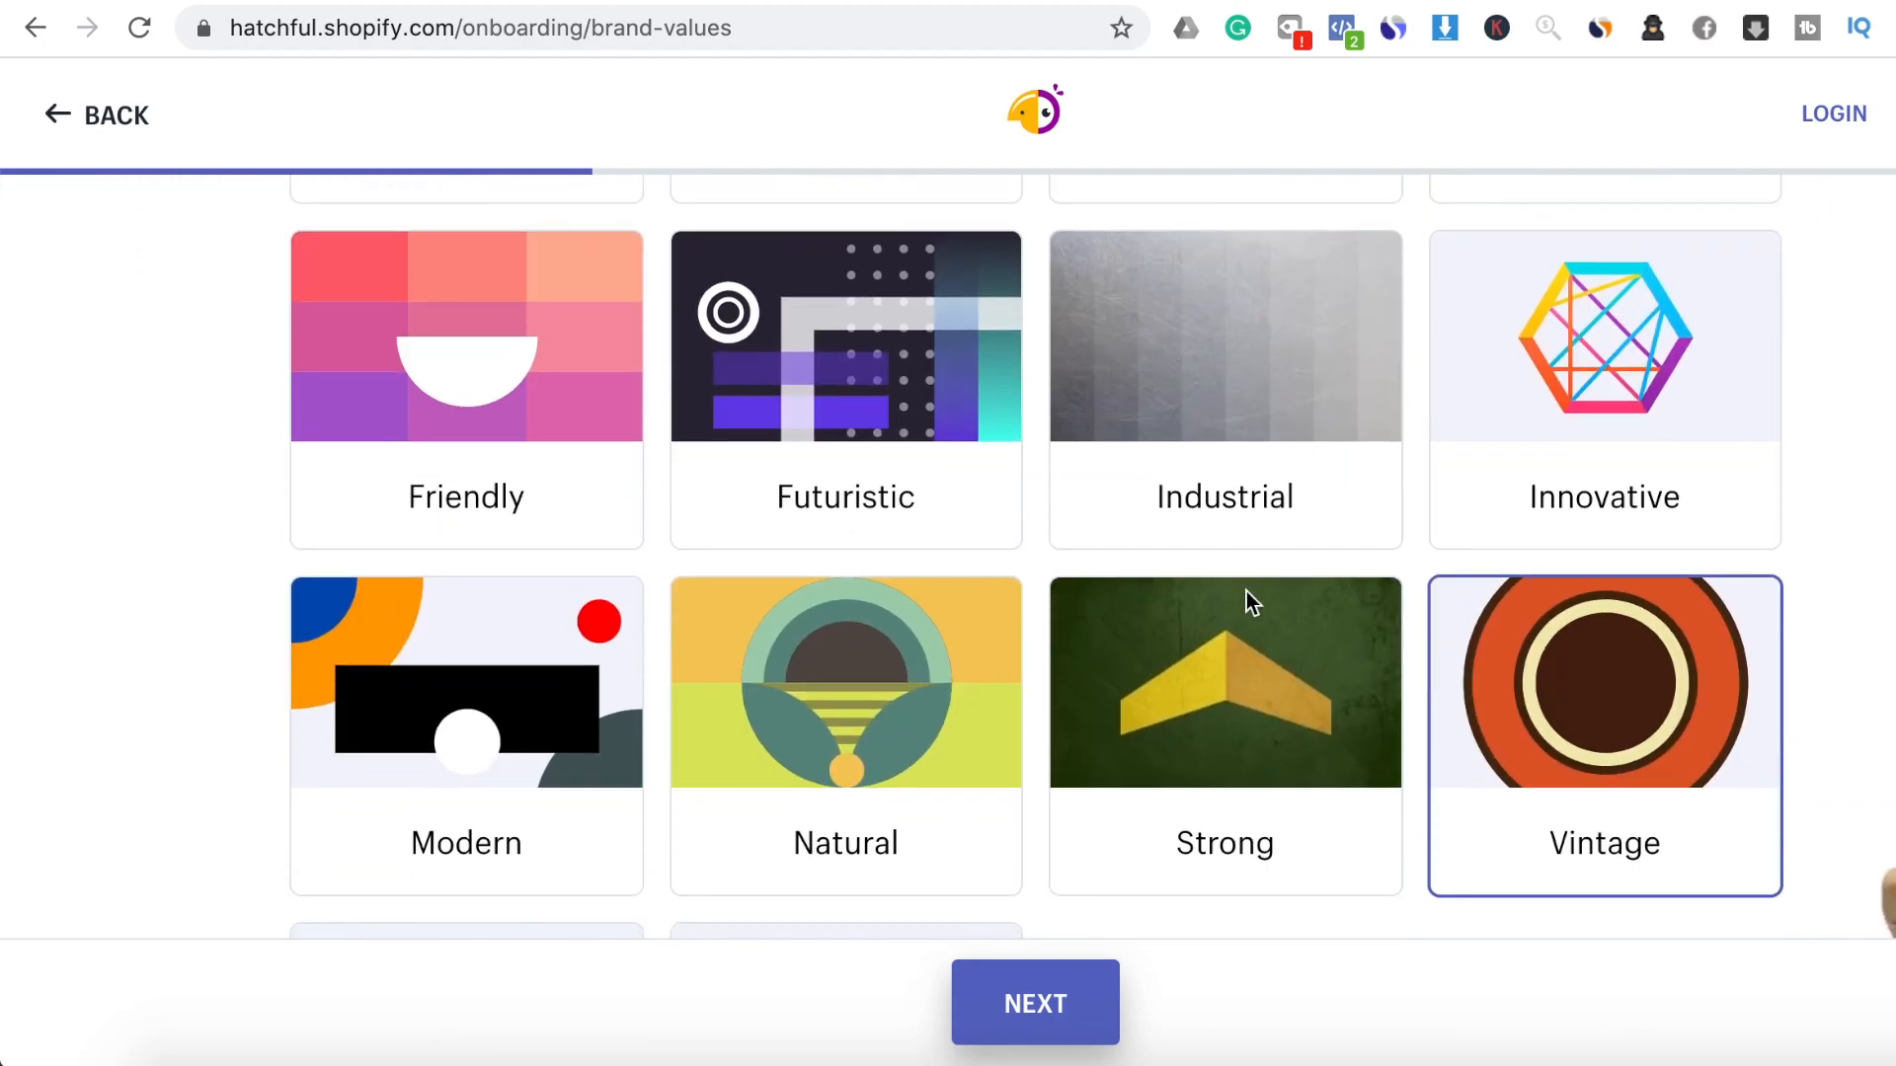
pyautogui.scroll(3, 1250, 606)
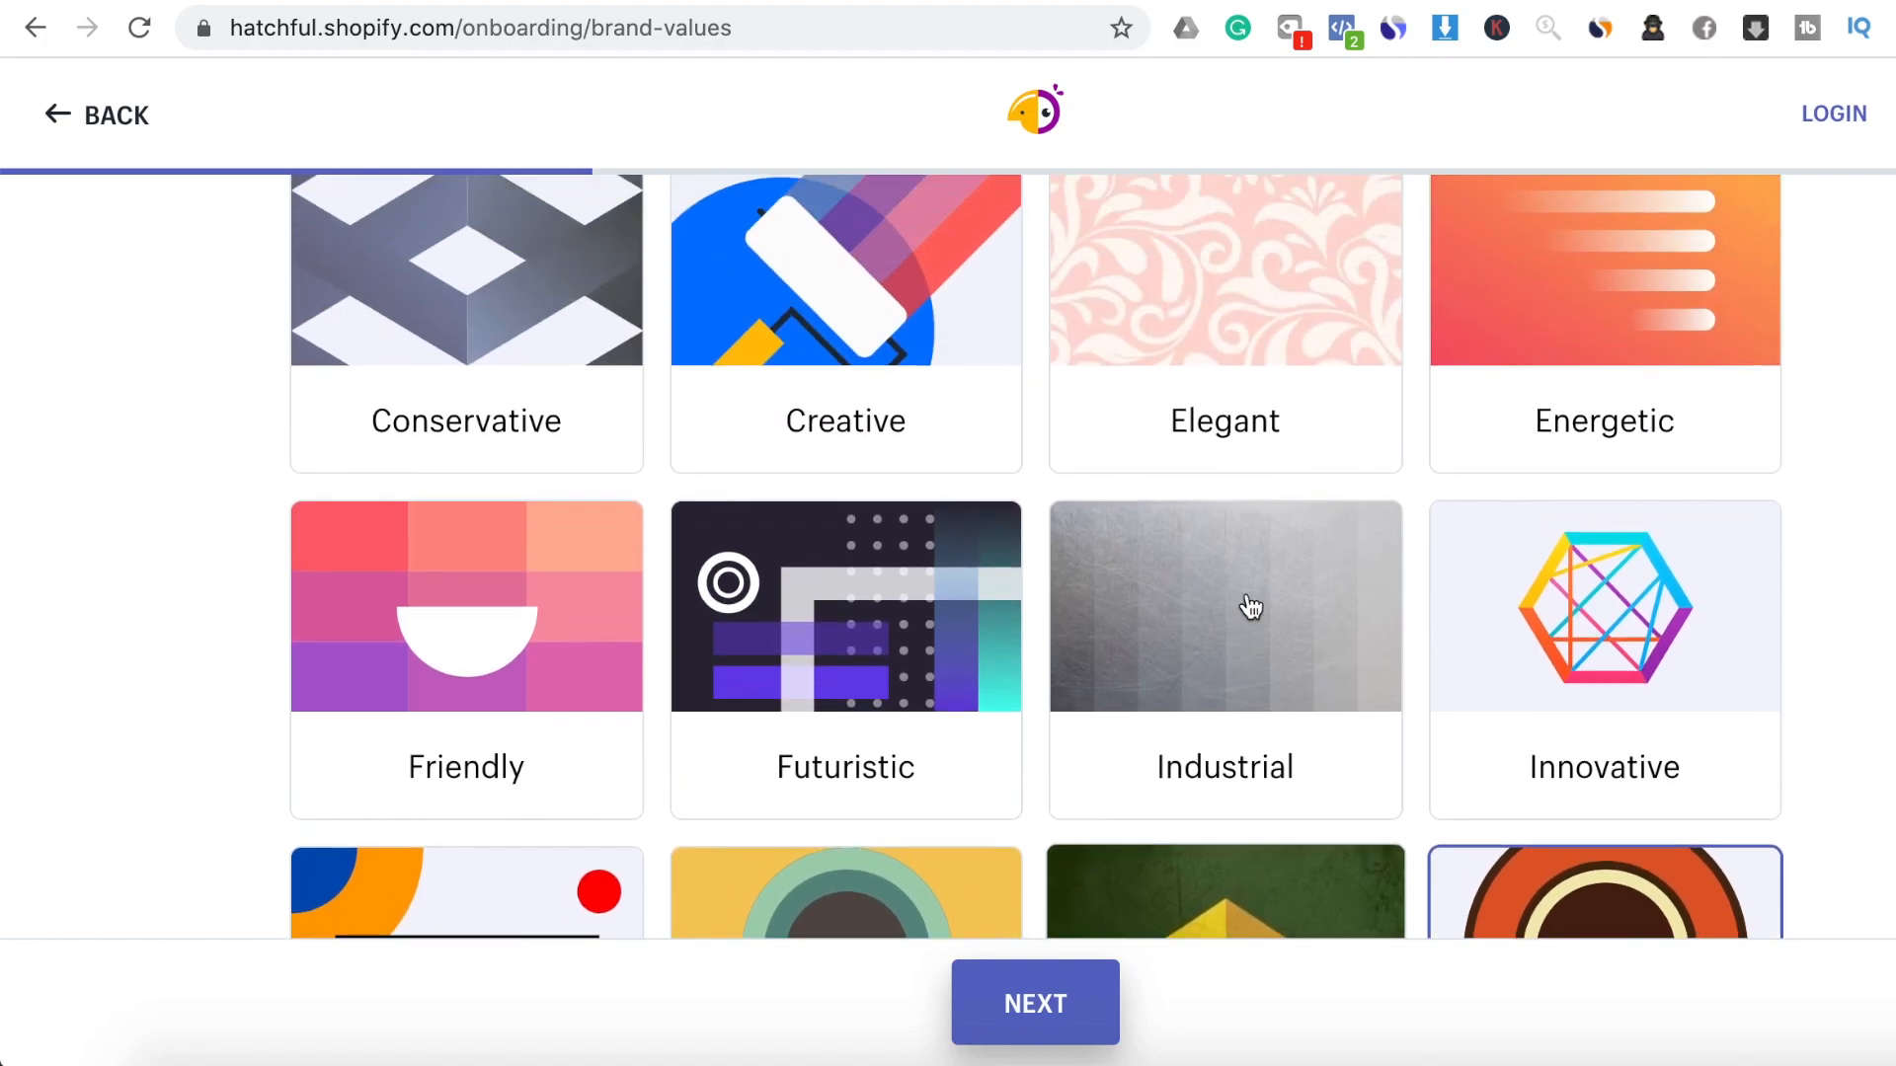
pyautogui.scroll(-2, 1248, 605)
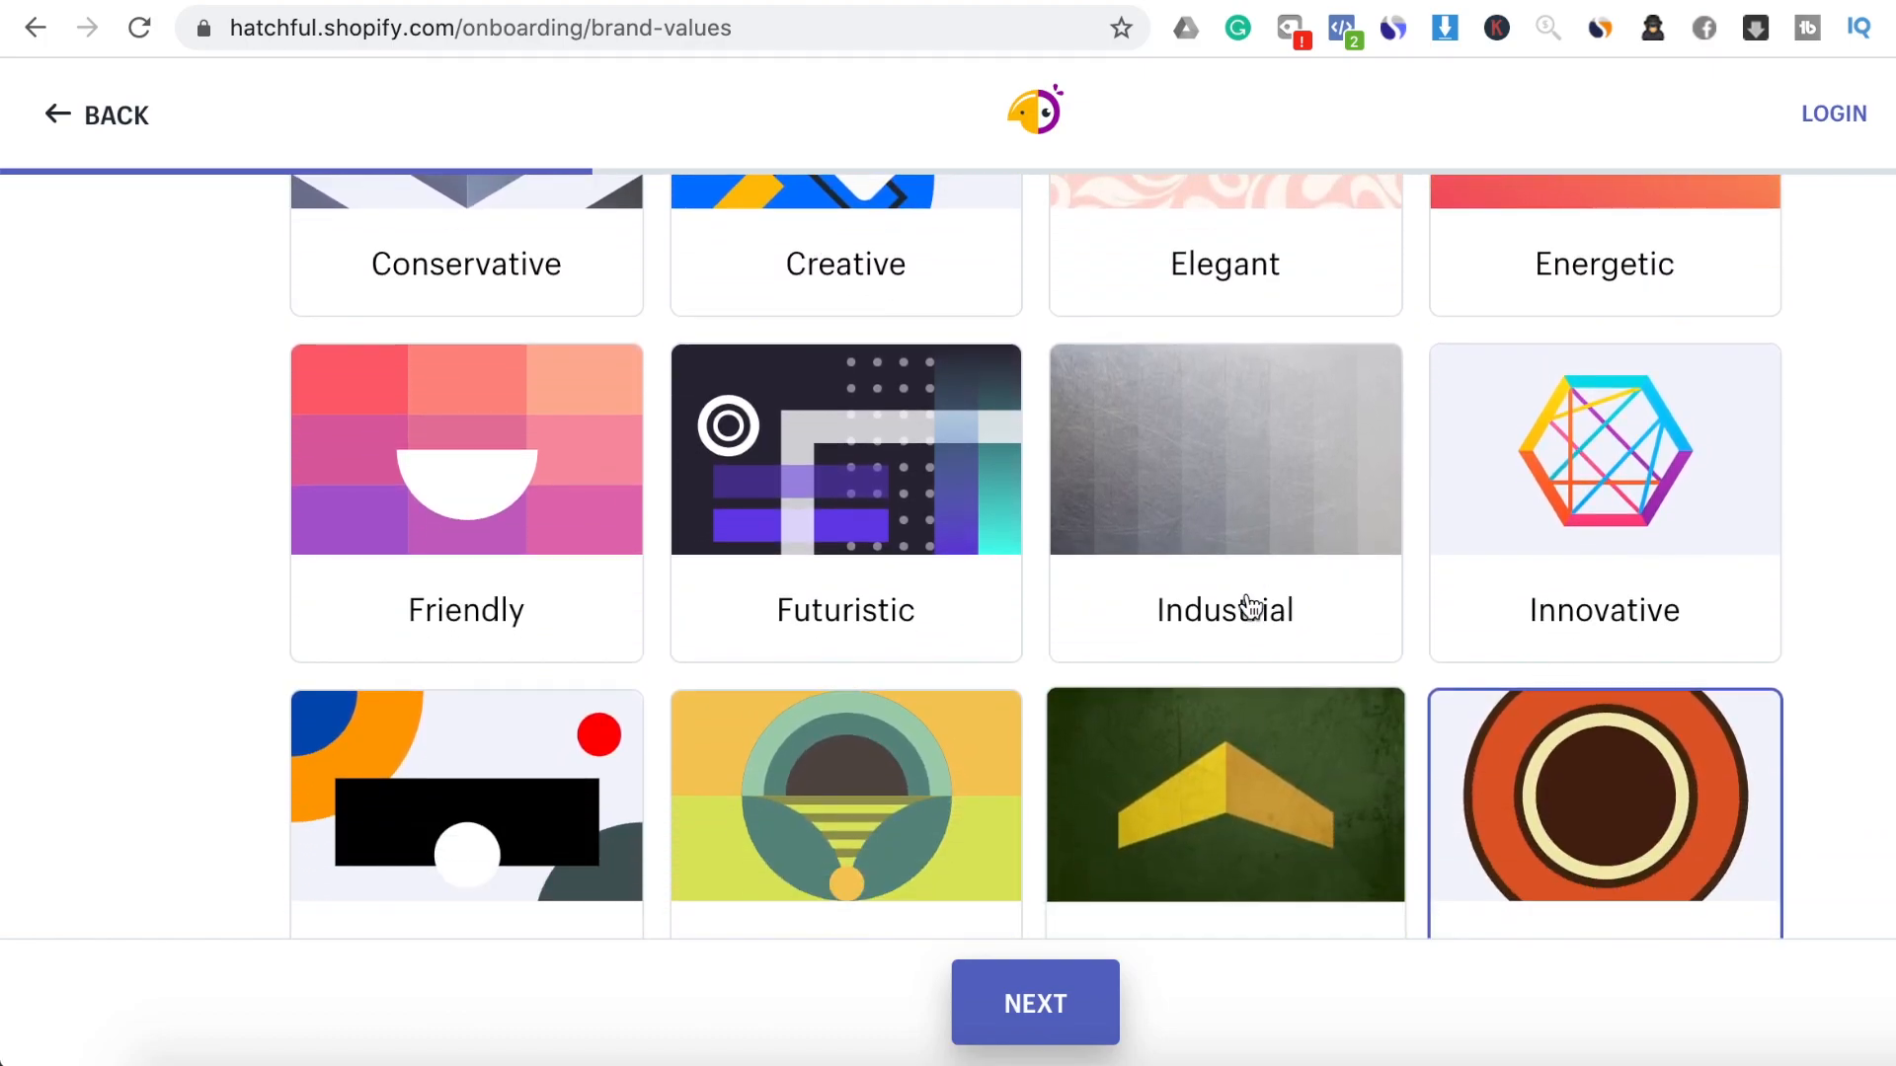
pyautogui.scroll(2, 1620, 330)
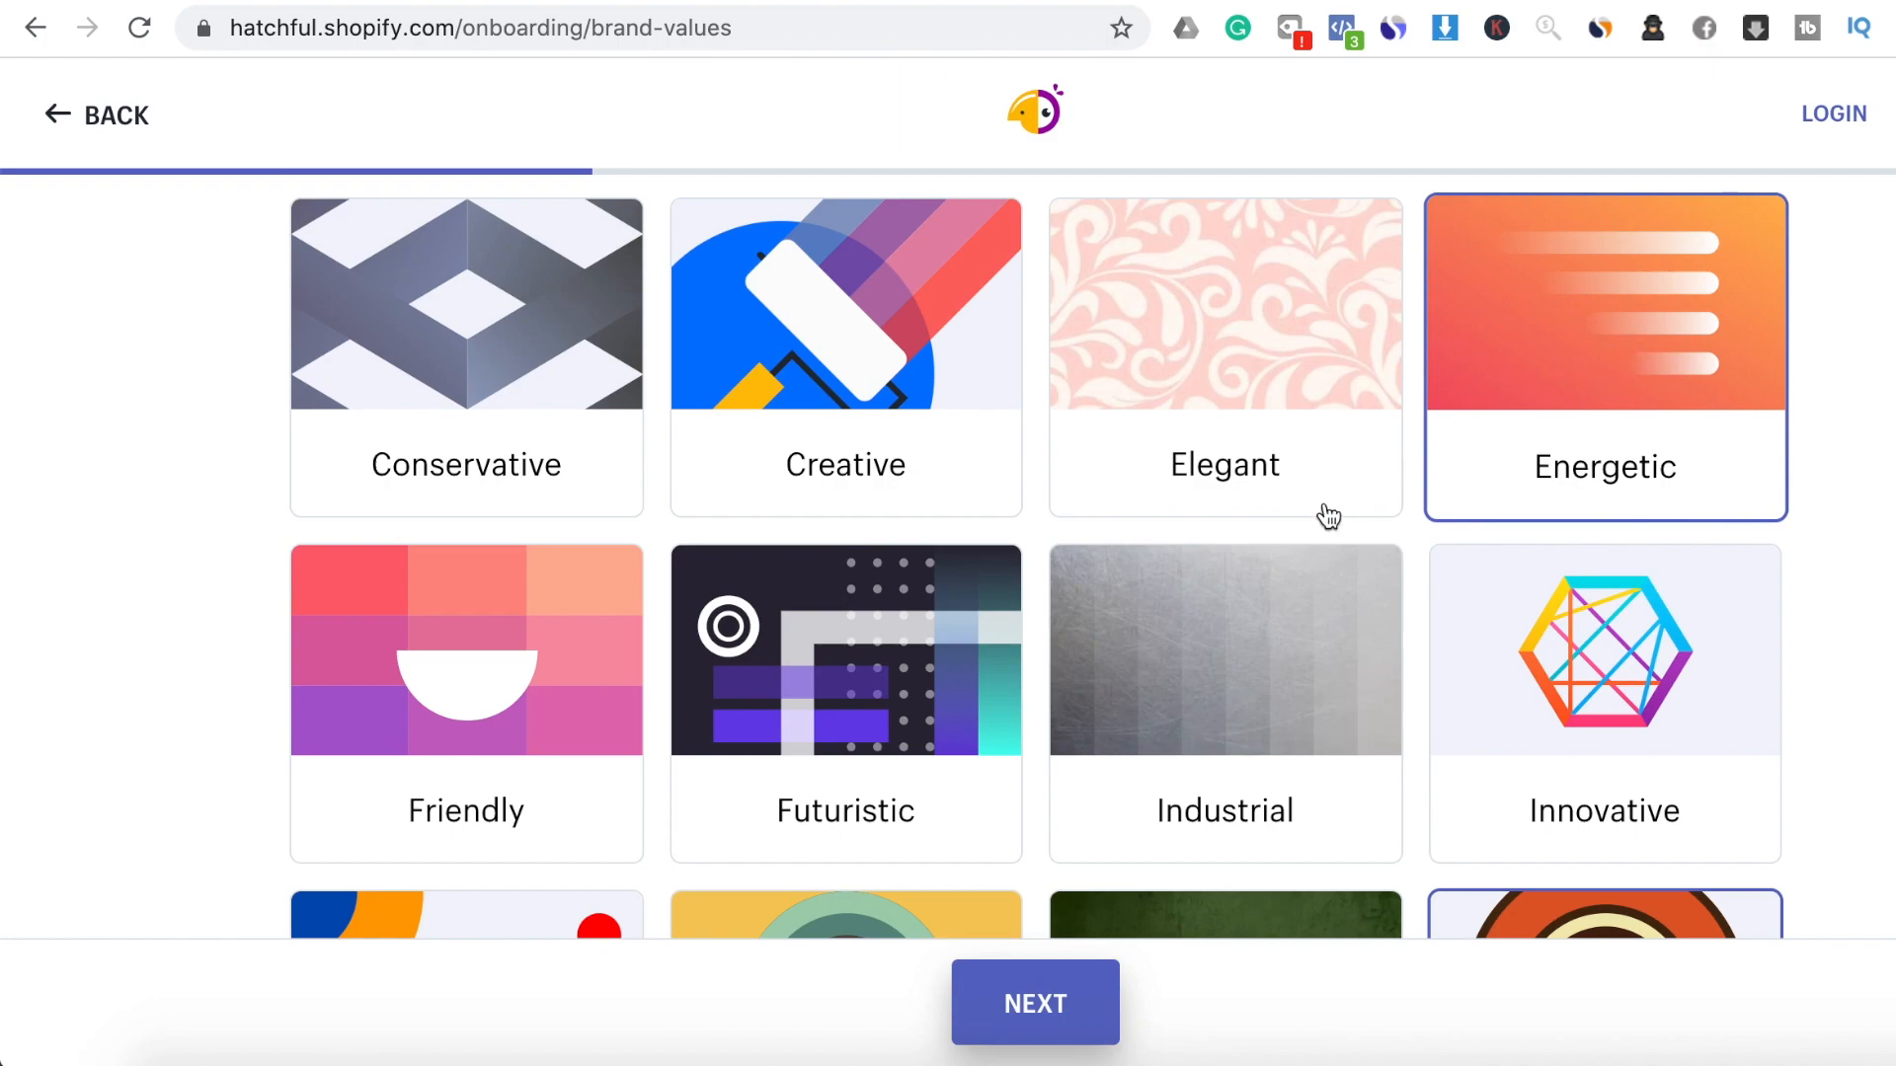
# Replace the Vintage visual style with Friendly and continue to the business name
pyautogui.scroll(-6, 1307, 522)
pyautogui.scroll(-2, 1312, 534)
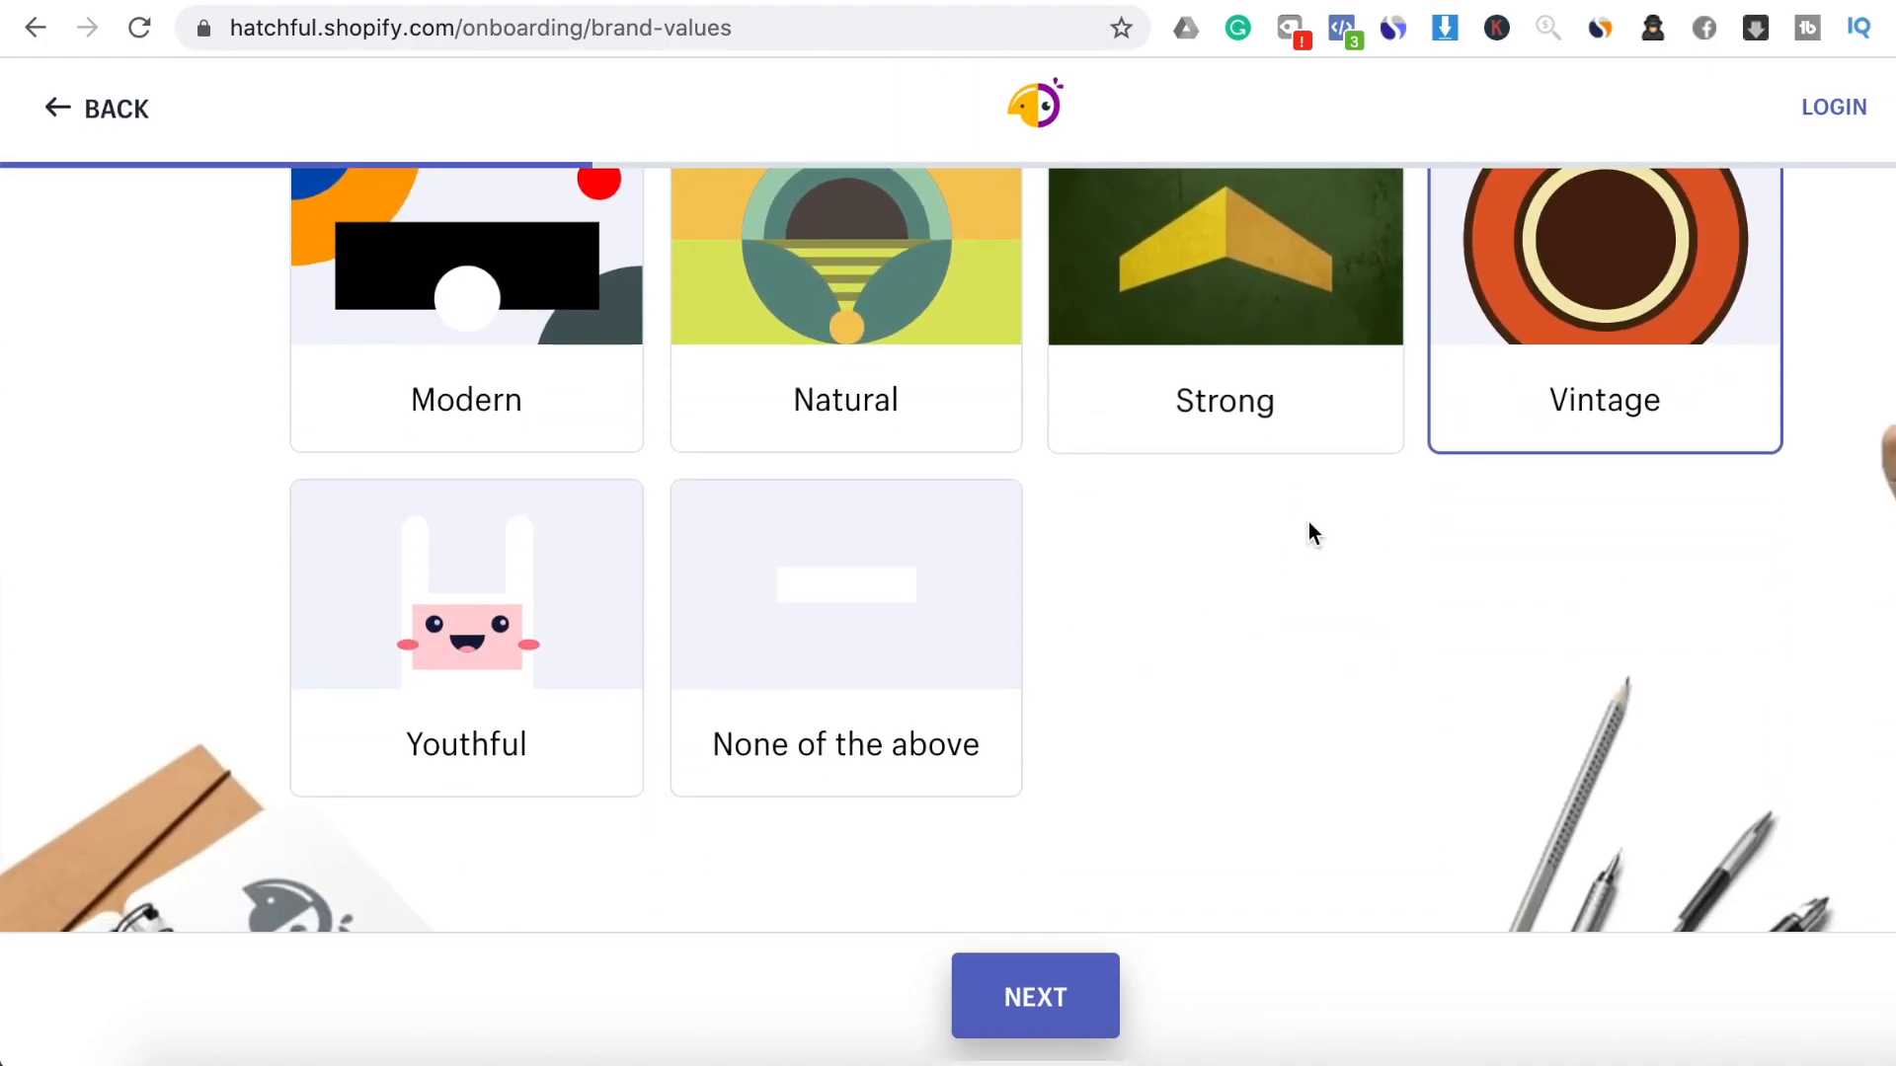
pyautogui.scroll(3, 1312, 535)
pyautogui.scroll(5, 1312, 535)
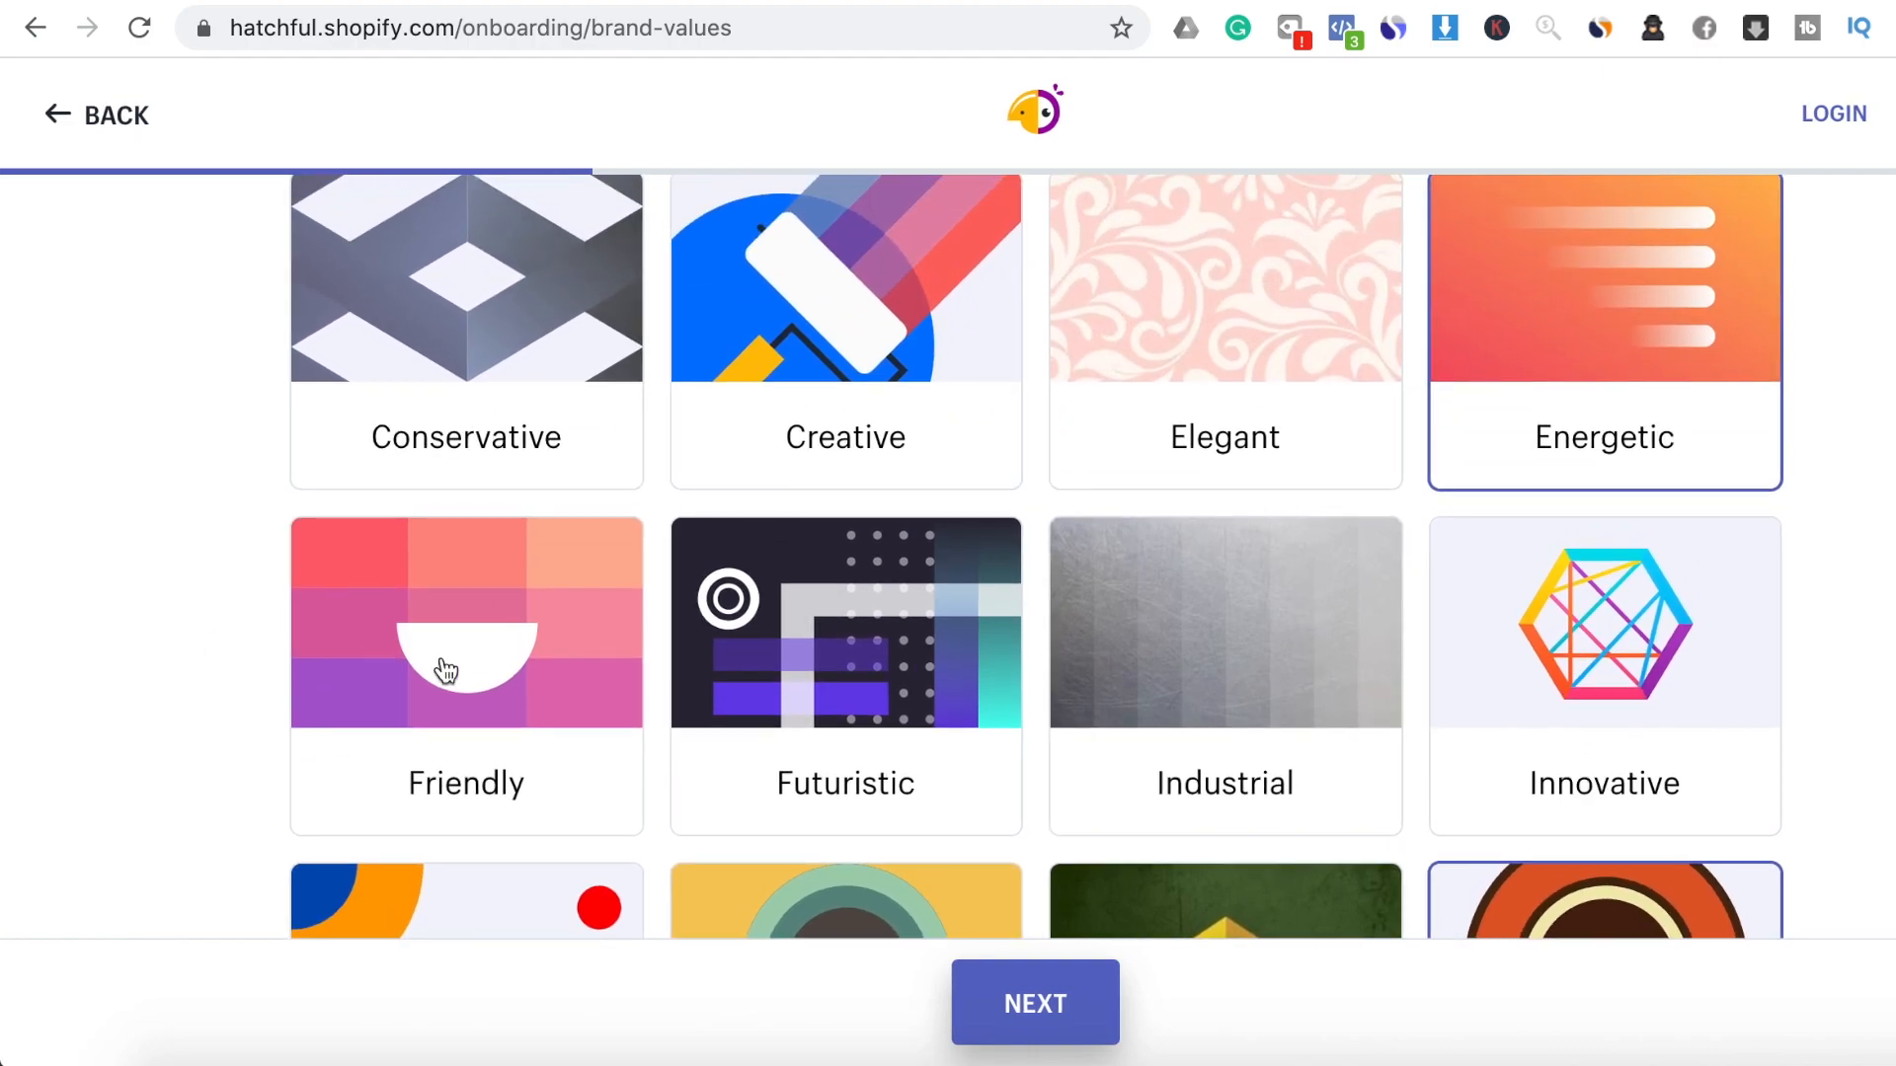
pyautogui.click(491, 677)
pyautogui.scroll(-3, 972, 705)
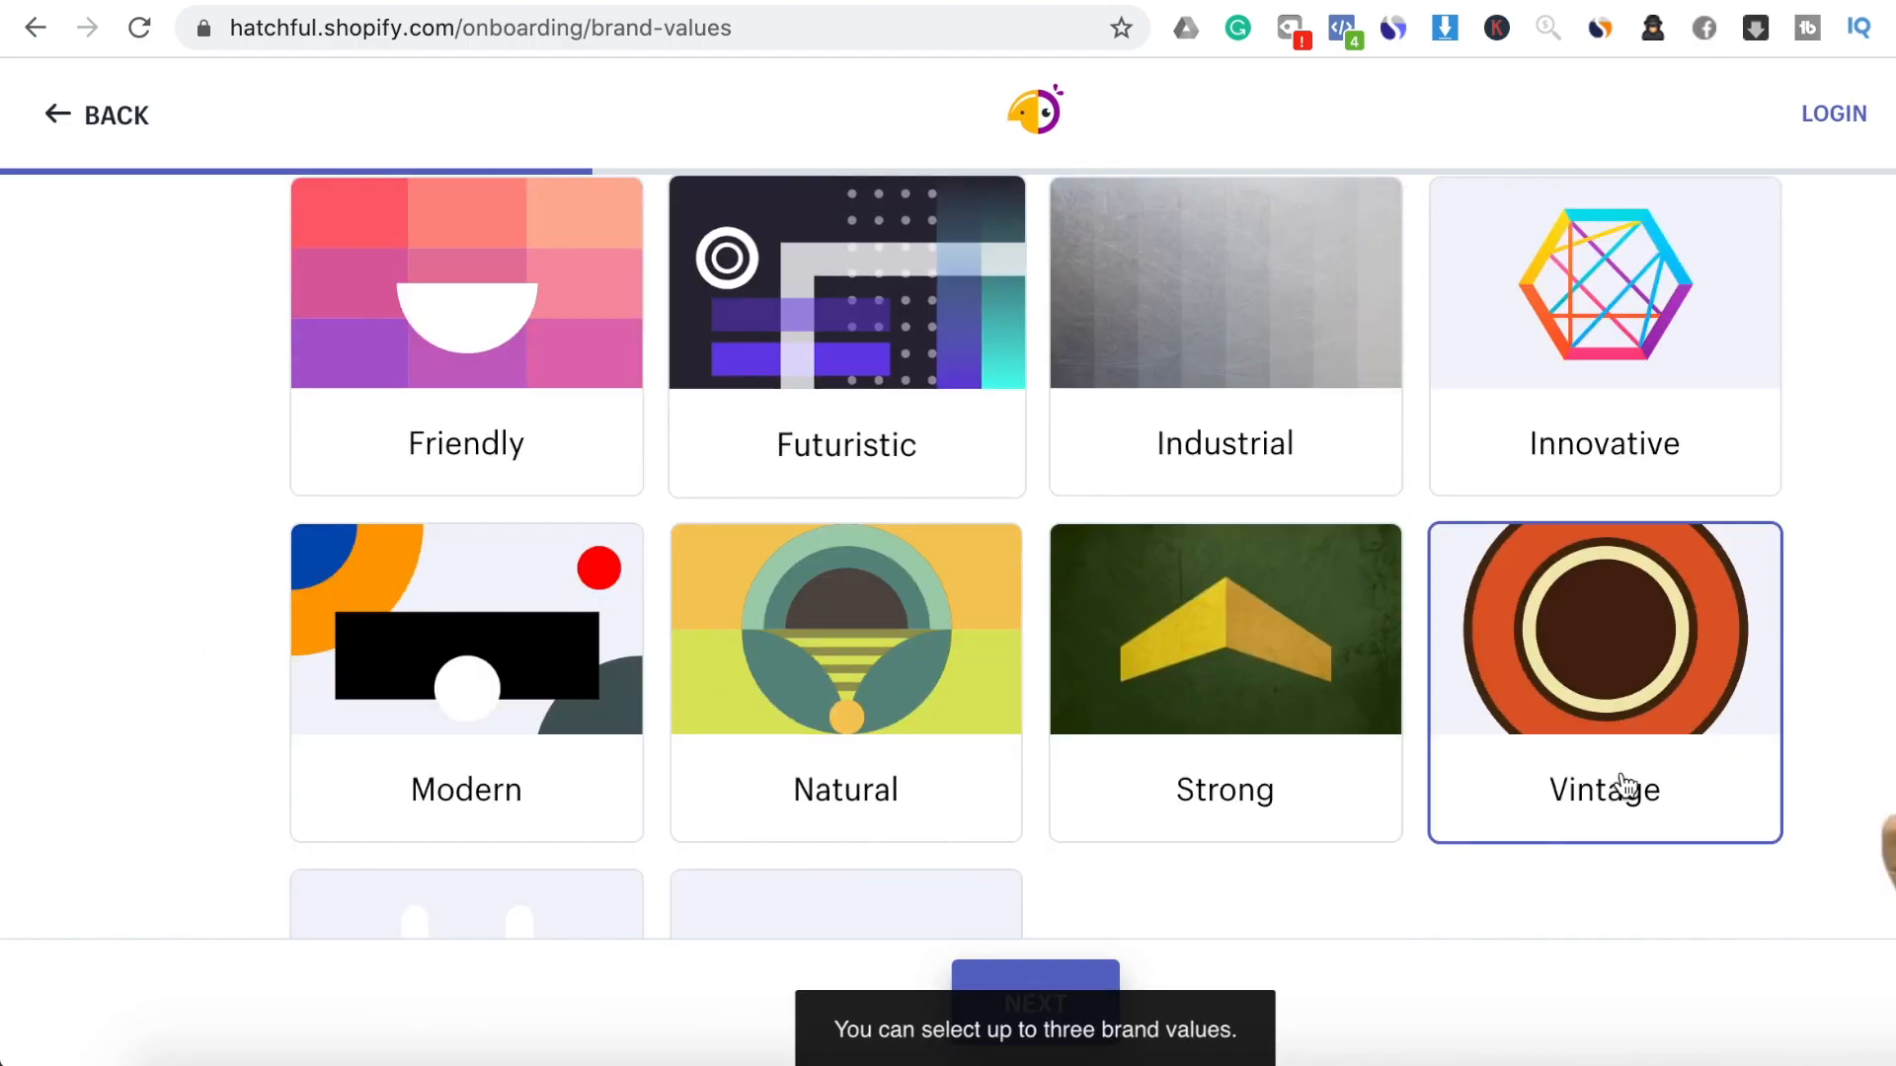
pyautogui.click(1650, 731)
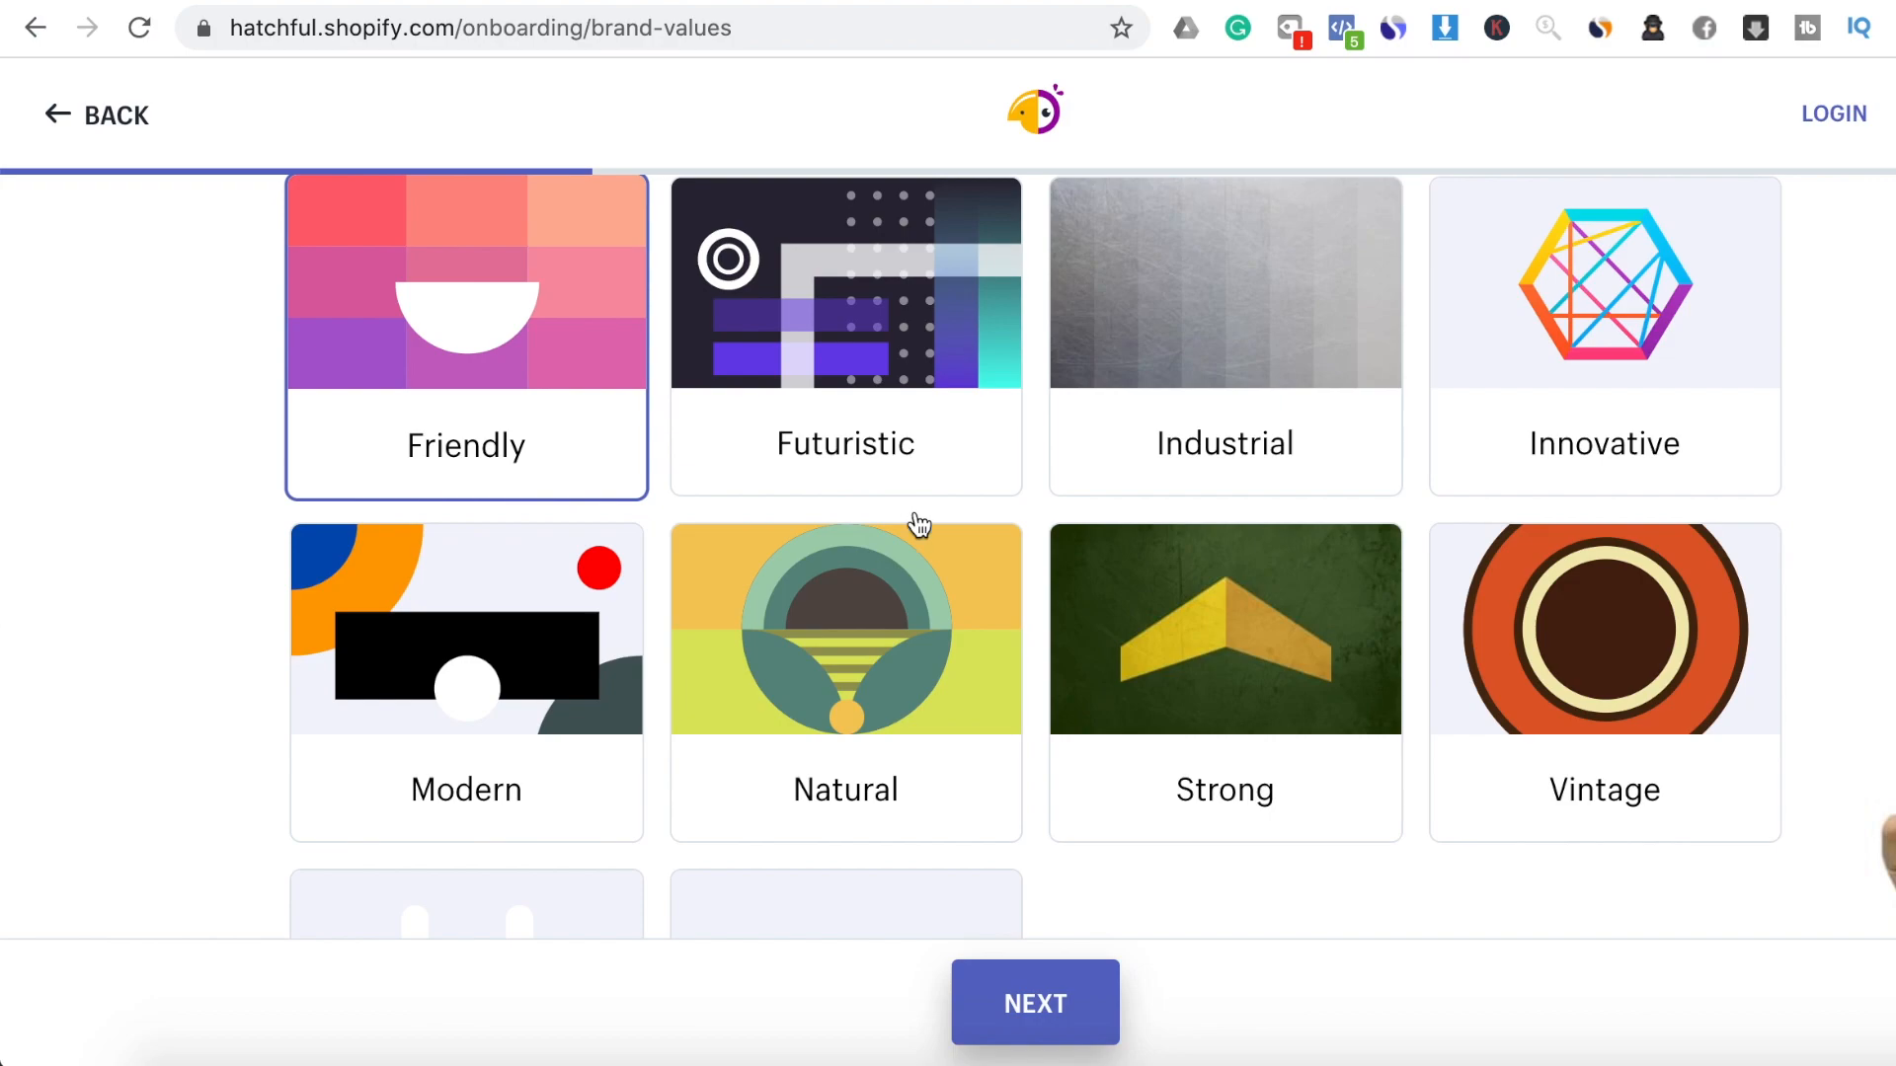
pyautogui.click(1037, 1007)
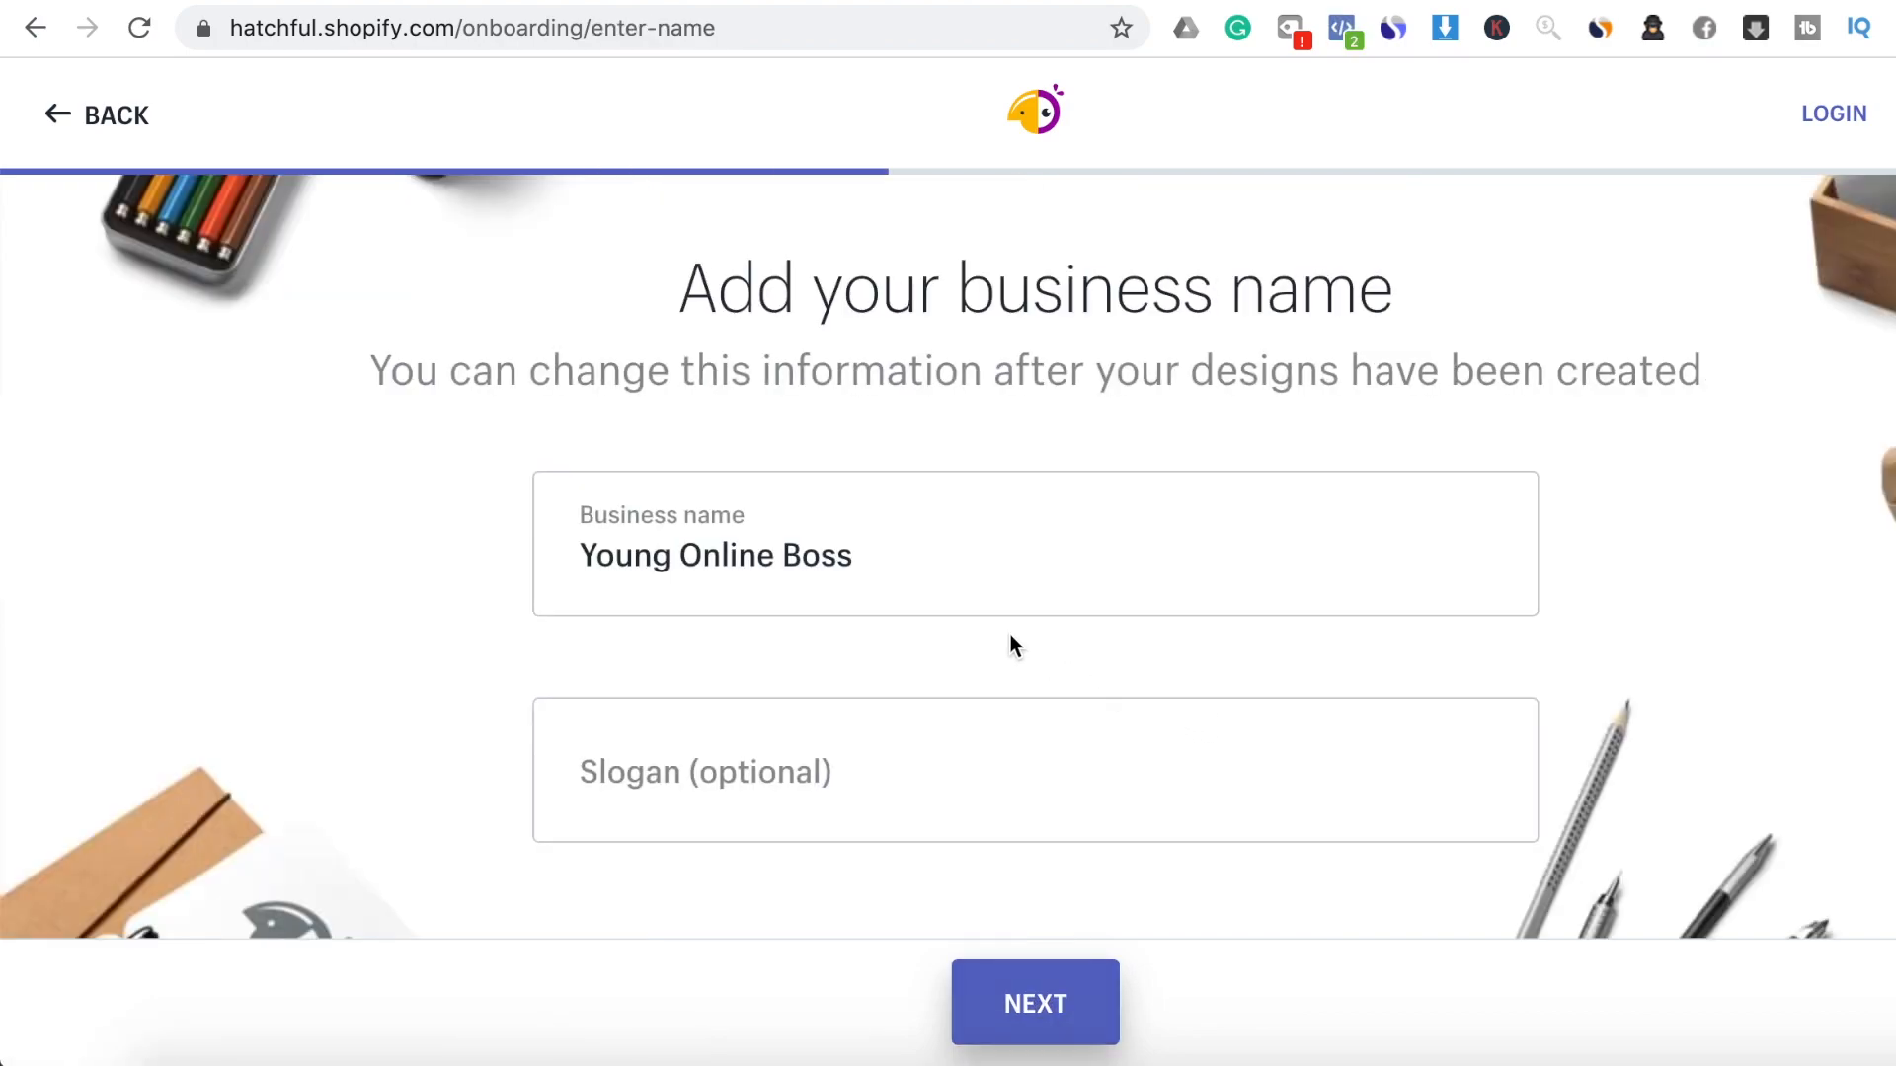
# Use Young Online Boss as the business name, leave the slogan empty and continue
pyautogui.click(843, 556)
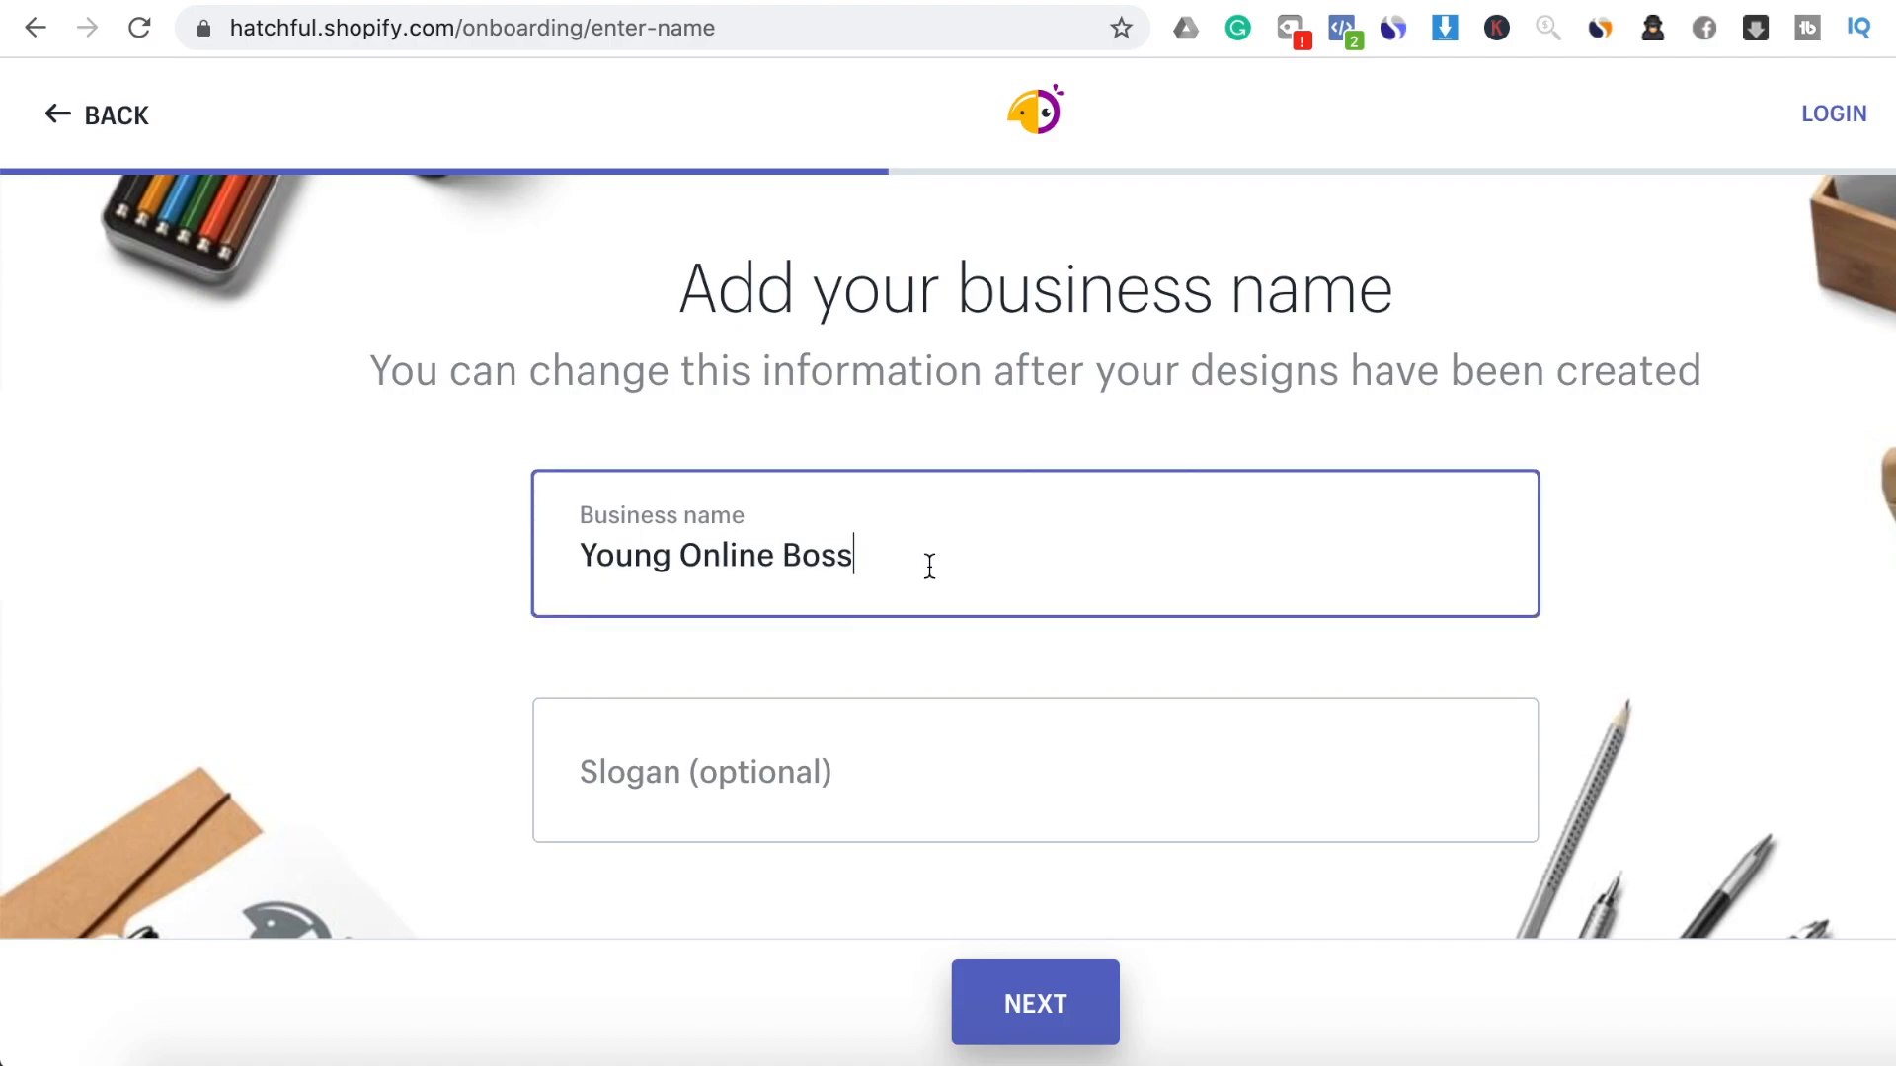
pyautogui.scroll(-1, 938, 671)
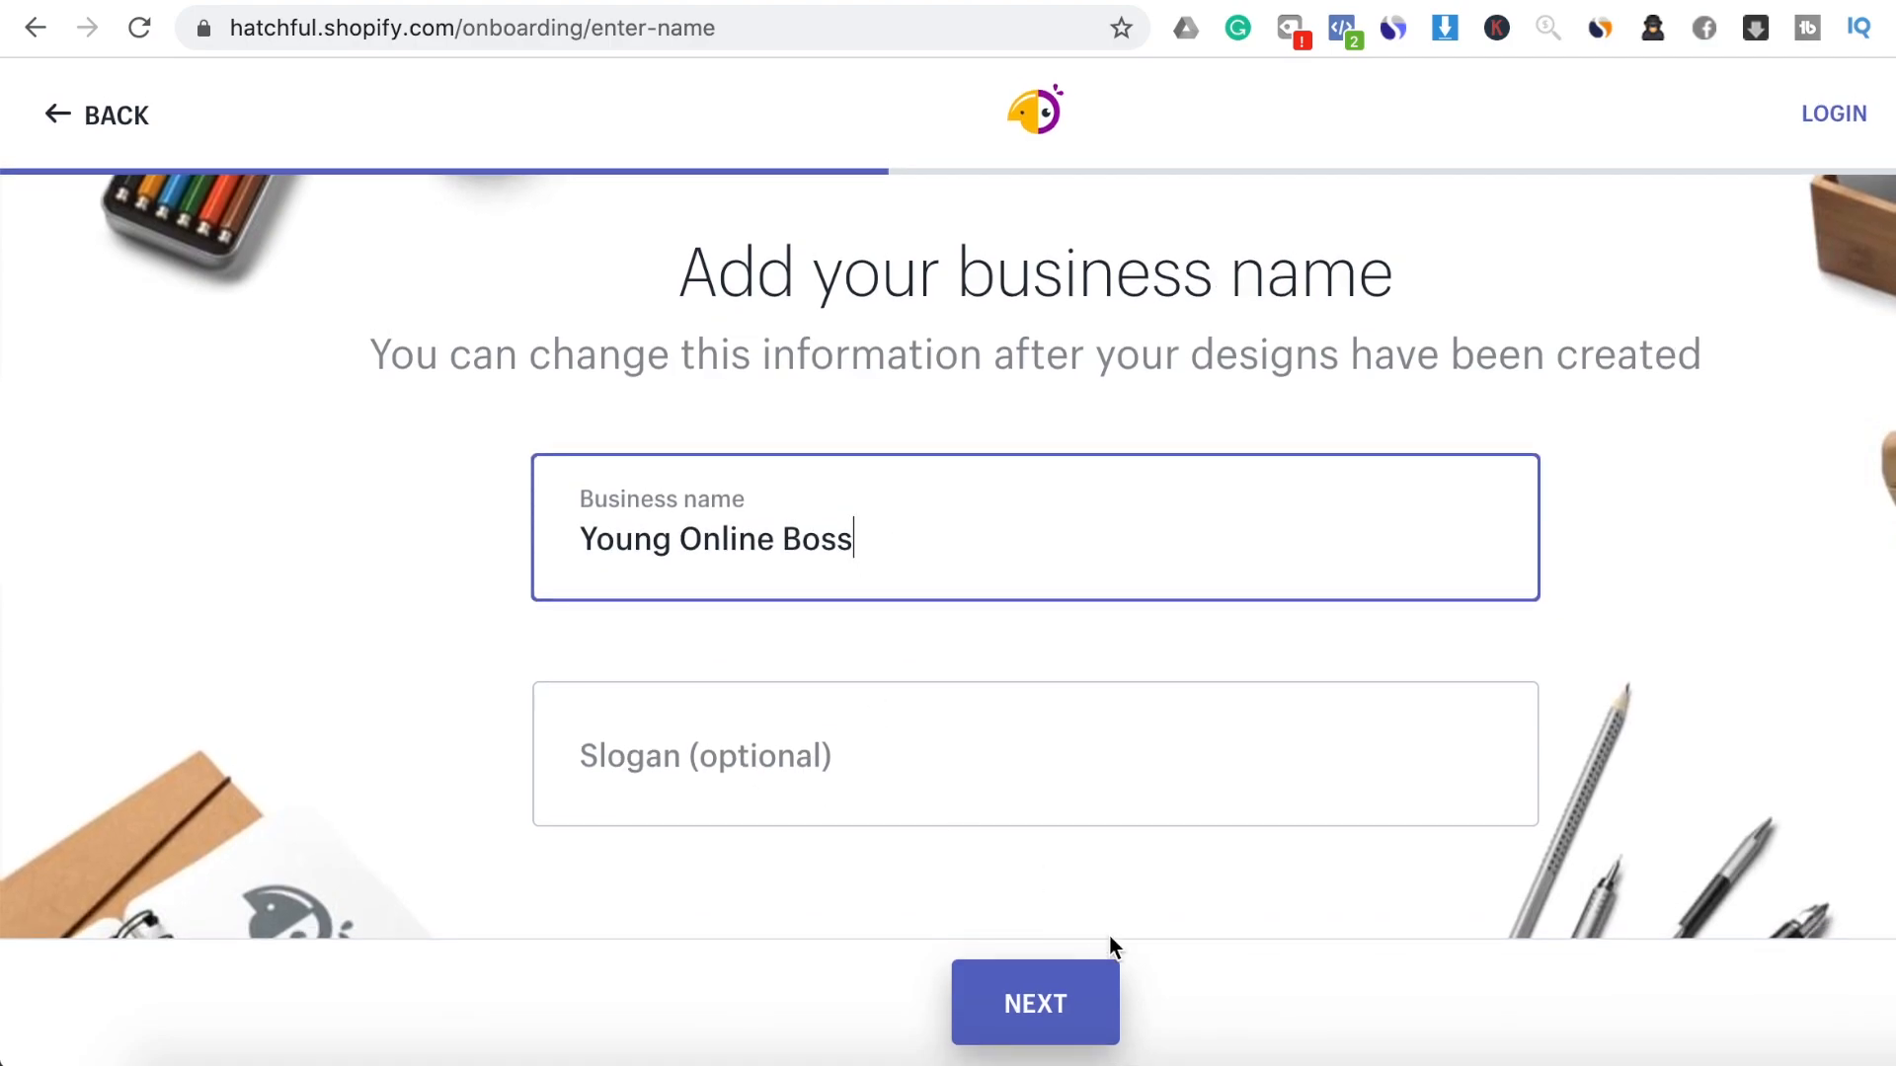
pyautogui.click(1050, 1016)
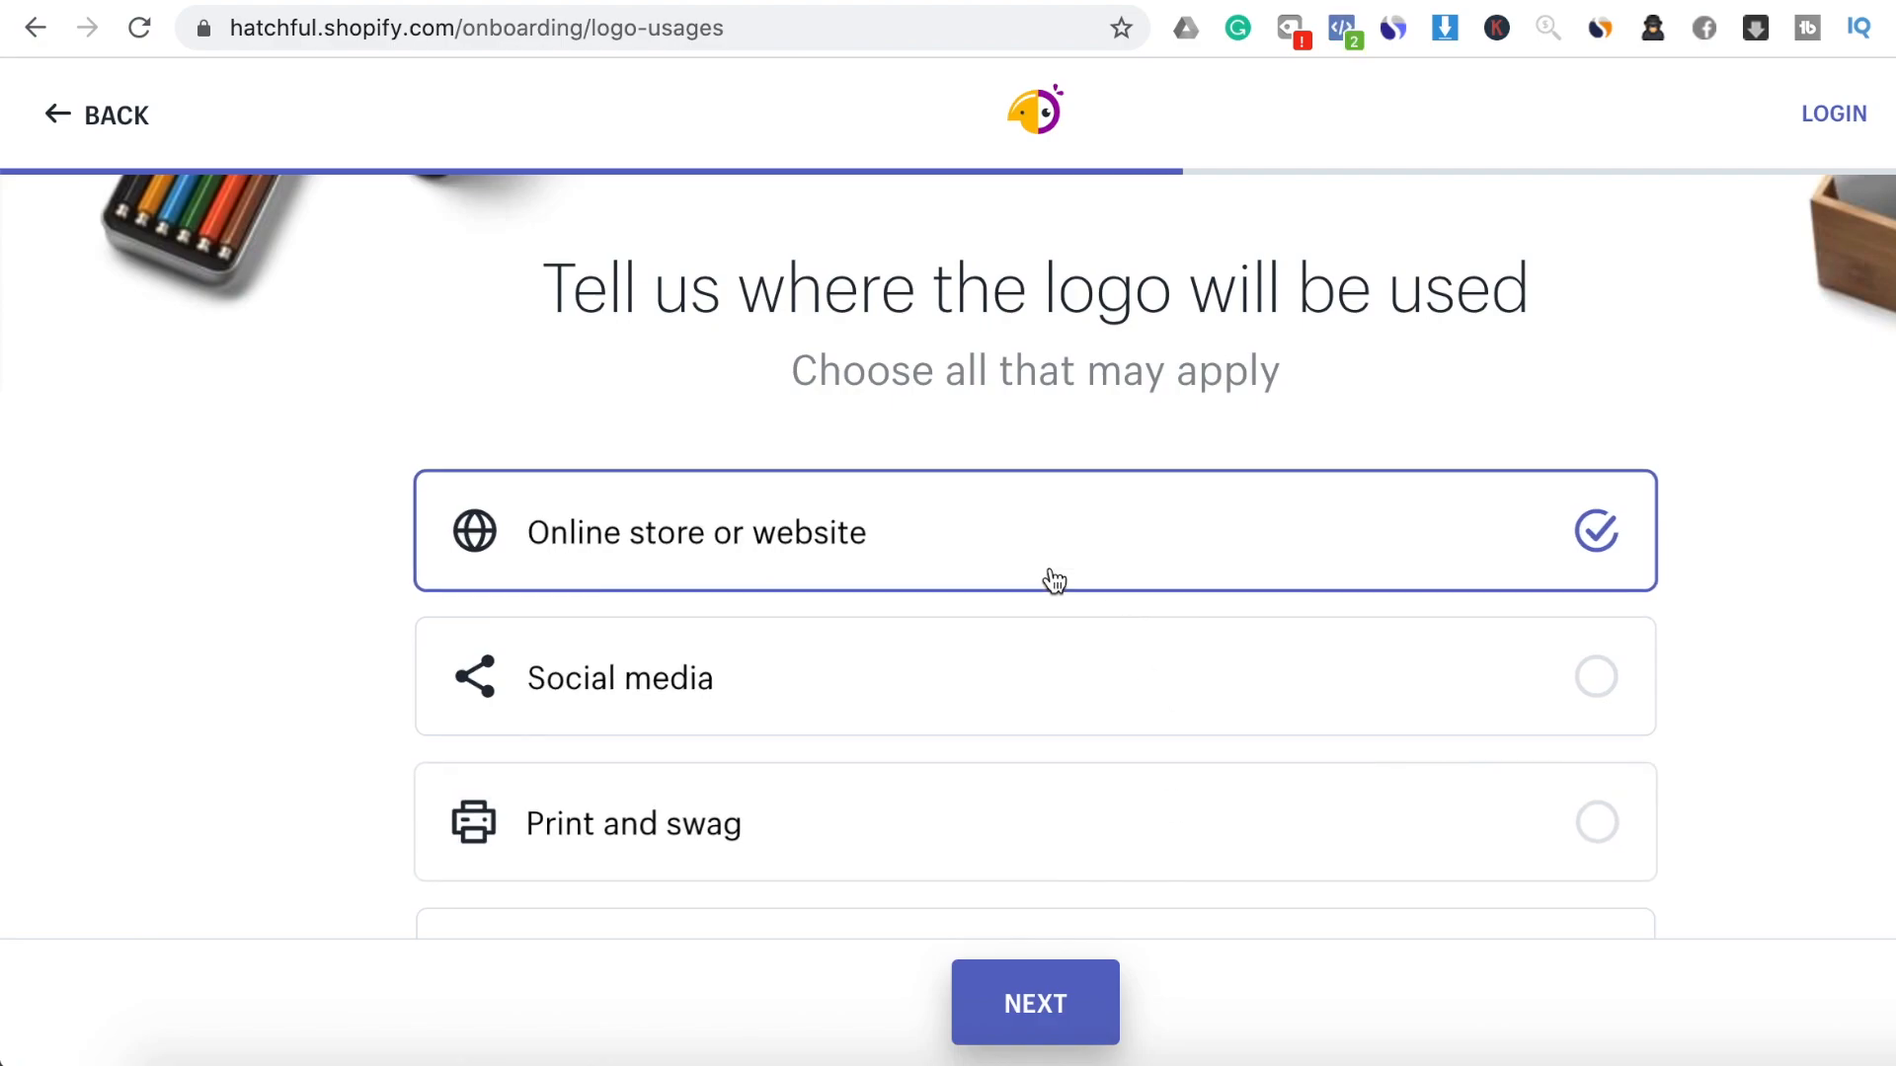
# Keep only Online store or website as the place of use and continue to the generated logos
pyautogui.scroll(-3, 1076, 795)
pyautogui.scroll(-2, 1047, 741)
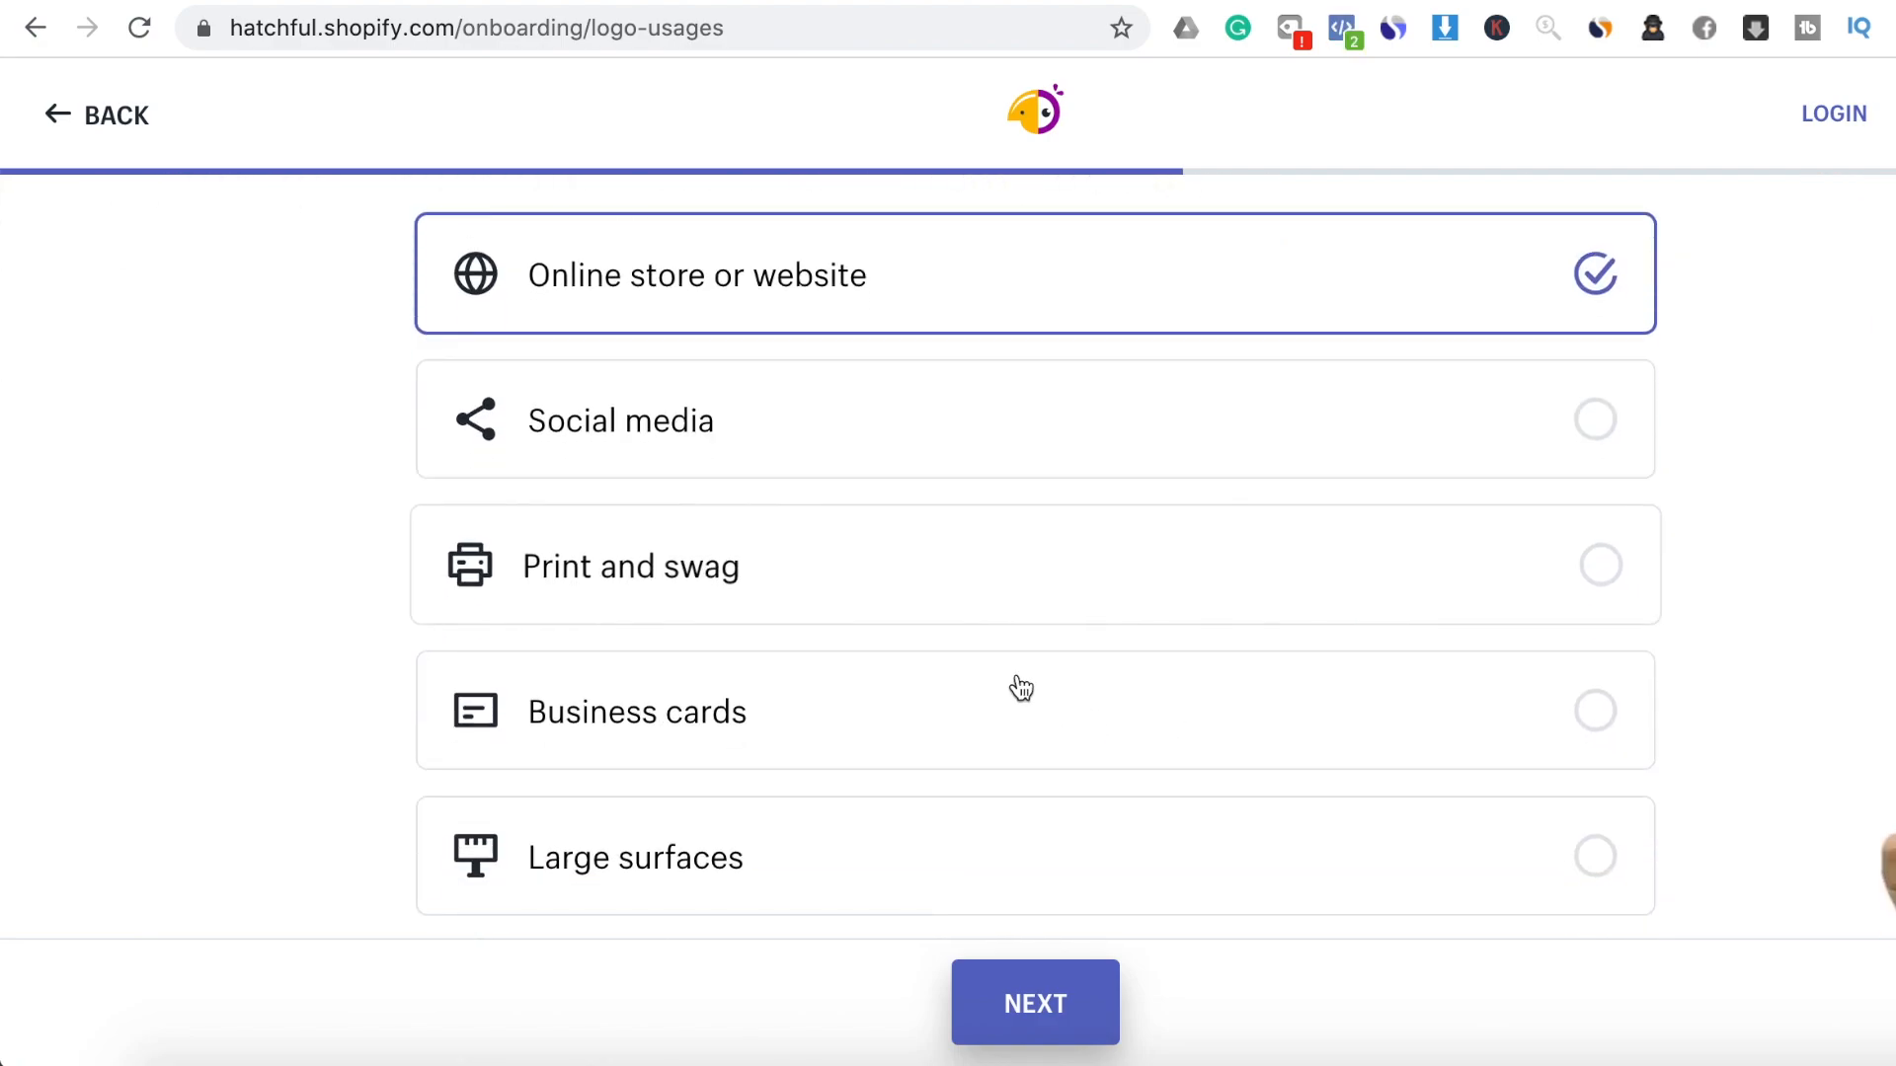
pyautogui.scroll(-4, 1040, 824)
pyautogui.scroll(5, 1011, 880)
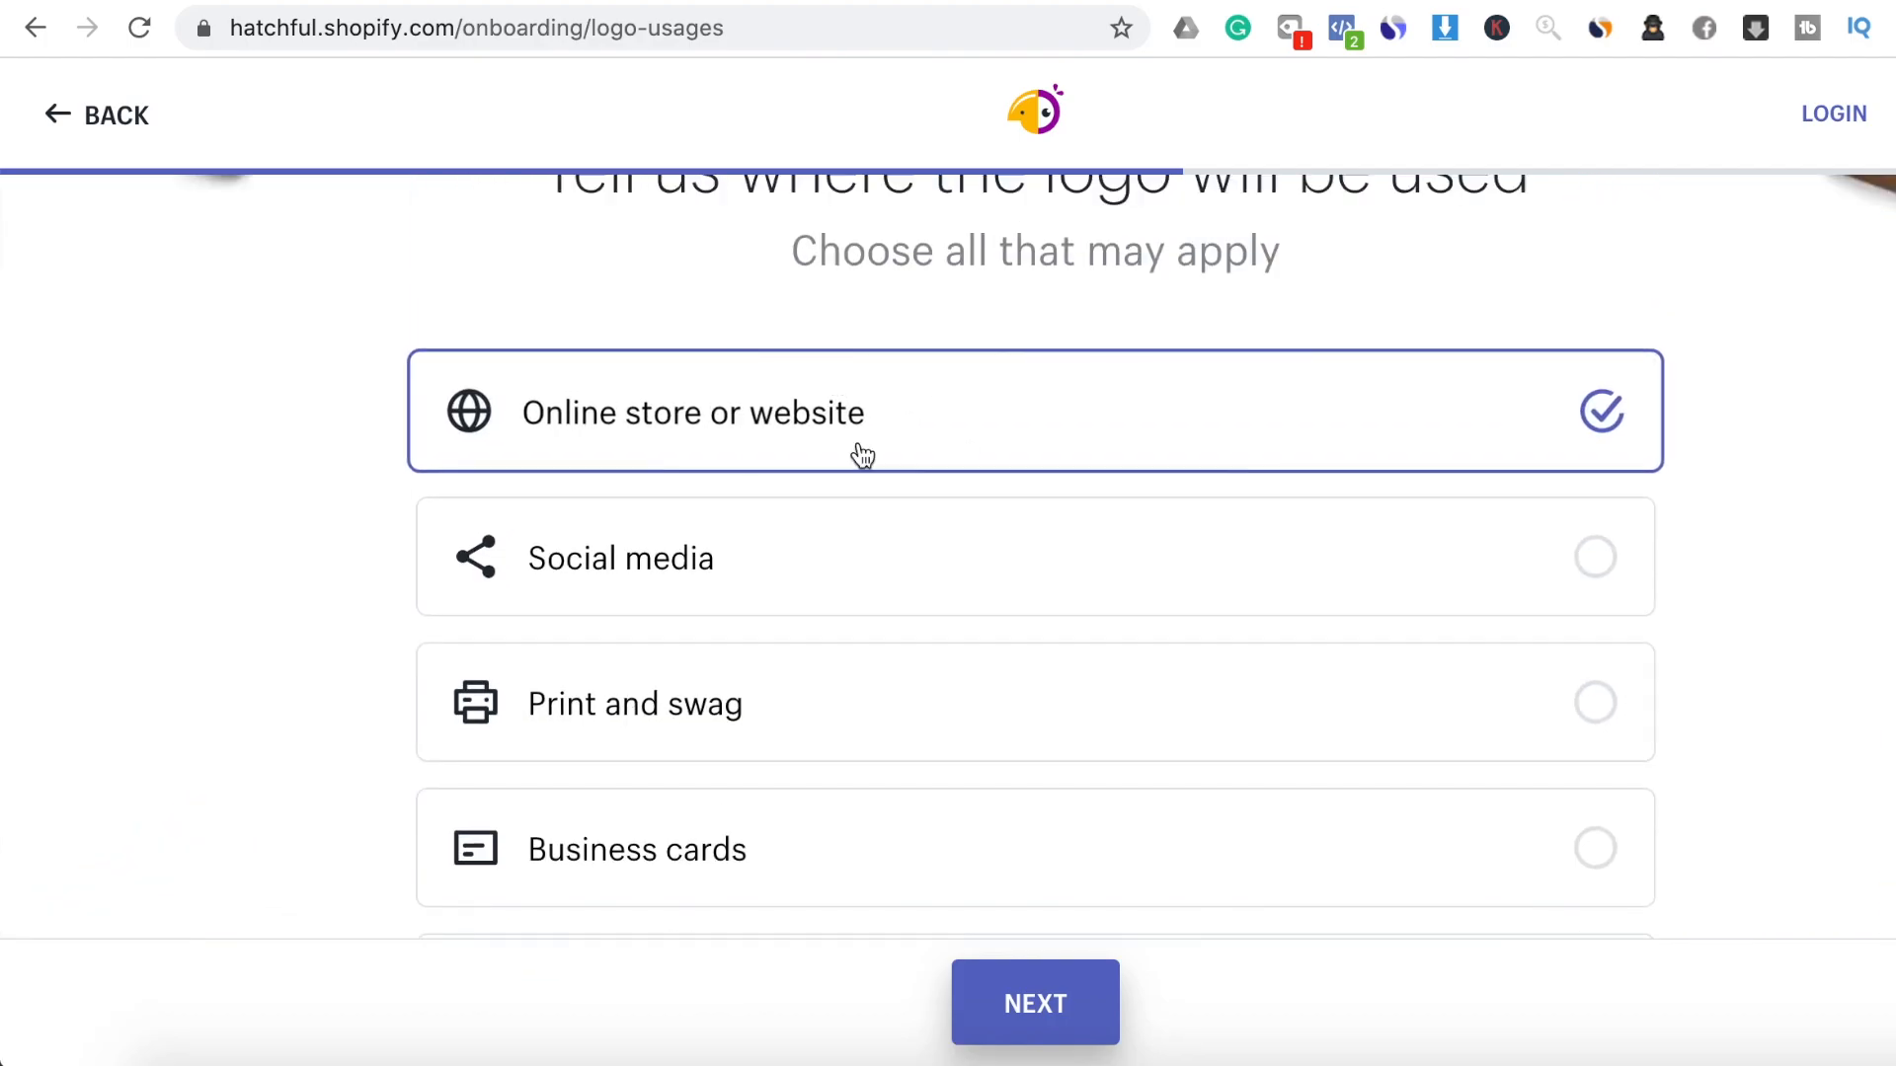
pyautogui.click(1071, 1019)
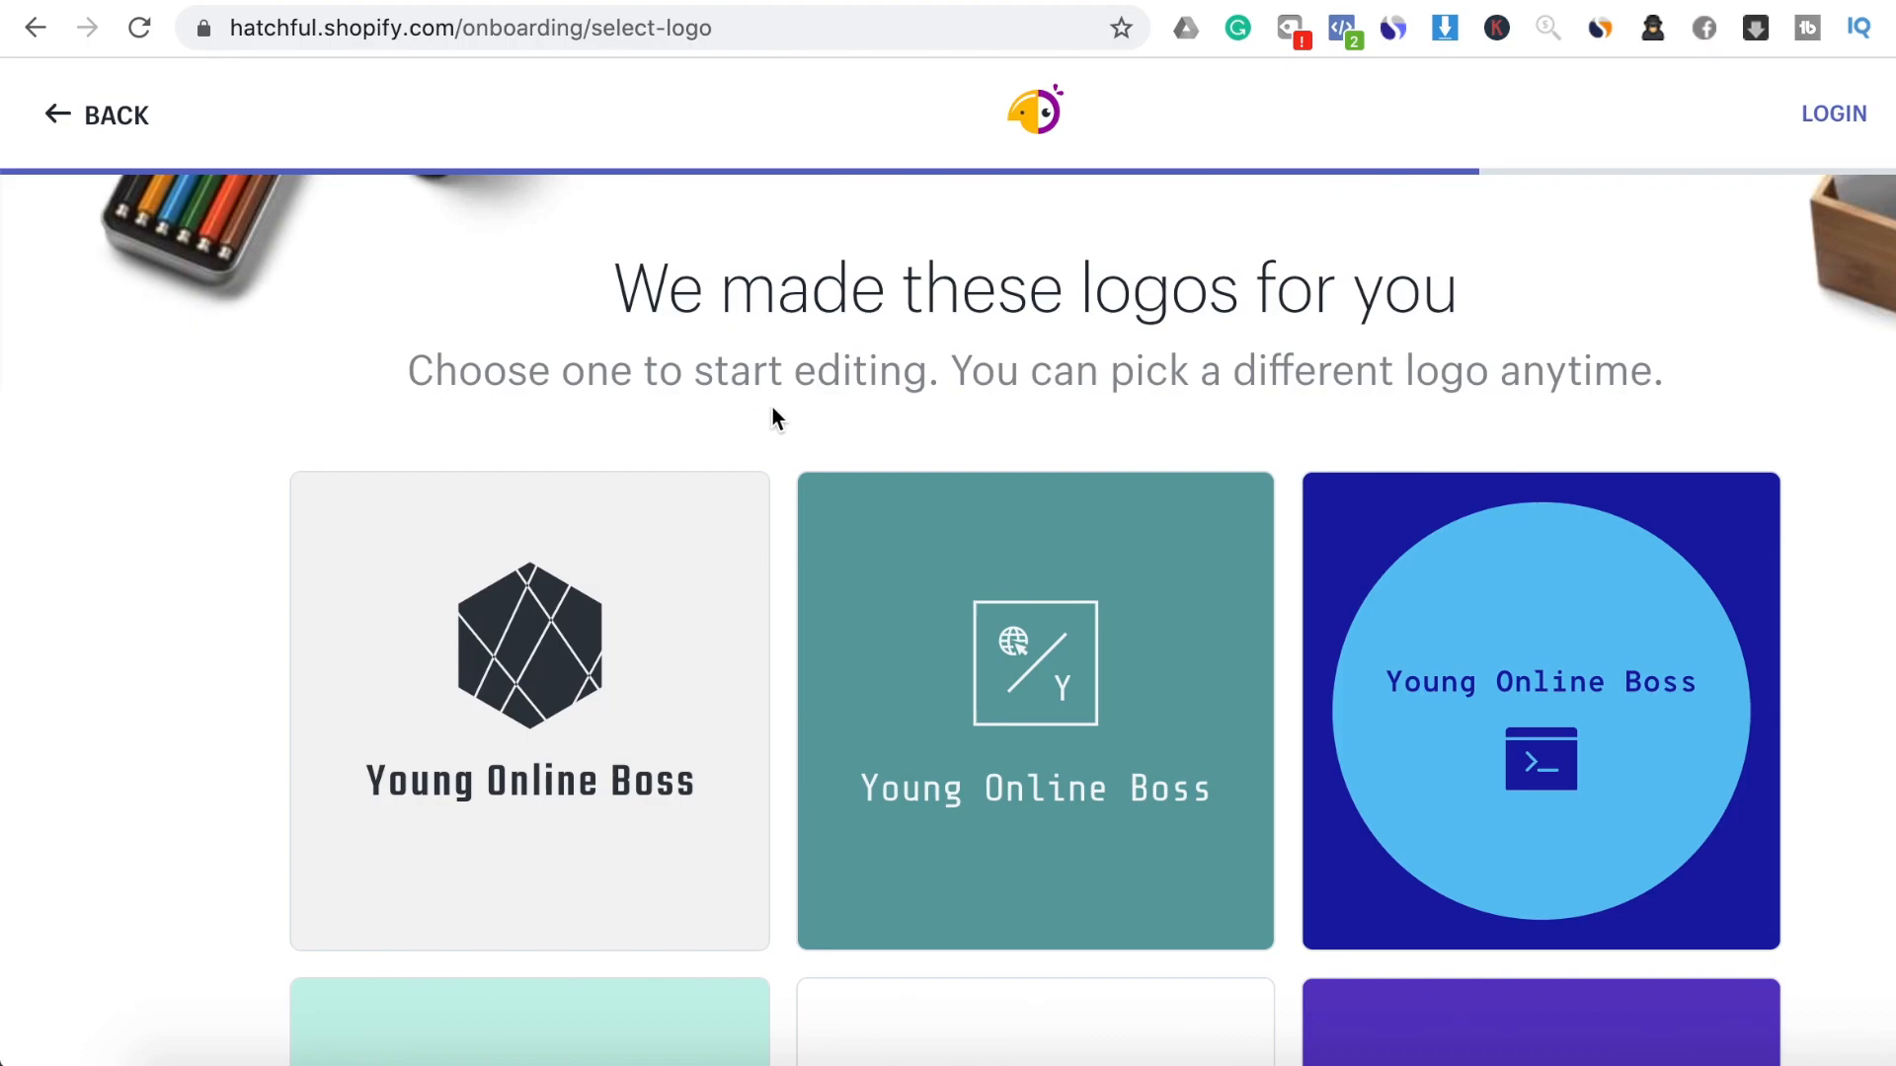
# Look through the generated logos and choose the white one with a dotted circle beside Young Online Boss for editing
pyautogui.scroll(-4, 1623, 466)
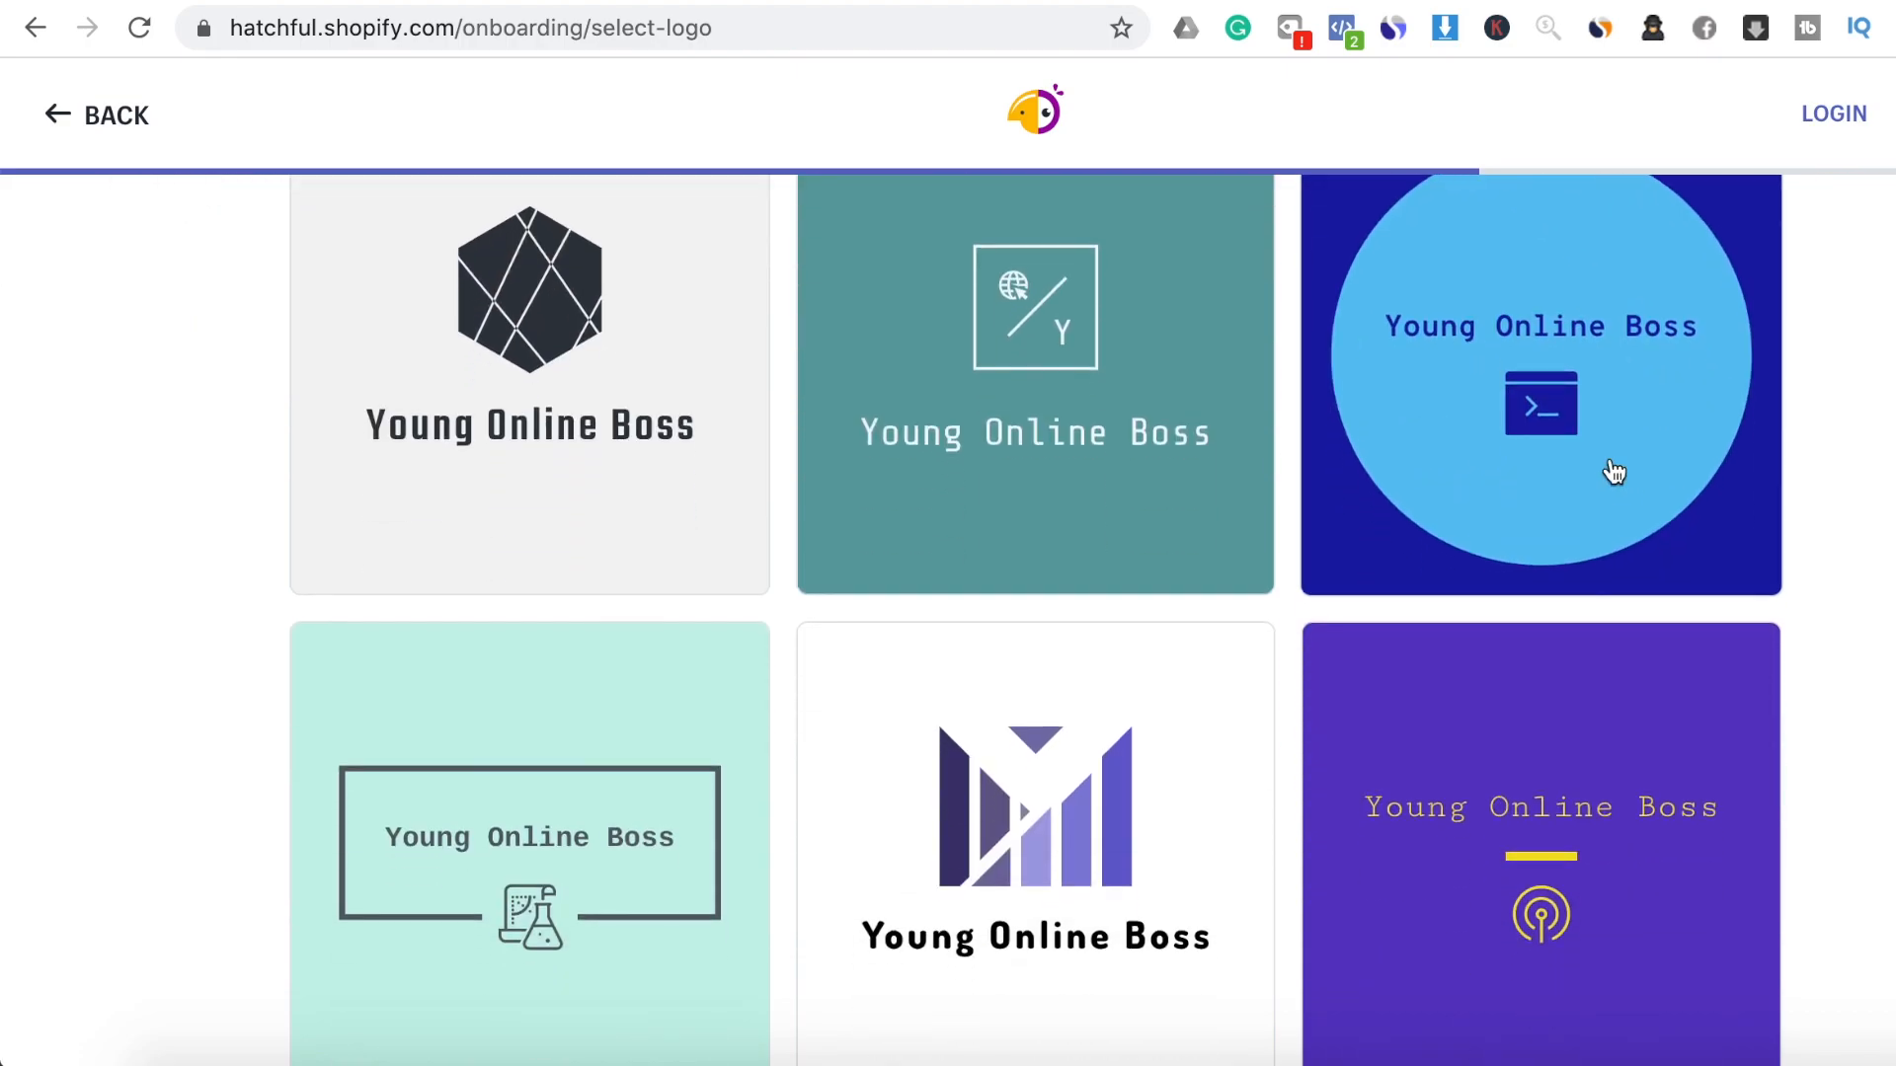
pyautogui.scroll(-7, 1599, 652)
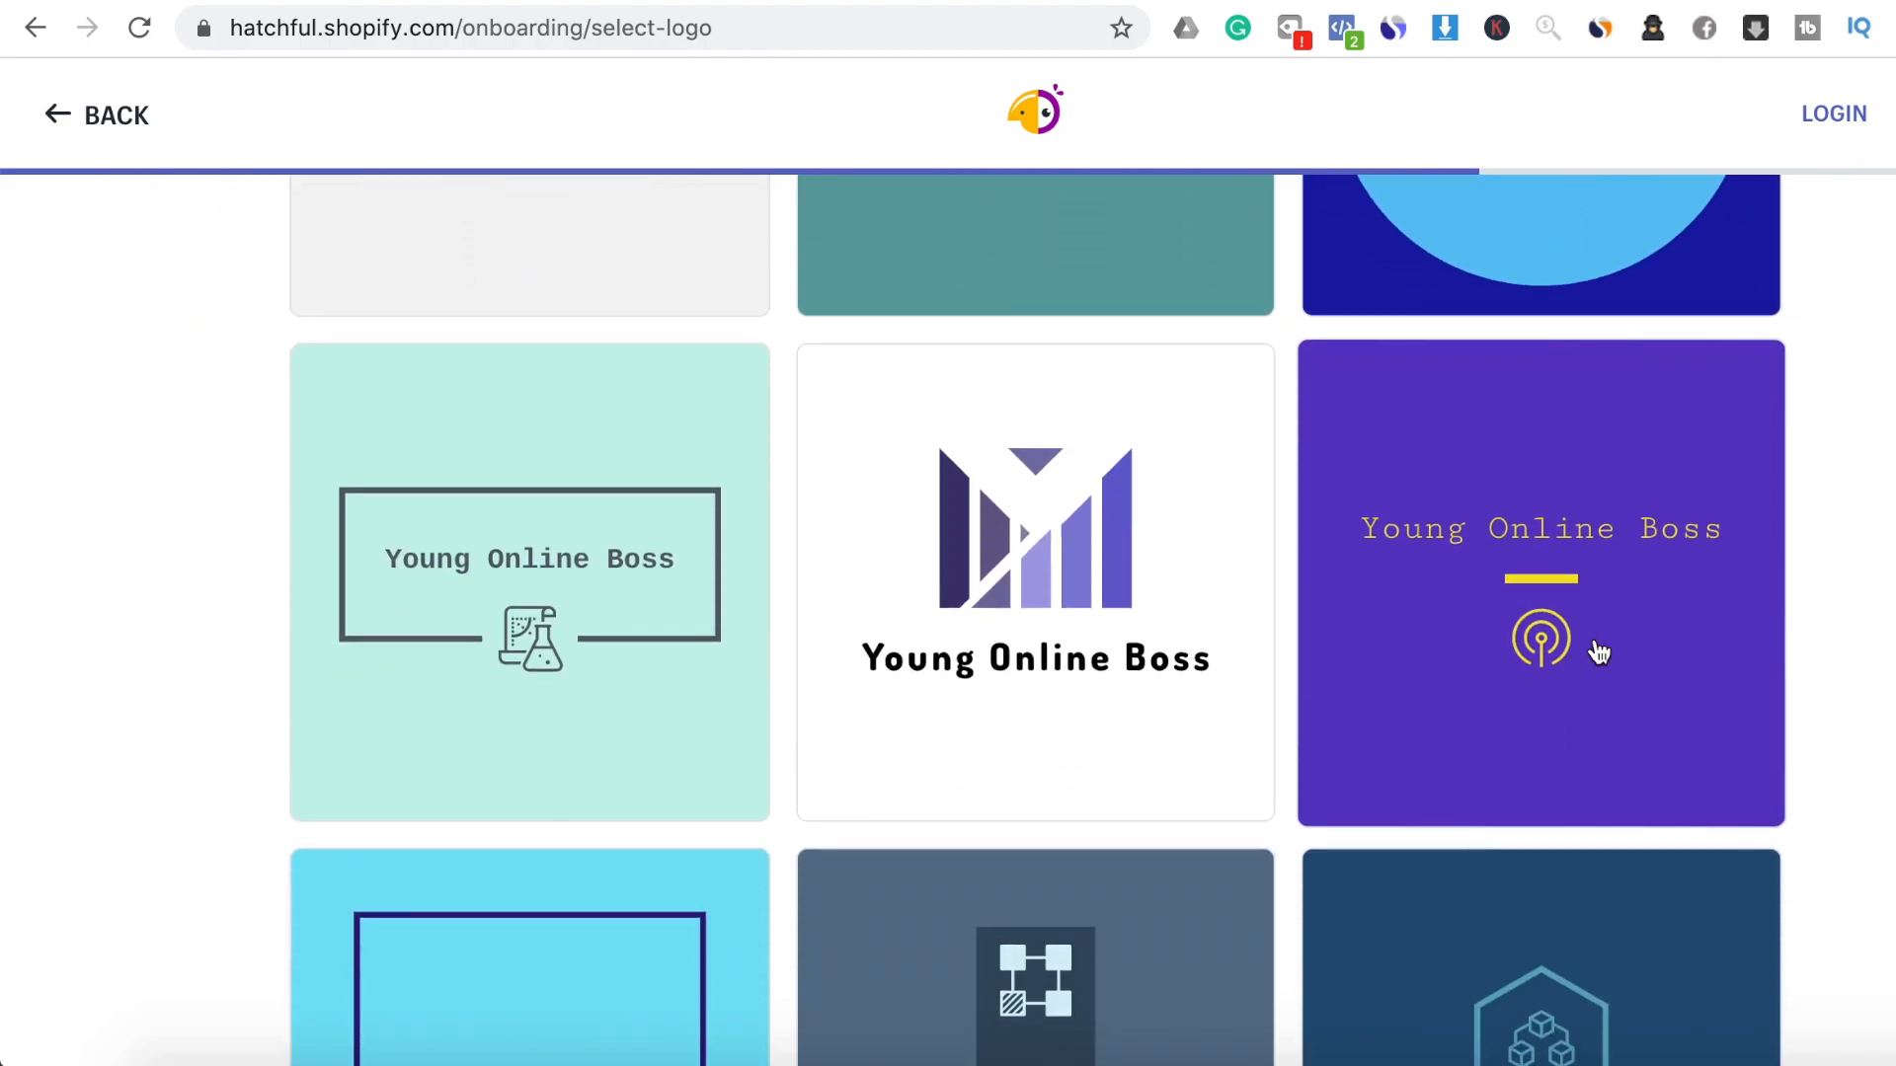
pyautogui.scroll(-6, 1599, 652)
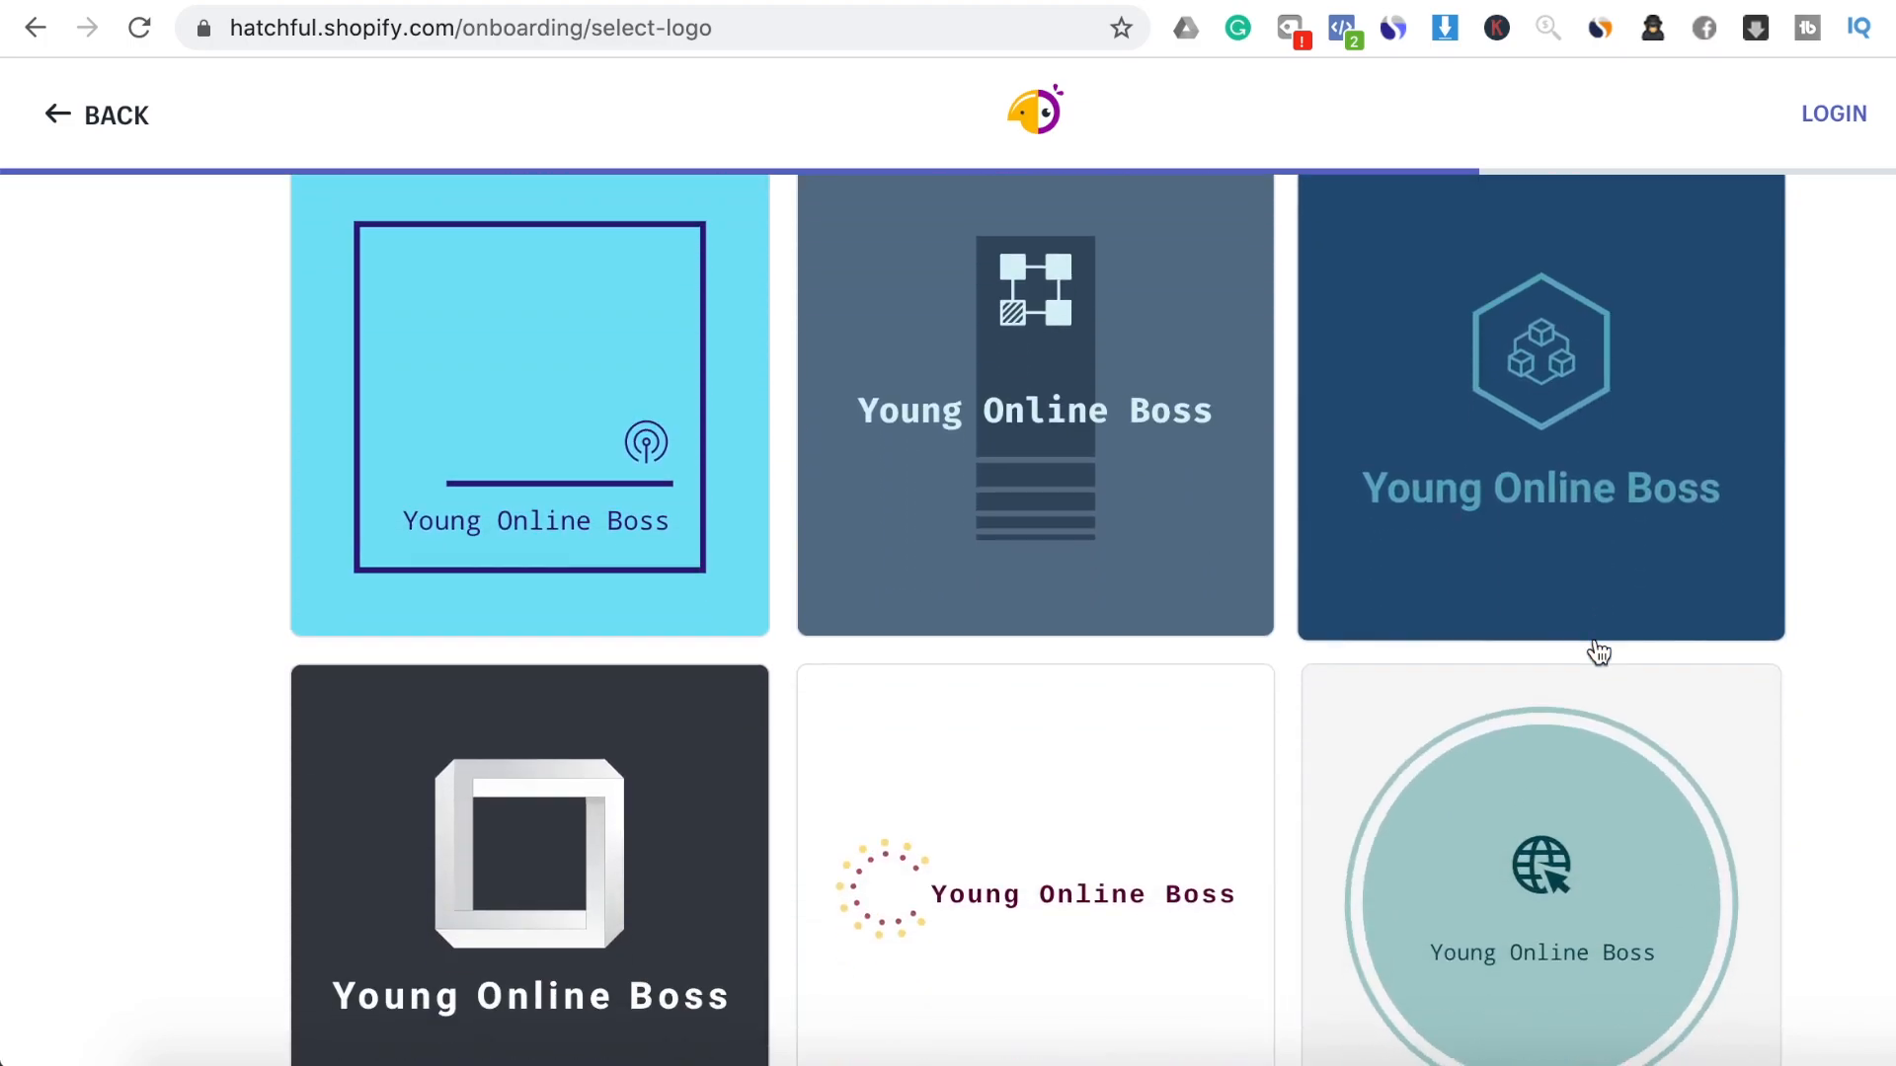
pyautogui.scroll(-6, 1599, 651)
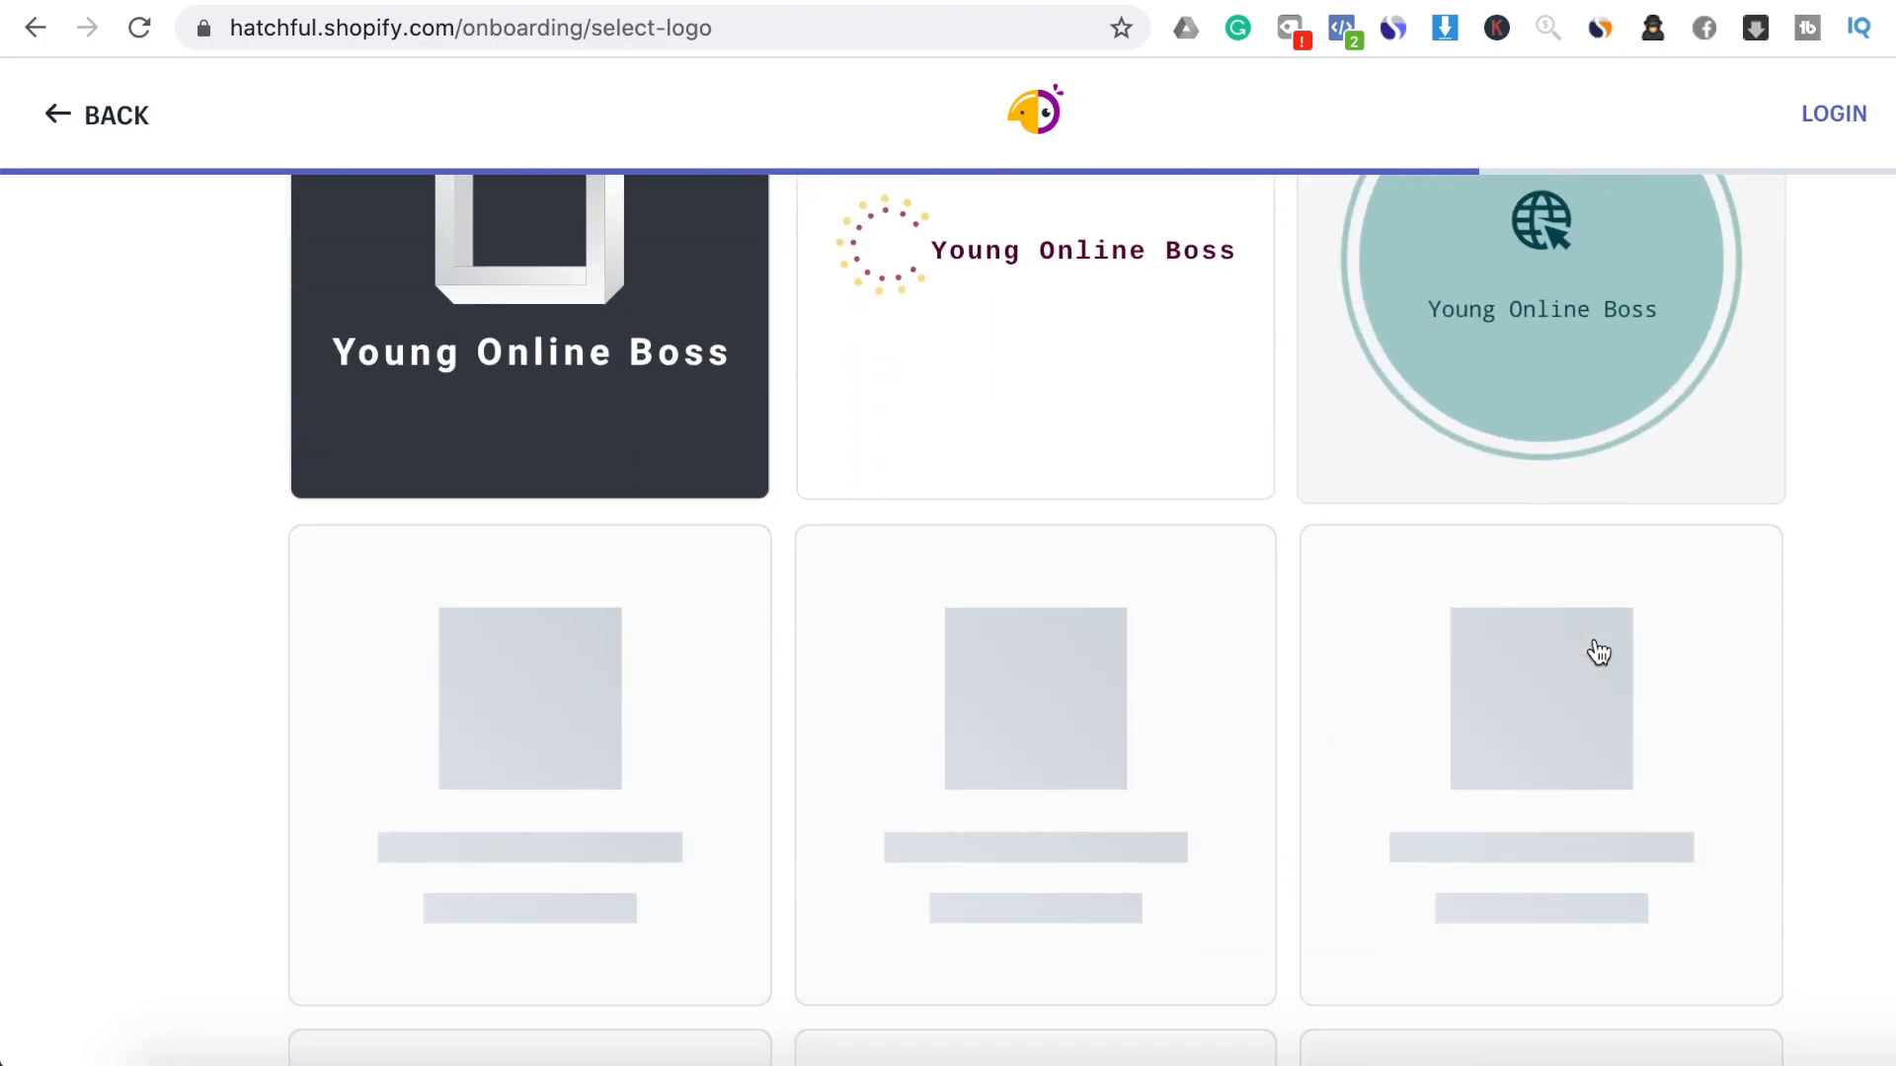
pyautogui.scroll(-7, 1599, 651)
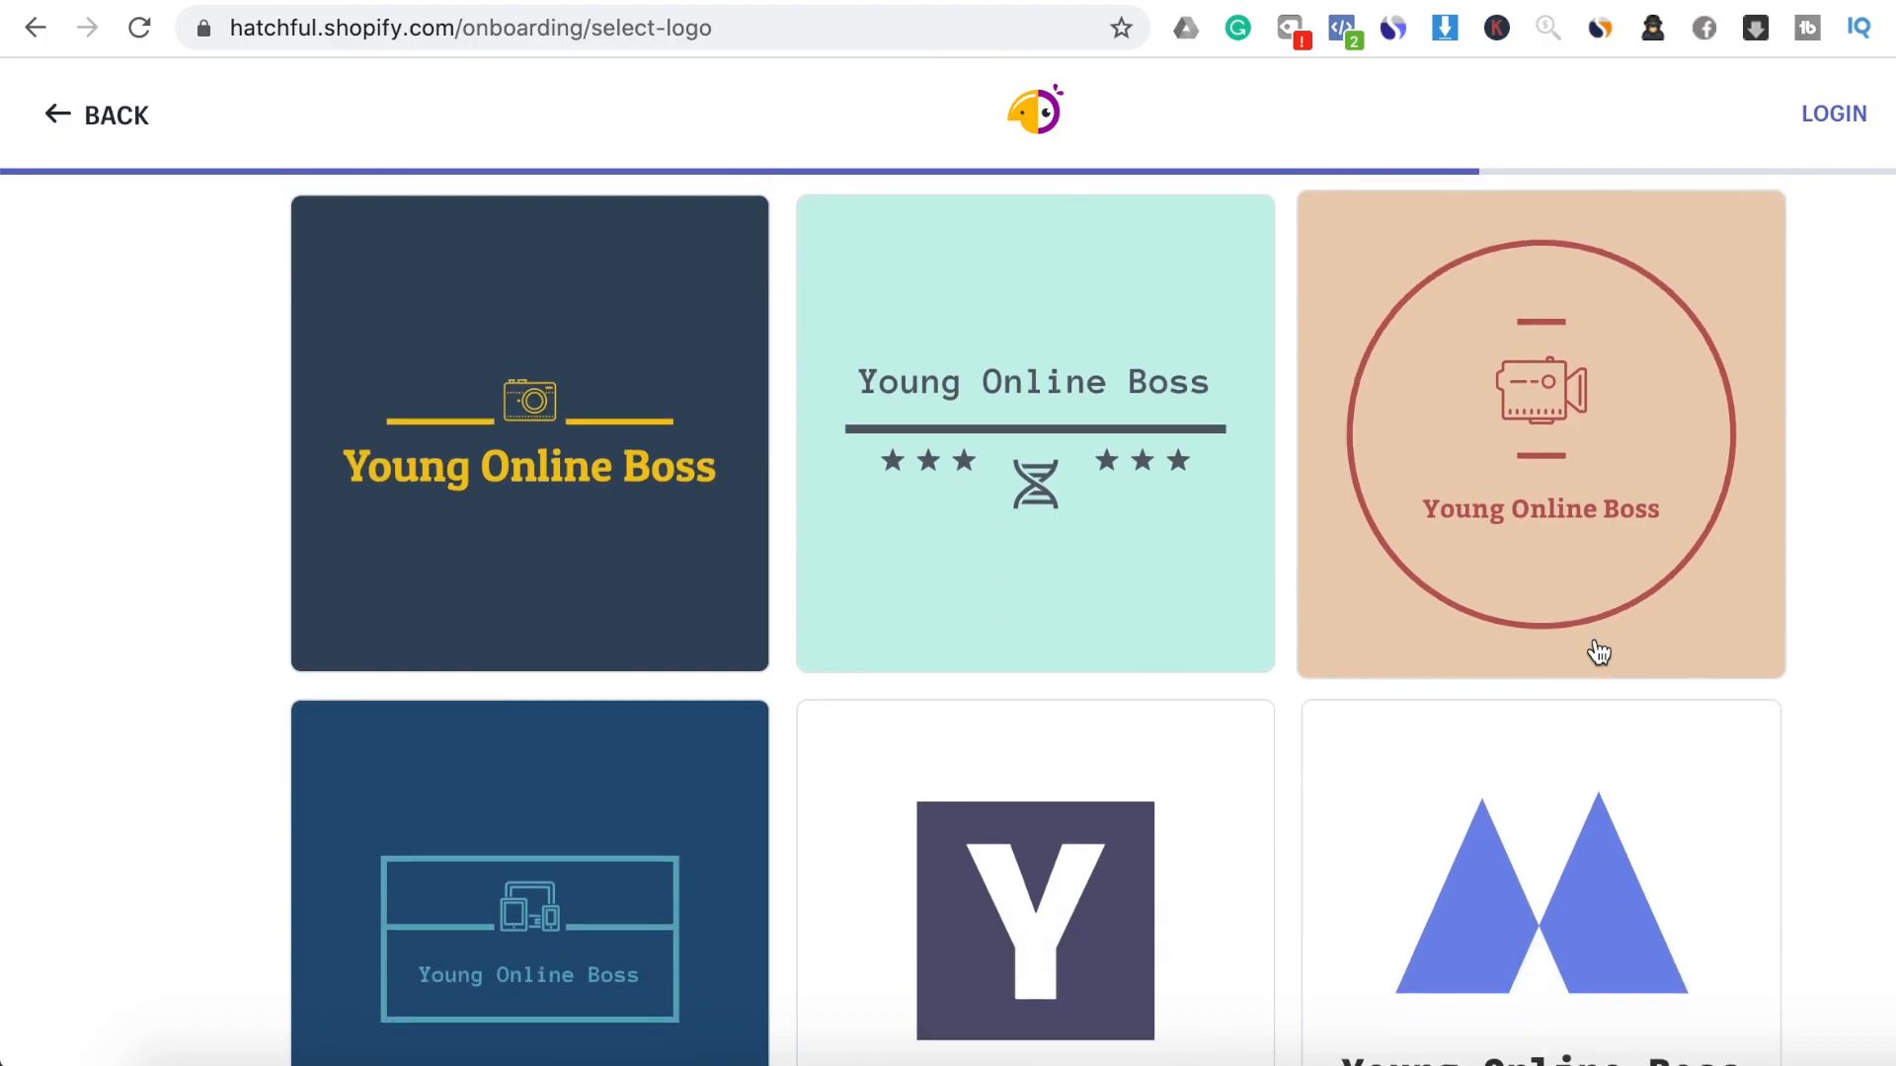
pyautogui.scroll(-10, 1600, 651)
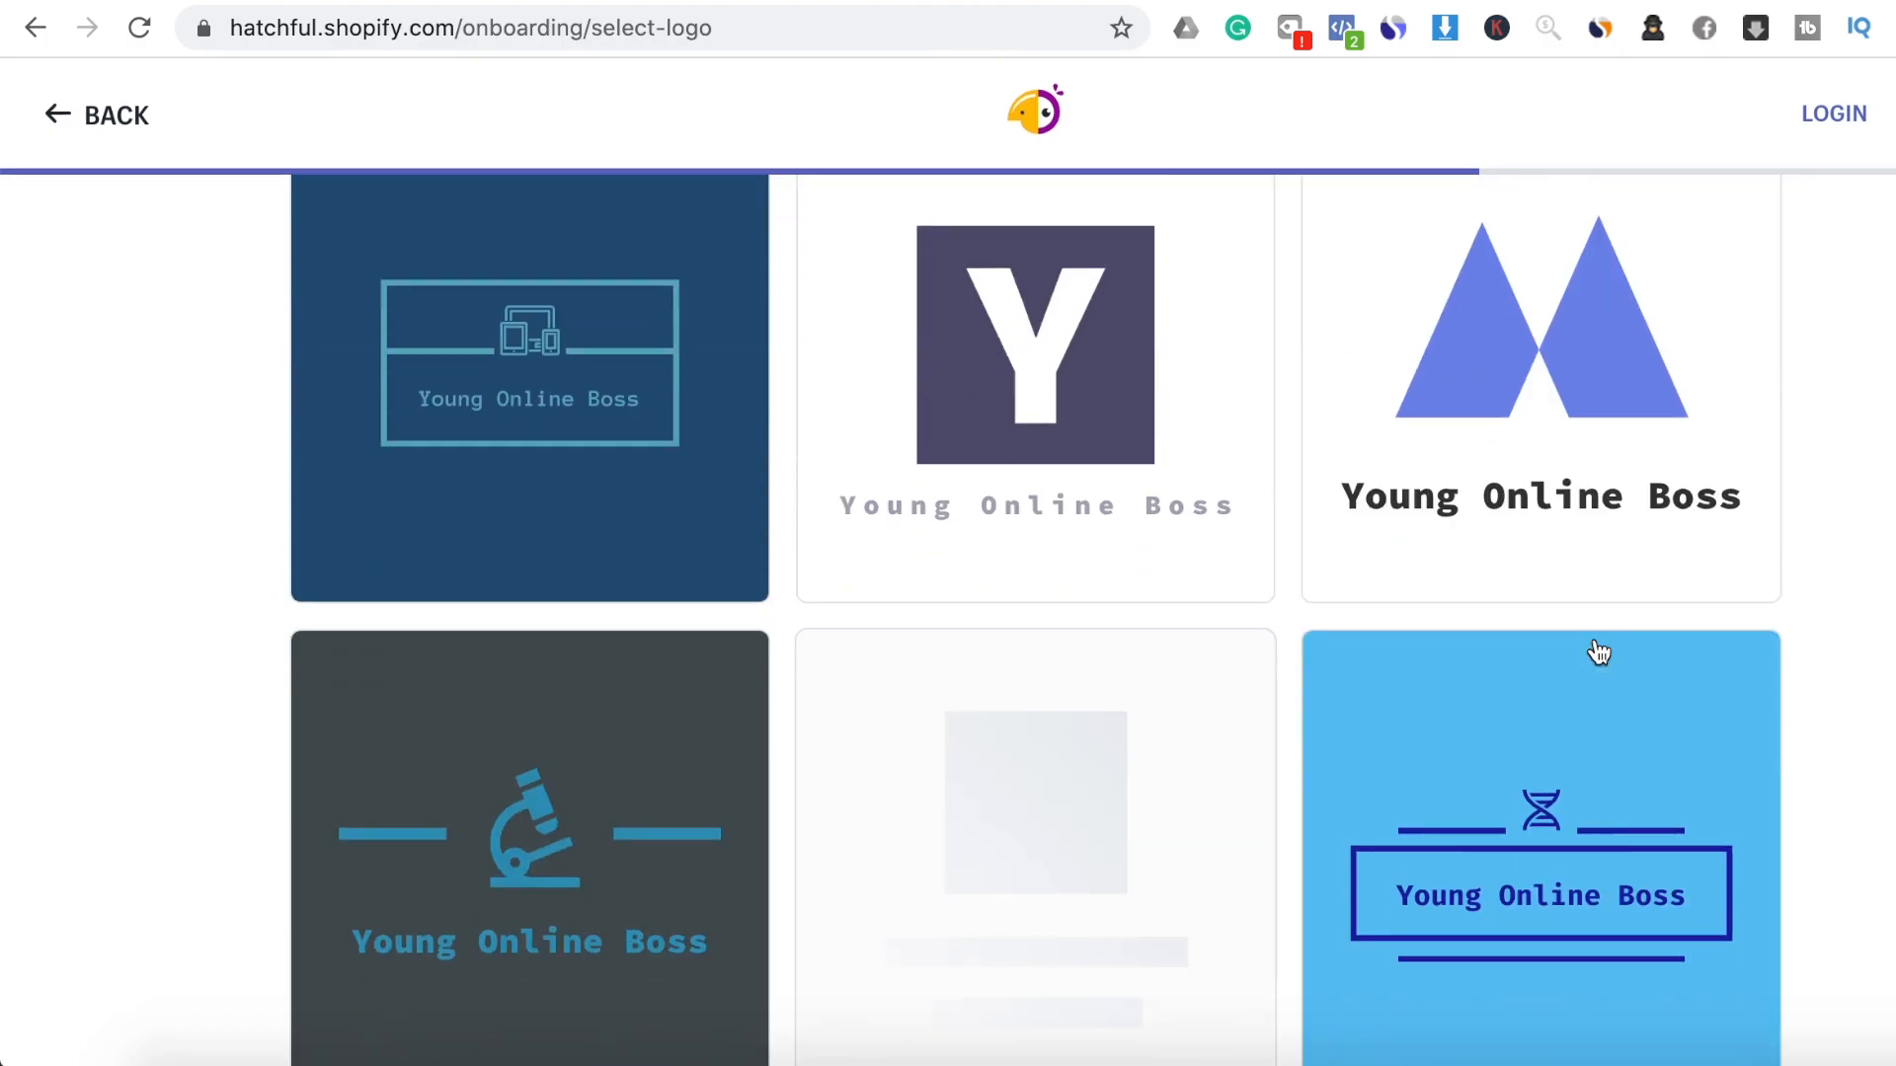
pyautogui.scroll(12, 1599, 651)
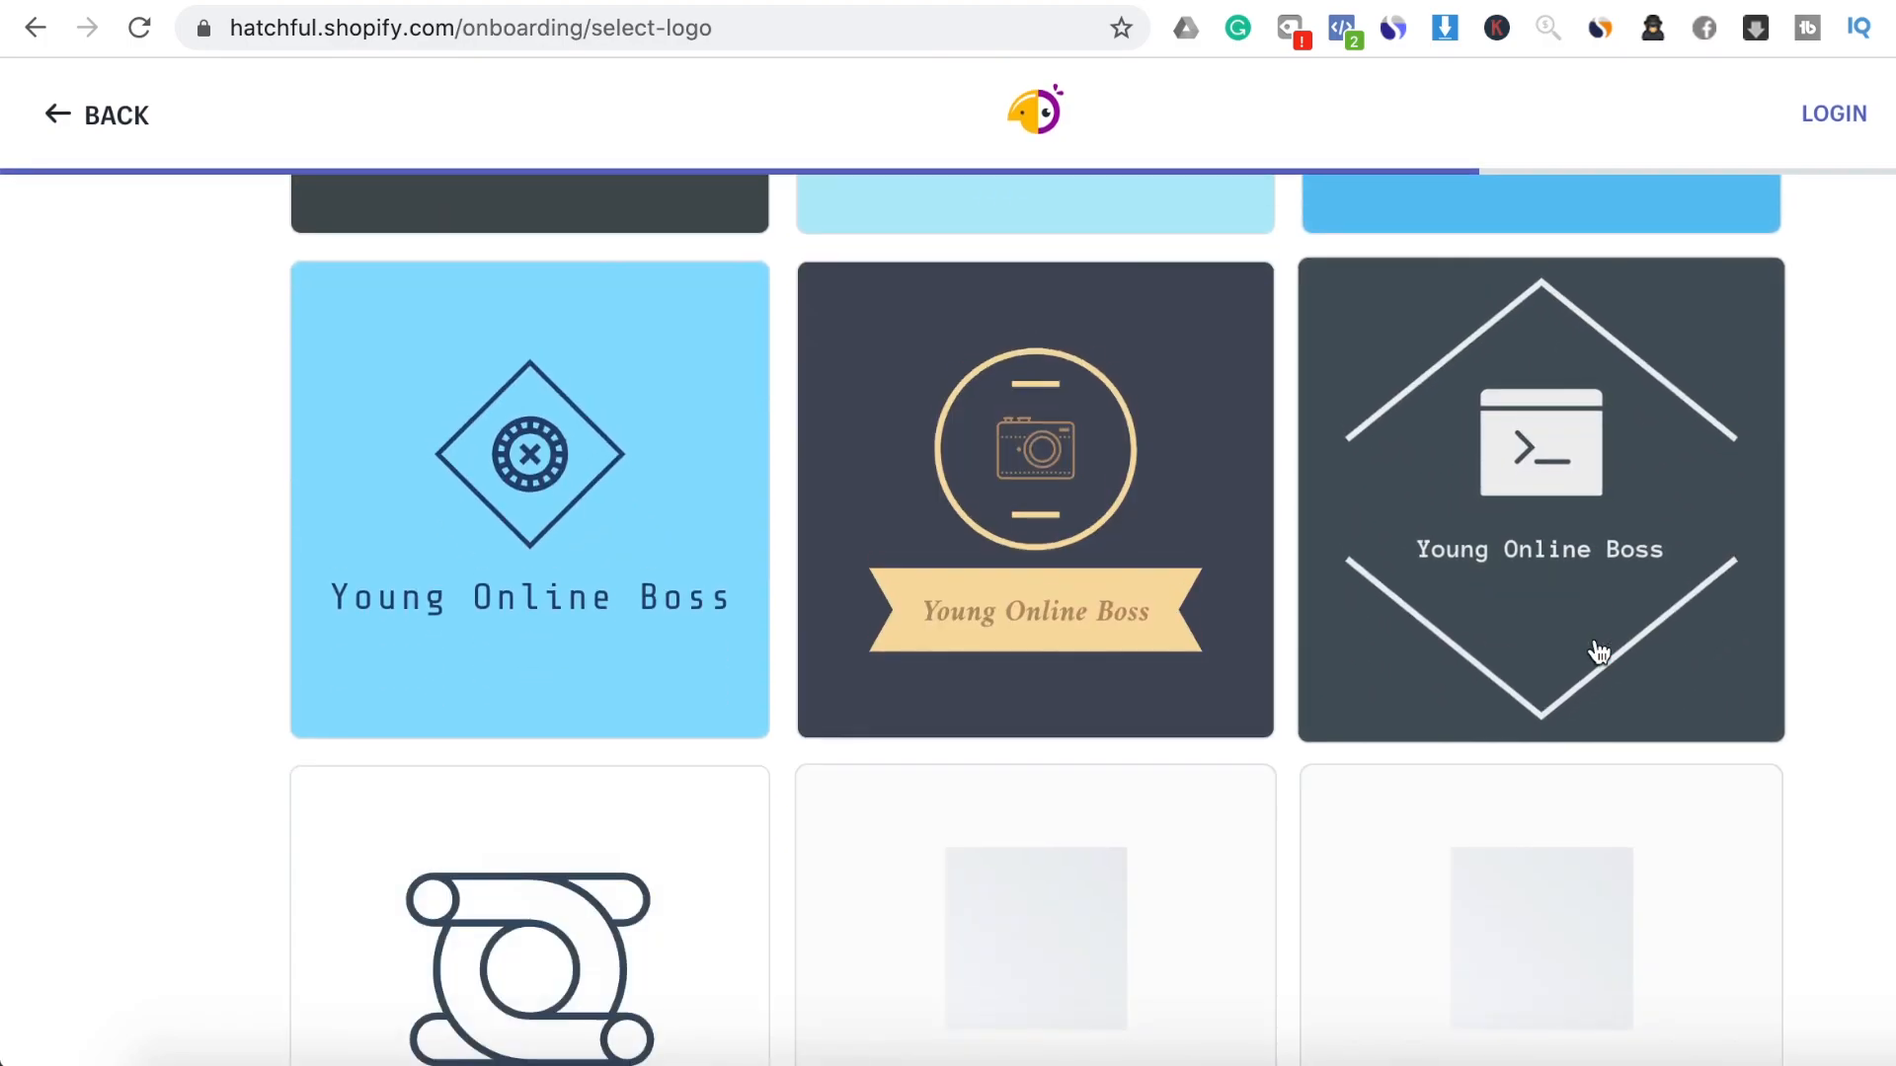
pyautogui.scroll(4, 1599, 651)
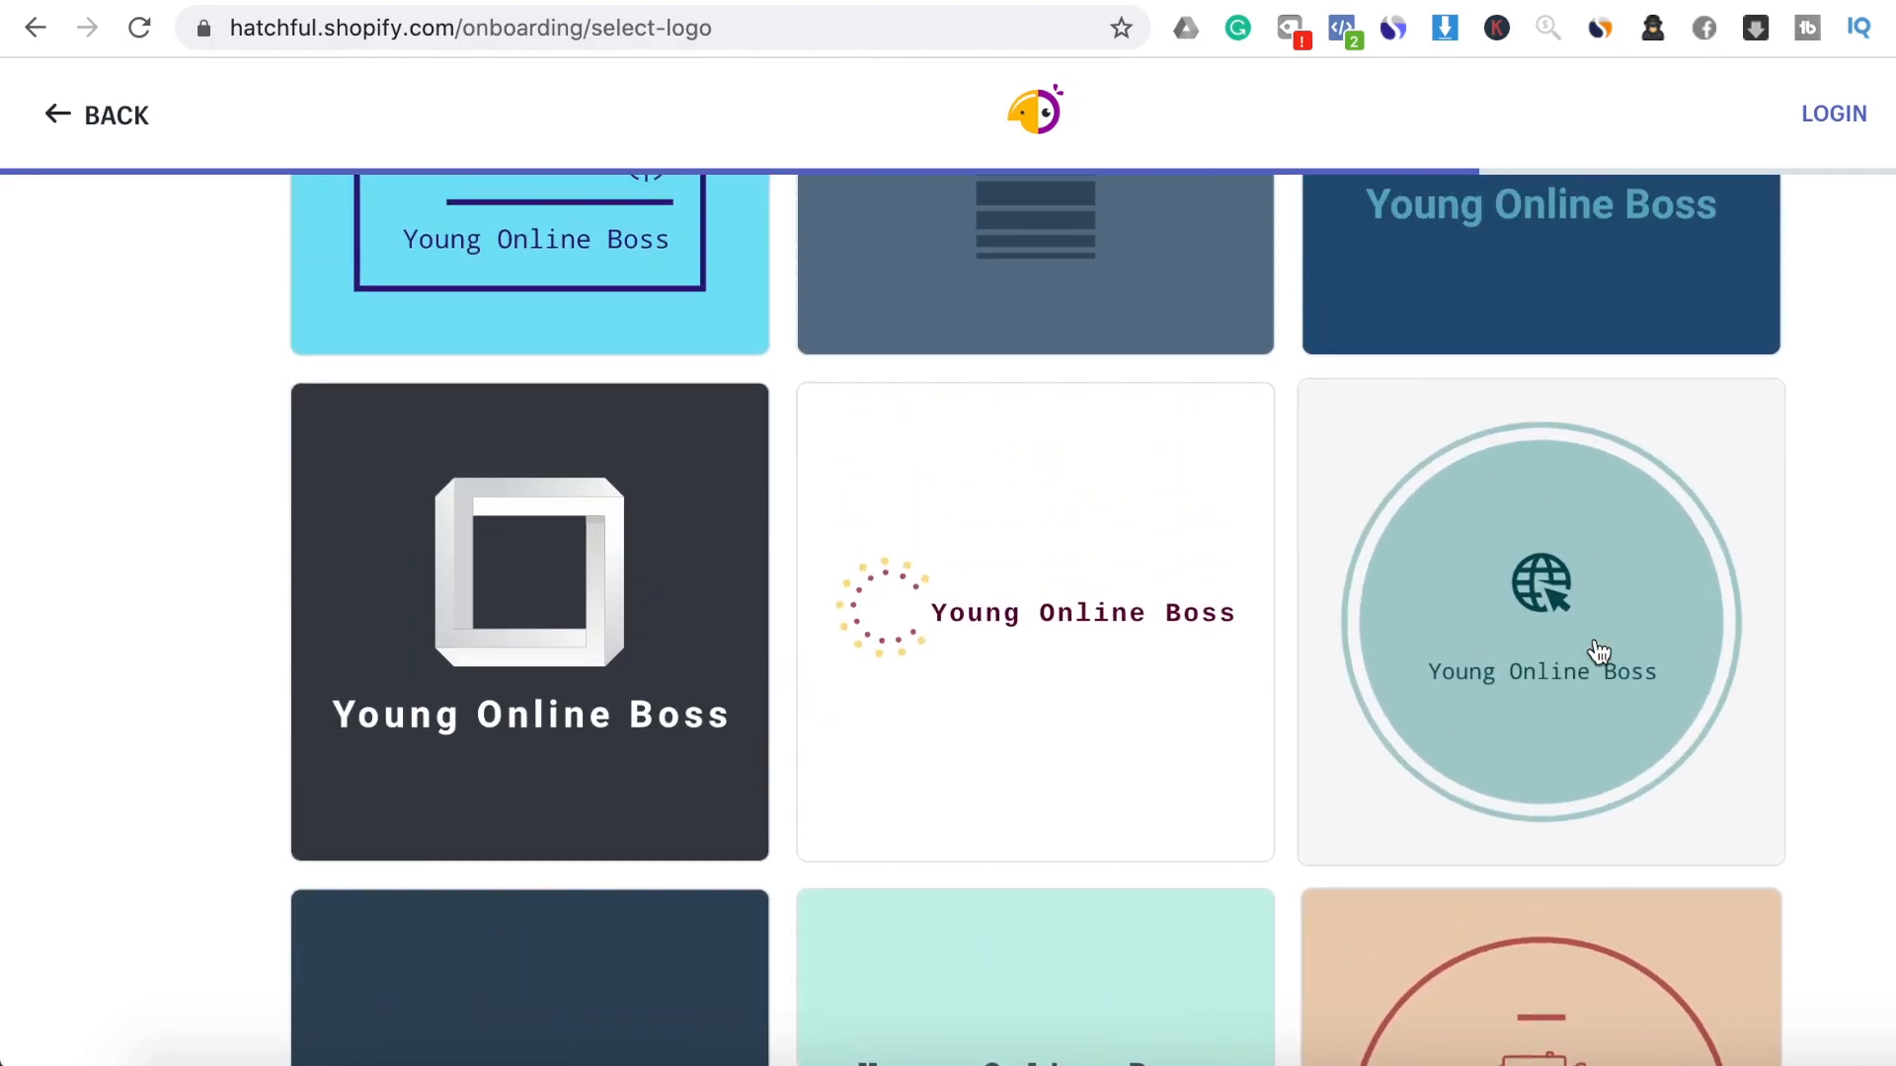
pyautogui.click(1099, 657)
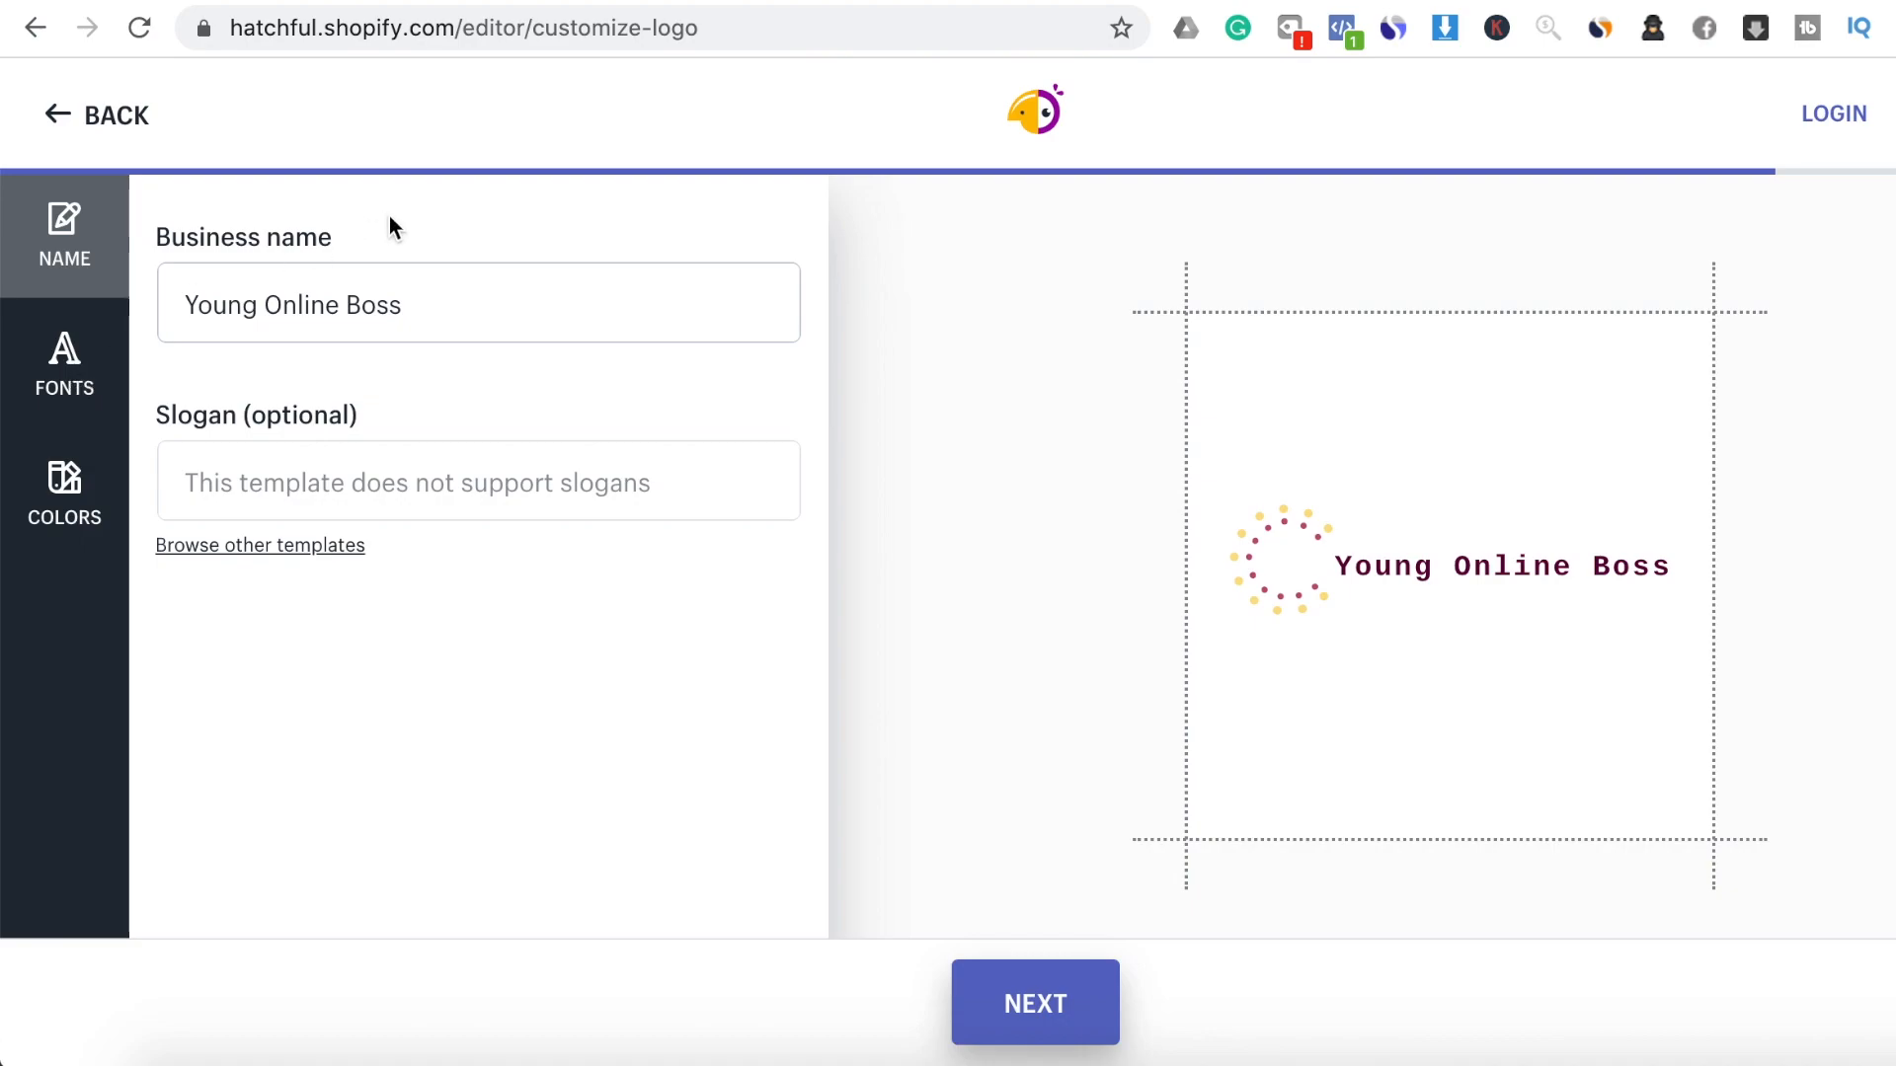
# Try the first font on the logo and switch back to the bolder font beside it
pyautogui.click(100, 376)
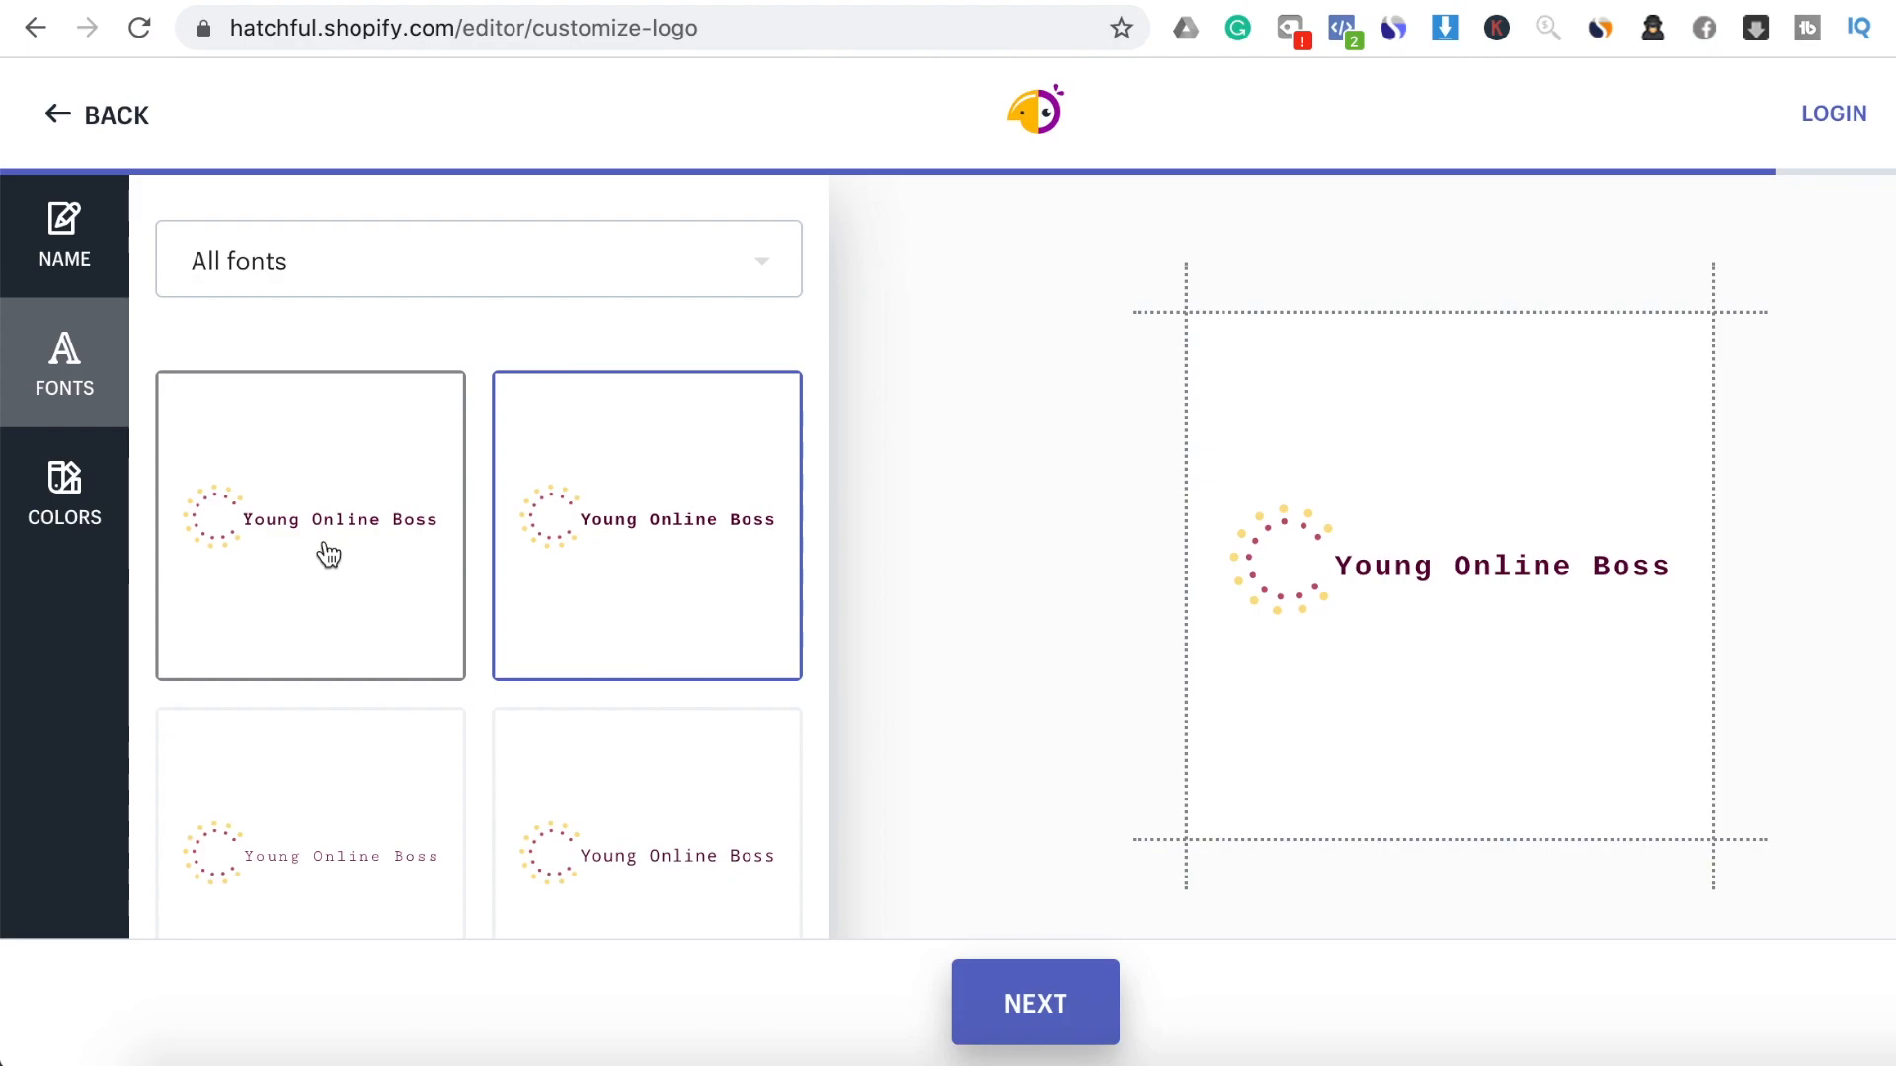
pyautogui.click(329, 553)
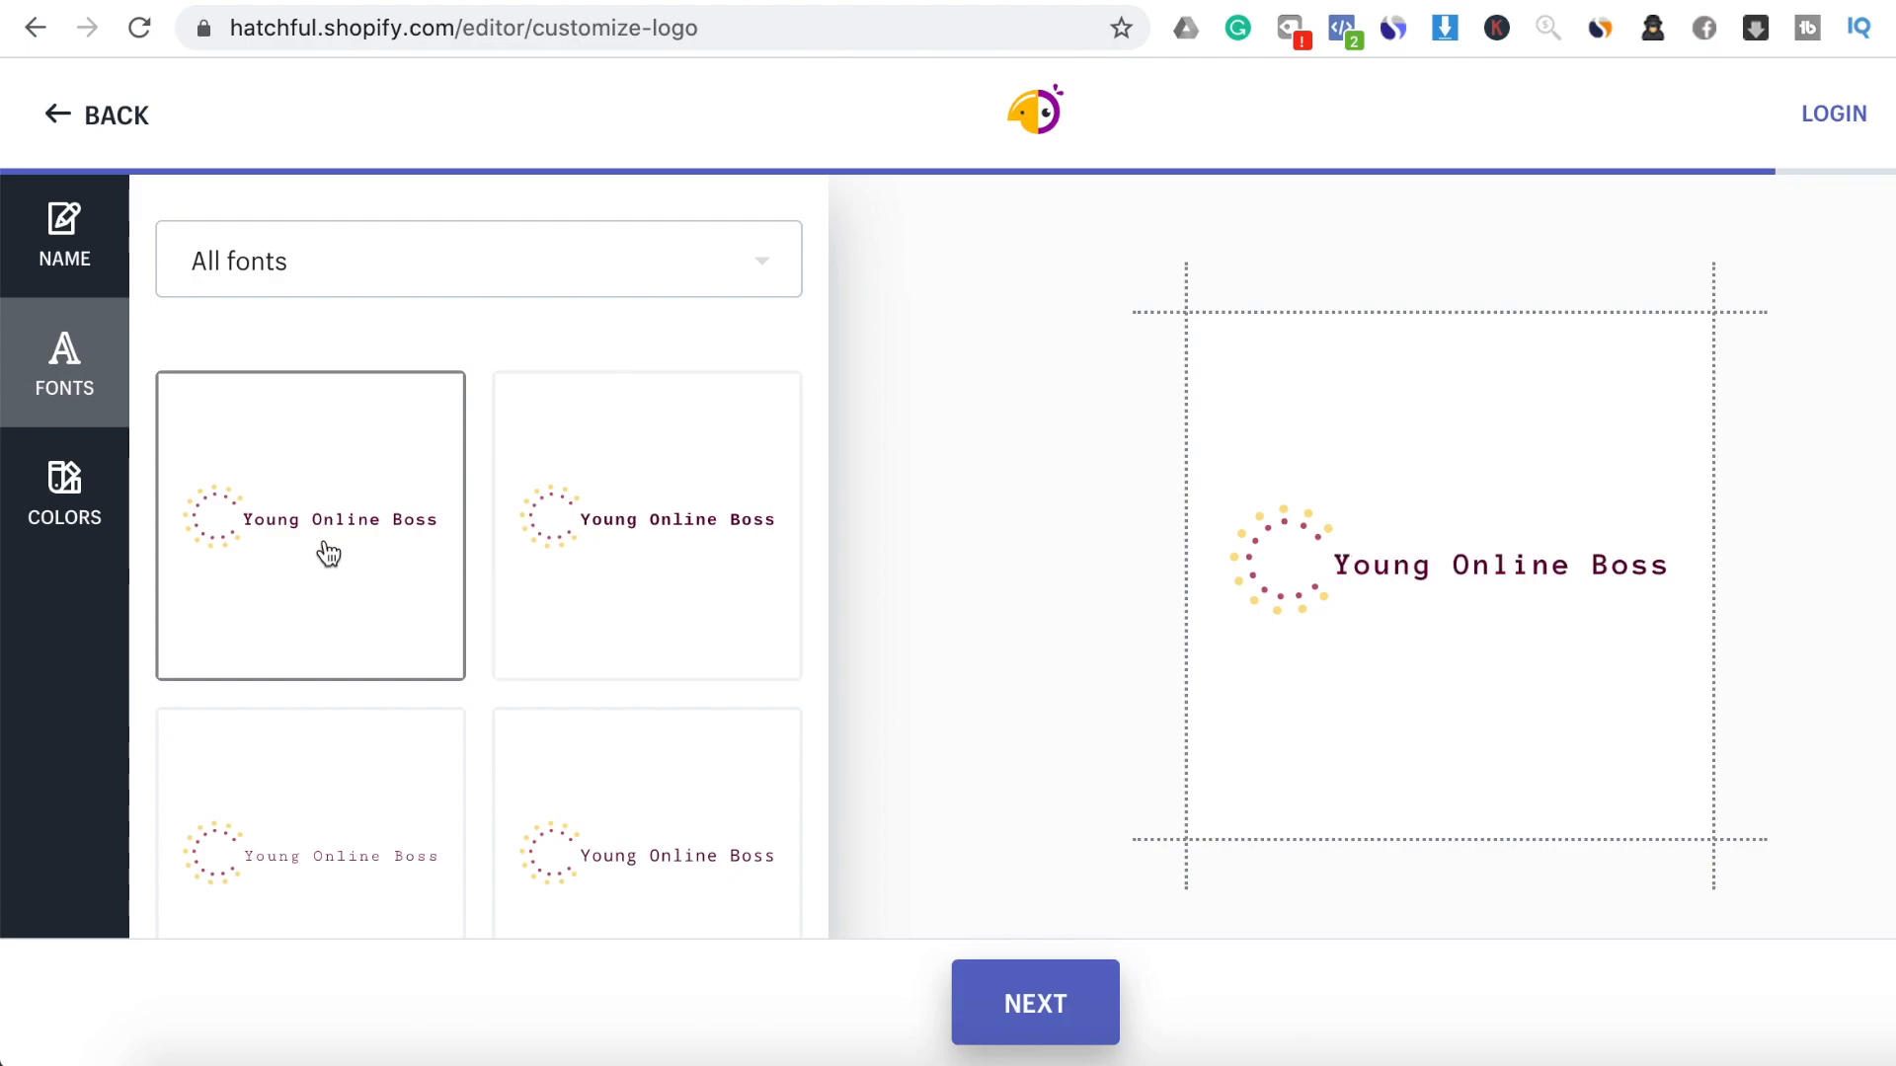
pyautogui.click(671, 535)
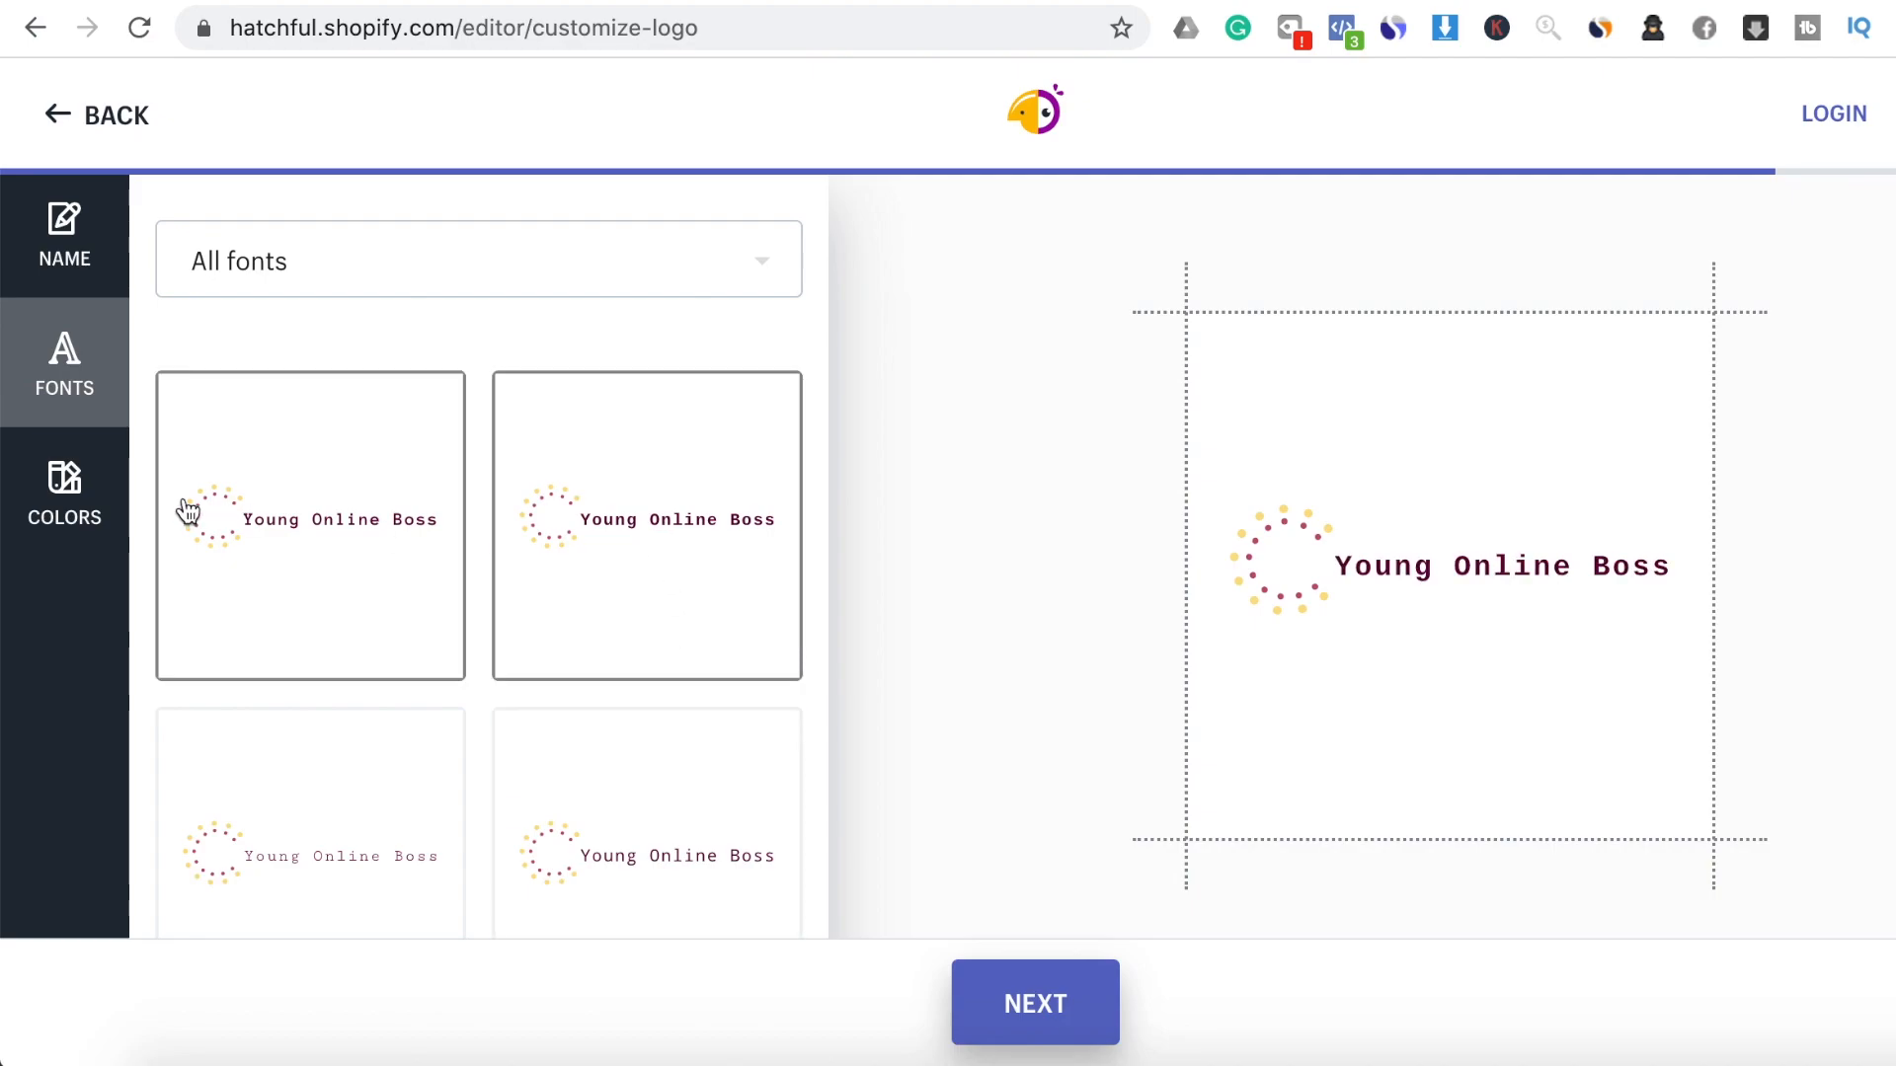
# Try several color schemes, give the logo the mint-dotted scheme with dark text, and continue to the download page
pyautogui.click(54, 508)
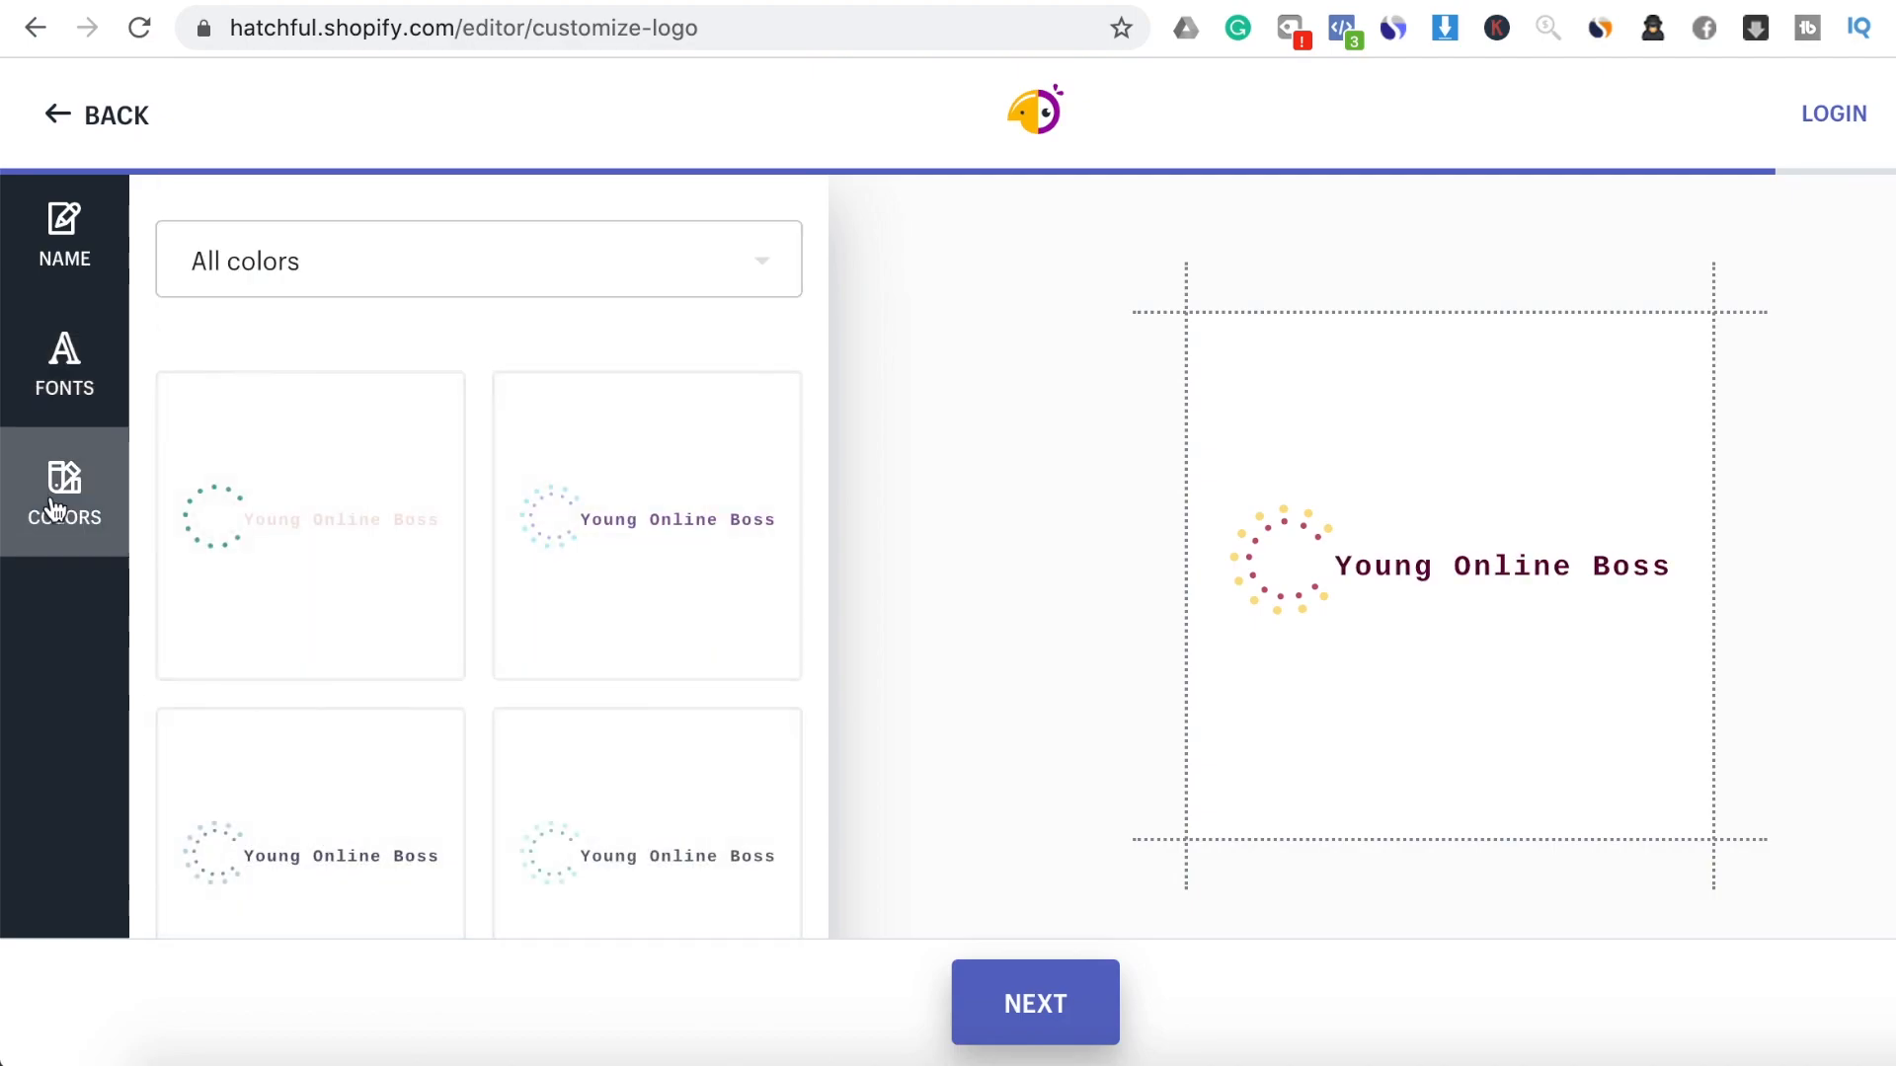
pyautogui.click(258, 561)
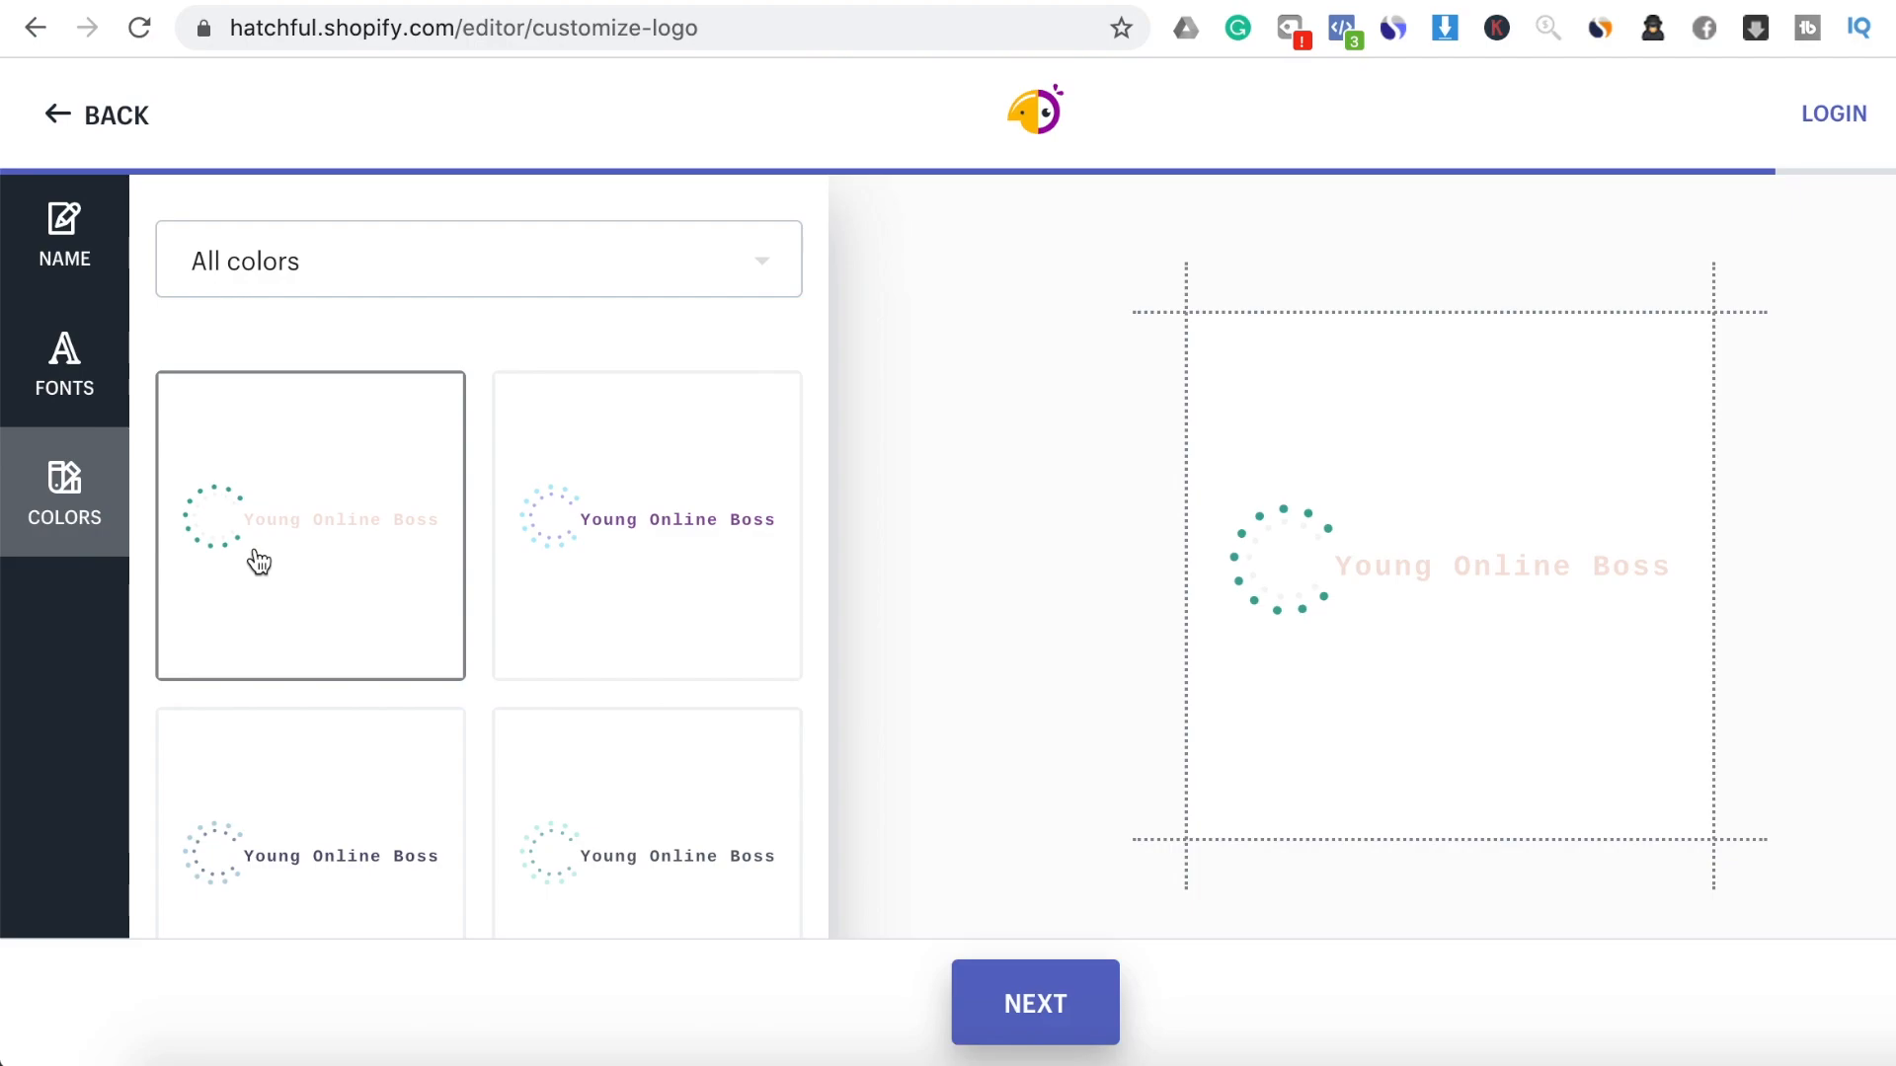
pyautogui.click(617, 511)
pyautogui.click(301, 820)
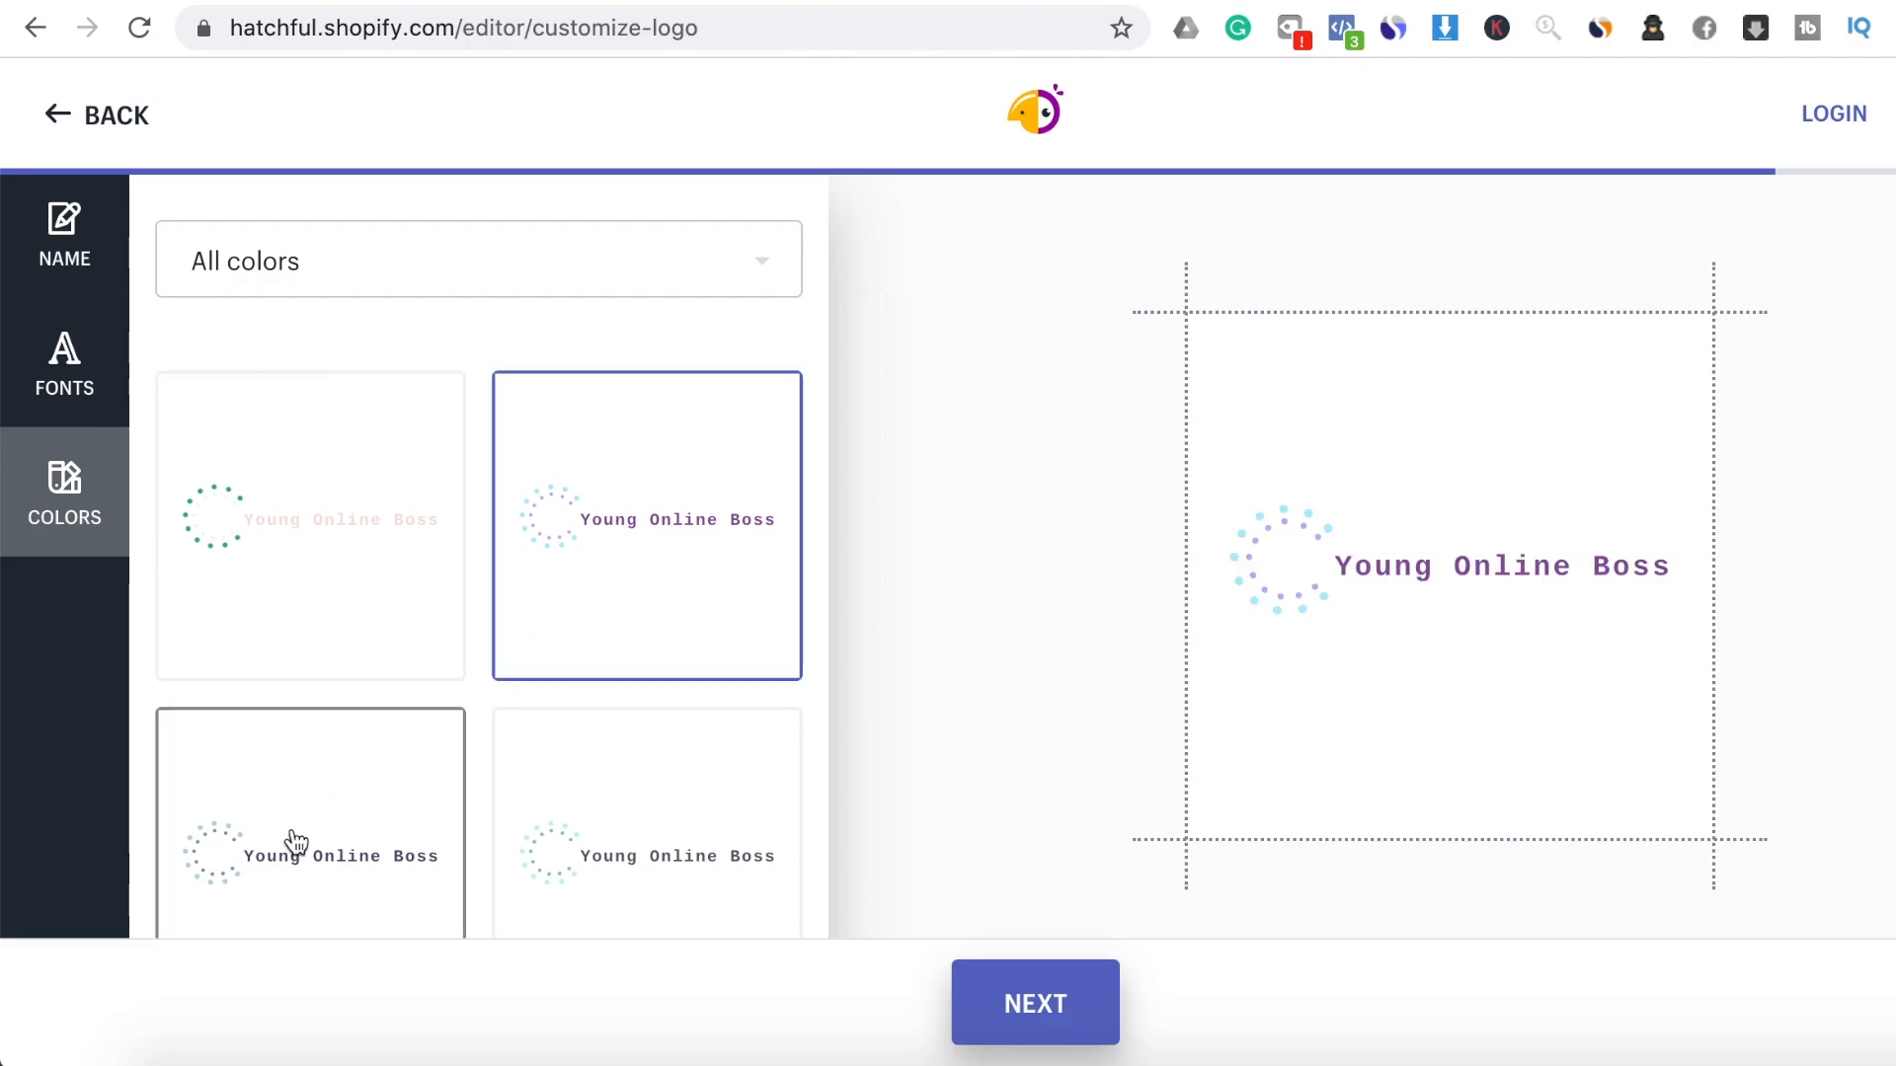
pyautogui.click(720, 826)
pyautogui.scroll(-5, 720, 825)
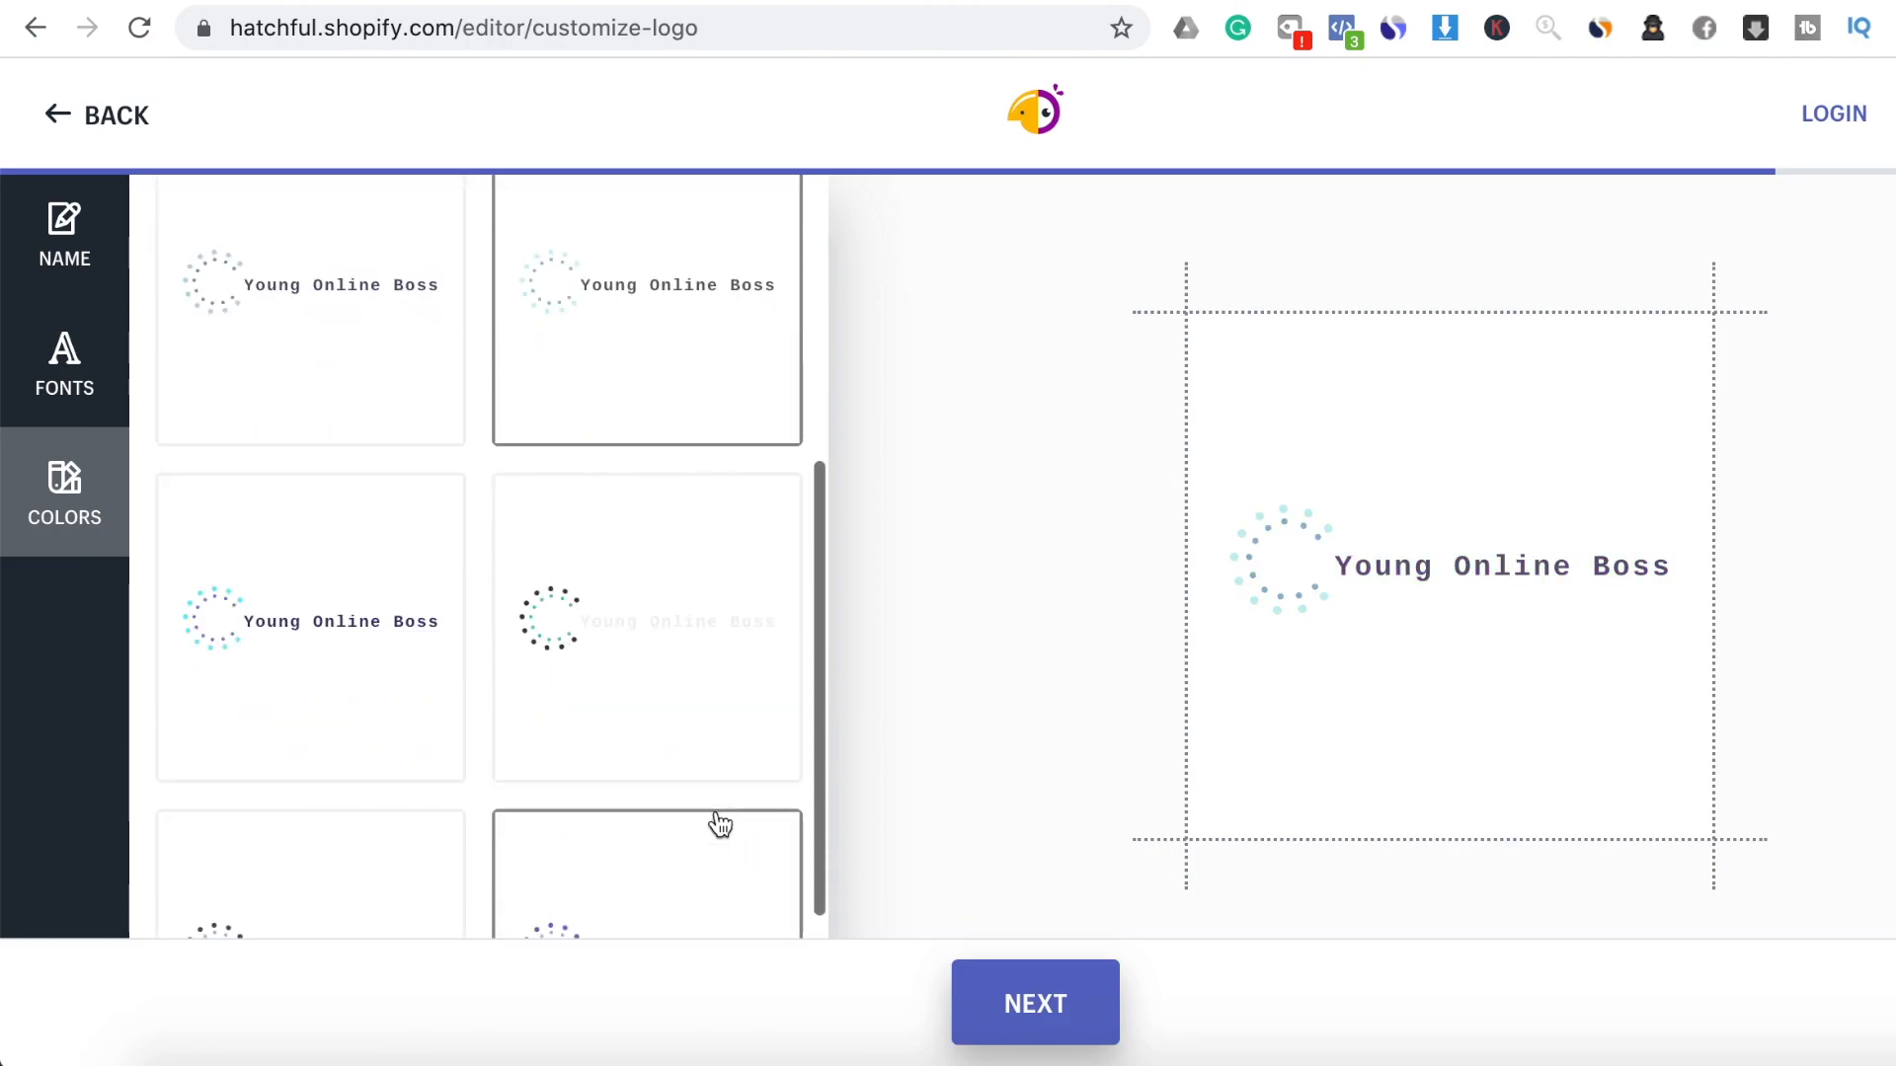
pyautogui.scroll(-3, 770, 770)
pyautogui.click(1092, 1039)
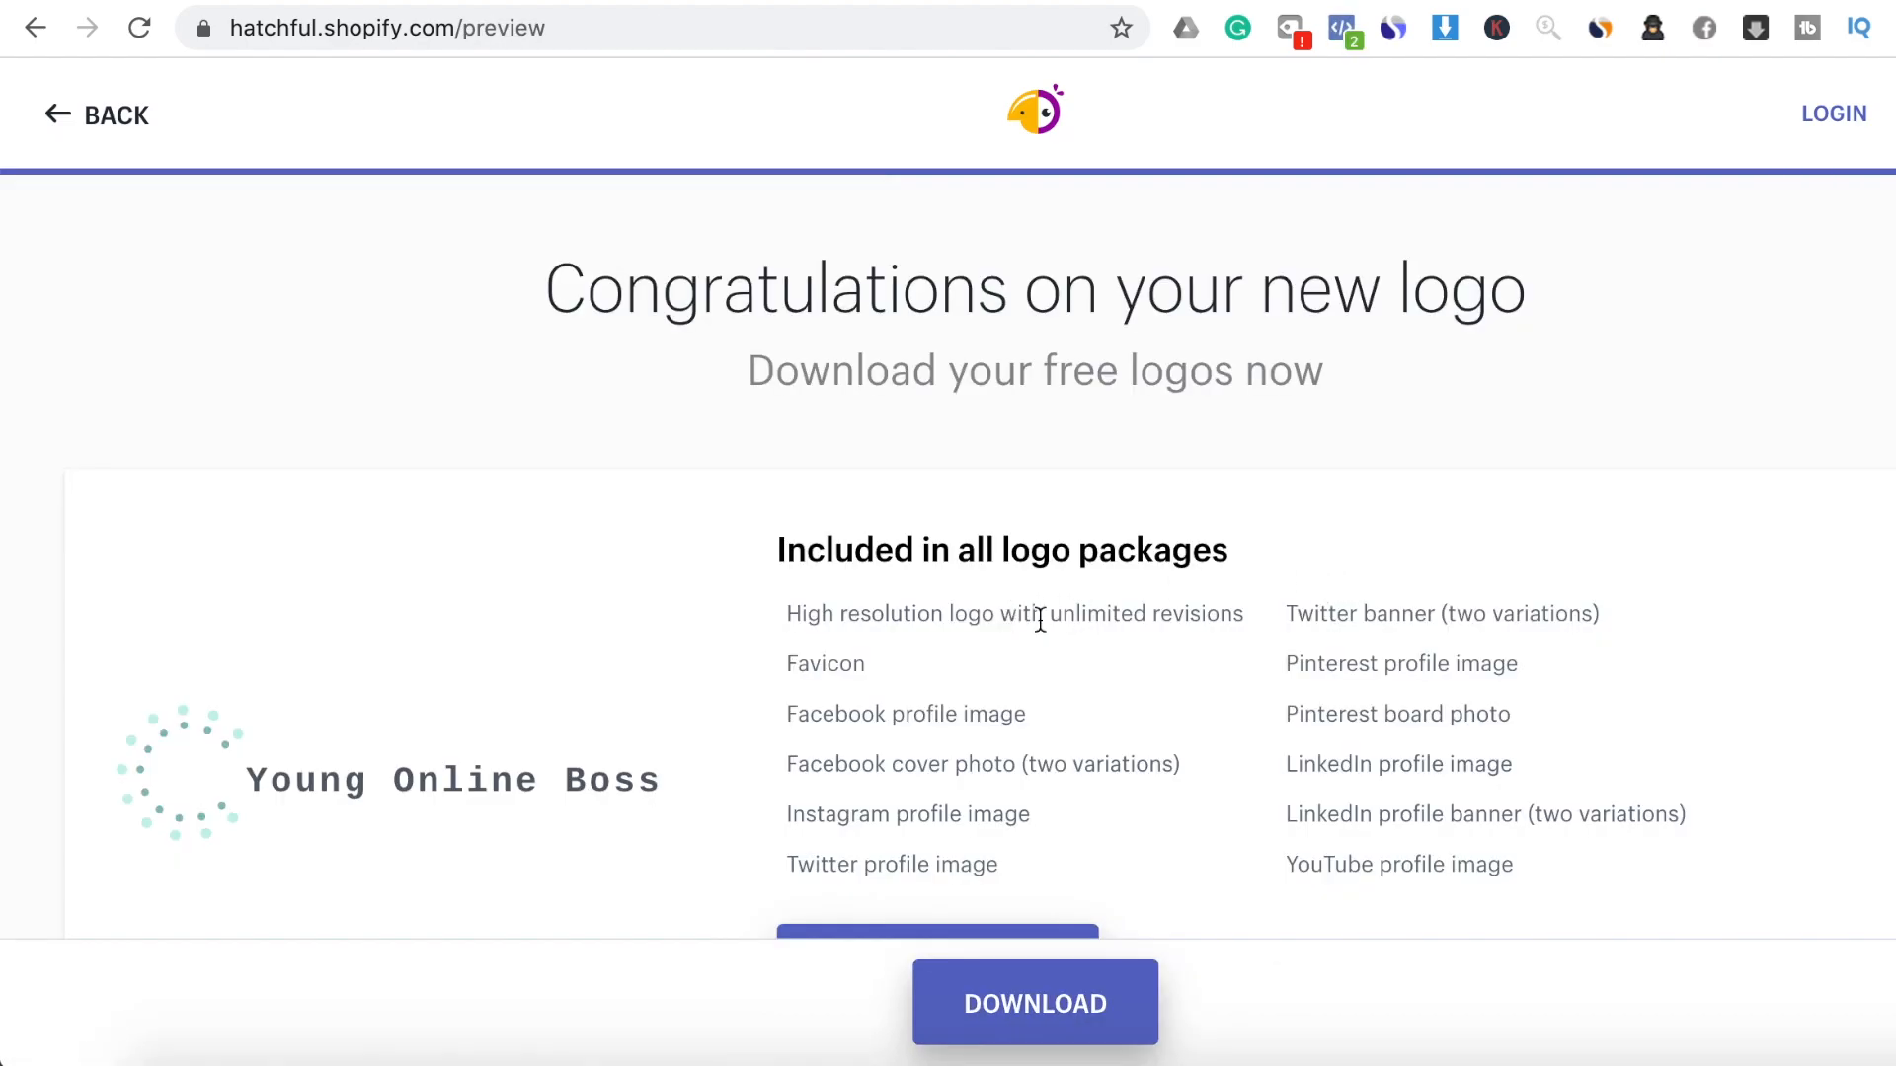
pyautogui.scroll(-3, 1039, 620)
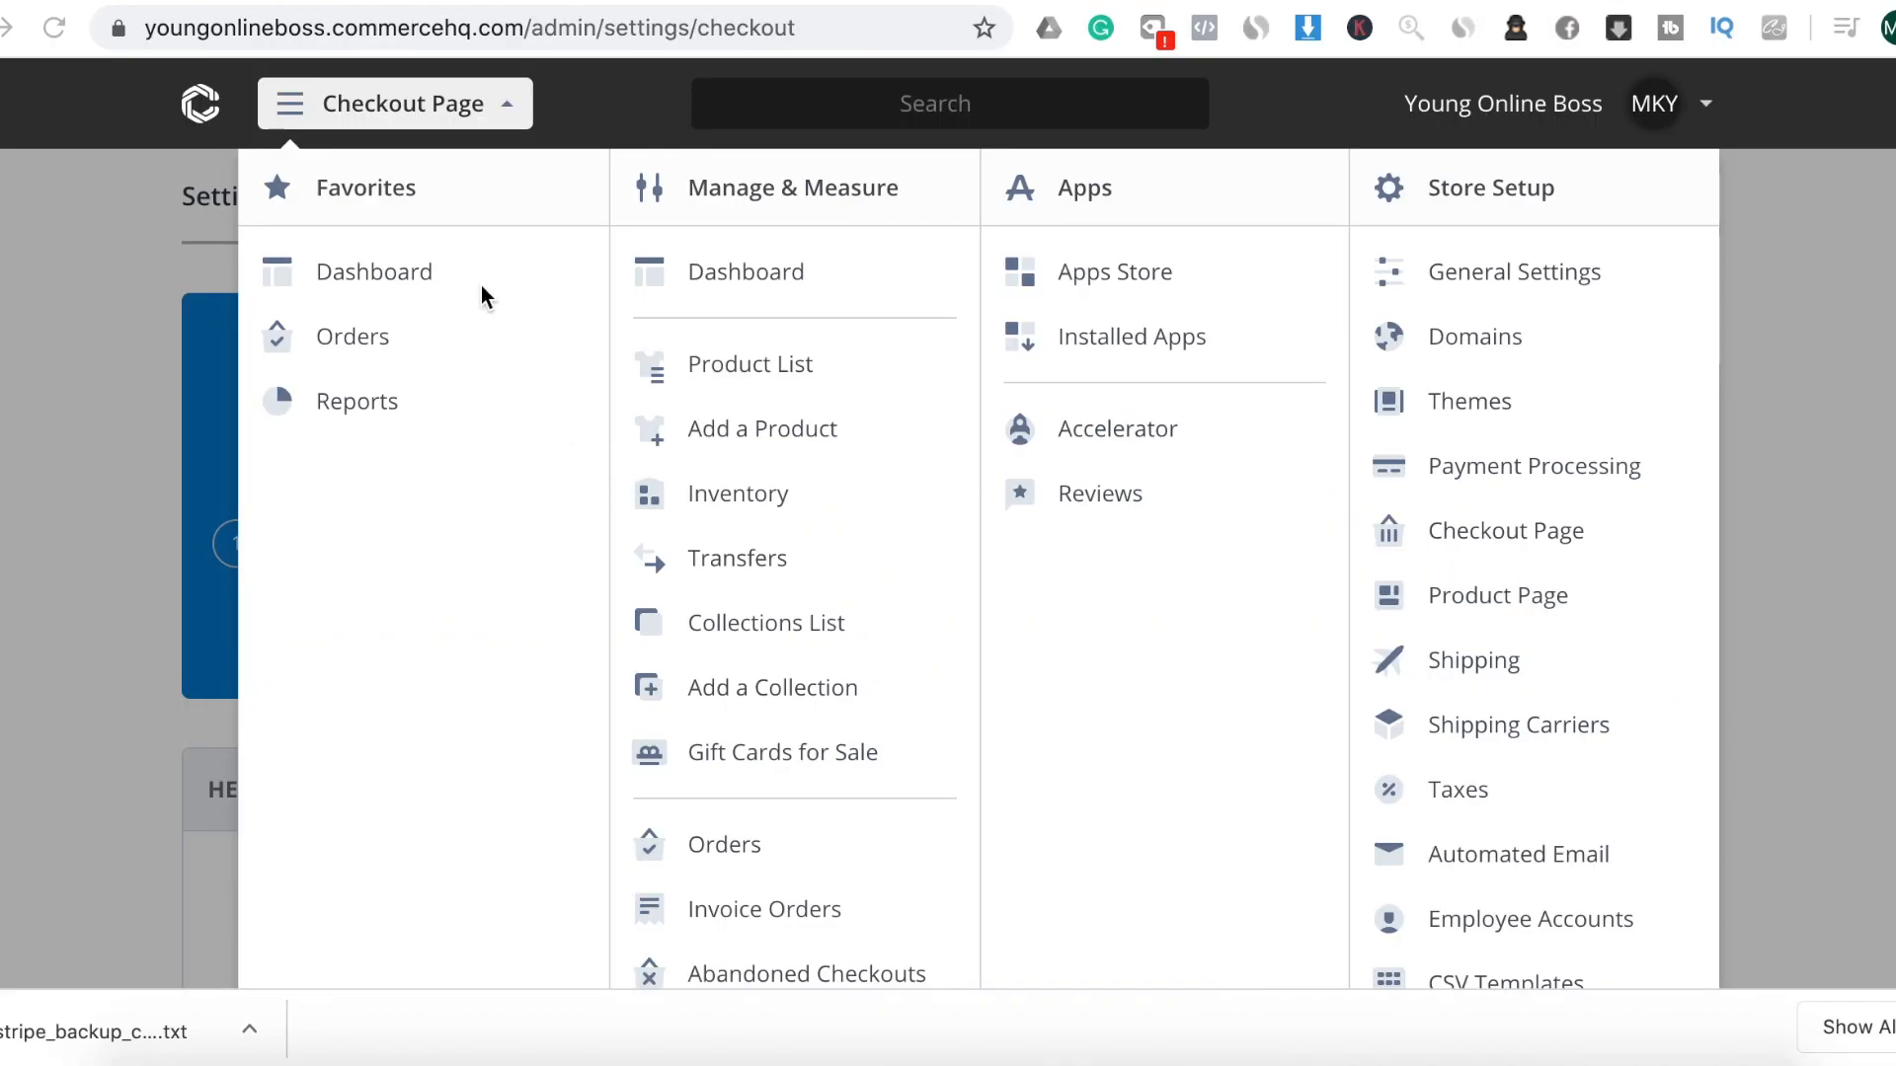
# Switch to the CommerceHQ admin, open the Checkout Page settings and choose the 4-Steps Checkout layout
pyautogui.click(503, 114)
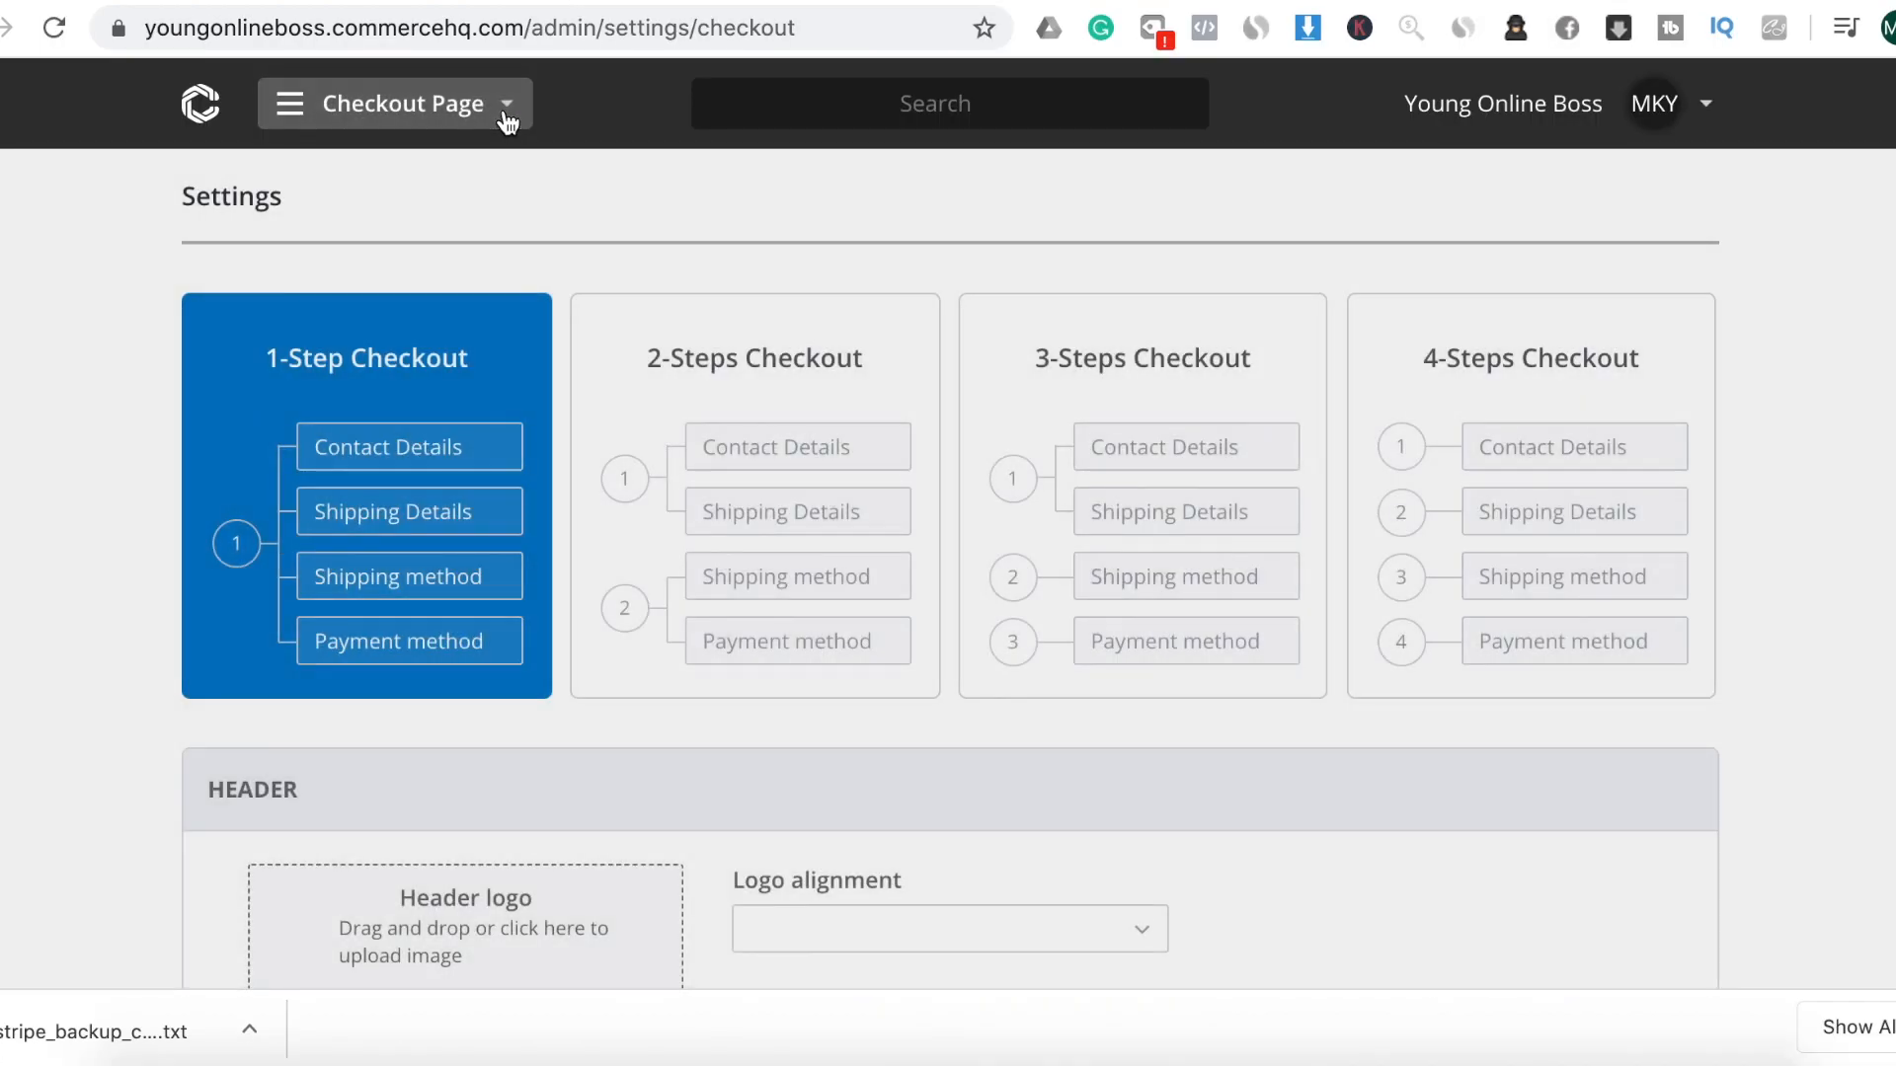
pyautogui.click(507, 118)
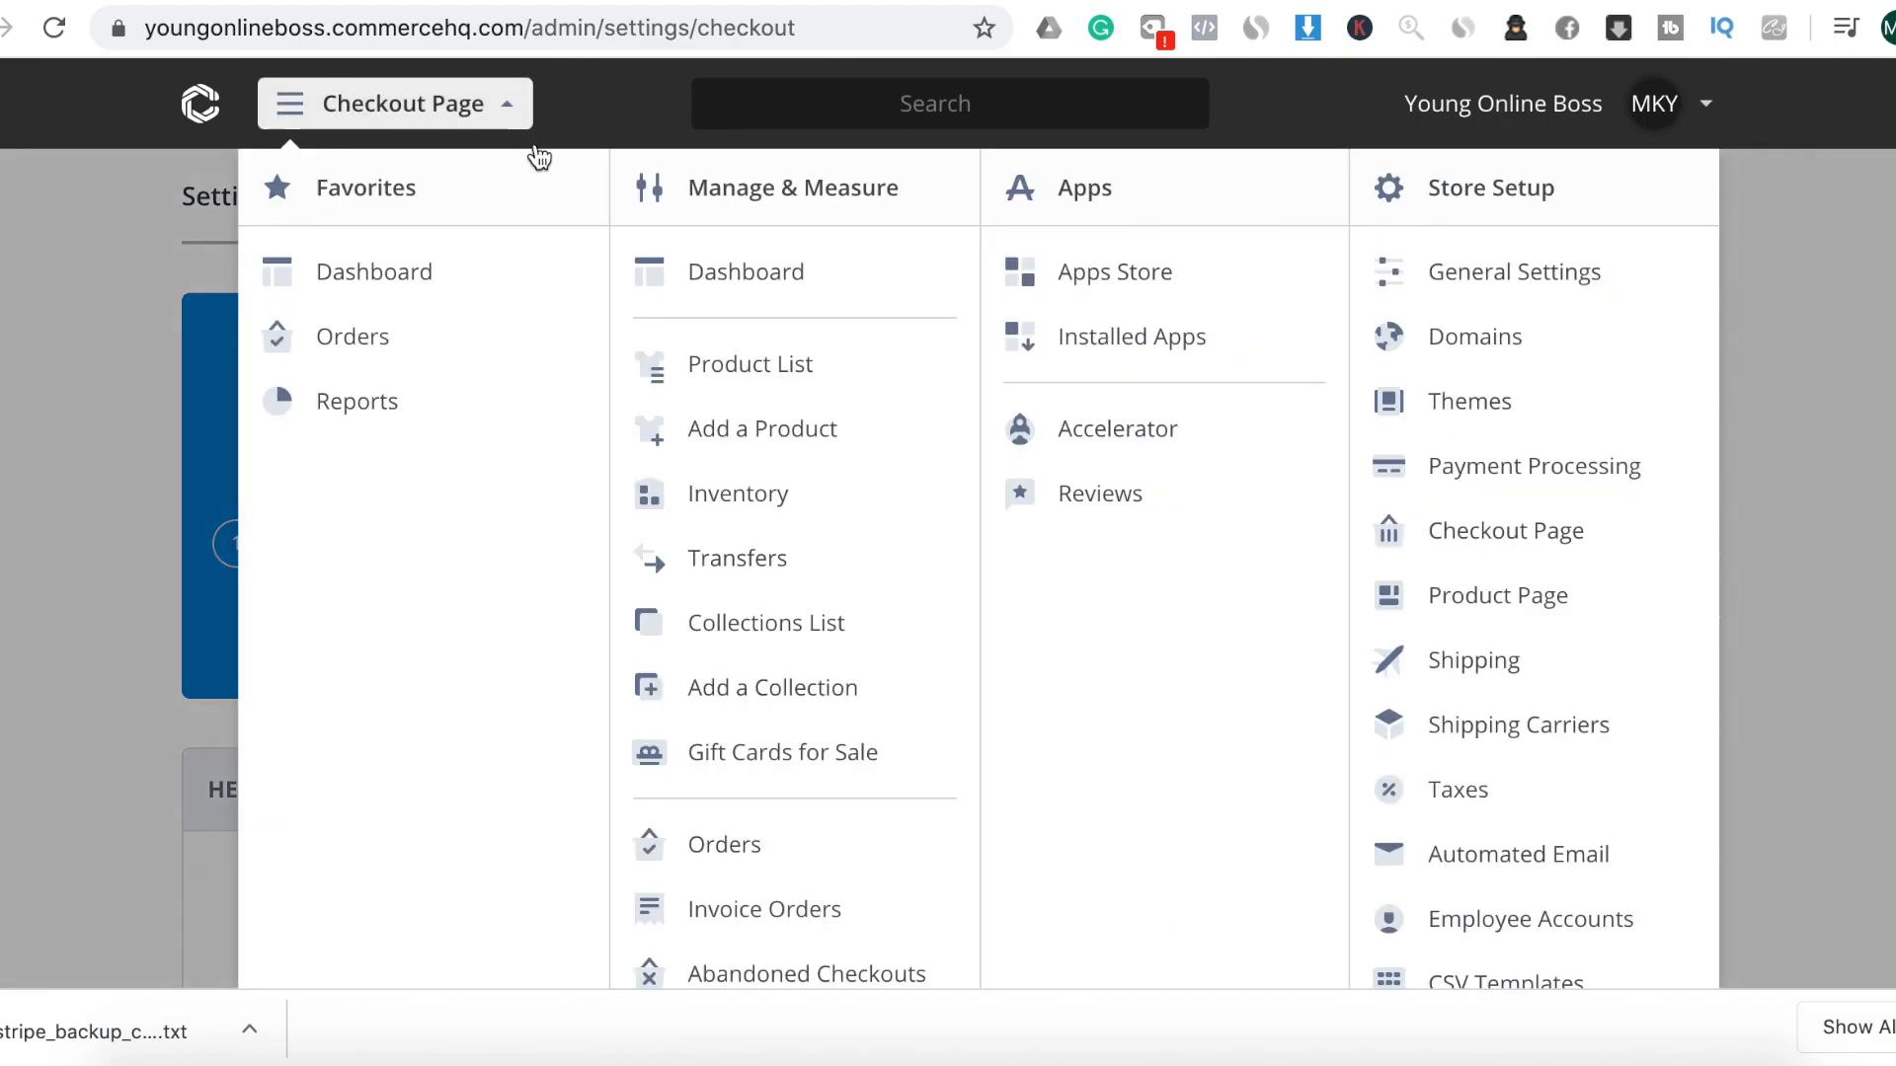
pyautogui.click(1546, 554)
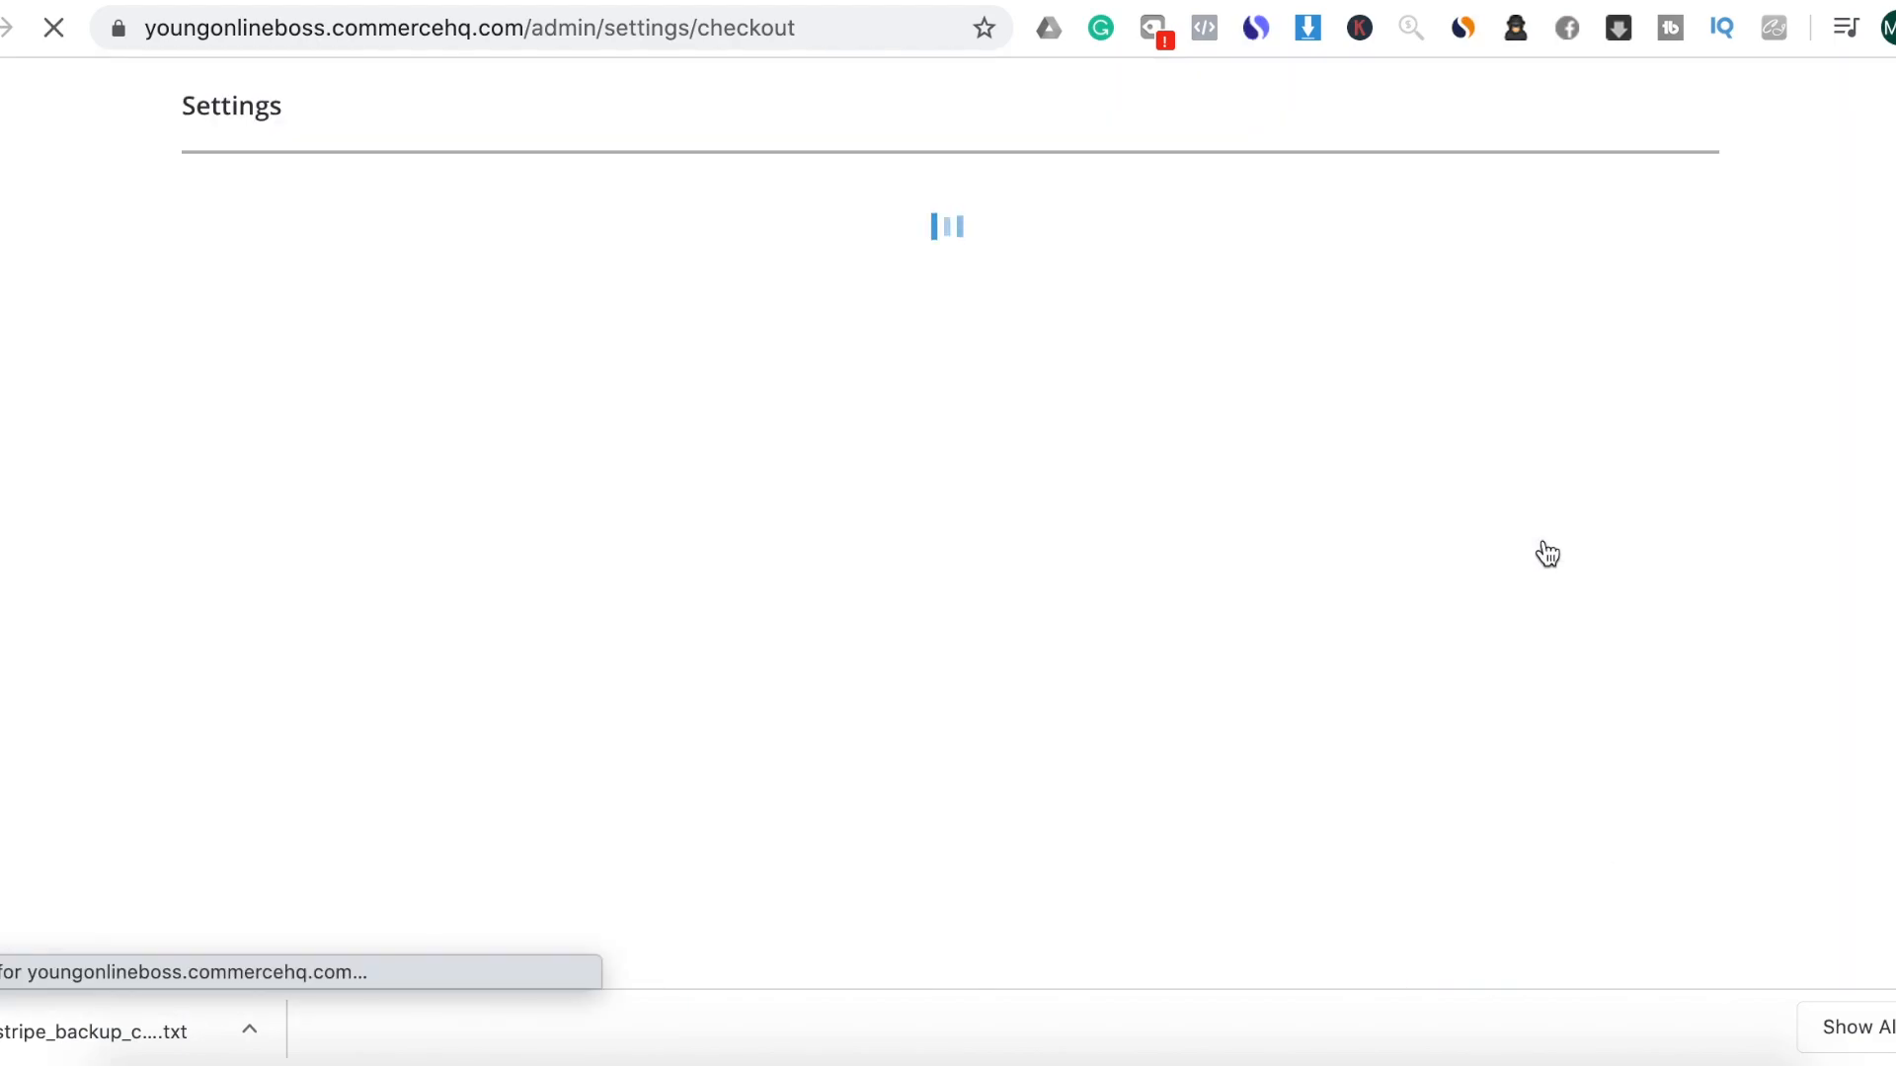
pyautogui.click(1613, 493)
# Set the logo alignment in the checkout header to Center
pyautogui.scroll(-2, 1611, 495)
pyautogui.scroll(-2, 828, 630)
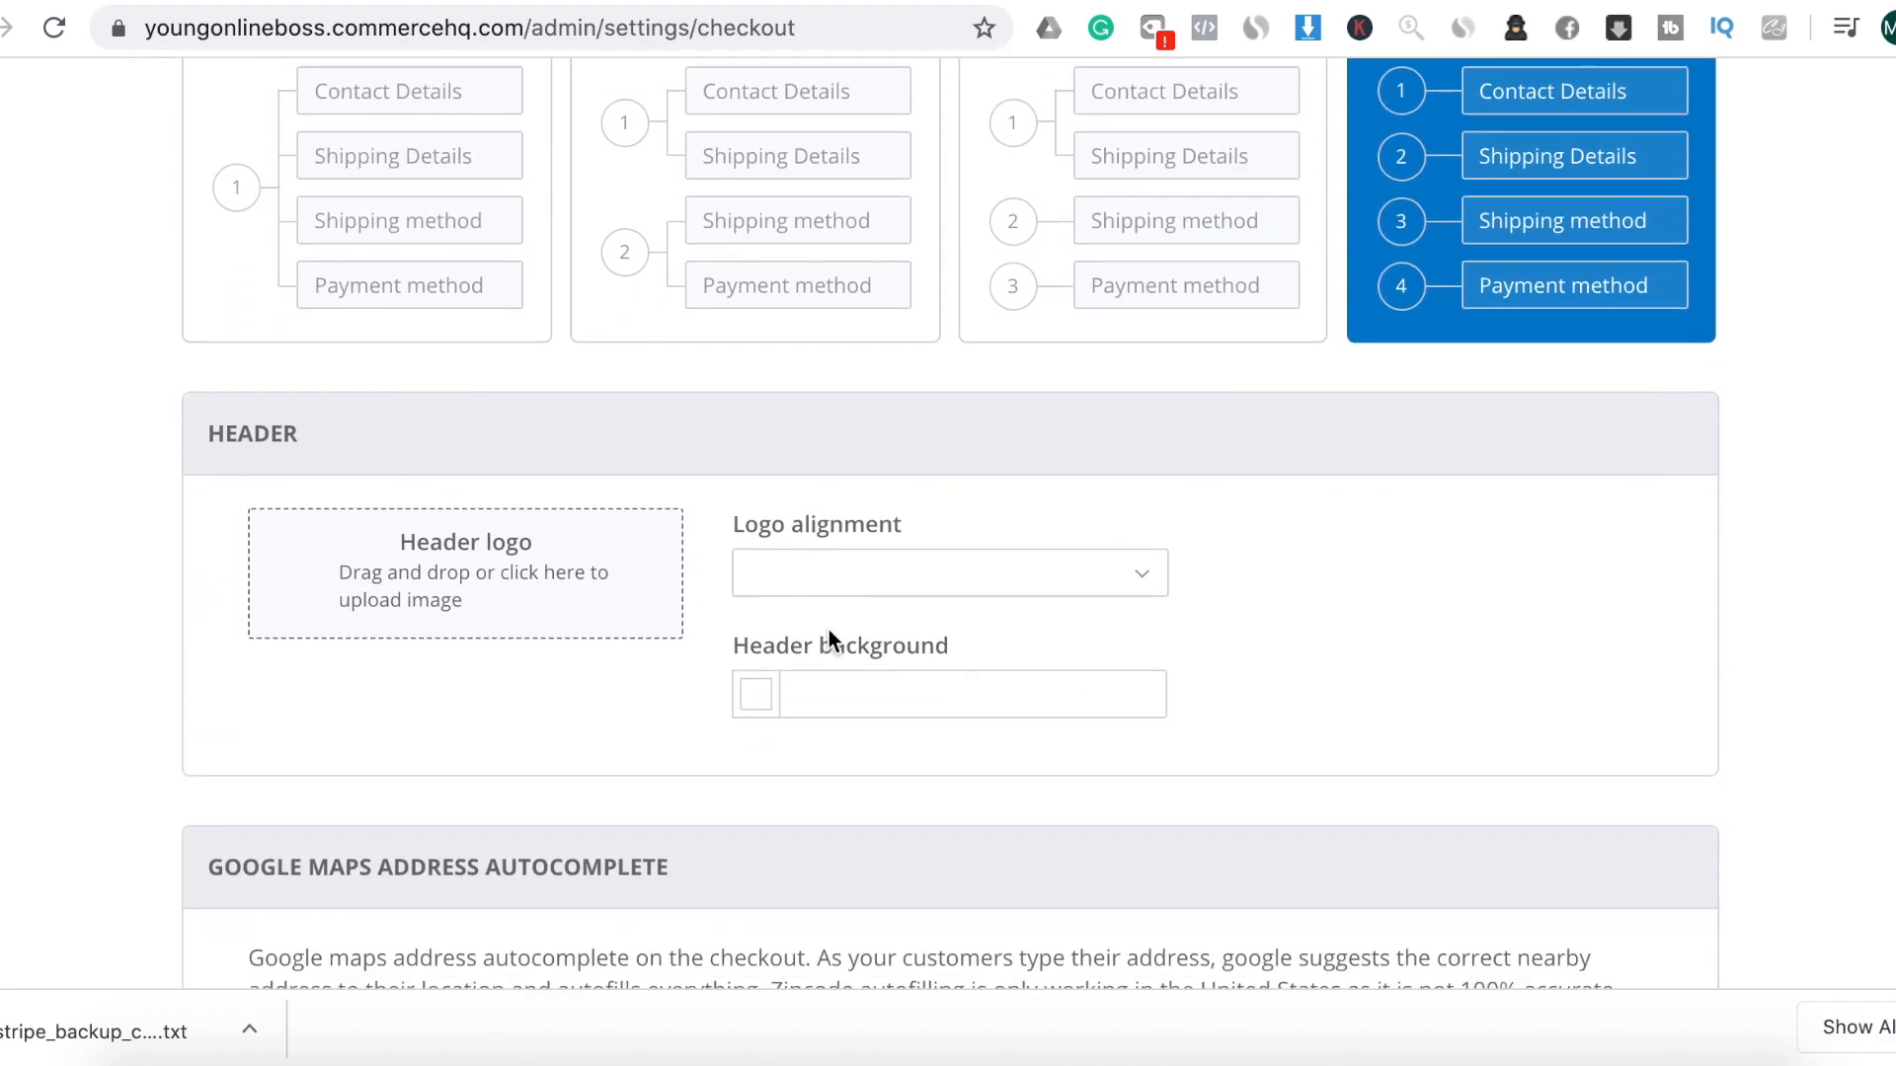
pyautogui.click(838, 584)
pyautogui.click(865, 667)
# In the checkout form fields, make Company Name optional and Phone Number required
pyautogui.scroll(-2, 702, 677)
pyautogui.scroll(-5, 756, 657)
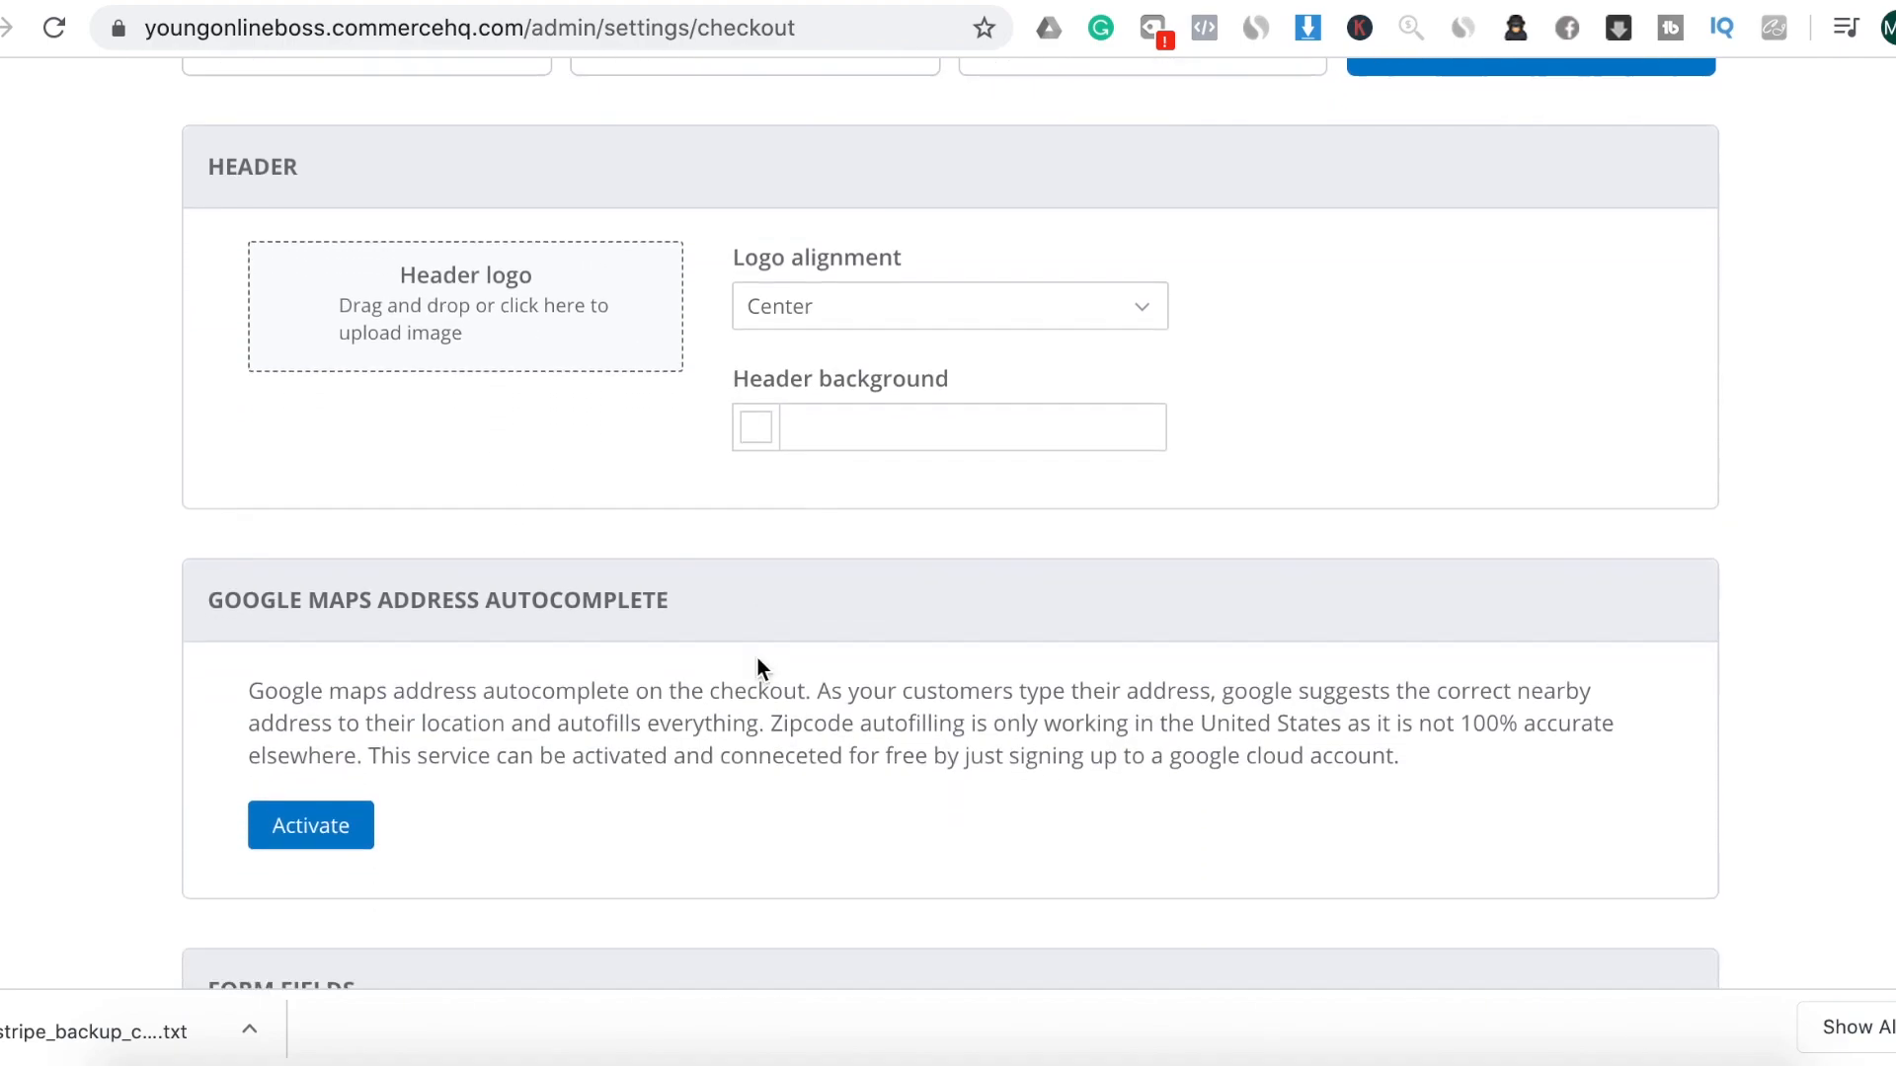
pyautogui.scroll(-4, 757, 657)
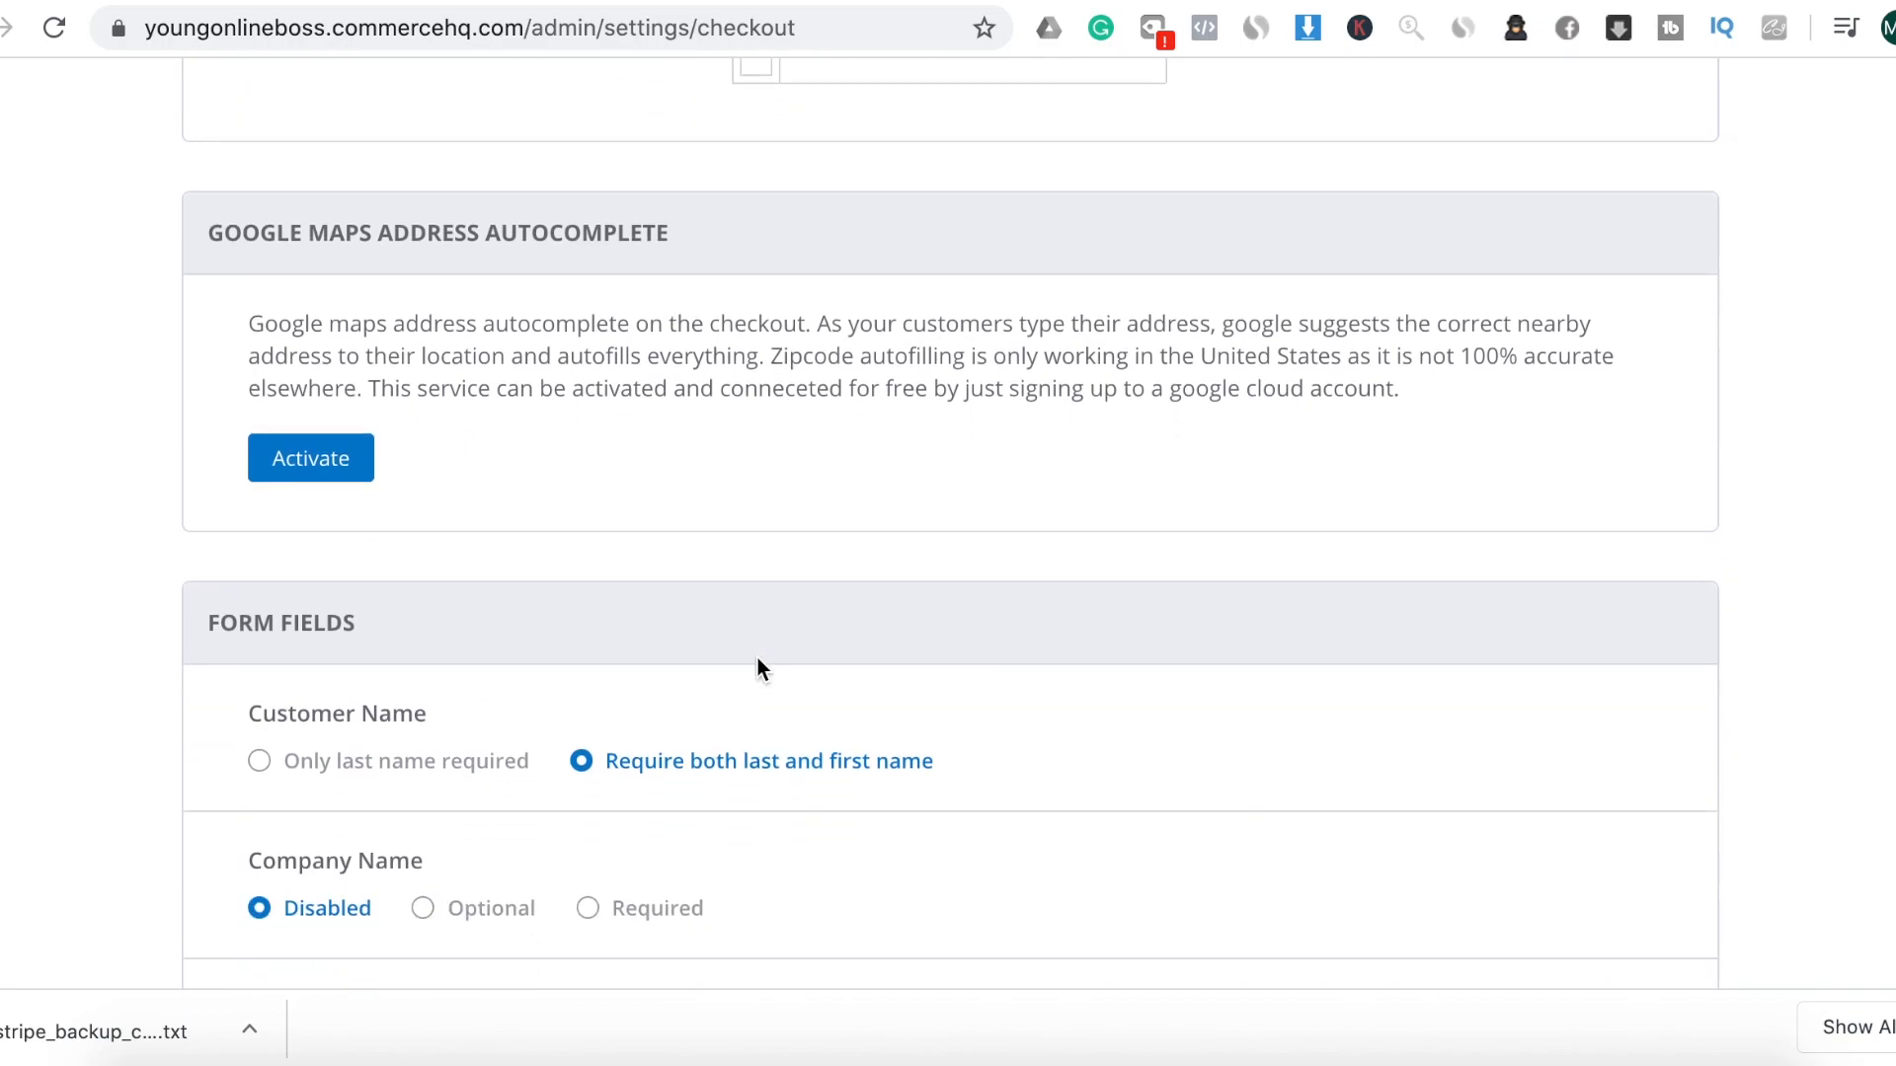
pyautogui.scroll(-3, 825, 789)
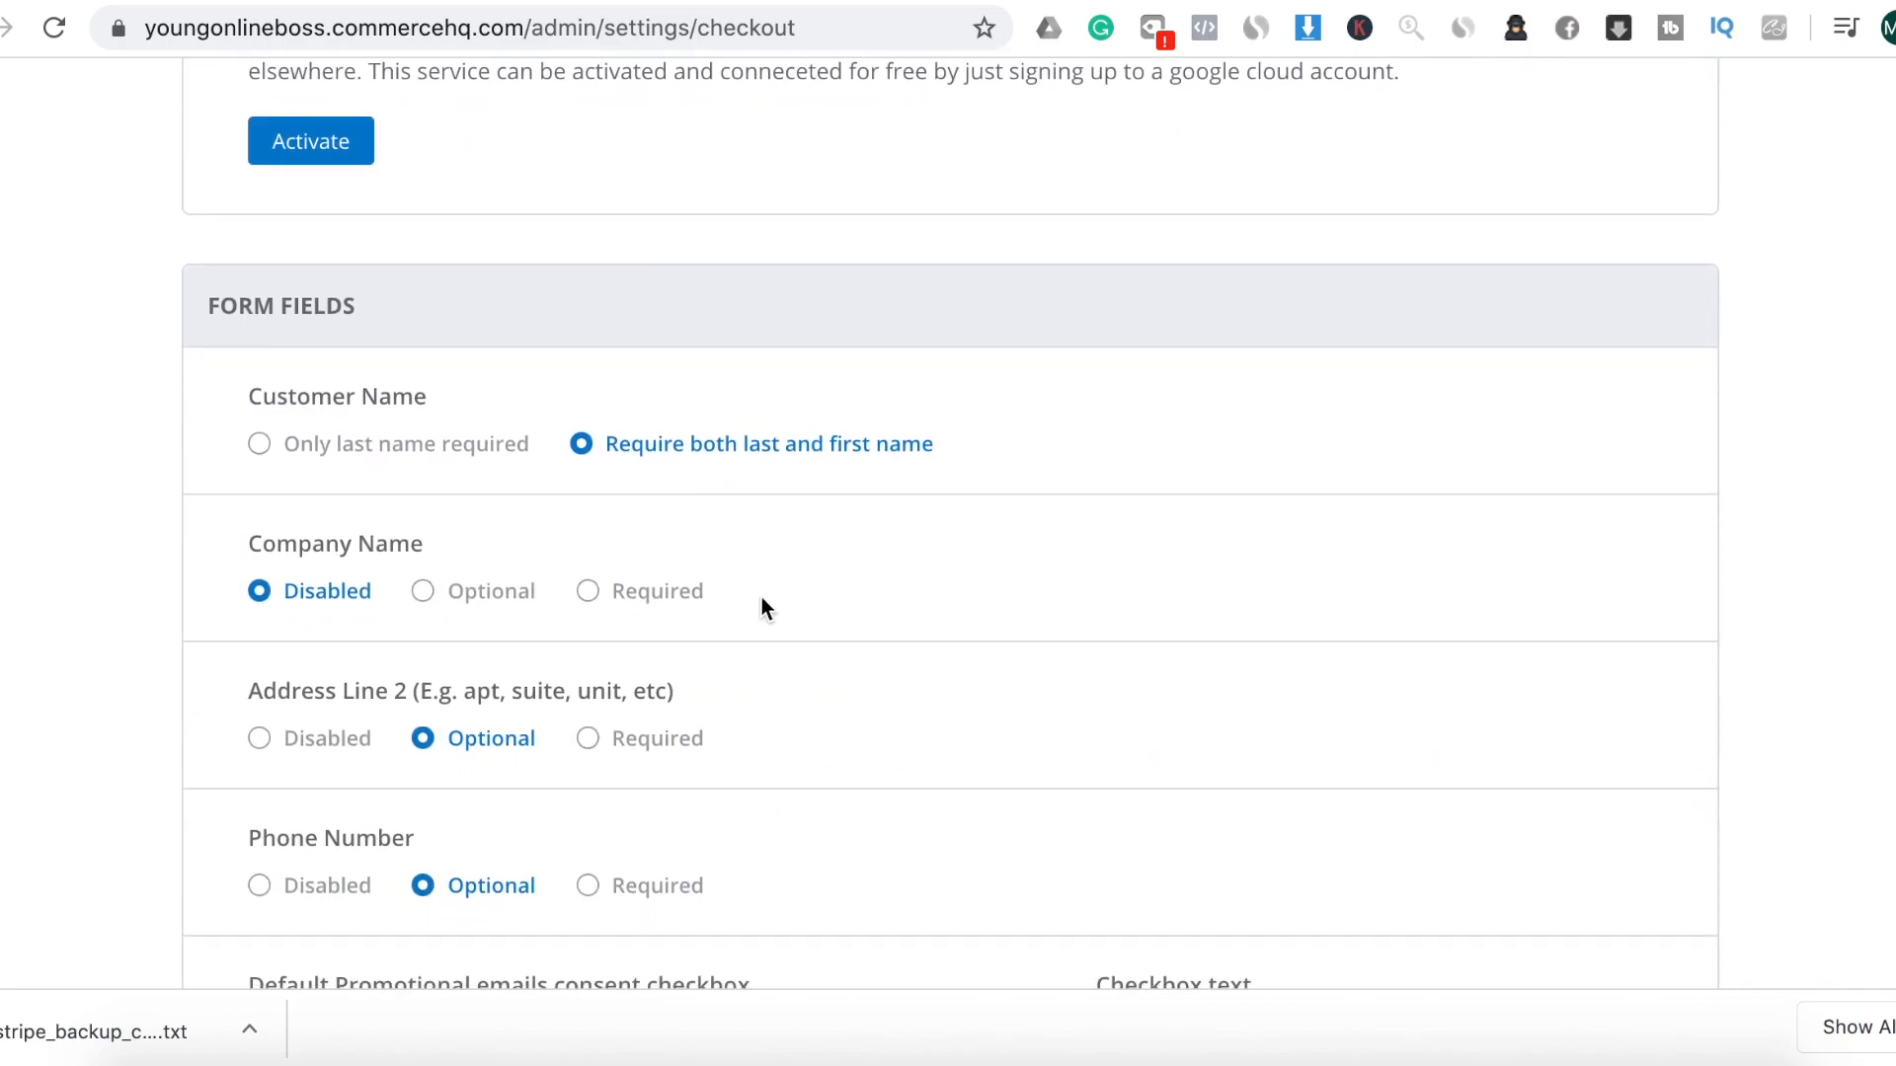
pyautogui.scroll(-2, 768, 626)
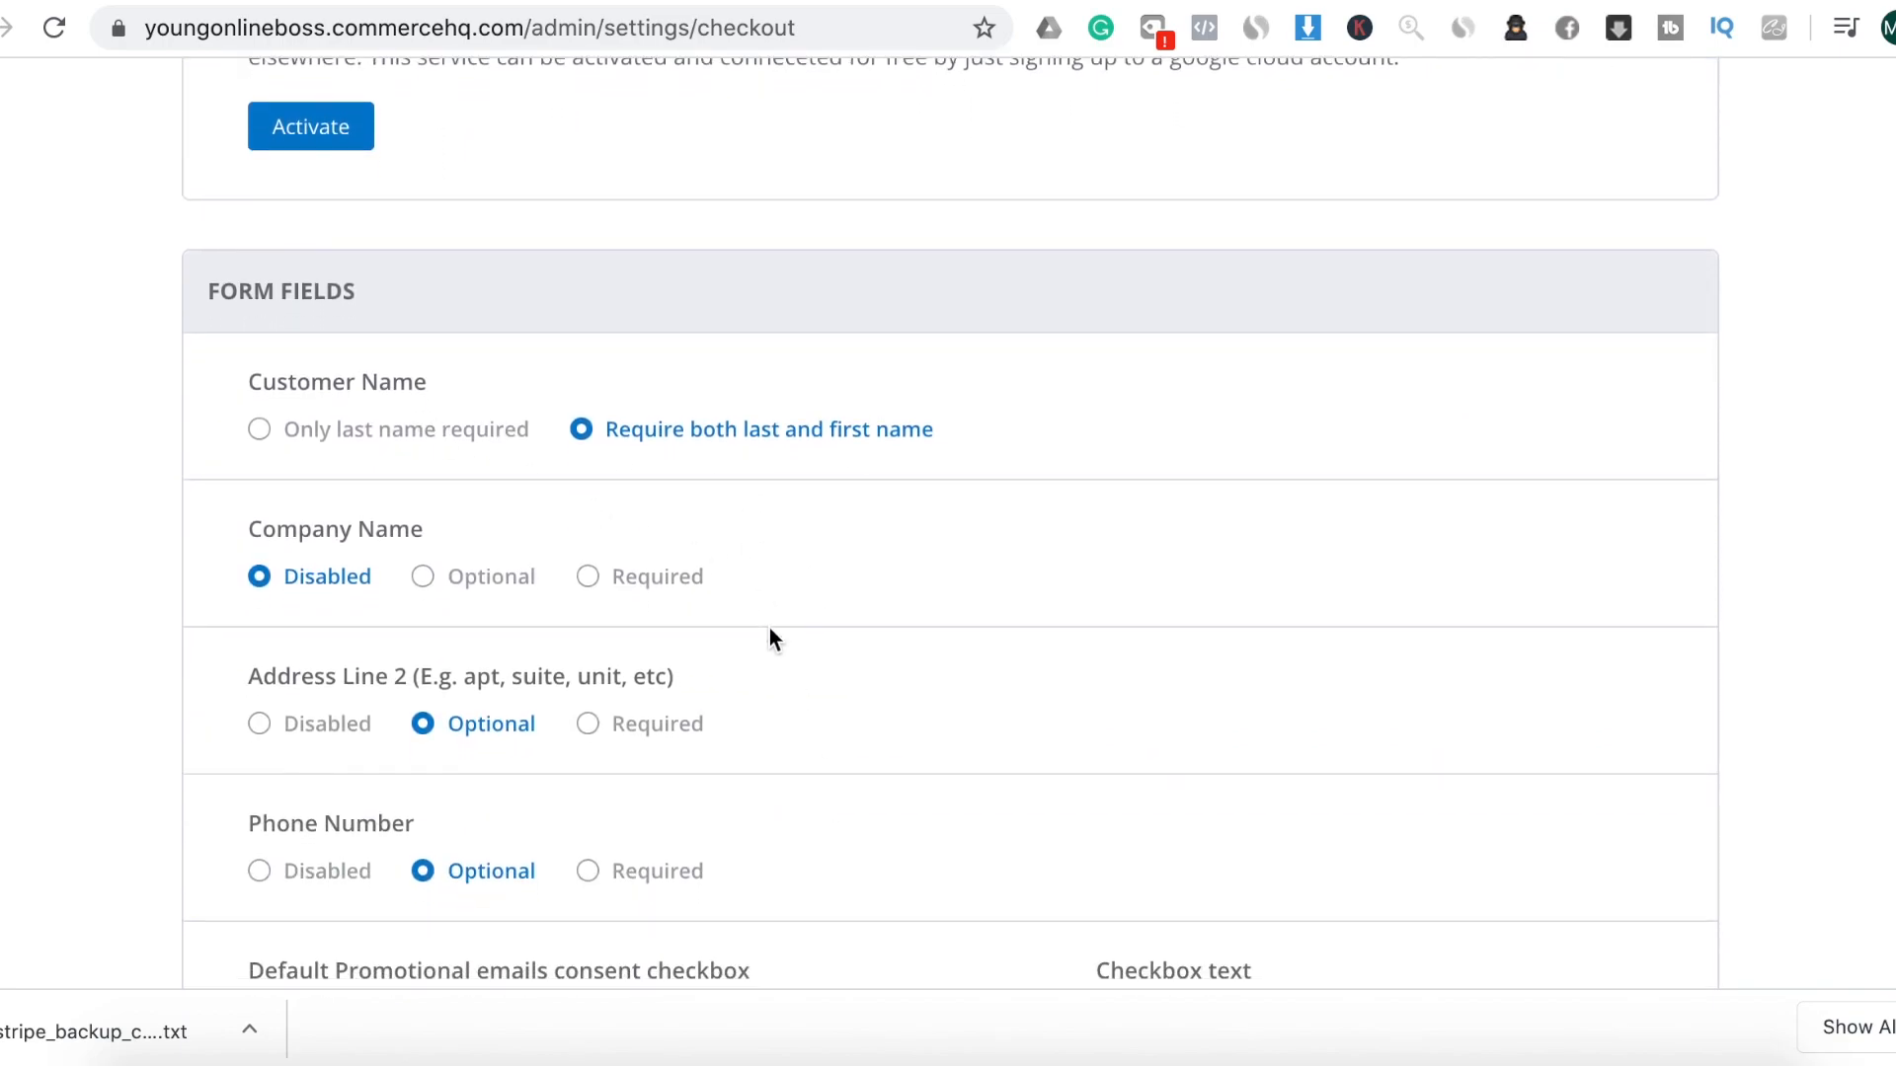
pyautogui.click(444, 471)
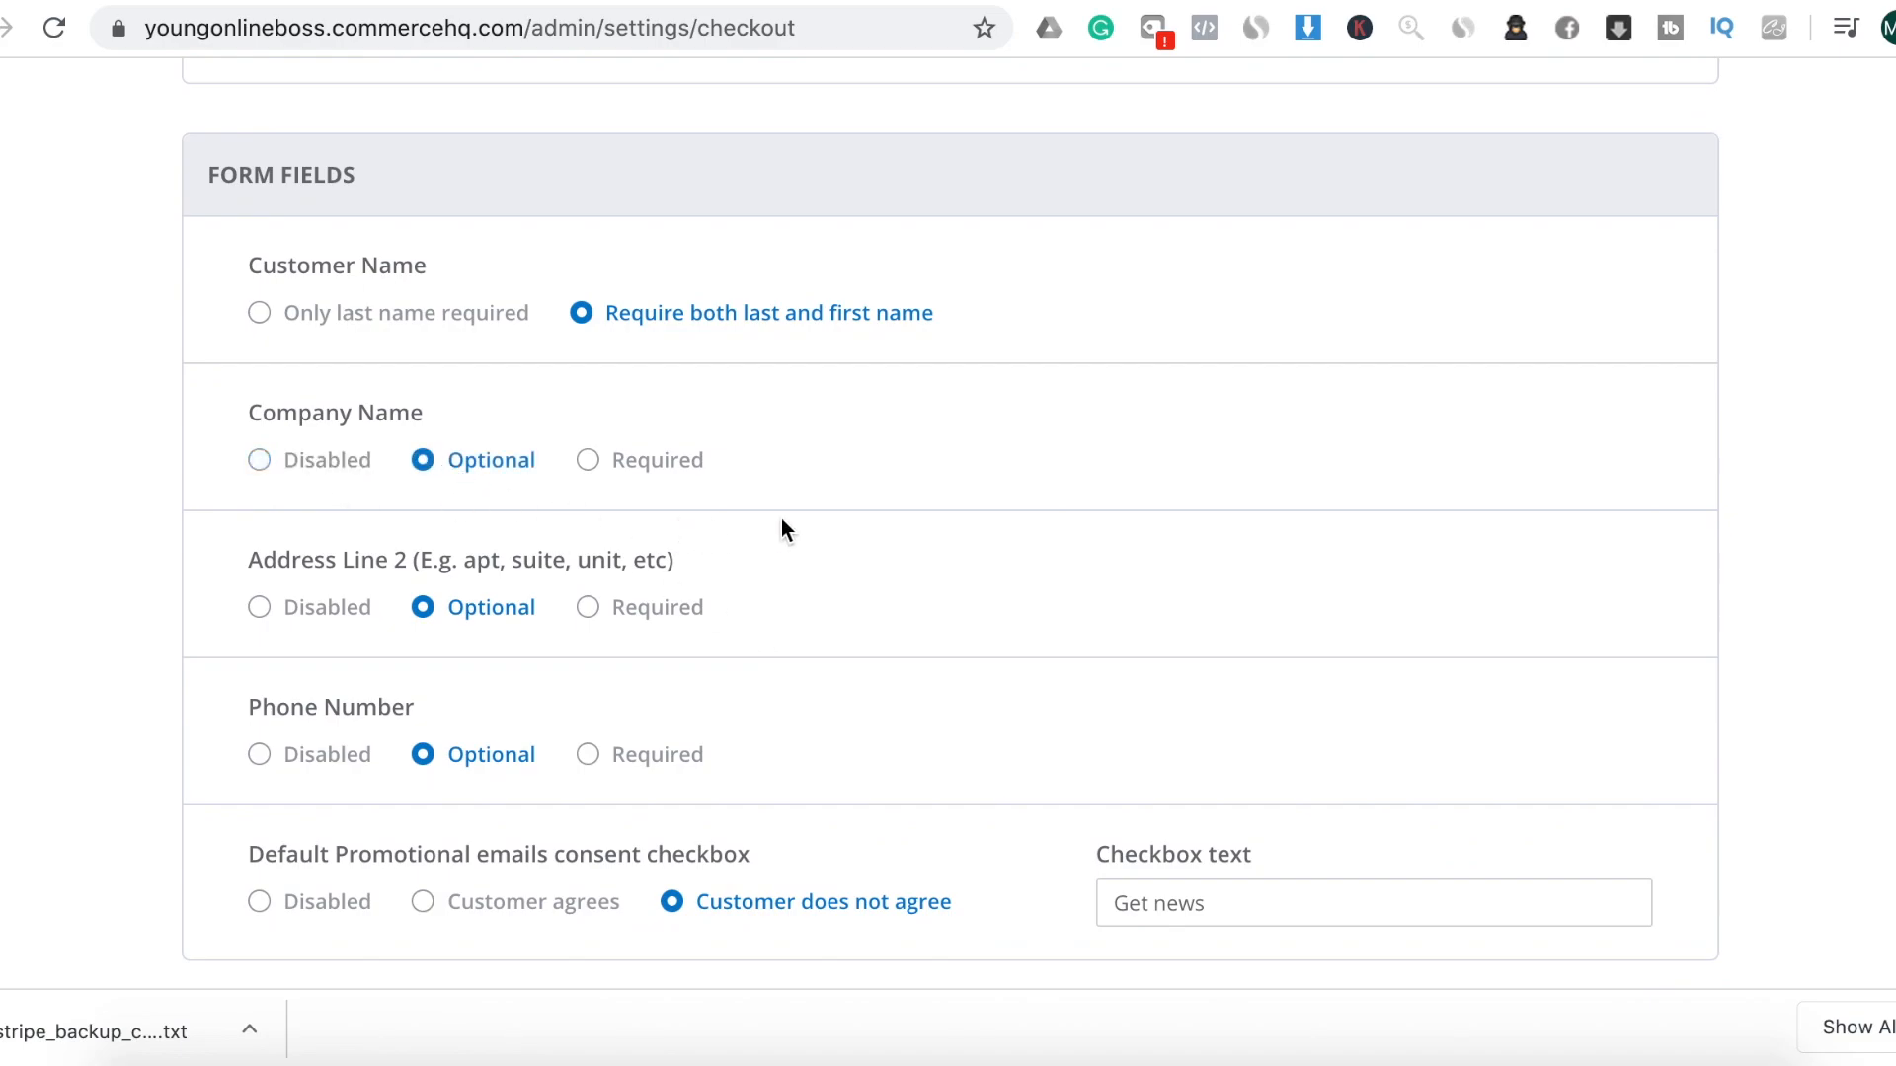
pyautogui.scroll(-2, 862, 550)
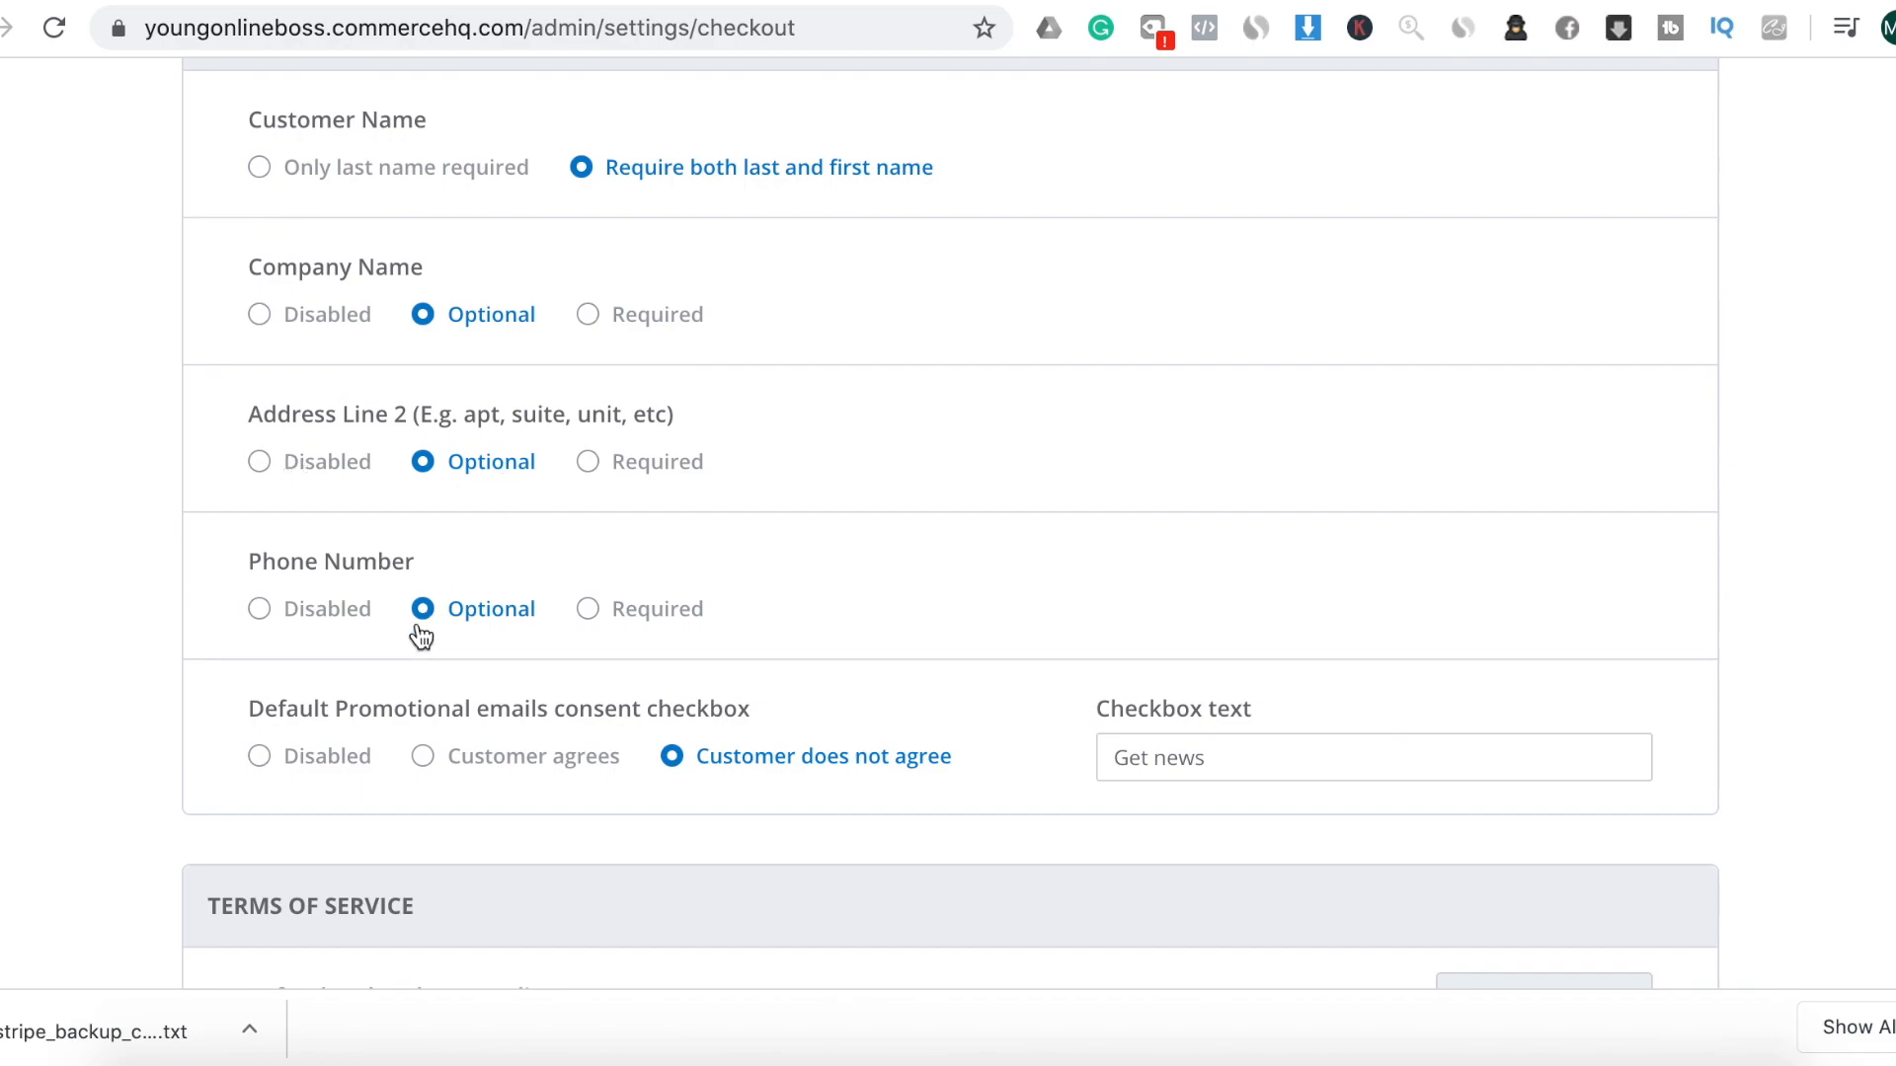
pyautogui.click(612, 617)
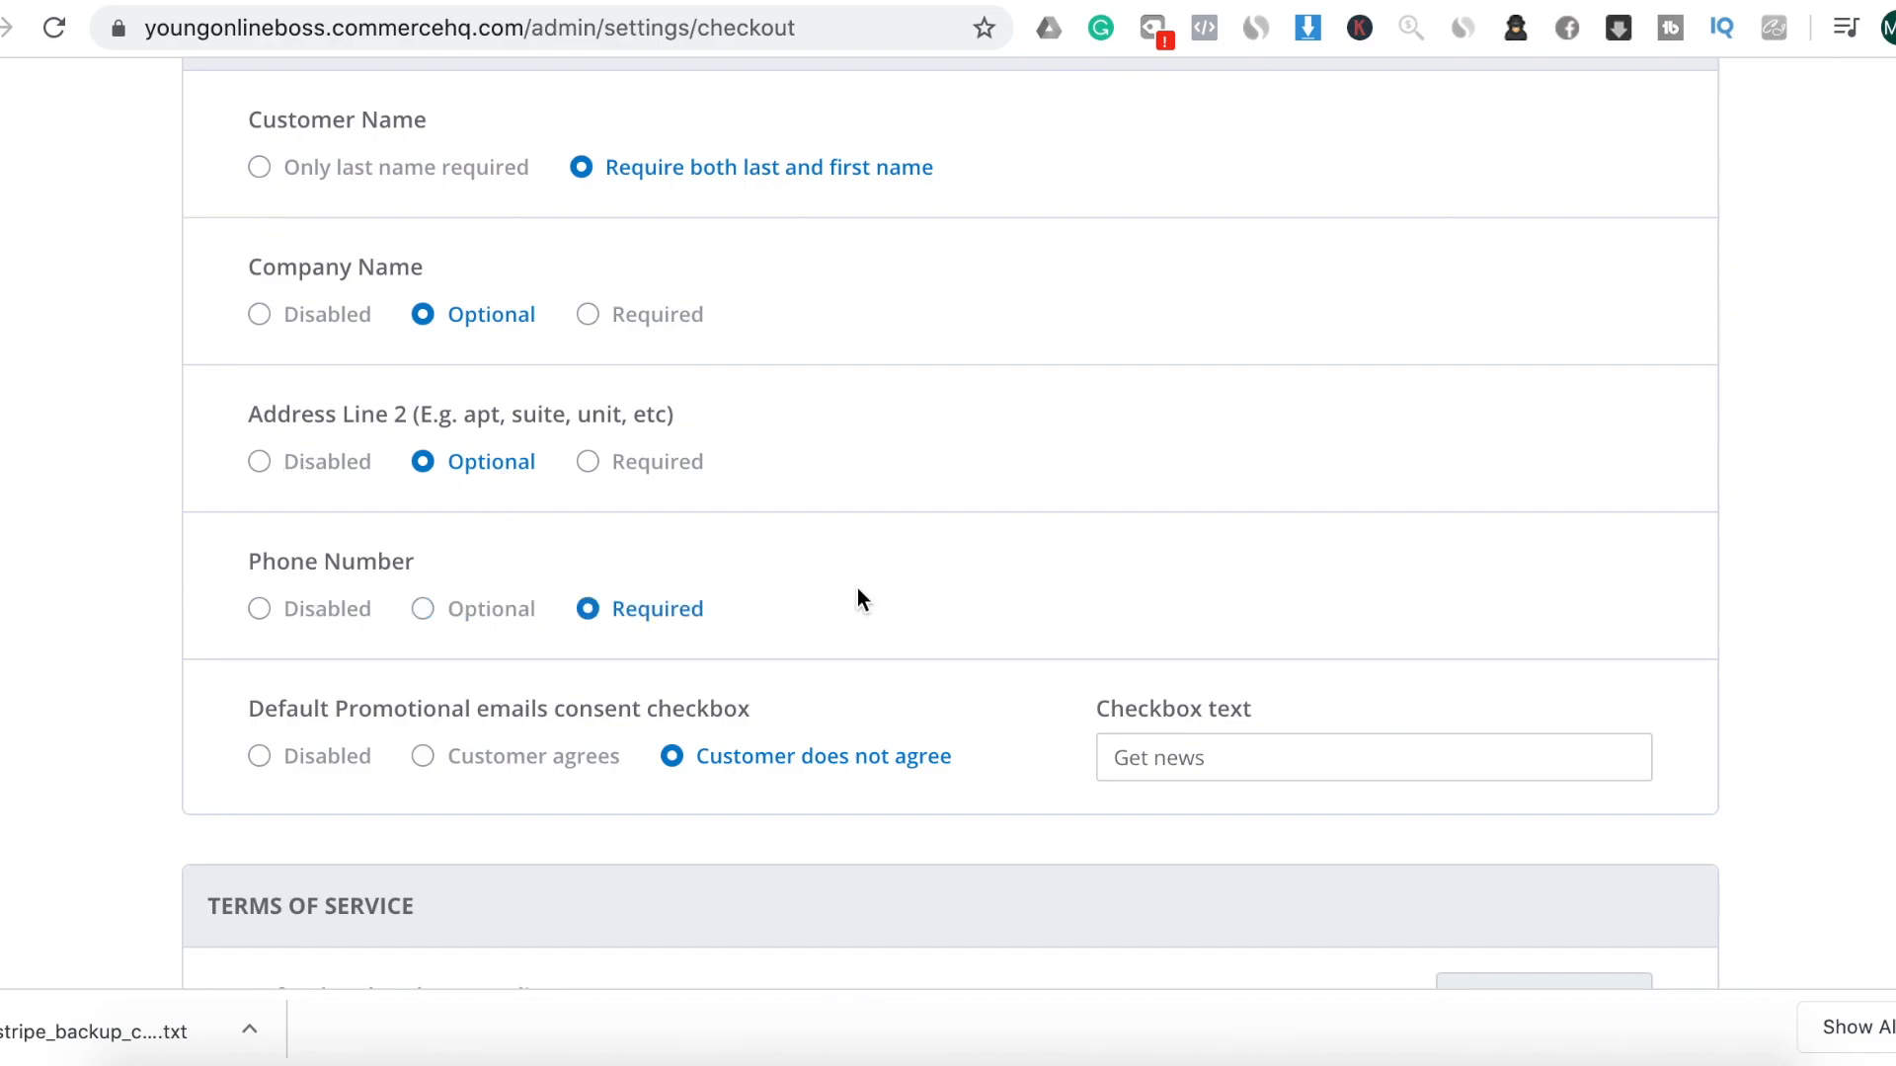
# Generate the sample Refund and Exchange Policy and the sample Terms of service, and skim their content
pyautogui.scroll(-2, 857, 593)
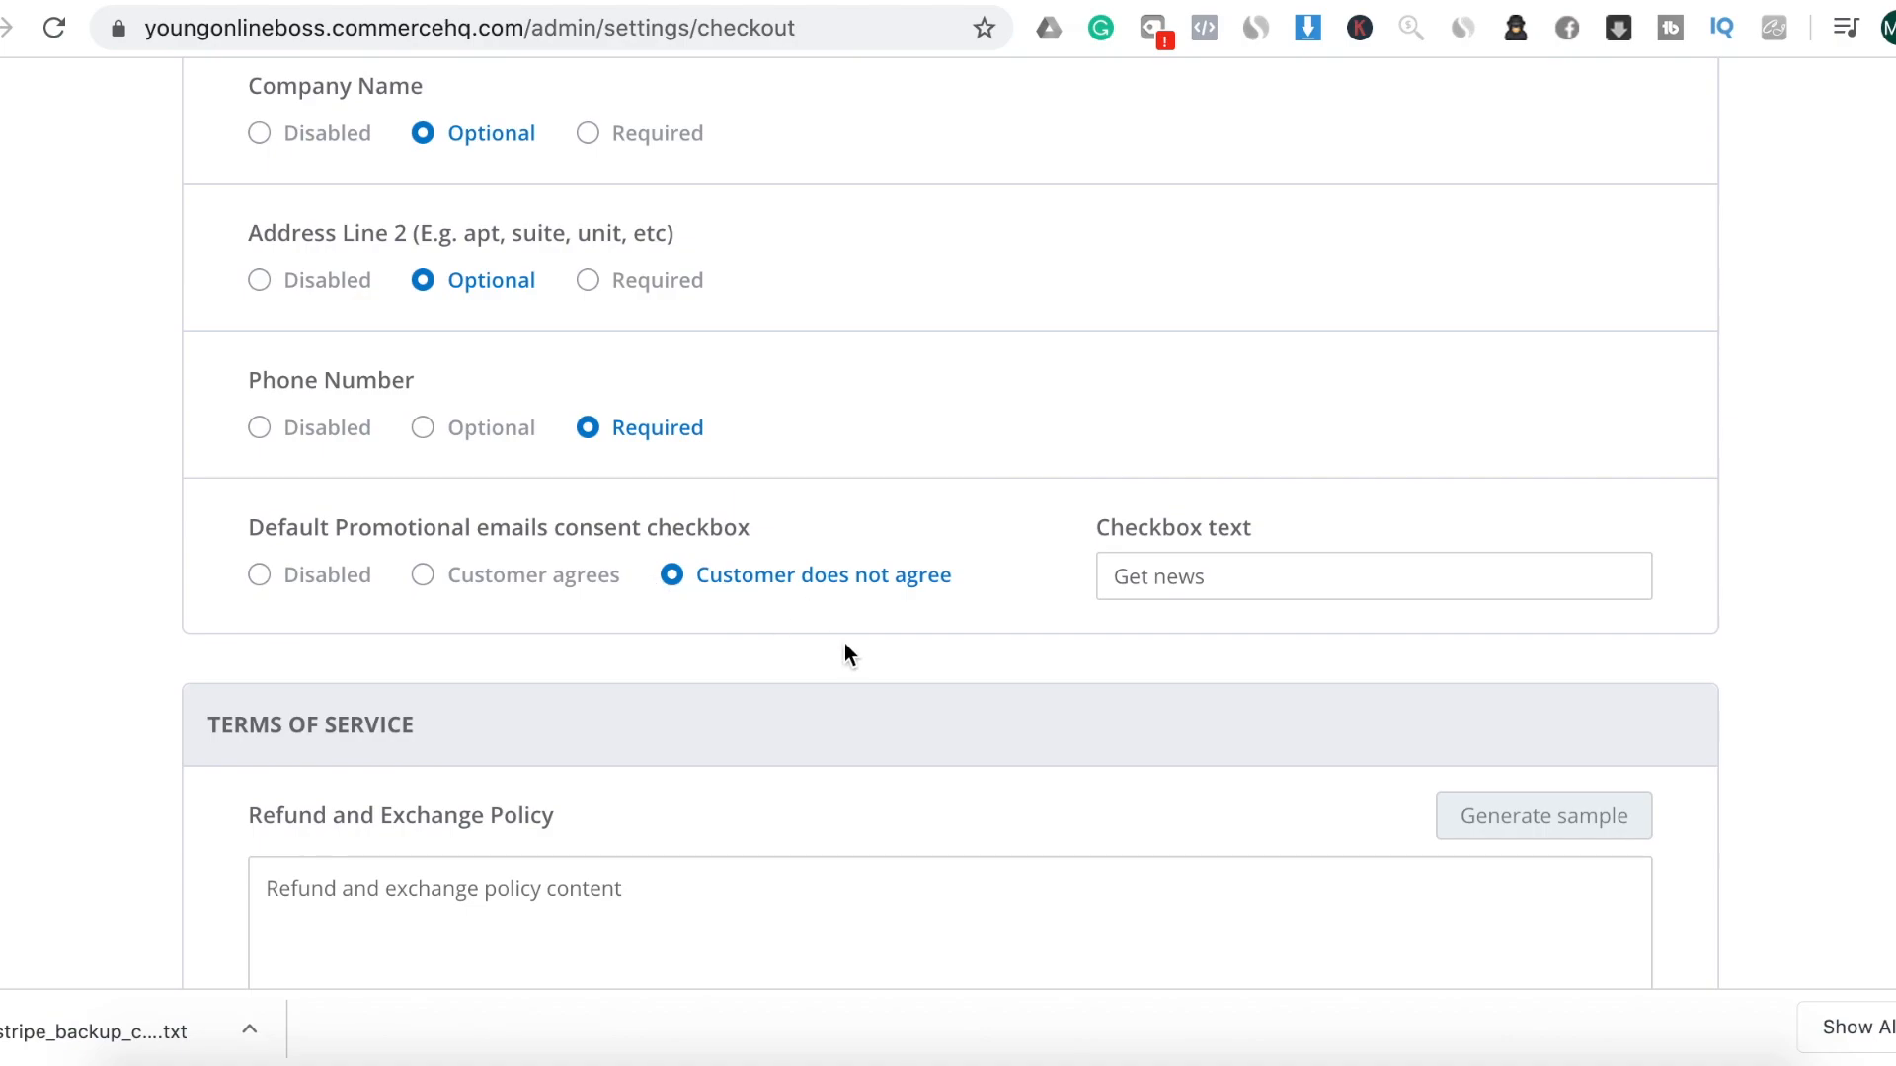
pyautogui.scroll(-1, 846, 651)
pyautogui.scroll(-1, 844, 644)
pyautogui.click(1266, 434)
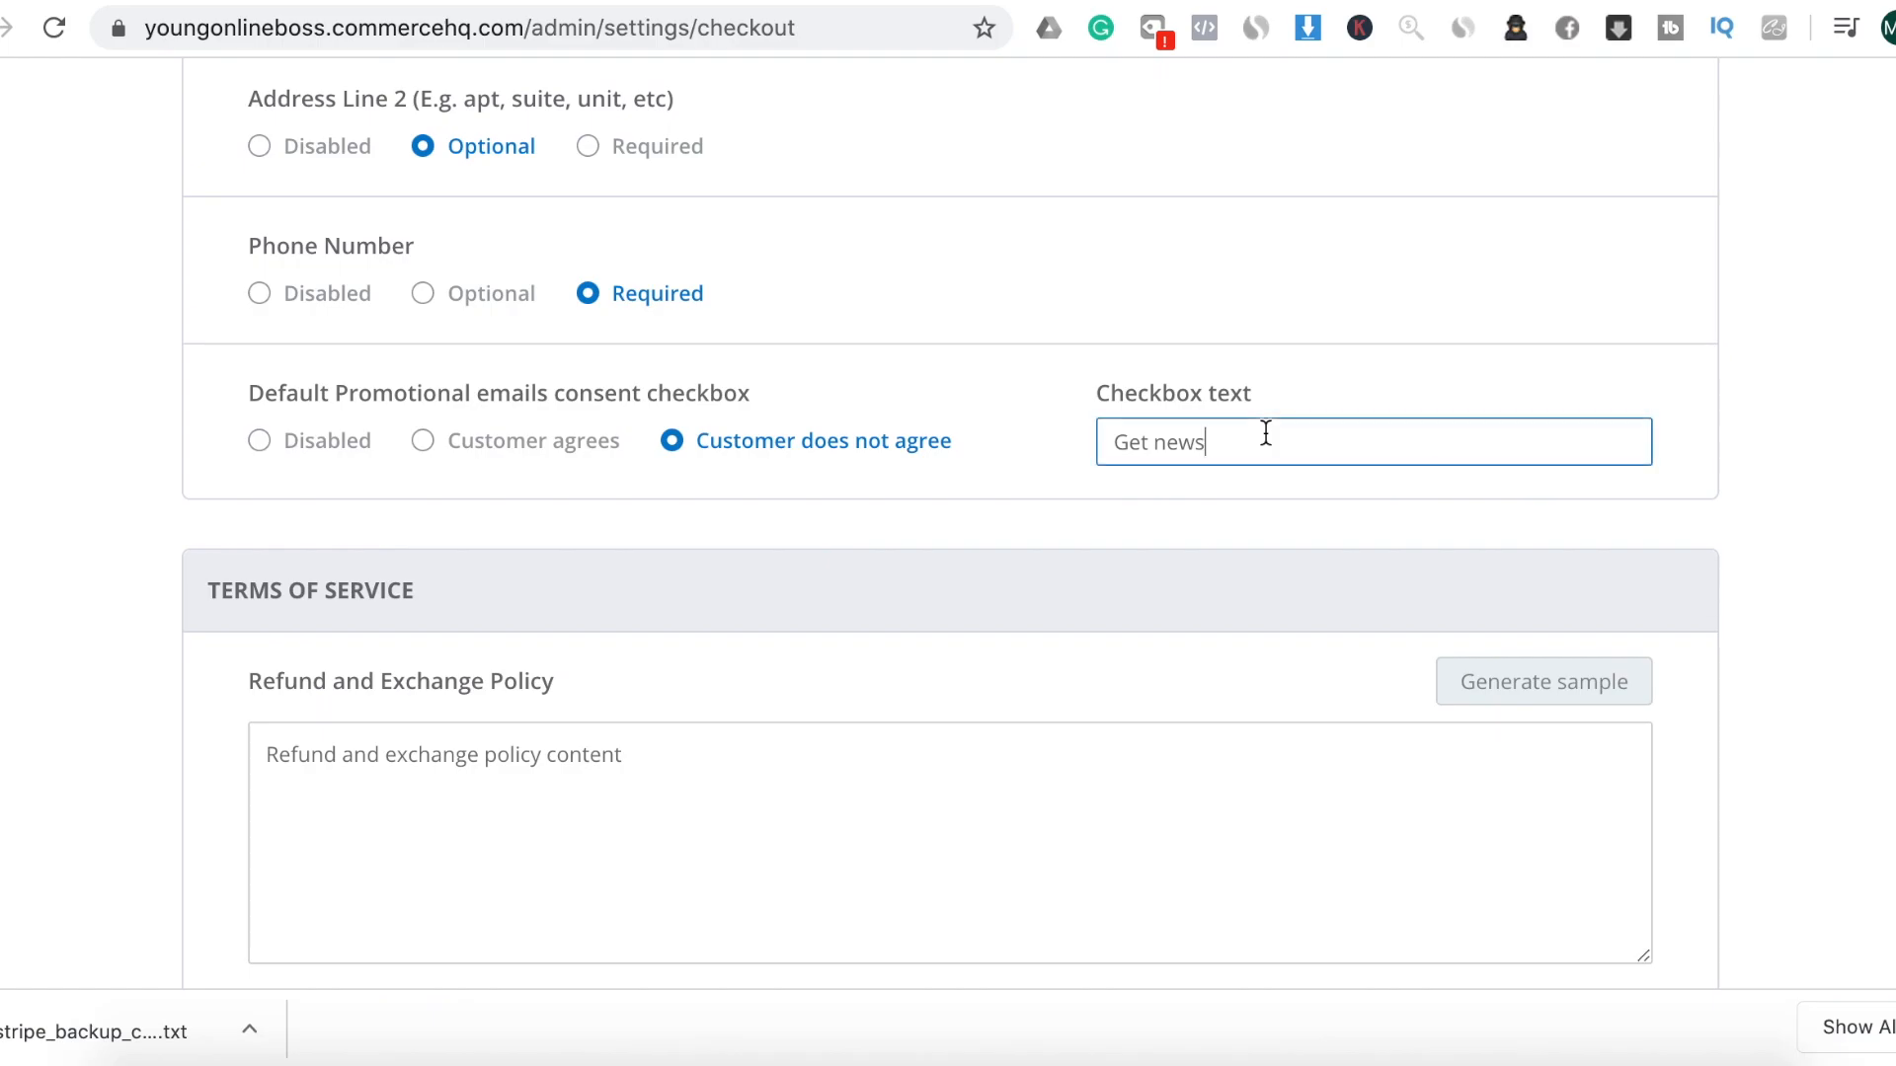
pyautogui.click(907, 535)
pyautogui.scroll(-3, 906, 535)
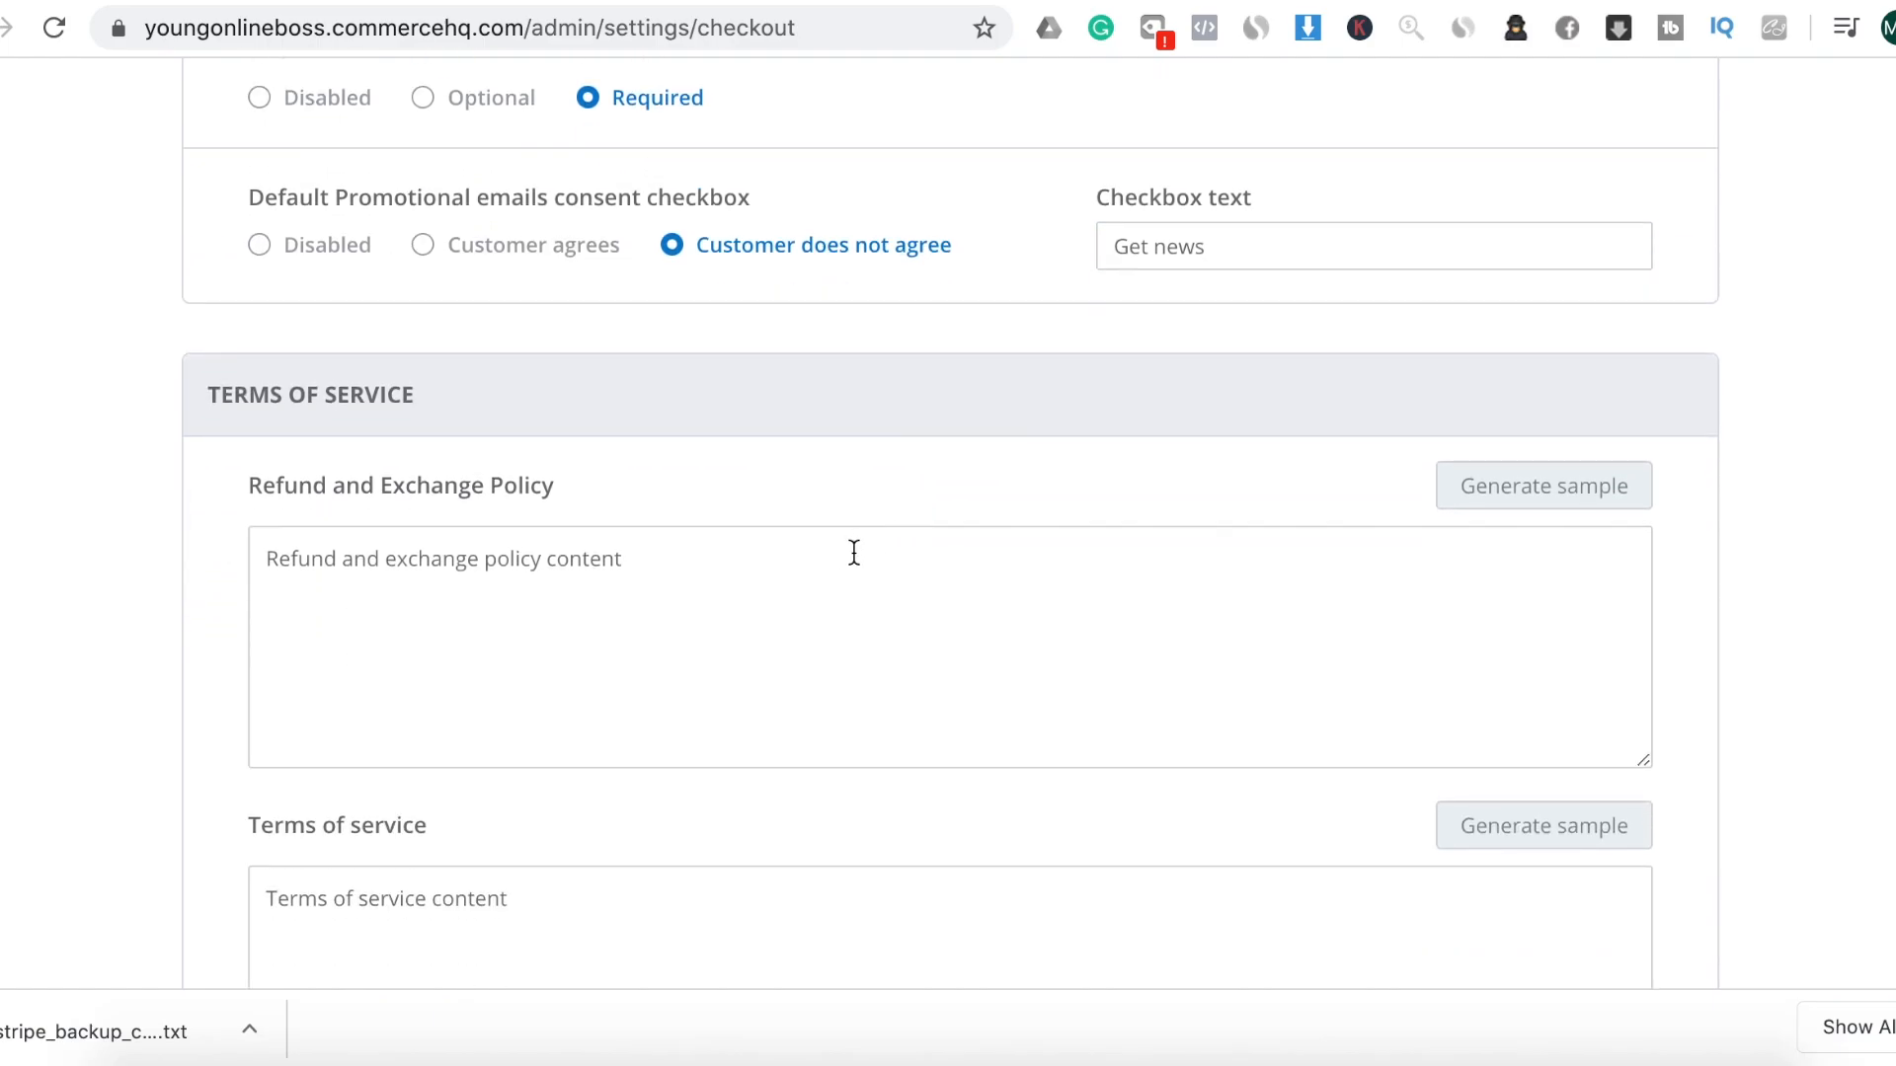
pyautogui.click(1529, 501)
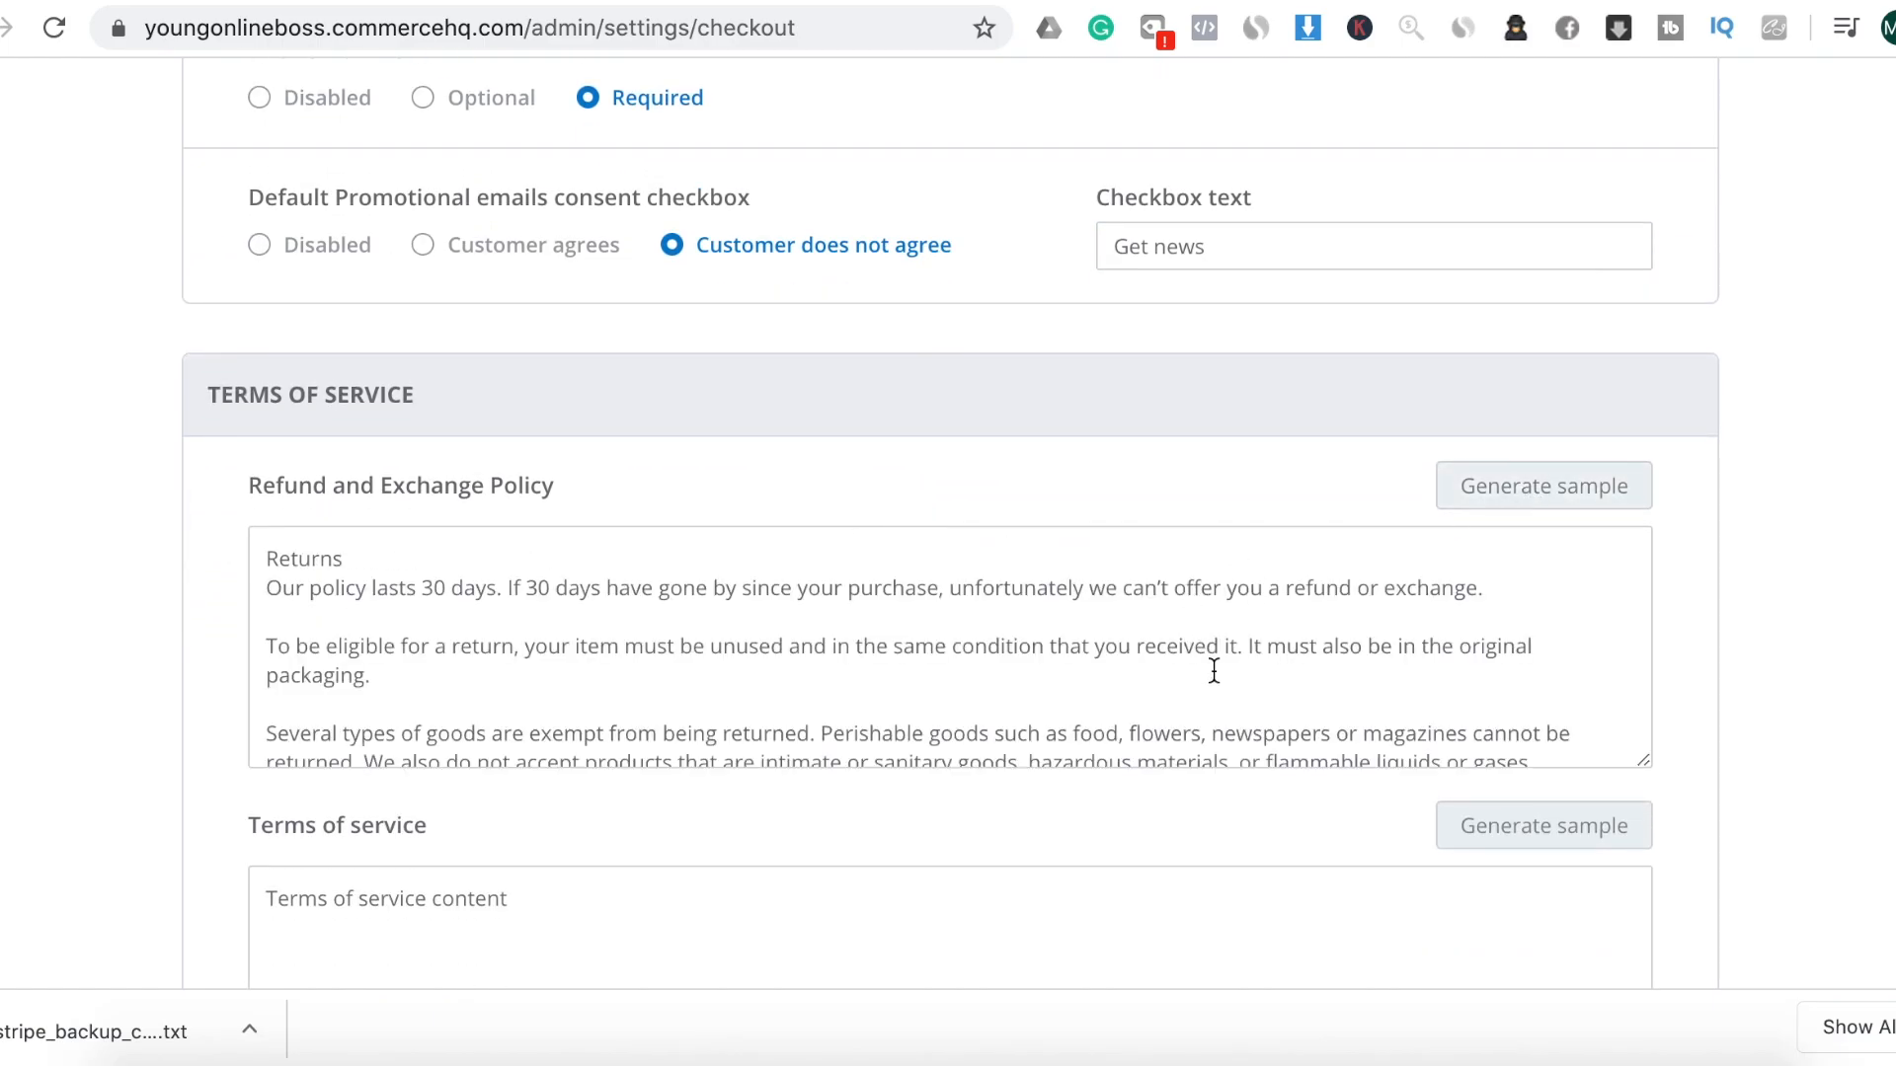
pyautogui.scroll(-3, 1211, 668)
pyautogui.scroll(-10, 1229, 785)
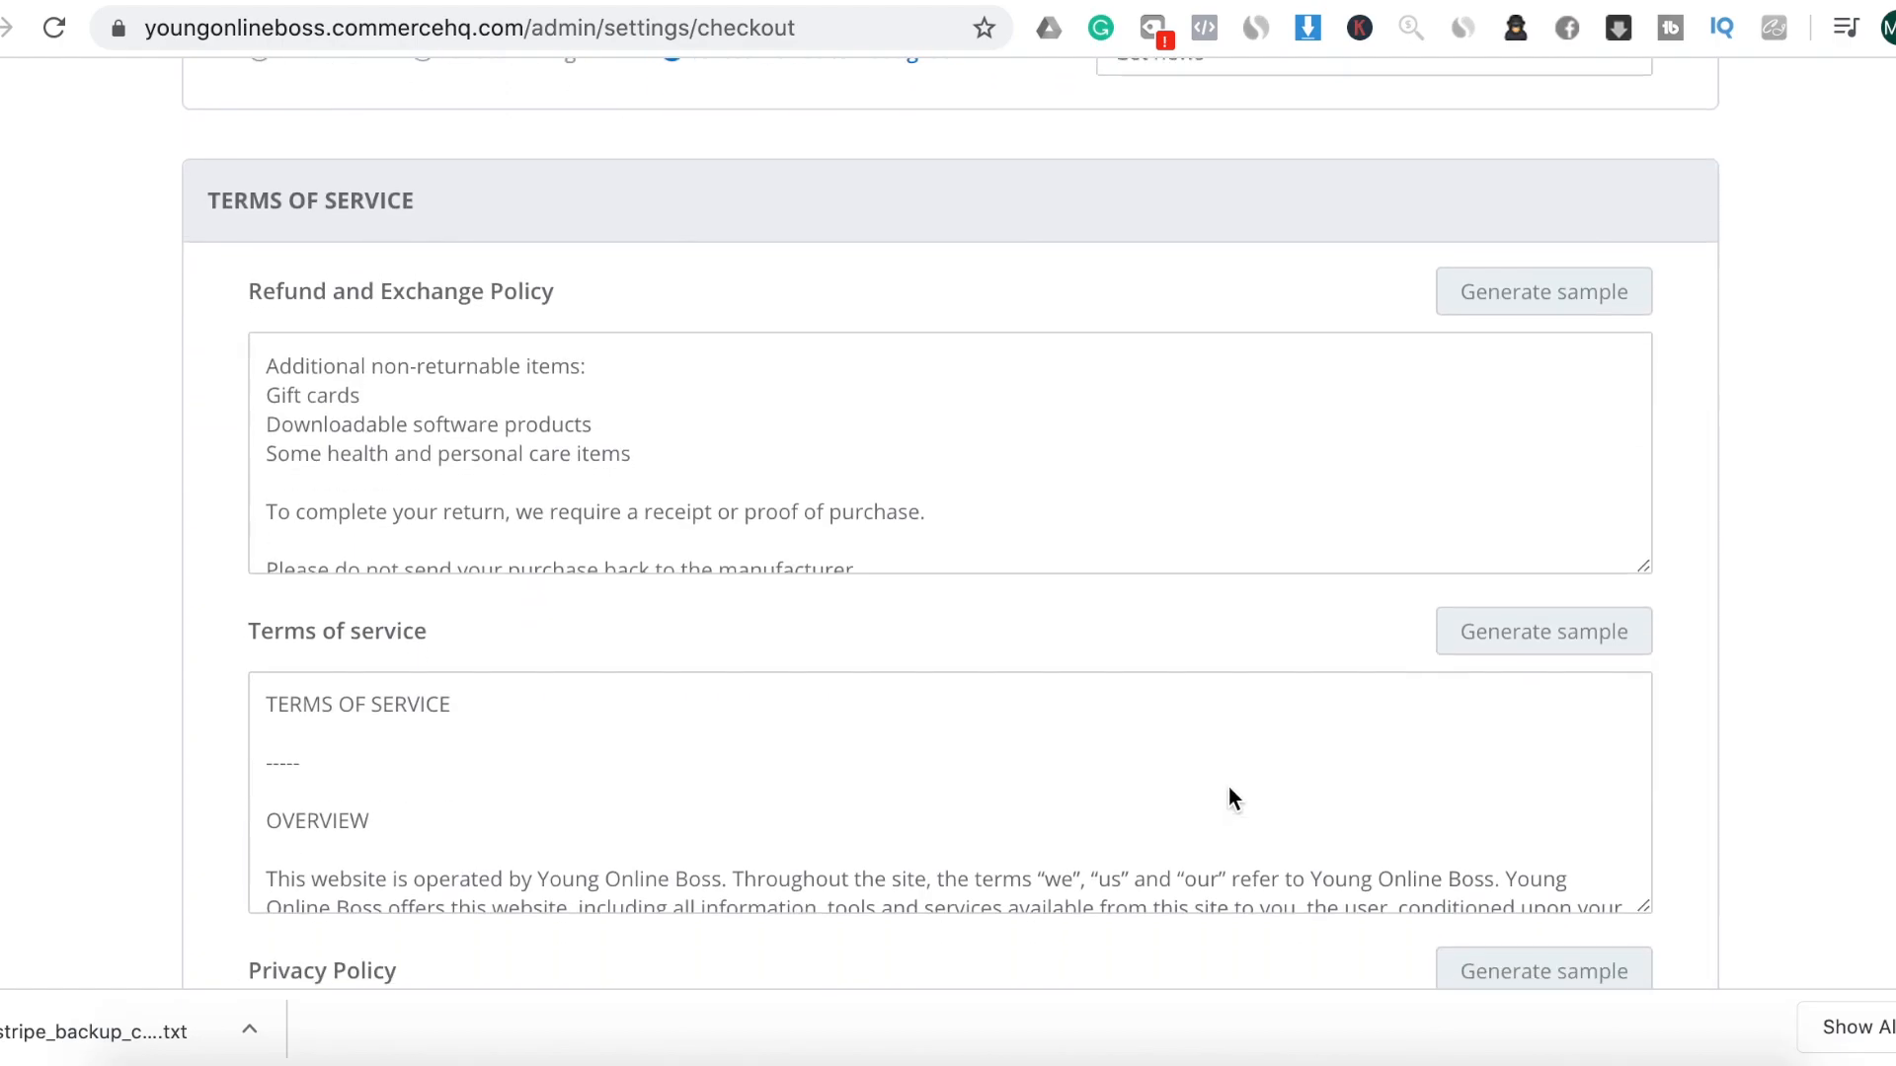
pyautogui.scroll(-5, 1228, 786)
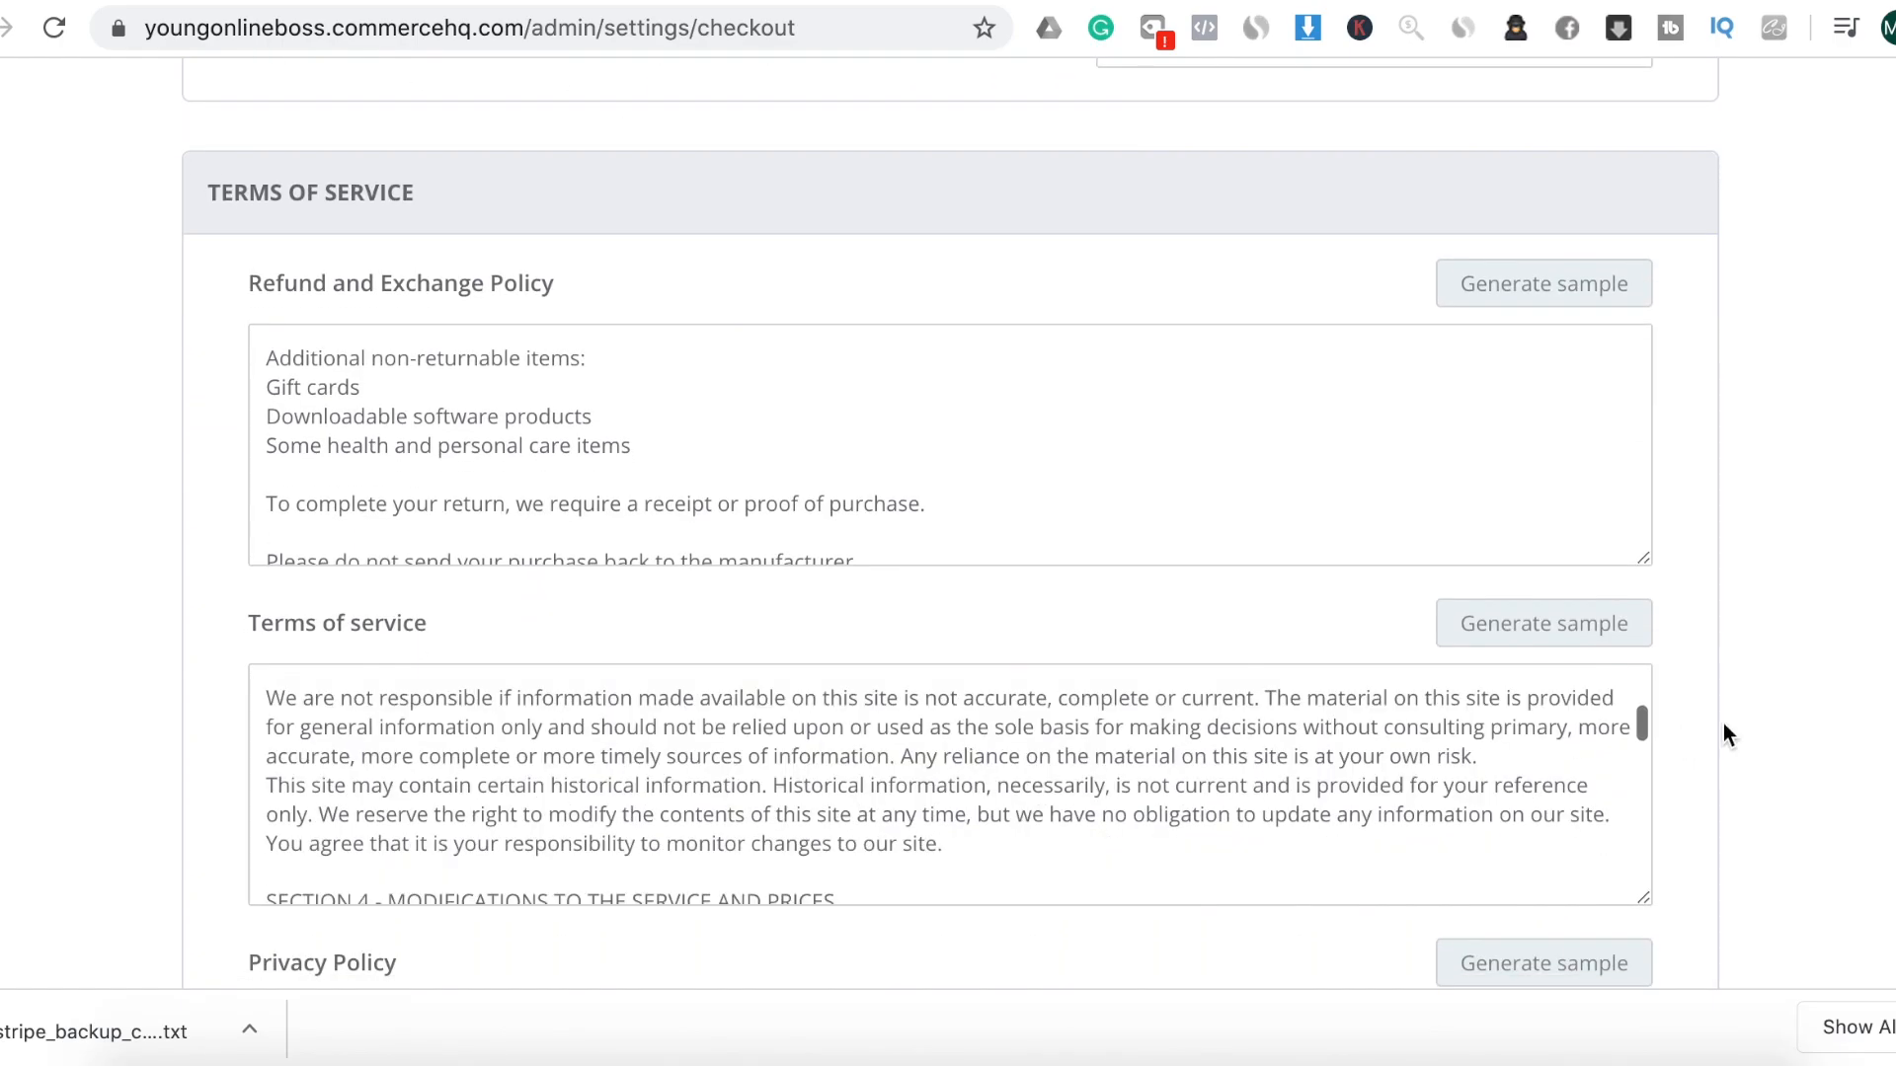
# Generate the sample Privacy Policy and skim its content
pyautogui.scroll(-6, 1722, 723)
pyautogui.click(1530, 358)
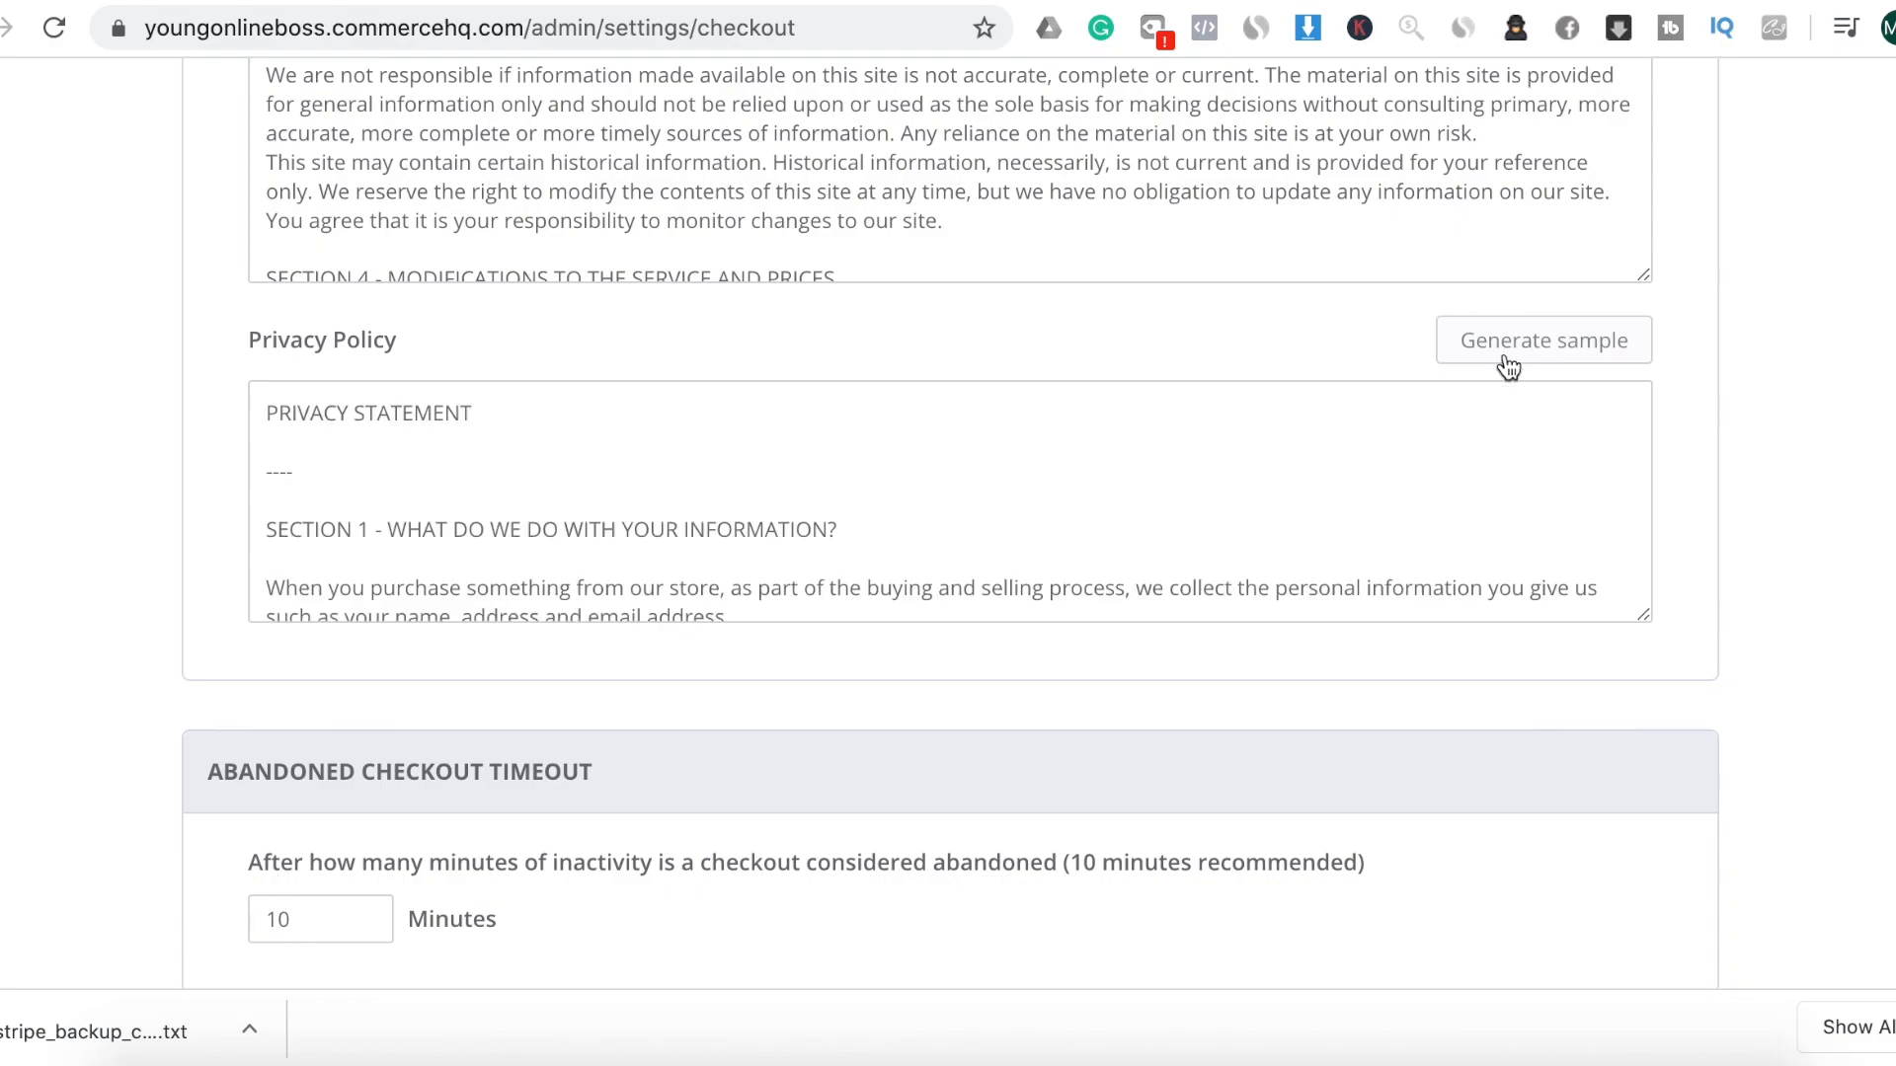
pyautogui.scroll(-8, 1096, 513)
# Set the abandoned checkout timeout to 10 minutes of inactivity
pyautogui.scroll(-3, 1161, 707)
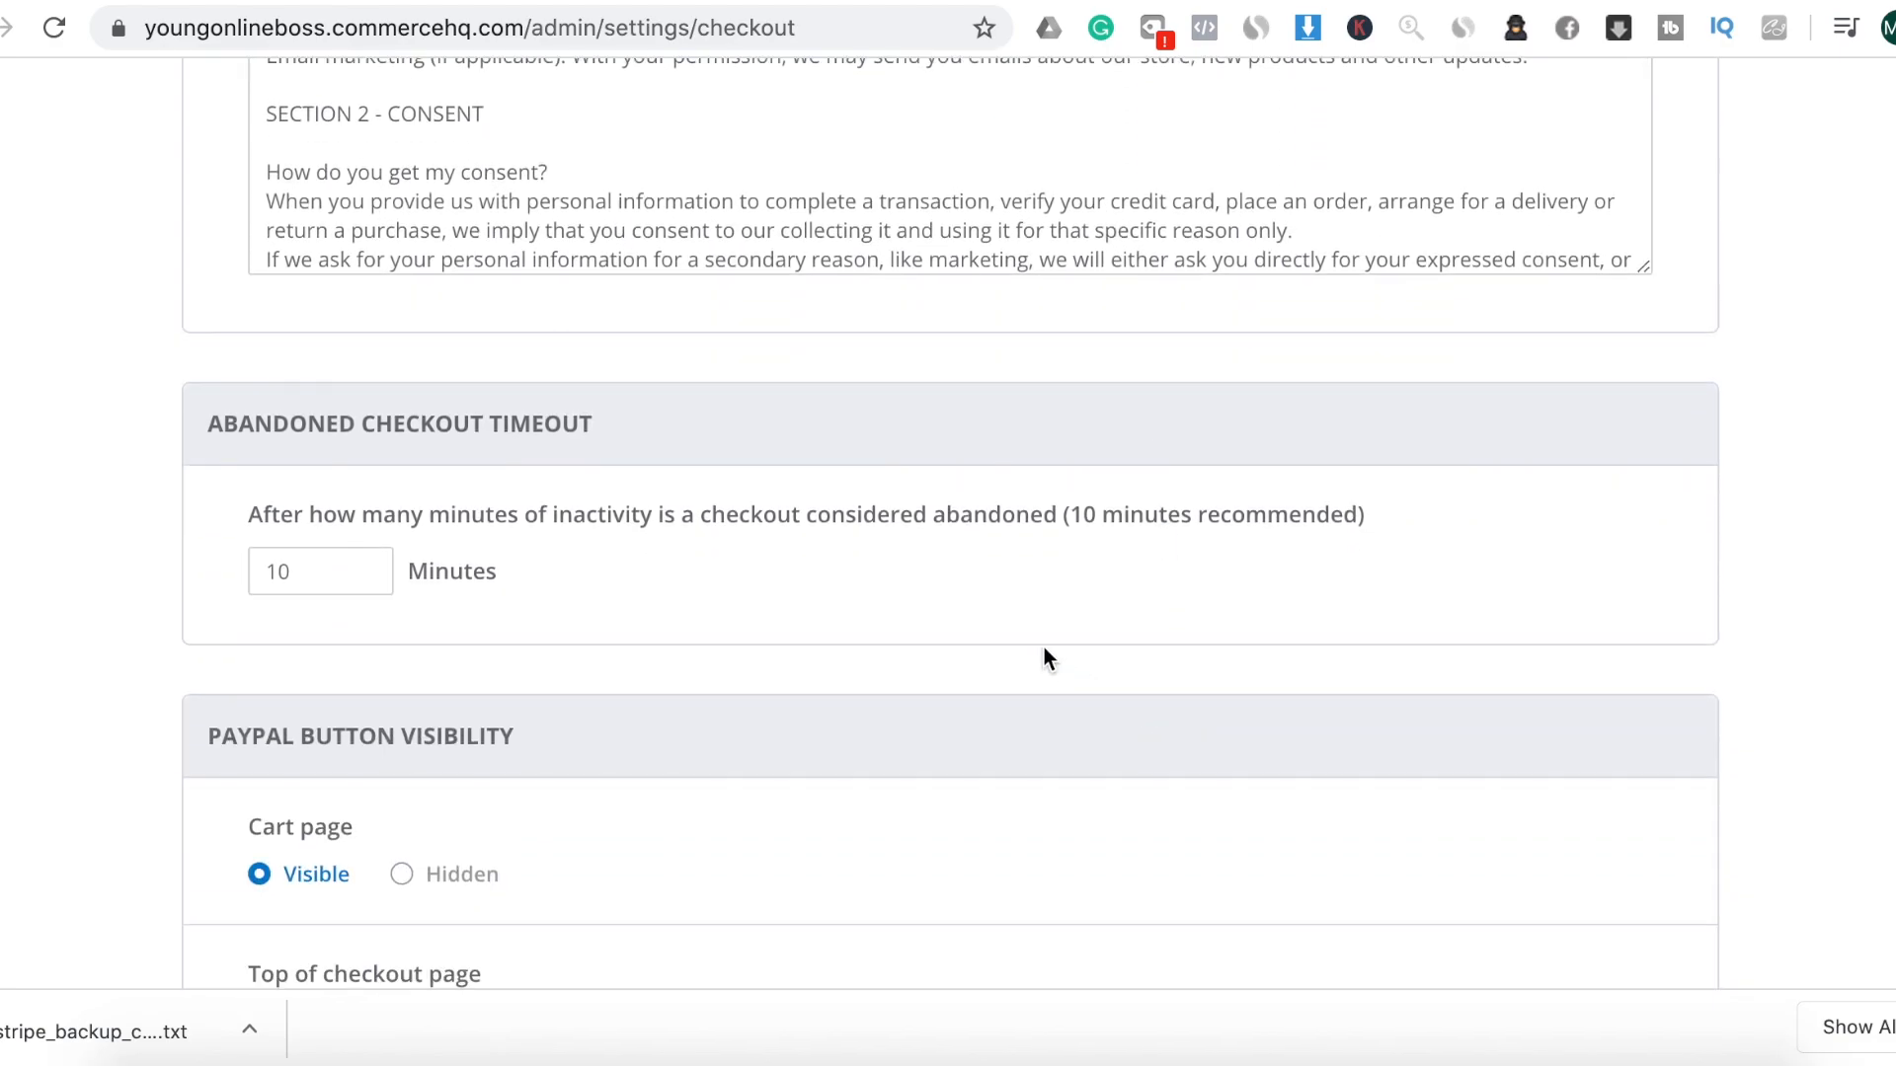
pyautogui.click(355, 574)
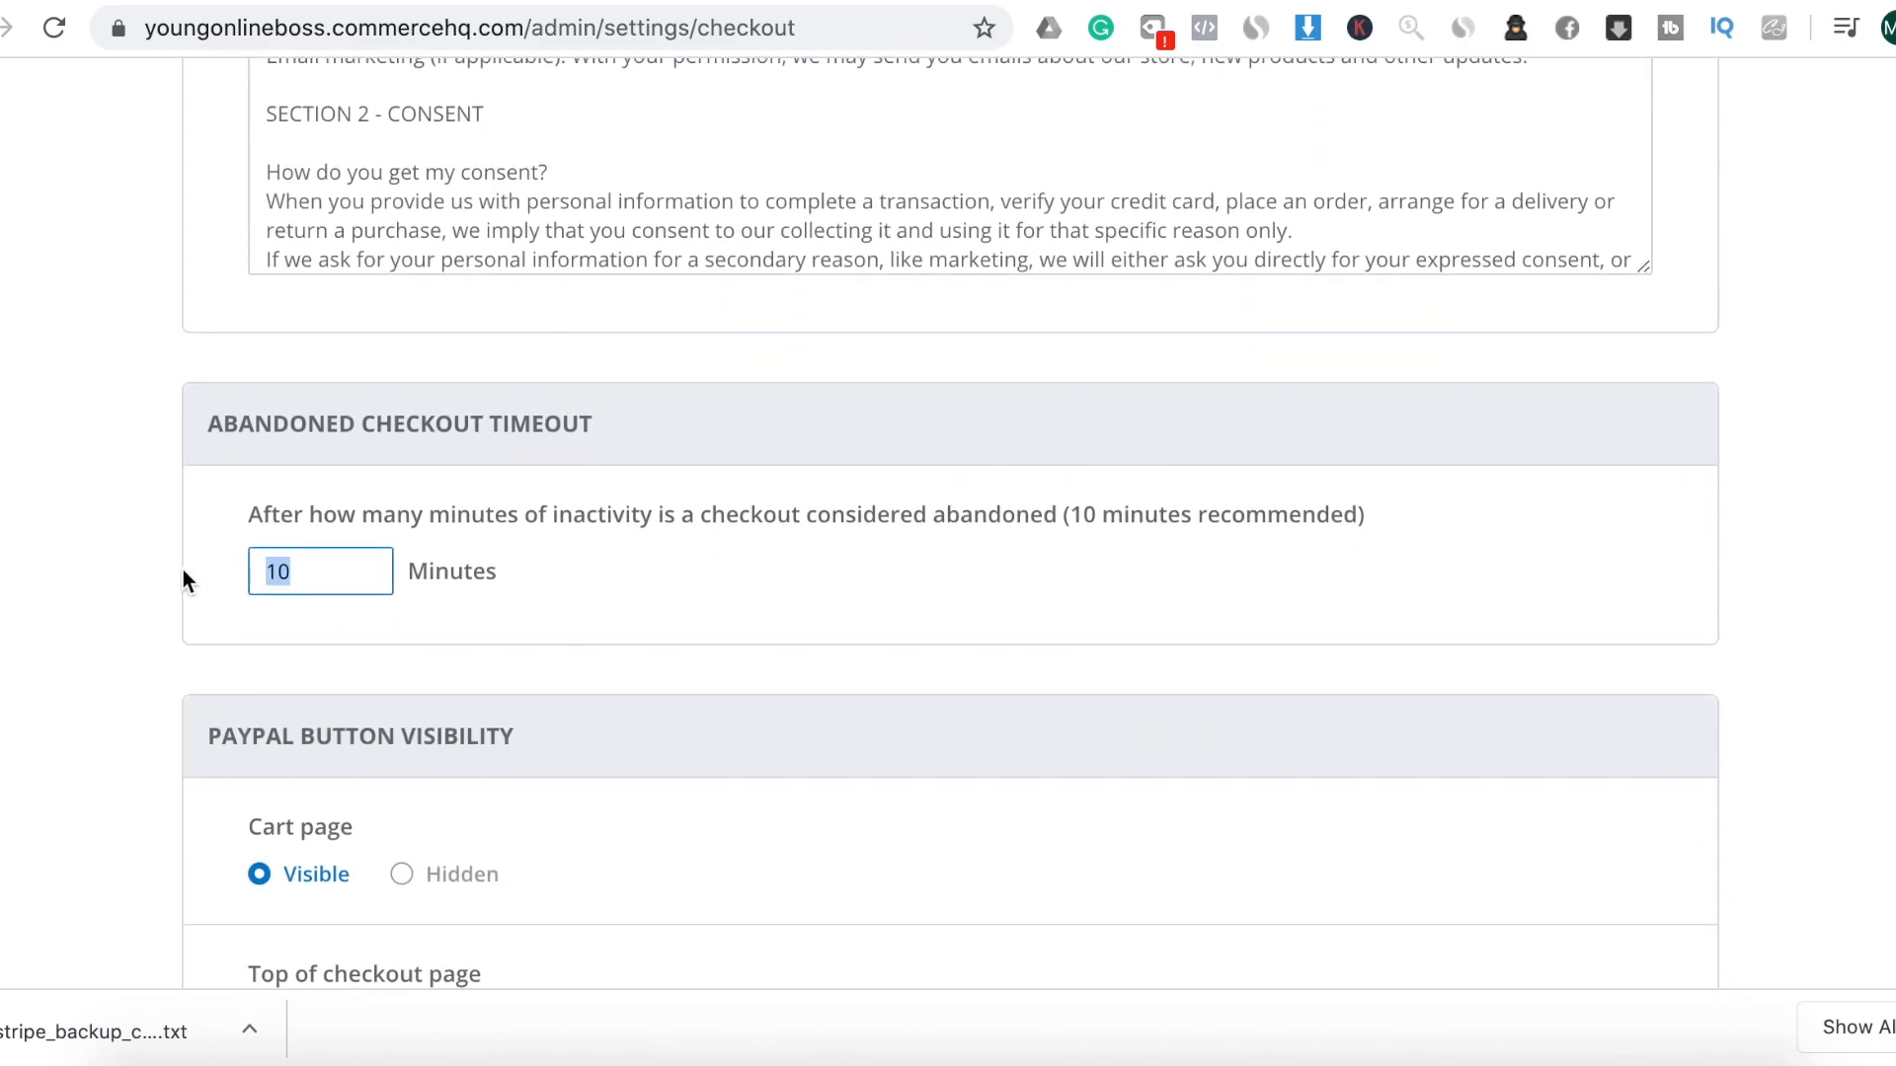
pyautogui.write('10')
pyautogui.click(920, 638)
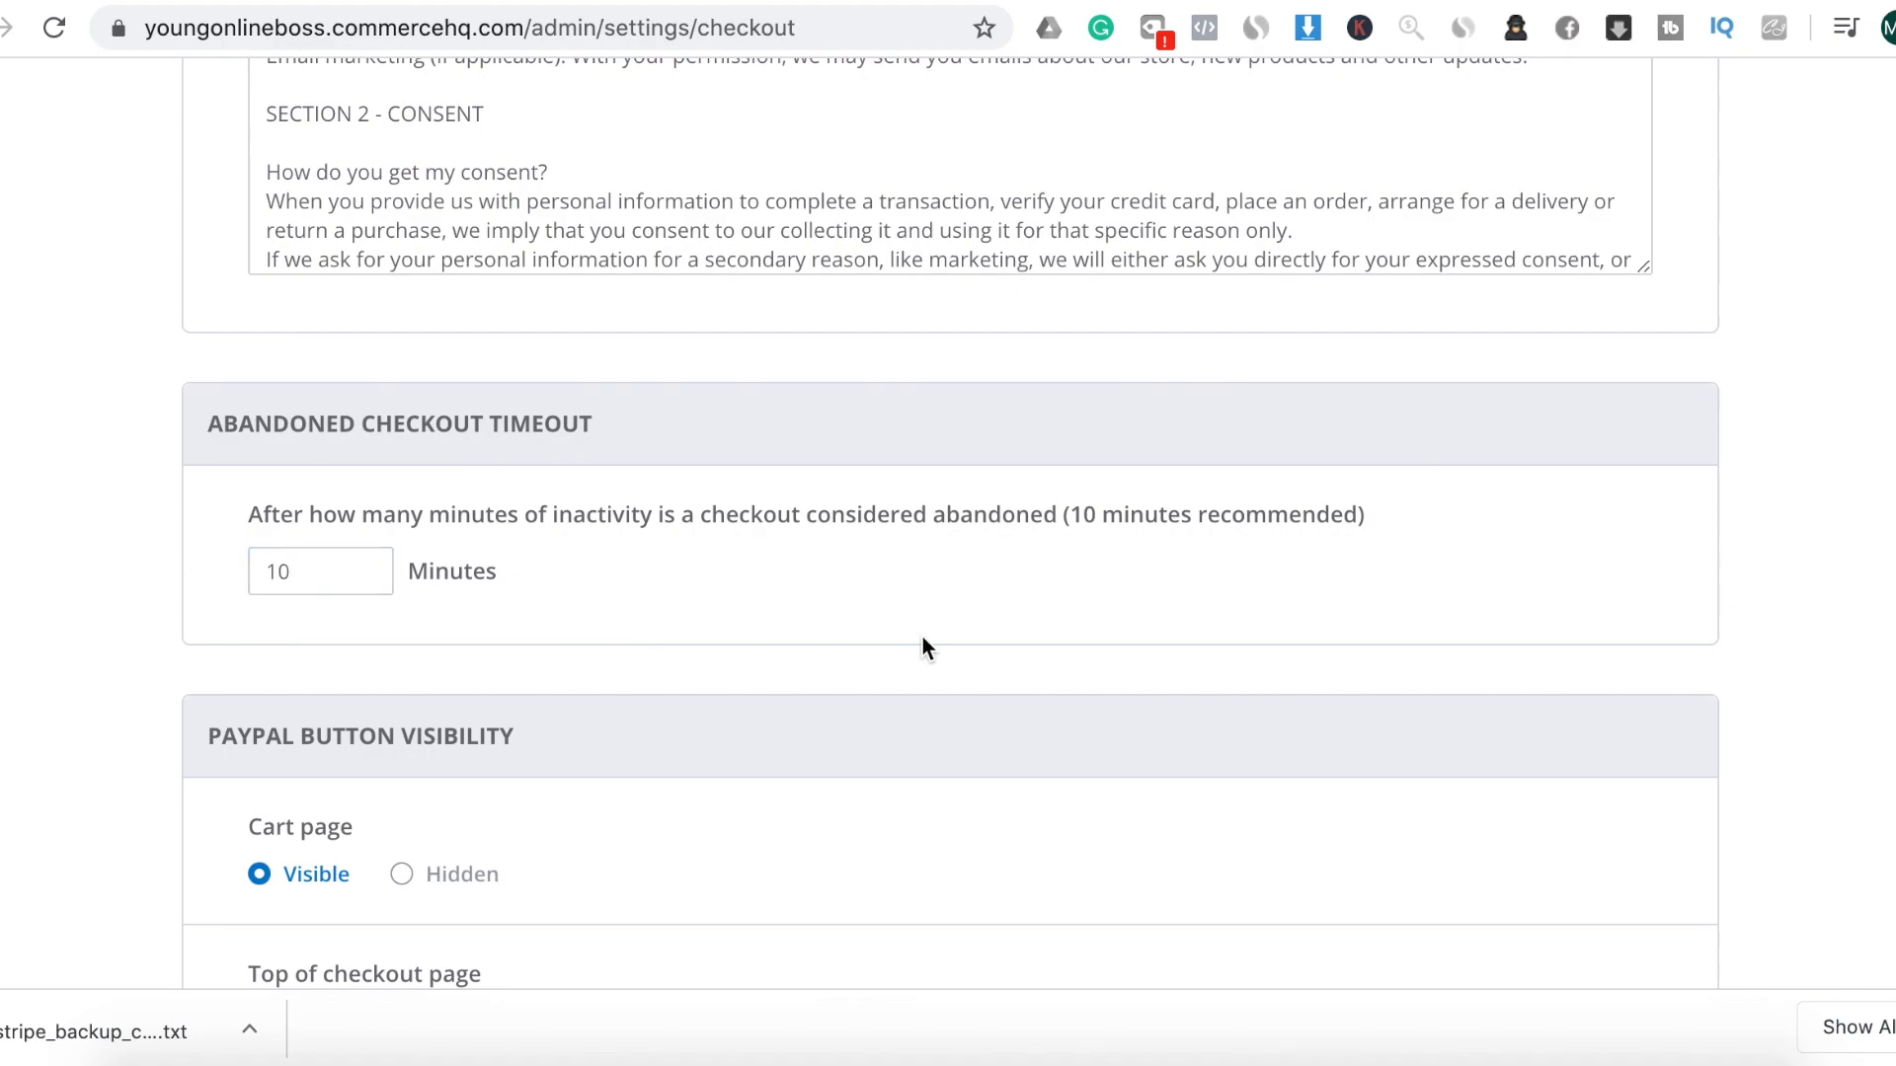
# Choose Use Your Own Domain for Checkout as the checkout URL and save the checkout settings
pyautogui.scroll(-3, 922, 636)
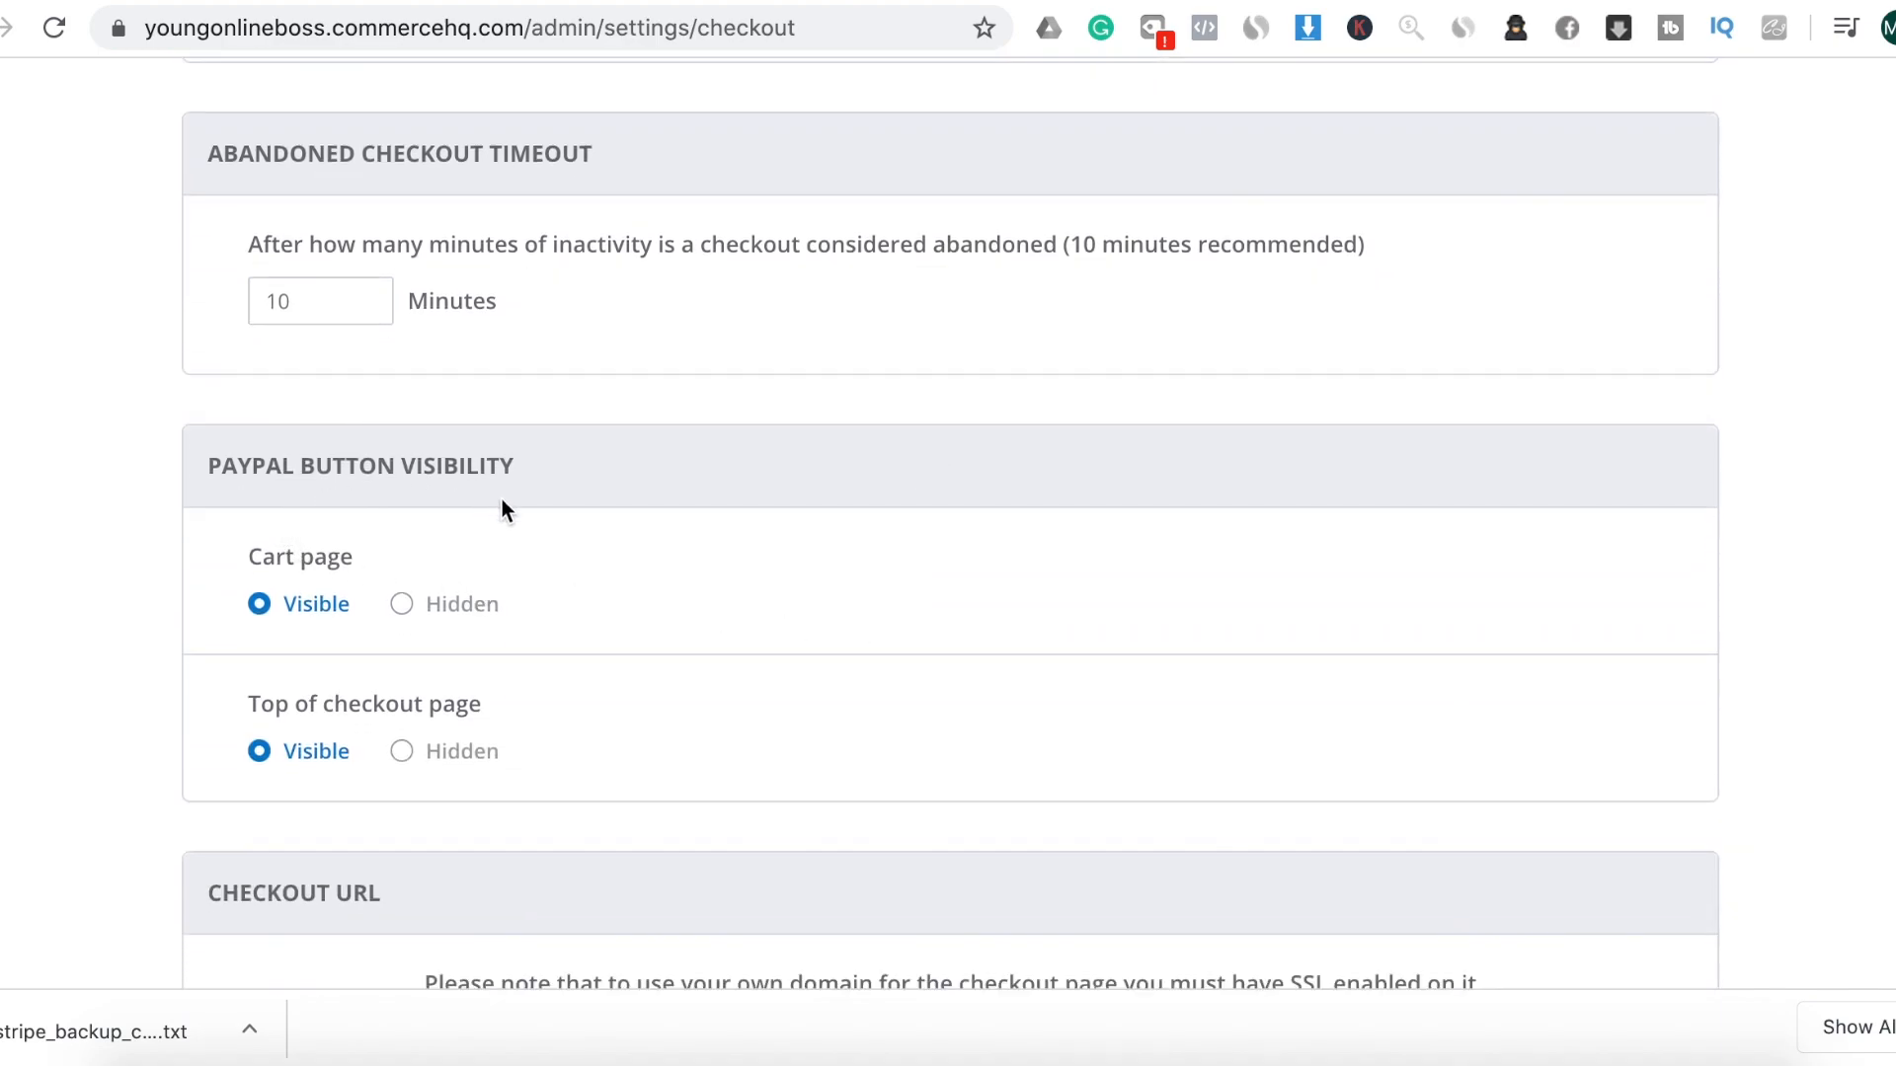
pyautogui.scroll(-3, 832, 705)
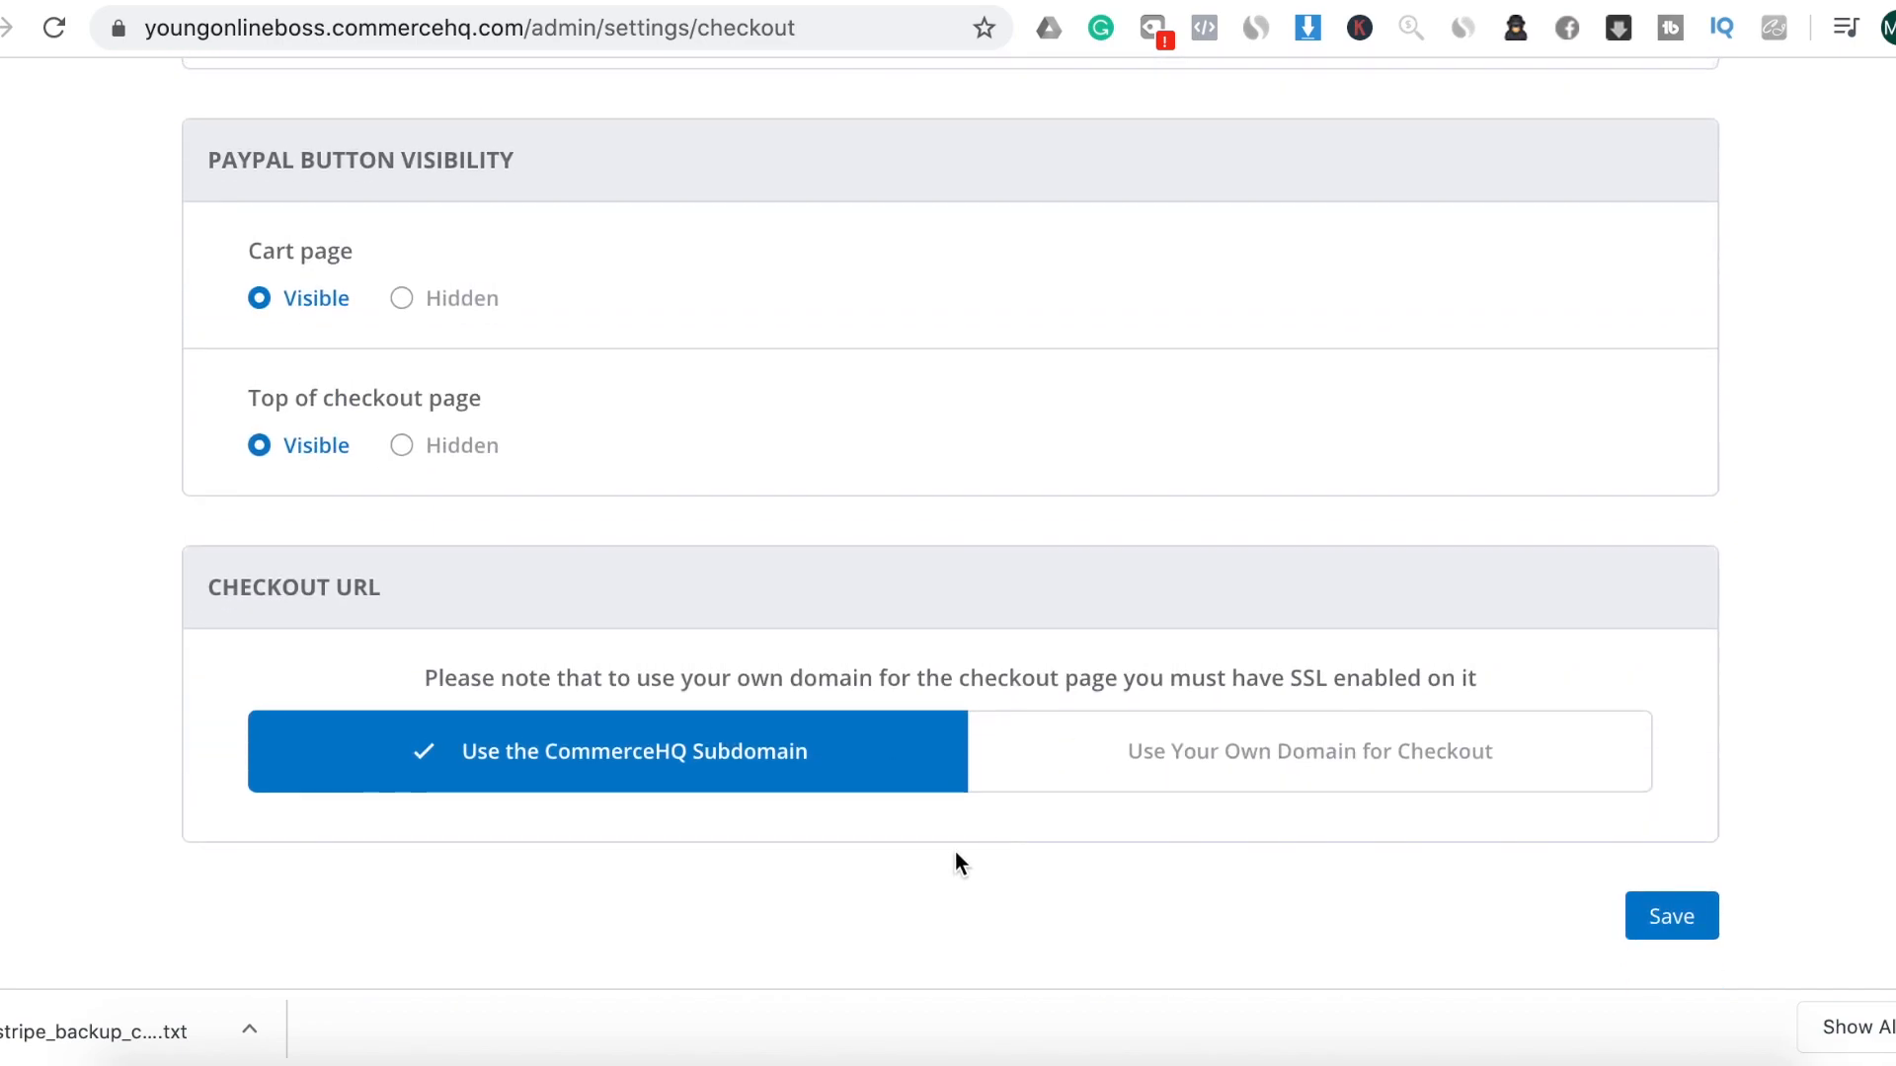
pyautogui.click(1294, 781)
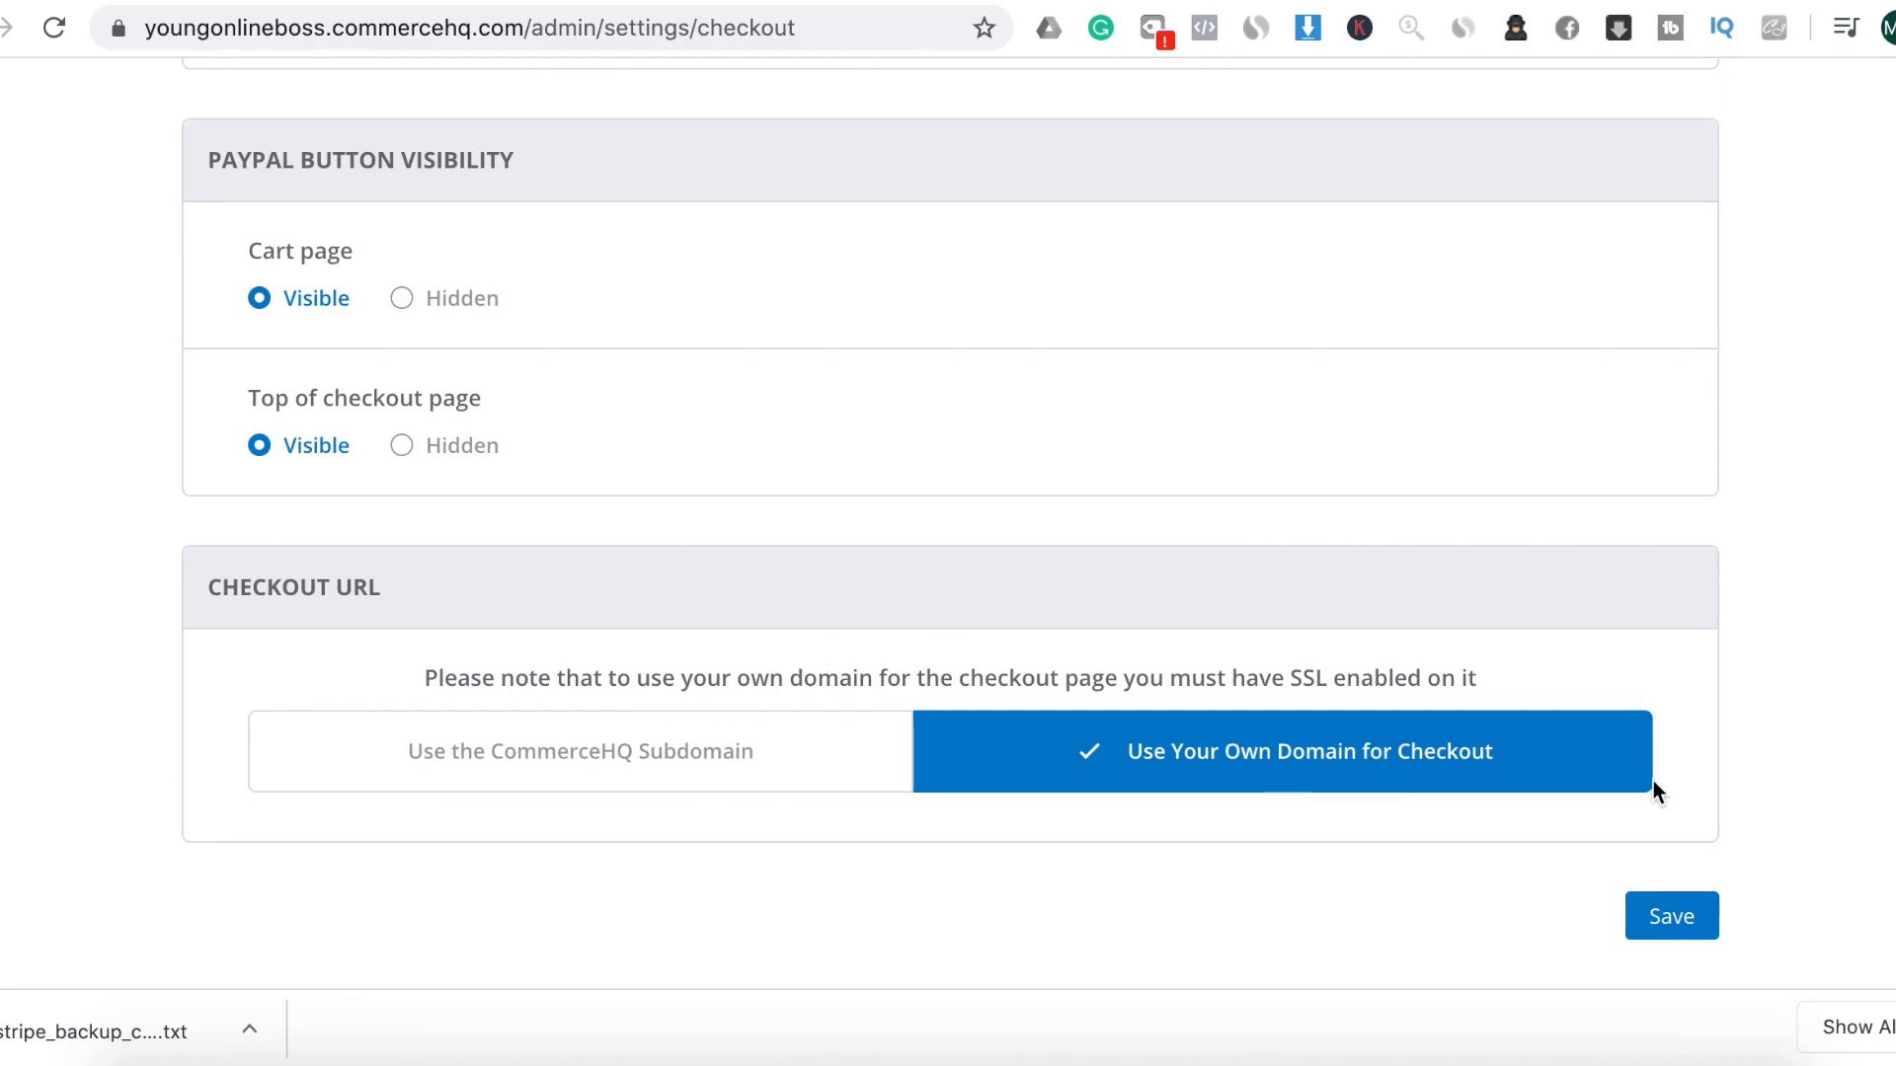
pyautogui.click(1684, 923)
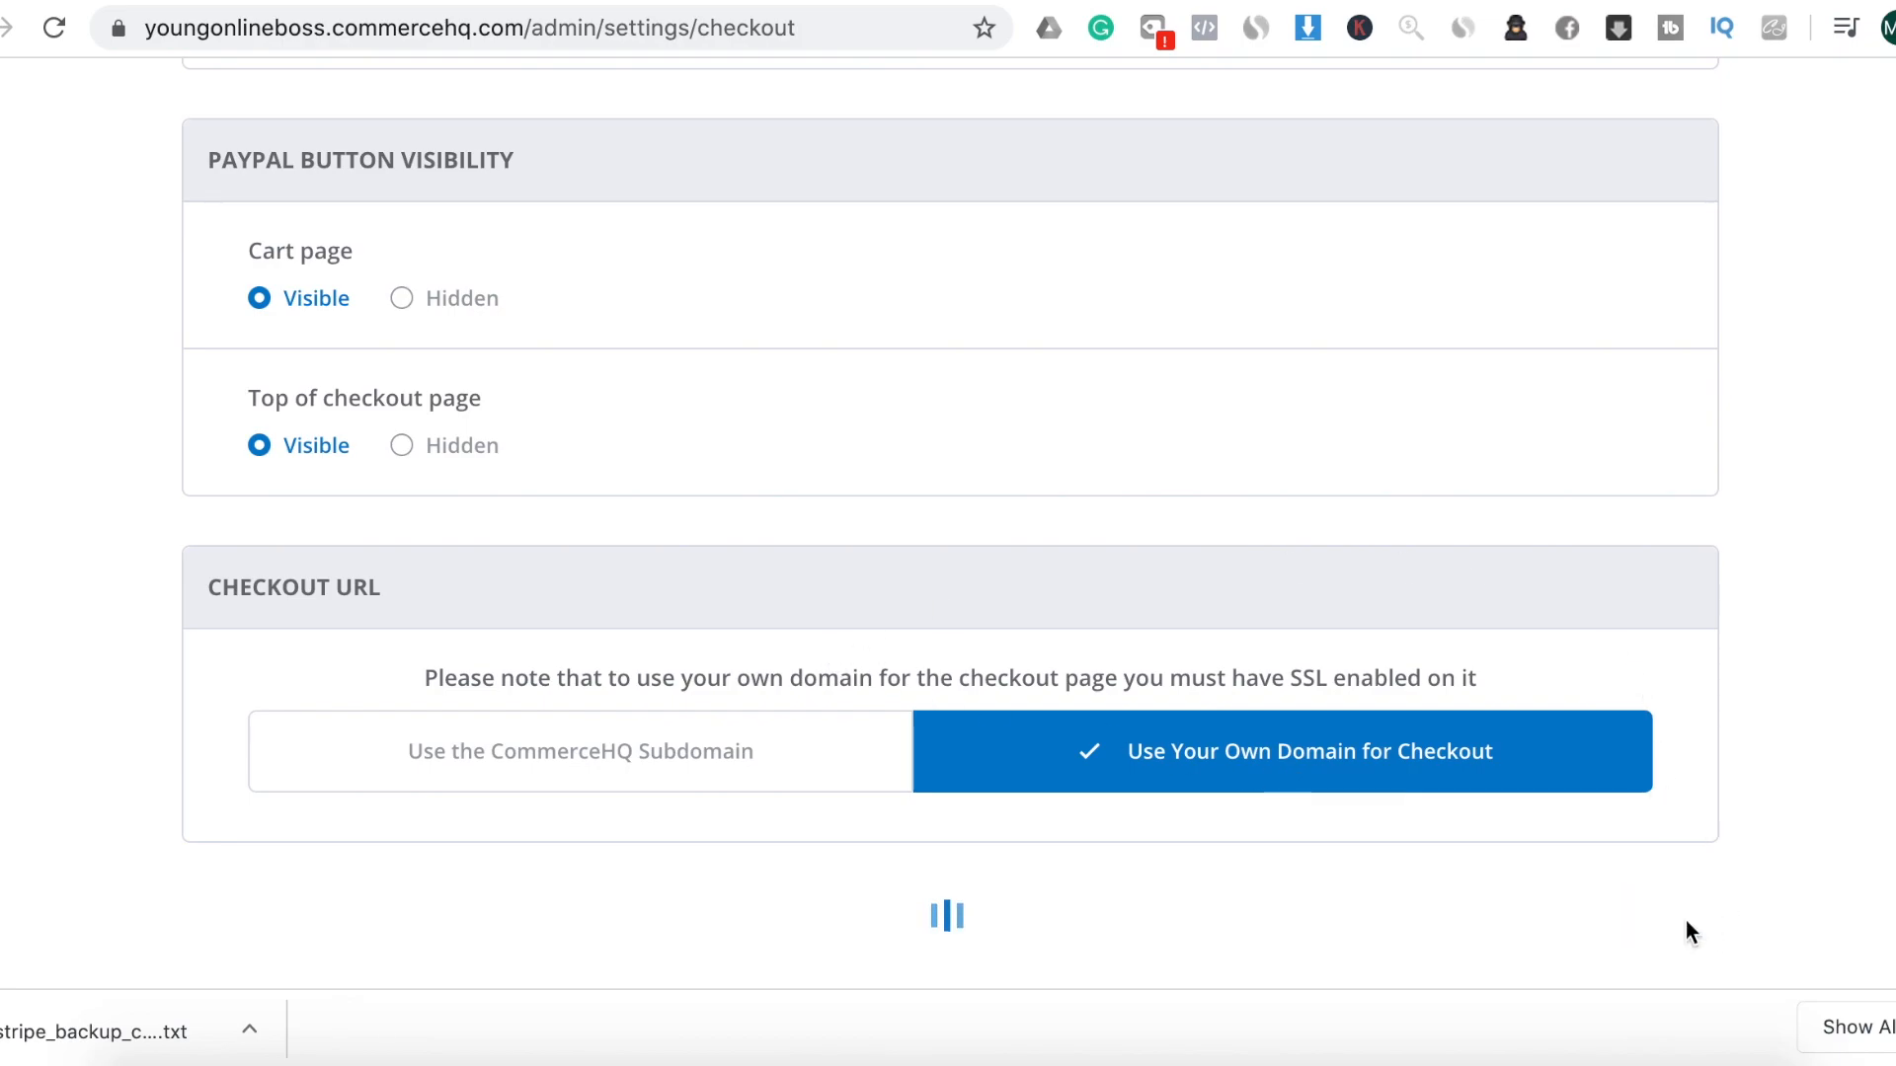
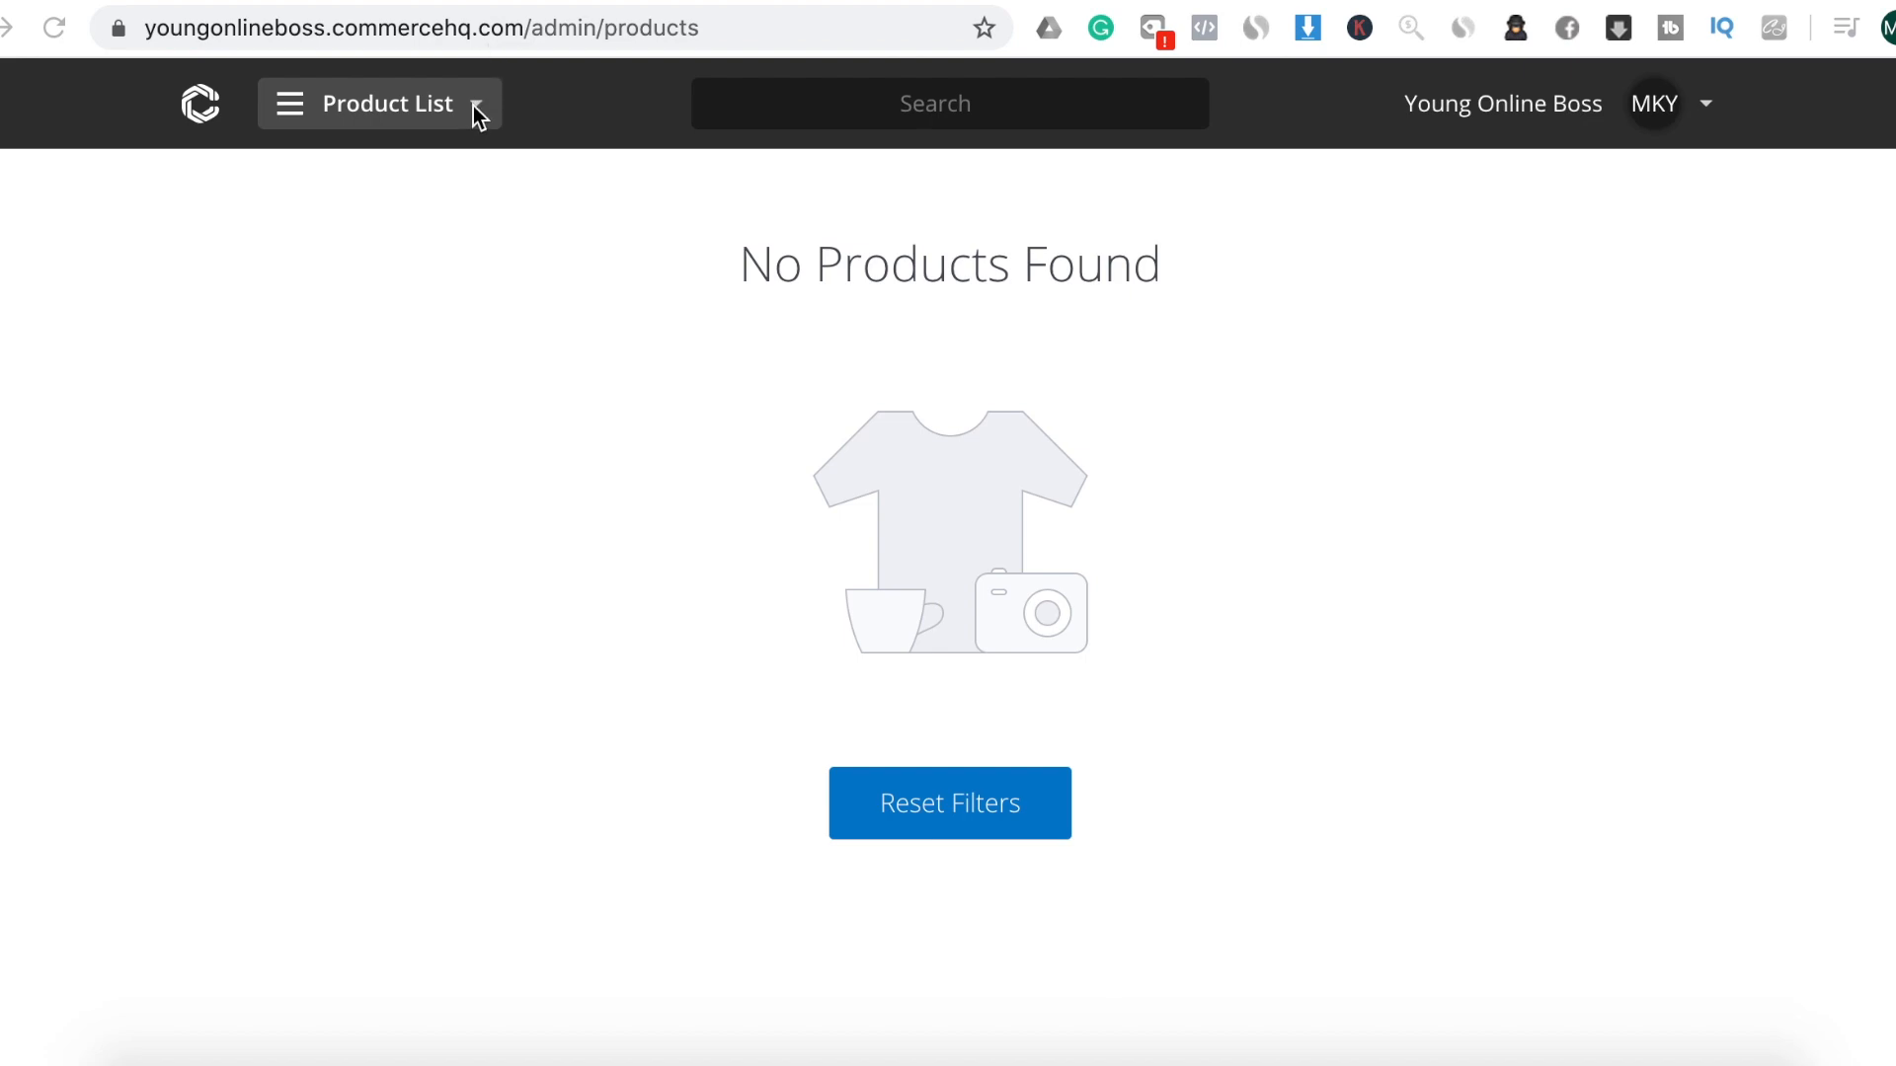
# Open the Accelerator app and go to its Add Products & Download Ads catalog
pyautogui.click(477, 110)
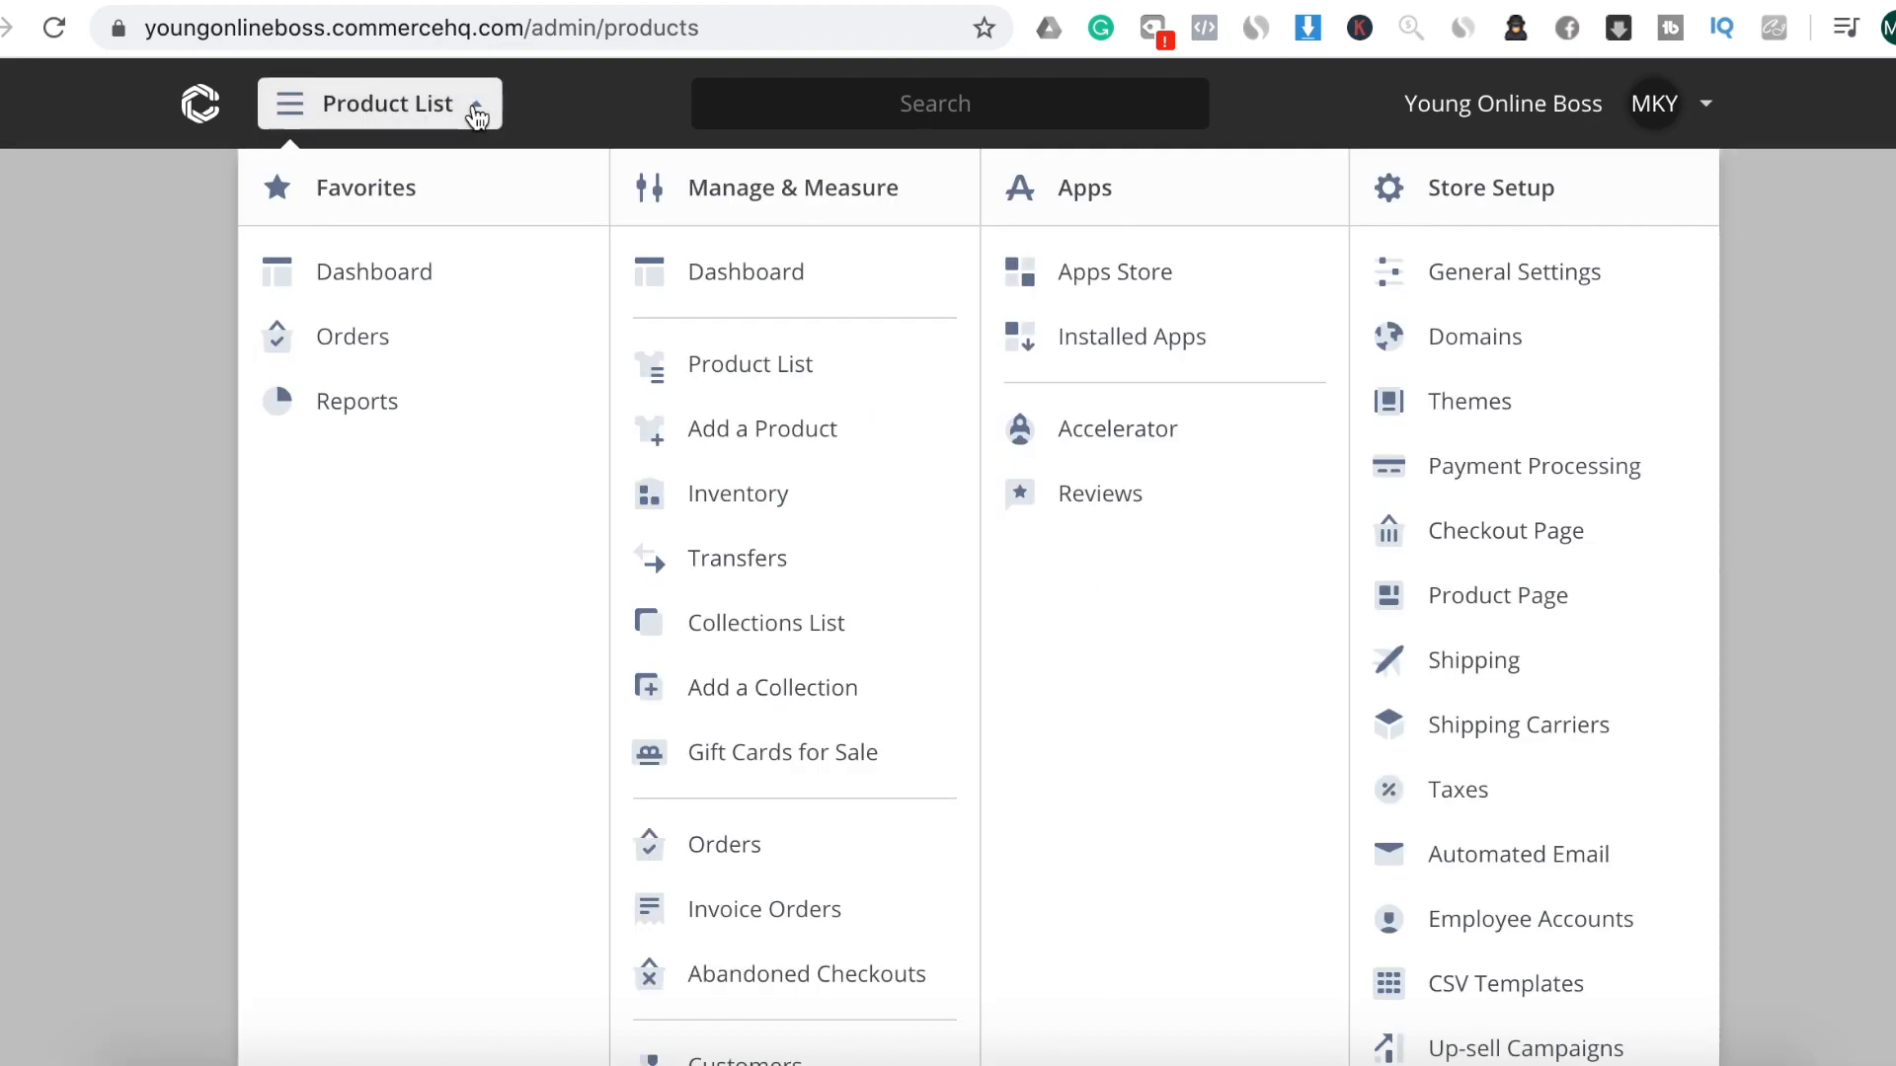
pyautogui.click(1155, 438)
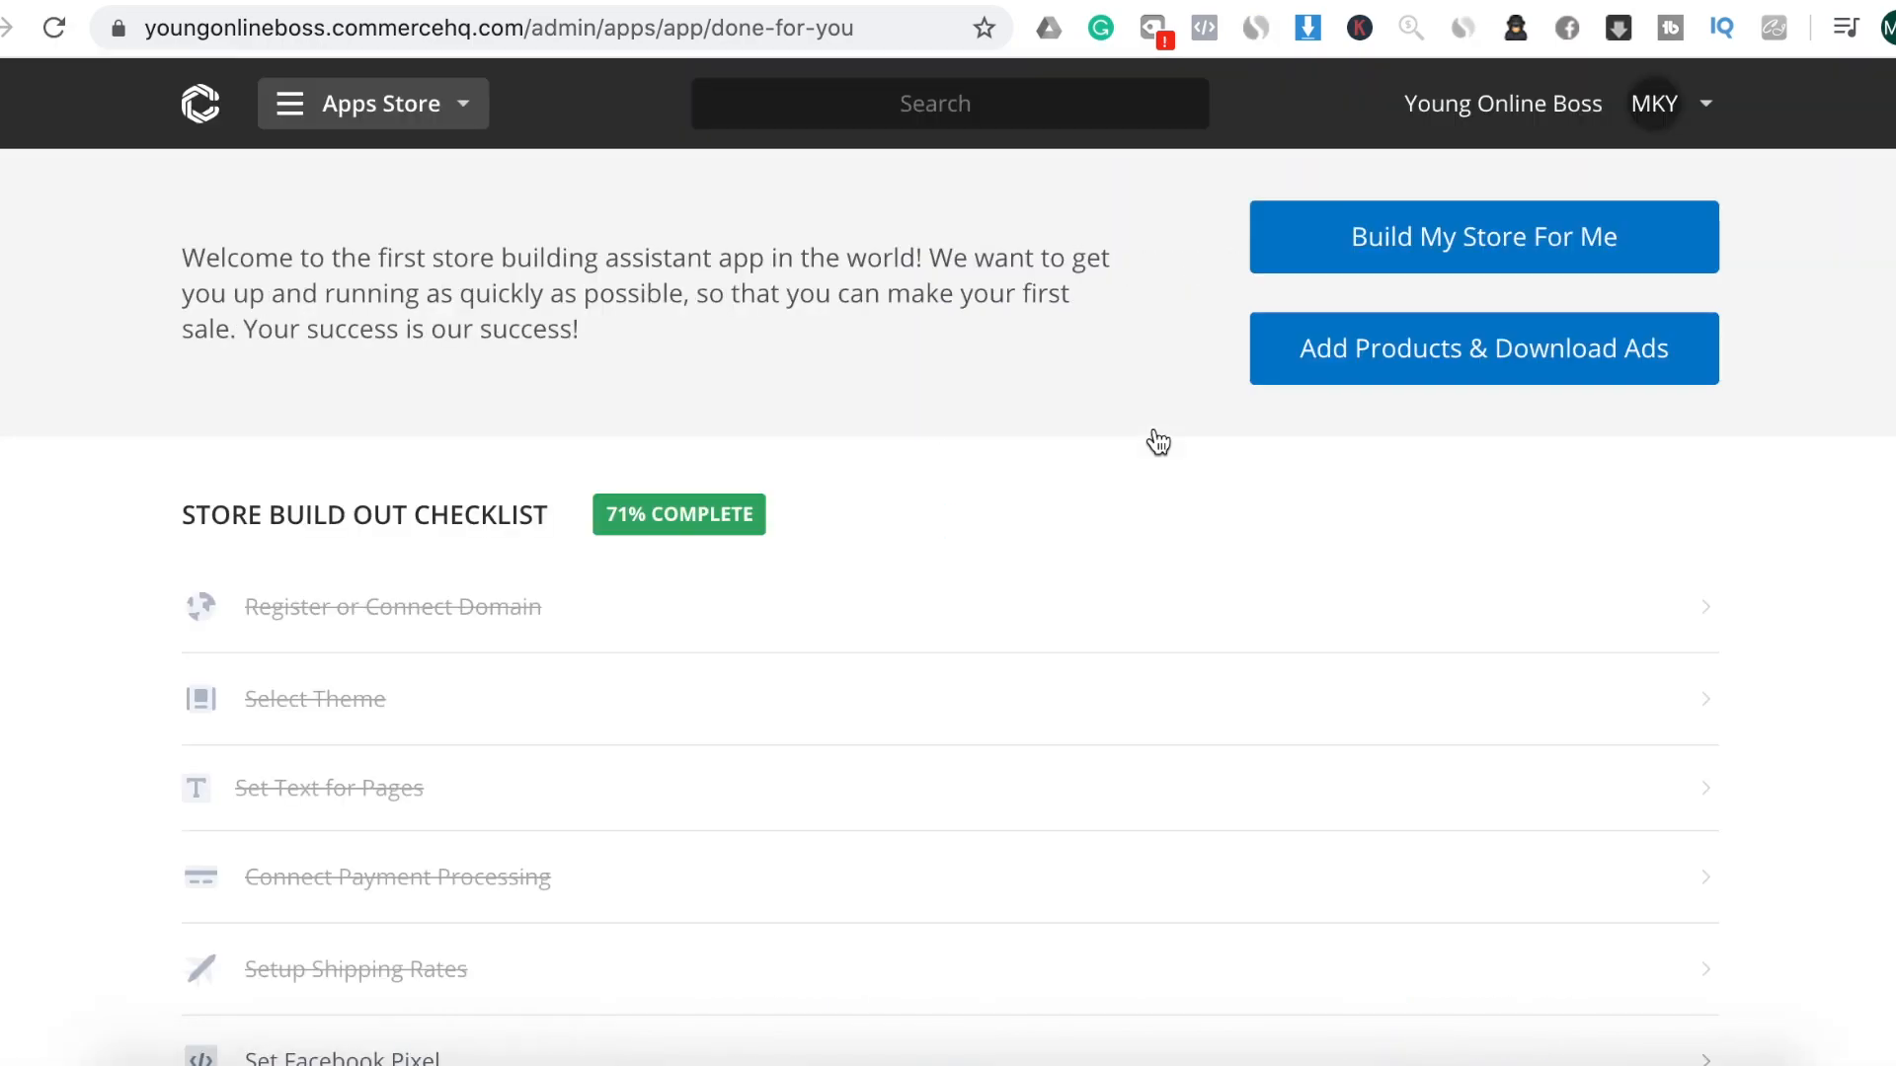
pyautogui.click(1419, 373)
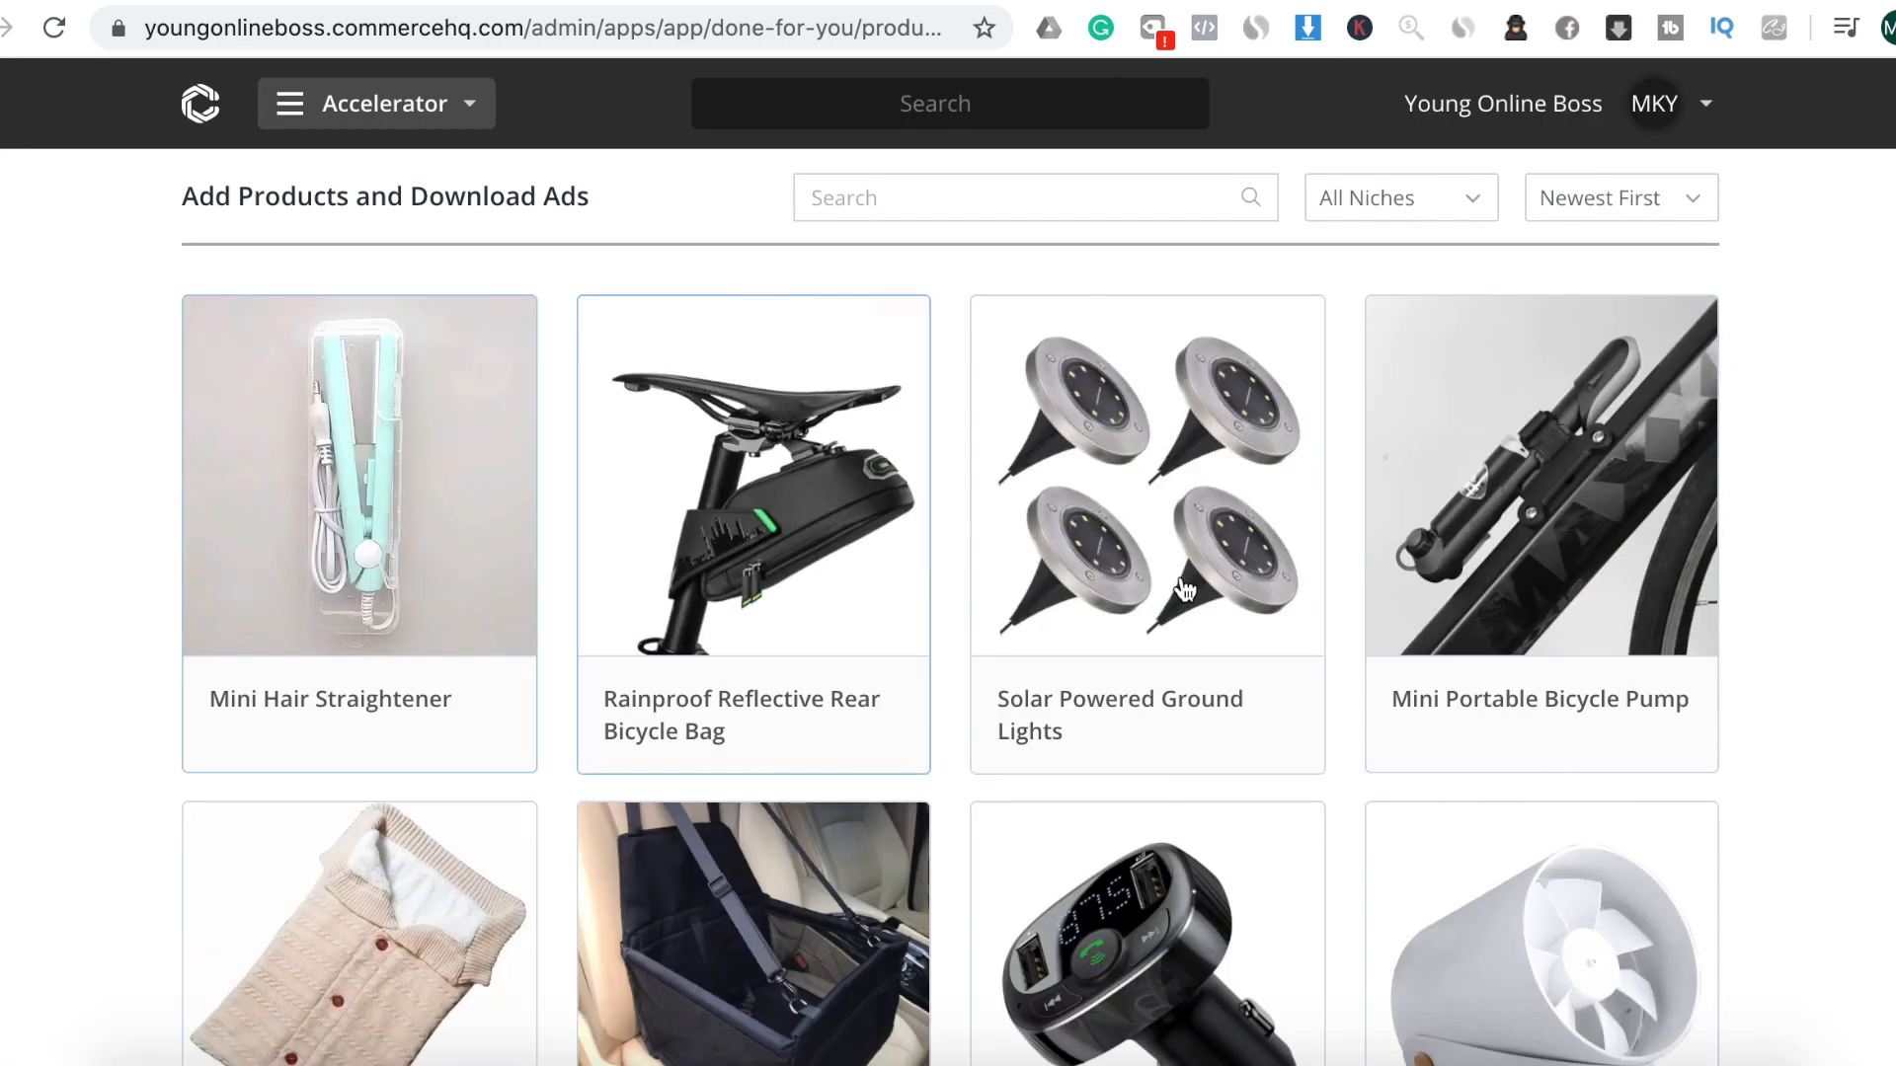
# Browse the Accelerator product catalog and look through the available niche filters without choosing one
pyautogui.scroll(-2, 1163, 649)
pyautogui.scroll(1, 1163, 649)
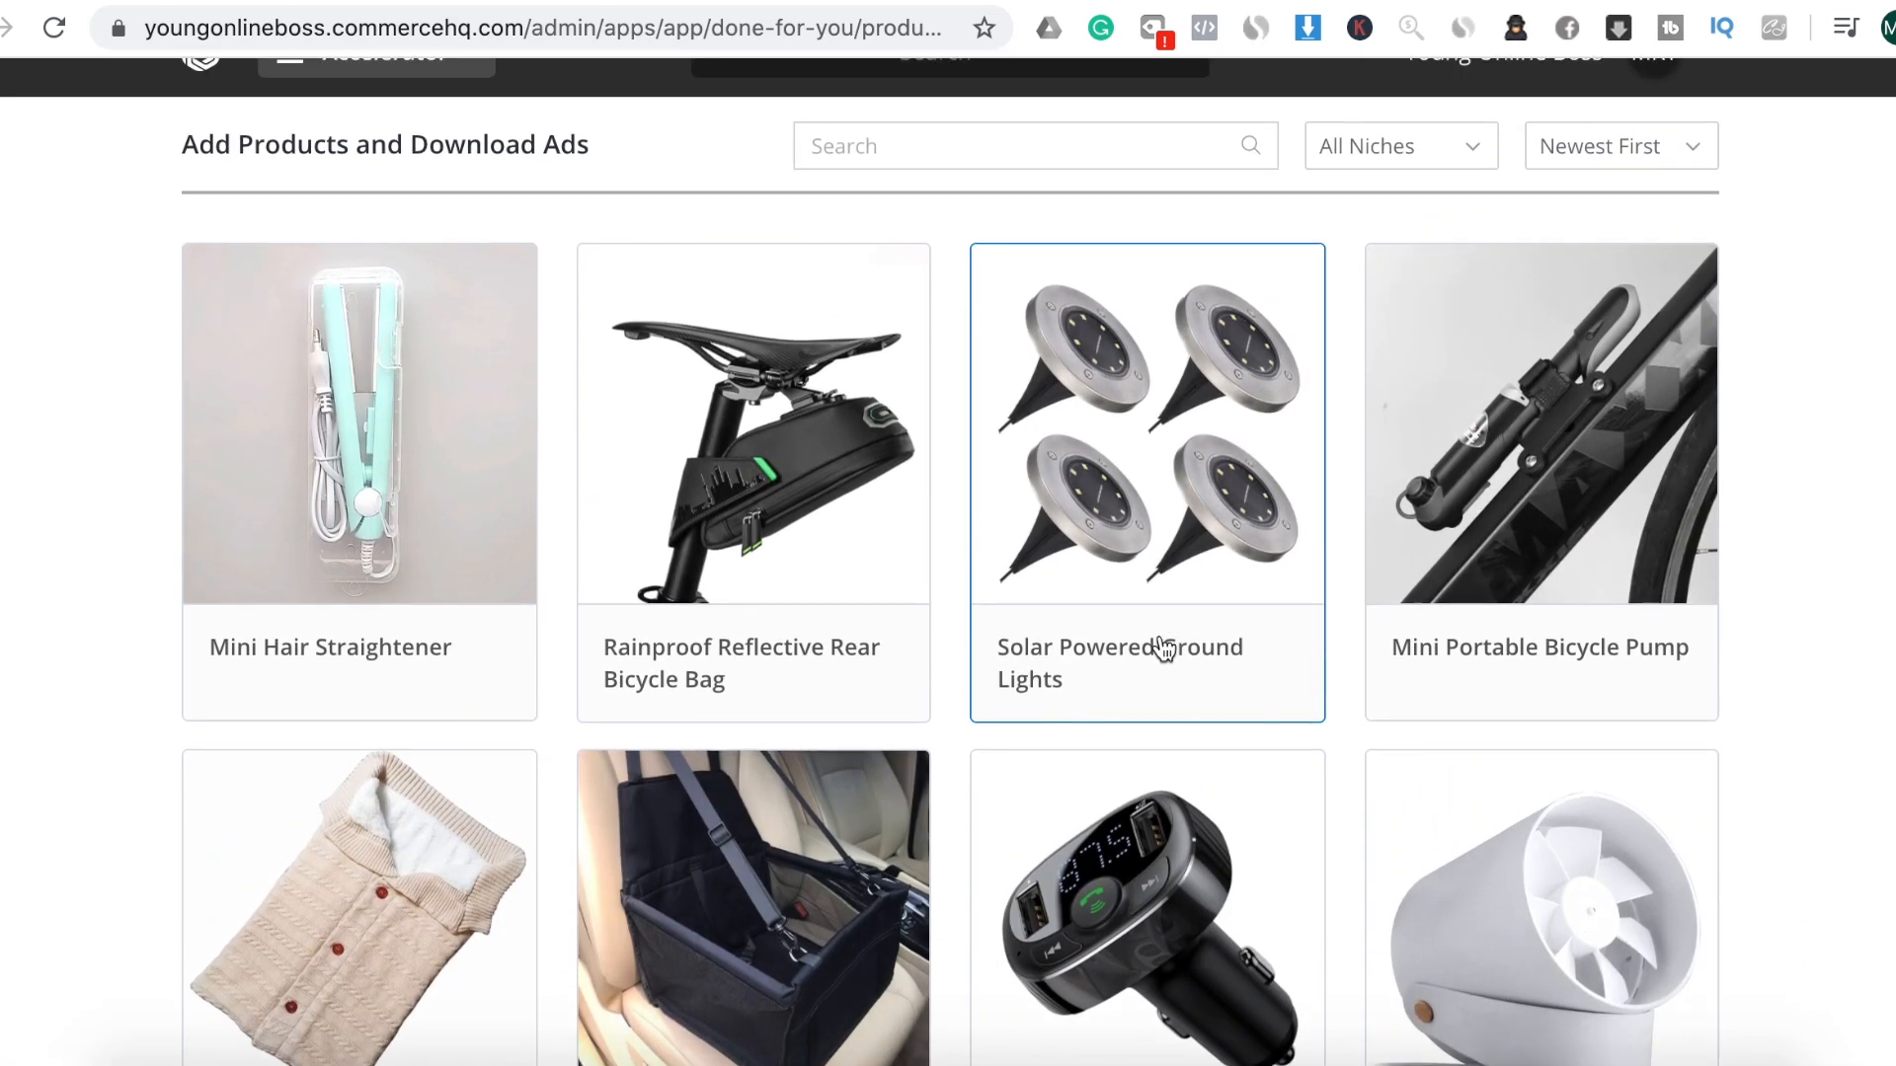
pyautogui.scroll(-8, 1163, 649)
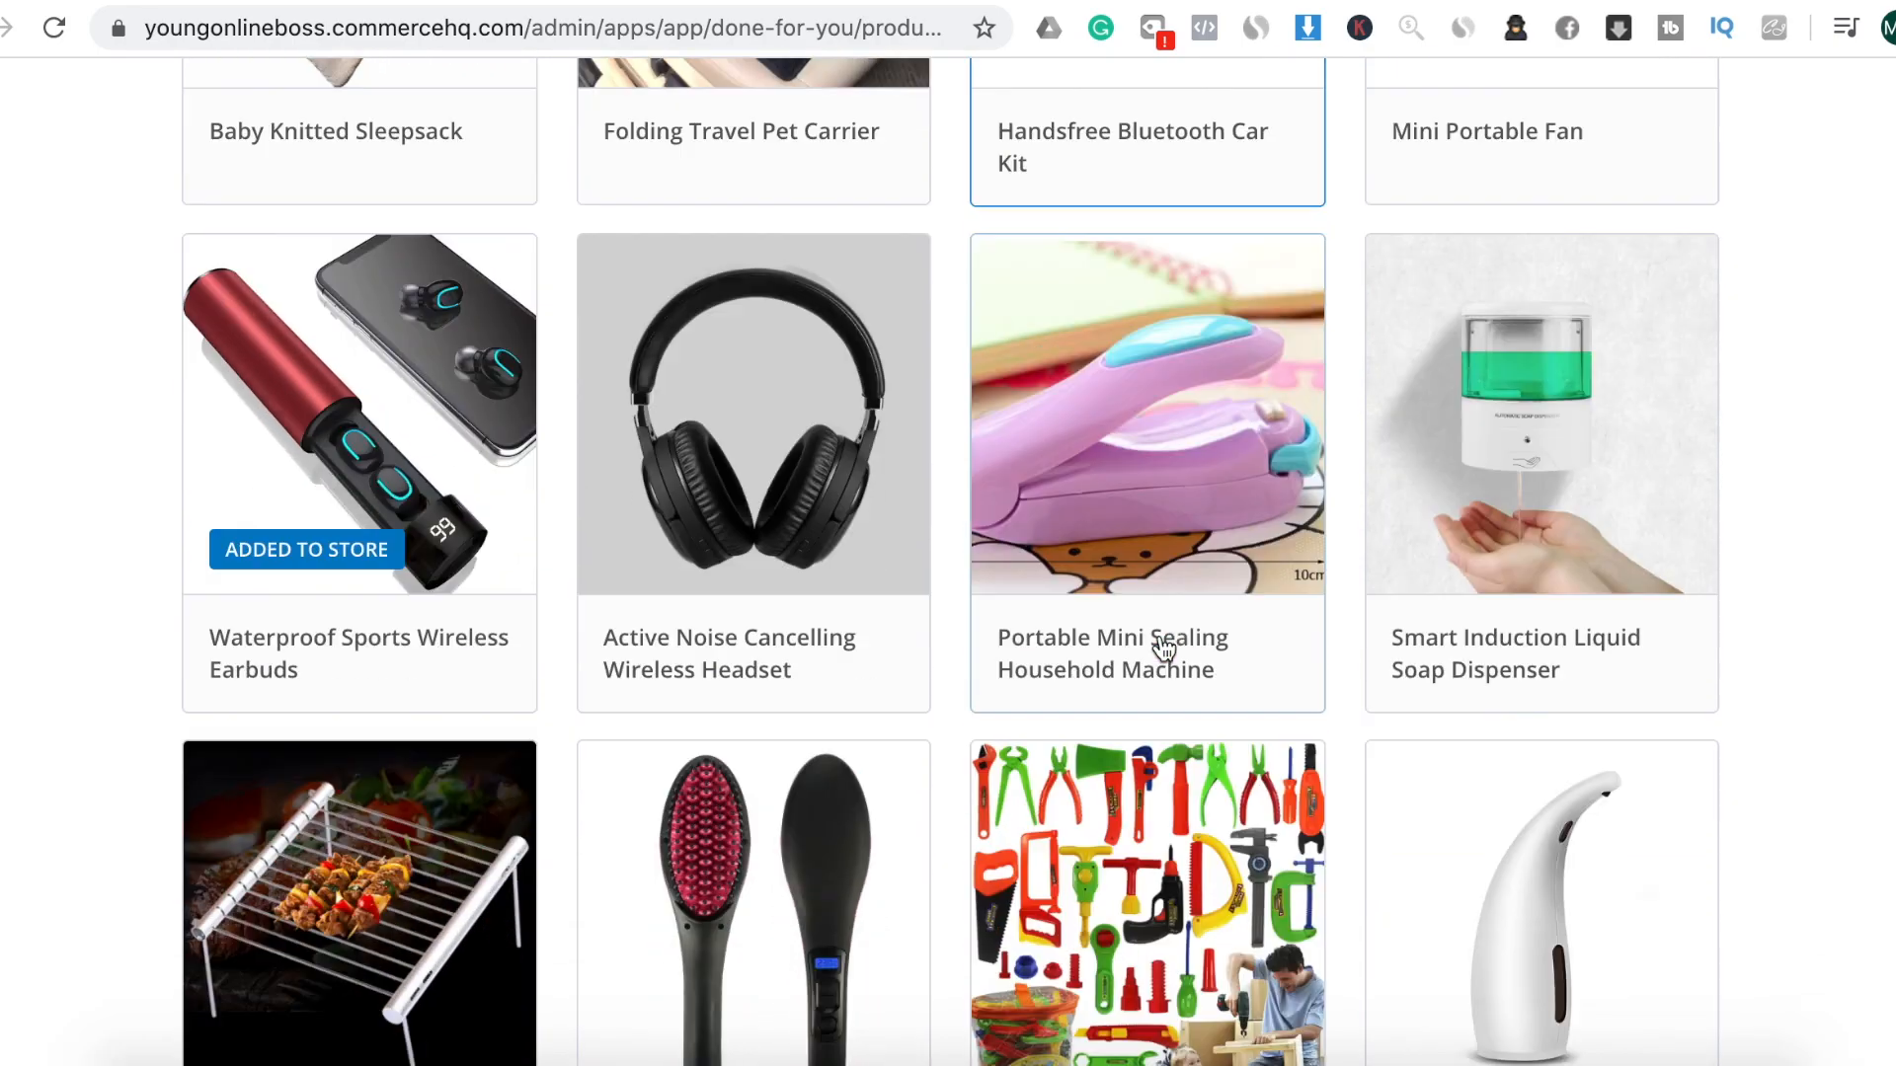
pyautogui.scroll(8, 1164, 649)
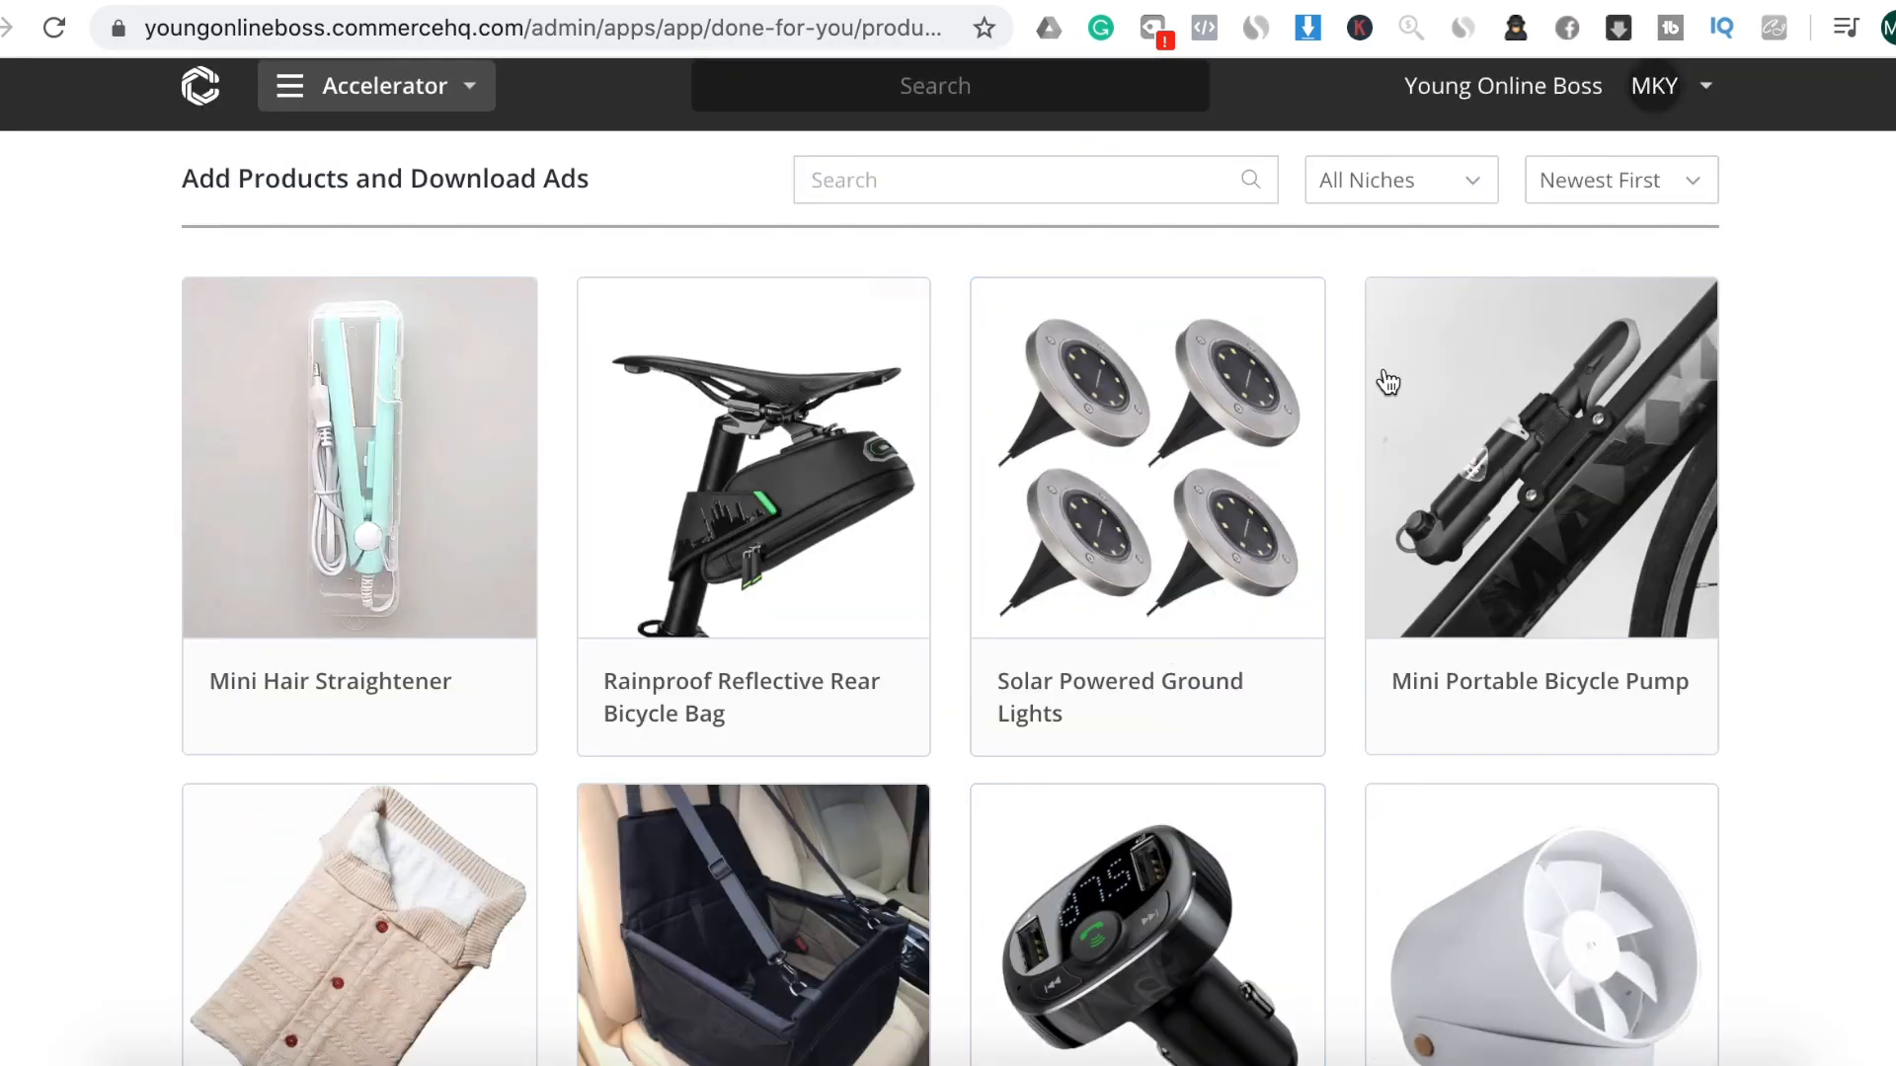
pyautogui.click(1482, 195)
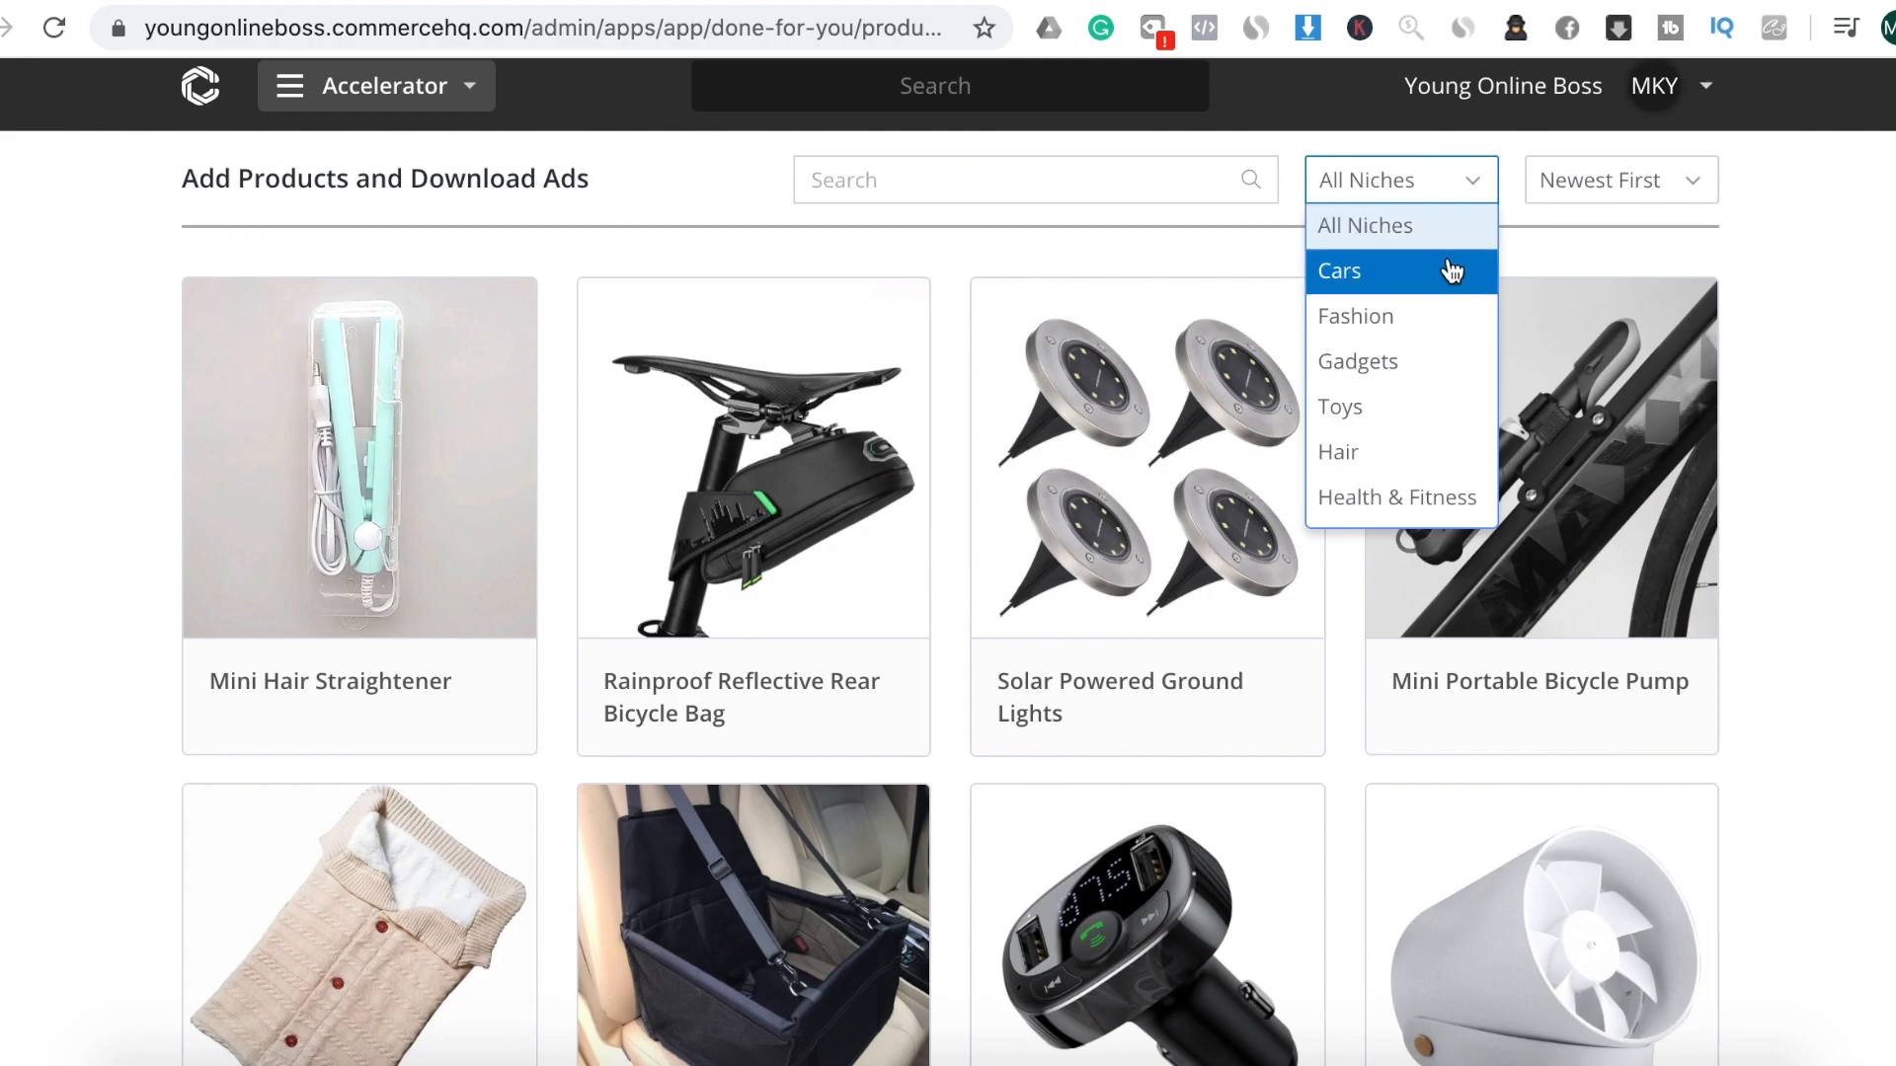
pyautogui.scroll(-5, 1432, 409)
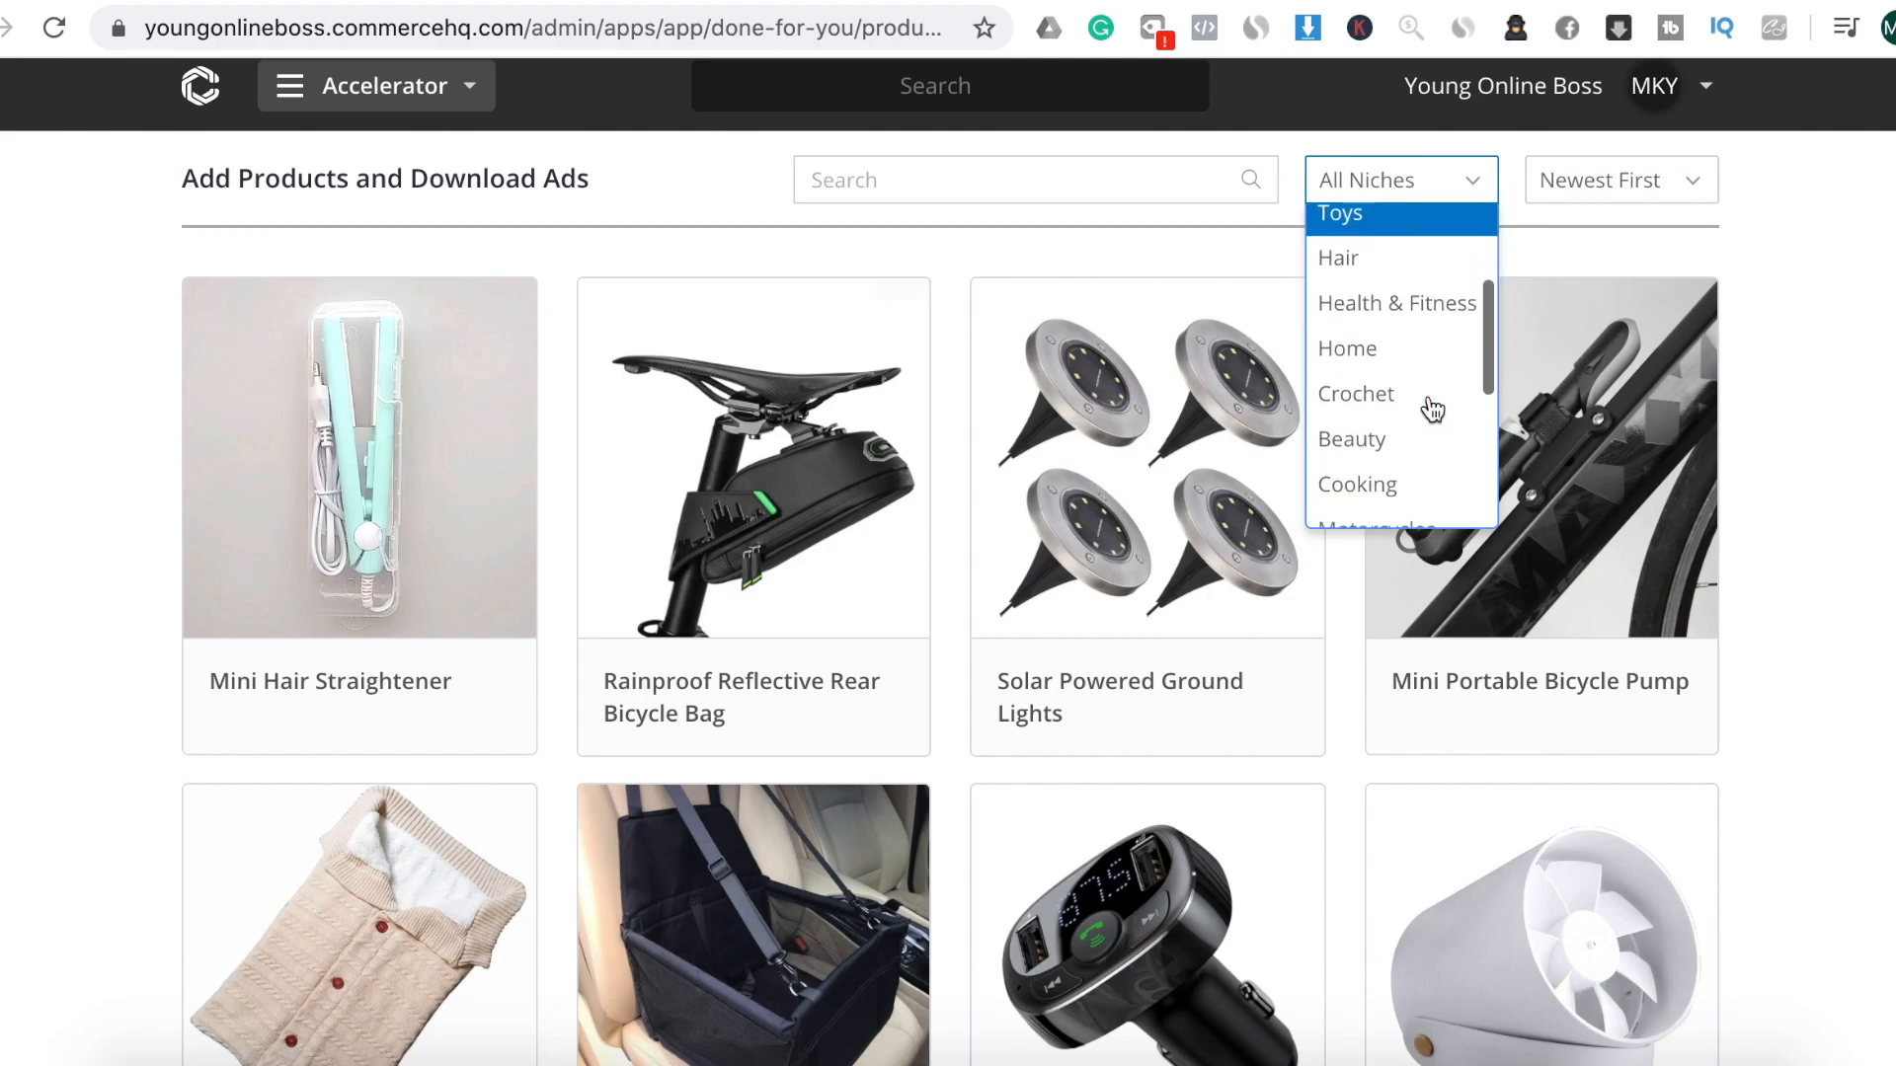
pyautogui.scroll(-5, 1431, 409)
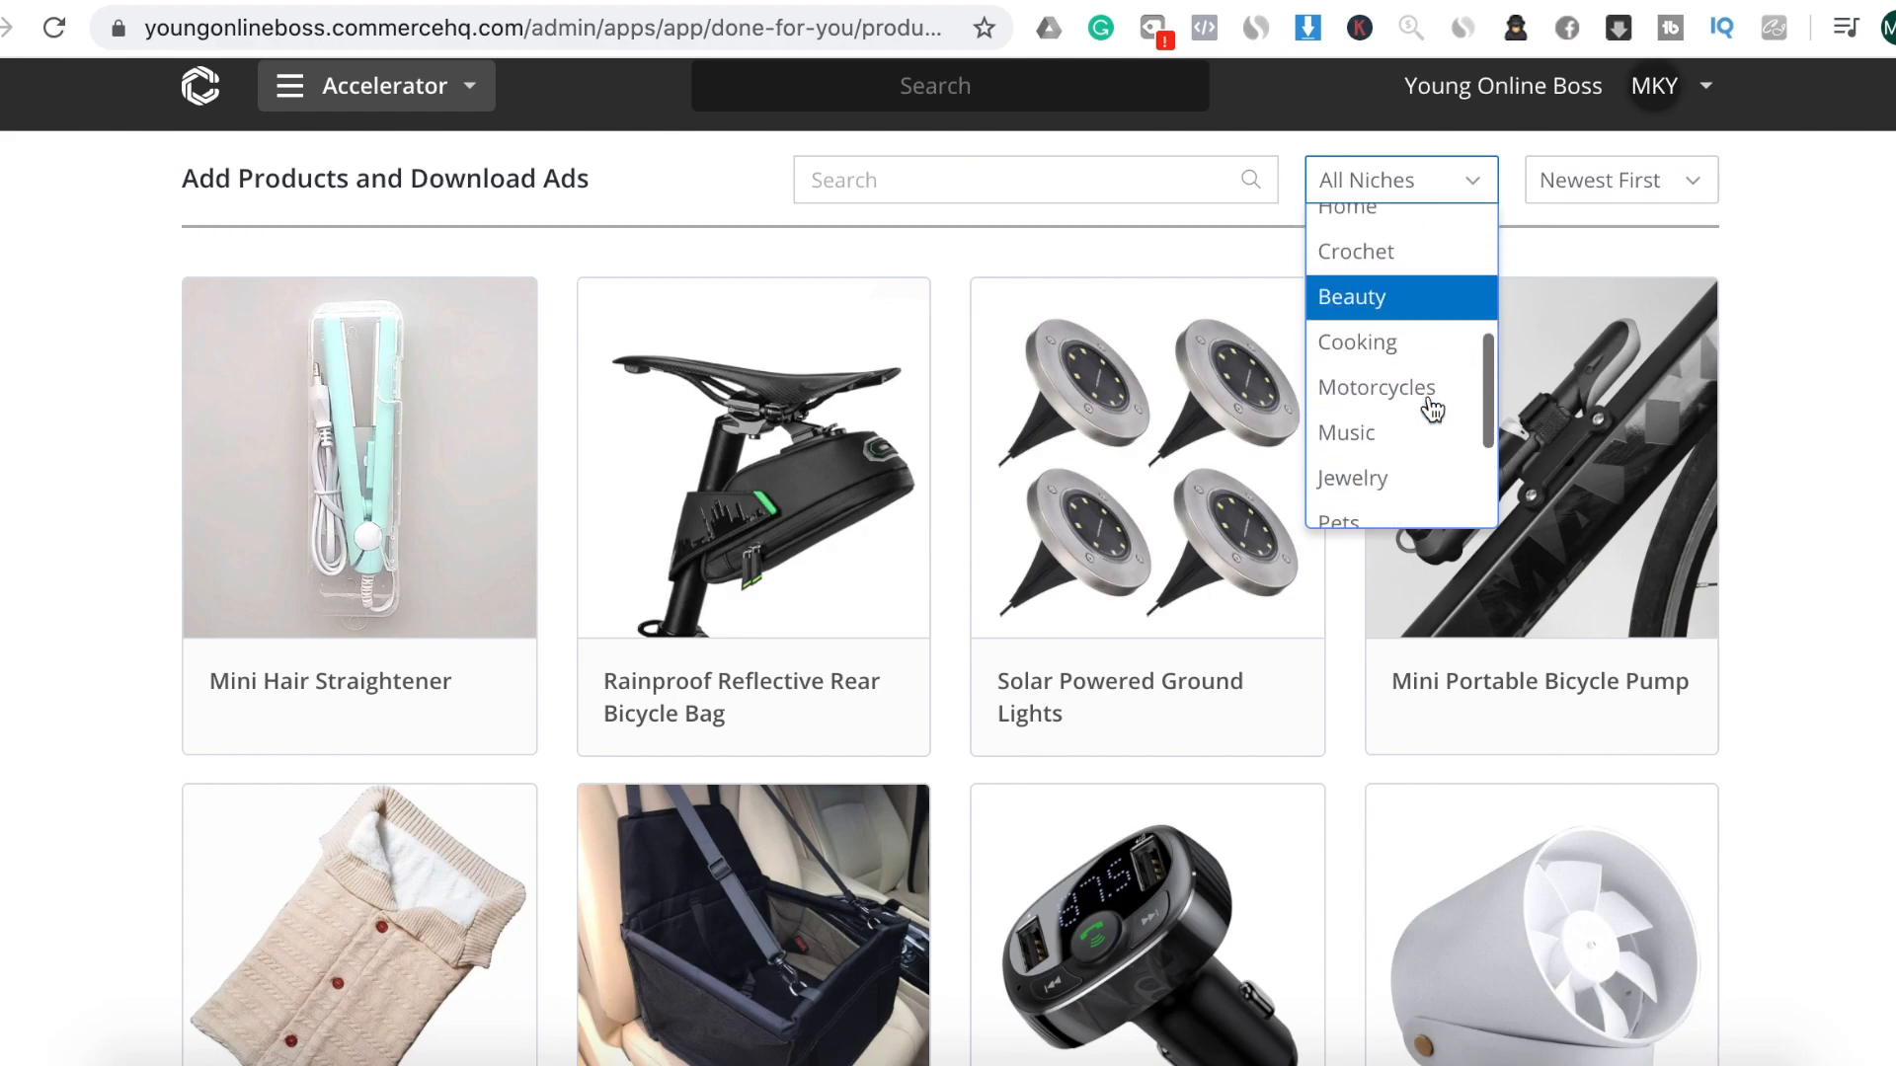
pyautogui.scroll(-2, 1431, 409)
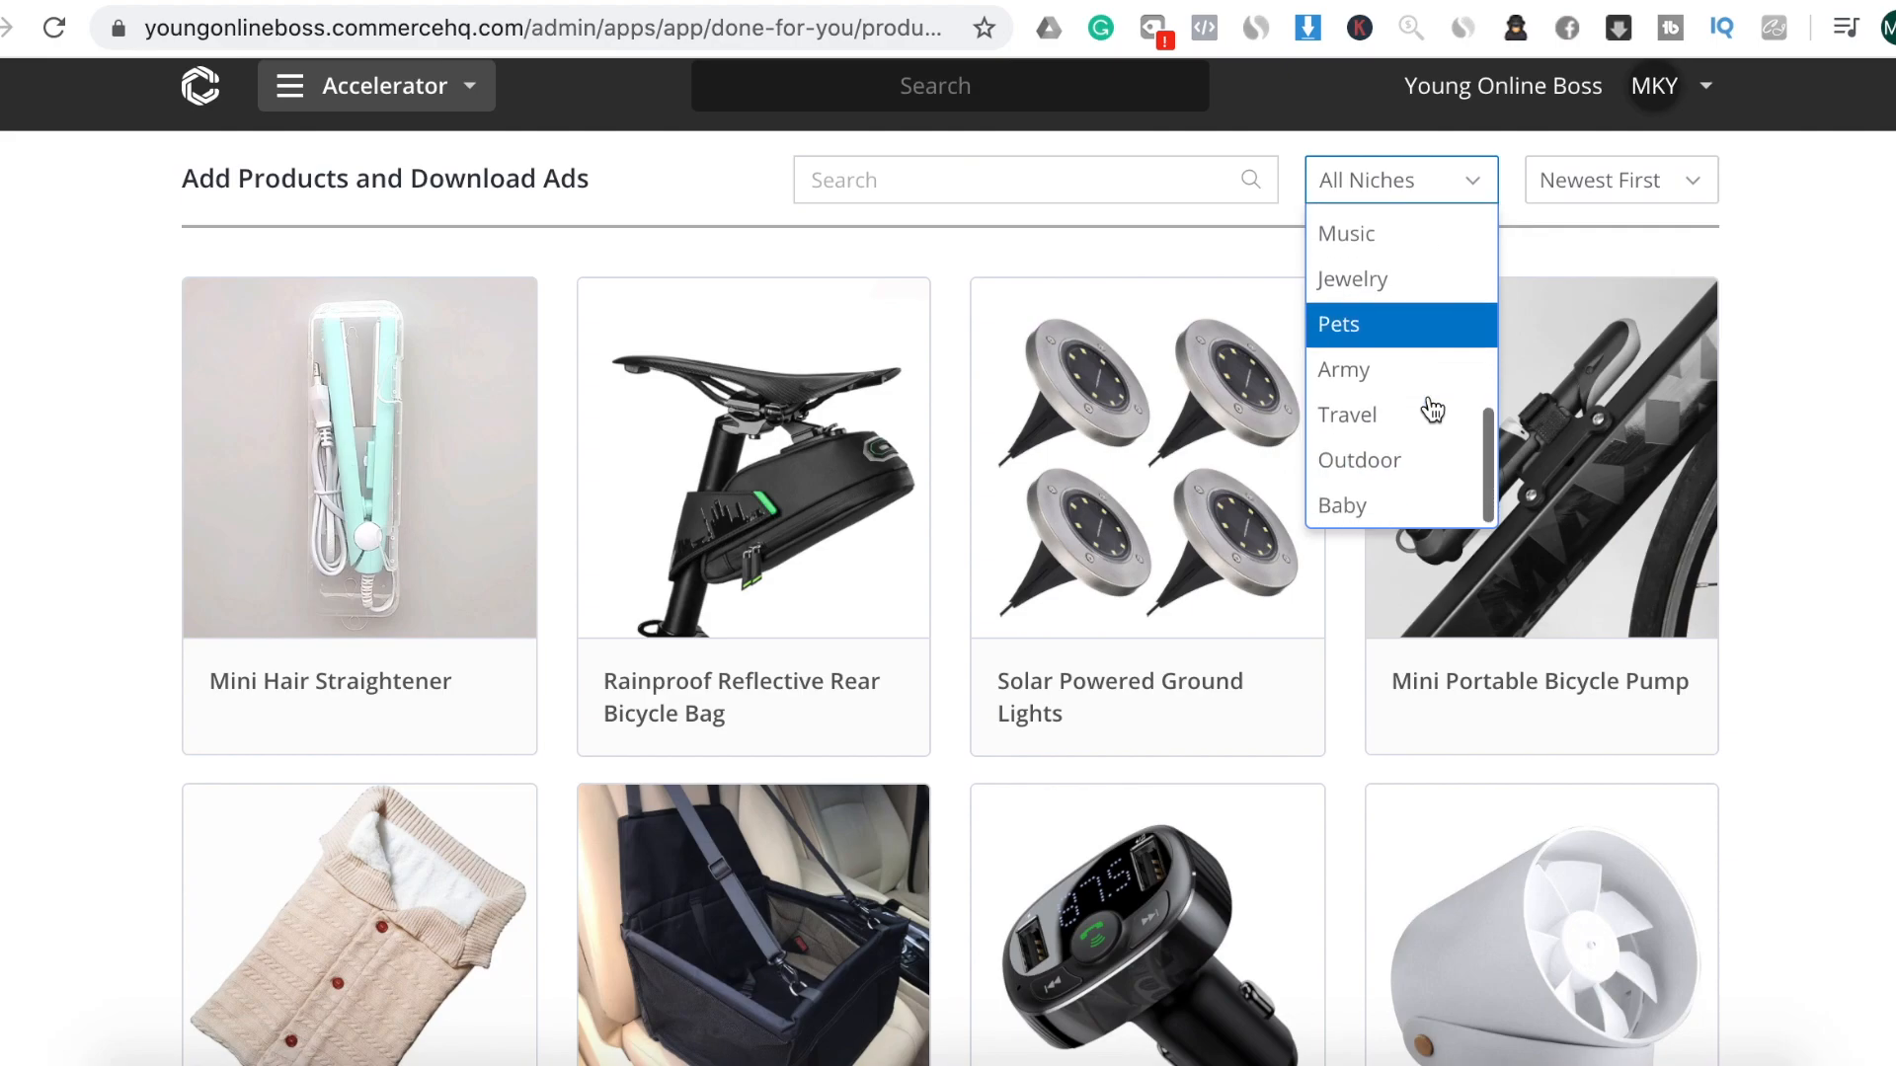
pyautogui.click(1787, 400)
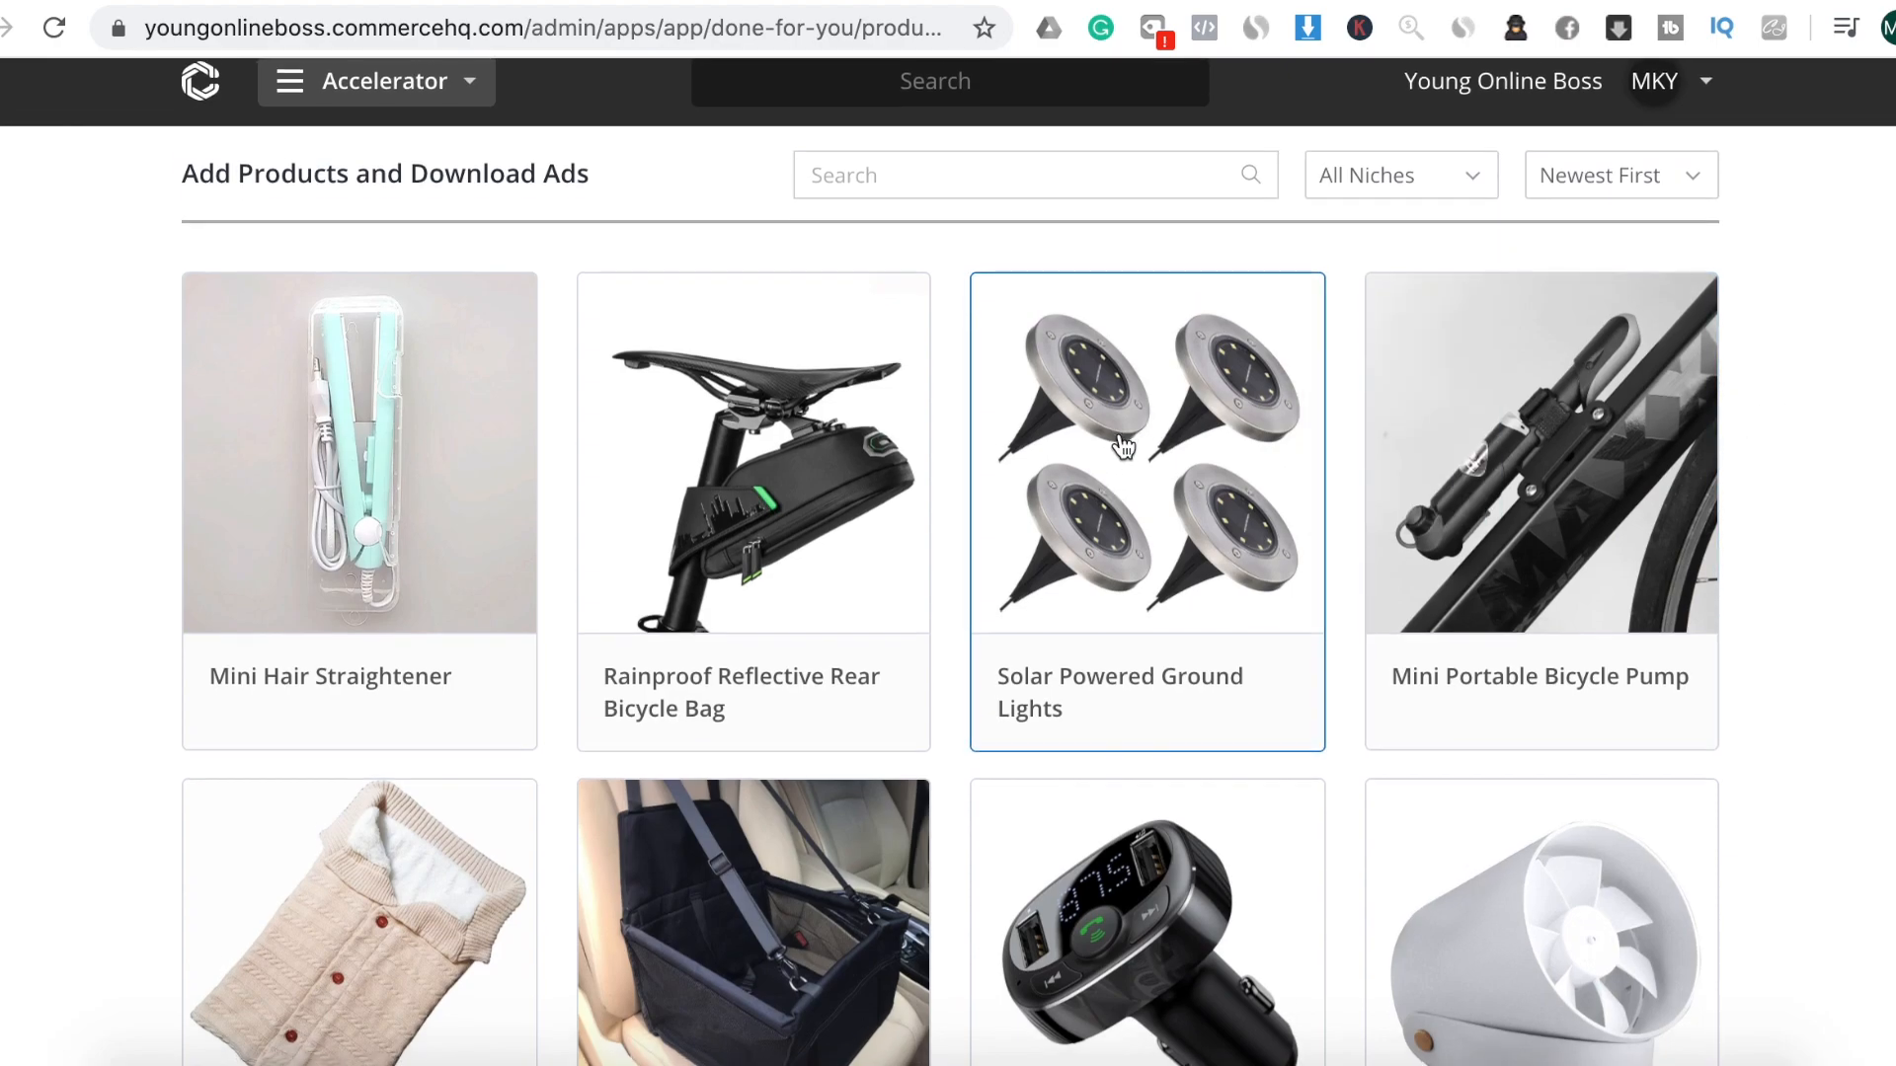
# Open the Waterproof Sports Wireless Earbuds, review the description, reviews, ad copy, targeting and pricing, and add the product to the store
pyautogui.scroll(-1, 1123, 446)
pyautogui.scroll(-5, 1124, 446)
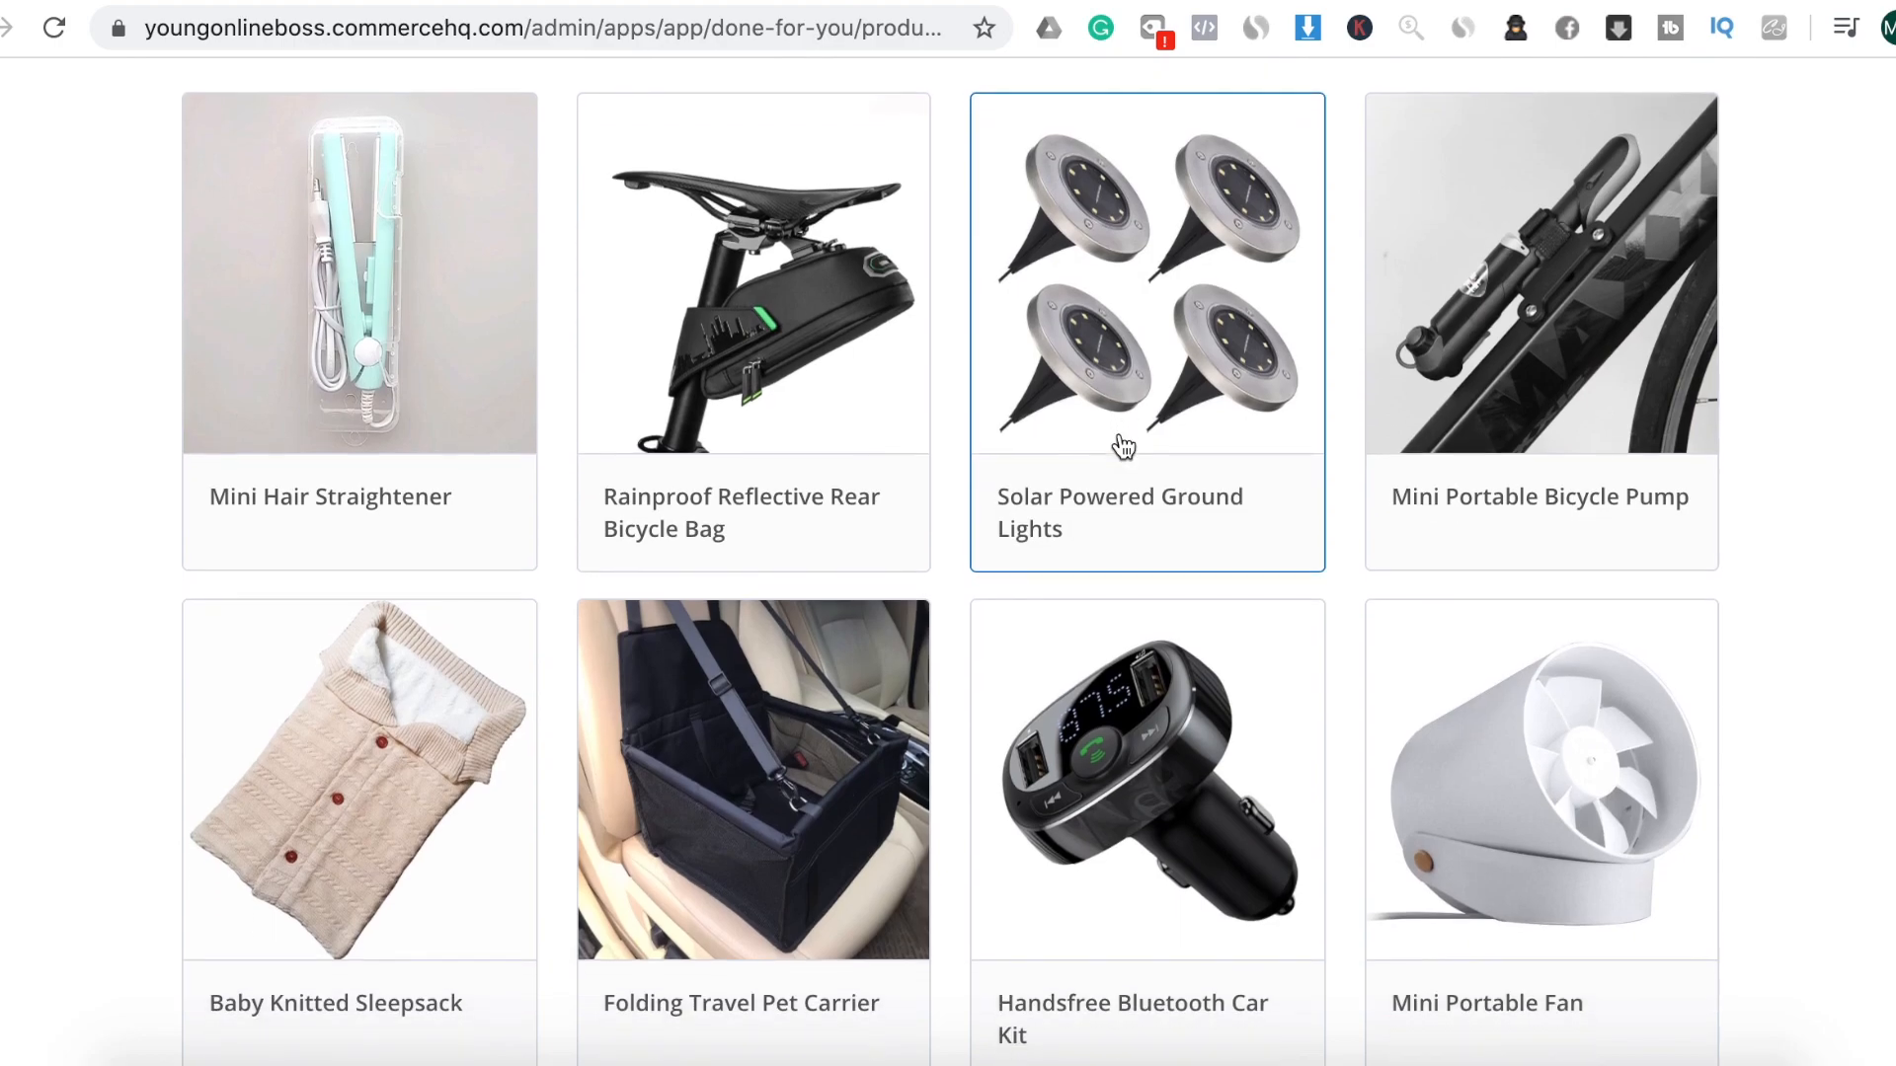
pyautogui.scroll(-1, 1123, 446)
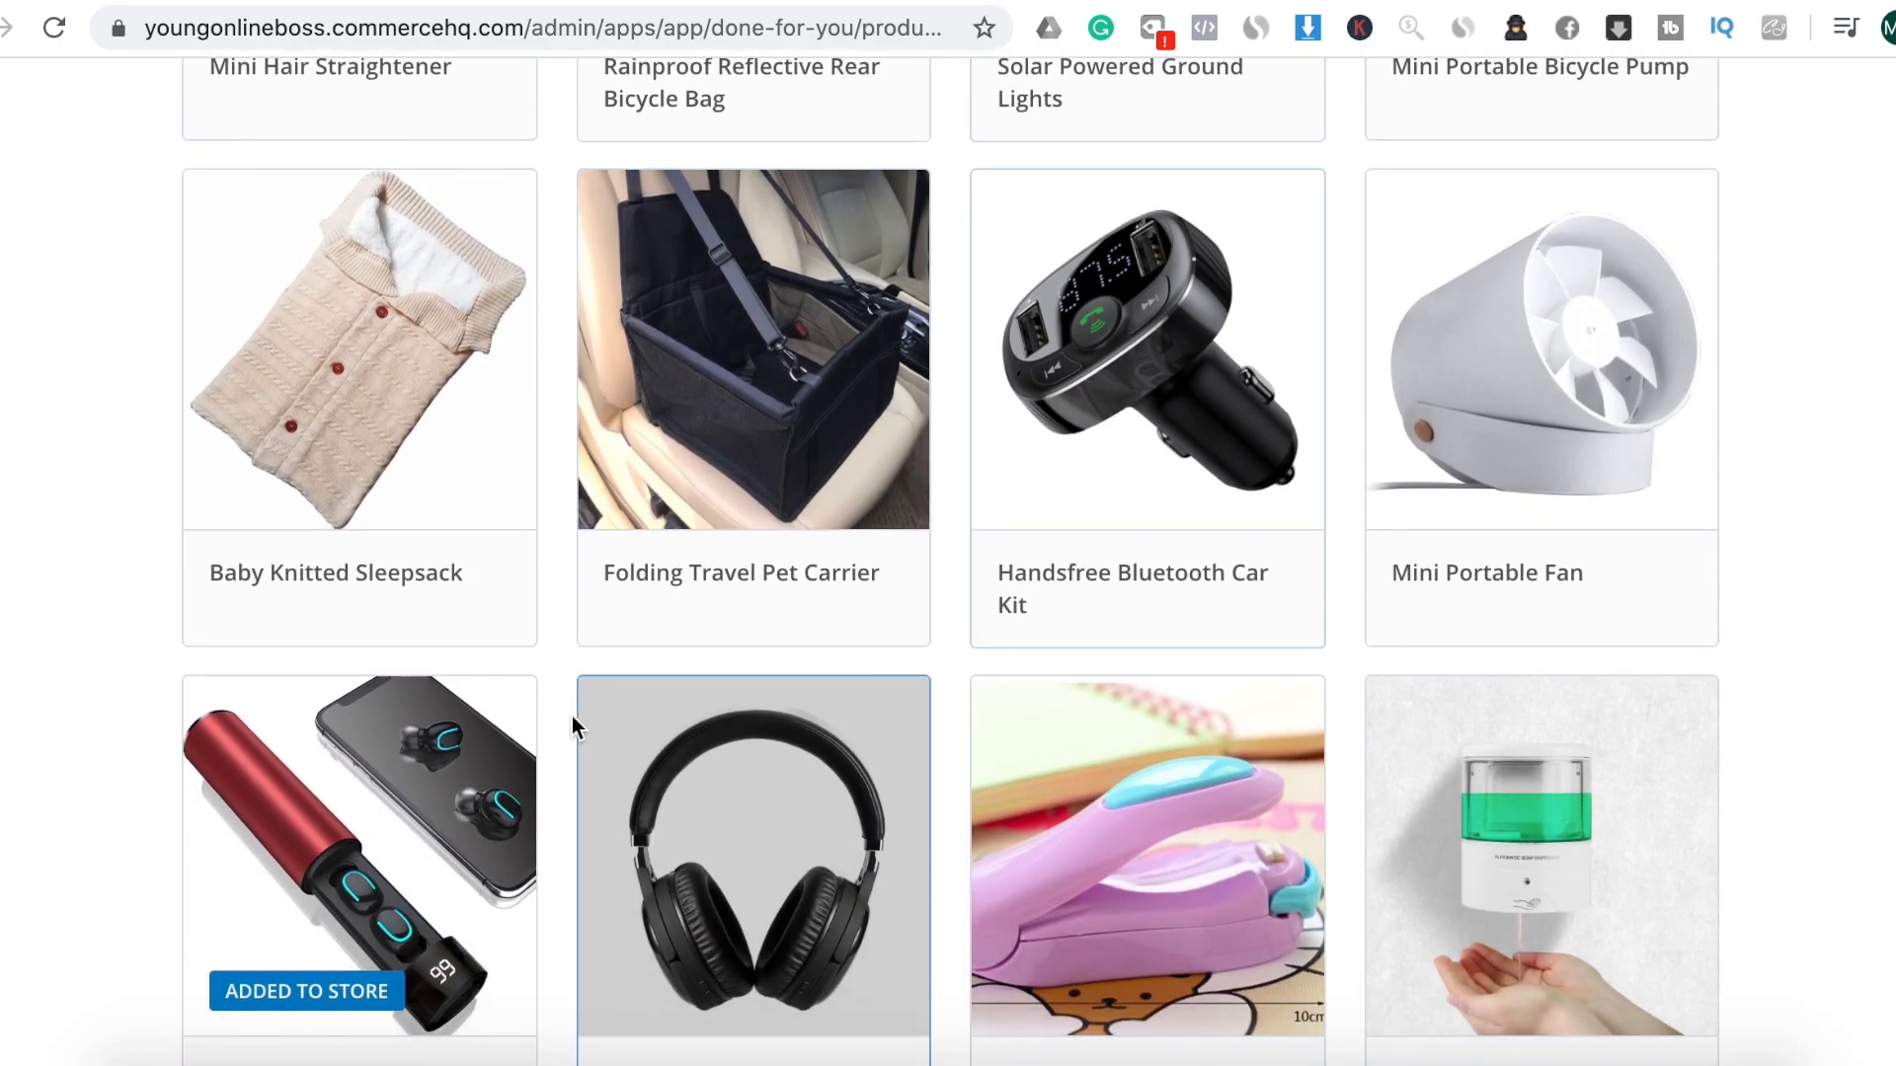
pyautogui.click(440, 822)
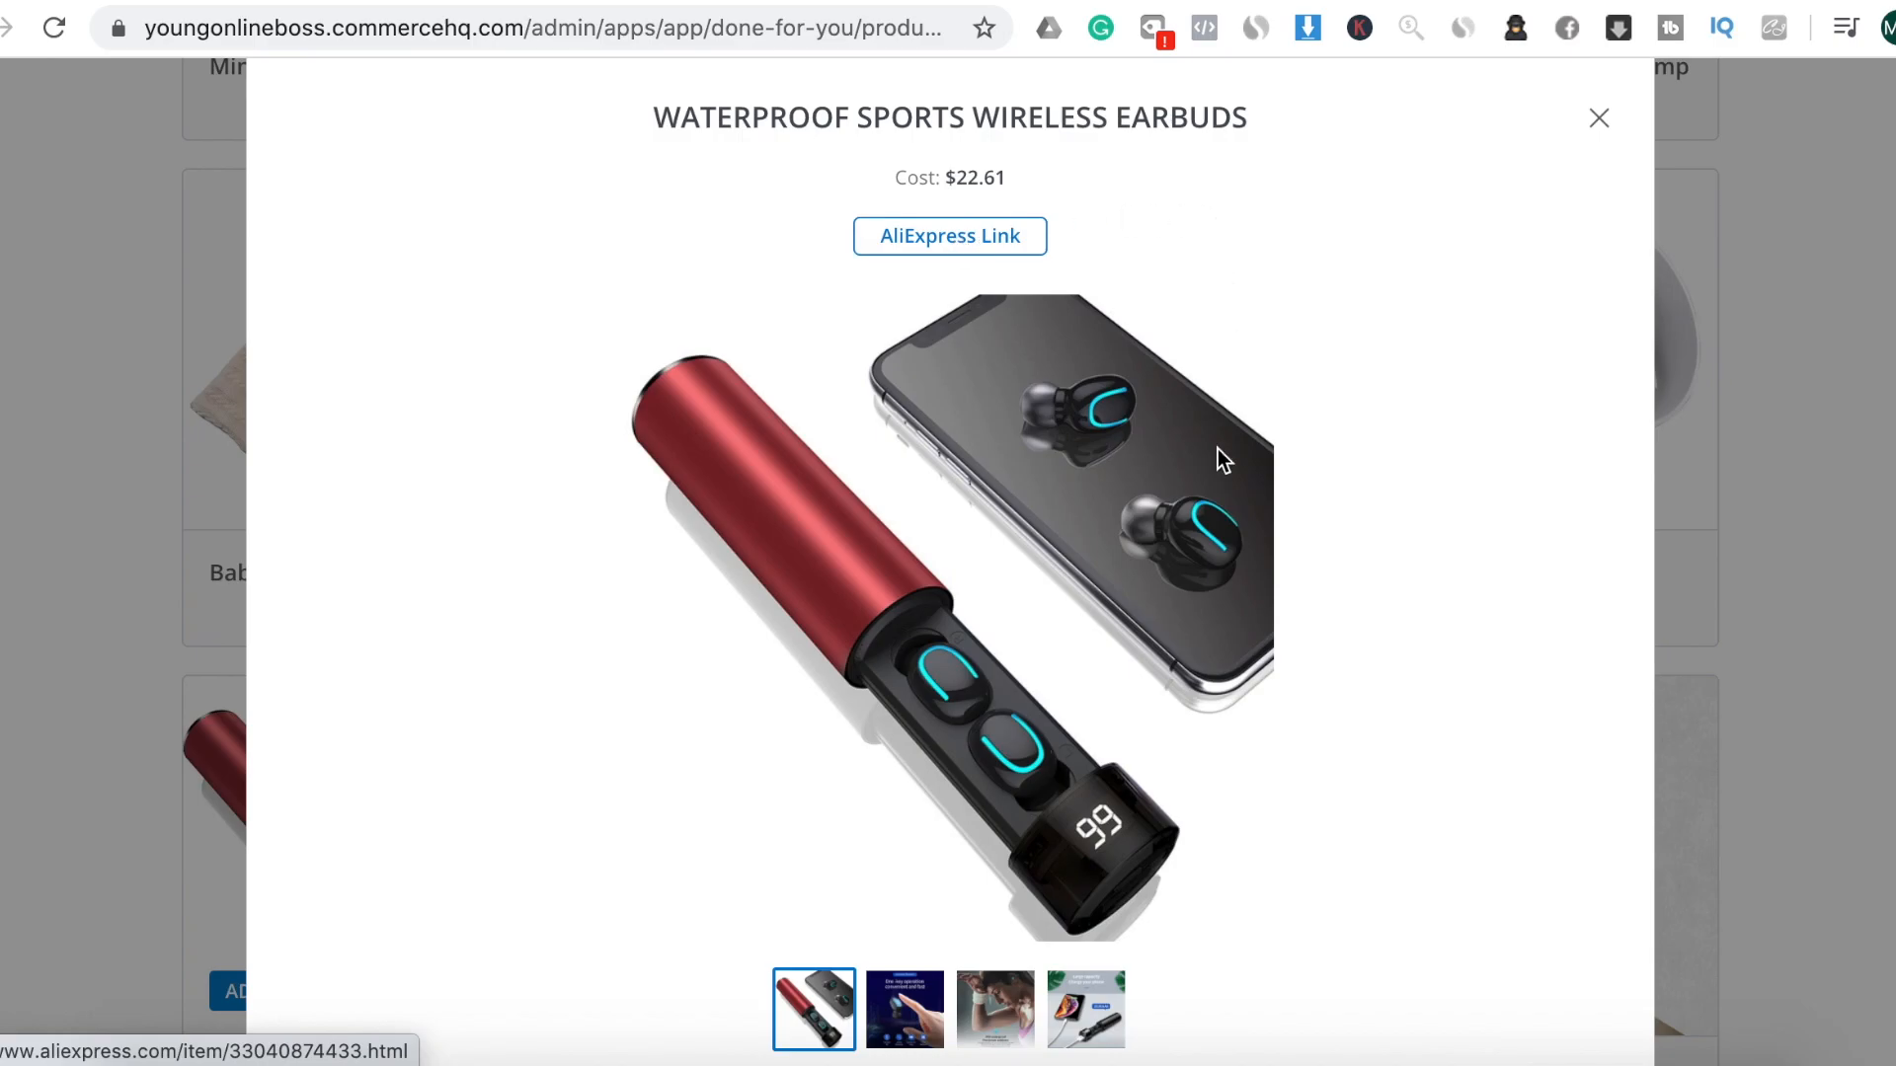
pyautogui.scroll(-10, 1217, 448)
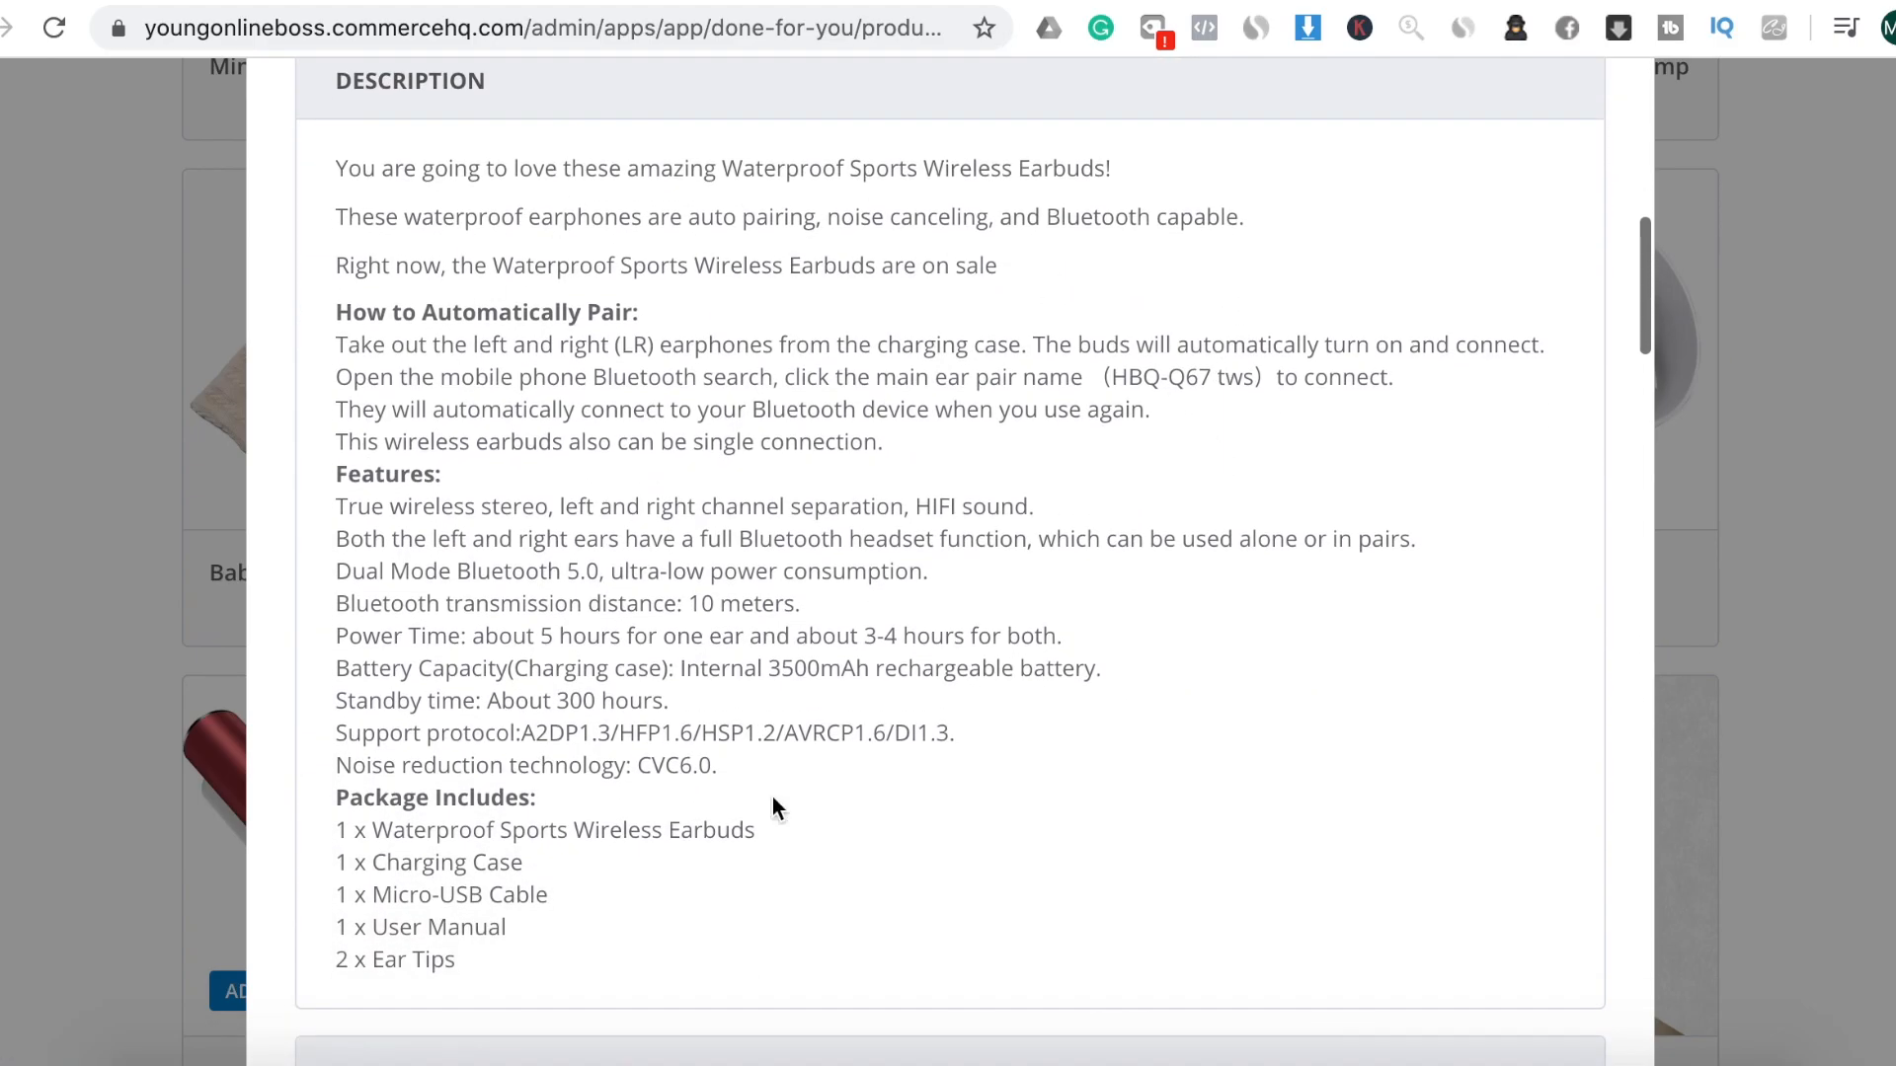
pyautogui.scroll(-8, 1104, 509)
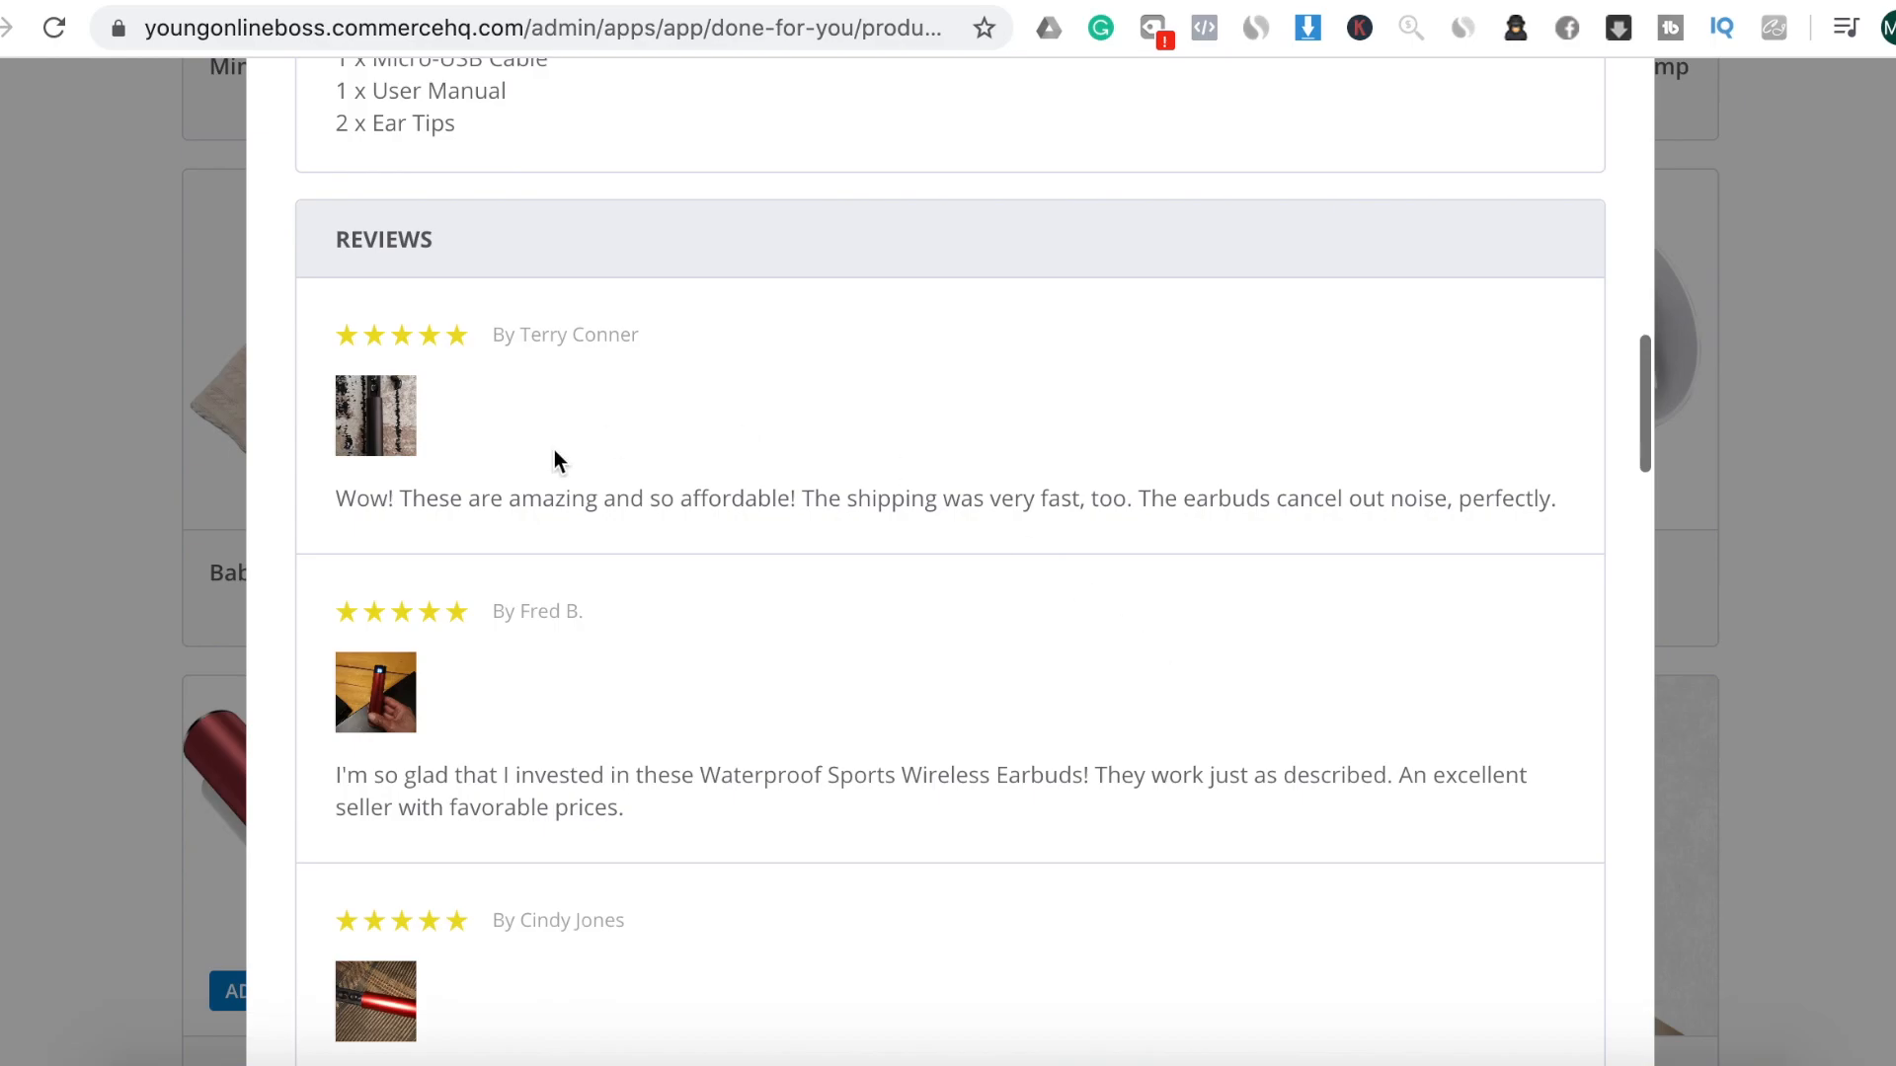
pyautogui.scroll(-15, 1084, 614)
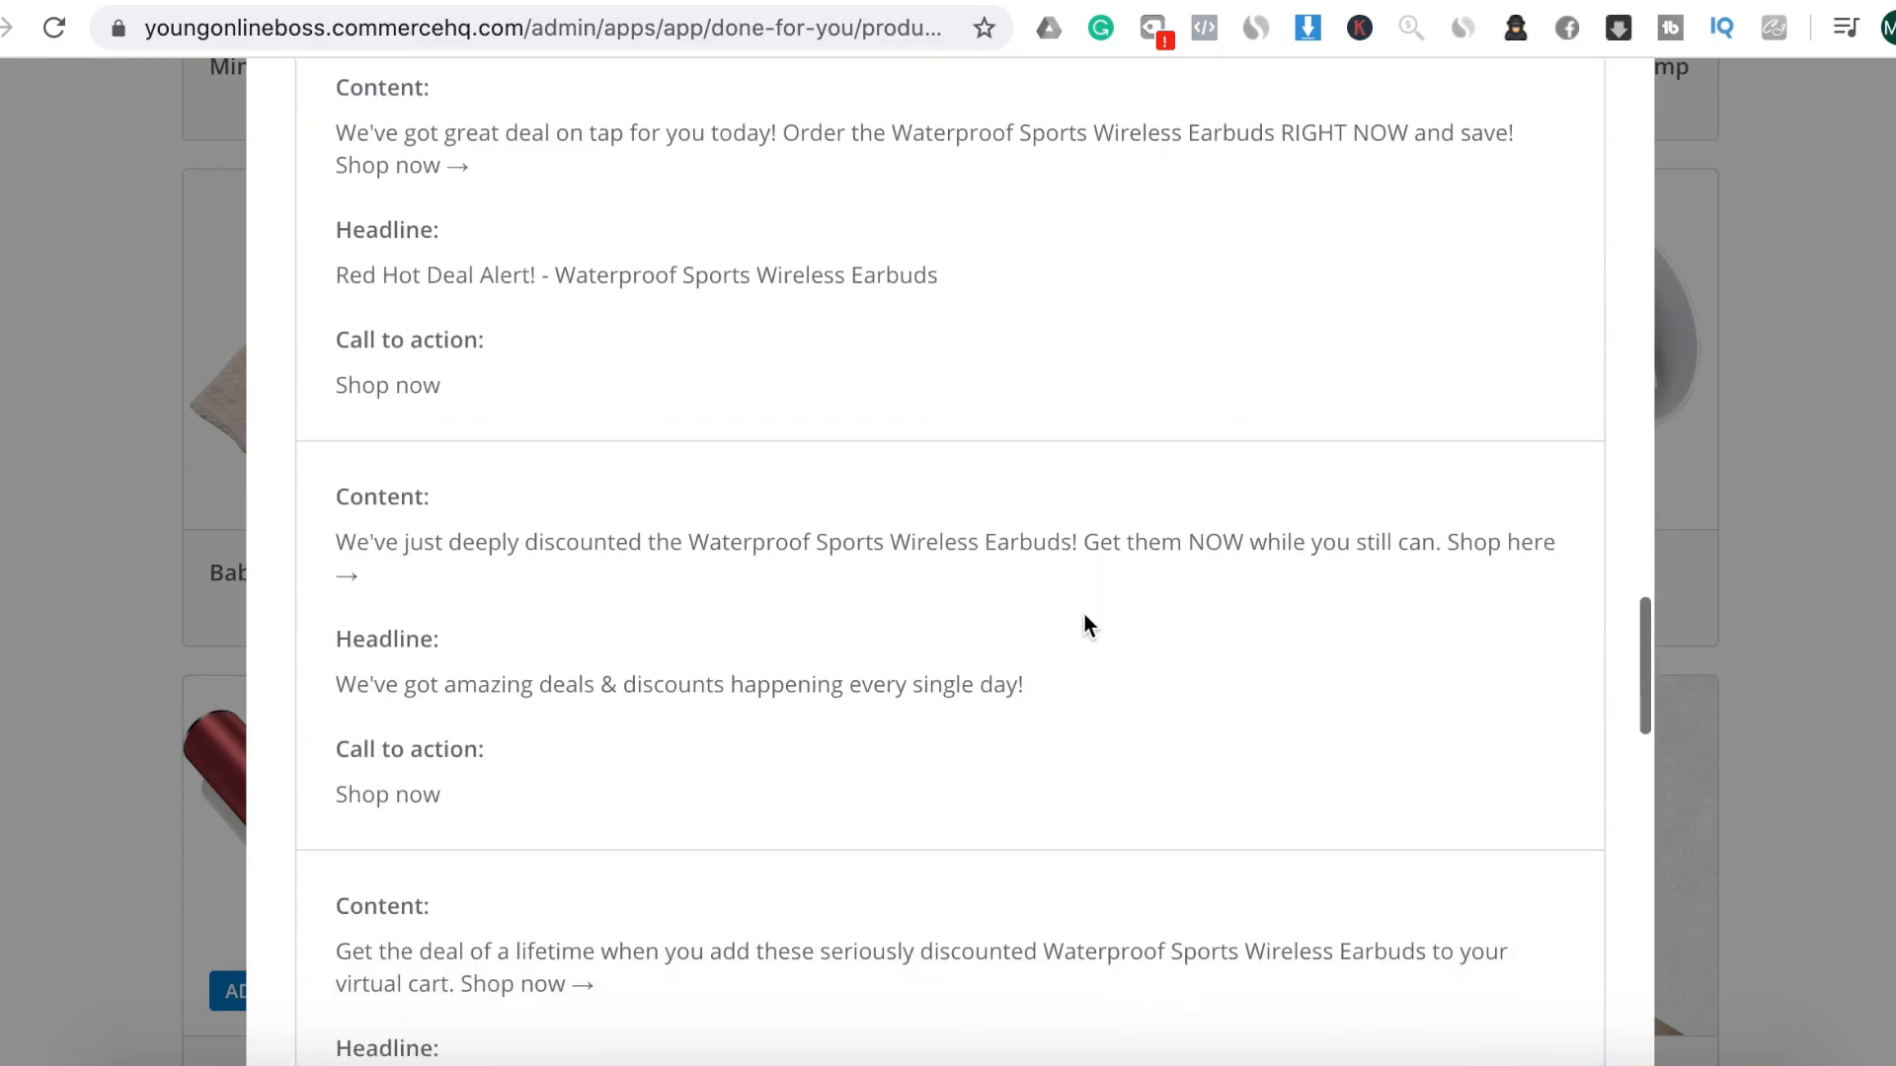
pyautogui.scroll(-15, 1084, 614)
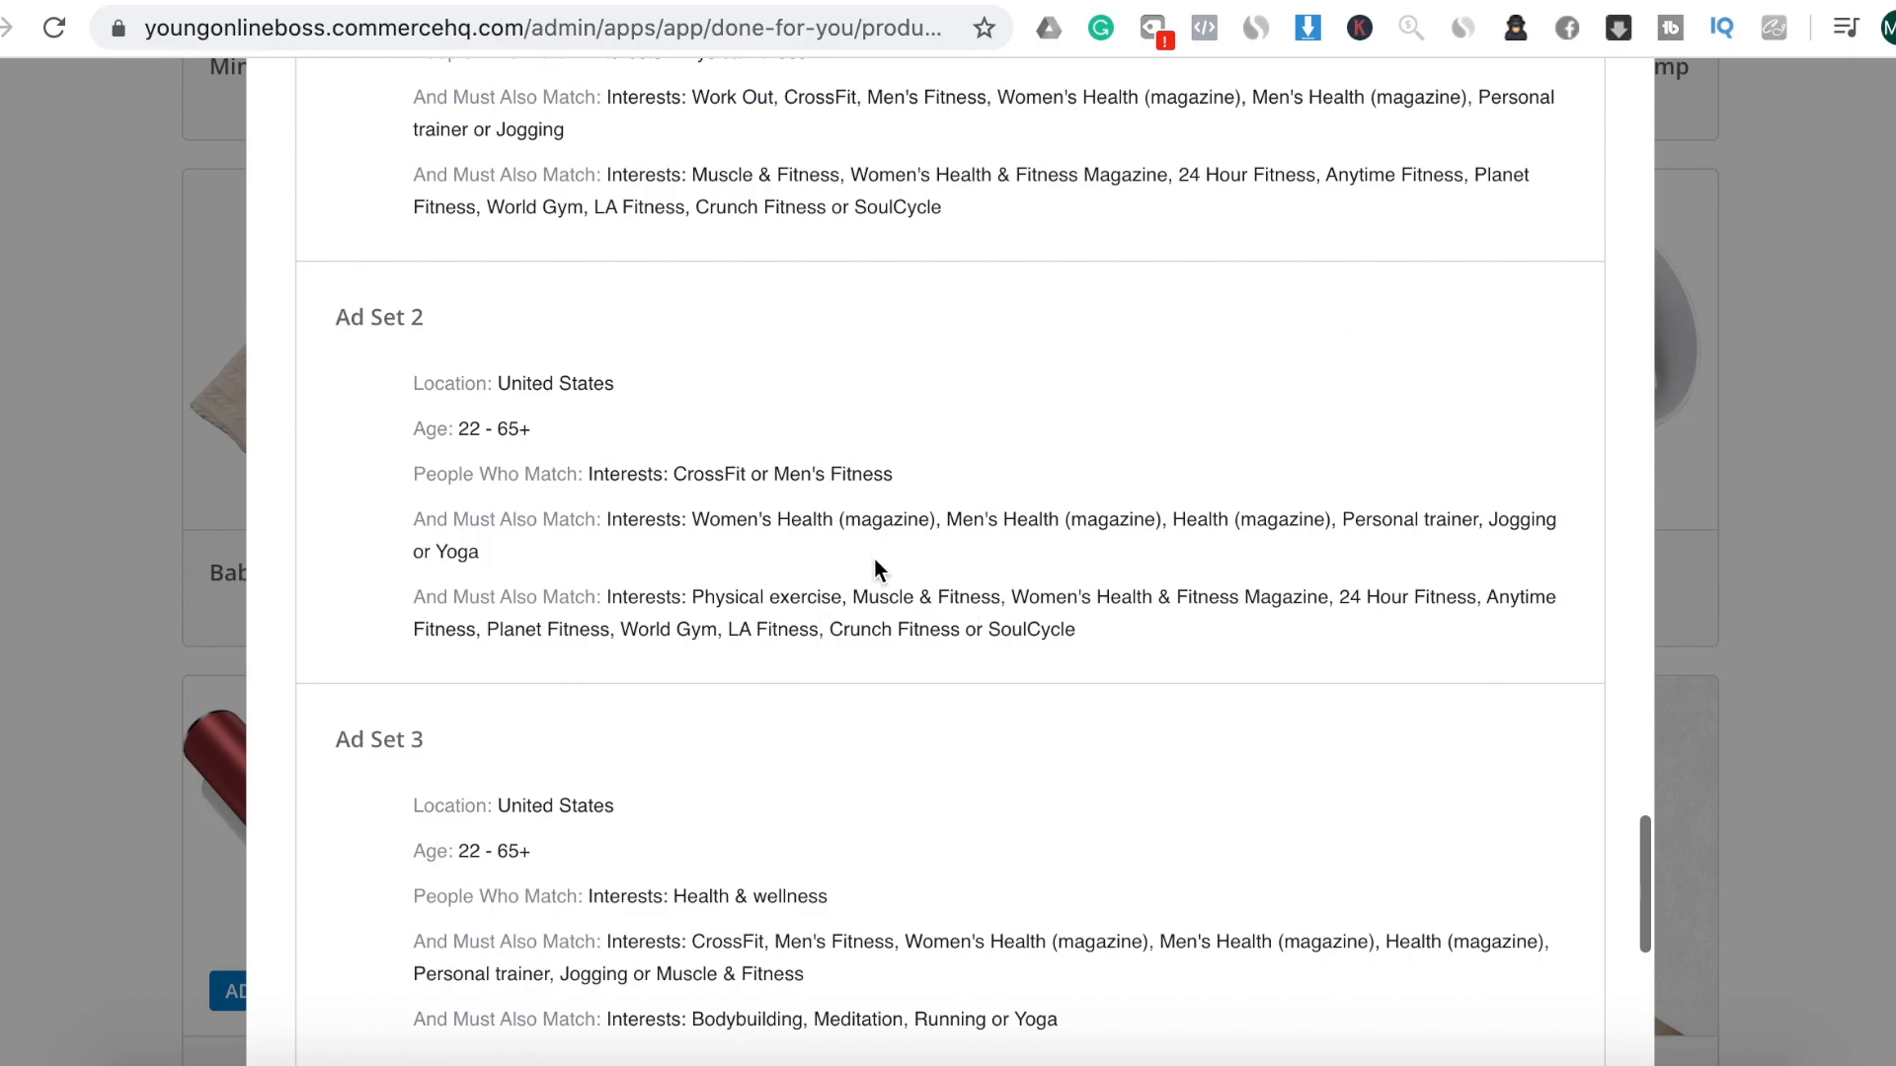
pyautogui.scroll(-8, 951, 750)
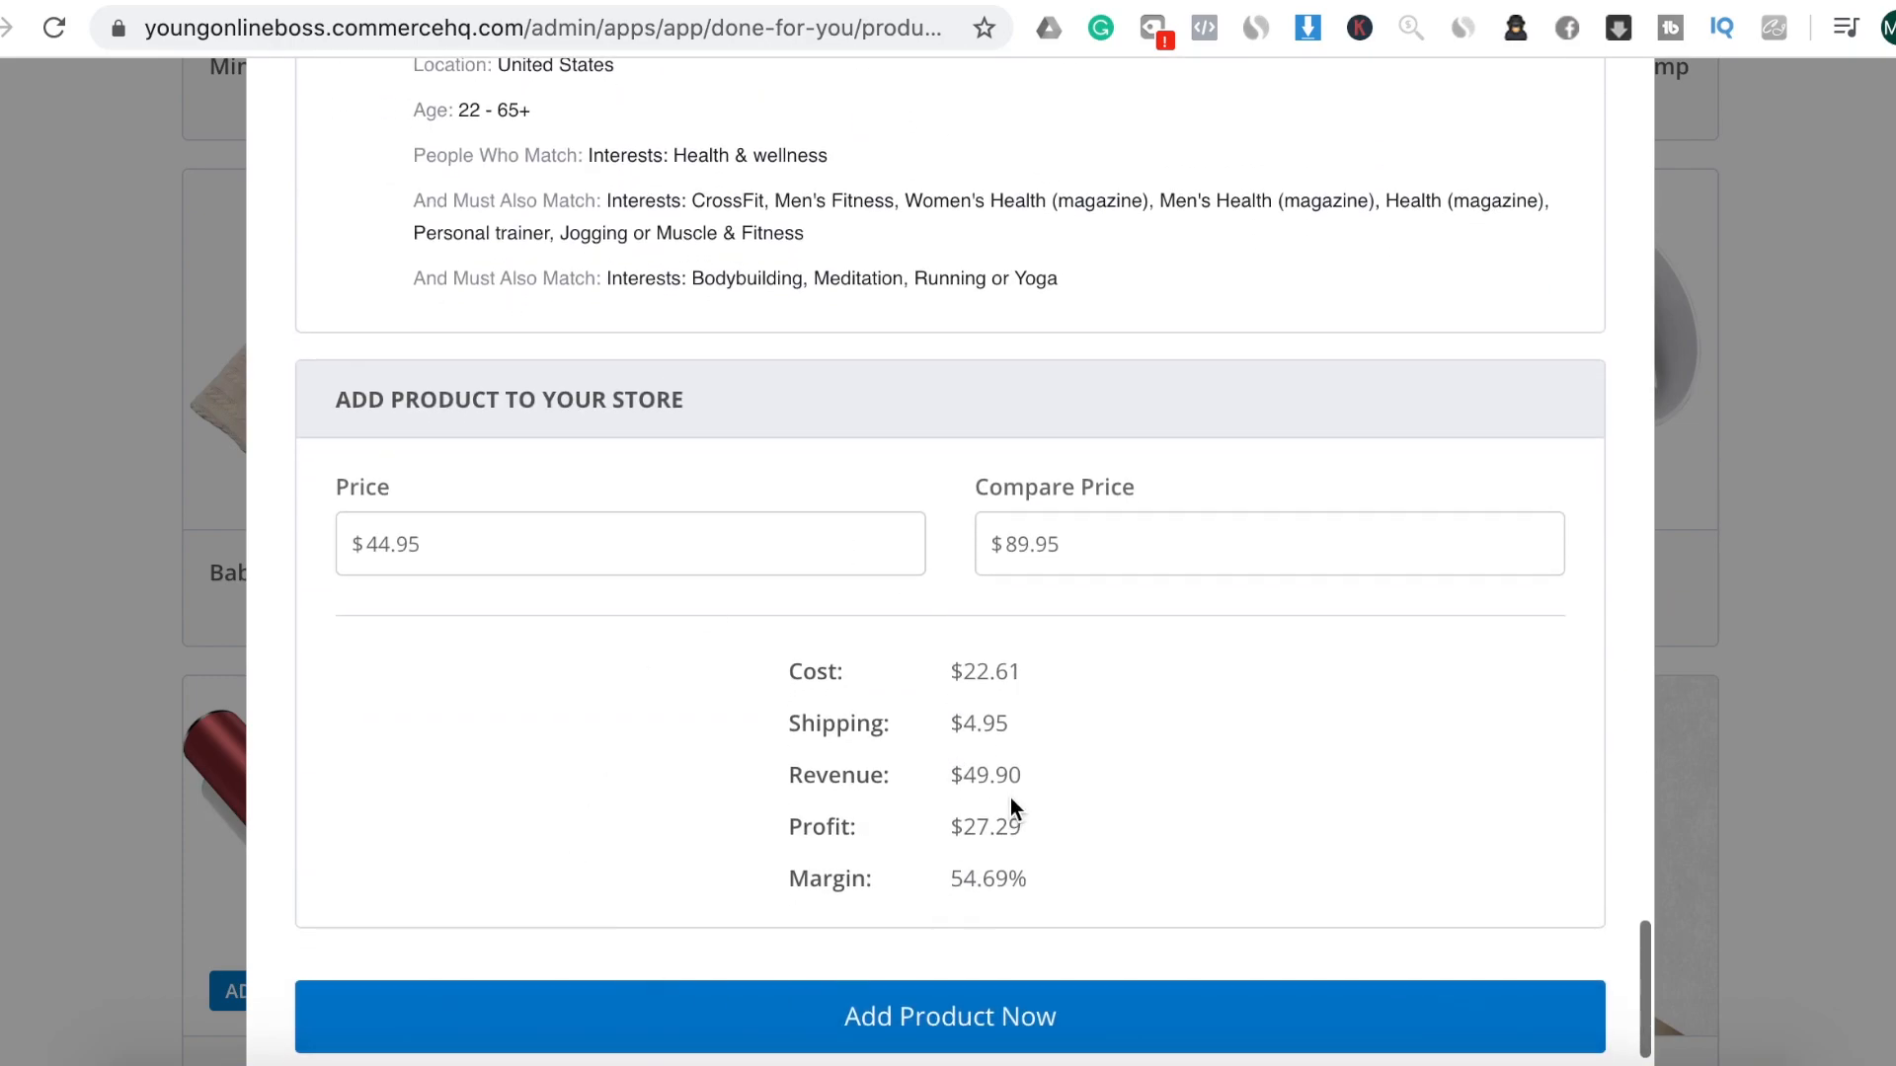
pyautogui.click(968, 975)
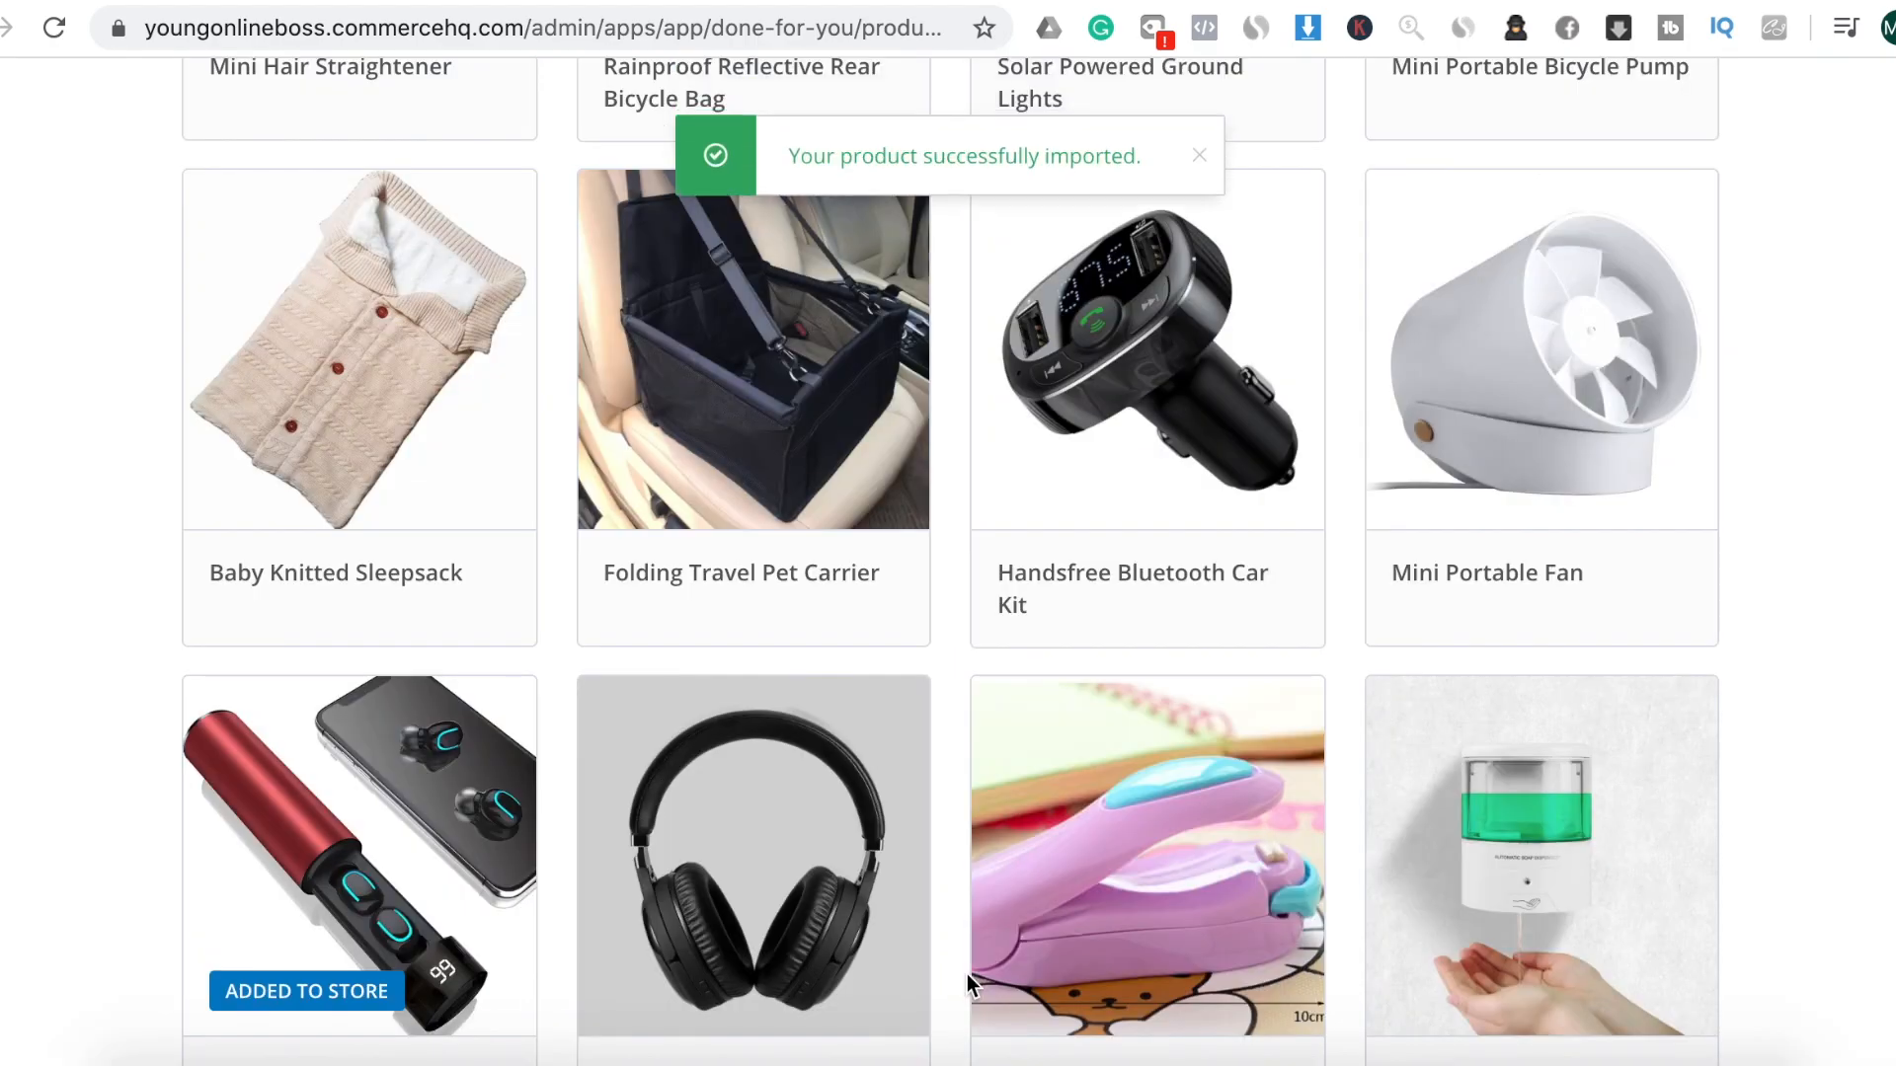
# Go to the store's product list and open the storefront page of the Waterproof Sports Wireless Earbuds
pyautogui.scroll(6, 896, 457)
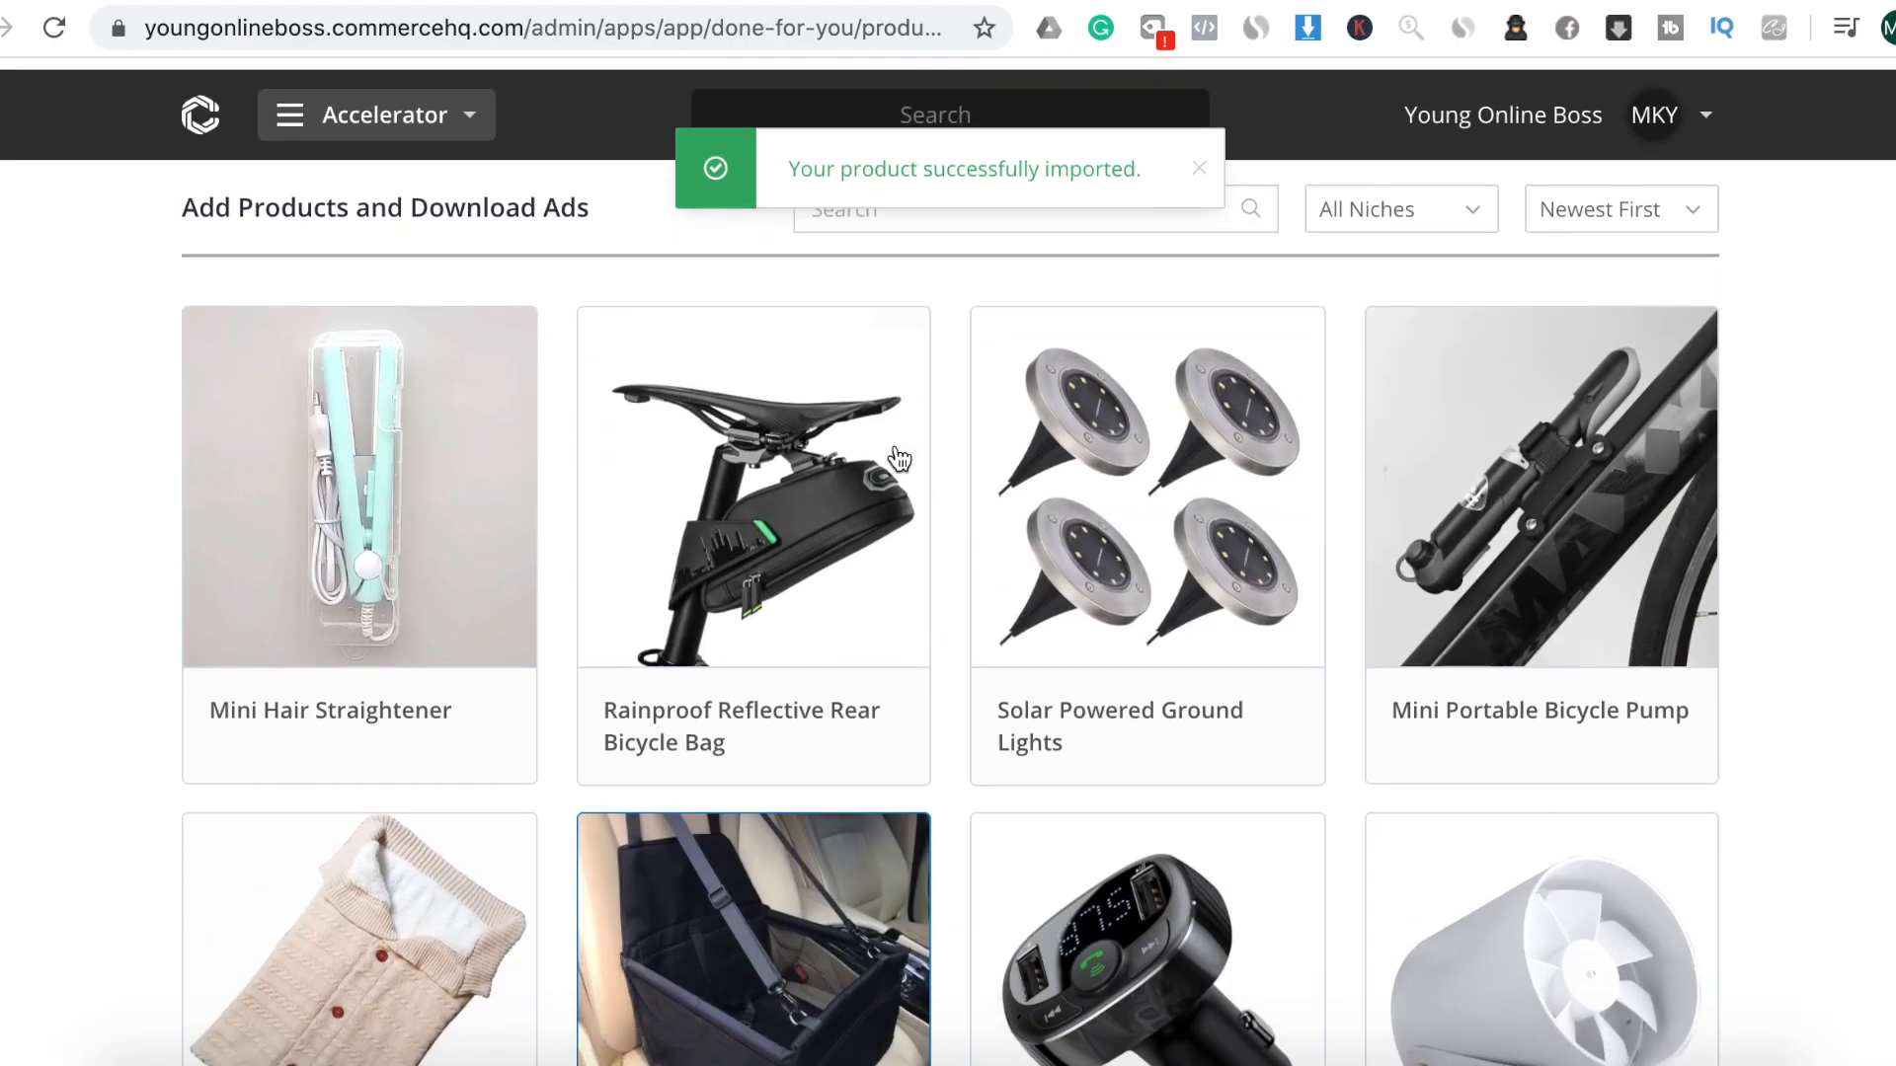
pyautogui.click(459, 119)
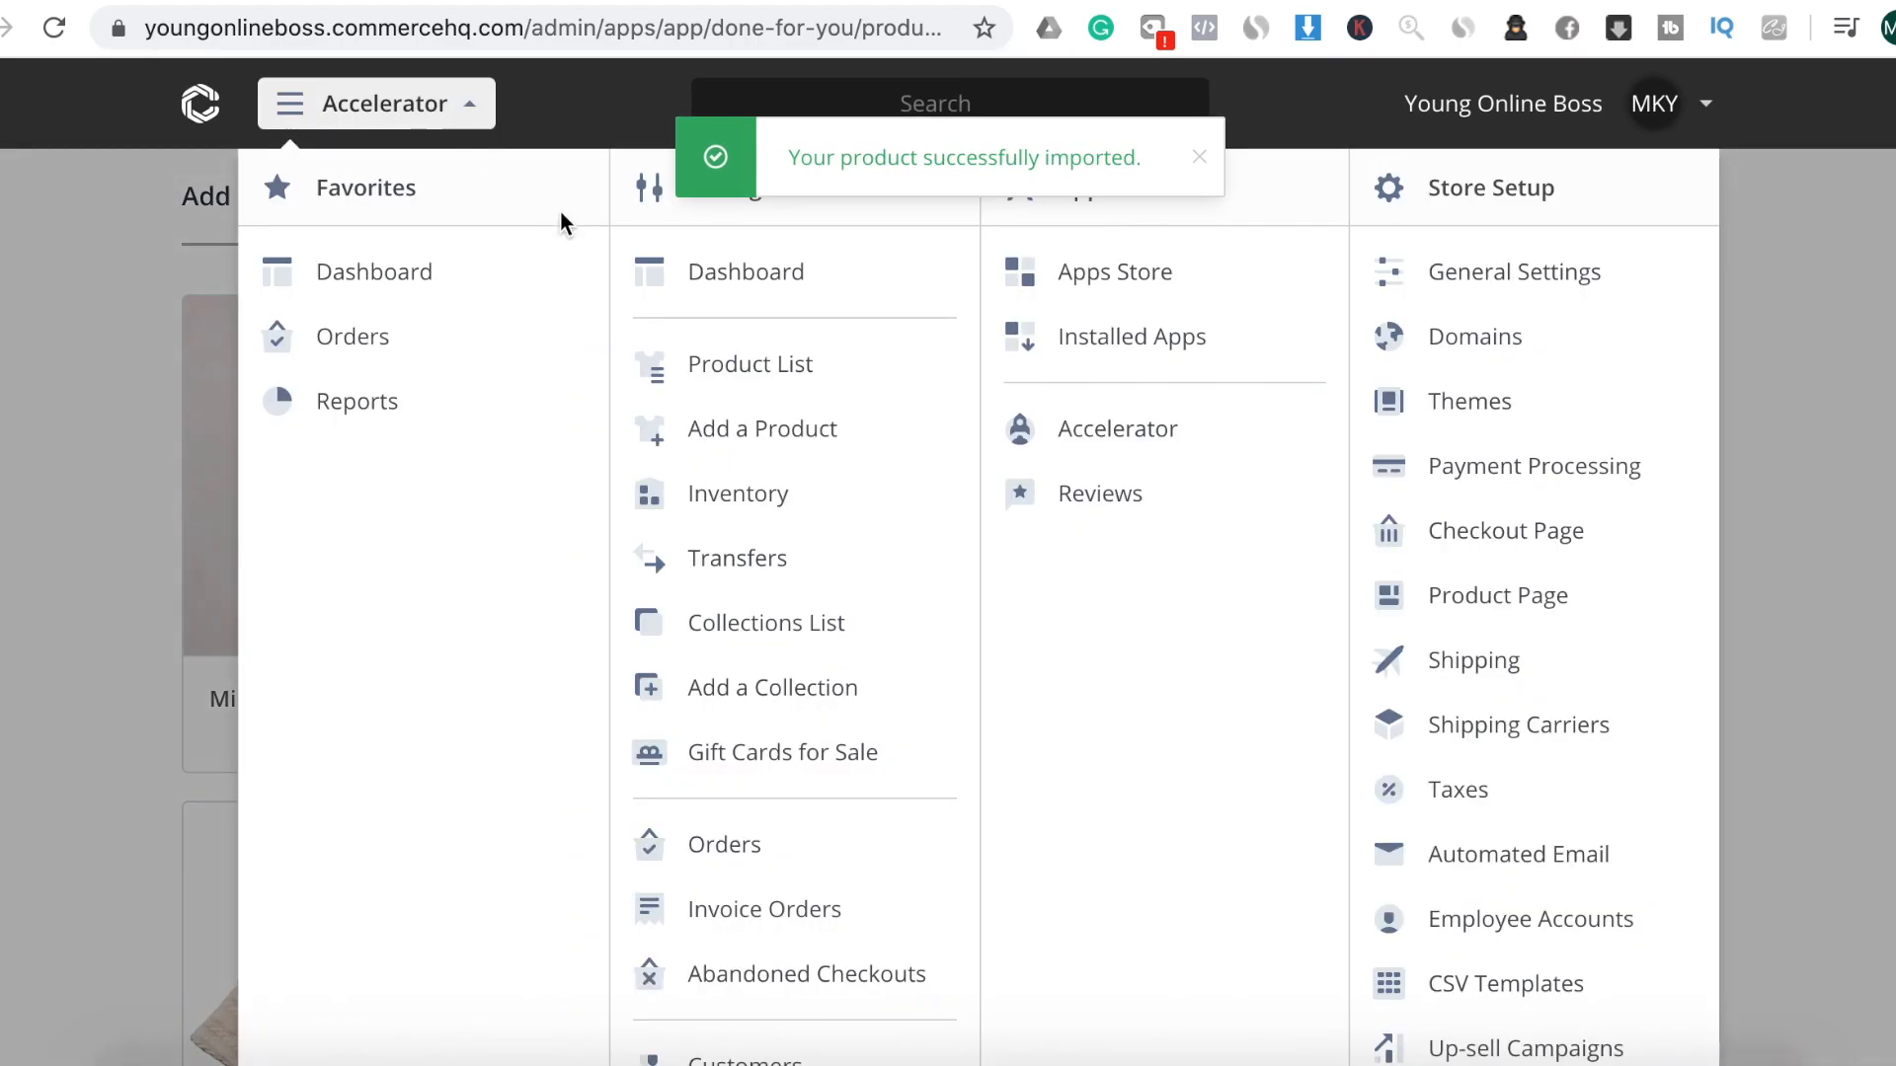
pyautogui.click(771, 371)
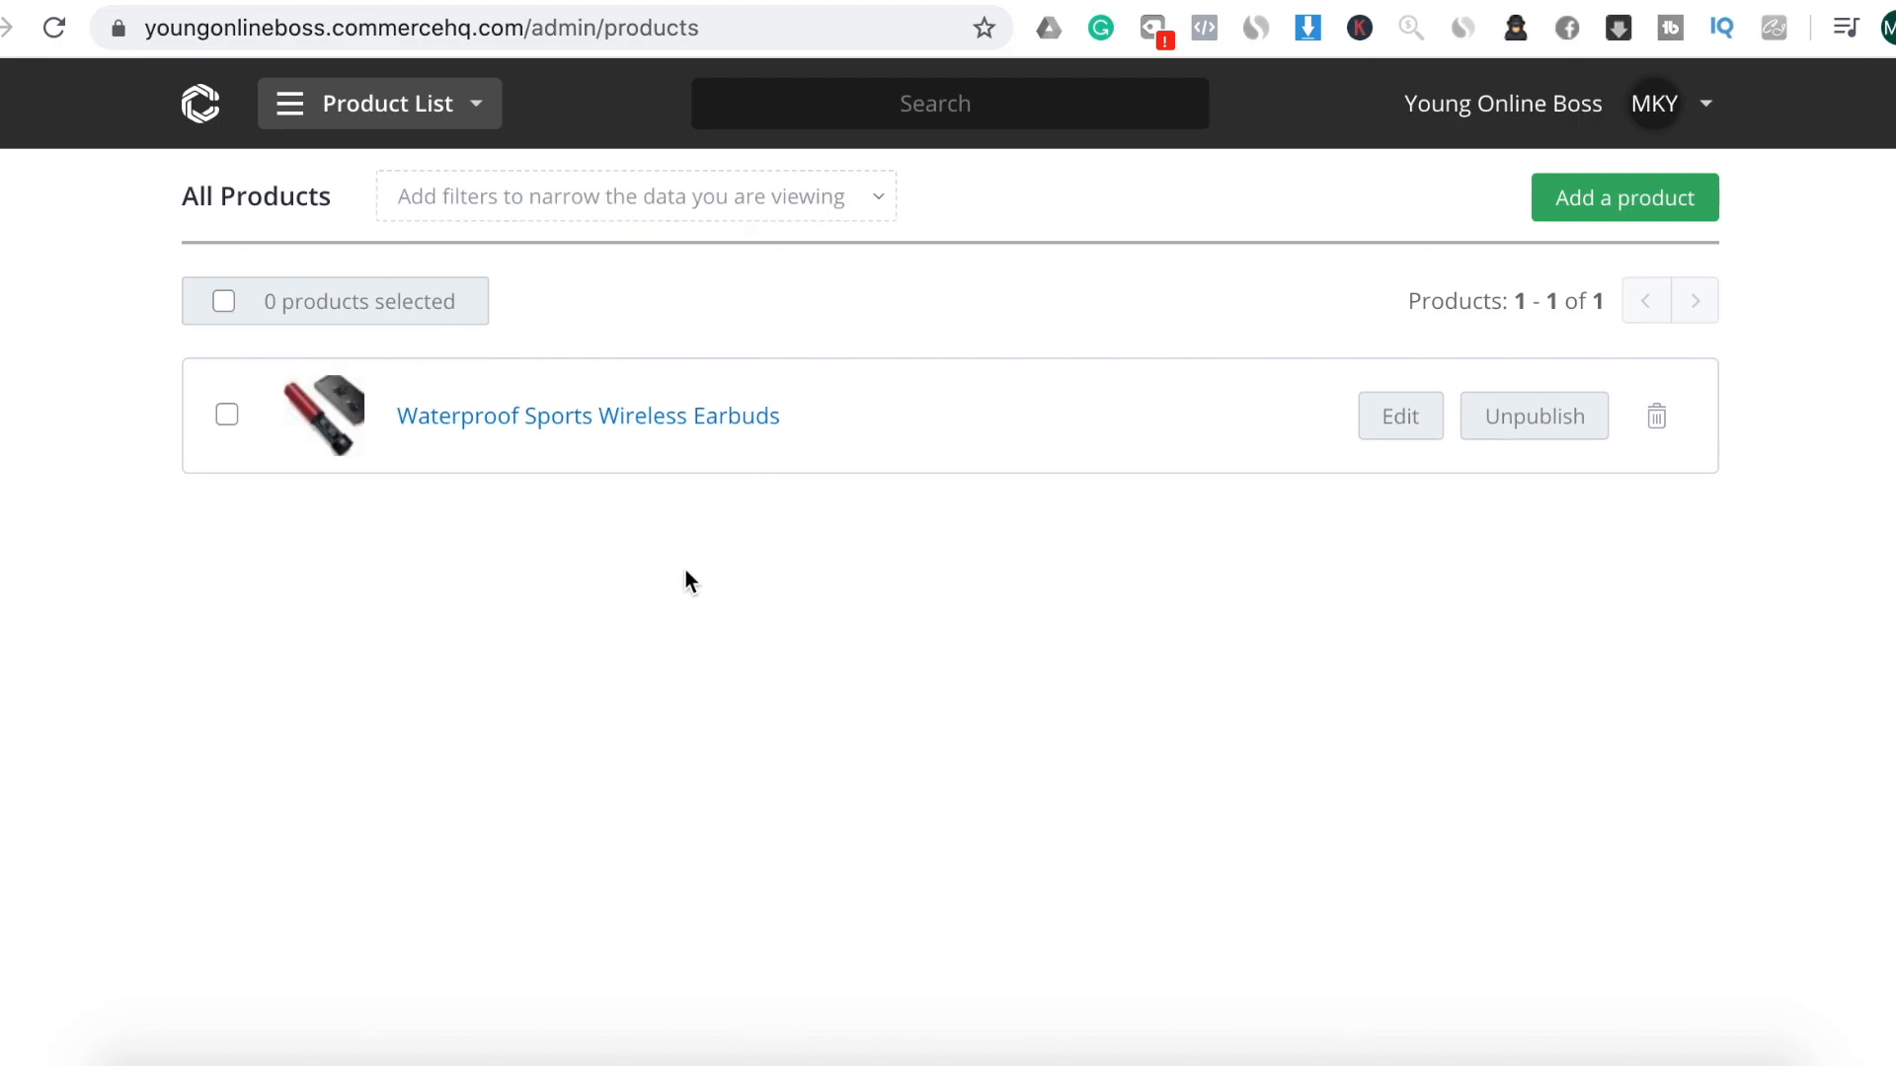
pyautogui.click(591, 420)
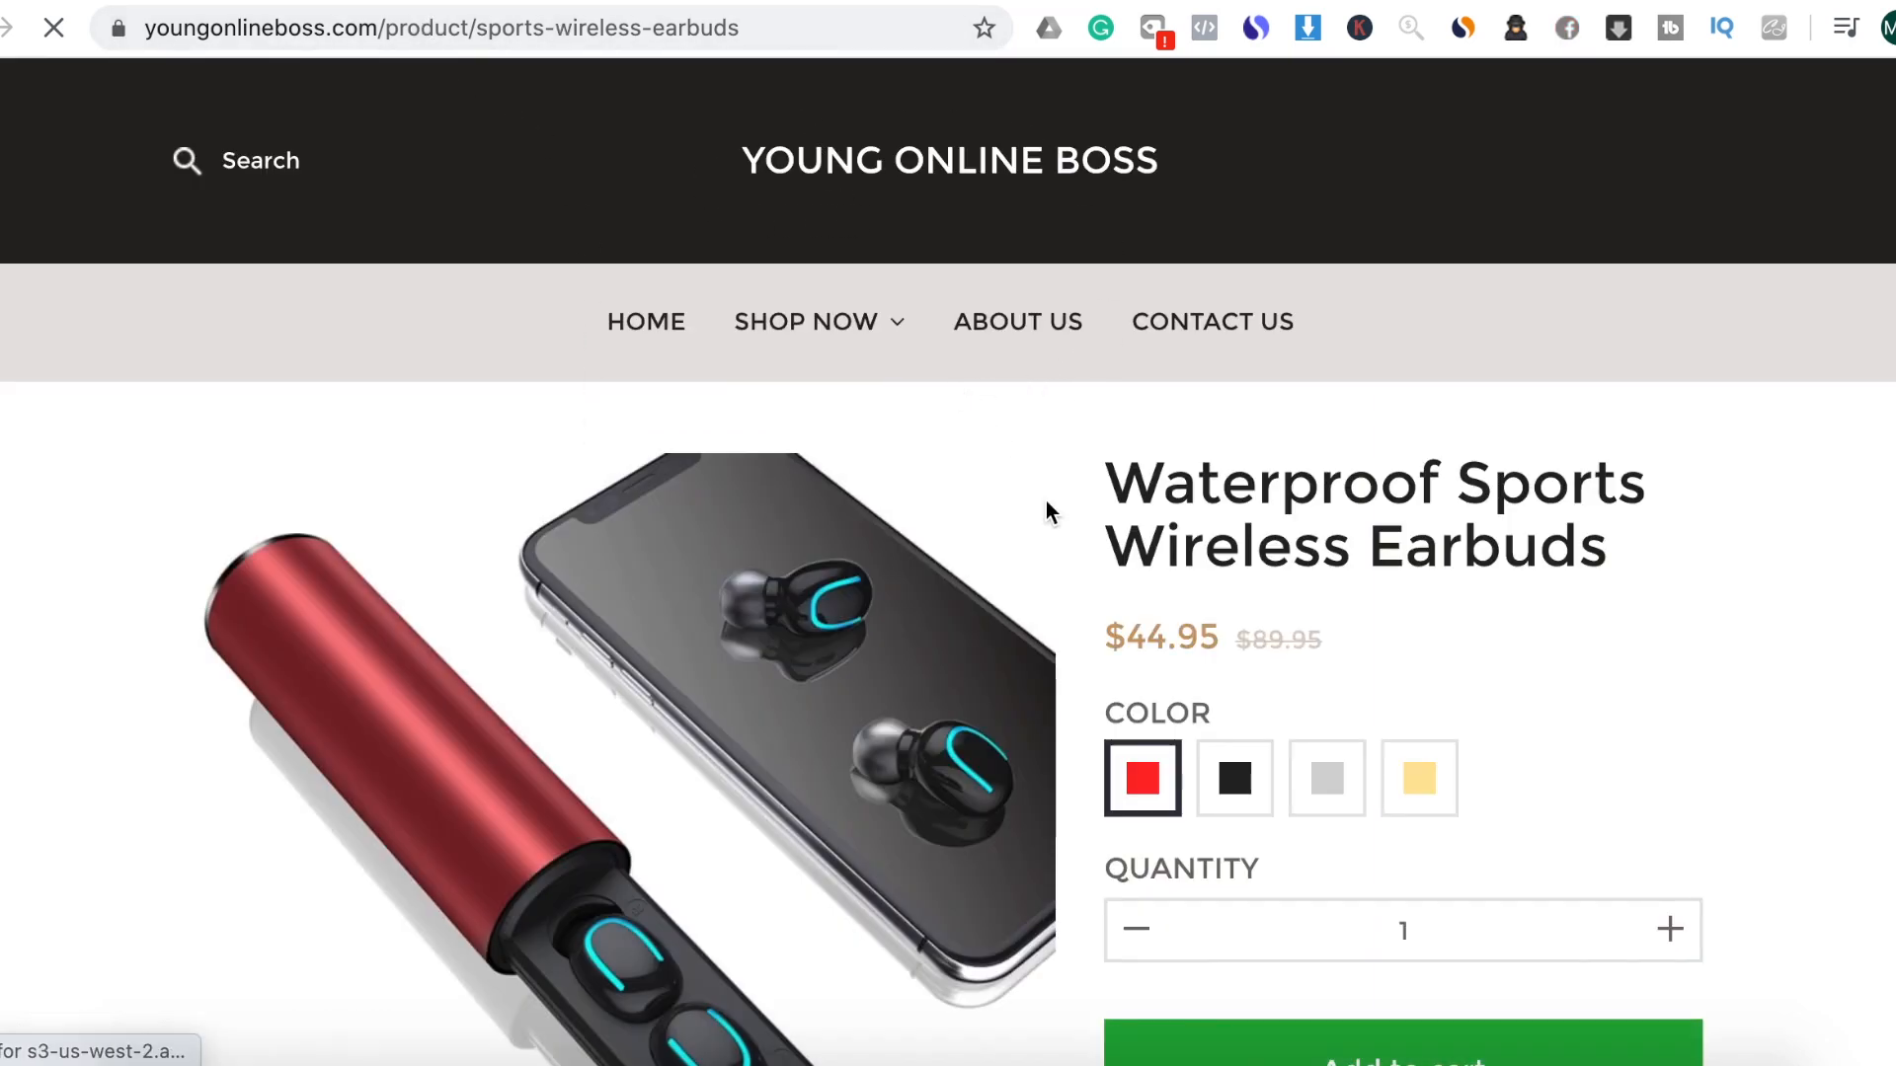
# Preview the earbuds' black, grey and gold color variants on the storefront product page
pyautogui.scroll(-3, 1245, 580)
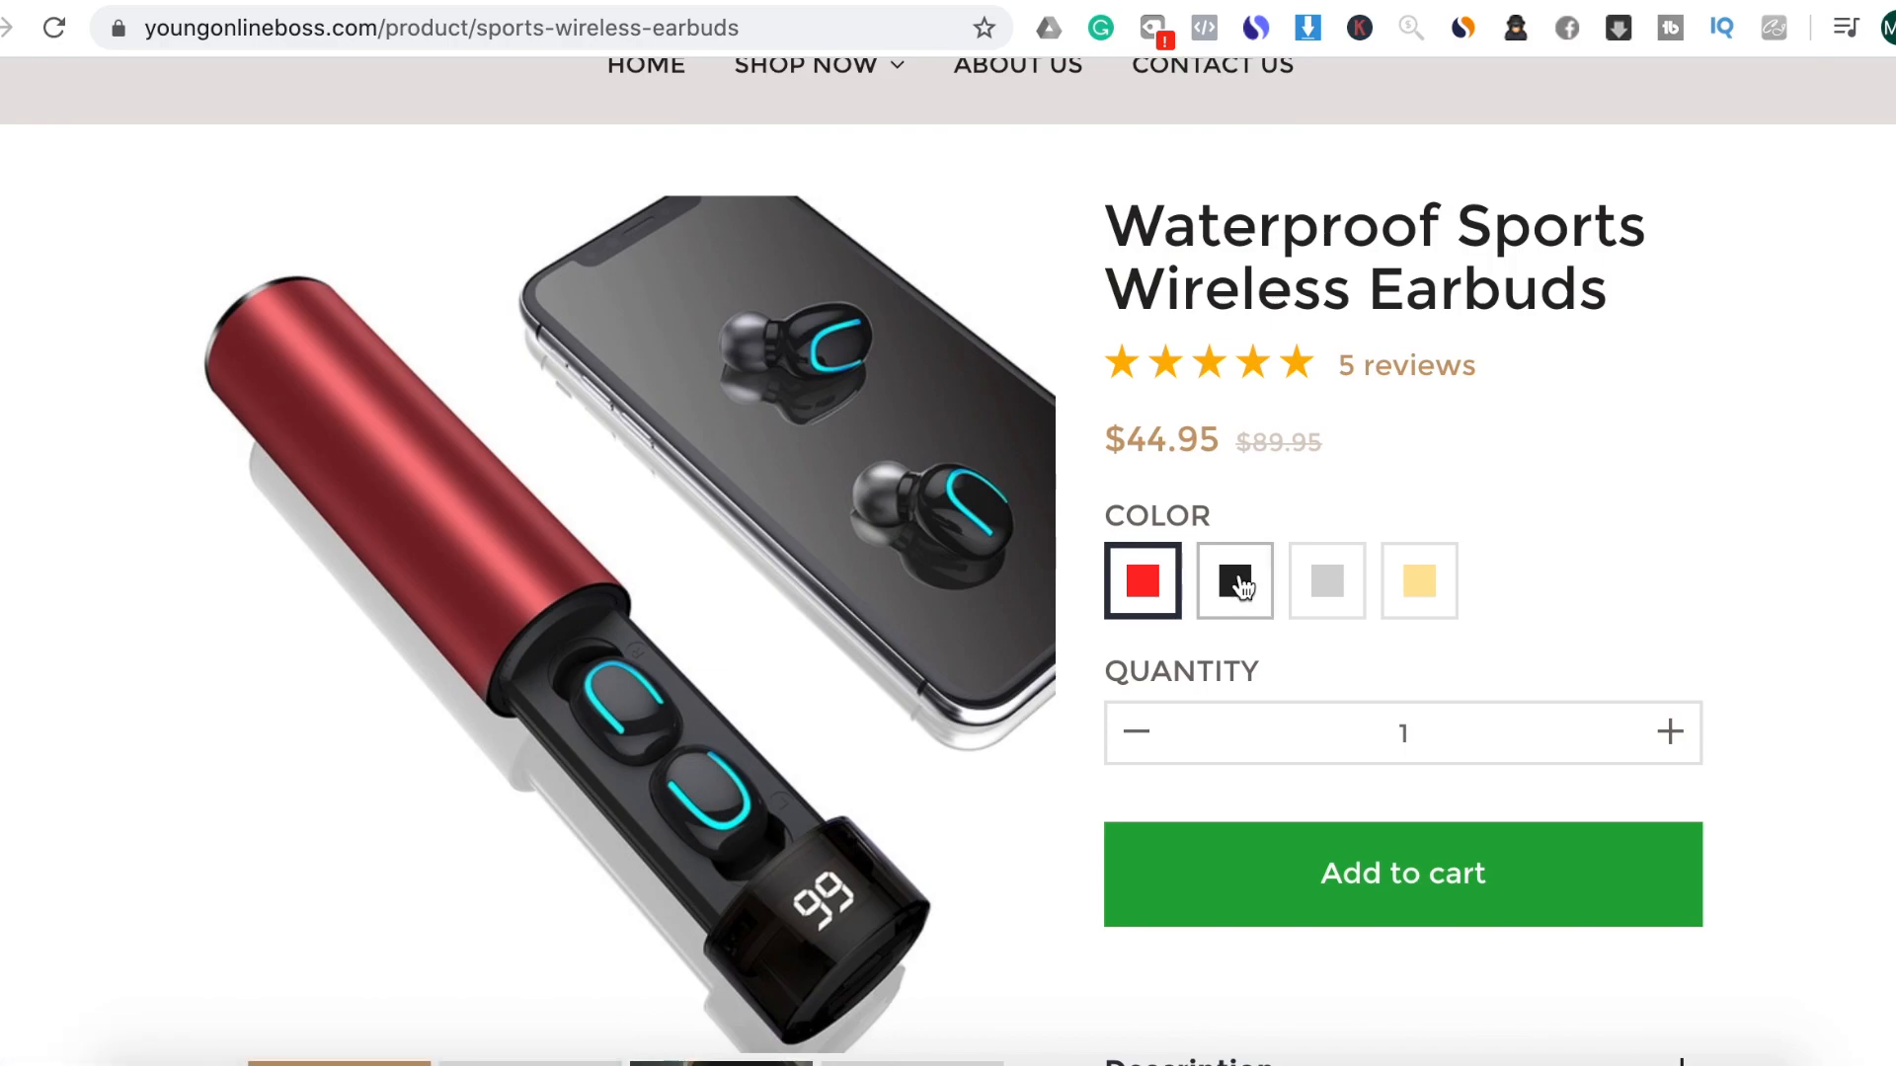
pyautogui.click(1236, 584)
pyautogui.click(1332, 605)
pyautogui.click(1394, 600)
pyautogui.scroll(-1, 1351, 684)
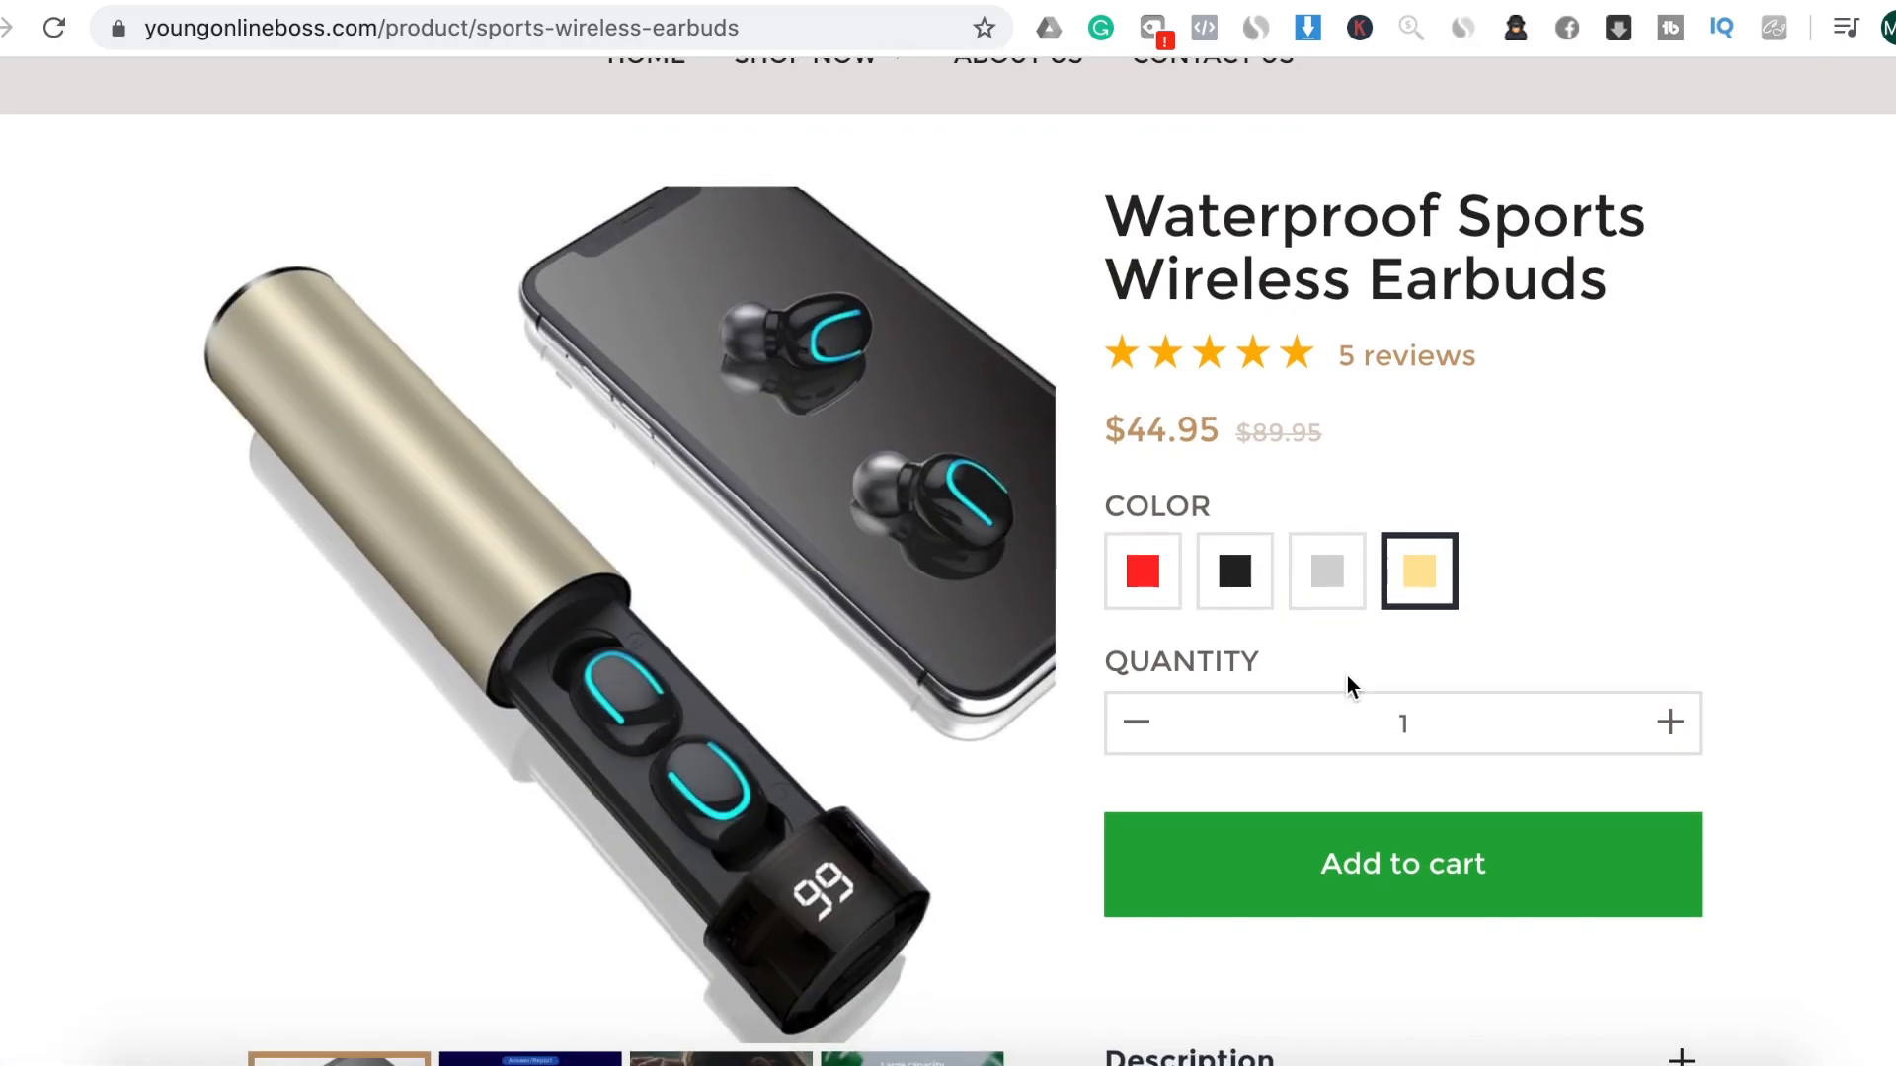
# View the earbuds' one-key operation, sweat-resistance and phone-charging images in the storefront product gallery
pyautogui.scroll(-3, 1284, 612)
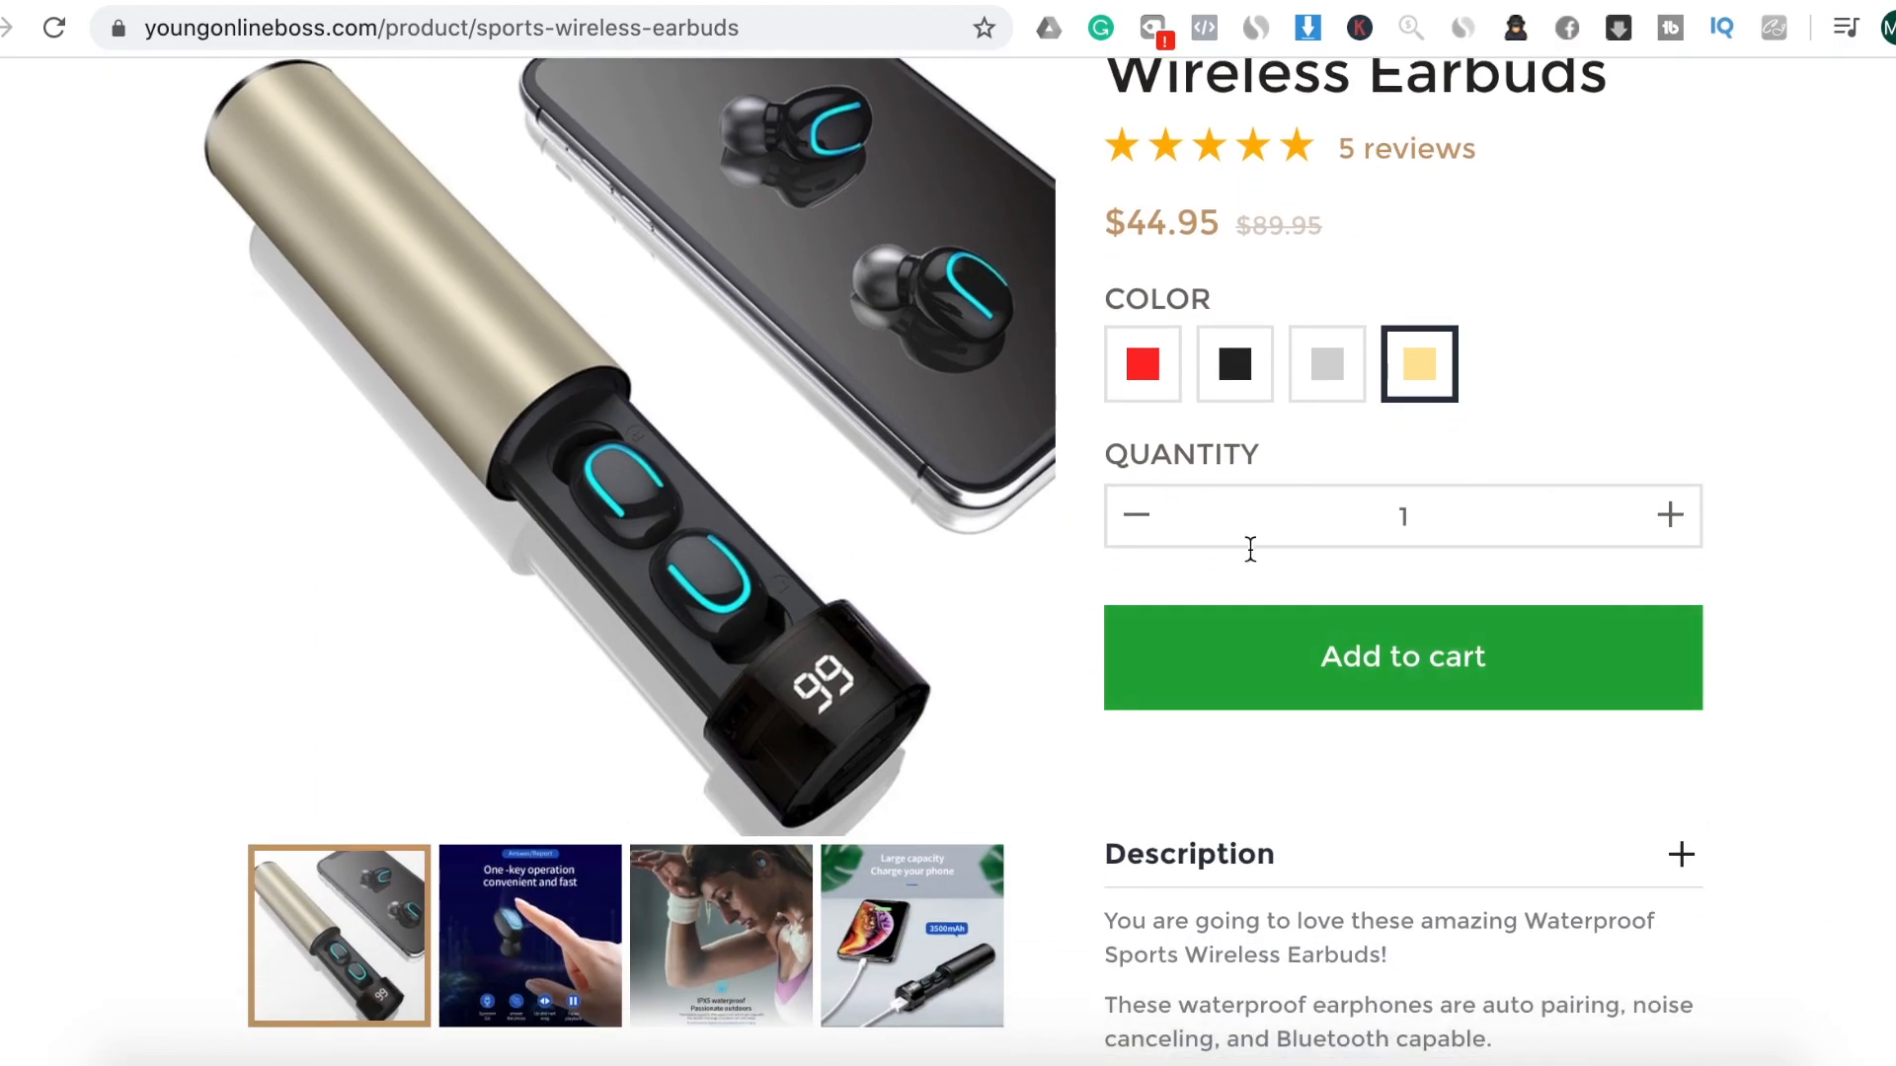
pyautogui.scroll(-2, 1288, 820)
pyautogui.scroll(-1, 1300, 871)
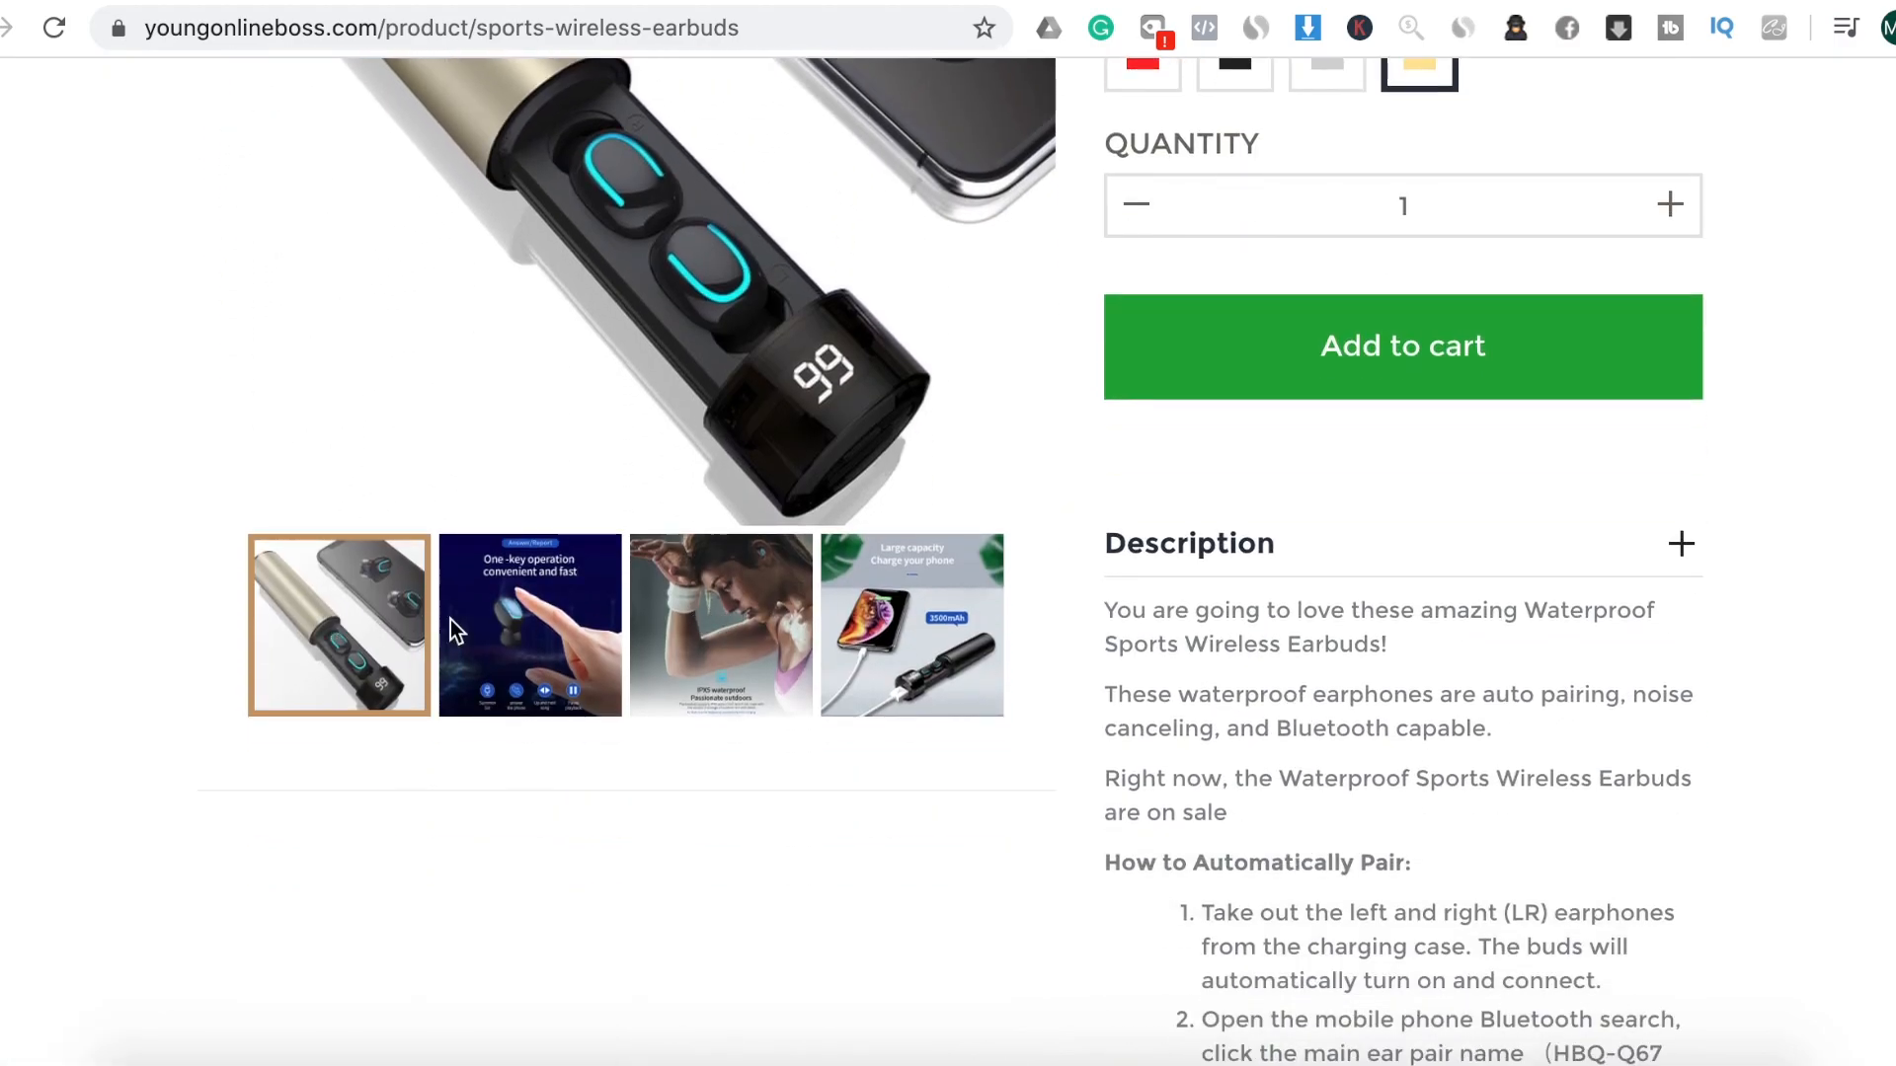
pyautogui.click(567, 642)
pyautogui.scroll(3, 602, 640)
pyautogui.scroll(2, 673, 879)
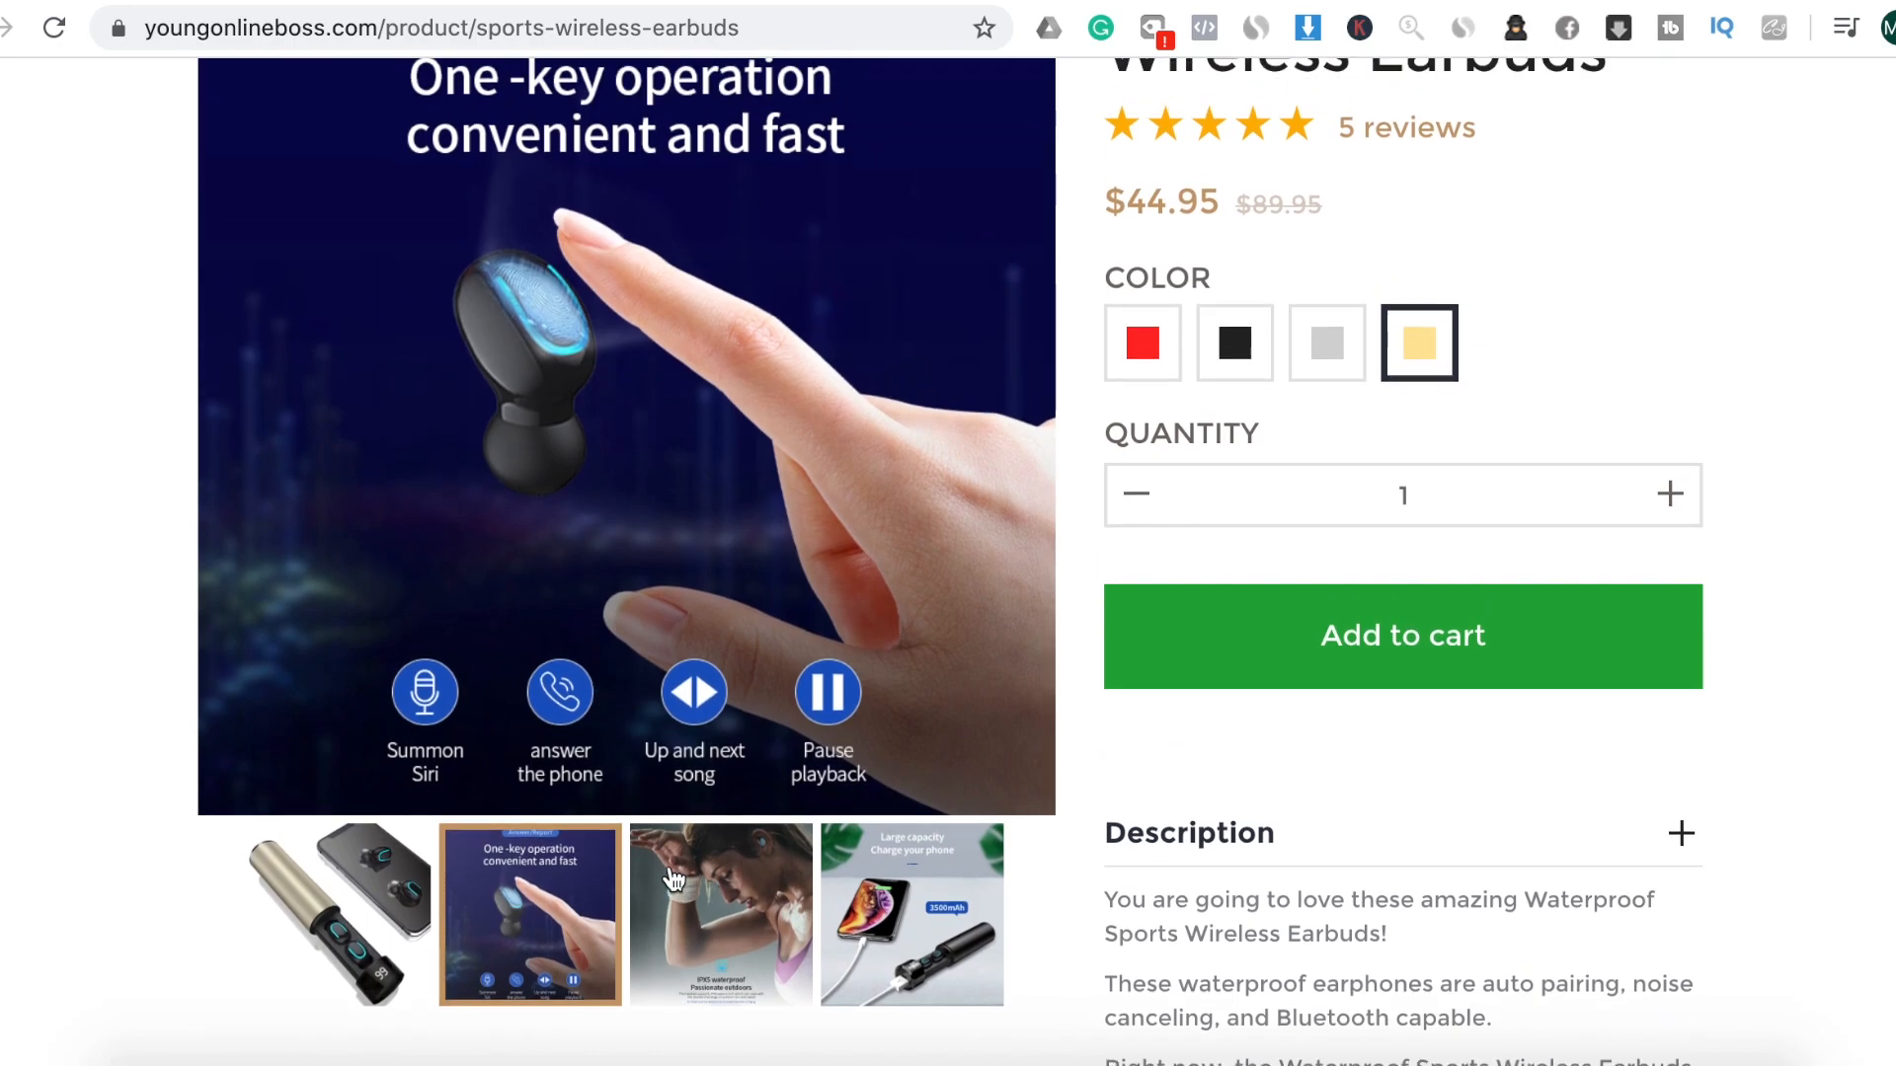
pyautogui.click(711, 1002)
pyautogui.click(910, 999)
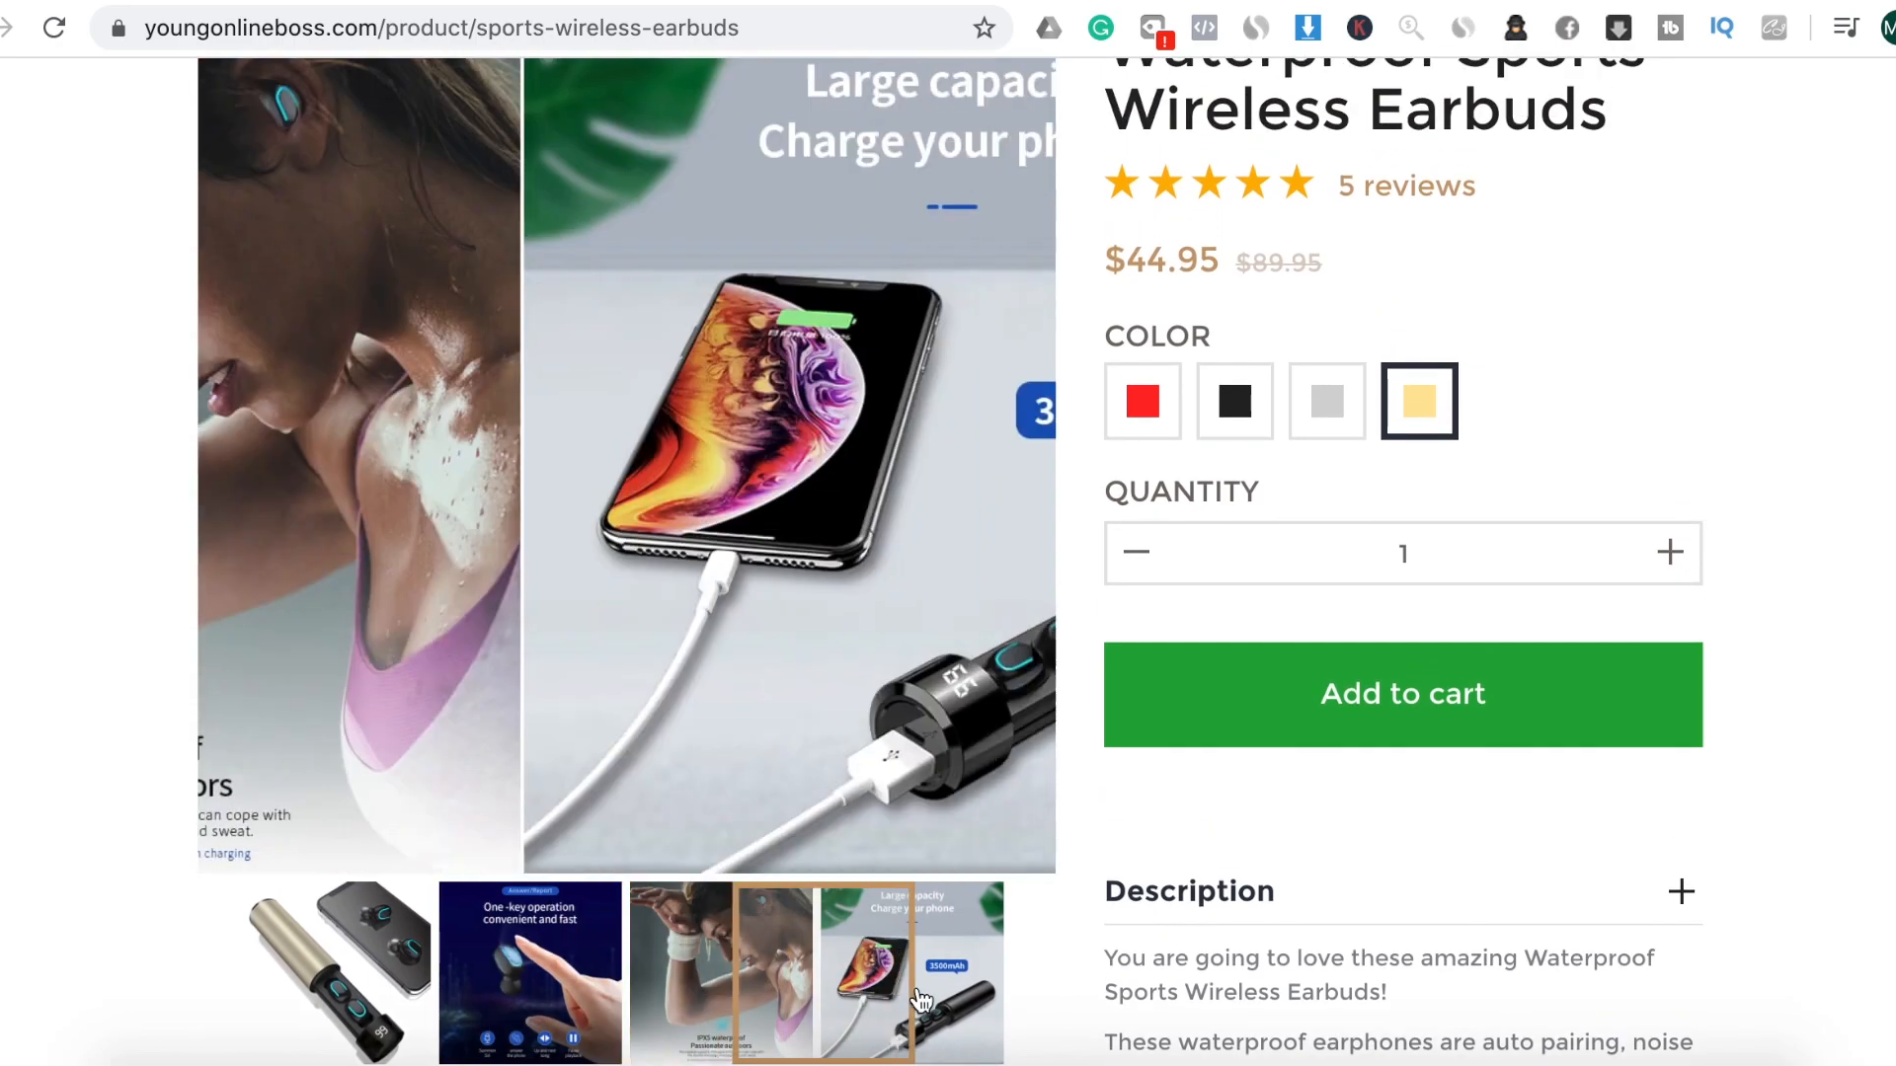
# Read through the earbuds' description, features, package contents and customer reviews on the storefront product page
pyautogui.scroll(-2, 1350, 869)
pyautogui.scroll(-6, 1346, 861)
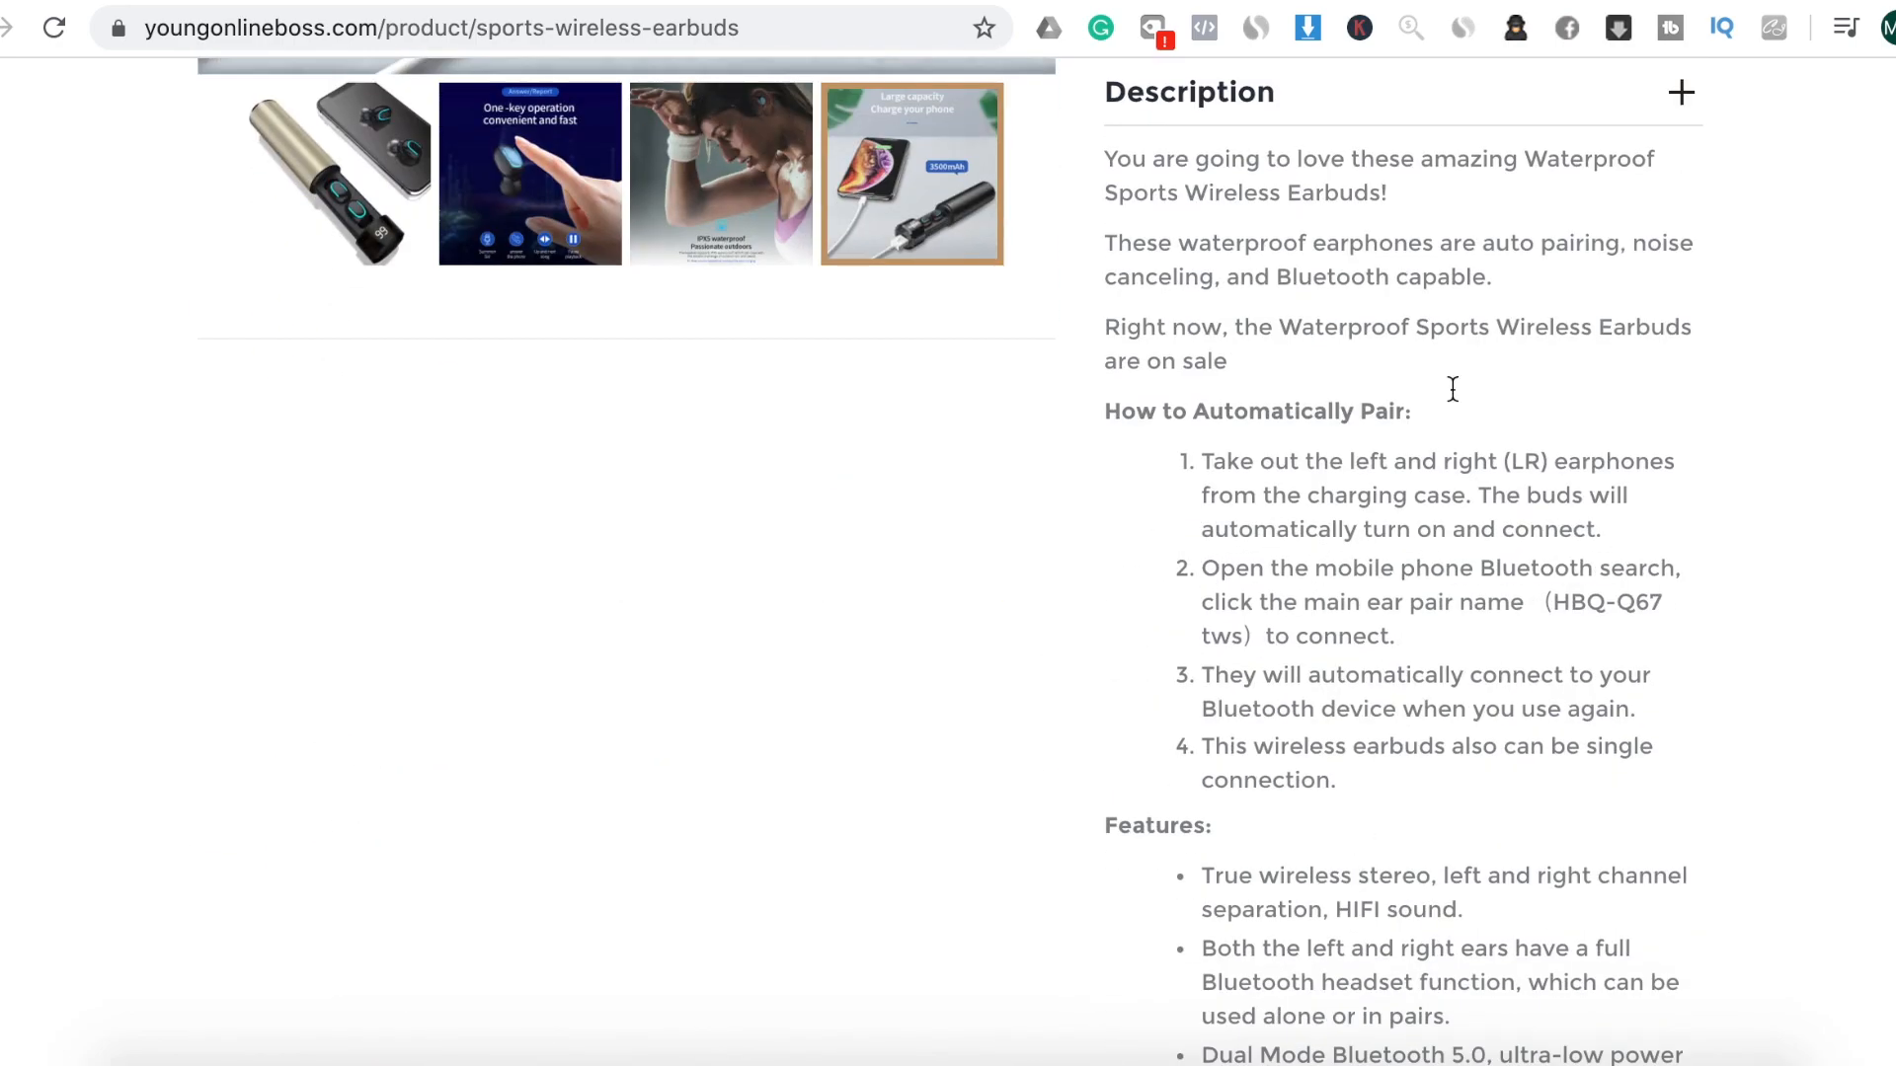
pyautogui.scroll(-5, 1362, 841)
pyautogui.scroll(-4, 1369, 837)
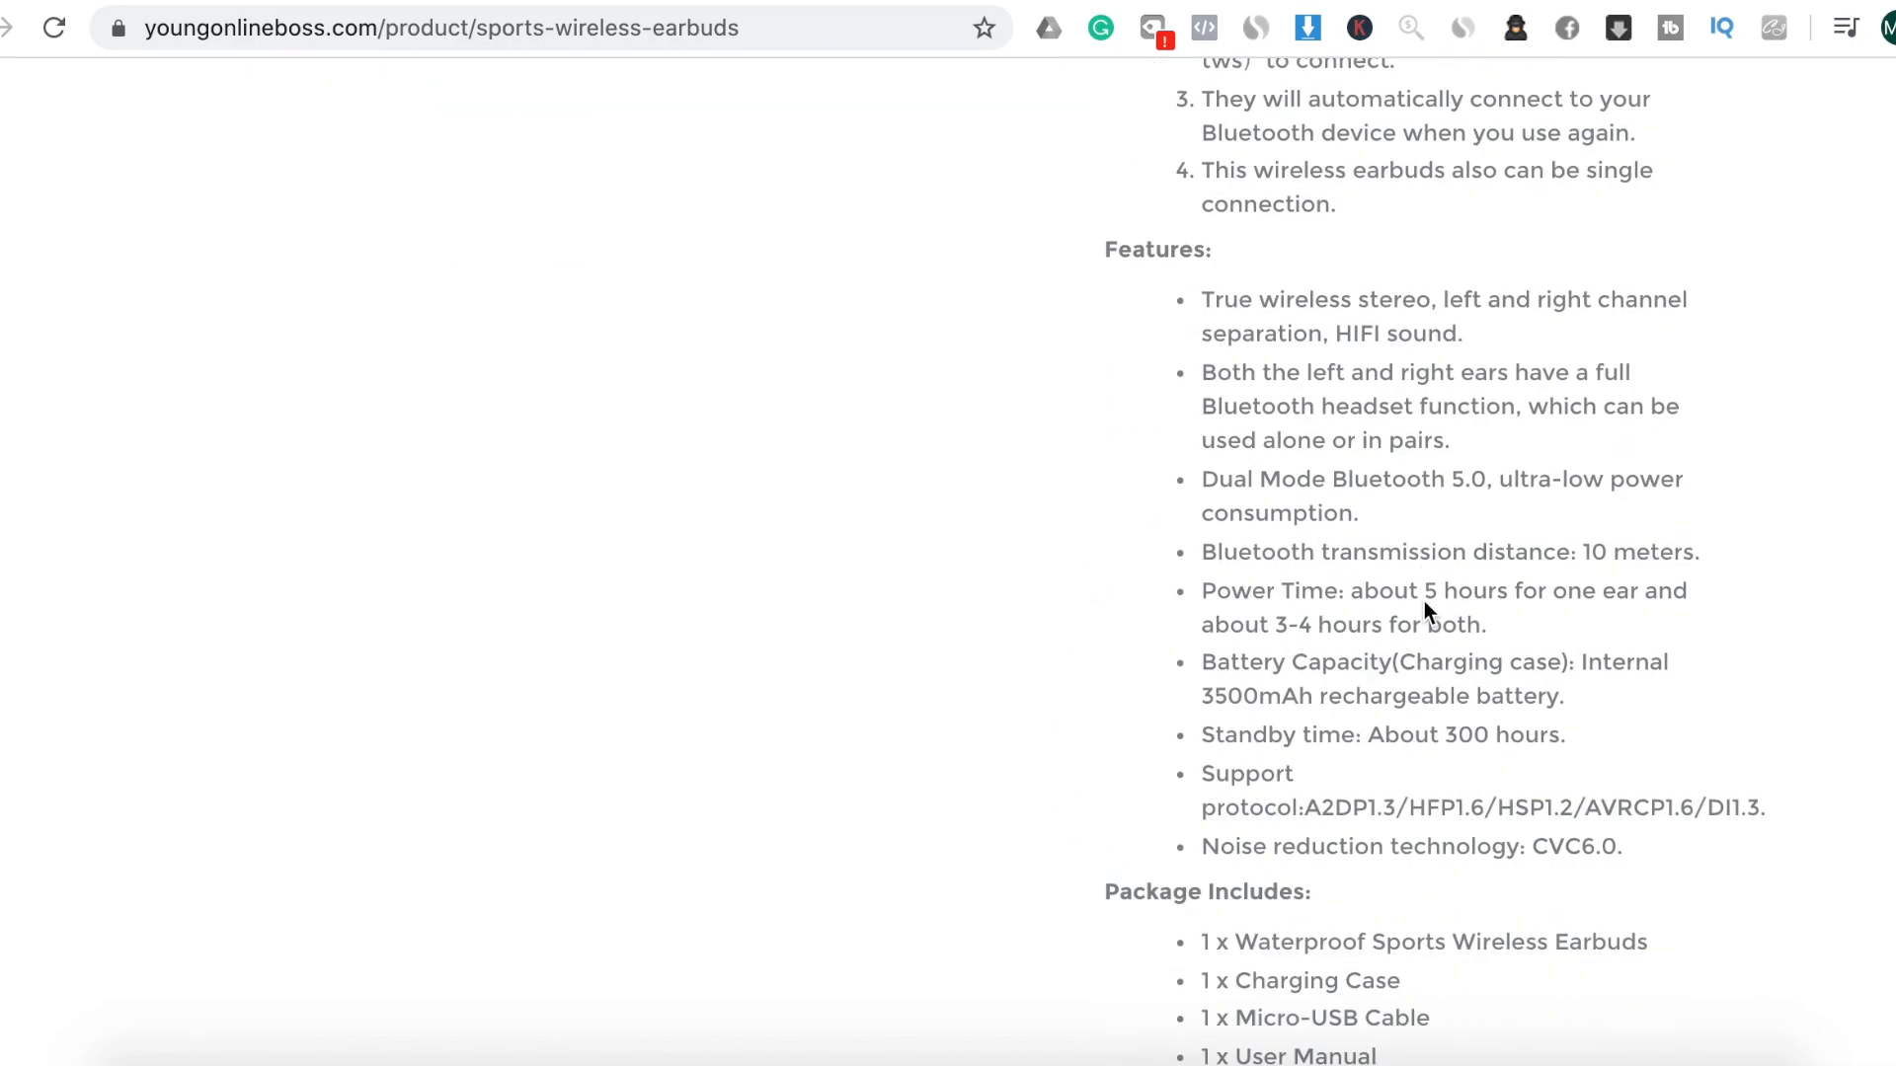
pyautogui.scroll(-4, 1290, 542)
pyautogui.scroll(-5, 1140, 755)
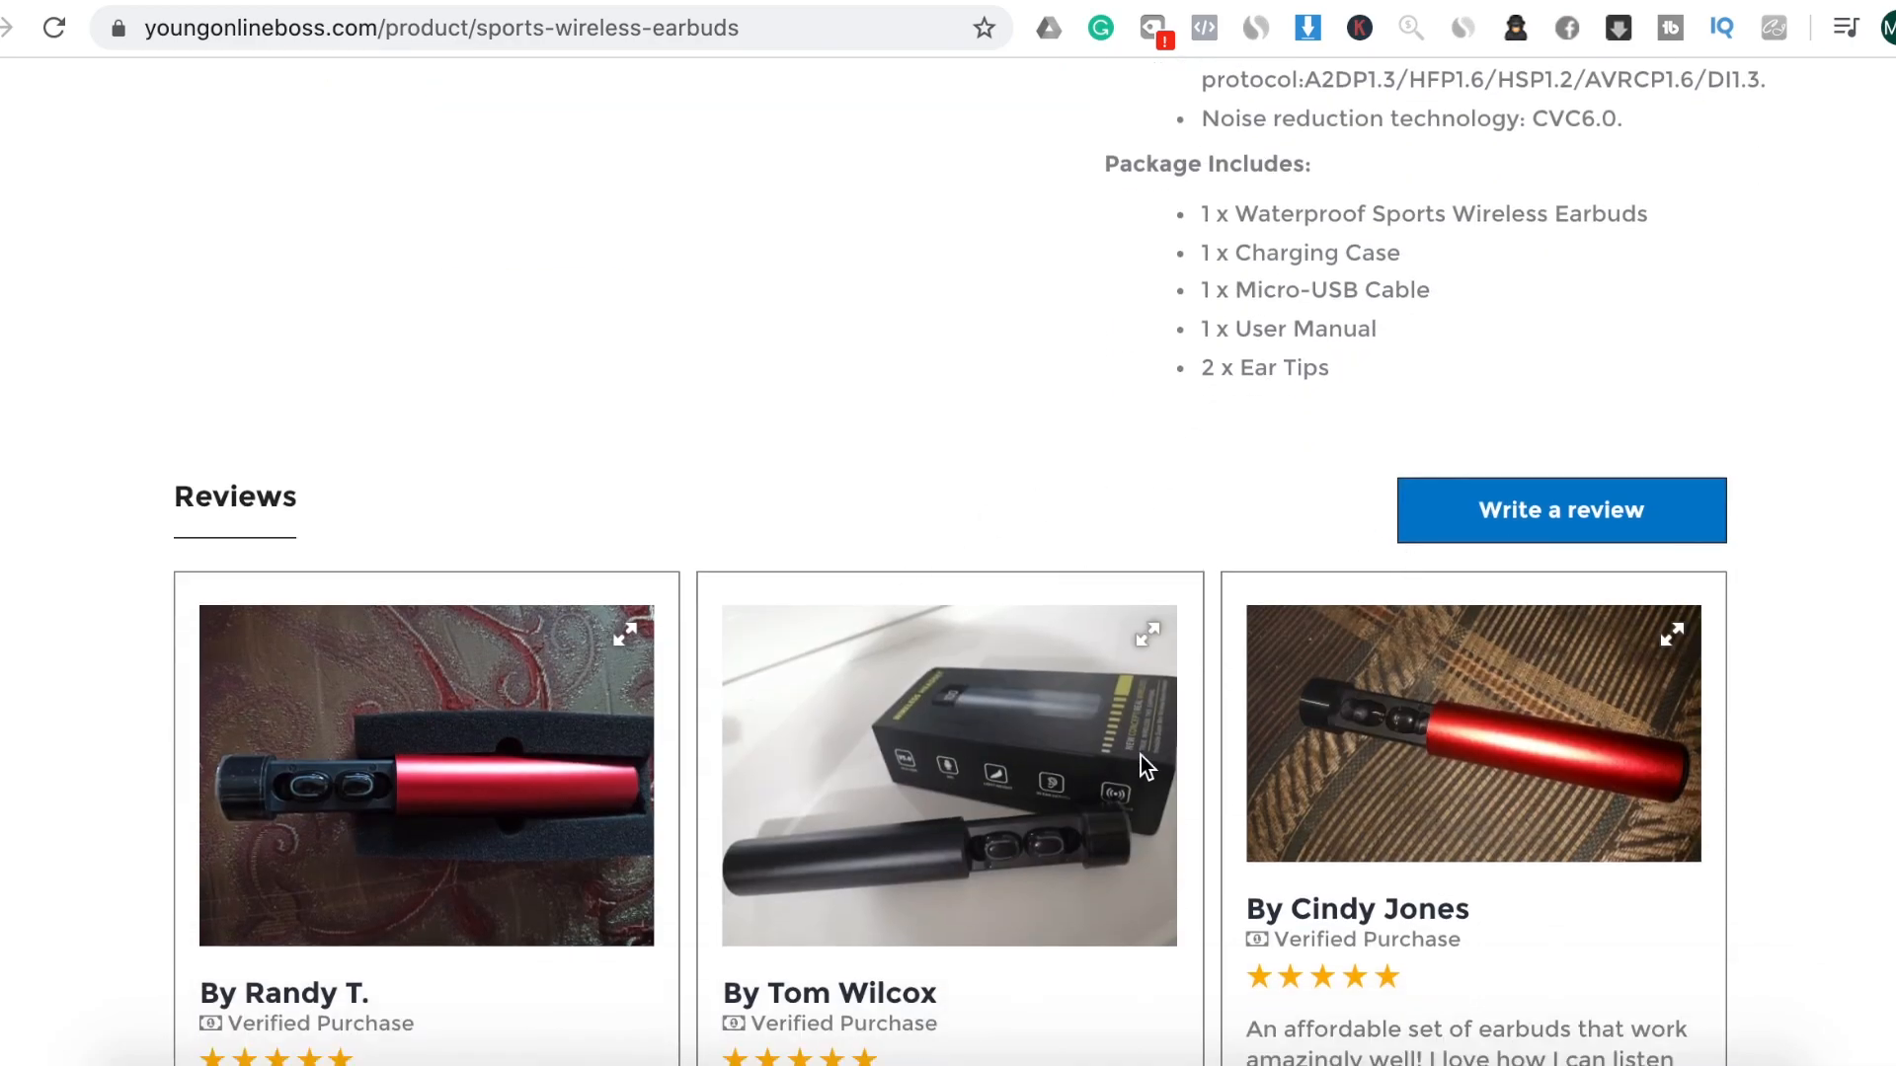
pyautogui.scroll(-7, 1205, 533)
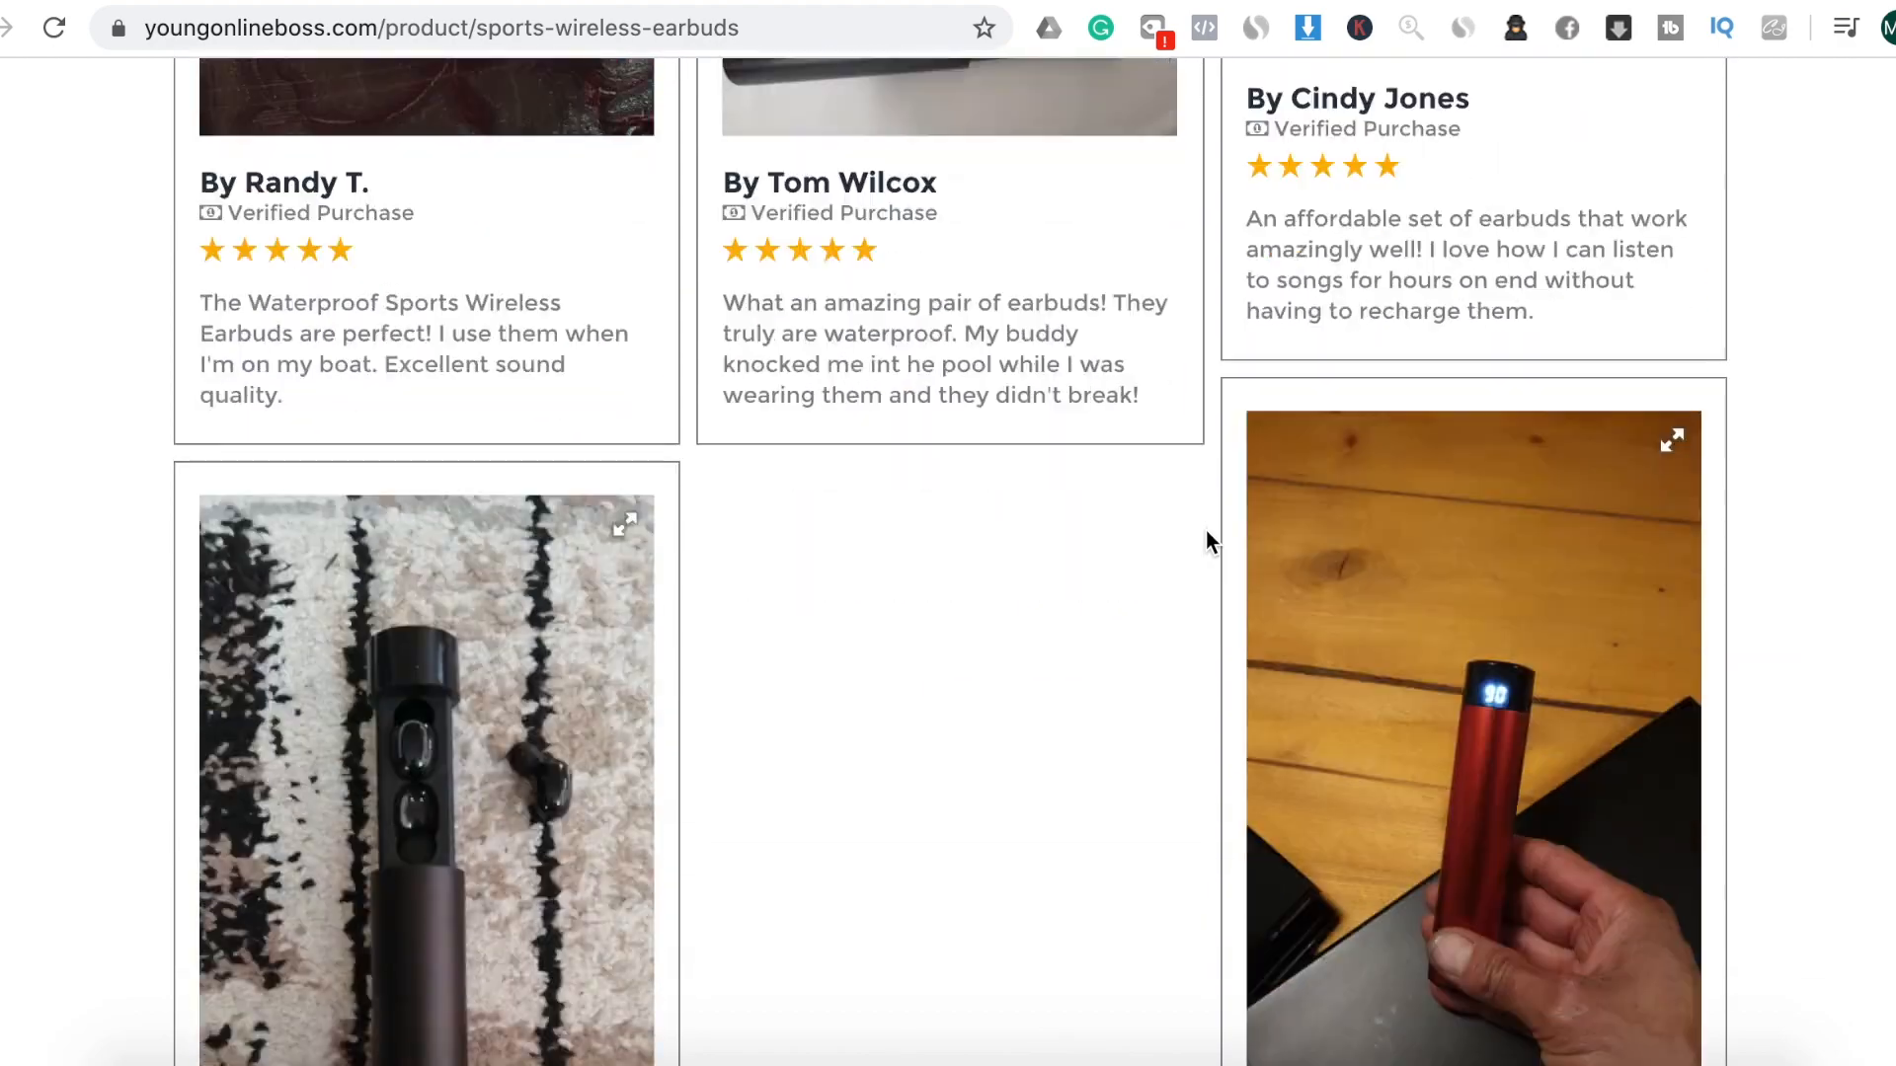
pyautogui.scroll(-6, 1153, 651)
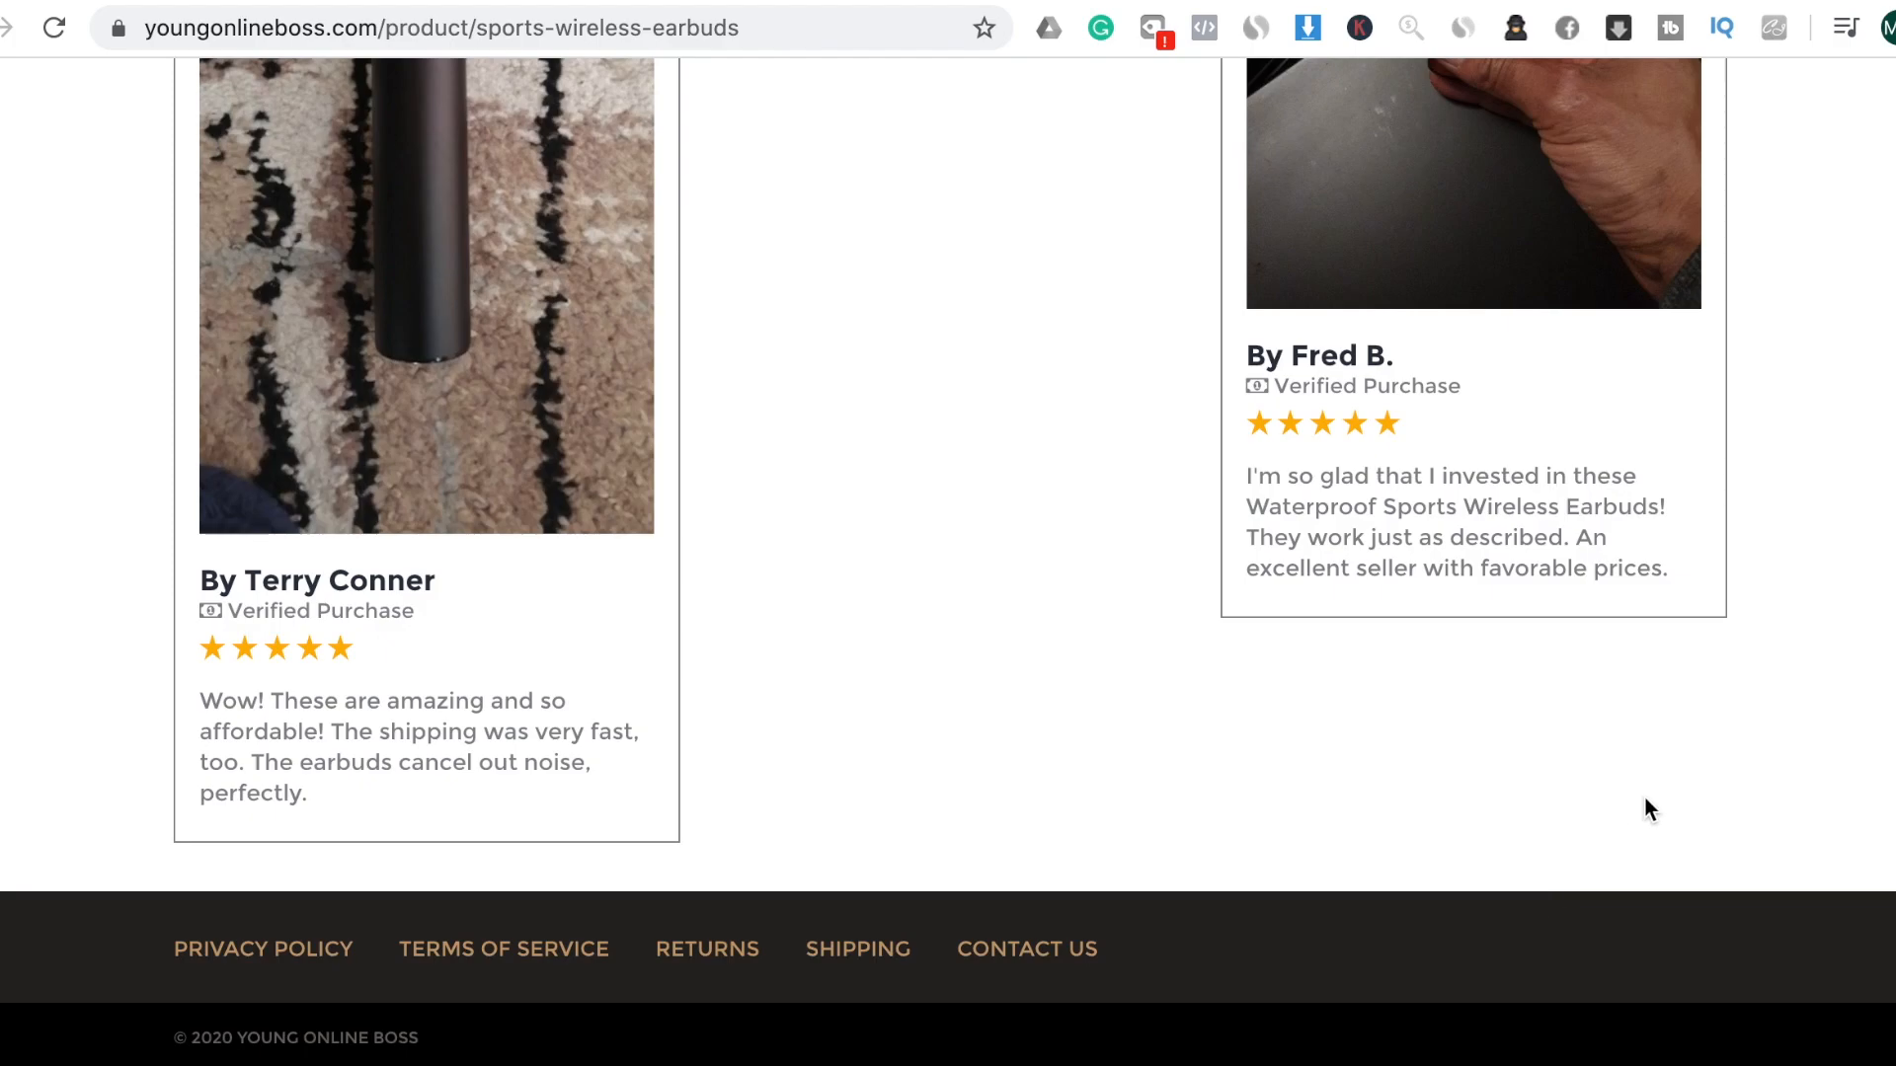
pyautogui.scroll(20, 1644, 809)
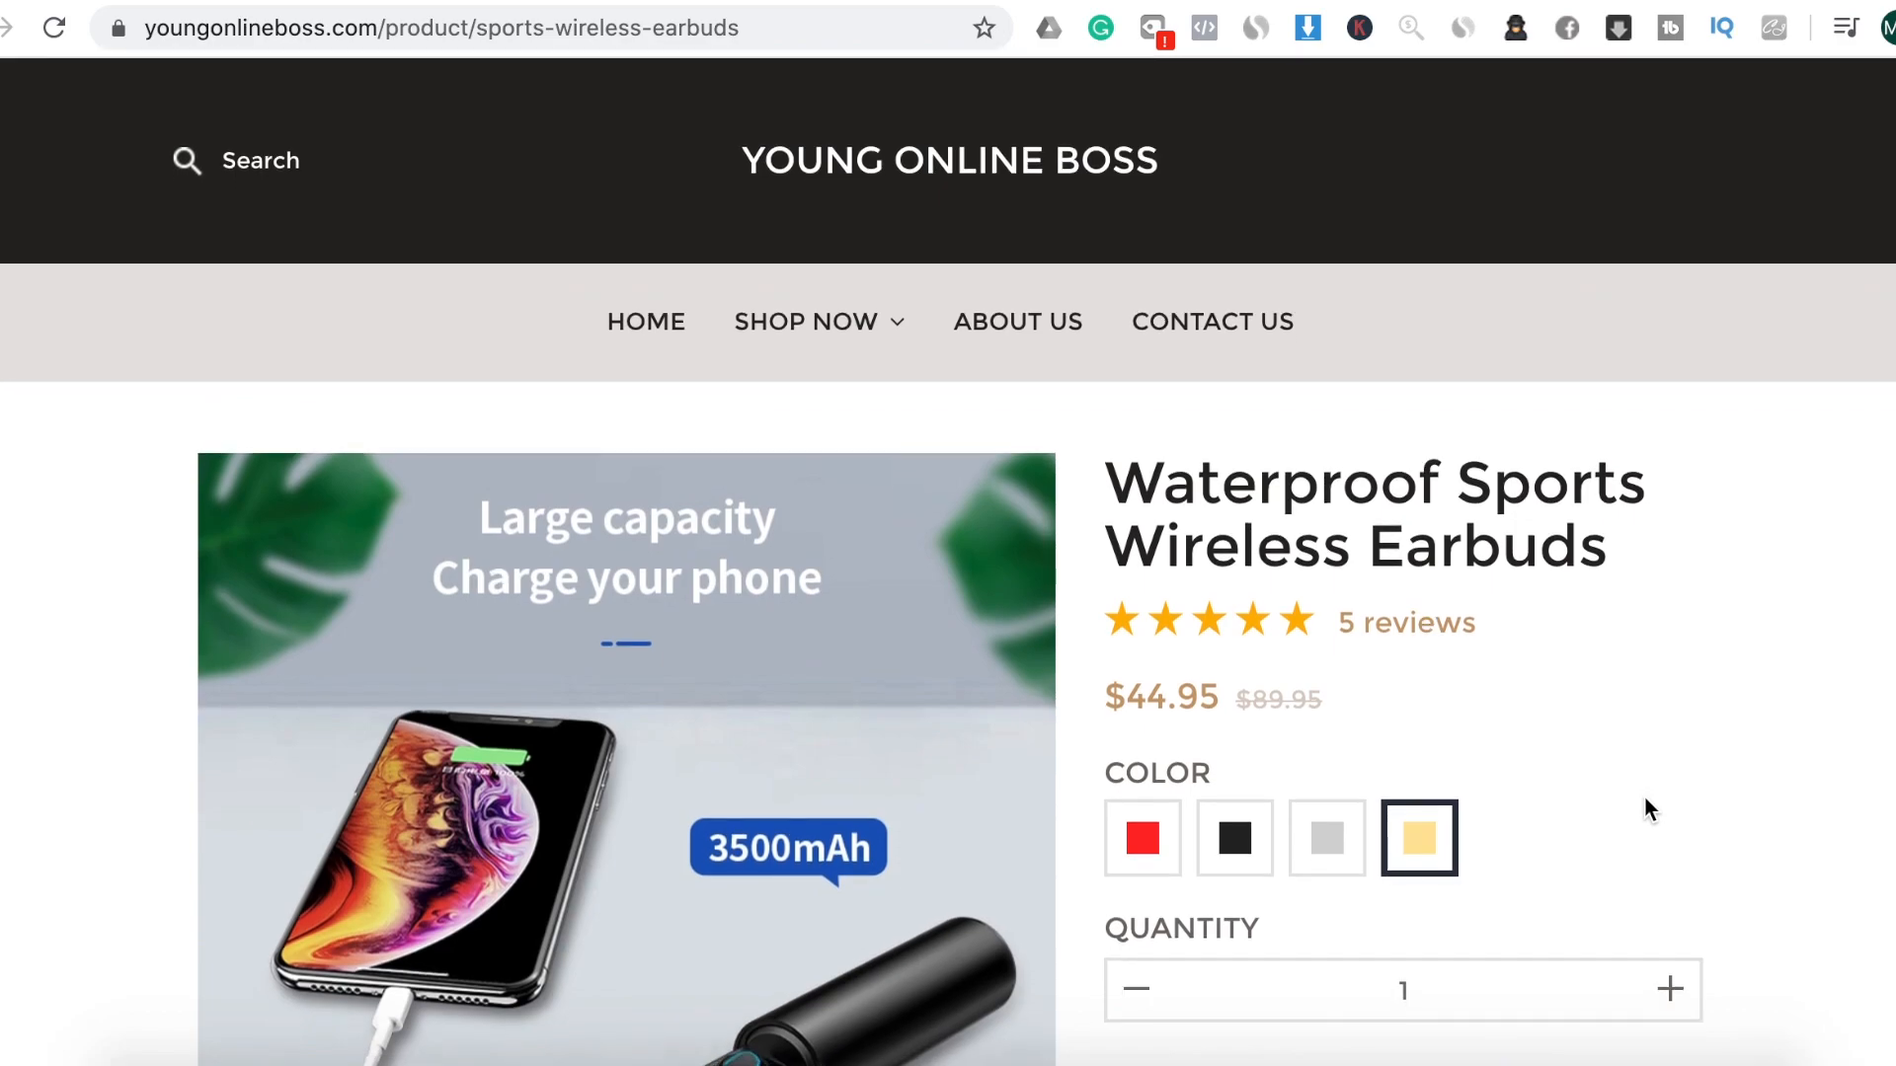
# Return to the store admin, open the Apps Store and install the free Currency Converter app
pyautogui.click(351, 0)
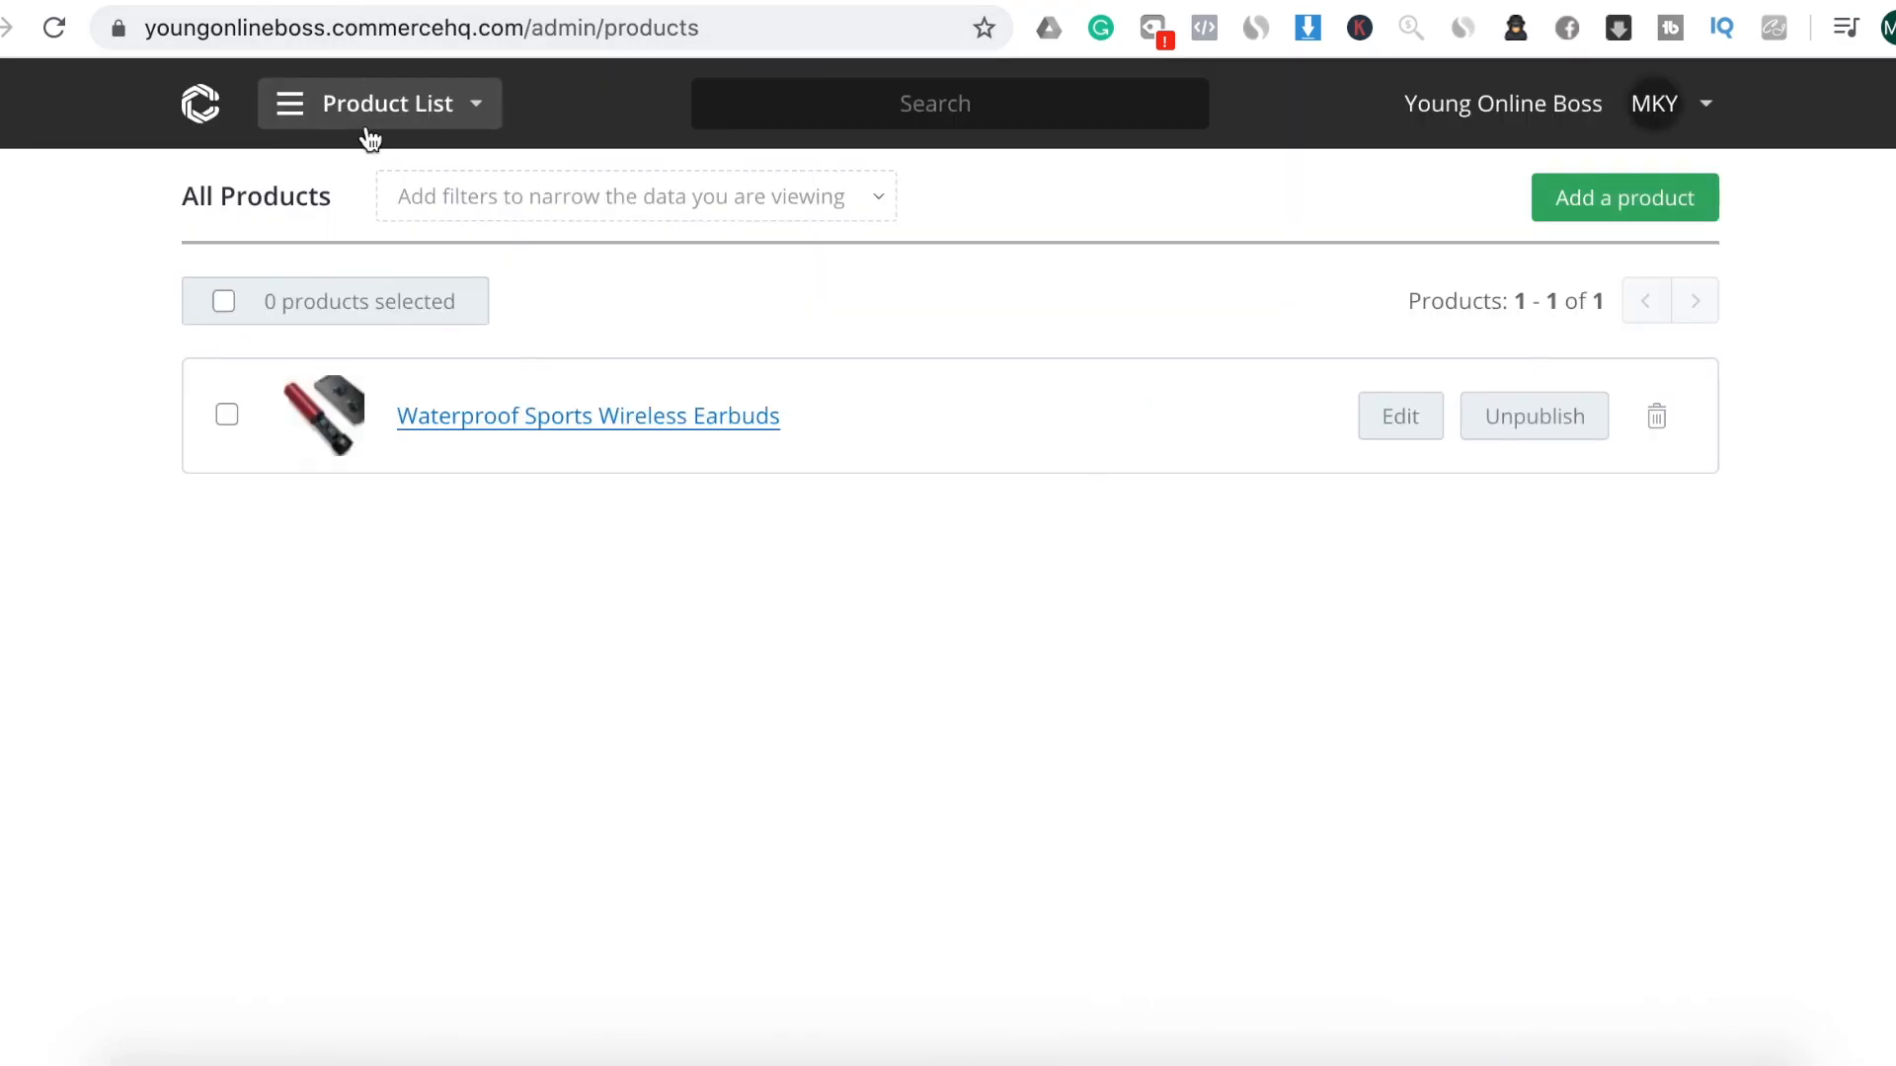
pyautogui.click(465, 118)
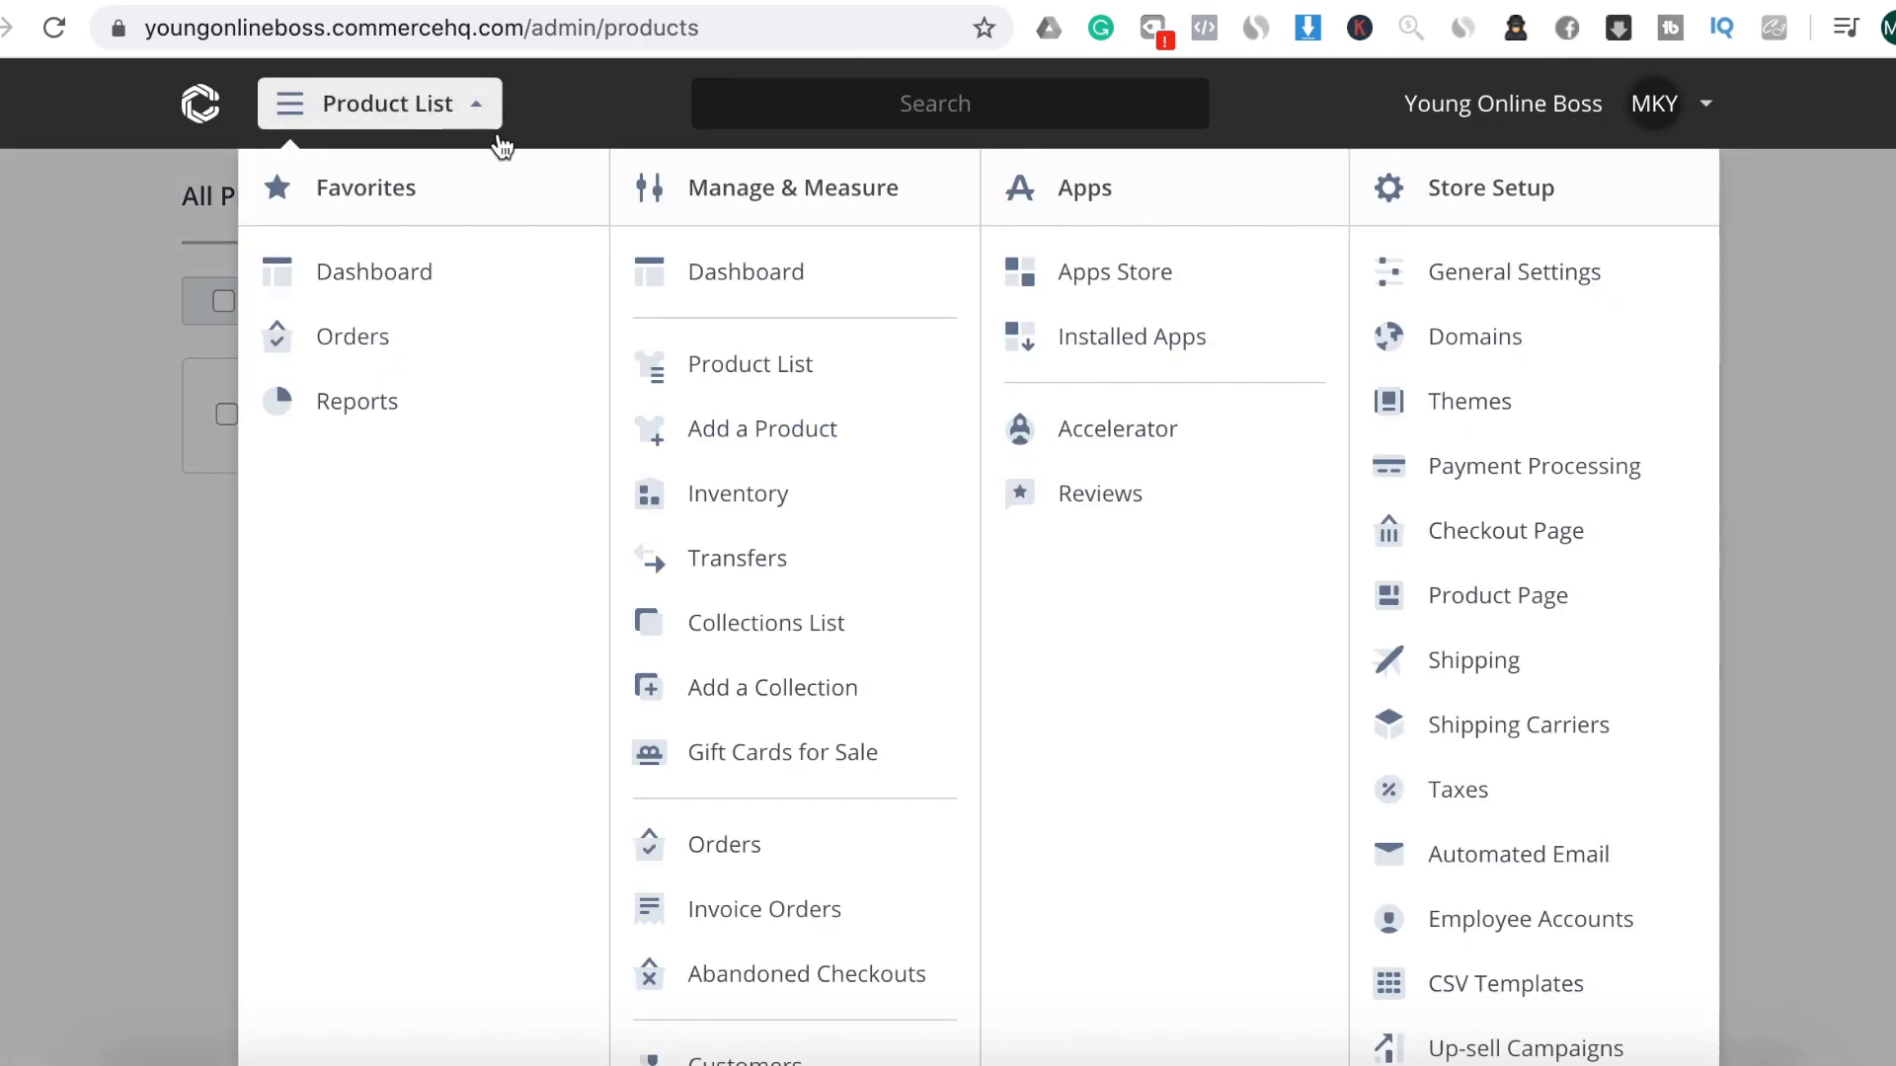
pyautogui.click(1131, 290)
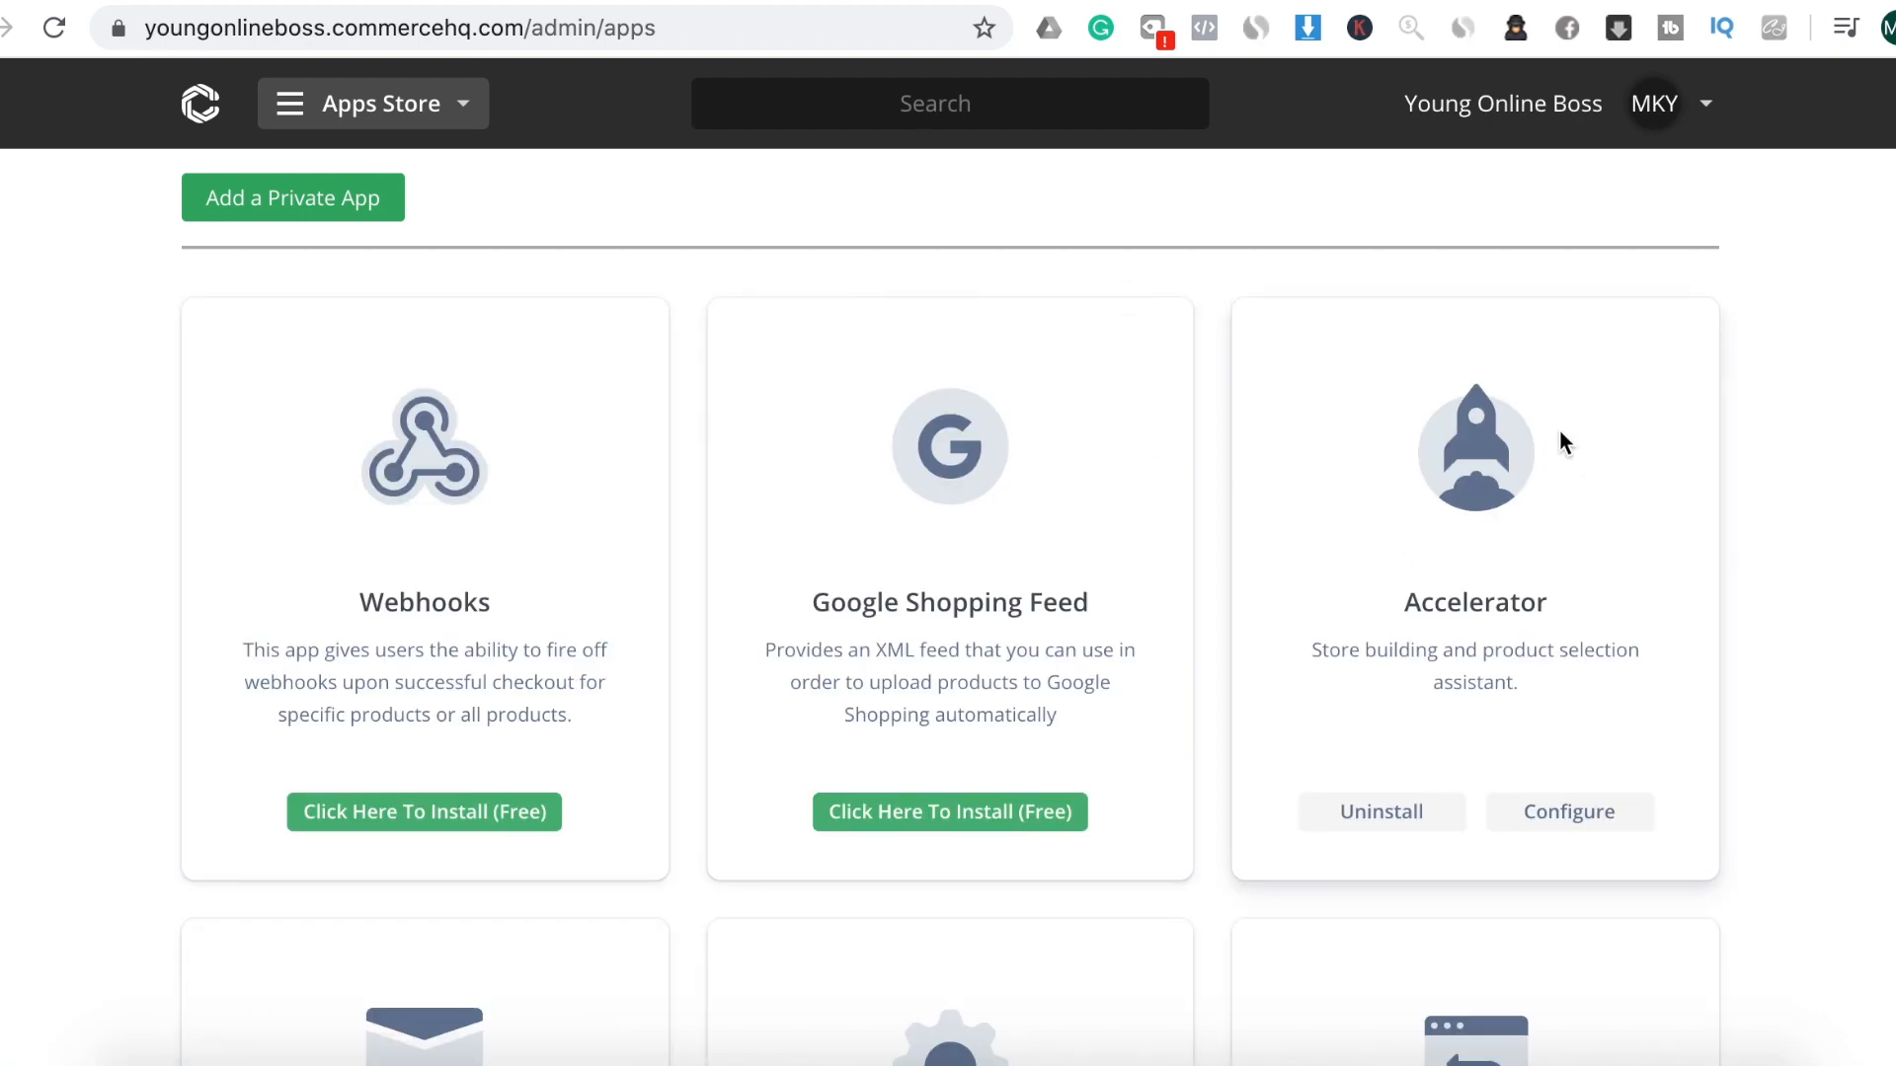
pyautogui.scroll(-5, 1539, 434)
pyautogui.scroll(-1, 1542, 437)
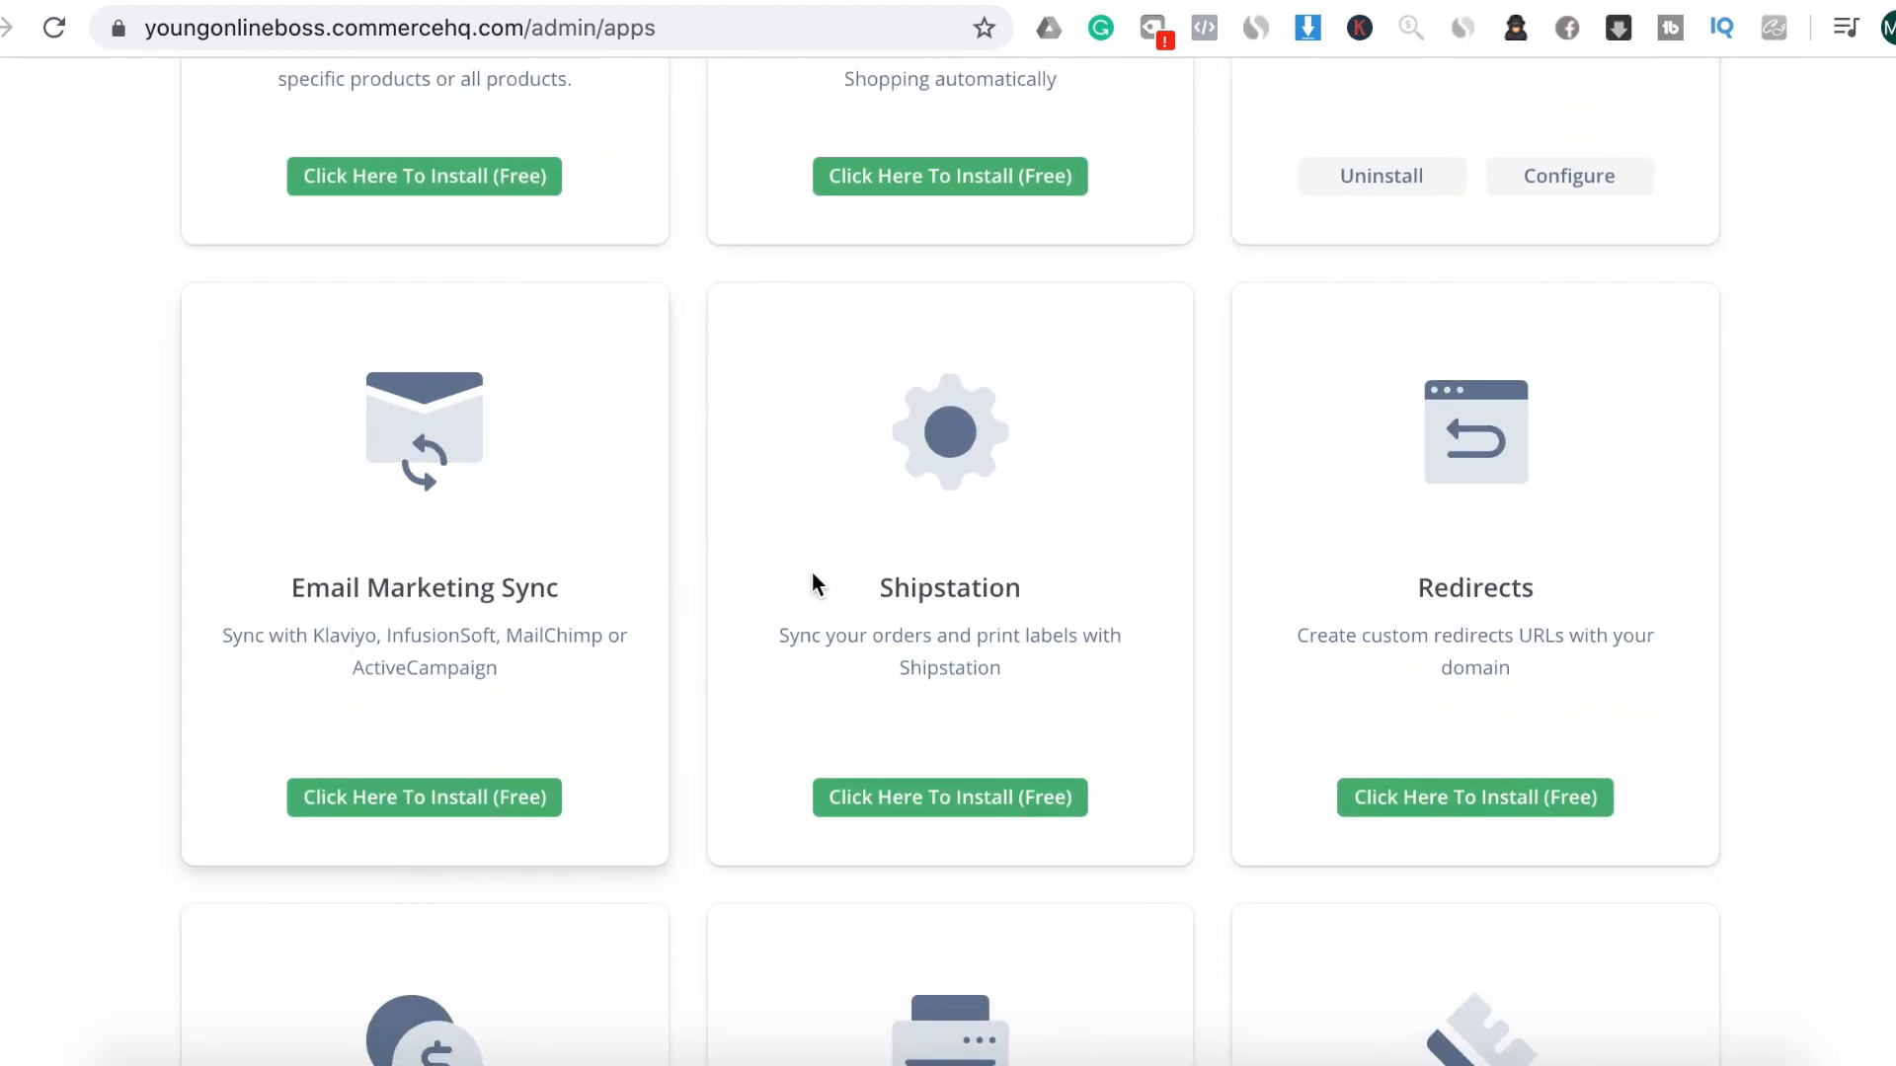
pyautogui.scroll(-2, 1092, 588)
pyautogui.scroll(-5, 1091, 589)
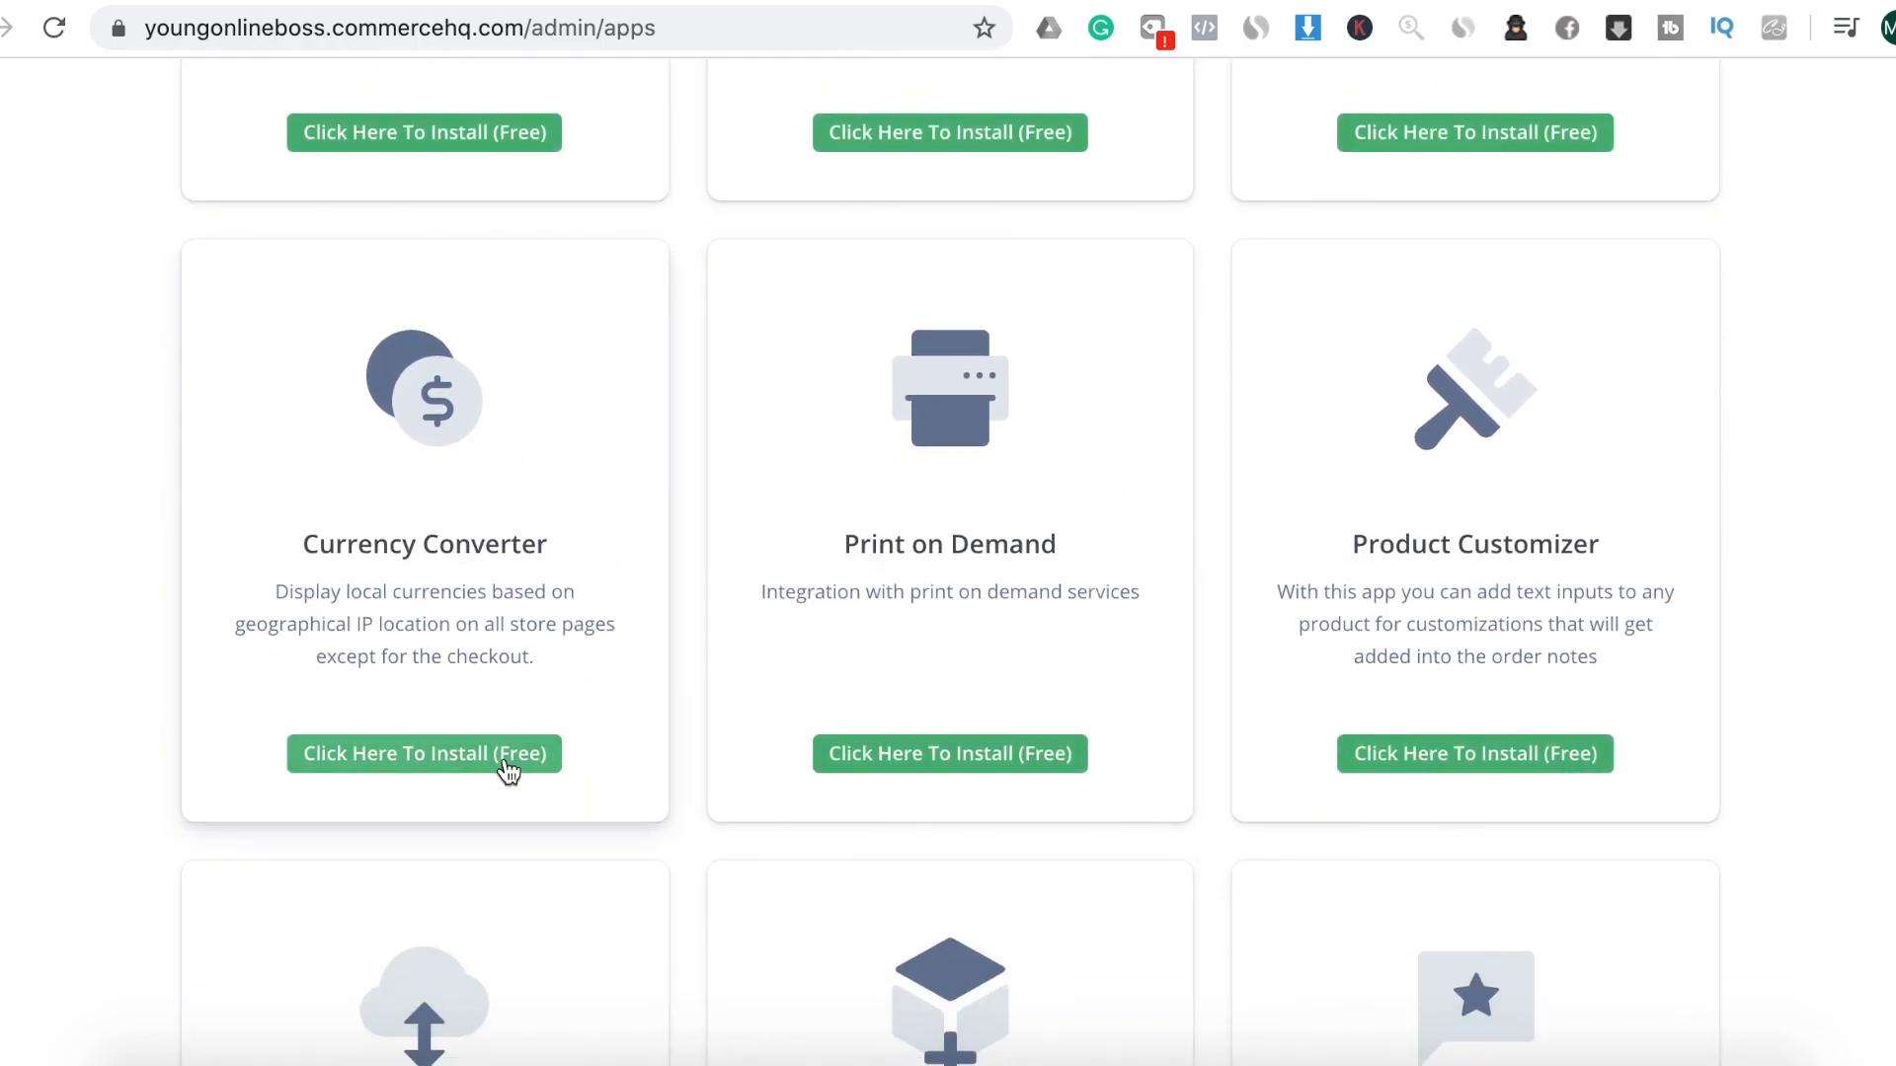
pyautogui.click(507, 765)
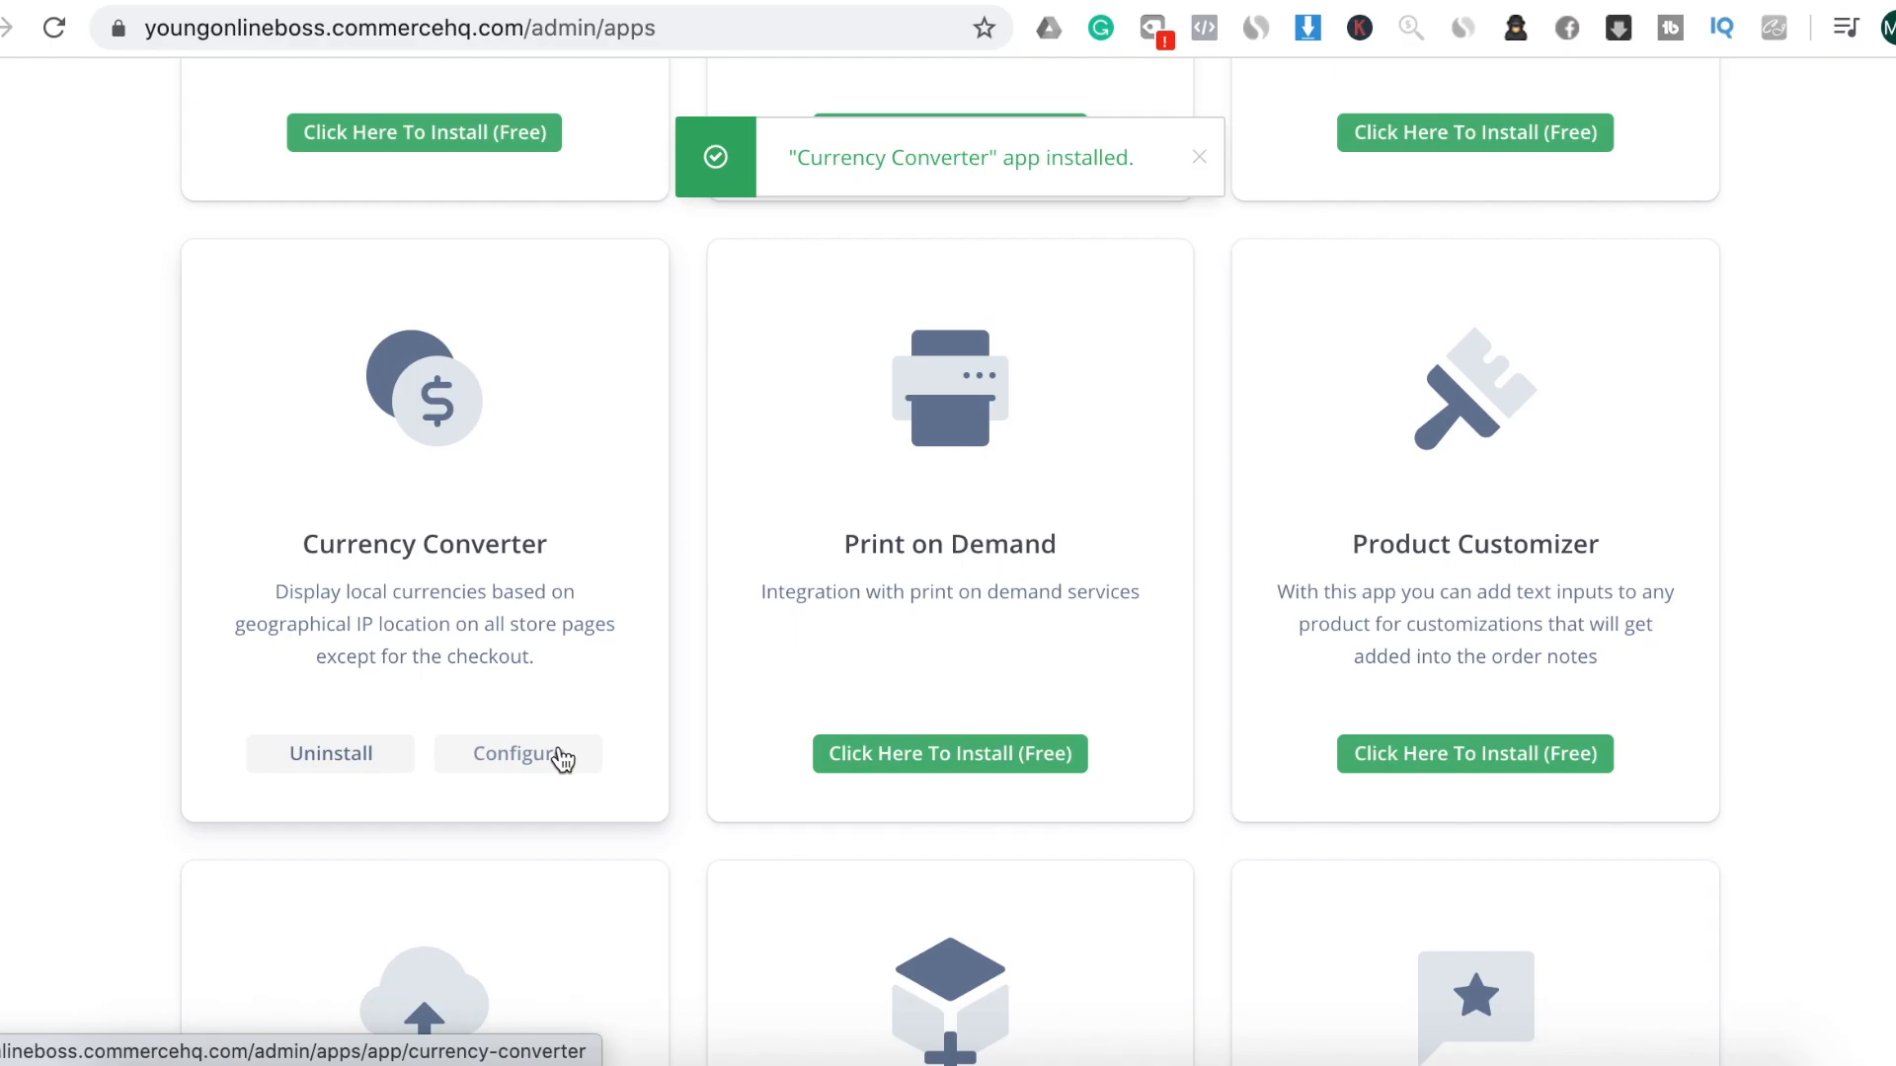
# Open the Currency Converter configuration and look through the full list of active currencies
pyautogui.click(556, 760)
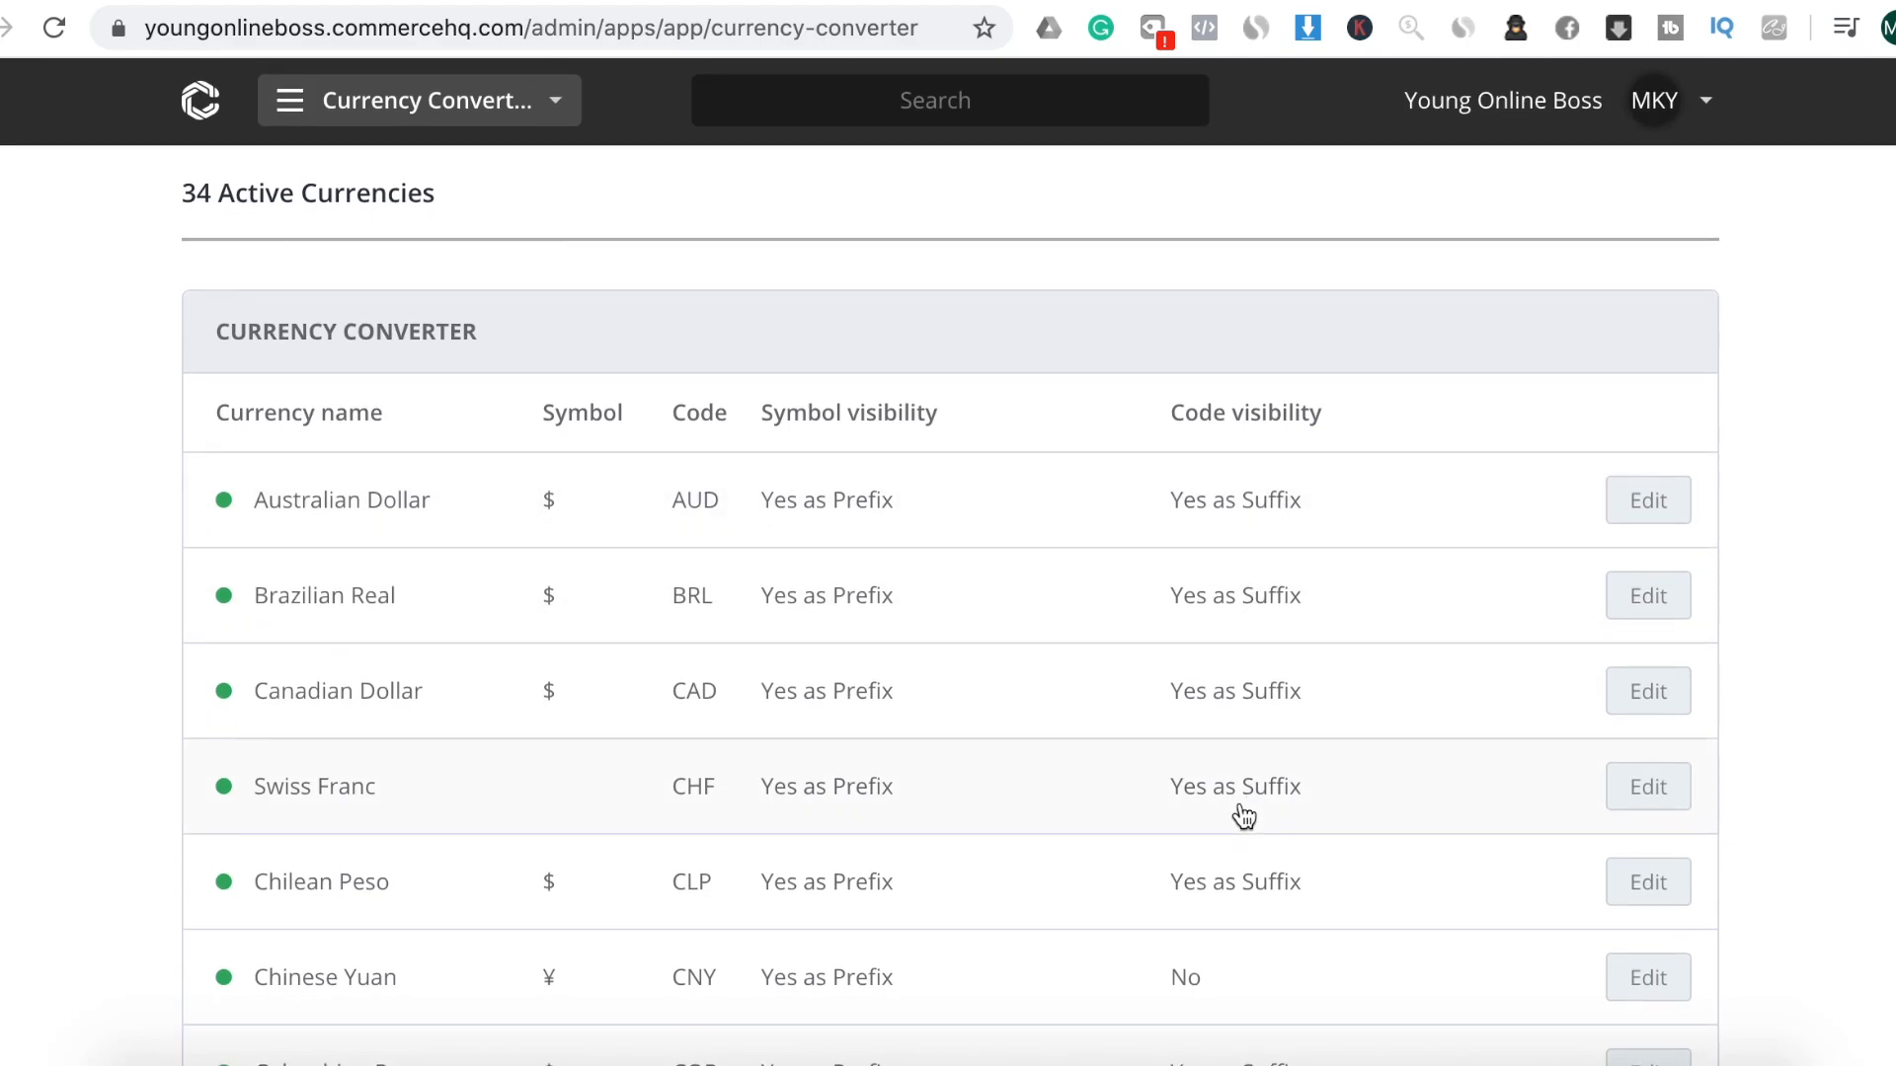
pyautogui.scroll(-4, 1244, 817)
pyautogui.scroll(-20, 1273, 656)
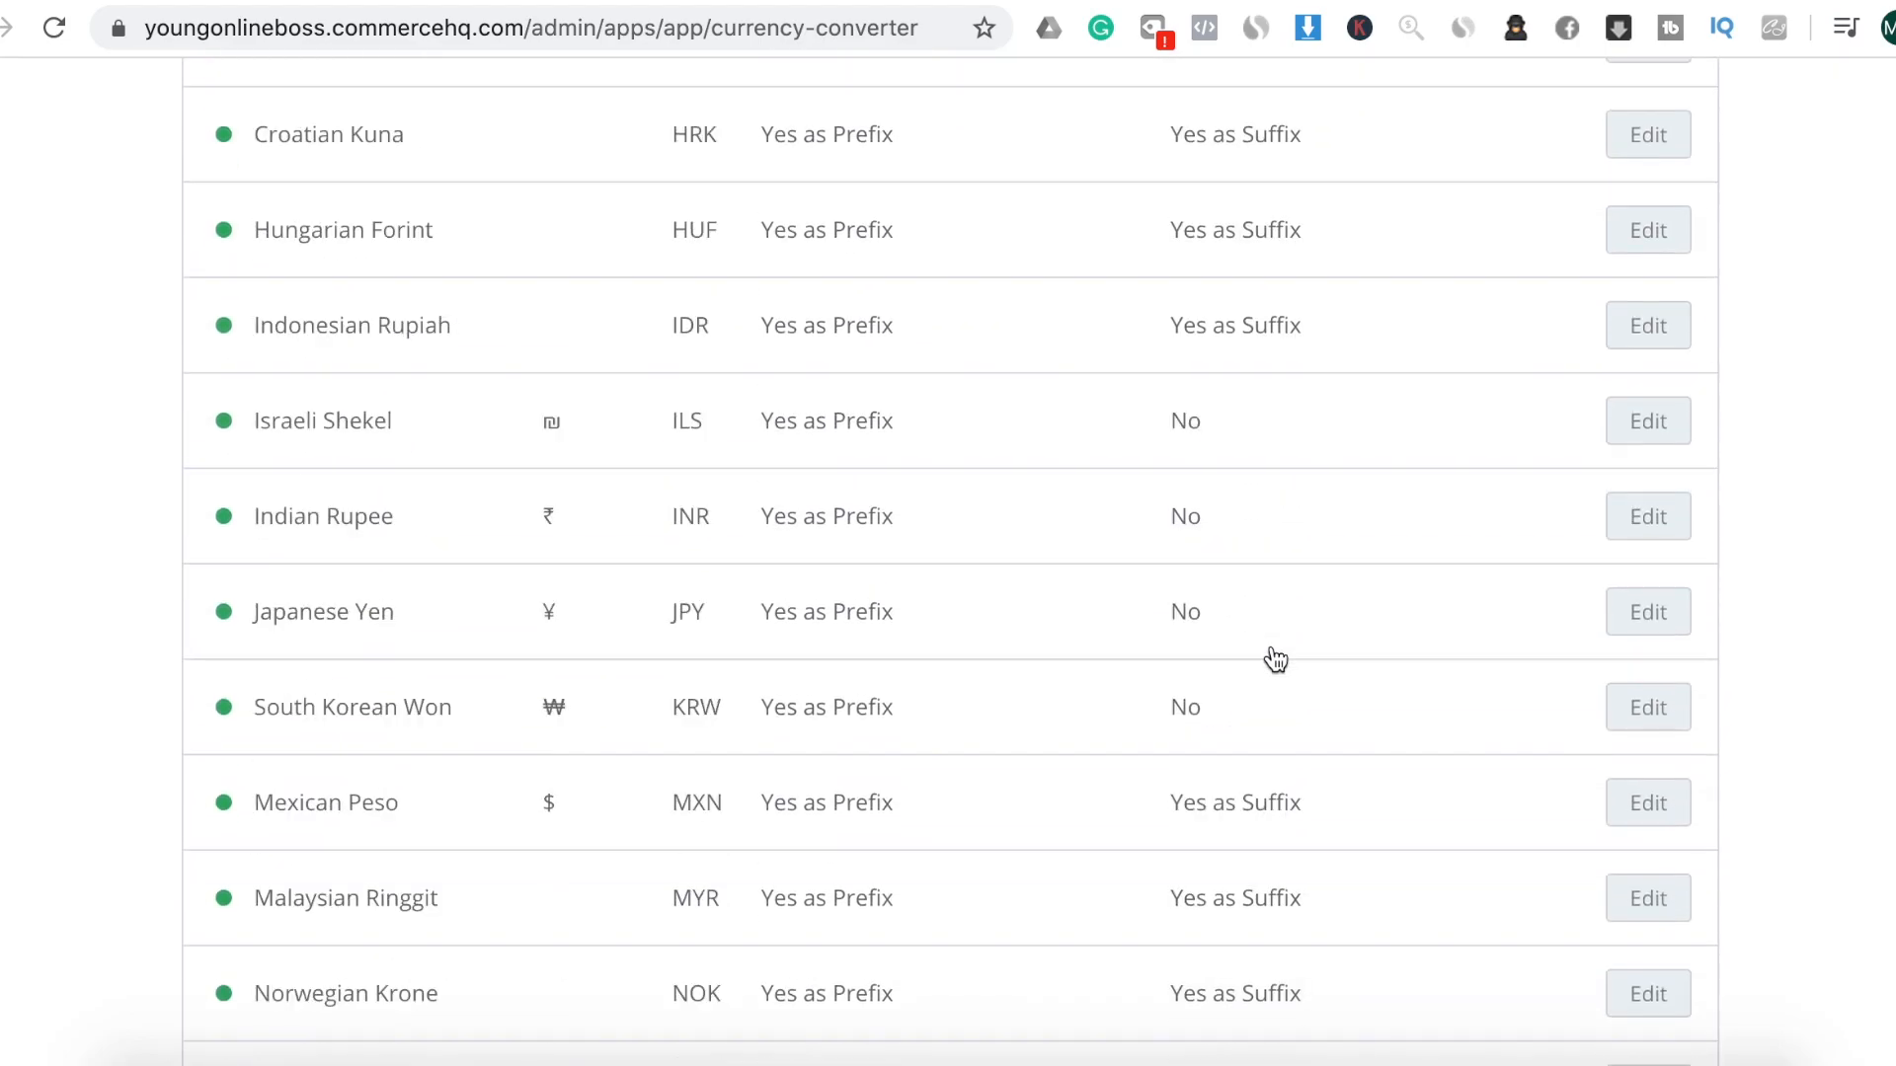
pyautogui.scroll(-1, 1274, 656)
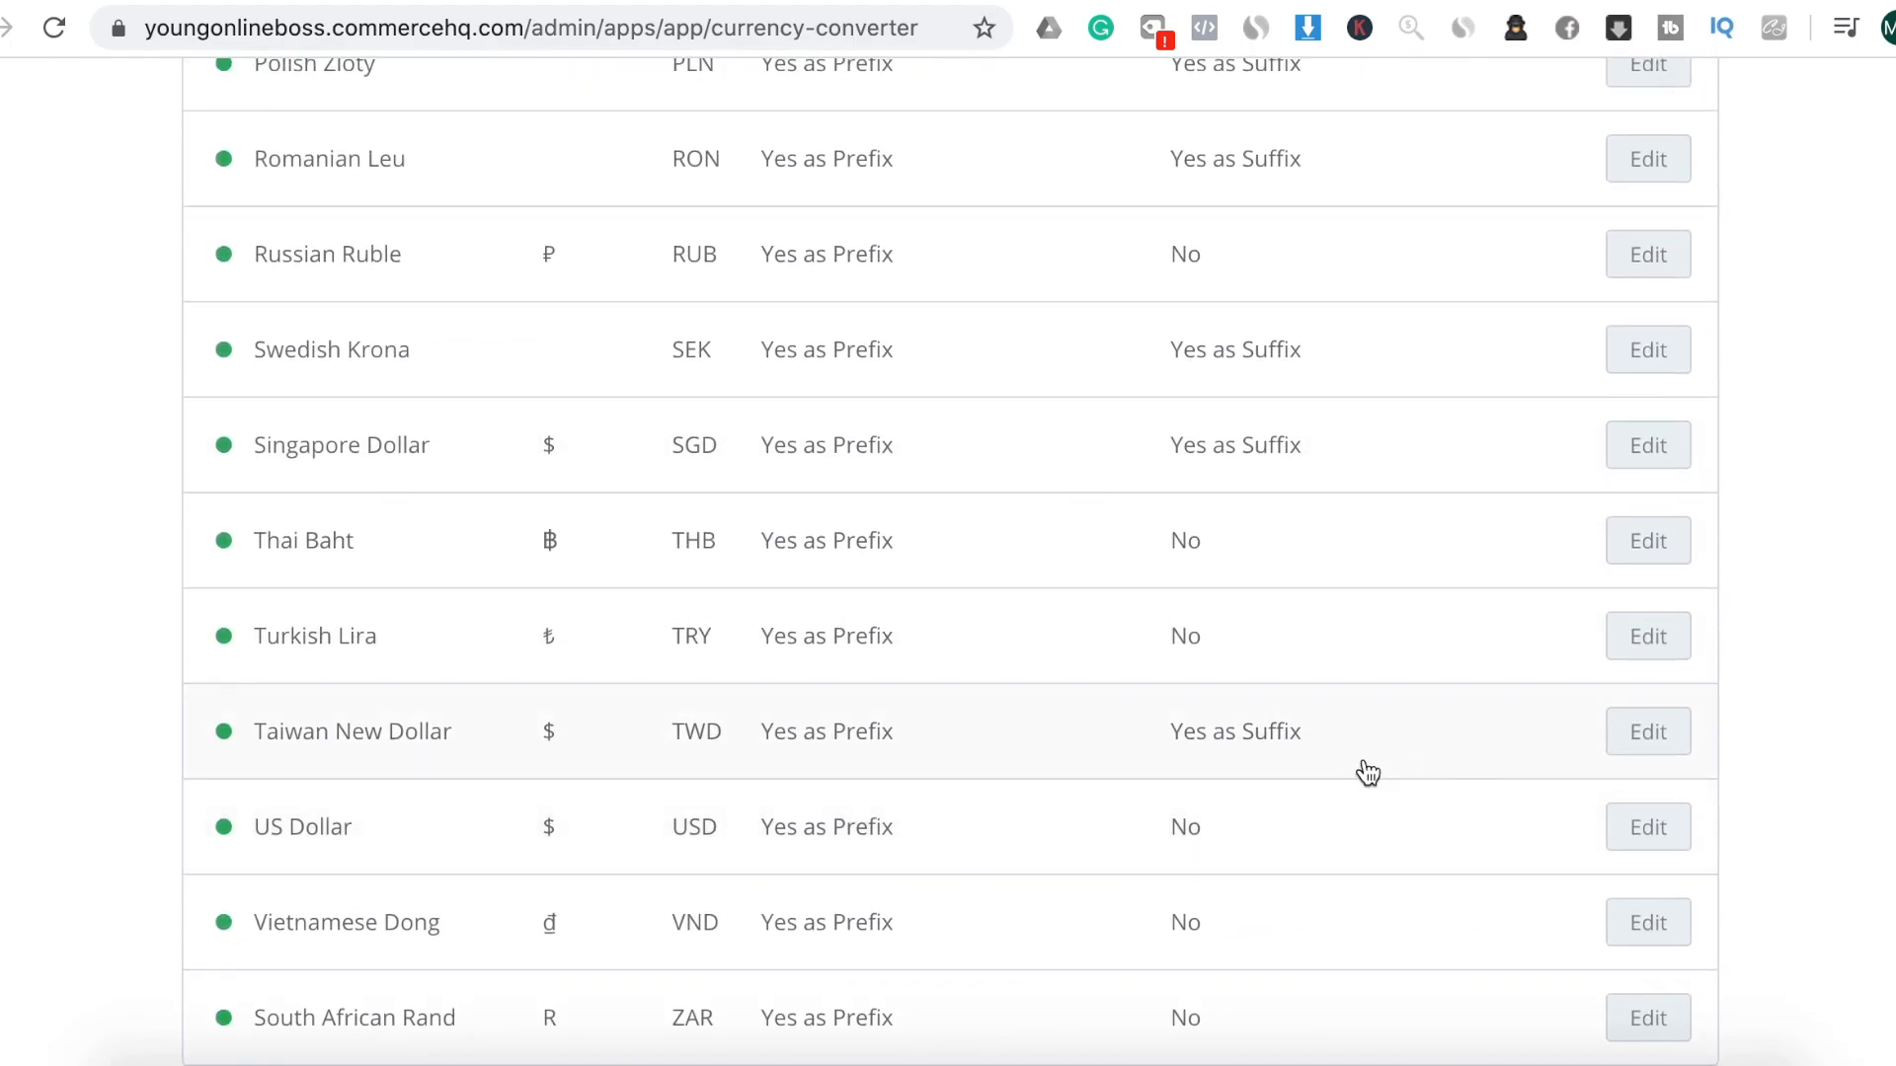
pyautogui.scroll(20, 1373, 770)
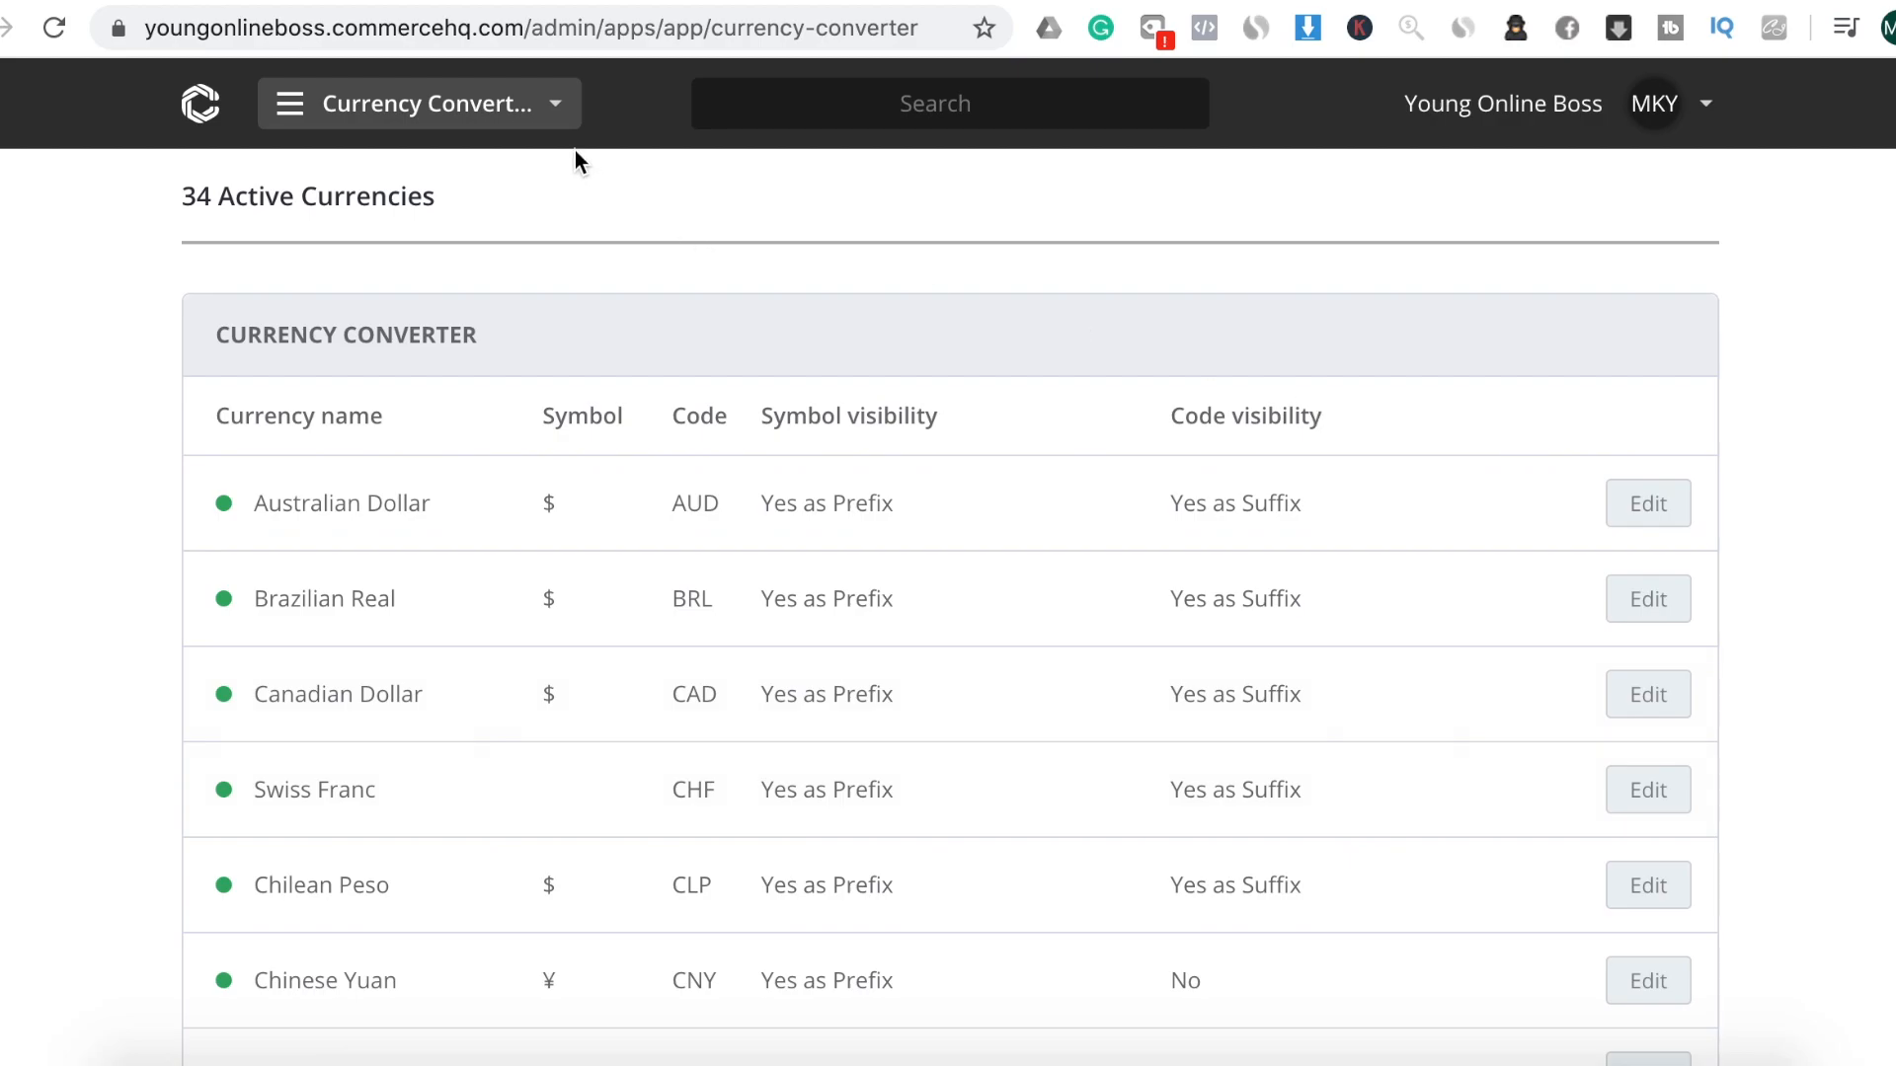
# Go back to the Apps Store, look through the available apps and install the free Security Badge app
pyautogui.click(558, 115)
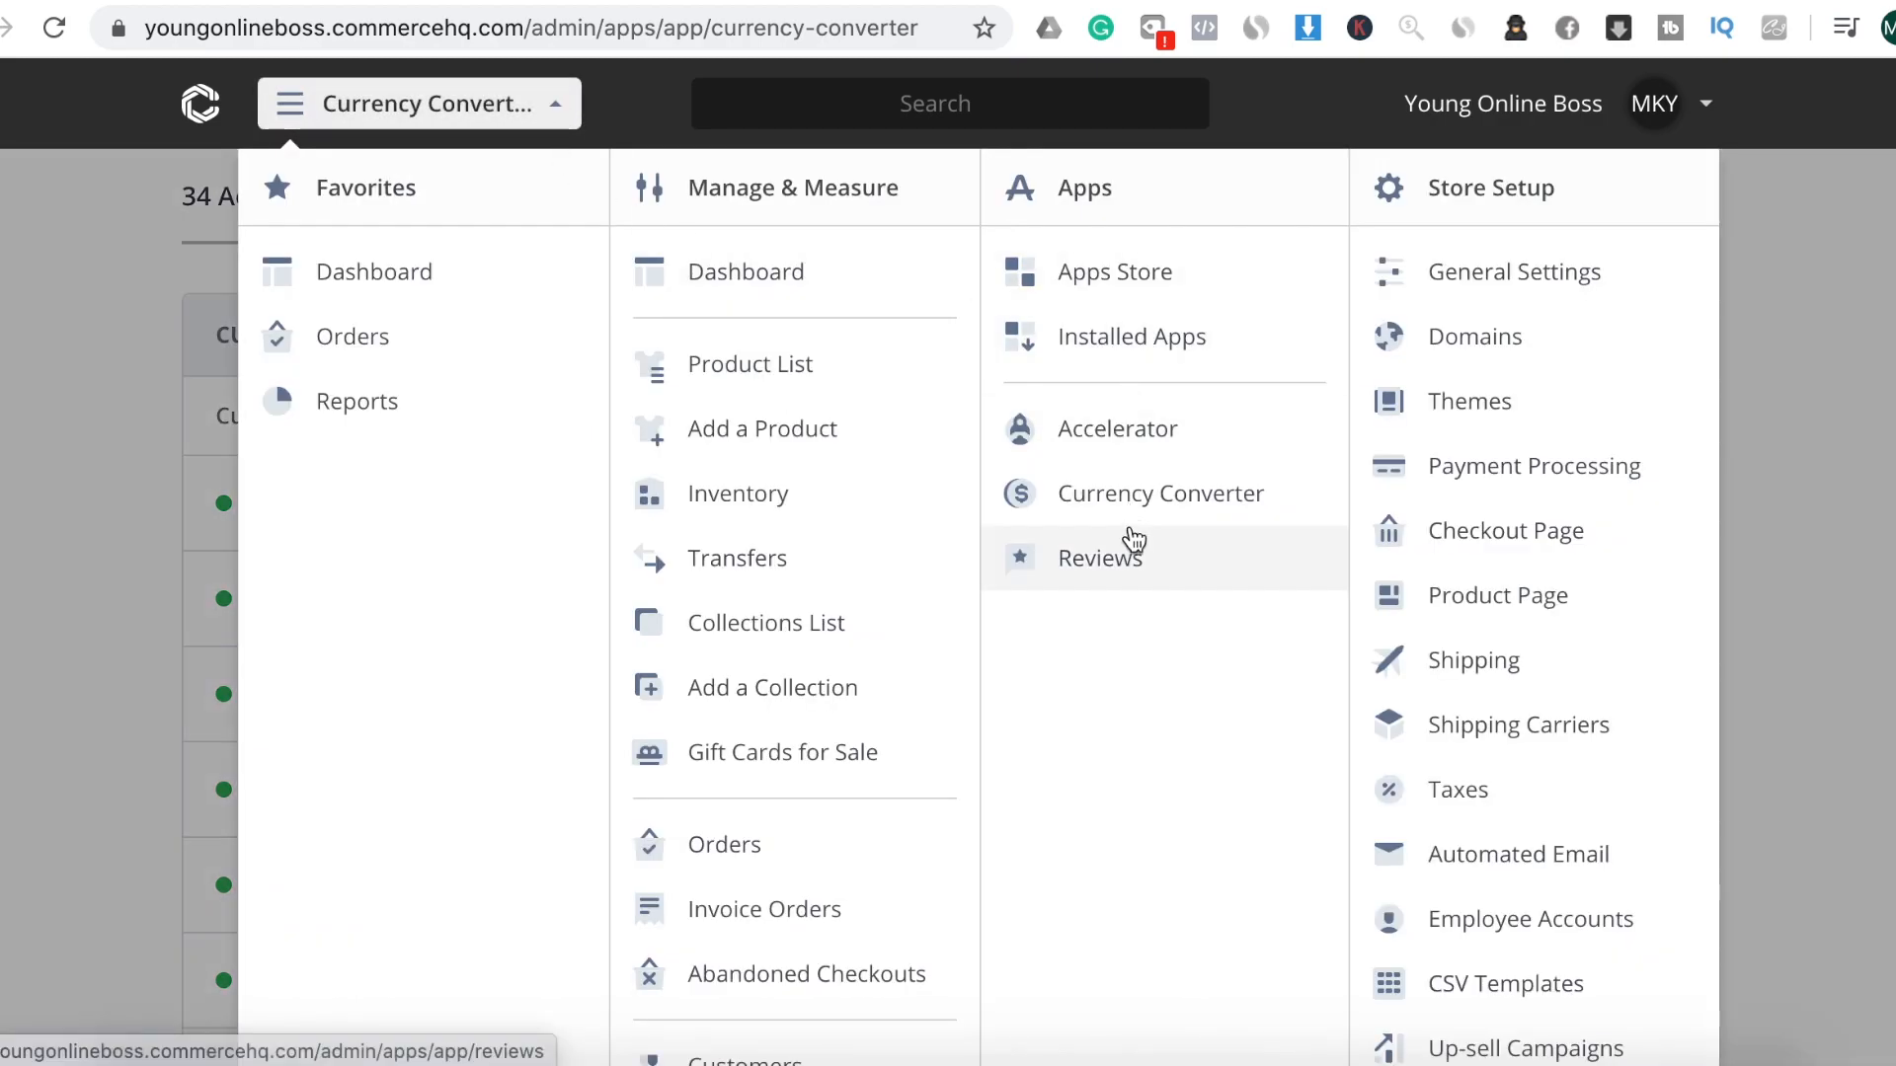
pyautogui.click(1161, 299)
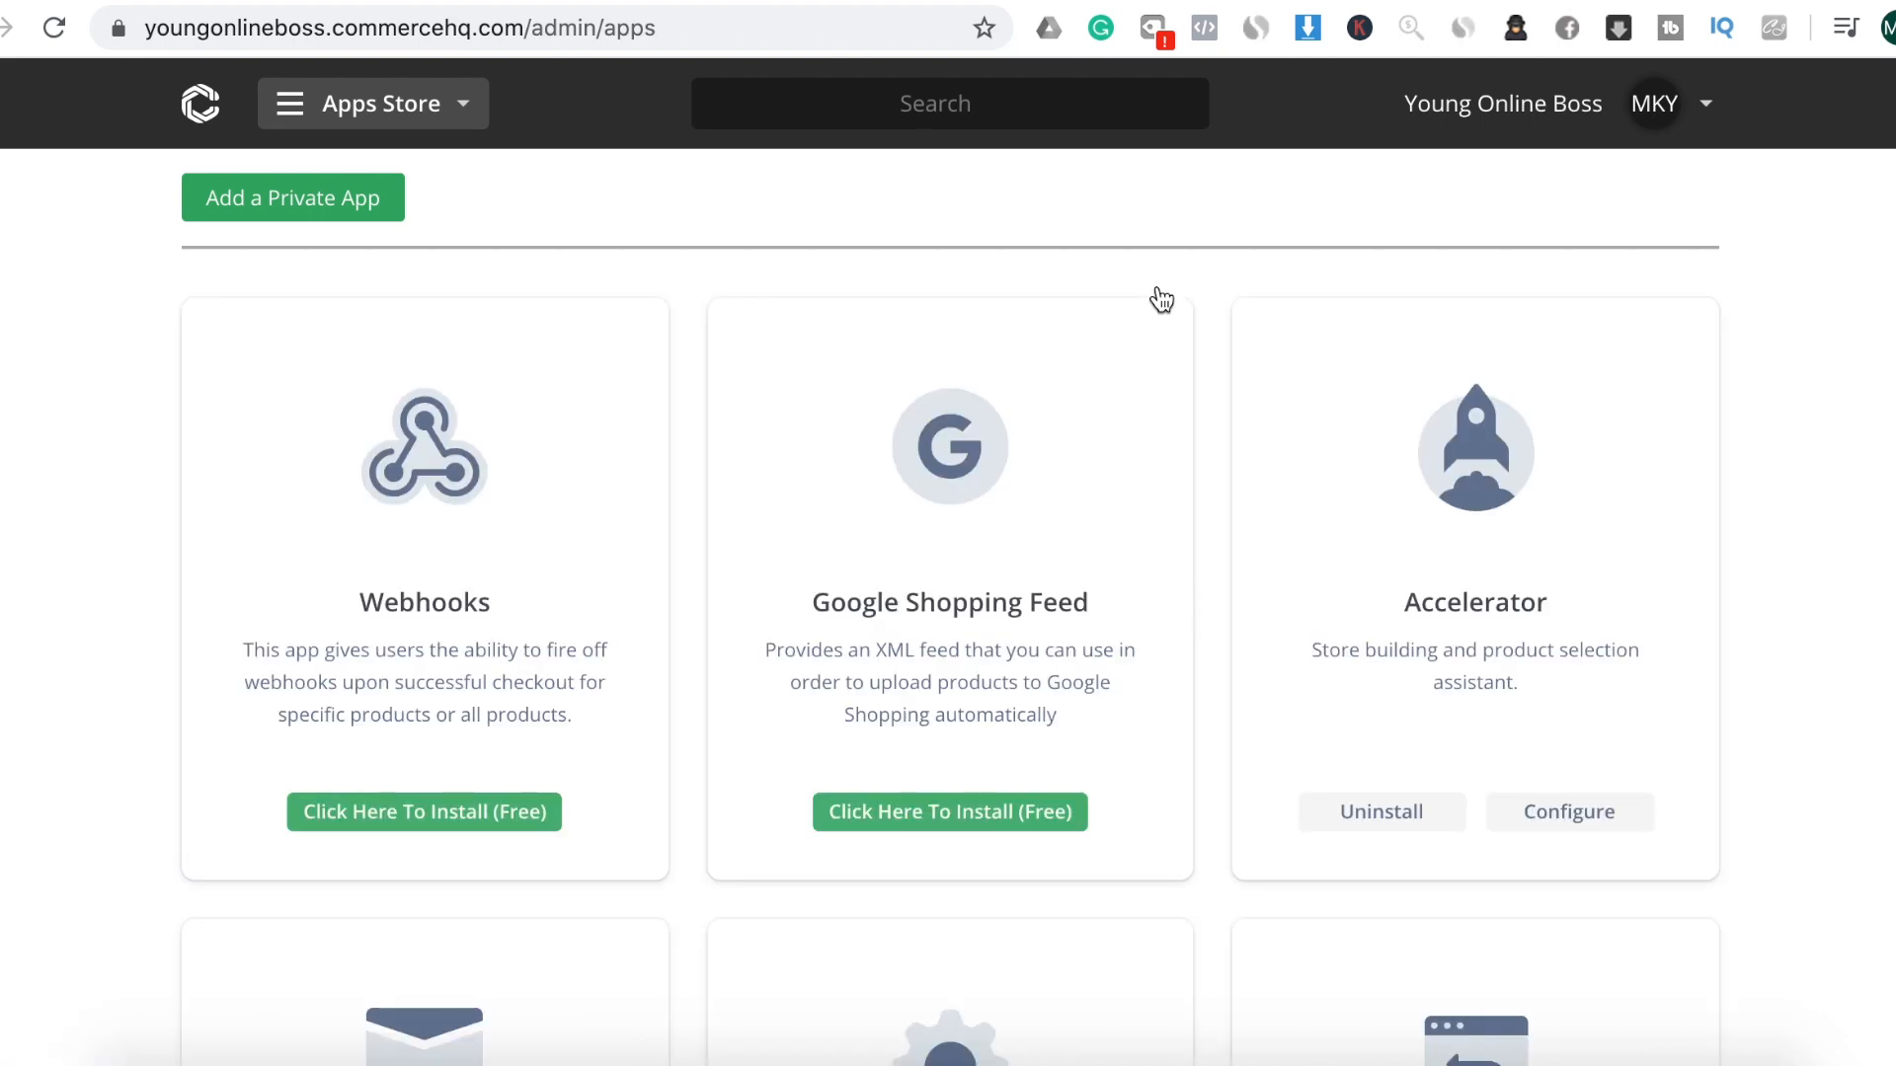
pyautogui.scroll(-10, 1244, 583)
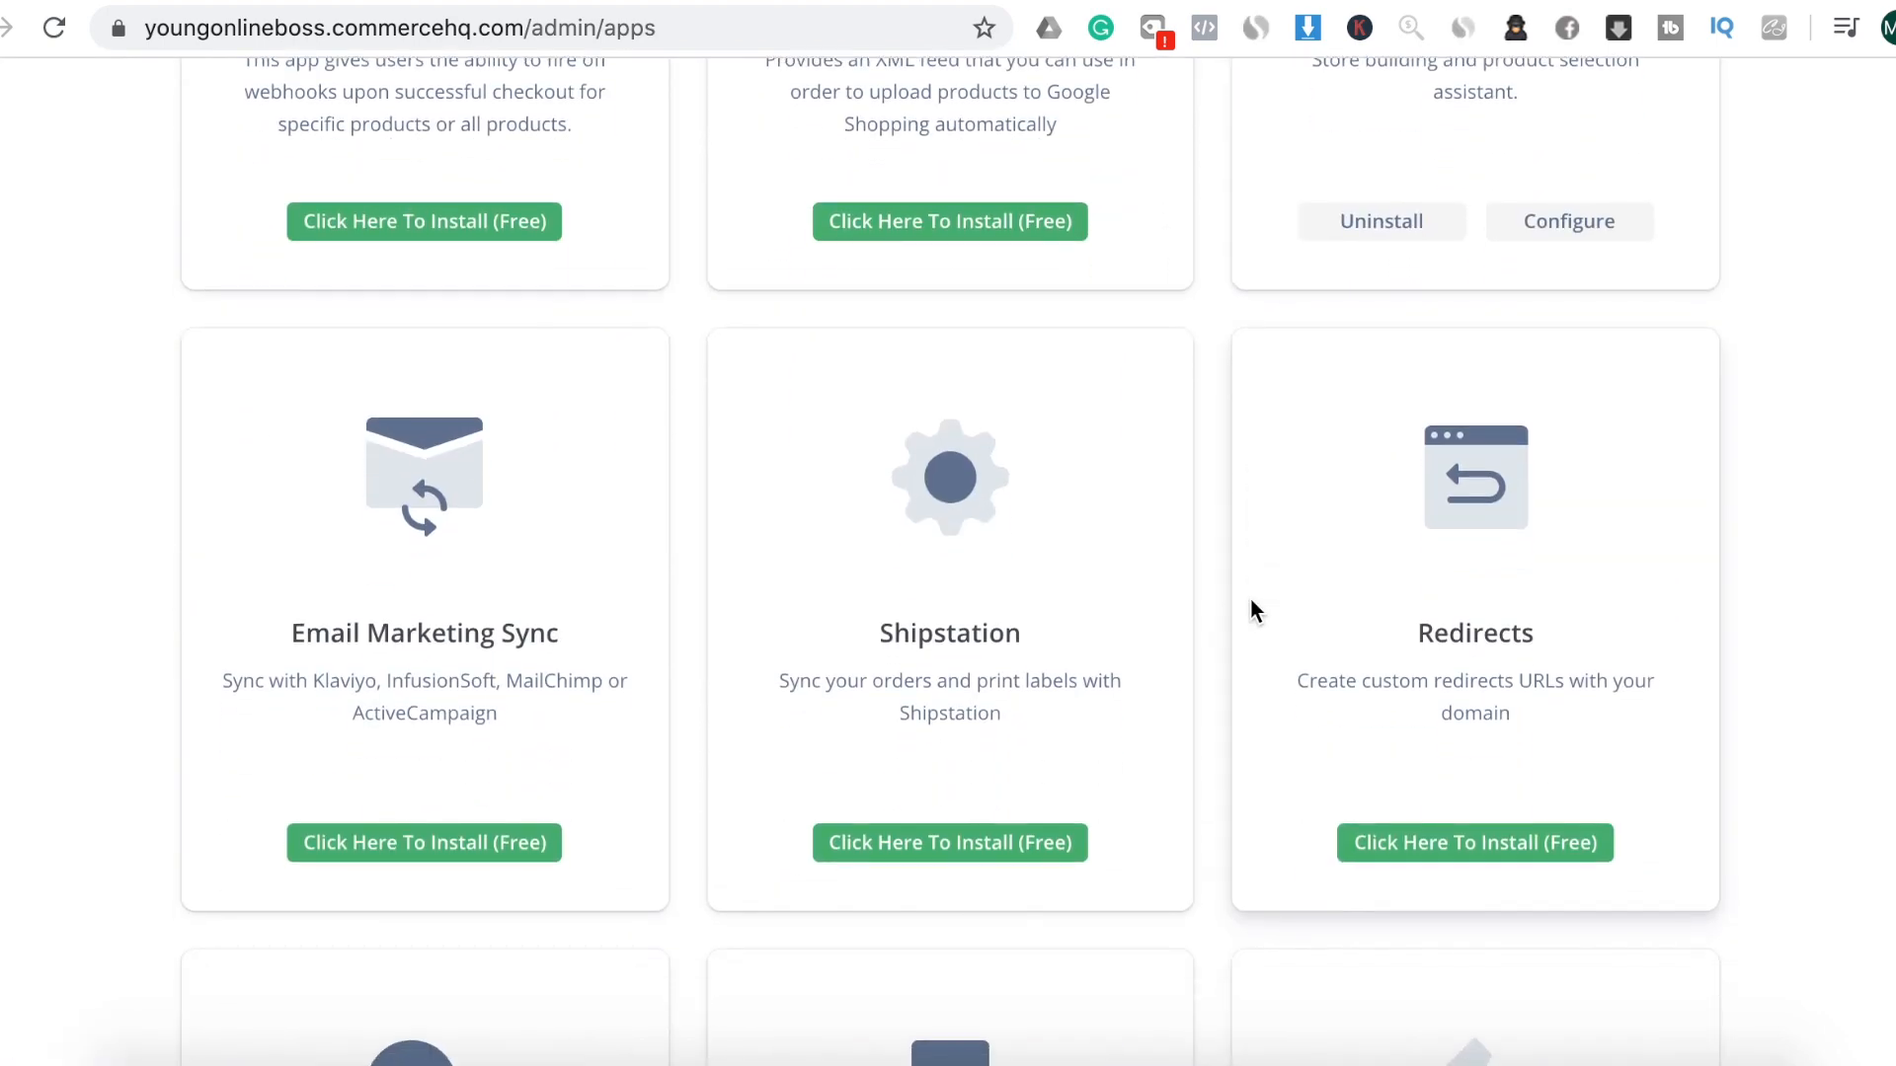
pyautogui.scroll(-6, 1251, 601)
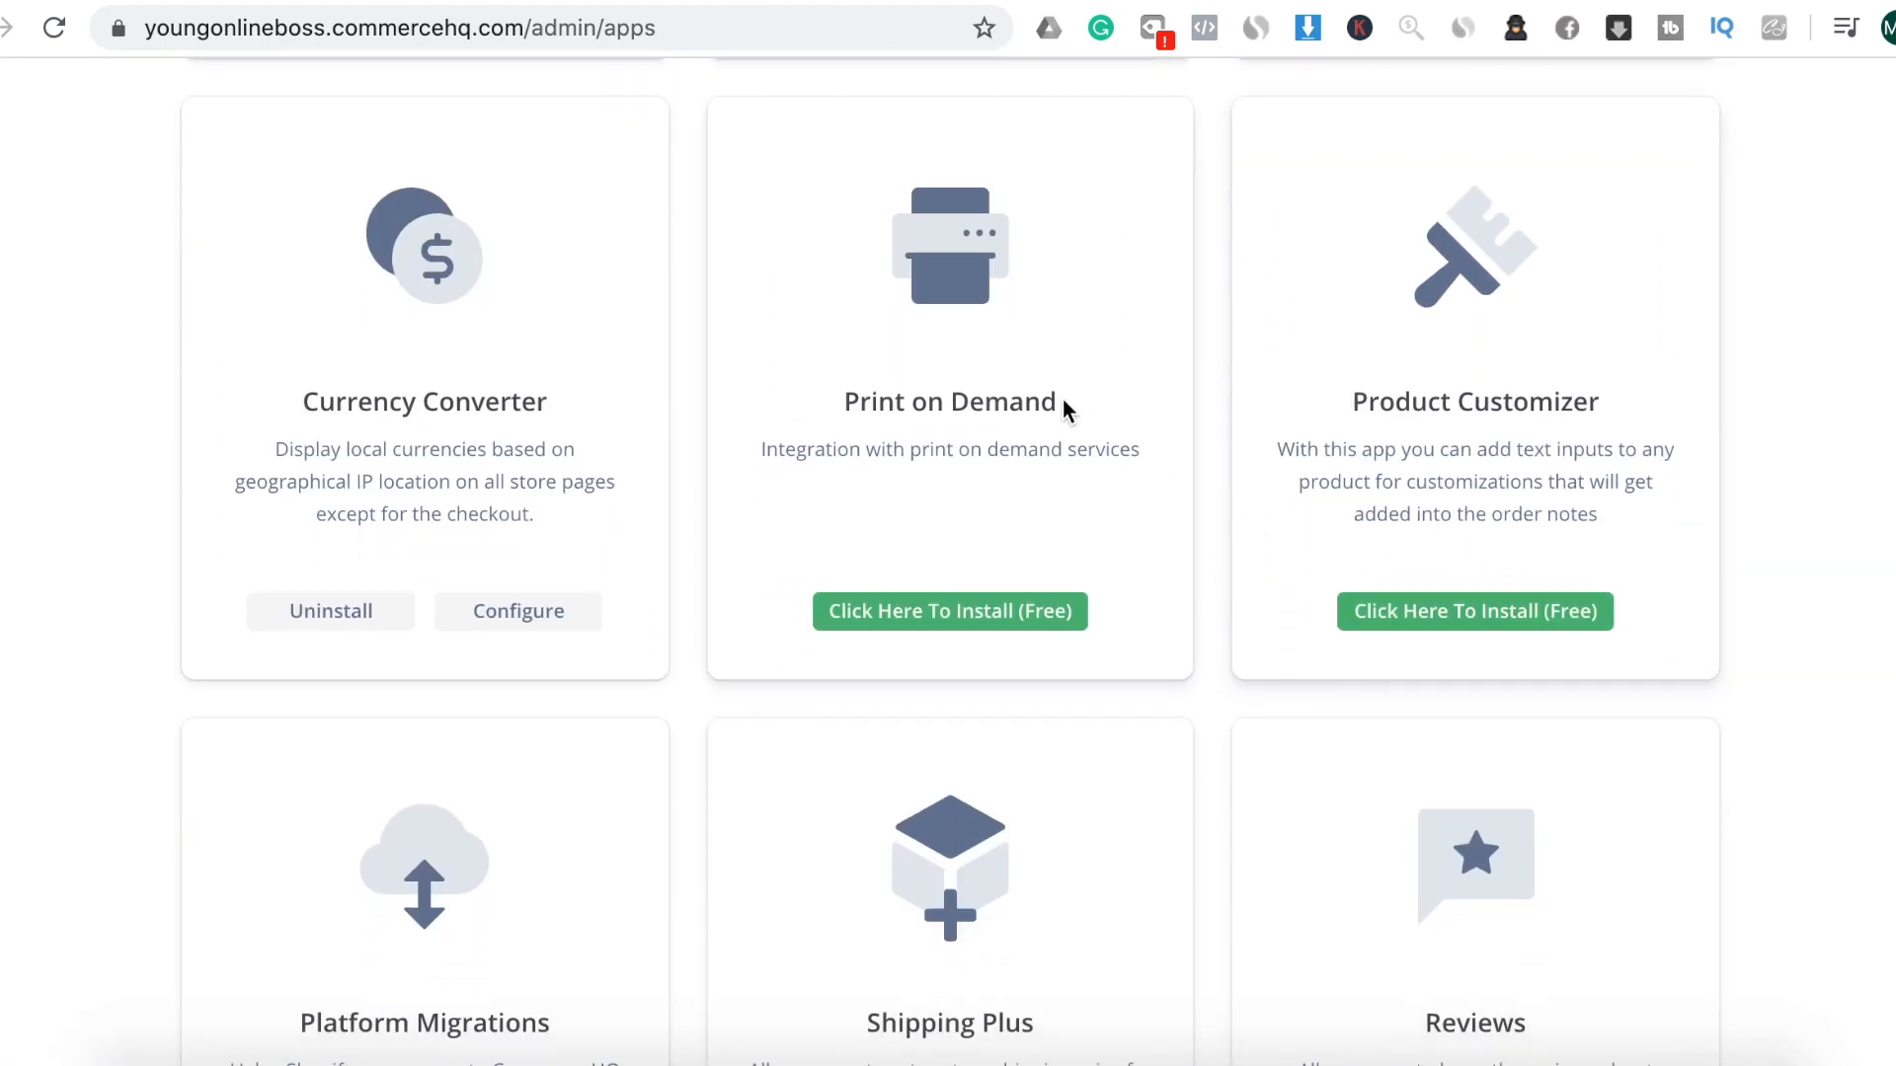
pyautogui.scroll(-5, 1269, 582)
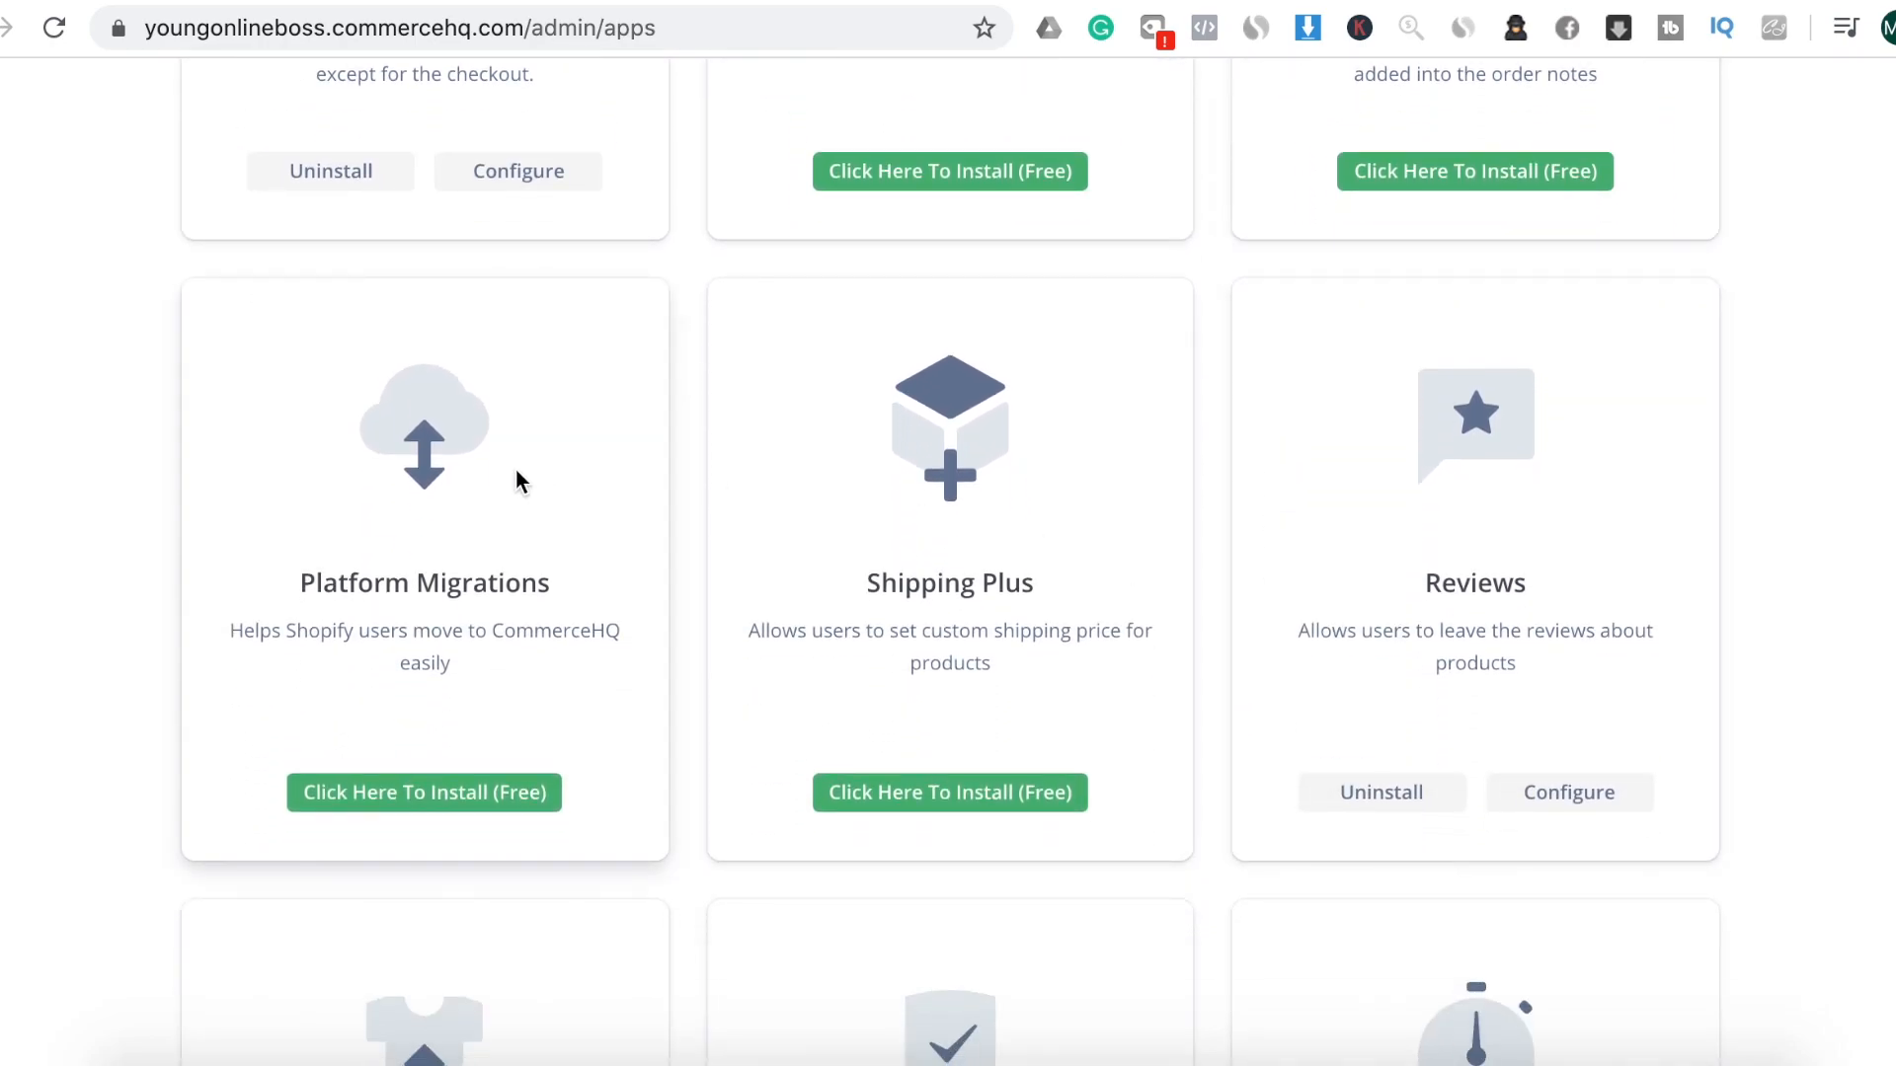
pyautogui.scroll(-3, 1300, 564)
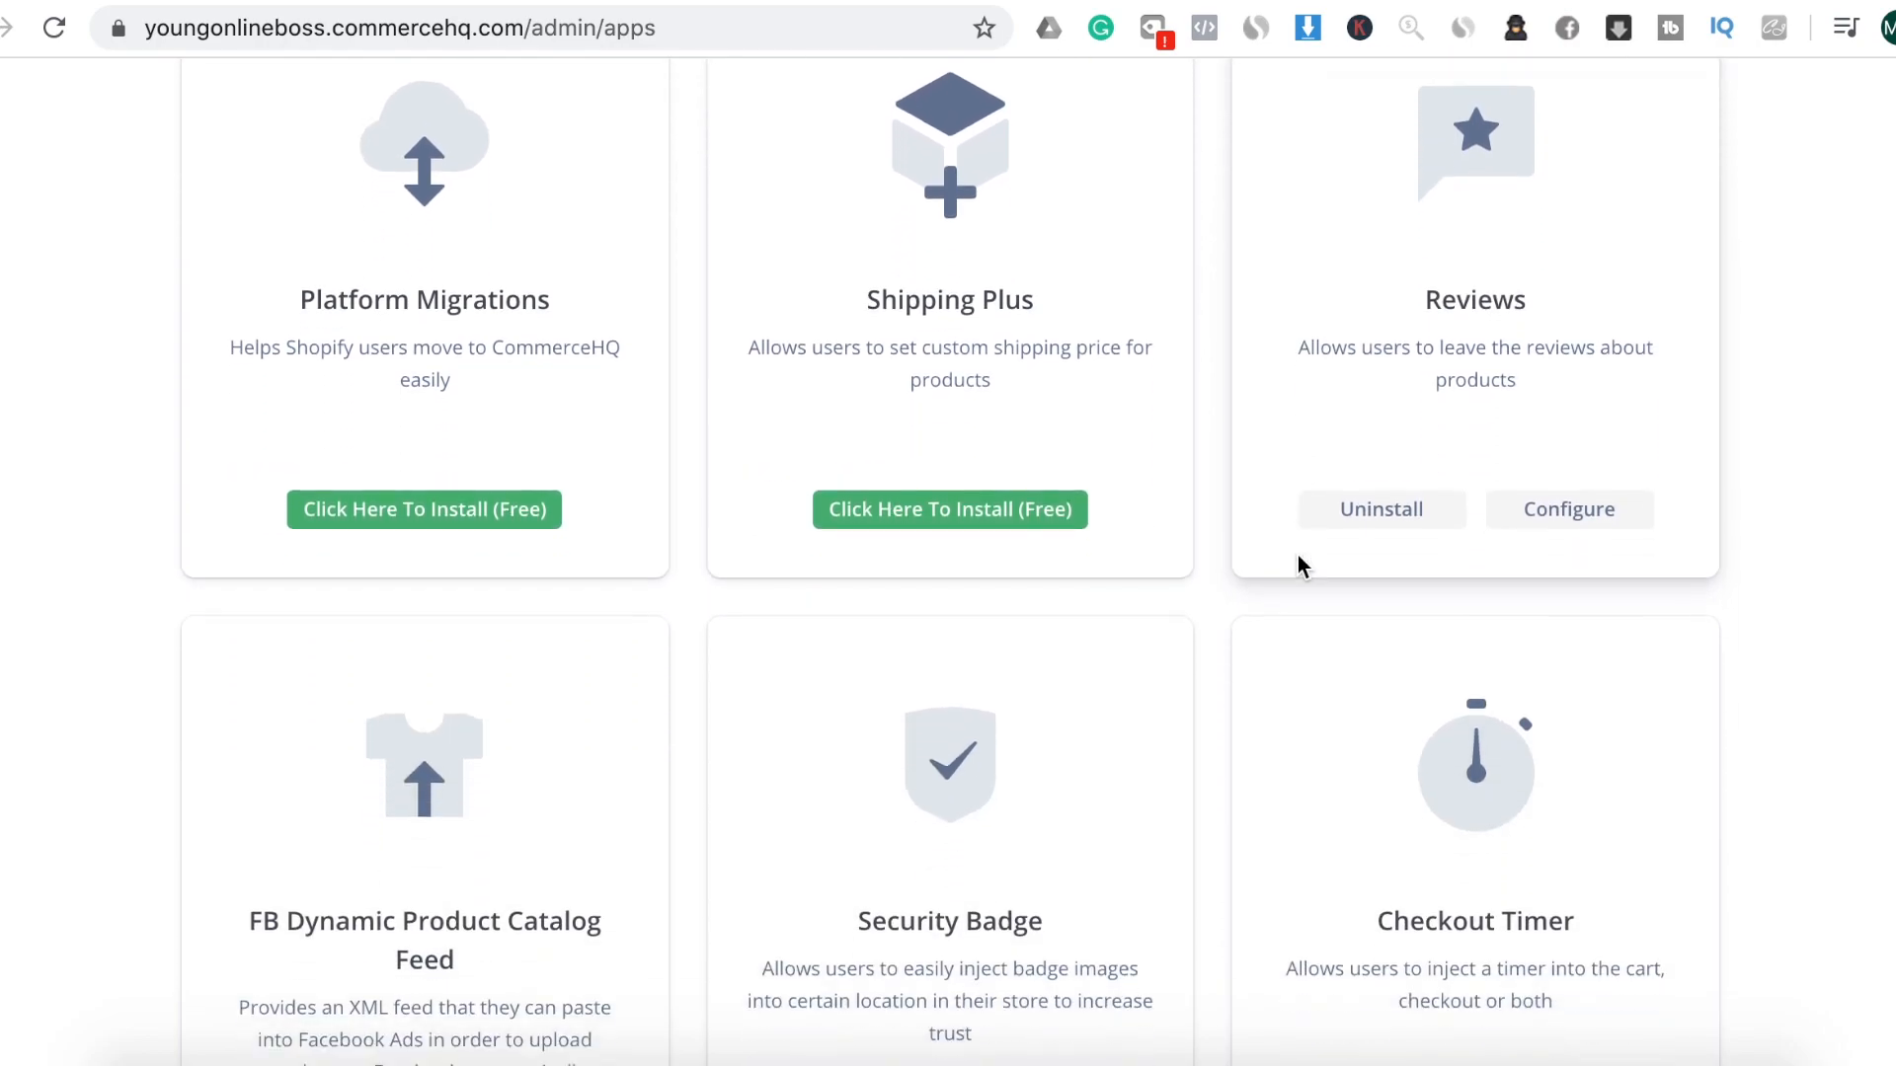
pyautogui.scroll(-4, 1375, 643)
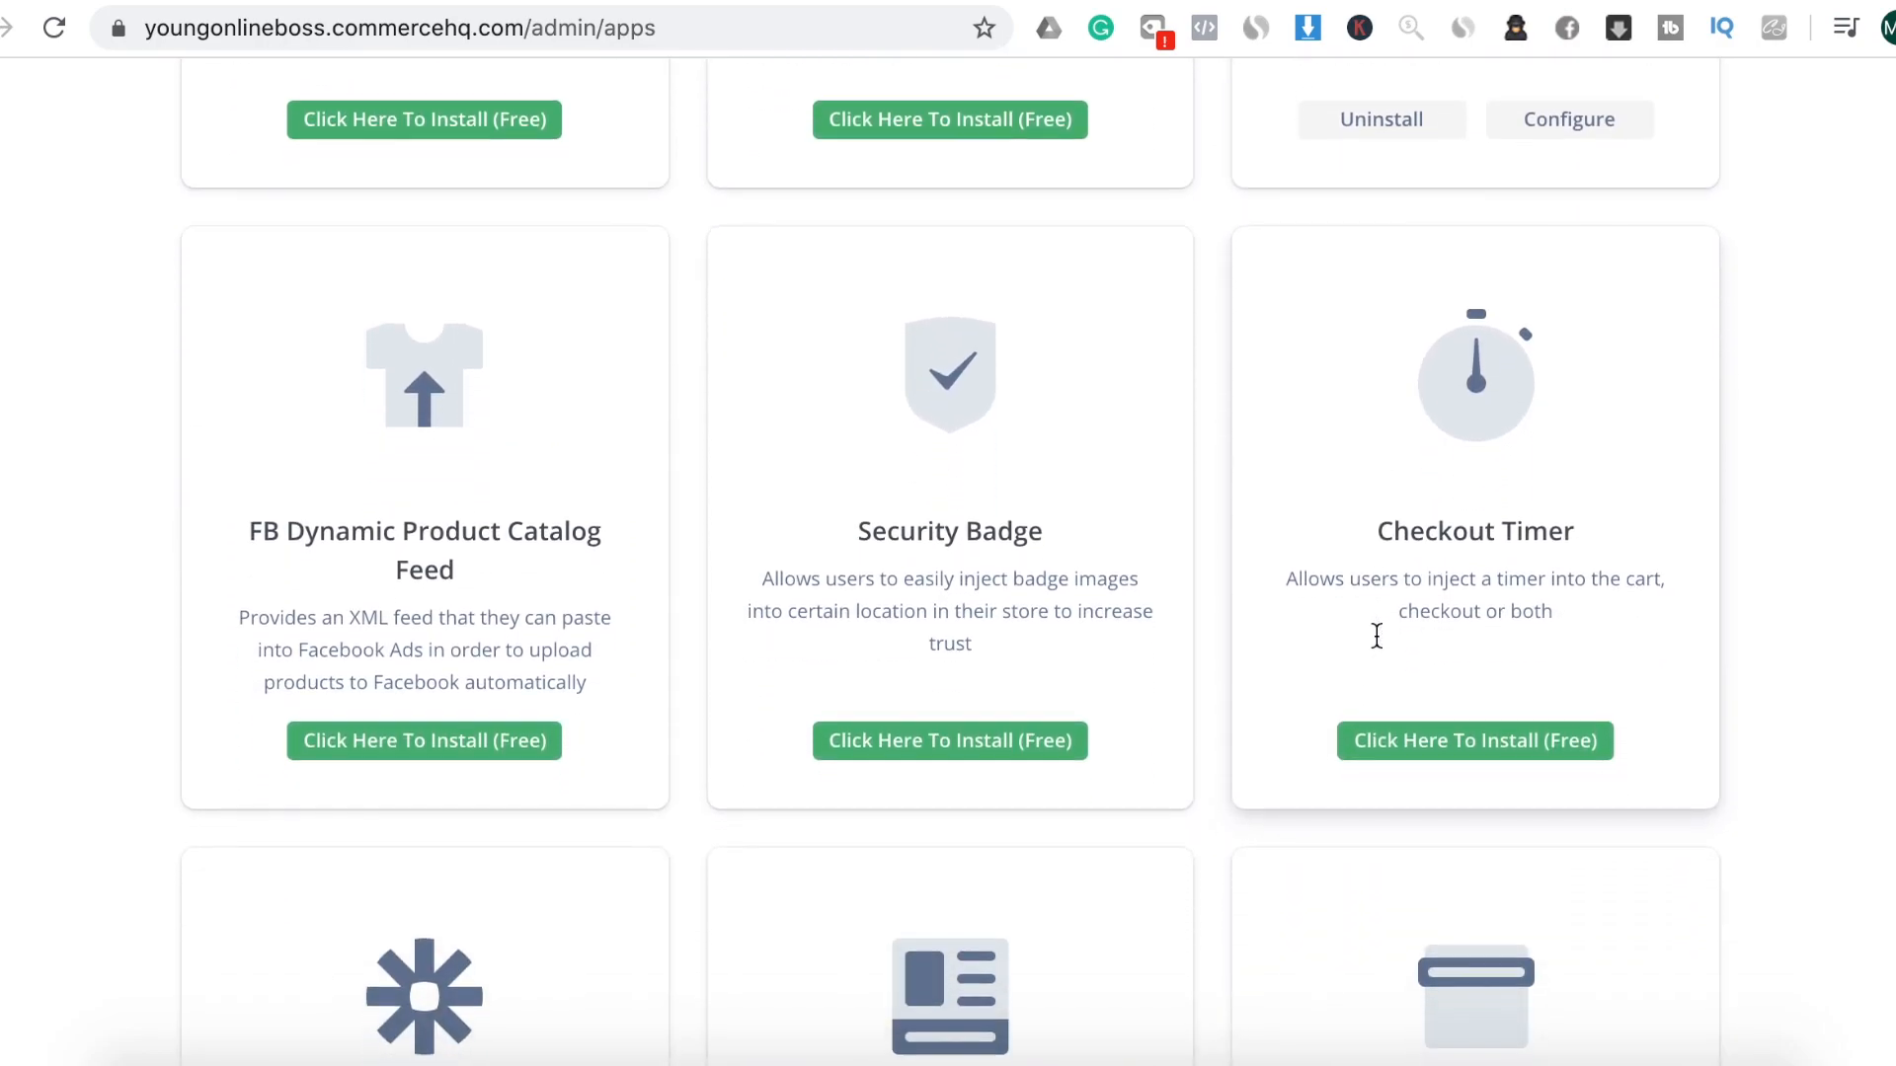
pyautogui.click(1011, 743)
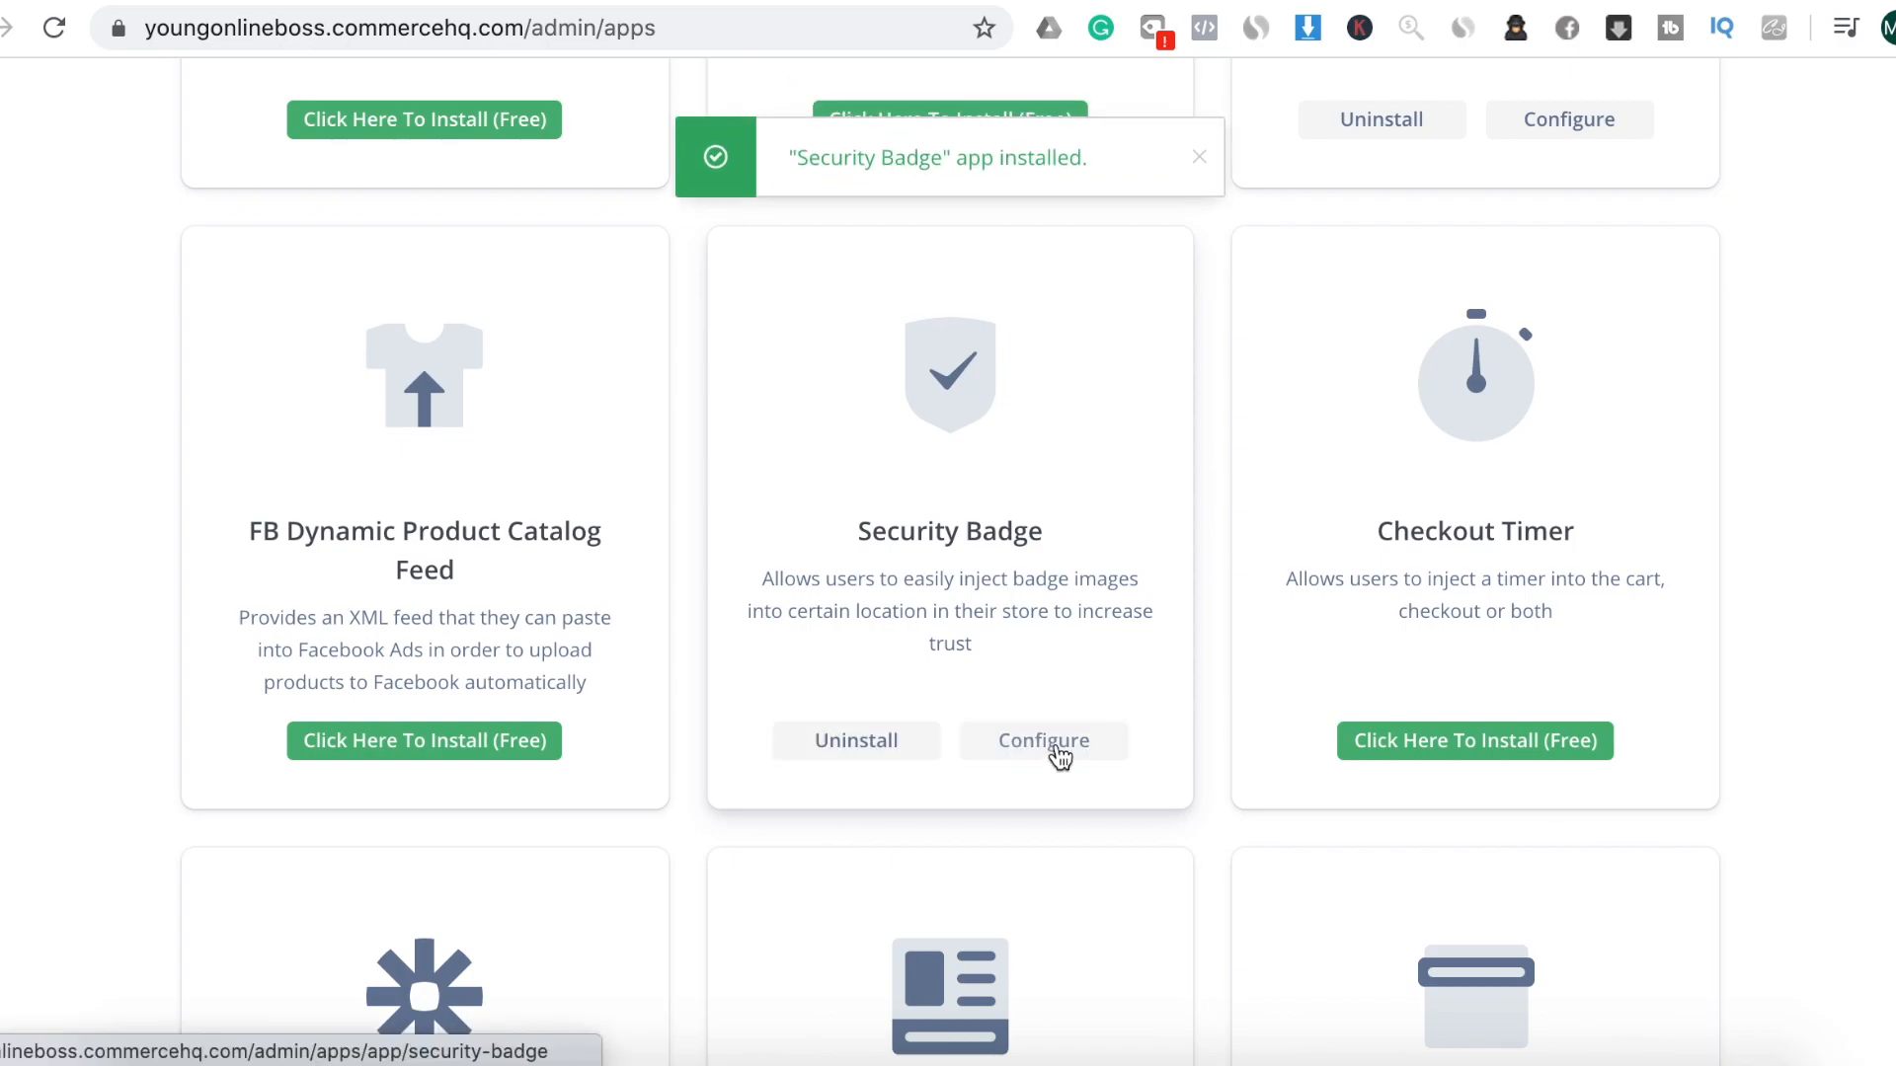
# Open the Security Badge app's configuration and start a first badge named "Check out Badge"
pyautogui.click(1057, 750)
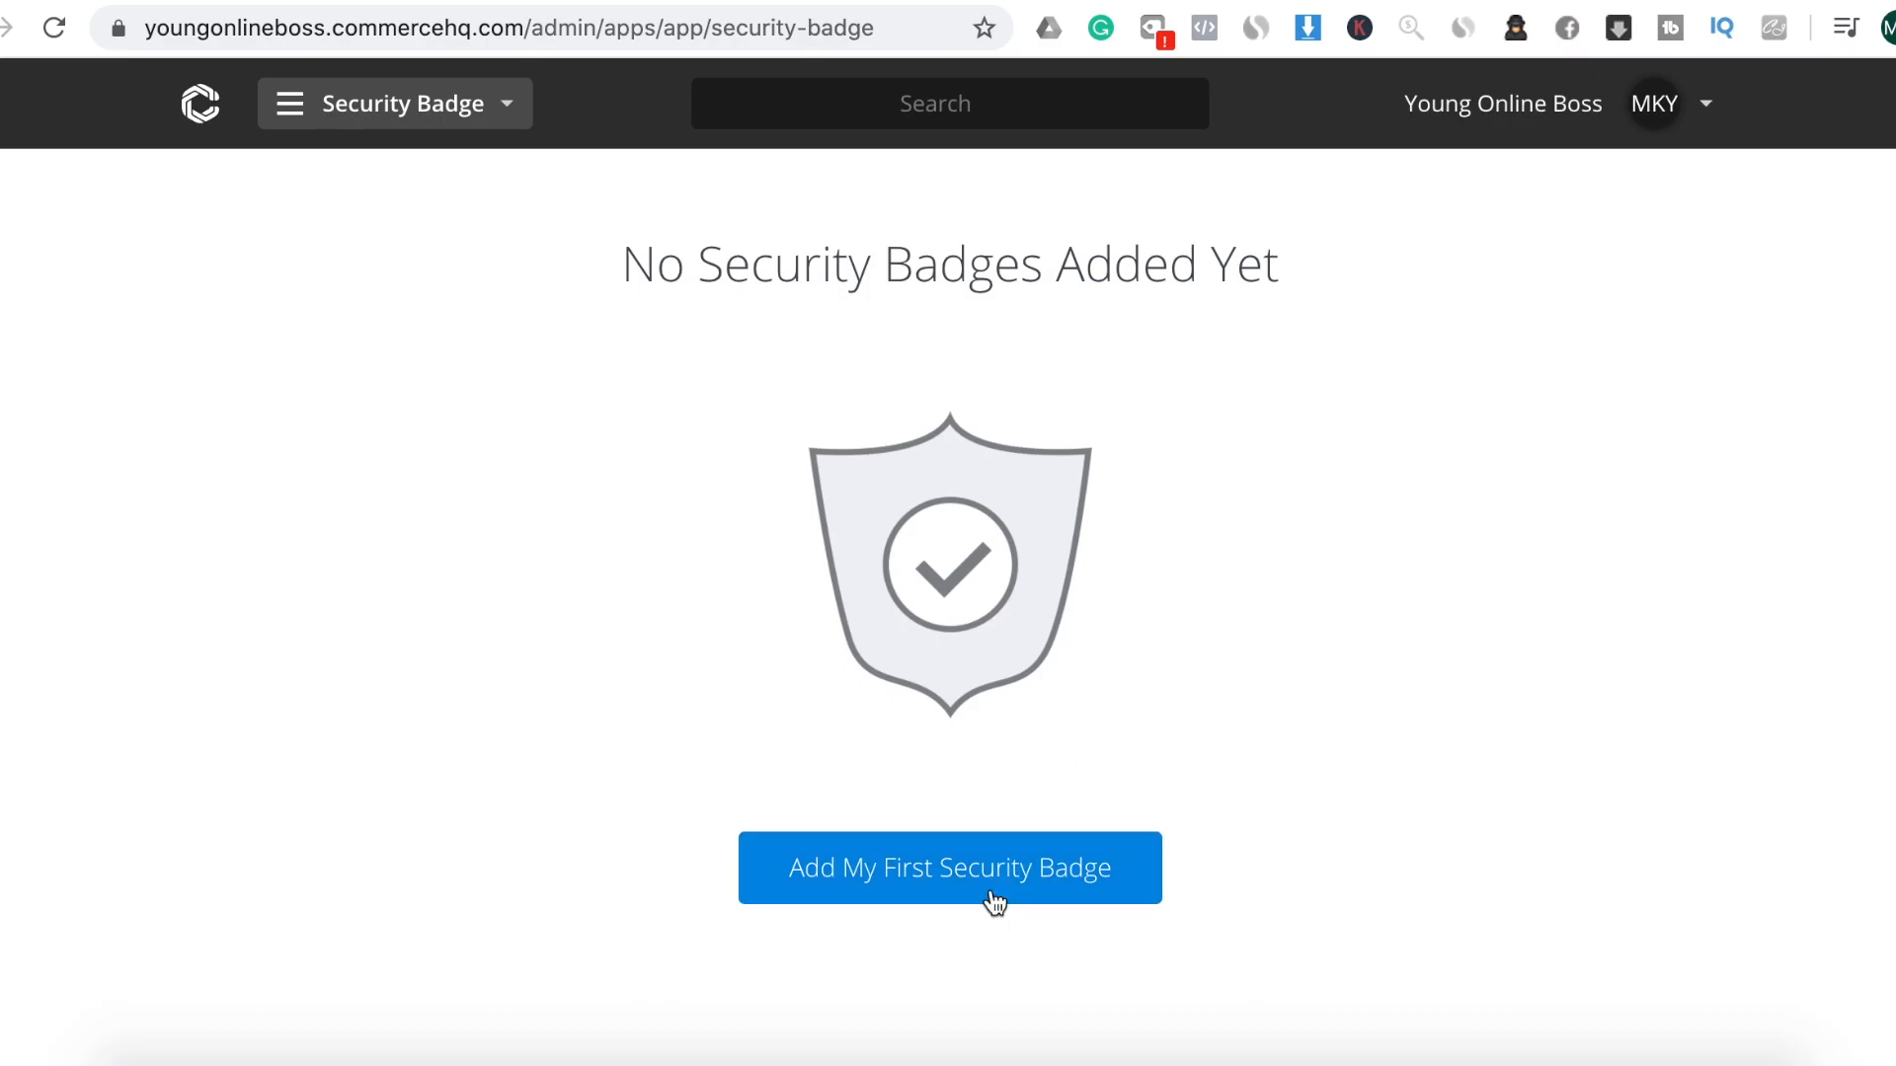
pyautogui.click(994, 901)
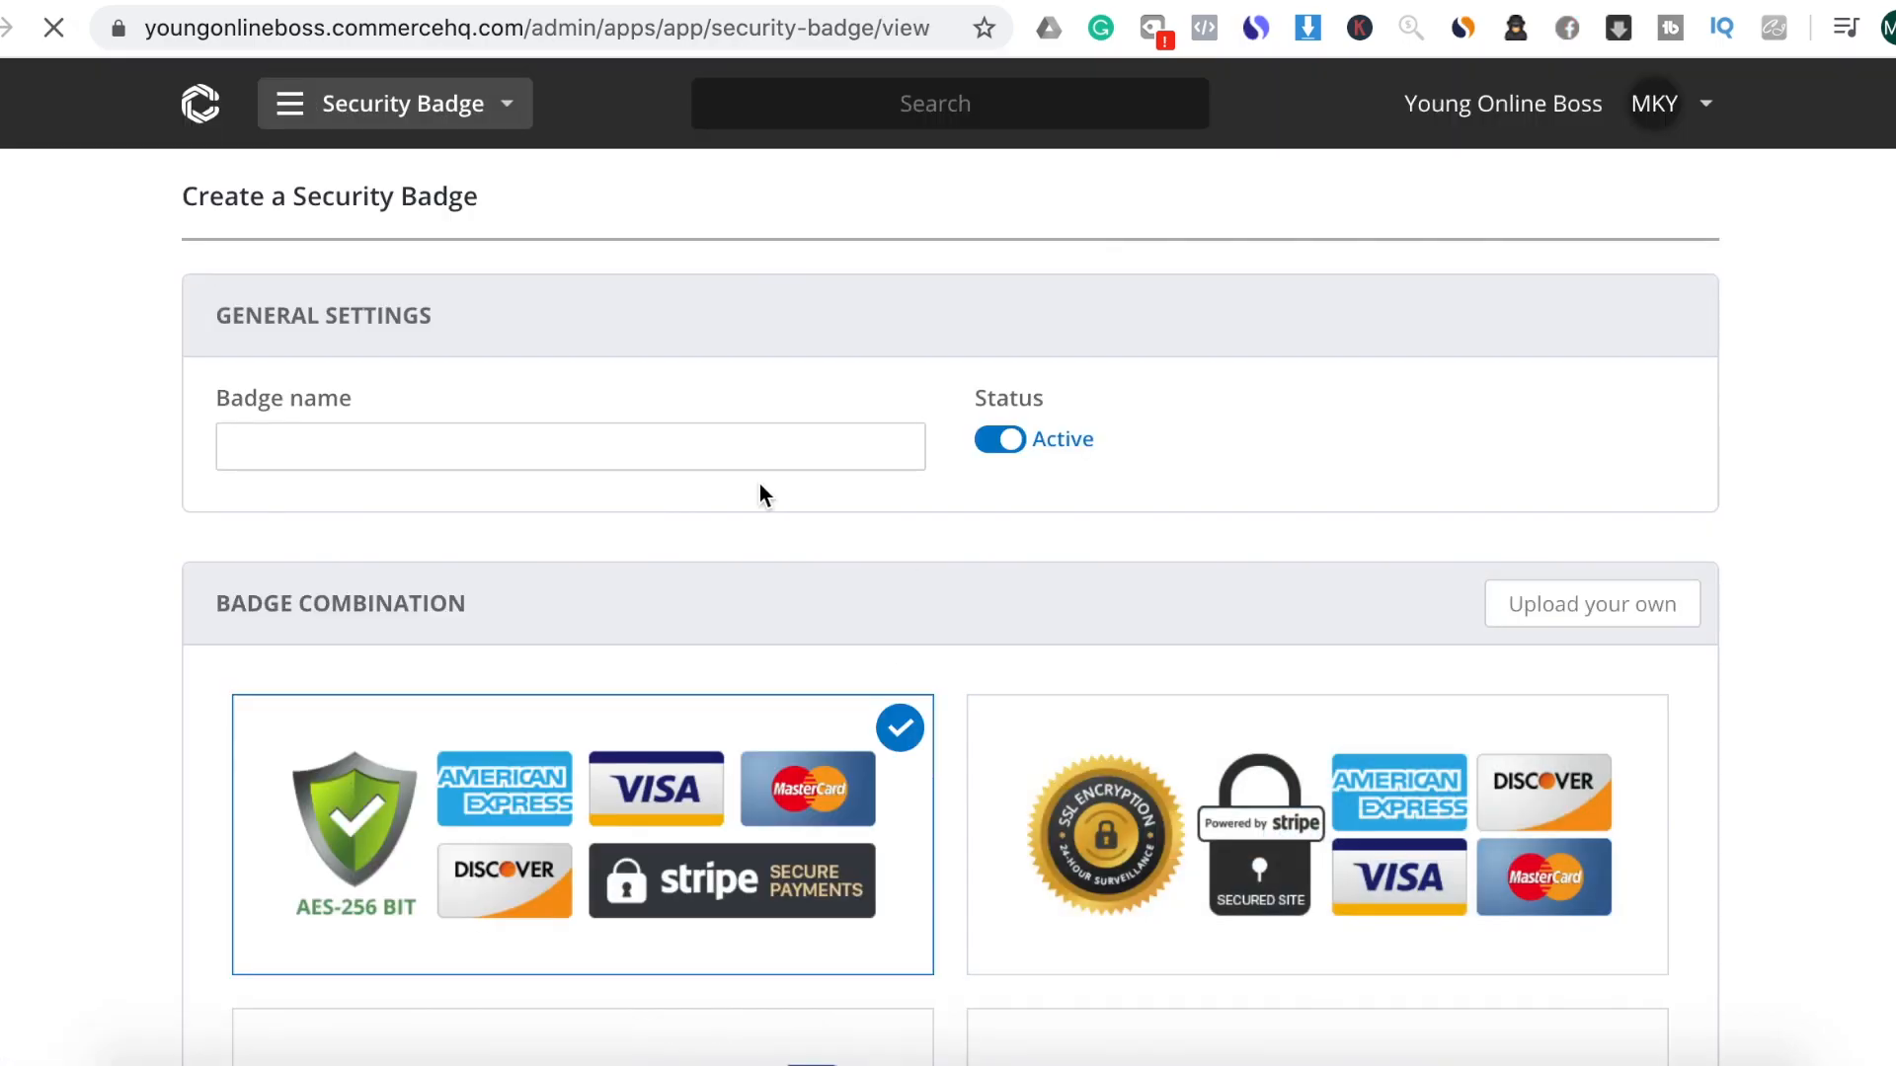
pyautogui.click(679, 453)
pyautogui.write('CHEC')
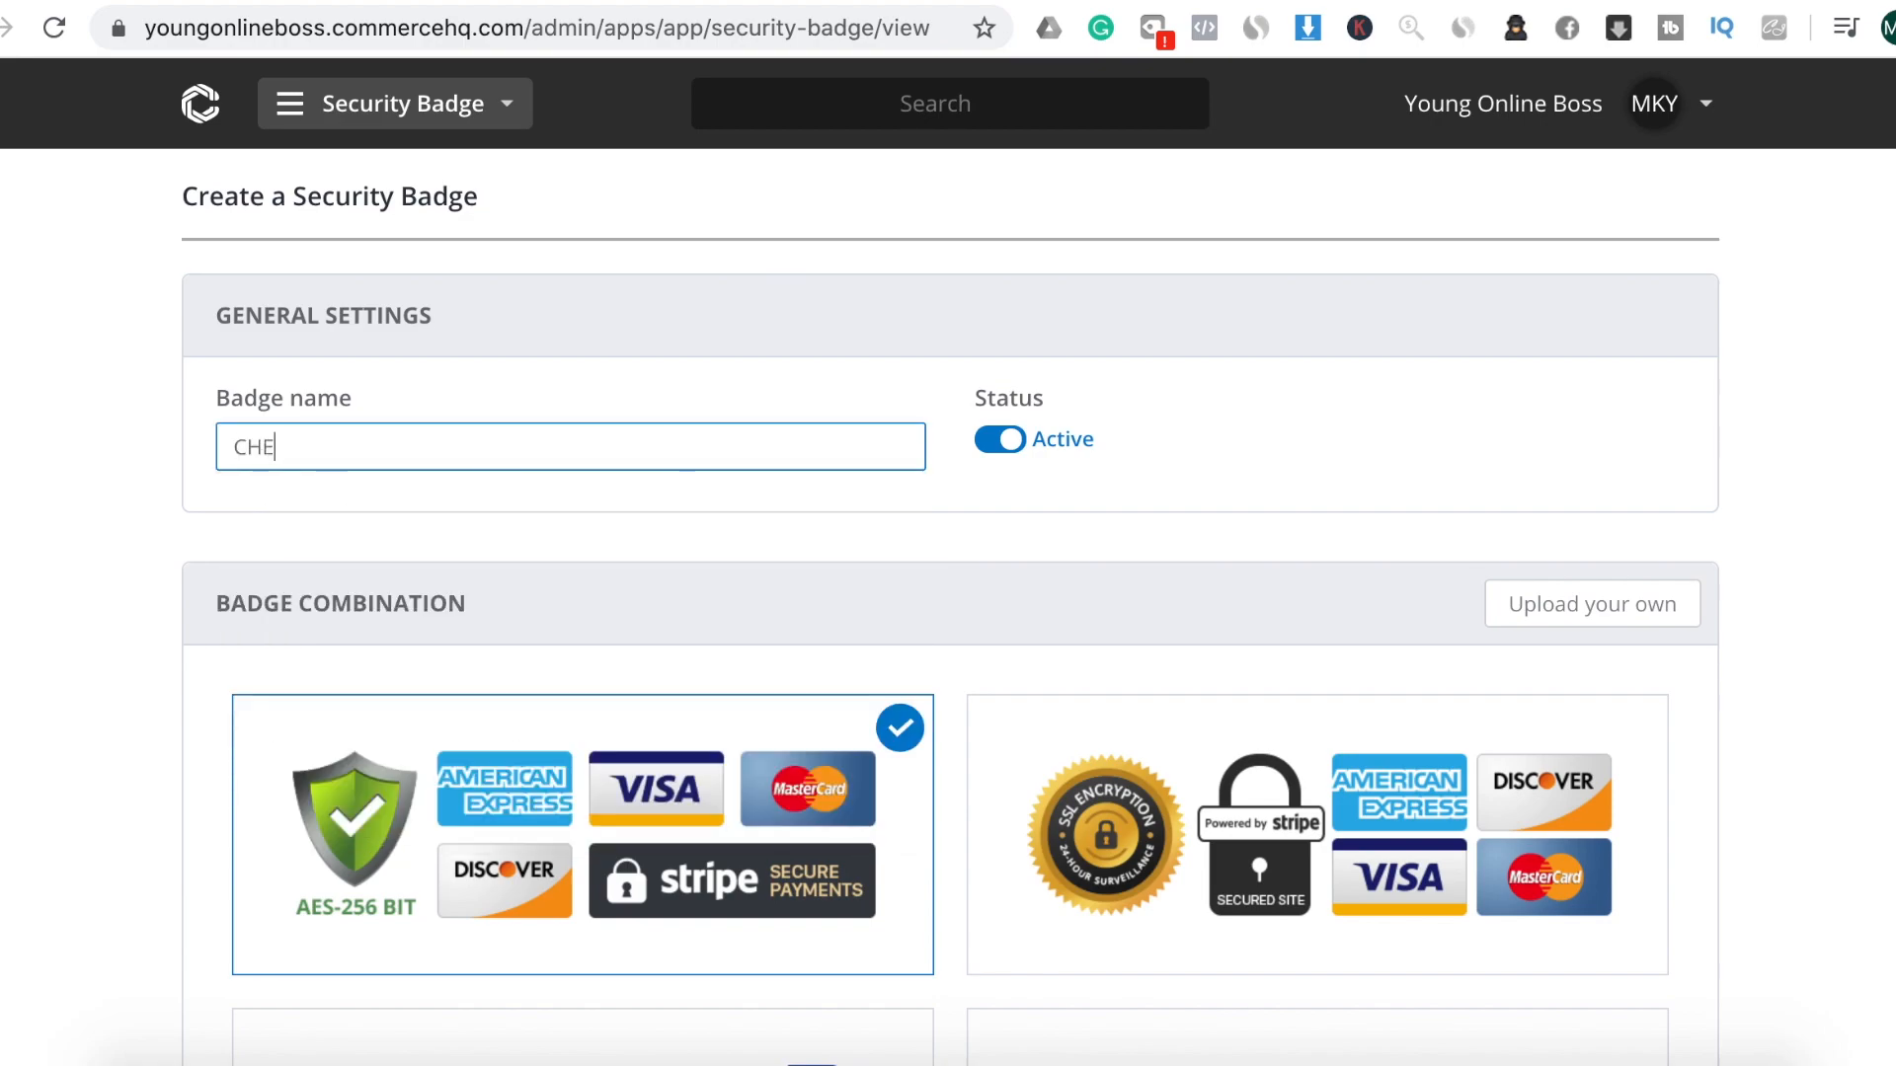
pyautogui.press('BackSpace')
pyautogui.press('BackSpace')
pyautogui.press('BackSpace')
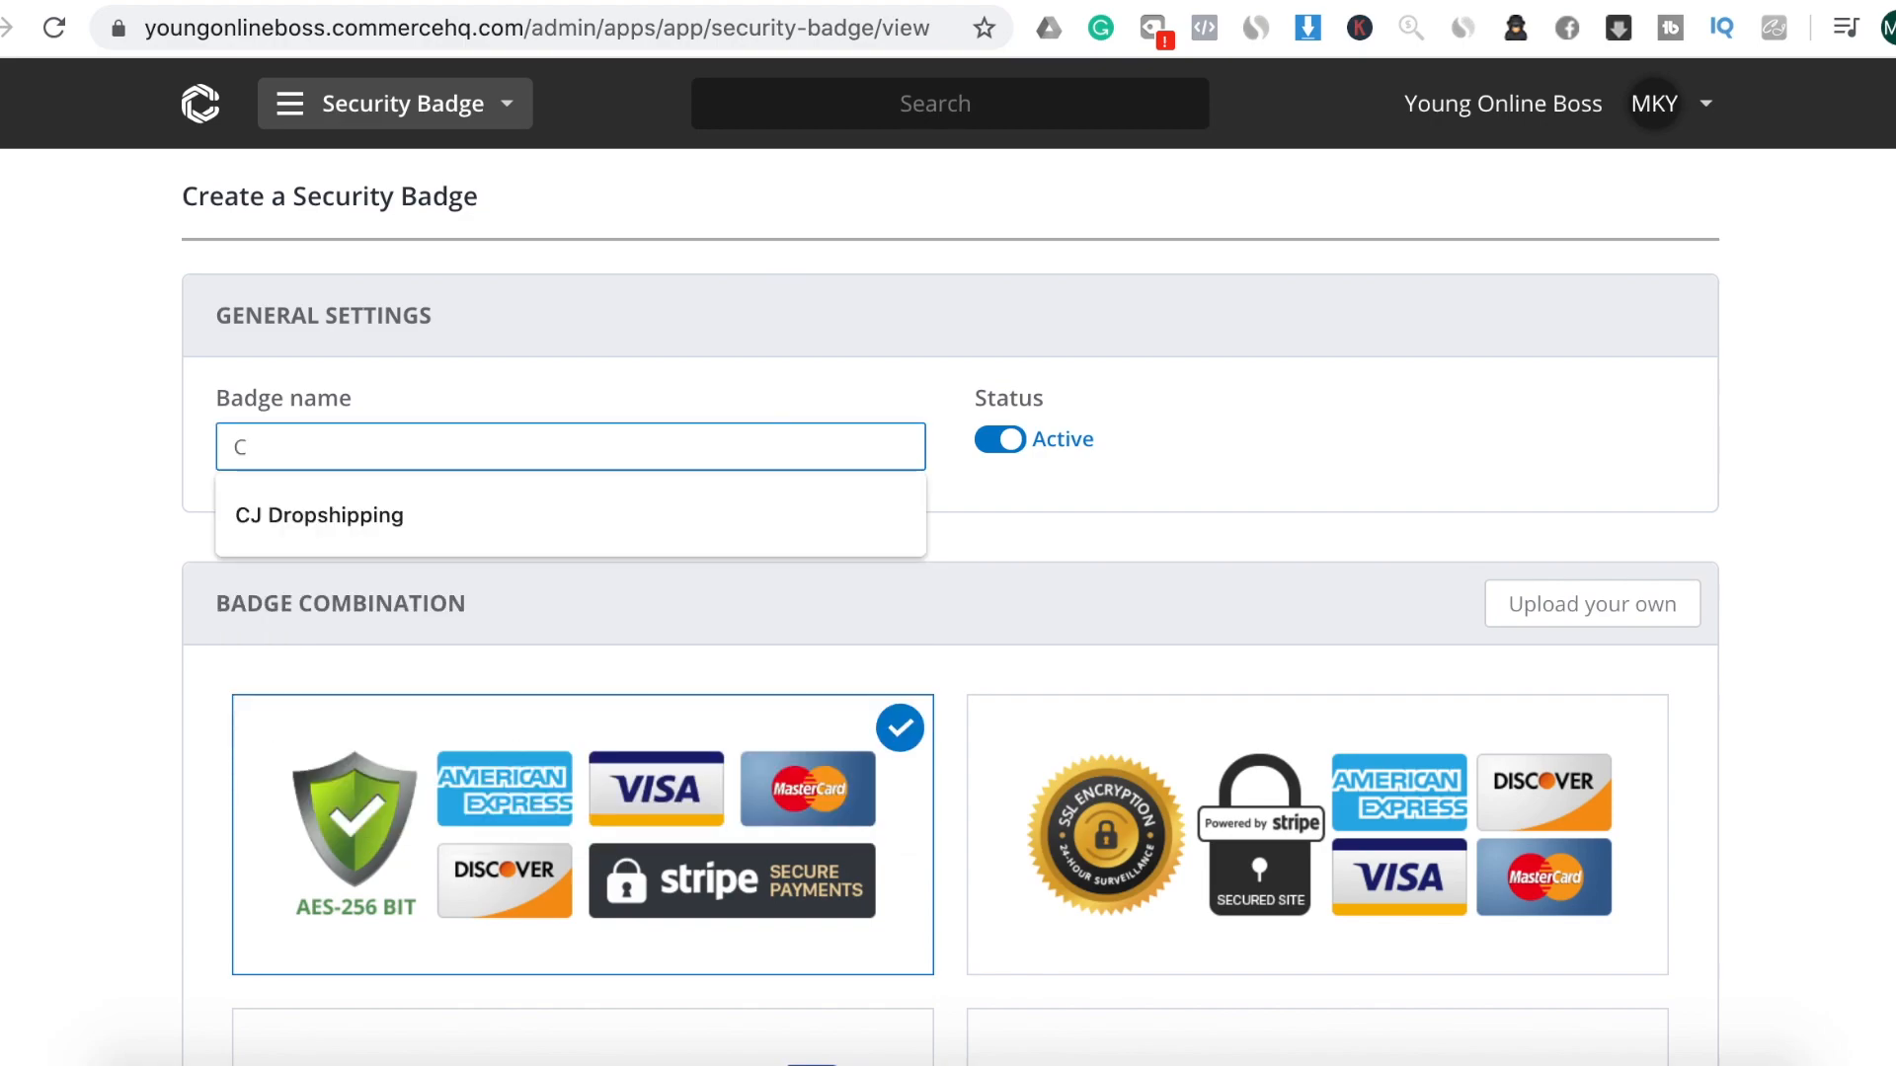
pyautogui.write('heck out Badge')
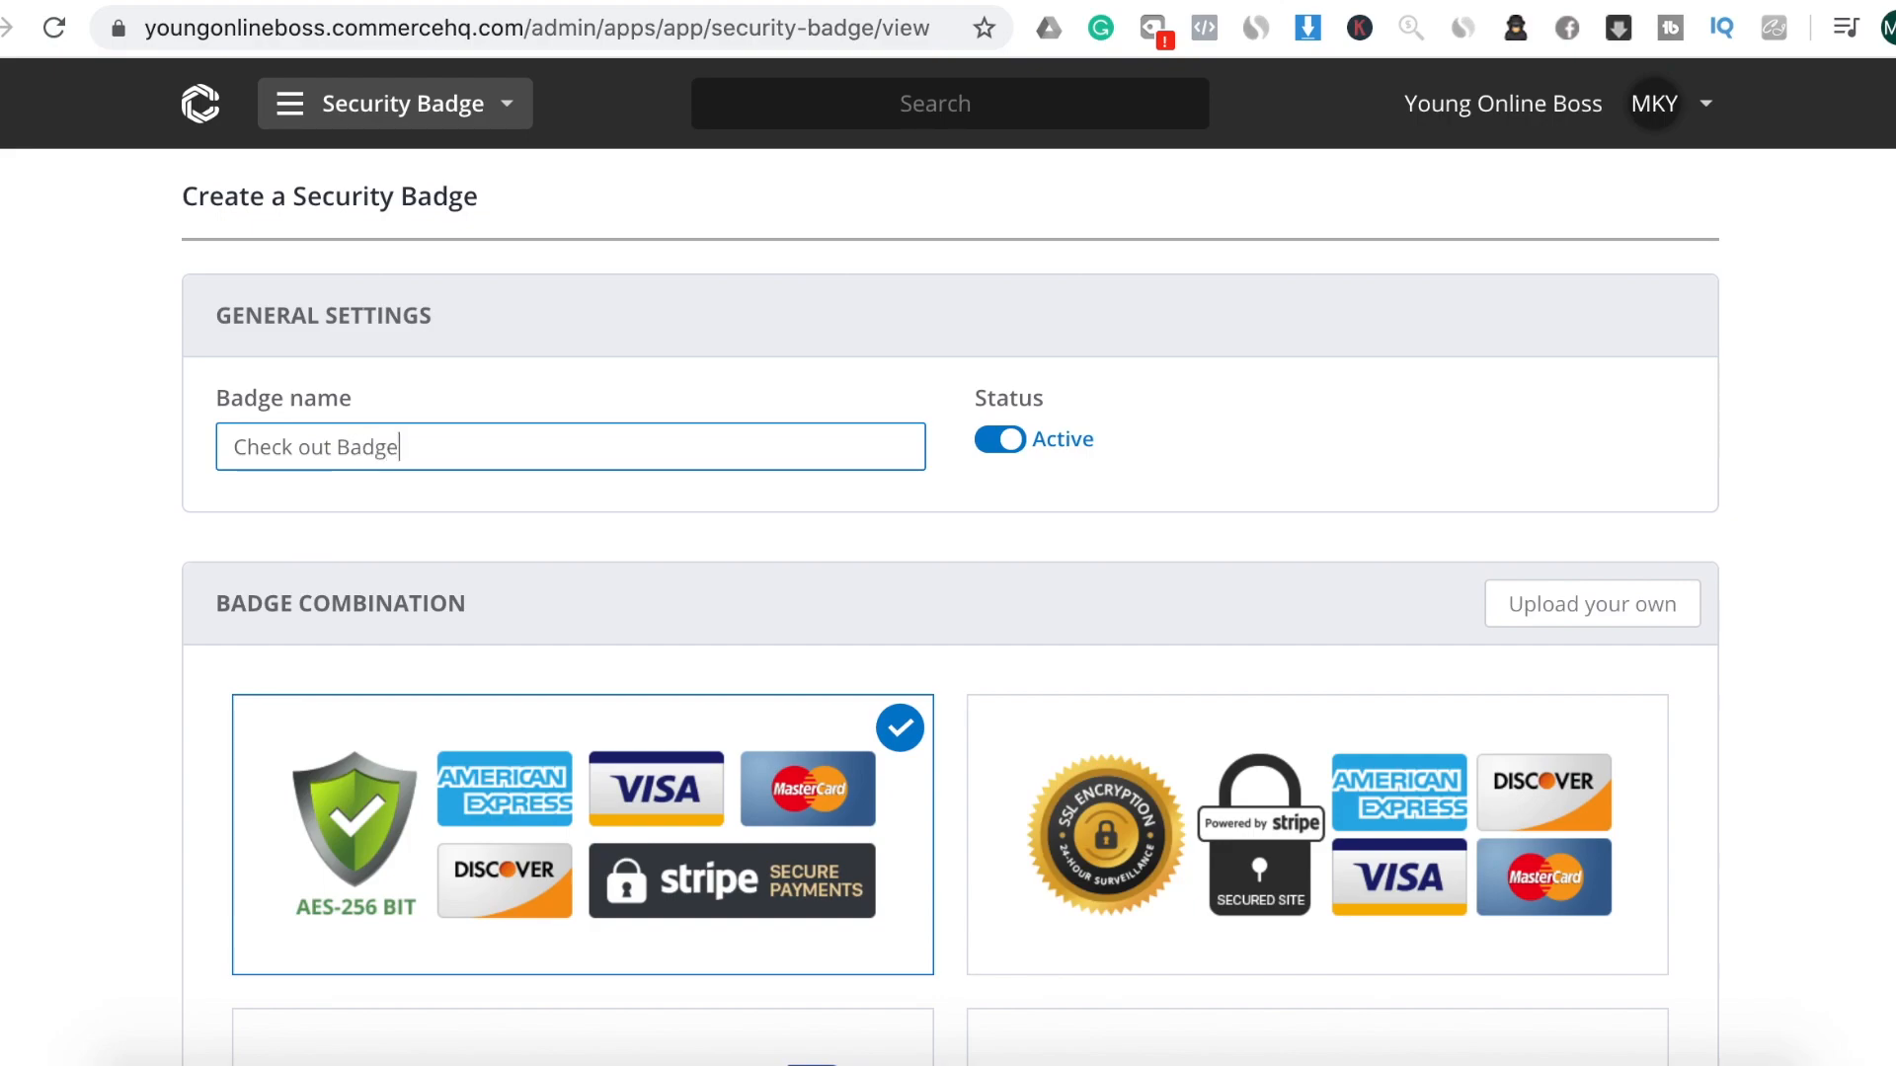
pyautogui.click(1272, 456)
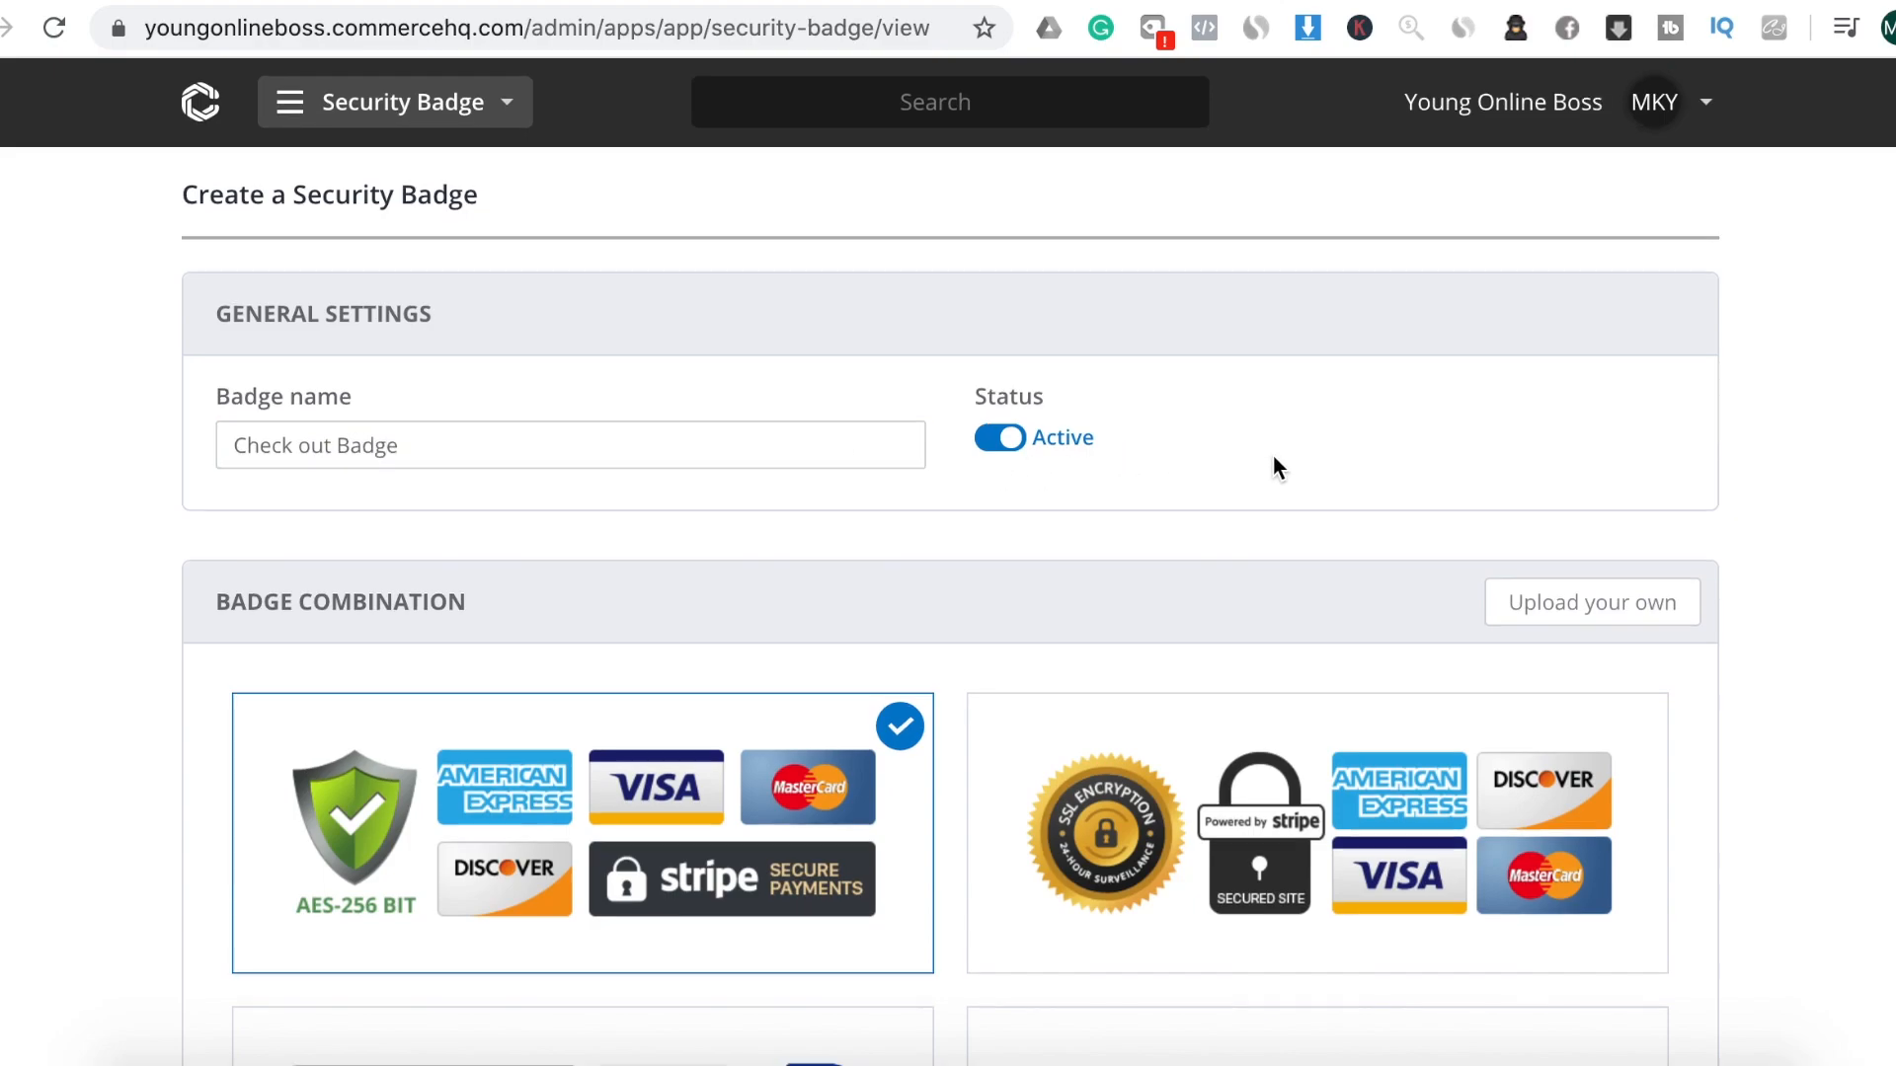
# Choose the badge combination with Trusted & Secure Checkout, Discover, Visa, MasterCard, American Express and the gold SSL seal
pyautogui.scroll(-2, 1272, 456)
pyautogui.moveTo(1221, 718)
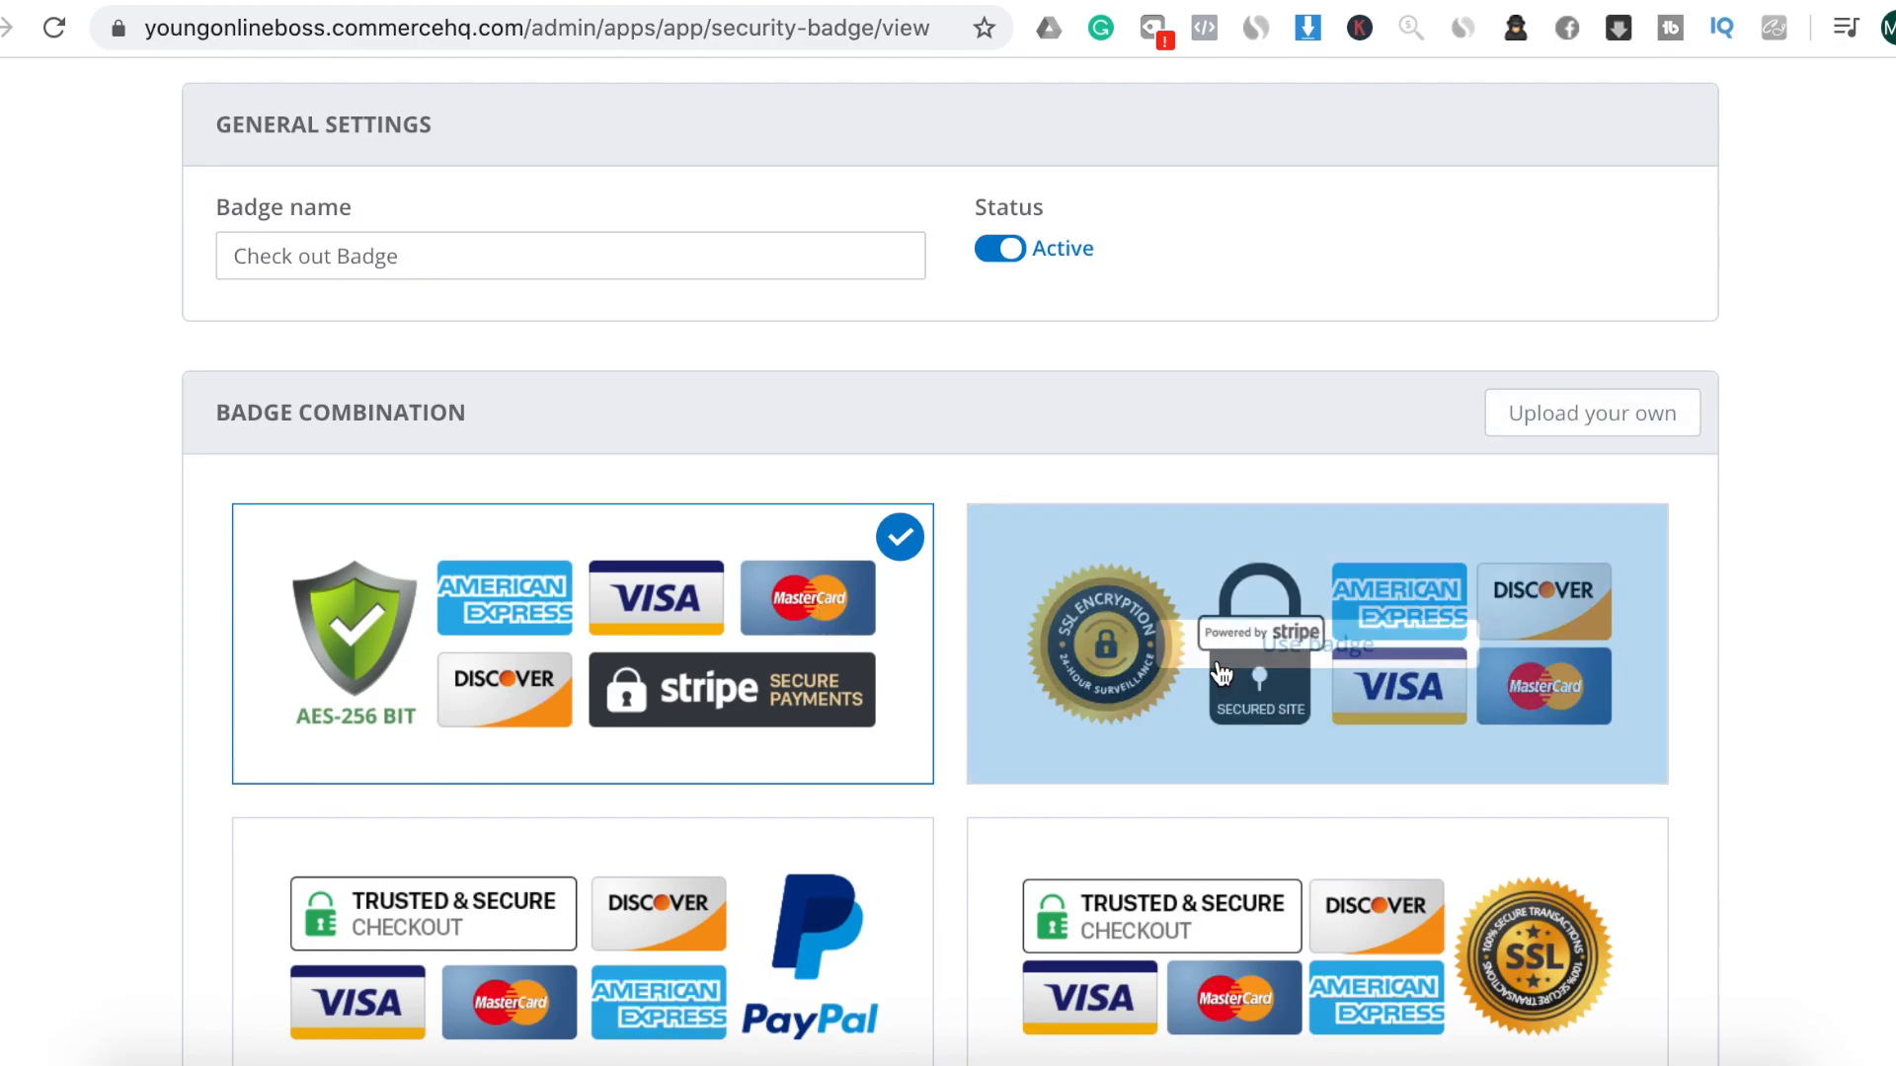
pyautogui.scroll(-2, 1221, 719)
pyautogui.moveTo(1384, 813)
pyautogui.click(1384, 854)
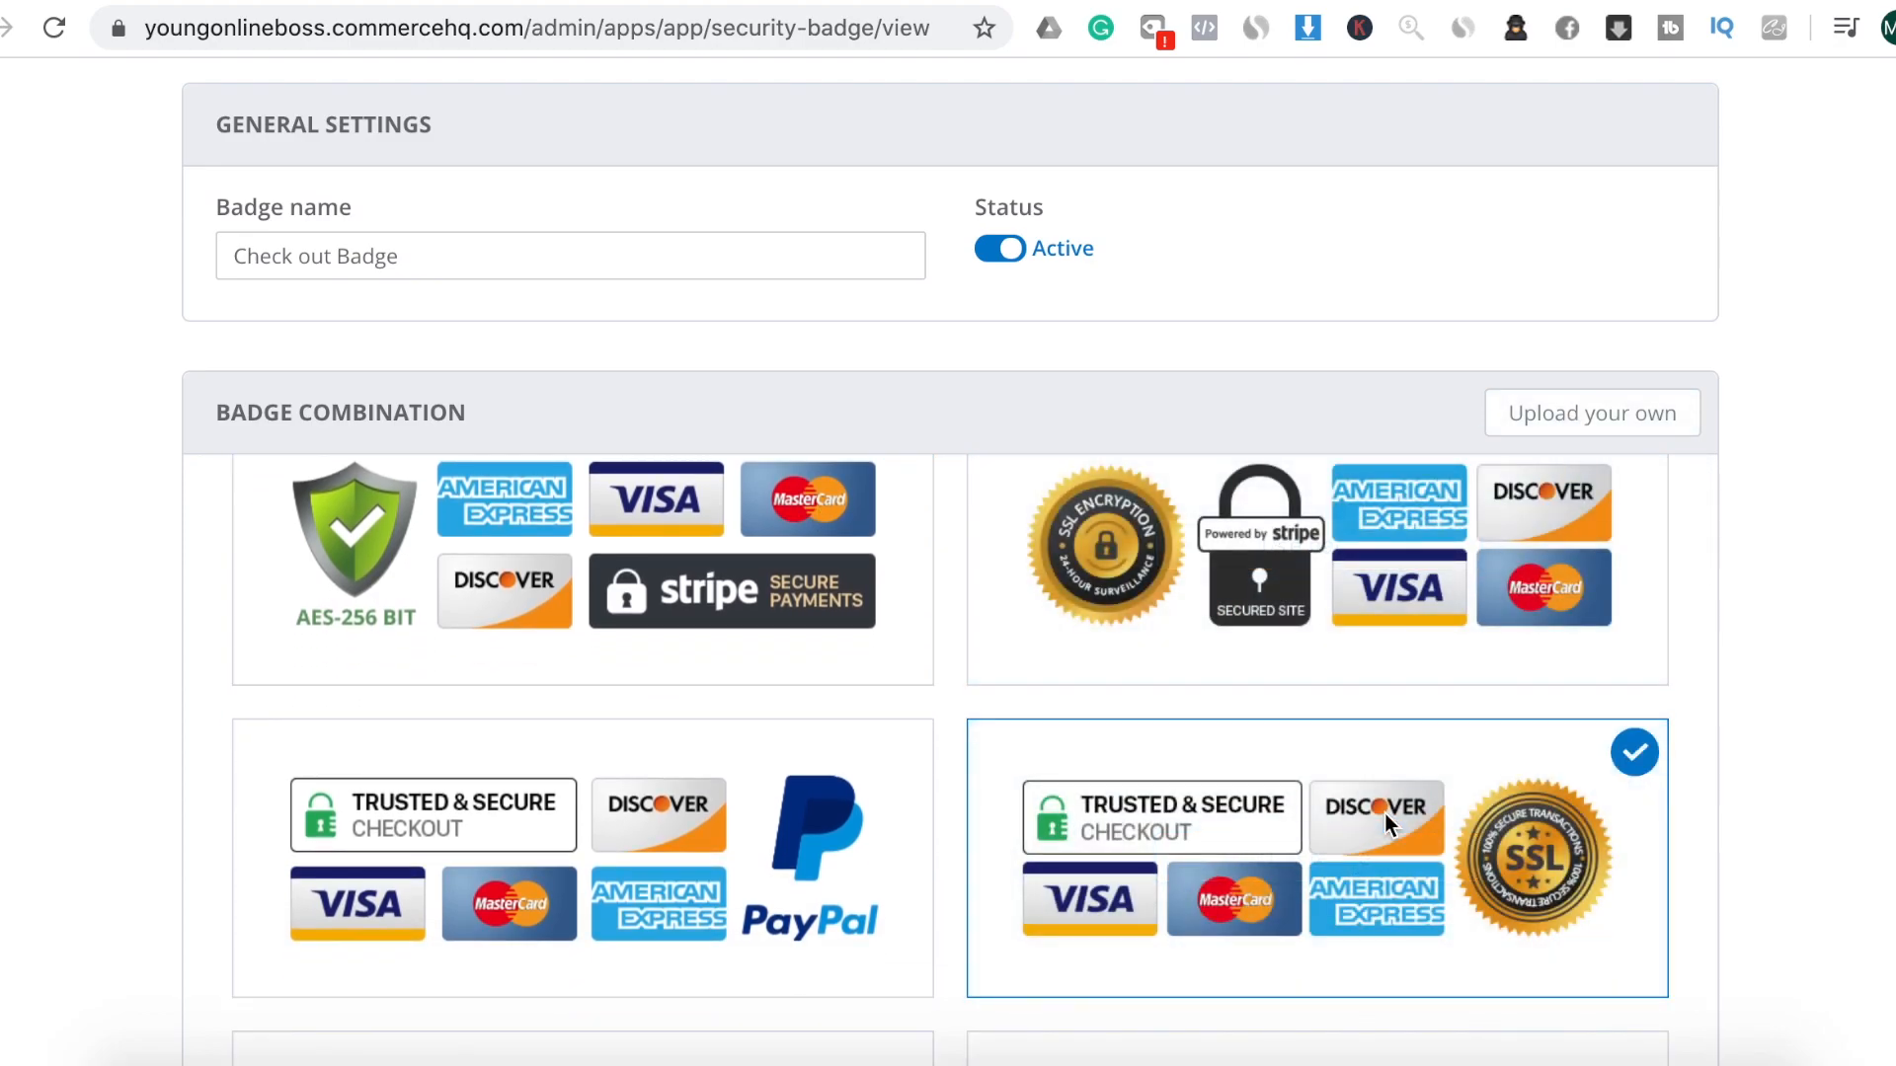
# Choose the badge combination with PayPal, Trusted & Secure Checkout, Visa, MasterCard and the Stripe padlock
pyautogui.scroll(-5, 1242, 825)
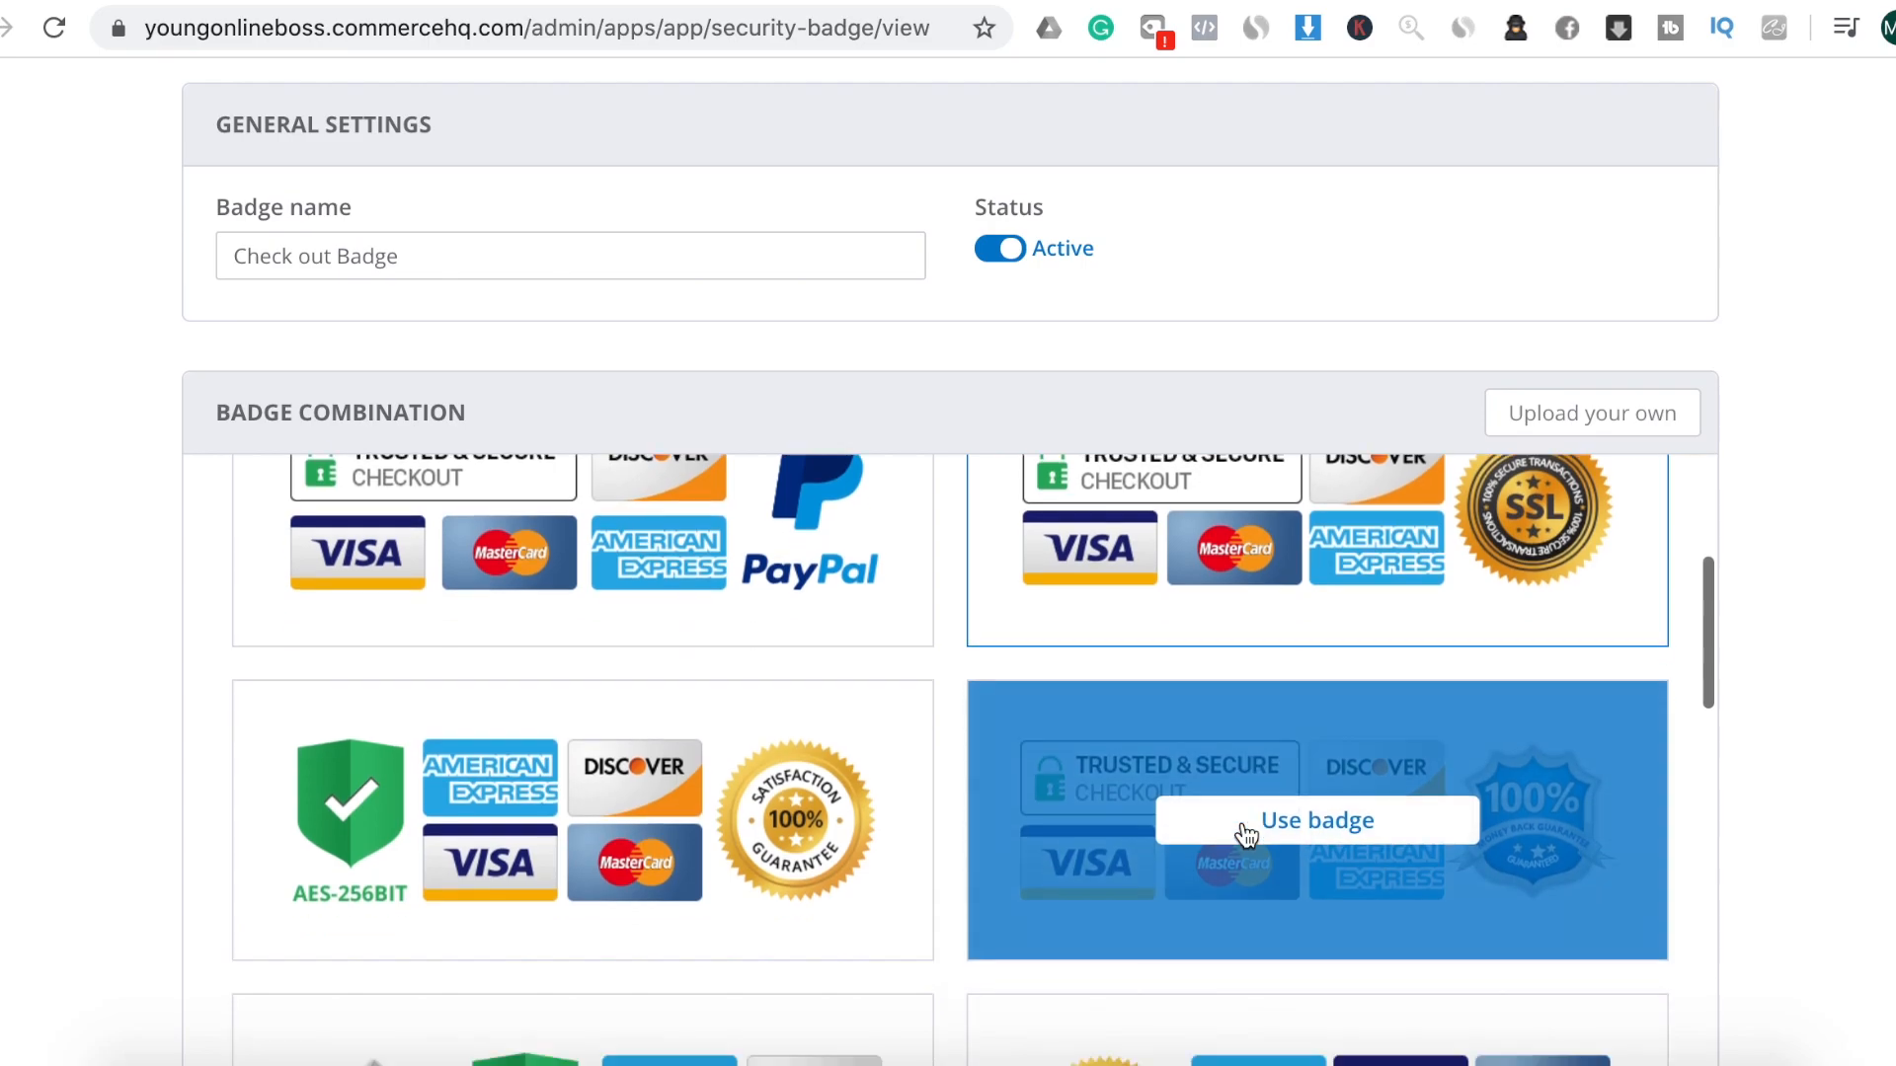
pyautogui.scroll(-3, 1777, 728)
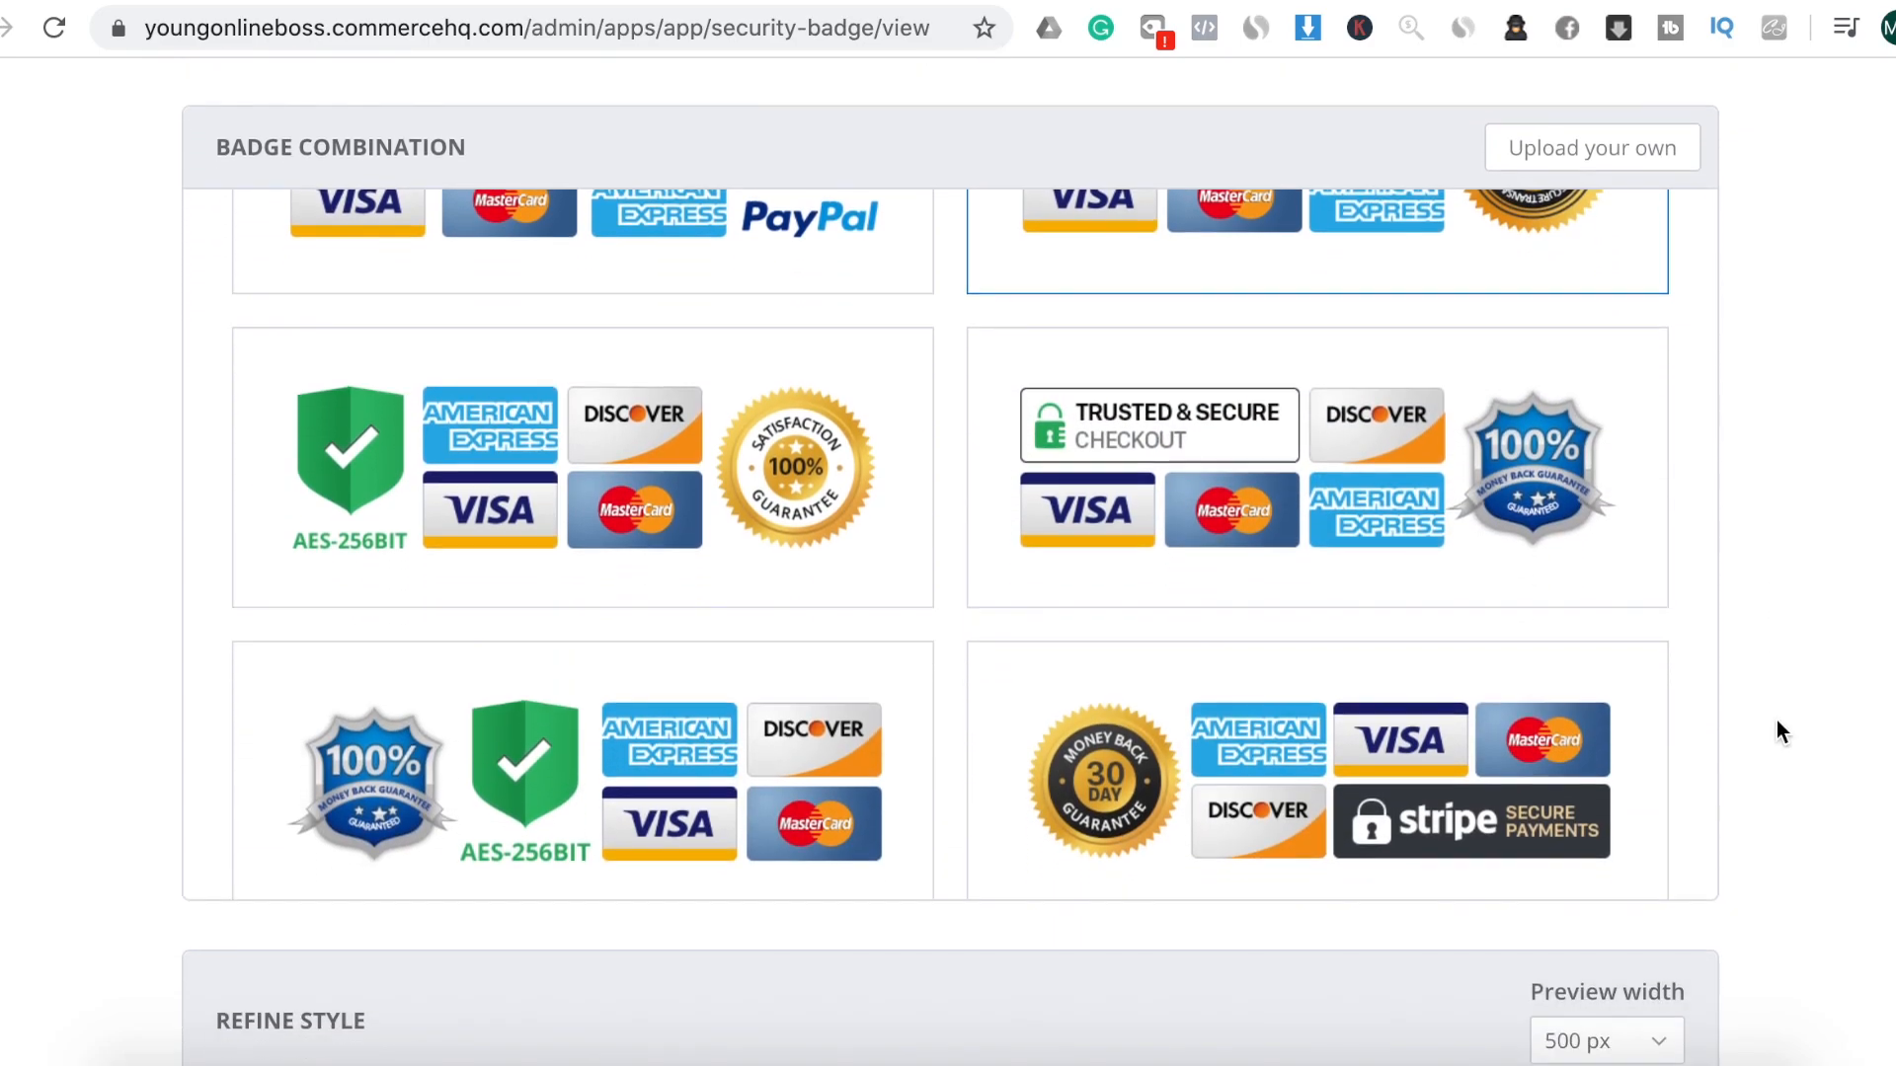
pyautogui.moveTo(1233, 643)
pyautogui.scroll(-8, 1233, 643)
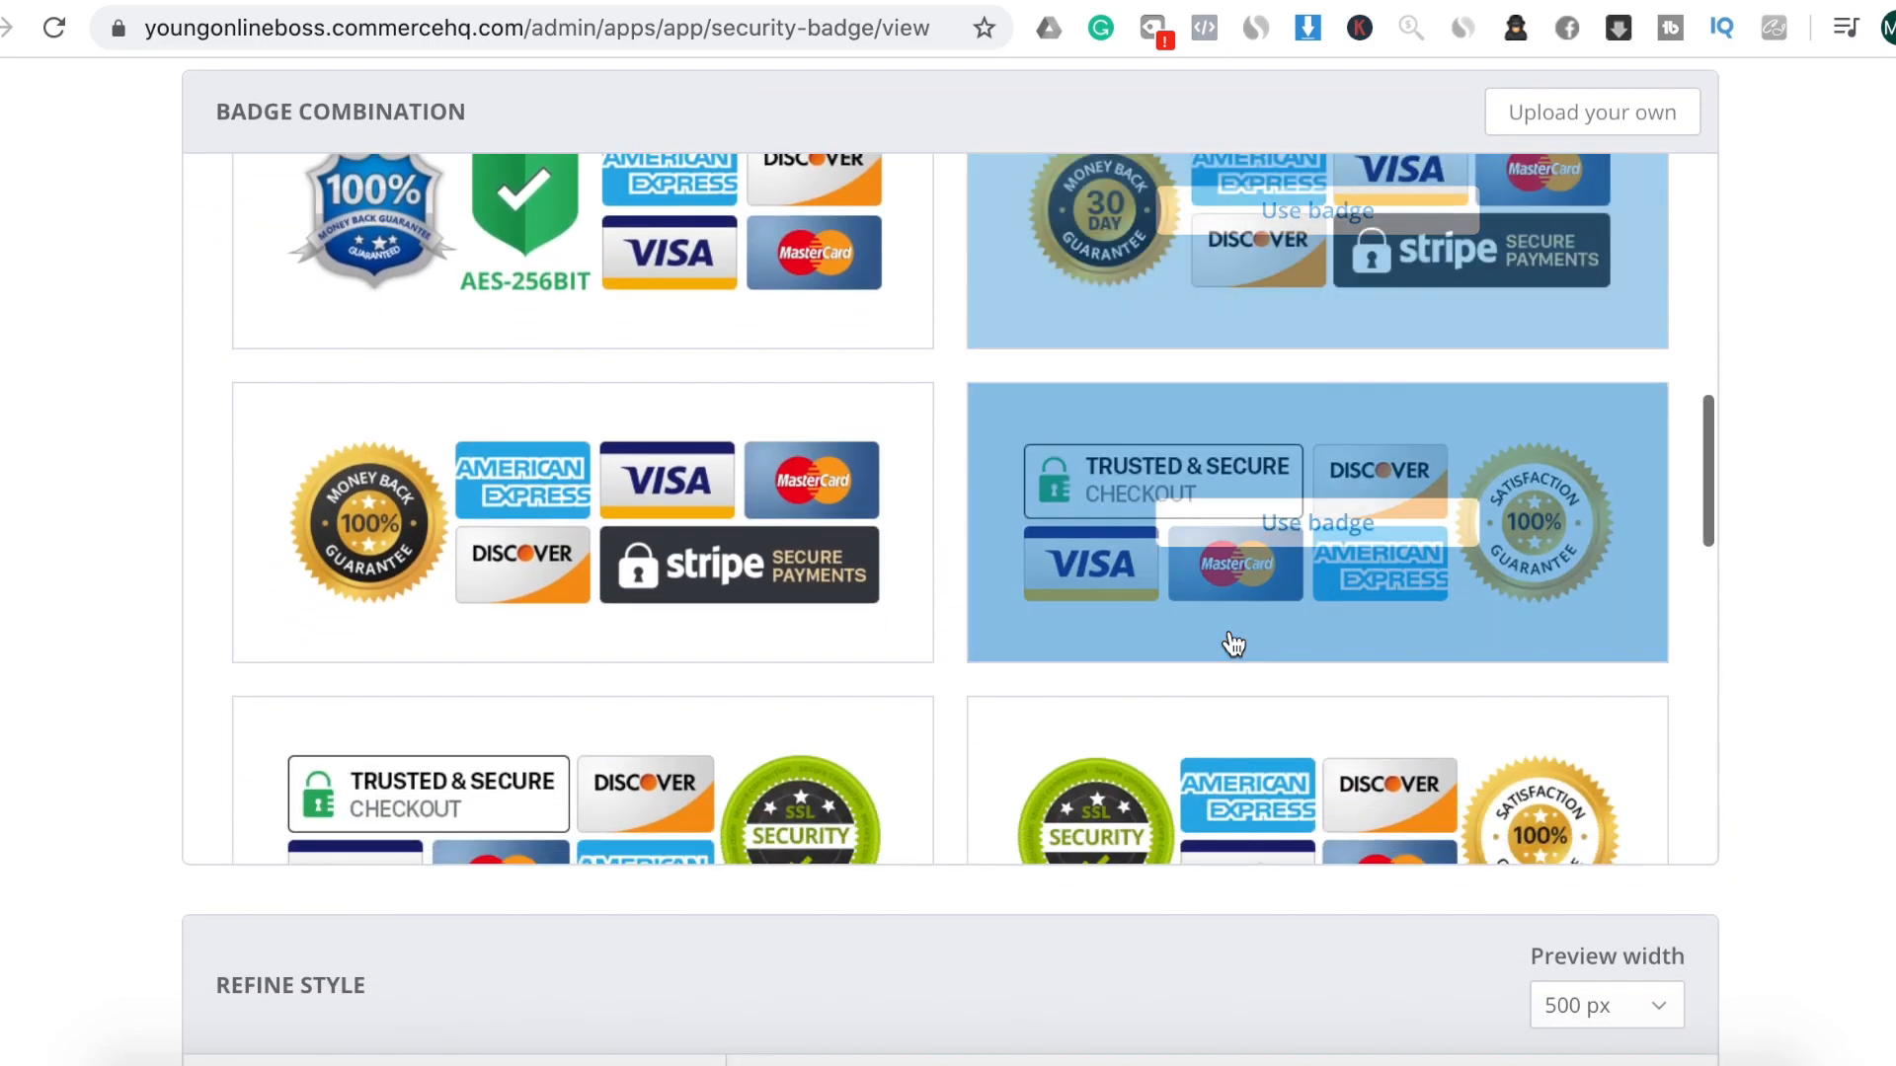
pyautogui.scroll(-7, 1234, 643)
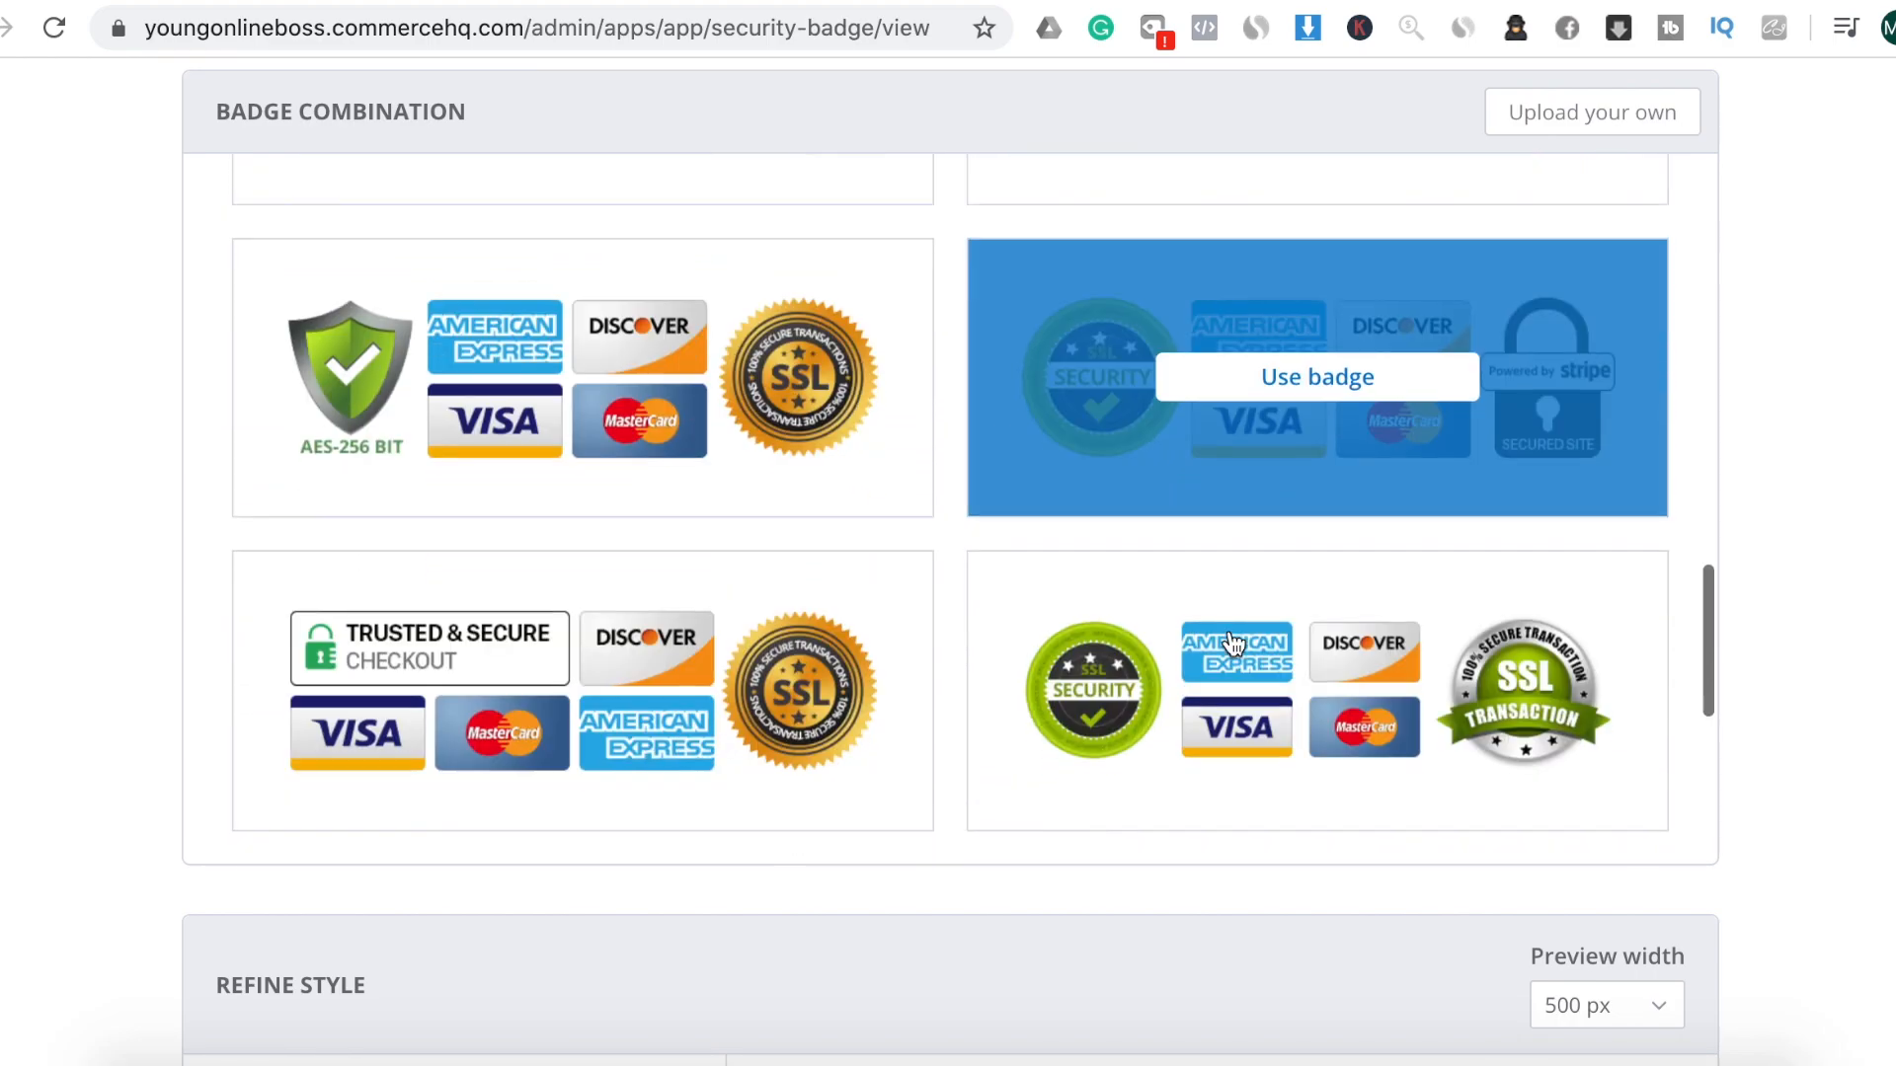
pyautogui.scroll(-5, 1233, 644)
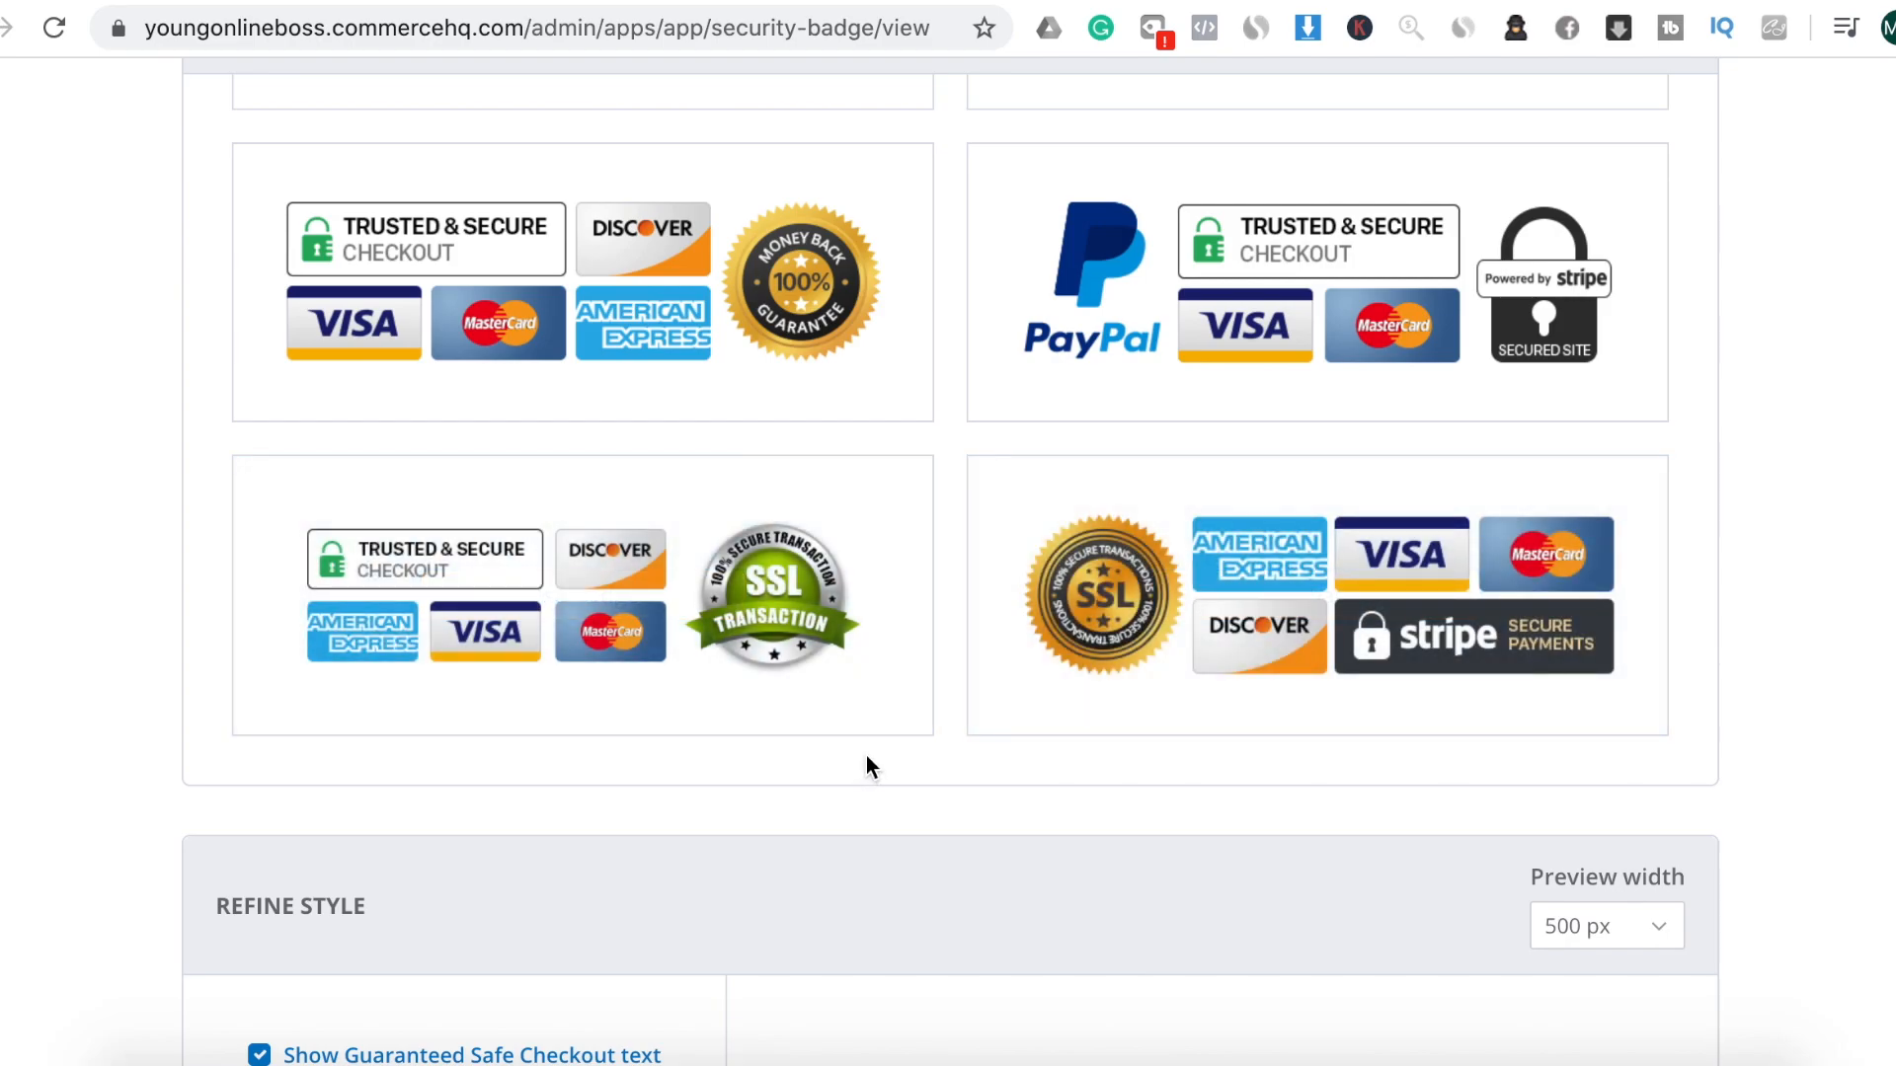
pyautogui.scroll(3, 1206, 589)
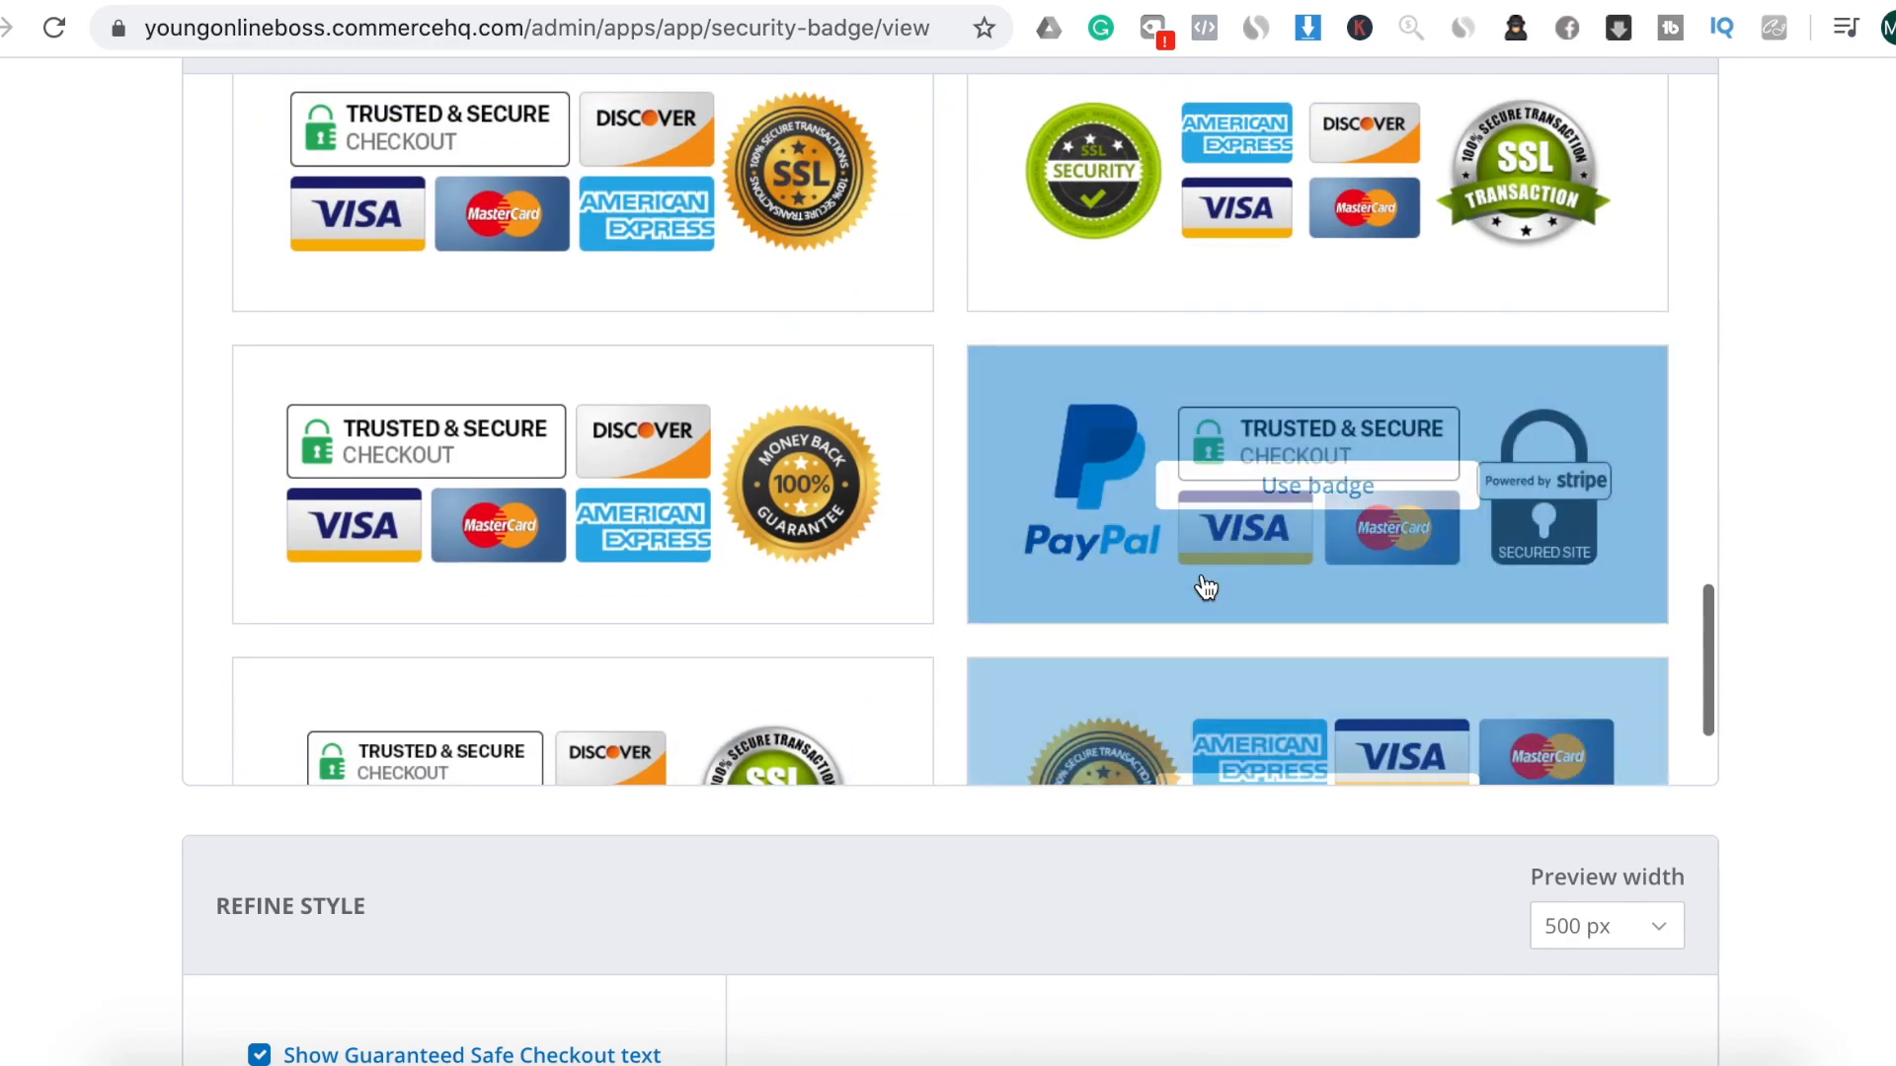
pyautogui.scroll(2, 1083, 508)
pyautogui.scroll(1, 1083, 509)
pyautogui.scroll(-2, 1083, 510)
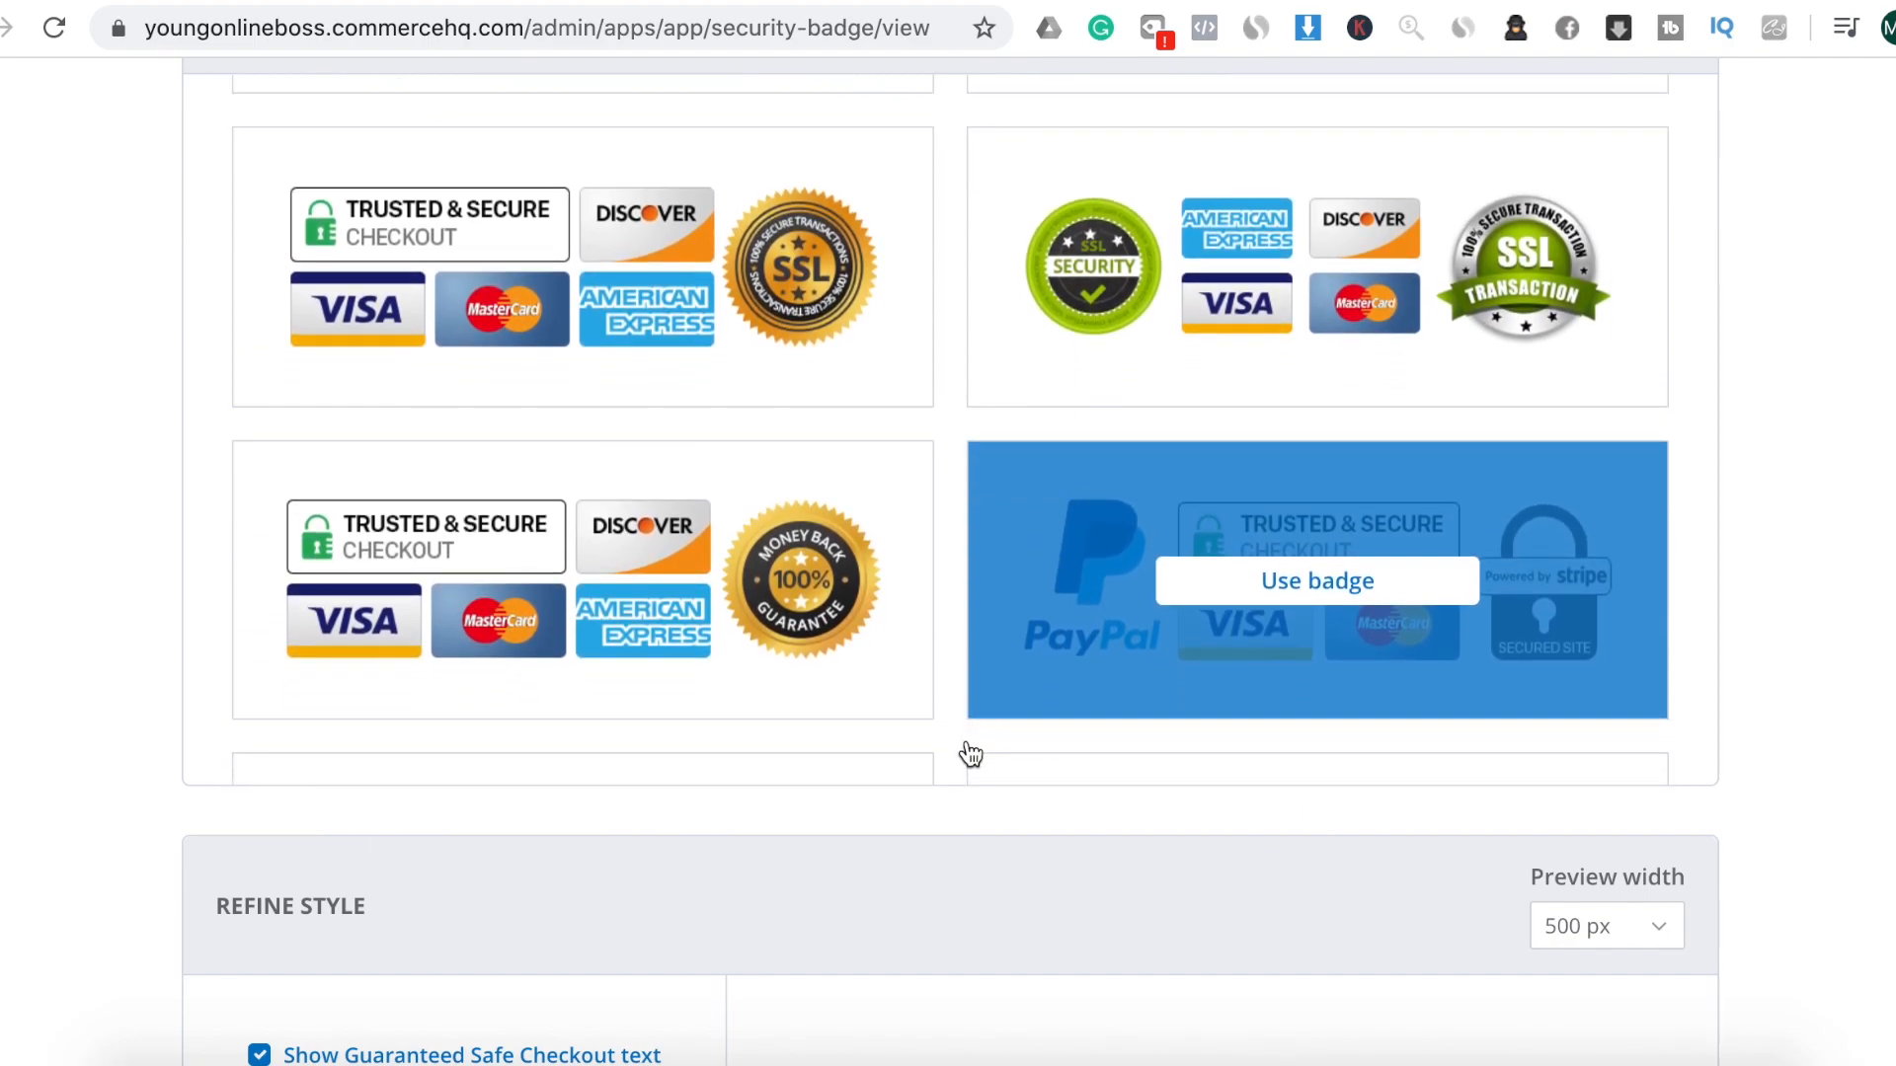
pyautogui.moveTo(1289, 553)
pyautogui.click(1343, 582)
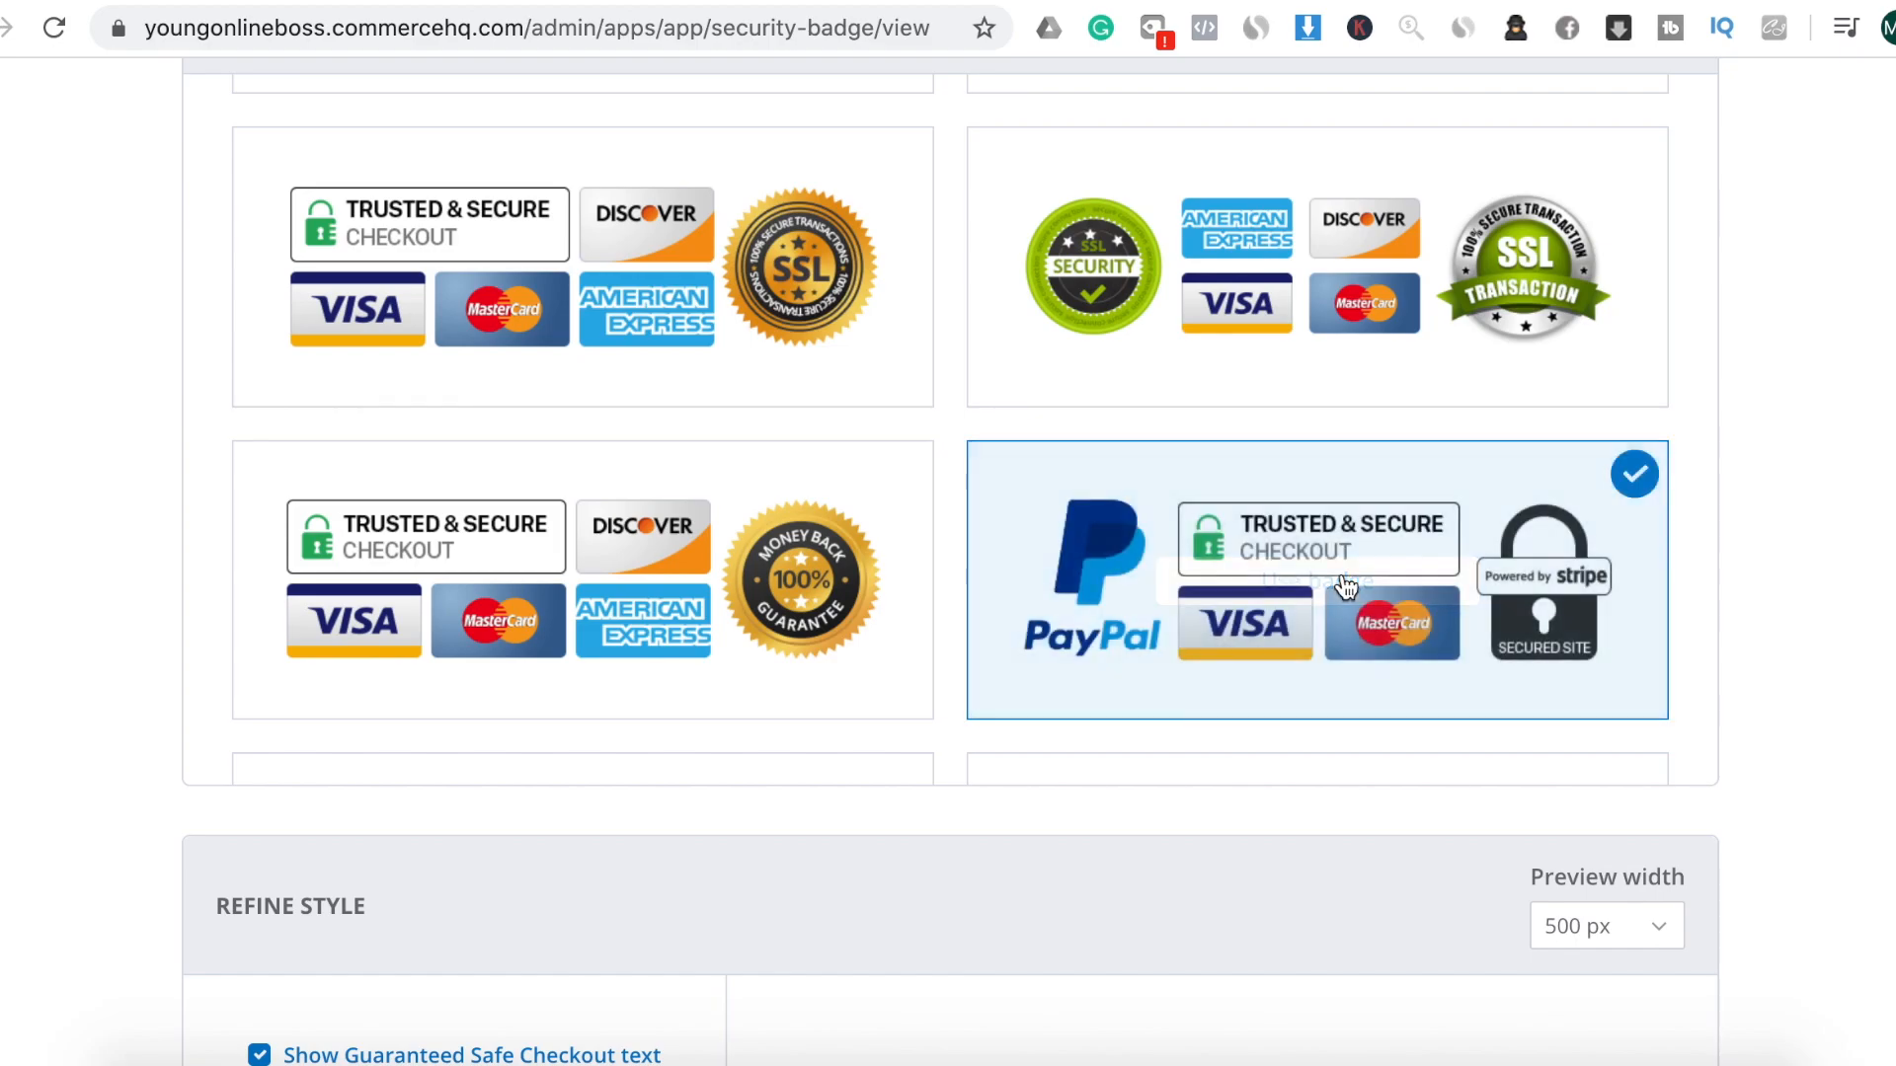
# Set the badge width to 400 px for the product, cart and checkout pages, and submit the badge
pyautogui.scroll(-1, 1343, 573)
pyautogui.scroll(-7, 1866, 632)
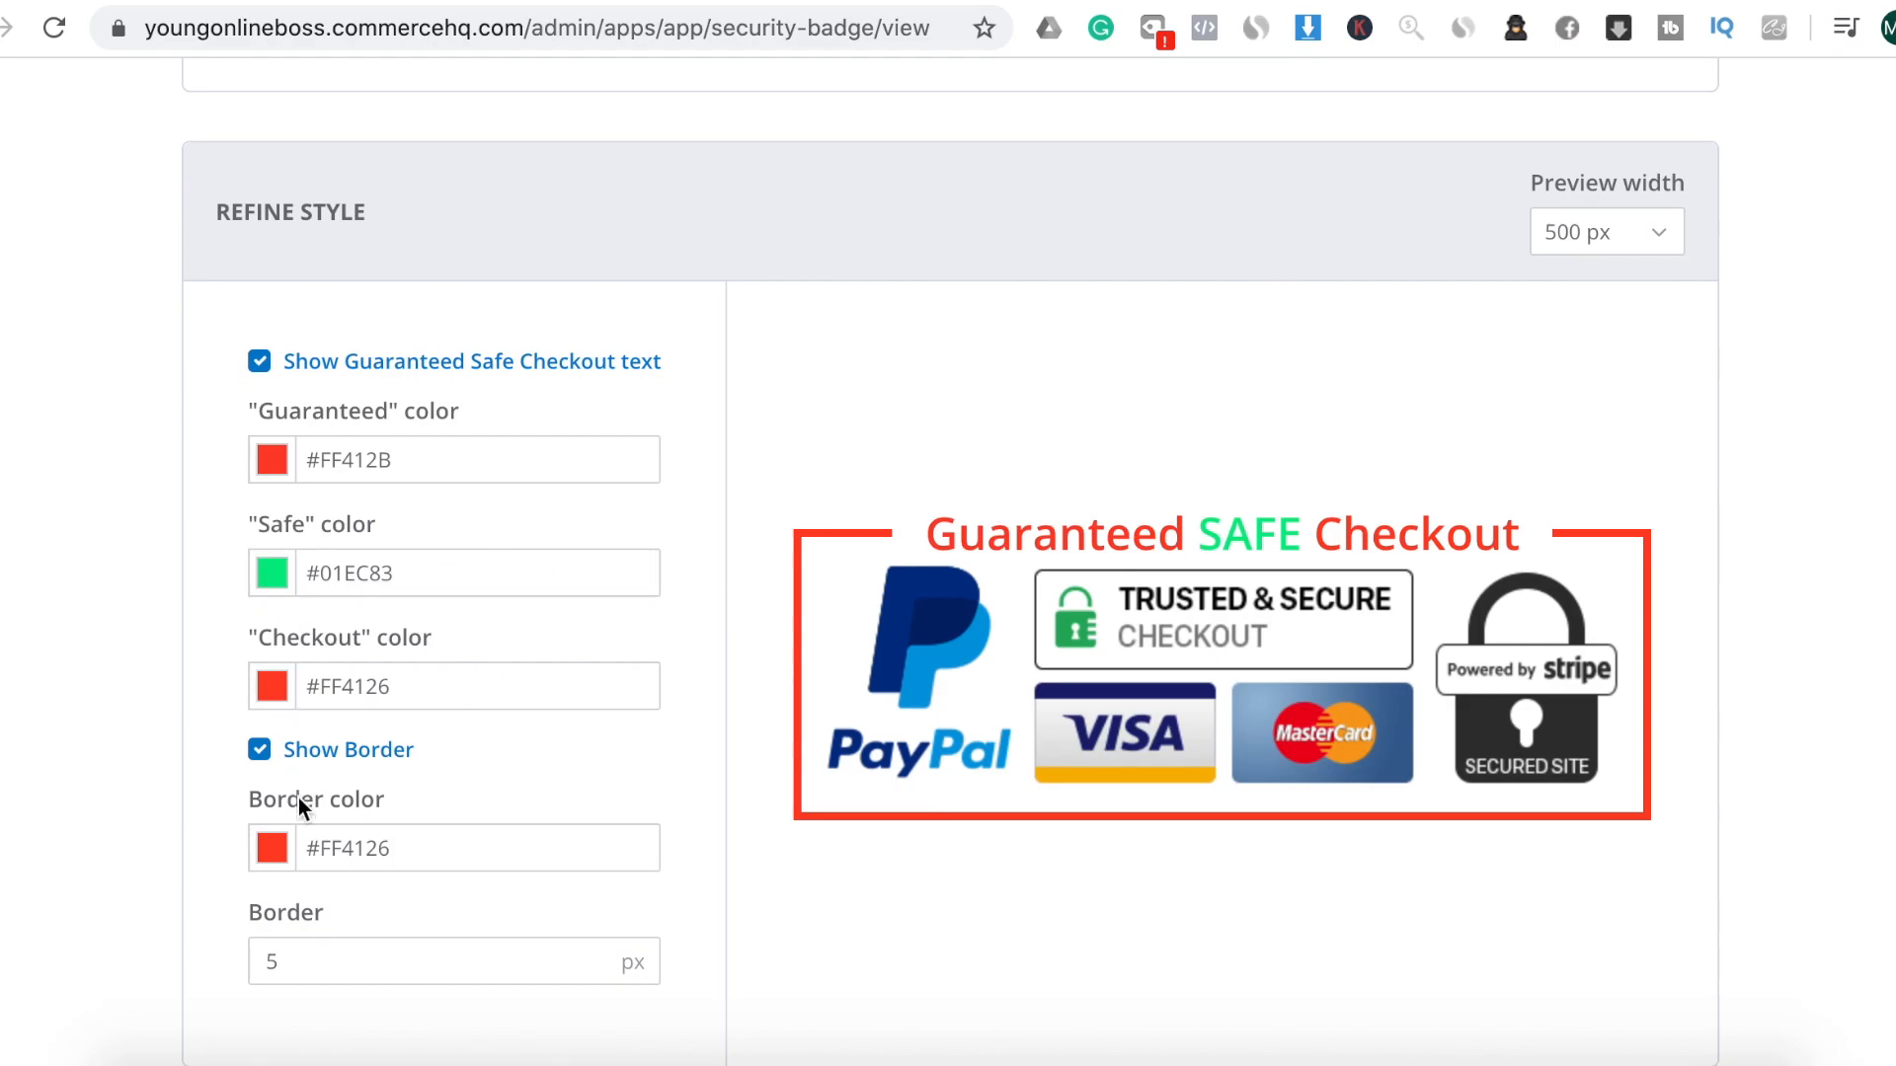
pyautogui.scroll(-7, 609, 939)
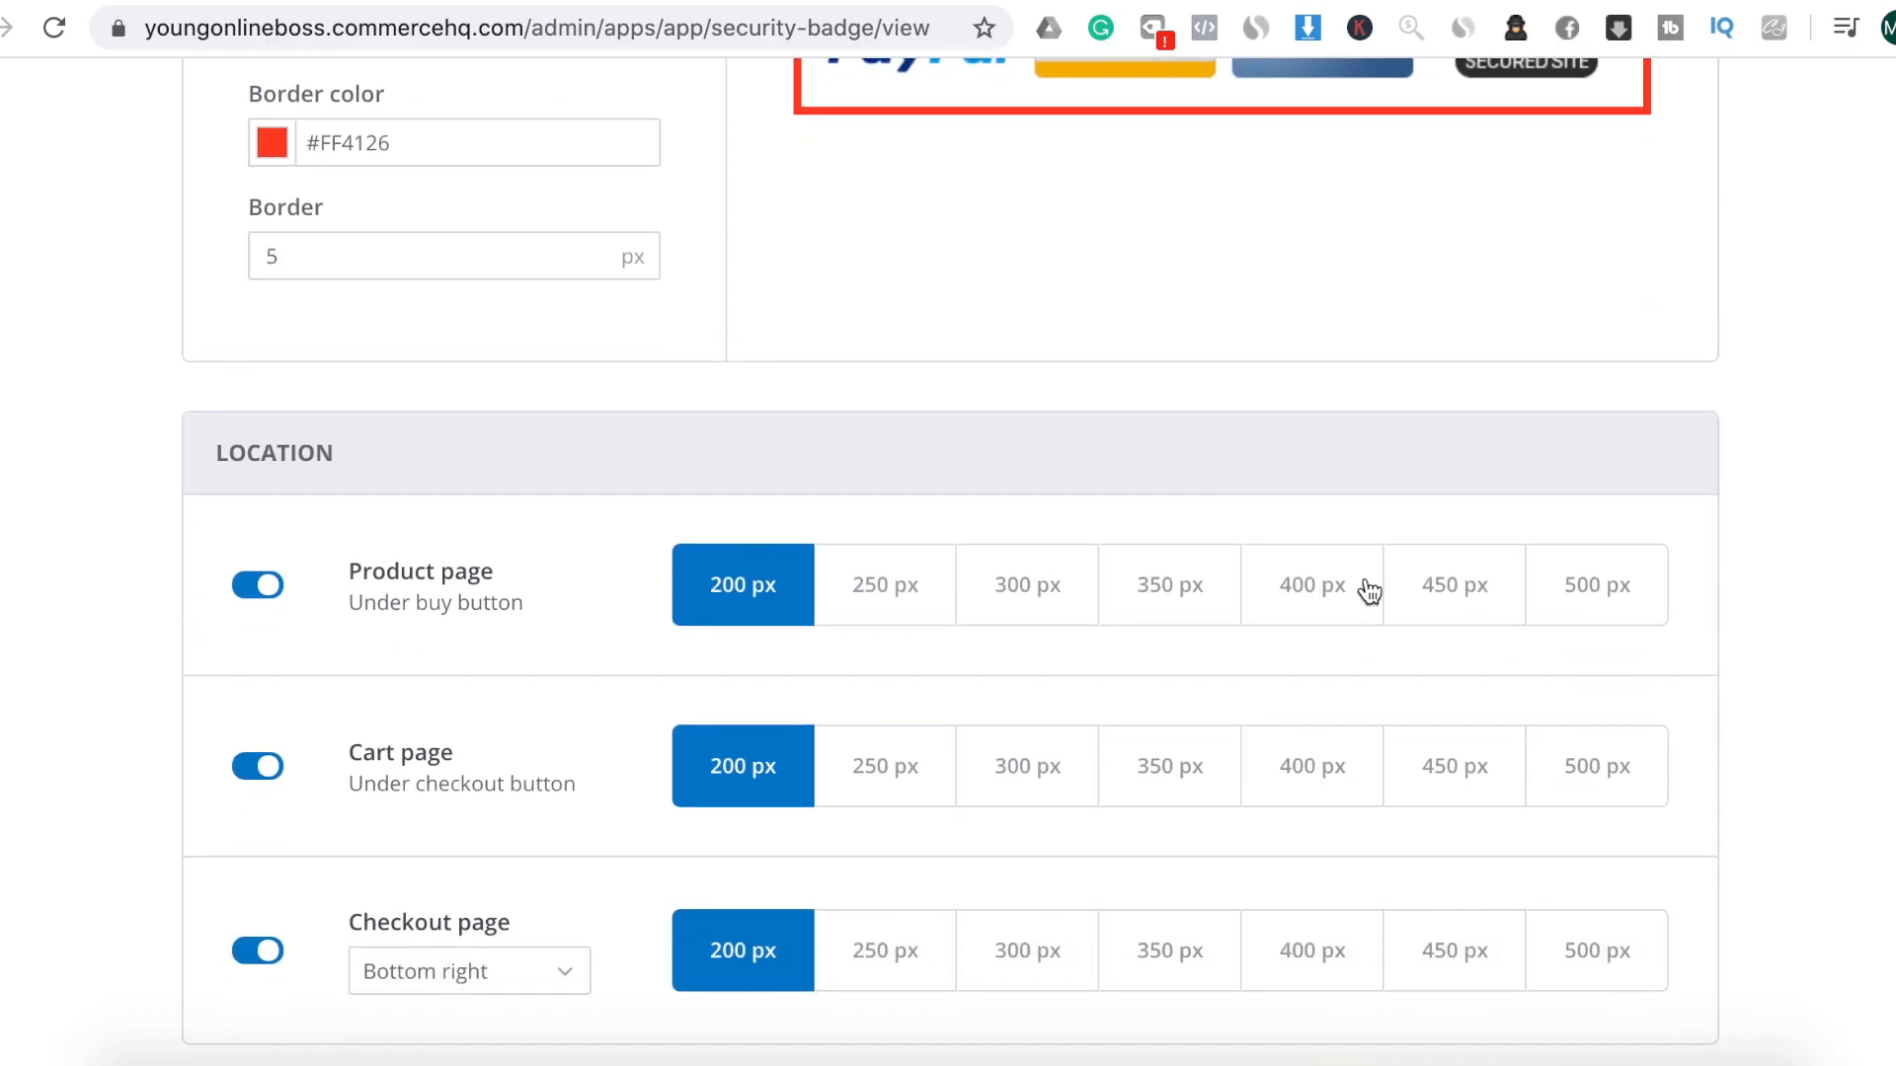
pyautogui.click(1305, 604)
pyautogui.click(1298, 773)
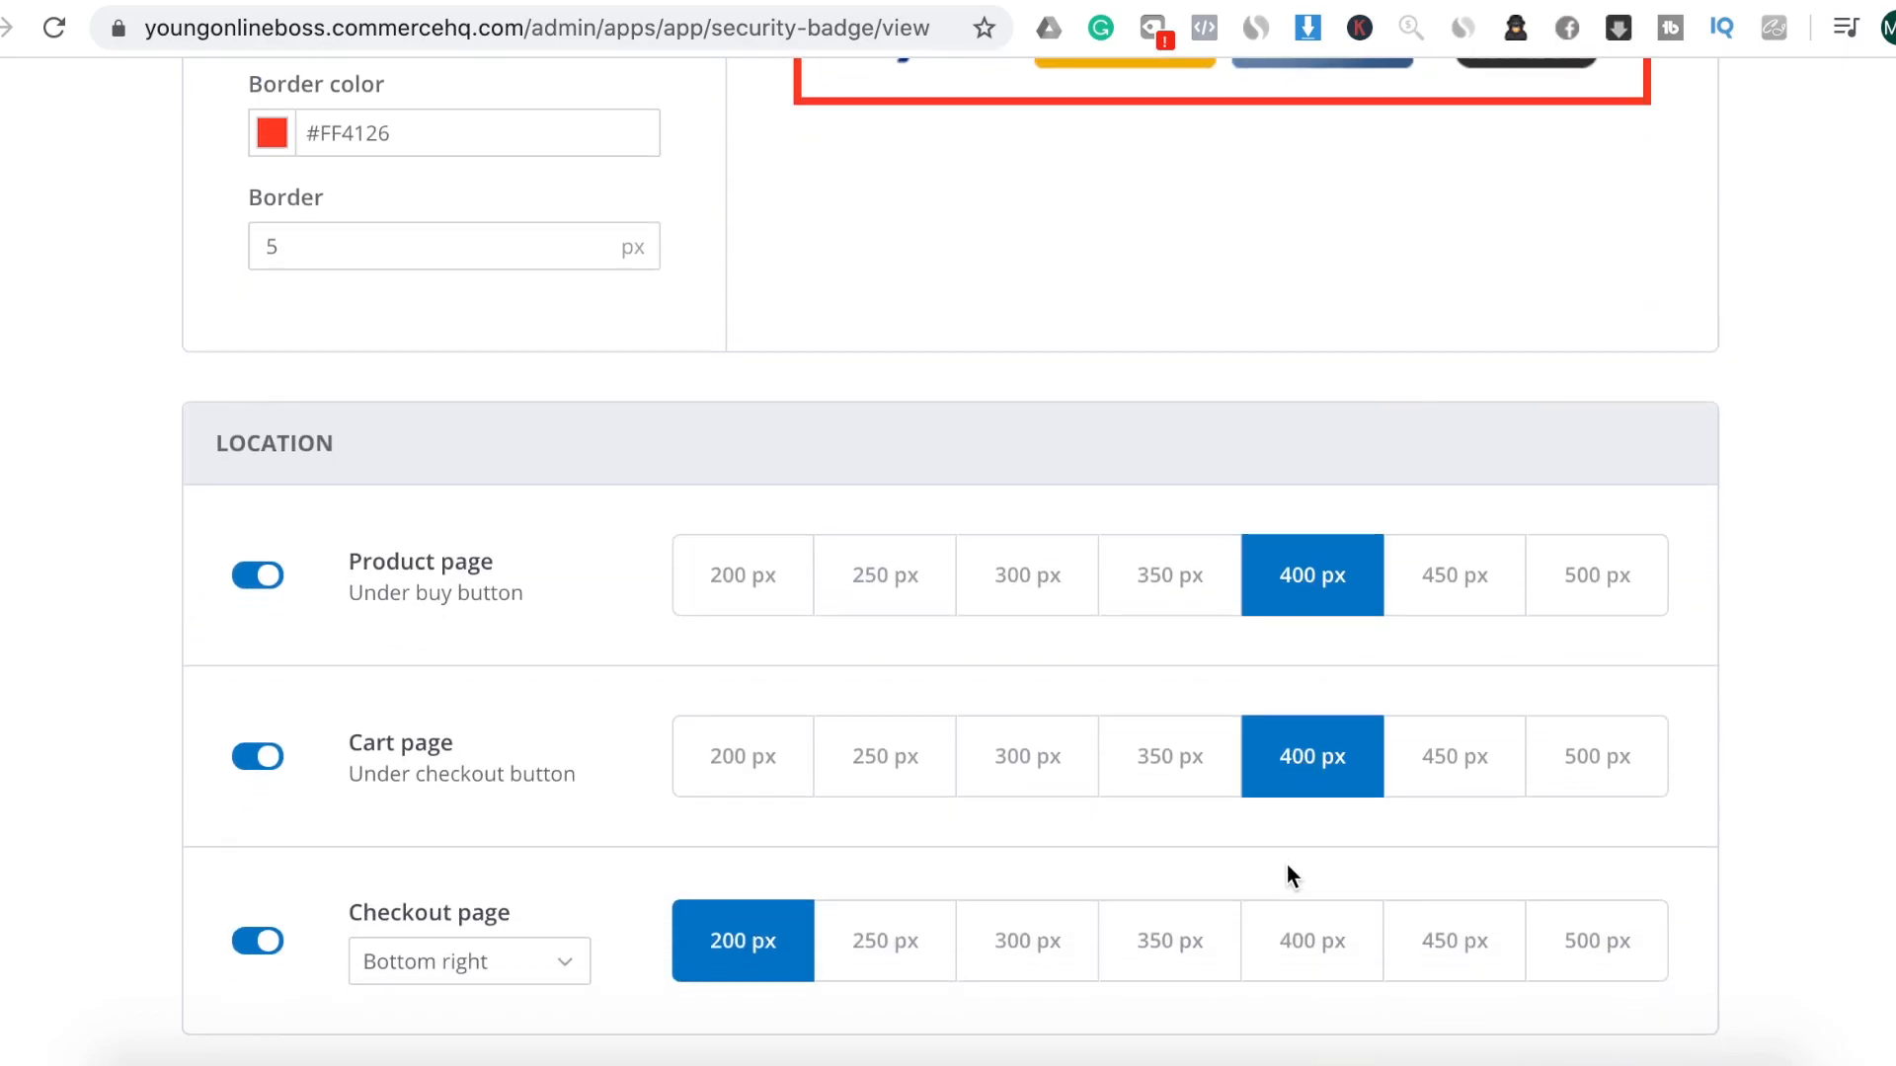
pyautogui.scroll(-2, 1287, 869)
pyautogui.click(1323, 827)
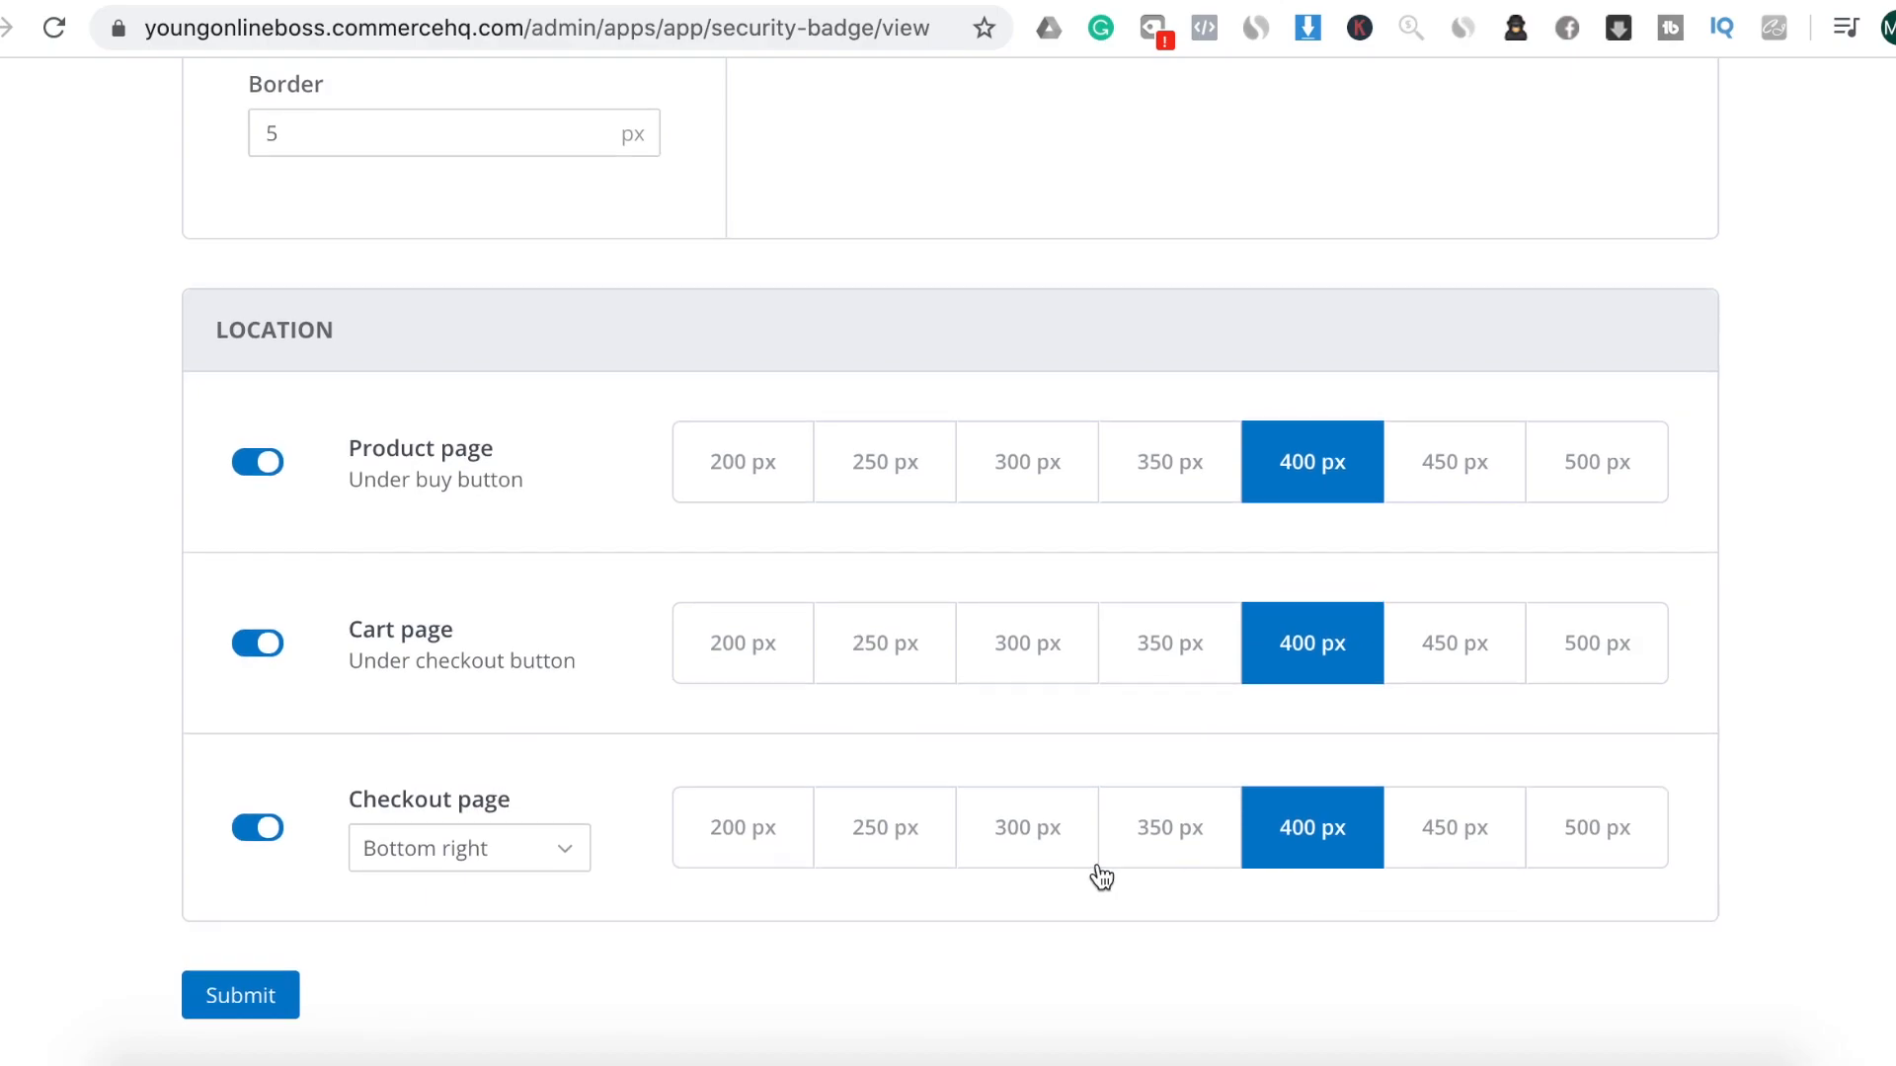
pyautogui.click(265, 1004)
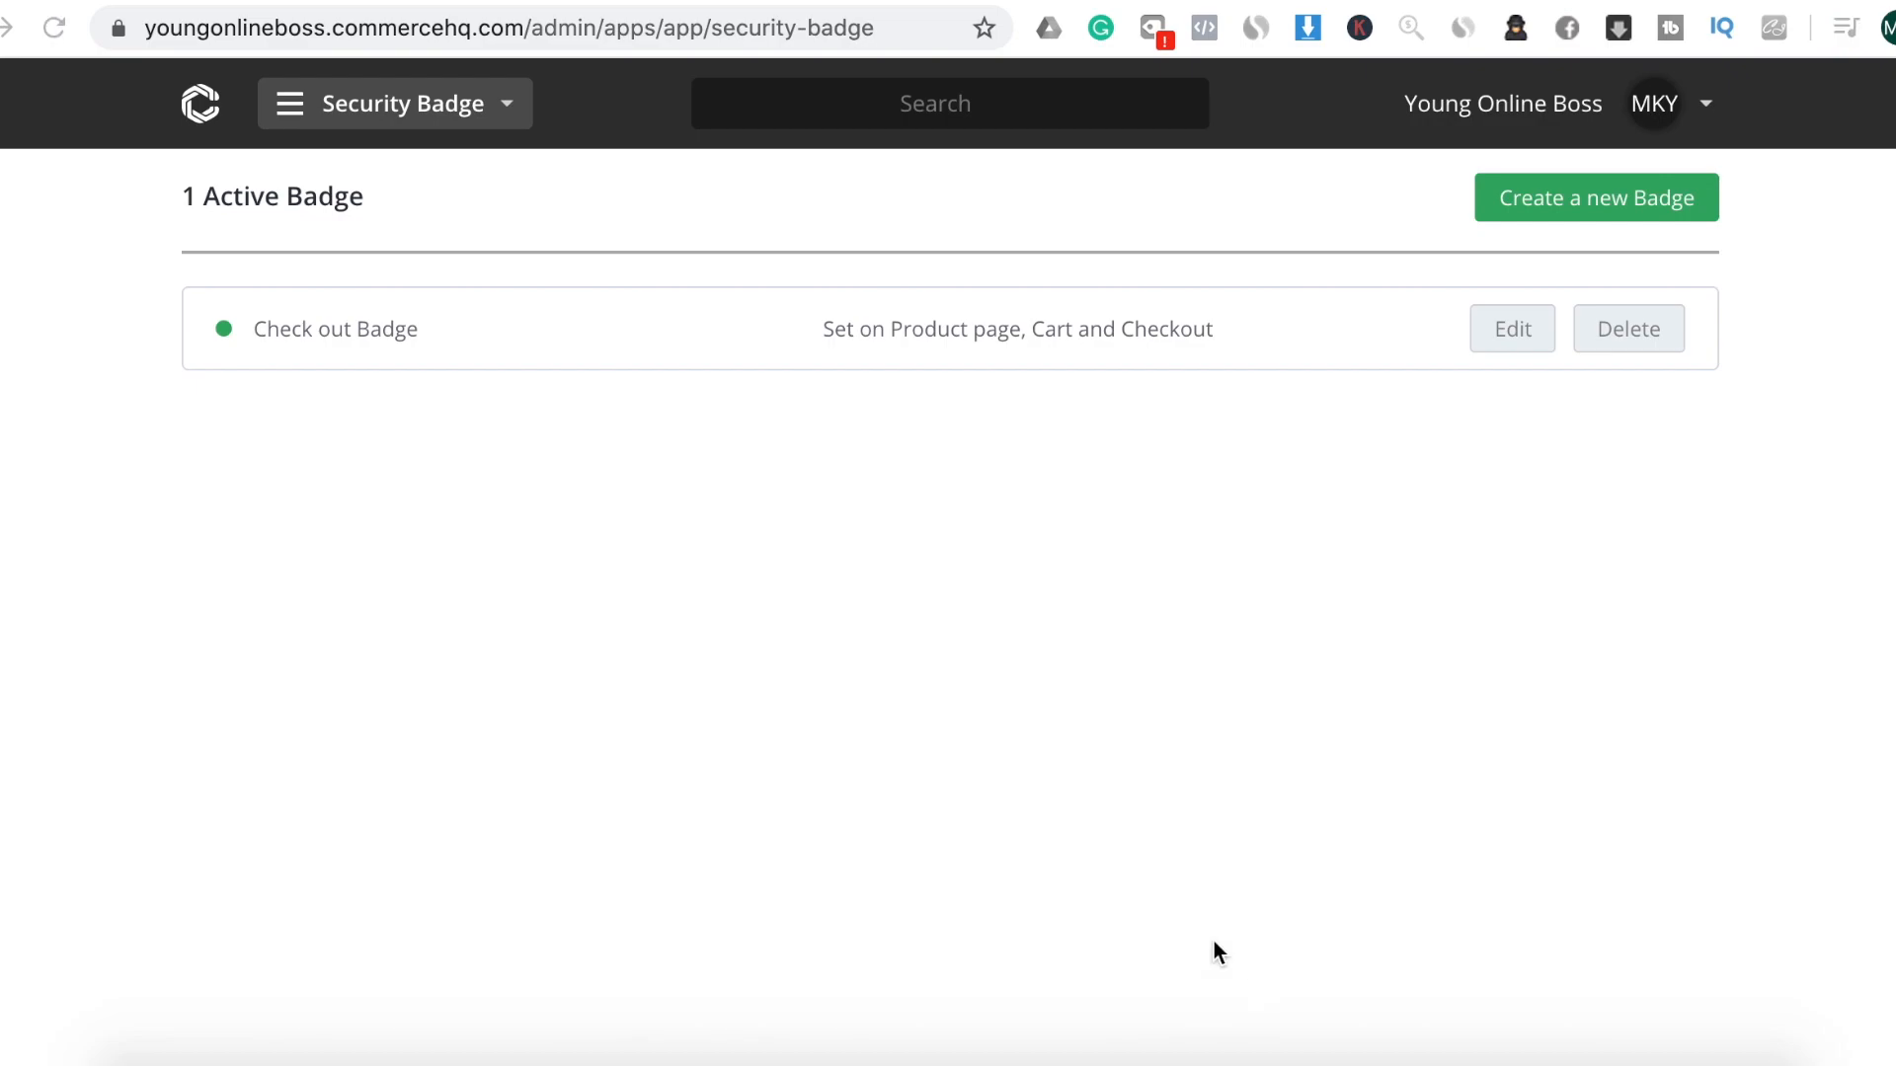
# Return to the Apps Store and install the free Checkout Timer app
pyautogui.click(501, 113)
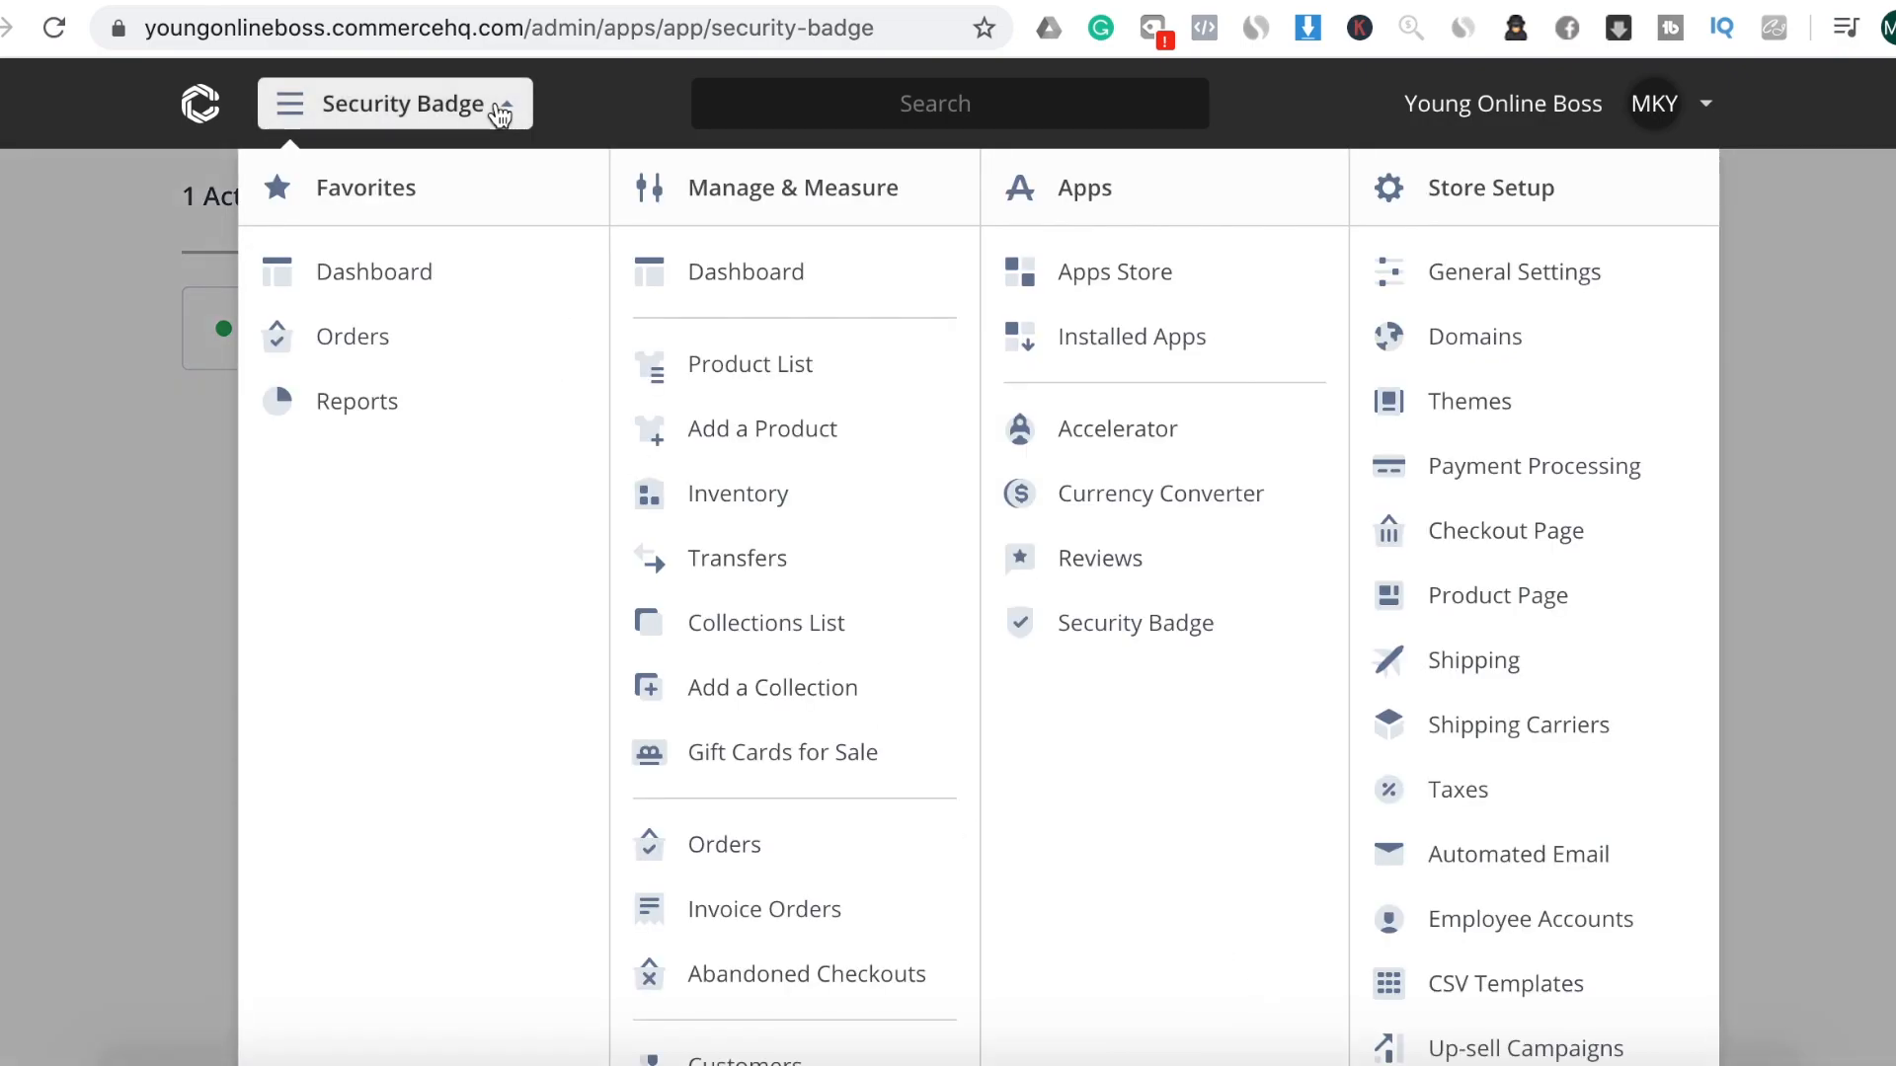
pyautogui.click(1132, 282)
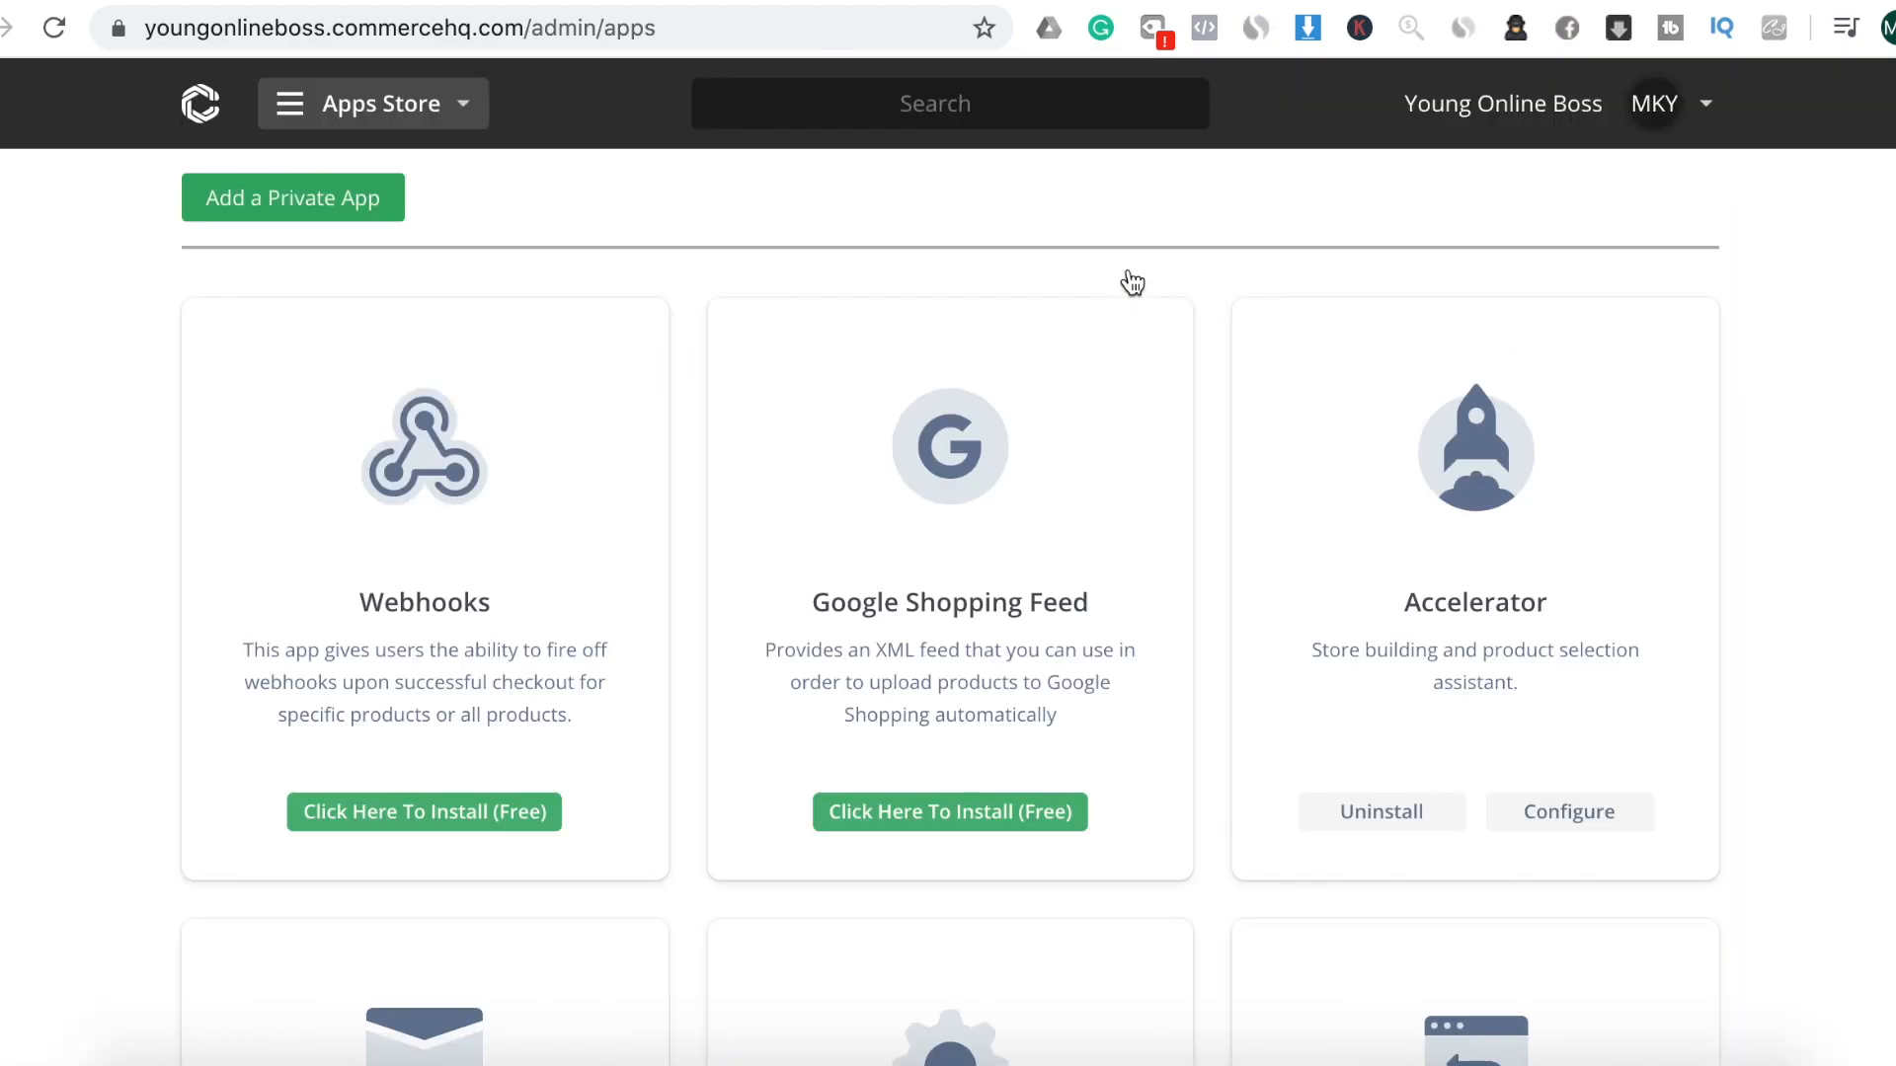
pyautogui.scroll(-15, 1139, 587)
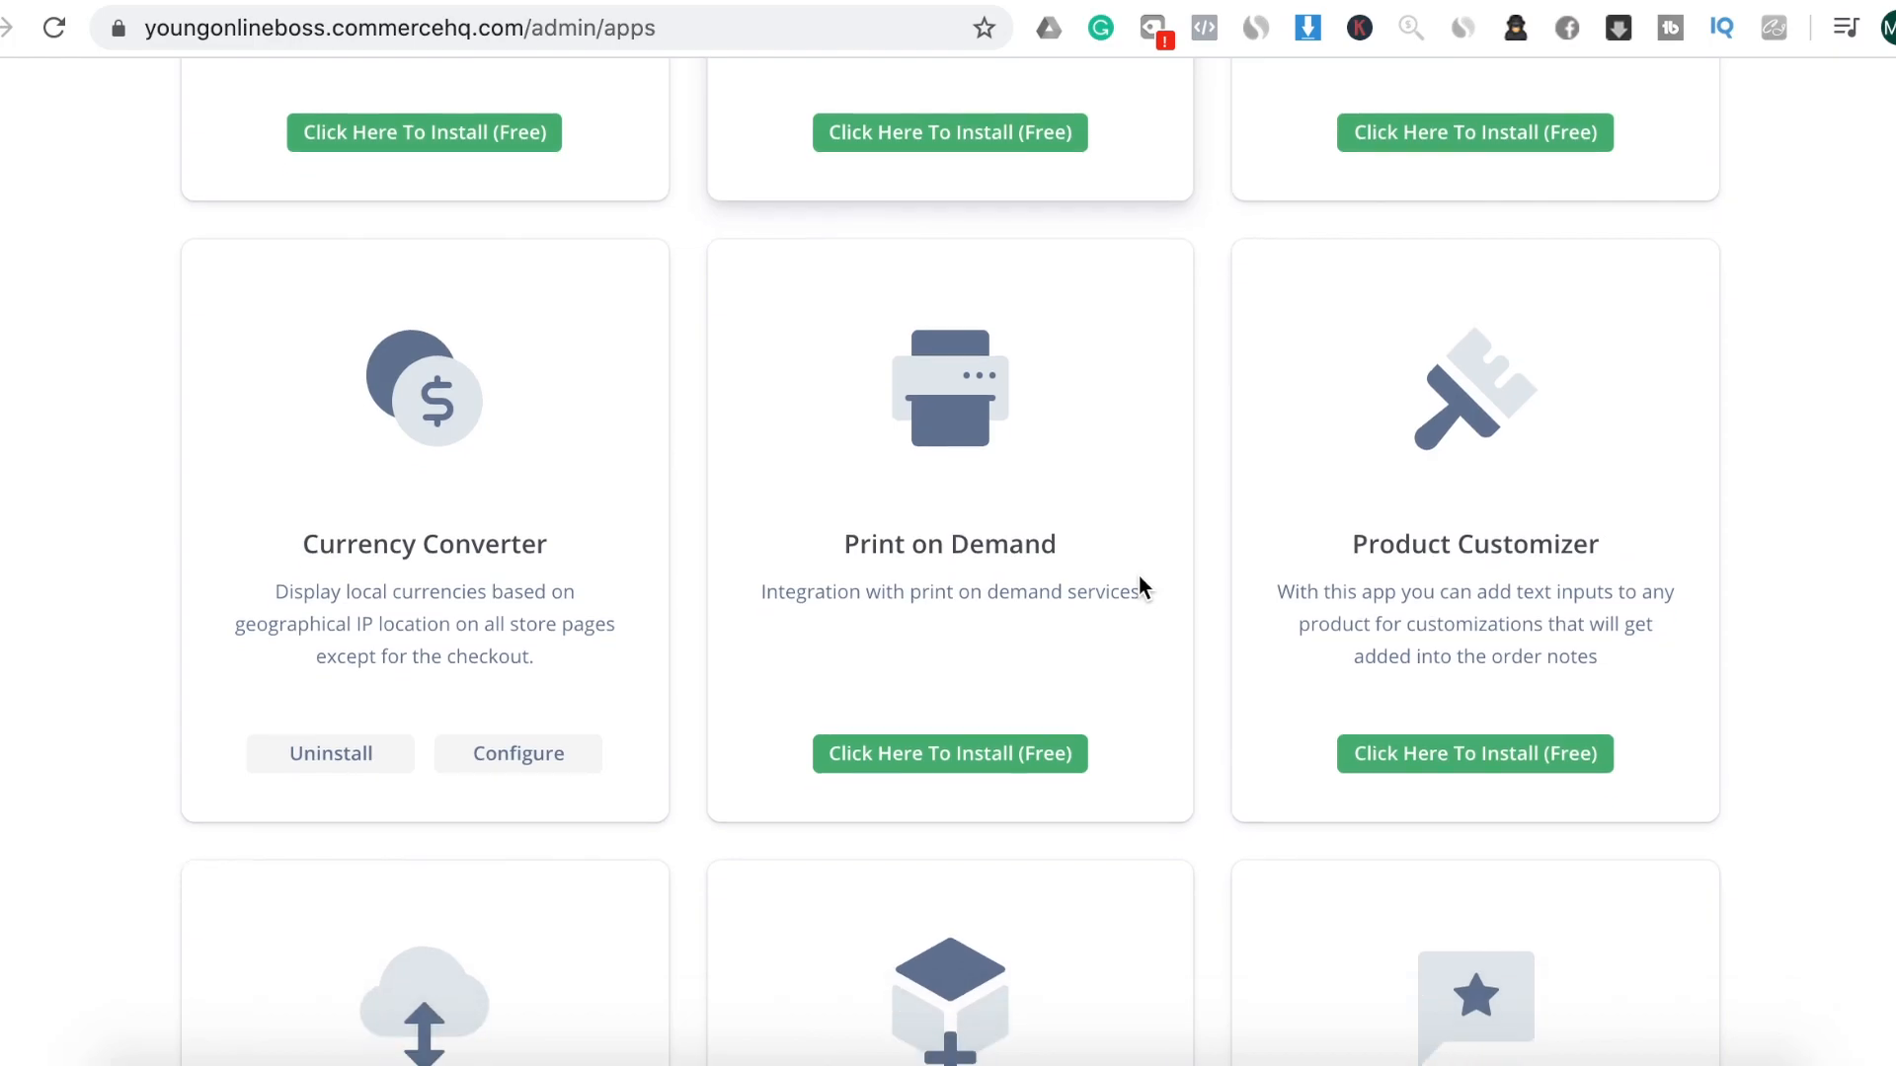
pyautogui.scroll(-10, 1140, 582)
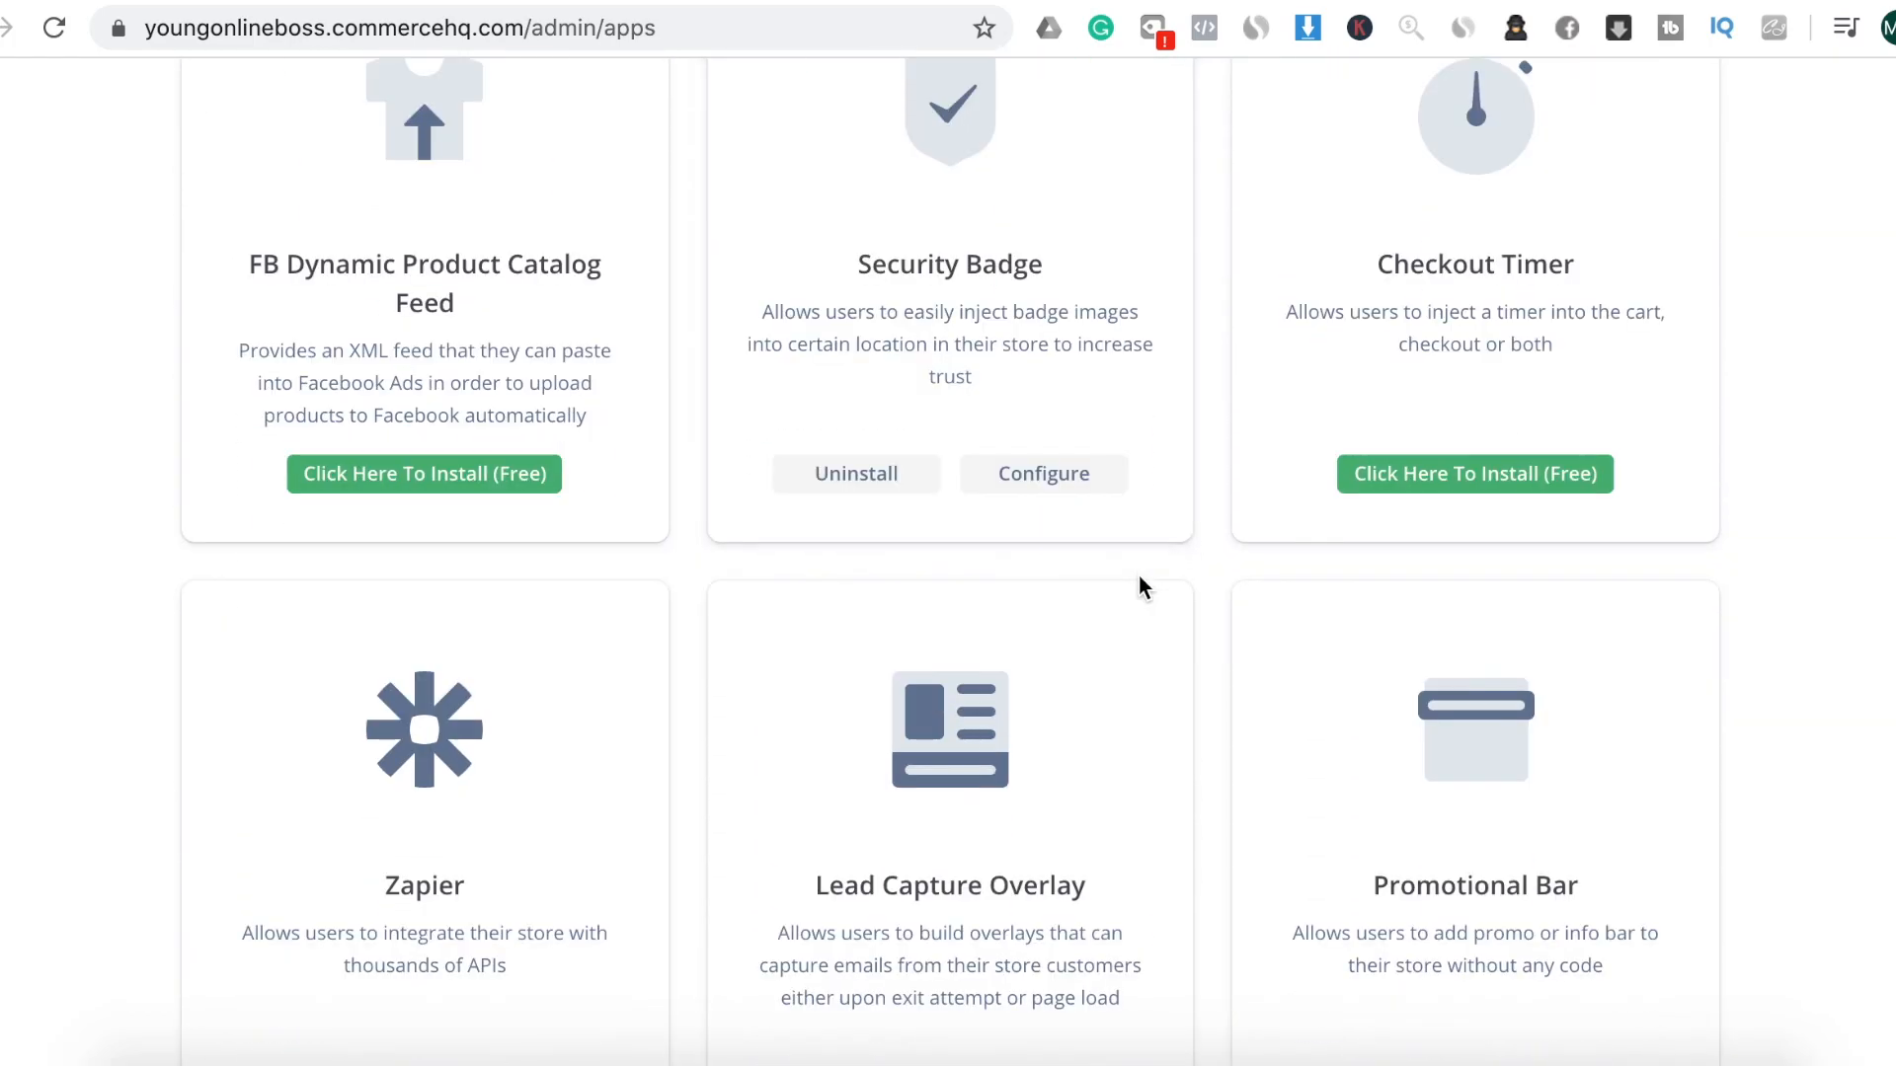
pyautogui.click(1462, 473)
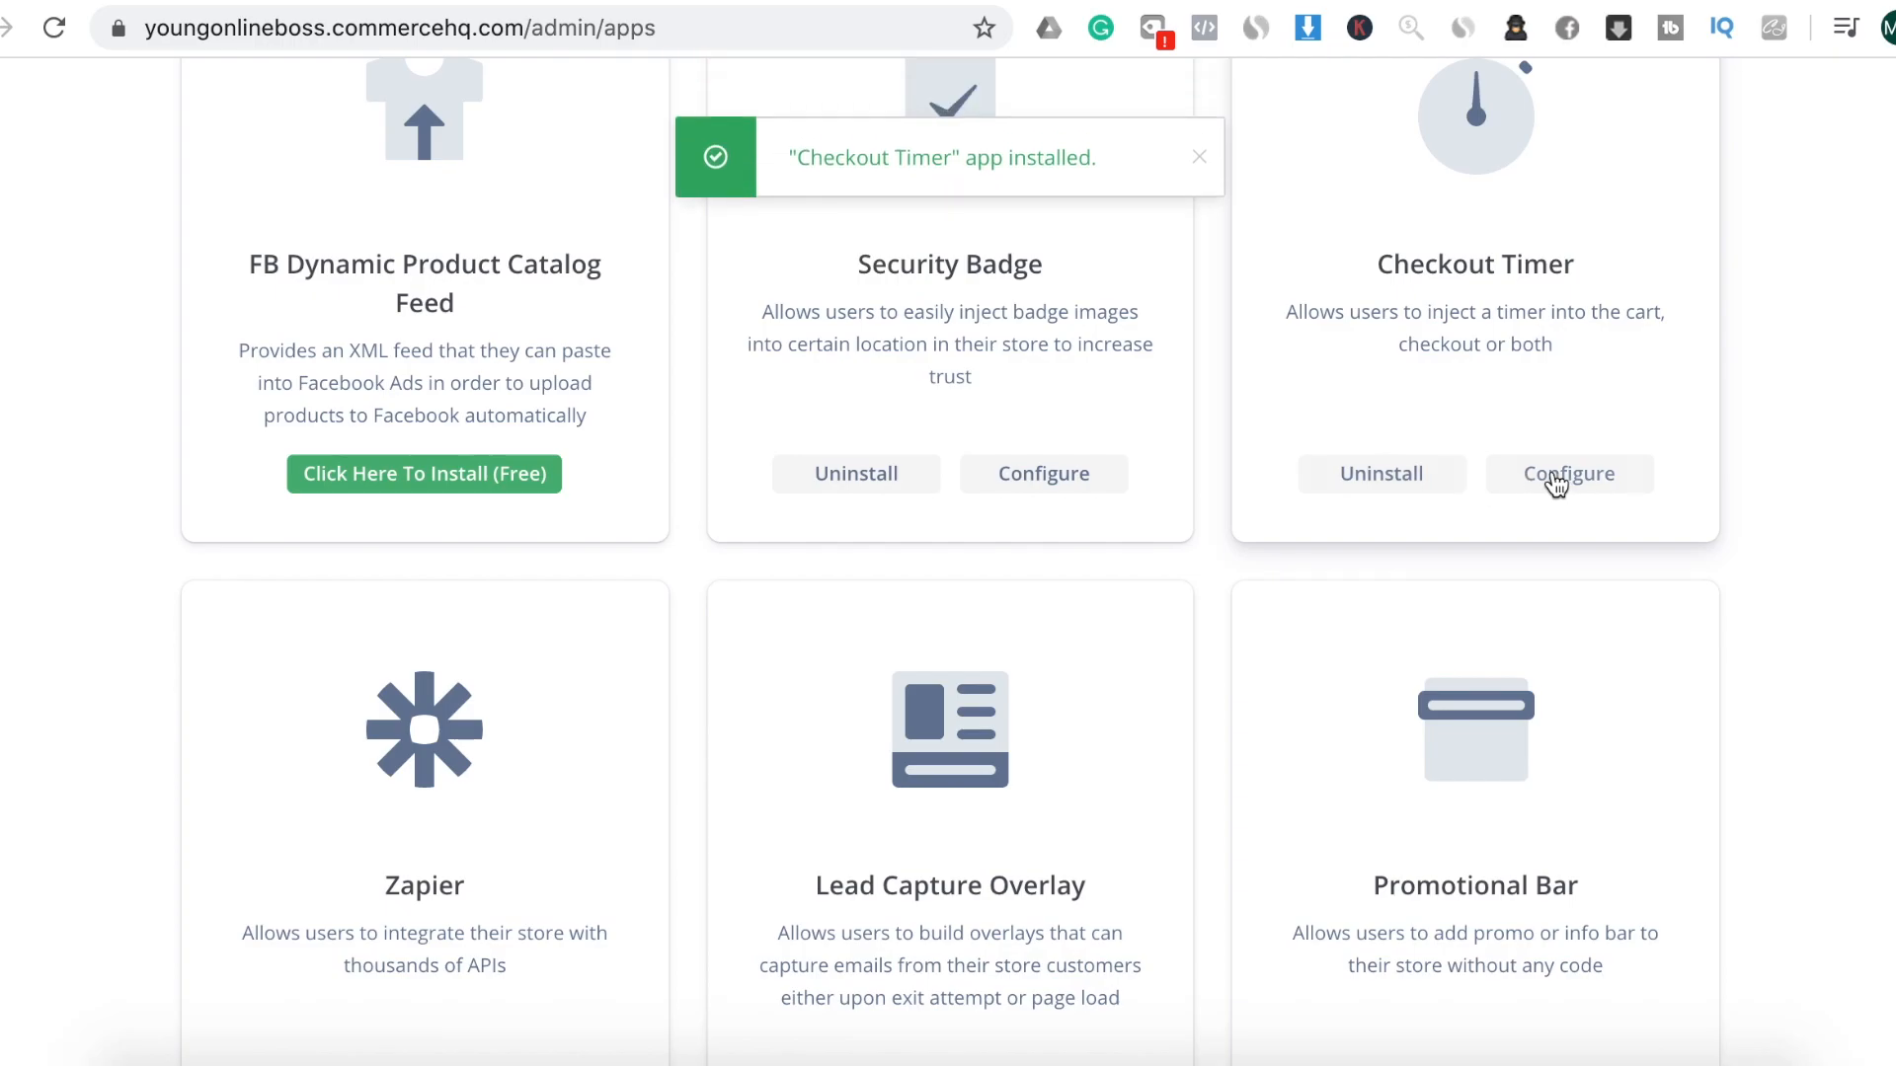
# Open the Checkout Timer configuration and save its default settings for Checkout and Cart
pyautogui.click(1567, 481)
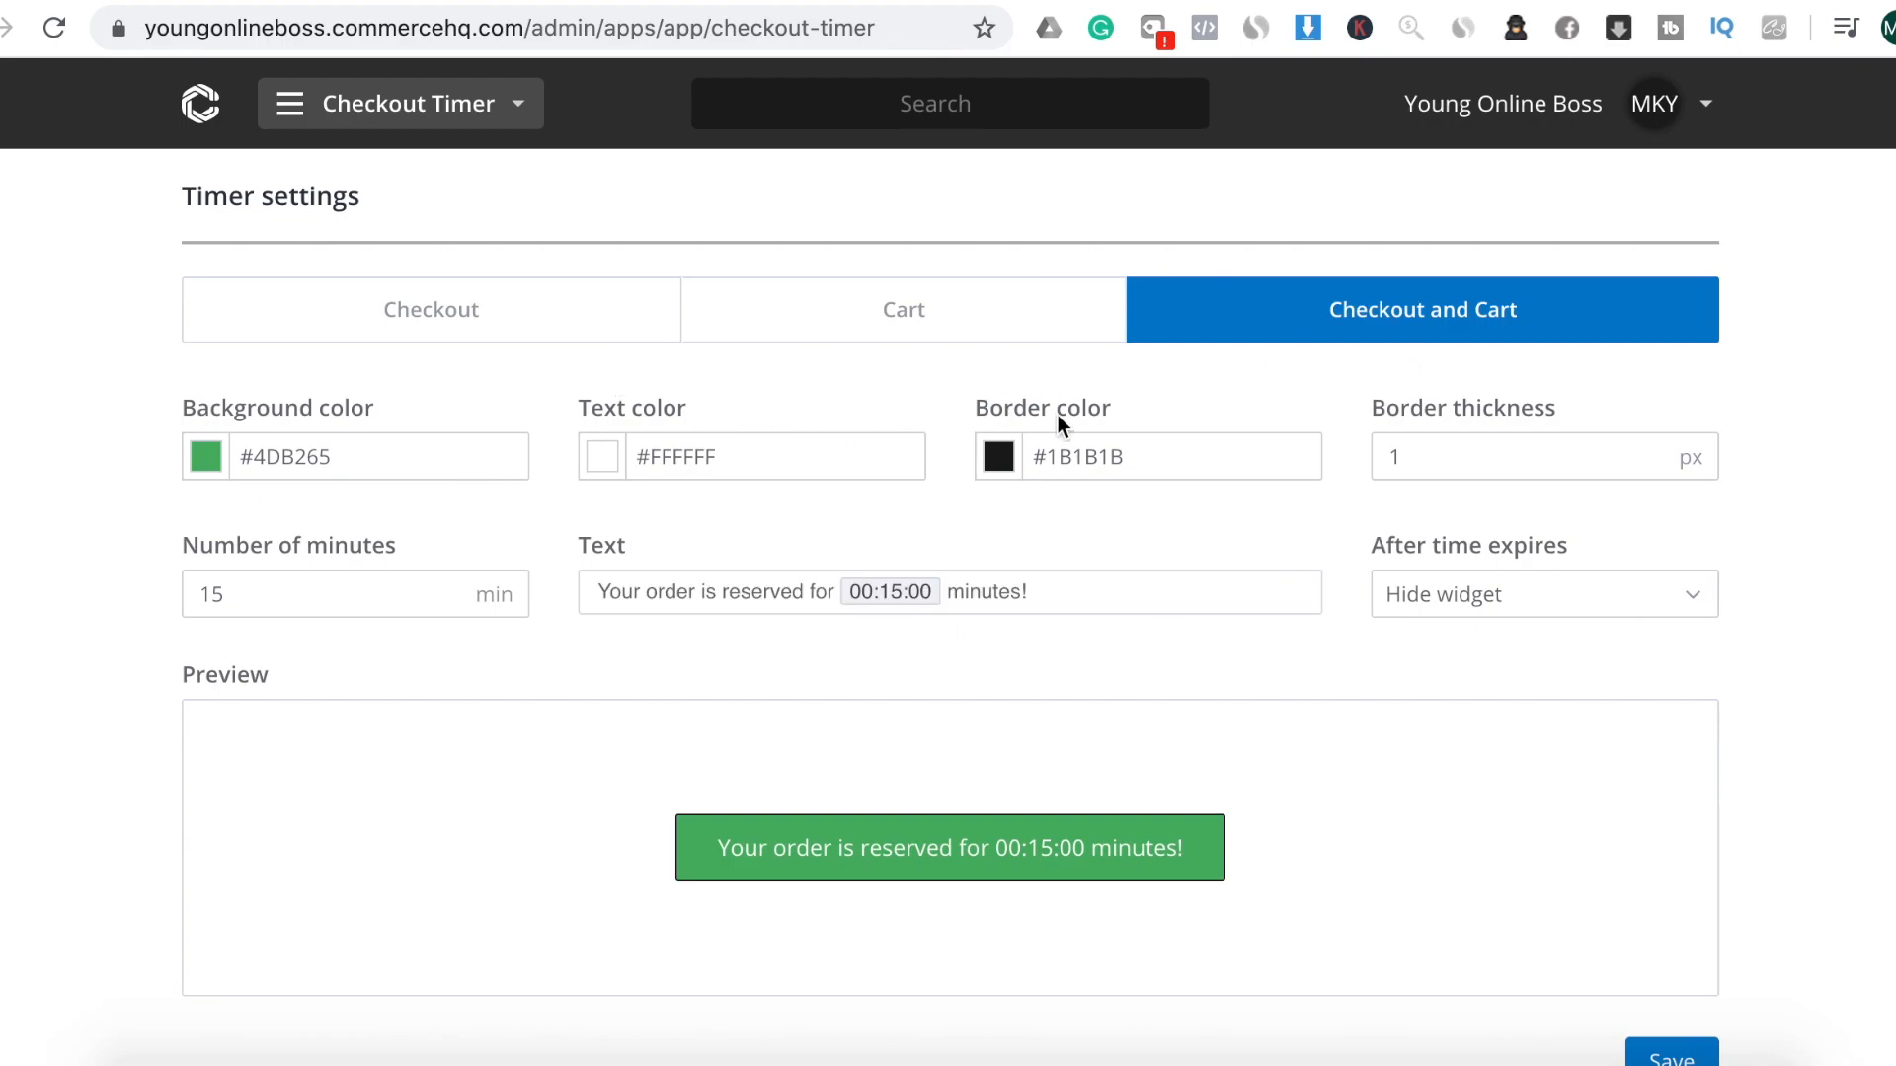
pyautogui.scroll(-1, 1224, 637)
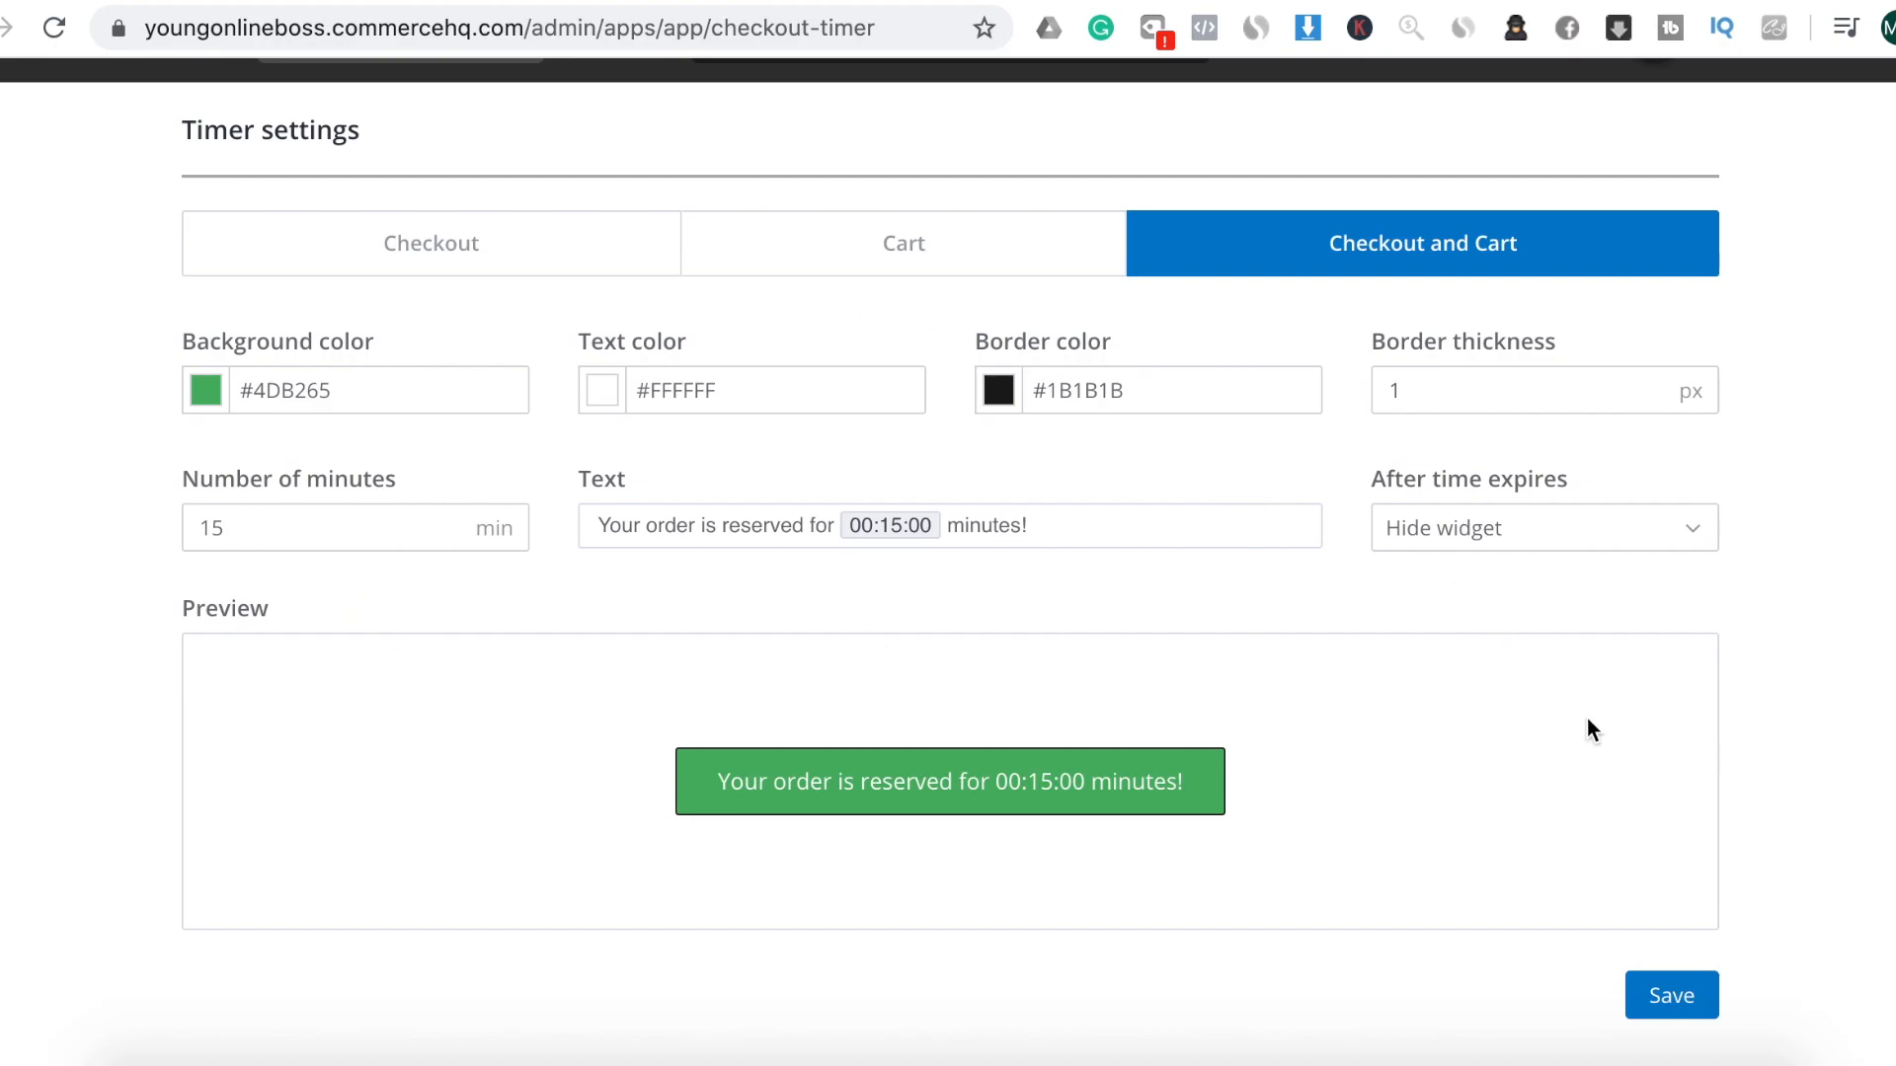
pyautogui.click(1671, 995)
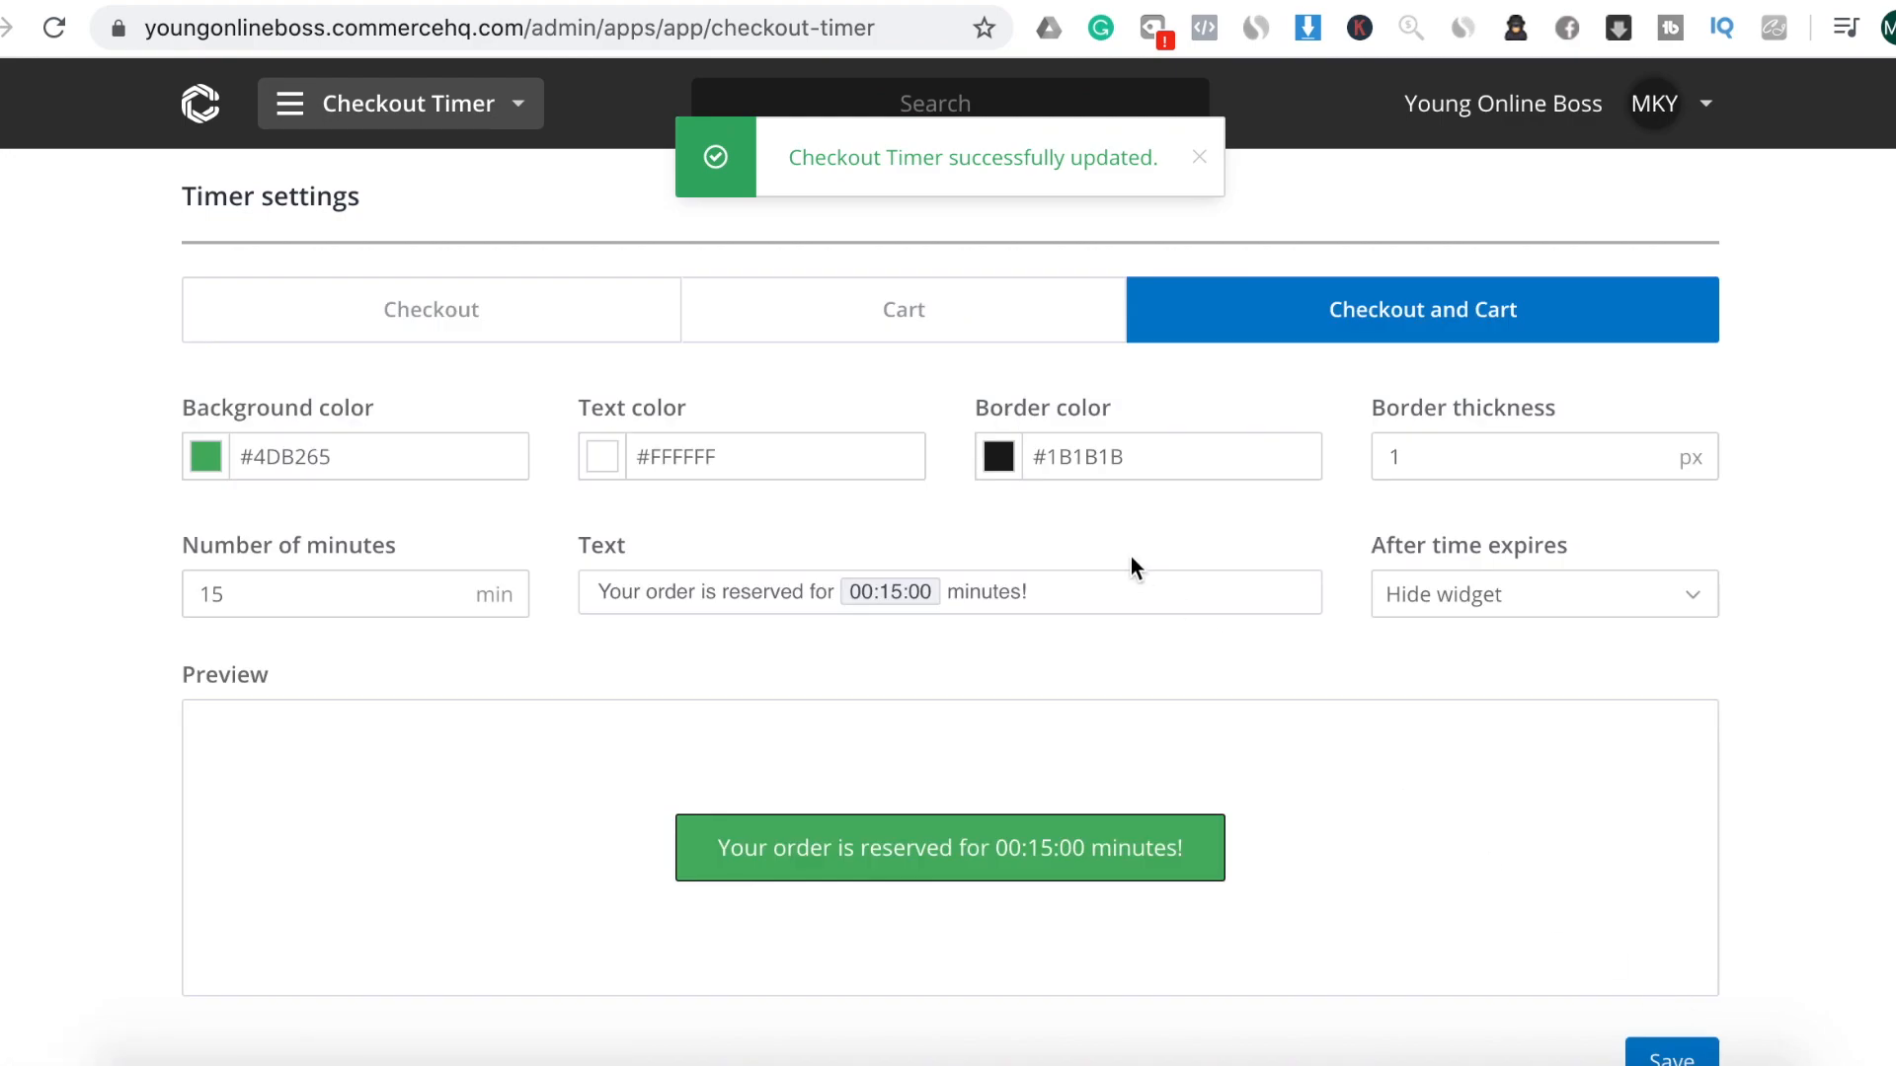
# Return to the Apps Store and install the free Promotional Bar app
pyautogui.click(509, 116)
pyautogui.click(1154, 300)
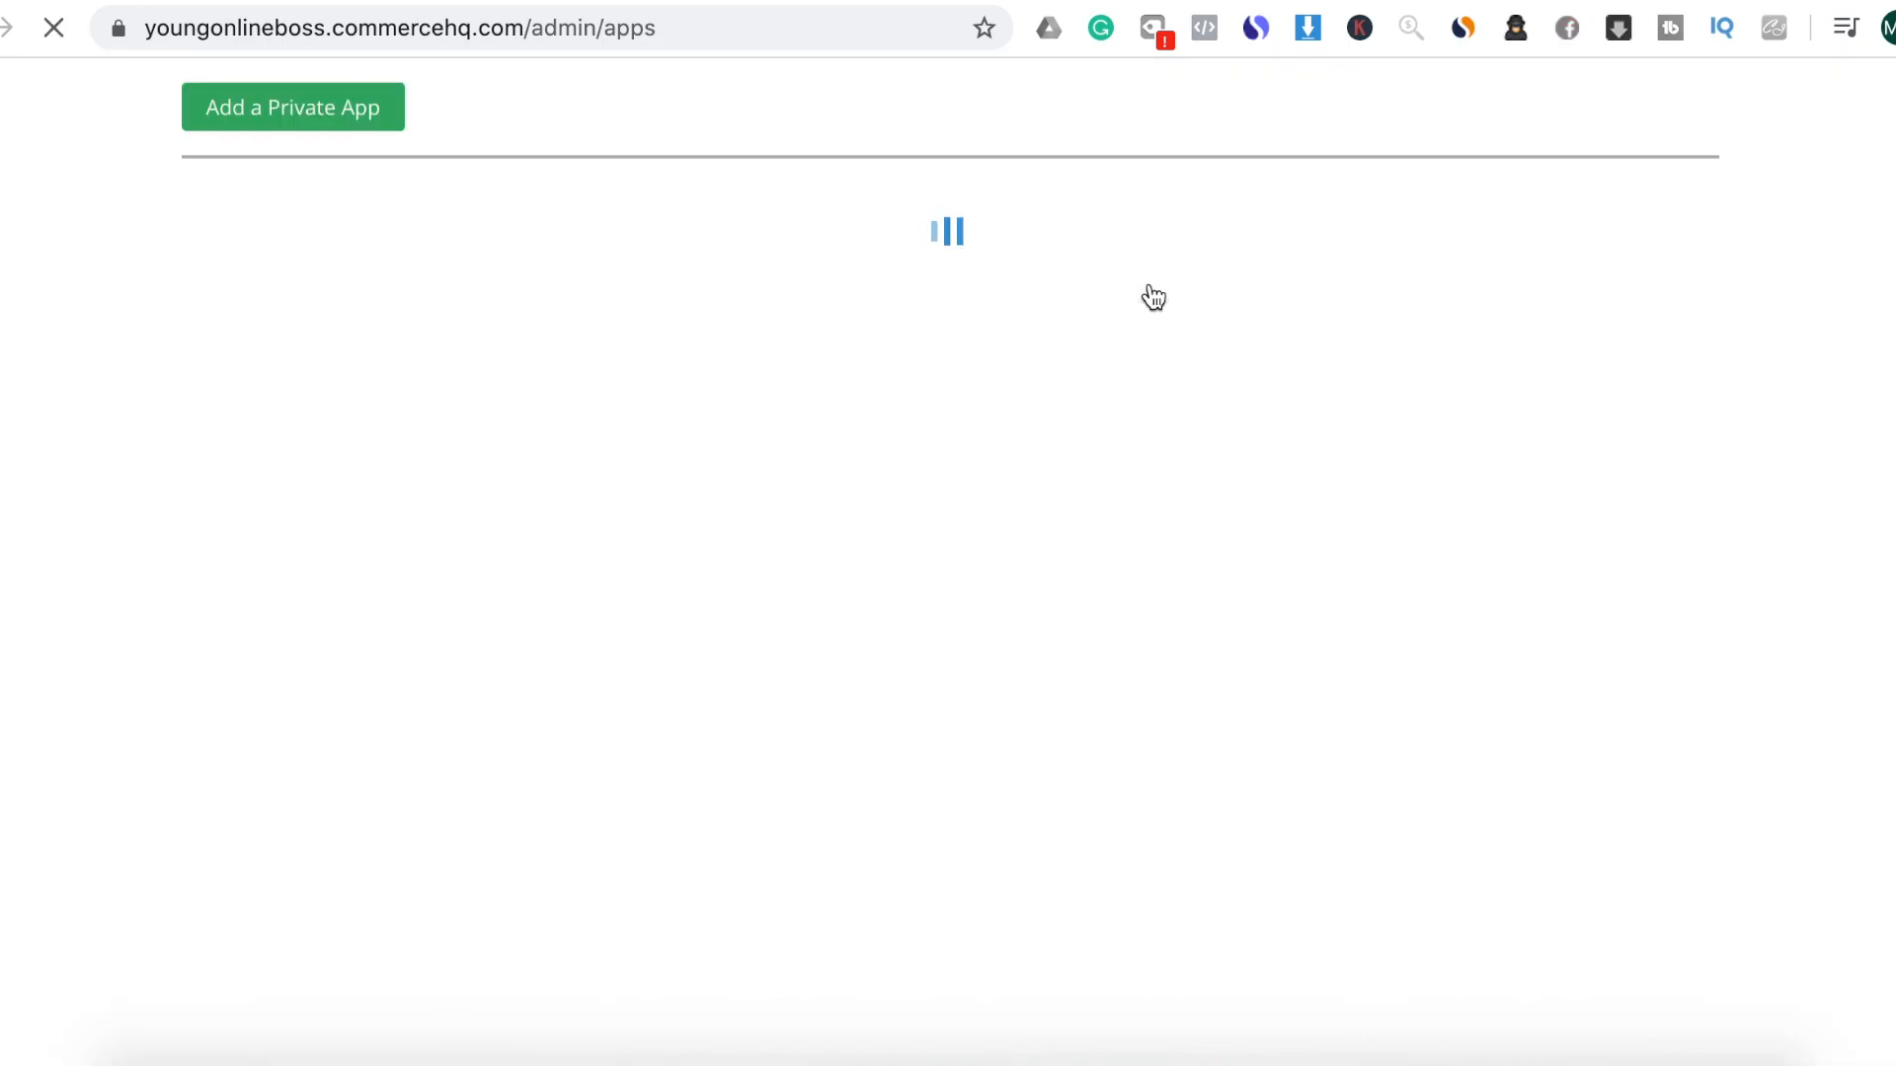
pyautogui.scroll(-10, 1177, 553)
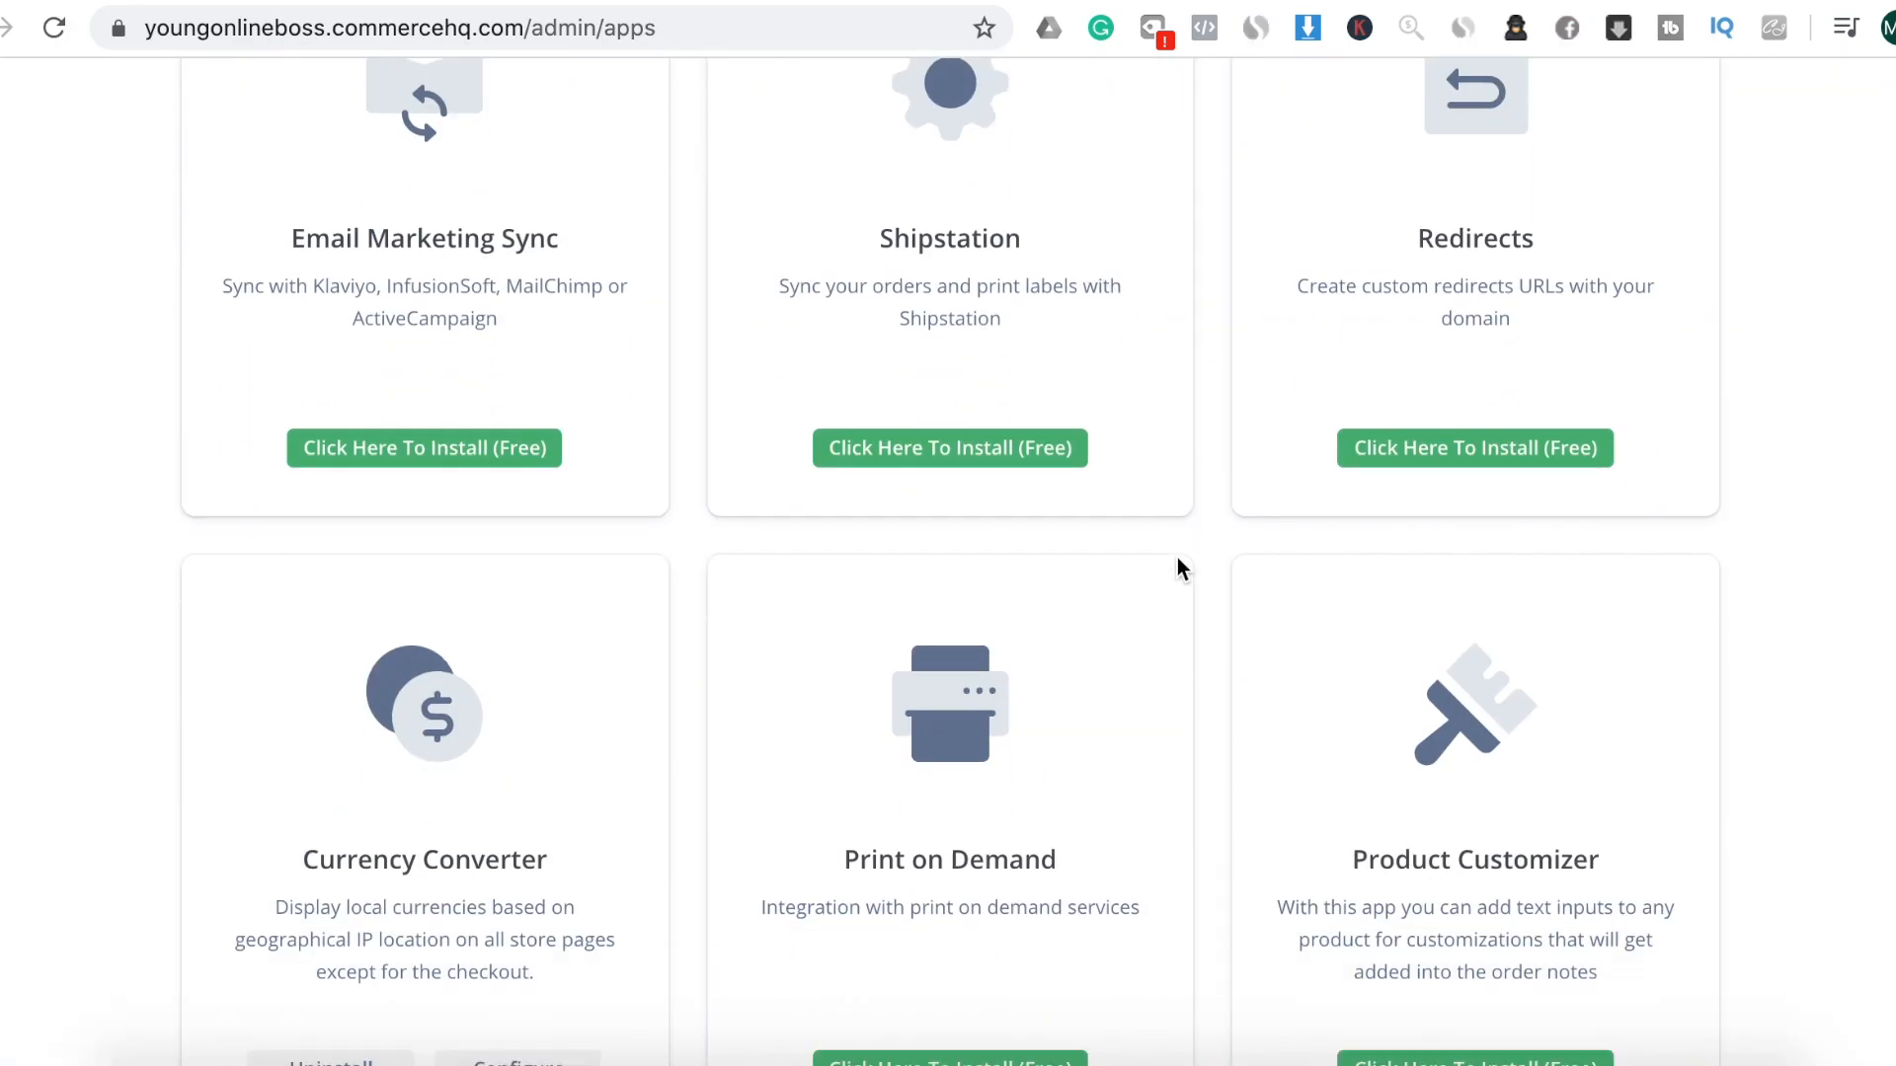
pyautogui.scroll(-20, 1176, 556)
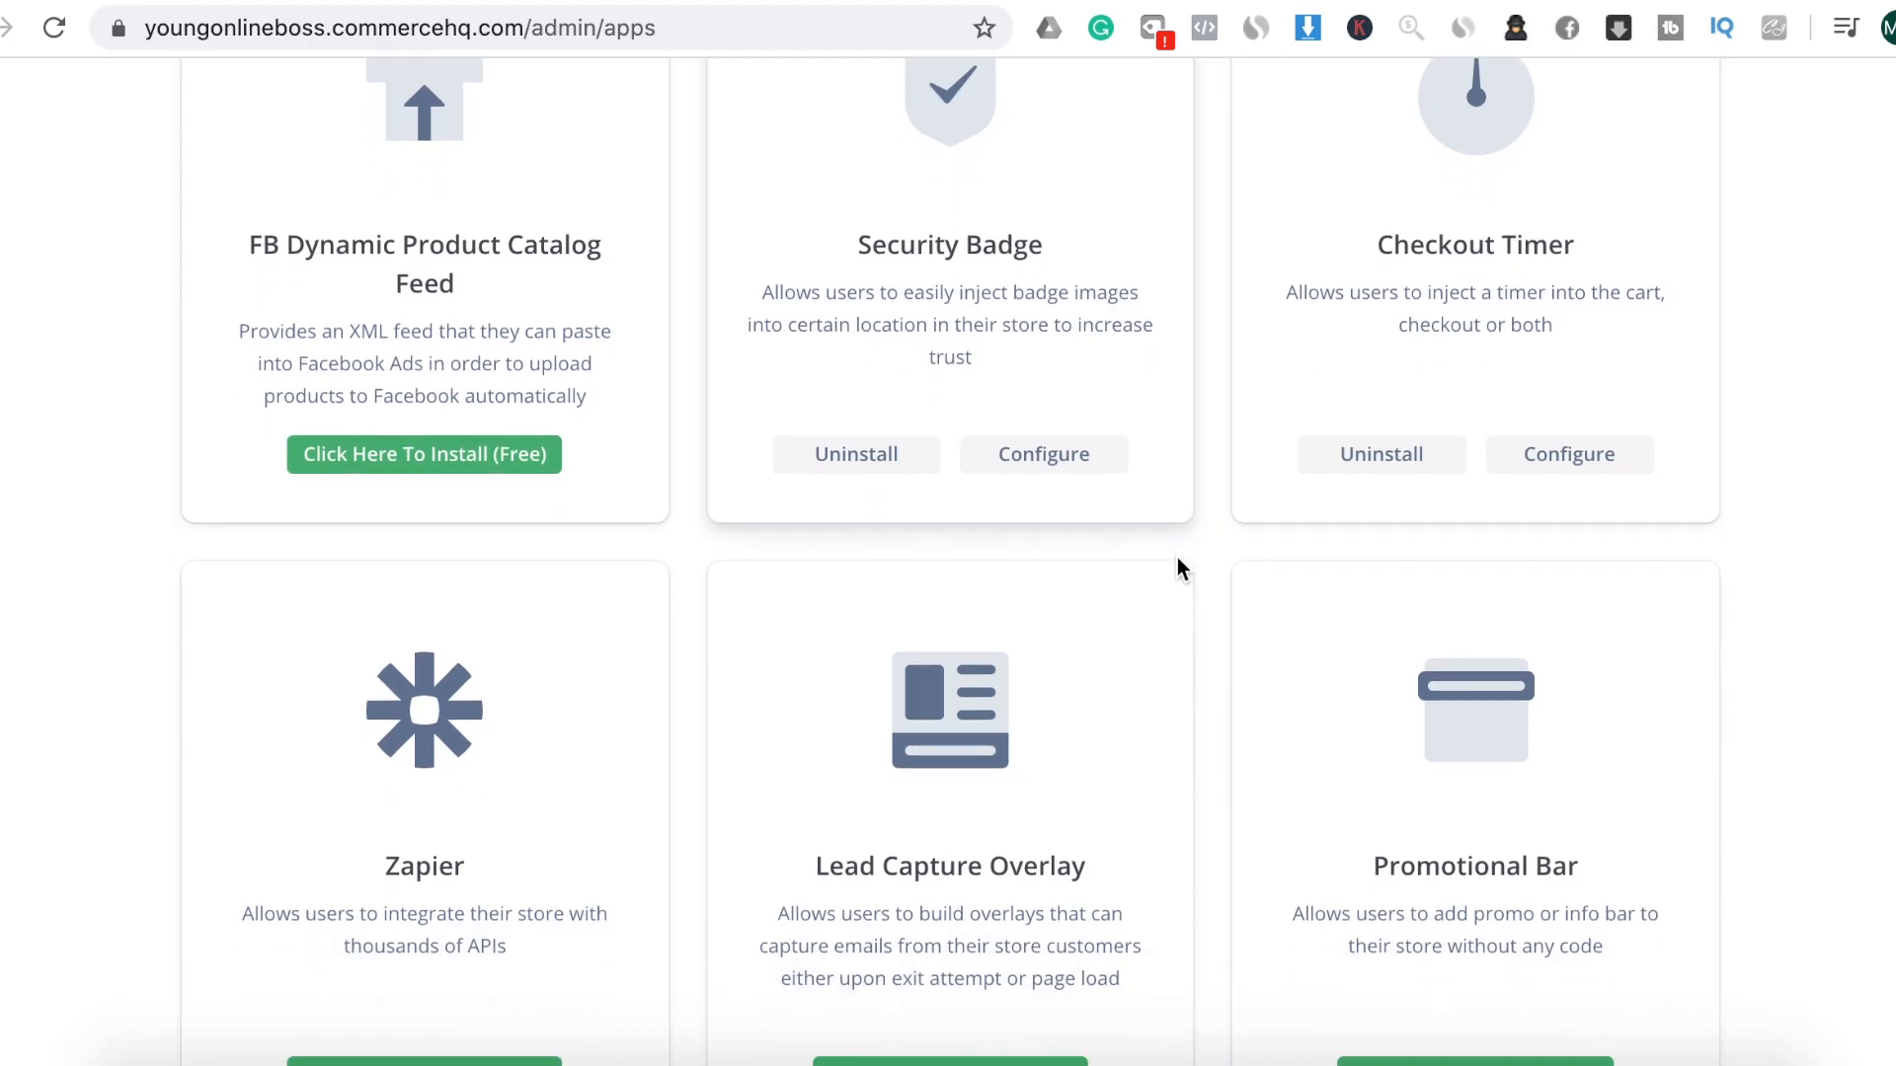
pyautogui.scroll(-5, 1177, 558)
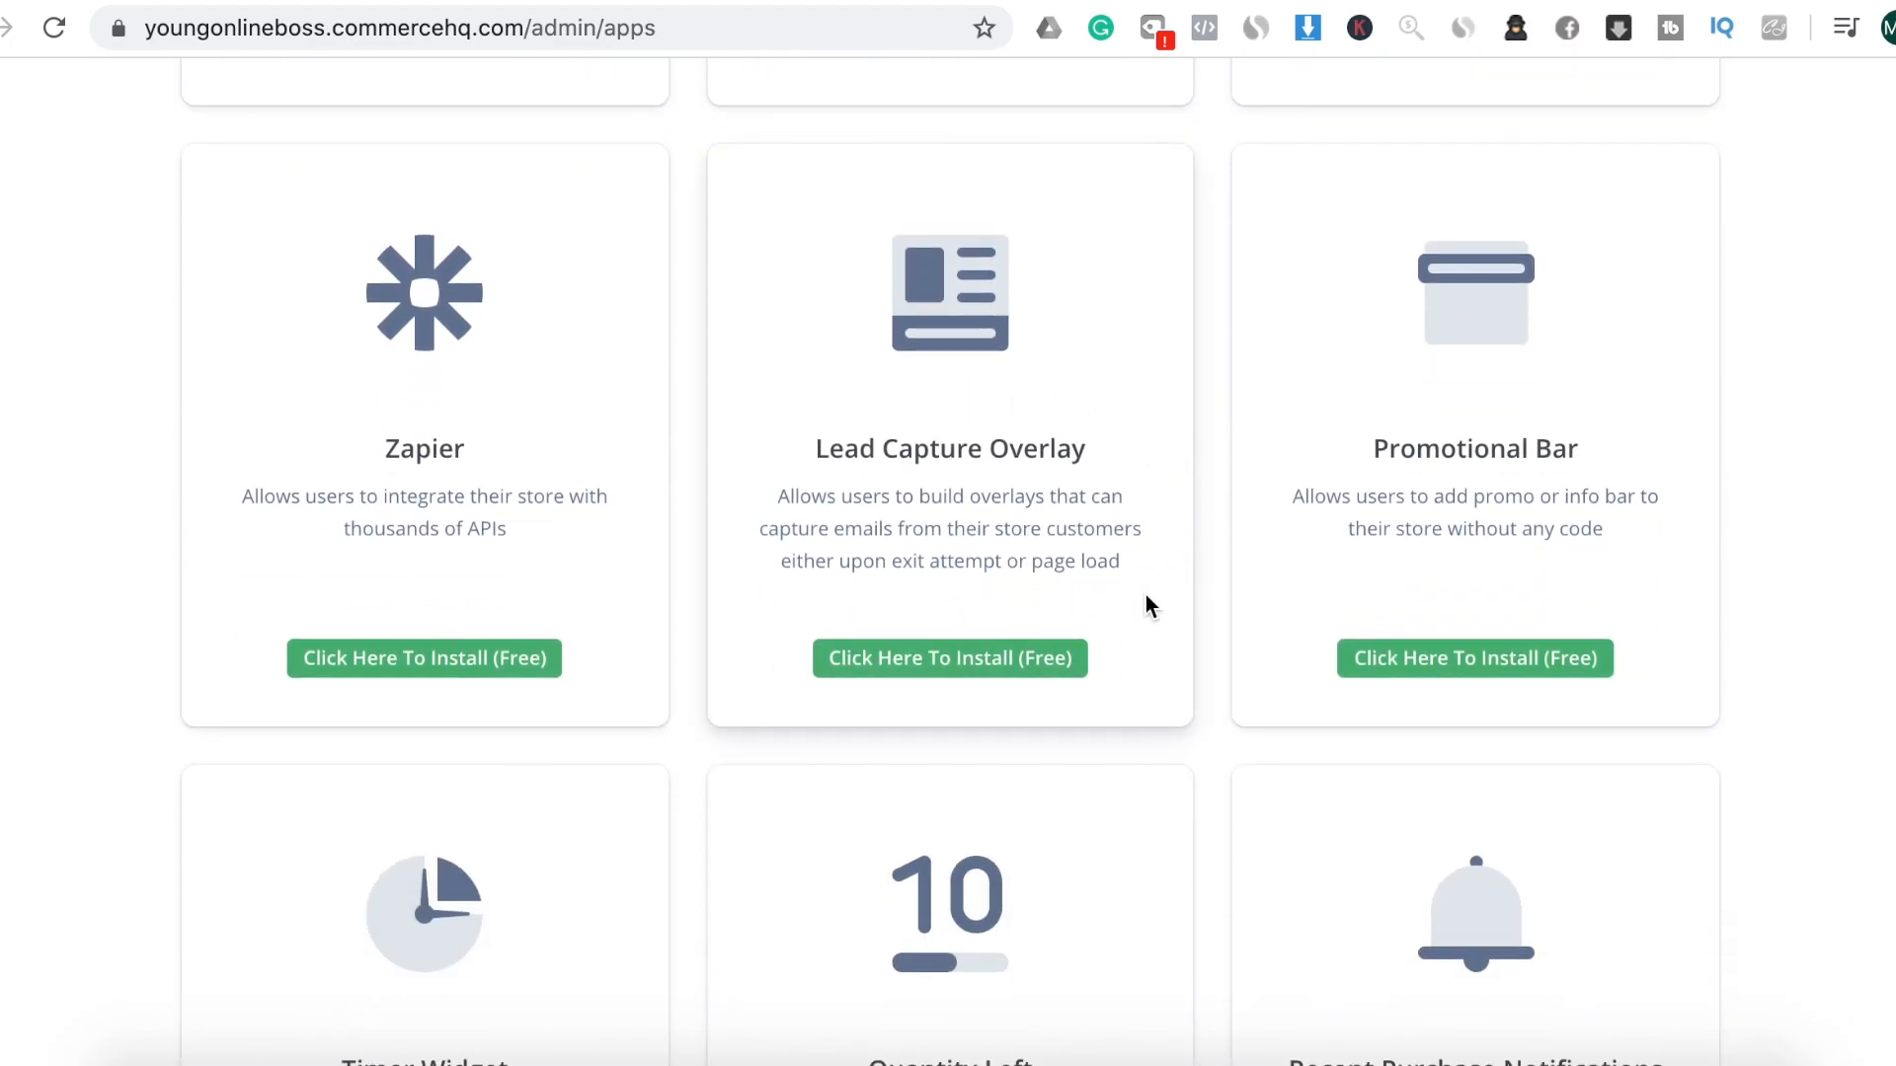
pyautogui.scroll(-1, 1152, 597)
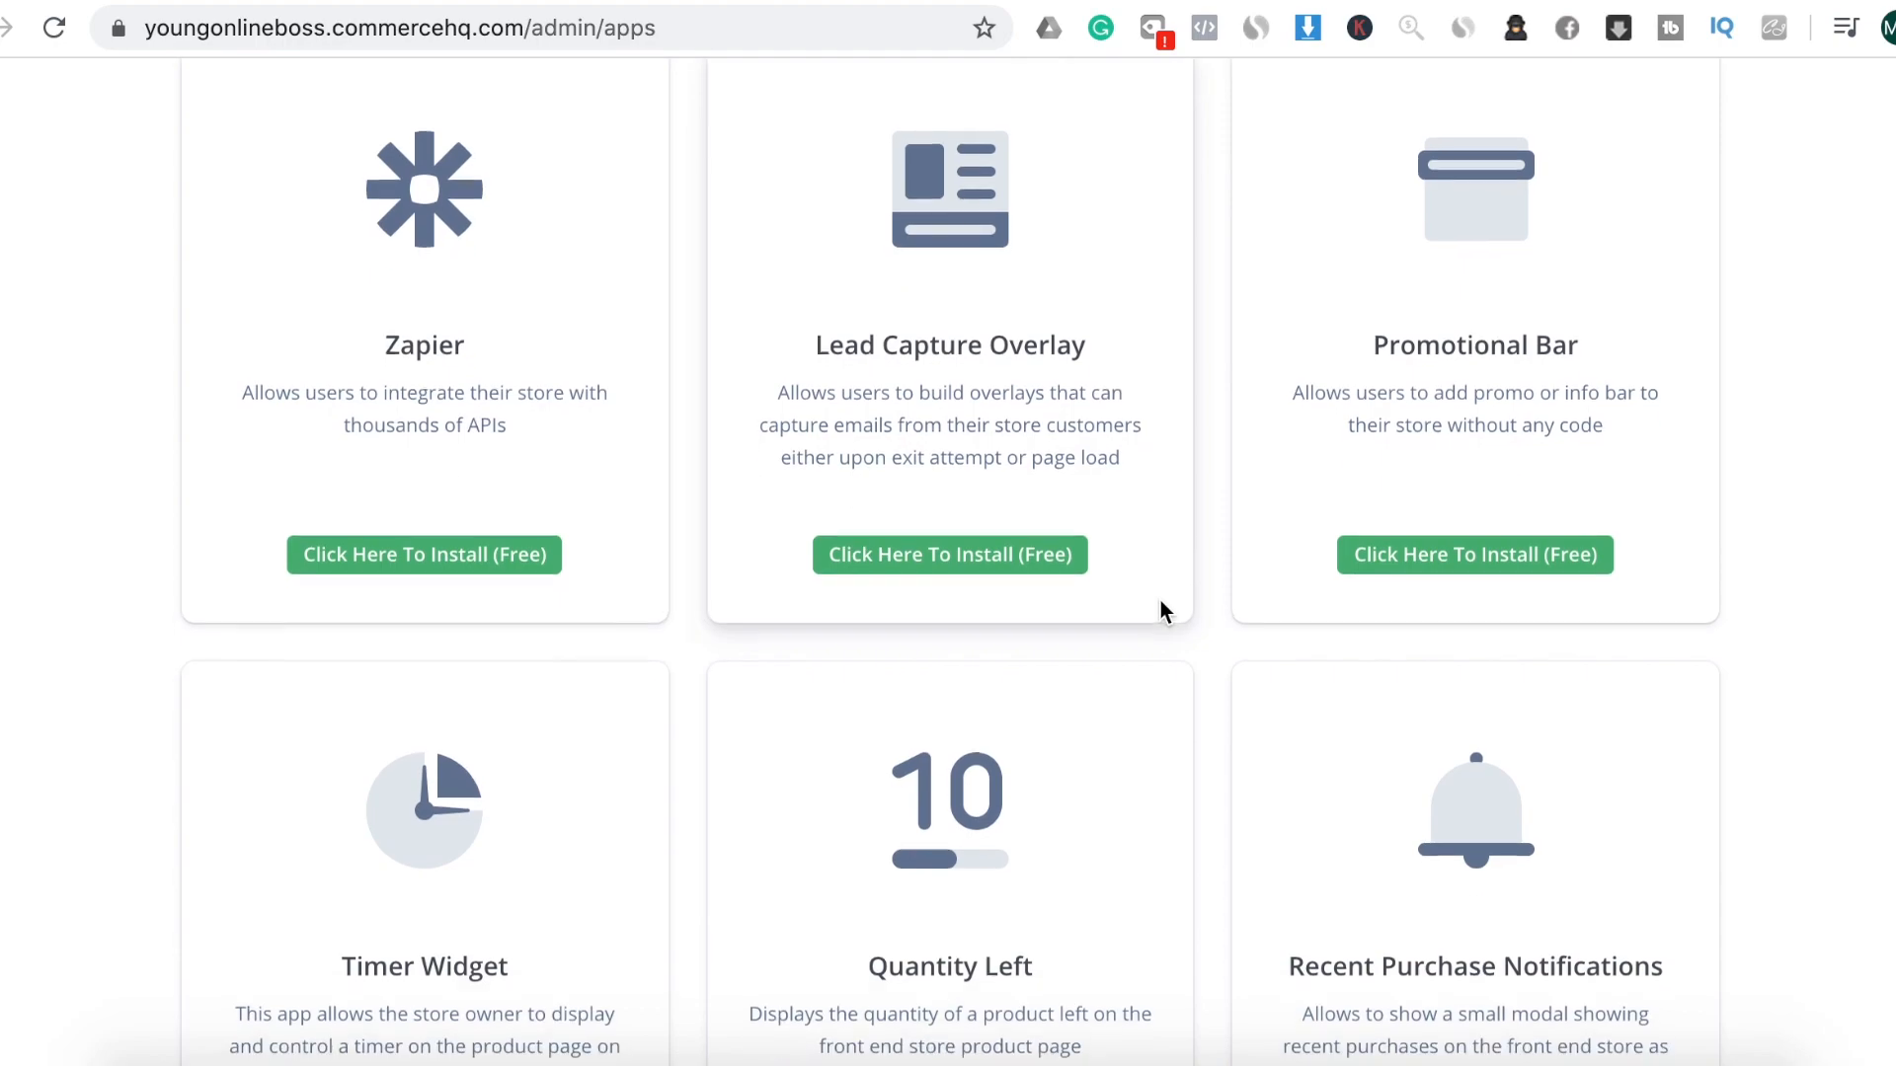
pyautogui.click(1508, 558)
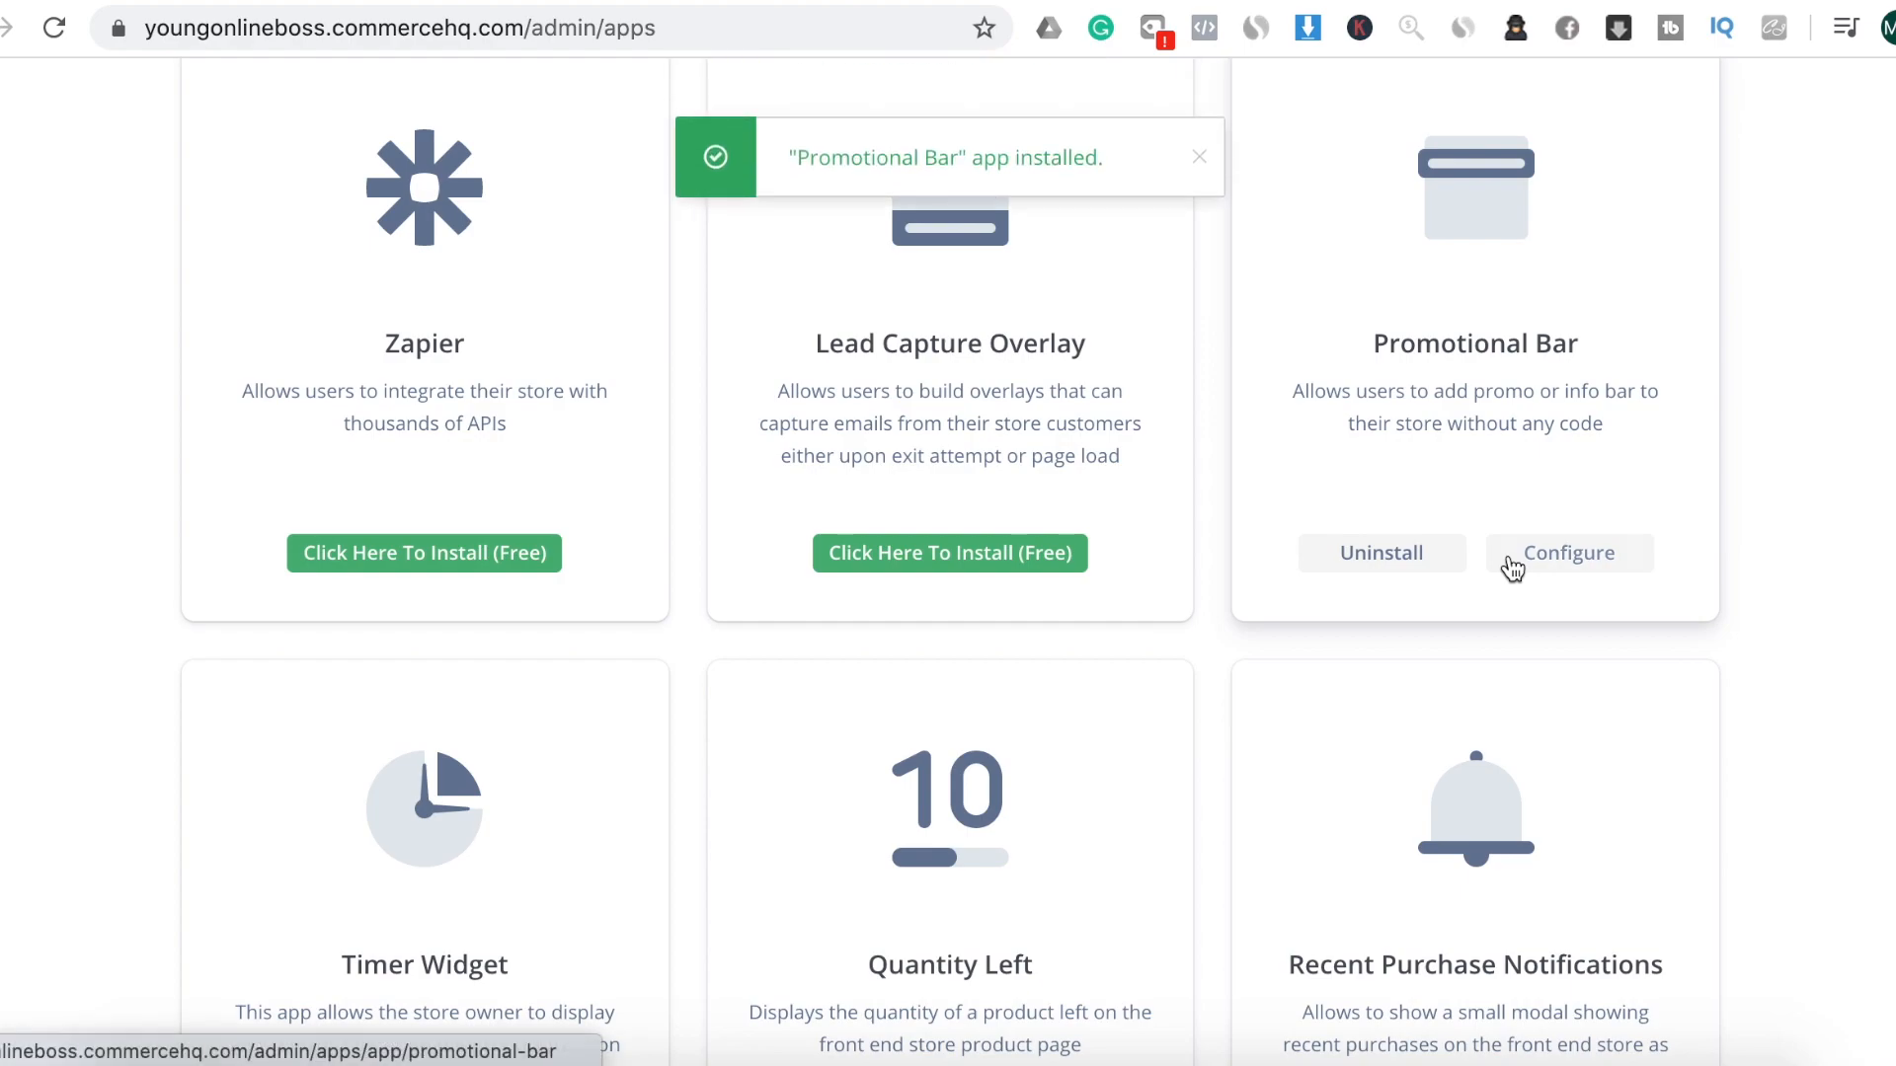
# Open the Promotional Bar configuration and add a first promotional bar named "Welcome to Young Online Boss"
pyautogui.click(1577, 565)
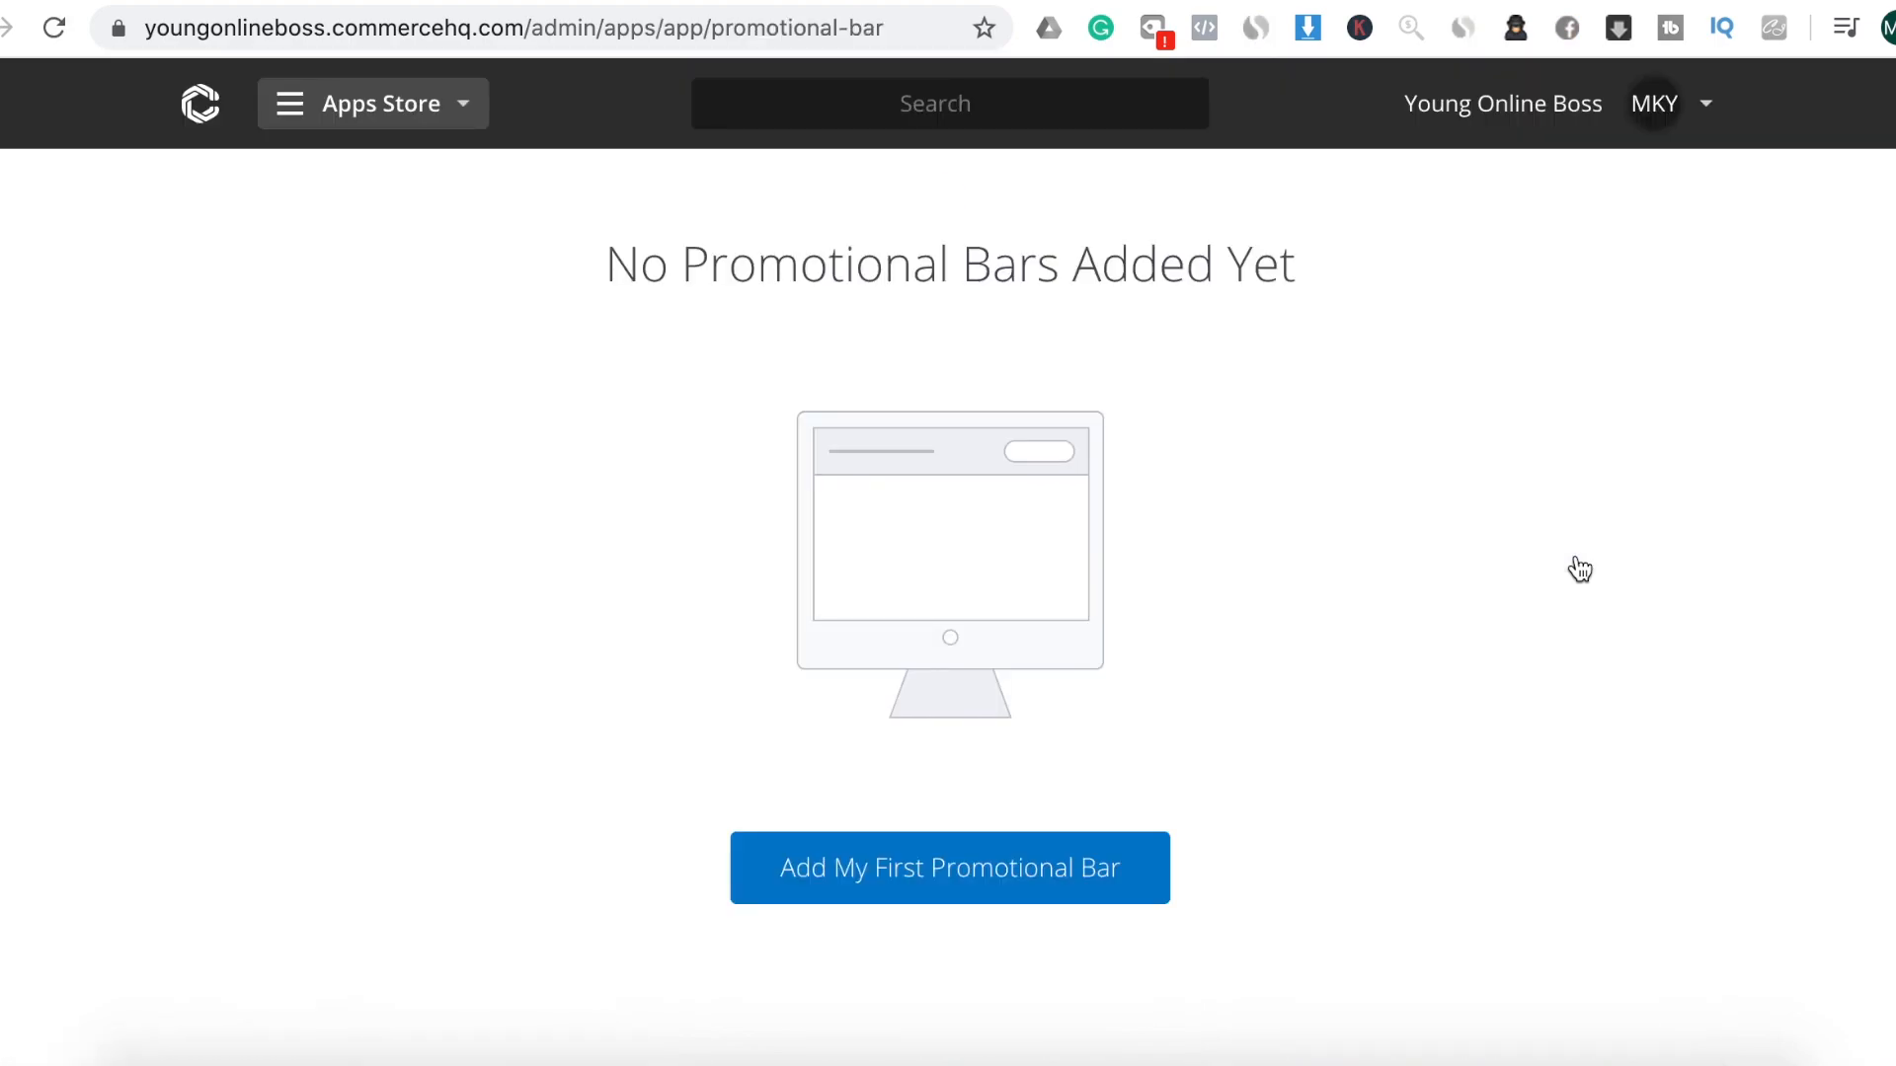
pyautogui.click(965, 884)
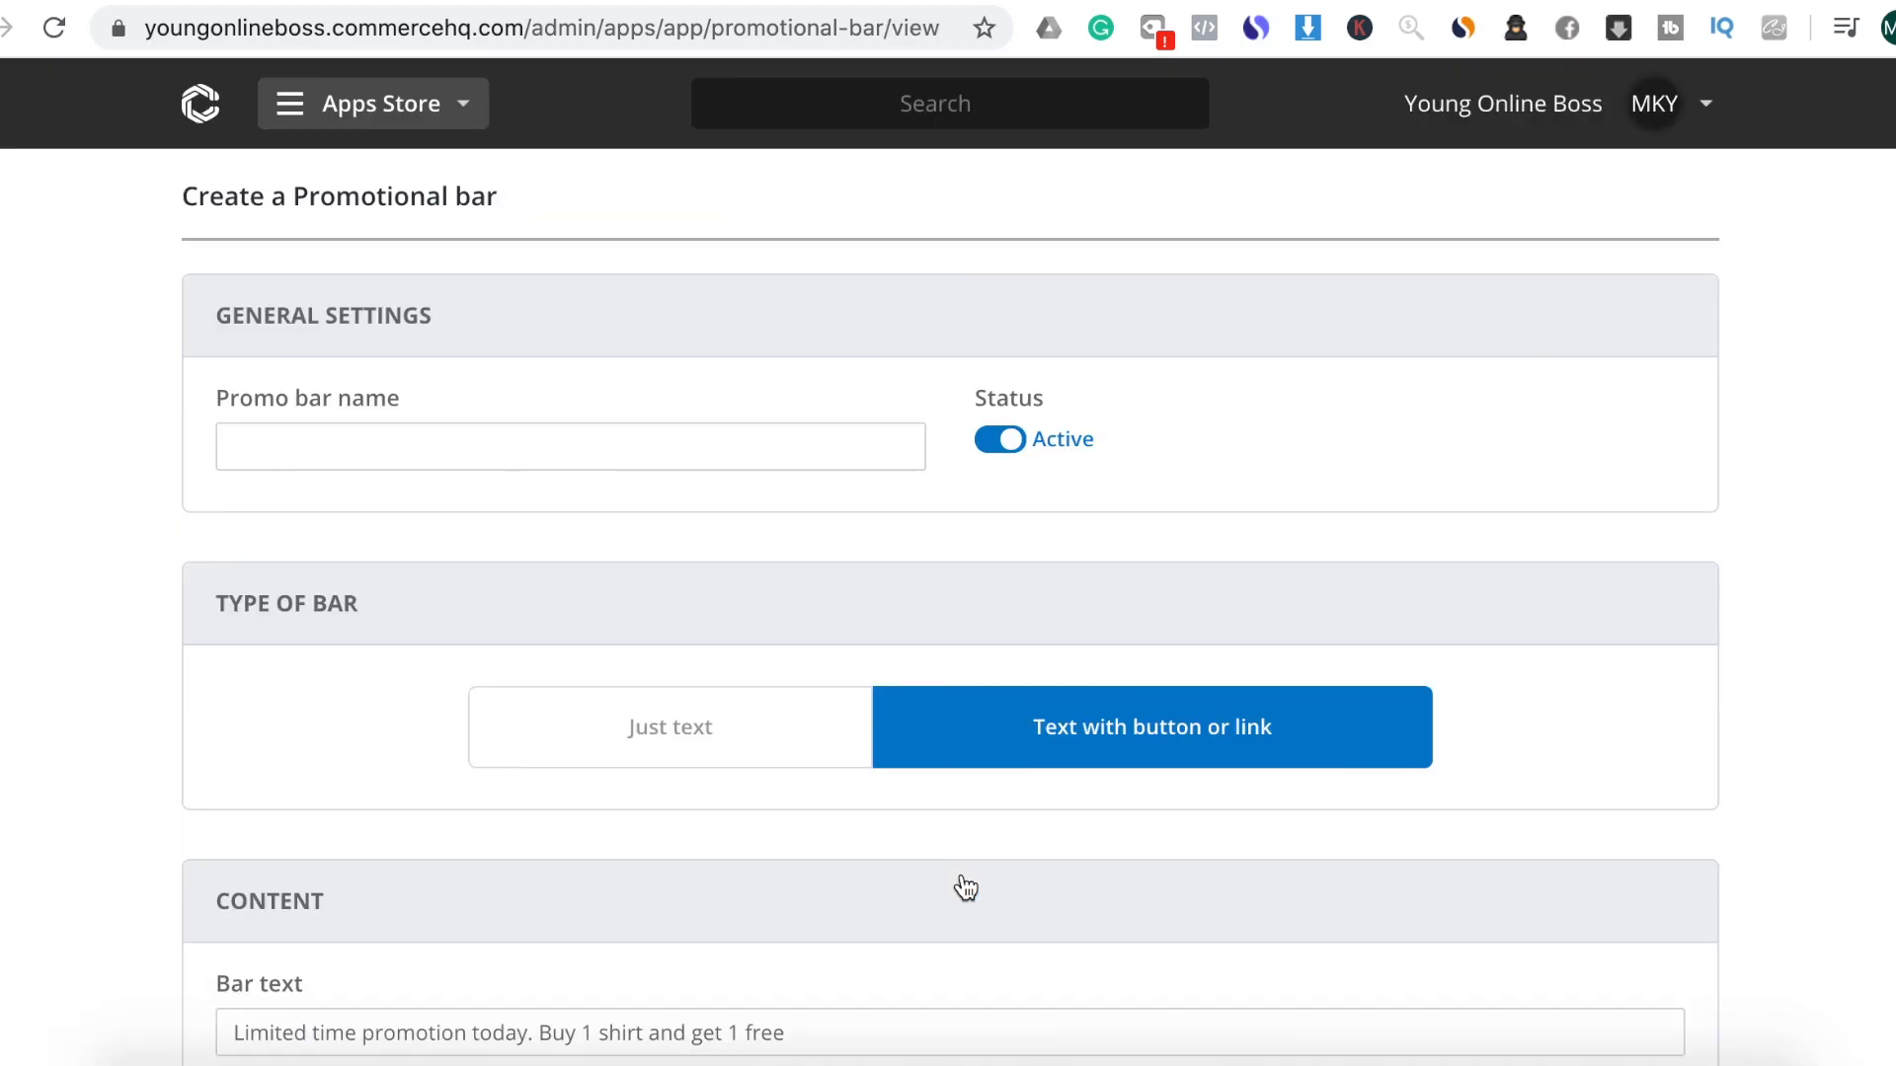
pyautogui.click(559, 452)
pyautogui.write('Welcom')
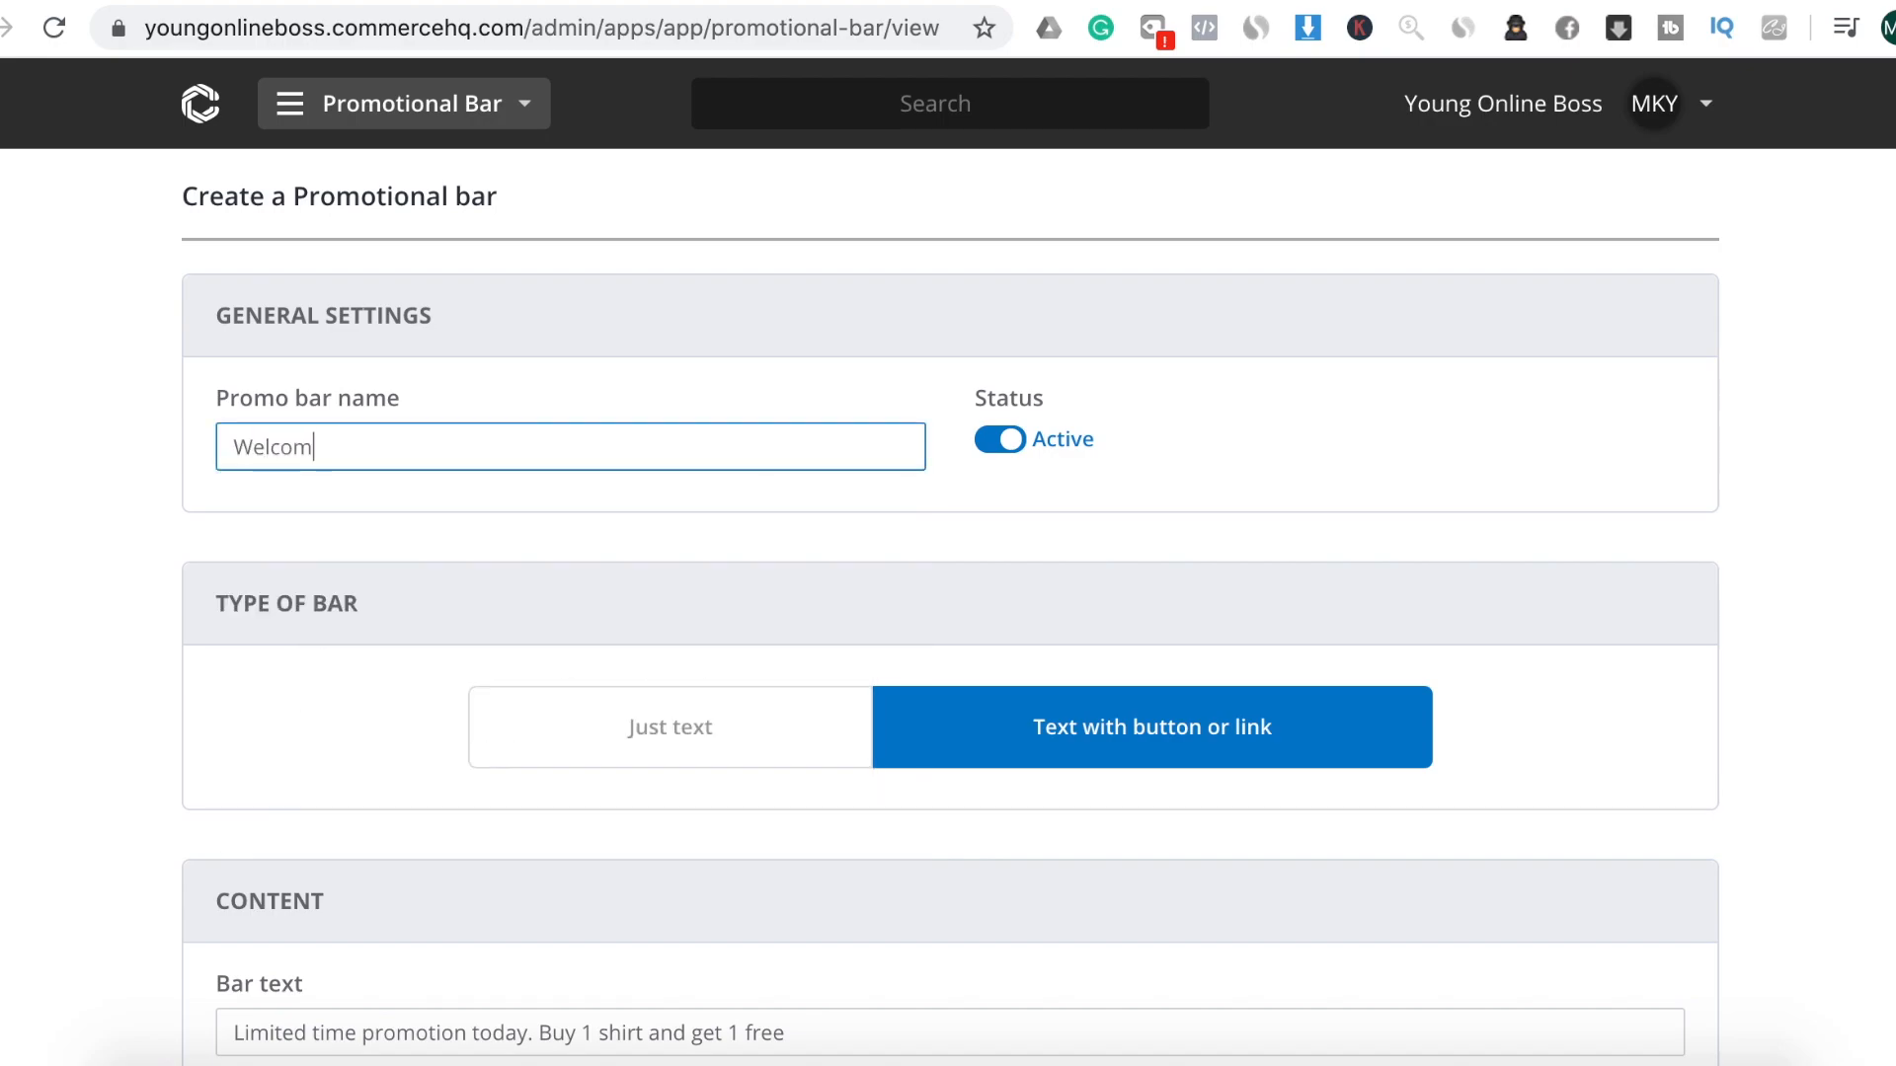
pyautogui.write('e to Young Boss')
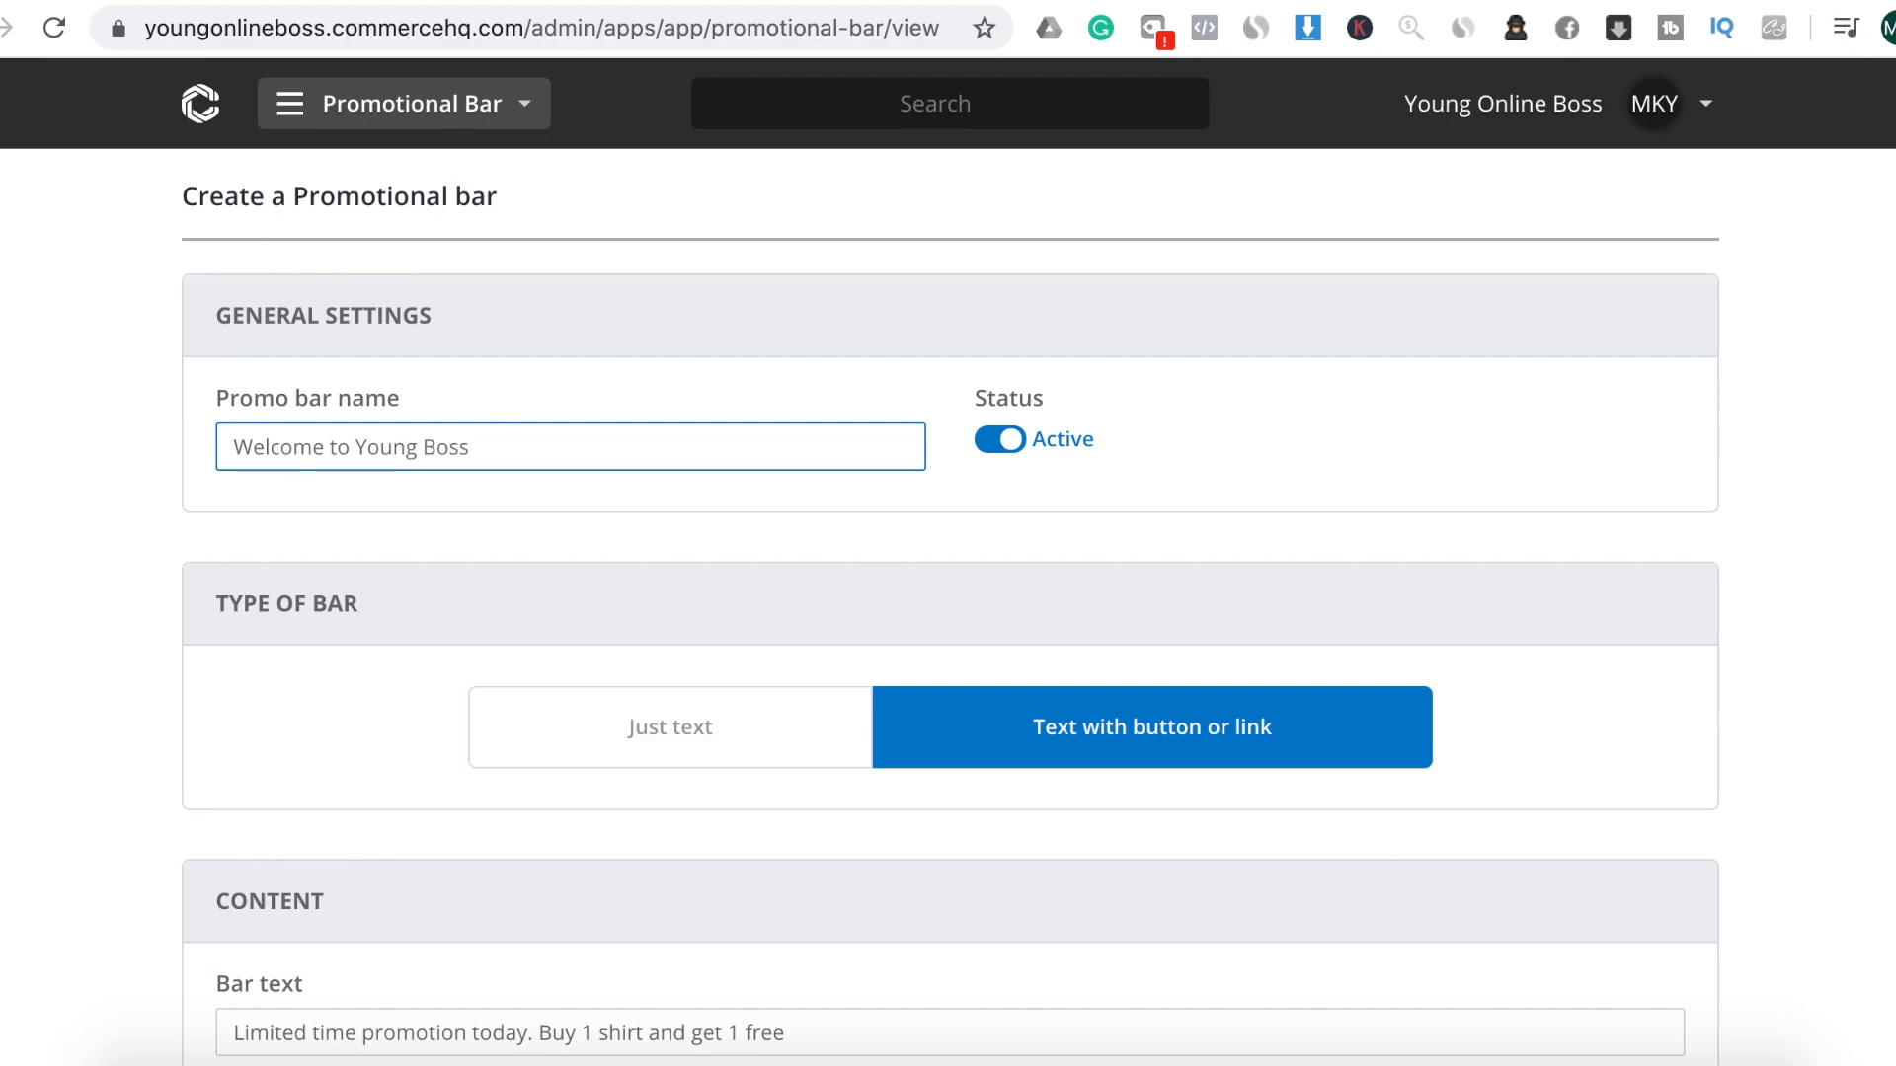
pyautogui.write('Online')
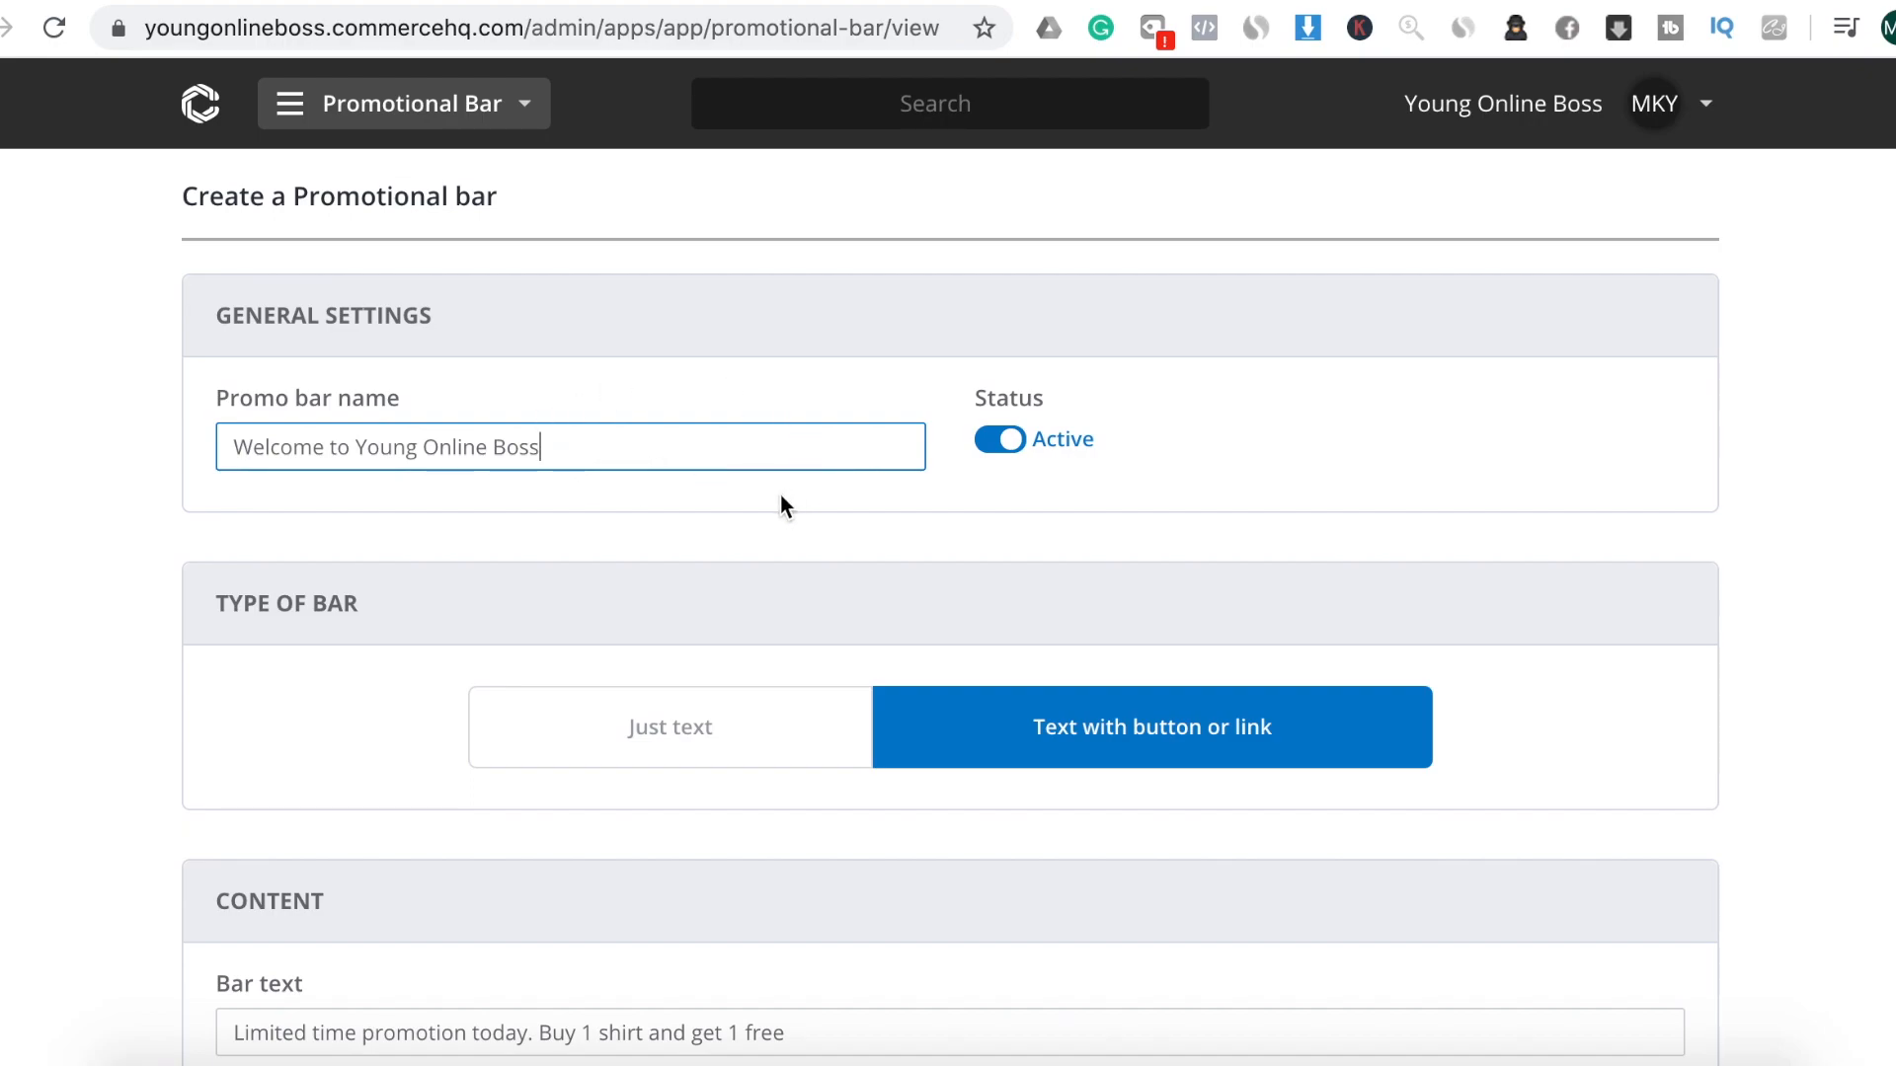
pyautogui.scroll(-1, 780, 494)
pyautogui.moveTo(542, 416); pyautogui.dragTo(138, 417)
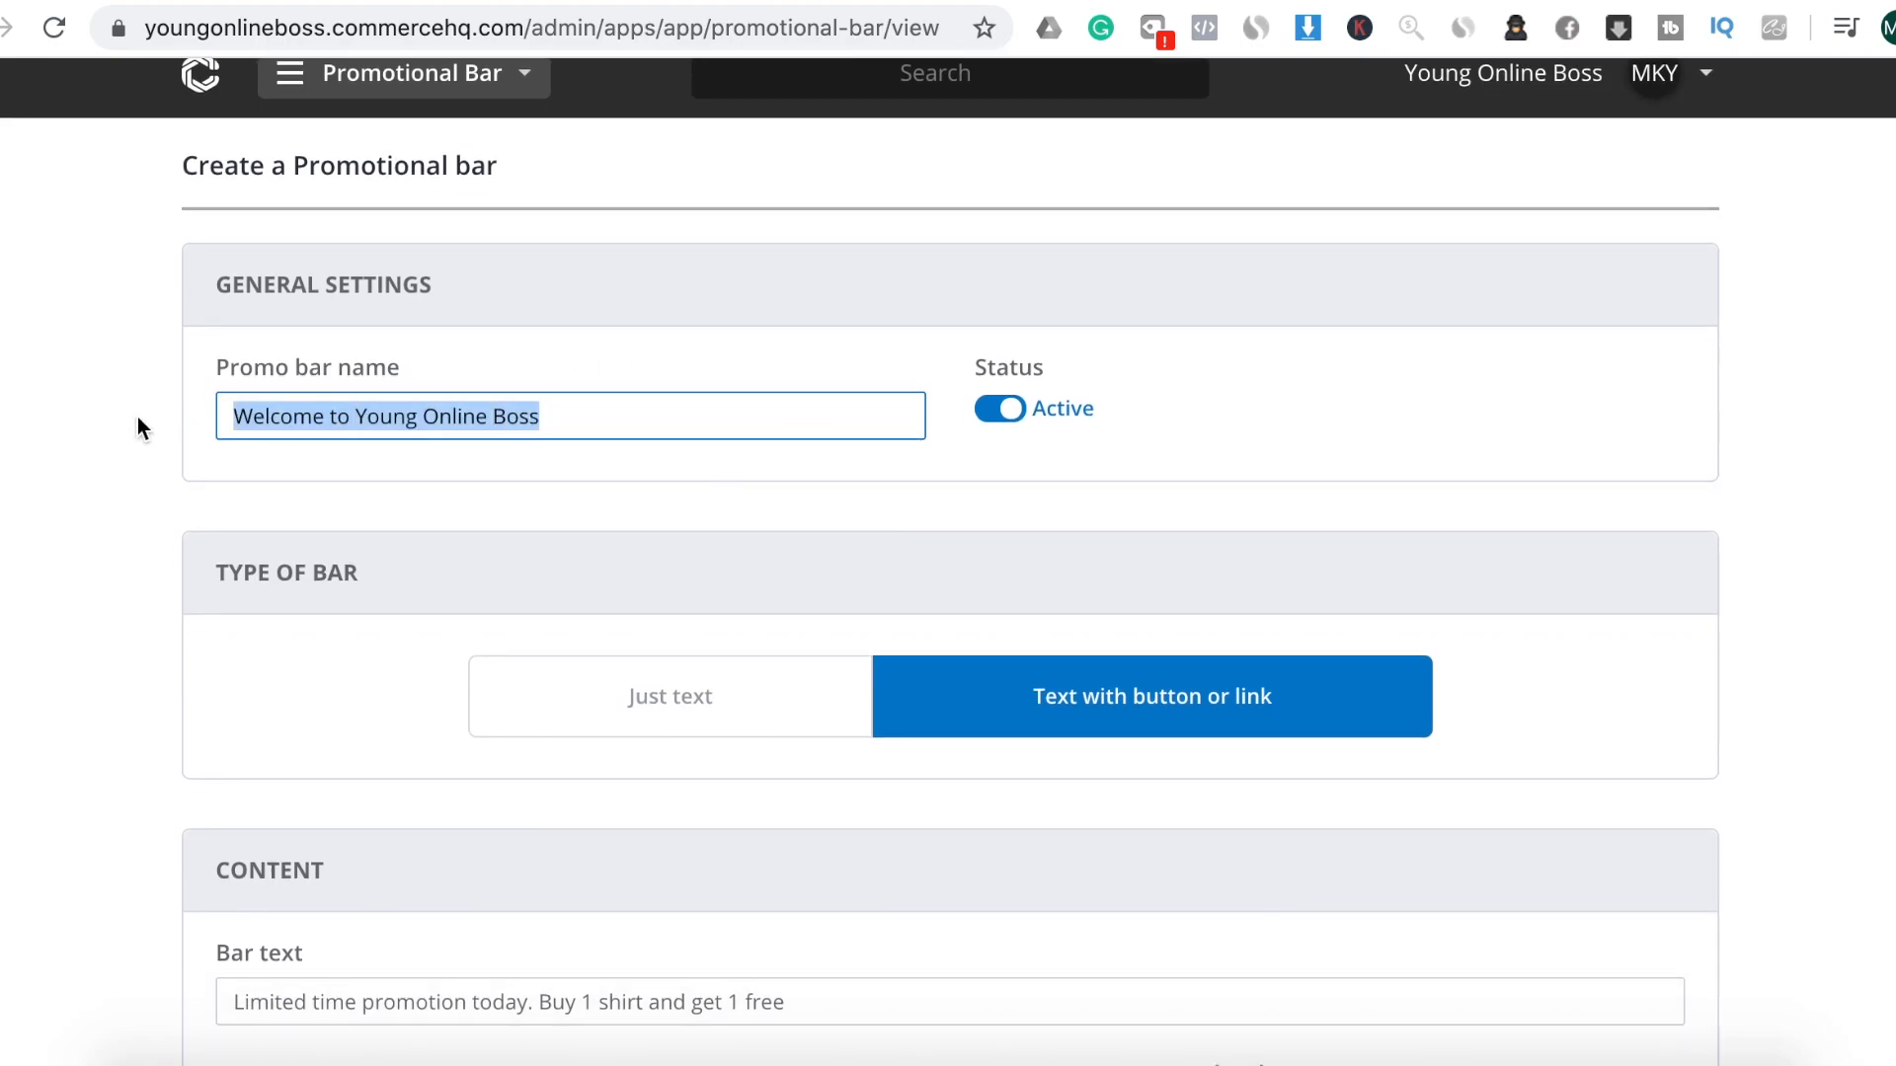
pyautogui.click(678, 415)
# Change the bar type to Just text and remove the word "shirt" from the bar text
pyautogui.scroll(-3, 855, 507)
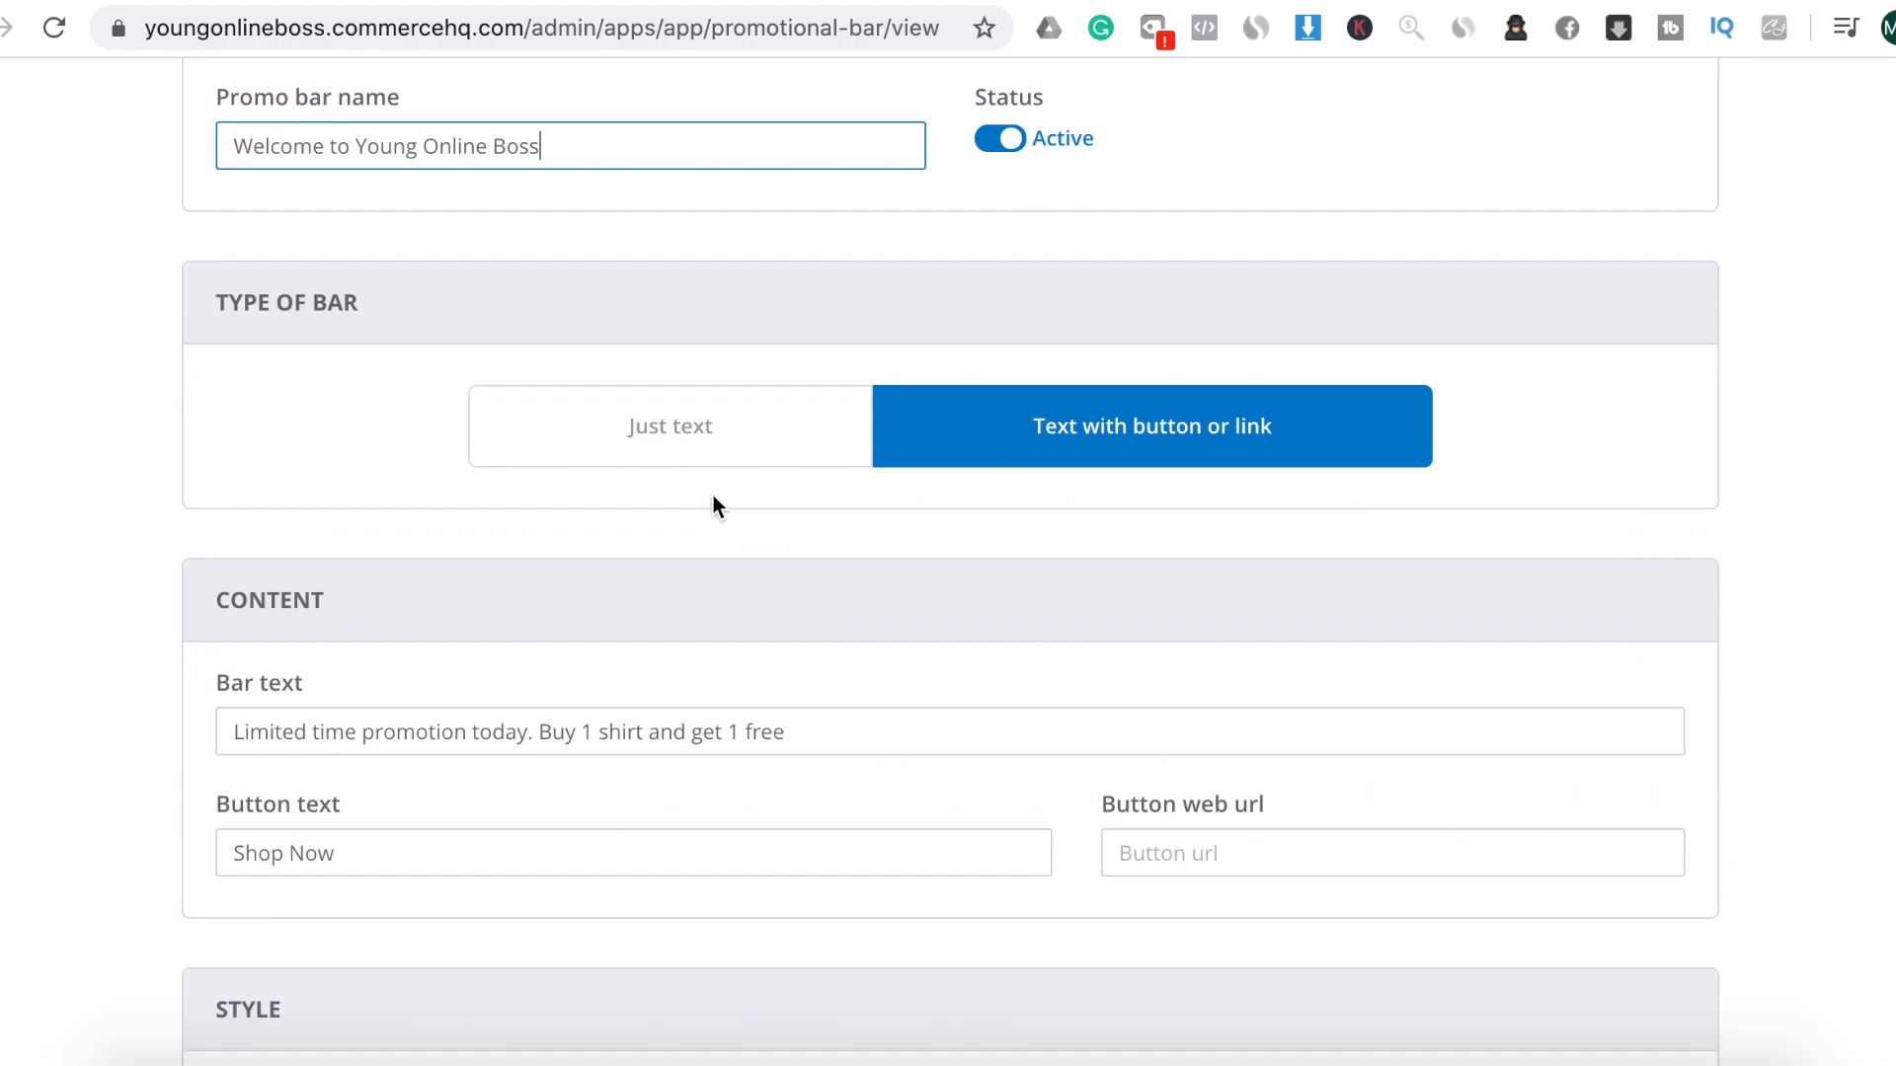
pyautogui.click(724, 452)
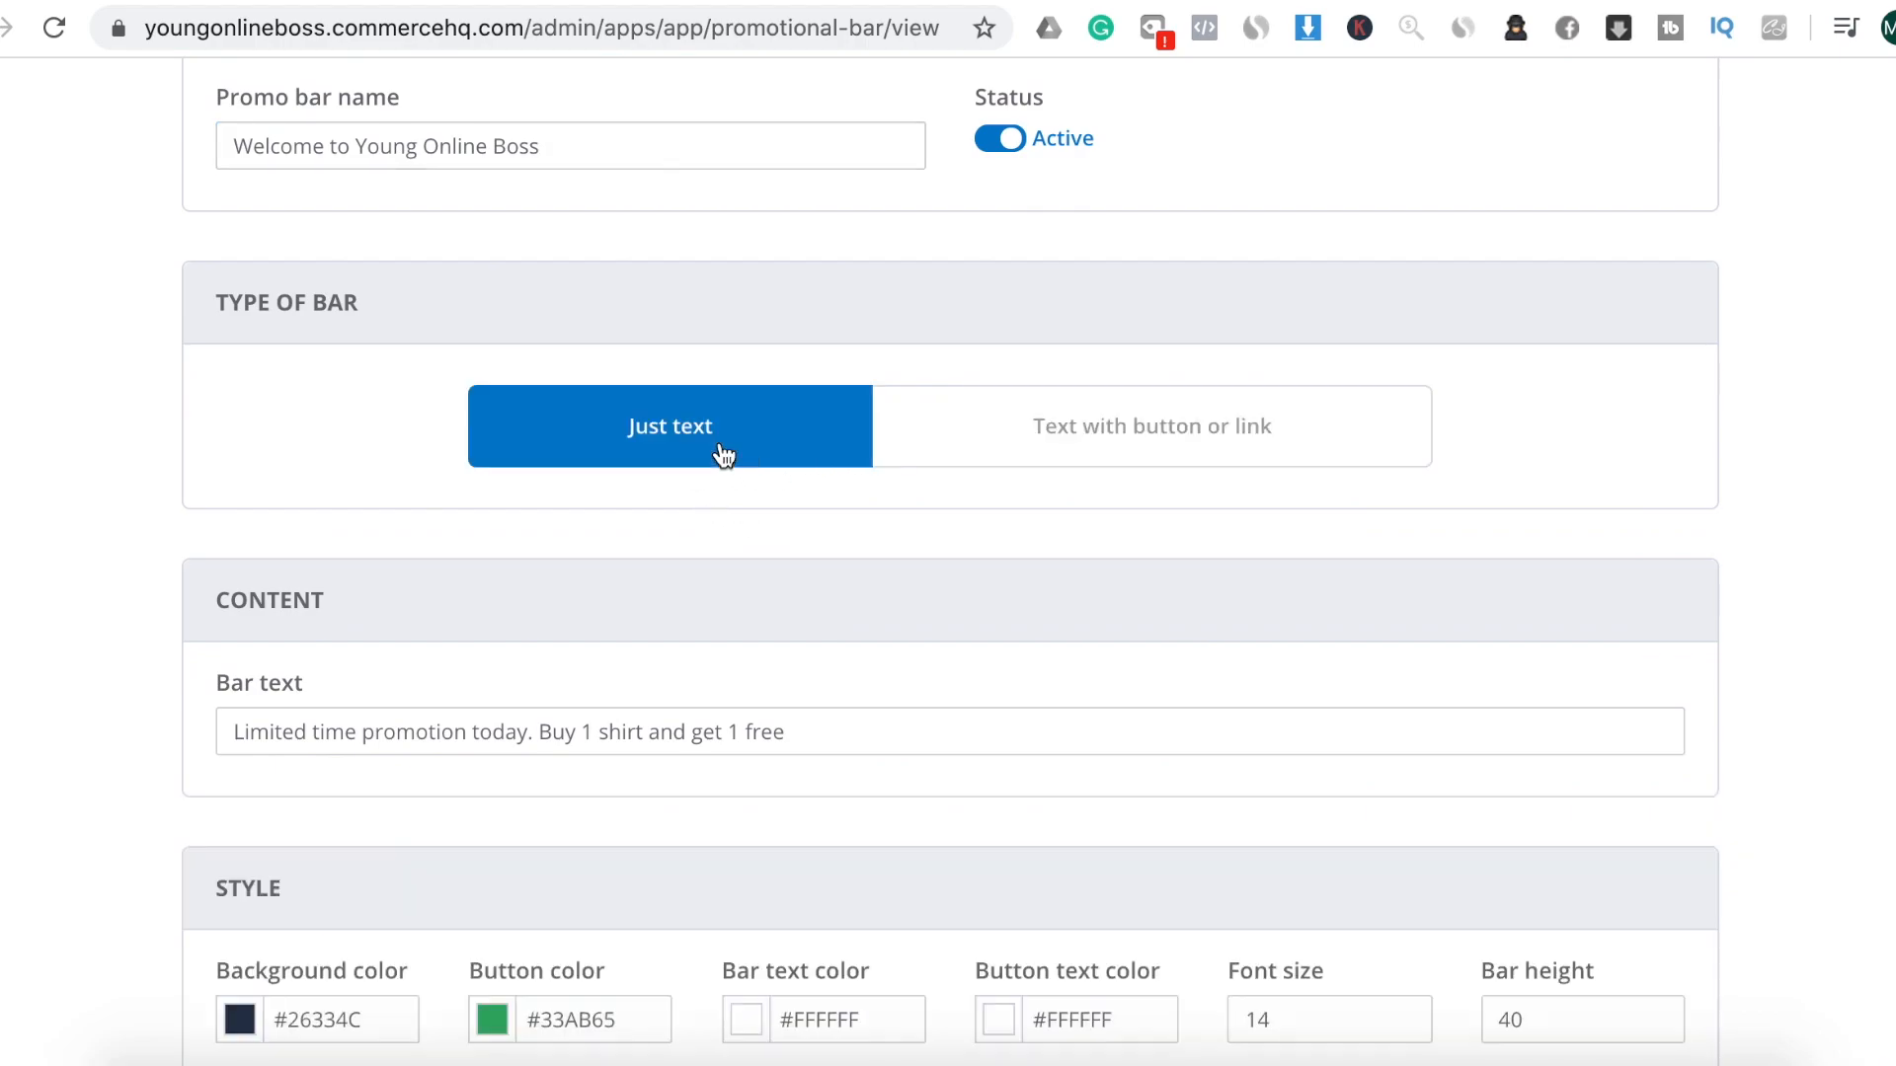
pyautogui.scroll(-3, 1026, 554)
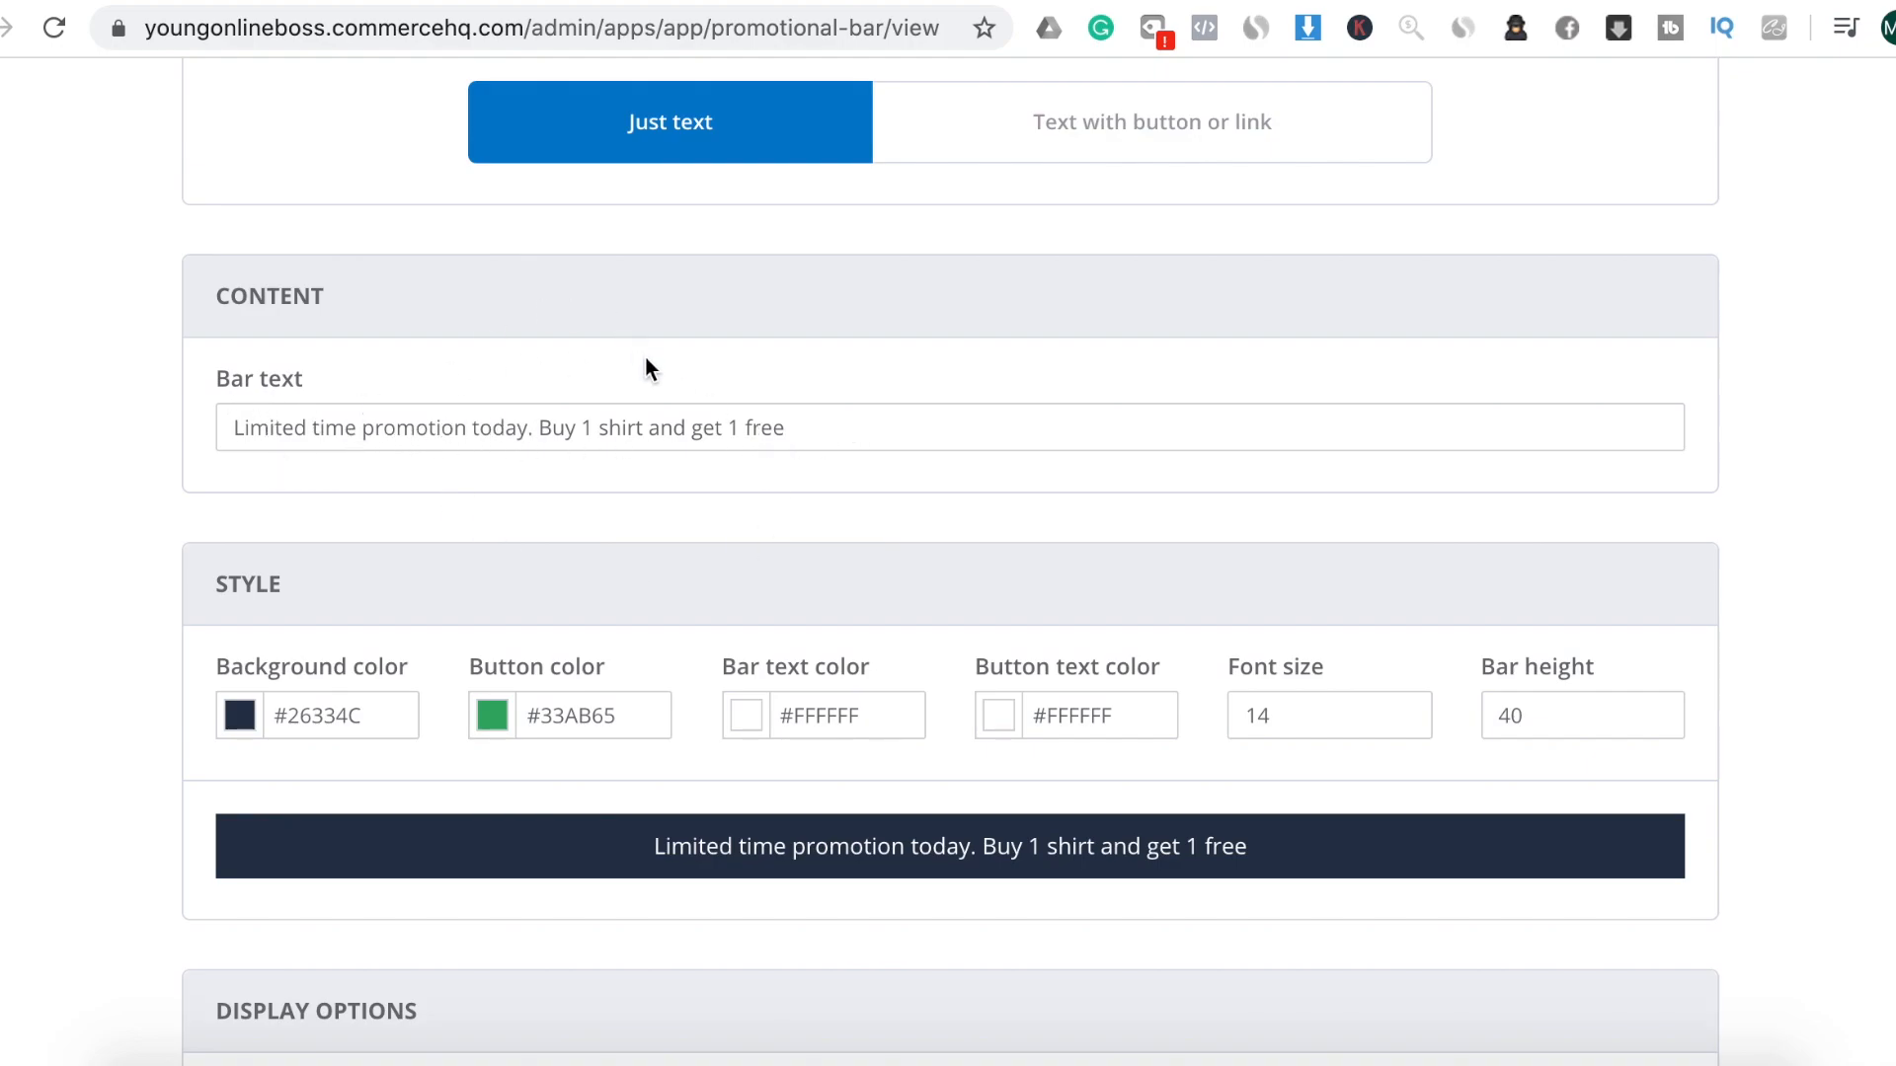
pyautogui.scroll(-1, 955, 474)
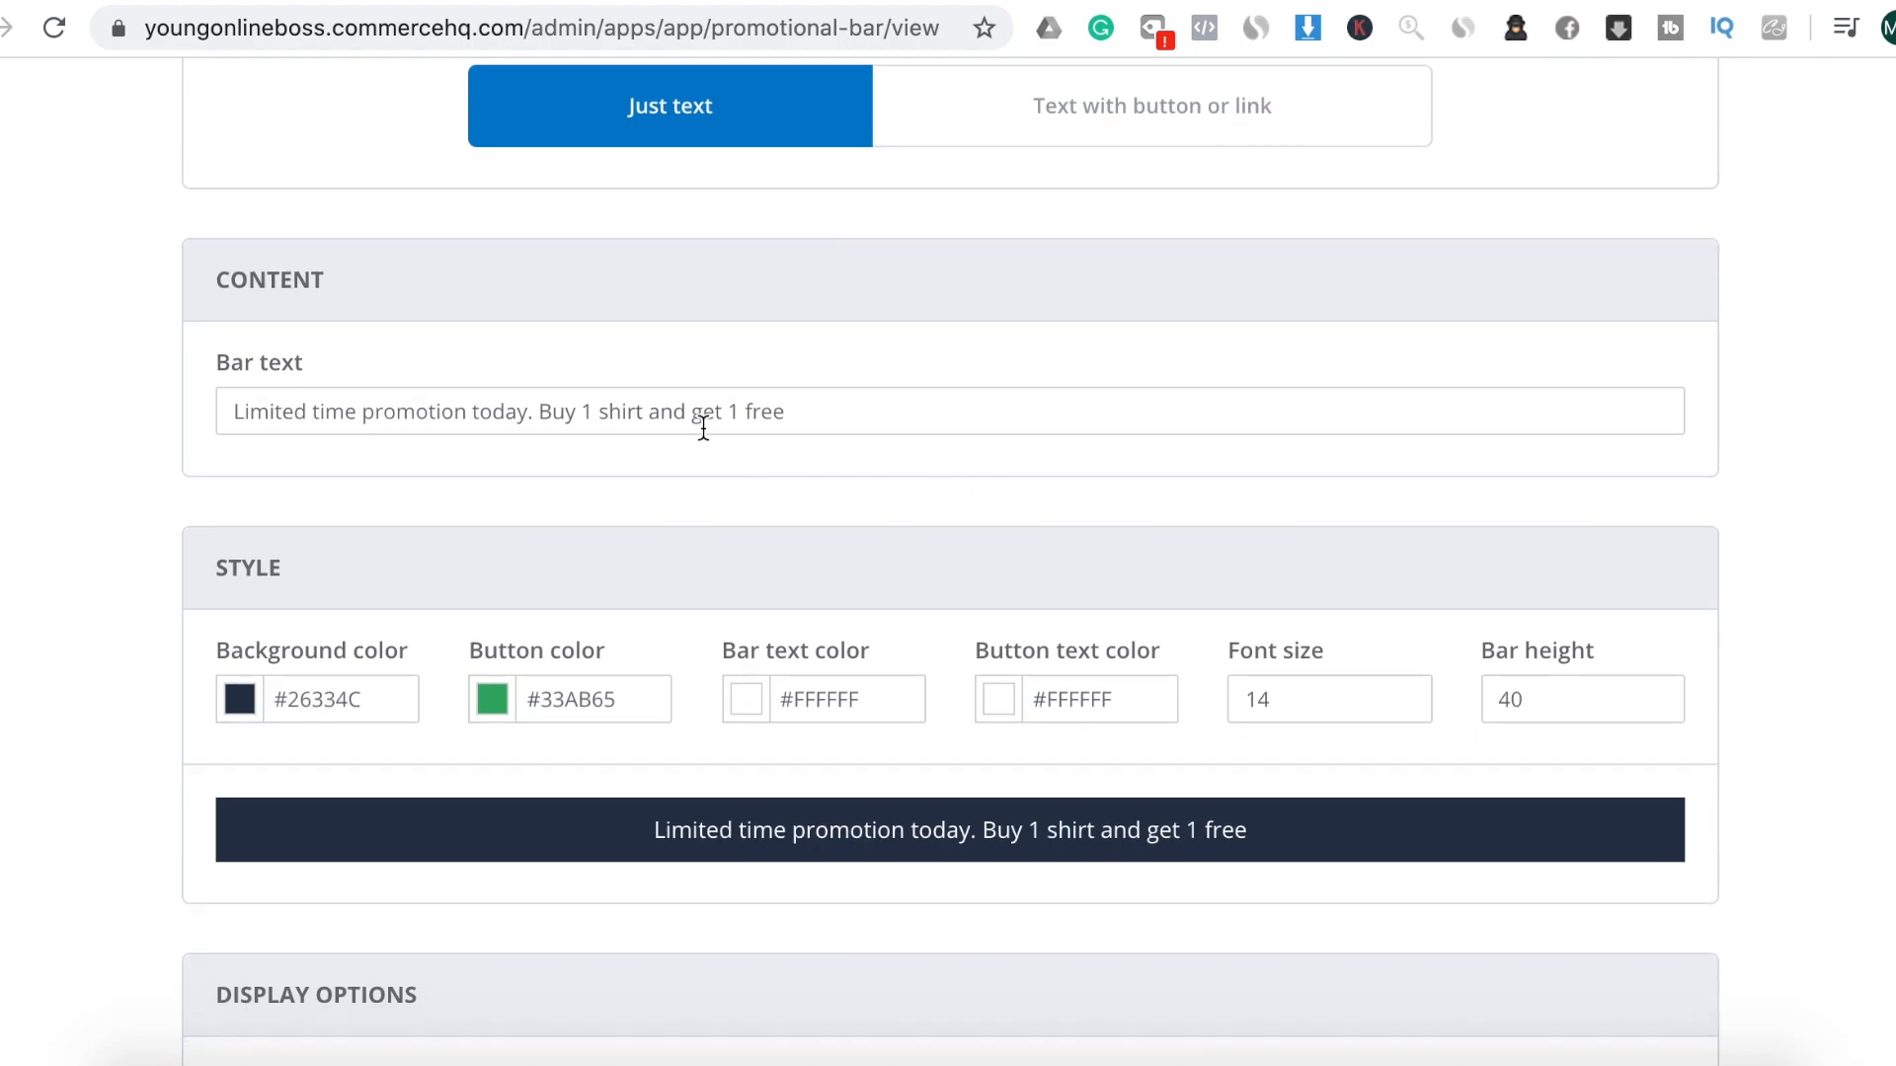
pyautogui.click(642, 411)
pyautogui.press('BackSpace')
pyautogui.press('BackSpace')
pyautogui.press('BackSpace')
pyautogui.press('BackSpace')
pyautogui.press('BackSpace')
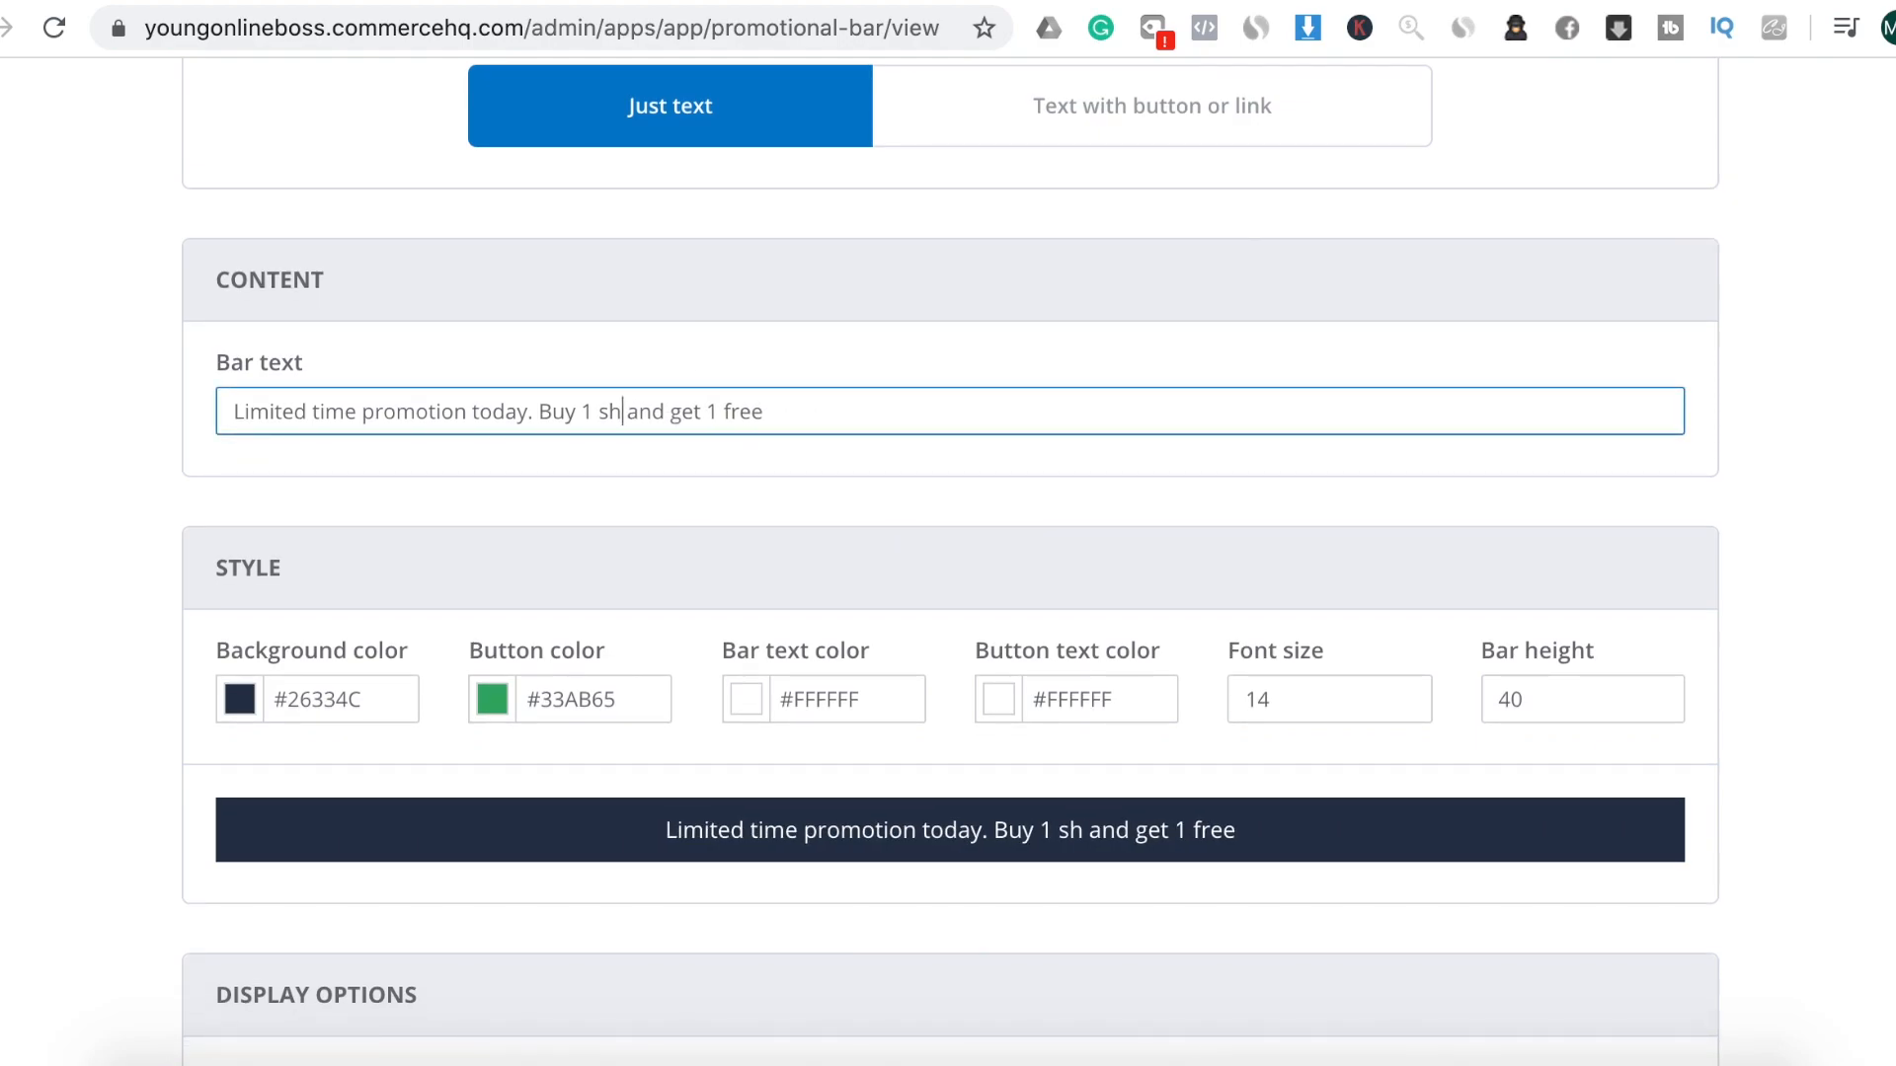
pyautogui.press('BackSpace')
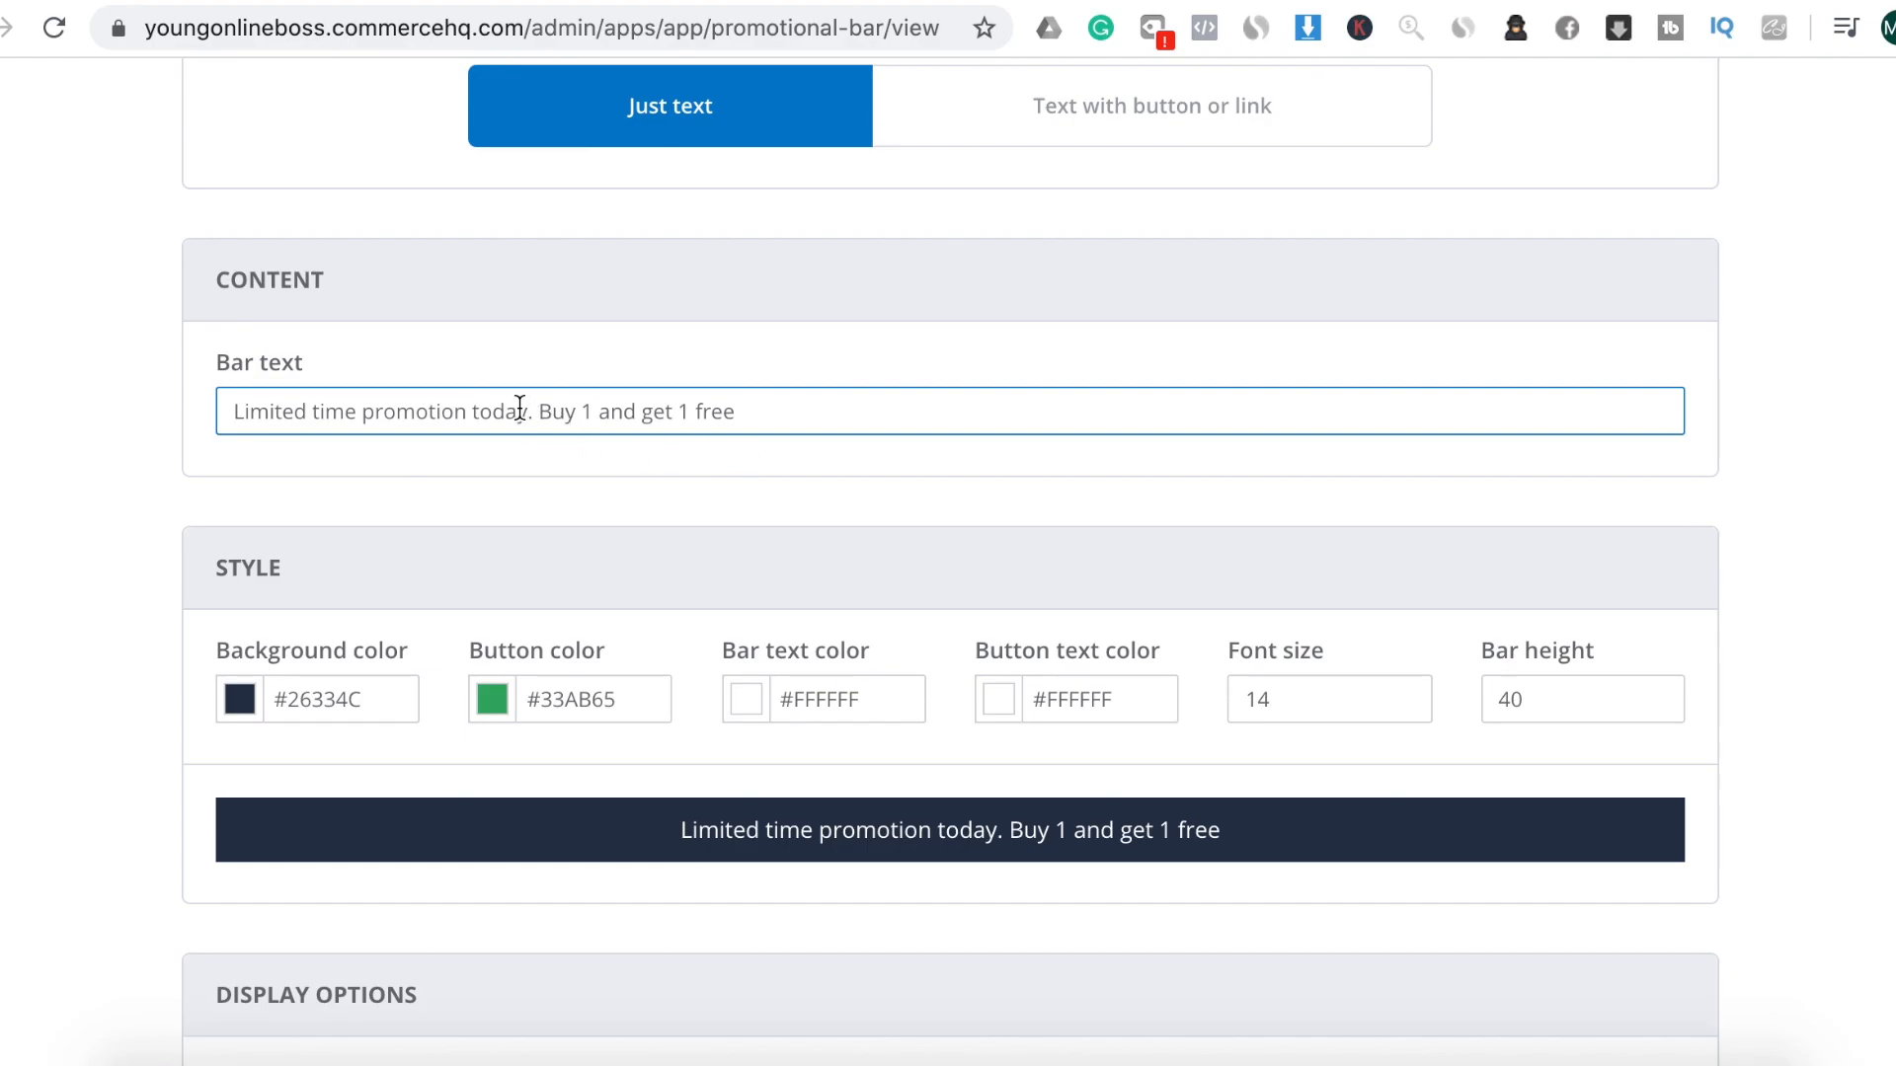
# Replace "Limited time promotion today" in the bar text with "Grand Opening"
pyautogui.moveTo(526, 408); pyautogui.dragTo(216, 408)
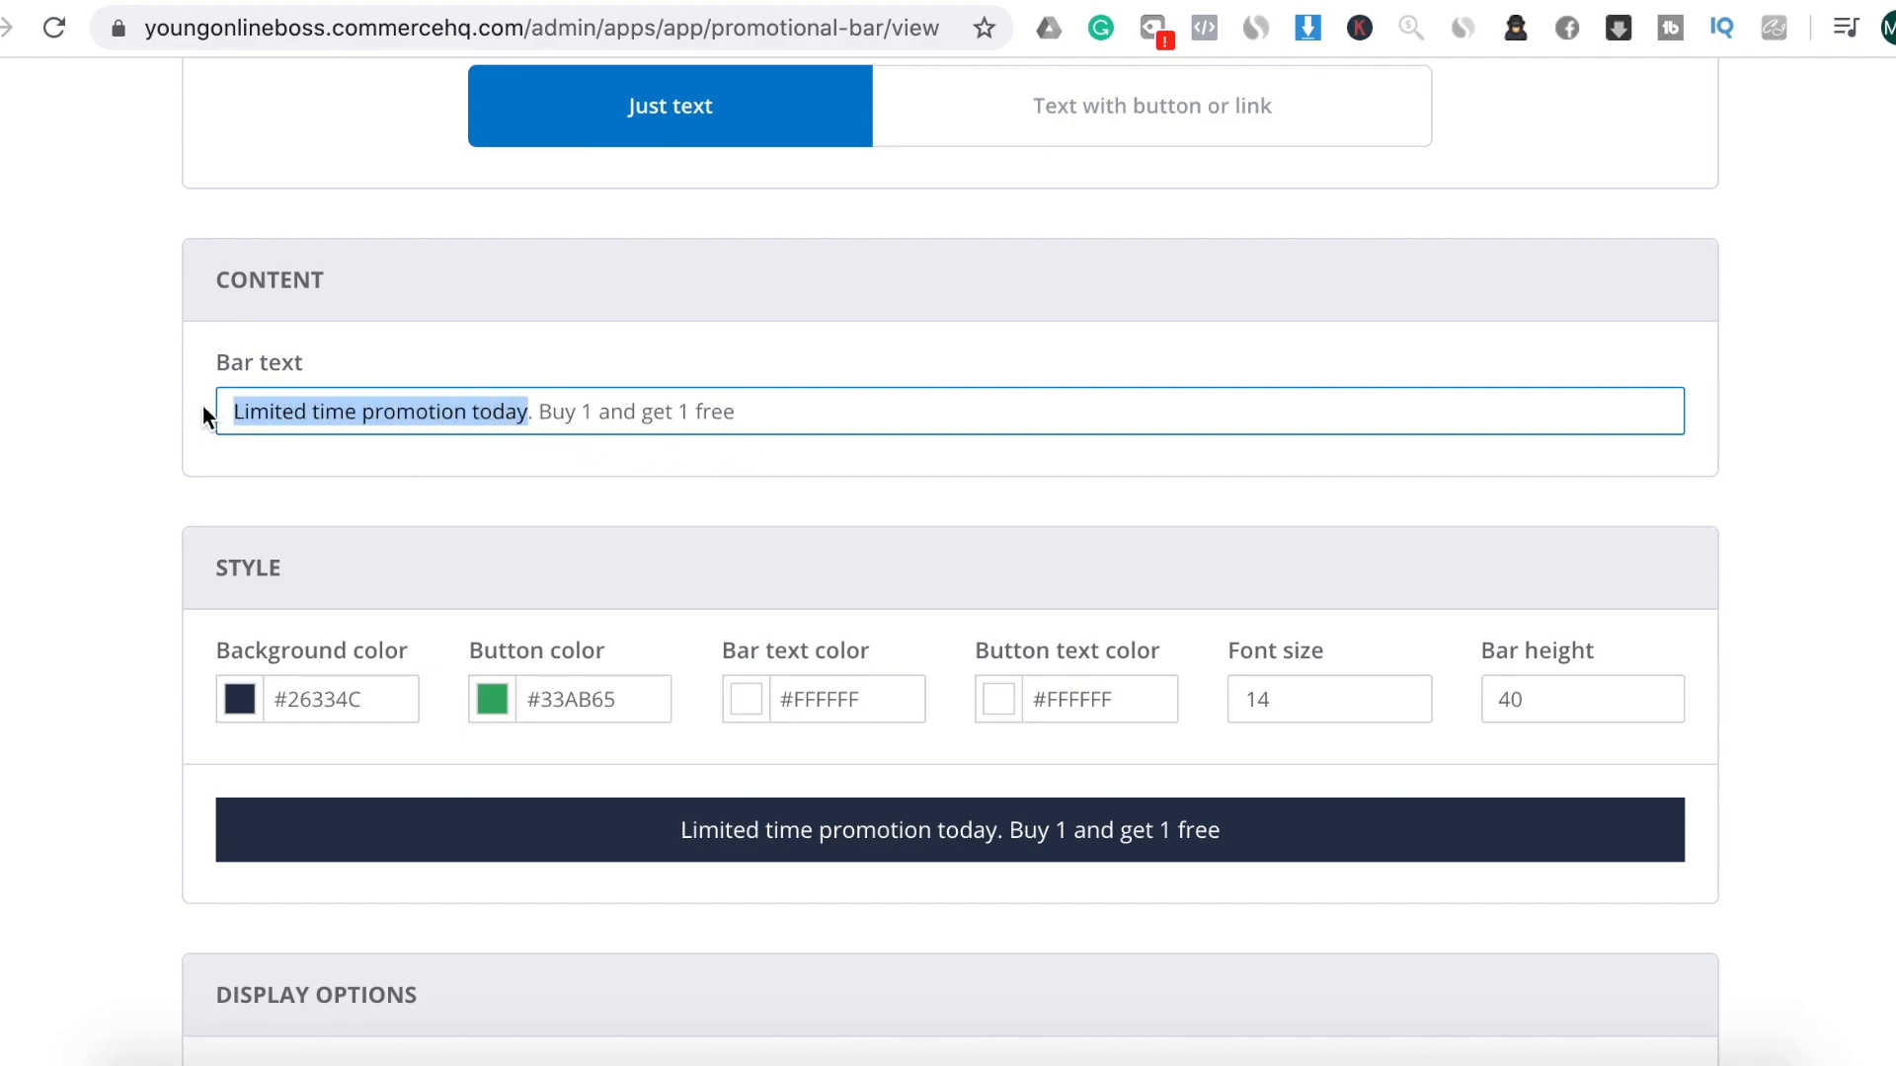
pyautogui.write('Grand O')
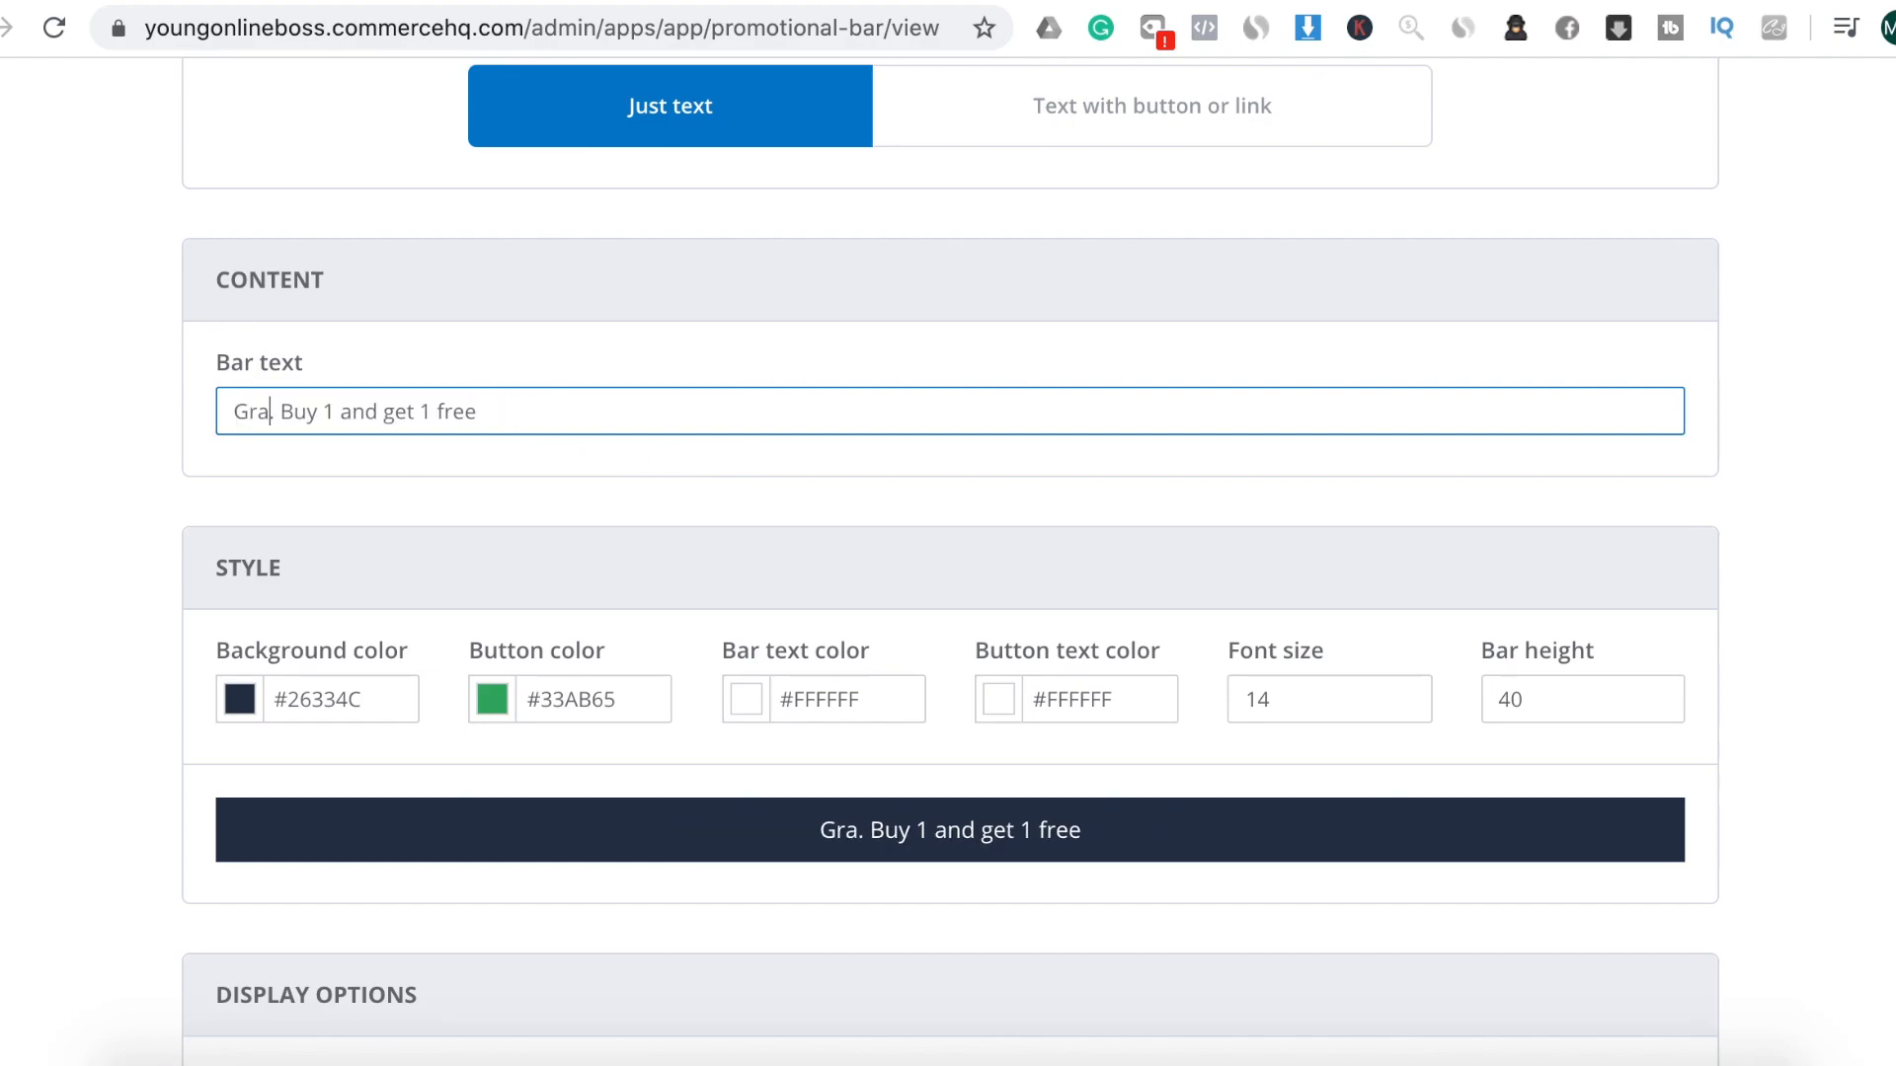
pyautogui.write('pening')
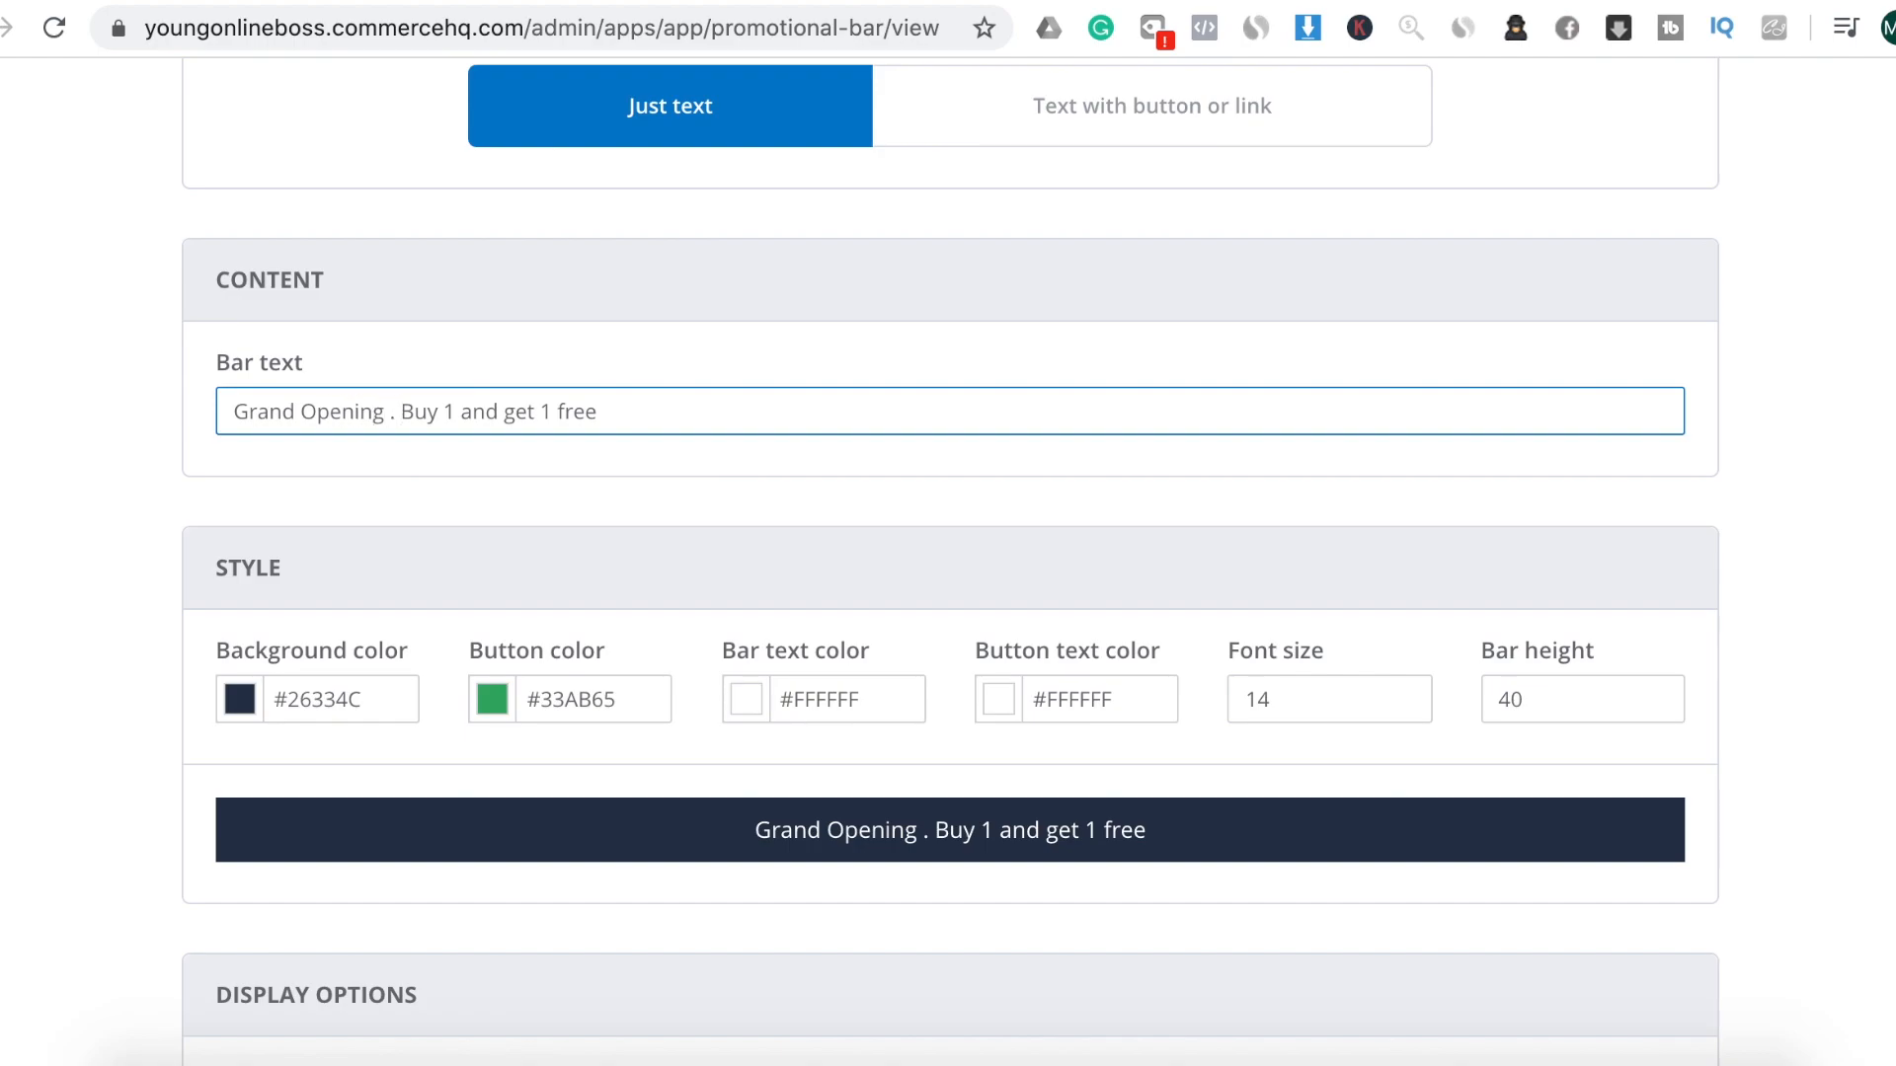
# Review the promotional bar's style settings, preview and display options
pyautogui.scroll(-3, 834, 427)
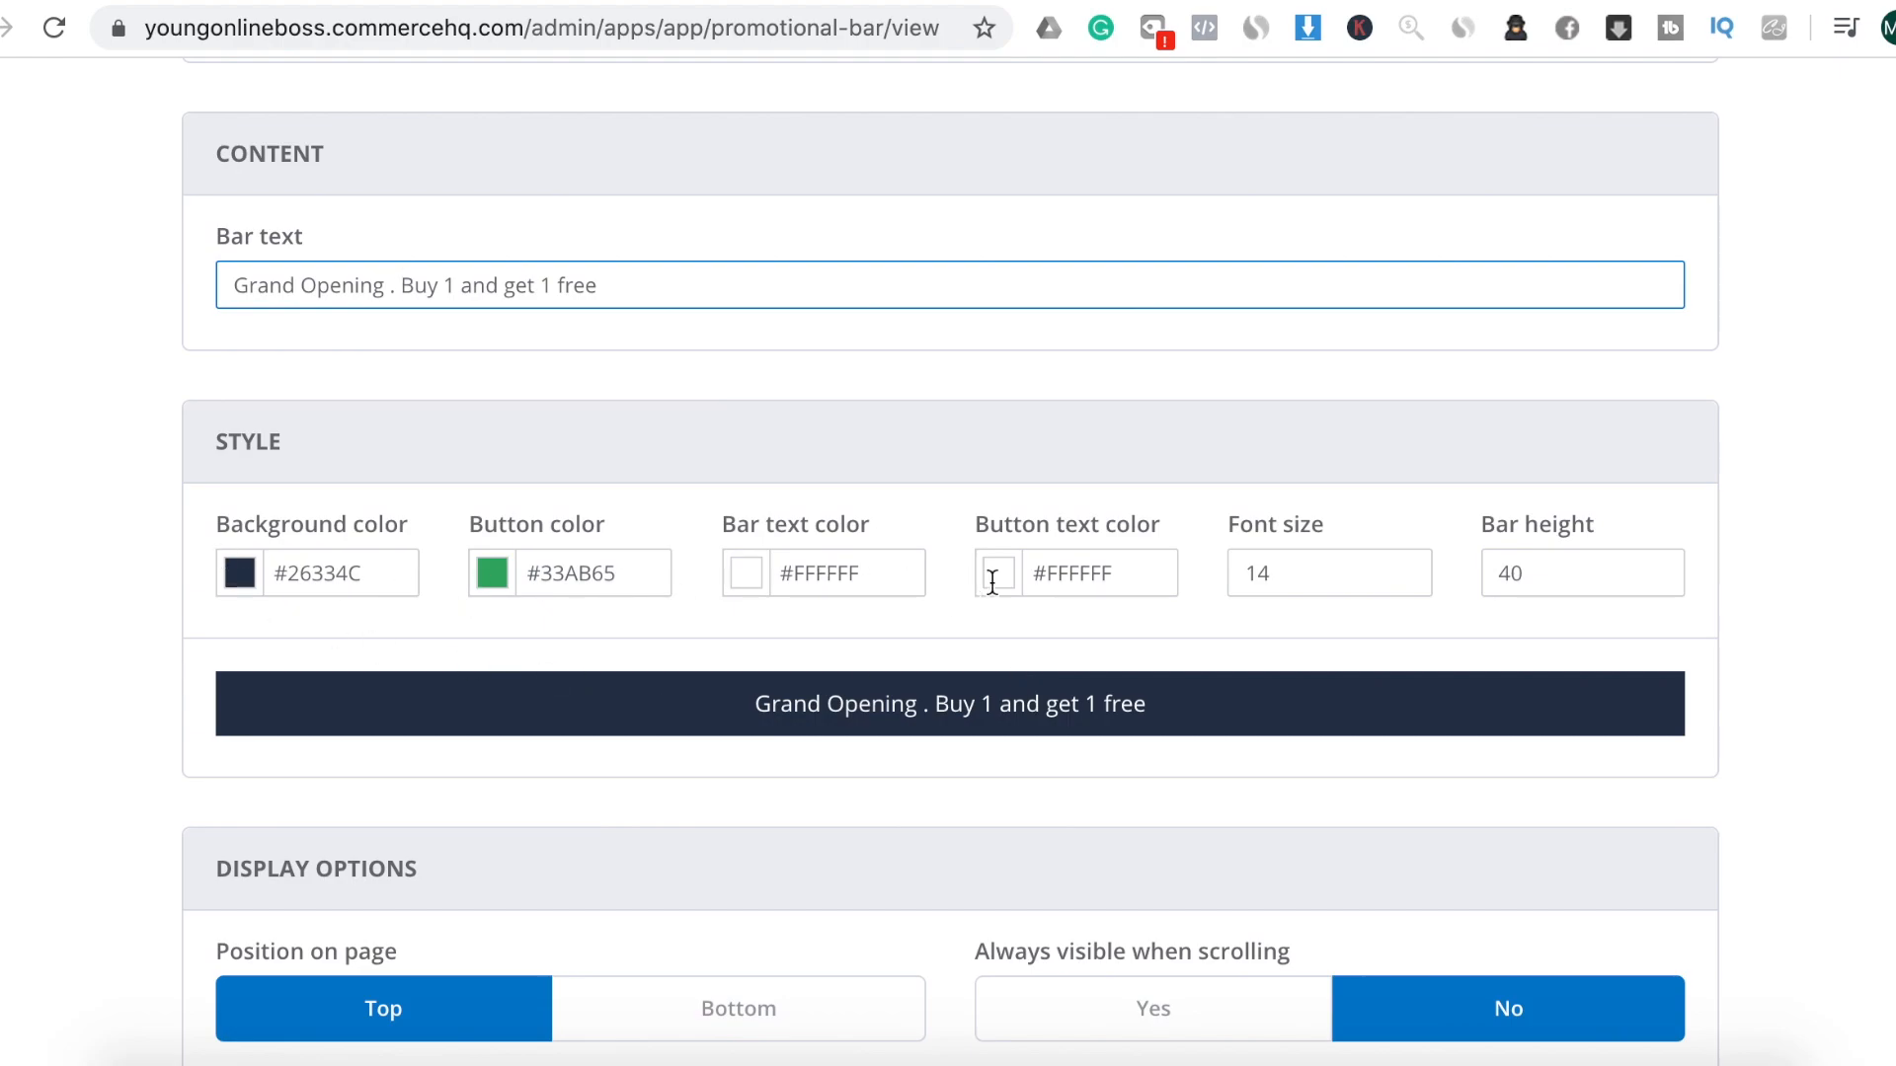
pyautogui.scroll(-2, 1350, 680)
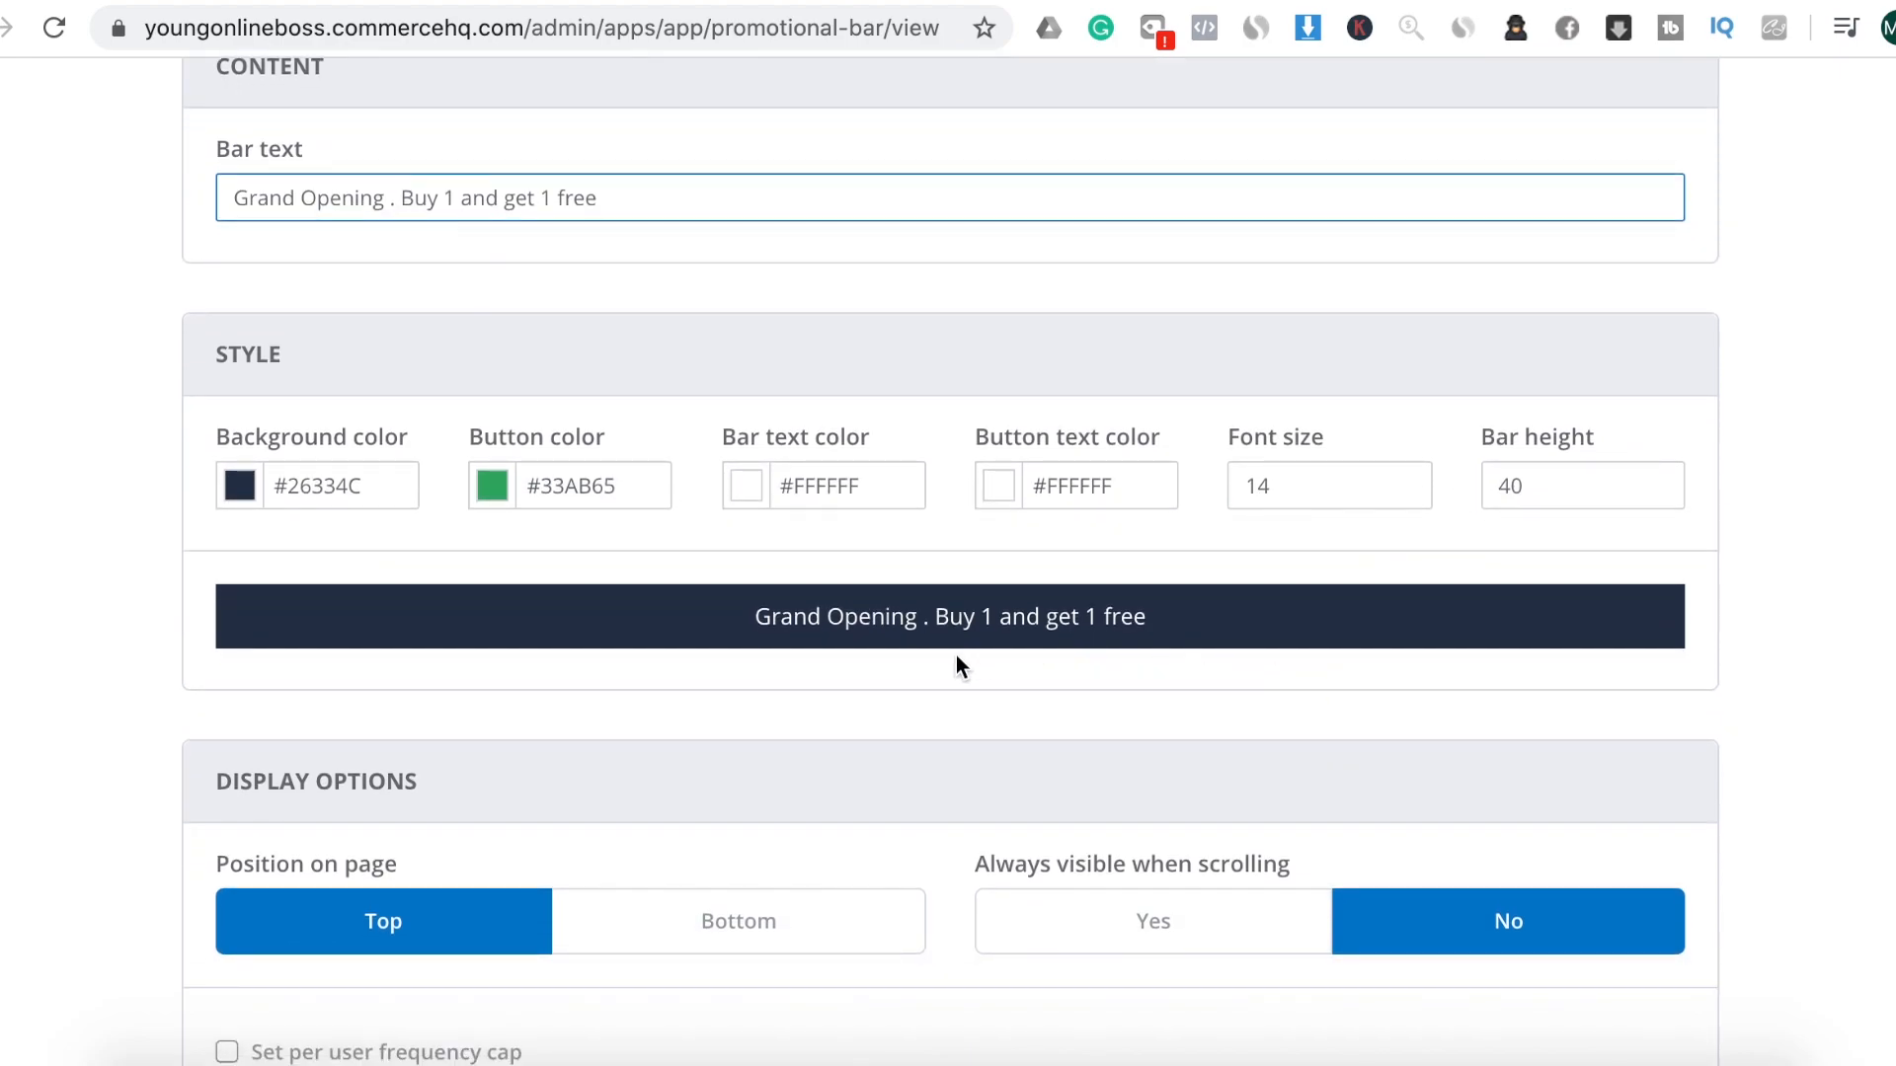
pyautogui.scroll(-2, 1252, 616)
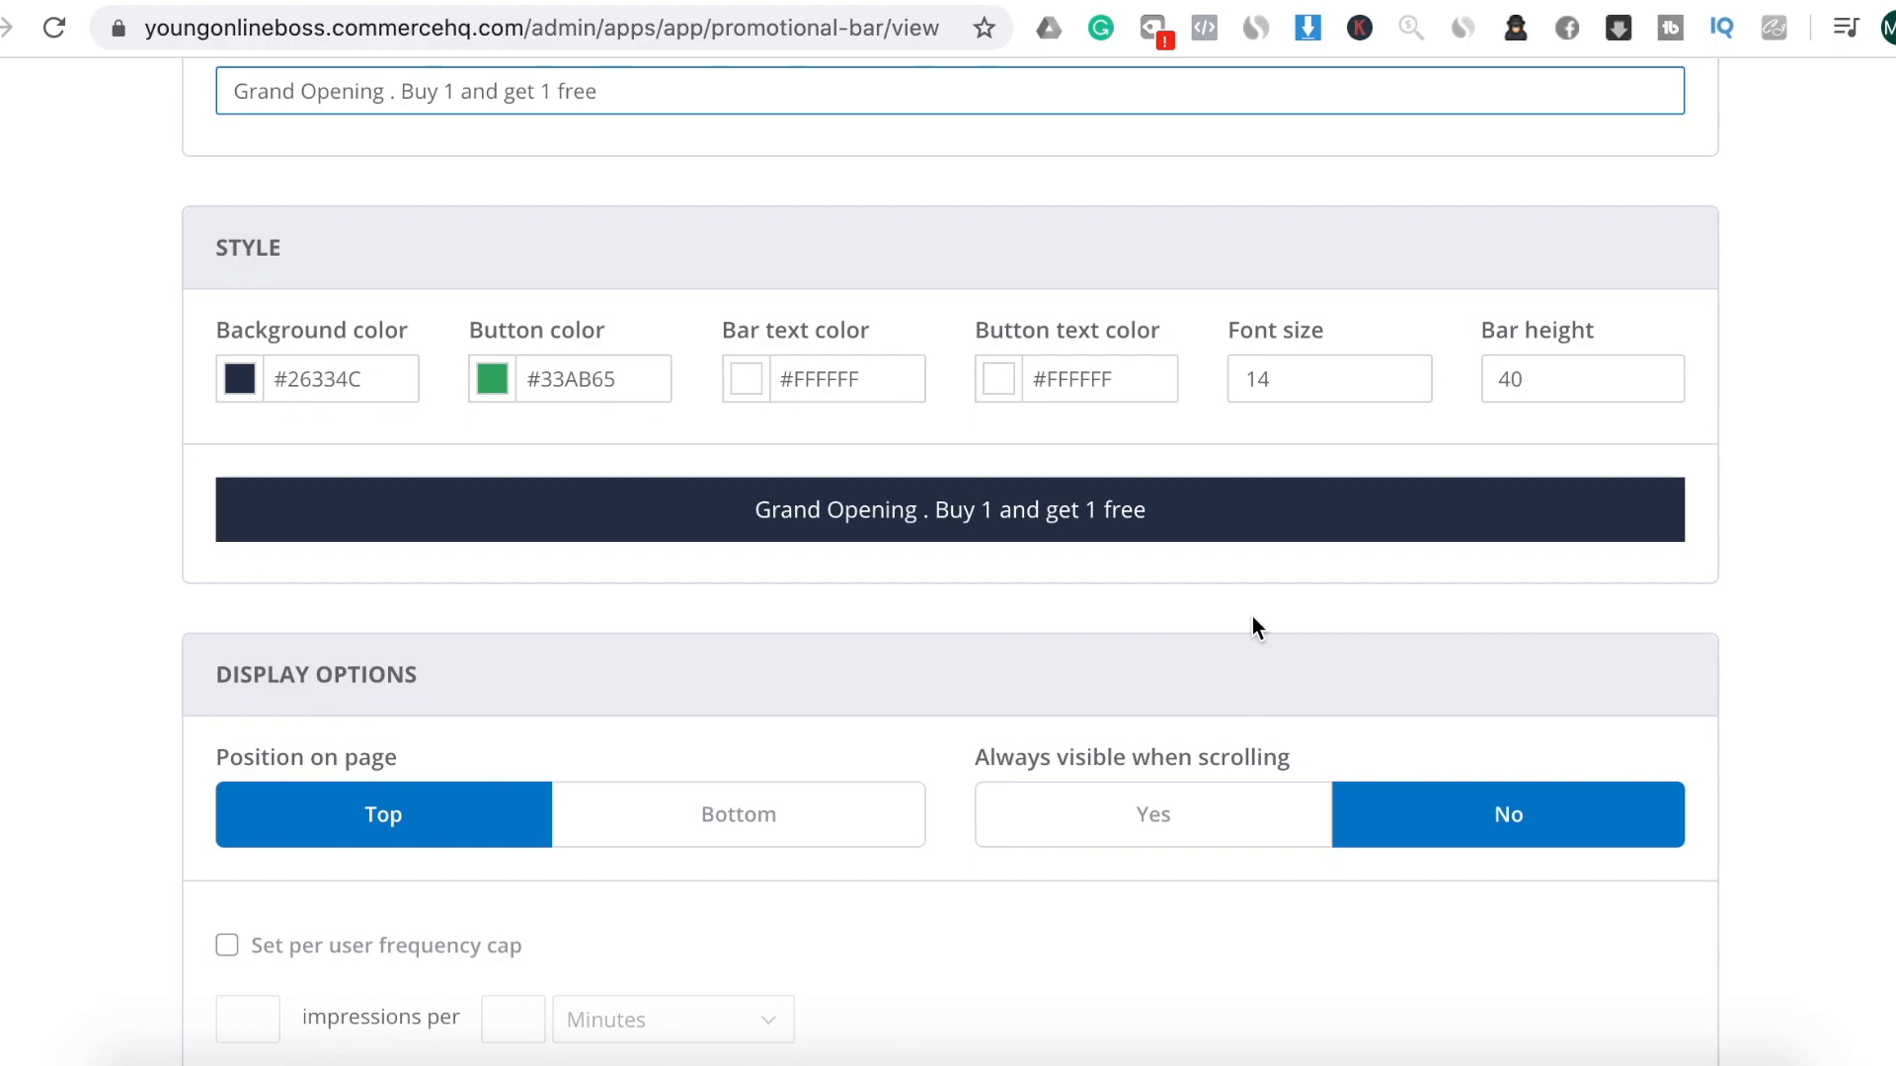
pyautogui.scroll(2, 1252, 616)
pyautogui.scroll(3, 1252, 616)
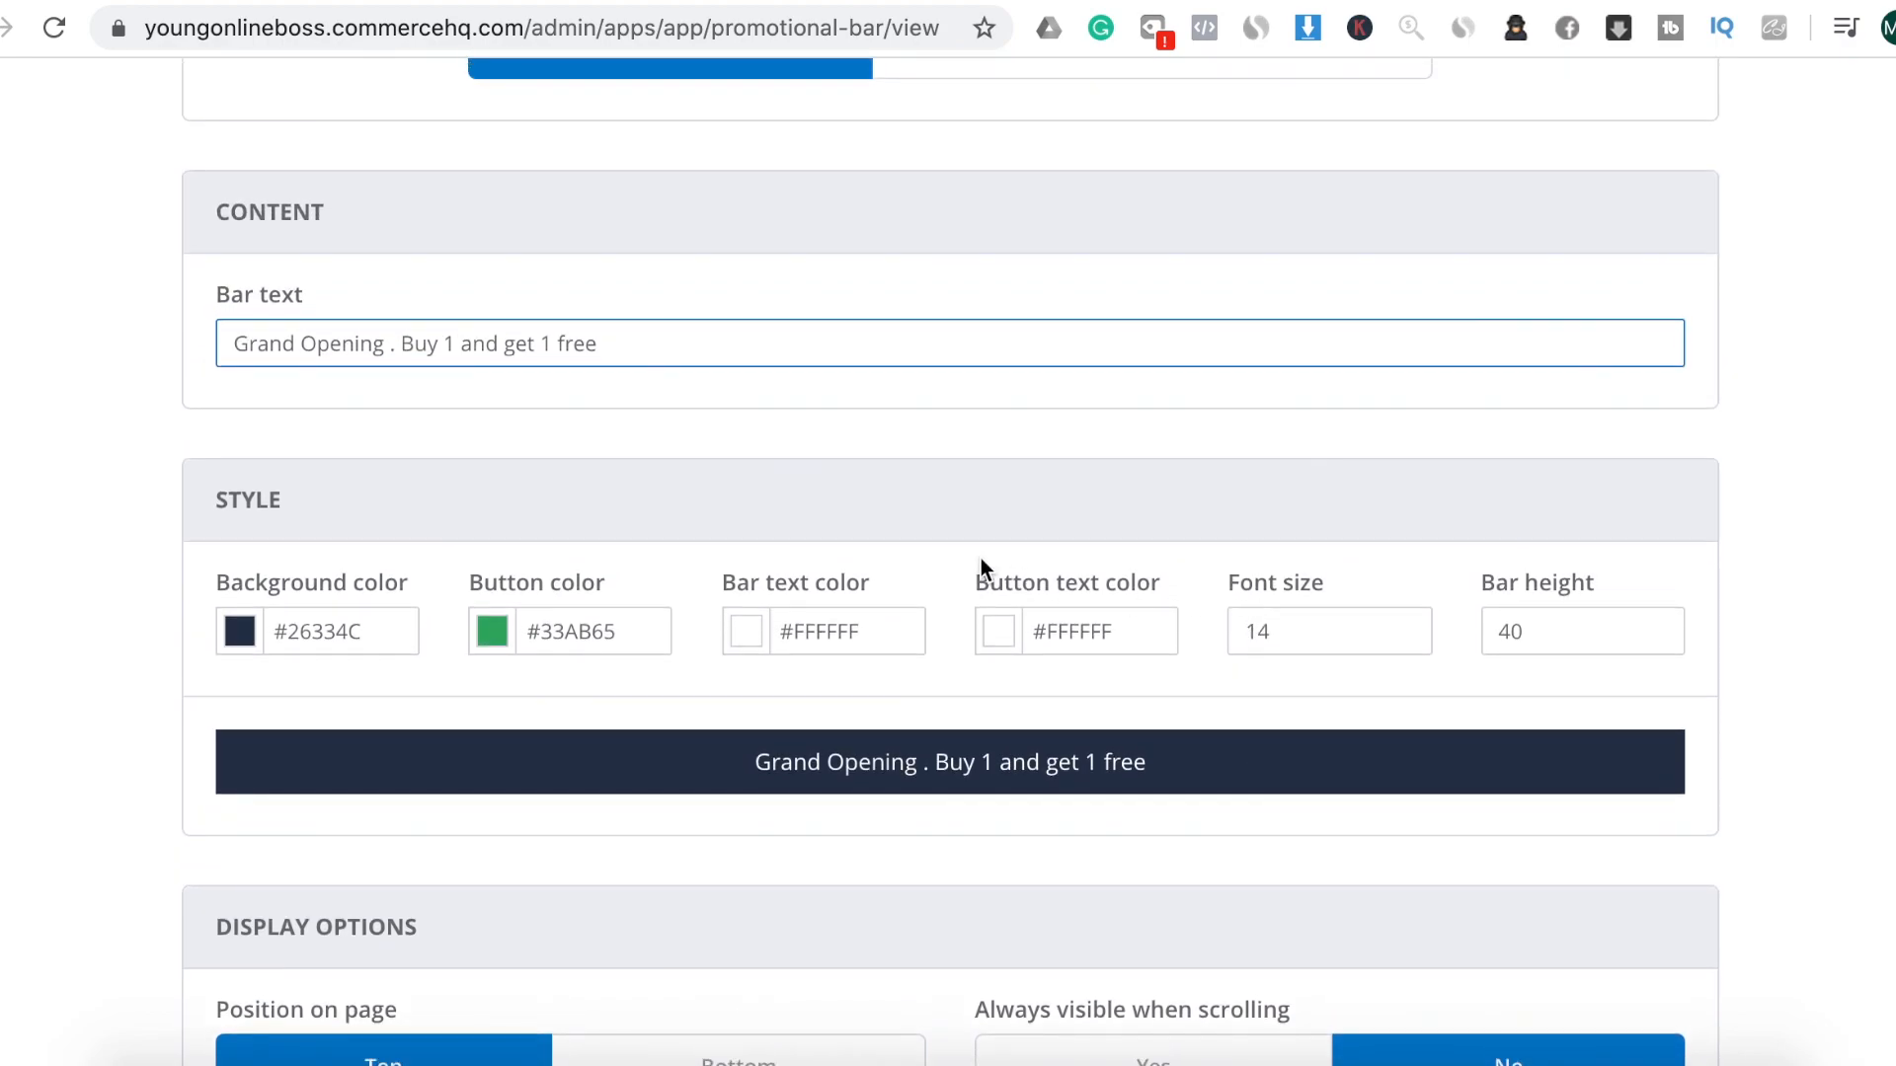
pyautogui.scroll(-10, 980, 559)
pyautogui.scroll(8, 981, 558)
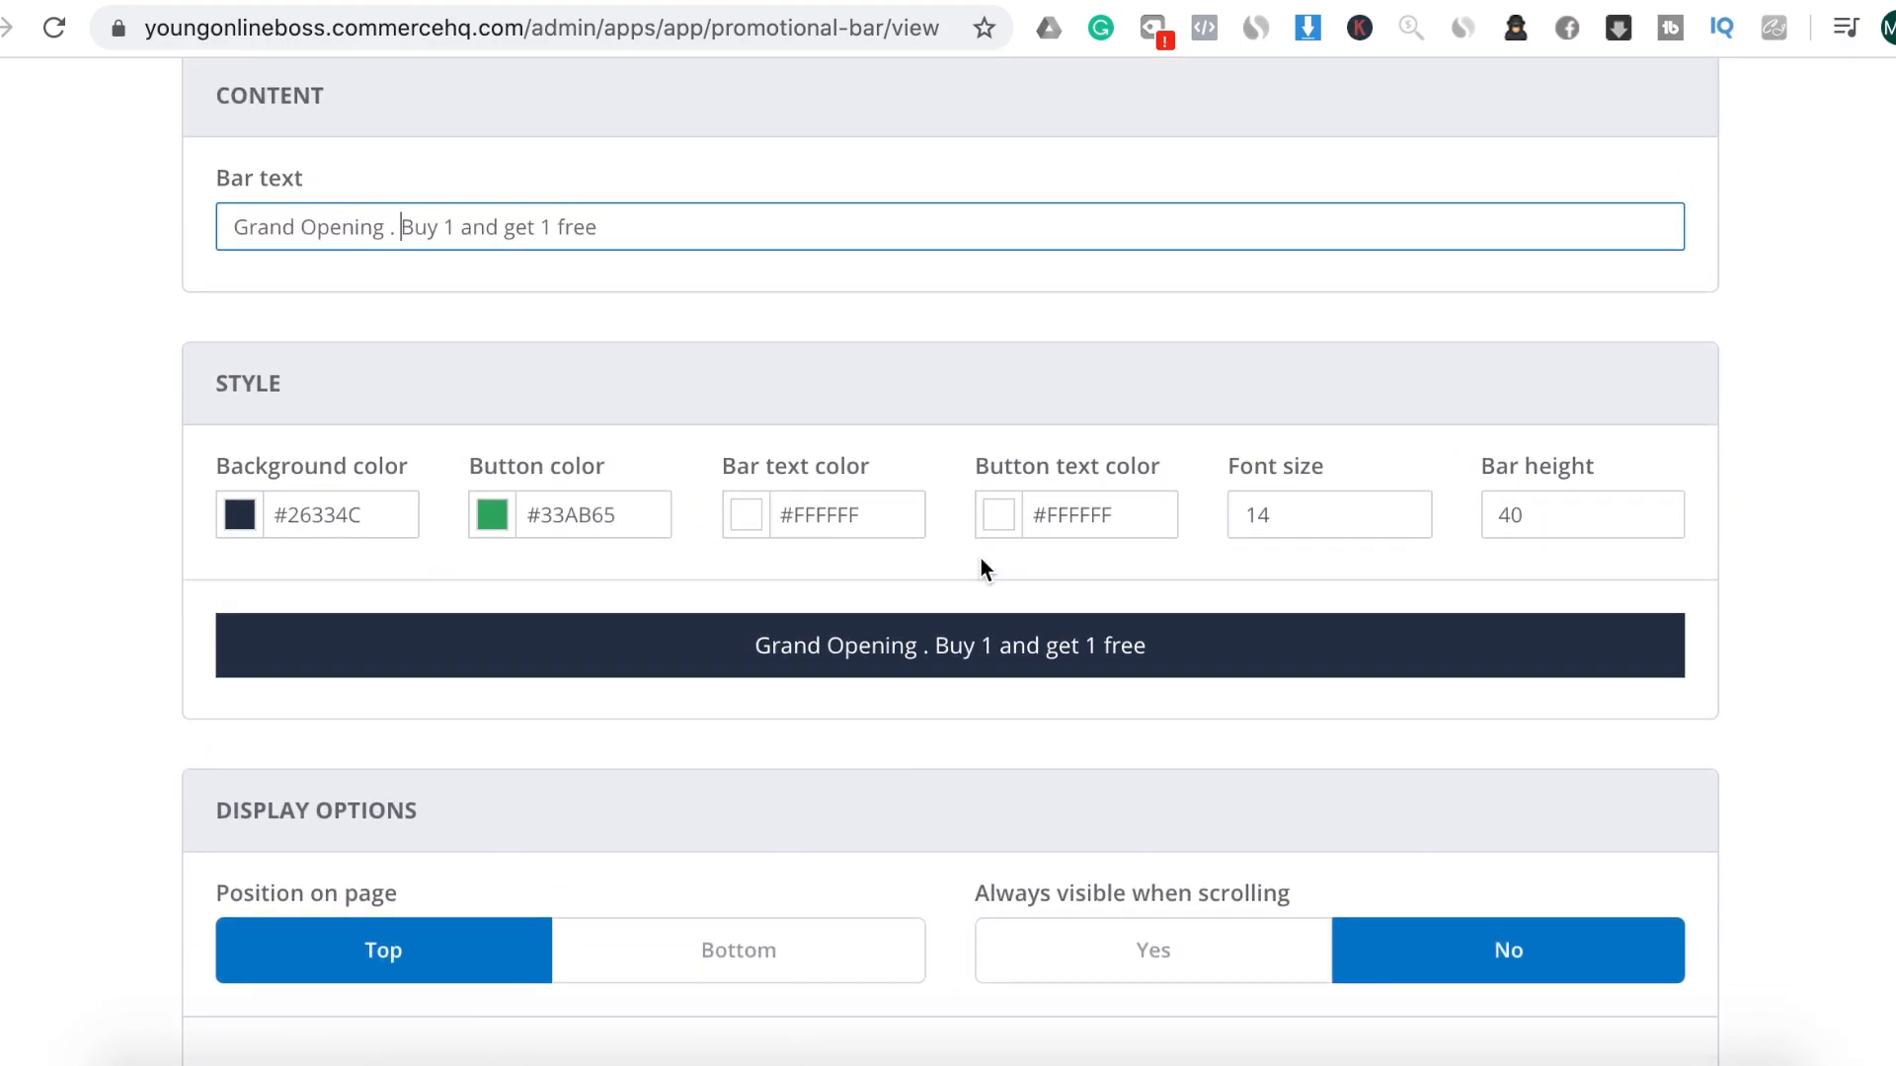
# Extend the bar text with "at any products" after "Buy 1 and get 1 free"
pyautogui.scroll(1, 980, 559)
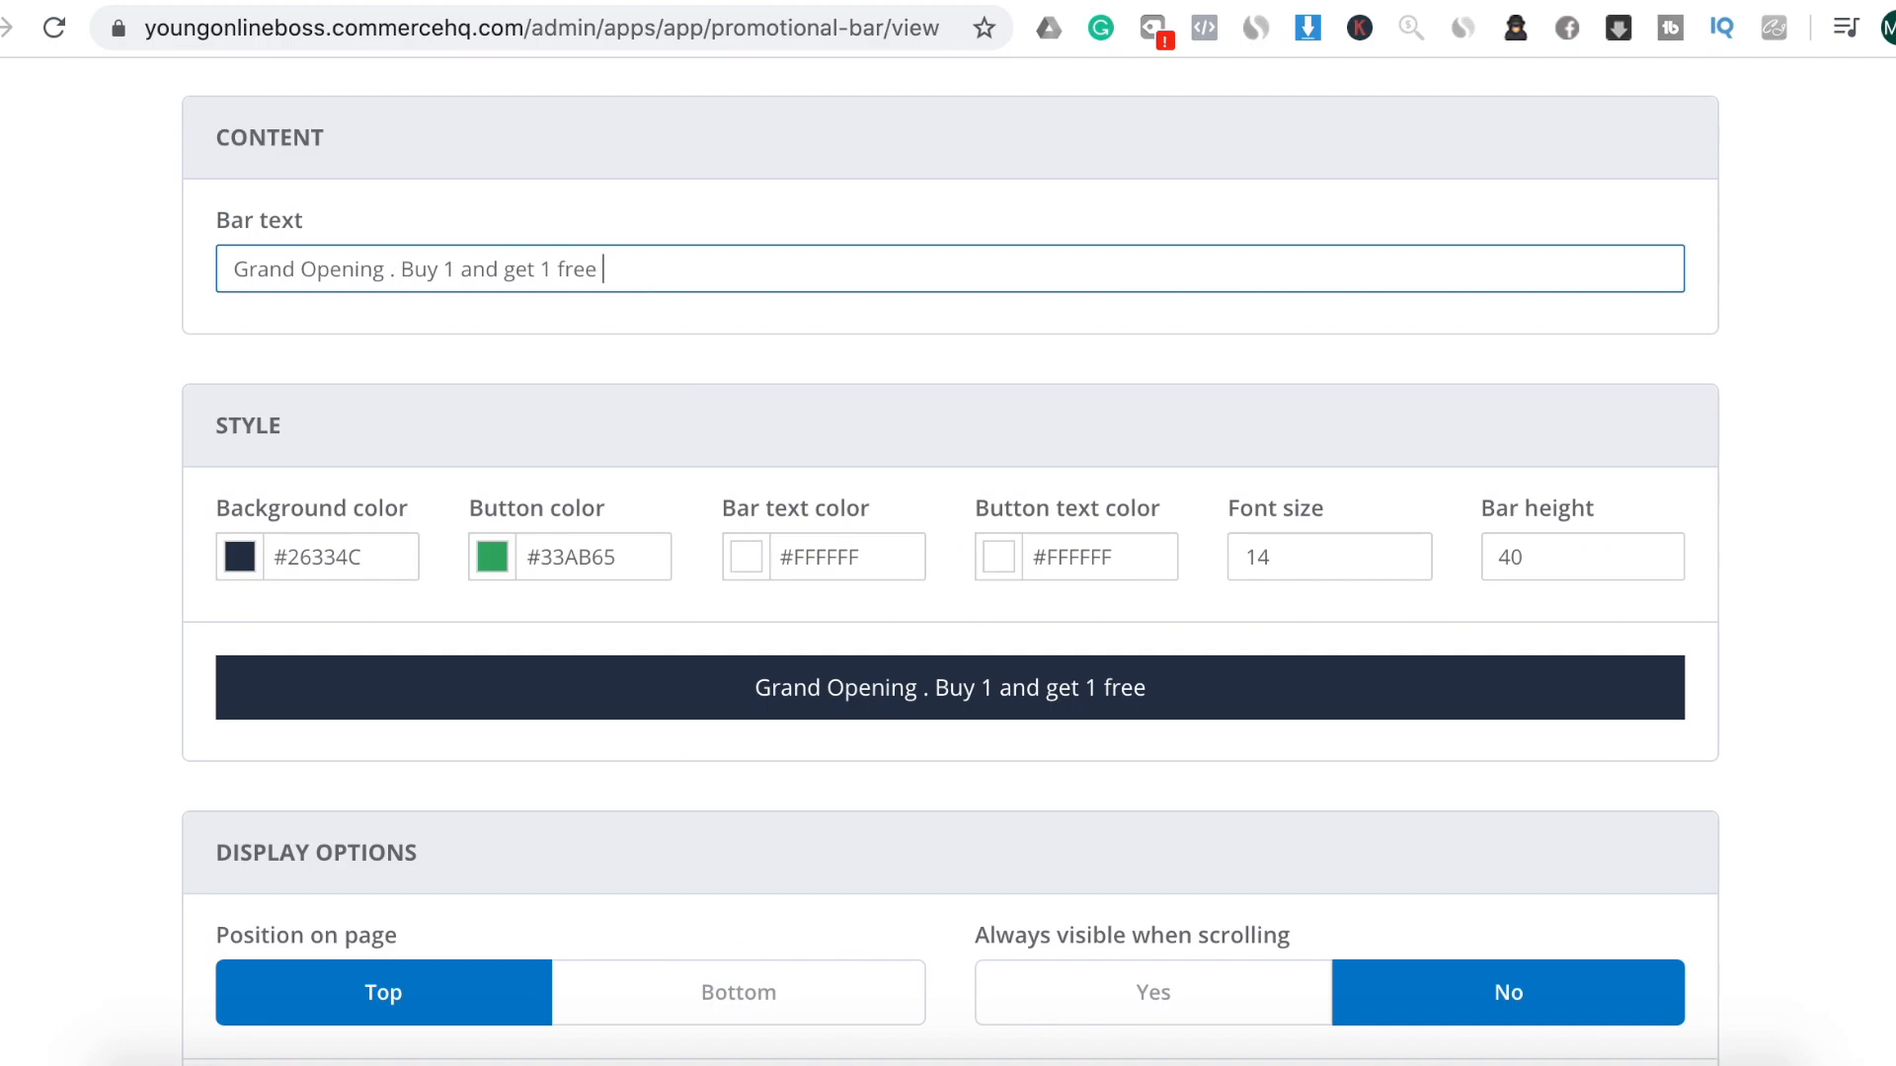
pyautogui.write('whole store')
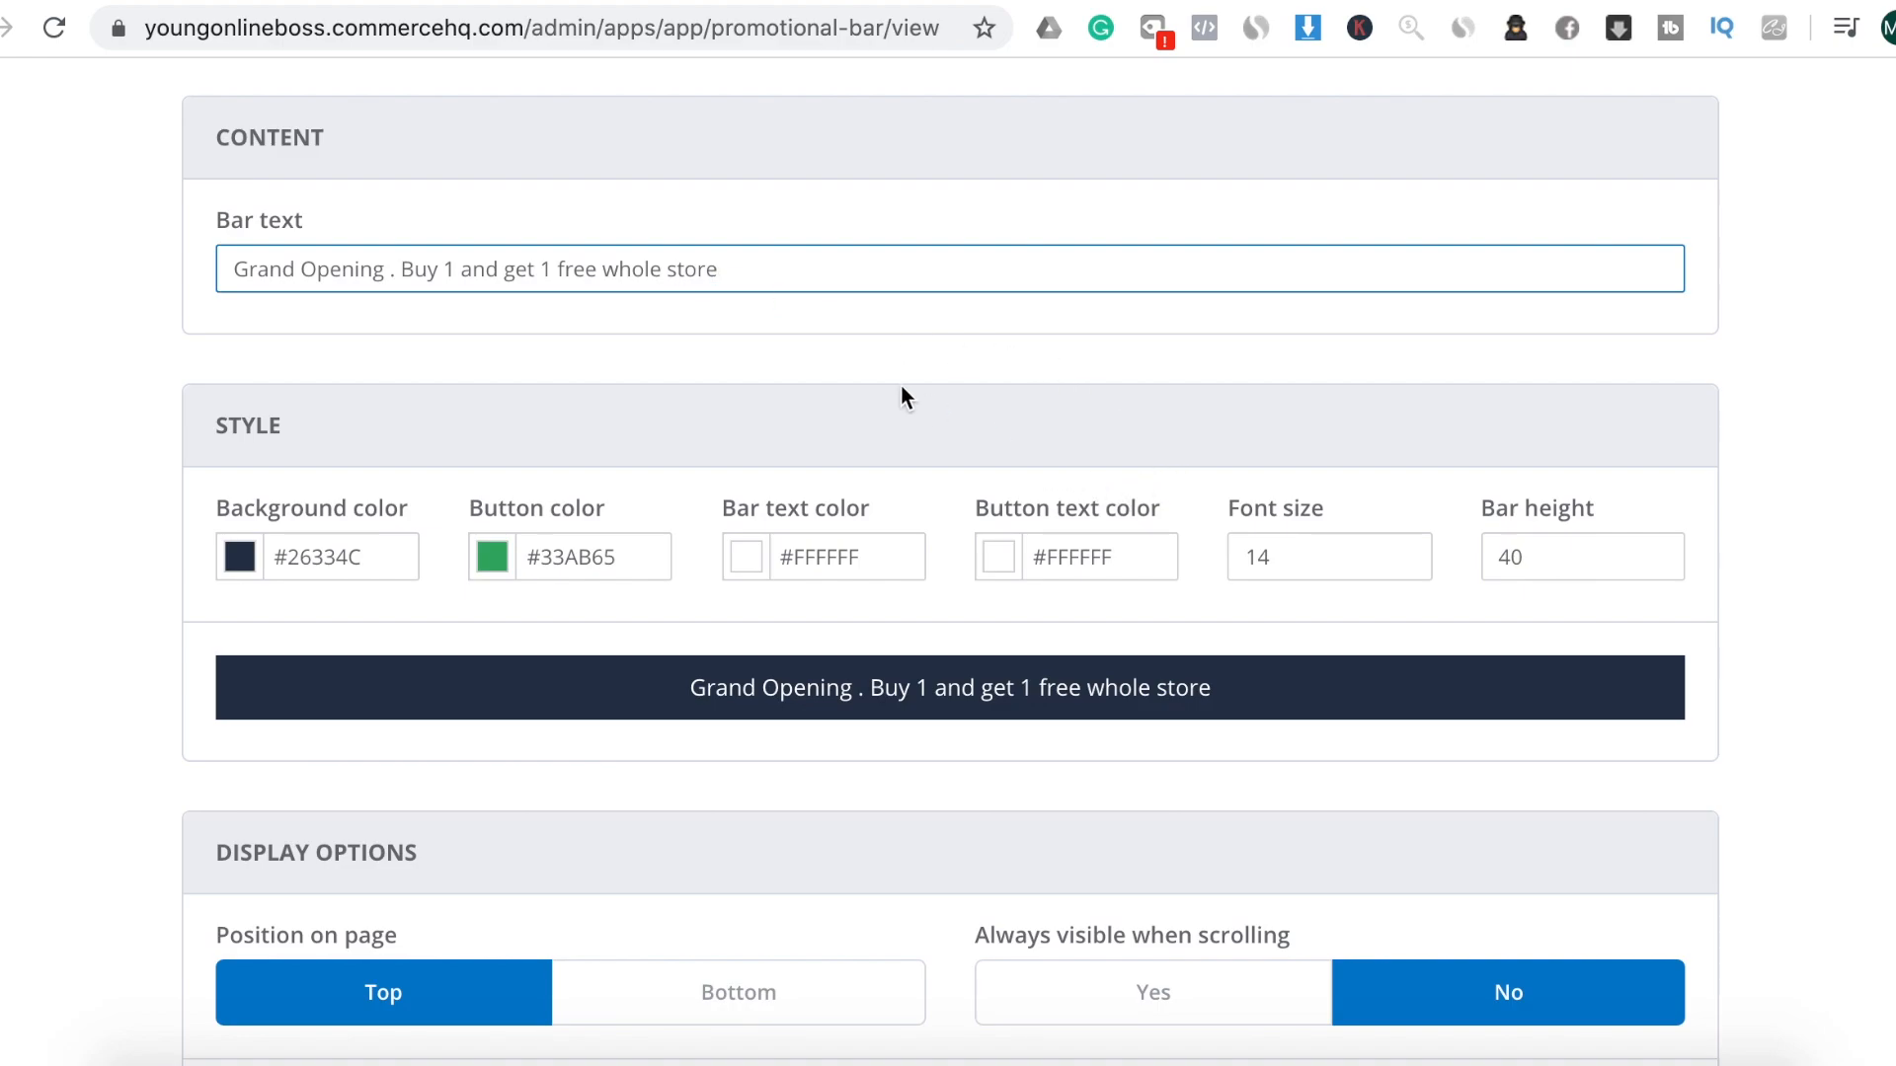
pyautogui.moveTo(604, 273); pyautogui.dragTo(786, 275)
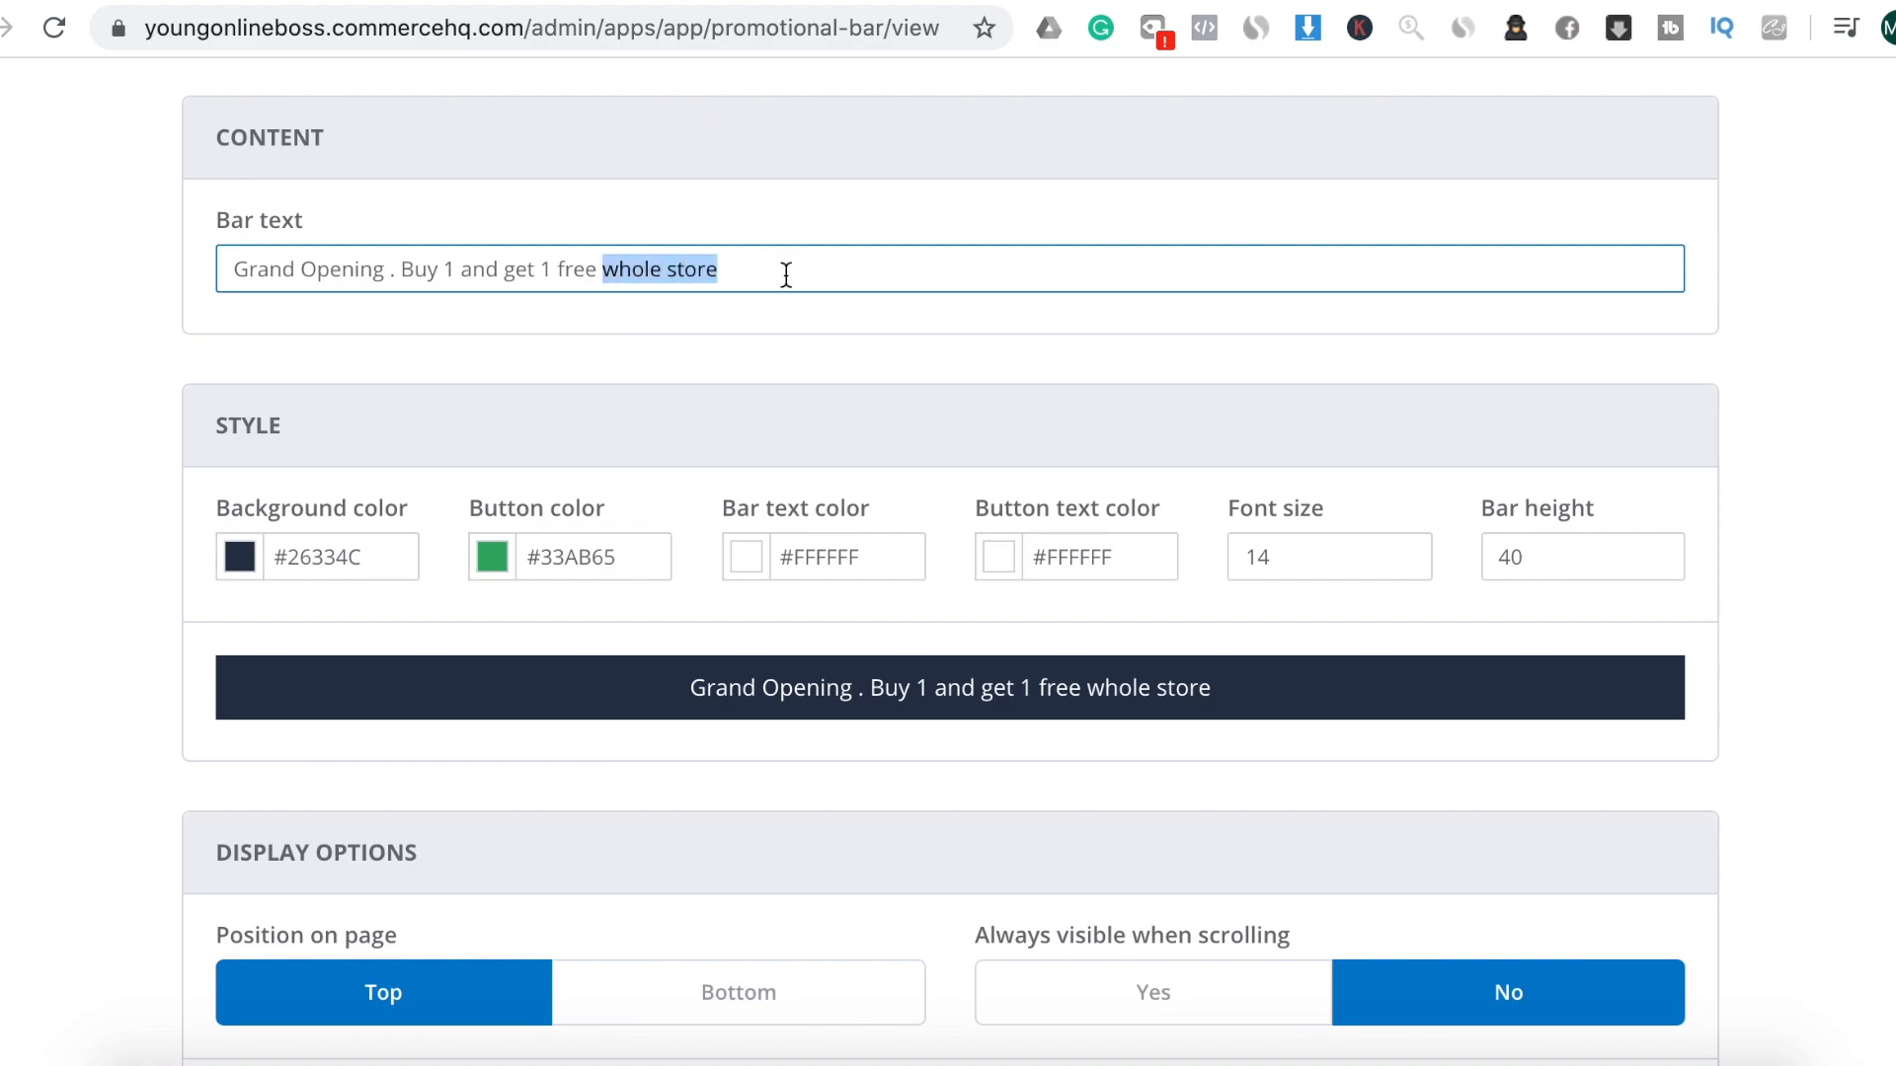
pyautogui.write('any product')
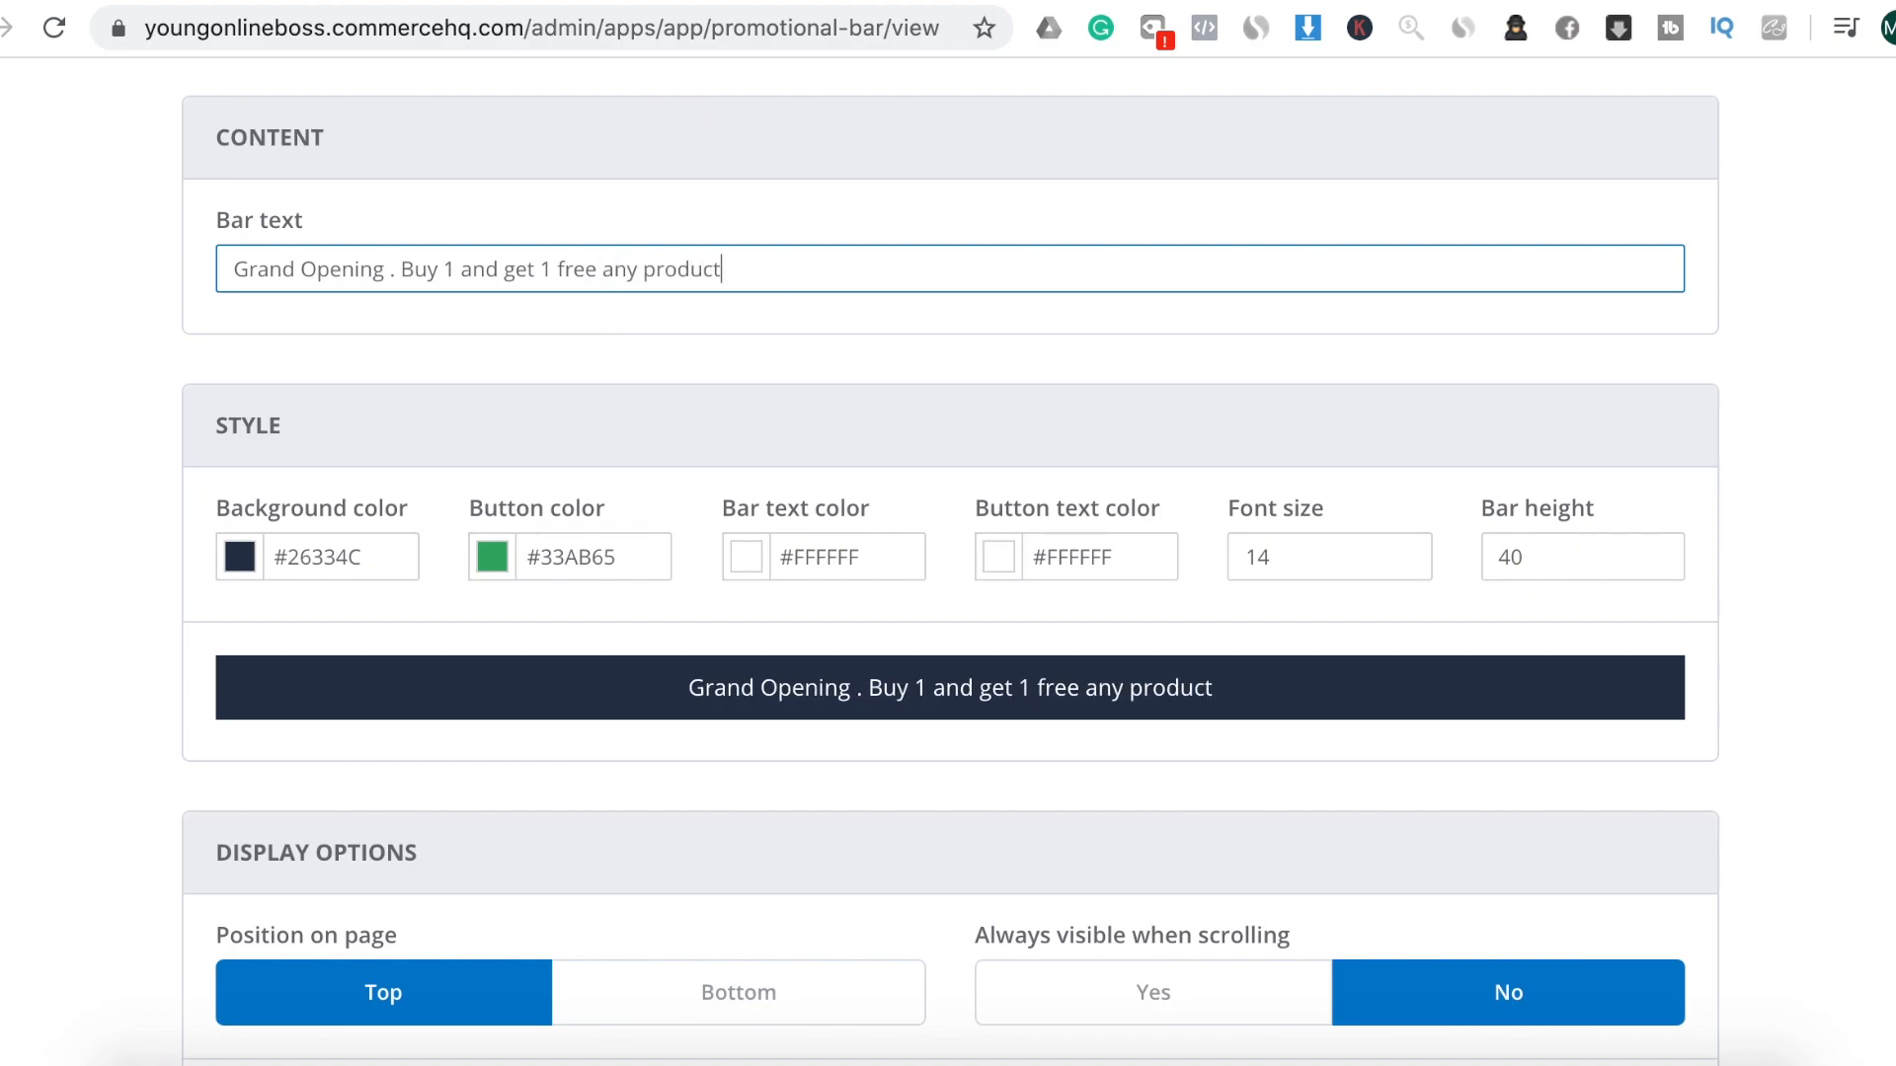
pyautogui.write('s')
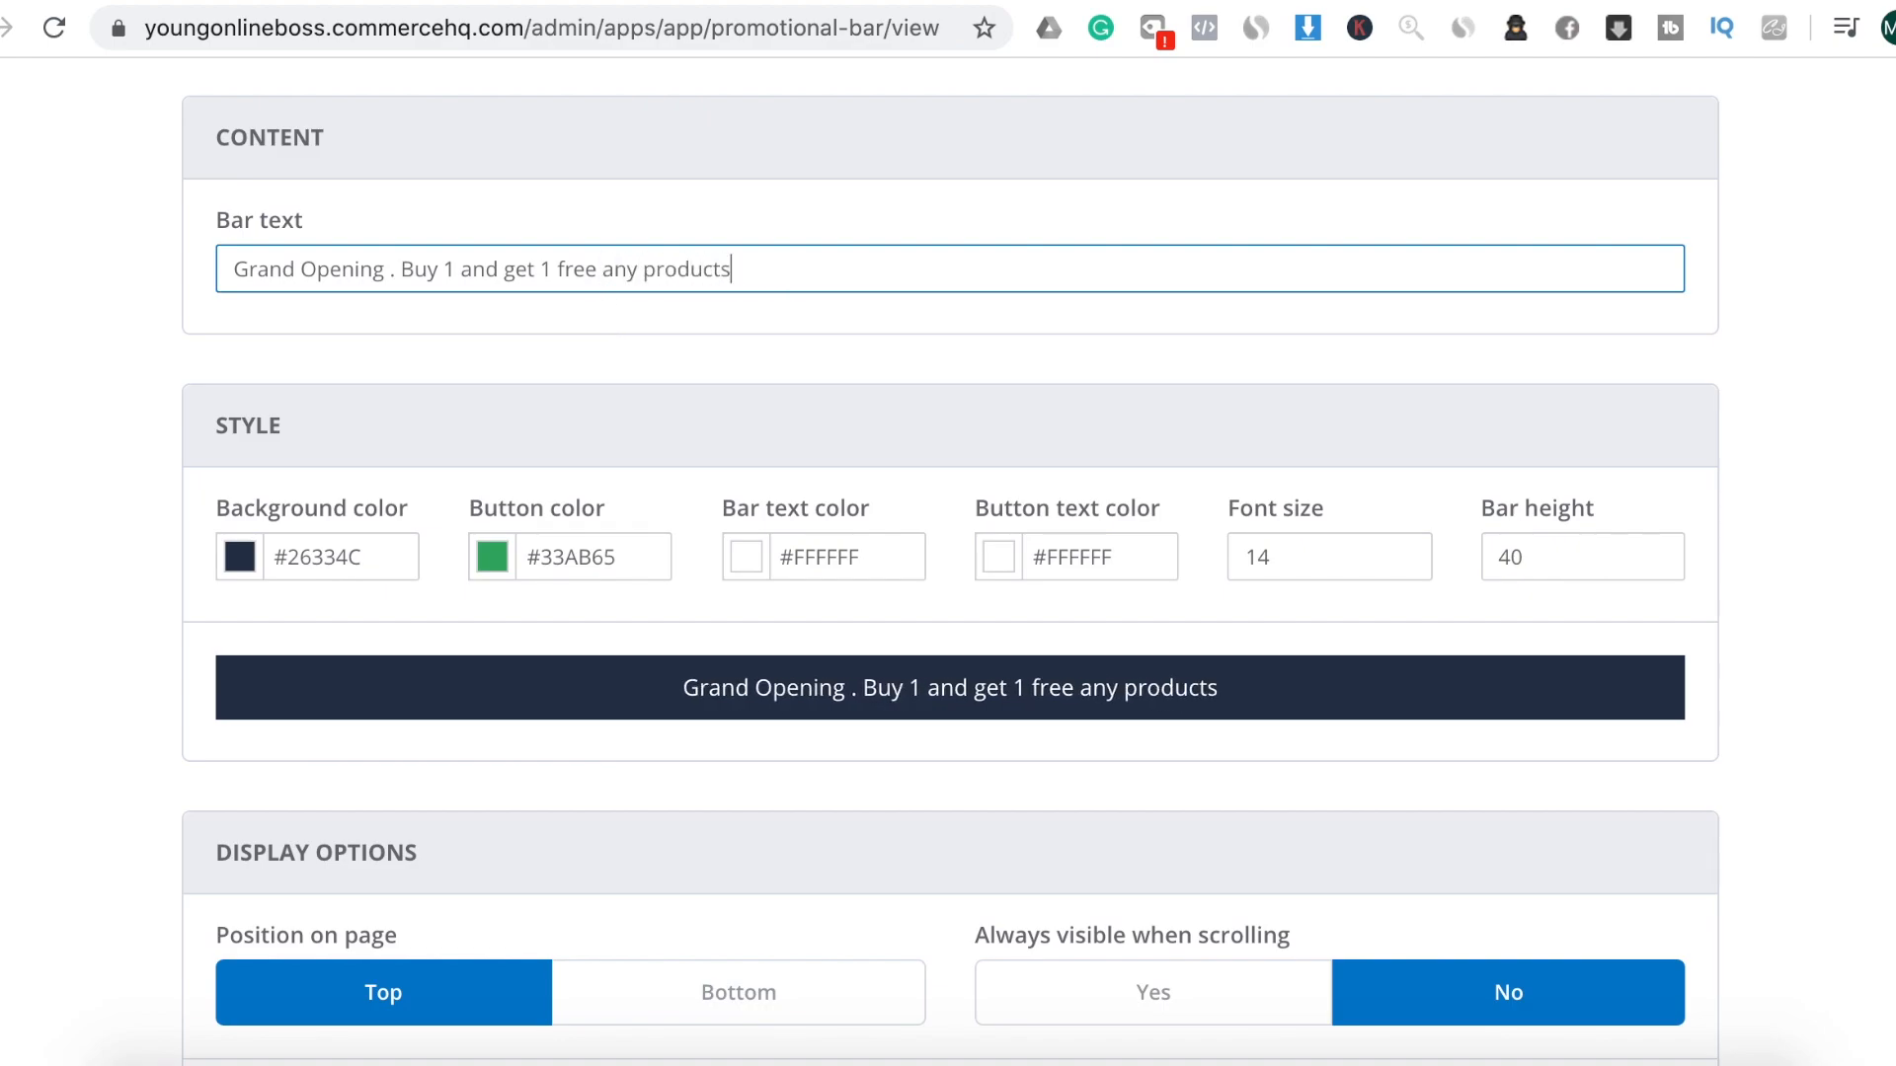
pyautogui.click(608, 269)
pyautogui.write('at')
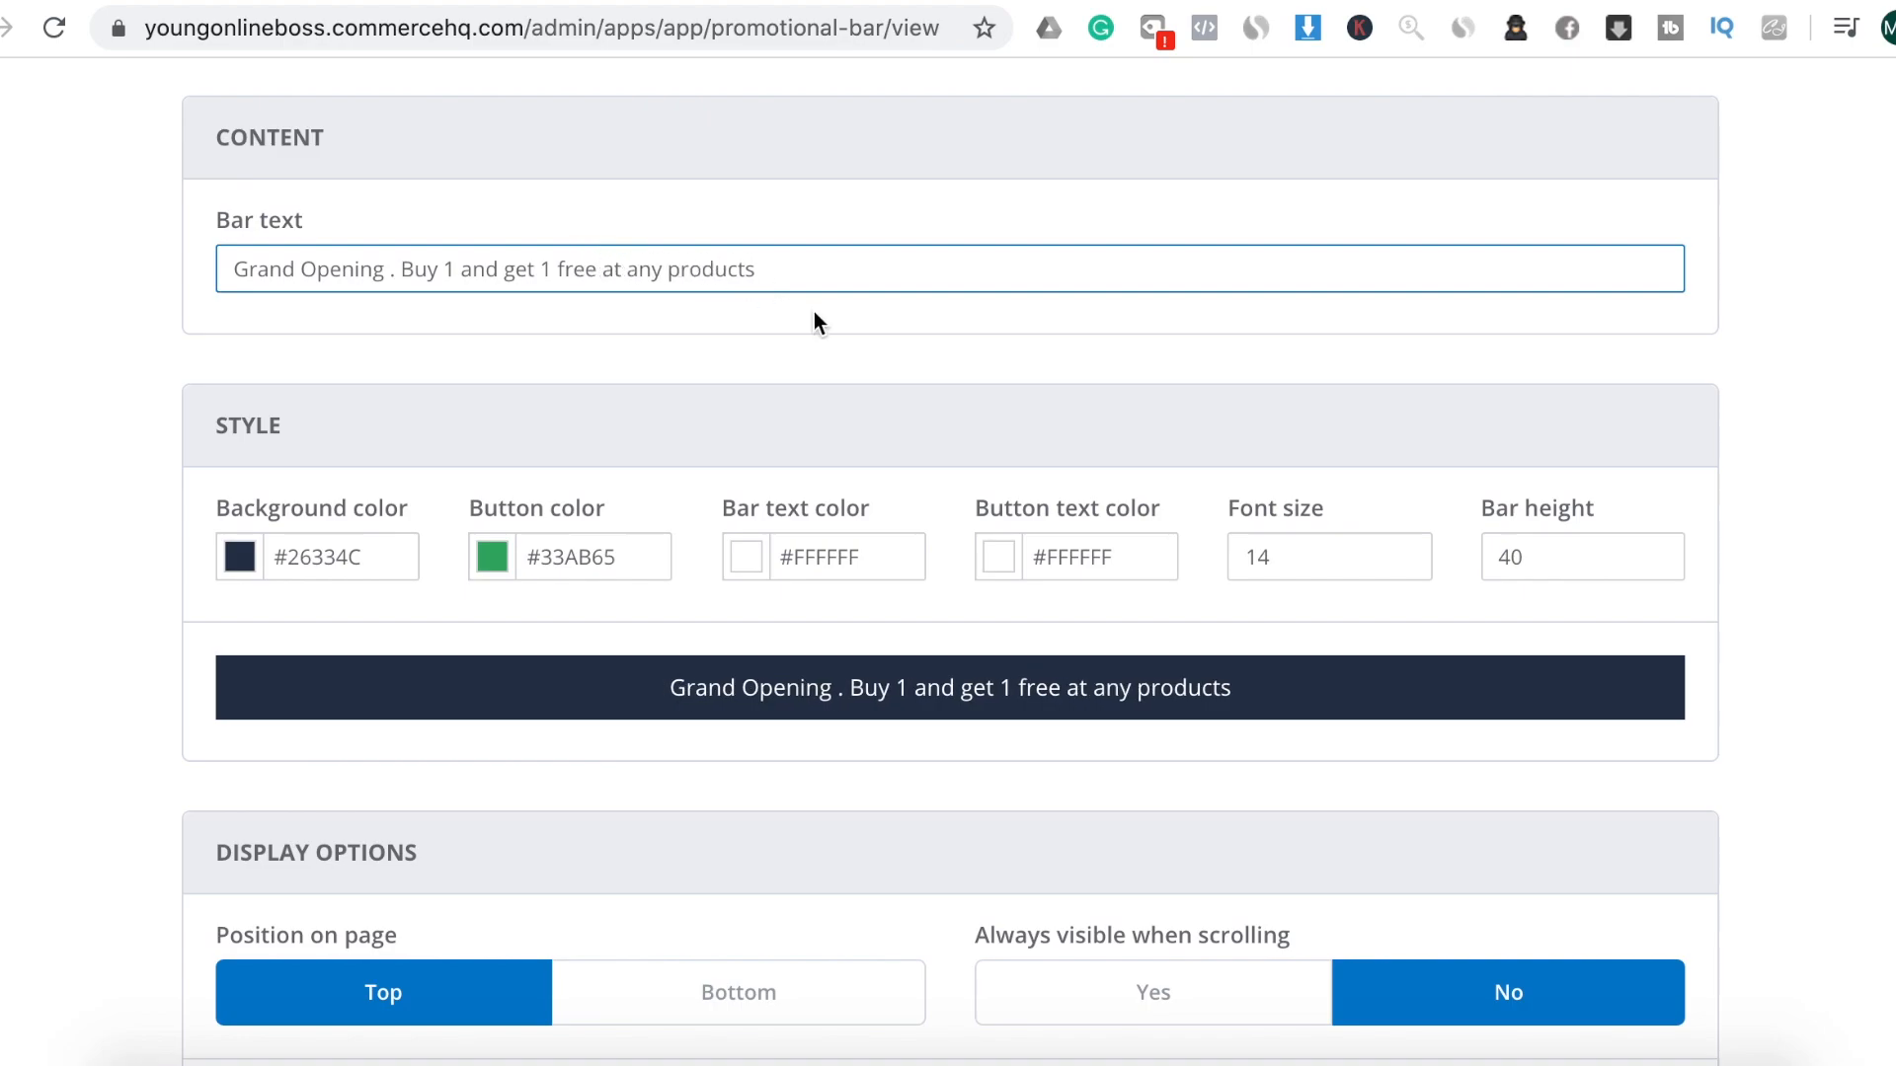
# Set the promotional bar to display on the Cart, Product Page, Collection page and Collection List pages
pyautogui.scroll(-5, 894, 491)
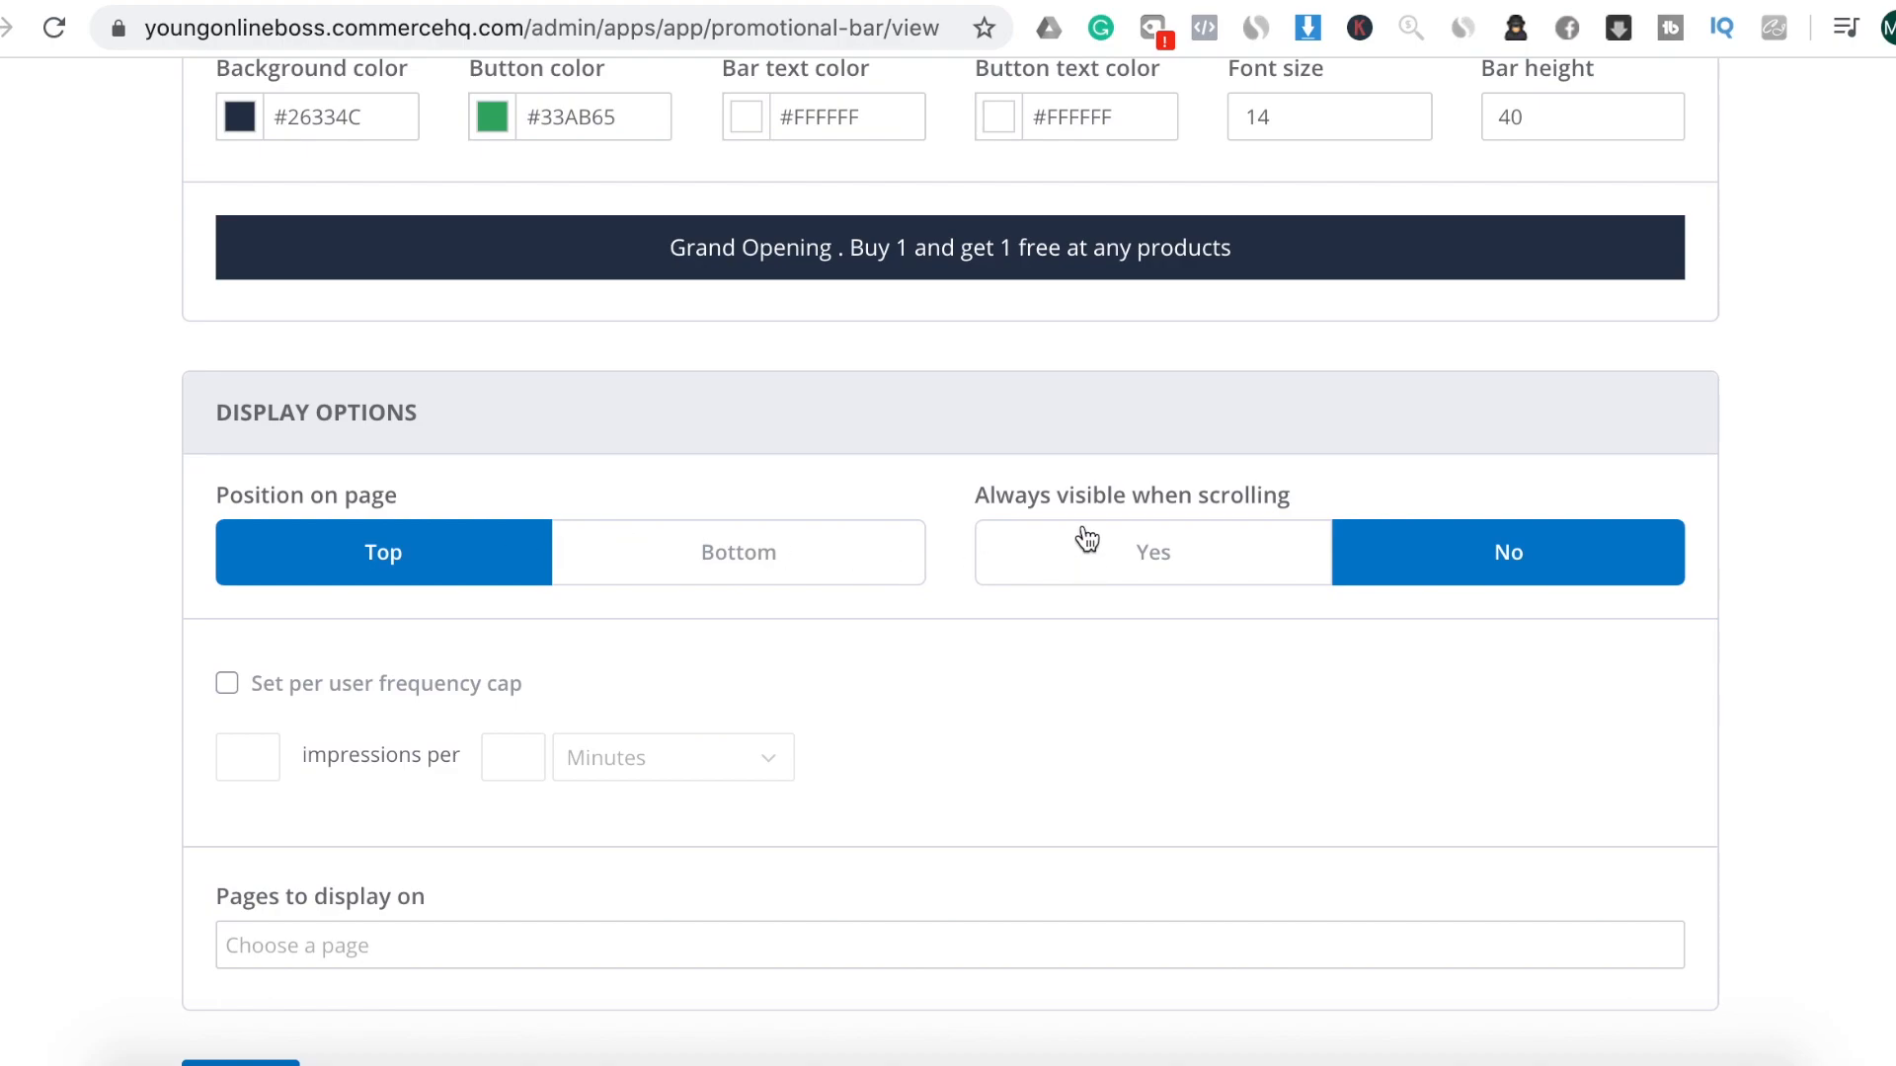
pyautogui.scroll(-1, 1181, 661)
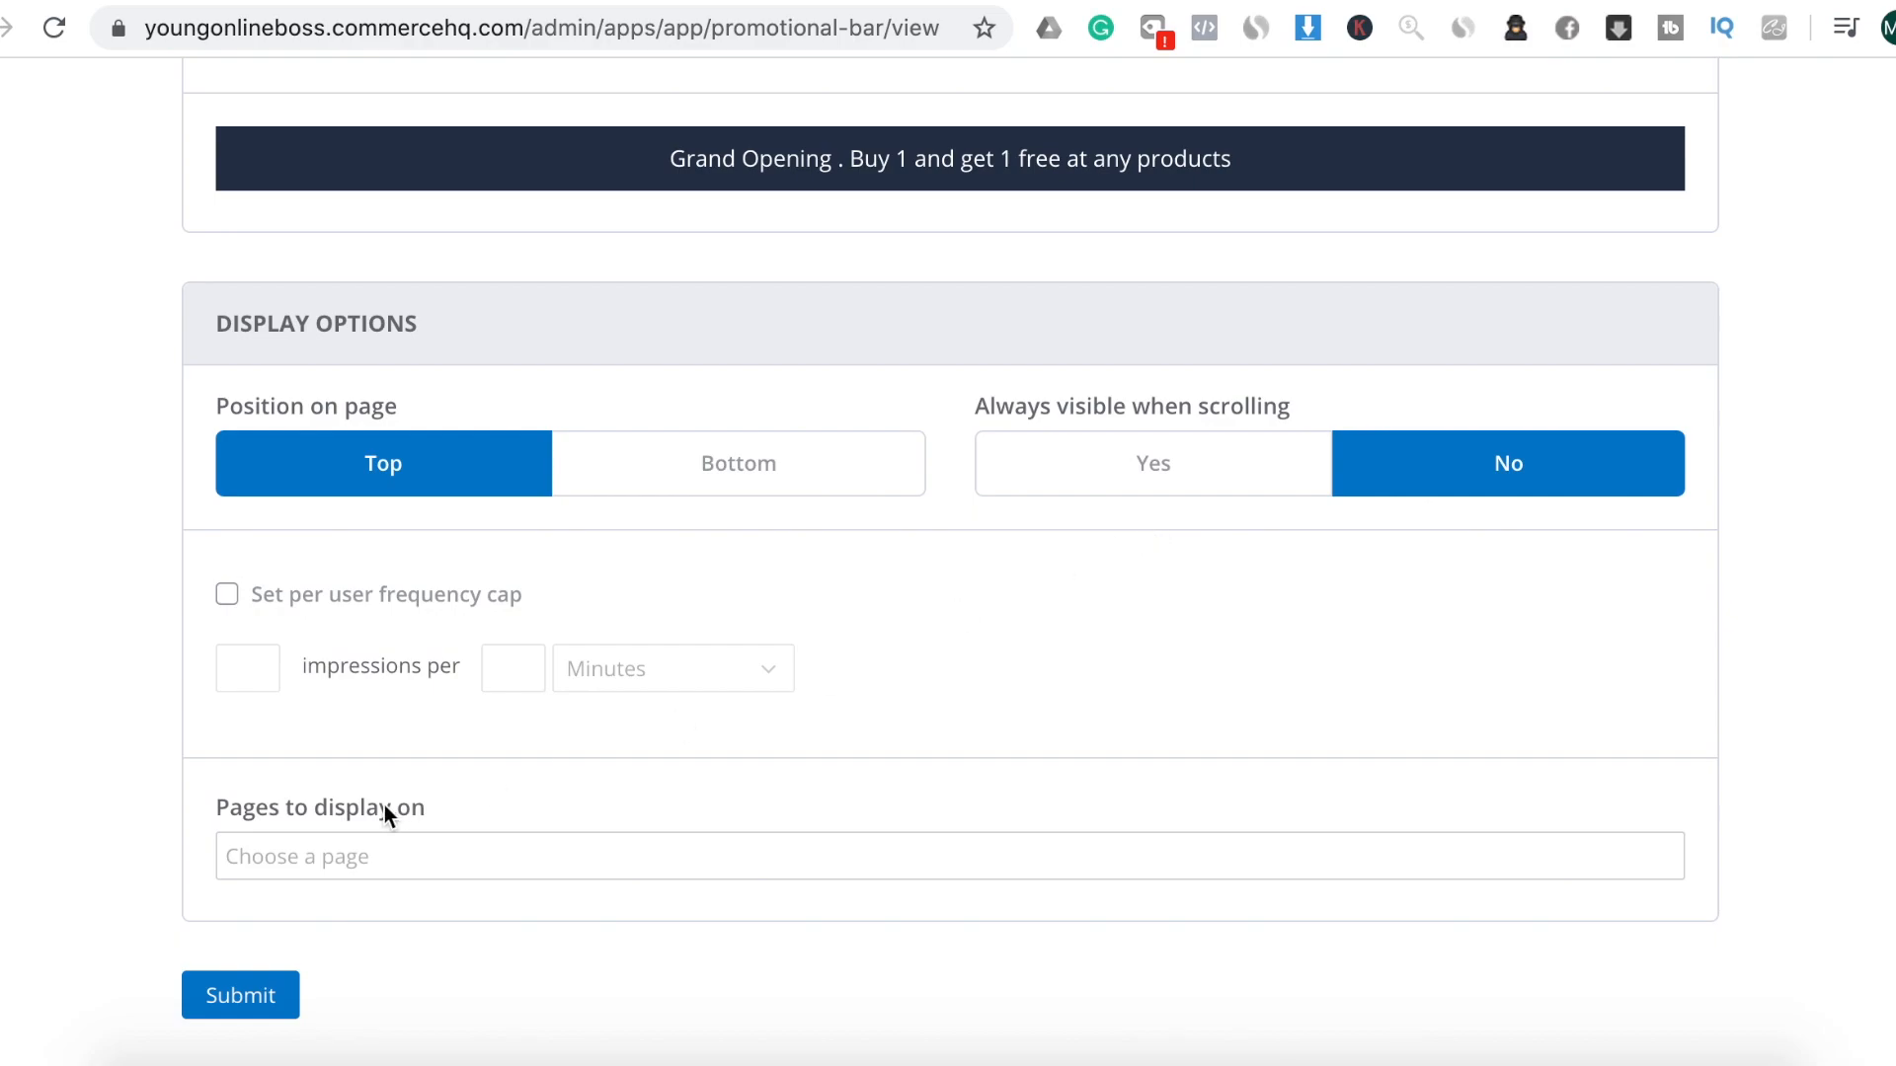
pyautogui.click(805, 855)
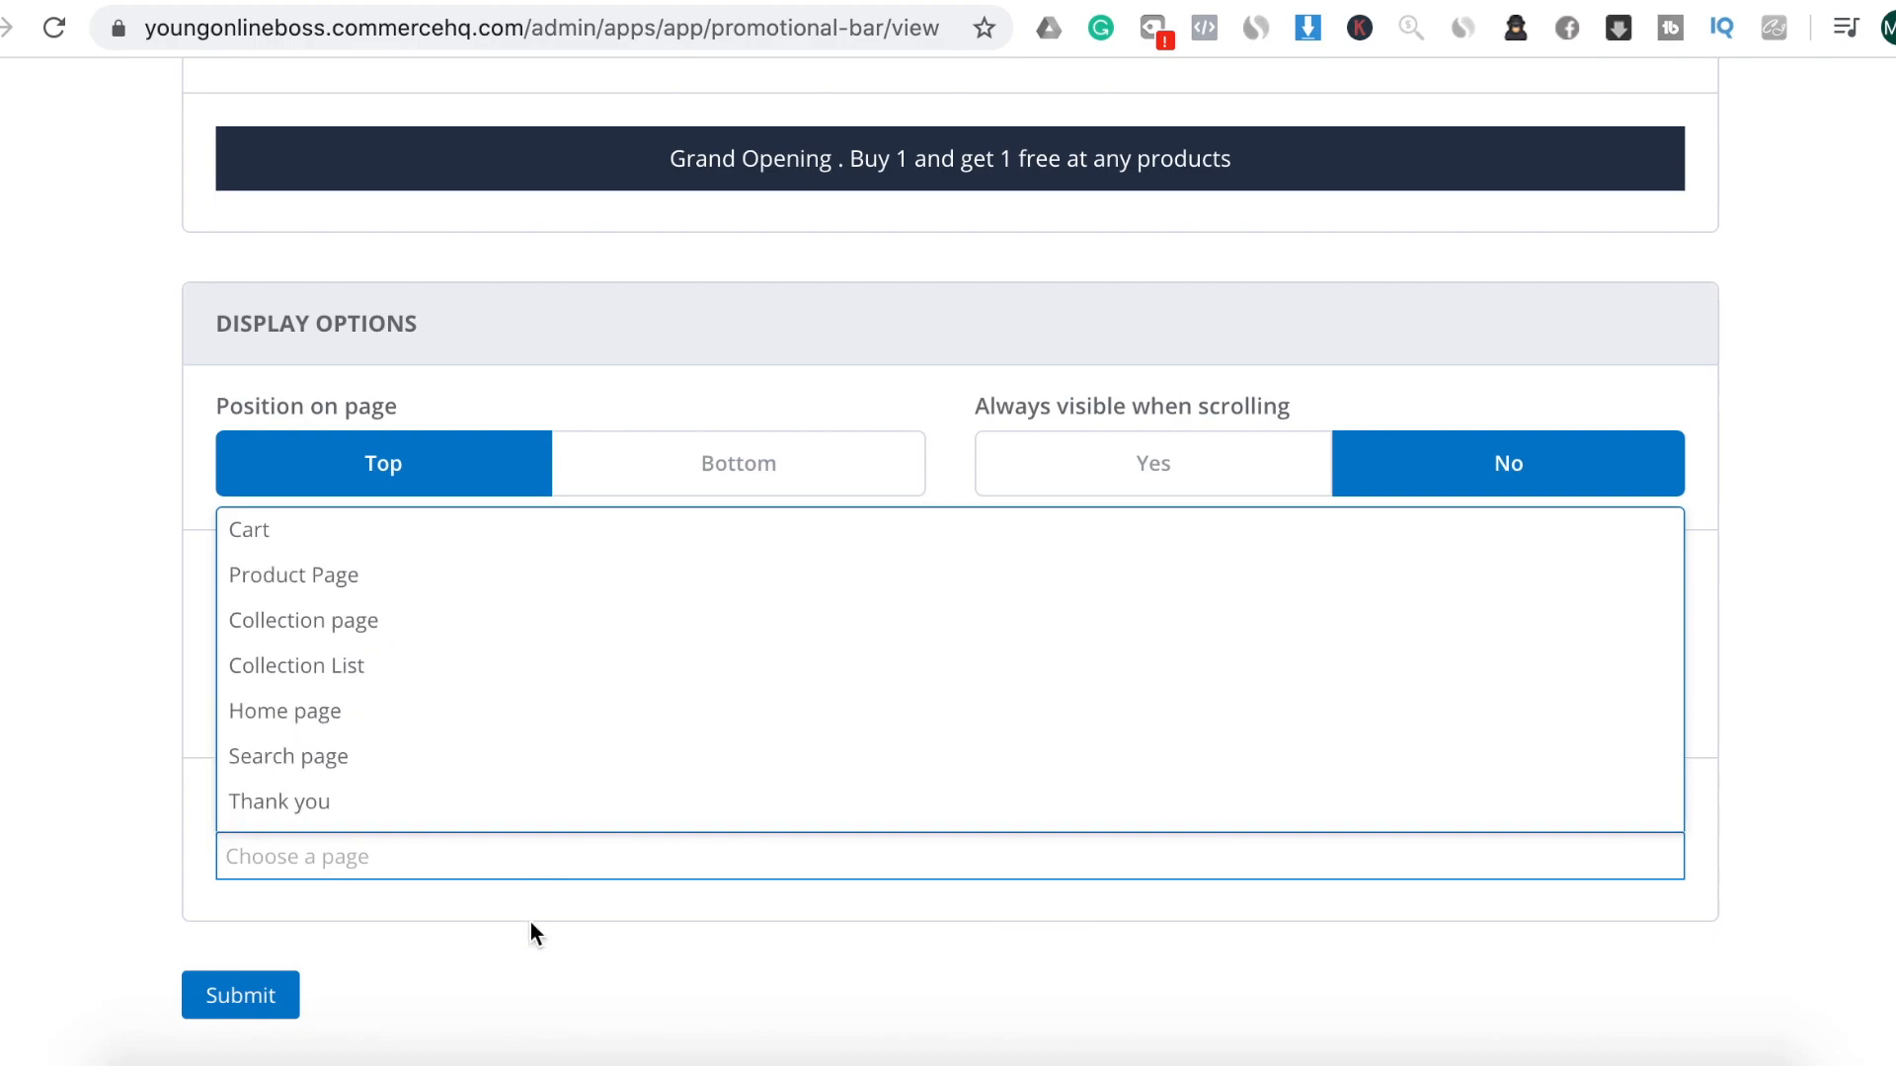
pyautogui.click(543, 985)
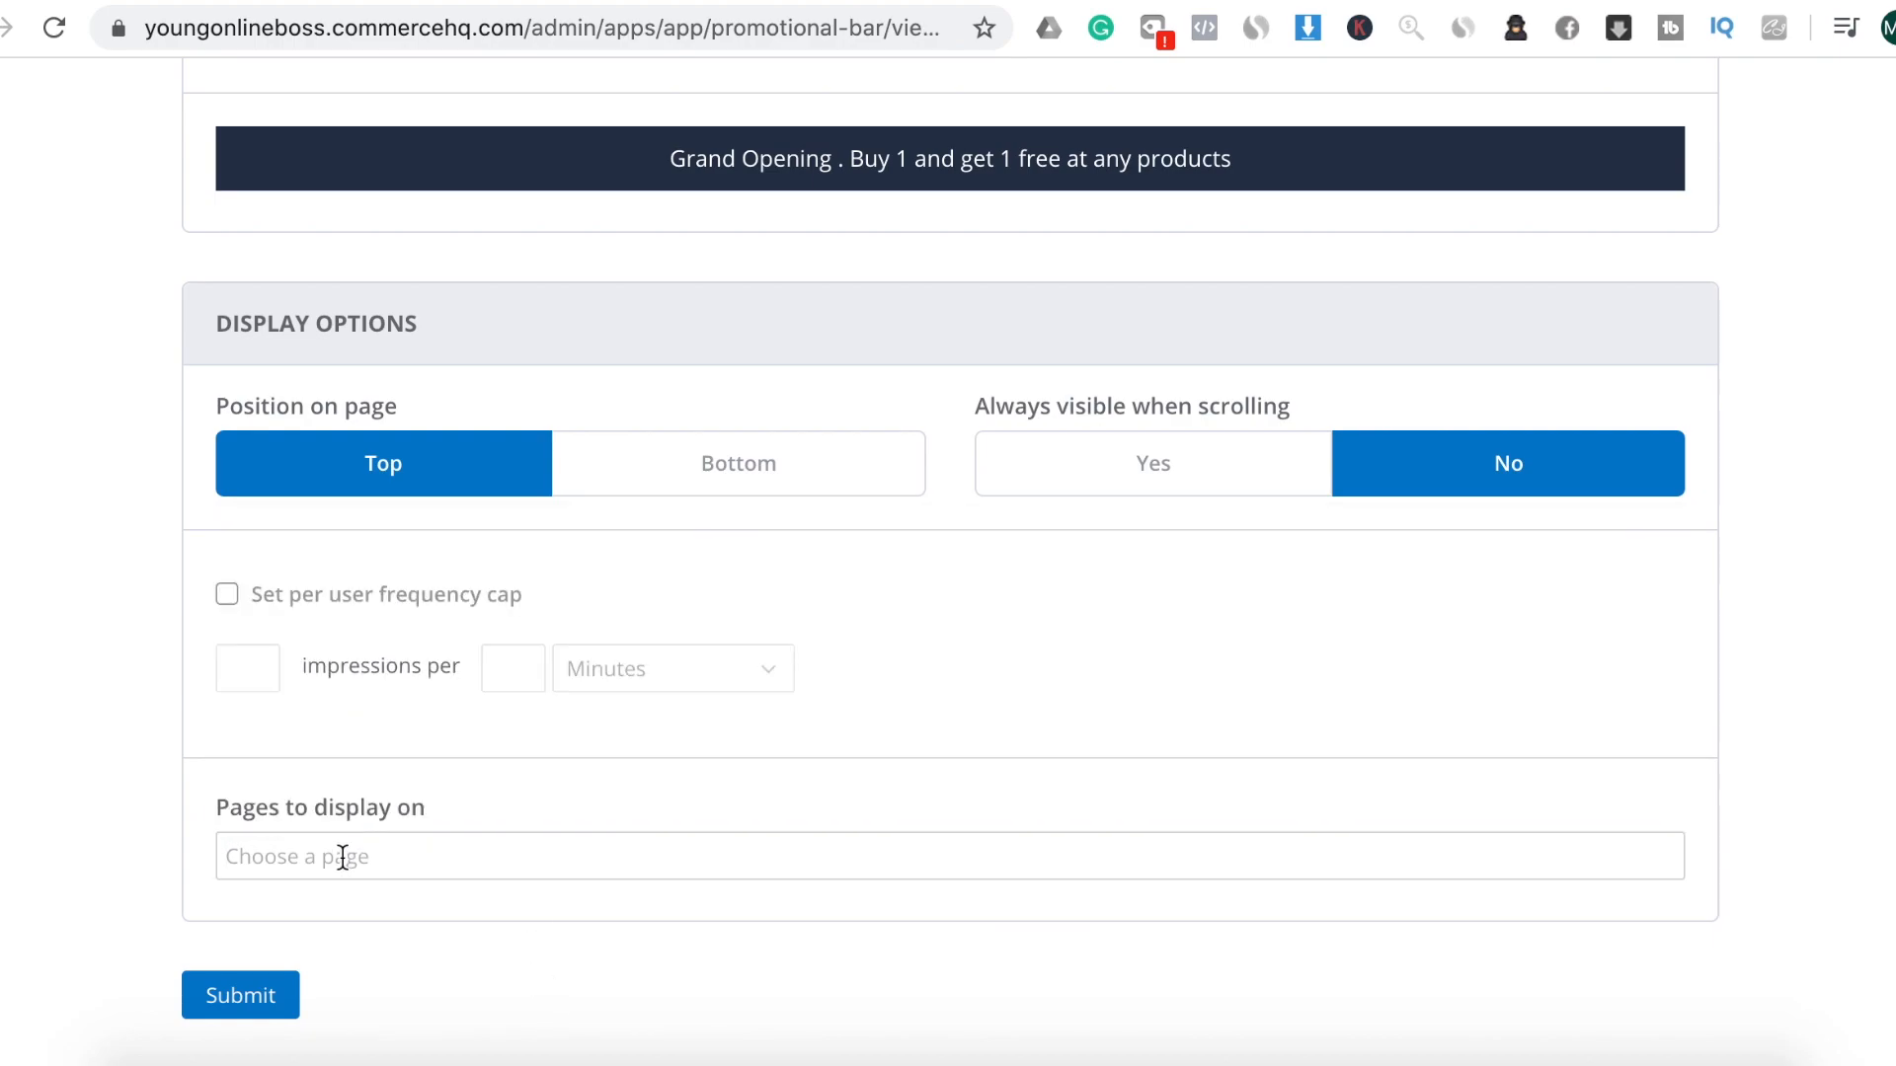
pyautogui.click(341, 857)
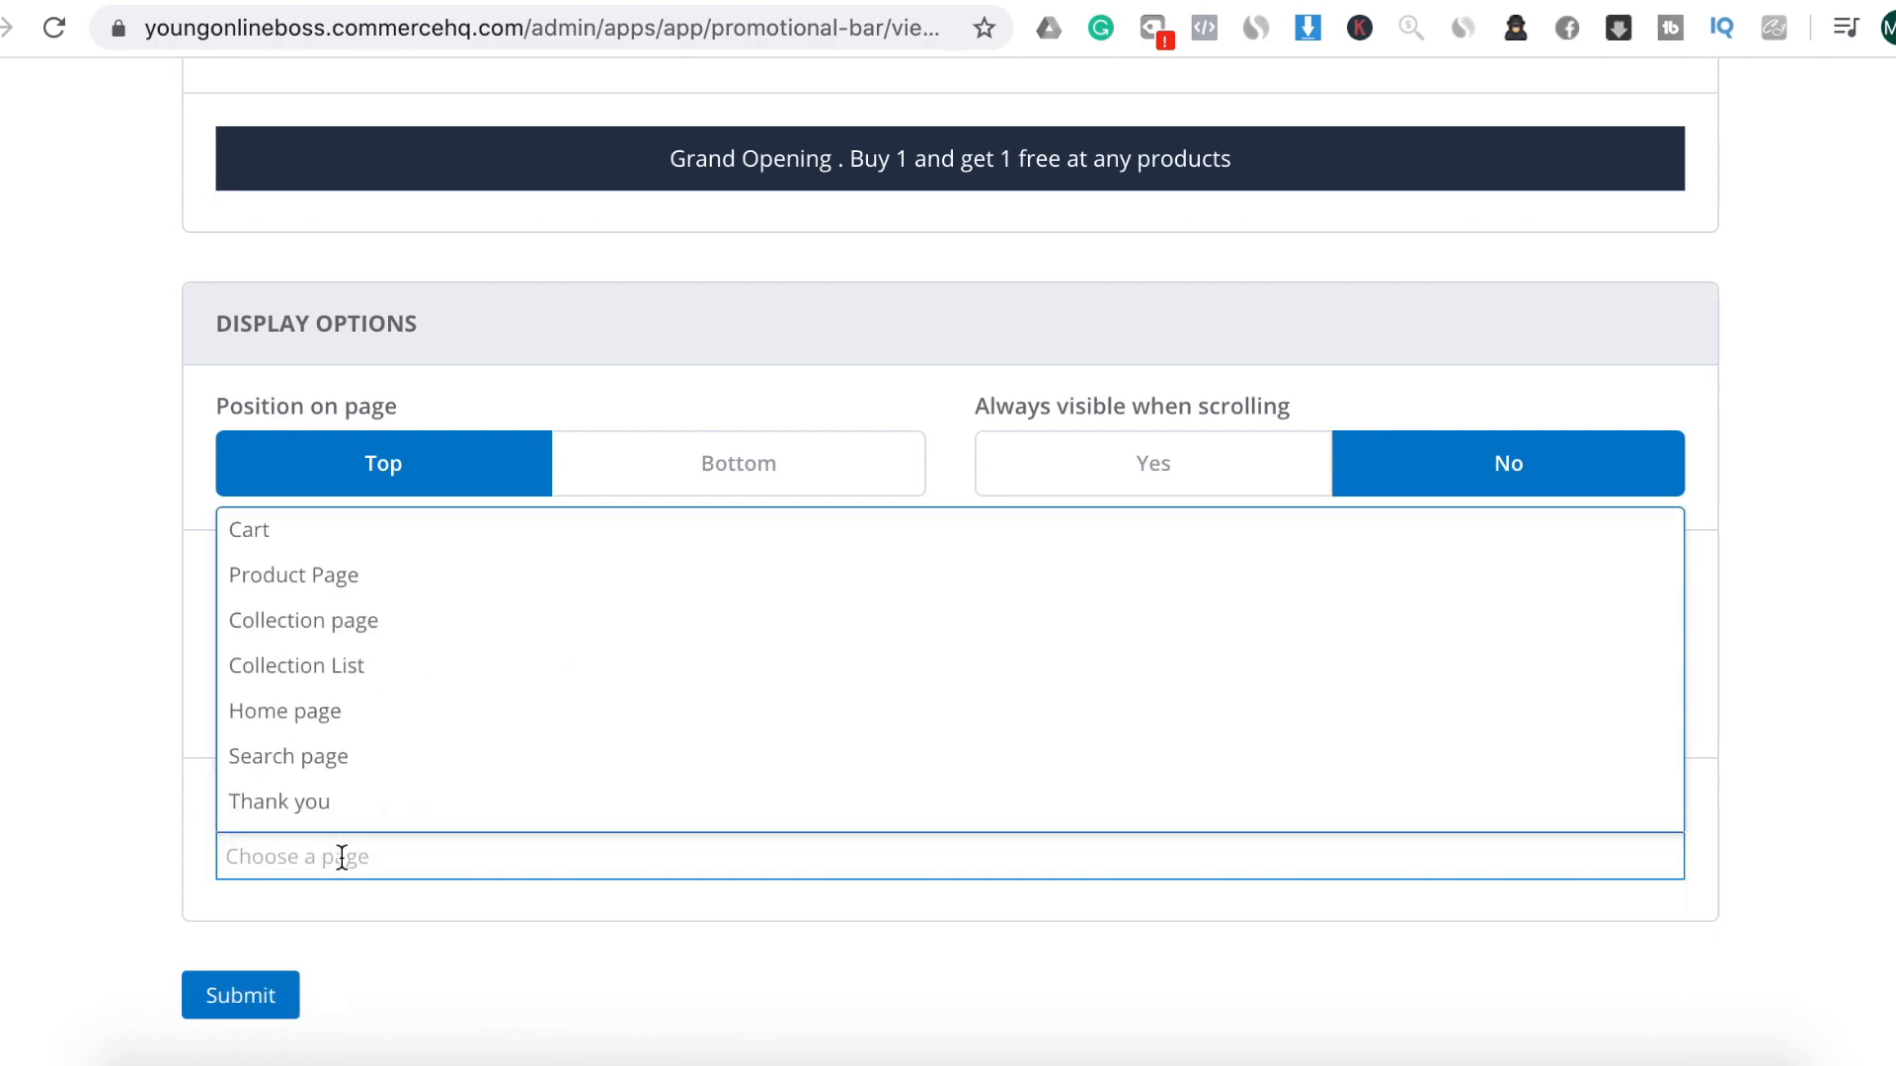
pyautogui.click(448, 536)
pyautogui.click(444, 871)
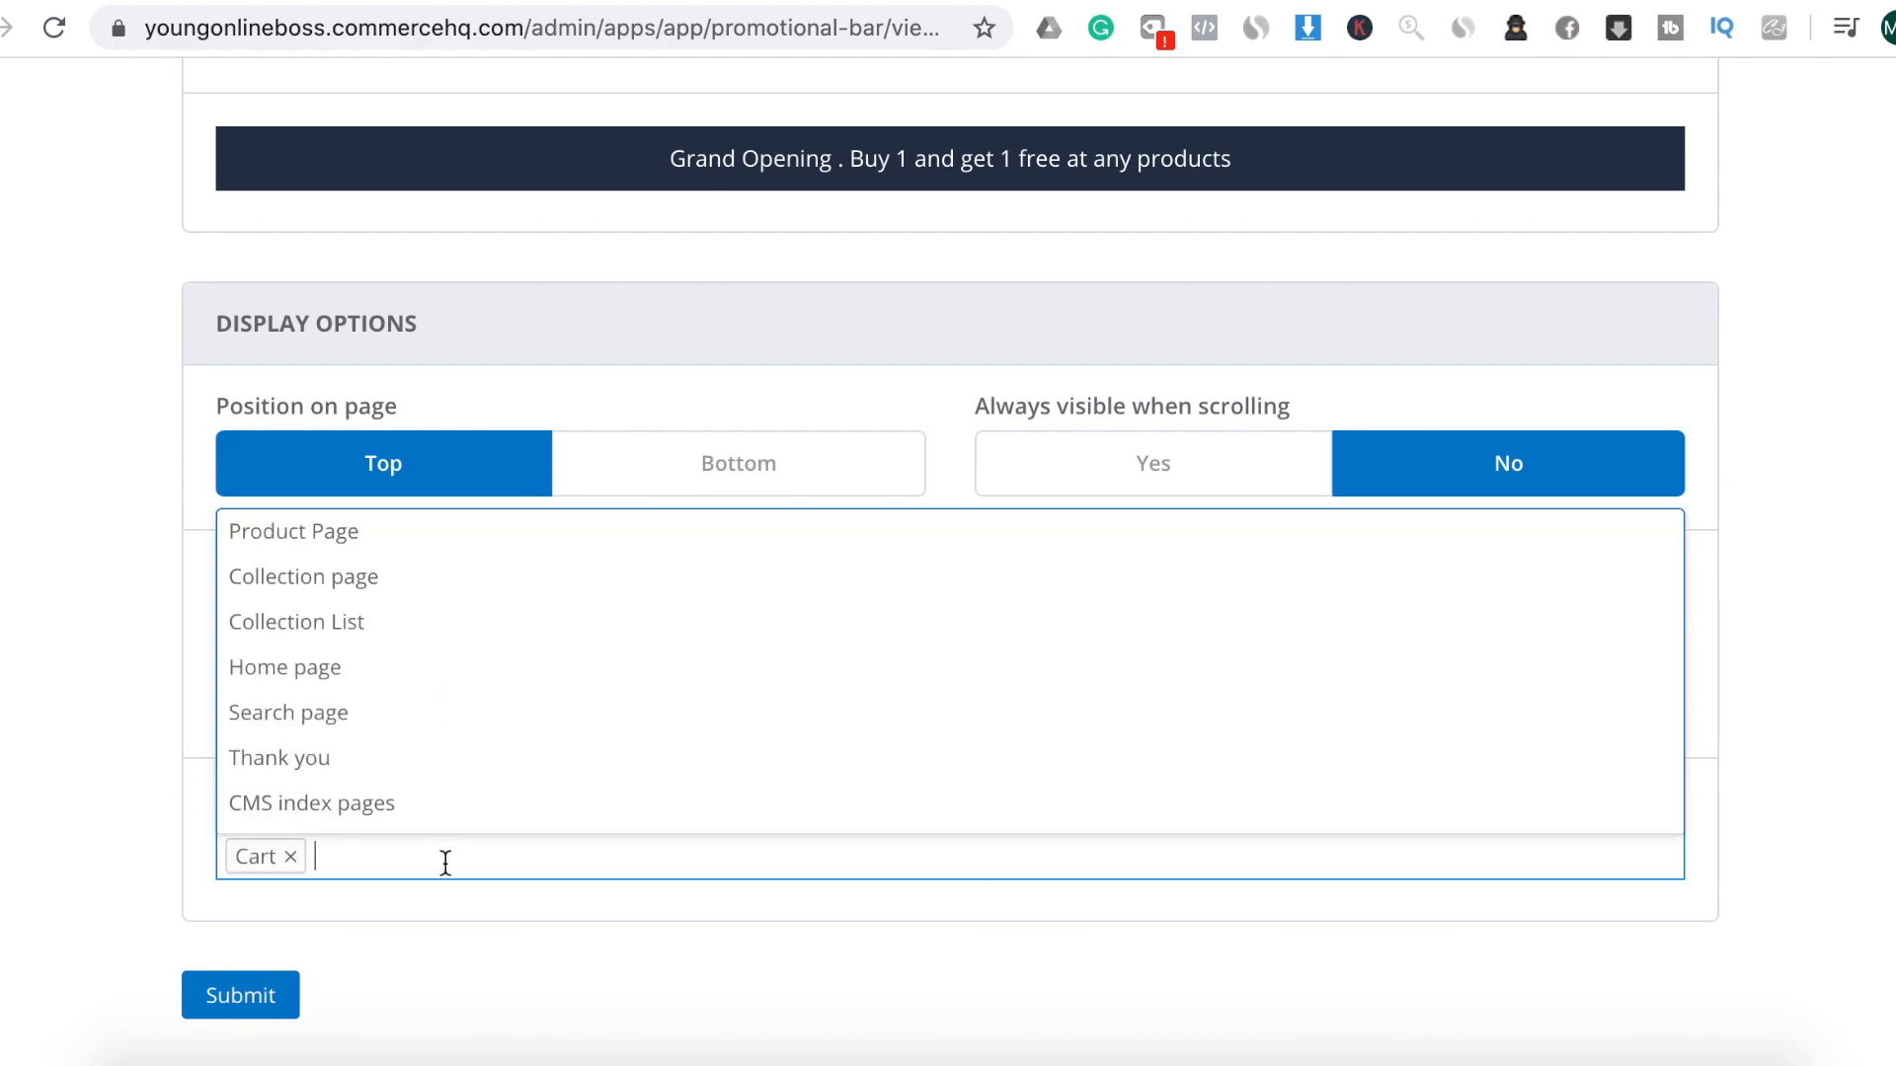
pyautogui.click(488, 540)
pyautogui.click(554, 854)
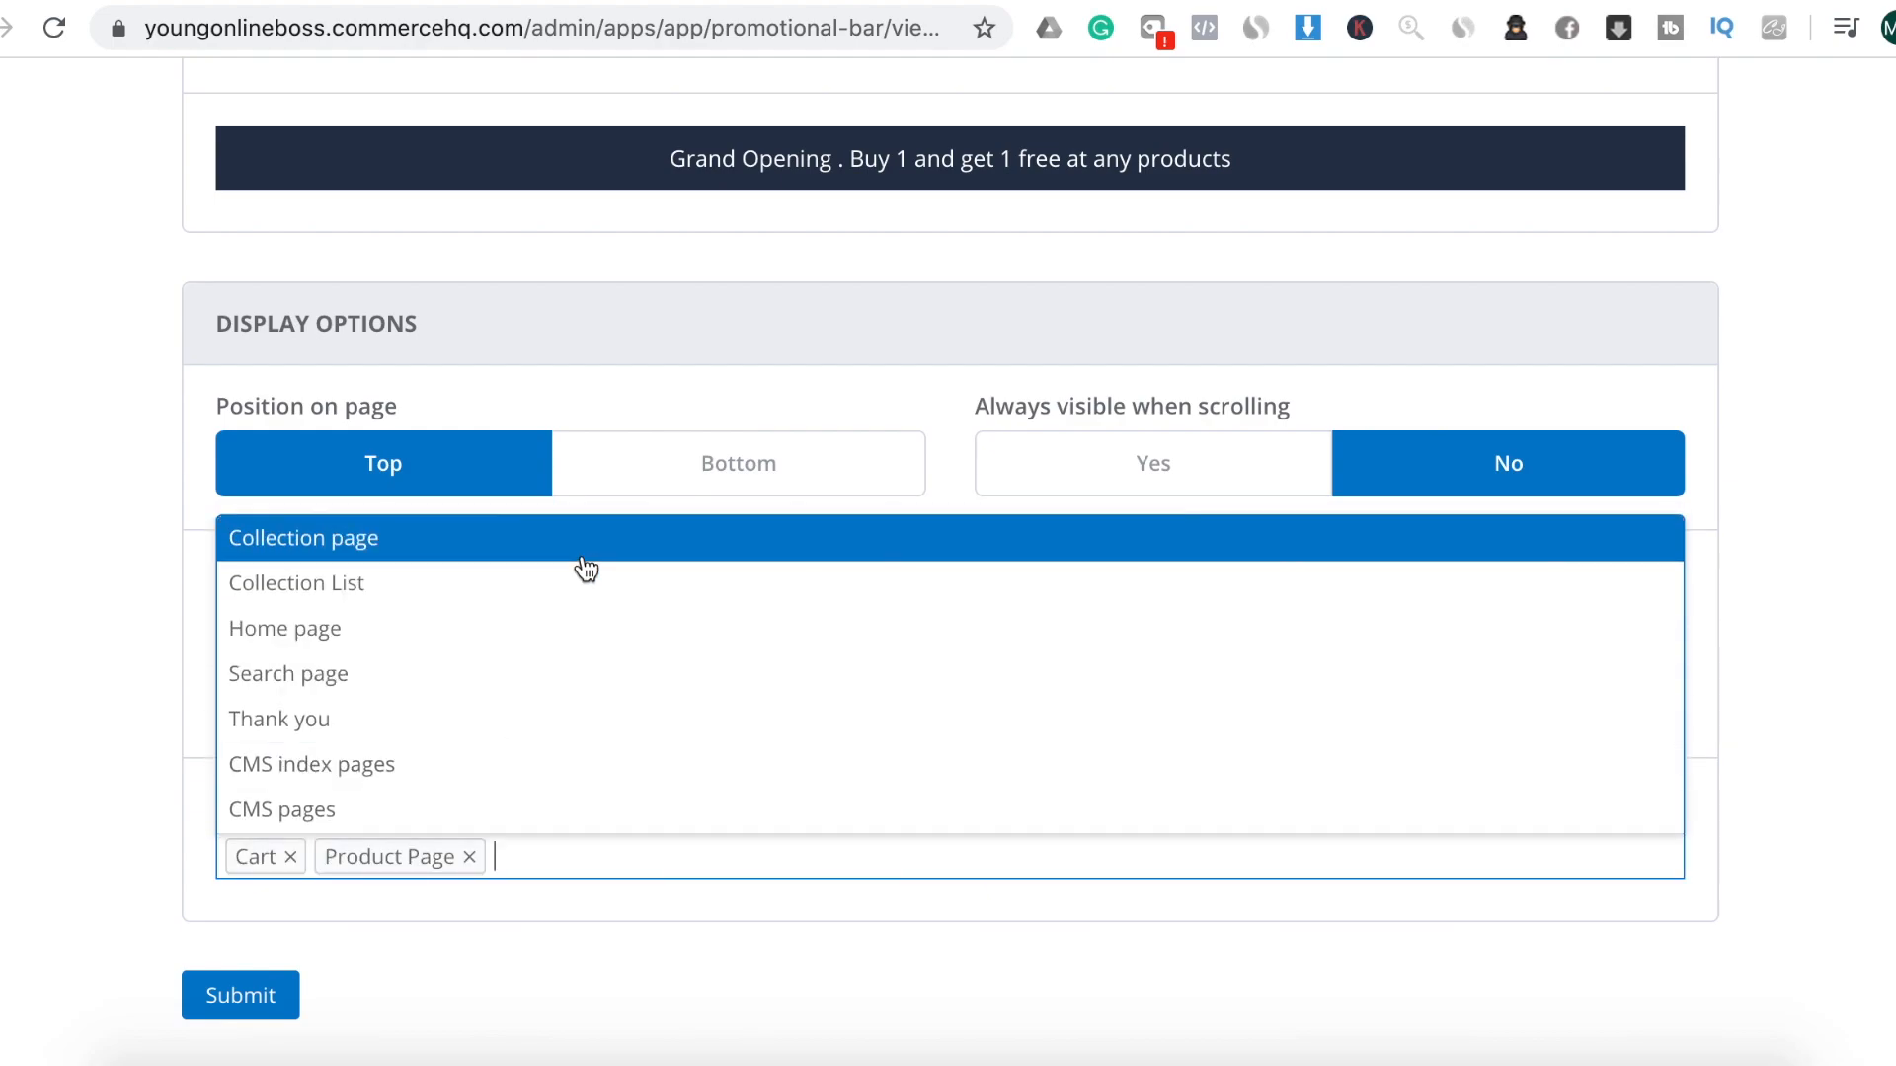
pyautogui.click(583, 555)
pyautogui.click(733, 851)
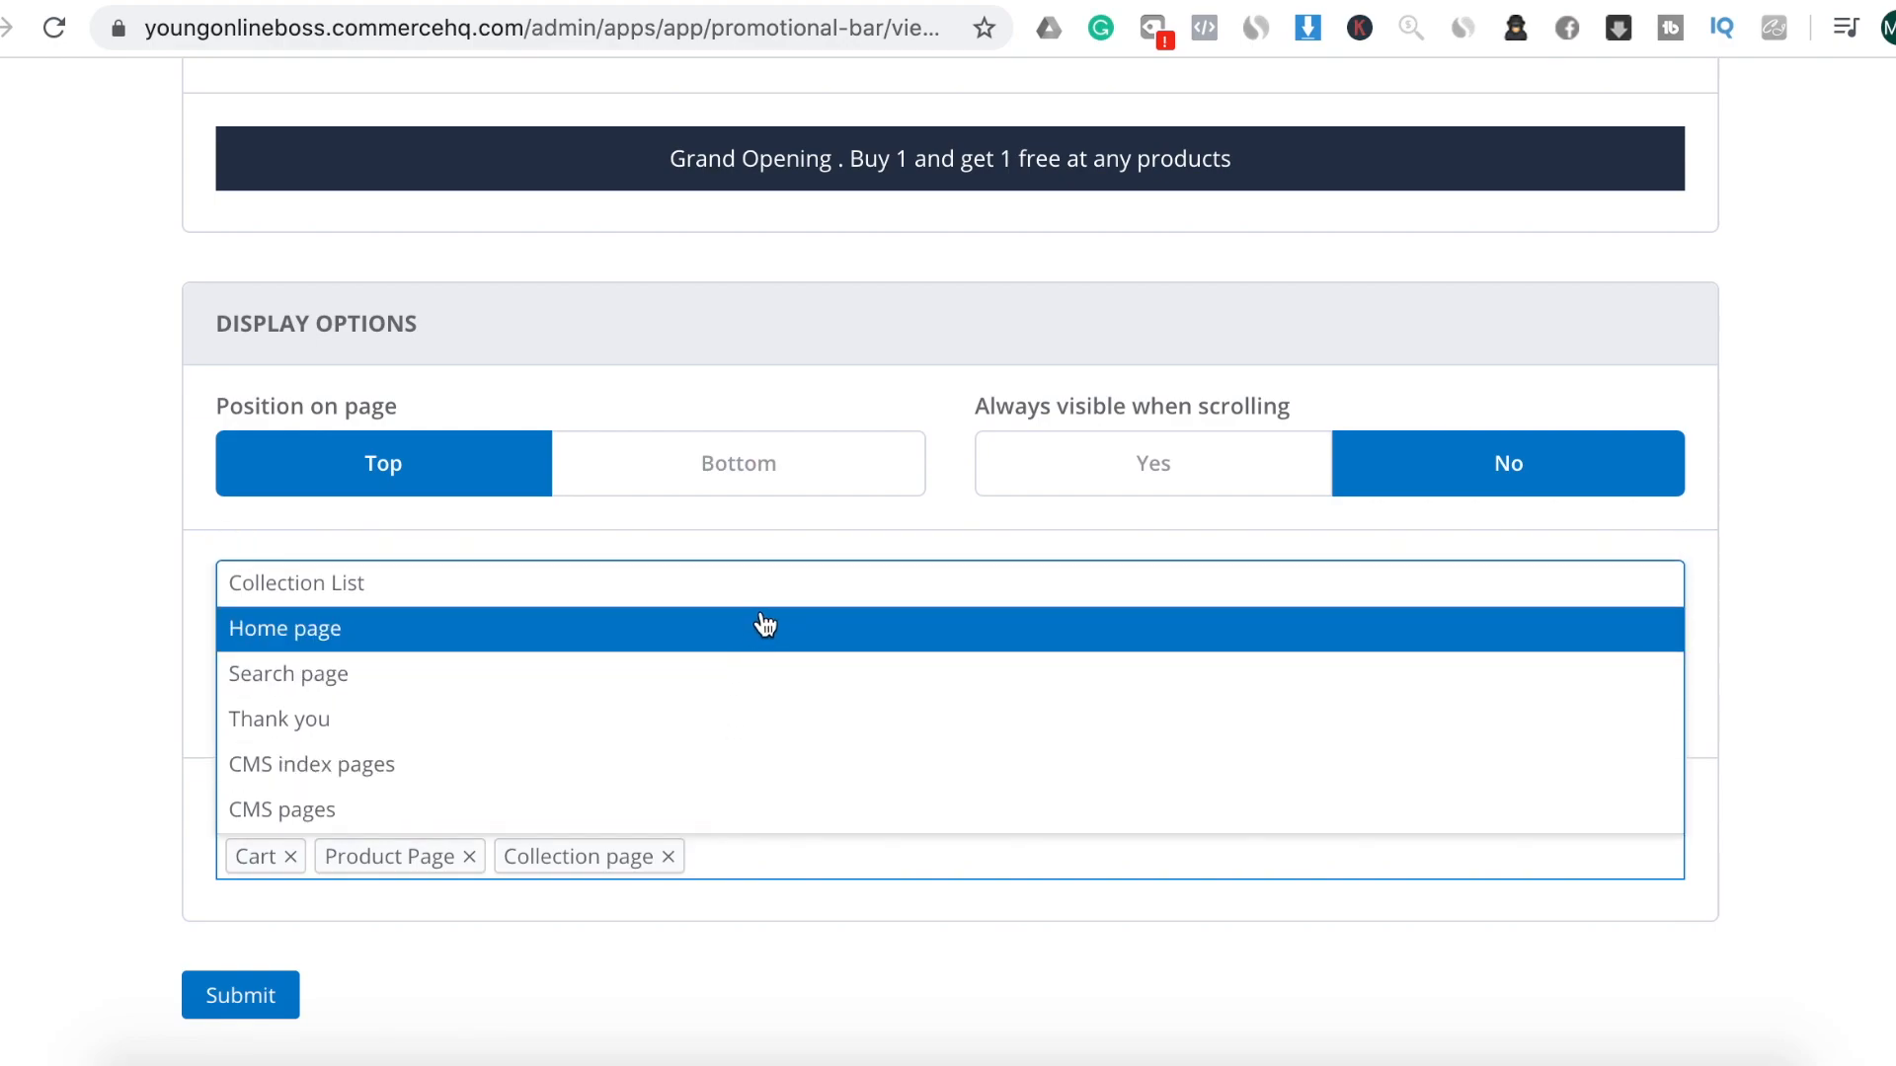
pyautogui.click(776, 598)
# Add Home page, Search page, Thank you, CMS index pages and CMS pages to the bar's display pages and submit the bar
pyautogui.click(905, 846)
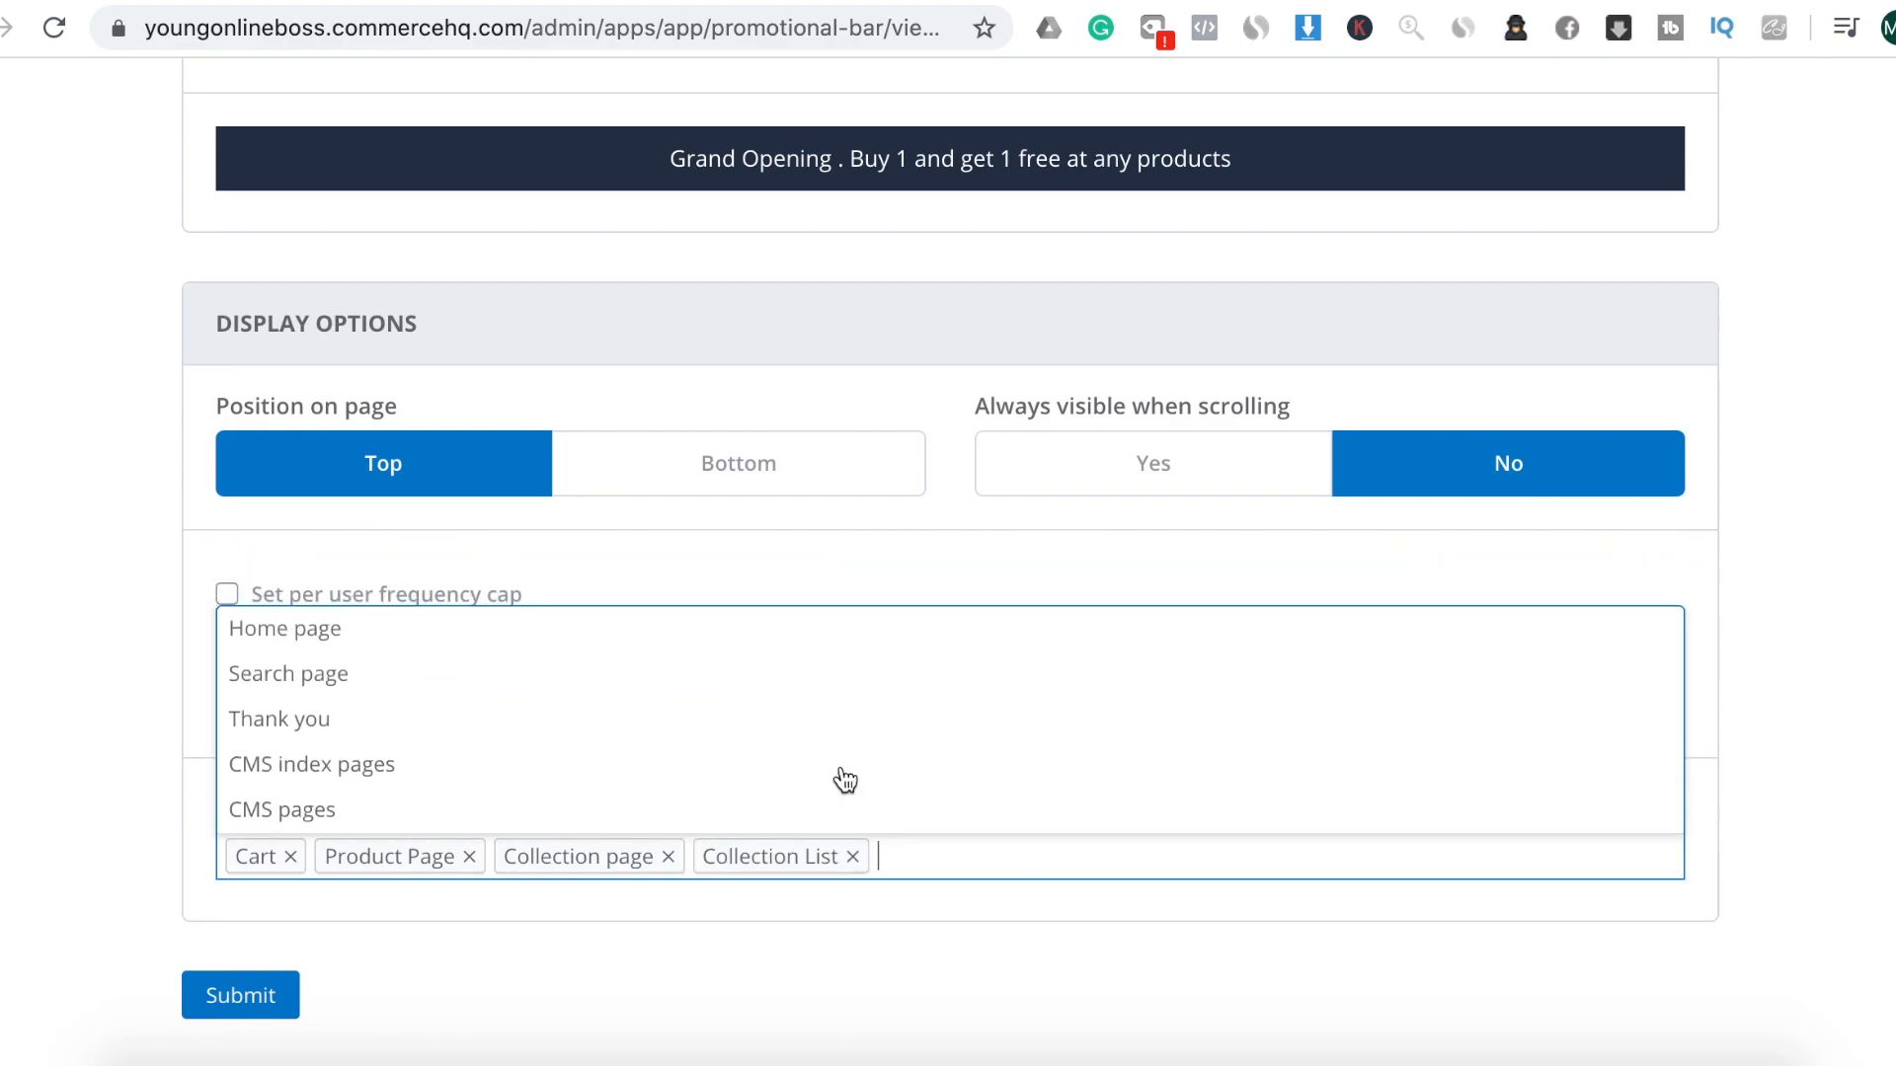
pyautogui.click(812, 639)
pyautogui.click(1081, 856)
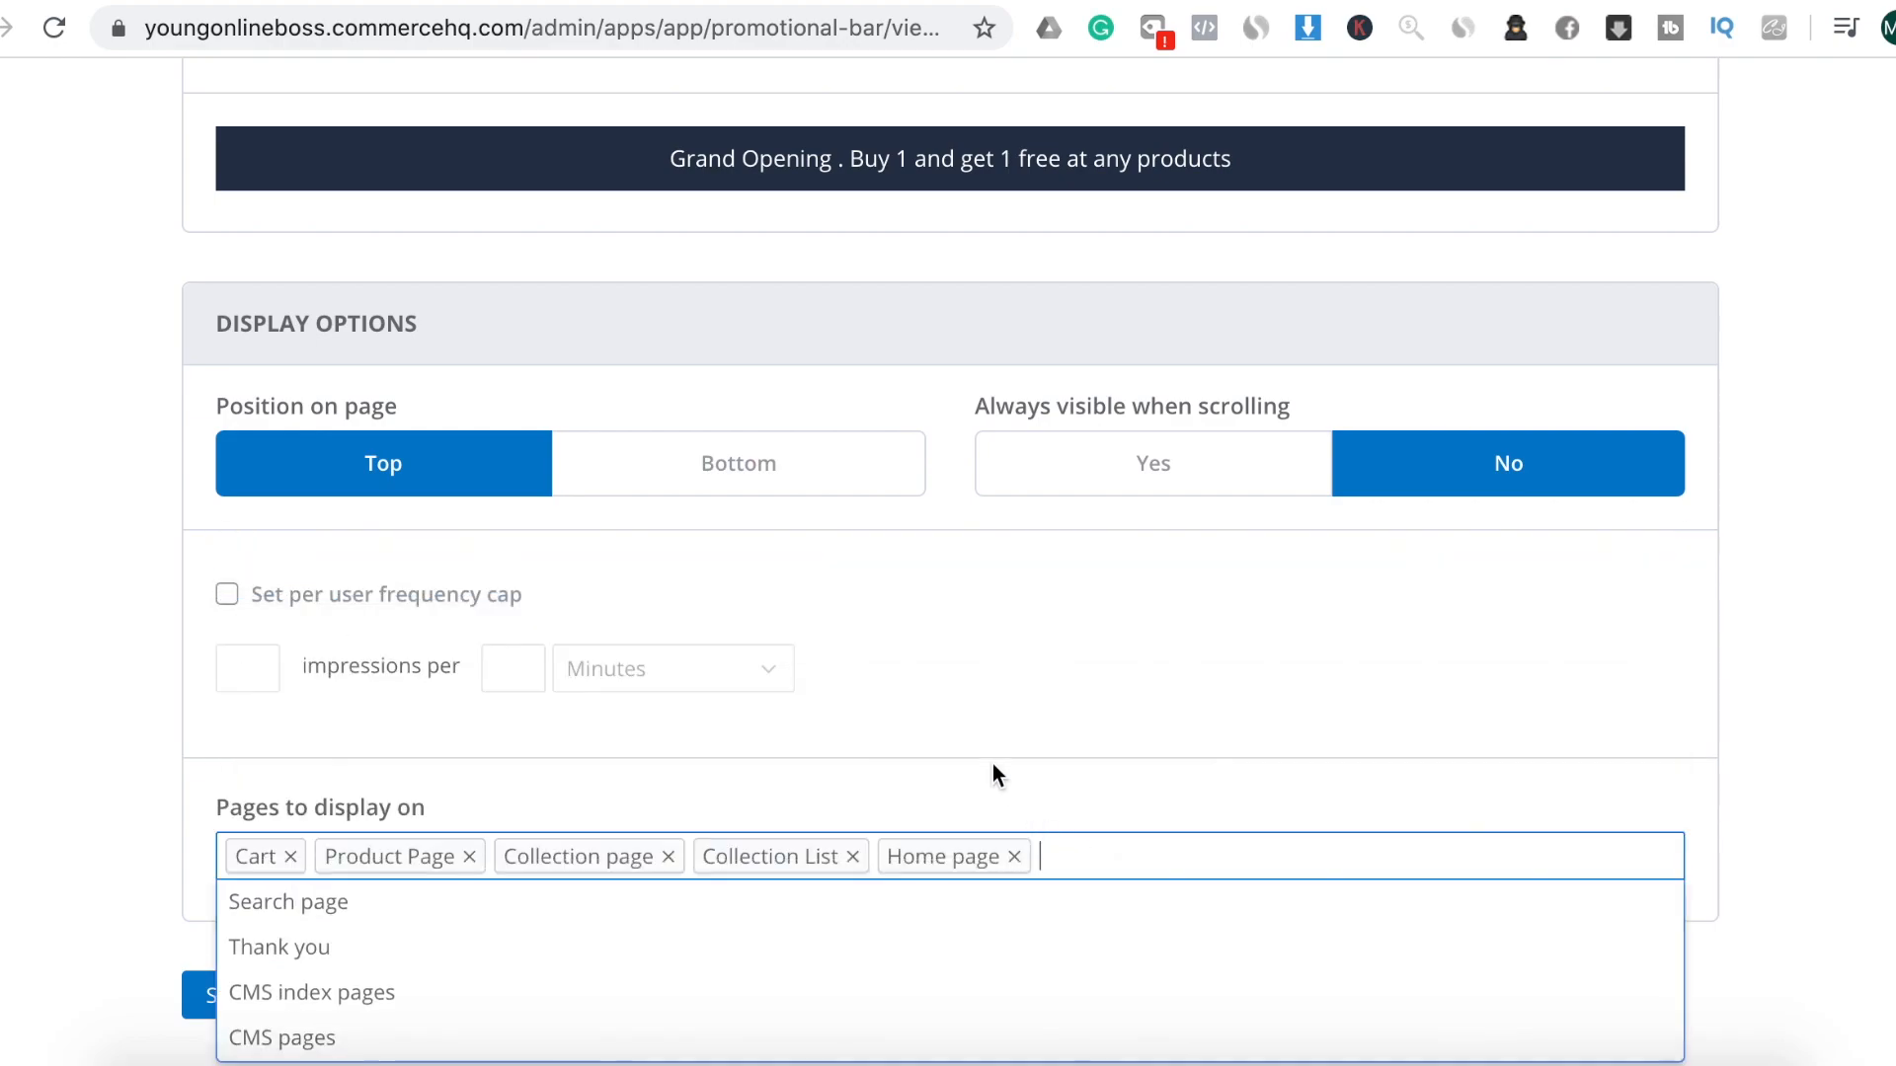
pyautogui.click(990, 910)
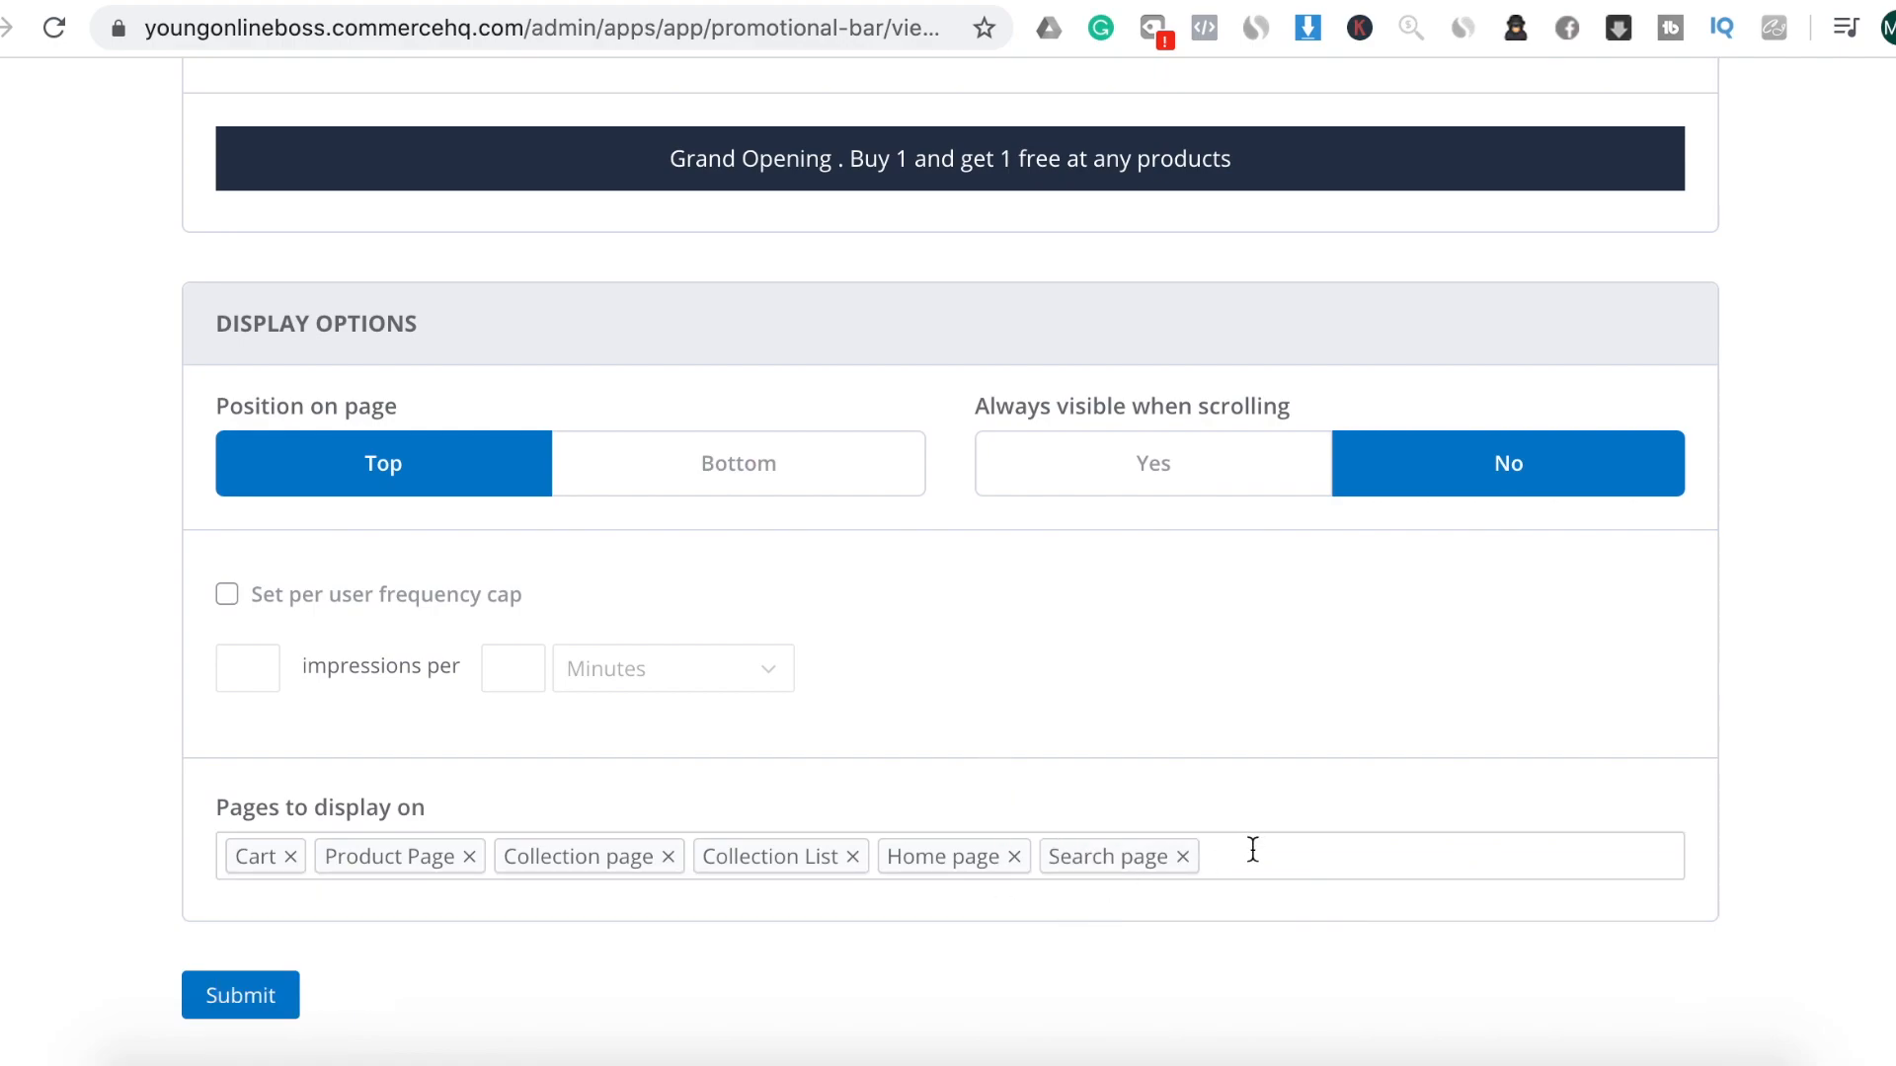
pyautogui.click(1246, 852)
pyautogui.click(1031, 910)
pyautogui.click(1416, 839)
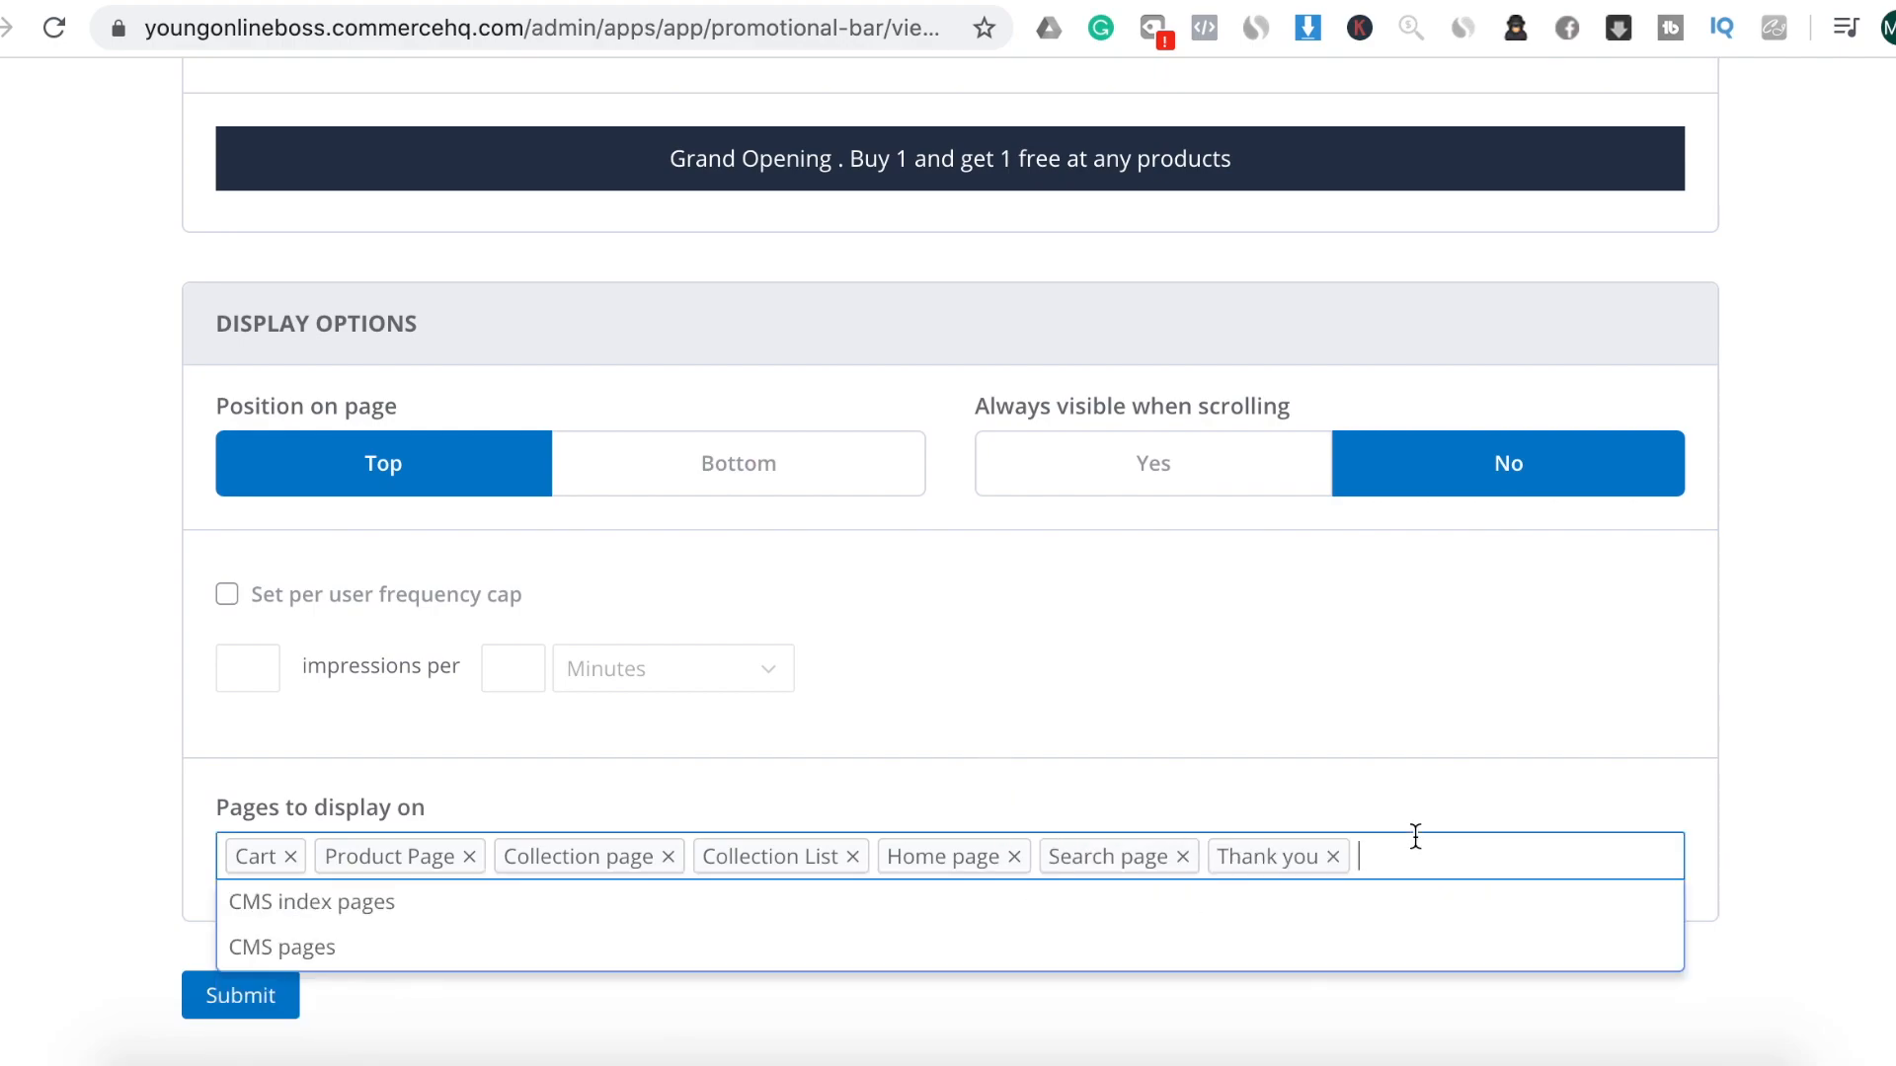
pyautogui.click(1119, 909)
pyautogui.click(1597, 855)
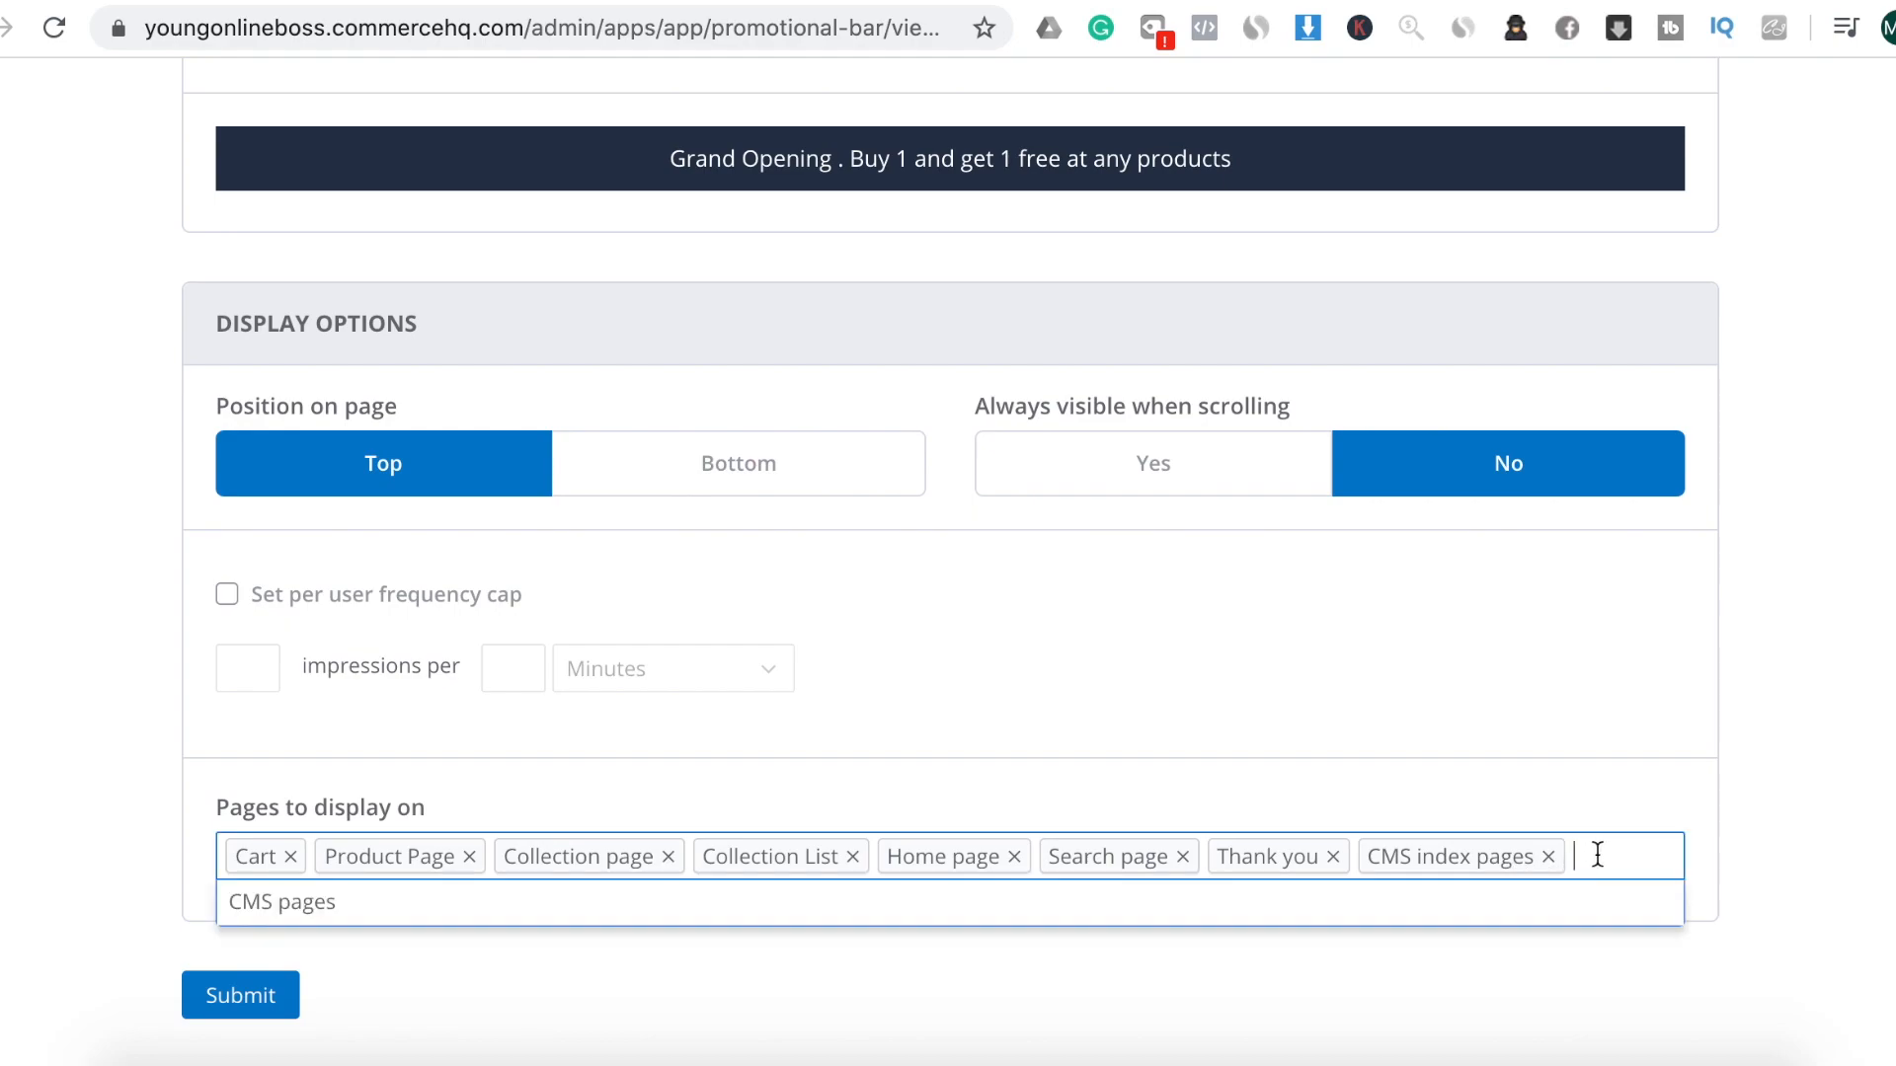
pyautogui.click(1001, 901)
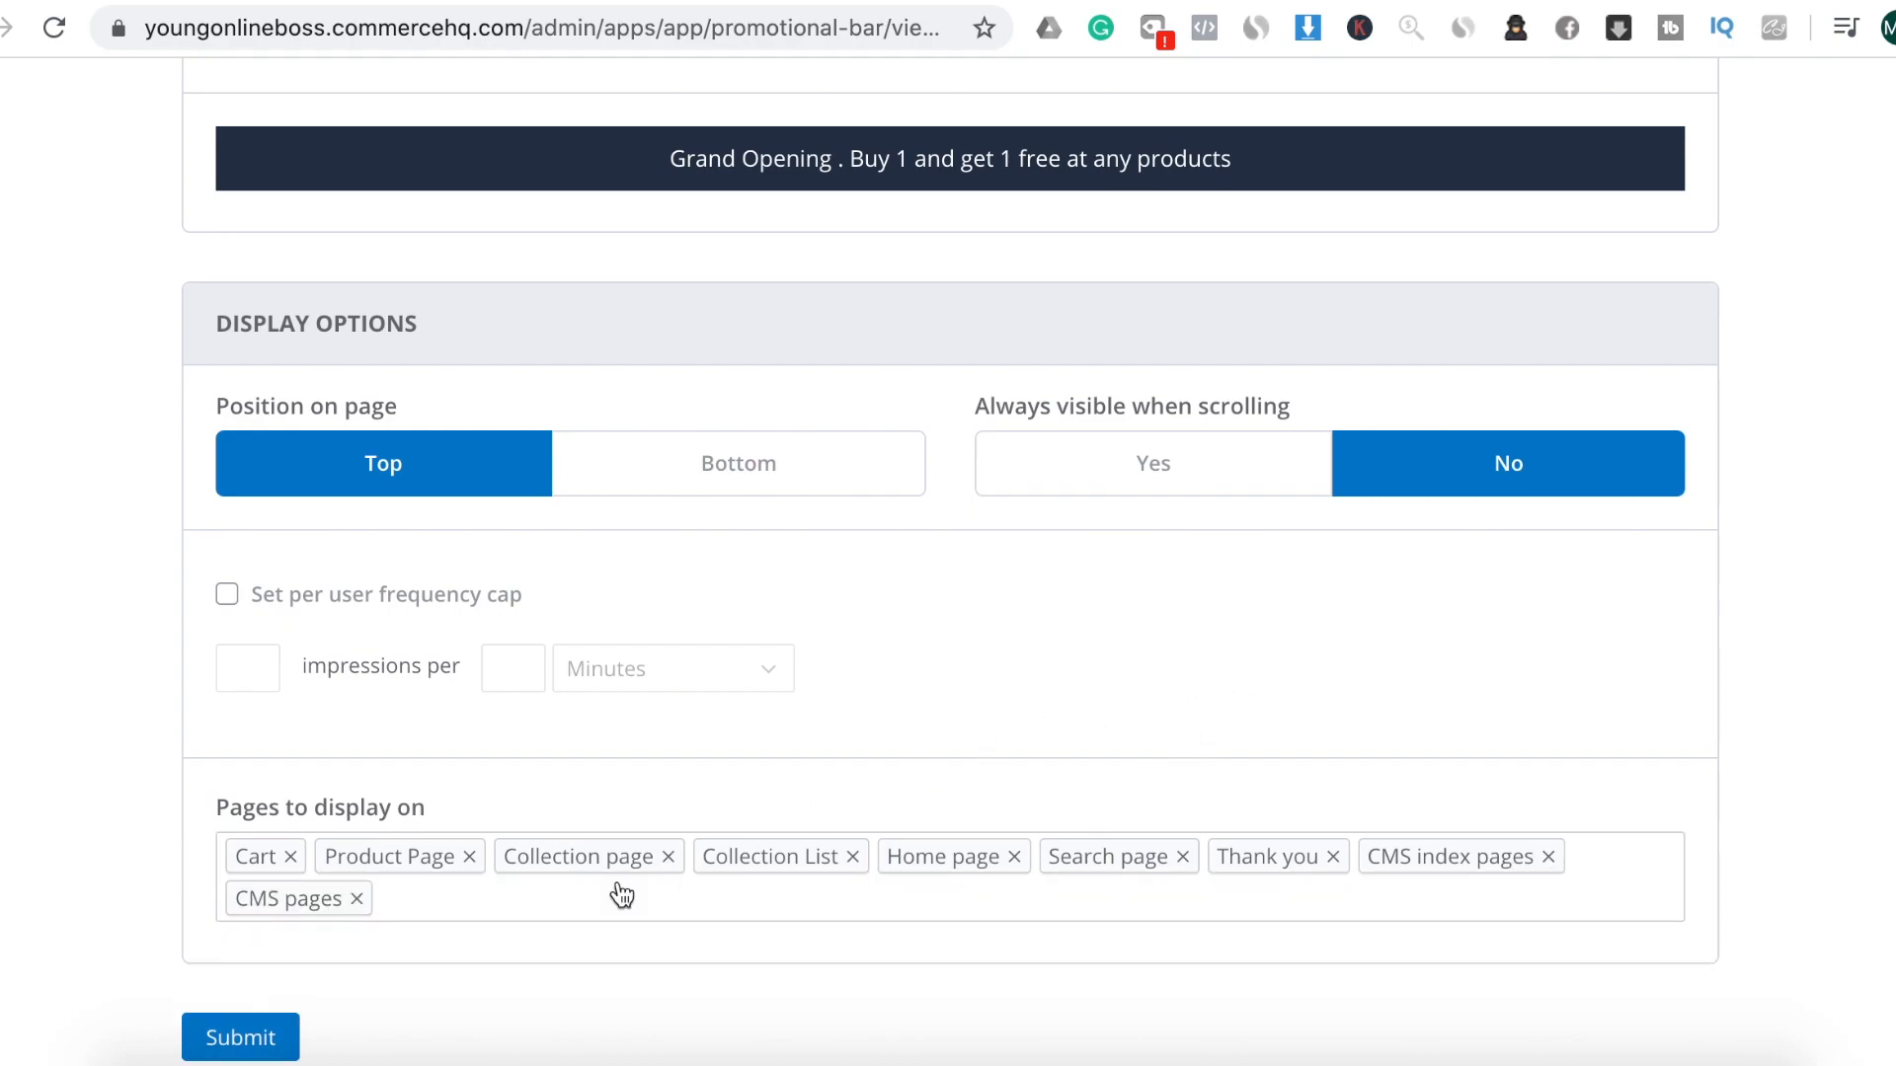
pyautogui.click(242, 1039)
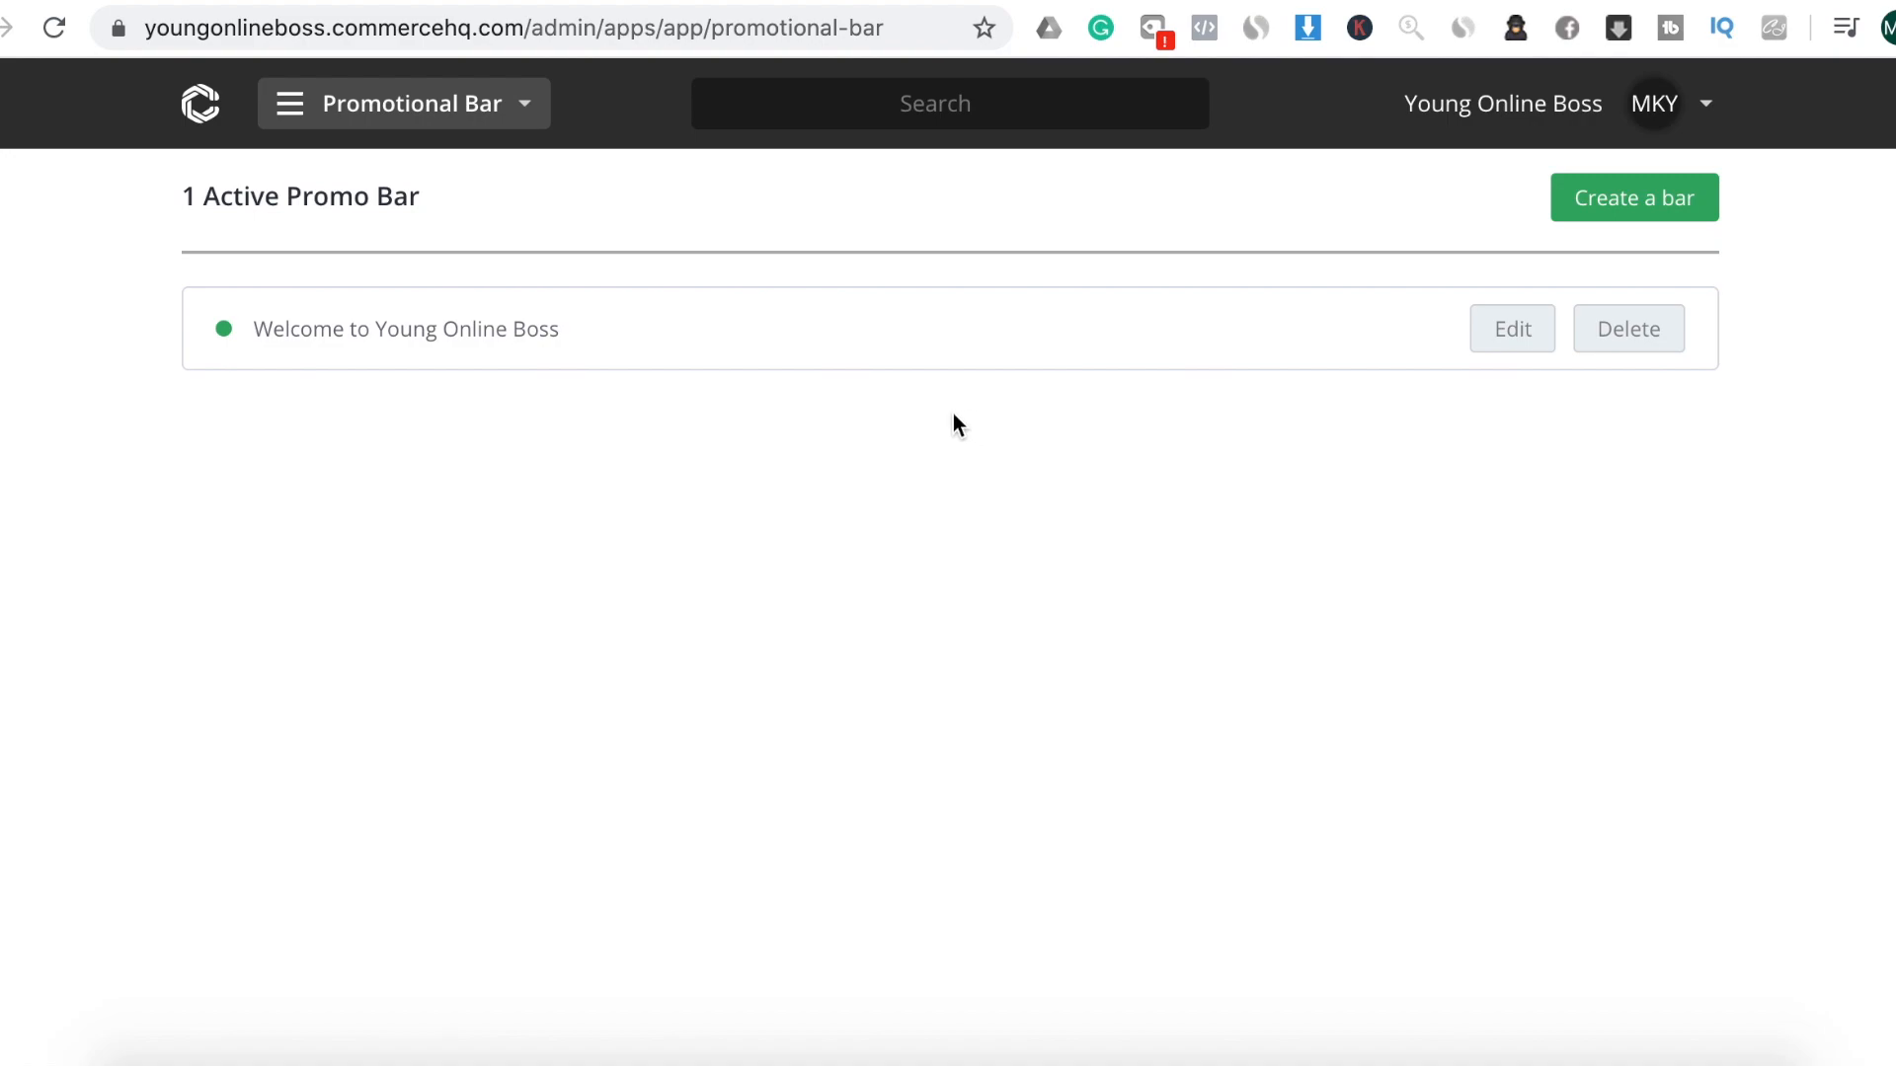
# Install the Timer Widget app from the Apps Store and save its default settings, targeting all products
pyautogui.click(534, 105)
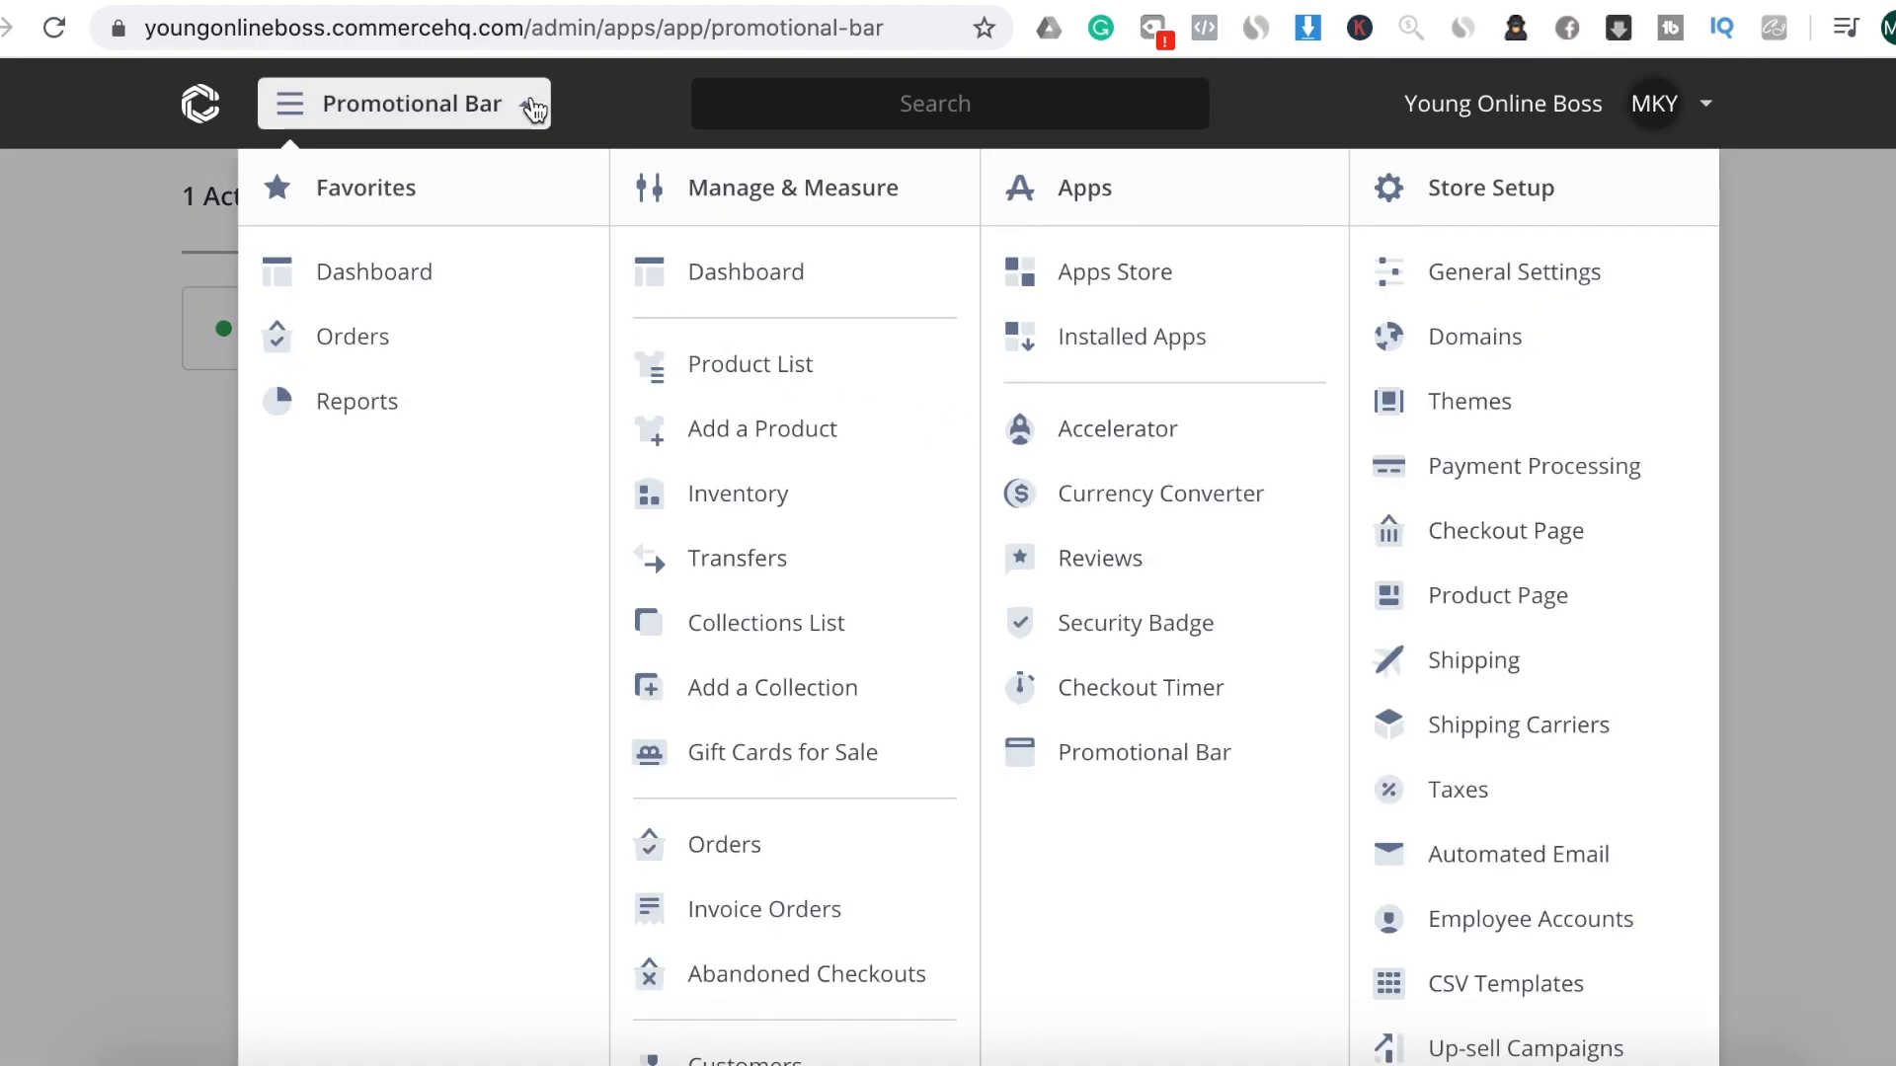
pyautogui.click(1201, 290)
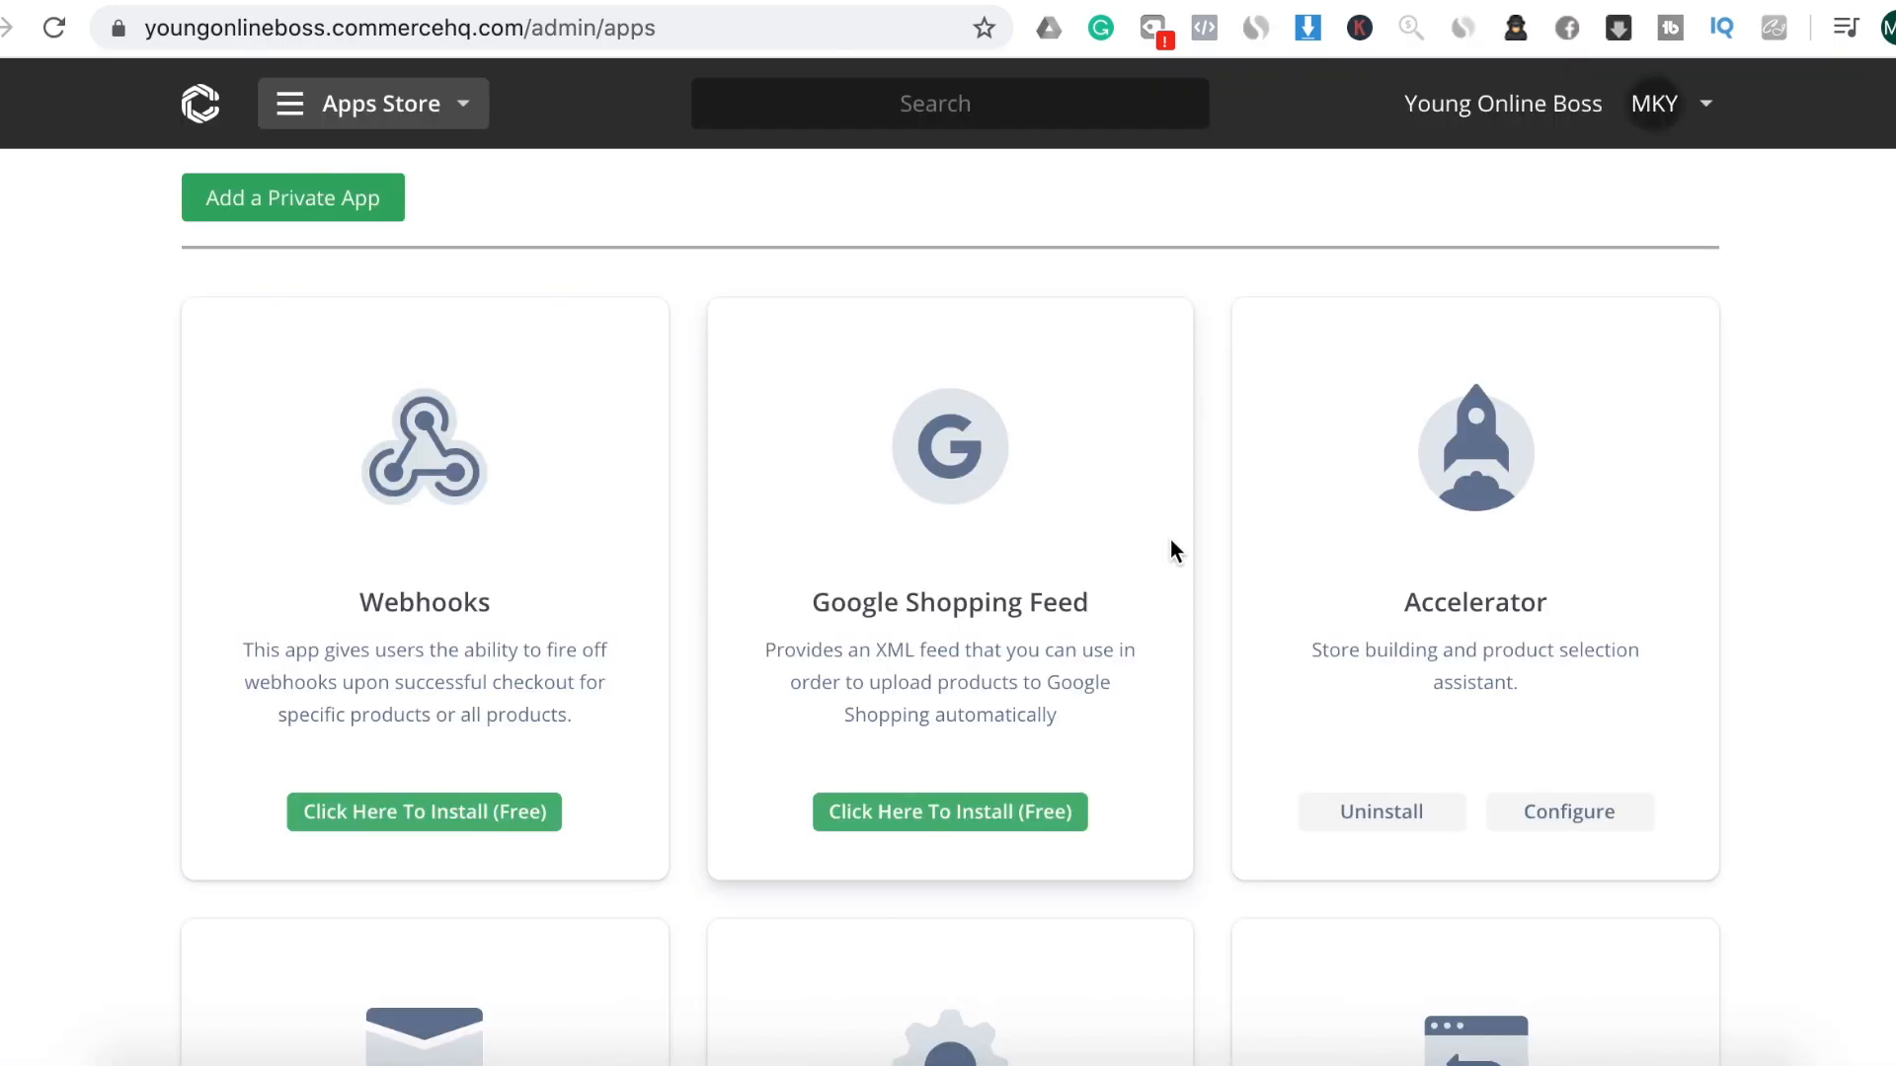
pyautogui.scroll(-3, 1171, 539)
pyautogui.scroll(-20, 1171, 529)
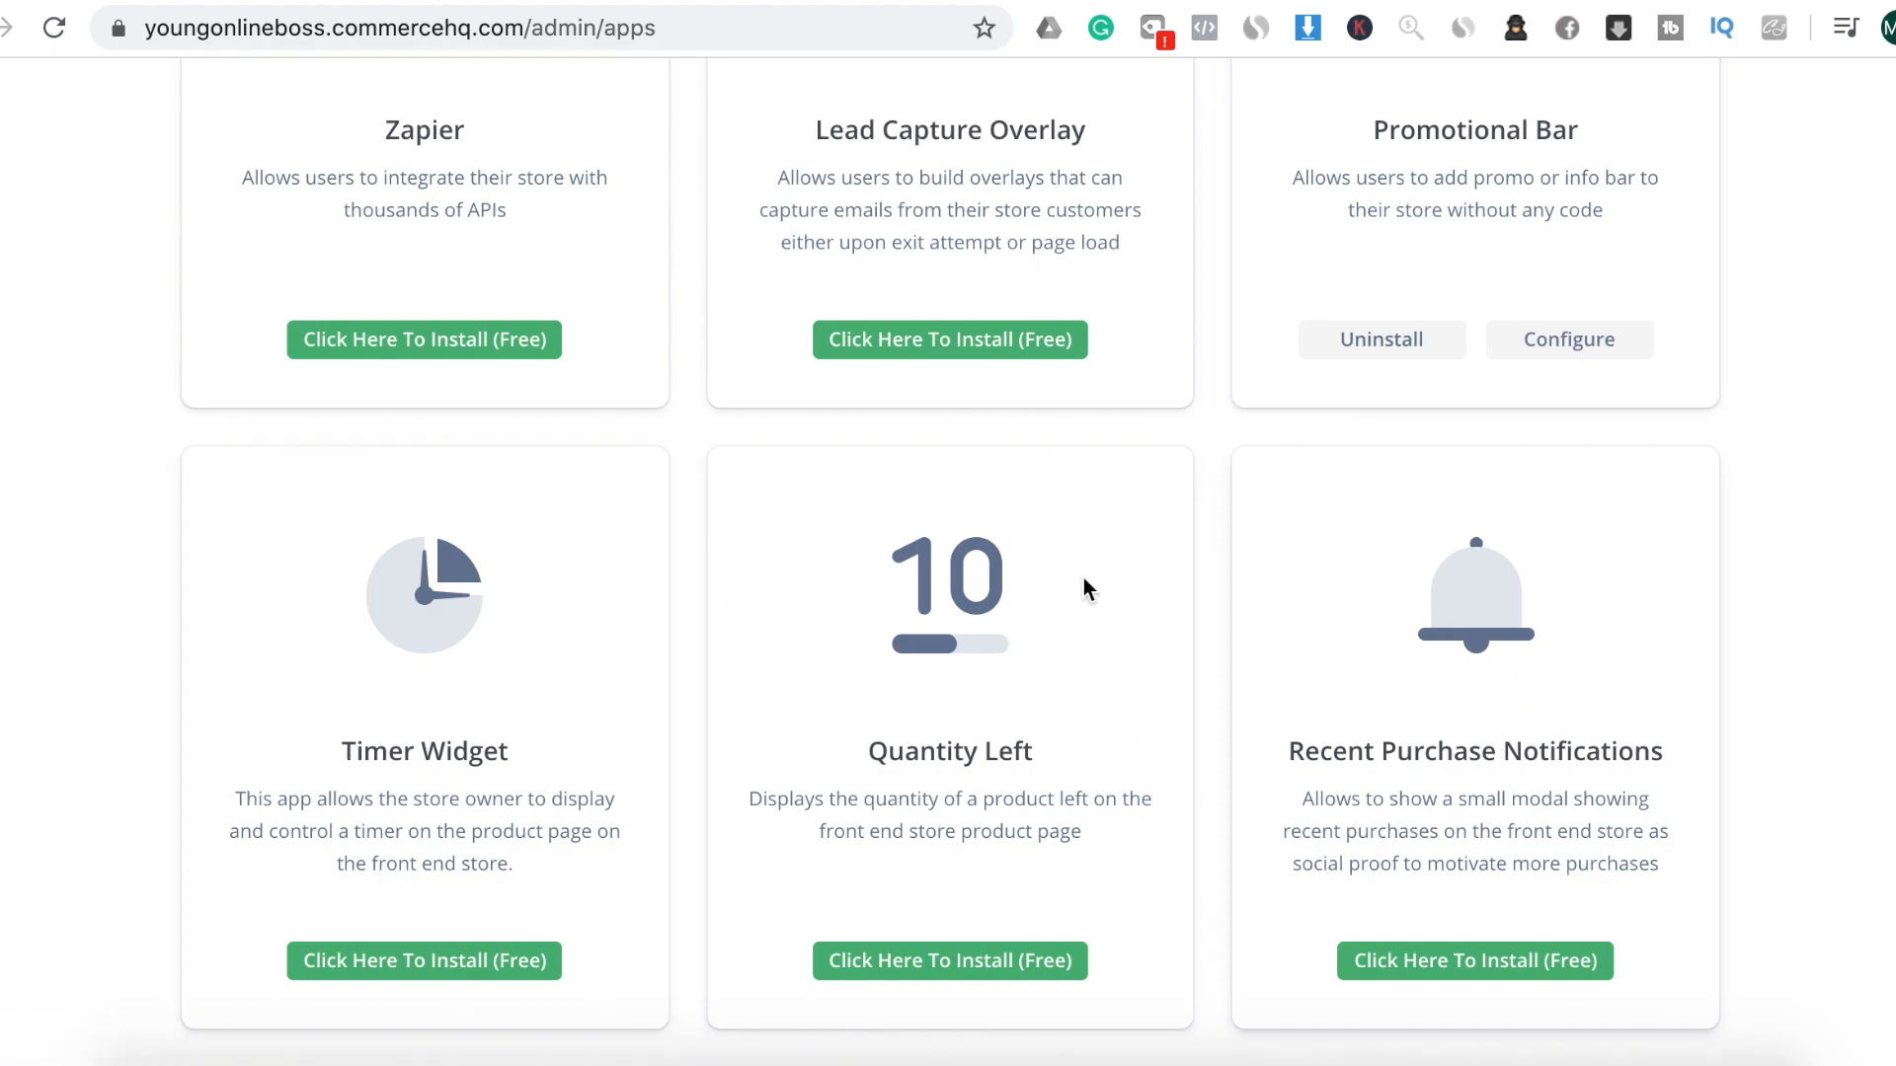
pyautogui.click(429, 960)
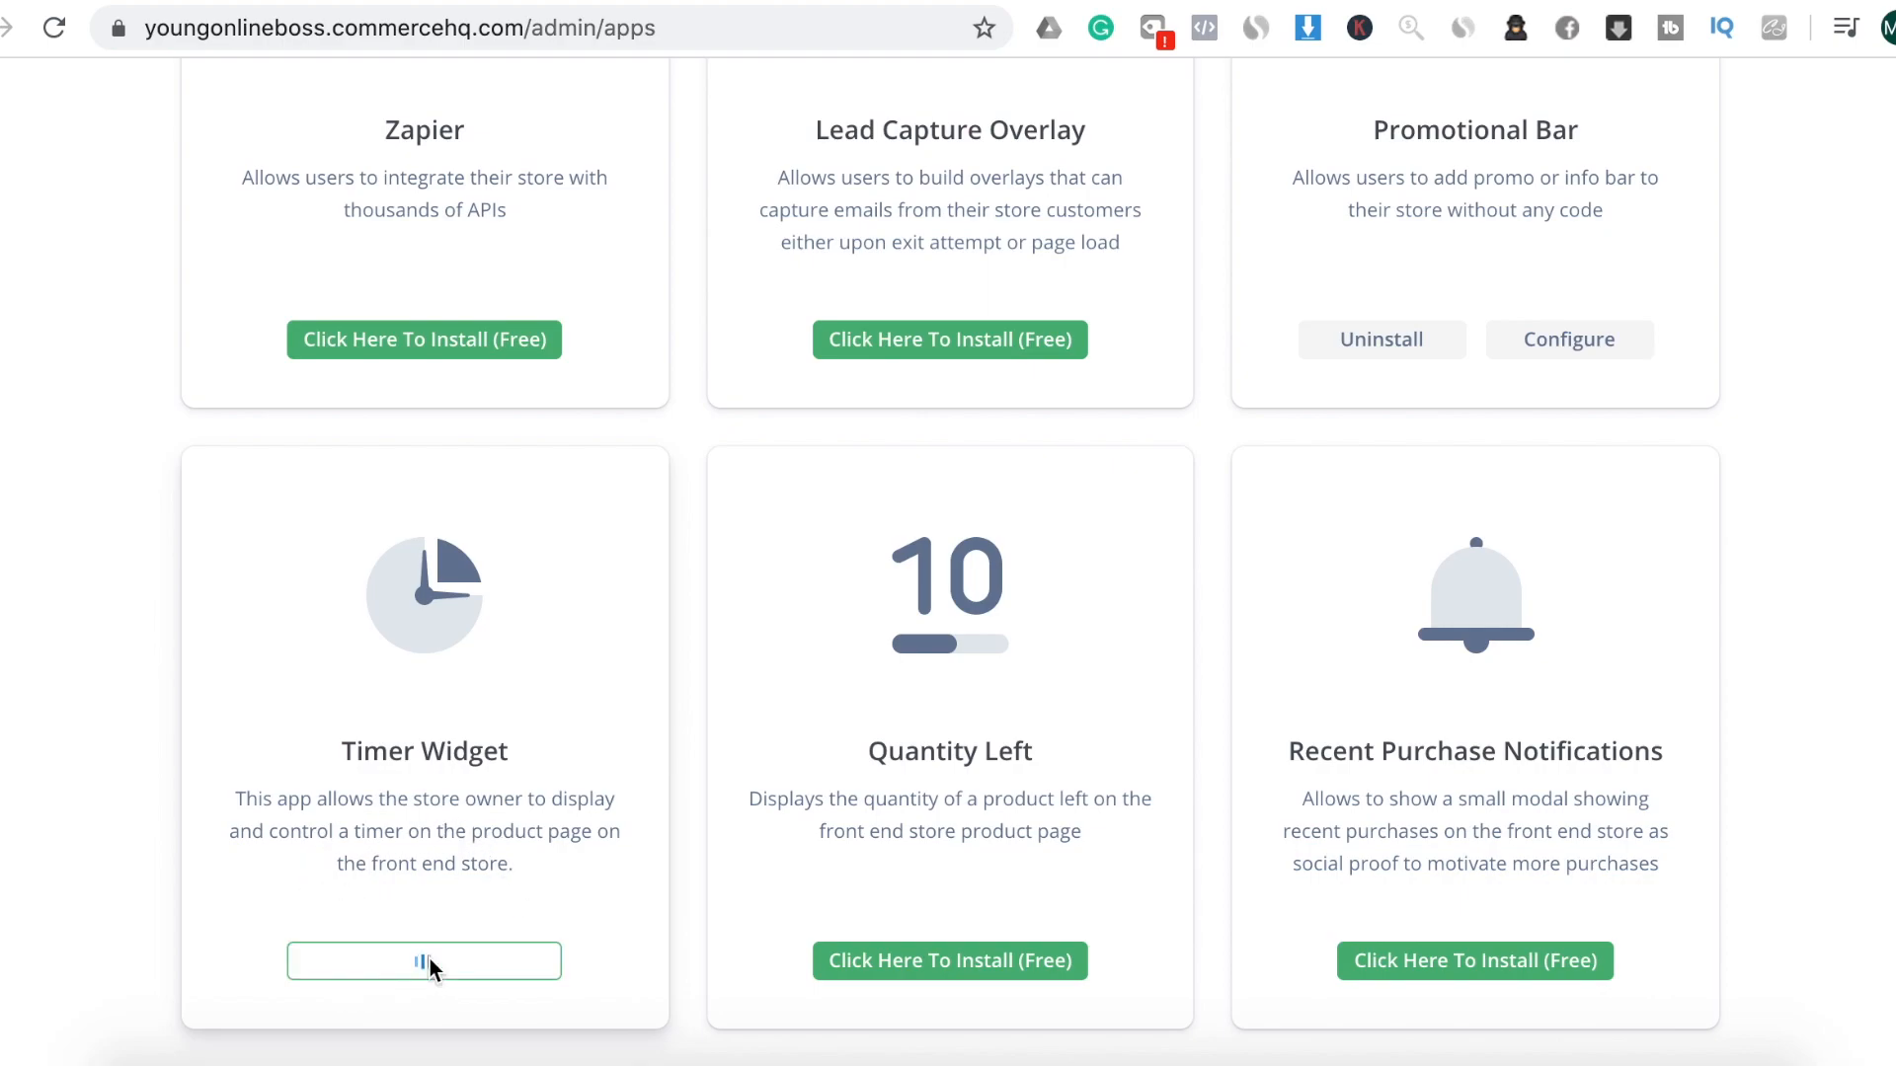
pyautogui.click(531, 963)
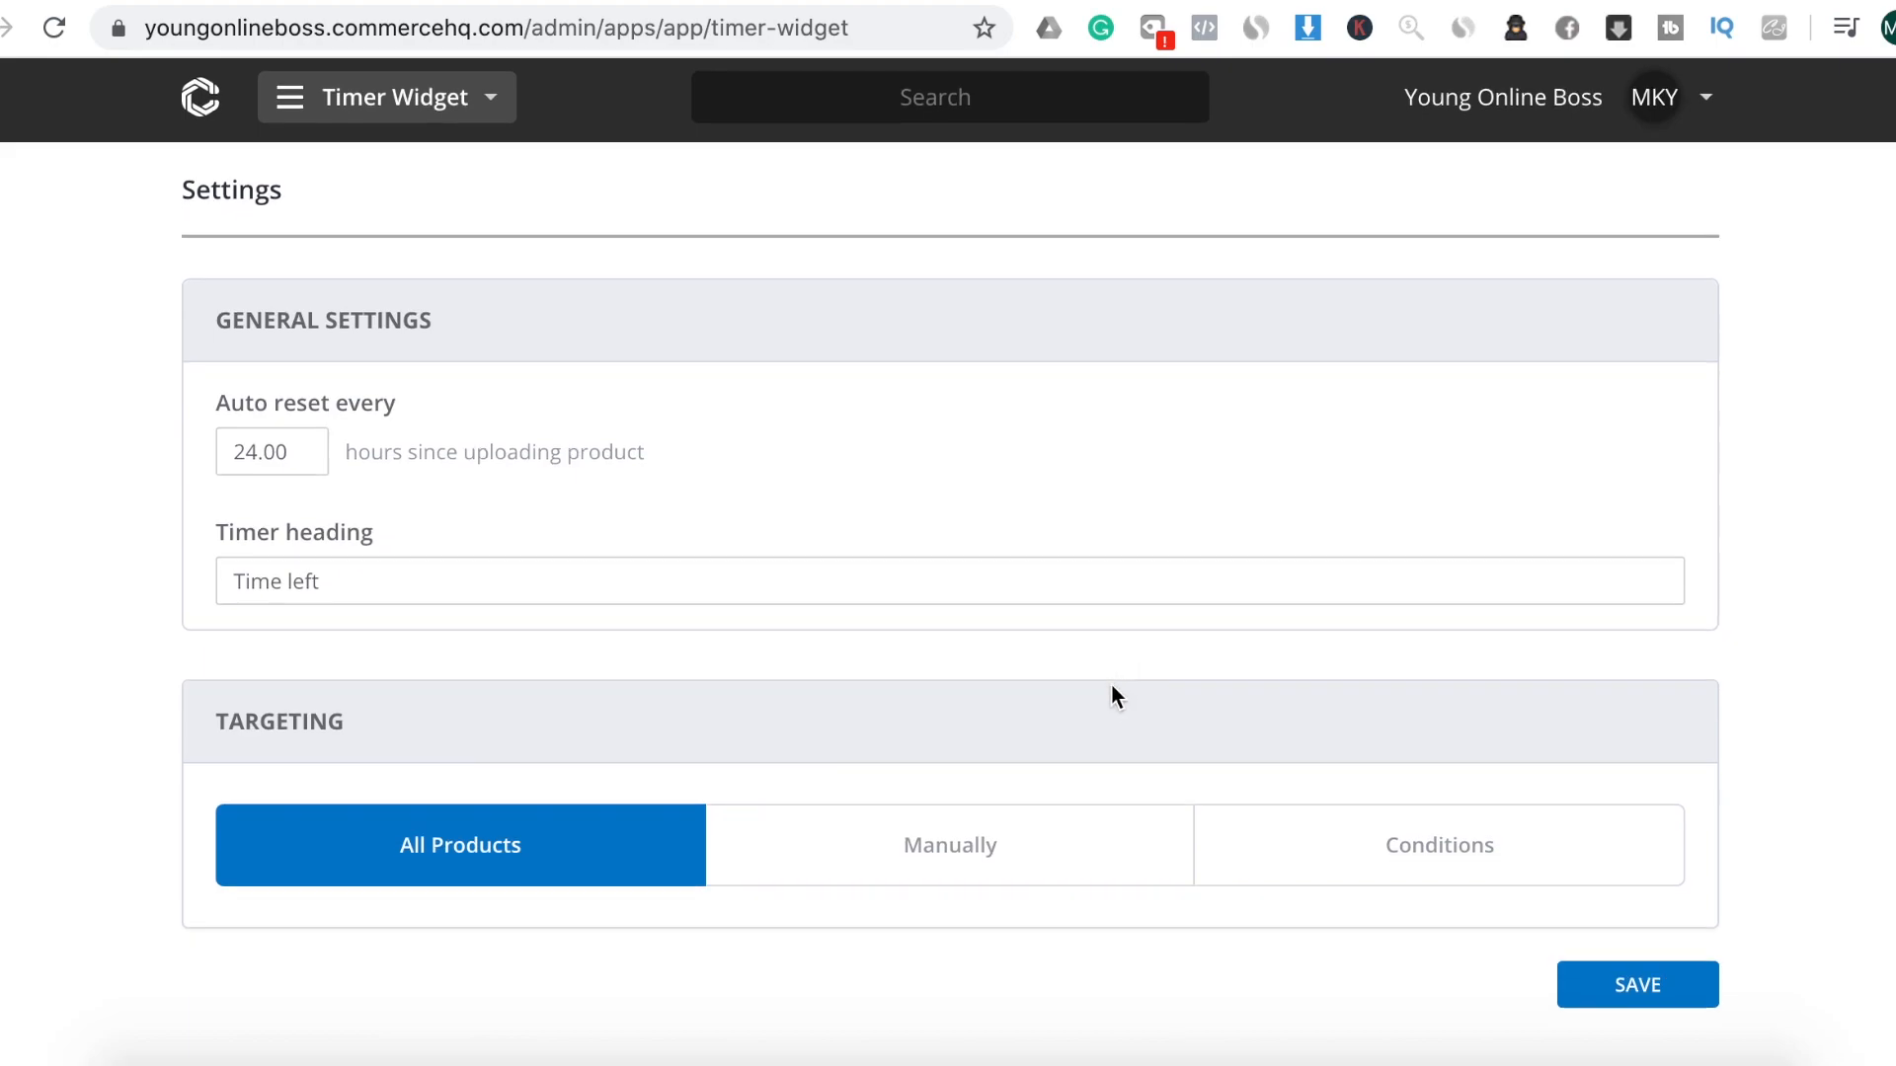
pyautogui.click(1647, 1012)
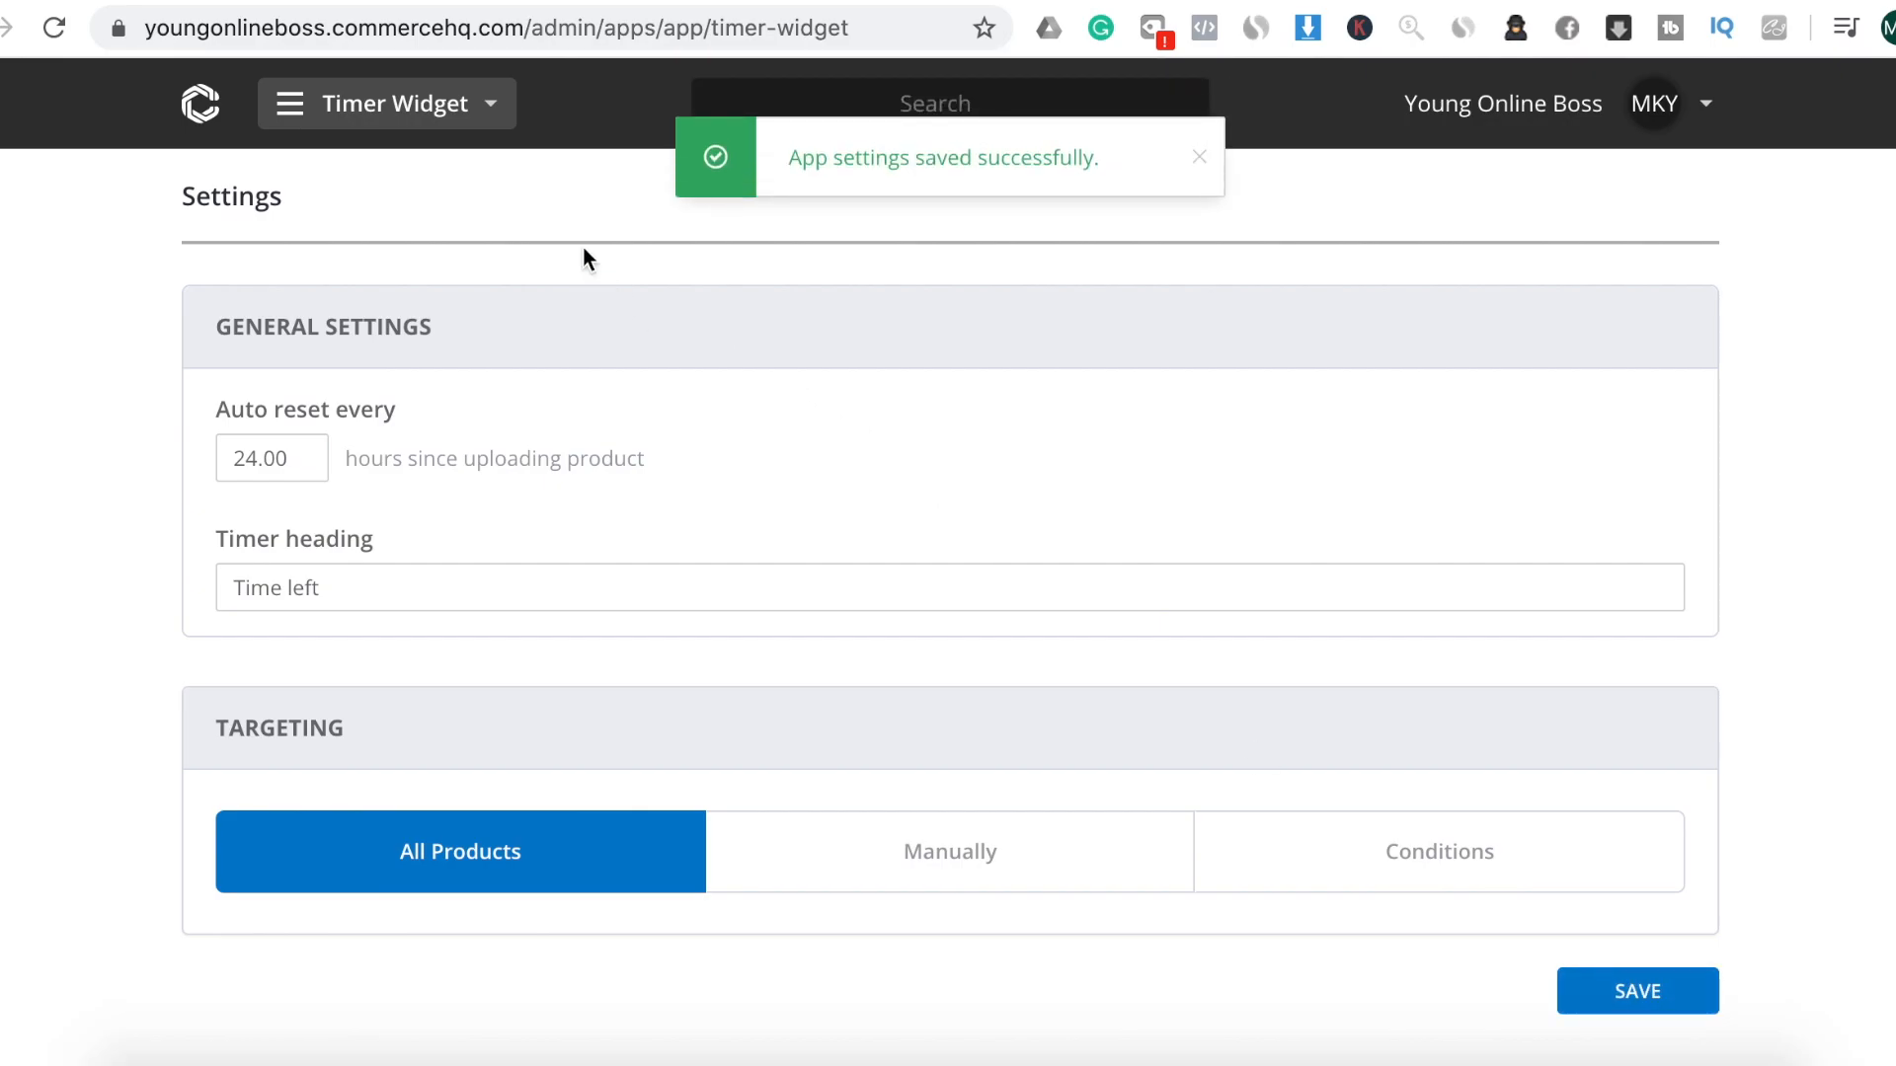
# Install the Quantity Left app from the Apps Store and open its configuration
pyautogui.click(494, 117)
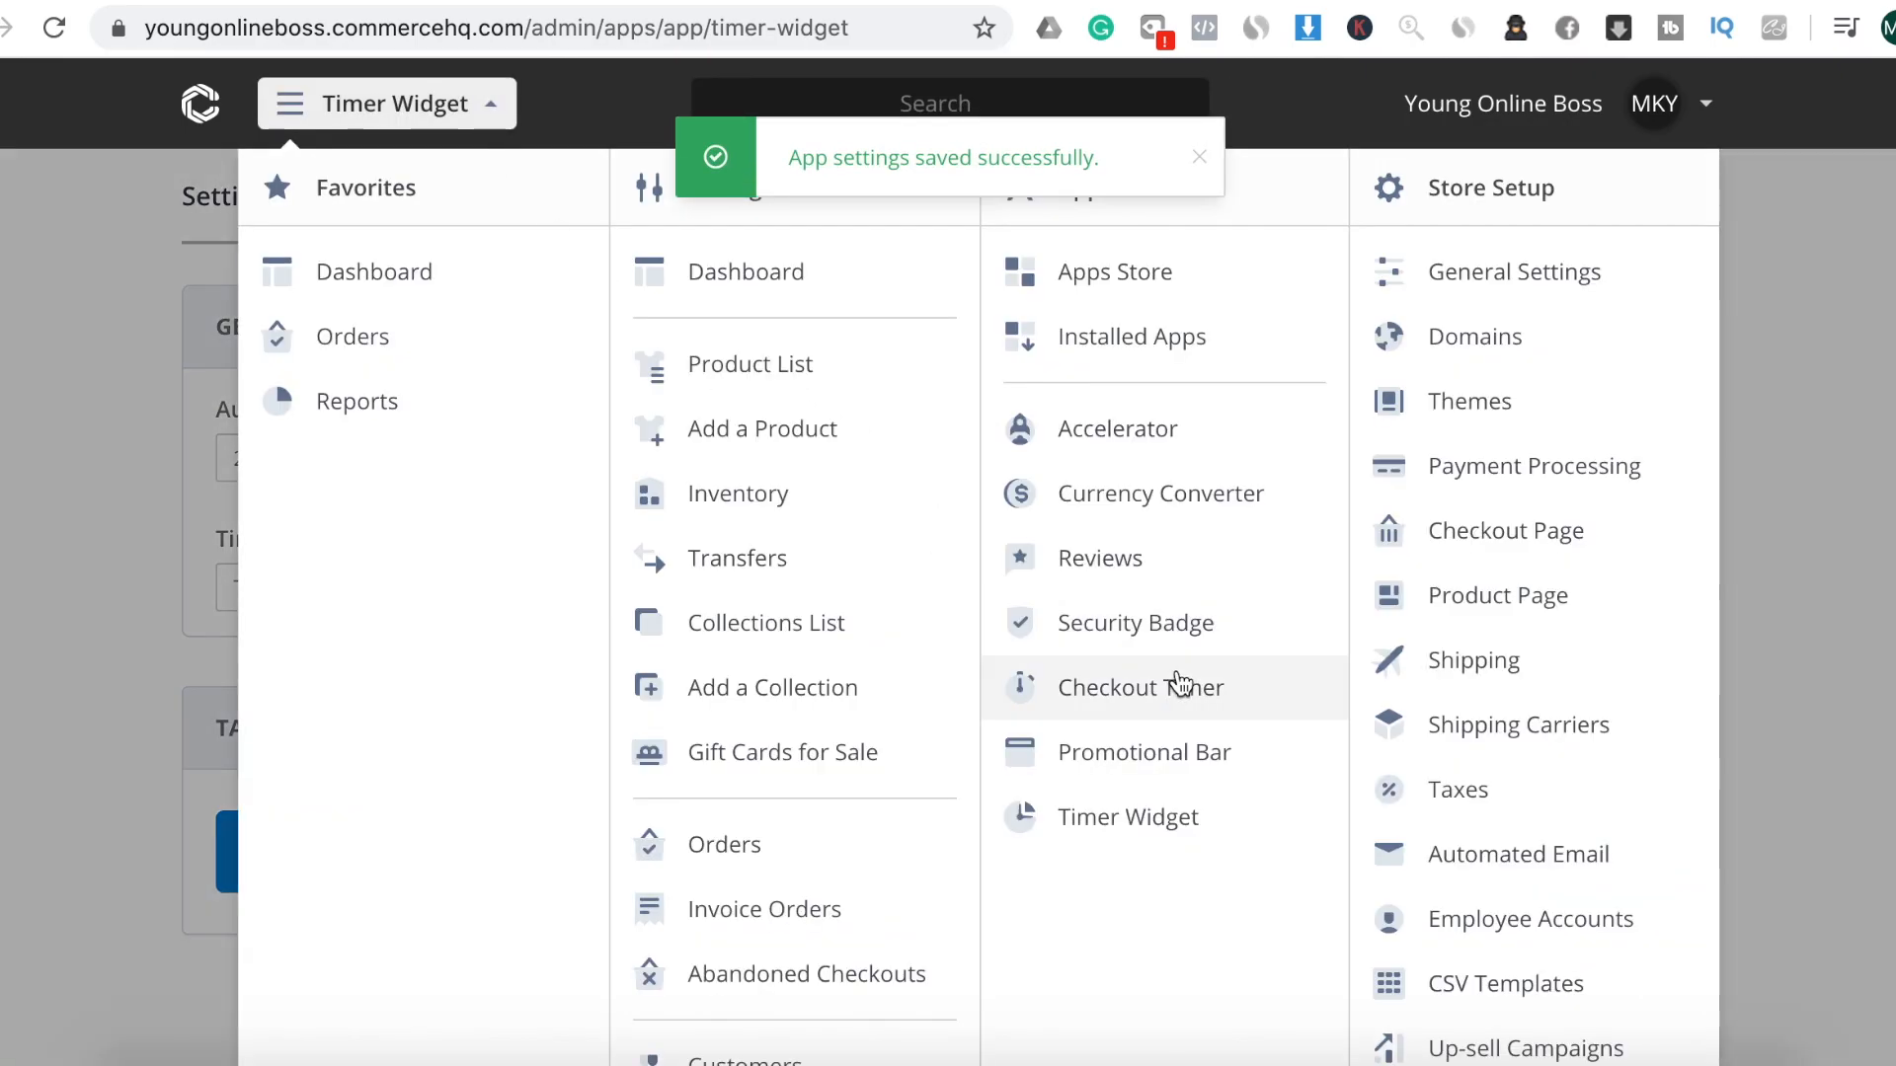
pyautogui.scroll(-1, 1198, 677)
pyautogui.scroll(1, 1192, 279)
pyautogui.click(1185, 282)
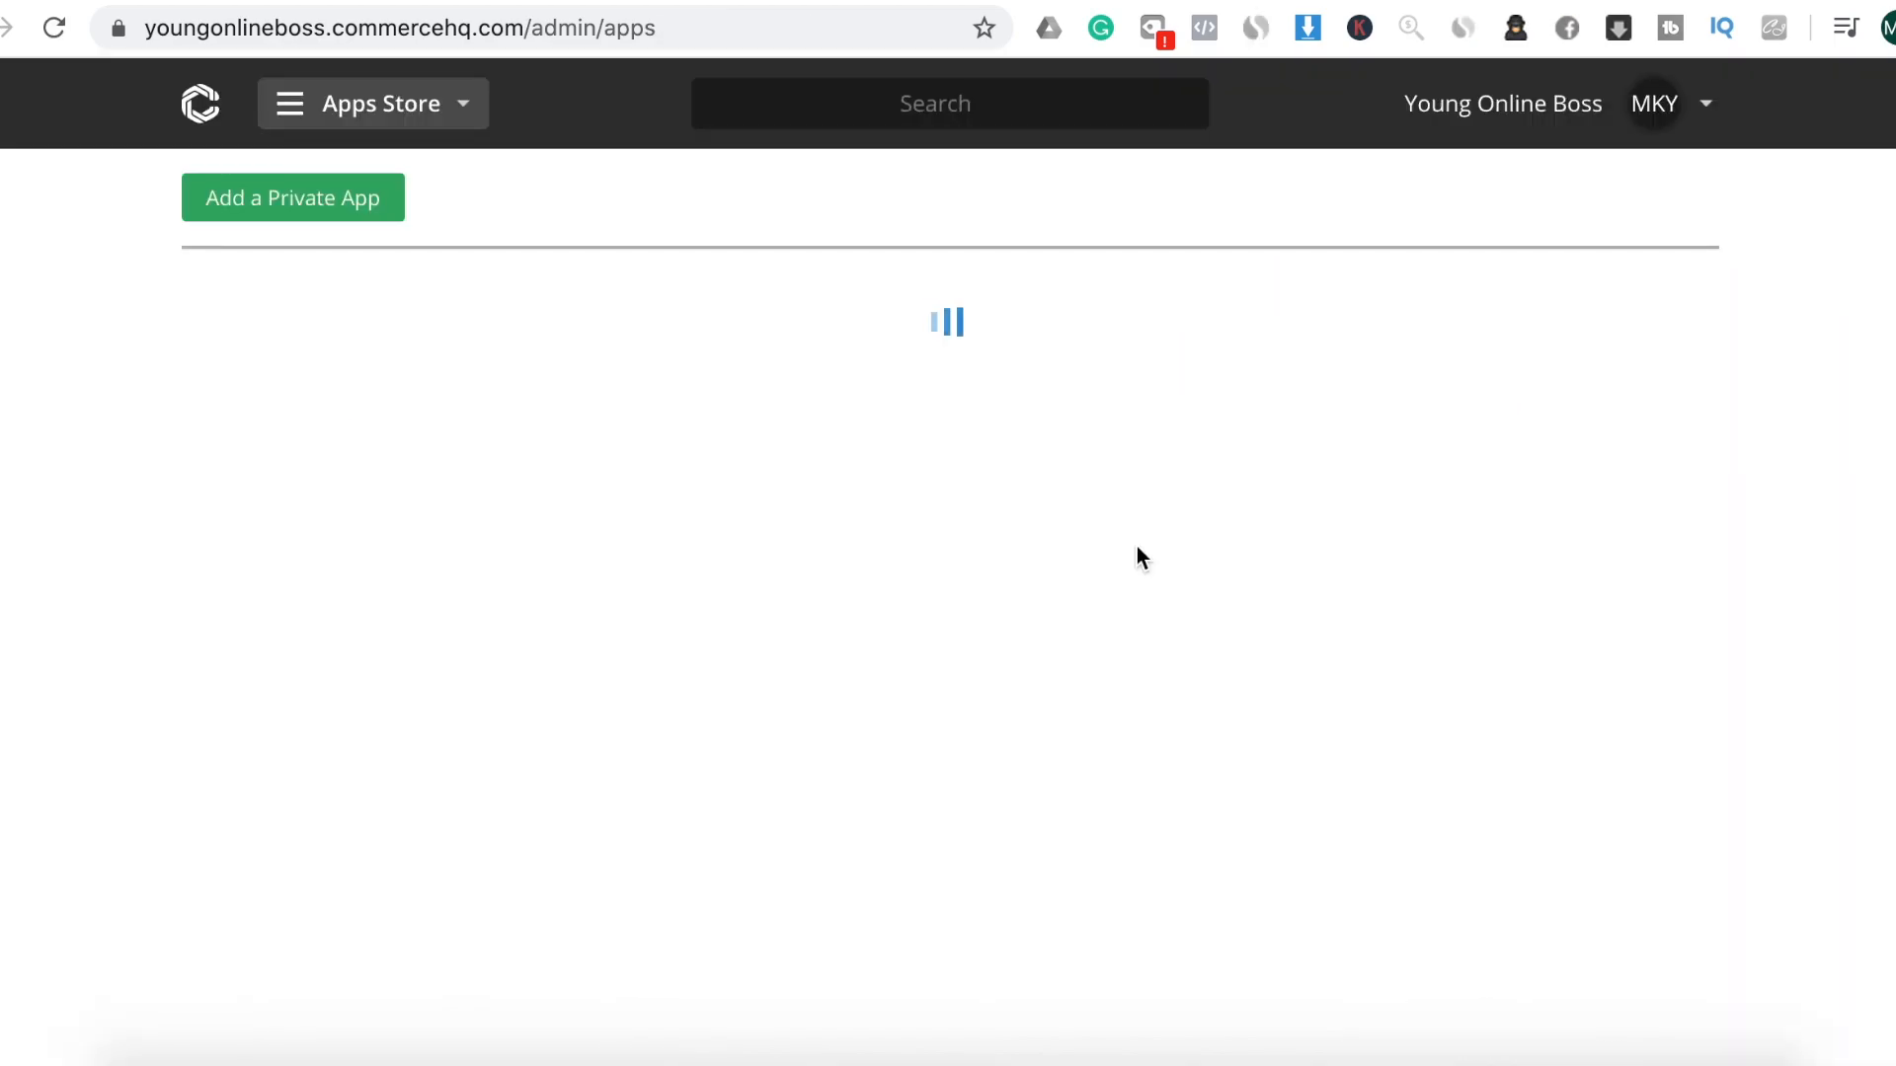
pyautogui.scroll(-3, 1130, 617)
pyautogui.scroll(-15, 1128, 603)
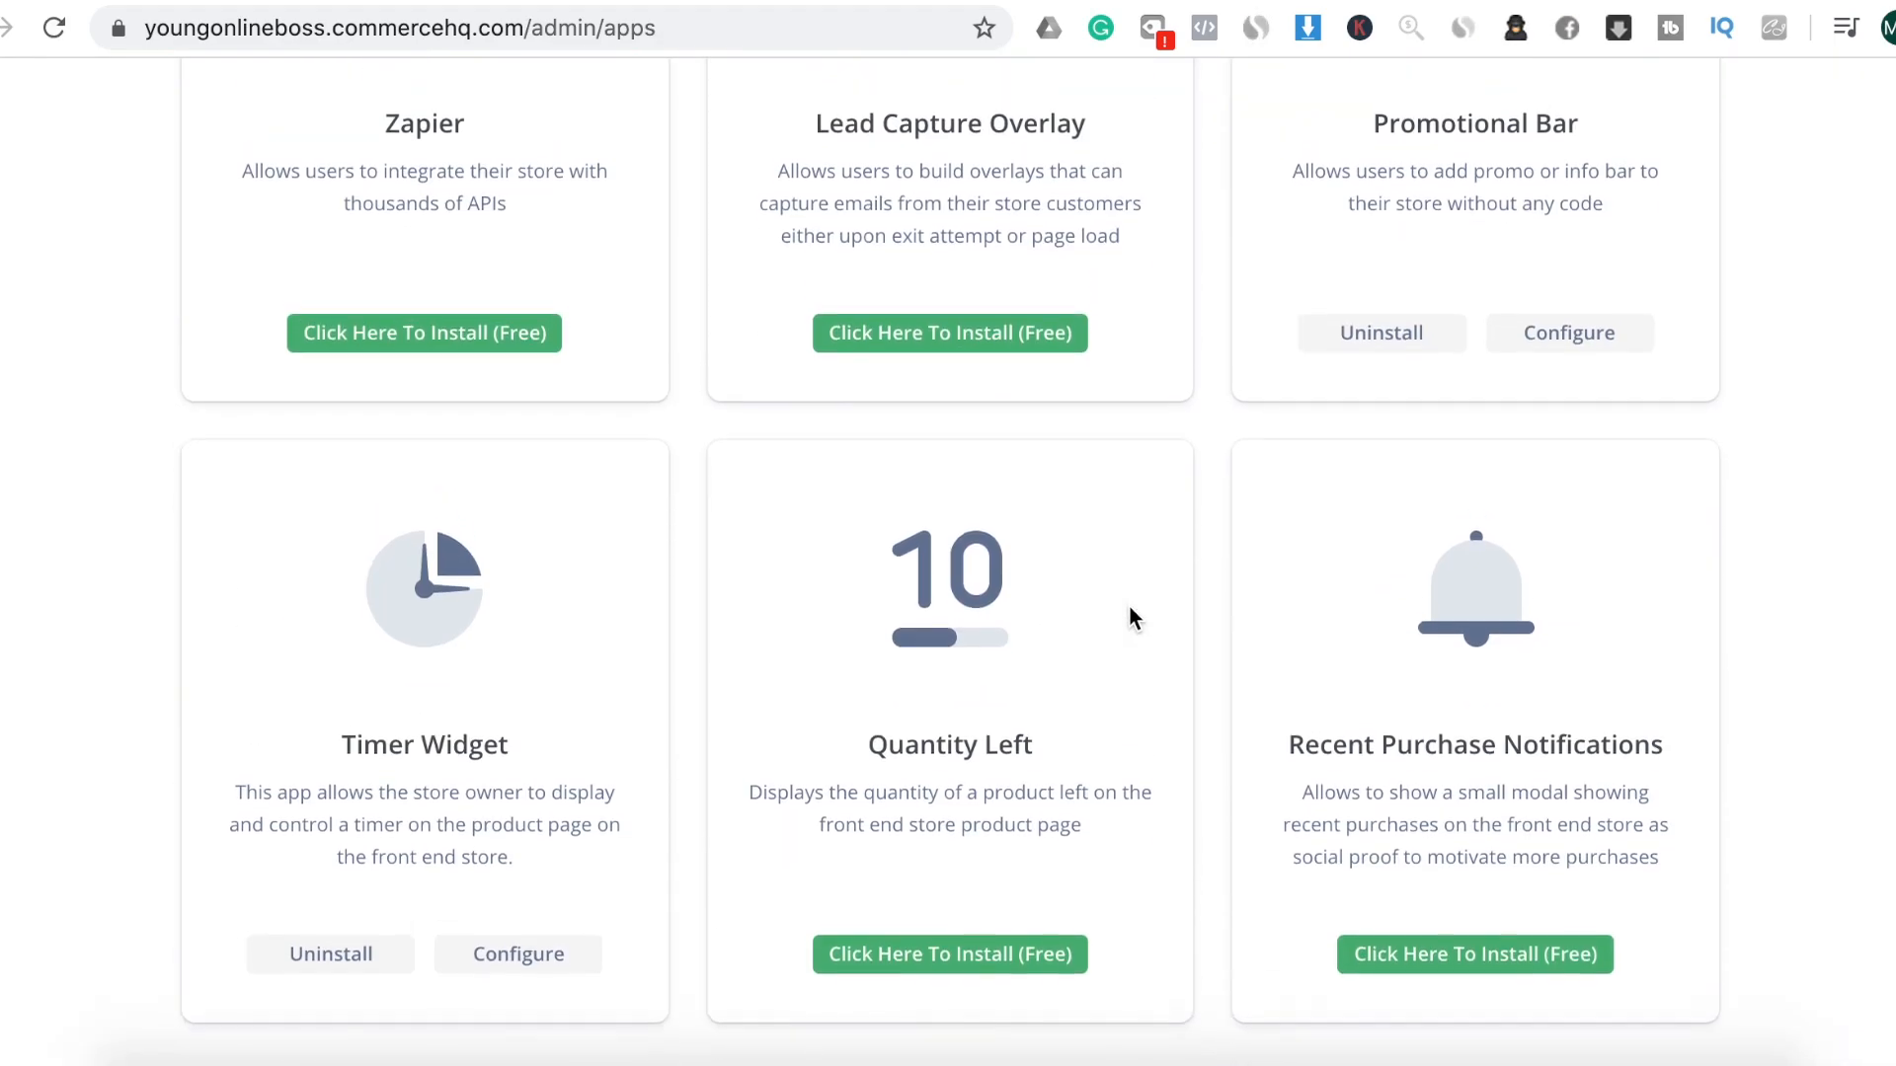
pyautogui.click(1010, 955)
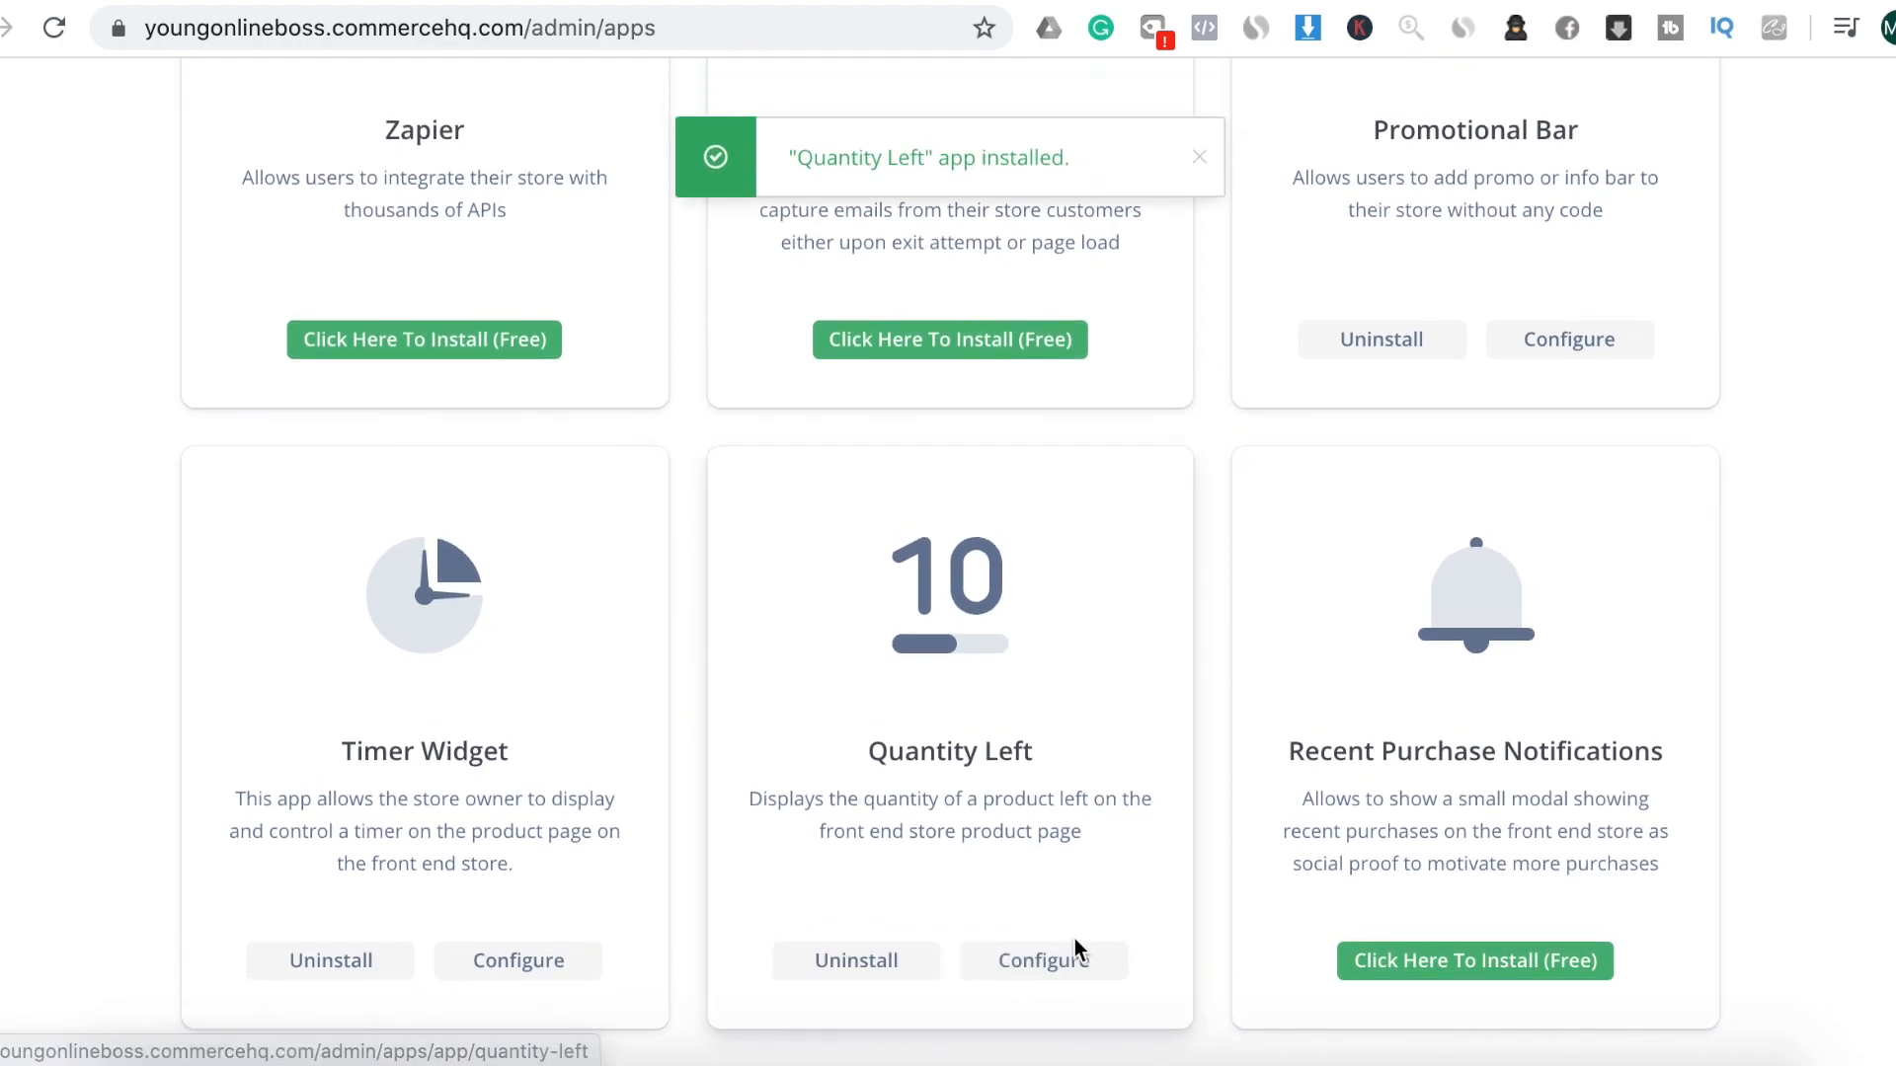
pyautogui.click(1083, 975)
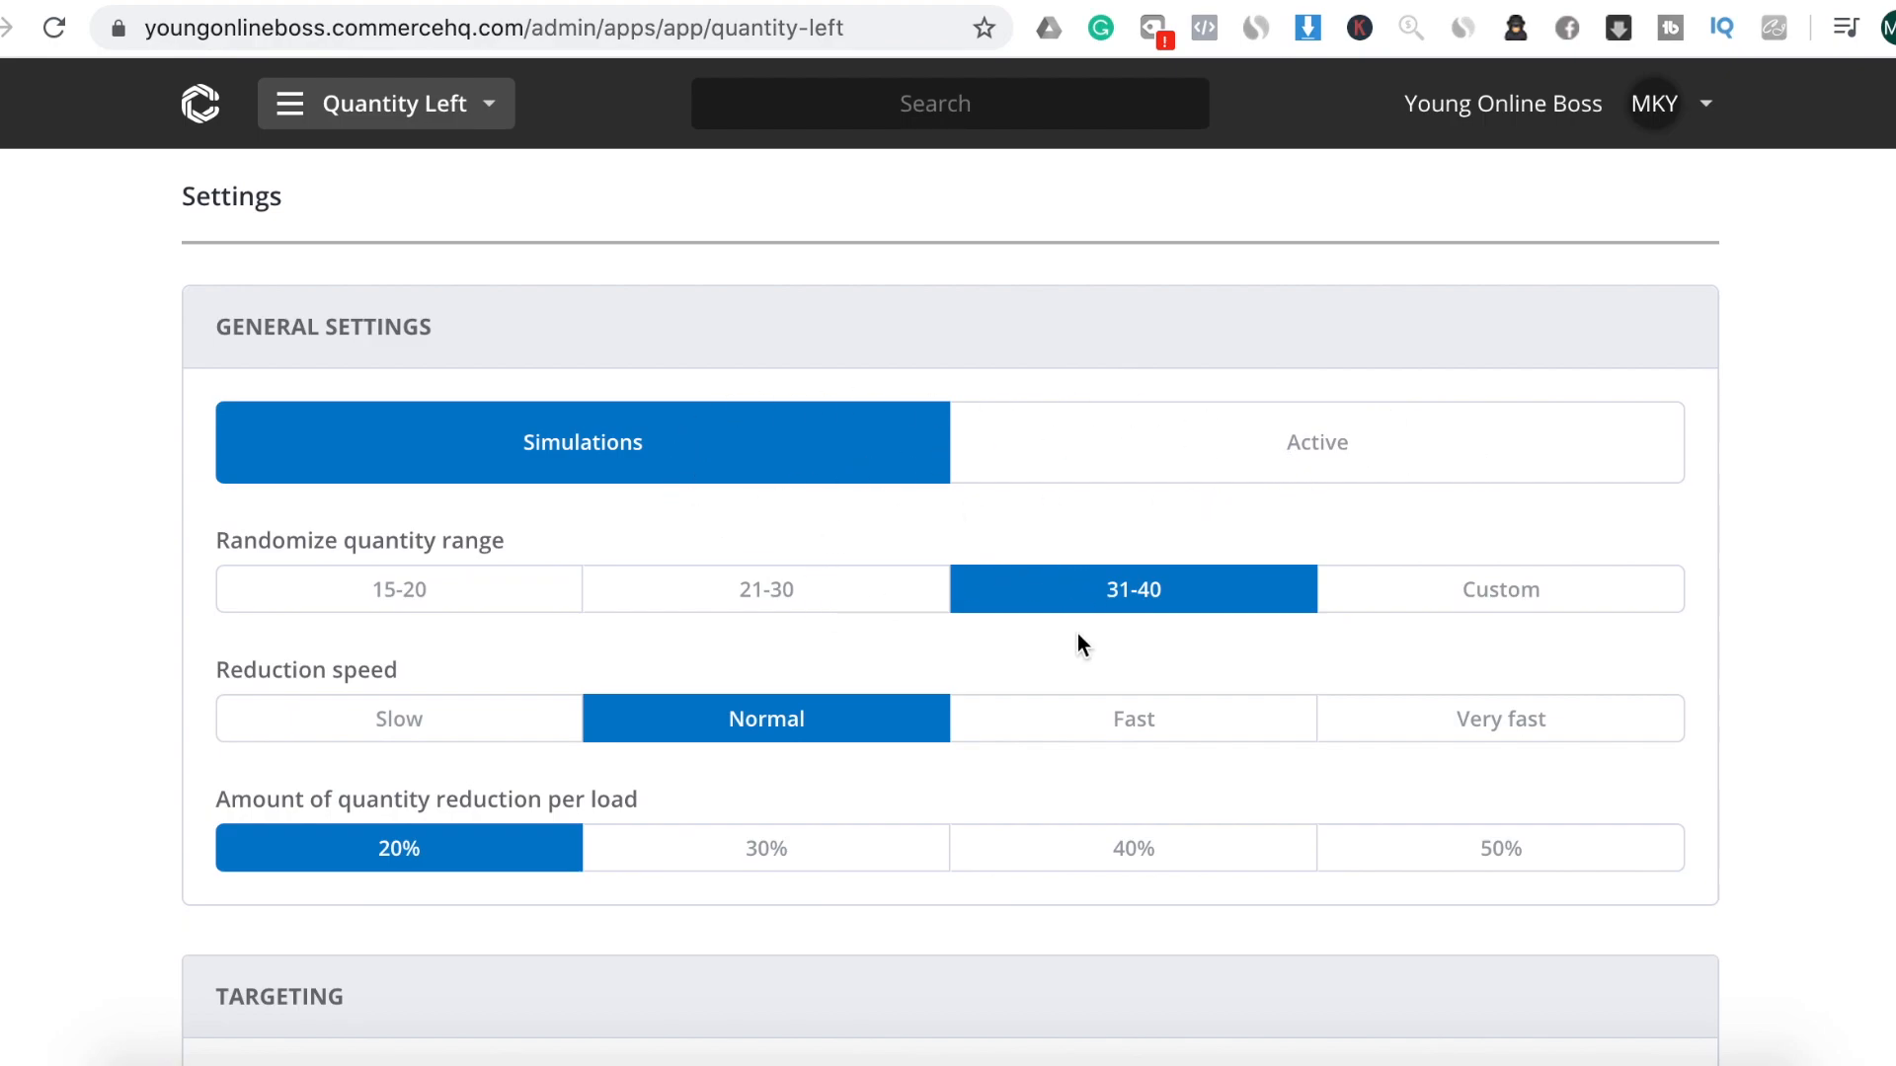
# Review the Quantity Left simulation and targeting settings and save them with the default options
pyautogui.scroll(-3, 1086, 647)
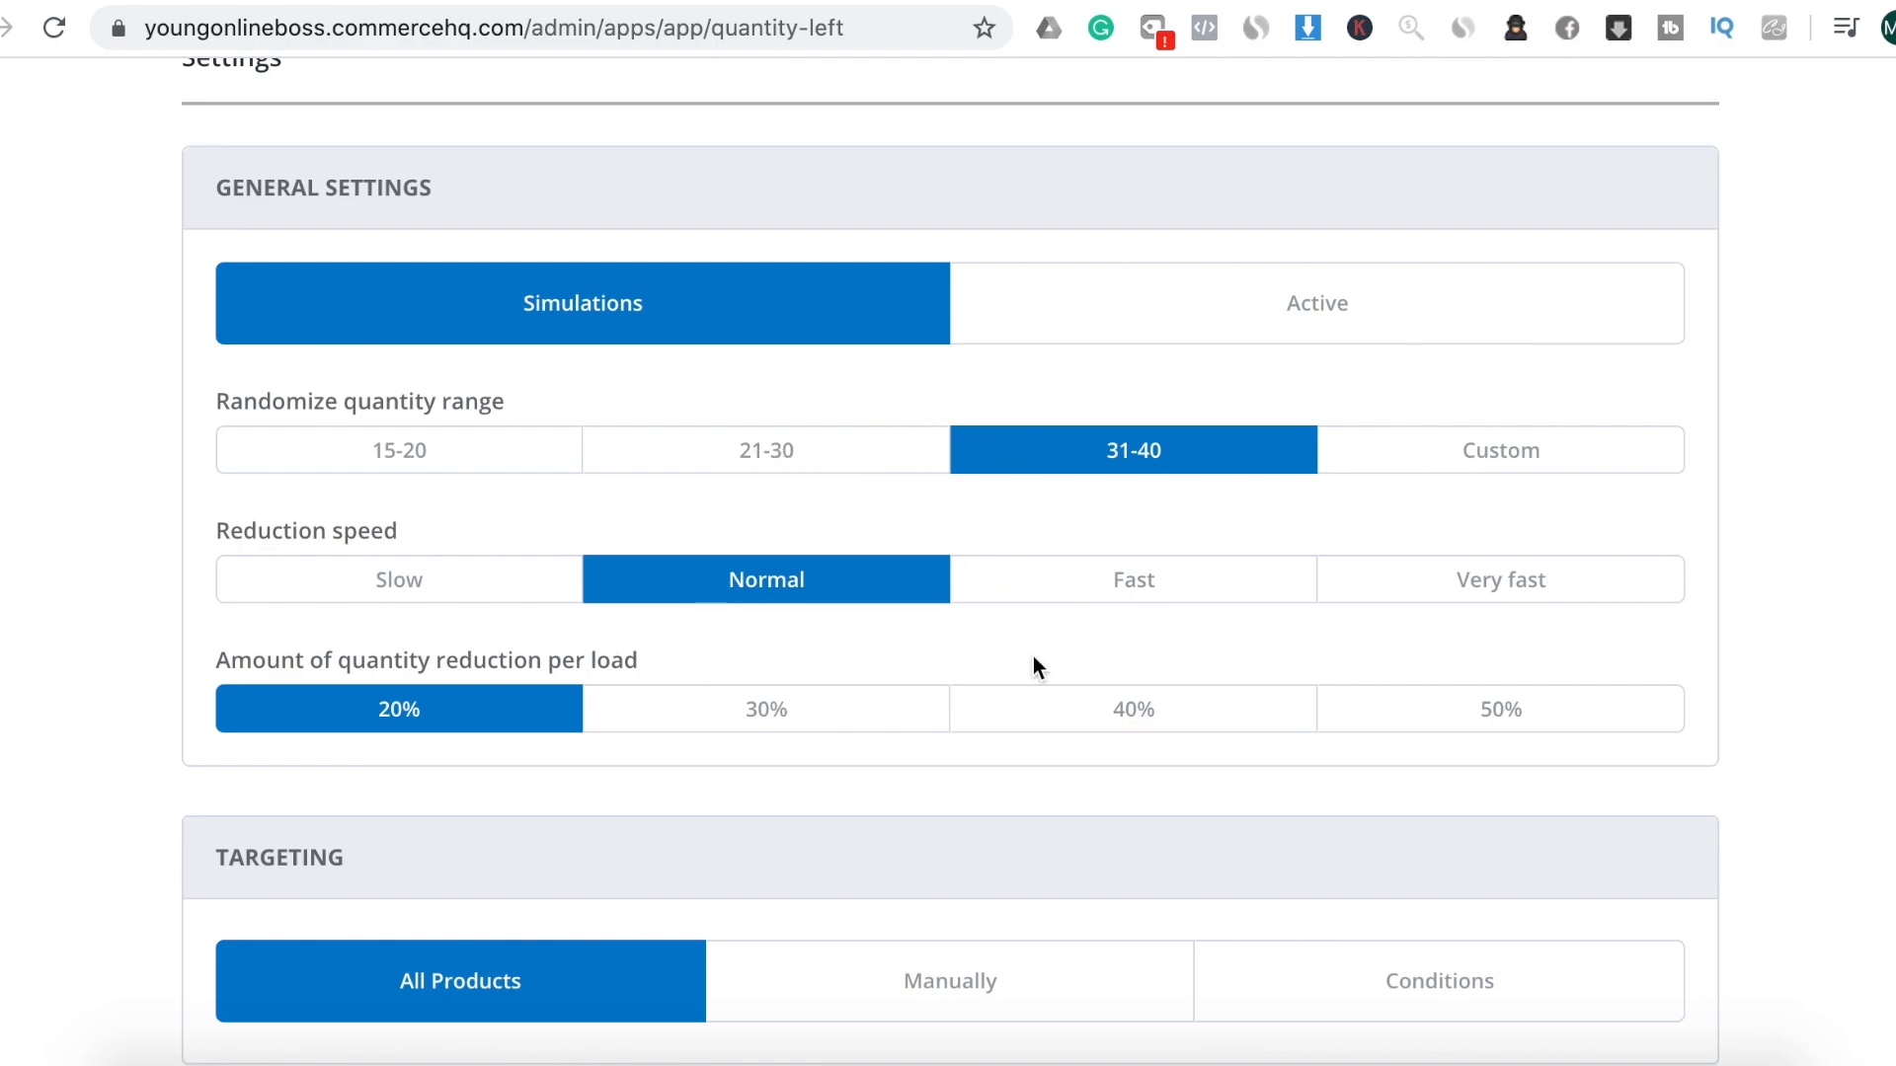
pyautogui.scroll(-1, 1033, 655)
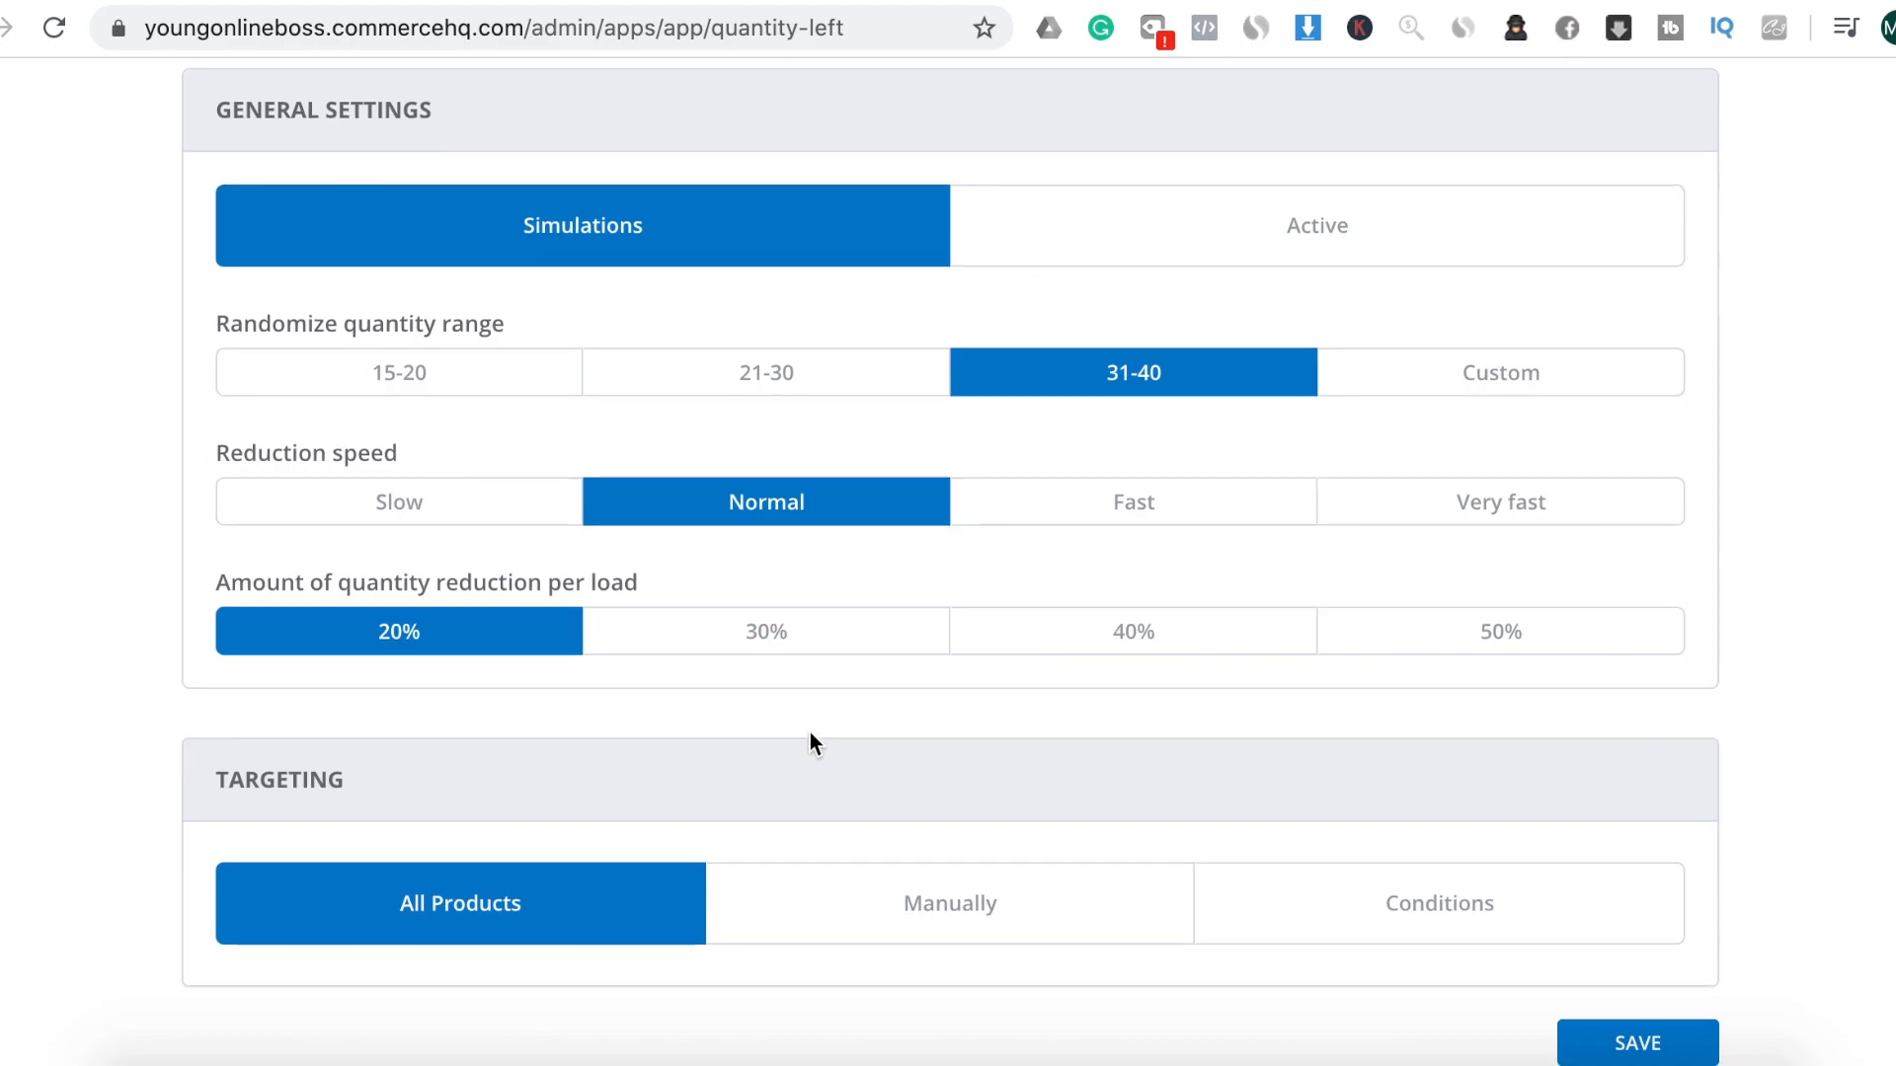
pyautogui.click(1619, 1046)
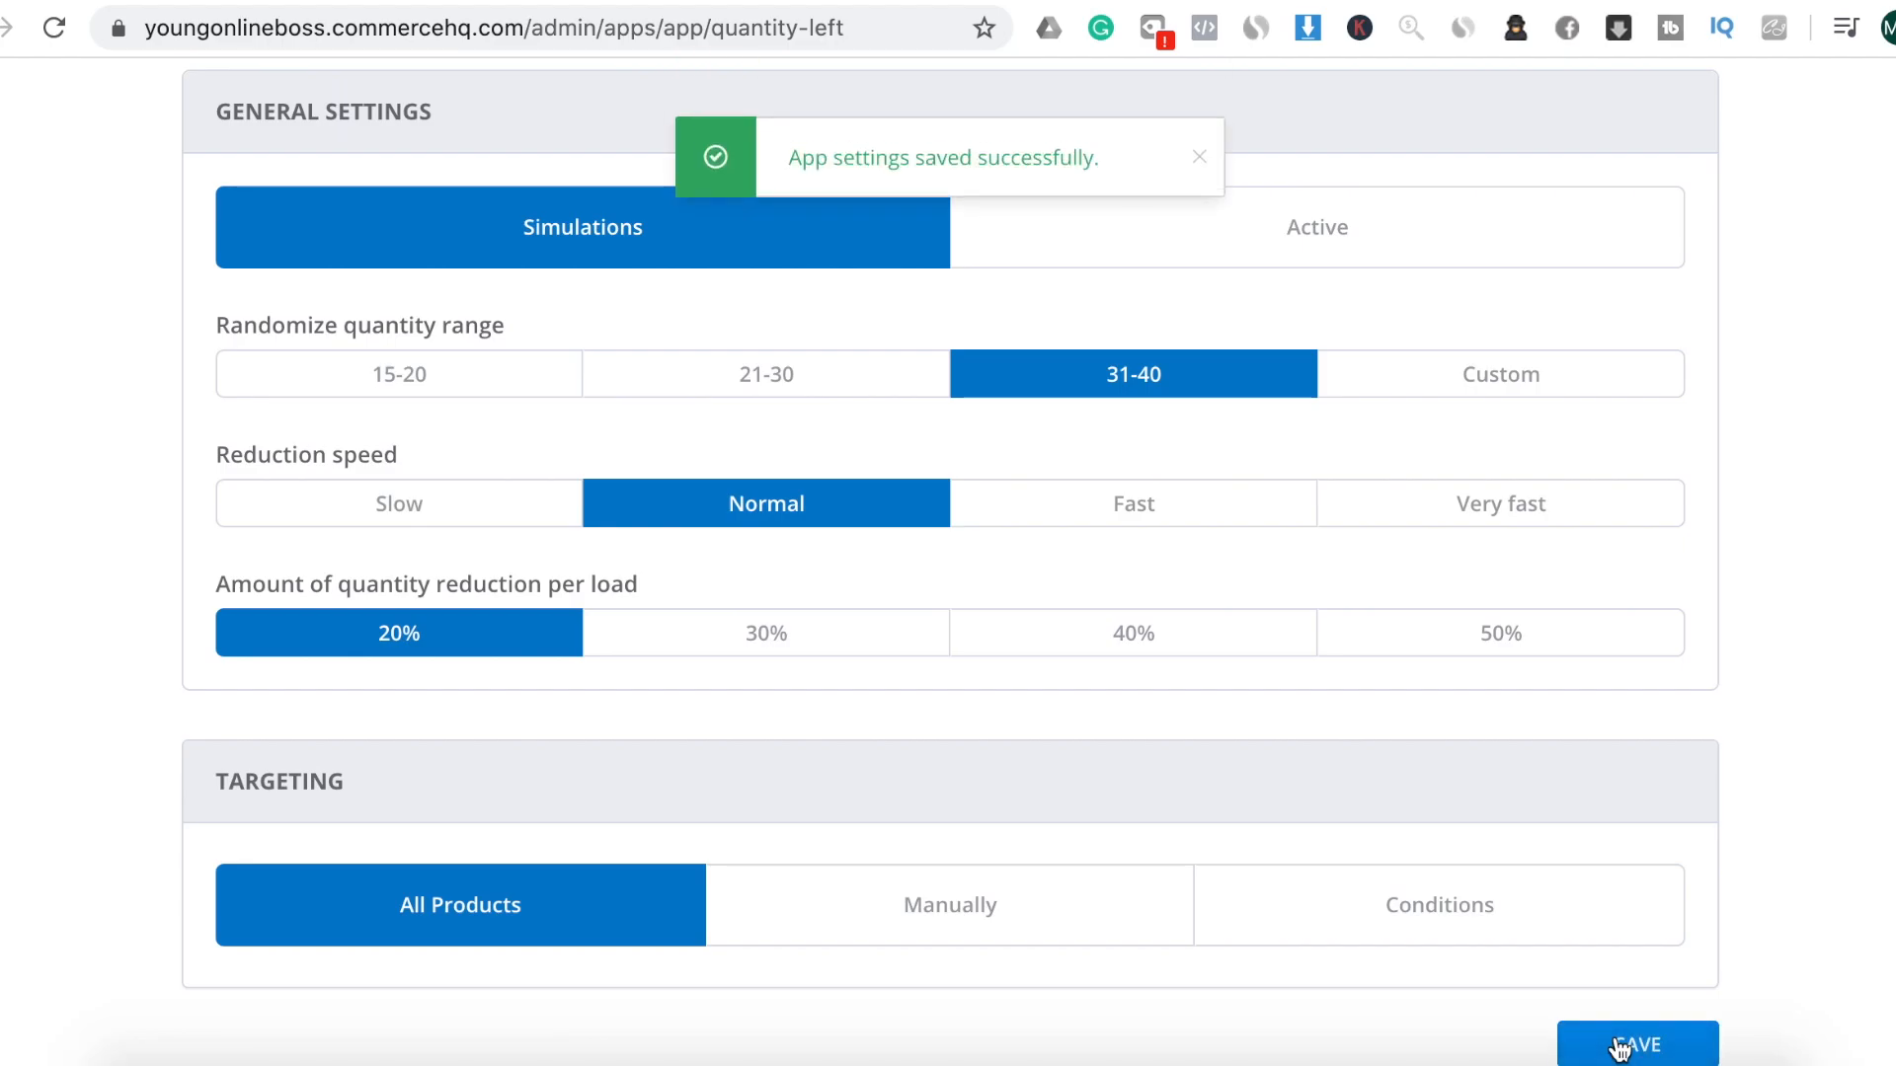
# Install the Recent Purchase Notifications app from the Apps Store and open its configuration
pyautogui.scroll(3, 1150, 597)
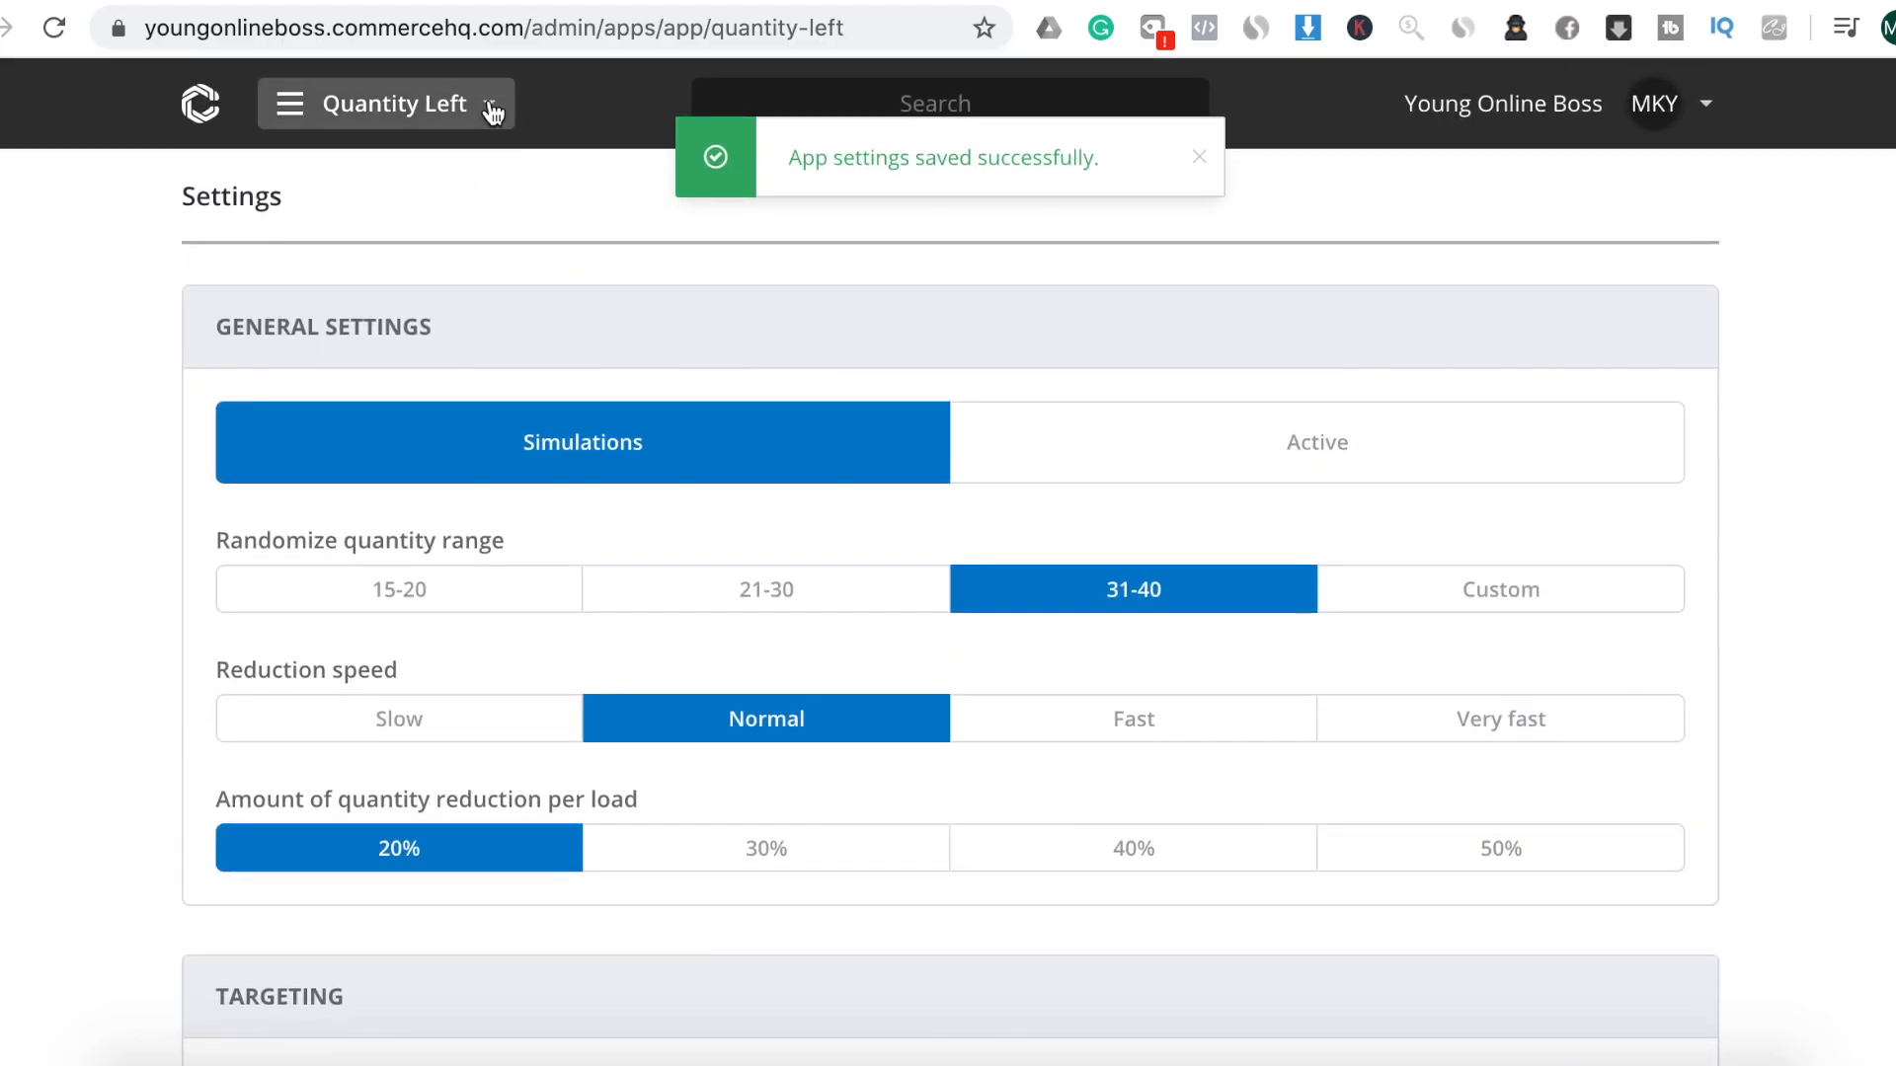
pyautogui.click(492, 111)
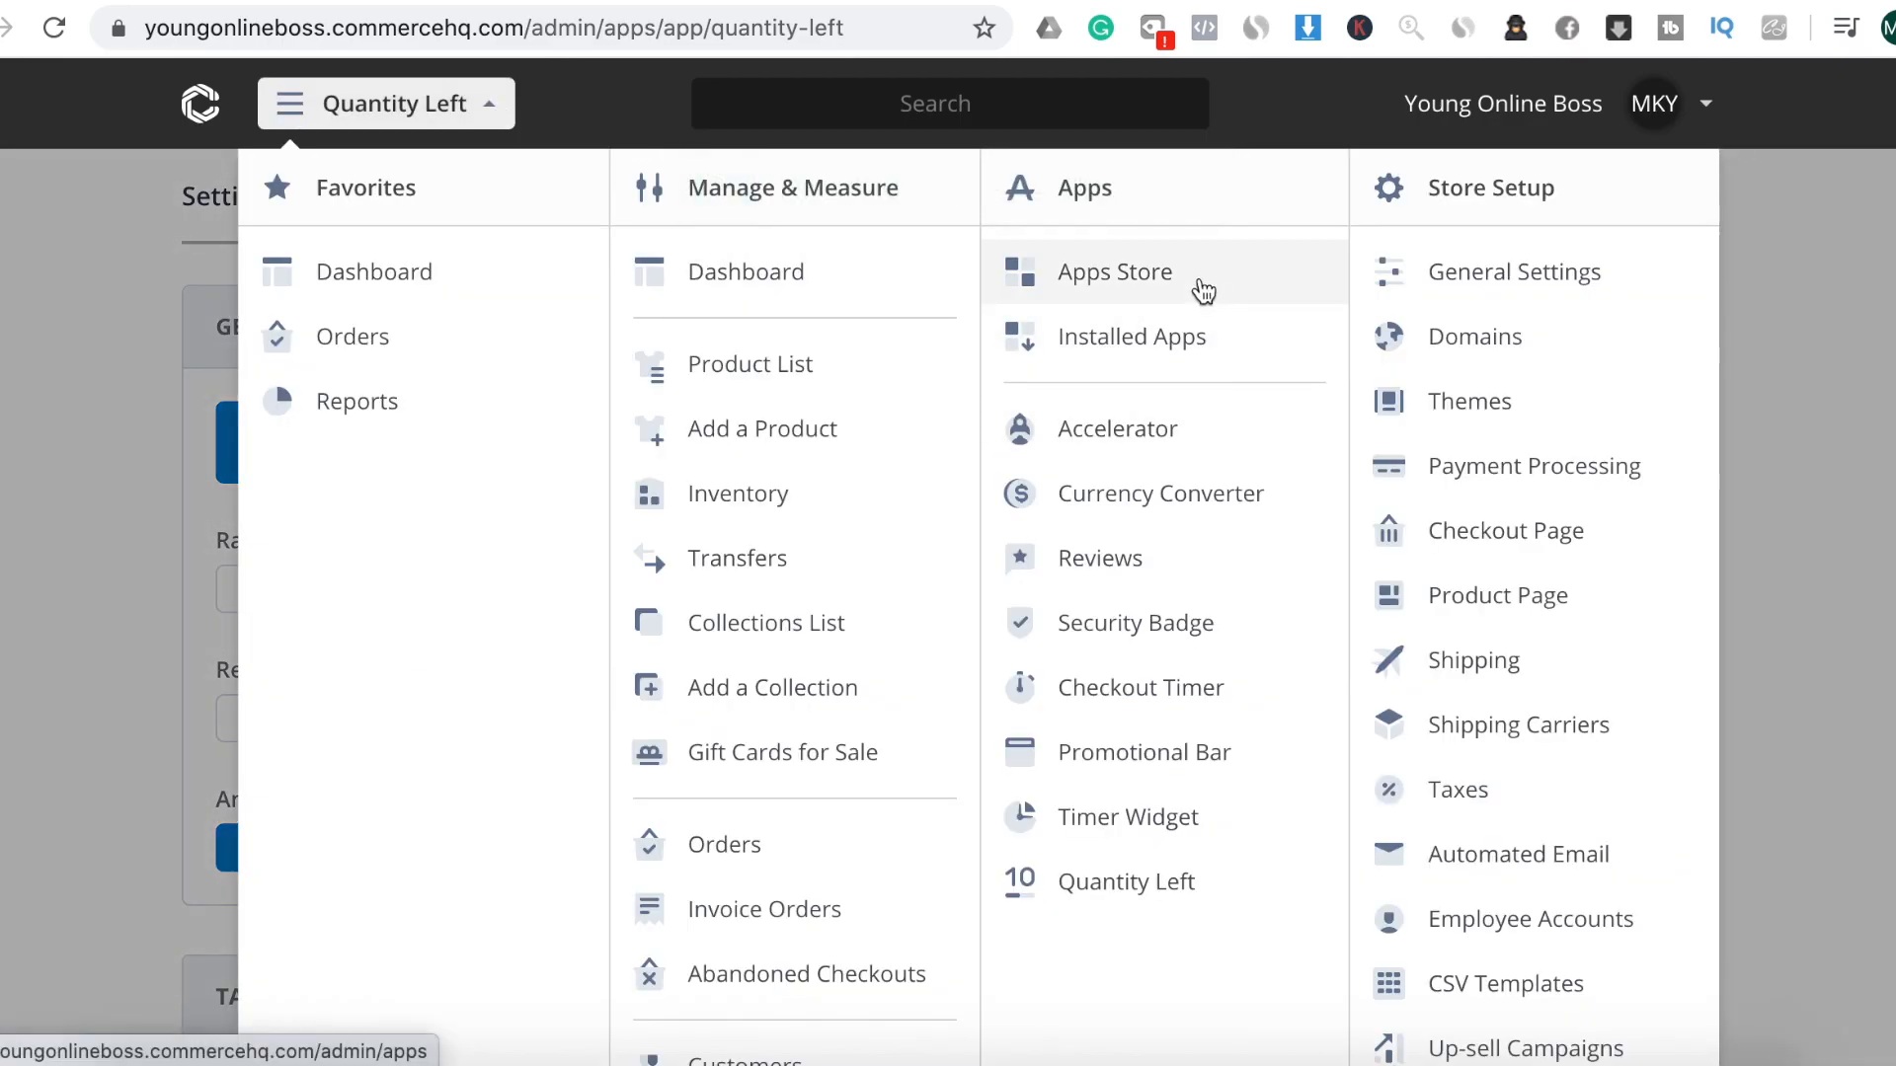
pyautogui.click(1200, 290)
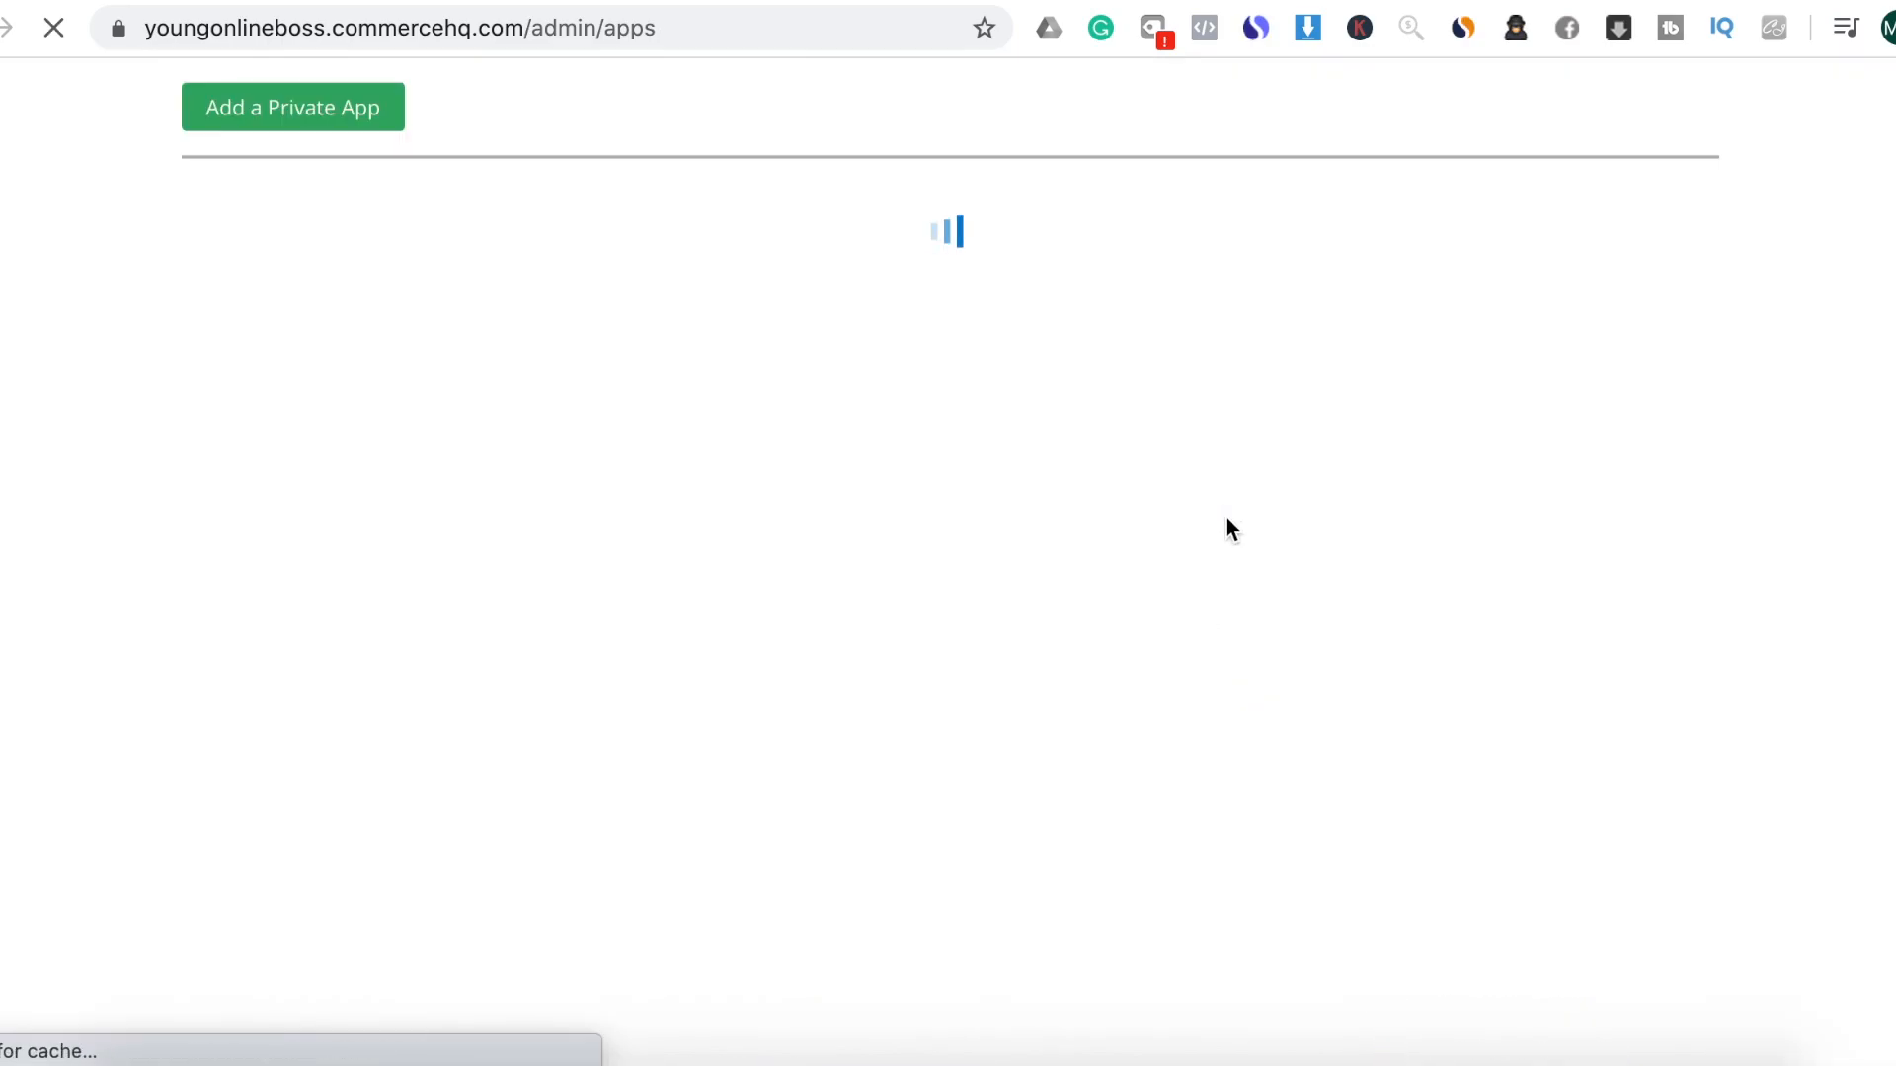
pyautogui.scroll(-10, 1228, 530)
pyautogui.scroll(-17, 1228, 530)
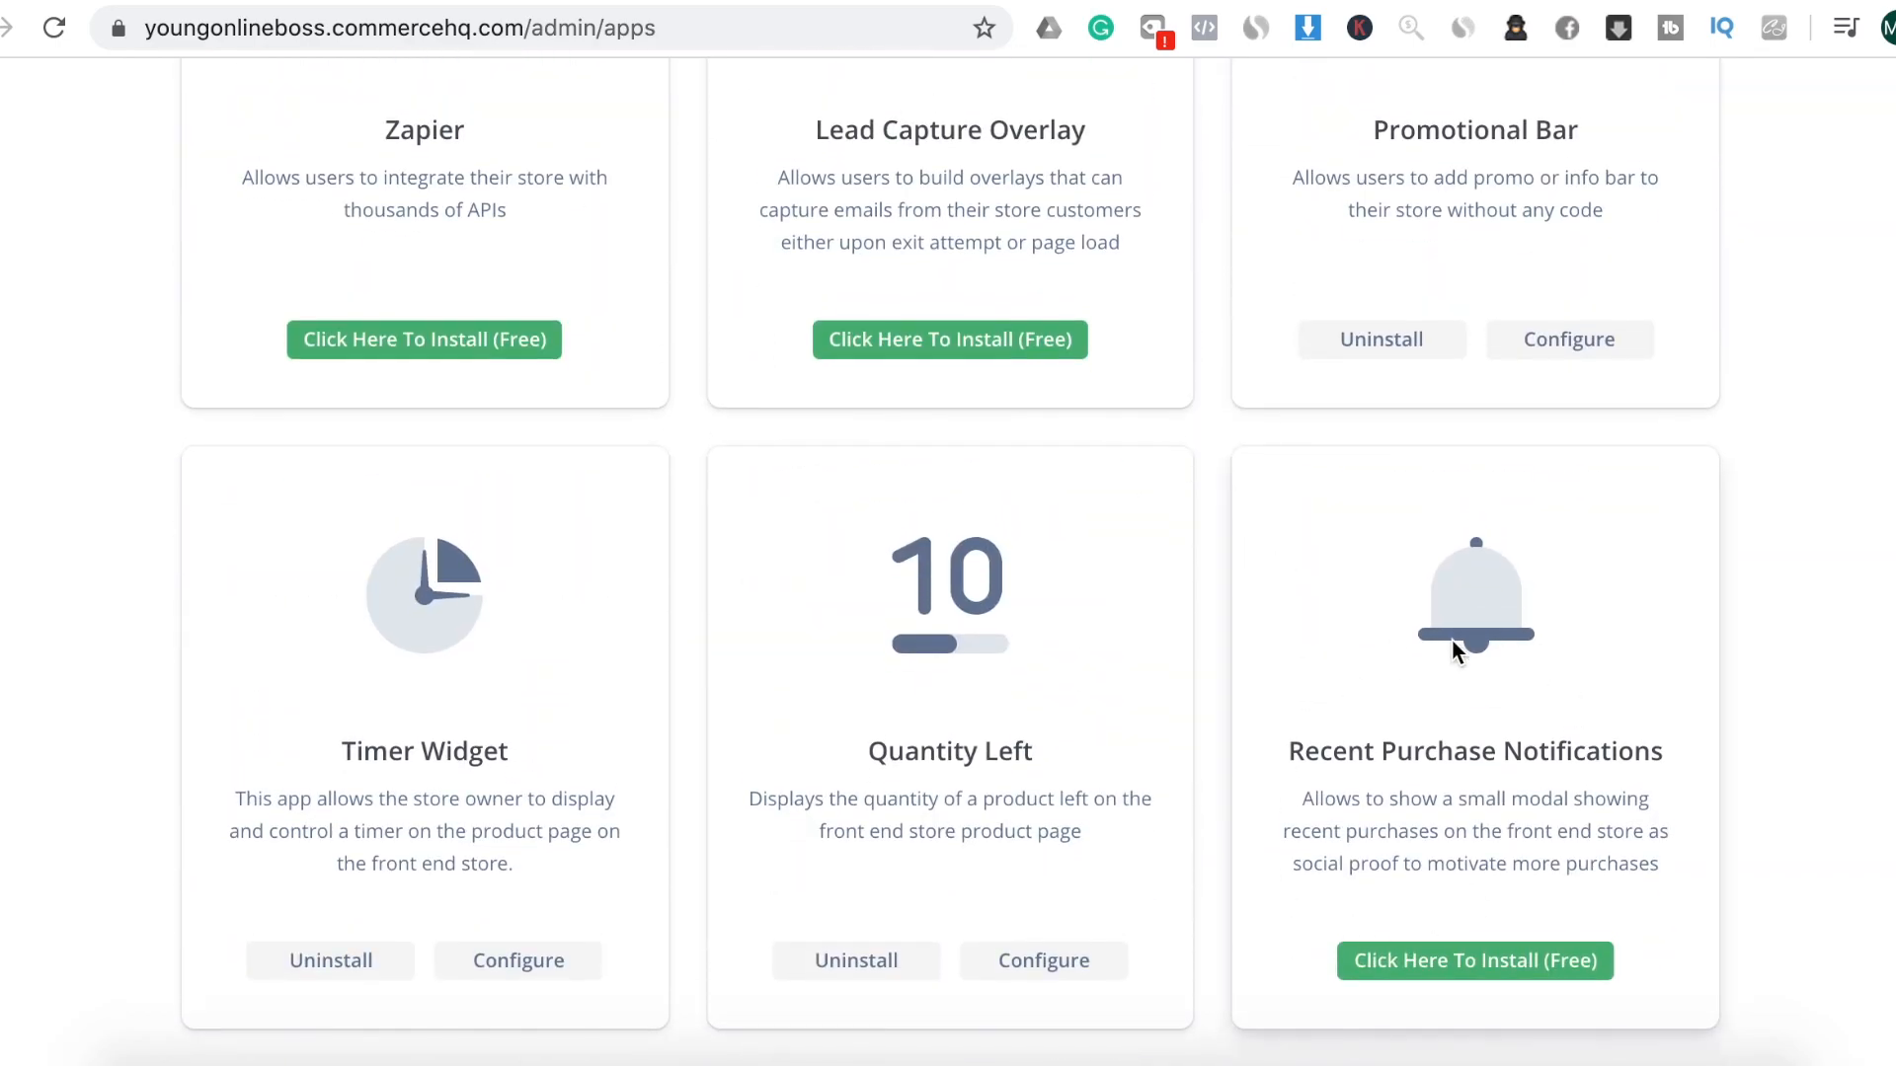
pyautogui.click(1499, 973)
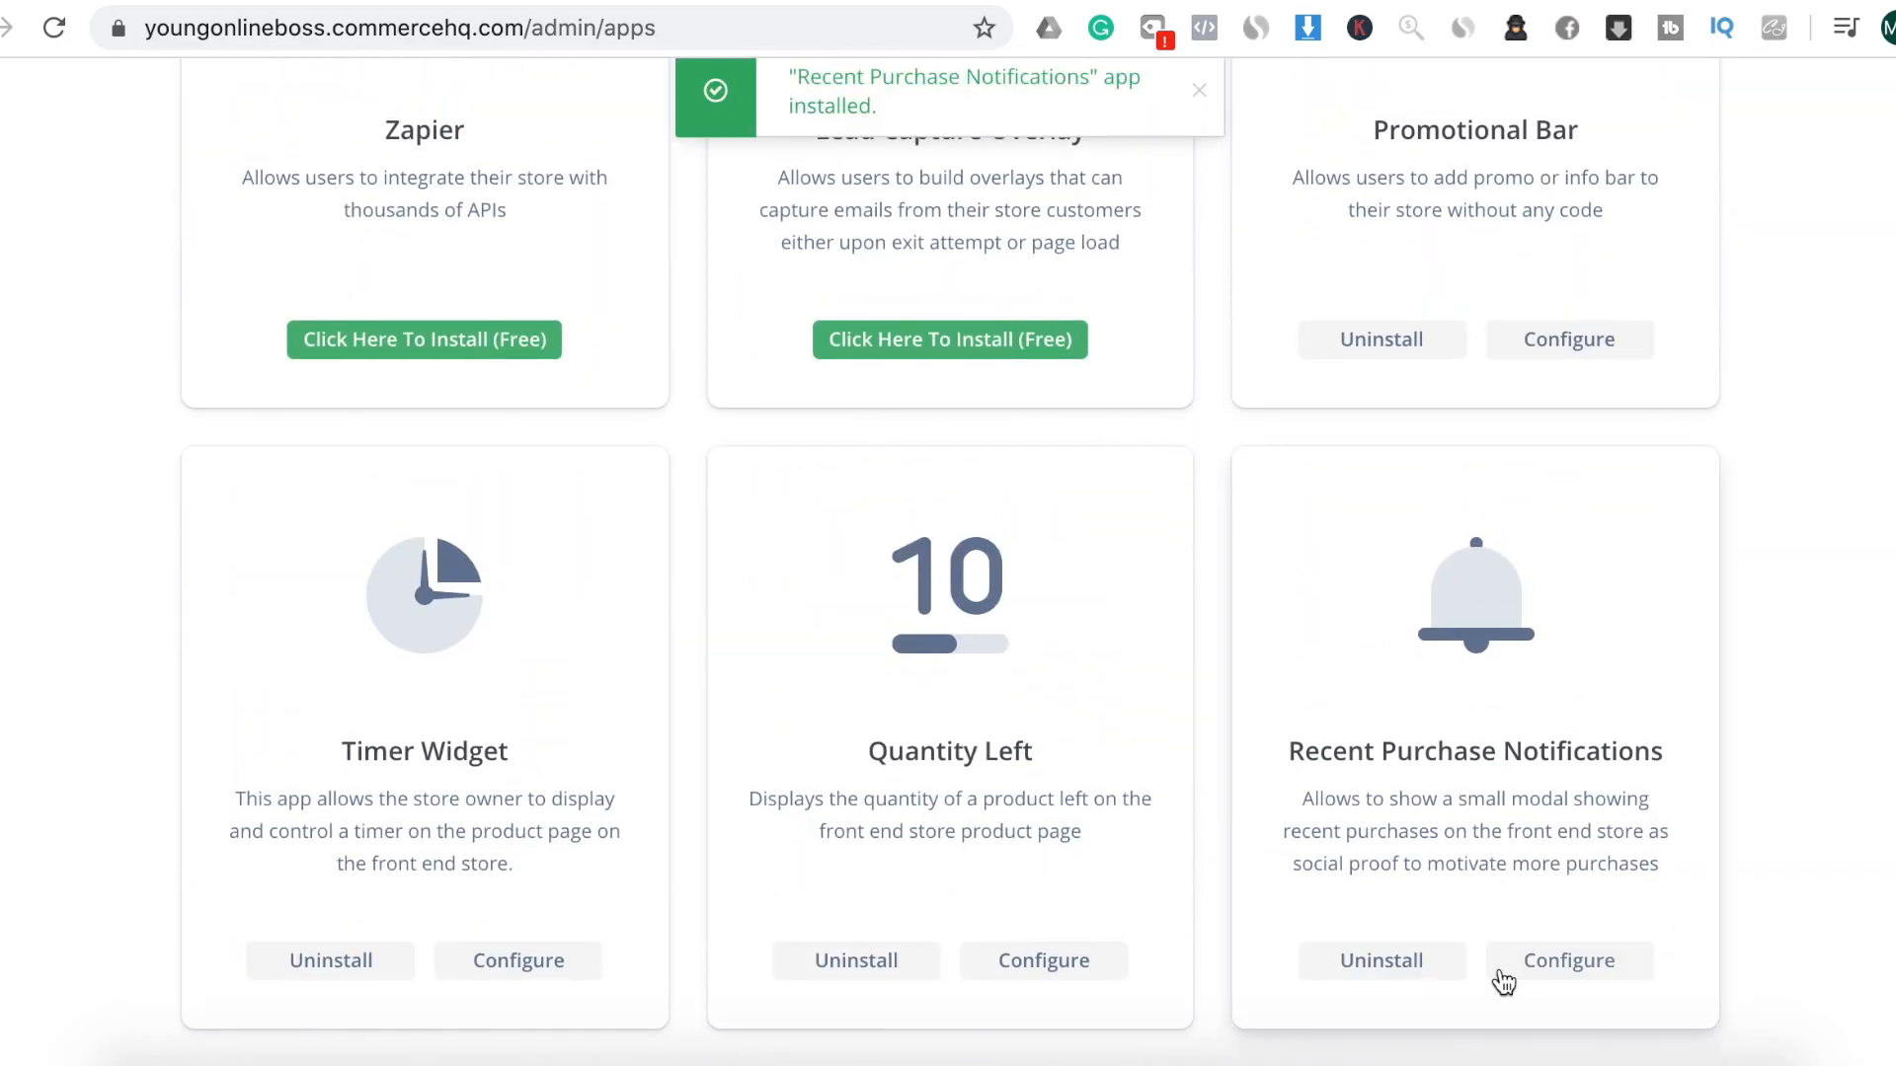
pyautogui.click(1562, 982)
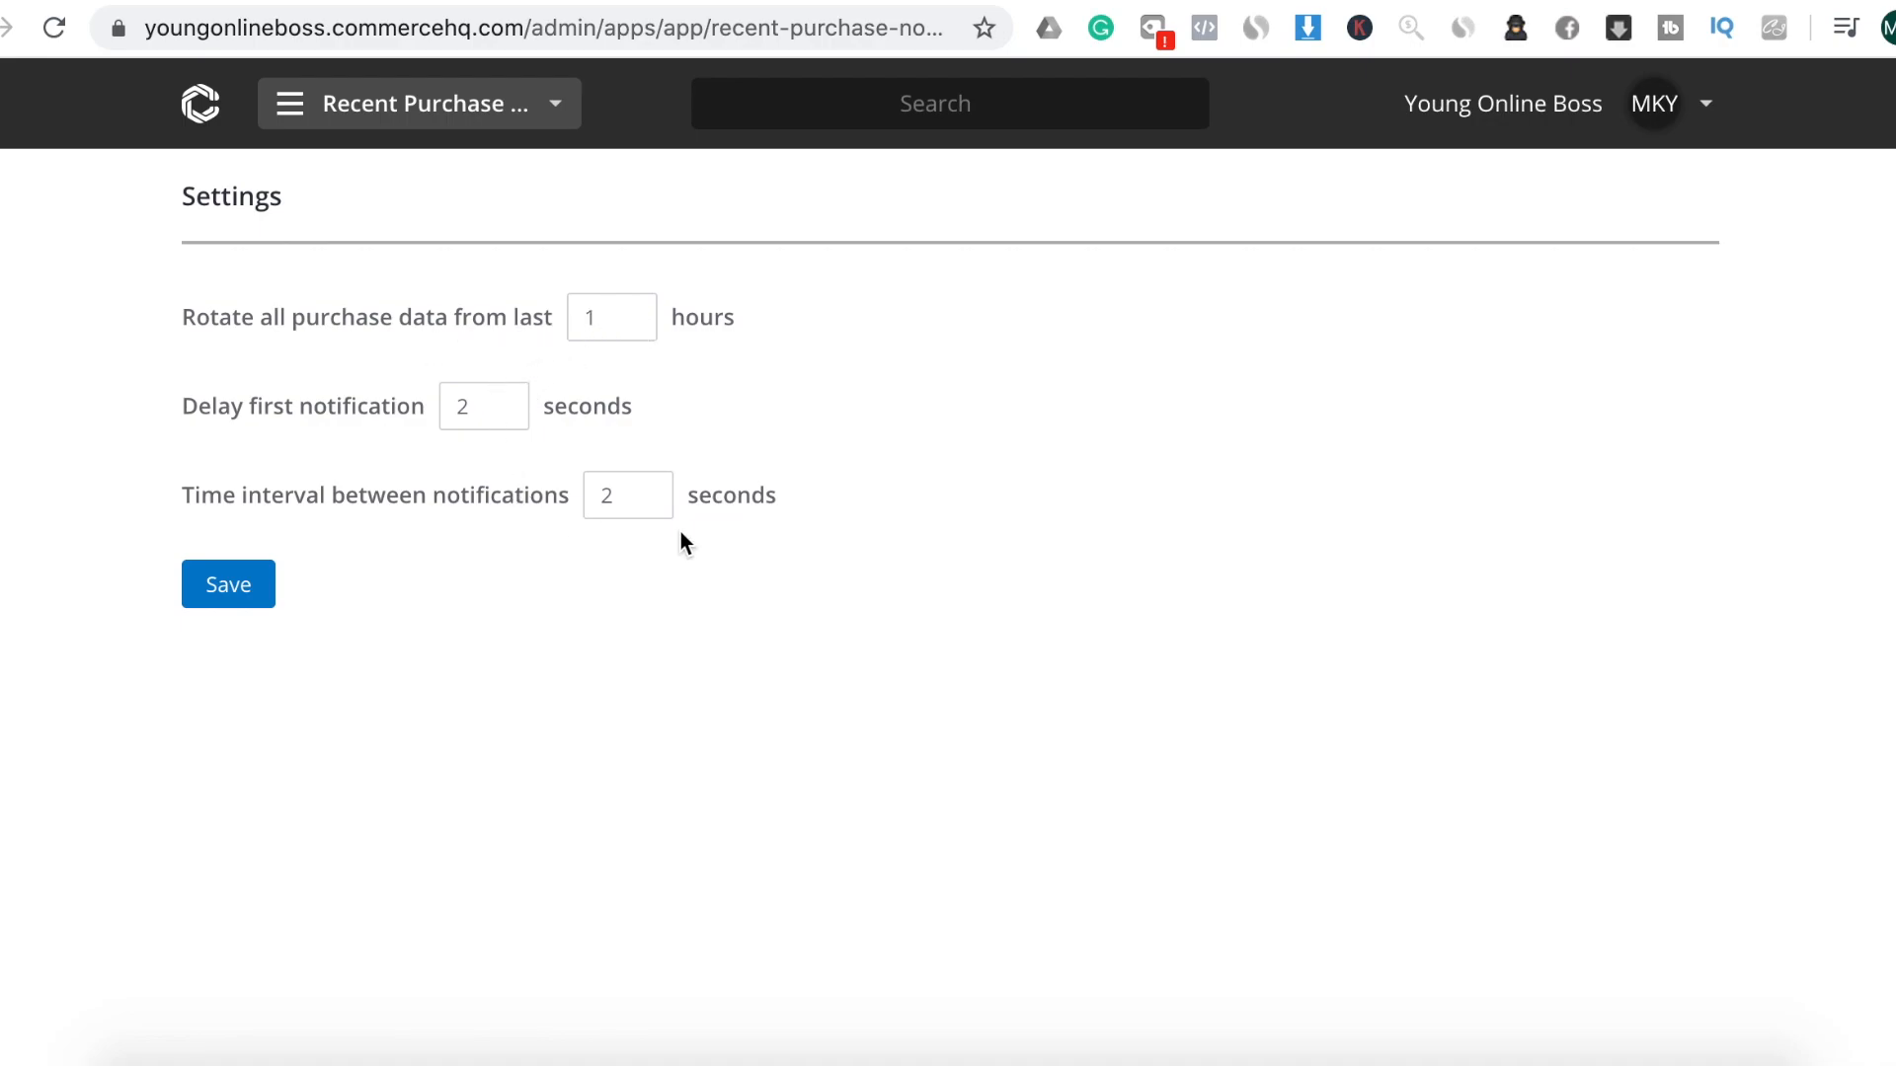
# Set the Recent Purchase Notifications to rotate purchase data from the last 24 hours and save the settings
pyautogui.click(252, 596)
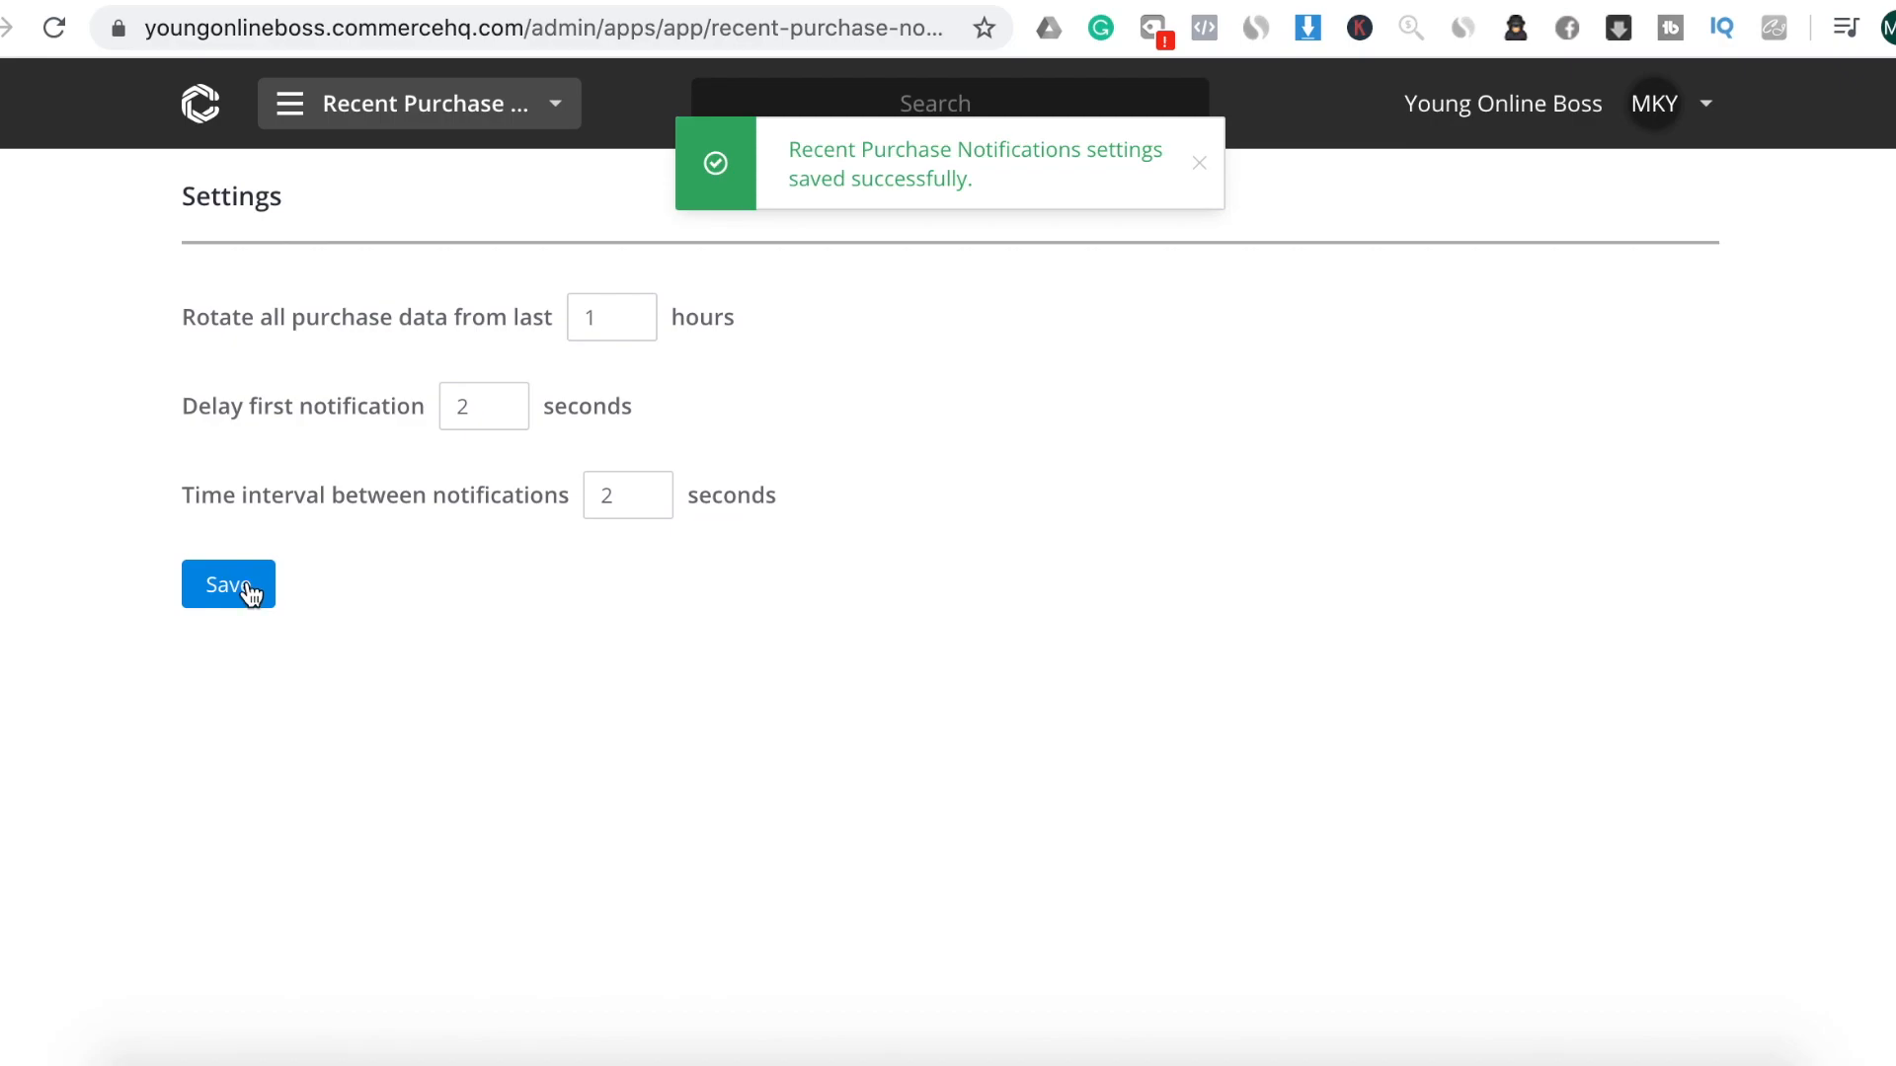
pyautogui.click(619, 316)
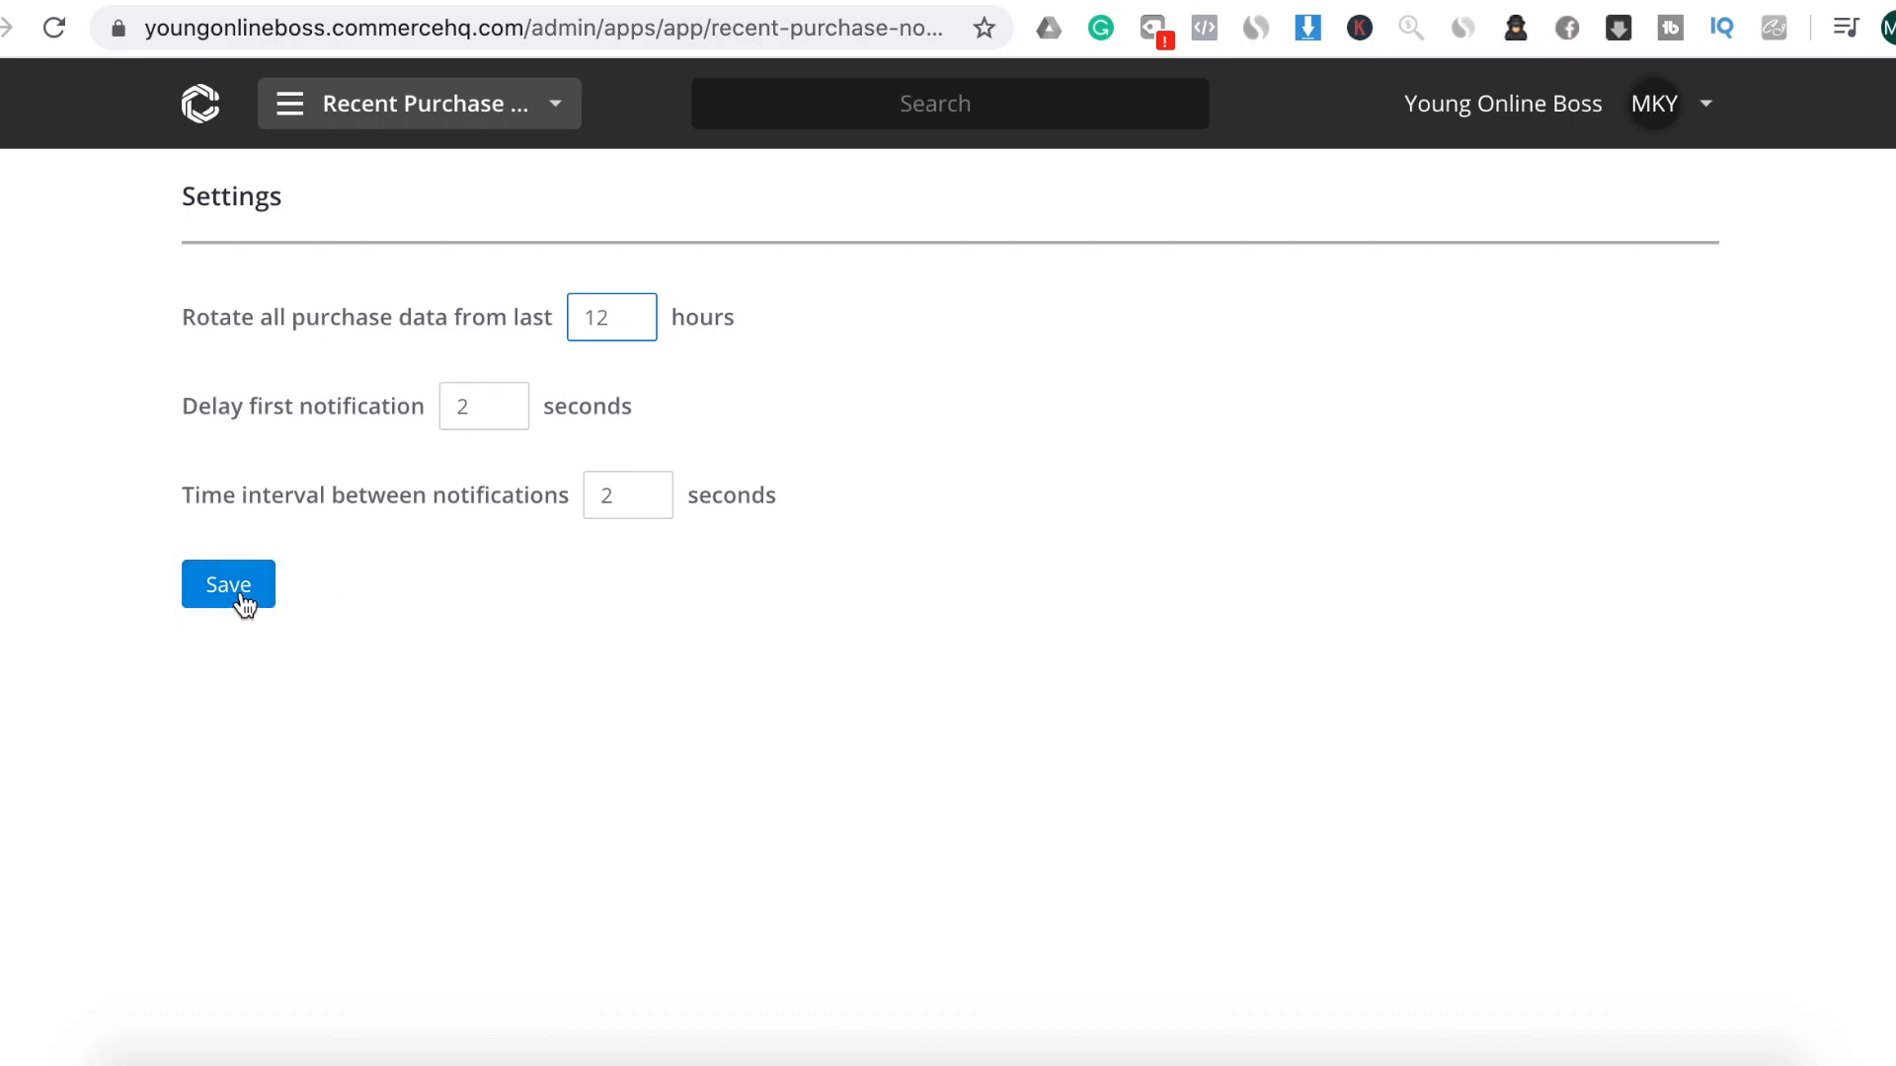
pyautogui.click(539, 324)
pyautogui.write('24')
pyautogui.click(868, 416)
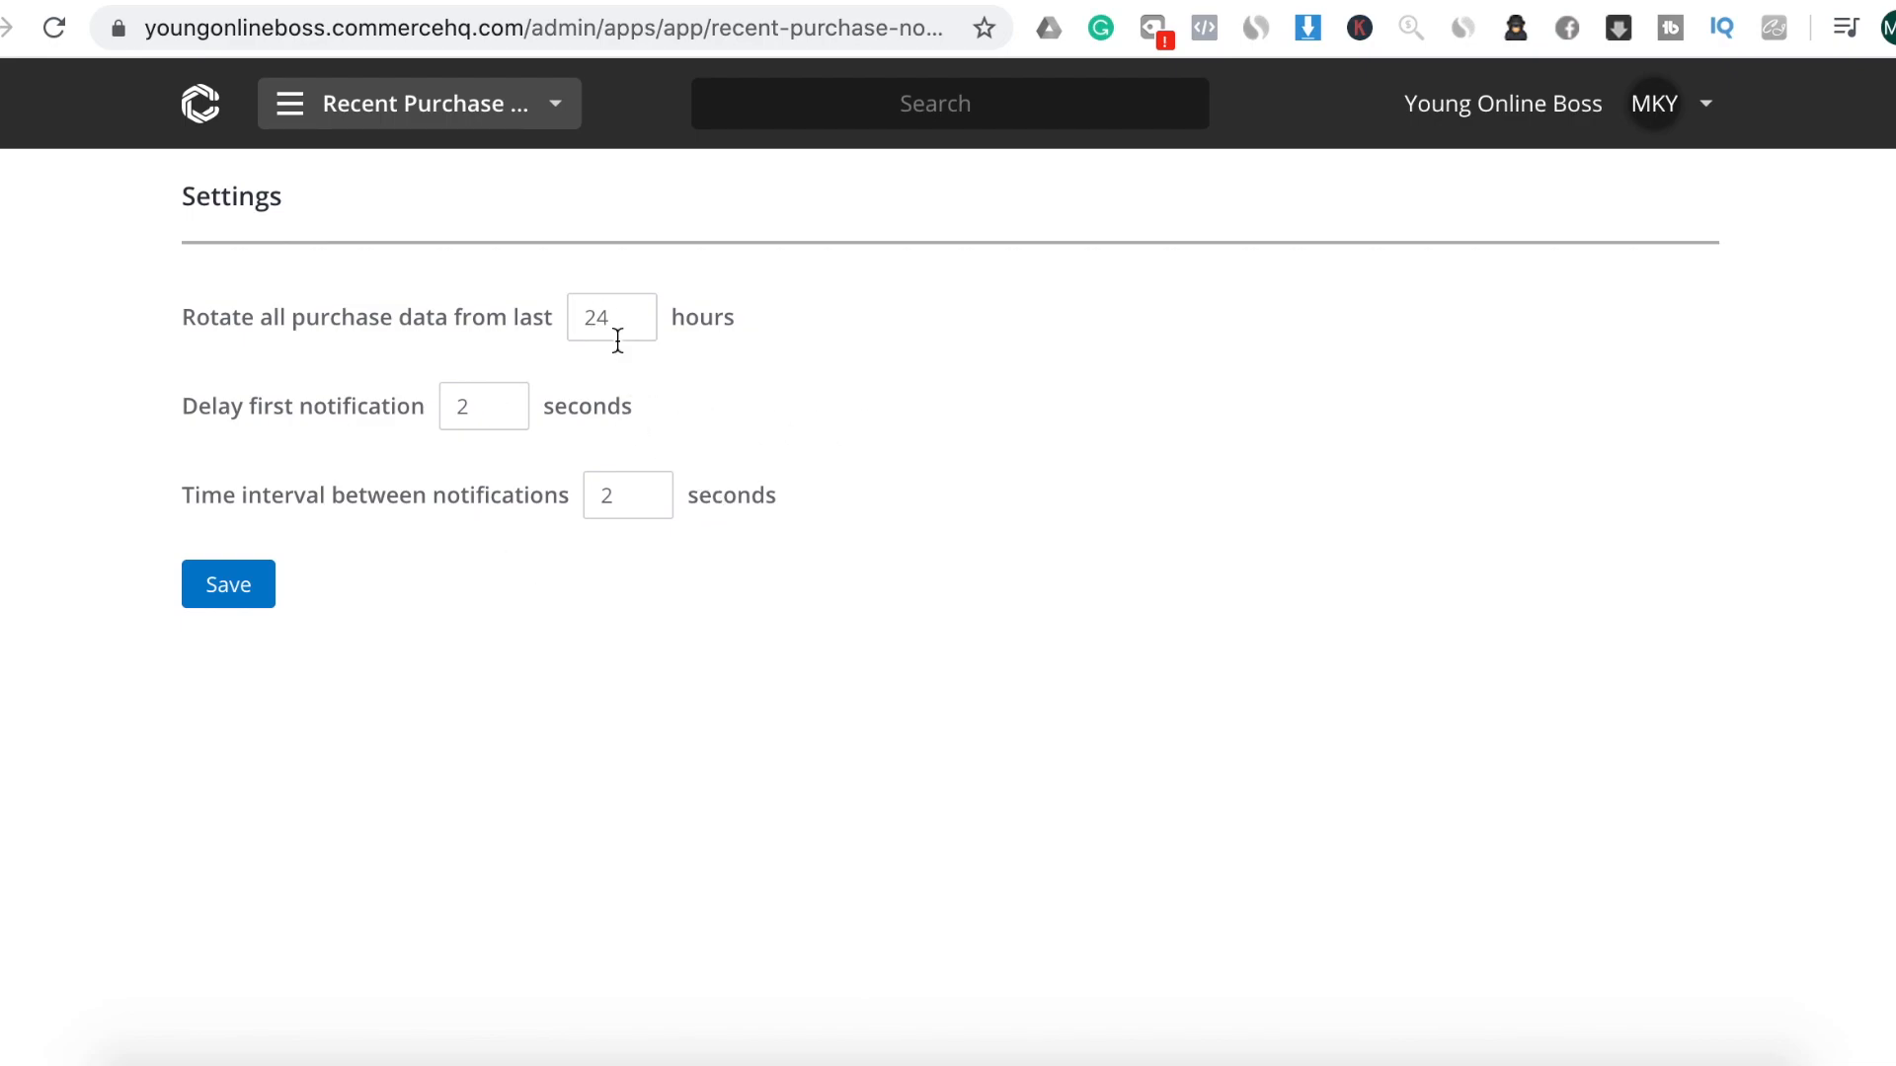
pyautogui.click(255, 585)
# Open the live store from the dashboard and go to the Waterproof Sports Wireless Earbuds product page
pyautogui.click(542, 106)
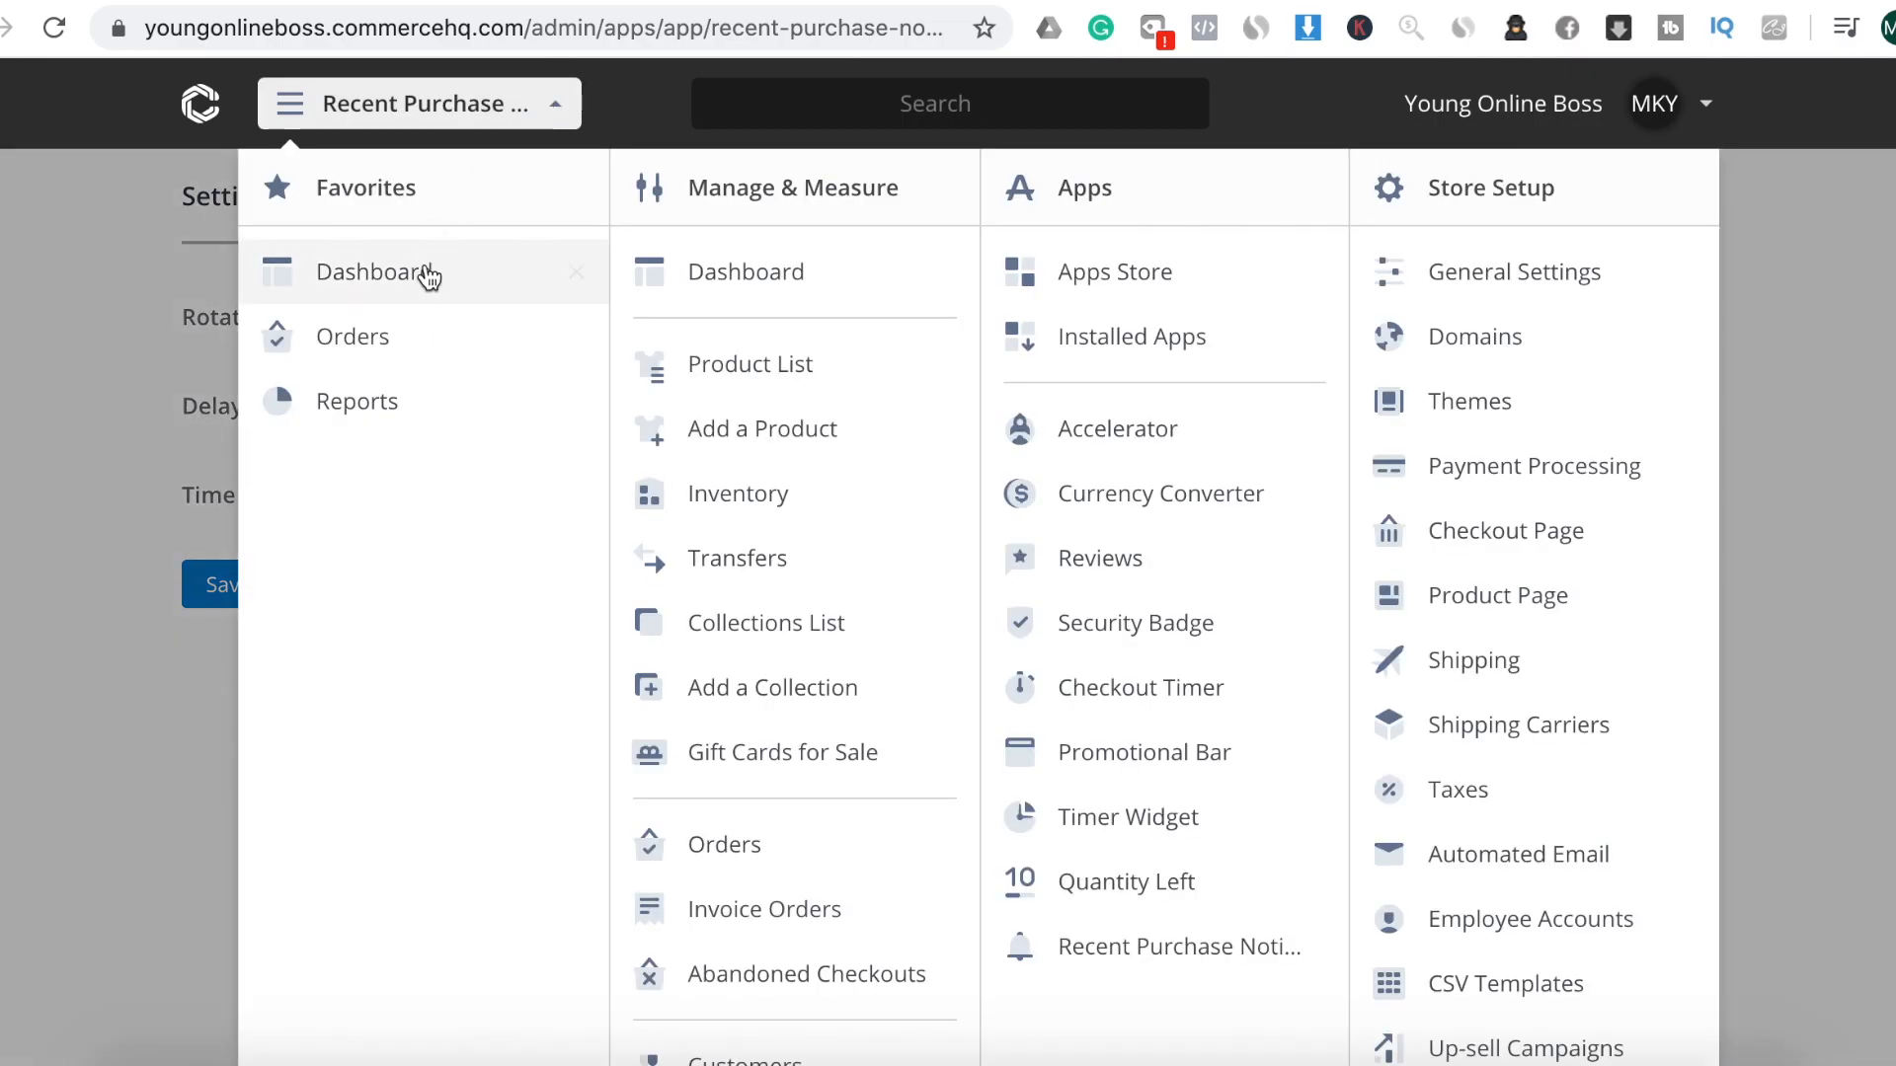
pyautogui.click(418, 284)
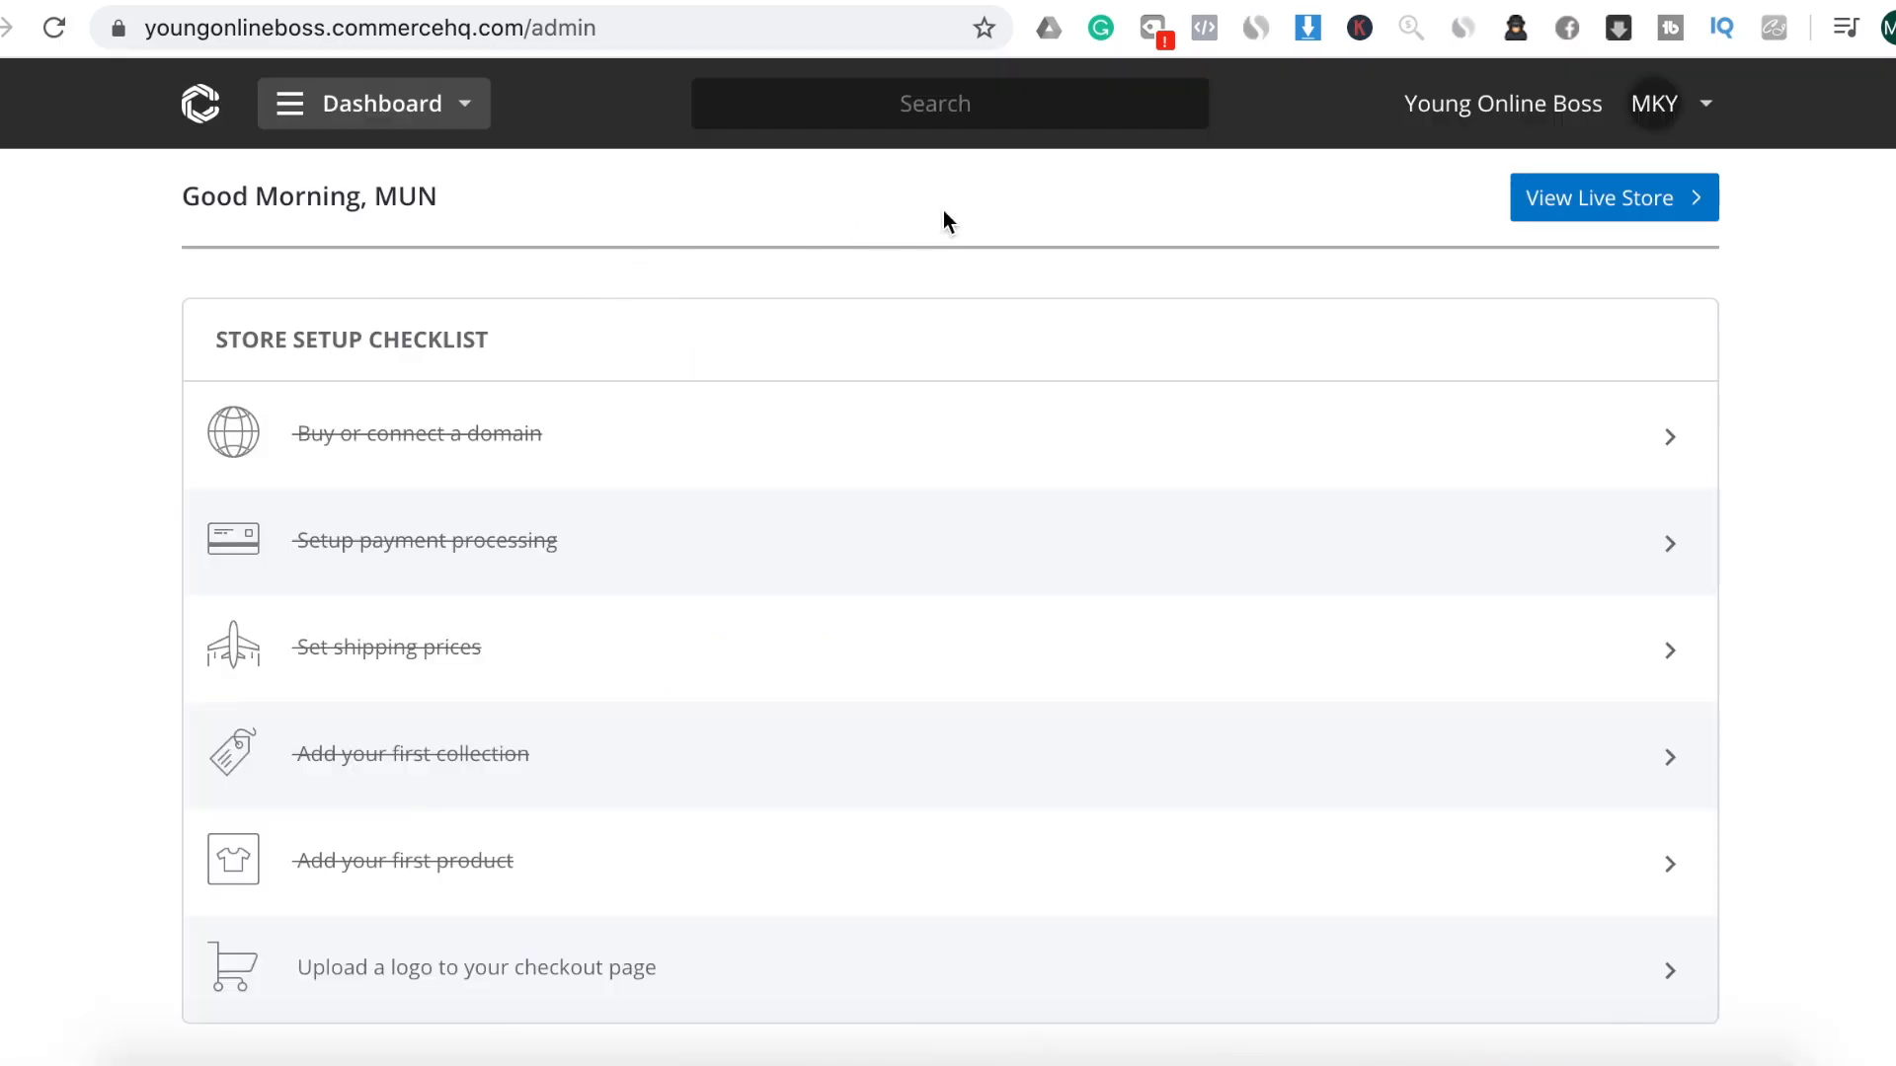
pyautogui.click(1627, 204)
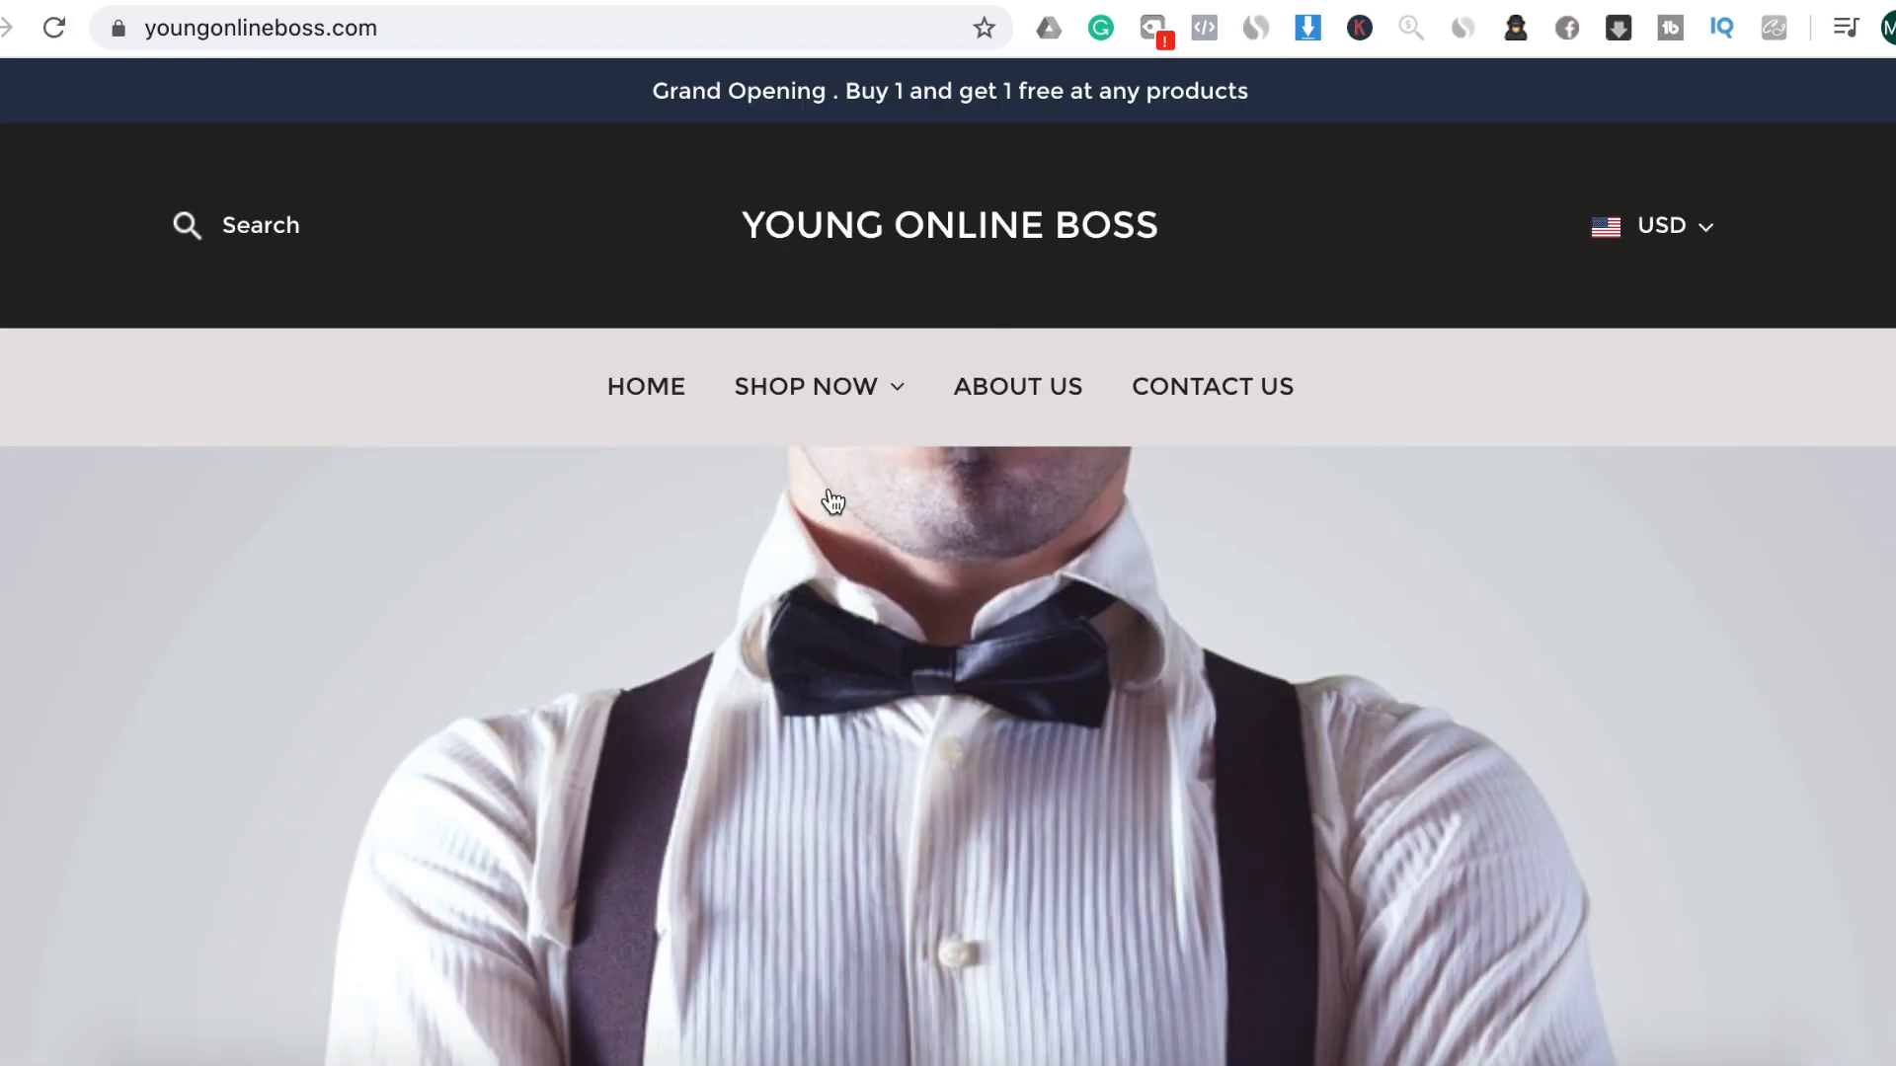
pyautogui.scroll(-10, 877, 606)
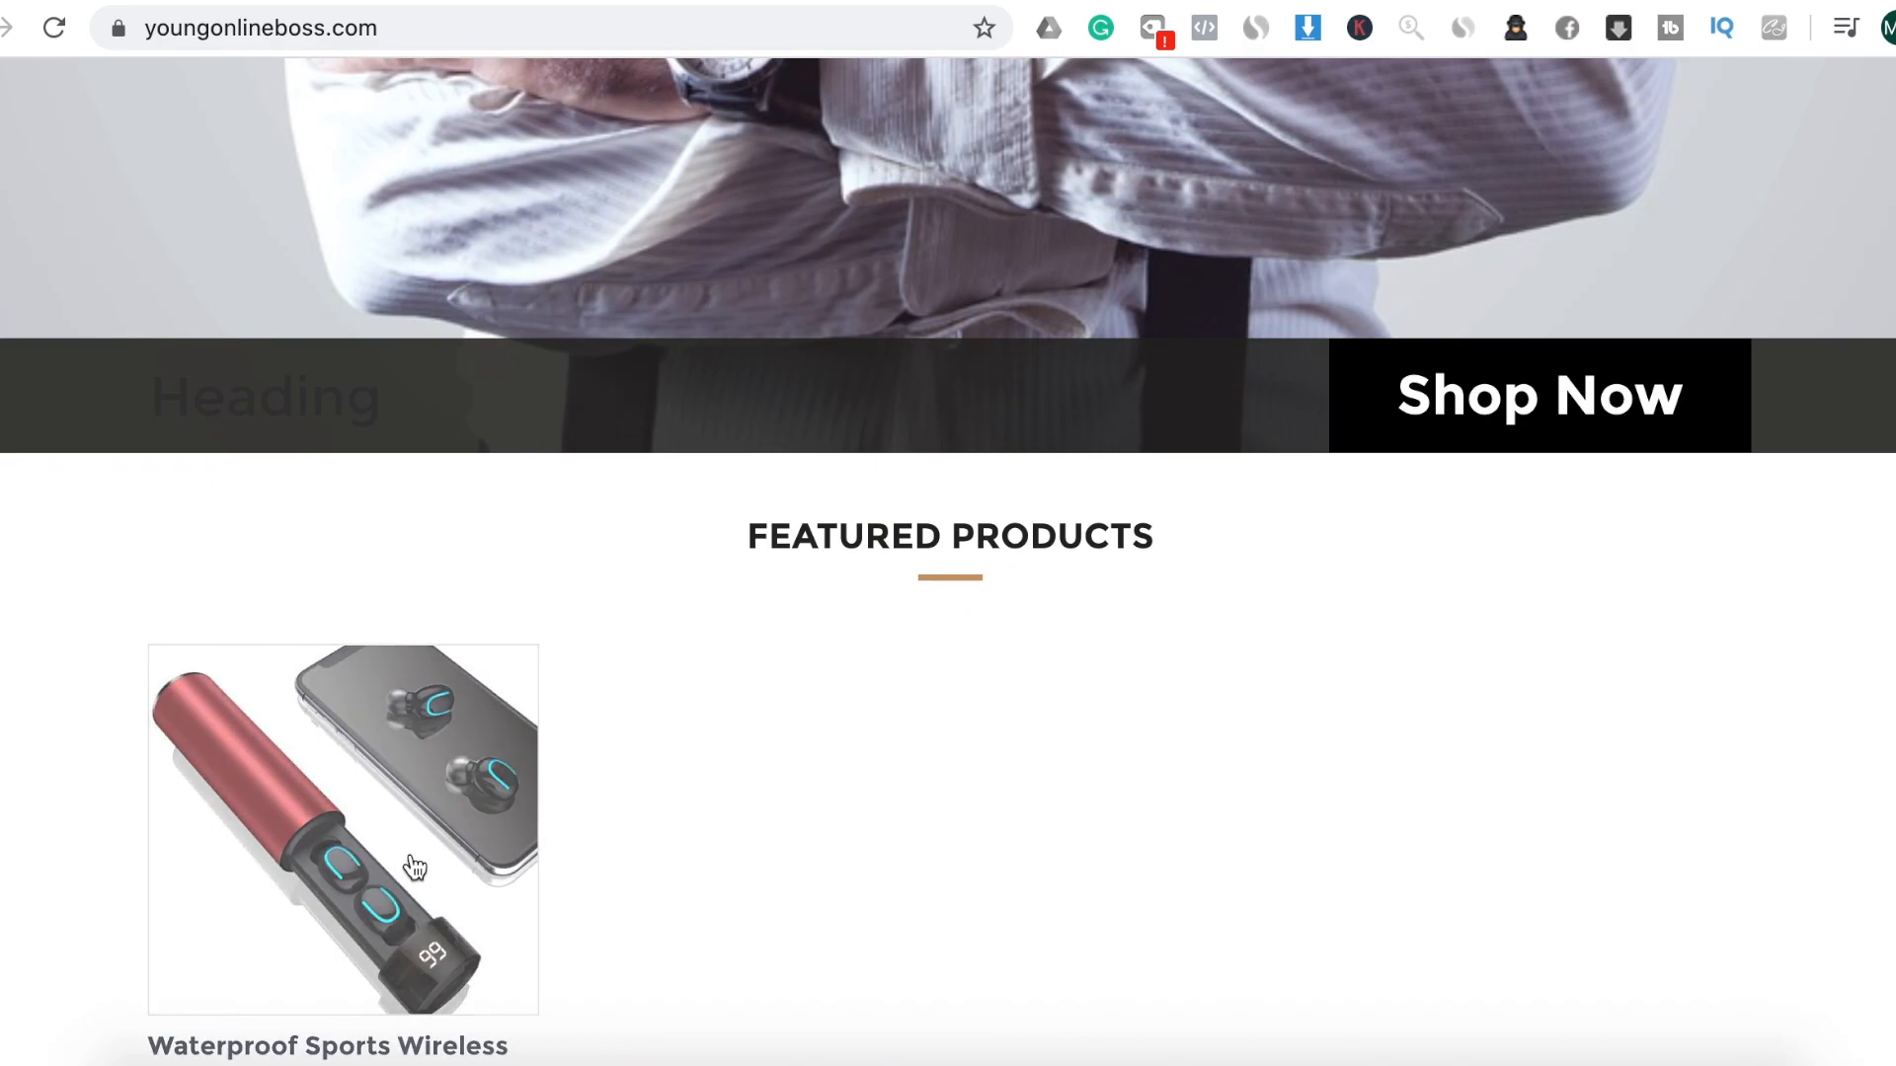
pyautogui.click(412, 867)
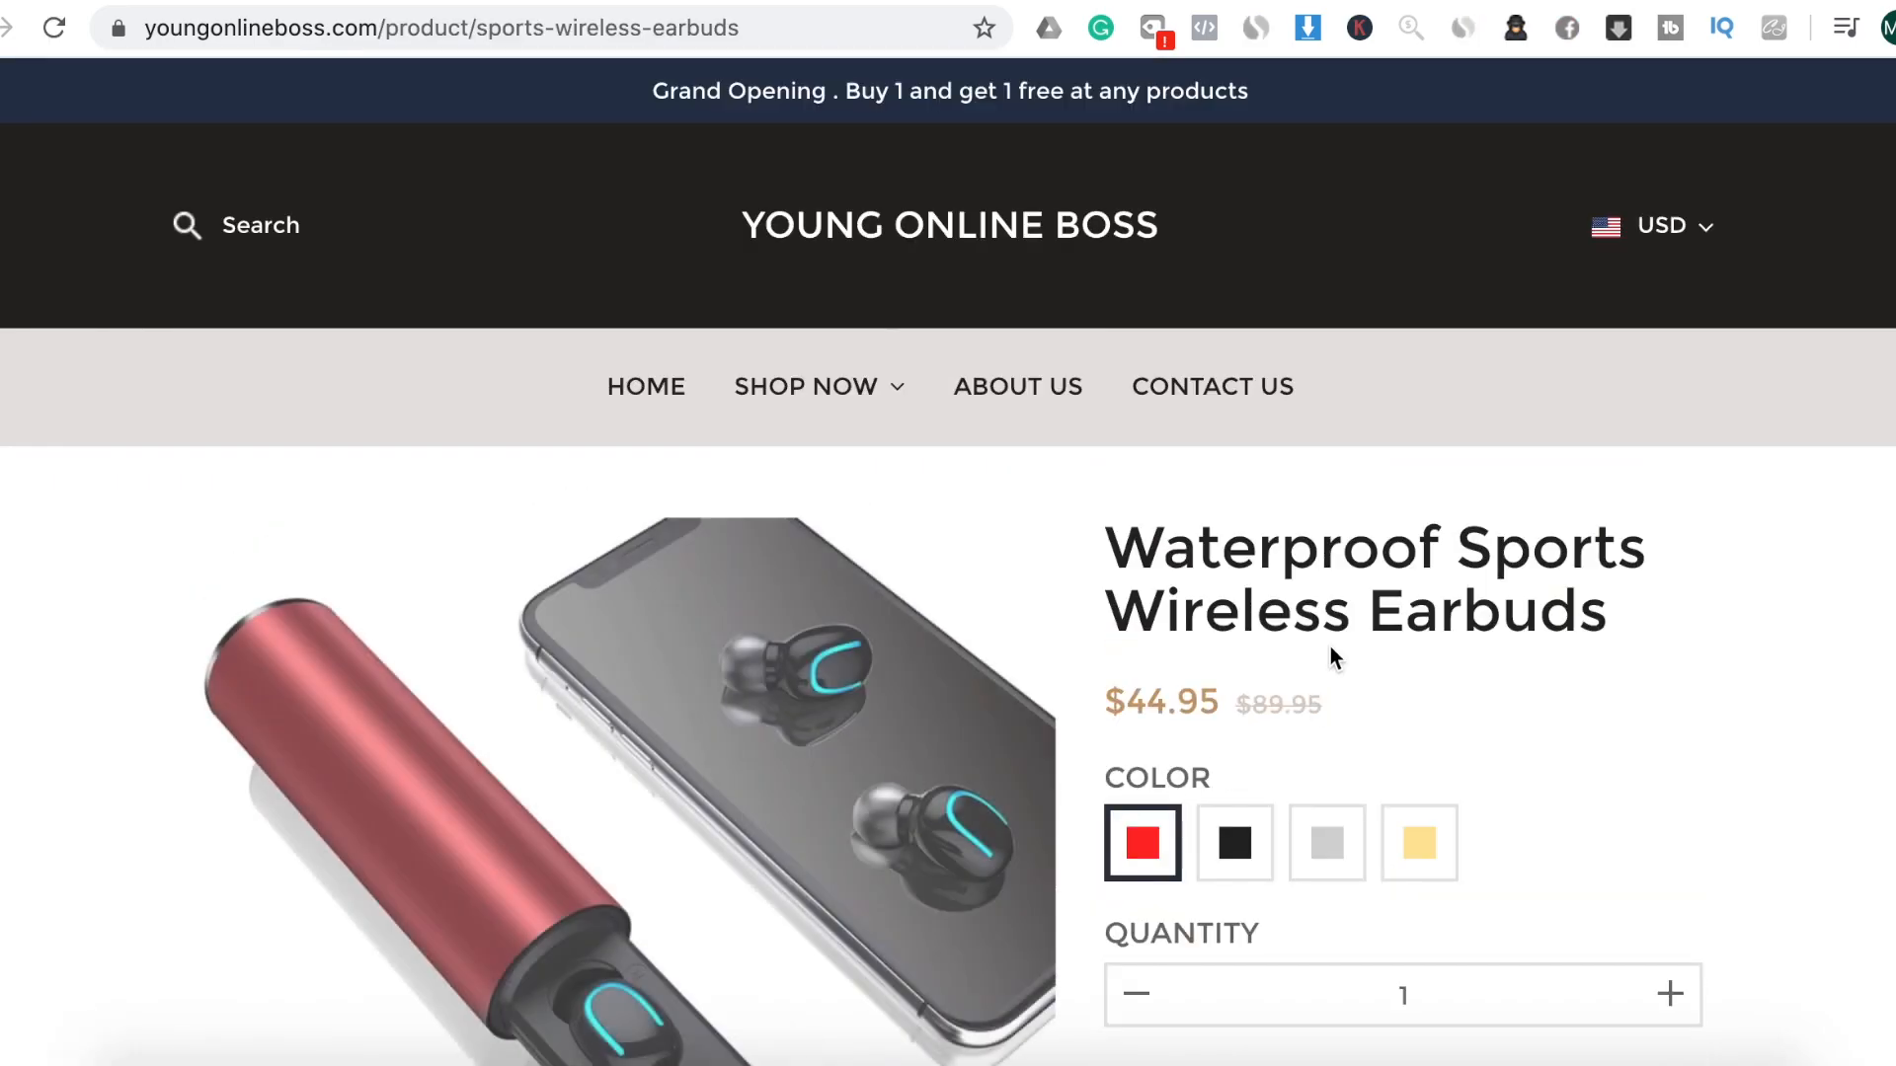
# Test the earbuds product page by selecting the black, grey and yellow color variants and trying the quantity controls
pyautogui.scroll(-3, 1447, 643)
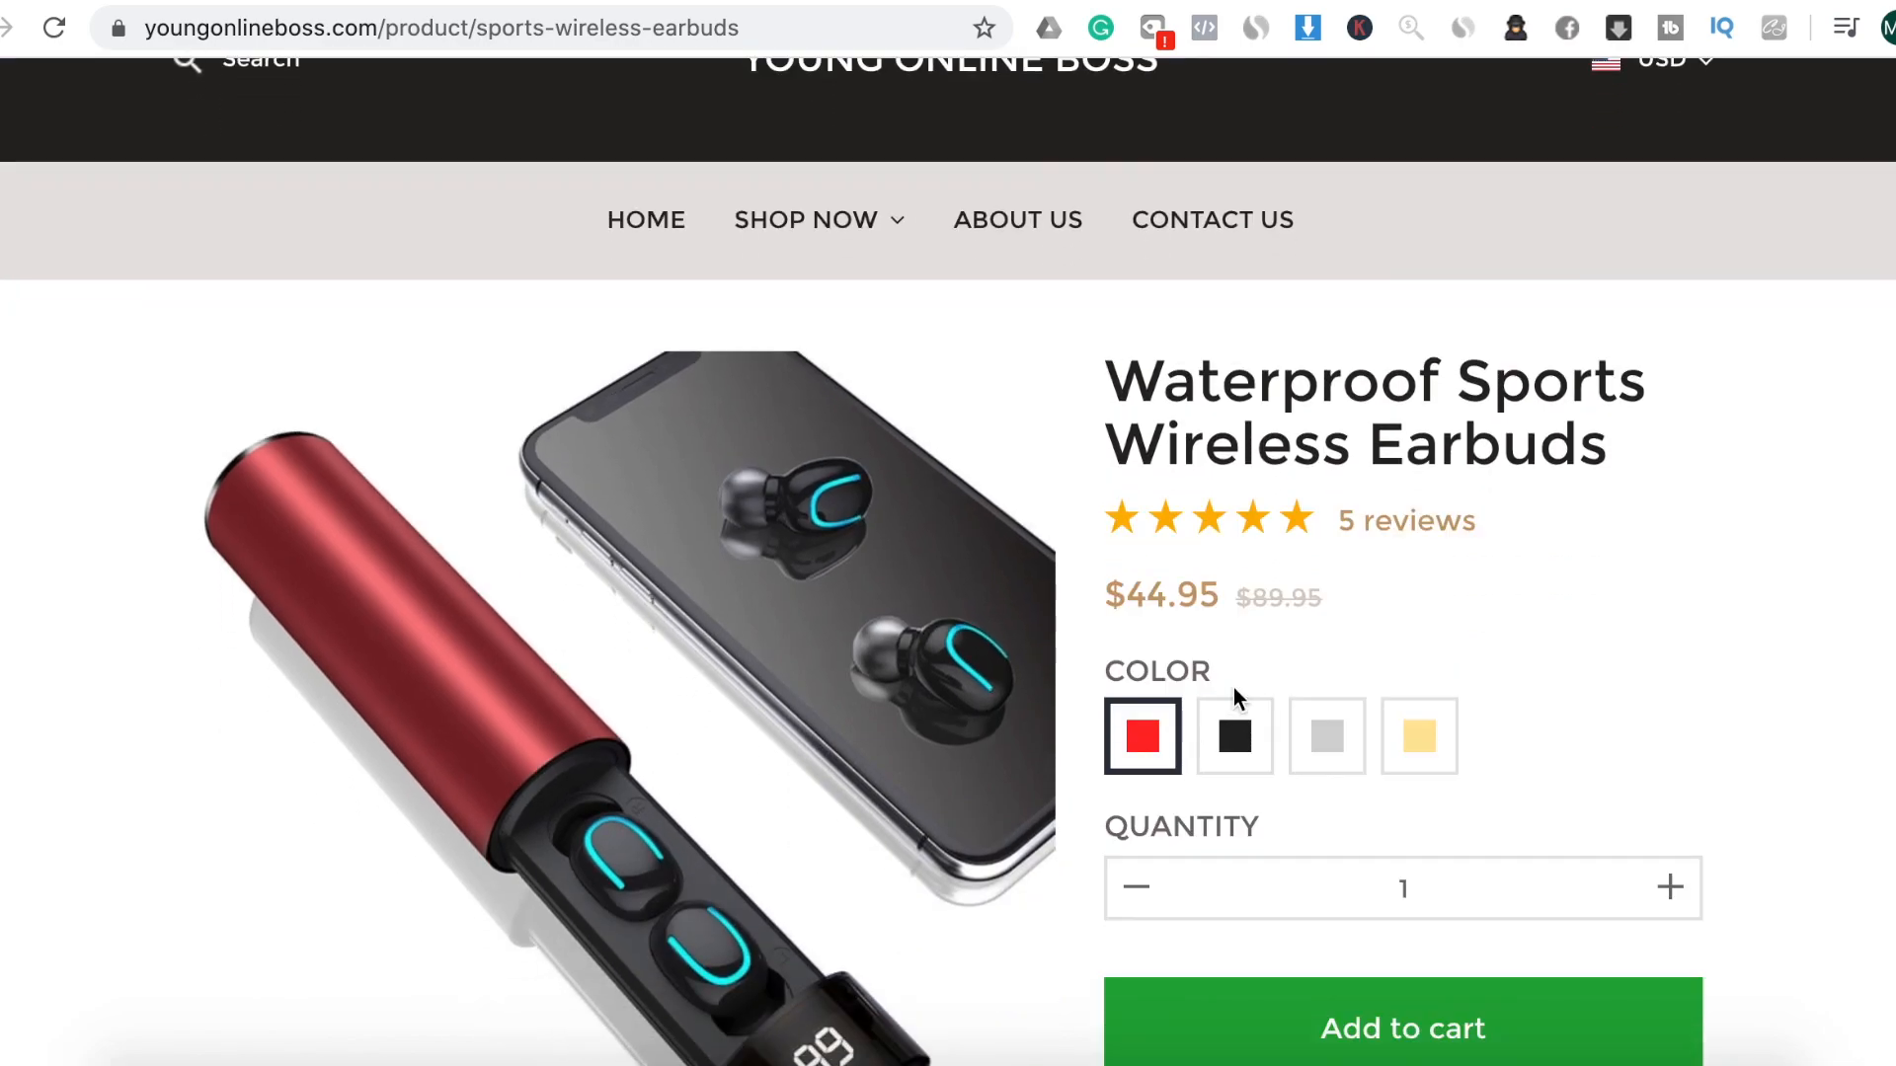
pyautogui.click(1246, 748)
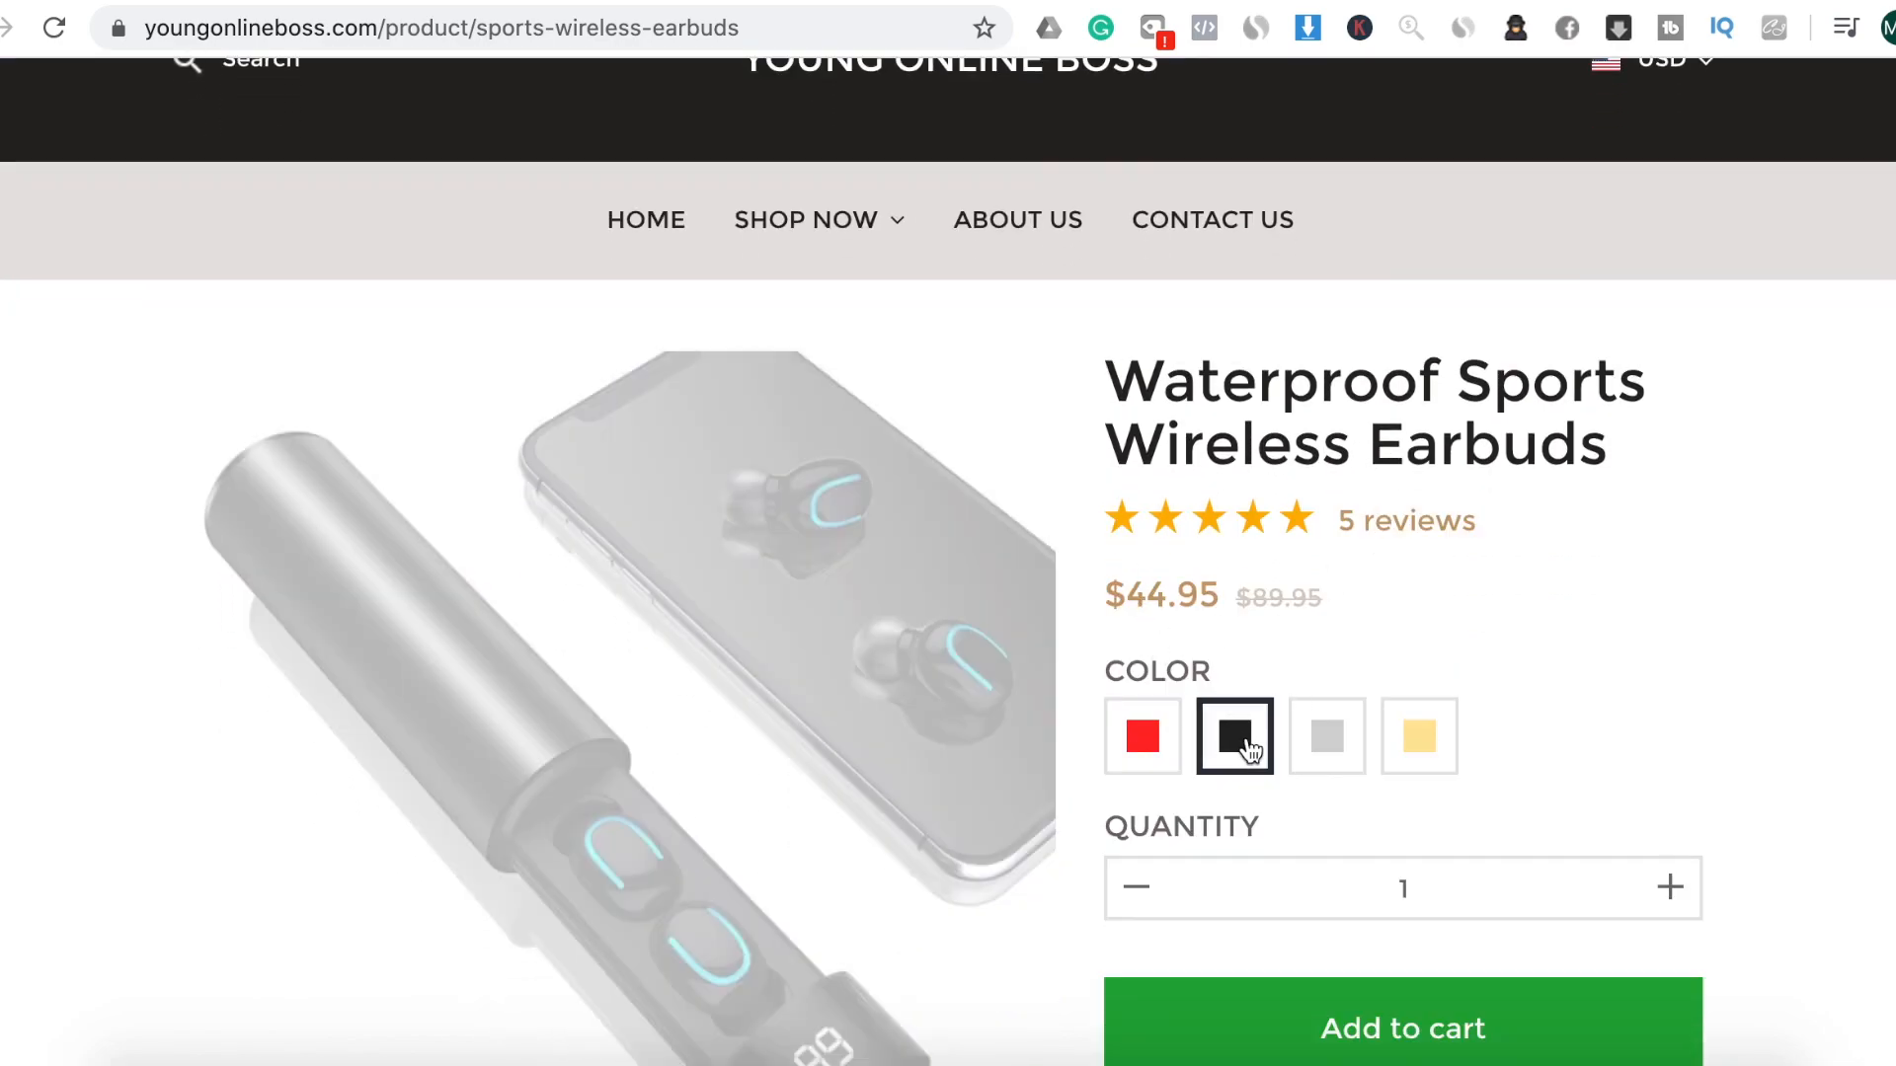
pyautogui.click(1351, 756)
pyautogui.click(1421, 731)
pyautogui.scroll(-4, 1727, 592)
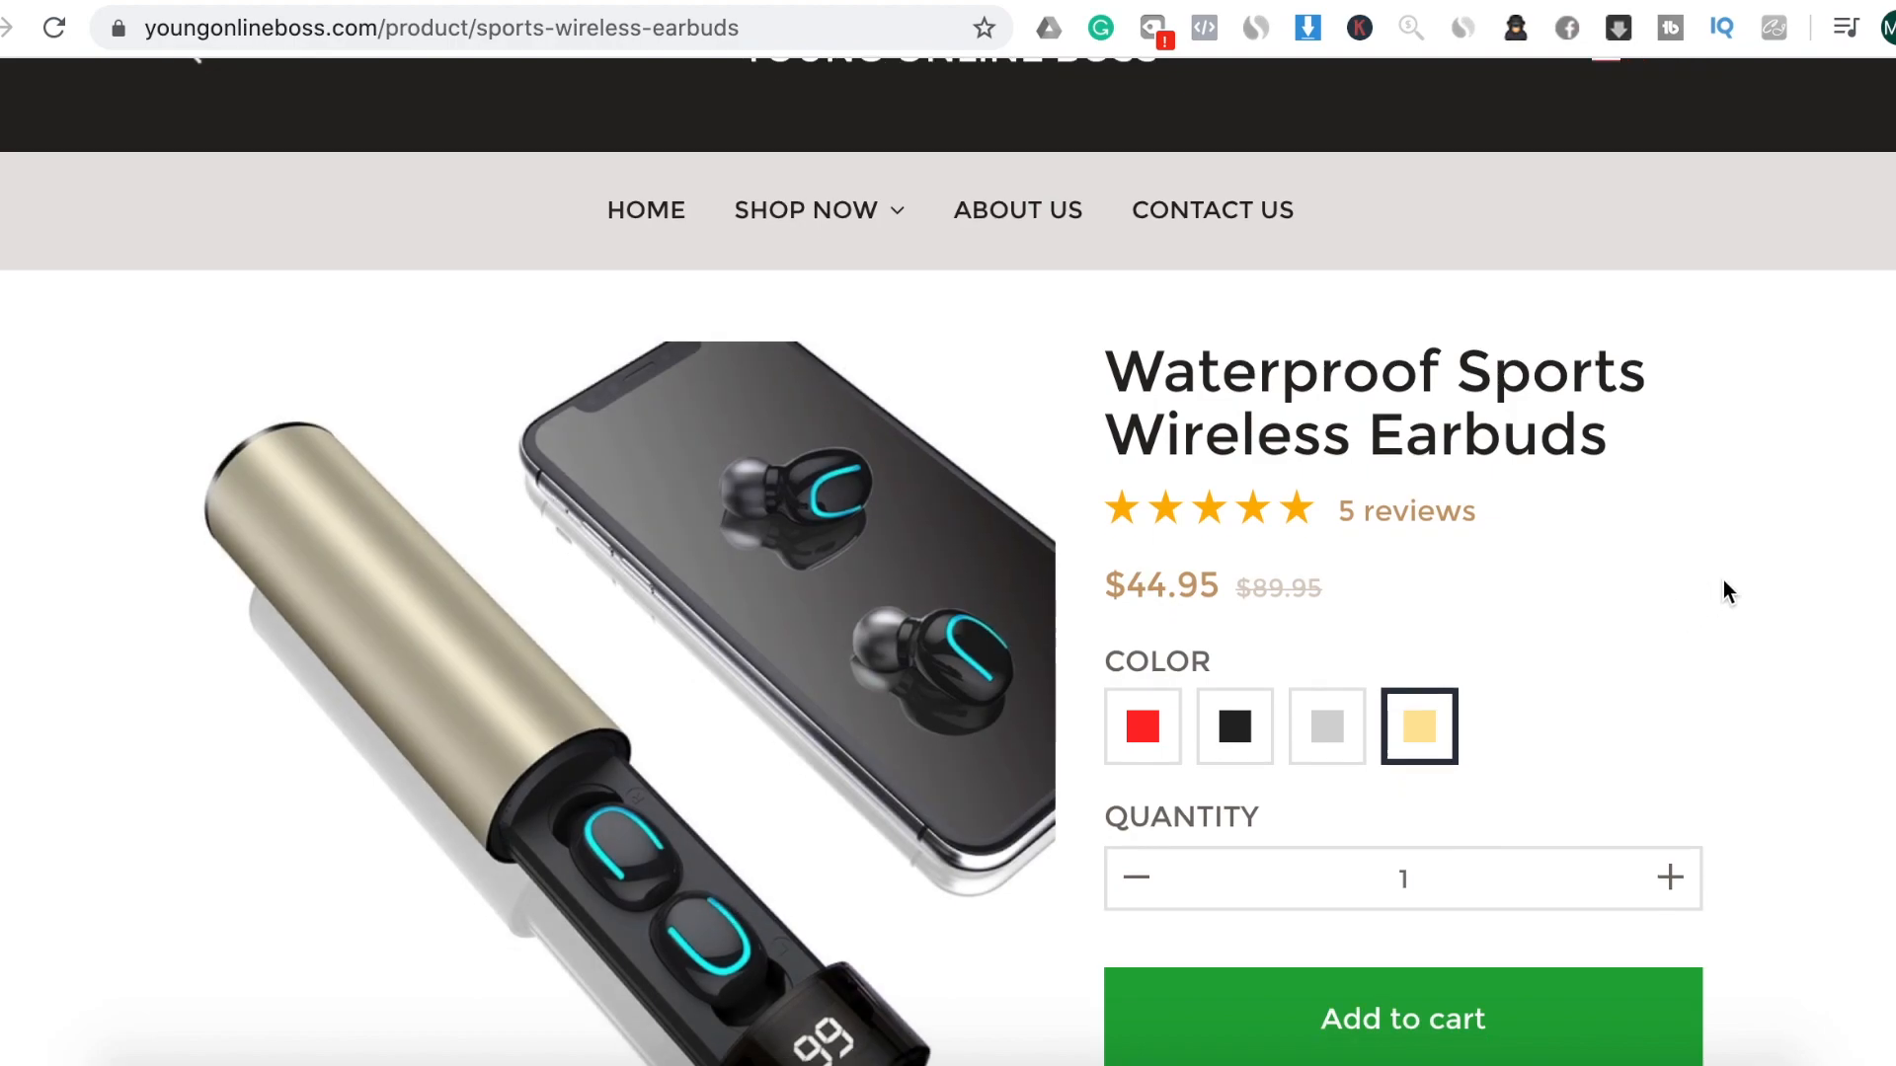
pyautogui.click(1670, 531)
pyautogui.click(1672, 535)
pyautogui.click(1148, 539)
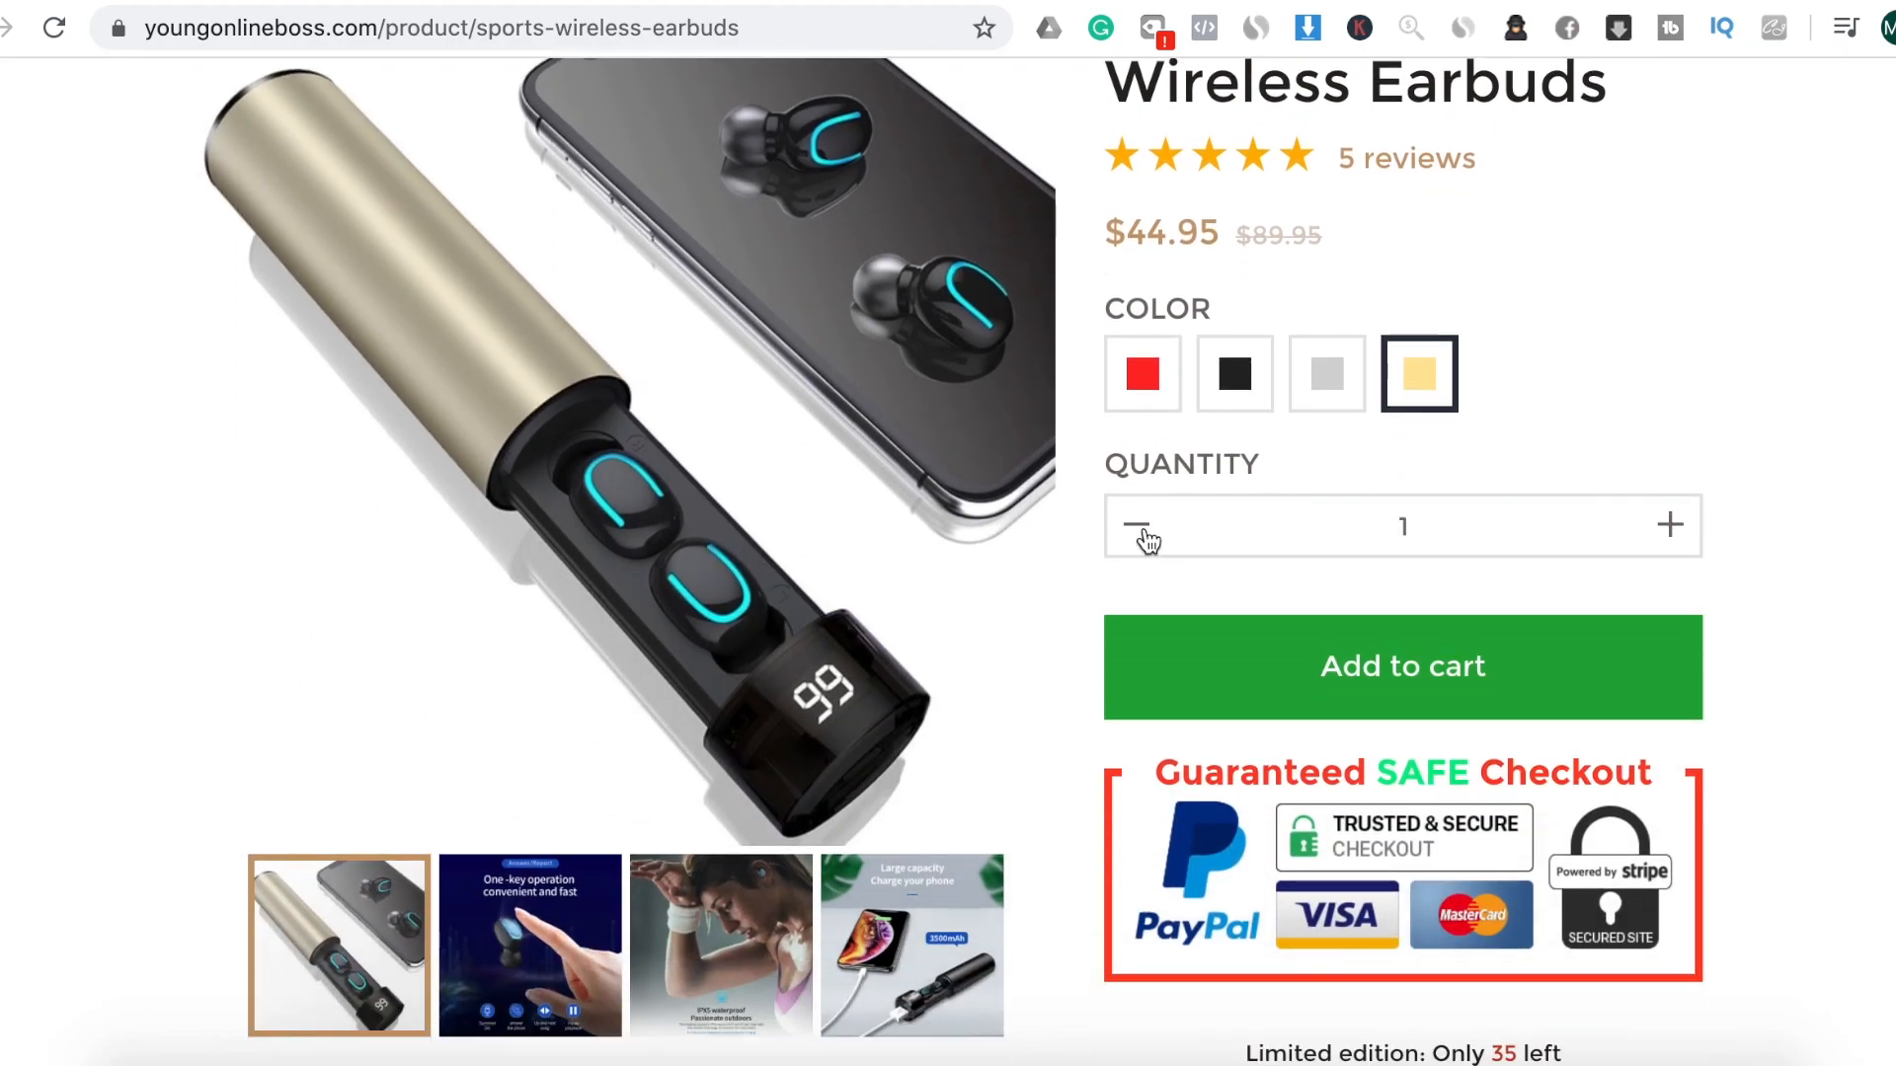
# Examine the security badge, quantity left bar, countdown timer, description and customer reviews on the earbuds product page
pyautogui.scroll(-2, 1675, 546)
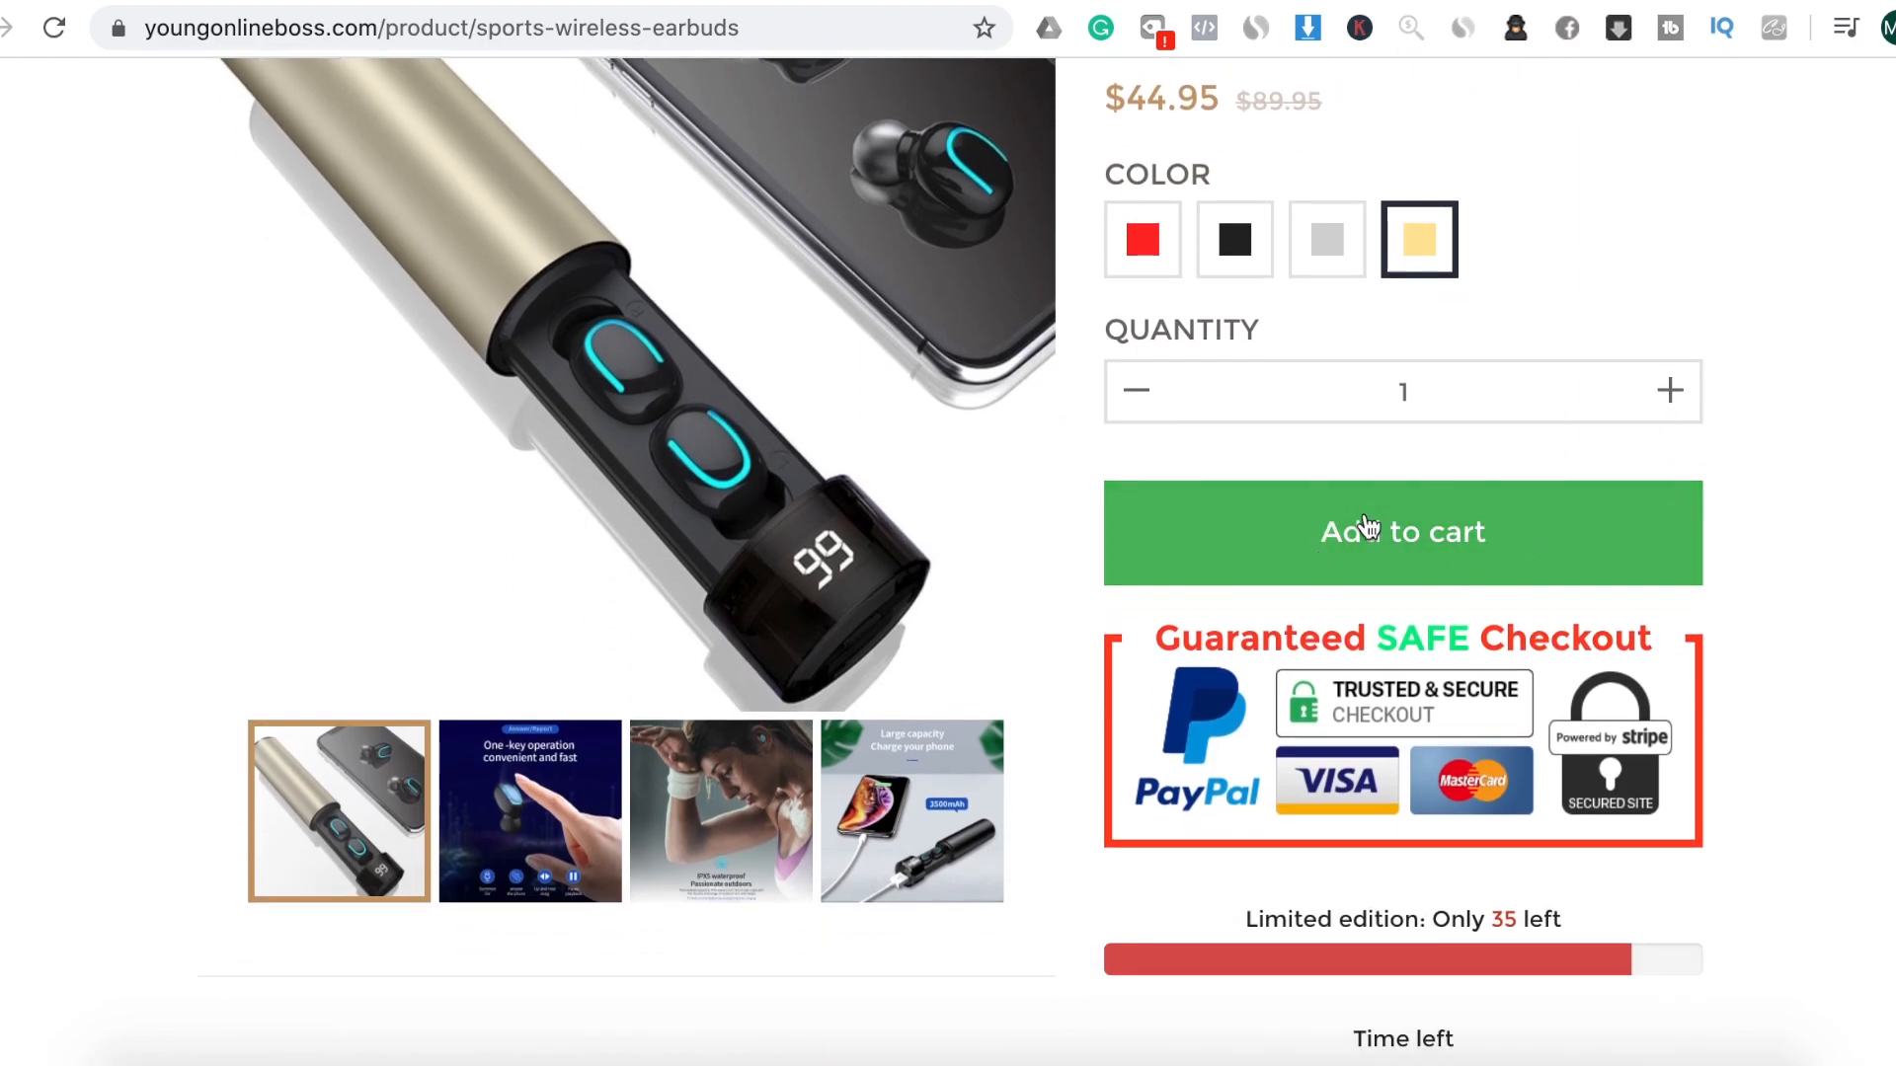
pyautogui.scroll(-2, 1554, 607)
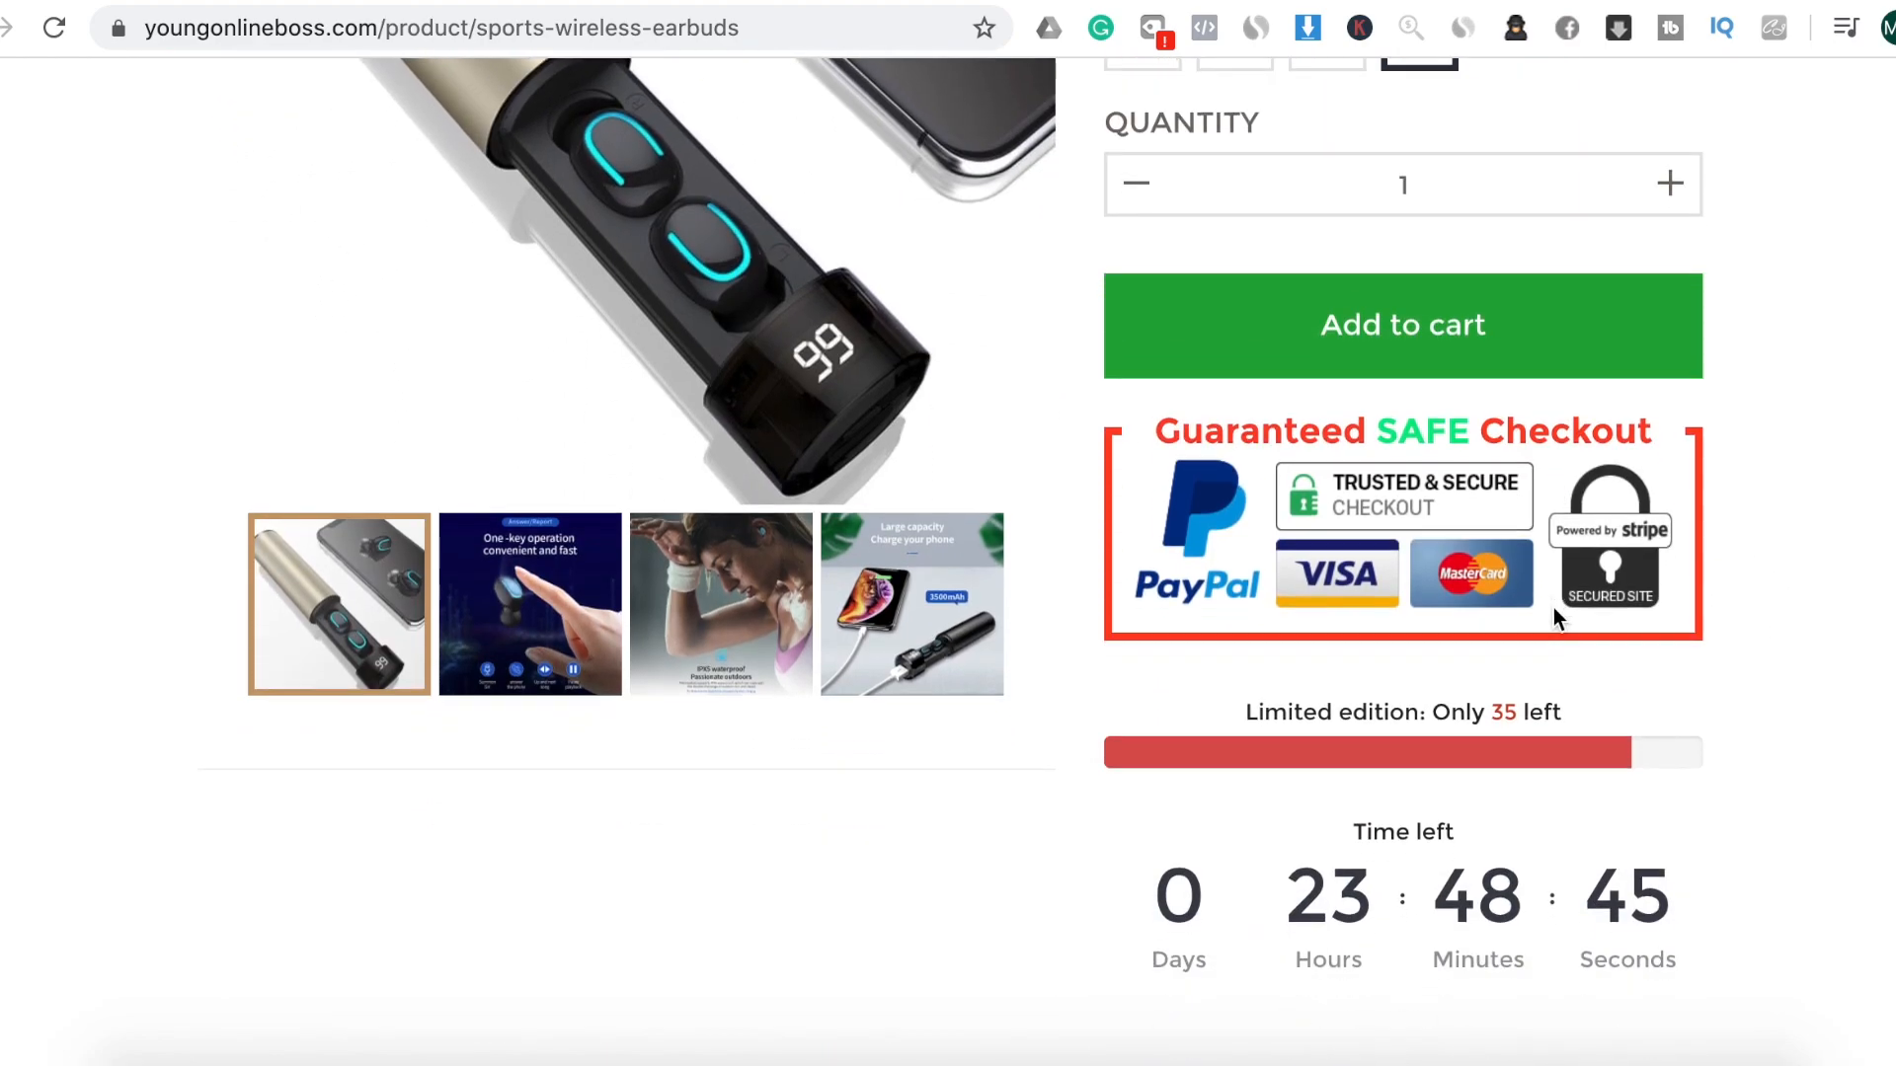
pyautogui.scroll(-1, 1554, 608)
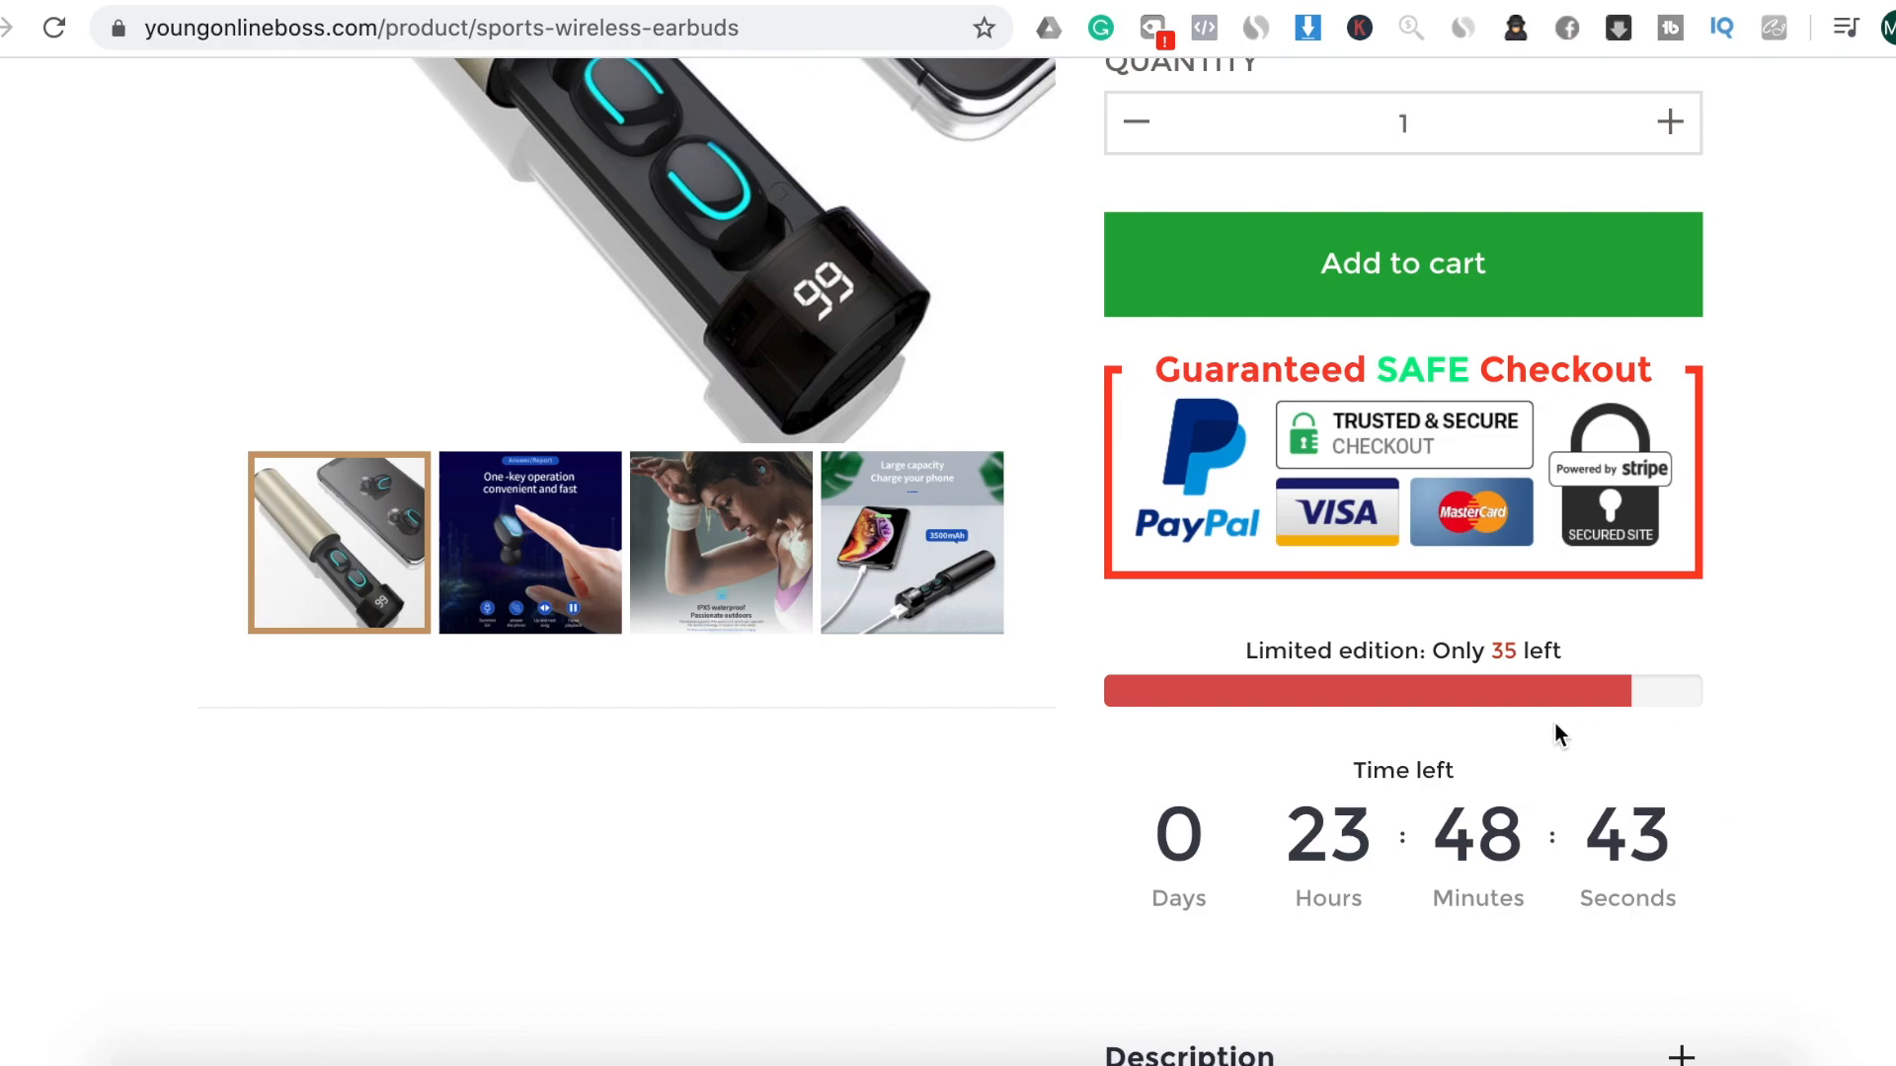
pyautogui.scroll(-15, 1540, 730)
pyautogui.scroll(-15, 1540, 739)
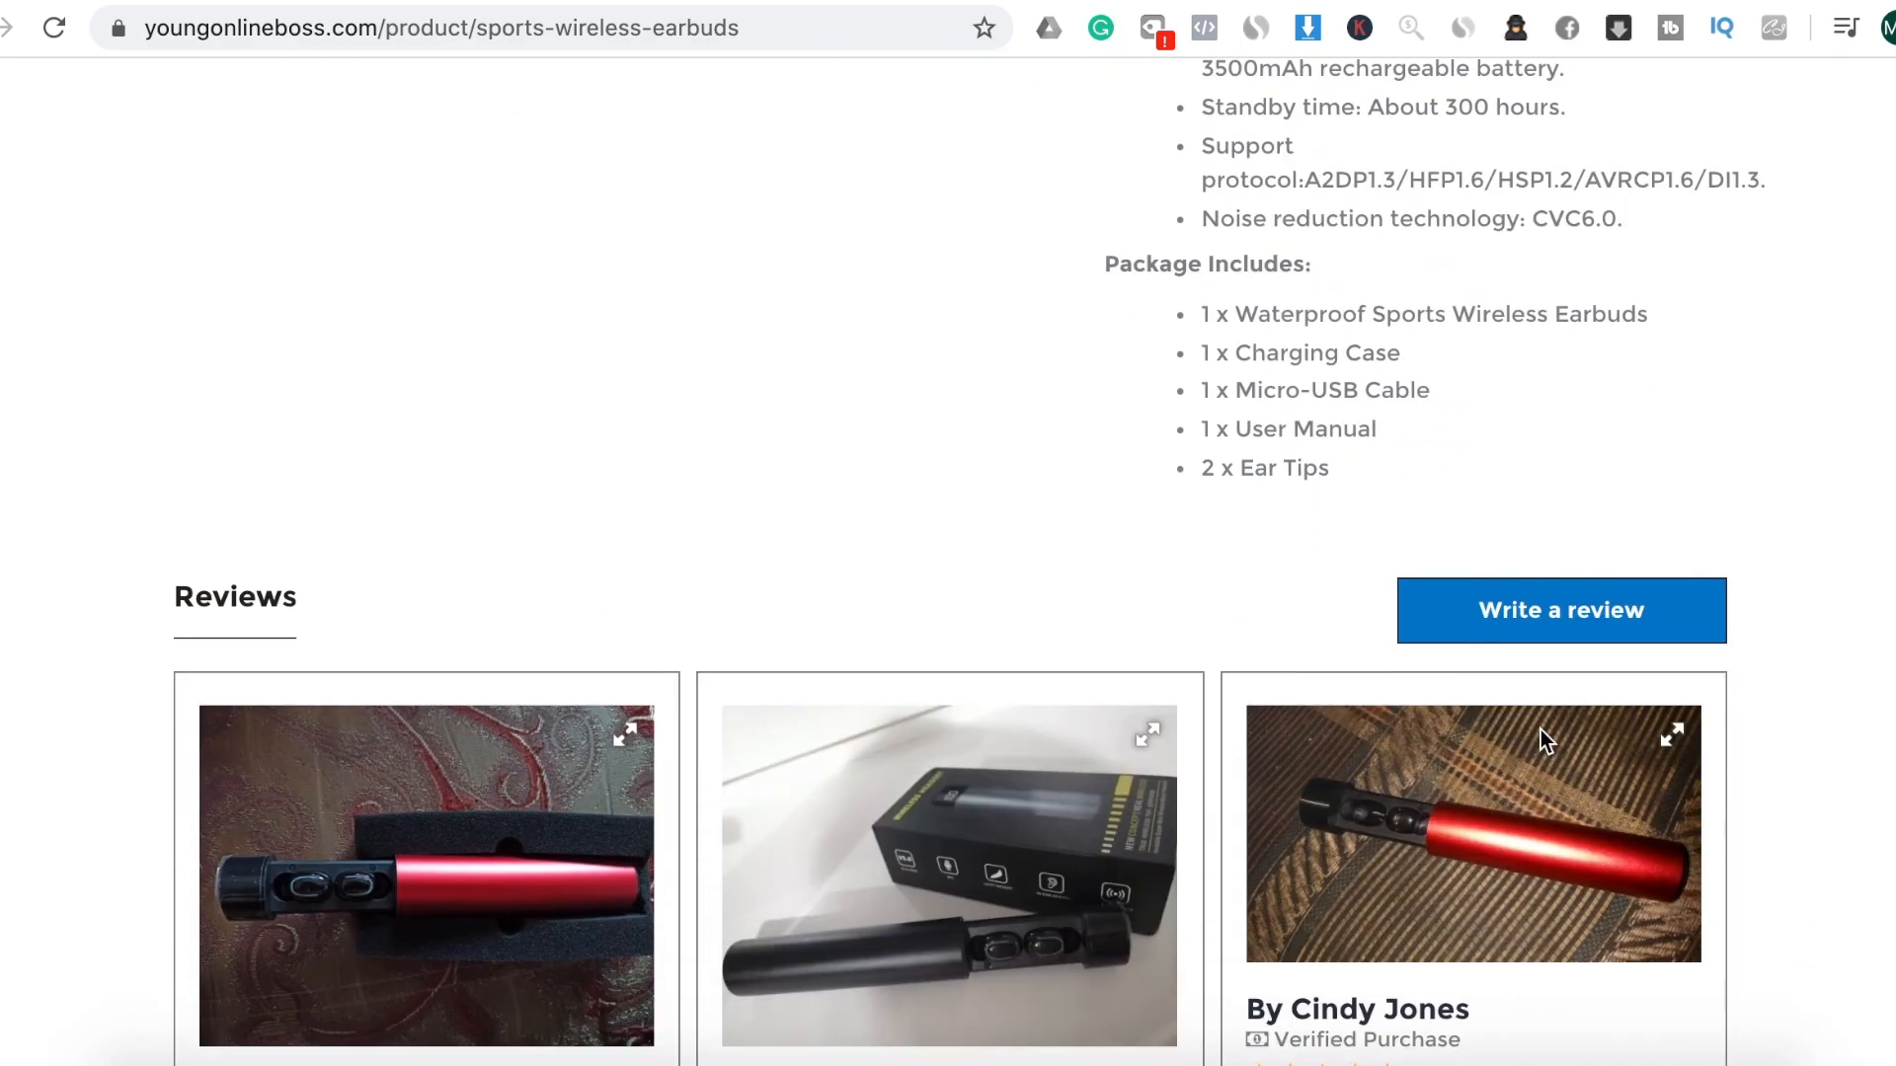
pyautogui.scroll(-5, 1540, 733)
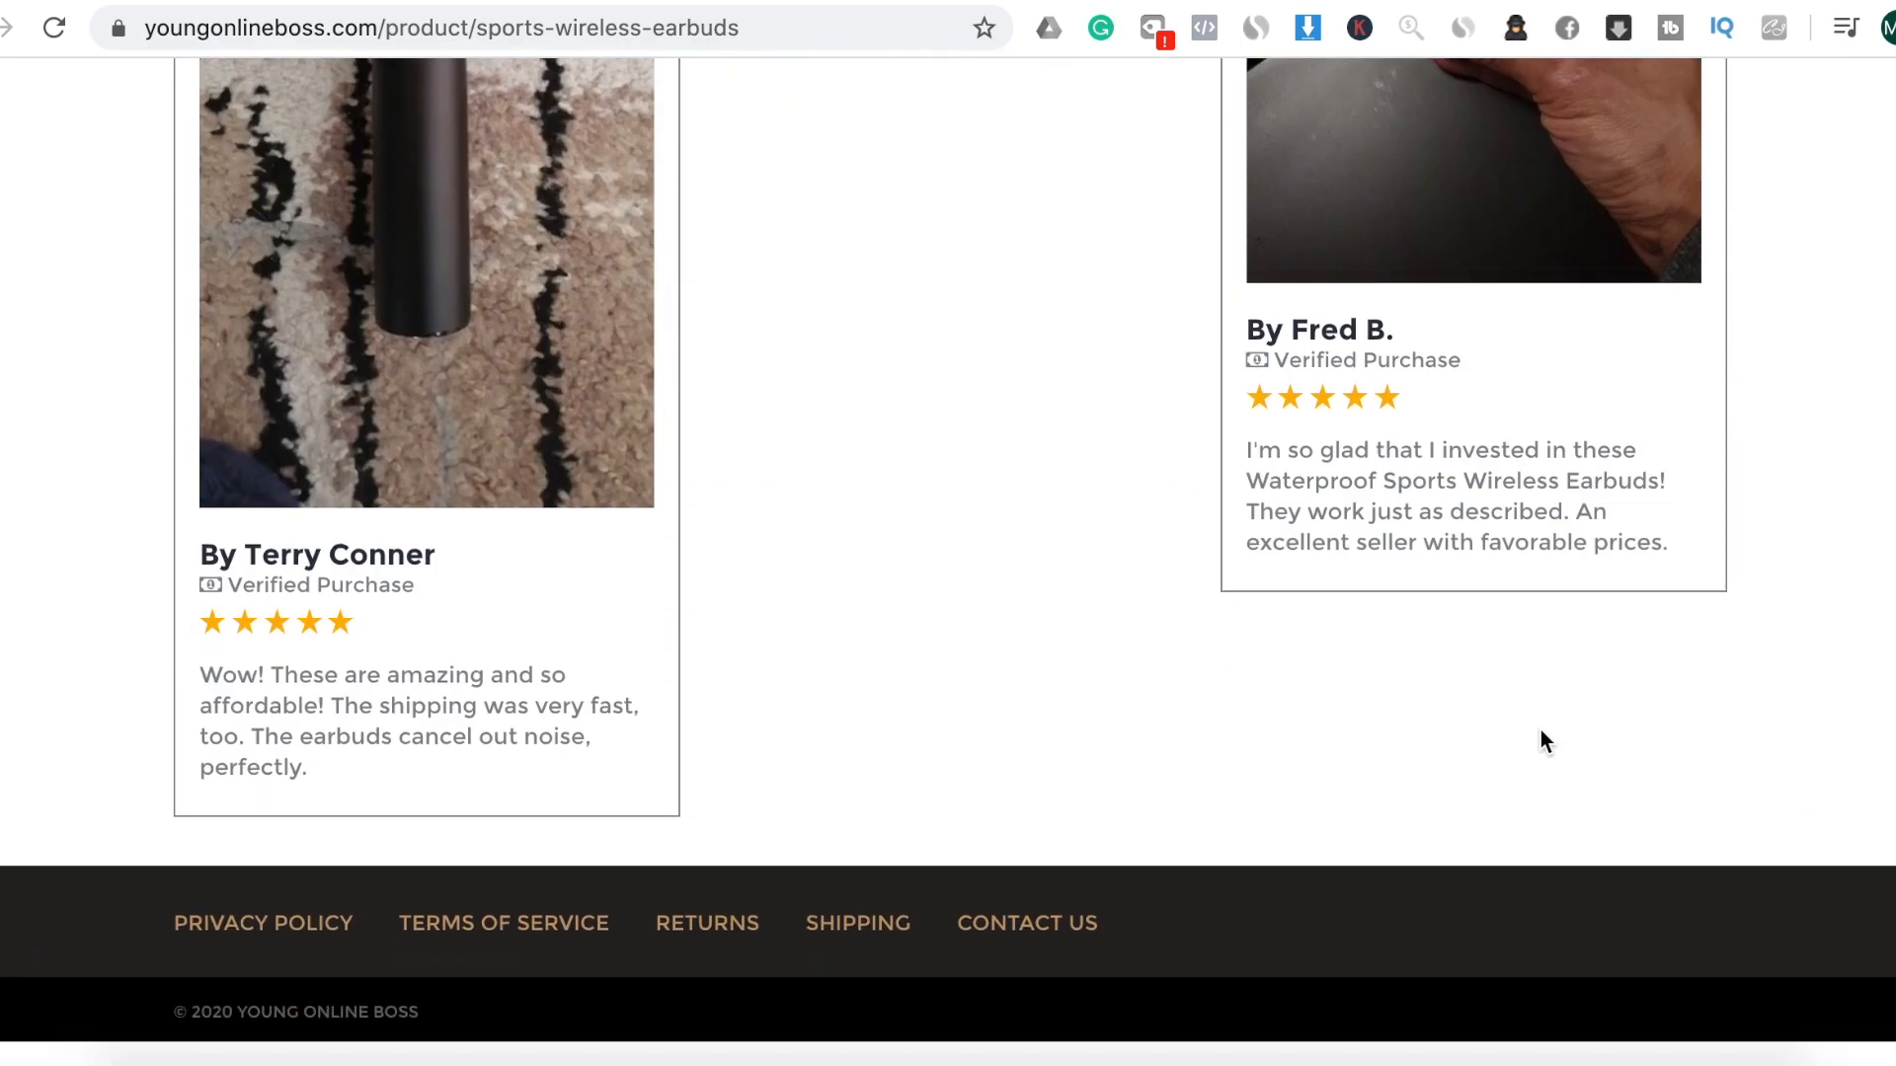
pyautogui.scroll(10, 1540, 732)
pyautogui.scroll(20, 1540, 732)
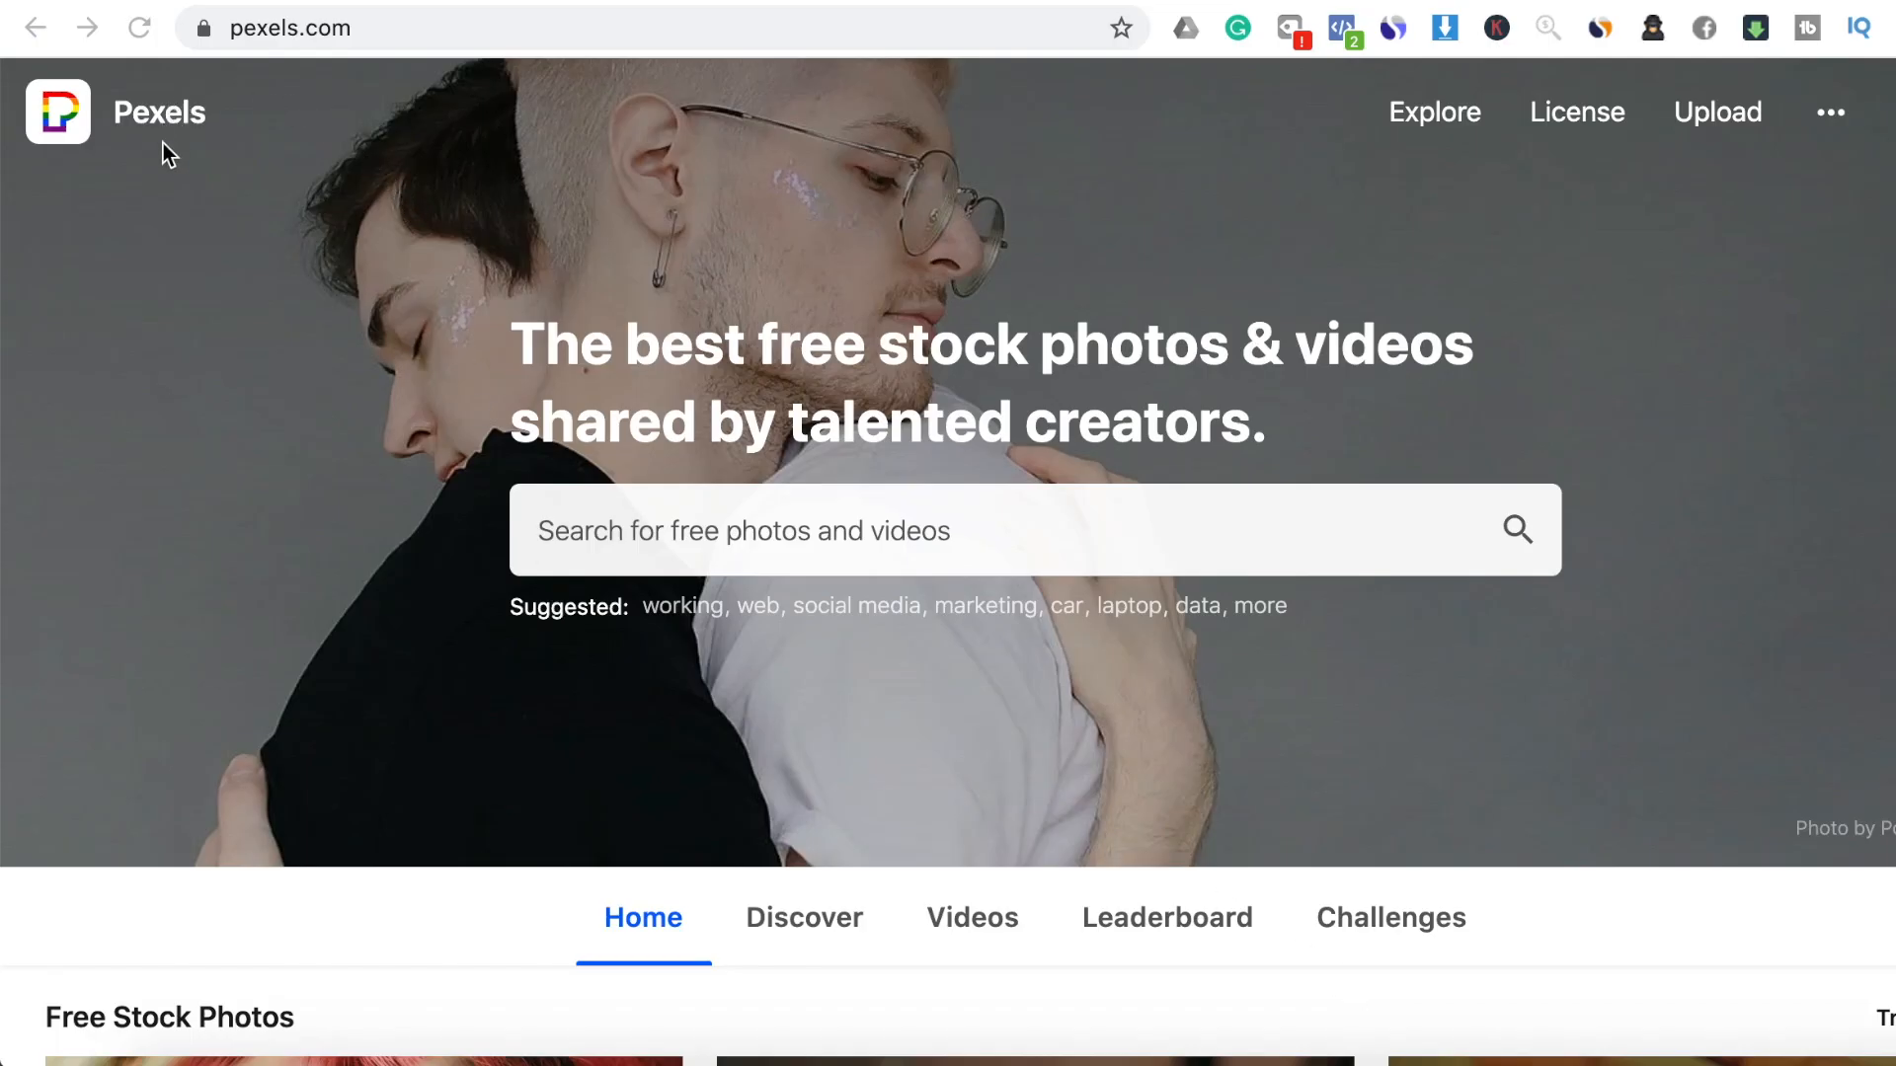
# Switch to Pexels, rerun the recent E Commerce search and browse the resulting stock photos
pyautogui.click(844, 524)
pyautogui.scroll(-4, 891, 525)
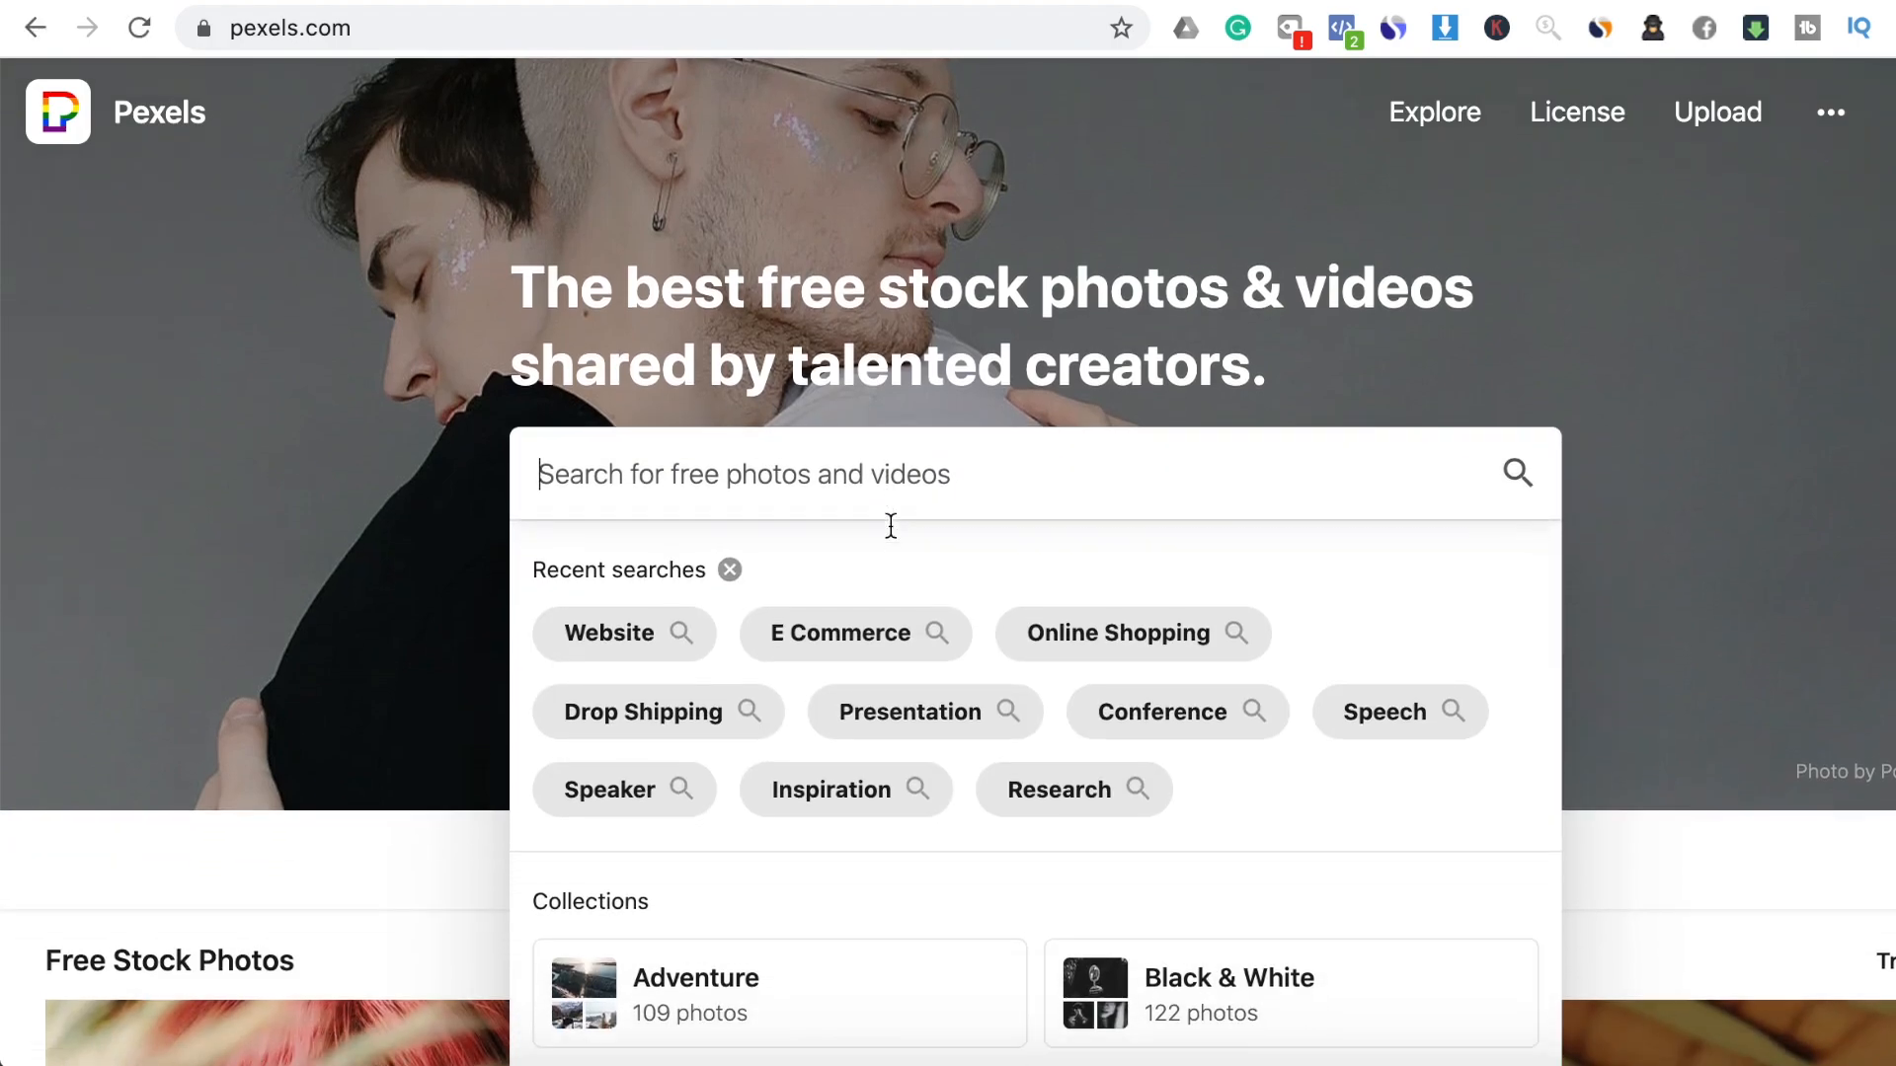
pyautogui.scroll(2, 893, 538)
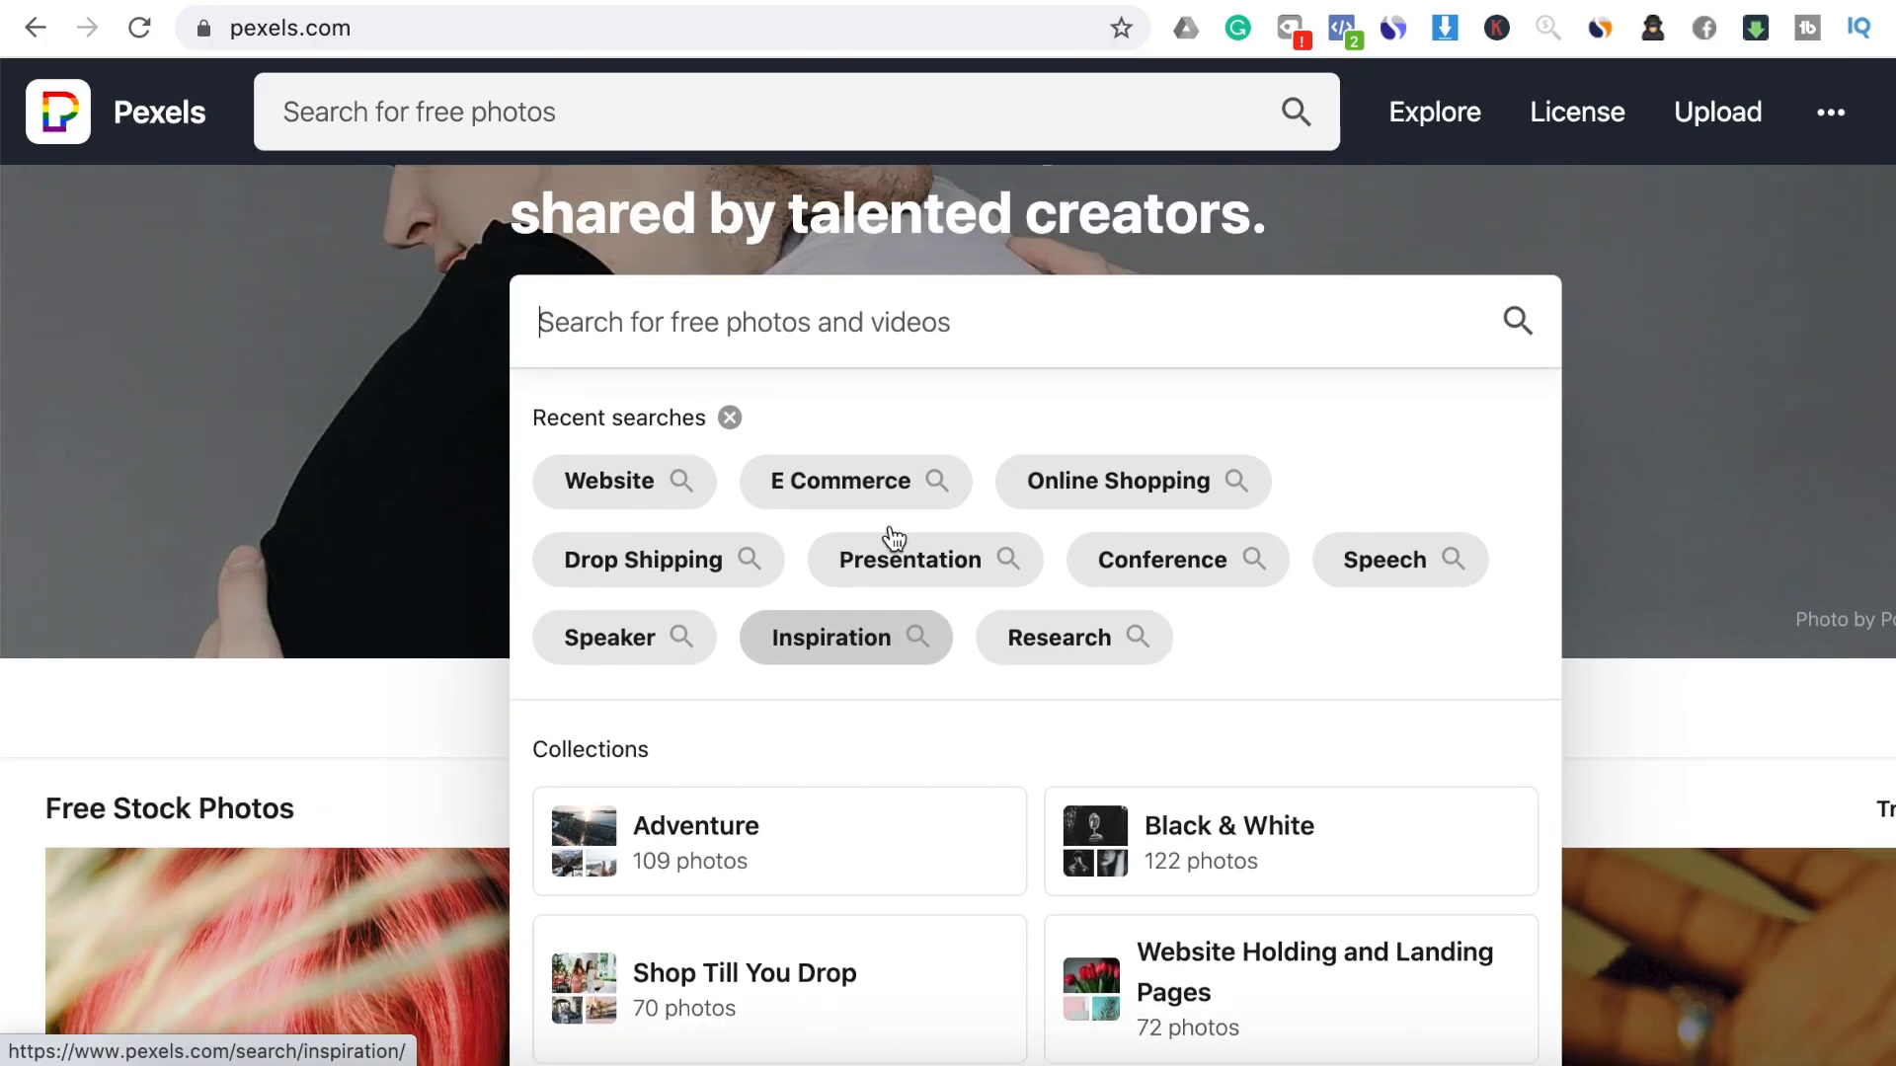
pyautogui.click(838, 502)
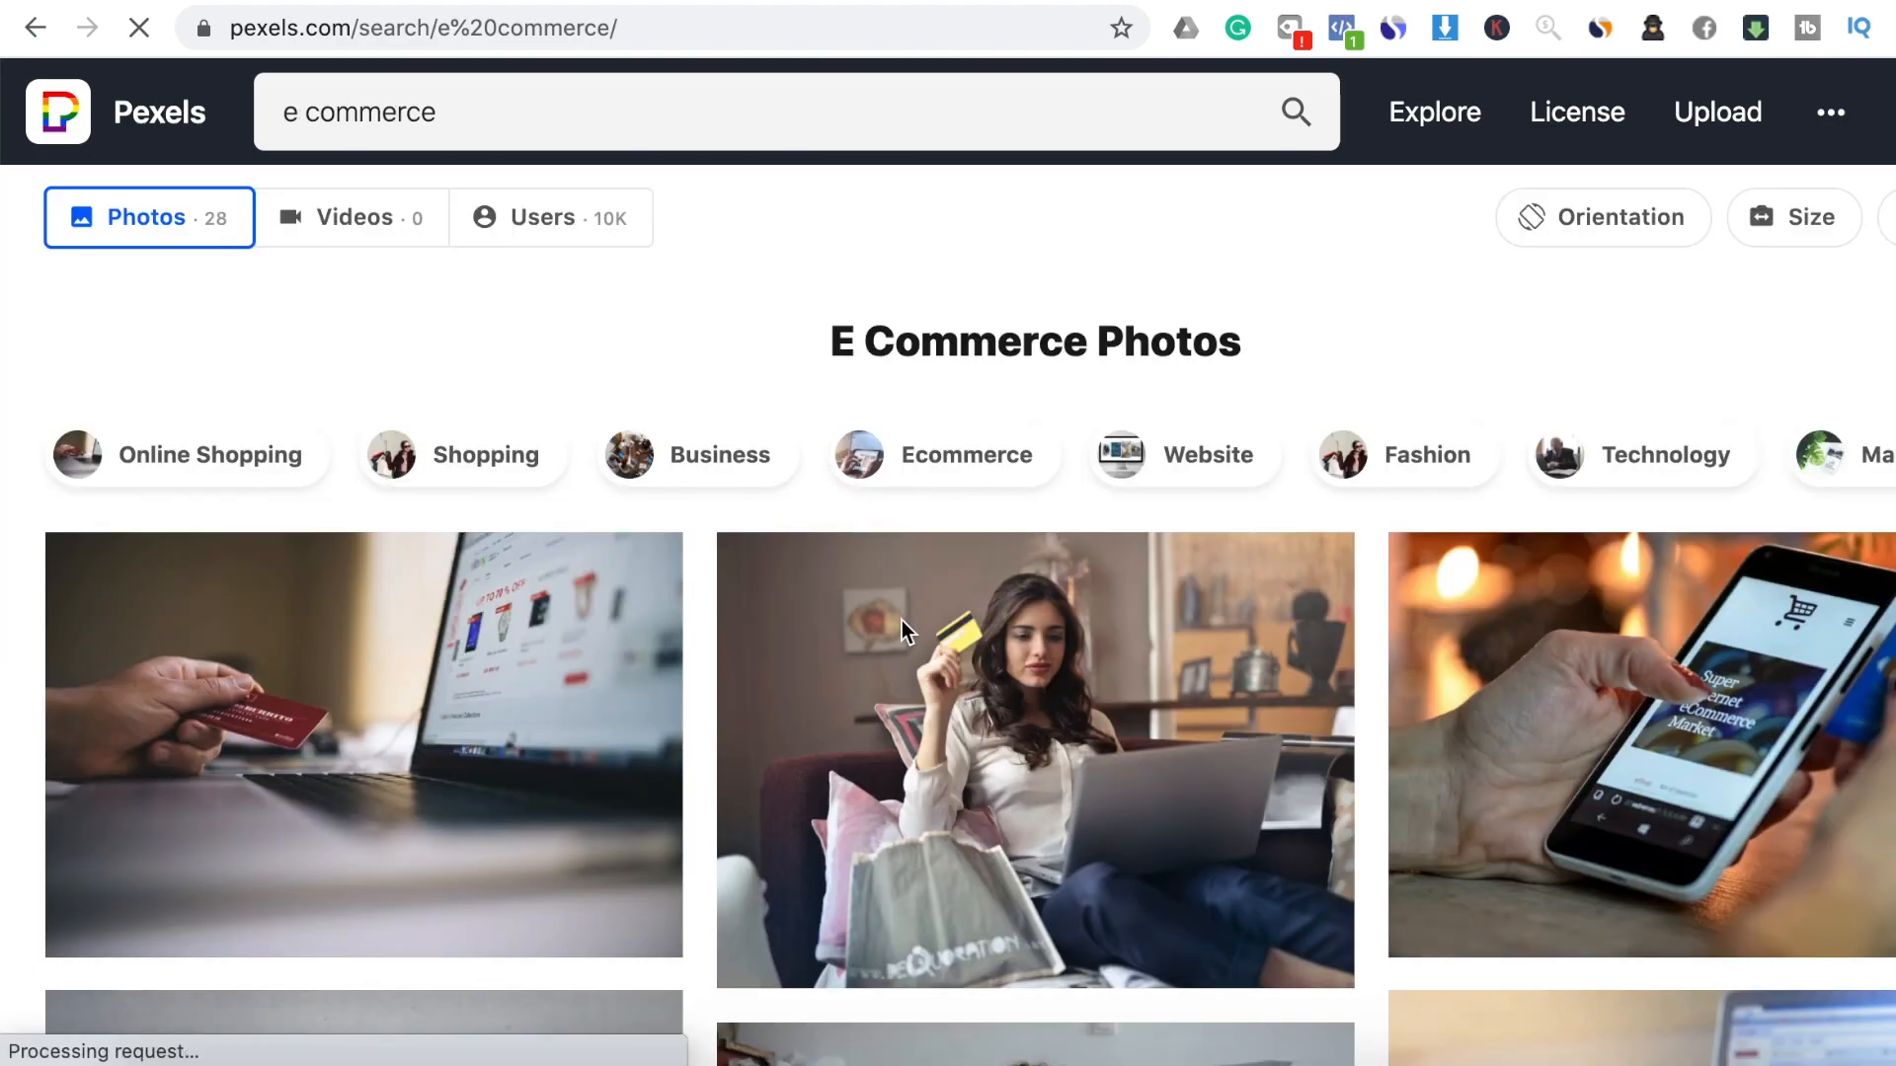
pyautogui.scroll(-2, 902, 622)
pyautogui.scroll(-5, 903, 631)
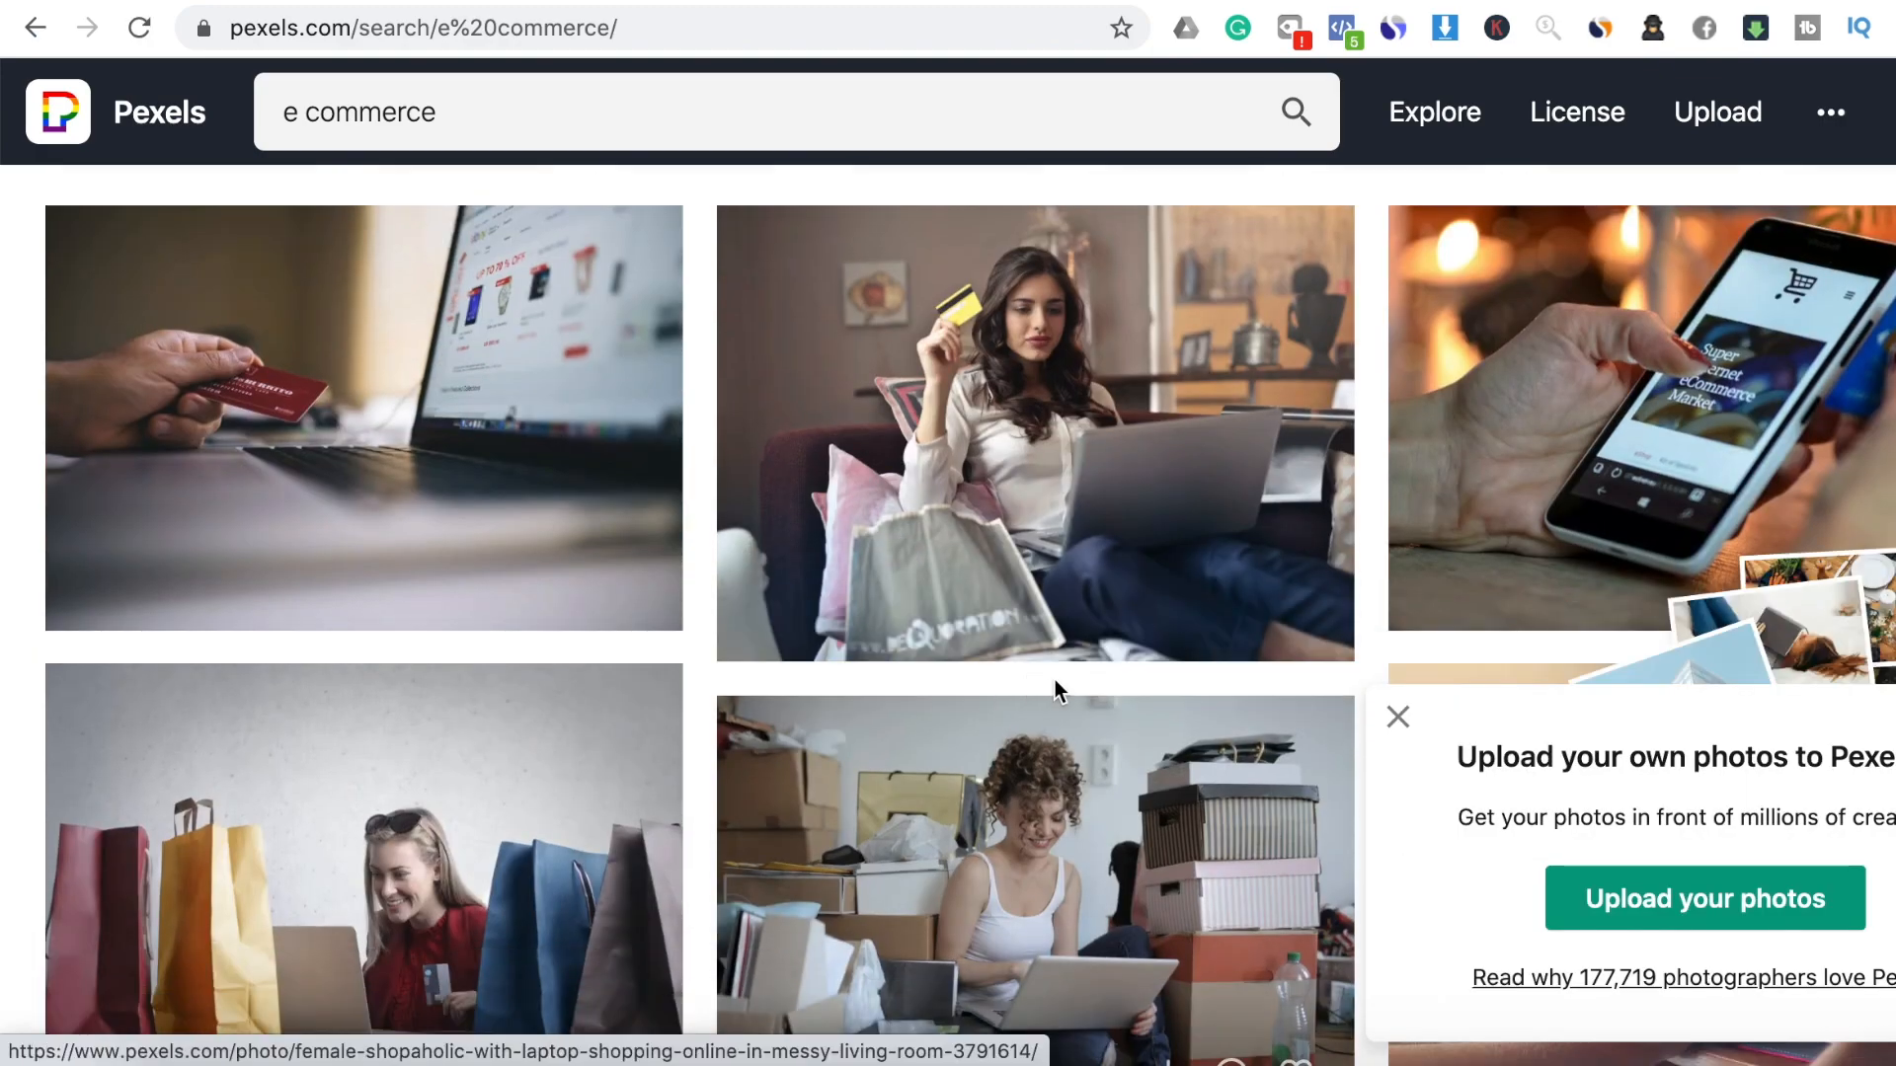
pyautogui.click(1397, 716)
pyautogui.scroll(-15, 1001, 711)
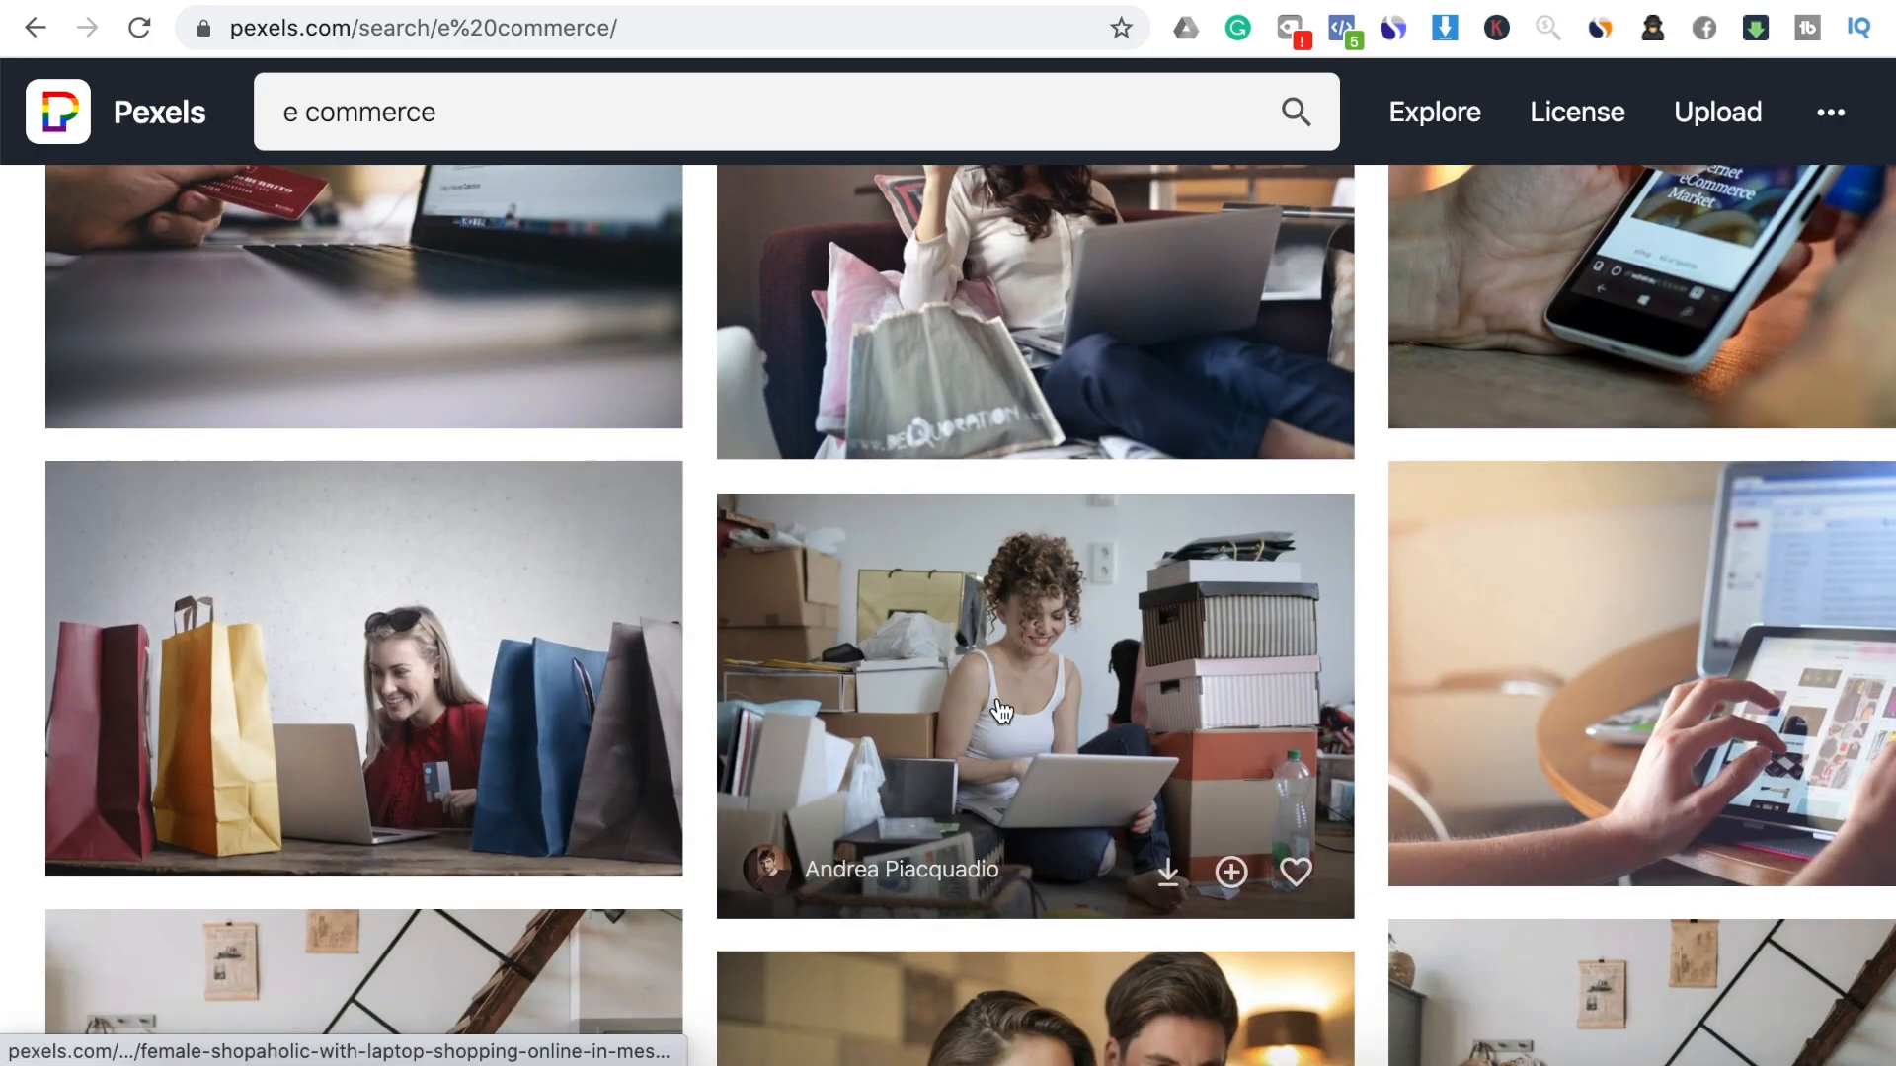
pyautogui.scroll(-20, 1002, 710)
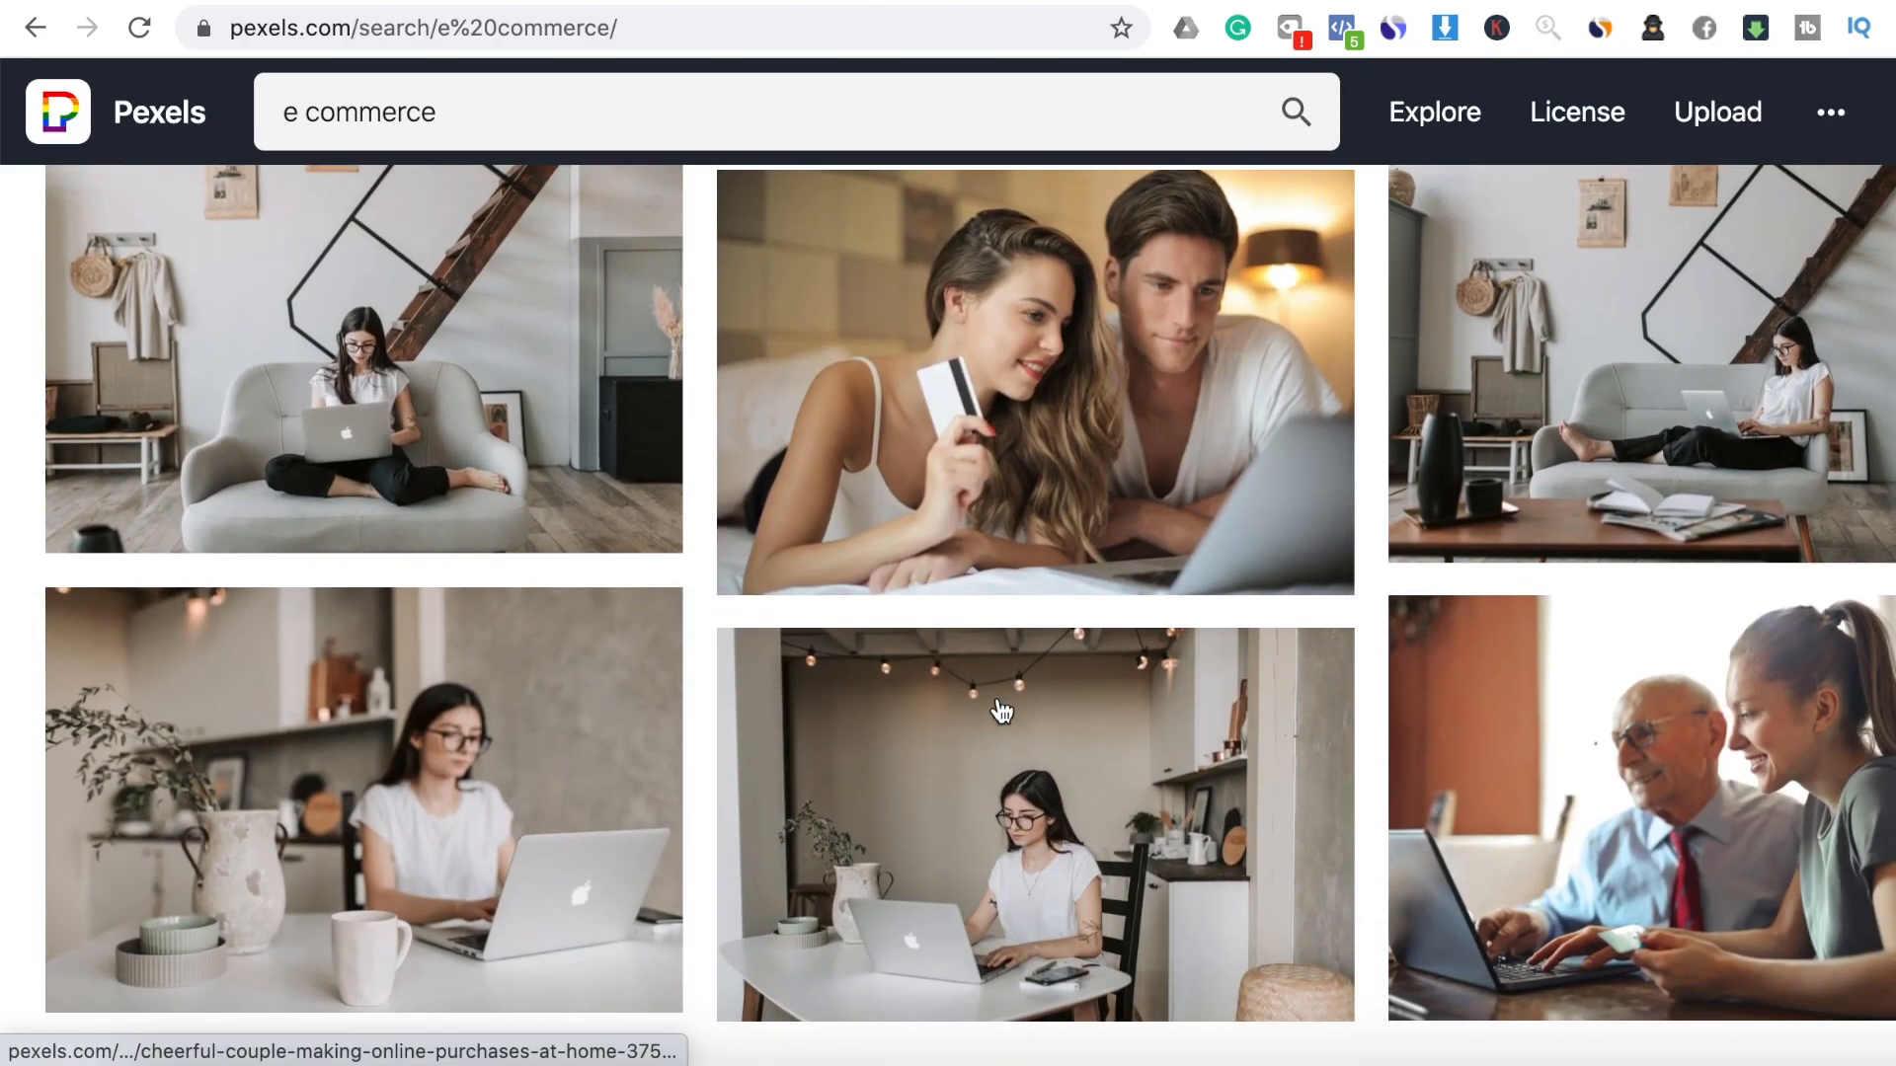
pyautogui.scroll(-5, 1001, 711)
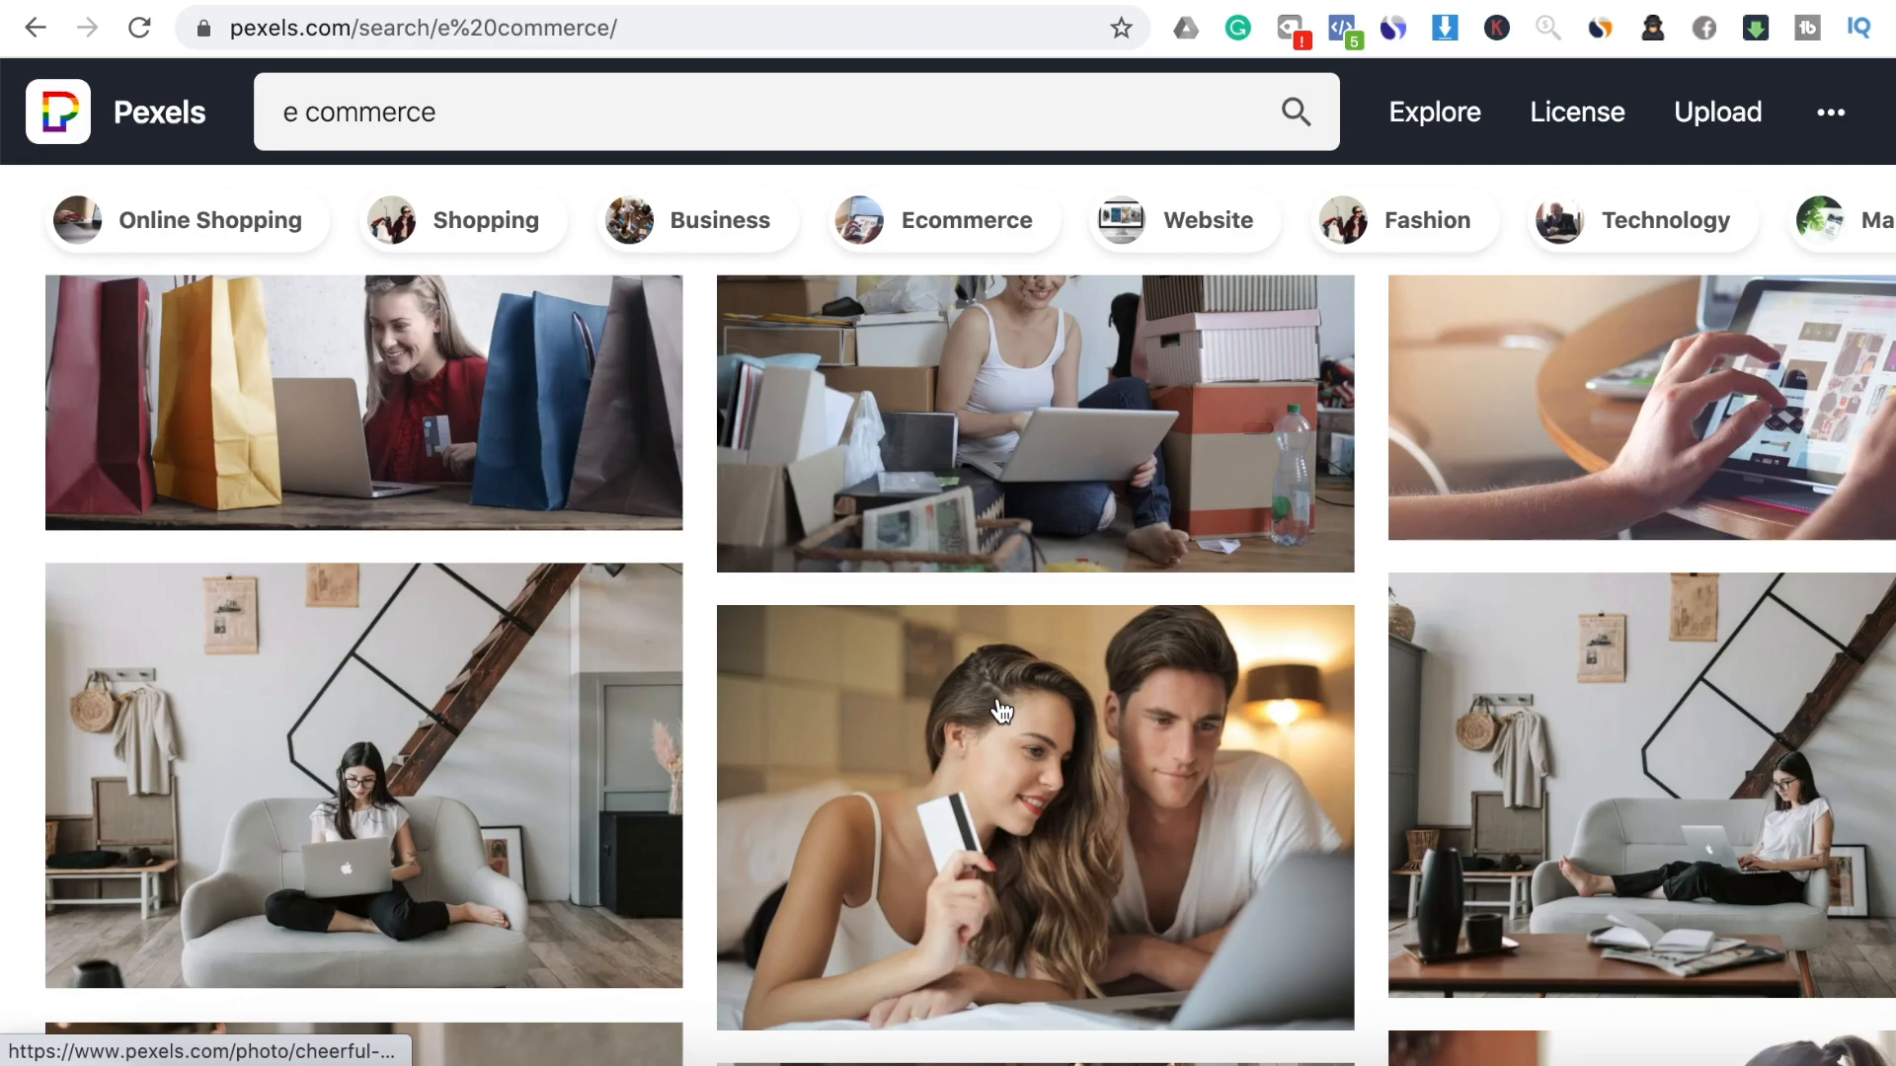
pyautogui.scroll(15, 1001, 710)
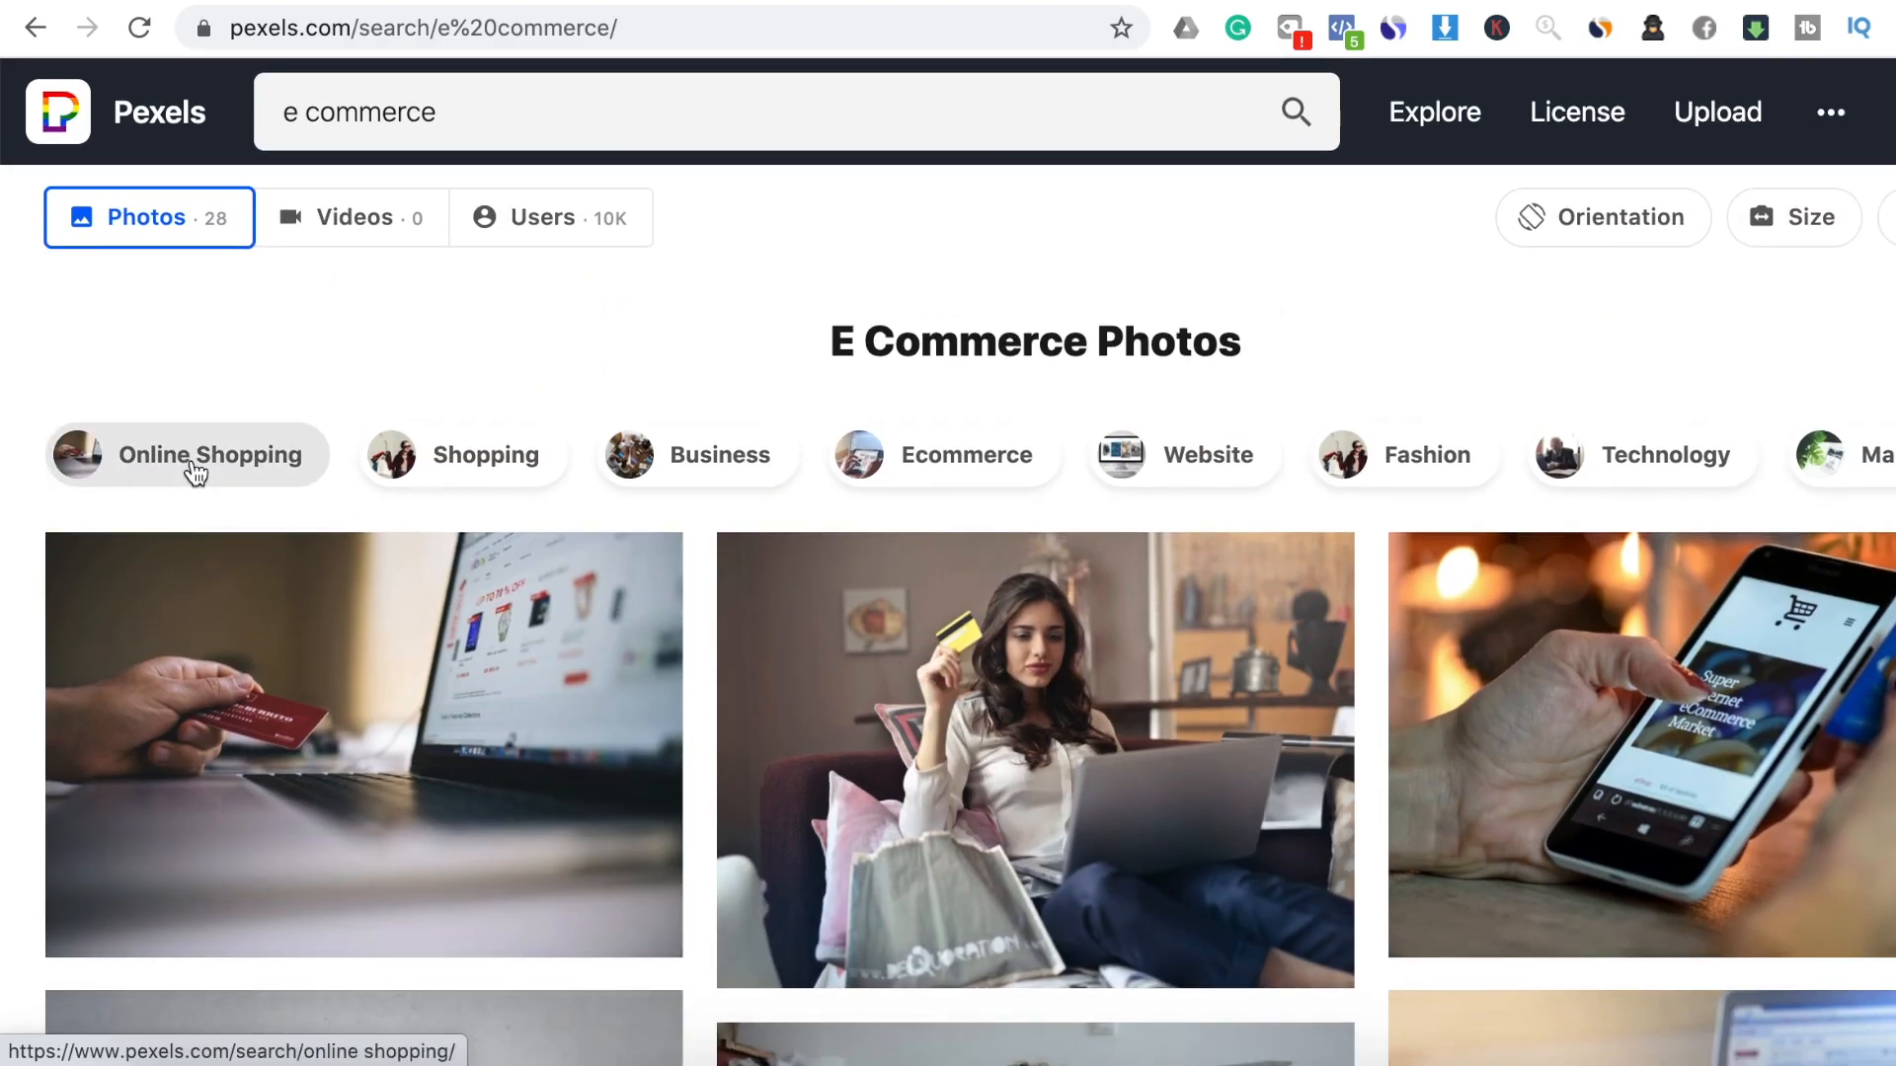
# View the related Online Shopping and Business photo categories on Pexels and browse the business images
pyautogui.click(195, 471)
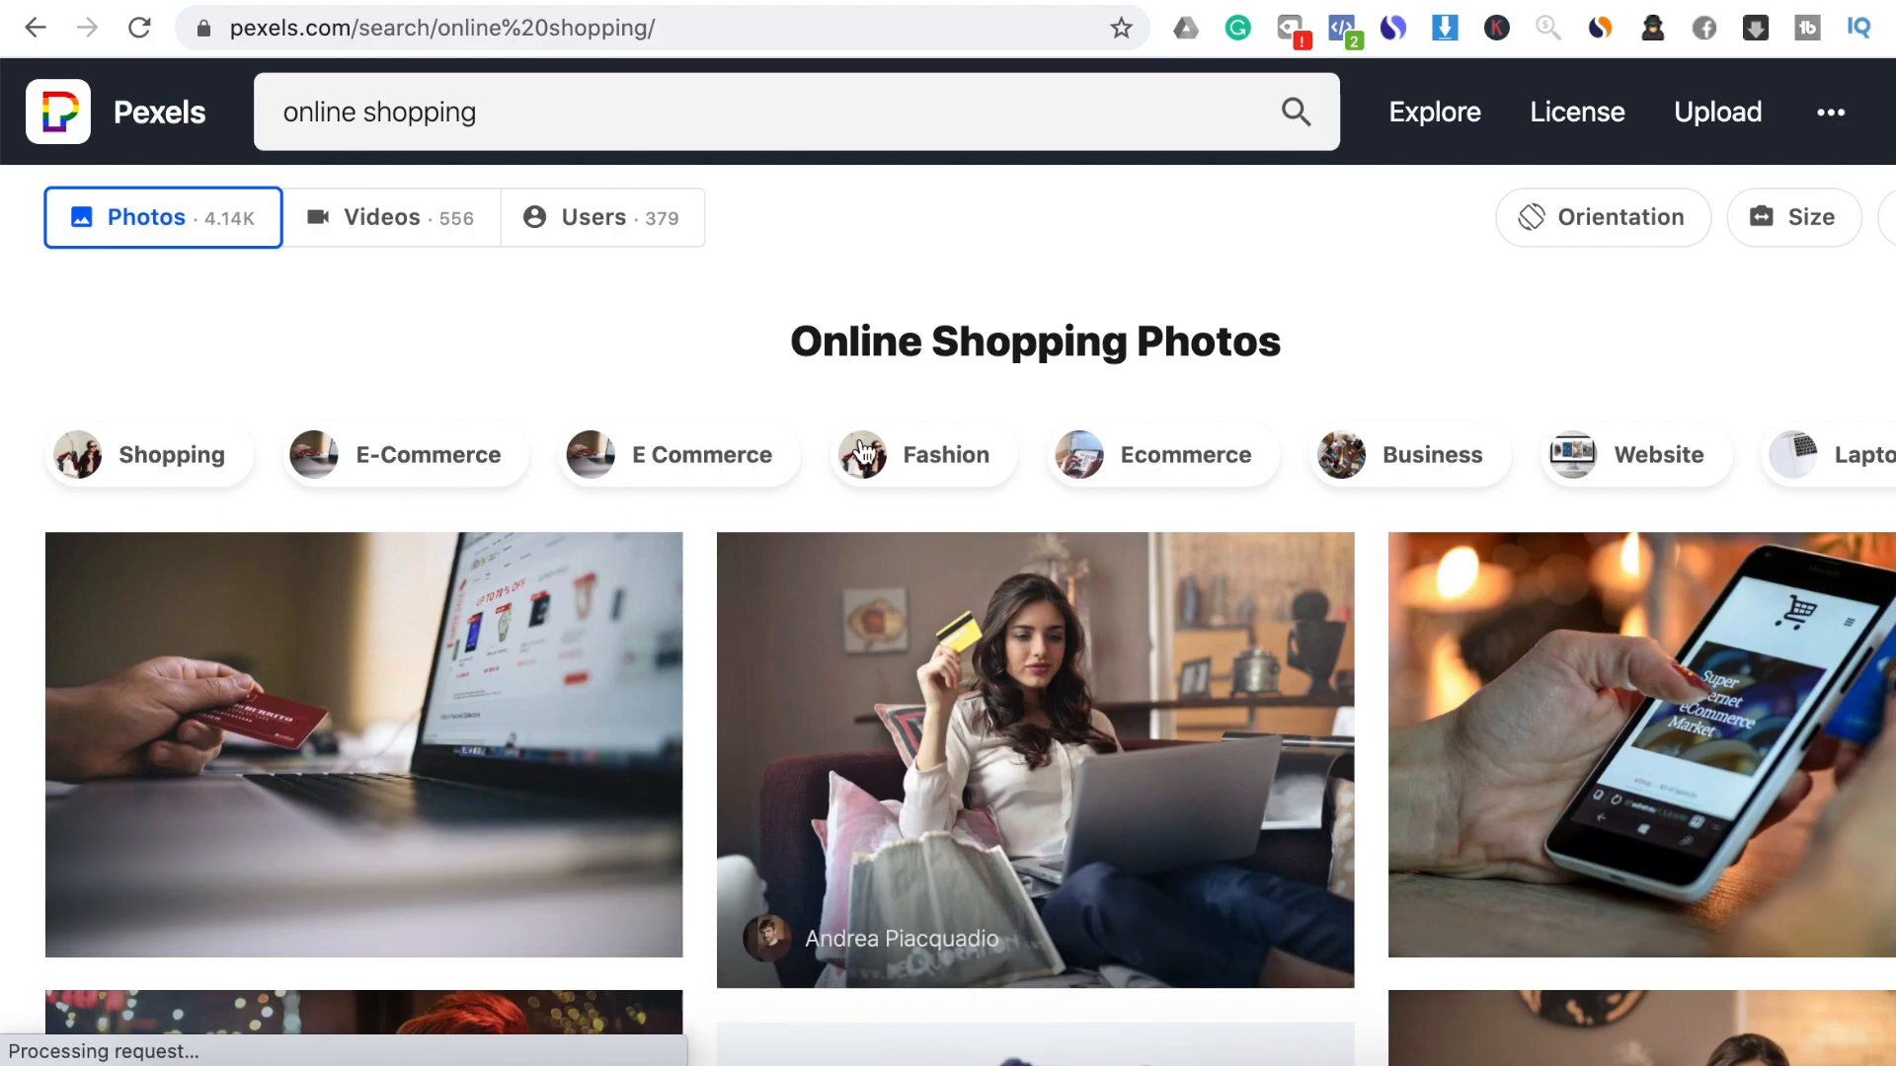
pyautogui.click(1411, 478)
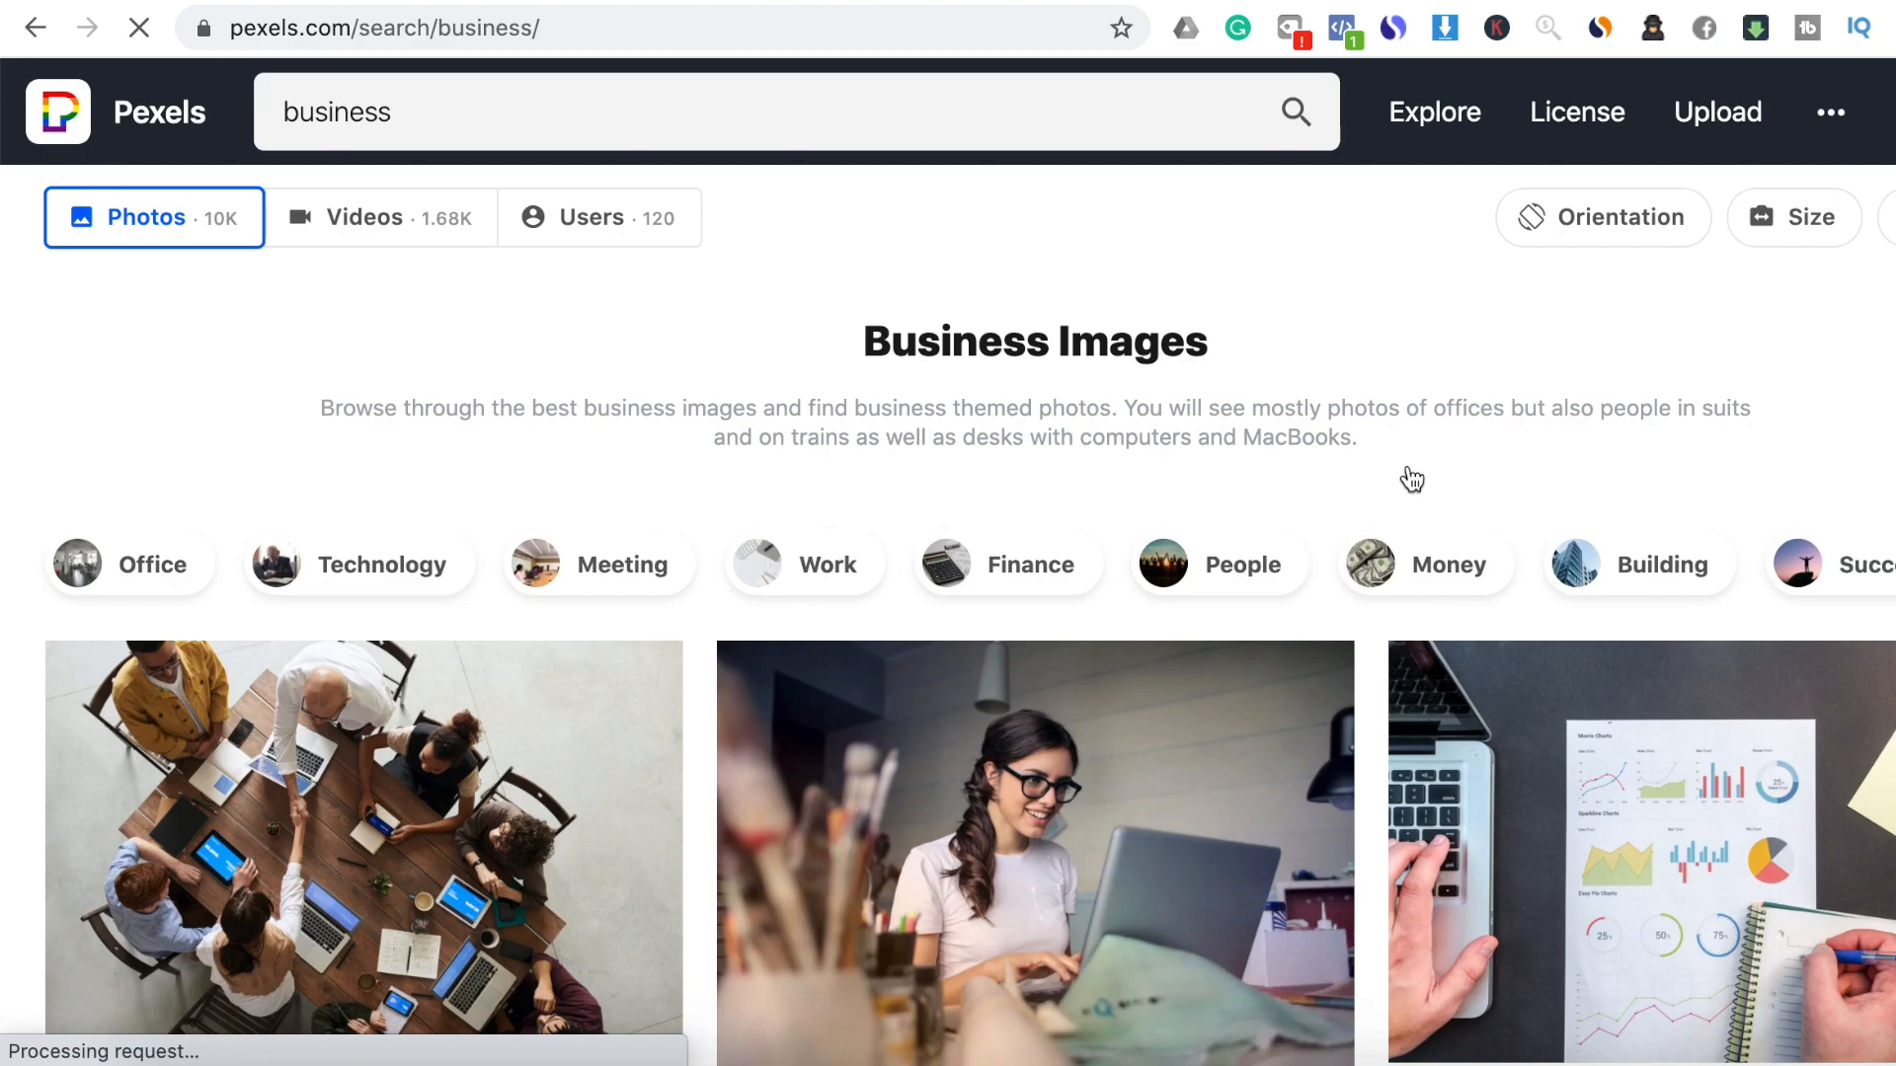
pyautogui.scroll(-3, 1356, 667)
pyautogui.scroll(-2, 1355, 664)
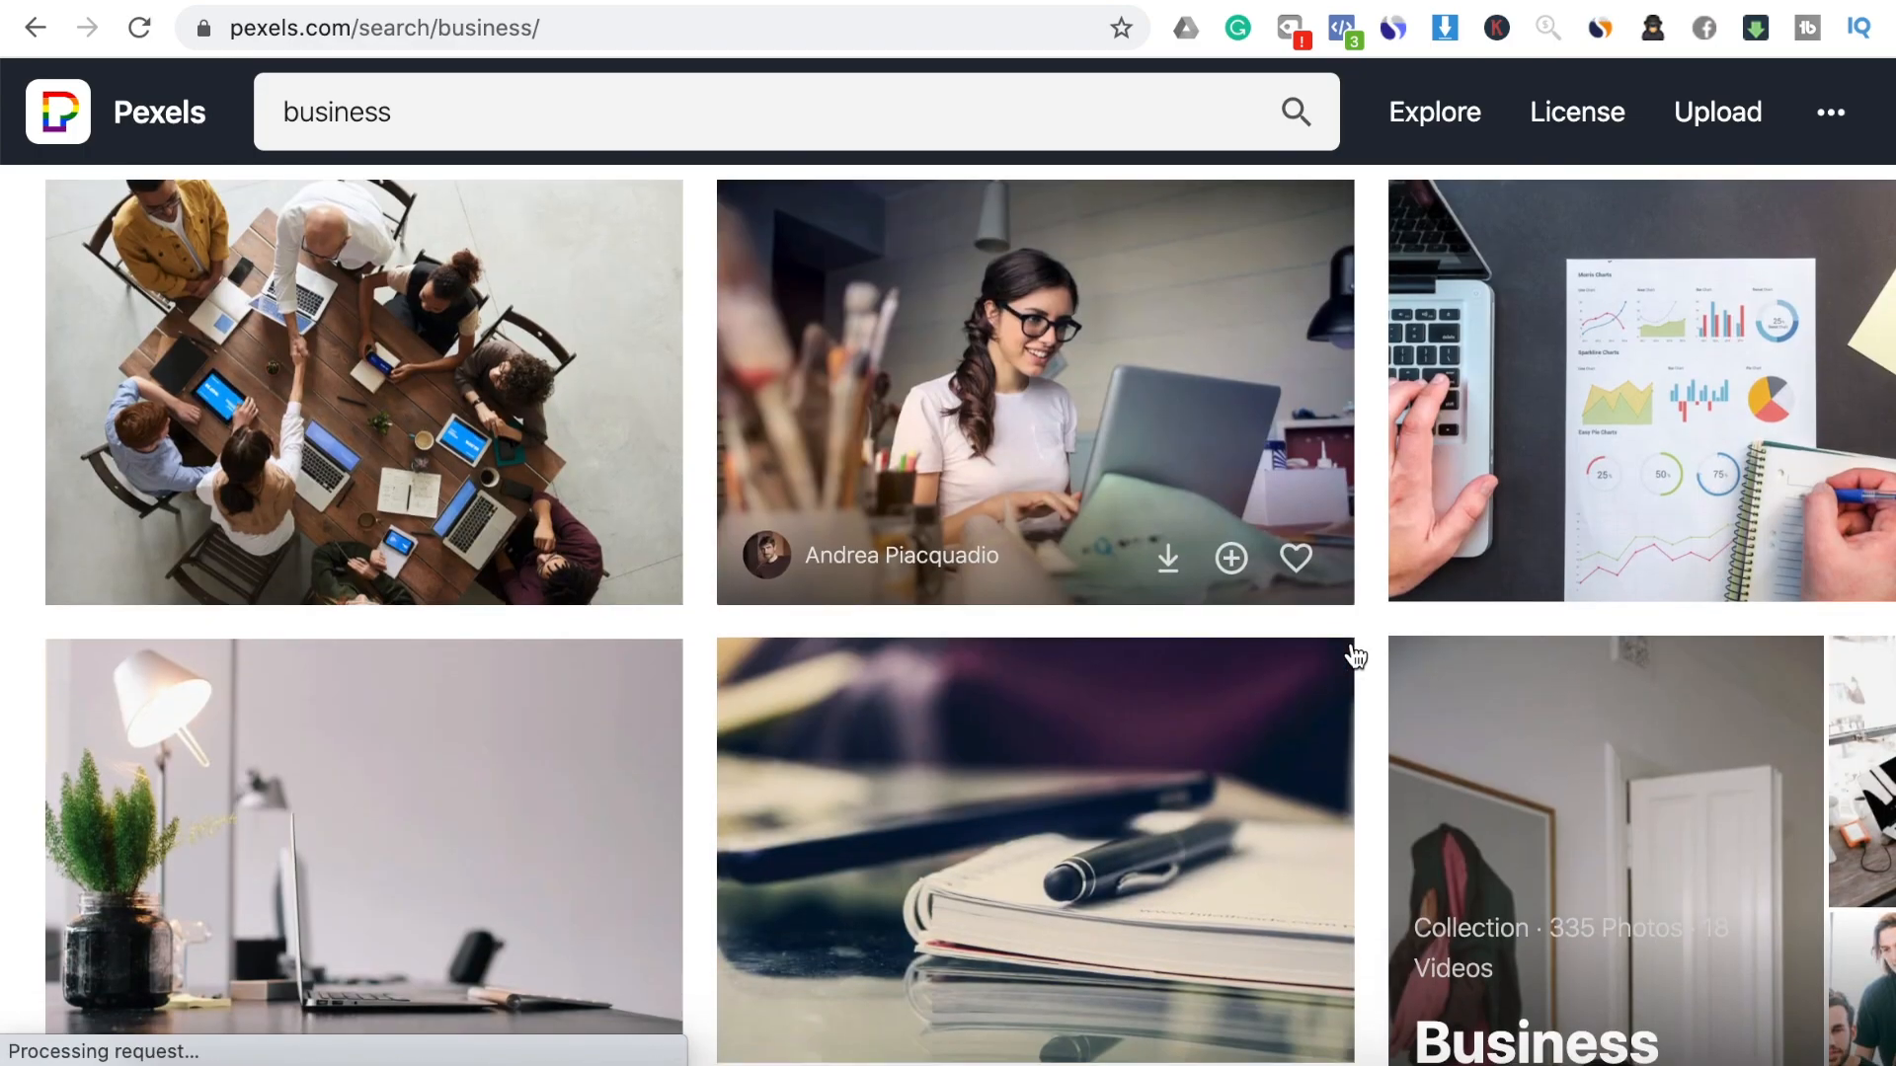
pyautogui.scroll(-3, 1356, 656)
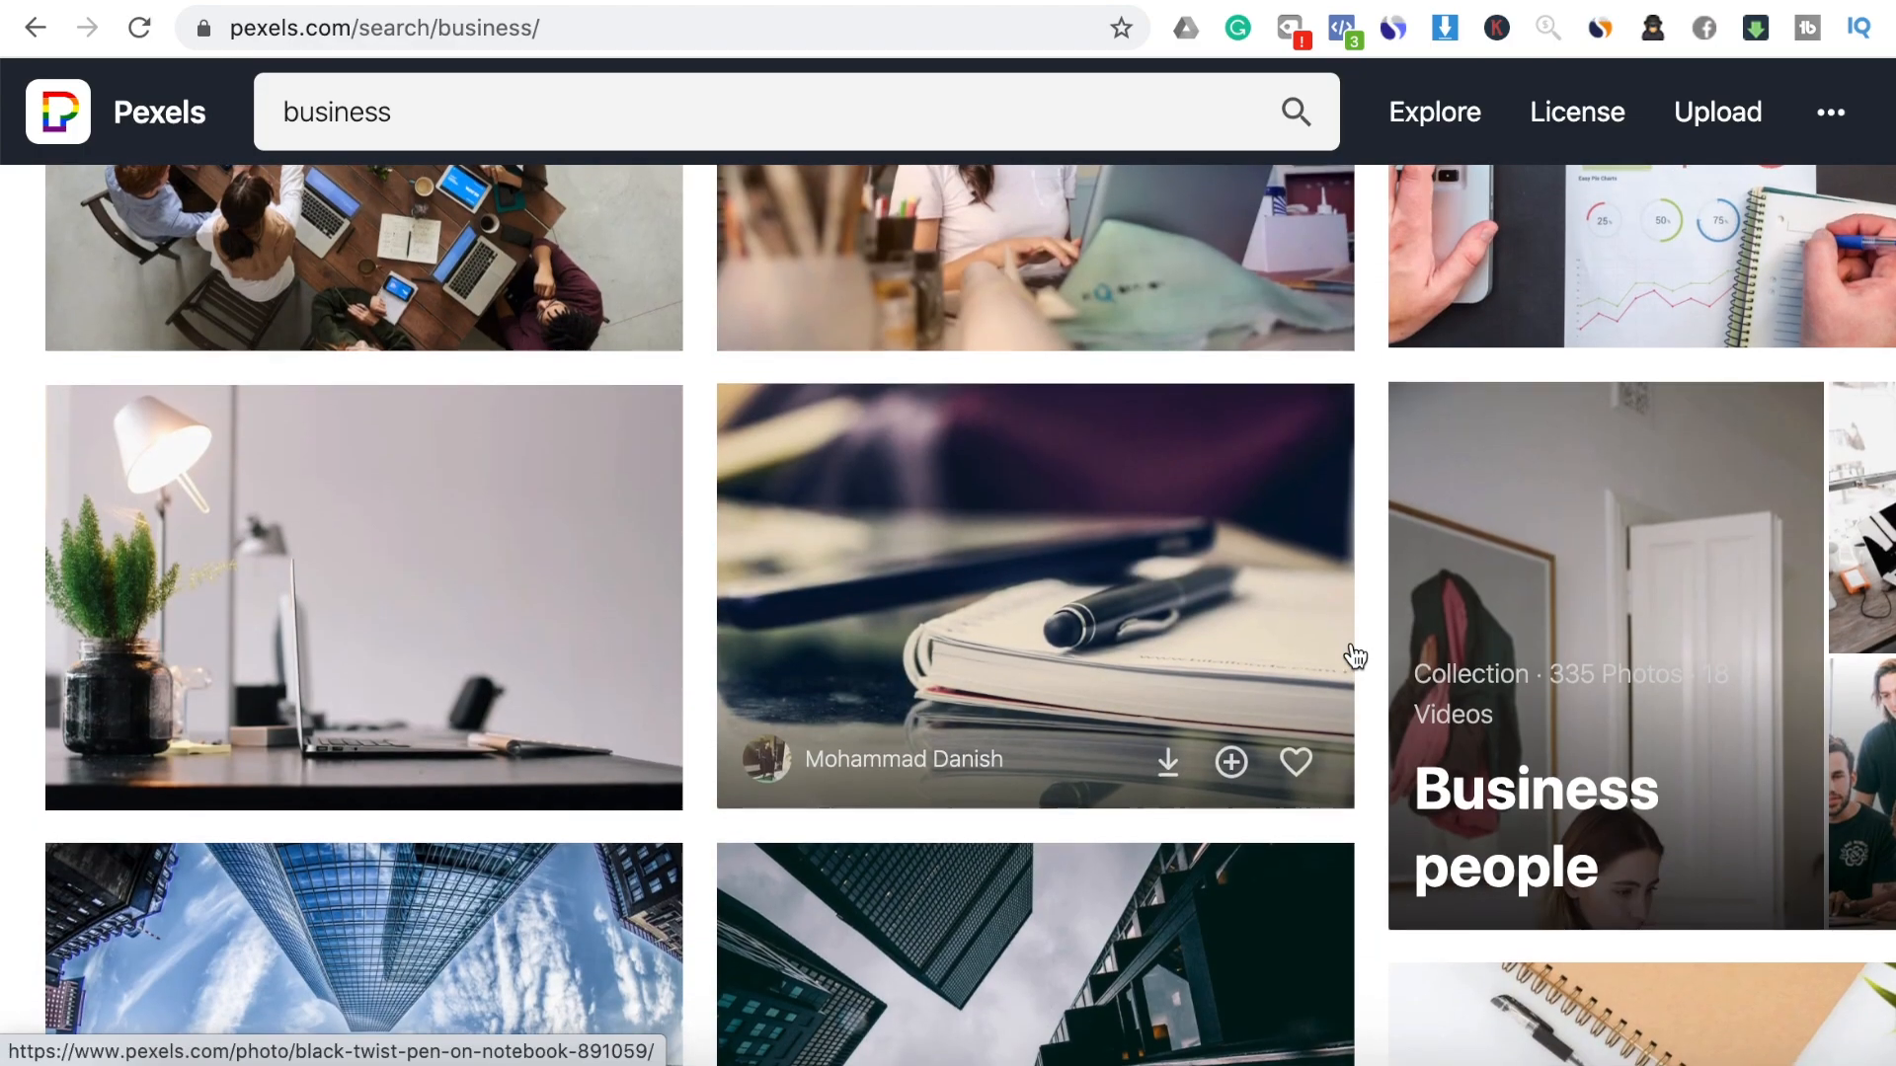
pyautogui.scroll(3, 1356, 657)
pyautogui.scroll(2, 1355, 657)
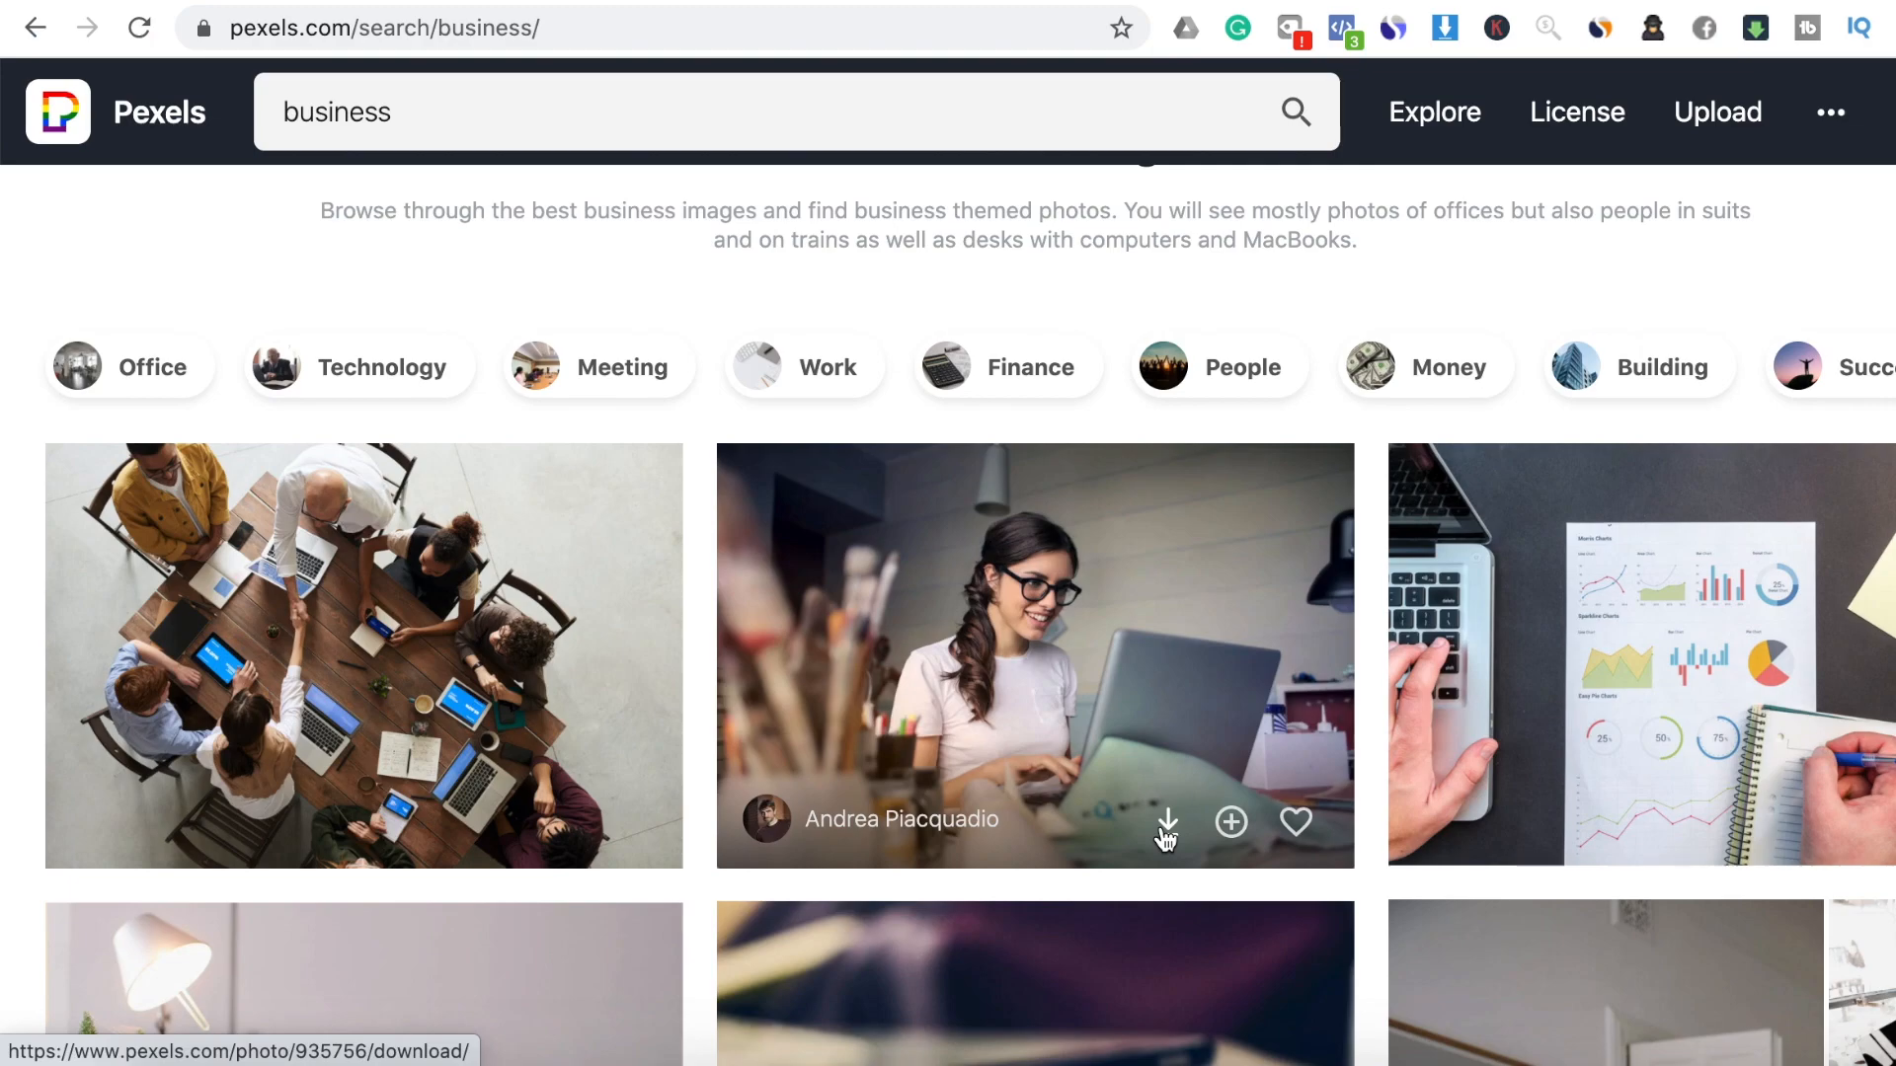
pyautogui.click(1256, 481)
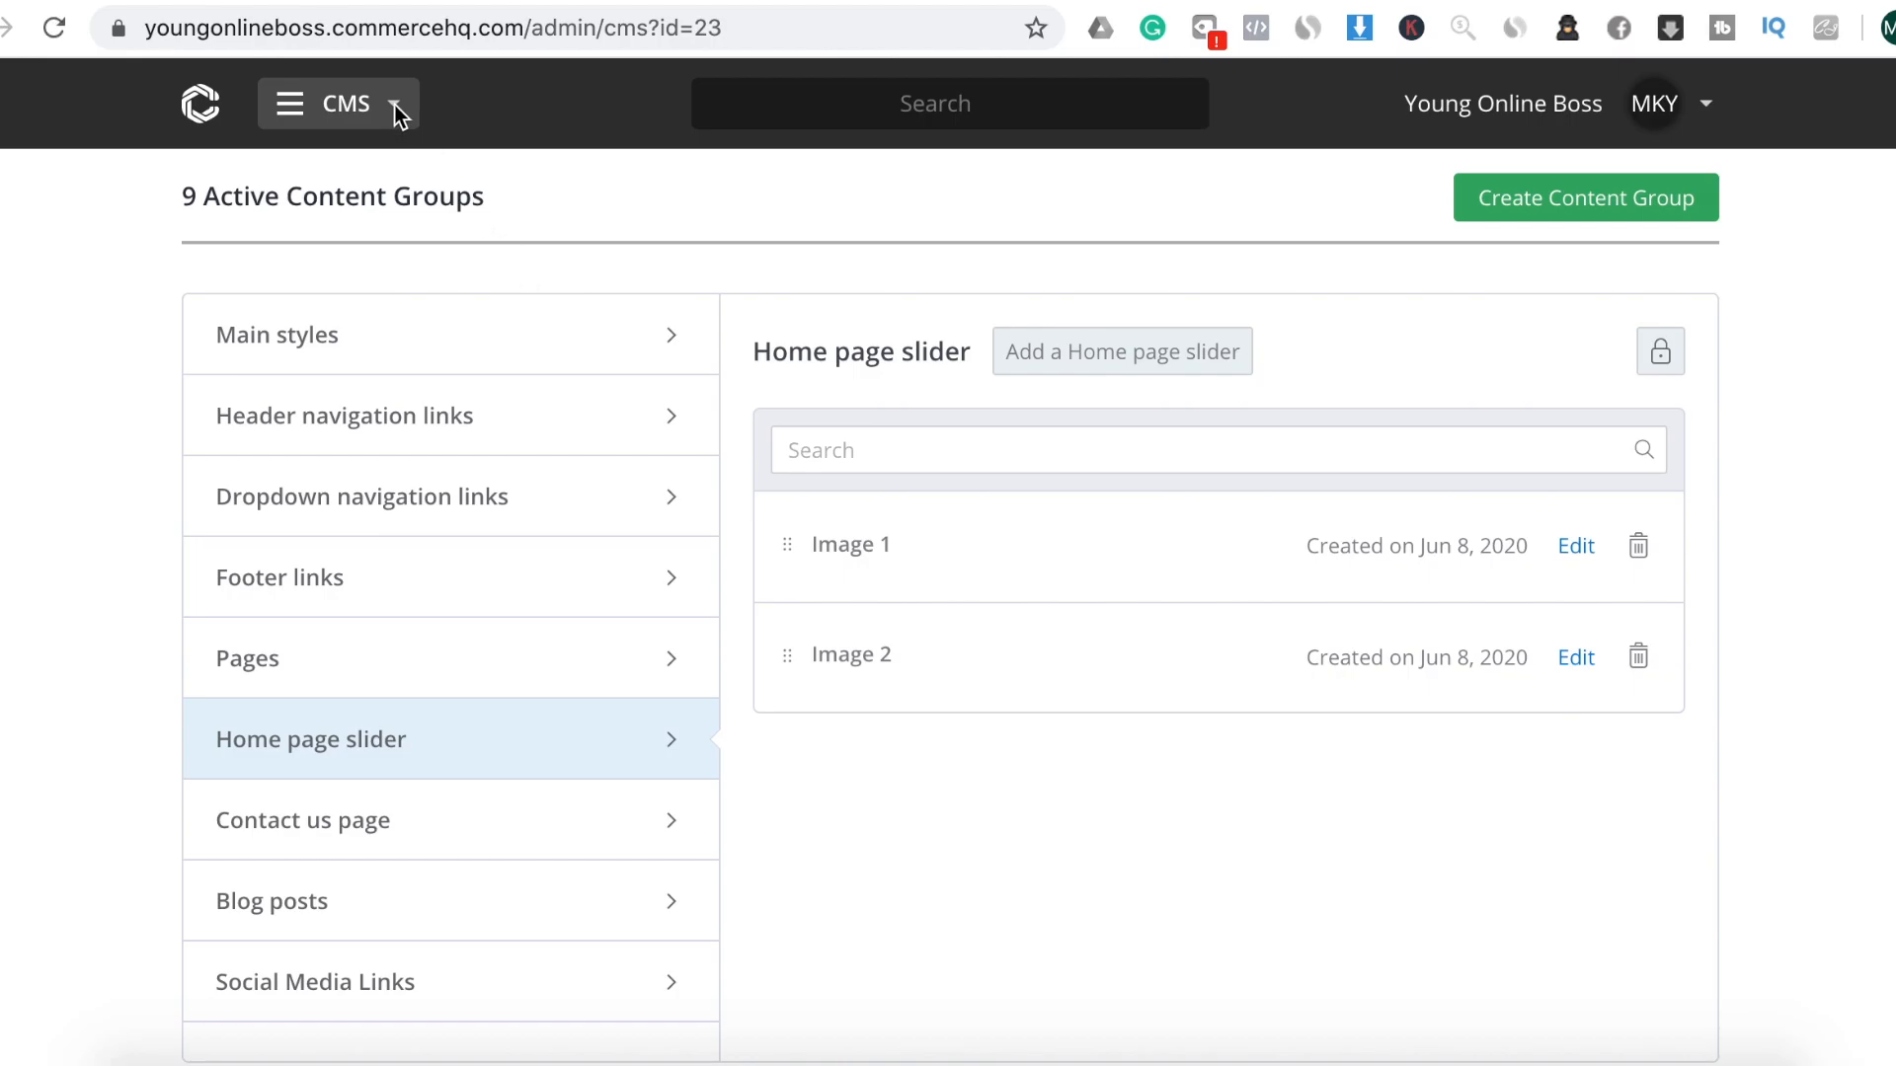
# Return to the CommerceHQ admin and open the Home page slider content group in the CMS
pyautogui.click(394, 104)
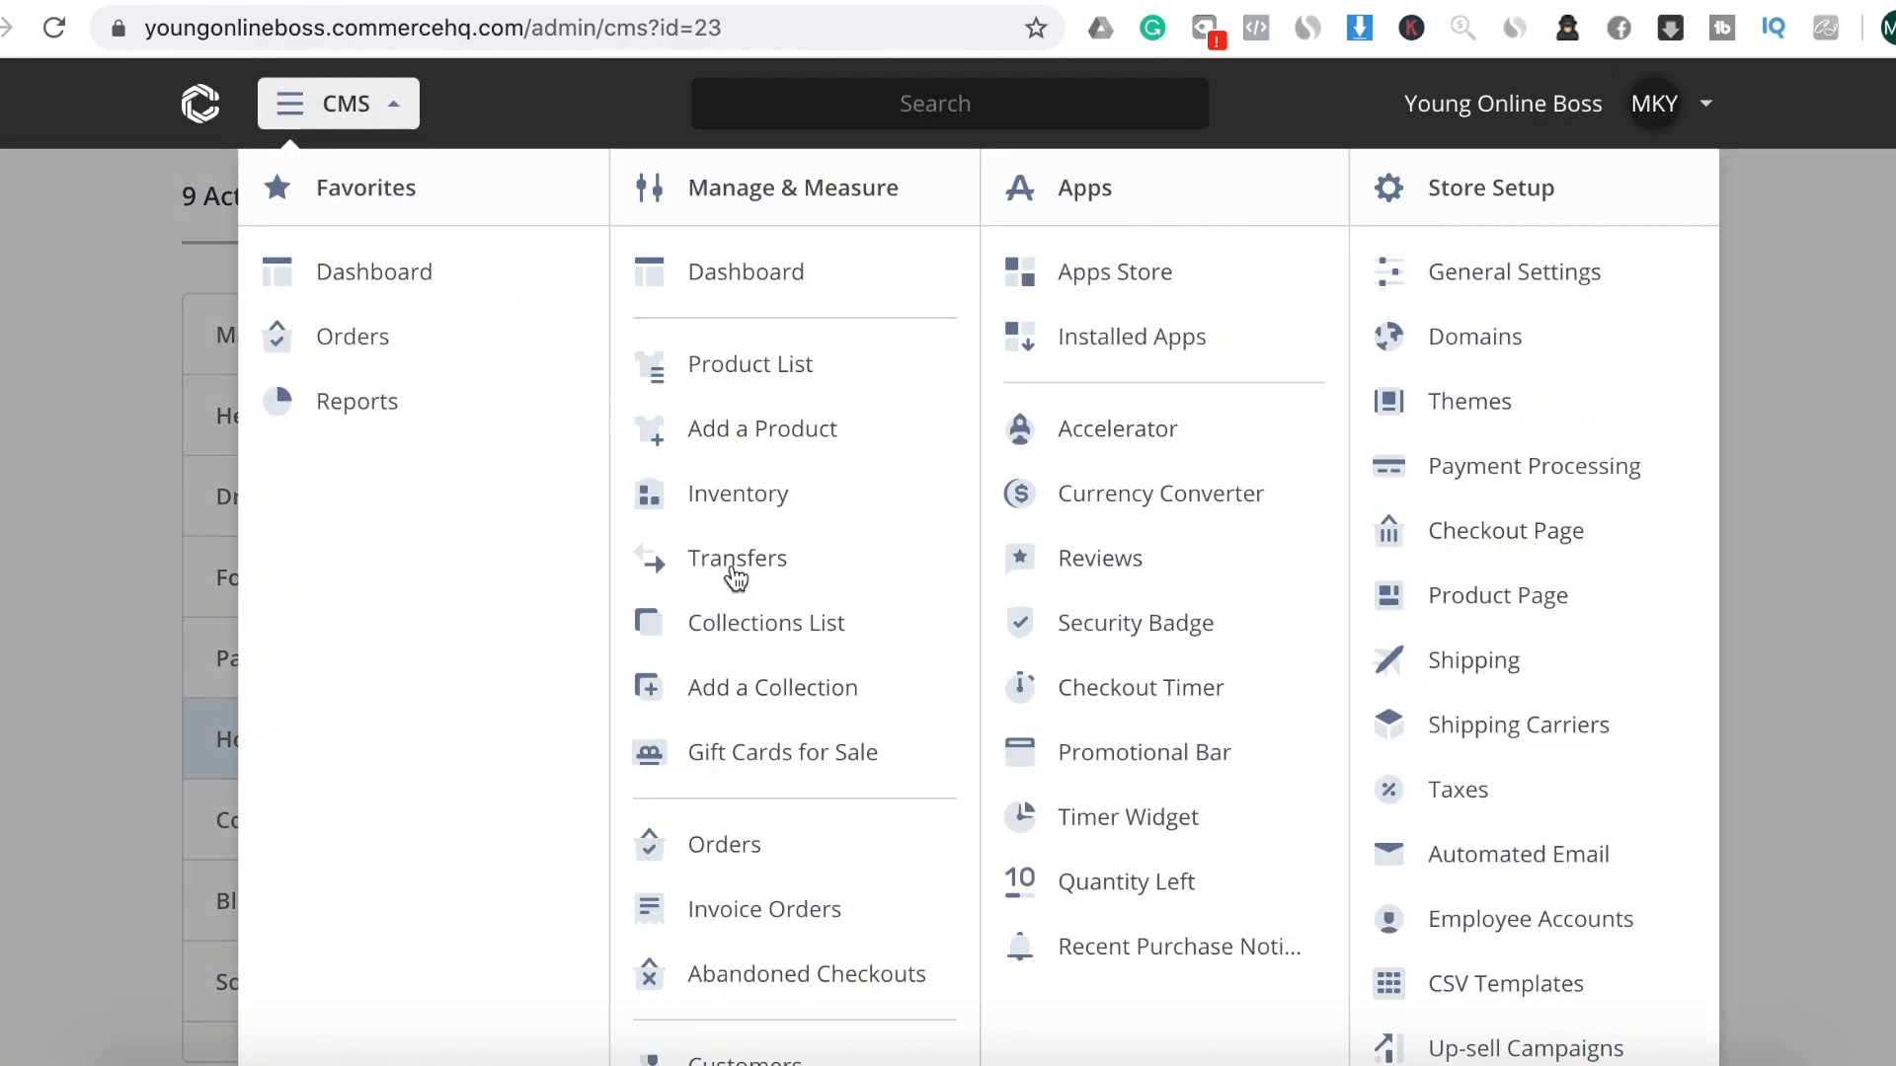
pyautogui.scroll(-4, 735, 578)
pyautogui.click(748, 752)
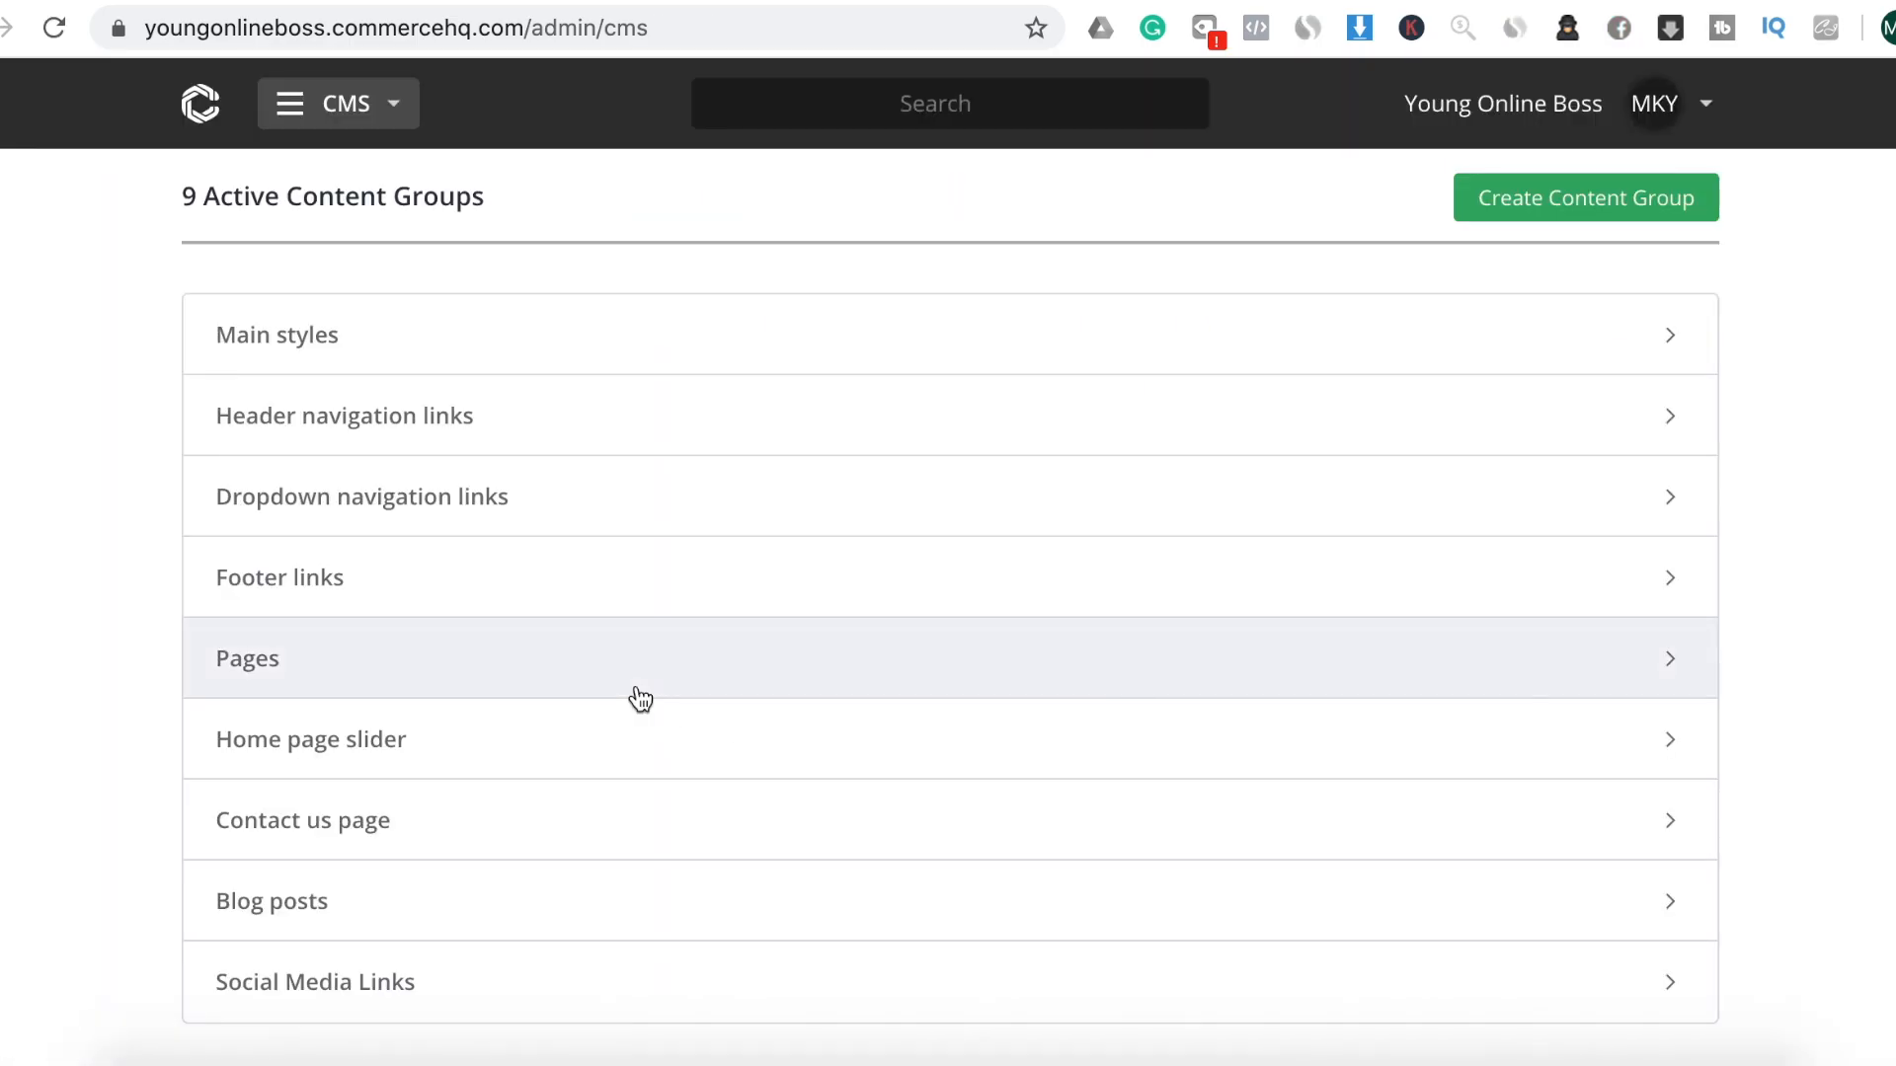
pyautogui.click(615, 748)
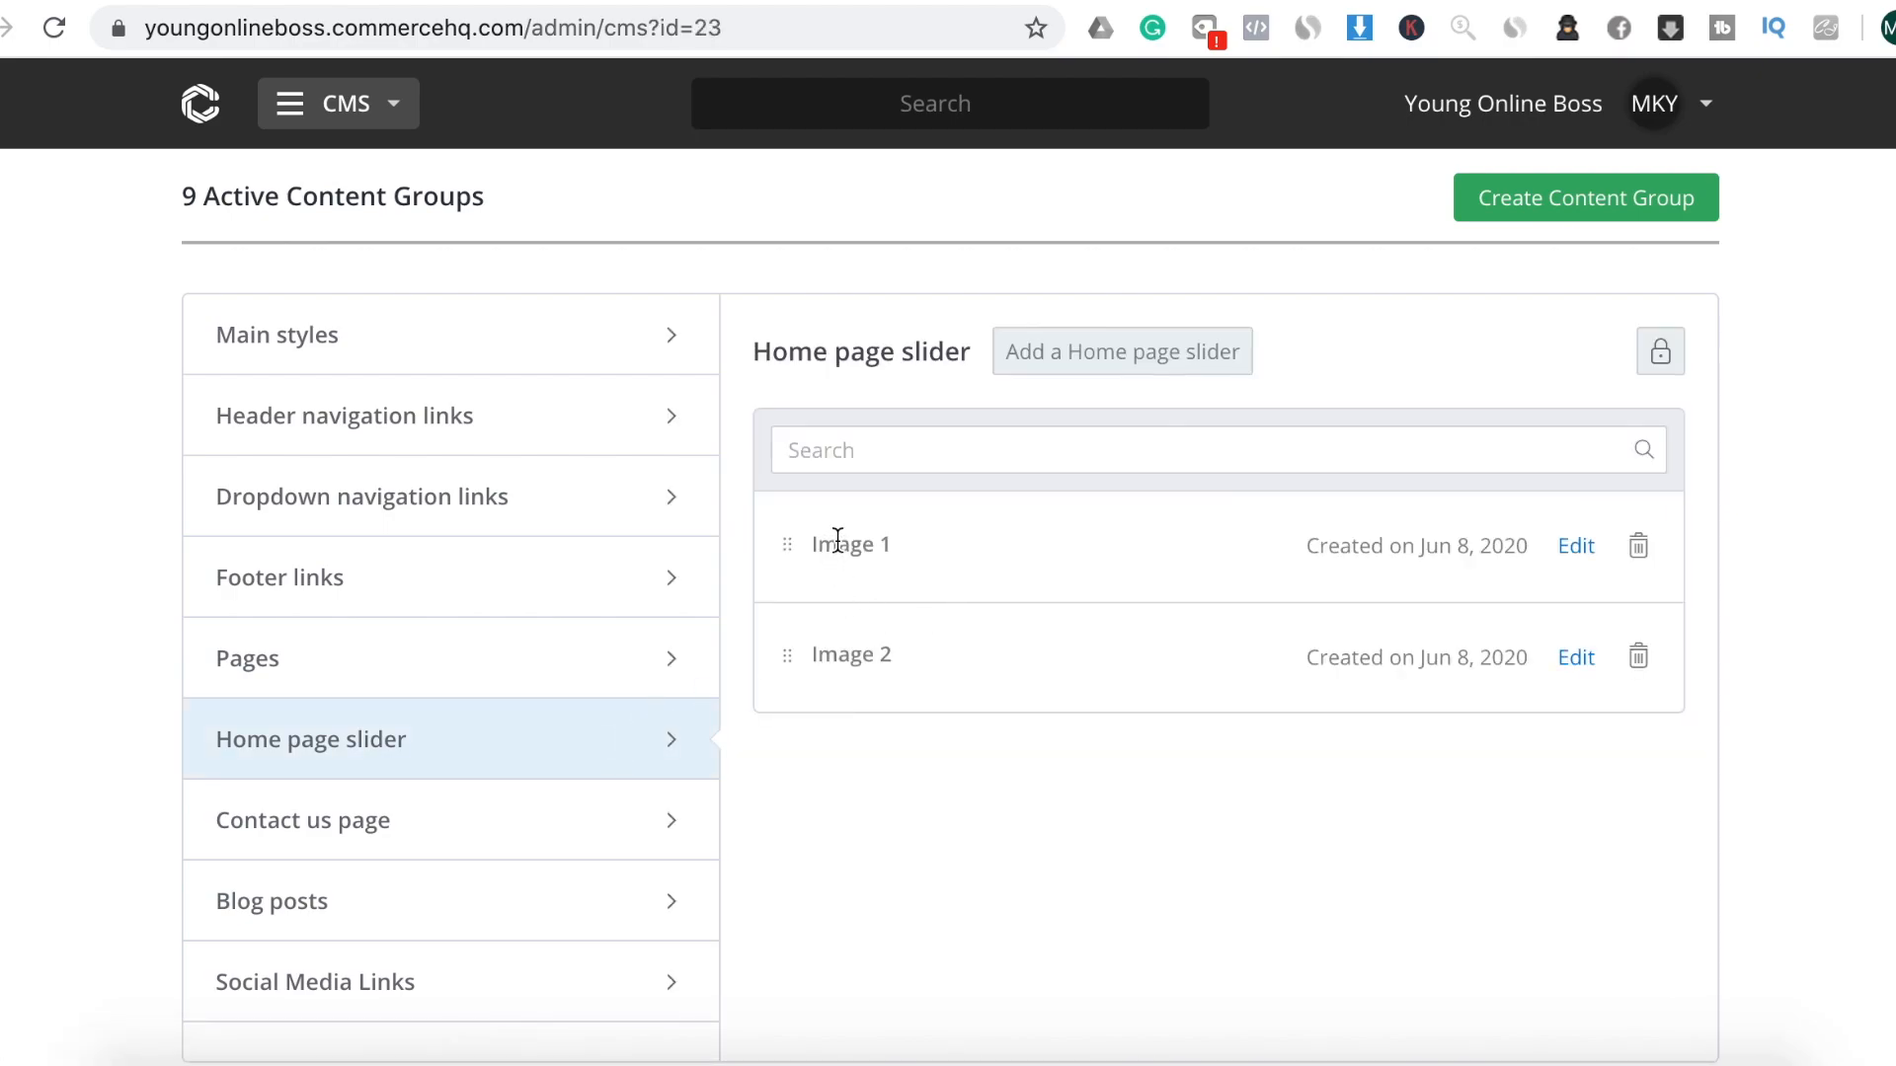
# Open Image 1 of the home page slider for editing and upload analysis-blackboard-board-bubble-355952.jpg as its slider image
pyautogui.click(1575, 549)
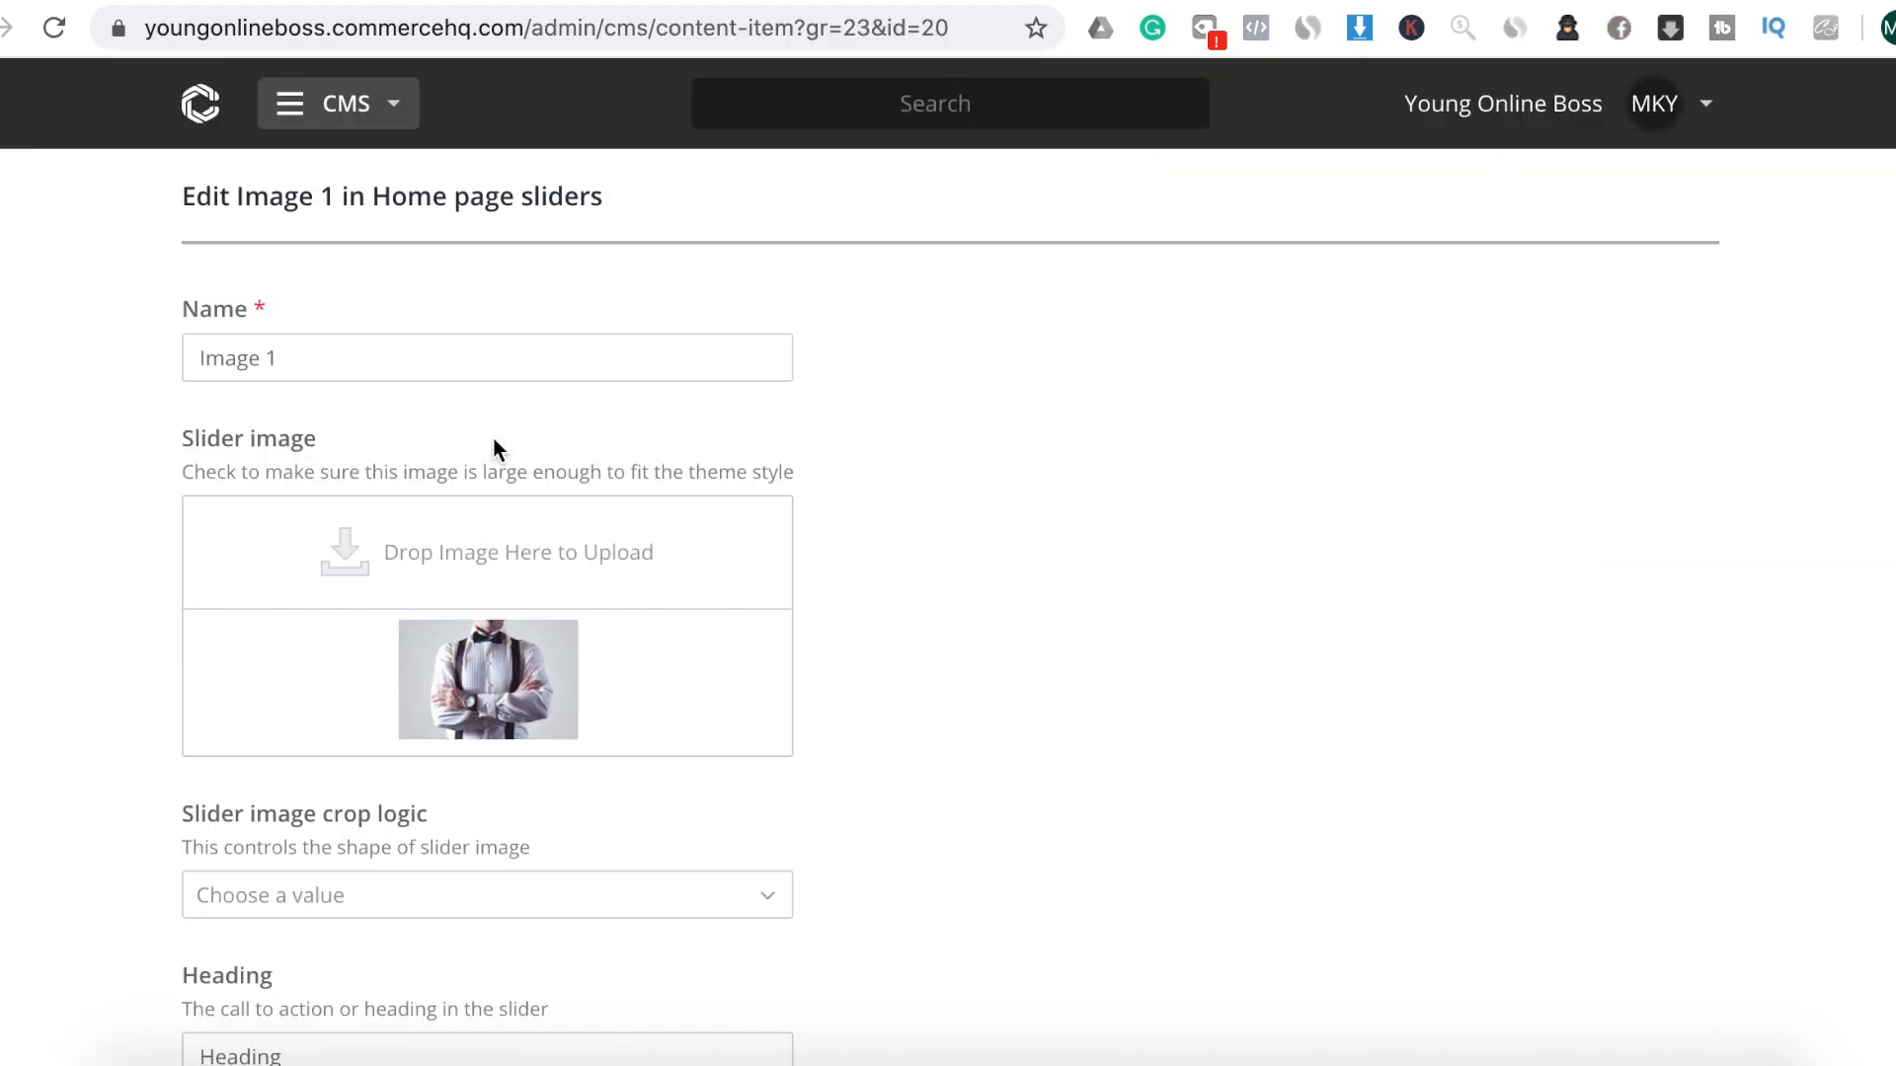
pyautogui.scroll(-1, 481, 684)
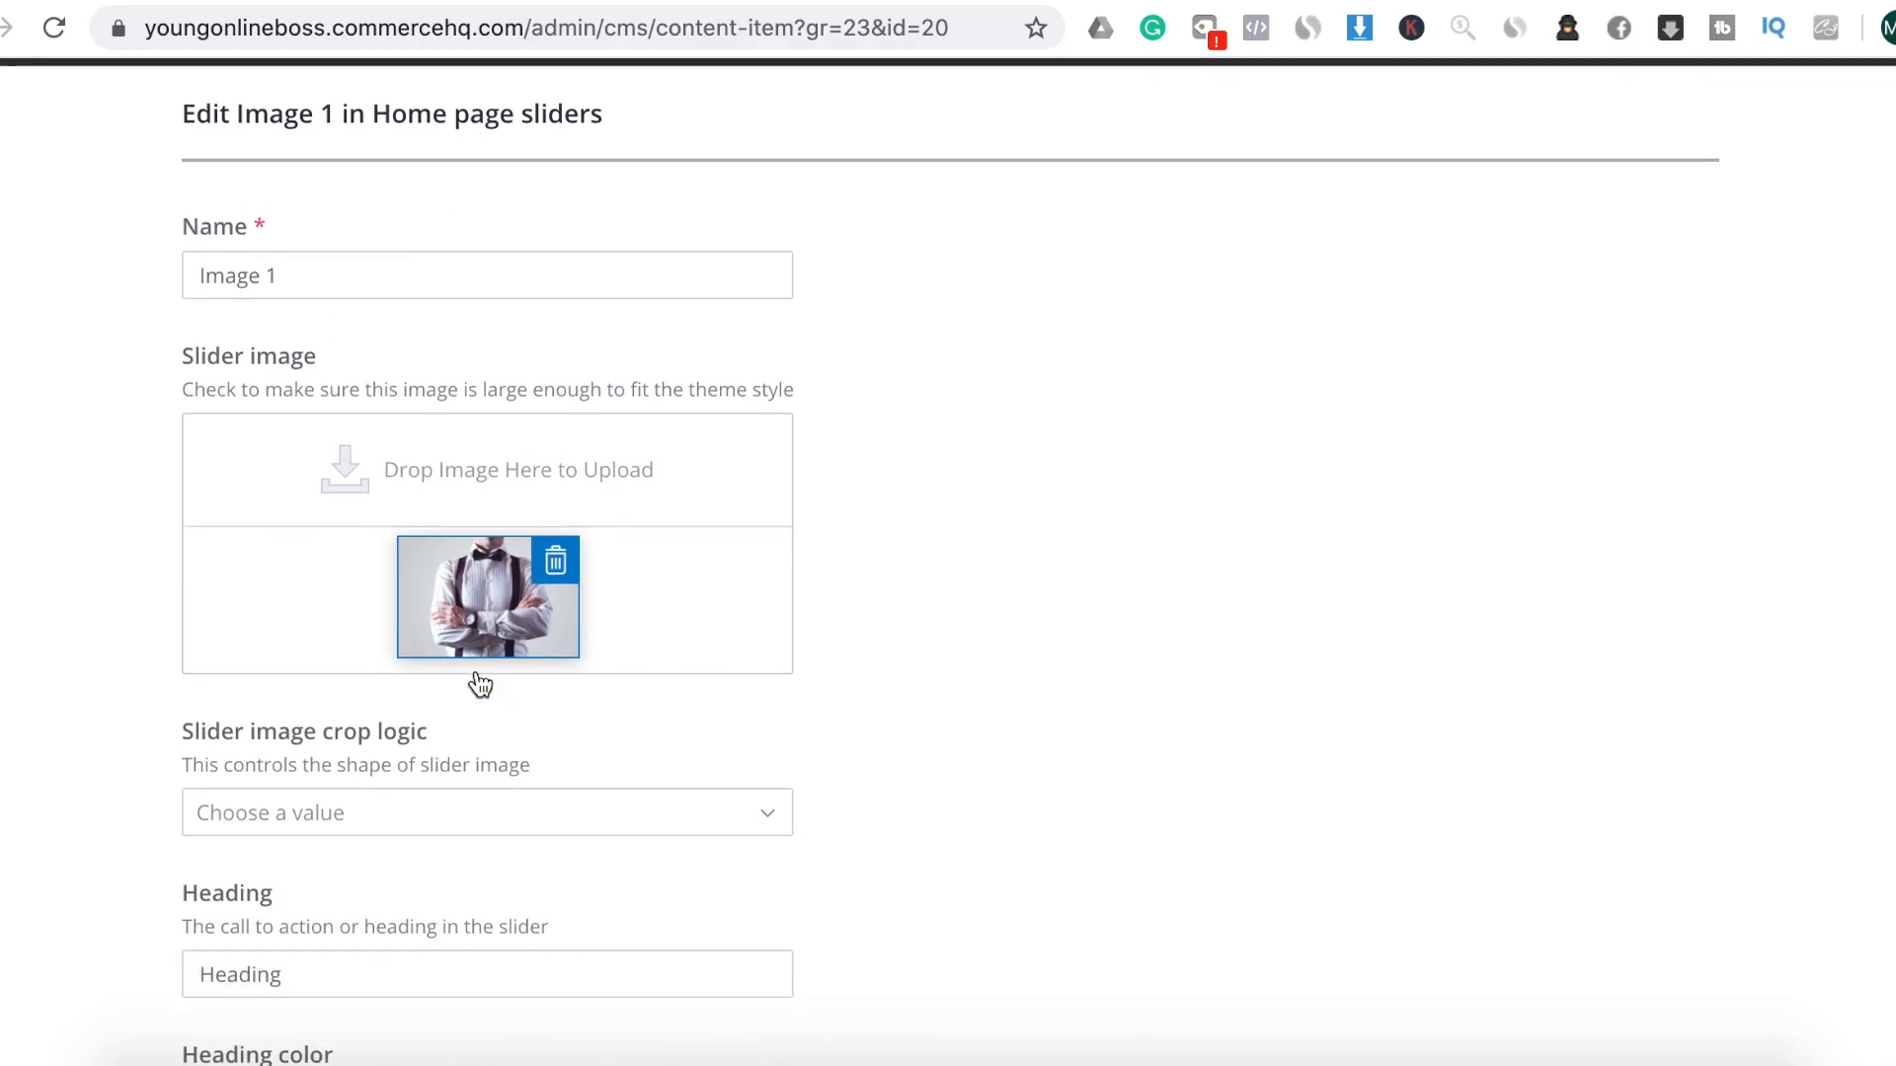
pyautogui.scroll(-1, 481, 684)
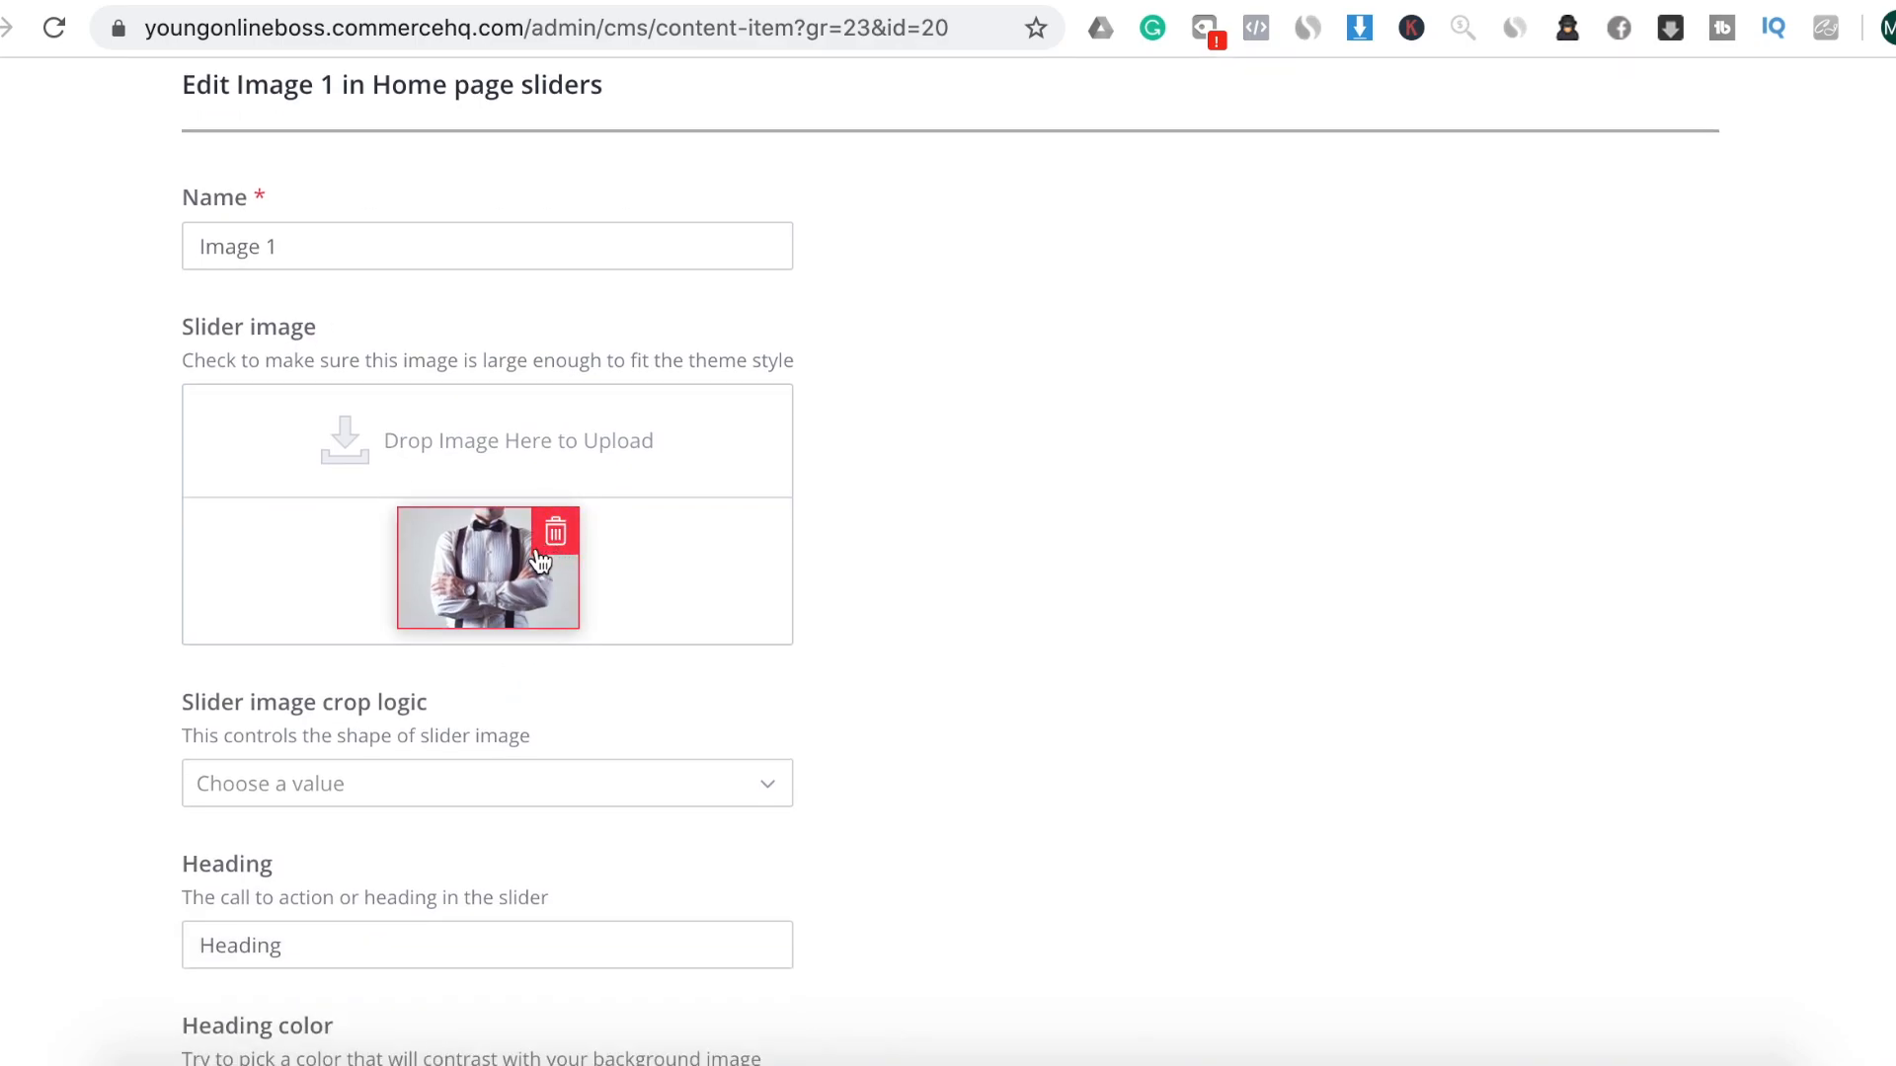
pyautogui.click(482, 470)
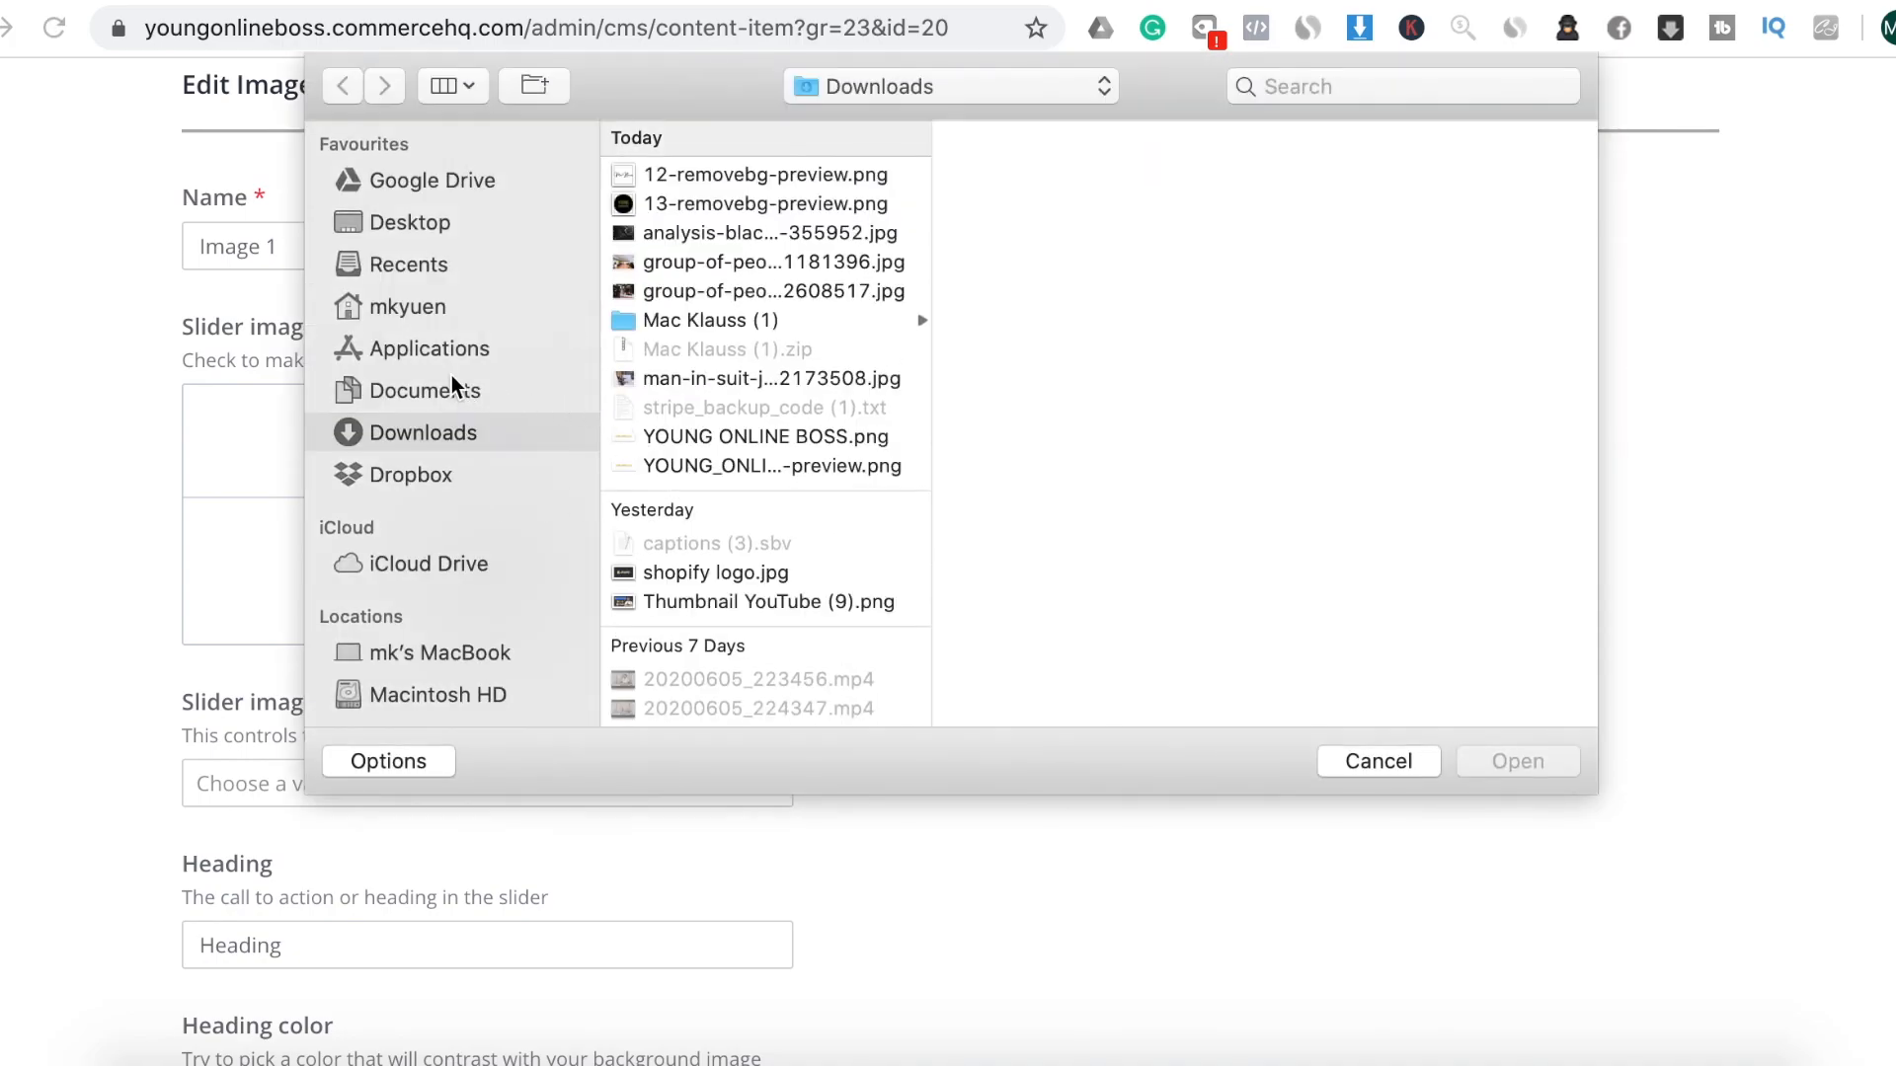
pyautogui.click(758, 235)
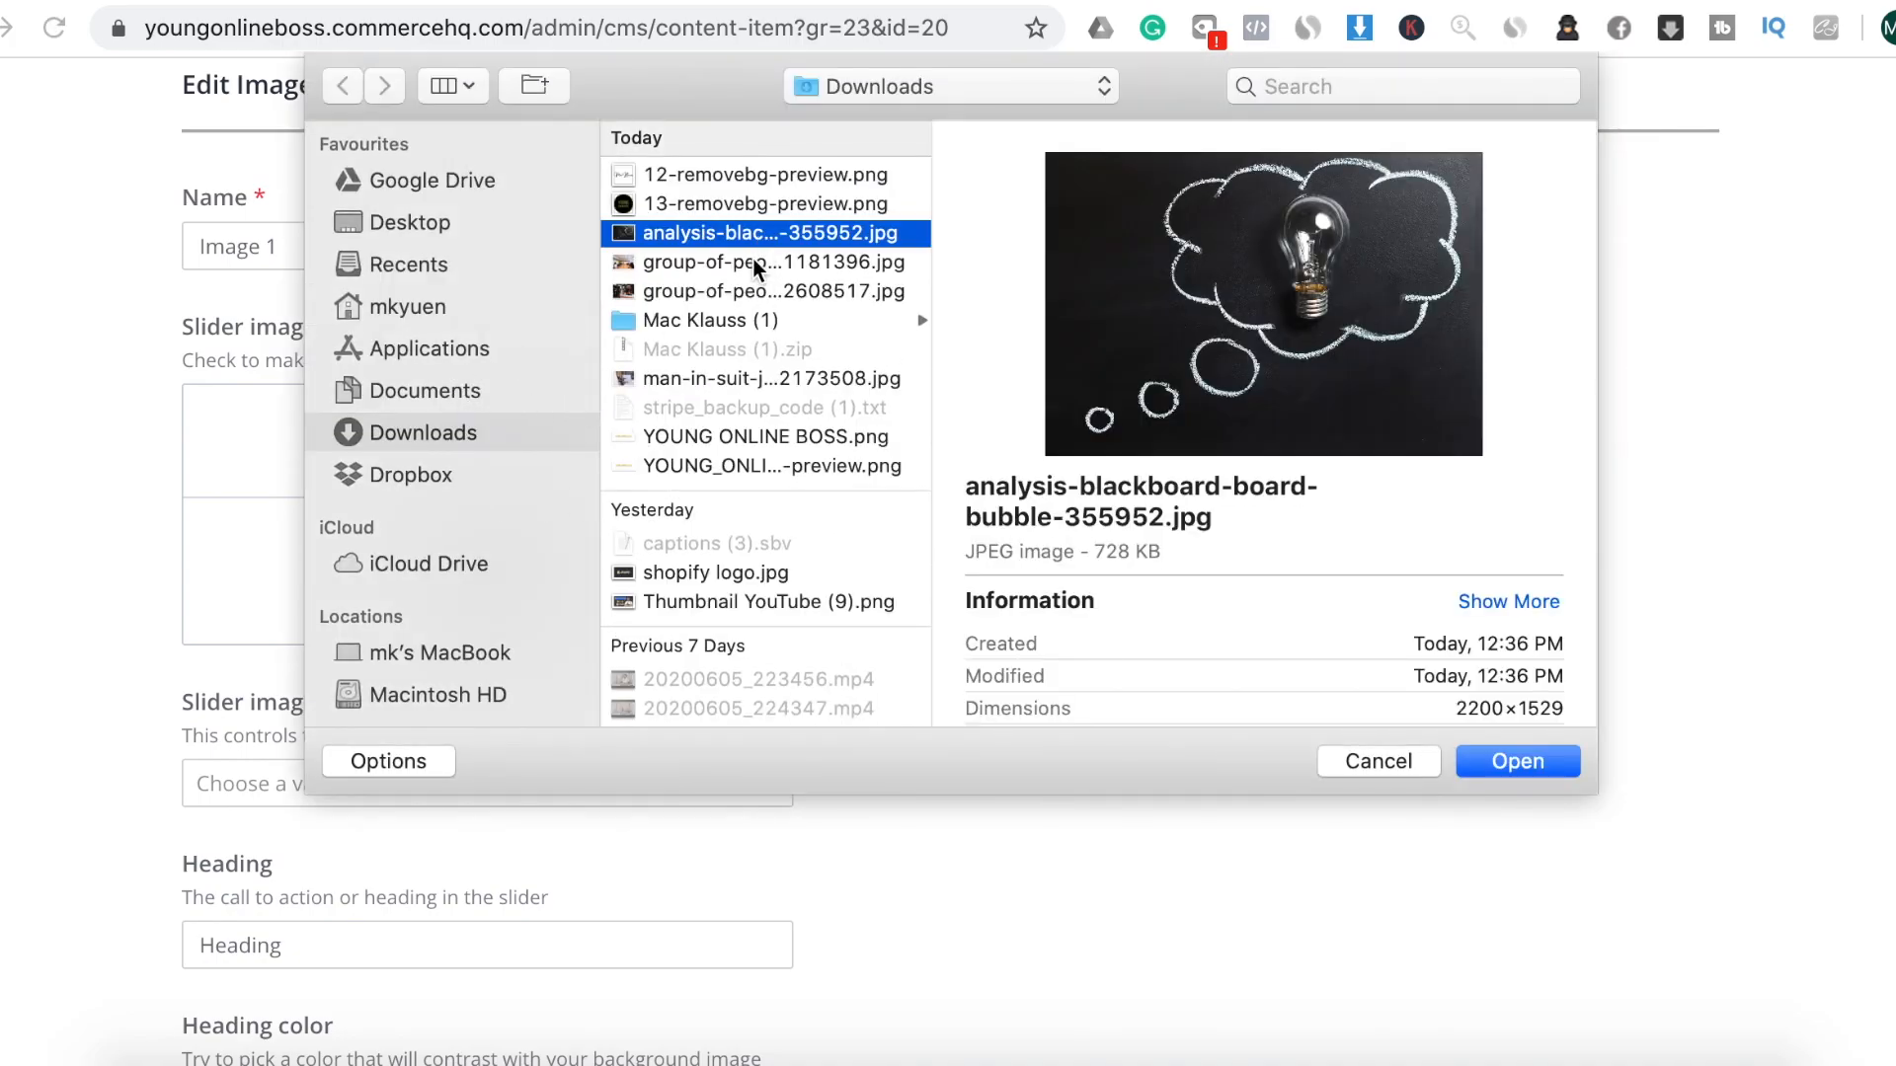
pyautogui.click(750, 262)
pyautogui.click(756, 235)
pyautogui.click(1514, 762)
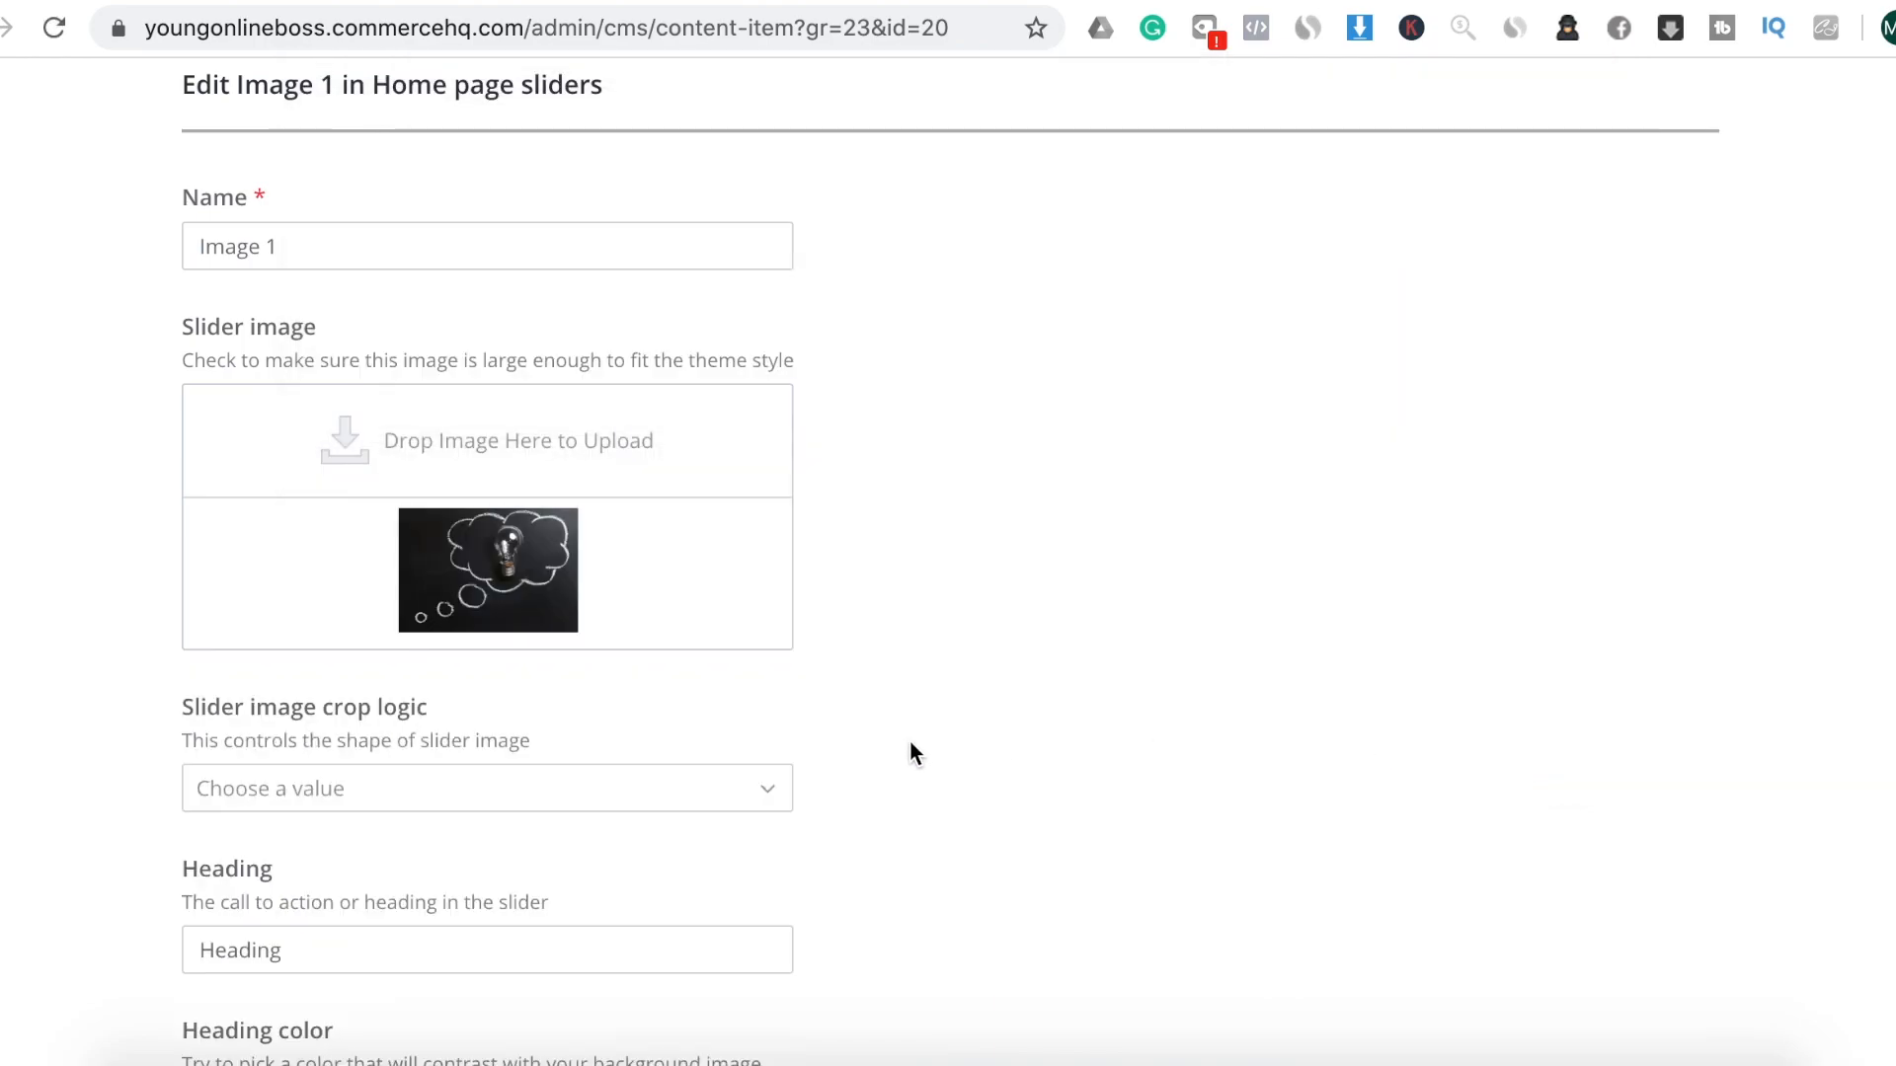
# Set the slider image crop logic of Image 1 to Smart crop
pyautogui.scroll(-2, 520, 766)
pyautogui.click(602, 683)
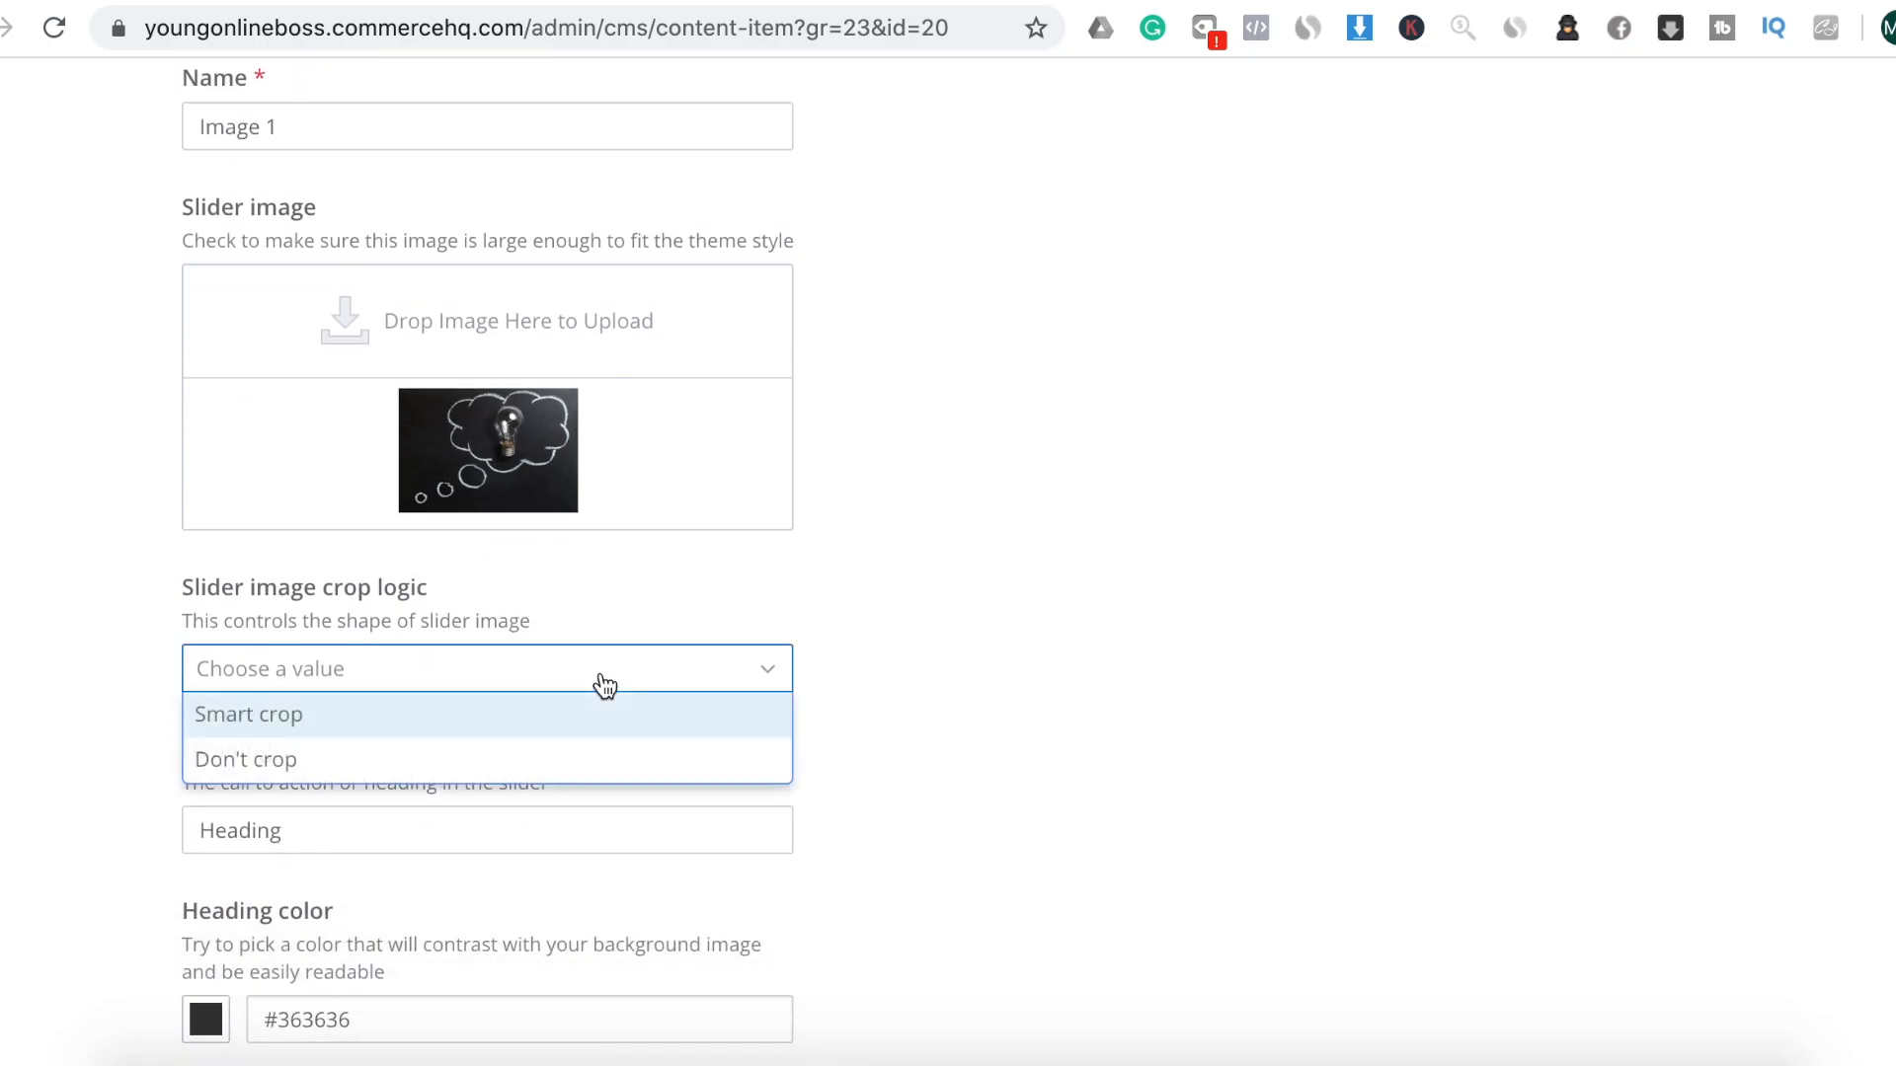
pyautogui.click(556, 758)
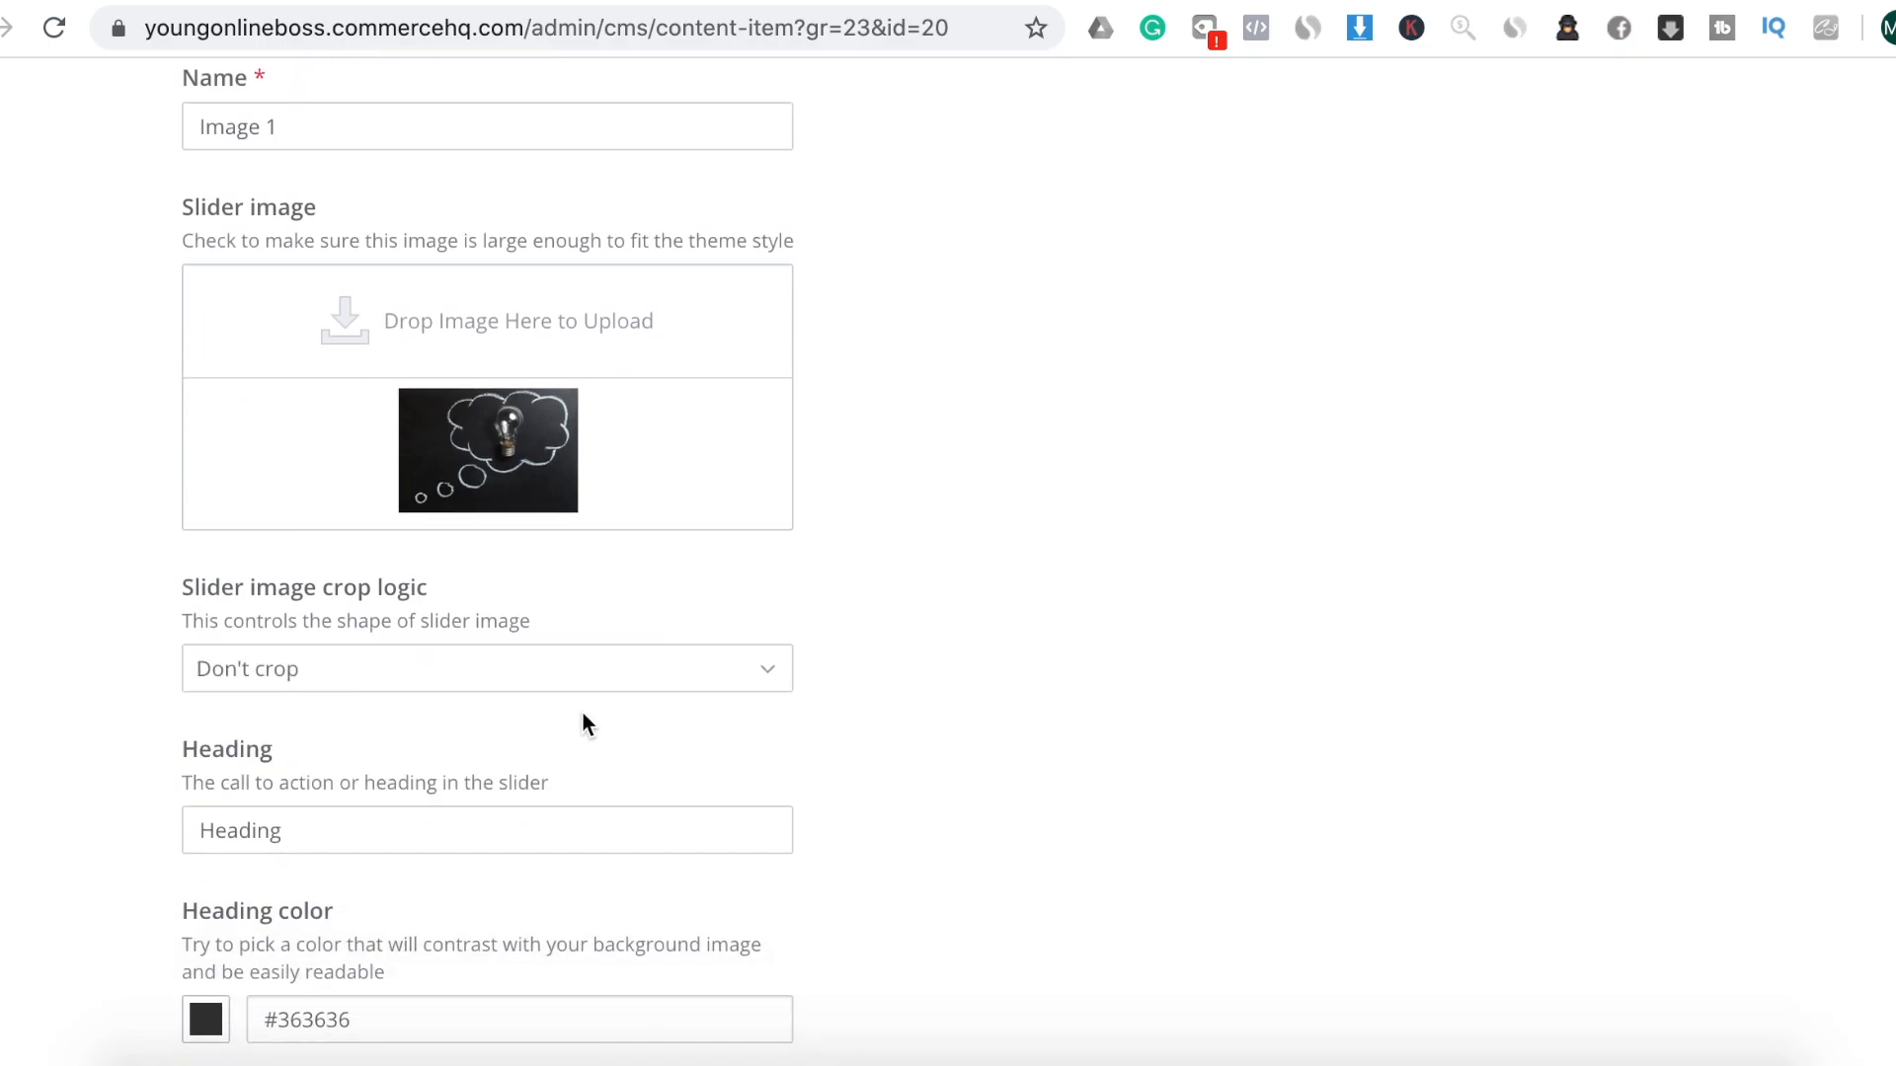
pyautogui.click(611, 691)
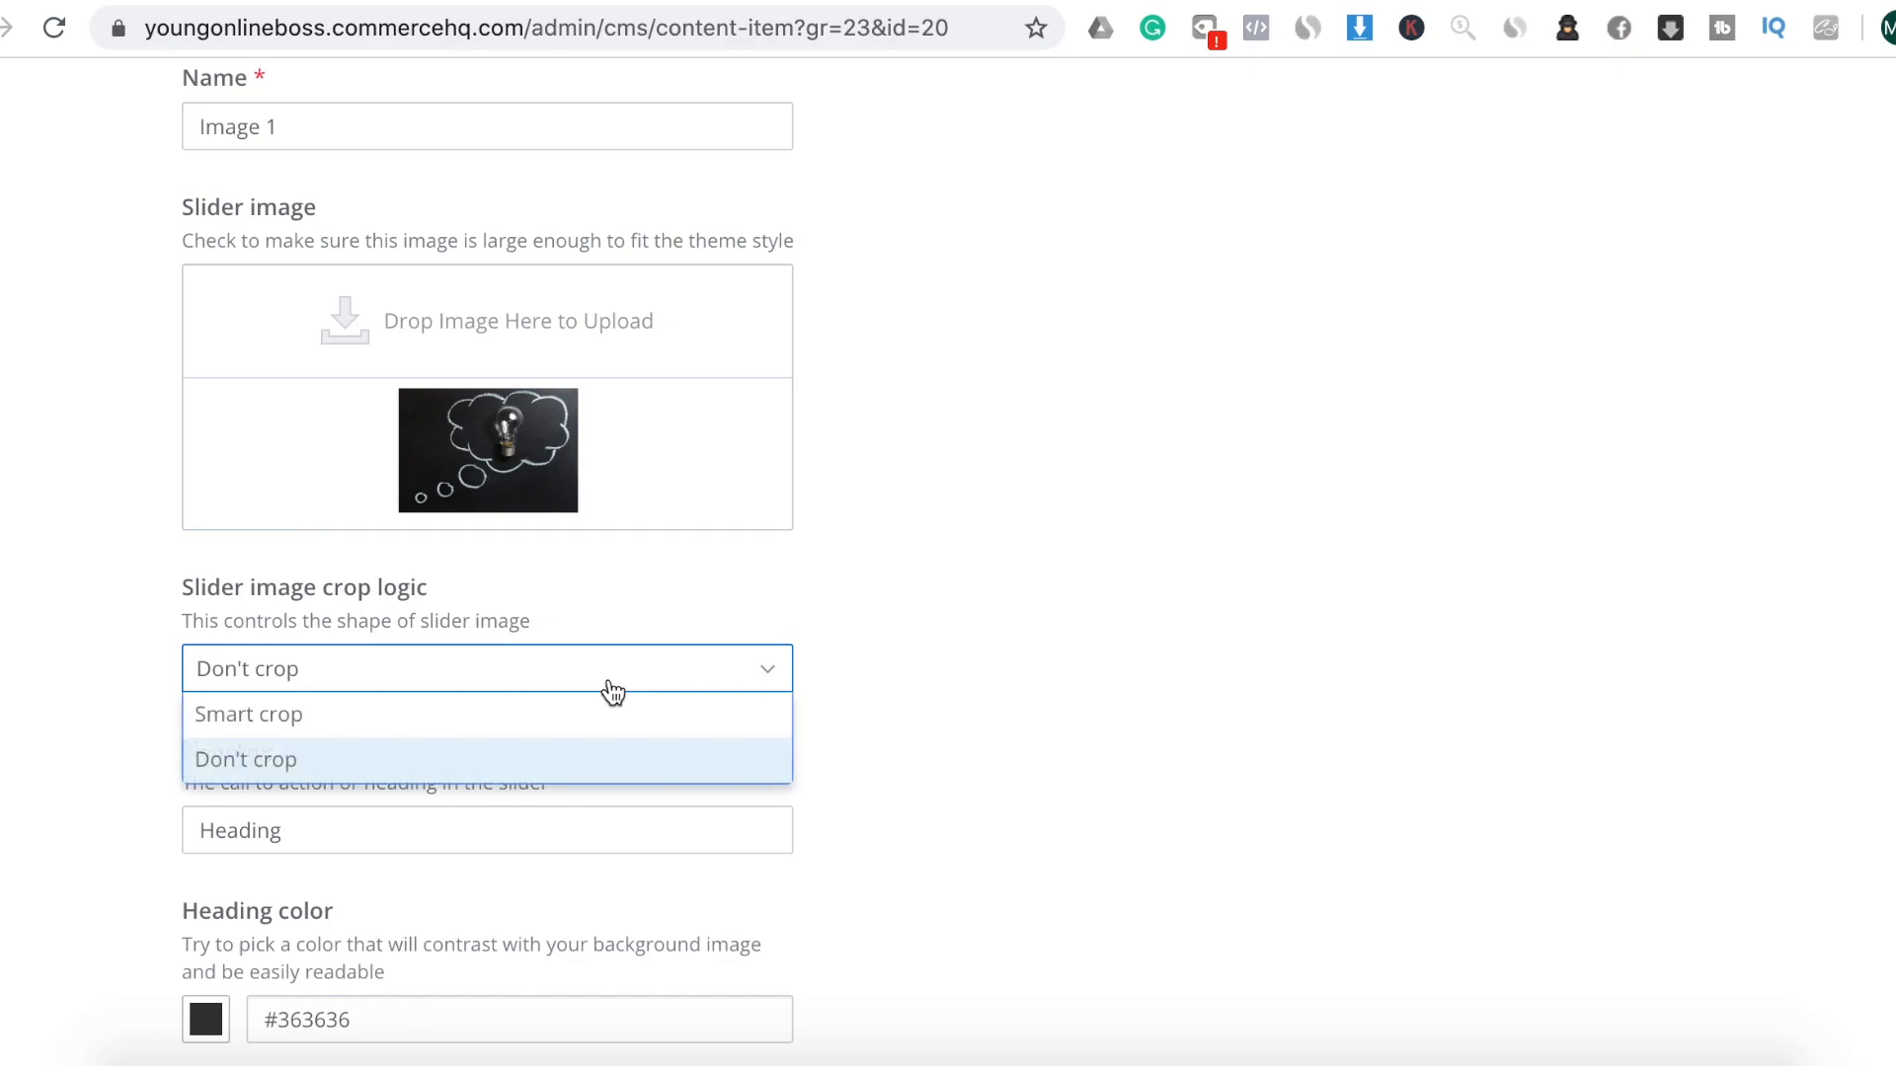
pyautogui.click(530, 715)
# Replace the Image 1 heading with "Turn your Idea Online" and save the slider item
pyautogui.scroll(-2, 693, 756)
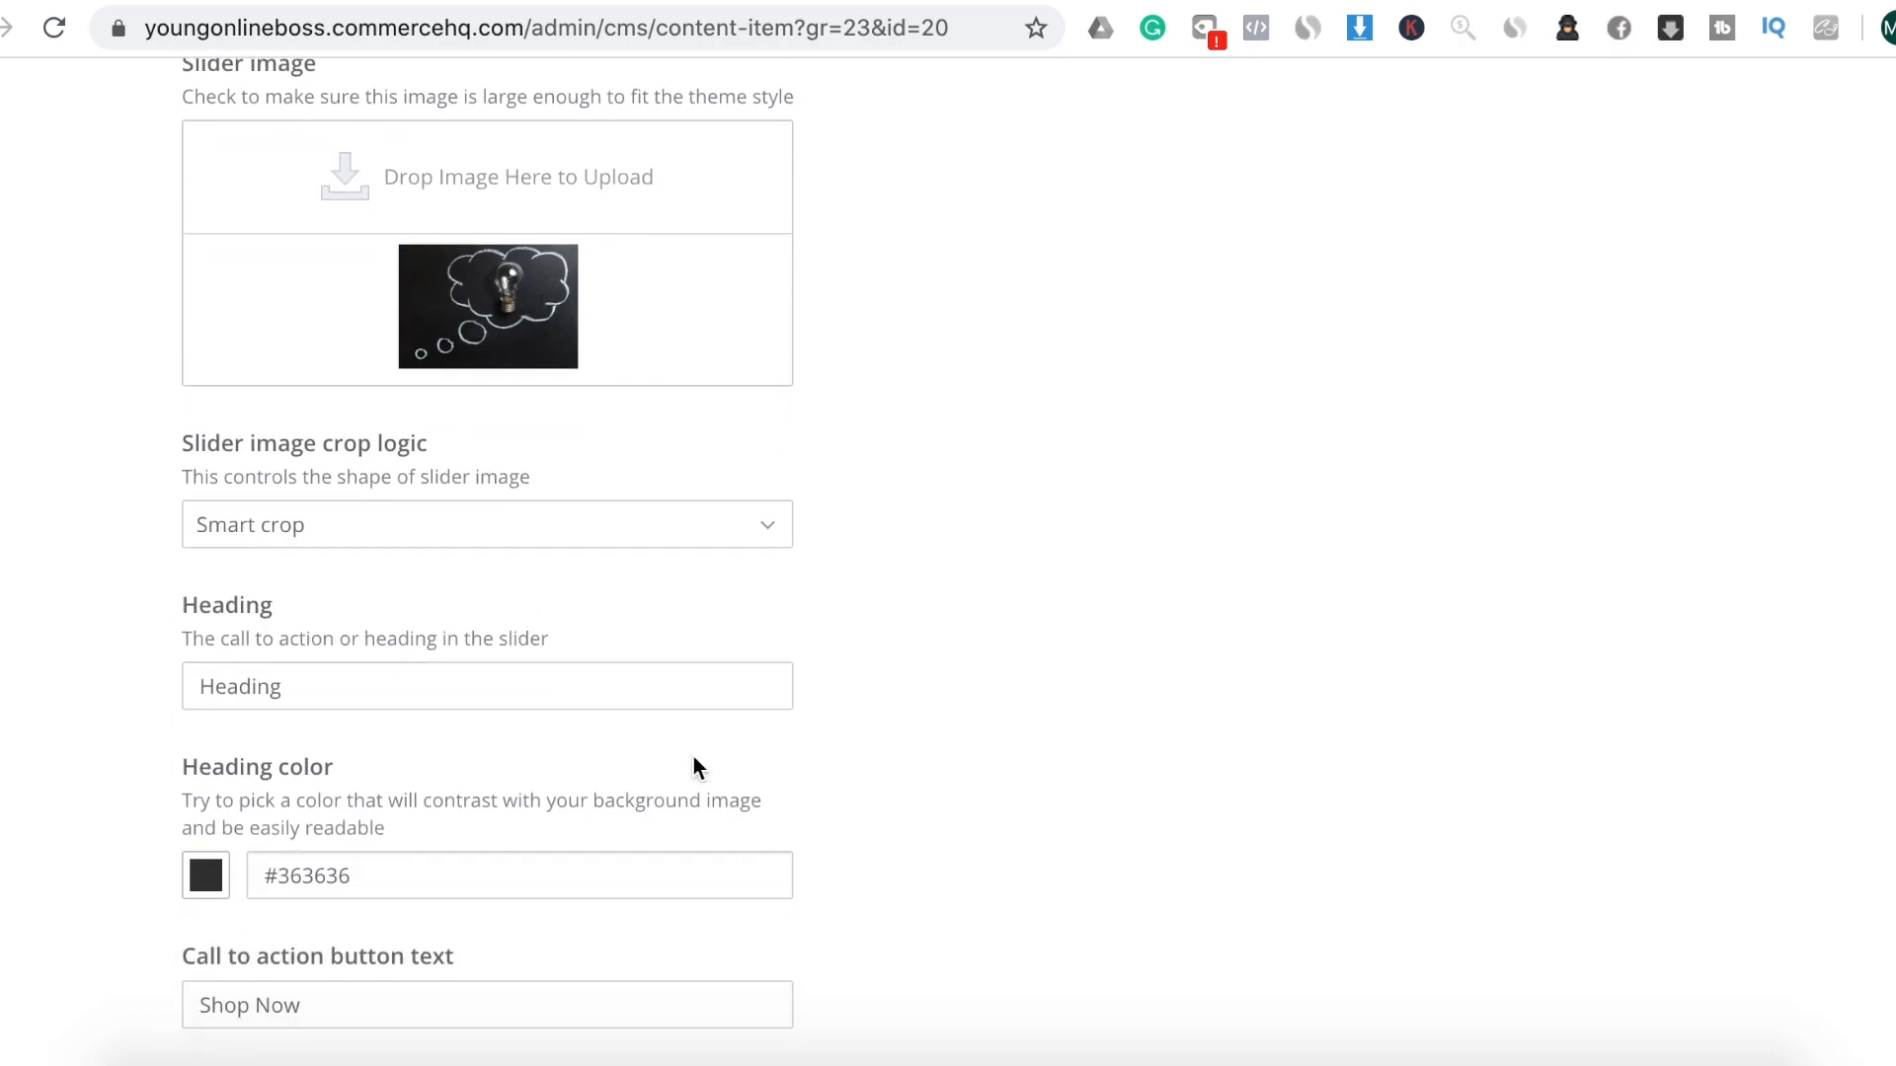
pyautogui.moveTo(330, 677); pyautogui.dragTo(68, 682)
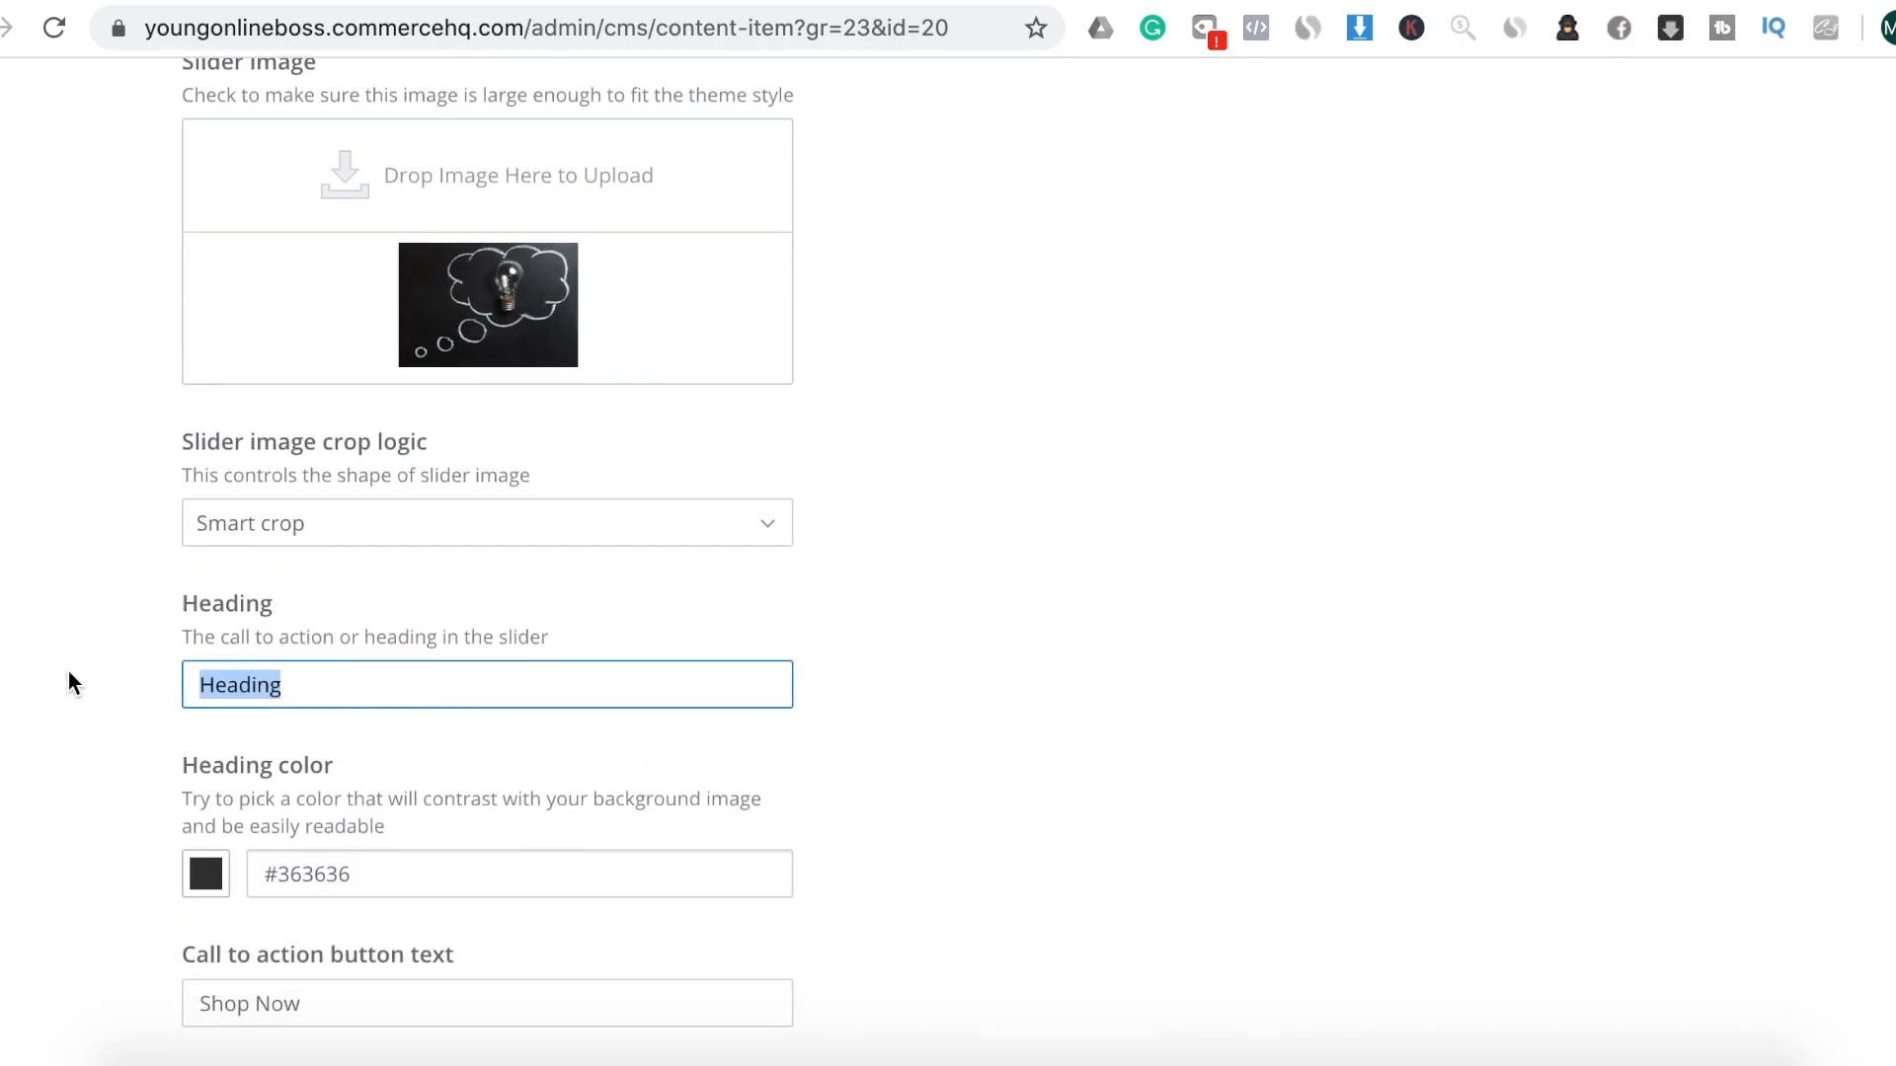
pyautogui.write('Turn you')
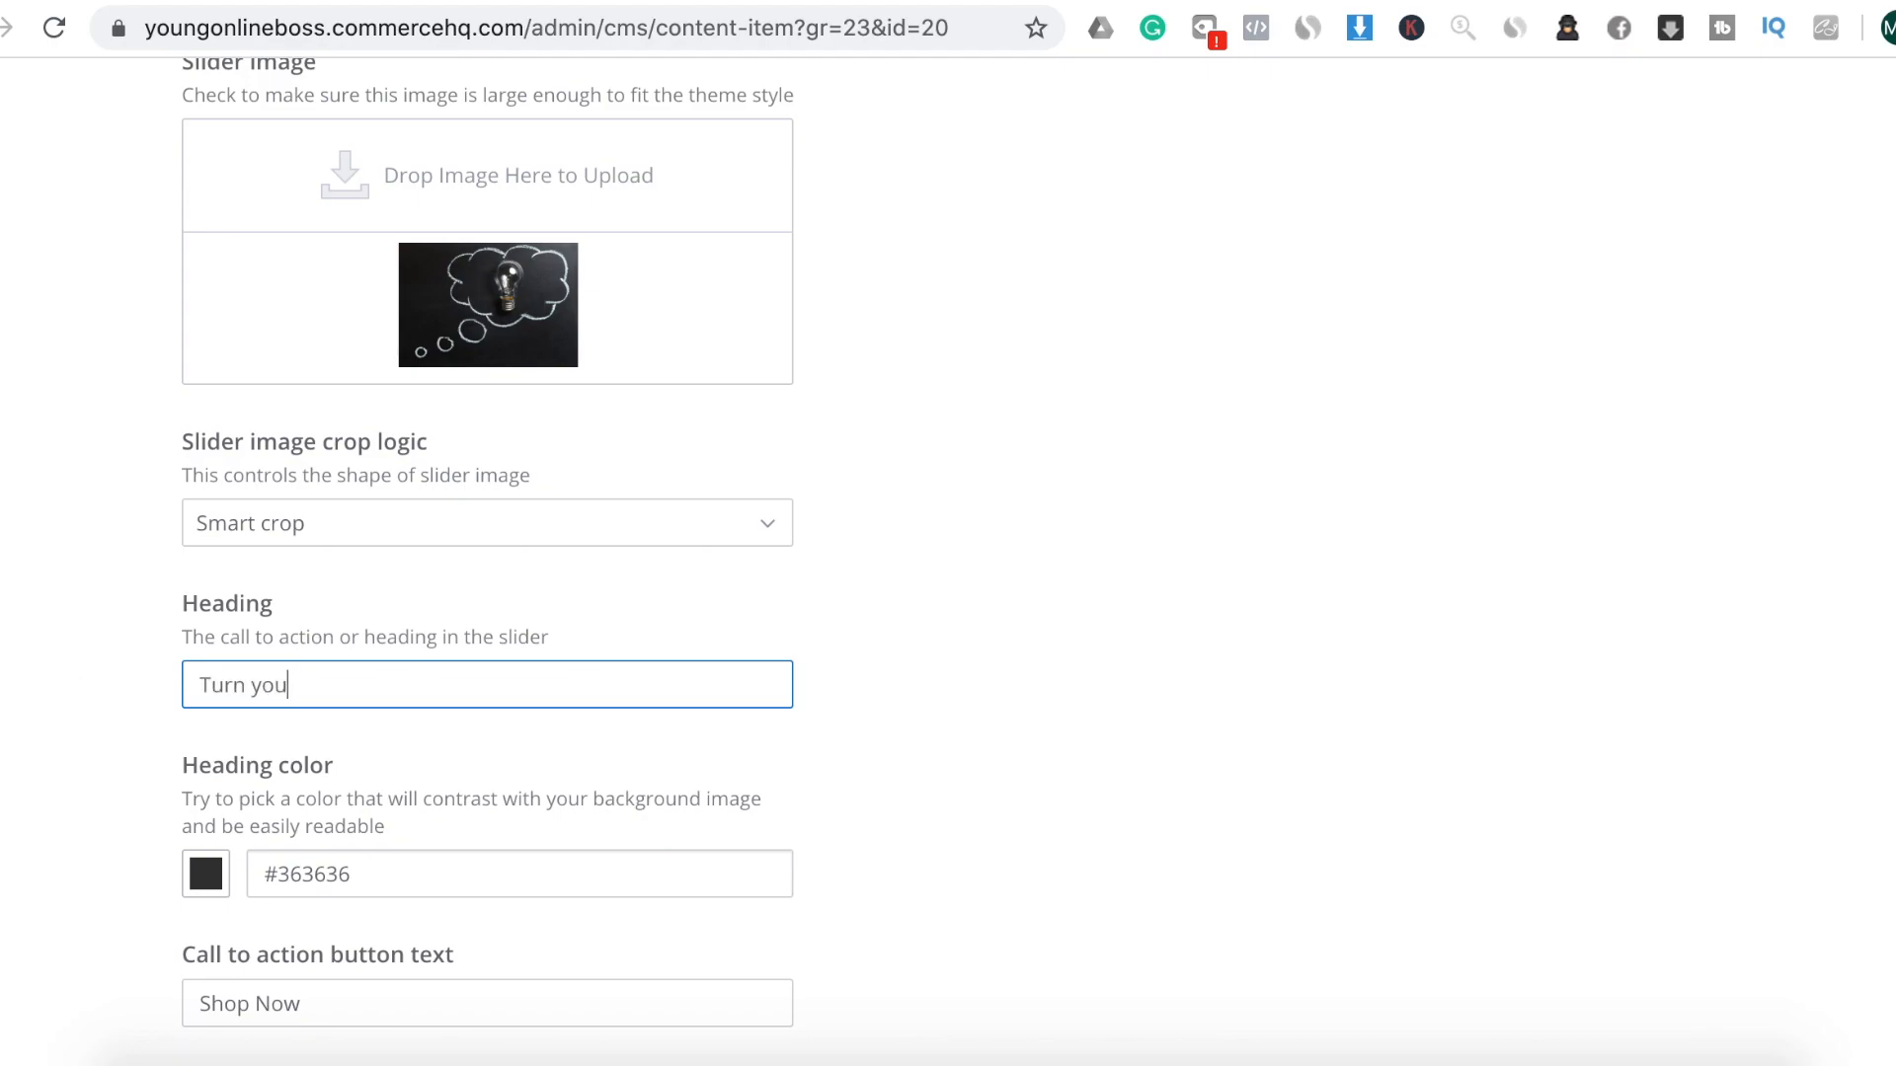
pyautogui.write('r Idea Online')
pyautogui.scroll(-2, 746, 767)
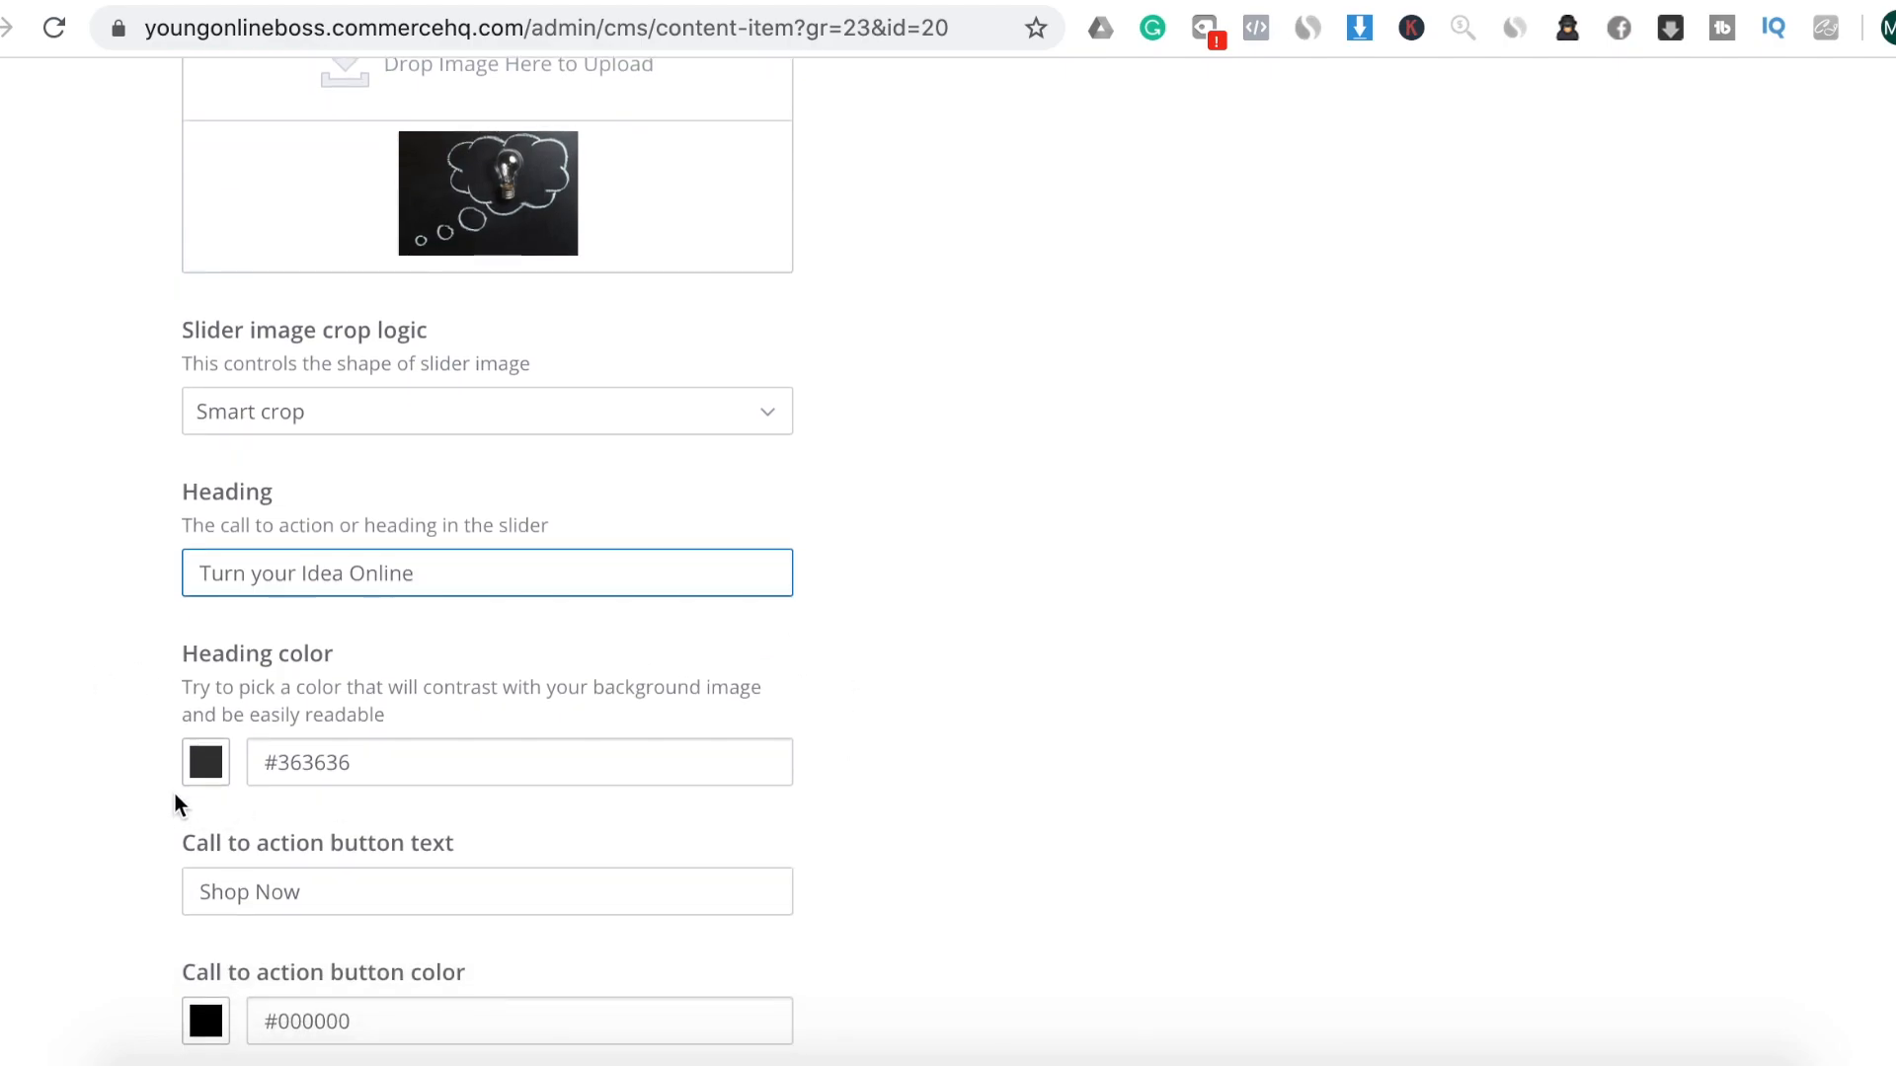
pyautogui.scroll(-3, 760, 795)
pyautogui.scroll(-5, 588, 790)
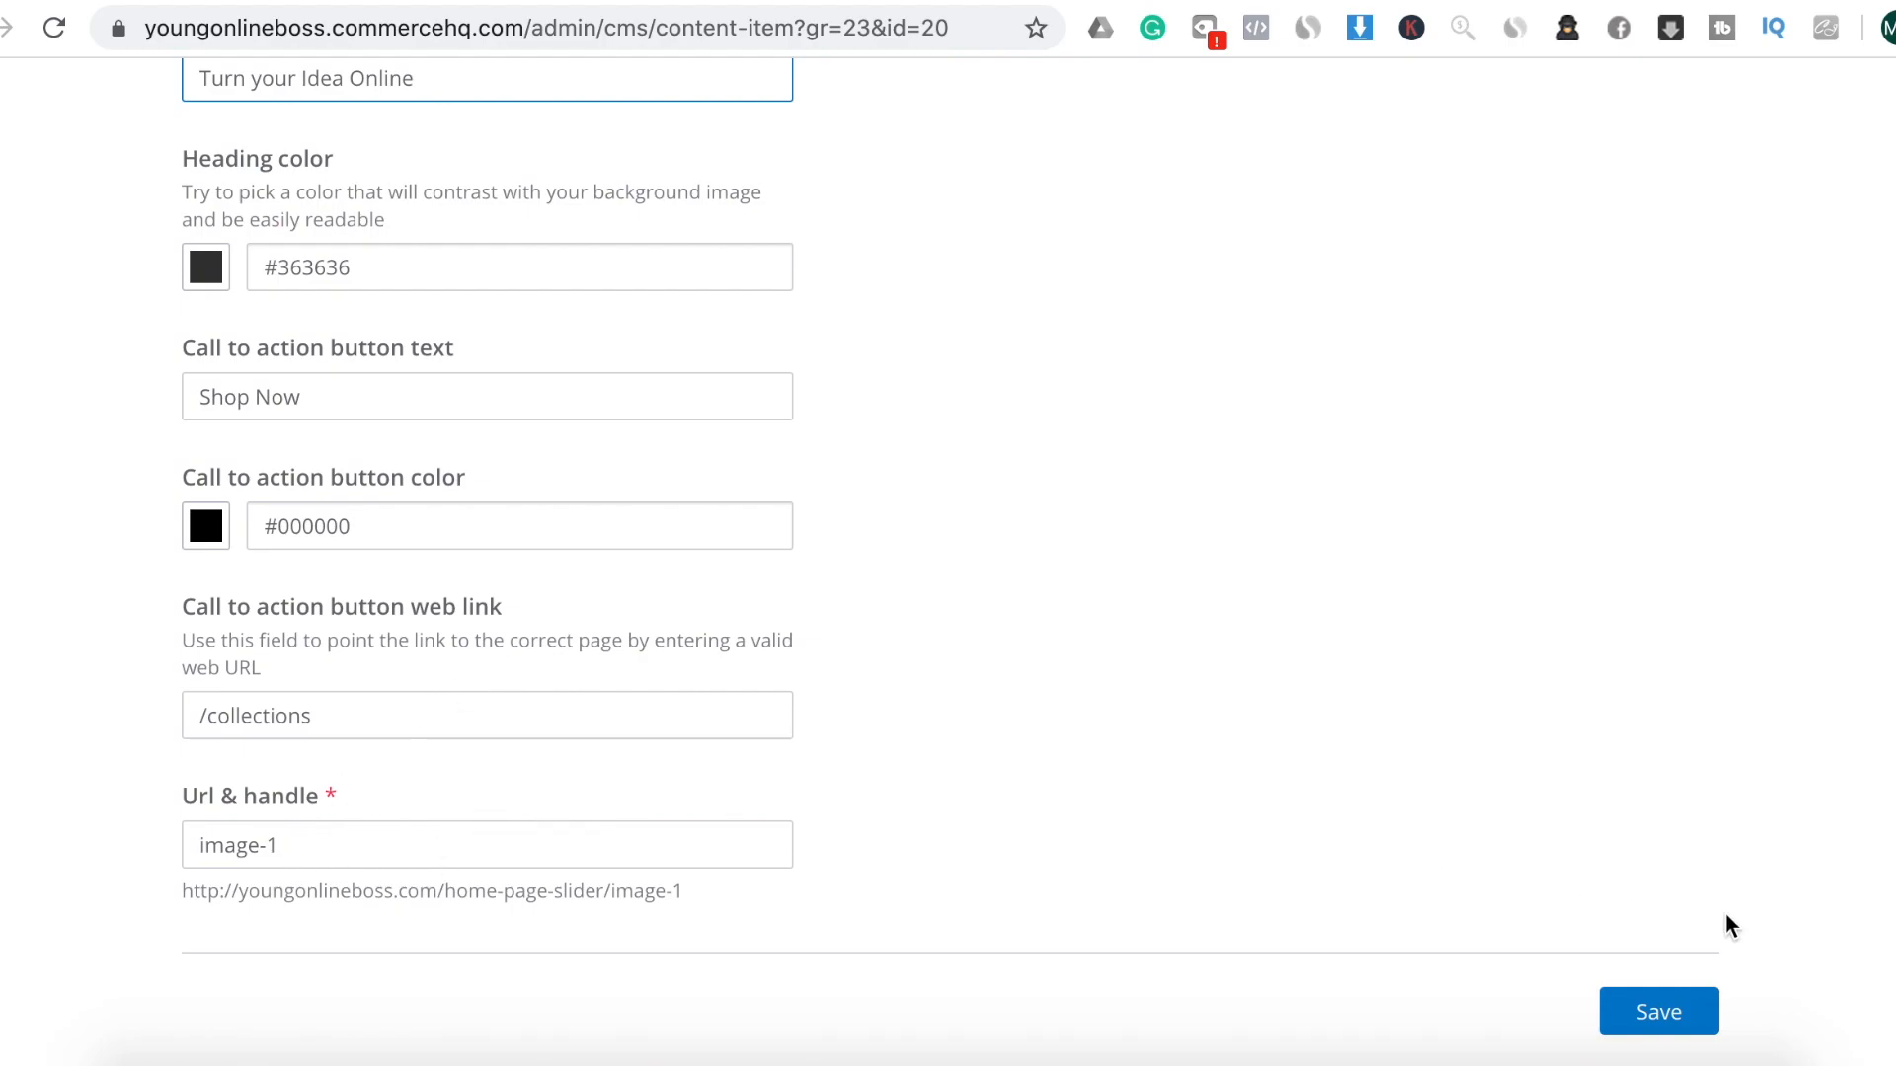
pyautogui.click(1666, 1017)
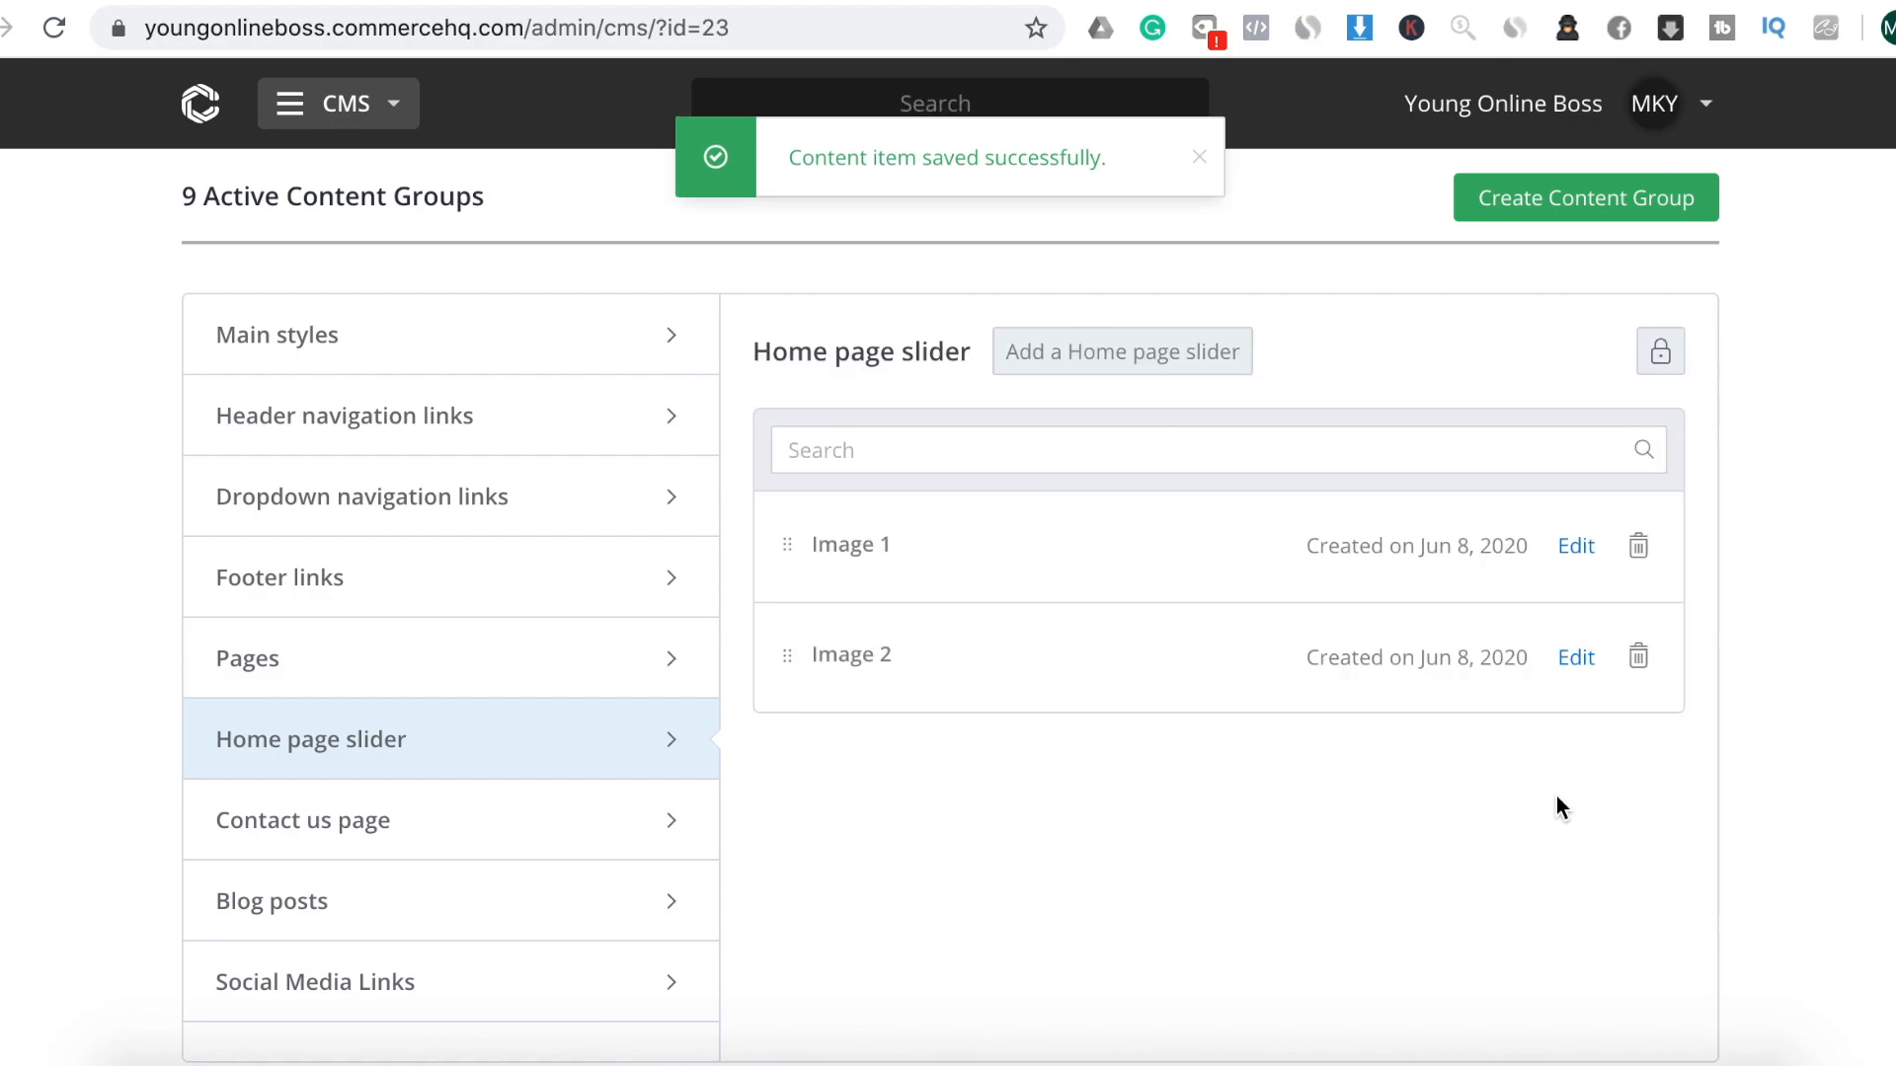
# Open Image 2 of the home page slider for editing and upload group-of-people-standing-inside-room-2608517.jpg as its slider image
pyautogui.click(1573, 662)
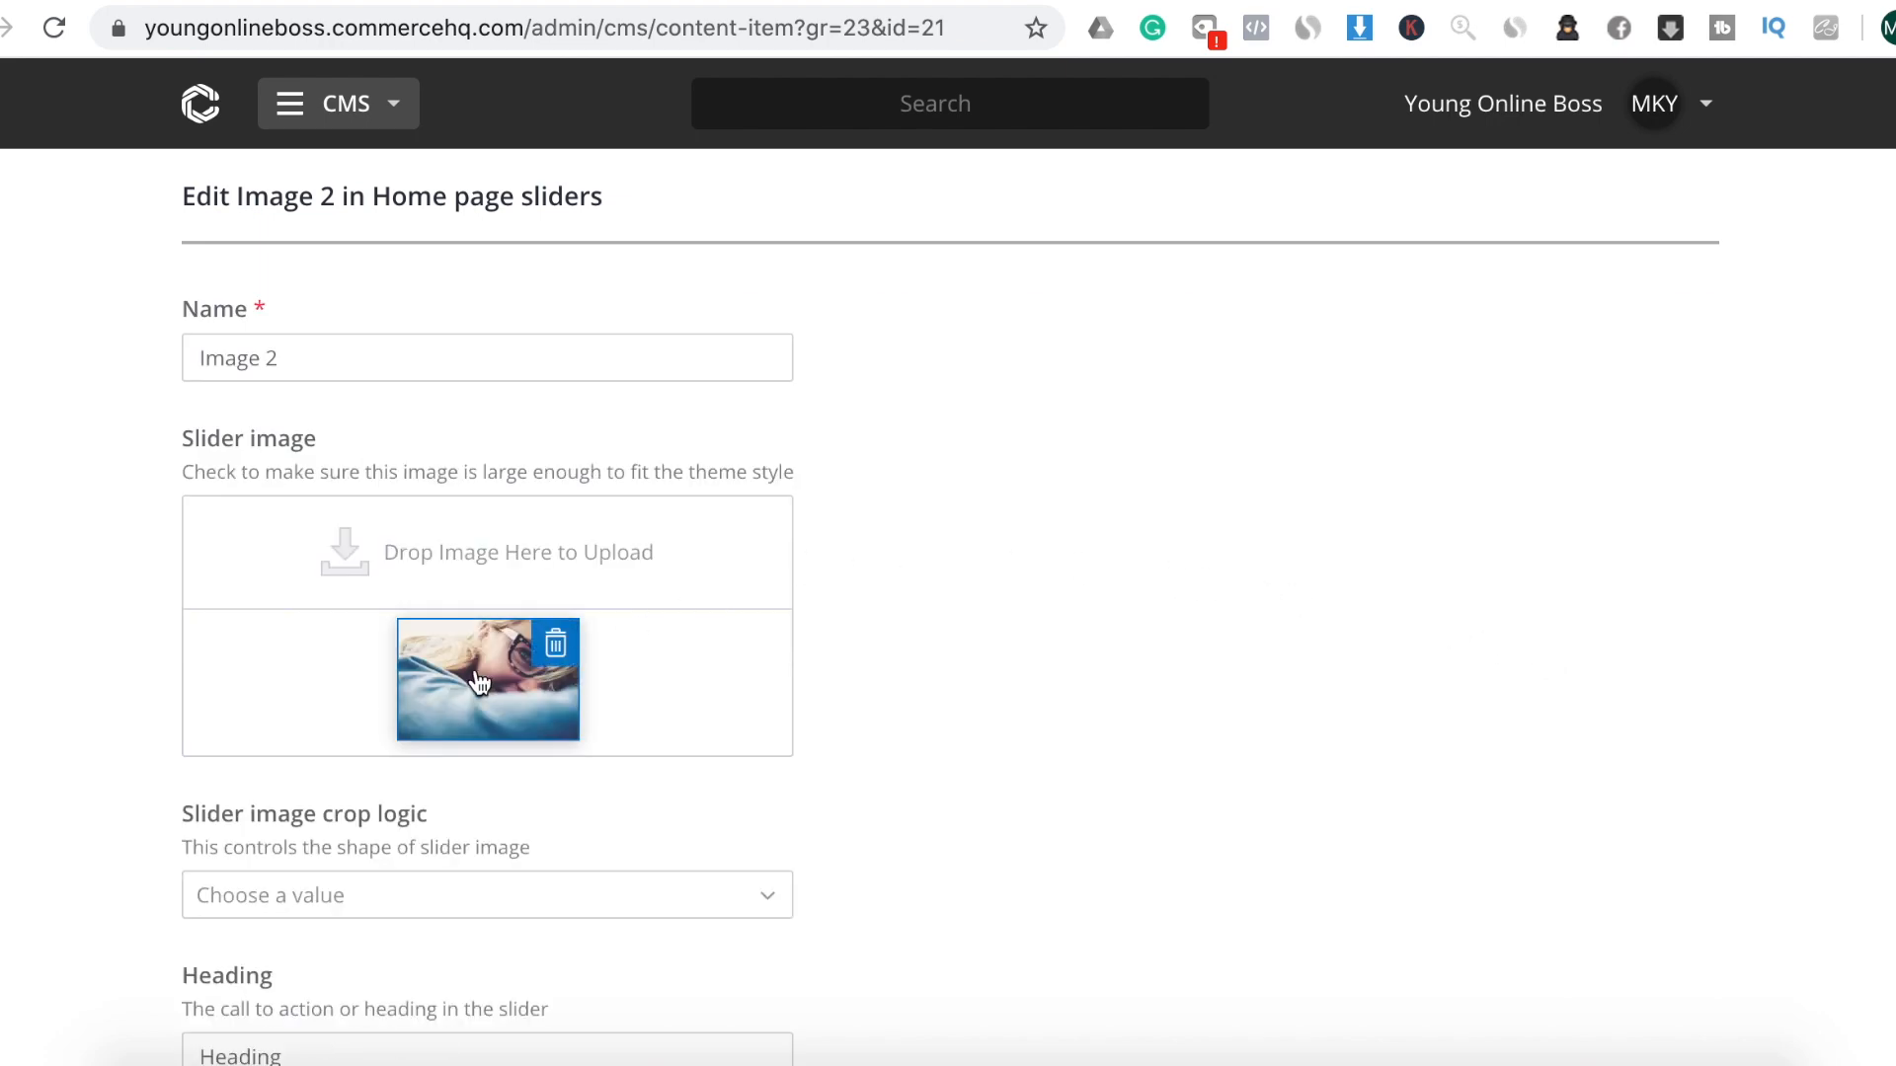
pyautogui.click(478, 681)
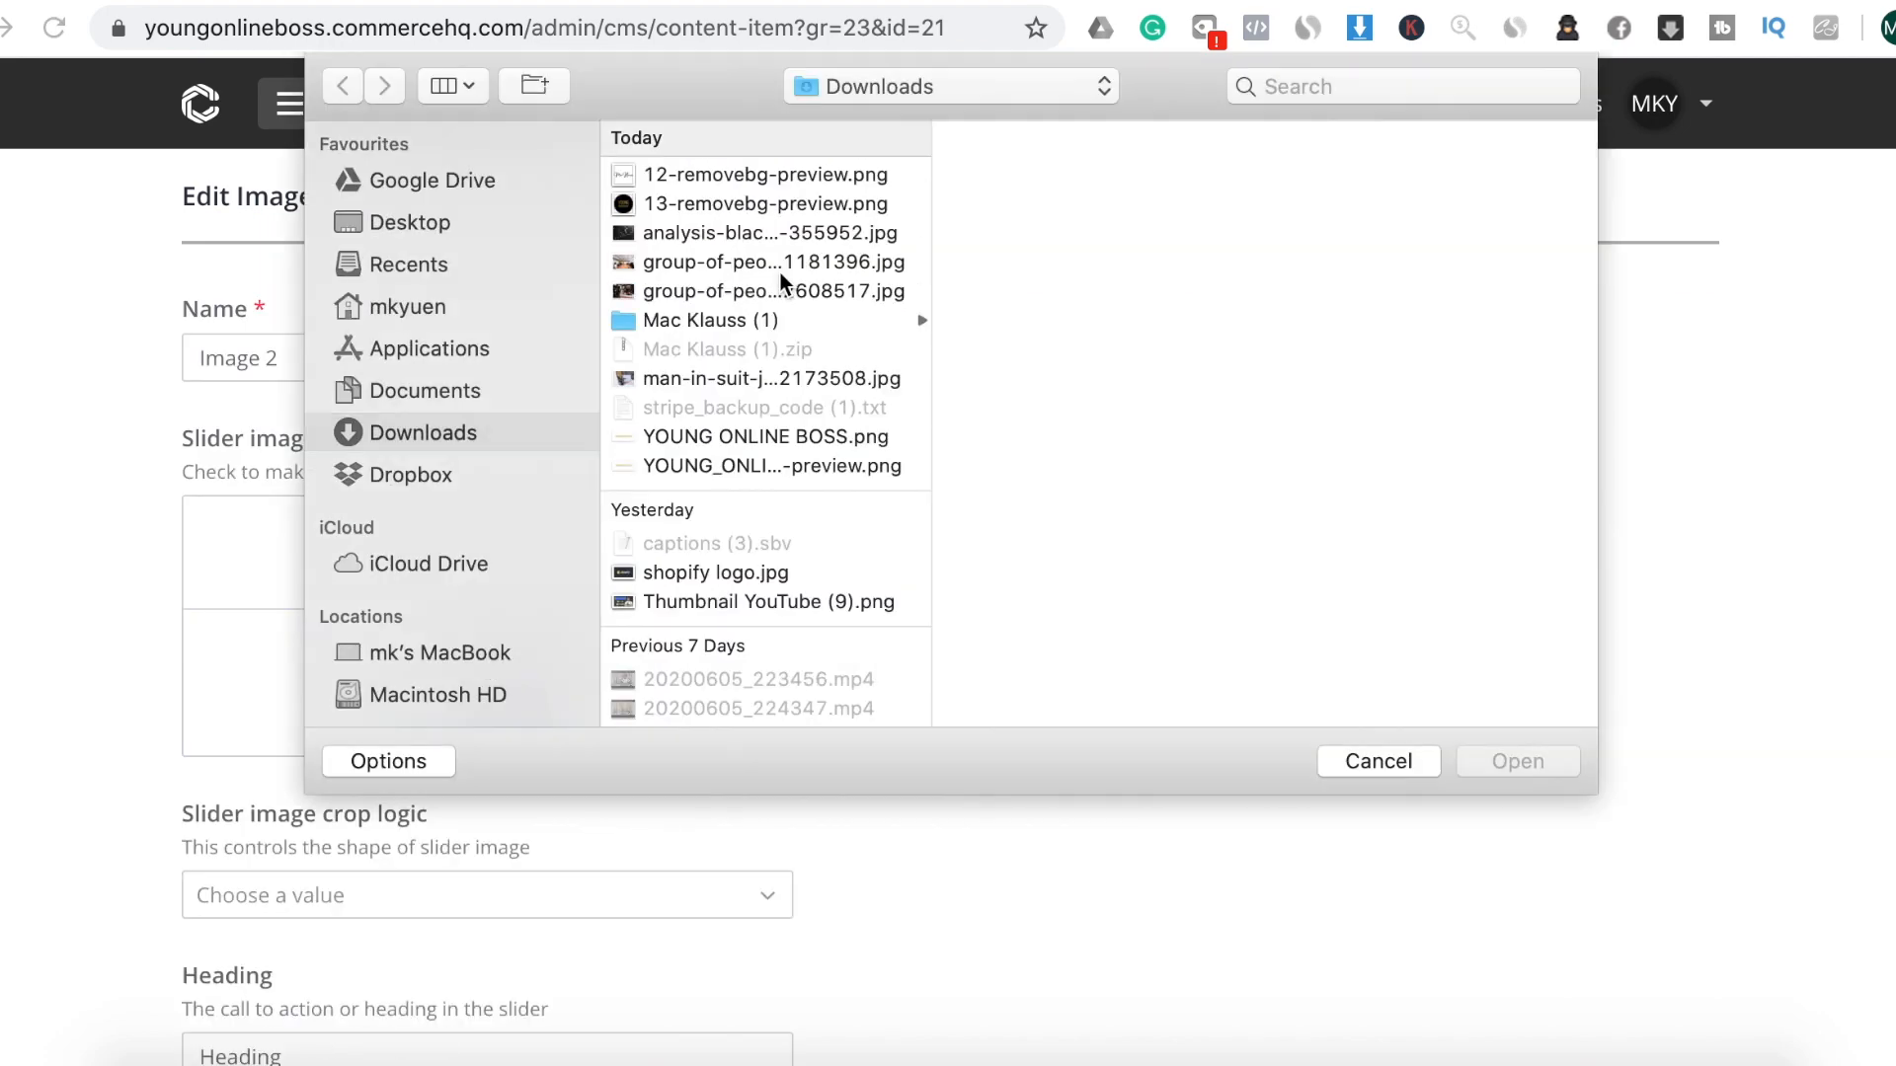
pyautogui.click(745, 237)
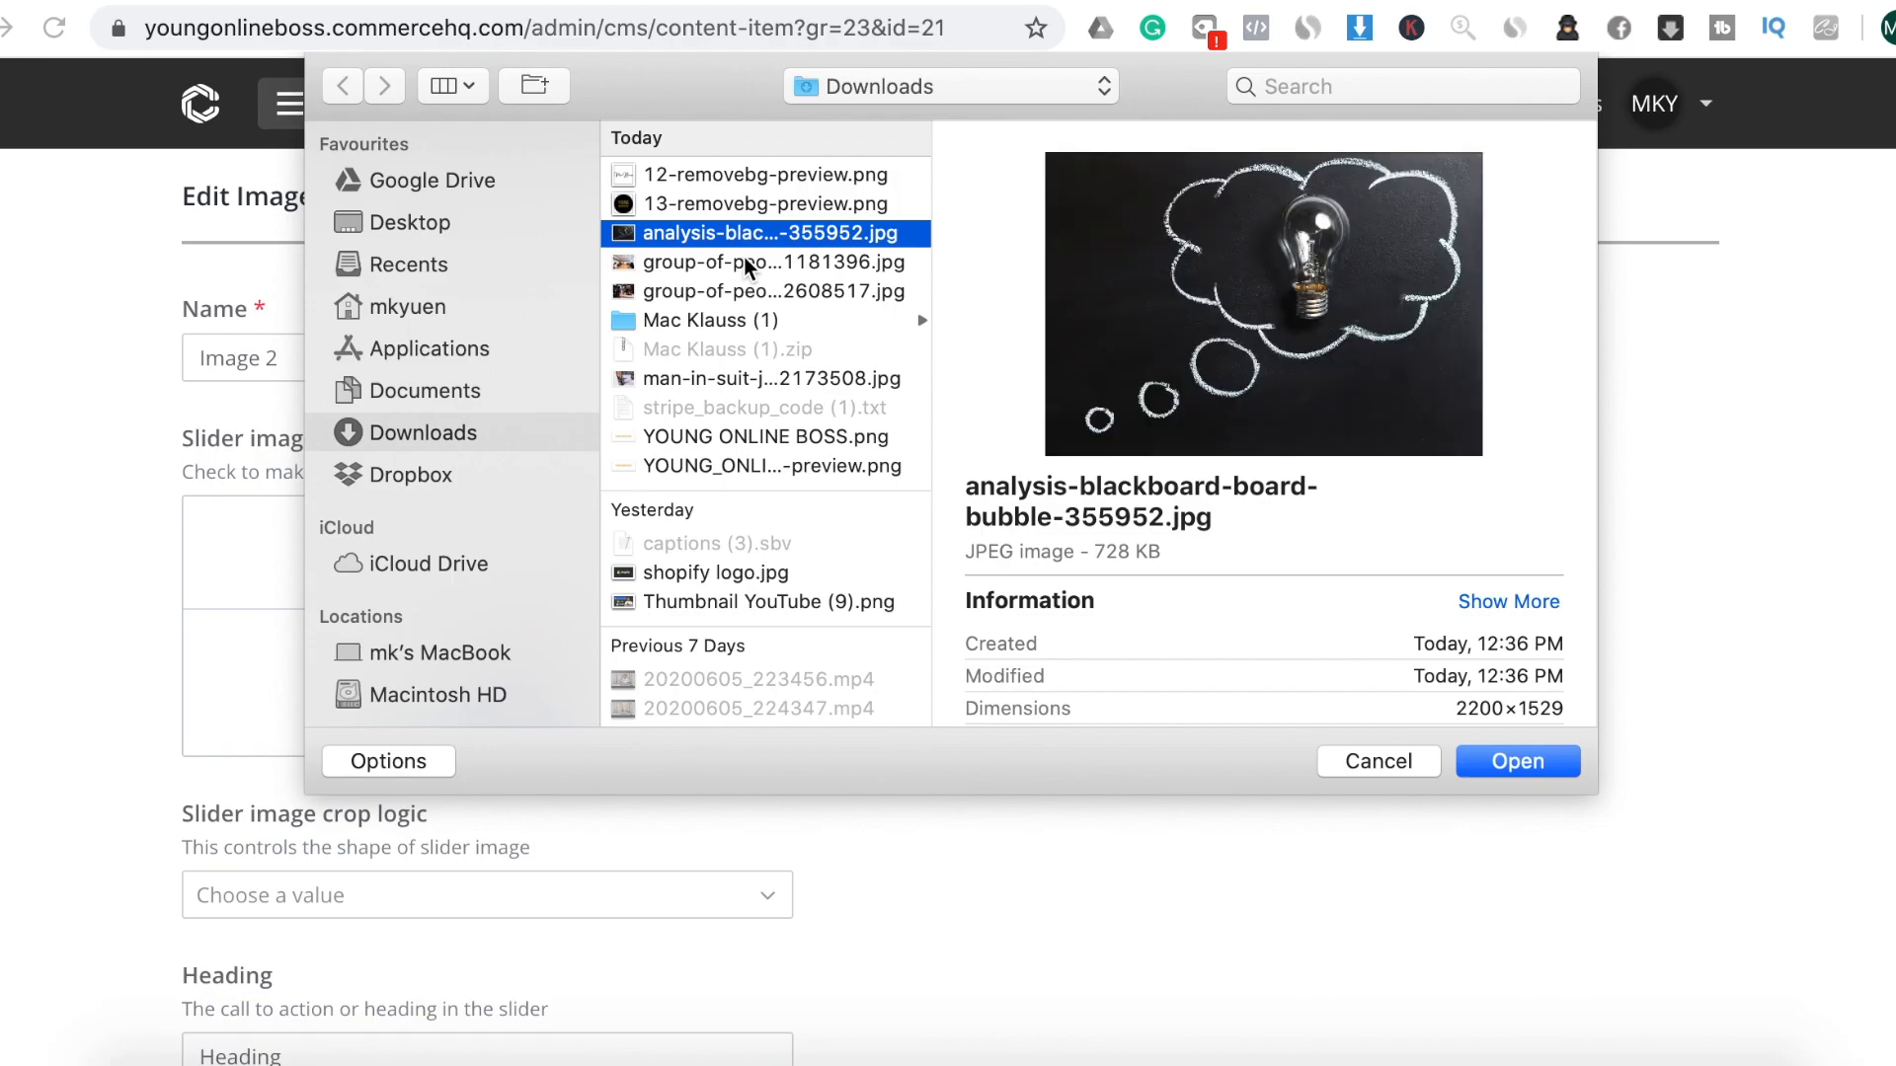
pyautogui.press('Down')
pyautogui.press('Down')
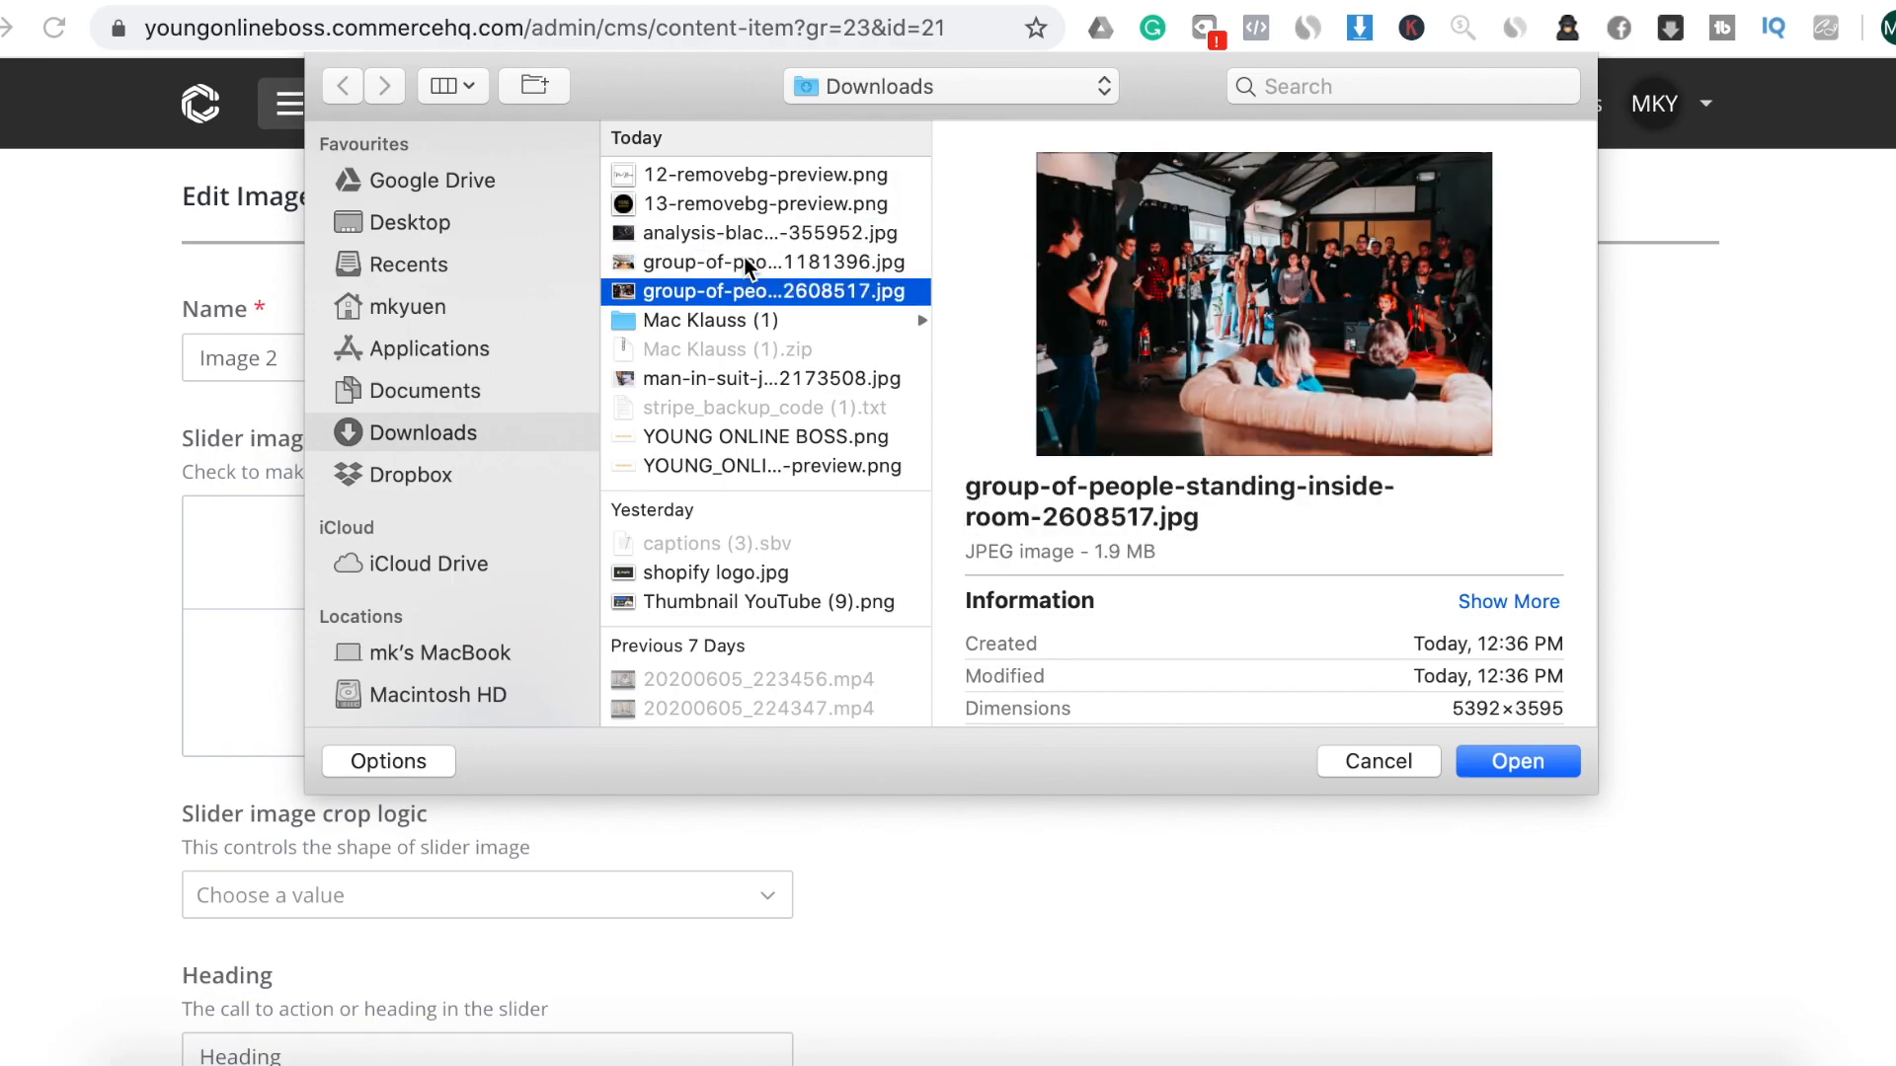
pyautogui.click(1500, 766)
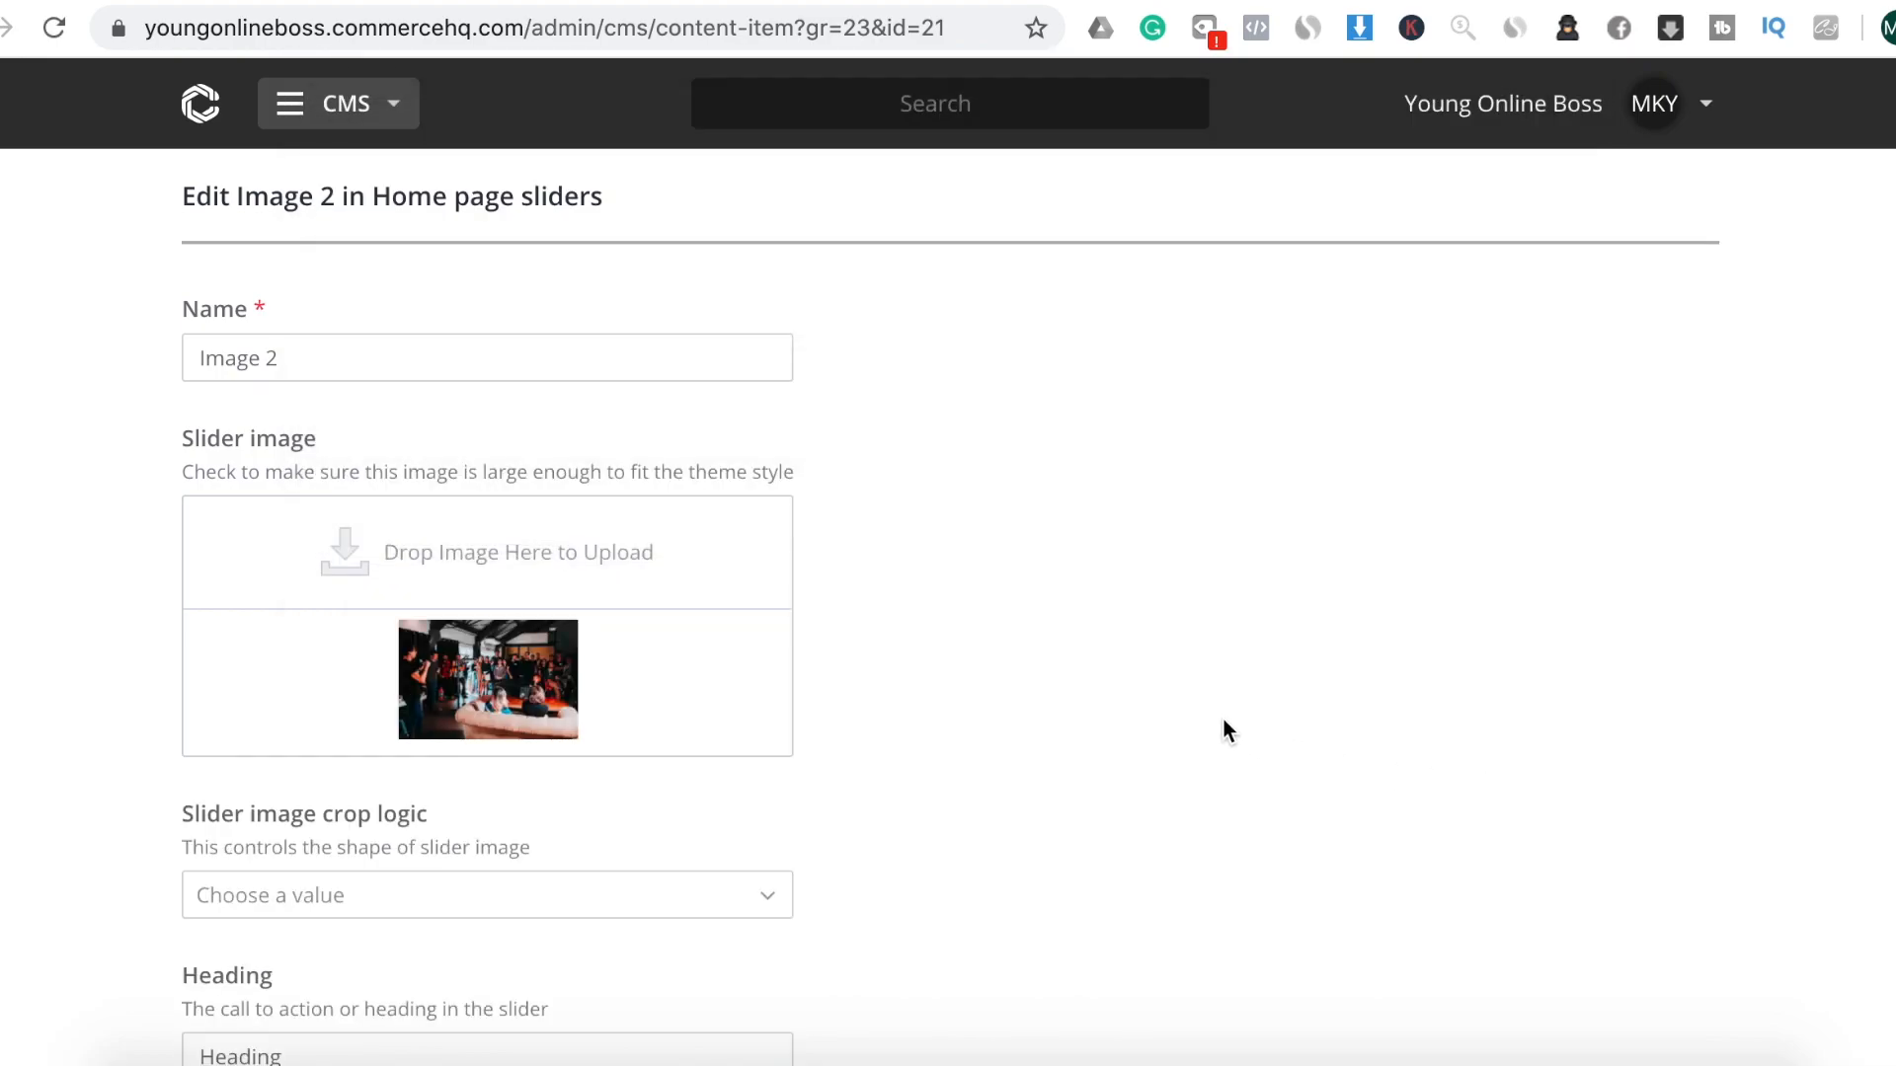
# Select the placeholder heading text of Image 2 for replacement
pyautogui.scroll(-5, 1211, 674)
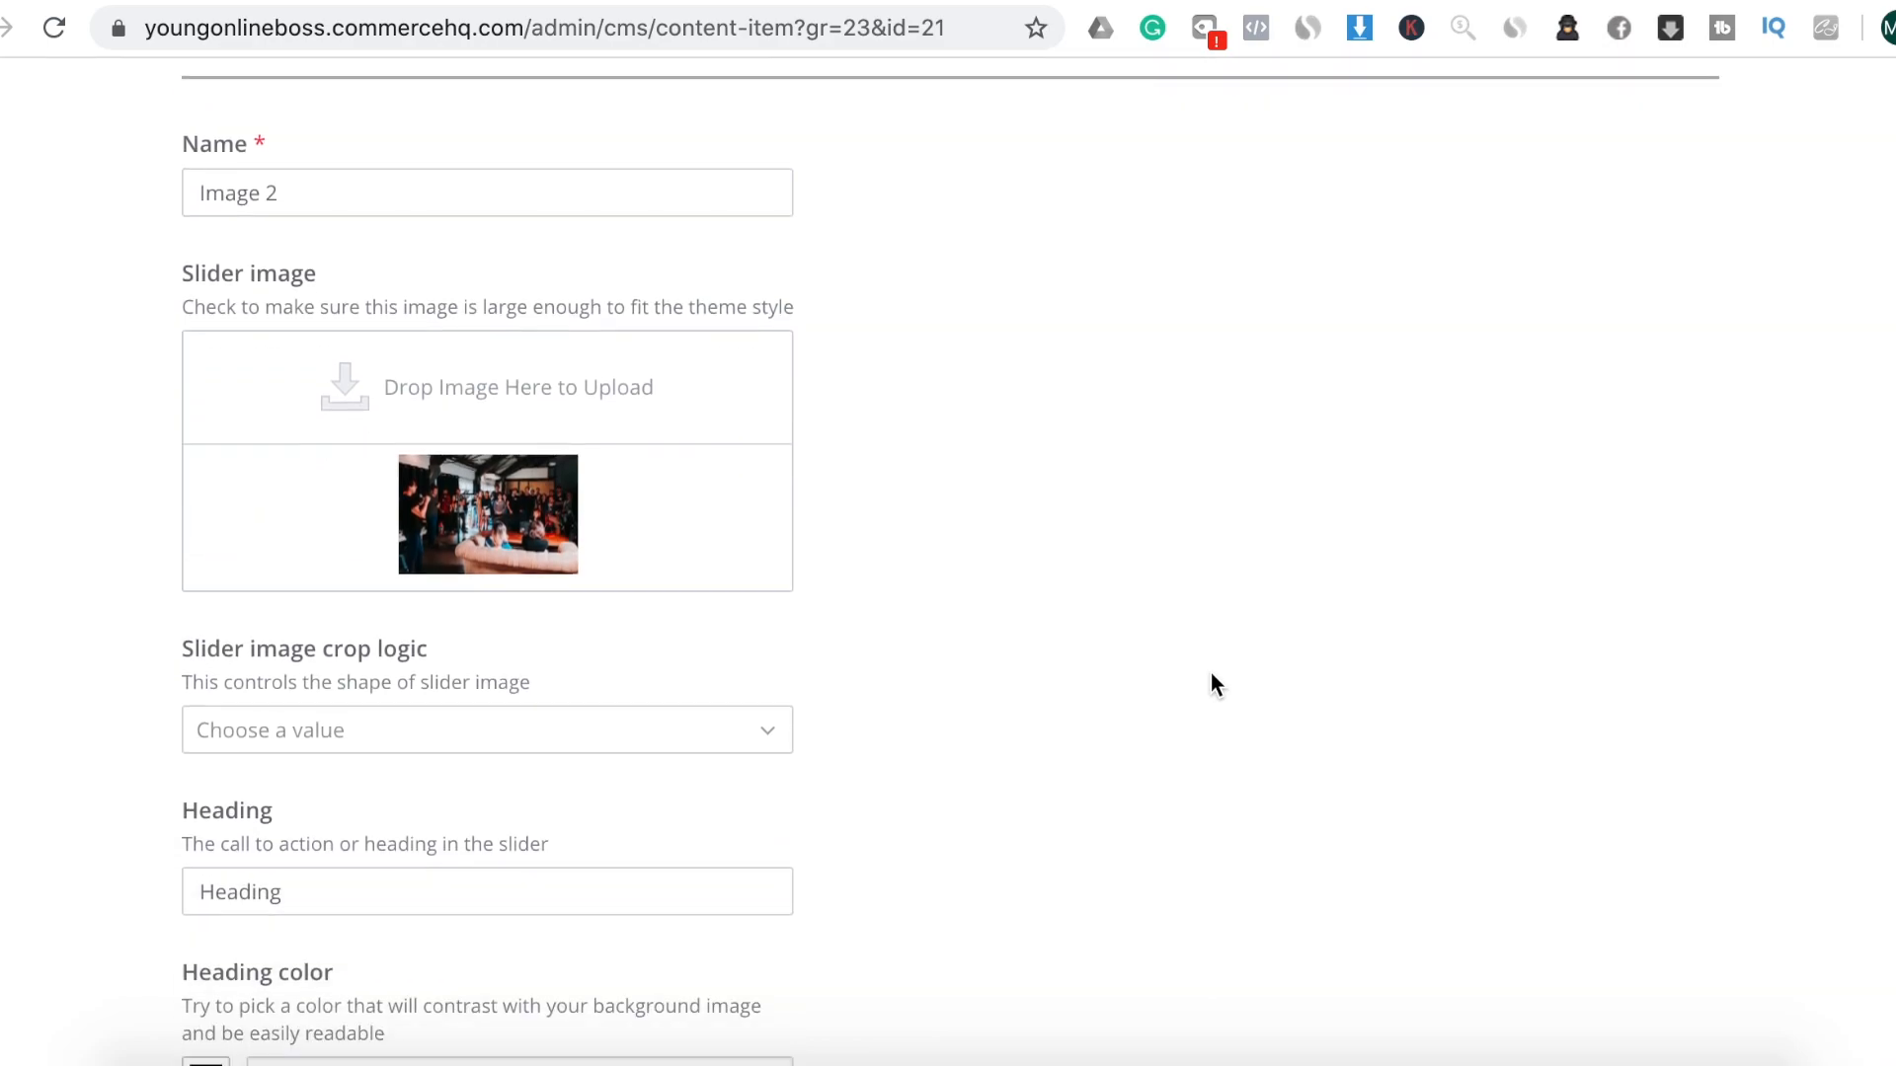
pyautogui.scroll(-2, 1211, 674)
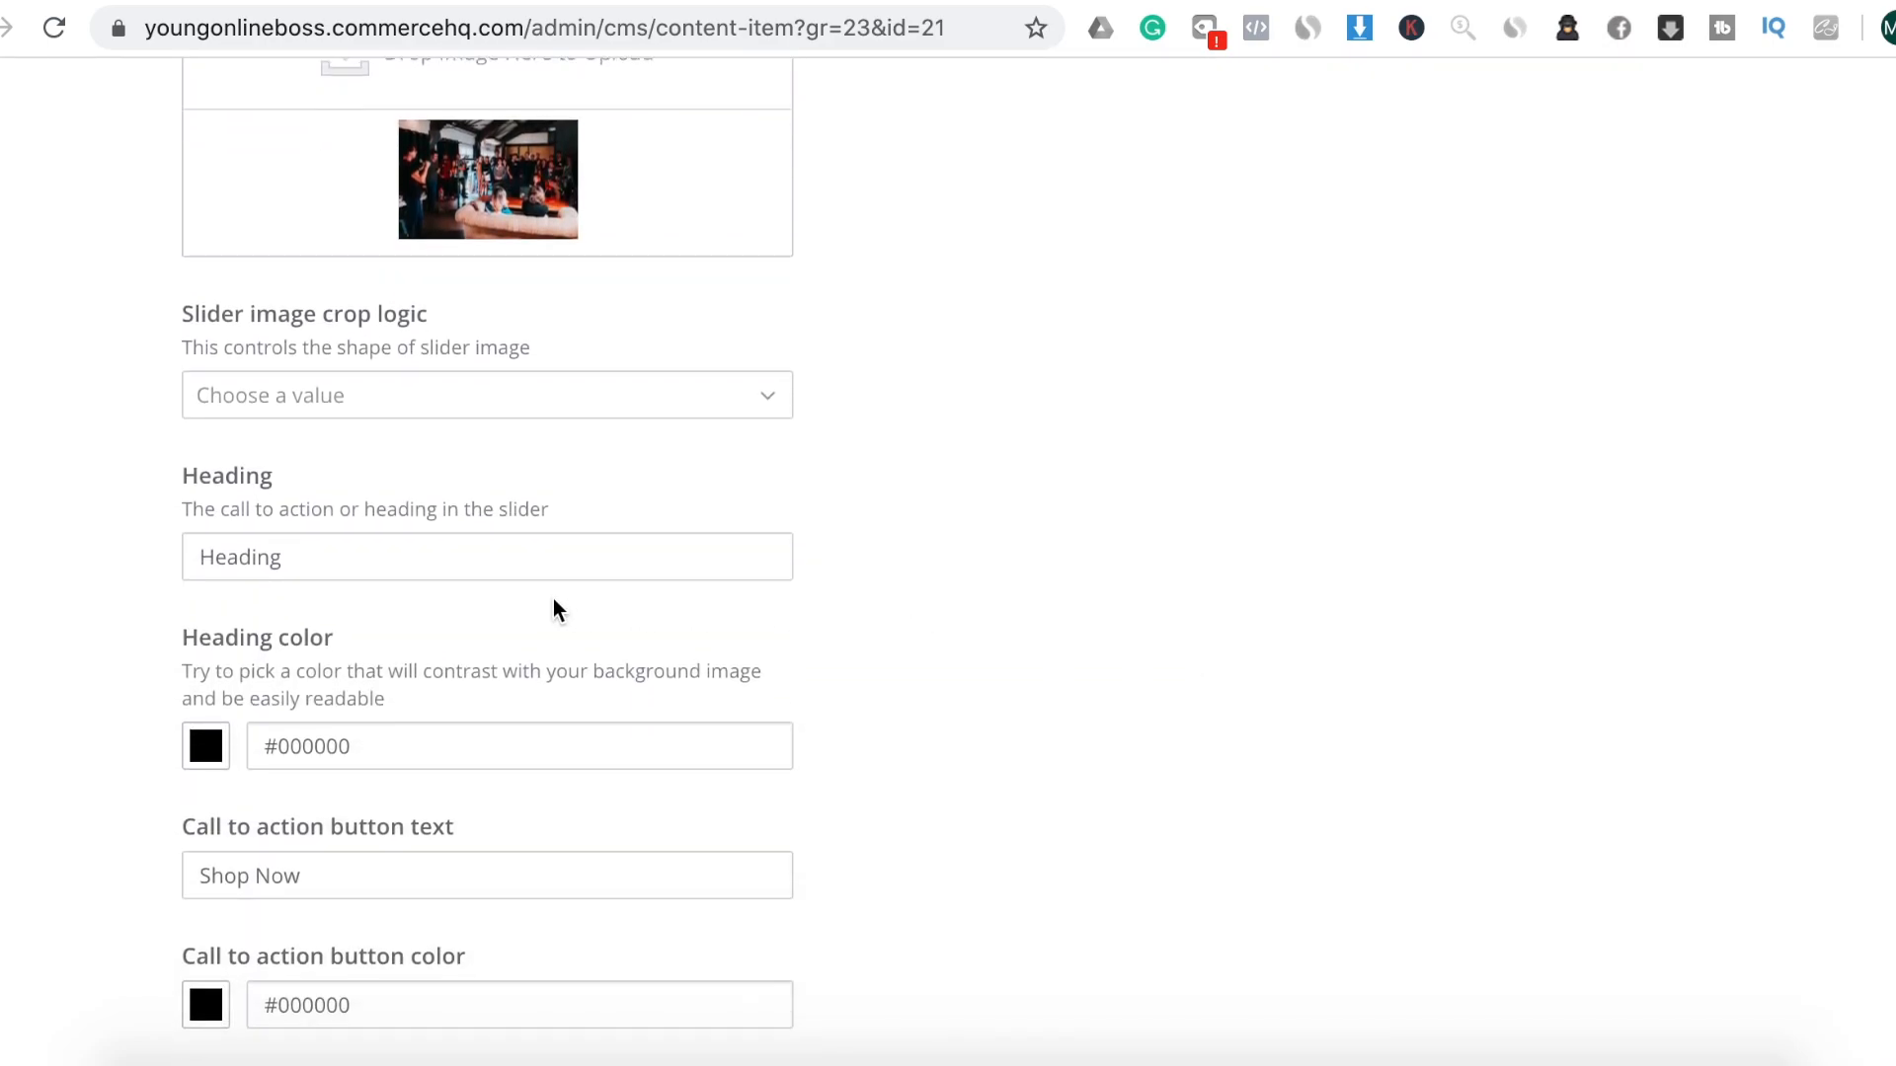
pyautogui.click(320, 573)
pyautogui.moveTo(364, 554); pyautogui.dragTo(145, 559)
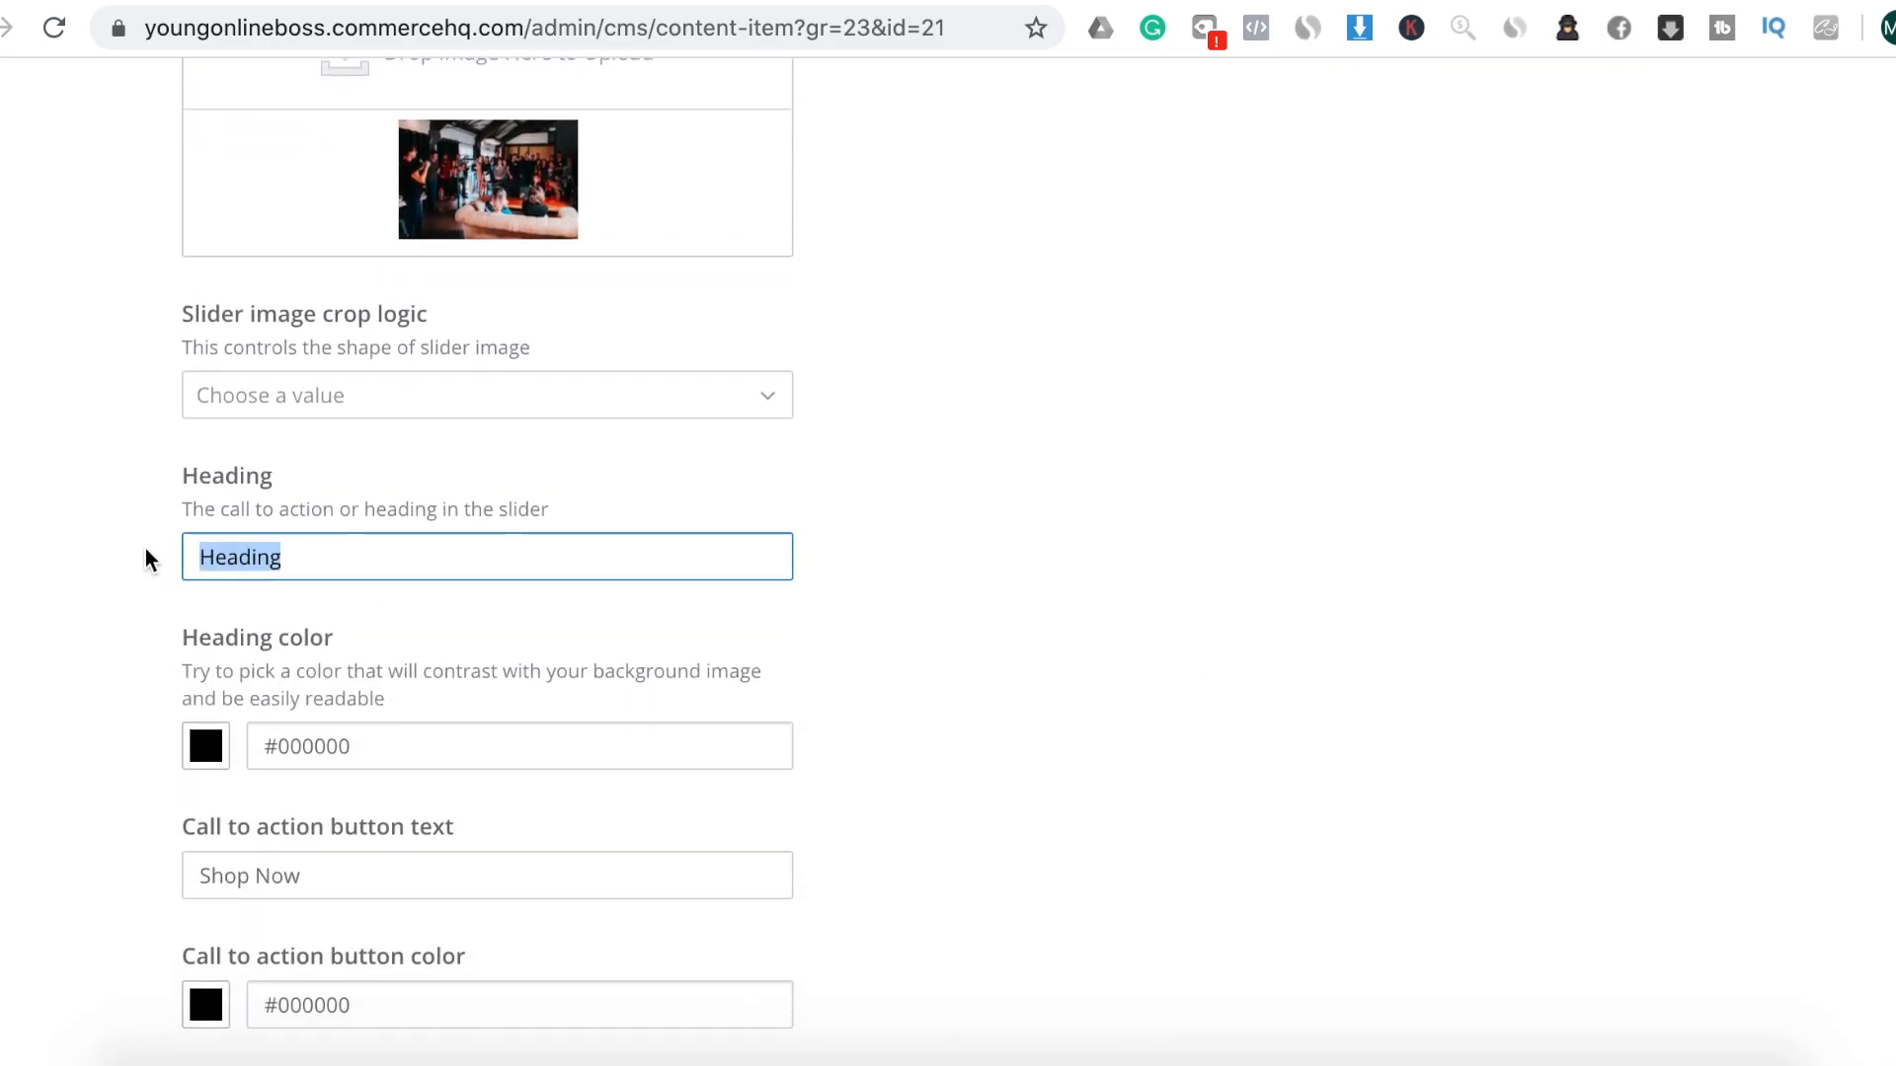
pyautogui.write('Hand')
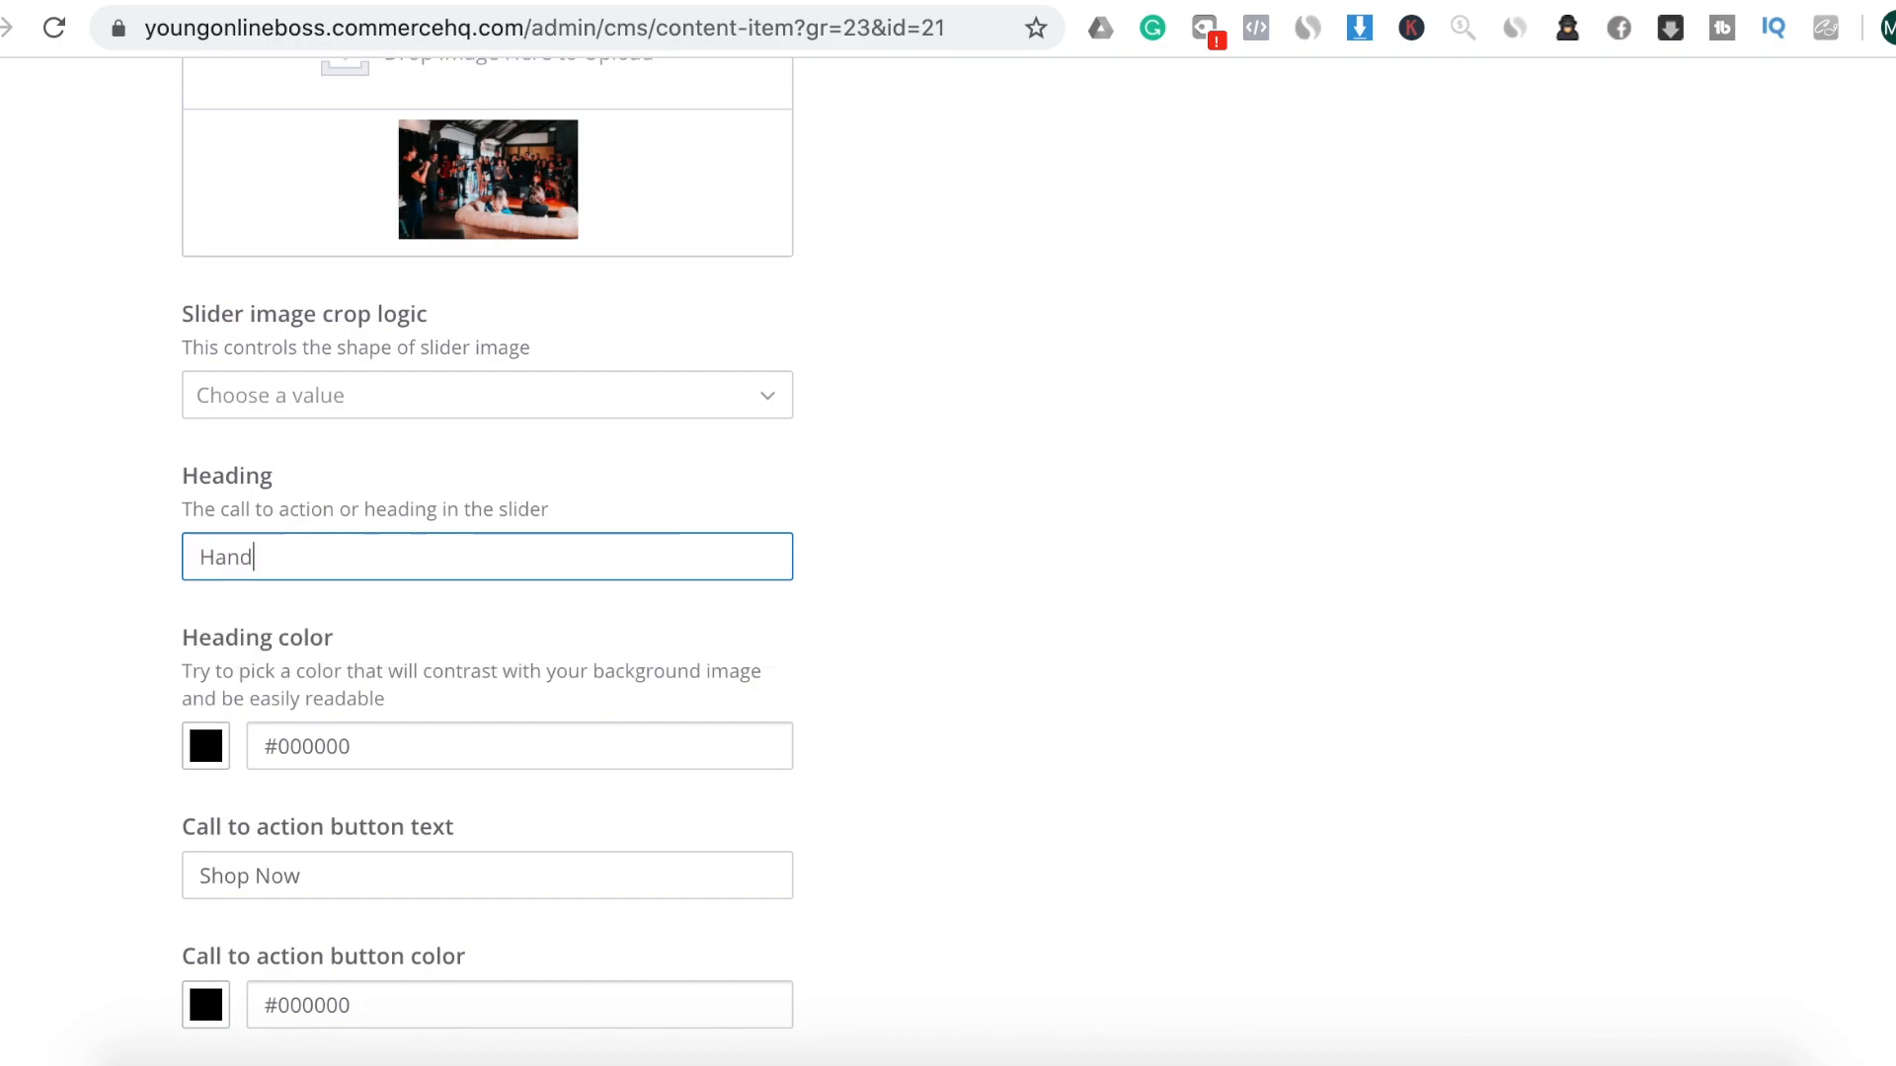
pyautogui.write(' b')
pyautogui.press('BackSpace')
pyautogui.press('BackSpace')
pyautogui.press('BackSpace')
pyautogui.press('BackSpace')
pyautogui.press('BackSpace')
pyautogui.press('BackSpace')
pyautogui.write('Hand on')
pyautogui.press('BackSpace')
pyautogui.press('BackSpace')
pyautogui.press('BackSpace')
pyautogui.press('BackSpace')
pyautogui.press('BackSpace')
pyautogui.press('BackSpace')
pyautogui.press('BackSpace')
pyautogui.write('we')
pyautogui.press('BackSpace')
pyautogui.press('BackSpace')
# Enter "We lead you to action" as the Image 2 heading and save the slider item
pyautogui.write('We lead you')
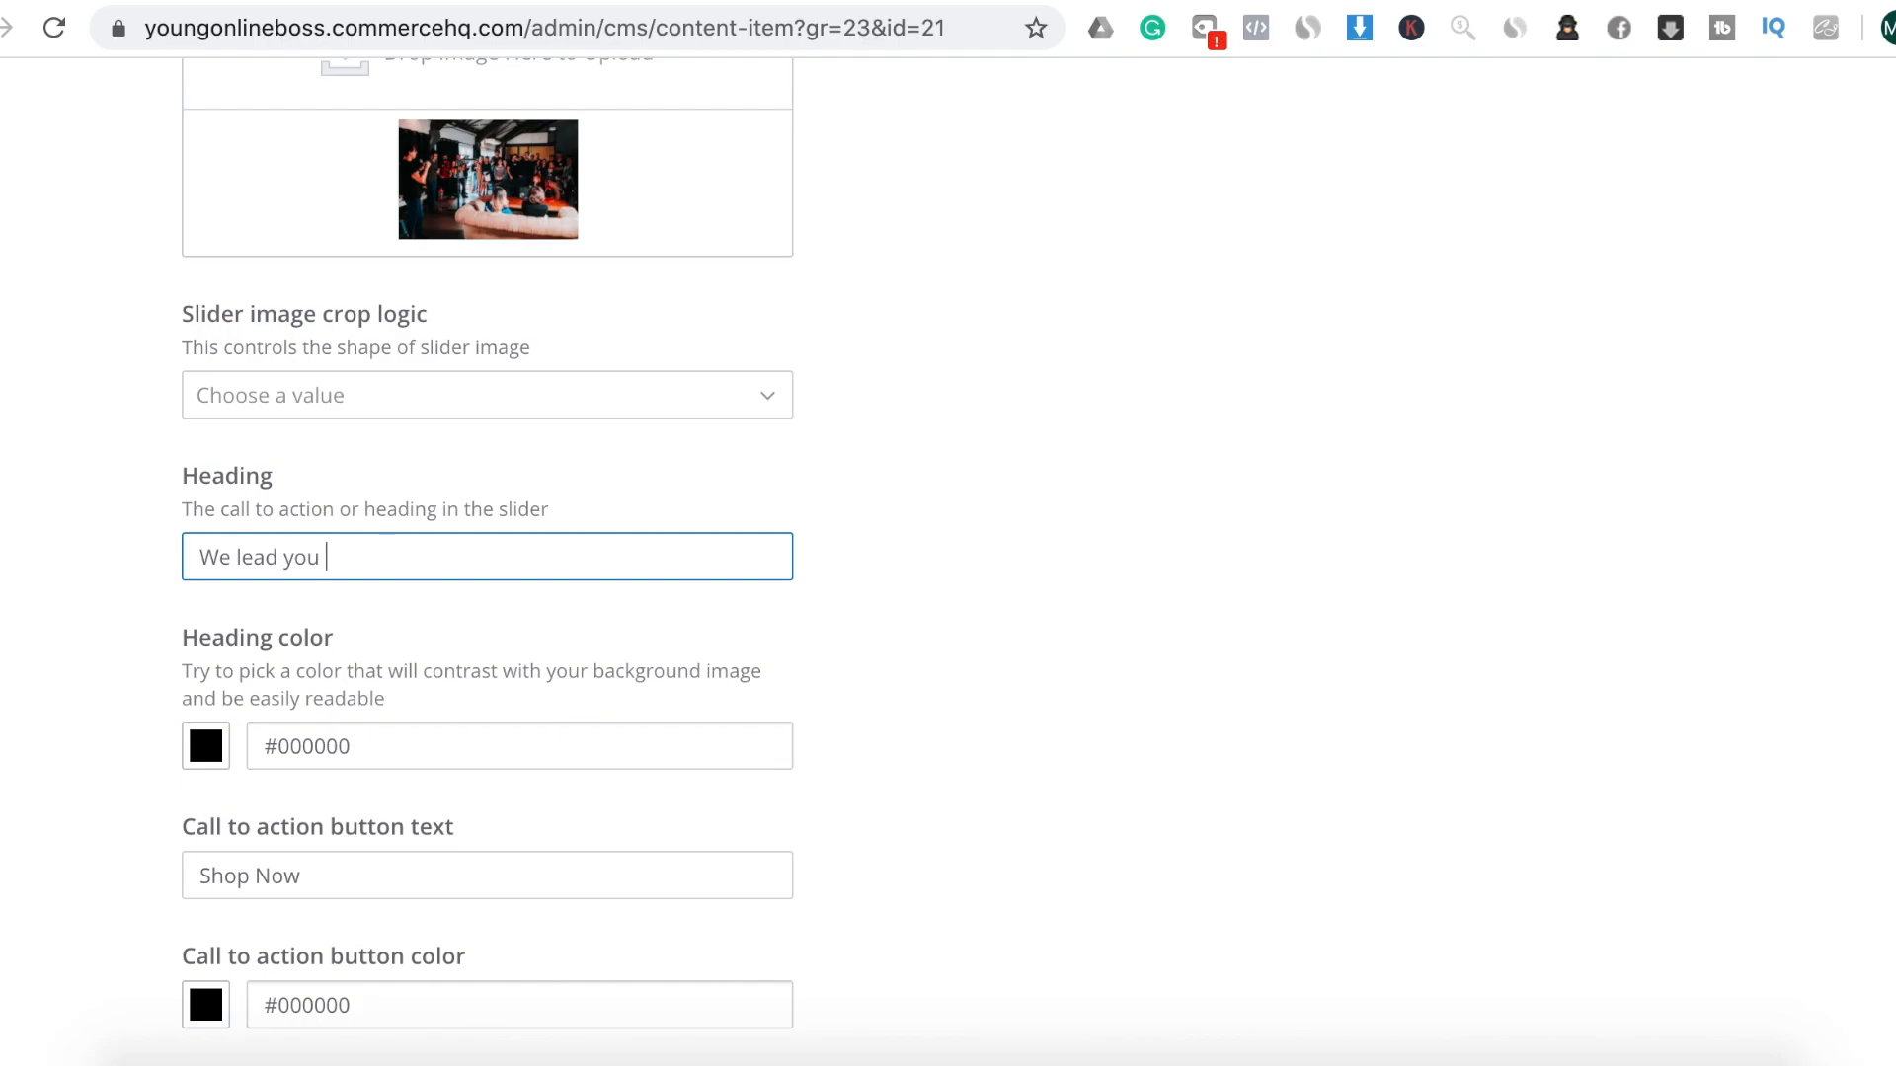
pyautogui.write(' to action')
pyautogui.scroll(-5, 954, 637)
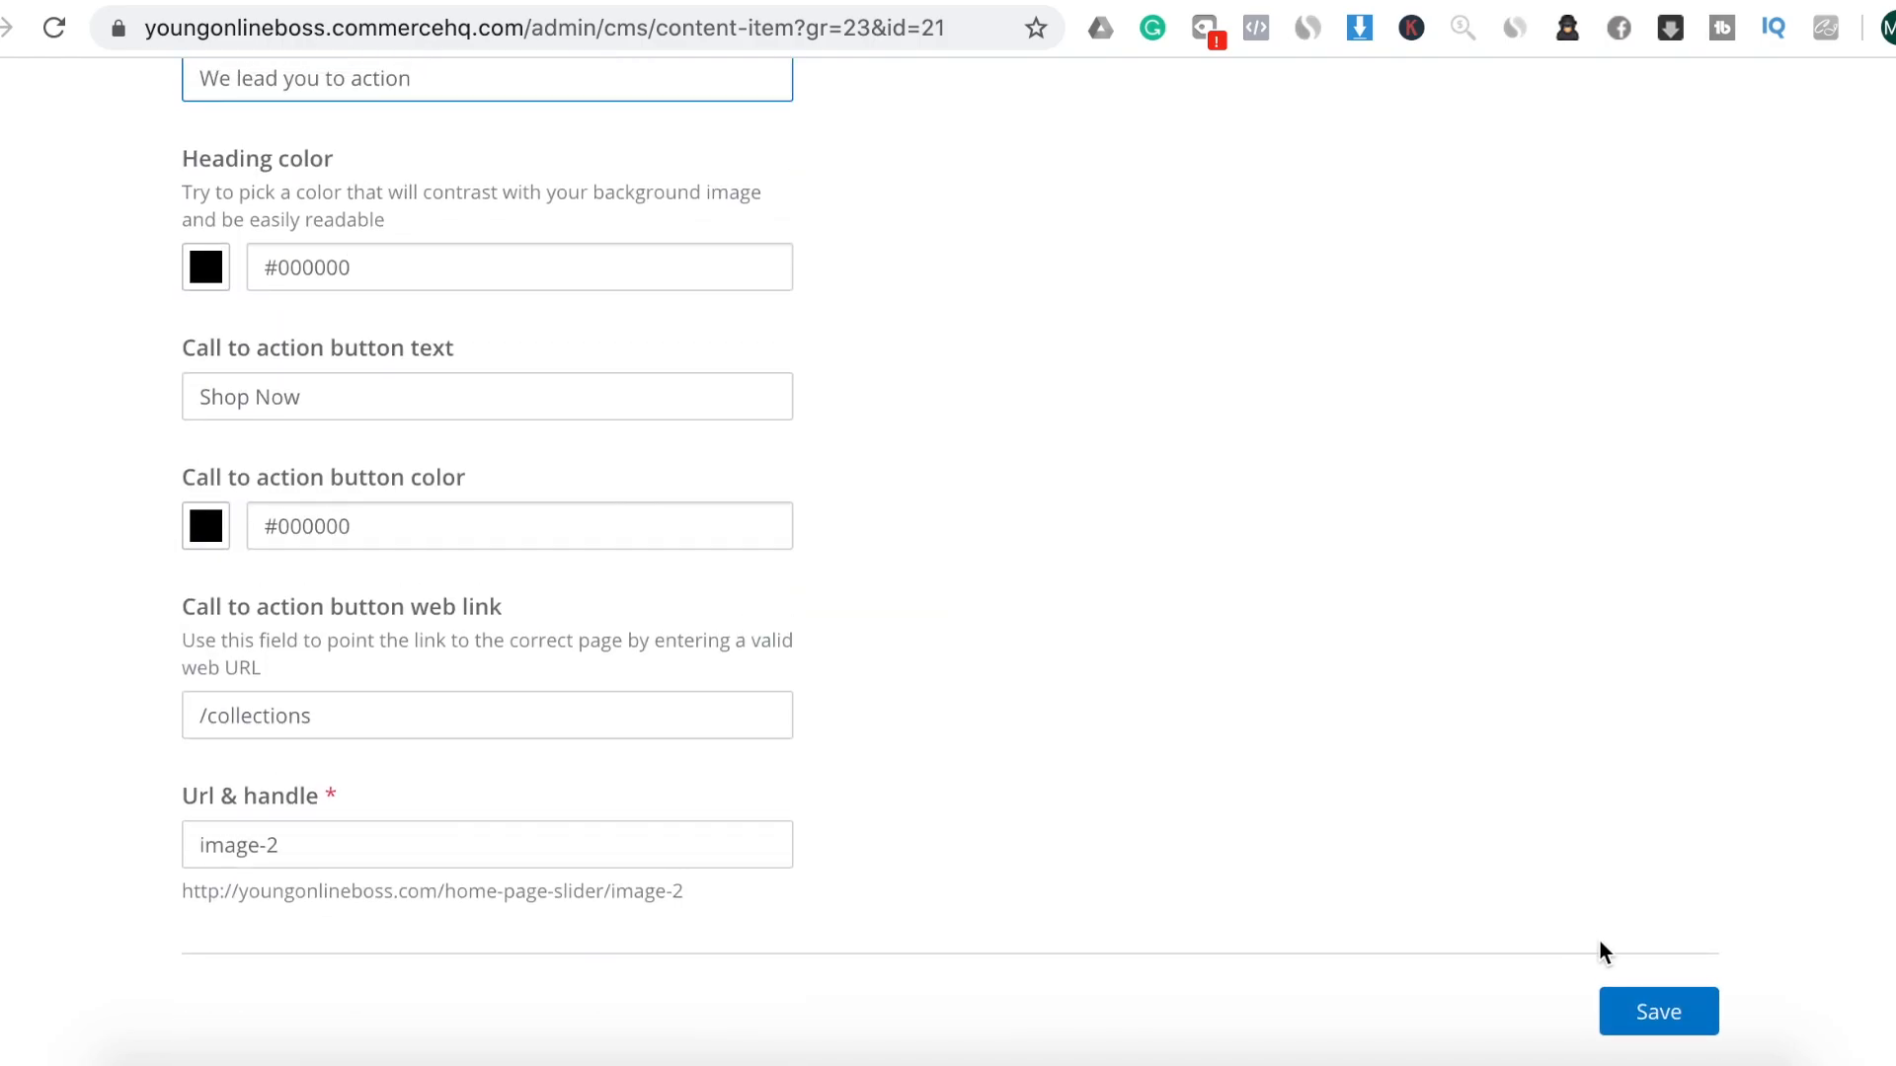
pyautogui.click(1635, 1017)
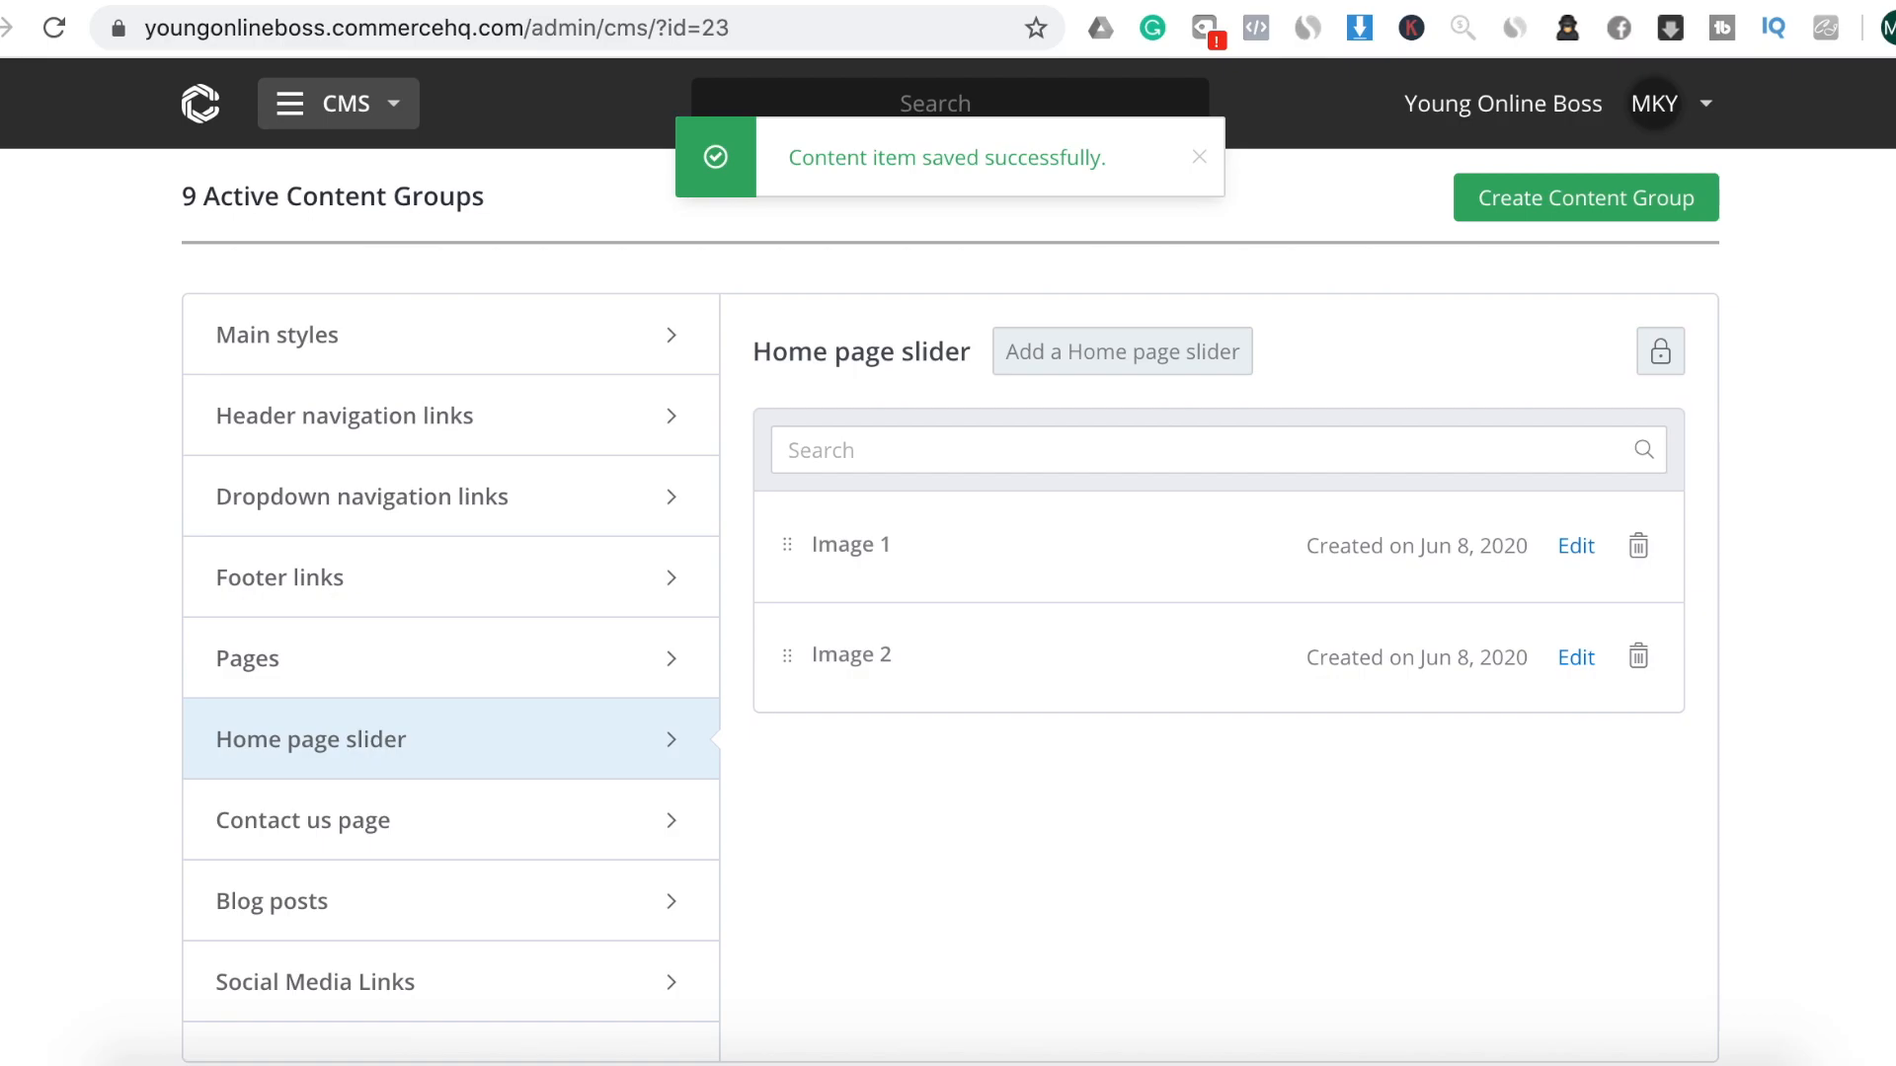
# Load the live youngonlineboss.com home page and examine the slider's images, headings and Shop Now buttons
pyautogui.click(346, 1)
pyautogui.click(471, 40)
pyautogui.press('Return')
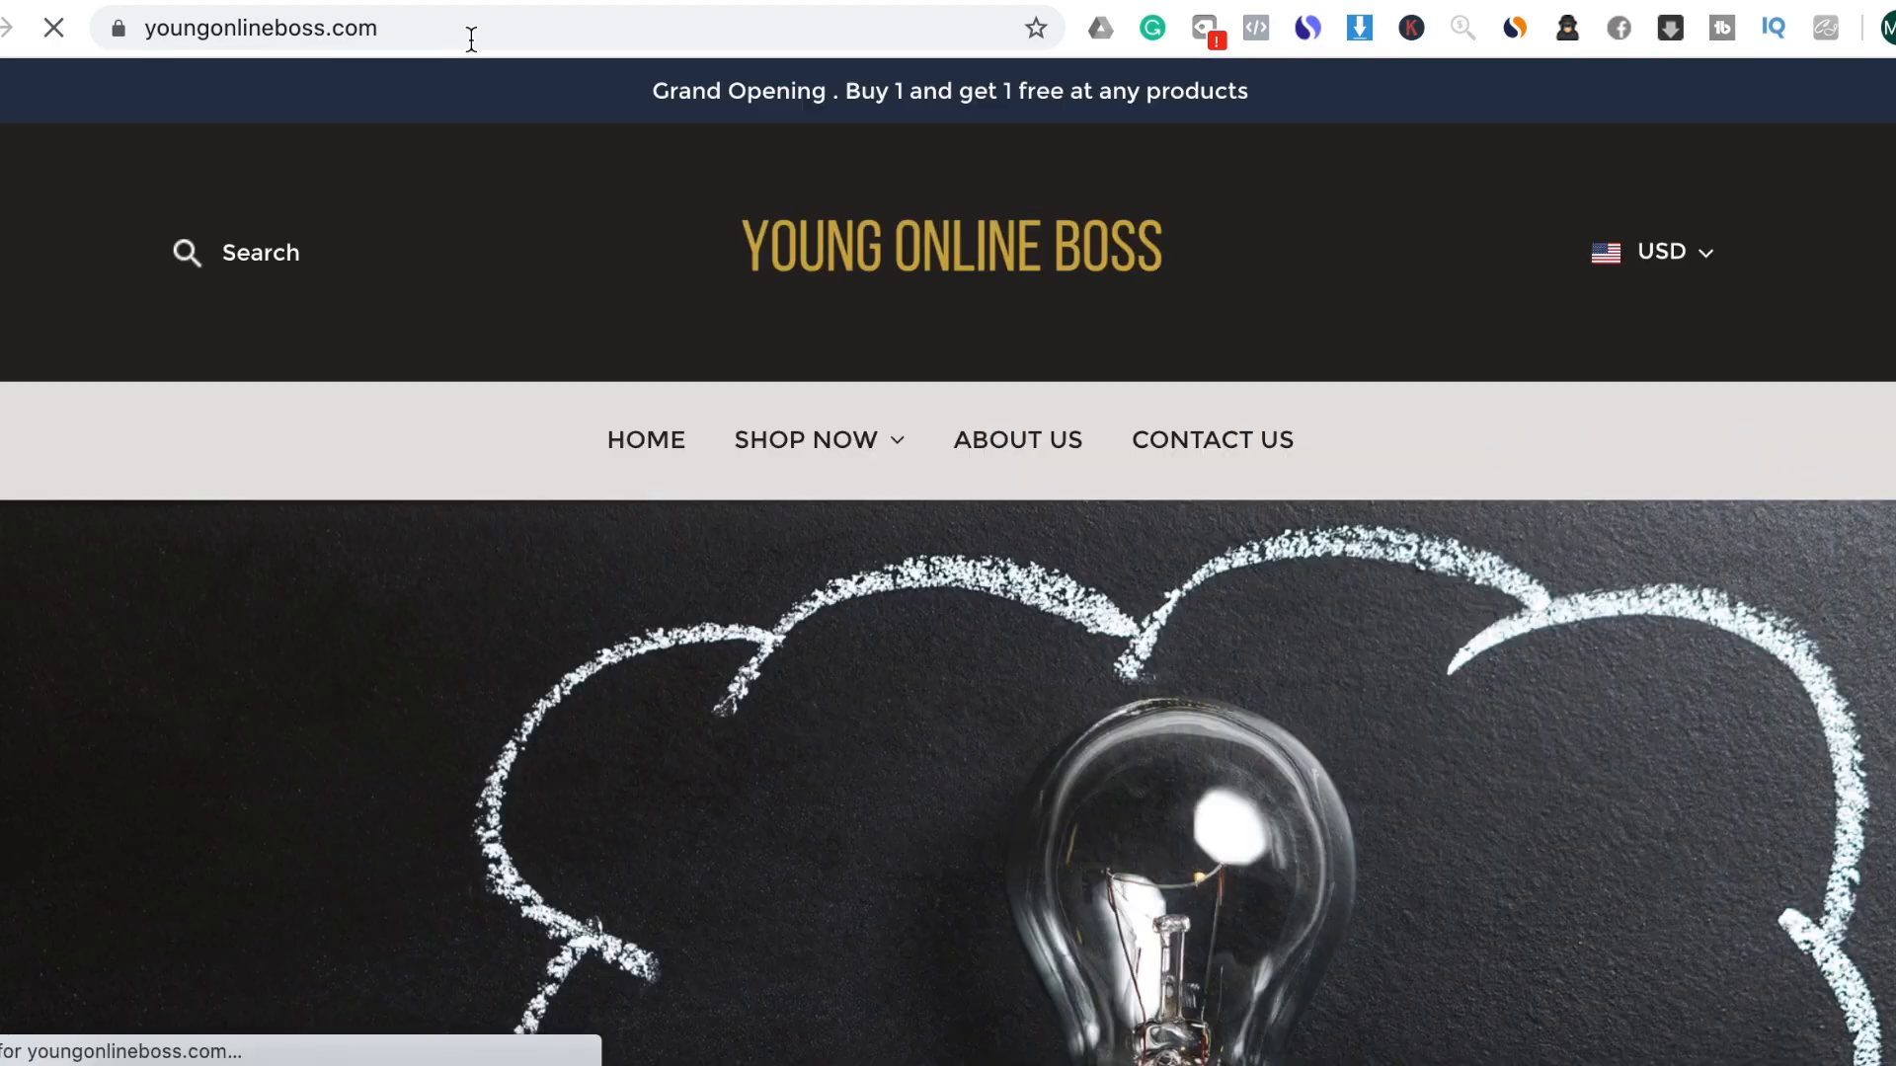
pyautogui.scroll(-10, 1084, 692)
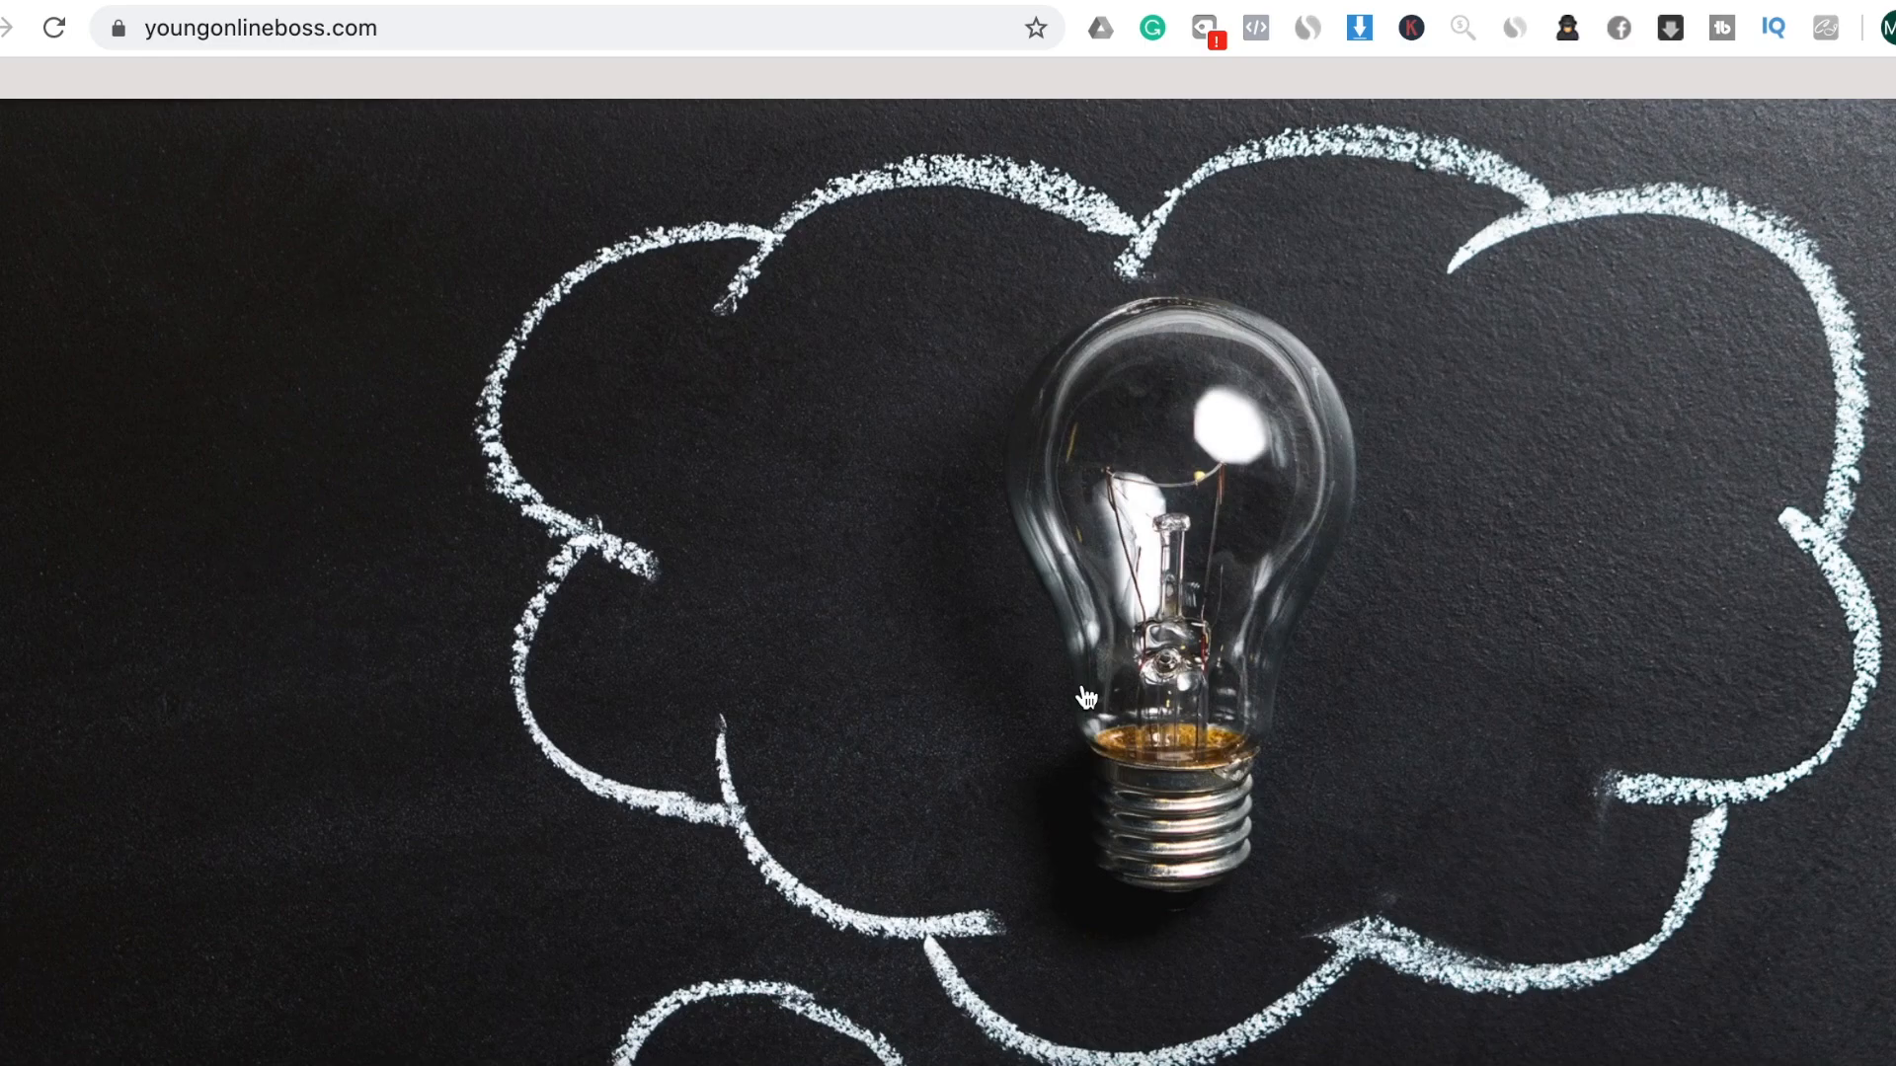
pyautogui.scroll(-4, 1086, 697)
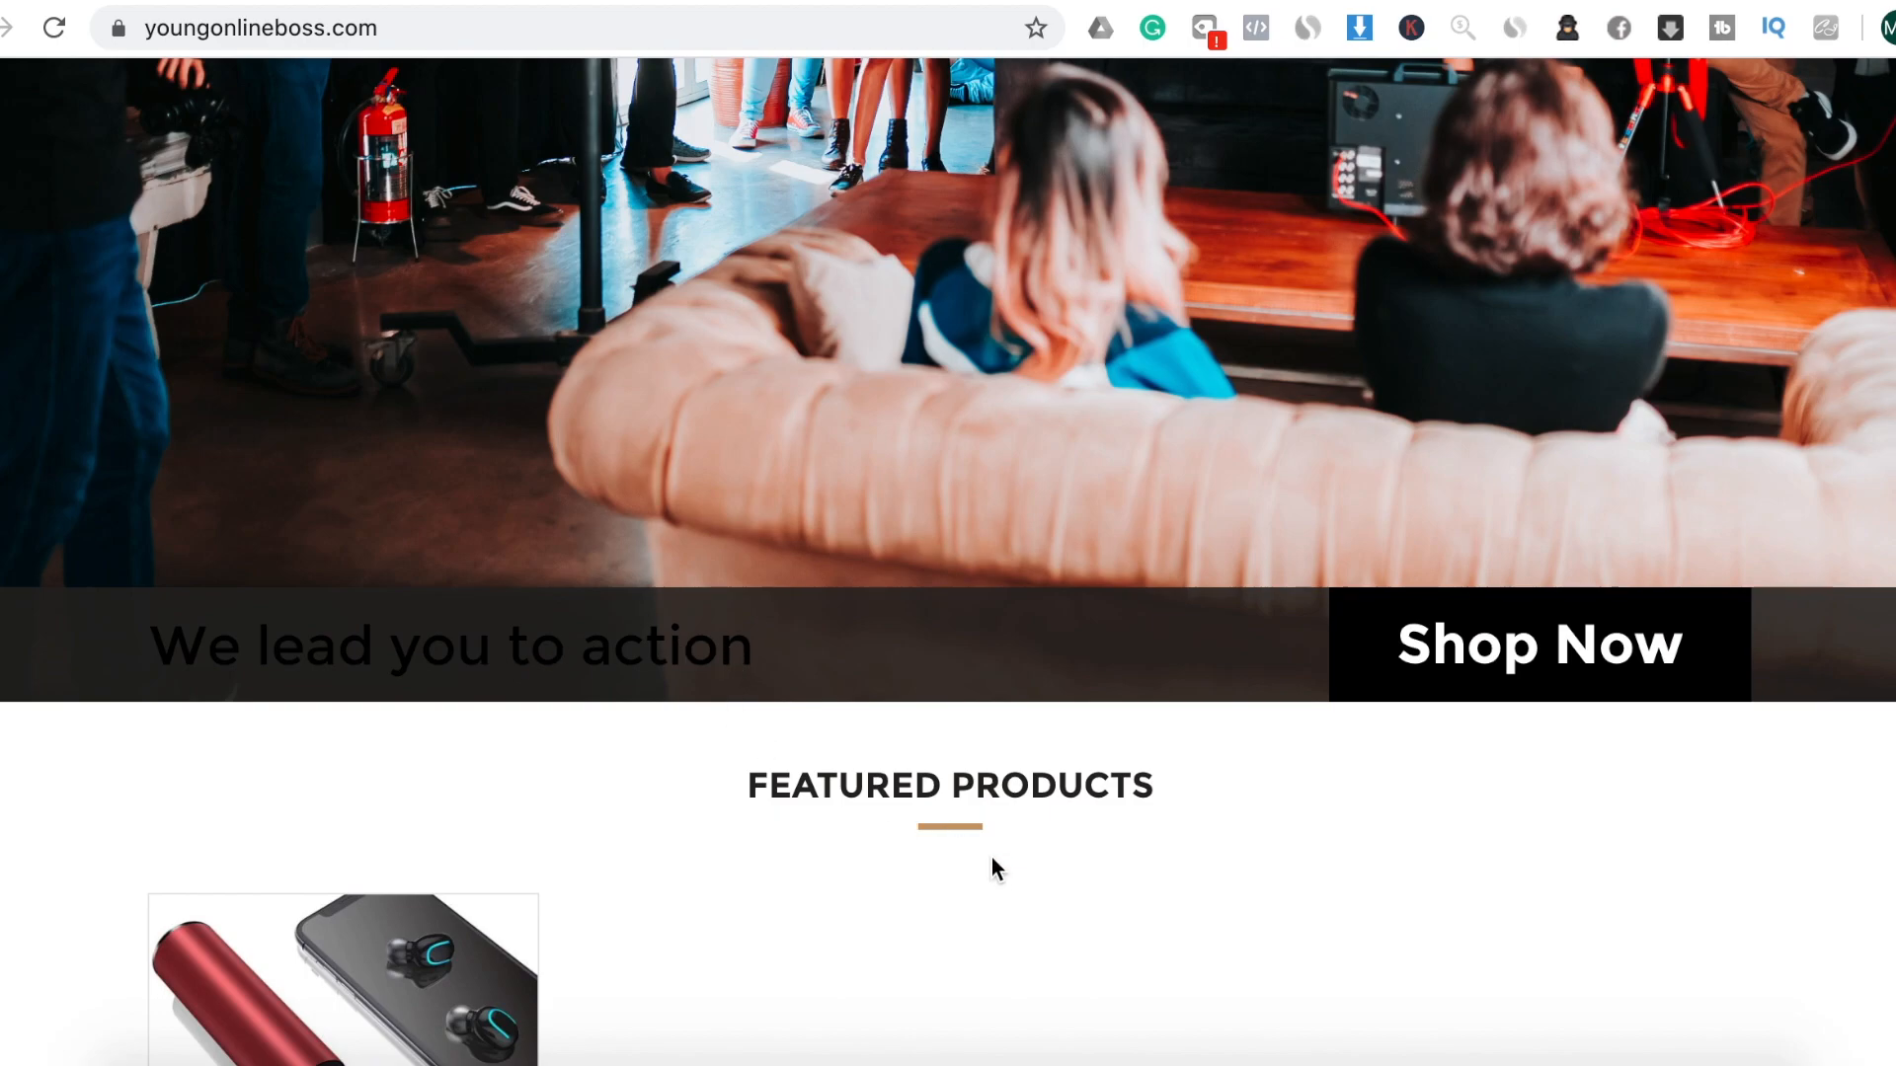
pyautogui.scroll(10, 987, 703)
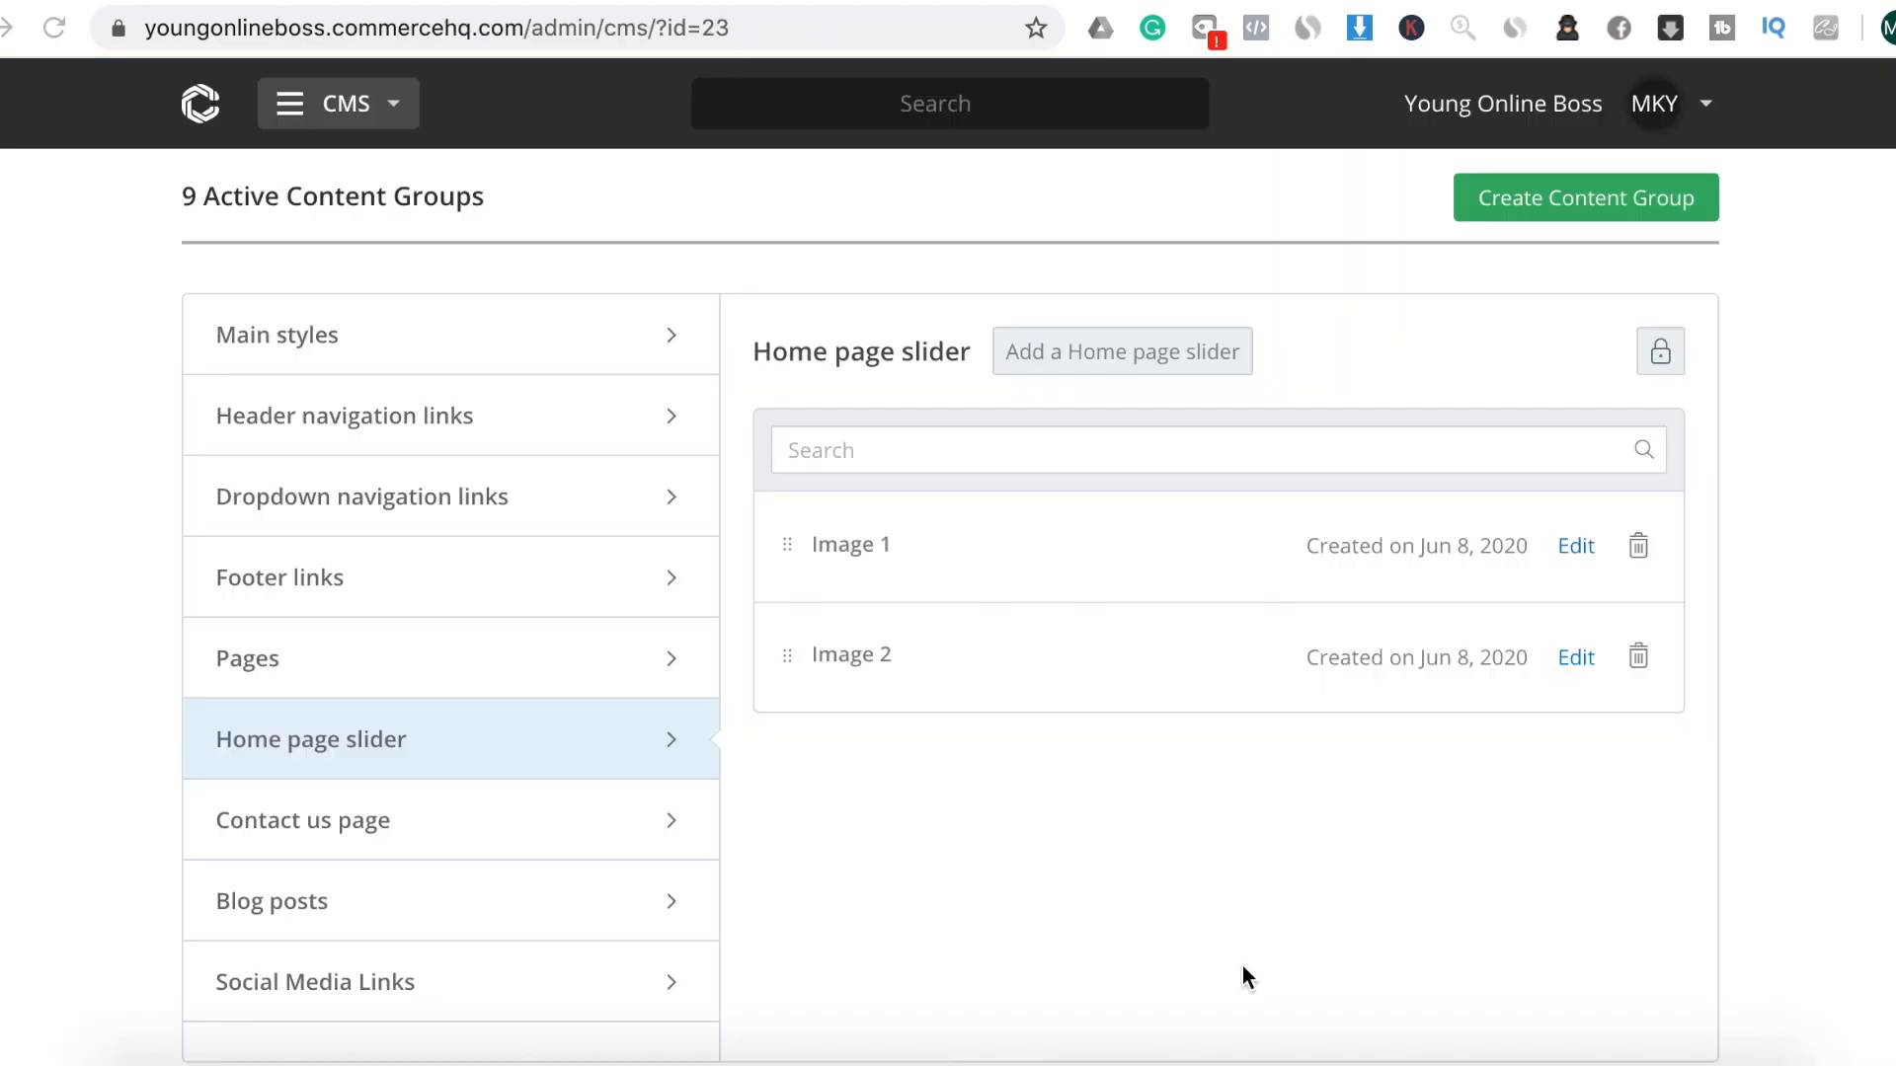
# Open Image 1 of the home page slider for editing and set its heading color to #d0ac41
pyautogui.click(1577, 549)
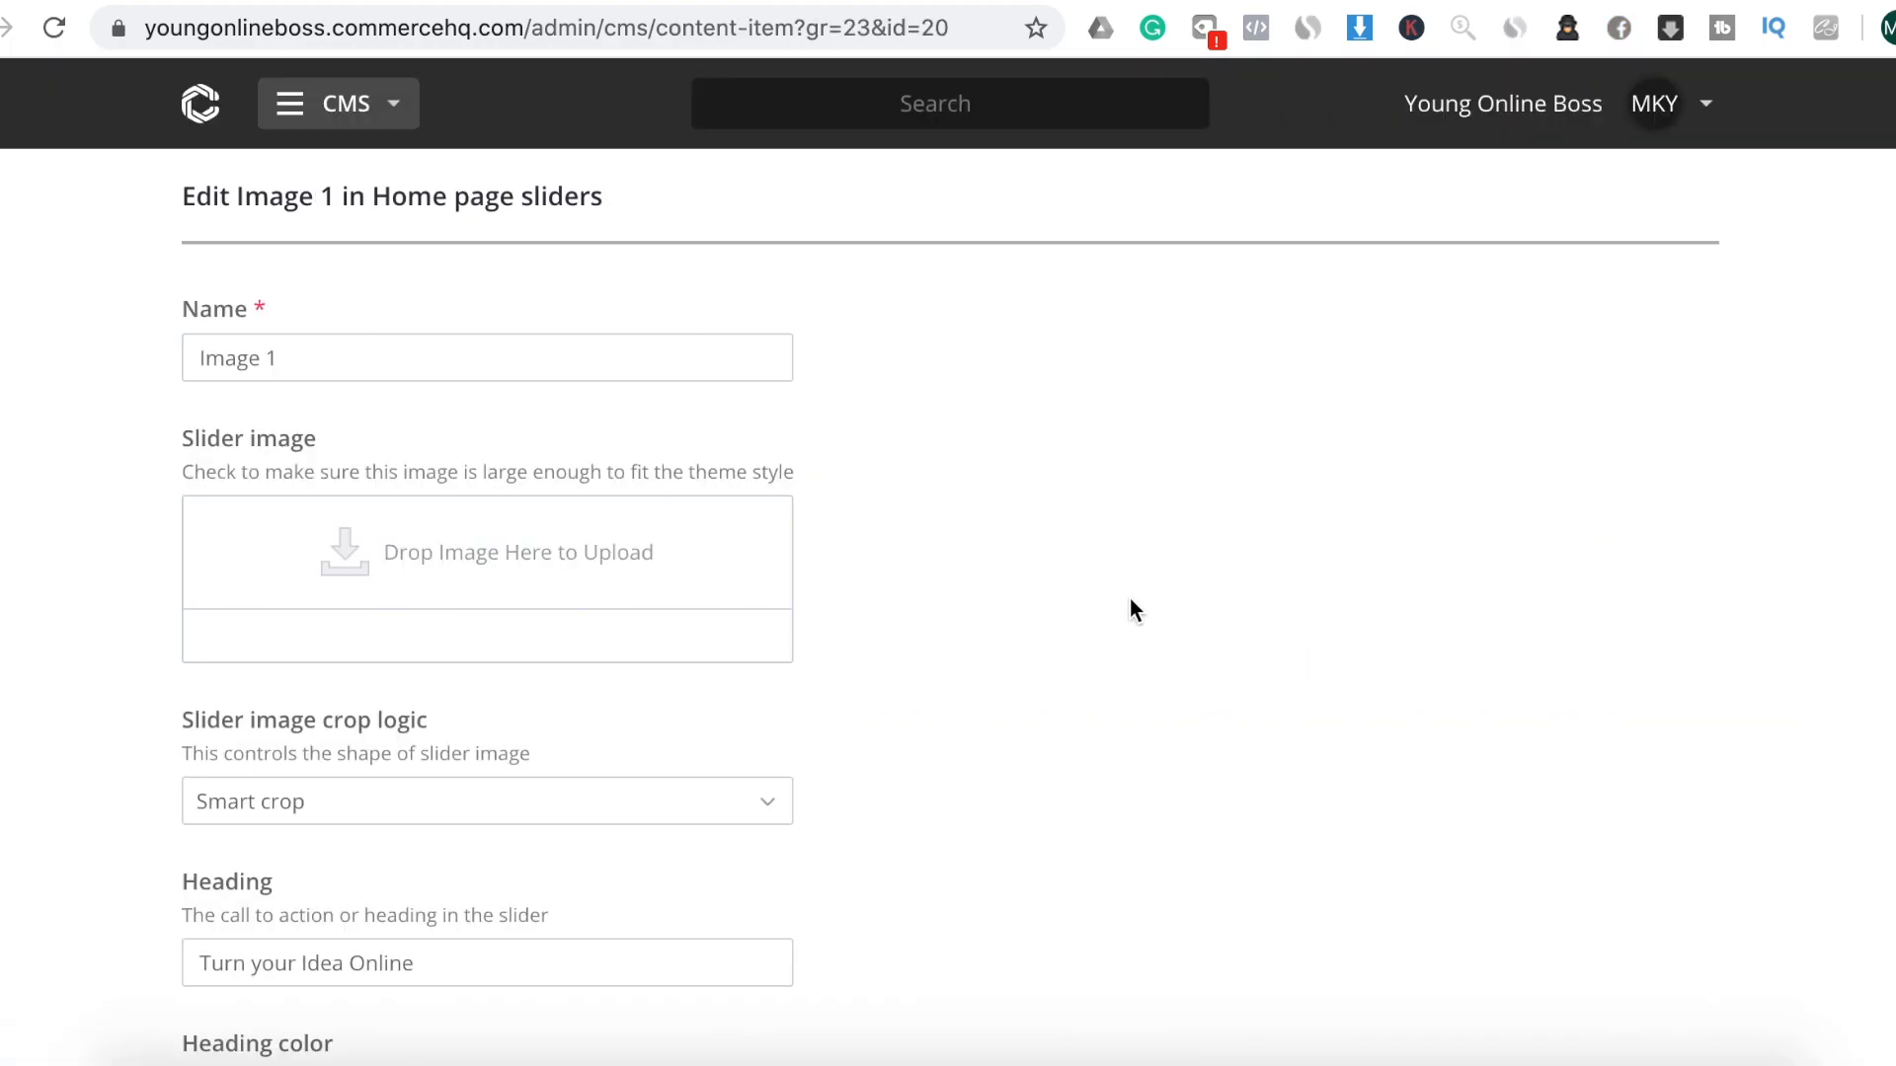
pyautogui.scroll(-5, 1134, 596)
pyautogui.scroll(-2, 1135, 597)
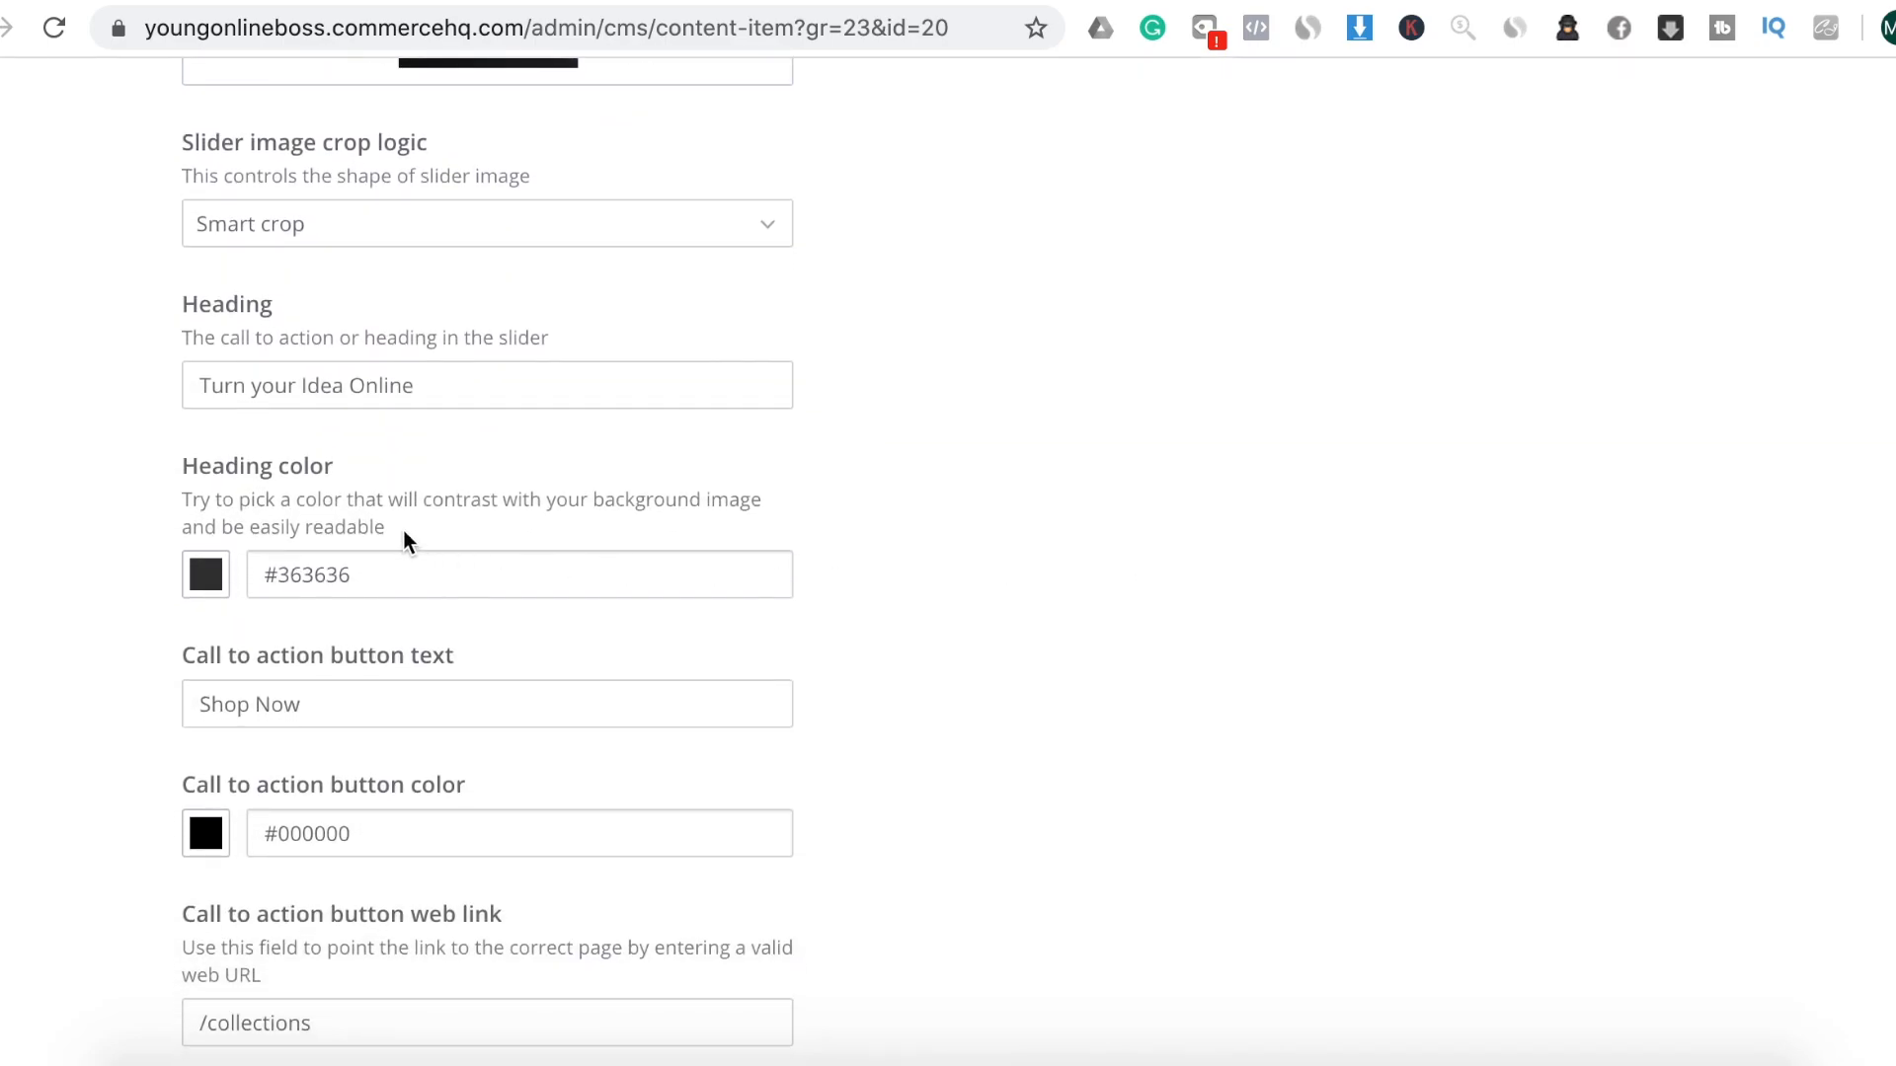
pyautogui.moveTo(363, 575); pyautogui.dragTo(284, 575)
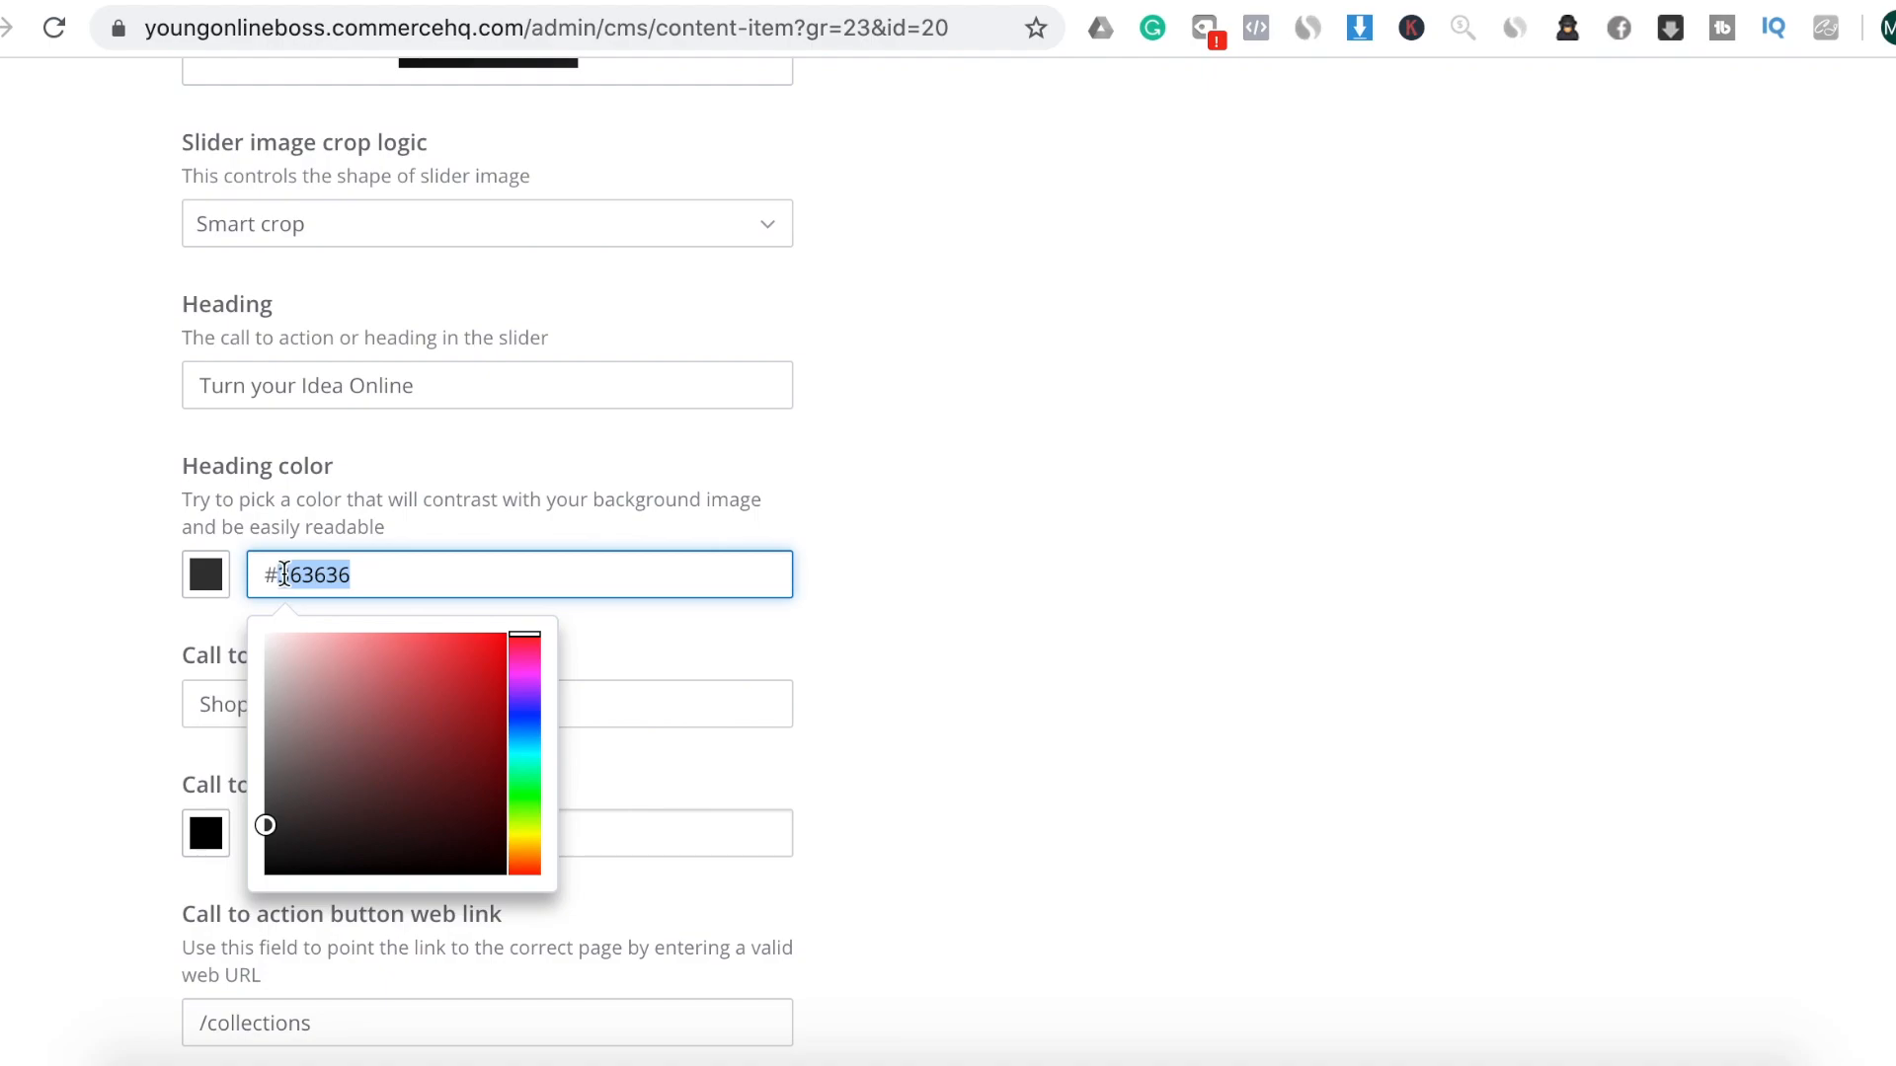
pyautogui.write('d0ac')
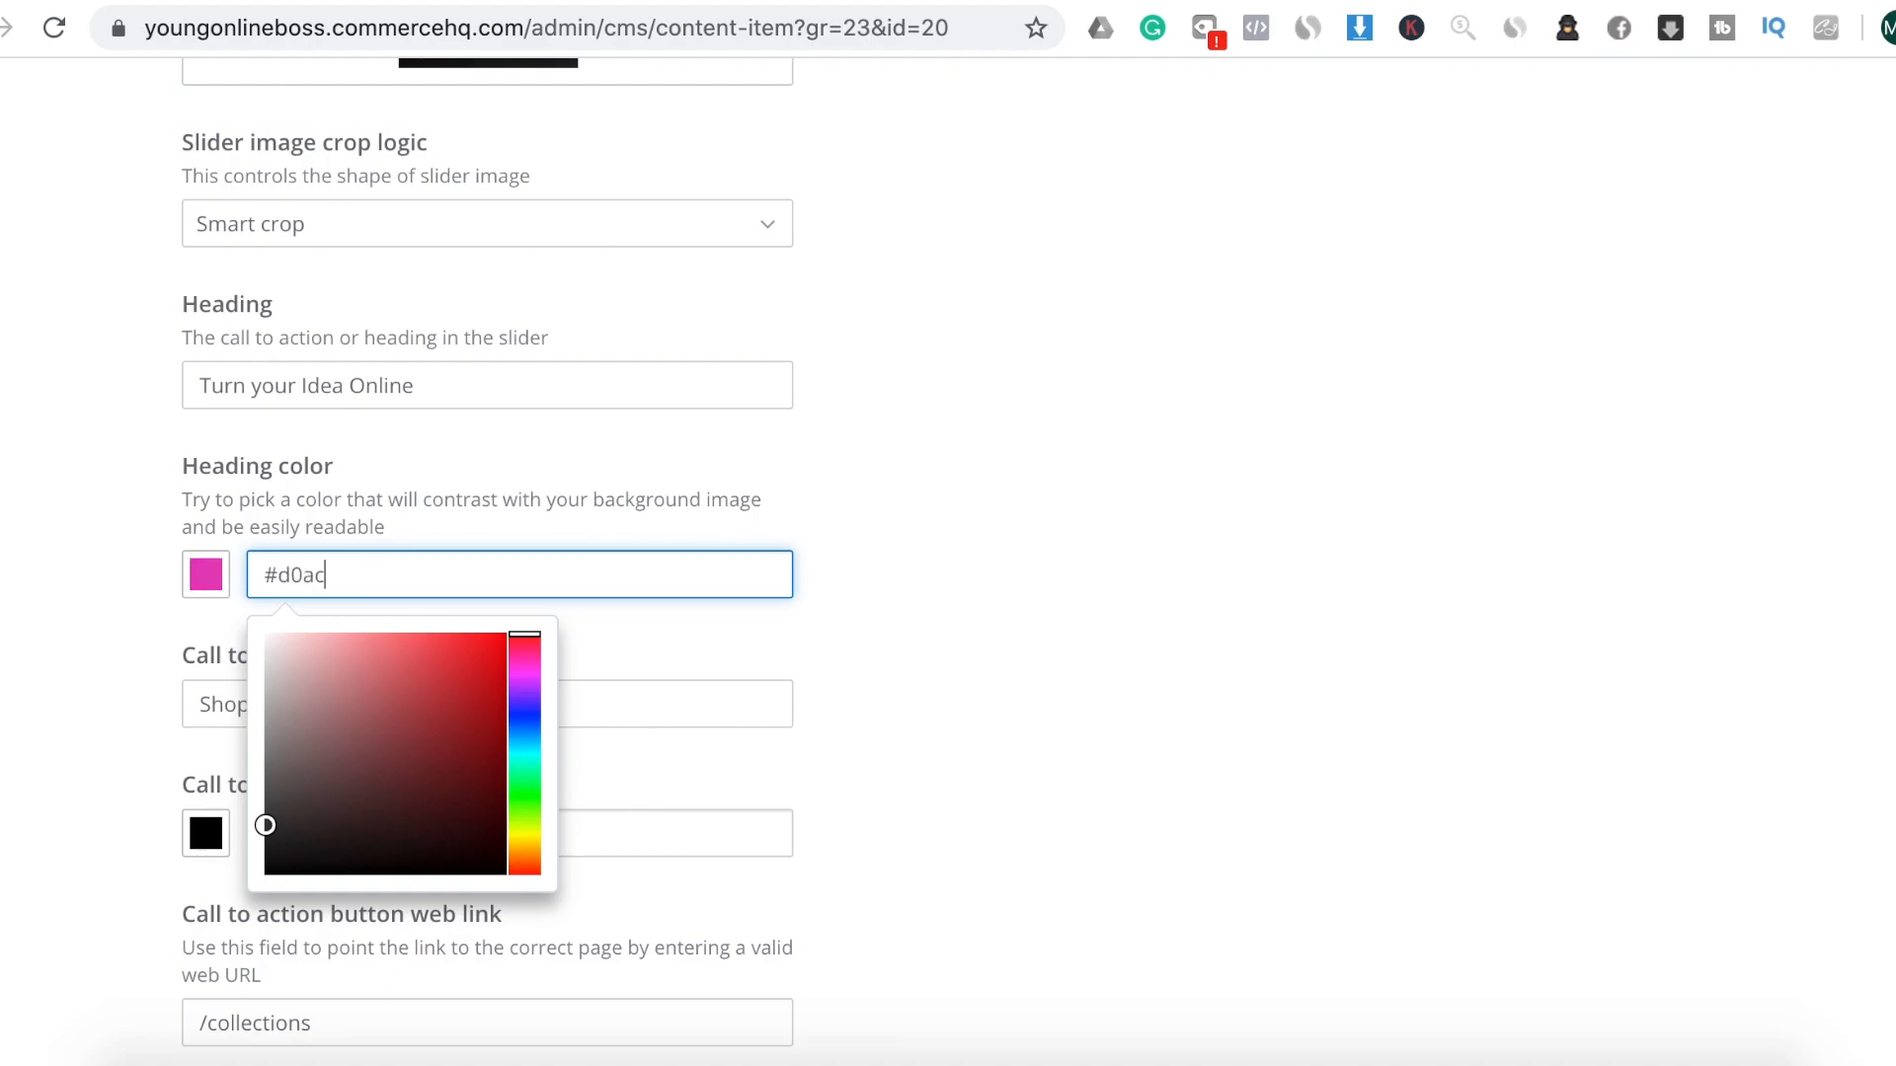
pyautogui.write('41')
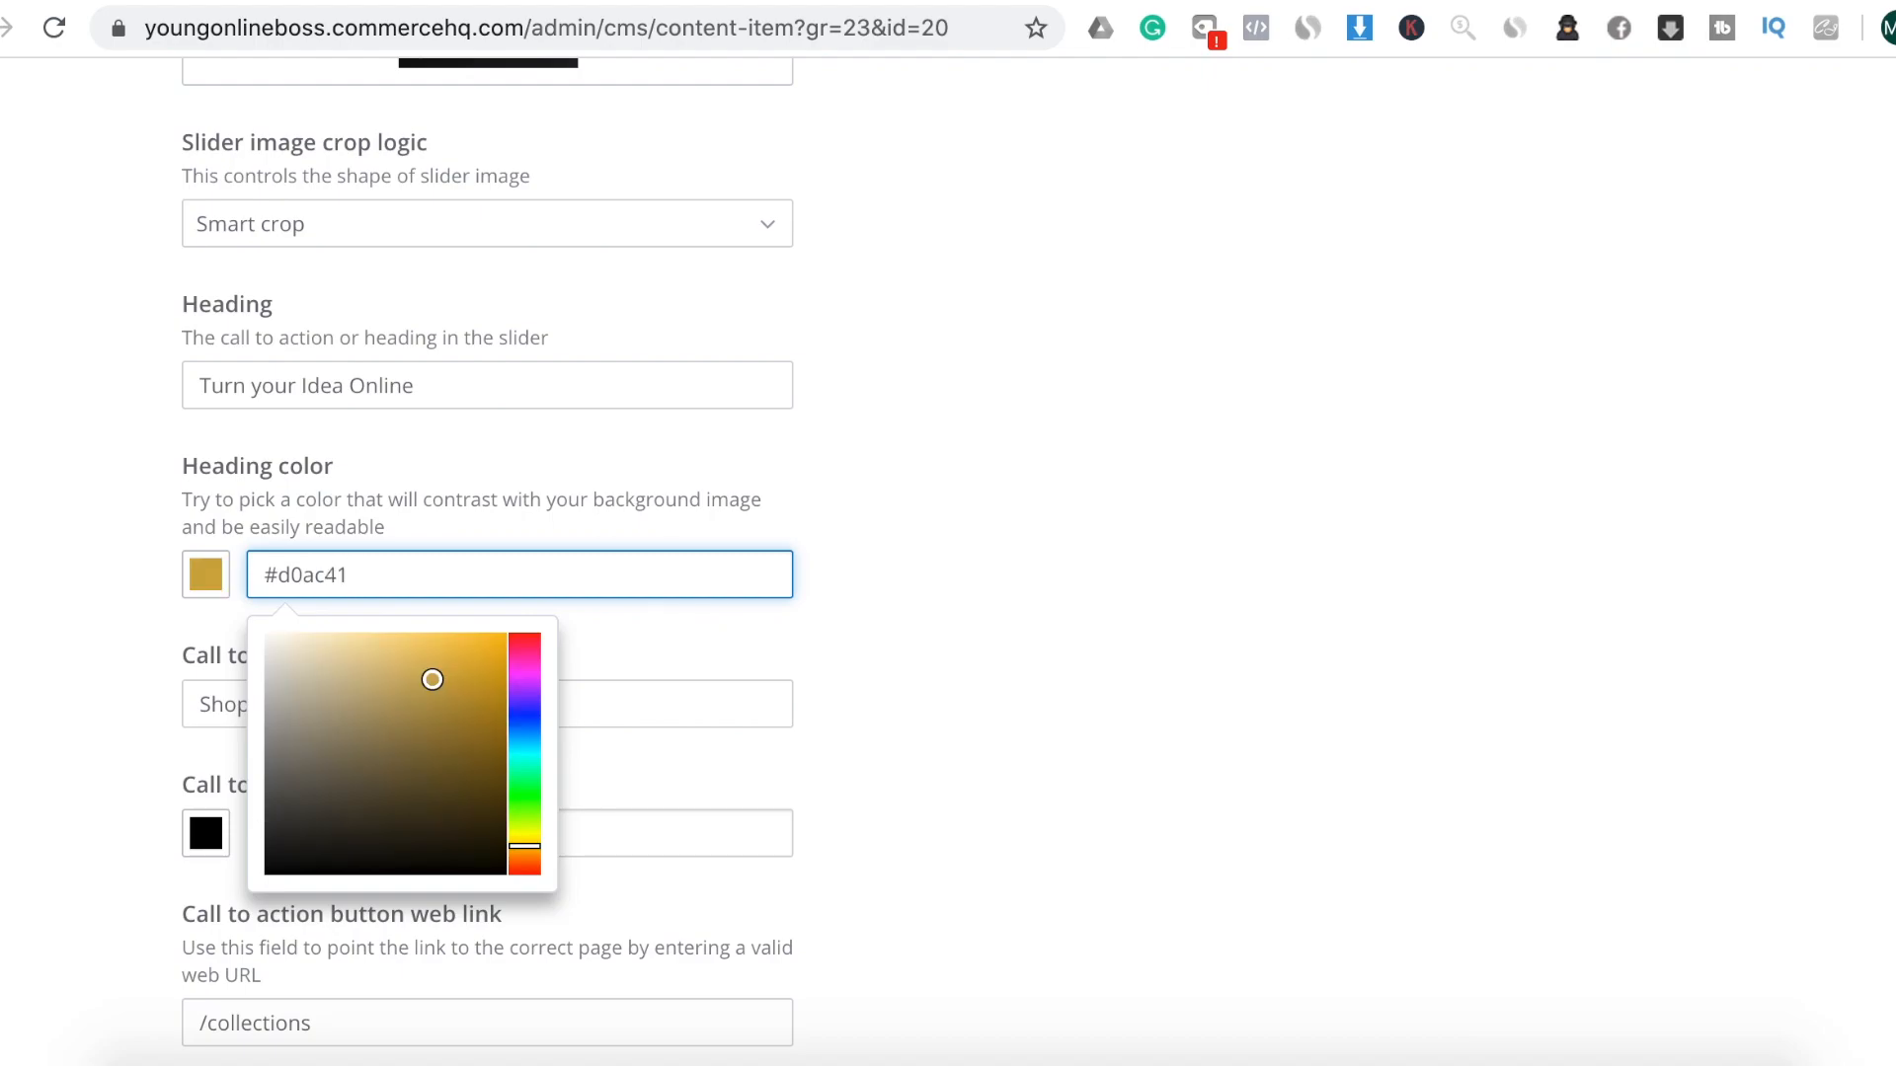
pyautogui.click(968, 616)
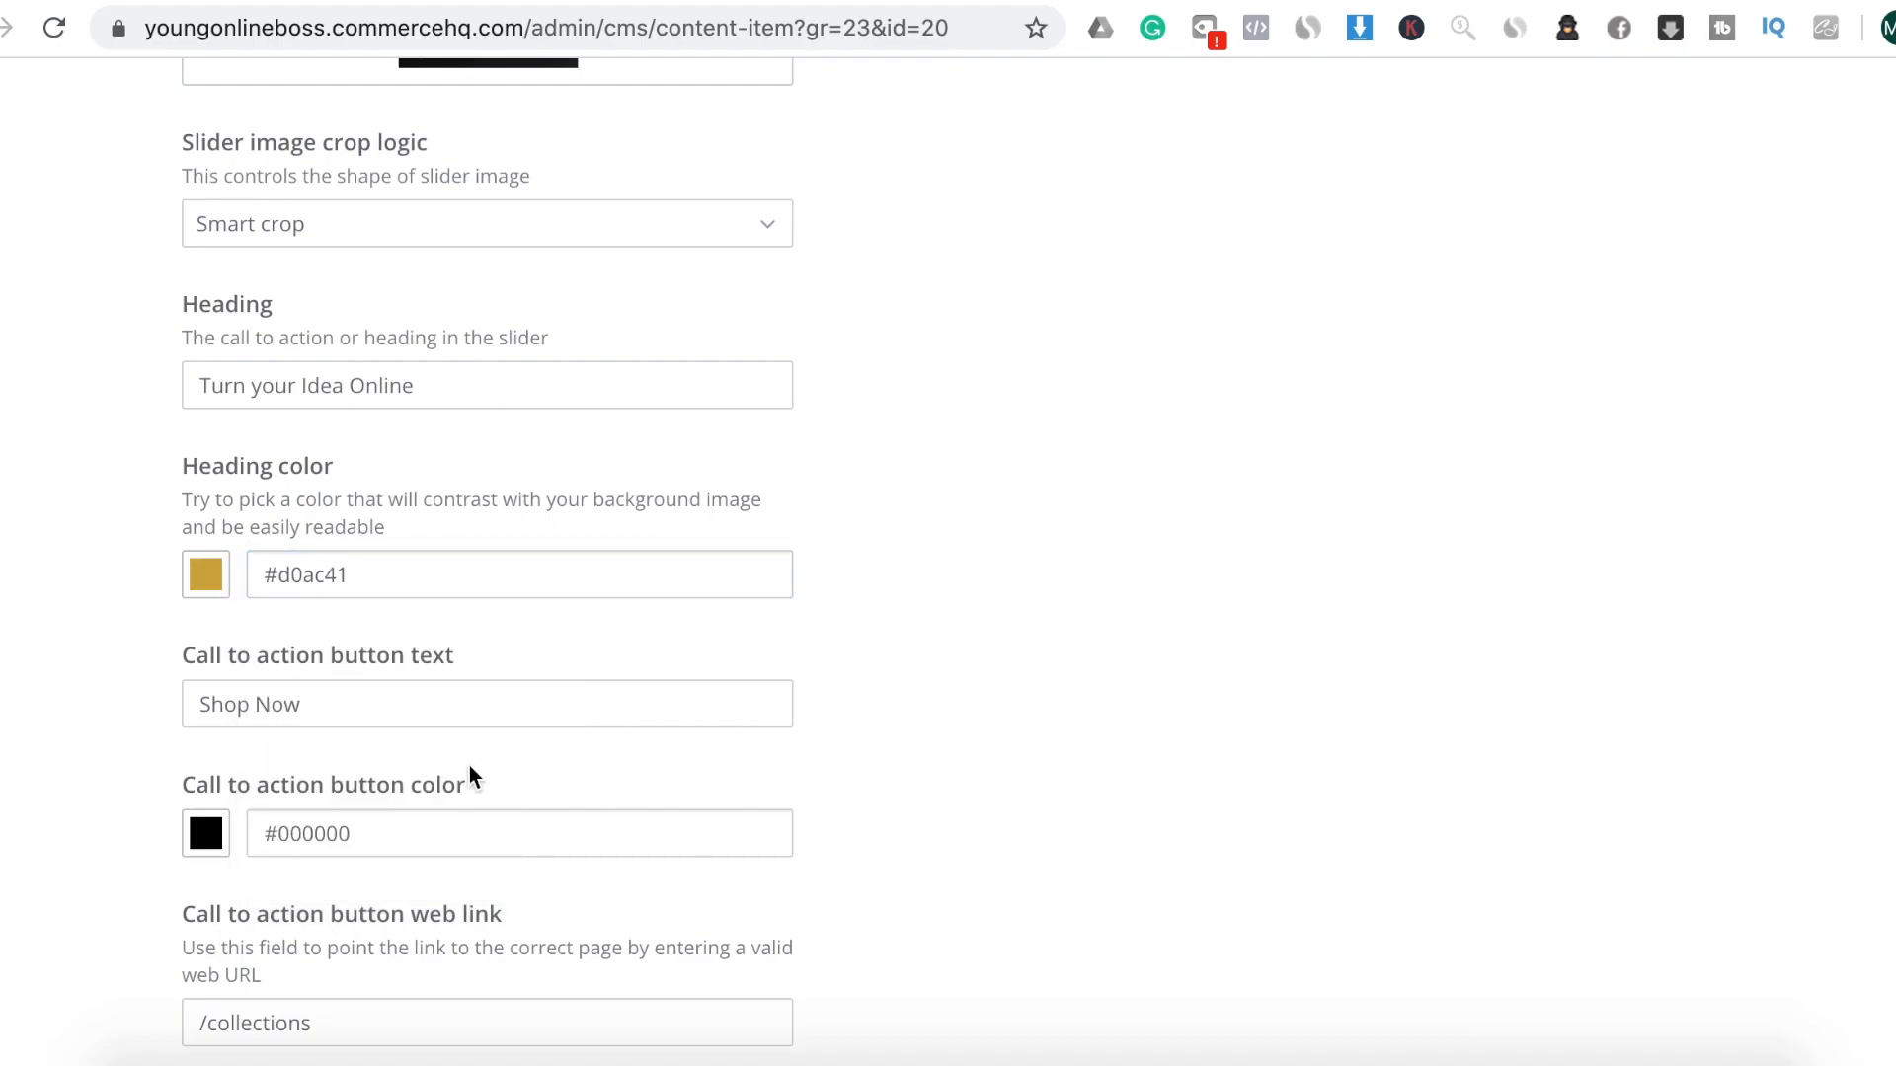
# Replace the call to action button text of Image 1 with "Learn More"
pyautogui.moveTo(356, 712); pyautogui.dragTo(185, 694)
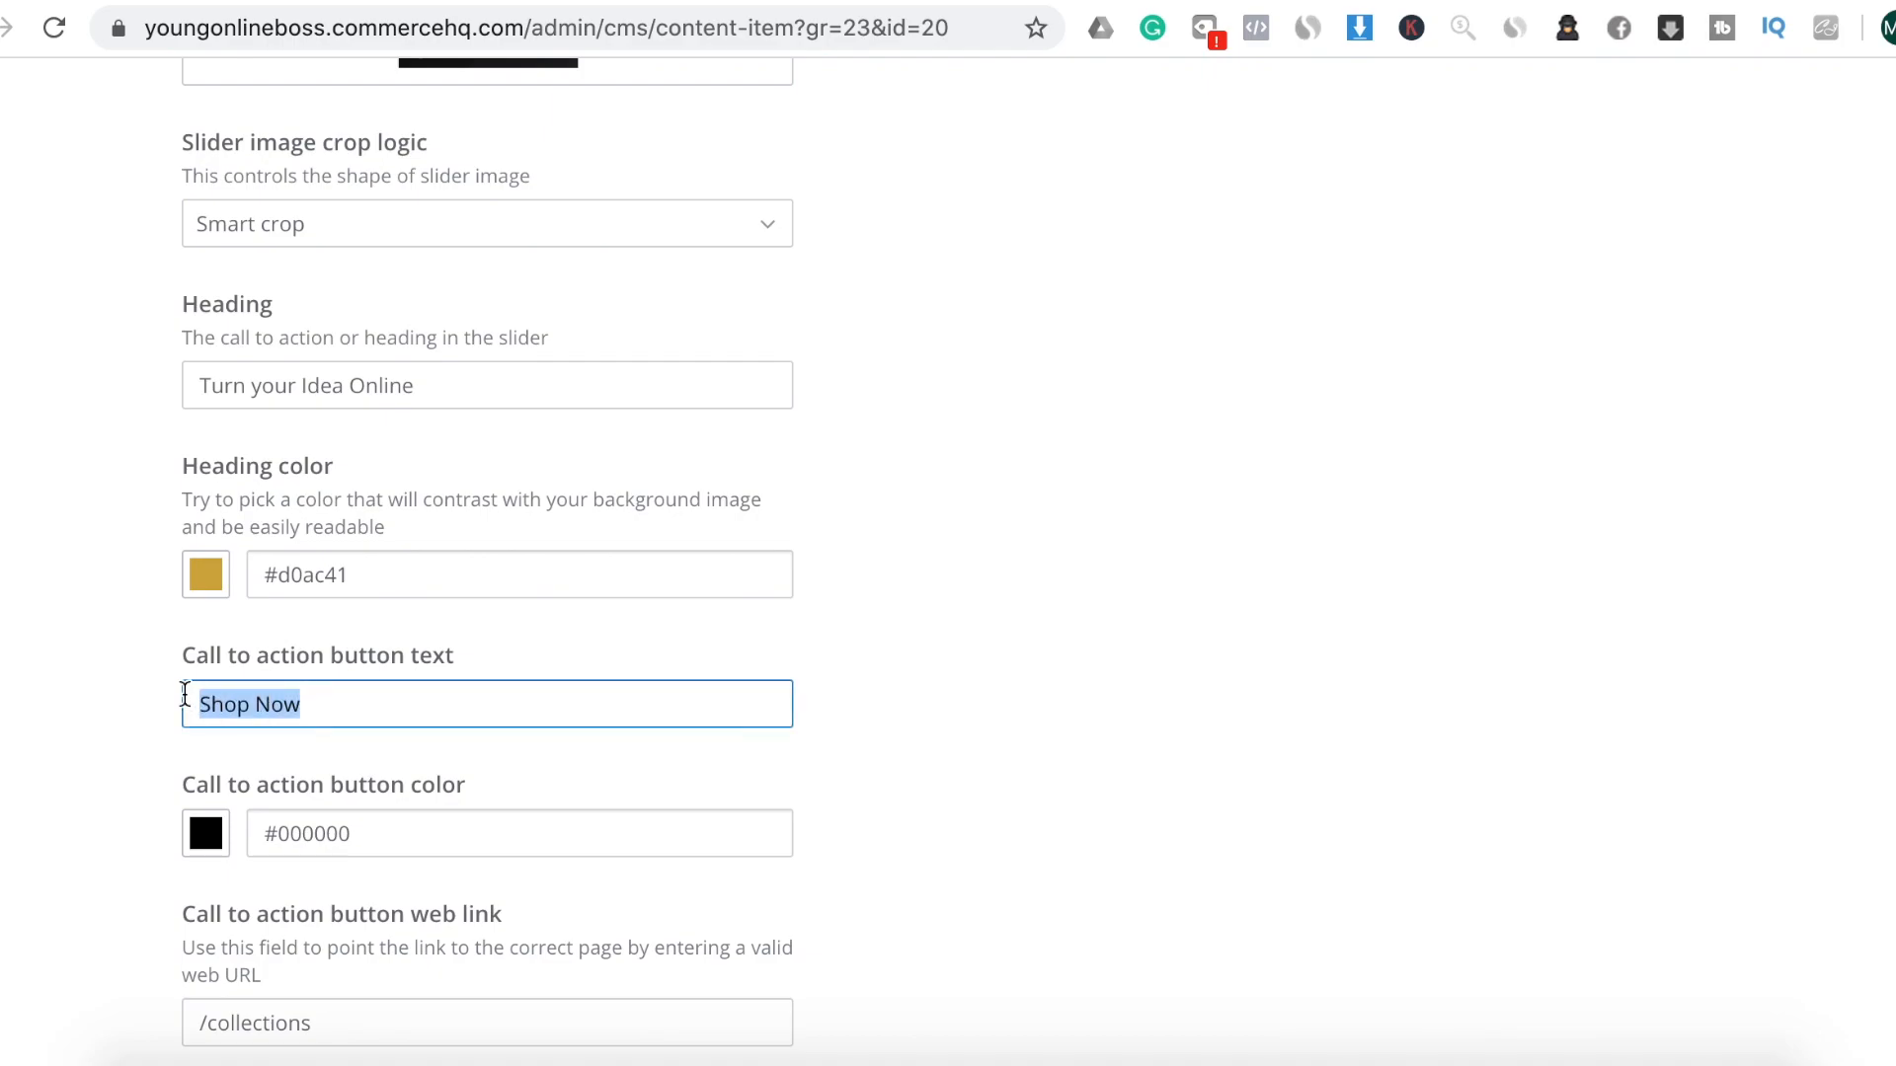
pyautogui.write('Learn More')
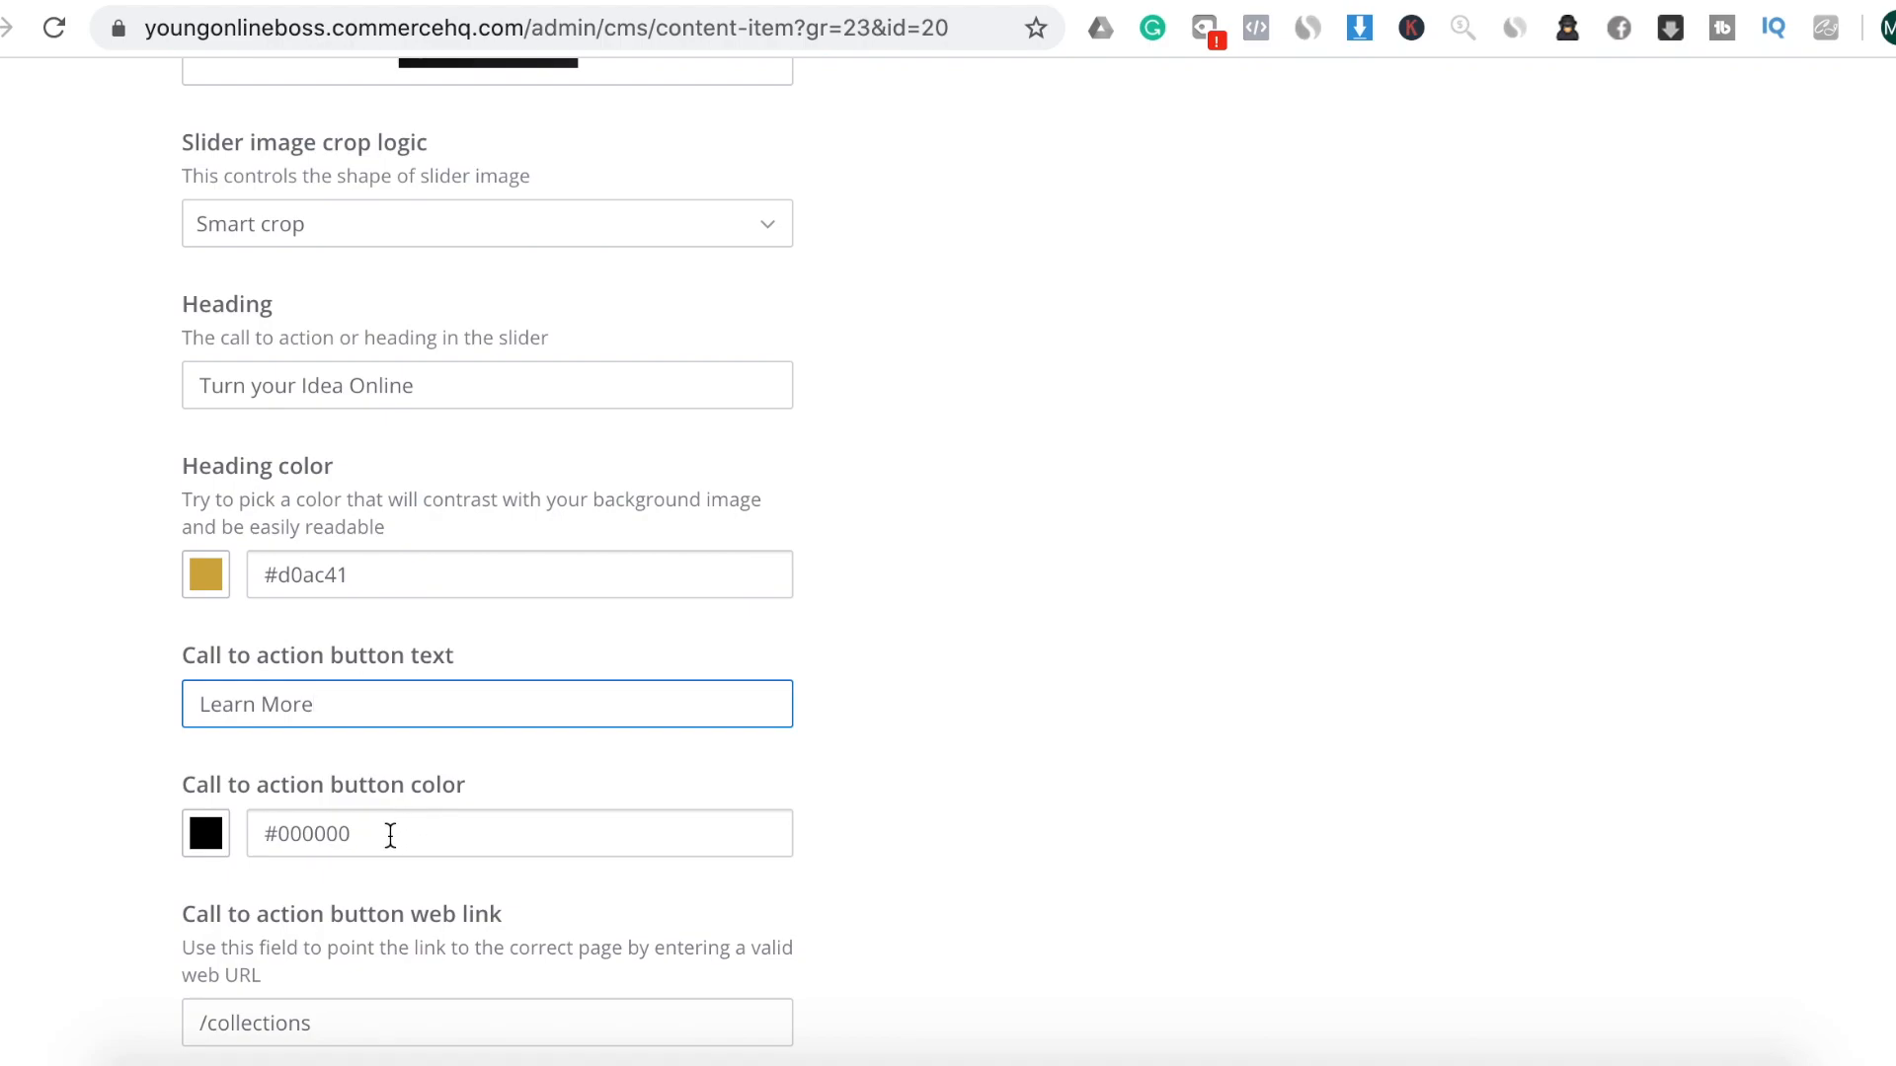
pyautogui.click(344, 835)
pyautogui.moveTo(345, 835); pyautogui.dragTo(279, 825)
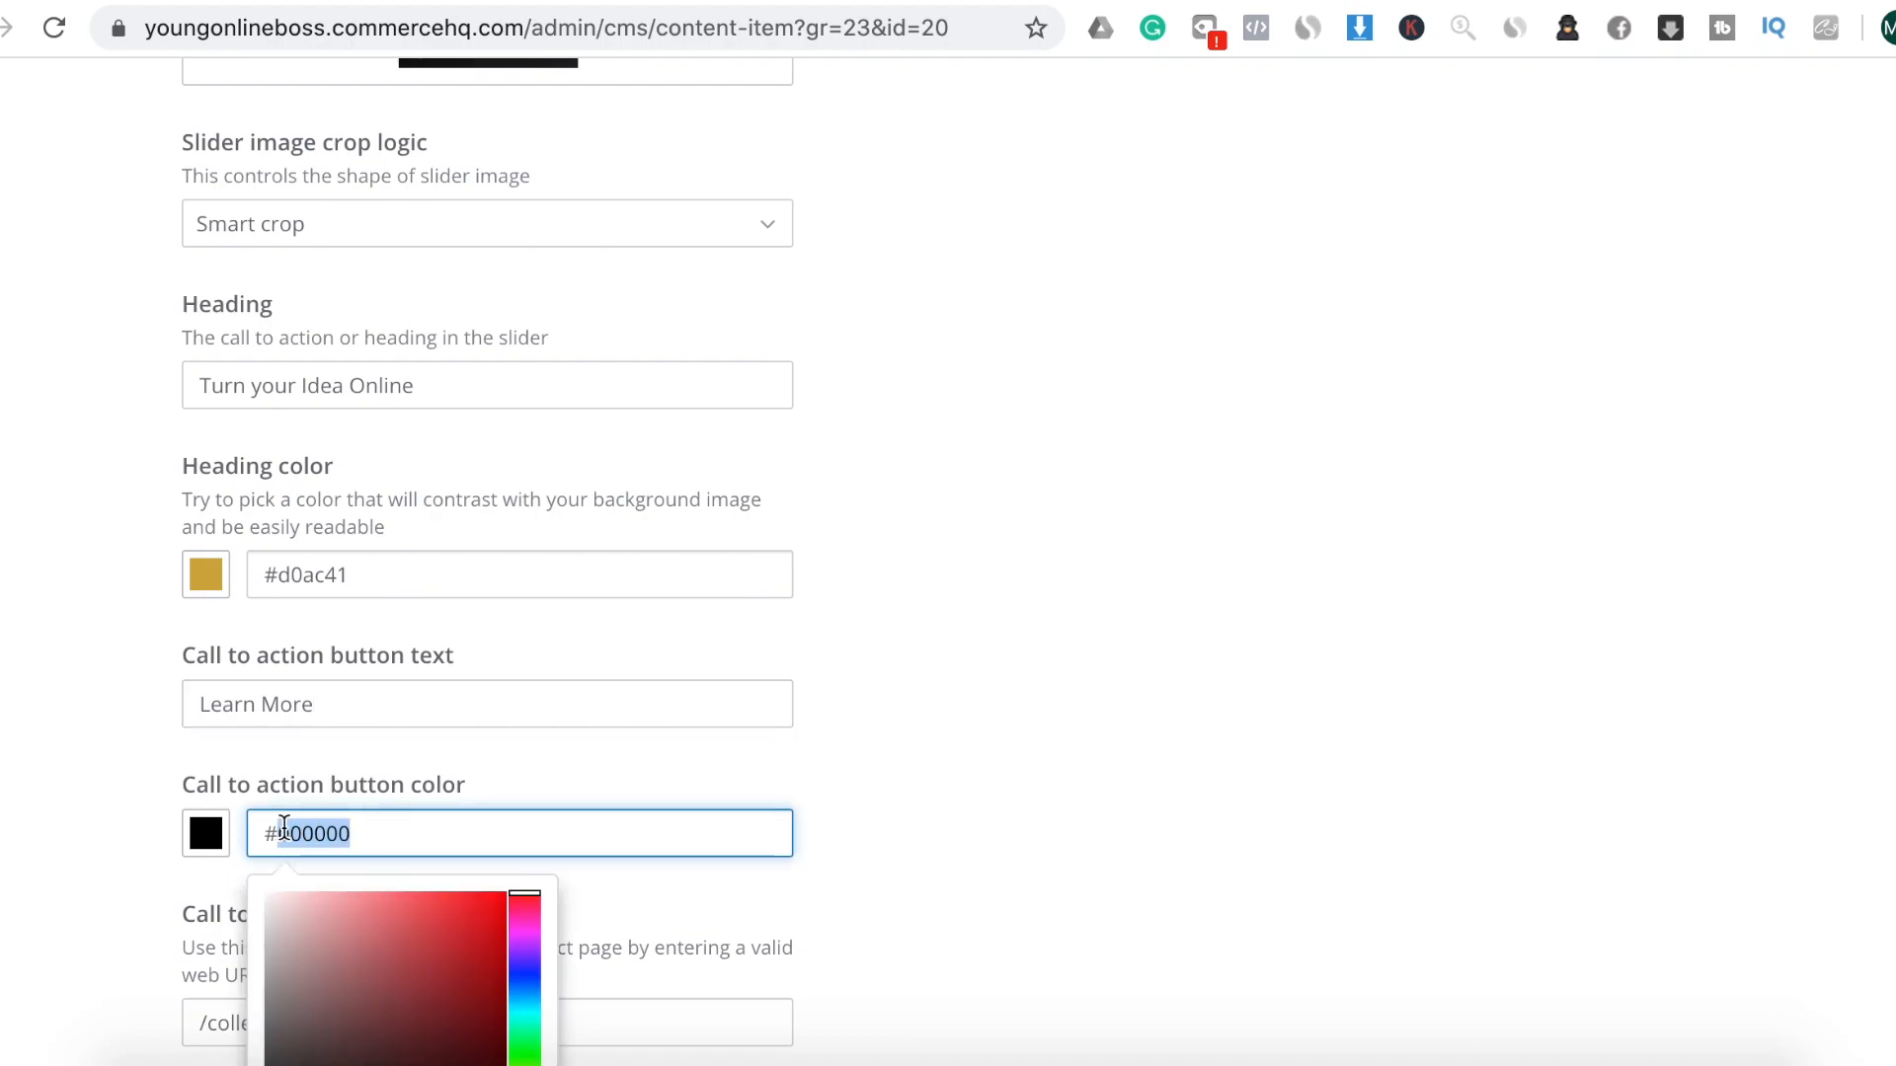
pyautogui.click(1024, 796)
pyautogui.scroll(-3, 1024, 796)
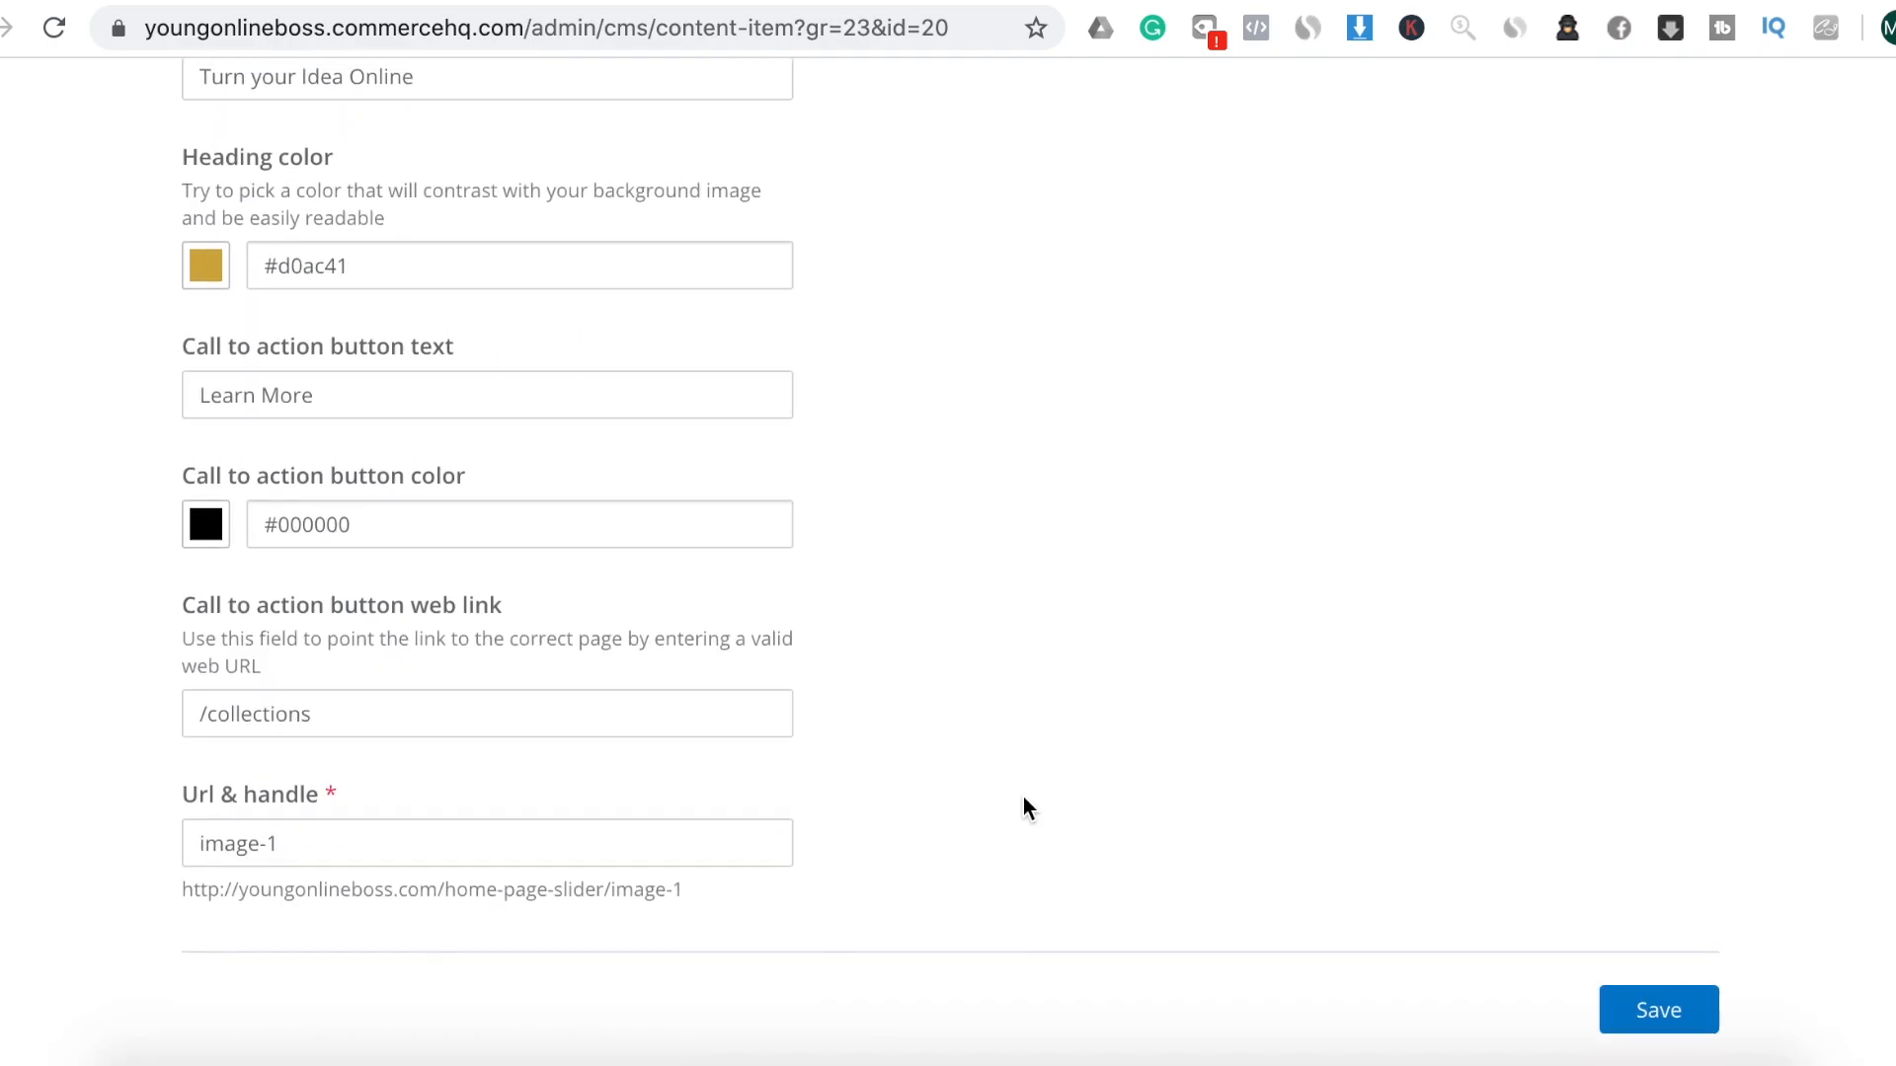
# Copy the heading color code of Image 1 and save the slider item
pyautogui.click(372, 268)
pyautogui.press('super+c')
pyautogui.click(206, 275)
pyautogui.click(1668, 1019)
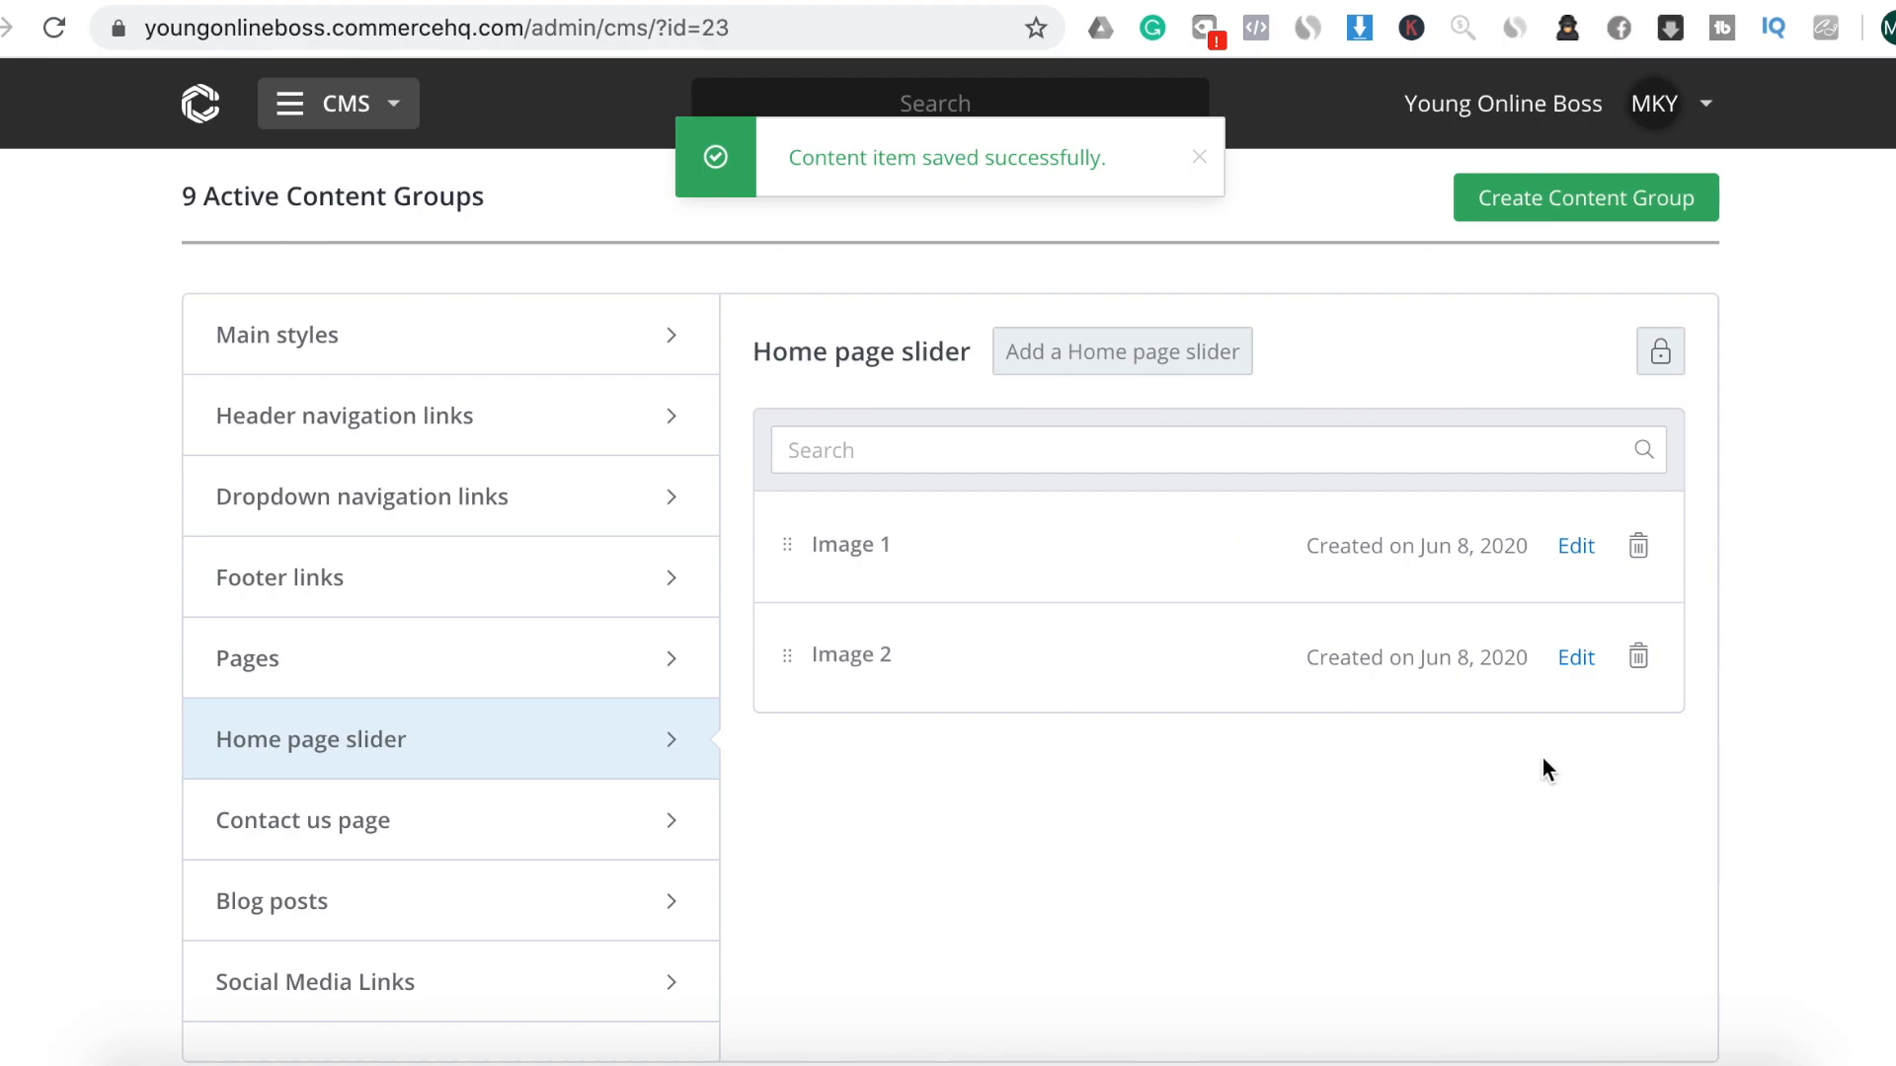
# Open Image 2 of the home page slider for editing and paste #D0AC41 as its heading color
pyautogui.click(1570, 669)
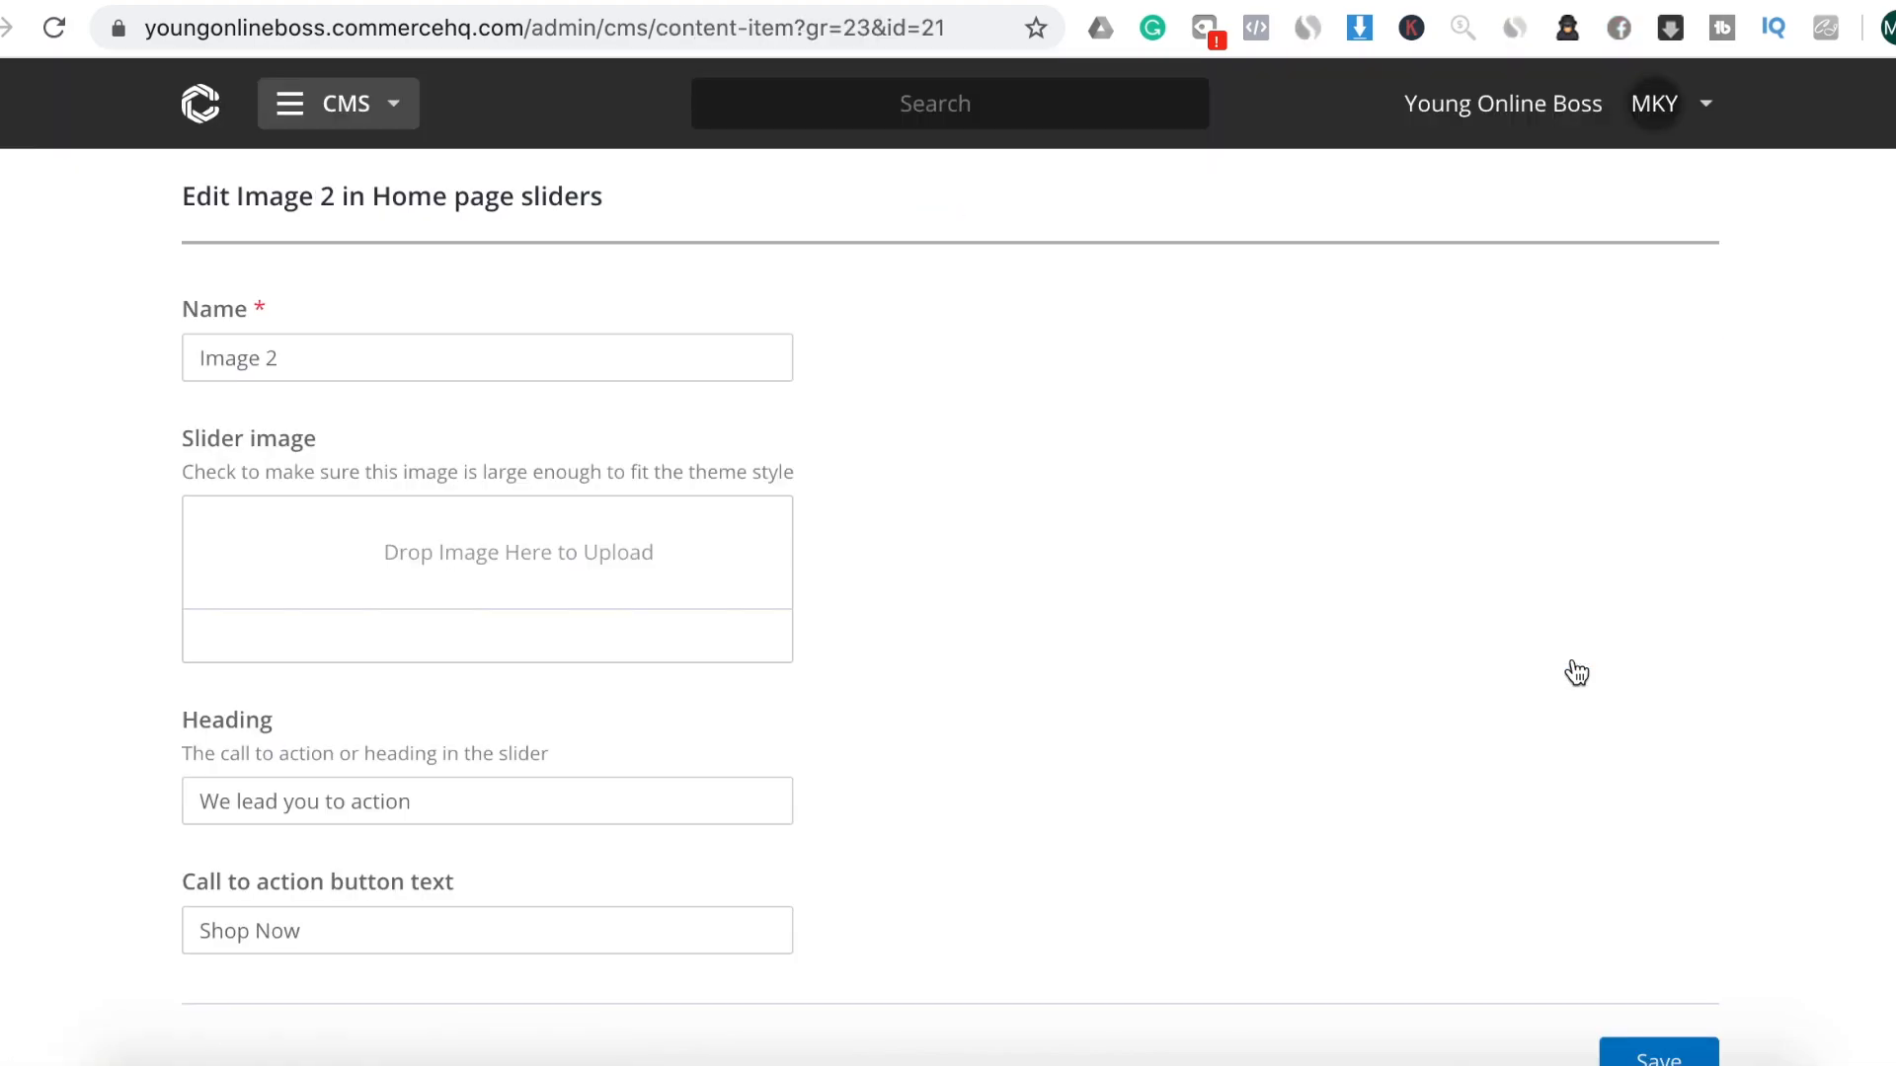
pyautogui.scroll(-4, 895, 697)
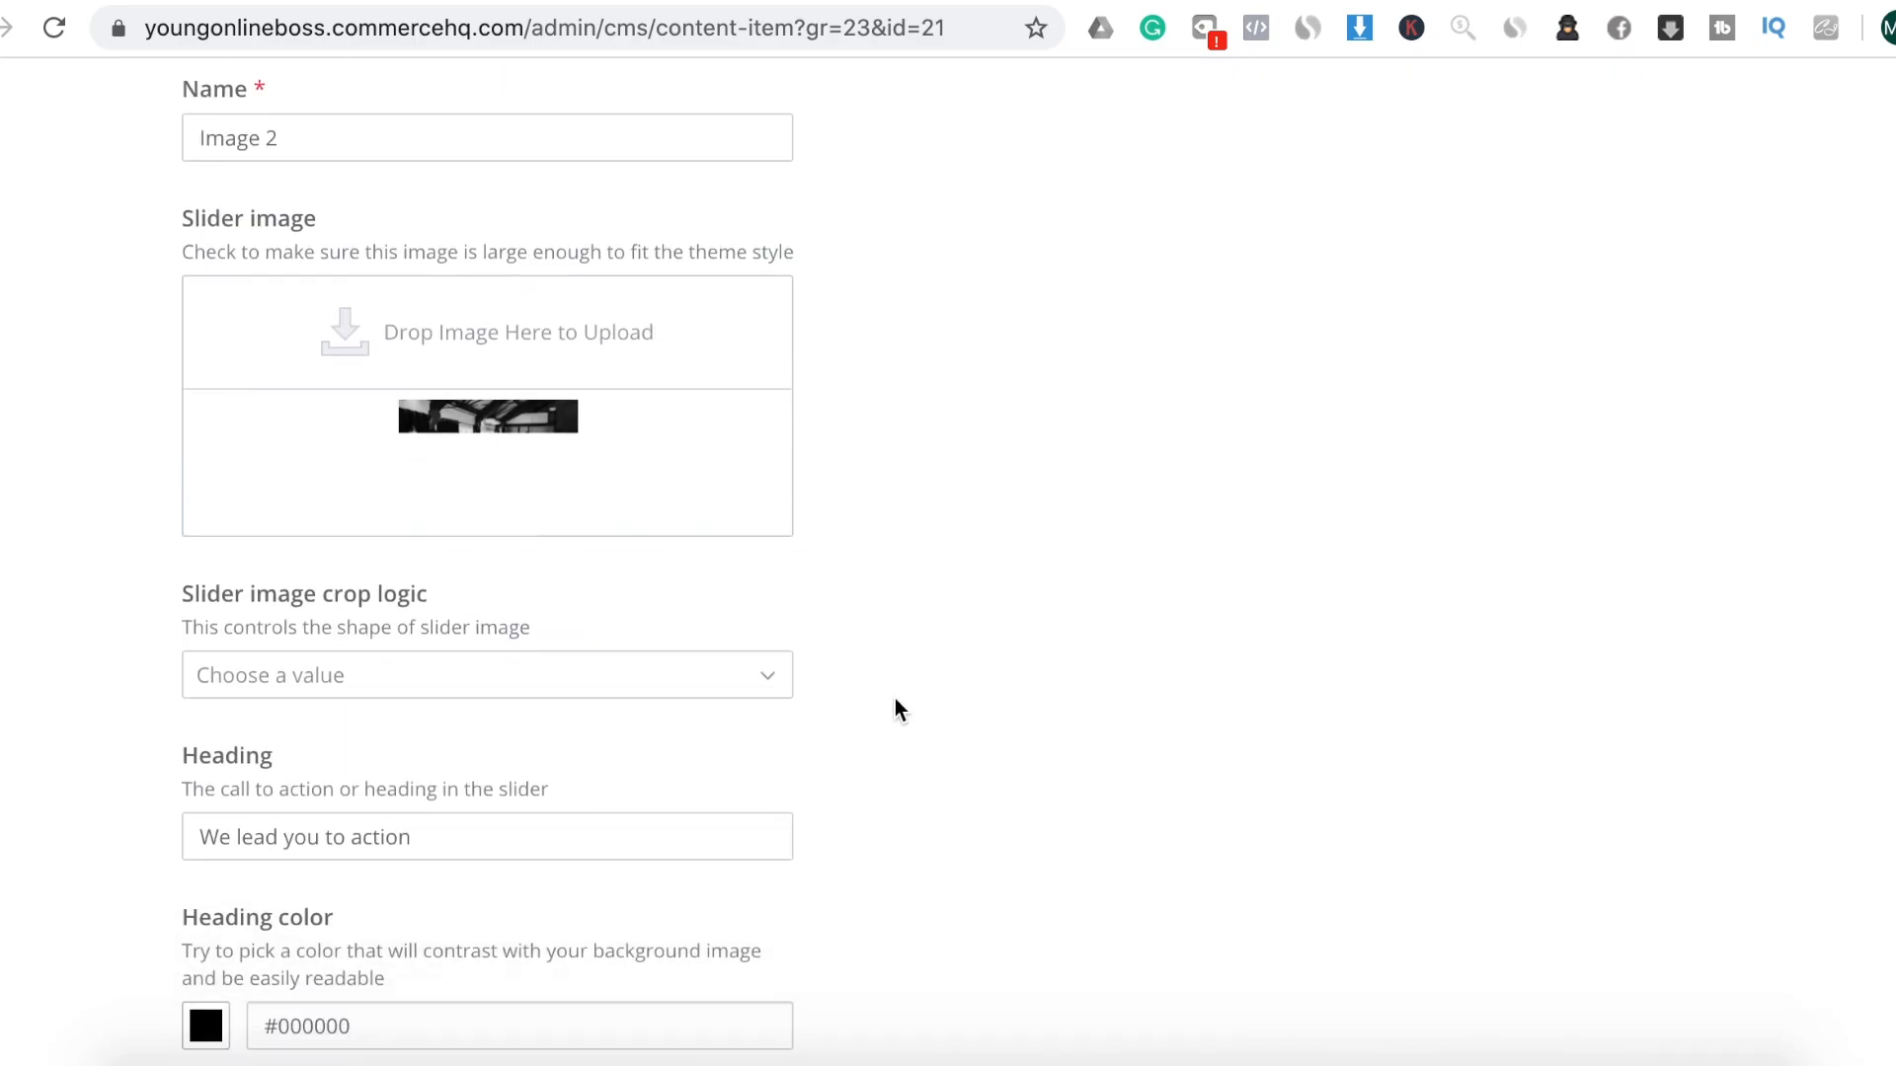
pyautogui.click(415, 886)
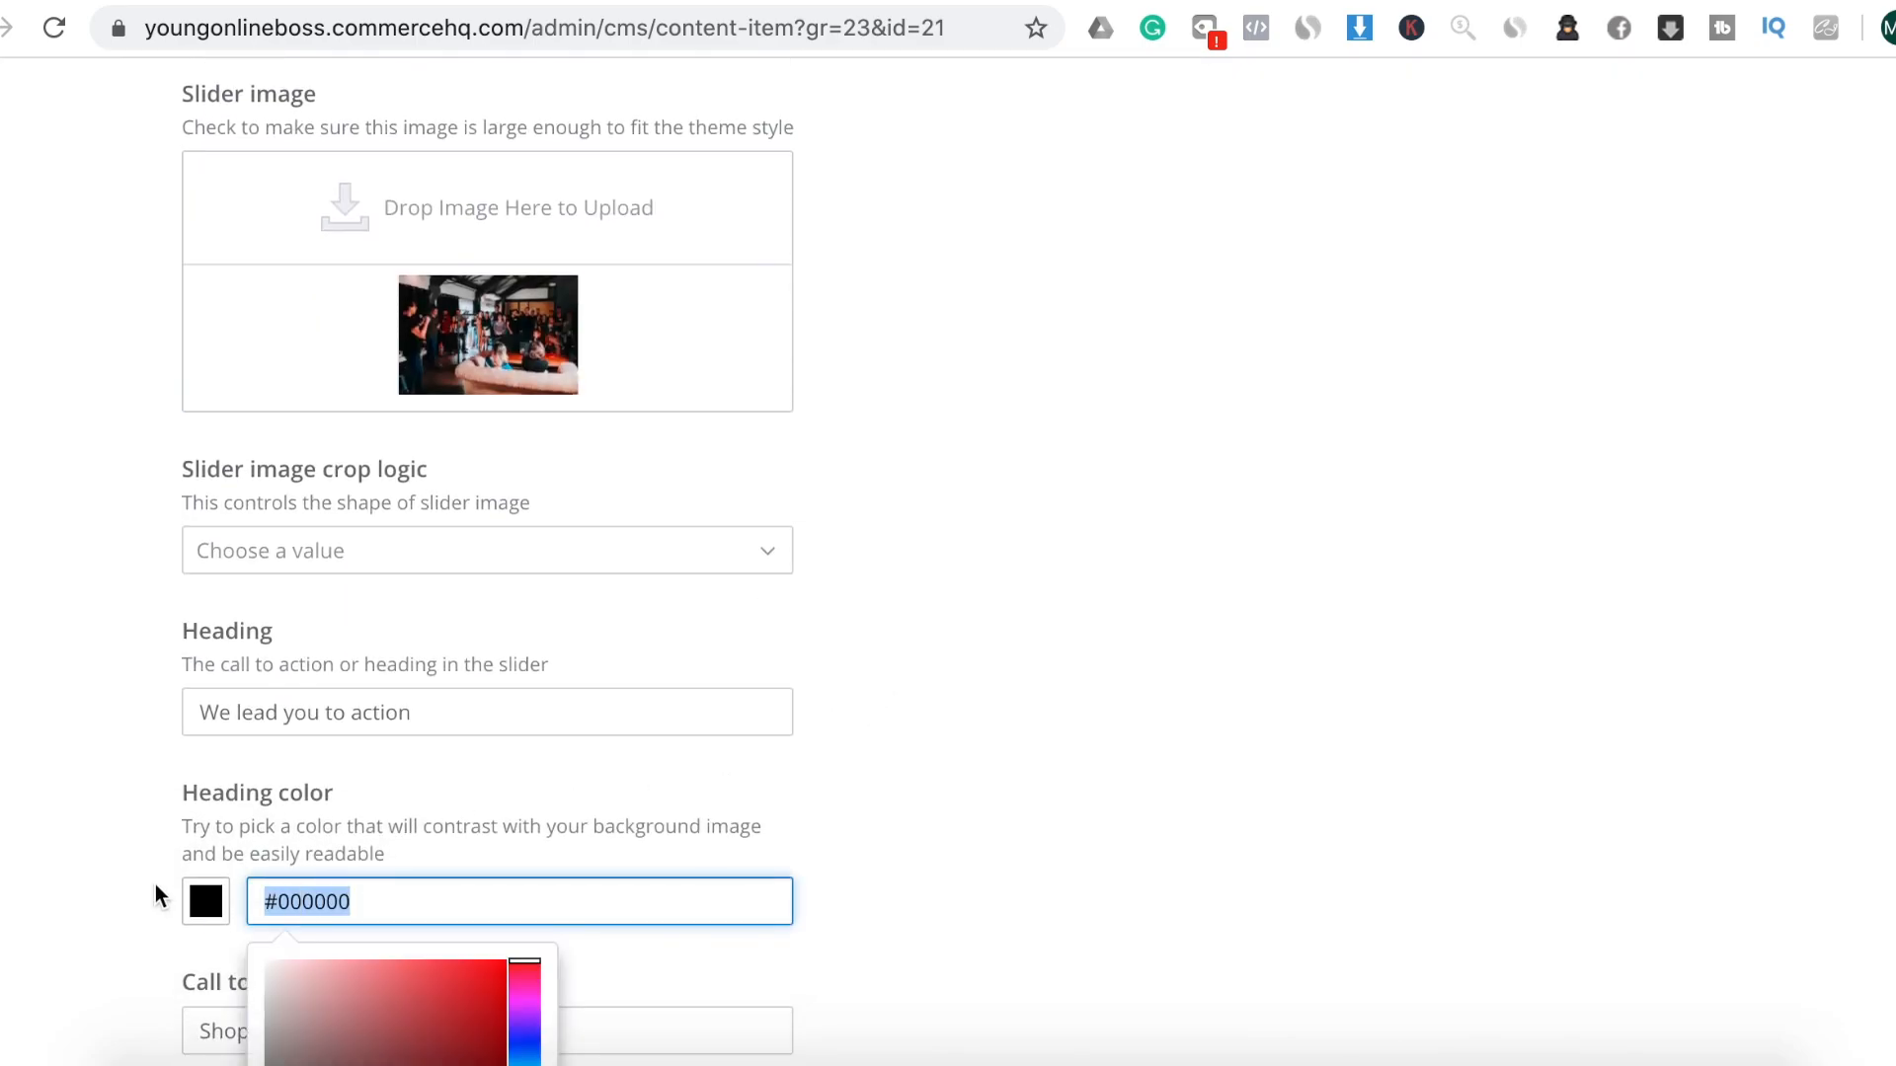
pyautogui.press('super+v')
pyautogui.scroll(-6, 1223, 824)
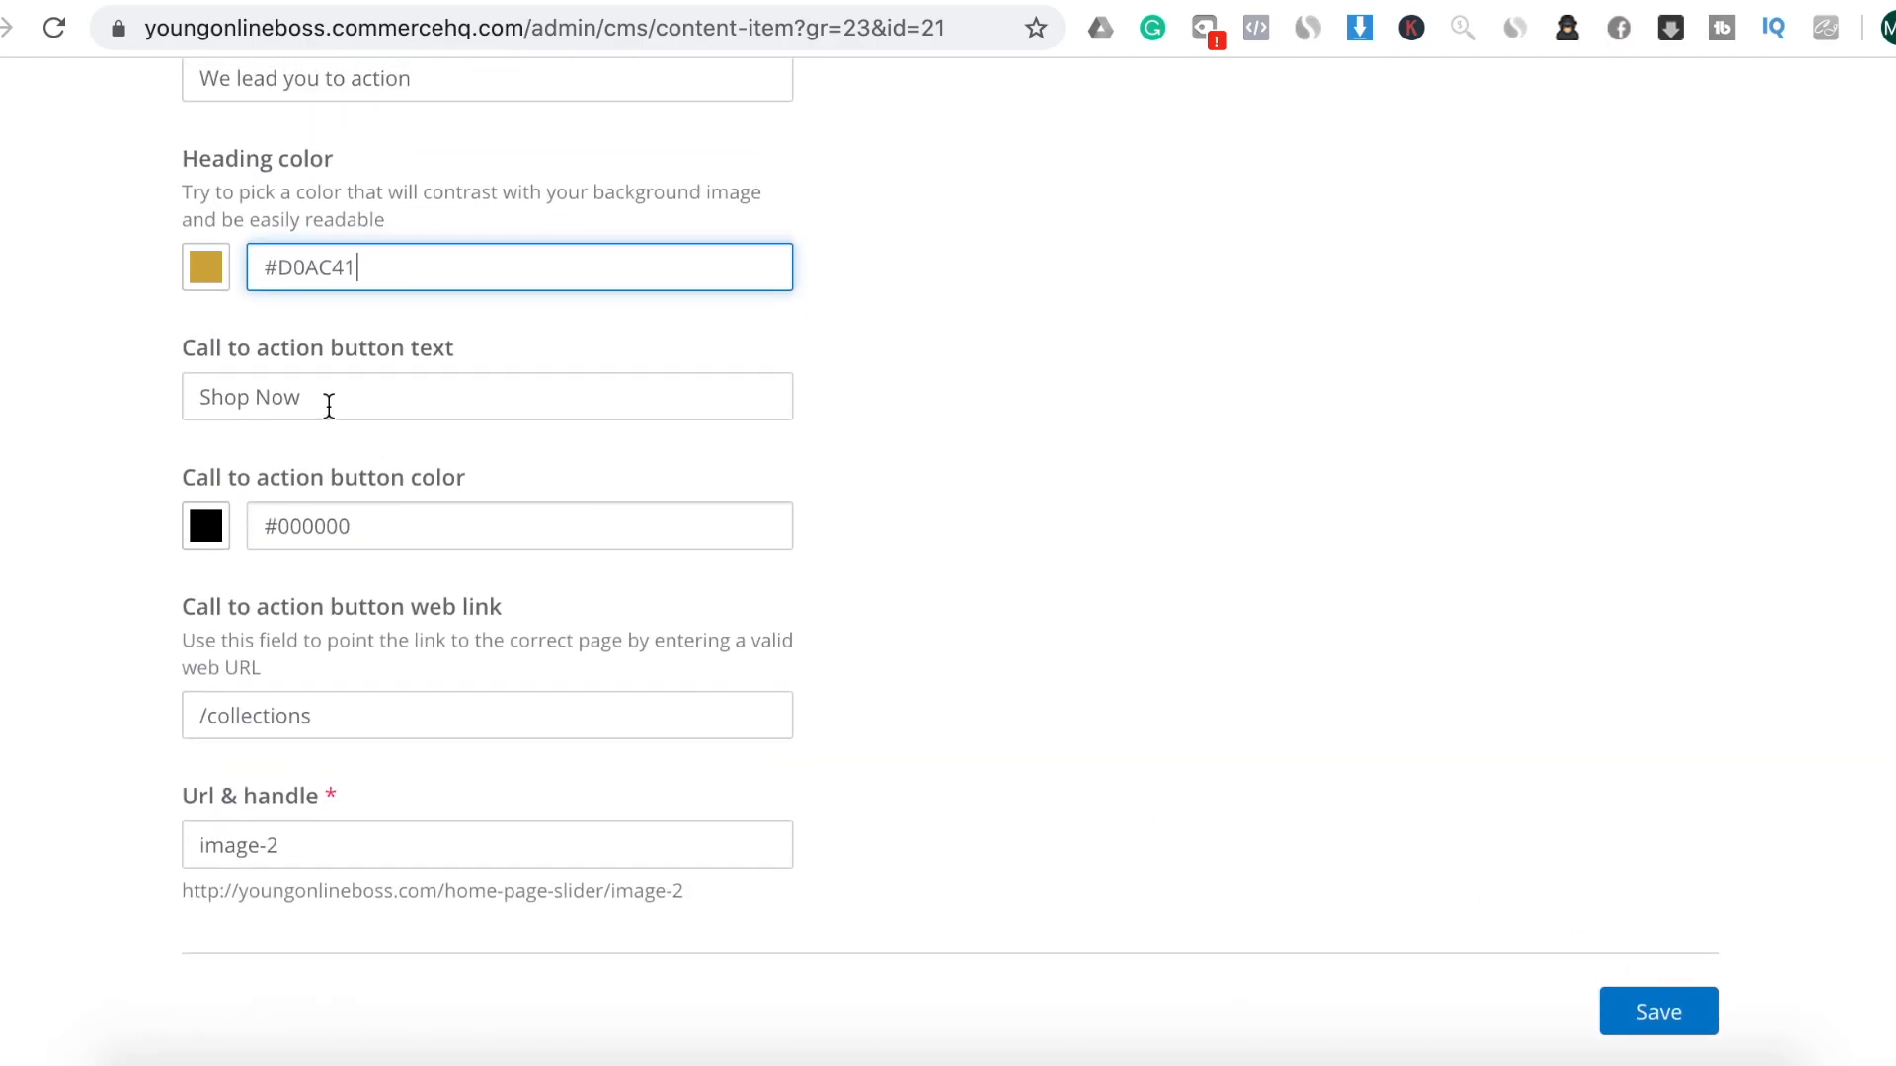
# Change the call to action button text of Image 2 to "Learn More" and save the slider item
pyautogui.moveTo(329, 406); pyautogui.dragTo(188, 400)
pyautogui.write('Learn More')
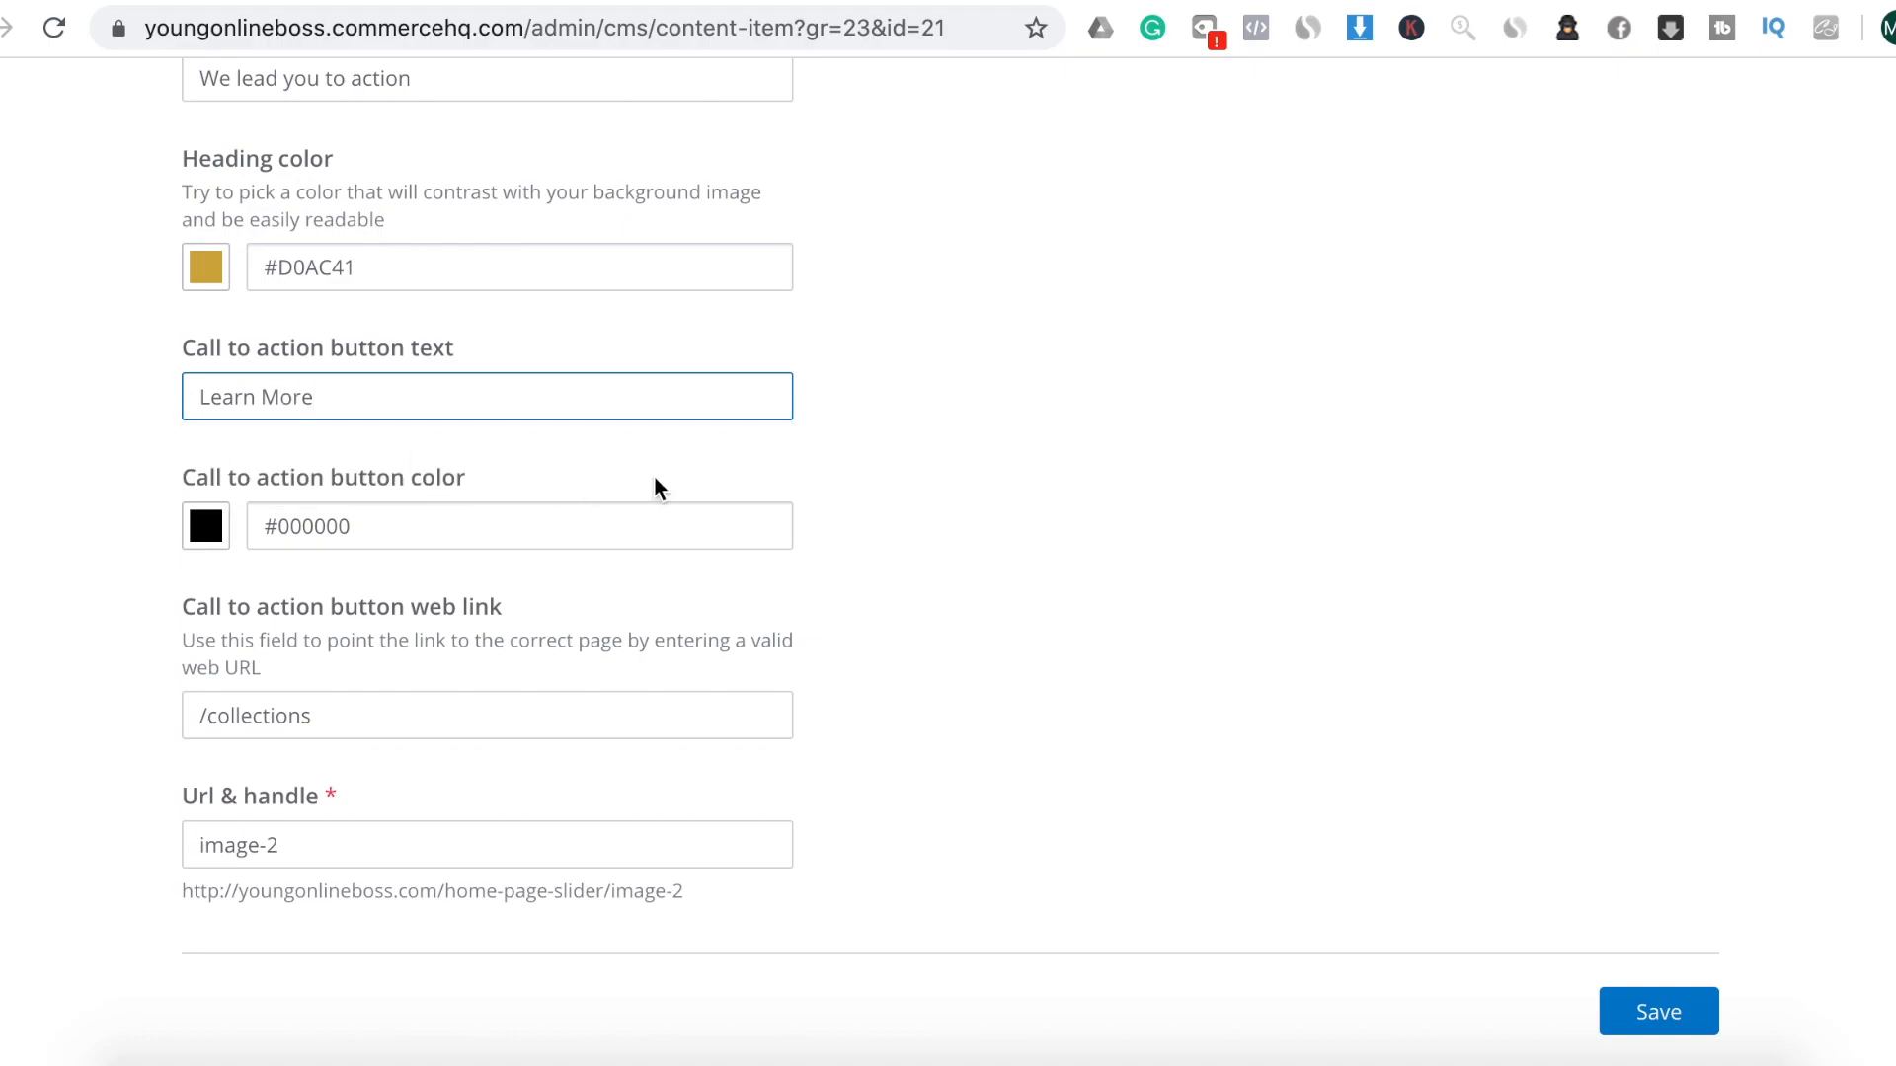
pyautogui.click(1062, 516)
pyautogui.click(1687, 1012)
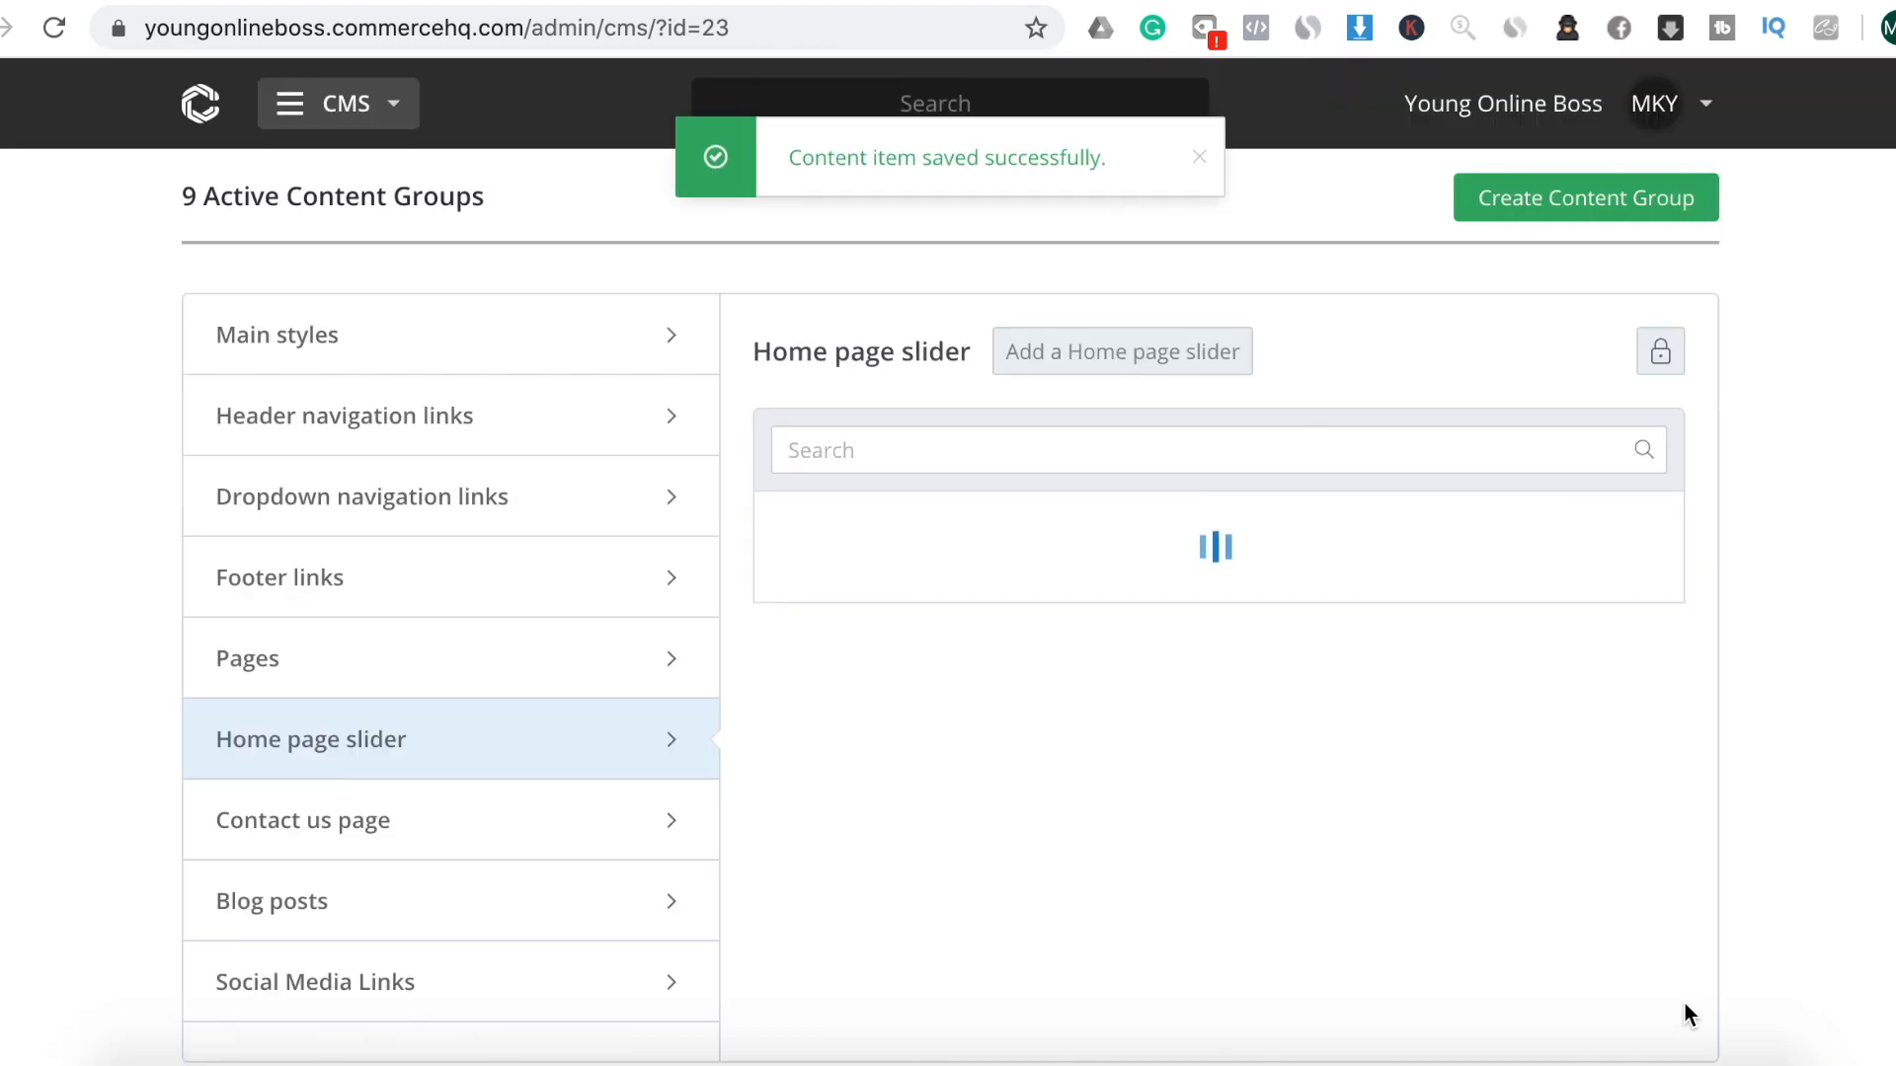
# Reload the live youngonlineboss.com home page and examine the slider's heading colors and call to action buttons
pyautogui.click(323, 1)
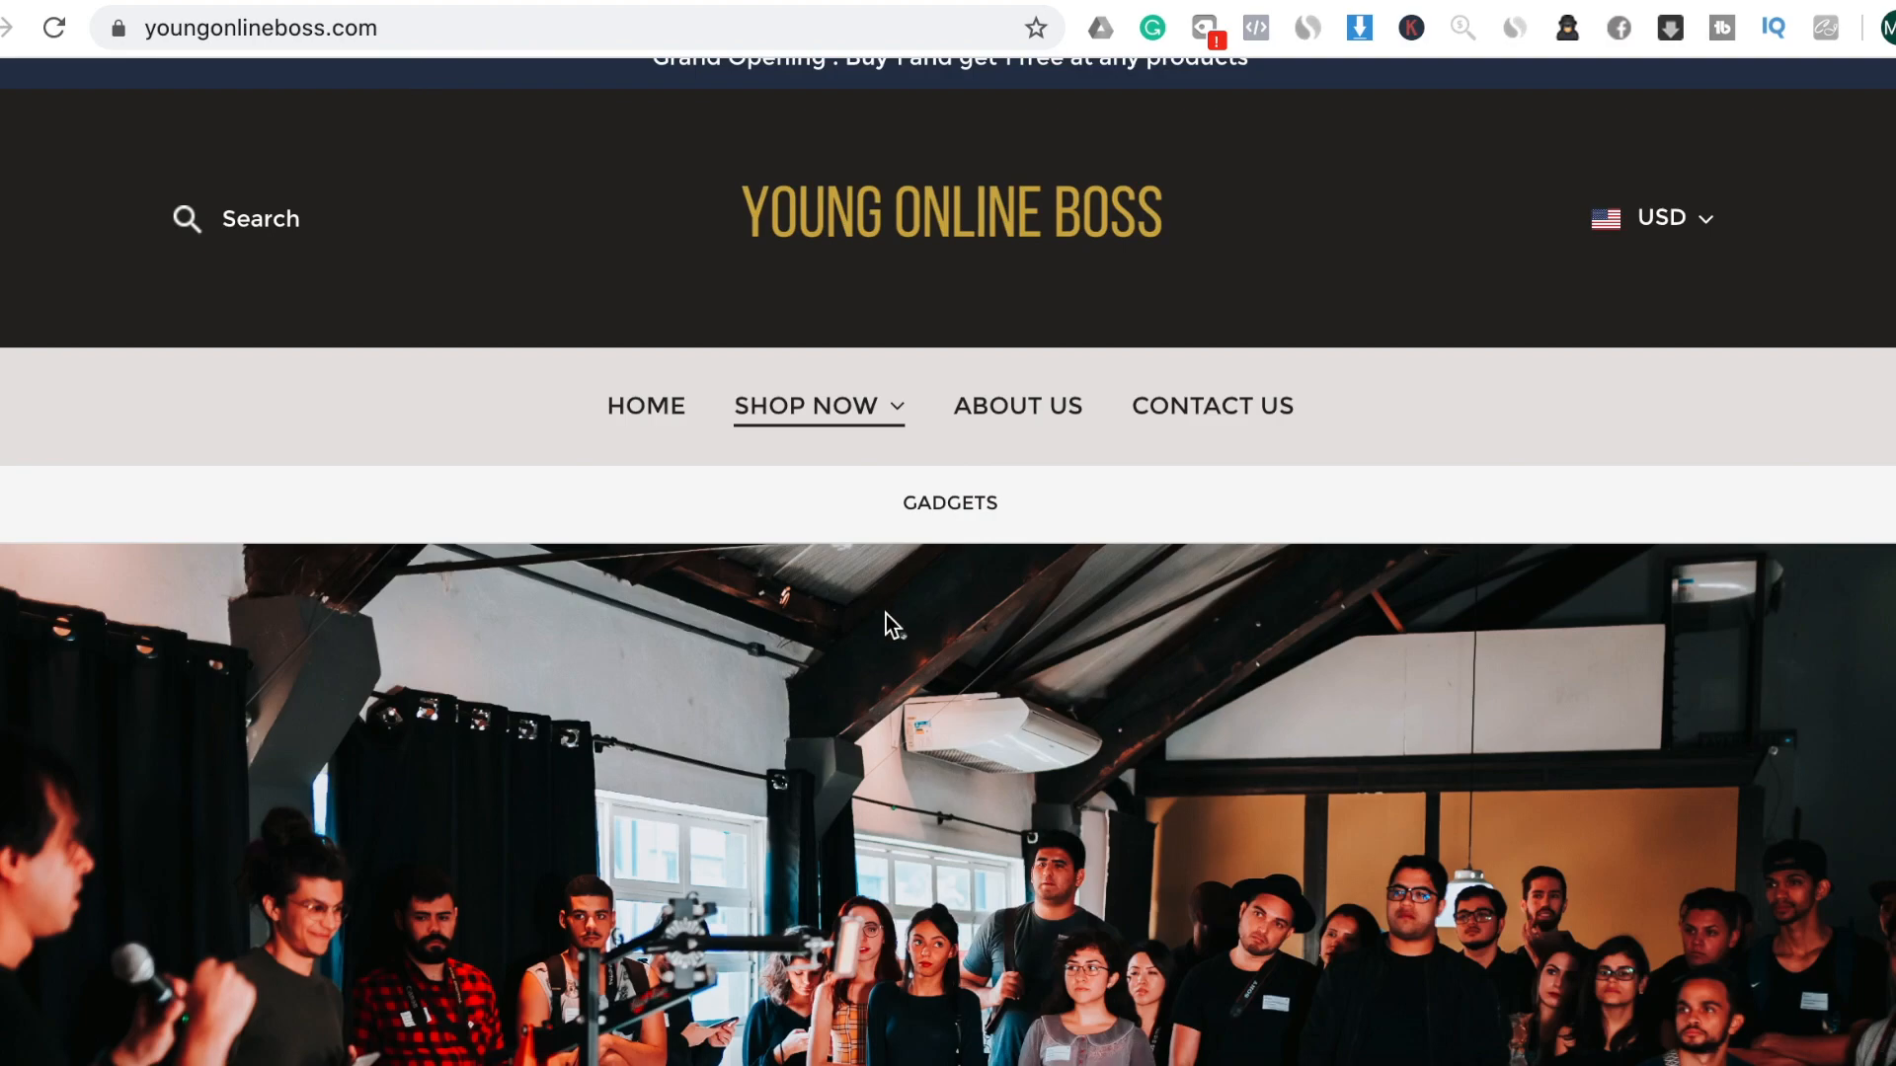
pyautogui.scroll(-5, 997, 780)
pyautogui.scroll(-3, 997, 789)
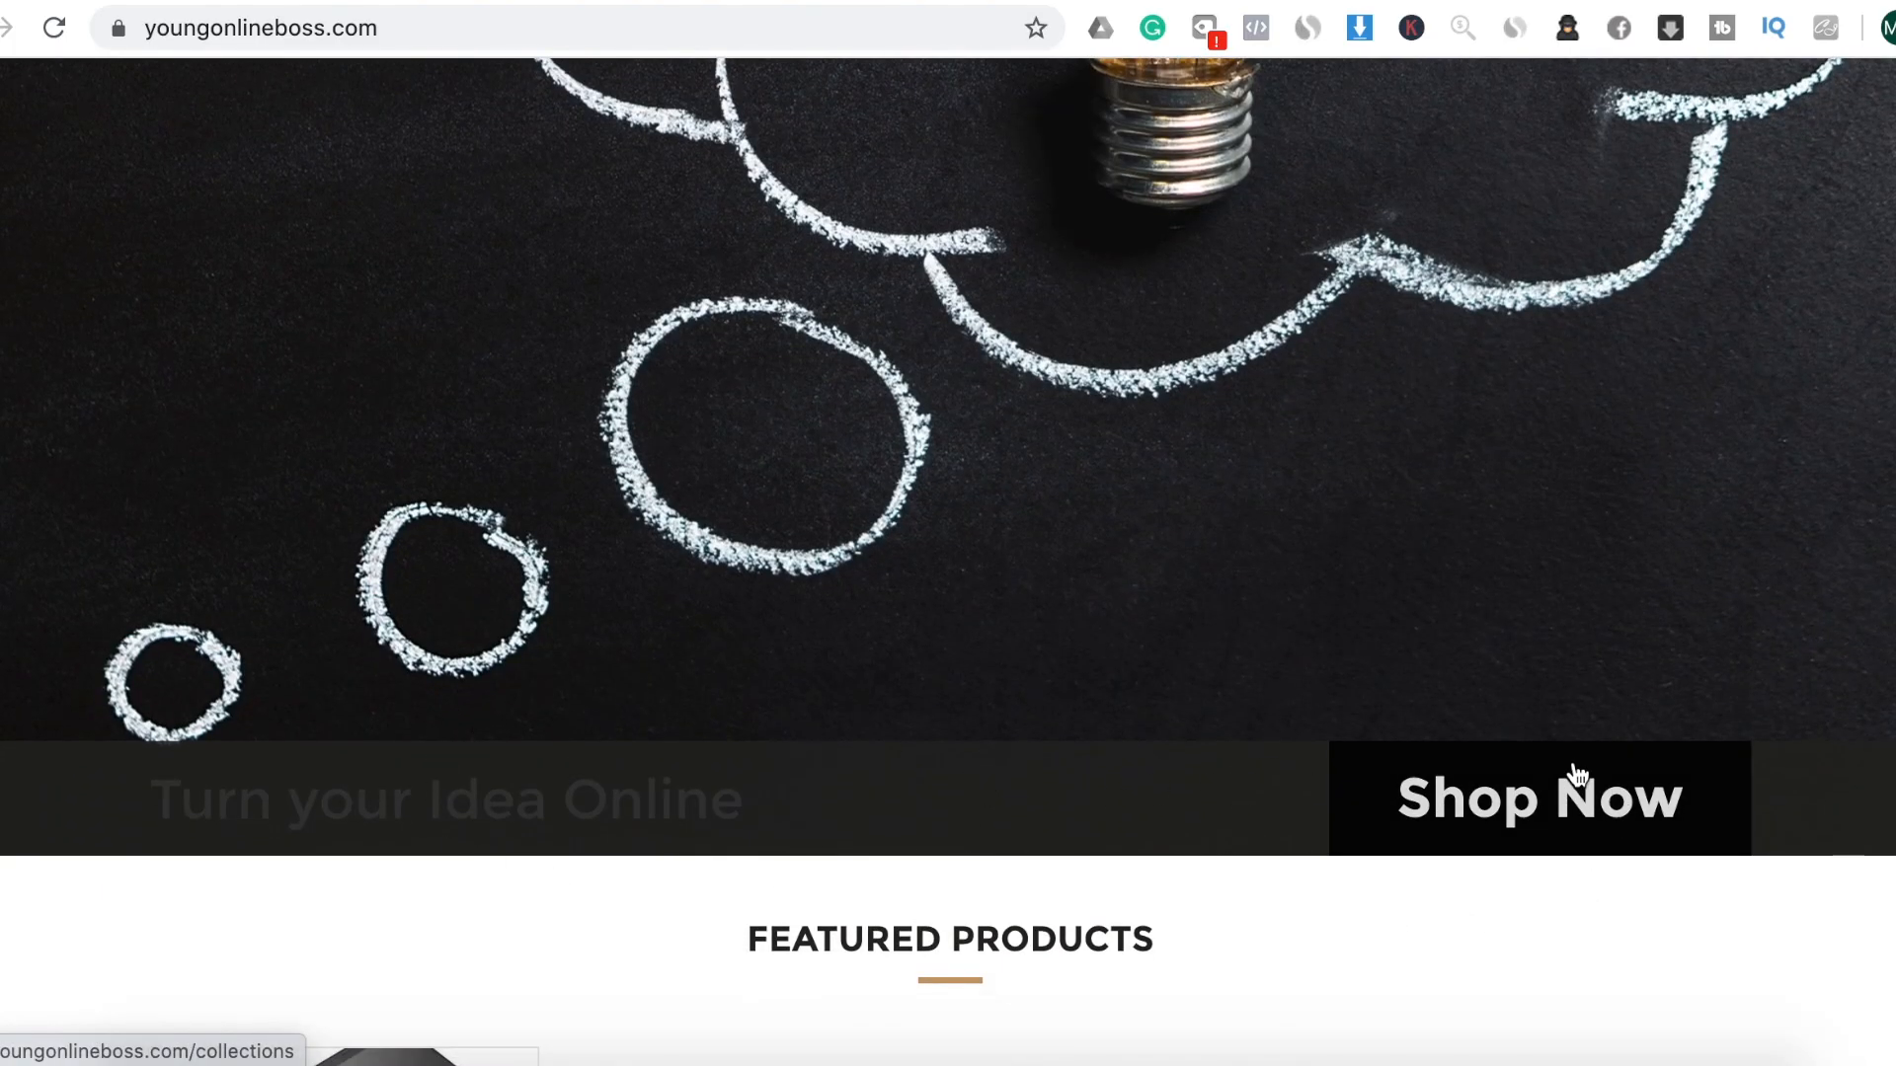
pyautogui.scroll(8, 1021, 721)
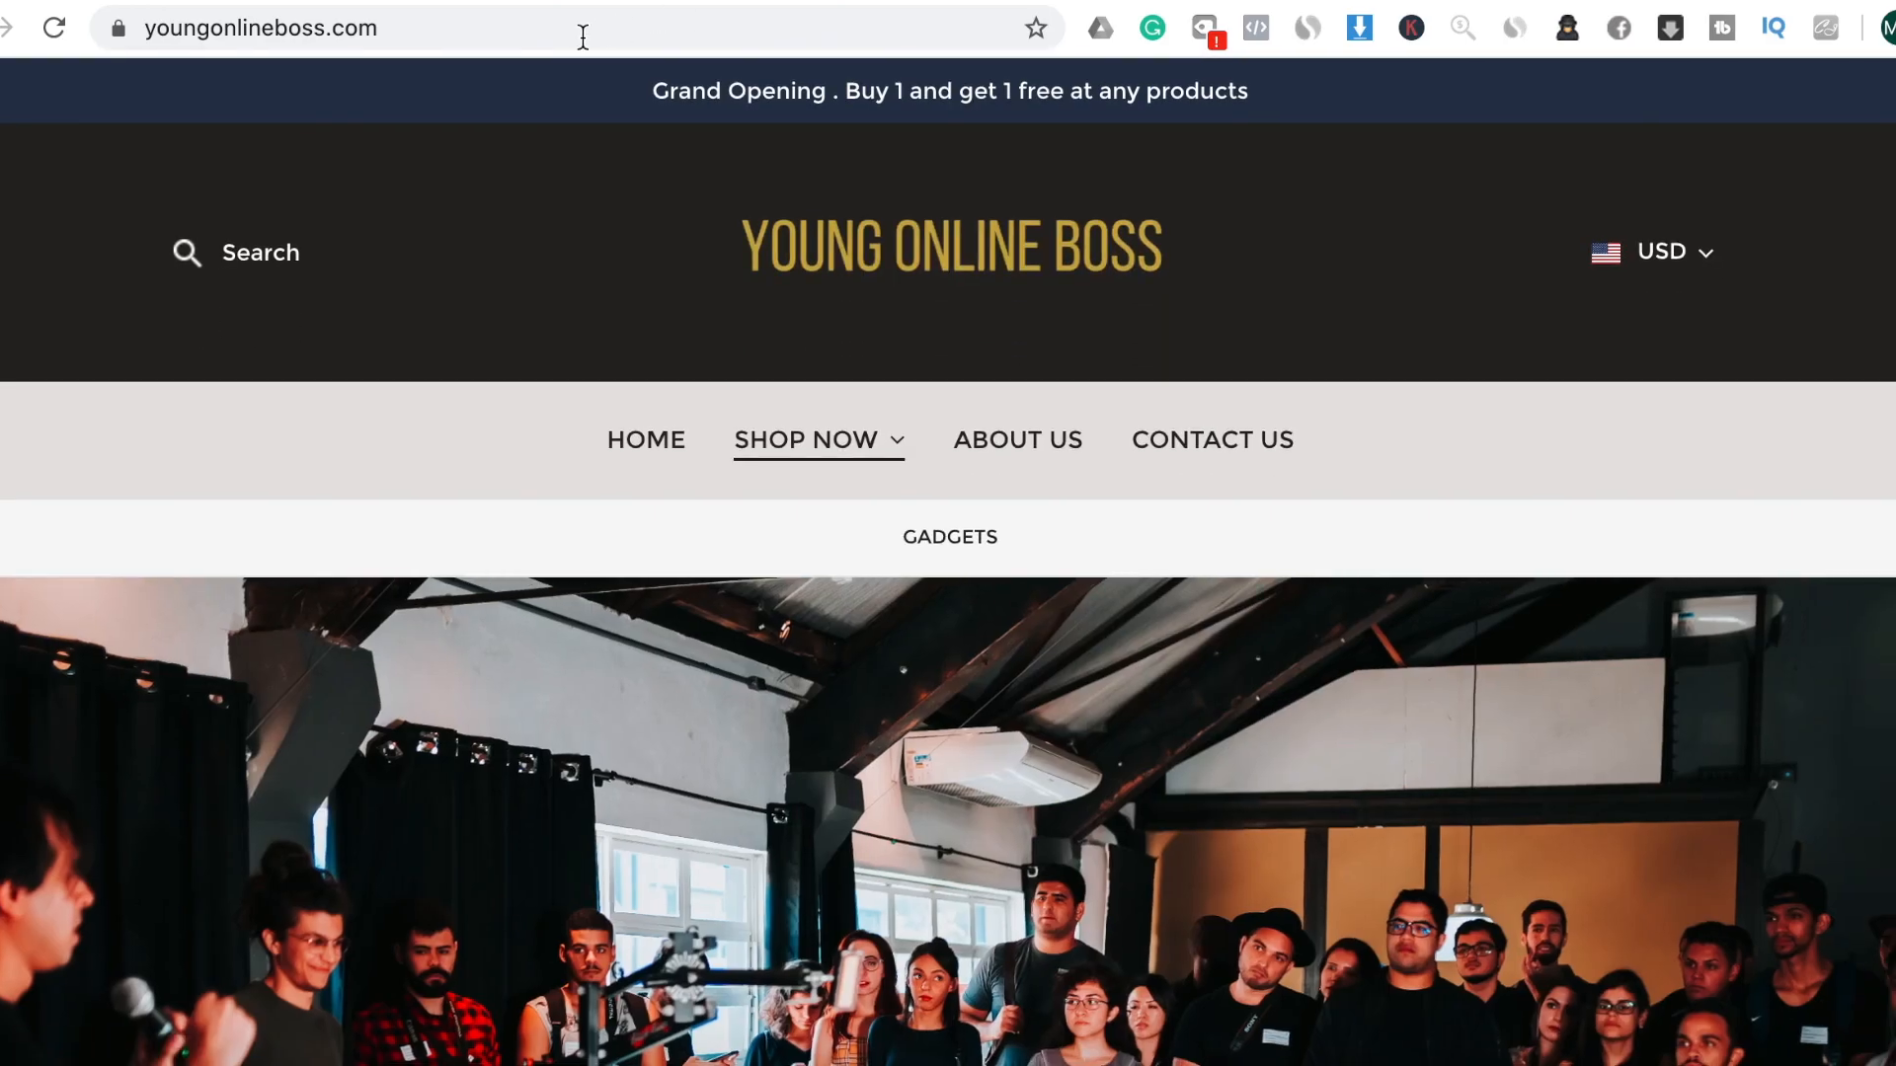
pyautogui.click(582, 28)
pyautogui.press('Return')
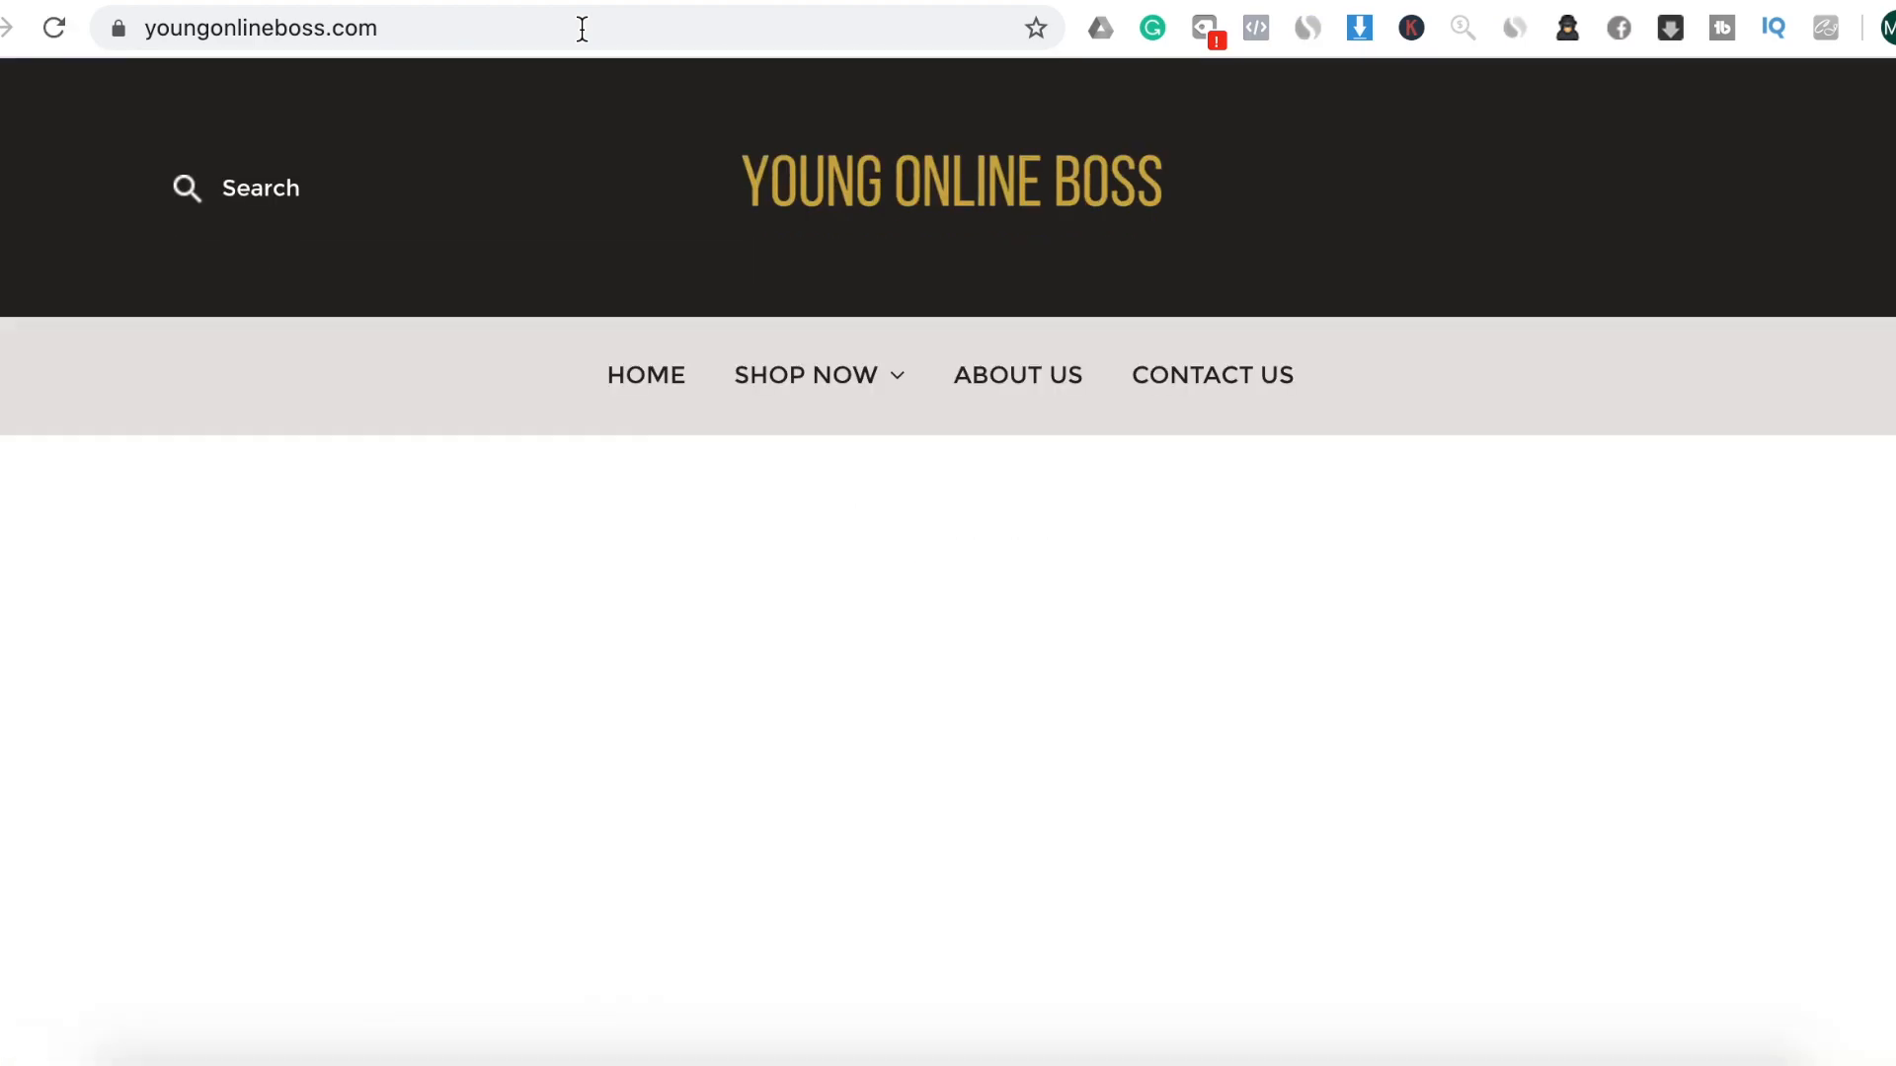
pyautogui.scroll(-8, 880, 714)
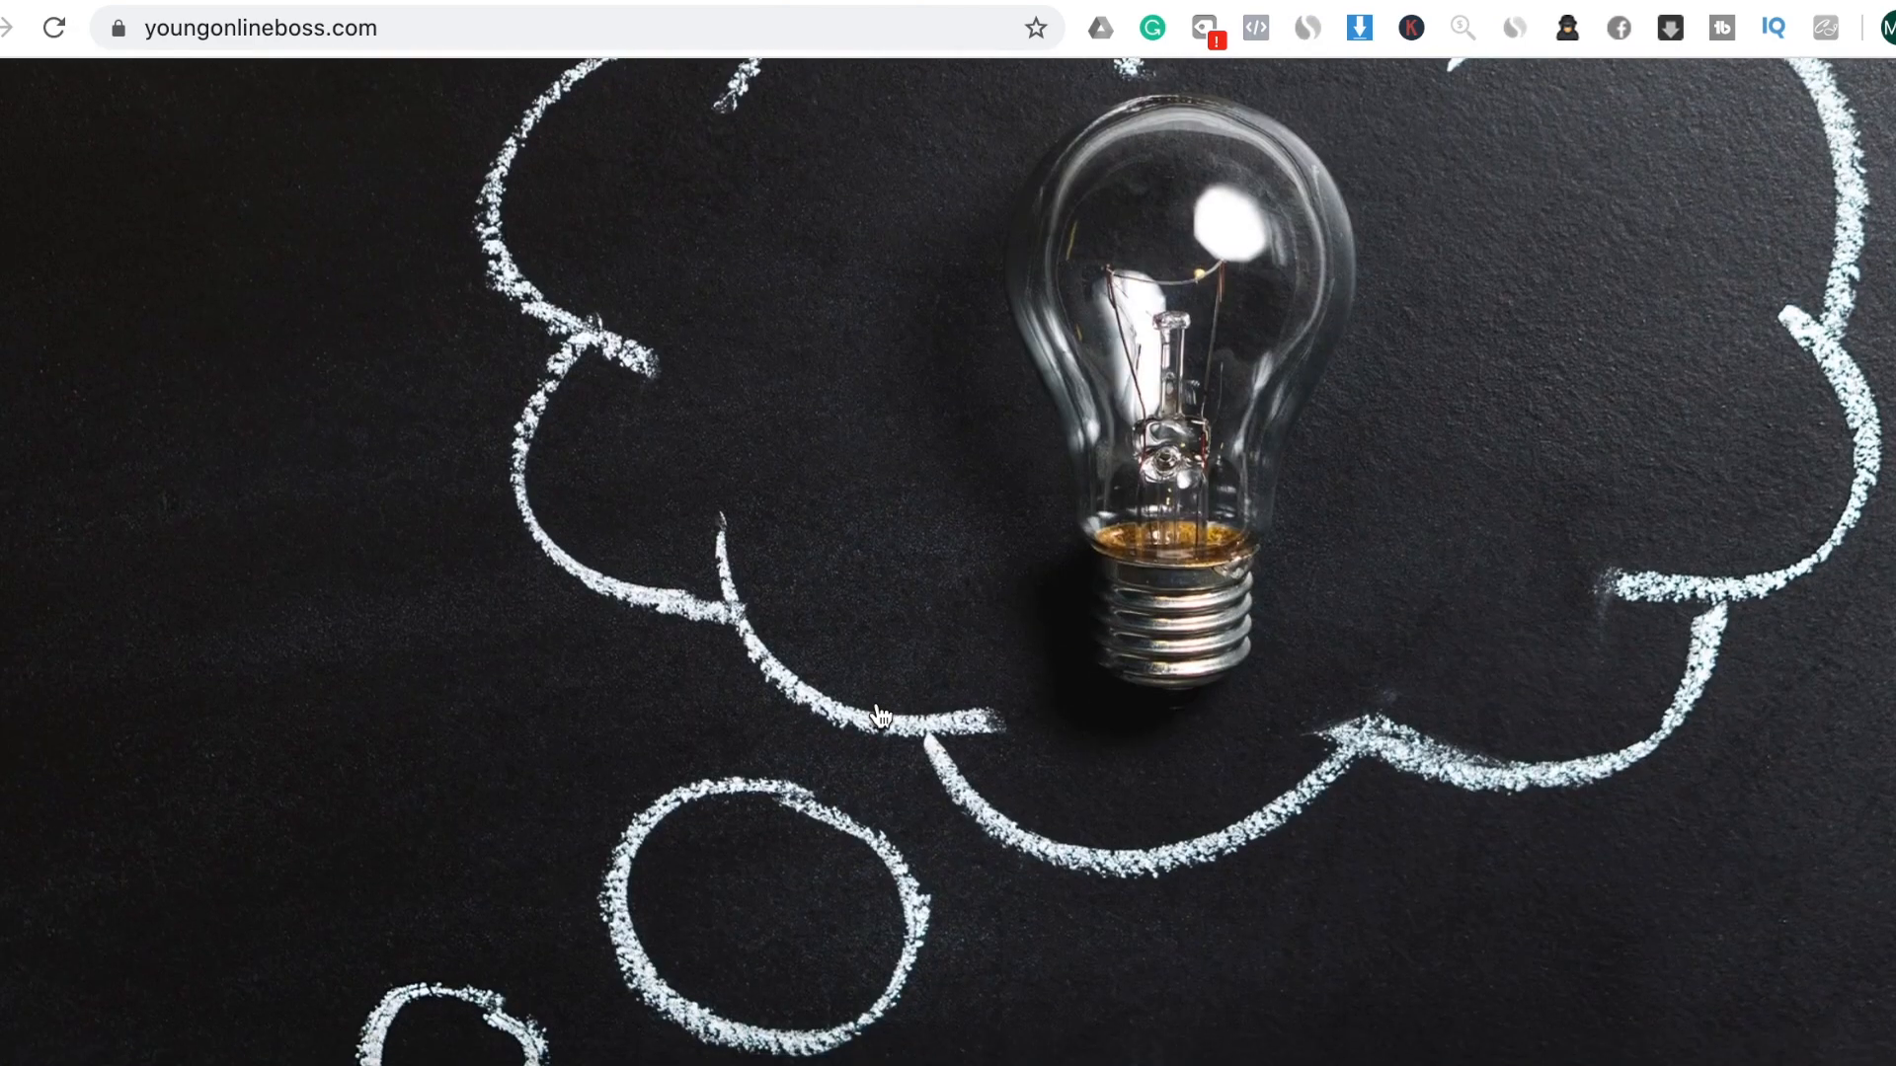
pyautogui.scroll(-8, 880, 714)
pyautogui.scroll(1, 875, 709)
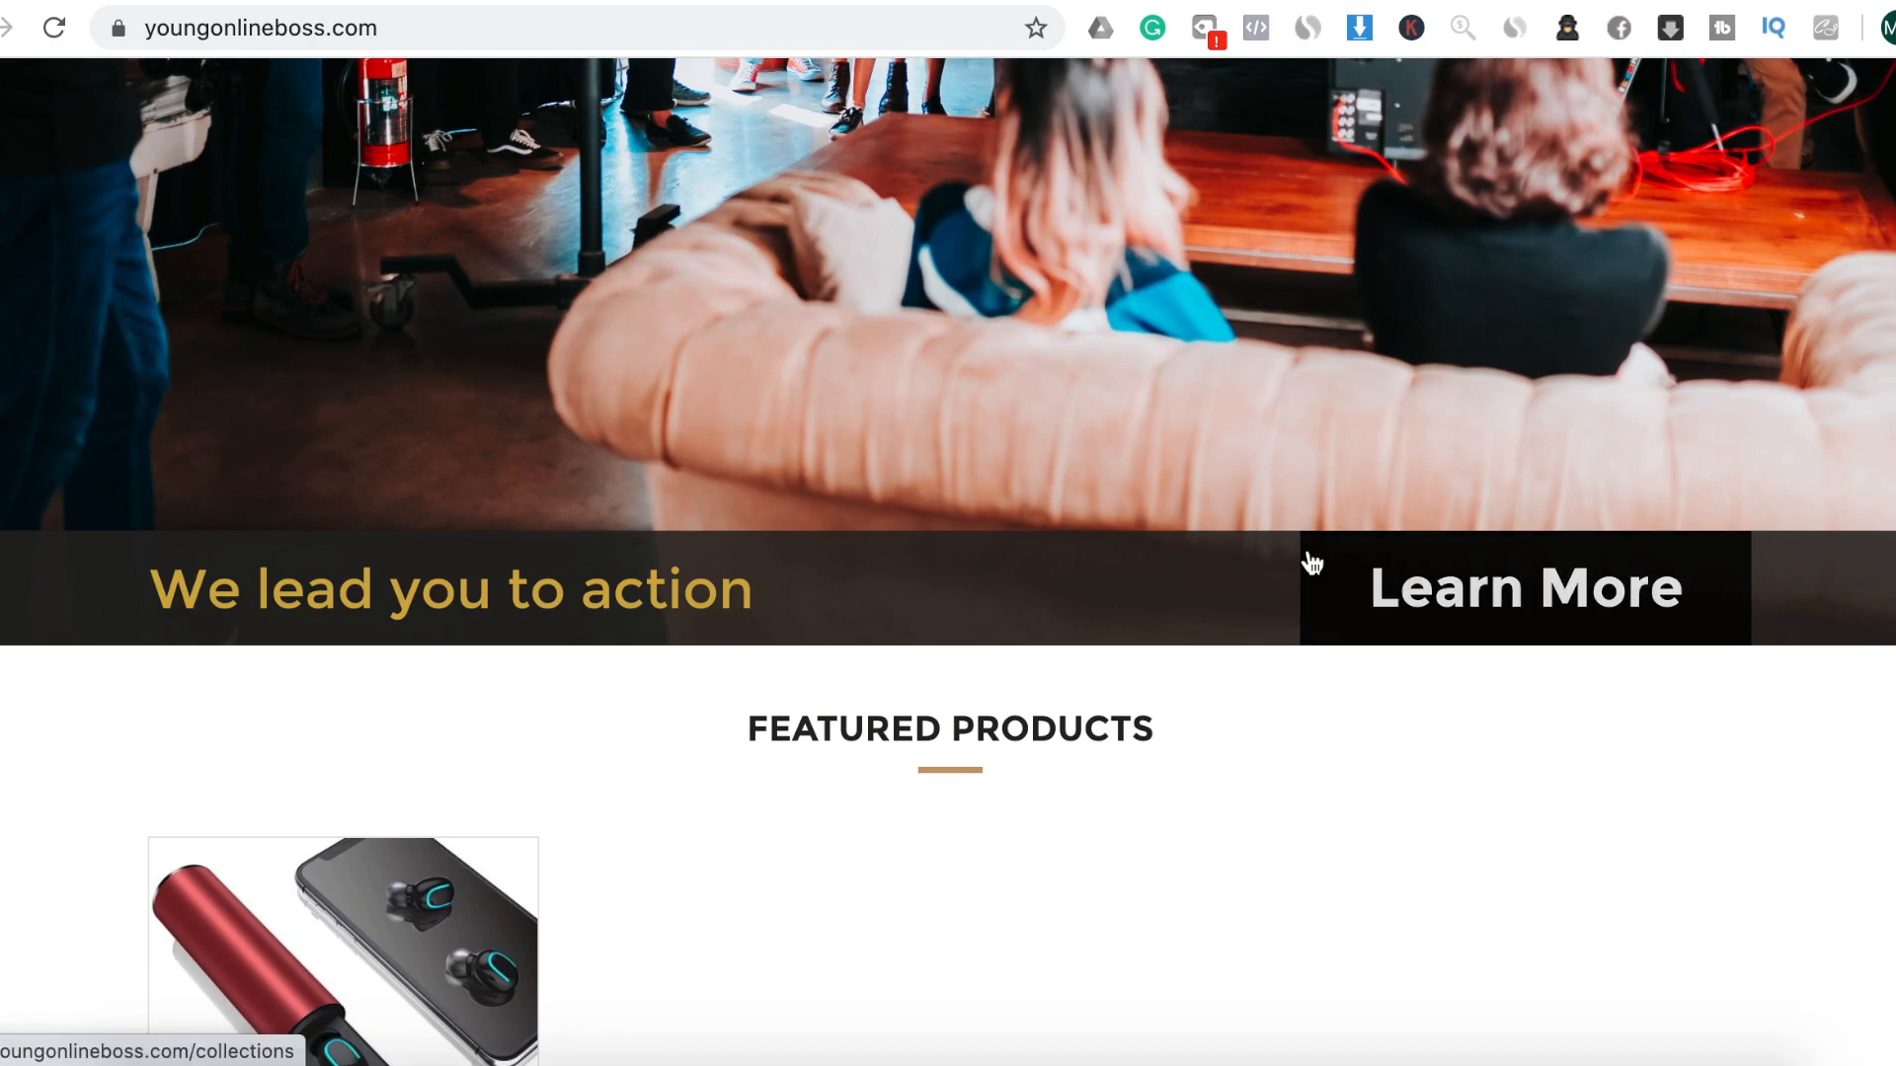
pyautogui.scroll(10, 1311, 563)
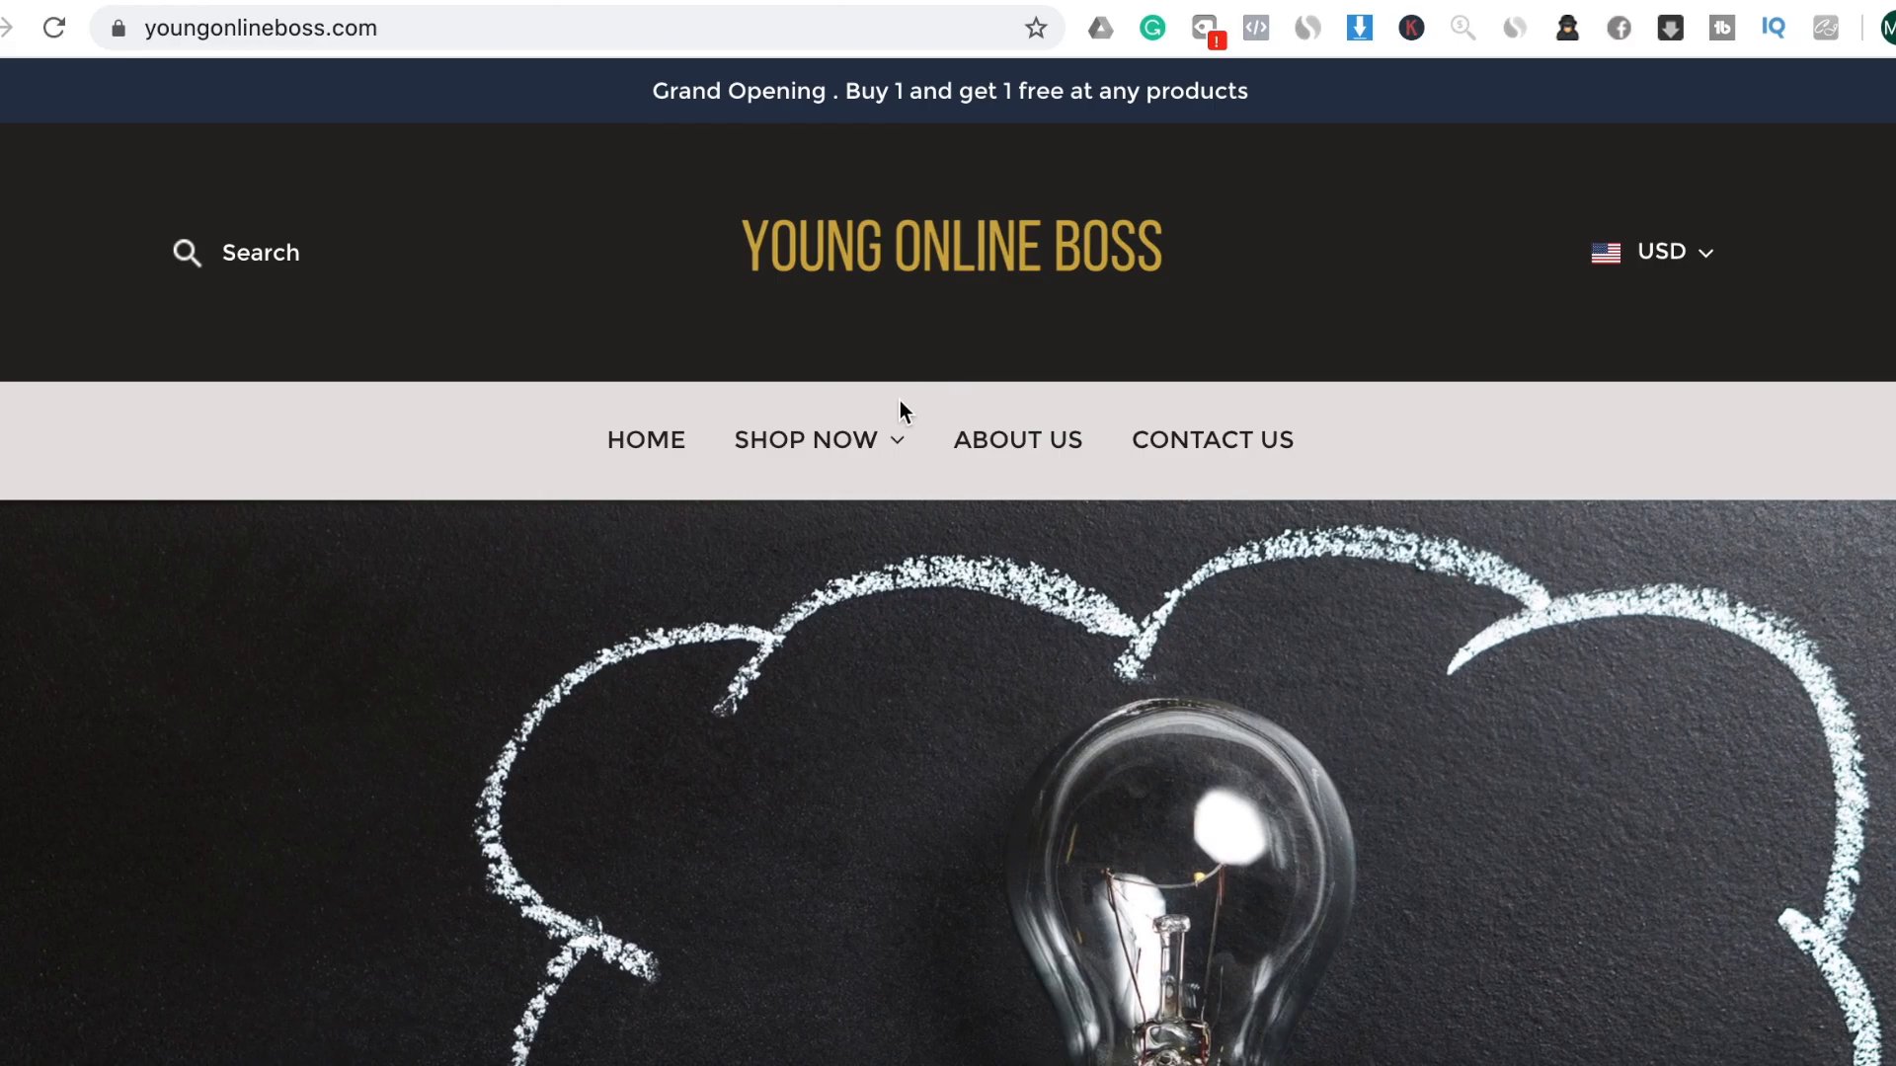
pyautogui.moveTo(863, 441)
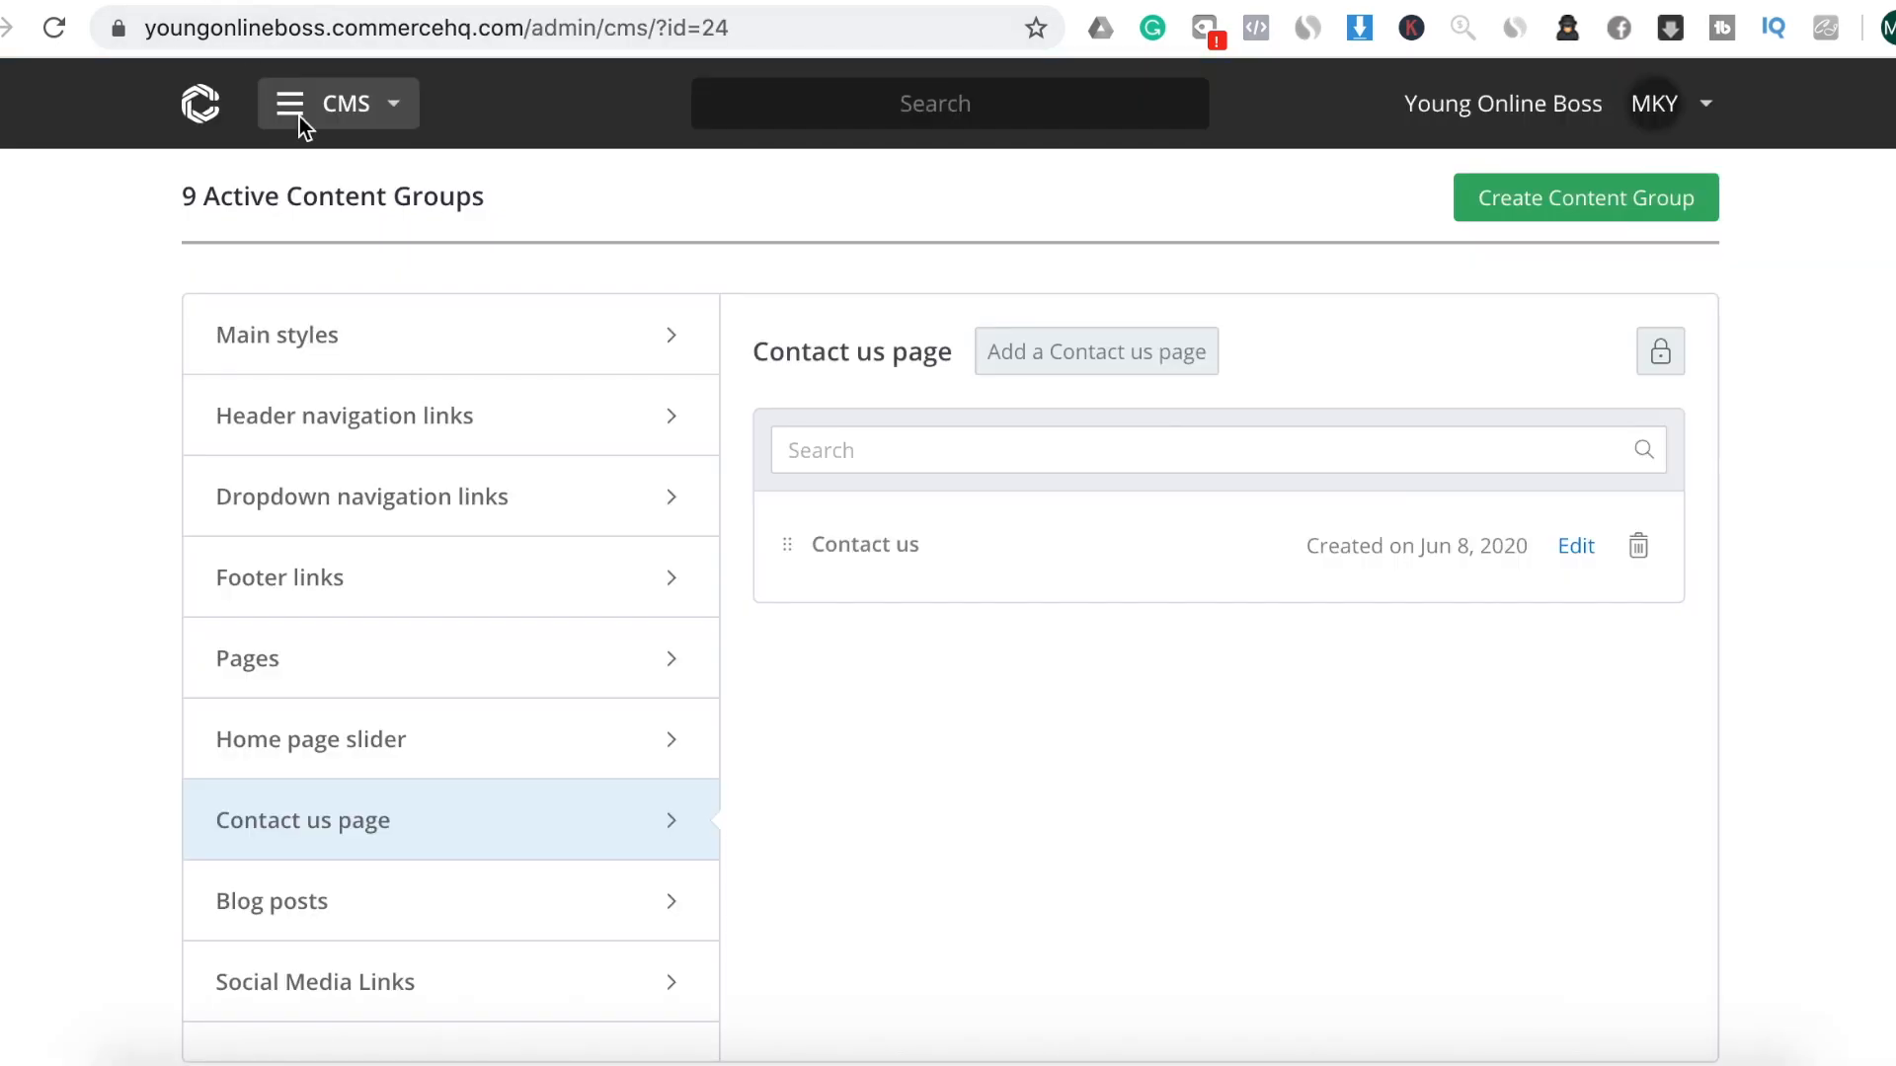
# Go to the Accelerator app in the store admin and open its Add Products and Download Ads catalogue
pyautogui.click(385, 121)
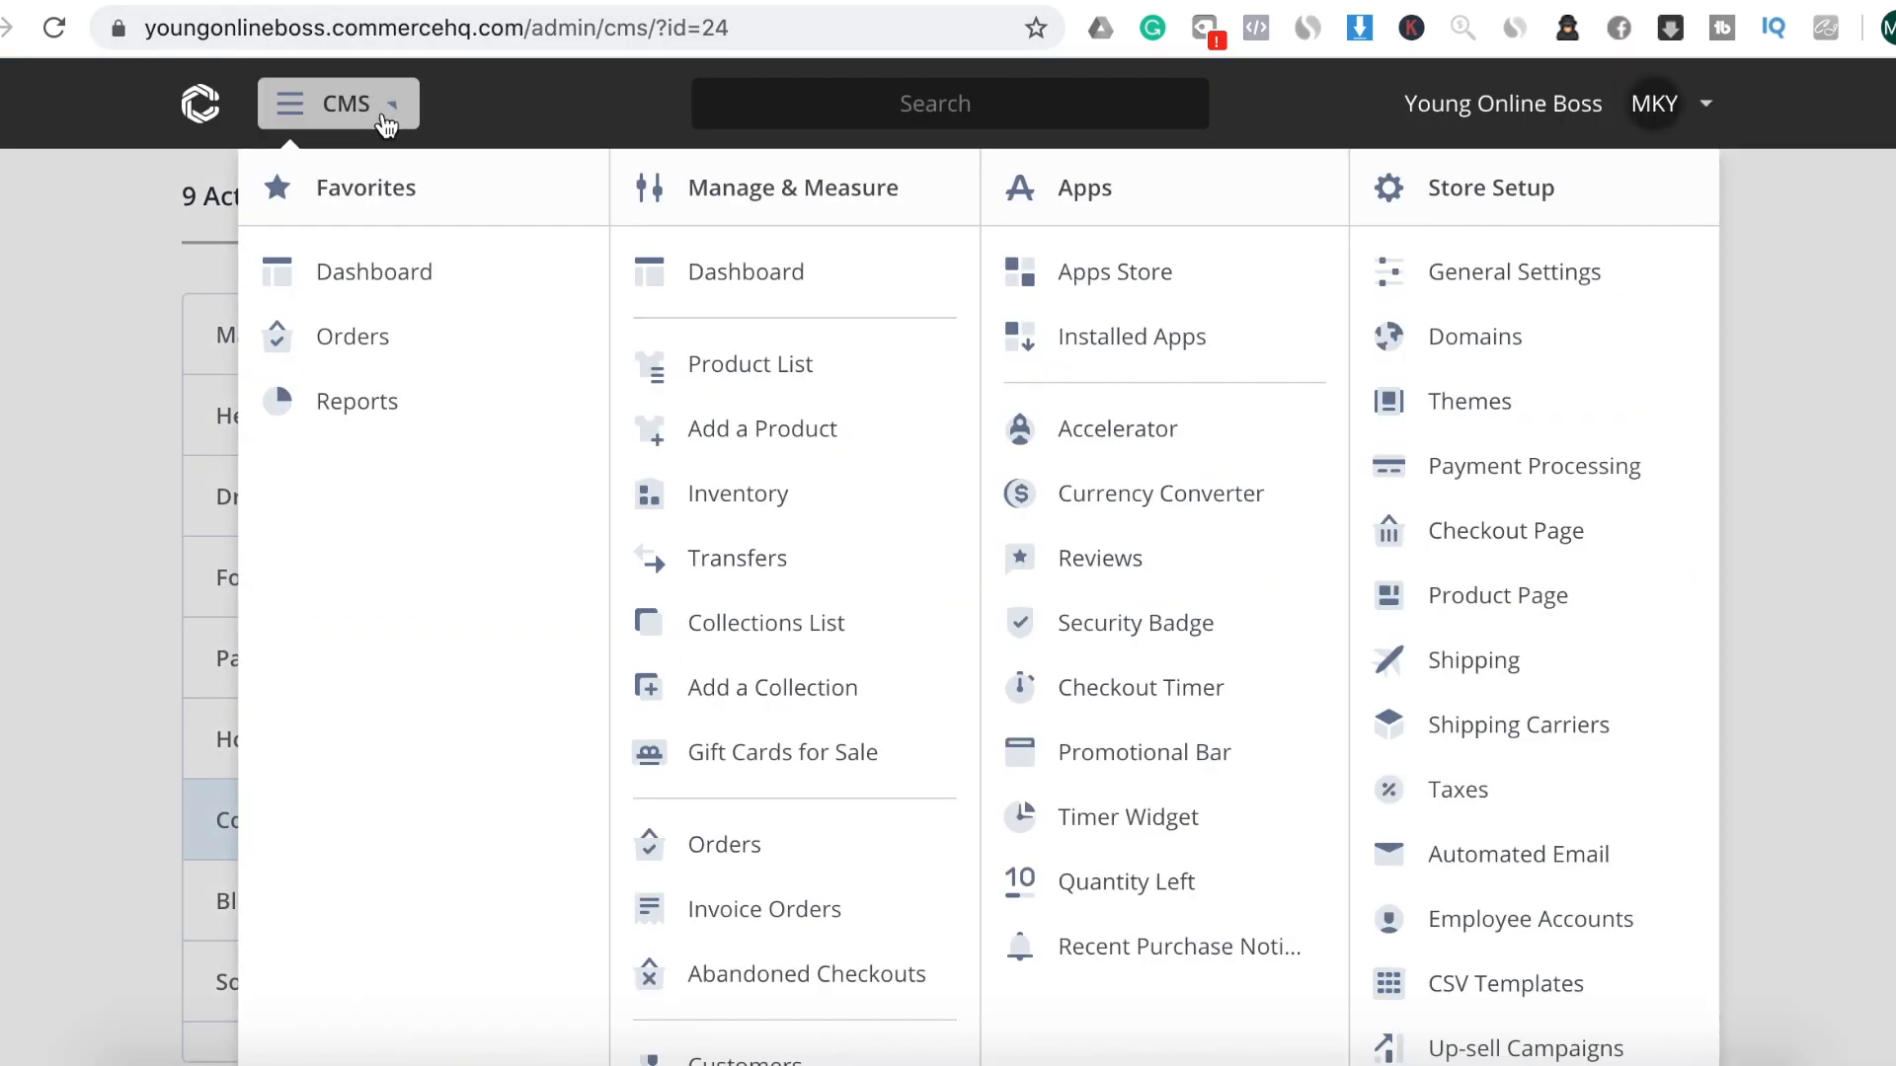
pyautogui.click(1191, 443)
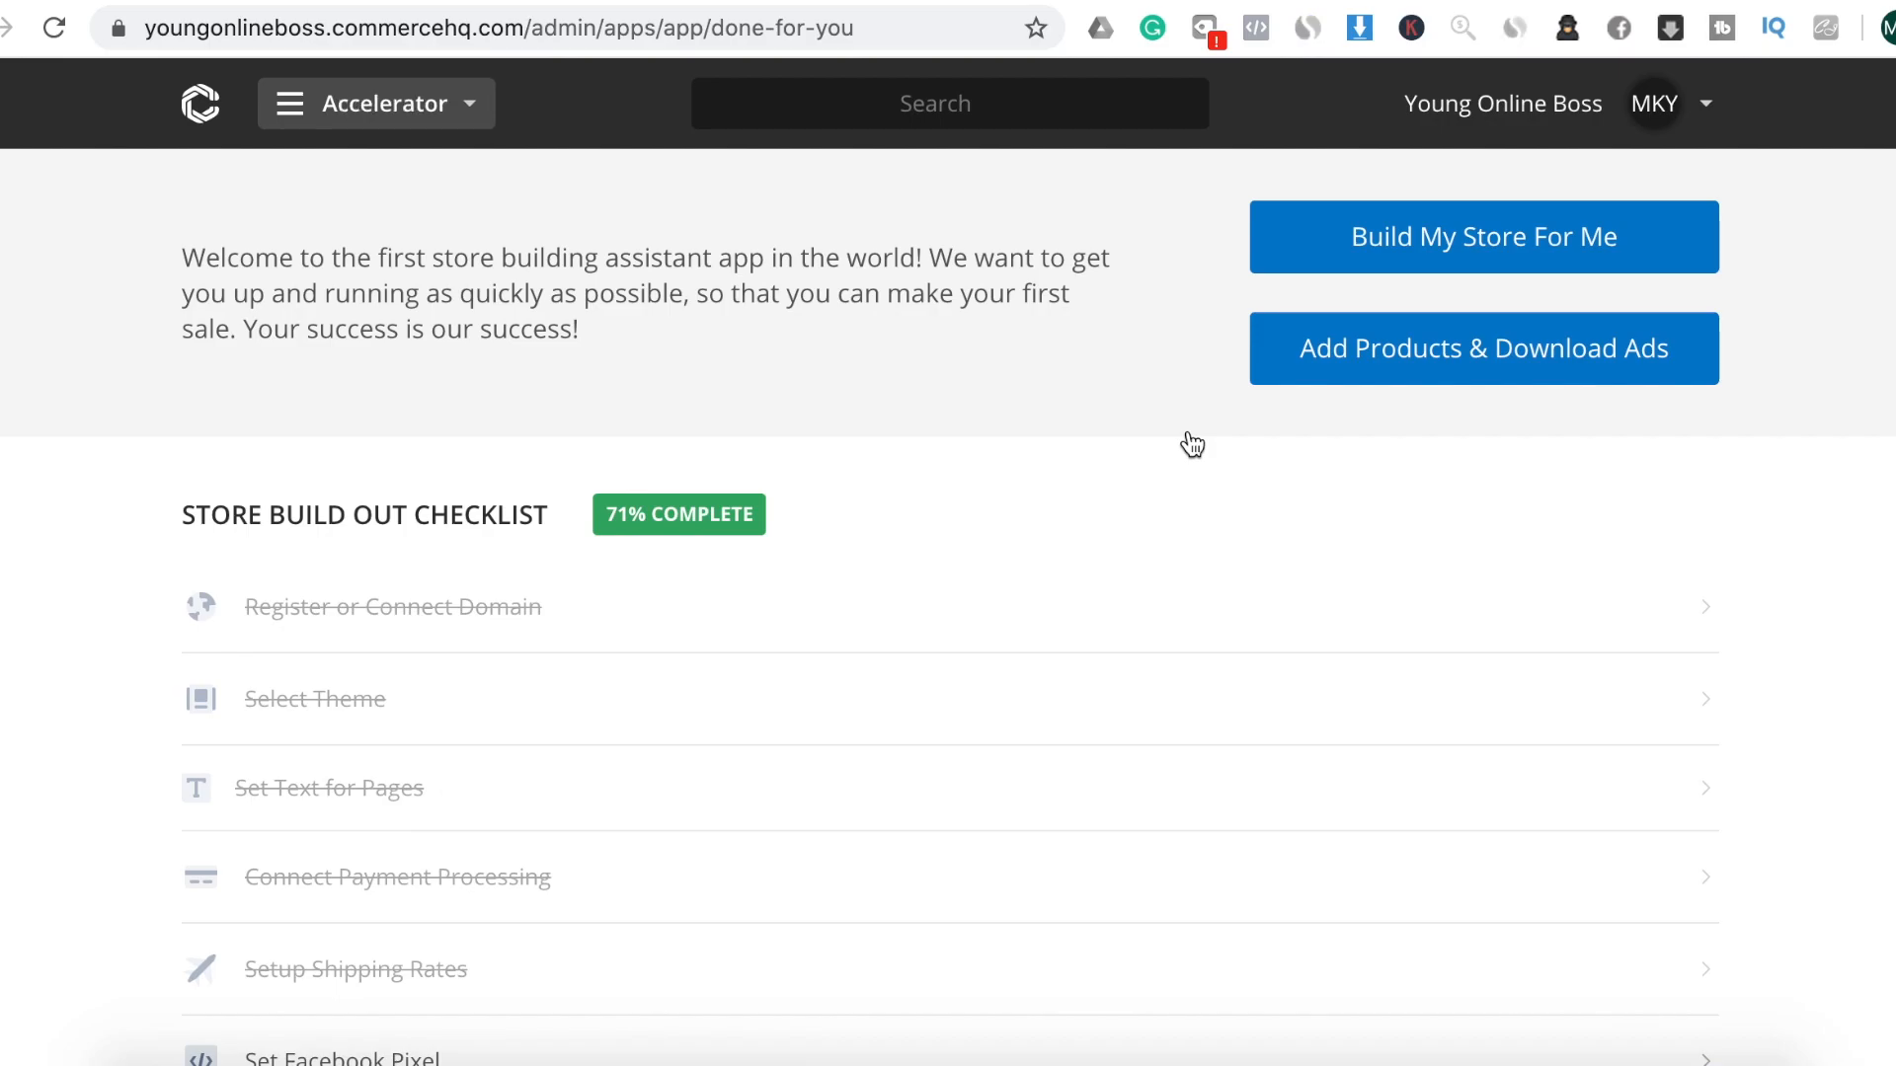
pyautogui.click(1434, 369)
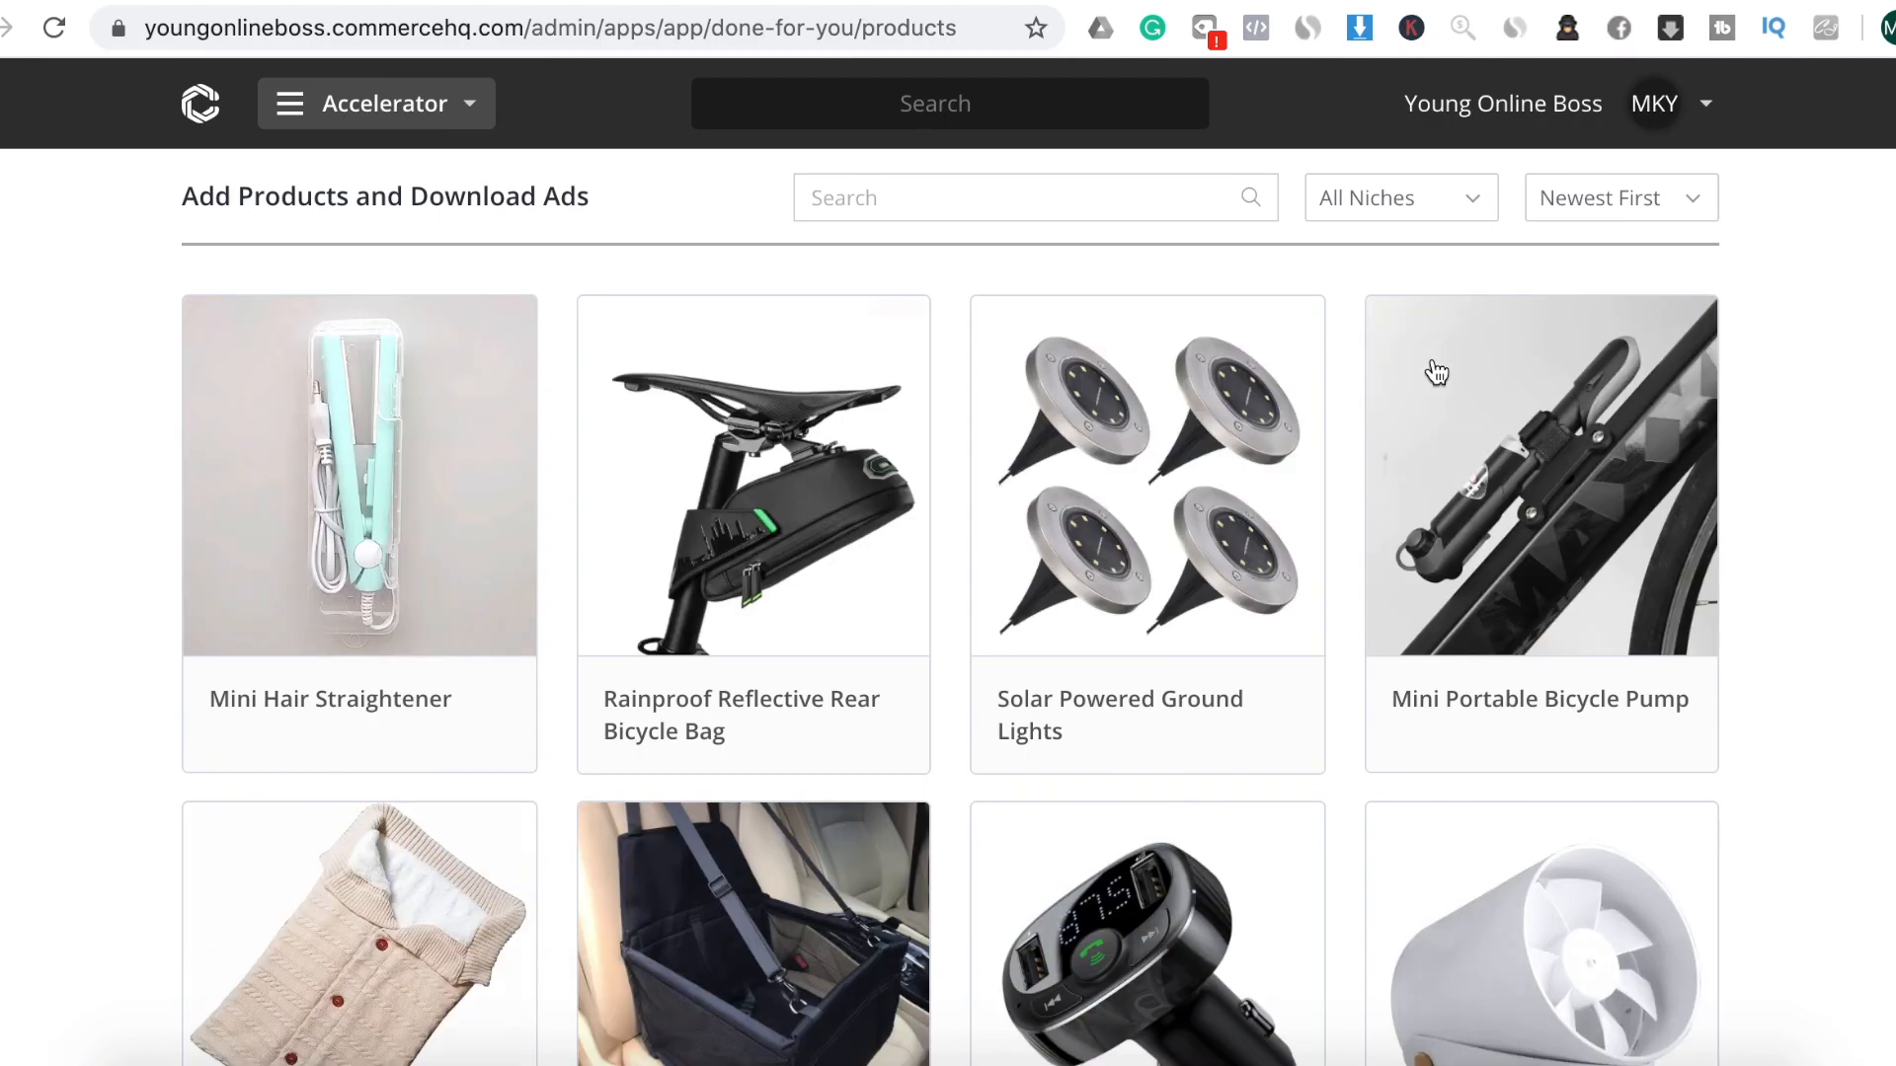
# Find the Handsfree Bluetooth Car Kit in the catalogue, review its details and add it to the store with the suggested prices
pyautogui.scroll(-3, 1232, 568)
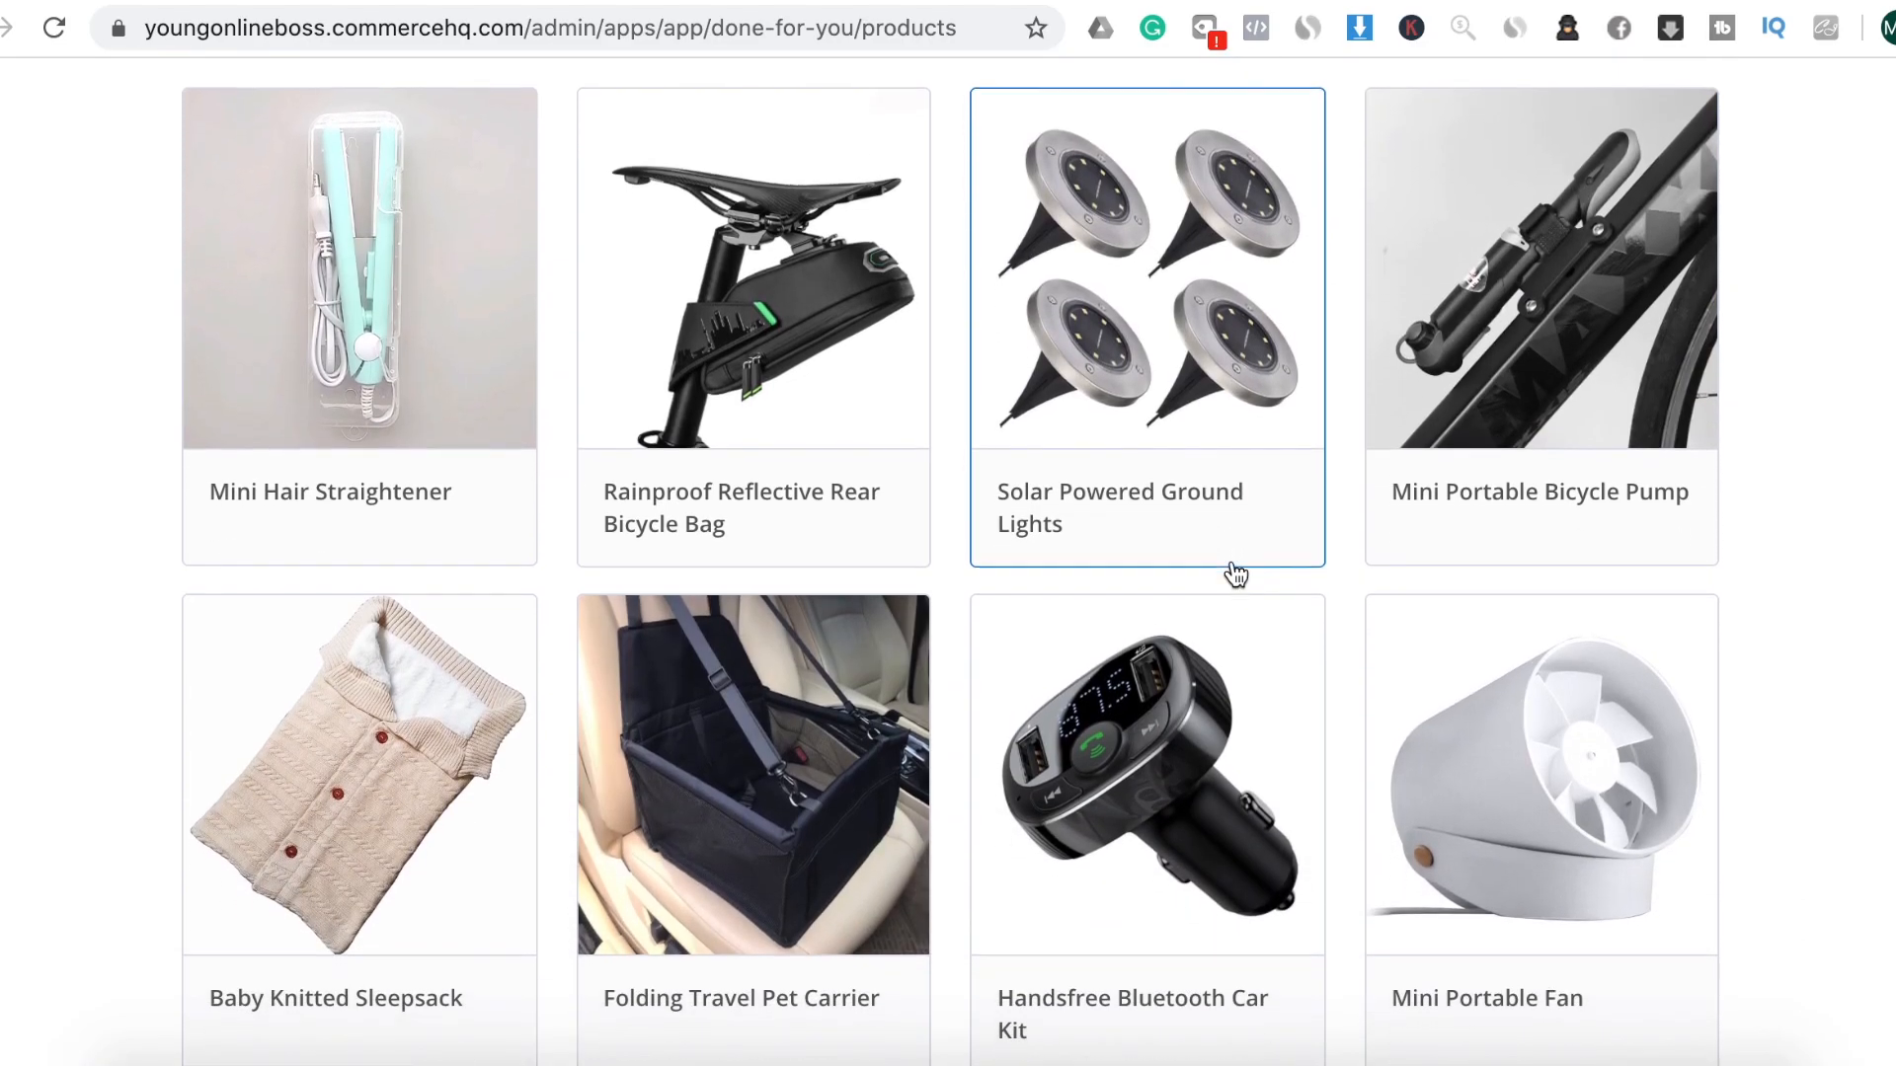
pyautogui.scroll(-3, 1232, 571)
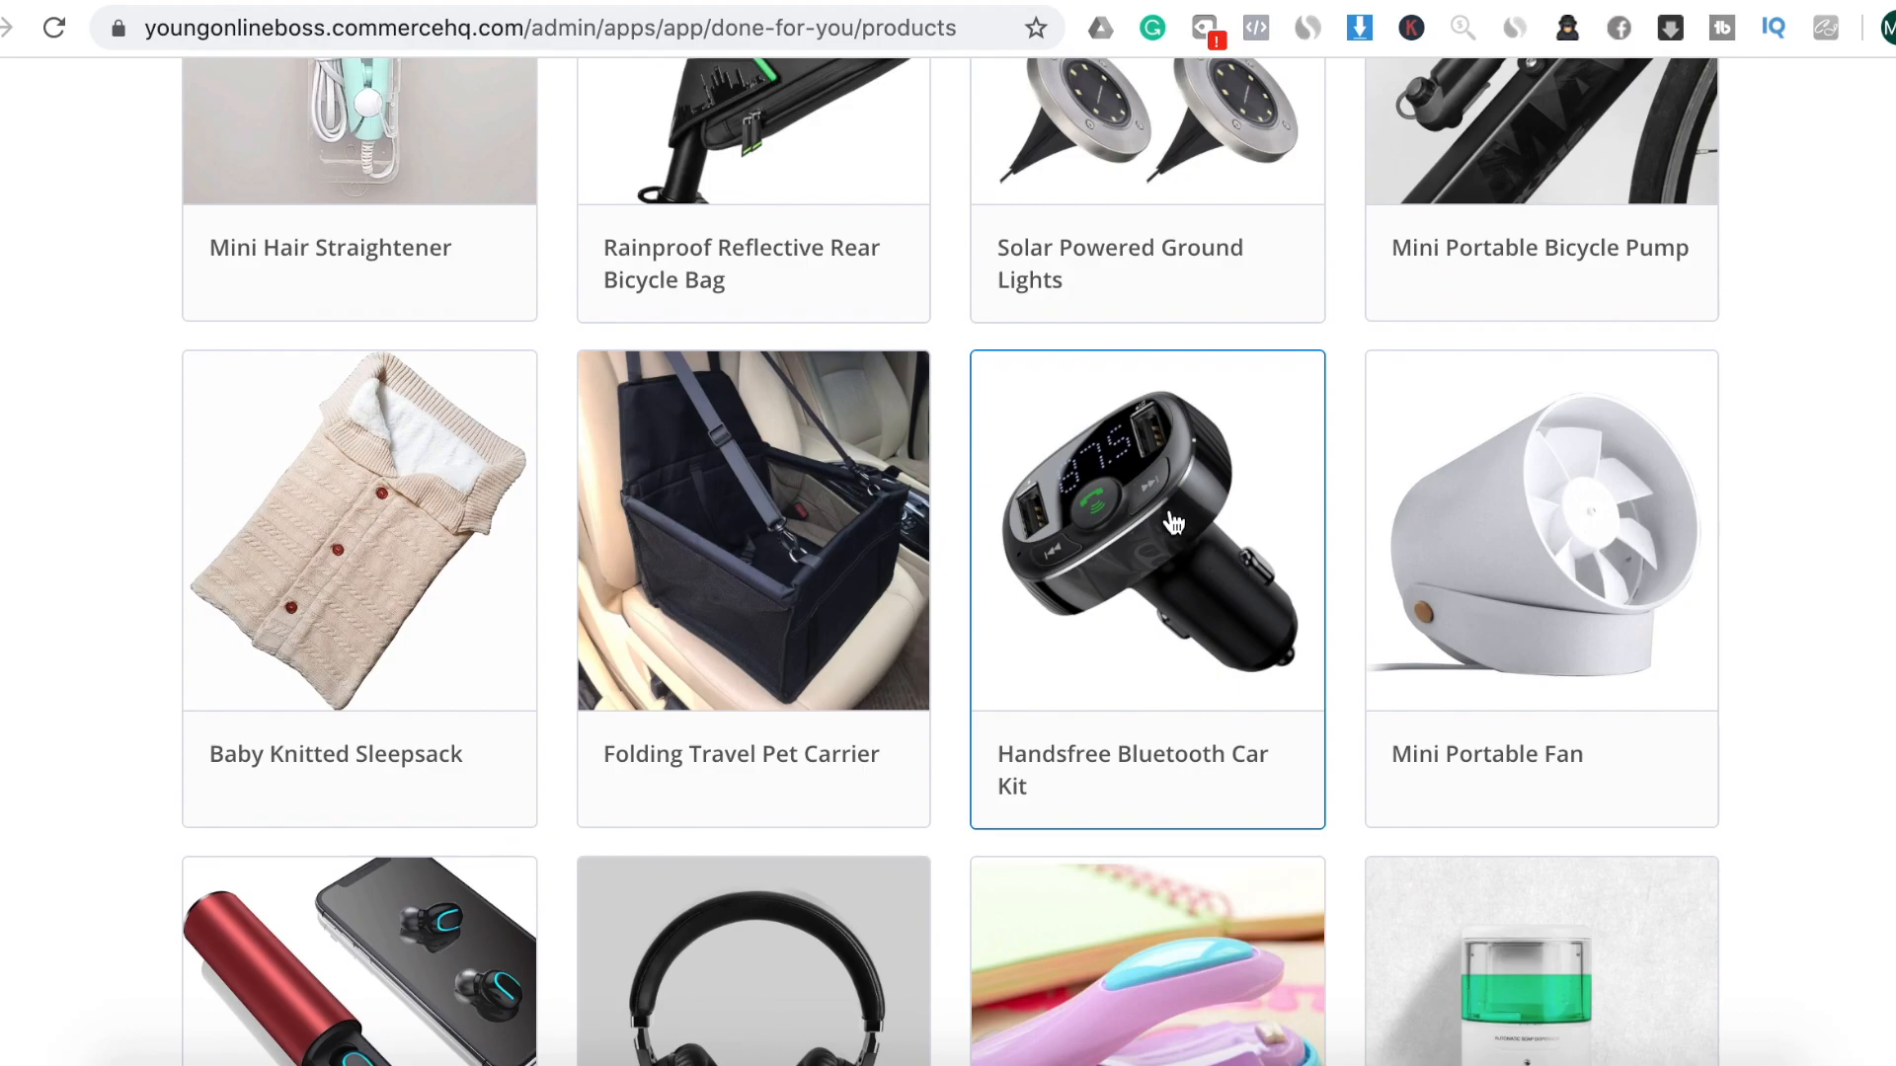
pyautogui.click(1173, 524)
pyautogui.scroll(-20, 1201, 743)
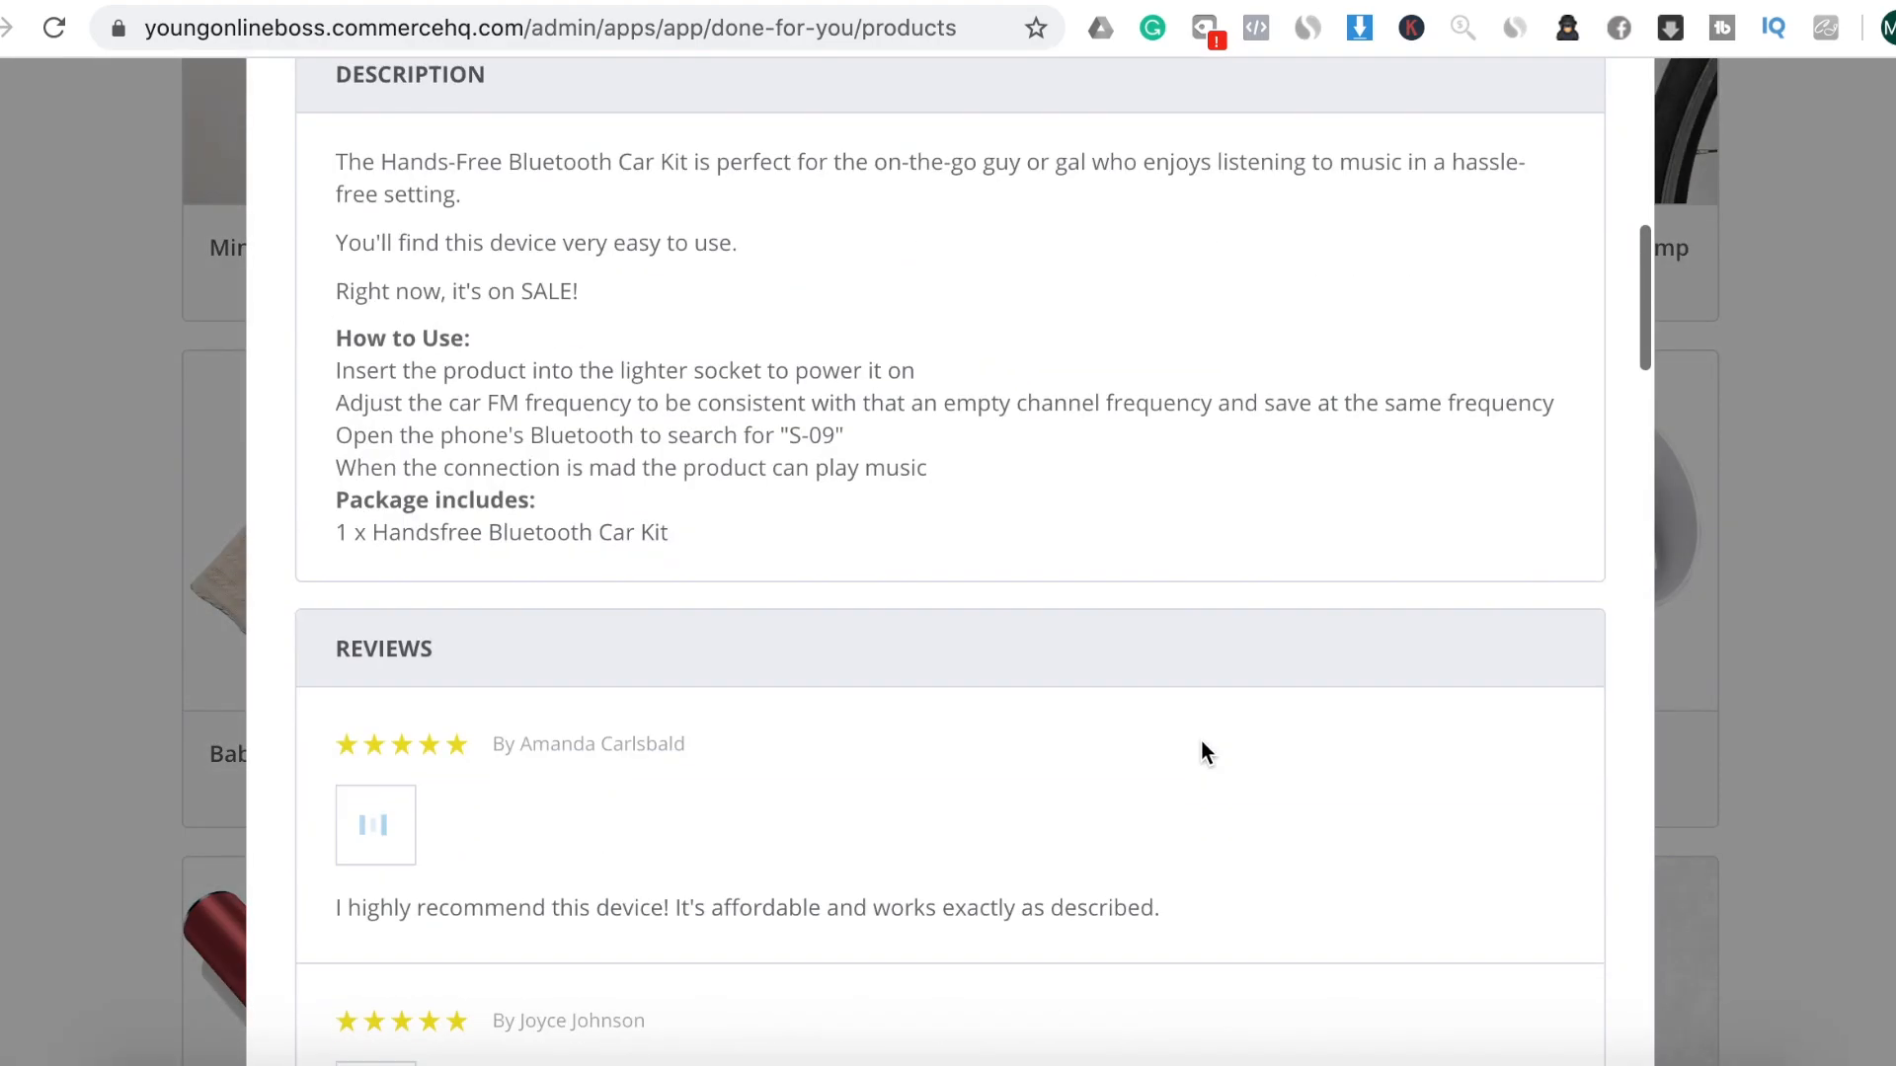
pyautogui.scroll(-20, 1200, 741)
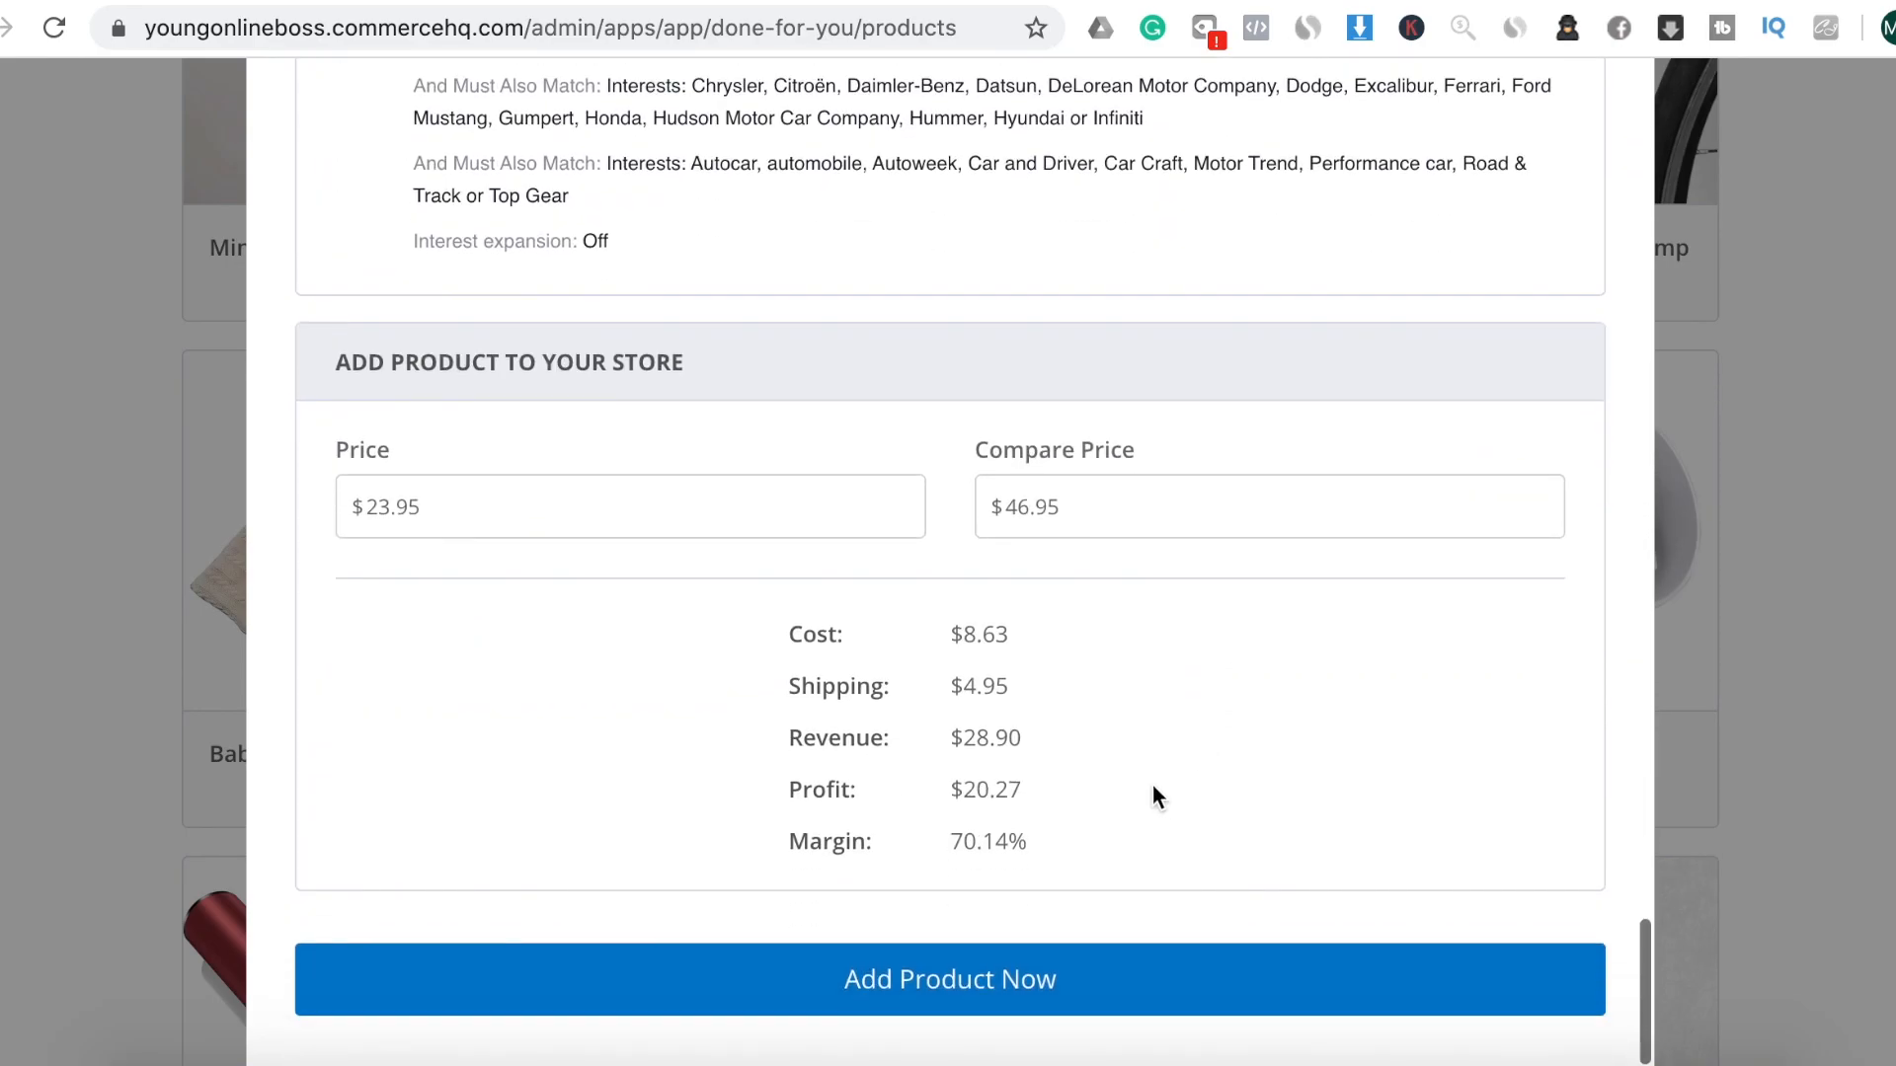
pyautogui.click(1029, 979)
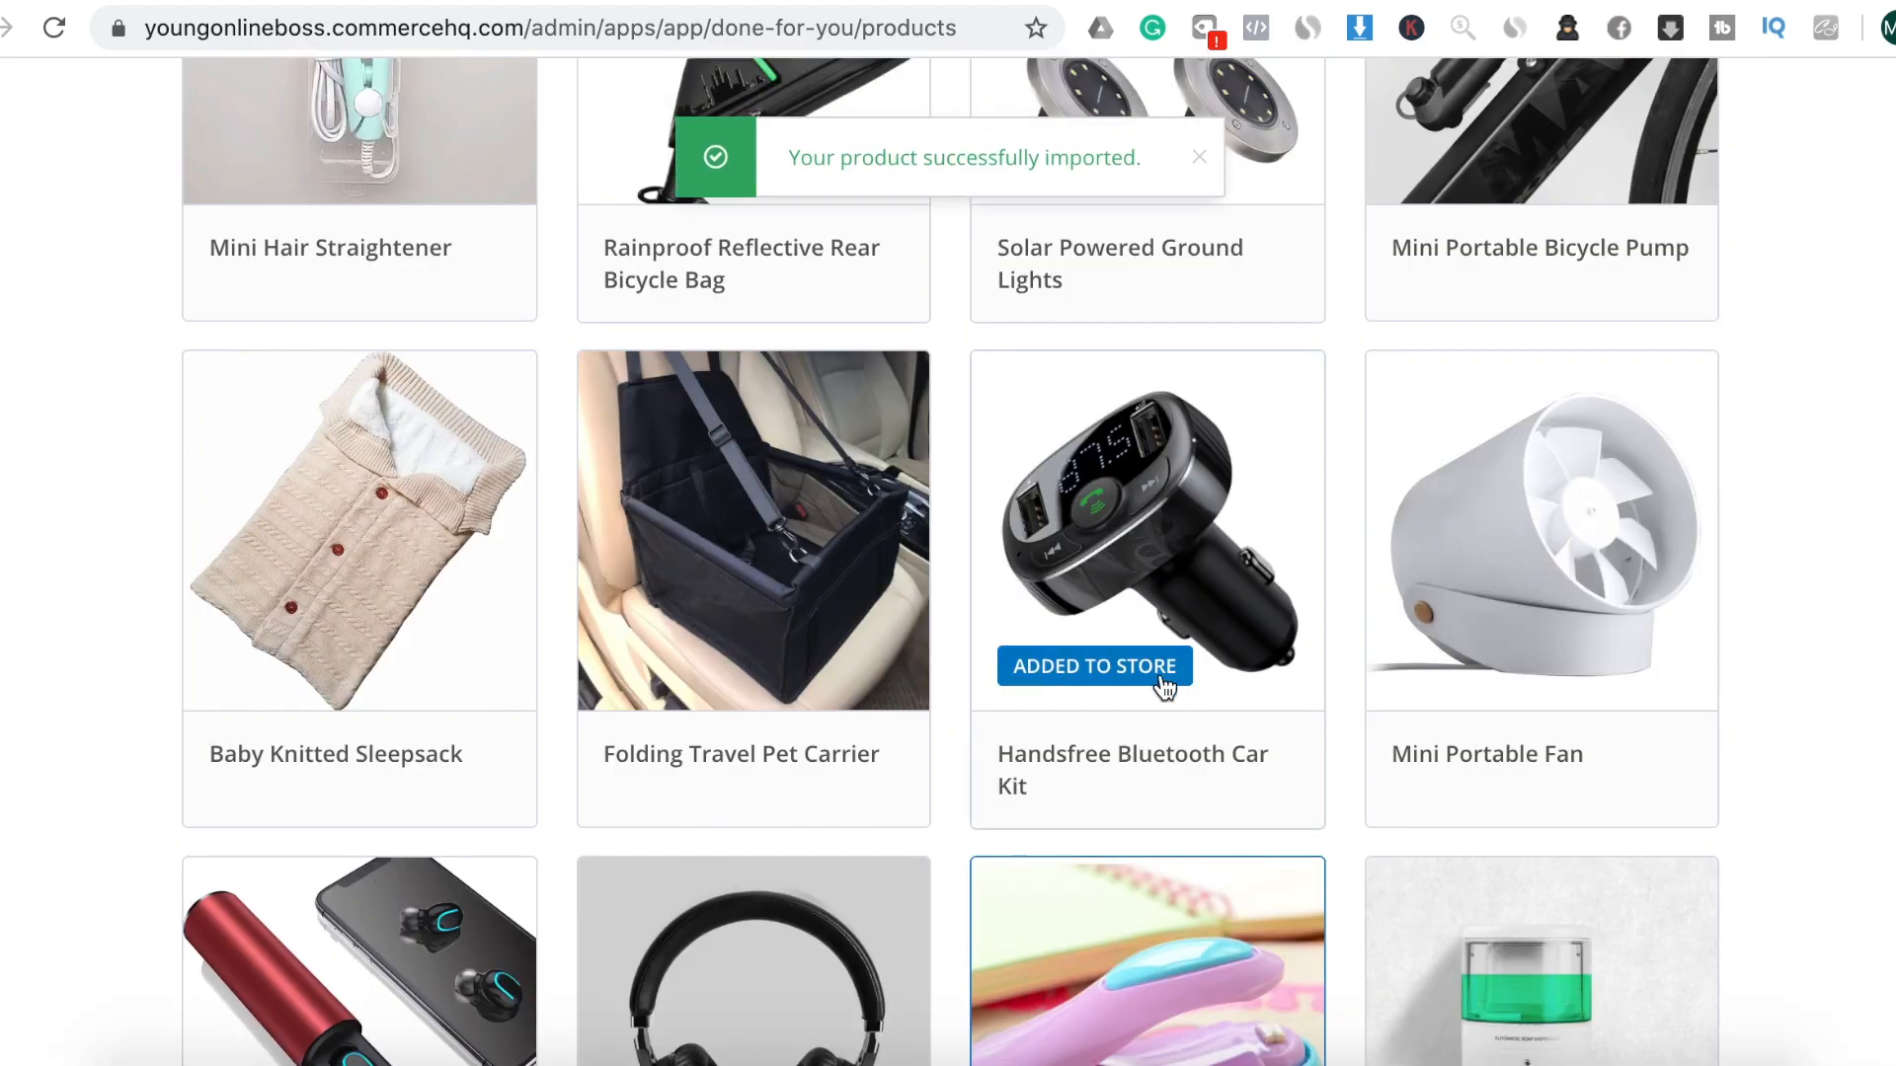
pyautogui.scroll(1, 1132, 731)
pyautogui.scroll(5, 1132, 731)
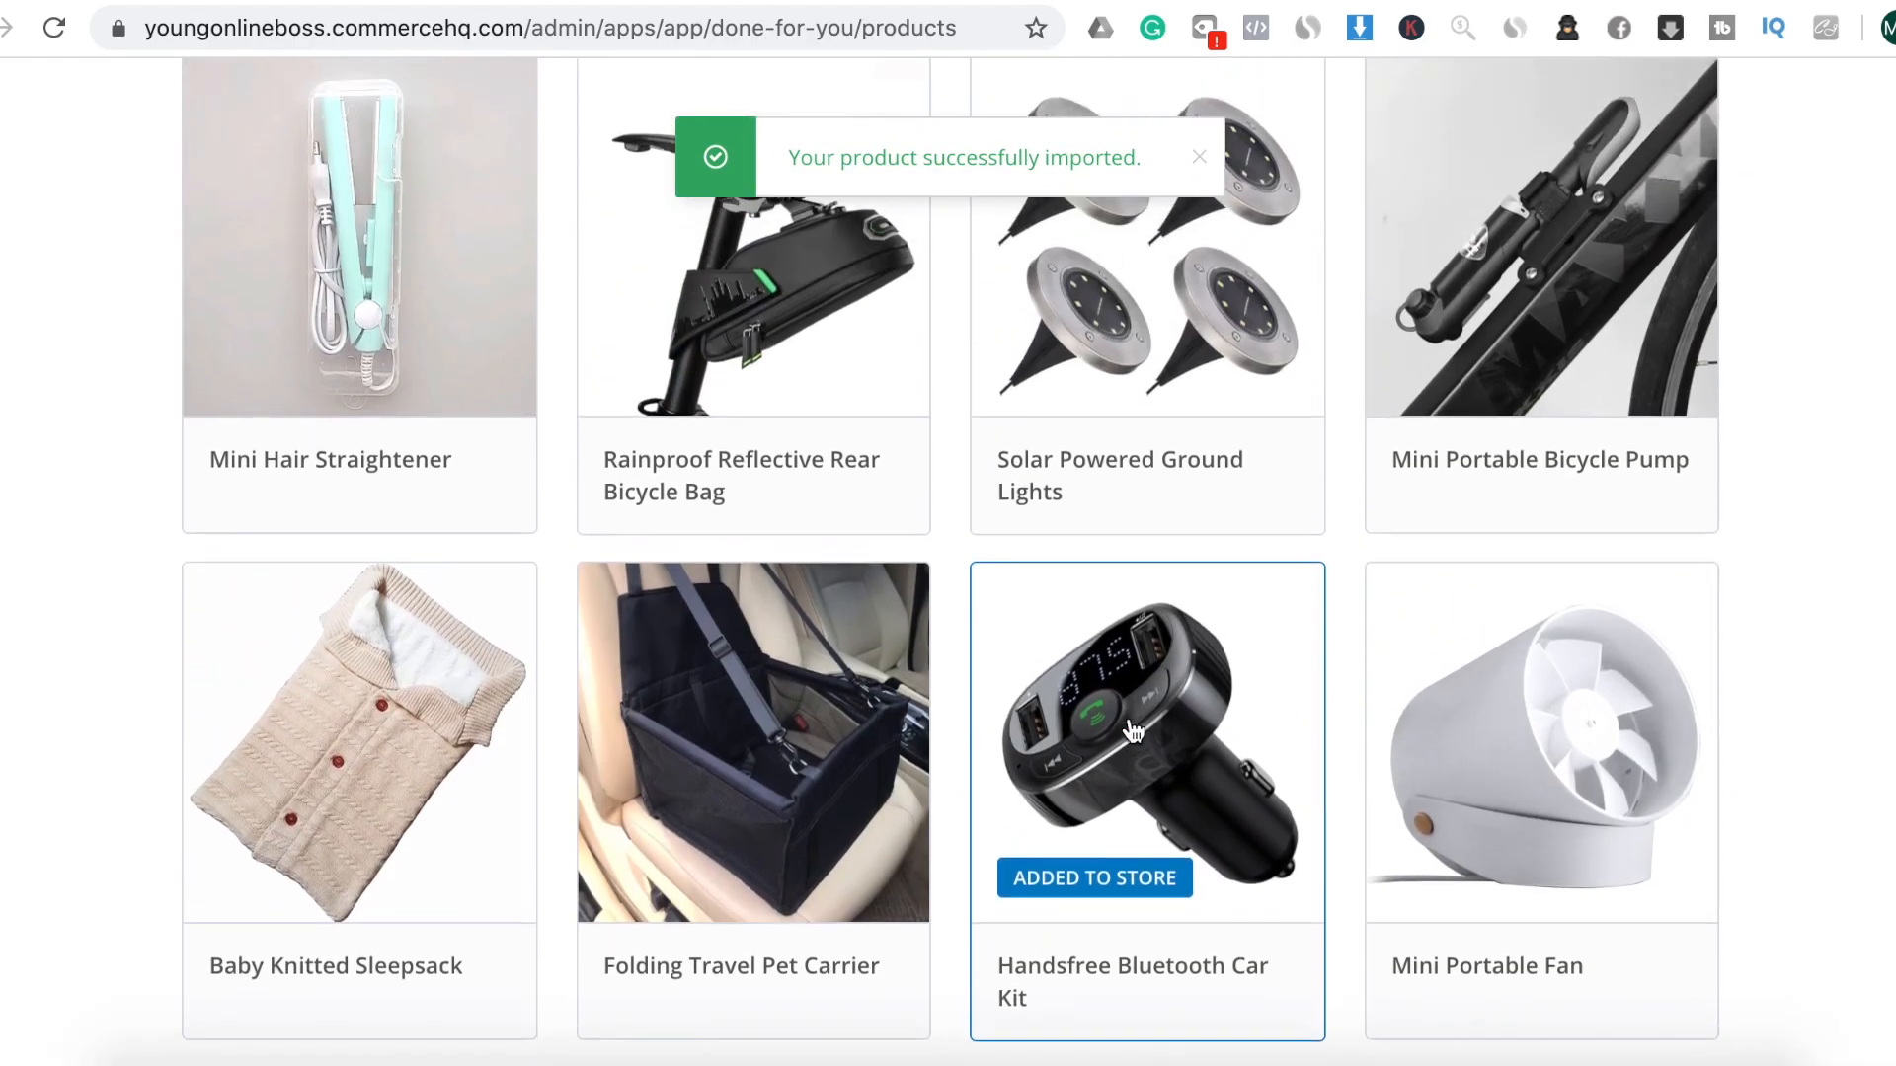
pyautogui.scroll(1, 1132, 732)
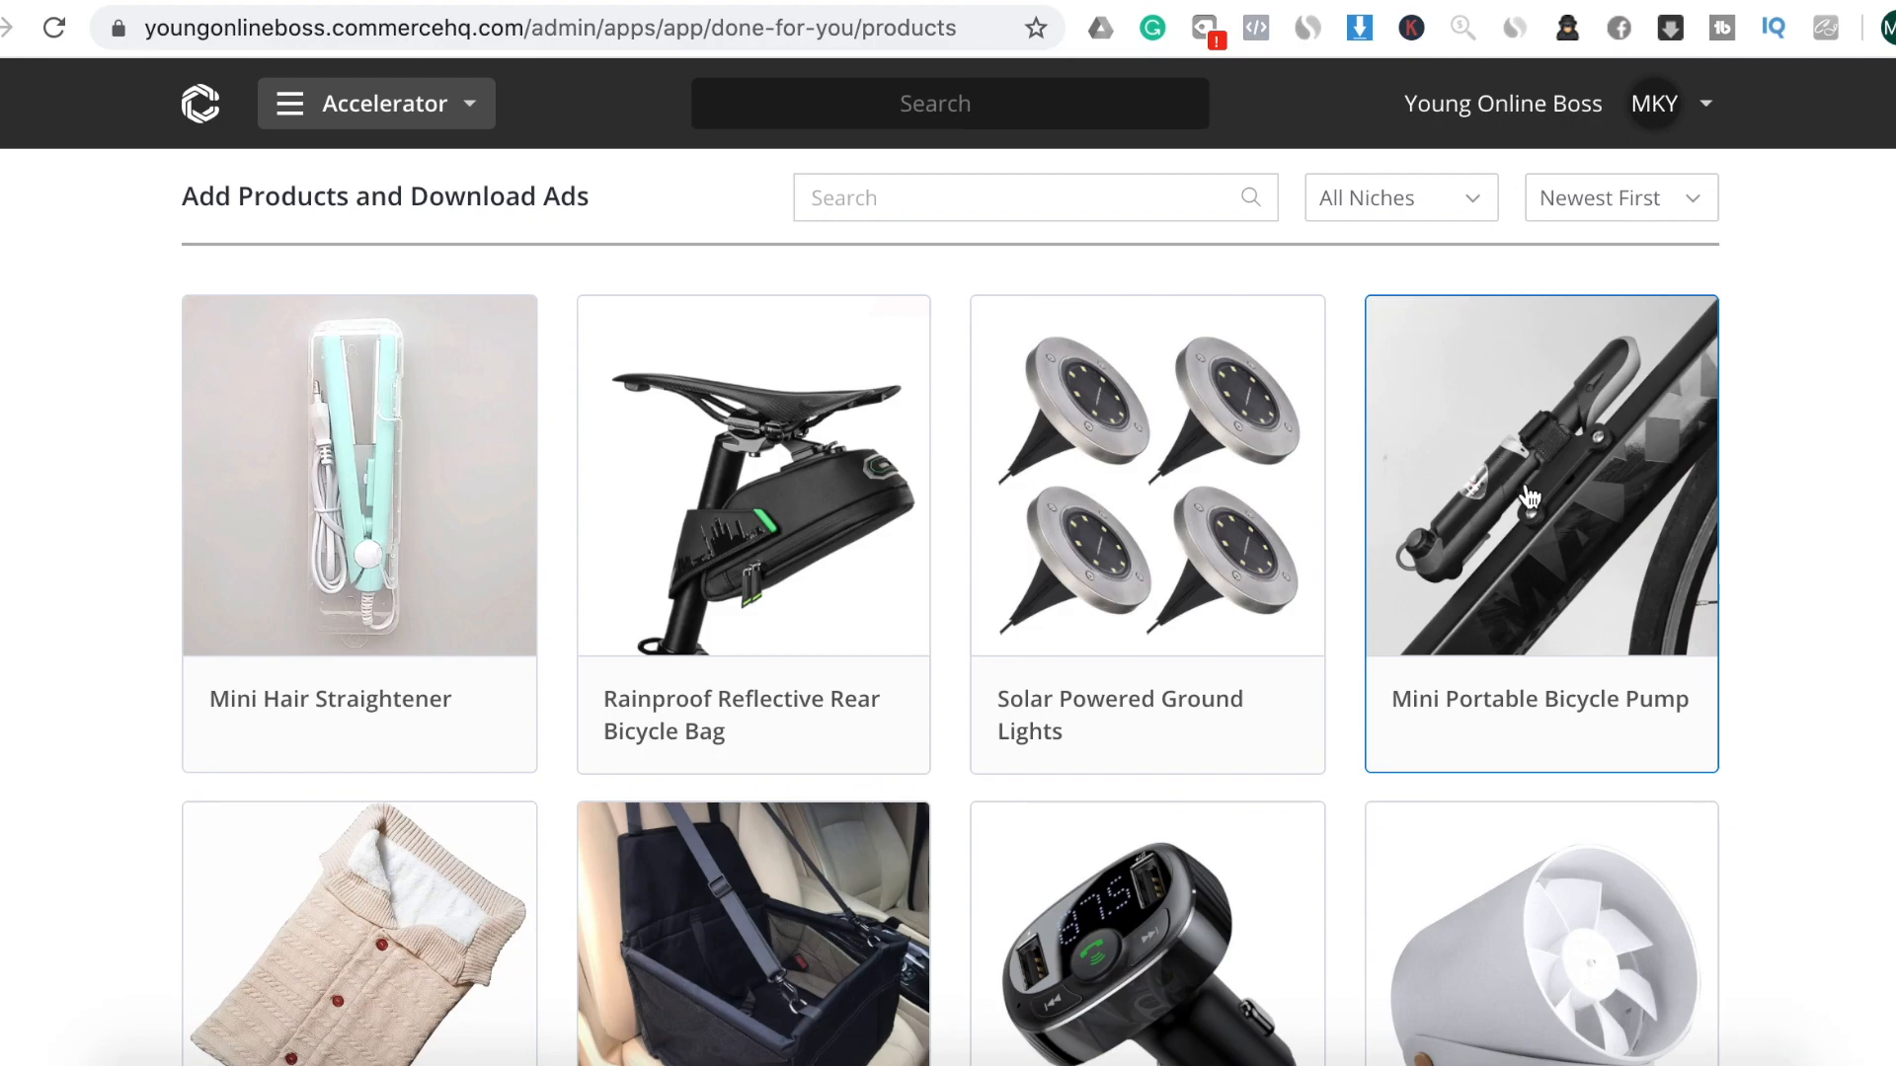
# Open the Mini Portable Bicycle Pump in the catalogue, review its details and add it to the store with the suggested prices
pyautogui.click(1552, 539)
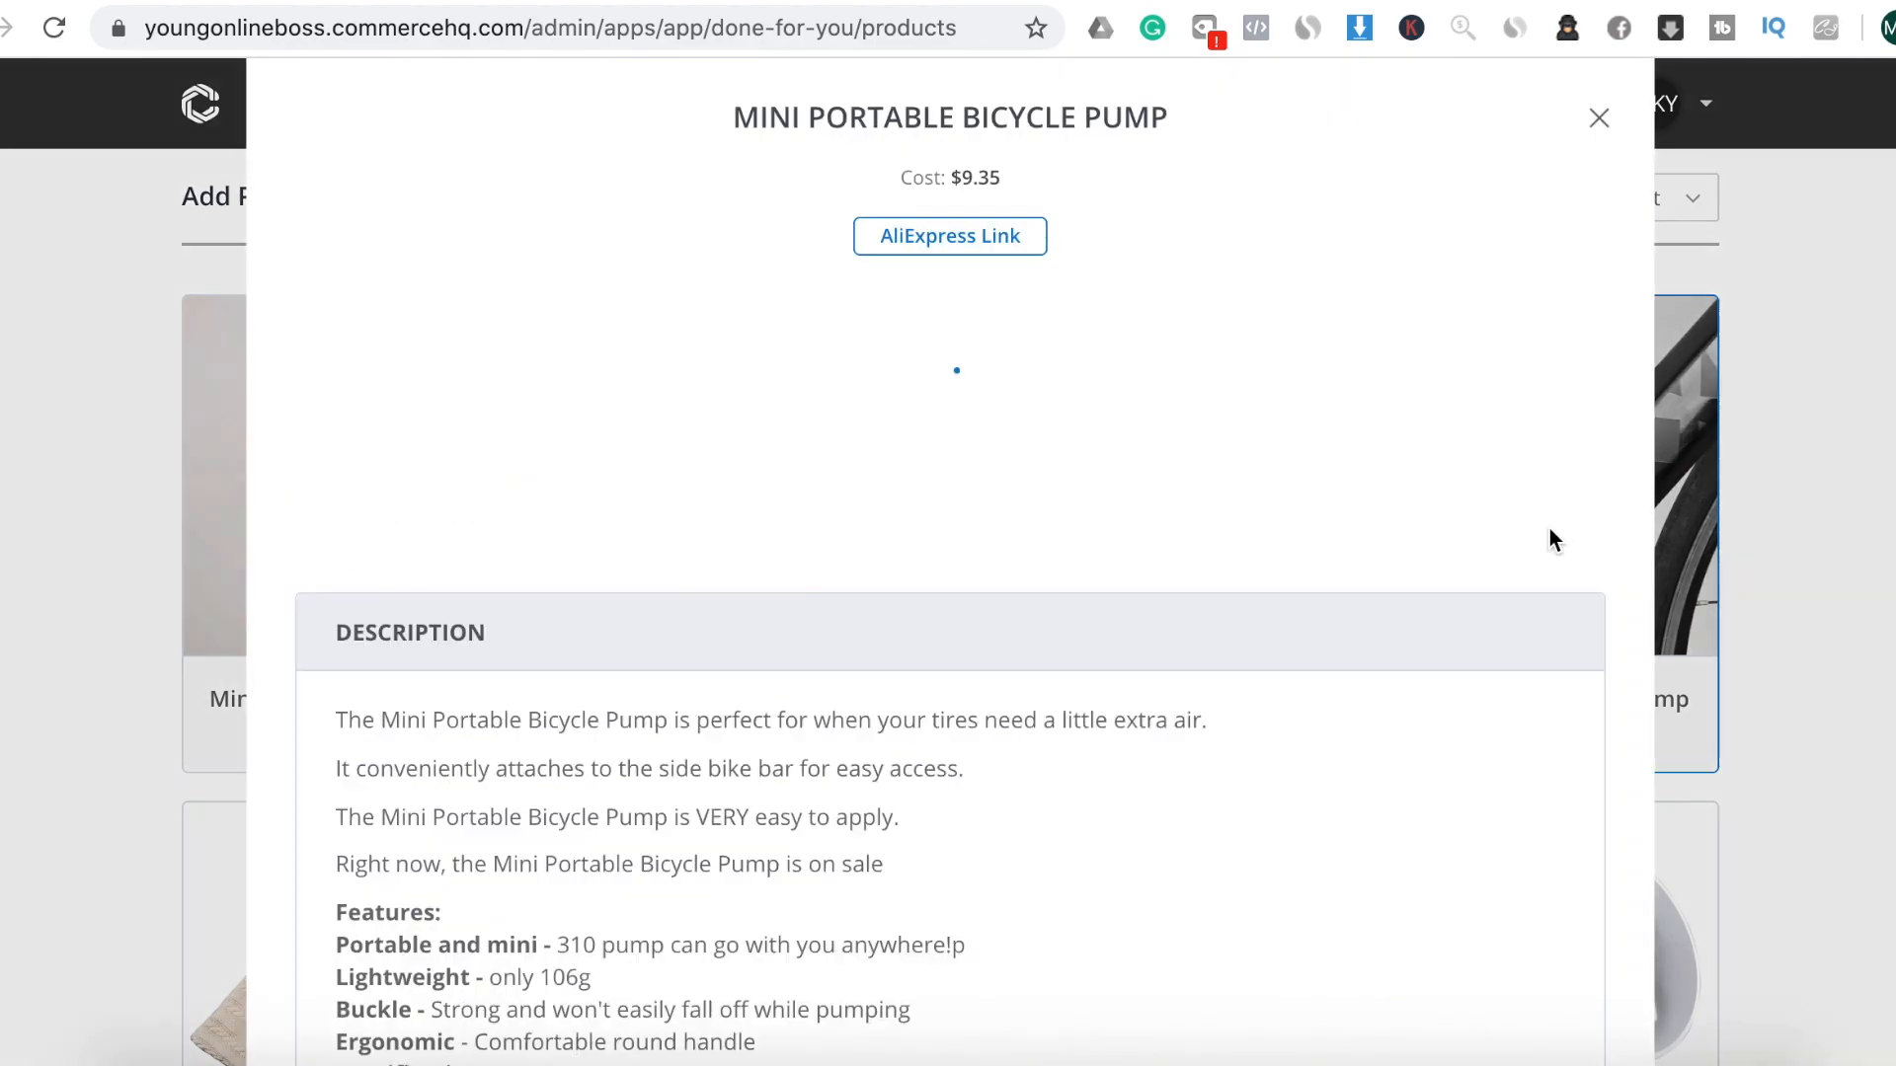
pyautogui.scroll(-20, 1437, 646)
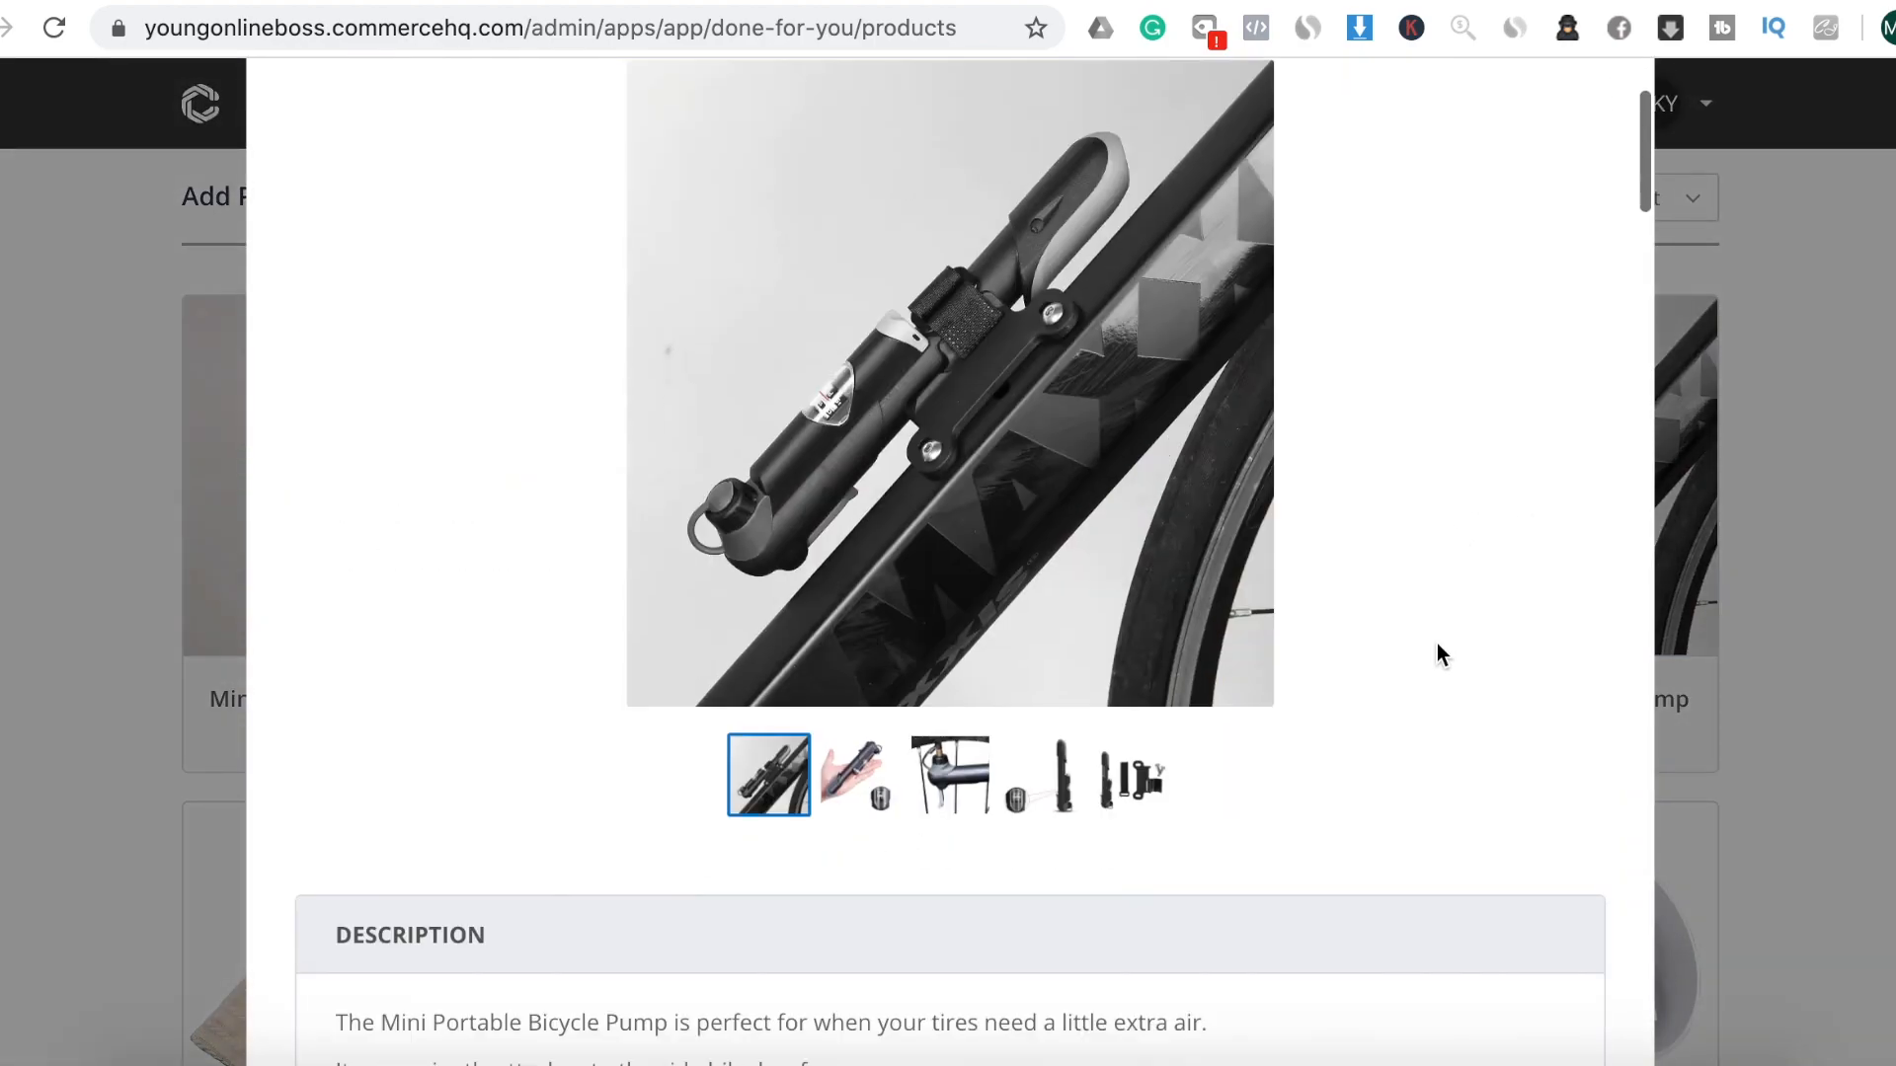
pyautogui.scroll(-20, 1437, 655)
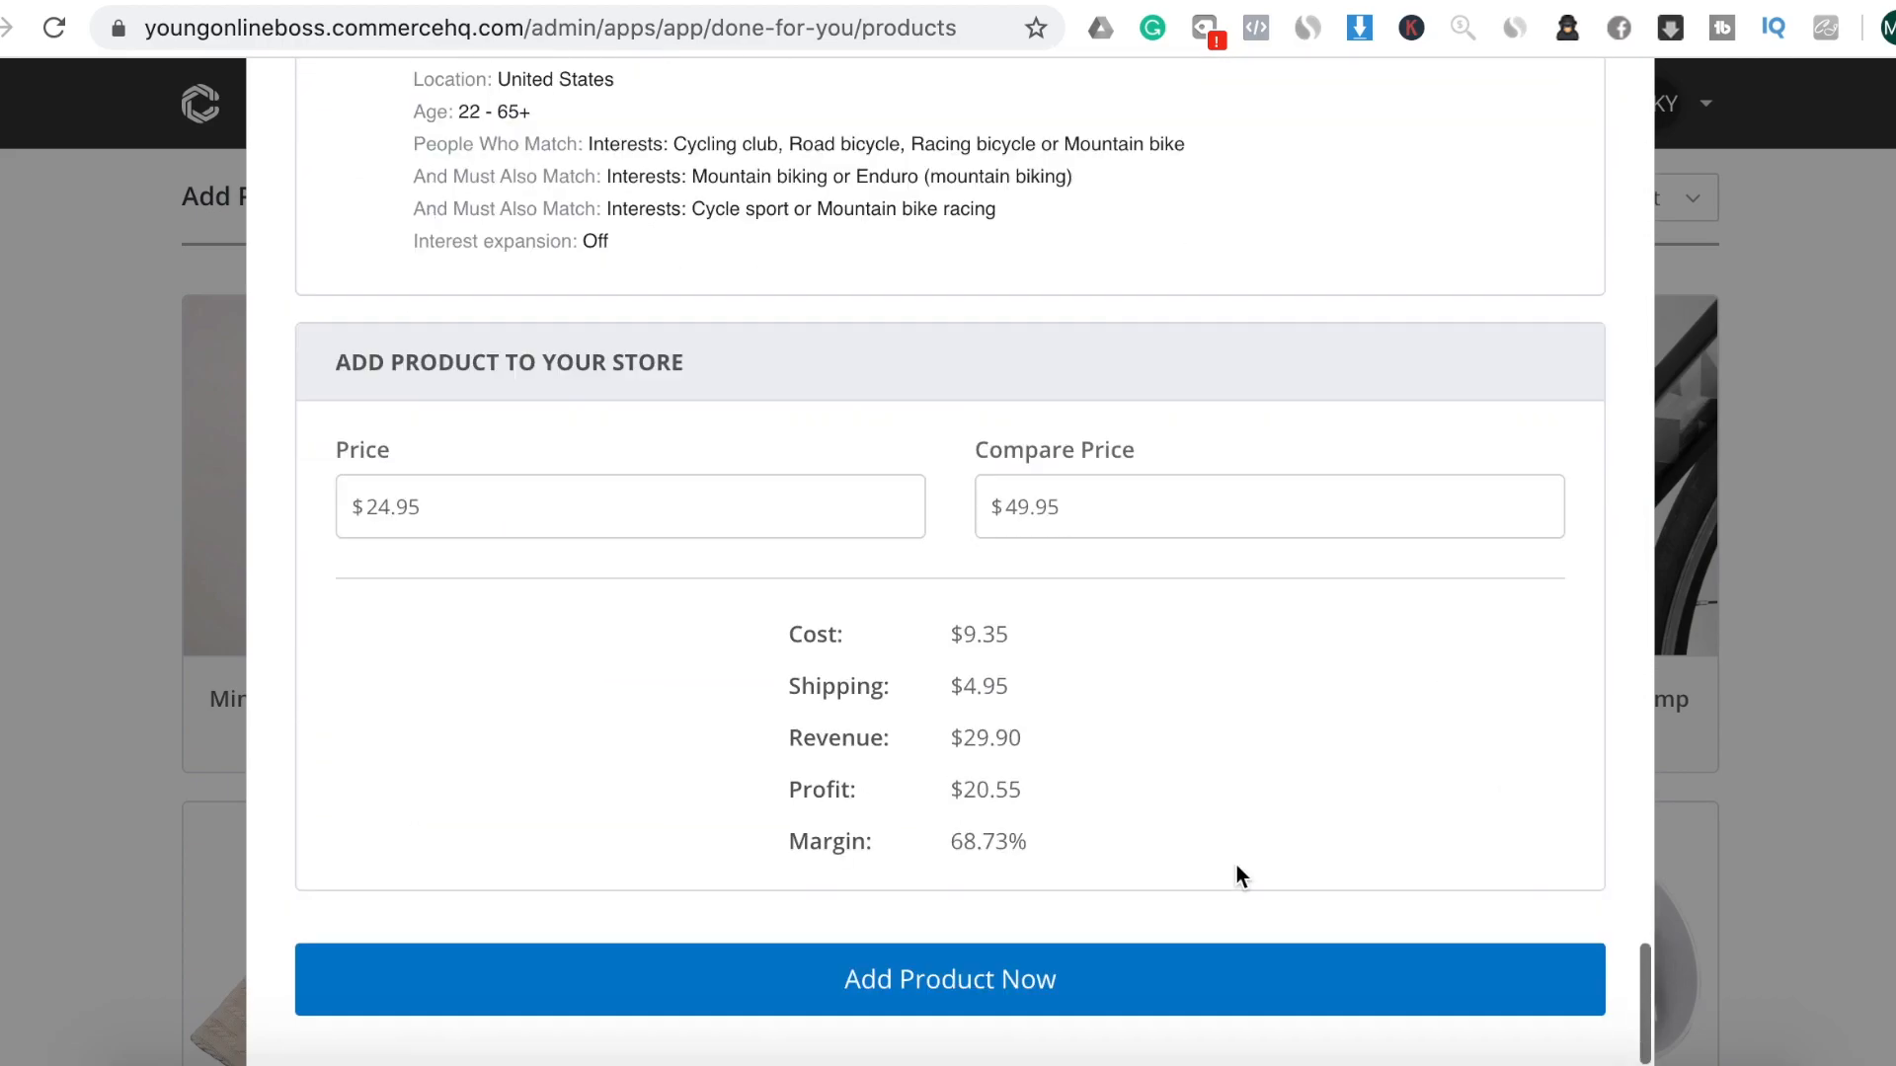
pyautogui.click(1135, 970)
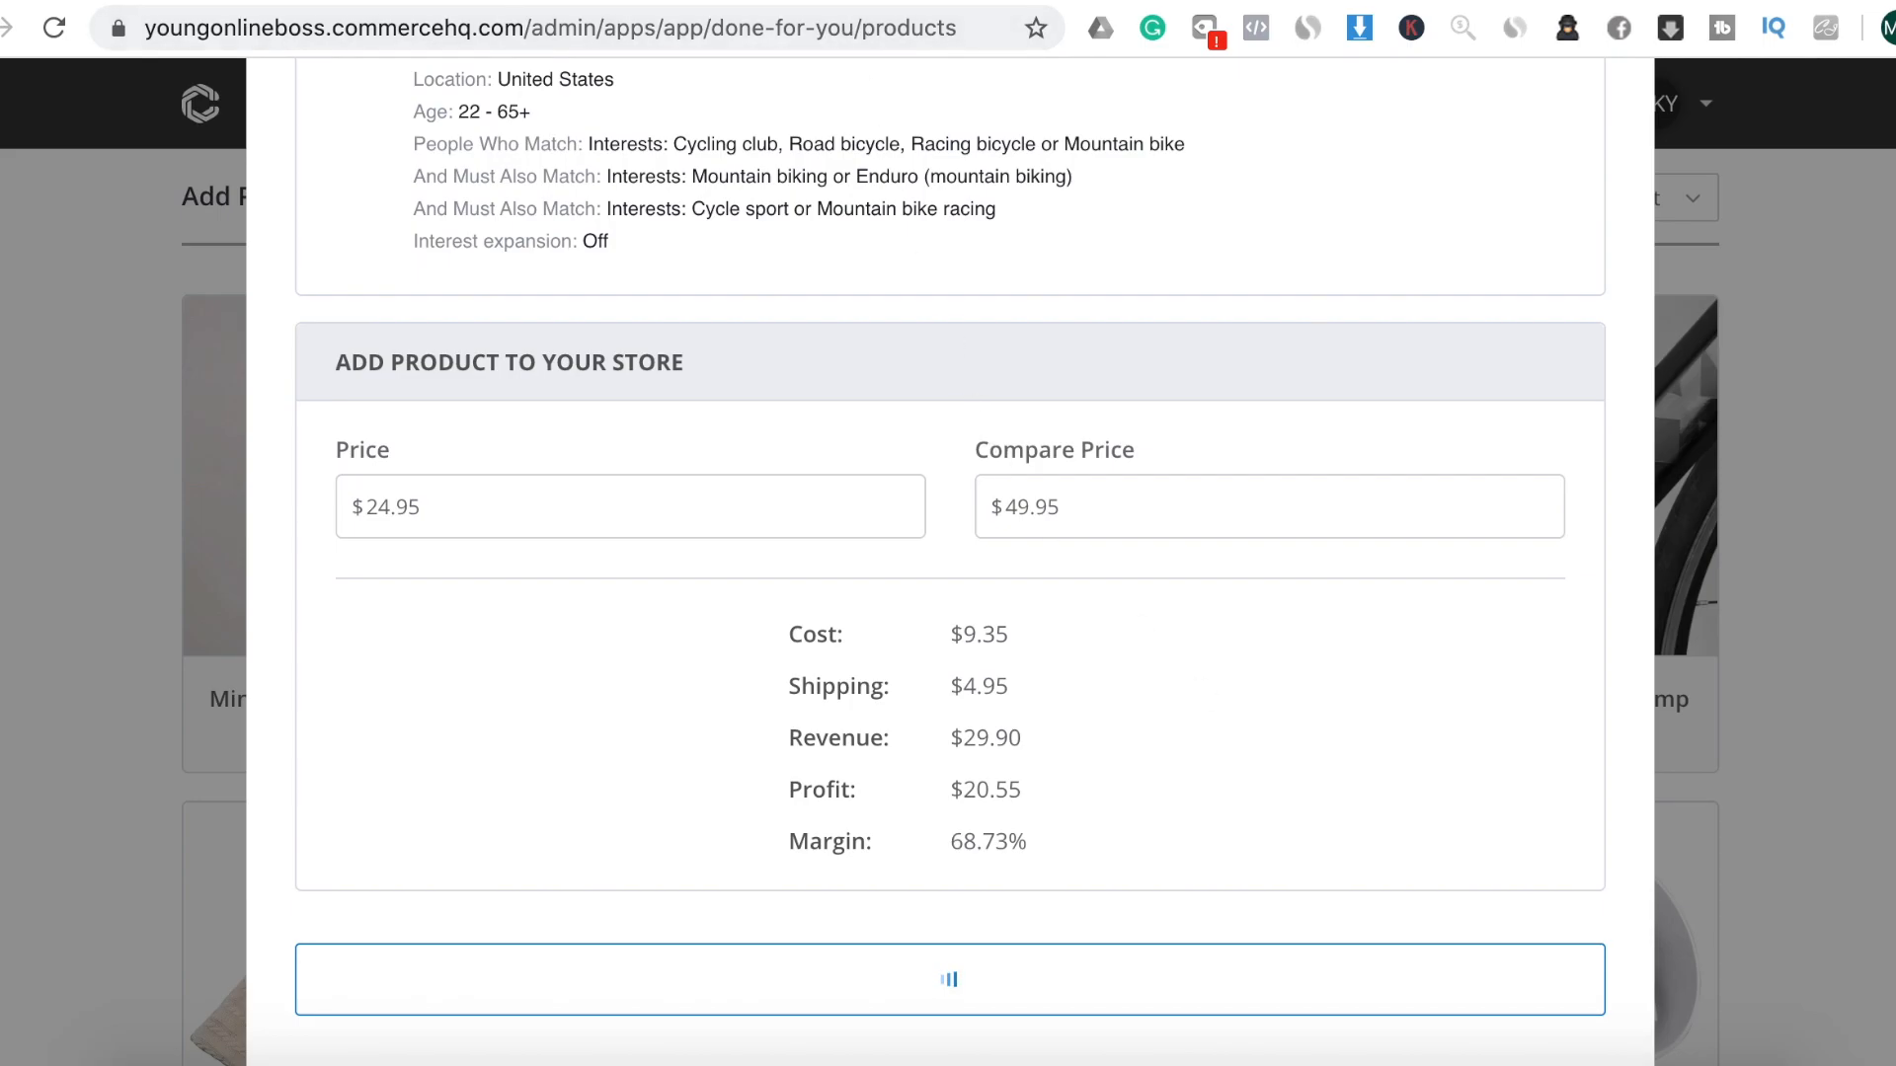
# Find the Portable Mini Sealing Household Machine in the catalogue, review its description and ad targeting, and add it to the store with the suggested prices
pyautogui.scroll(-7, 1187, 735)
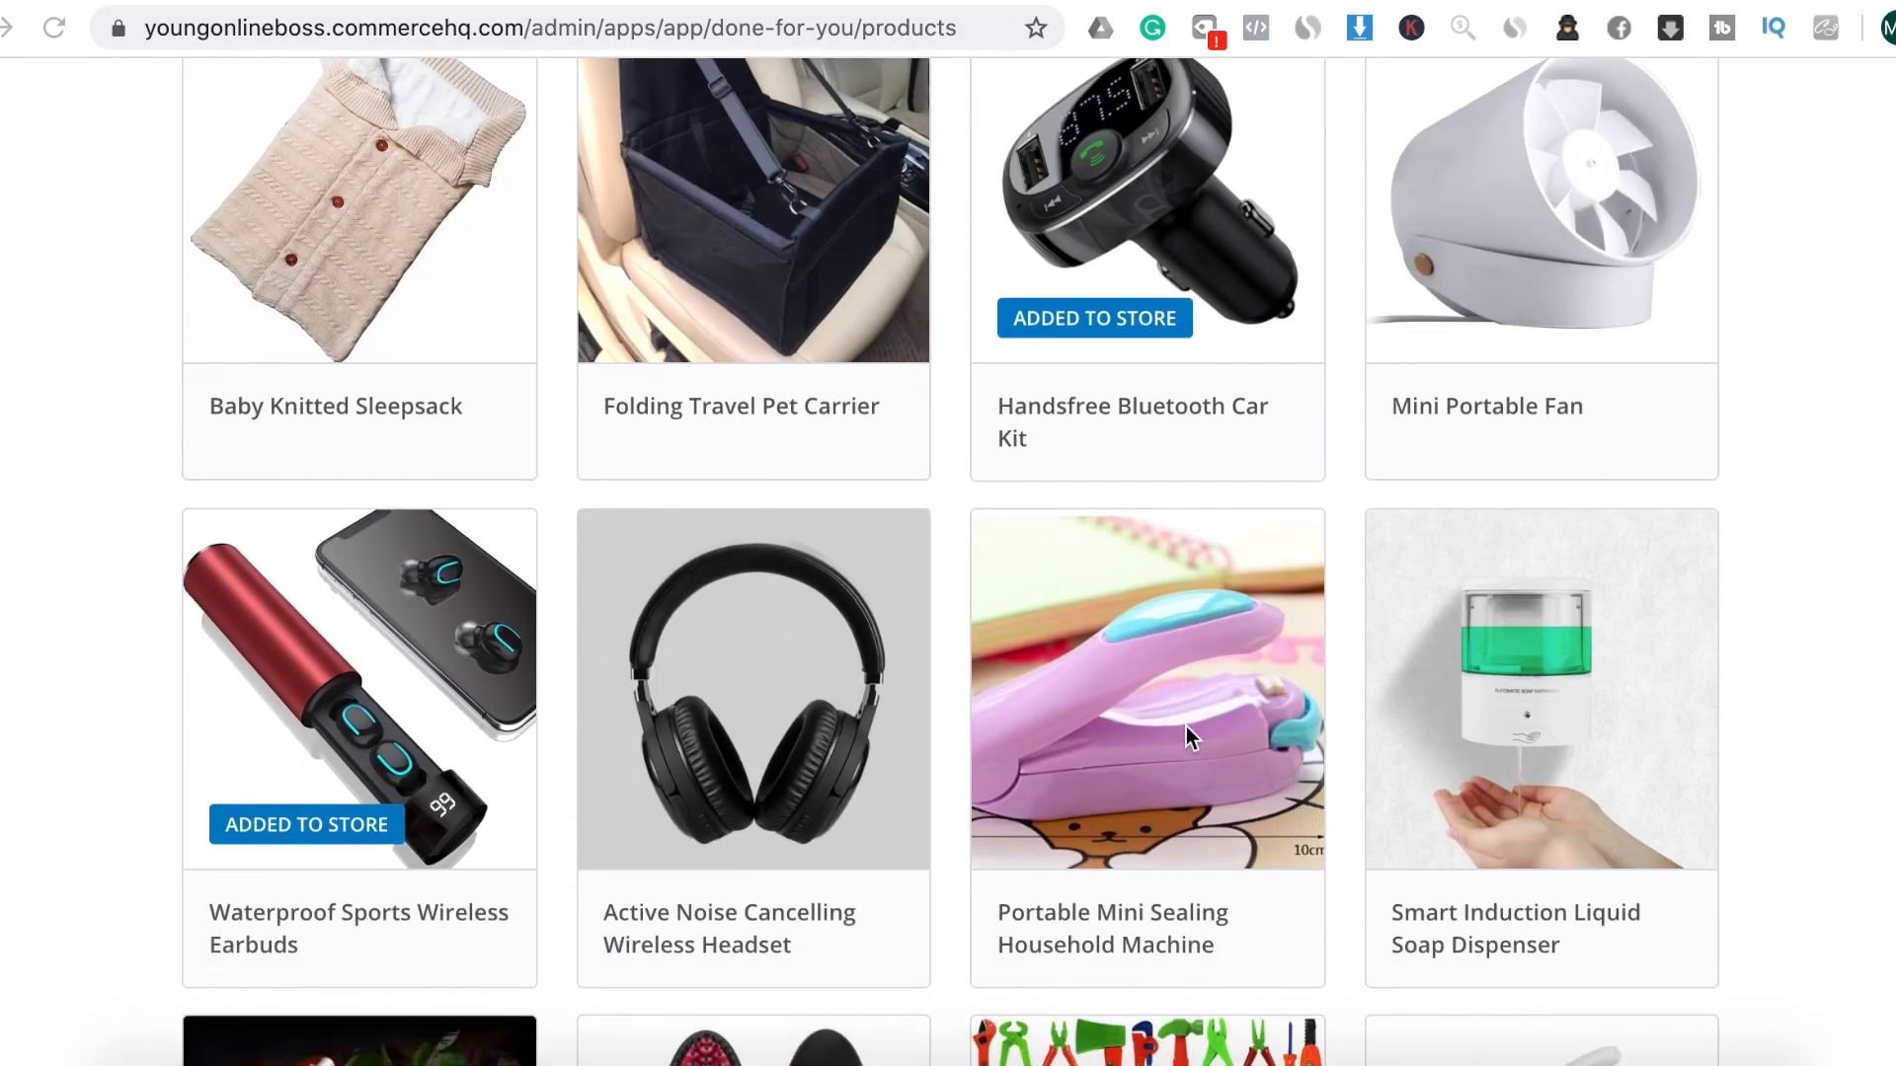
pyautogui.scroll(-2, 1186, 735)
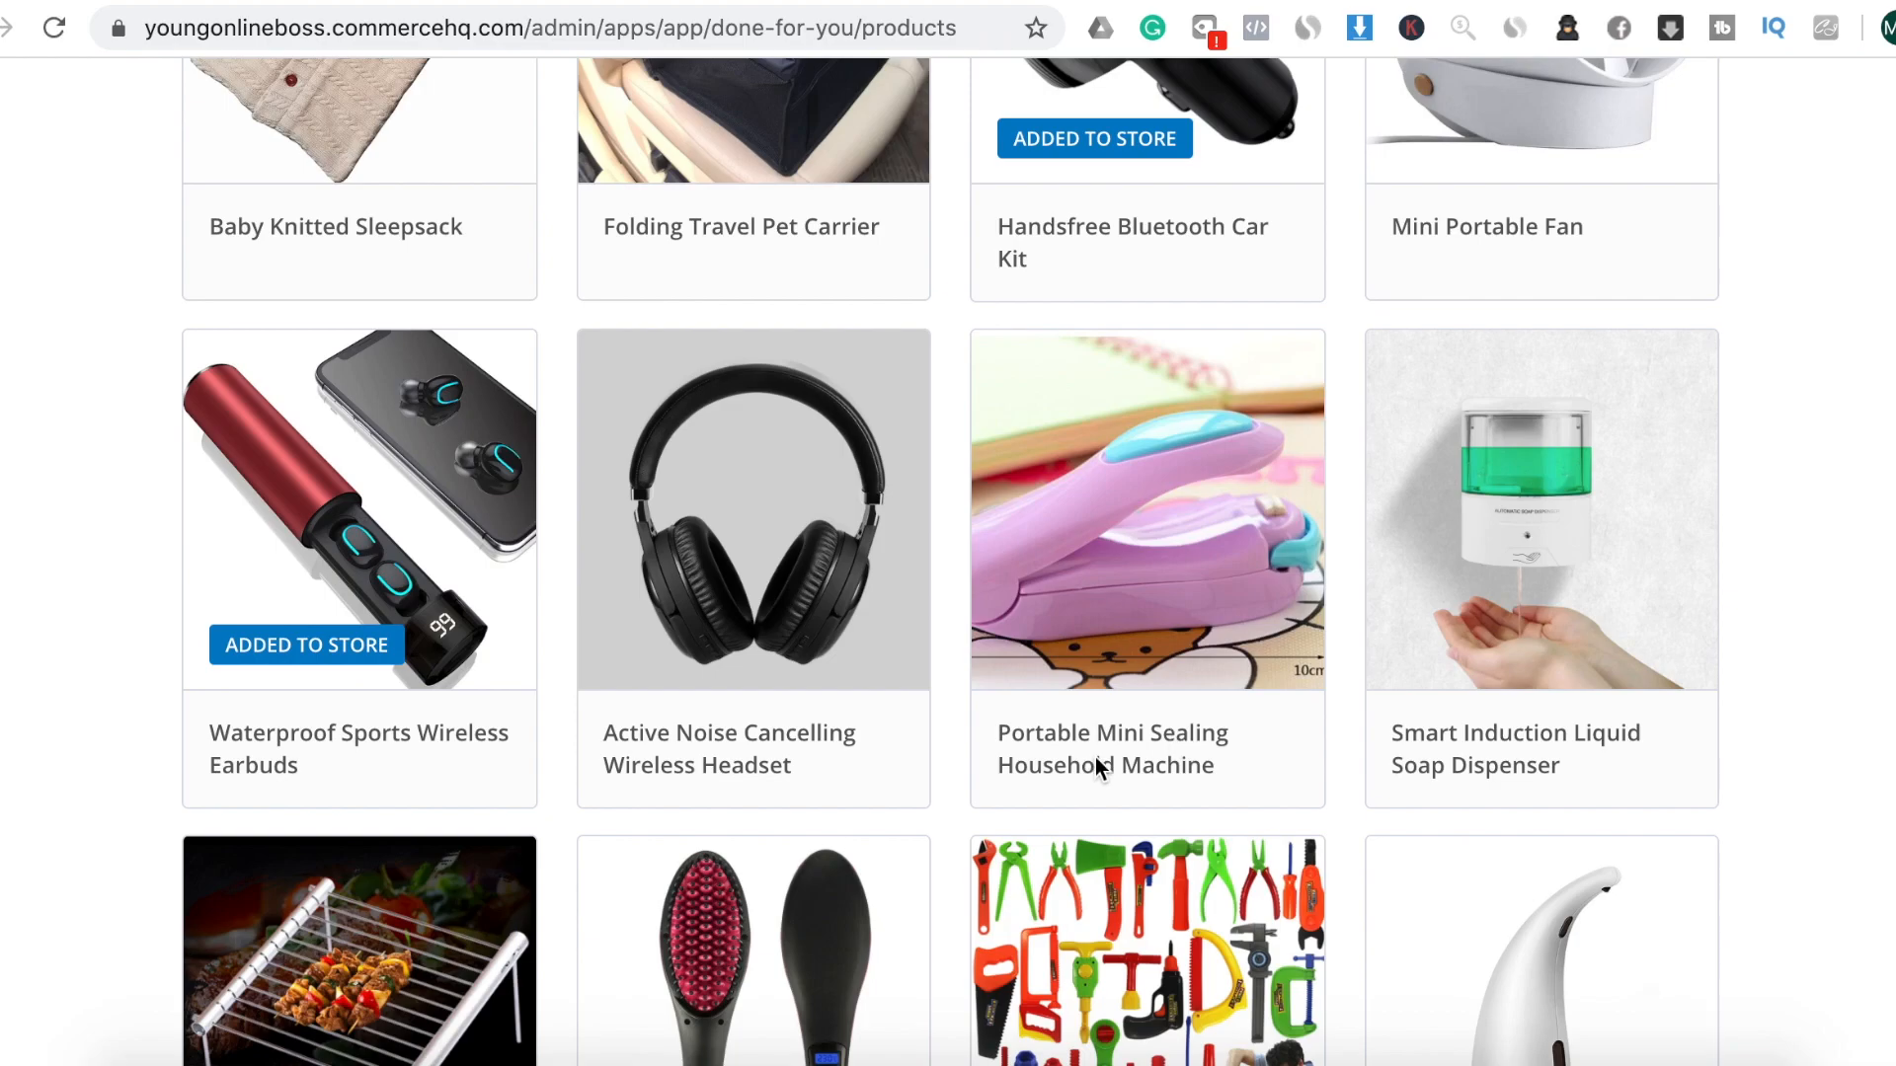
pyautogui.click(1180, 647)
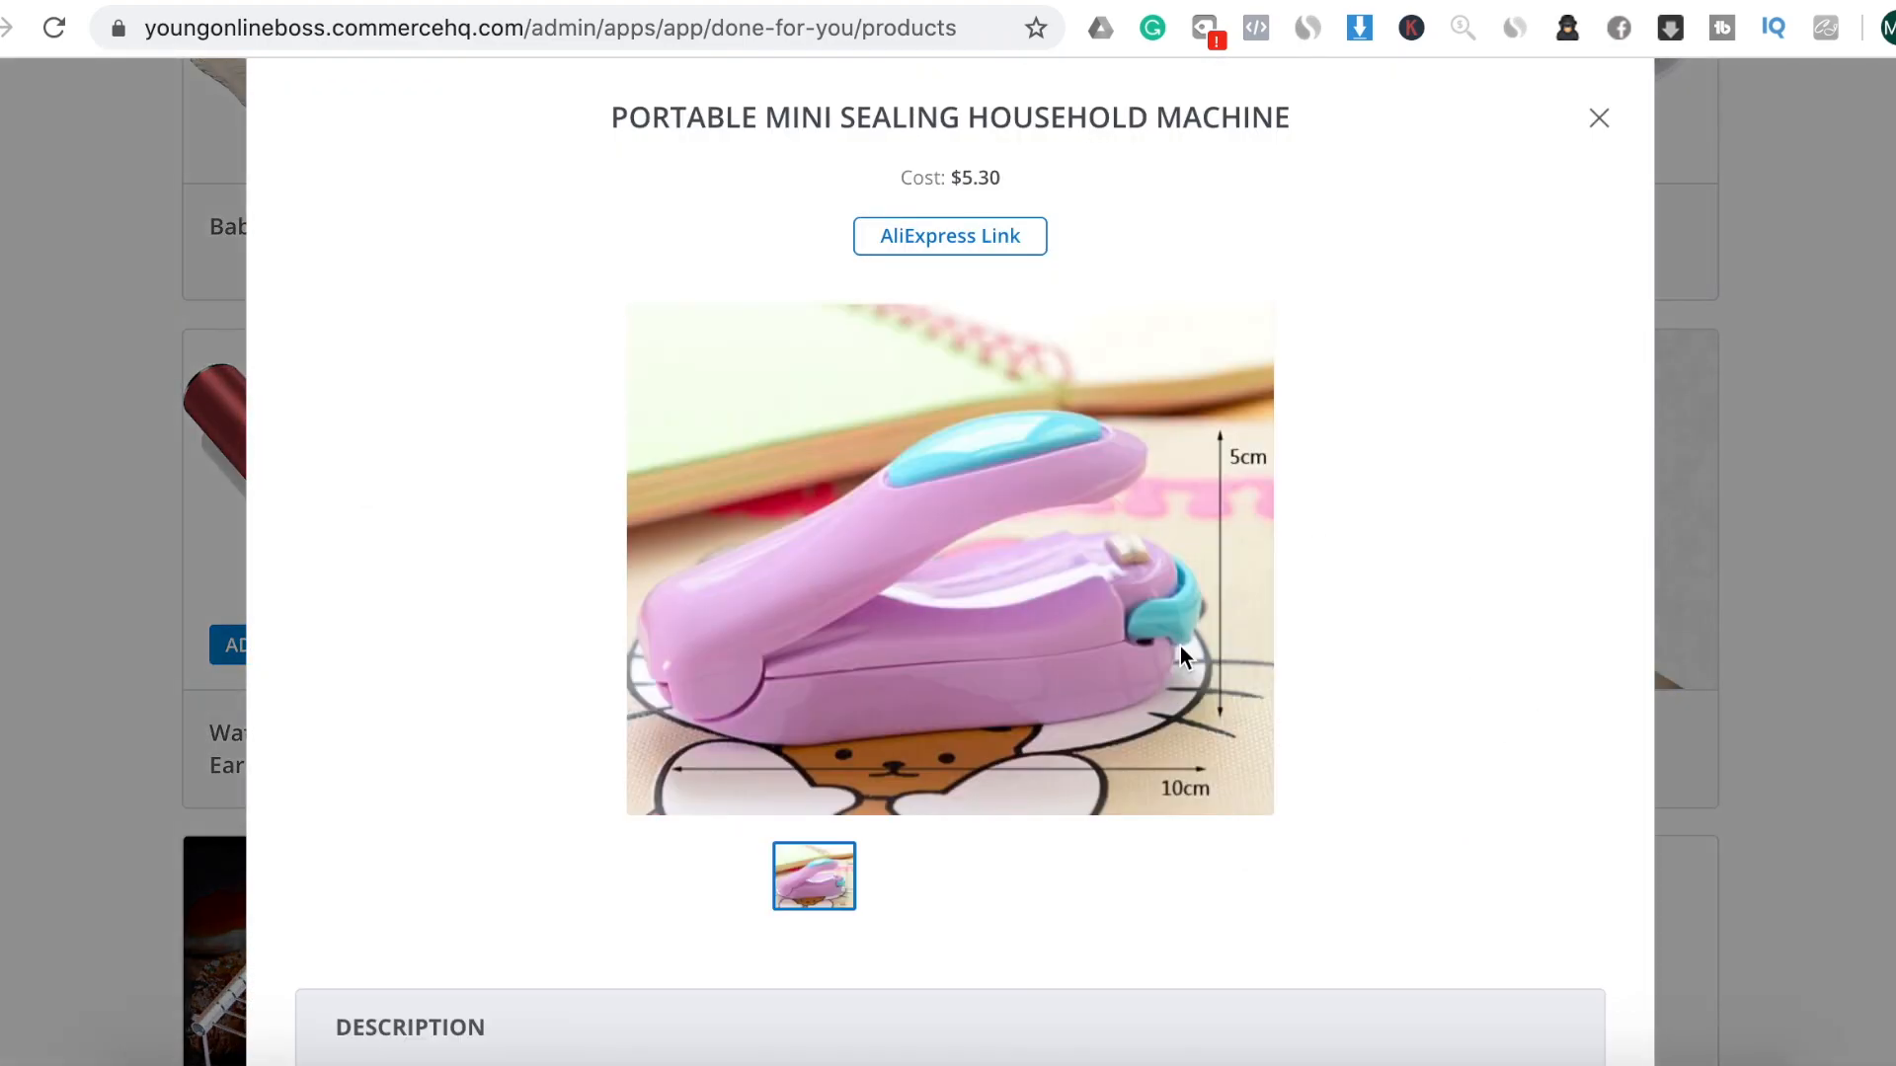
pyautogui.scroll(-8, 1201, 855)
pyautogui.scroll(-15, 1201, 857)
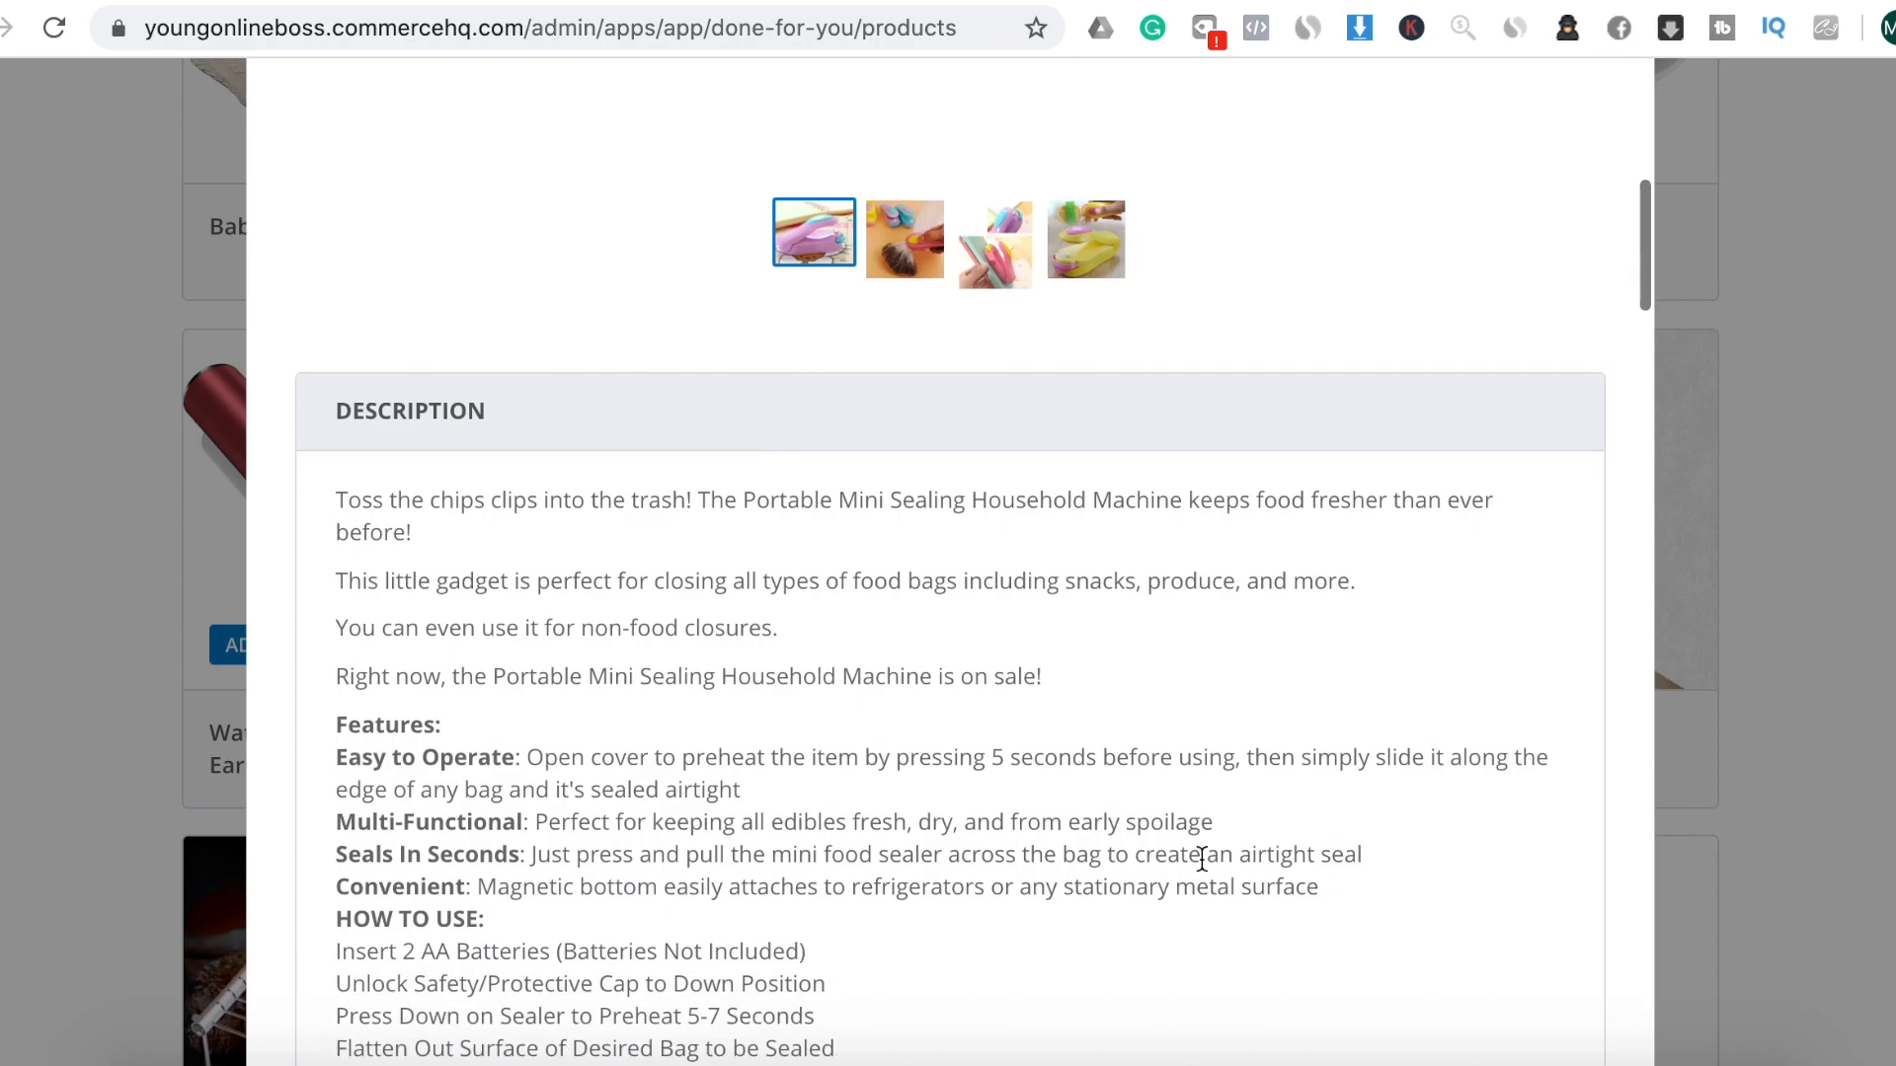
pyautogui.scroll(-18, 1201, 869)
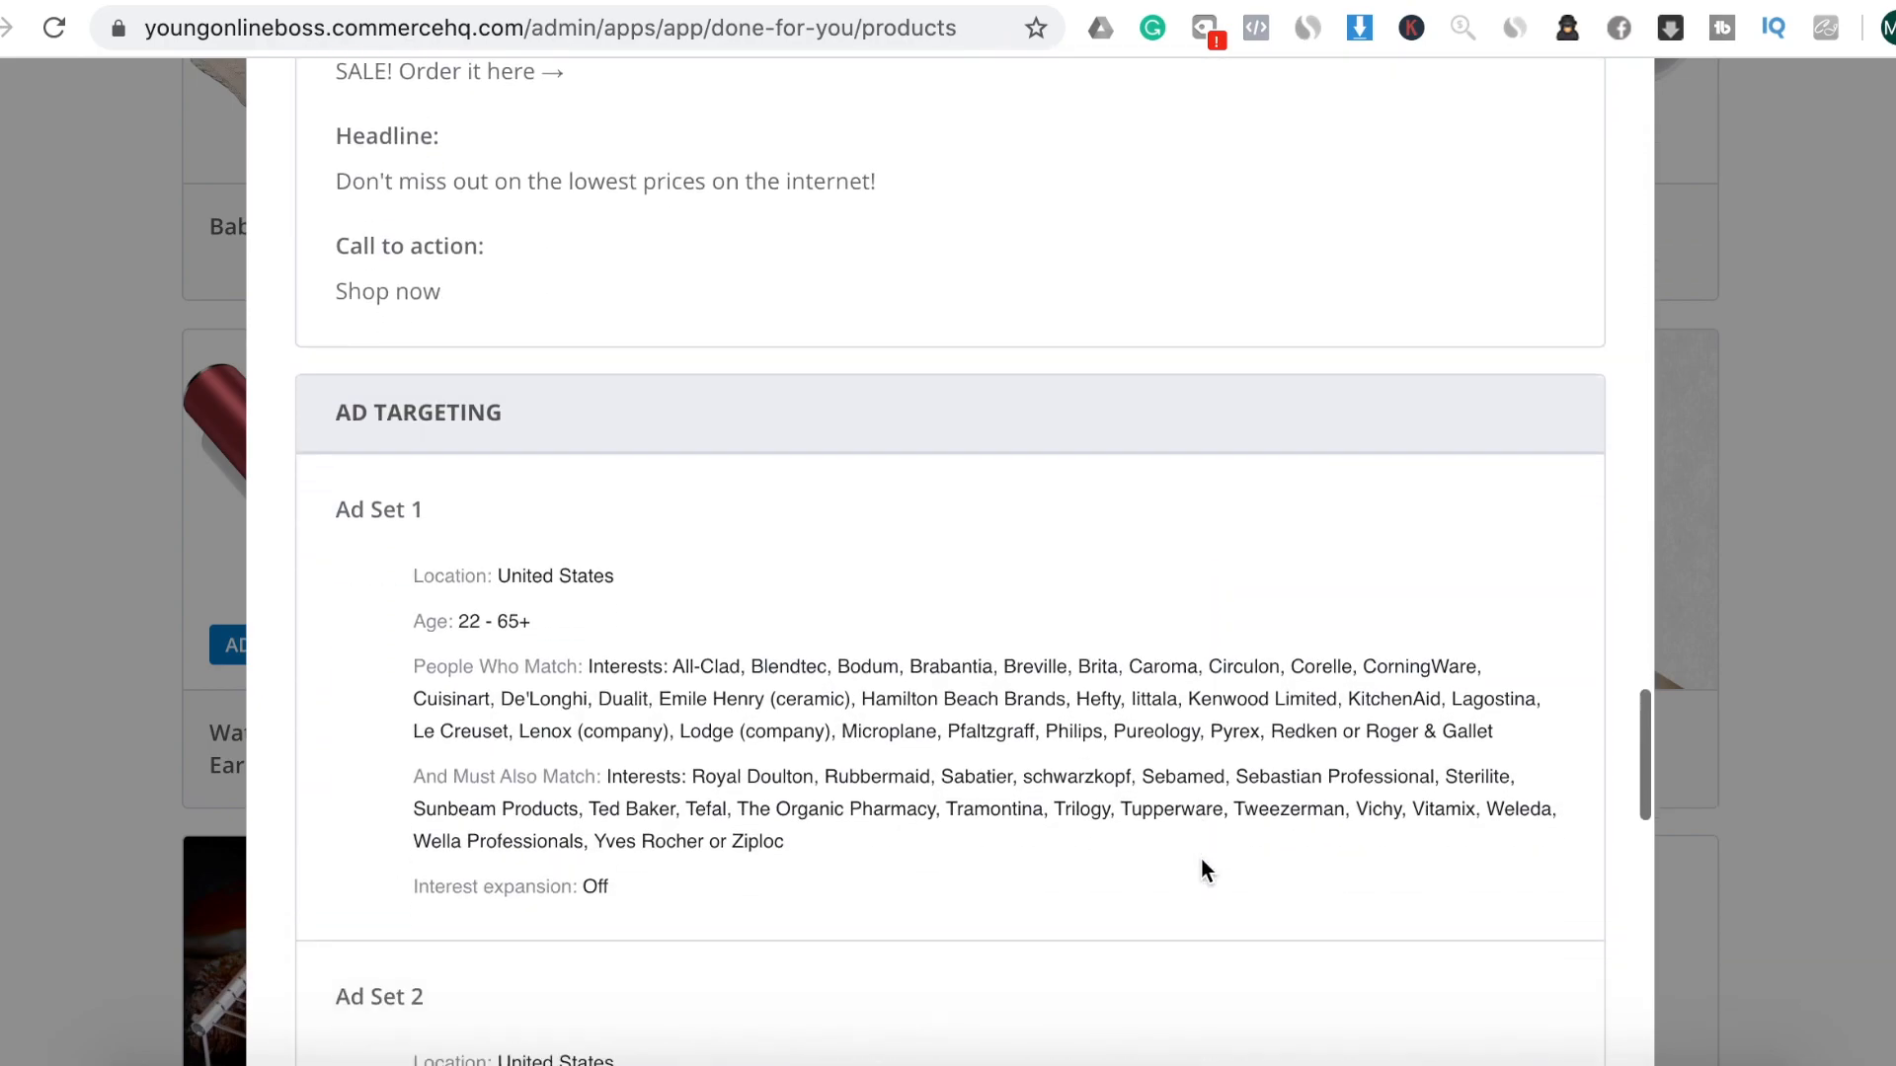
pyautogui.scroll(-5, 1201, 869)
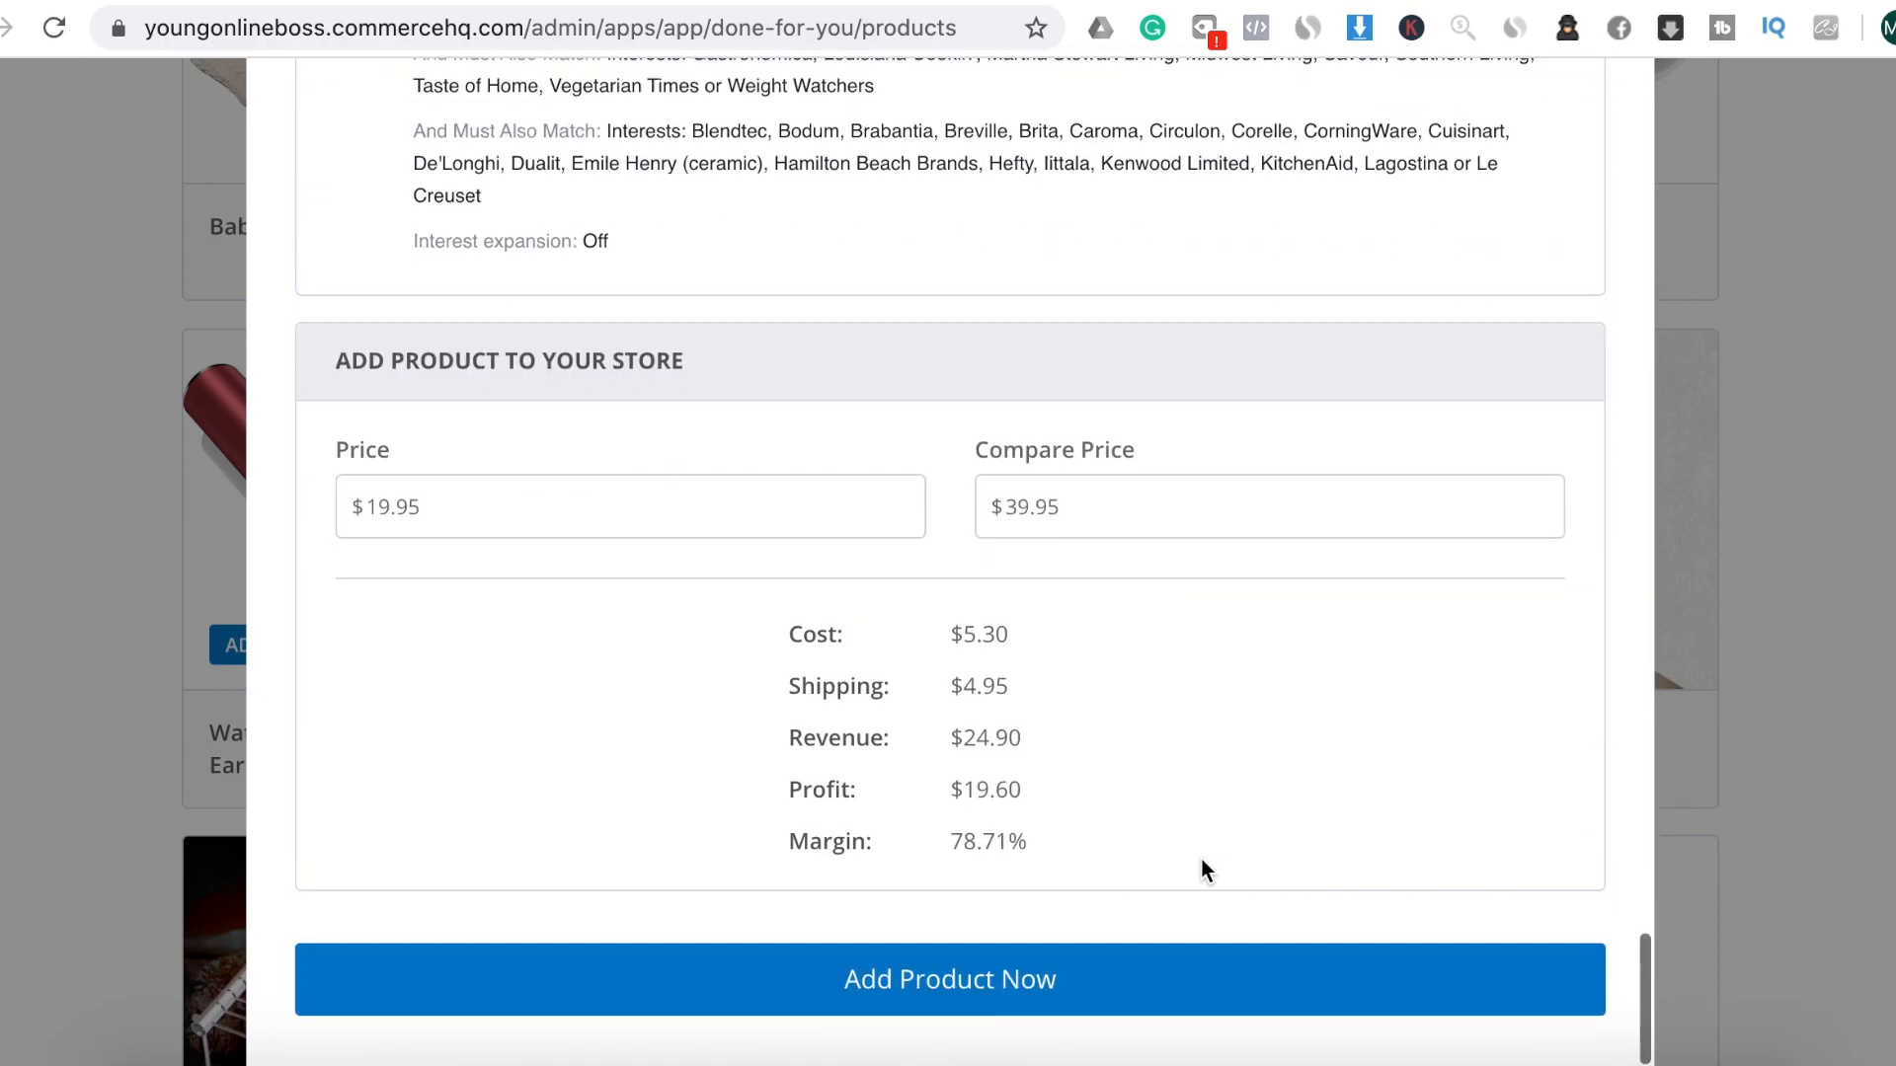
pyautogui.click(1093, 999)
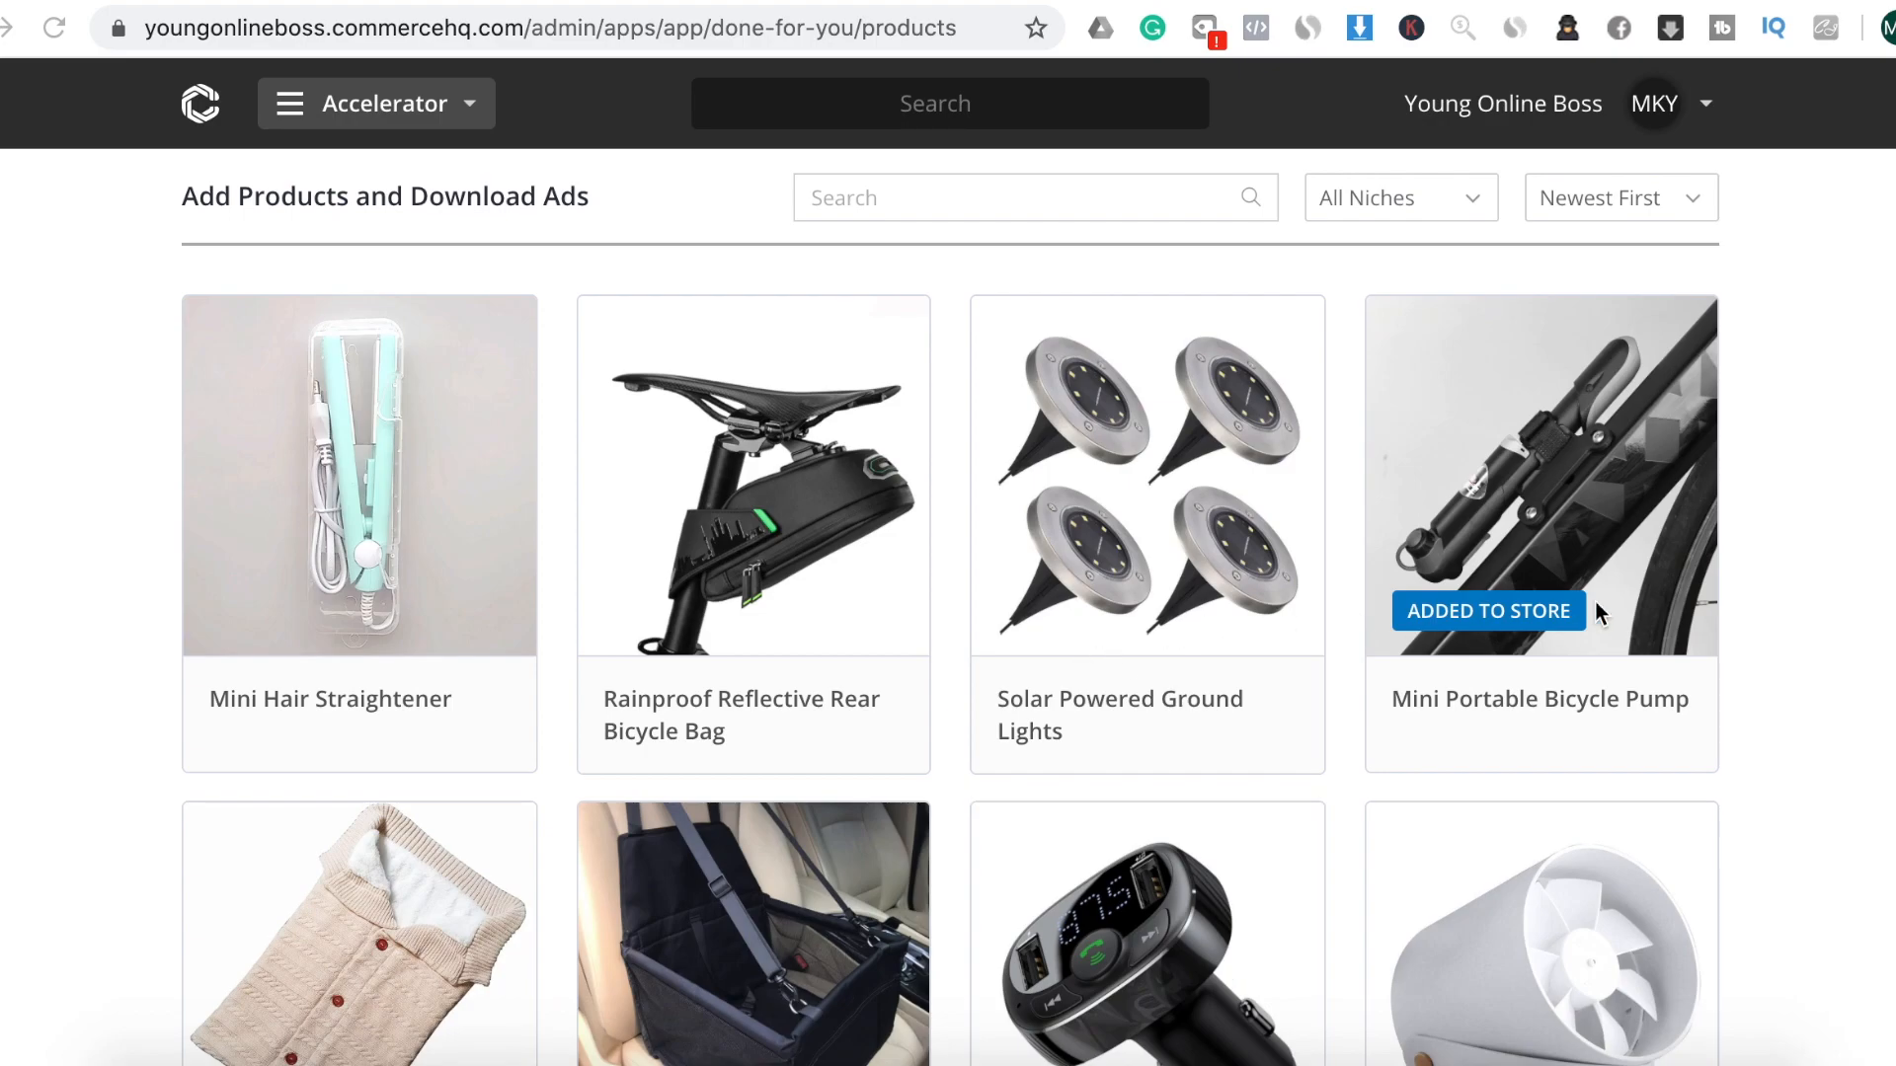
# Go to the store's product list and open a blank form for creating a product
pyautogui.click(436, 108)
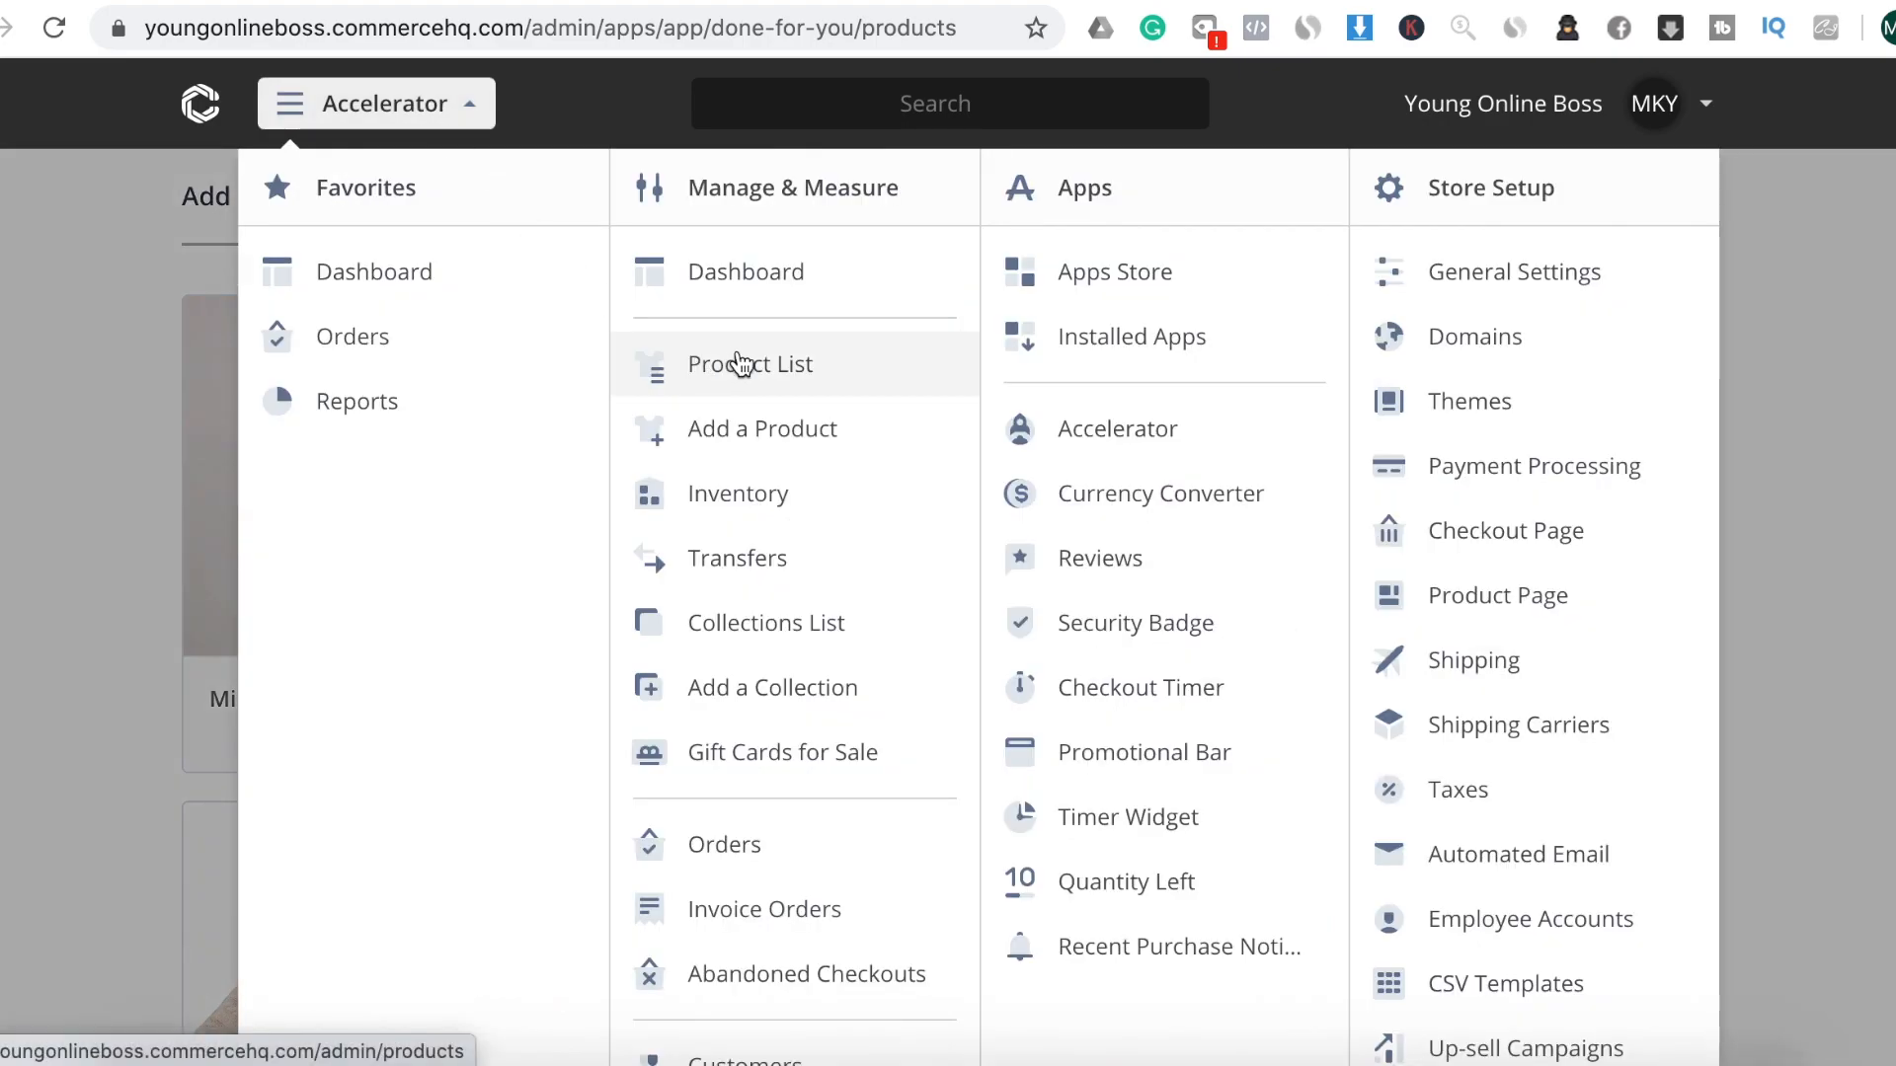
pyautogui.click(757, 367)
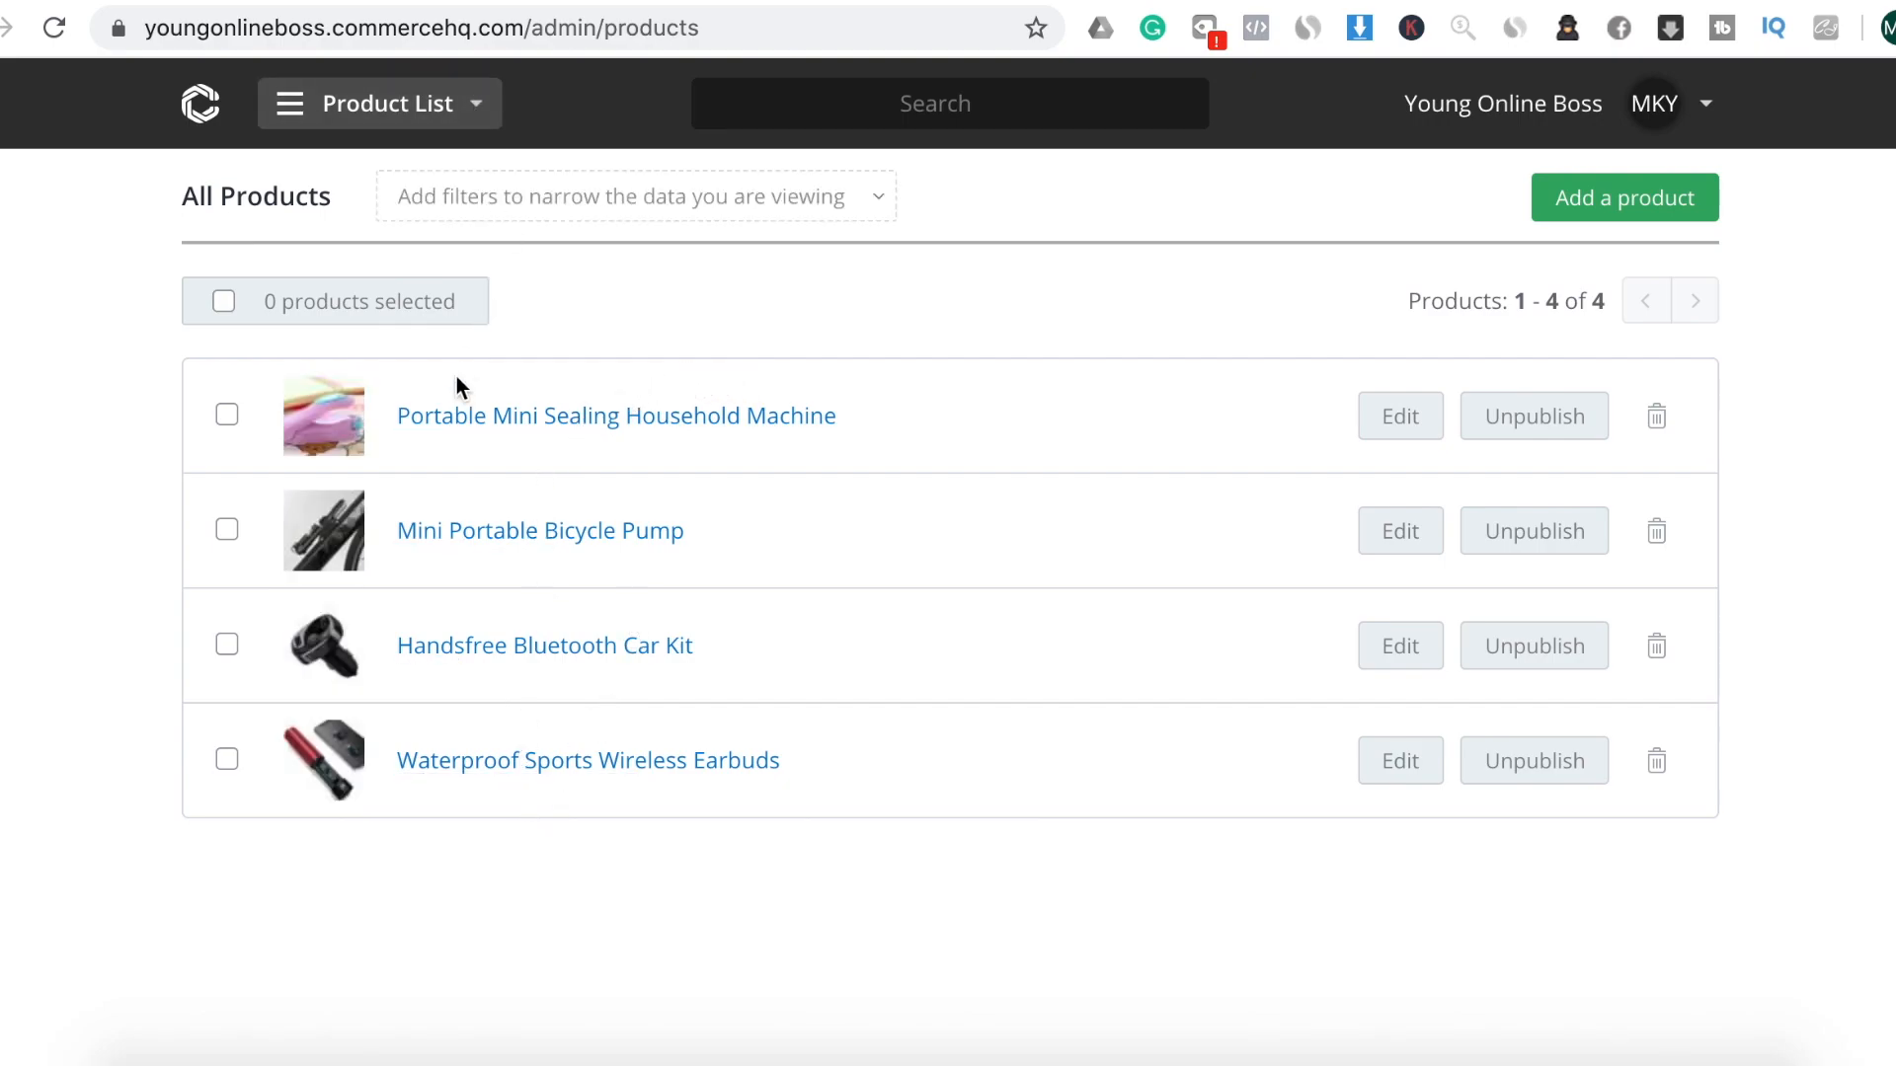
pyautogui.click(1616, 215)
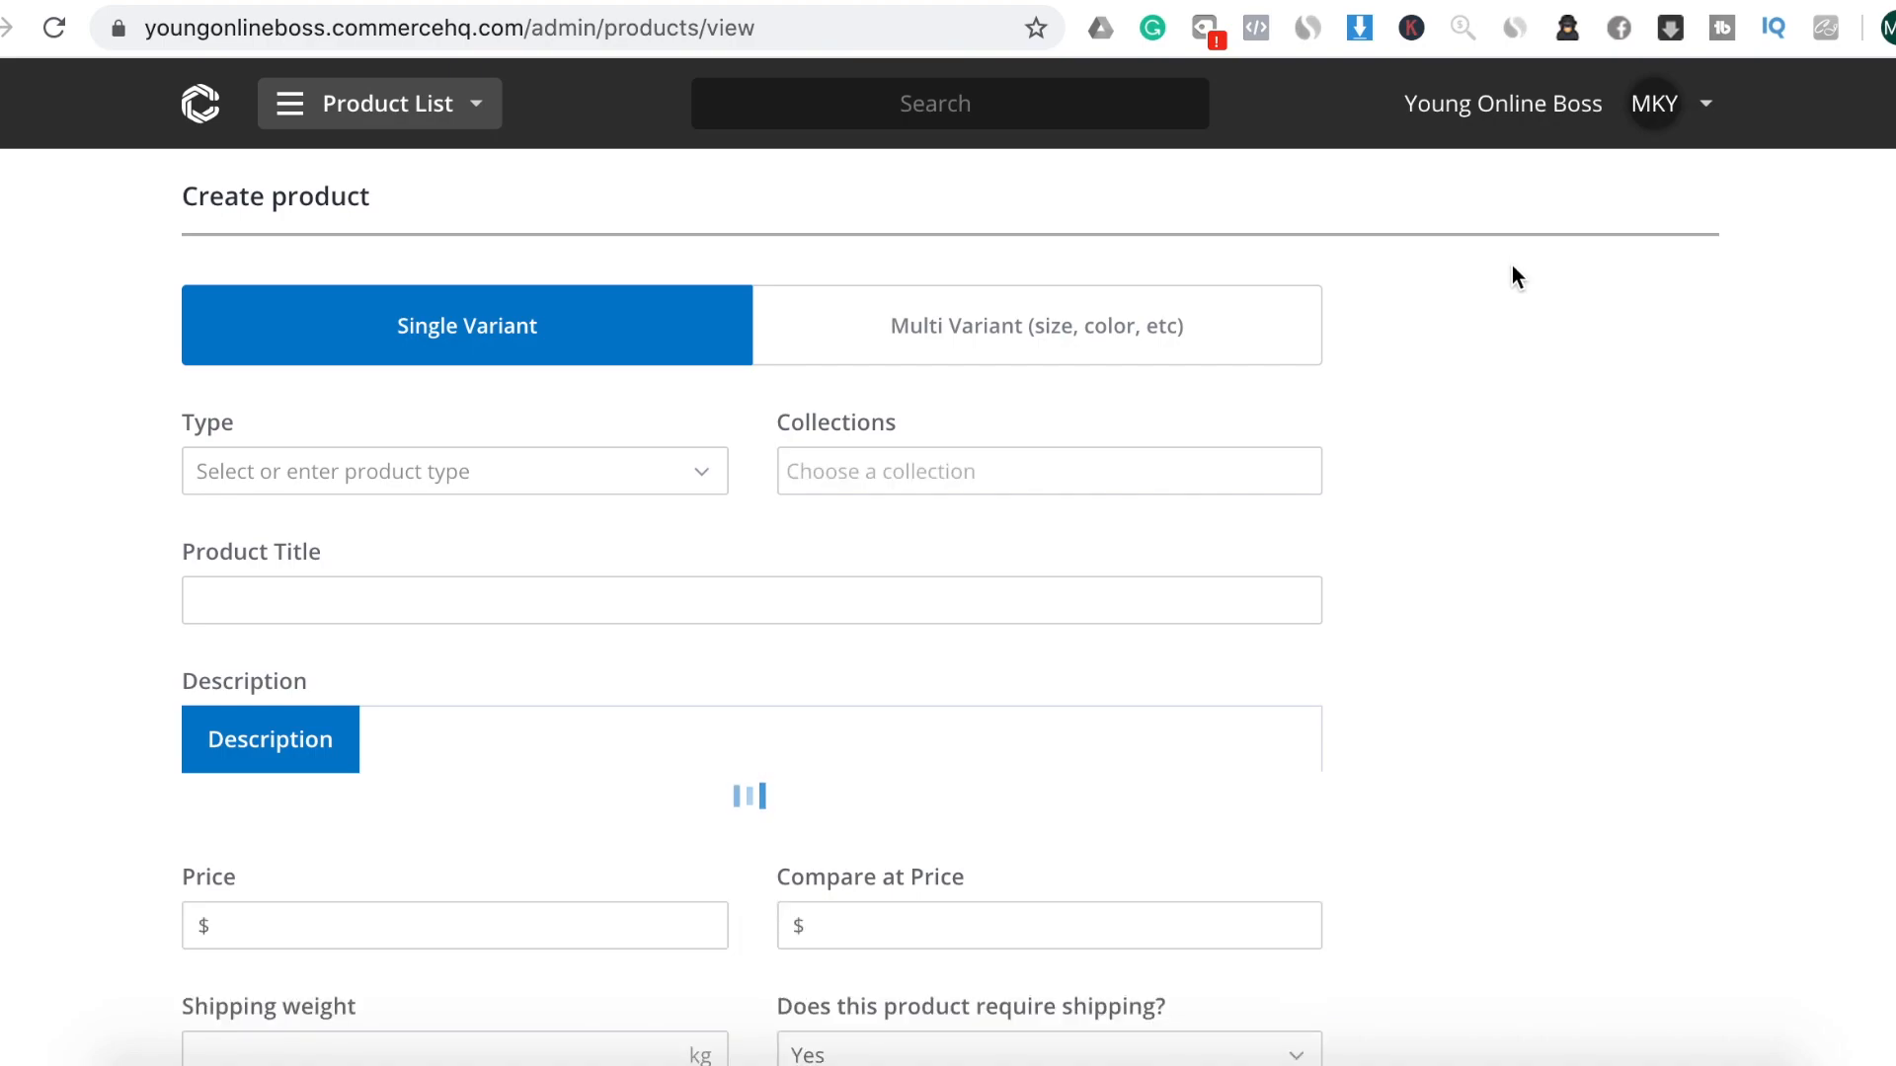
# Examine the single and multi variant options and the product type and collection choices of the new product form
pyautogui.click(983, 346)
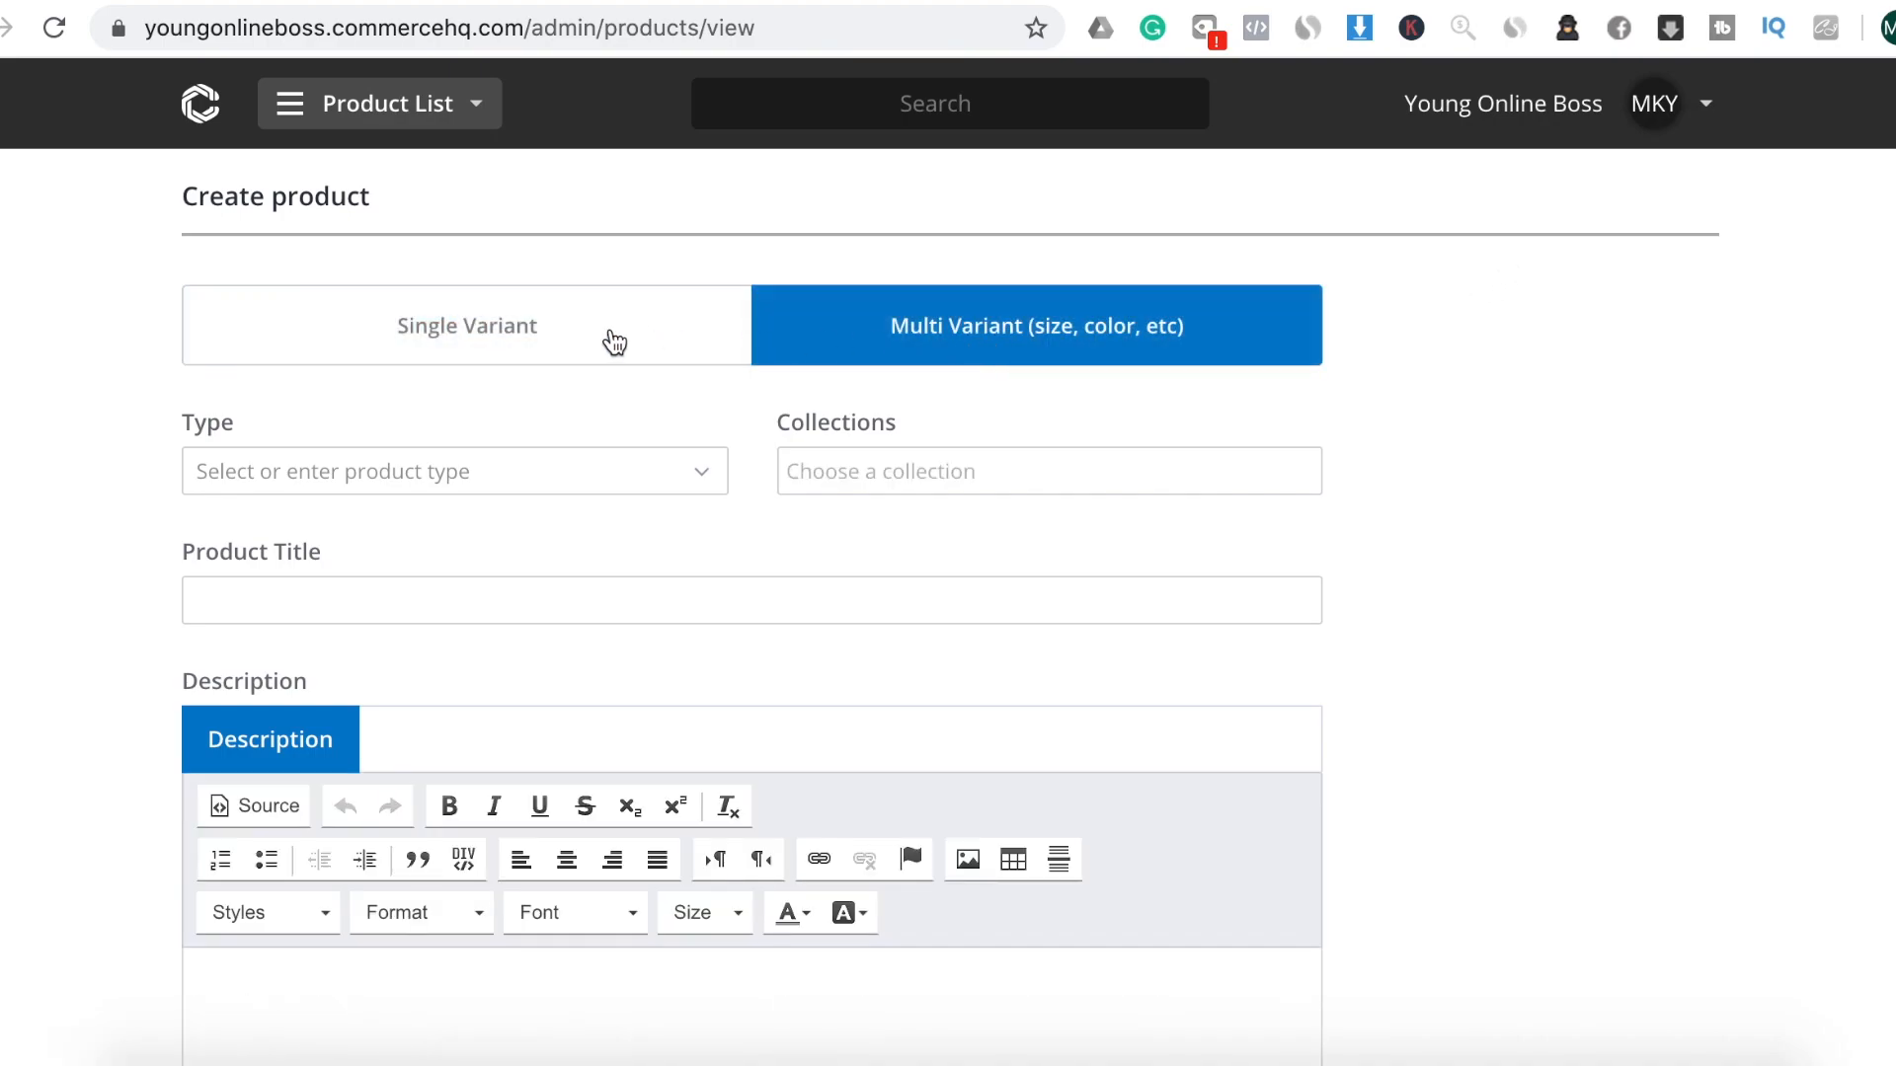
pyautogui.click(540, 328)
pyautogui.click(708, 481)
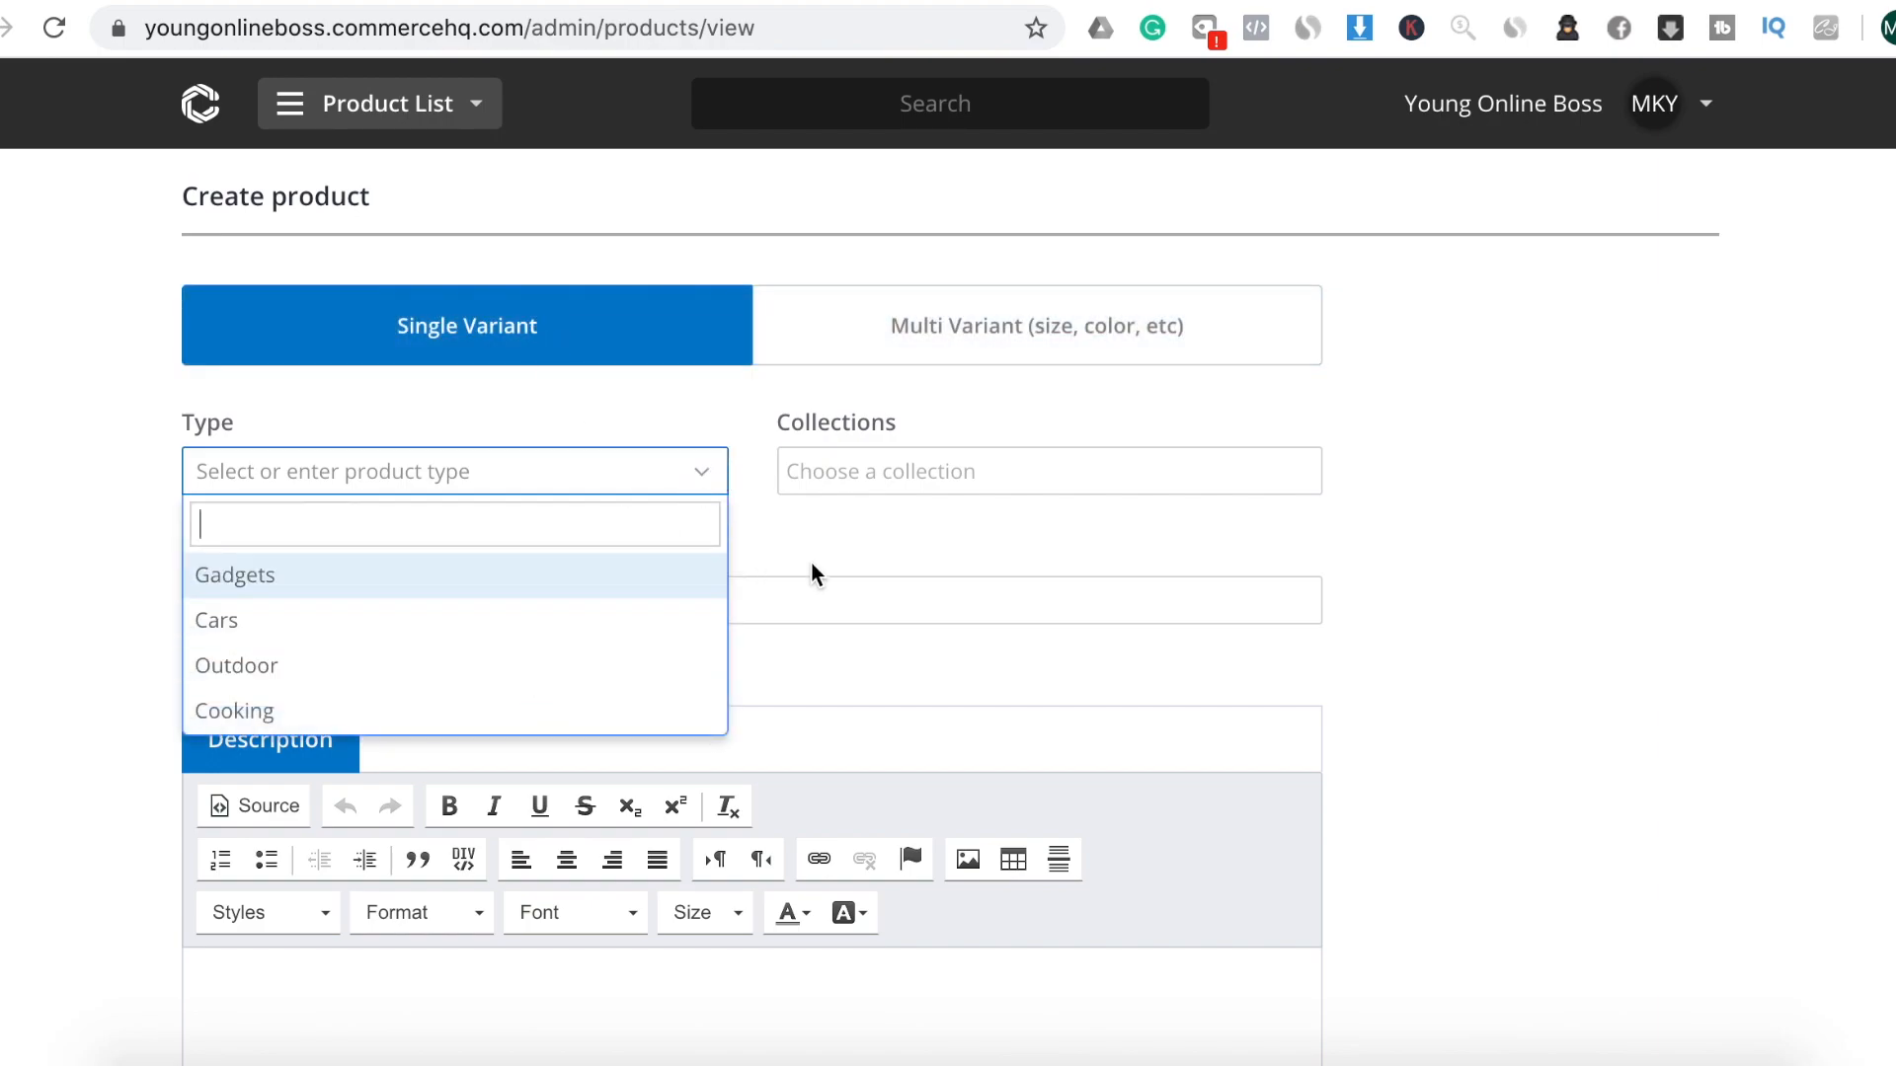
pyautogui.click(911, 541)
pyautogui.click(1060, 454)
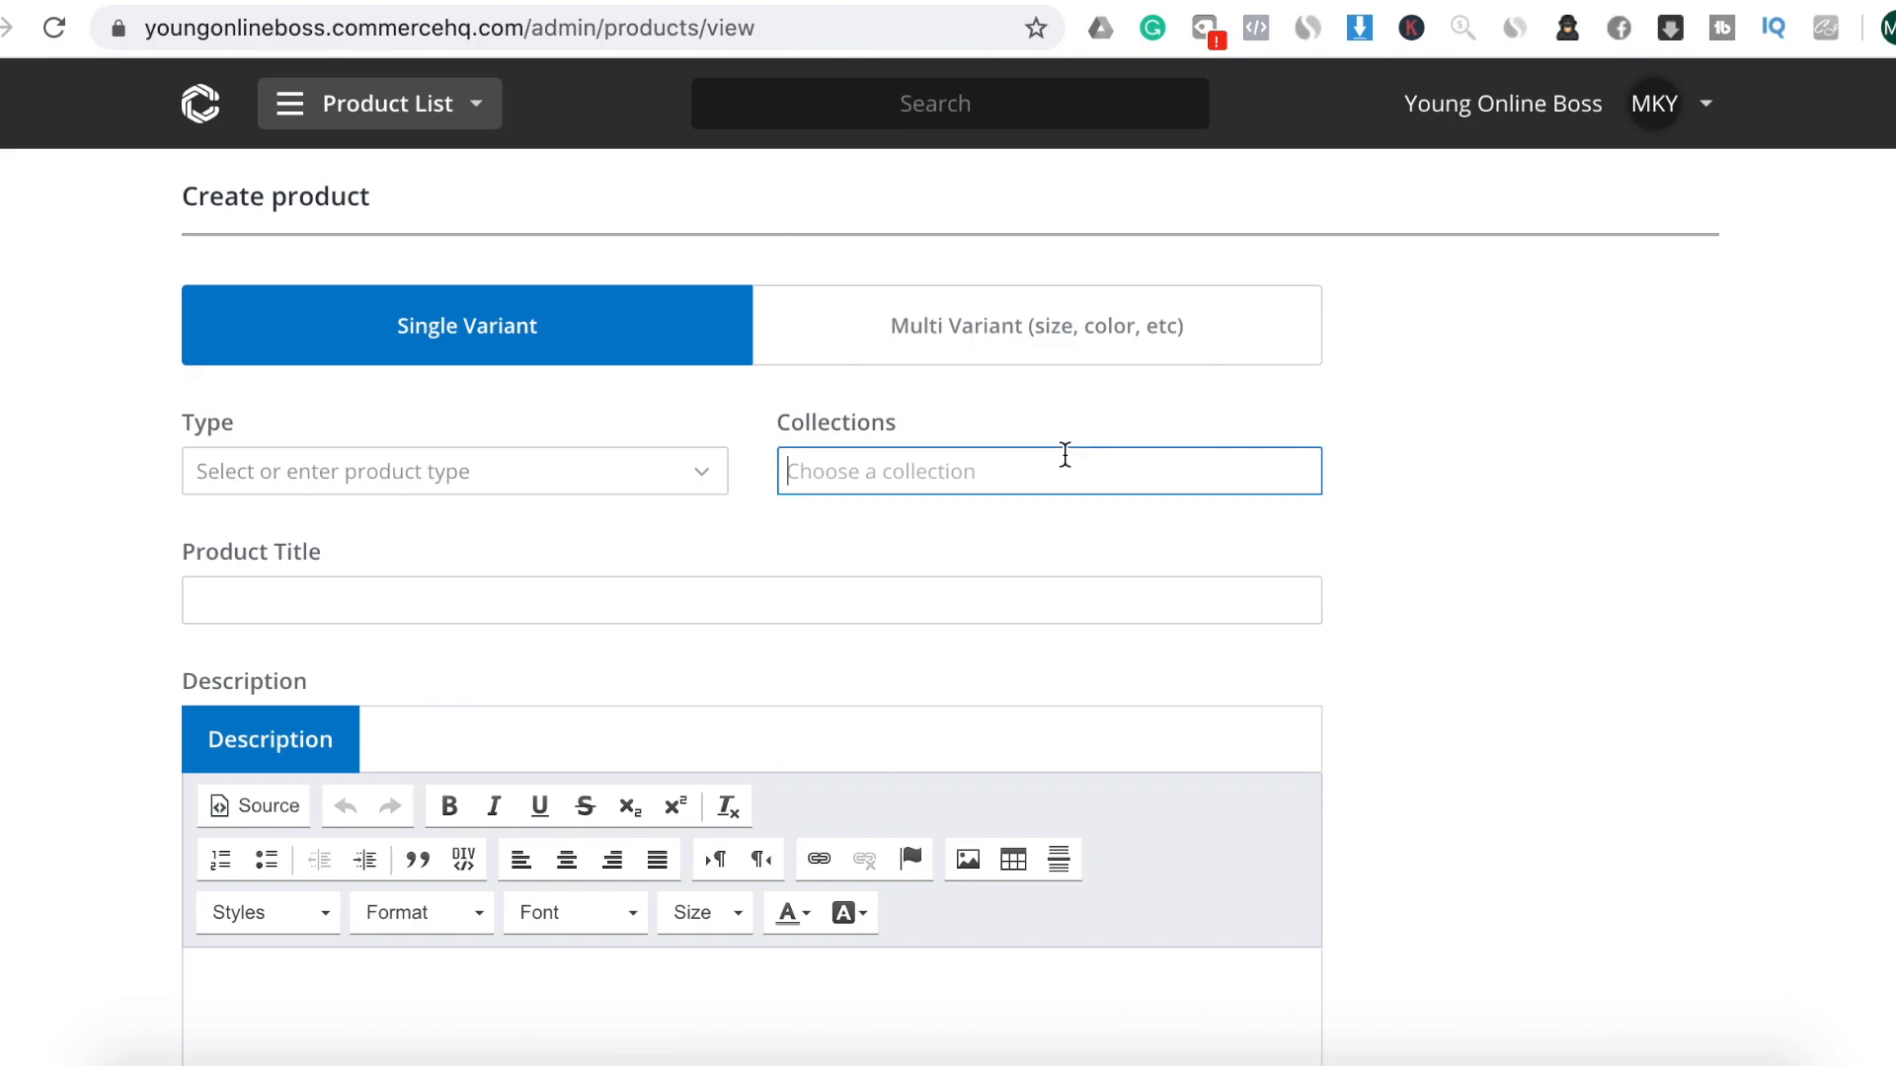
pyautogui.click(620, 506)
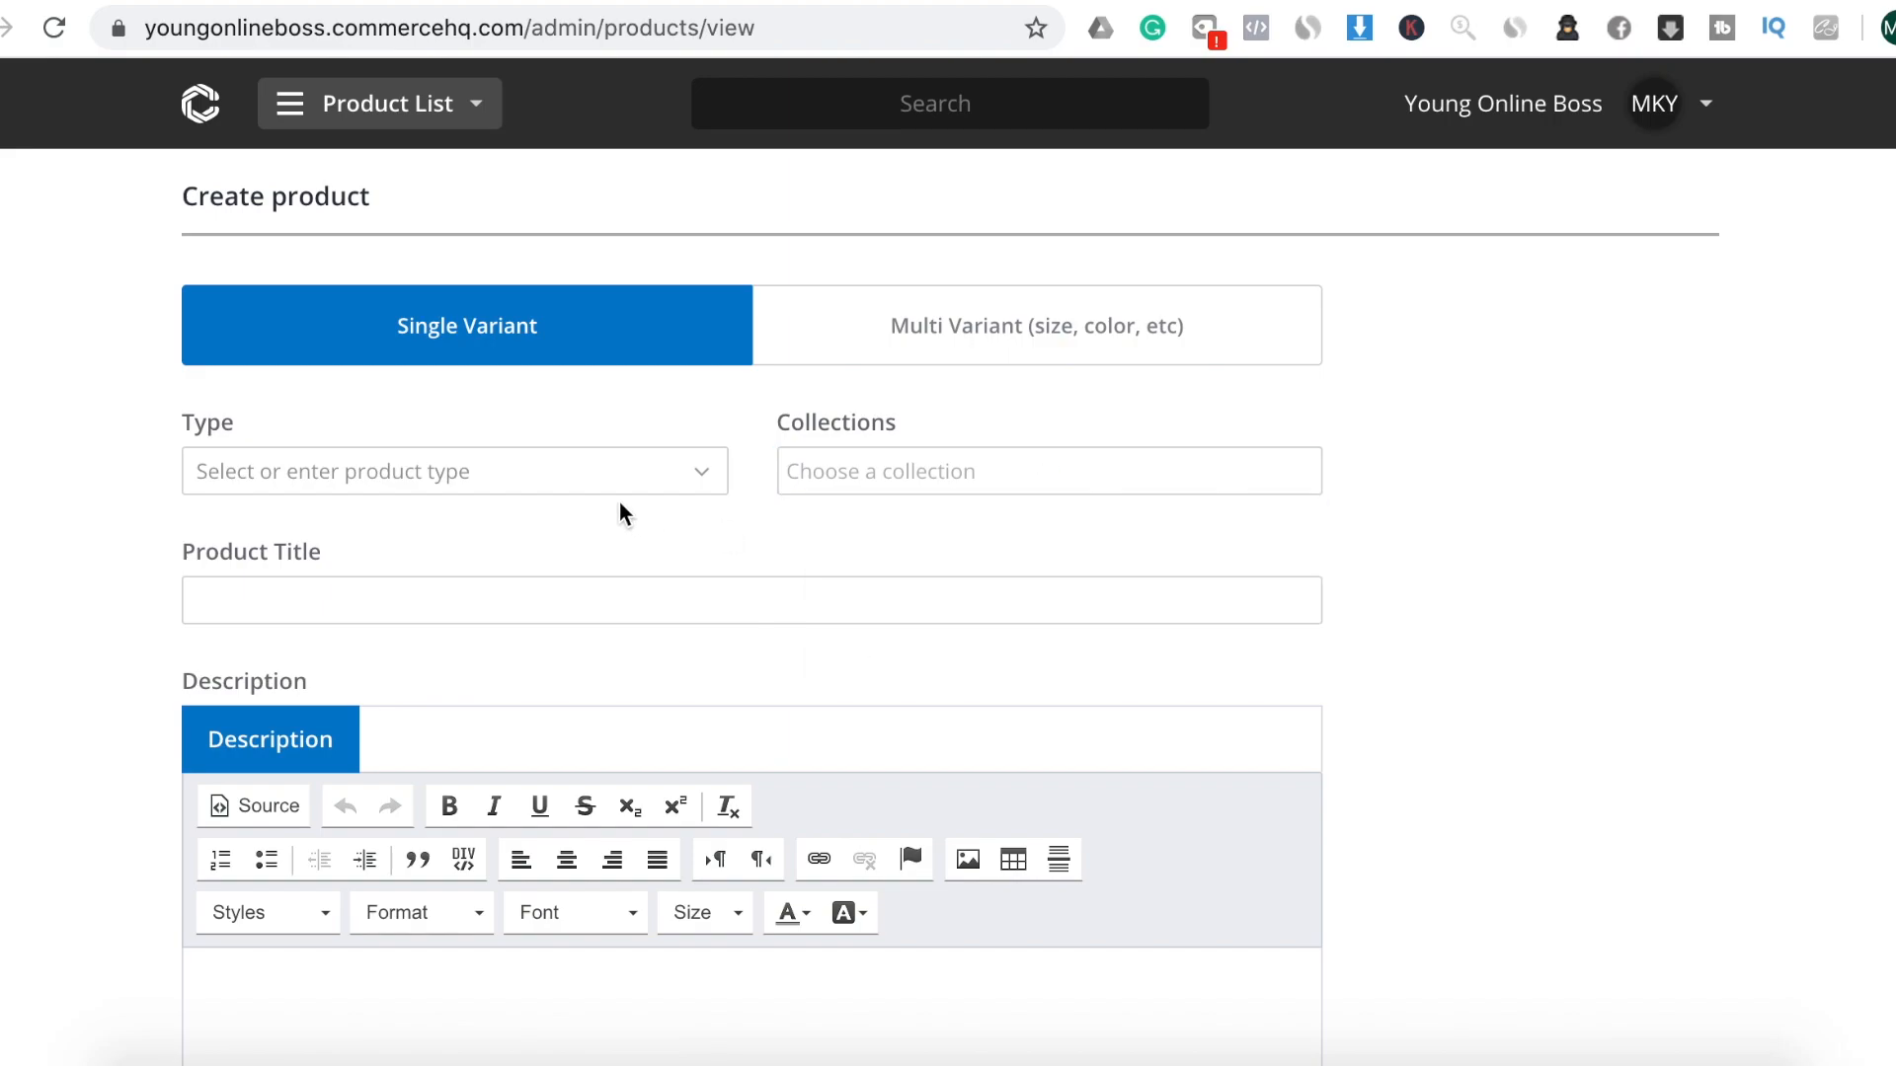
# Examine the rest of the product form, from description, pricing, shipping and inventory to image upload, SEO and publishing options
pyautogui.scroll(-5, 677, 642)
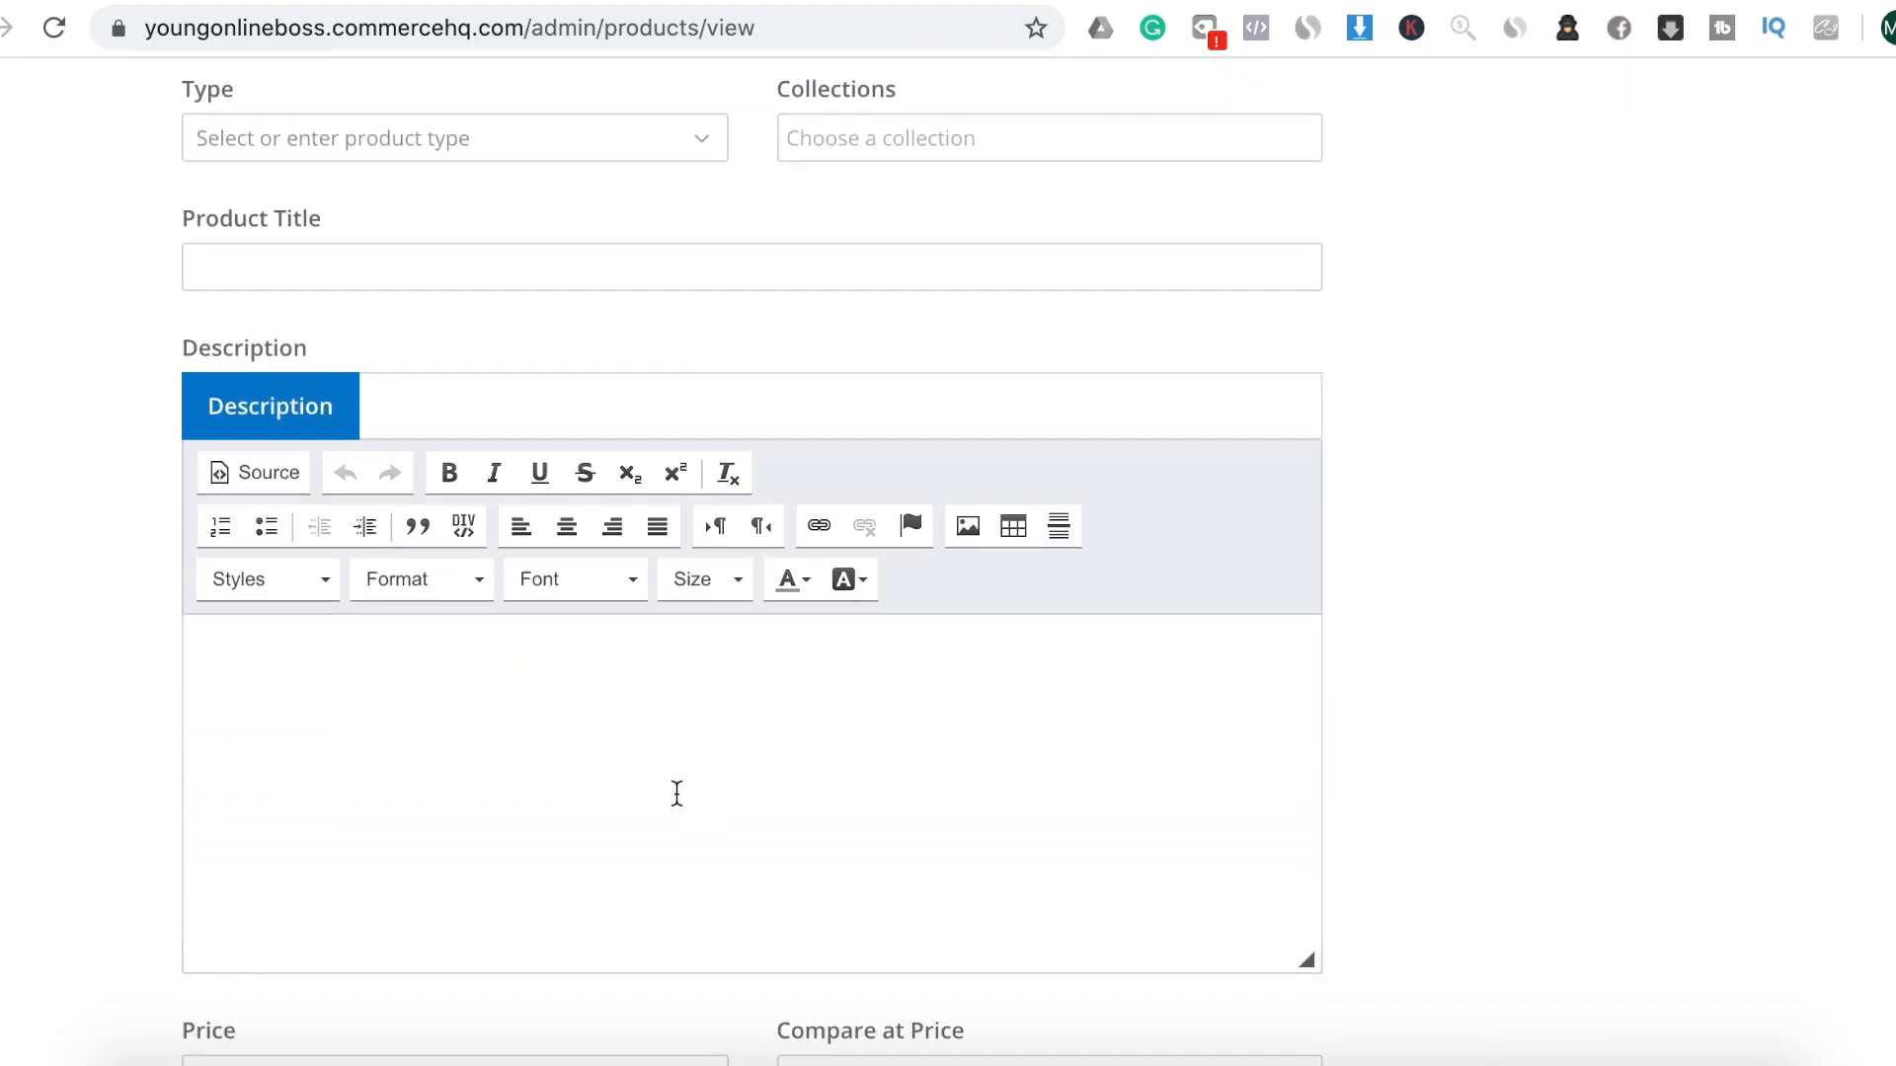
pyautogui.click(676, 793)
pyautogui.scroll(-10, 855, 719)
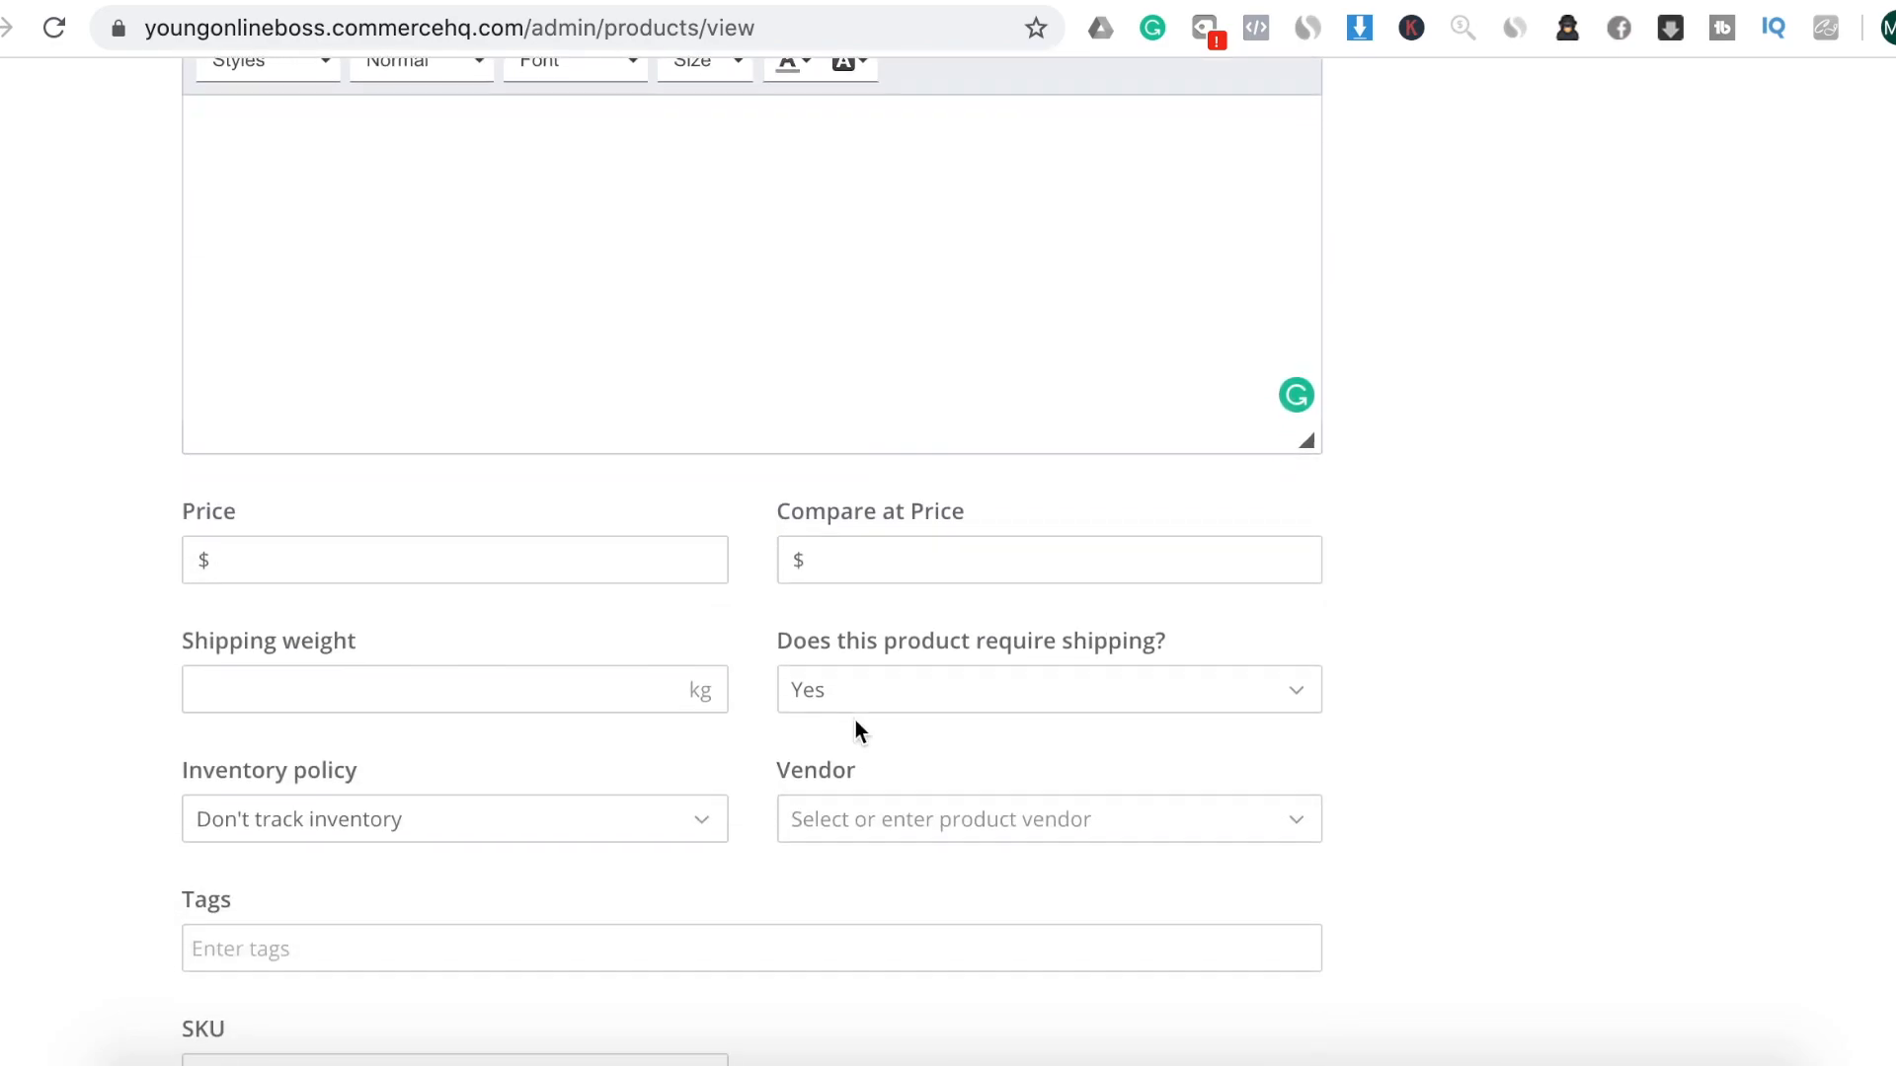
pyautogui.scroll(-5, 774, 720)
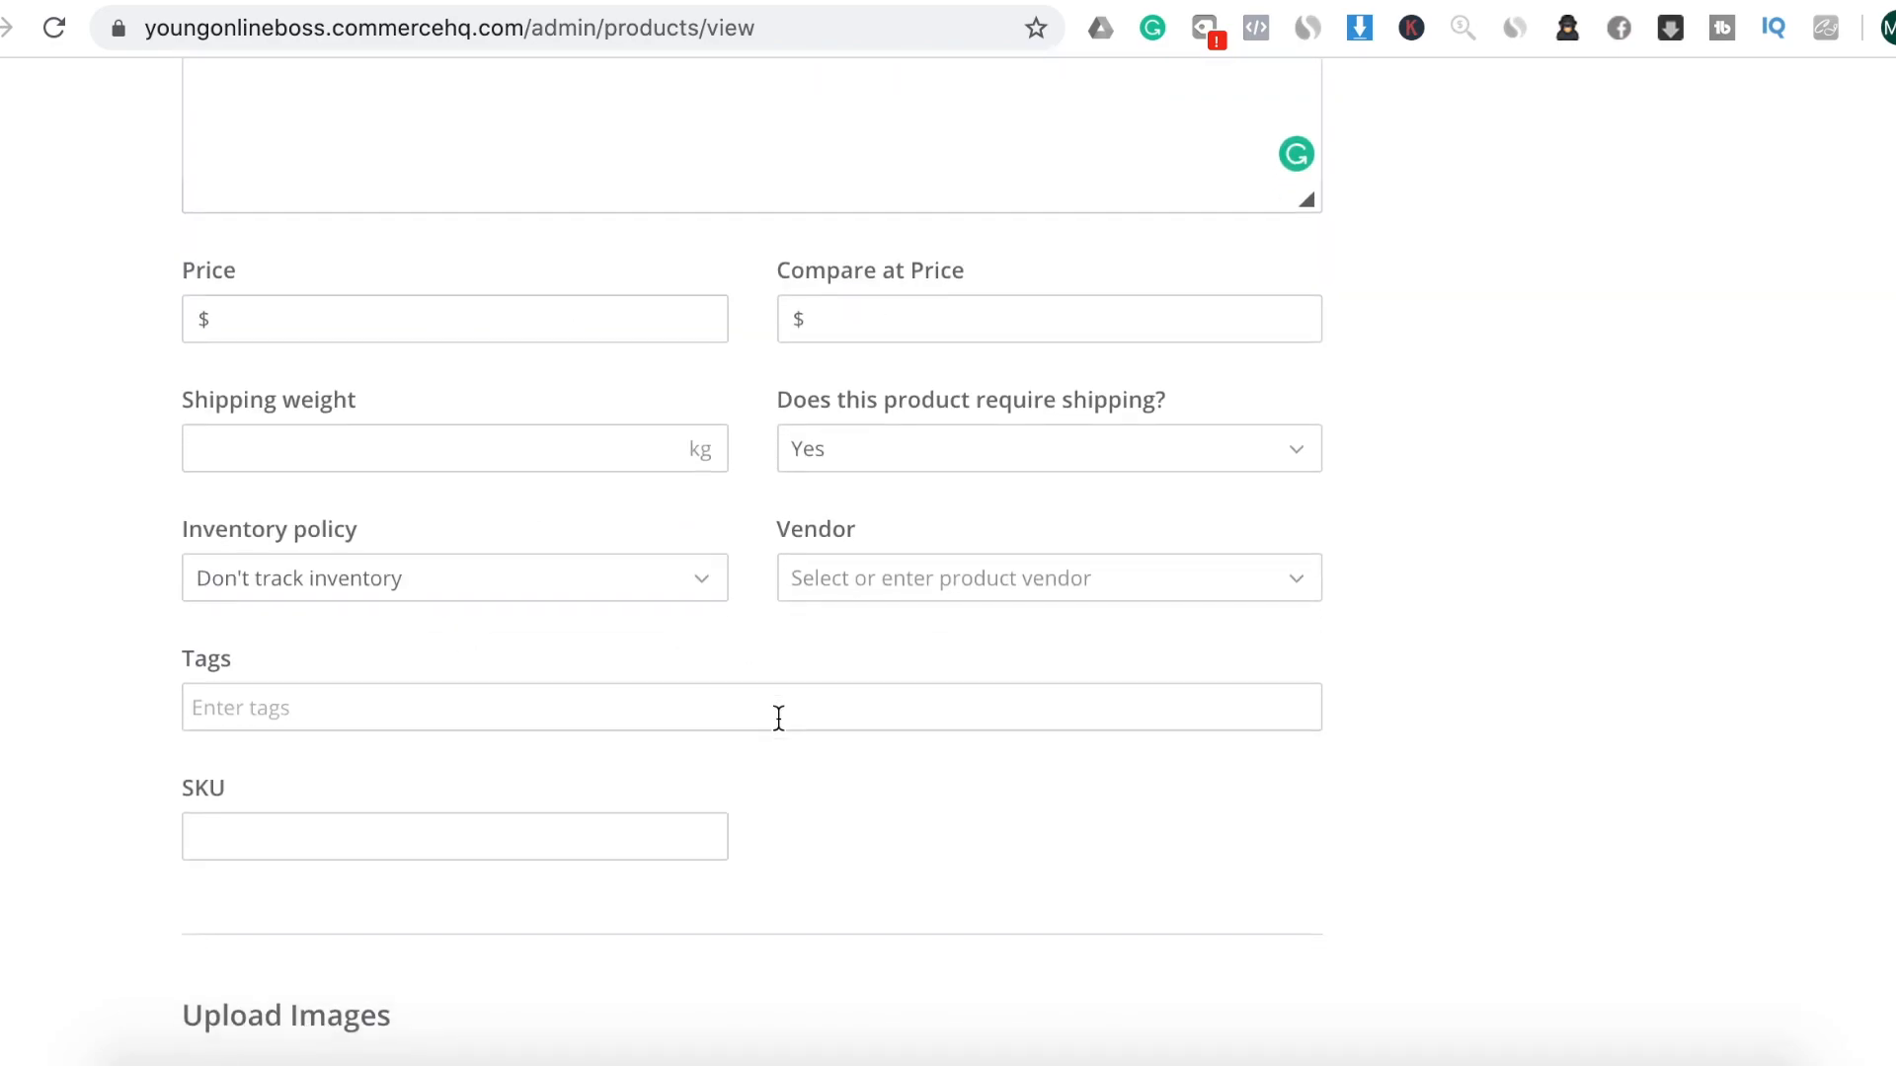
pyautogui.scroll(-3, 778, 718)
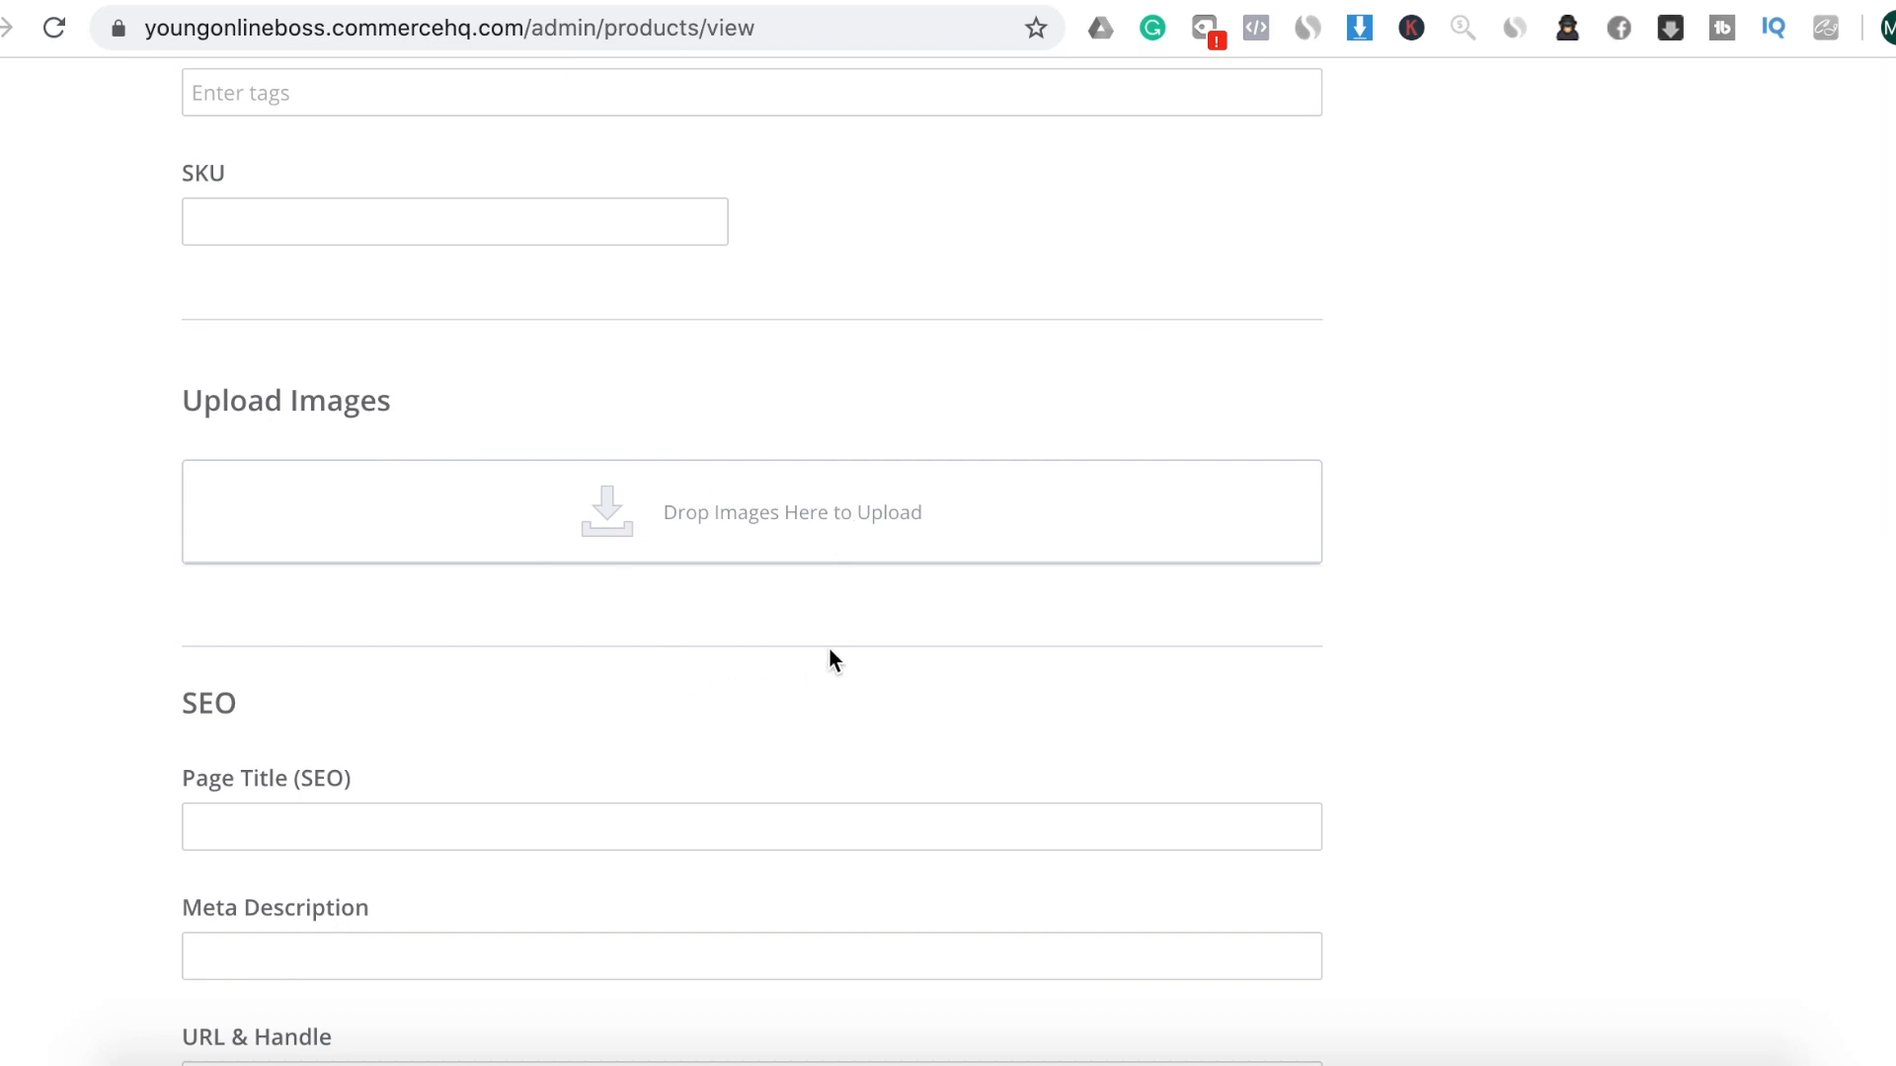
pyautogui.scroll(-3, 804, 621)
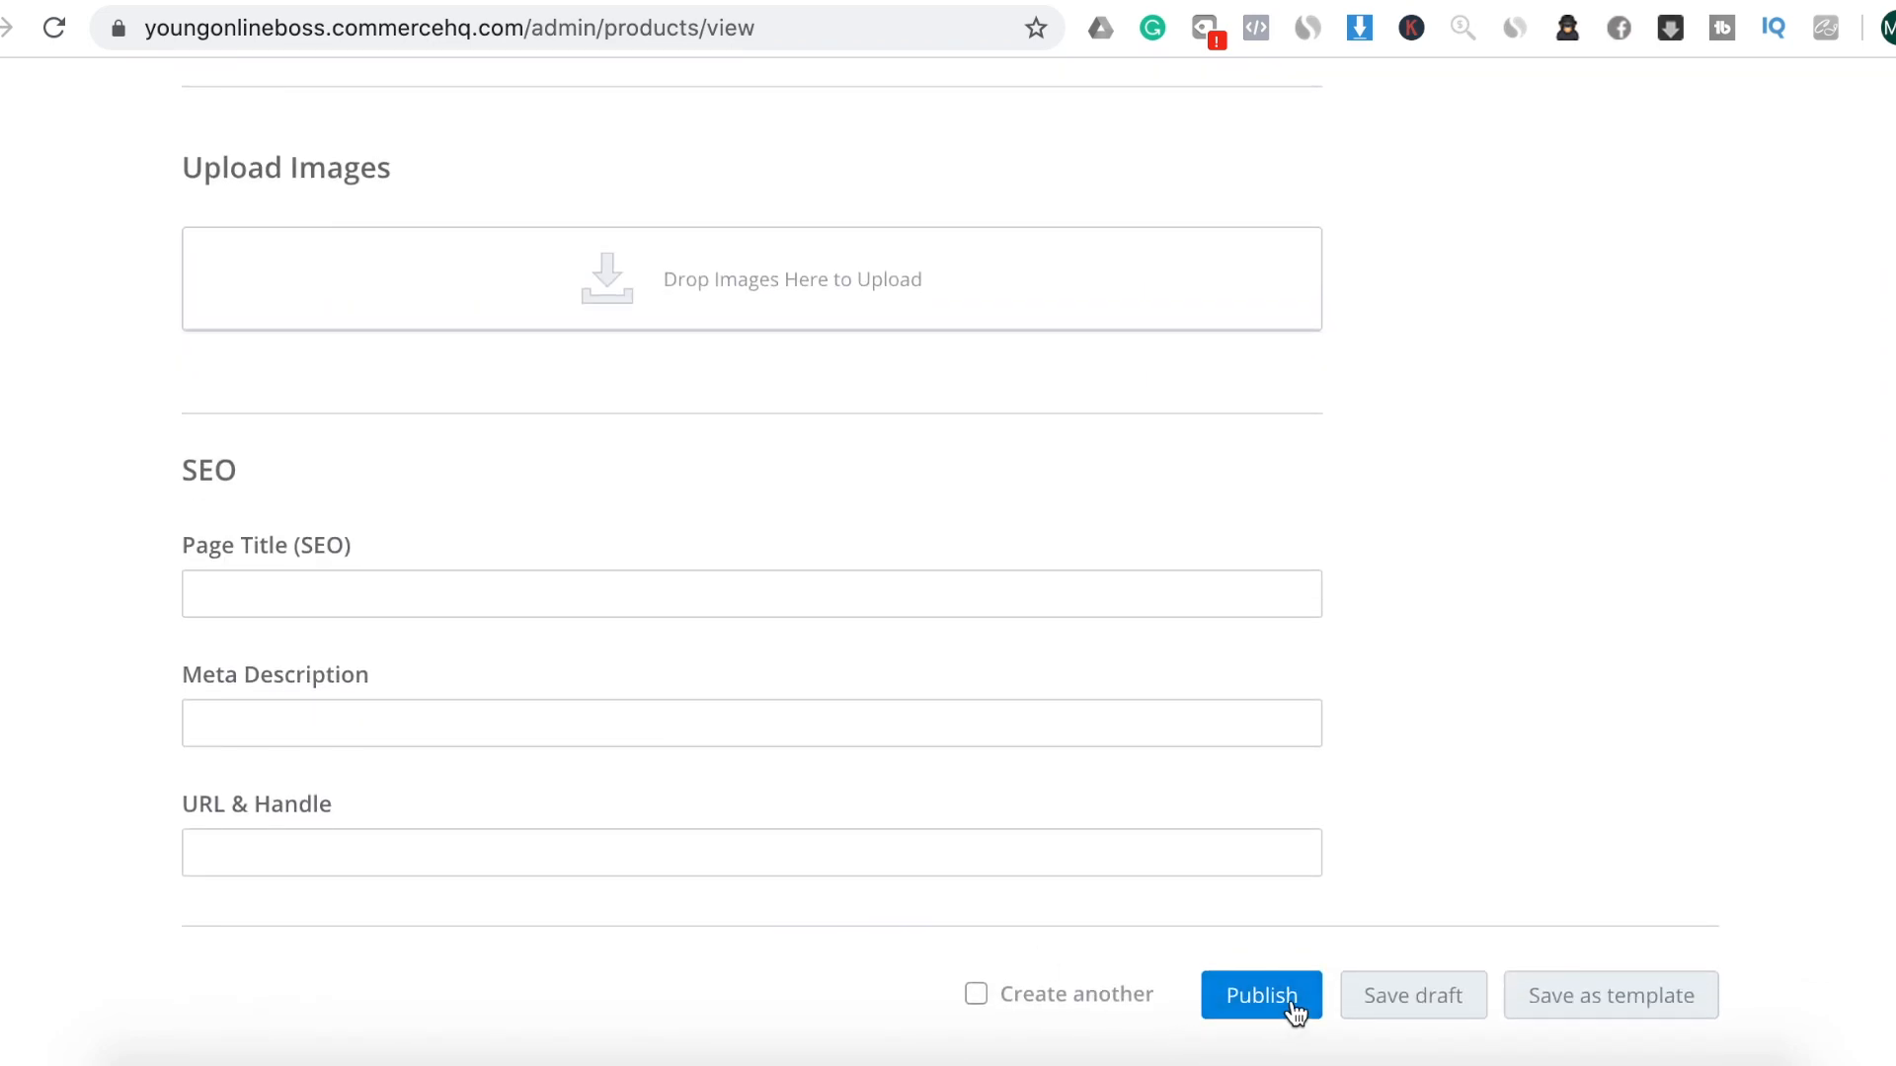
pyautogui.click(1262, 995)
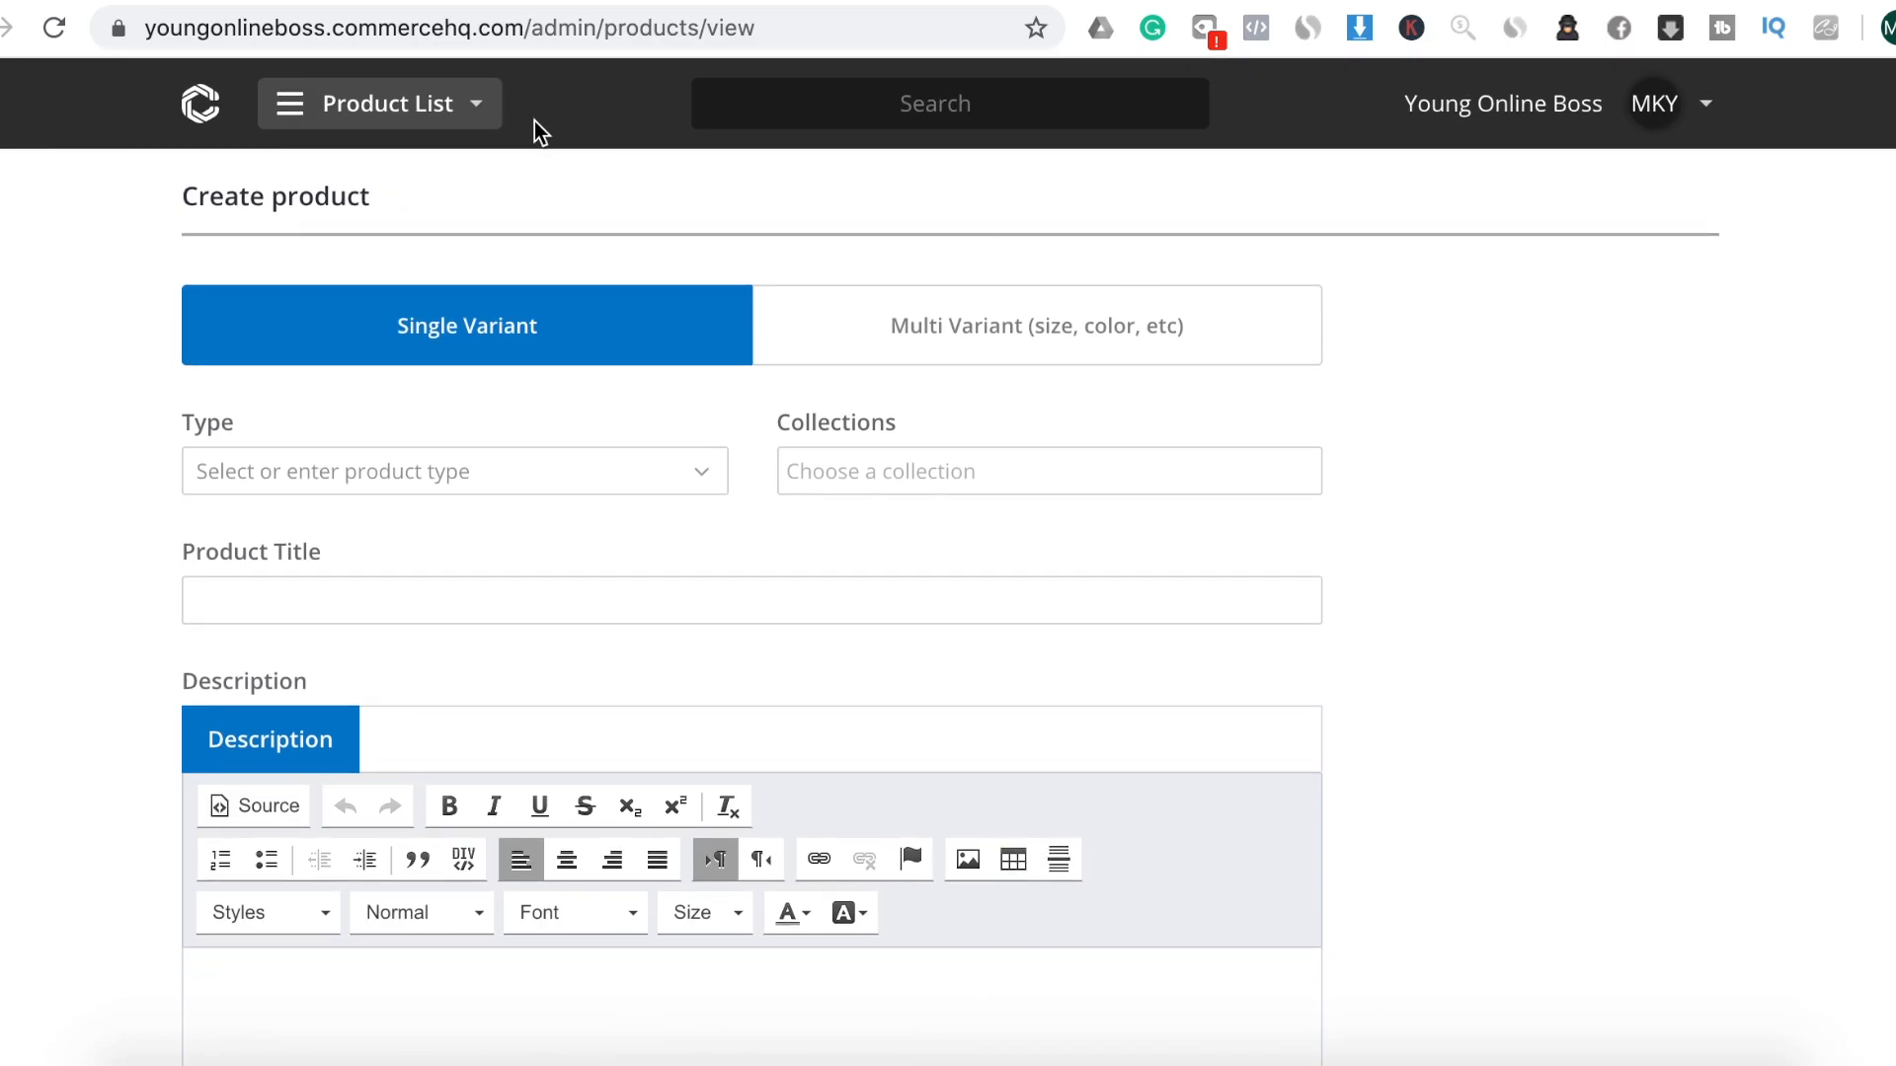
# Go to the store's collections list and look over the existing collections
pyautogui.click(476, 117)
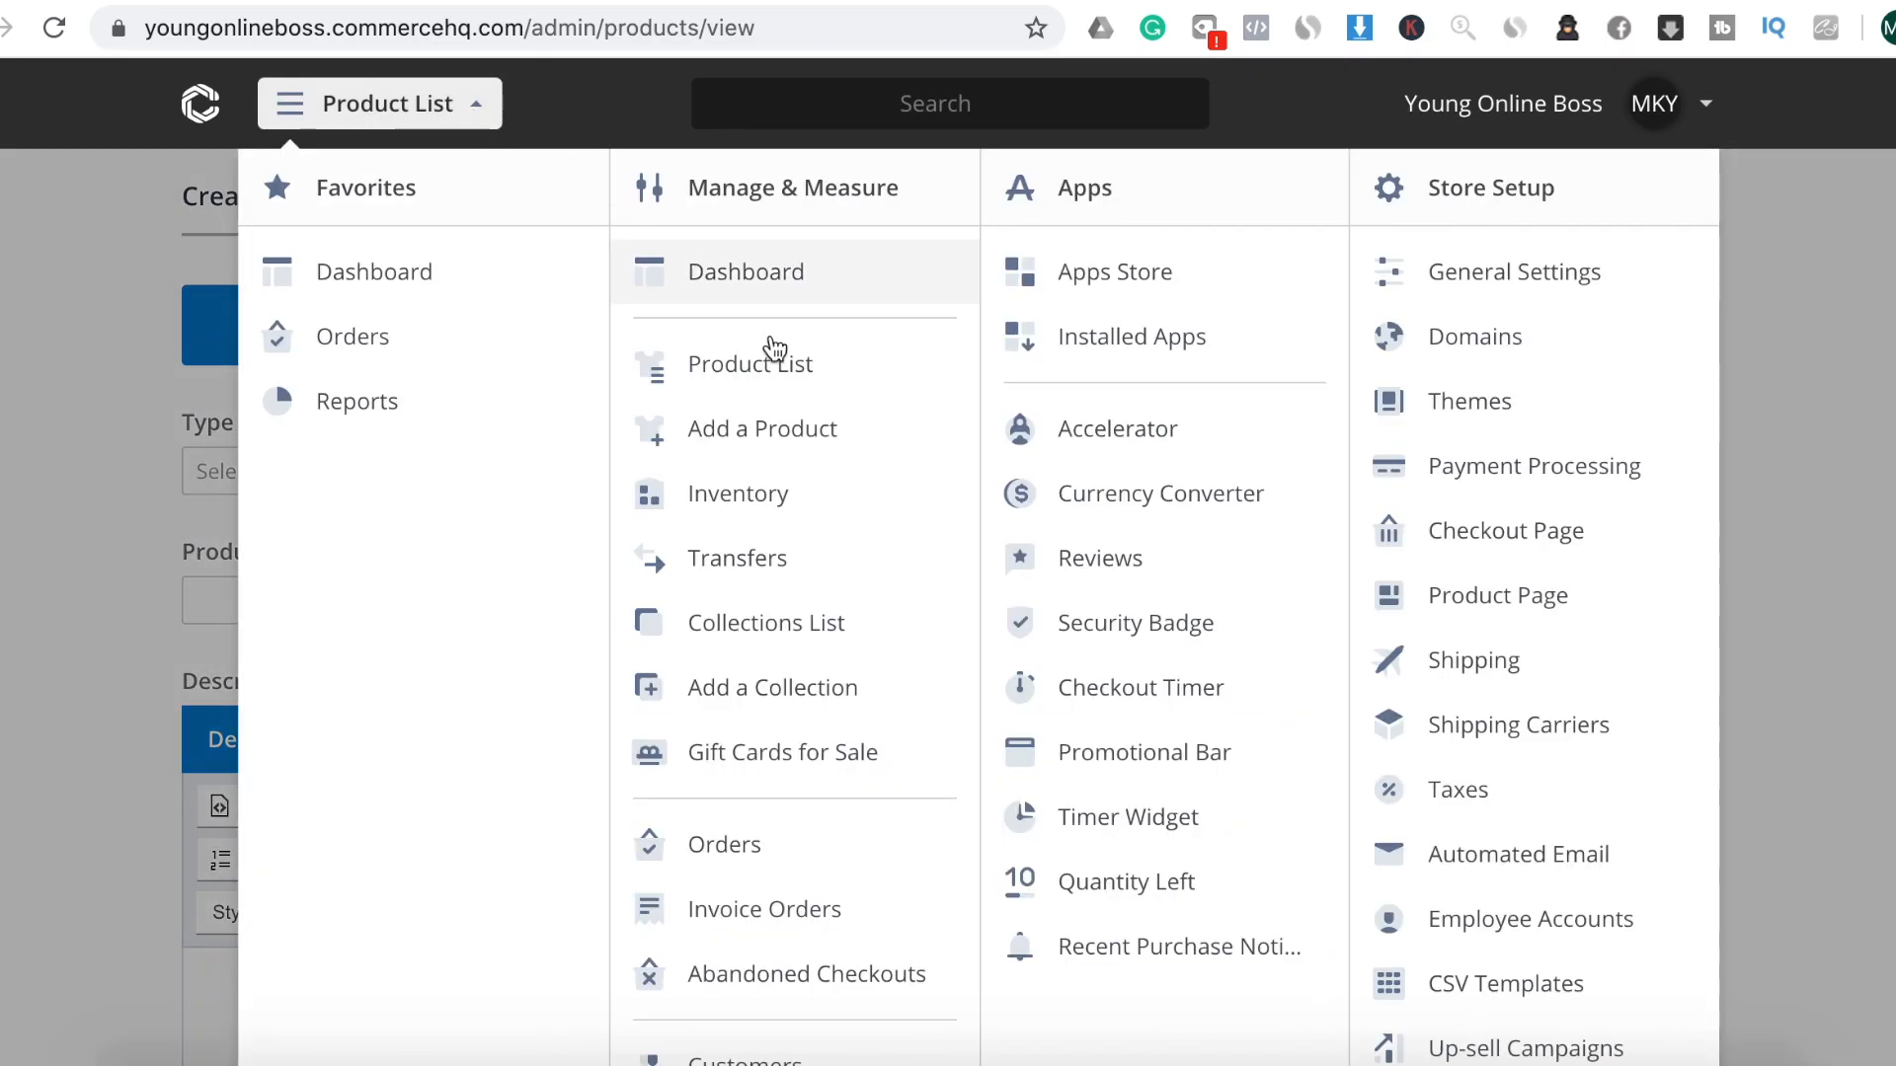
pyautogui.click(818, 628)
pyautogui.click(1206, 347)
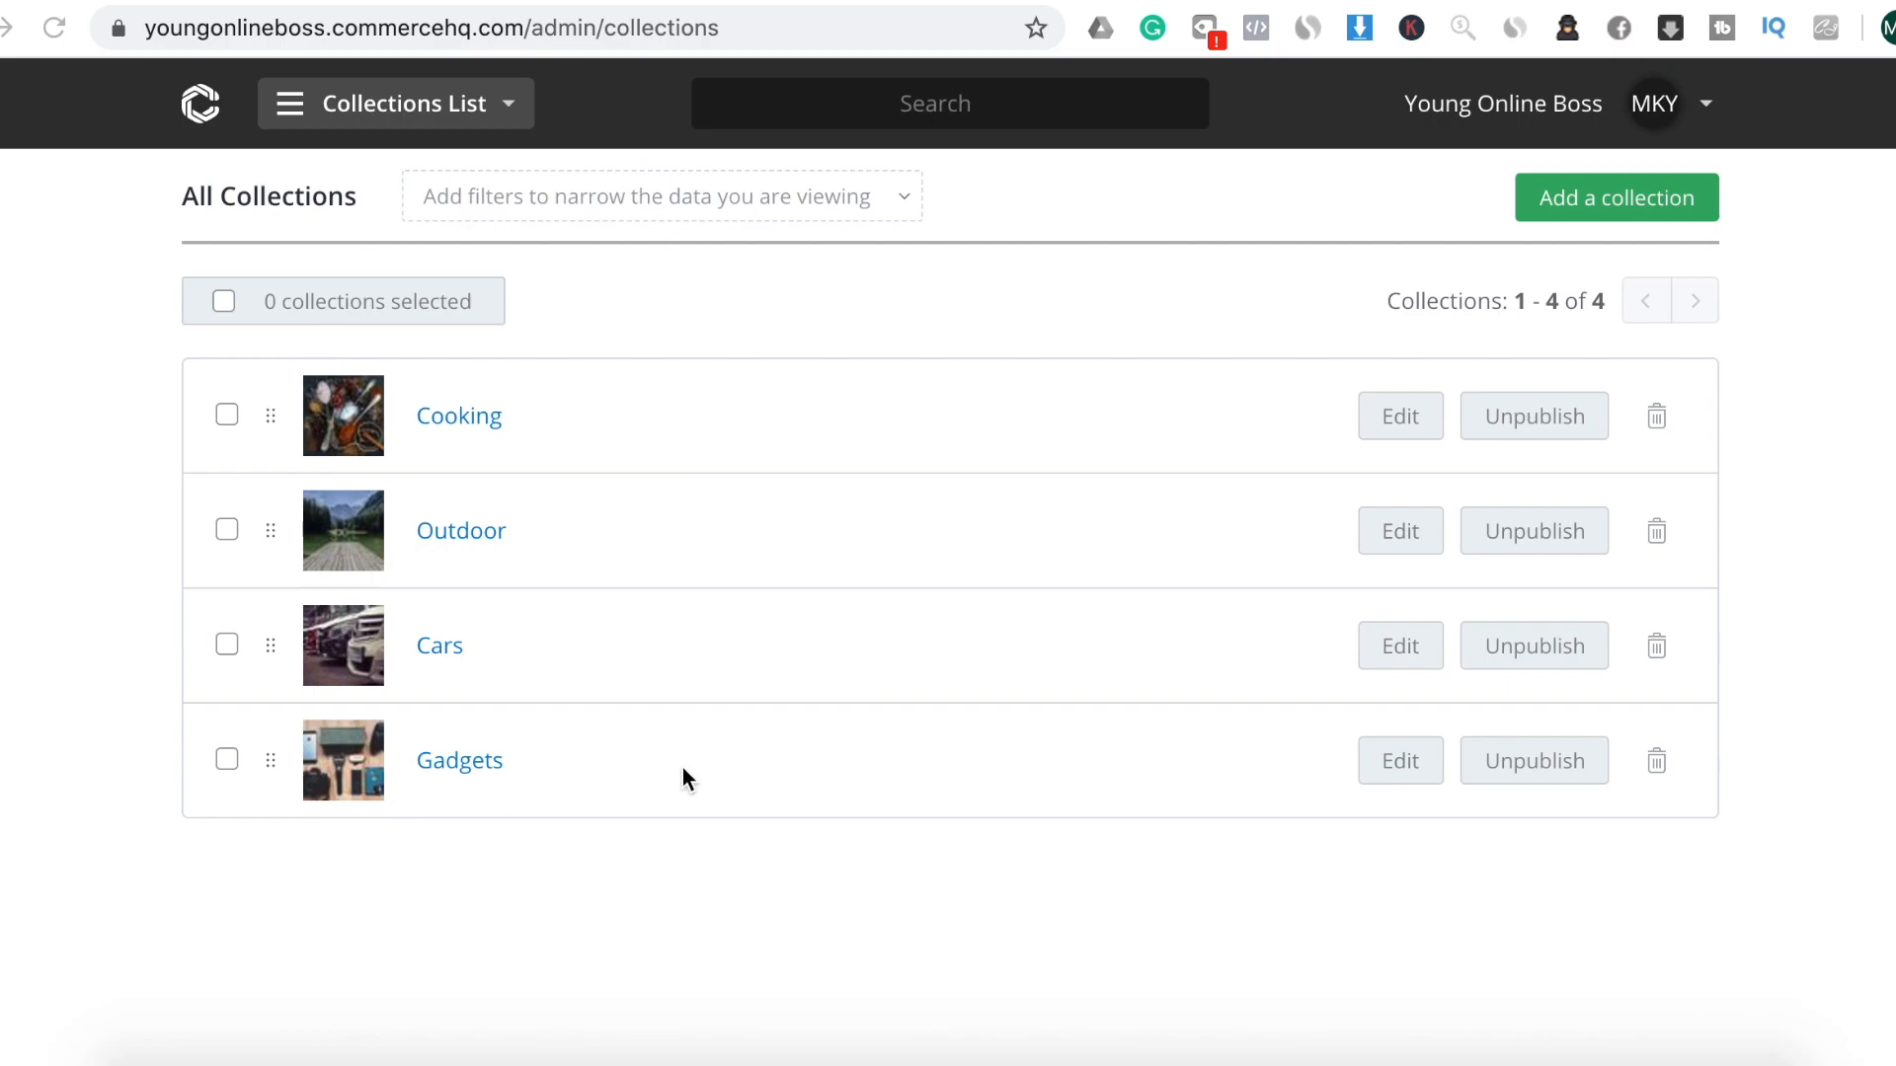
# Open a blank collection form and examine its title, description, image, preset, SEO and publishing options
pyautogui.click(1655, 211)
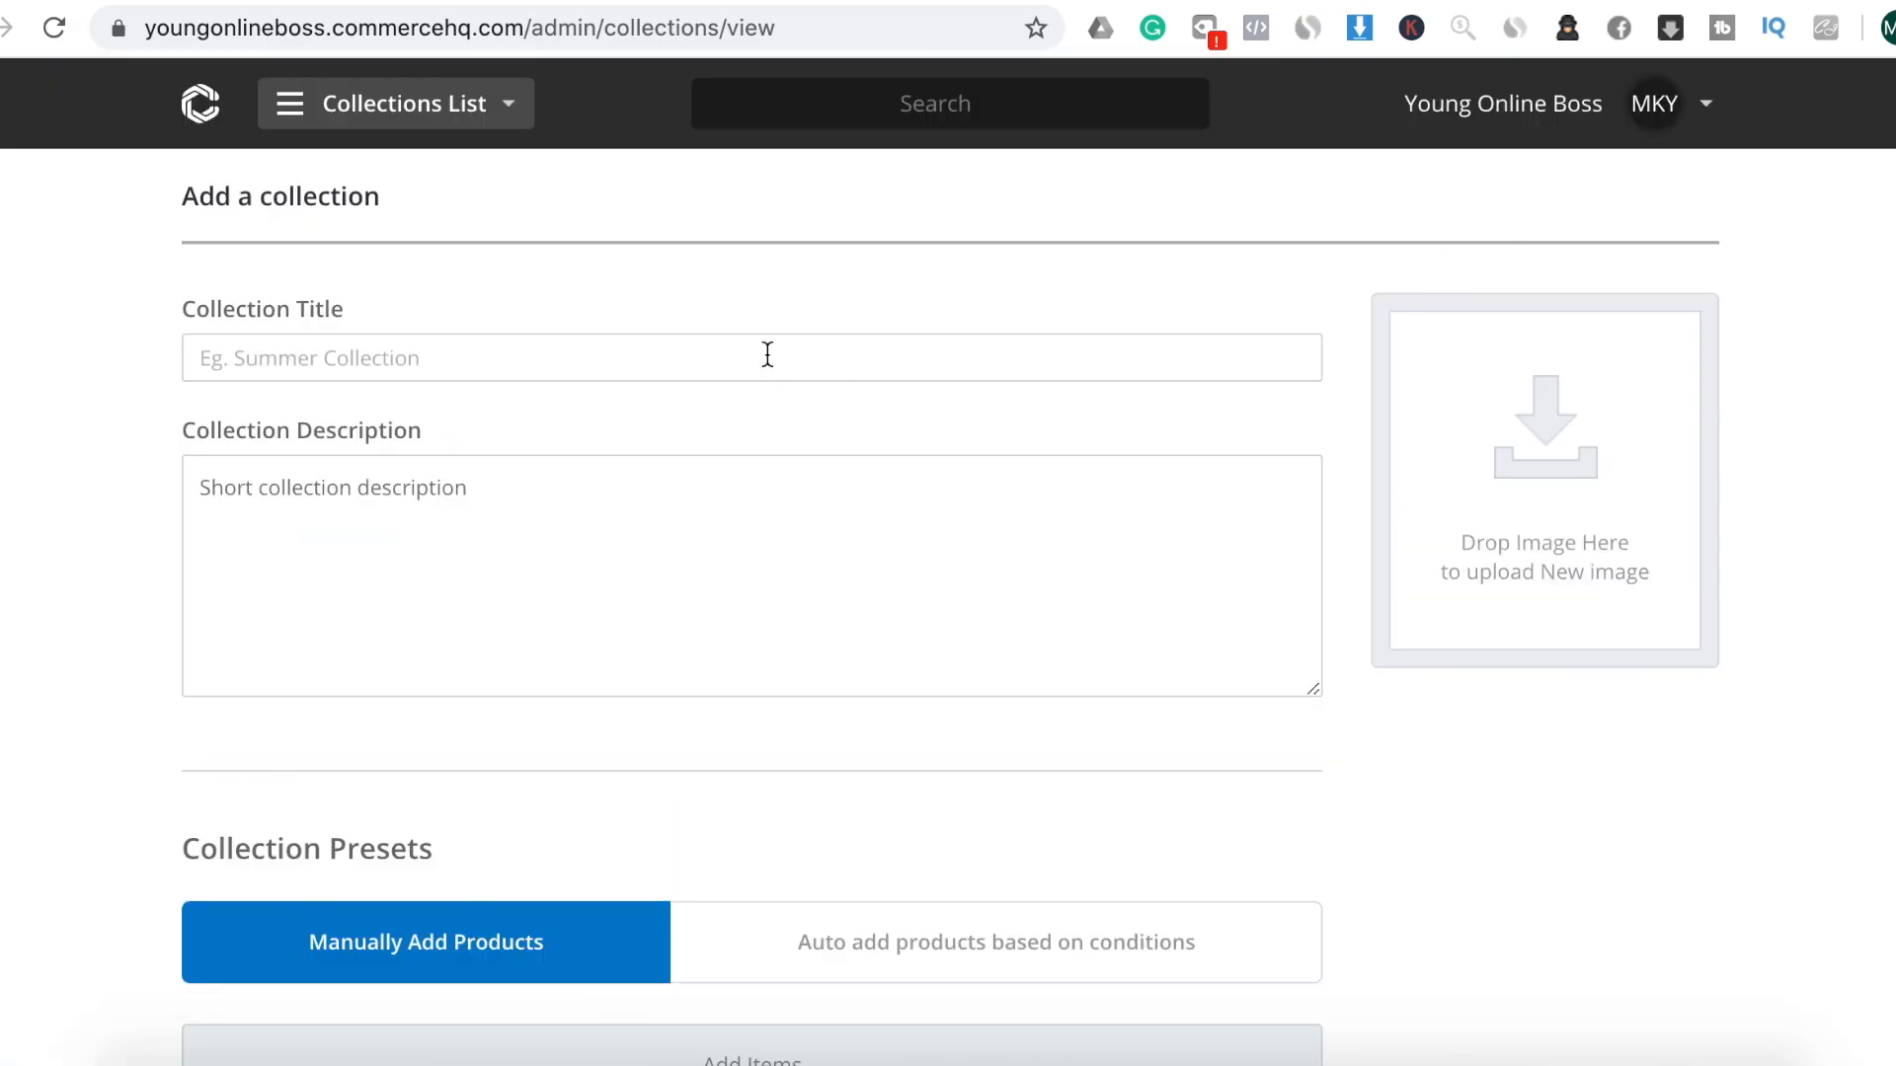
pyautogui.scroll(-3, 903, 597)
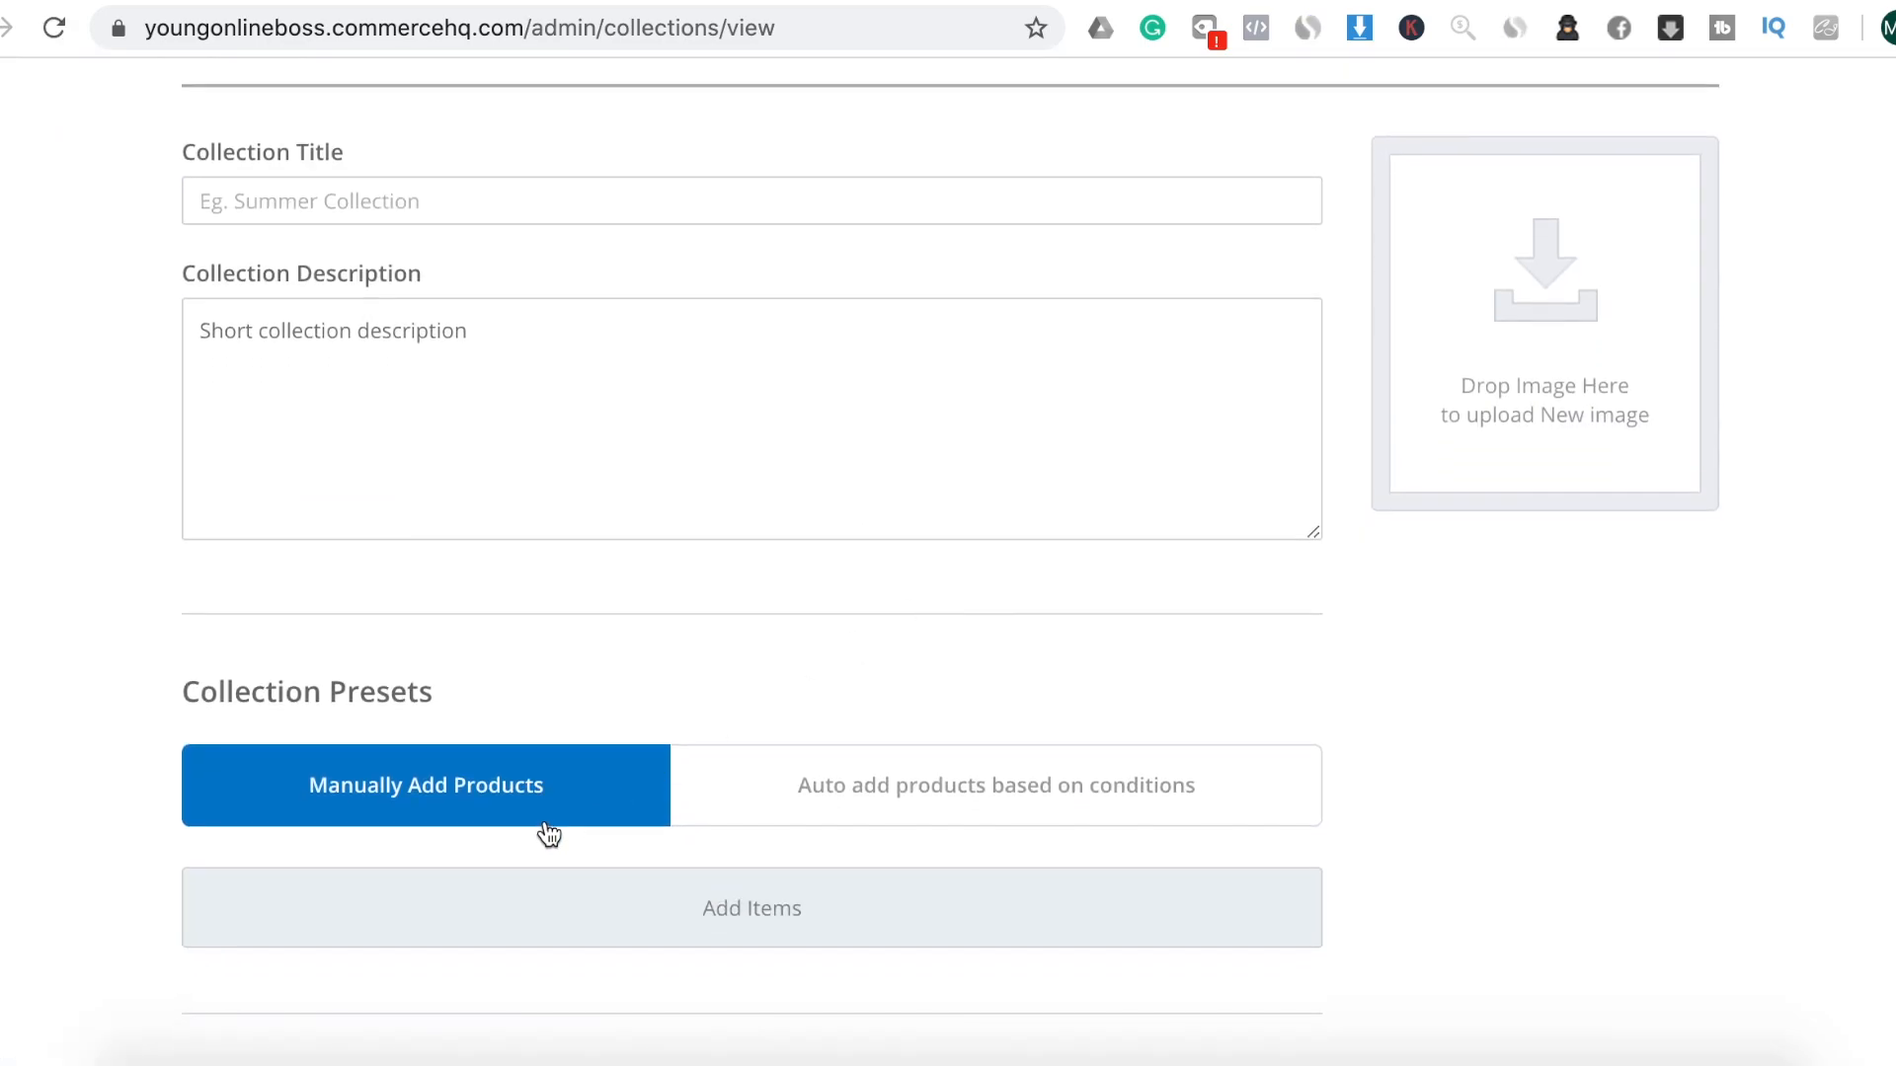
pyautogui.scroll(-6, 1539, 453)
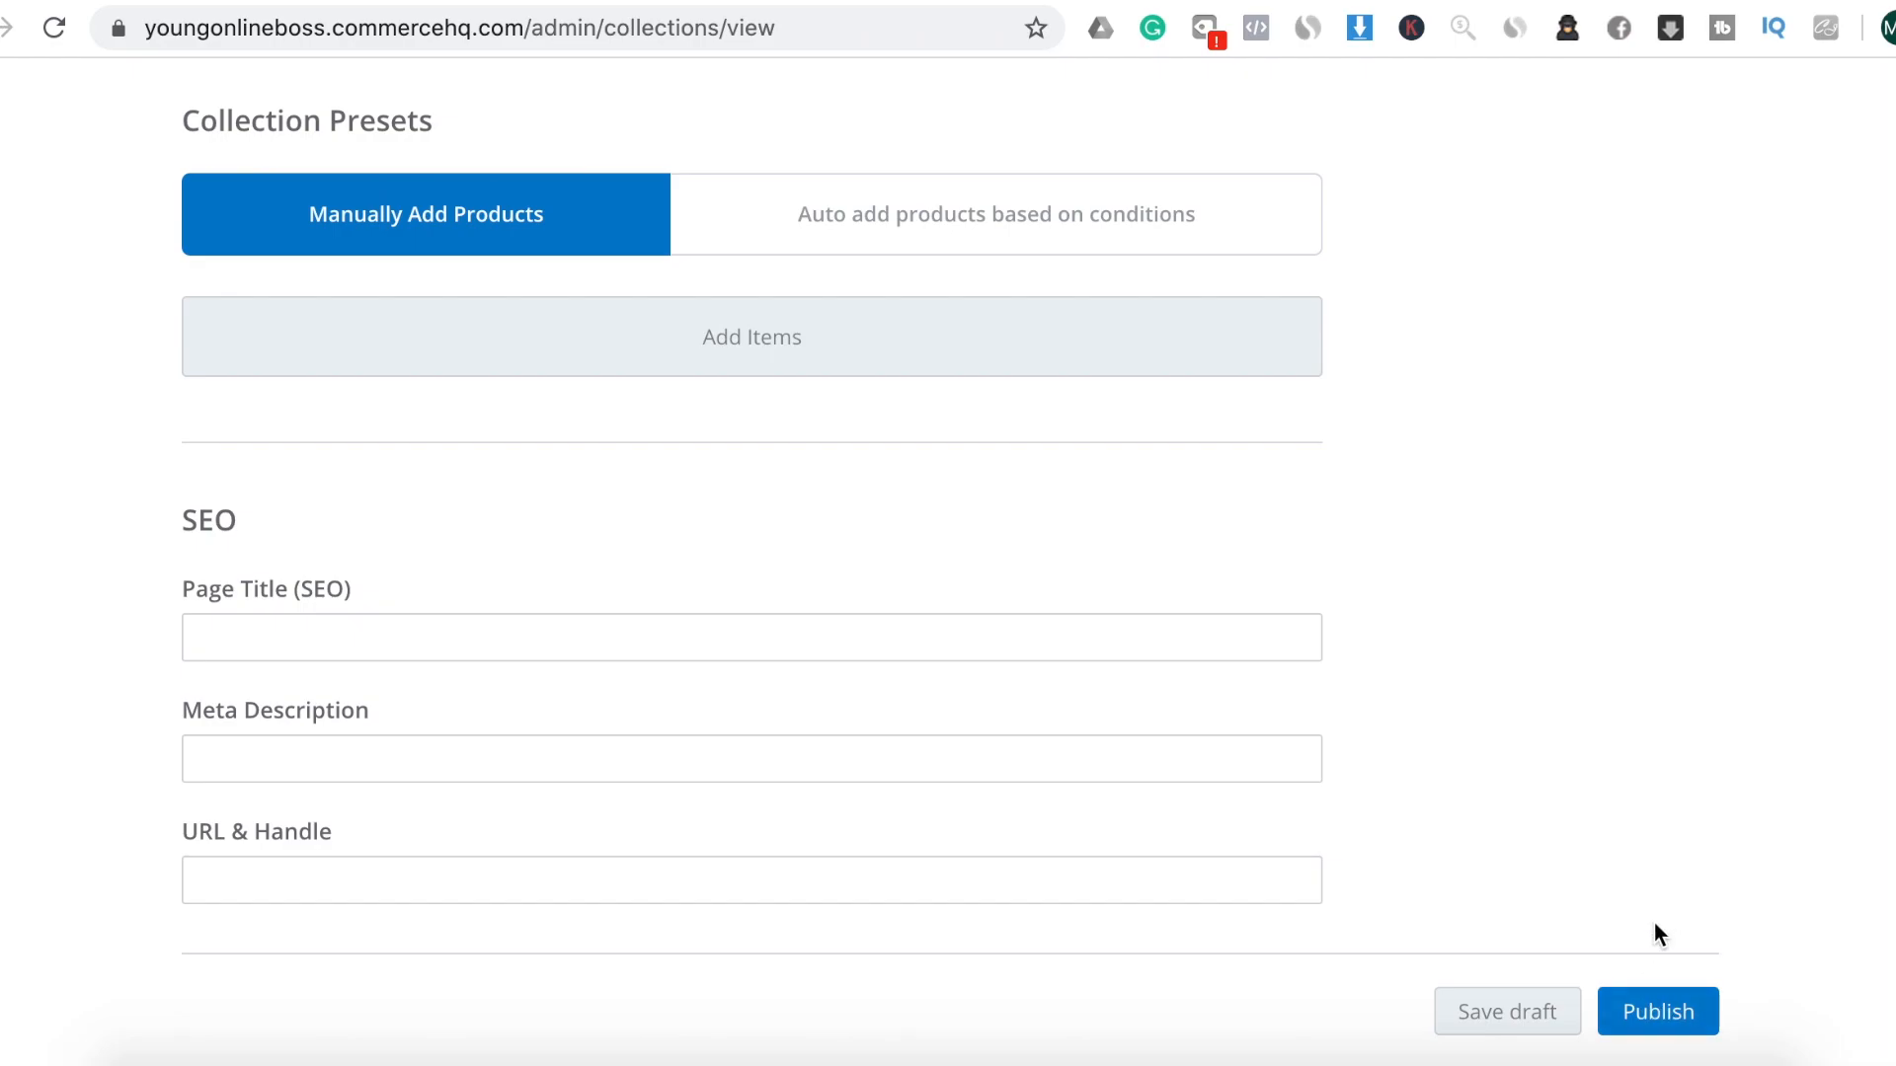
pyautogui.scroll(6, 1519, 735)
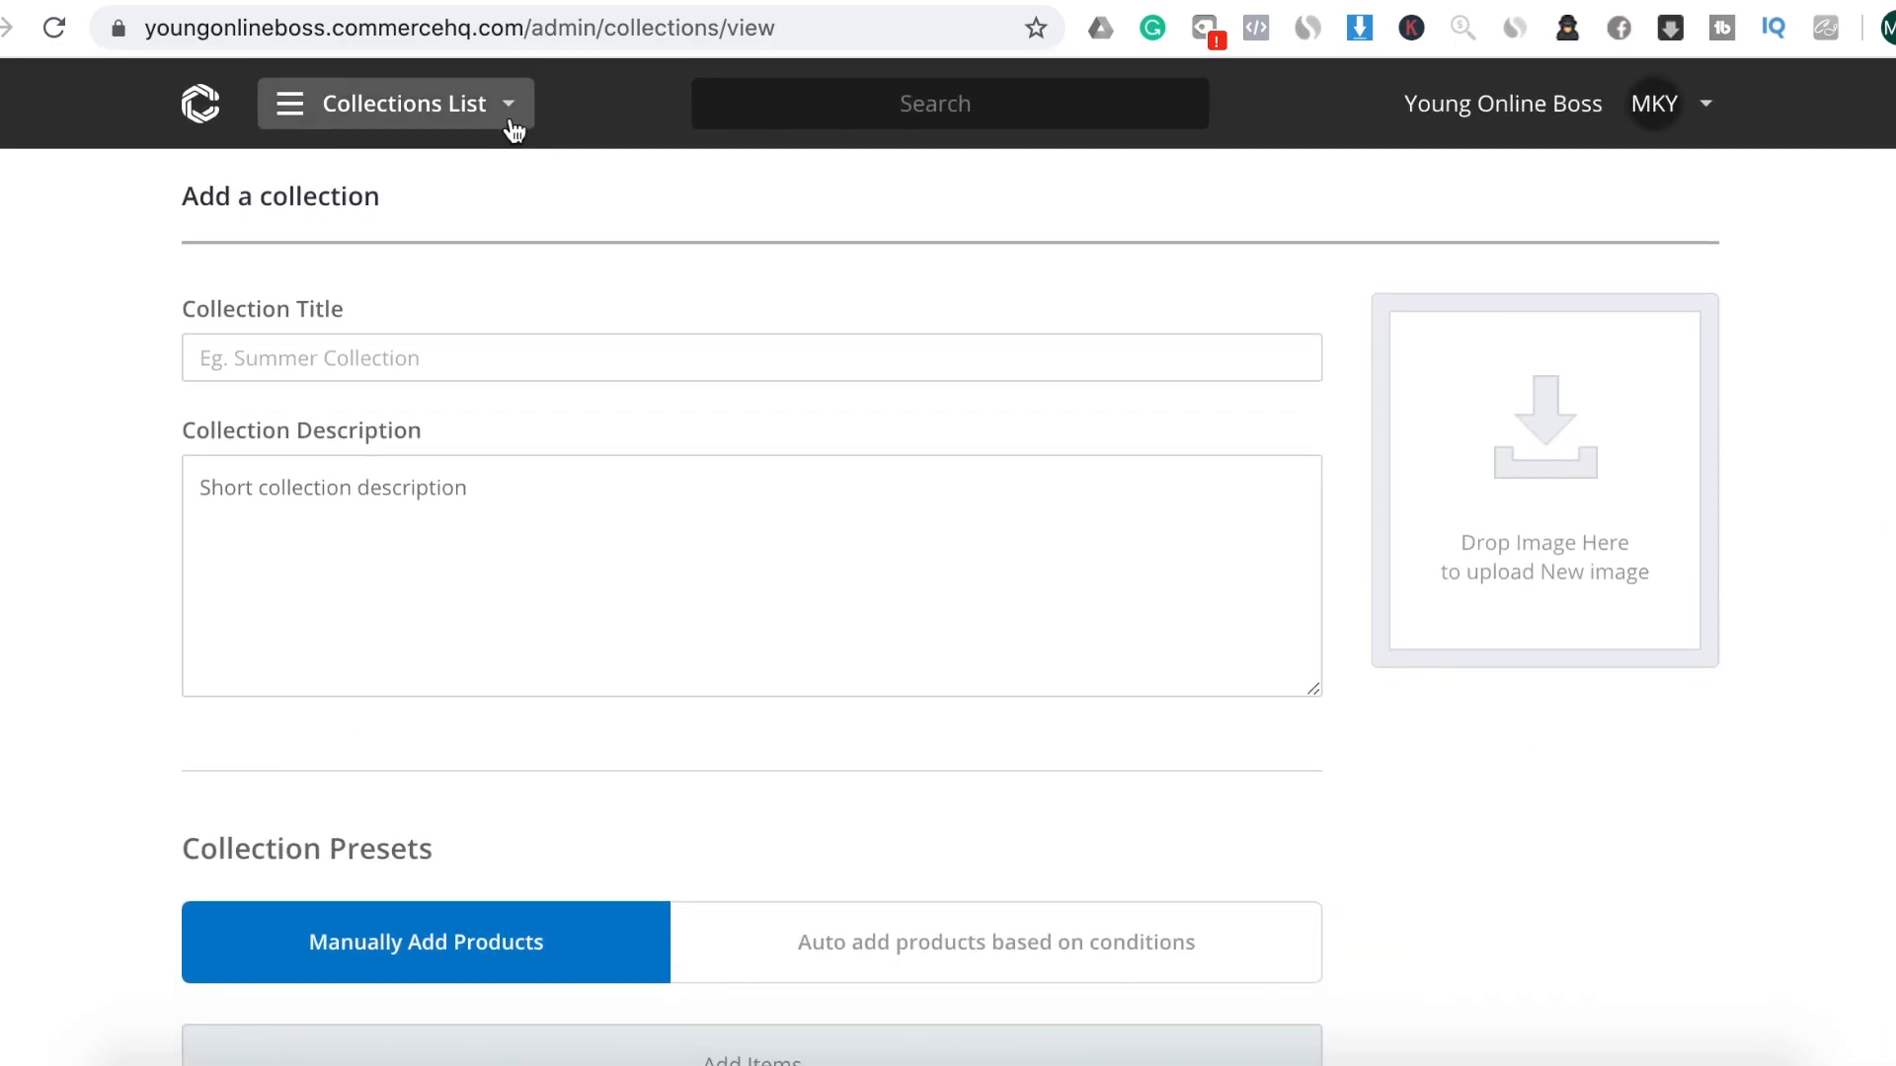
# Go to the product list and open the live page of the Portable Mini Sealing Household Machine
pyautogui.click(510, 117)
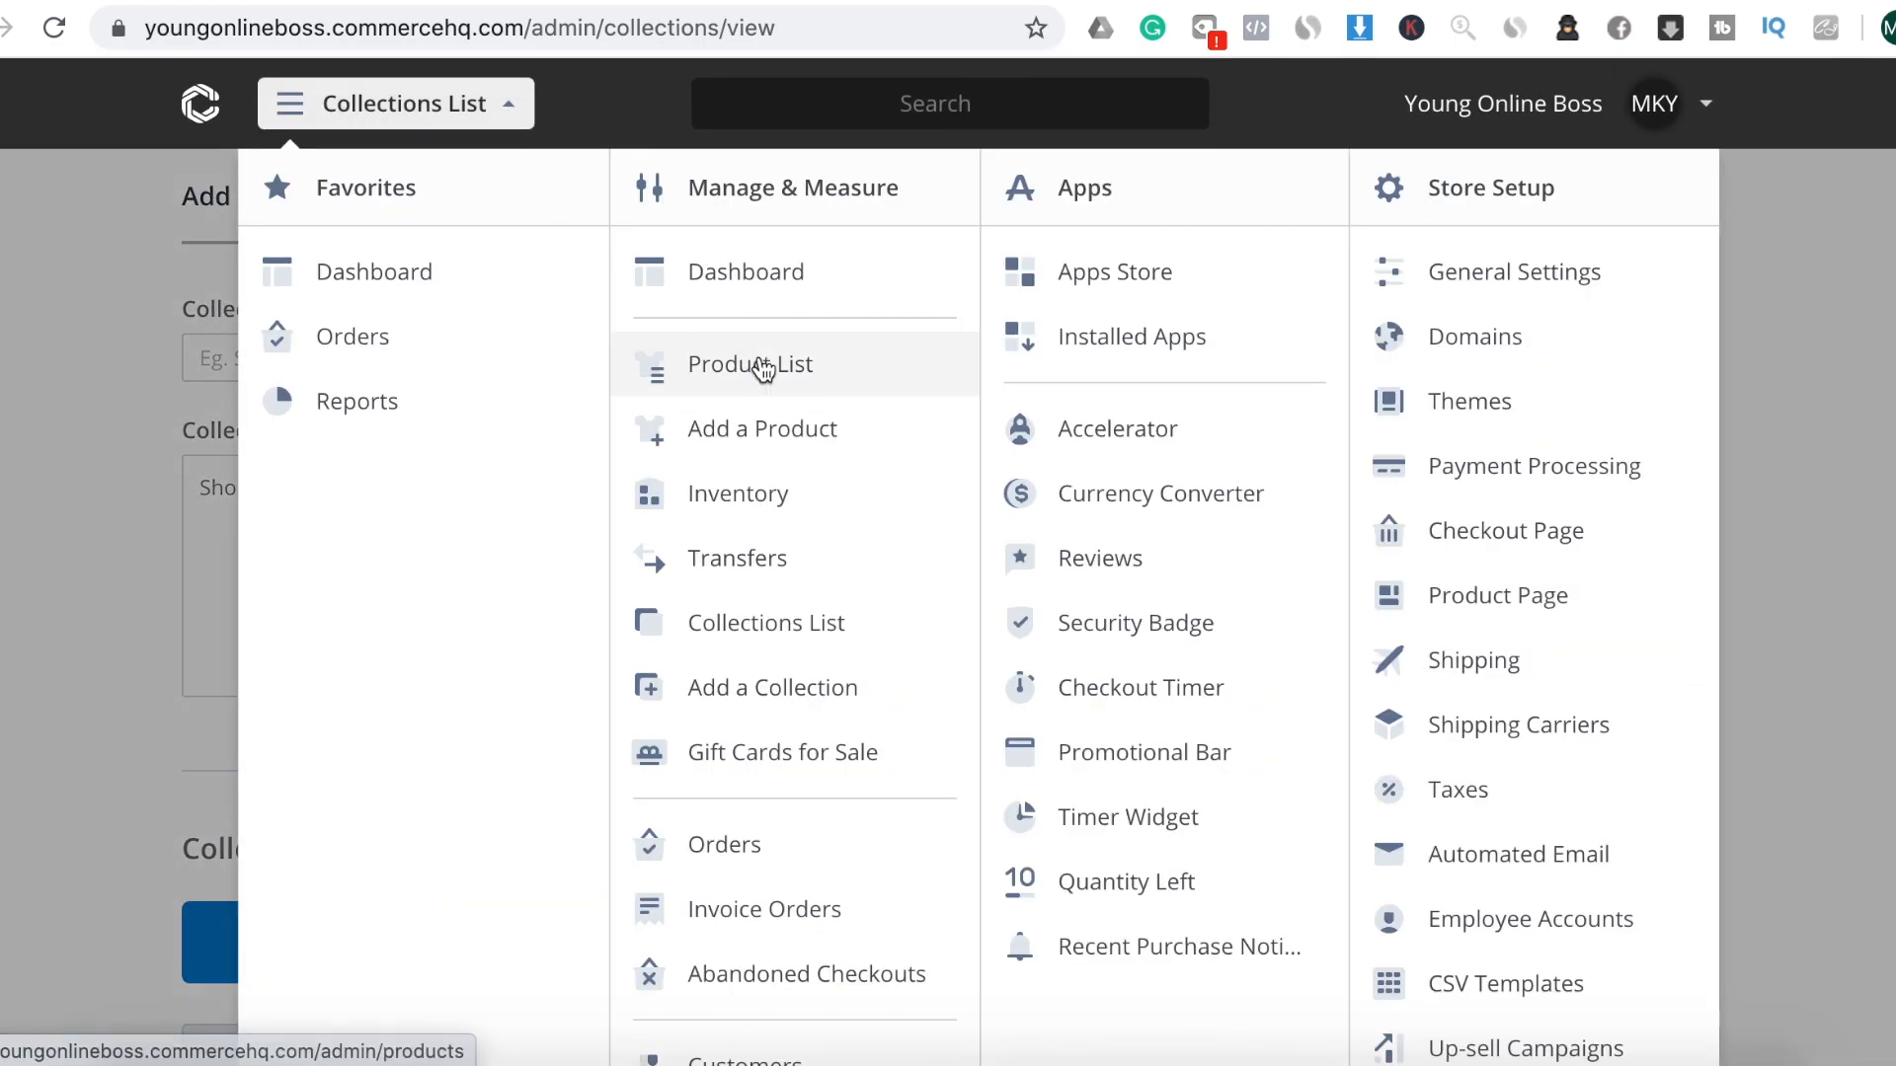
pyautogui.click(760, 367)
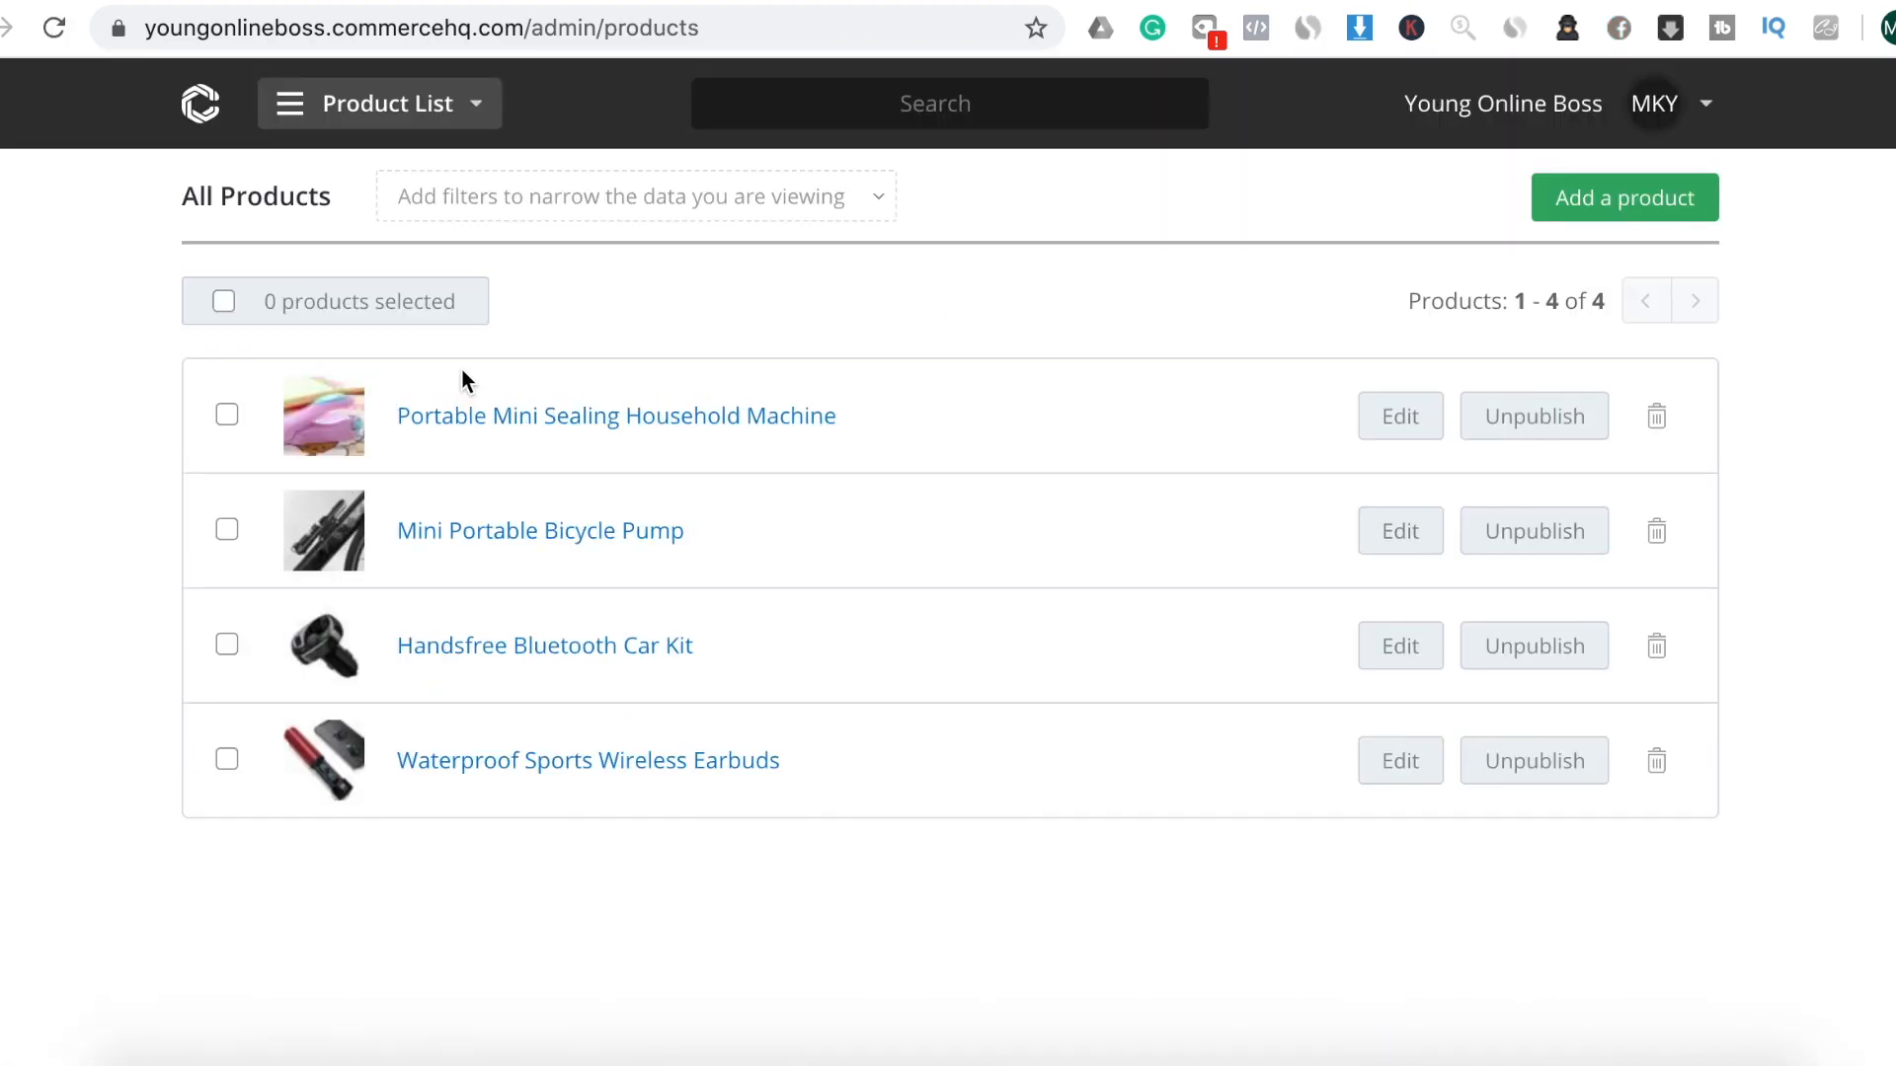
pyautogui.click(585, 422)
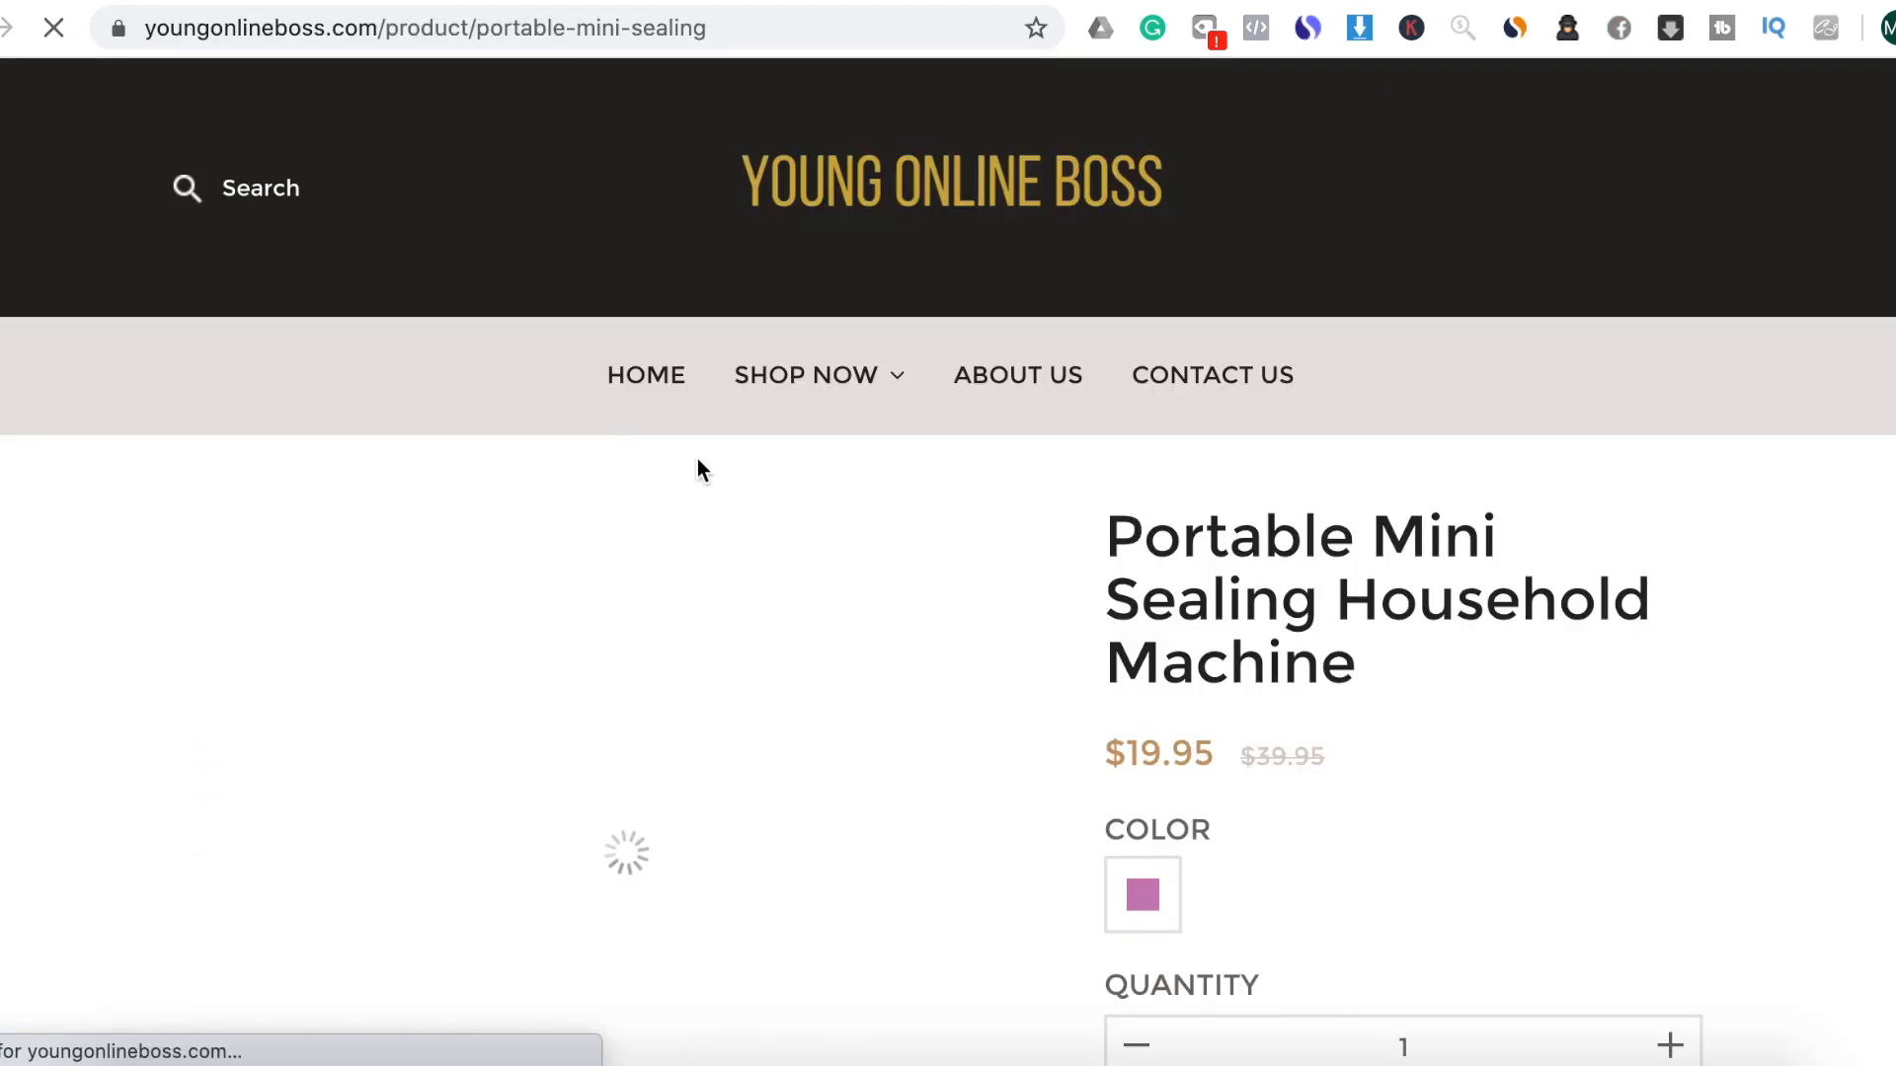
# Examine the live product page's images, color options, trust badge, stock and timer widgets, description and reviews
pyautogui.scroll(-3, 1057, 786)
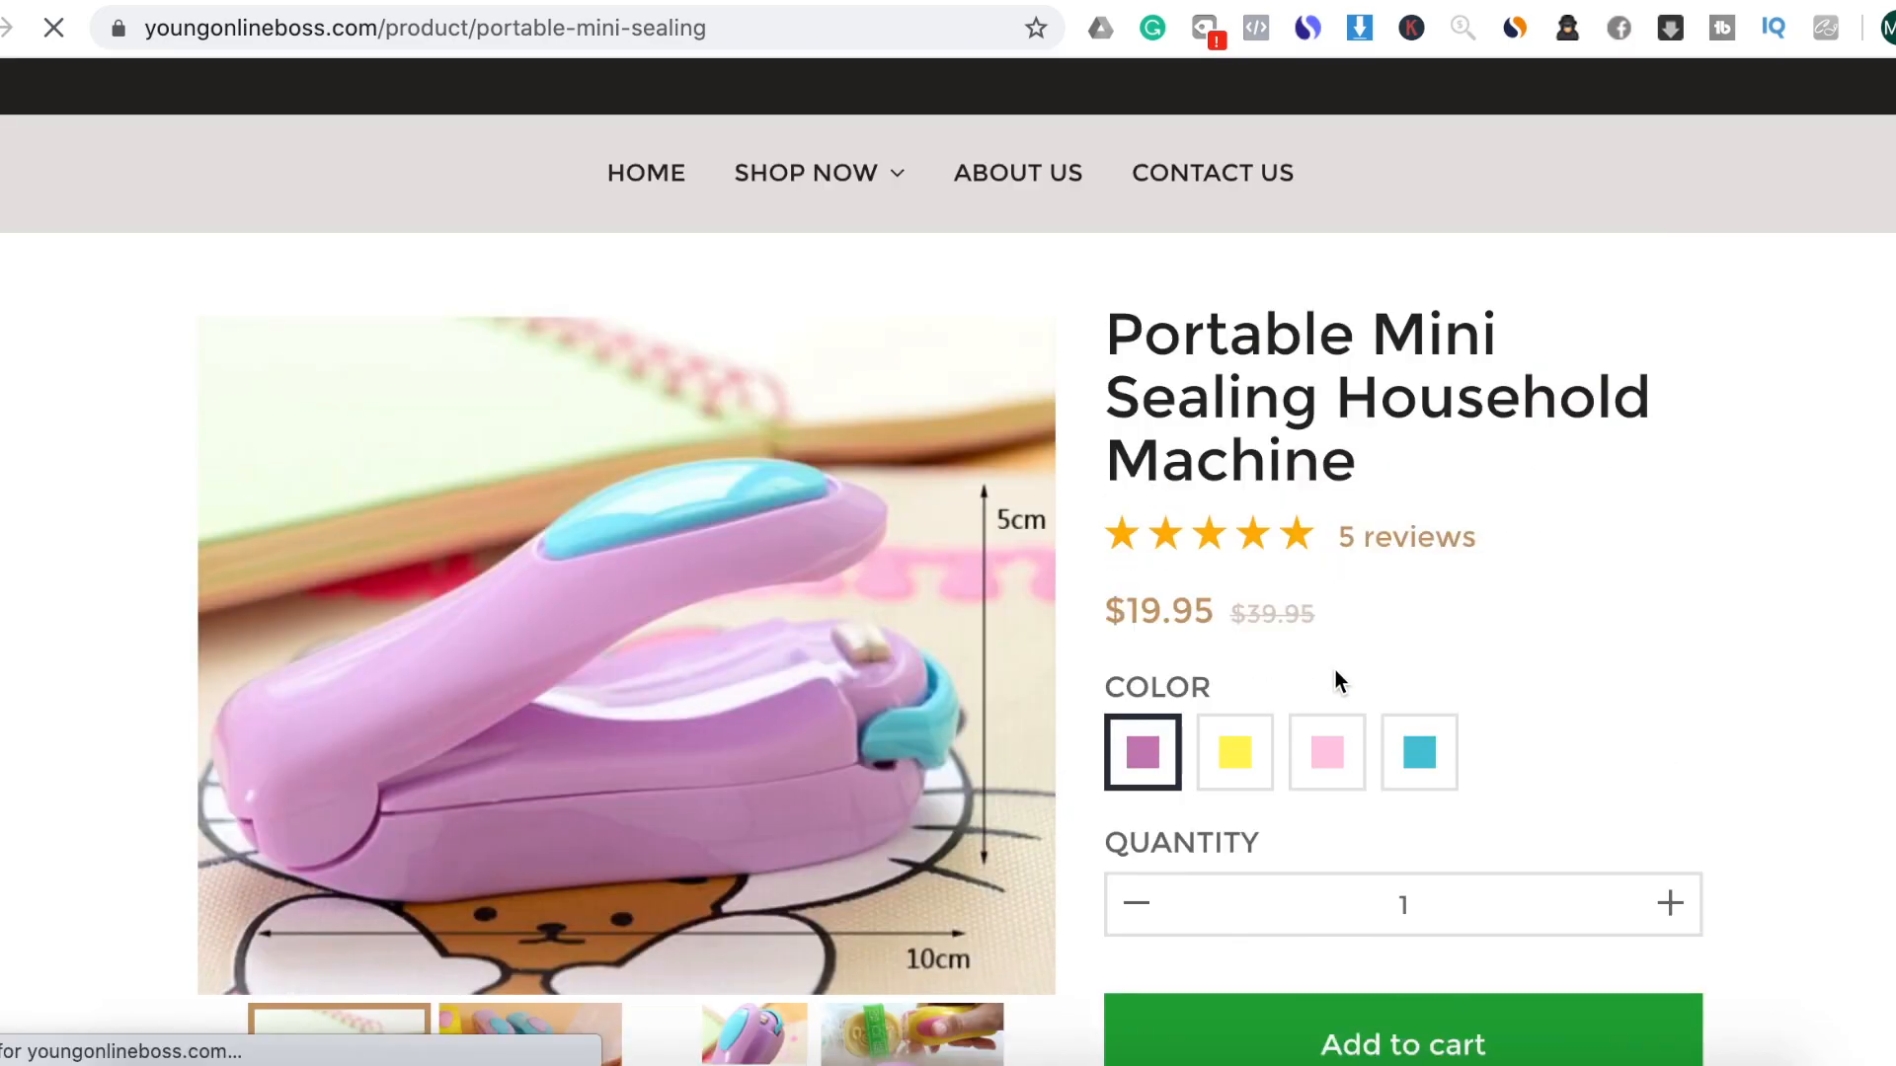
pyautogui.scroll(-5, 1335, 669)
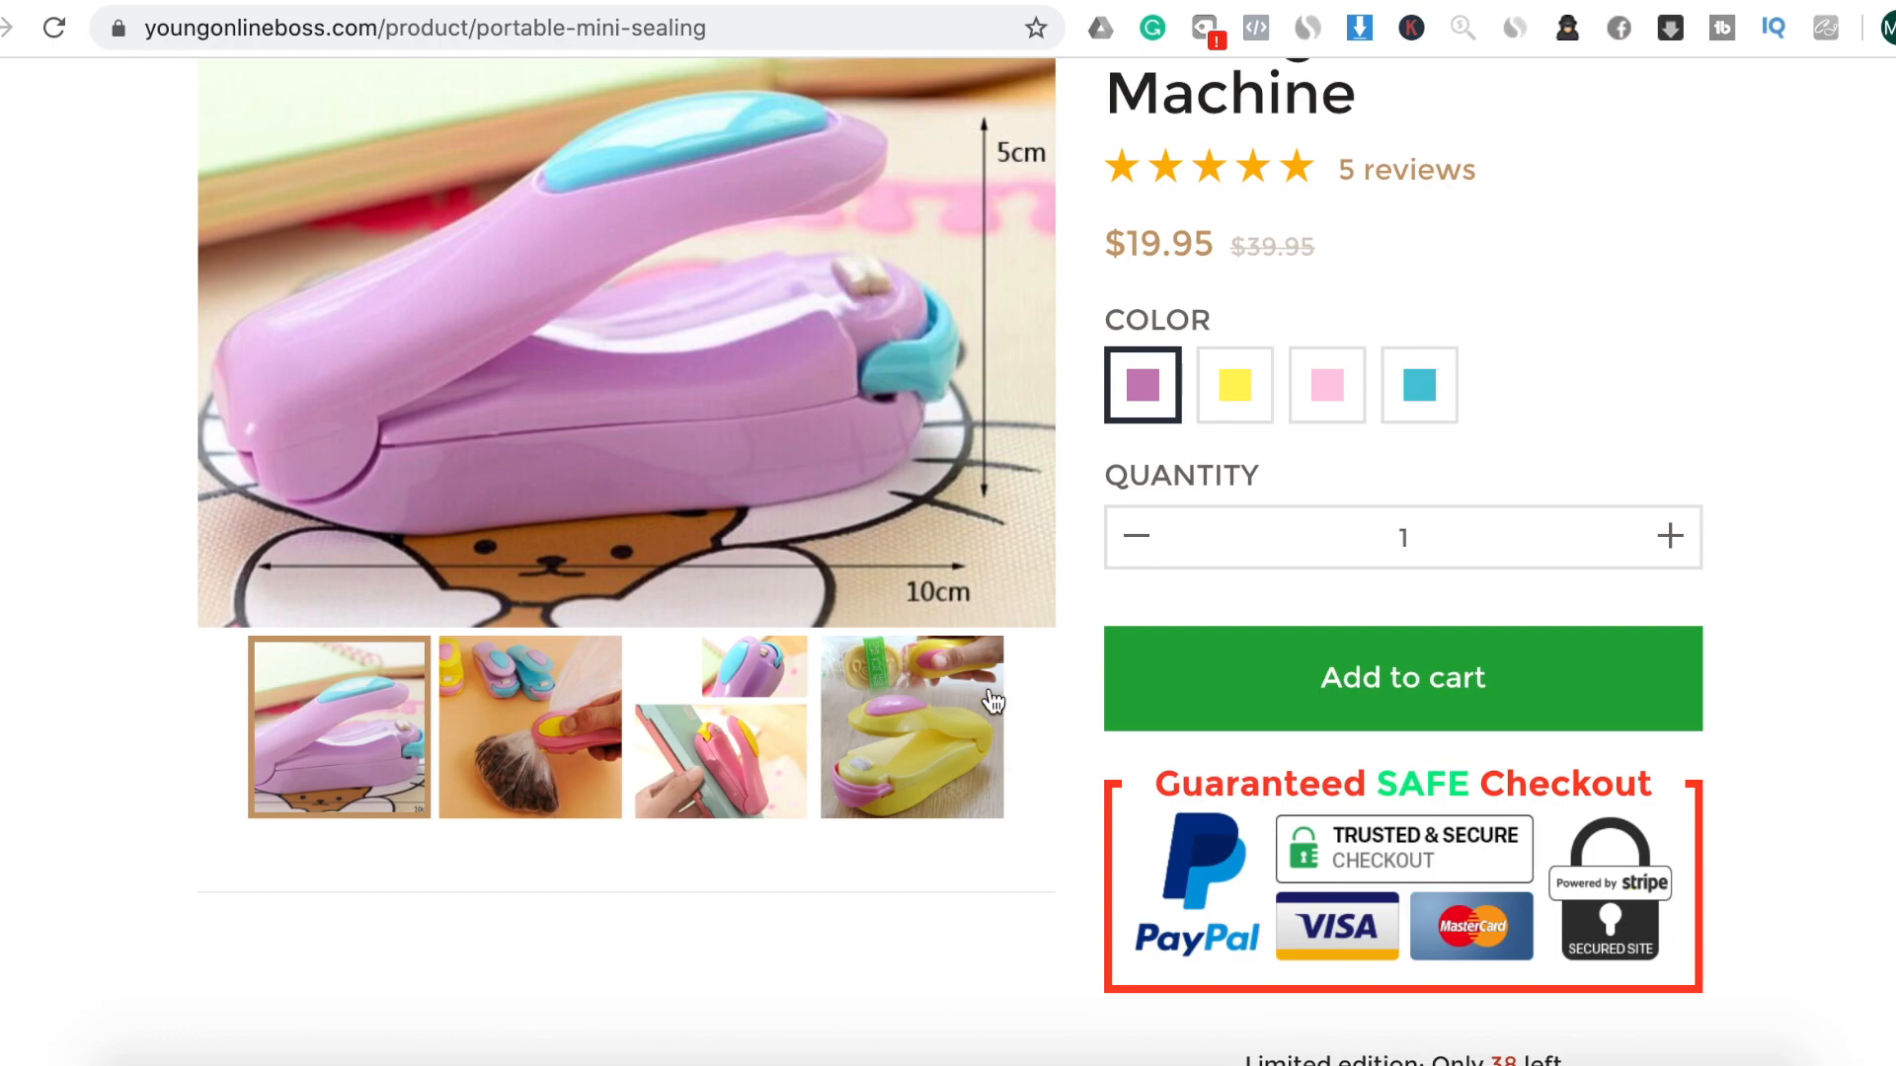
pyautogui.scroll(-6, 1353, 681)
pyautogui.scroll(-10, 1352, 673)
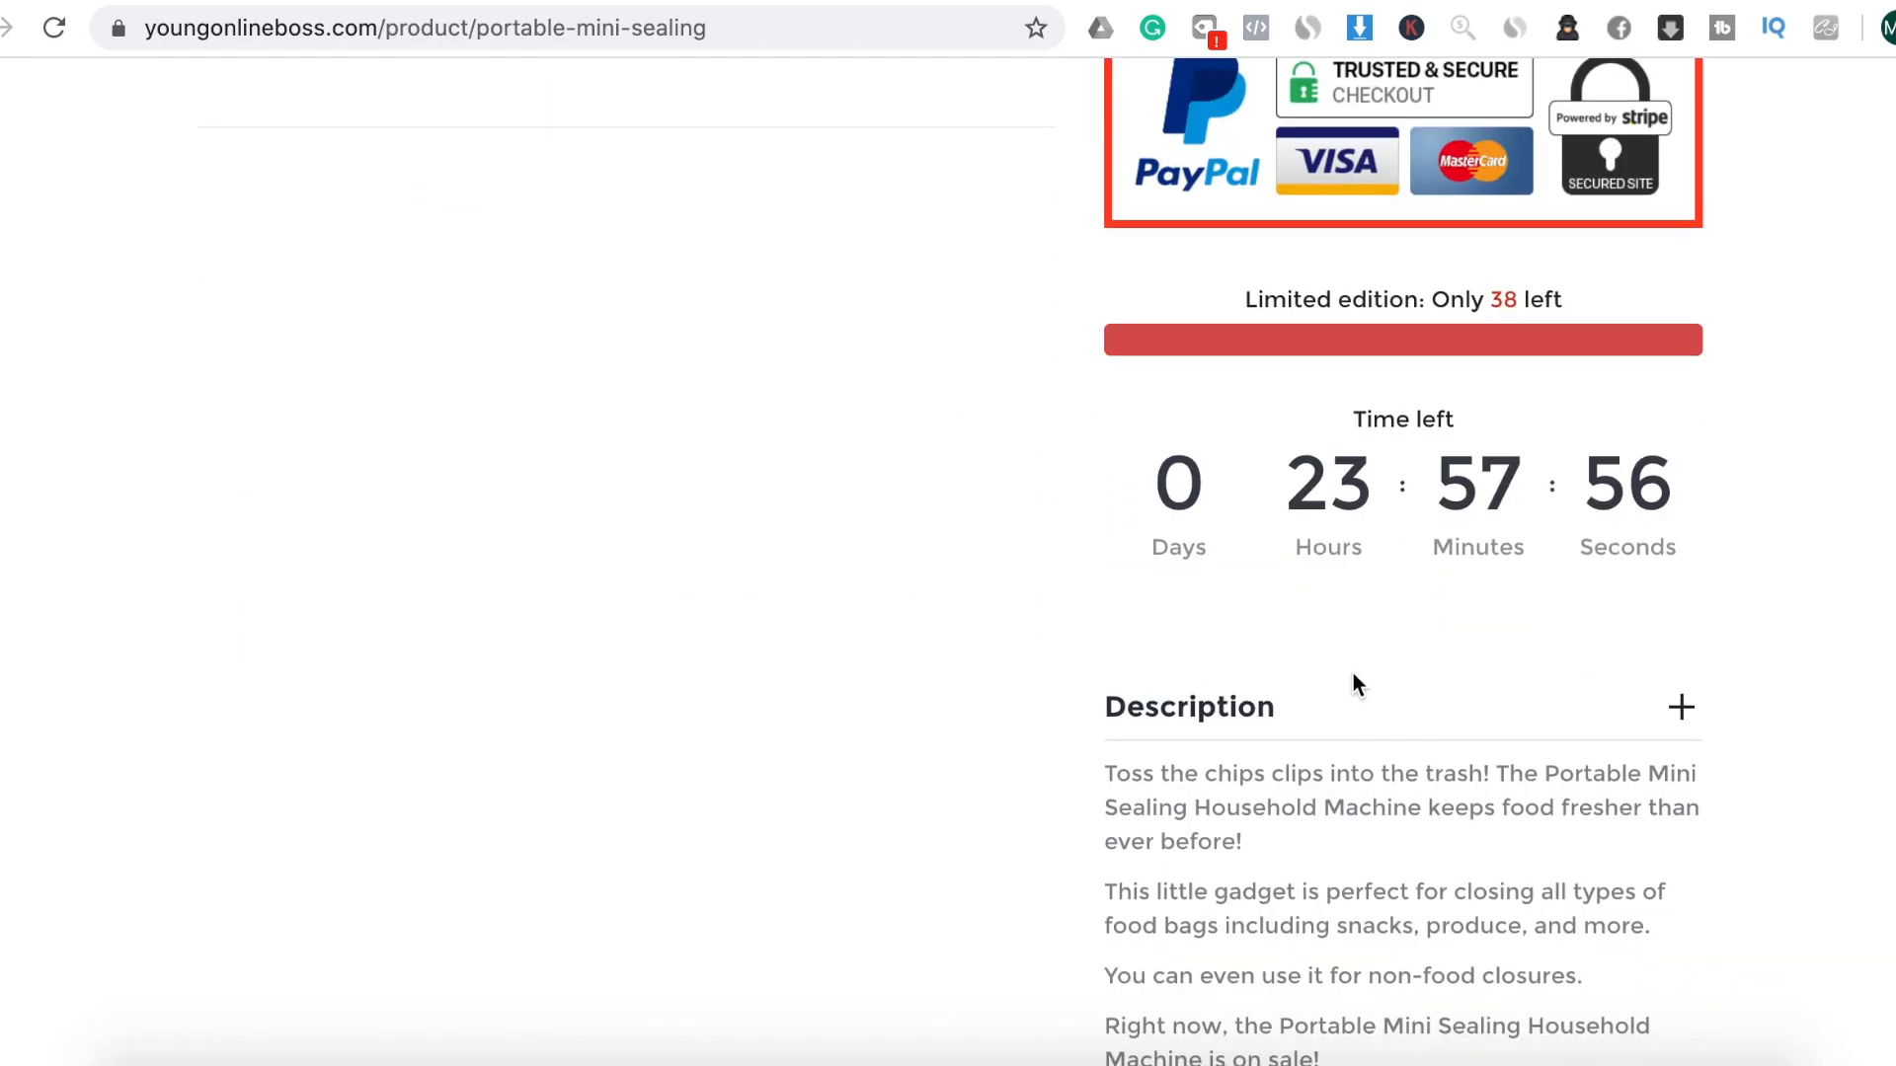
pyautogui.scroll(-6, 1352, 674)
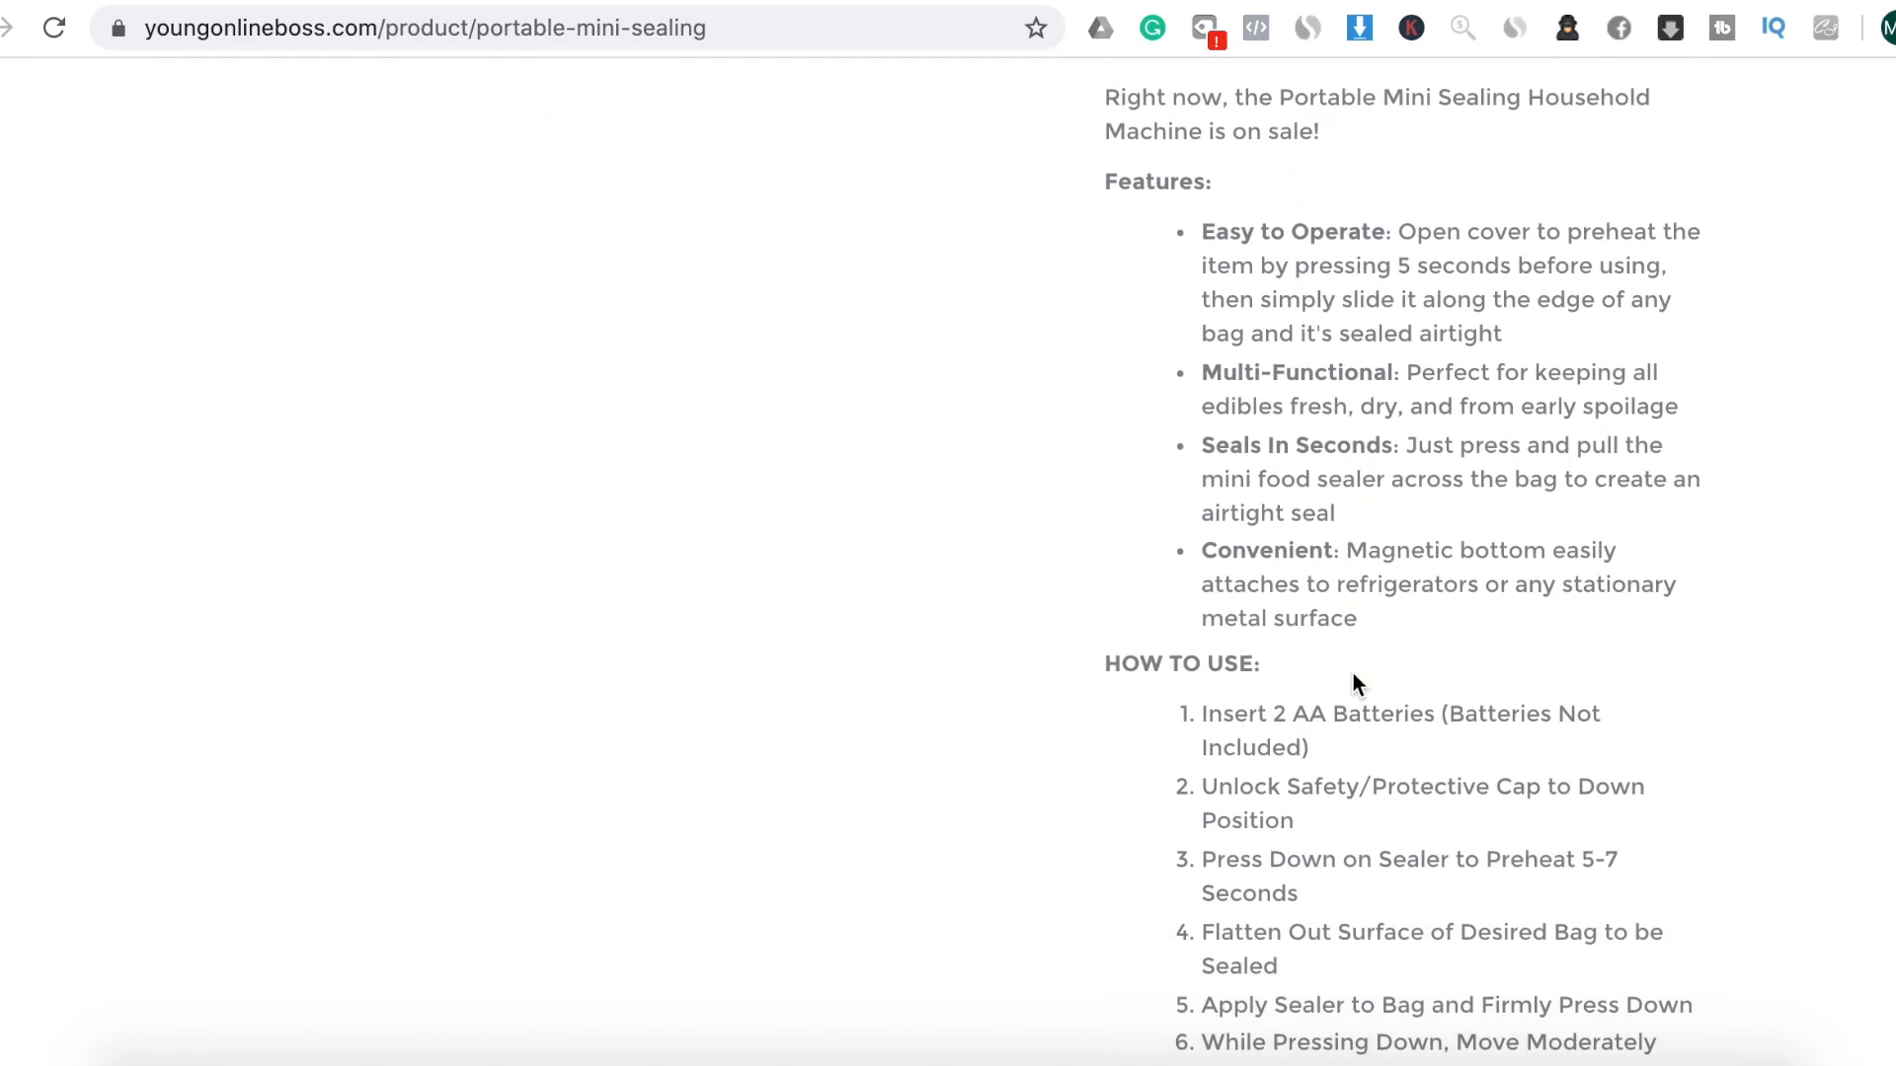
pyautogui.scroll(-10, 1353, 673)
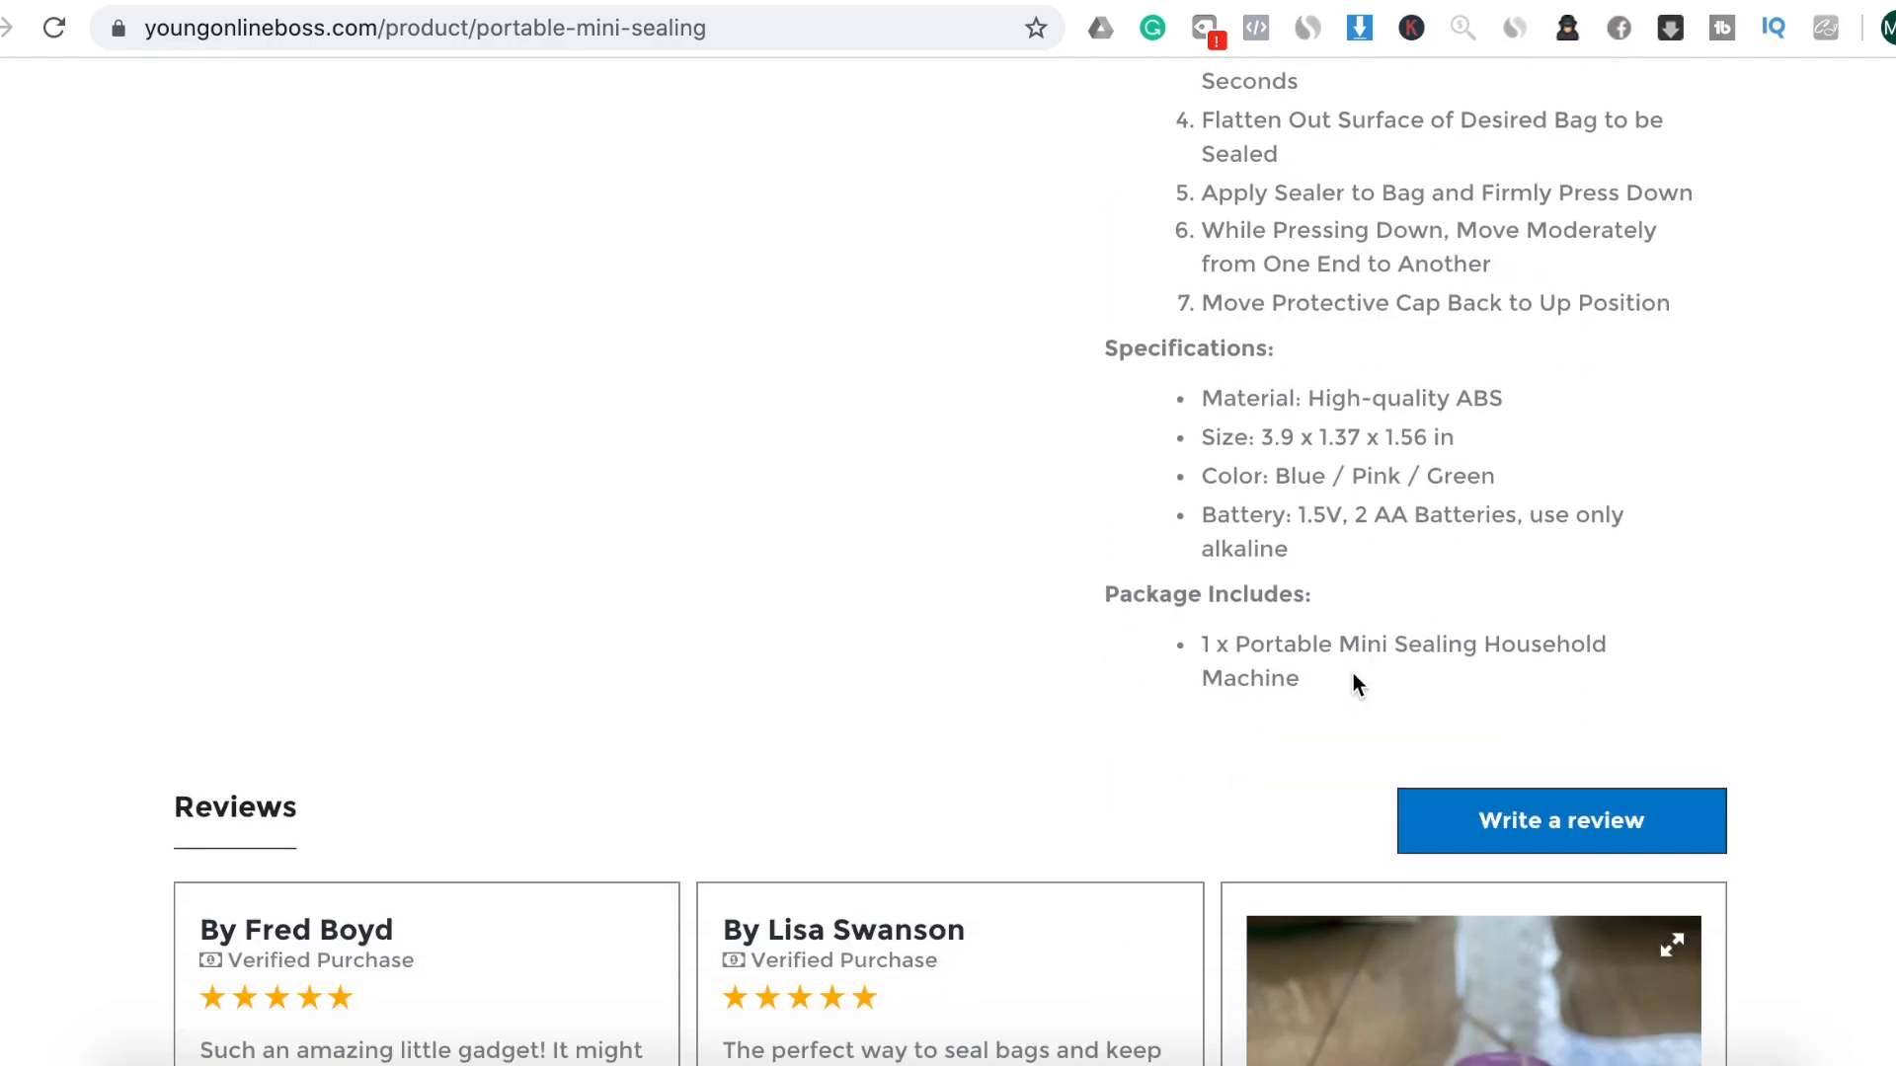
pyautogui.scroll(-7, 1352, 672)
pyautogui.scroll(20, 1353, 673)
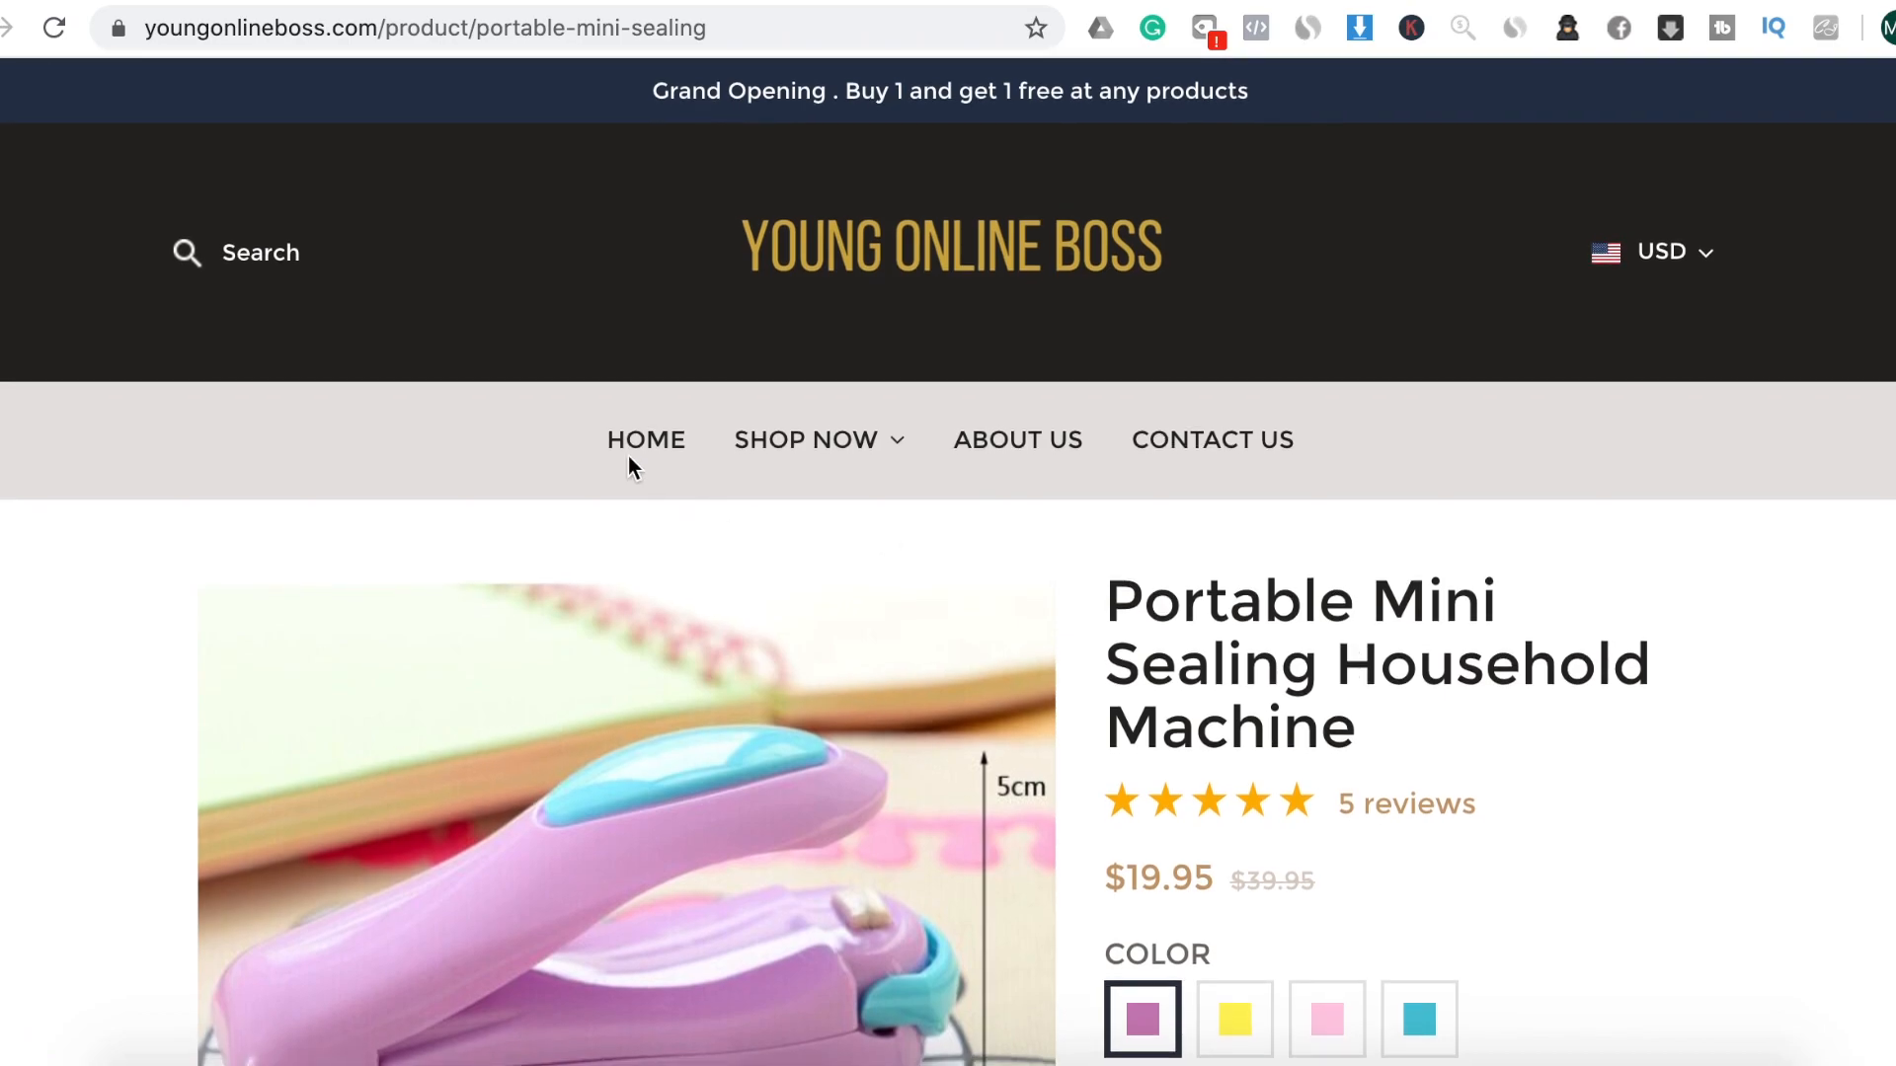
# Go to the storefront home page and look over the Shop Now dropdown, slider and featured products
pyautogui.click(644, 447)
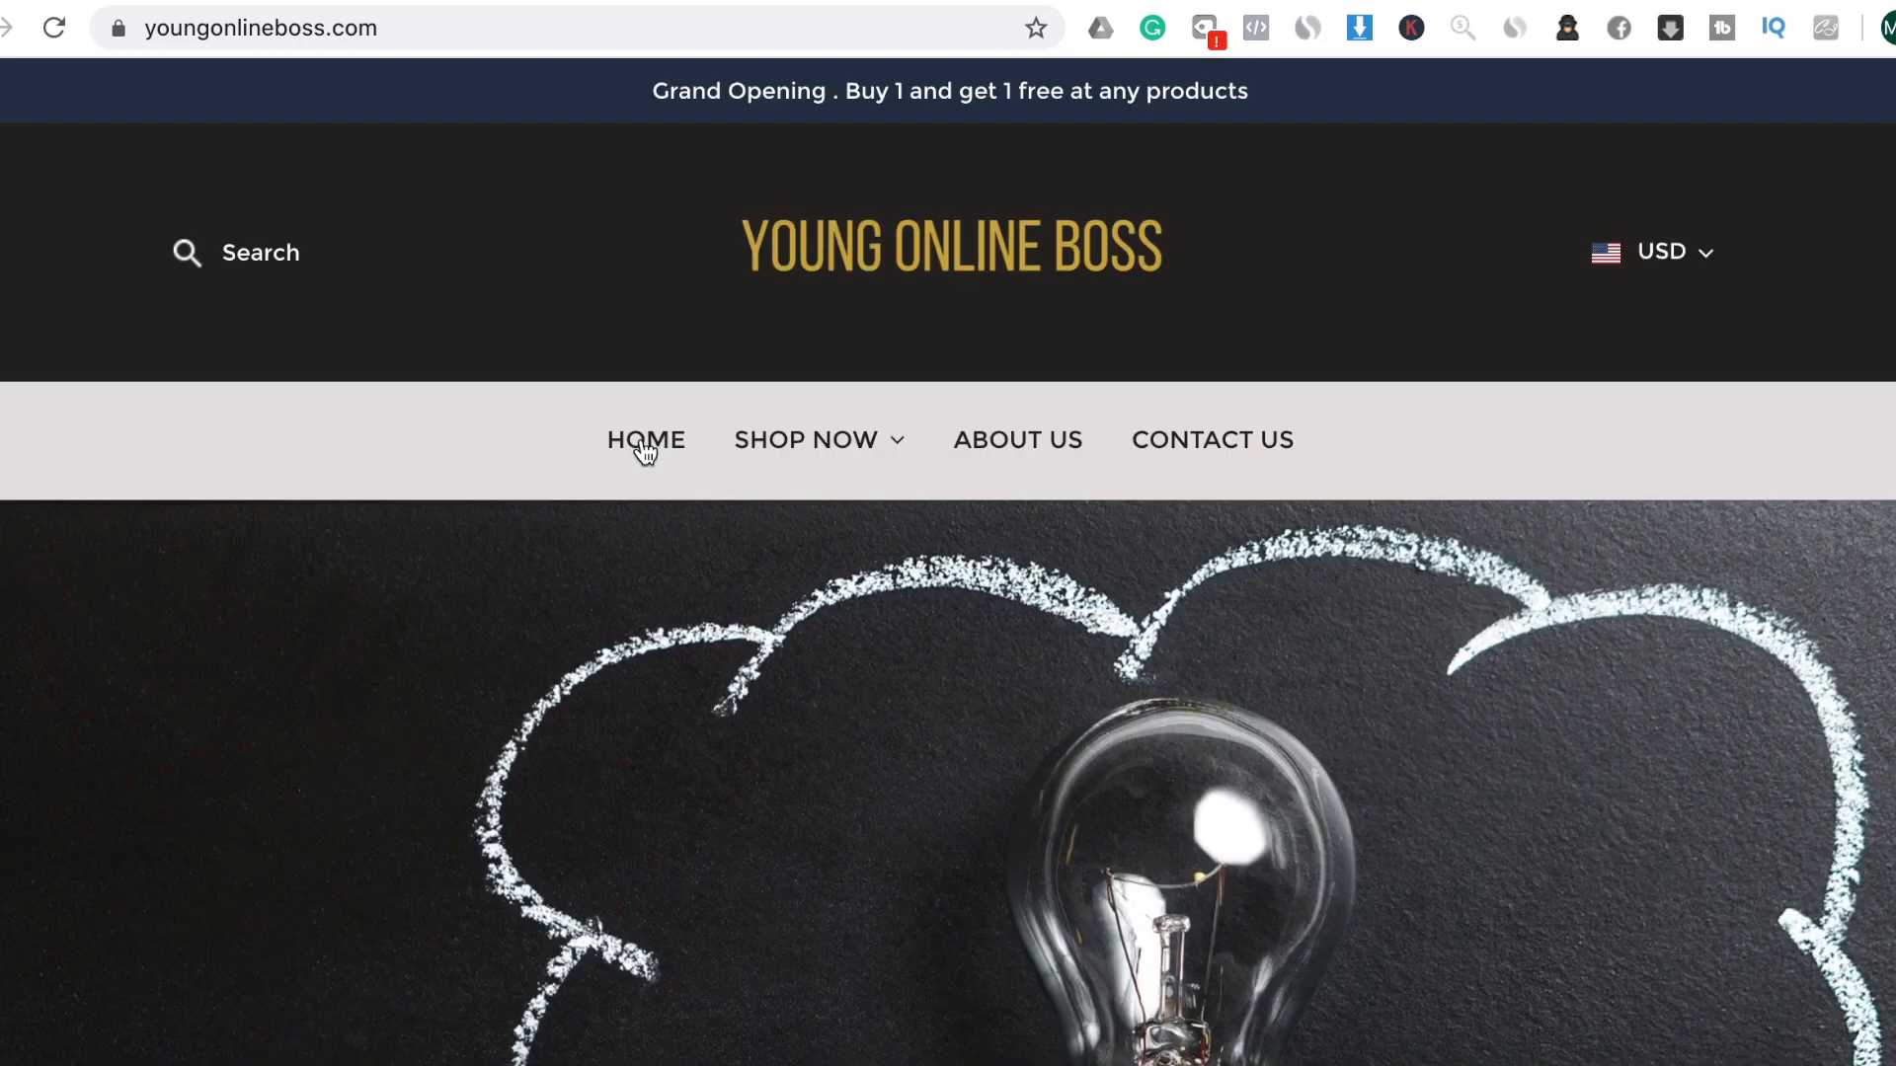
pyautogui.click(847, 446)
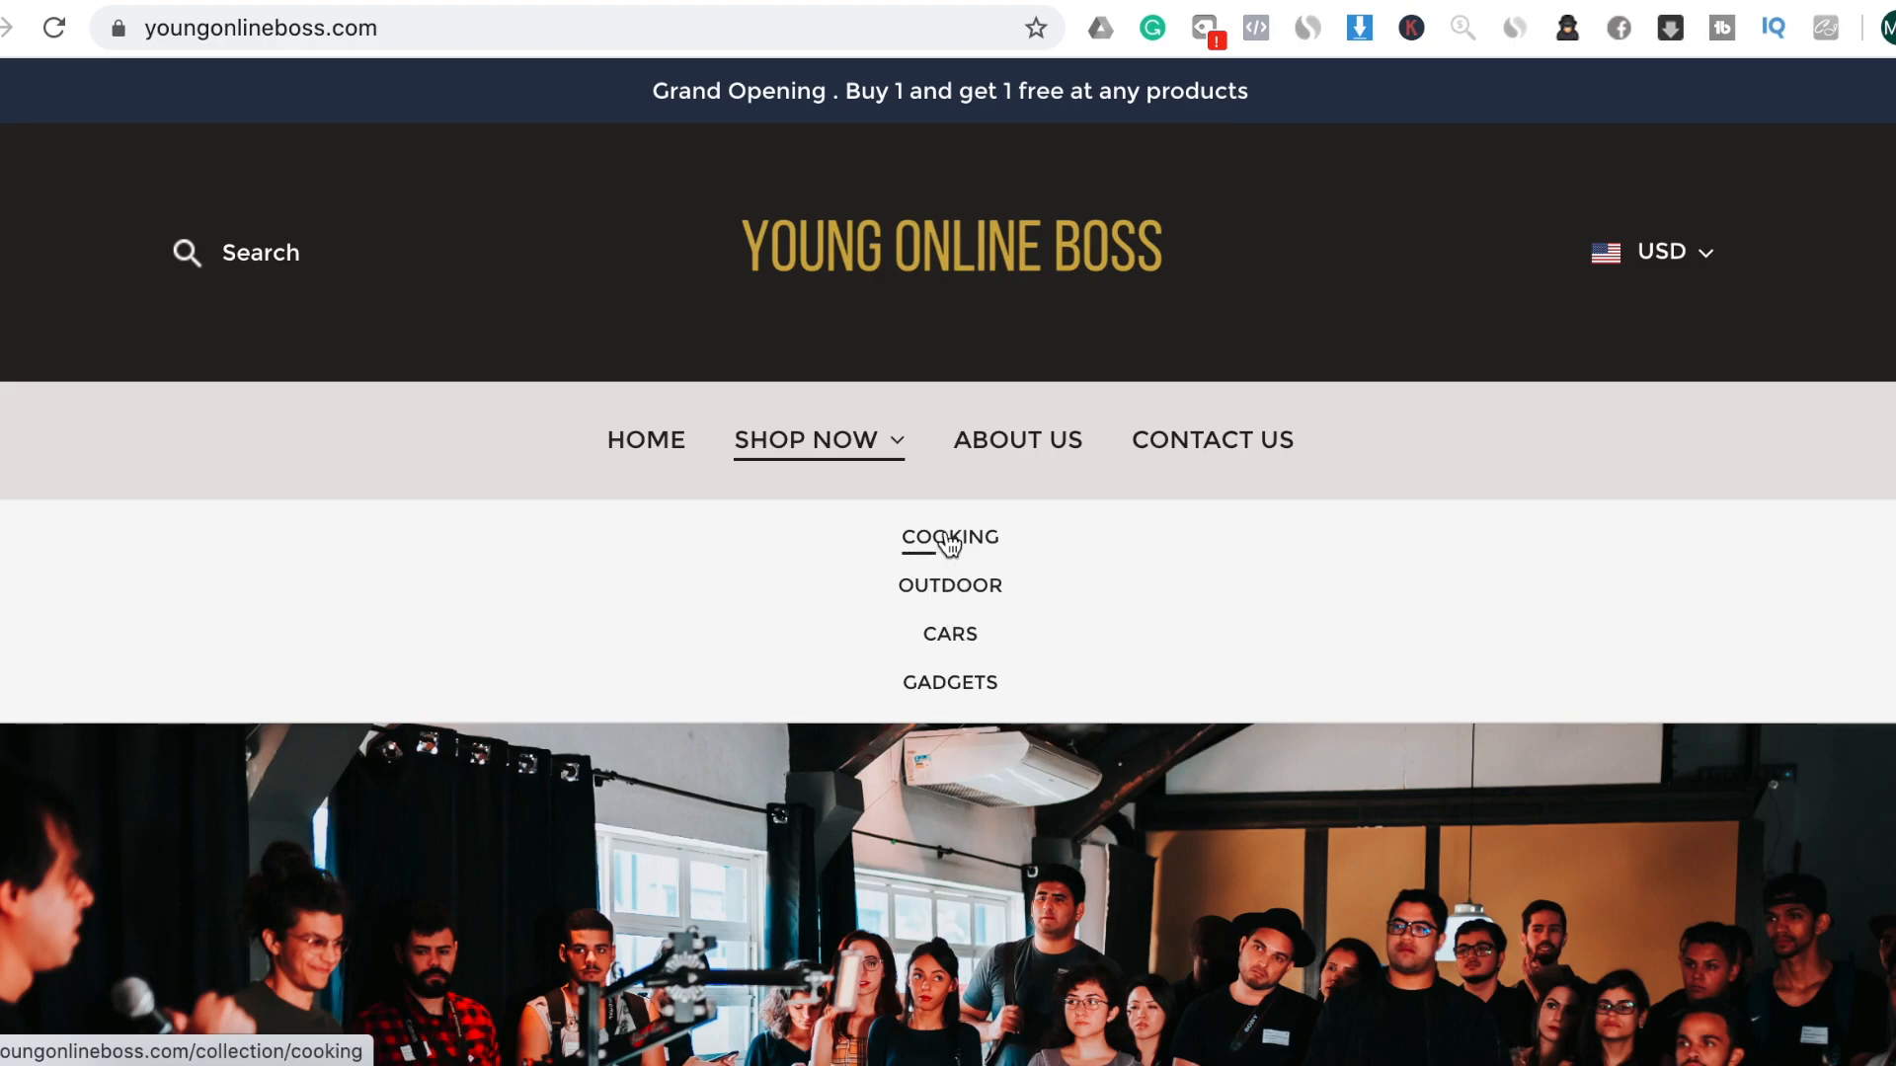
pyautogui.scroll(-5, 1106, 851)
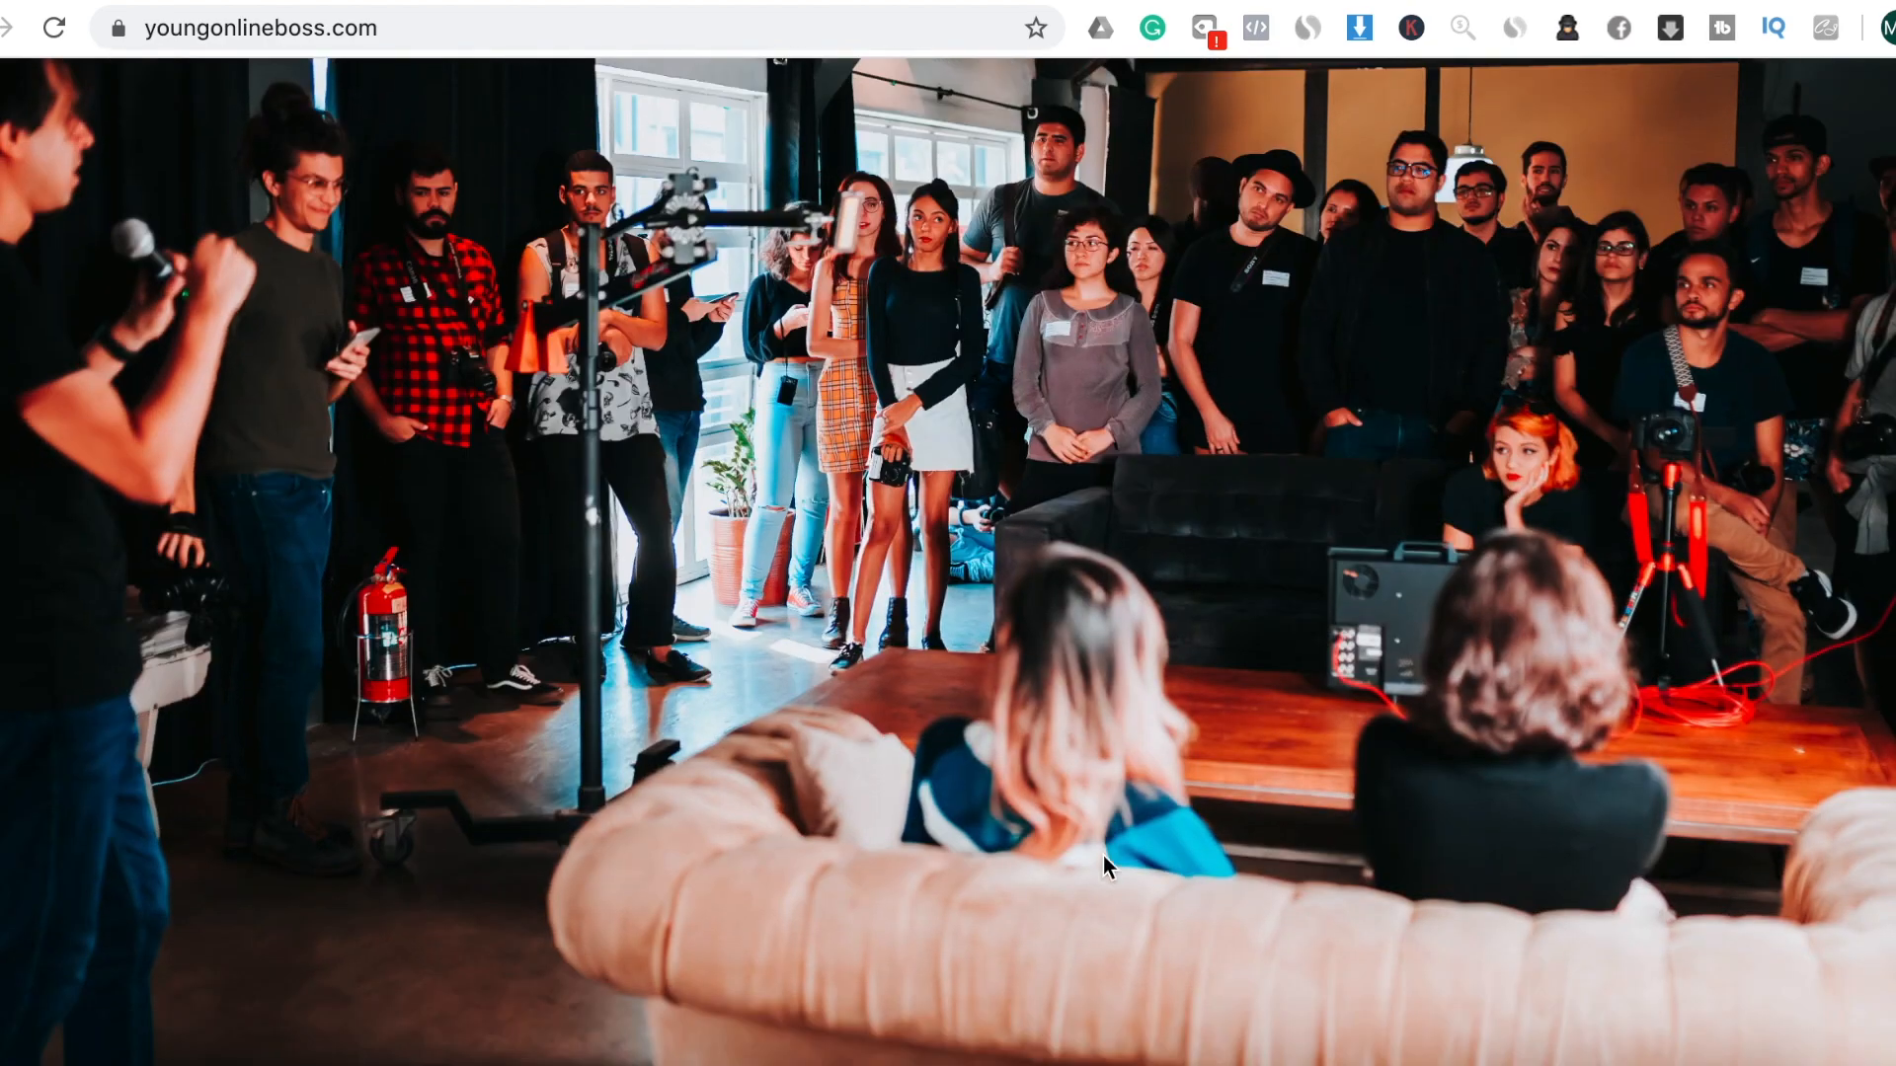
pyautogui.scroll(-7, 1104, 855)
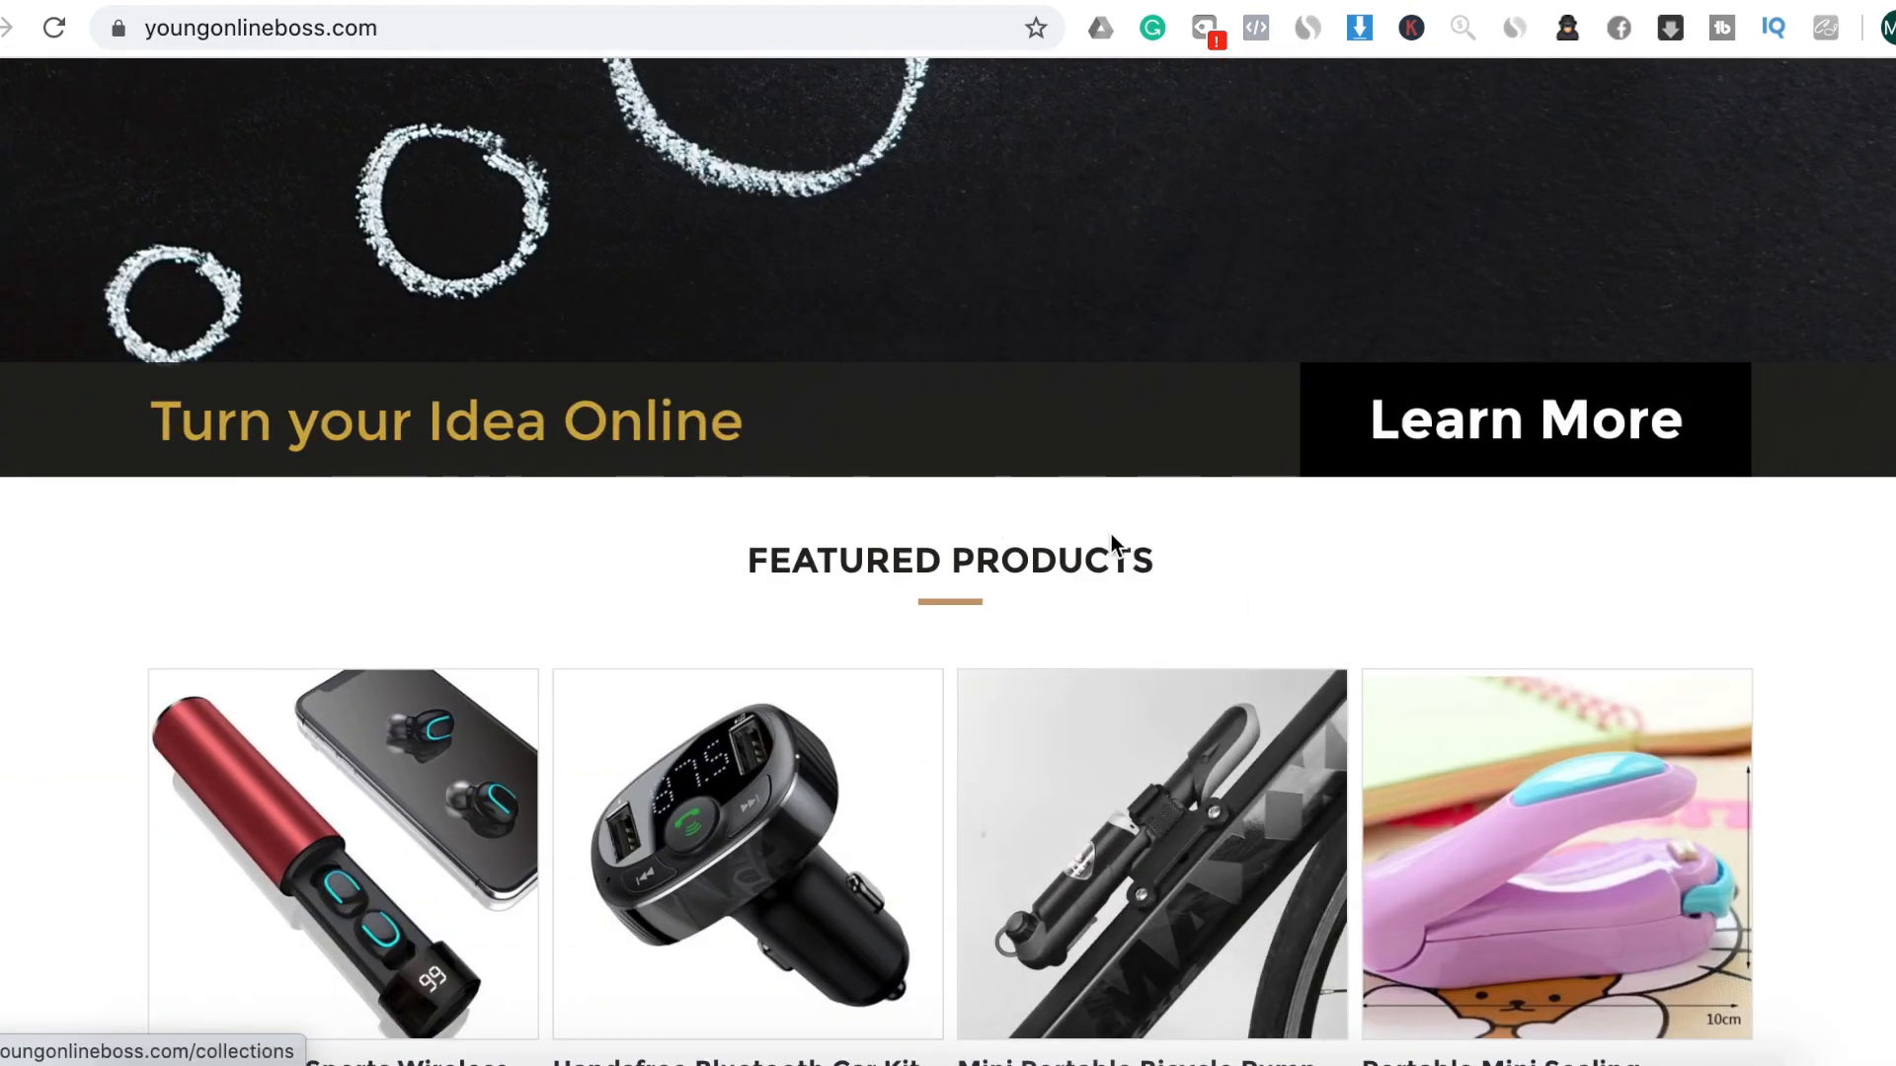
pyautogui.scroll(-3, 992, 740)
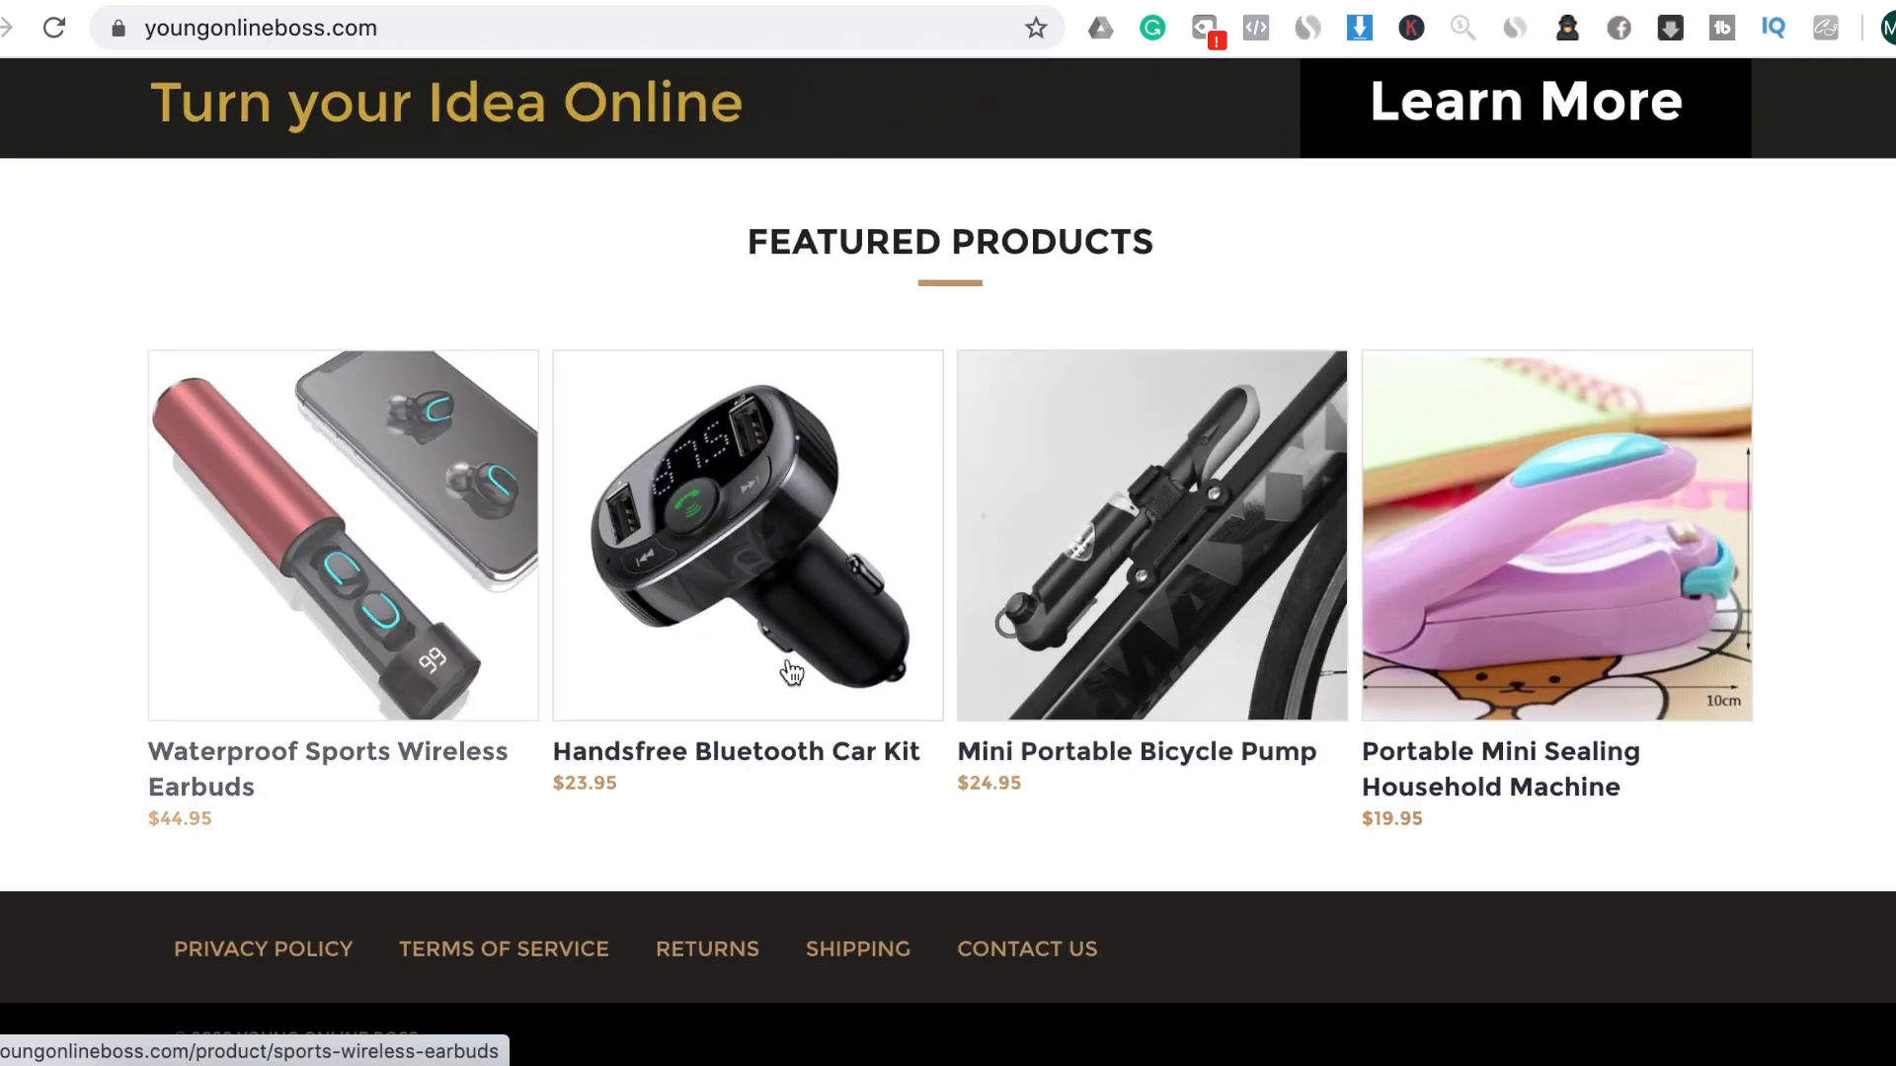
pyautogui.scroll(8, 977, 830)
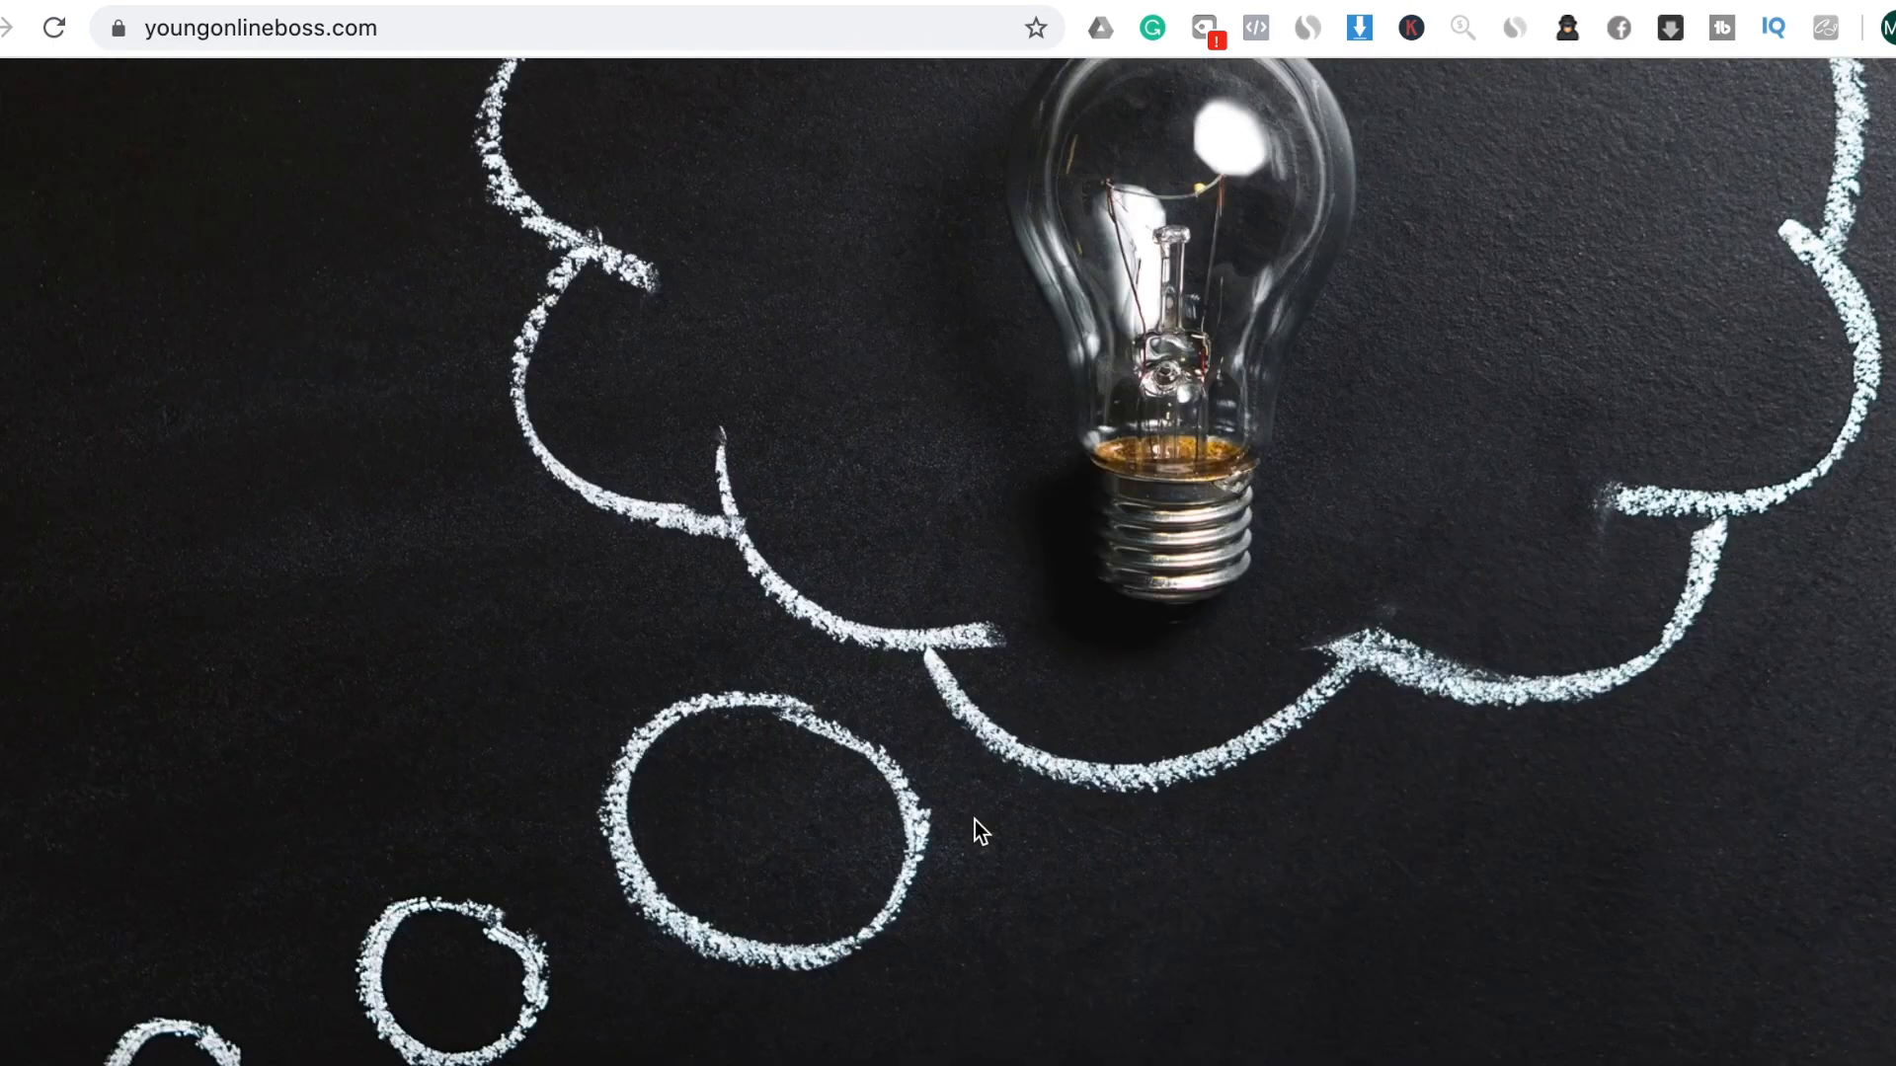
pyautogui.scroll(5, 976, 830)
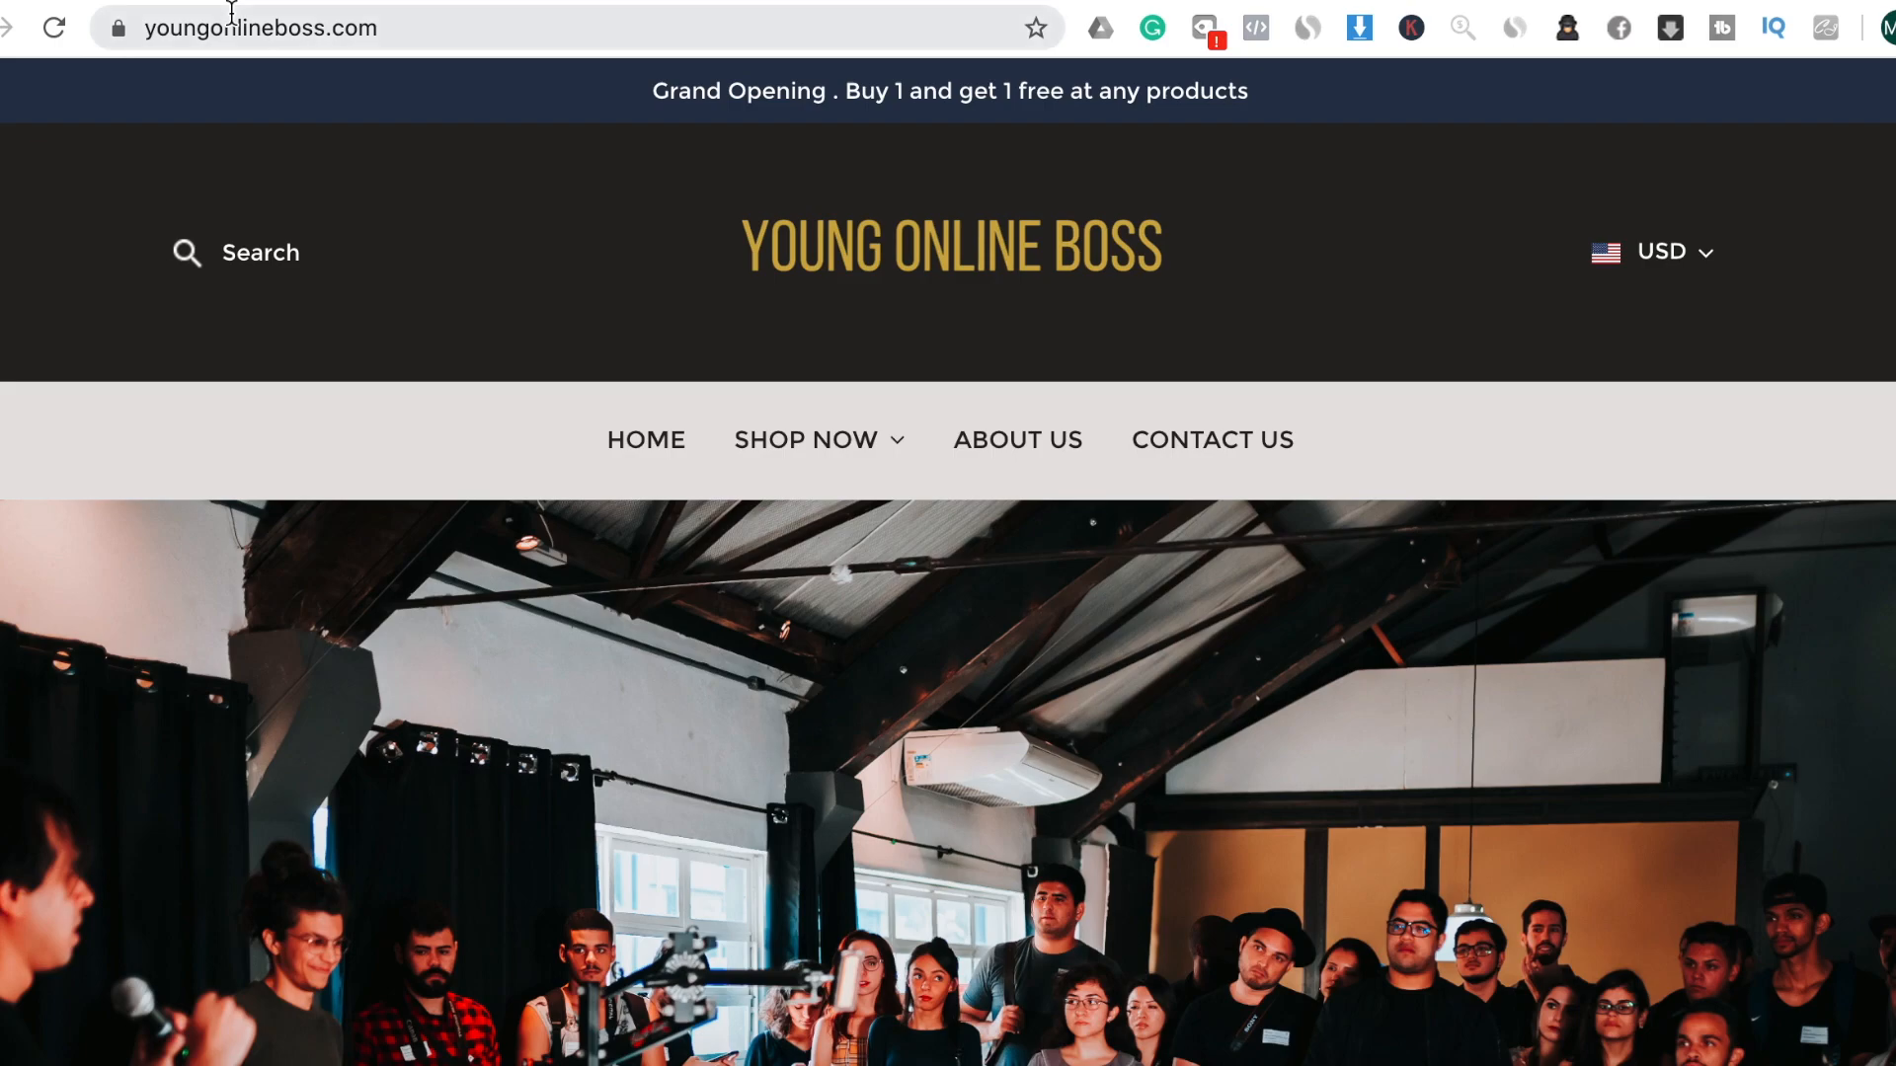
# Return to the store admin and open the Dropdown navigation links content group in the CMS
pyautogui.click(198, 1)
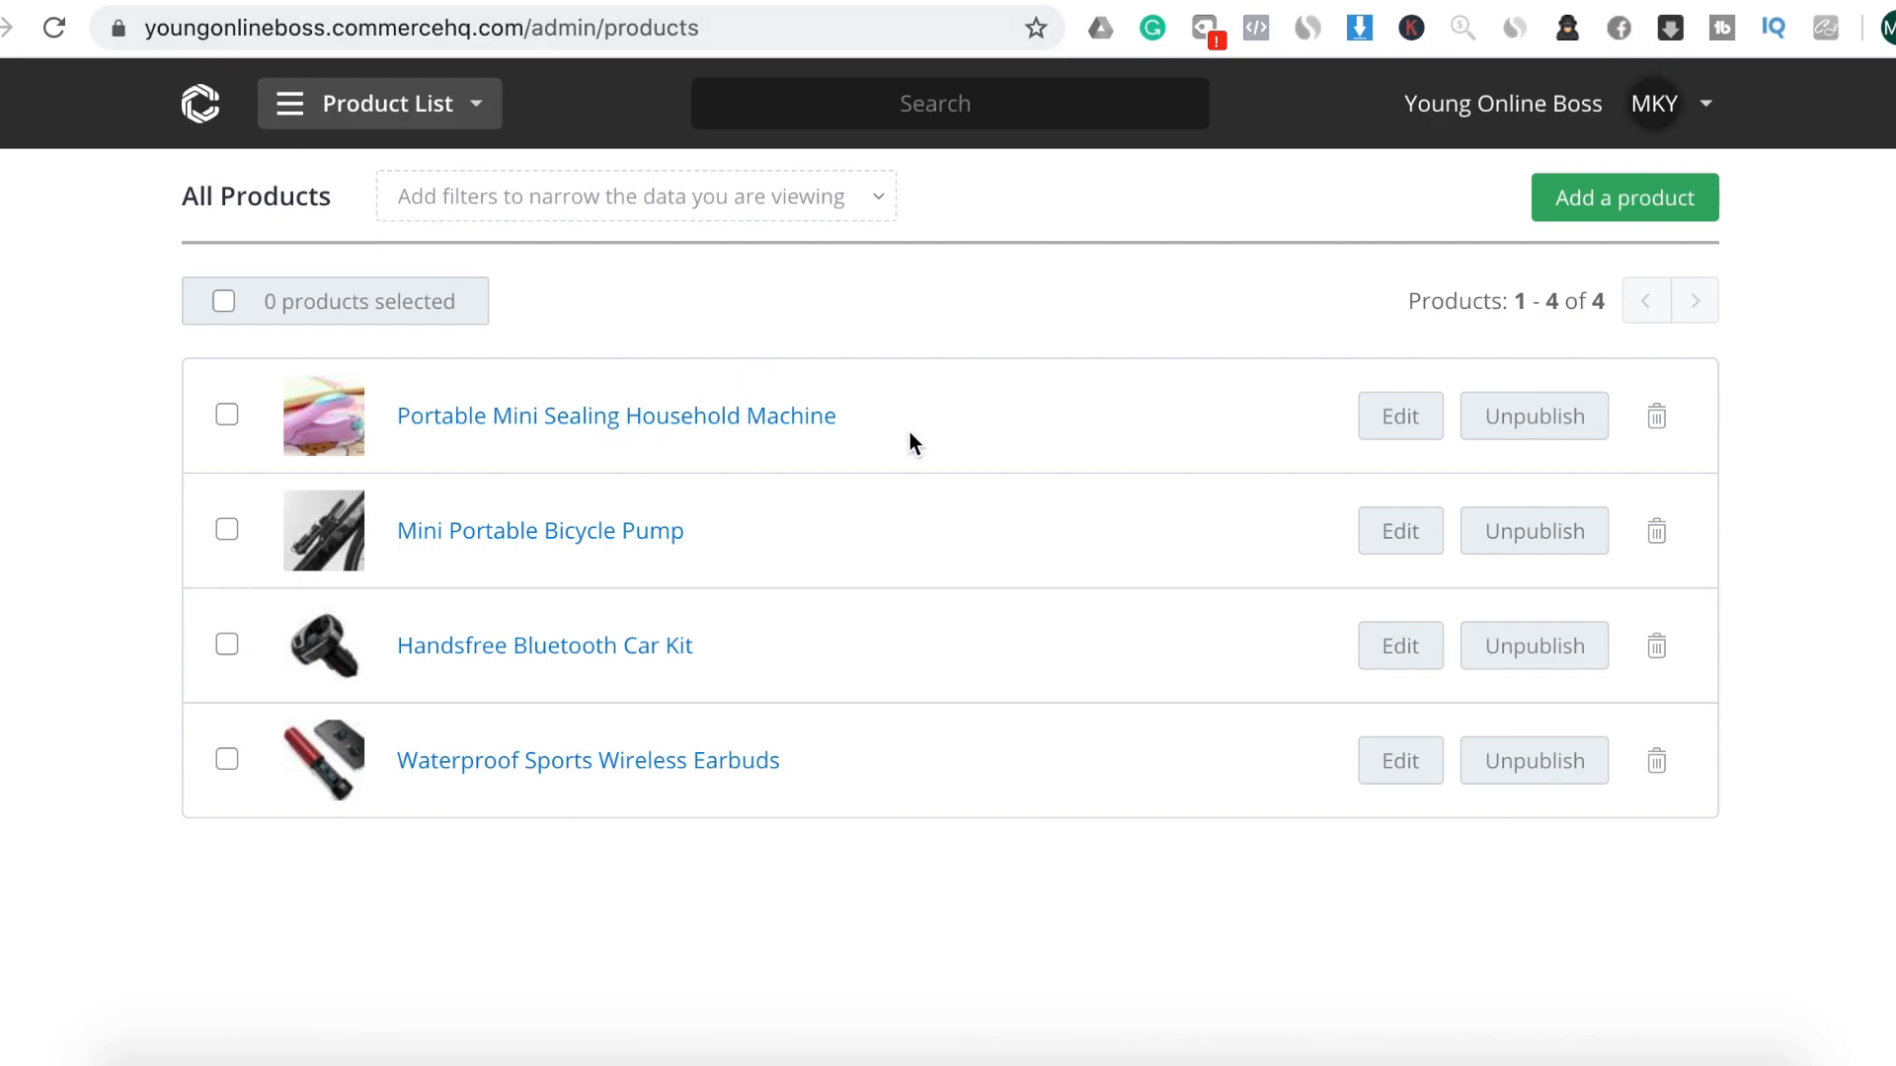
pyautogui.click(446, 131)
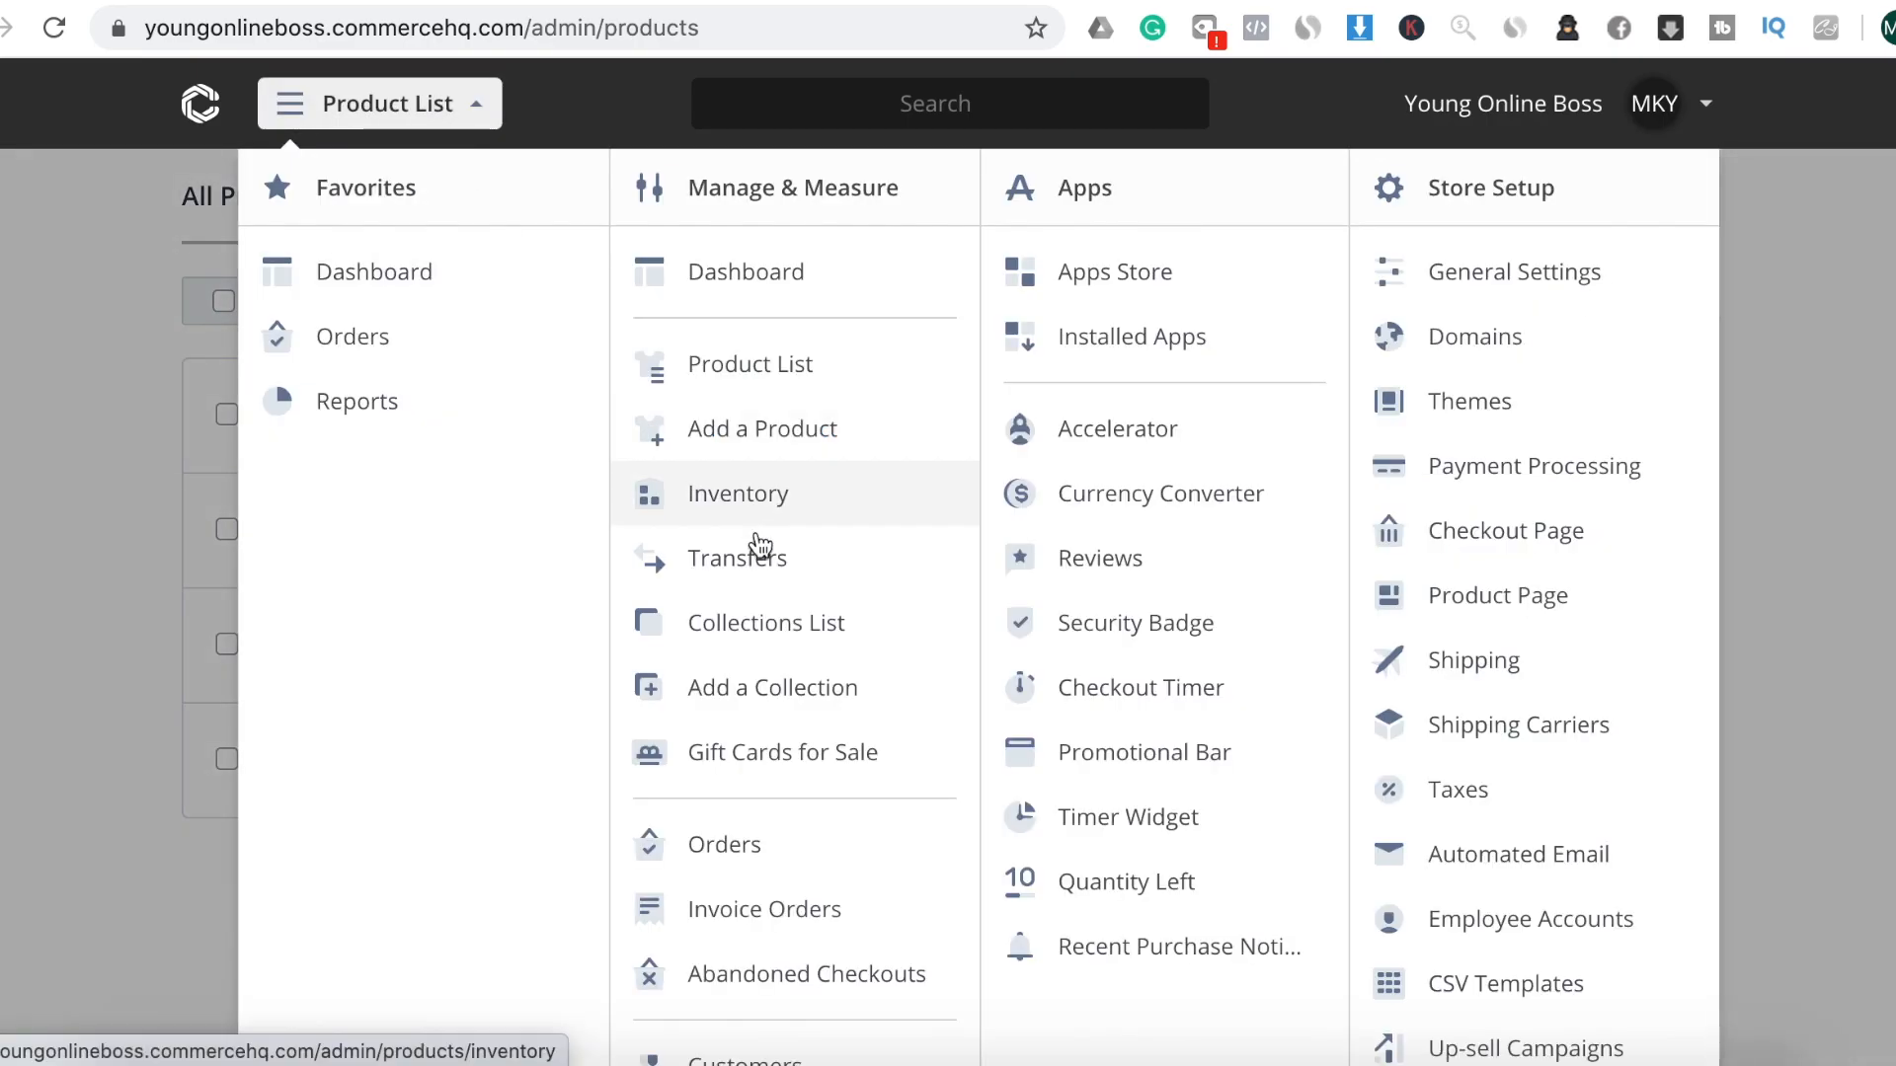
pyautogui.scroll(-3, 846, 779)
pyautogui.click(784, 835)
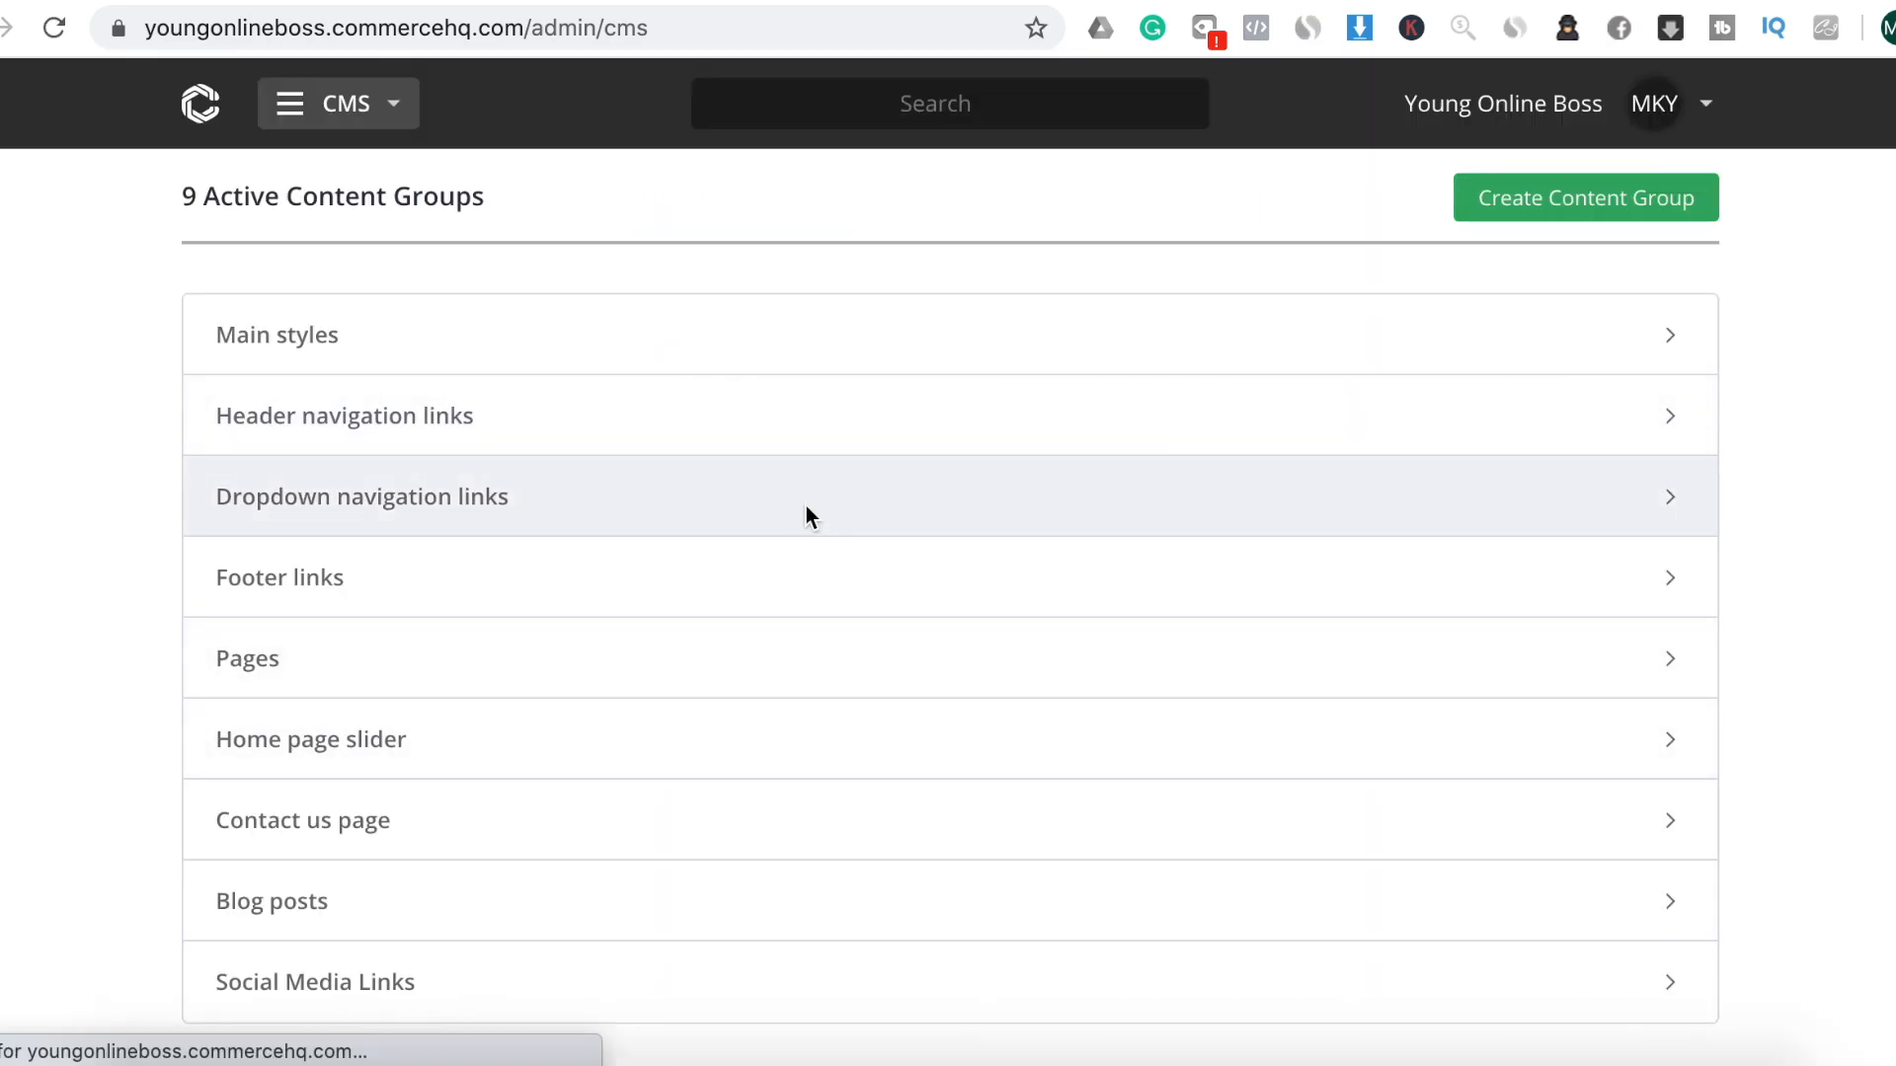
pyautogui.click(806, 508)
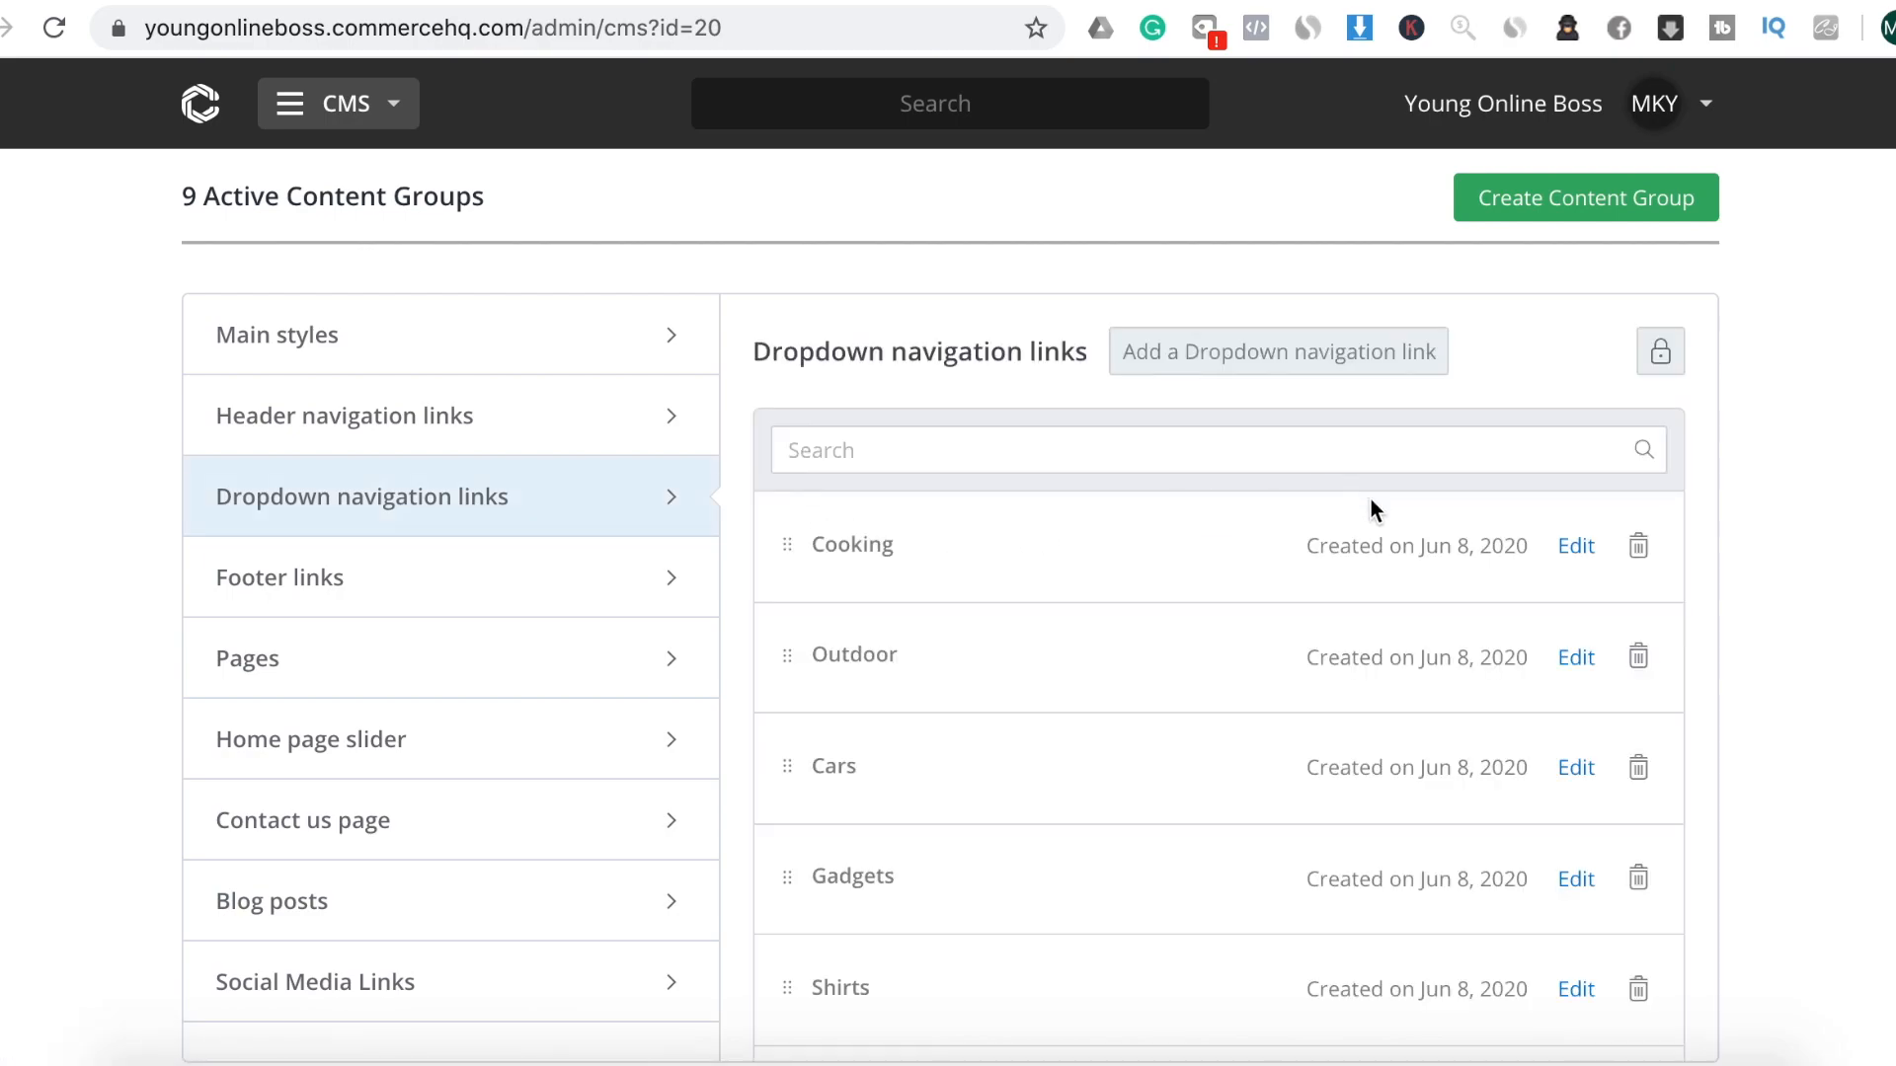
# Set the Cooking dropdown link's column position to 1 and save it
pyautogui.click(1578, 555)
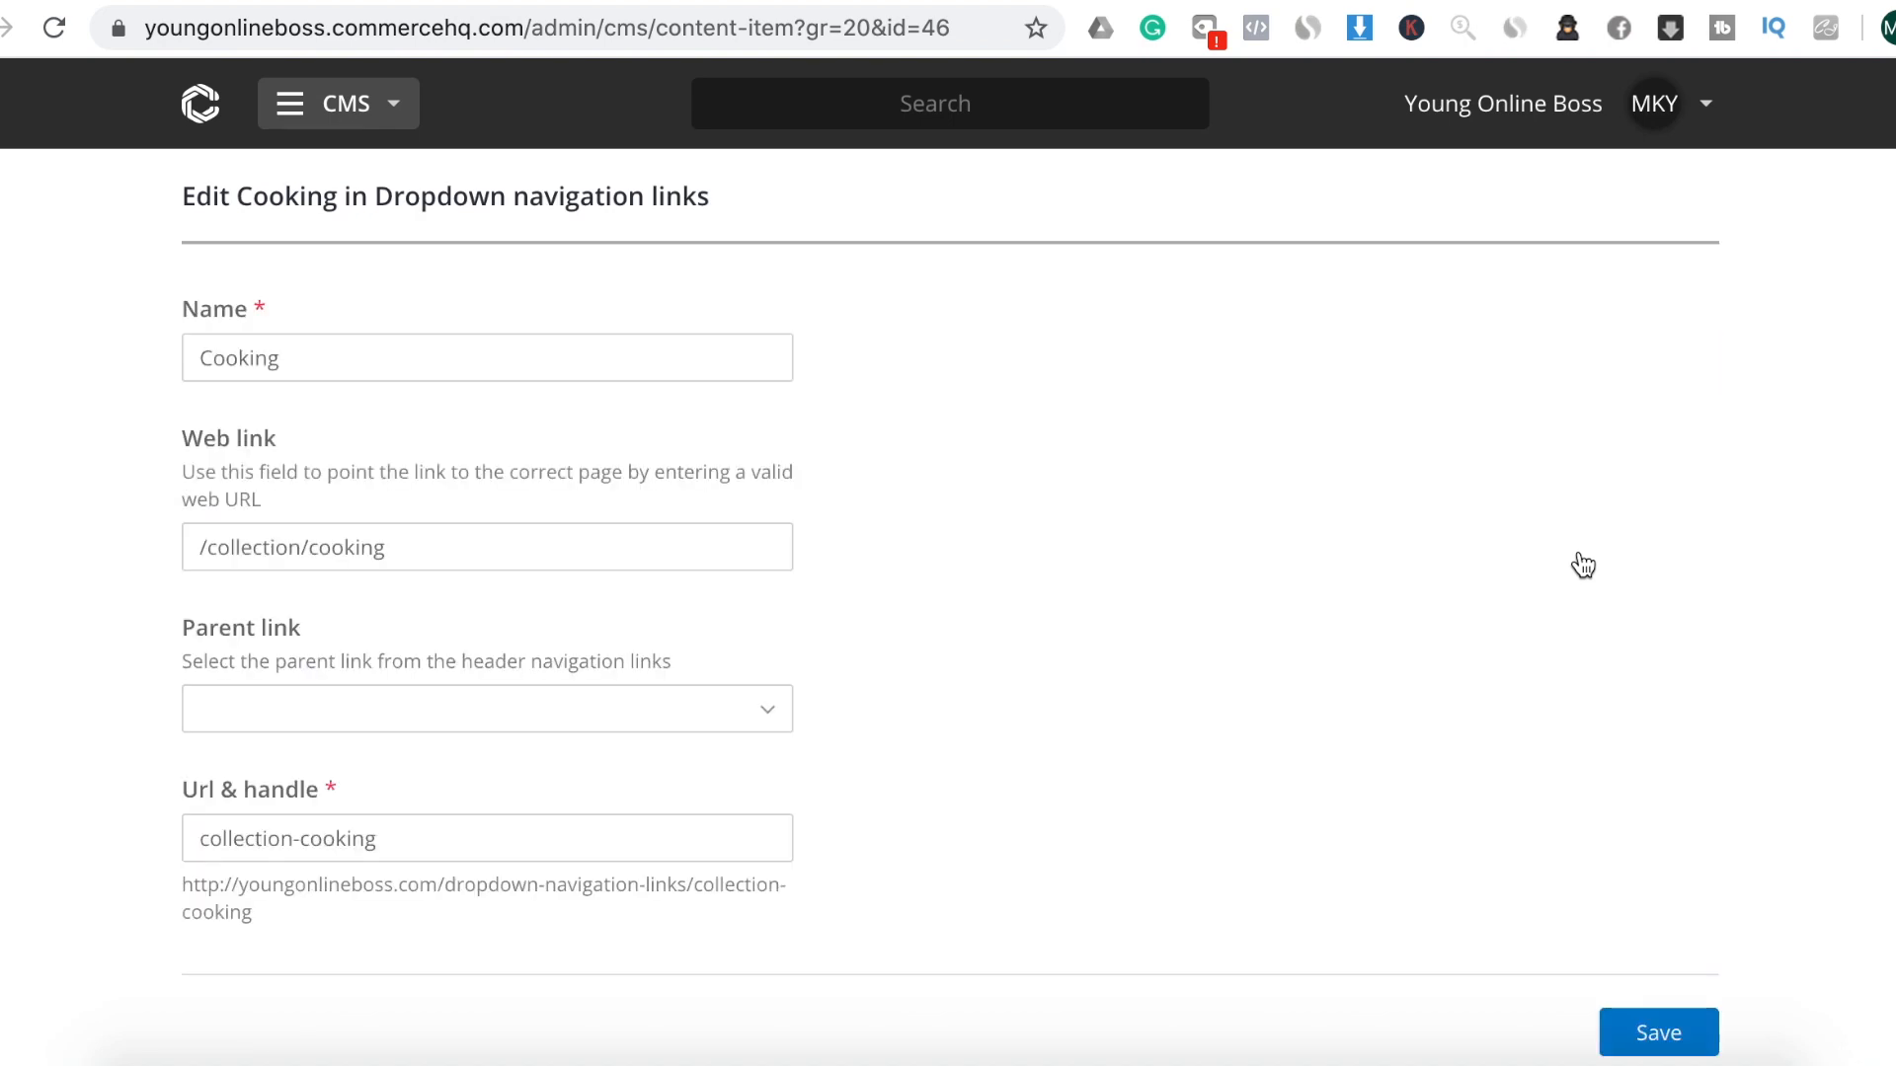
pyautogui.scroll(-3, 481, 469)
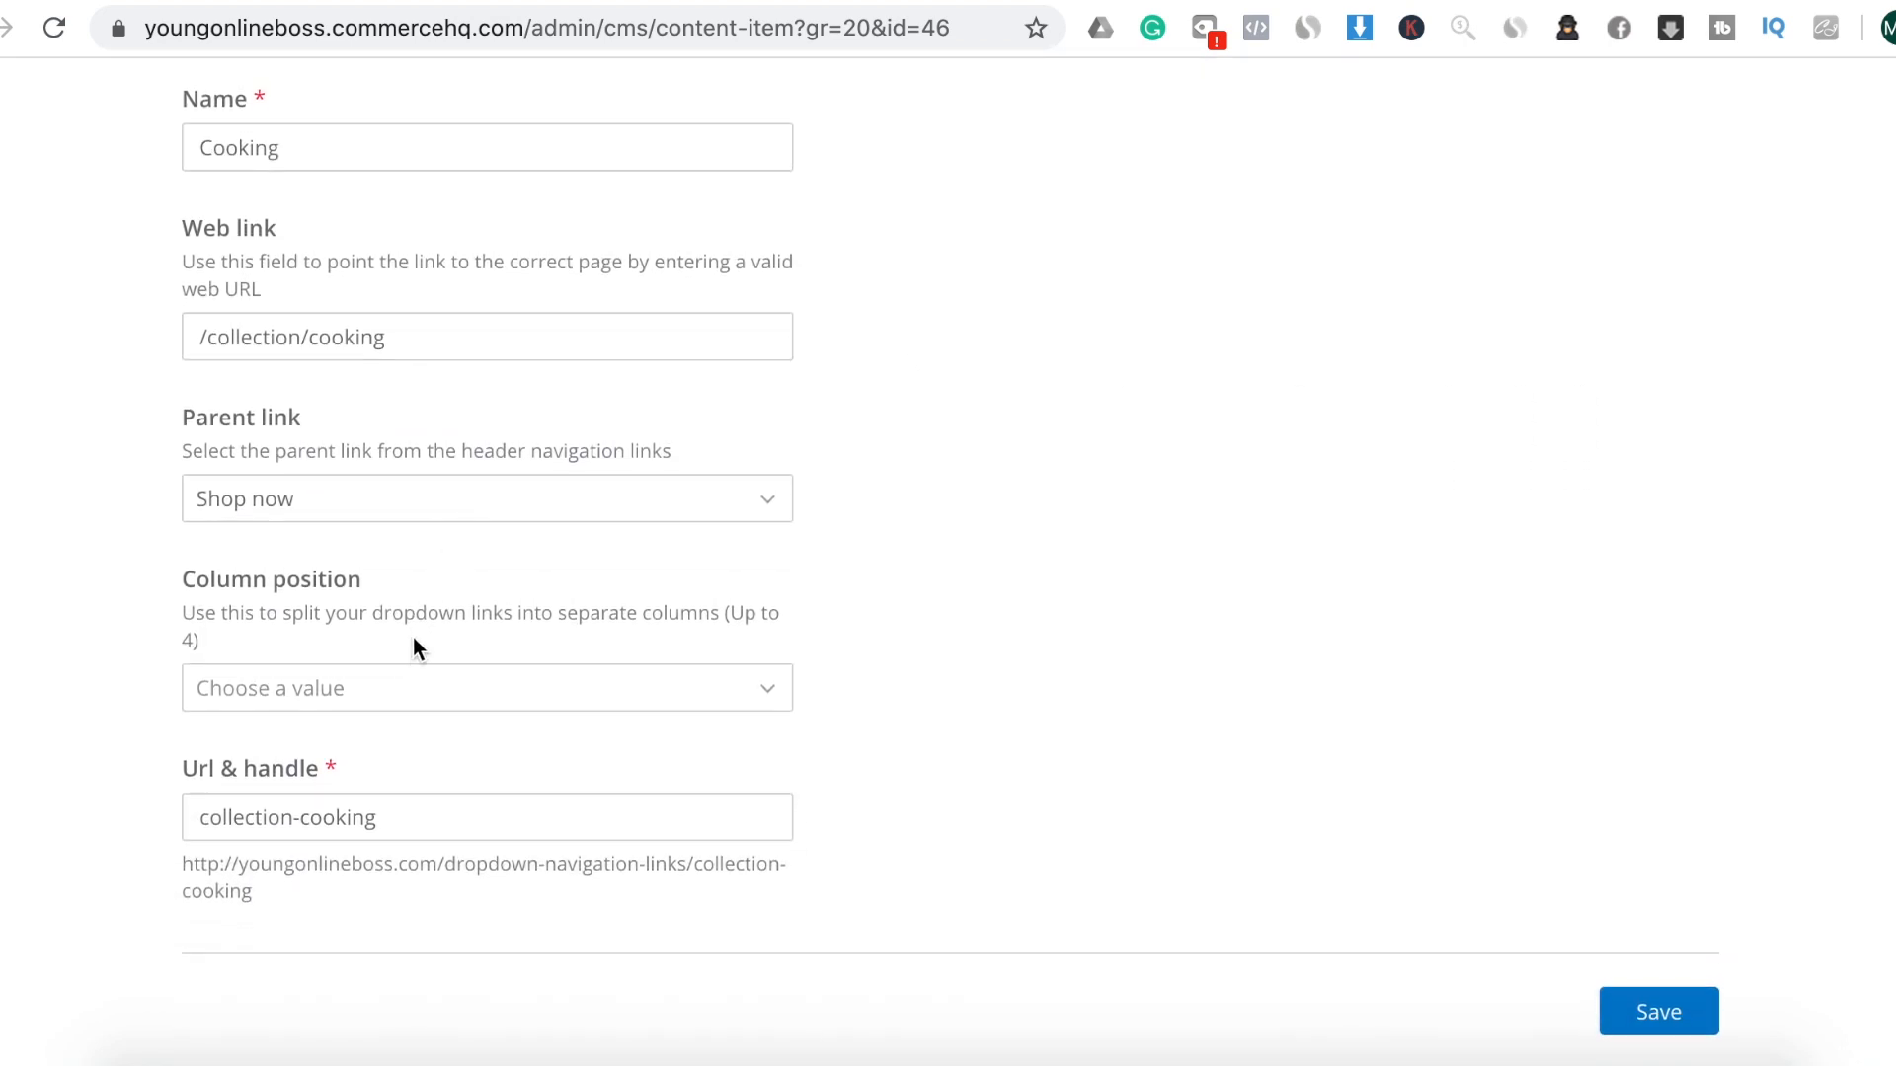
pyautogui.click(719, 713)
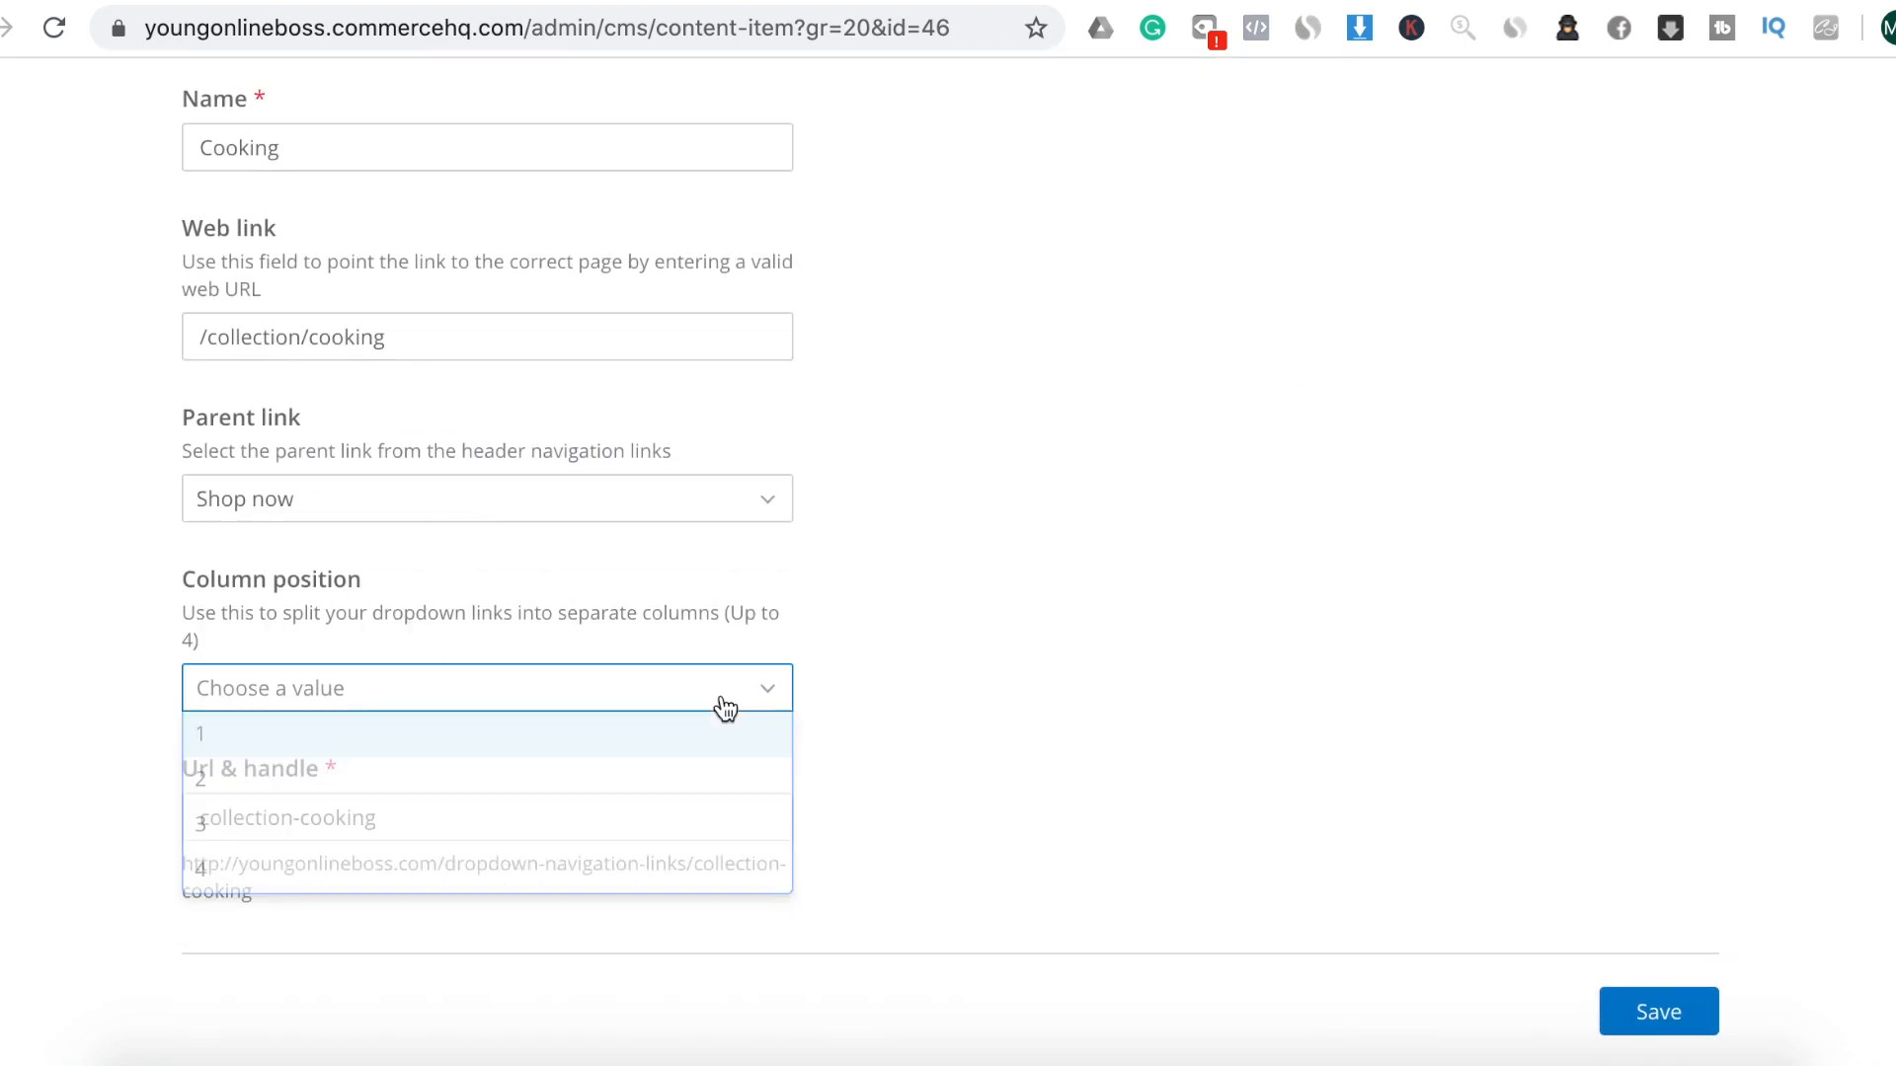
pyautogui.click(547, 742)
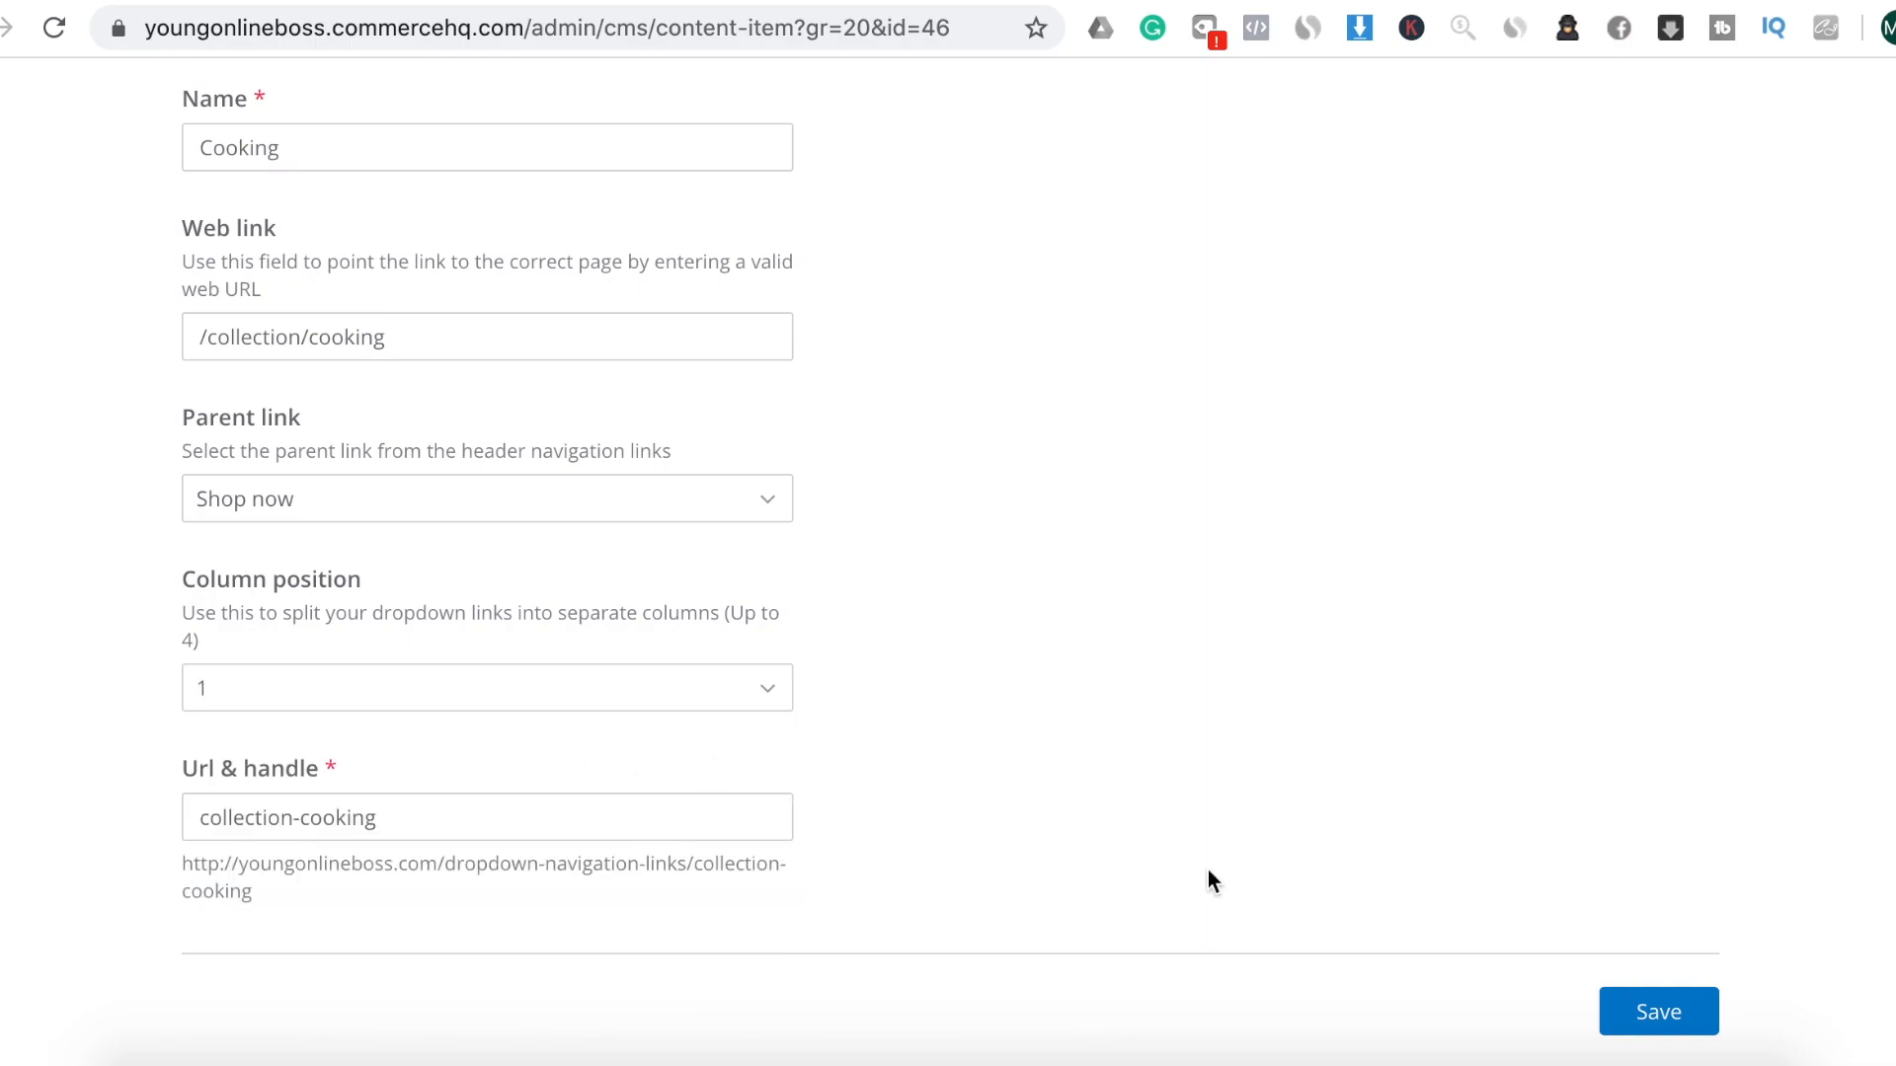
pyautogui.click(1659, 1011)
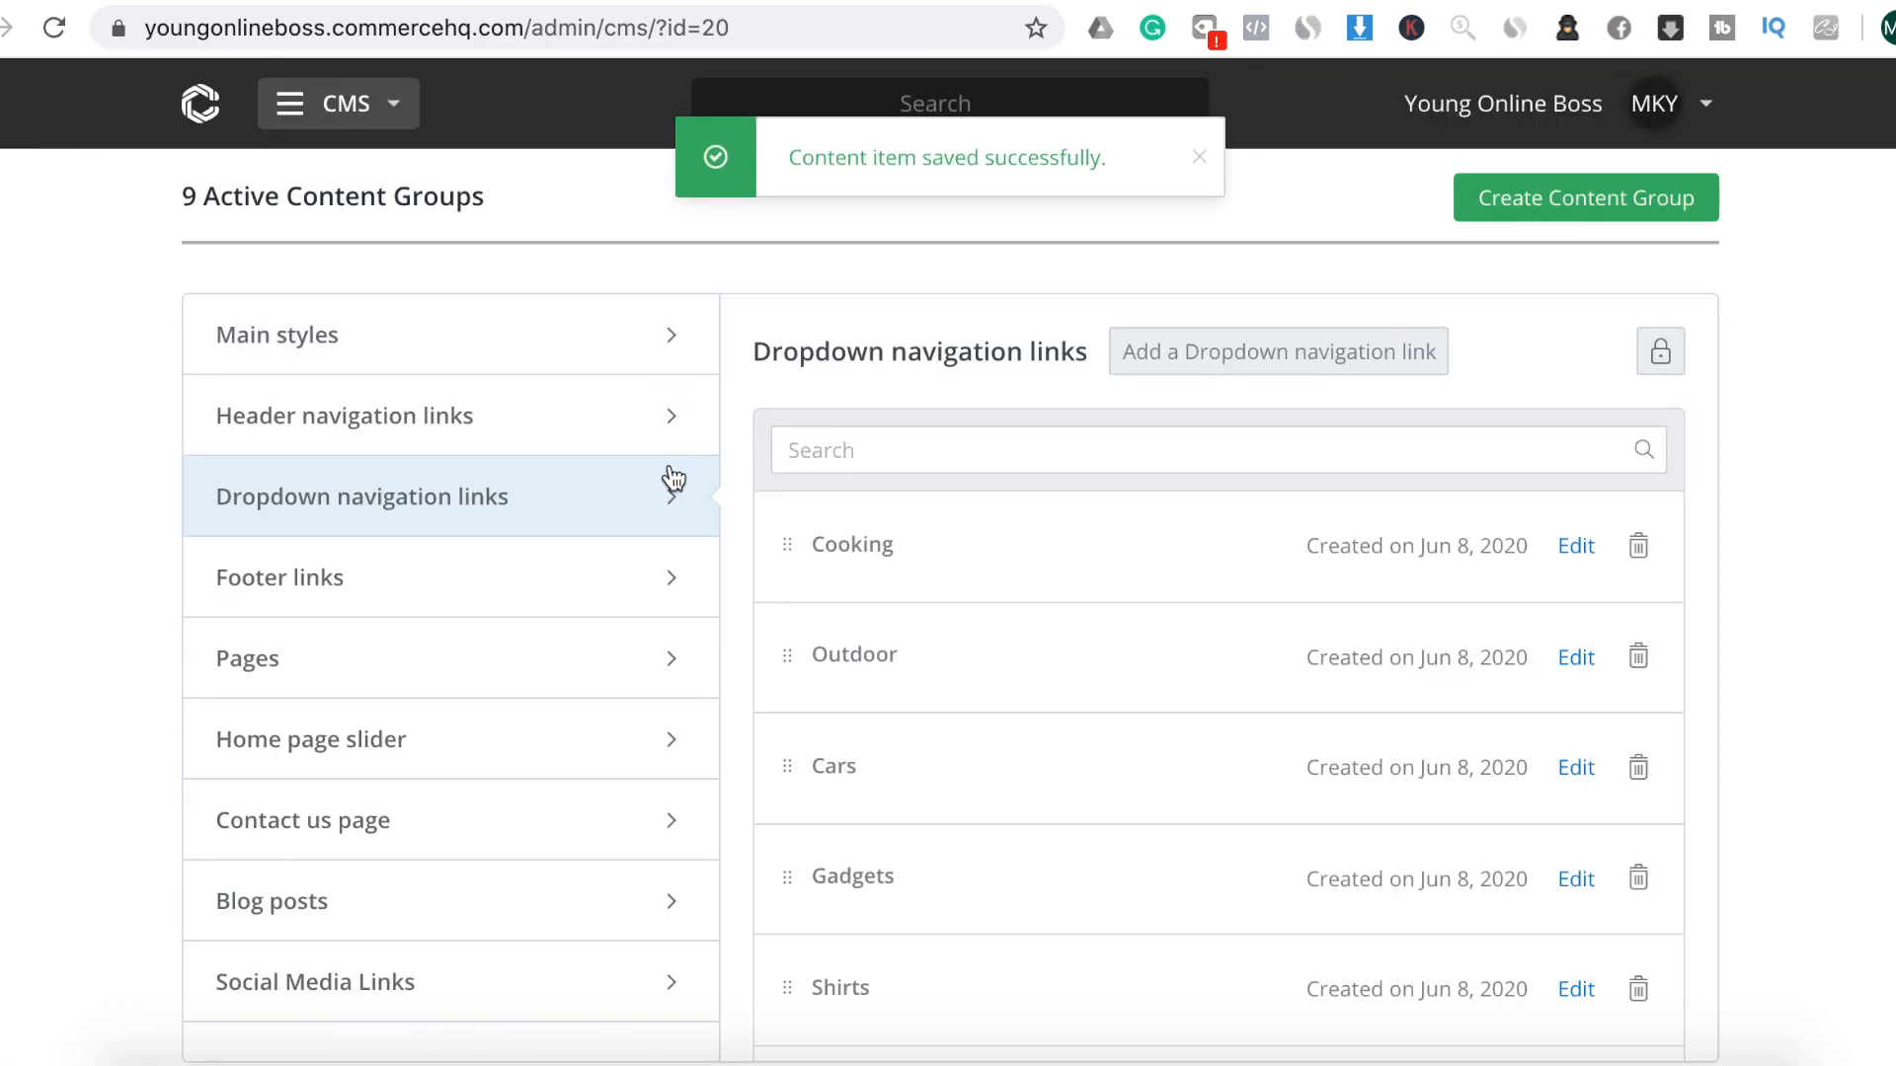
# Set the Outdoor dropdown link's column position to 2 and save it
pyautogui.click(1582, 666)
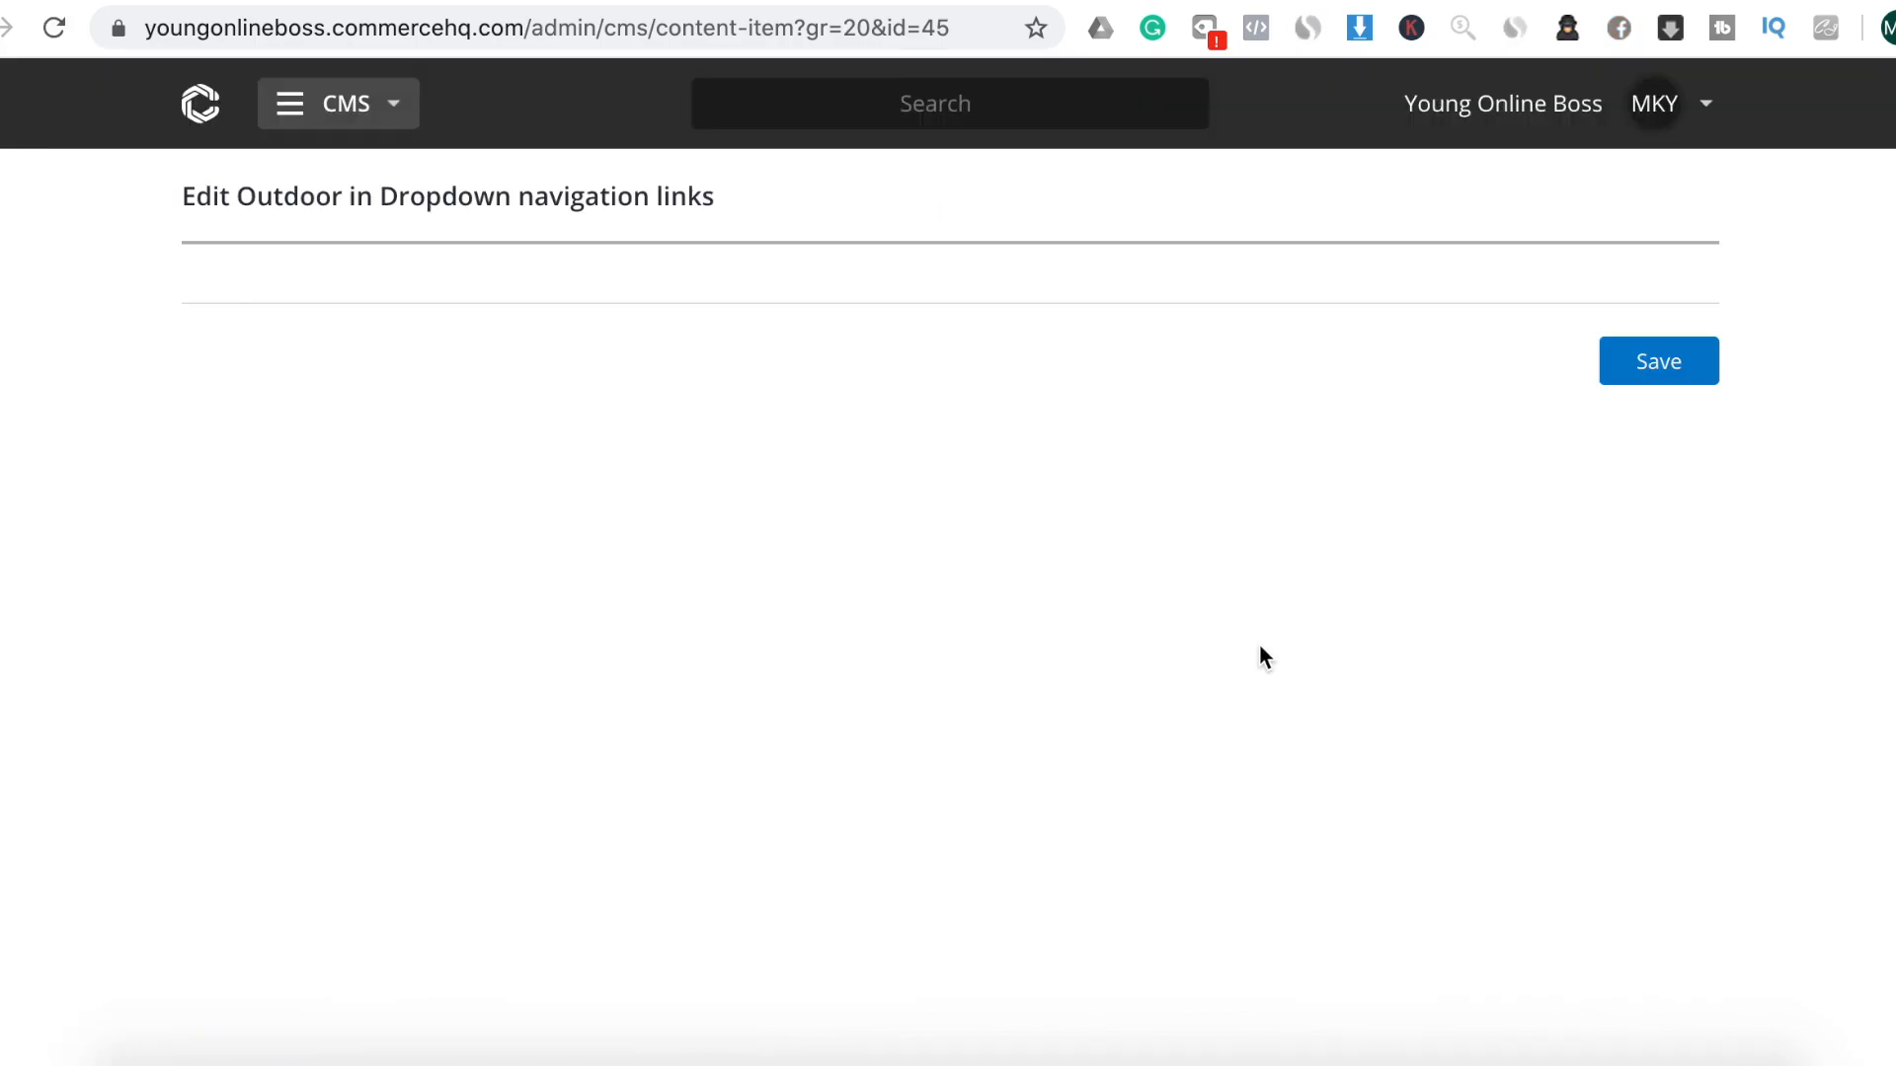
pyautogui.scroll(-3, 849, 717)
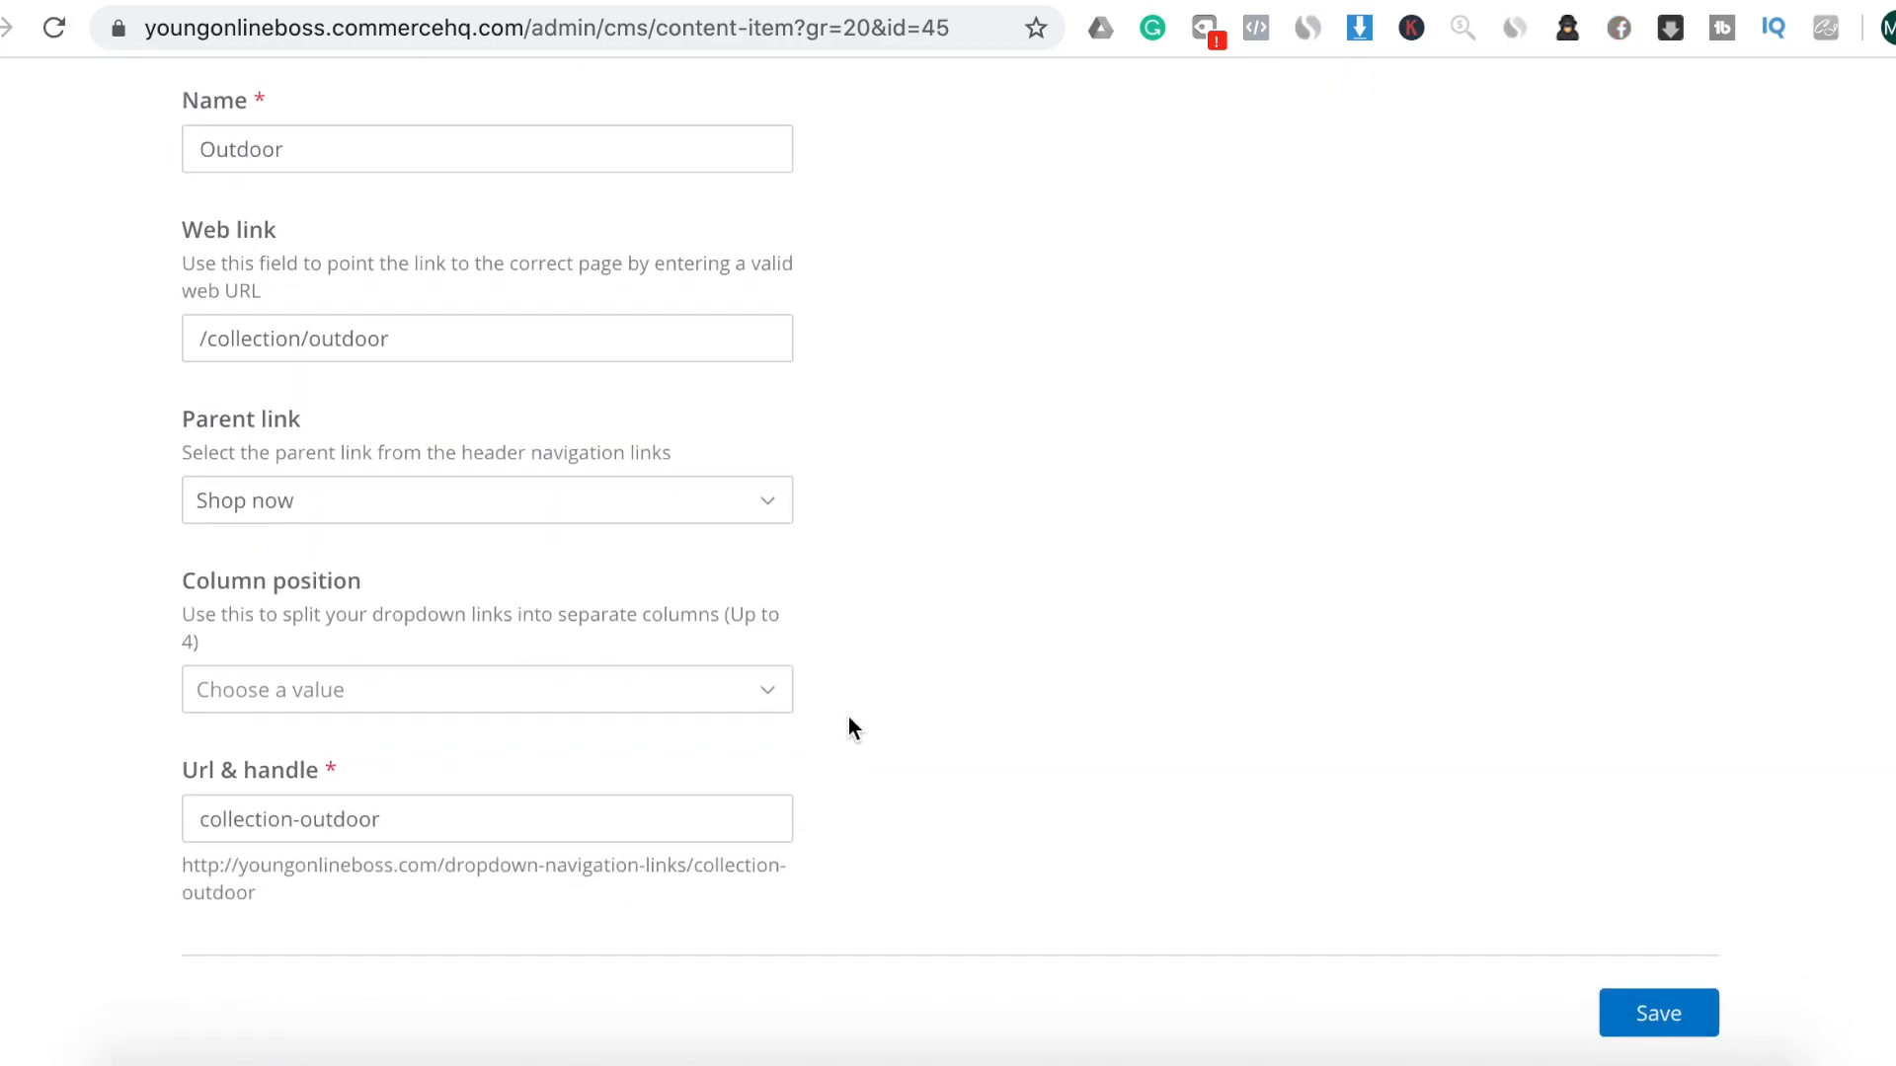
pyautogui.click(677, 696)
pyautogui.click(625, 780)
pyautogui.click(1679, 1016)
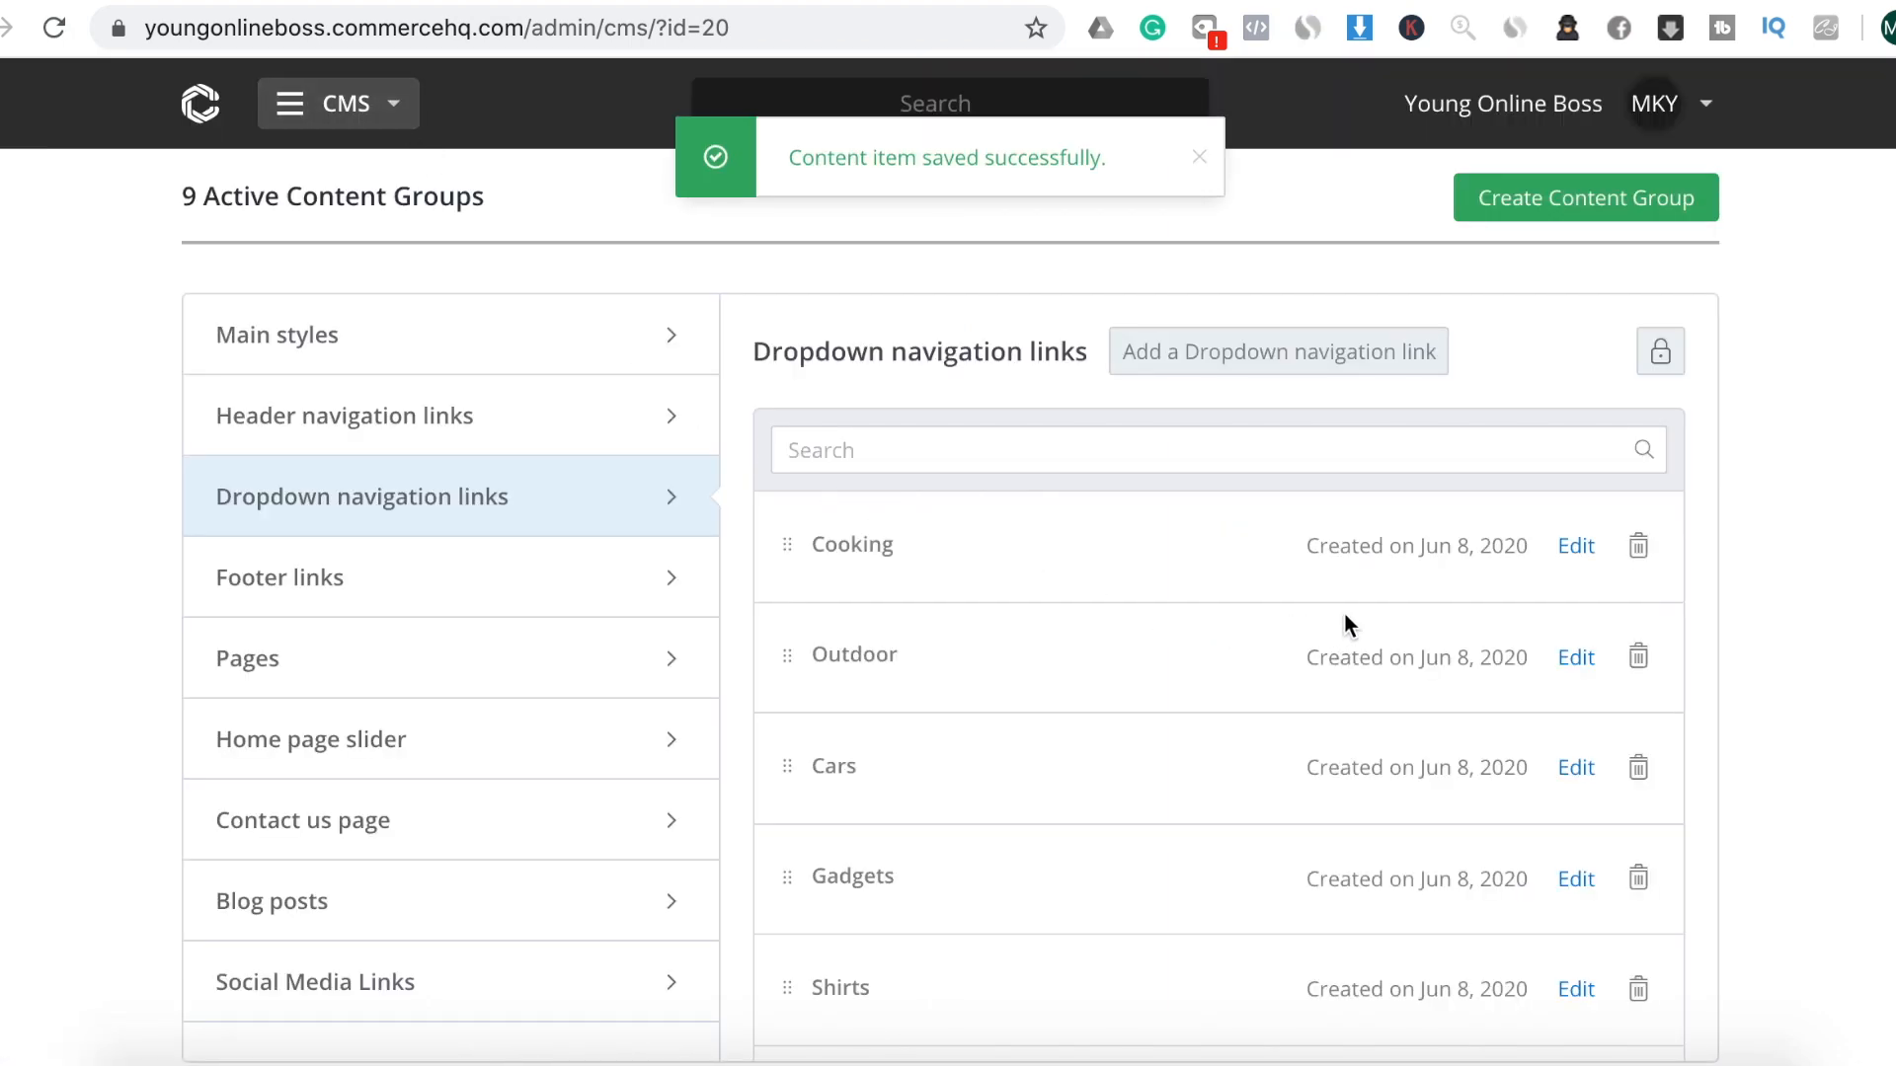
# Set the Cars dropdown link's column position to 3 and save it
pyautogui.click(1579, 776)
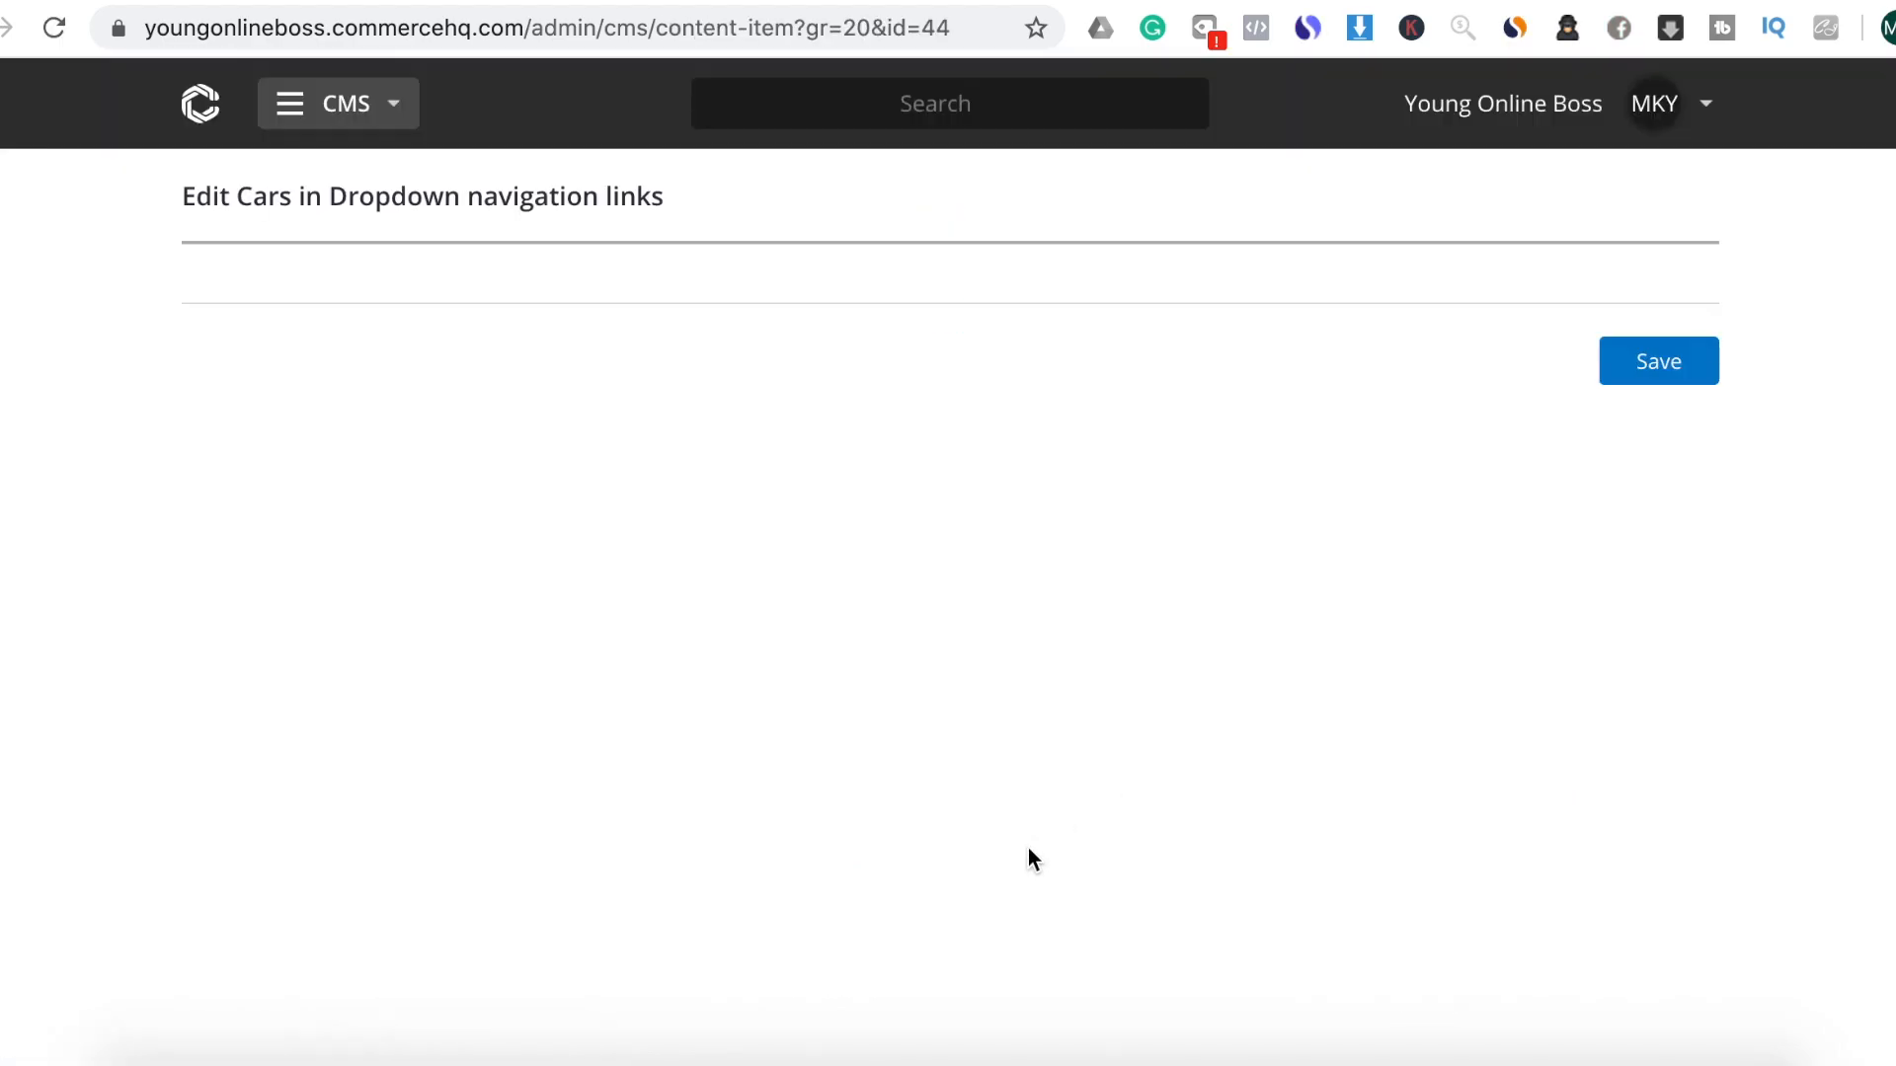
pyautogui.scroll(-2, 671, 740)
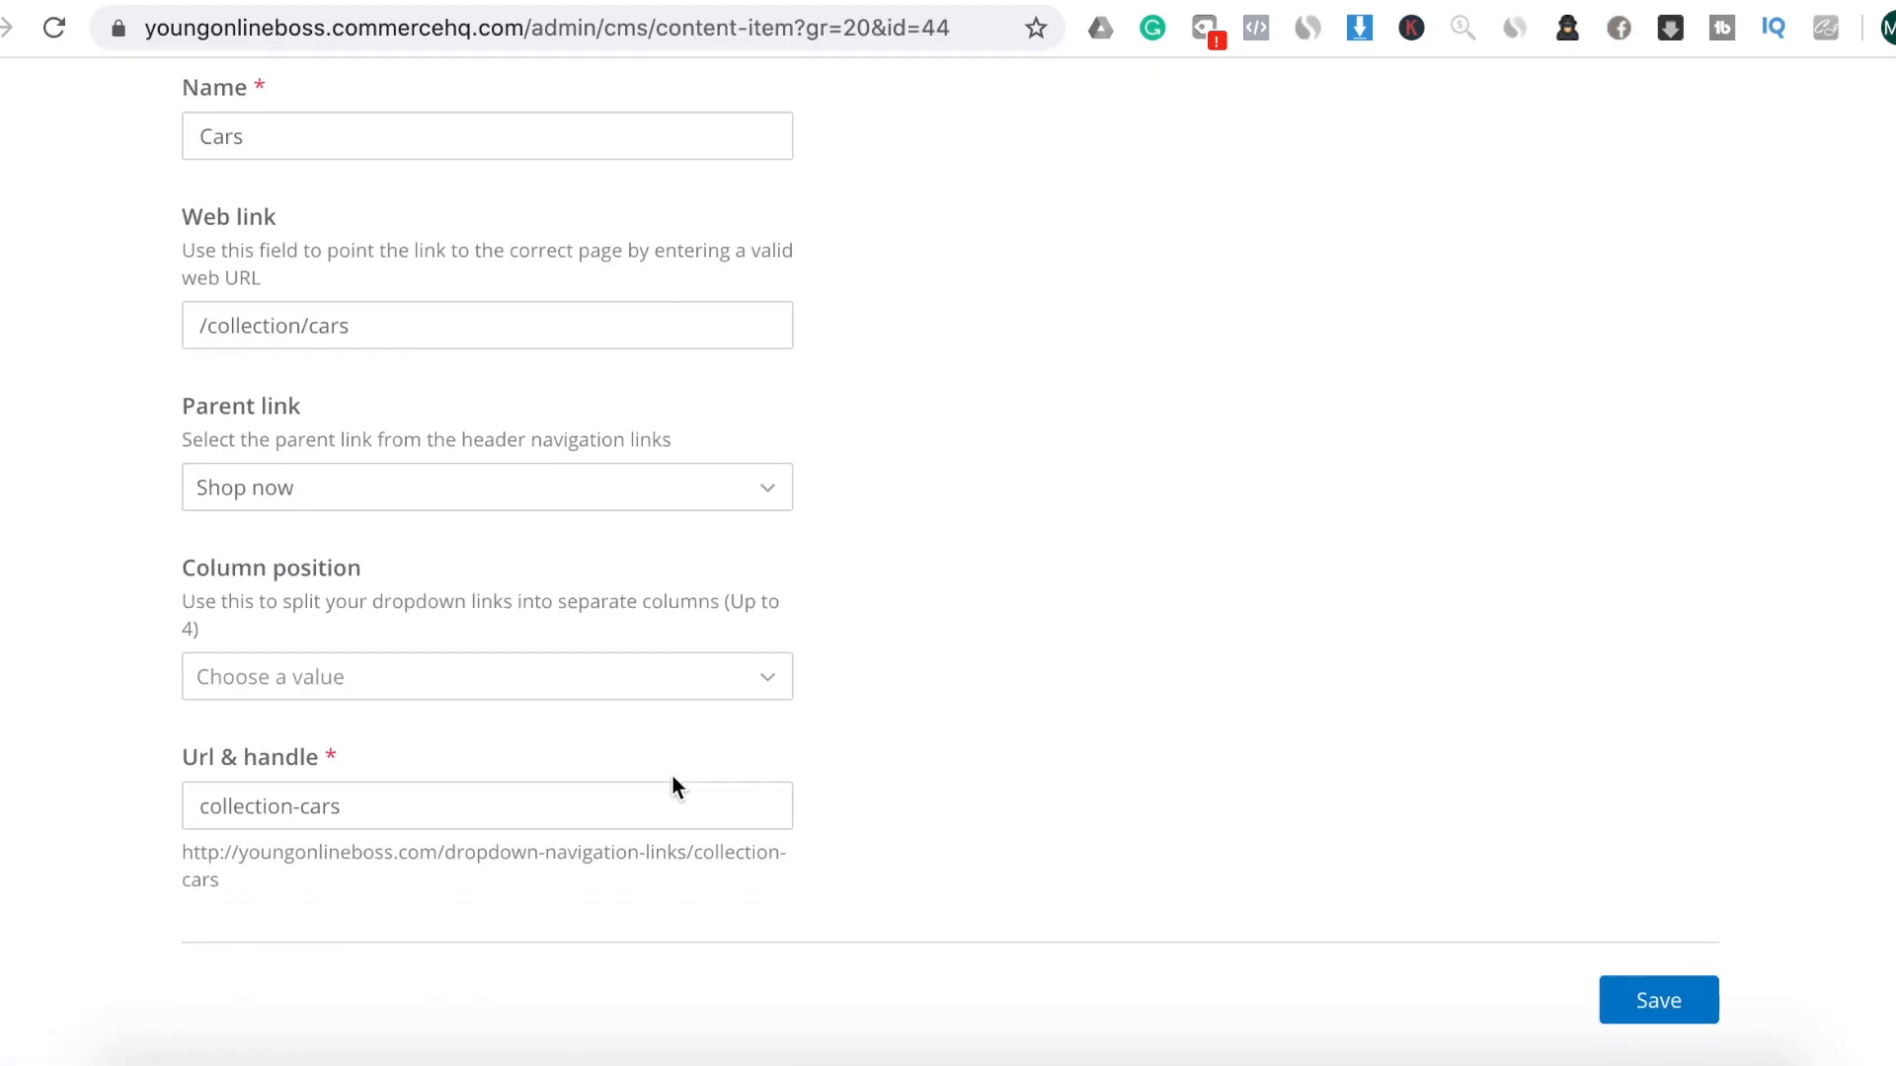
pyautogui.click(592, 688)
pyautogui.click(519, 823)
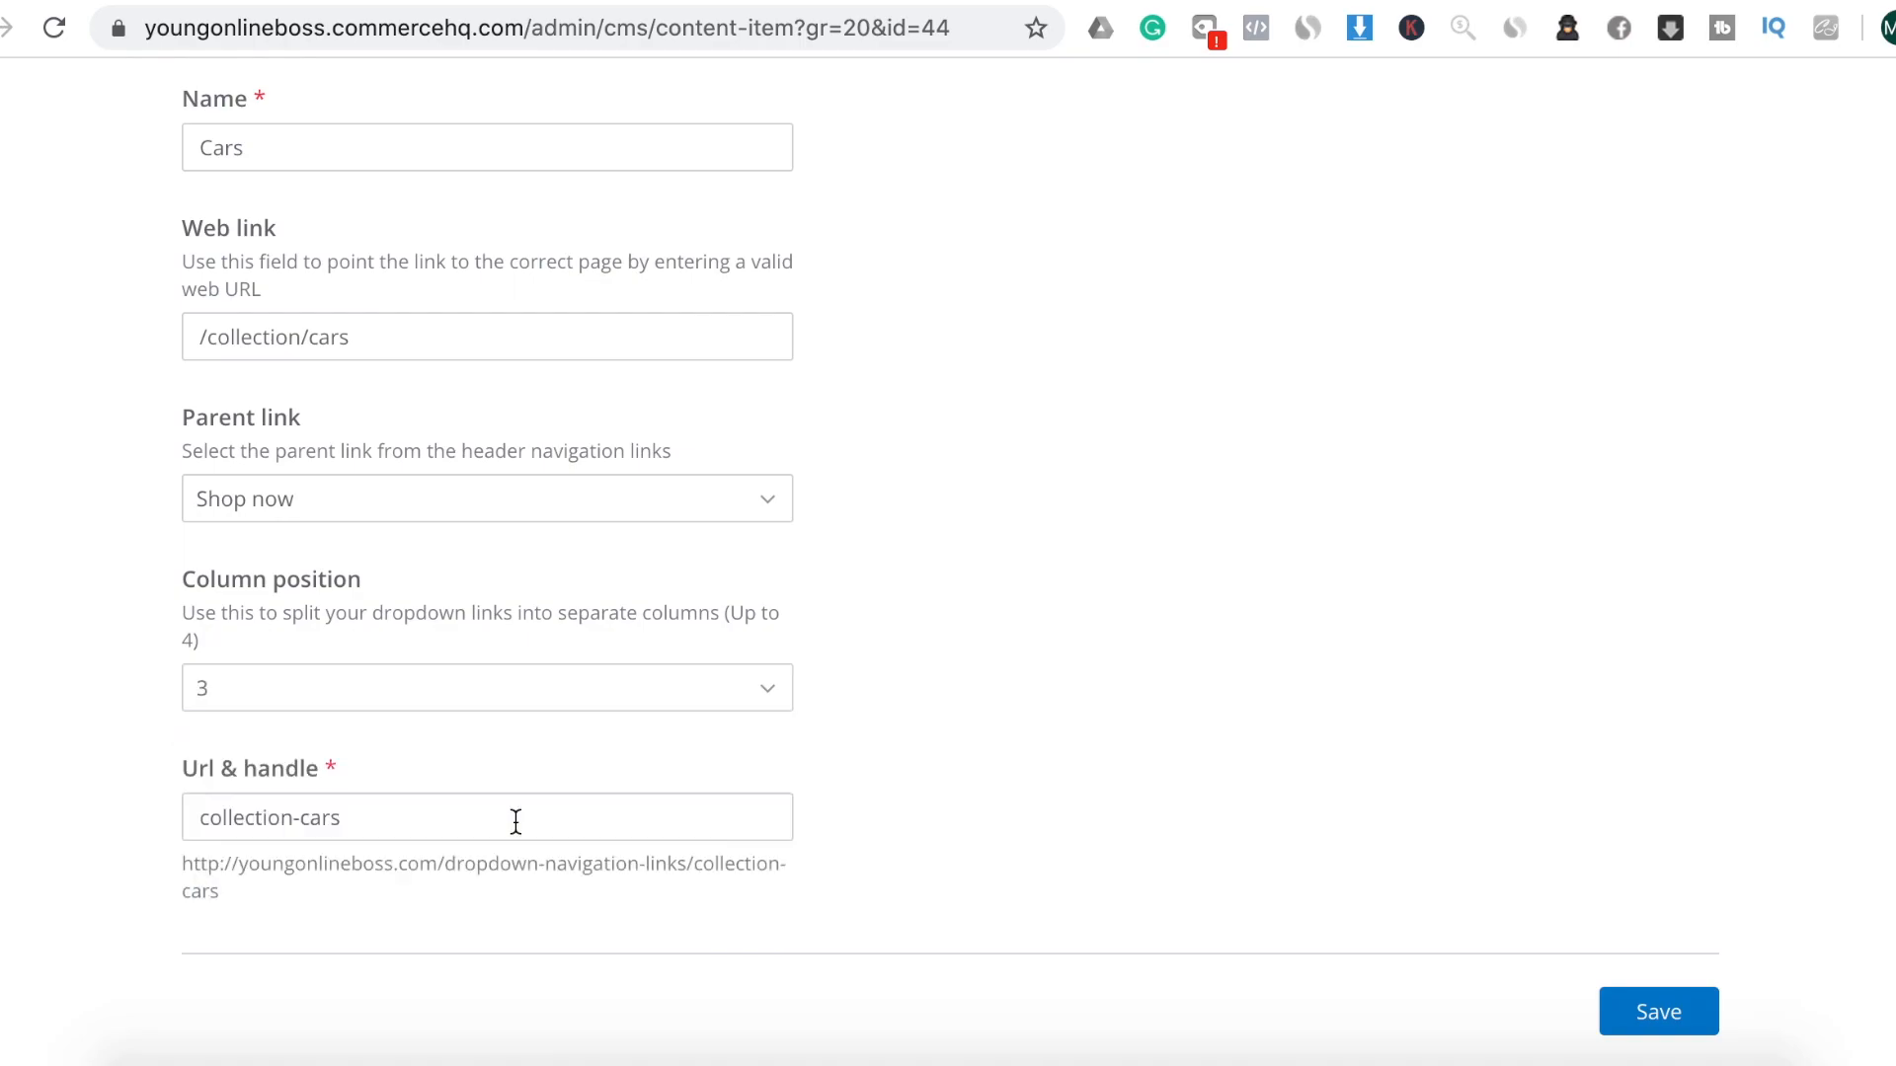
pyautogui.click(1656, 1015)
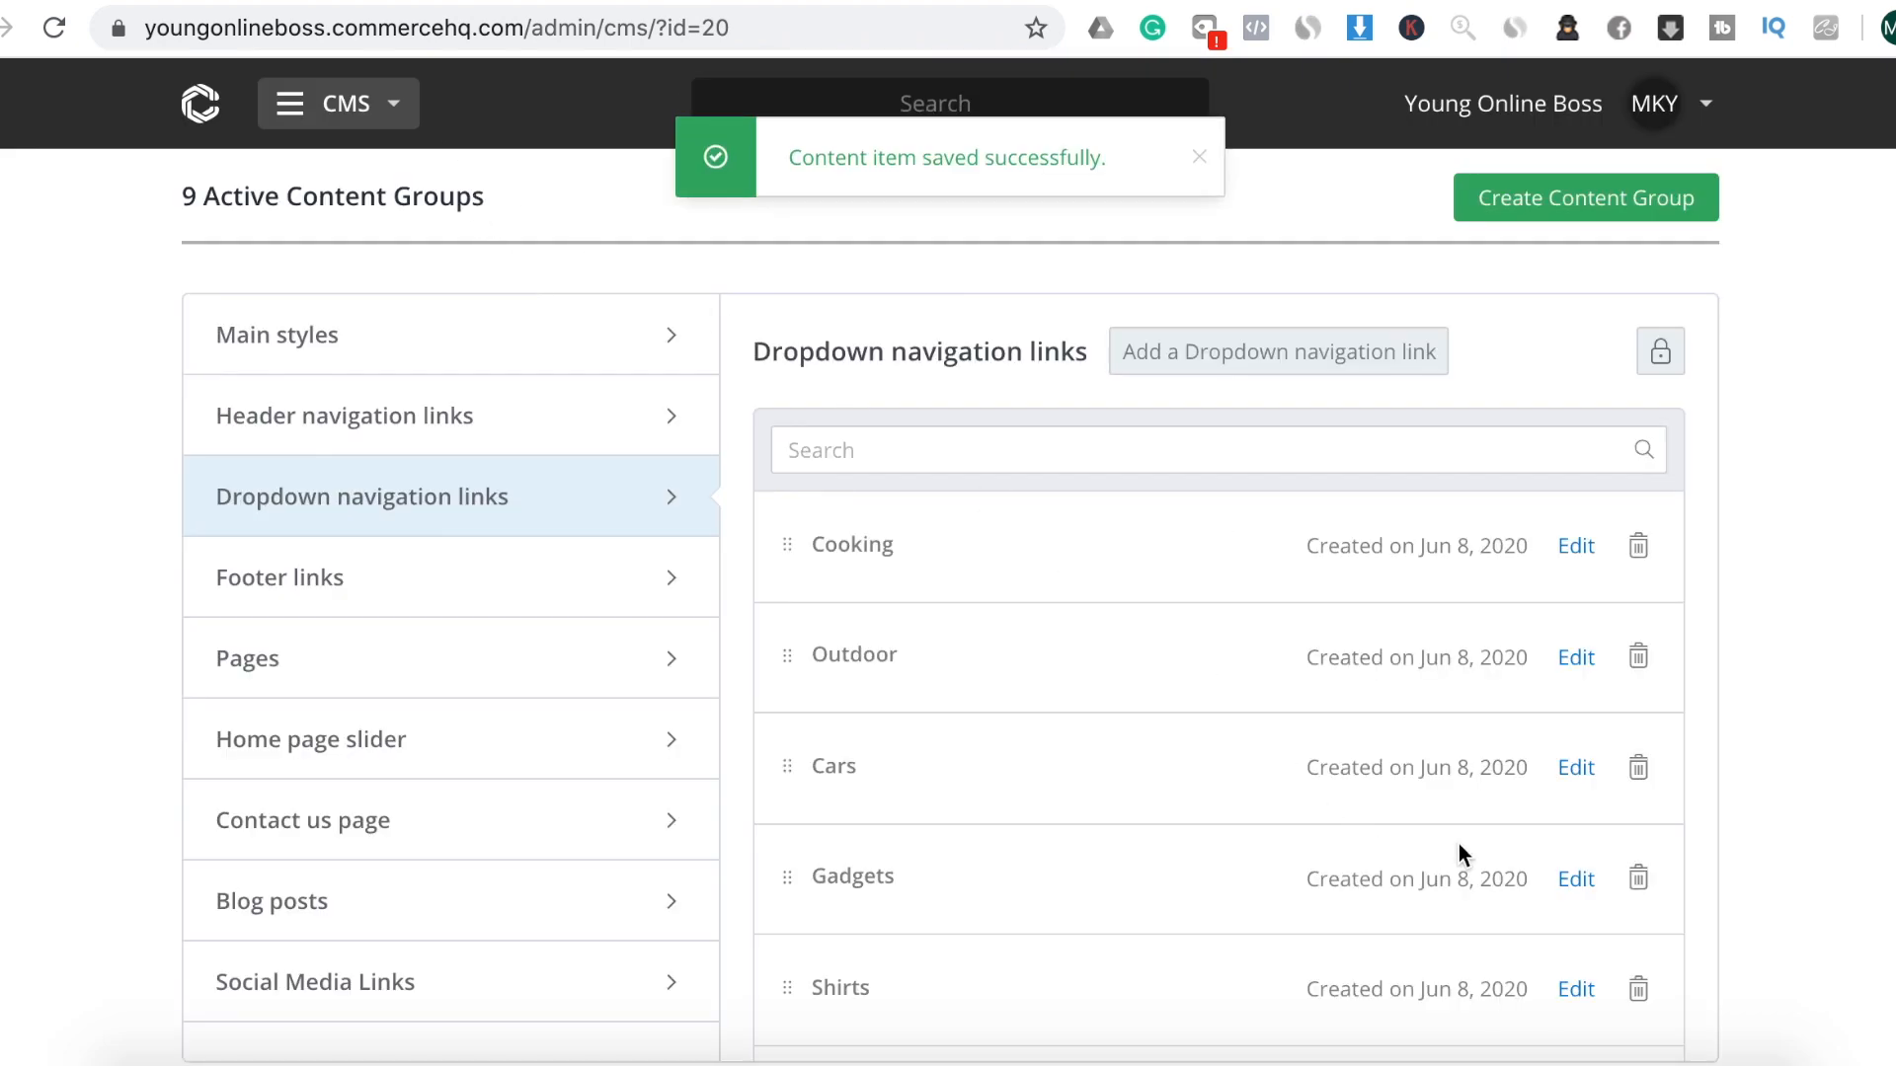
# Set the Gadgets dropdown link's column position to 1 and save it
pyautogui.click(1574, 880)
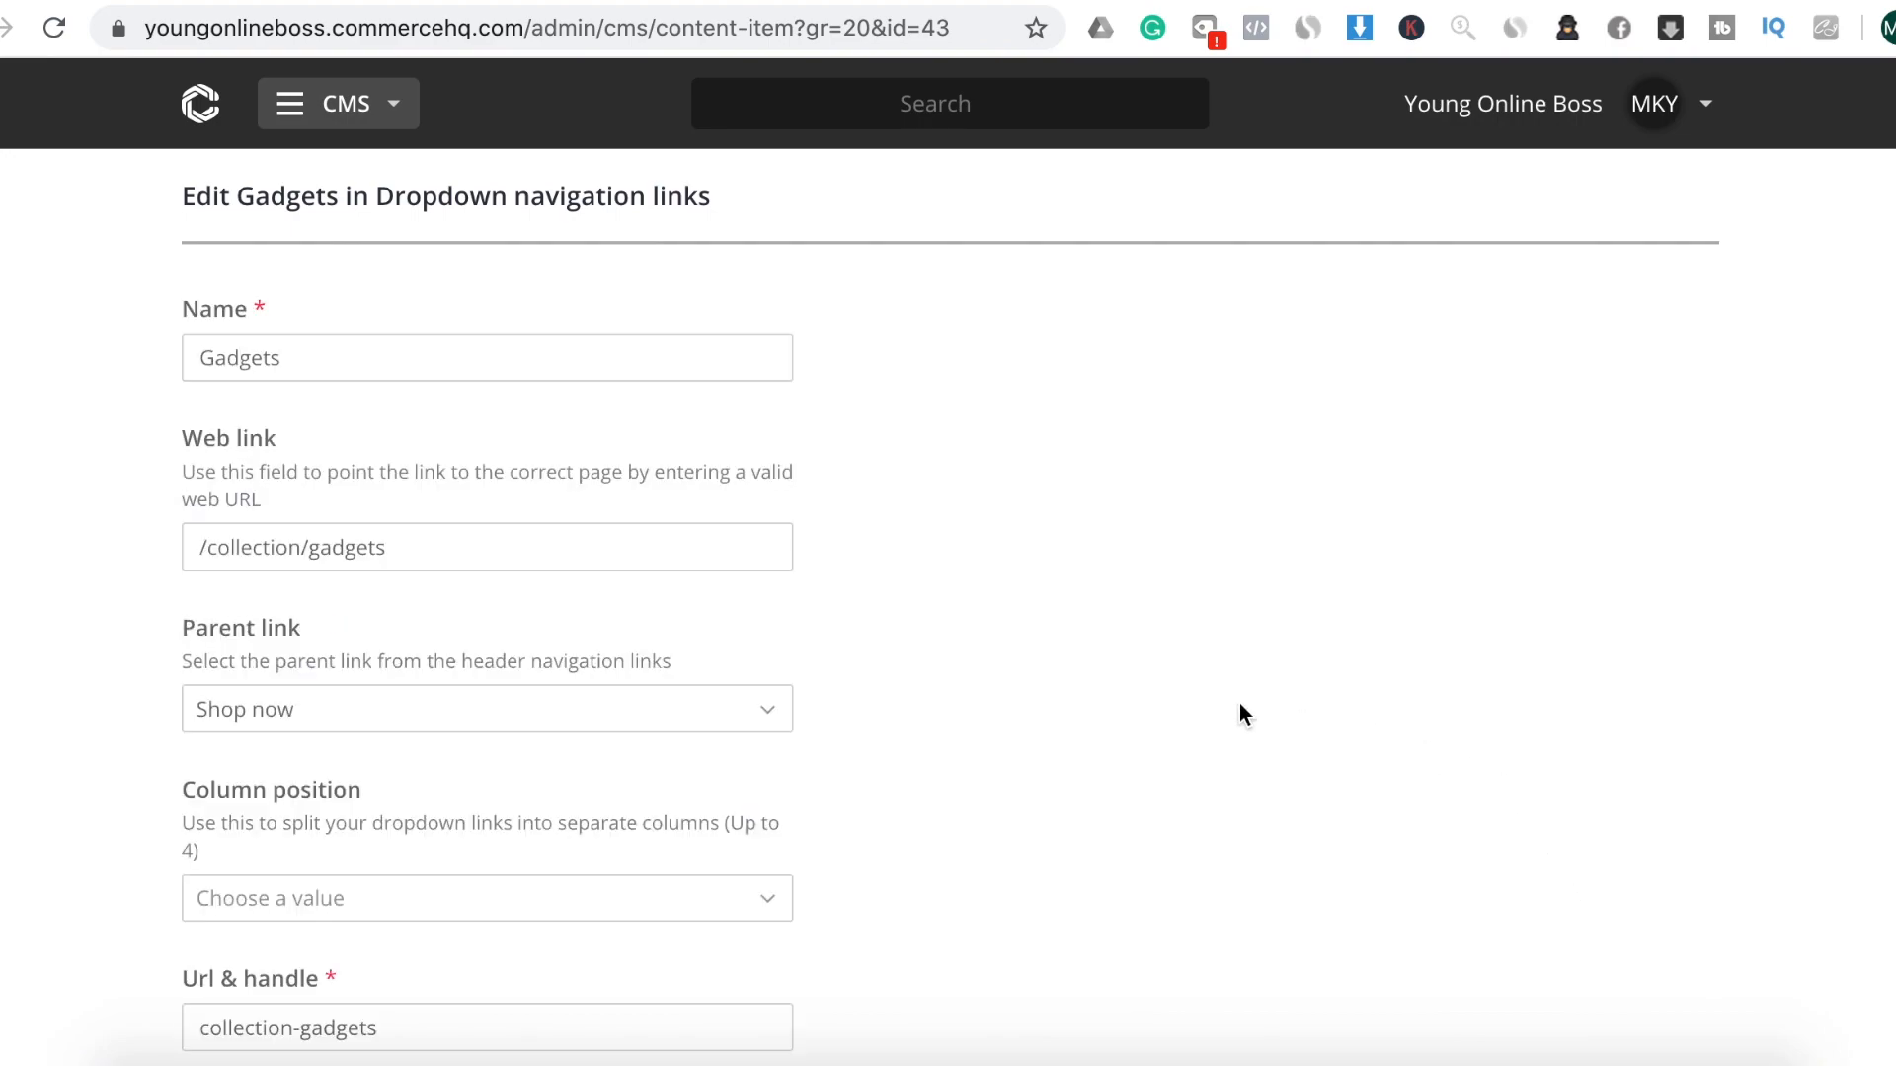
pyautogui.scroll(-3, 1135, 711)
pyautogui.click(678, 693)
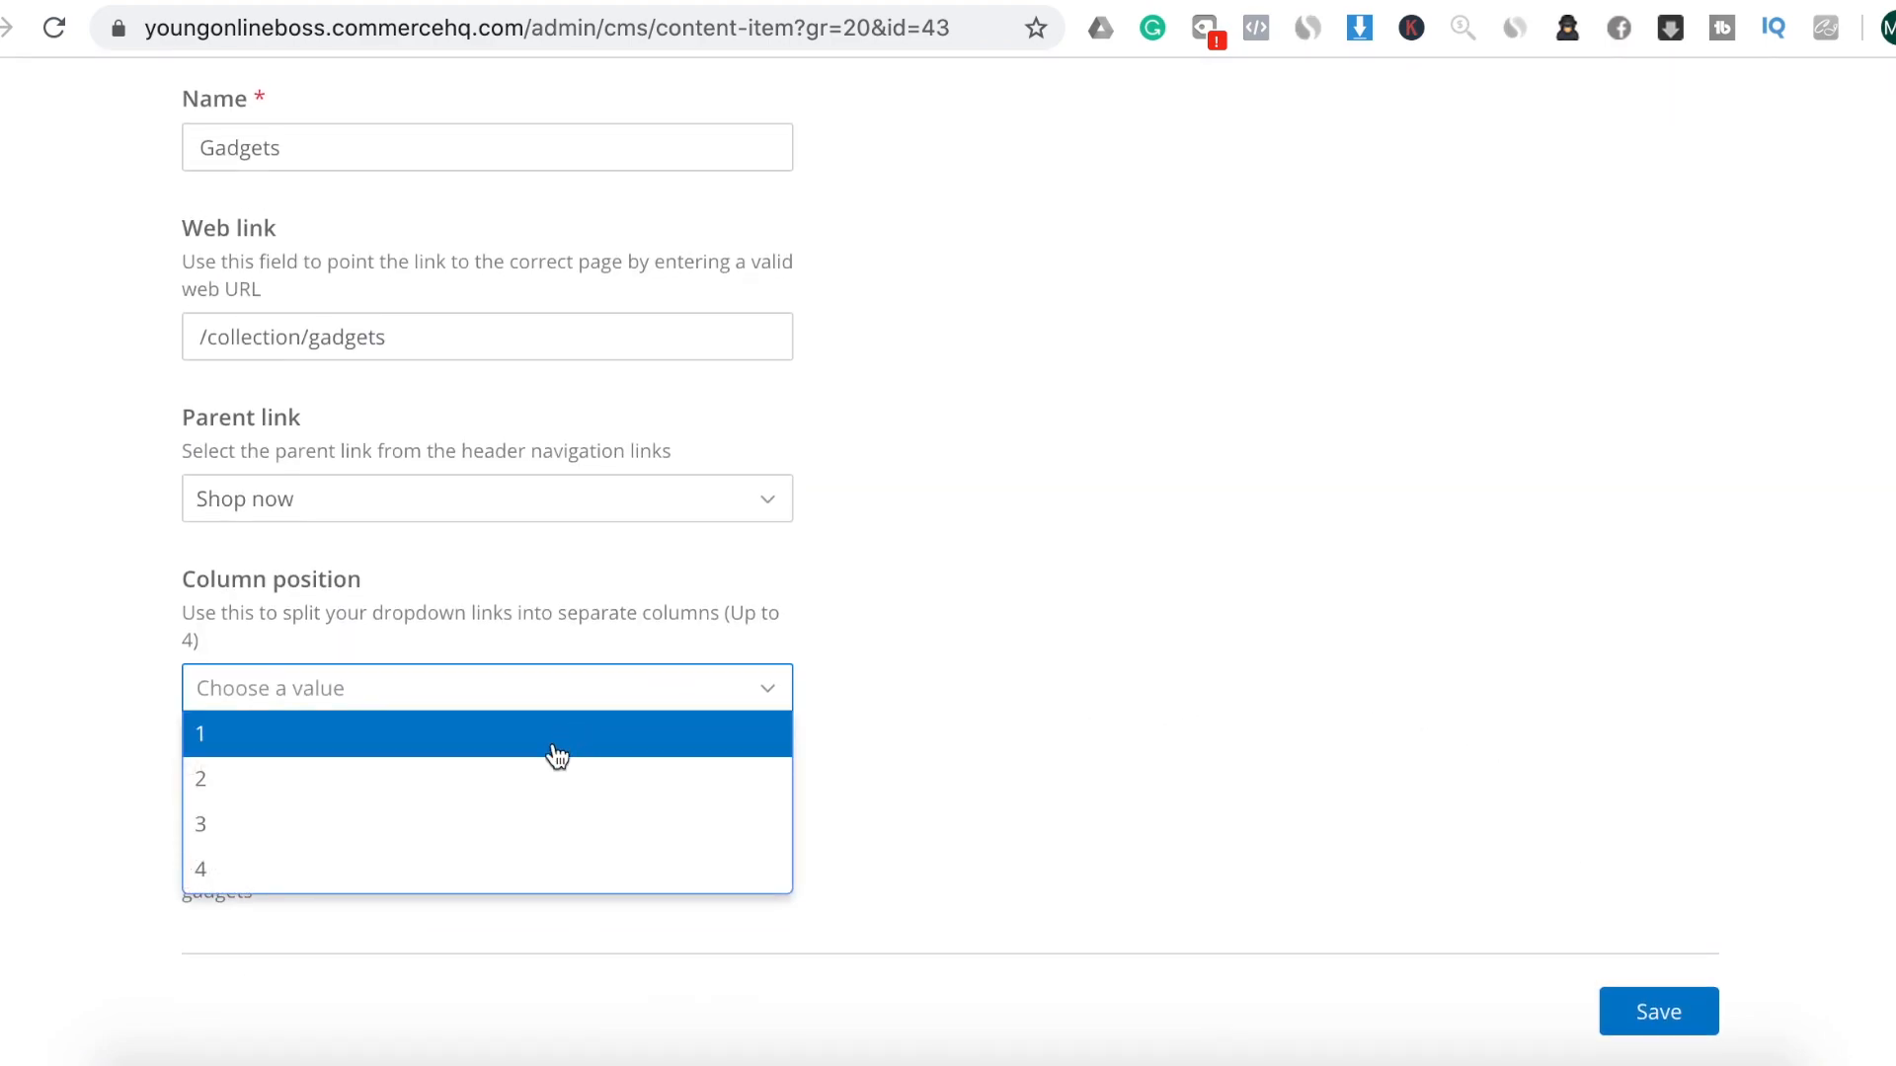
pyautogui.click(553, 753)
pyautogui.click(1650, 1007)
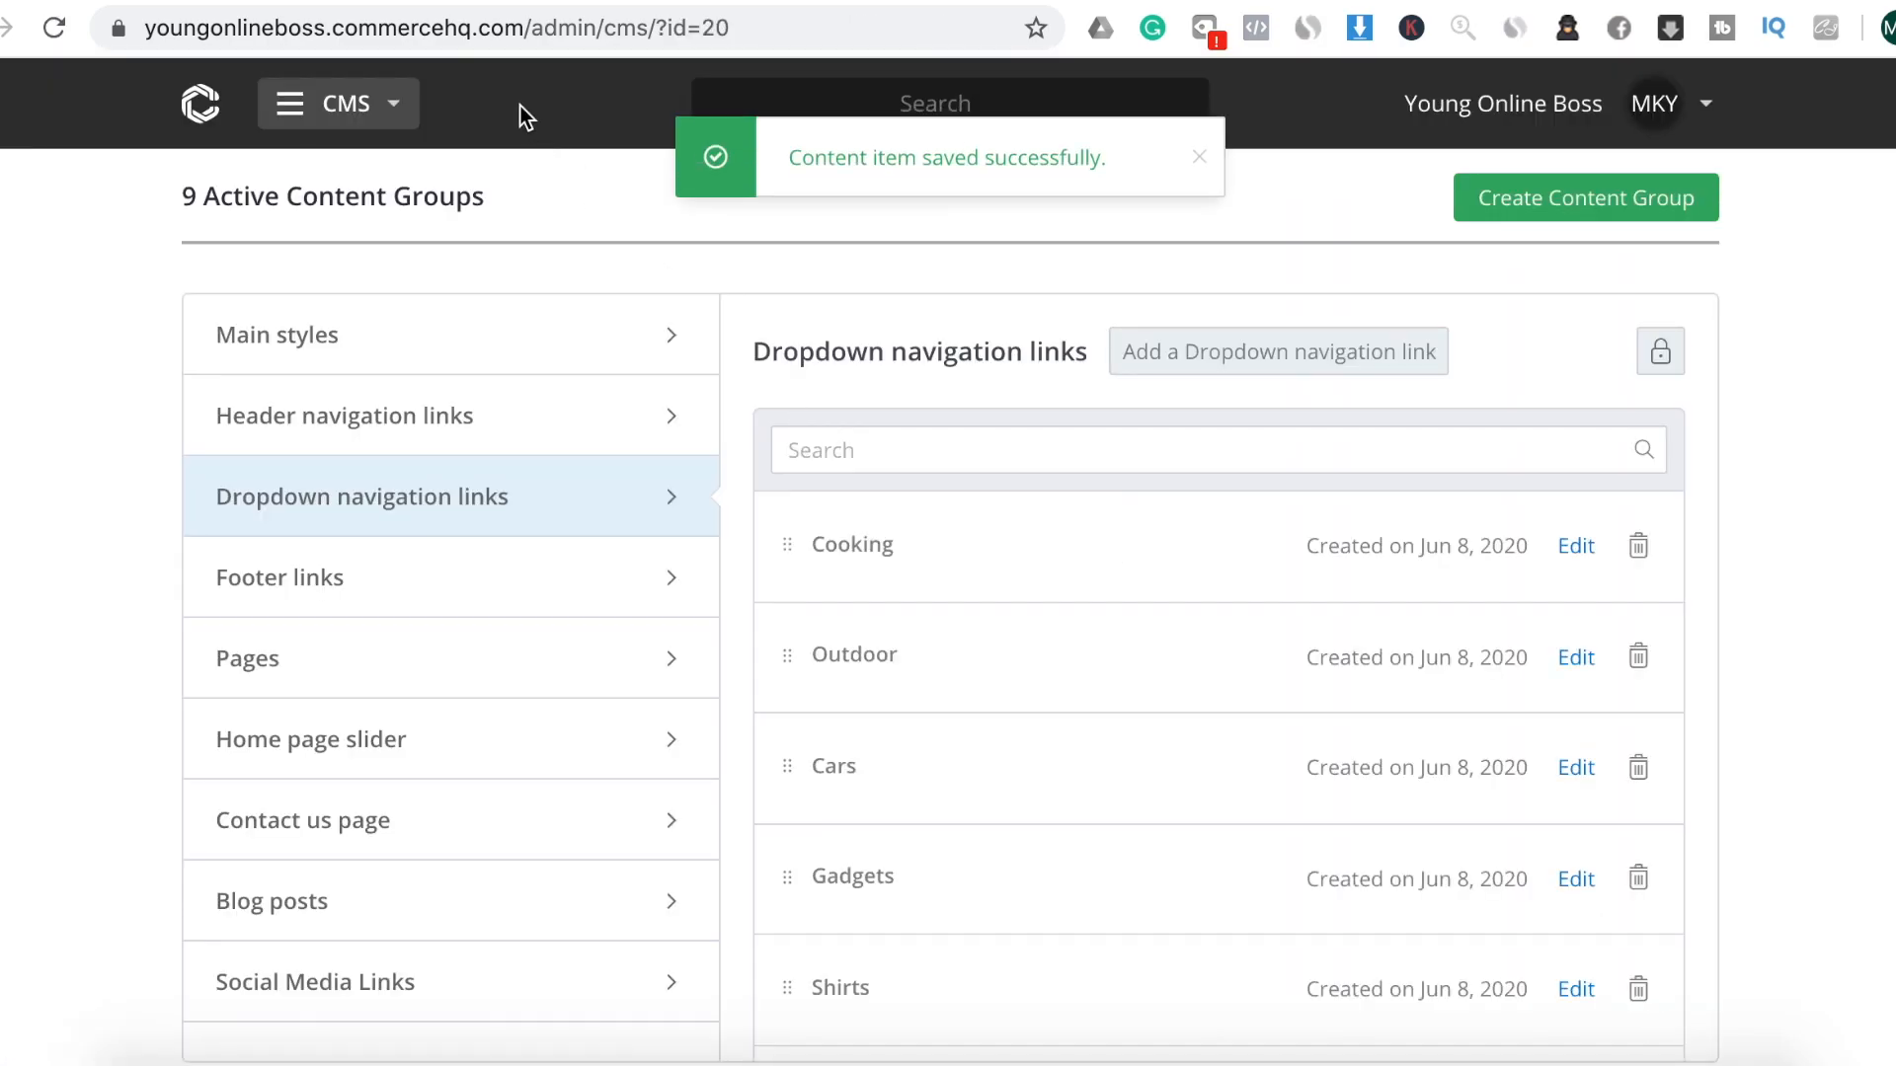
# Reload the live storefront and check the column layout of the Shop Now dropdown
pyautogui.click(333, 2)
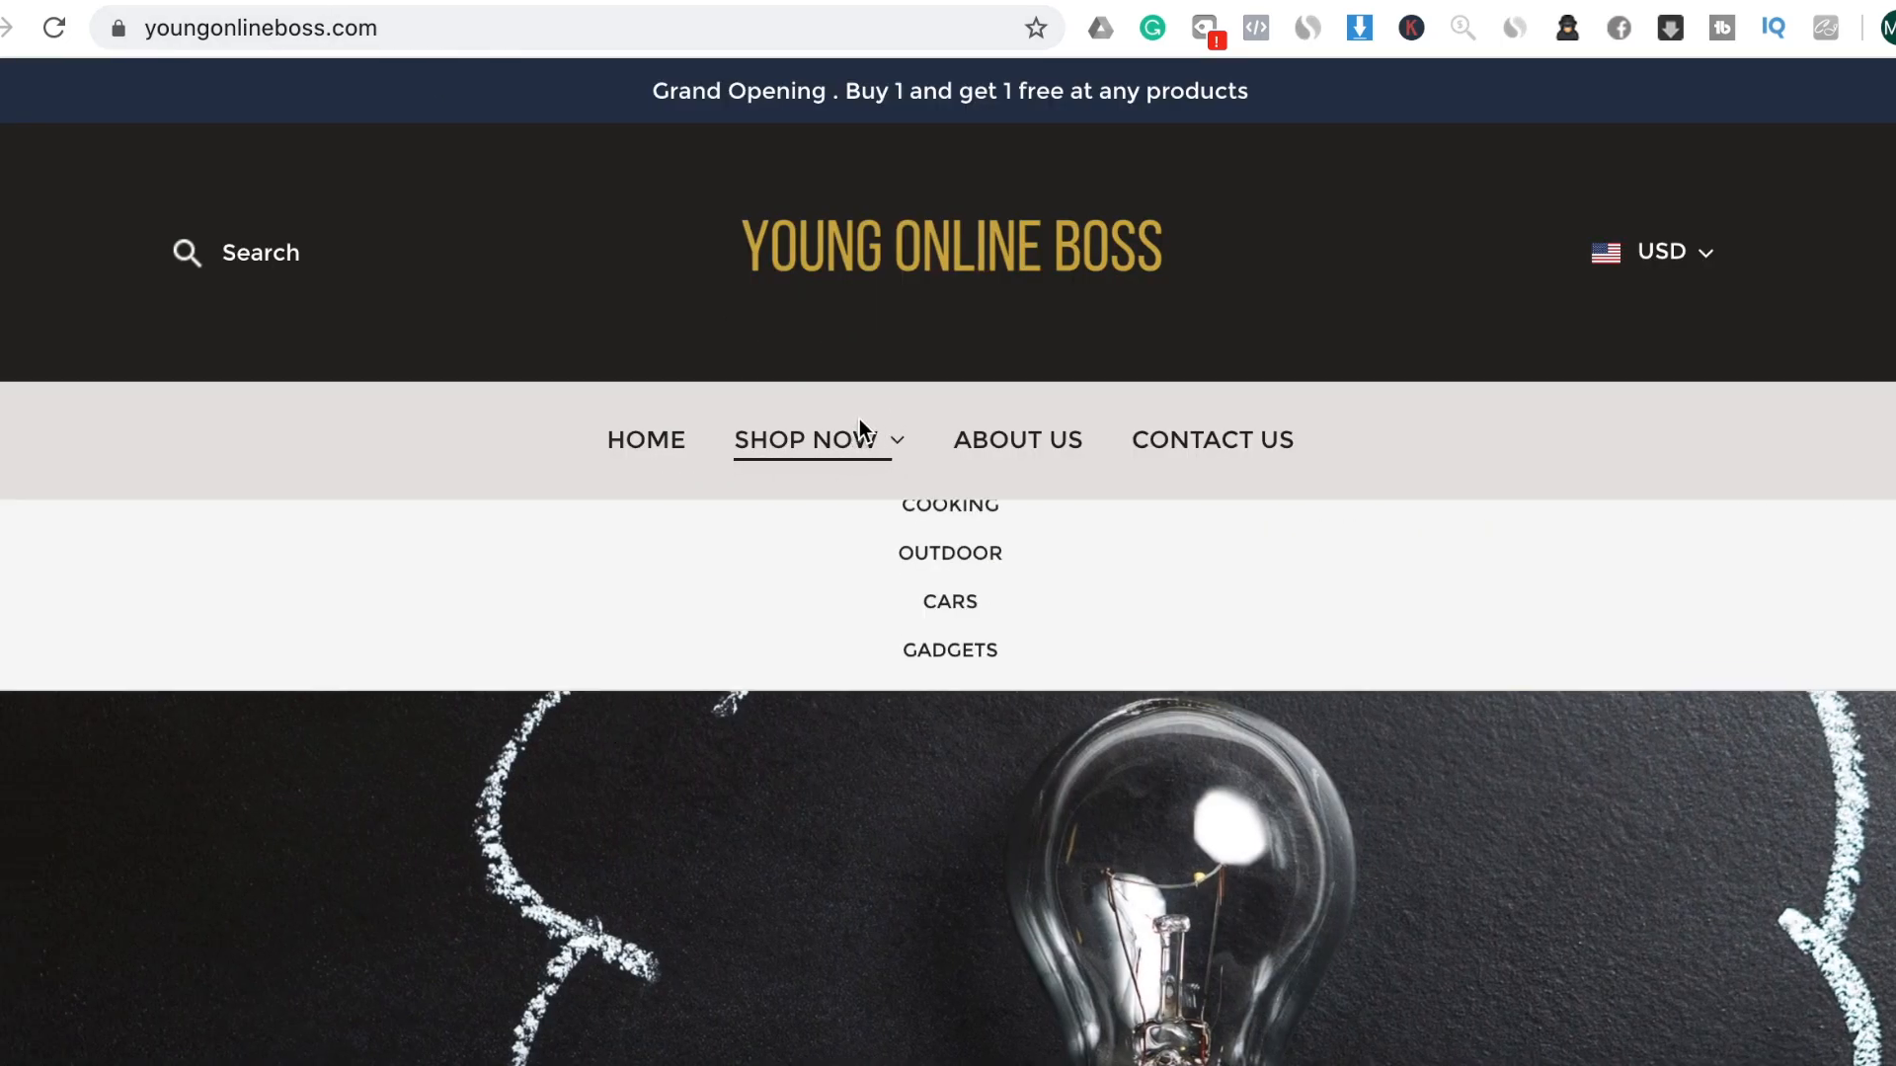
pyautogui.click(578, 16)
pyautogui.press('Return')
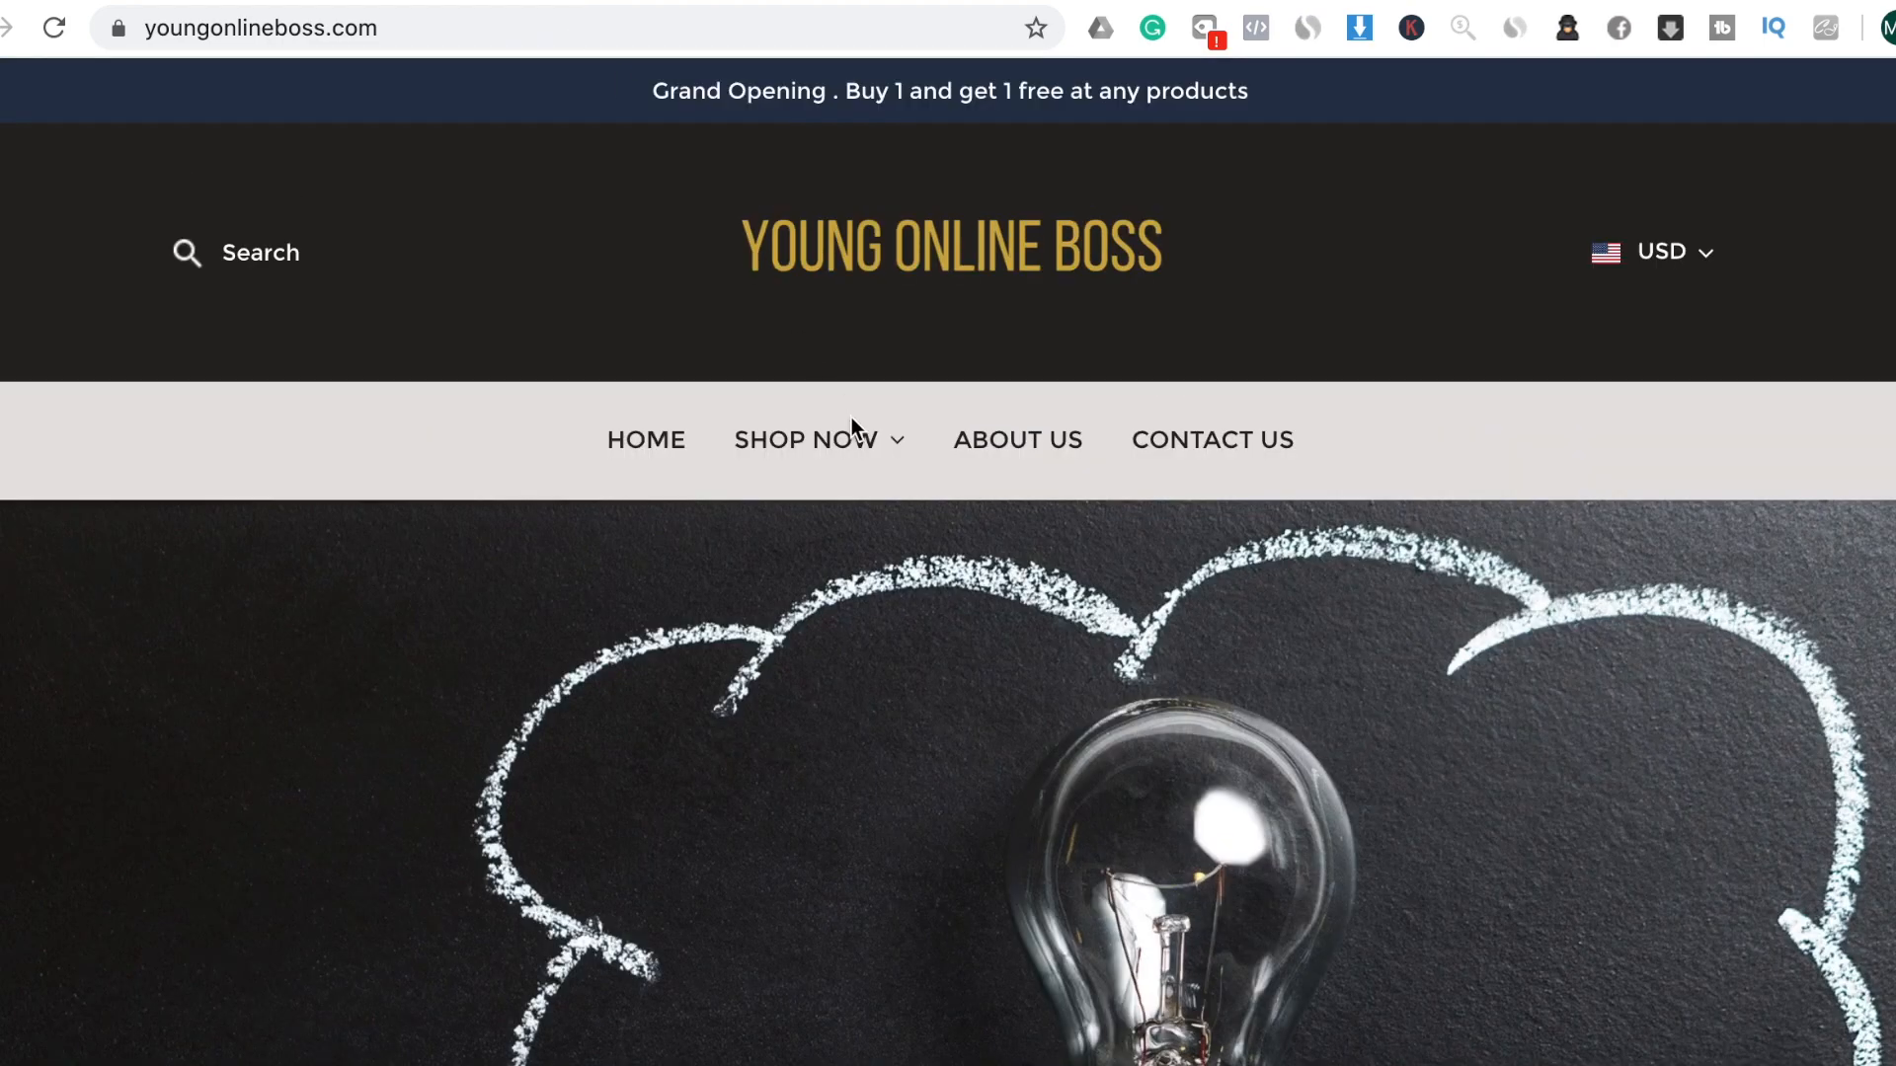
pyautogui.moveTo(859, 446)
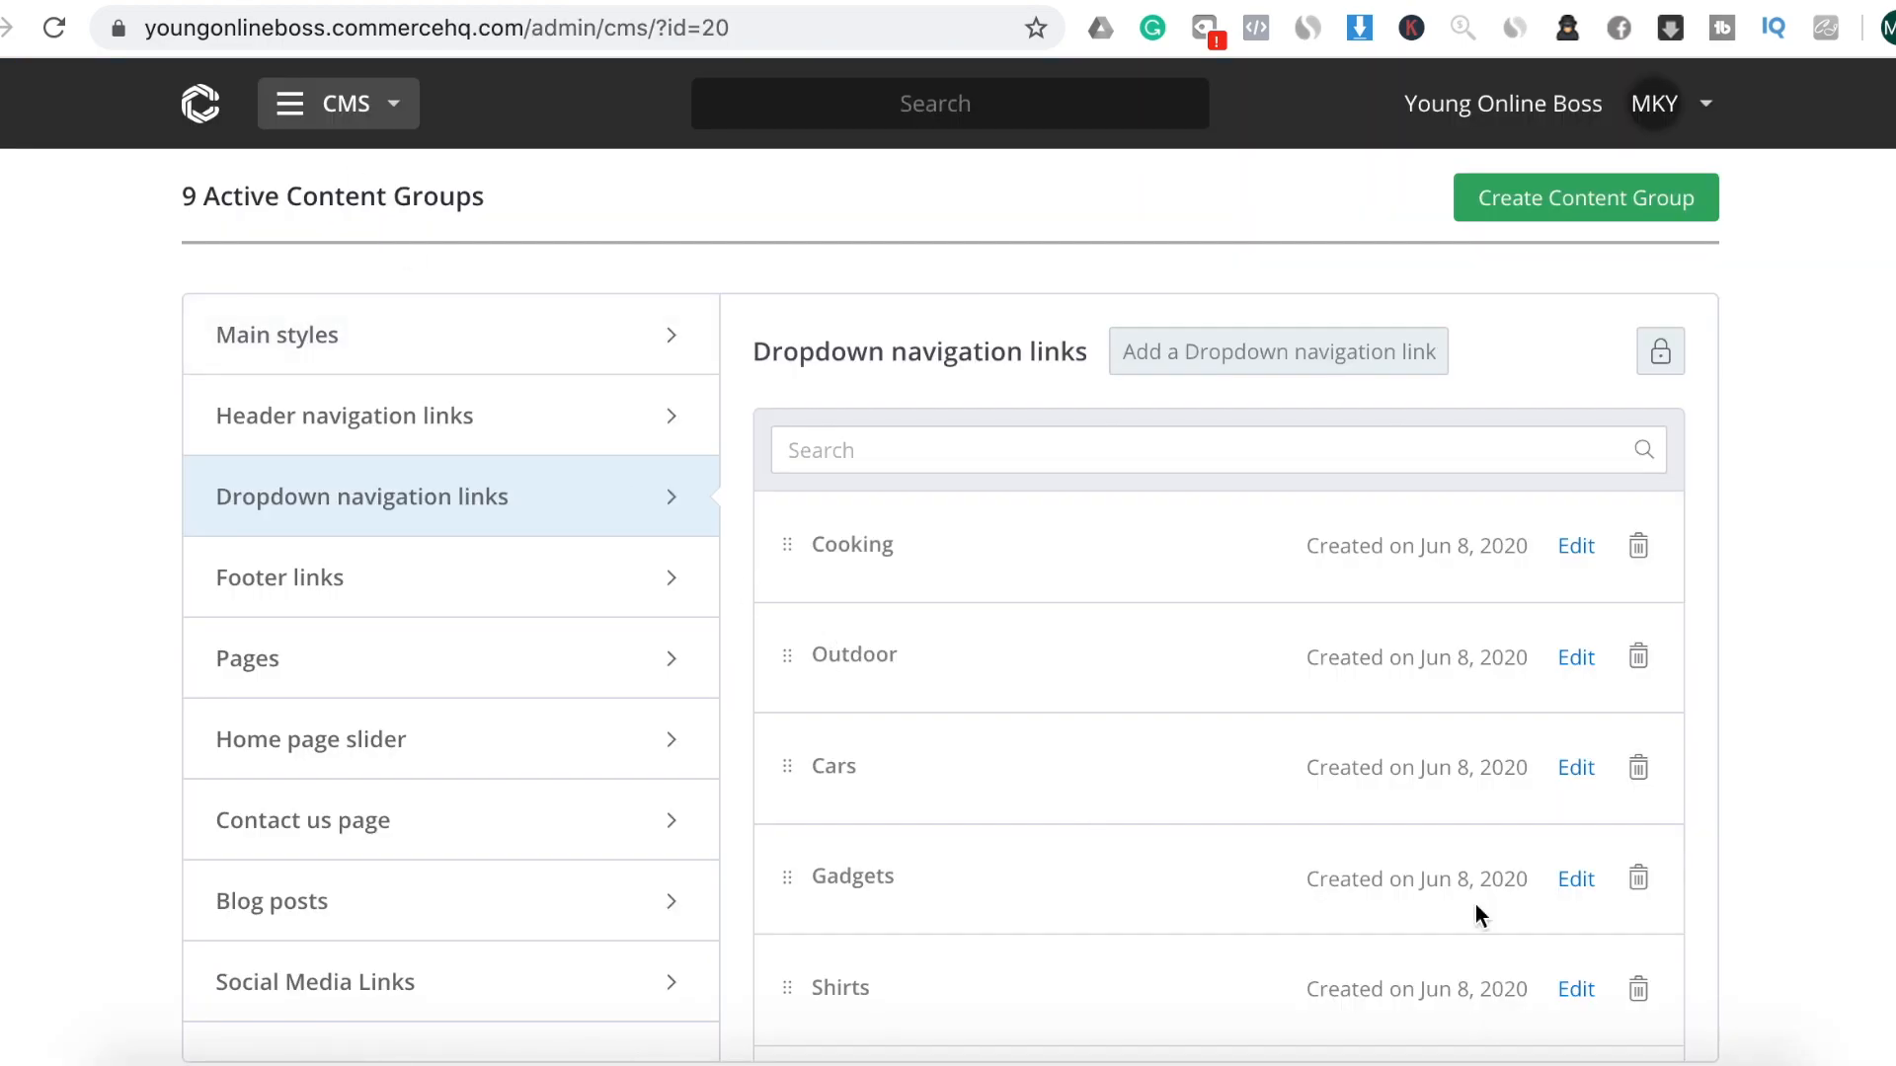
# Set the Gadgets dropdown link's column position to 4 and save it
pyautogui.click(1575, 888)
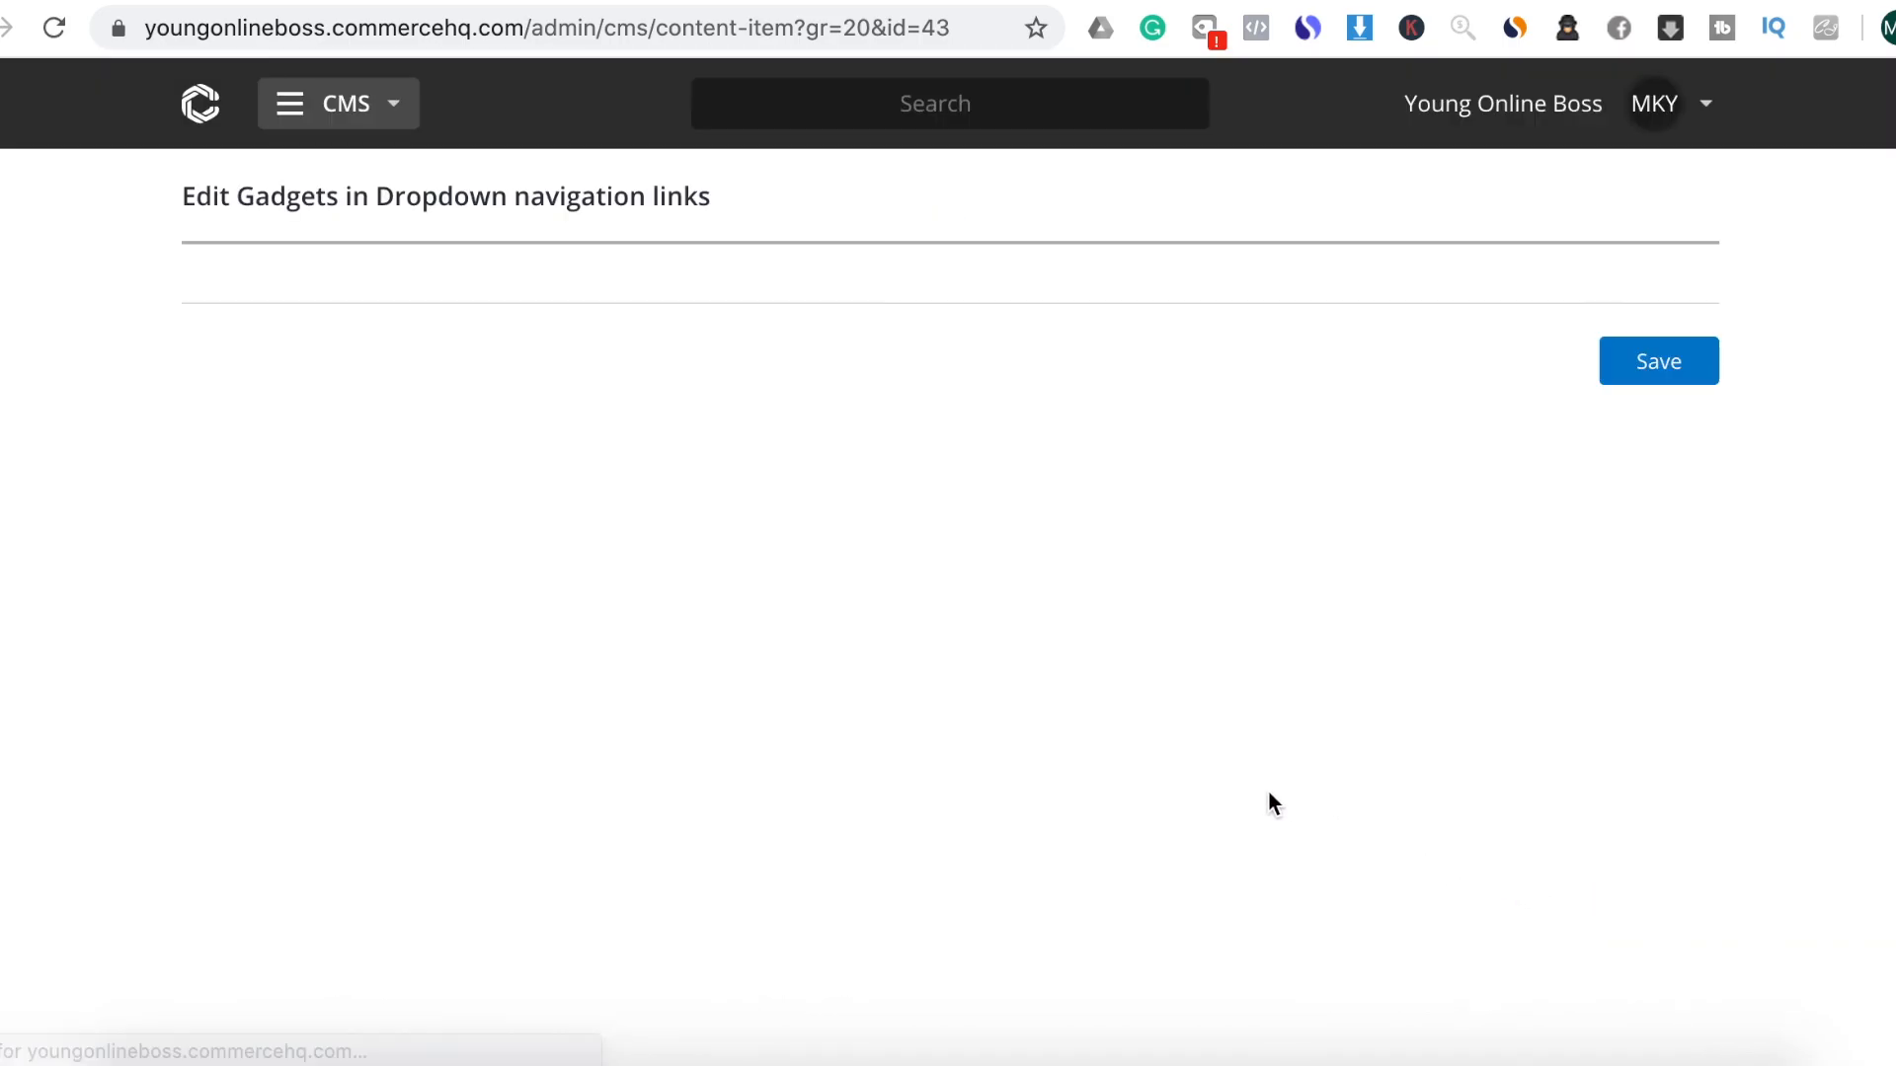
pyautogui.scroll(-2, 849, 849)
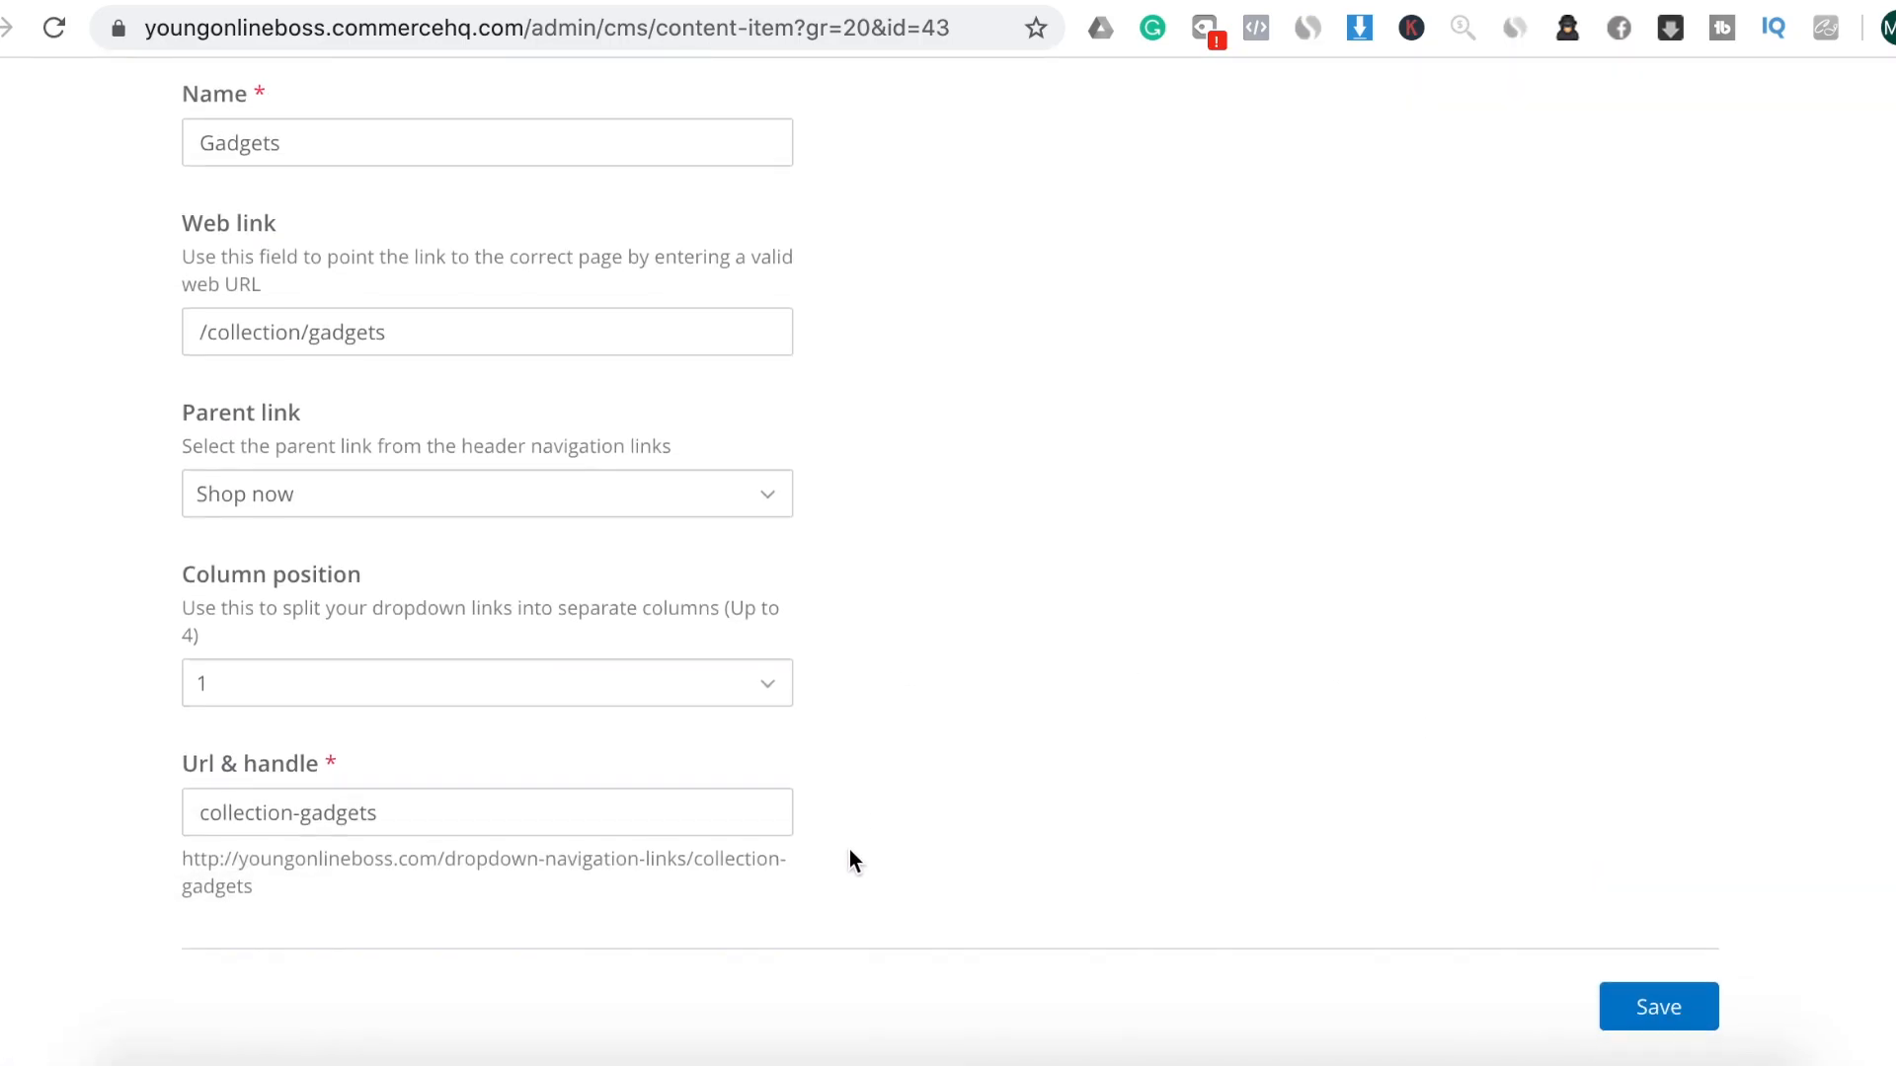
pyautogui.click(766, 697)
pyautogui.click(588, 872)
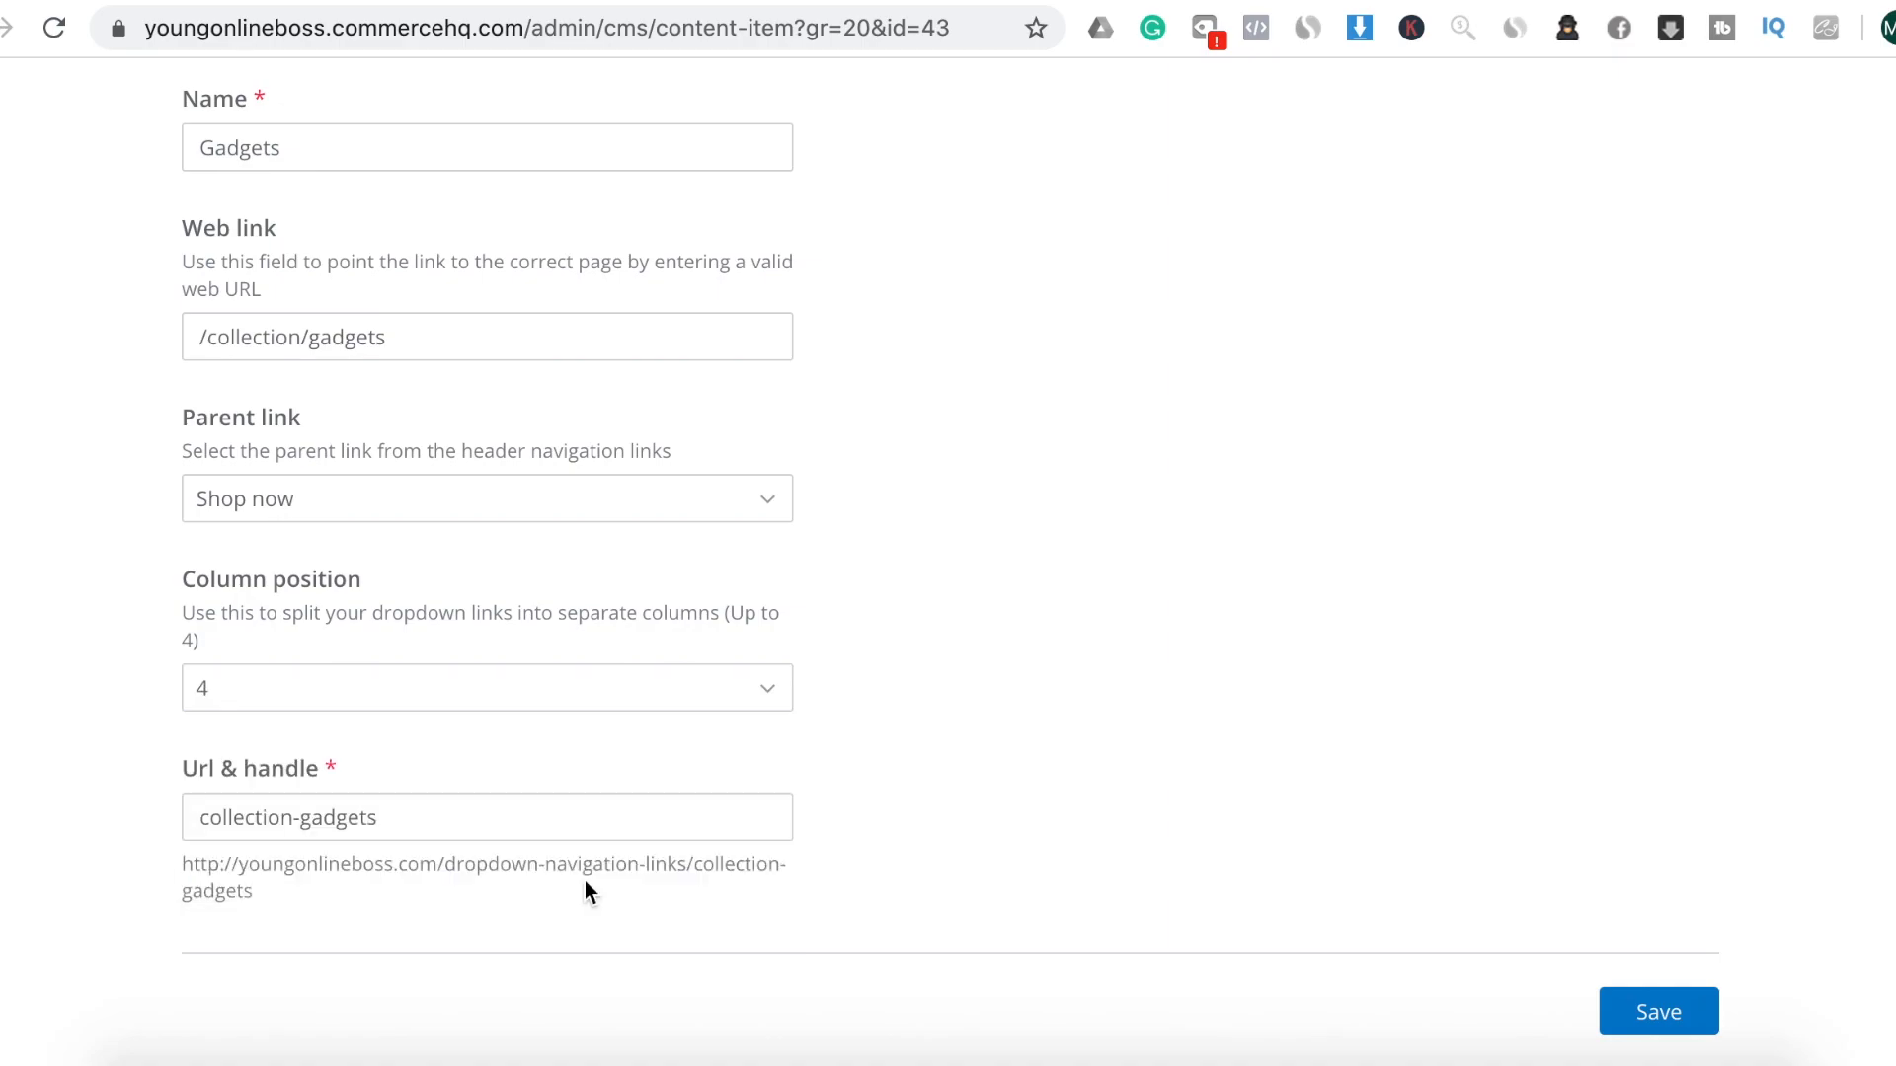
pyautogui.click(1659, 1012)
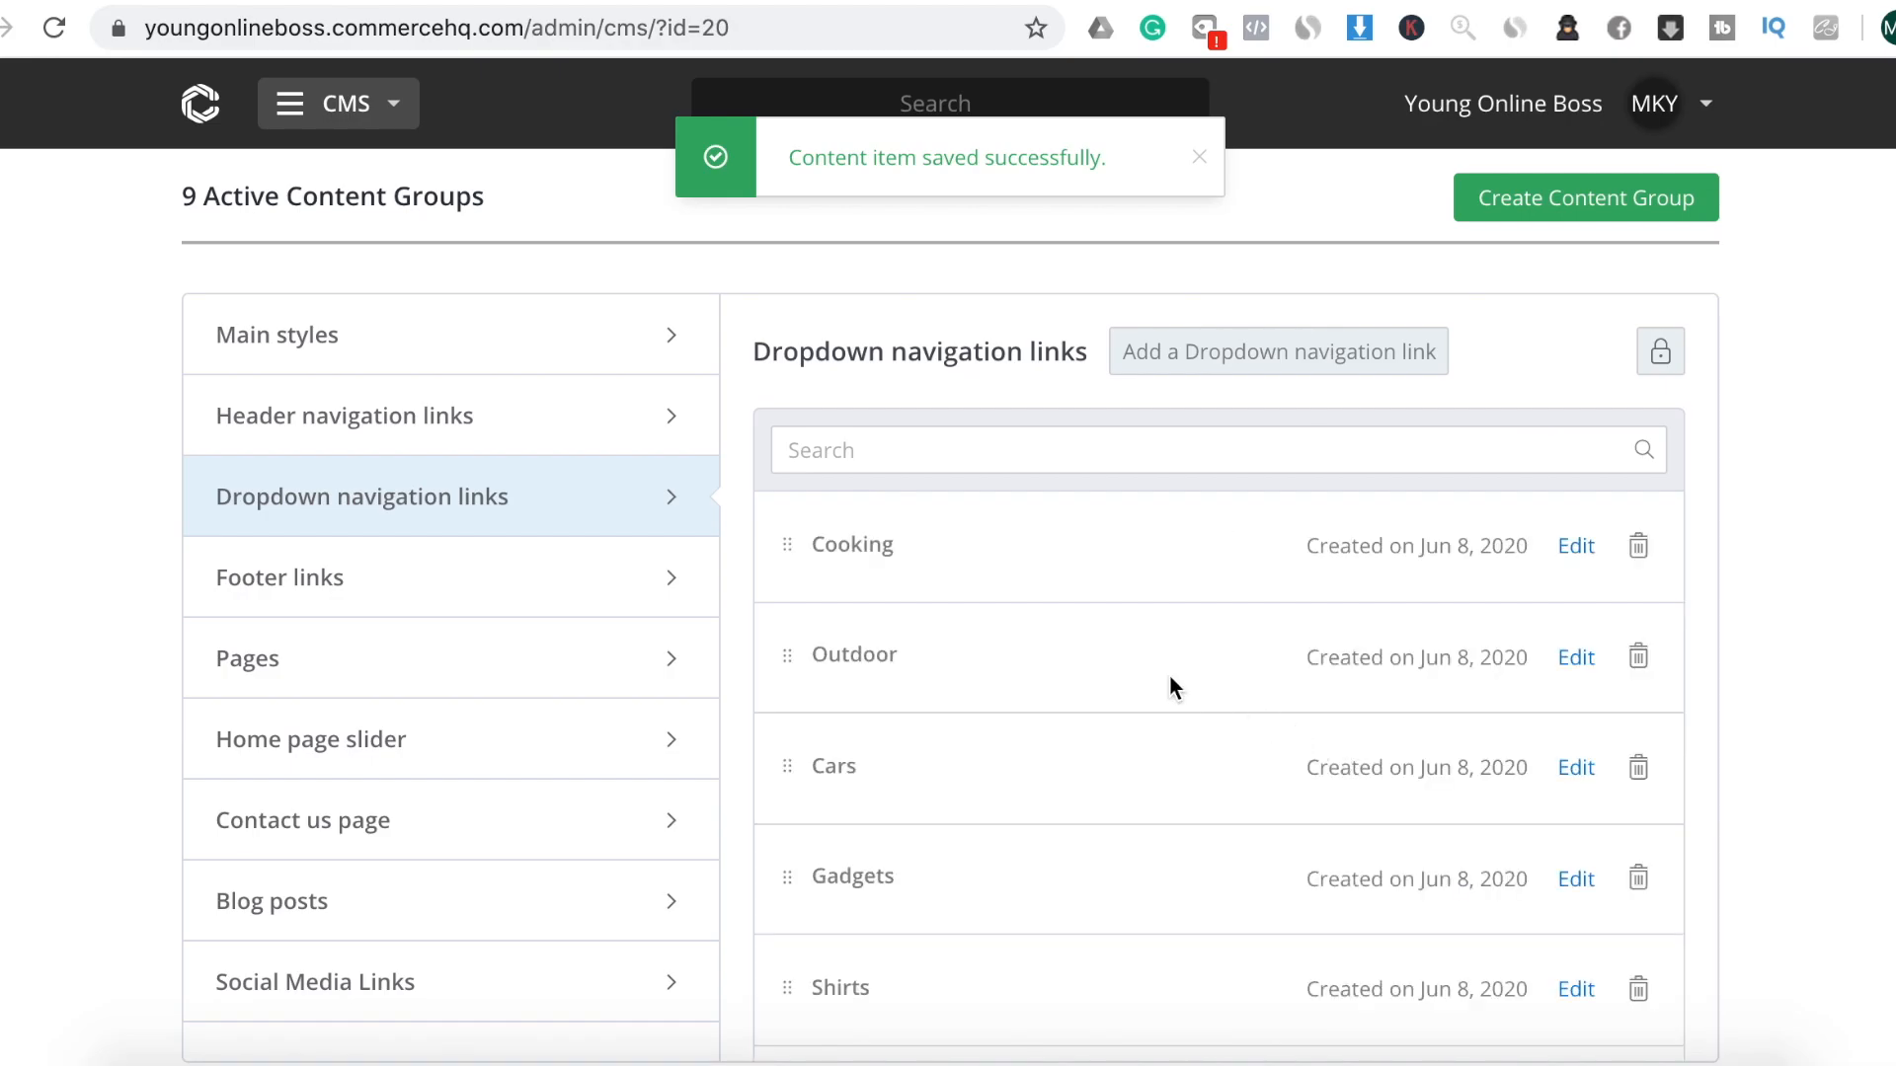
# Refresh the live storefront and check where the Gadgets link sits in the Shop Now dropdown
pyautogui.click(336, 3)
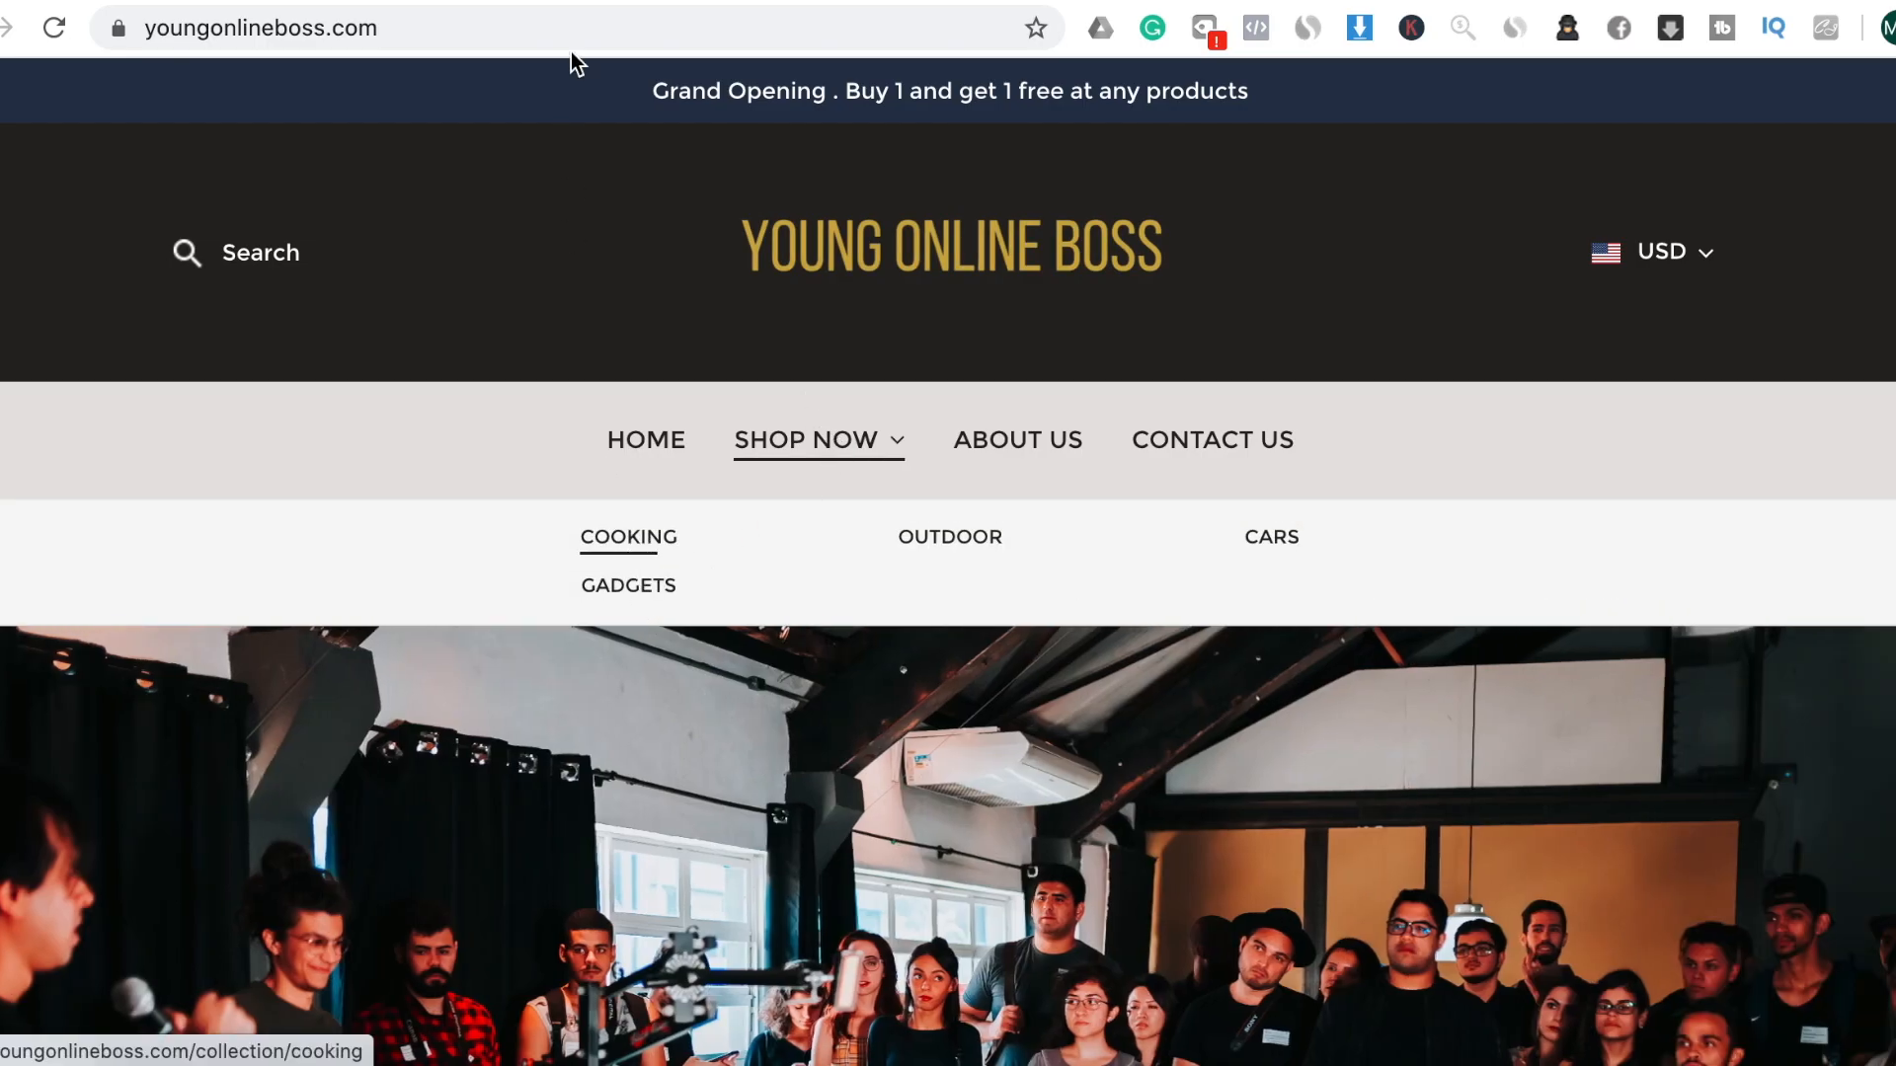
pyautogui.click(586, 26)
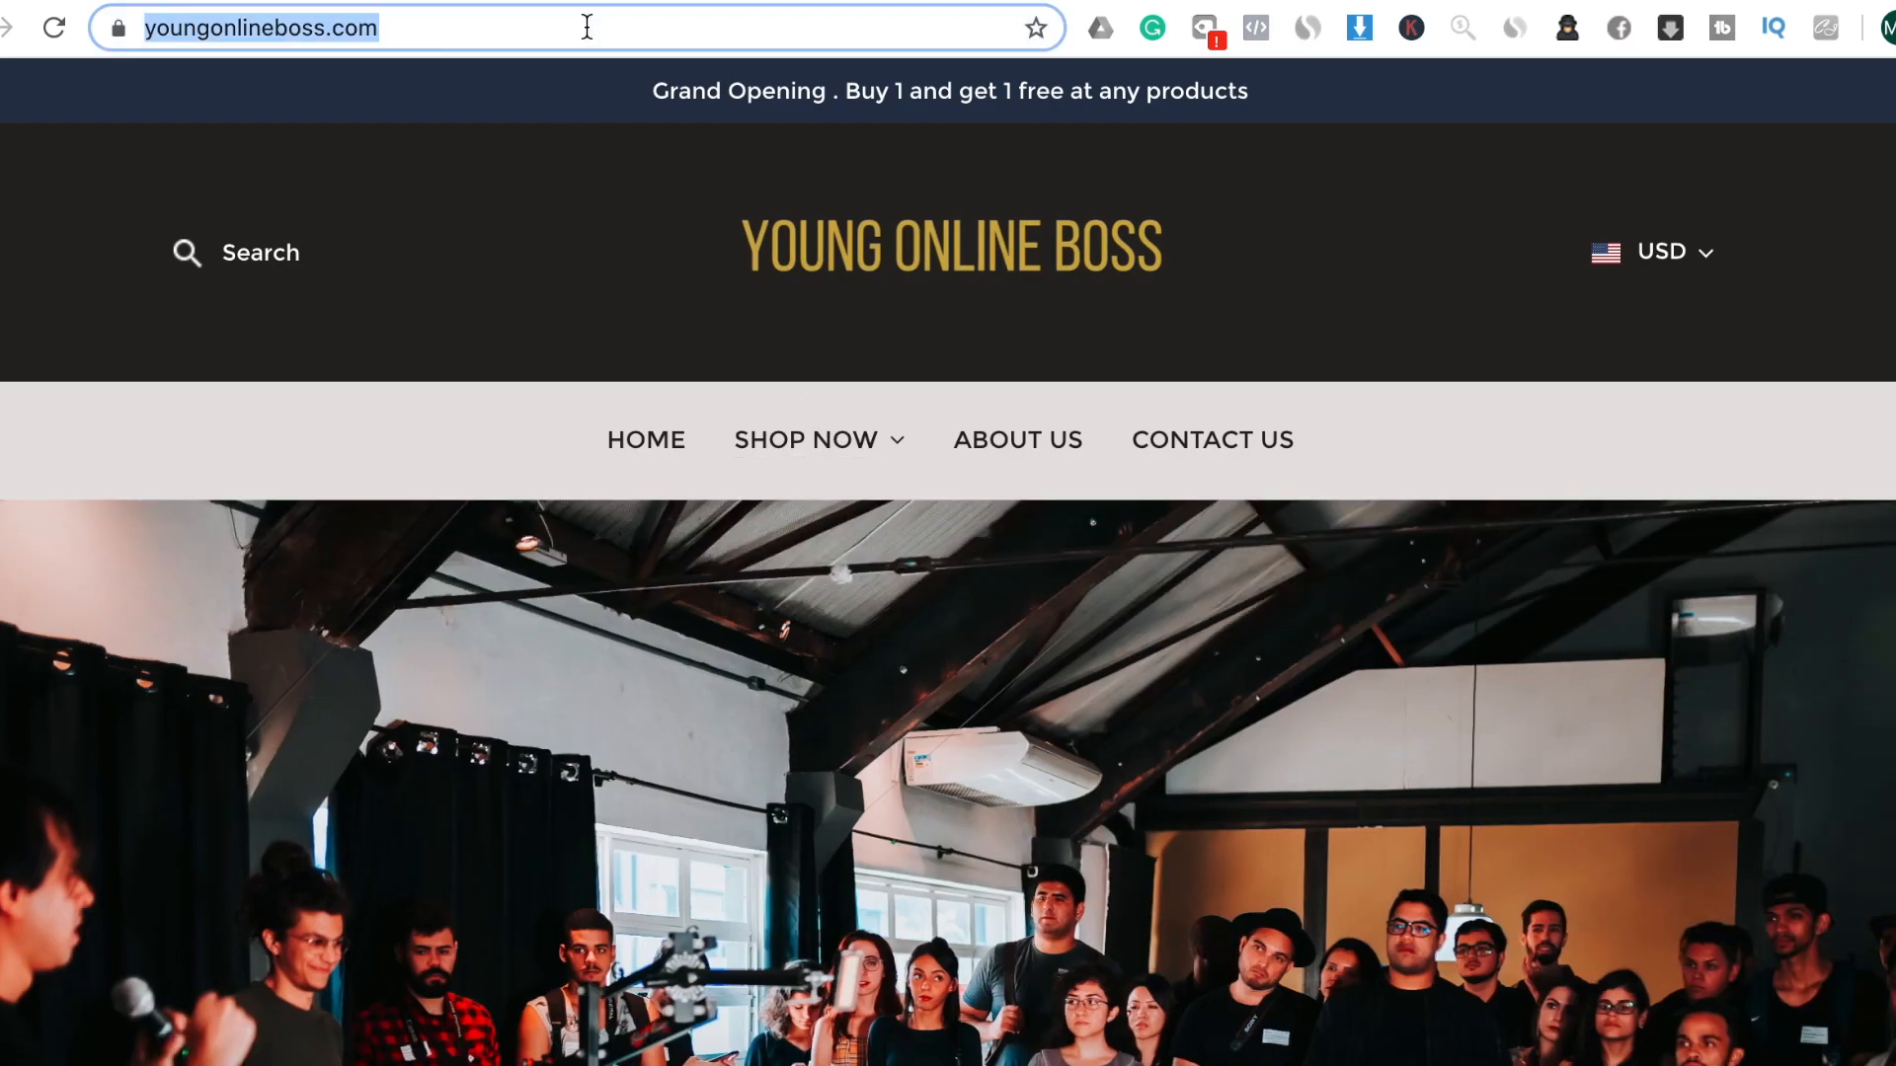
pyautogui.press('Return')
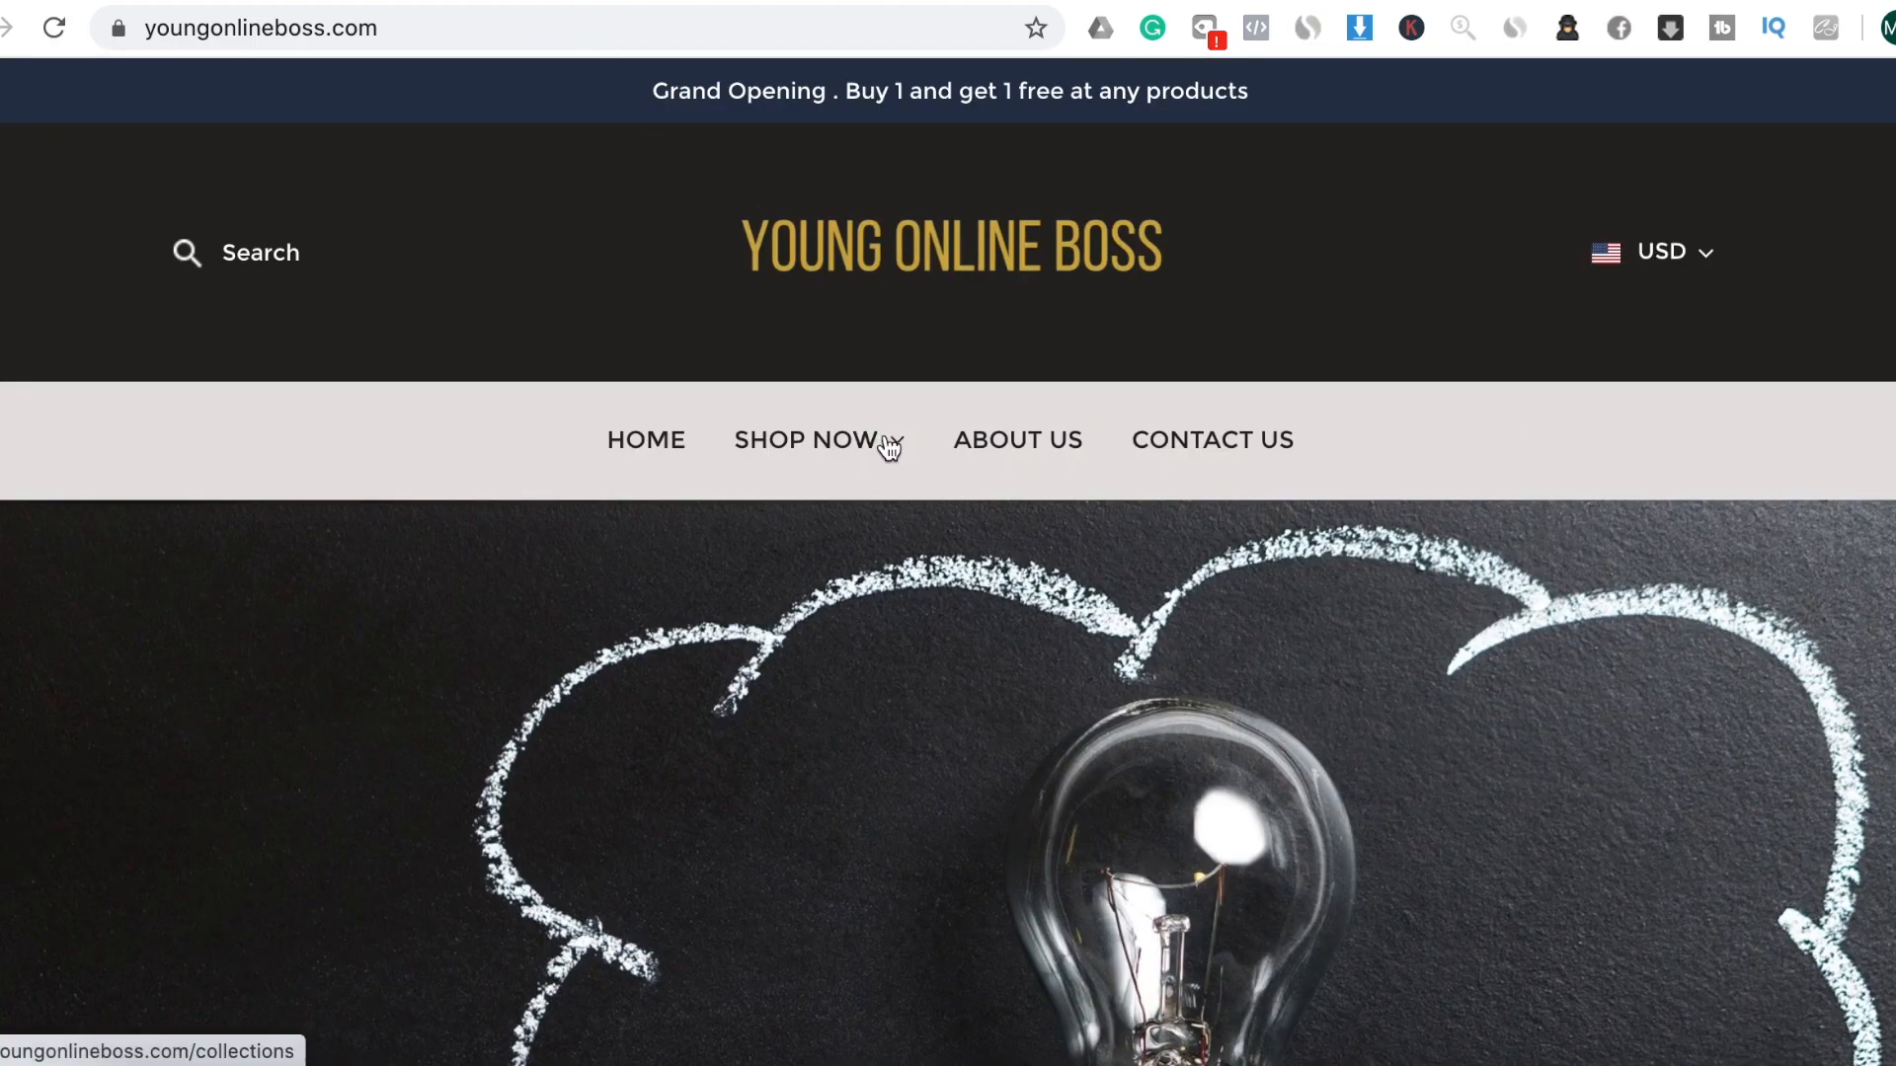
pyautogui.moveTo(889, 447)
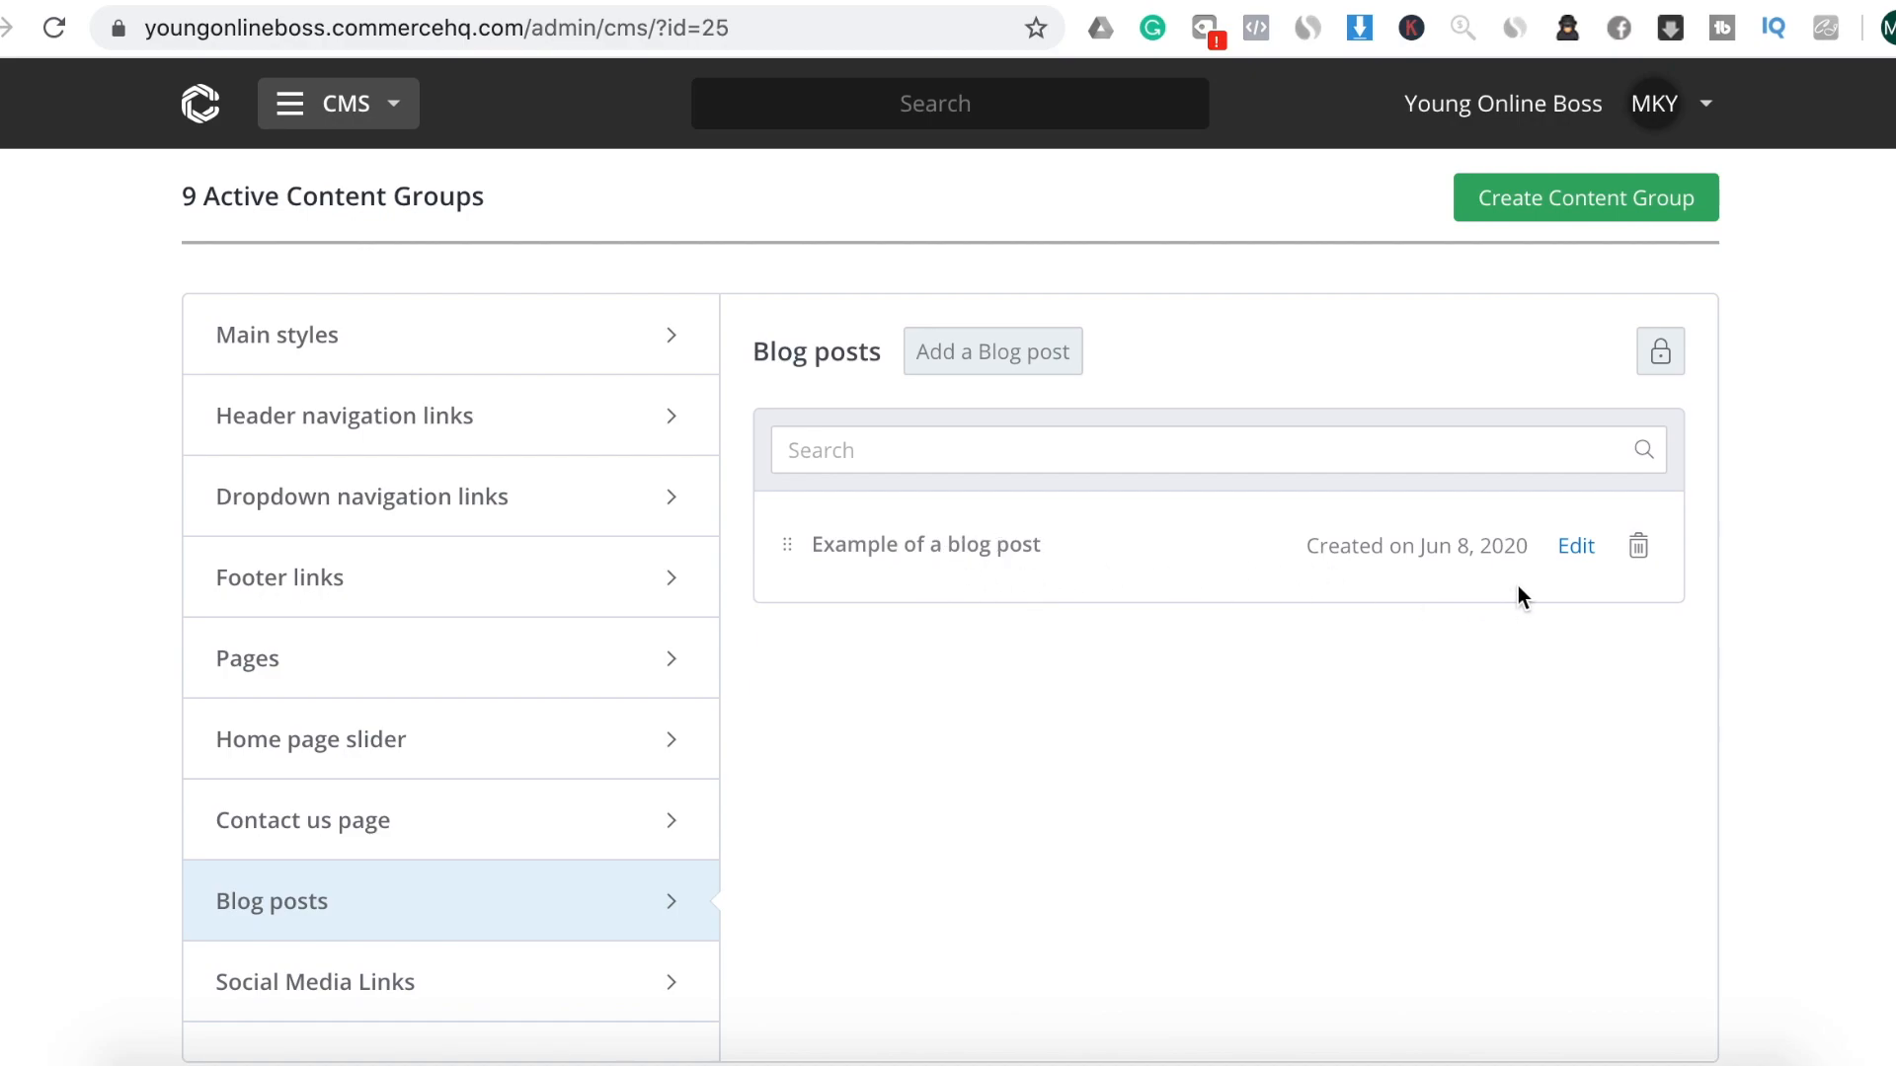
# Open the example blog post for editing and review its title, thumbnail, preview, content and URL fields
pyautogui.click(1588, 555)
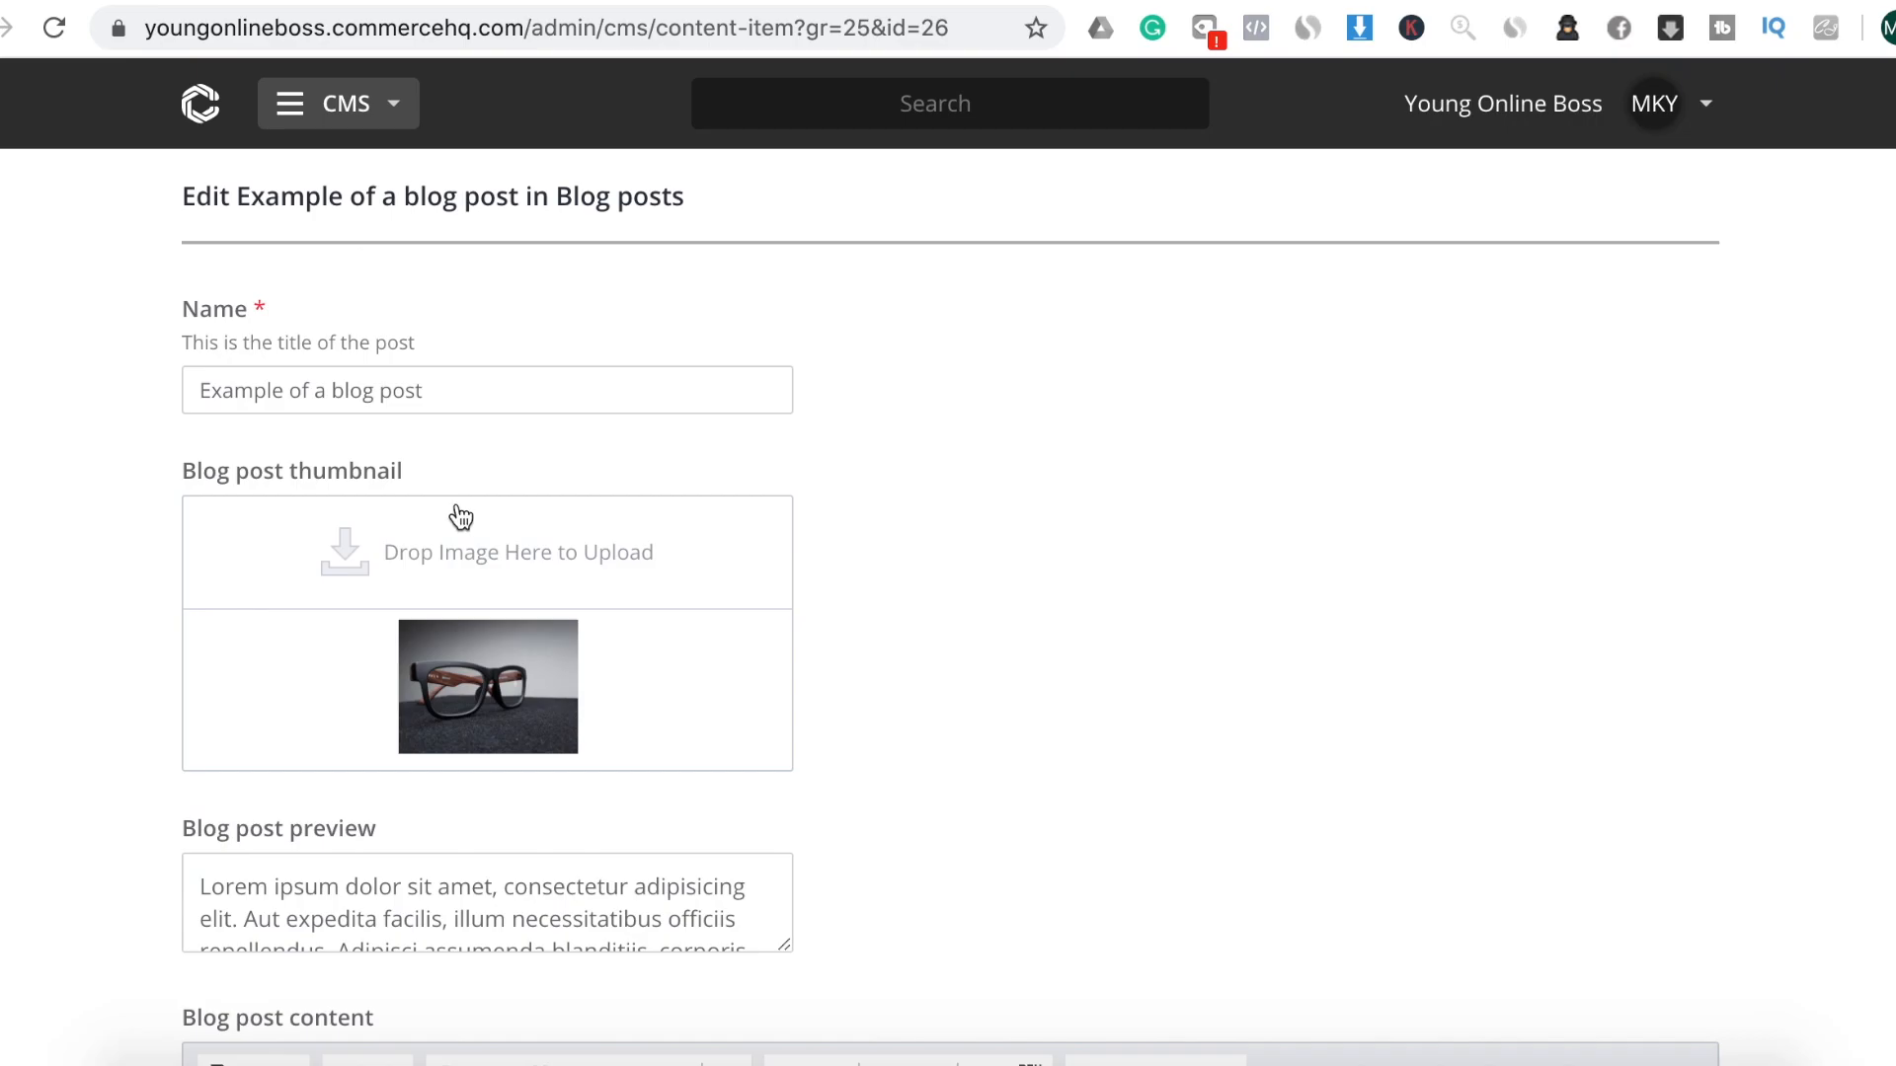
pyautogui.scroll(-4, 601, 790)
pyautogui.scroll(-2, 601, 790)
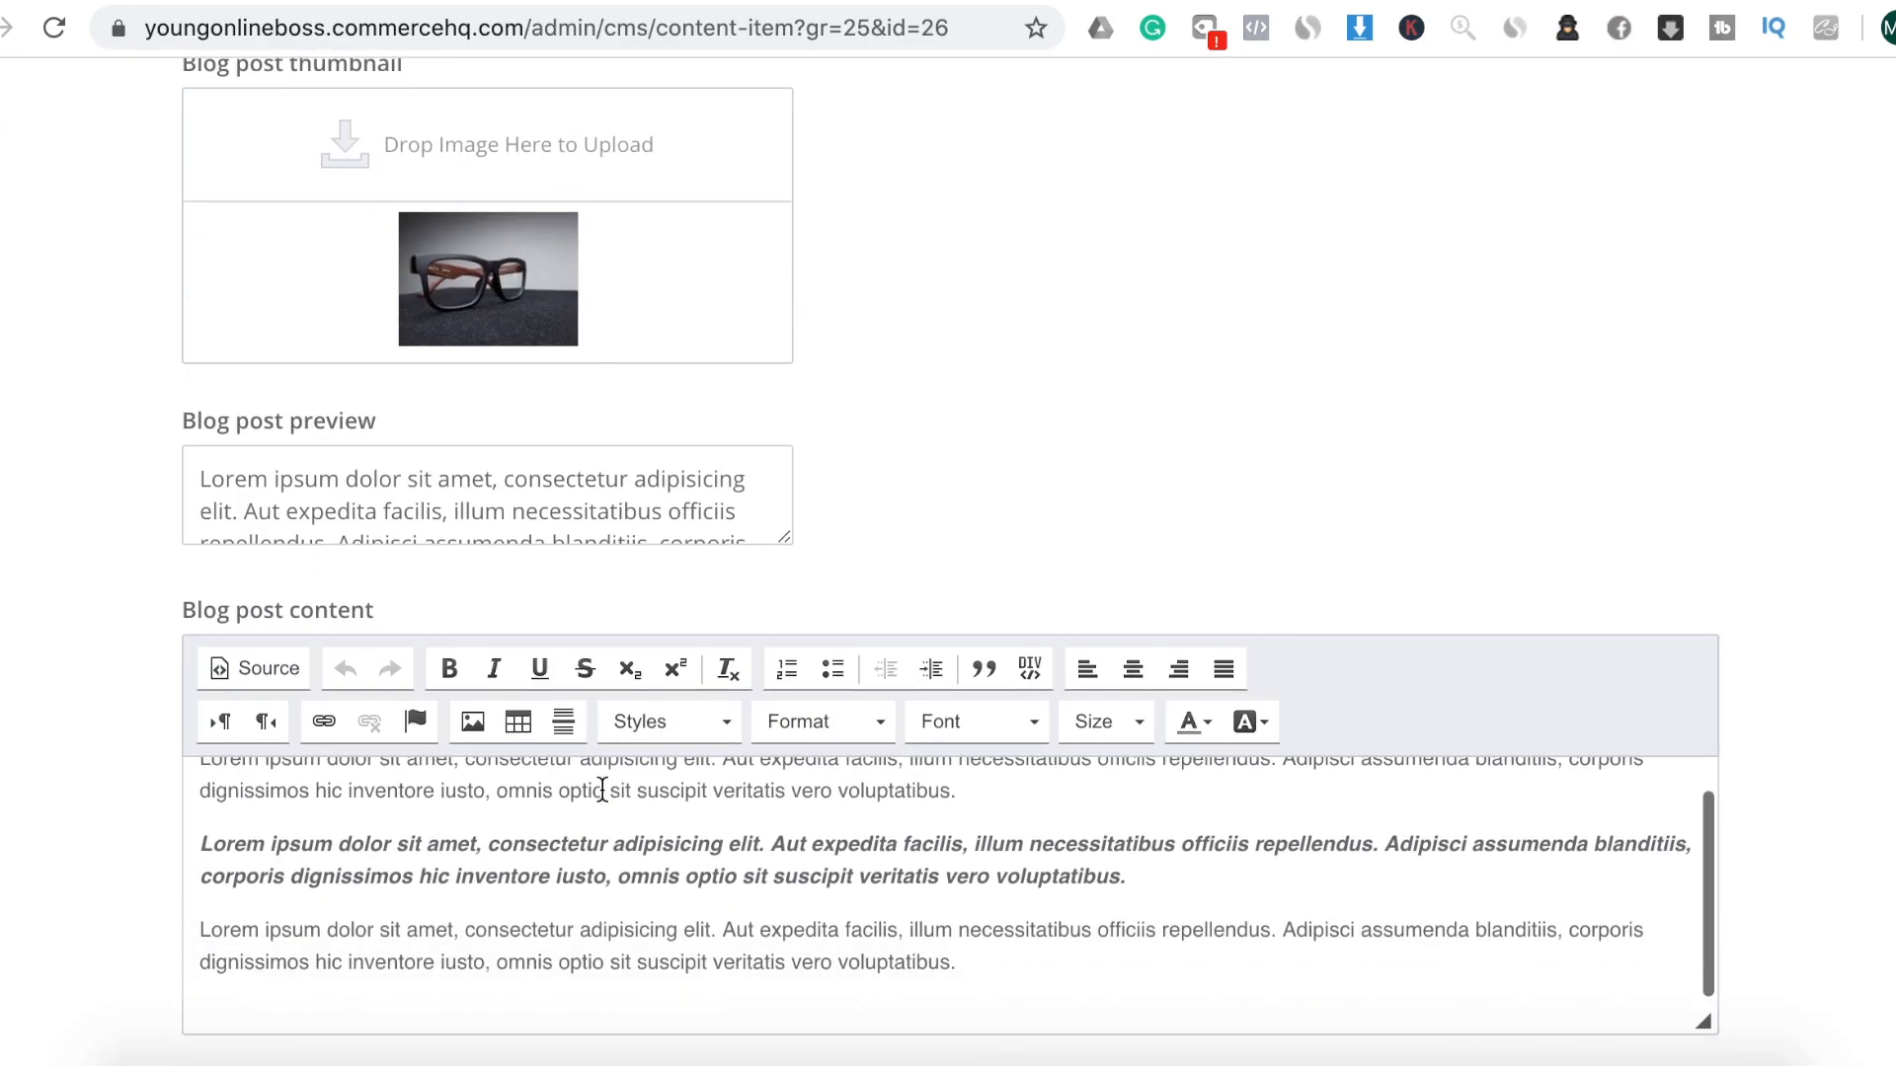
pyautogui.scroll(-3, 1547, 621)
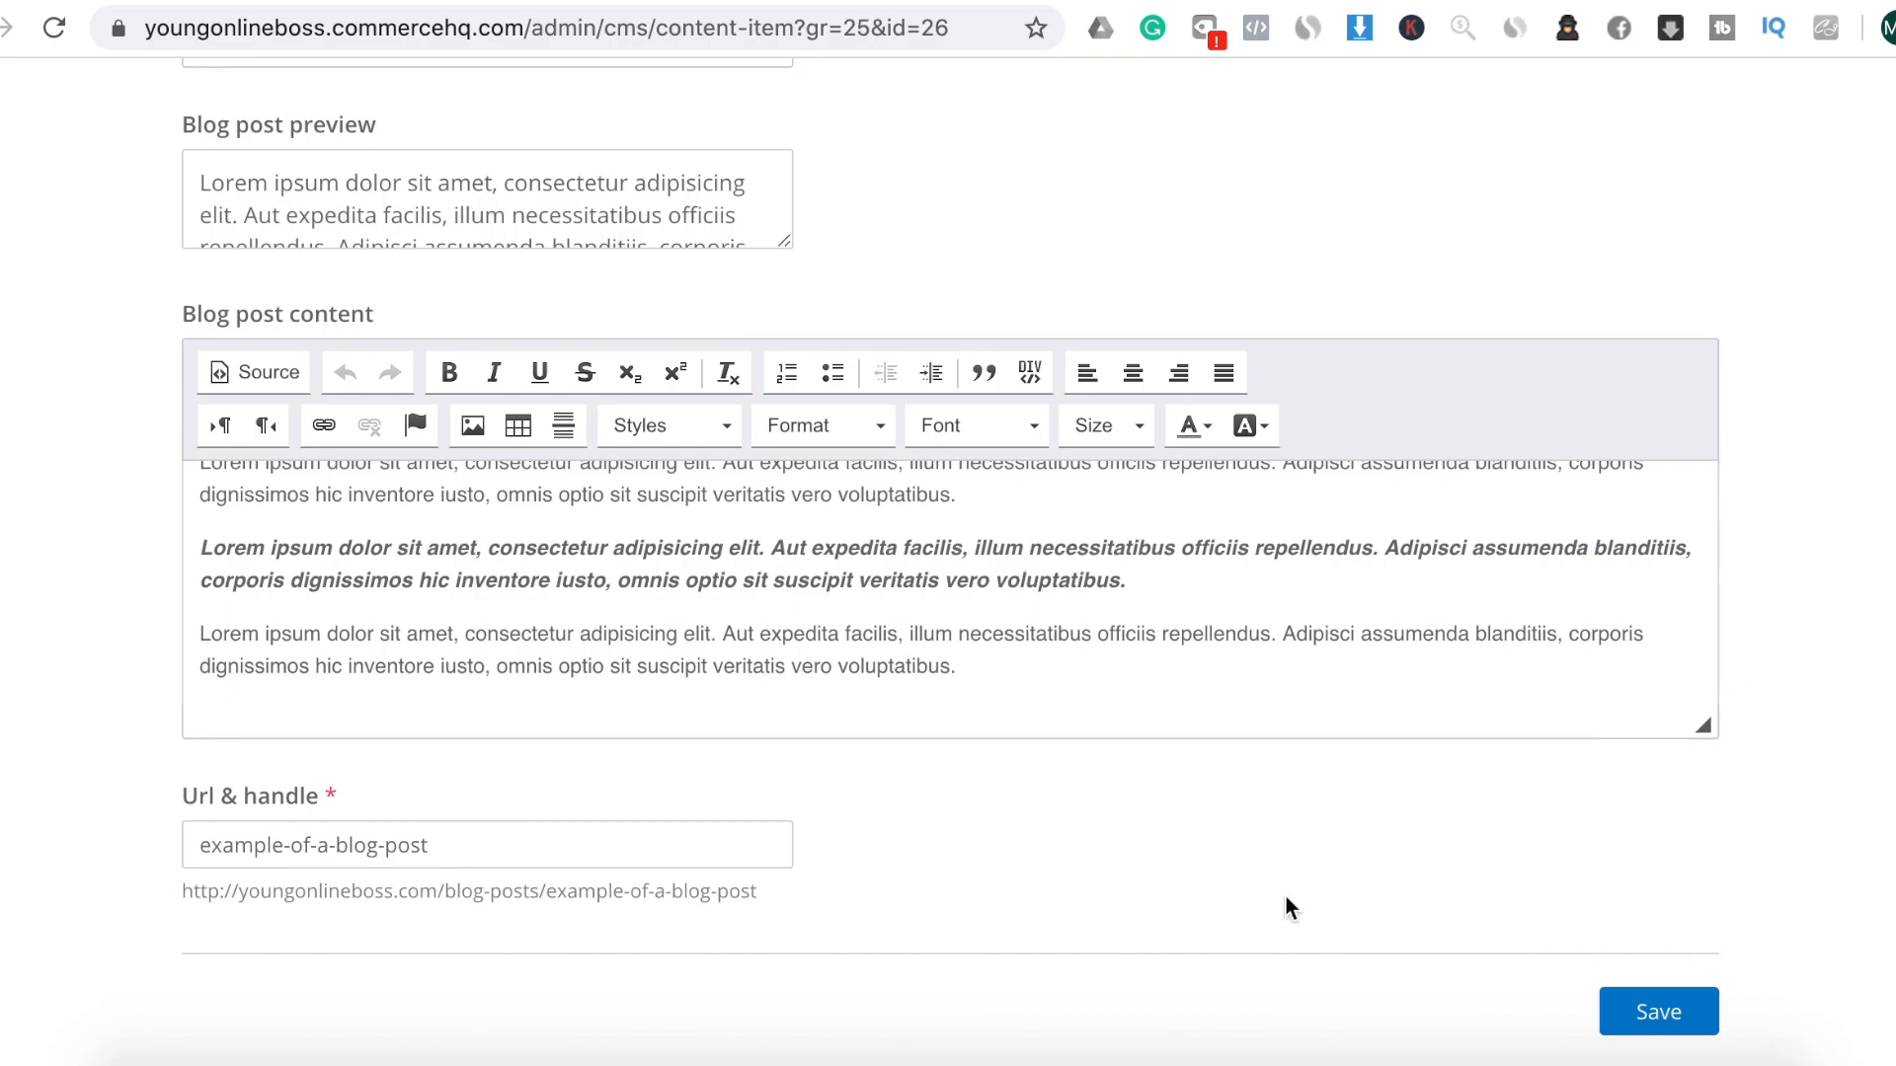
pyautogui.scroll(7, 945, 859)
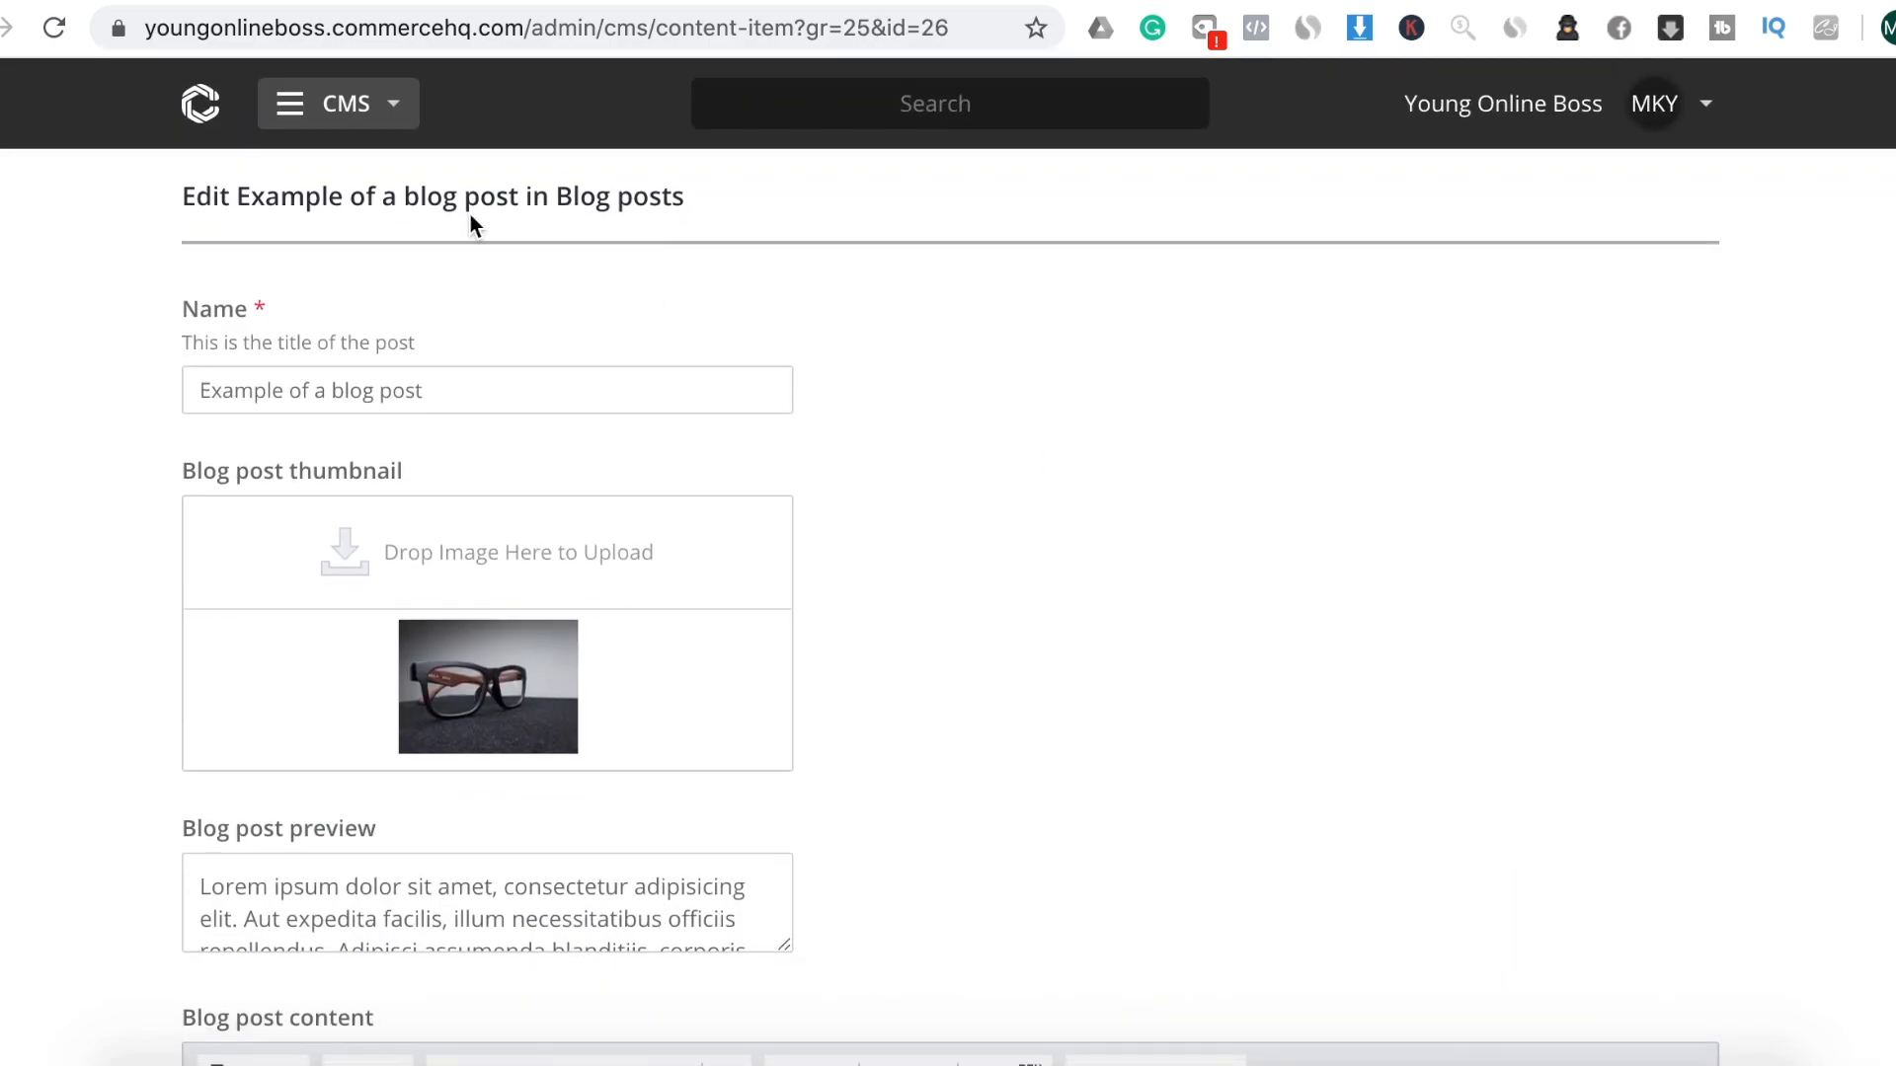
# Open a new item form in the Social Media Links content group and review its Twitter, Facebook, Instagram and Youtube fields
pyautogui.click(396, 109)
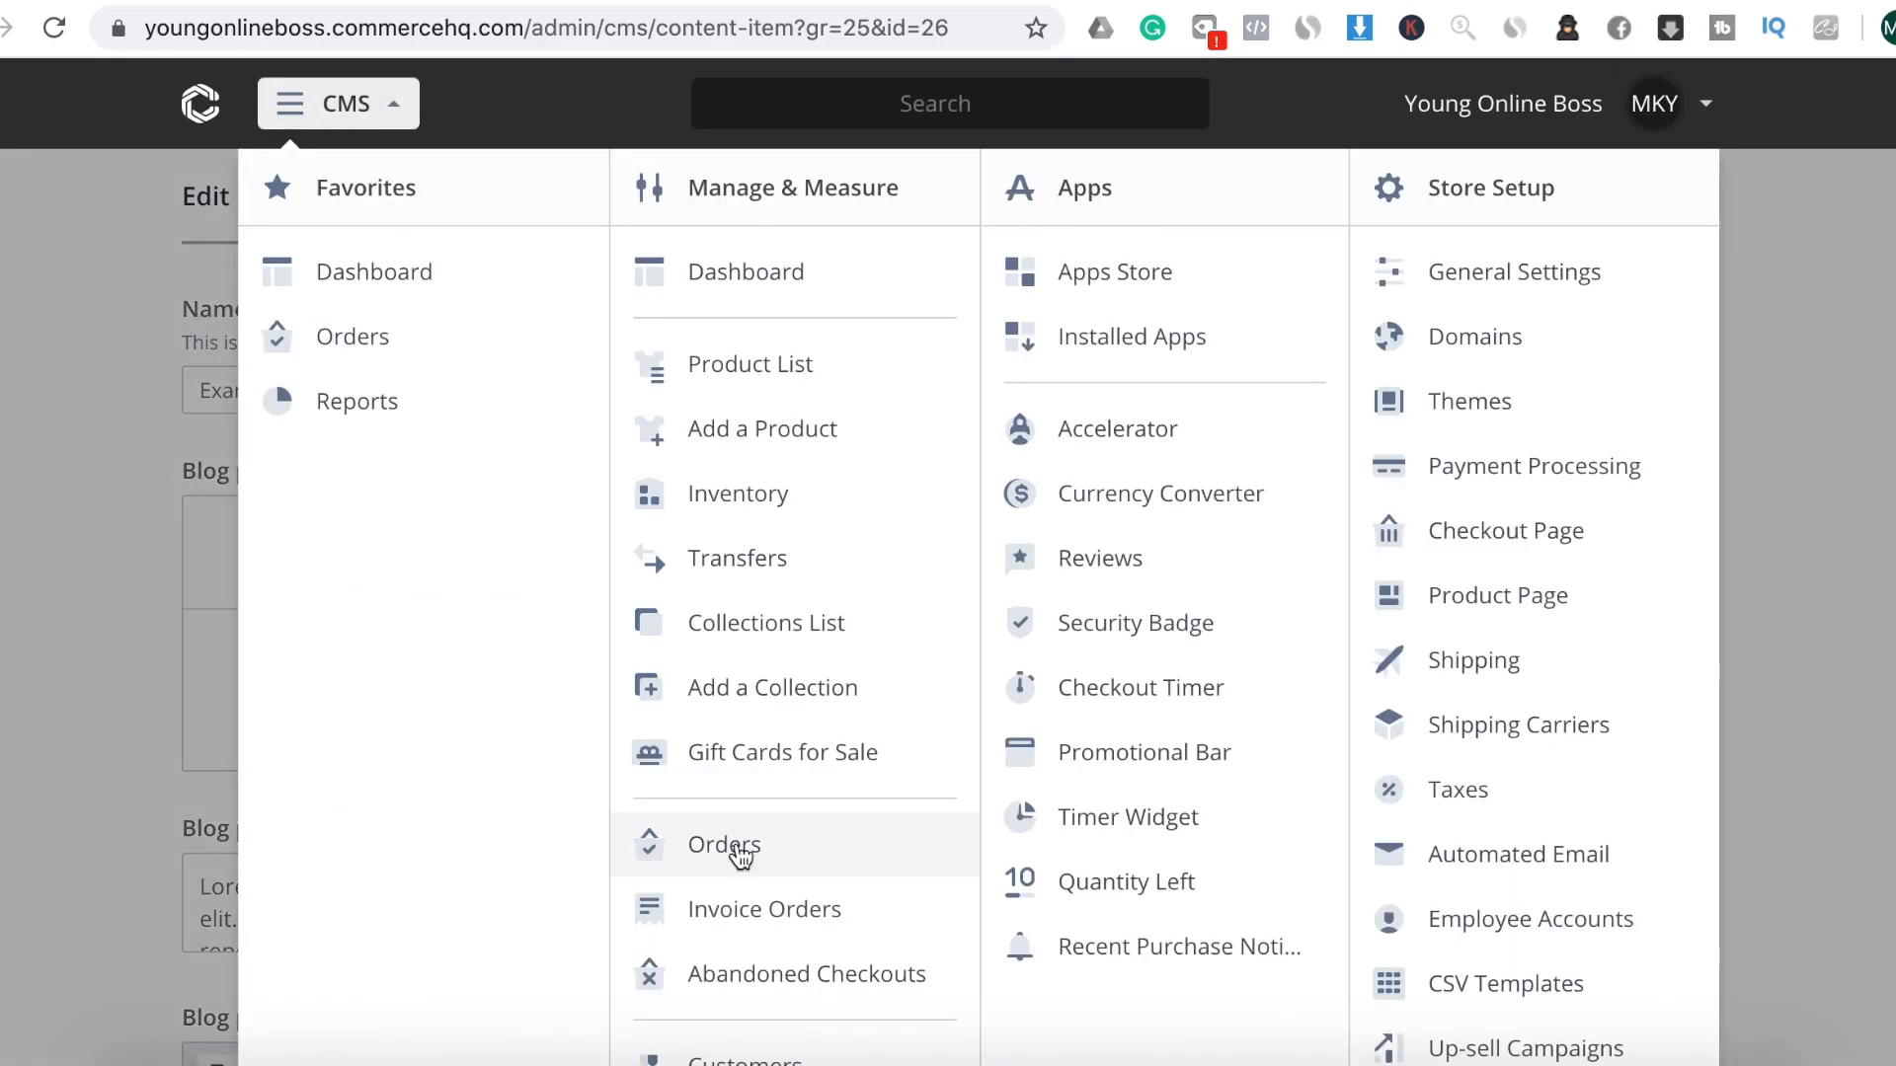
pyautogui.scroll(-7, 737, 850)
pyautogui.click(762, 444)
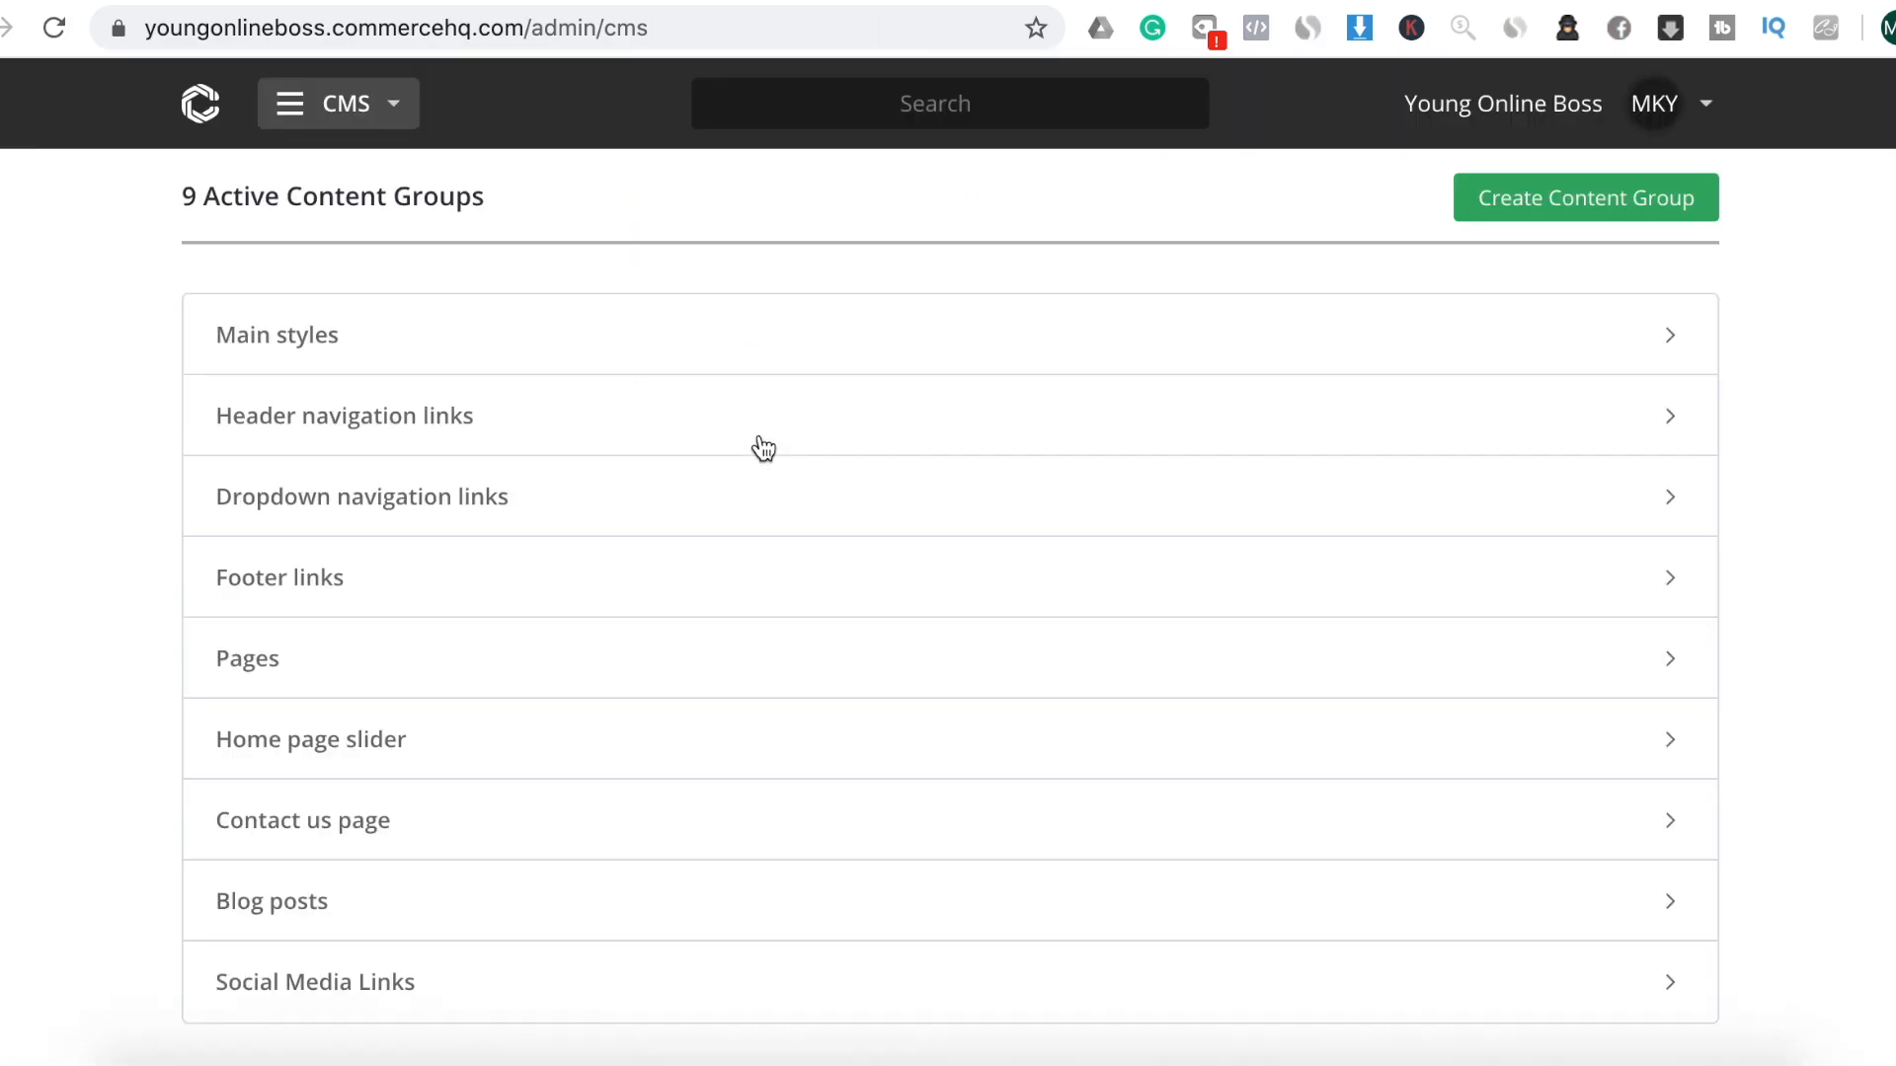
pyautogui.scroll(1, 697, 924)
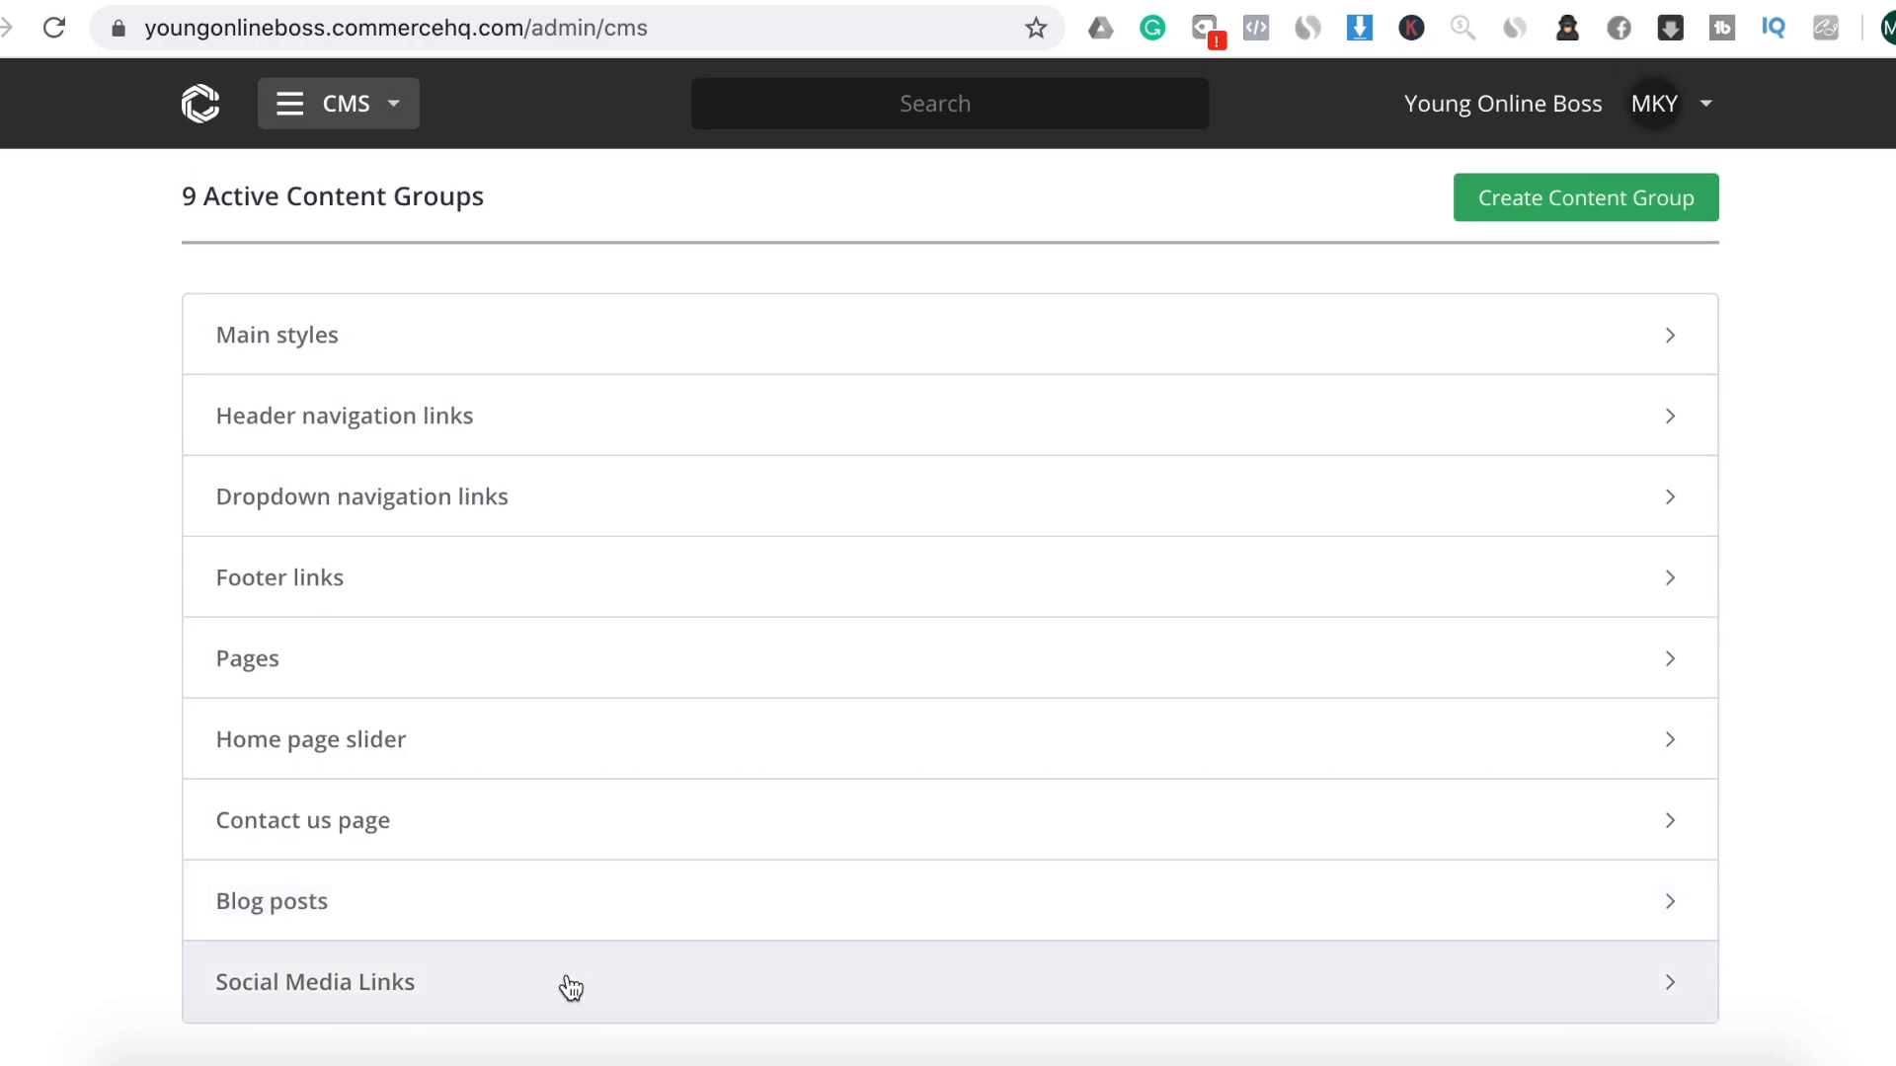
pyautogui.click(571, 987)
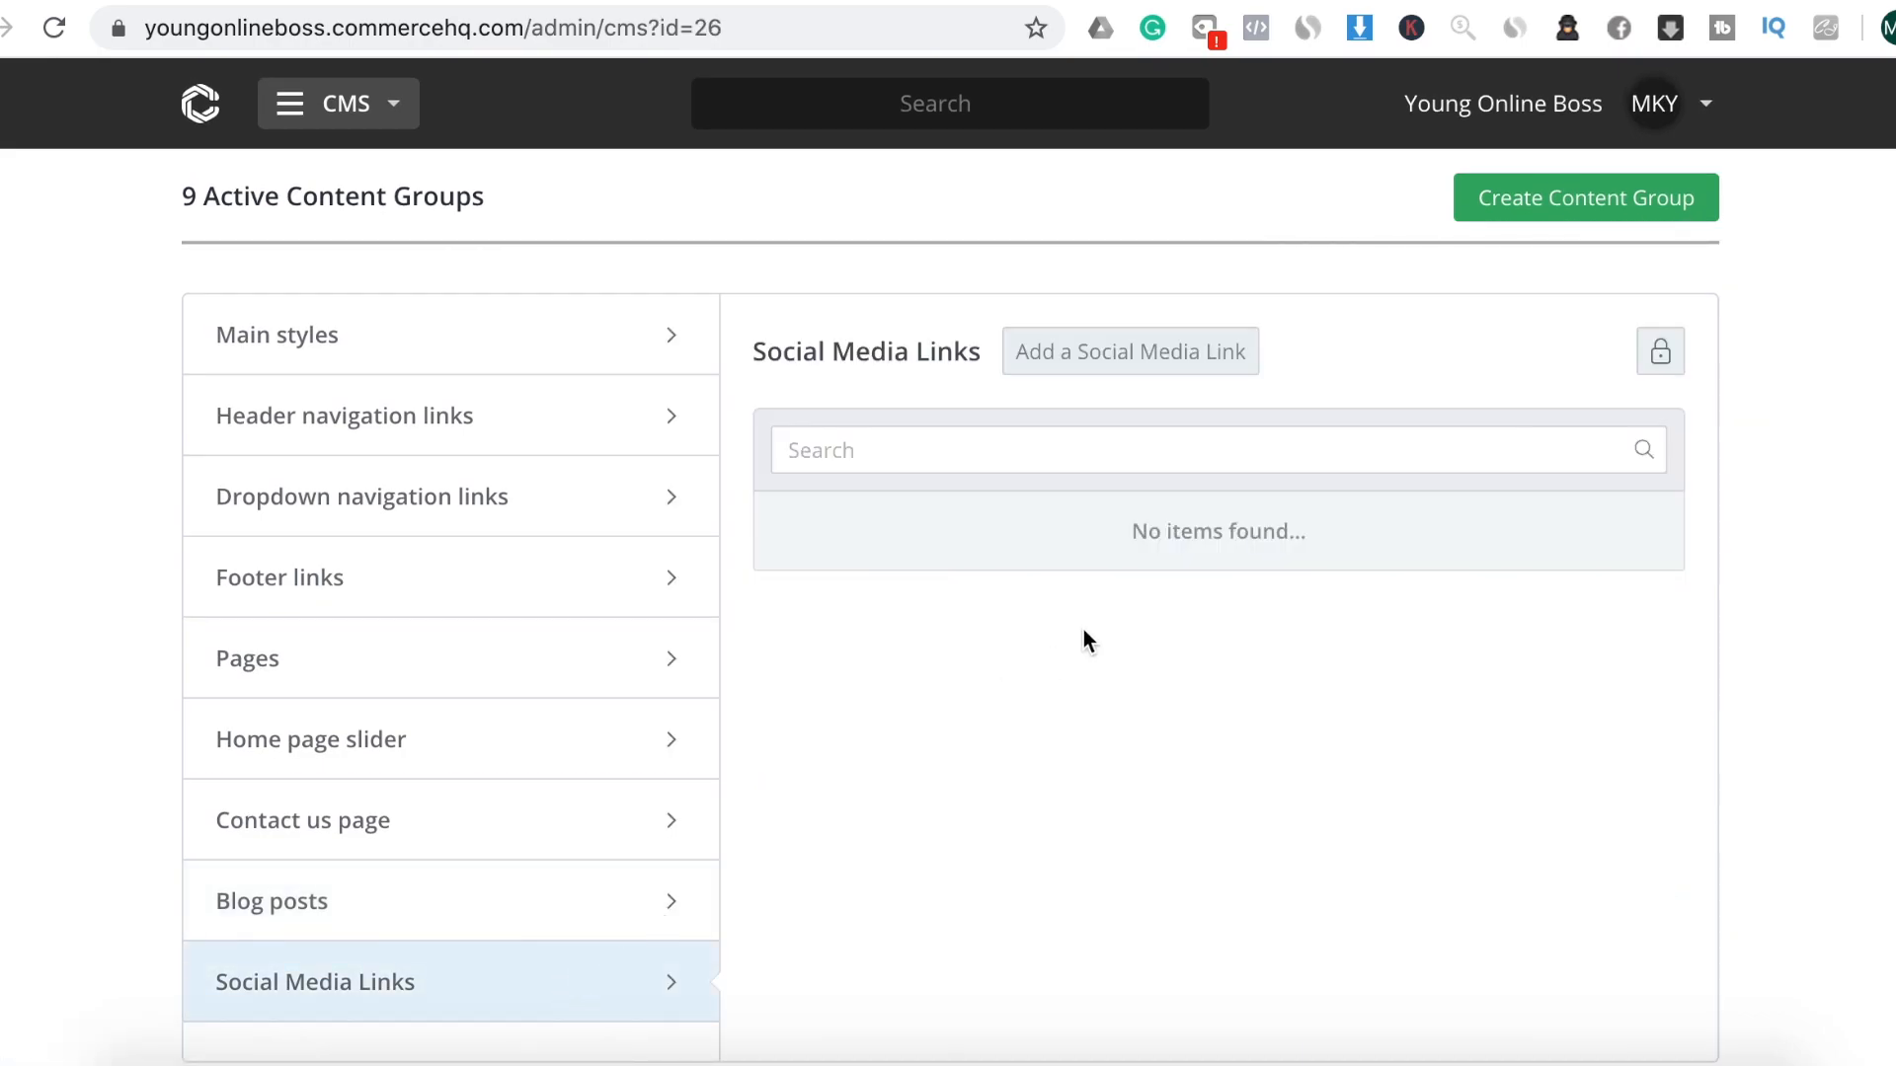
pyautogui.click(1161, 365)
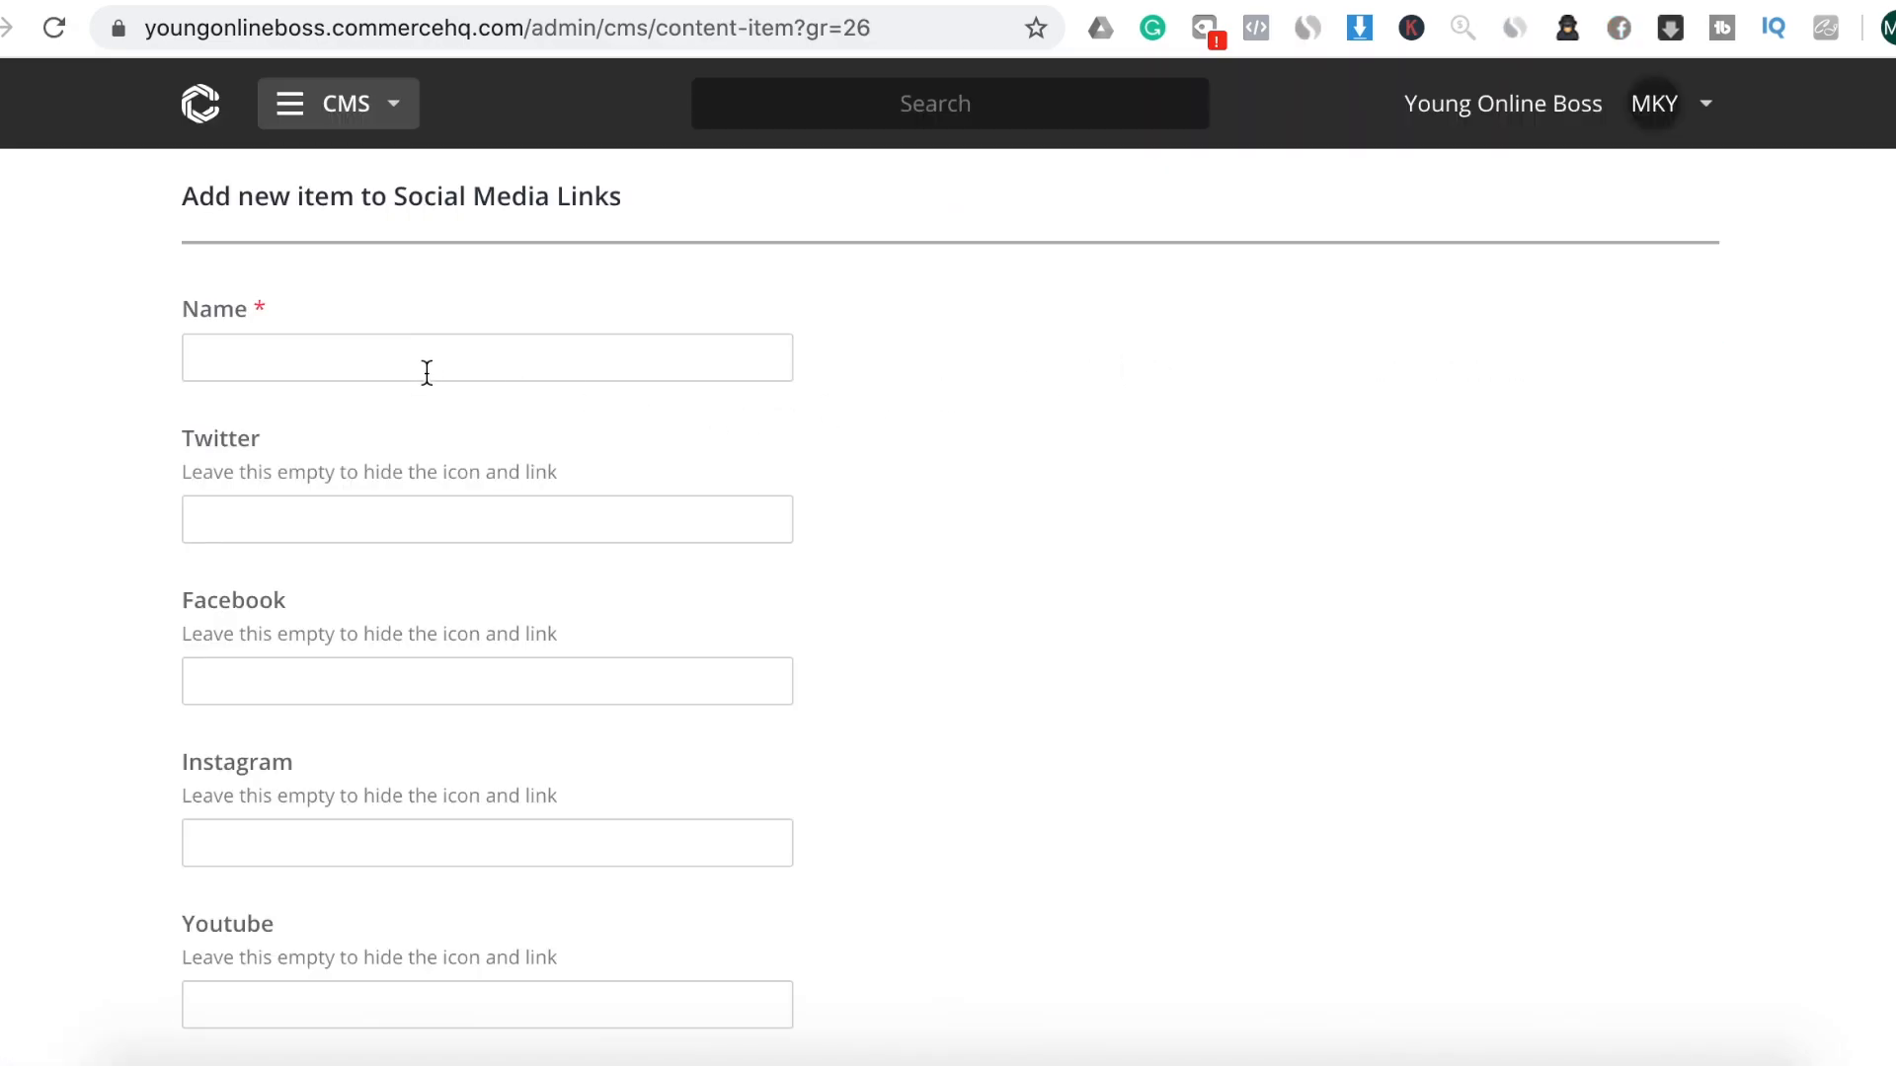
pyautogui.scroll(-2, 425, 787)
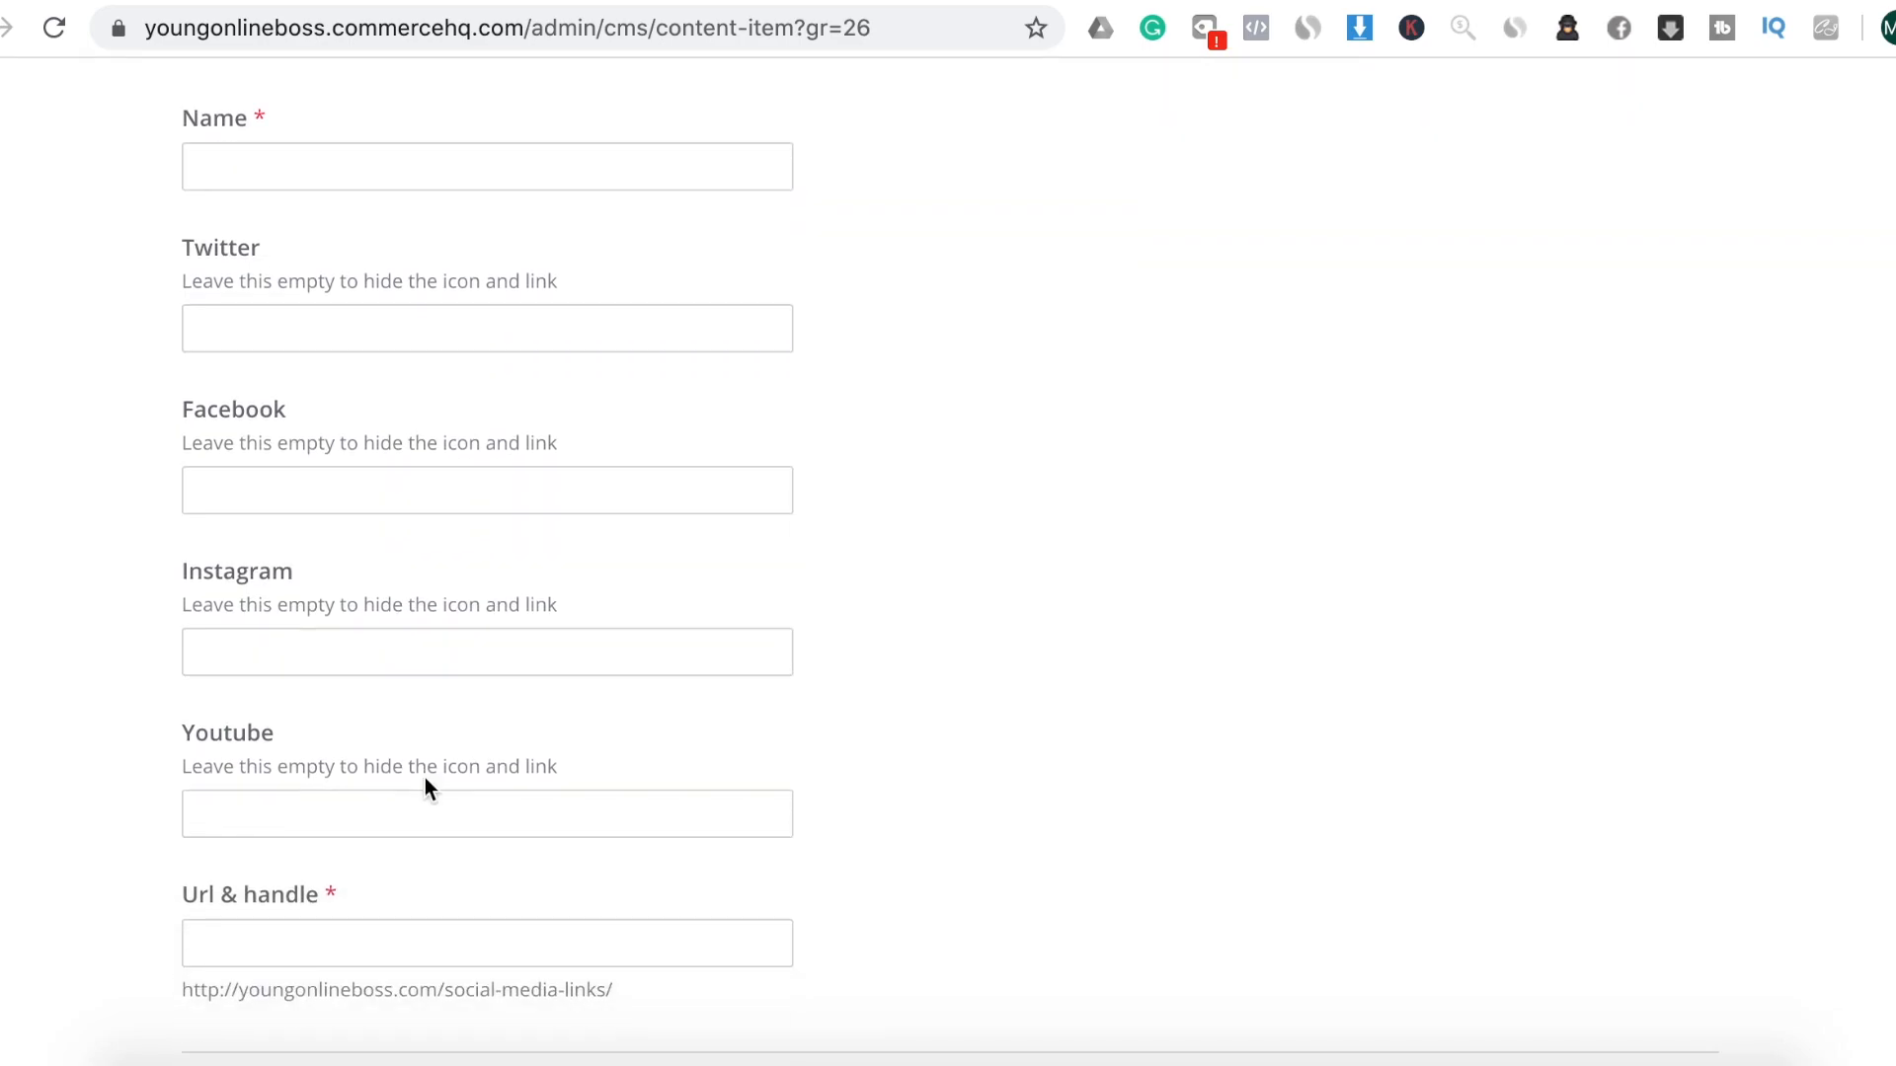
pyautogui.scroll(-1, 304, 813)
pyautogui.scroll(1, 554, 563)
pyautogui.scroll(3, 555, 564)
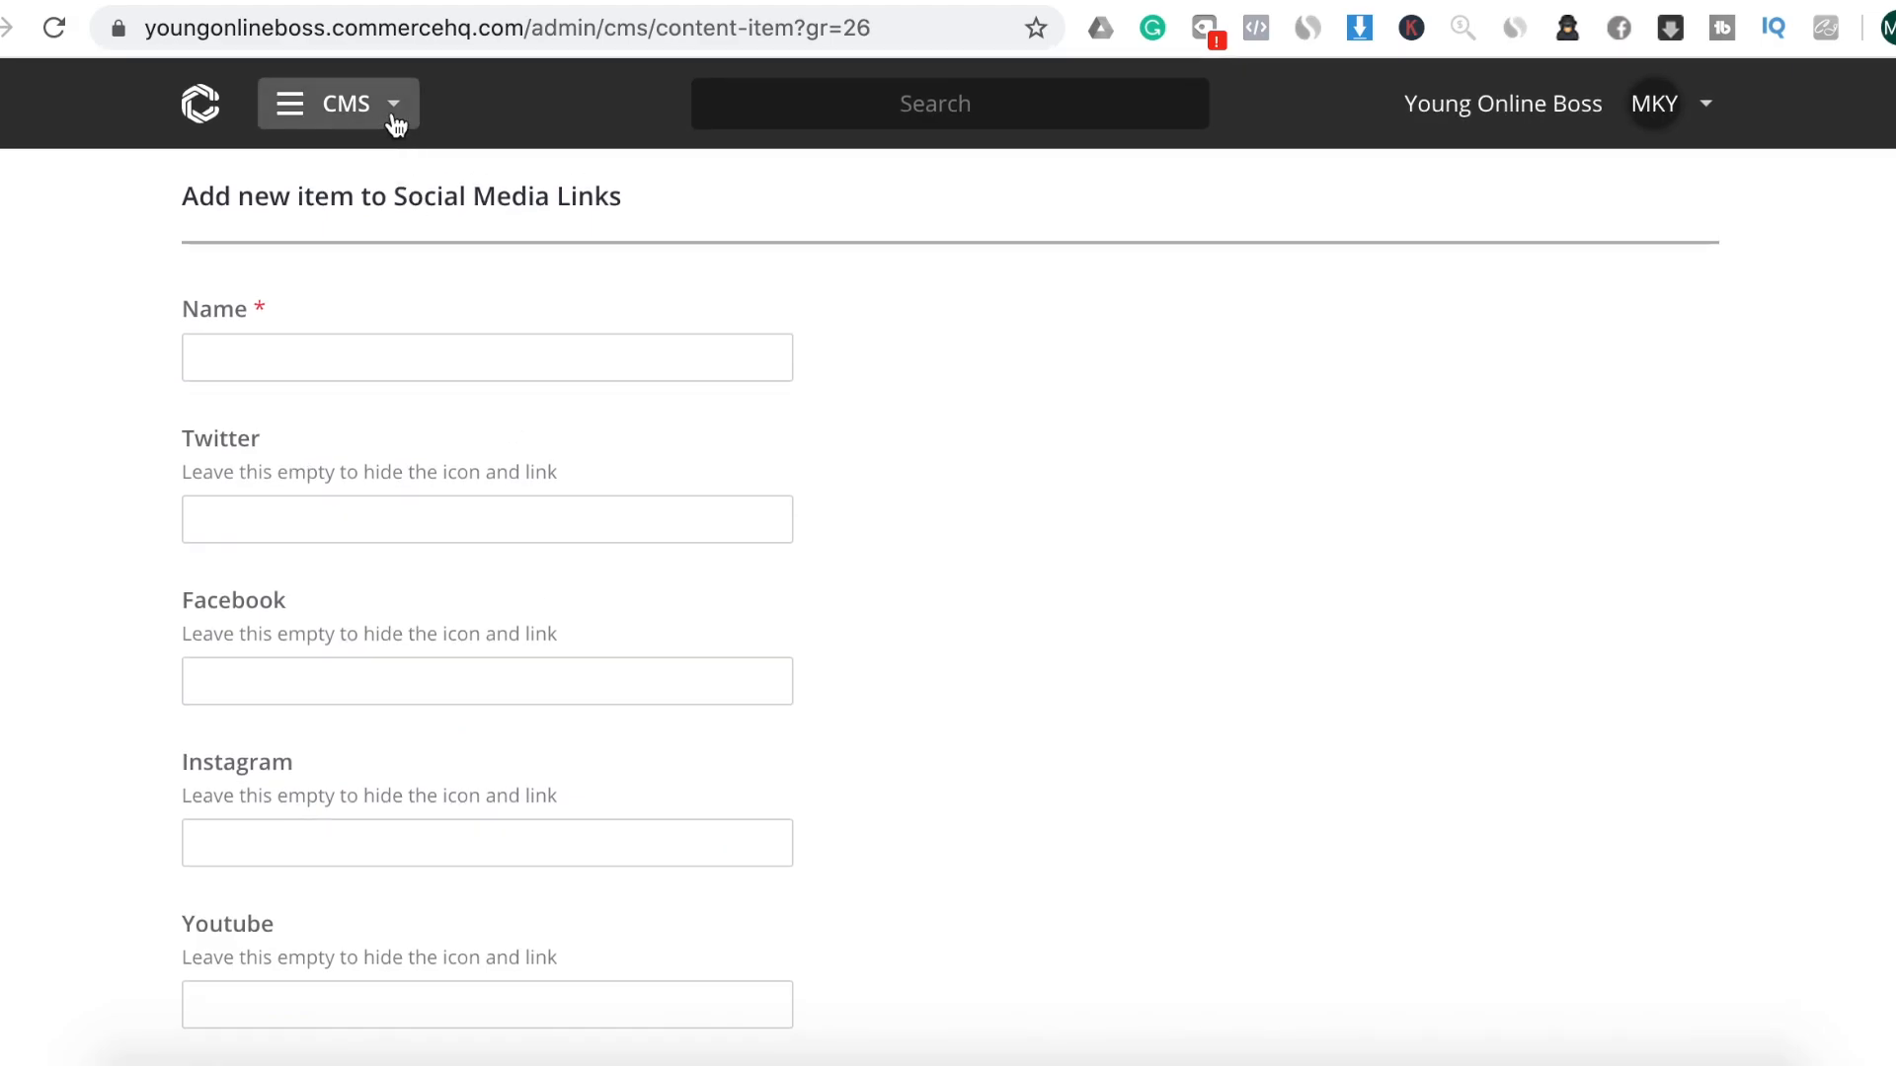
# Start a new abandoned checkout campaign and name it "Abandoned checkout"
pyautogui.click(395, 124)
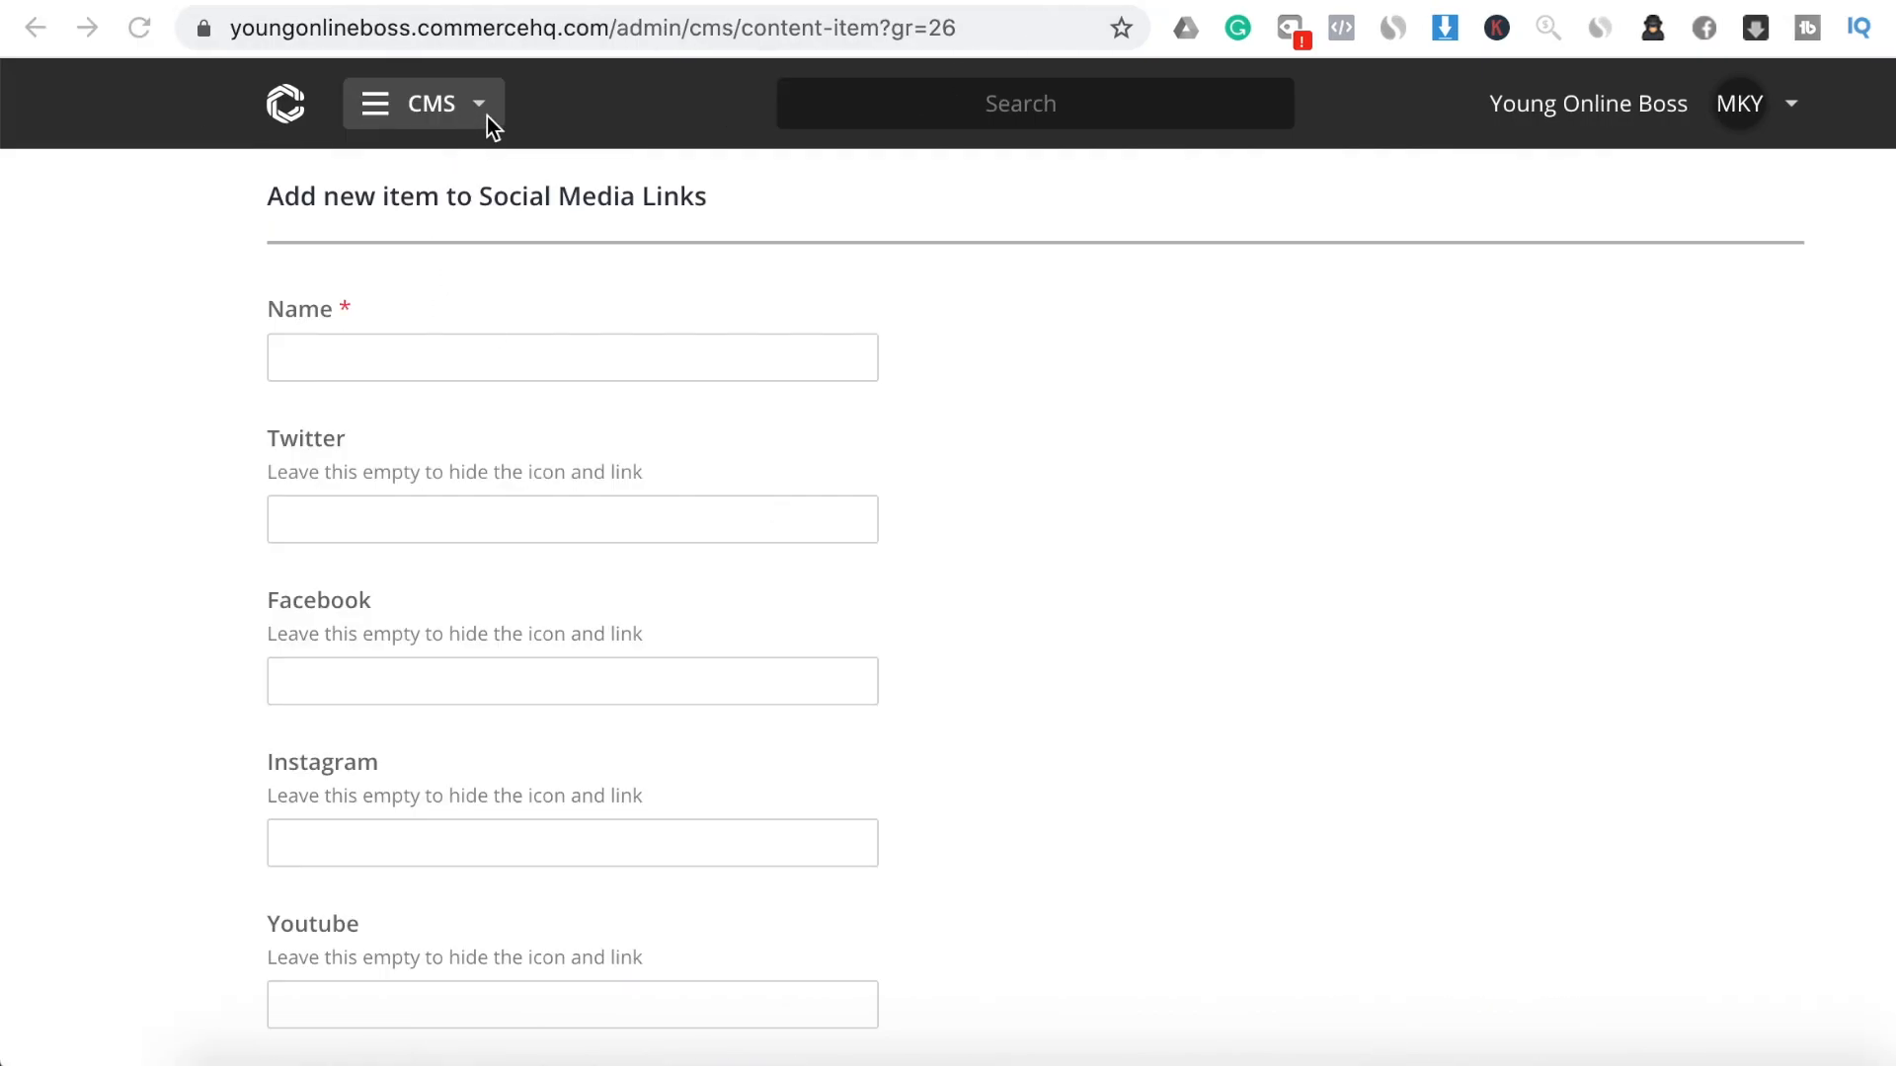
pyautogui.click(487, 116)
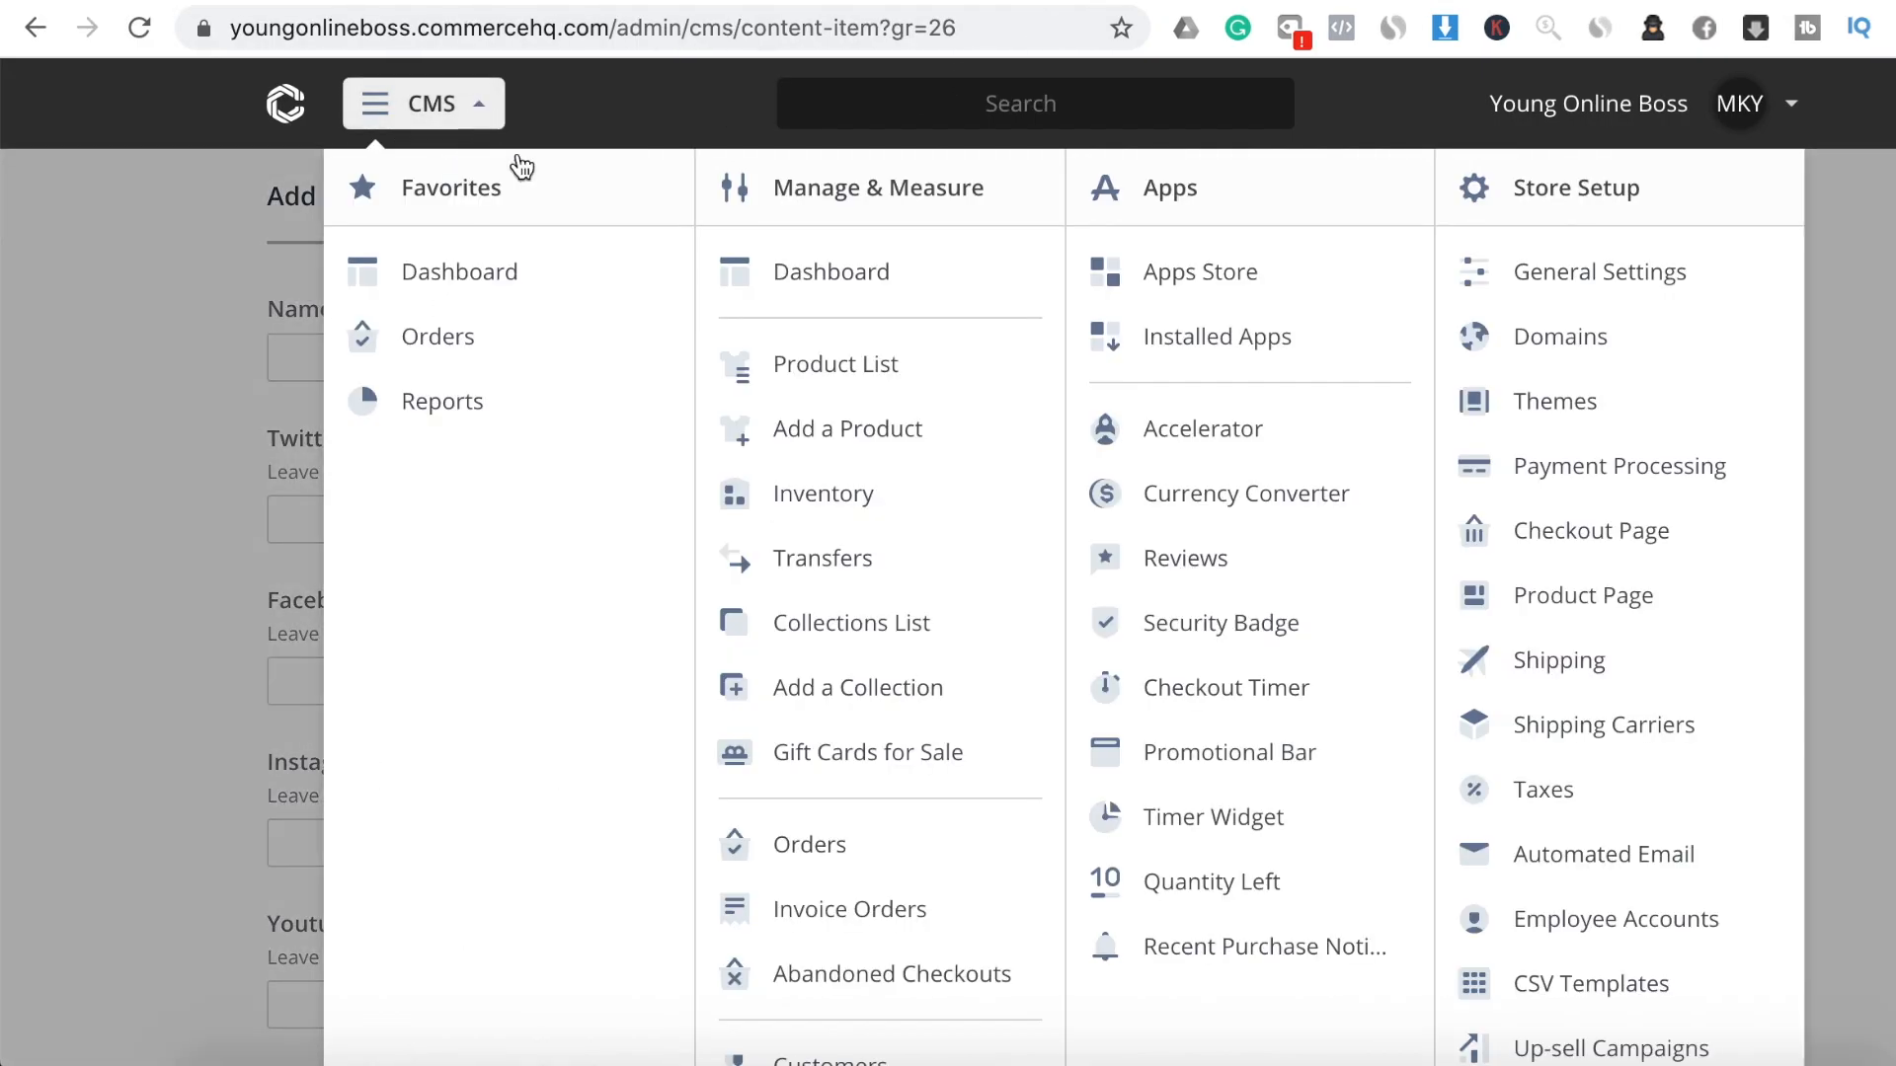
pyautogui.scroll(-3, 841, 635)
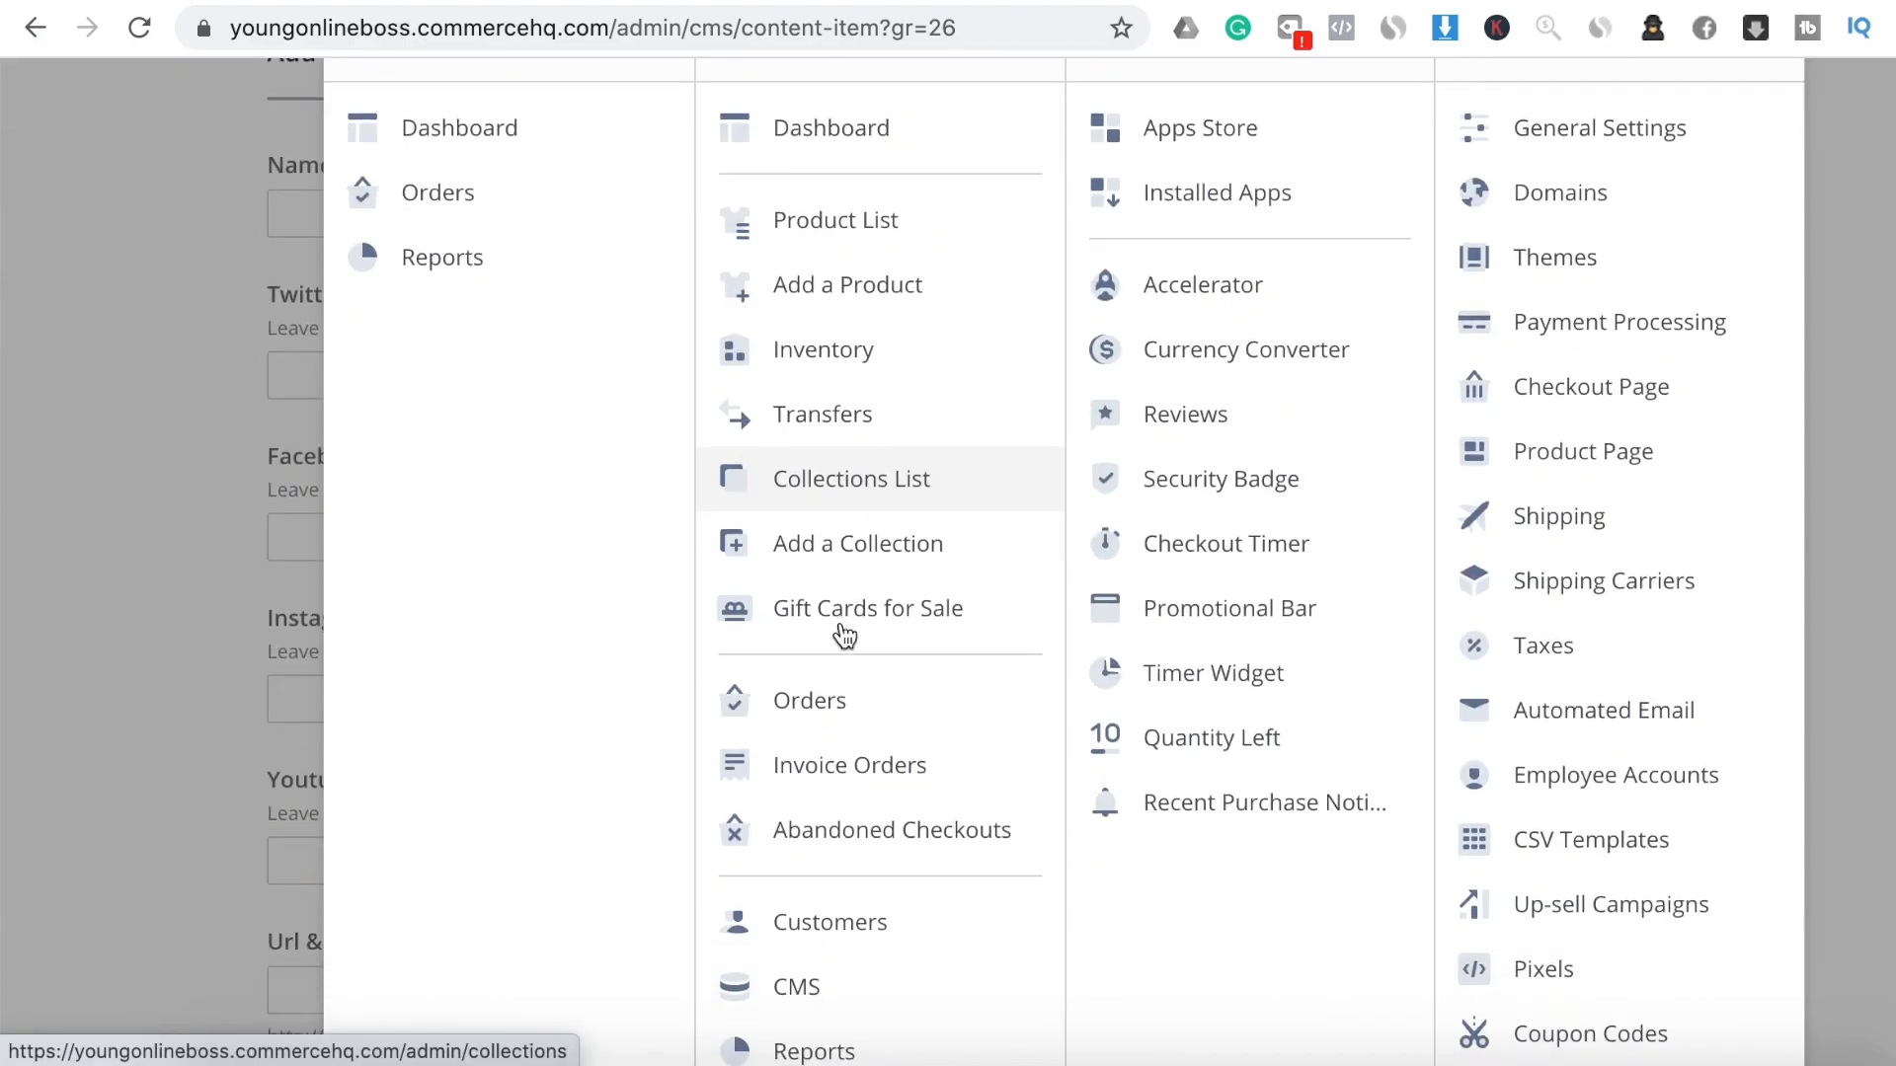
pyautogui.click(855, 841)
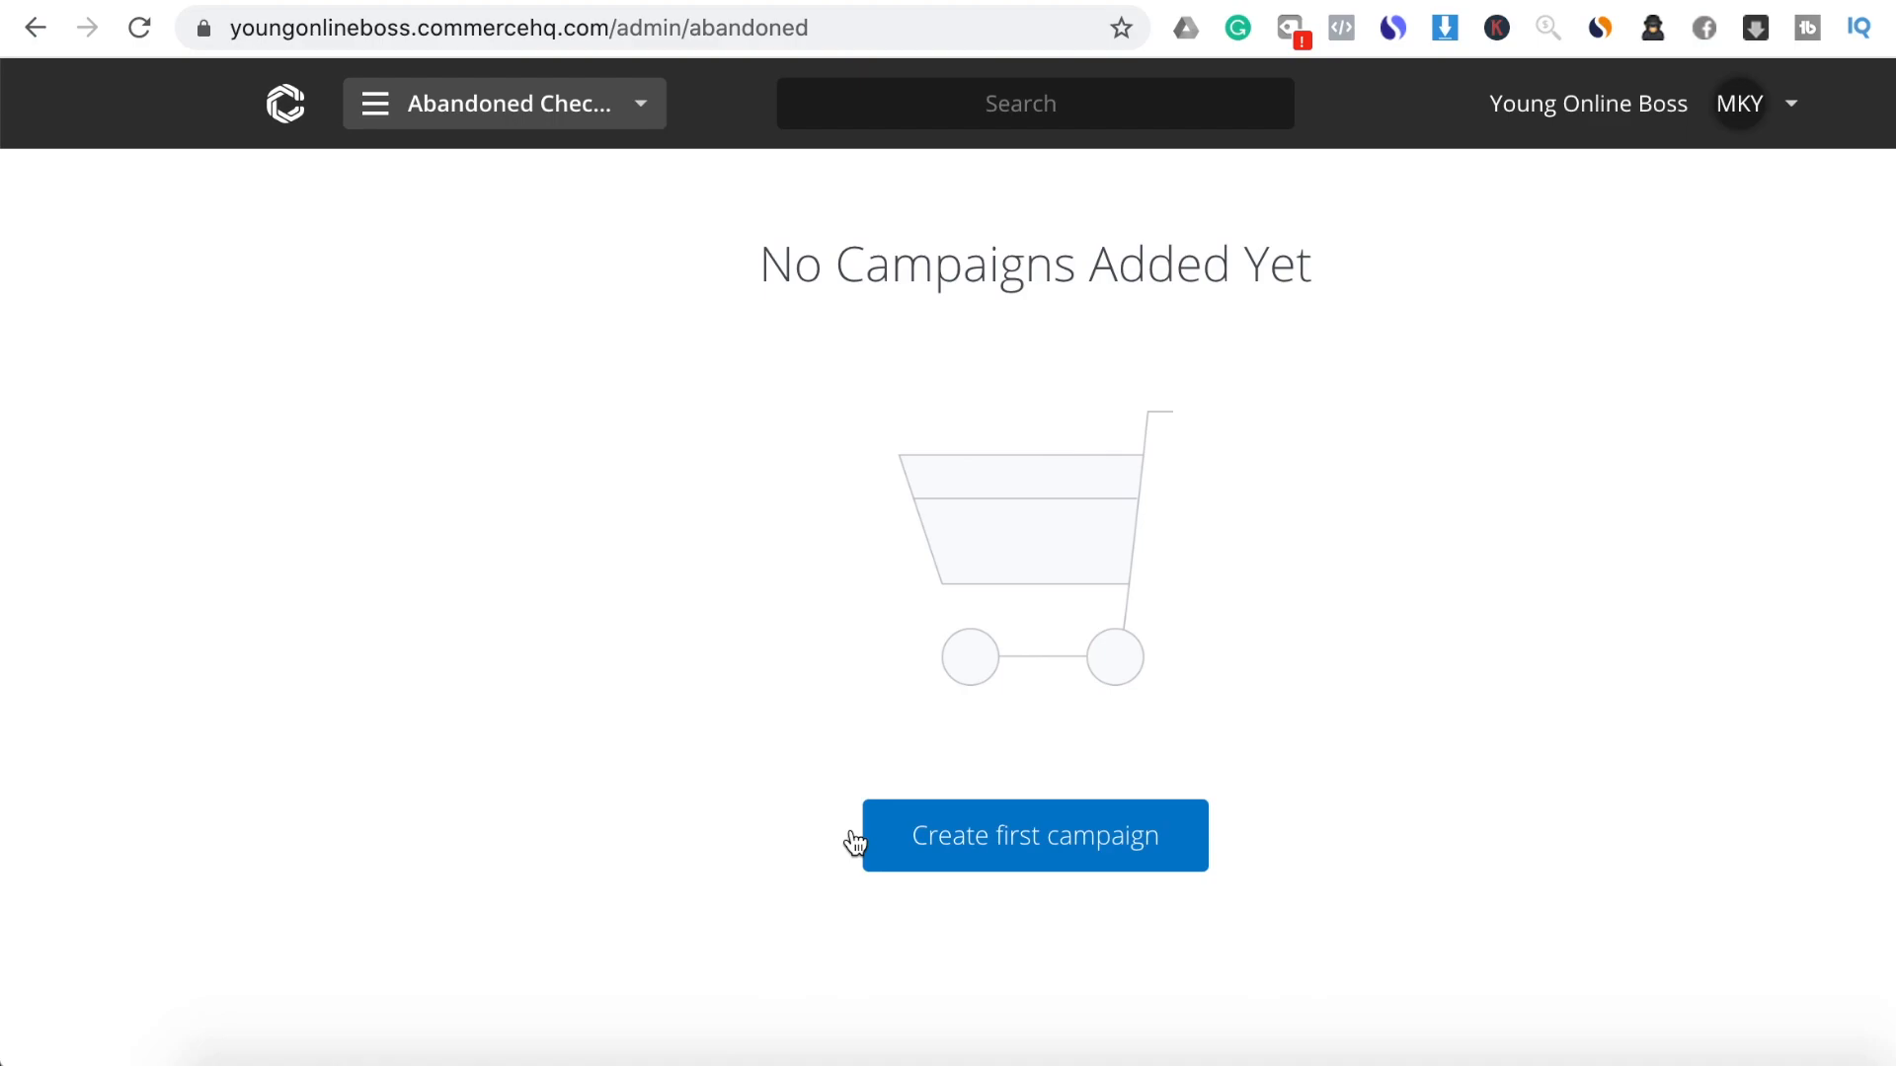
pyautogui.click(1003, 847)
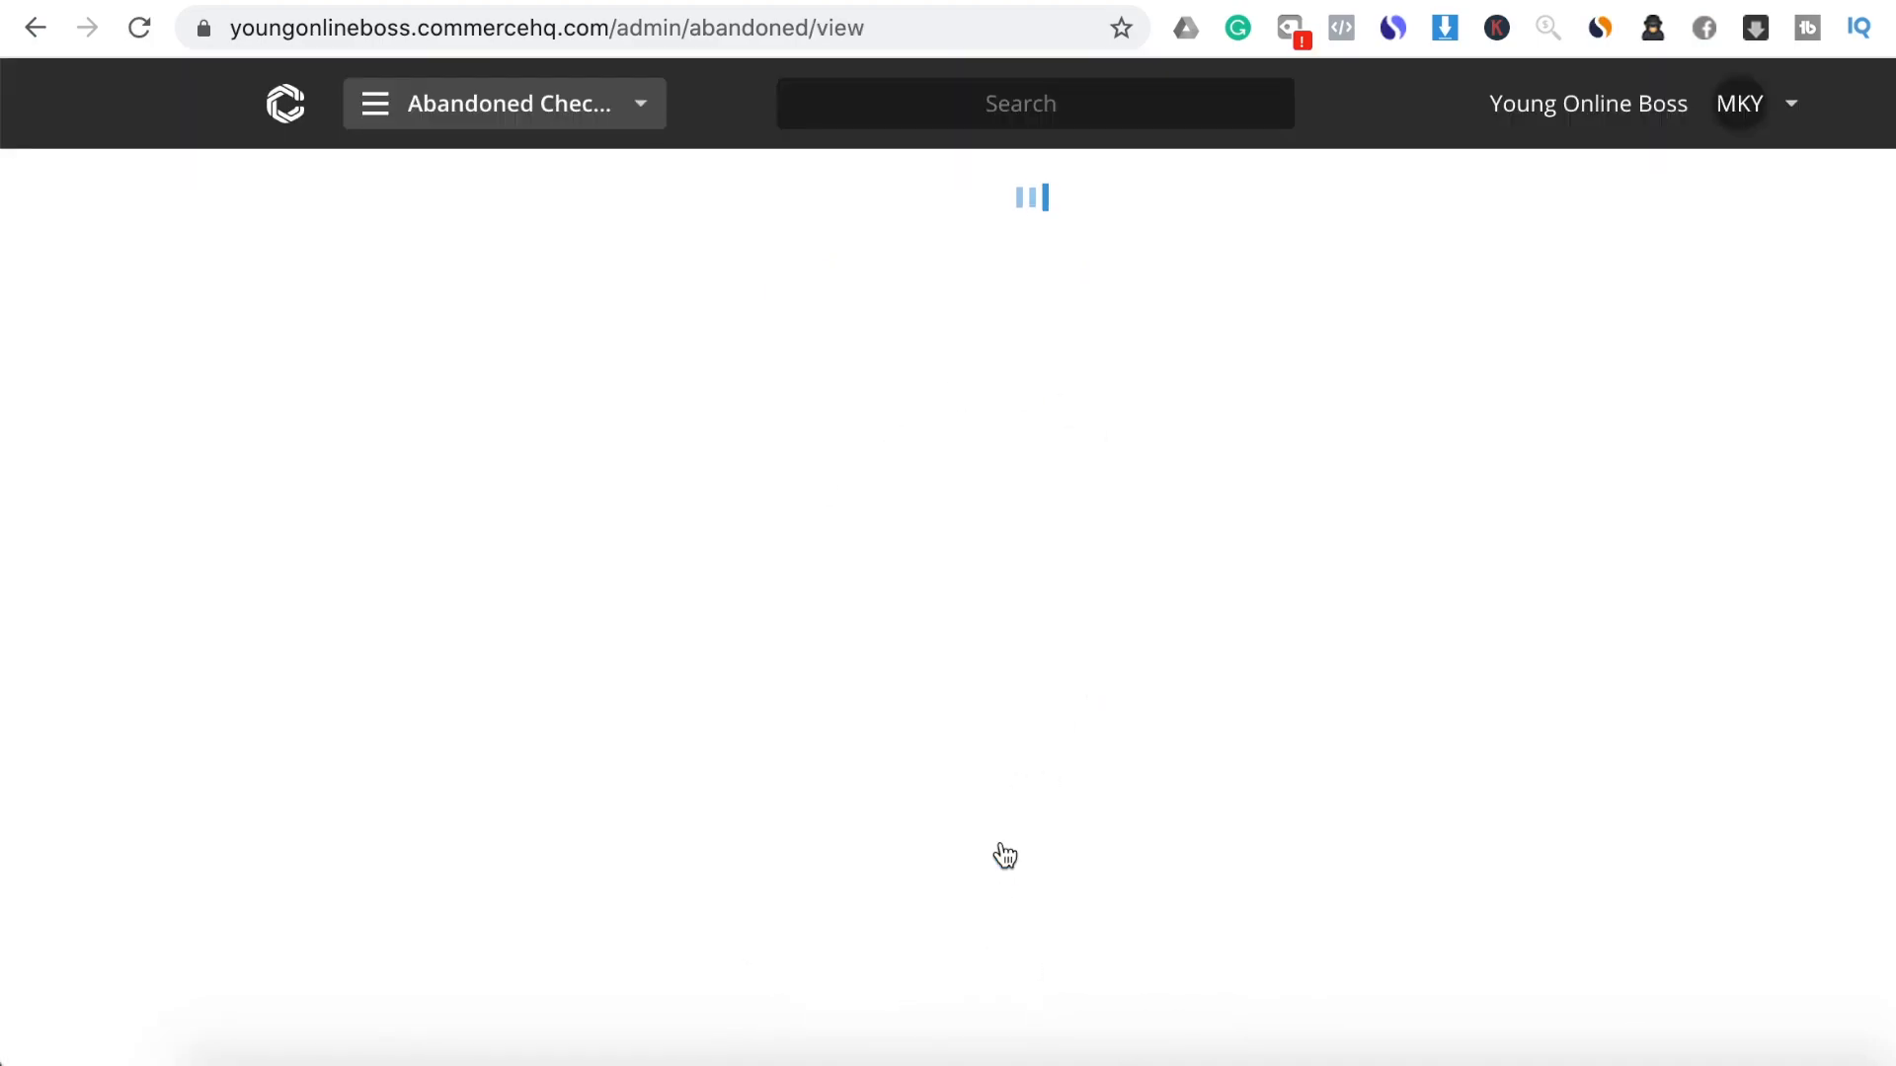
pyautogui.click(802, 487)
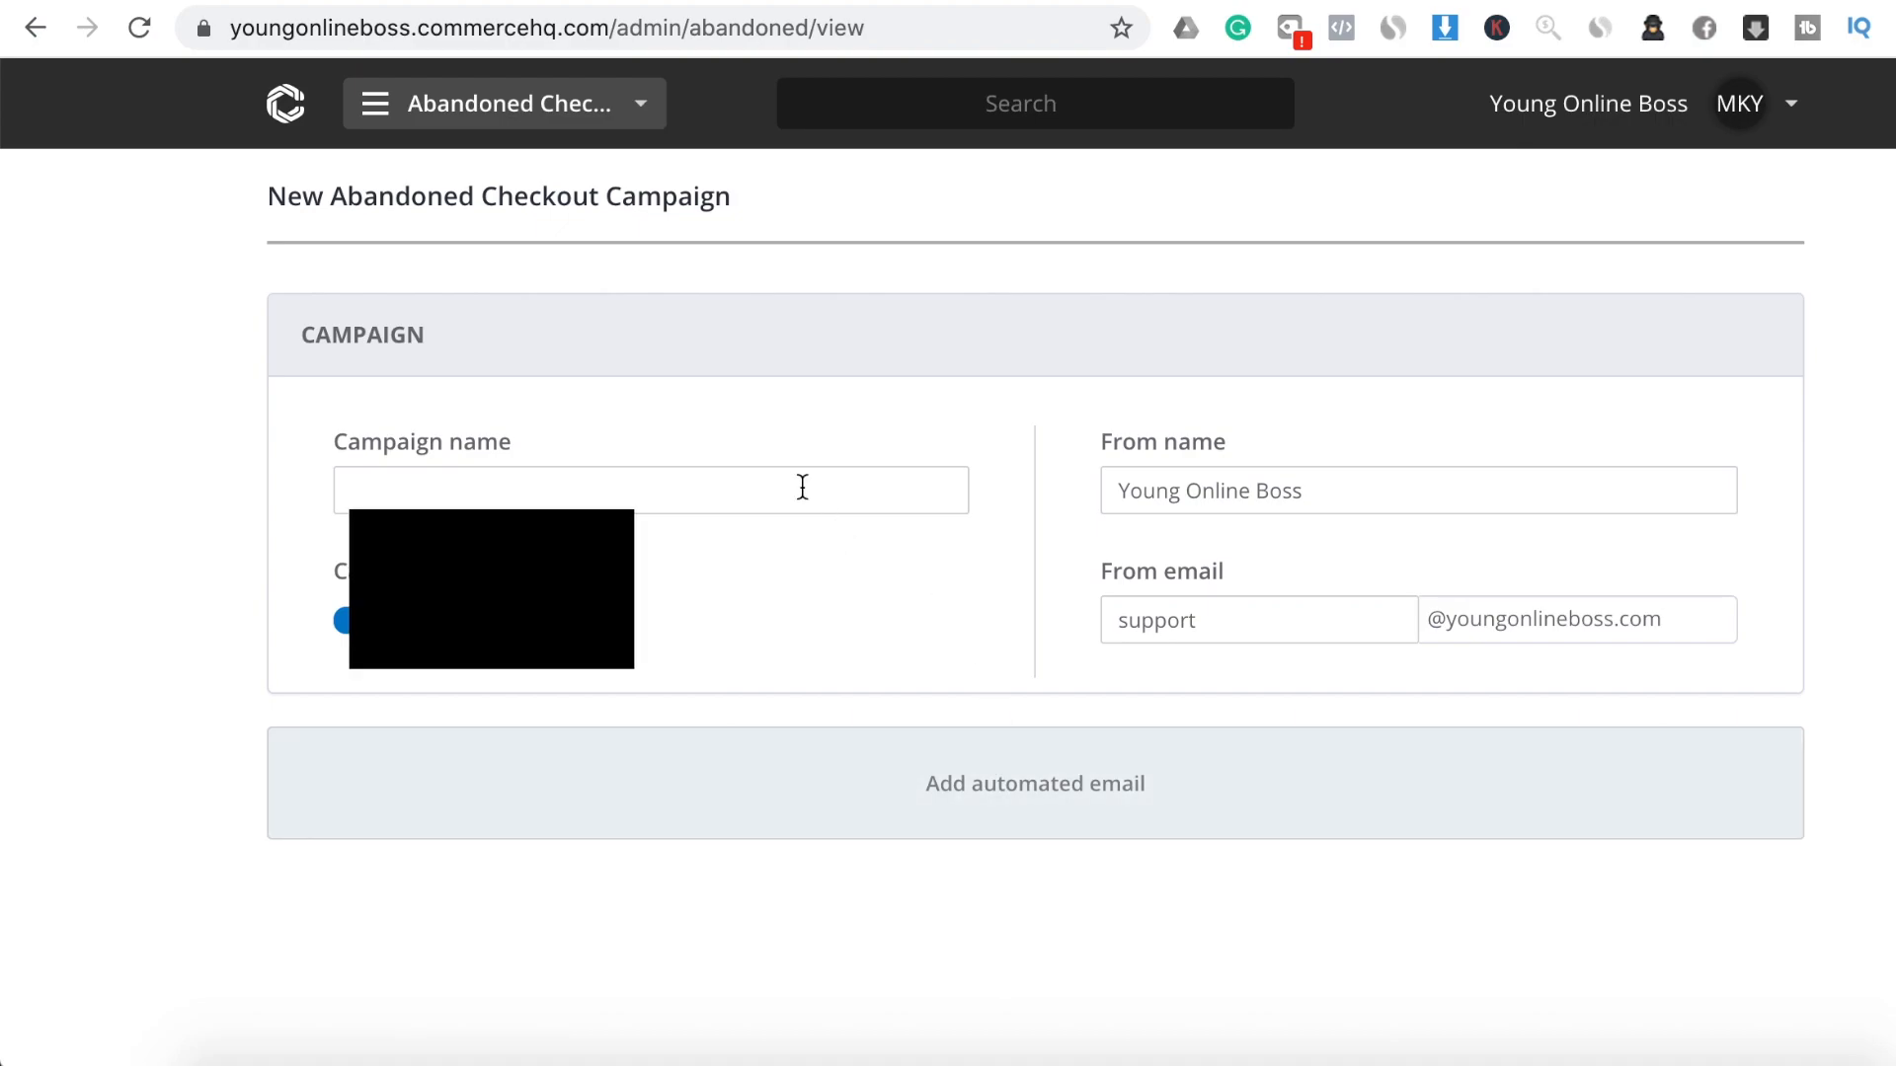
pyautogui.click(788, 481)
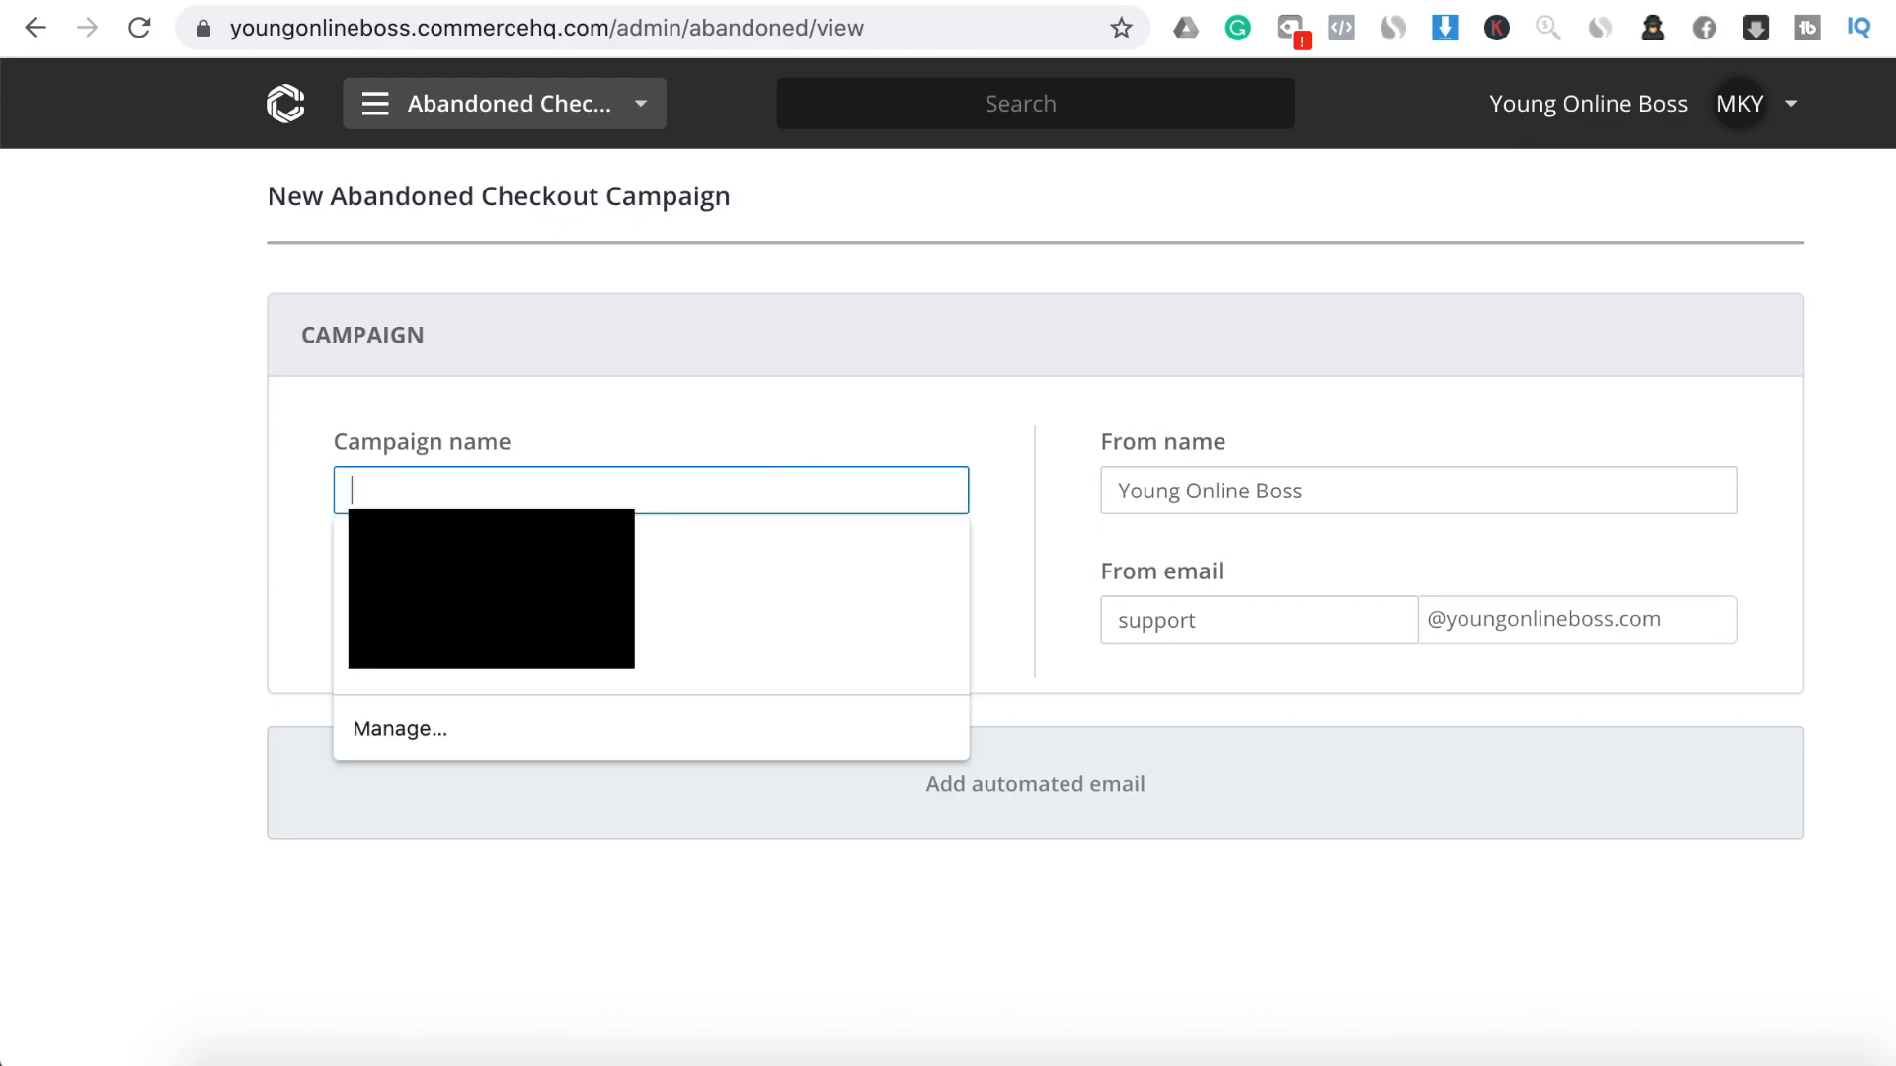
pyautogui.write('abandoned checkout')
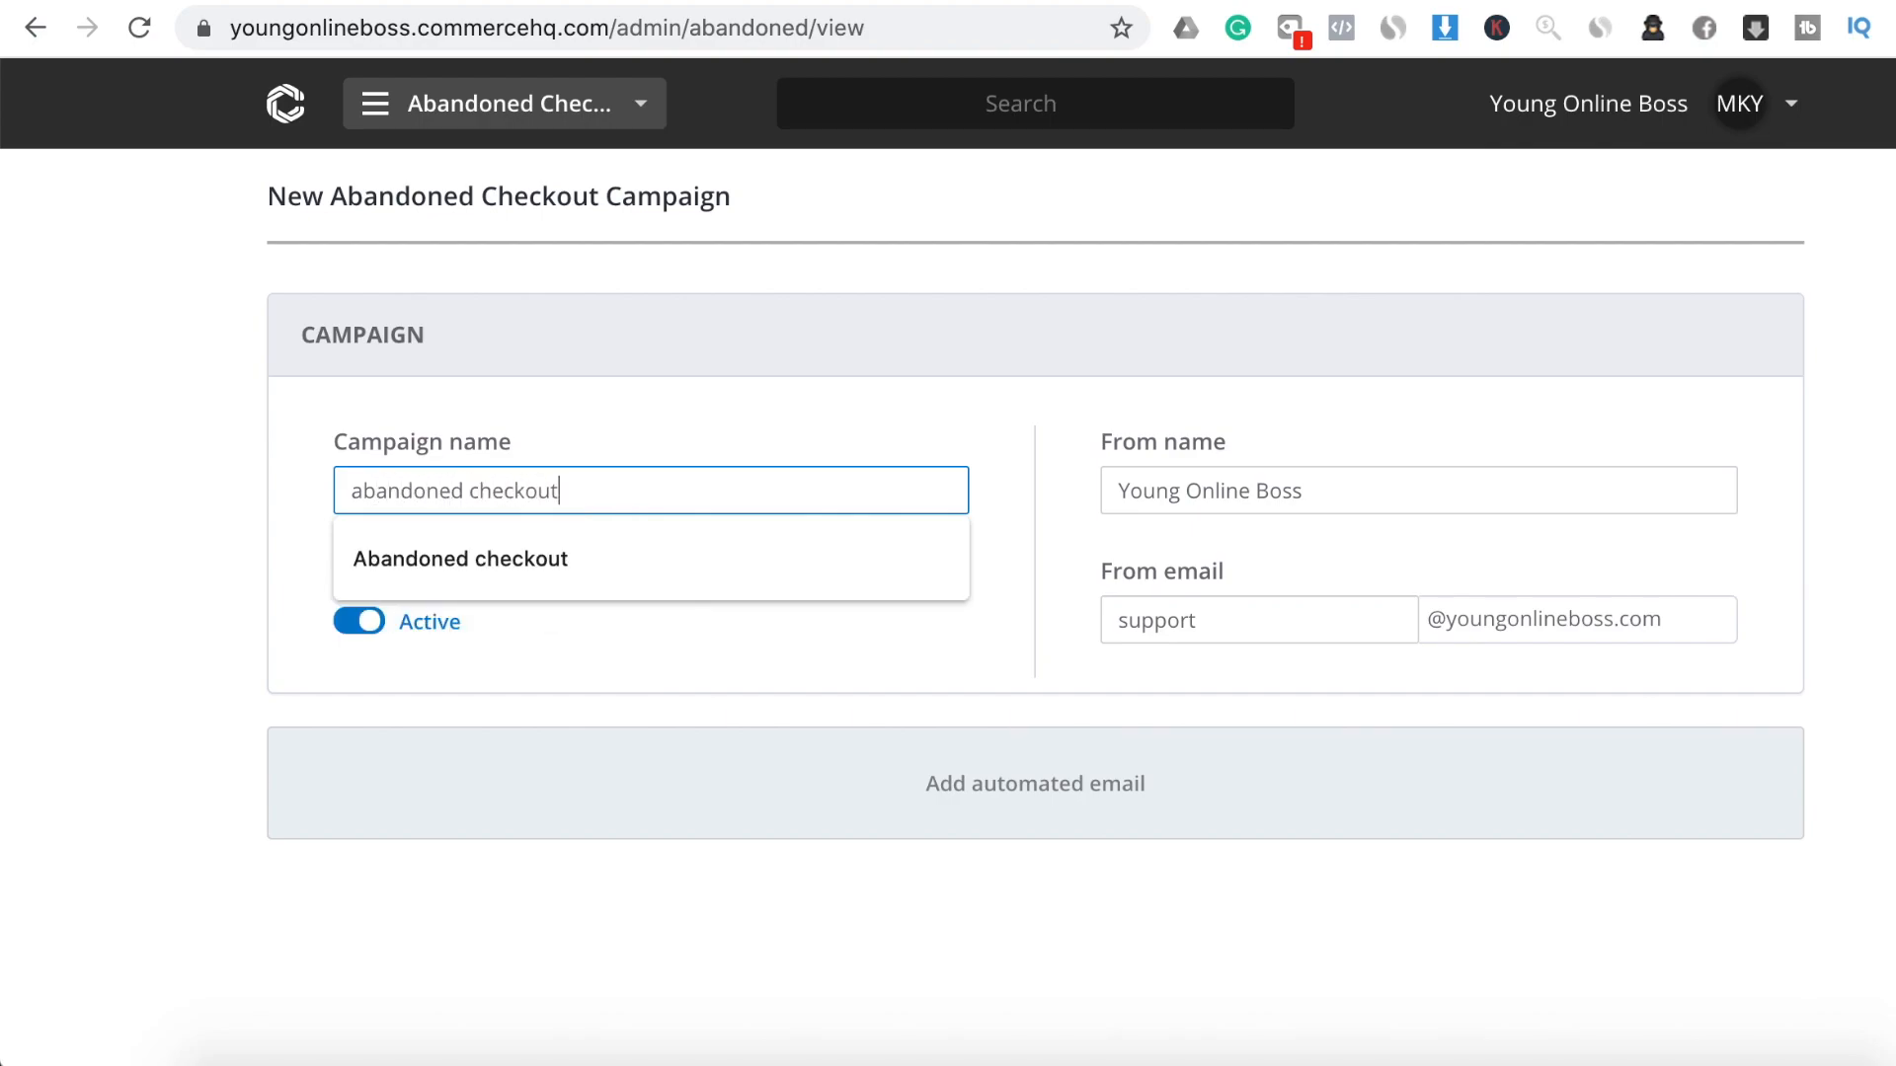
pyautogui.click(879, 559)
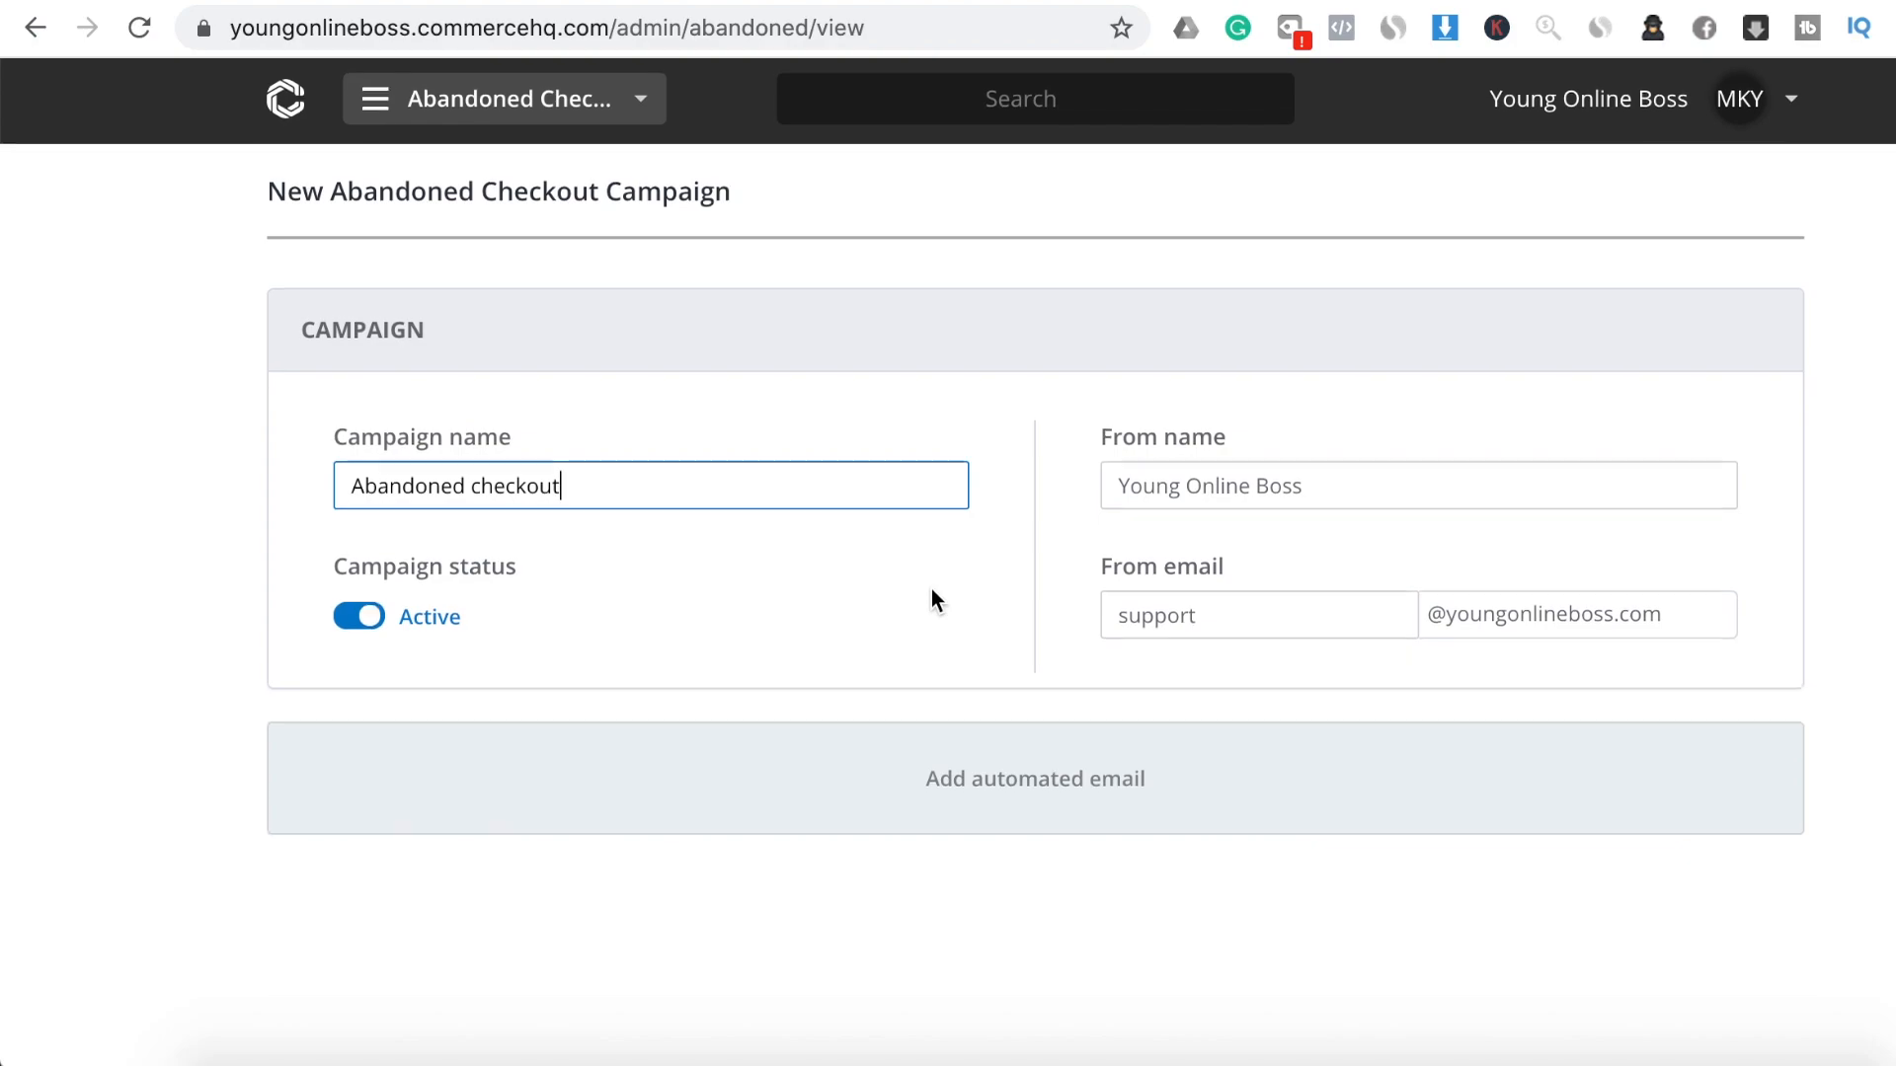
# Add a Reminder automated email to the campaign, compare the Stylish, Clean and Minimal designs, and select Stylish
pyautogui.click(1076, 795)
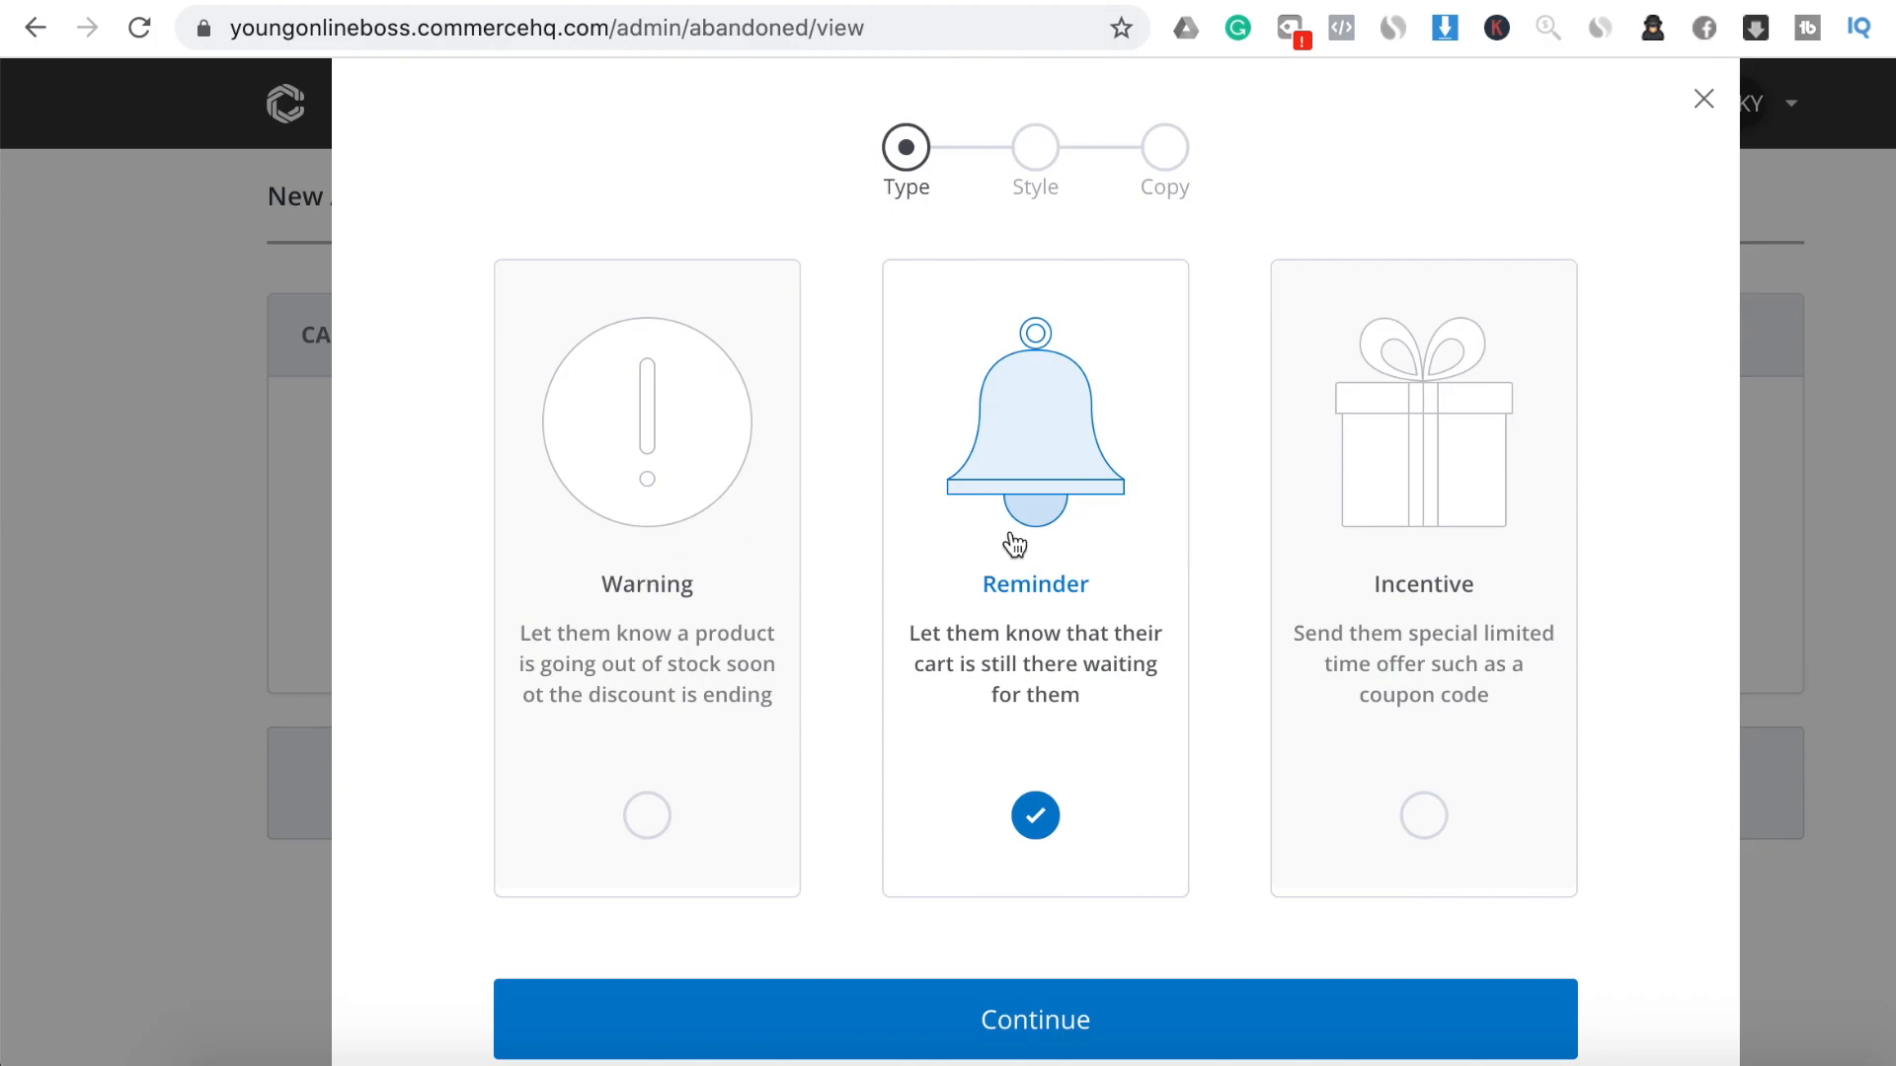
pyautogui.click(1039, 1037)
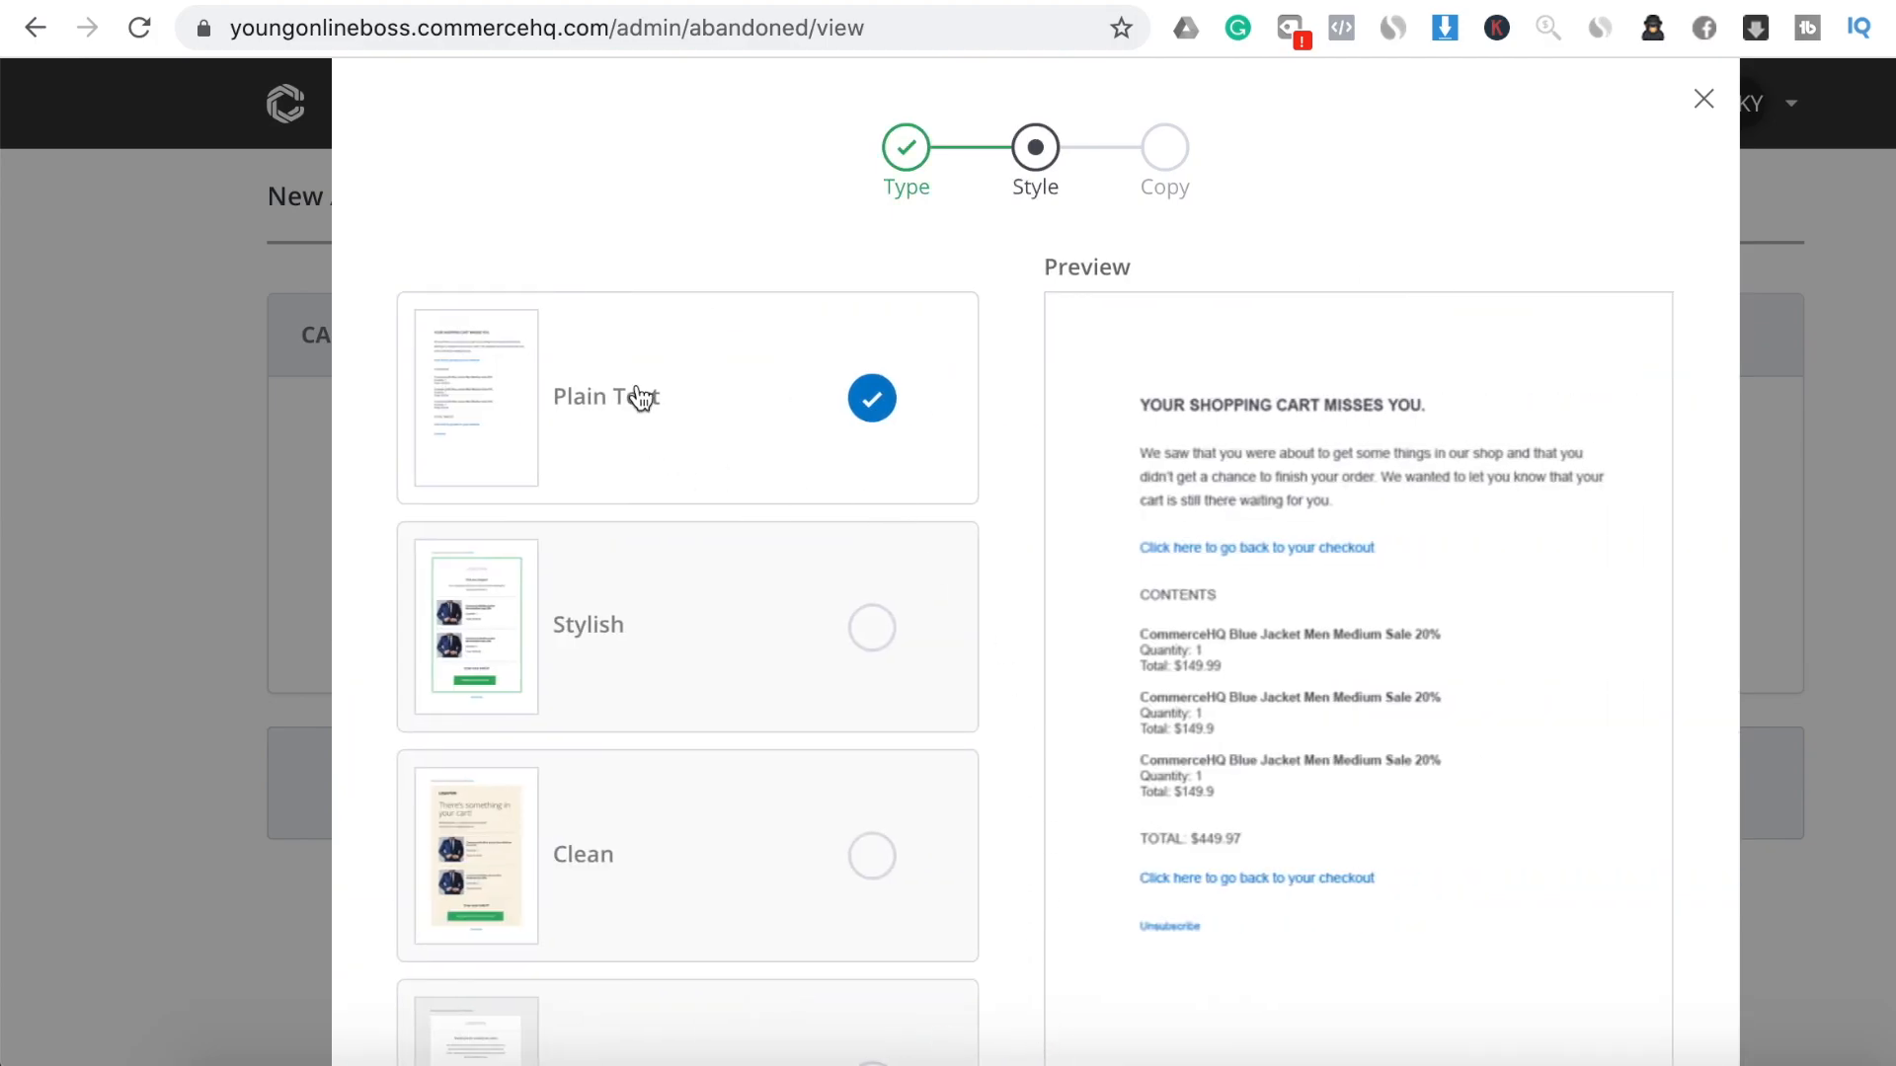
pyautogui.click(659, 630)
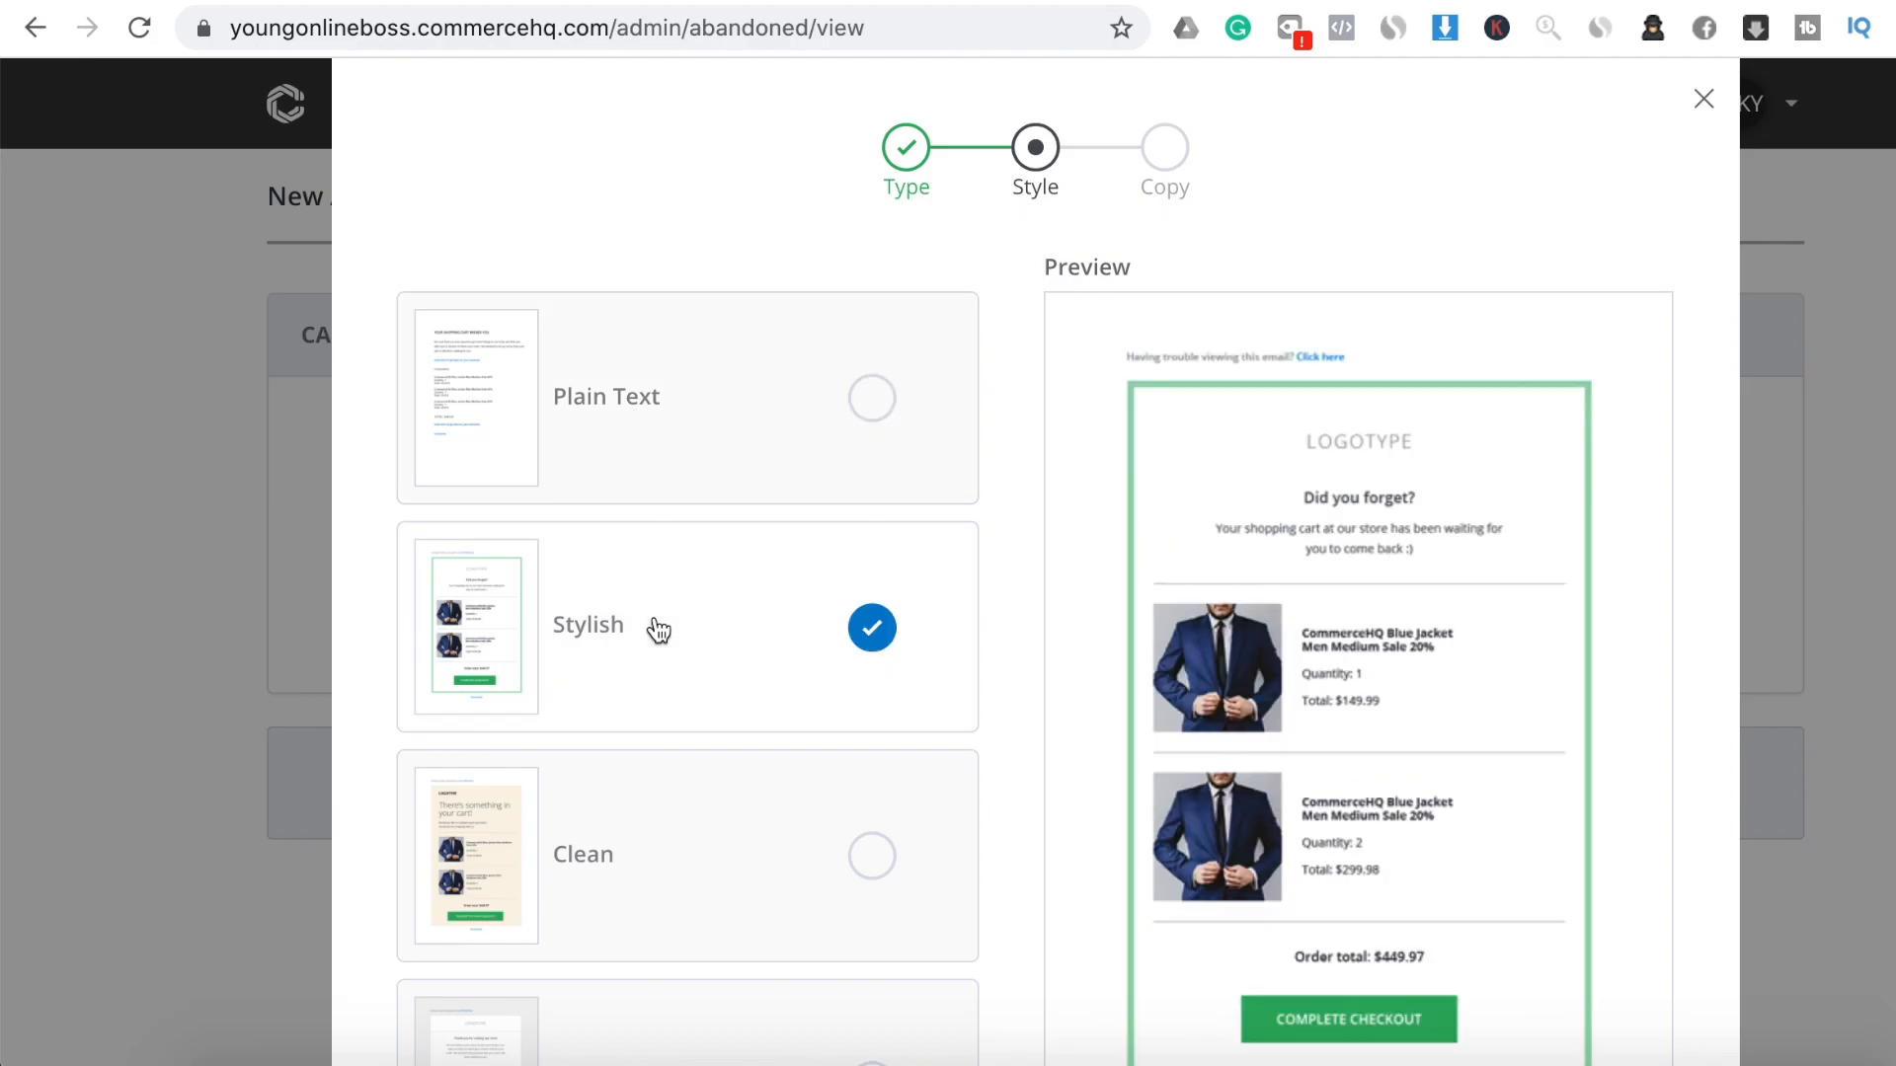
pyautogui.click(656, 819)
pyautogui.scroll(-3, 657, 833)
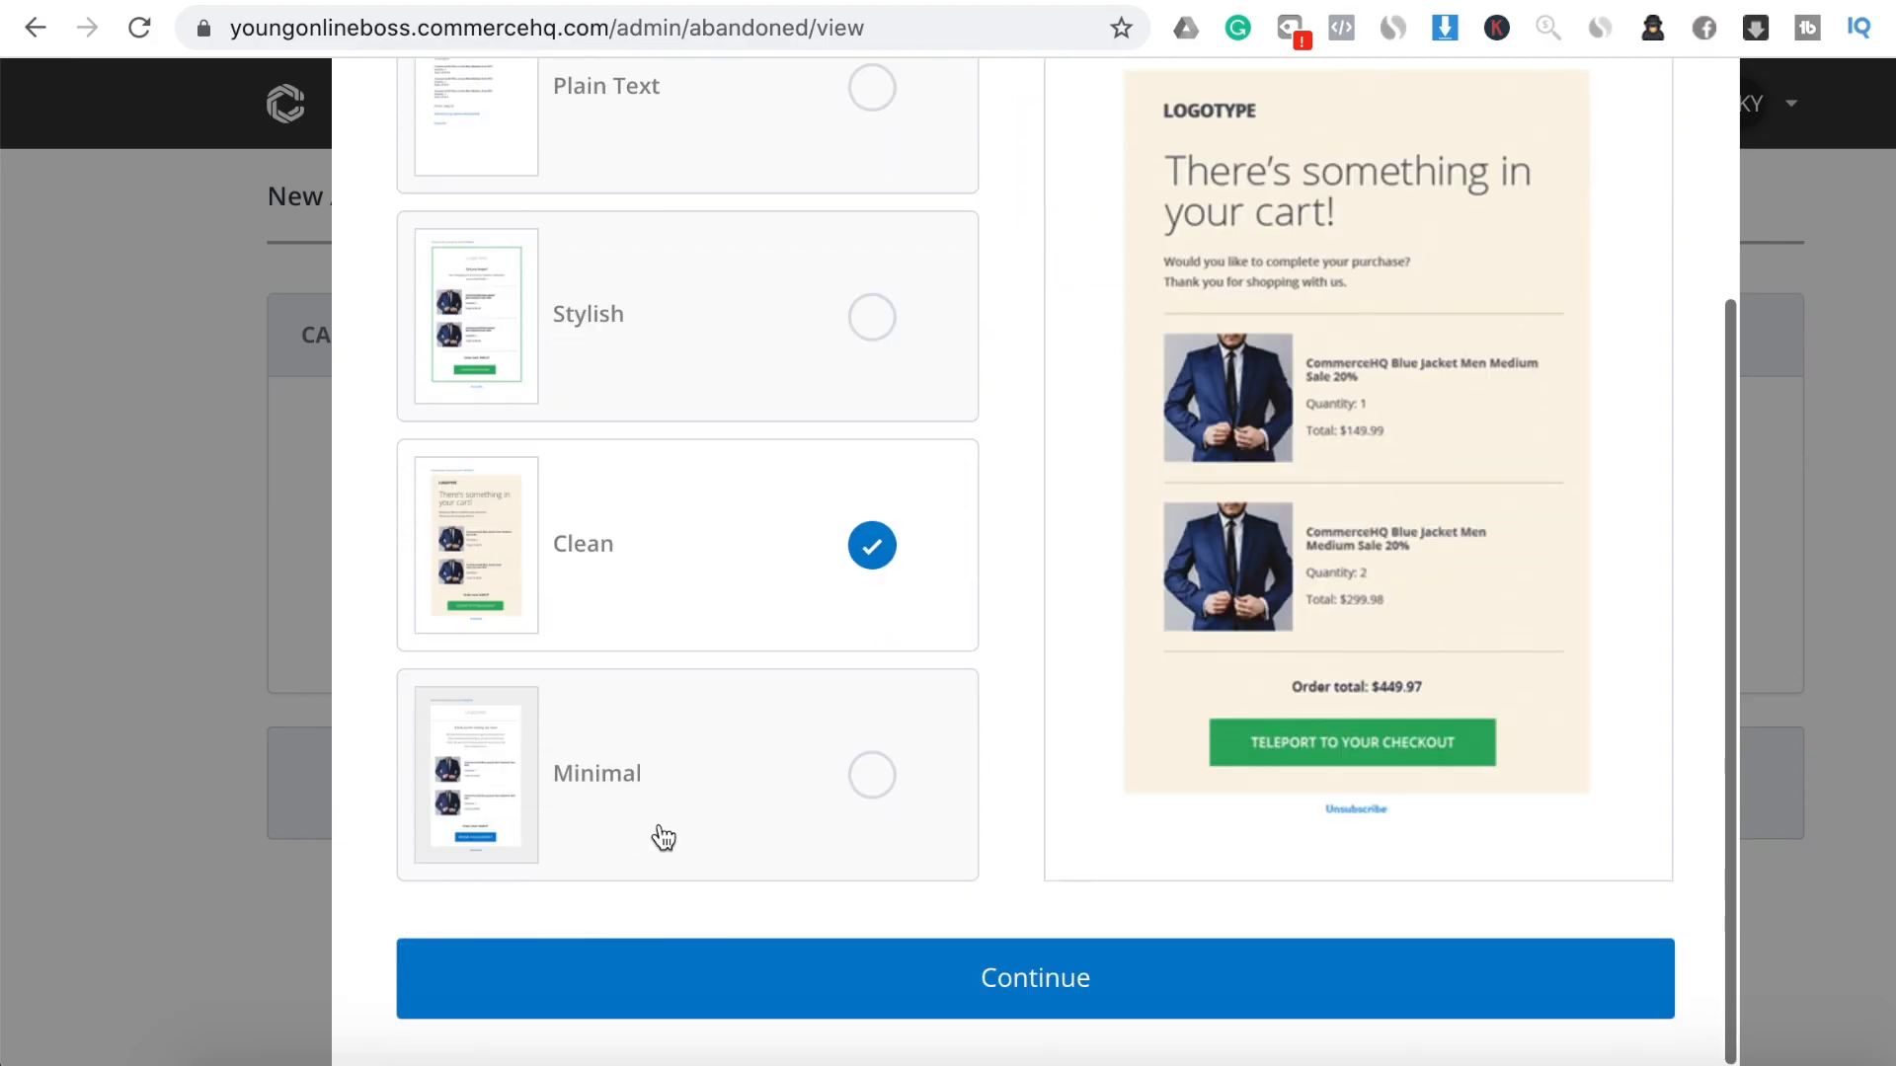
pyautogui.click(652, 758)
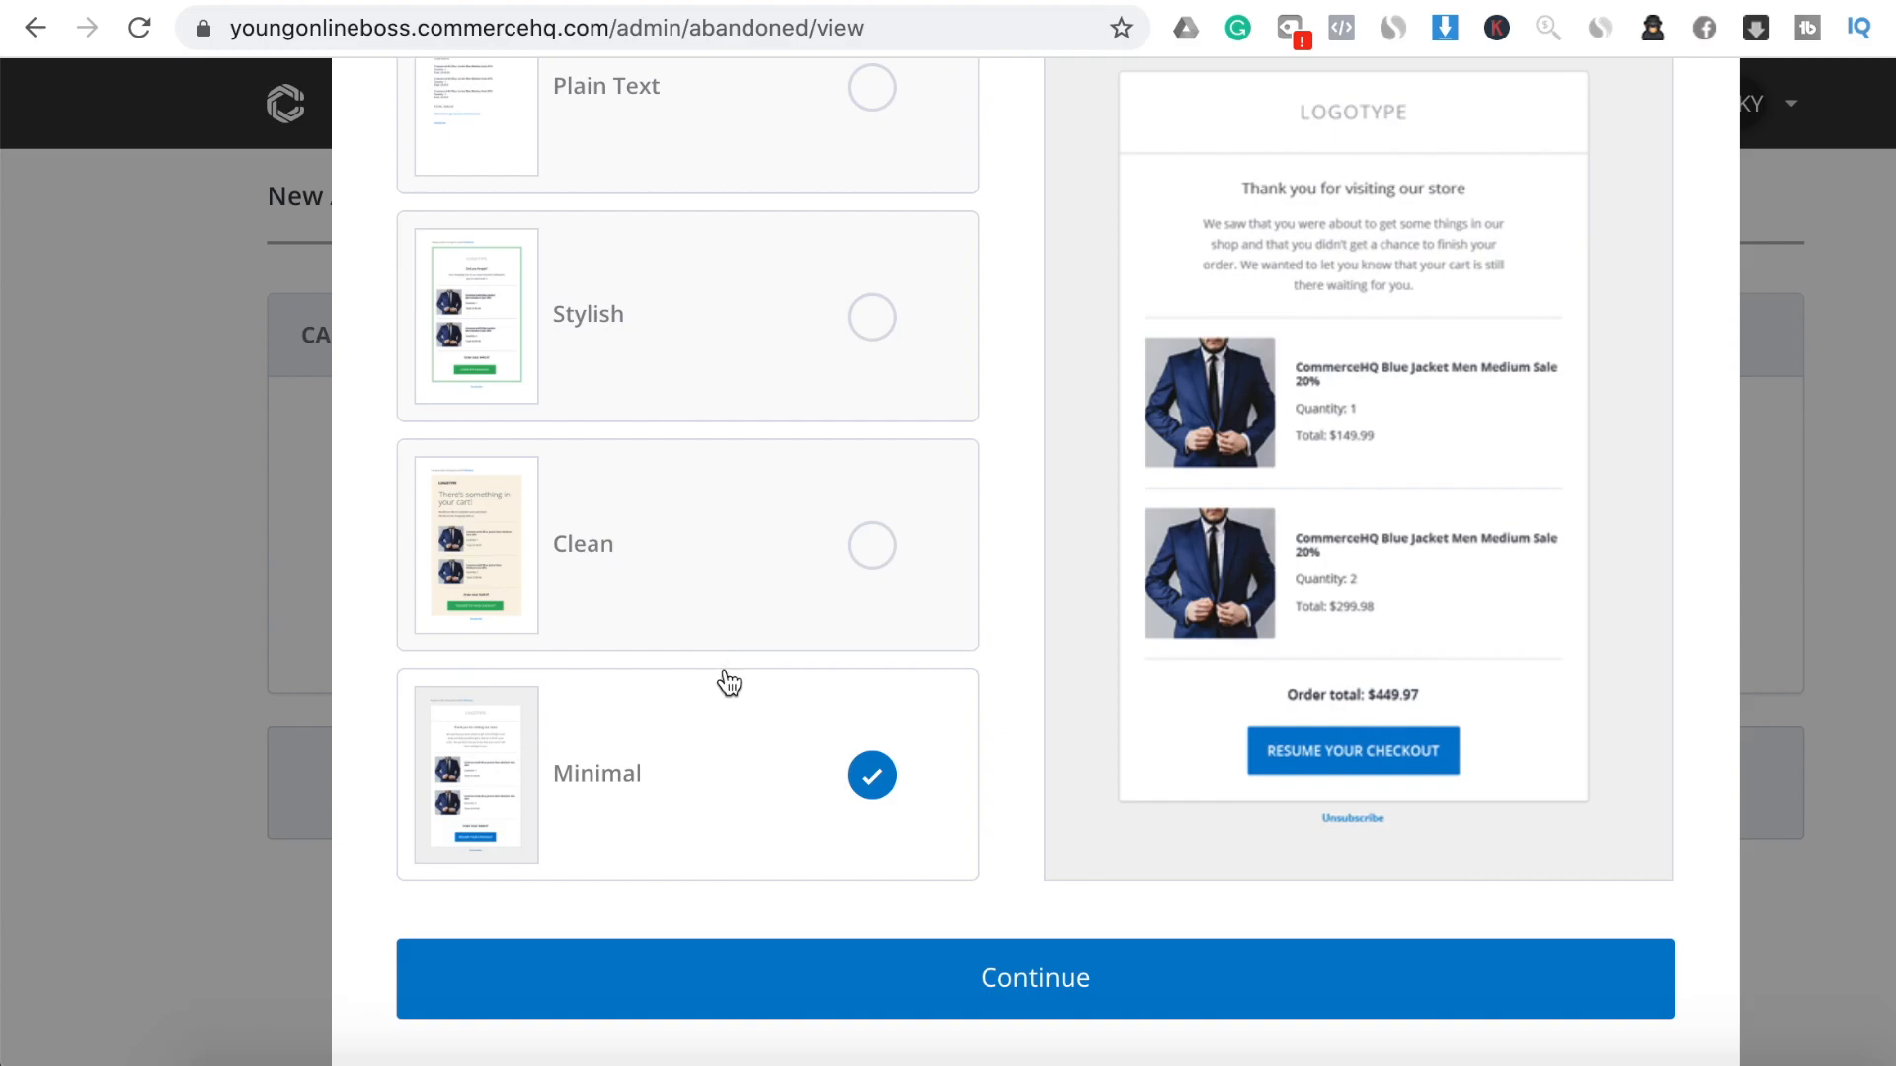
pyautogui.scroll(3, 729, 683)
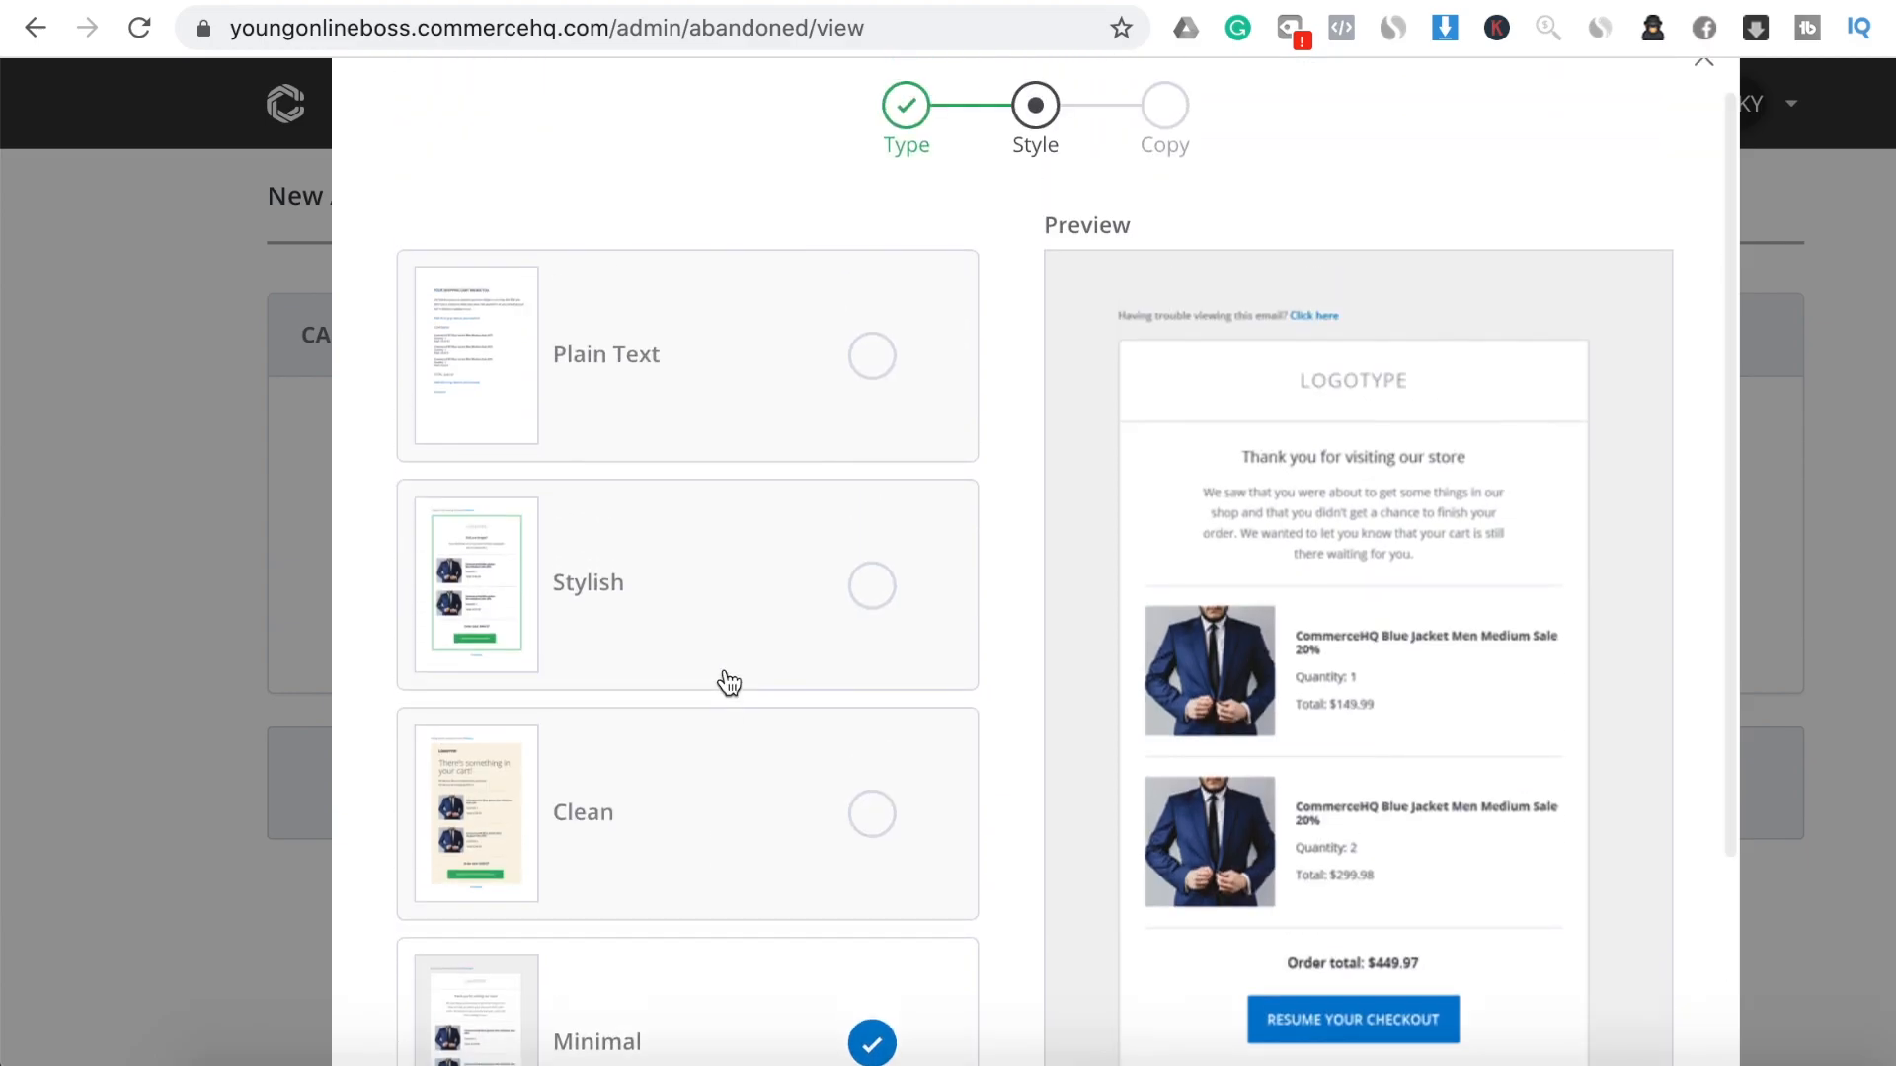
pyautogui.scroll(-3, 728, 683)
pyautogui.click(732, 703)
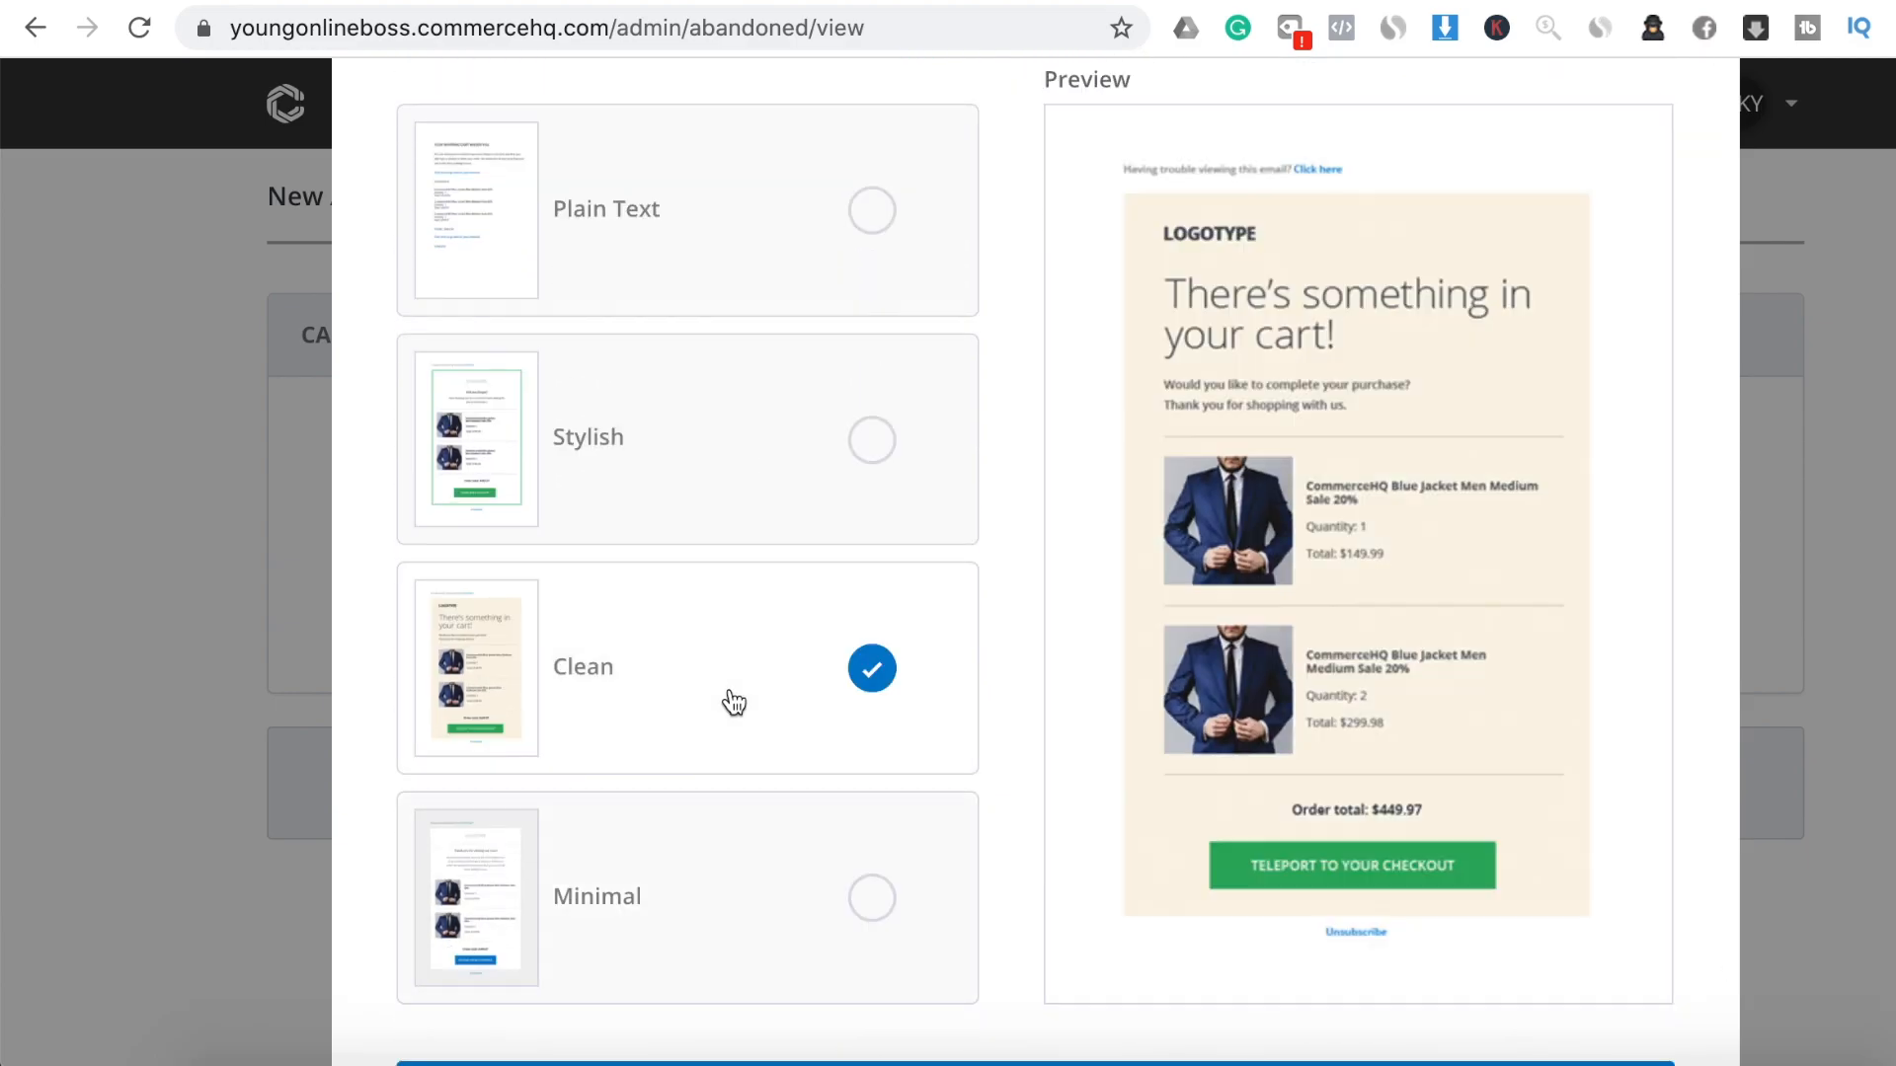
pyautogui.click(778, 498)
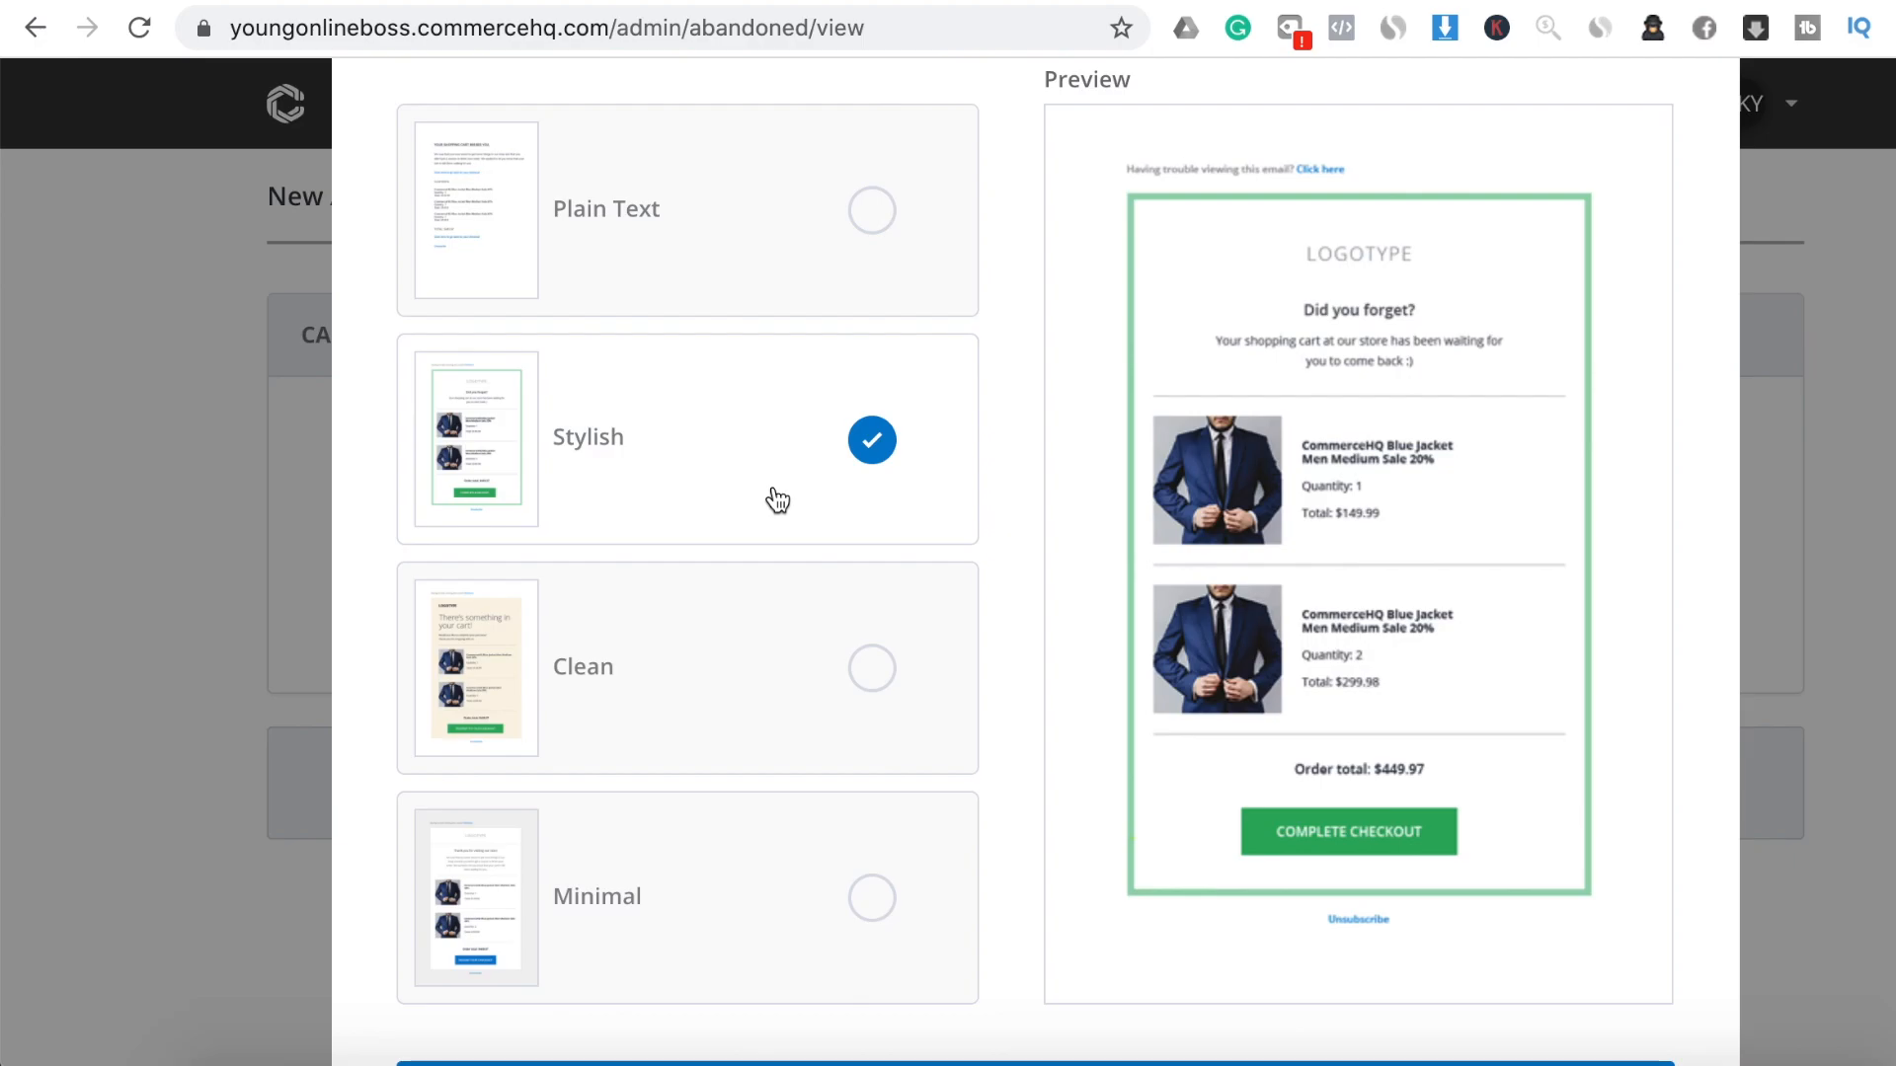
# Accept the Stylish email template and set the email subject to "Your cart is waiting for you"
pyautogui.scroll(-3, 1273, 631)
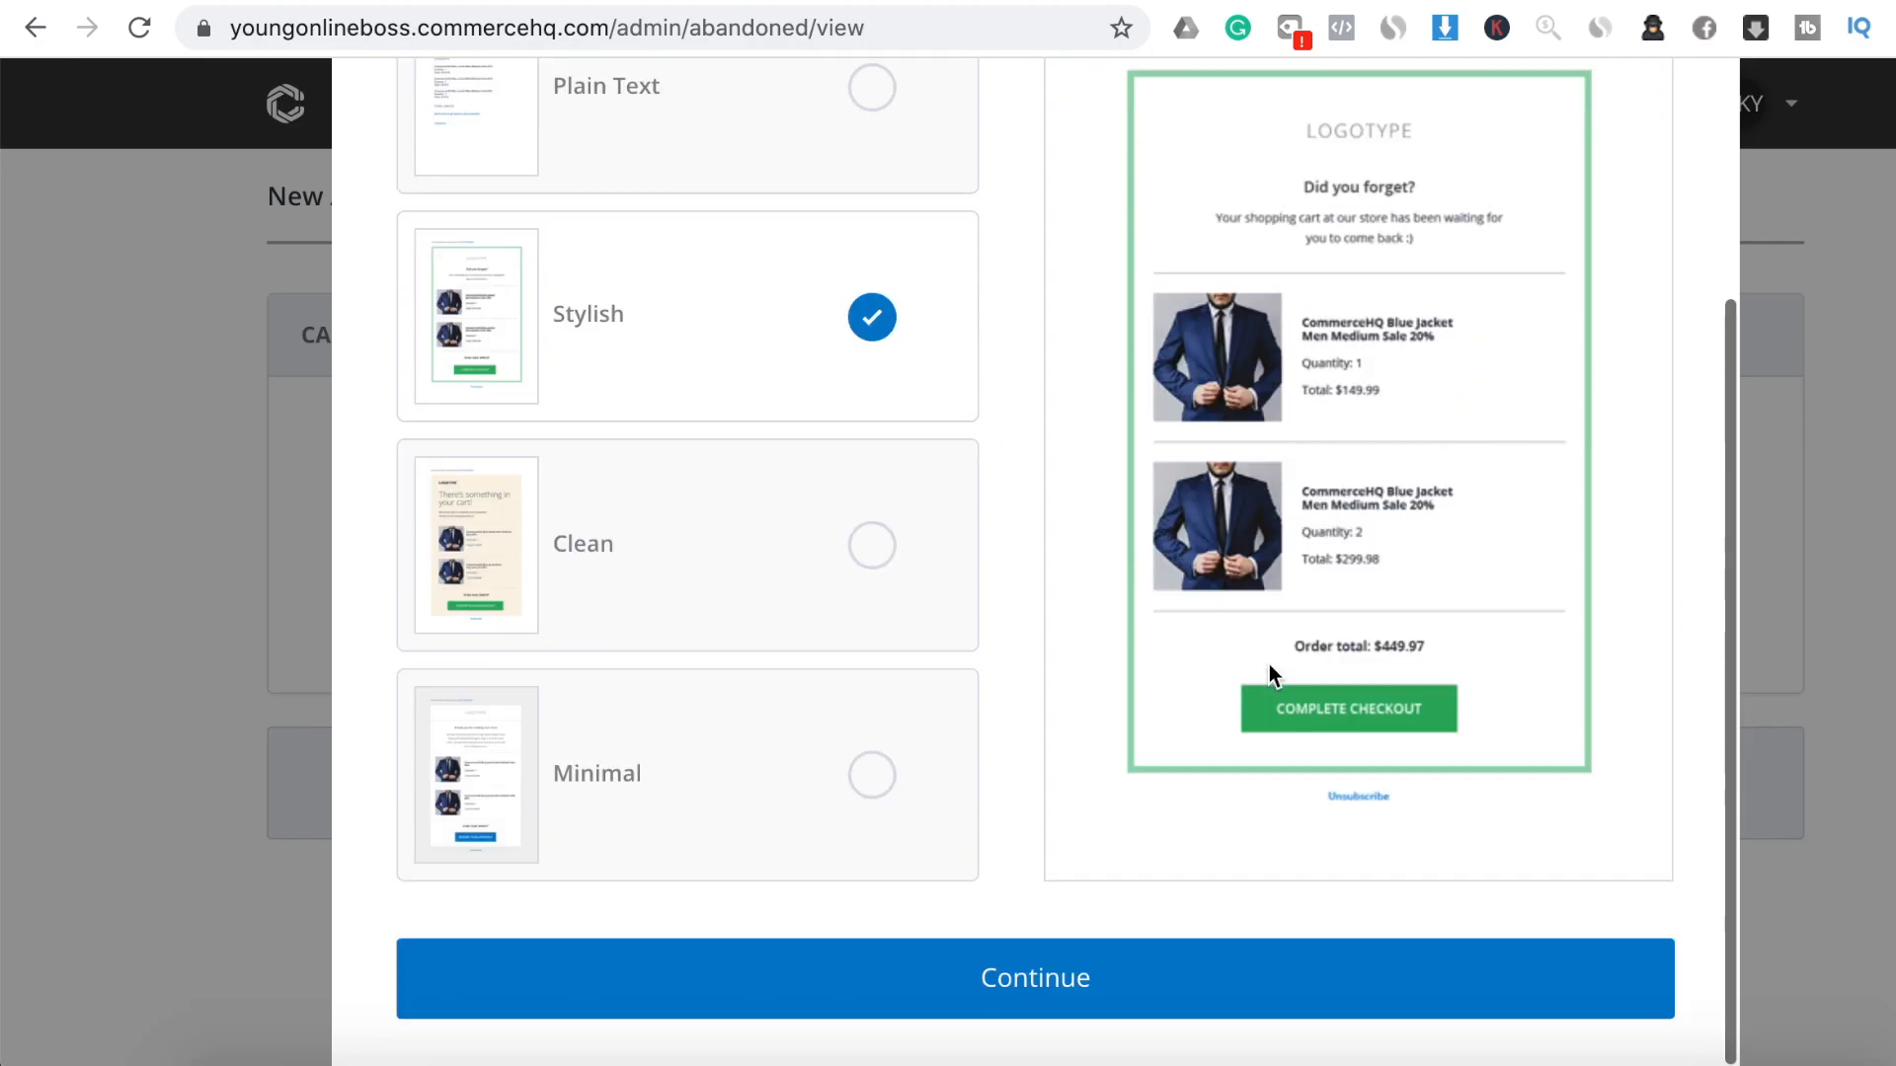
pyautogui.click(1177, 1000)
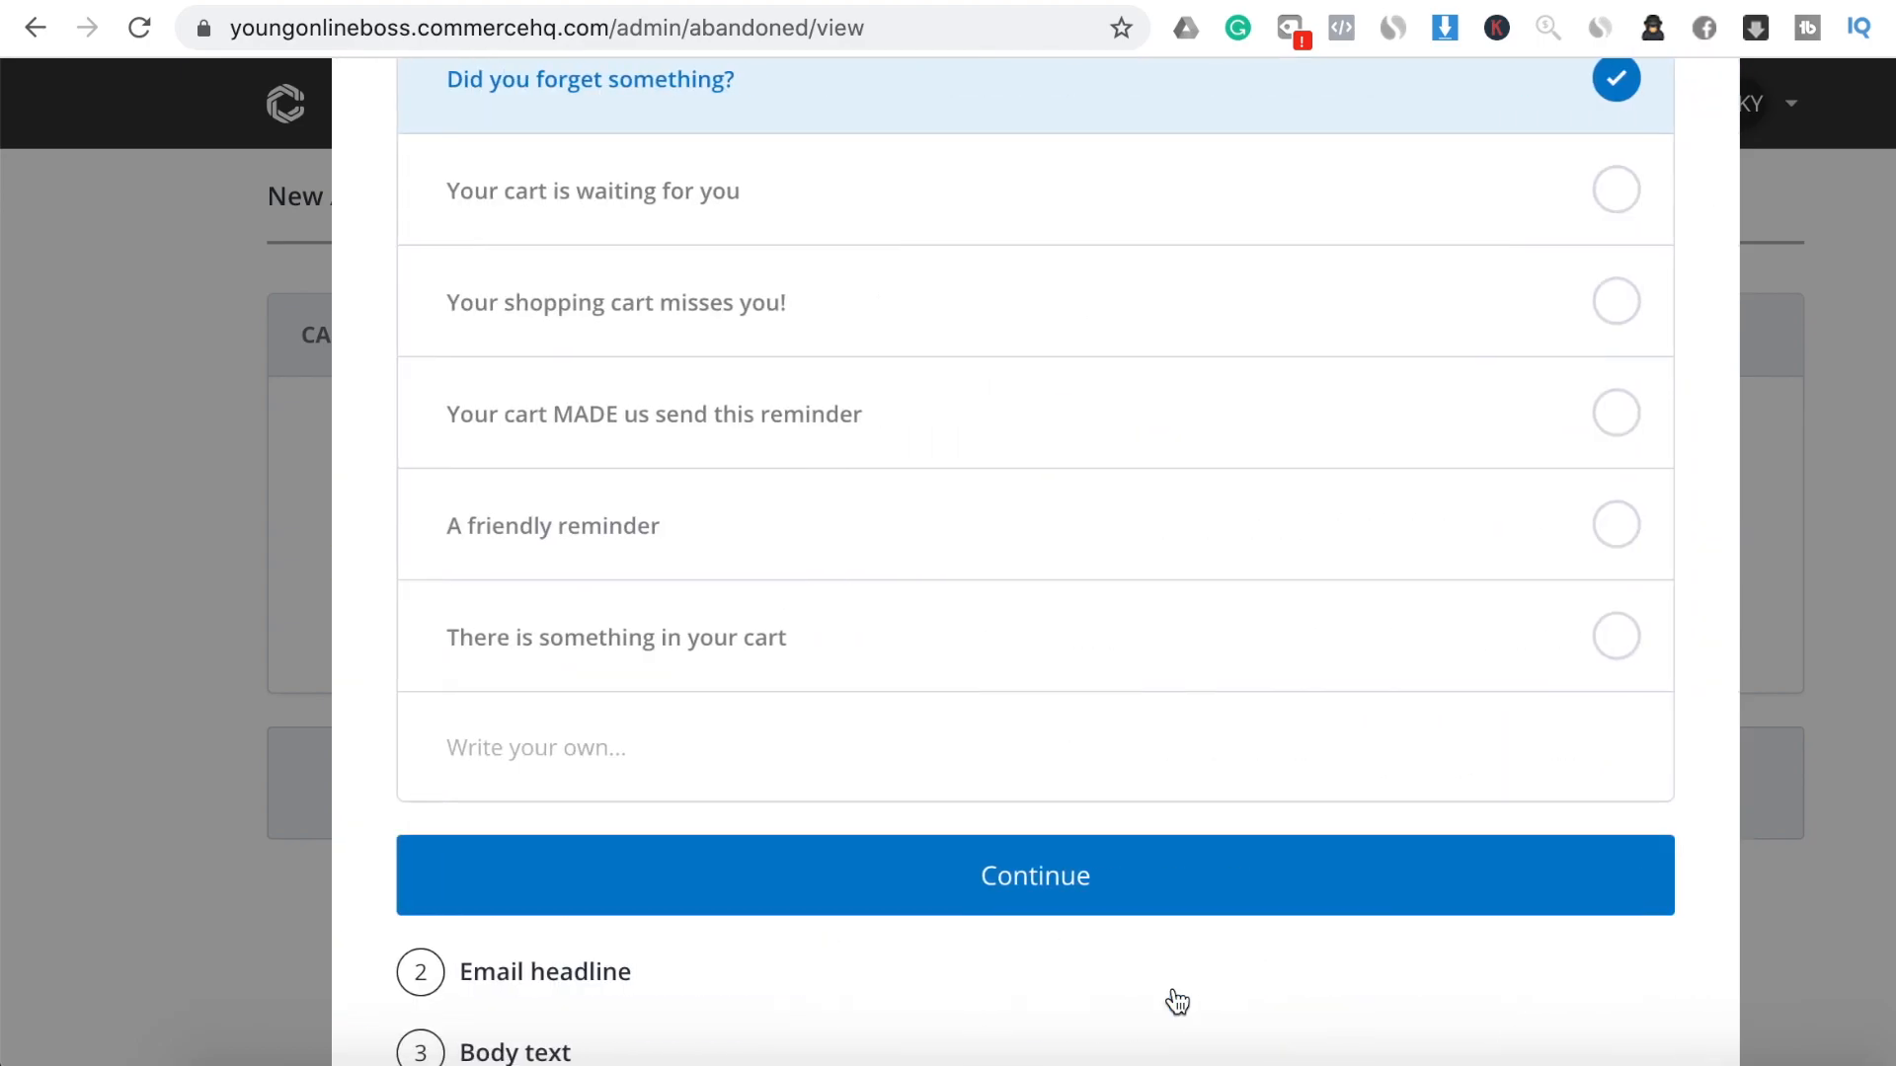
pyautogui.scroll(1, 1258, 487)
pyautogui.scroll(3, 1258, 487)
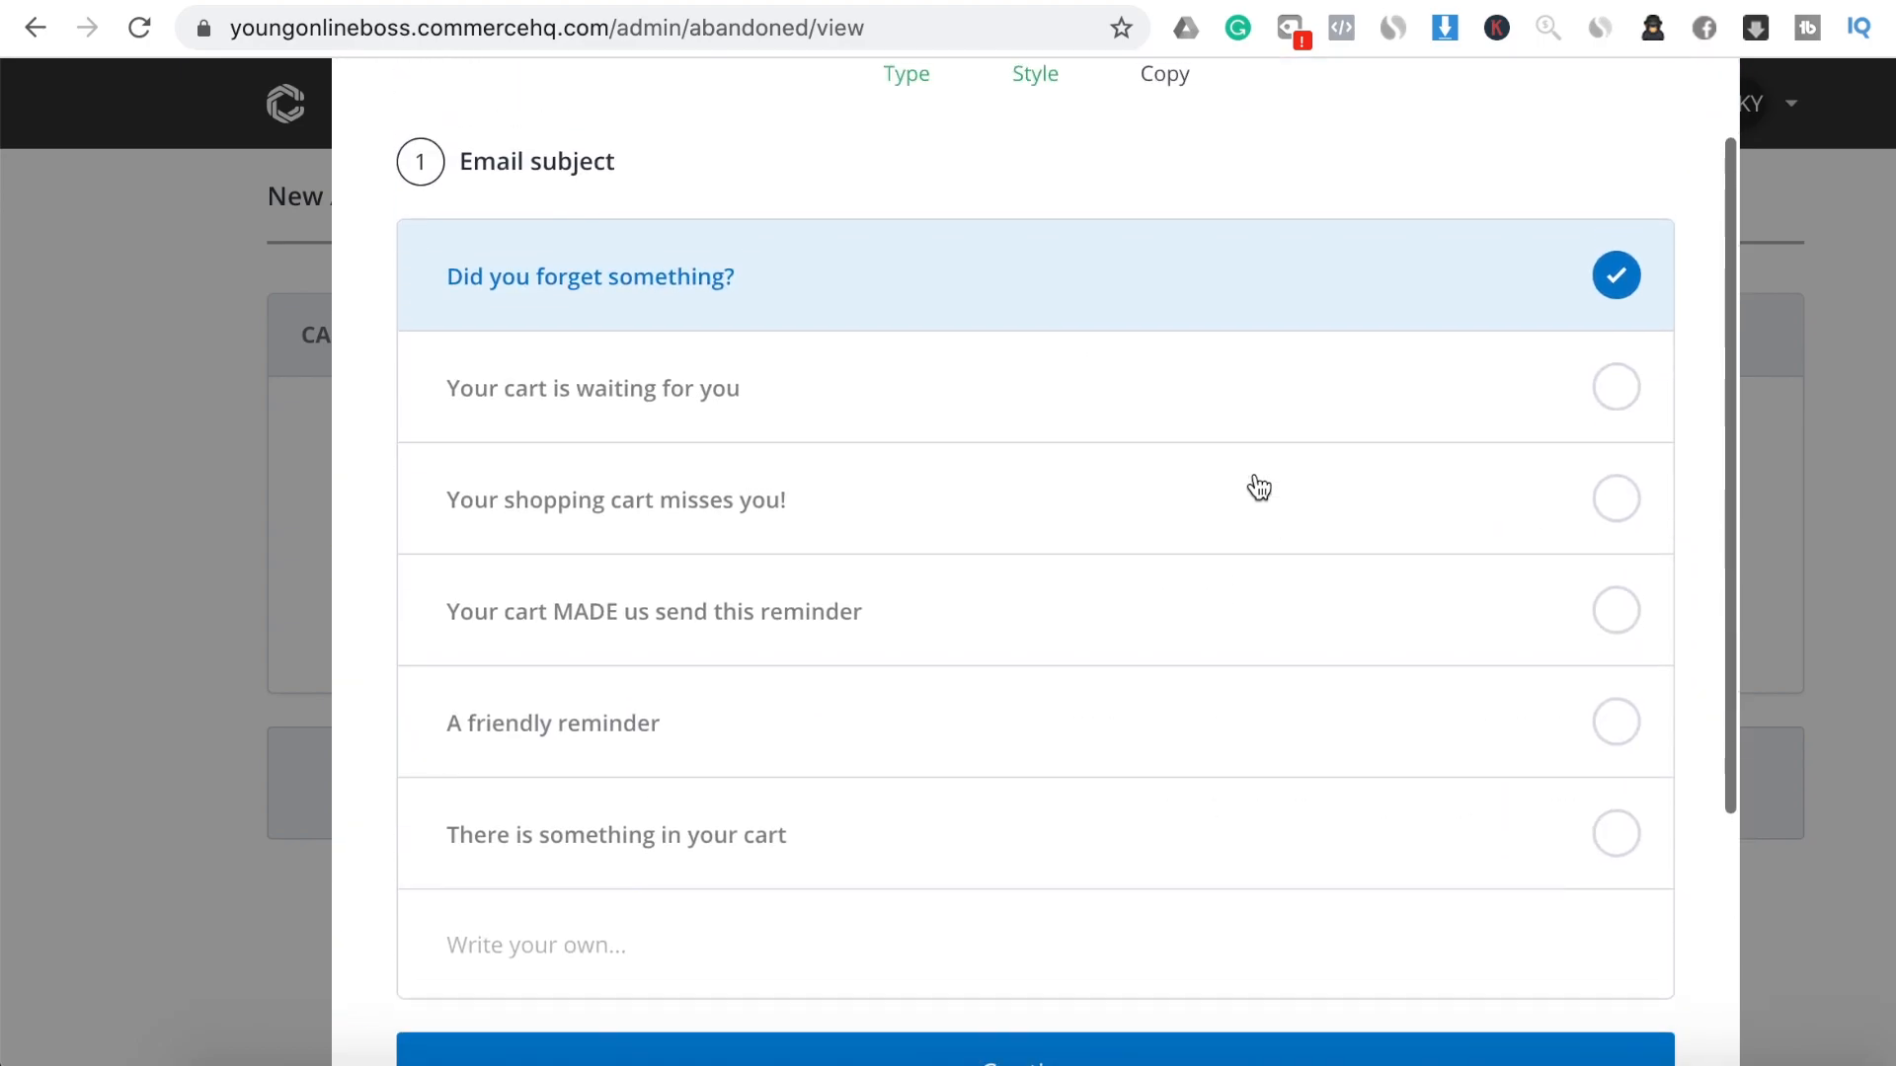
pyautogui.click(928, 401)
pyautogui.scroll(-7, 1038, 555)
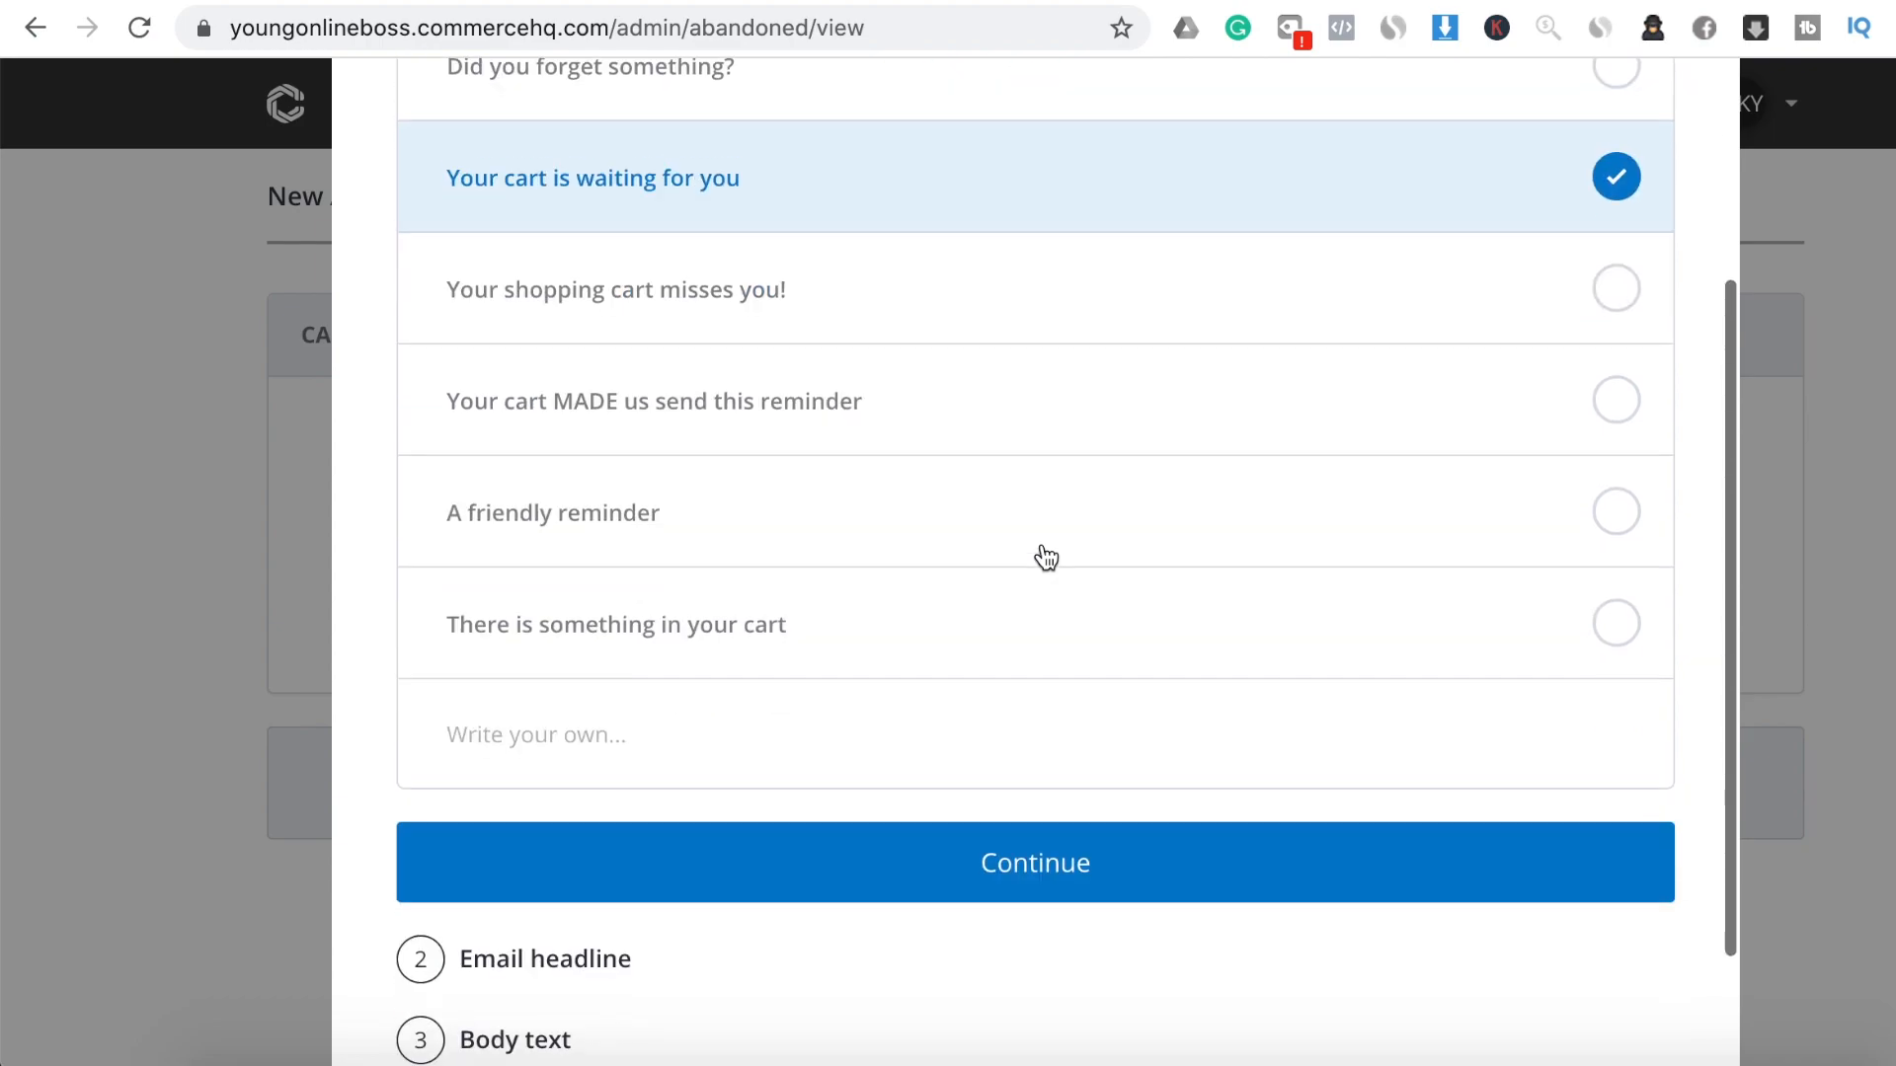
pyautogui.click(688, 604)
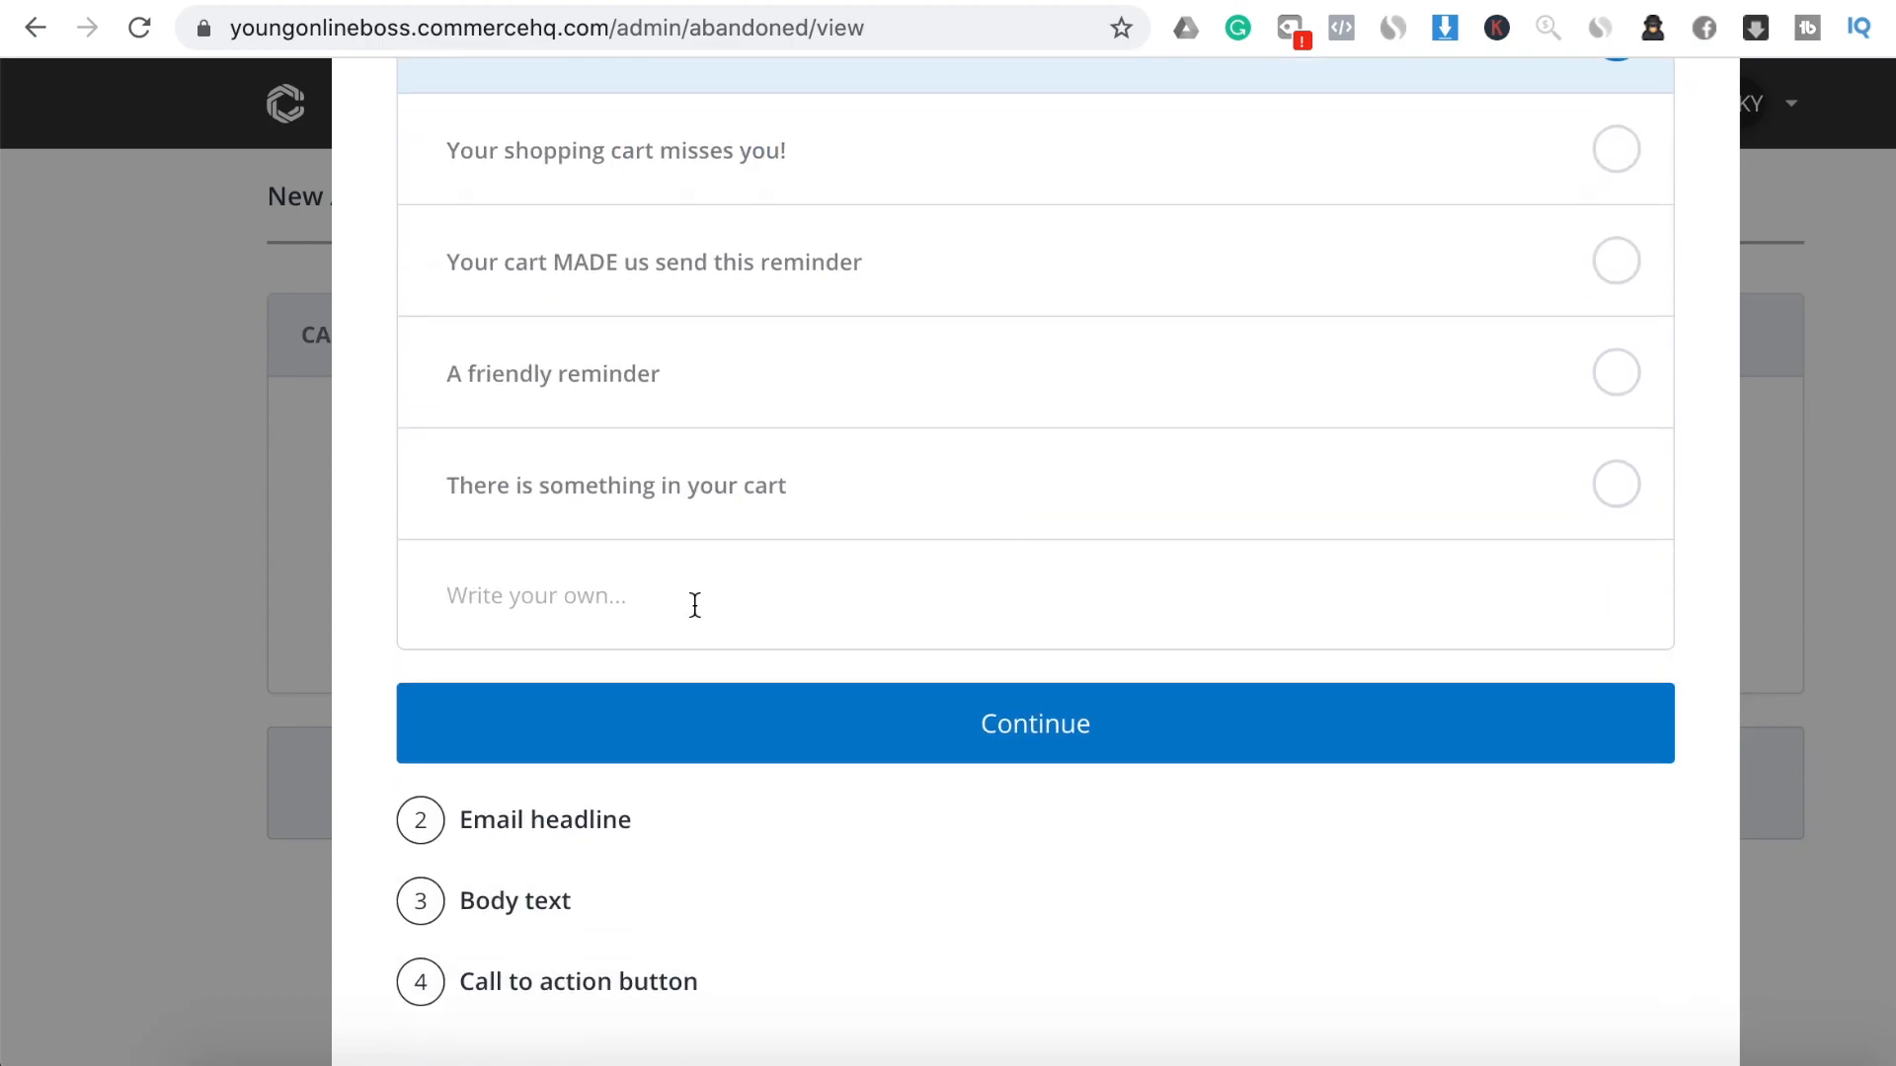
pyautogui.scroll(-1, 829, 474)
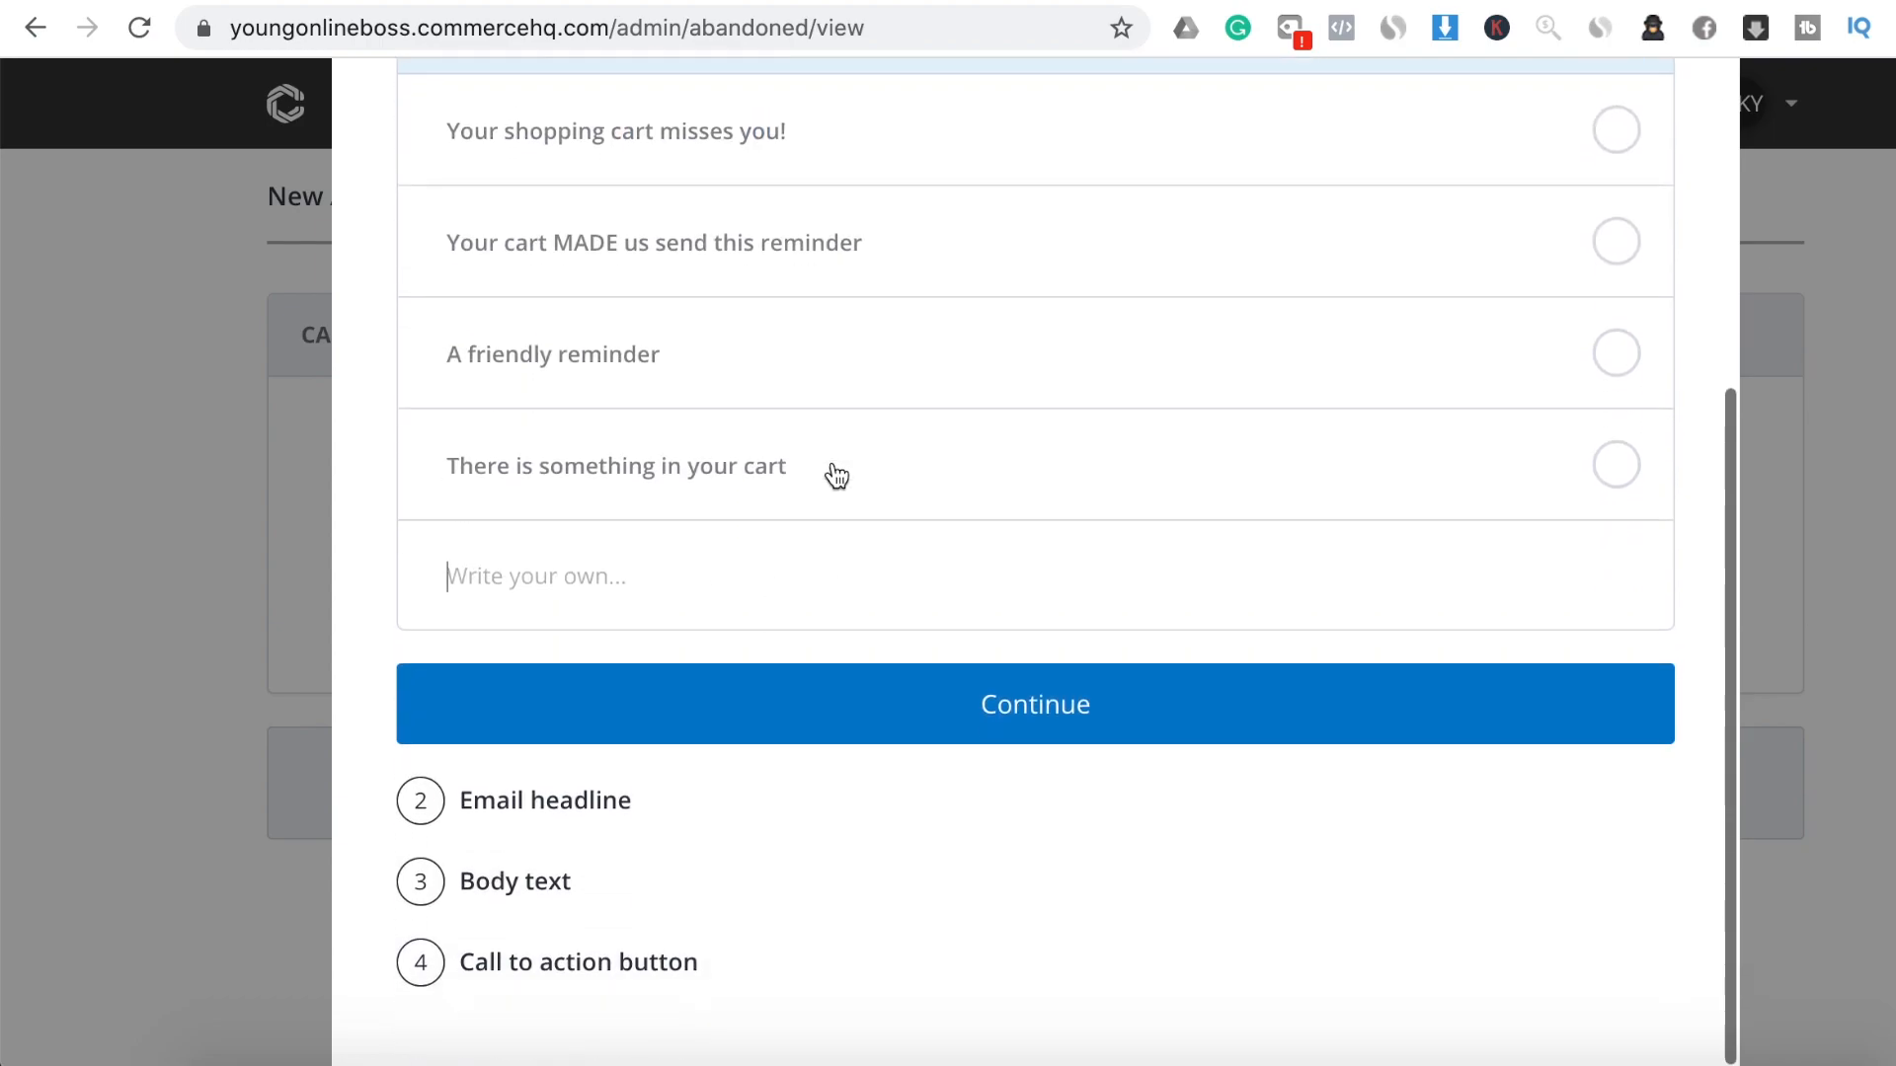
pyautogui.click(846, 709)
# Set the email headline to "Your cart is waiting for you" and proceed to the body text
pyautogui.scroll(3, 843, 706)
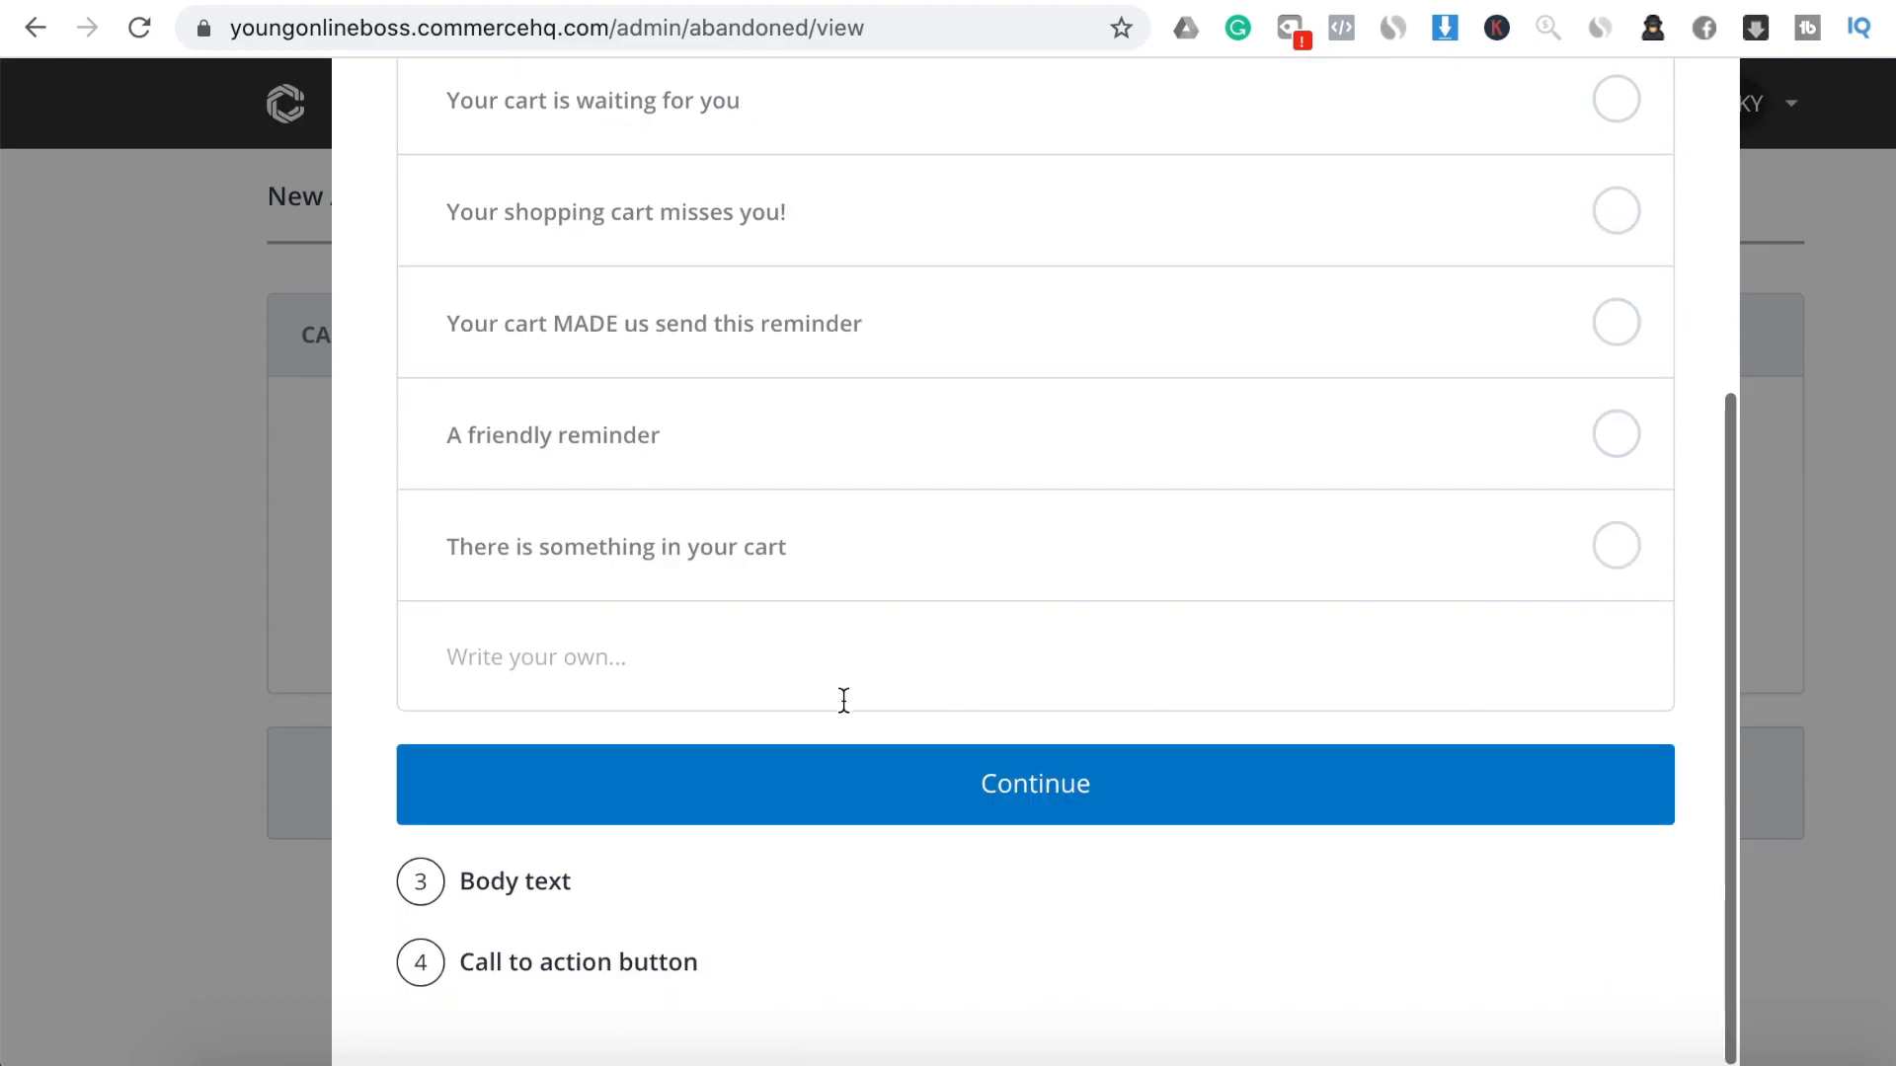
pyautogui.scroll(2, 844, 711)
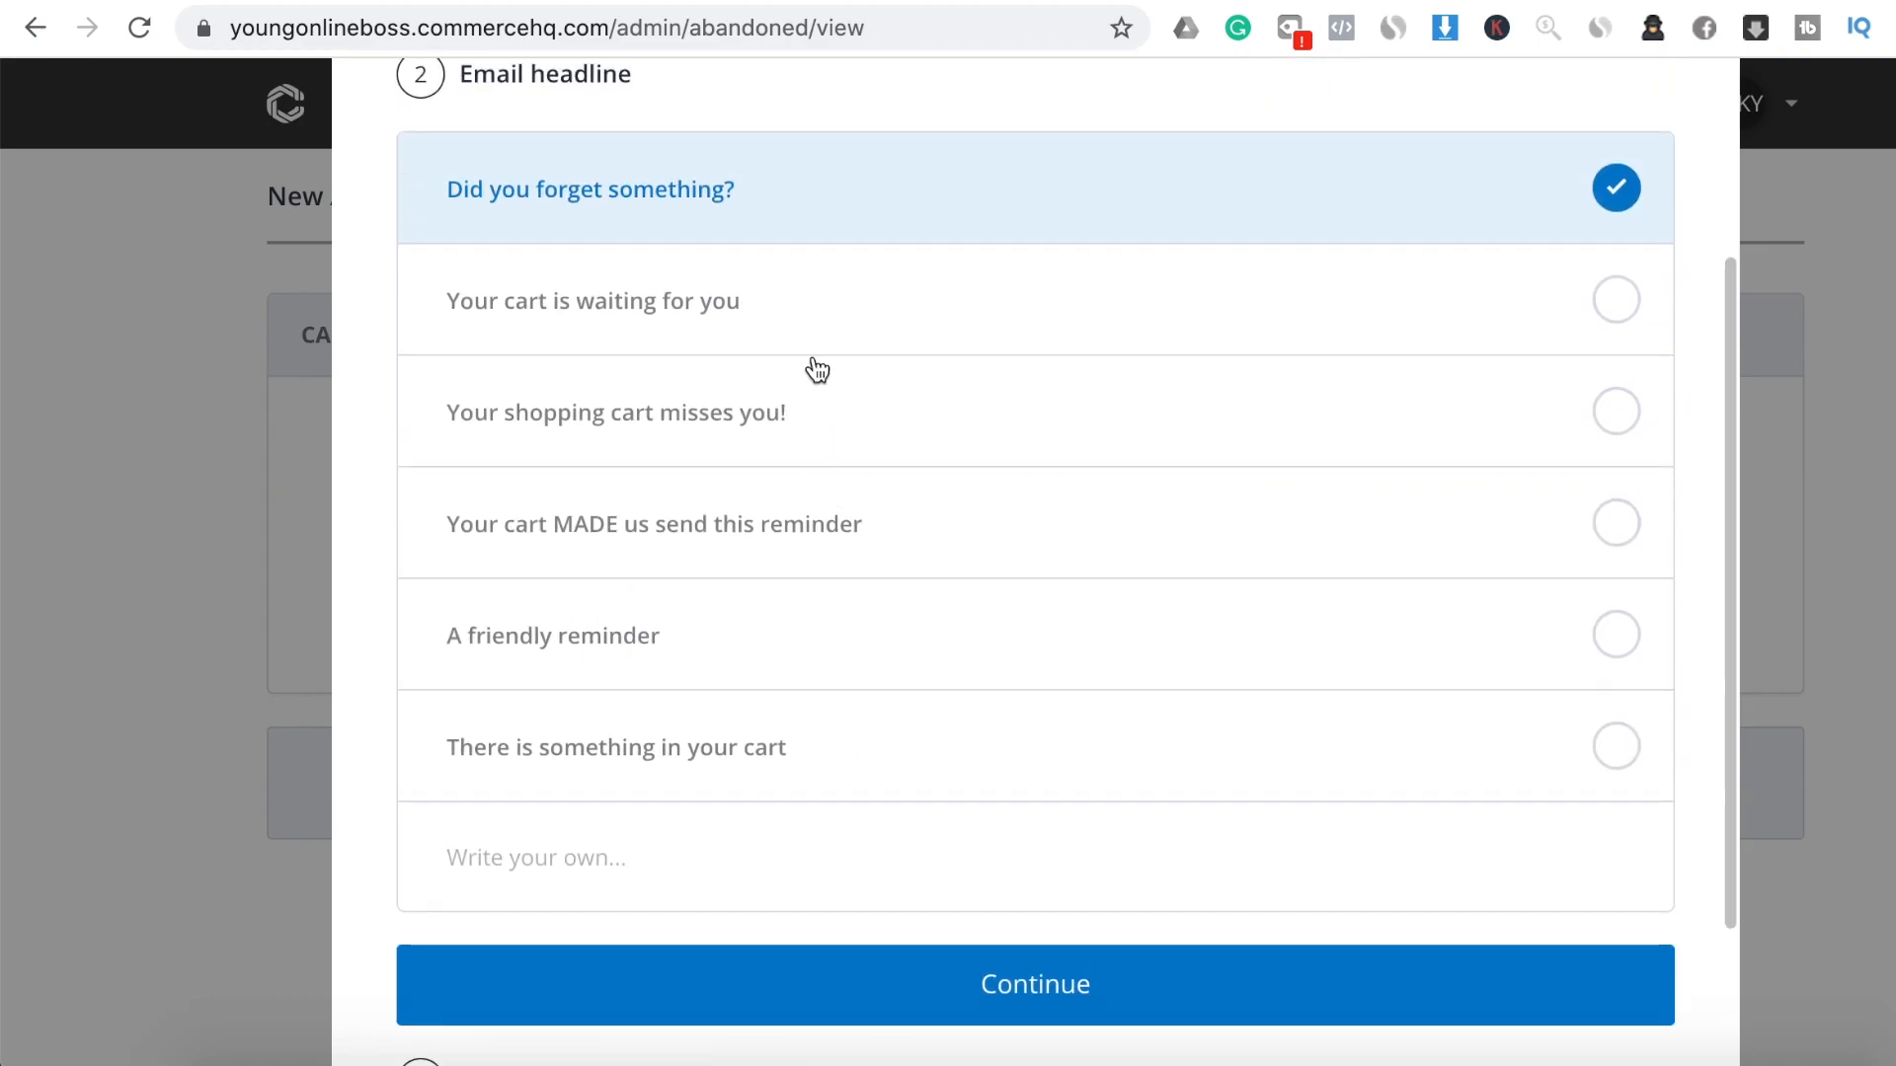
pyautogui.click(774, 318)
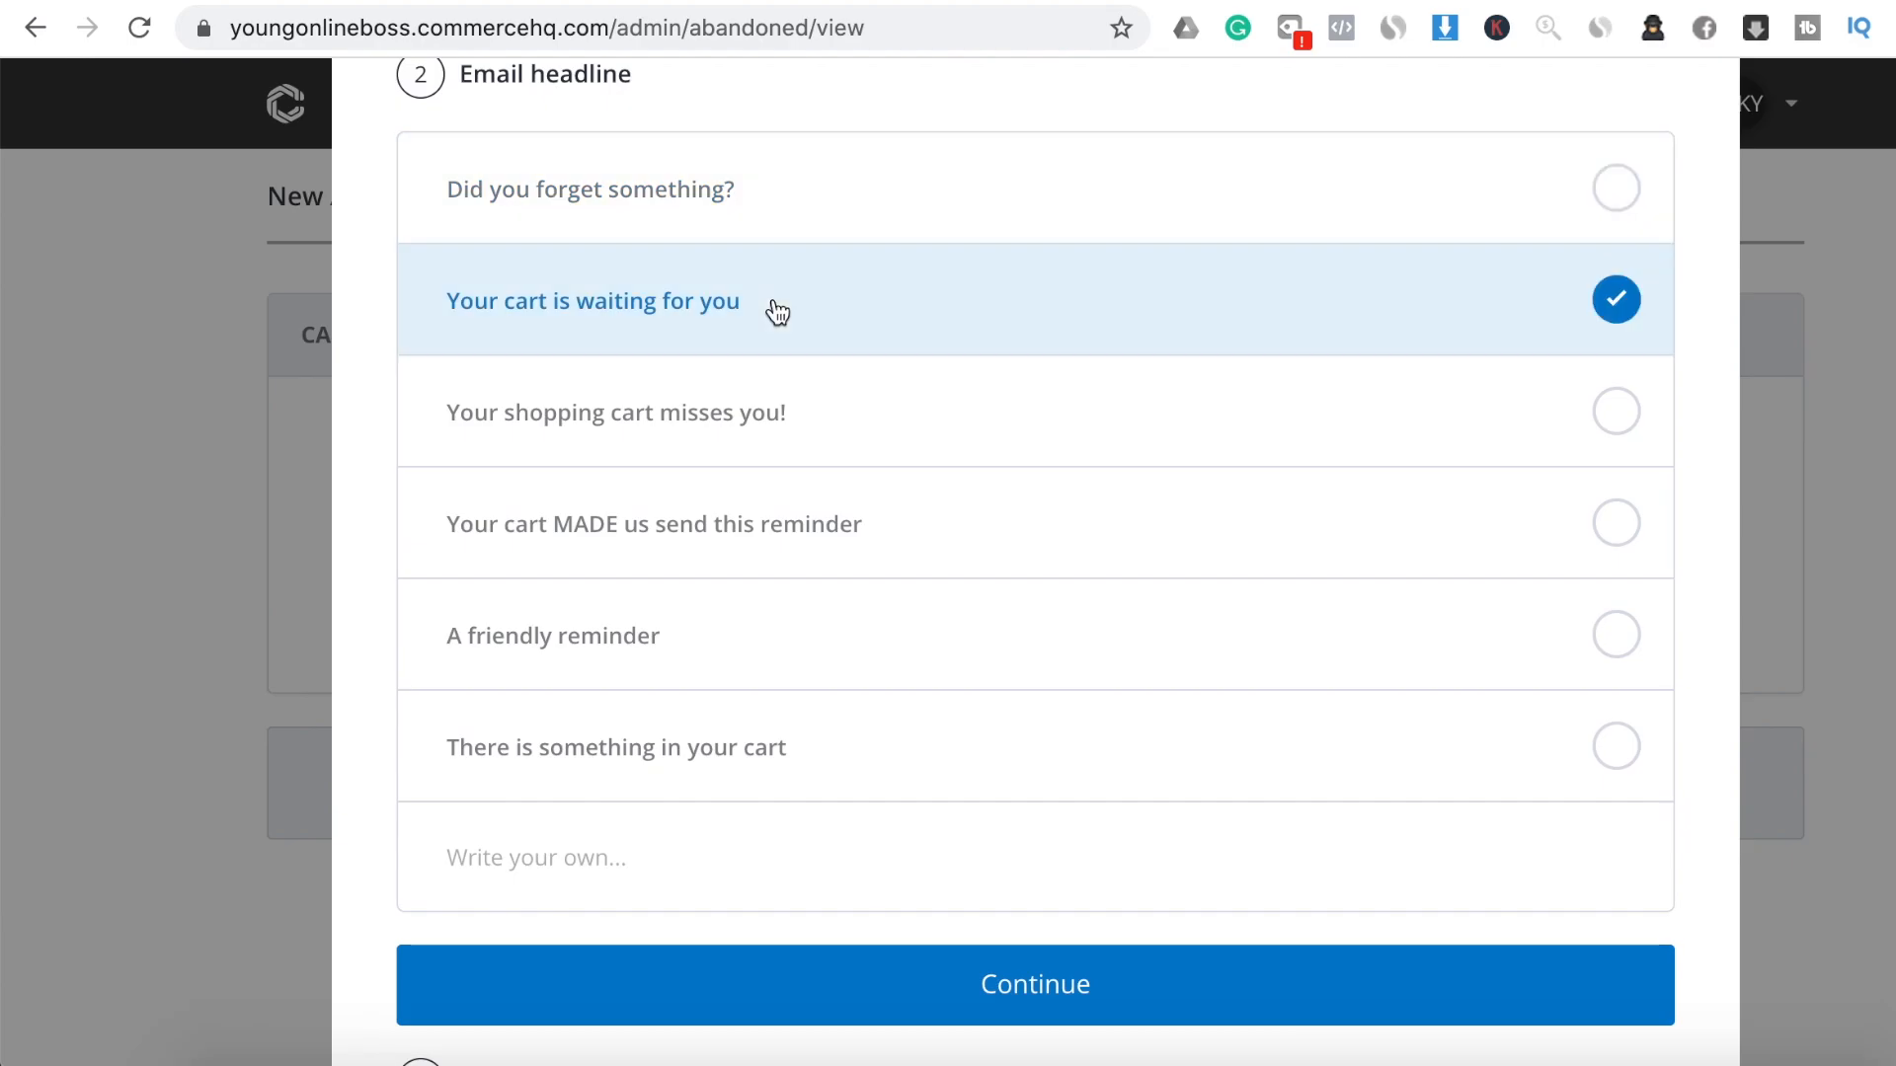
pyautogui.scroll(2, 866, 472)
pyautogui.scroll(5, 864, 471)
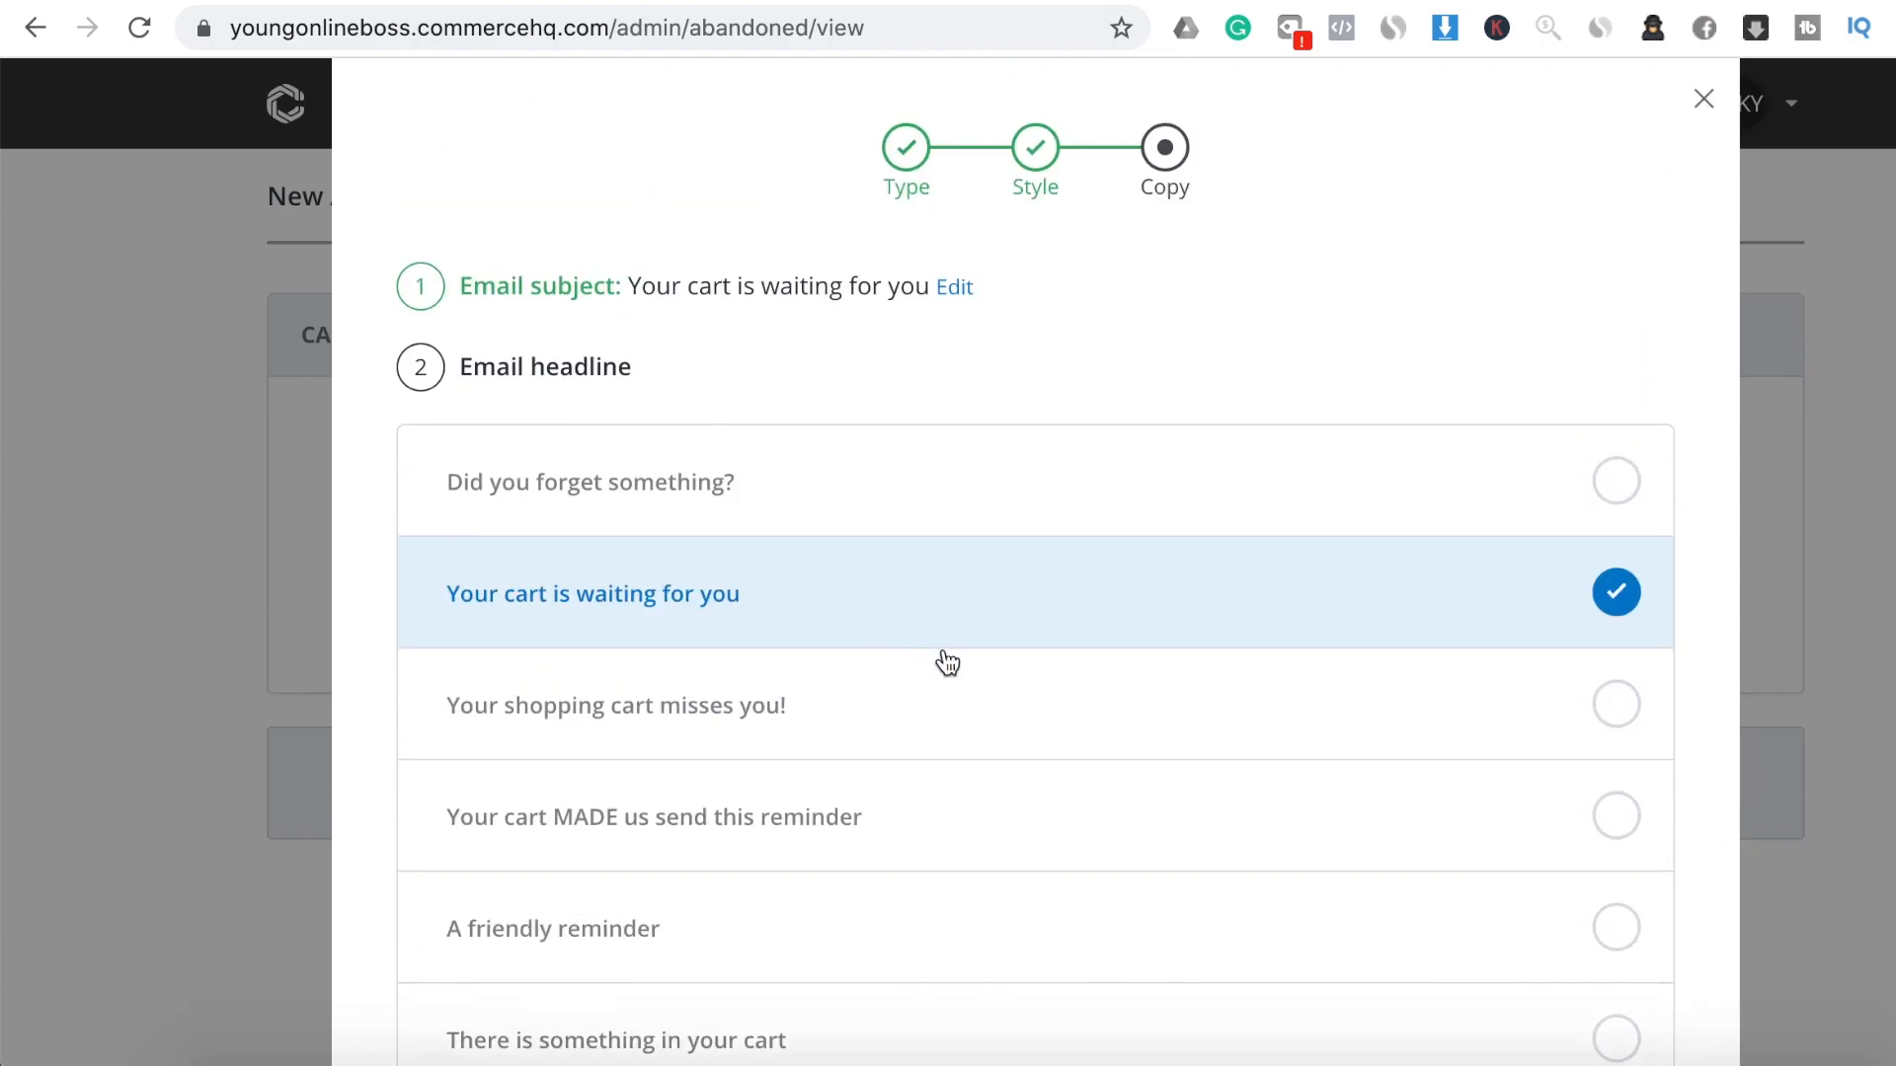
pyautogui.scroll(-5, 909, 834)
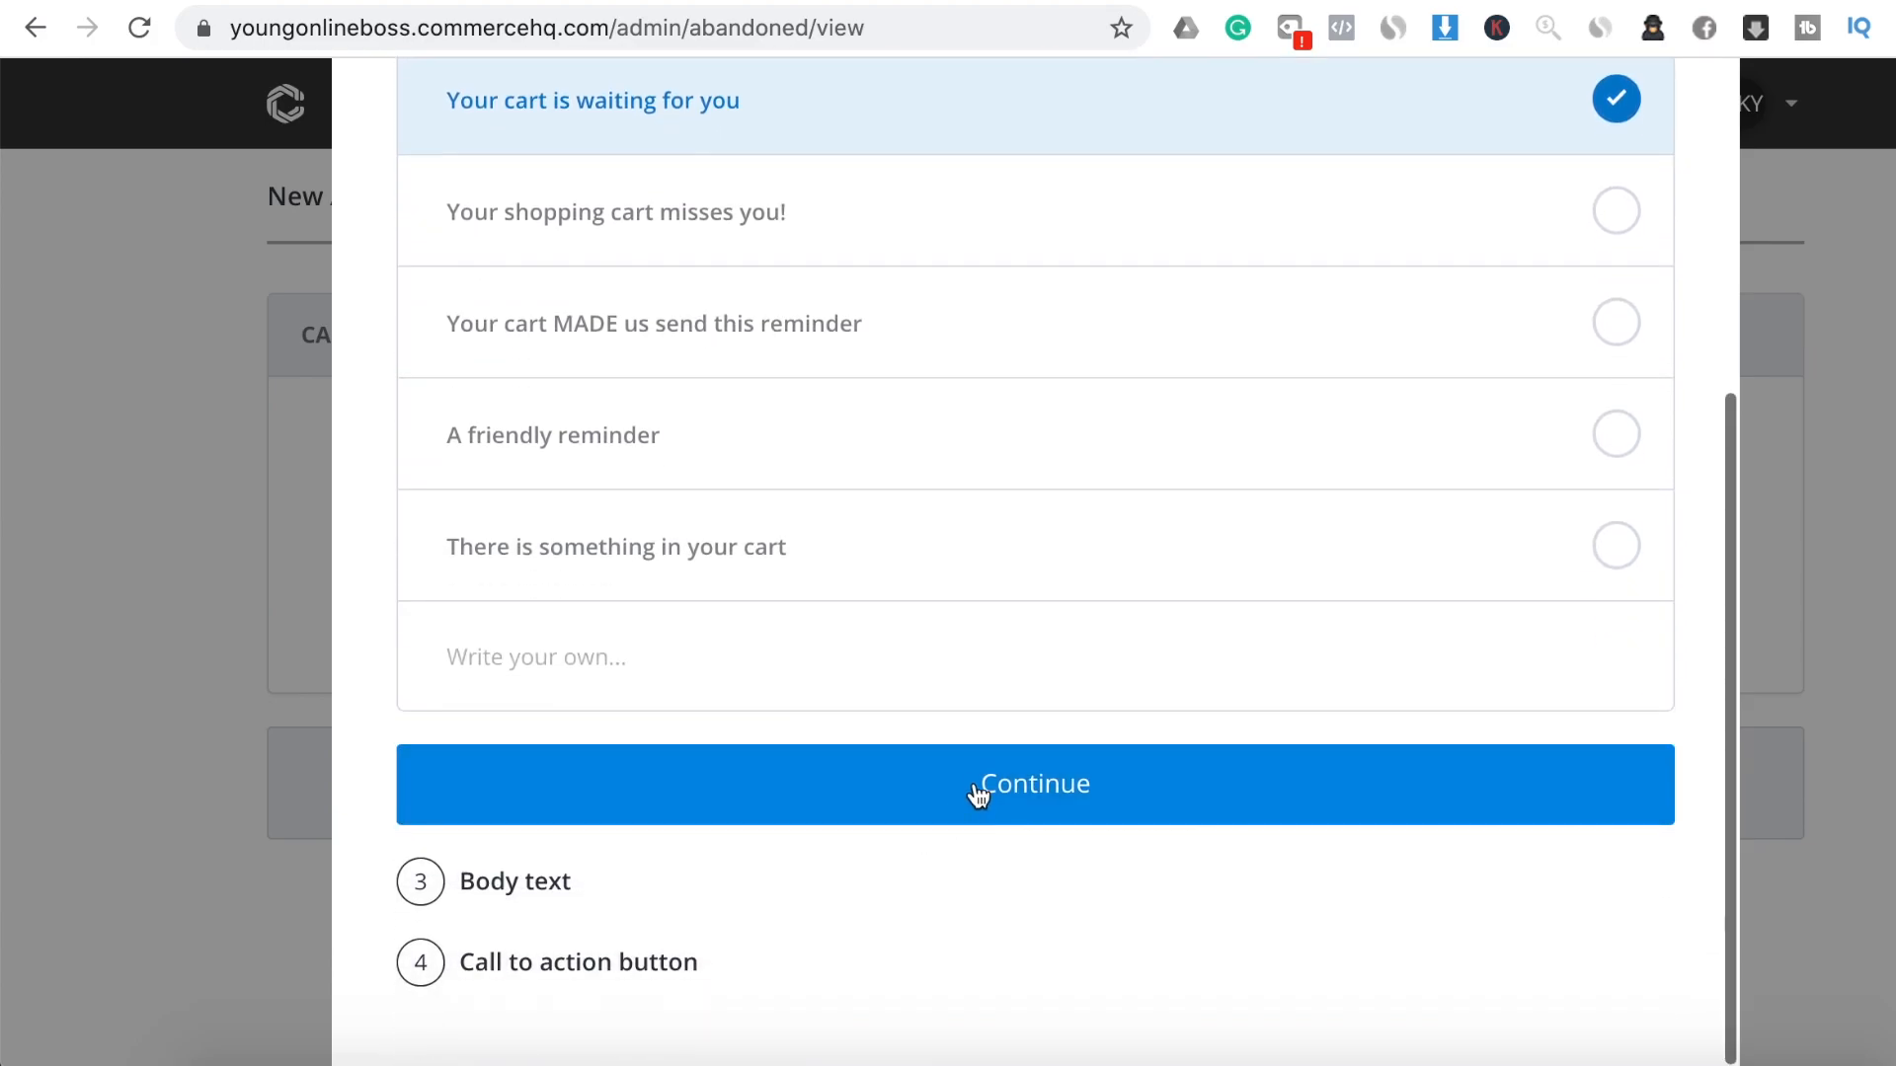
pyautogui.click(978, 795)
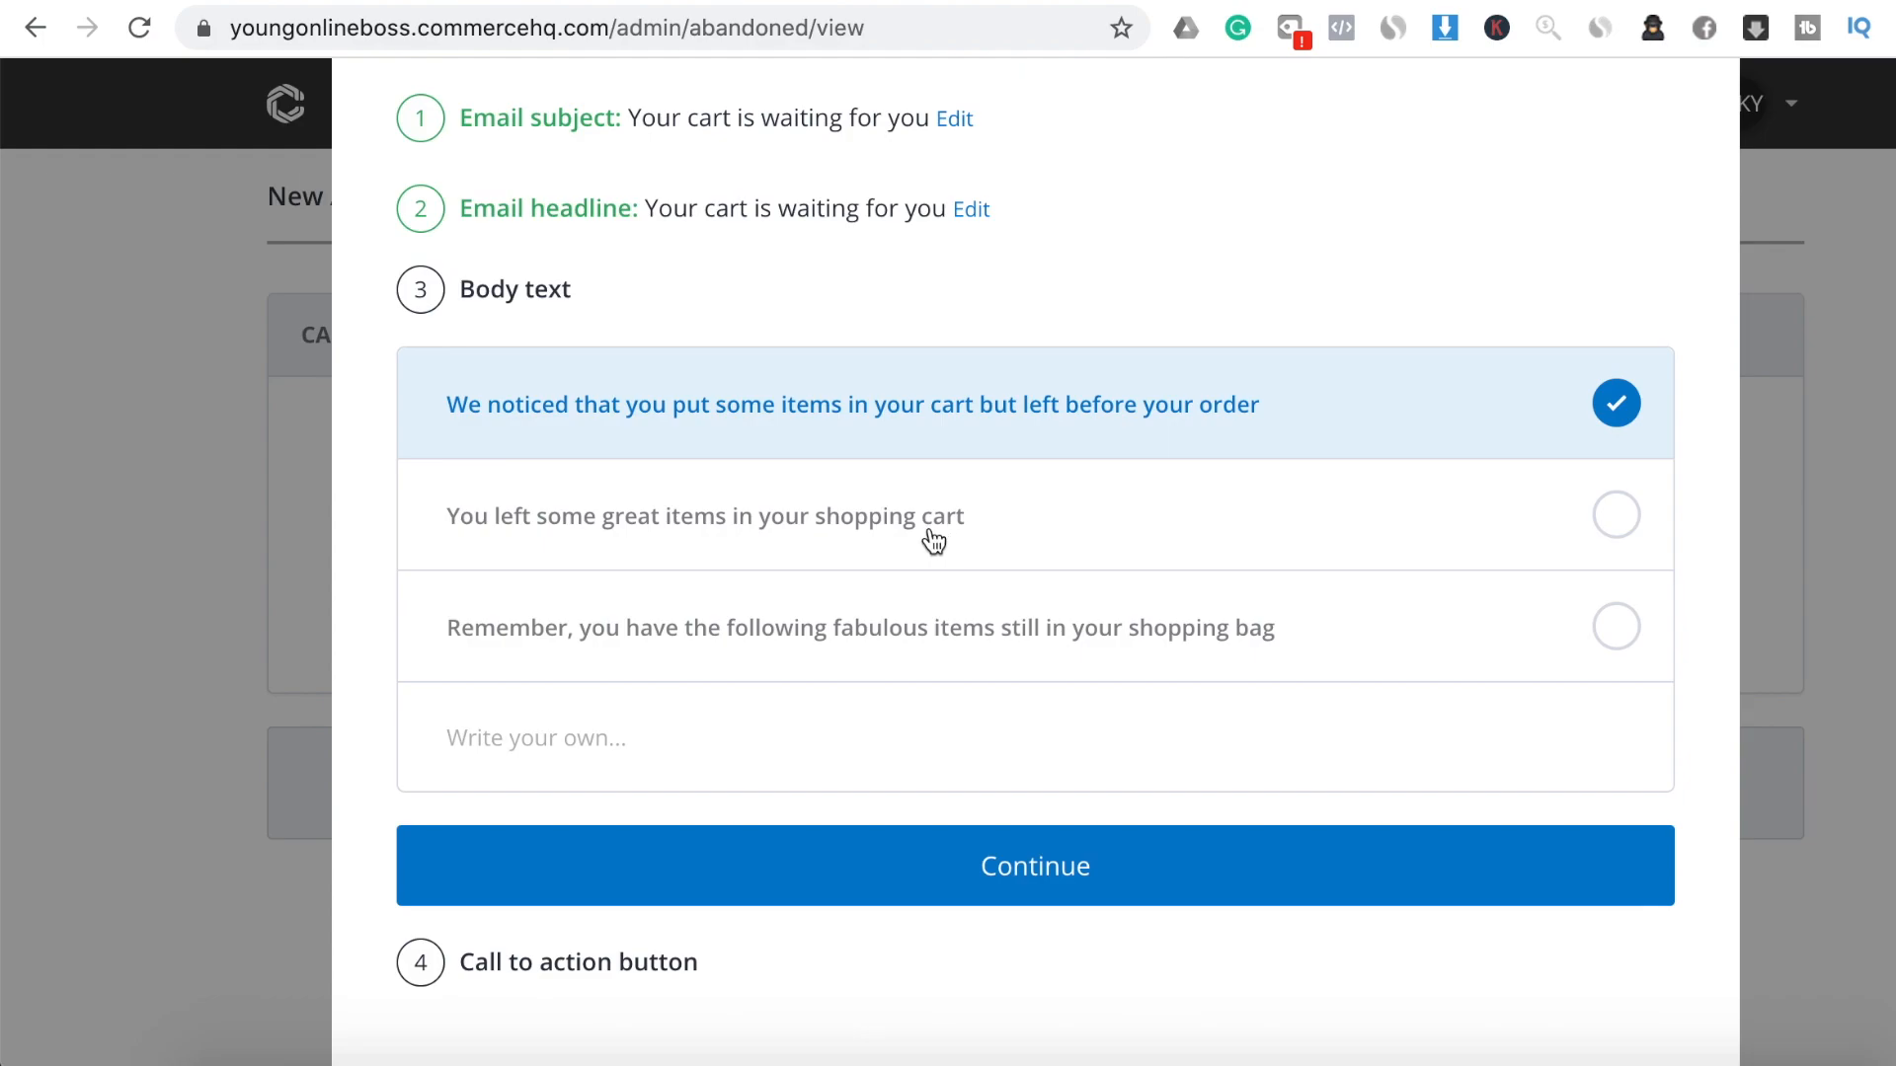
# Choose the body text "You left some great items in your shopping cart" and accept RESUME YOUR CHECKOUT as the call to action
pyautogui.click(846, 533)
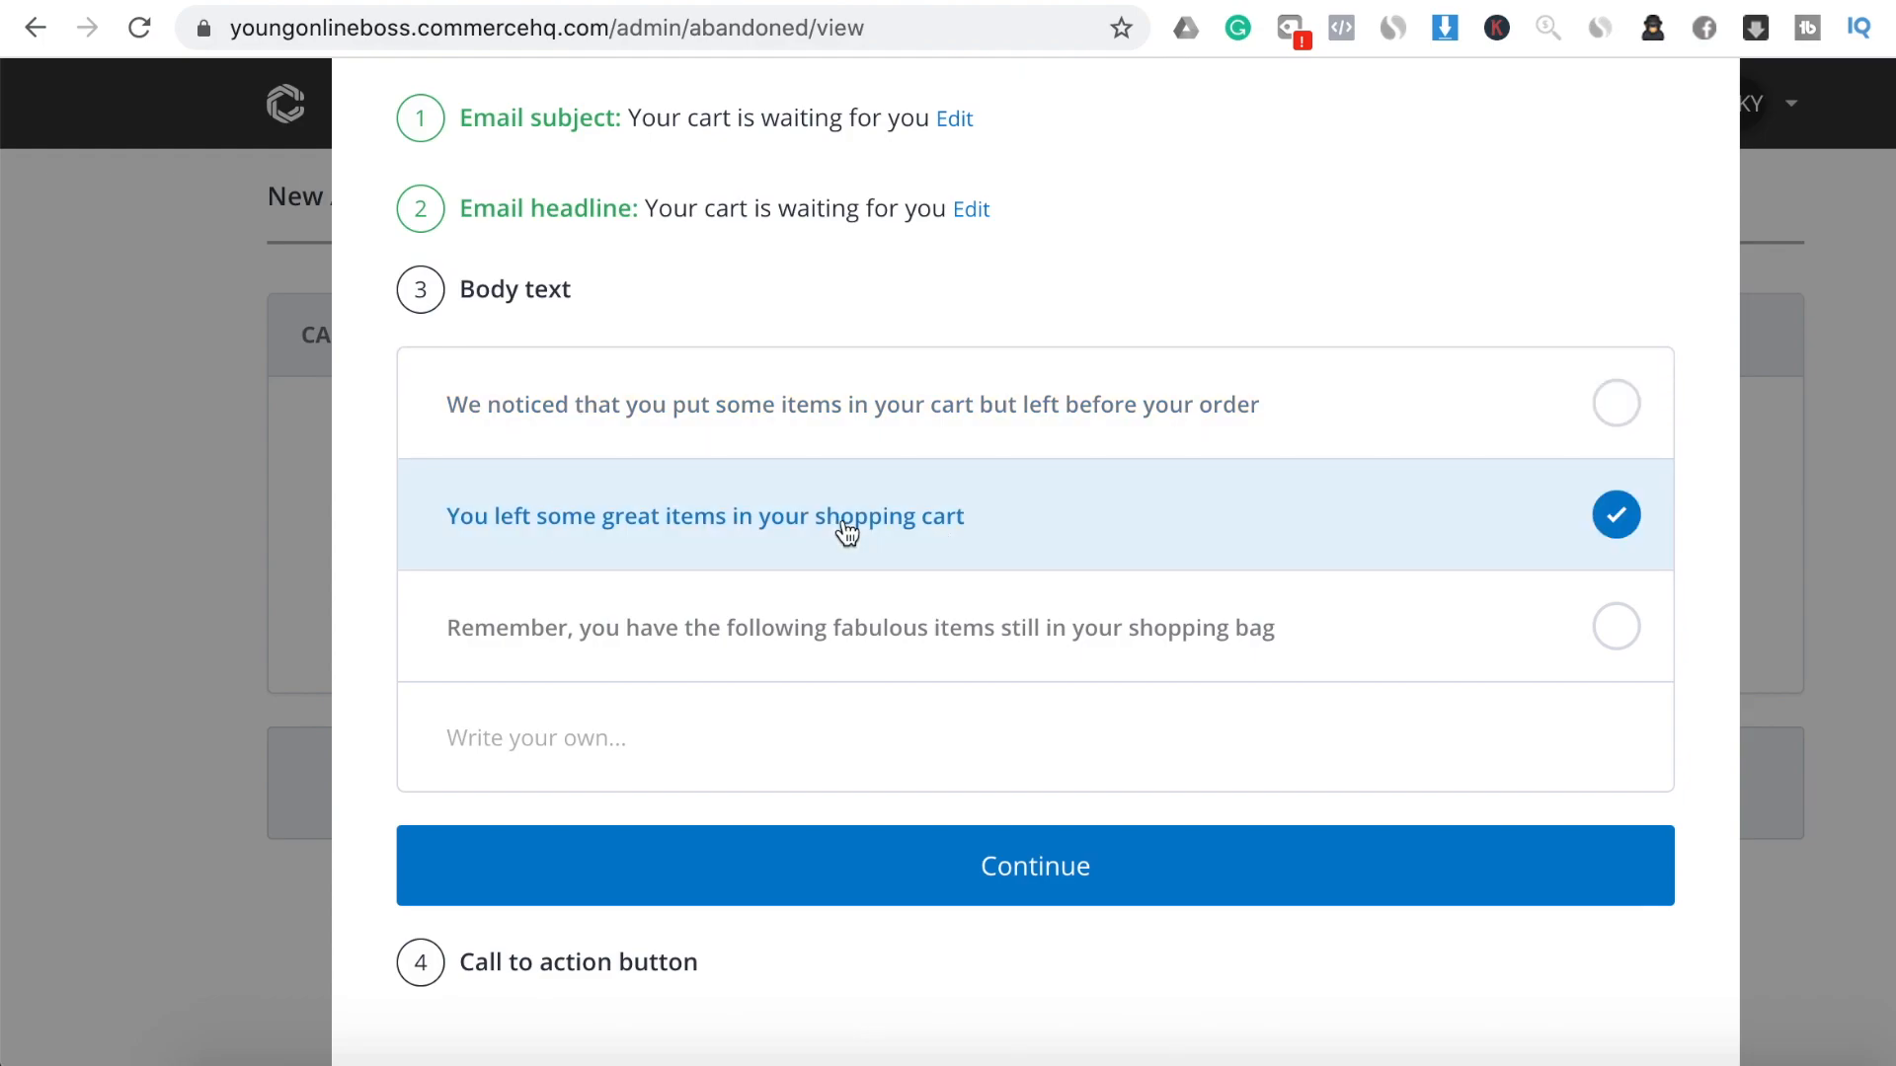
pyautogui.click(1018, 878)
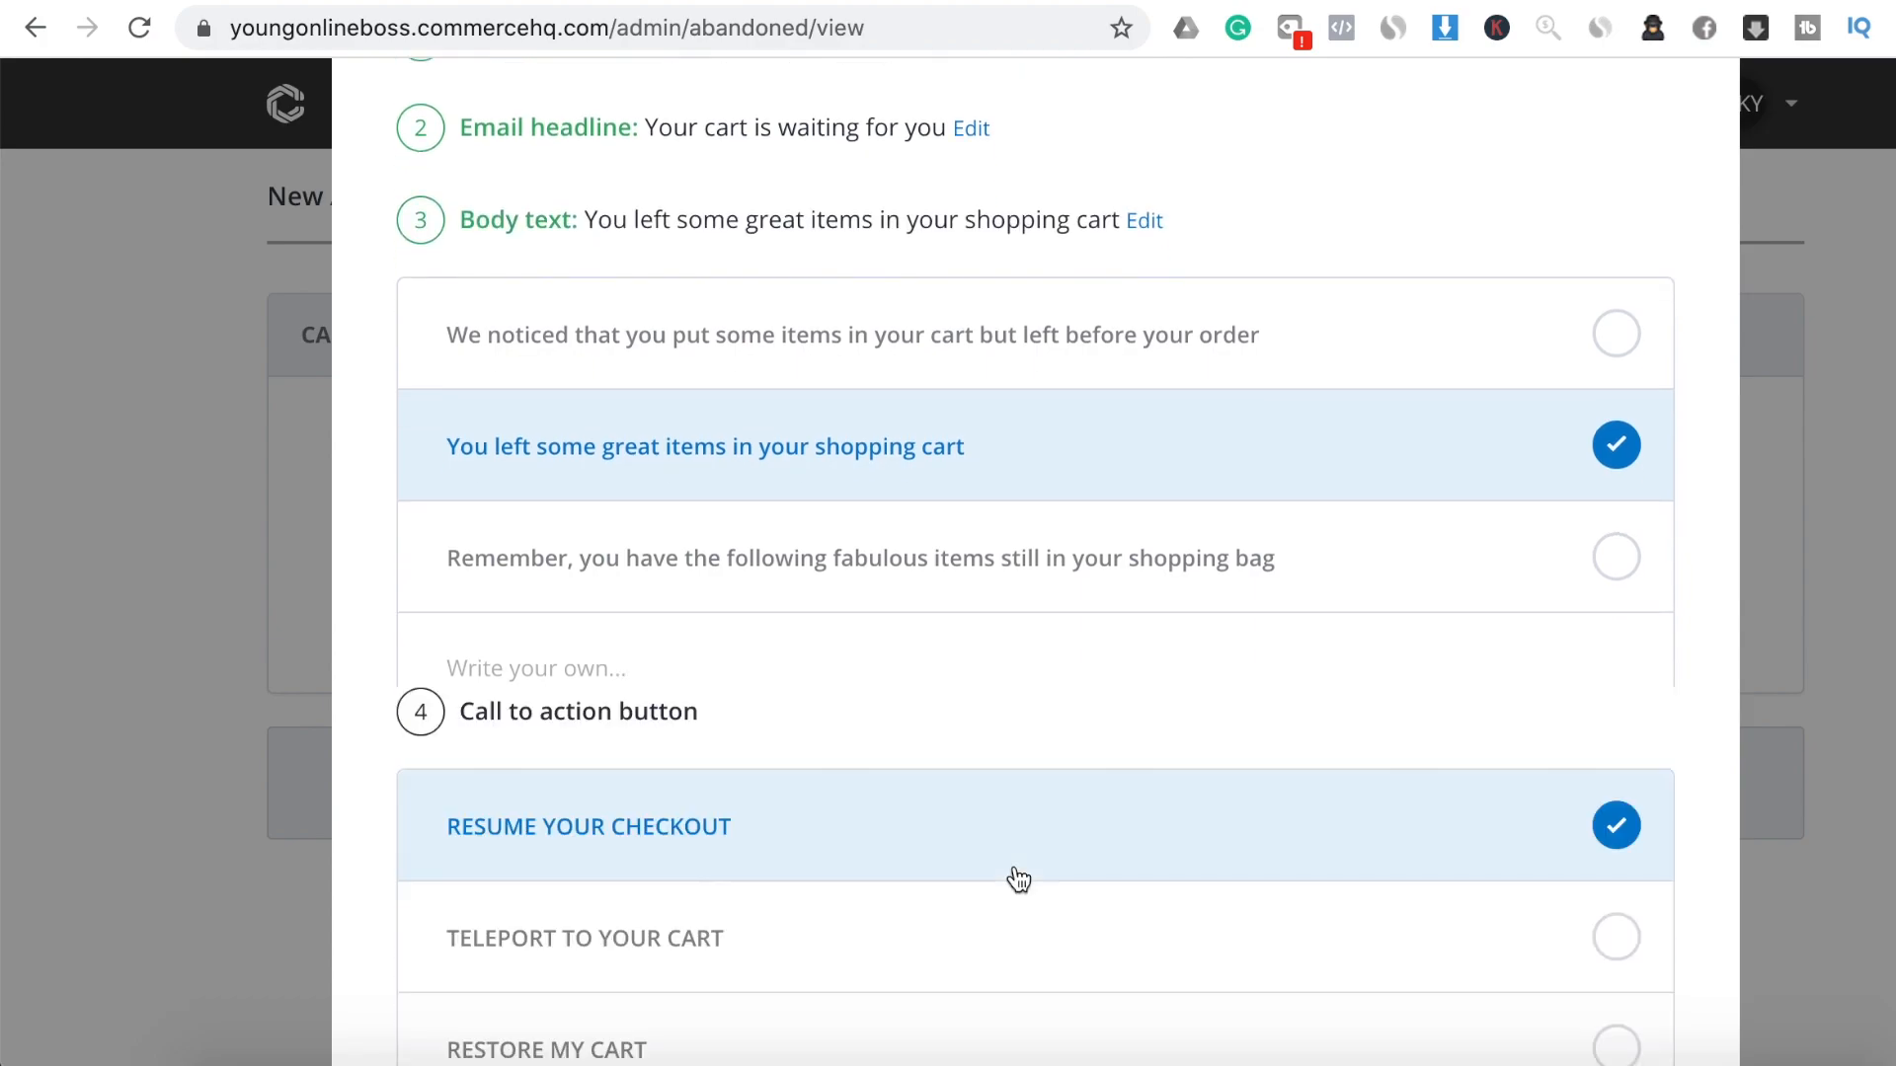
pyautogui.scroll(-2, 905, 647)
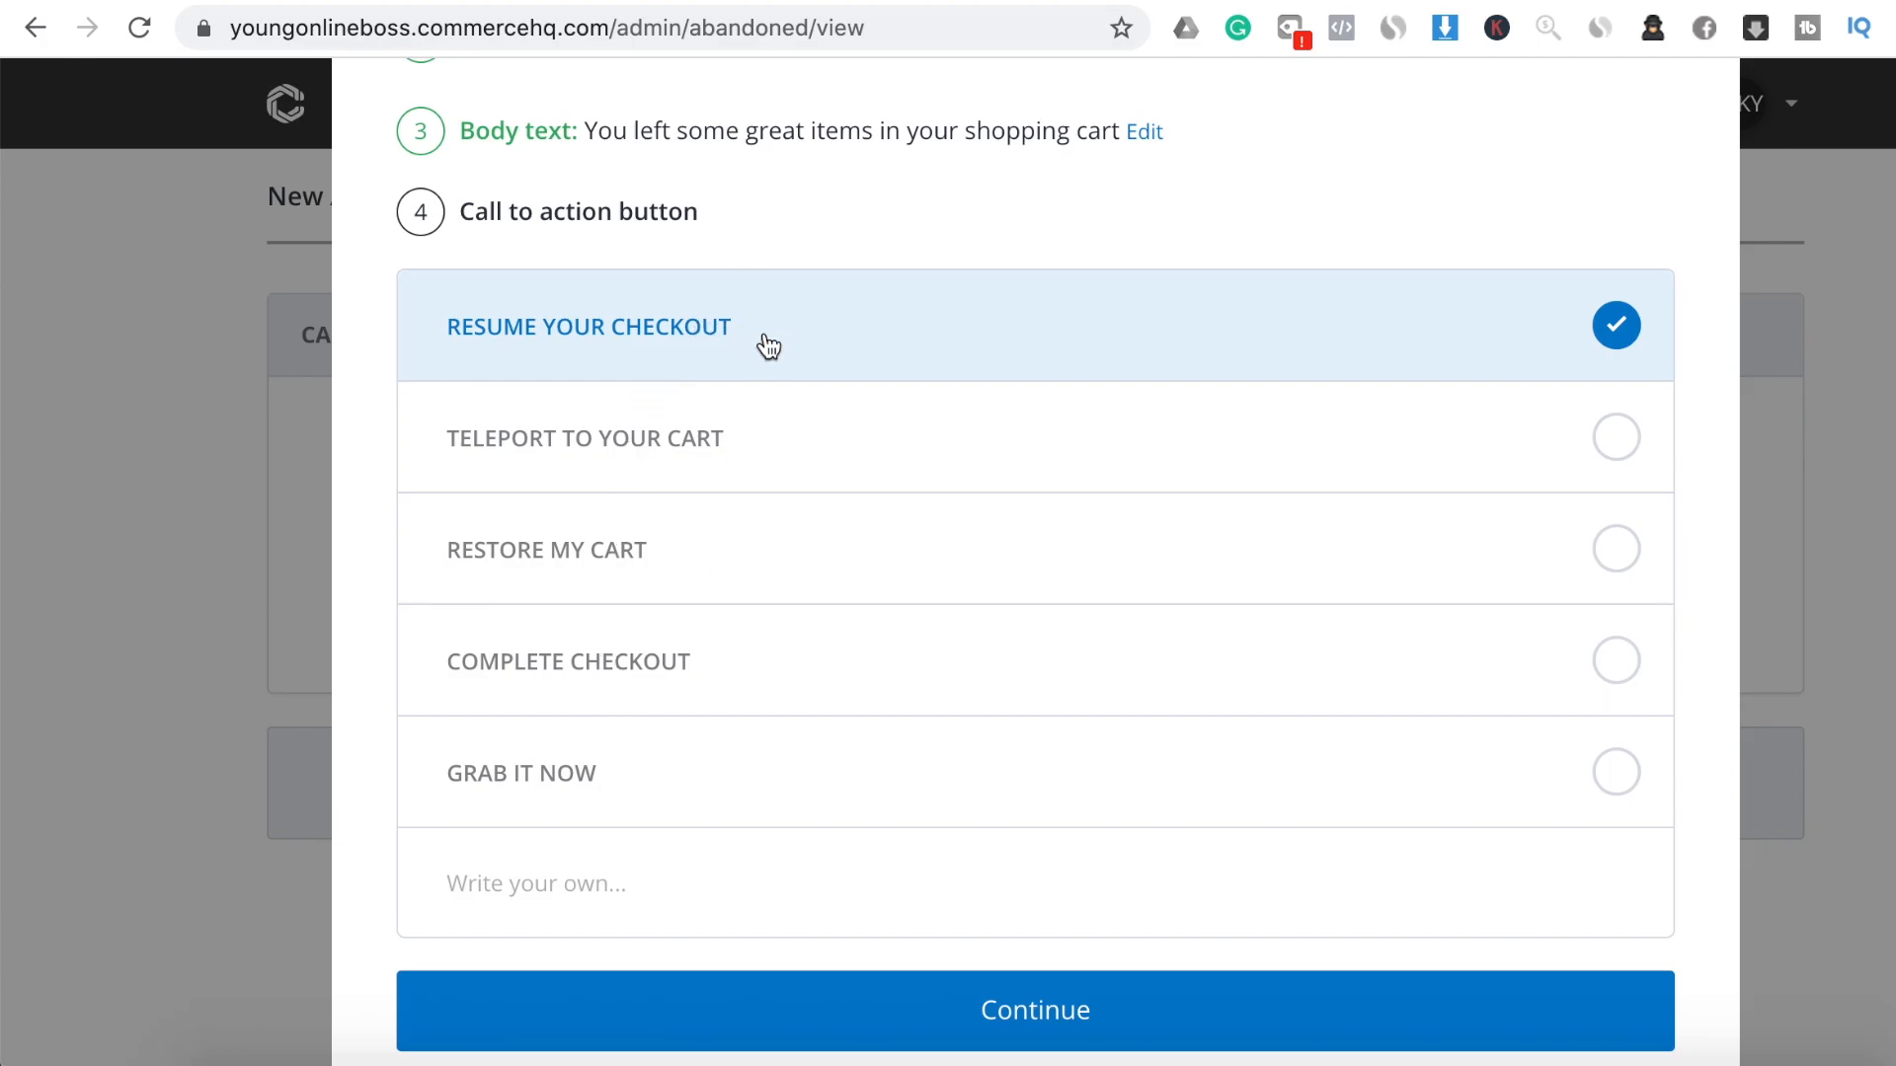
pyautogui.click(971, 1007)
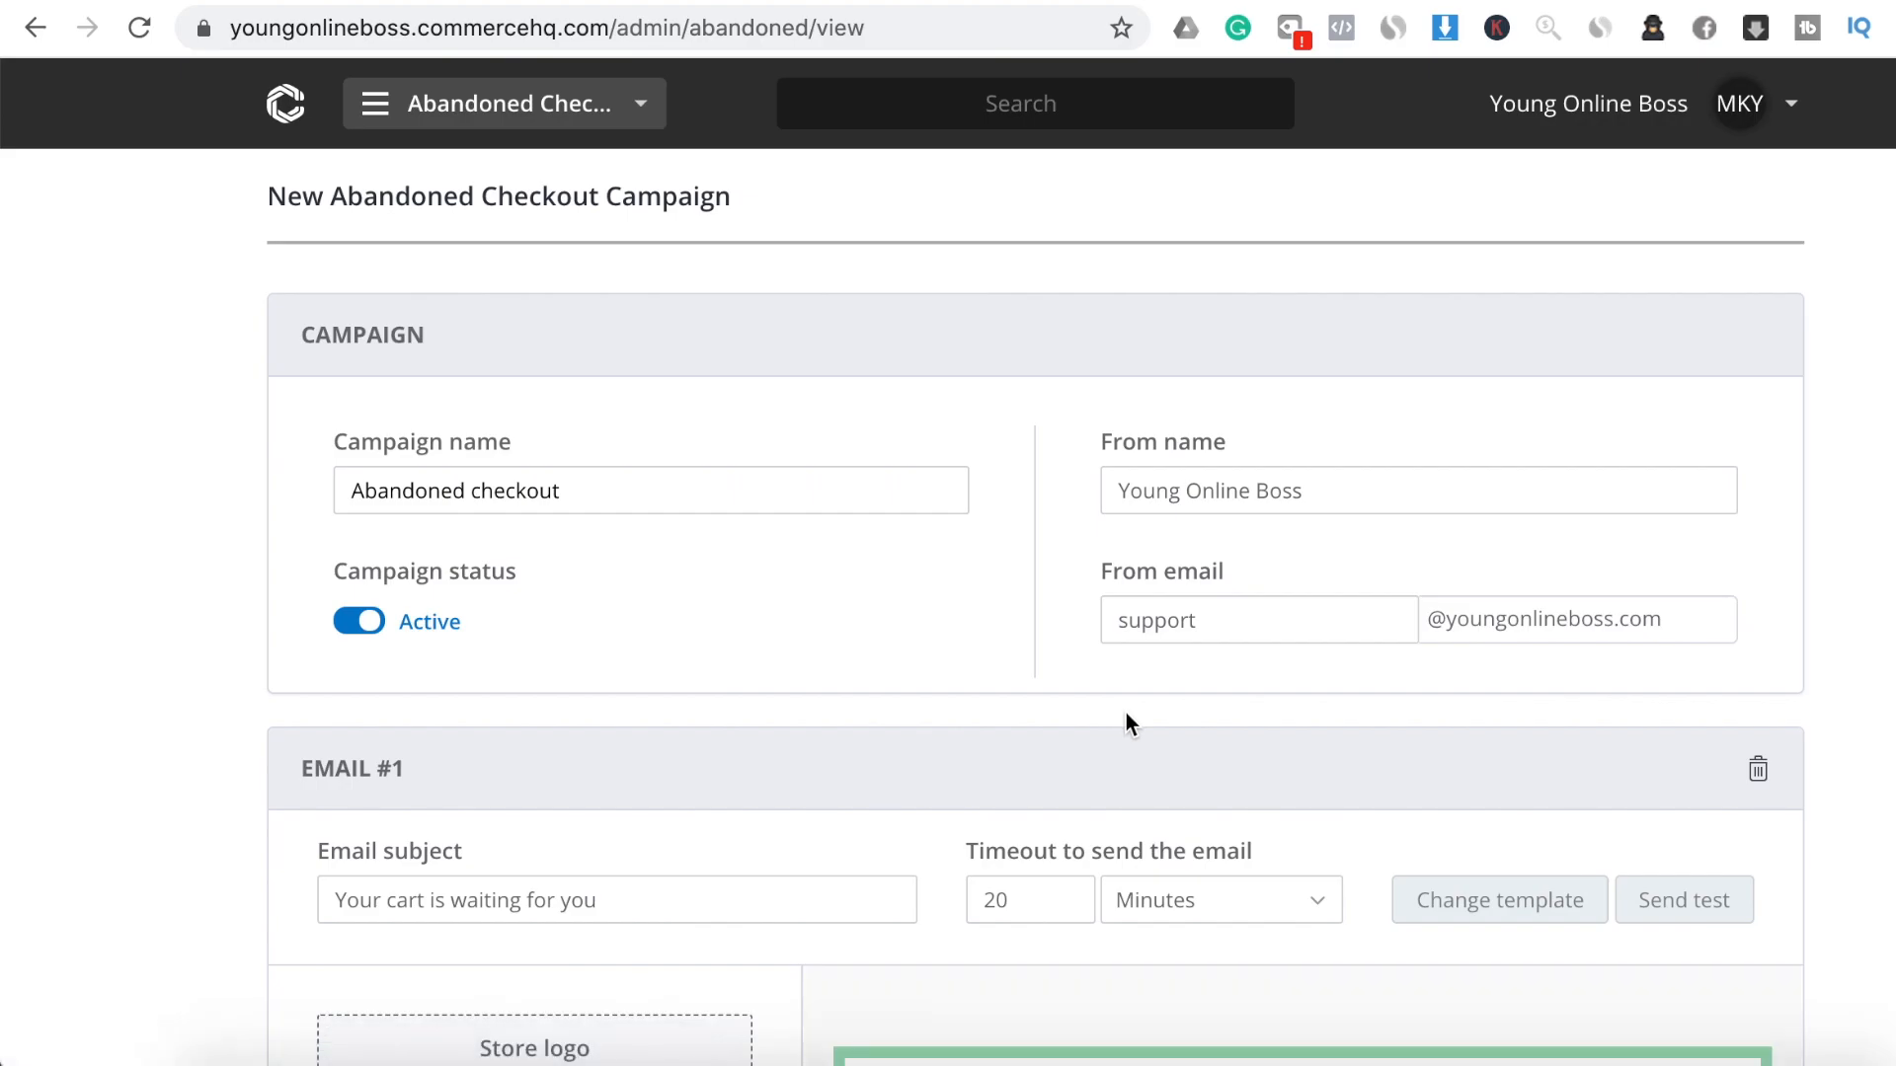
# Review Email #1's settings and preview, including the colors, cart products and checkout button
pyautogui.scroll(-4, 1126, 713)
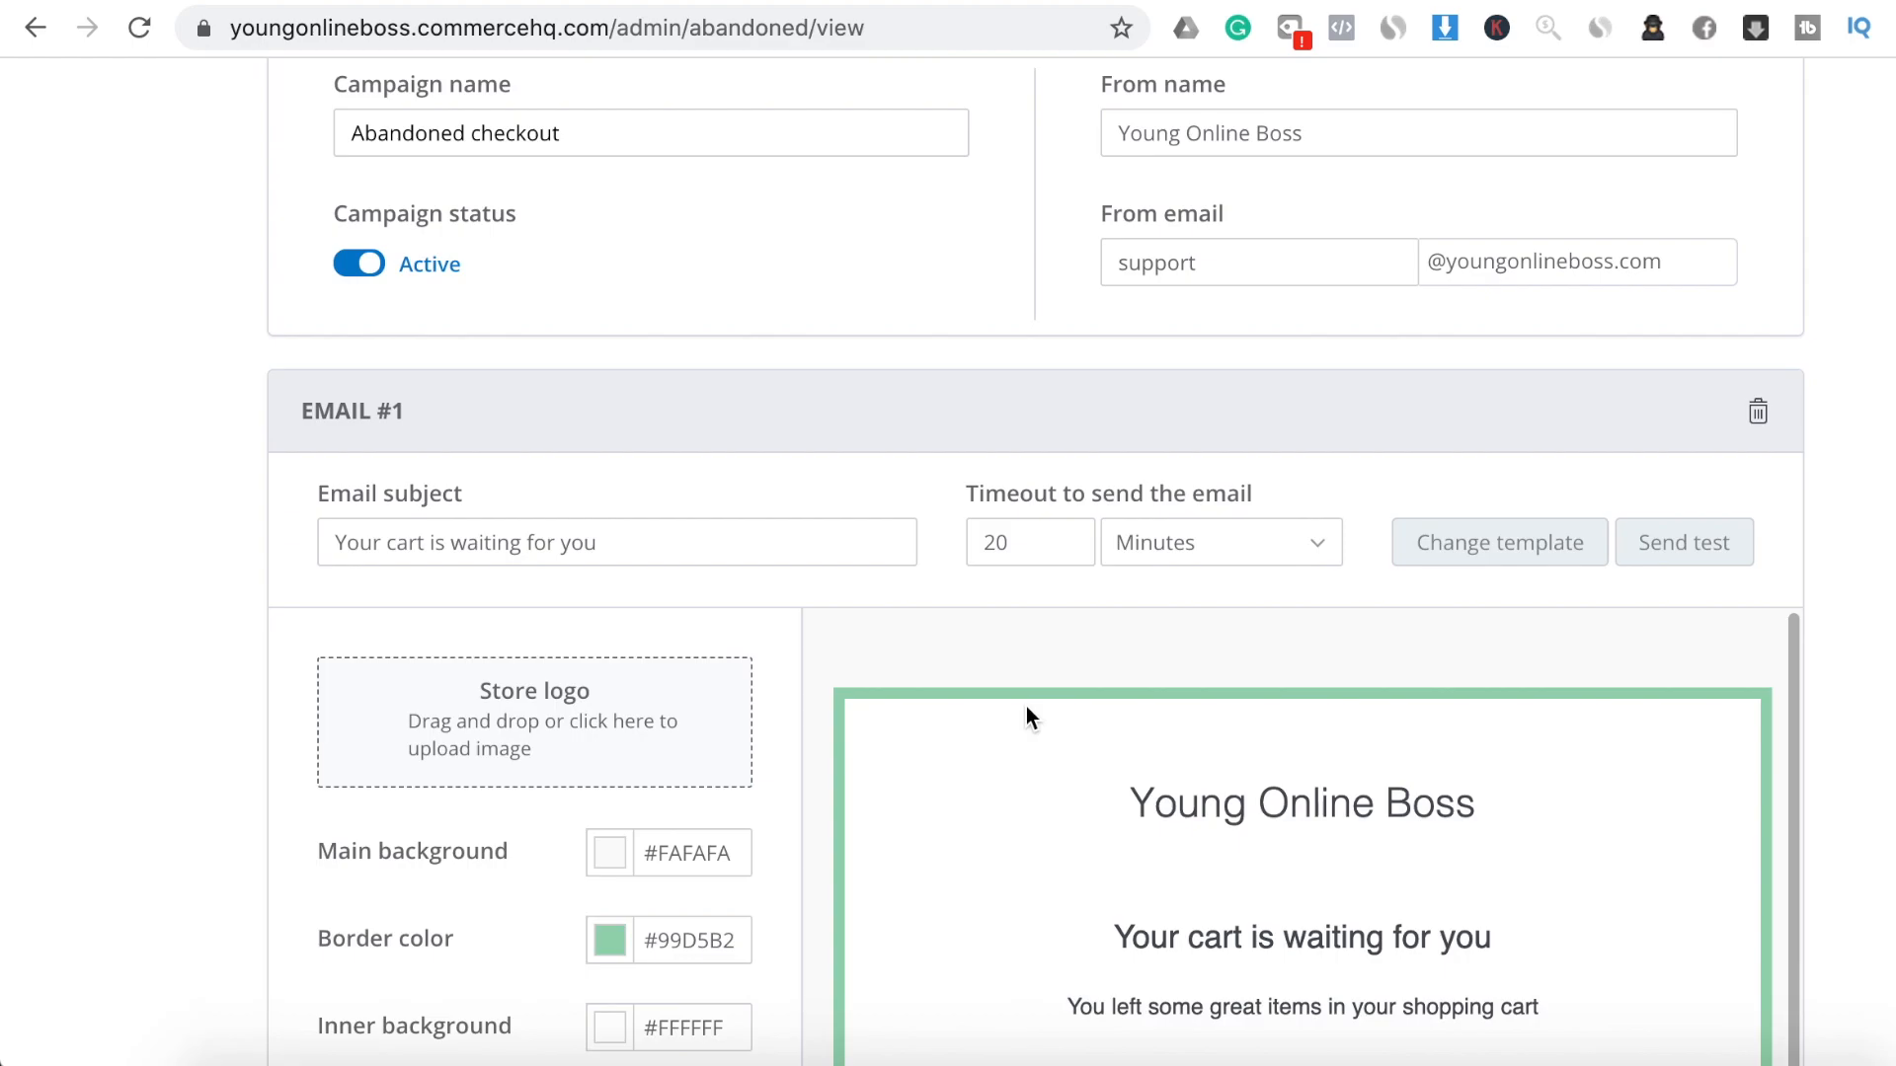
pyautogui.scroll(-3, 1284, 867)
pyautogui.scroll(-3, 1283, 861)
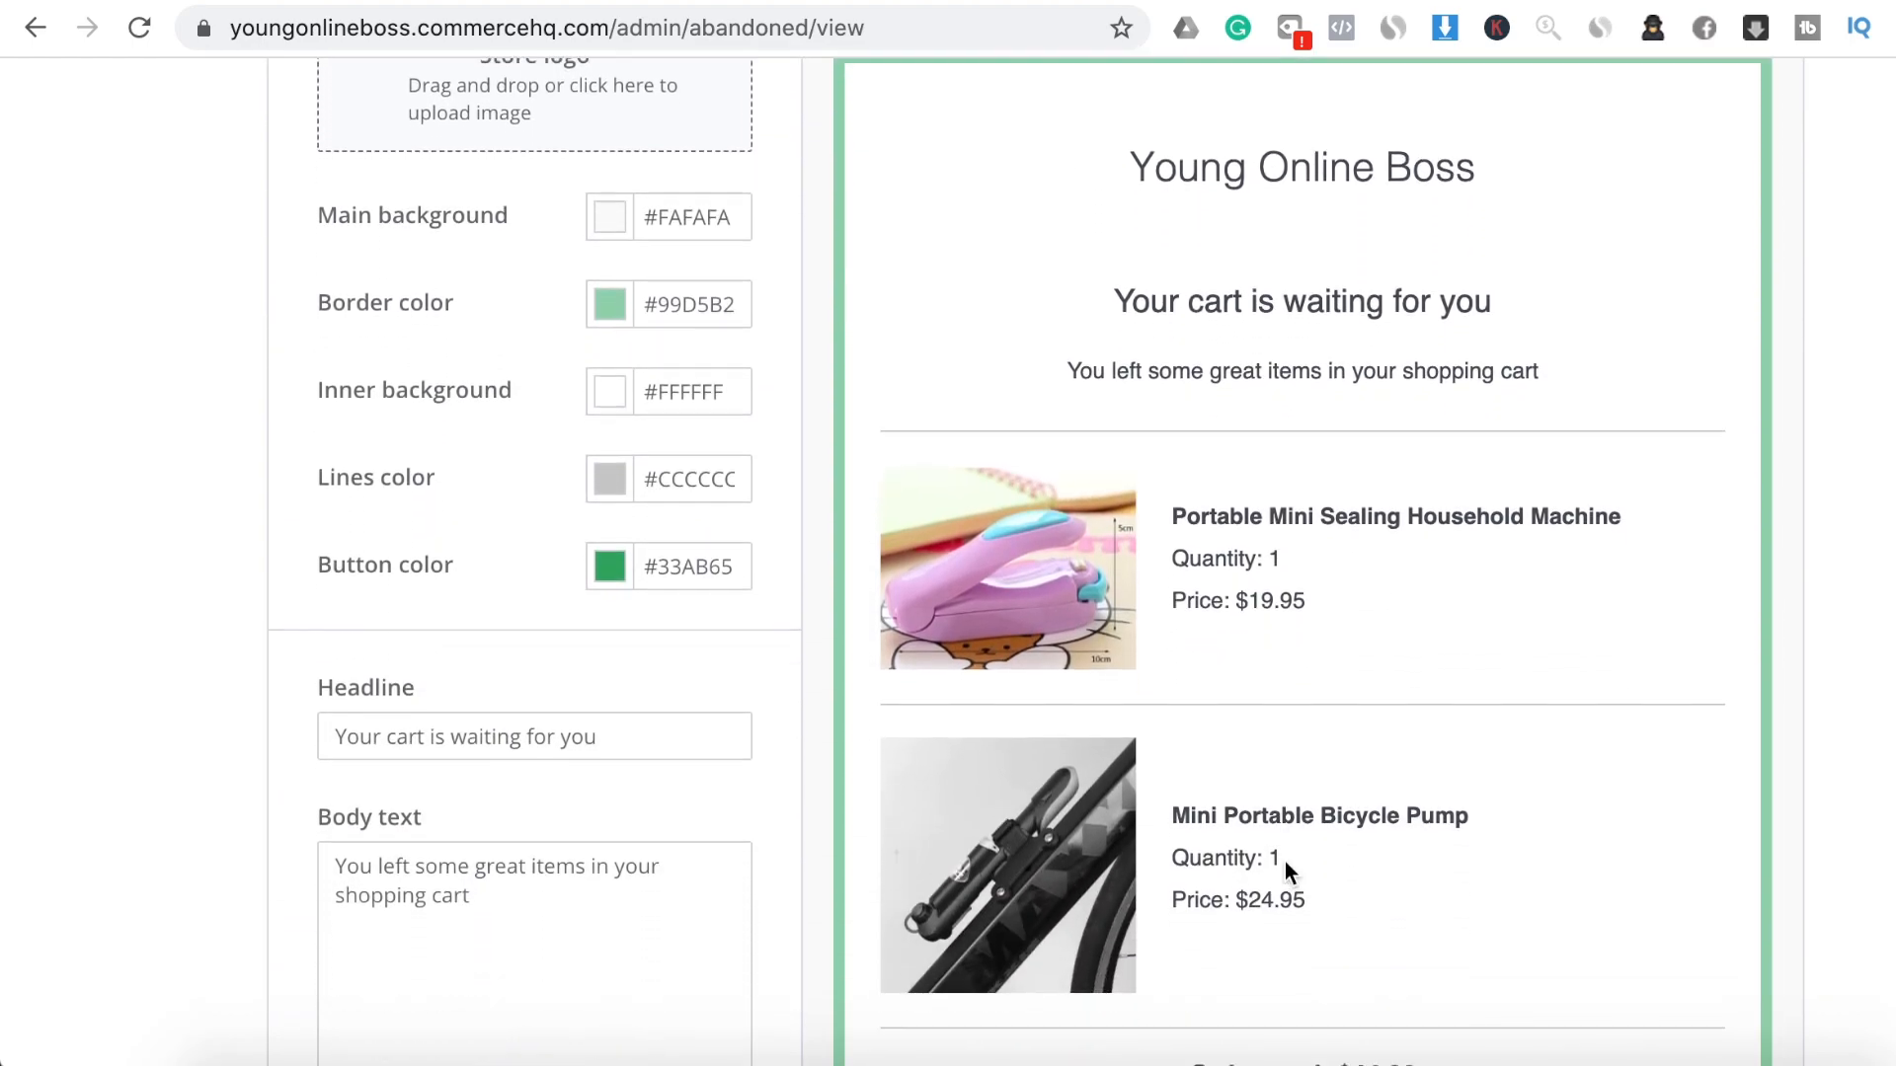
pyautogui.scroll(-3, 1274, 632)
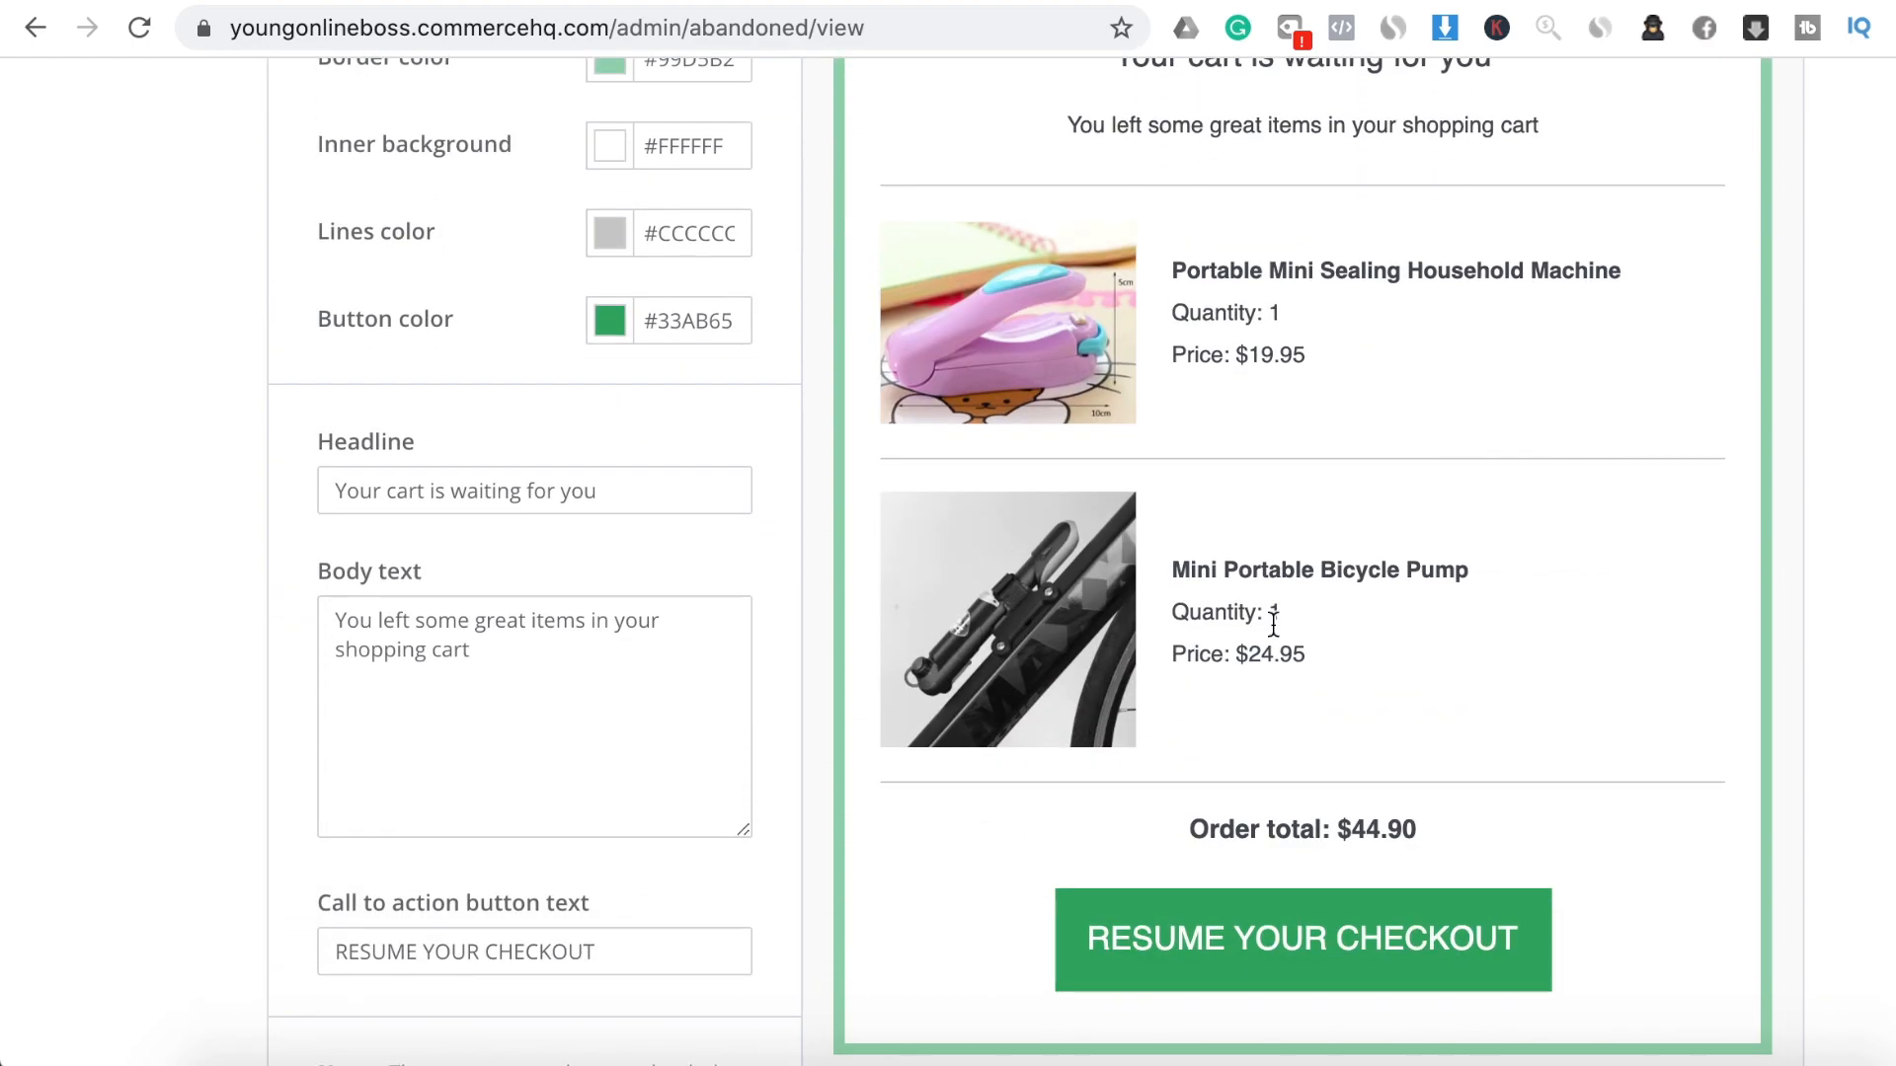
pyautogui.scroll(3, 1271, 624)
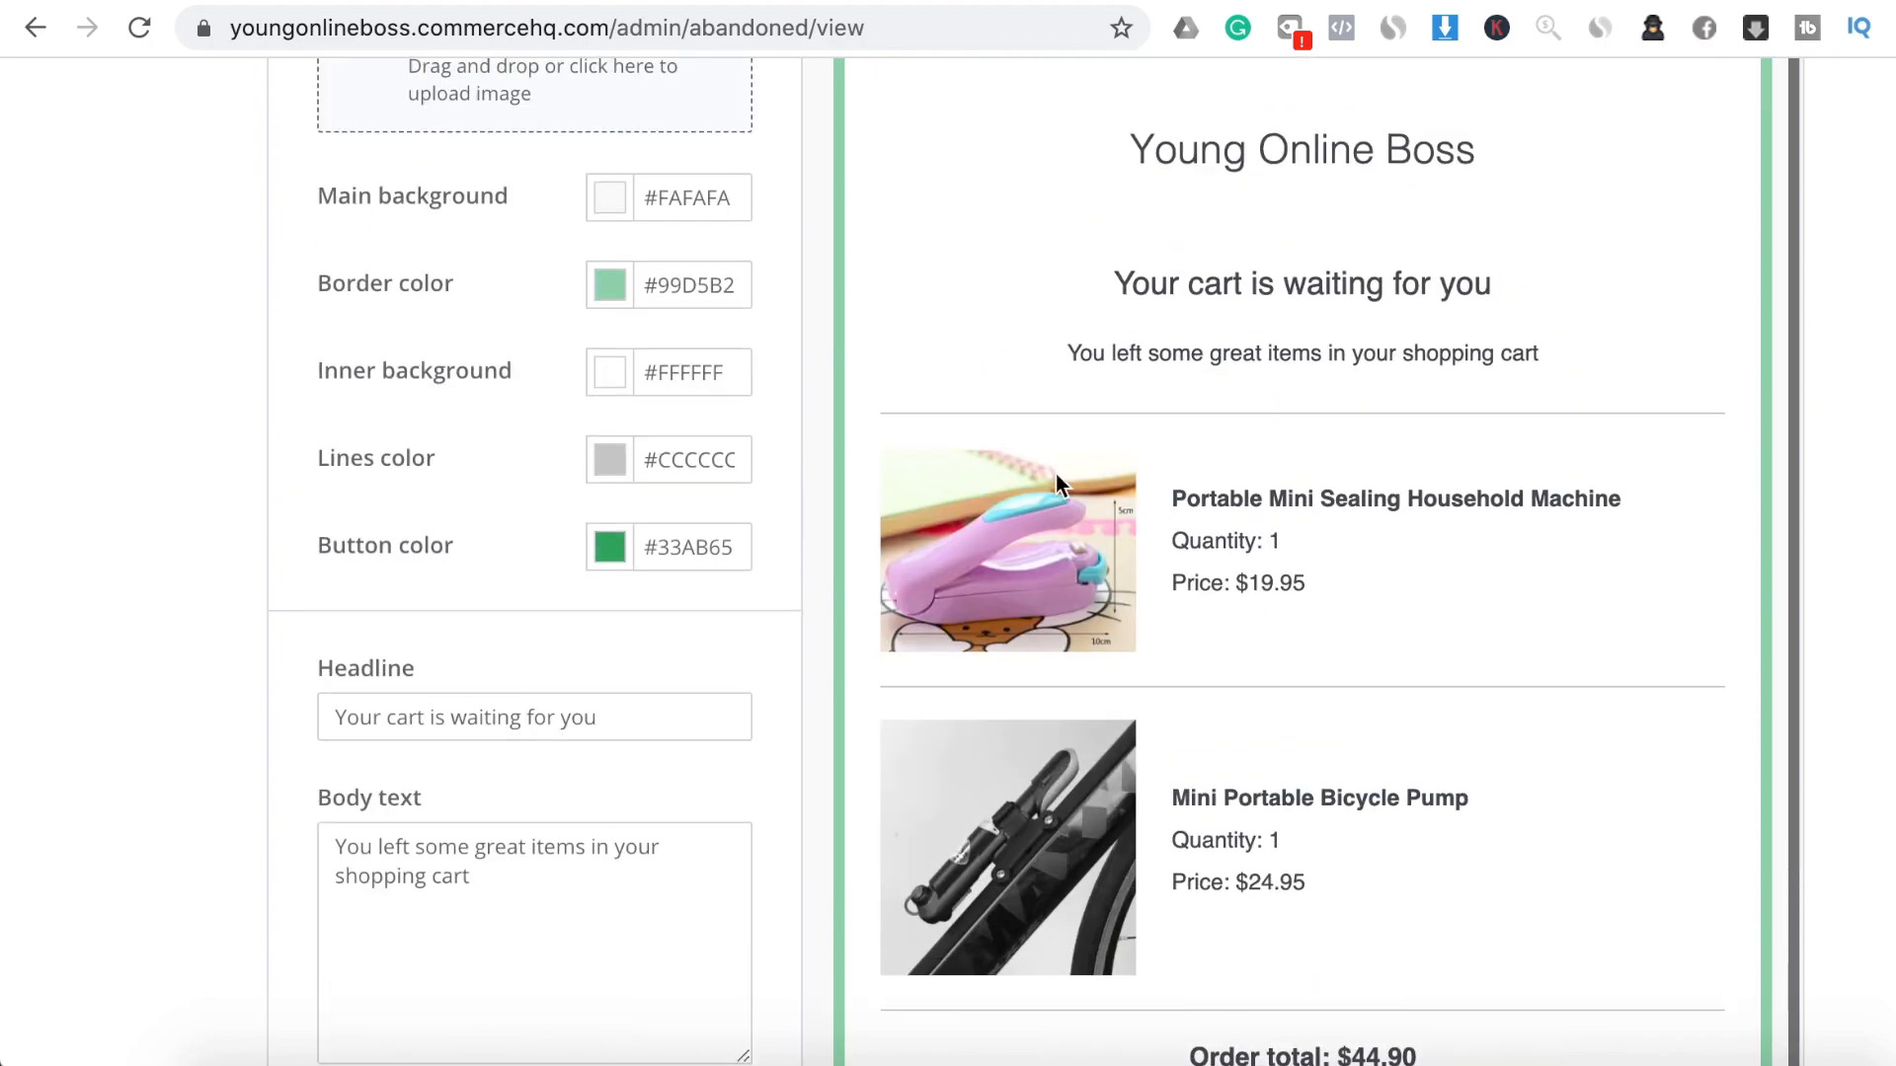
pyautogui.scroll(4, 745, 352)
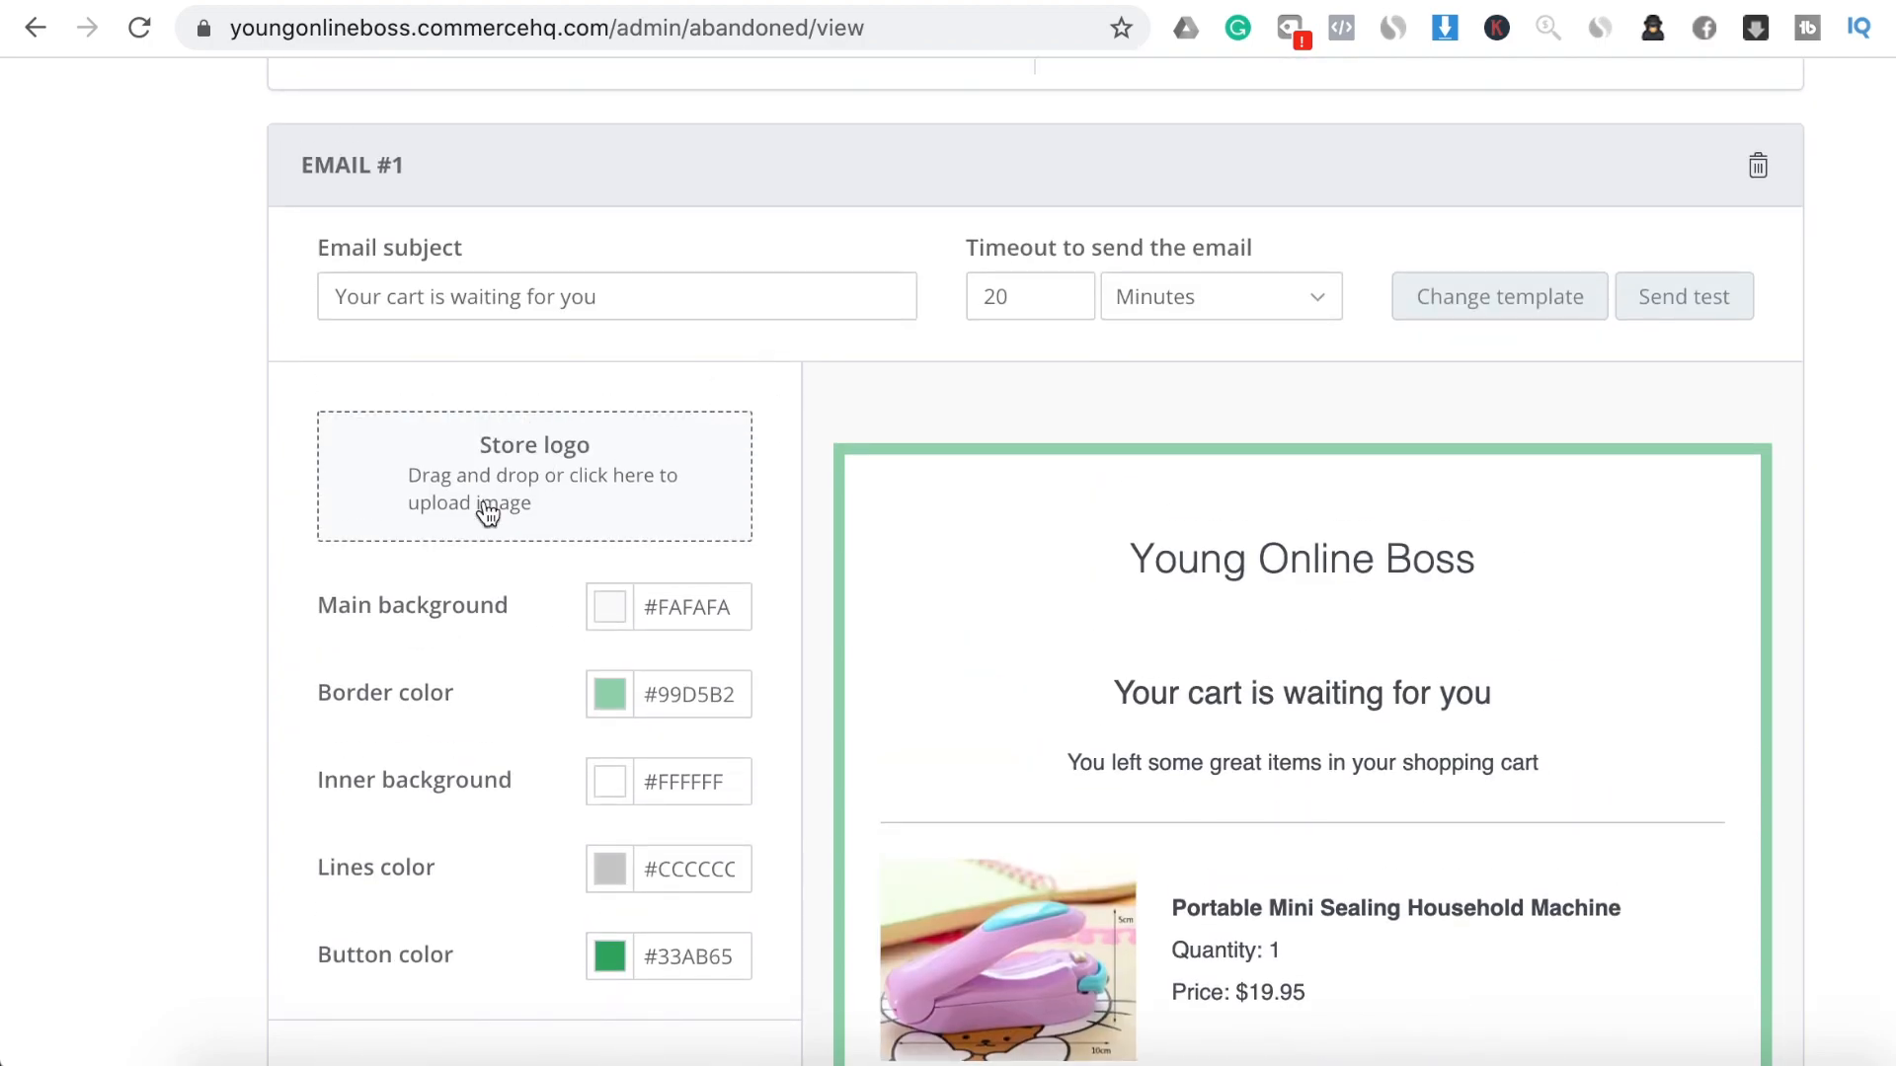
# Upload YOUNG_ONLINE_BOSS-removebg-preview.png from Downloads as Email #1's store logo and check it in the preview
pyautogui.click(541, 486)
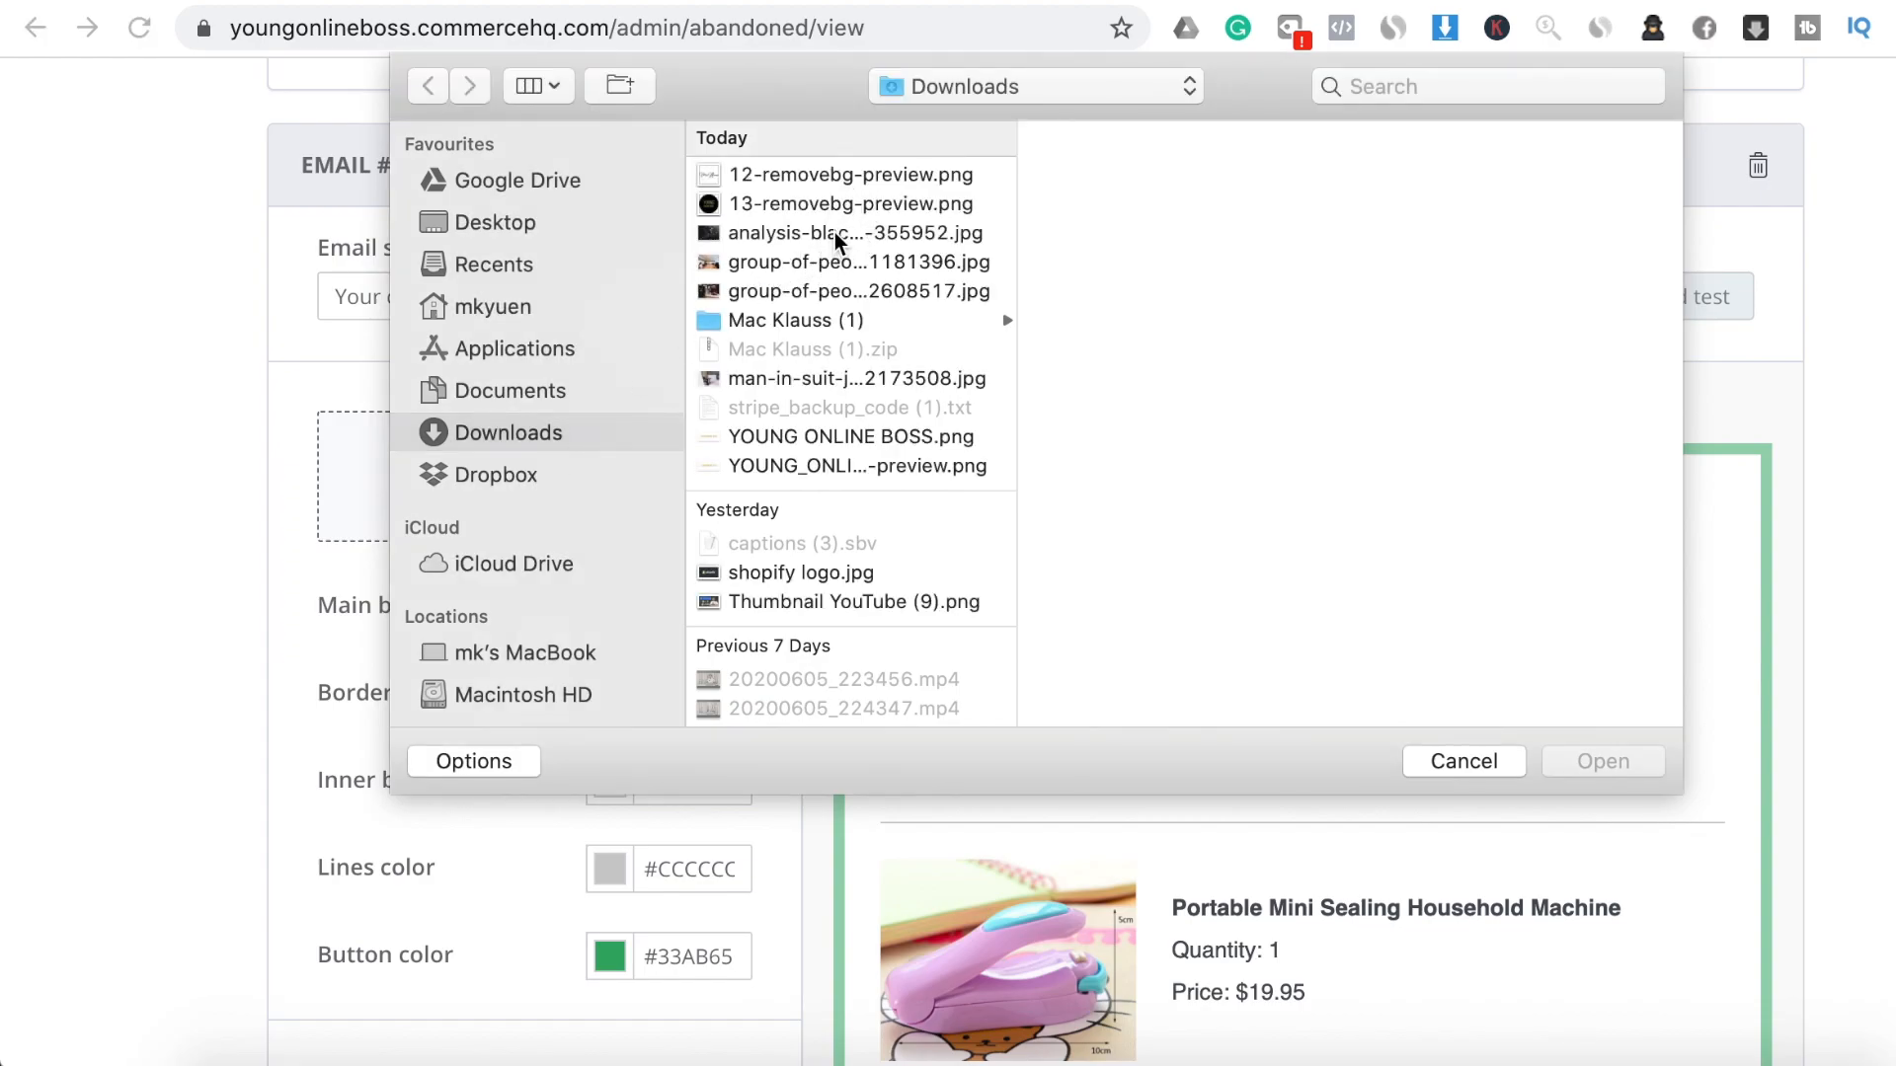
pyautogui.click(841, 205)
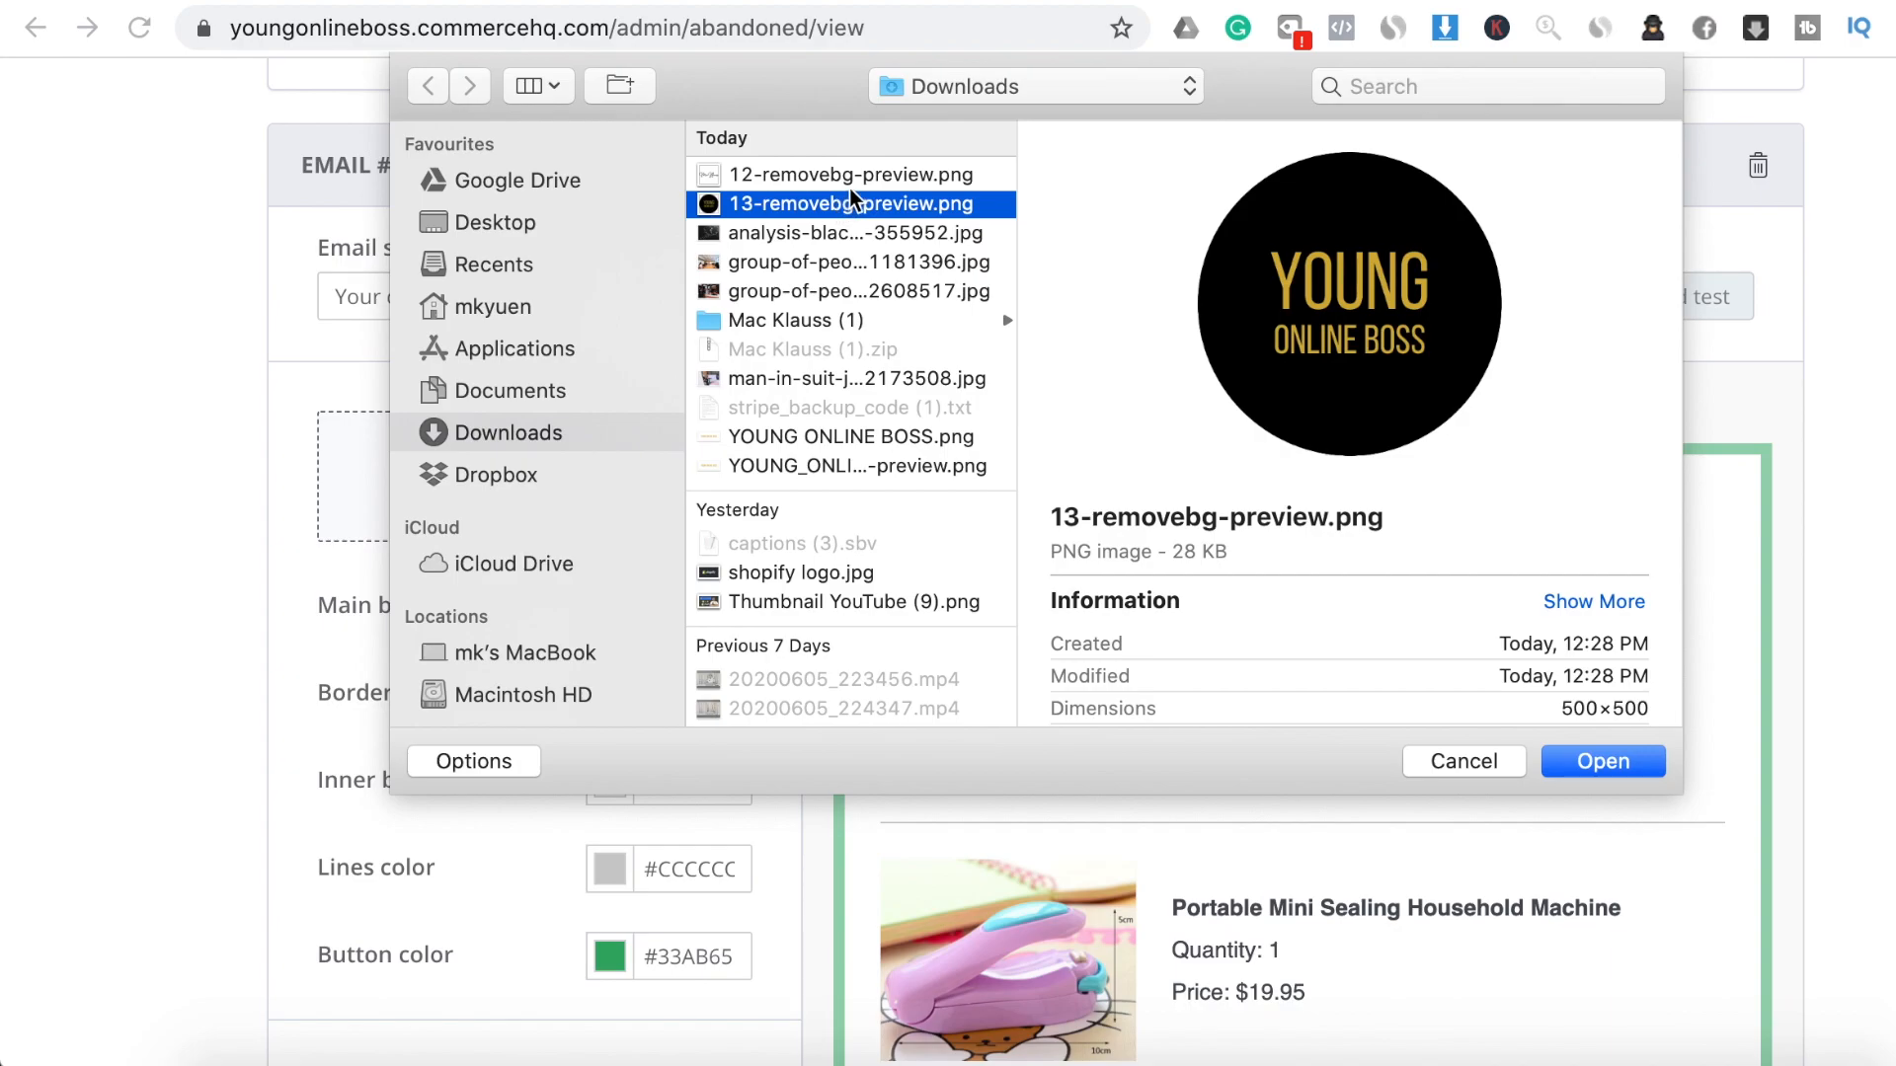
pyautogui.click(836, 242)
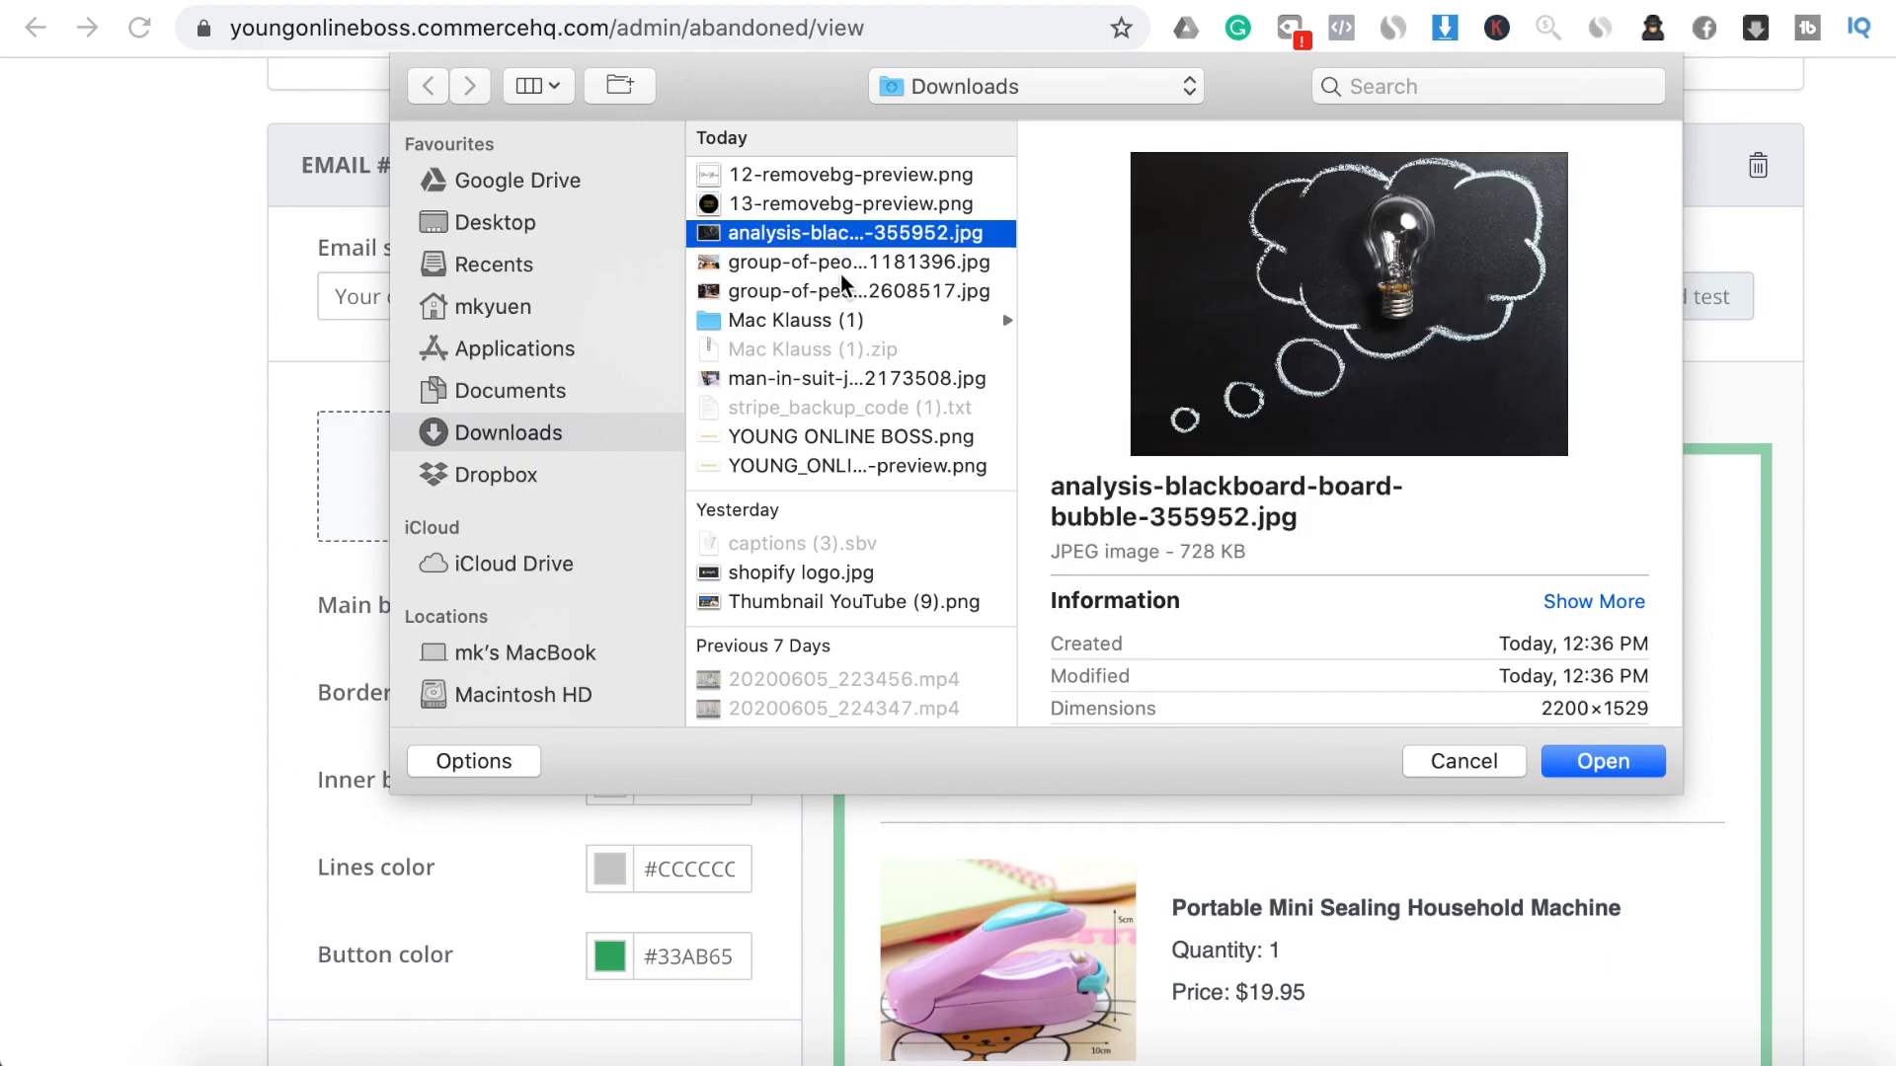
pyautogui.click(844, 263)
pyautogui.click(839, 292)
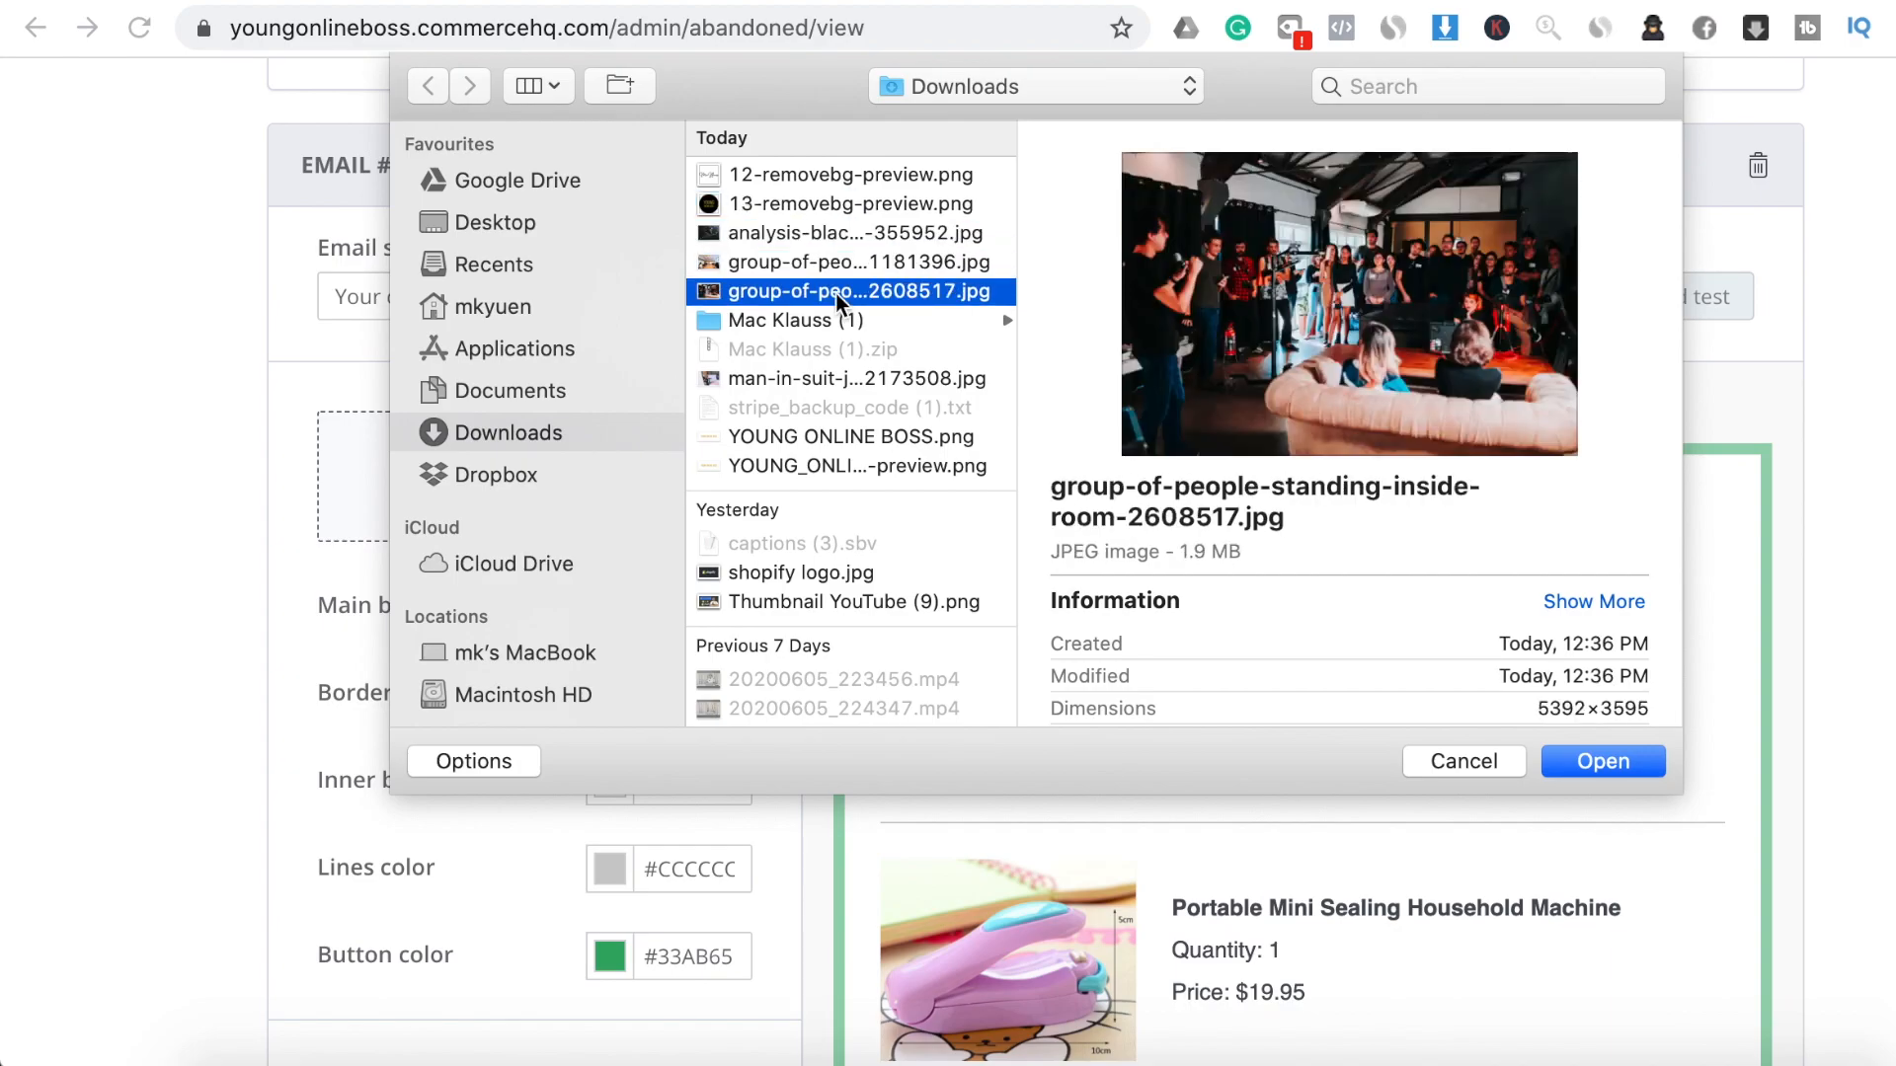
pyautogui.click(845, 468)
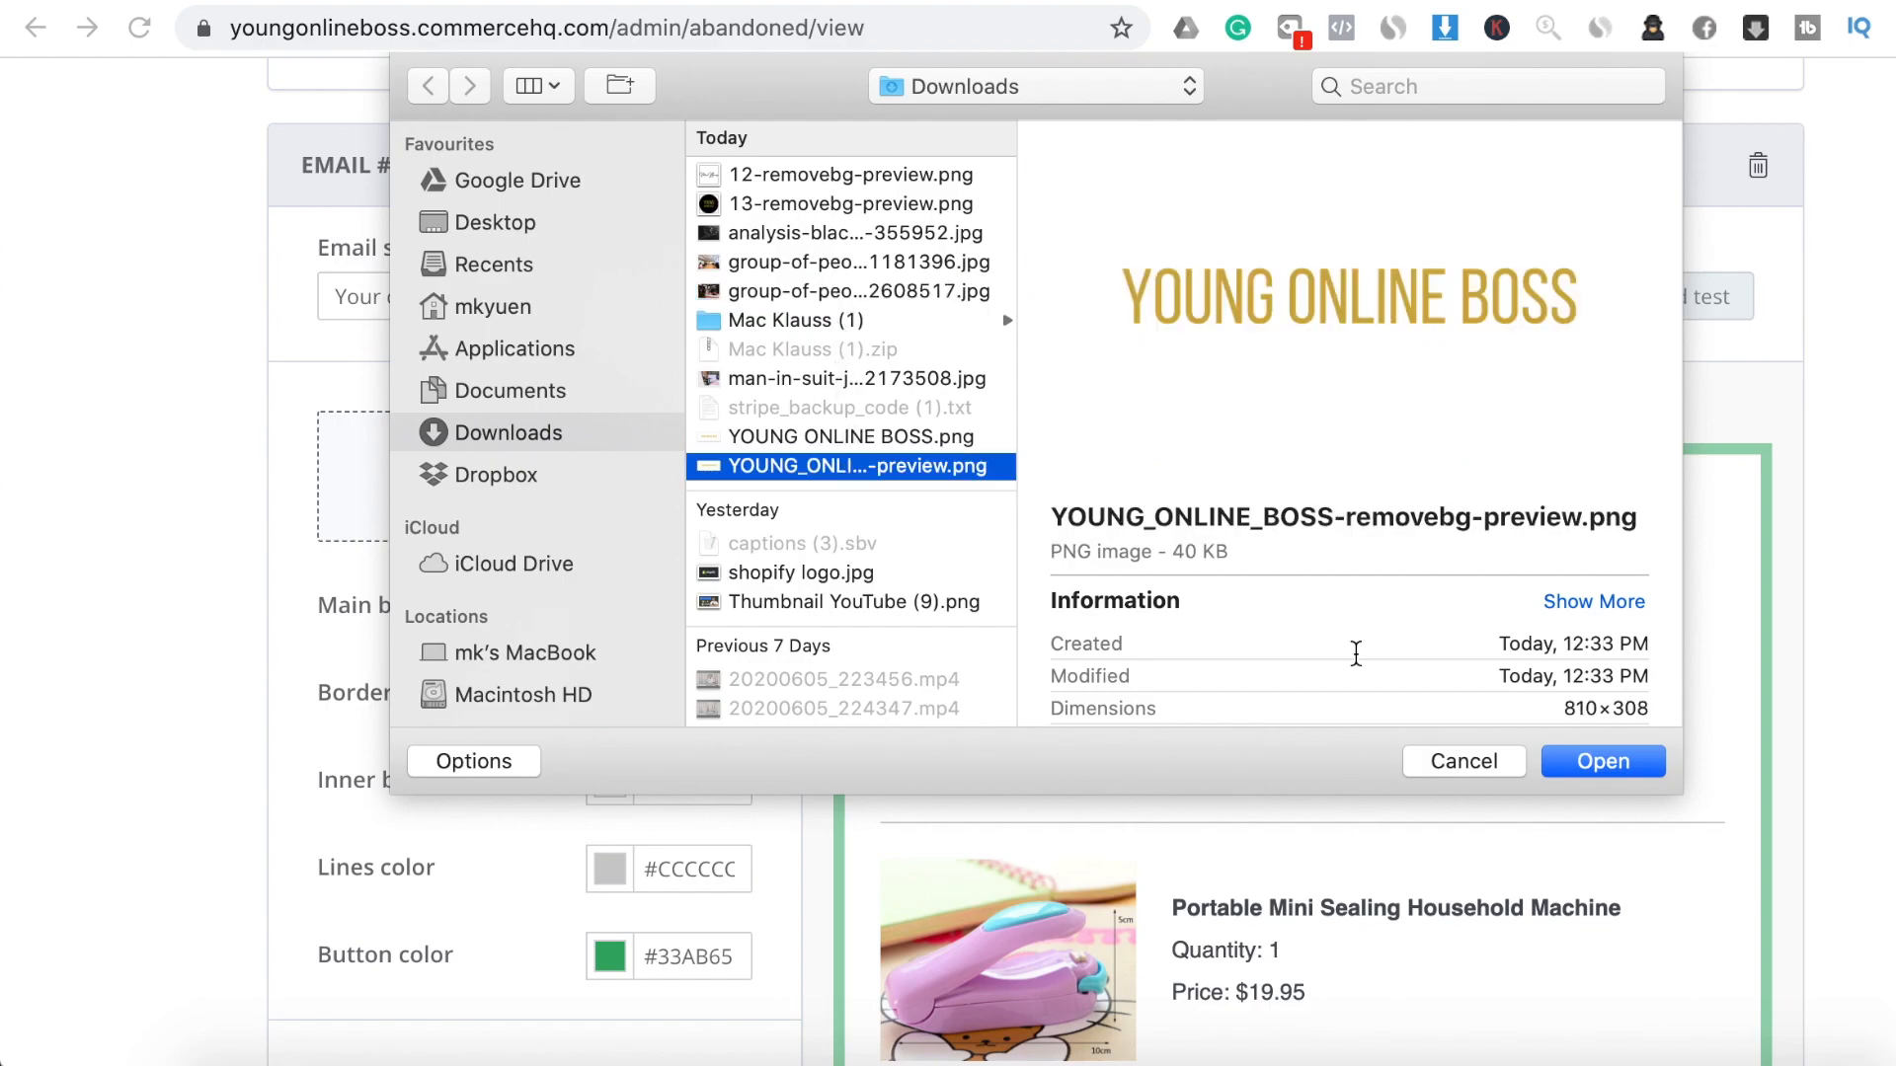
pyautogui.click(1620, 762)
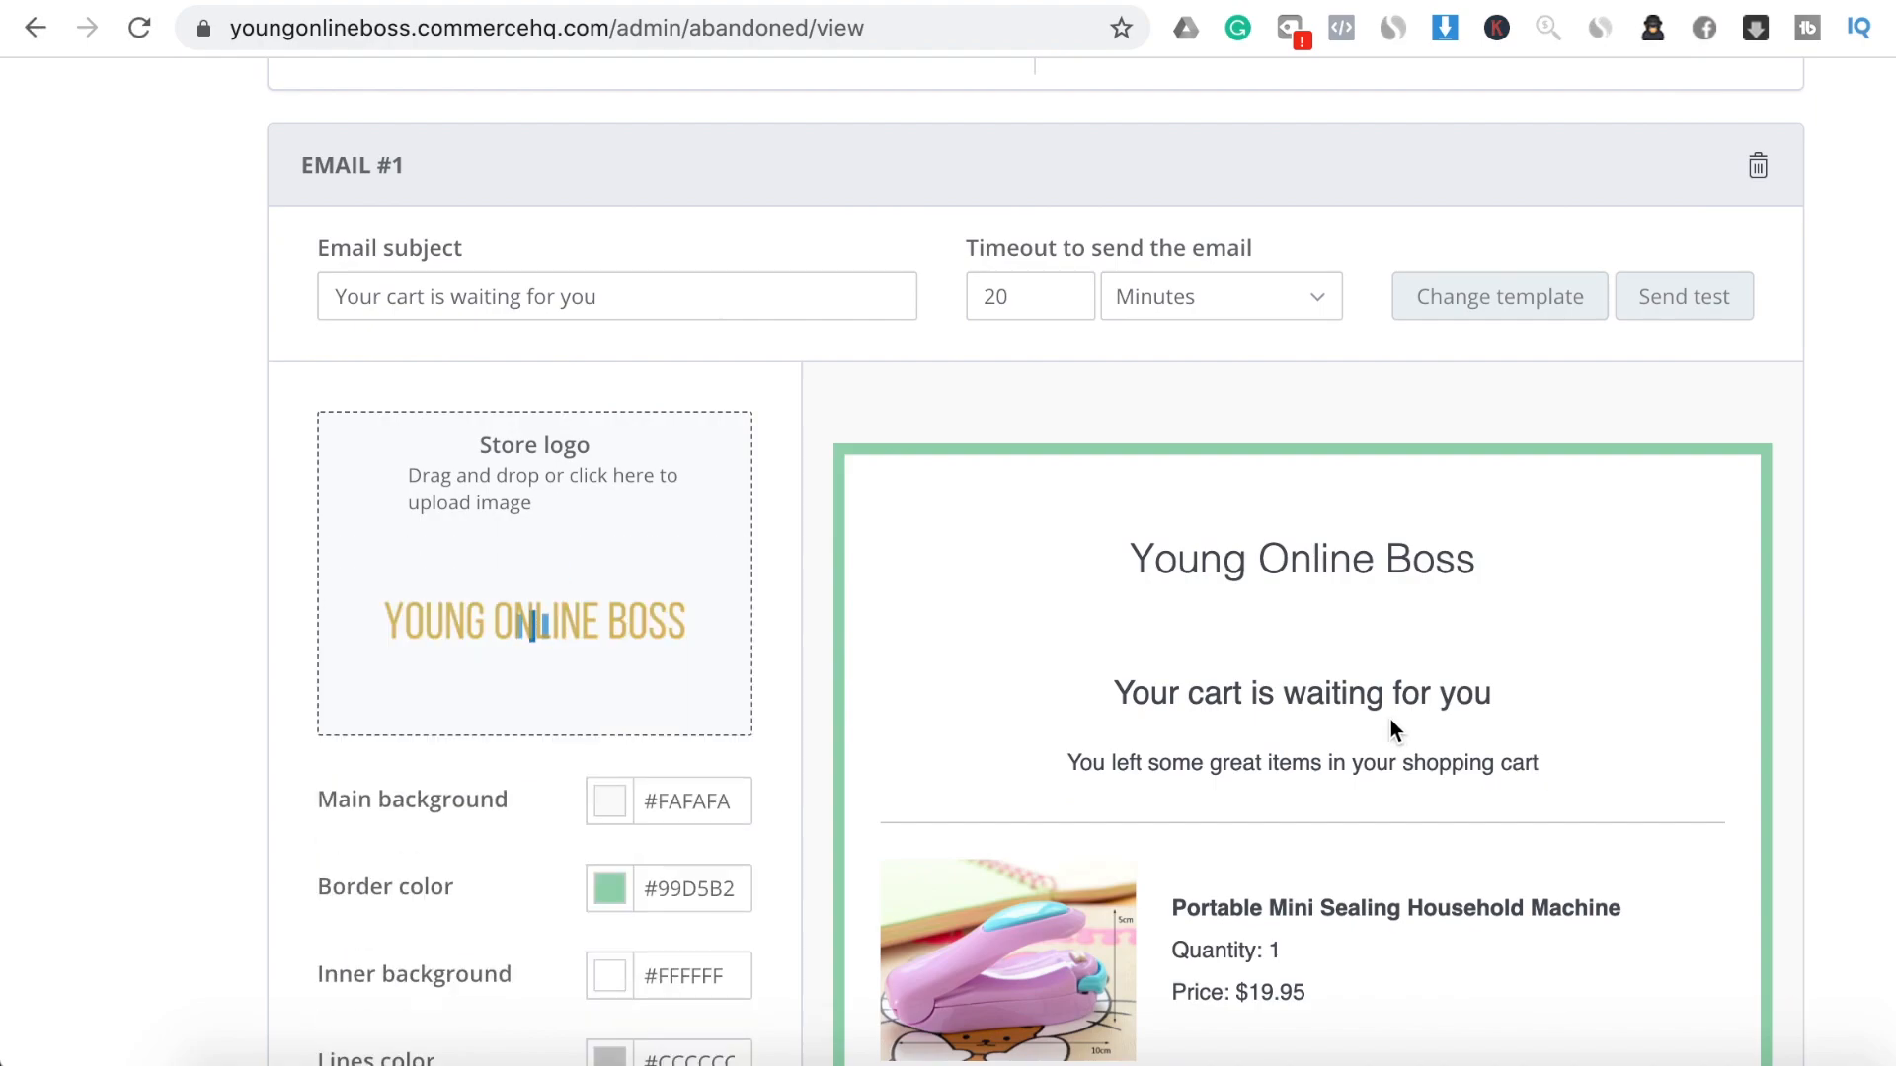
pyautogui.scroll(-3, 1390, 731)
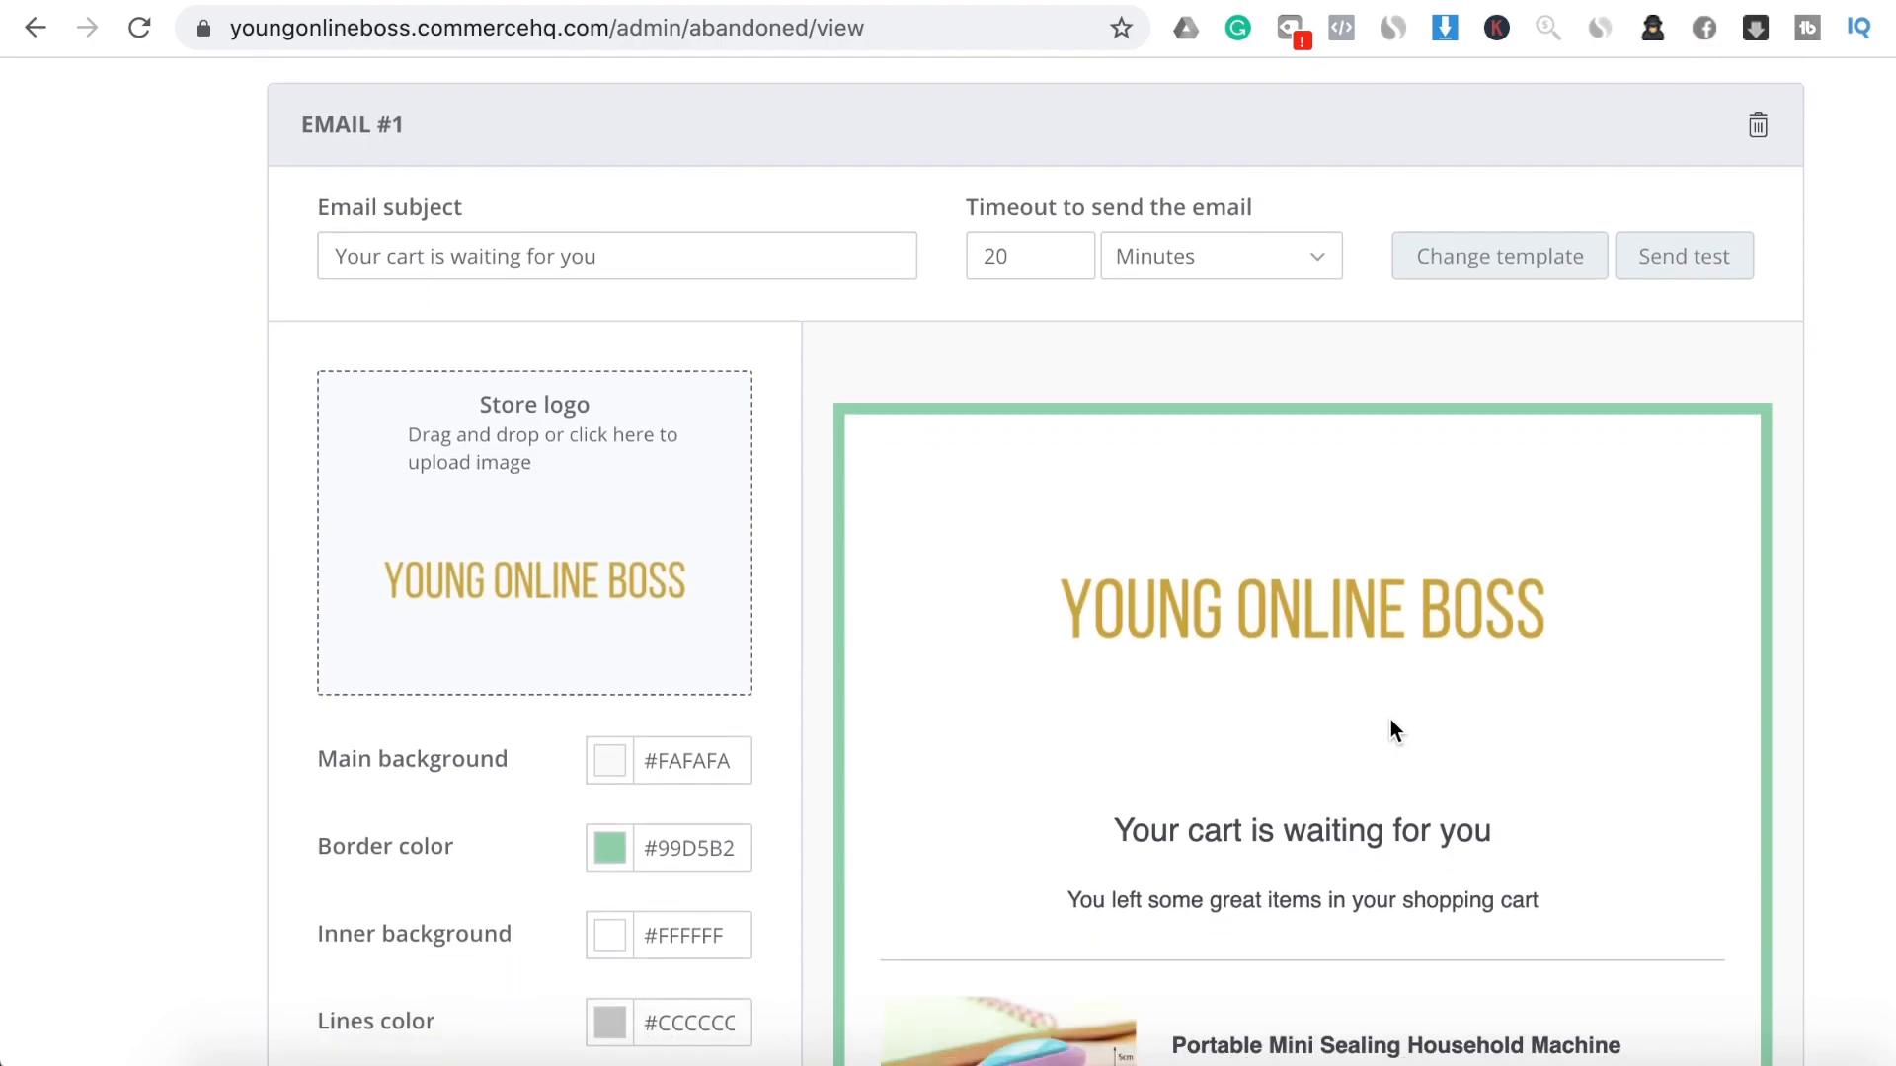
pyautogui.scroll(-20, 1454, 669)
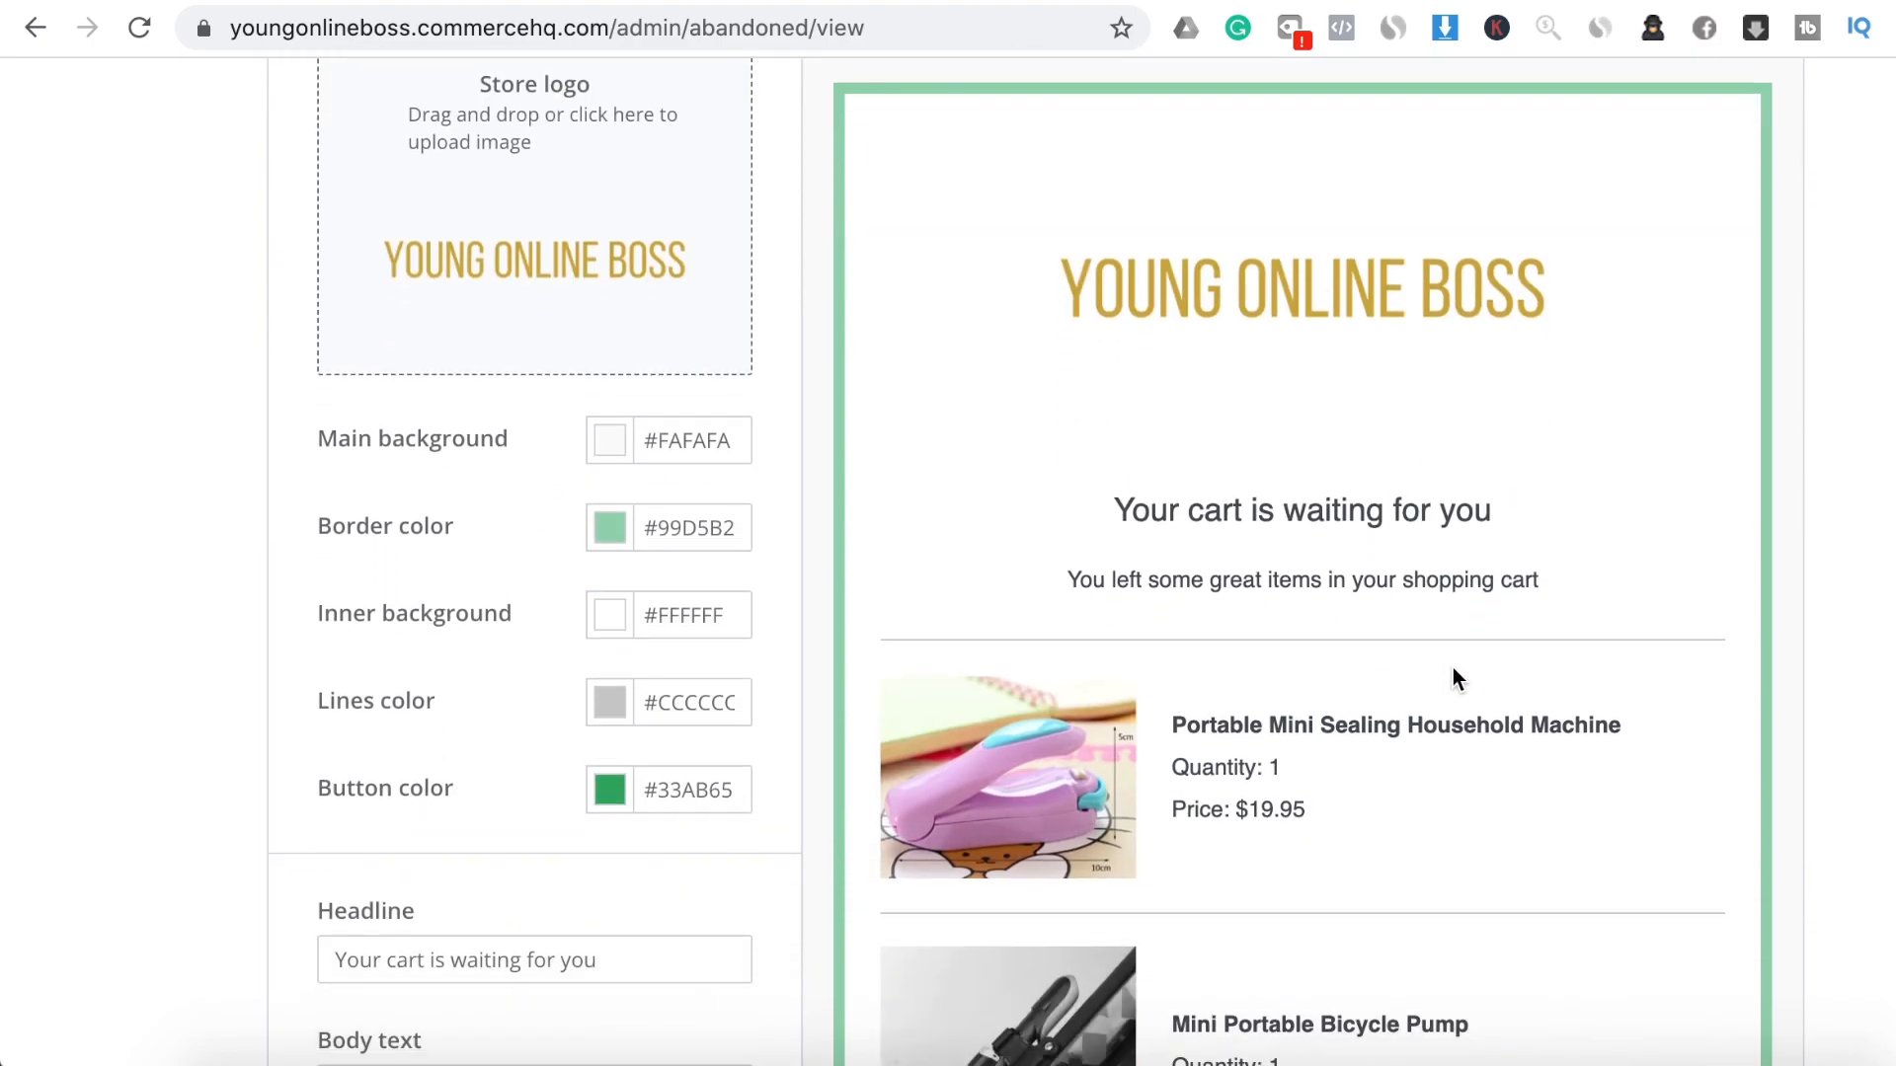
# Replace Email #1's store logo with the round logo 13-removebg-preview.png from Downloads
pyautogui.scroll(20, 1453, 668)
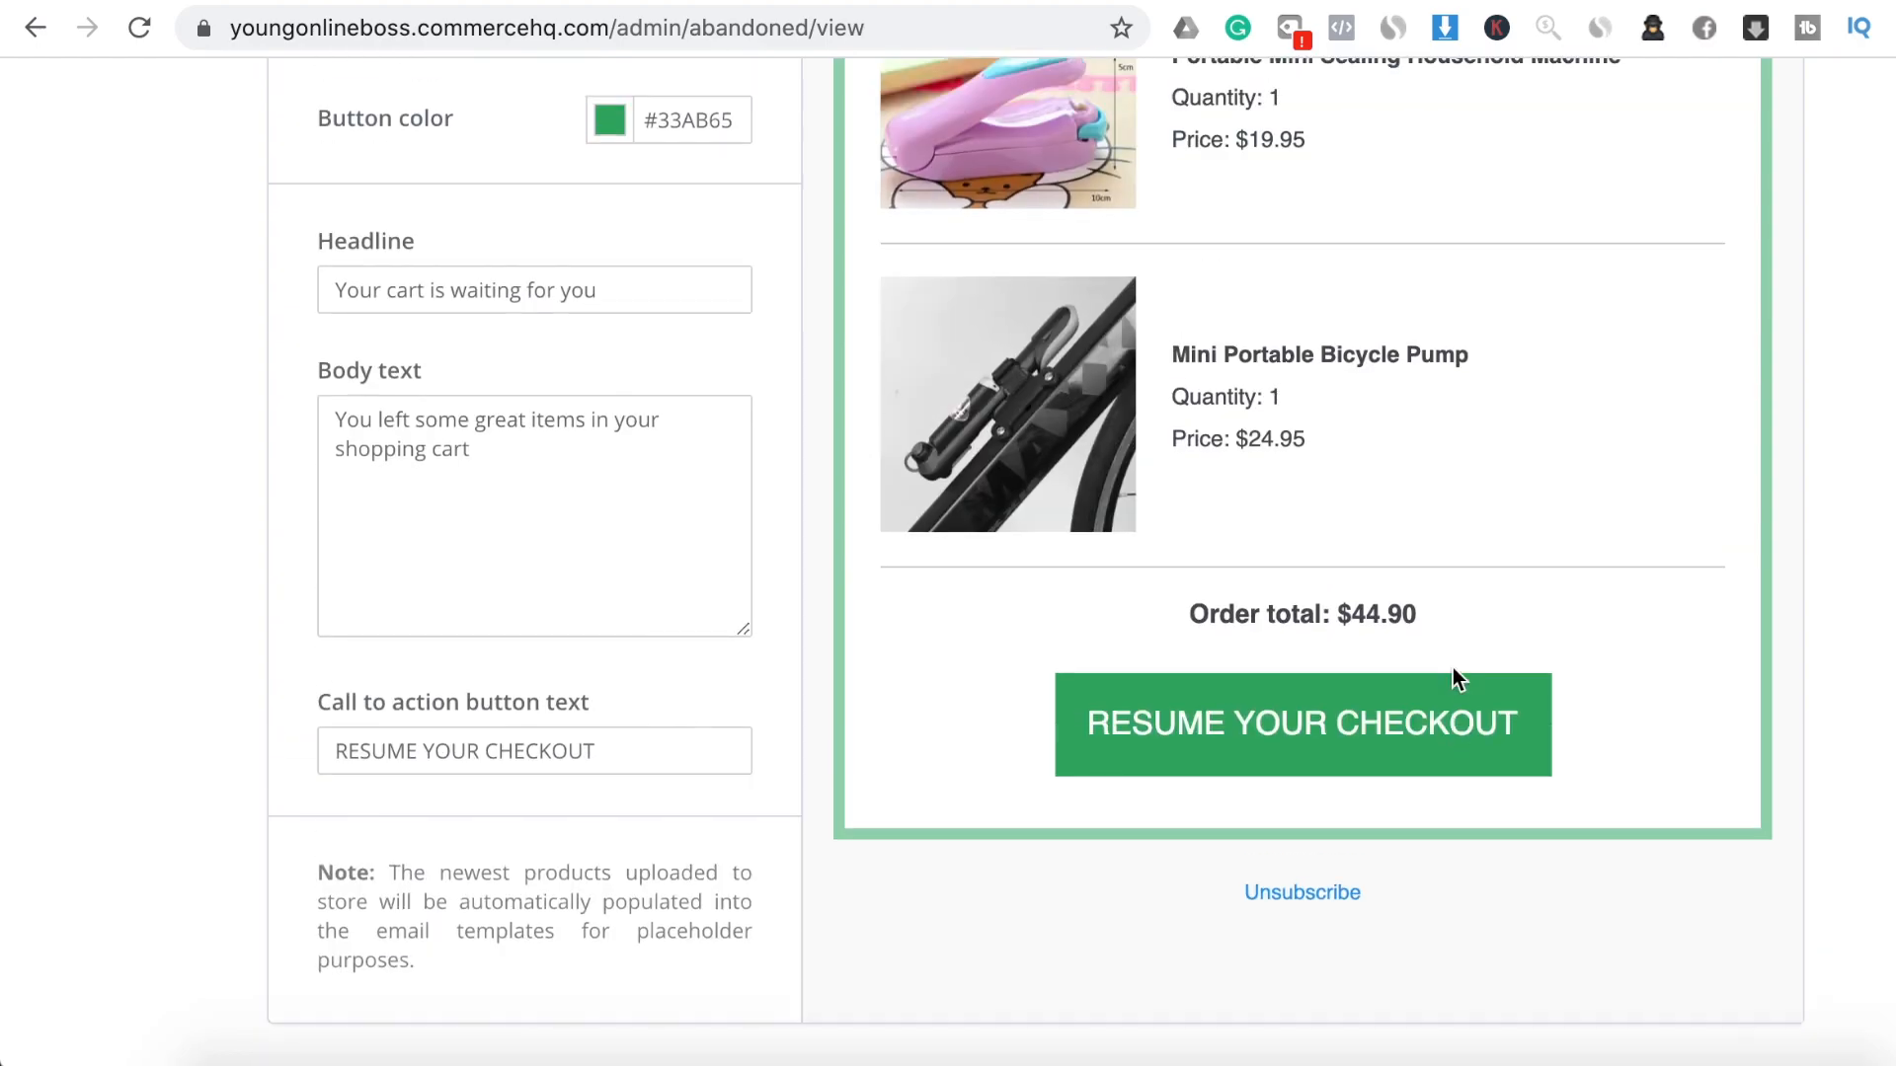
pyautogui.moveTo(660, 445)
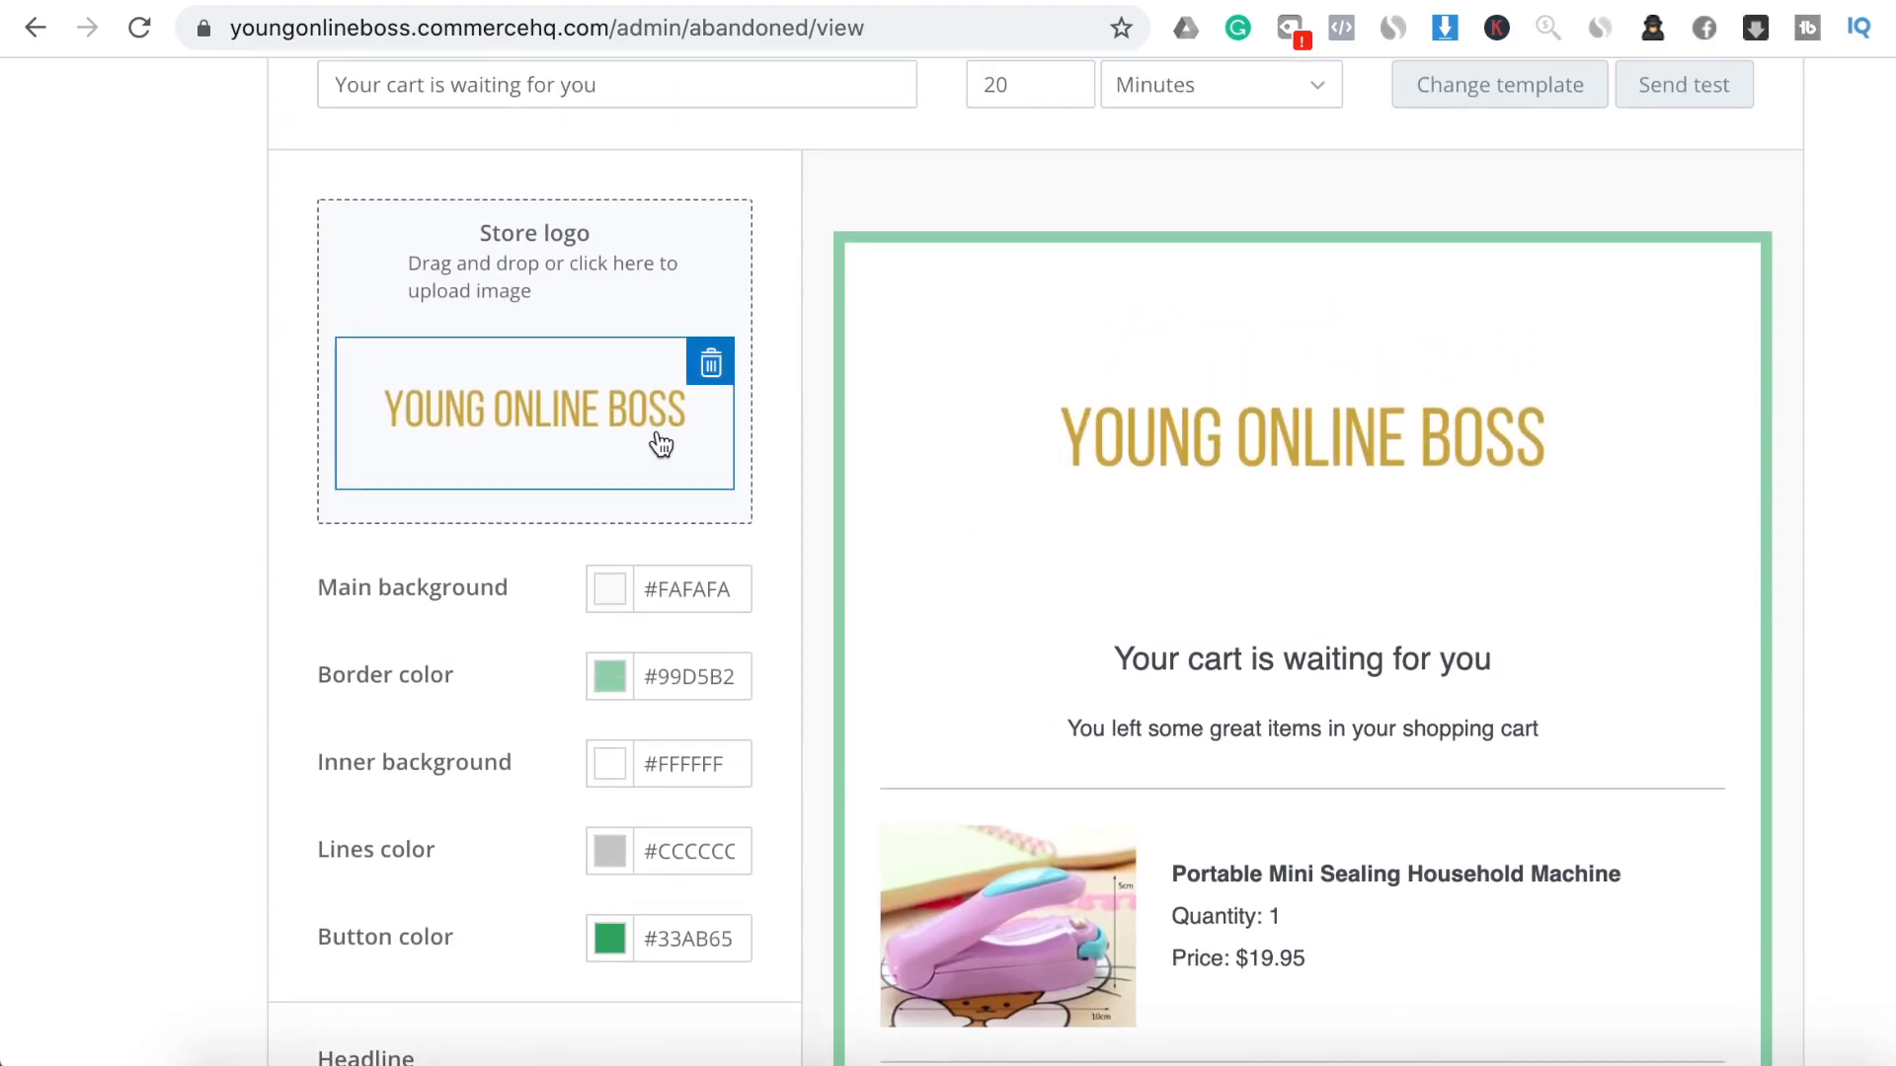
pyautogui.click(618, 400)
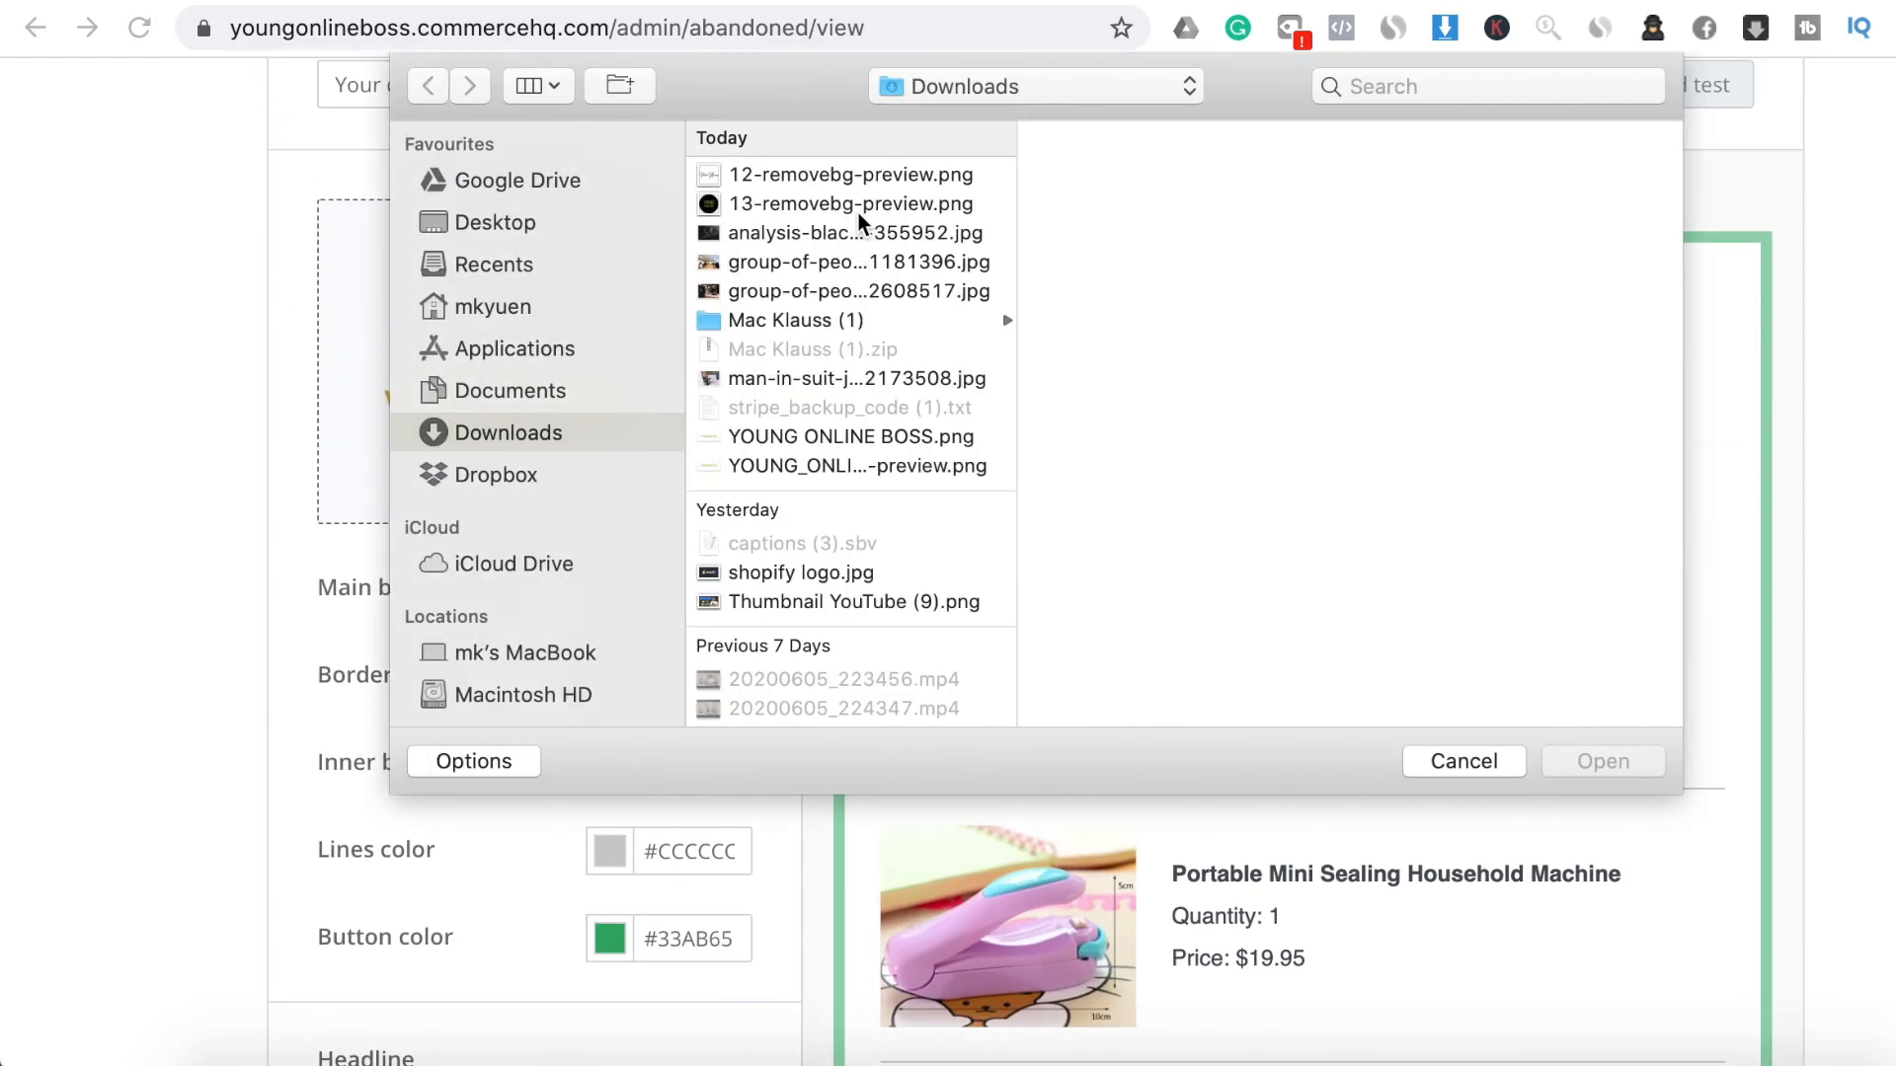
pyautogui.click(855, 205)
pyautogui.click(1559, 762)
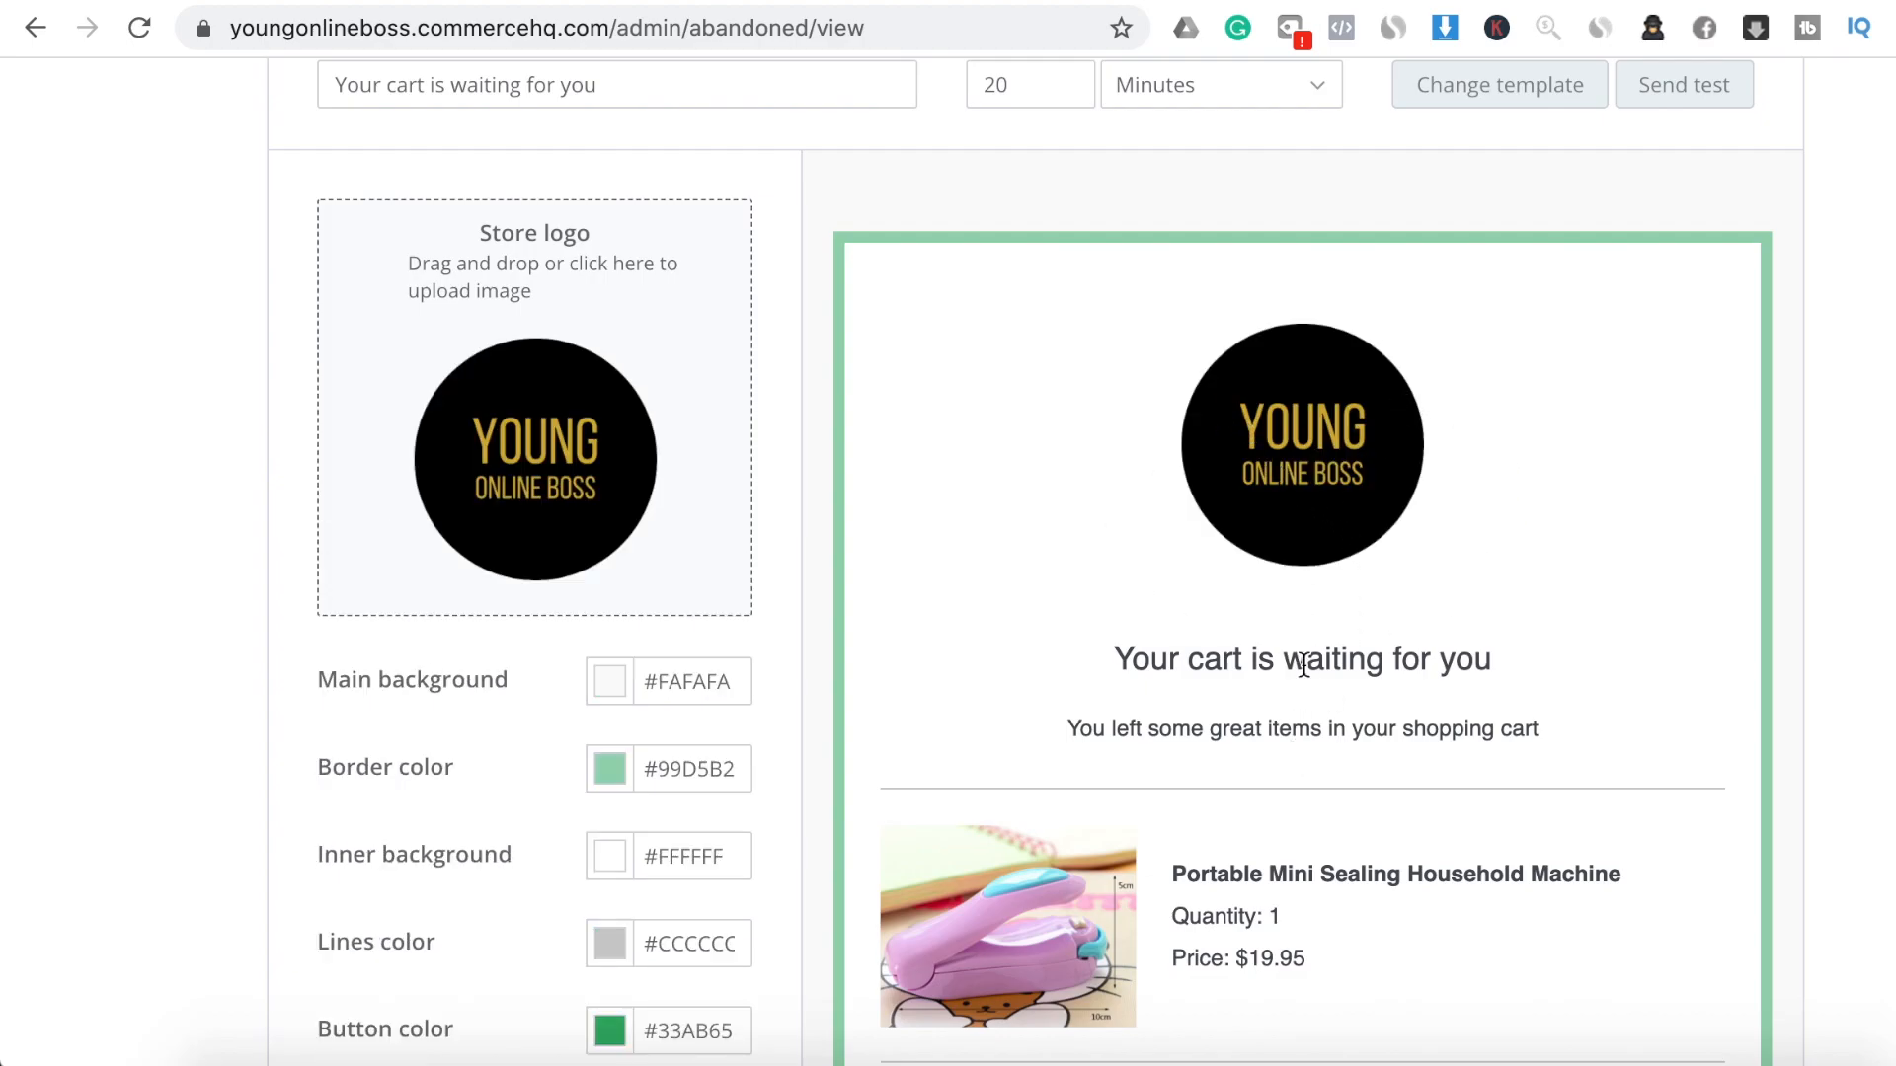
# Add another email to the campaign as a Reminder with the Stylish template
pyautogui.scroll(-10, 1303, 663)
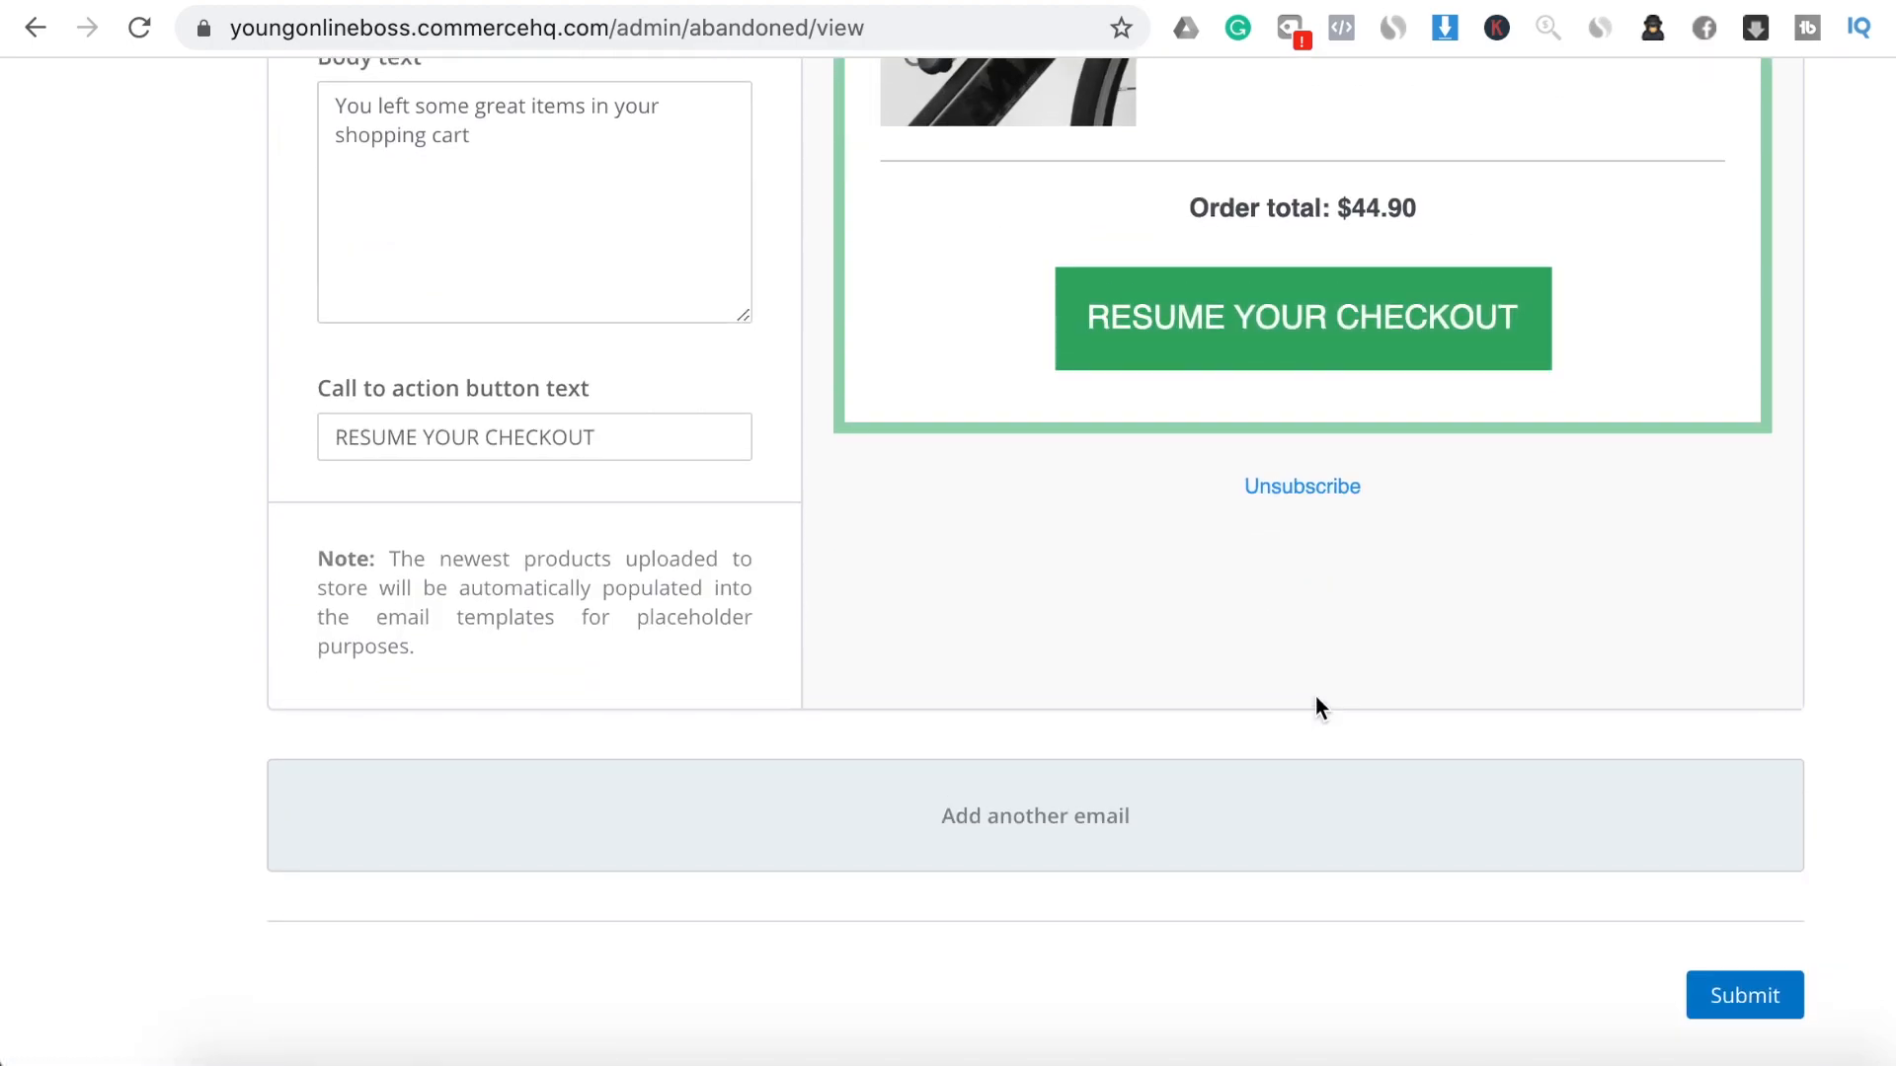
pyautogui.click(1057, 839)
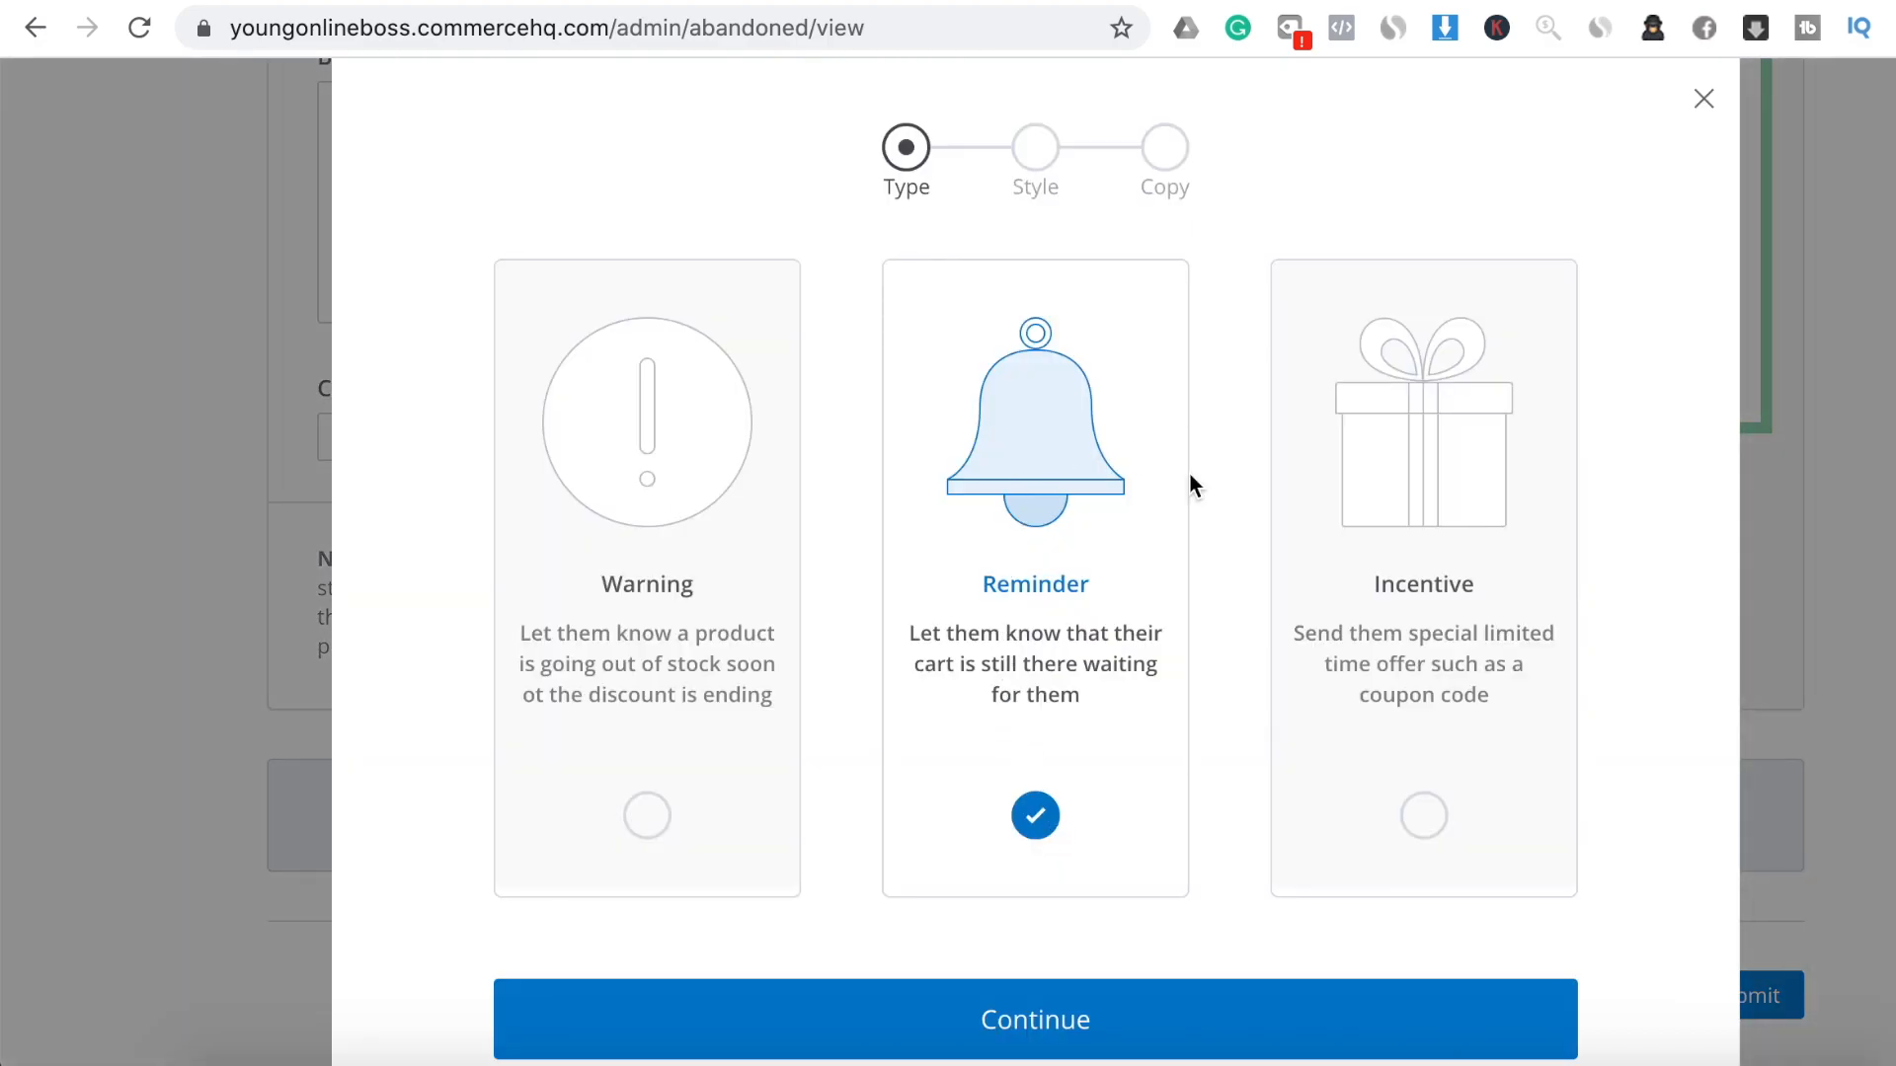
pyautogui.scroll(-1, 1185, 818)
pyautogui.click(1083, 987)
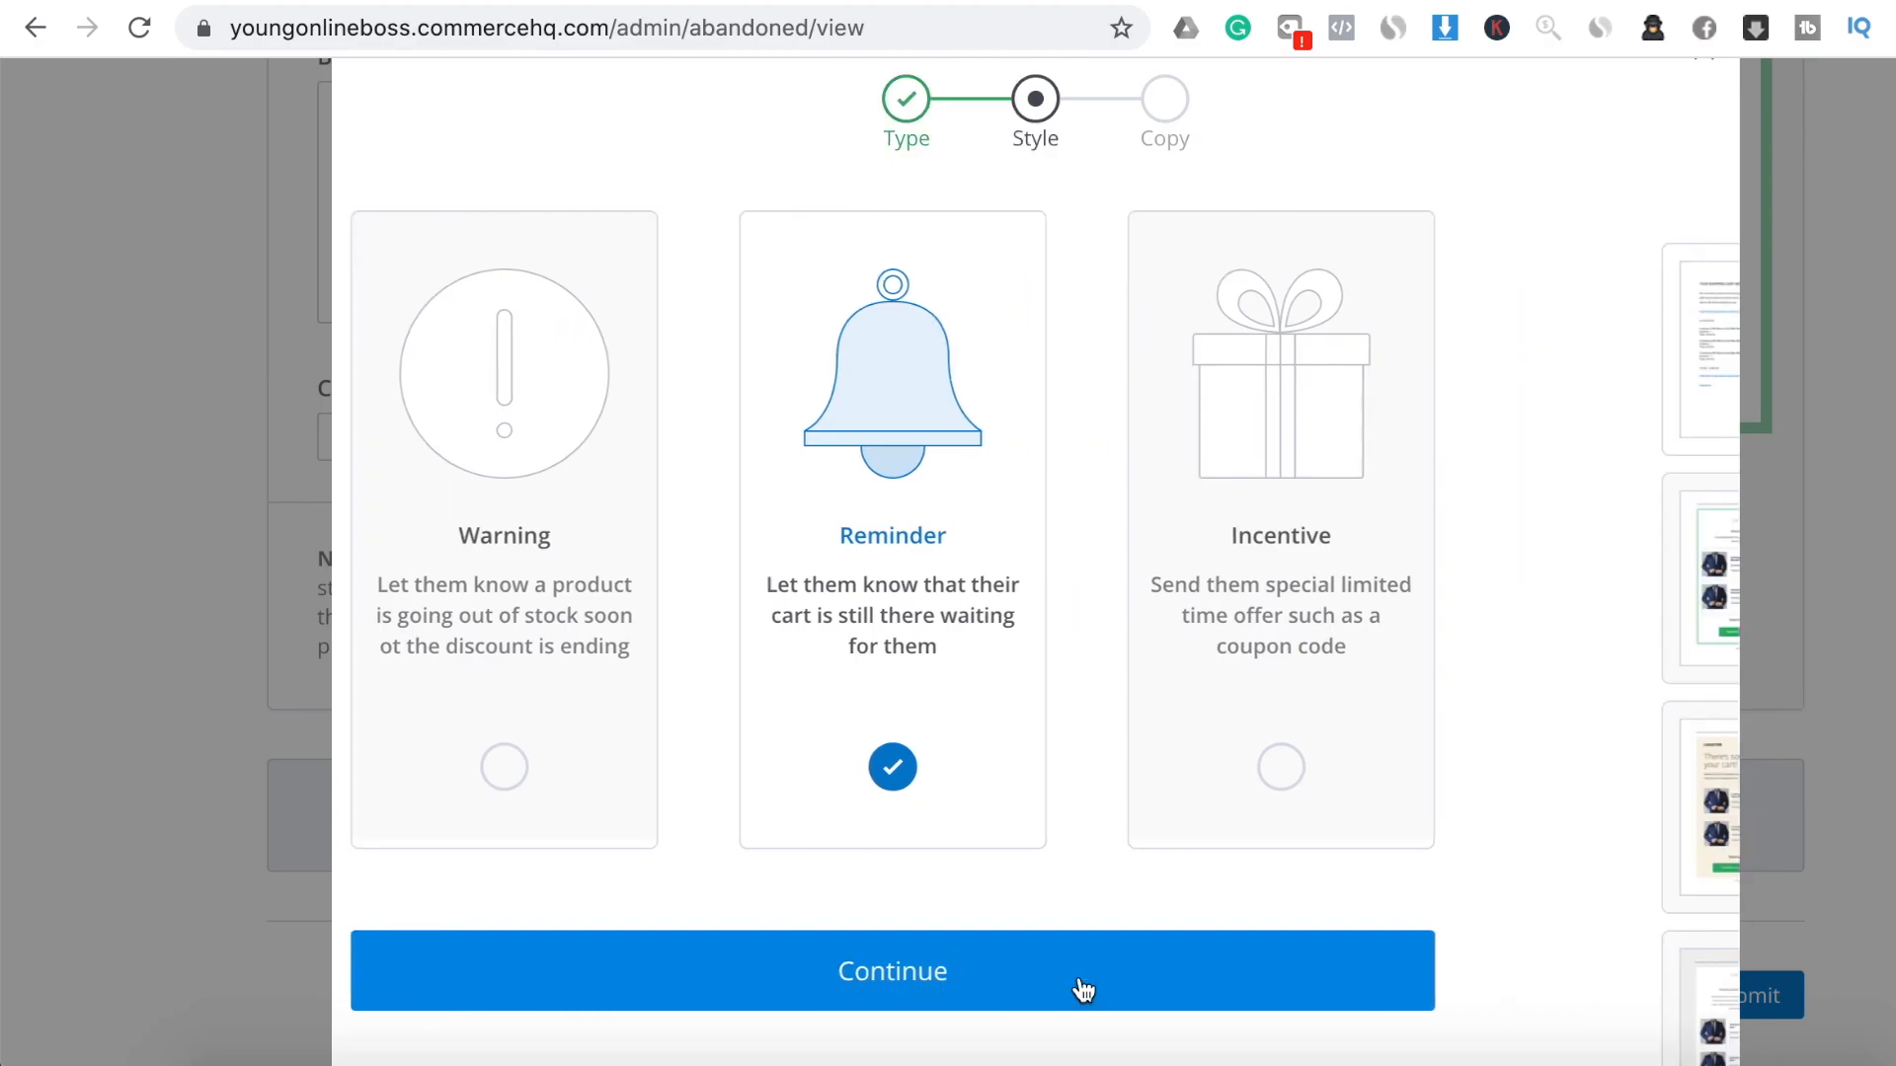
pyautogui.click(867, 589)
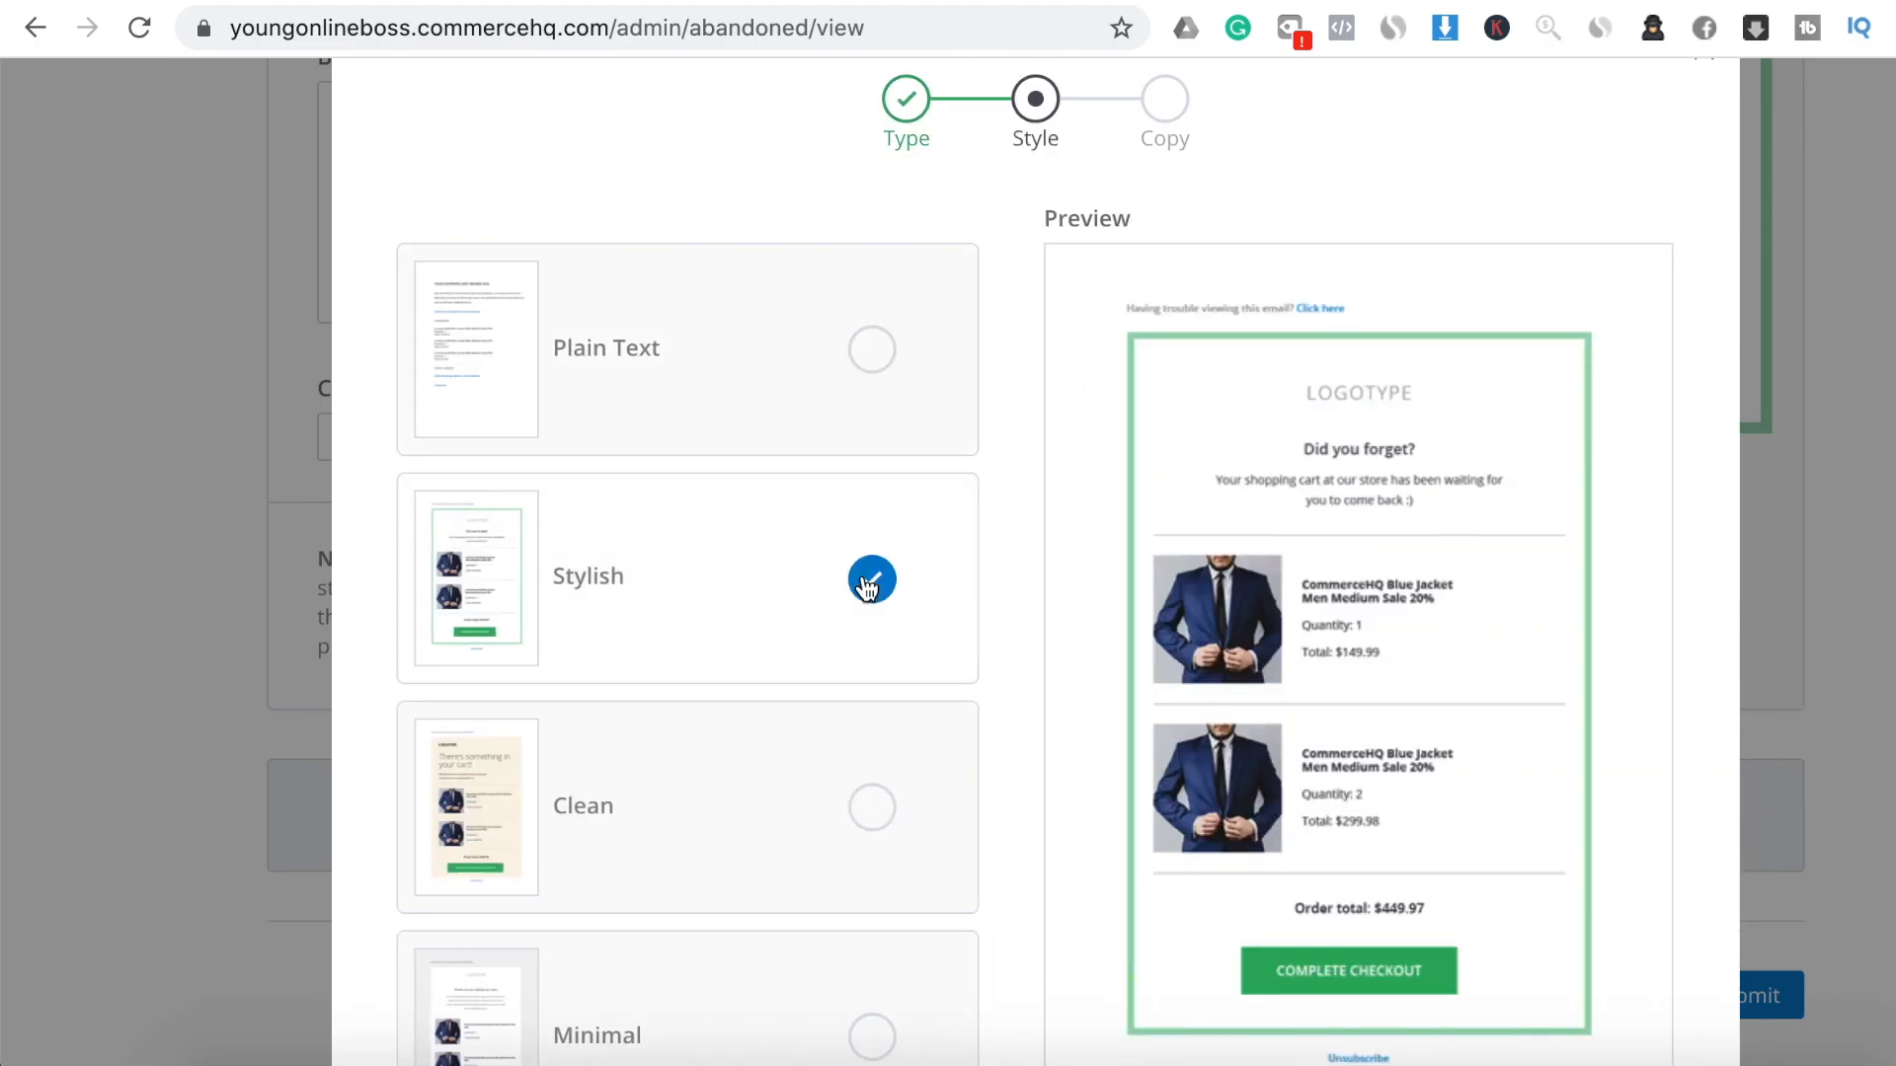
pyautogui.scroll(-3, 984, 570)
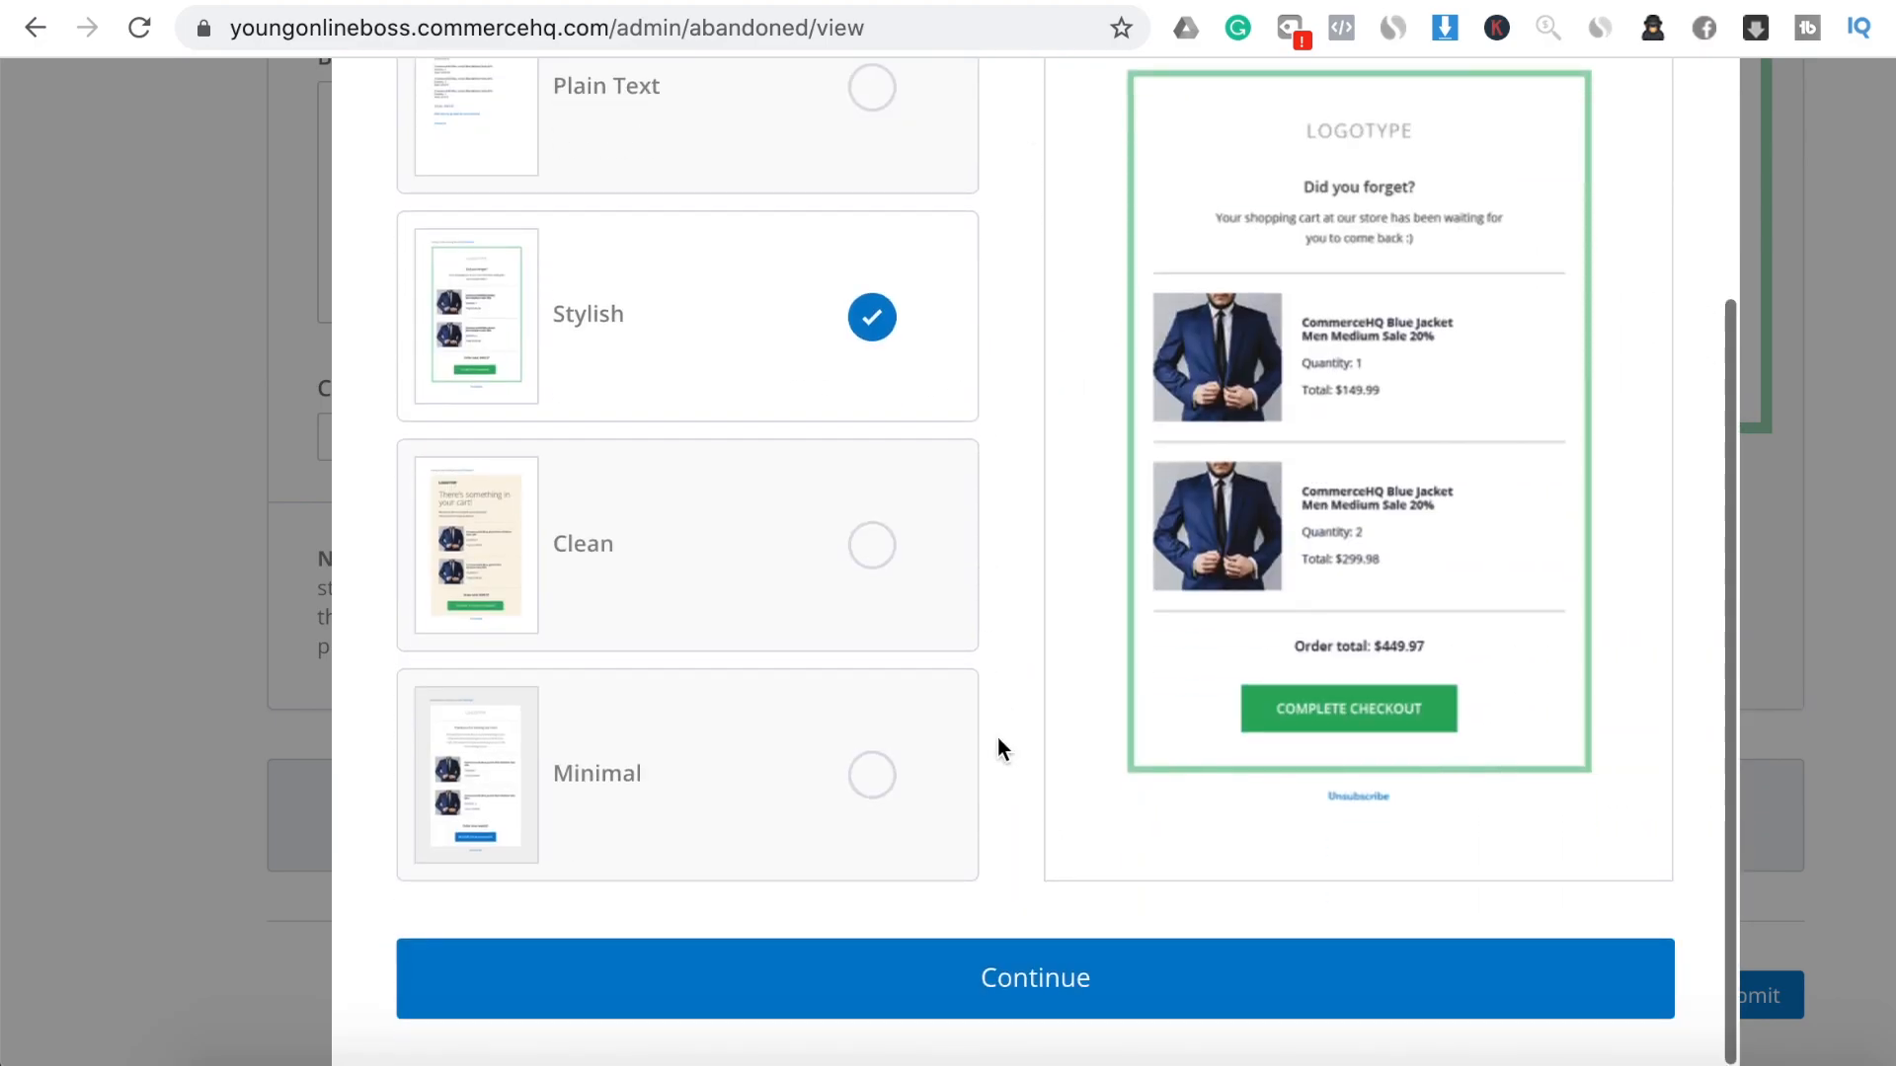
pyautogui.click(1007, 995)
# Choose "Your shopping cart misses you!" as the second email's subject and accept it
pyautogui.scroll(3, 1051, 612)
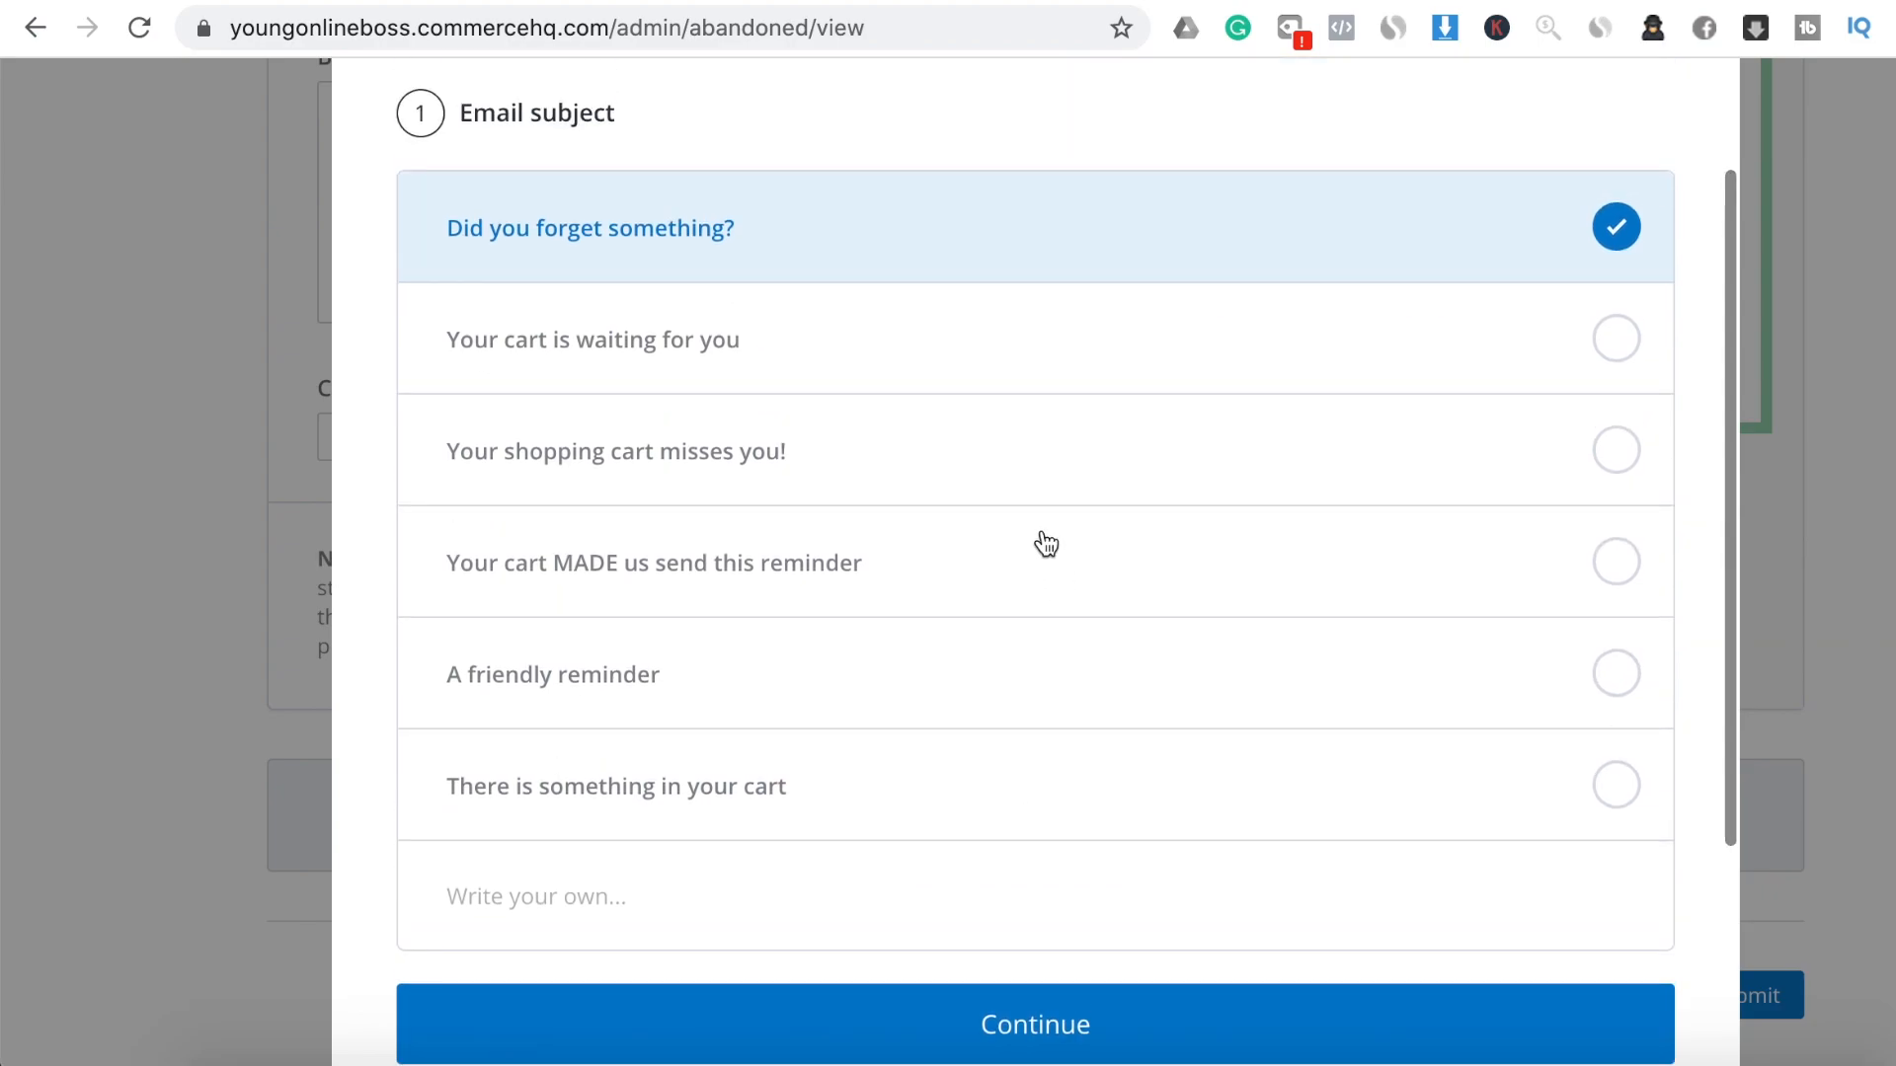
pyautogui.click(1042, 477)
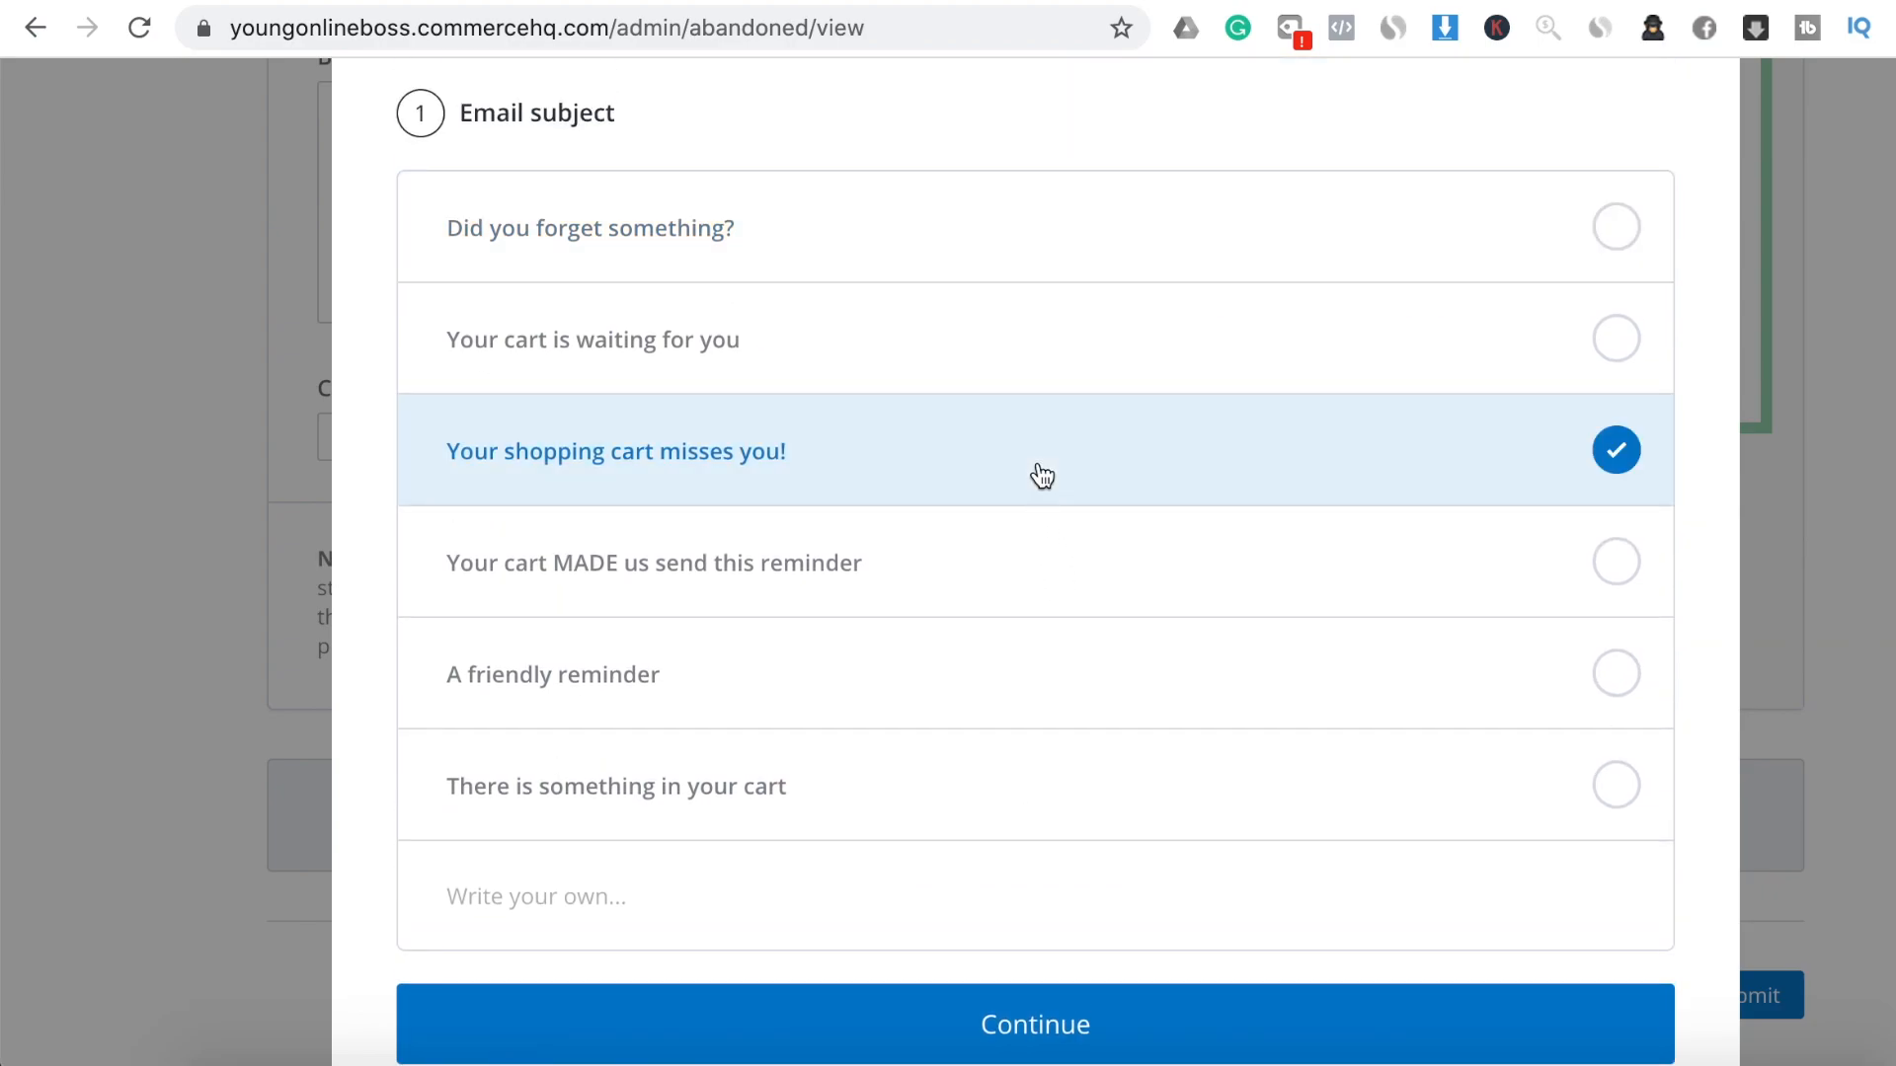
pyautogui.scroll(-2, 1067, 721)
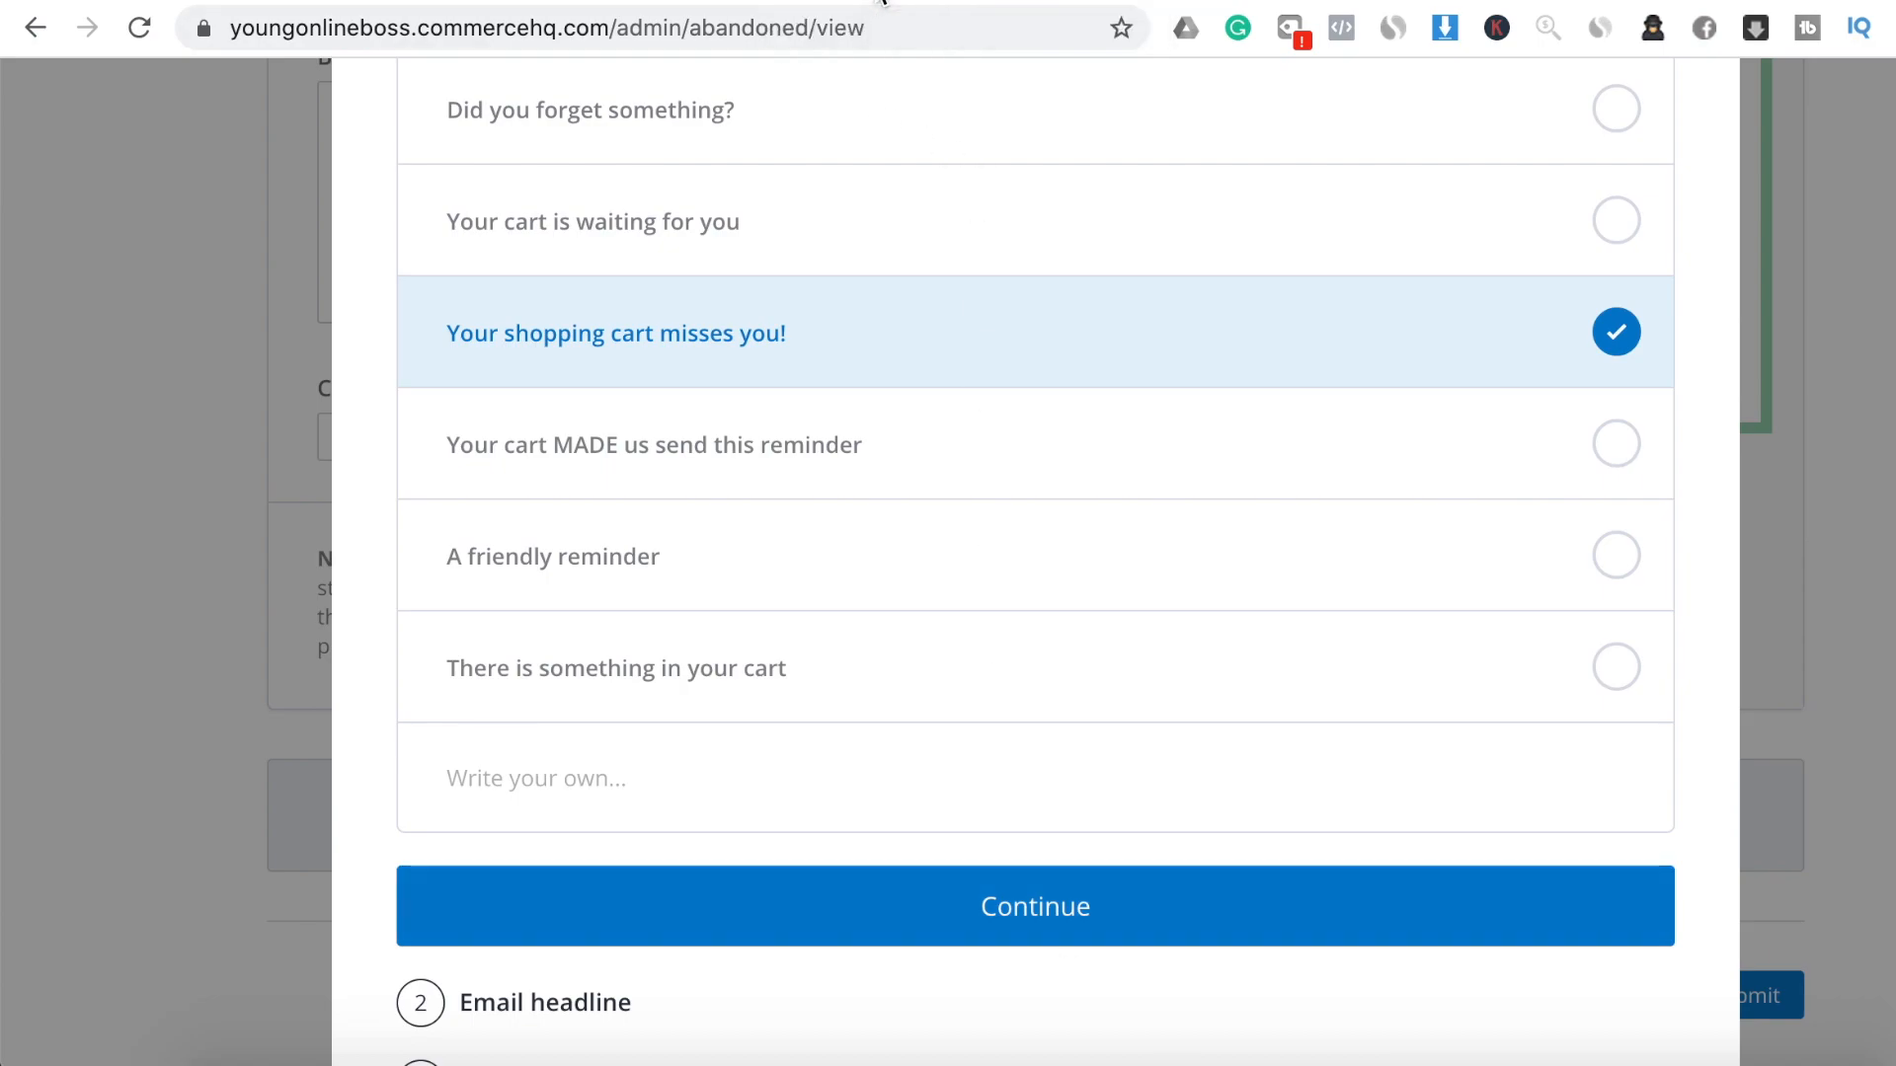
pyautogui.scroll(-3, 1075, 757)
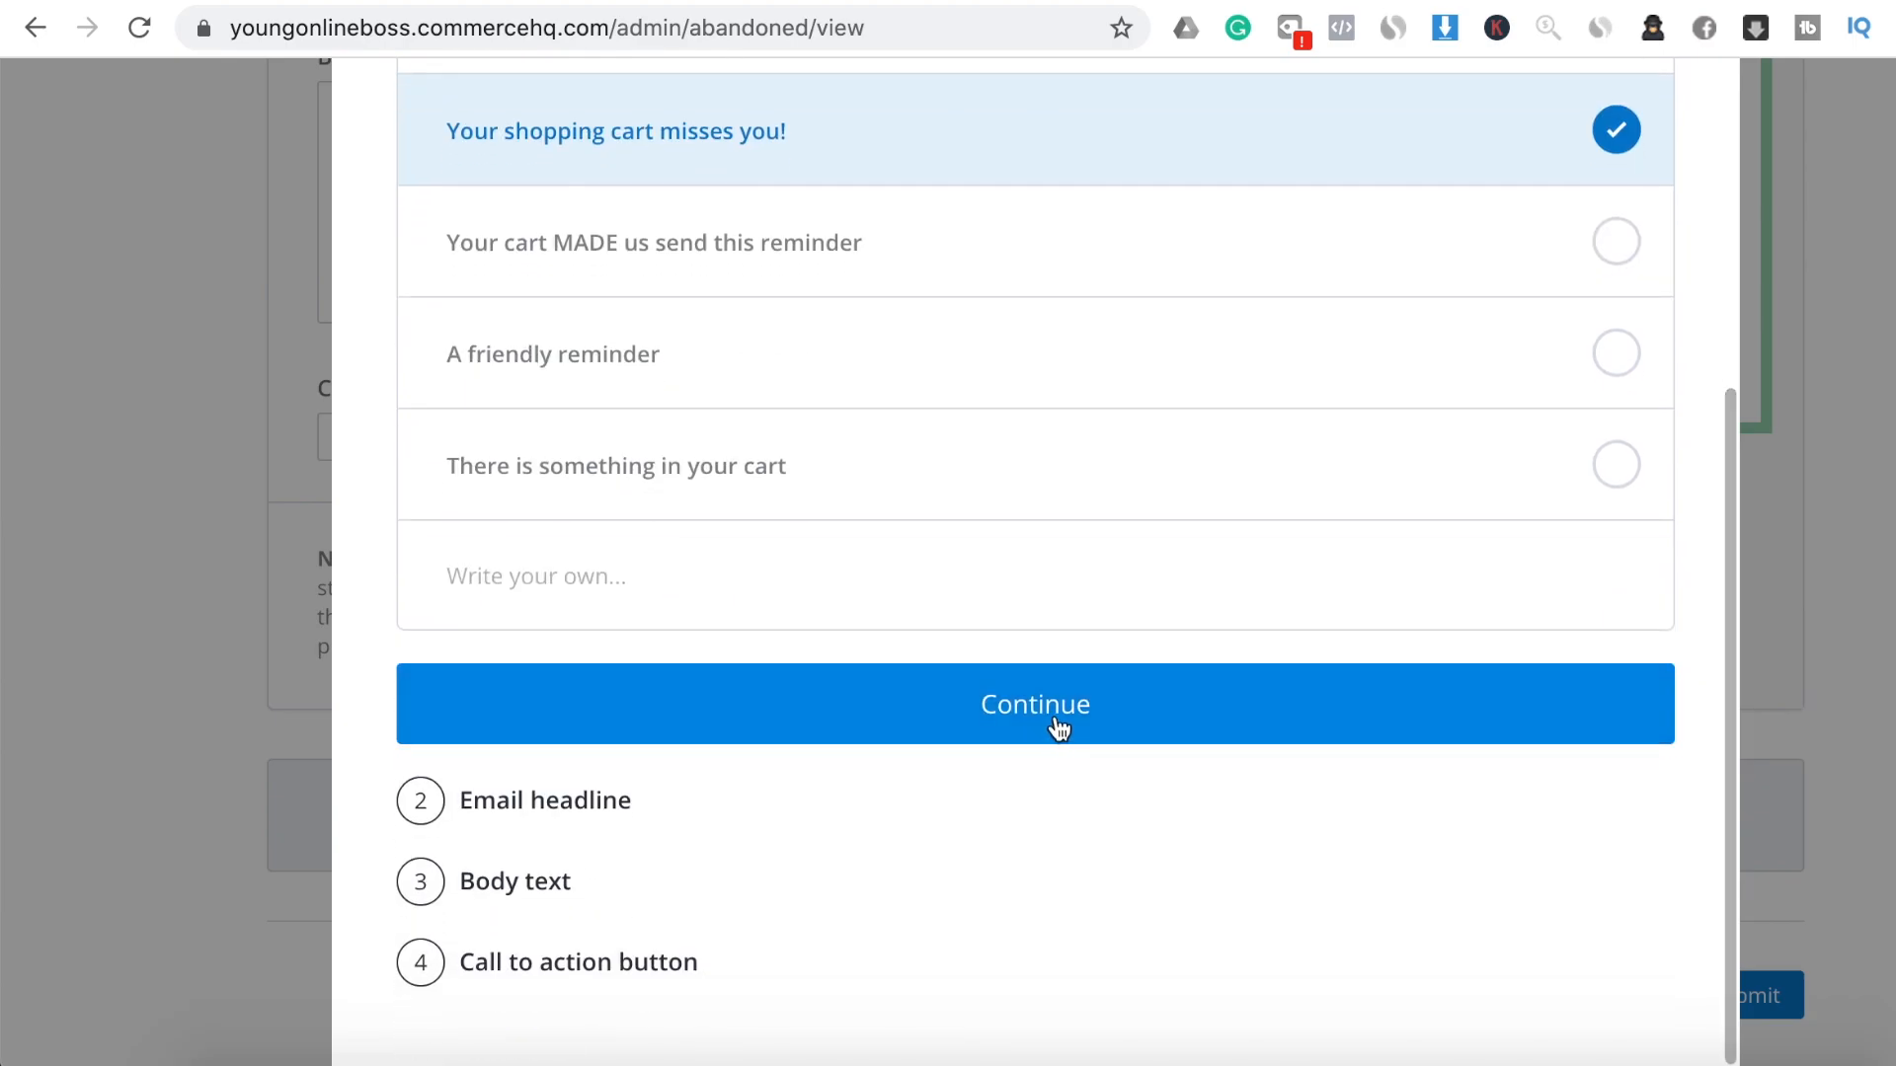
pyautogui.click(1058, 727)
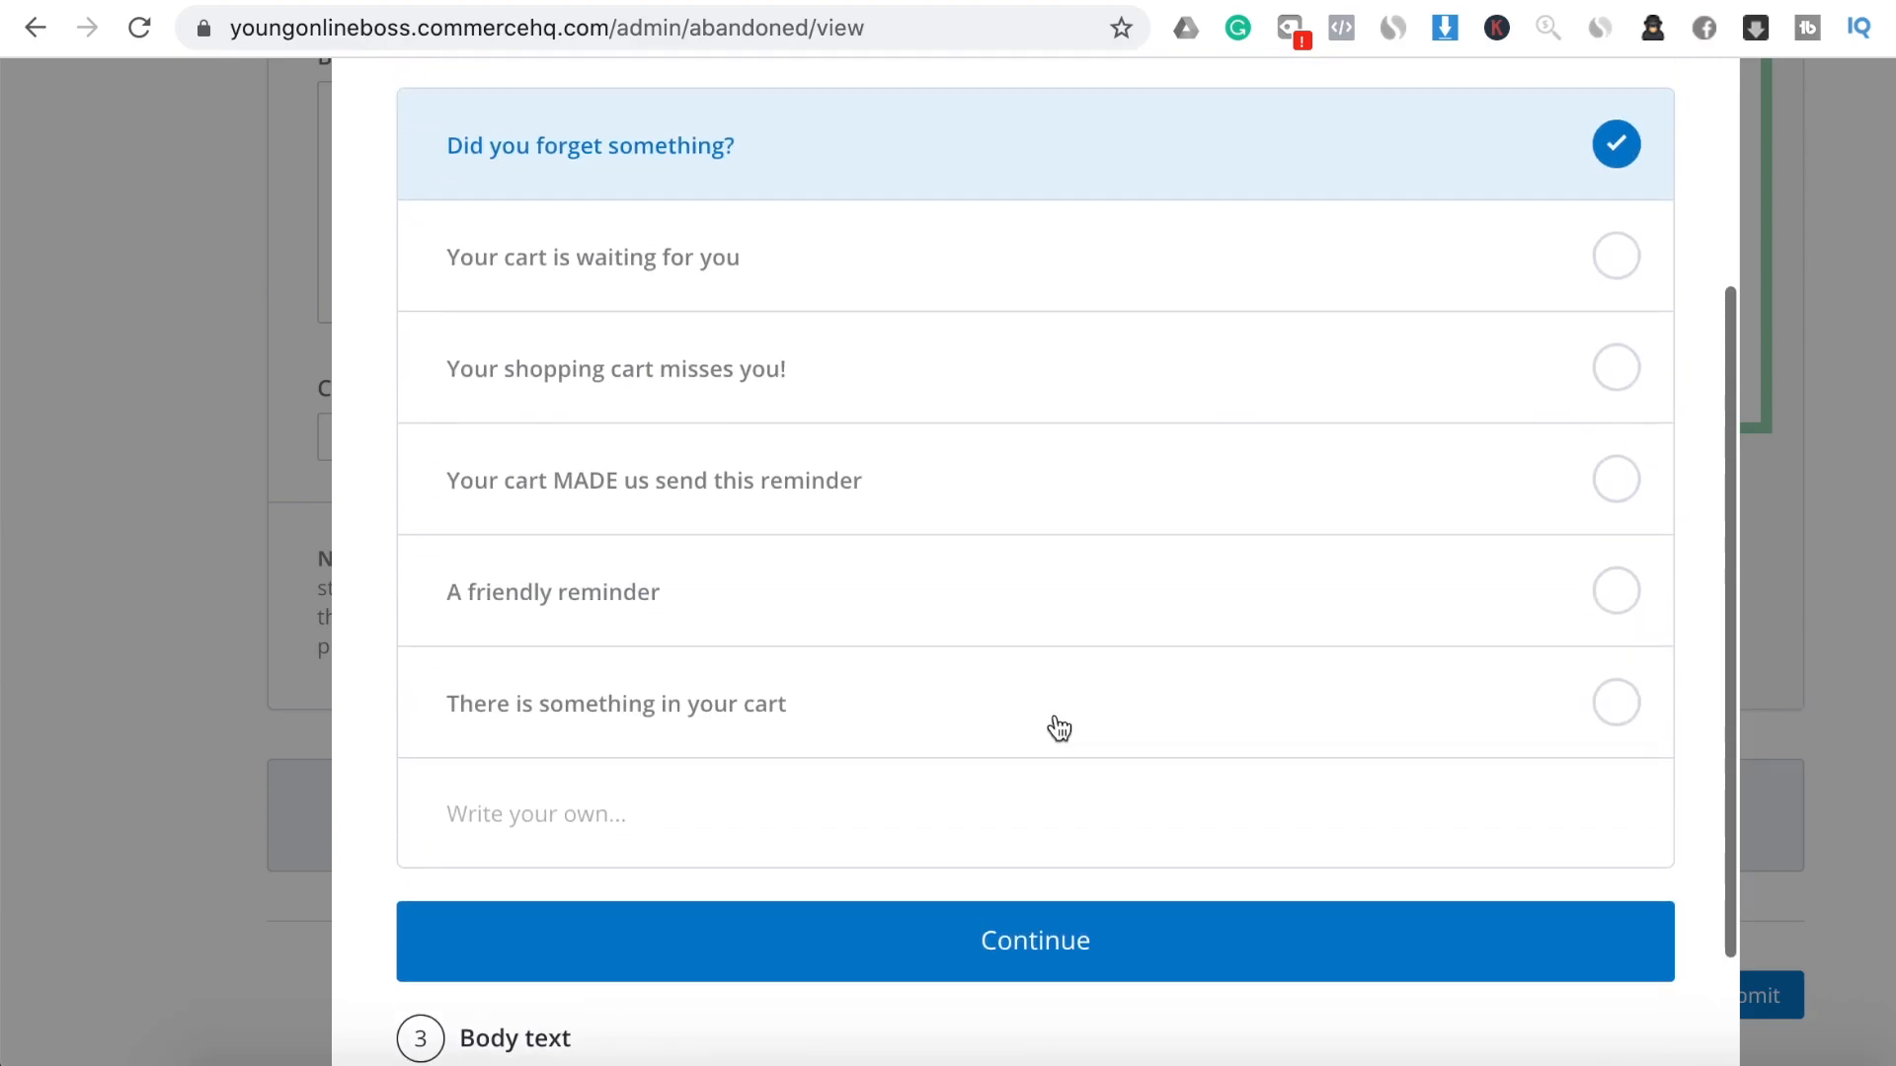
# Choose "Your shopping cart misses you!" as the second email's headline and accept it
pyautogui.scroll(1, 1059, 729)
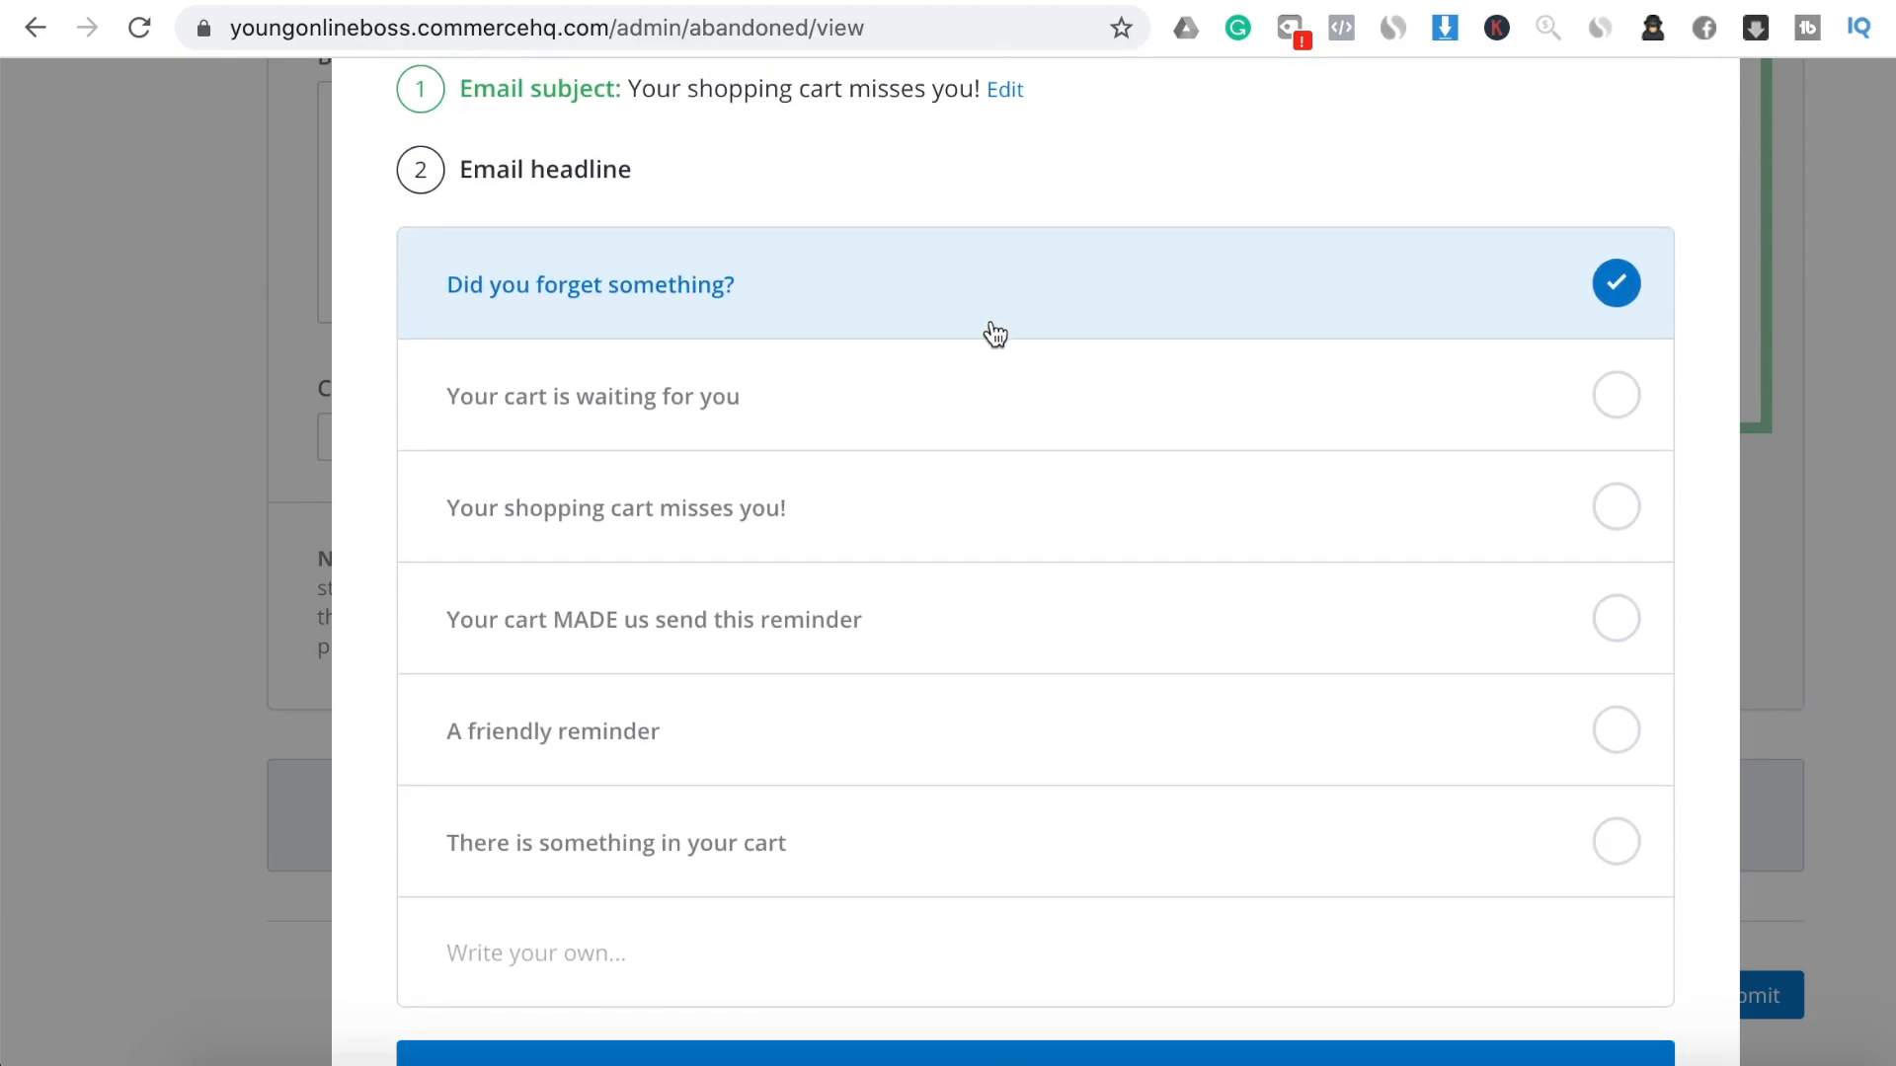
pyautogui.scroll(2, 986, 674)
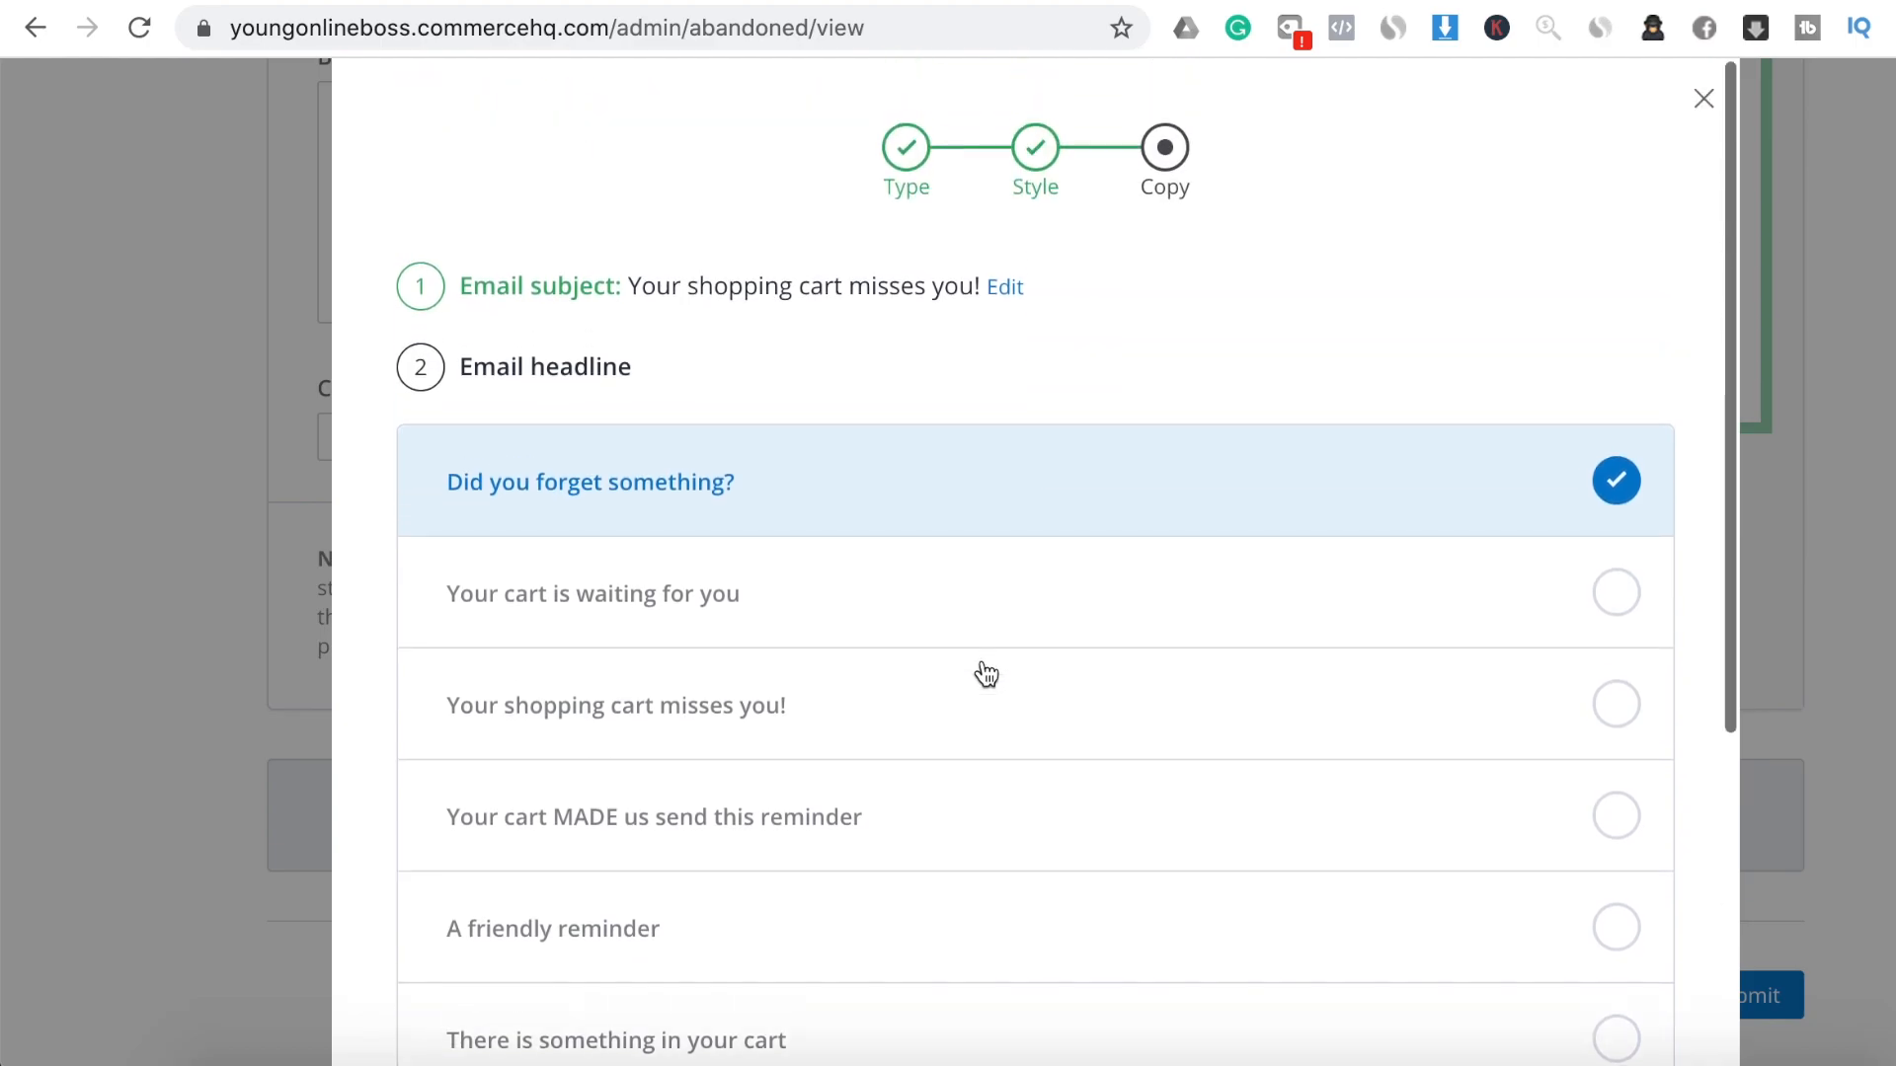
pyautogui.scroll(-2, 983, 673)
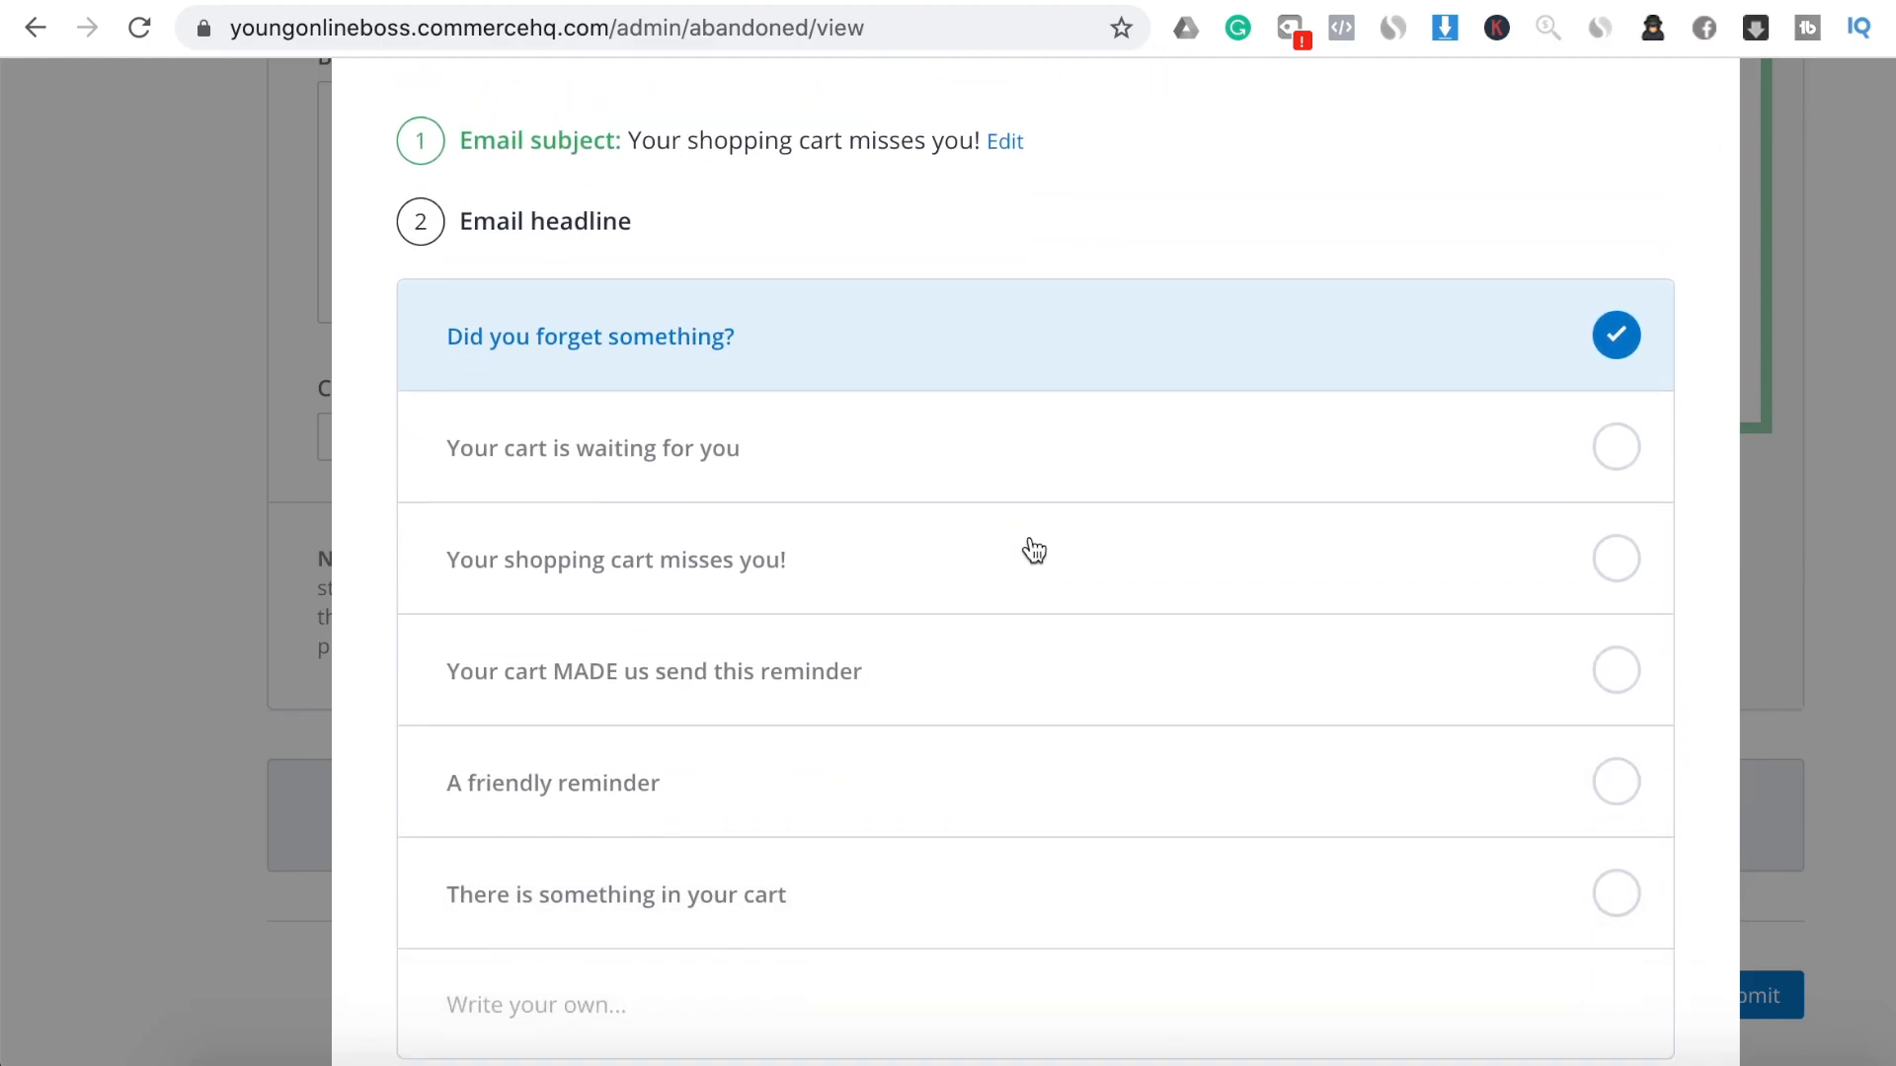
pyautogui.click(1031, 545)
pyautogui.scroll(-3, 1028, 550)
pyautogui.click(968, 783)
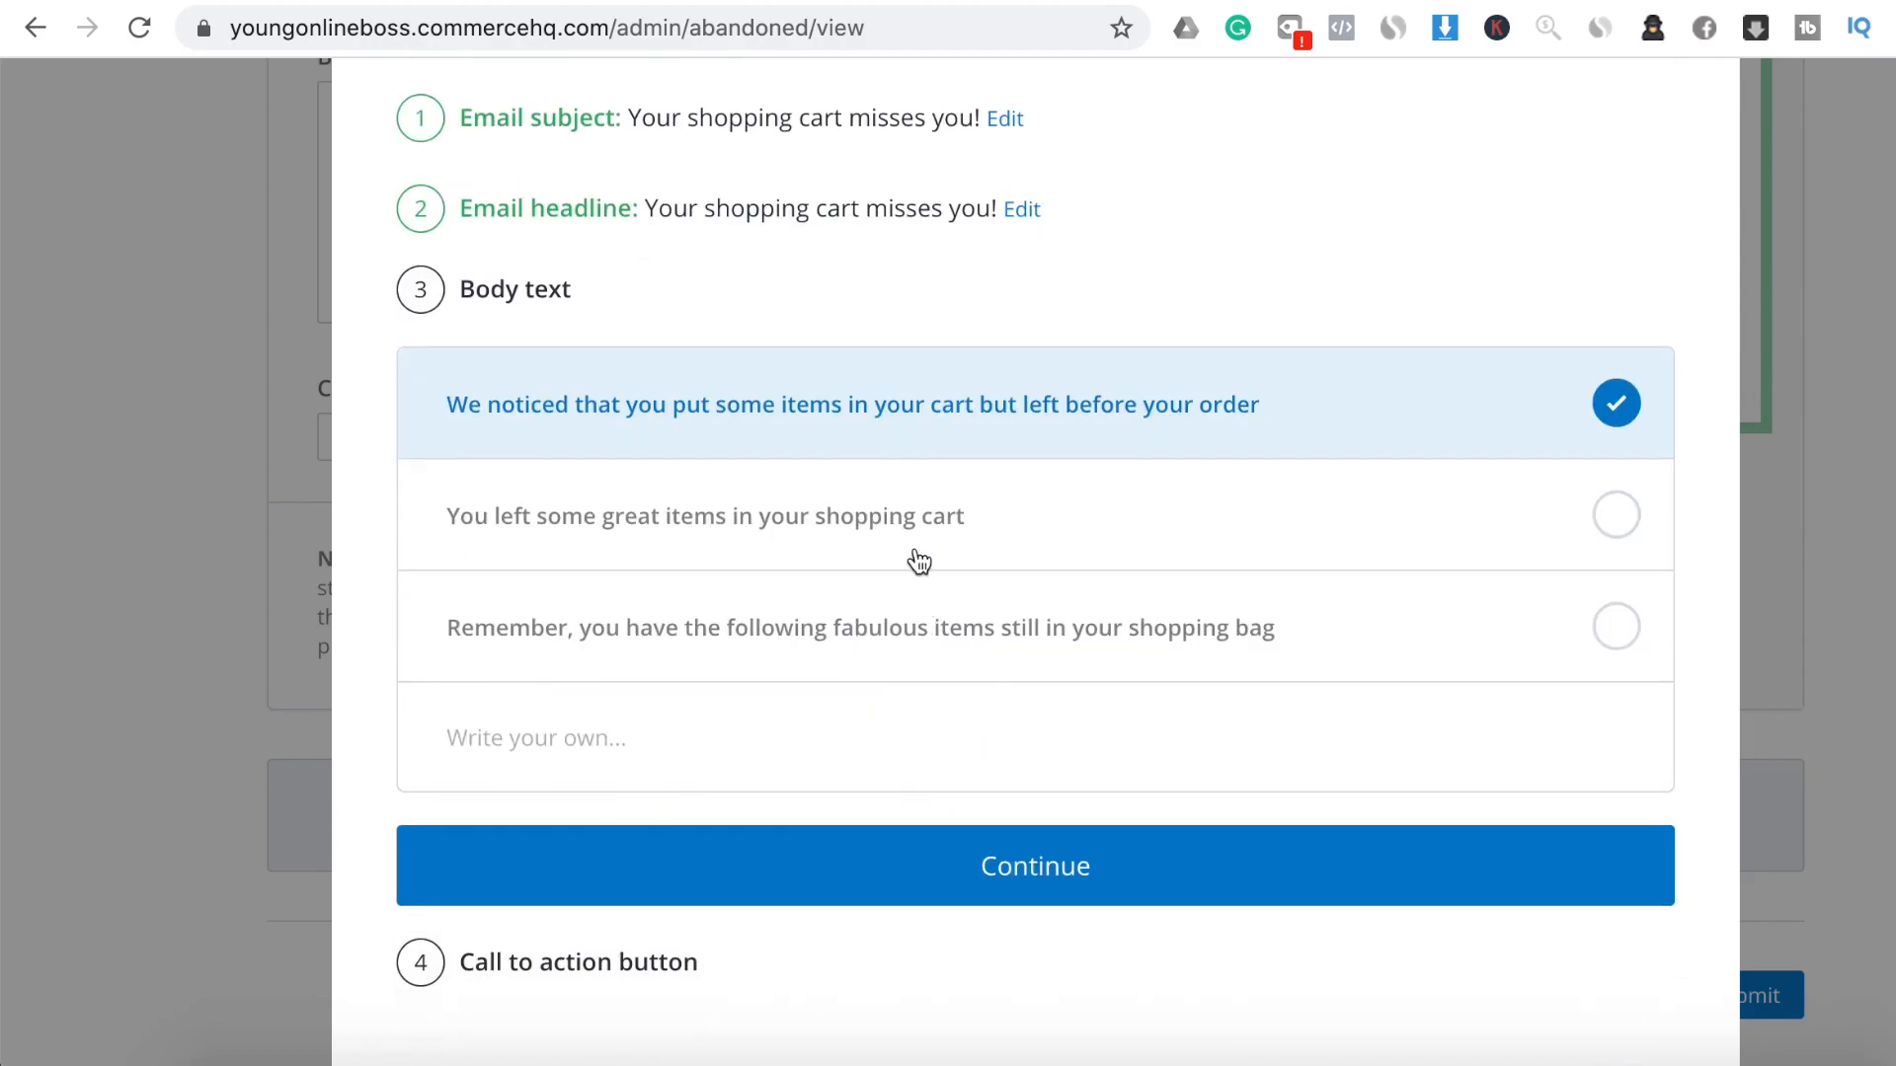
# Choose the body text "Remember, you have the following fabulous items still in your shopping bag" and COMPLETE CHECKOUT as the call to action
pyautogui.click(884, 637)
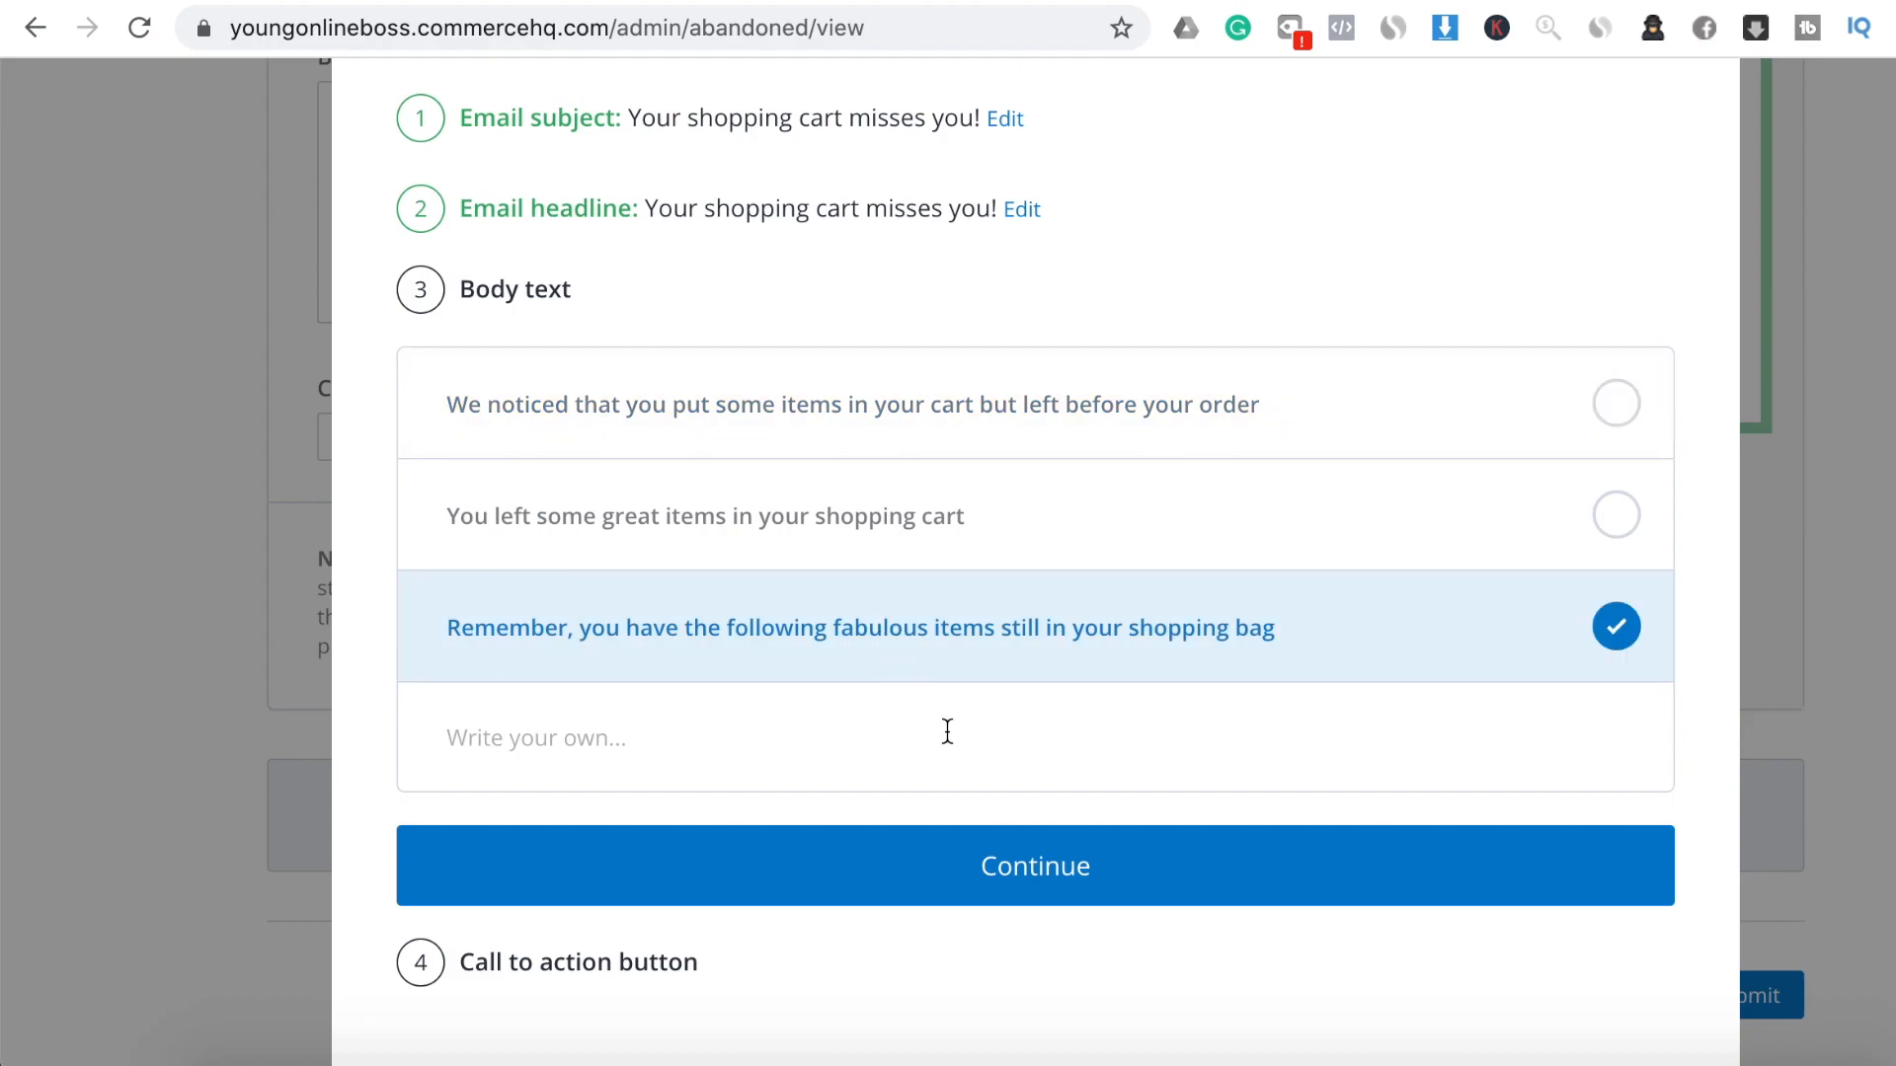
pyautogui.click(925, 834)
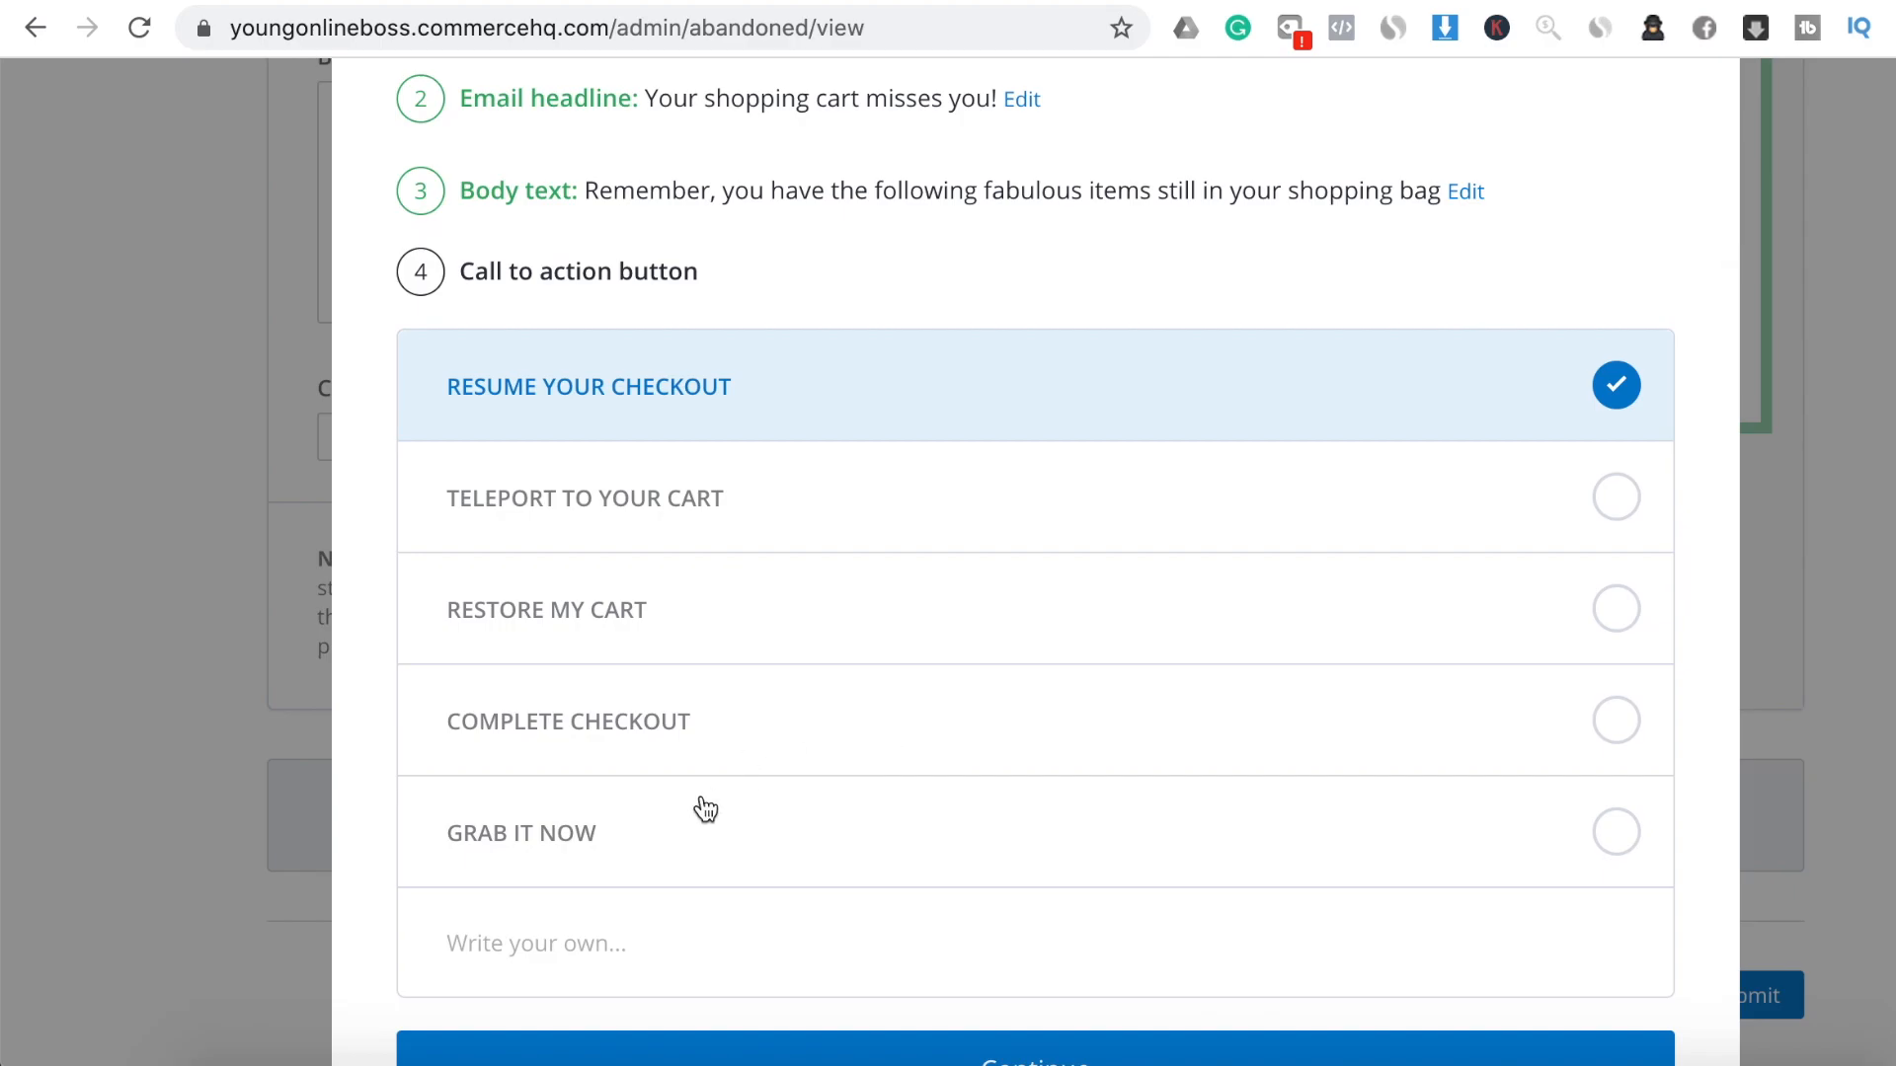
pyautogui.click(636, 748)
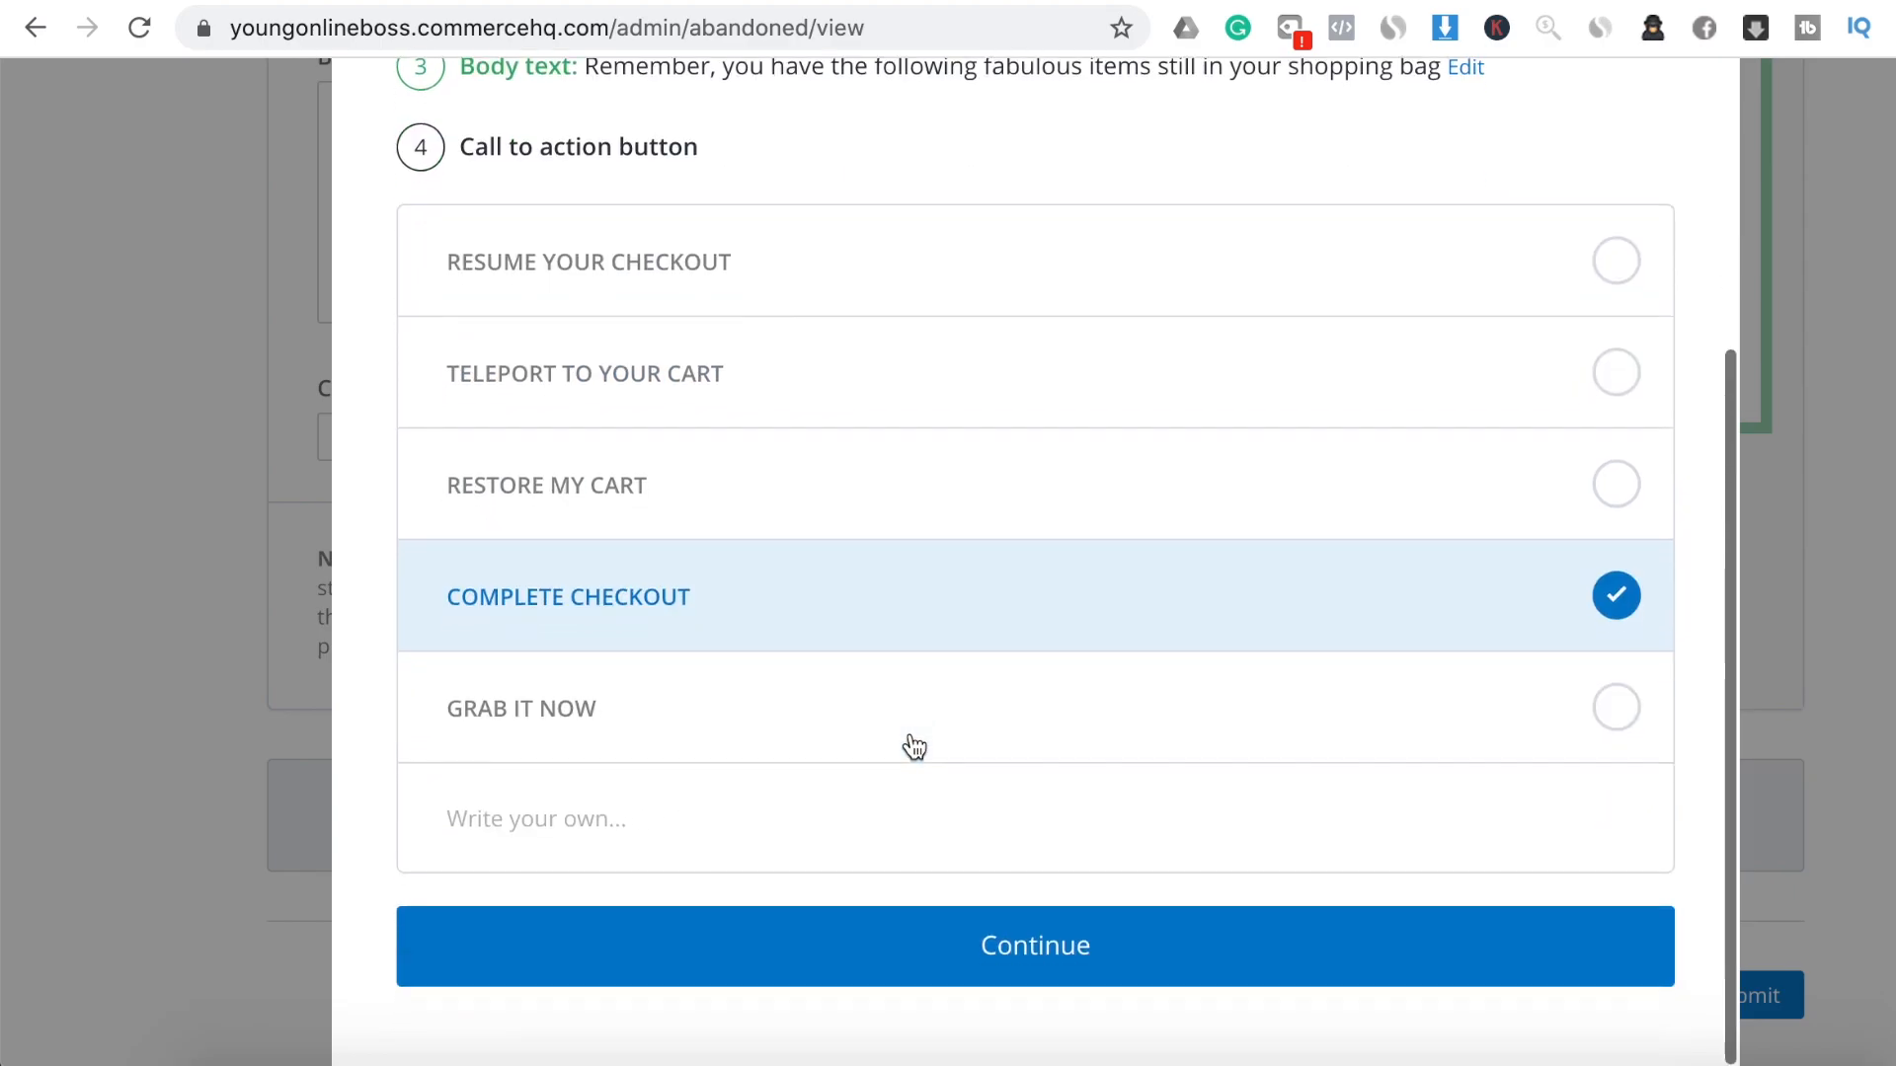
pyautogui.click(903, 939)
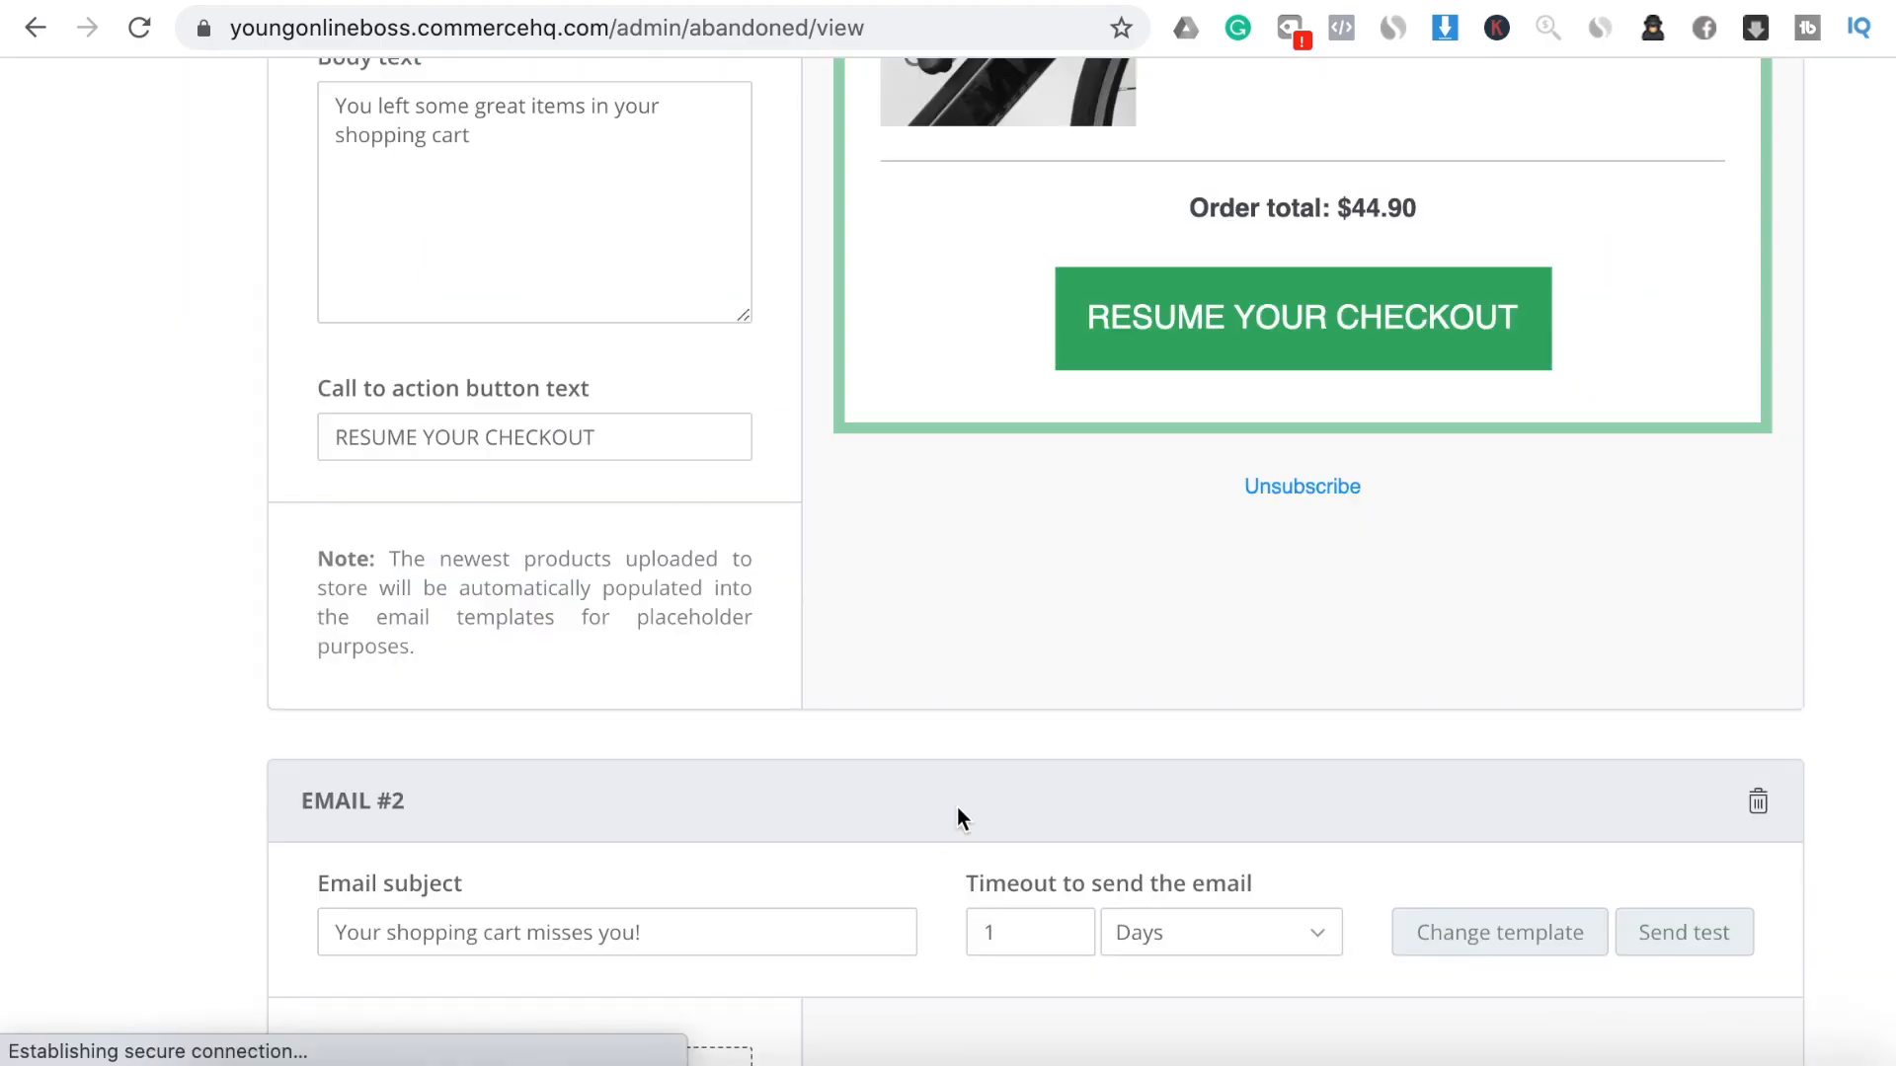
# Set the unit of Email #2's sending timeout to Hours and compare the timing with Email #1
pyautogui.scroll(-5, 977, 779)
pyautogui.click(1253, 524)
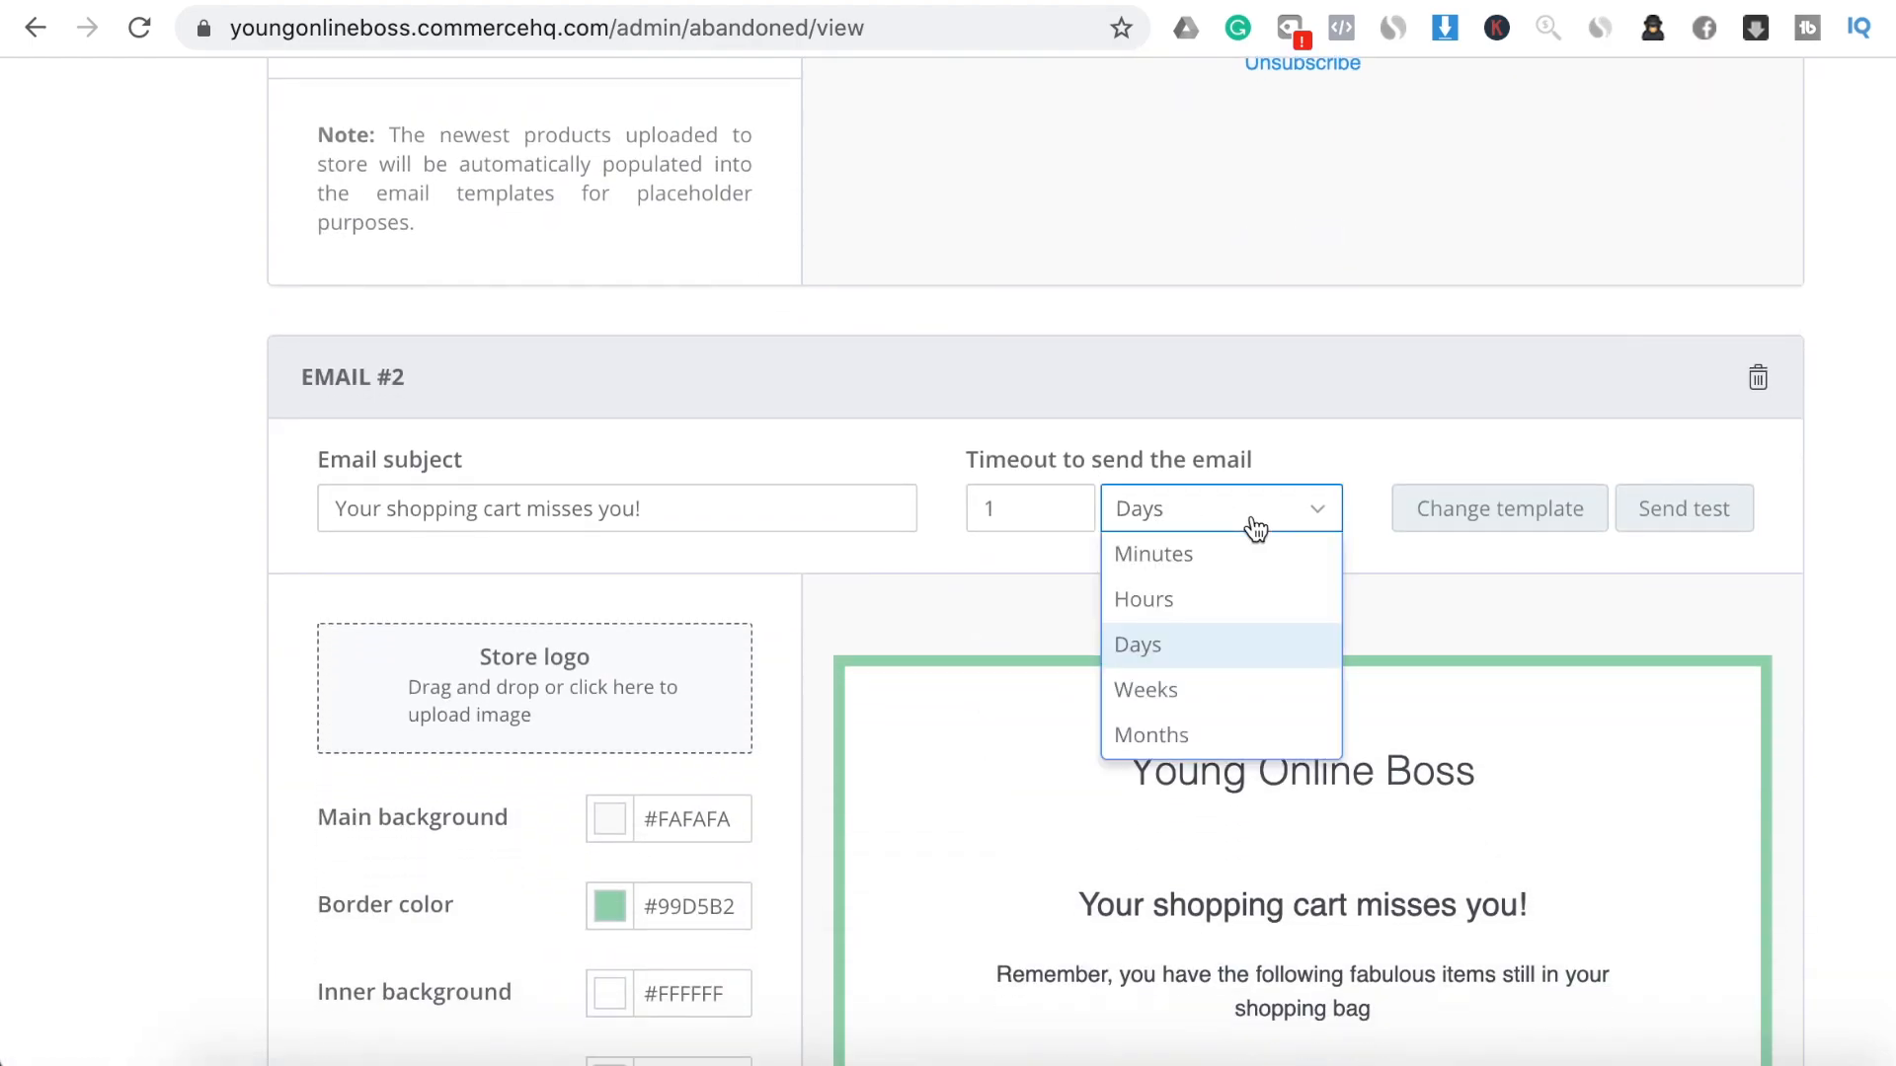
pyautogui.click(1240, 607)
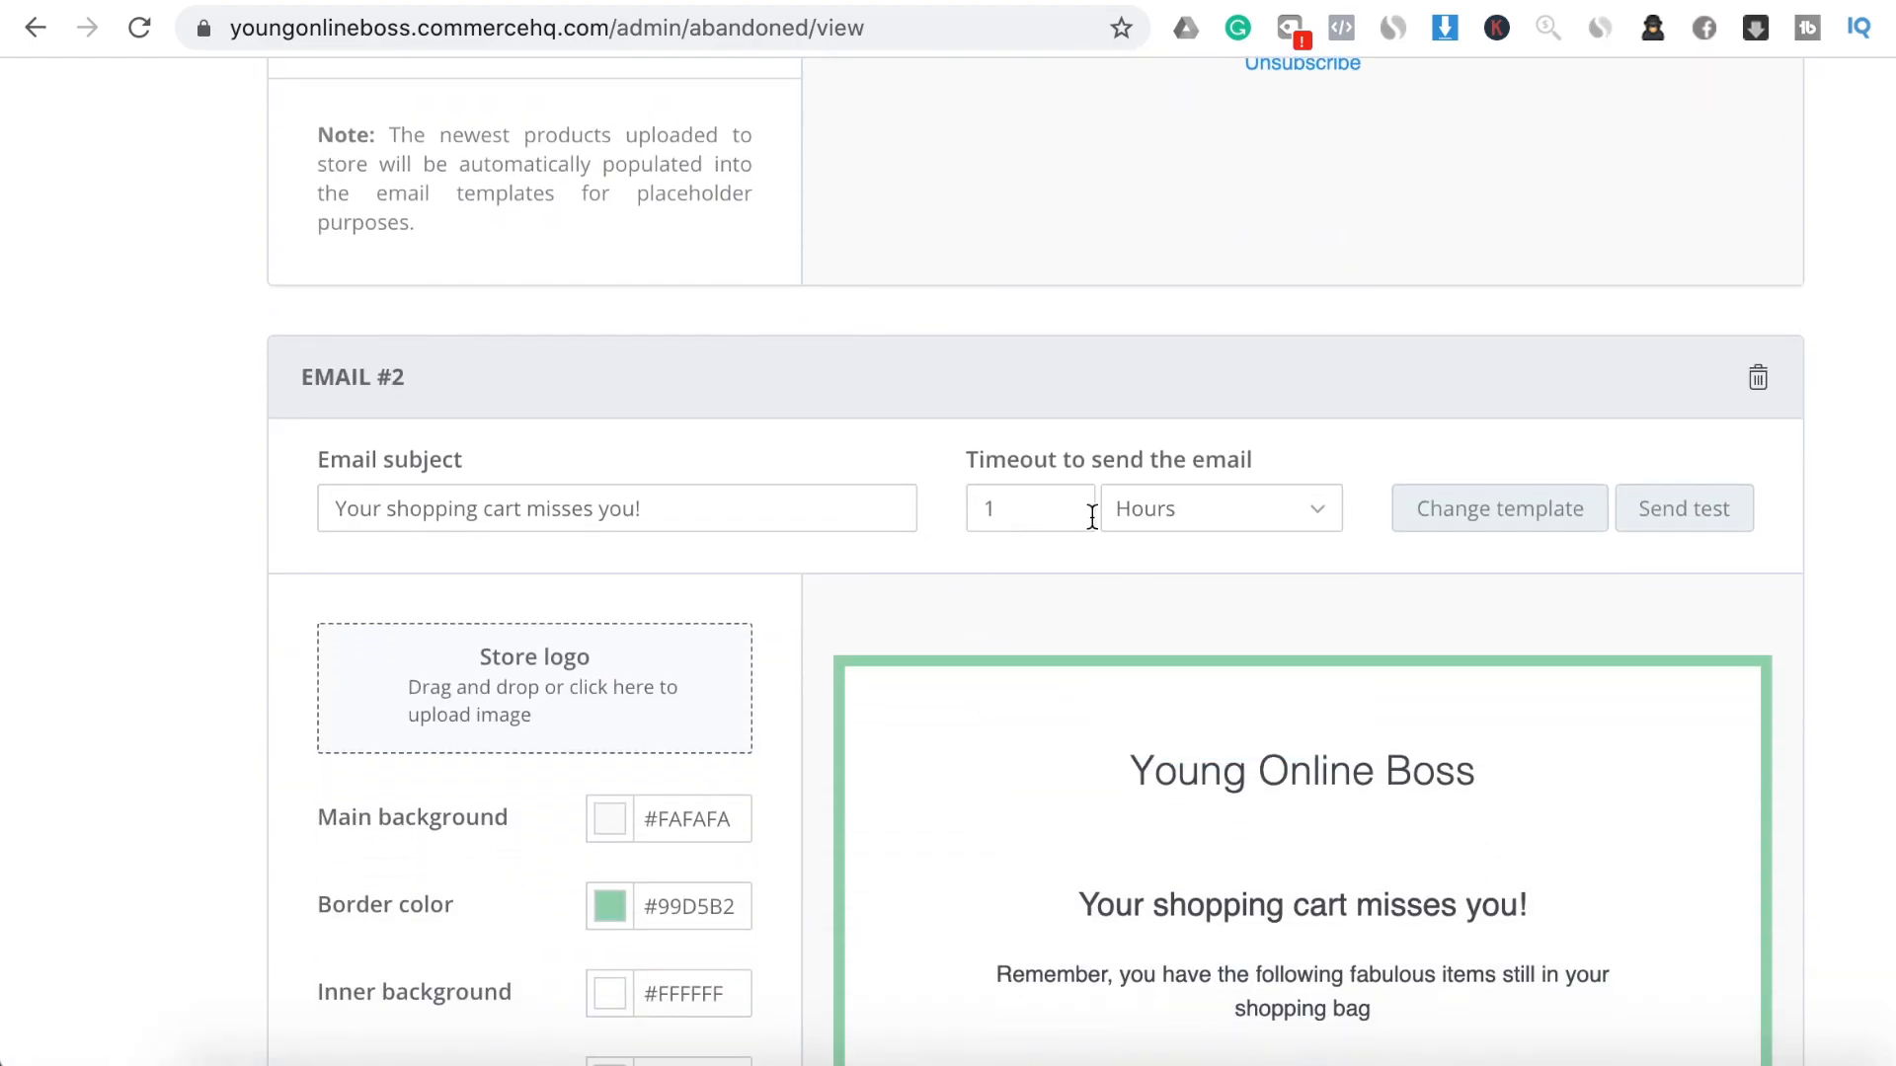
pyautogui.scroll(20, 1092, 518)
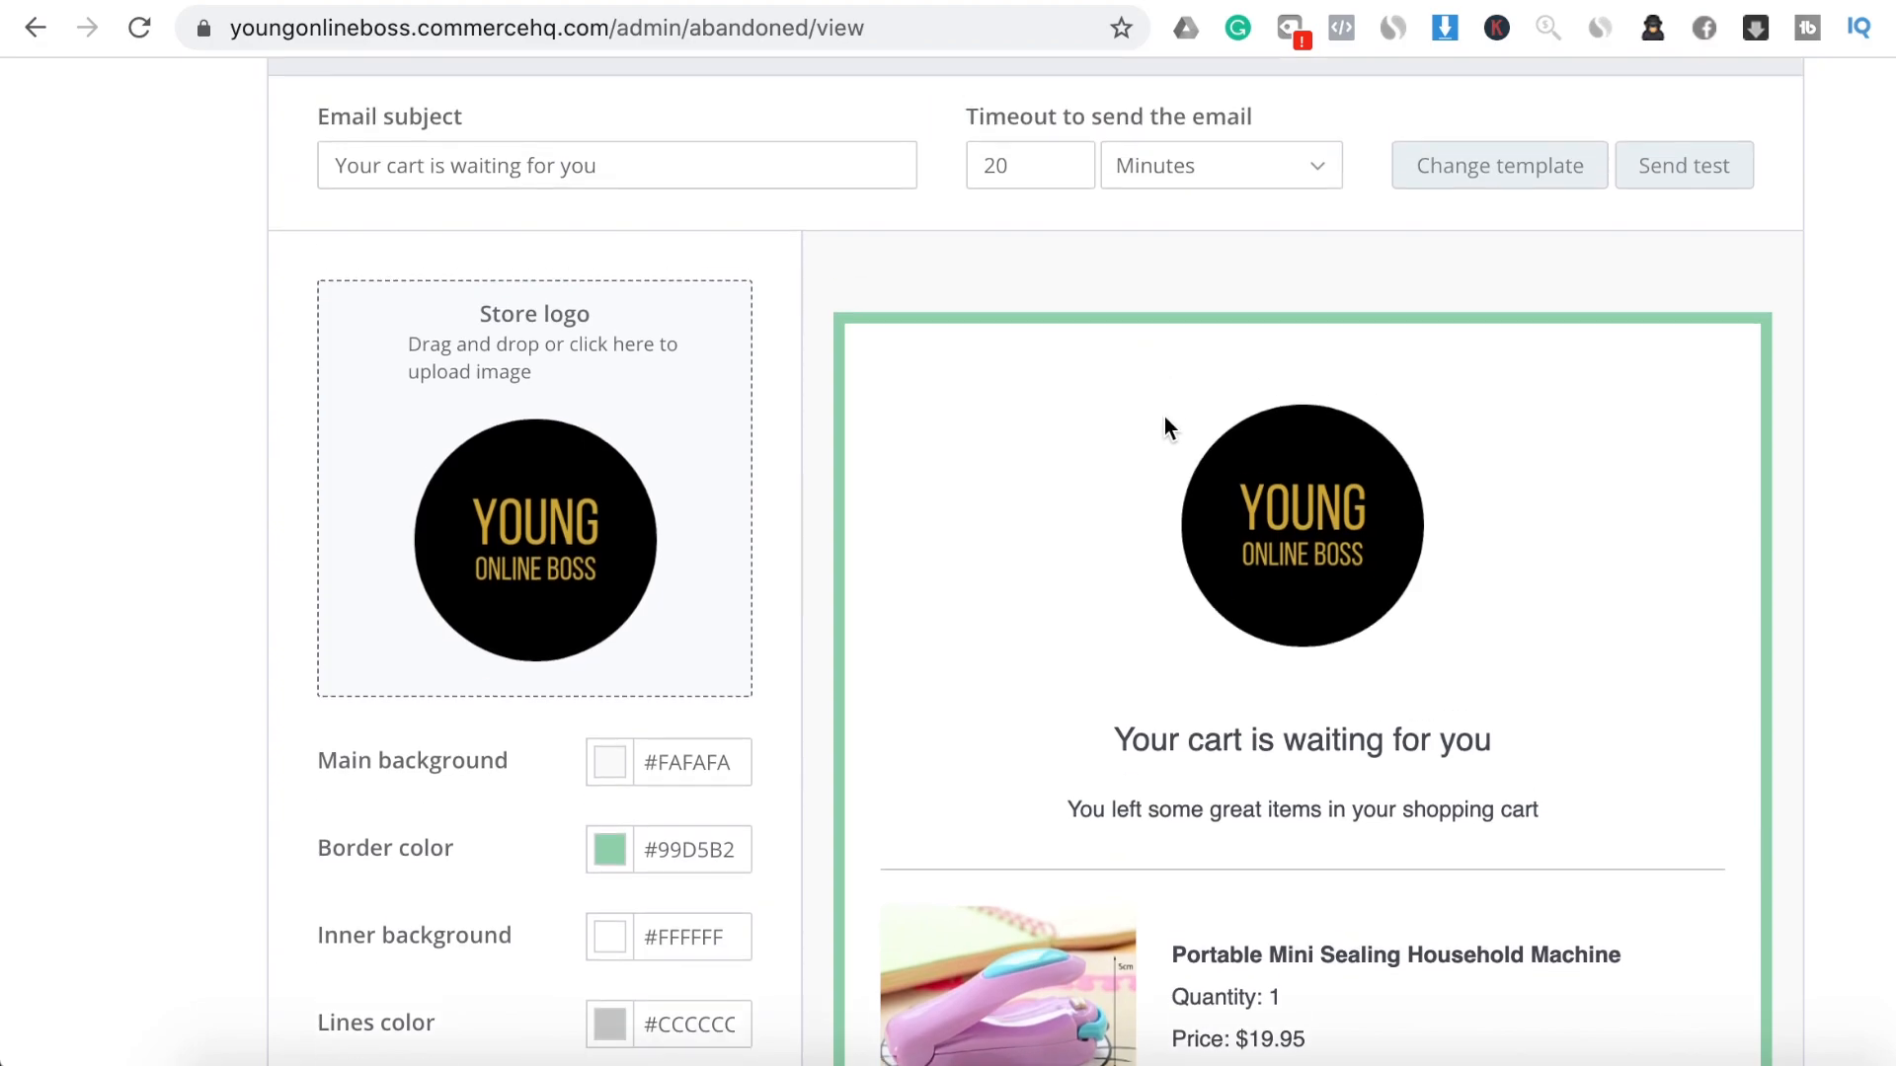
pyautogui.scroll(-14, 1088, 624)
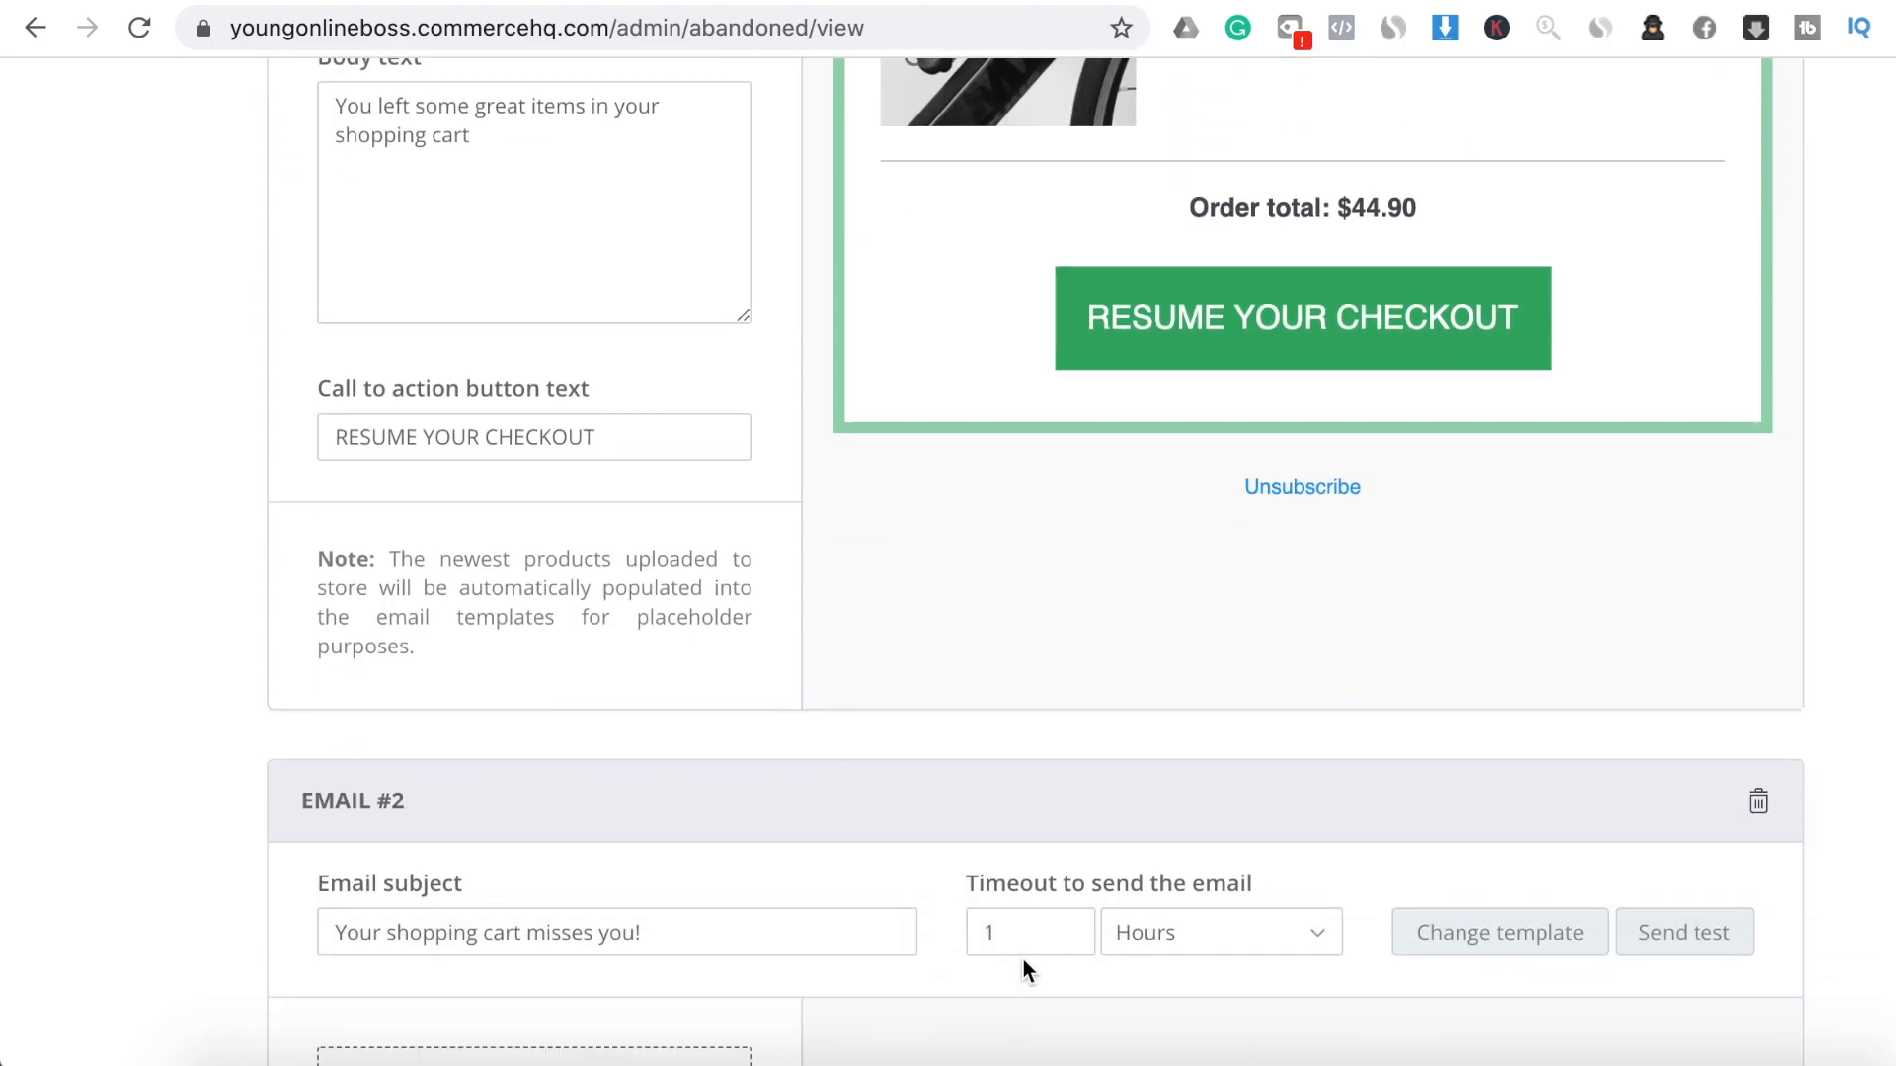
pyautogui.scroll(-2, 1026, 938)
# Upload the round logo 13-removebg-preview.png from Downloads as Email #2's store logo
pyautogui.scroll(-5, 1047, 762)
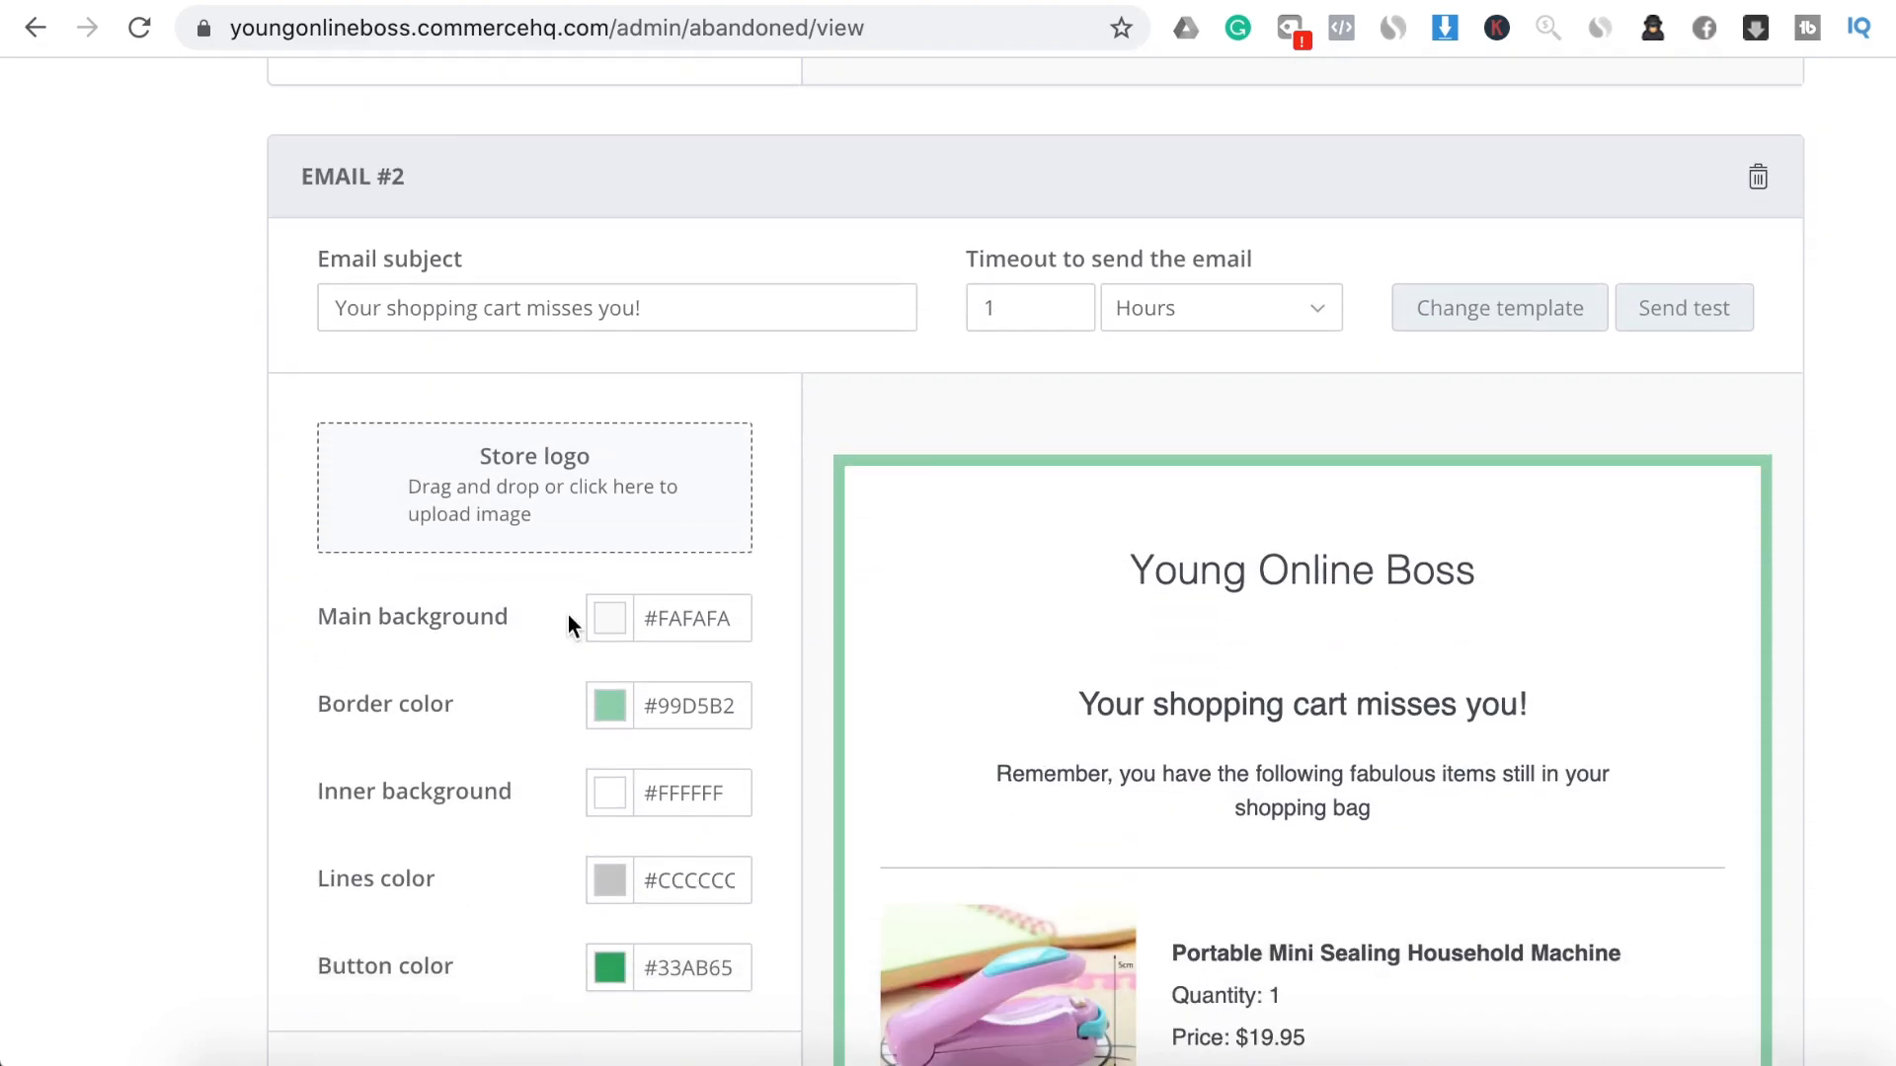
pyautogui.click(598, 451)
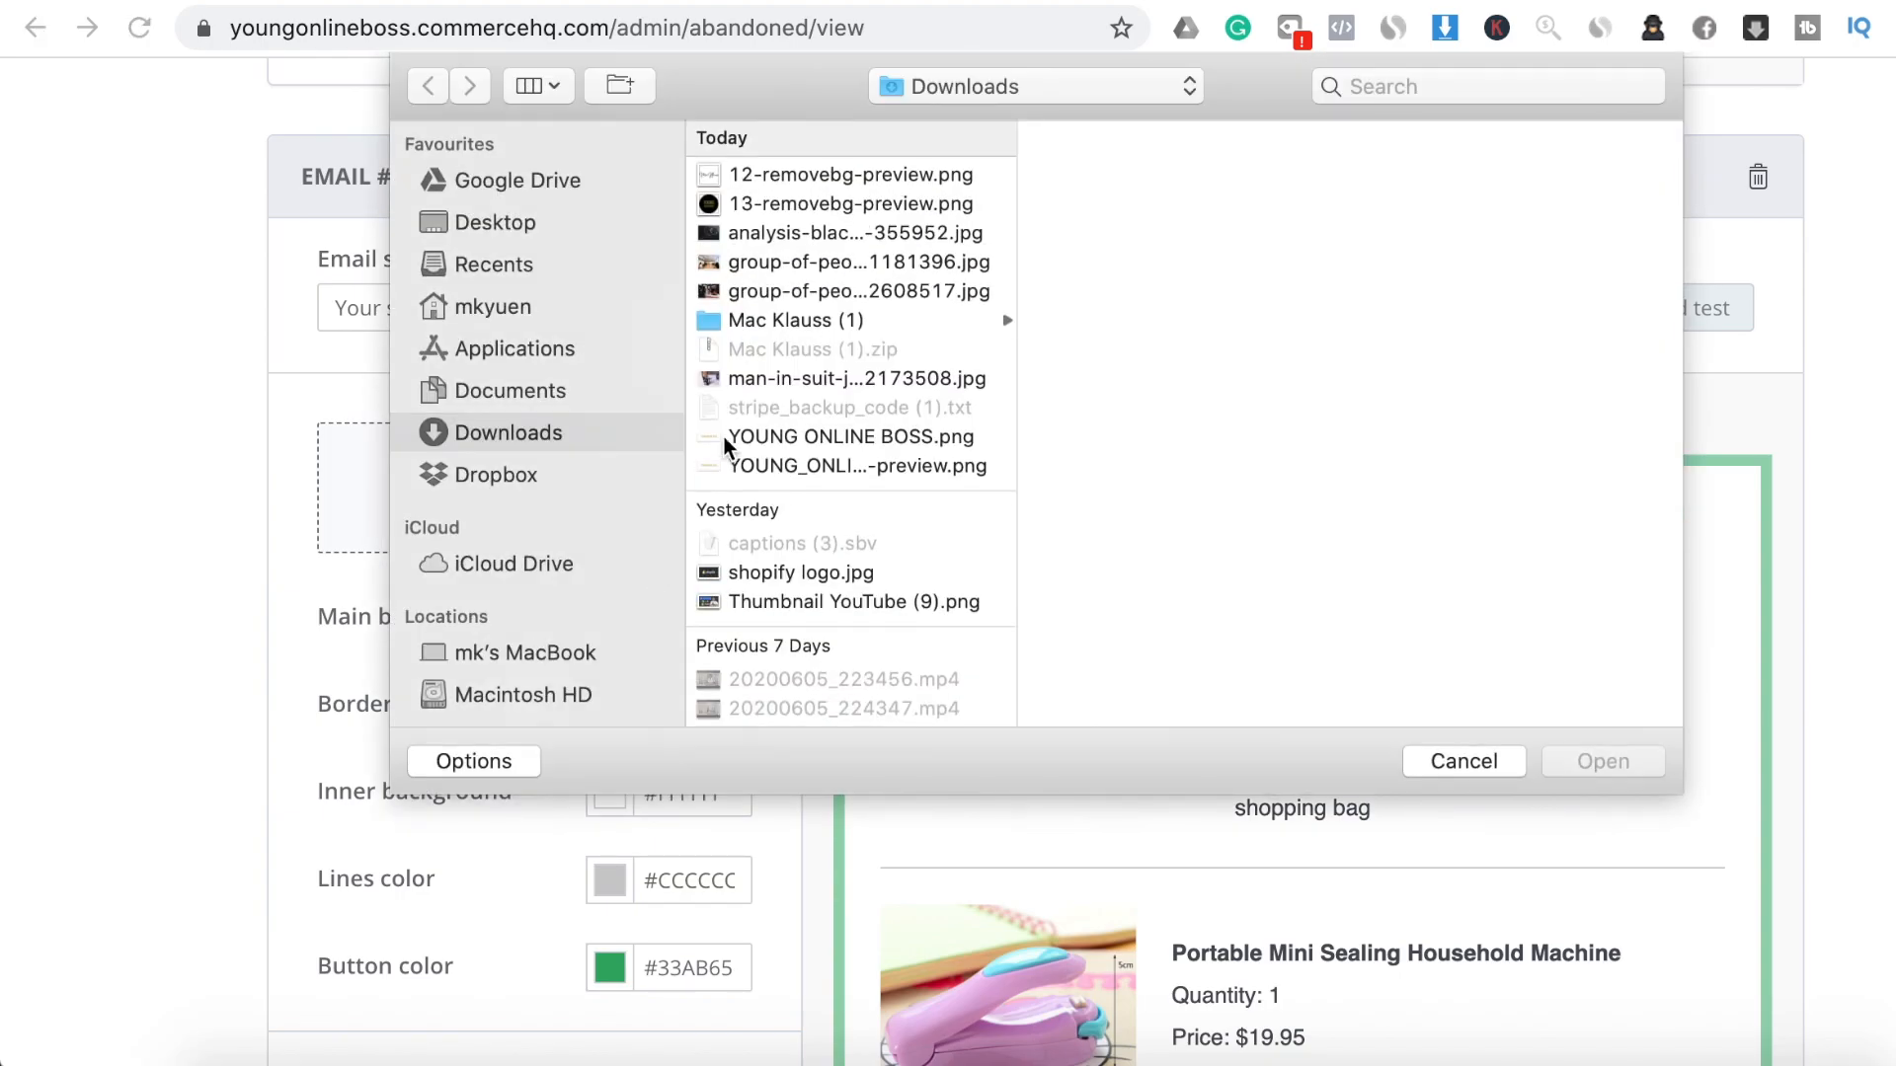
pyautogui.click(881, 206)
pyautogui.scroll(-2, 1369, 538)
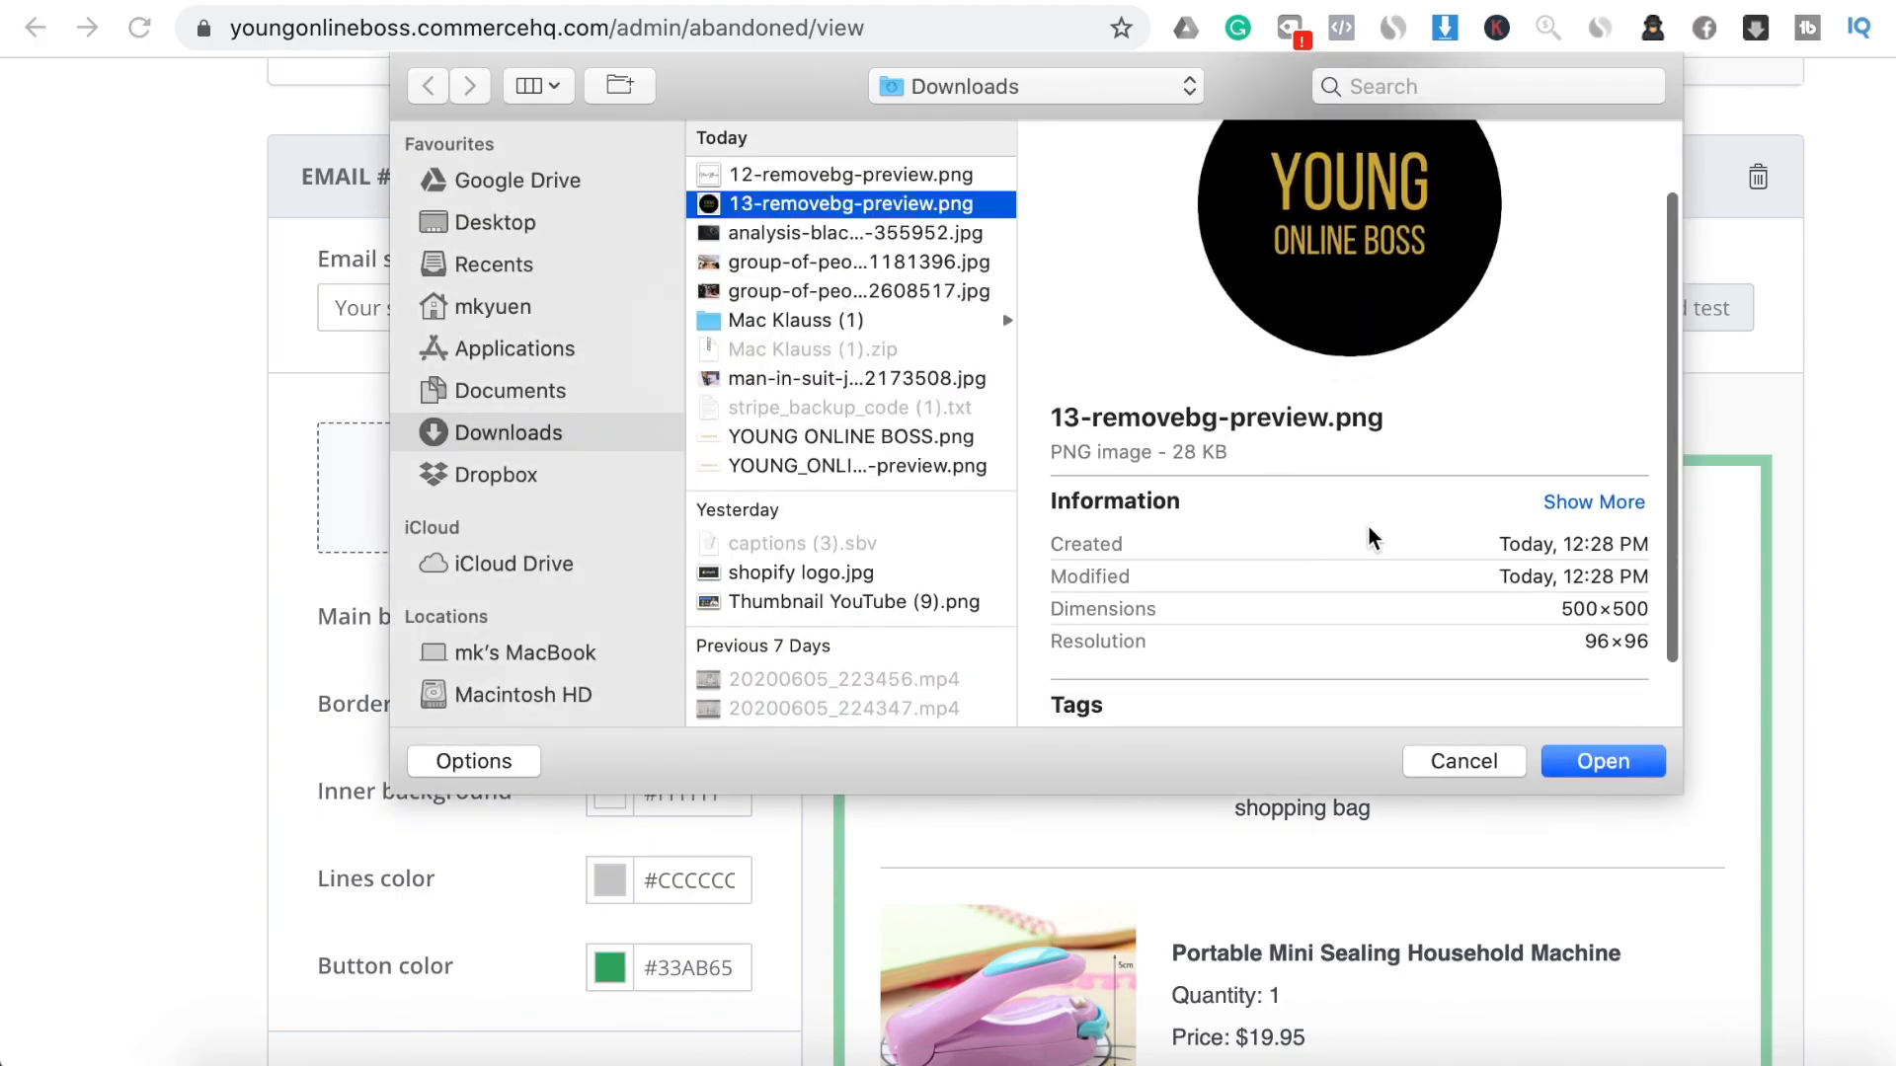
pyautogui.click(1592, 761)
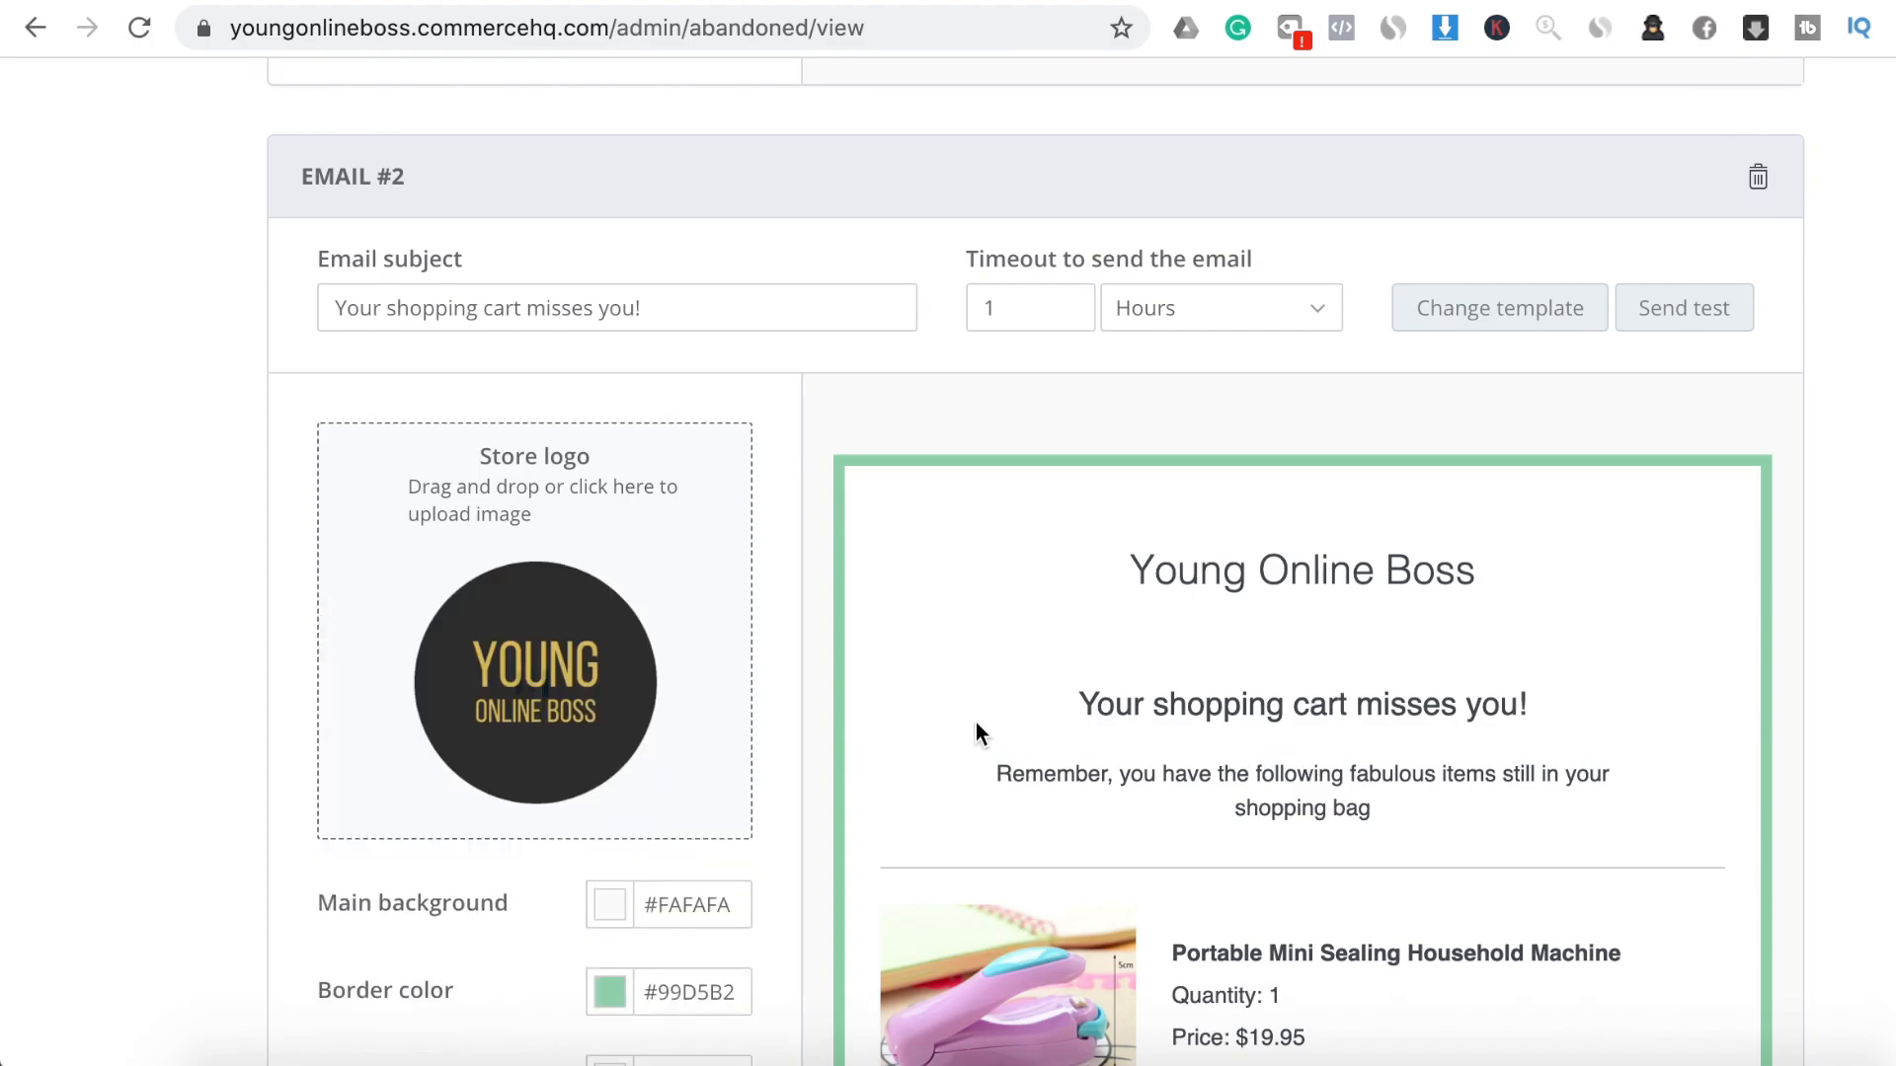
# Review Email #2's preview, colors, headline, body text and checkout button
pyautogui.scroll(-6, 913, 746)
pyautogui.scroll(1, 933, 725)
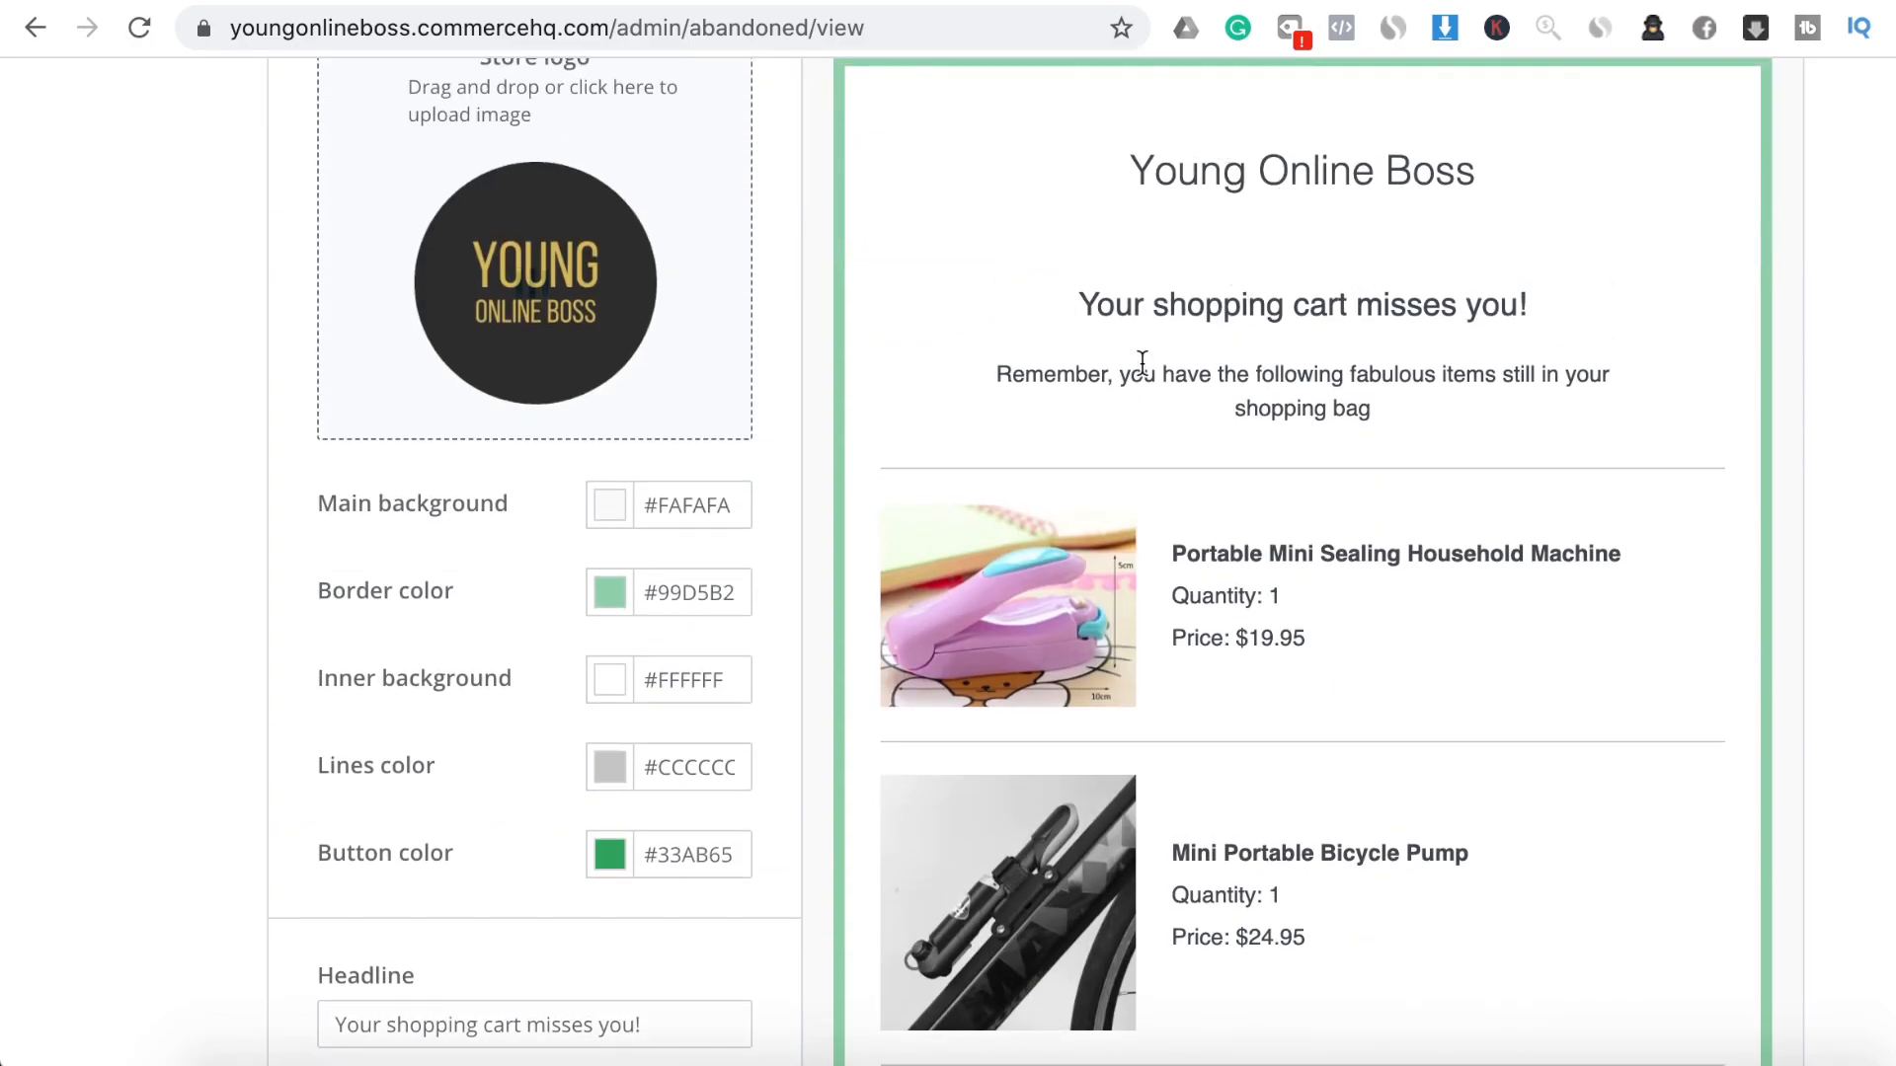
pyautogui.scroll(2, 1141, 363)
pyautogui.scroll(-8, 1140, 375)
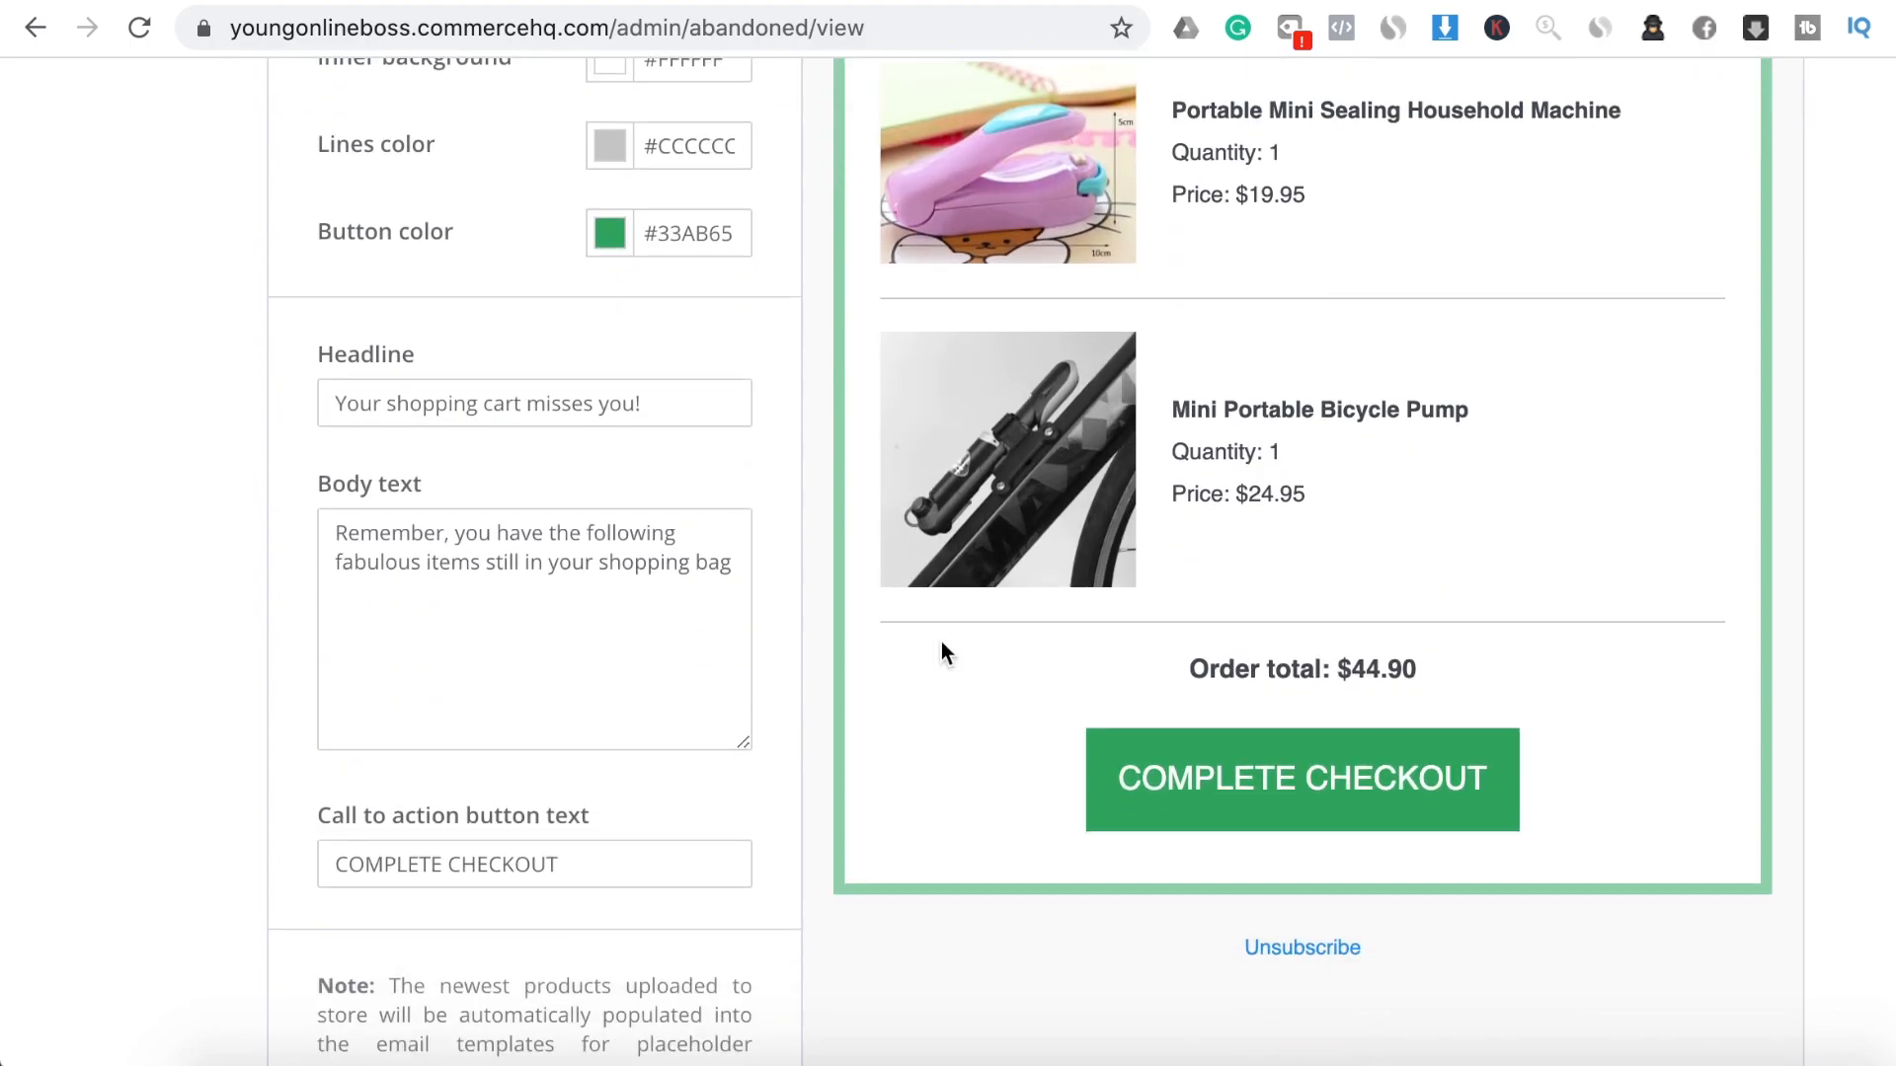
pyautogui.scroll(7, 940, 642)
pyautogui.scroll(-8, 940, 642)
pyautogui.scroll(-1, 941, 643)
pyautogui.scroll(5, 553, 521)
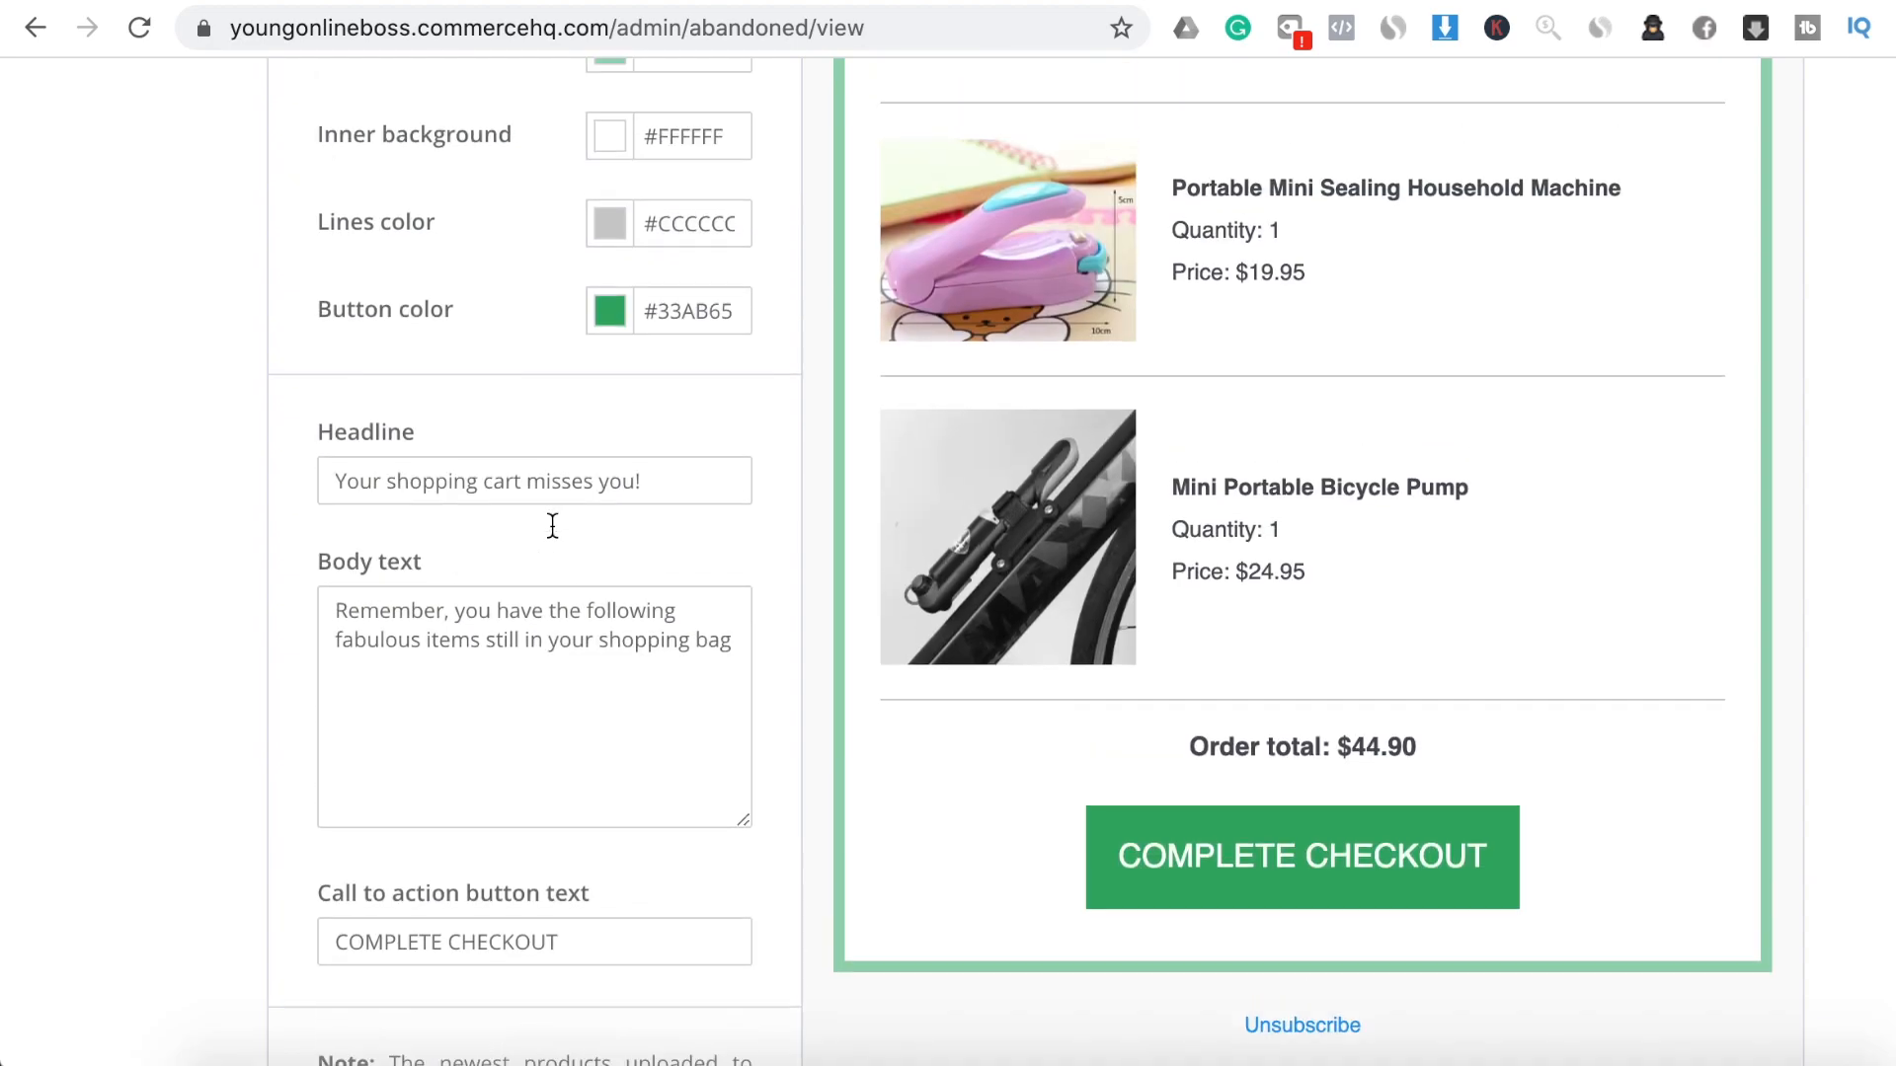
pyautogui.scroll(-8, 796, 899)
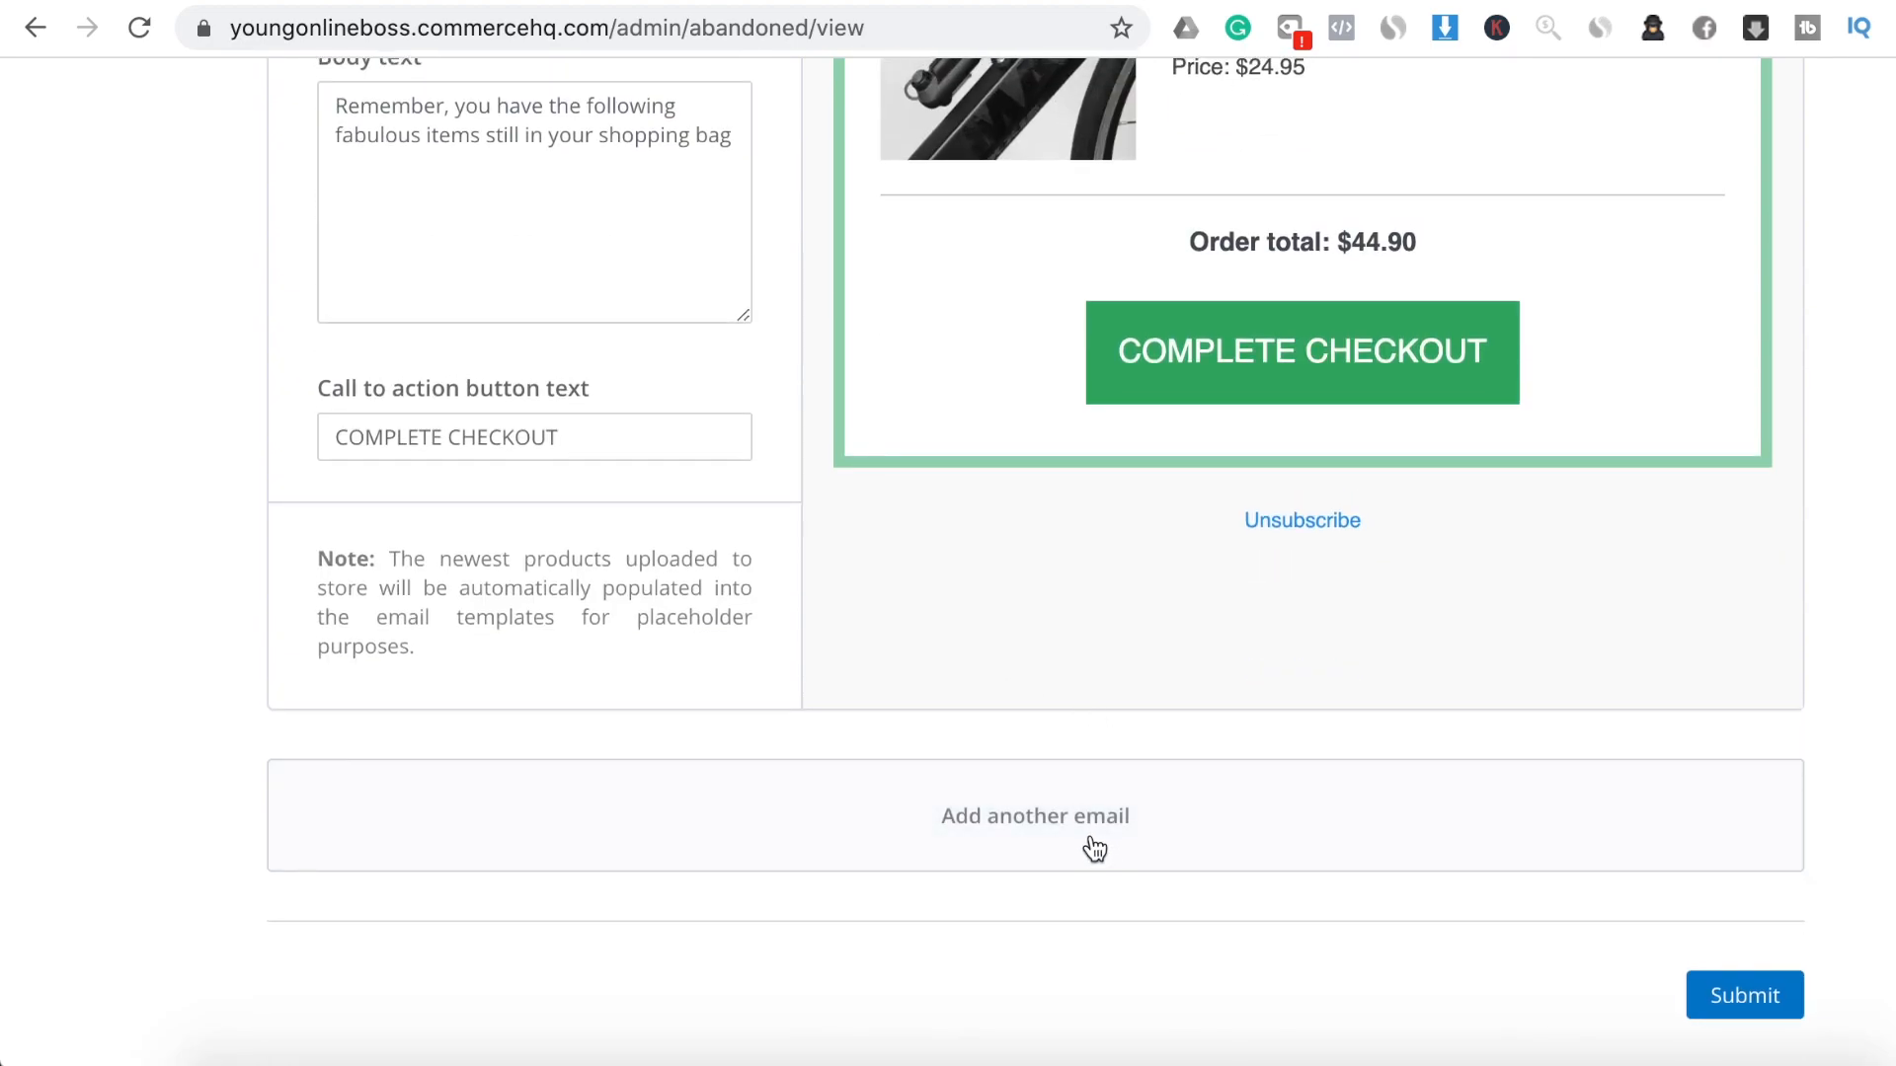
# Add a third email to the campaign as an Incentive with the Stylish template
pyautogui.click(1094, 851)
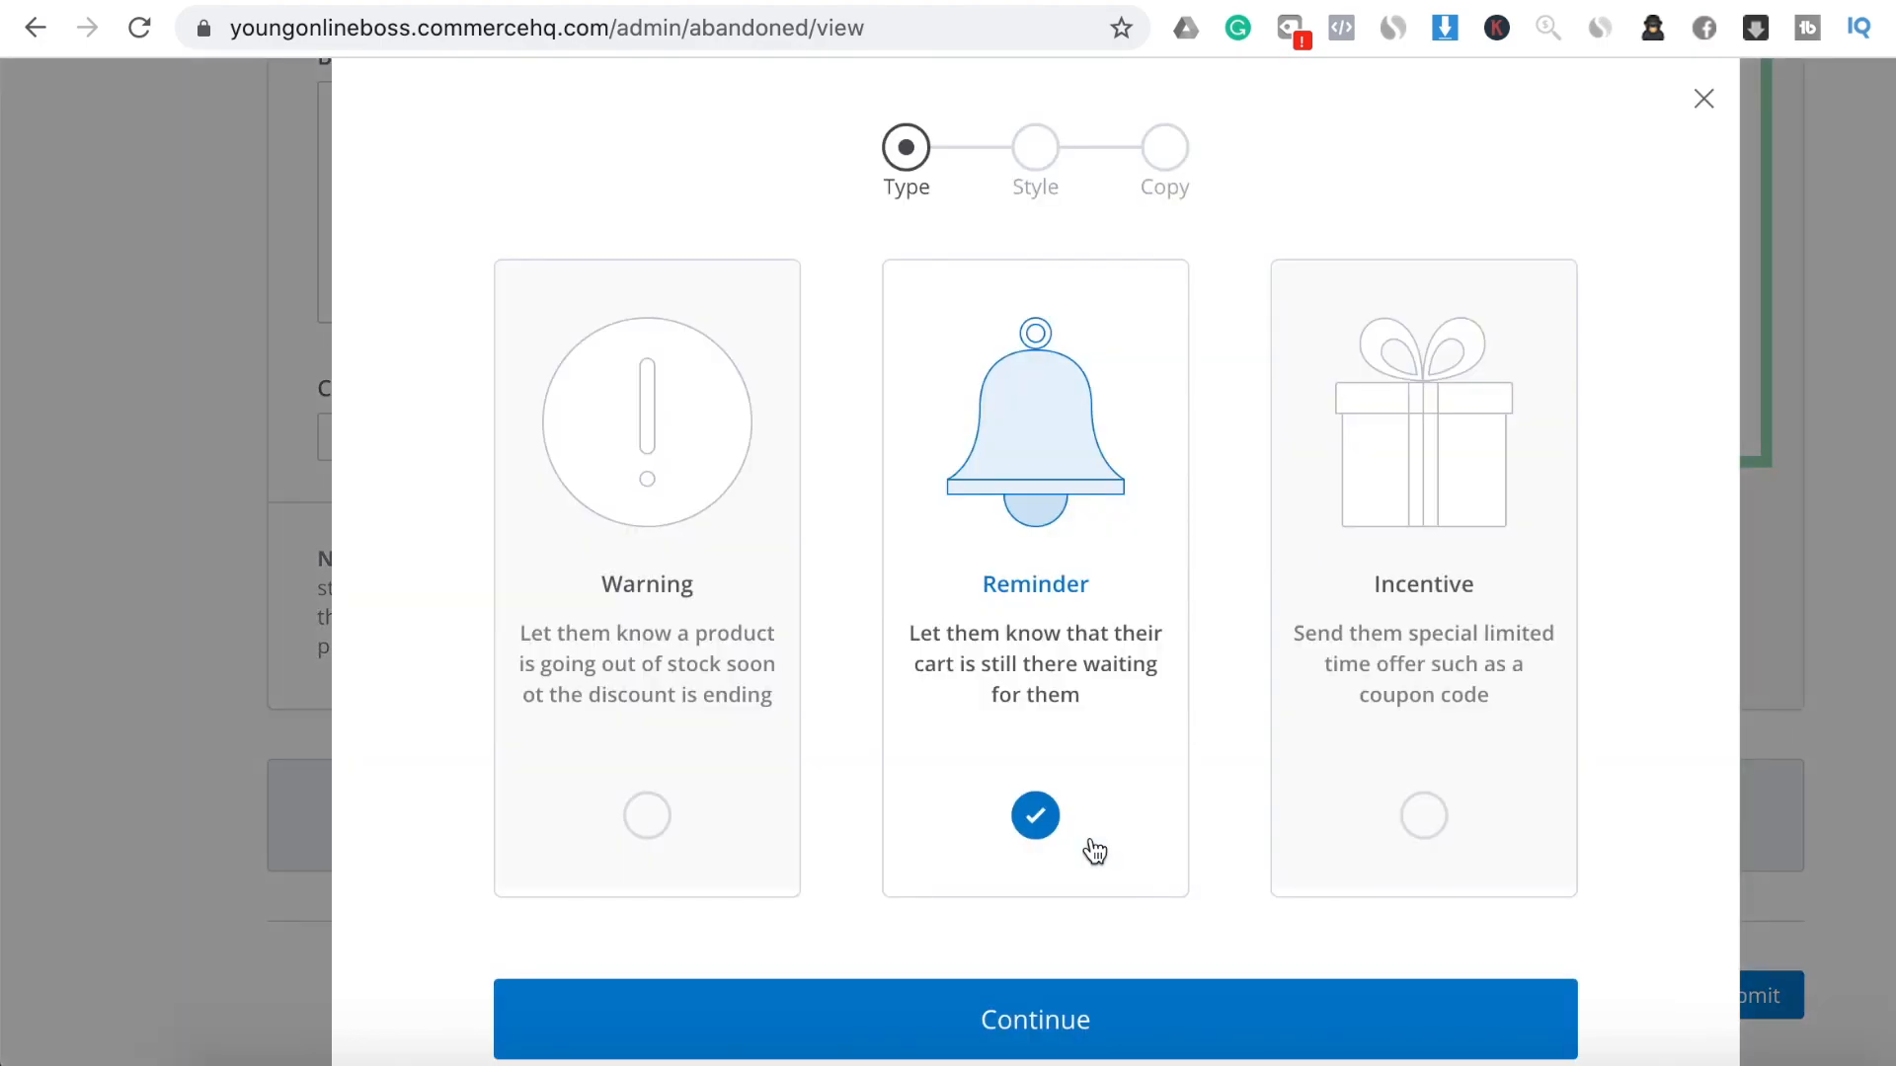
pyautogui.click(1443, 668)
pyautogui.click(1133, 1030)
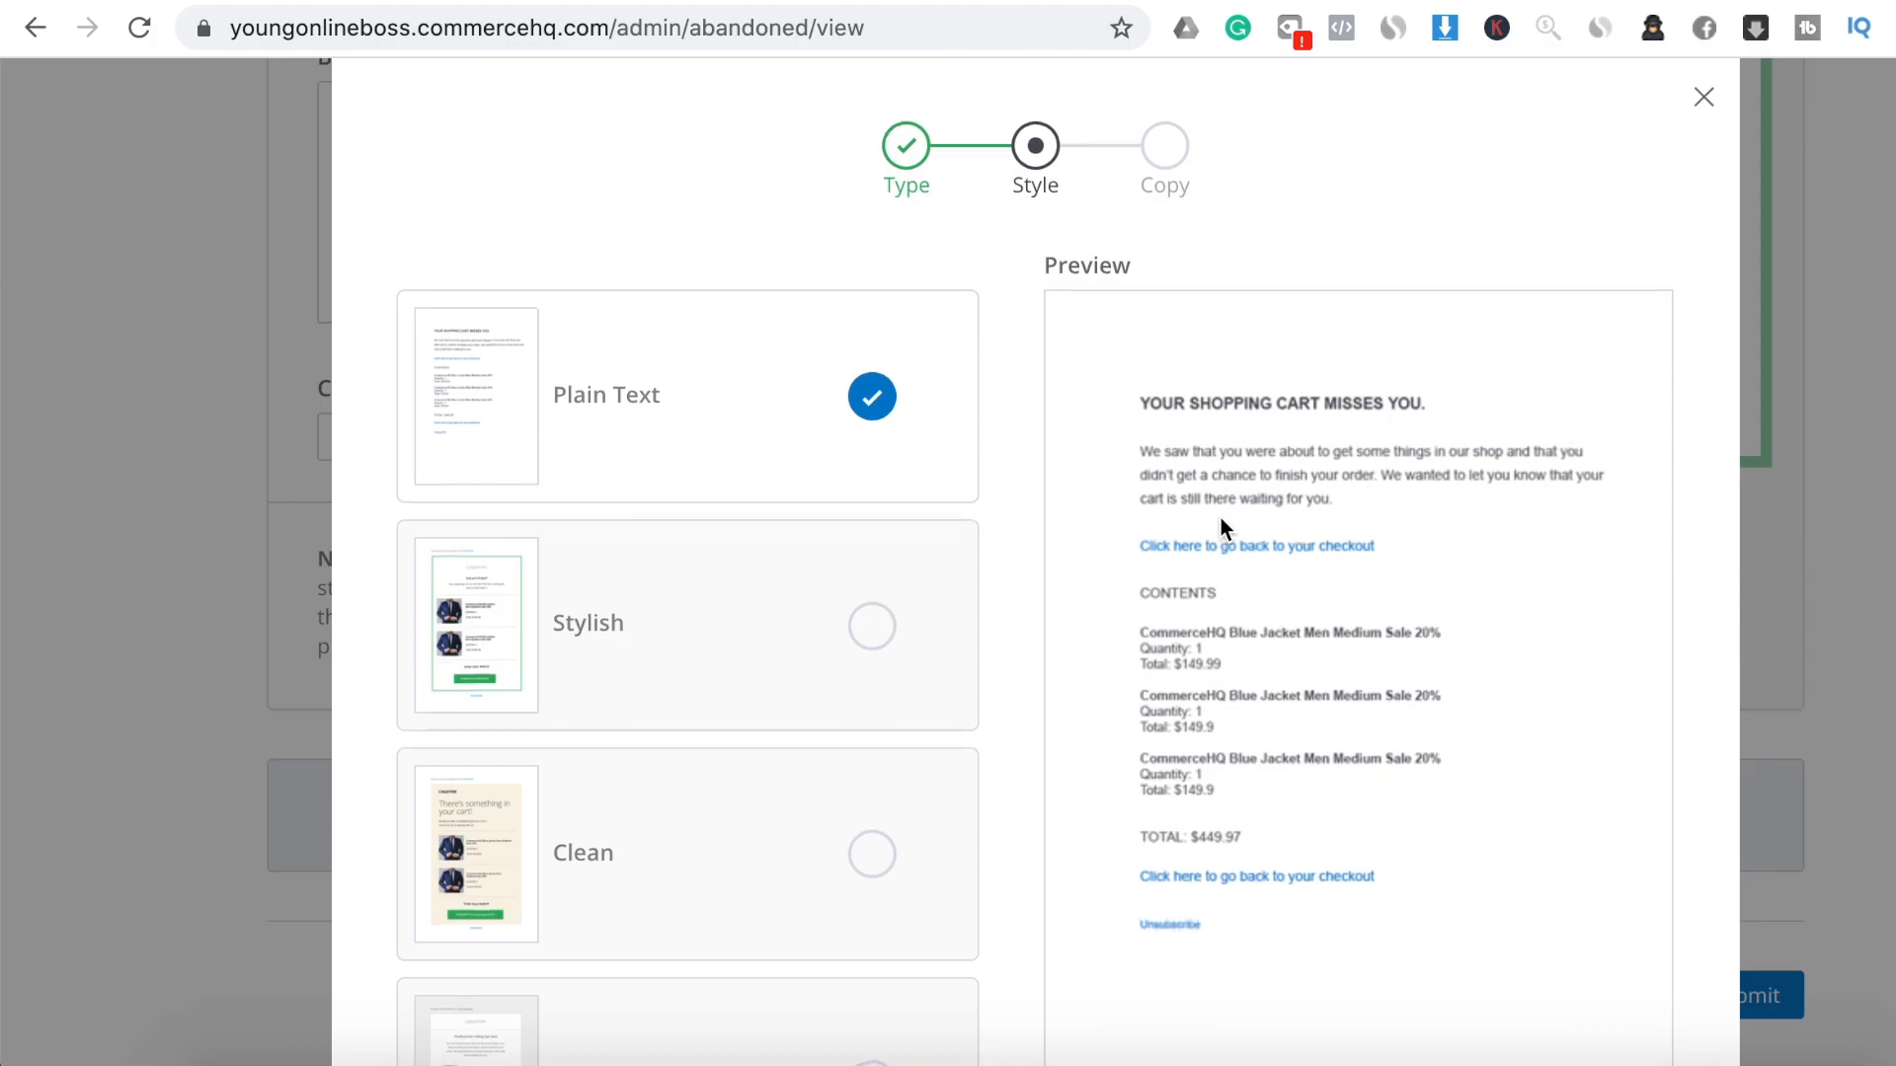
pyautogui.scroll(-1, 1220, 517)
pyautogui.click(866, 538)
pyautogui.scroll(-2, 1270, 509)
pyautogui.scroll(-2, 1271, 509)
pyautogui.click(1151, 962)
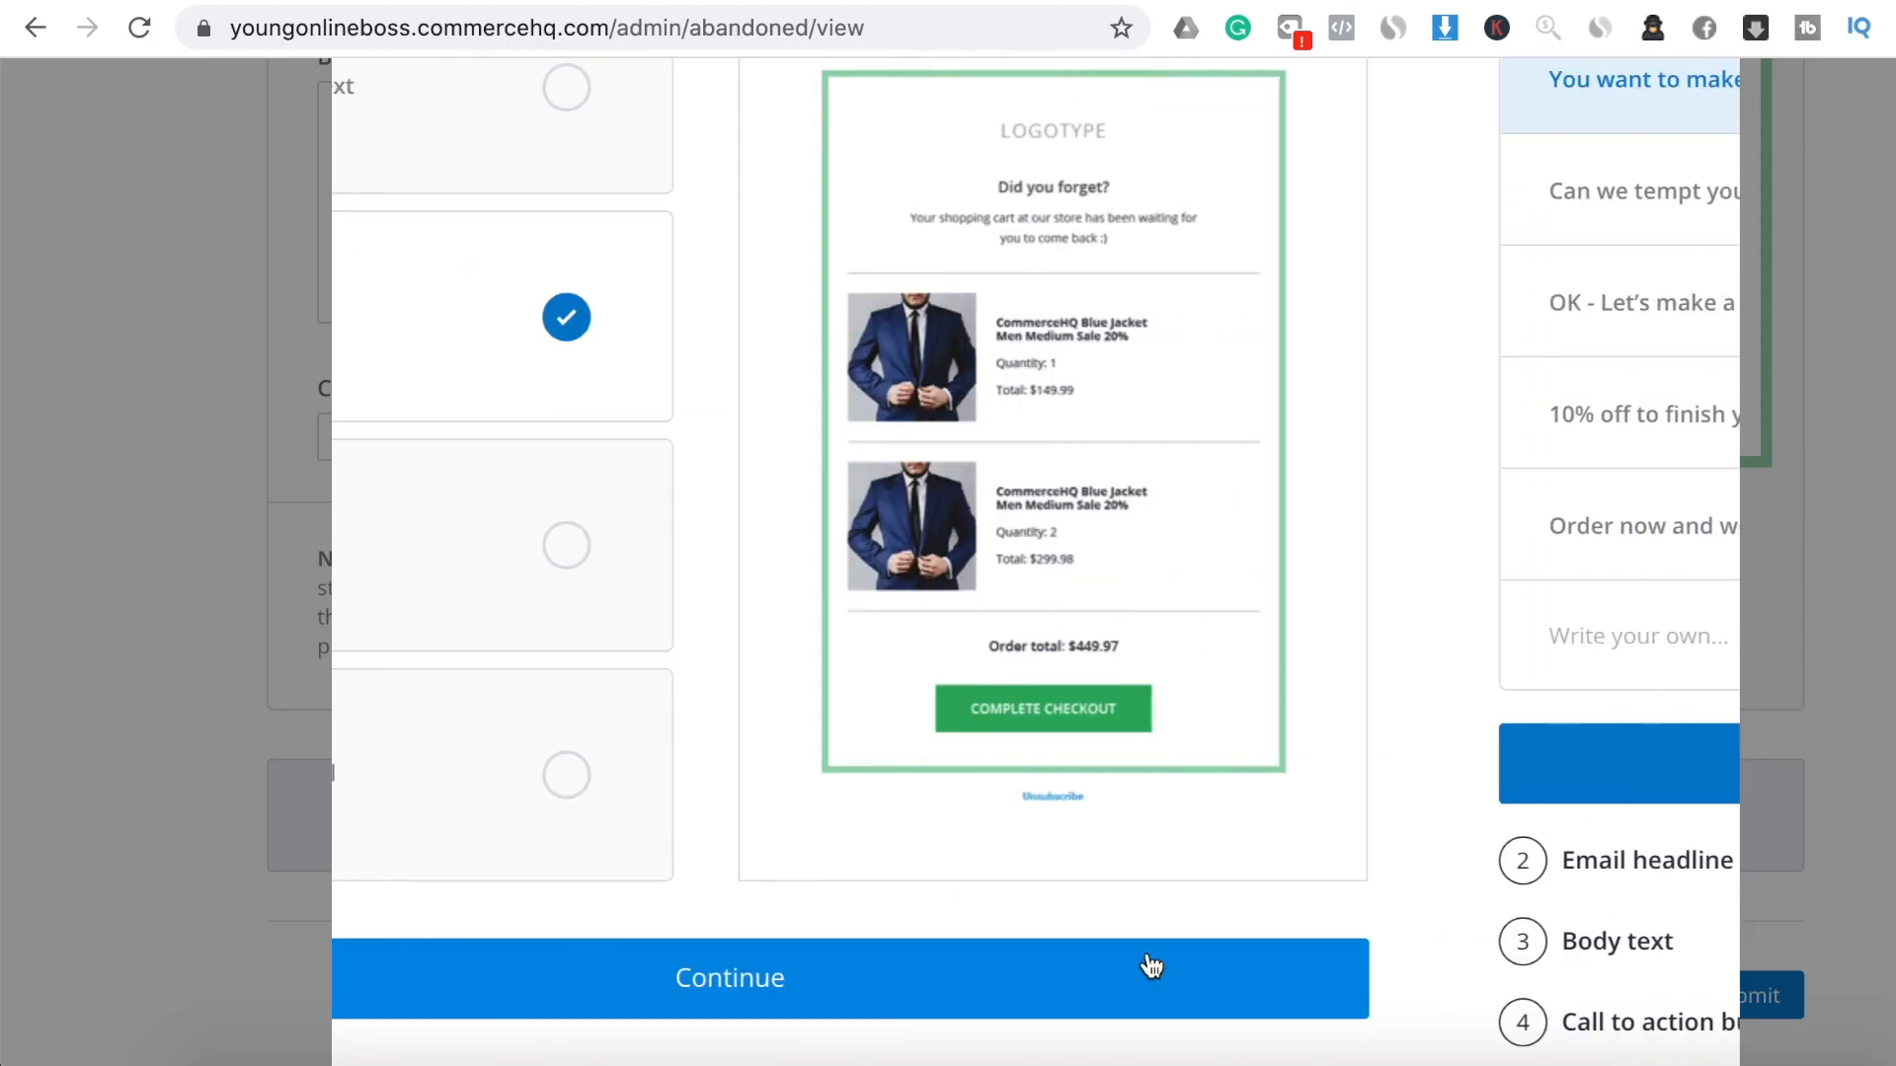
# Give the incentive email the subject "You want to make a deal?" and the headline "10% off to finish your order"
pyautogui.scroll(3, 1190, 436)
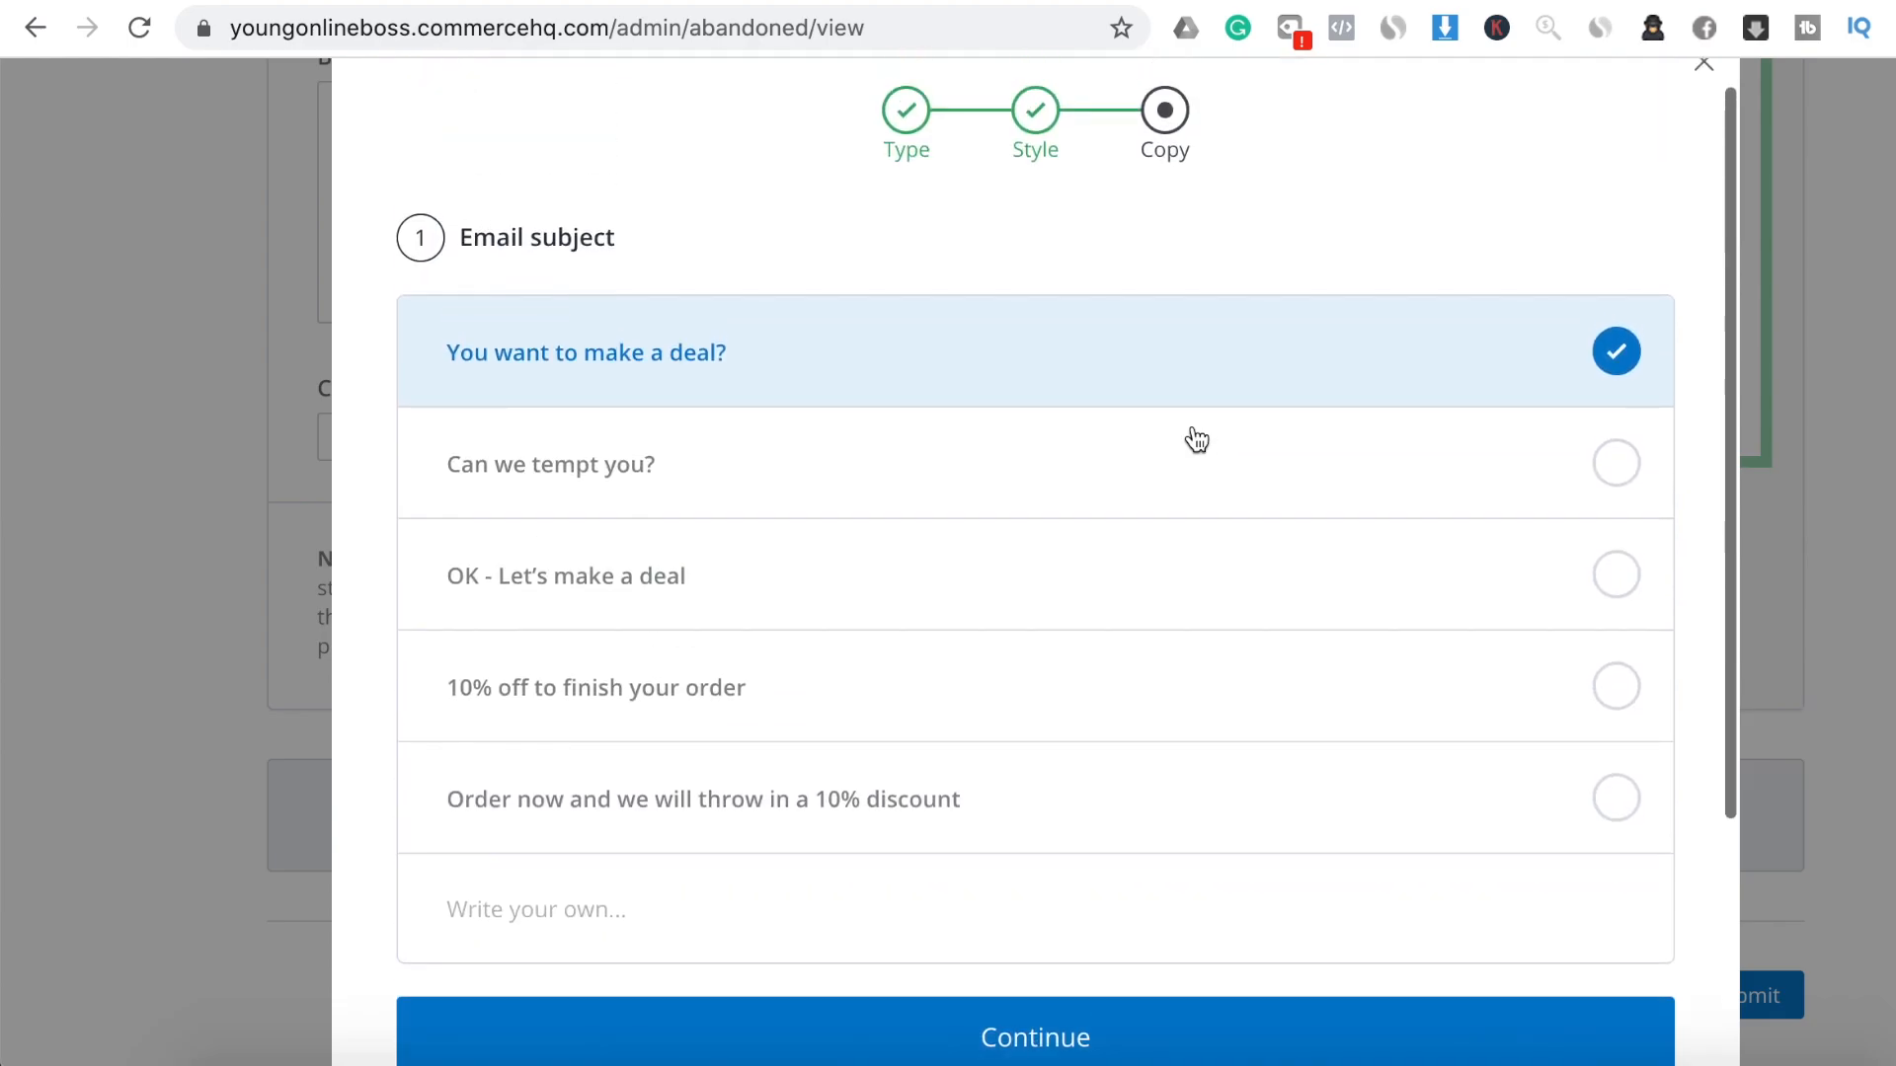
pyautogui.scroll(-3, 1181, 423)
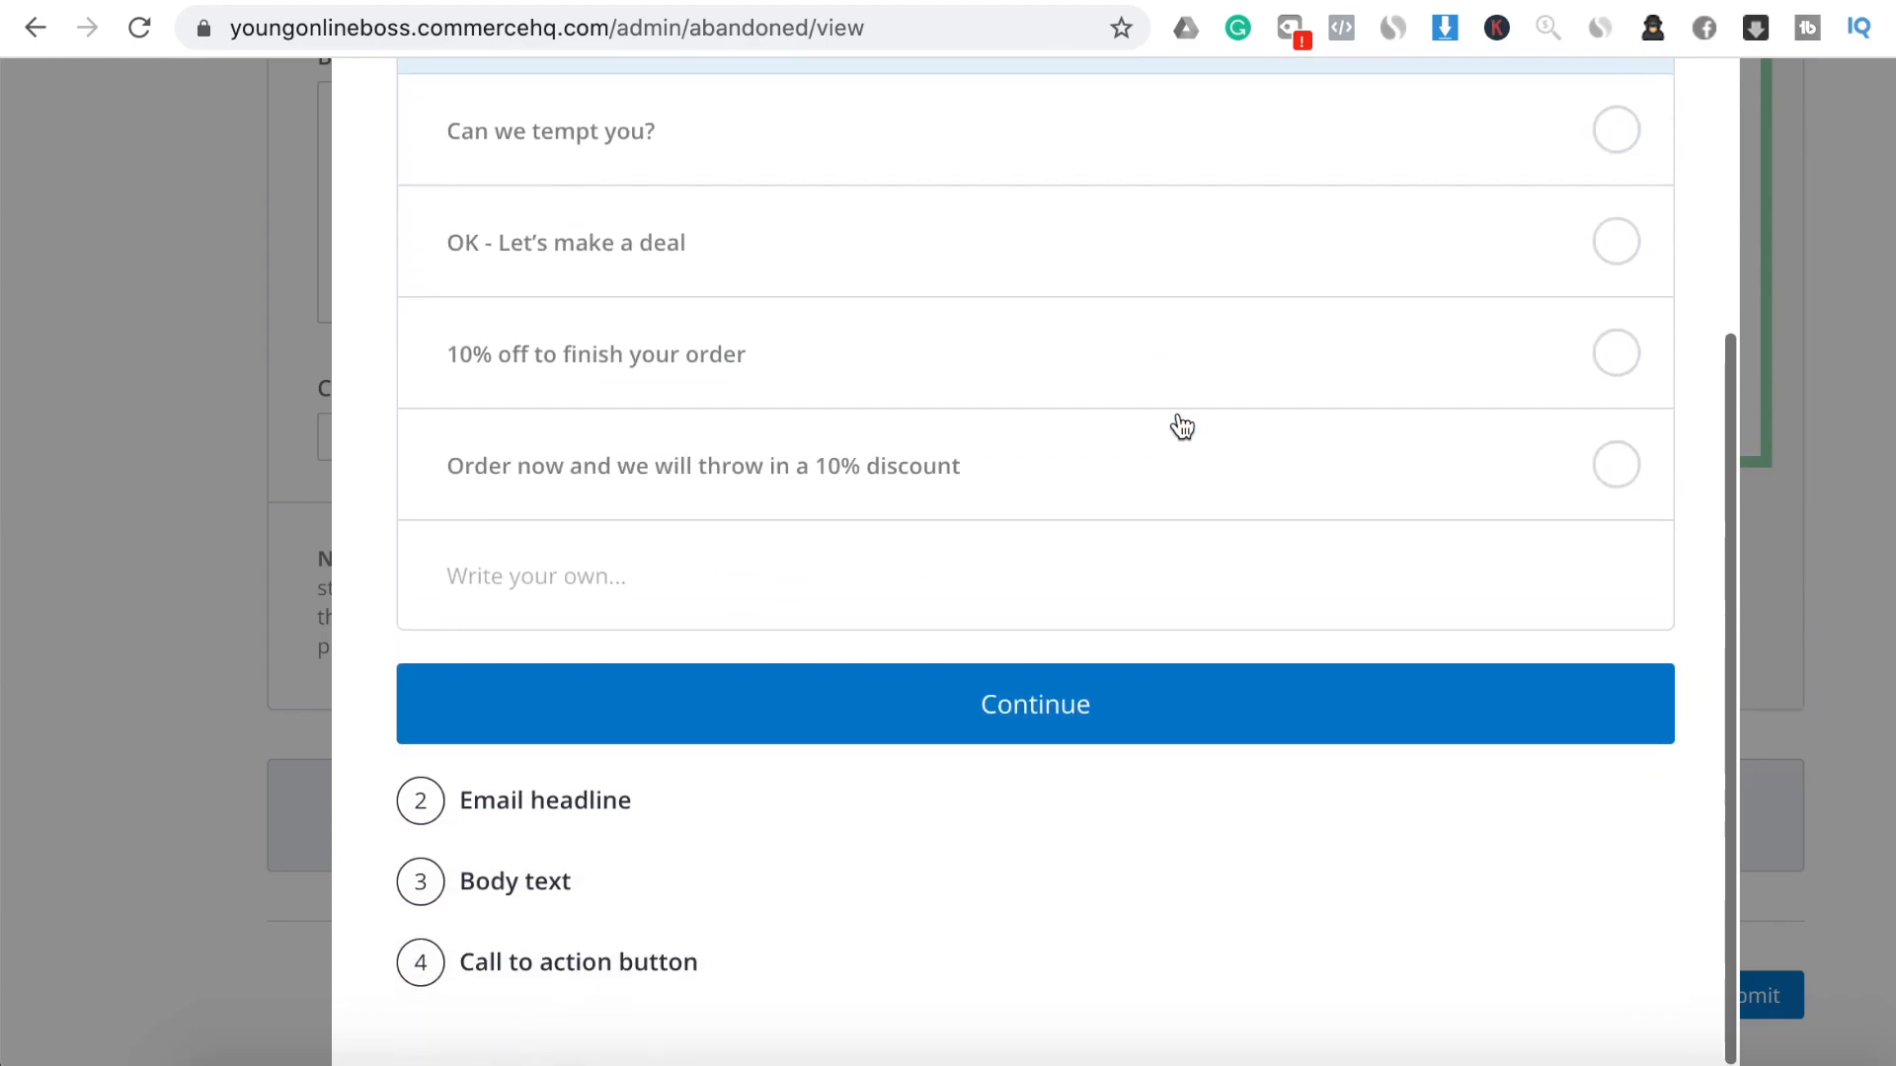
pyautogui.click(1061, 727)
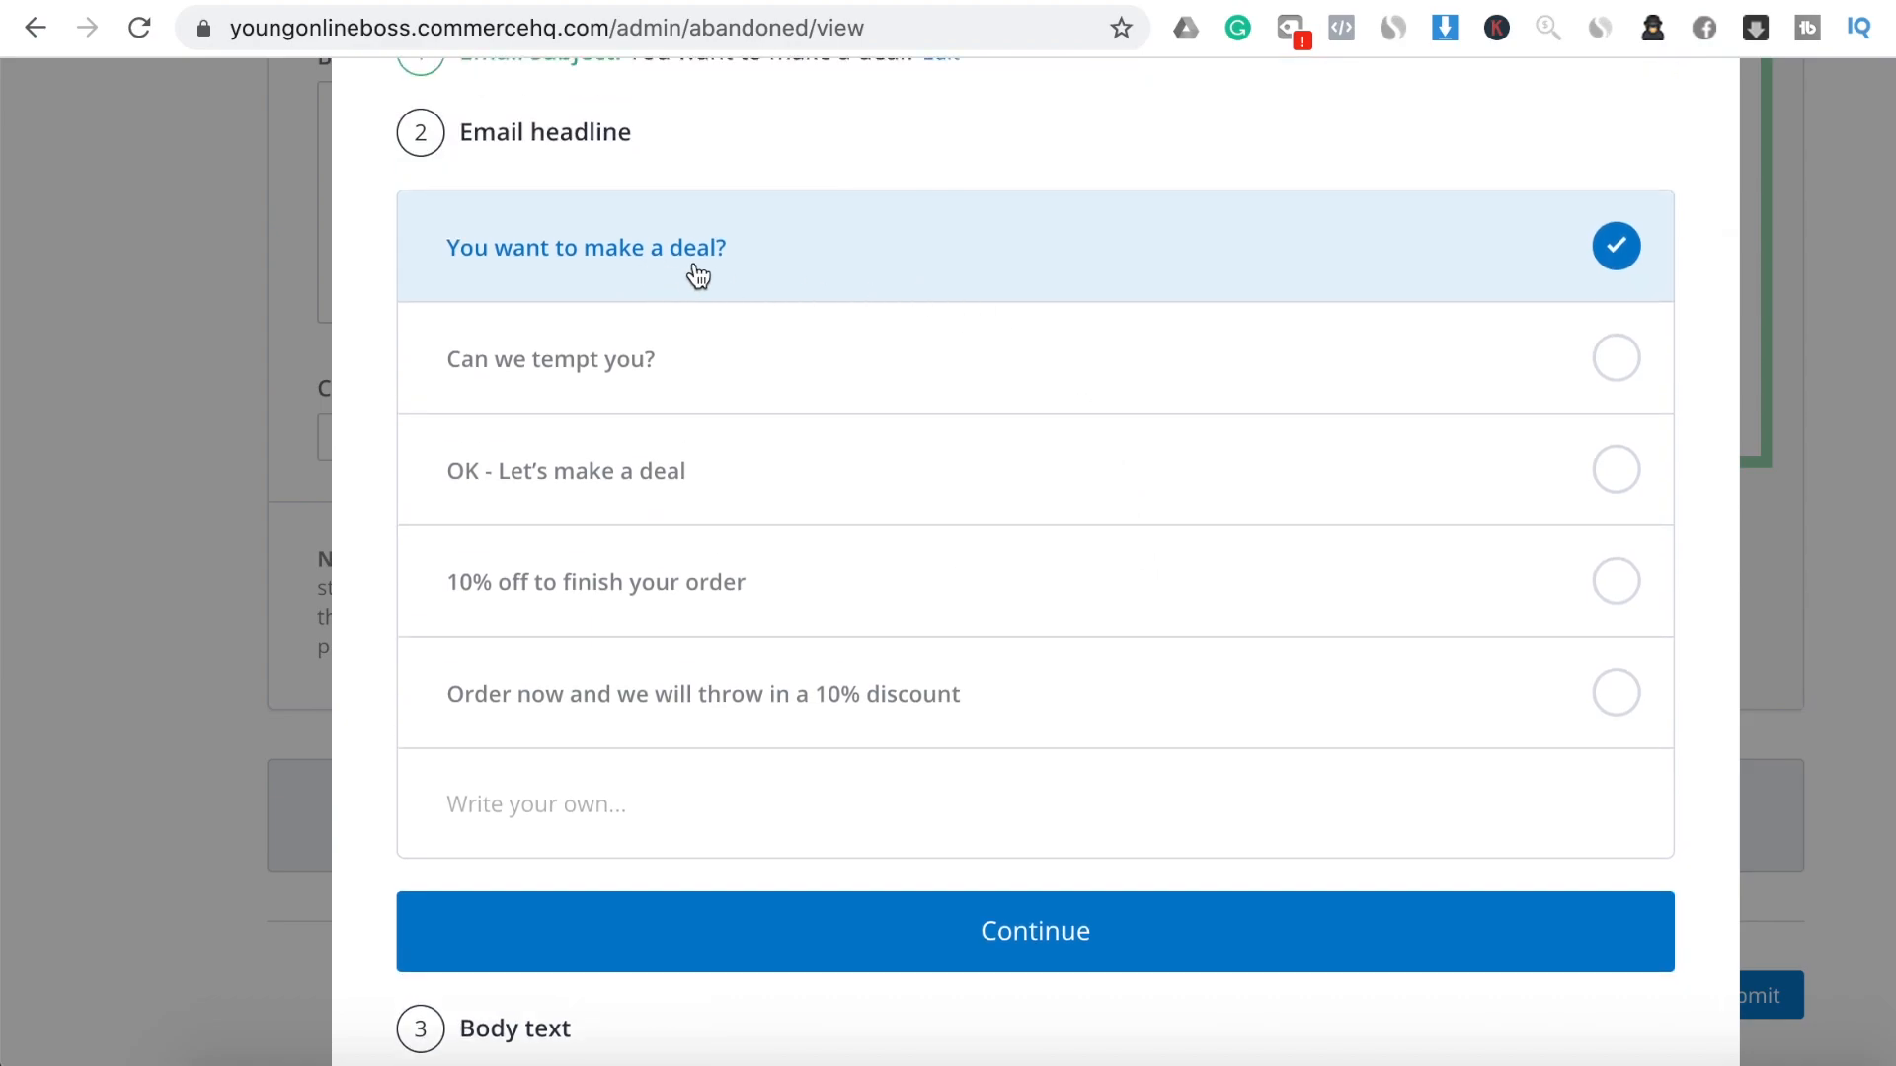
pyautogui.click(830, 483)
pyautogui.click(815, 583)
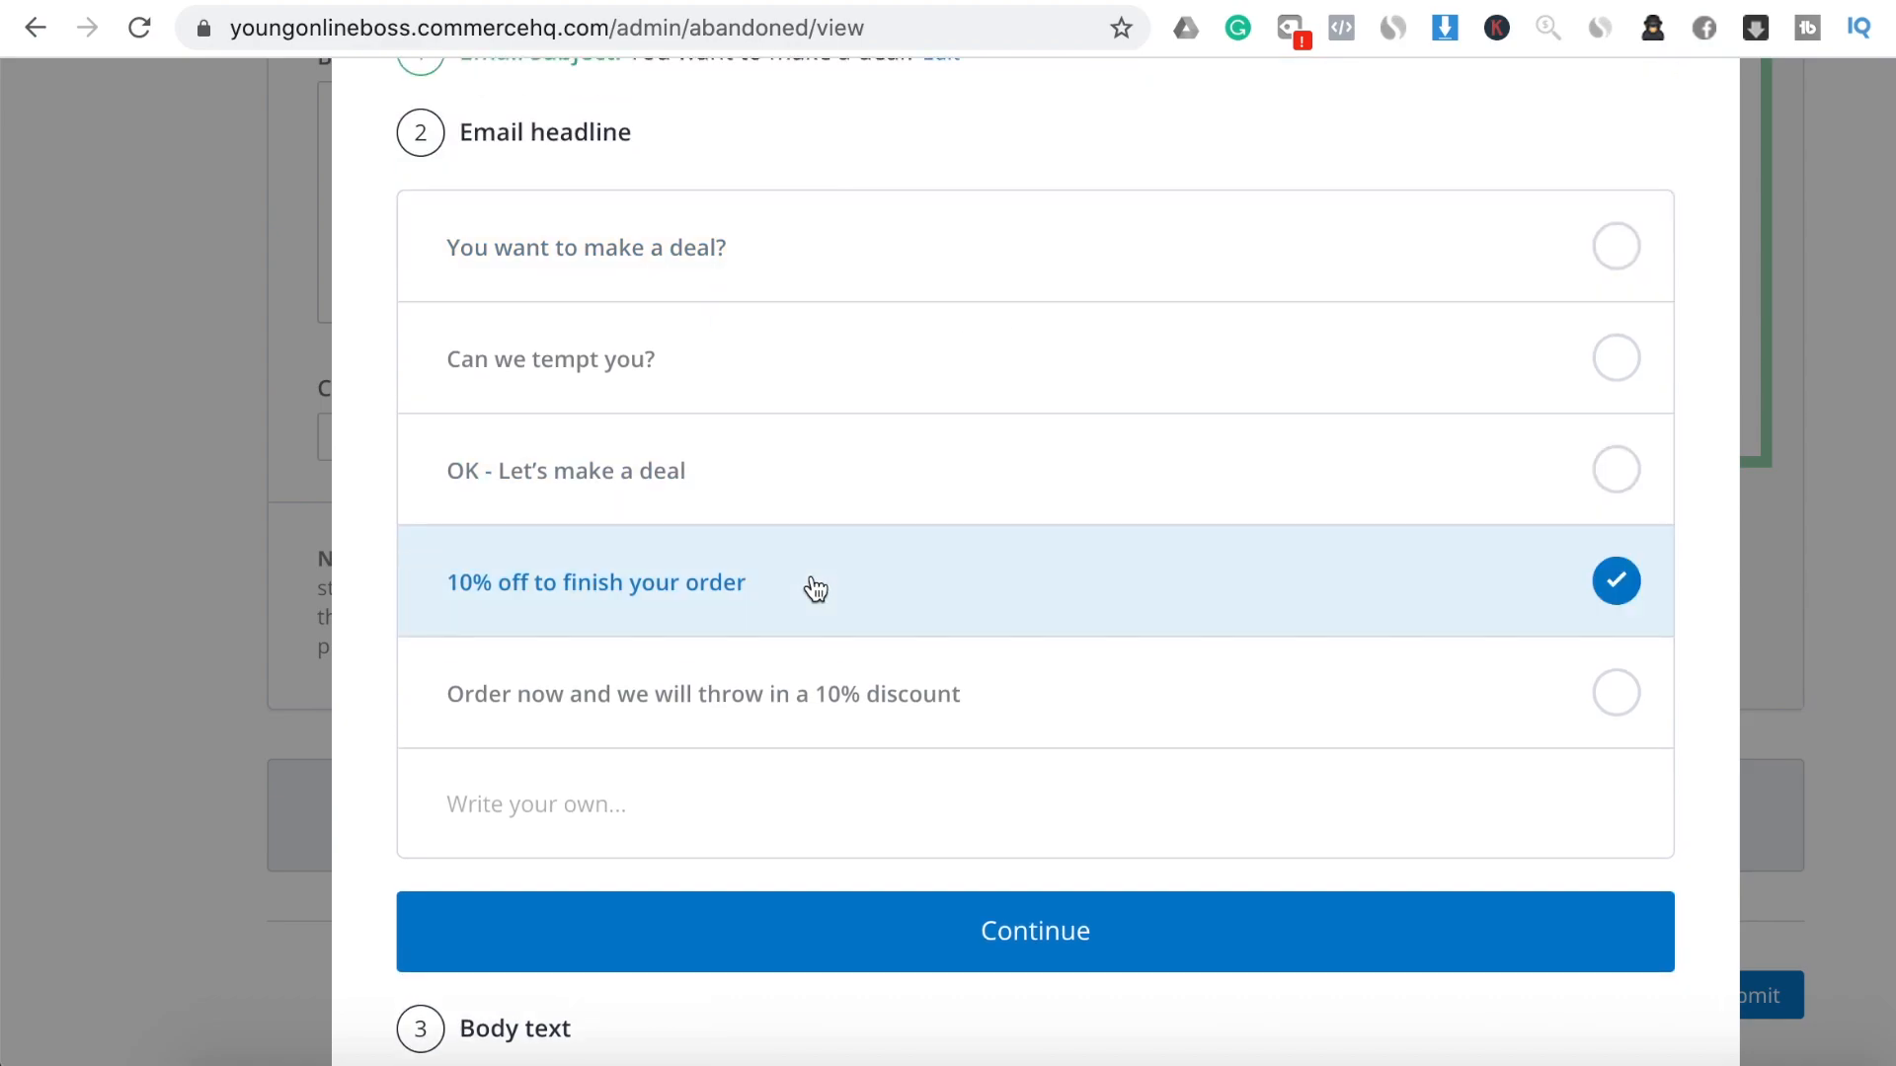
pyautogui.scroll(-3, 927, 579)
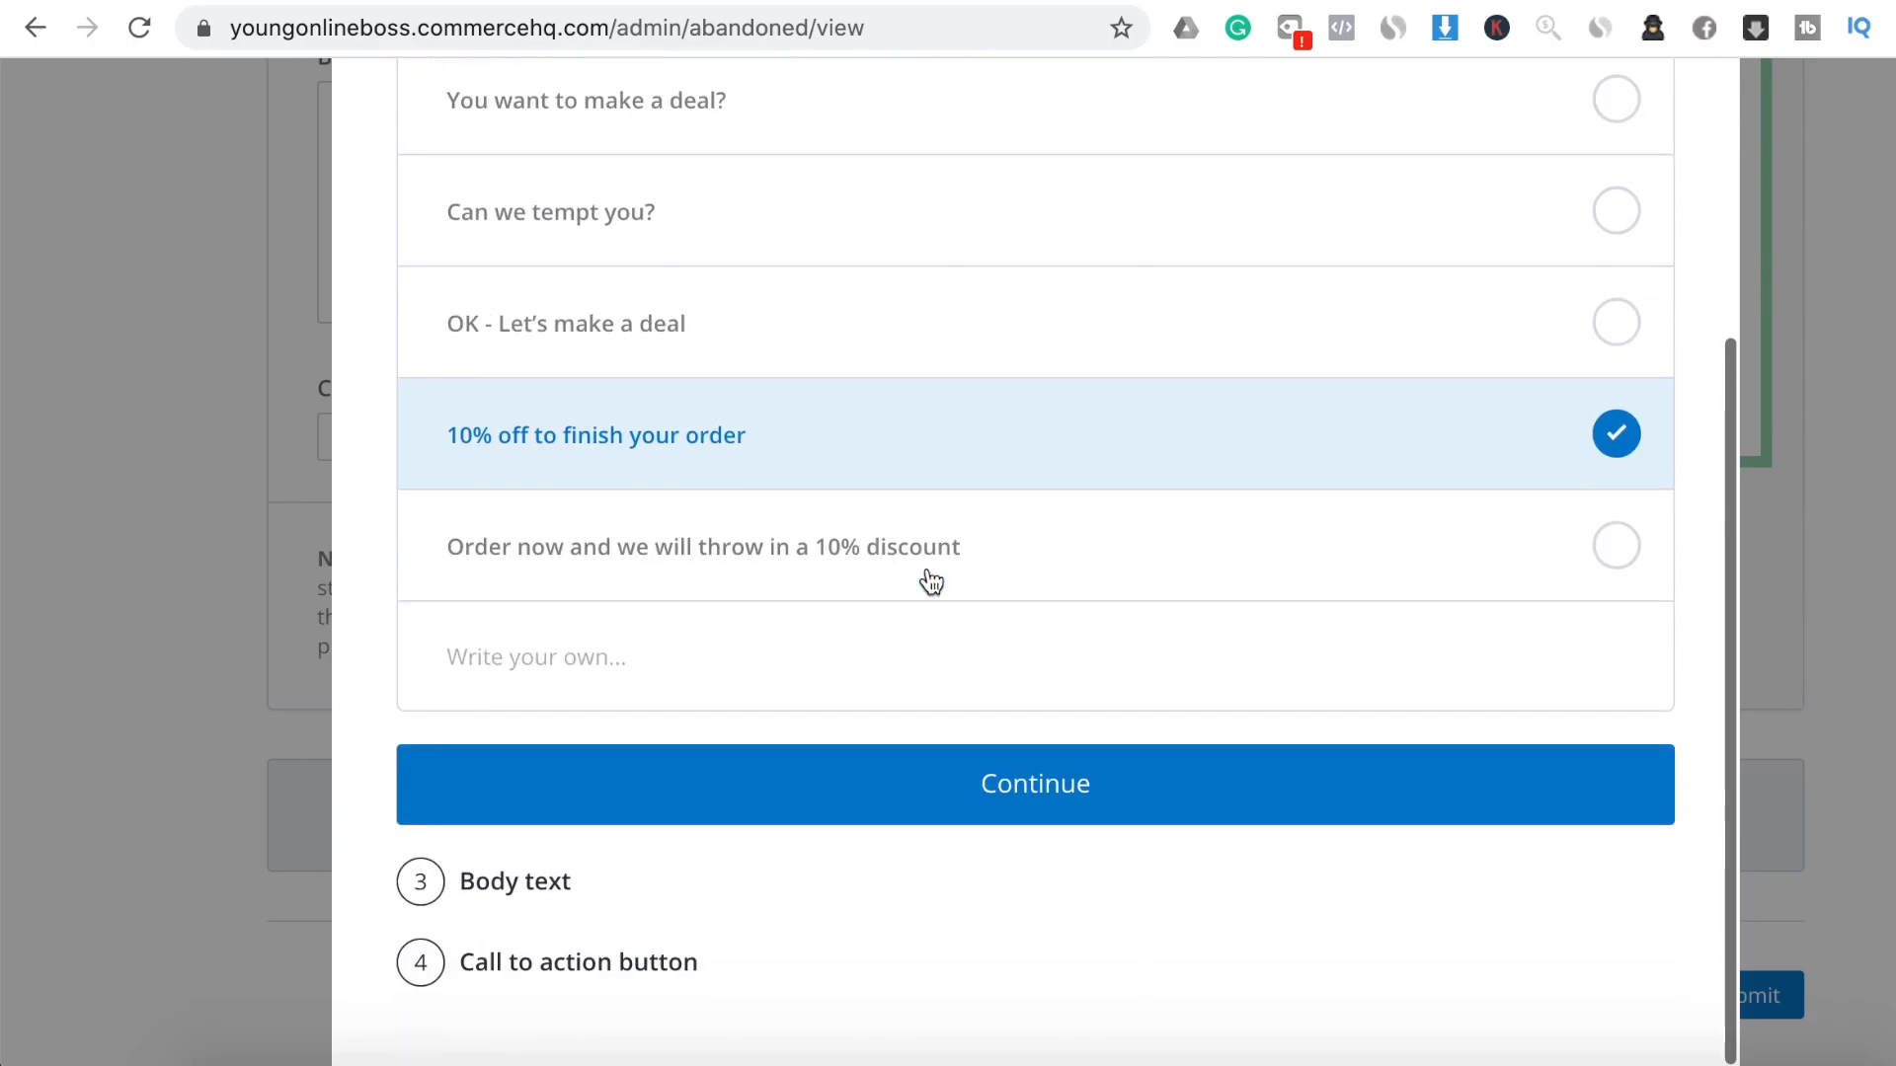
pyautogui.click(936, 794)
# Choose the body text offering 10% off within 24 hours with CODE123 and the "GRAB IT NOW" call to action for the incentive email
pyautogui.scroll(1, 934, 783)
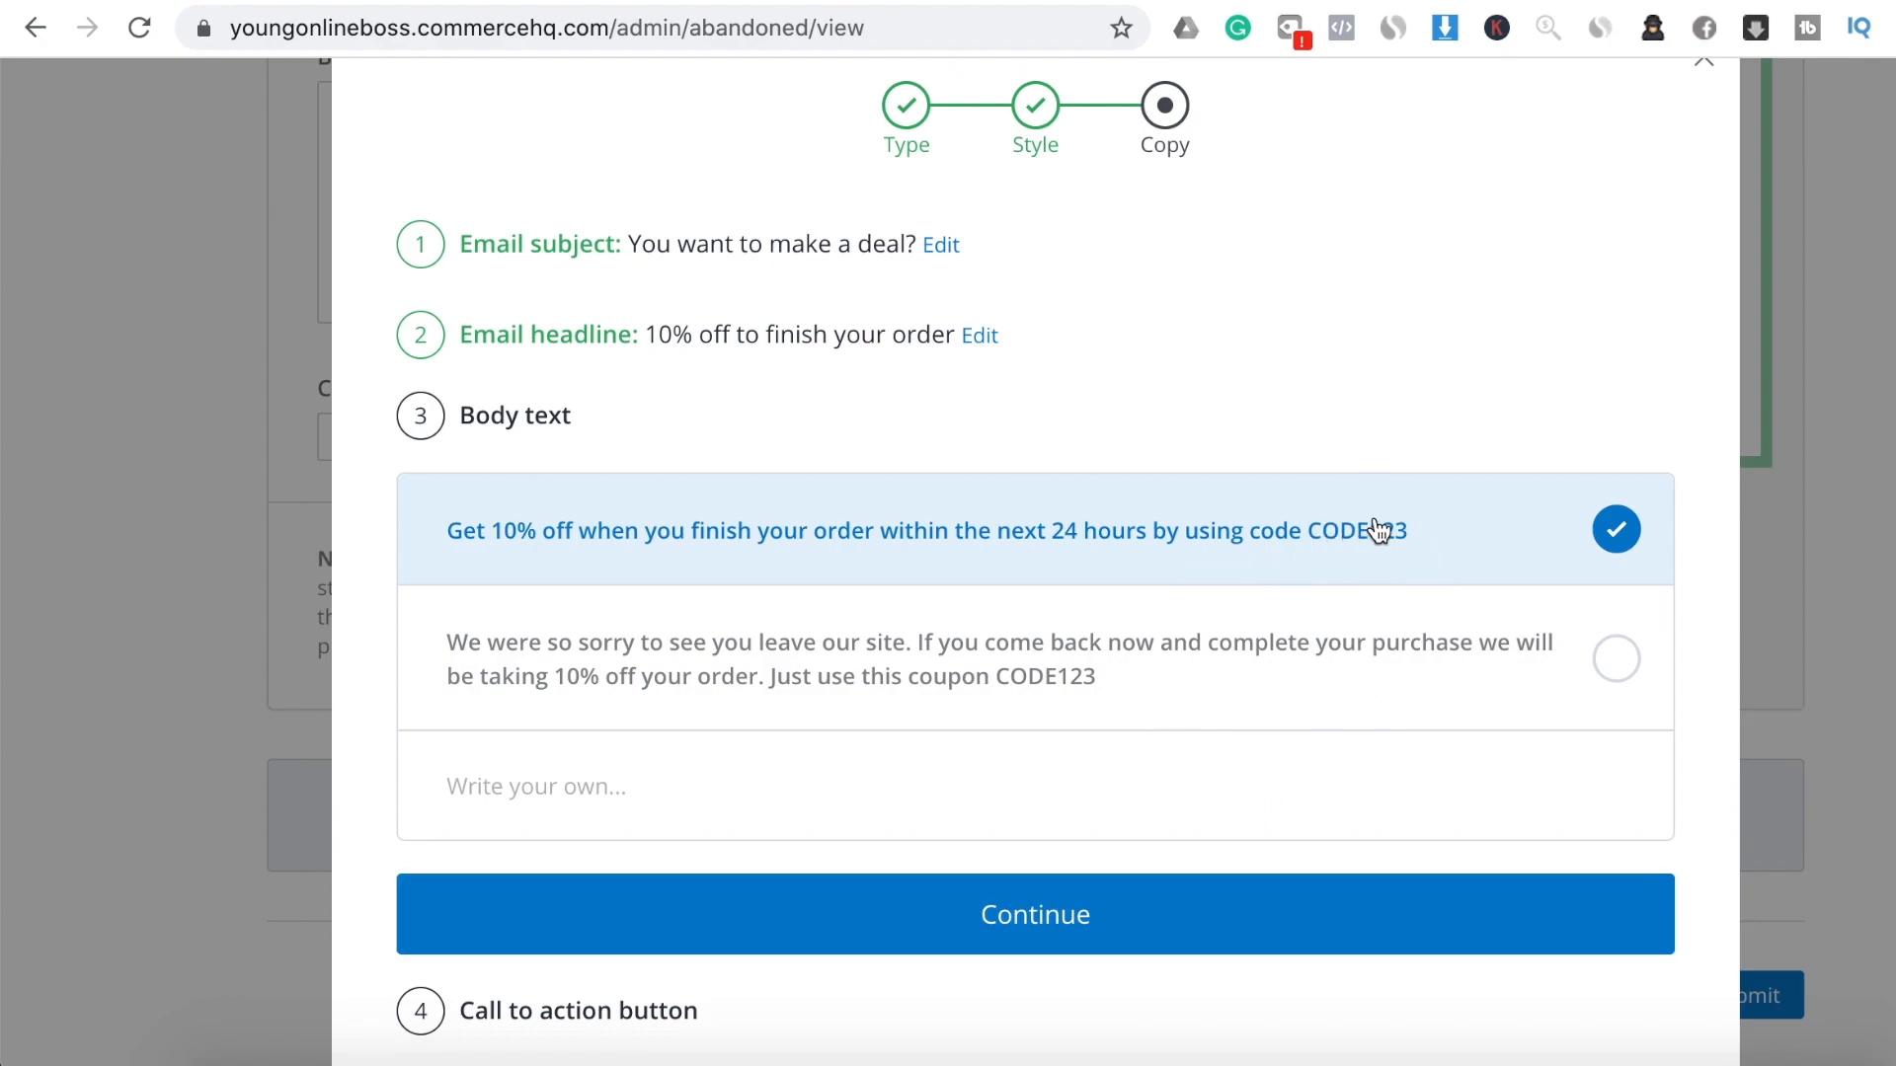
pyautogui.click(1140, 913)
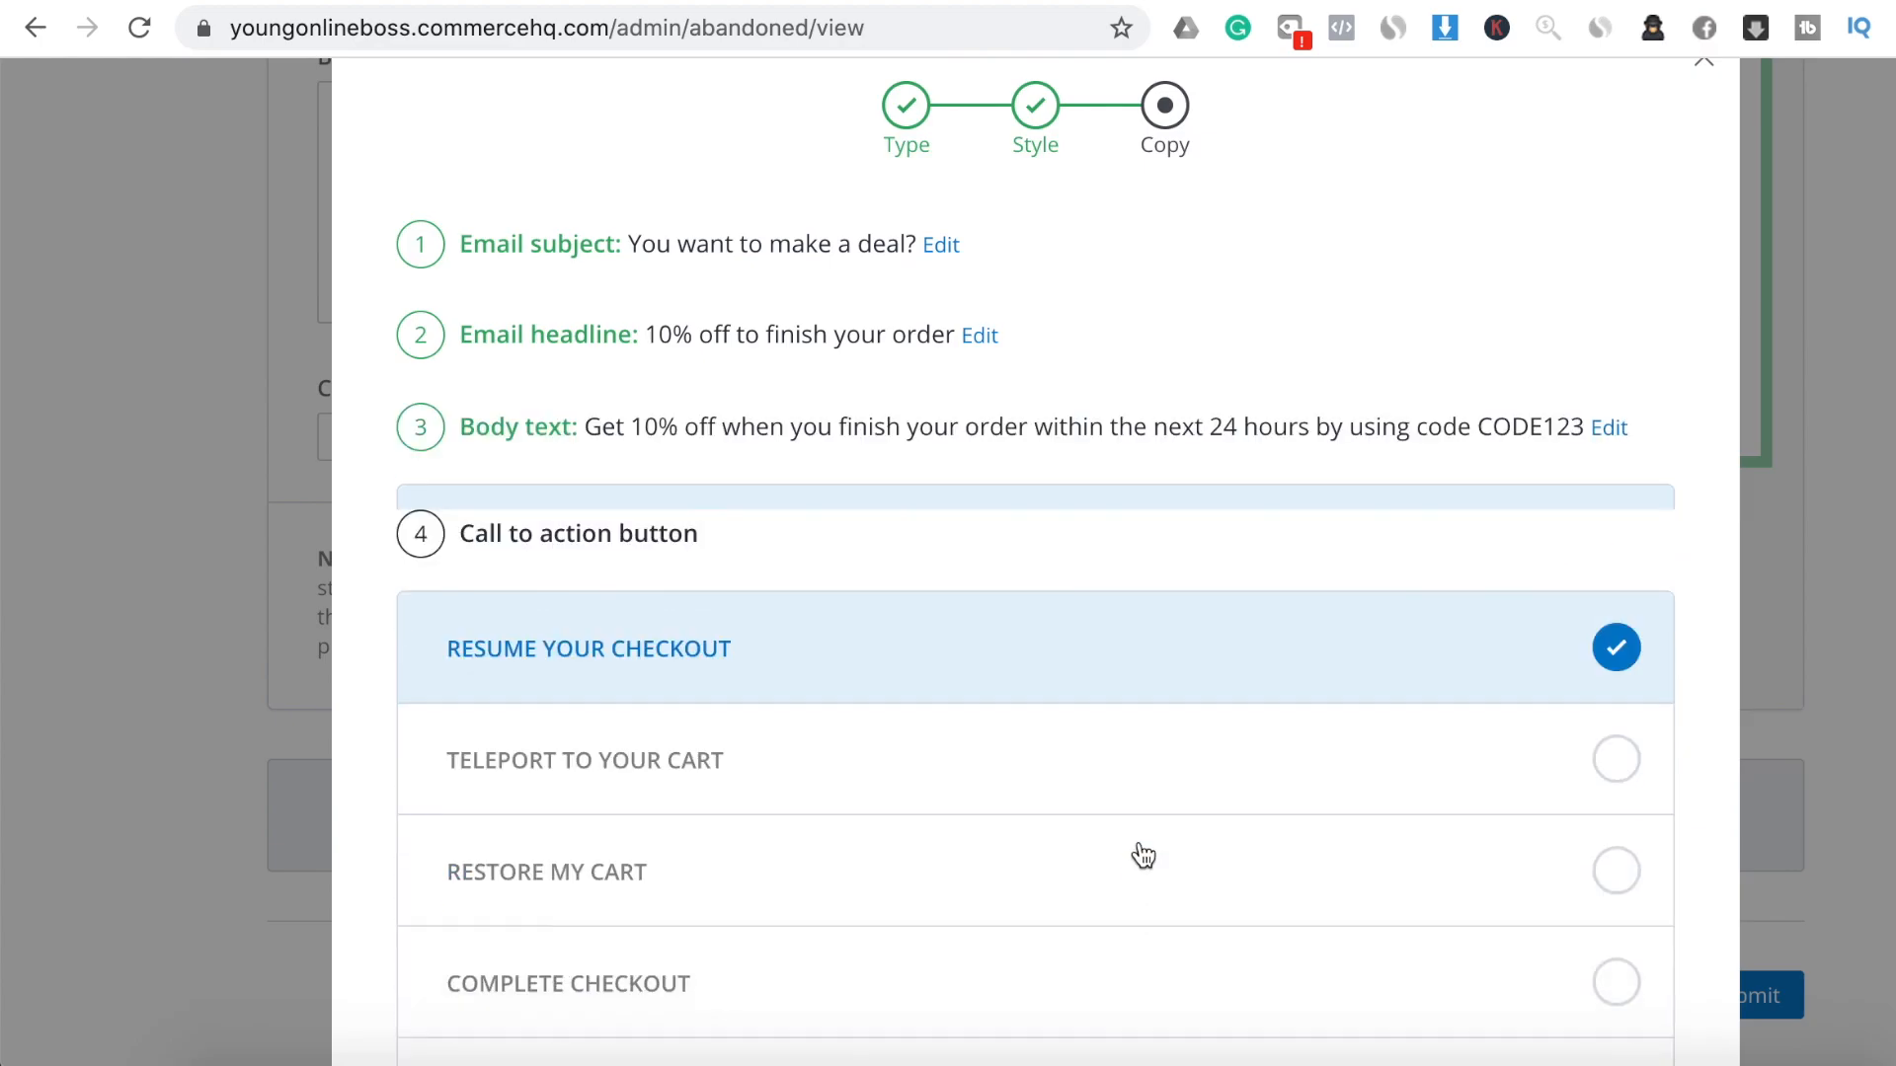
pyautogui.scroll(-2, 1175, 647)
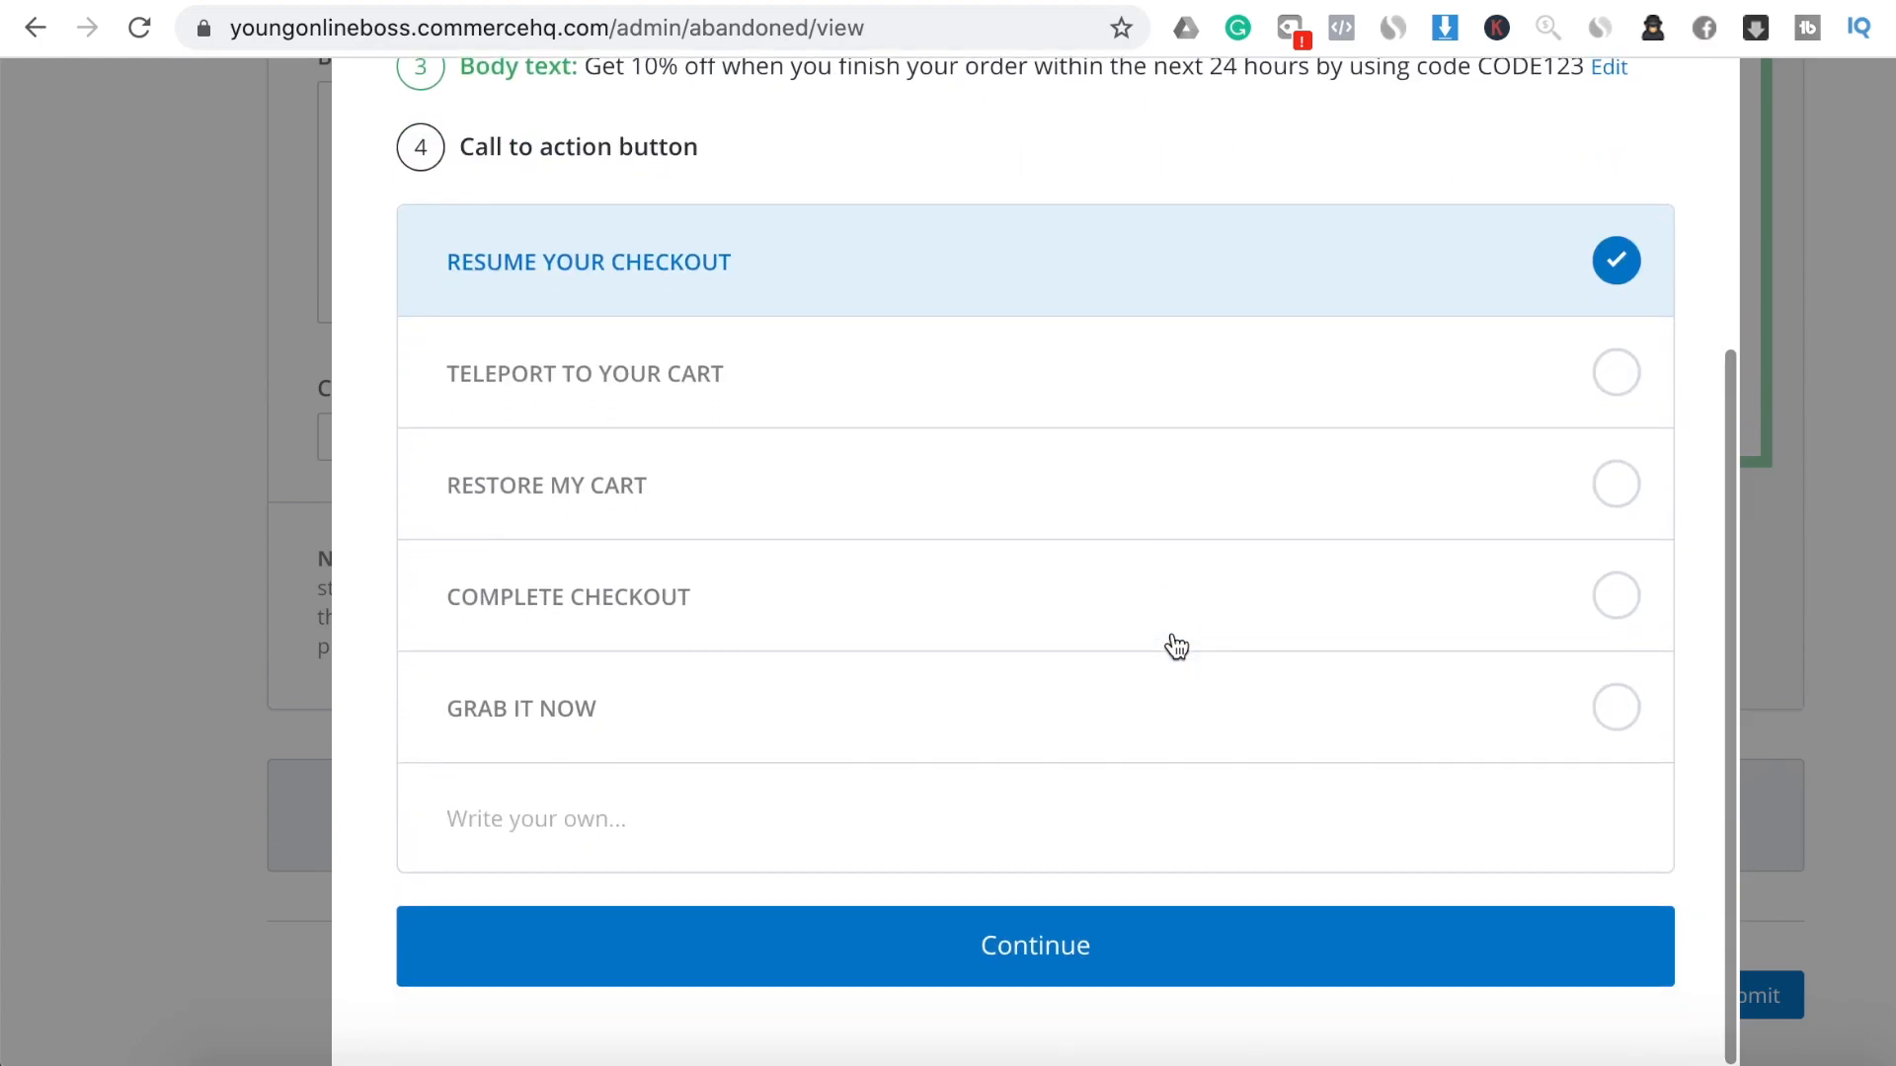
pyautogui.click(1030, 711)
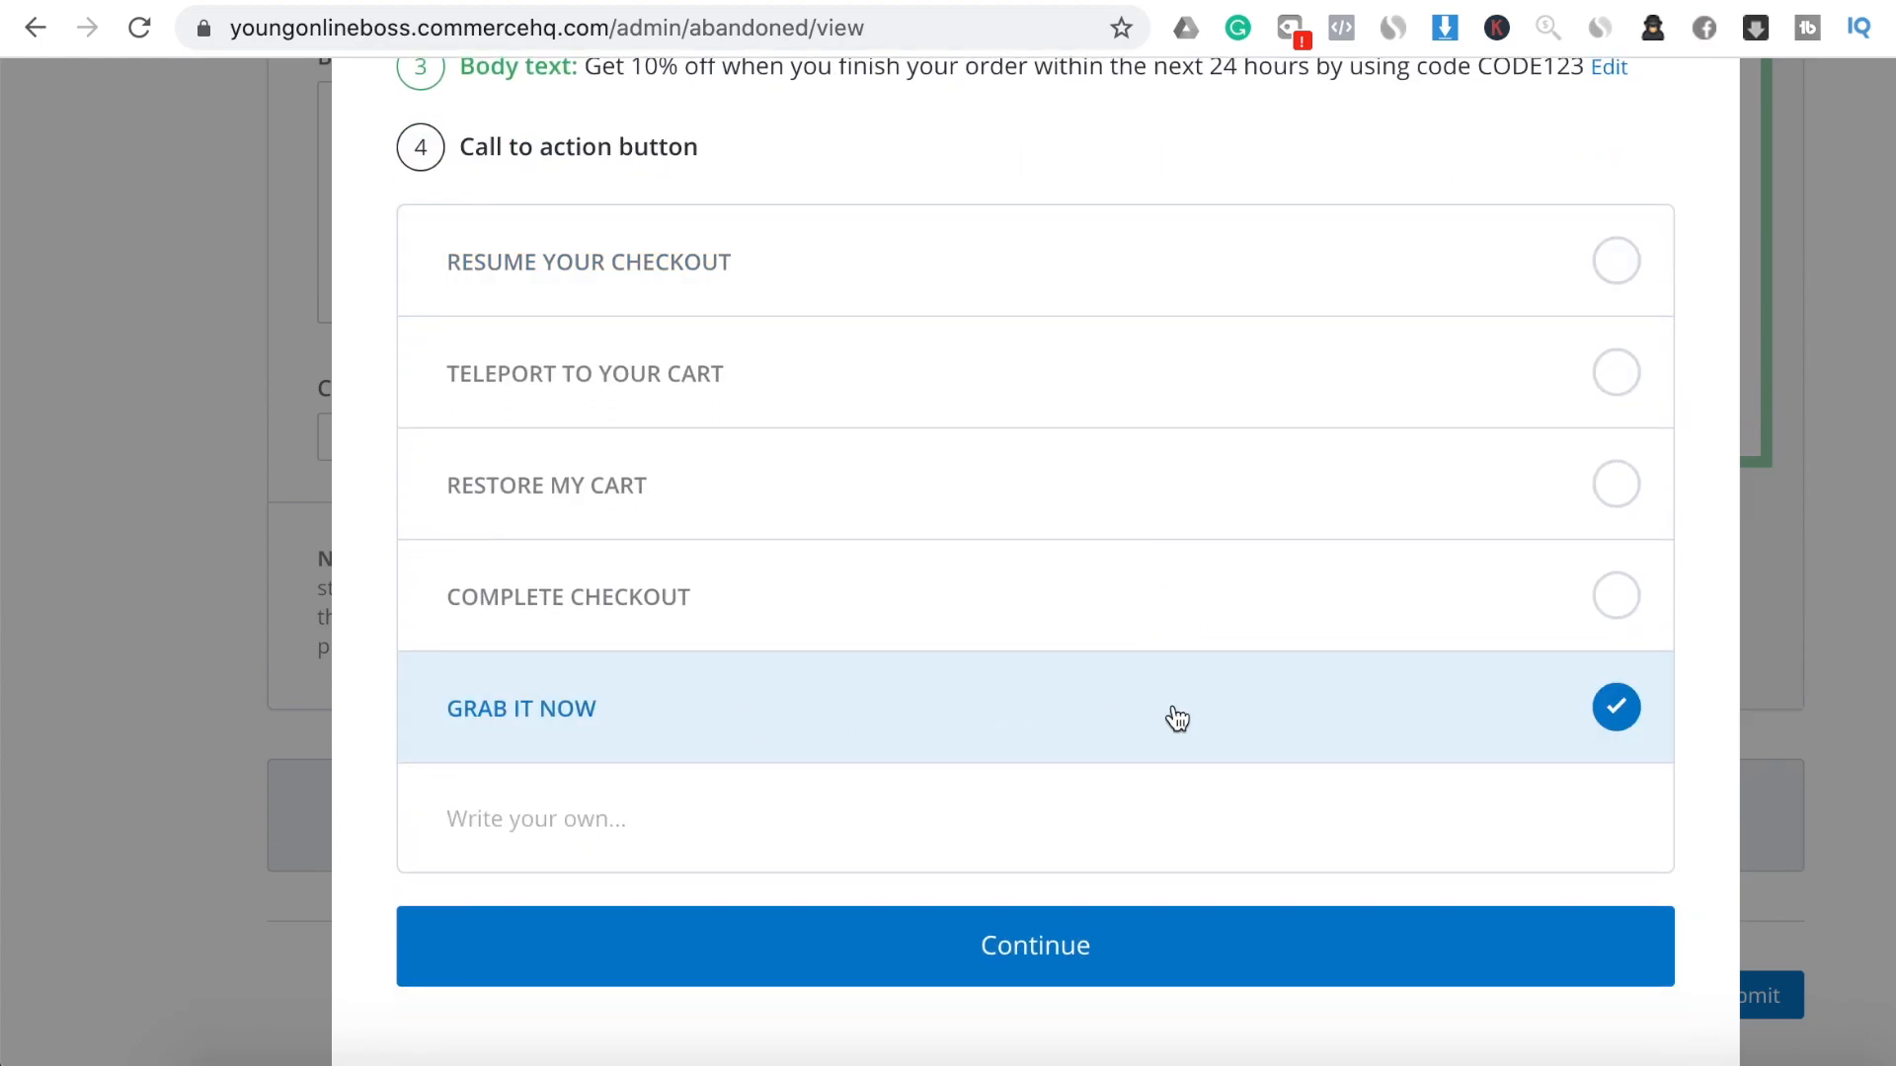
pyautogui.click(1062, 946)
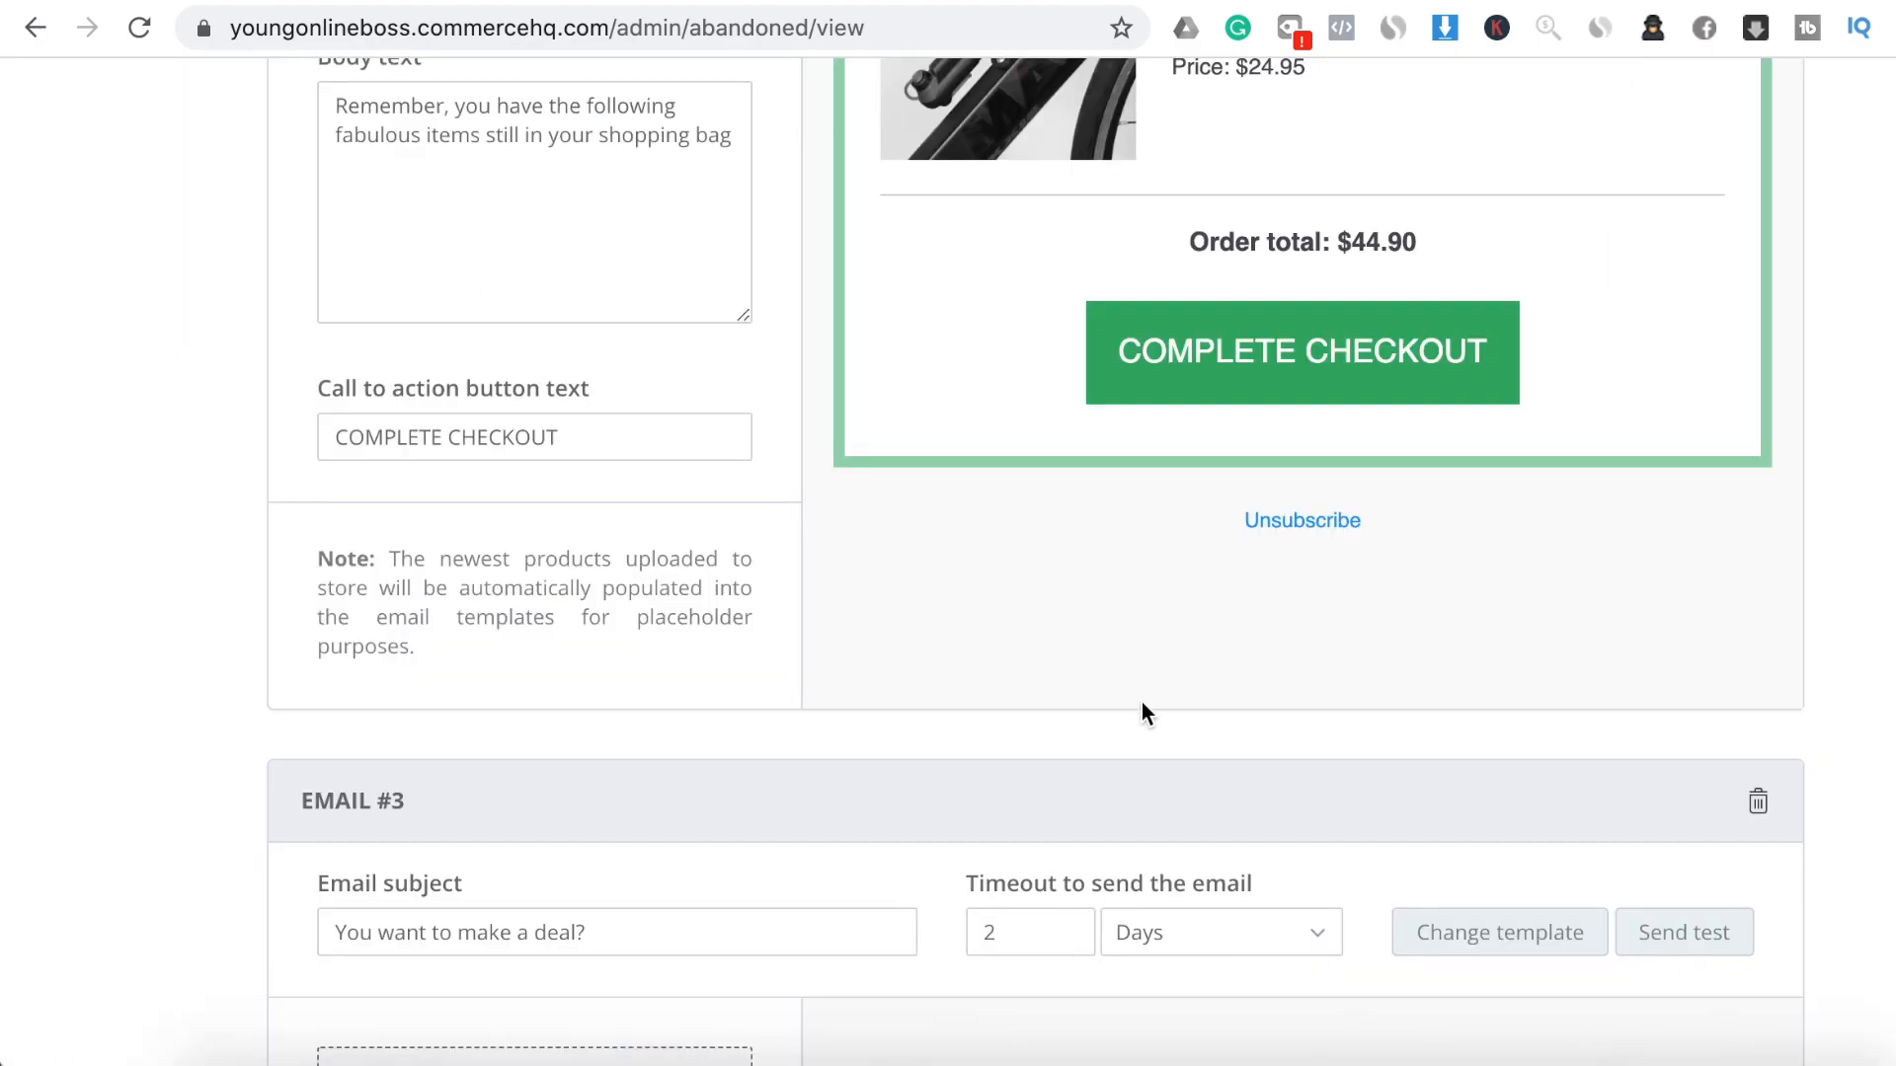
# Set Email #3's sending timeout to 6 Hours
pyautogui.scroll(-5, 1141, 702)
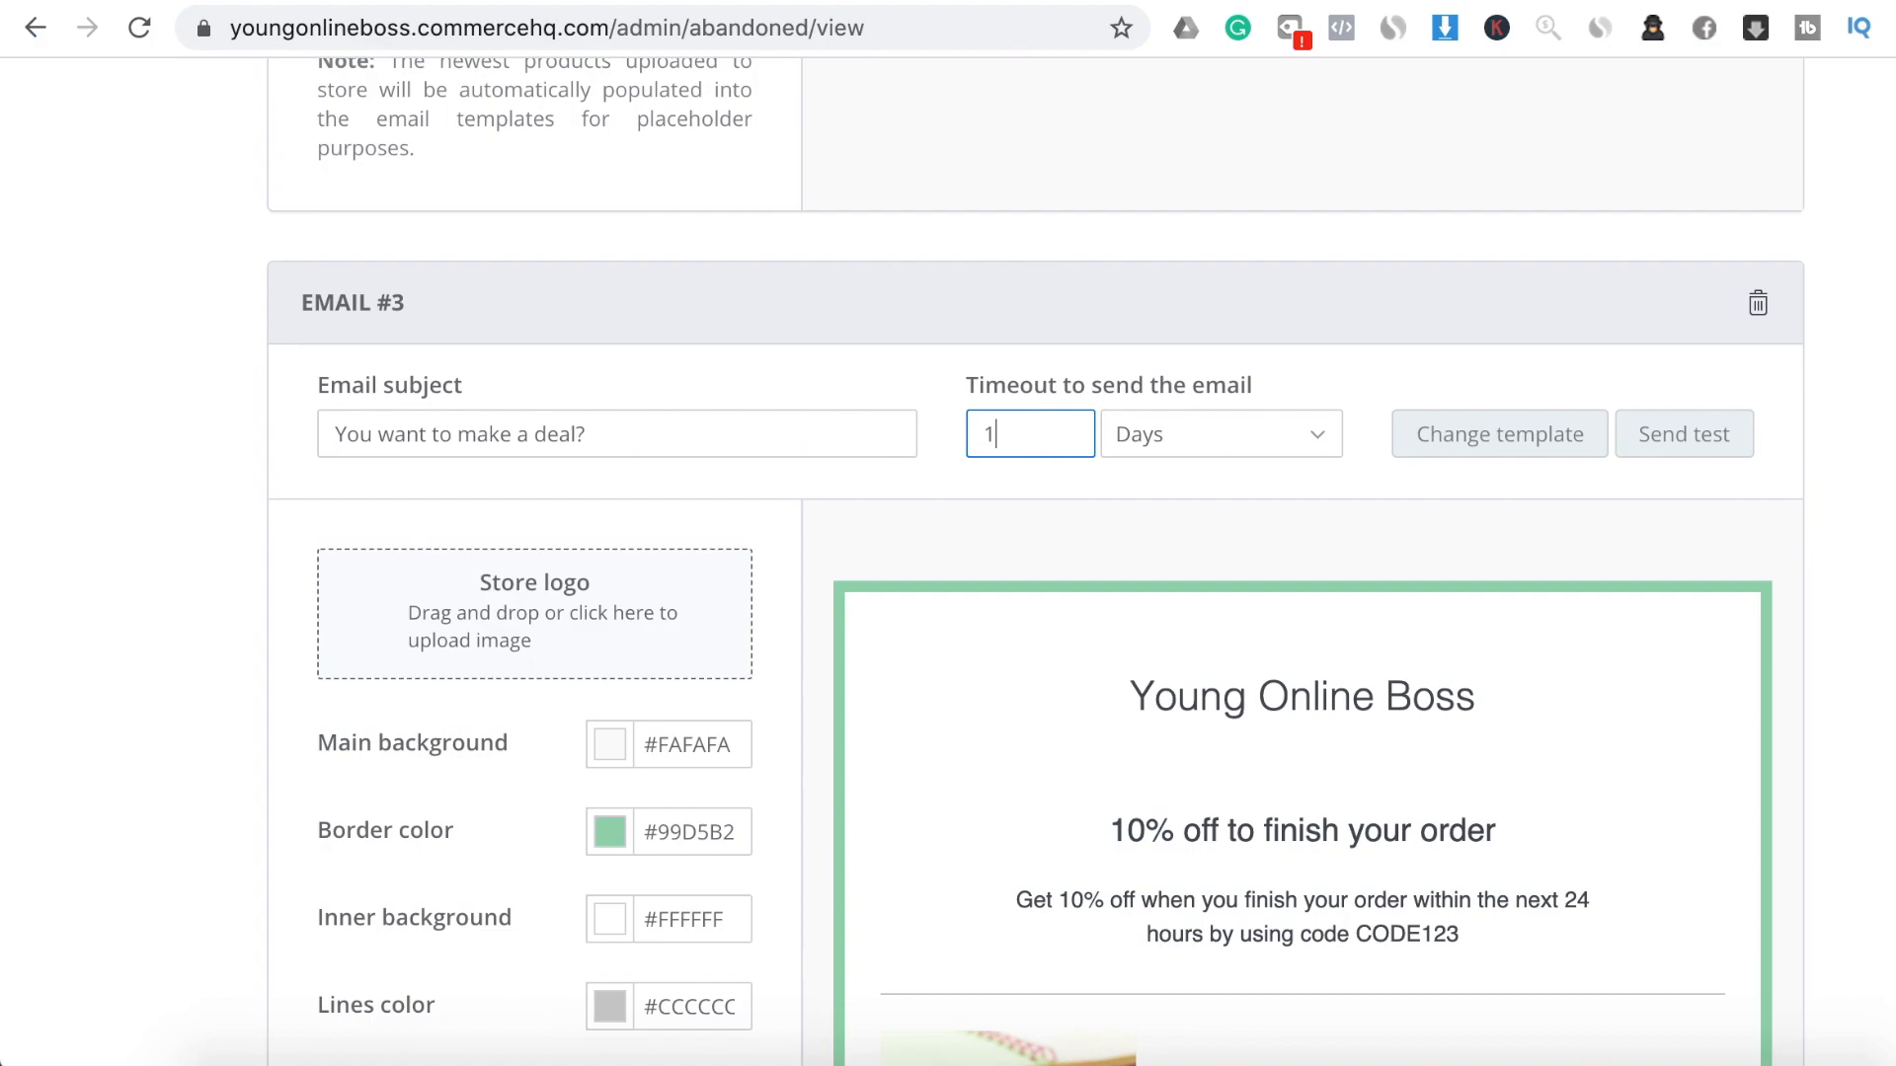
pyautogui.click(1279, 447)
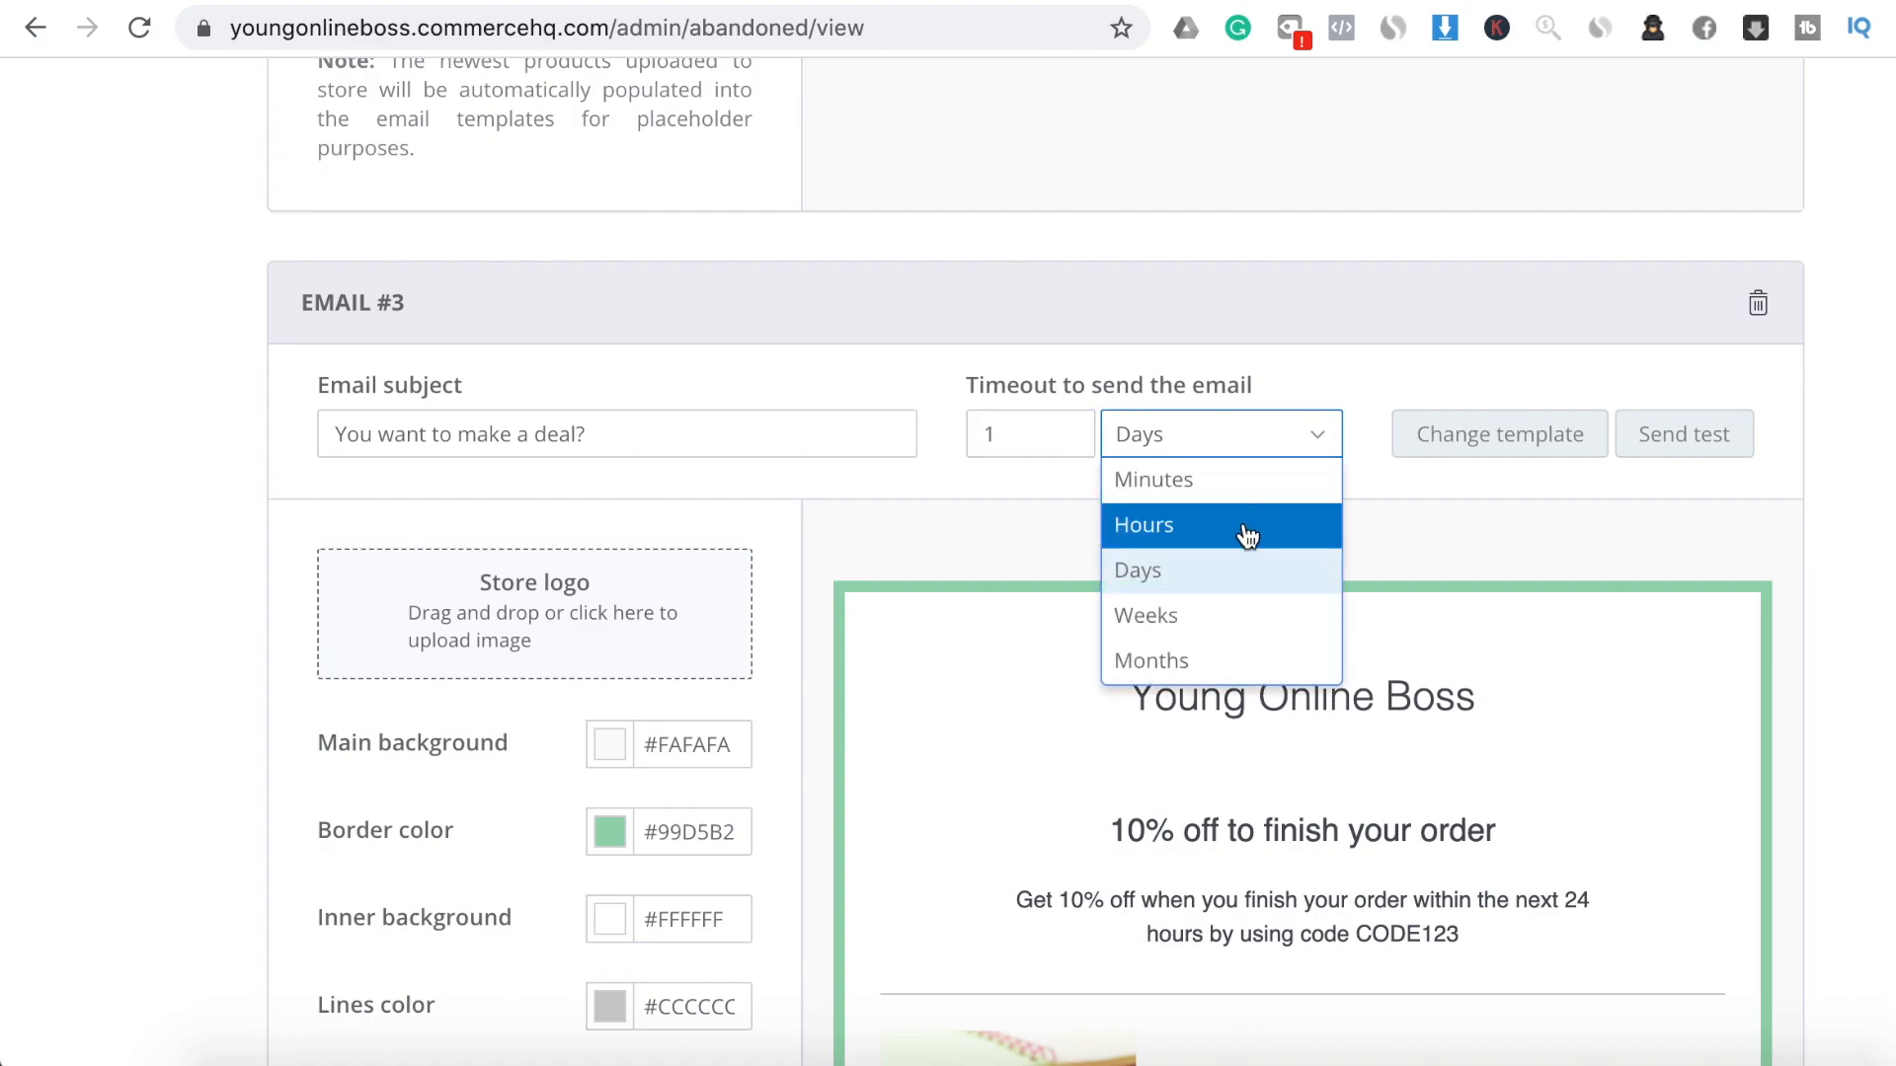
pyautogui.click(1246, 531)
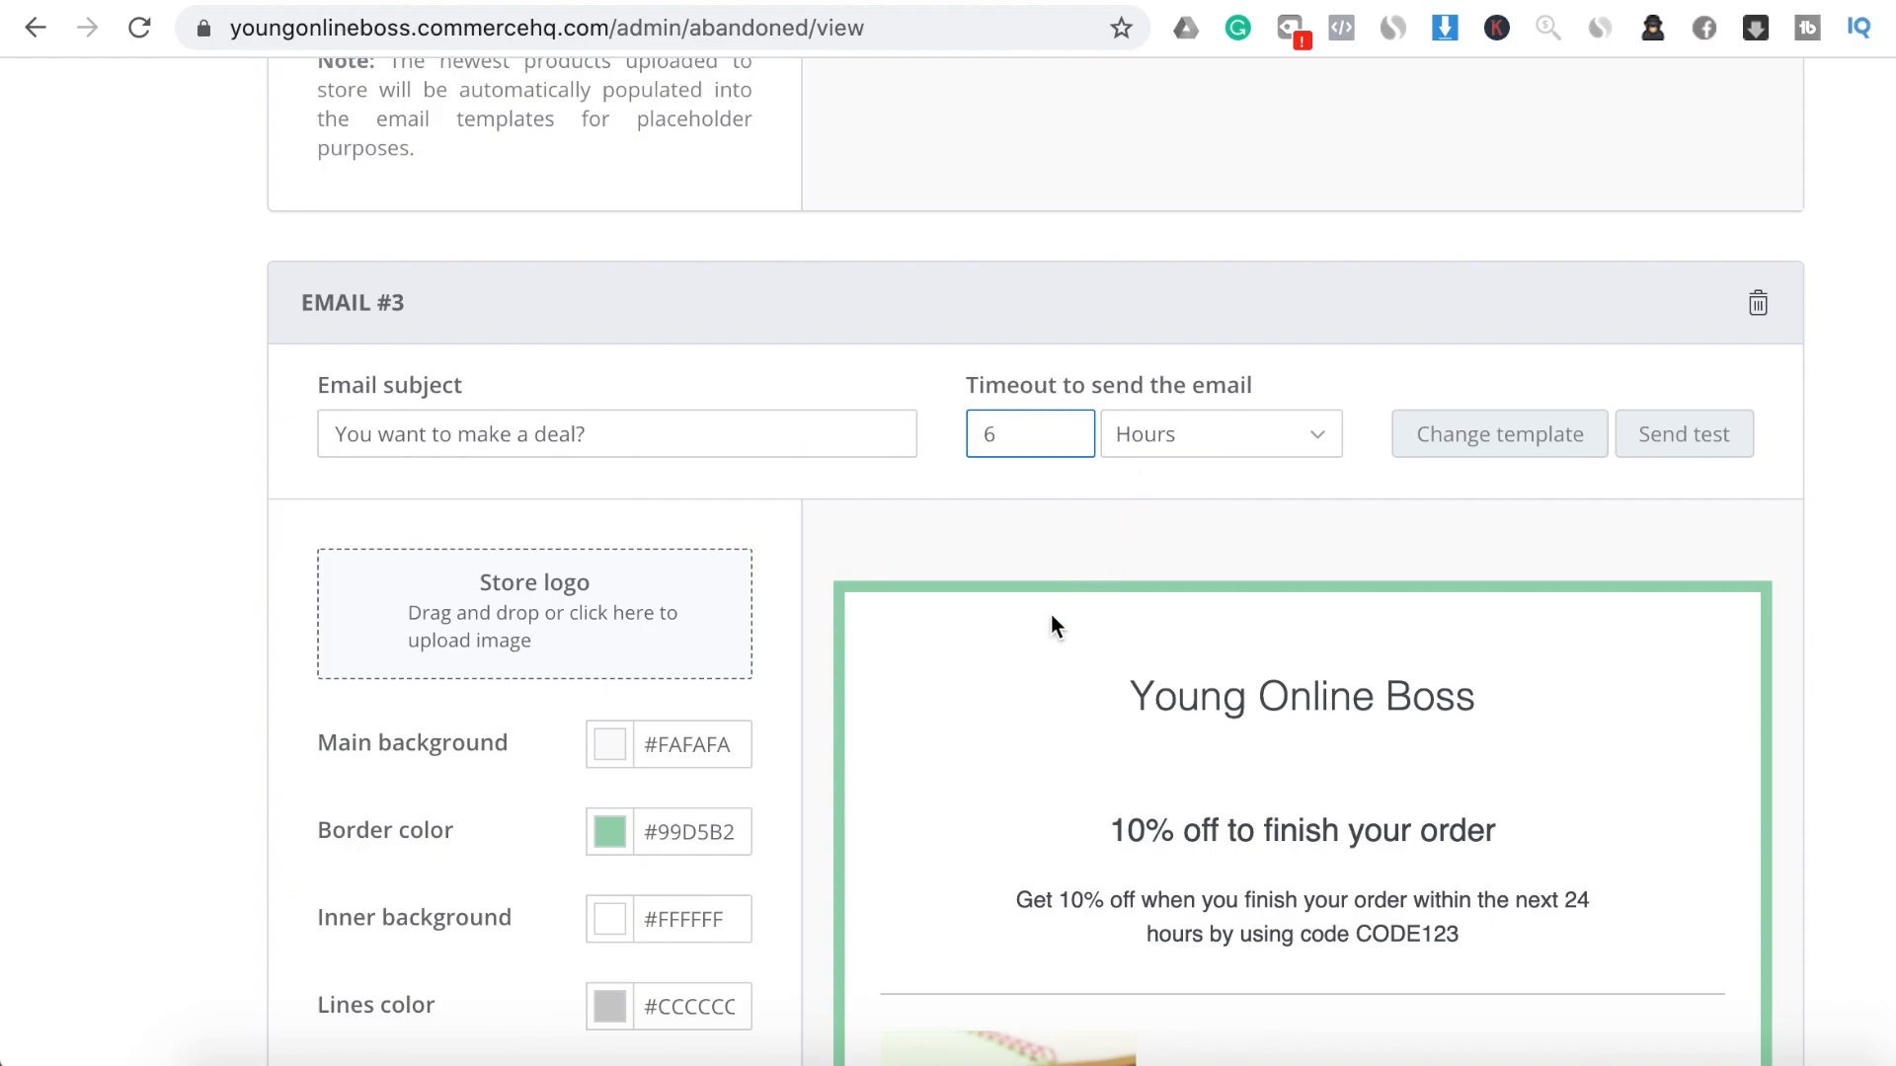
# Upload 13-removebg-preview.png from Downloads as Email #3's store logo
pyautogui.scroll(-1, 1051, 616)
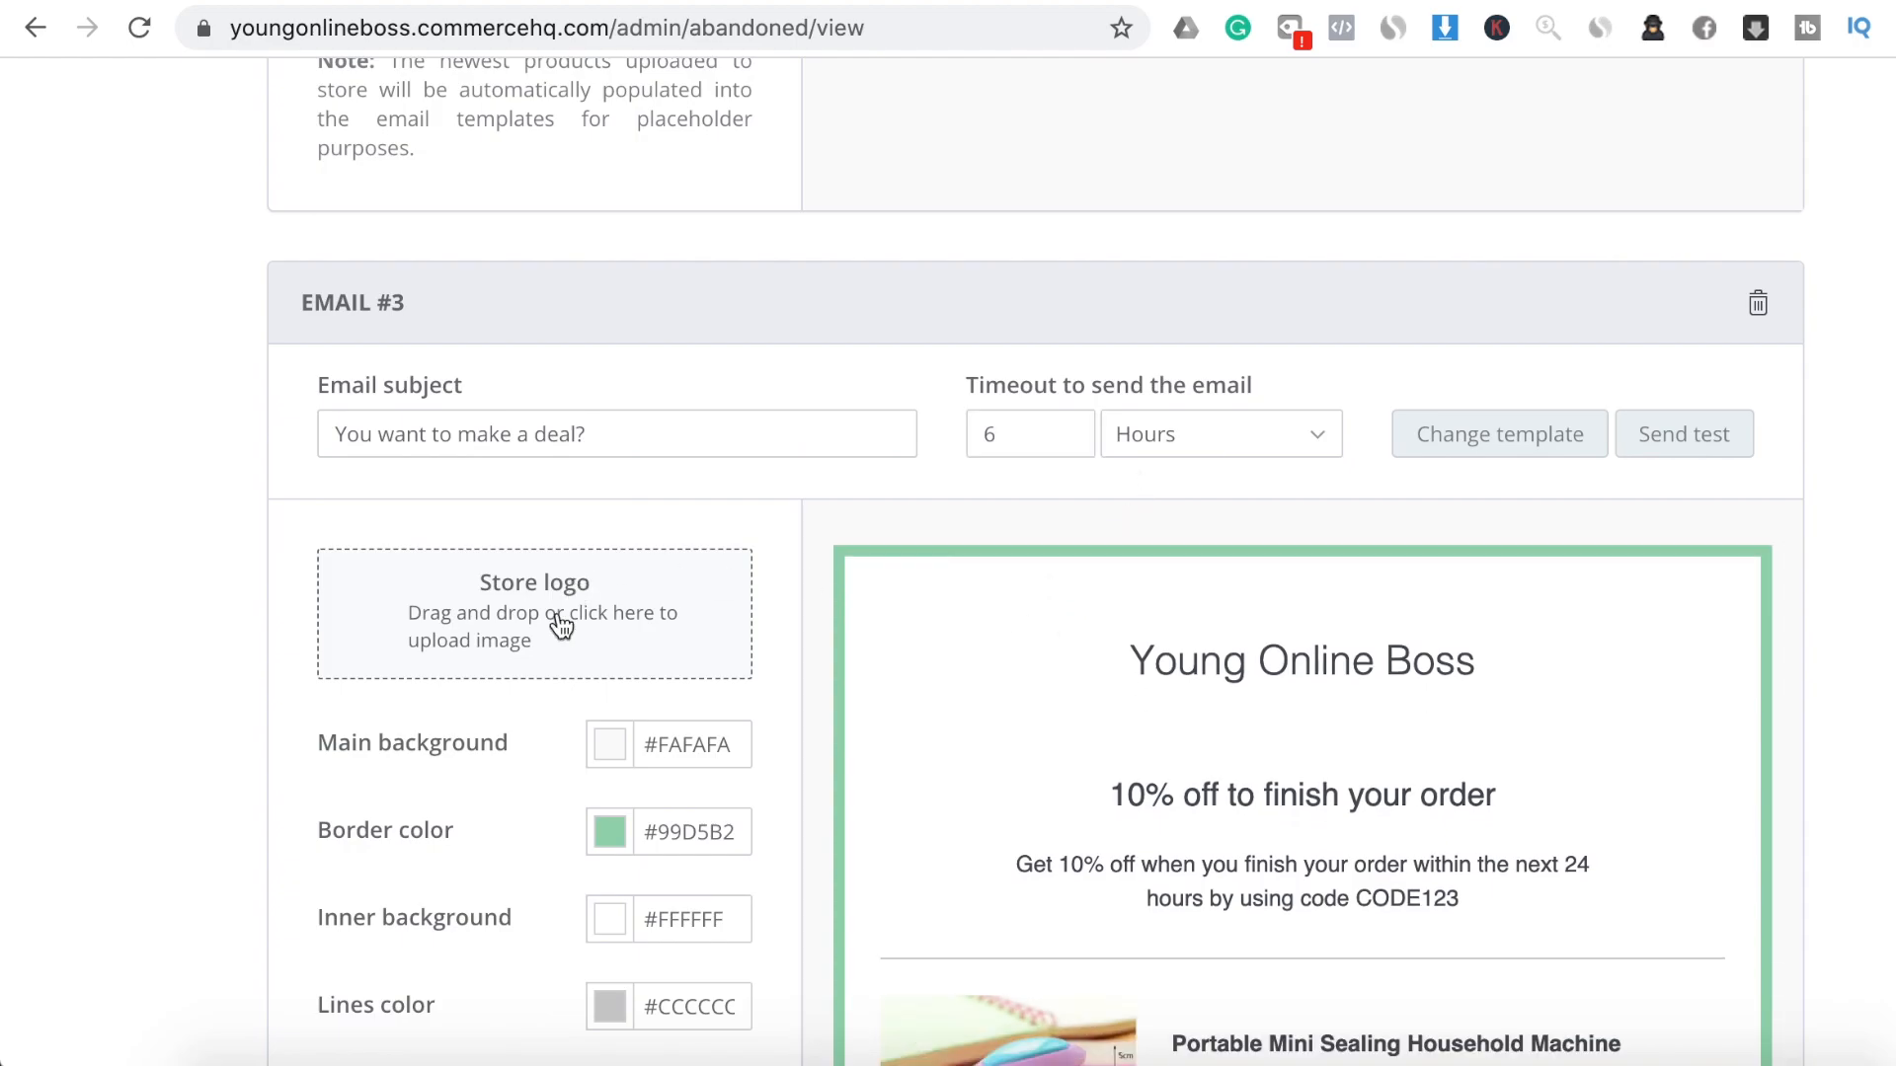
pyautogui.click(560, 626)
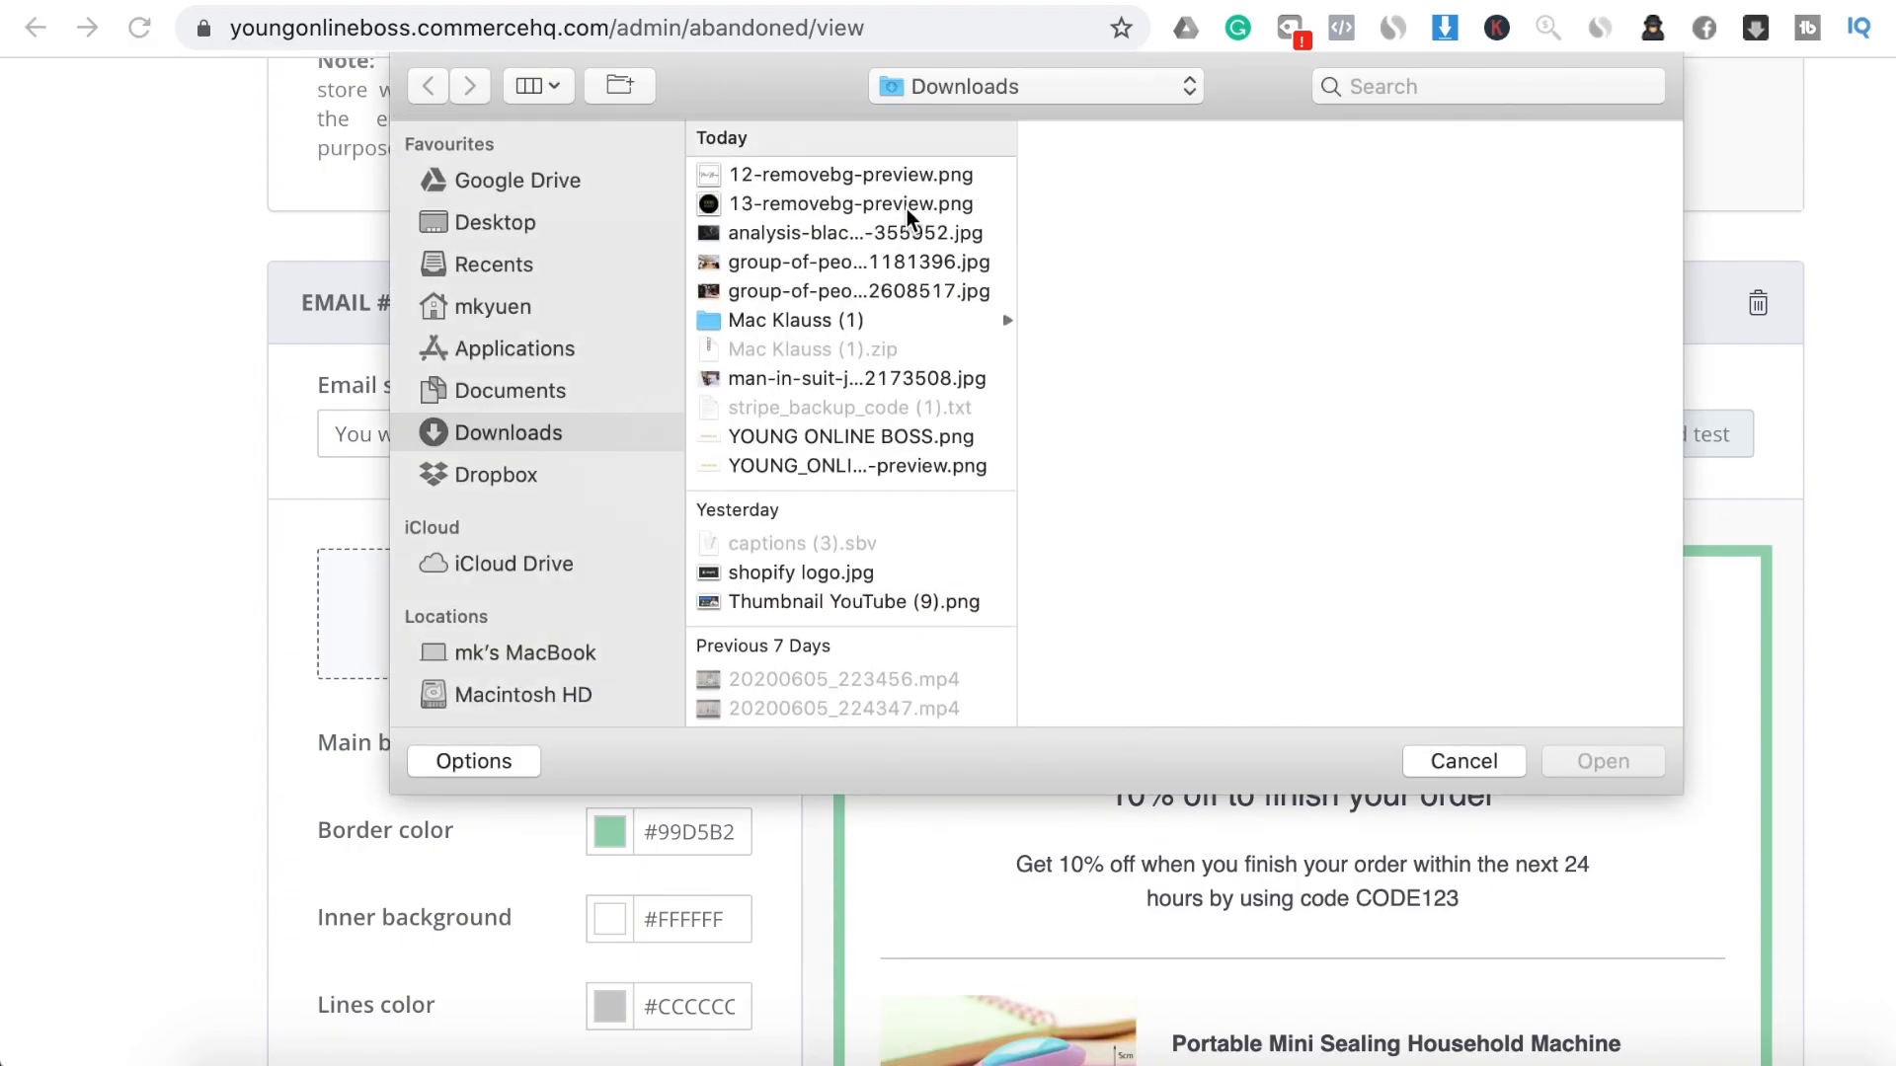
pyautogui.click(910, 207)
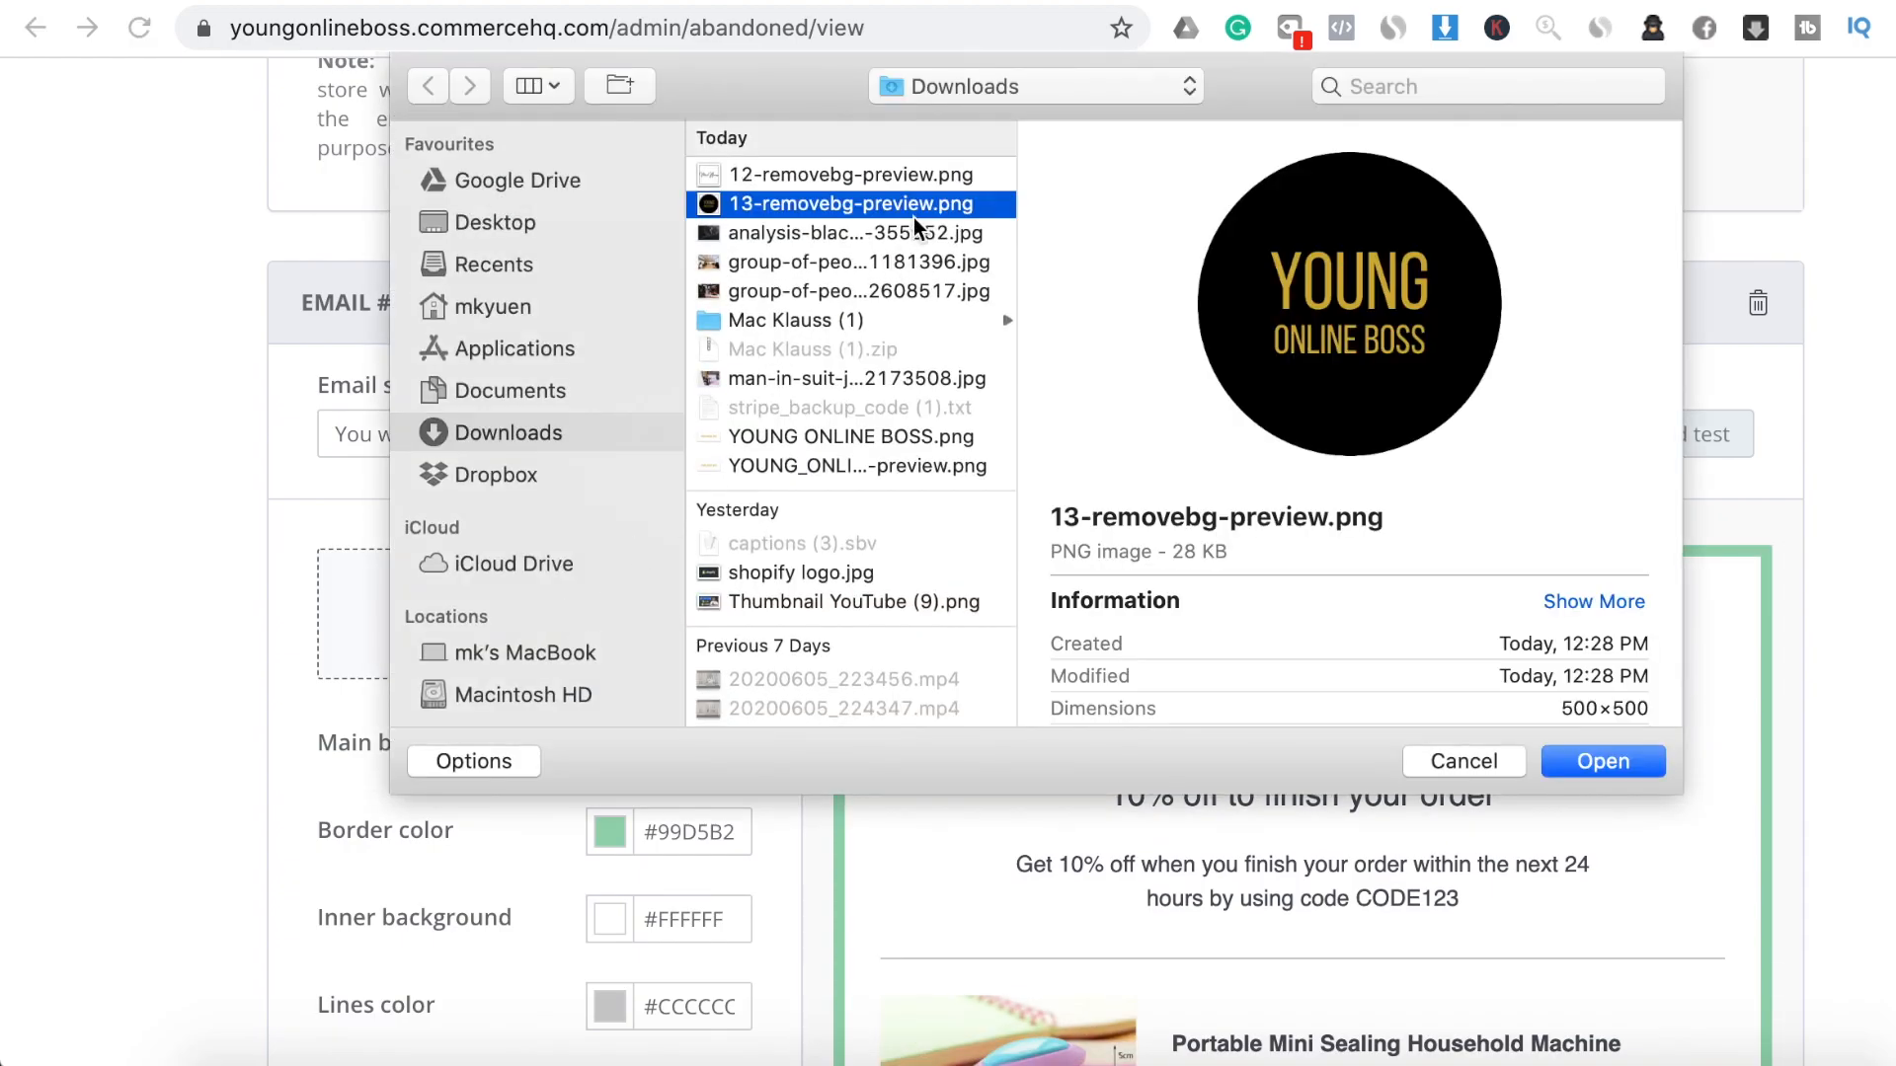
pyautogui.click(1601, 761)
# Review Email #3's colors, texts and button, and submit the abandoned checkout campaign
pyautogui.scroll(-10, 1035, 819)
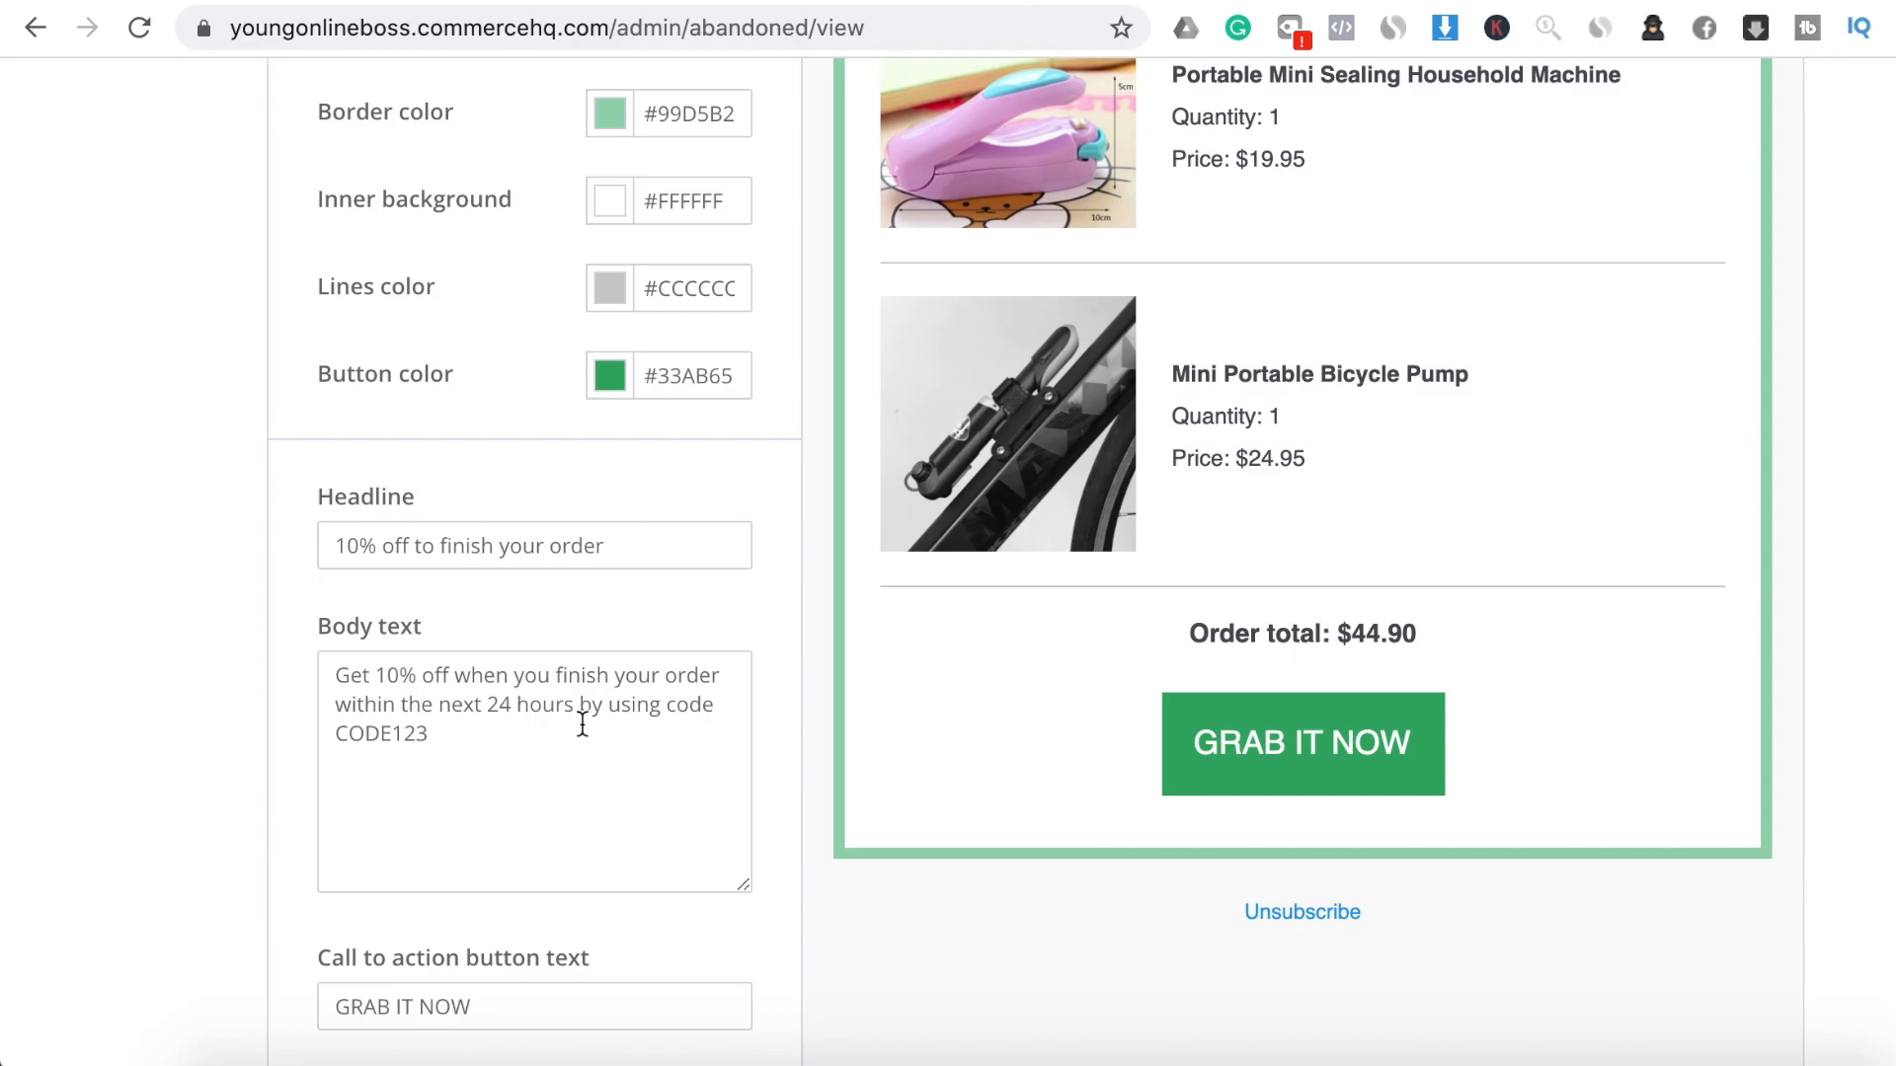
pyautogui.scroll(-4, 760, 758)
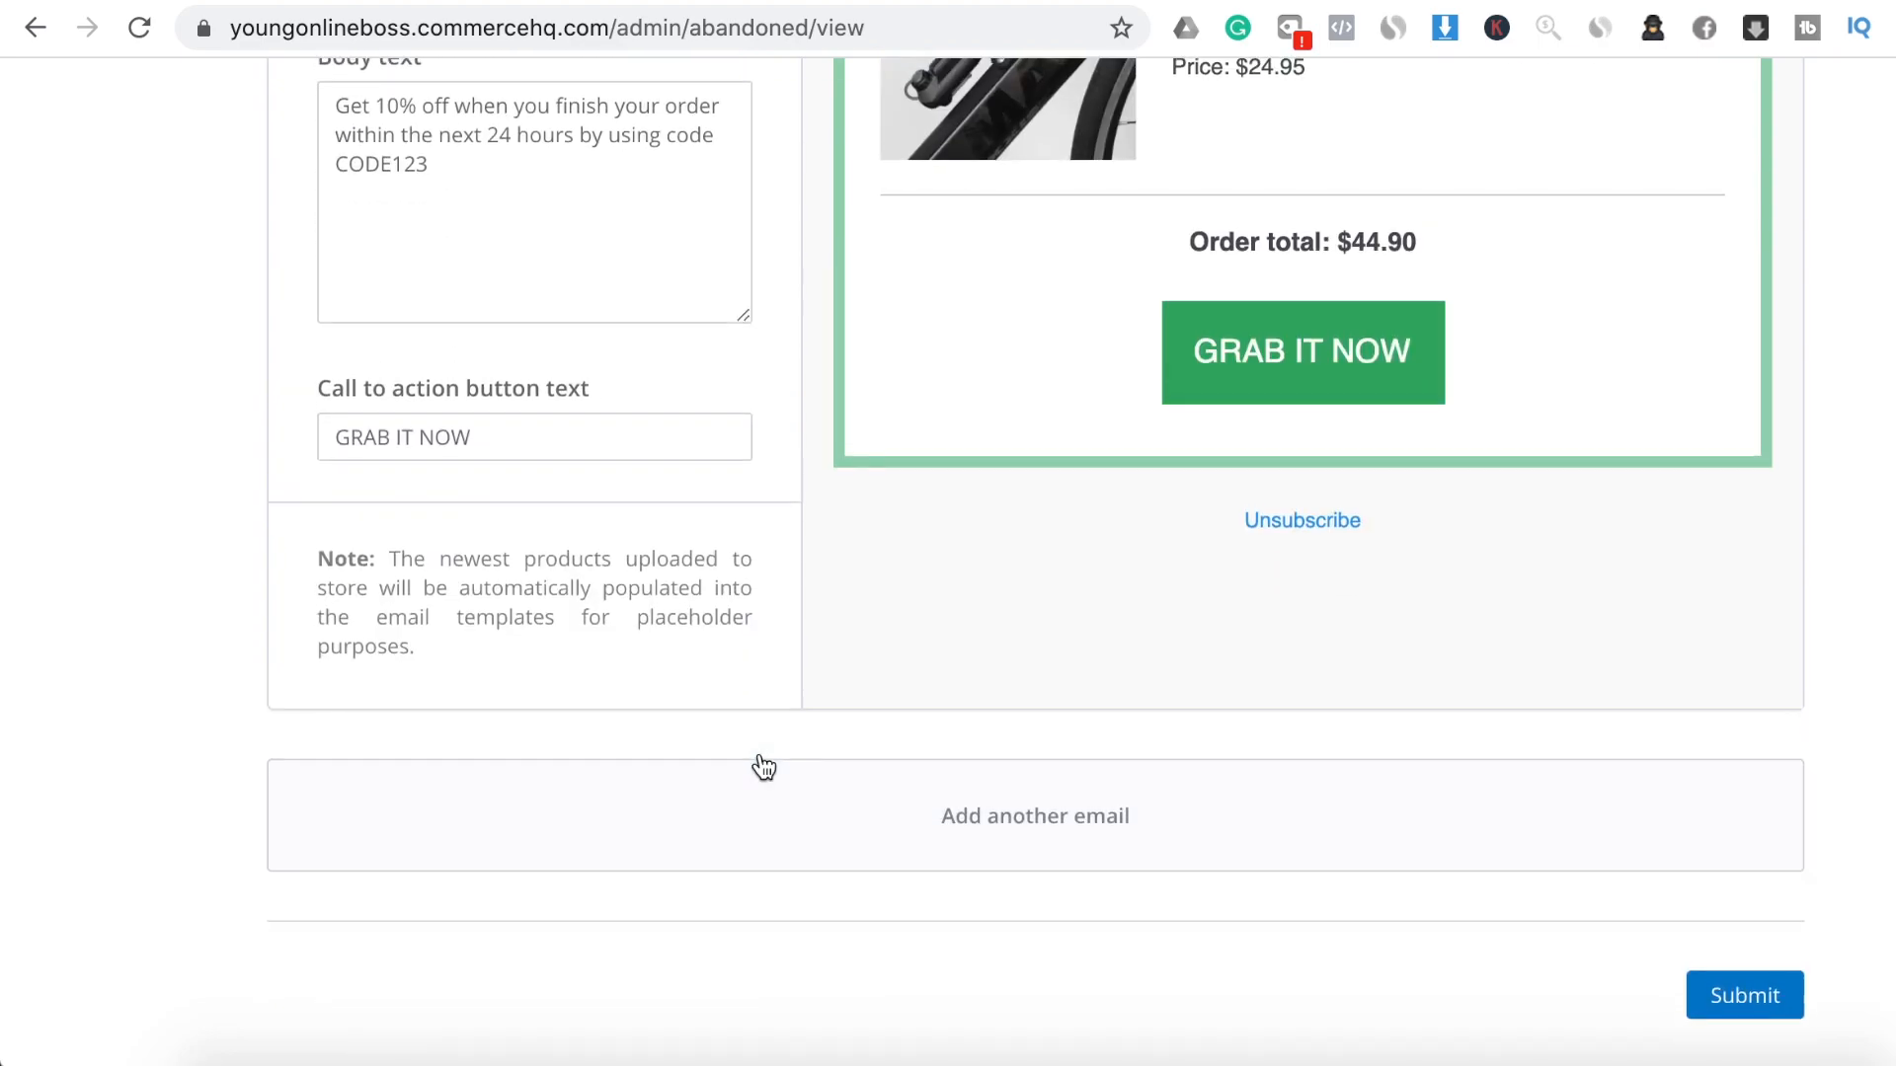
pyautogui.click(1730, 995)
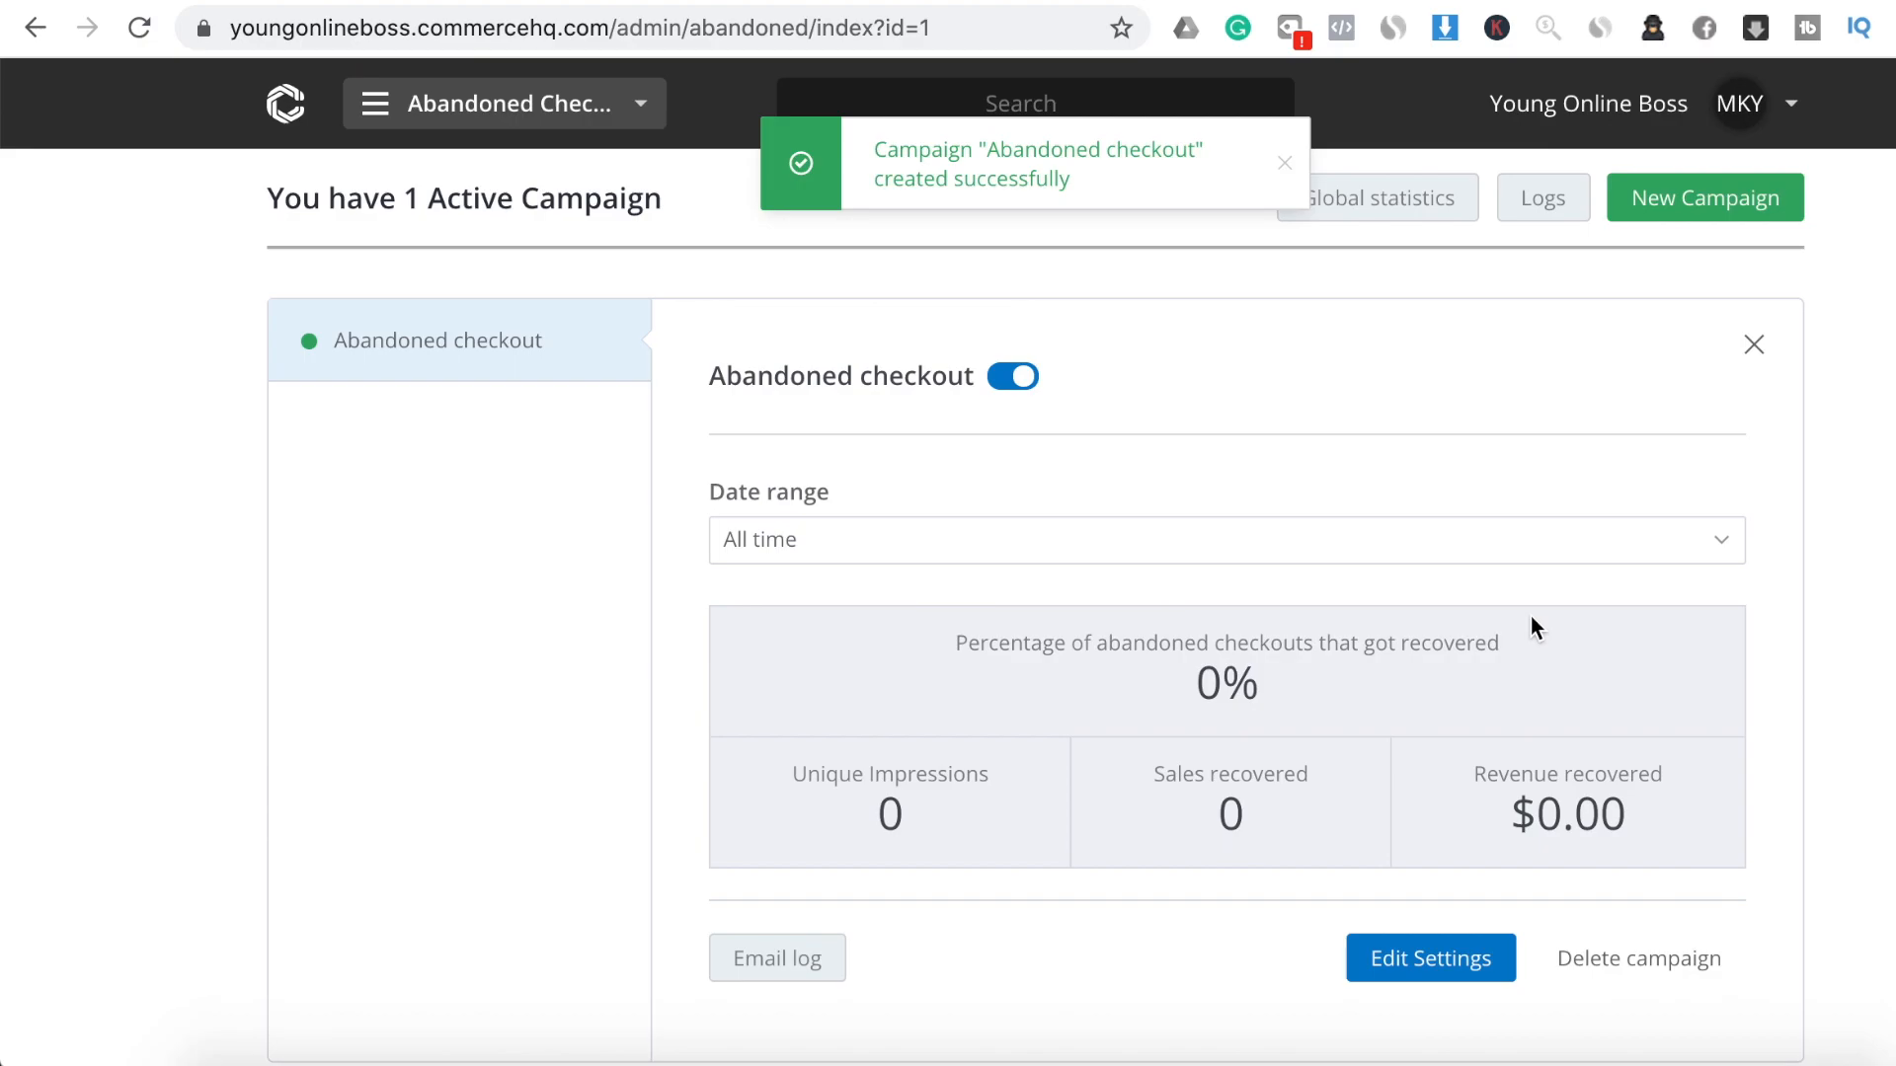
# Go to the store's Coupon Codes settings and start a new coupon code campaign
pyautogui.click(641, 121)
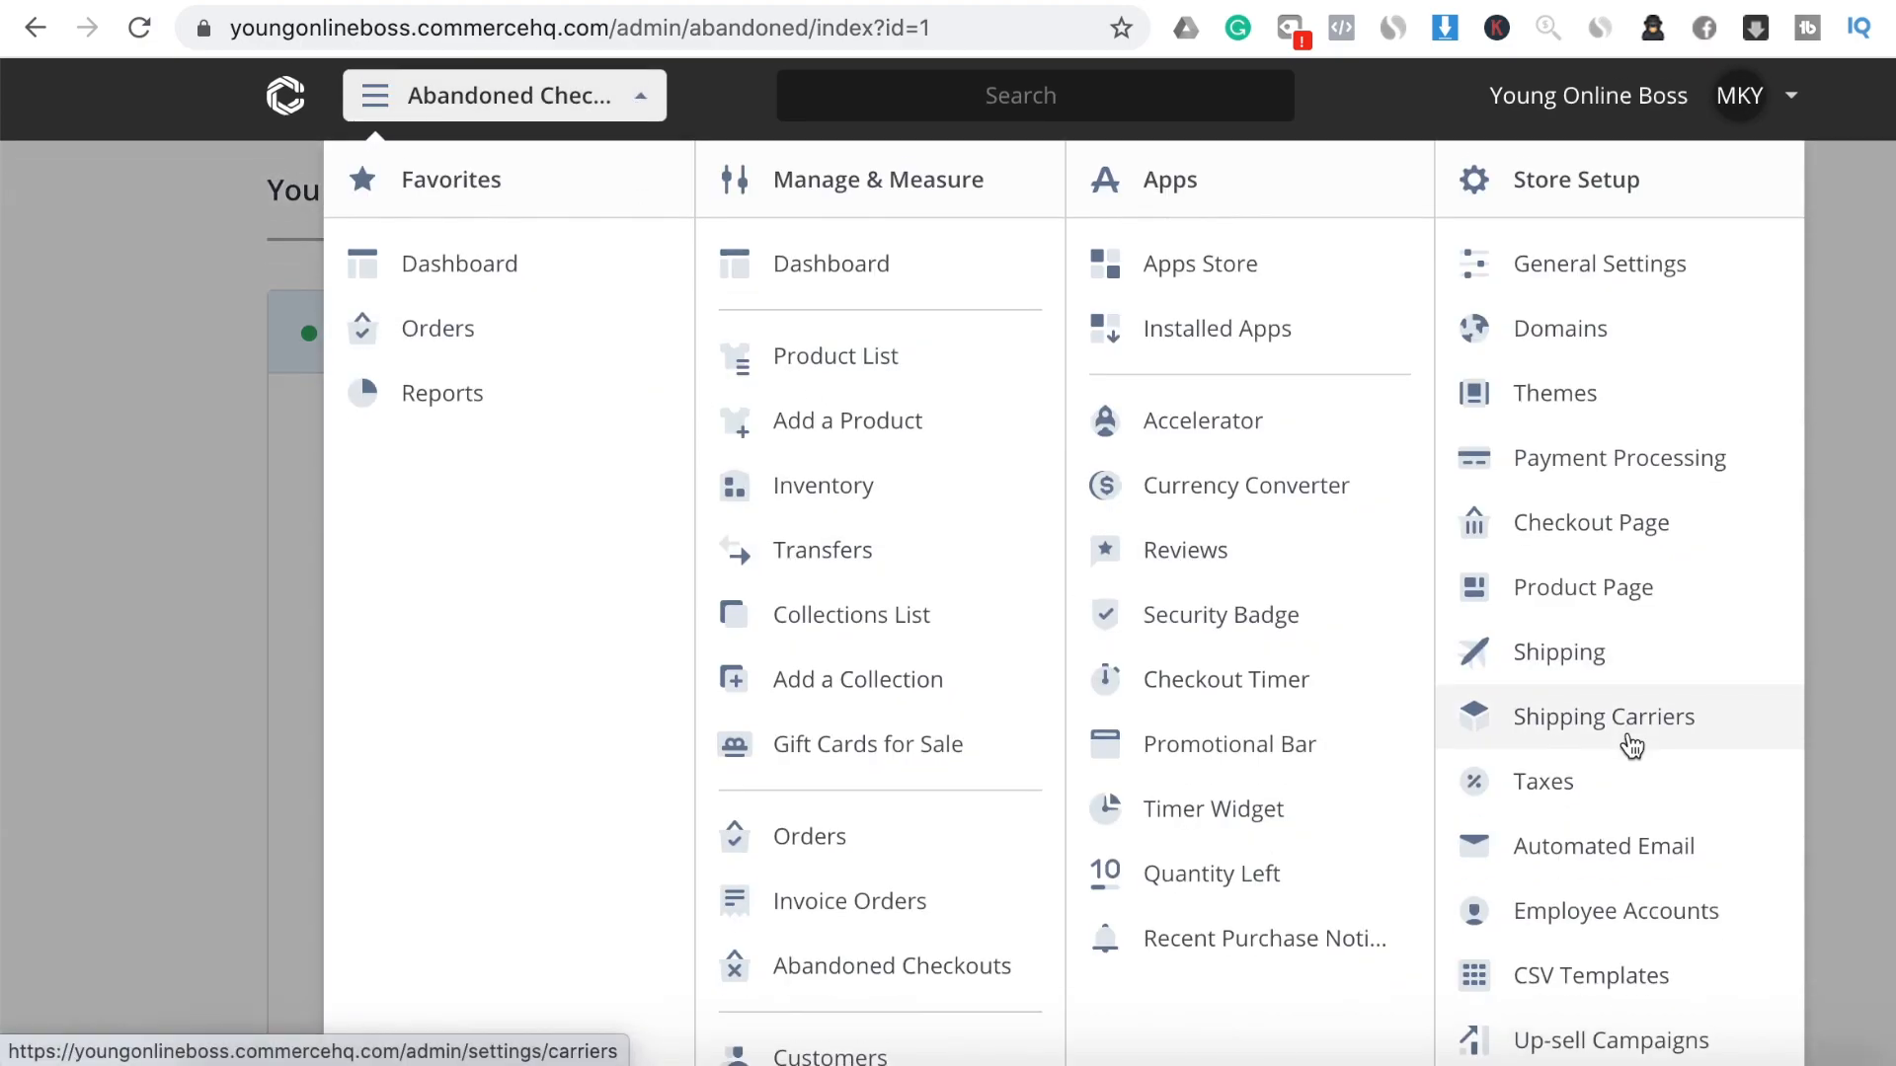
pyautogui.scroll(-2, 1631, 743)
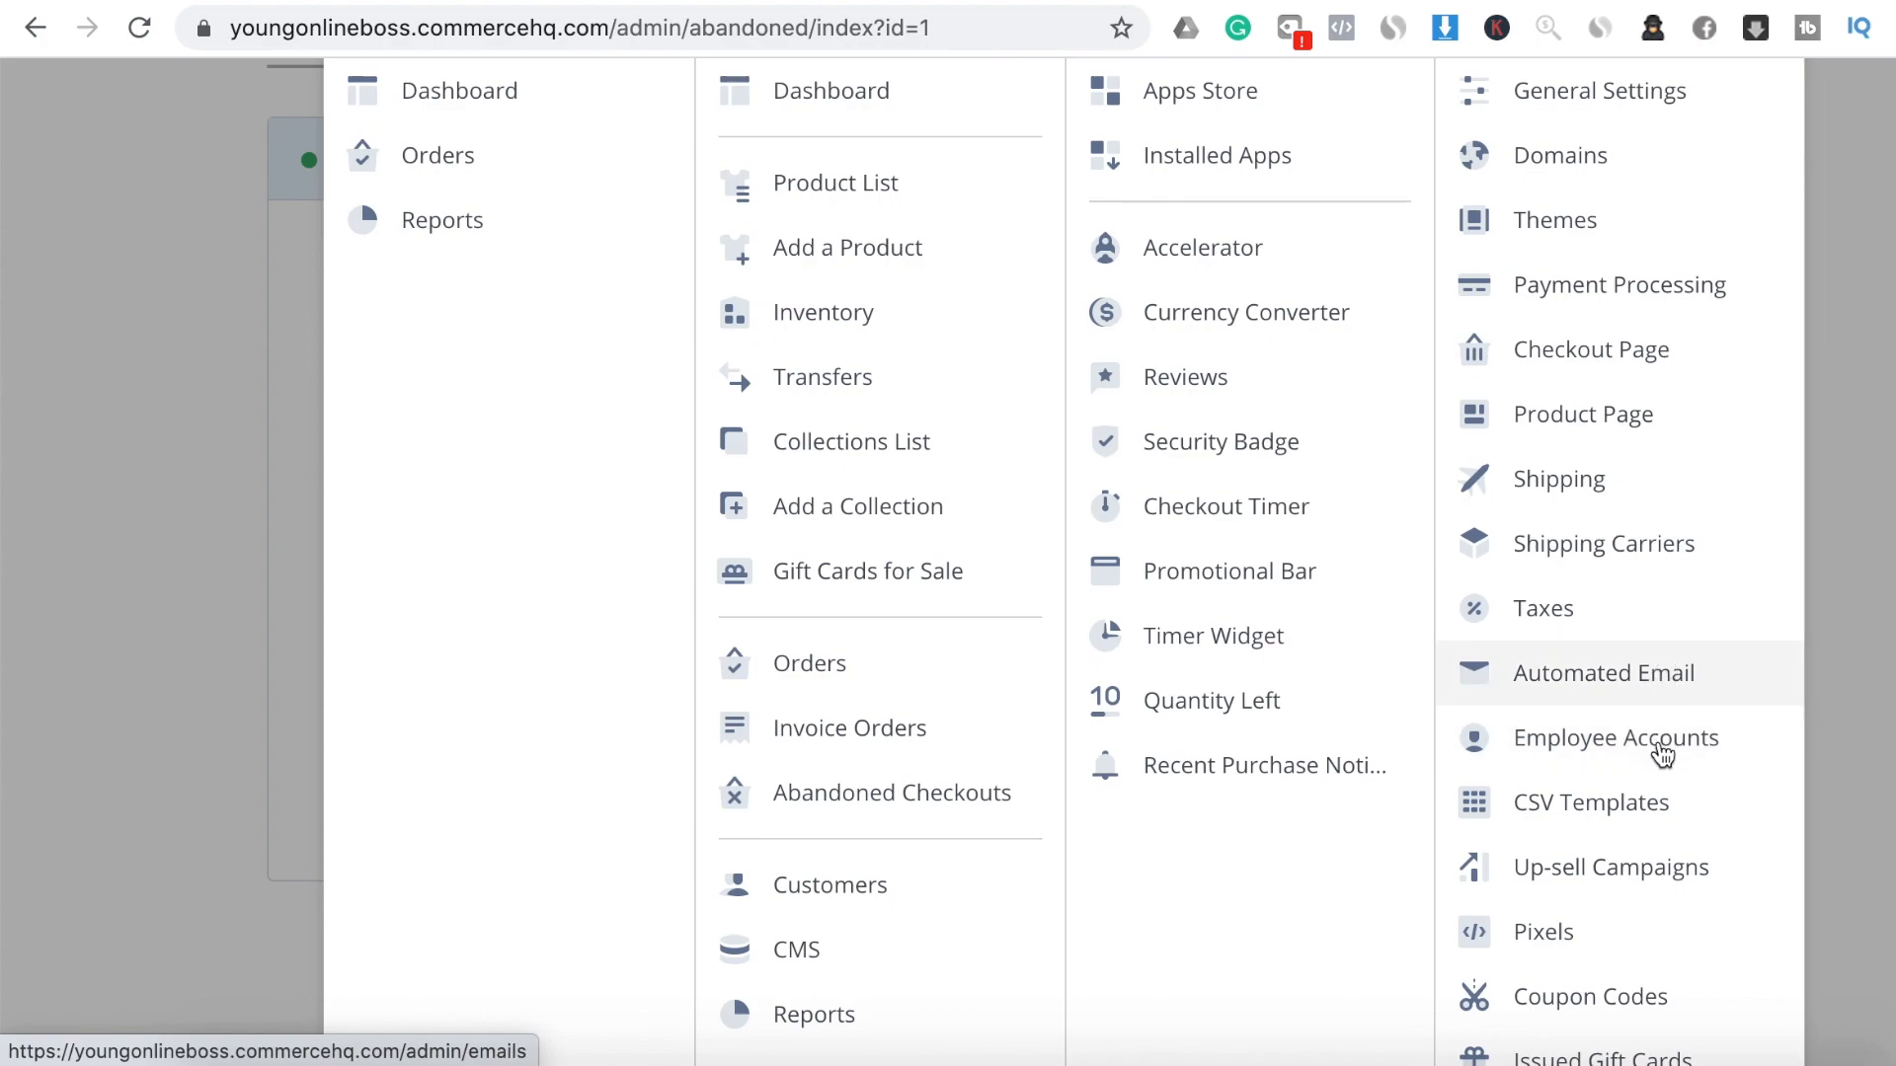
pyautogui.scroll(-2, 1658, 849)
pyautogui.click(1624, 847)
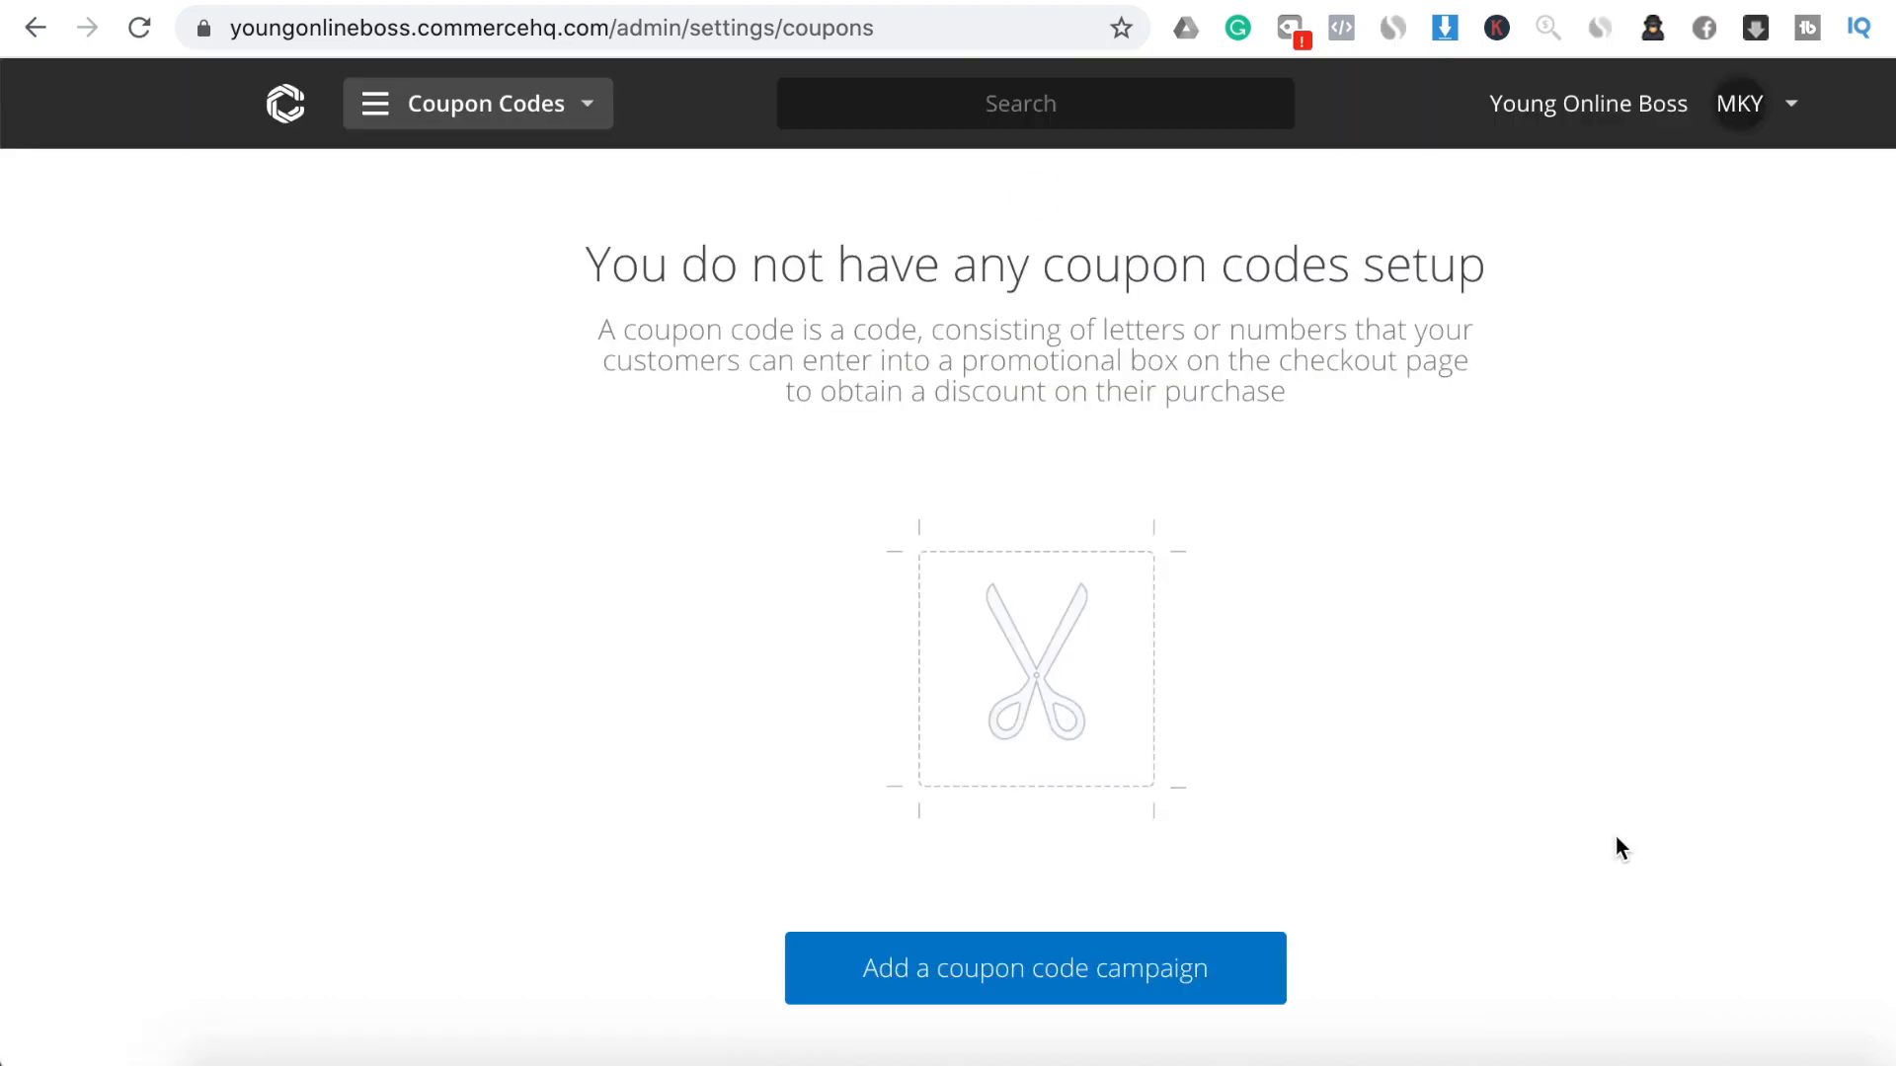
pyautogui.click(1104, 974)
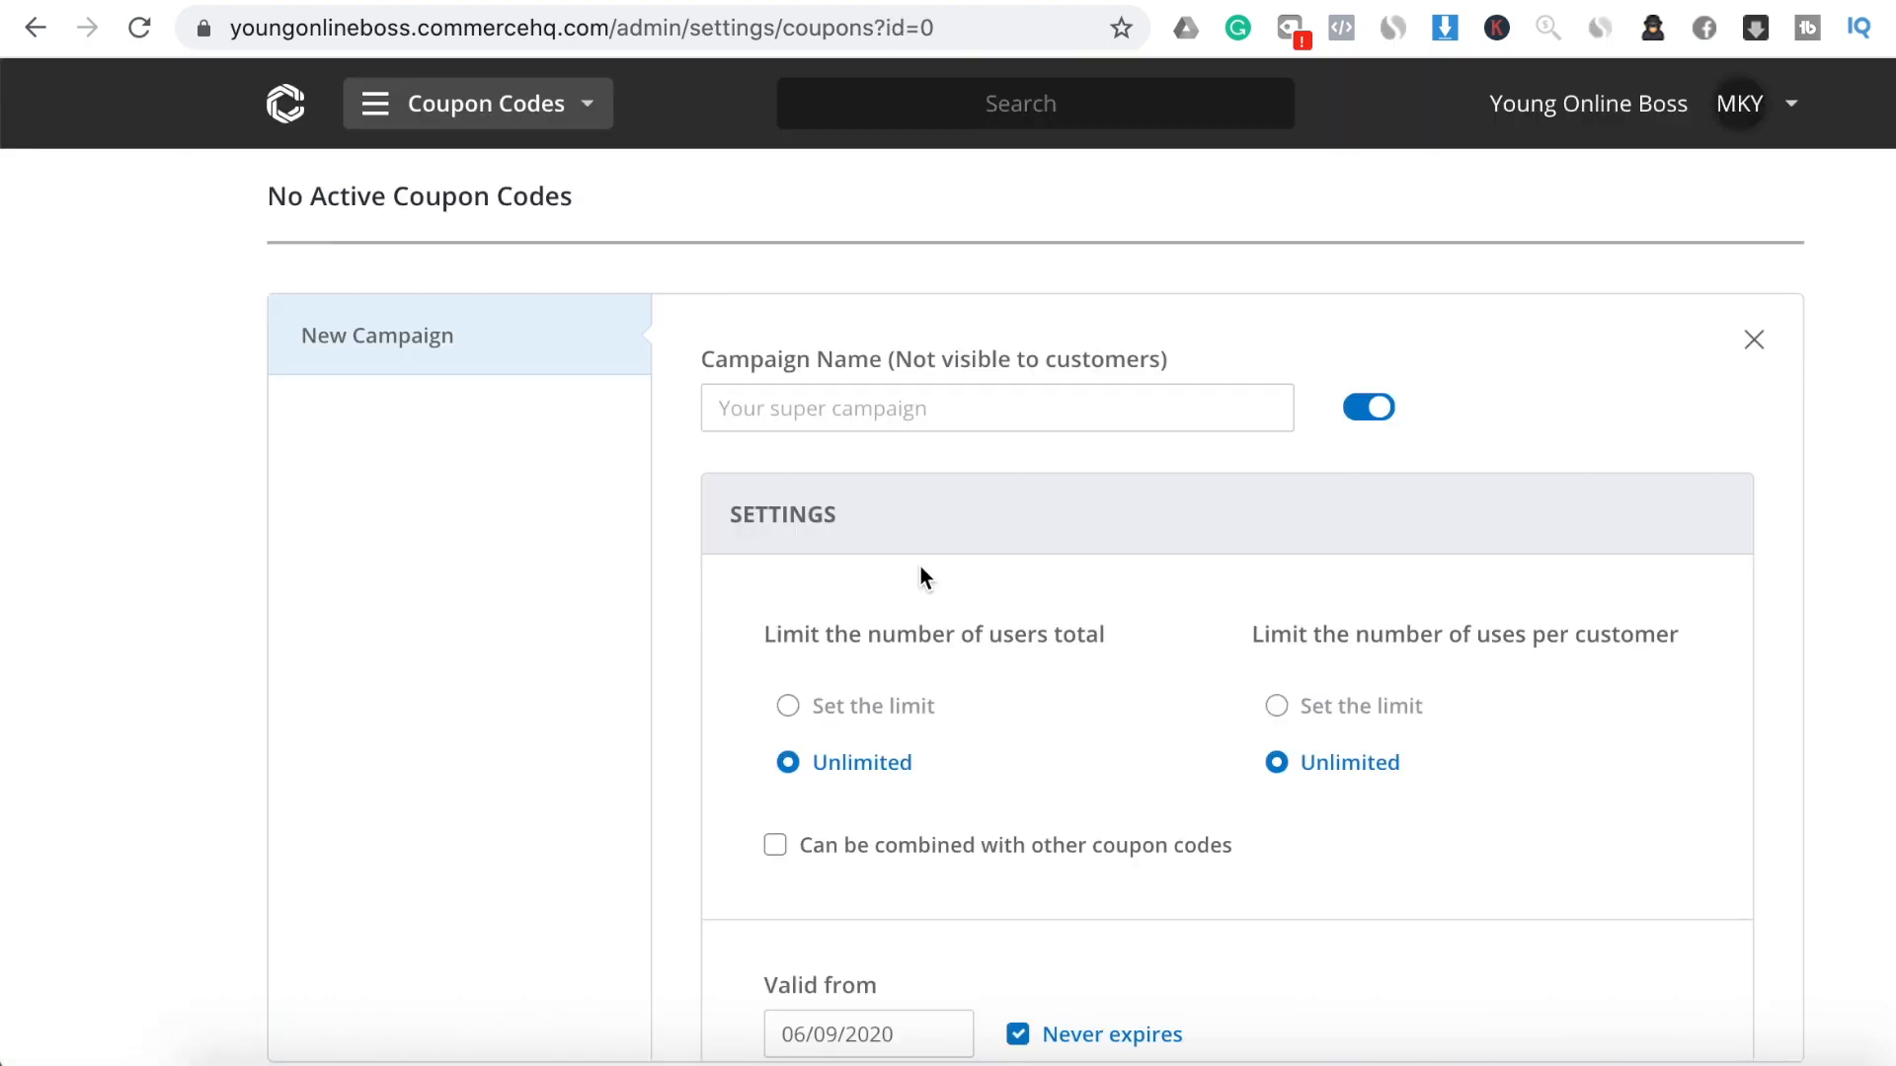
# Name the coupon campaign 10OFF
pyautogui.click(997, 415)
pyautogui.write('100')
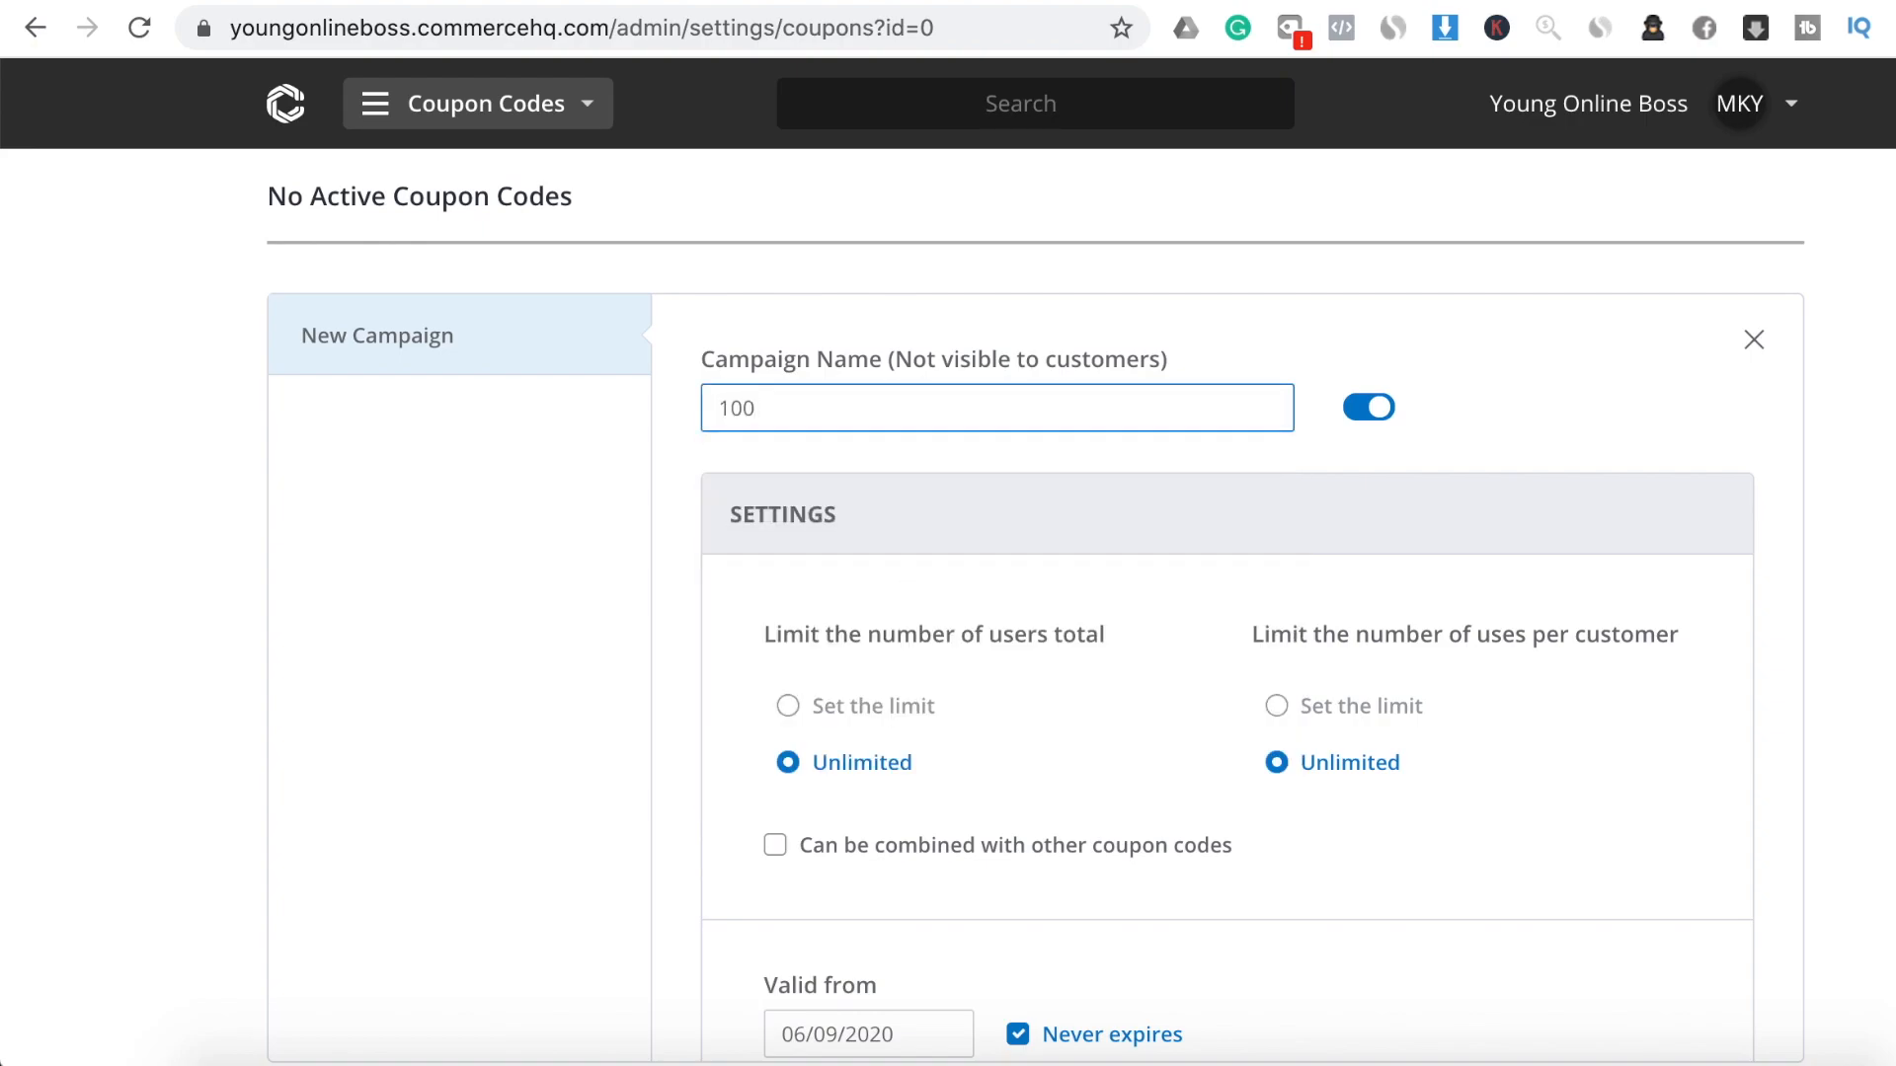
pyautogui.press('BackSpace')
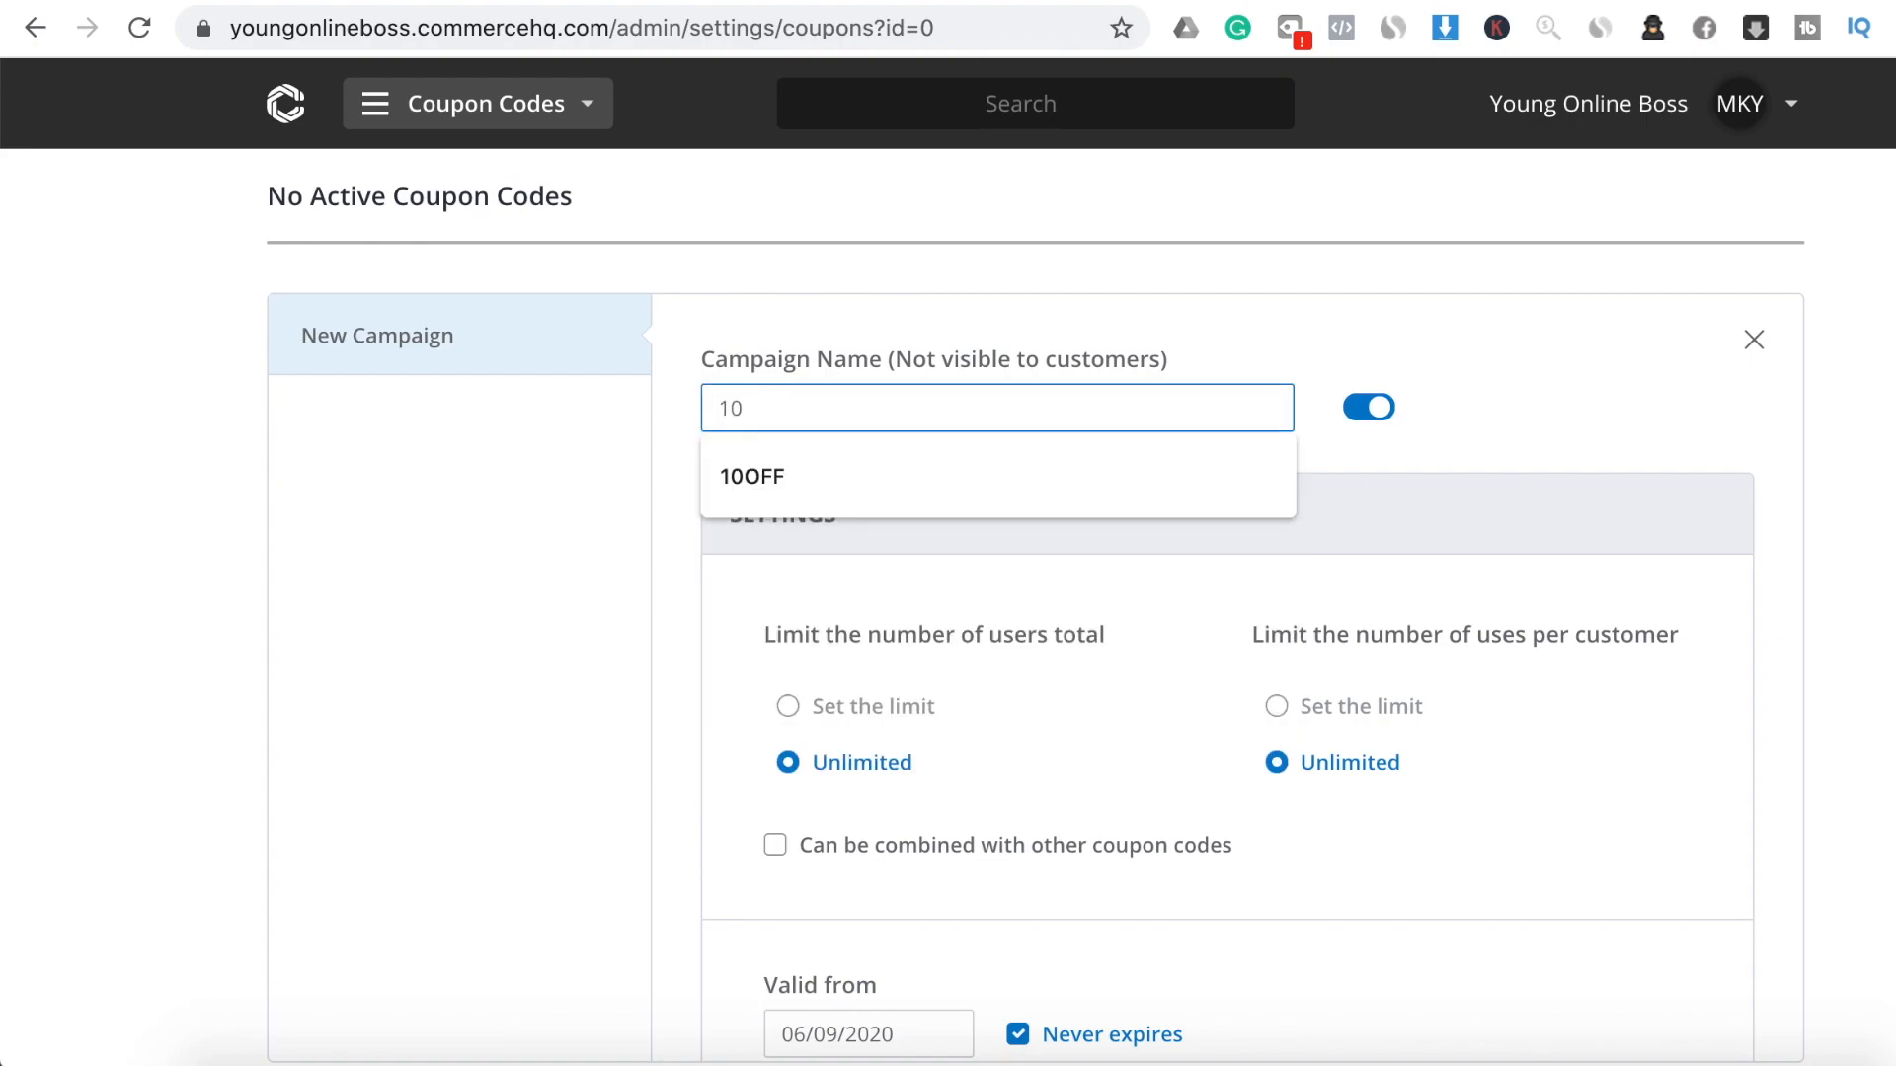
pyautogui.click(968, 500)
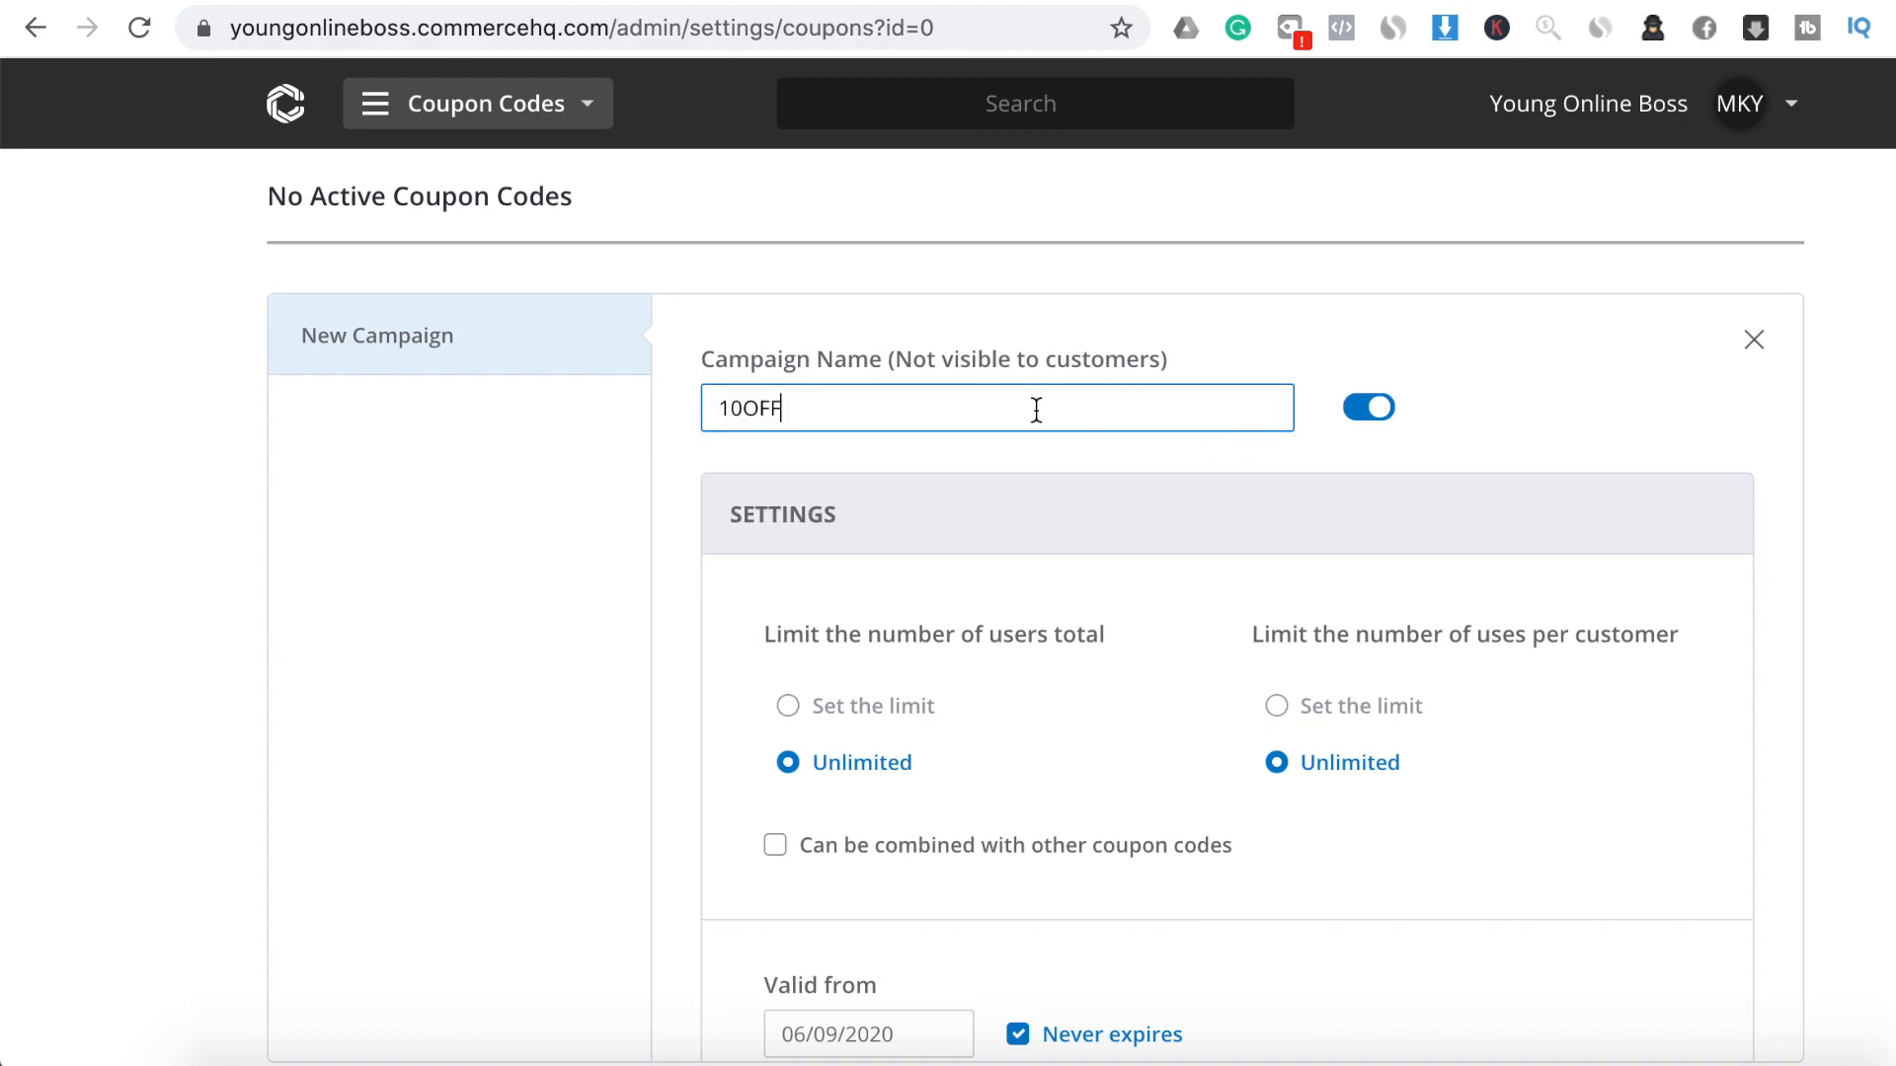
# Set the coupon's discount type to % off from order total, with a 10 % discount and the code SUPER10
pyautogui.scroll(-3, 1098, 667)
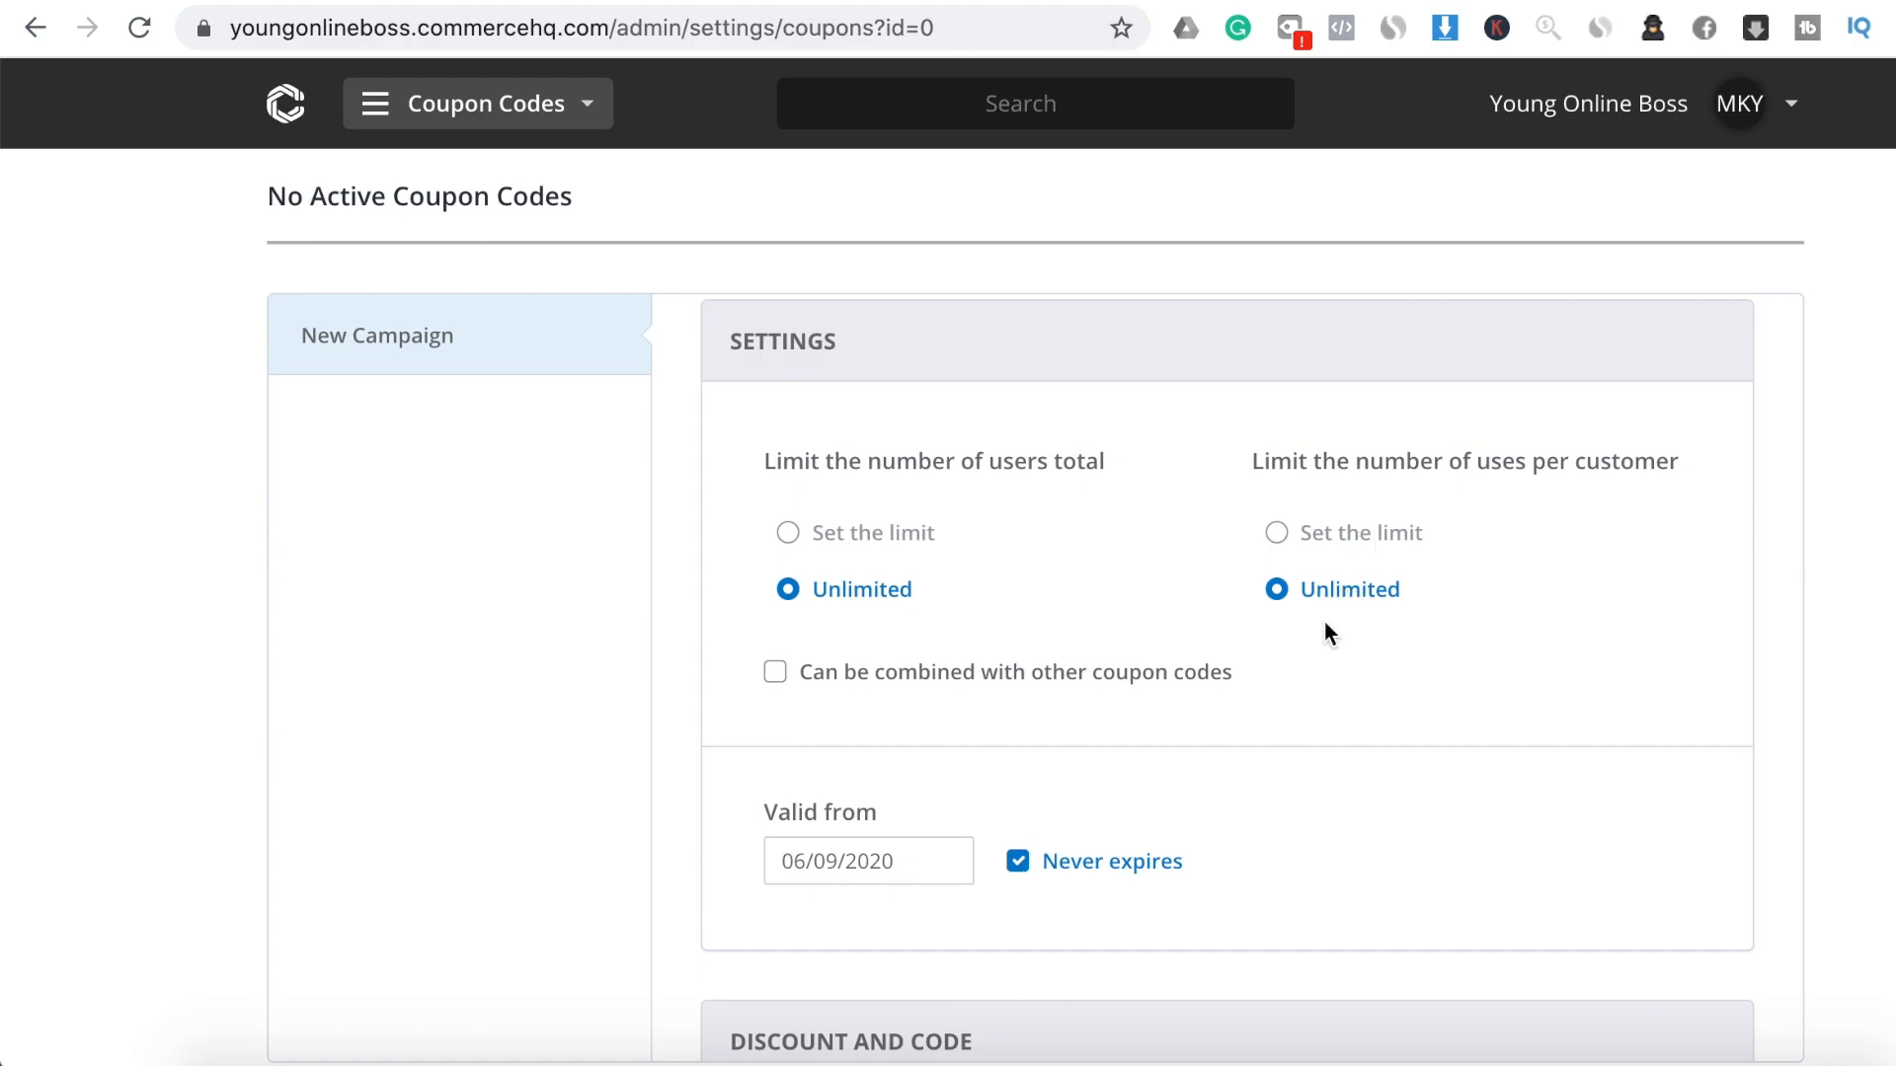
pyautogui.scroll(-3, 1295, 716)
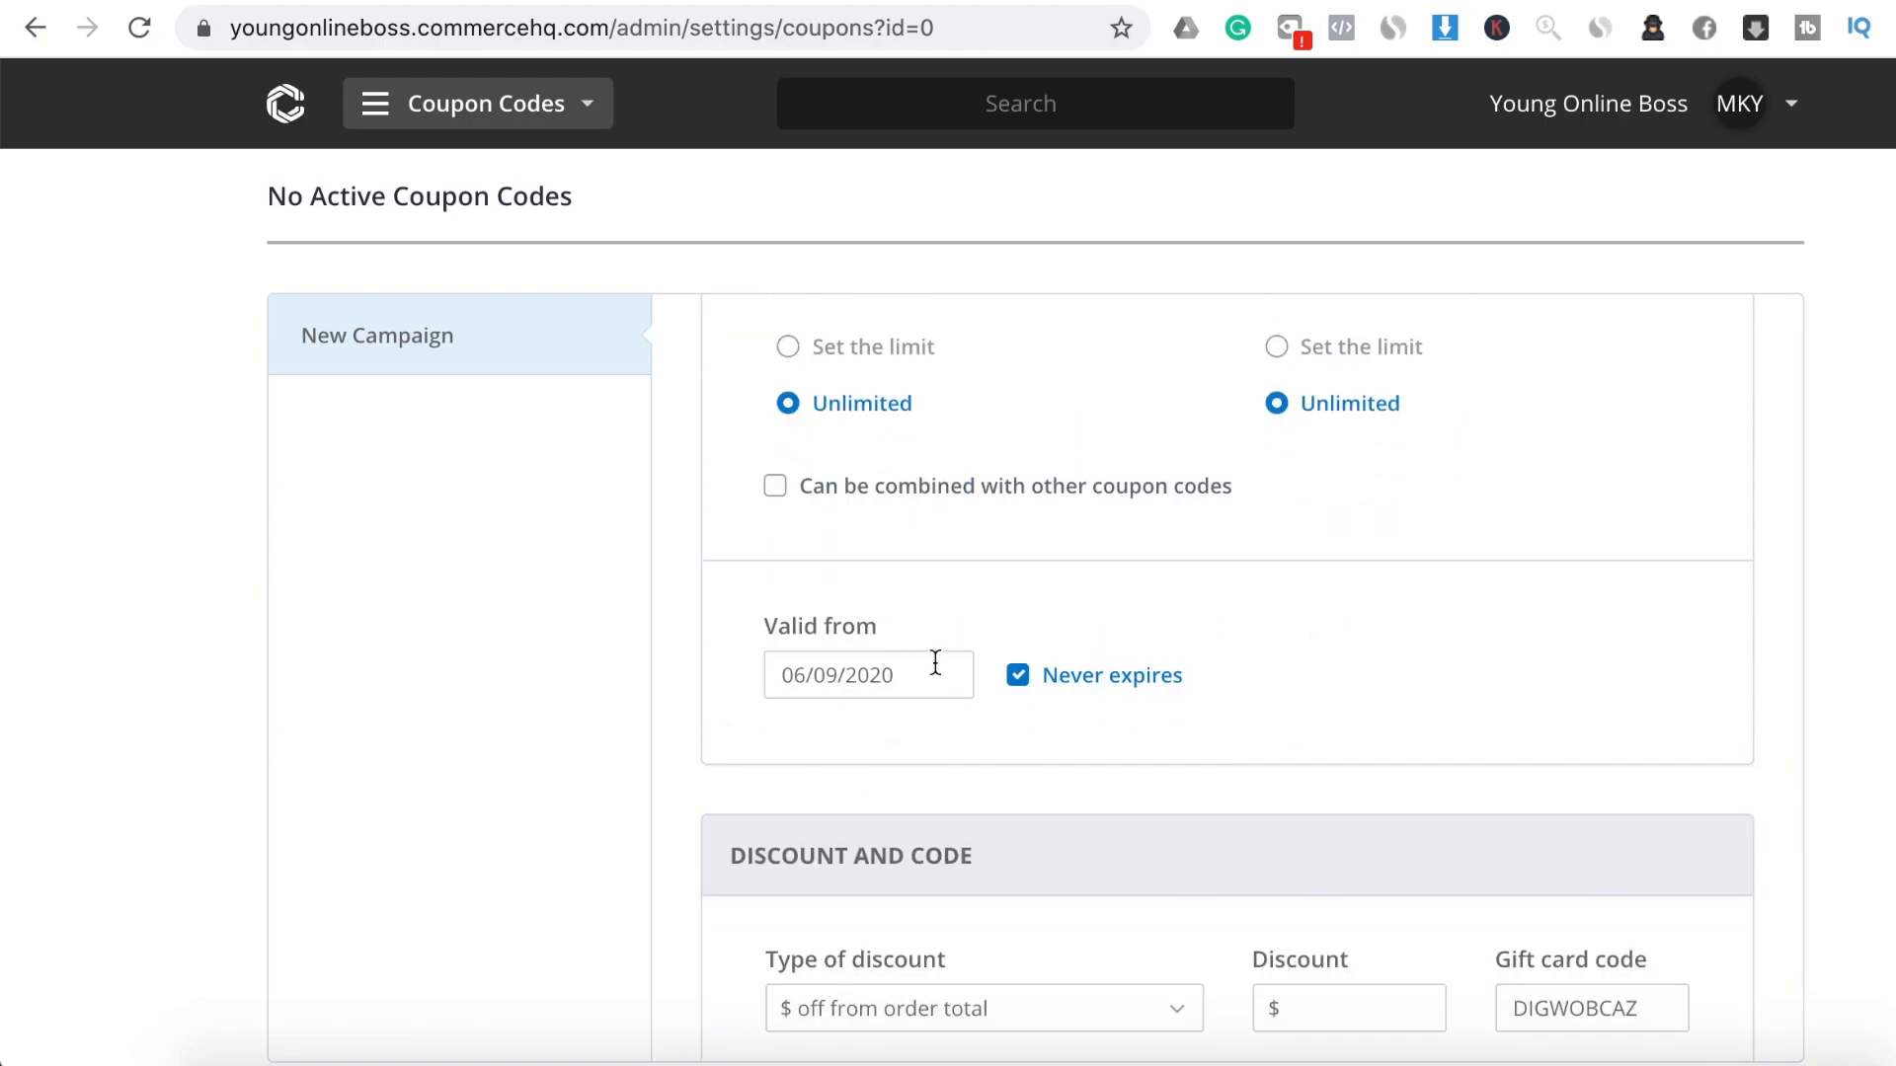
pyautogui.scroll(-3, 1143, 756)
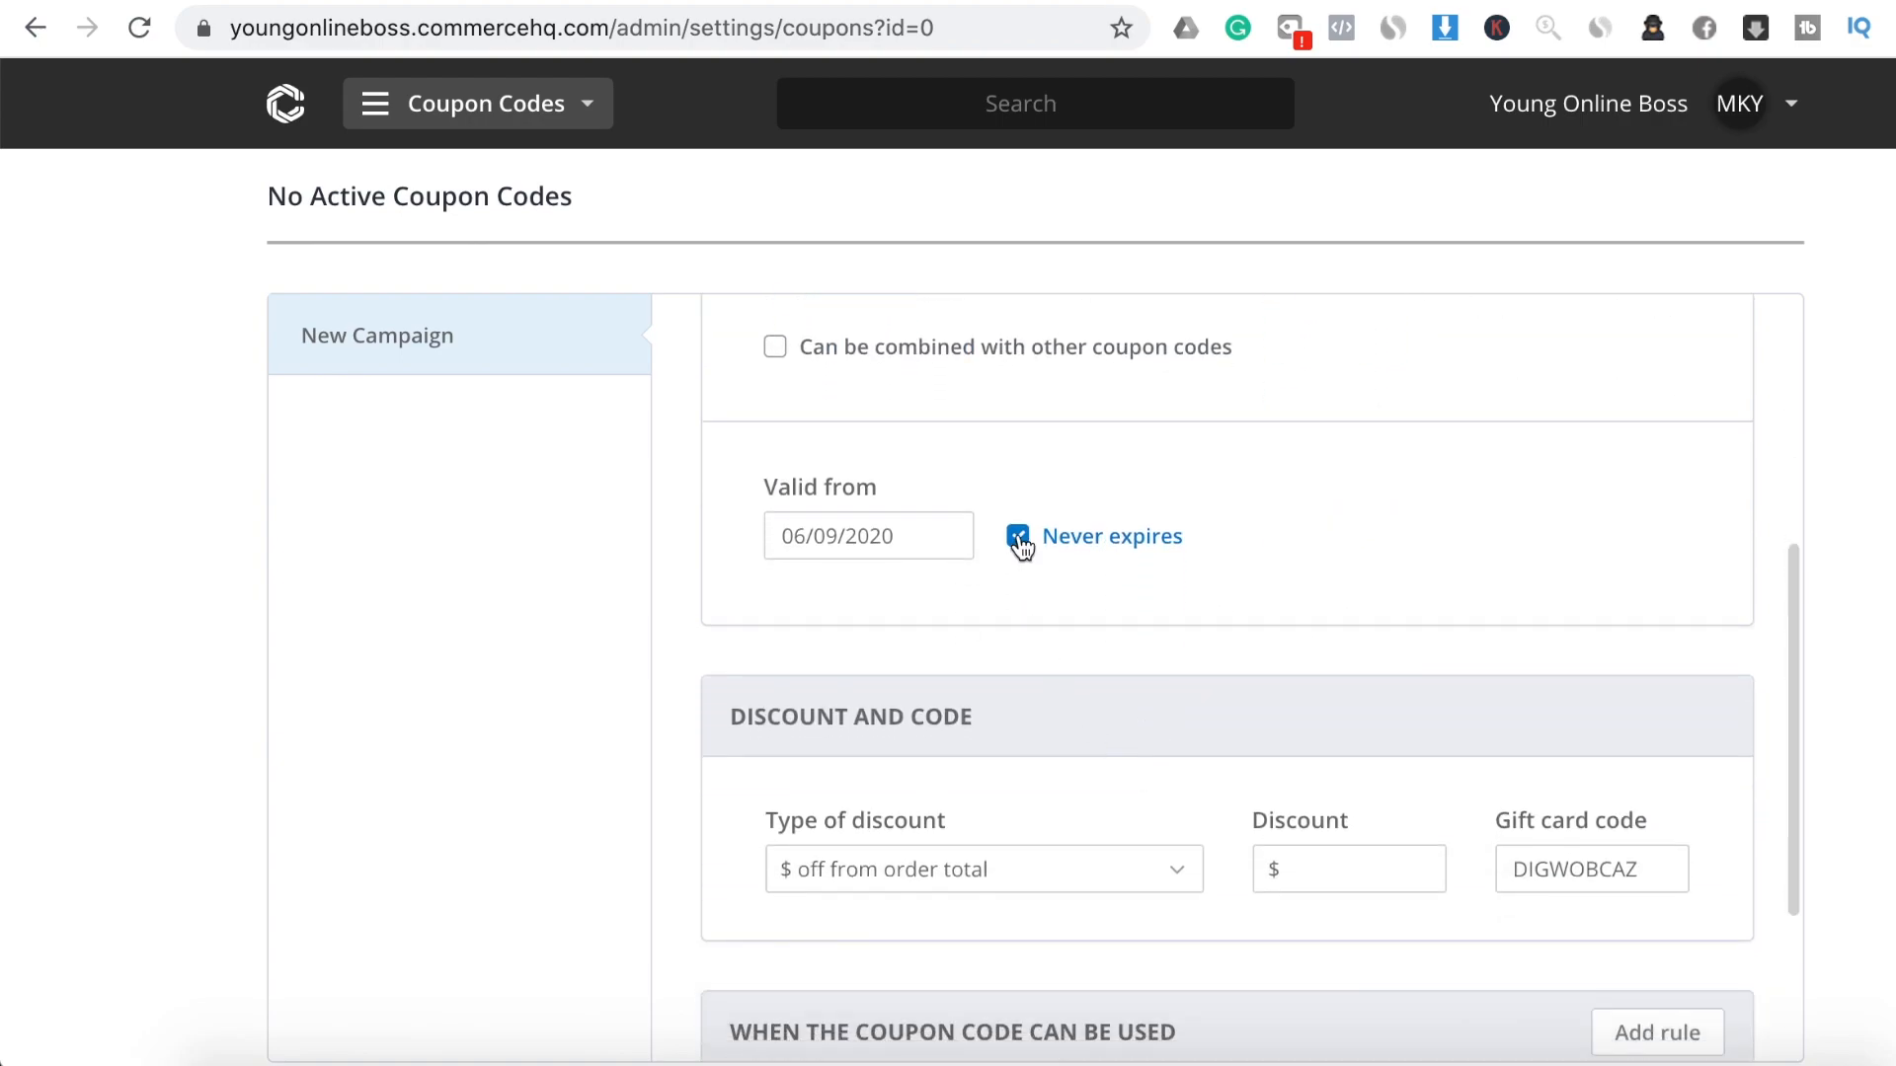
pyautogui.scroll(-4, 1185, 790)
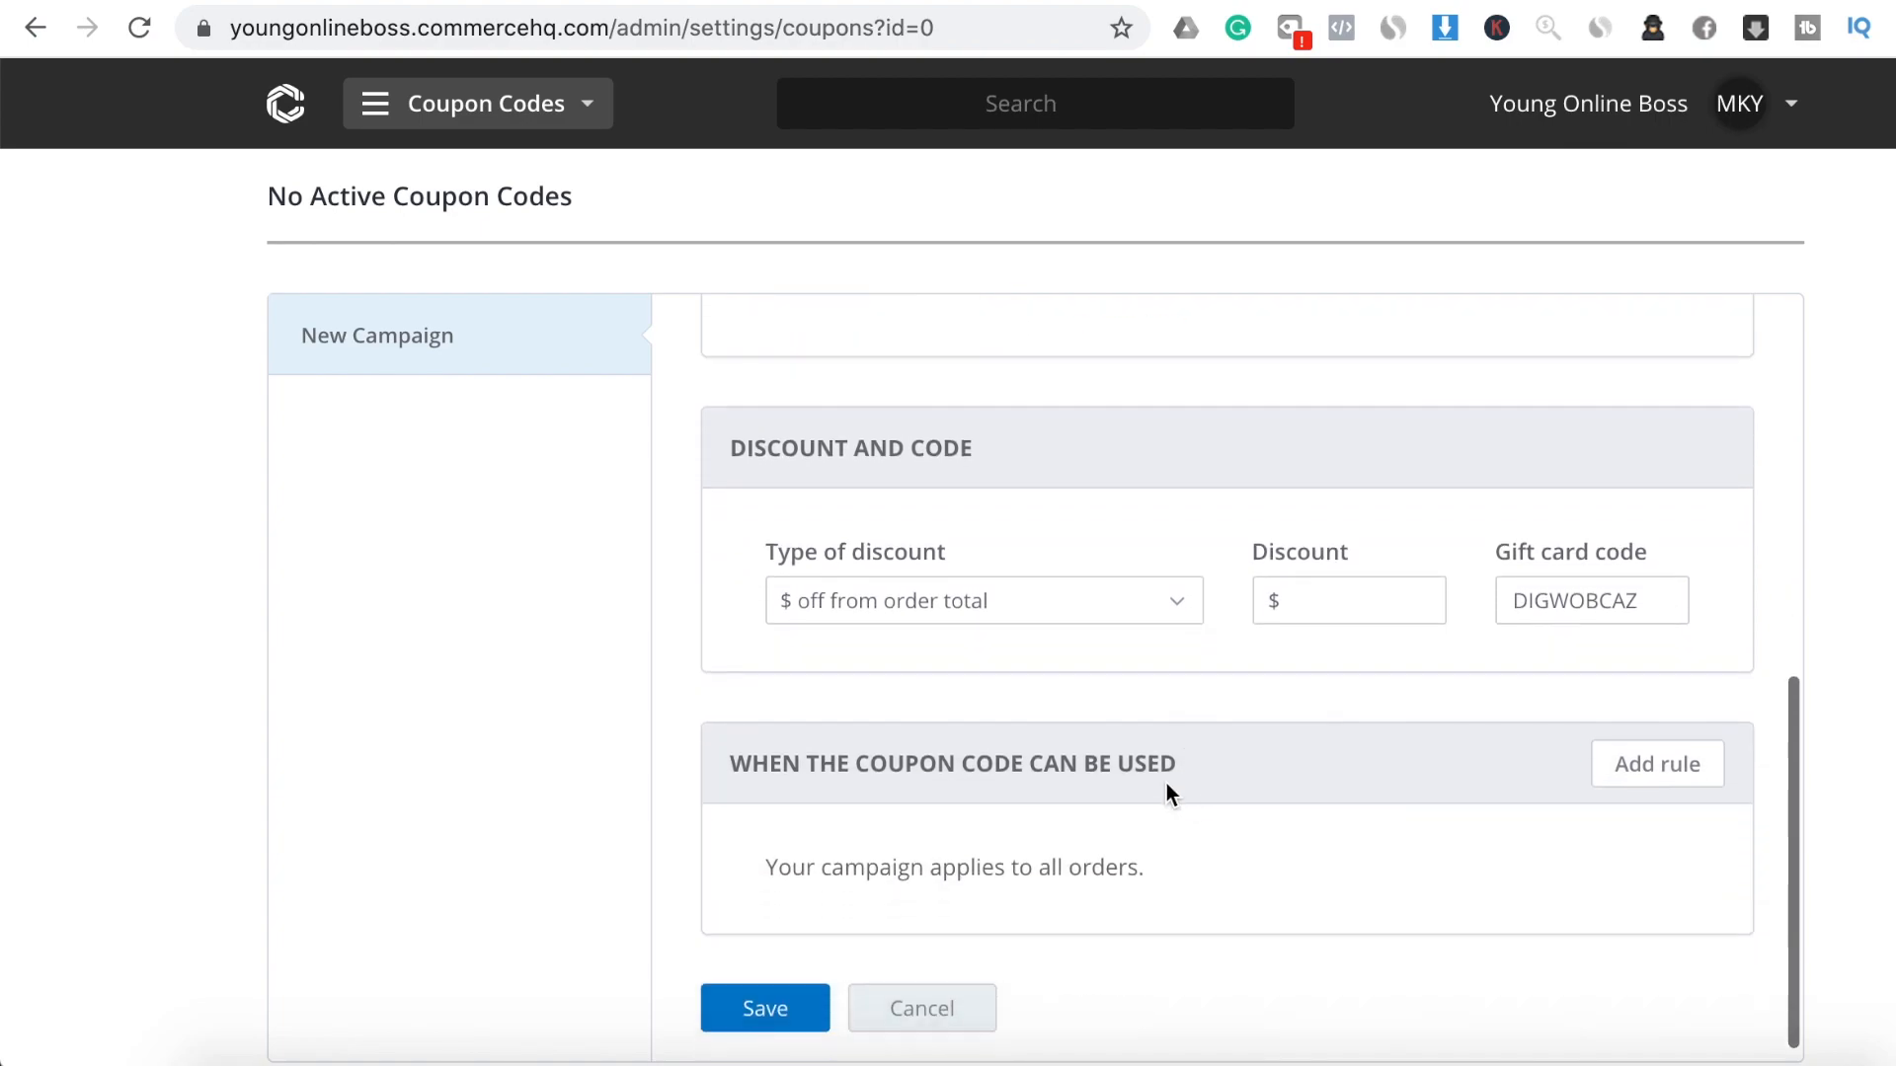
pyautogui.click(1031, 613)
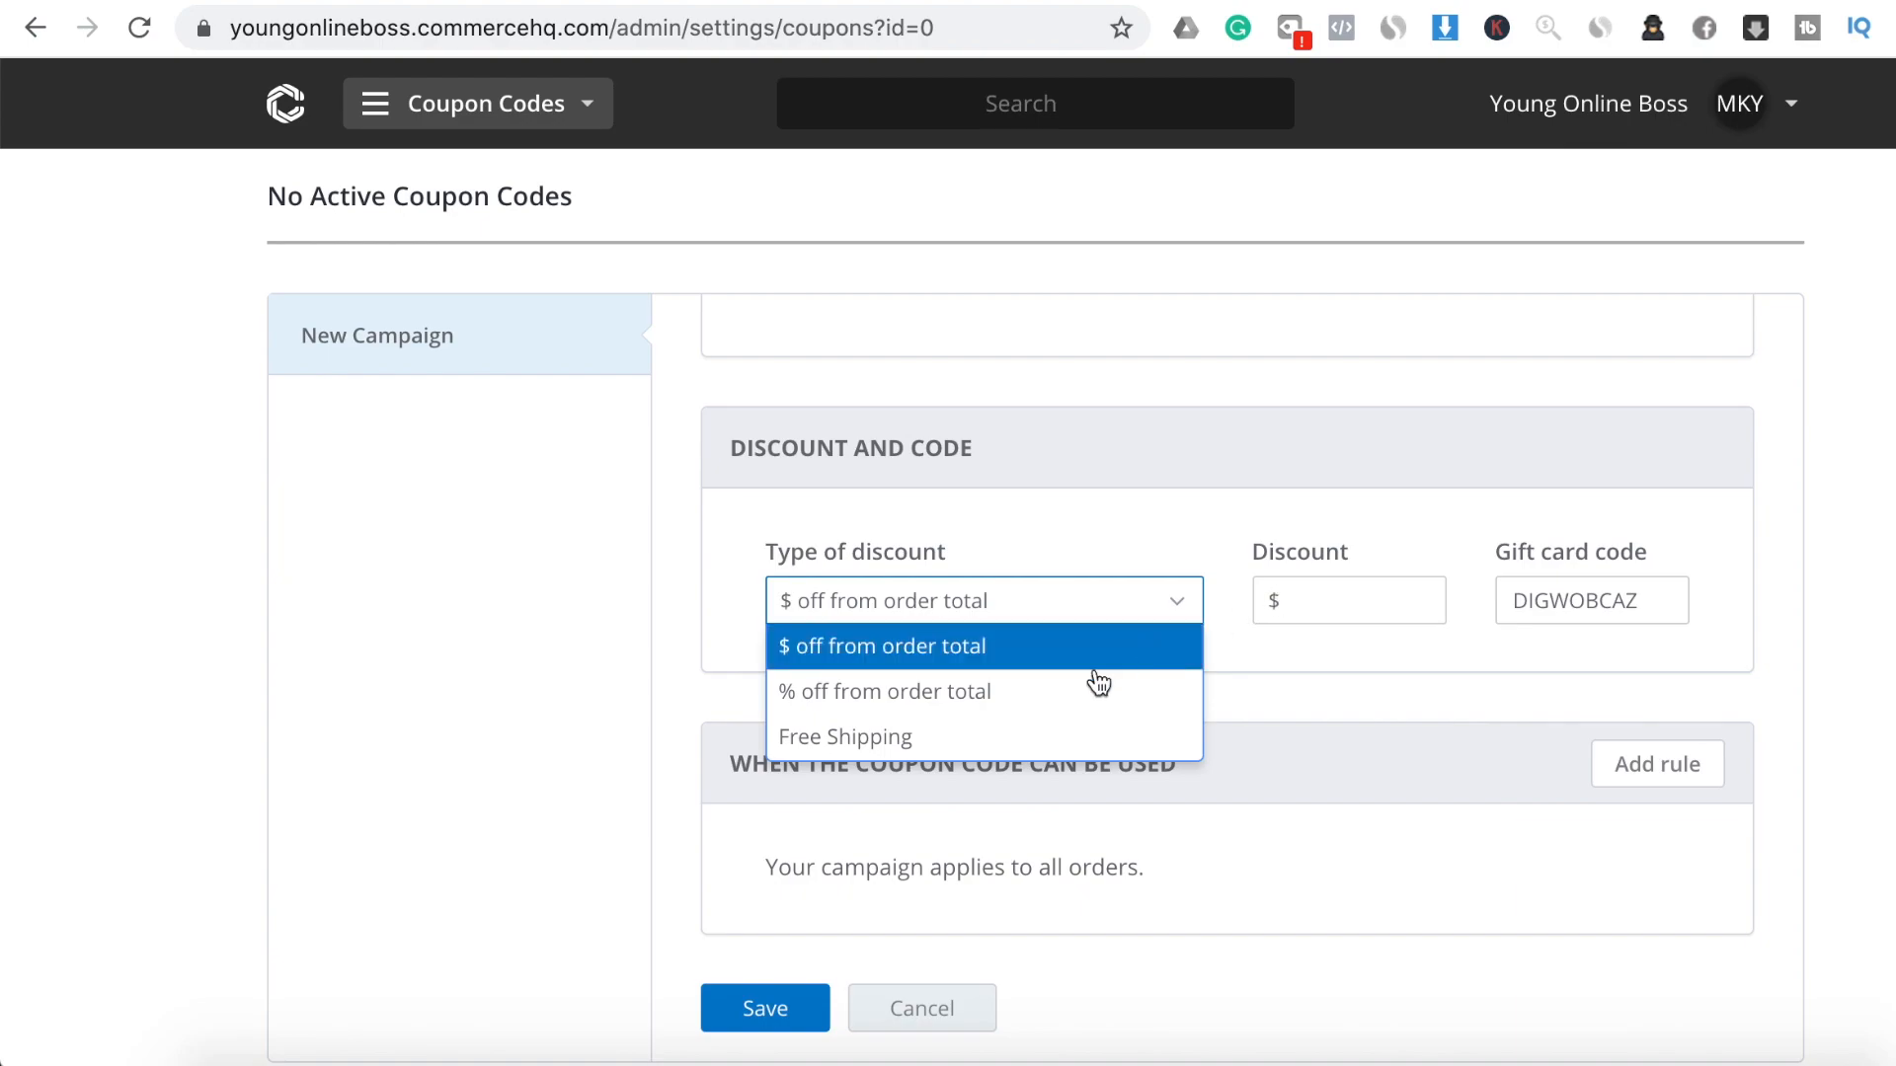
pyautogui.click(1049, 702)
pyautogui.click(1363, 599)
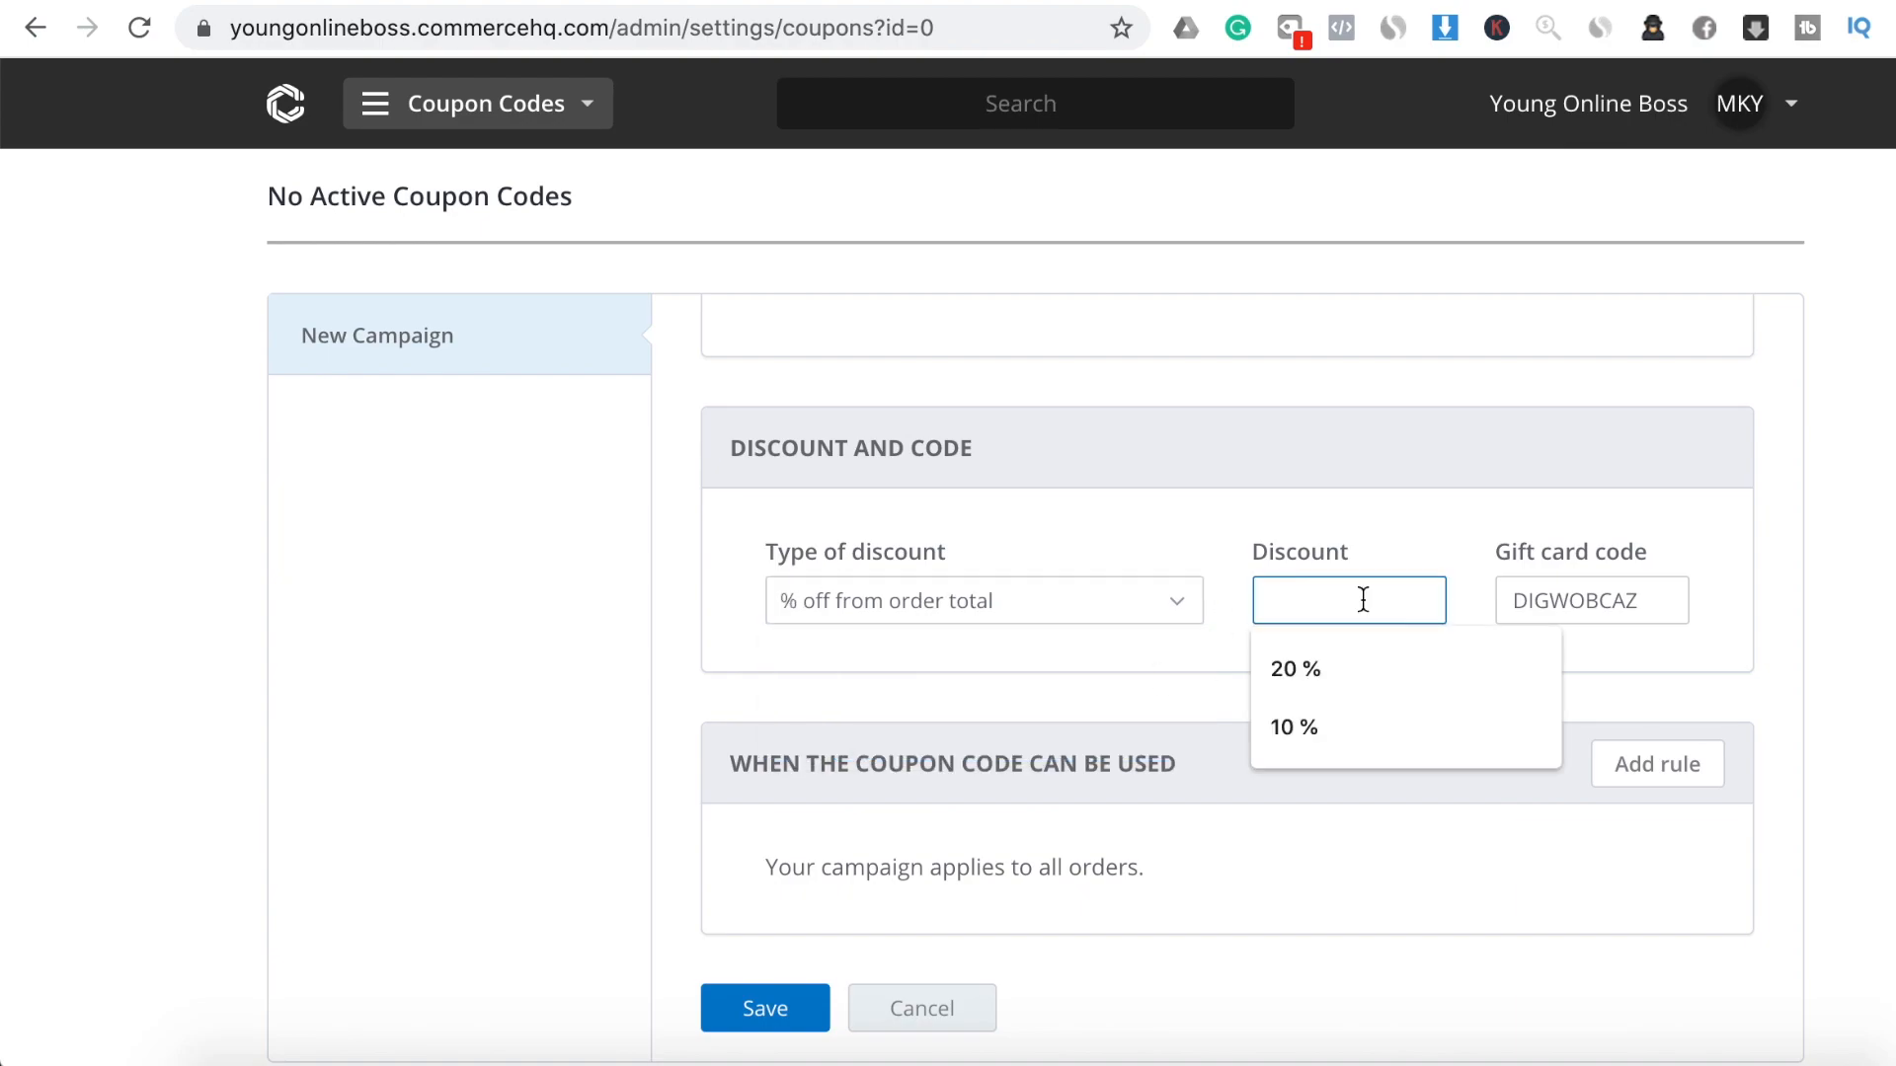
pyautogui.write('10 %')
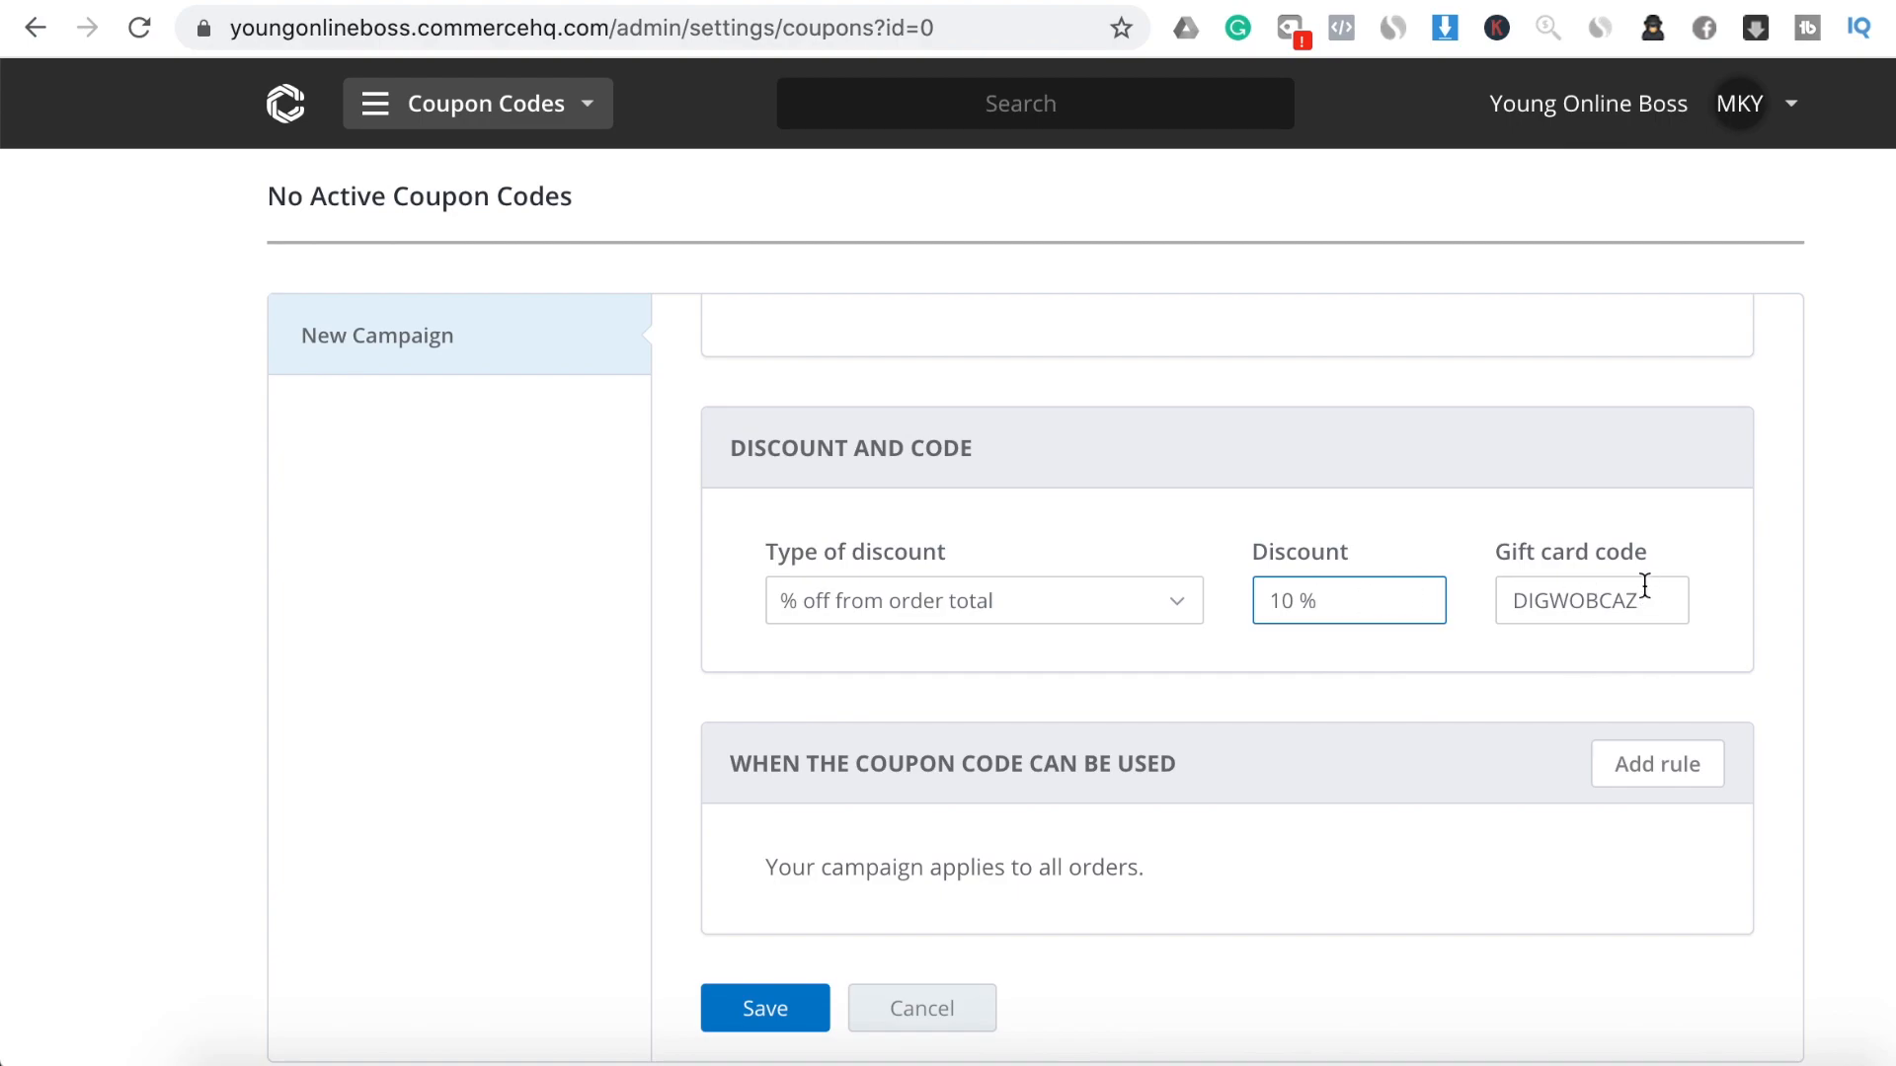
pyautogui.moveTo(1648, 599); pyautogui.dragTo(1498, 601)
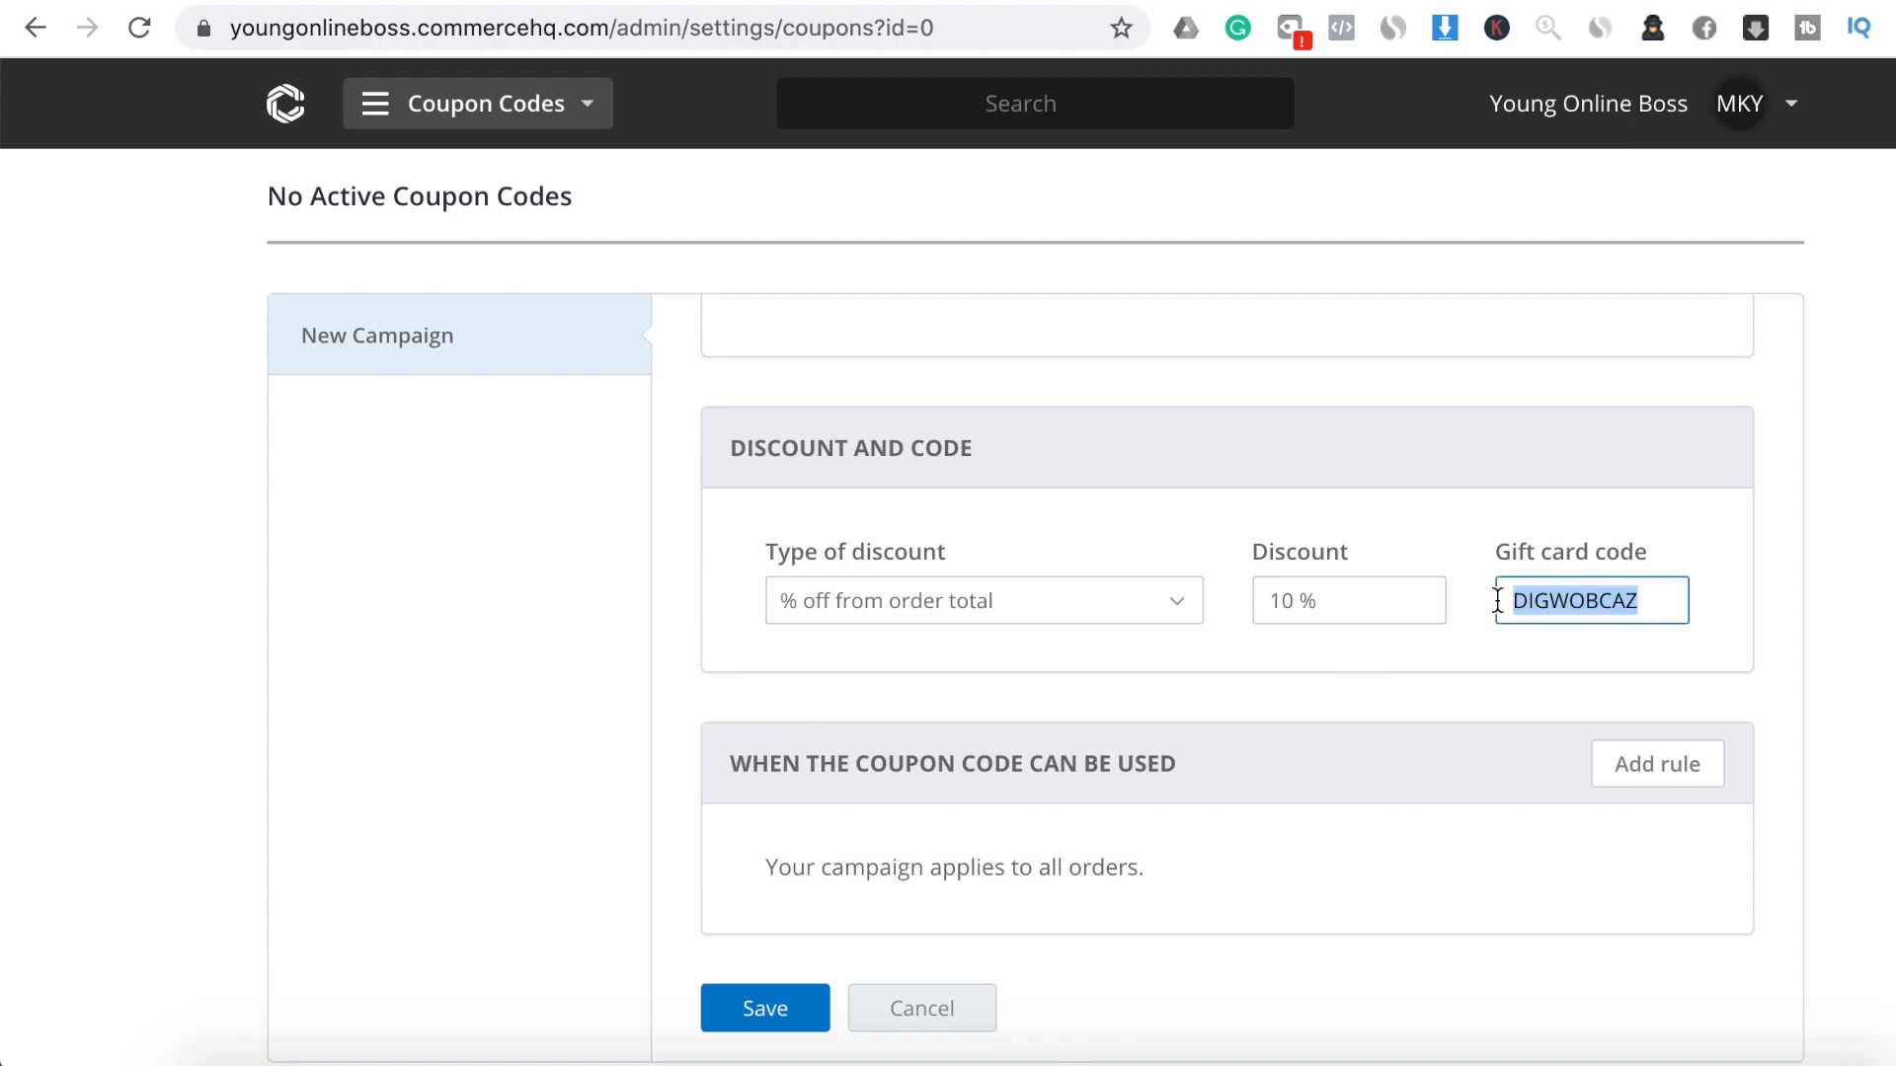
pyautogui.write('SUPER10')
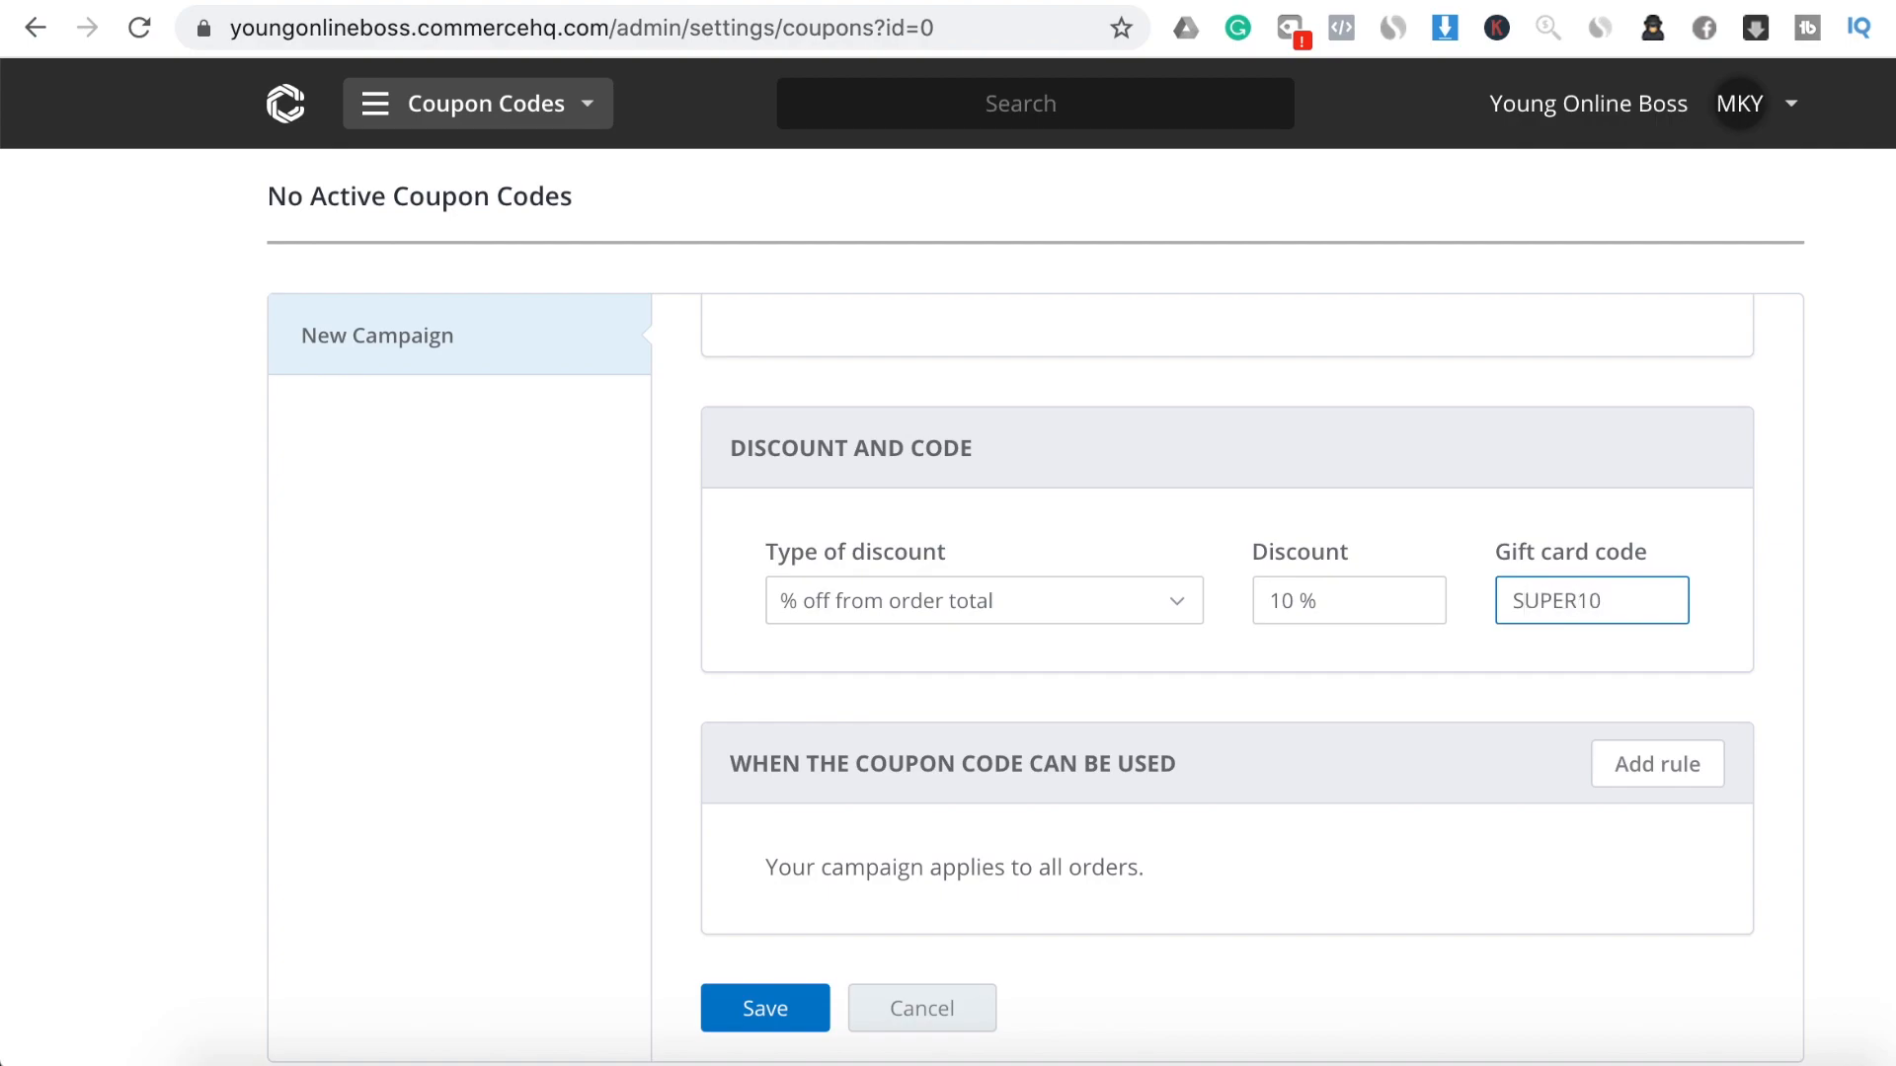
pyautogui.moveTo(1650, 601); pyautogui.dragTo(1497, 603)
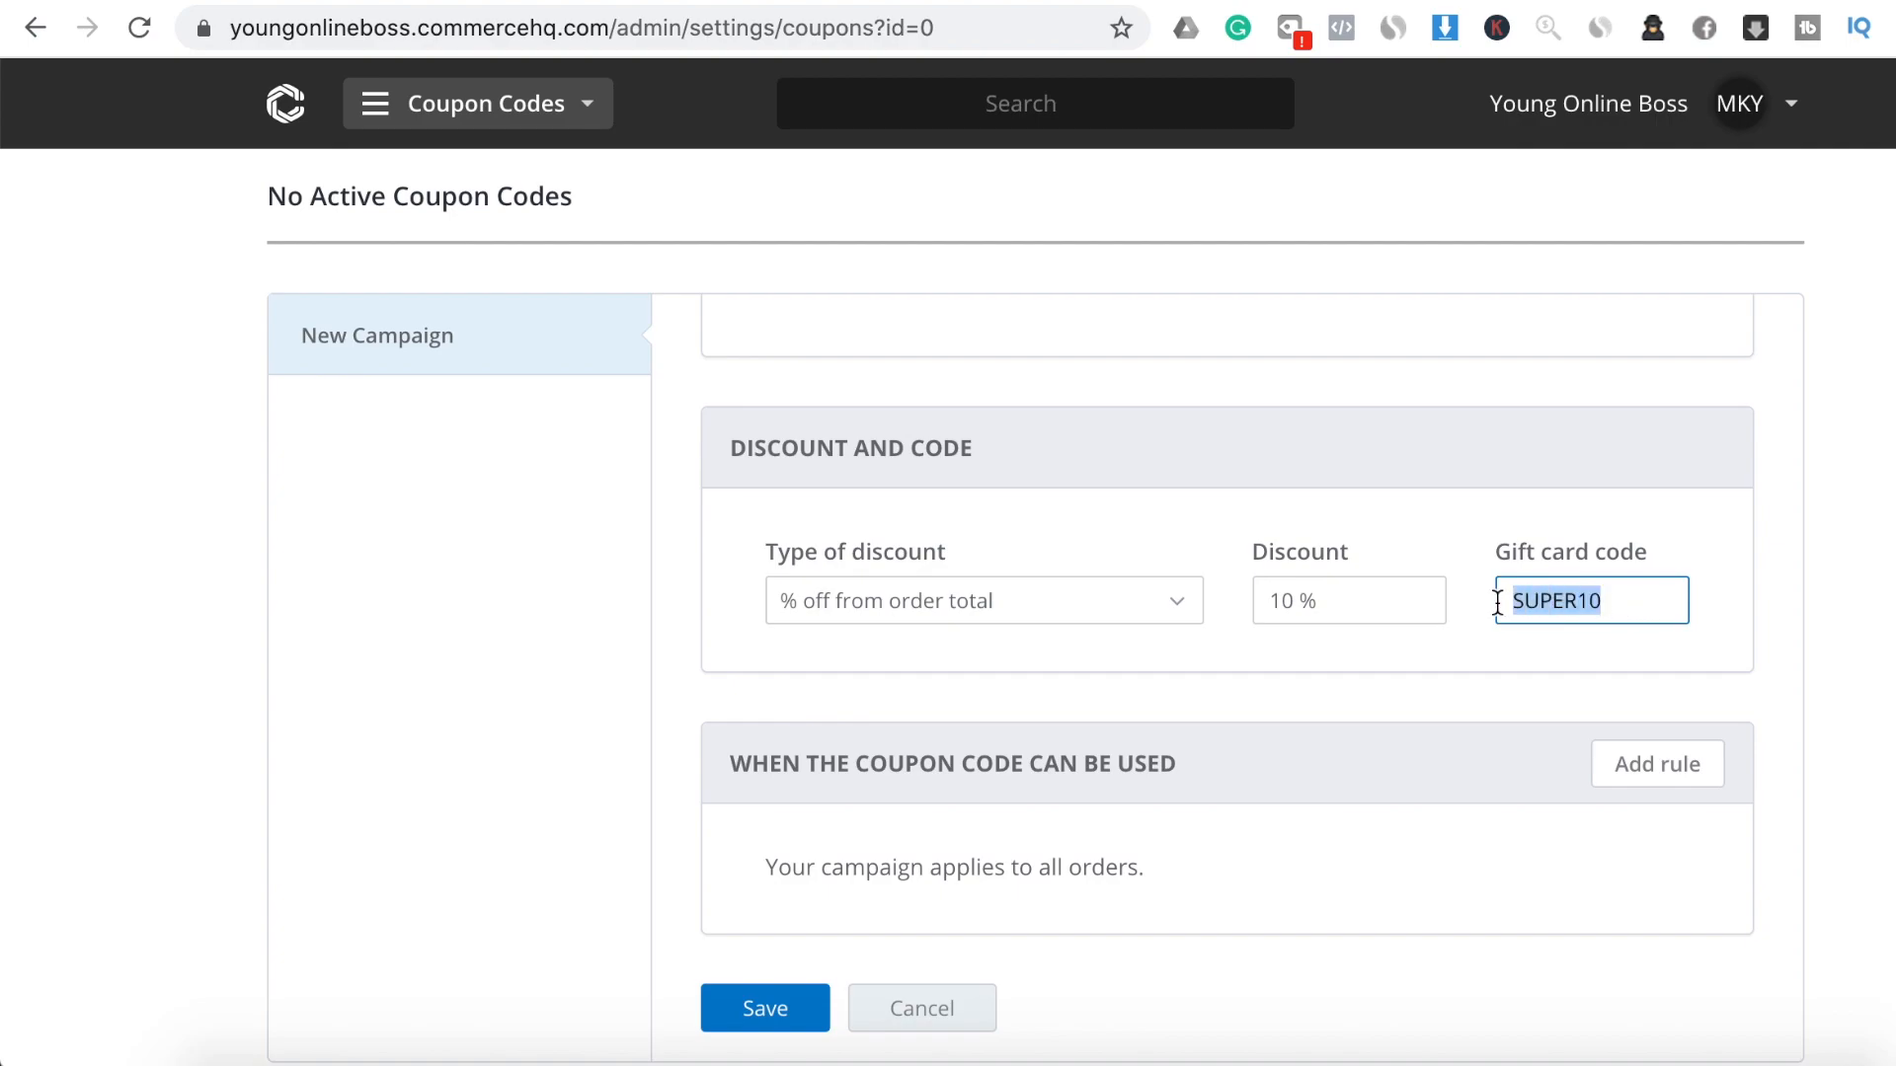
pyautogui.click(1428, 697)
pyautogui.scroll(-1, 1428, 697)
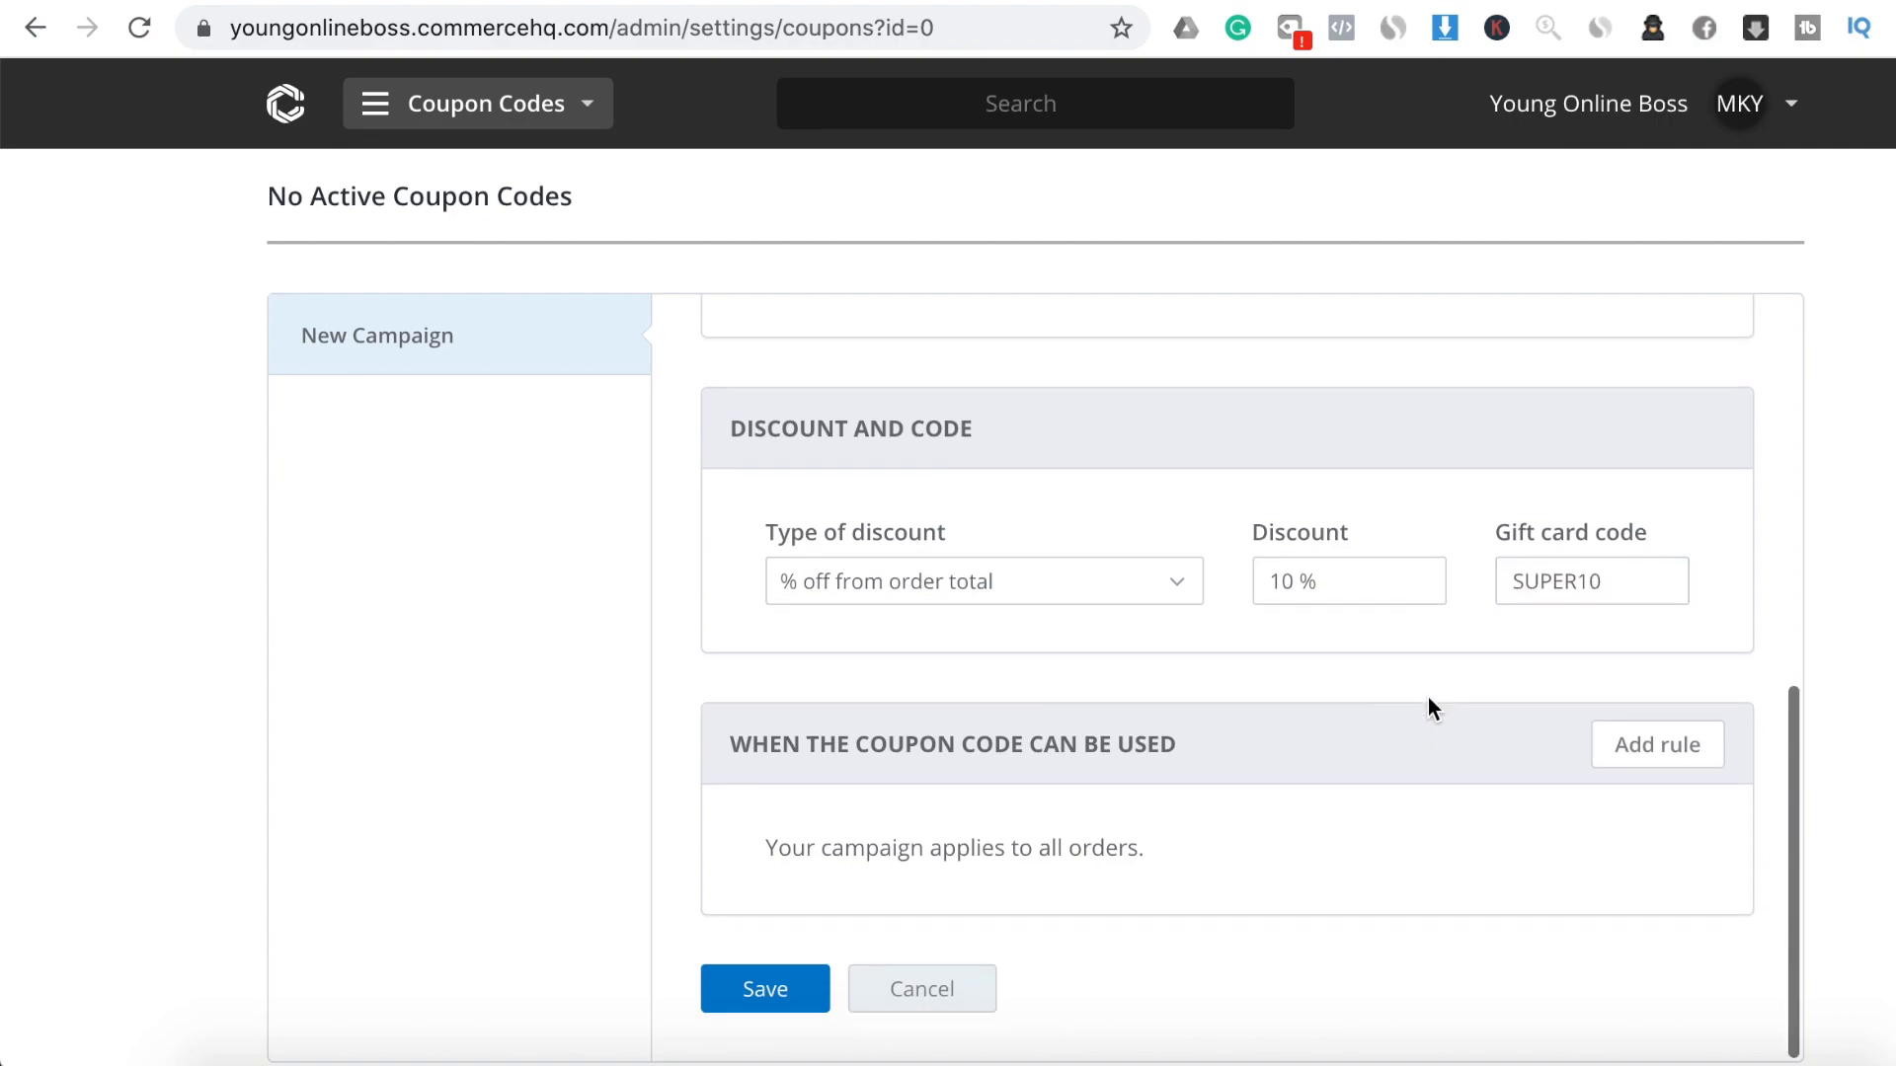
pyautogui.click(1639, 759)
pyautogui.scroll(-1, 1497, 697)
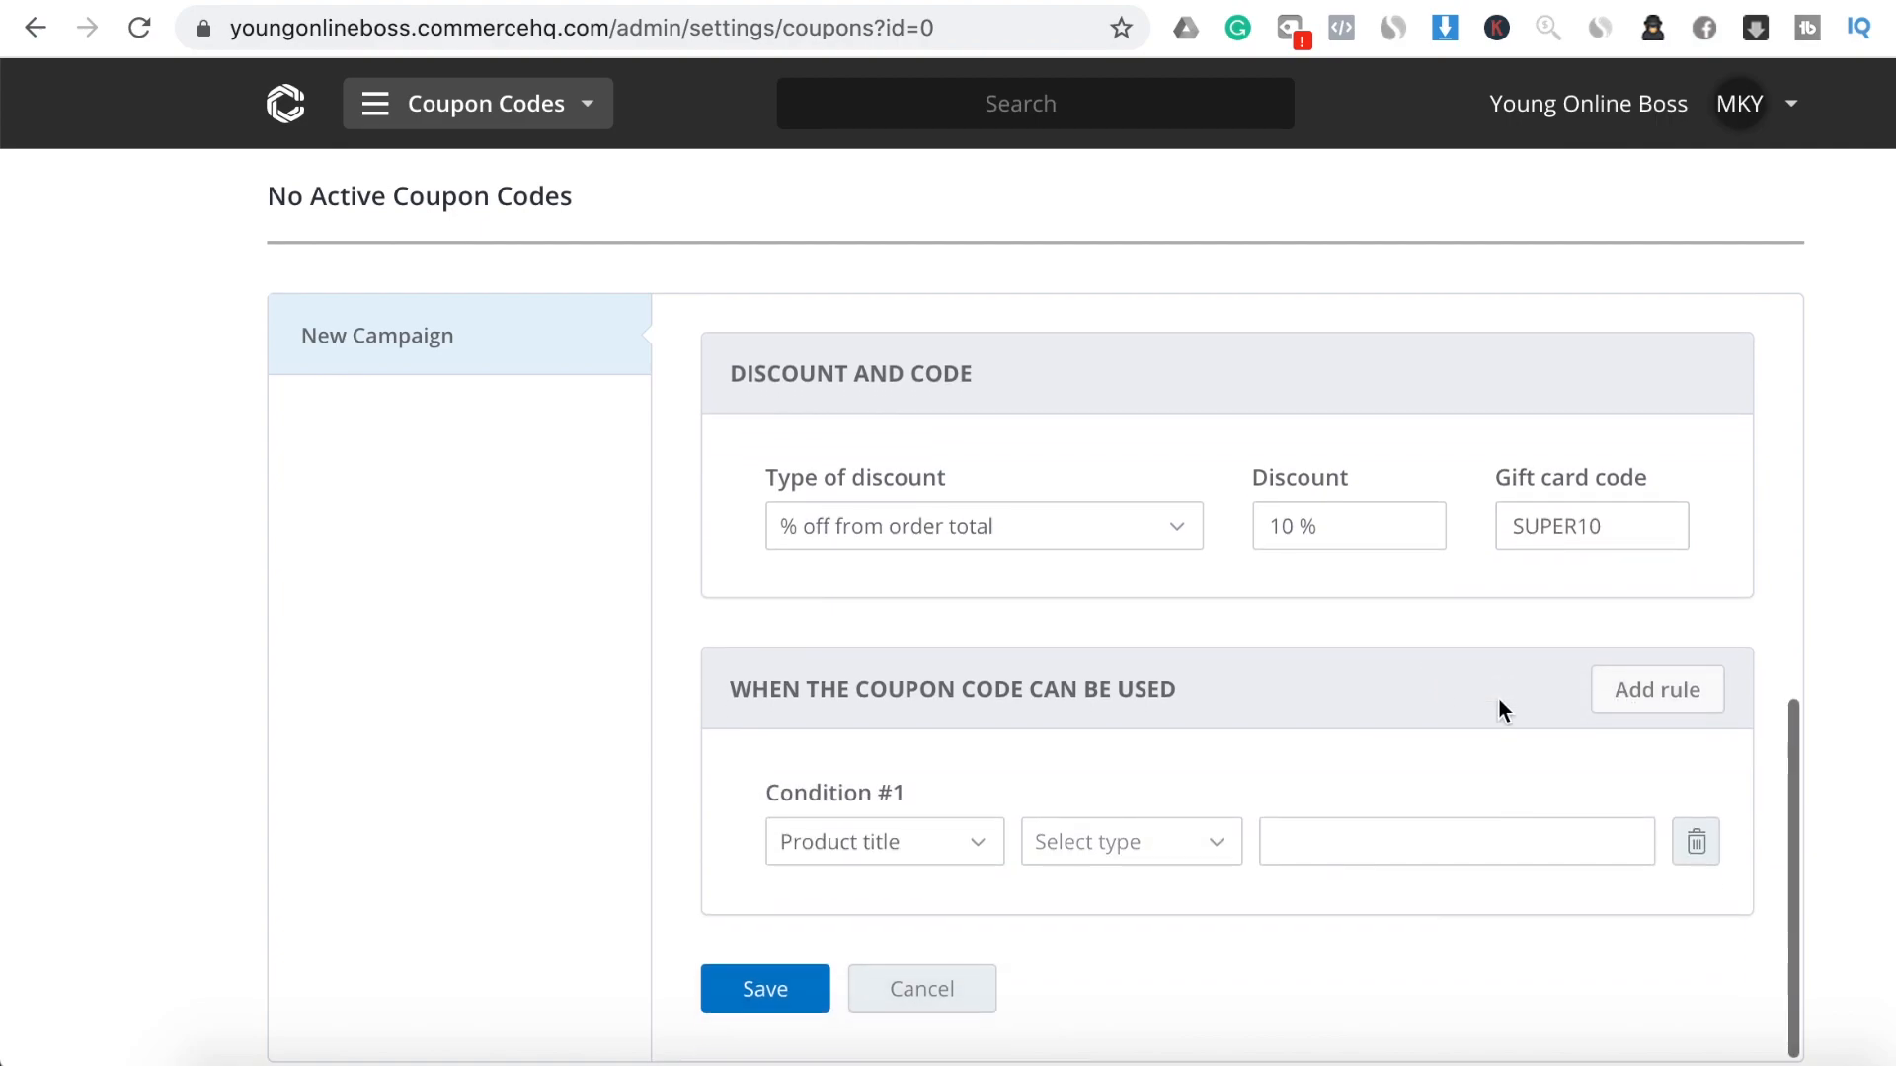
pyautogui.click(957, 853)
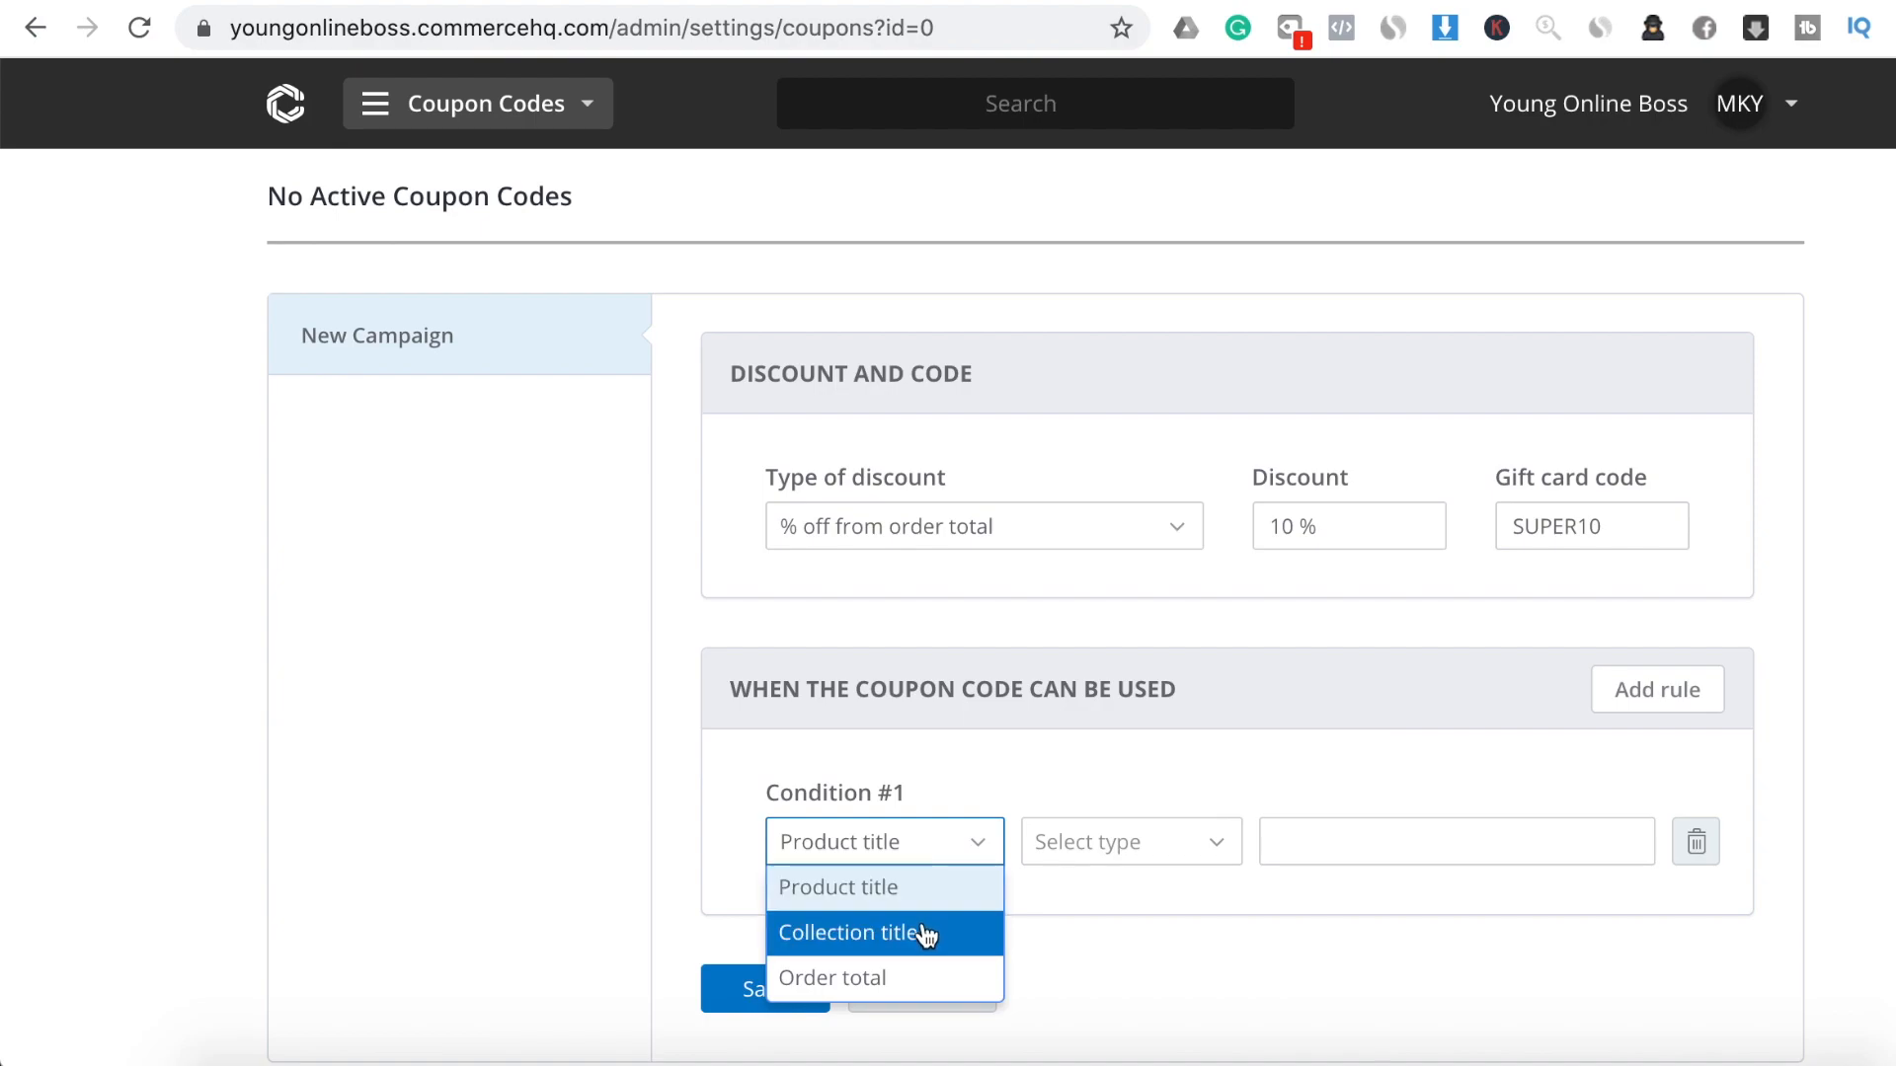
pyautogui.click(1178, 849)
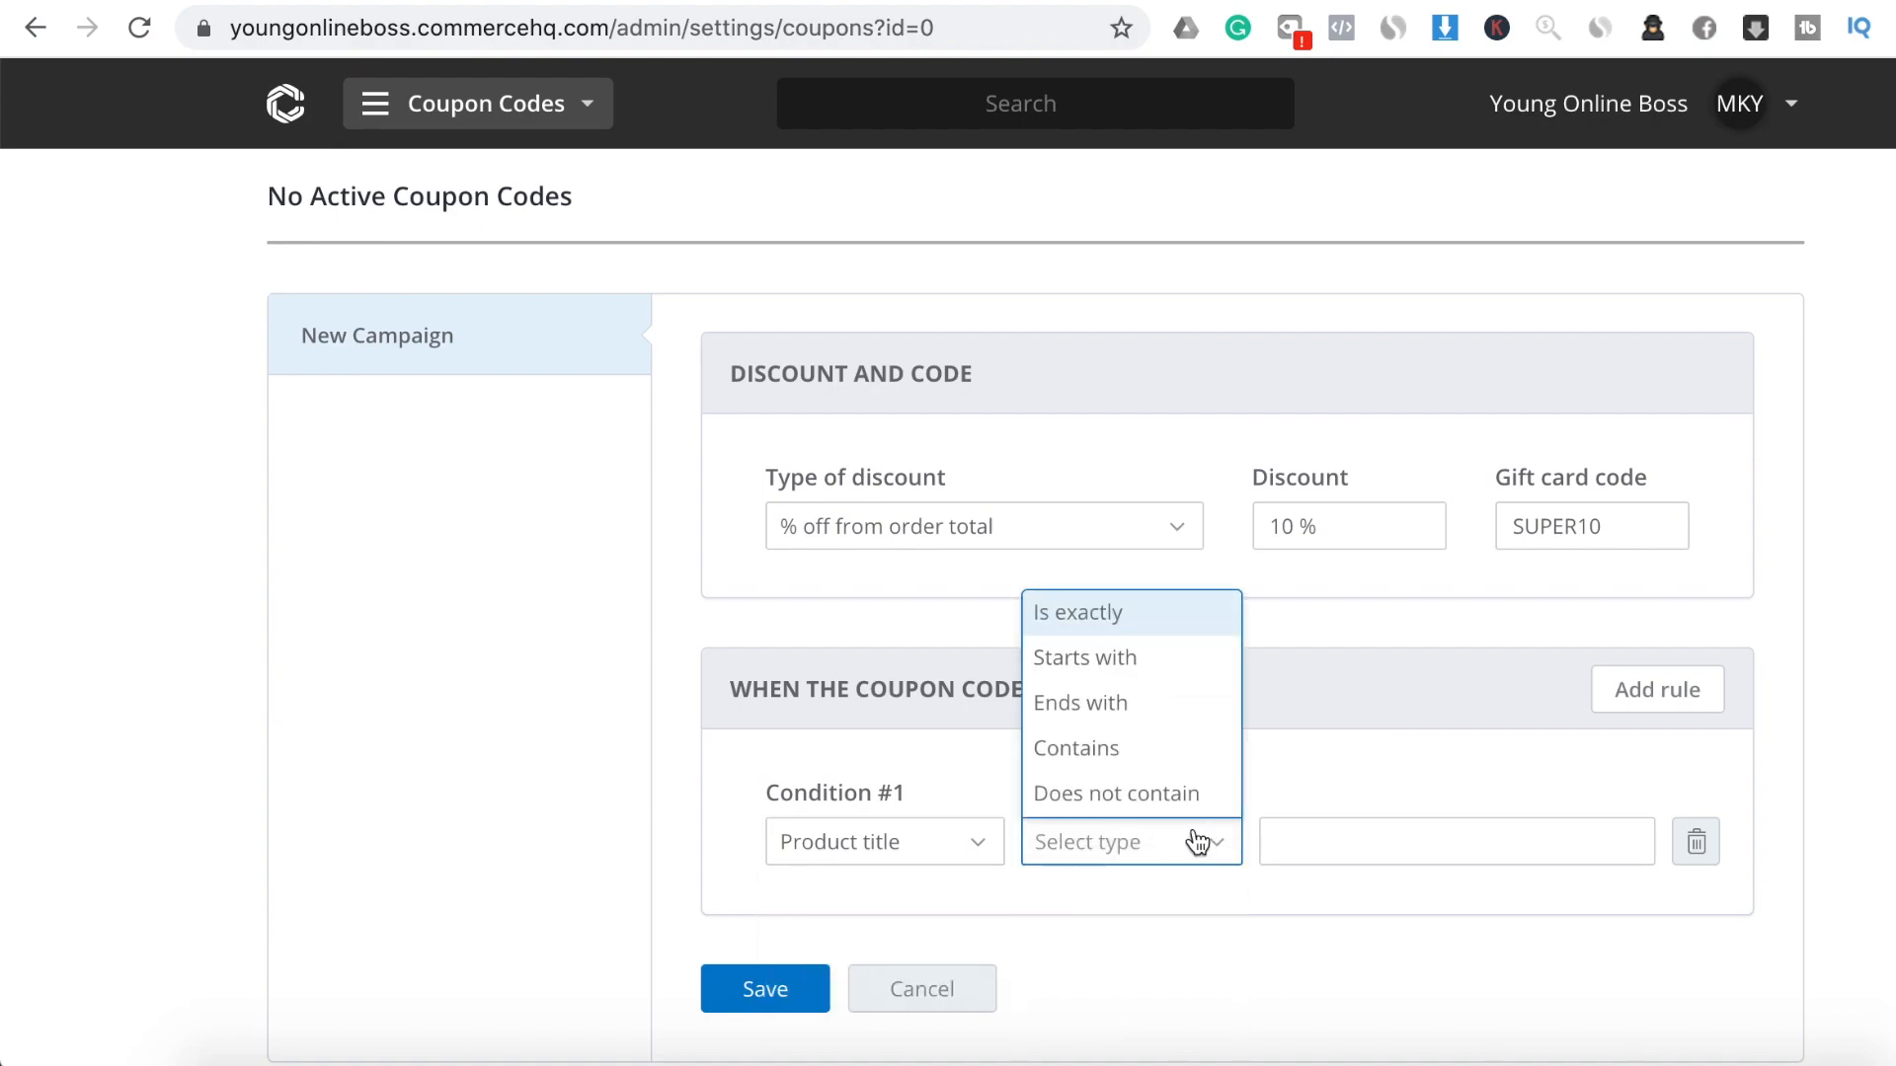
pyautogui.click(1372, 747)
pyautogui.click(1690, 847)
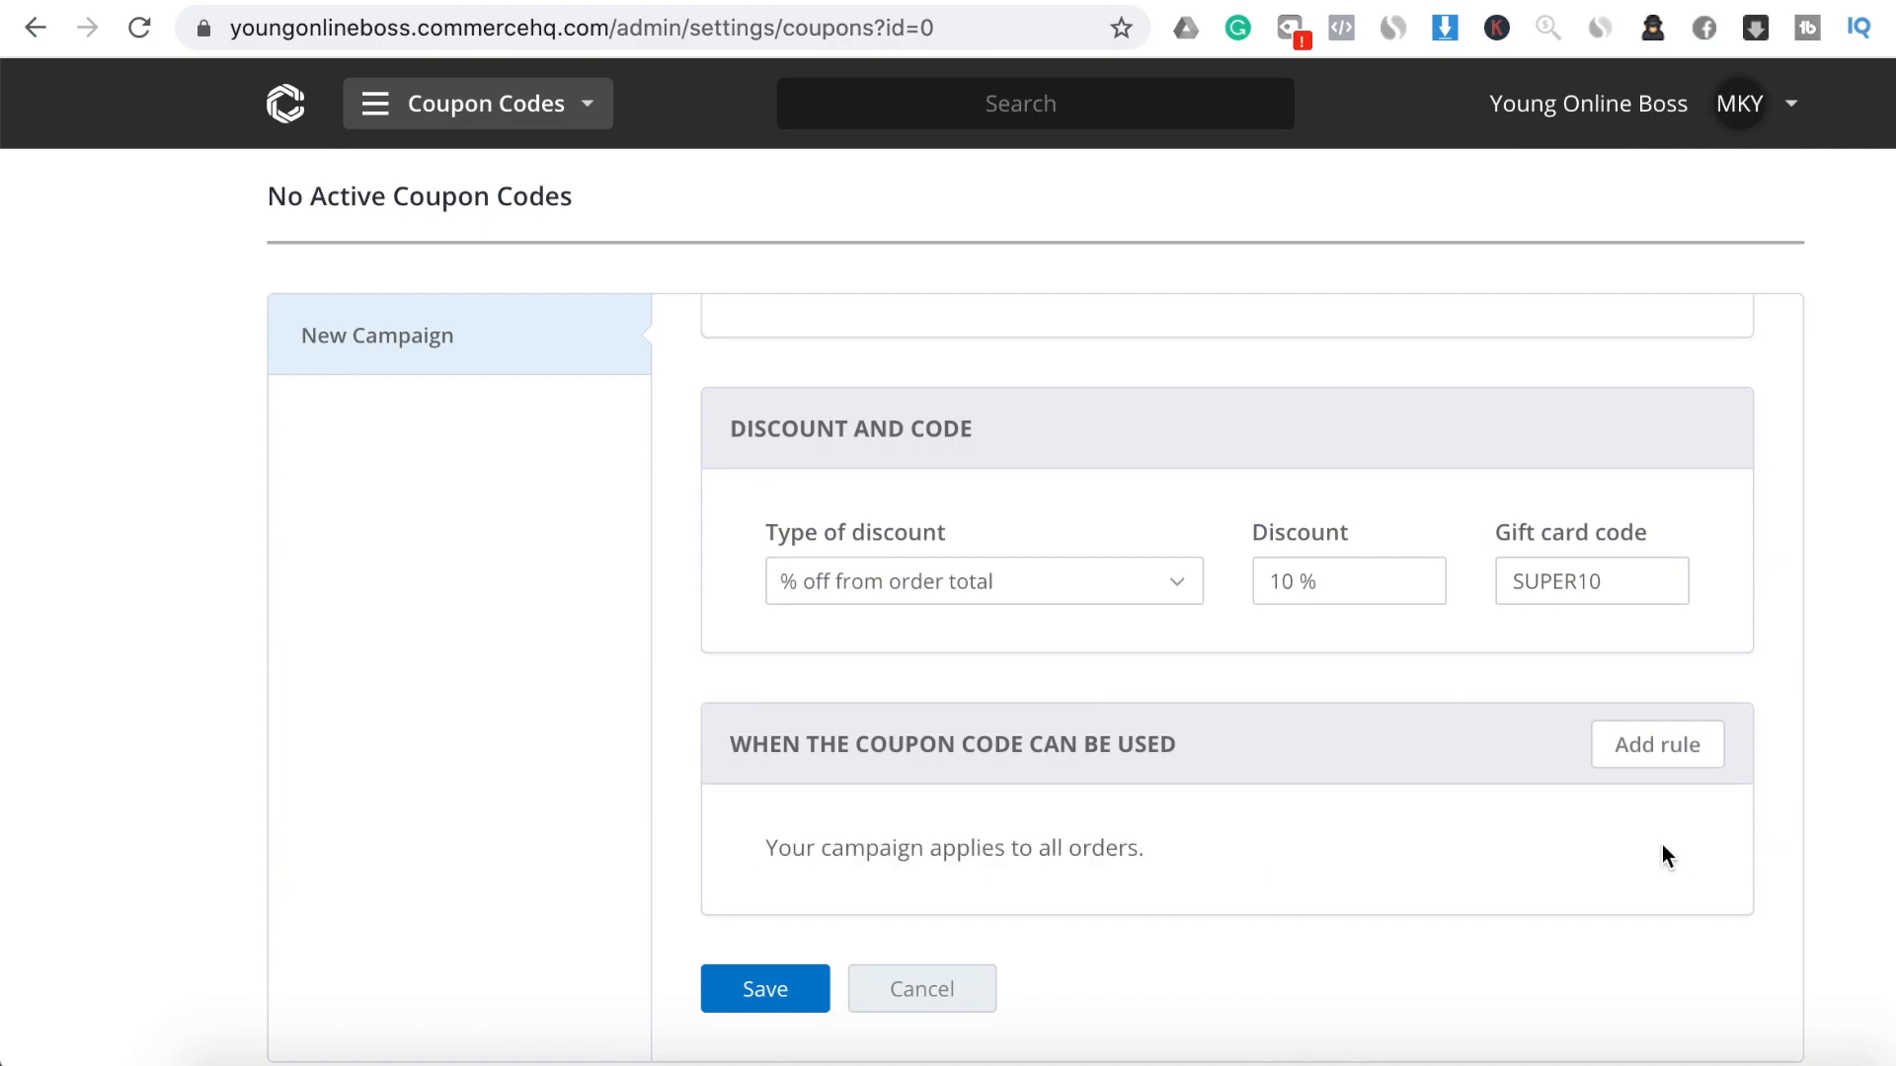
# Save the 10OFF coupon campaign without any usage rules
pyautogui.click(763, 991)
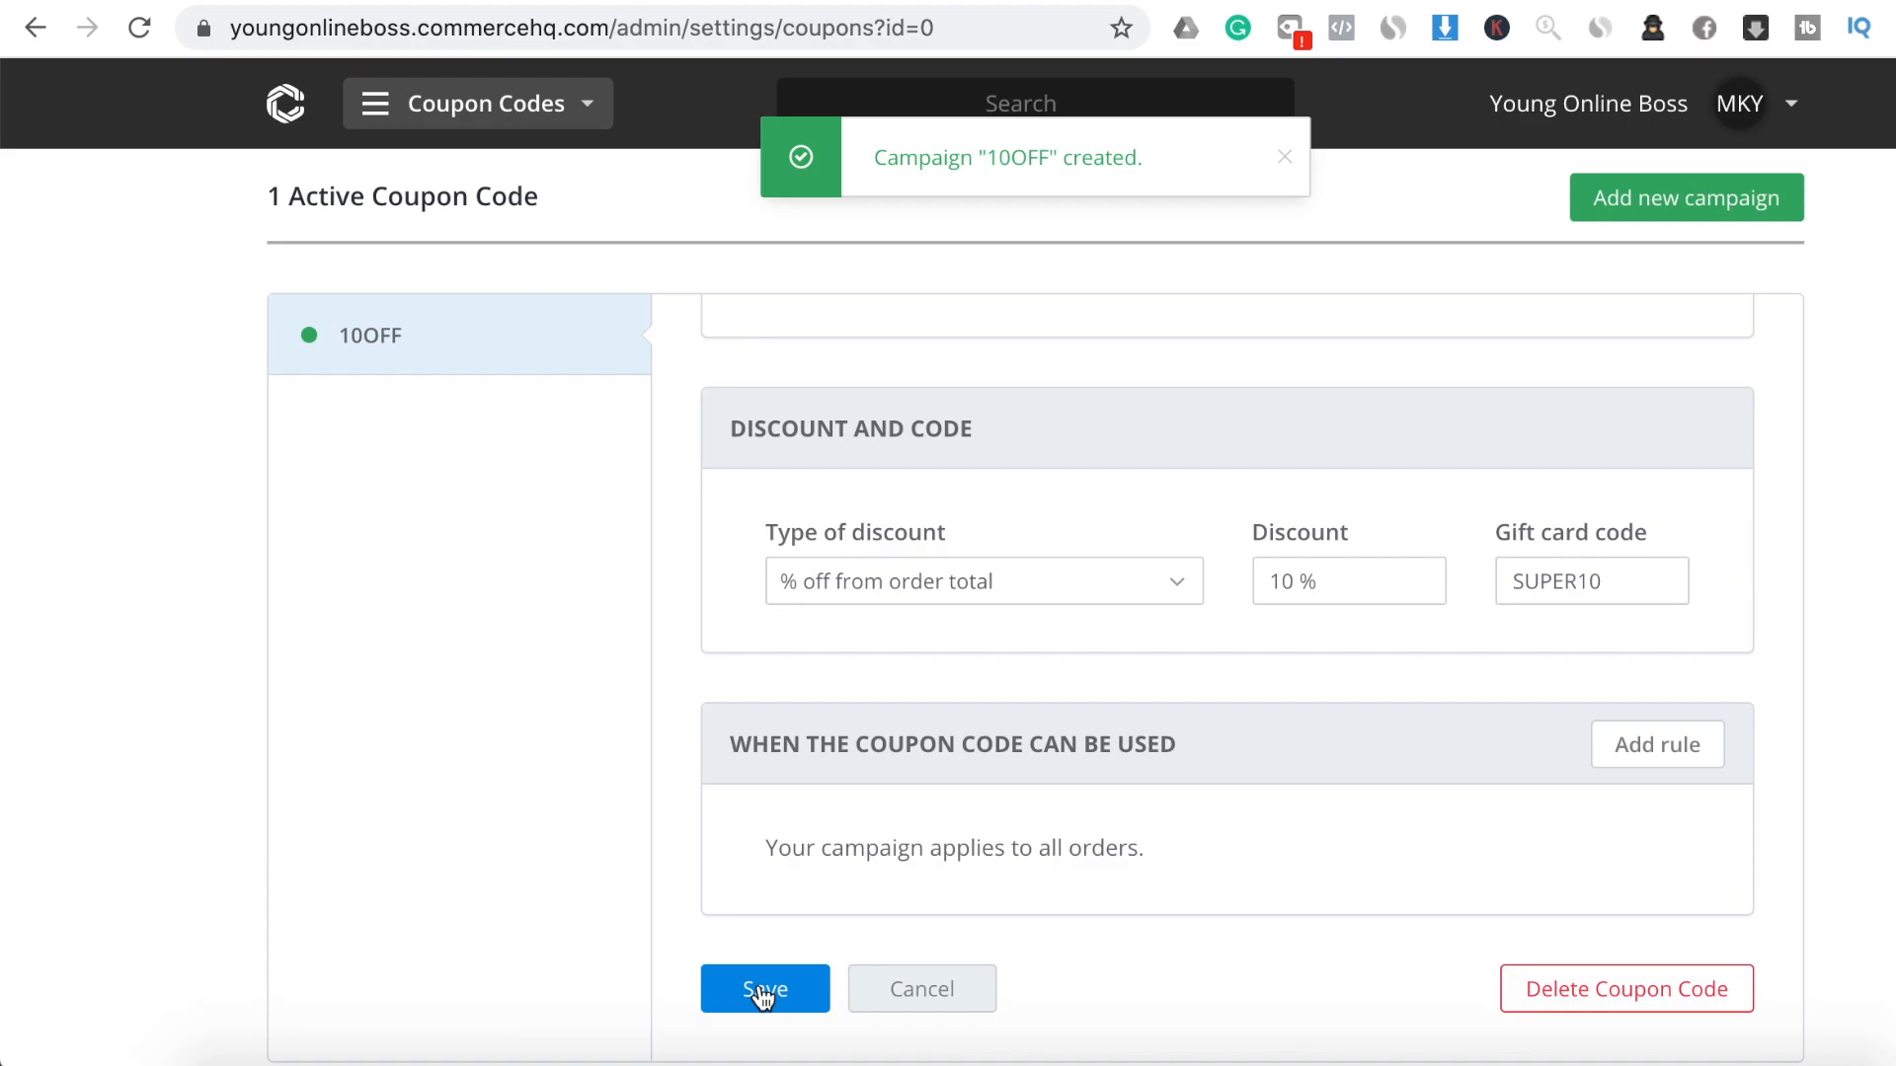
pyautogui.scroll(8, 983, 503)
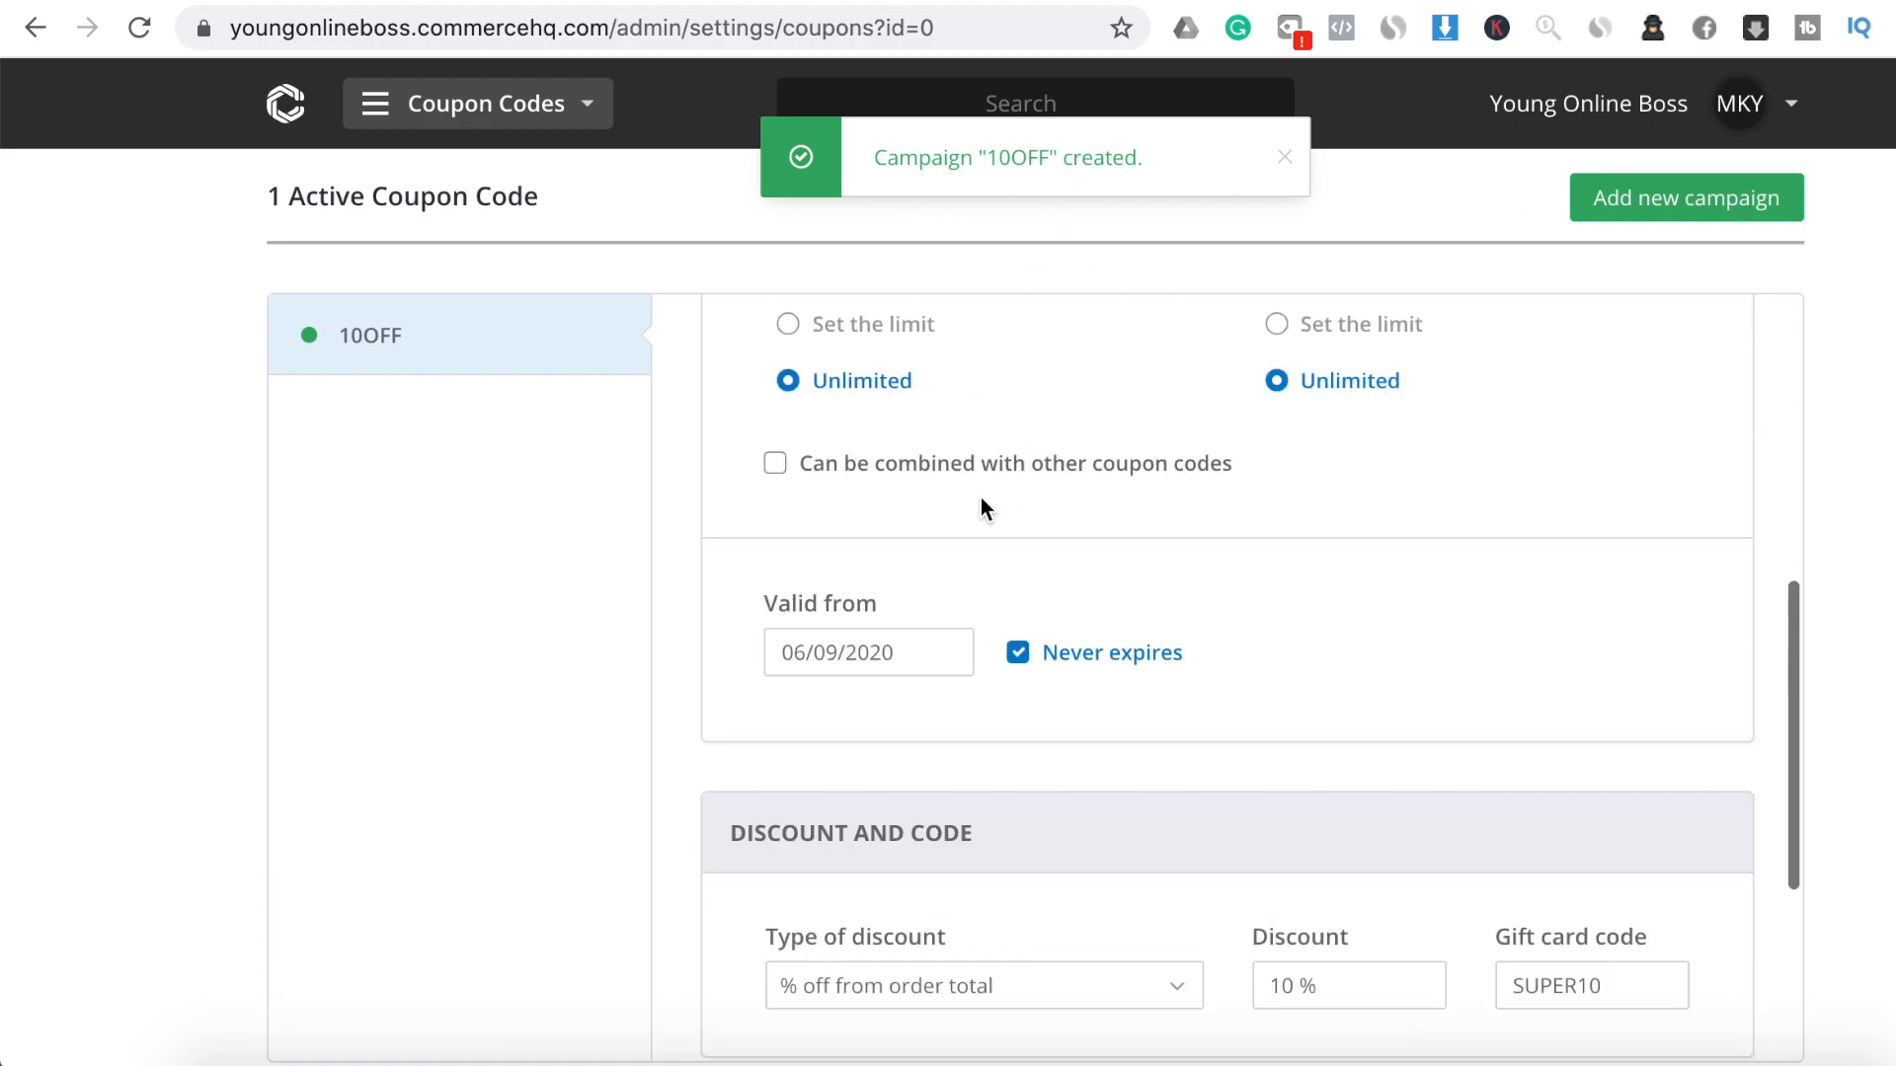
# Go to the store's Abandoned Checkouts and open the Abandoned checkout campaign's settings for editing
pyautogui.click(573, 108)
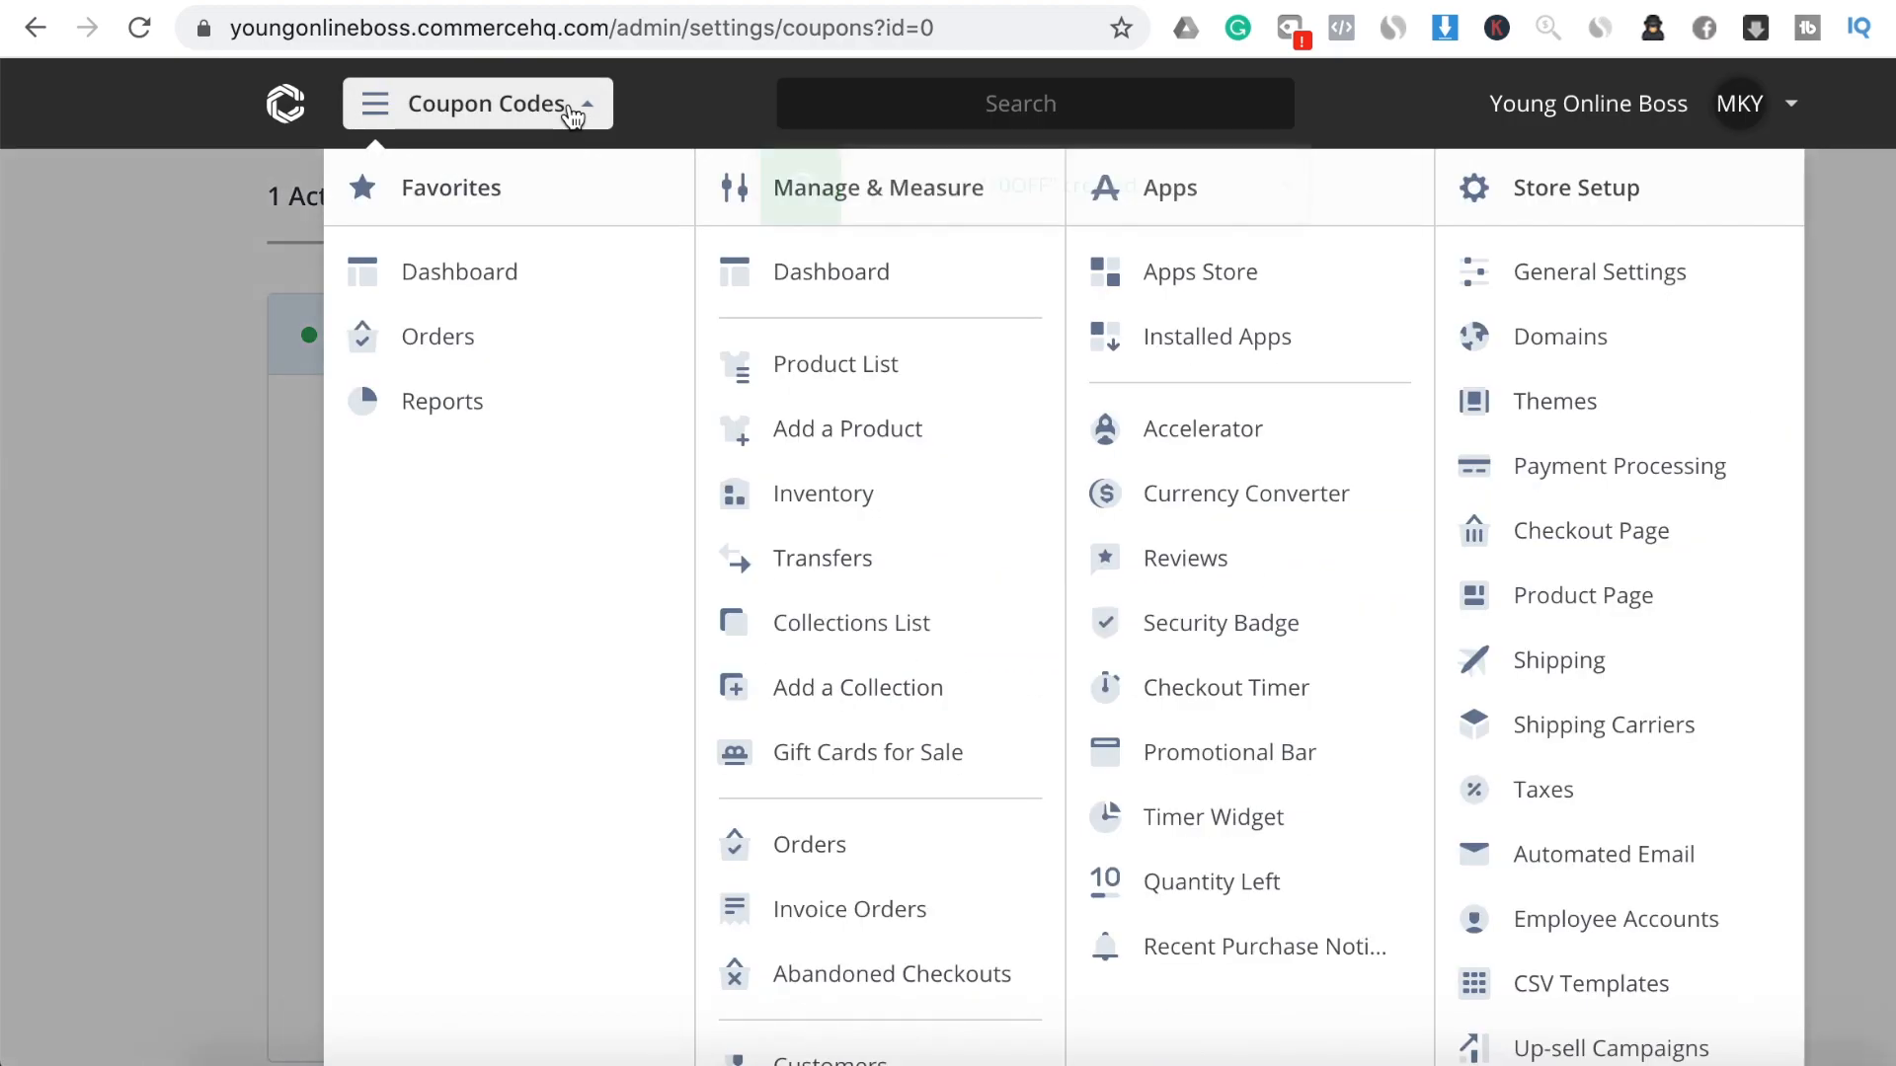
pyautogui.scroll(-4, 834, 711)
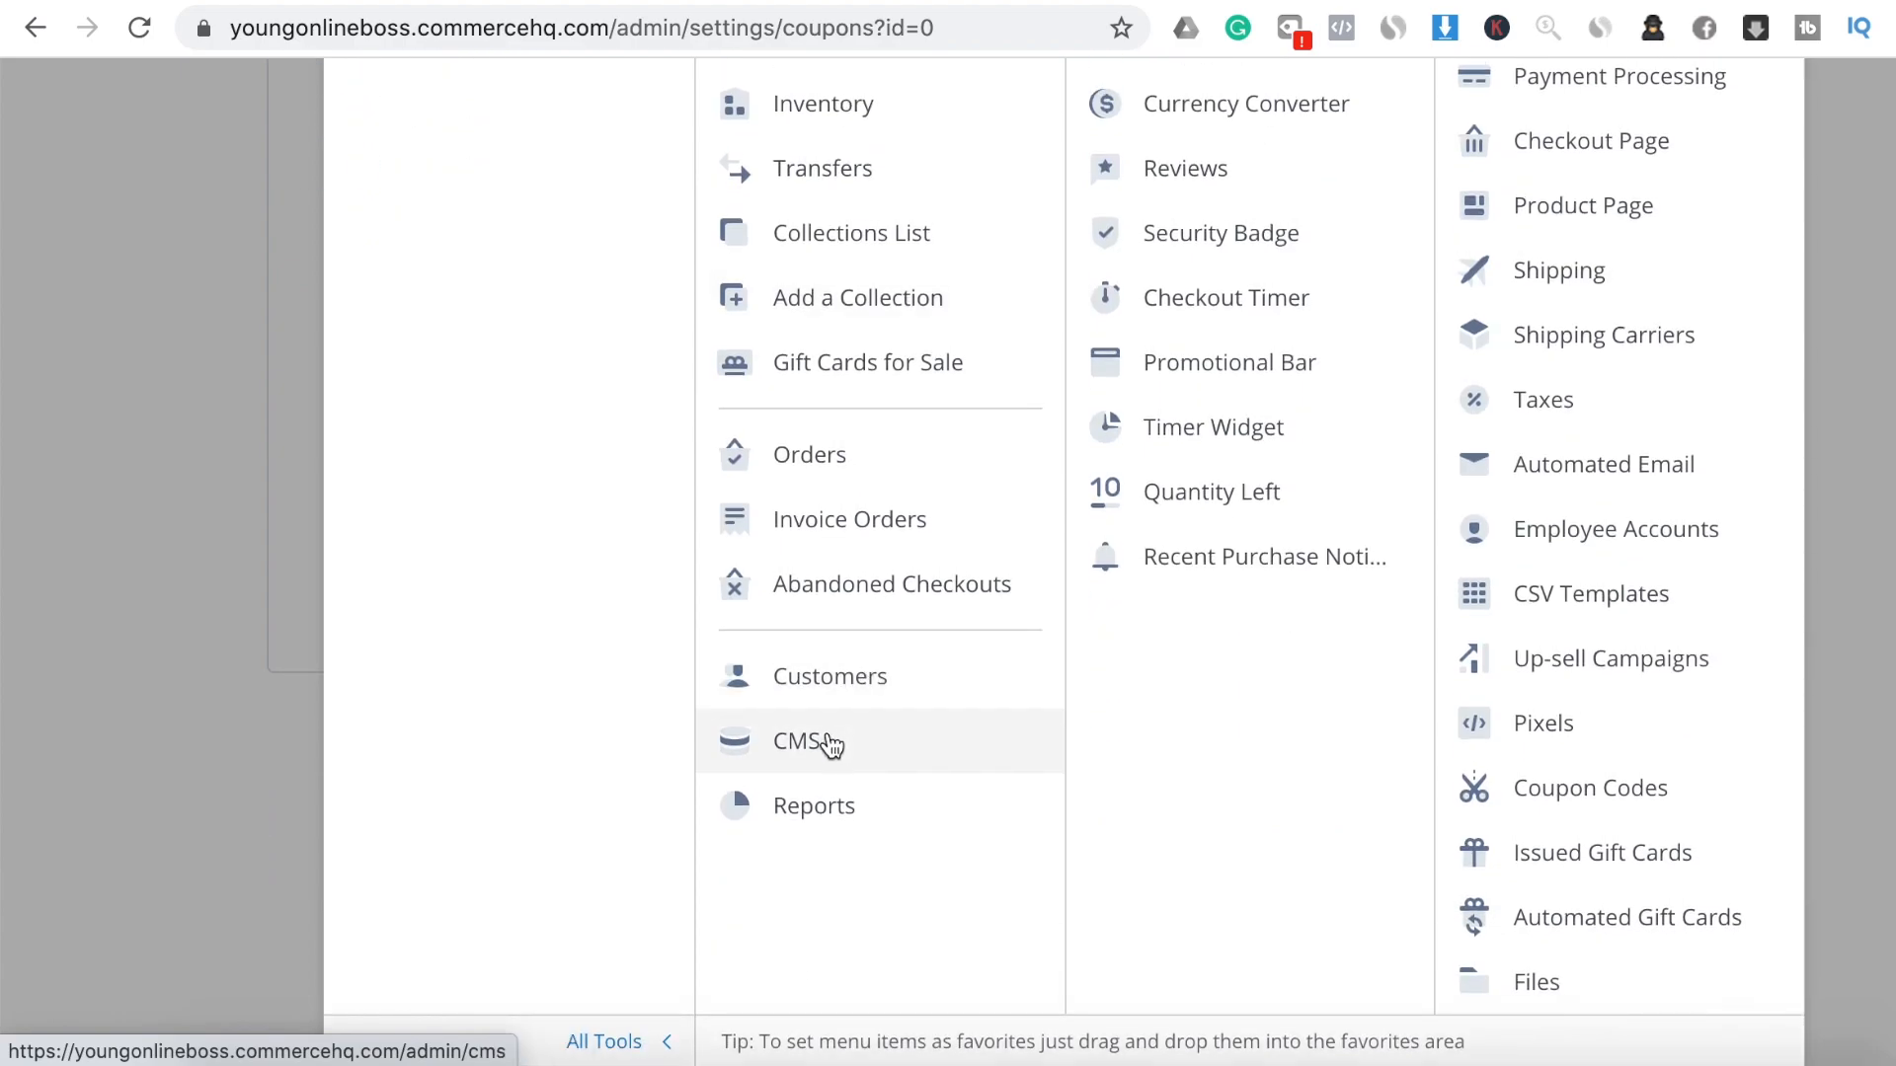
pyautogui.click(923, 585)
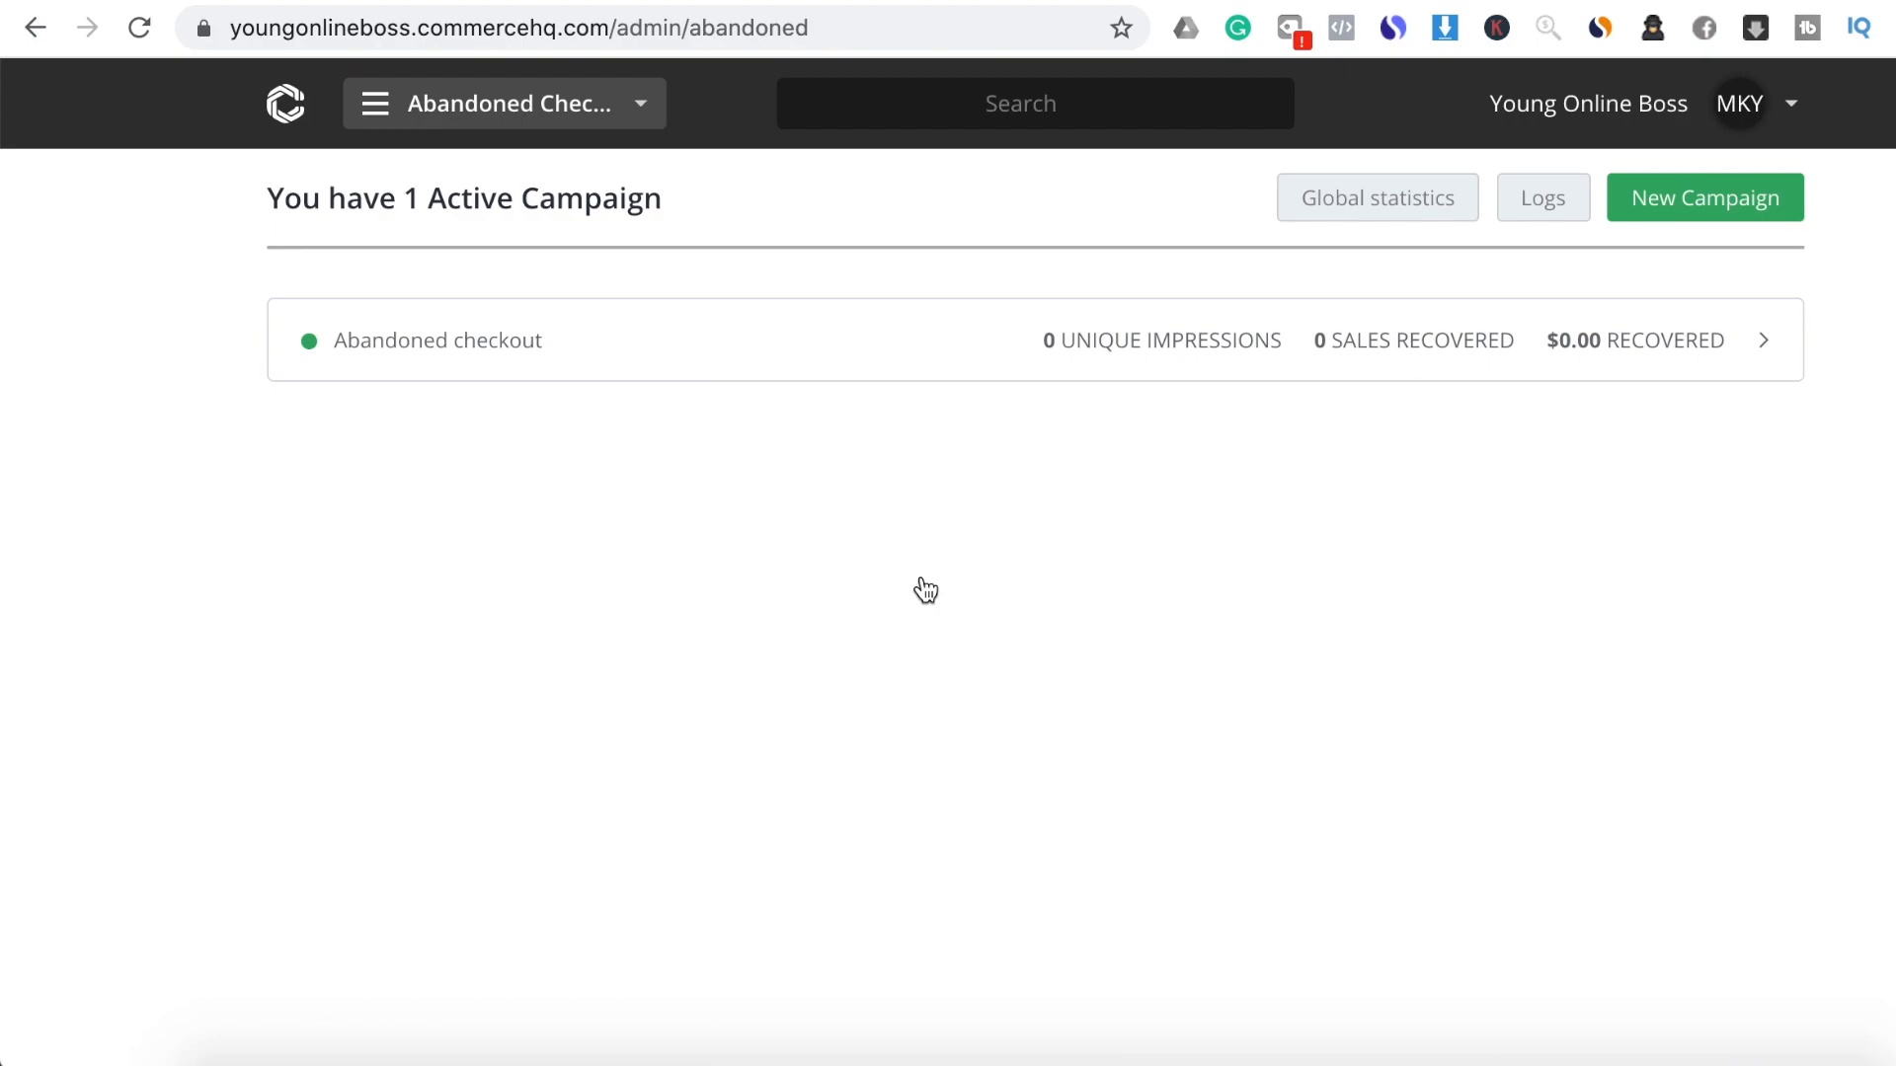
pyautogui.click(1492, 342)
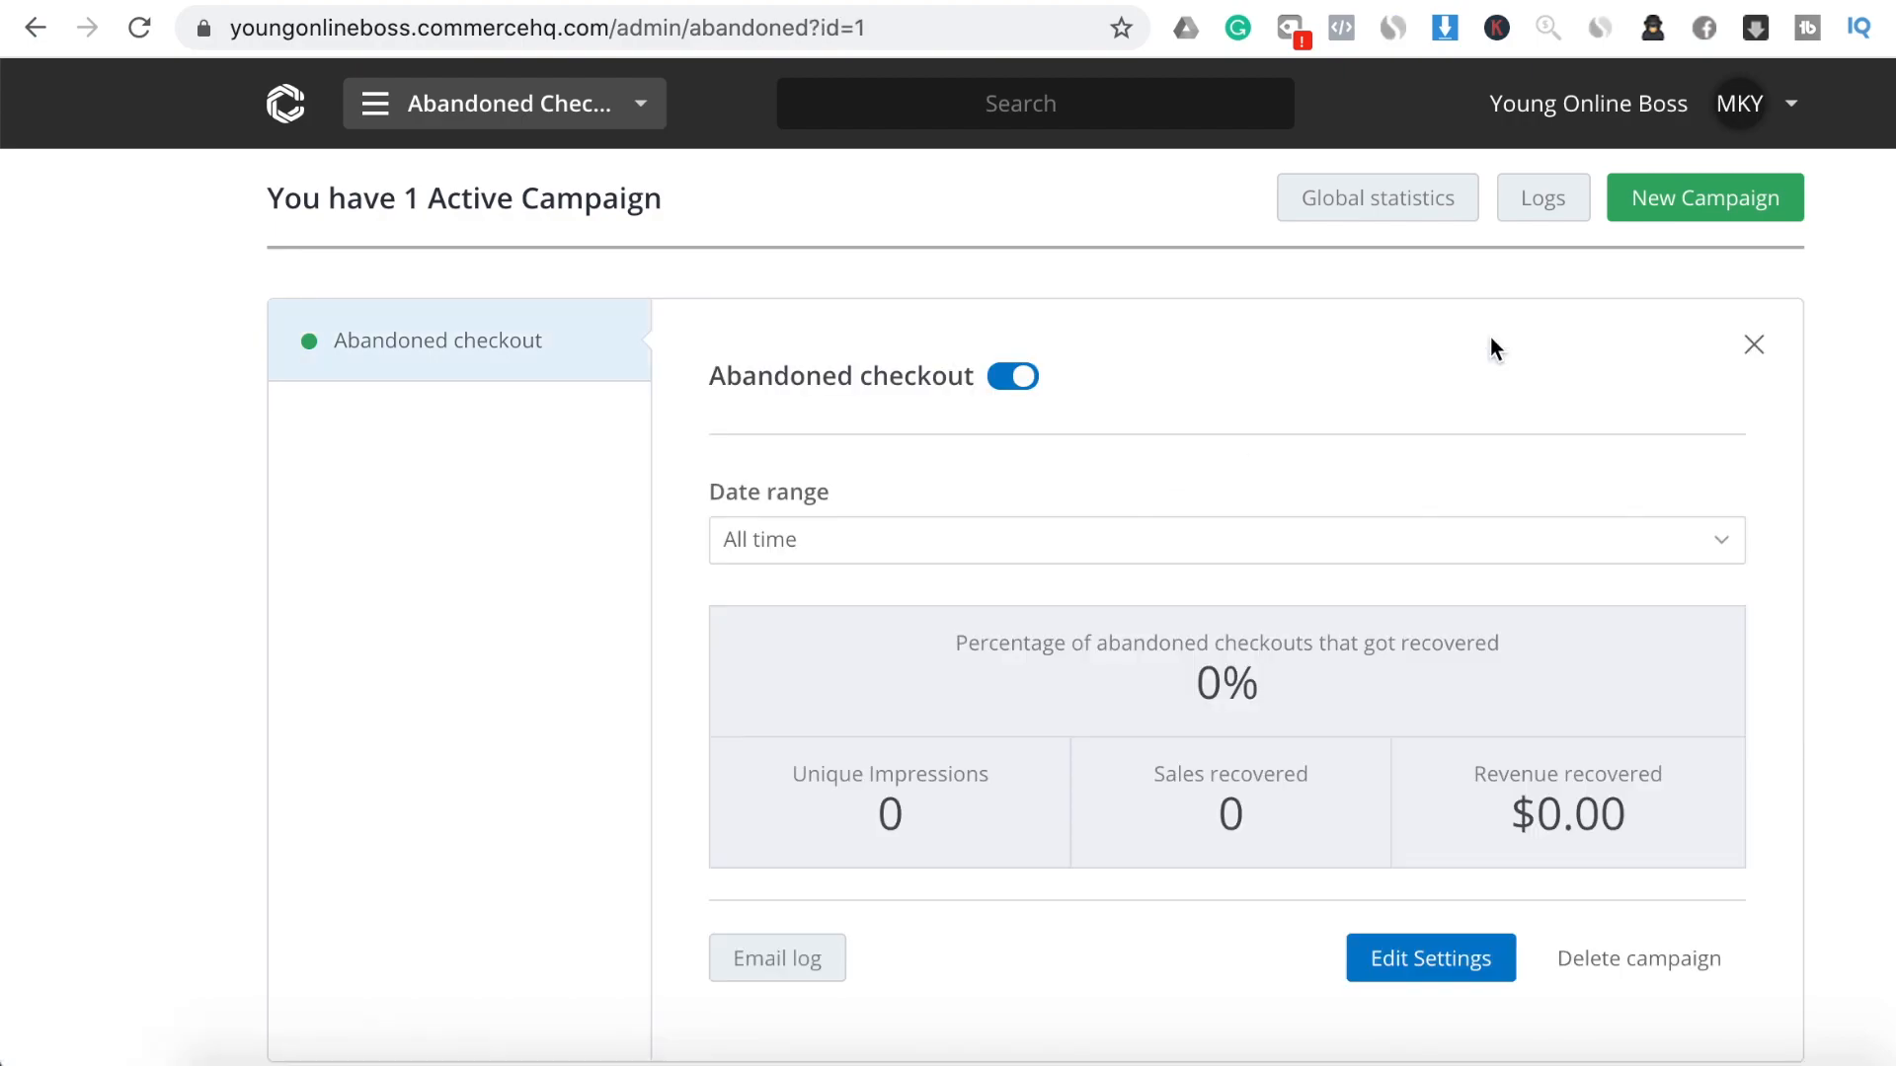
pyautogui.click(1407, 980)
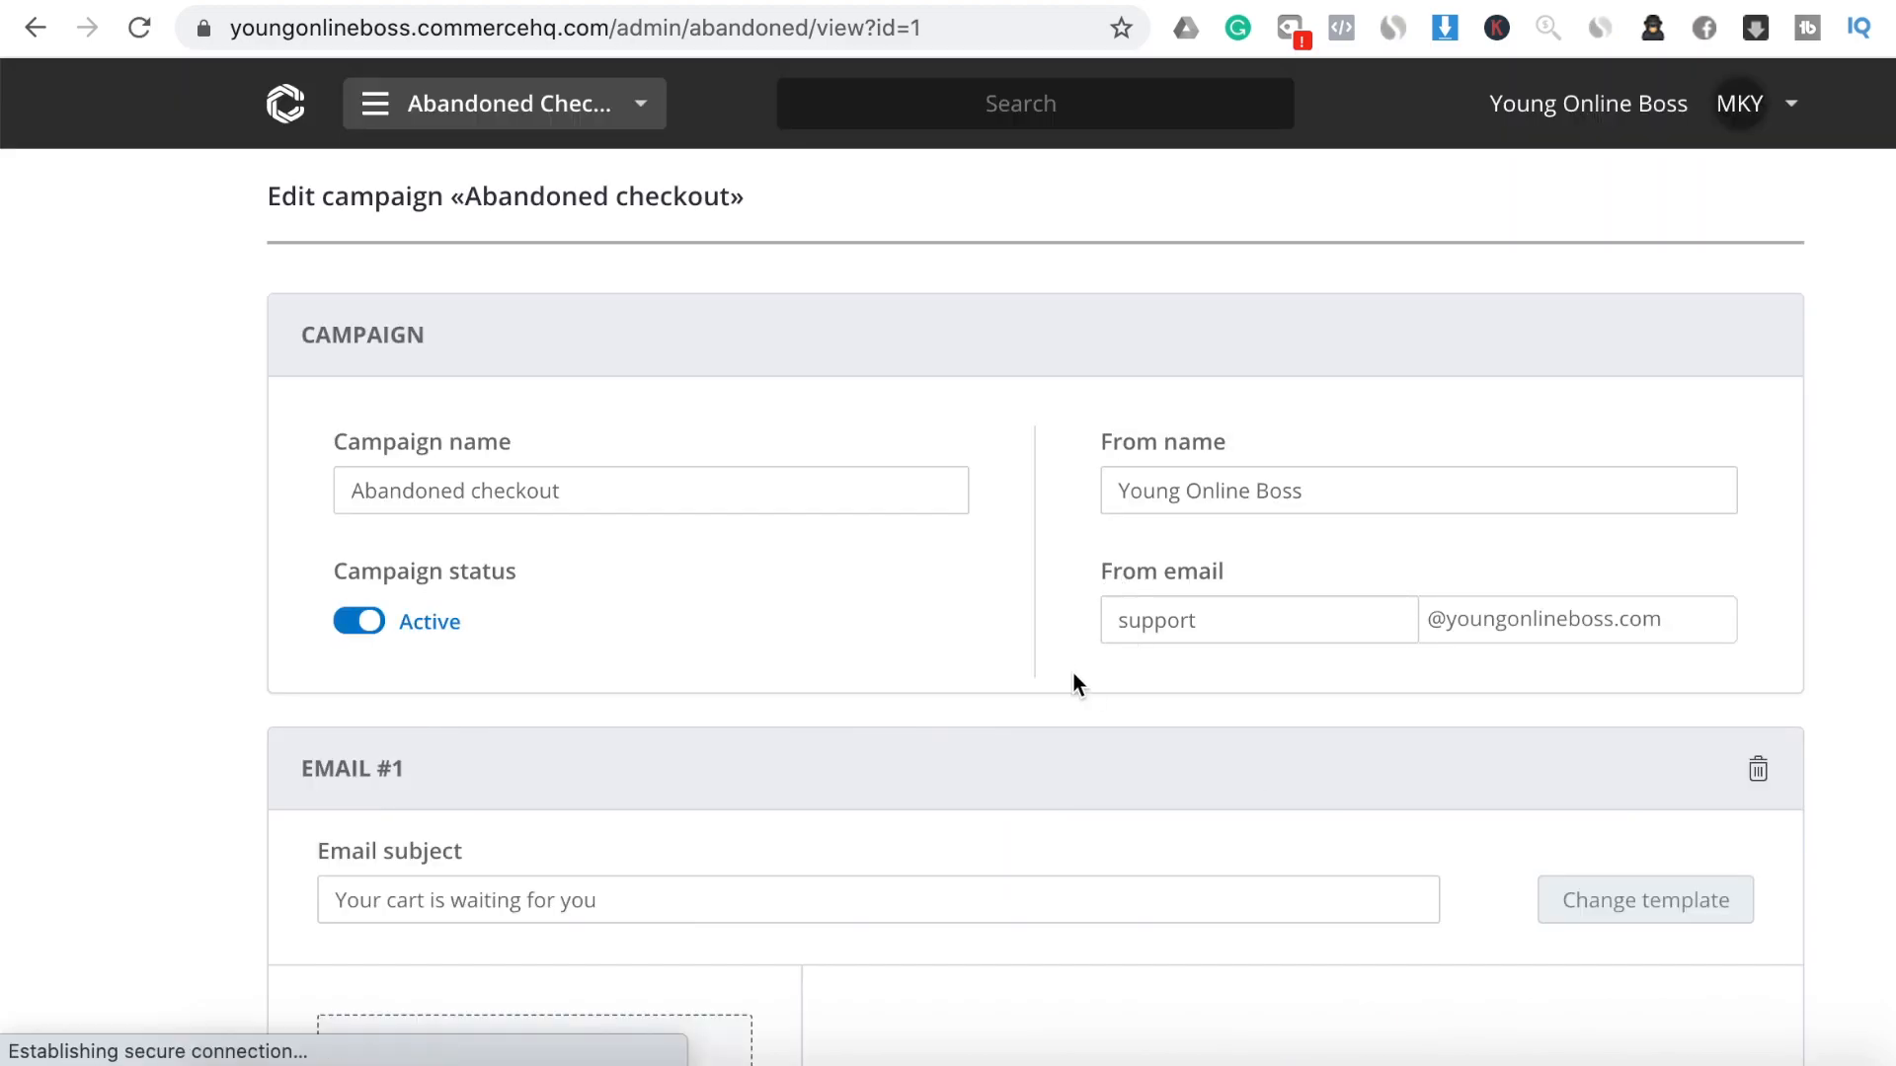
# Replace the placeholder coupon code in Email #3's body text with SUPER10
pyautogui.scroll(-5, 1010, 738)
pyautogui.scroll(-20, 998, 807)
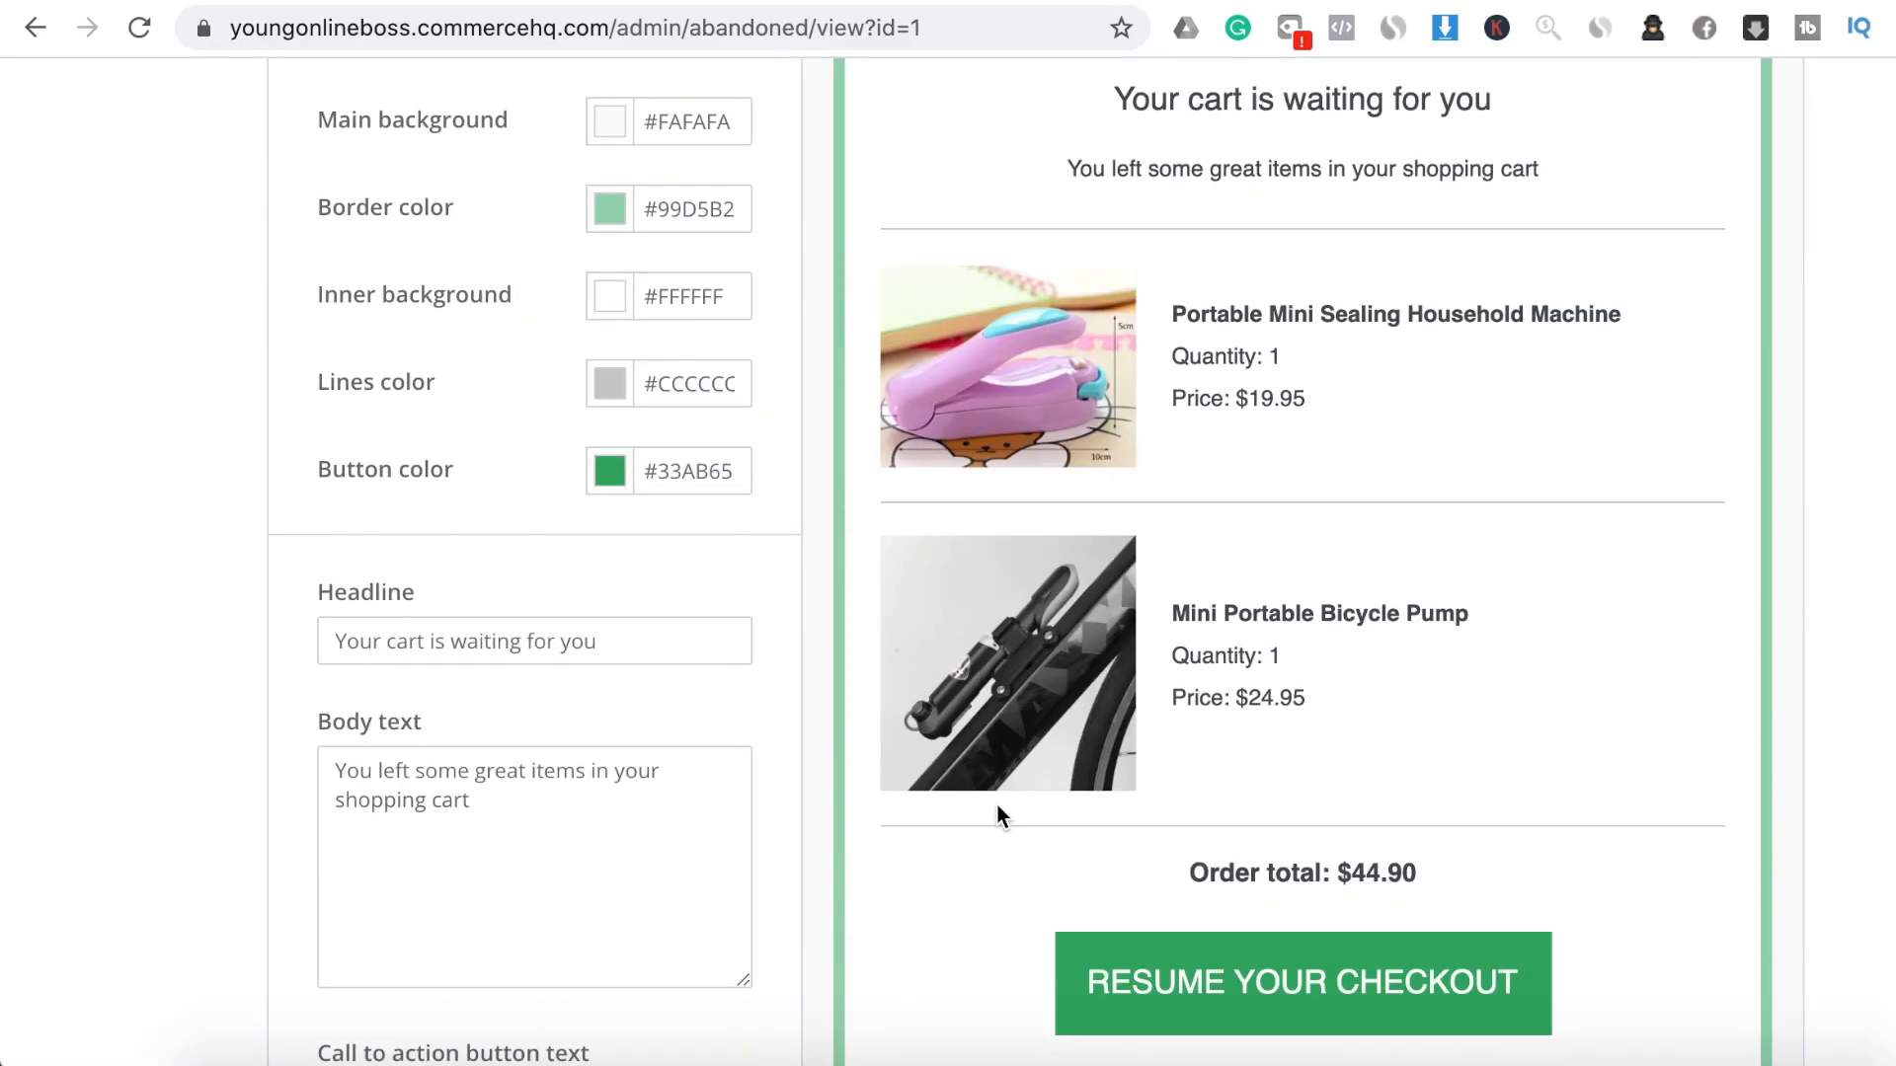
pyautogui.scroll(-12, 997, 805)
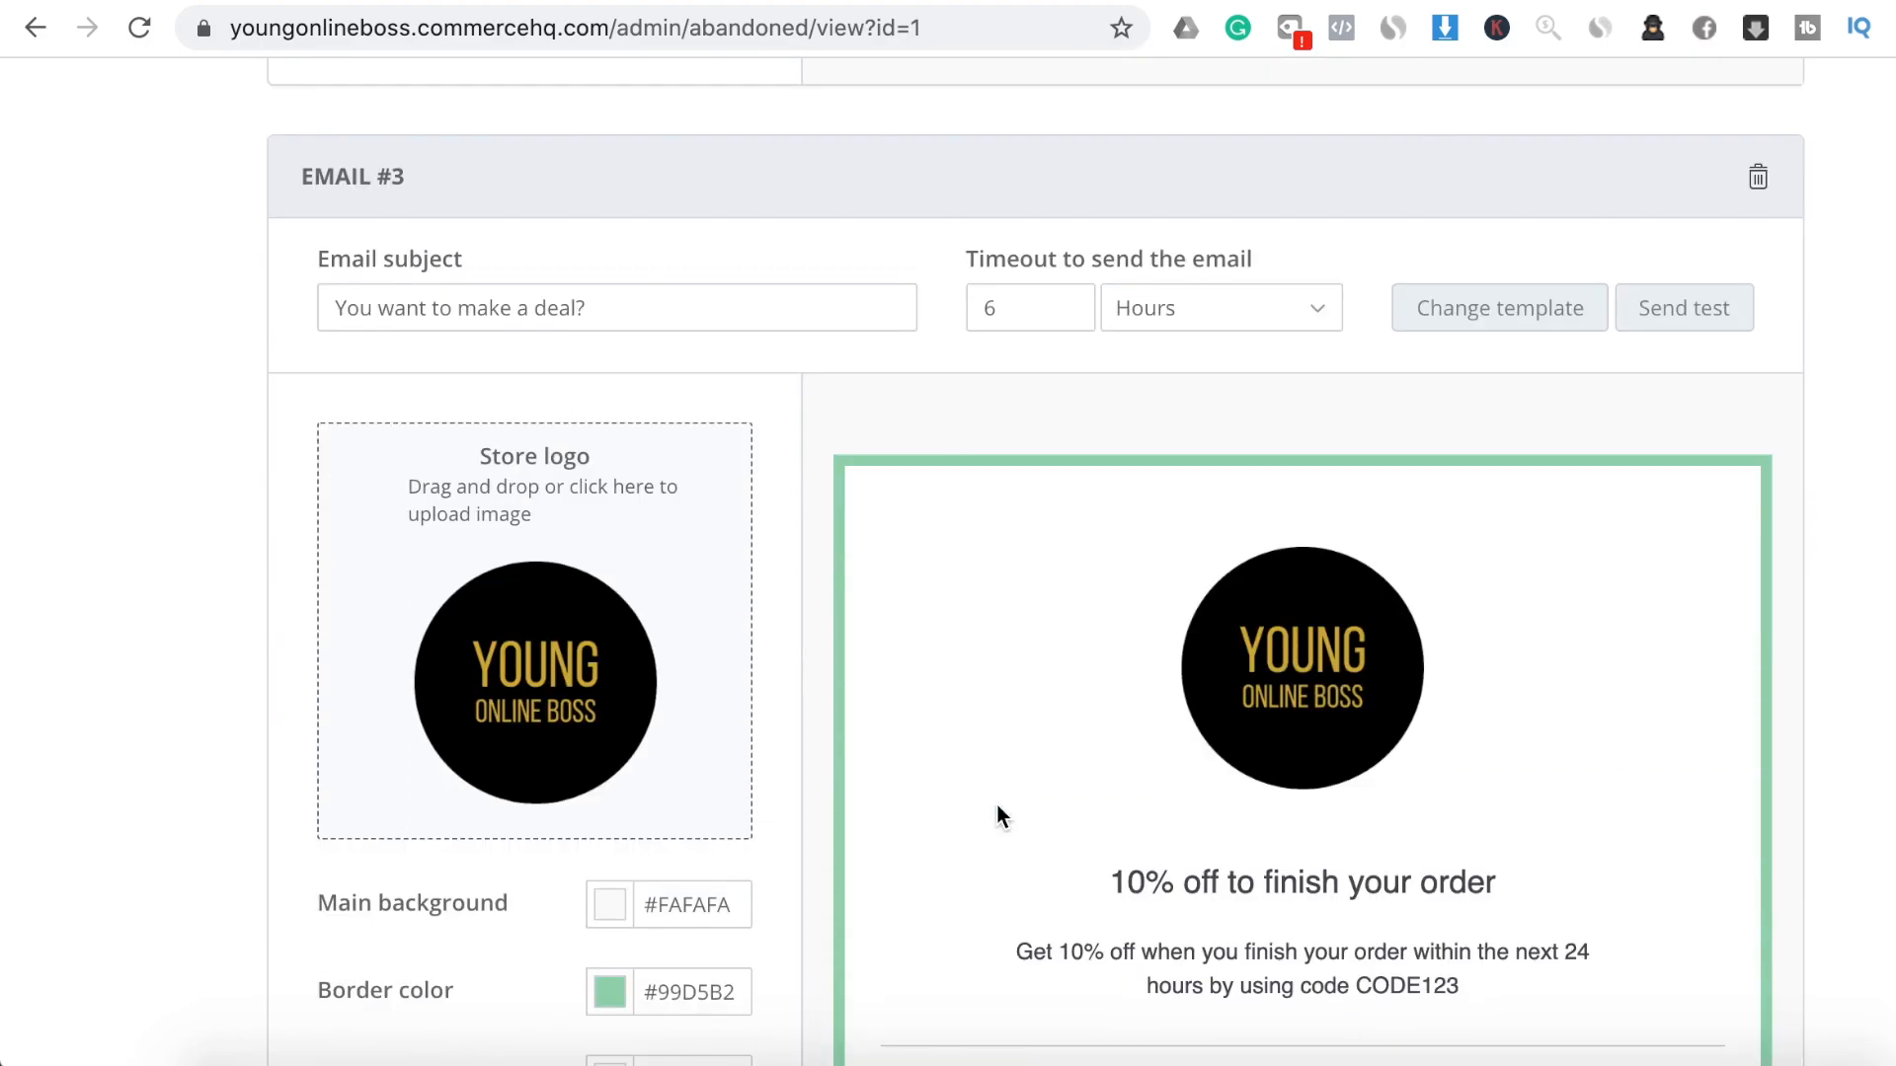
pyautogui.scroll(-1, 1002, 814)
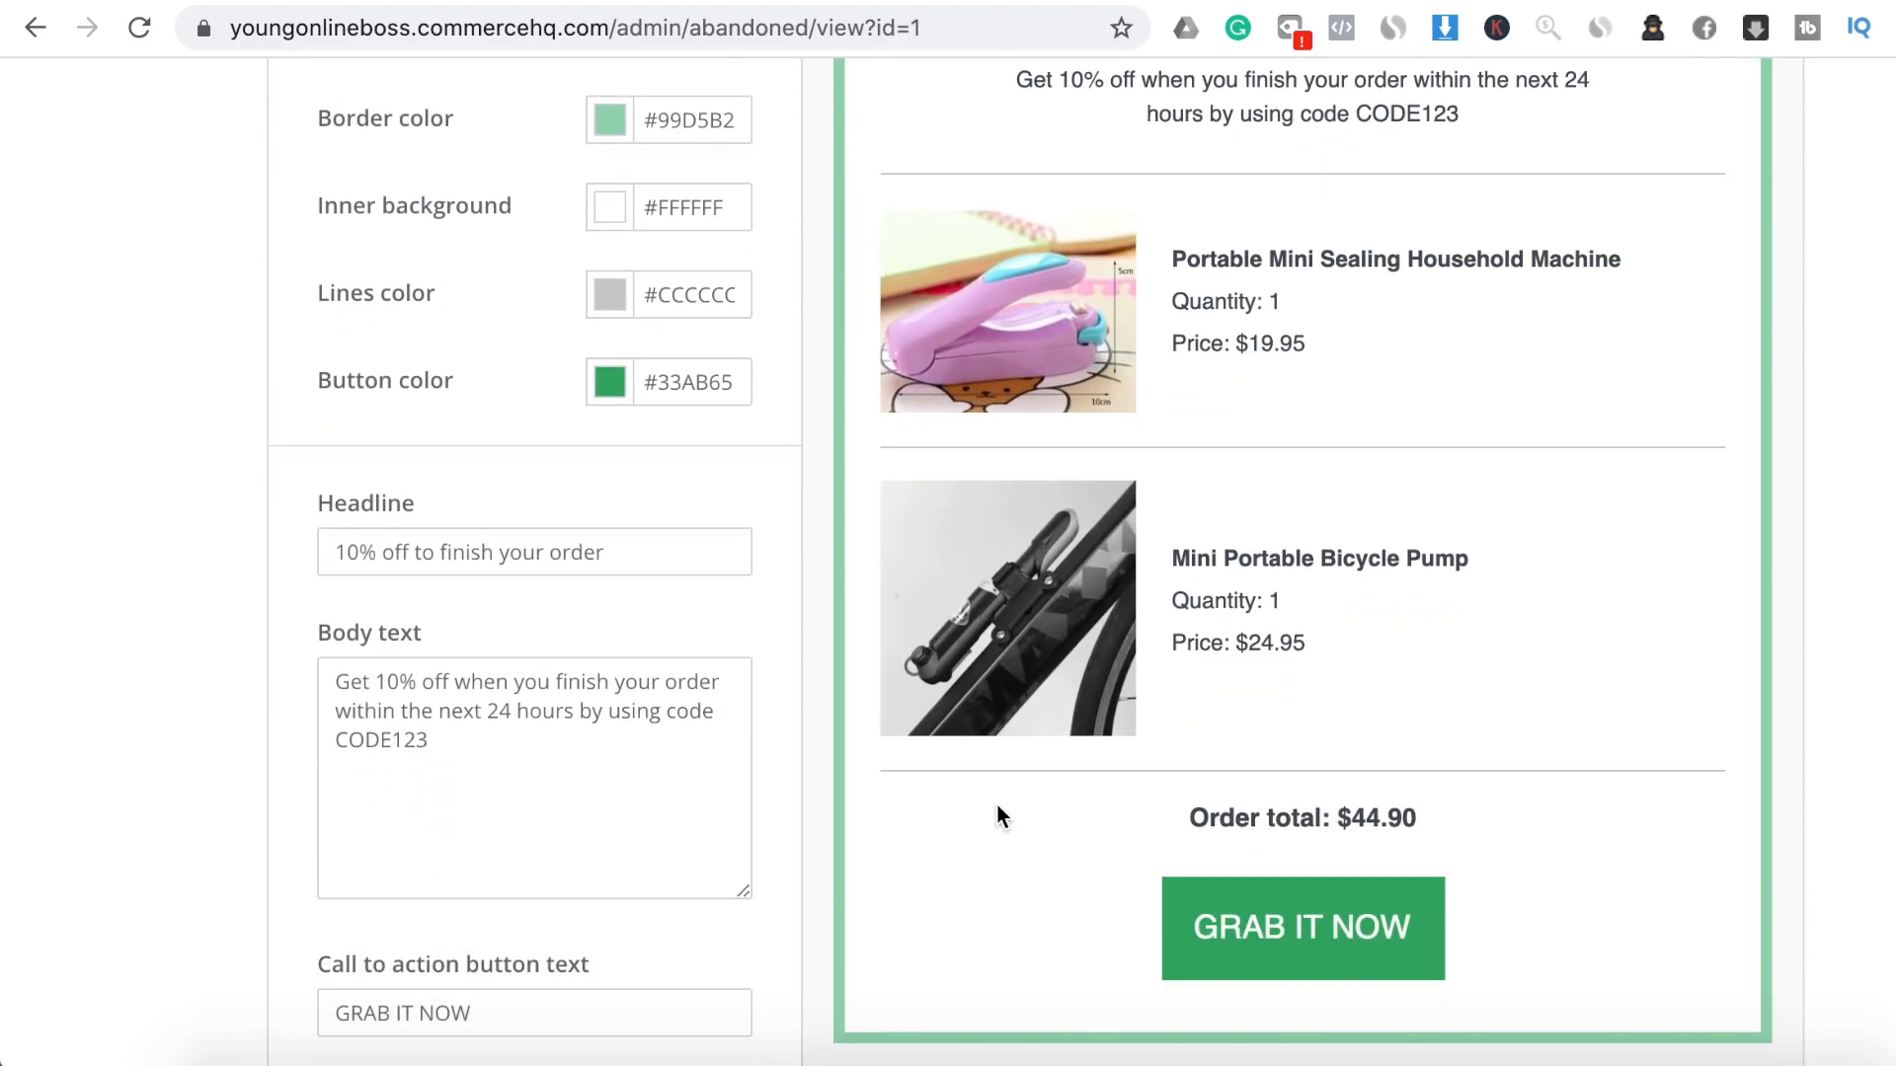
pyautogui.moveTo(440, 738); pyautogui.dragTo(341, 739)
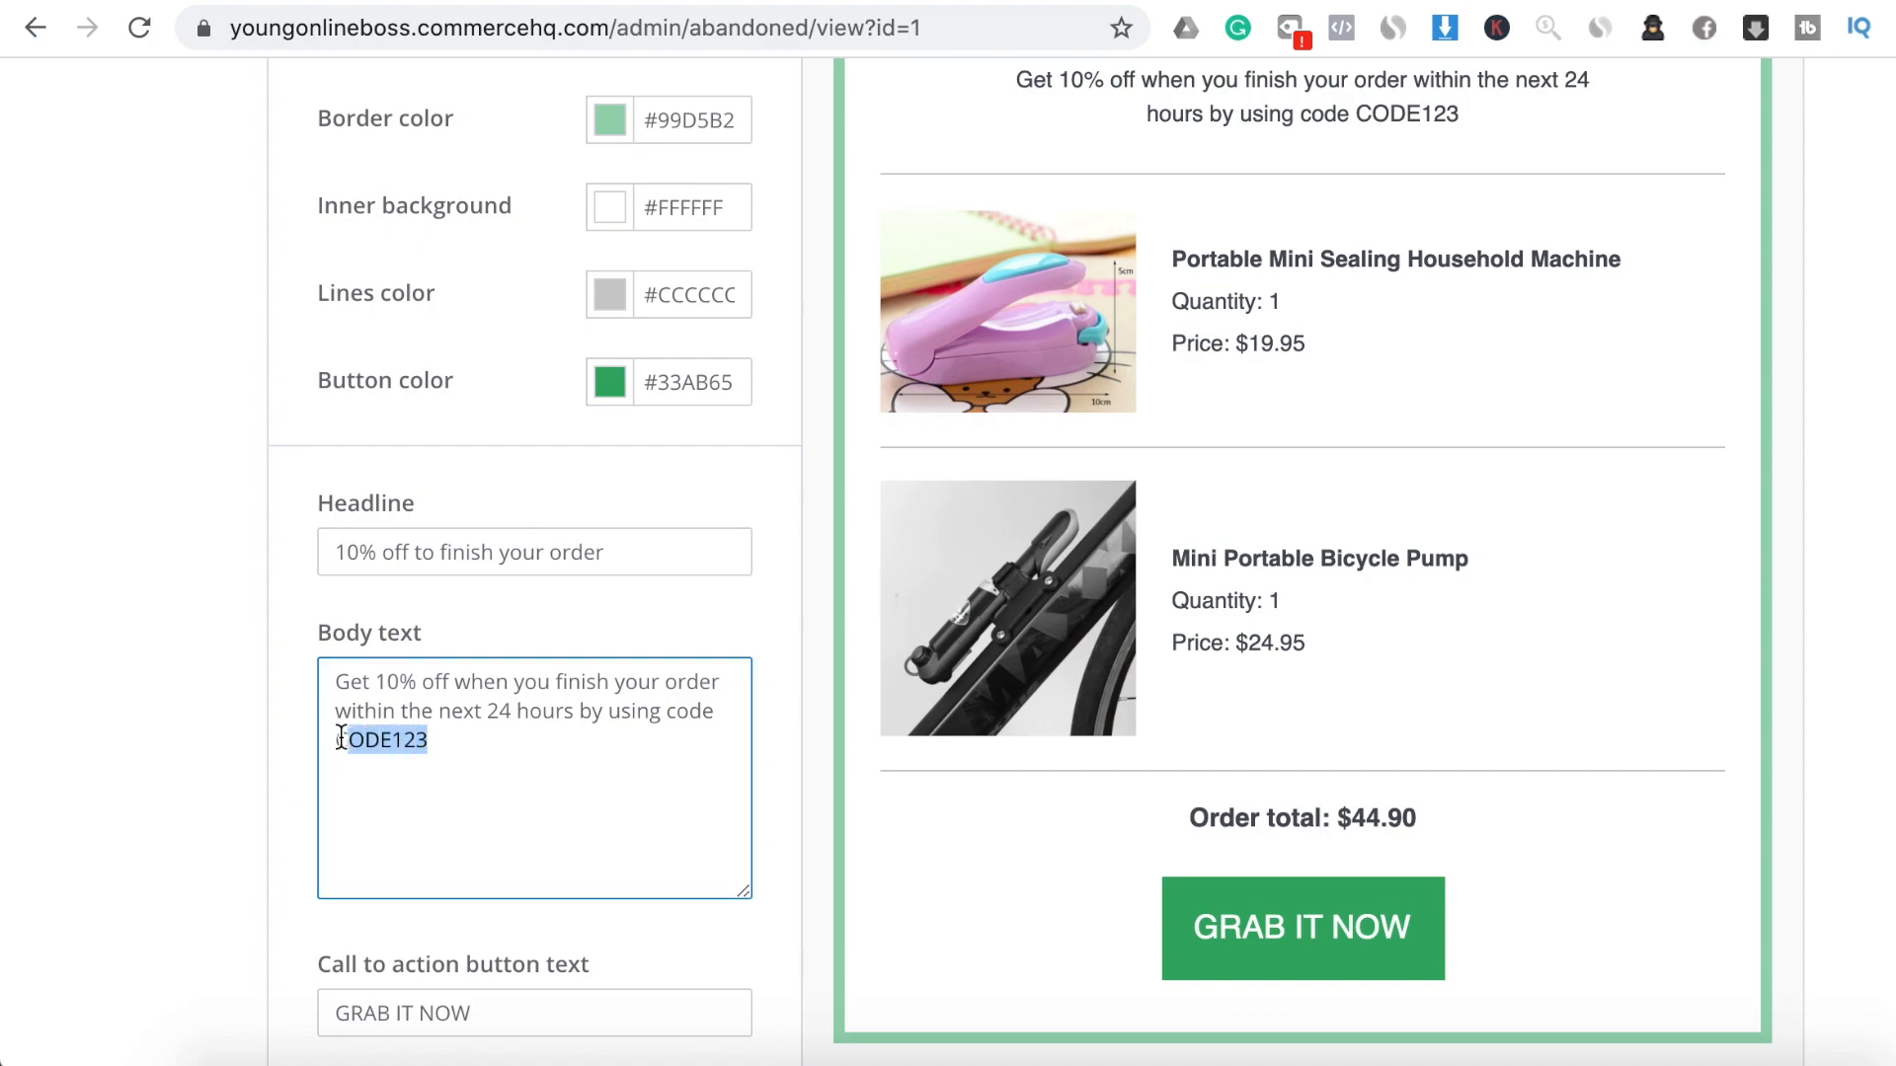
pyautogui.write('SUPER10')
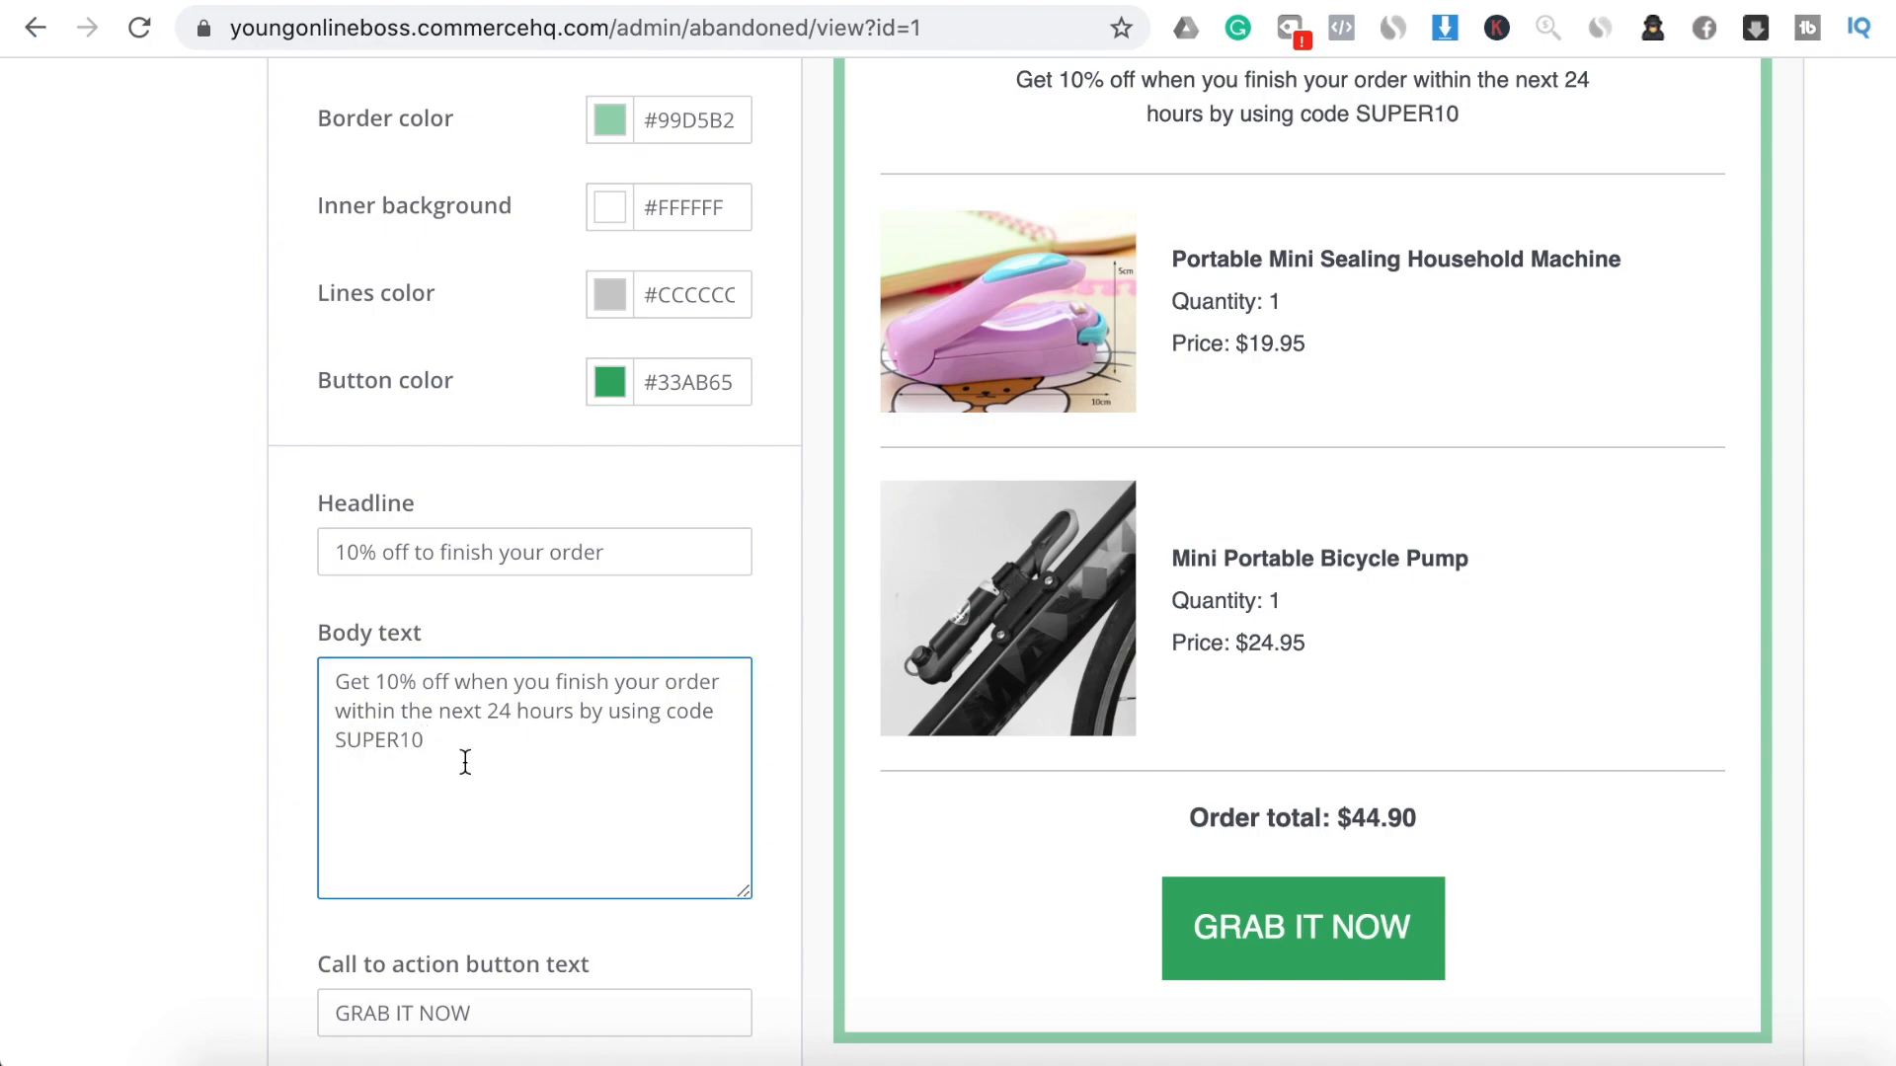
pyautogui.scroll(2, 744, 727)
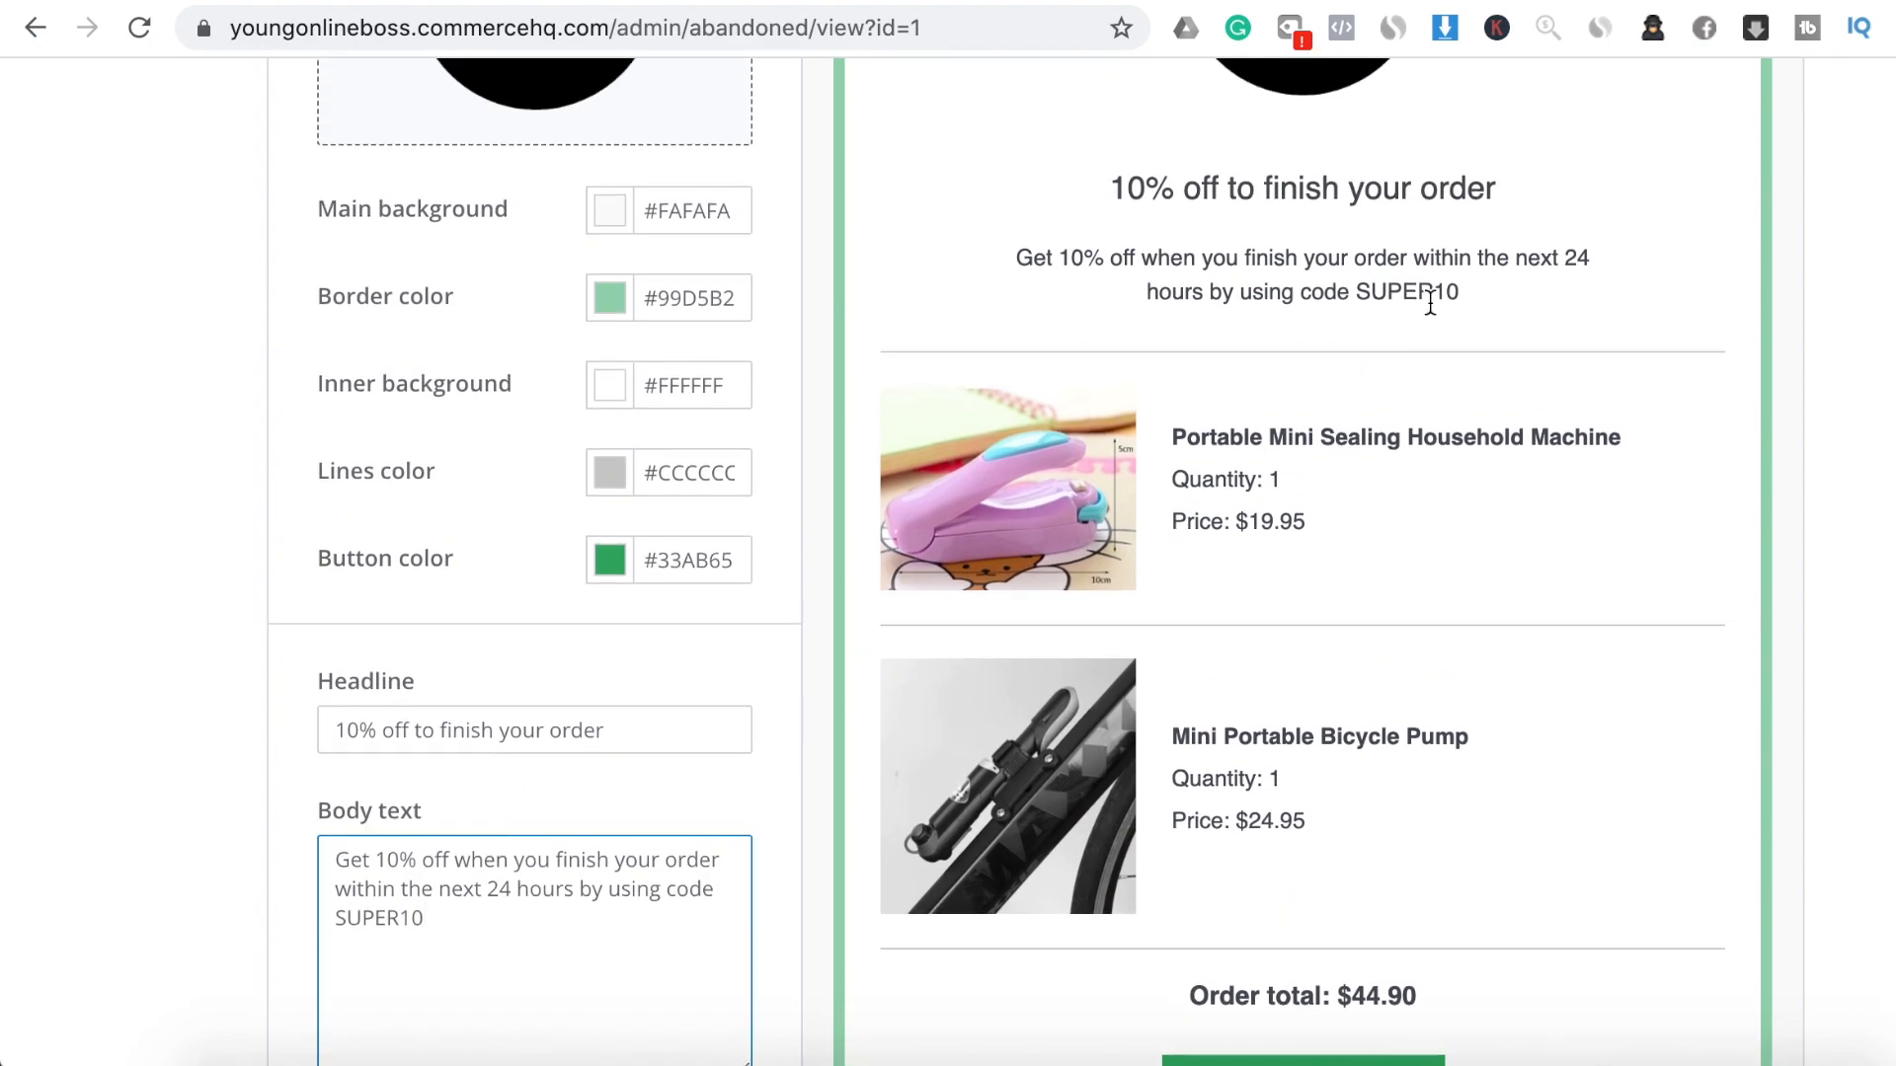
# Submit the edited abandoned checkout campaign
pyautogui.scroll(-8, 850, 834)
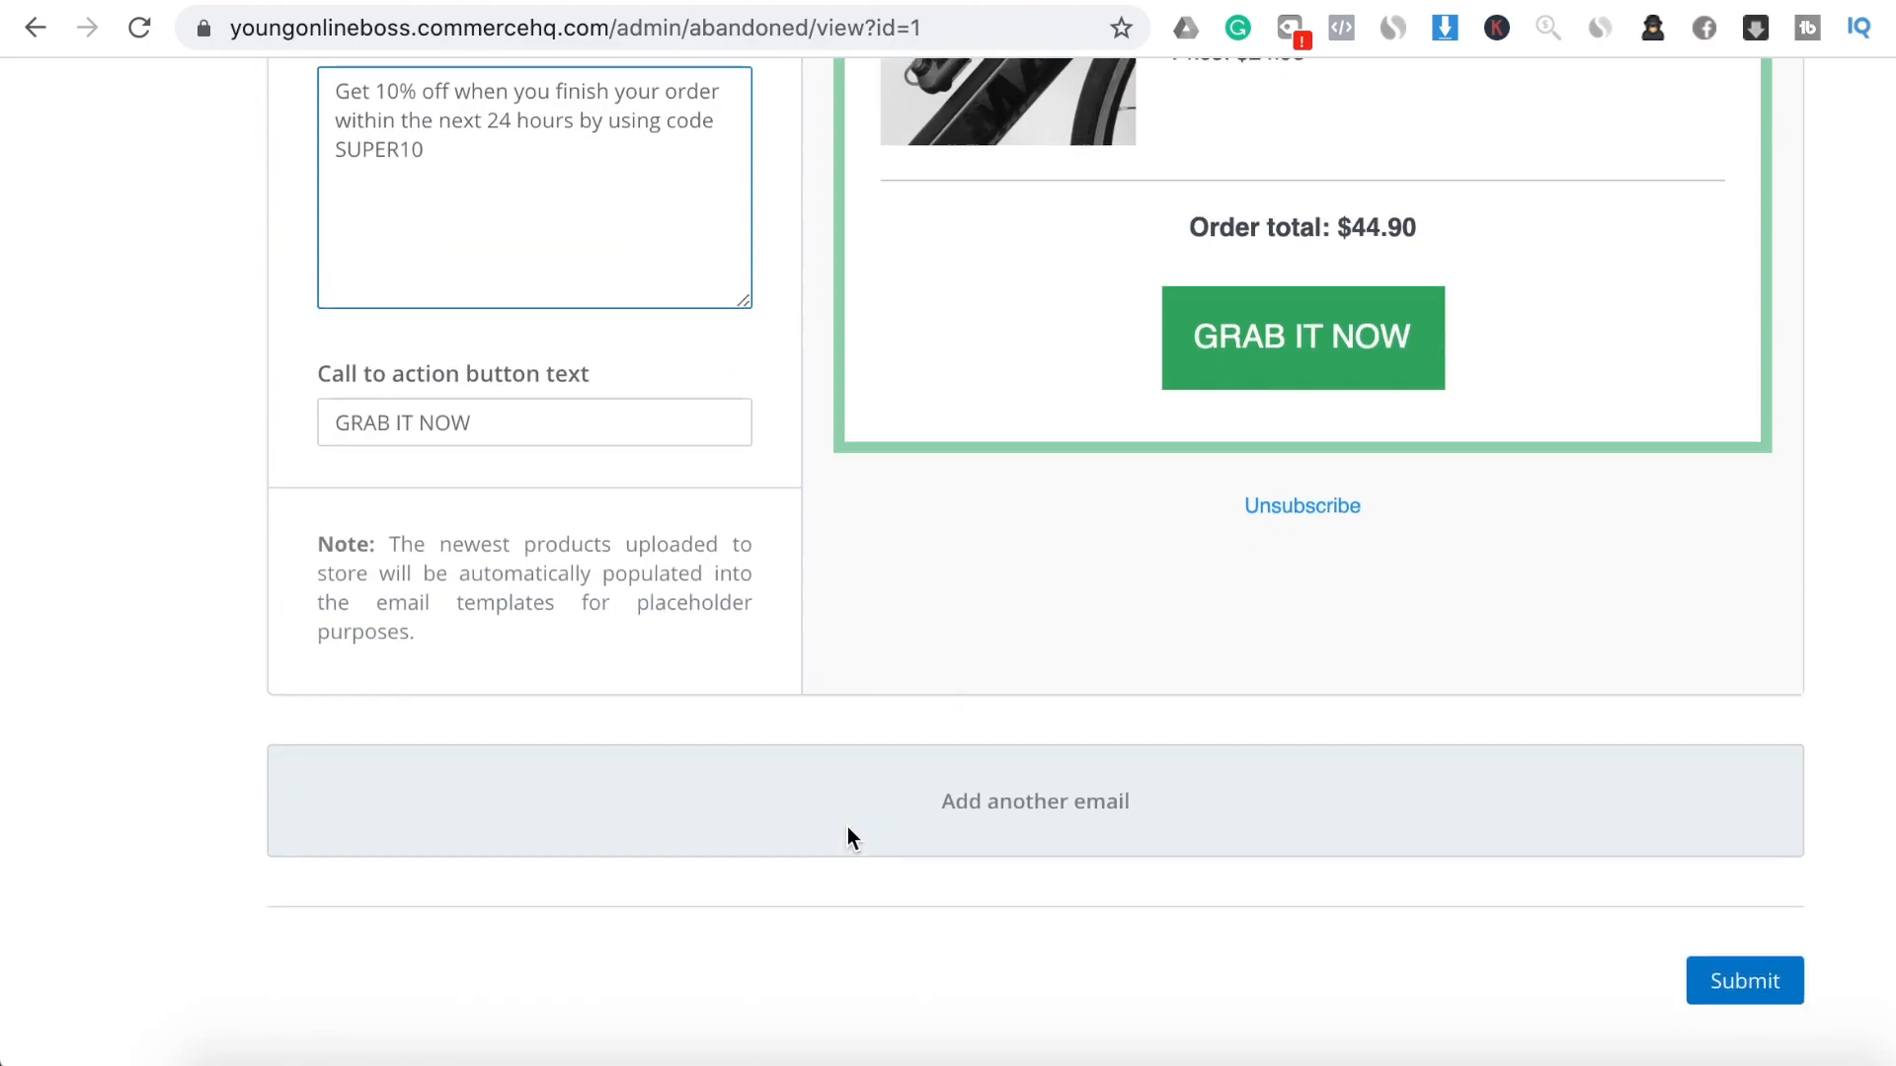
pyautogui.hscroll(-2, 902, 833)
pyautogui.hscroll(1, 904, 839)
pyautogui.hscroll(-1, 914, 829)
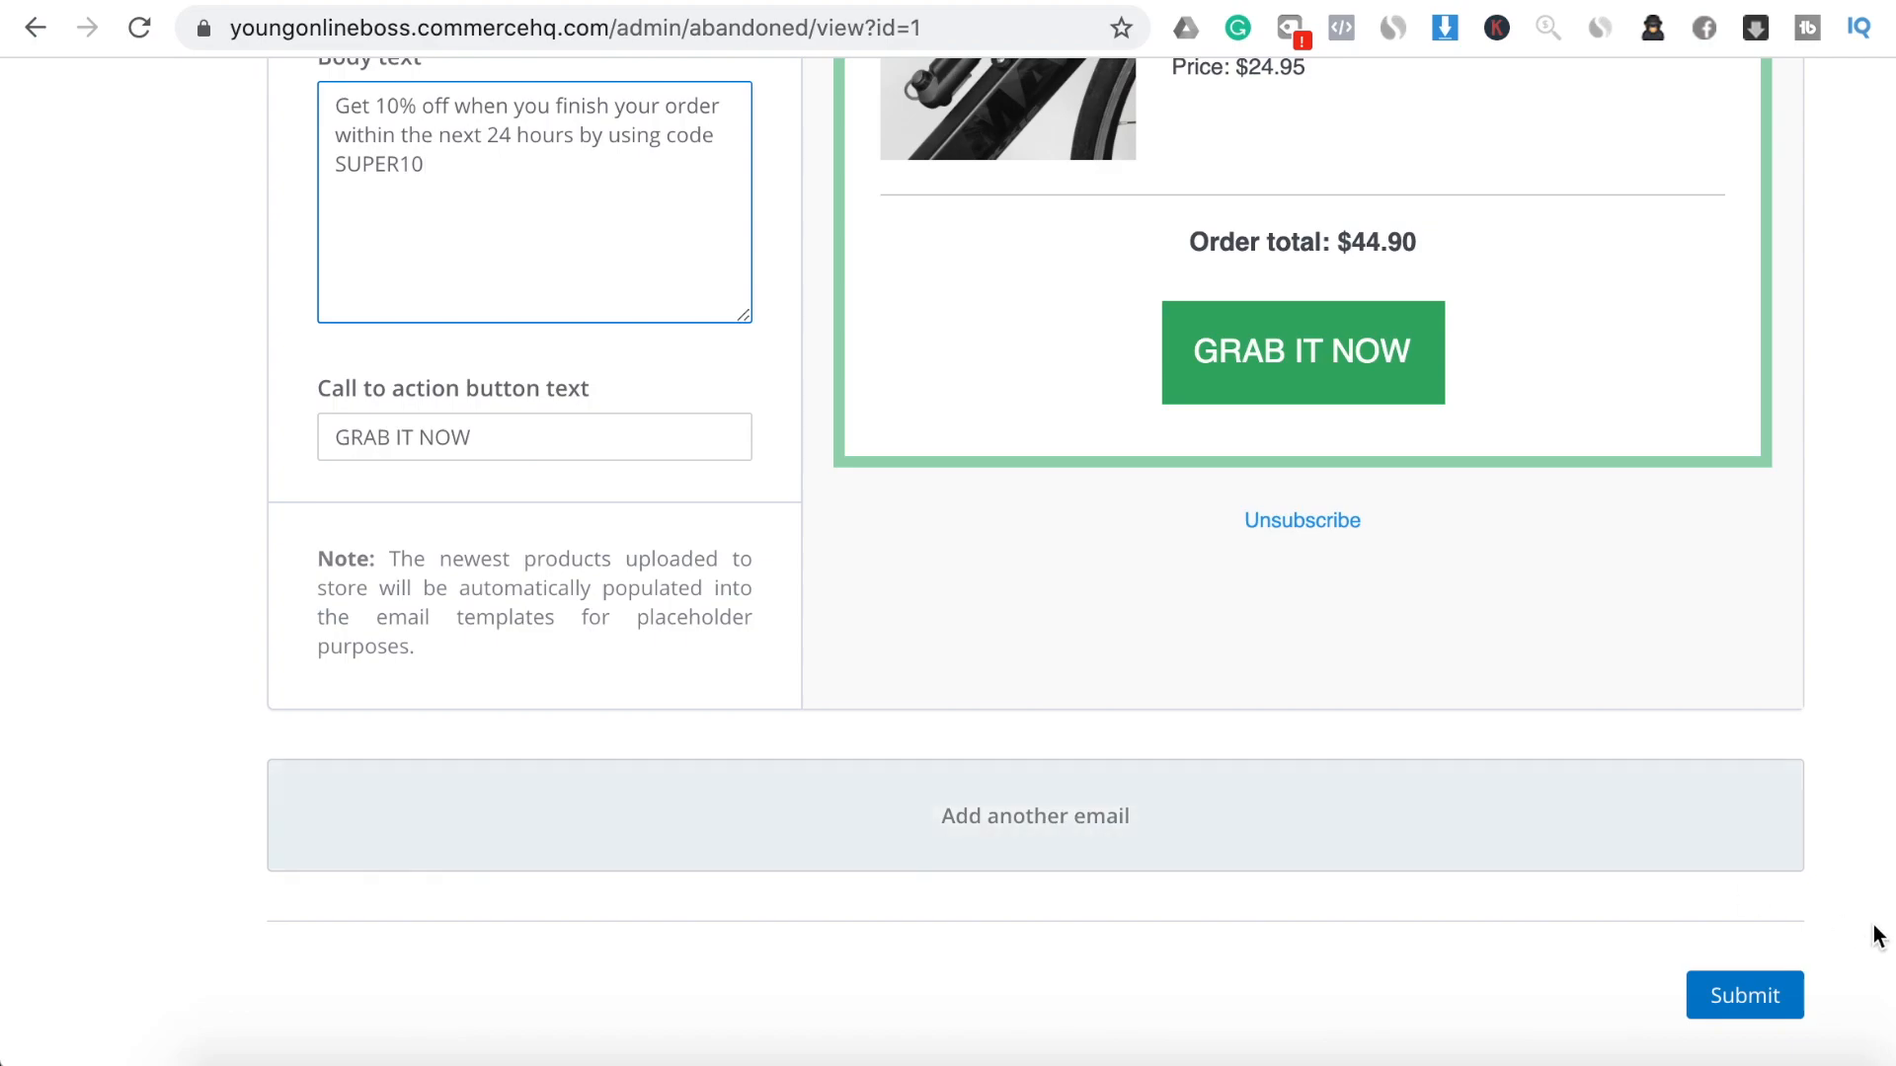
pyautogui.click(1767, 1002)
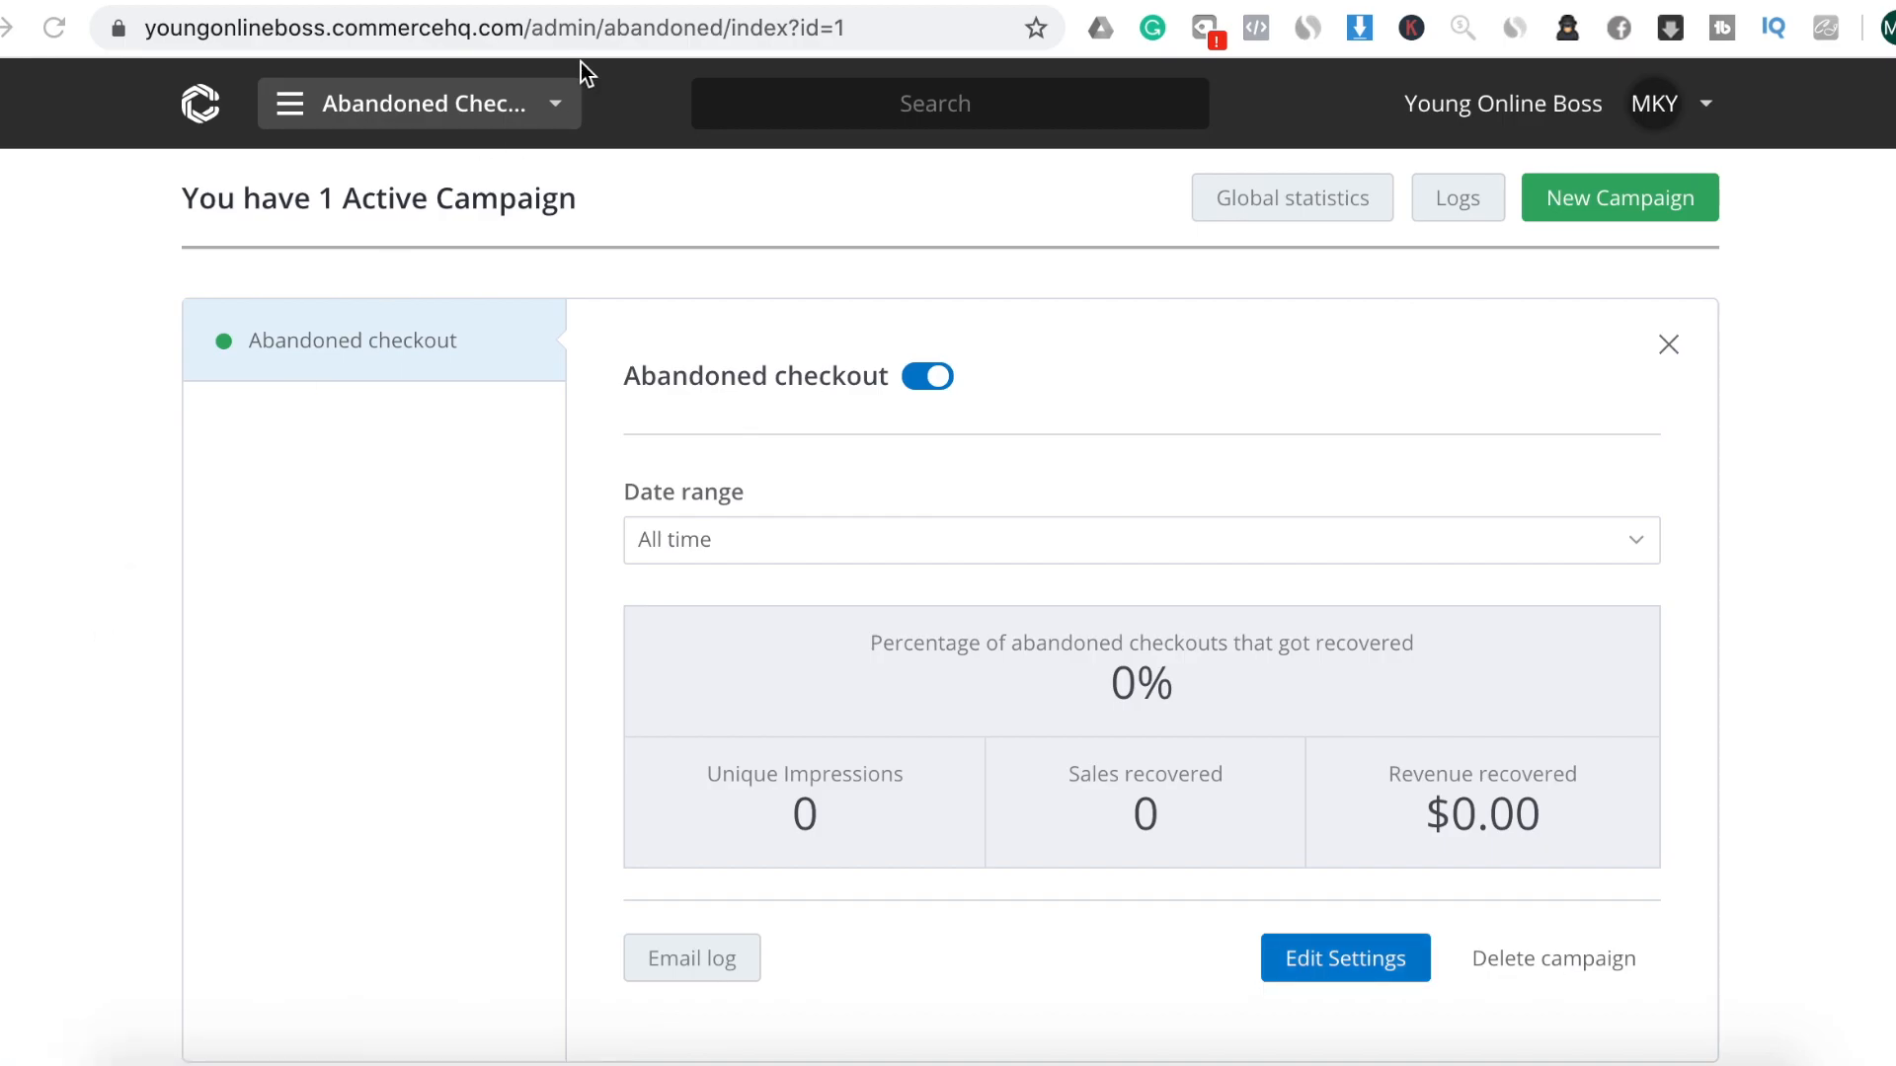
# Go to the store's Checkout Page settings and upload 13-removebg-preview.png as the header logo
pyautogui.click(556, 108)
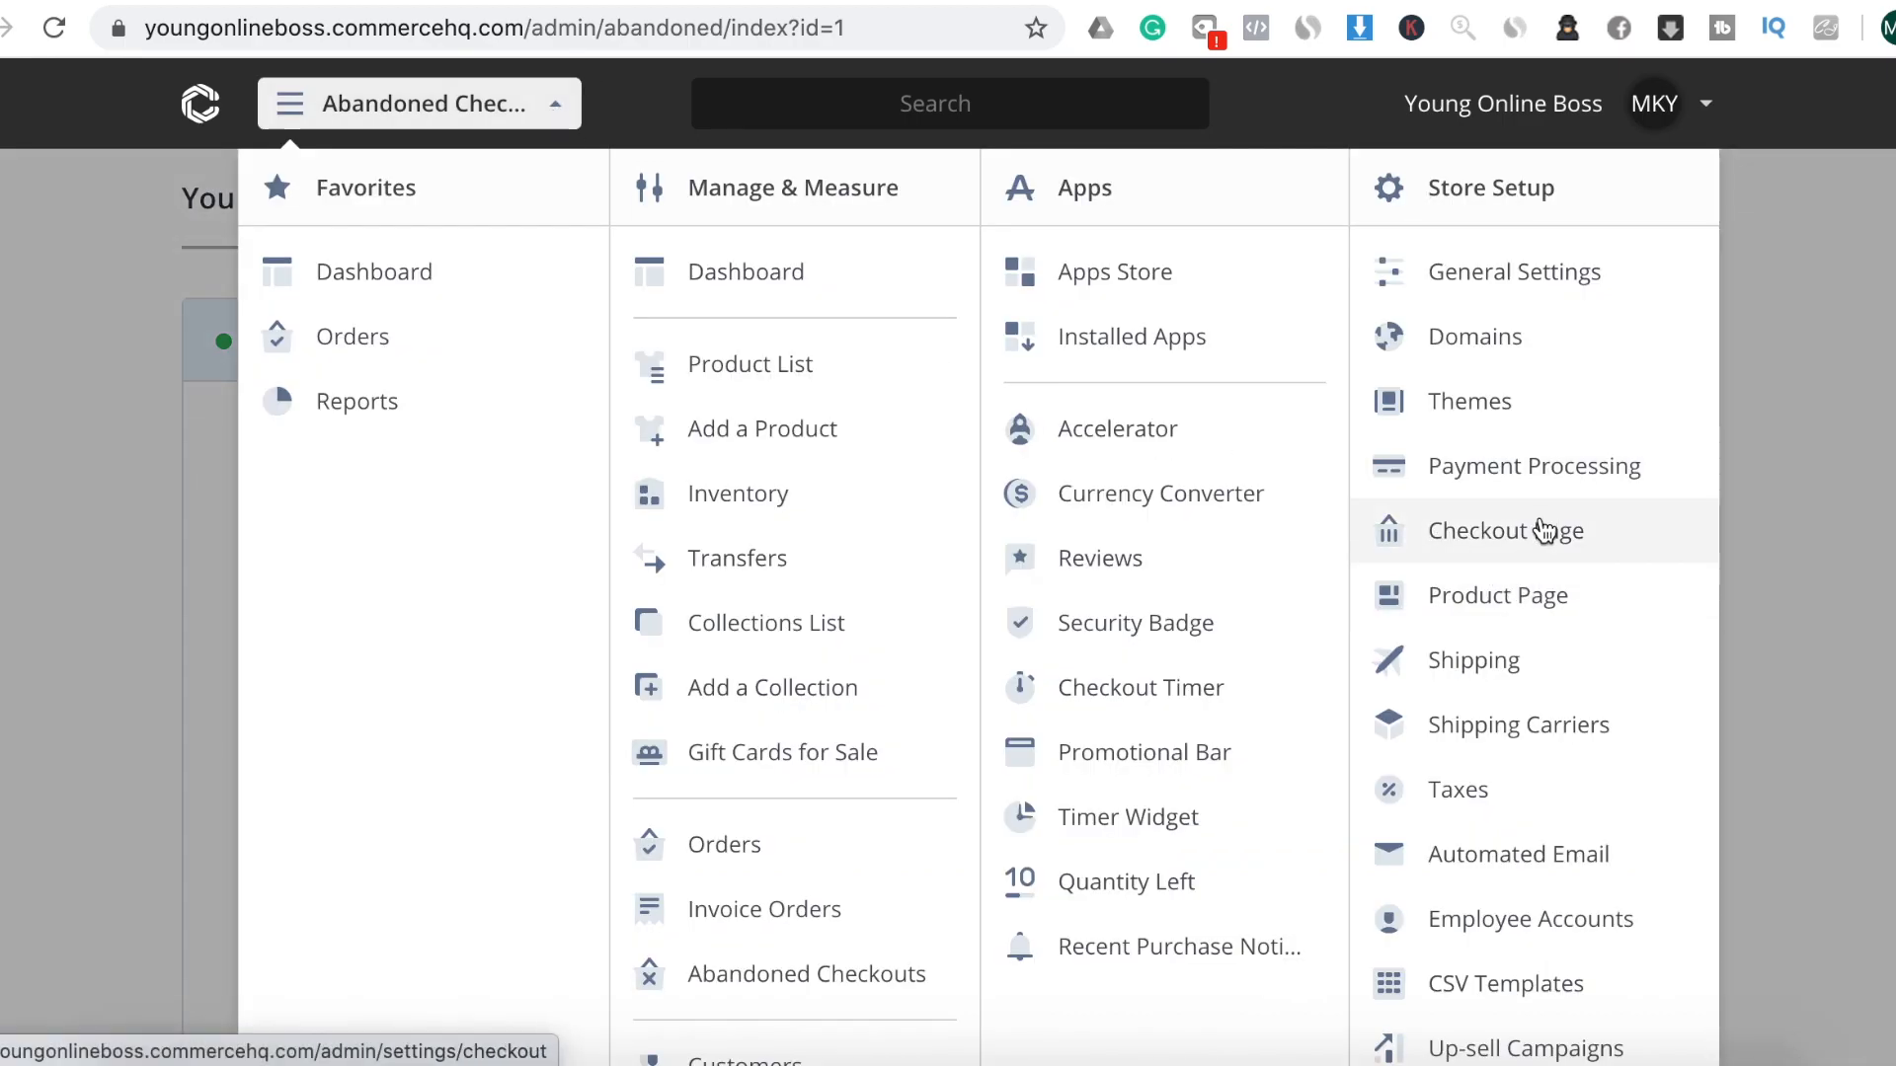
pyautogui.click(1542, 531)
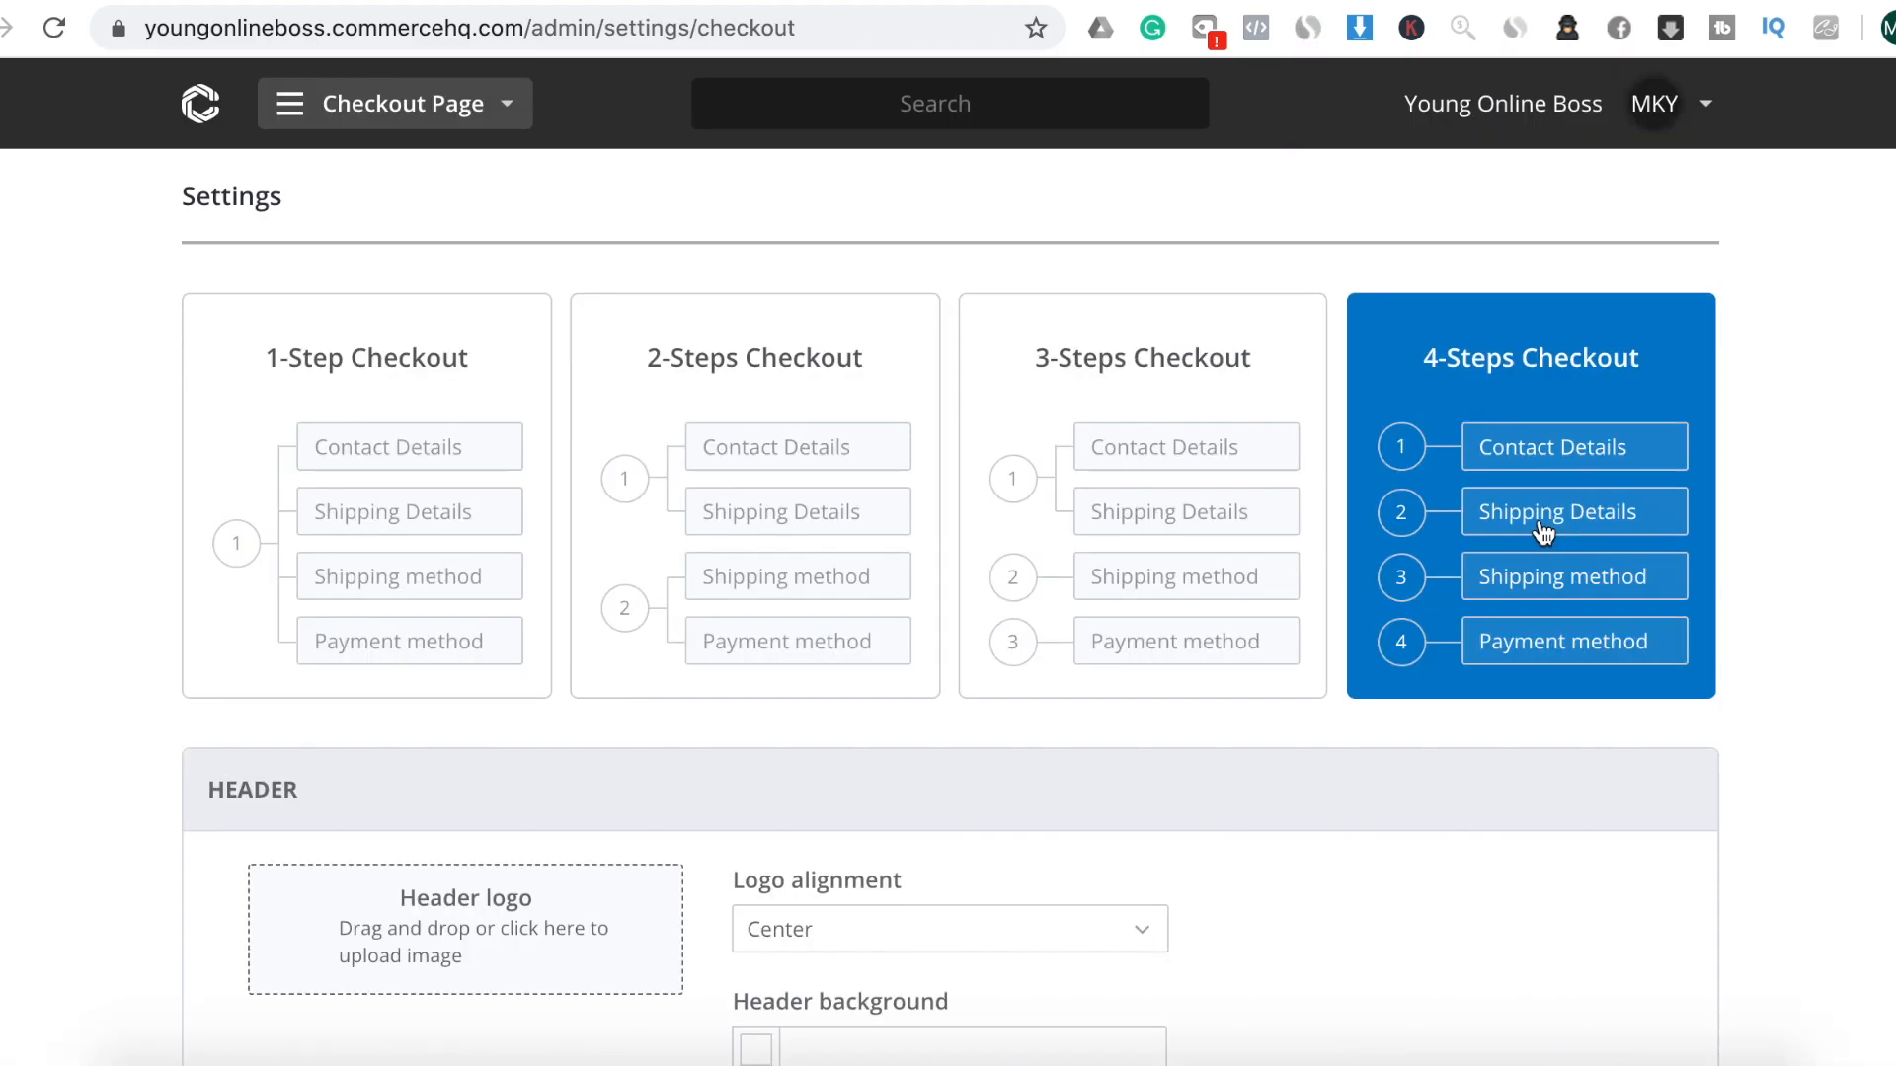
pyautogui.scroll(-4, 1426, 642)
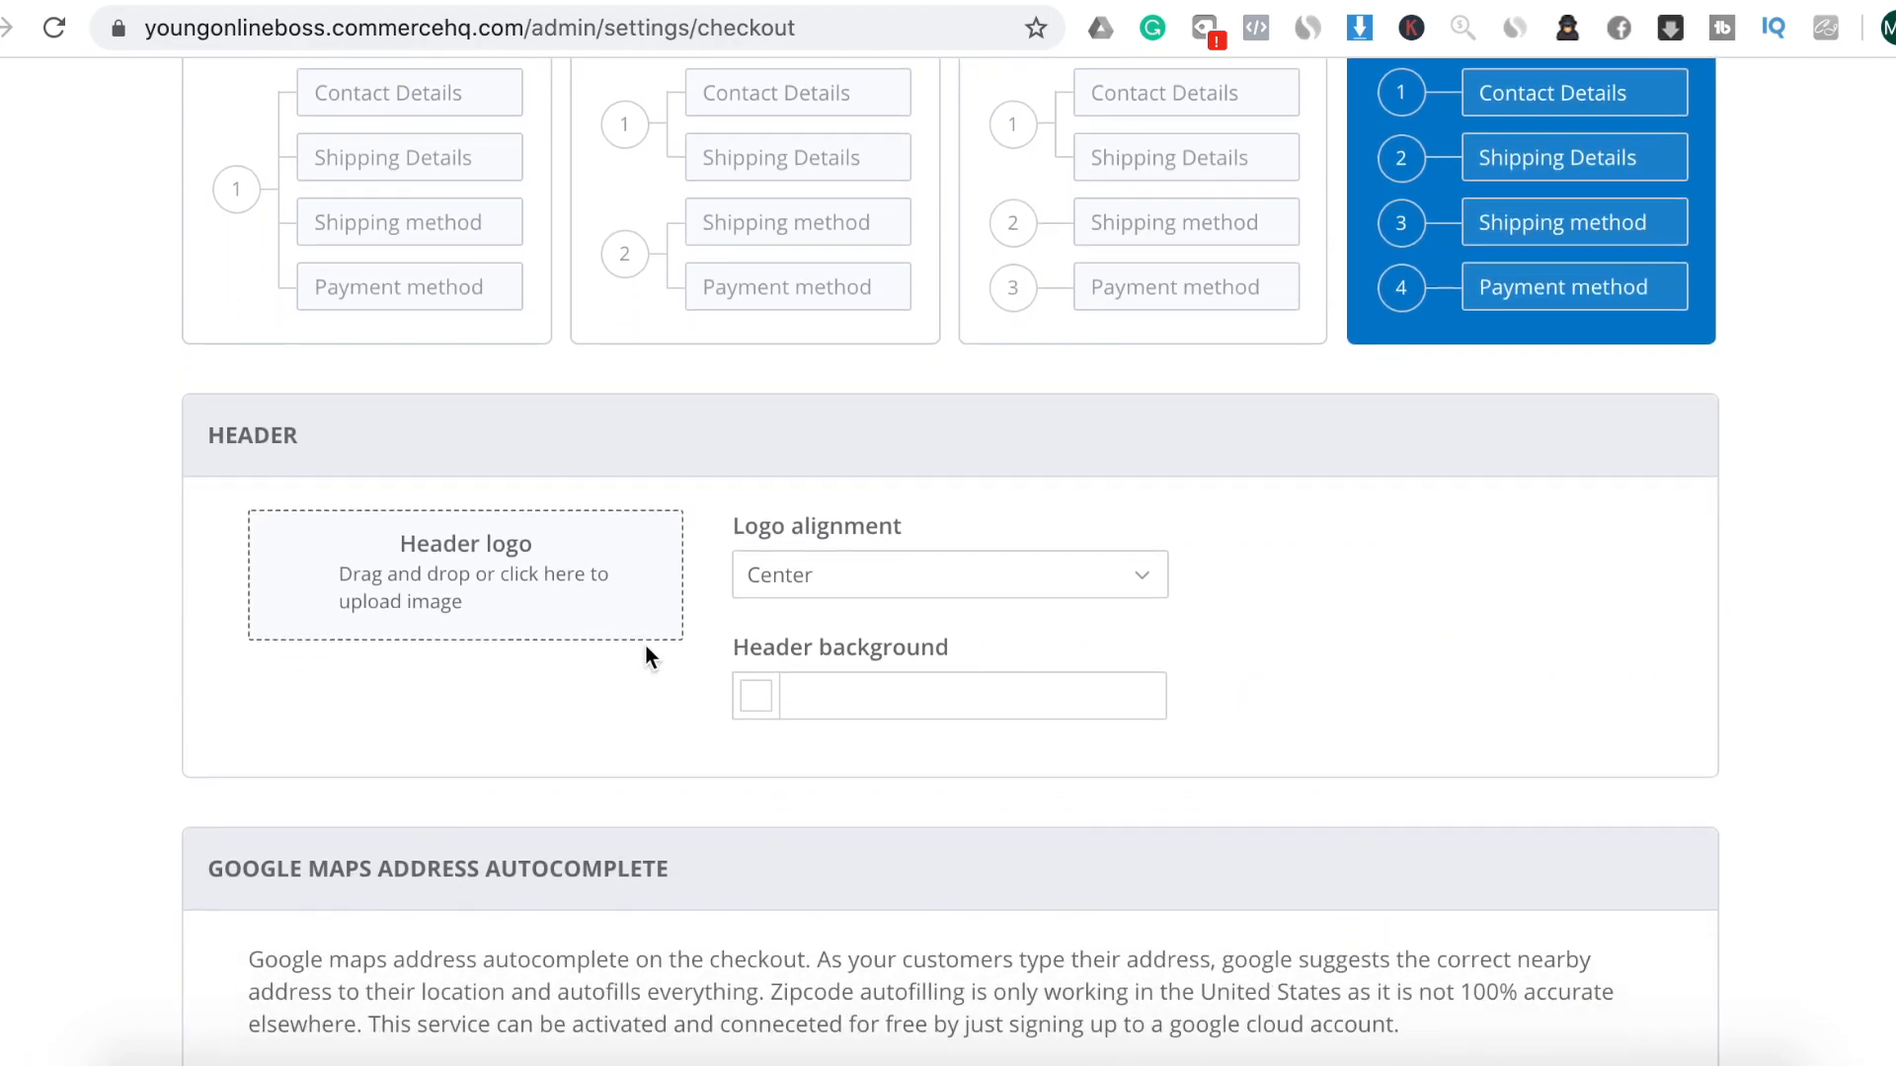
pyautogui.click(509, 597)
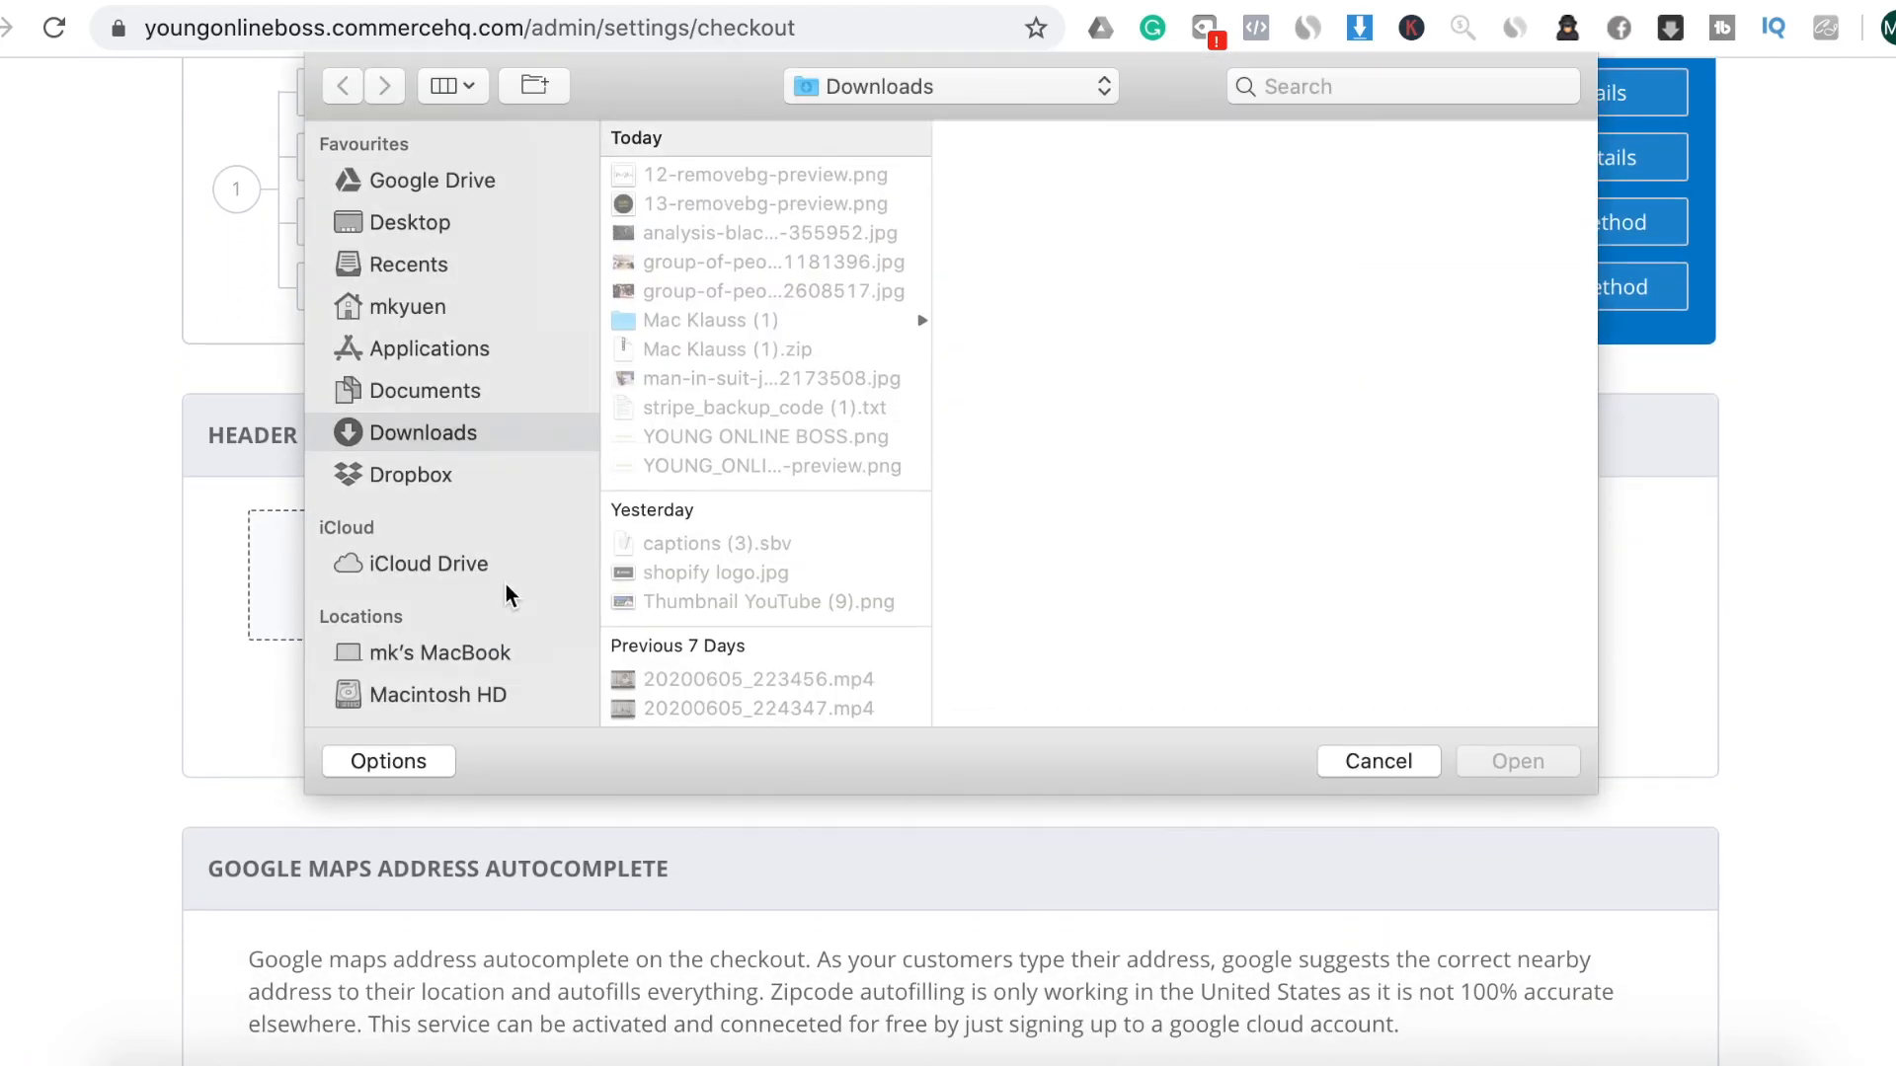
pyautogui.click(801, 204)
pyautogui.click(1491, 760)
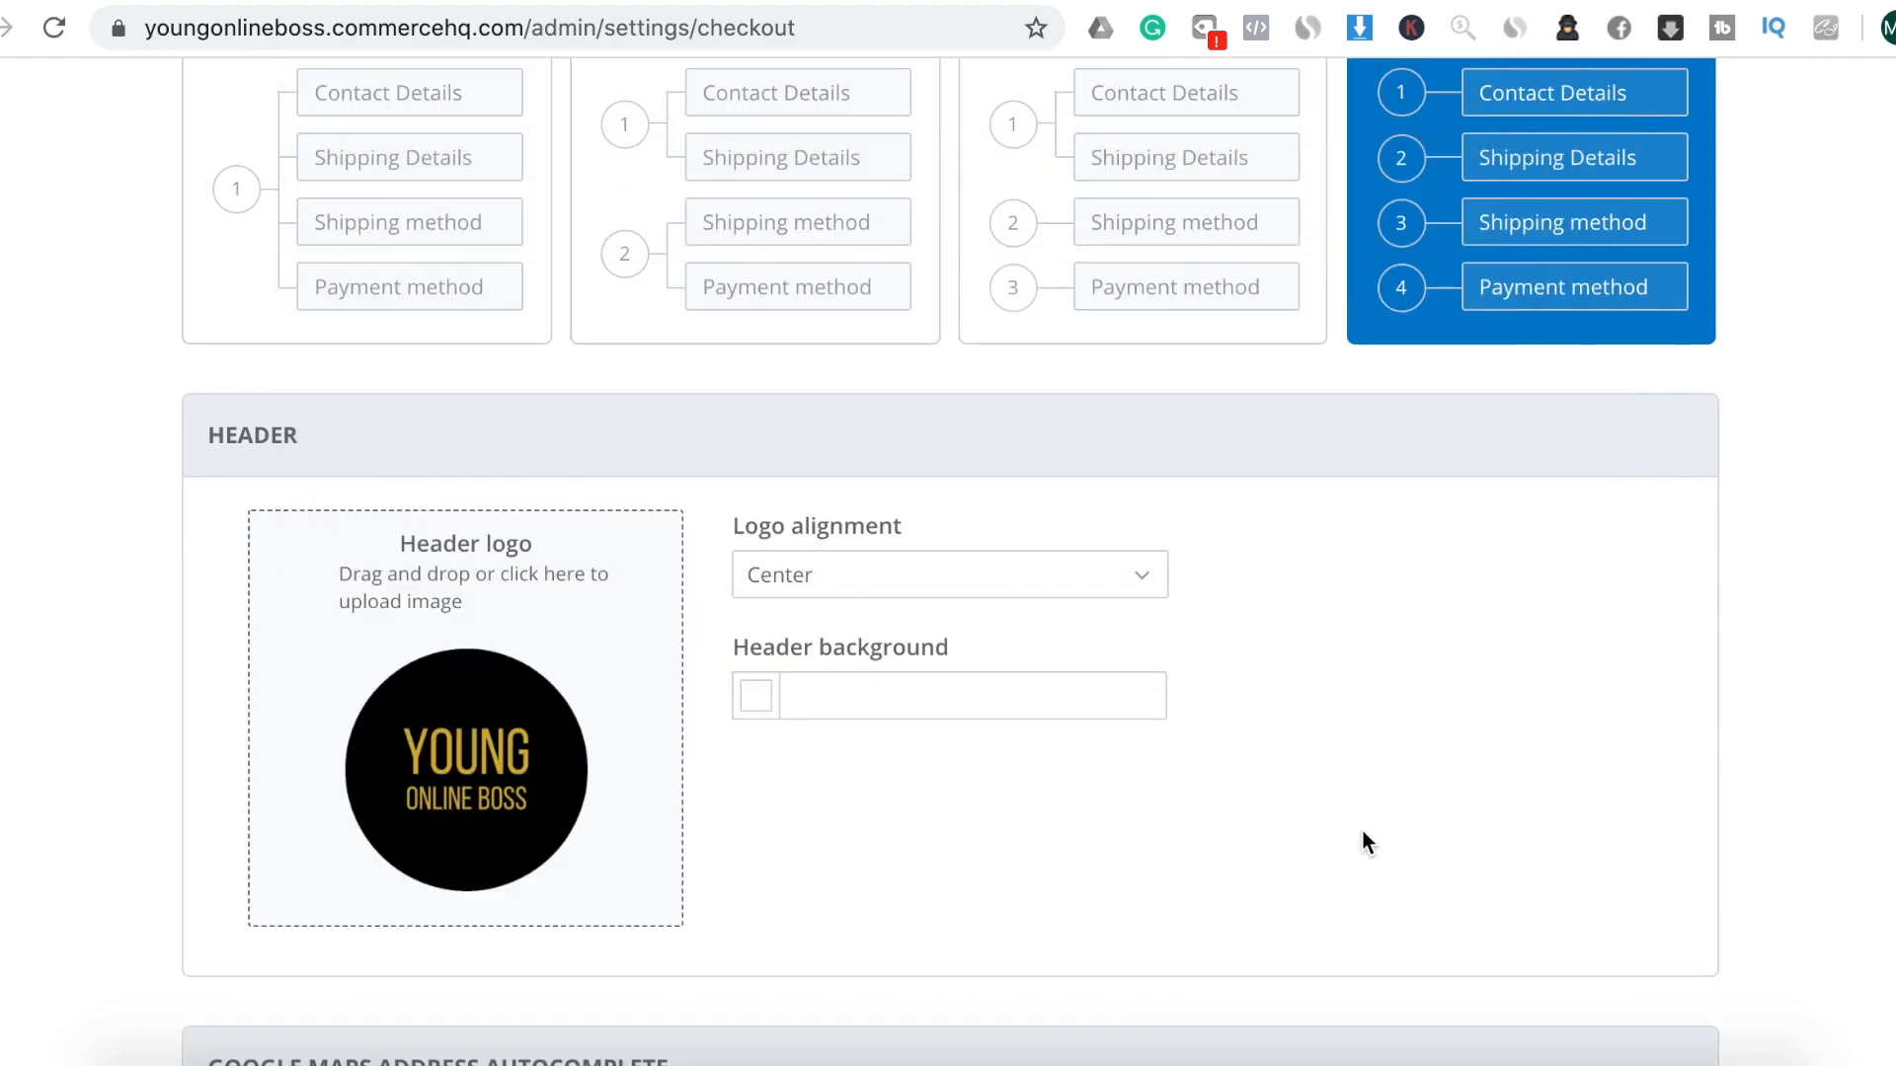
# Review the remaining checkout settings, including the Terms of Service policies, and save the Checkout Page settings
pyautogui.scroll(-3, 1363, 840)
pyautogui.scroll(-20, 1145, 827)
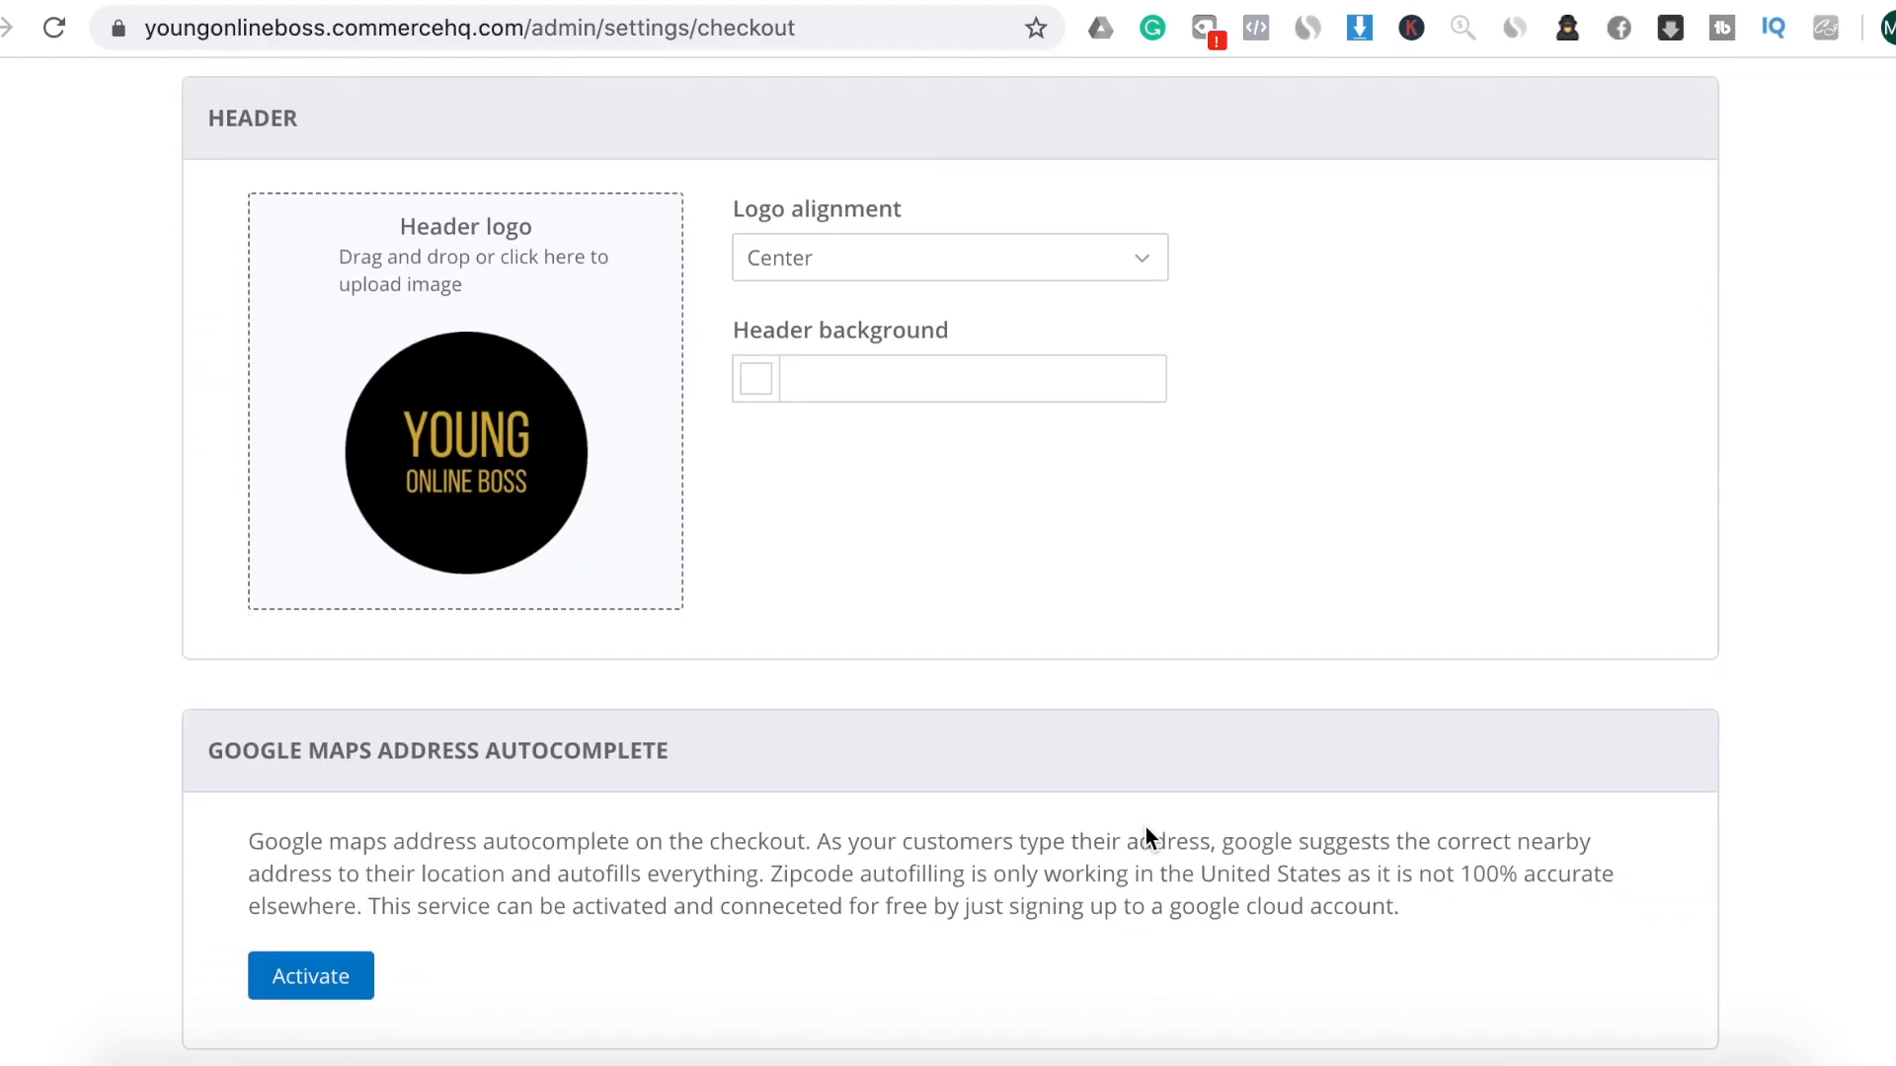
pyautogui.scroll(-2, 1146, 826)
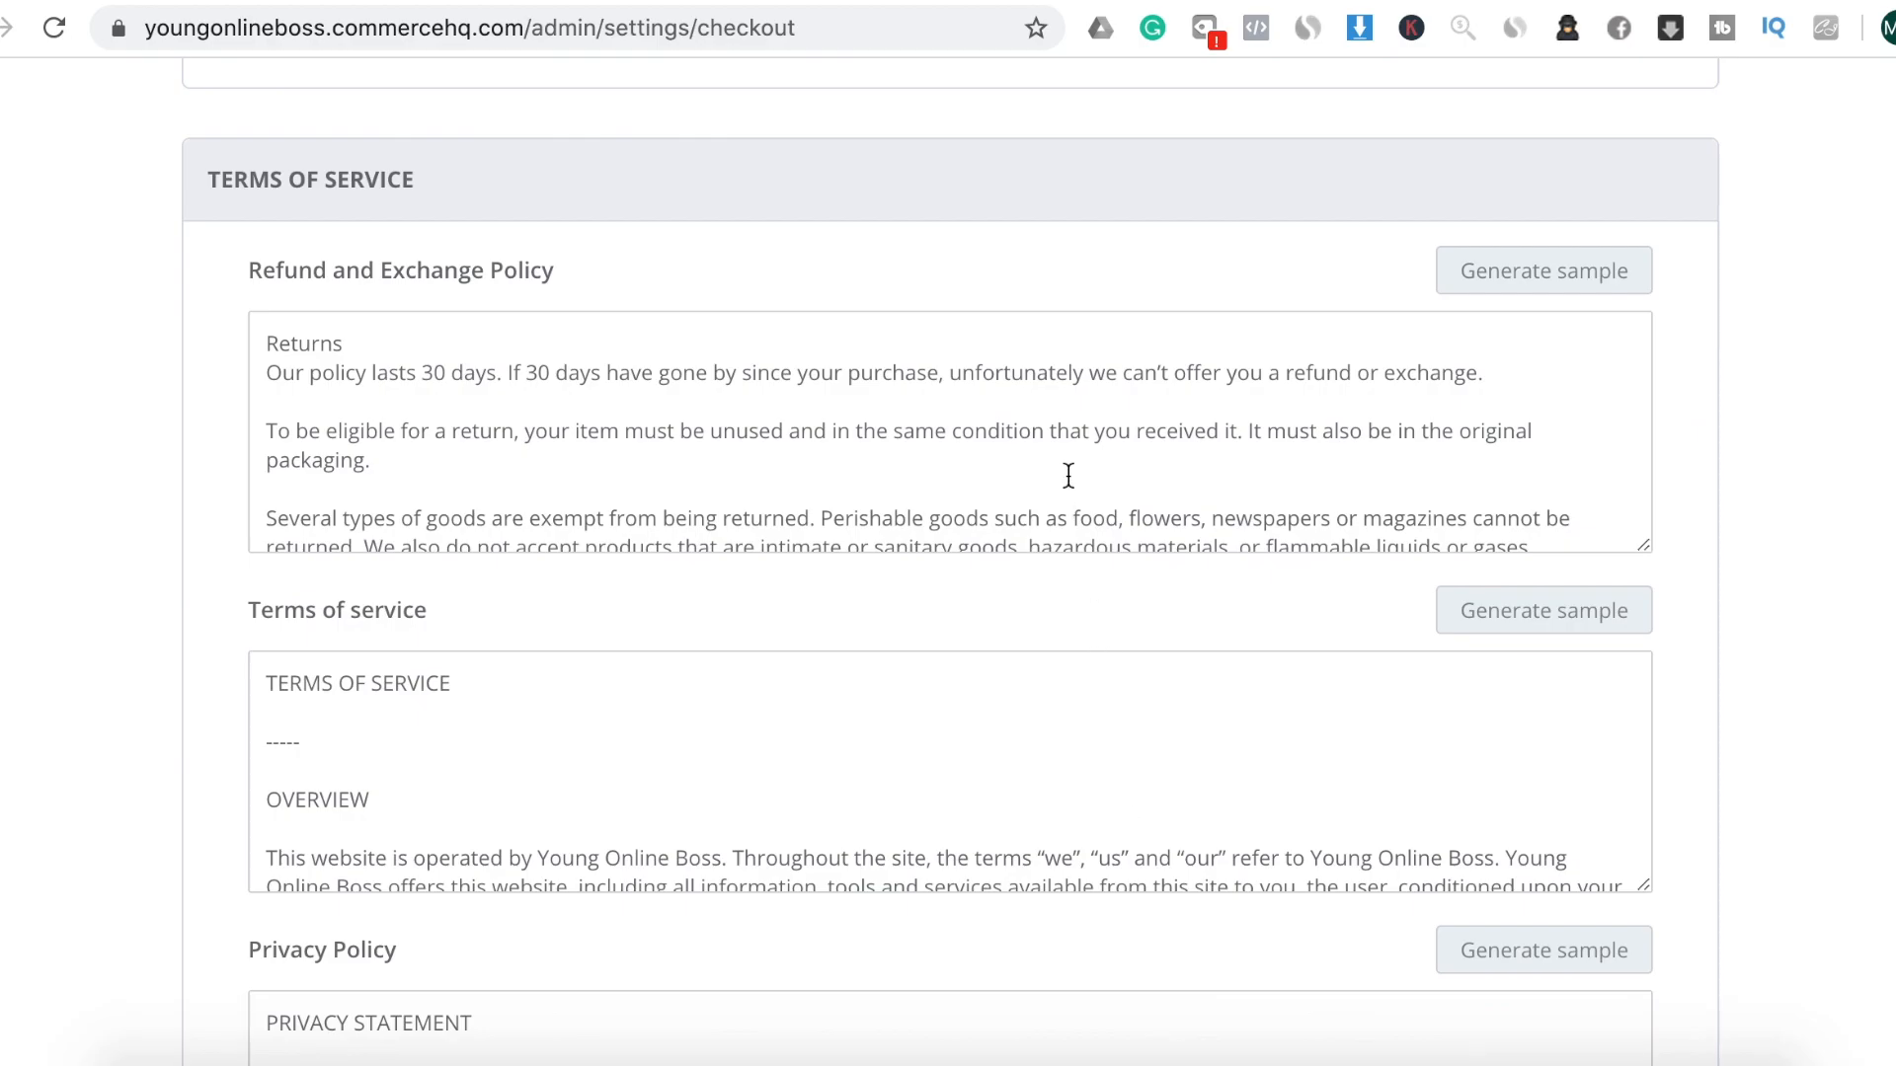
pyautogui.scroll(-15, 1110, 871)
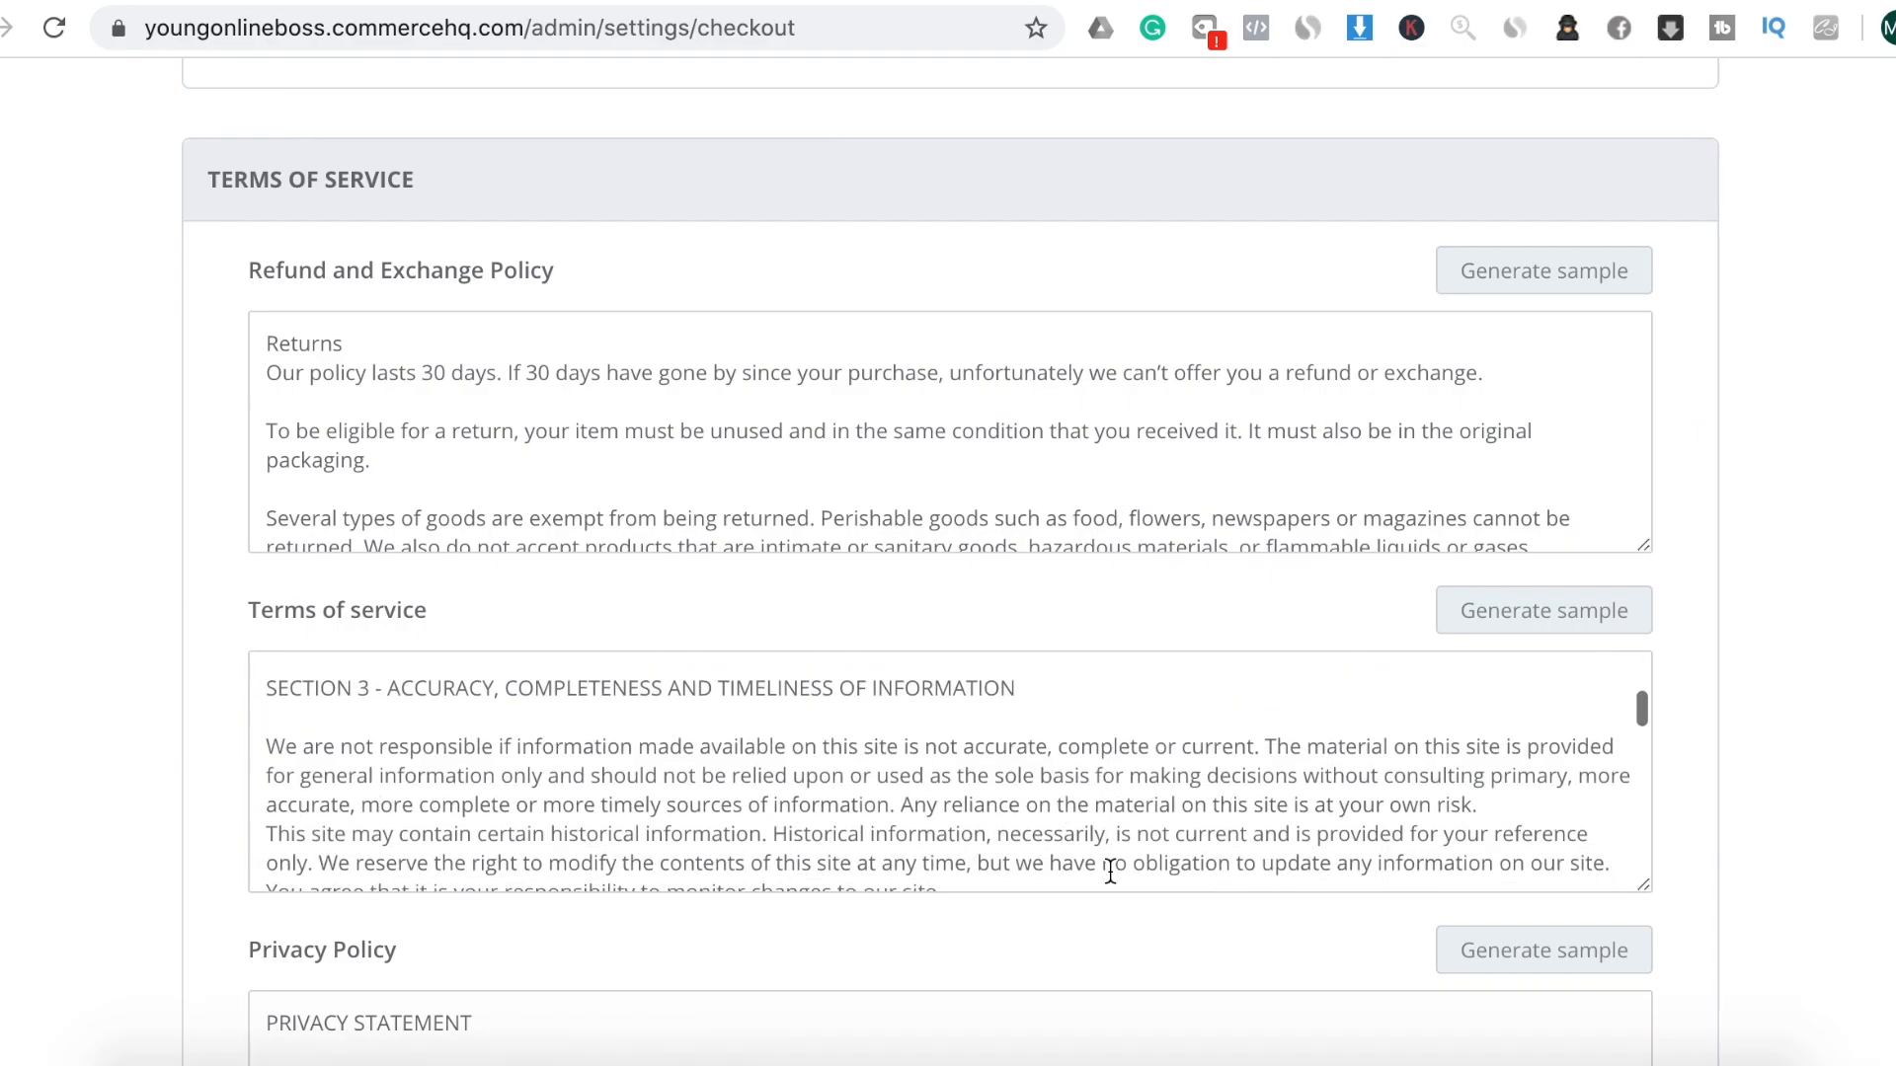
pyautogui.scroll(-12, 1631, 753)
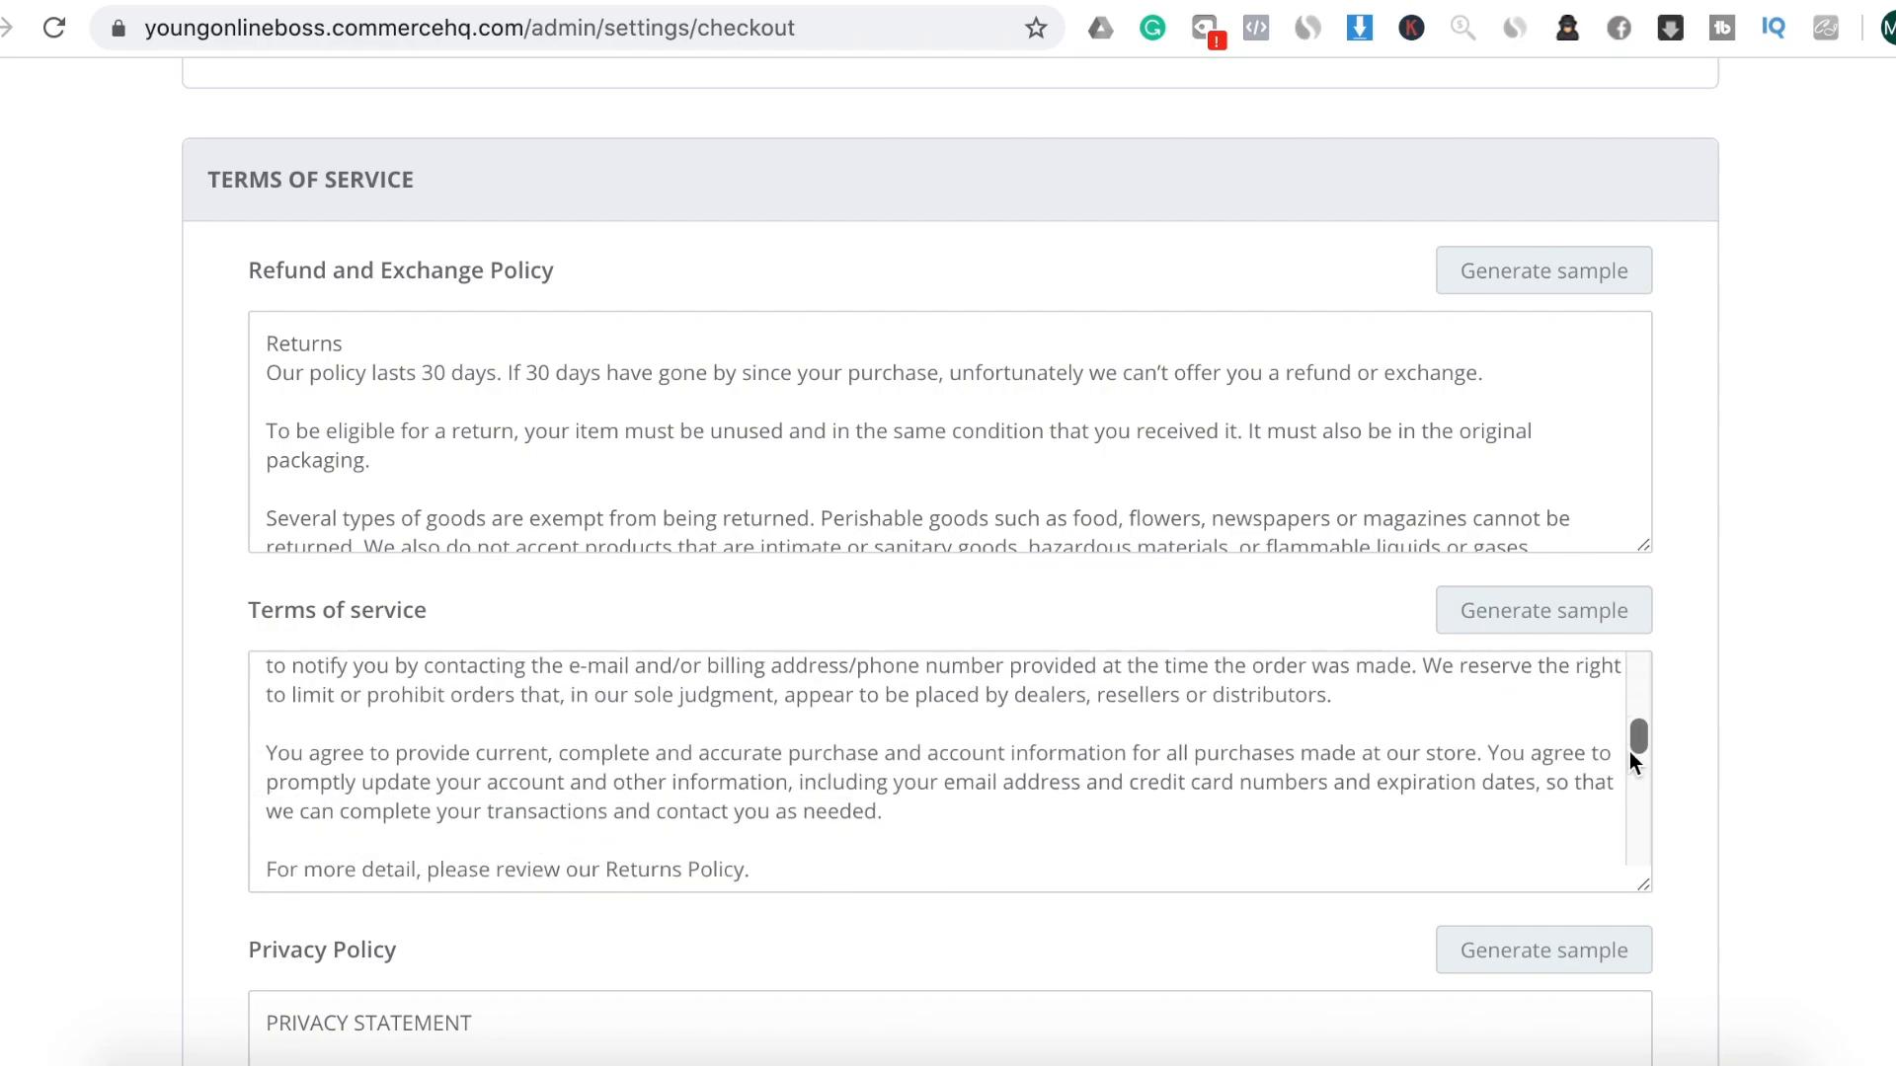
pyautogui.scroll(-15, 1696, 749)
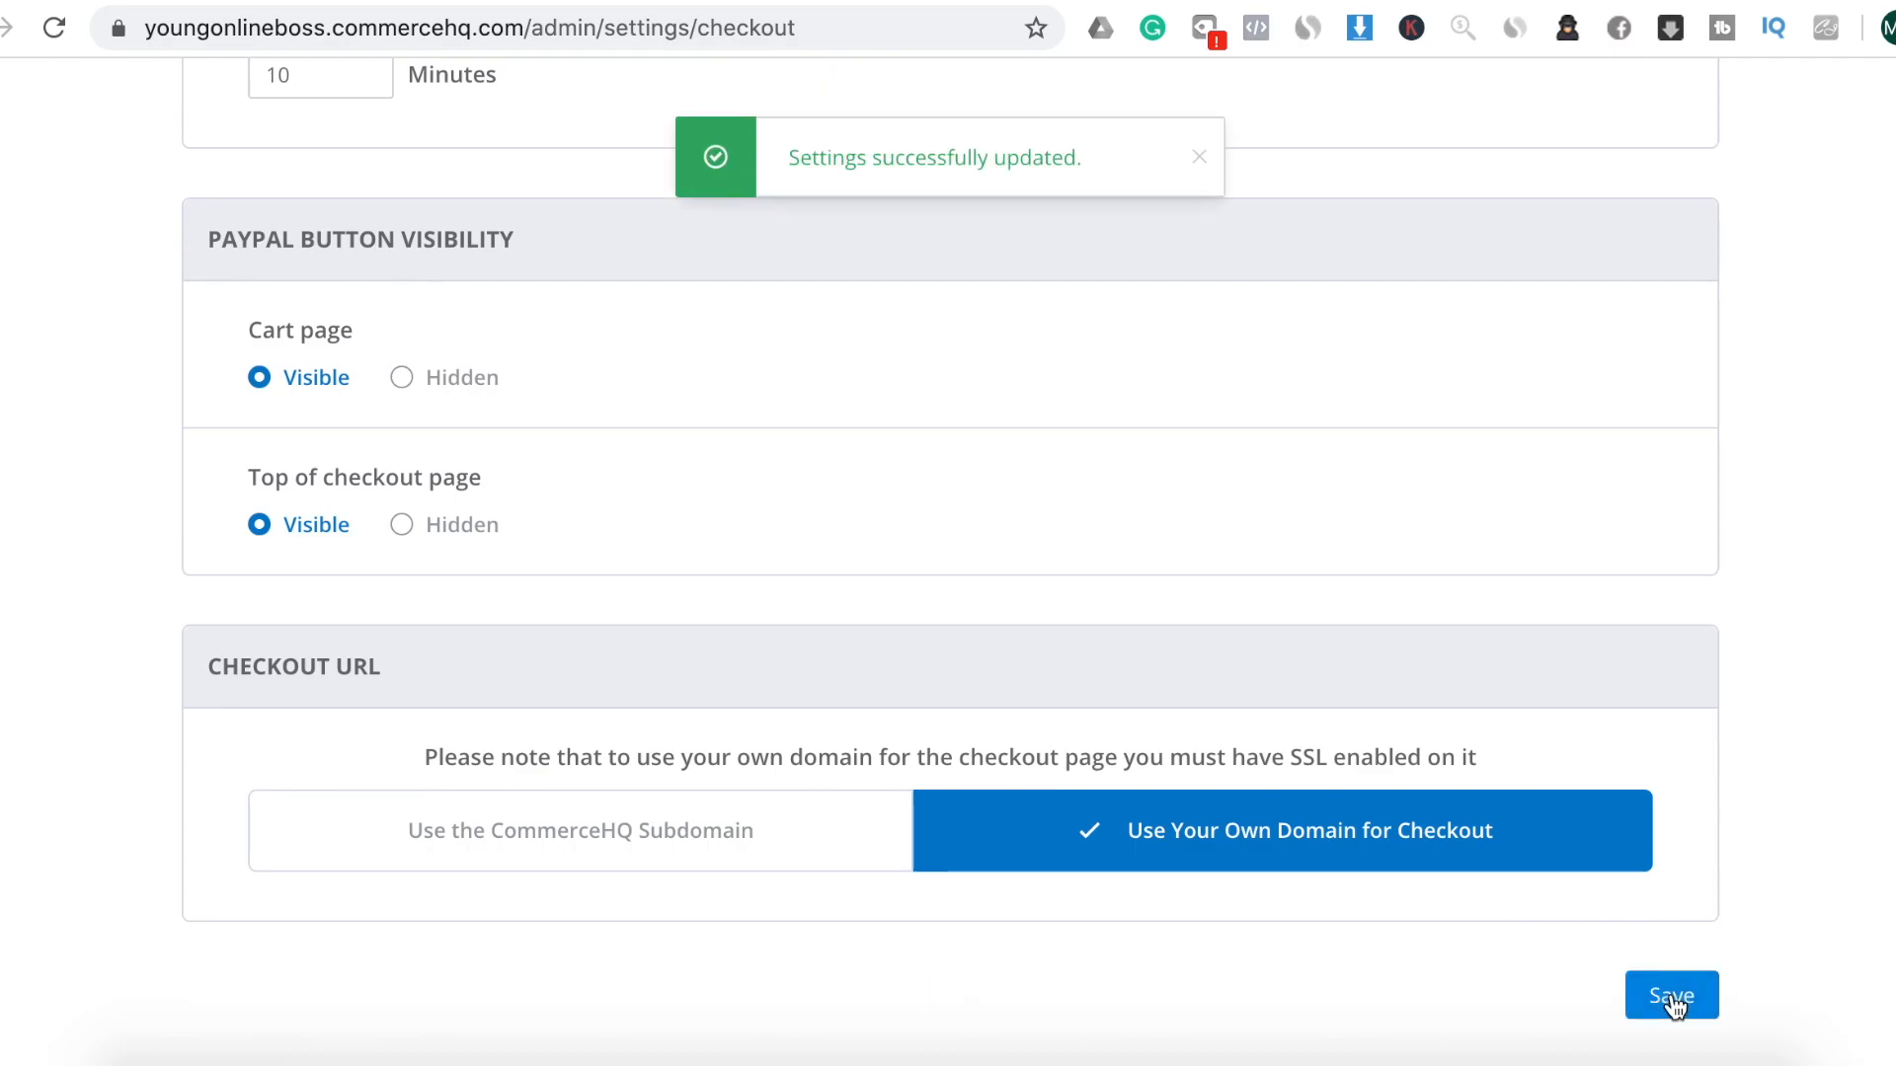
# Go to the store's Up-sell Campaigns and start a first campaign of type Buy X Items Get X Items Free or Get % Off
pyautogui.scroll(20, 1738, 216)
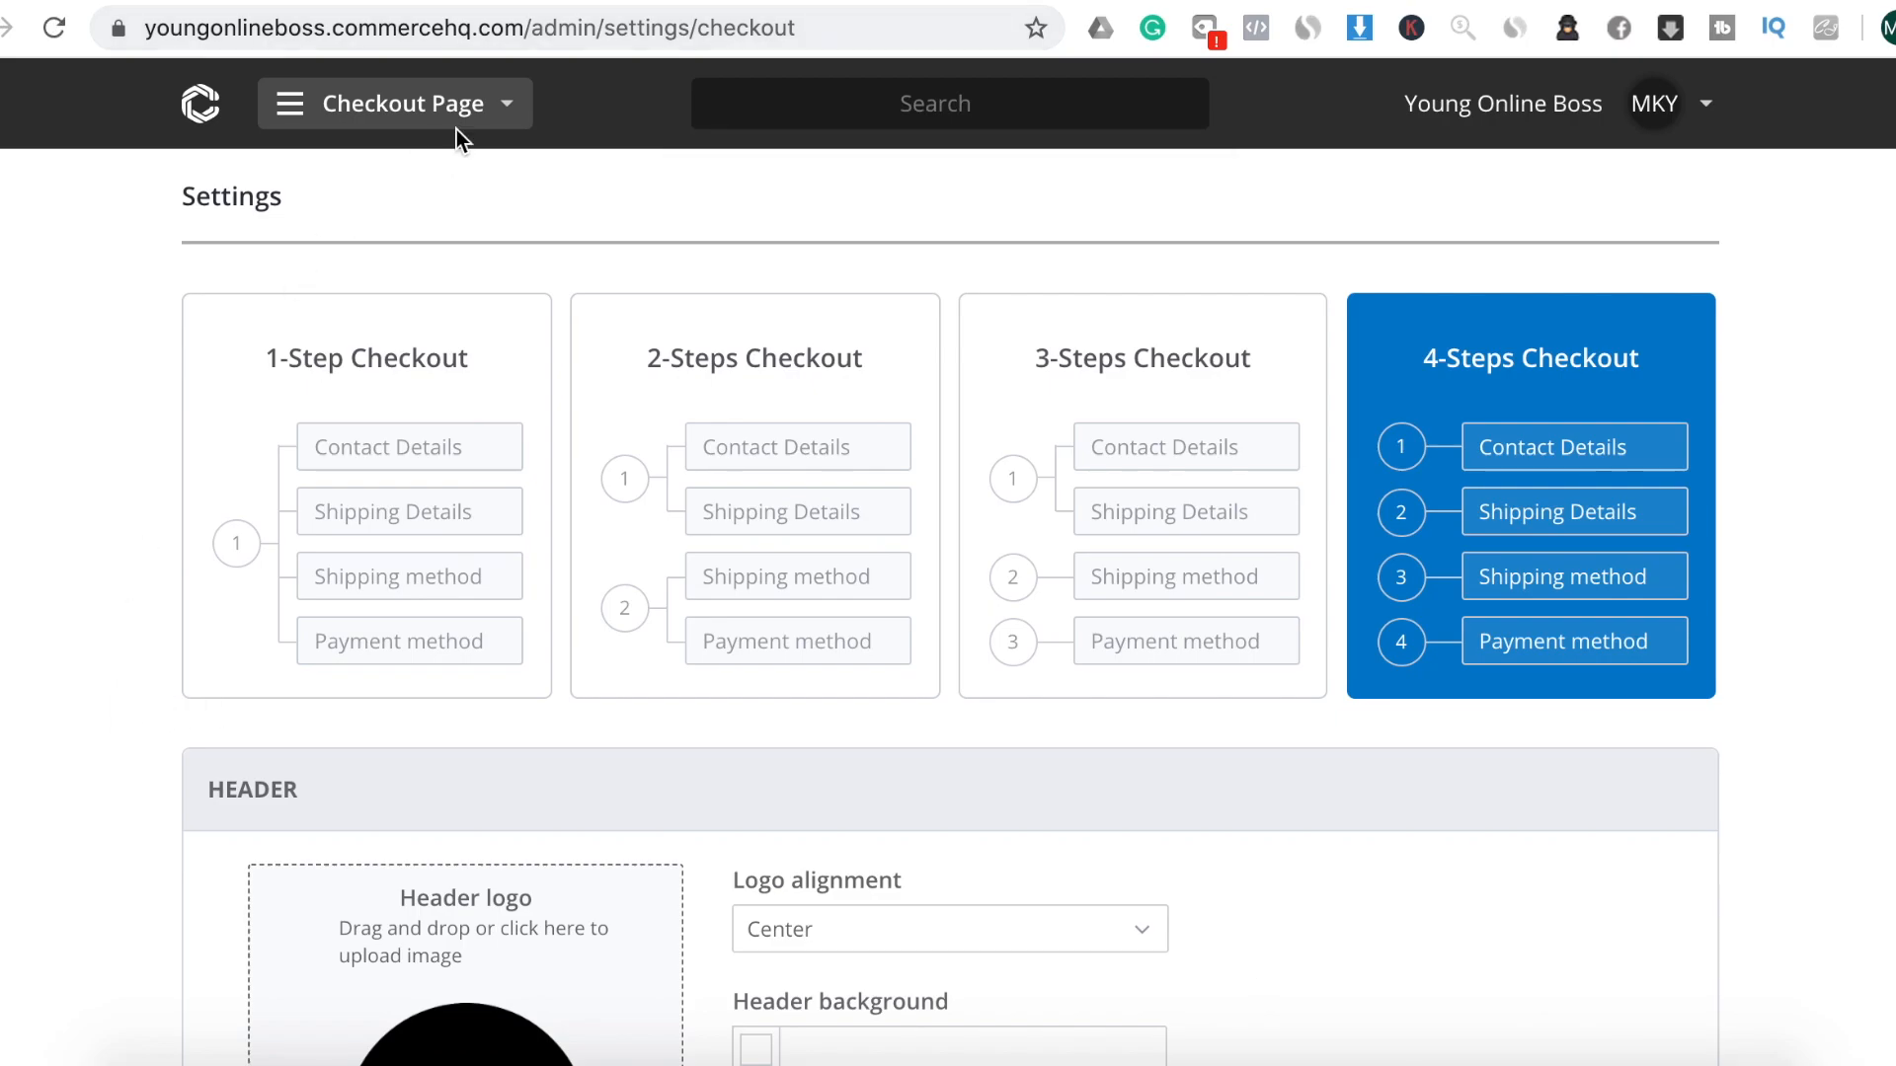
pyautogui.click(496, 103)
pyautogui.scroll(-1, 1597, 837)
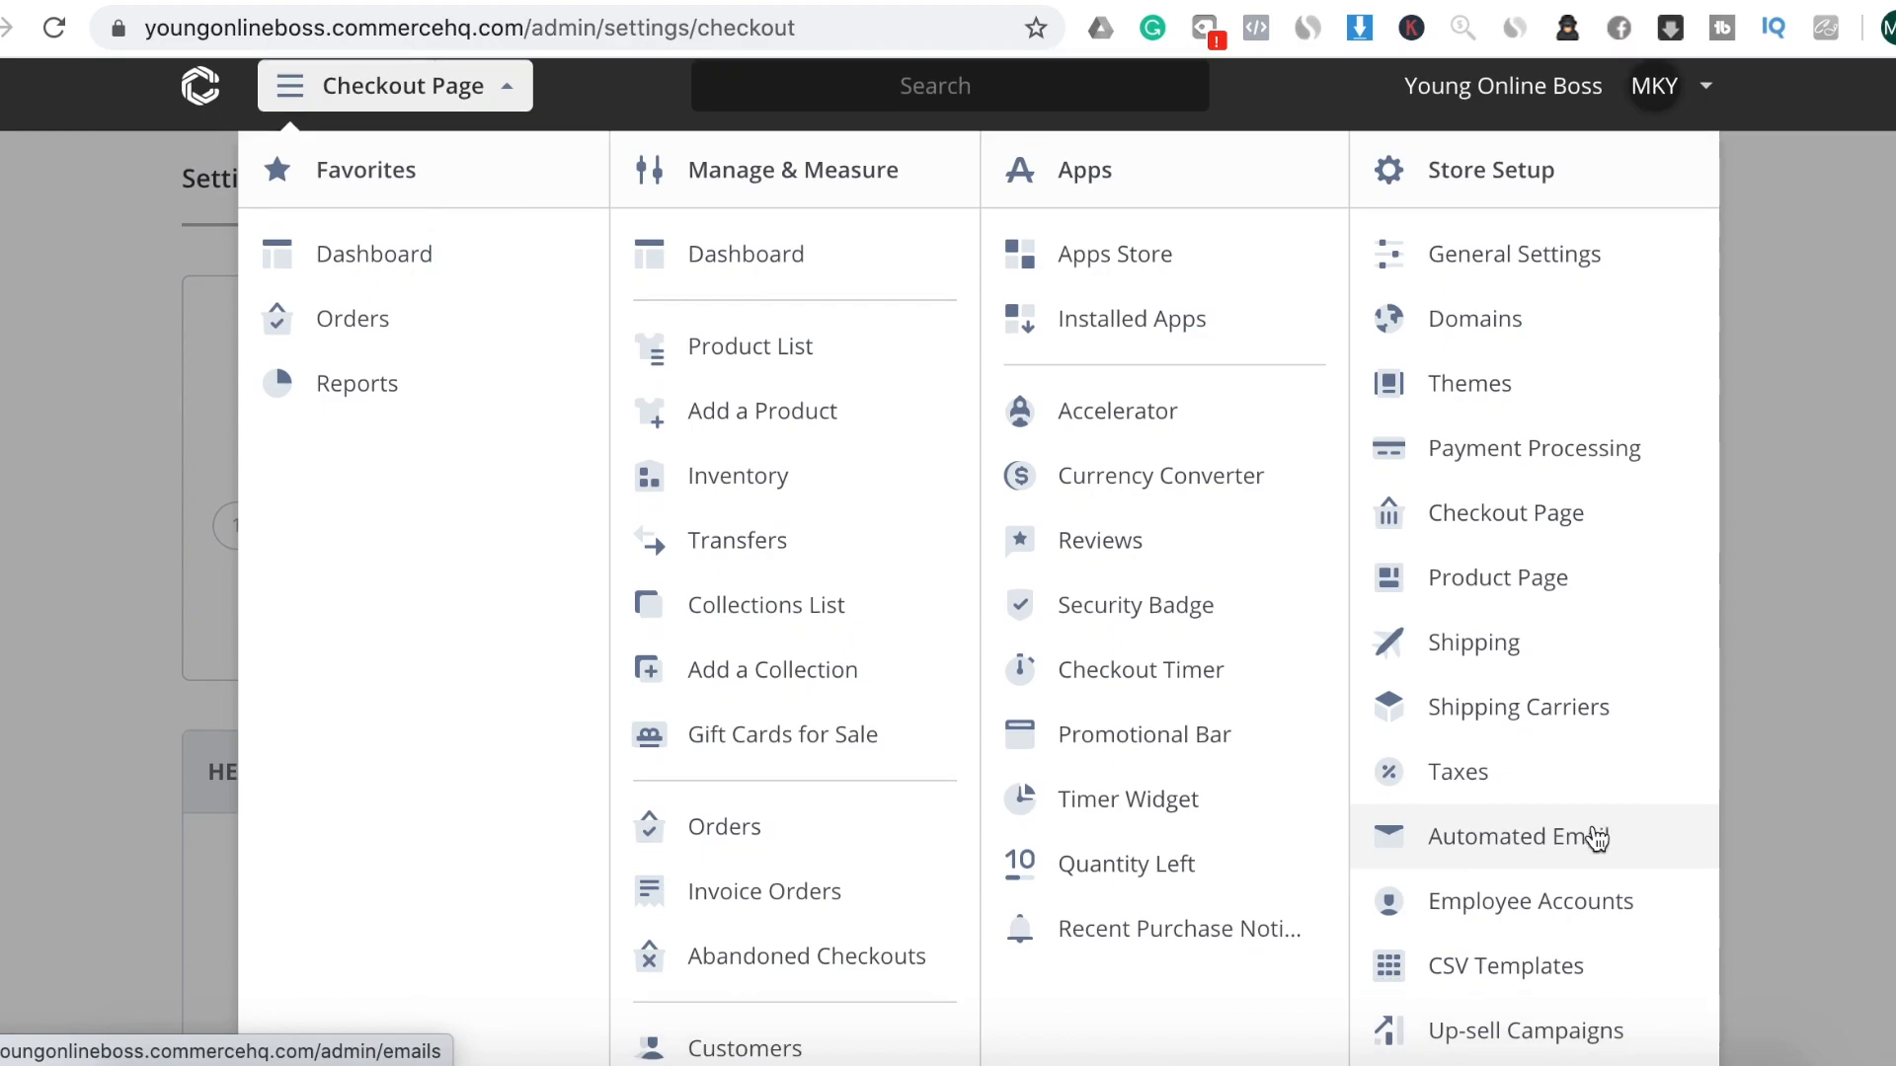
pyautogui.scroll(-2, 1598, 838)
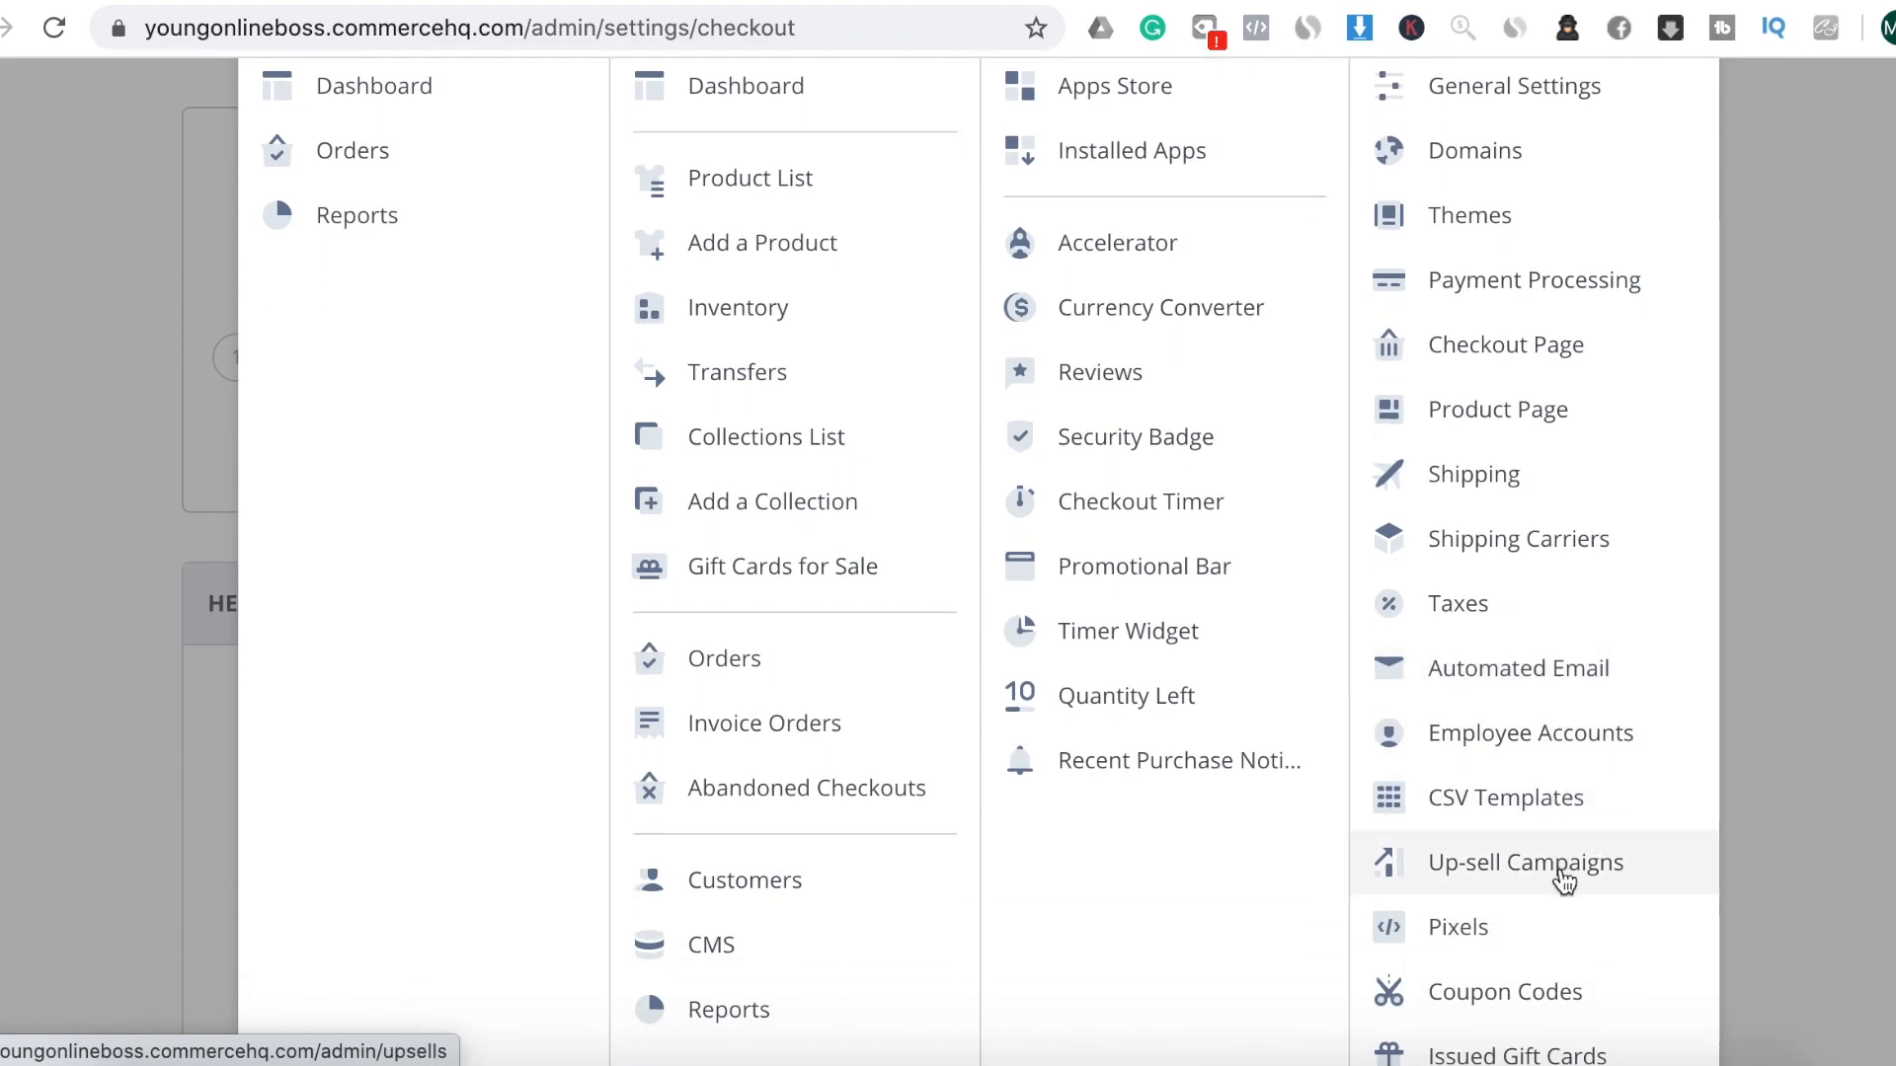
pyautogui.click(1565, 874)
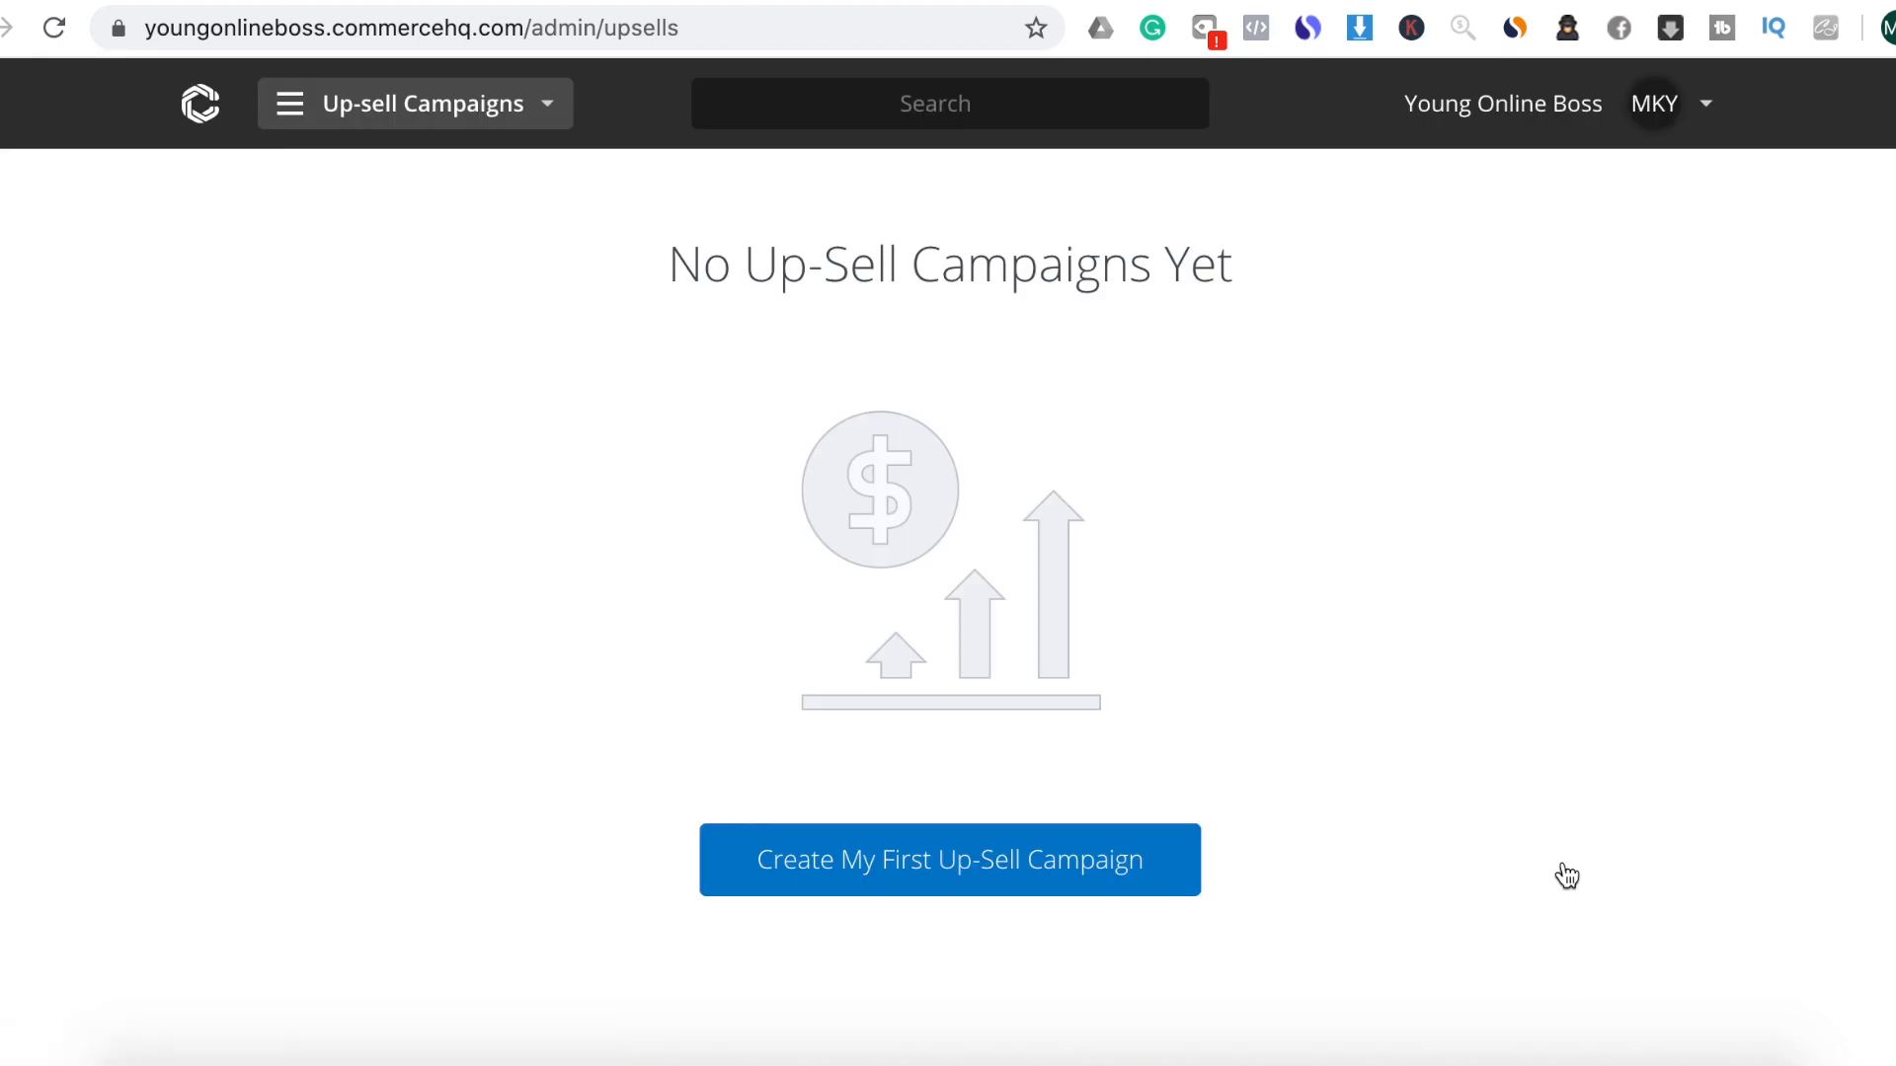
pyautogui.click(1022, 882)
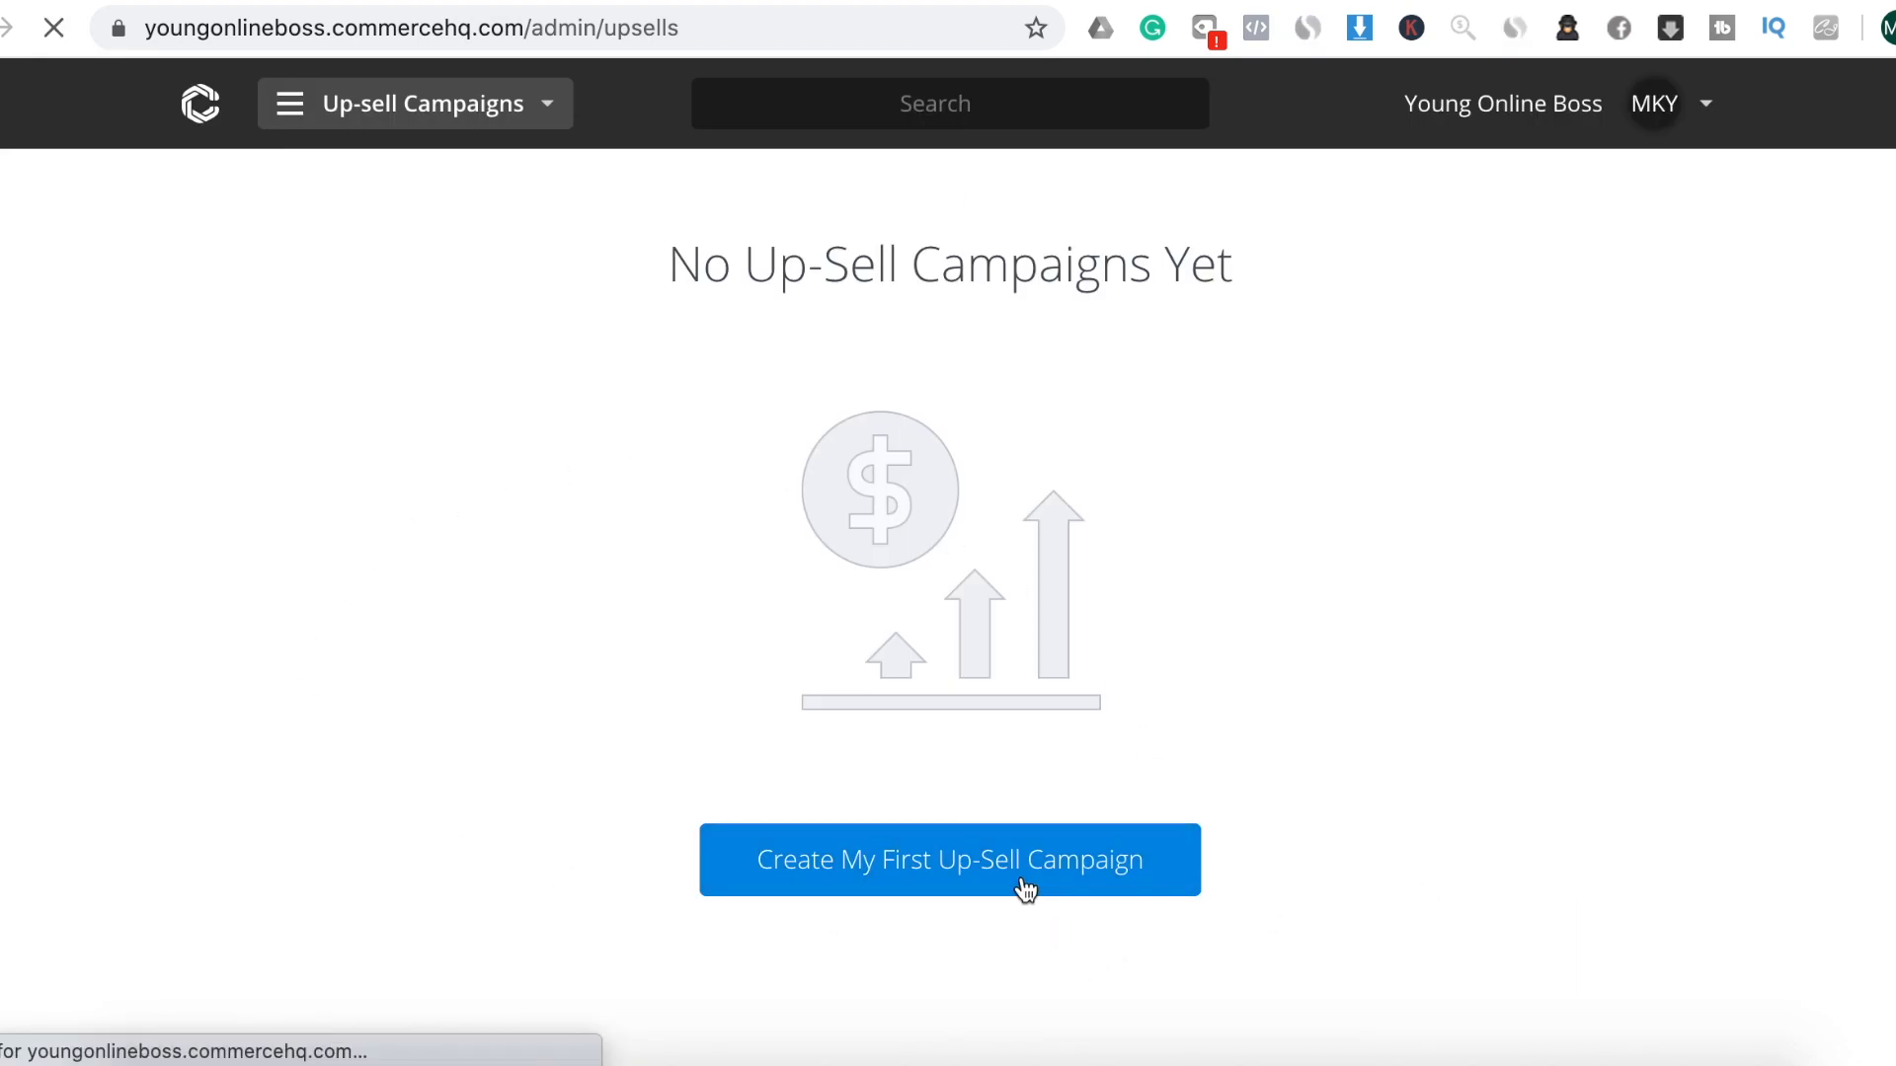
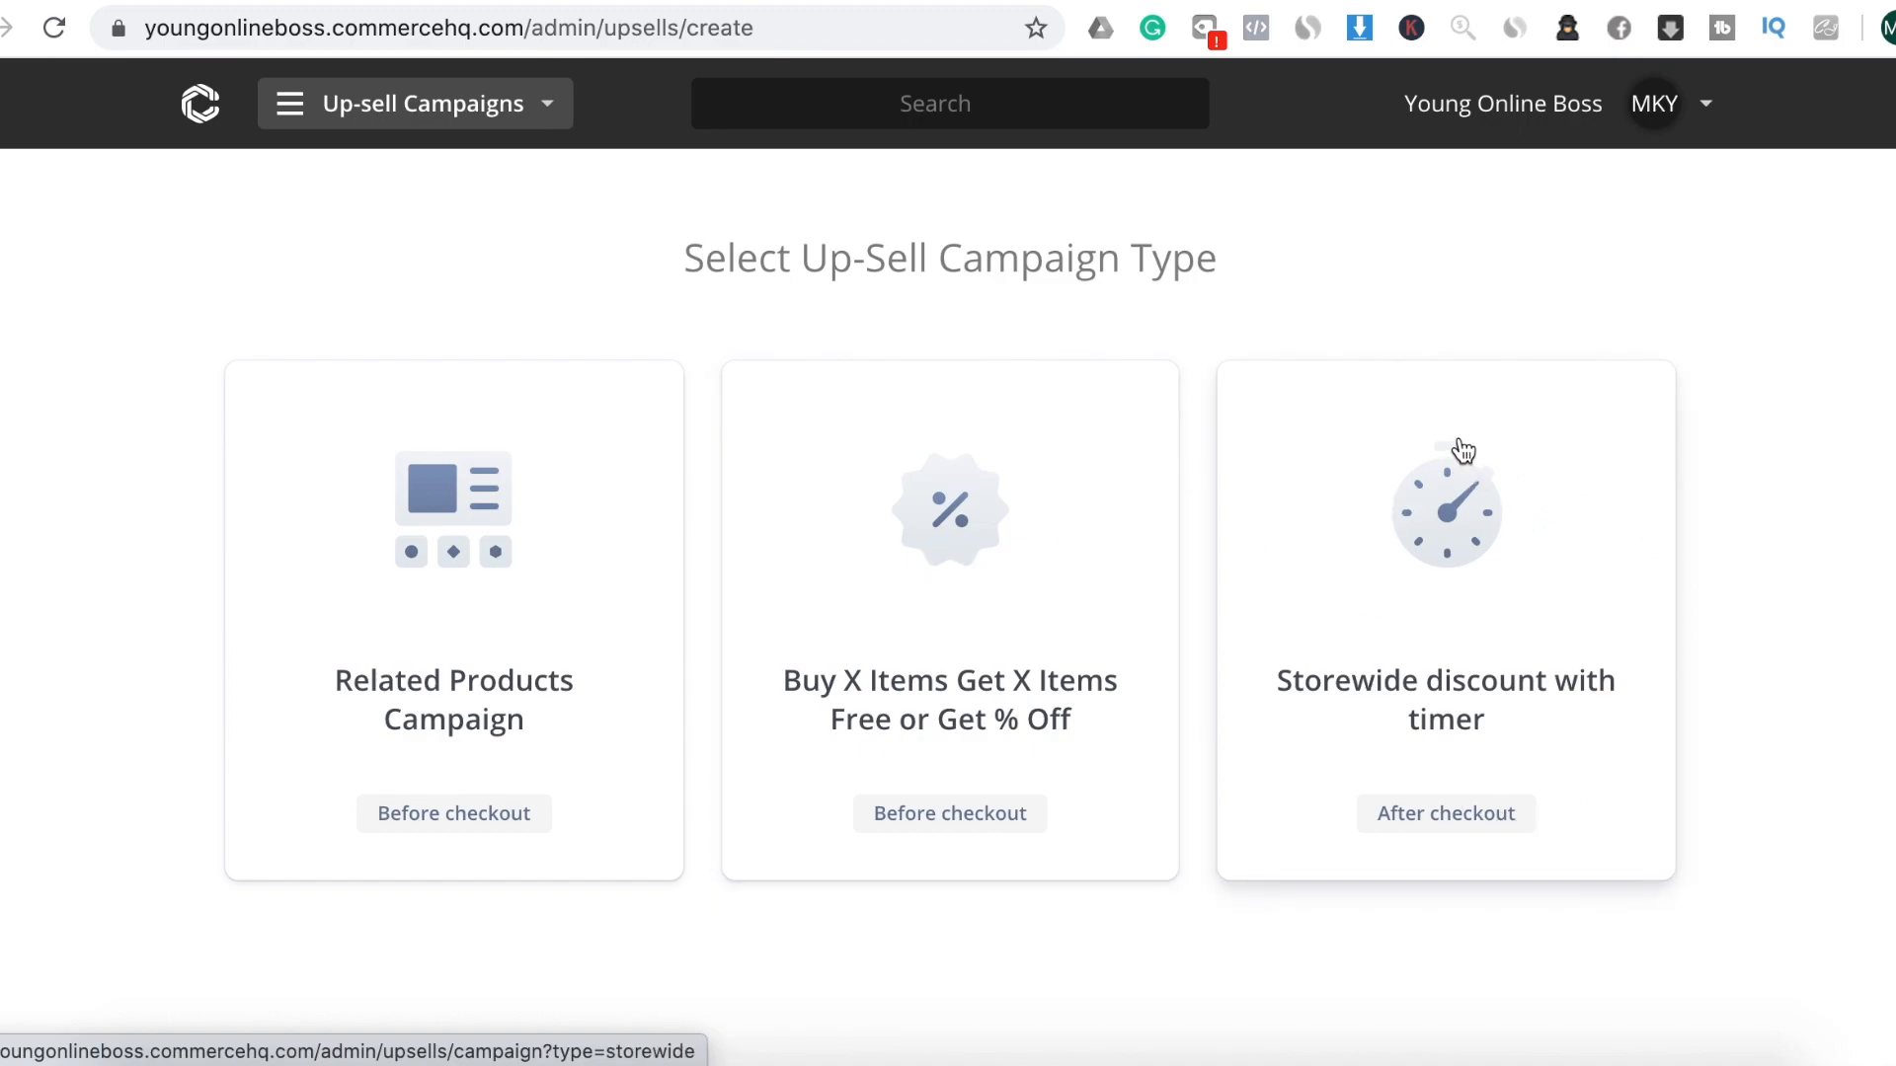
pyautogui.click(951, 822)
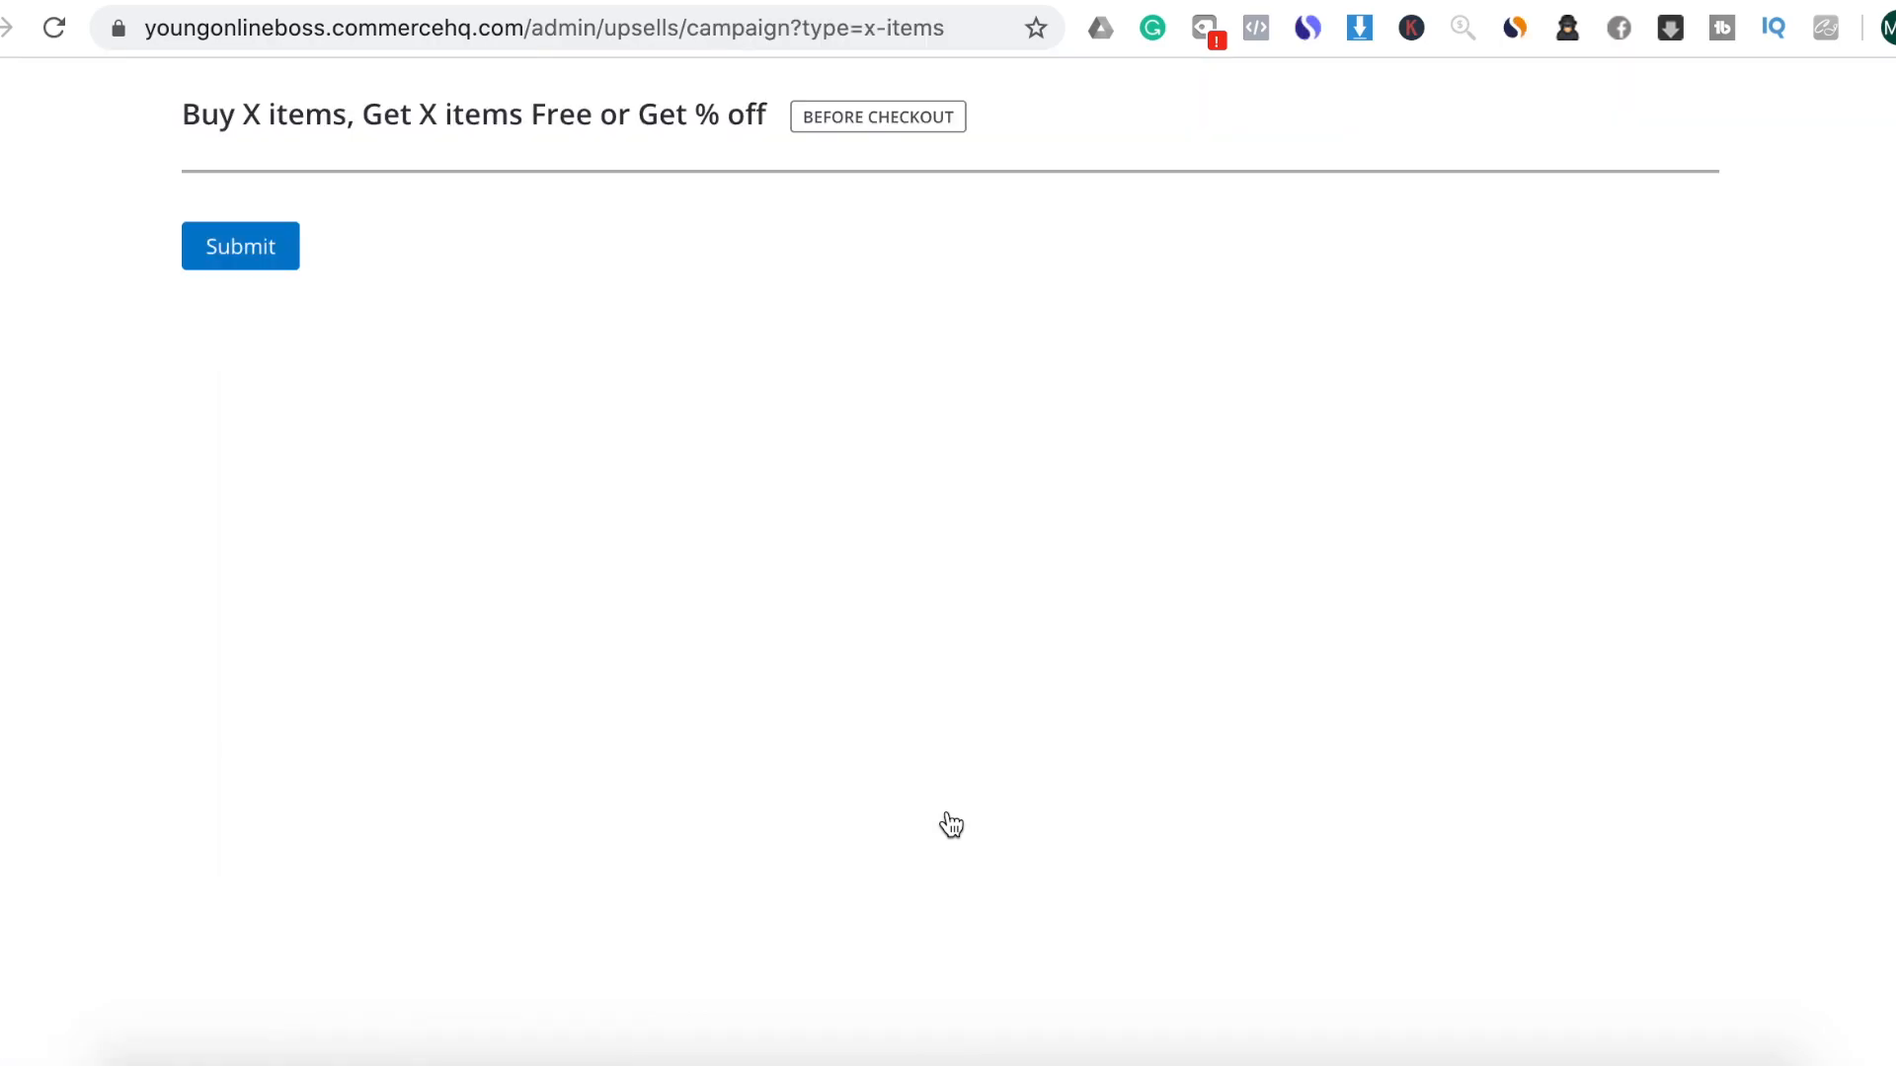
# Name the up-sell campaign "Buy two get 15% Off"
pyautogui.click(610, 493)
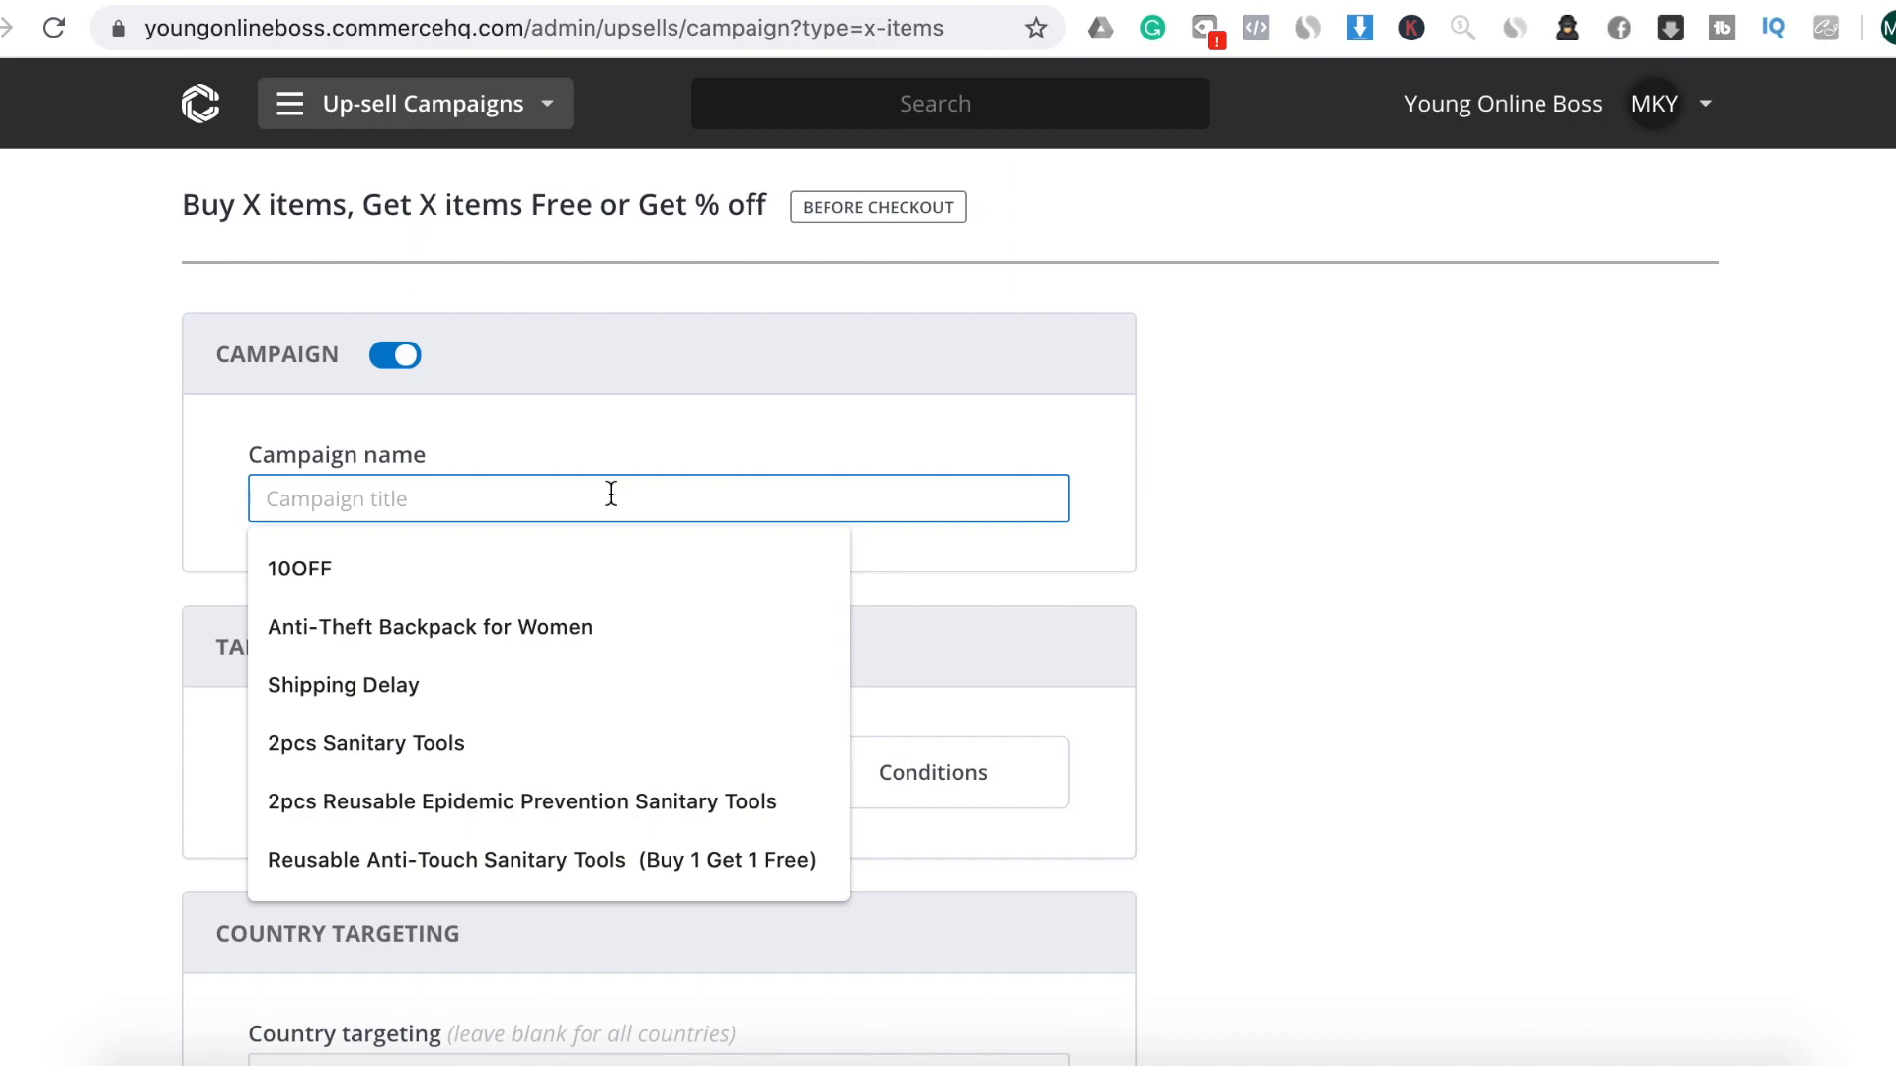
pyautogui.write('b')
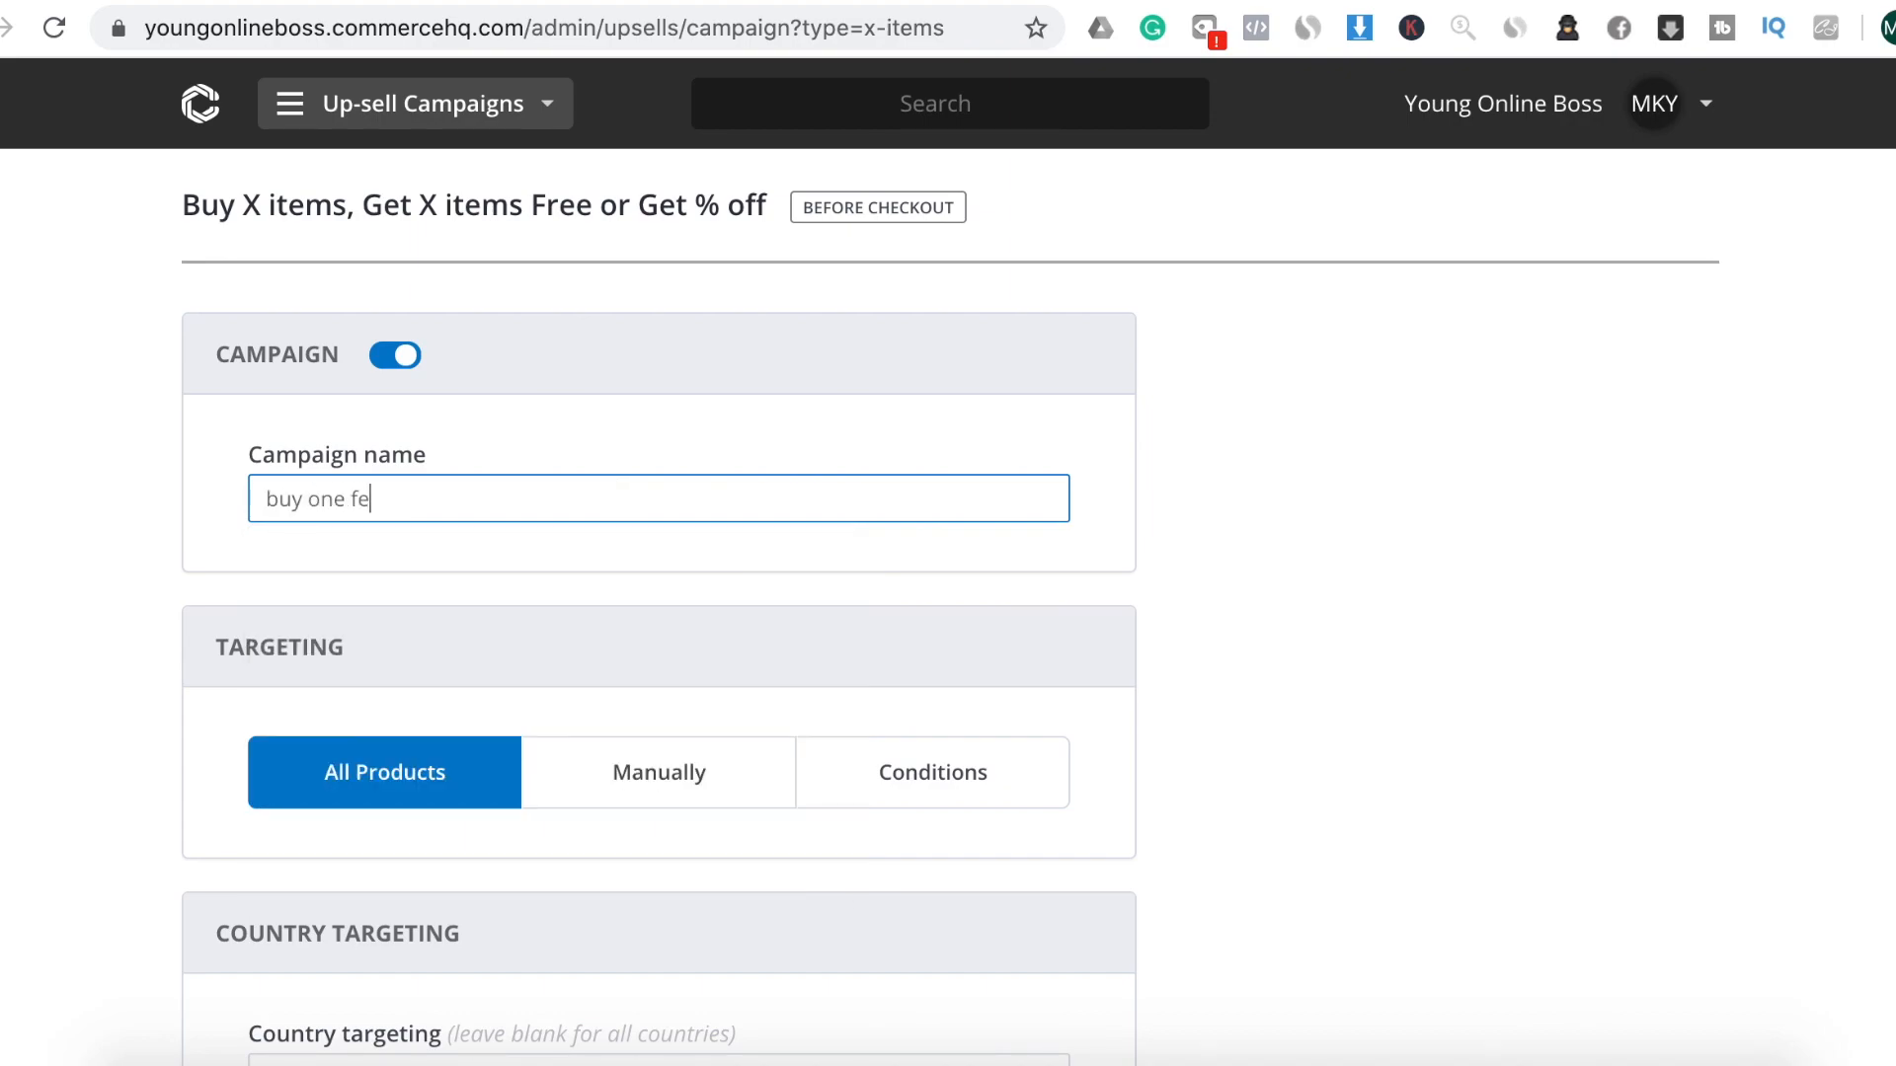
pyautogui.write('uy')
pyautogui.press('BackSpace')
pyautogui.press('BackSpace')
pyautogui.press('BackSpace')
pyautogui.write('B')
pyautogui.click(1471, 661)
# Switch the campaign's discount to Buy X items get % off and set it to 2 items for 15% off
pyautogui.scroll(-4, 593, 819)
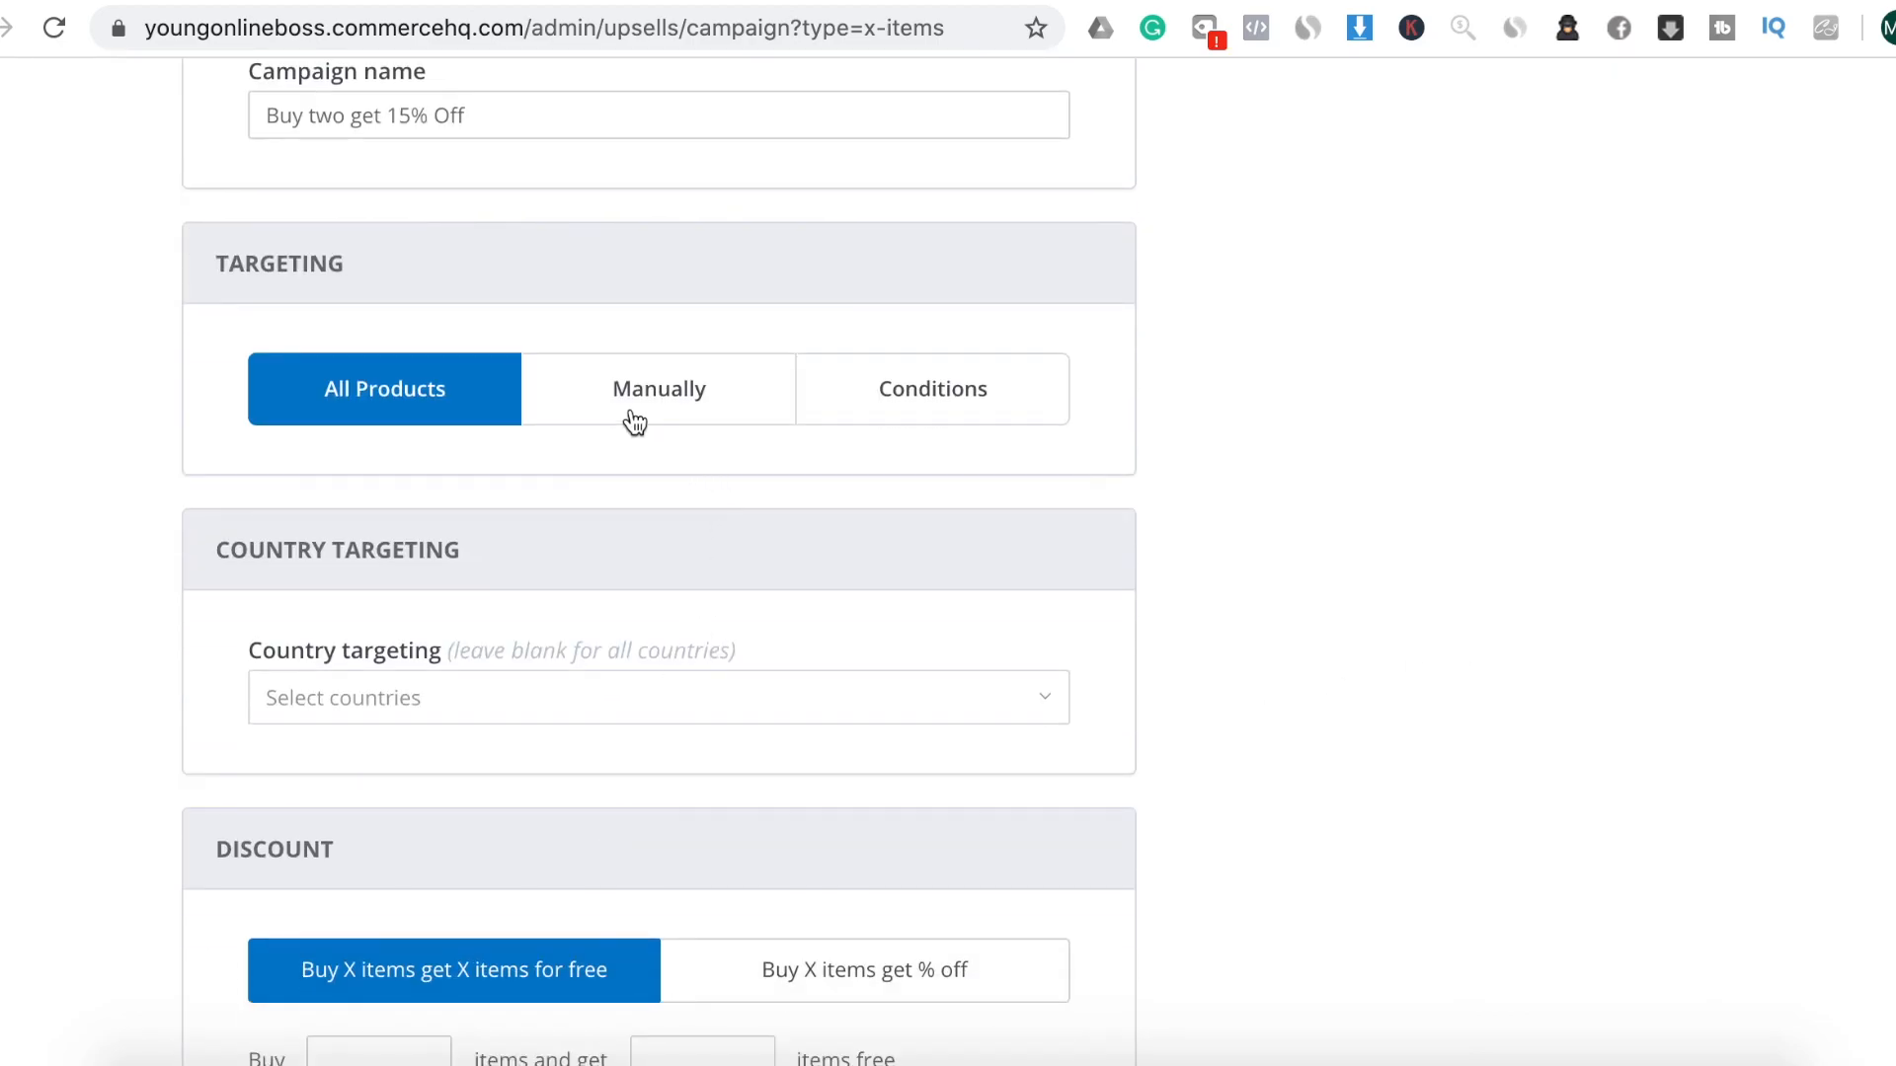
pyautogui.scroll(-3, 790, 632)
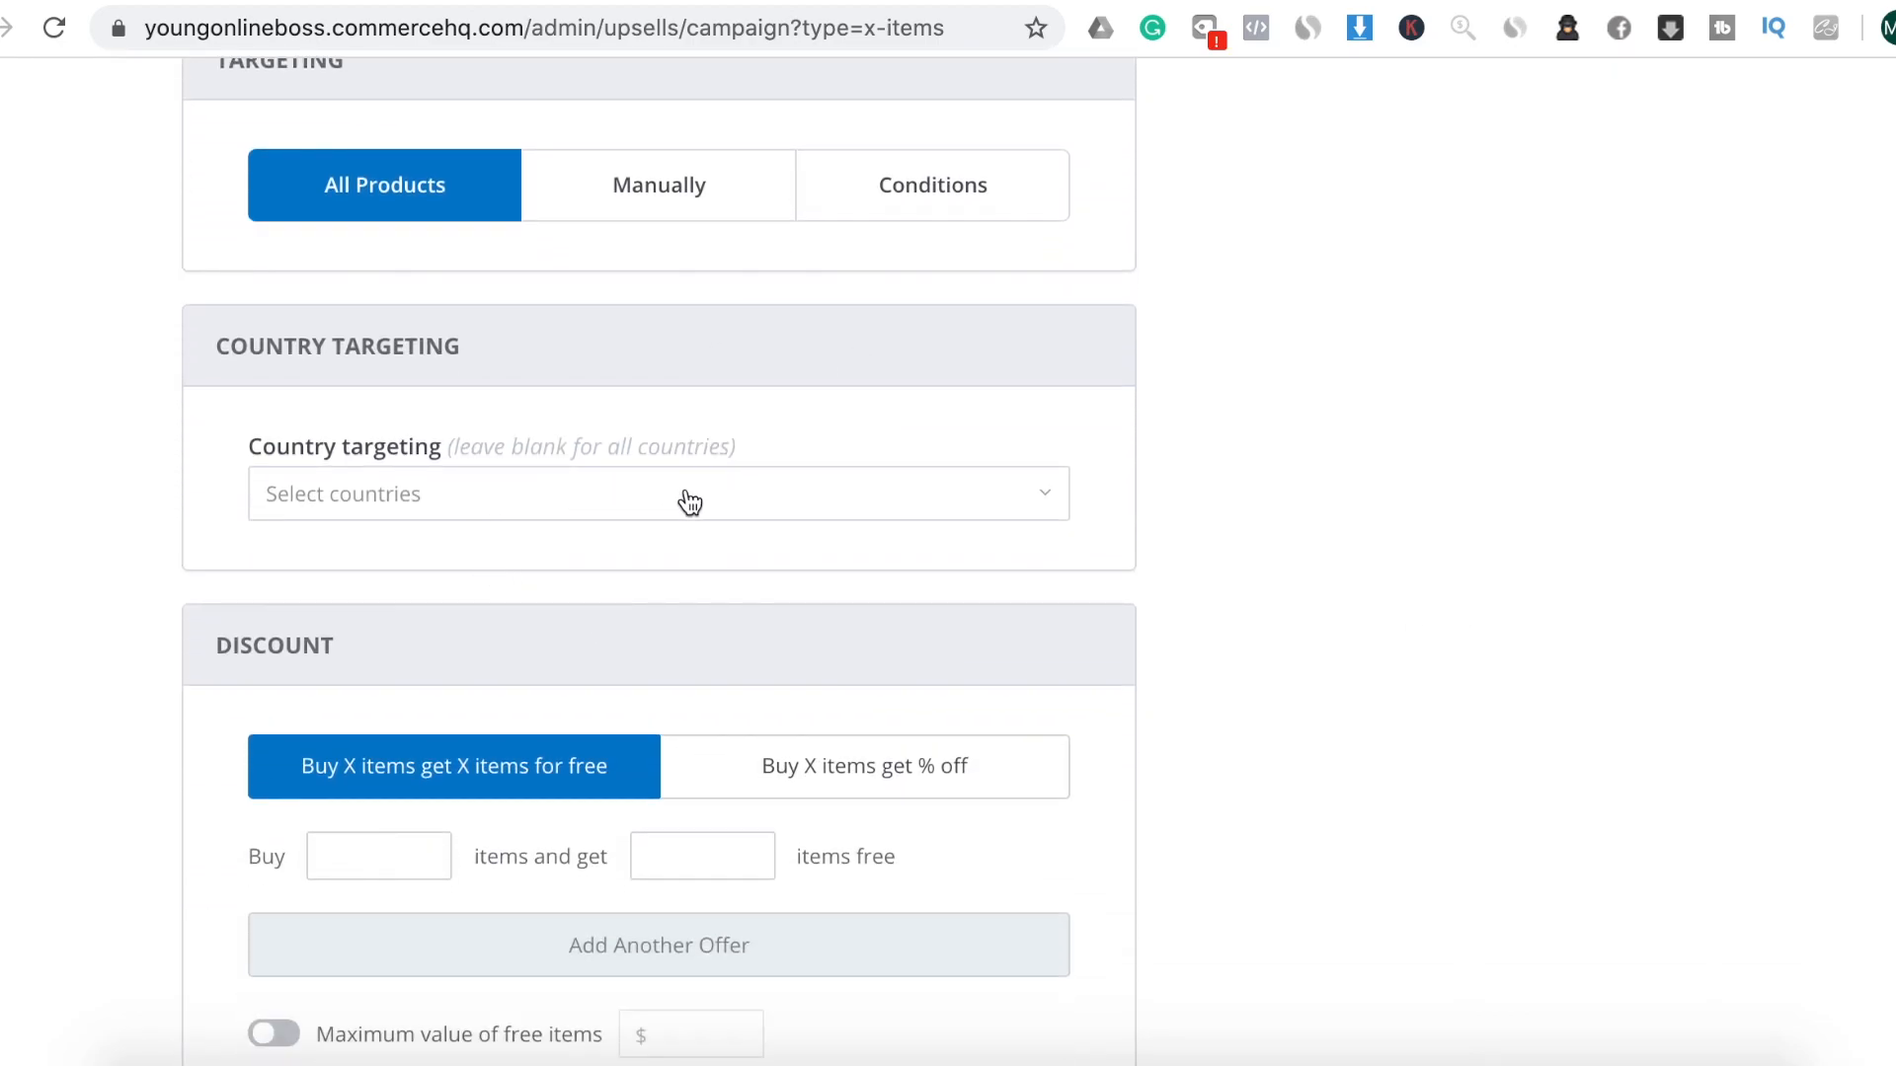
pyautogui.scroll(-3, 882, 571)
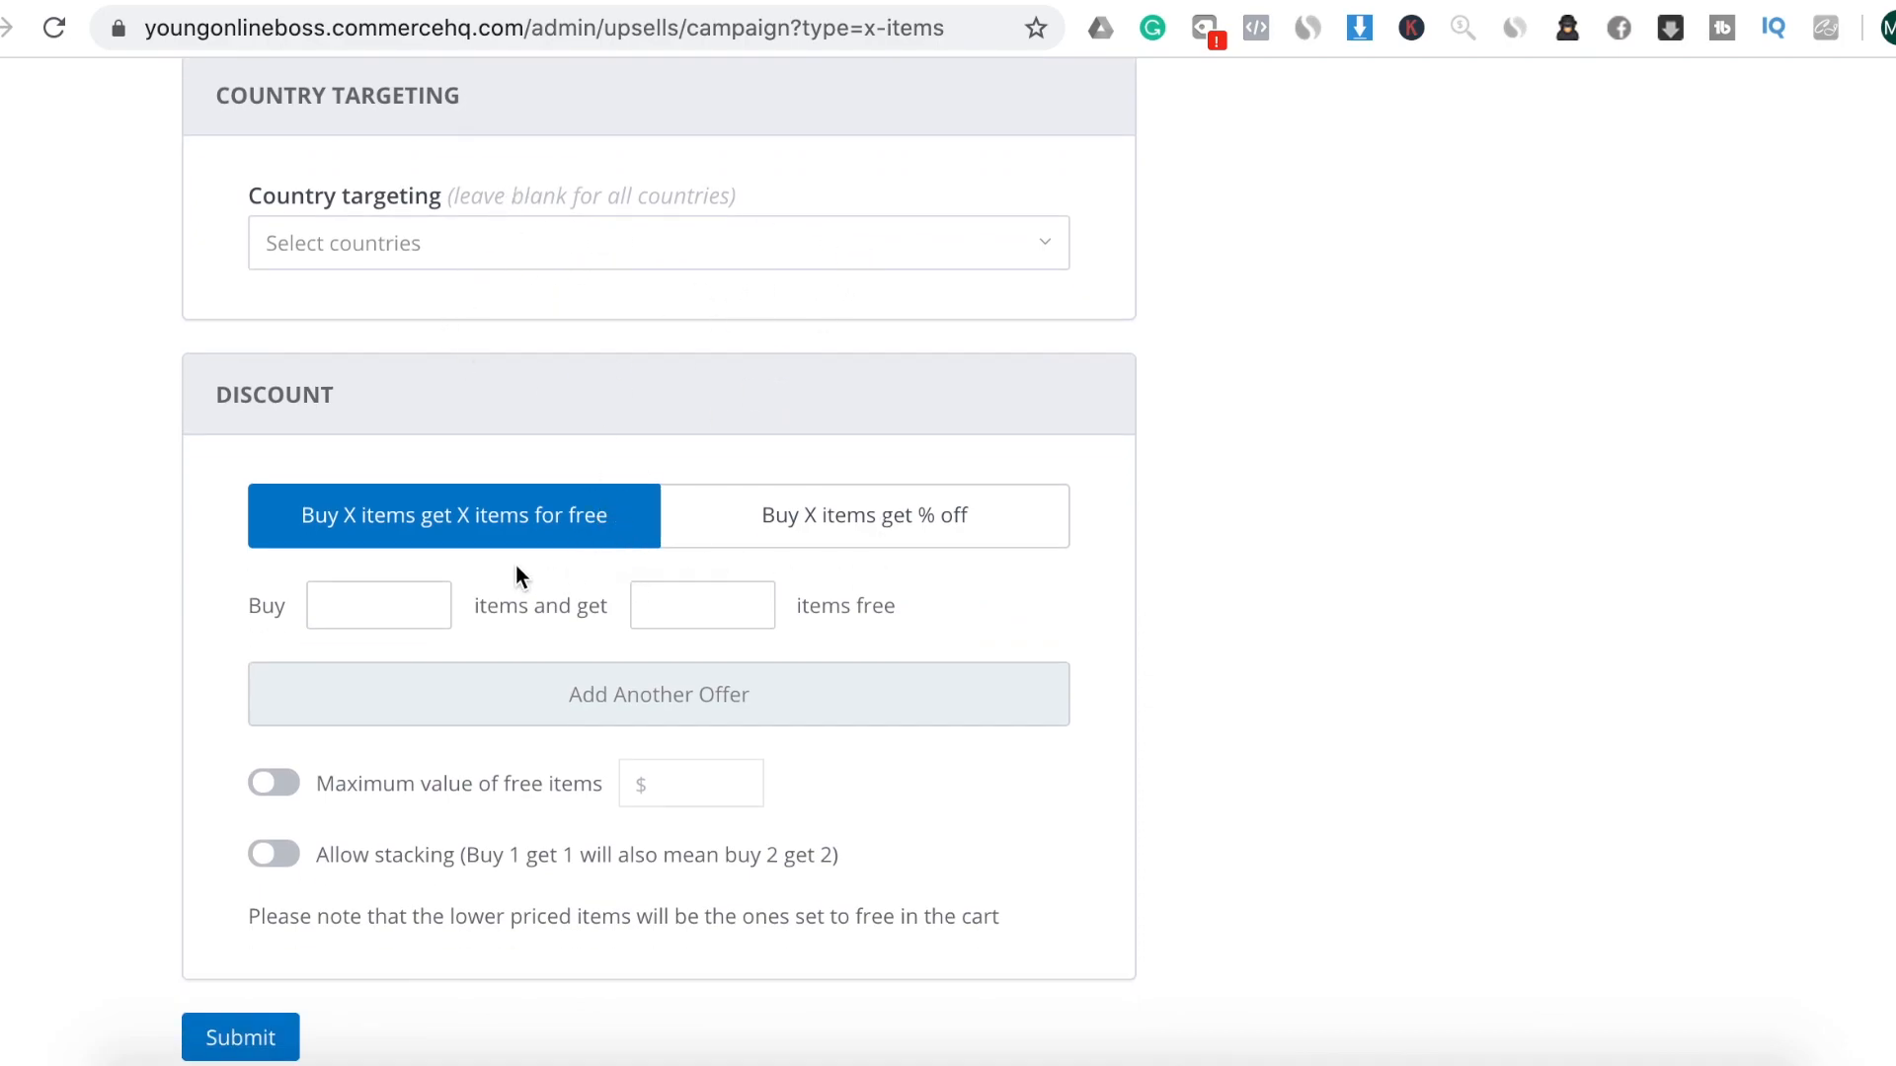
pyautogui.click(961, 533)
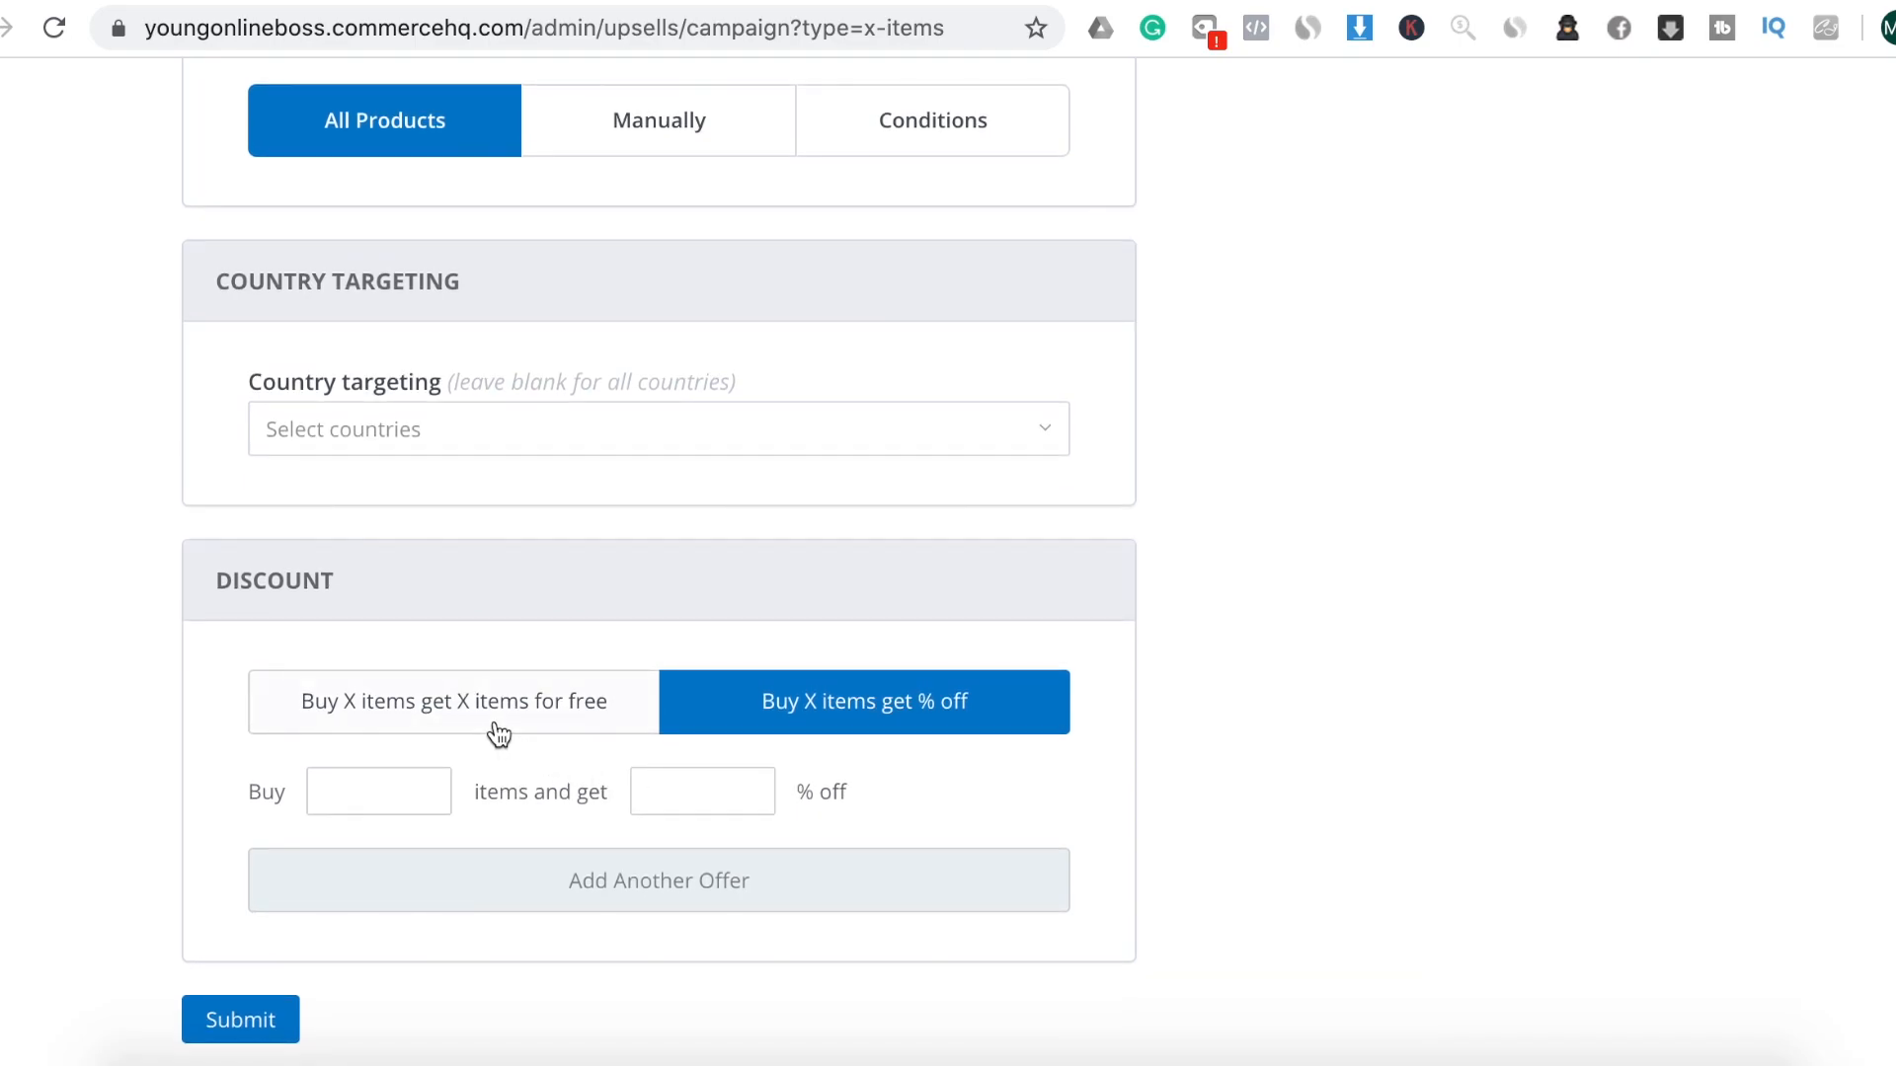
pyautogui.click(427, 791)
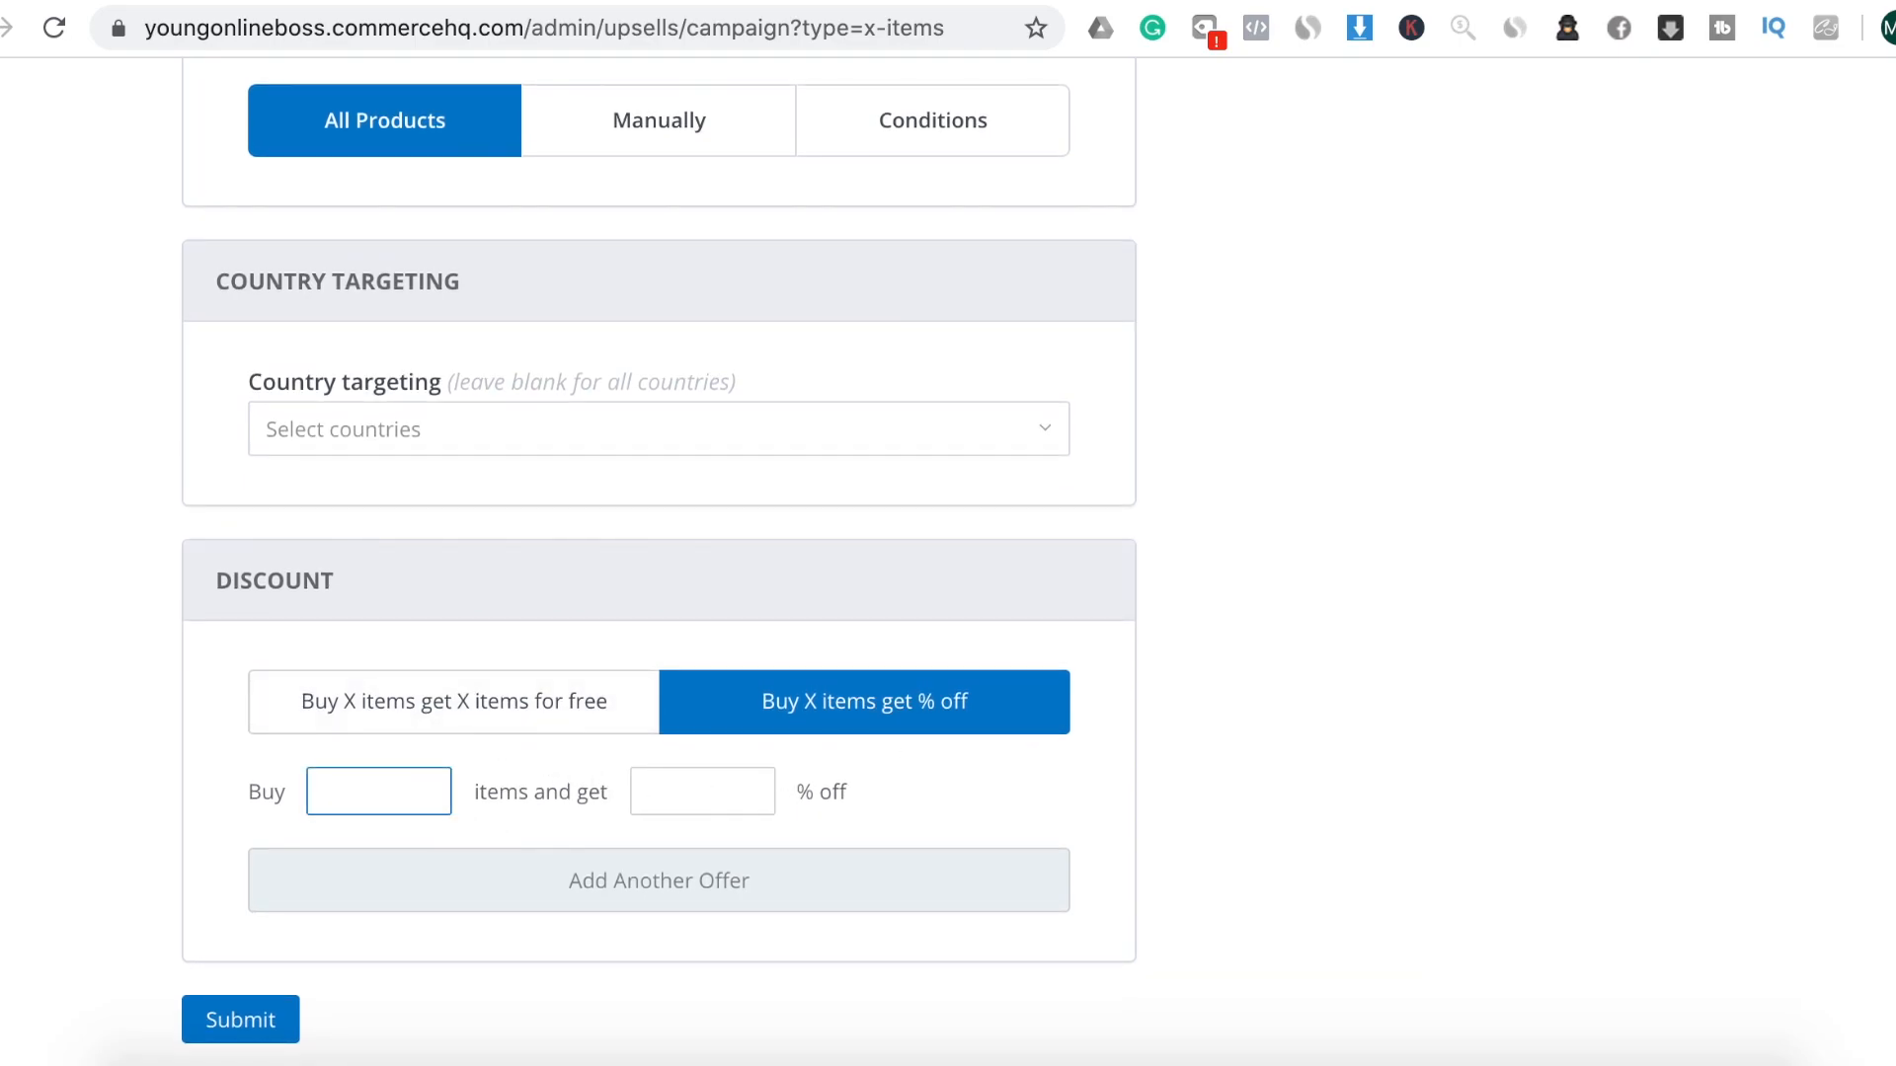
pyautogui.click(721, 798)
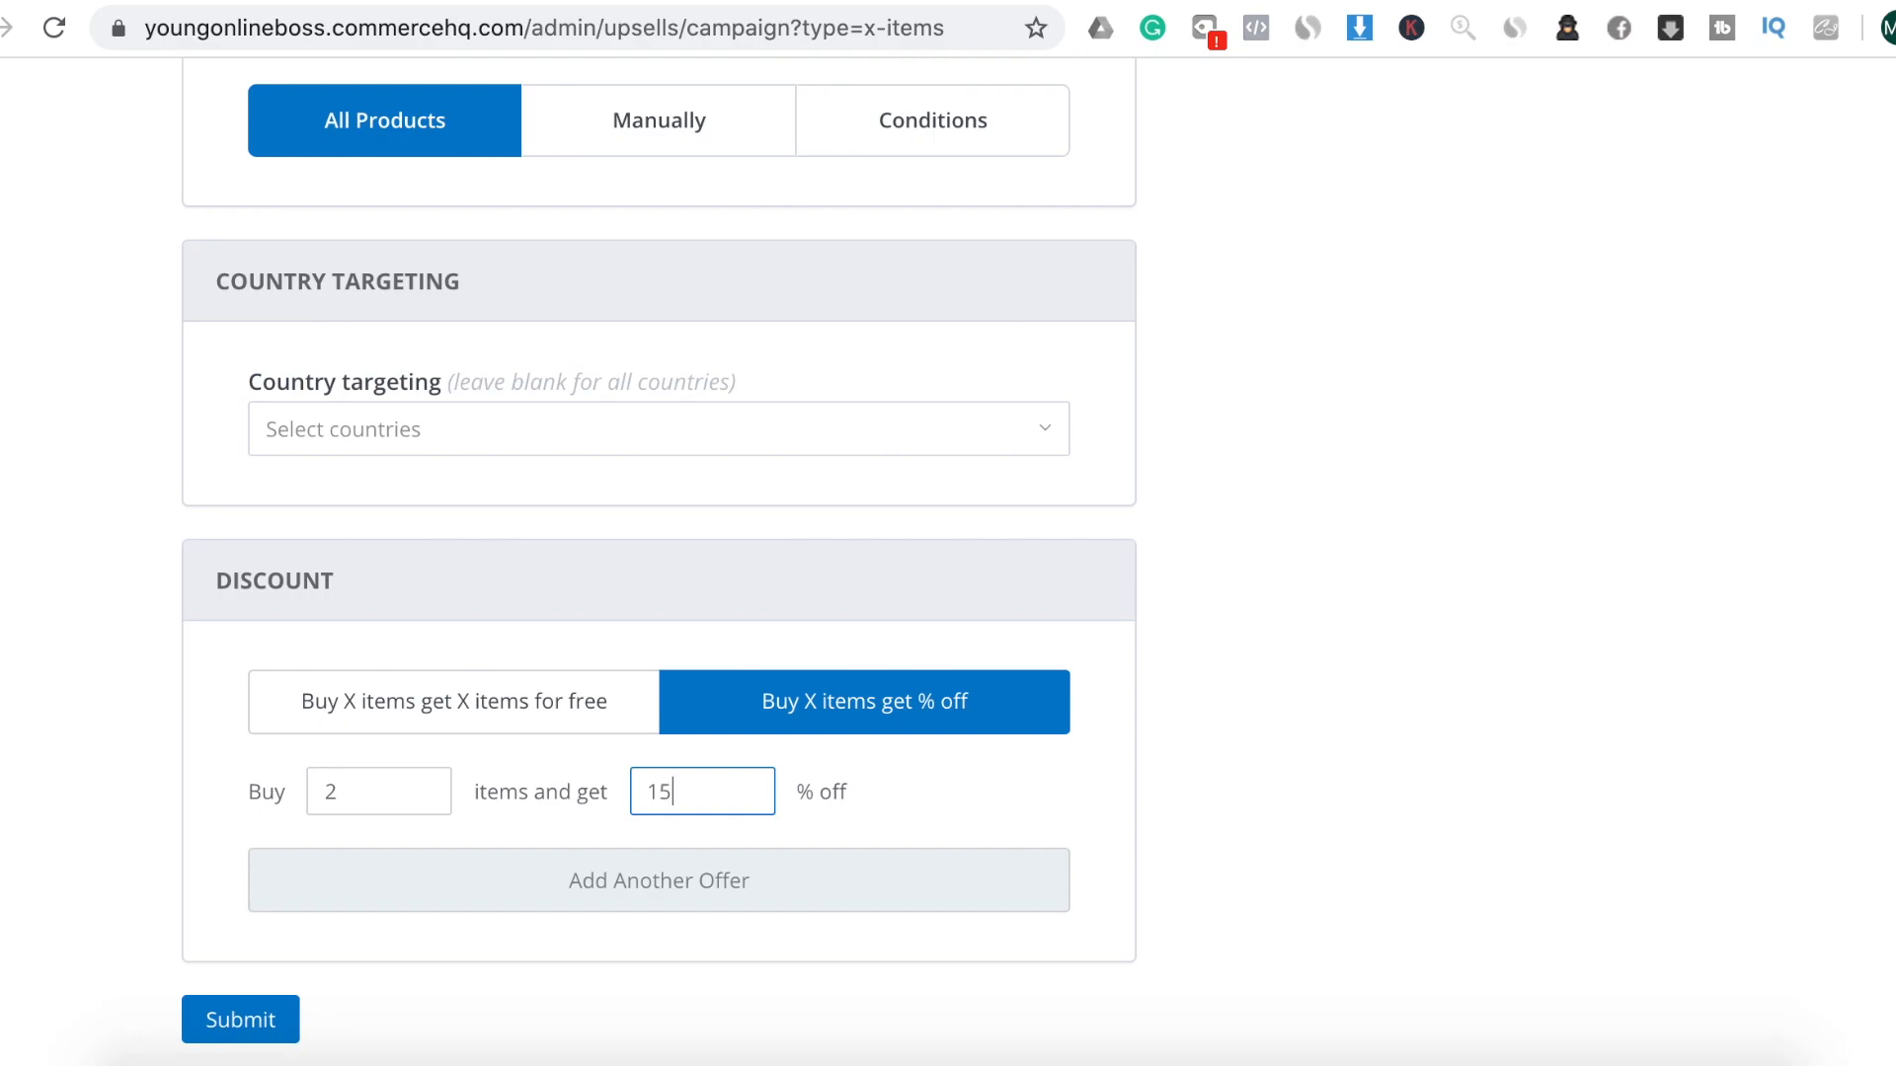
pyautogui.click(1259, 825)
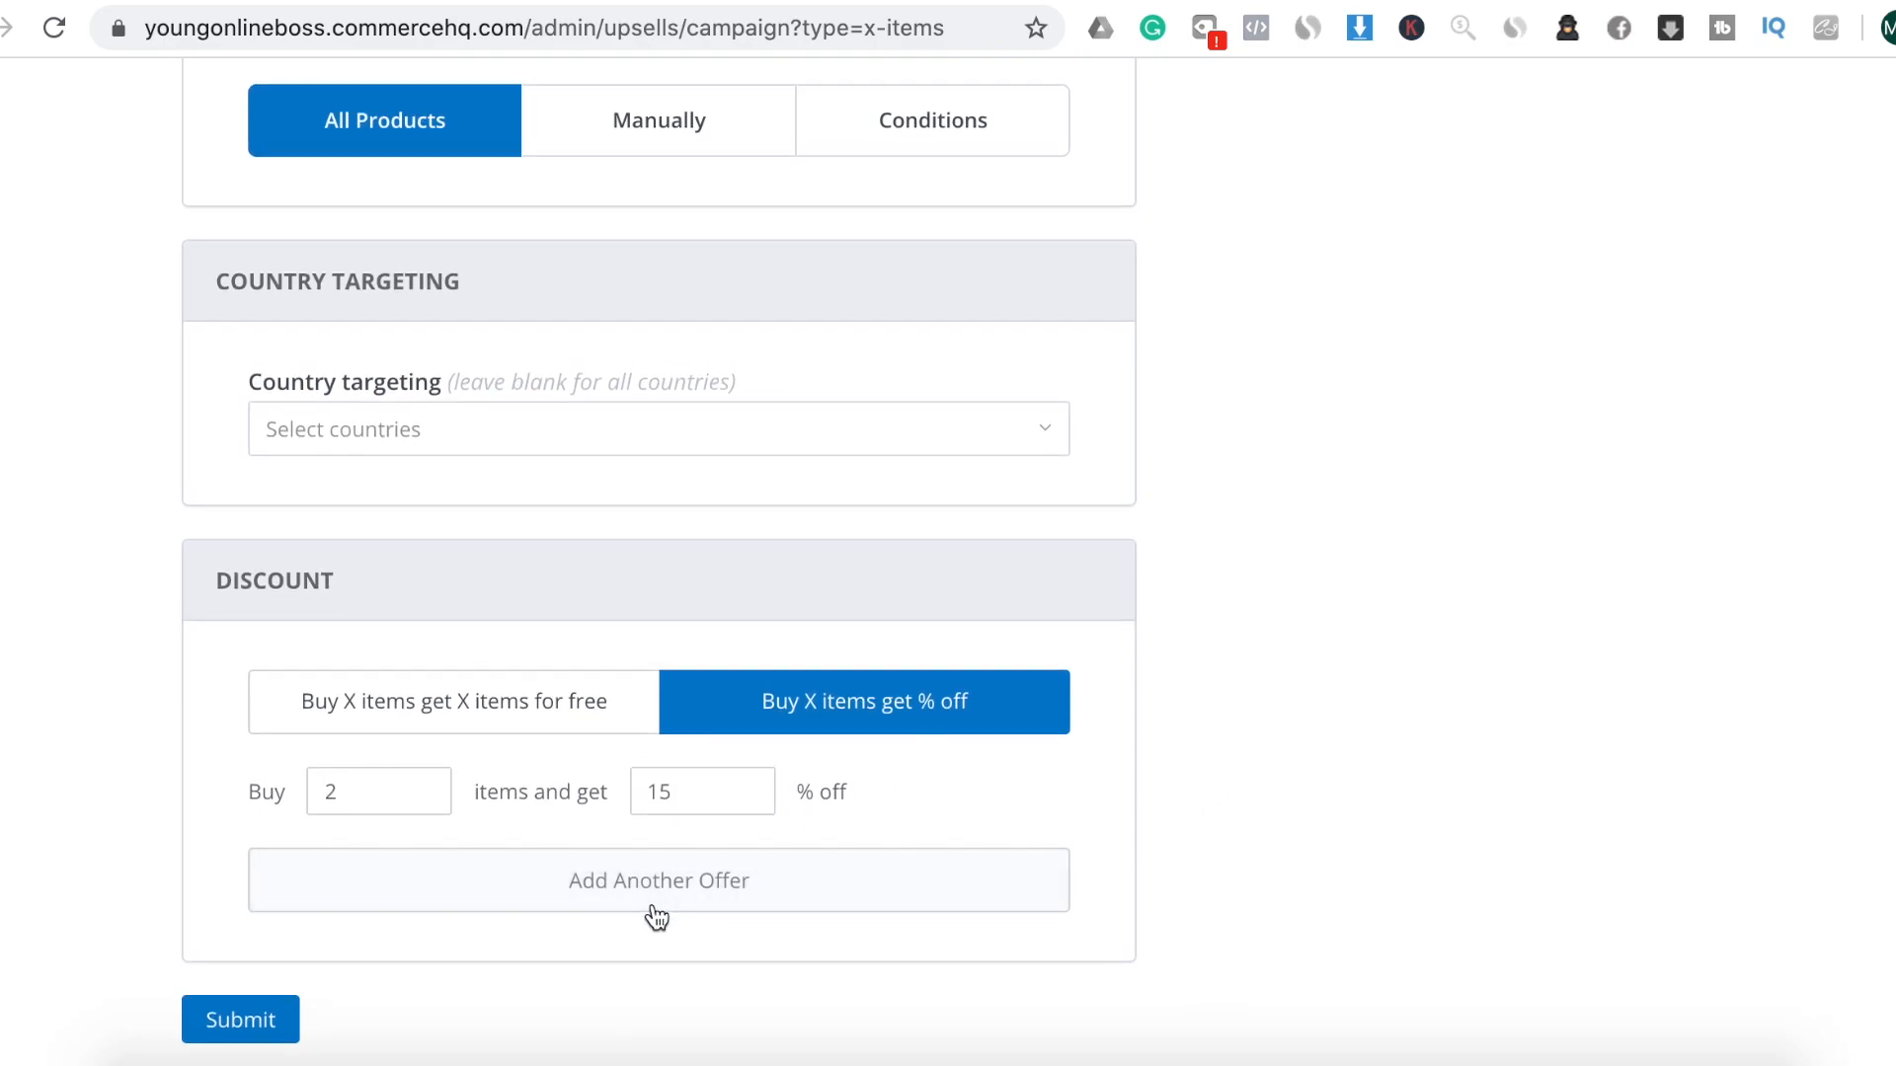
# Add a second offer of 3 items for 20% off and submit the up-sell campaign
pyautogui.click(656, 907)
pyautogui.click(386, 780)
pyautogui.write('3')
pyautogui.click(674, 801)
pyautogui.click(1308, 754)
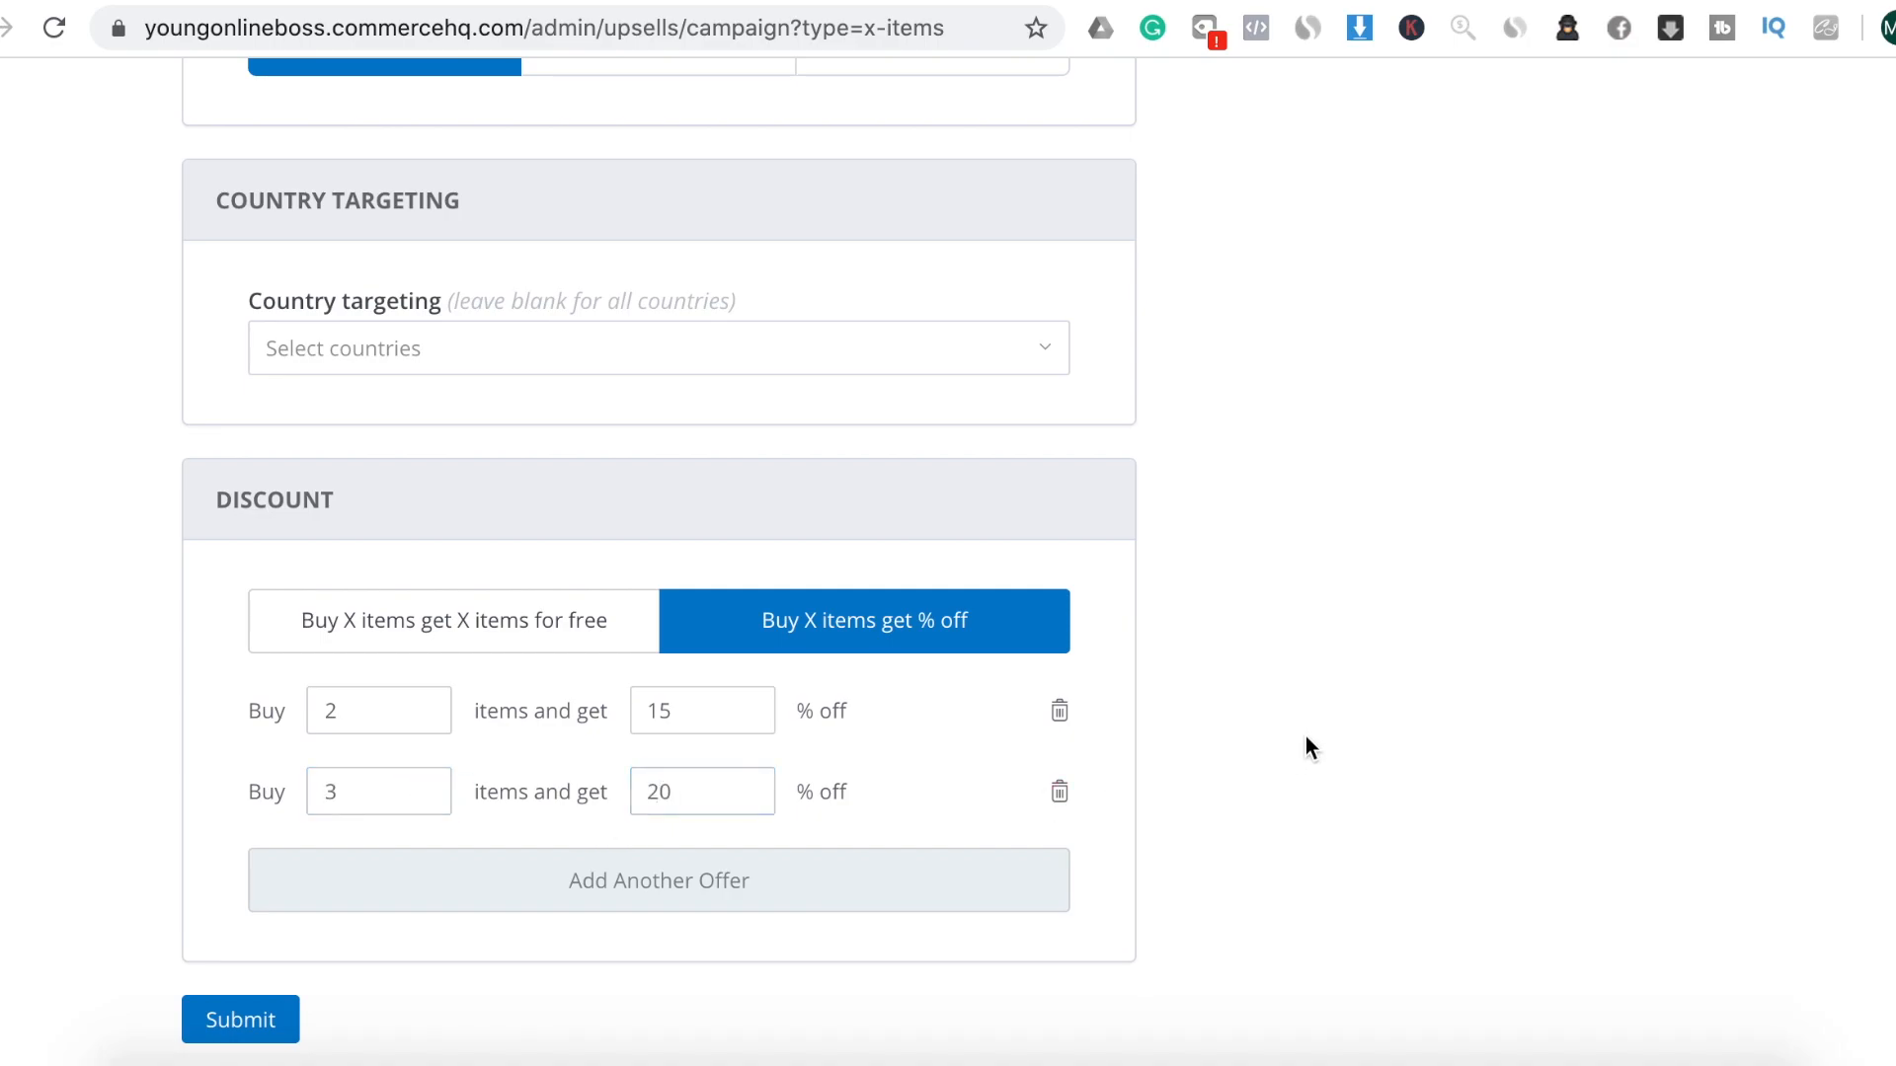
pyautogui.click(264, 1023)
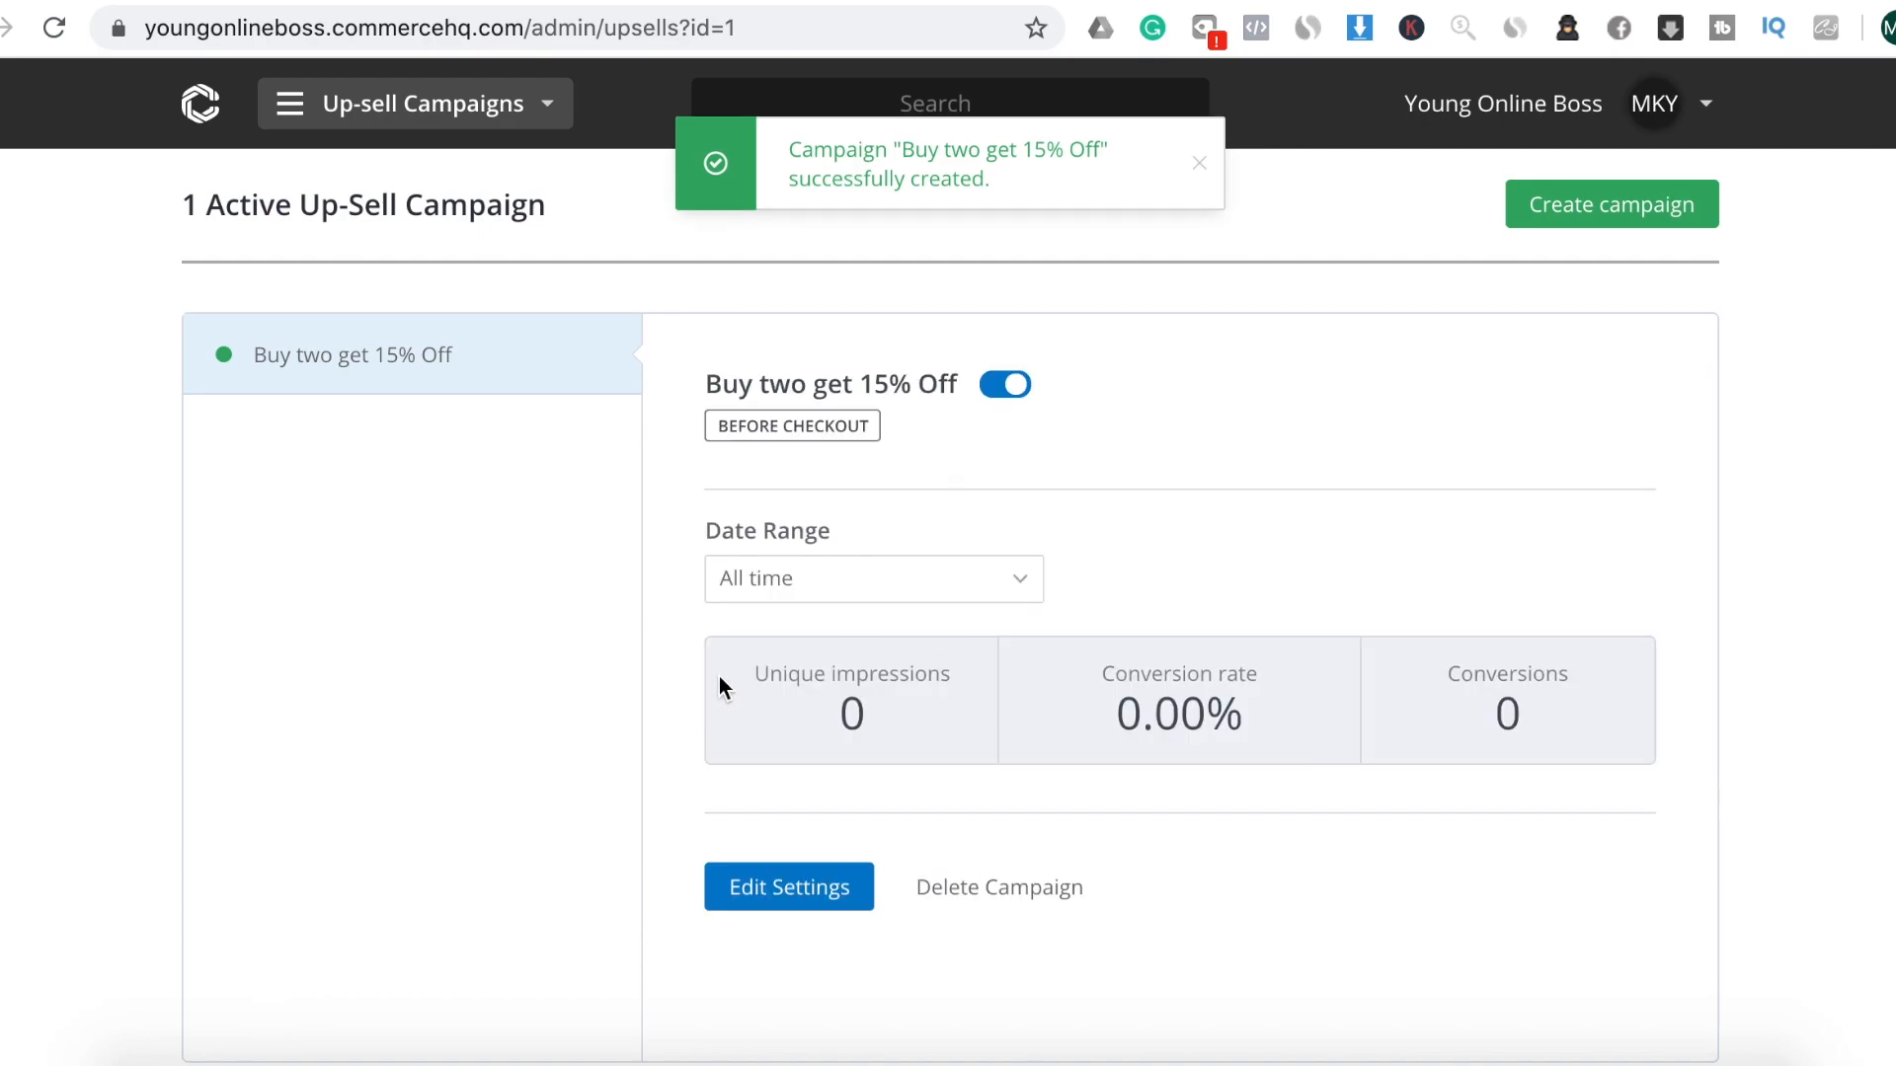
# Create another up-sell campaign of type Related Products and name it "related product upsell"
pyautogui.click(1560, 212)
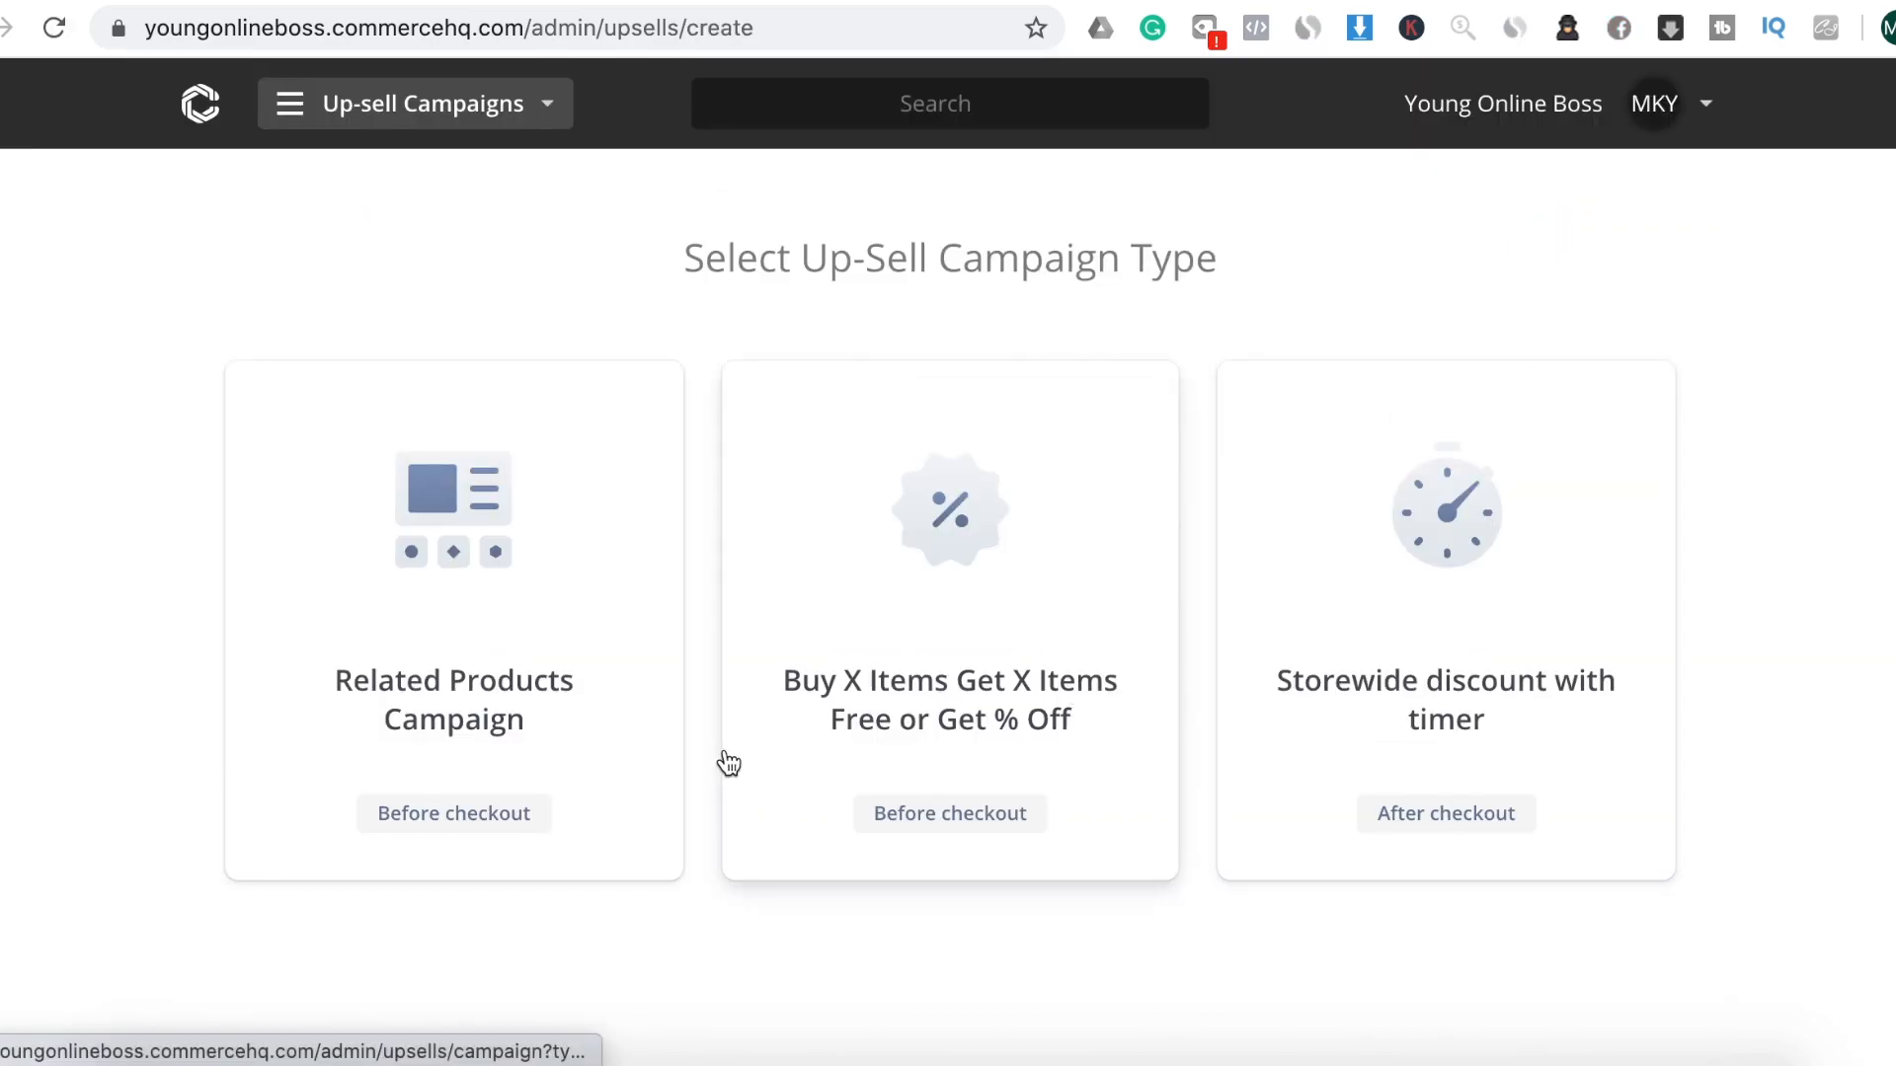
pyautogui.click(536, 666)
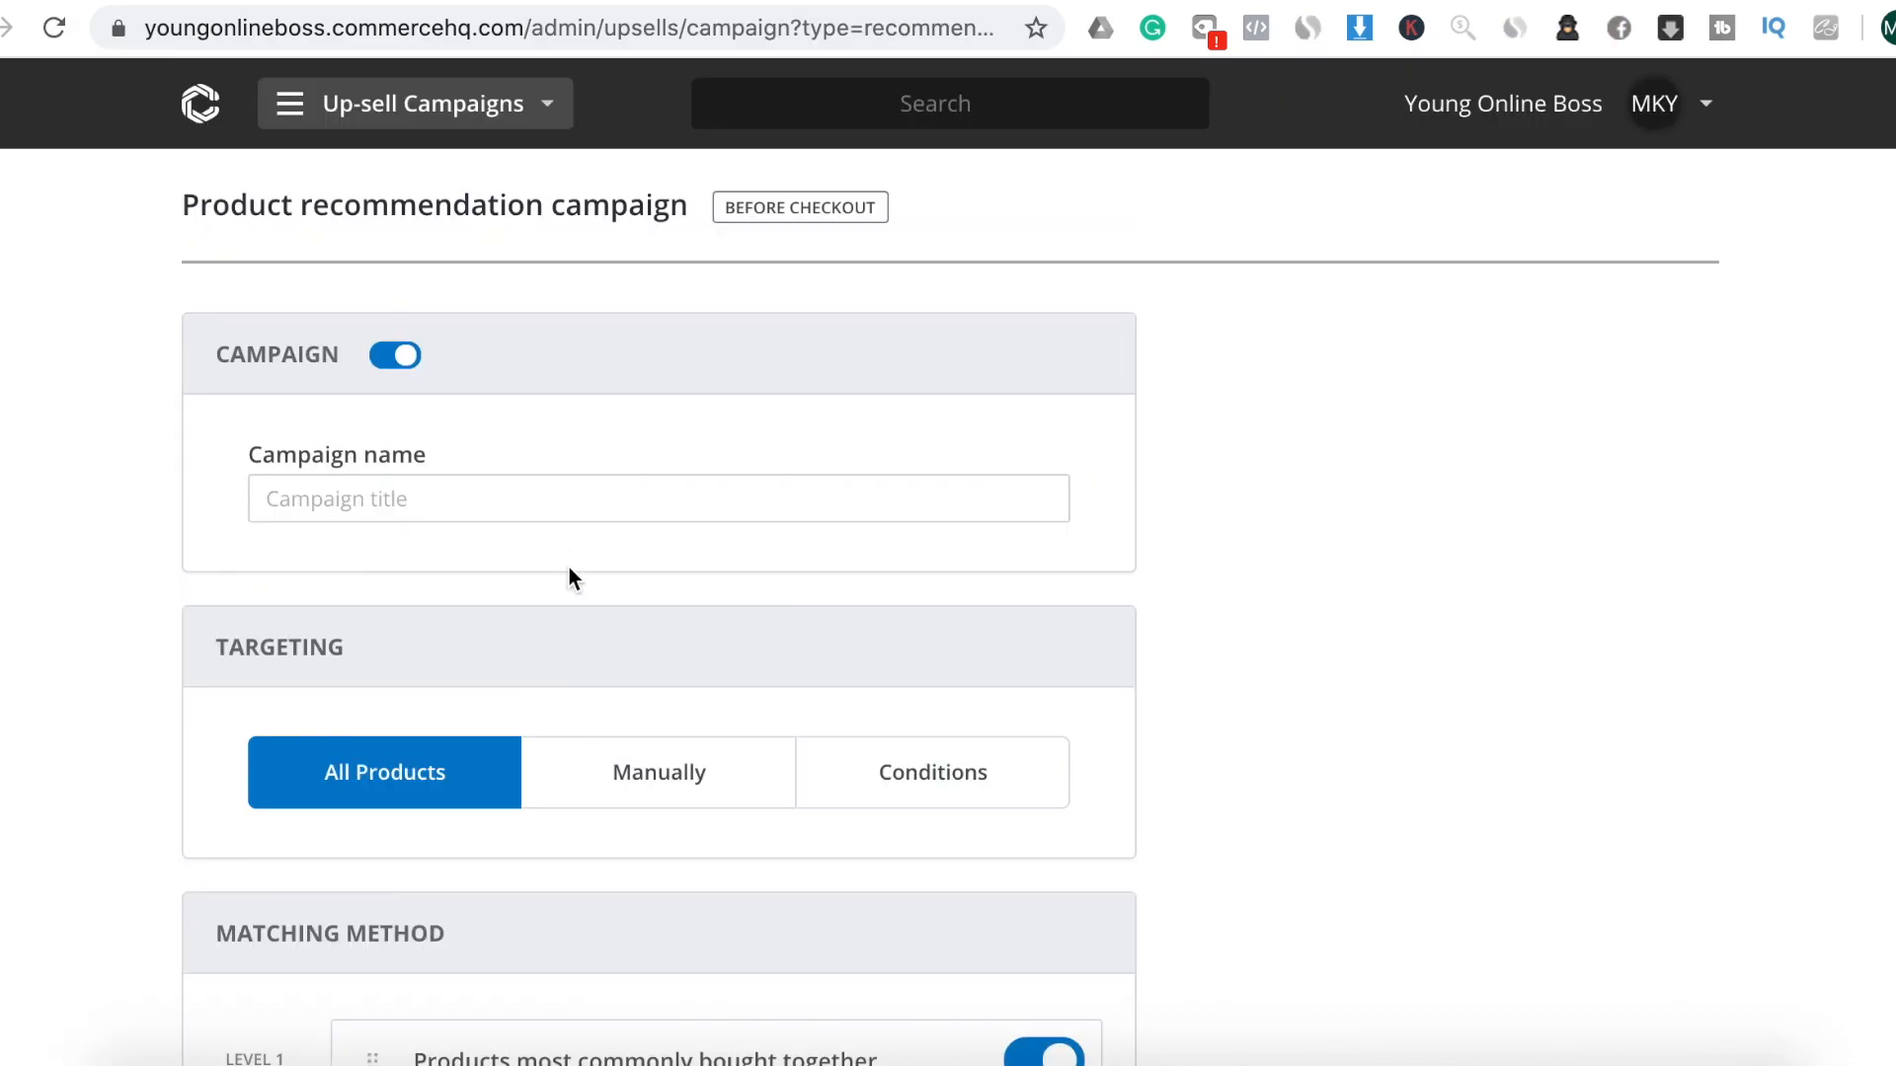
pyautogui.click(567, 494)
pyautogui.write('related product upsell')
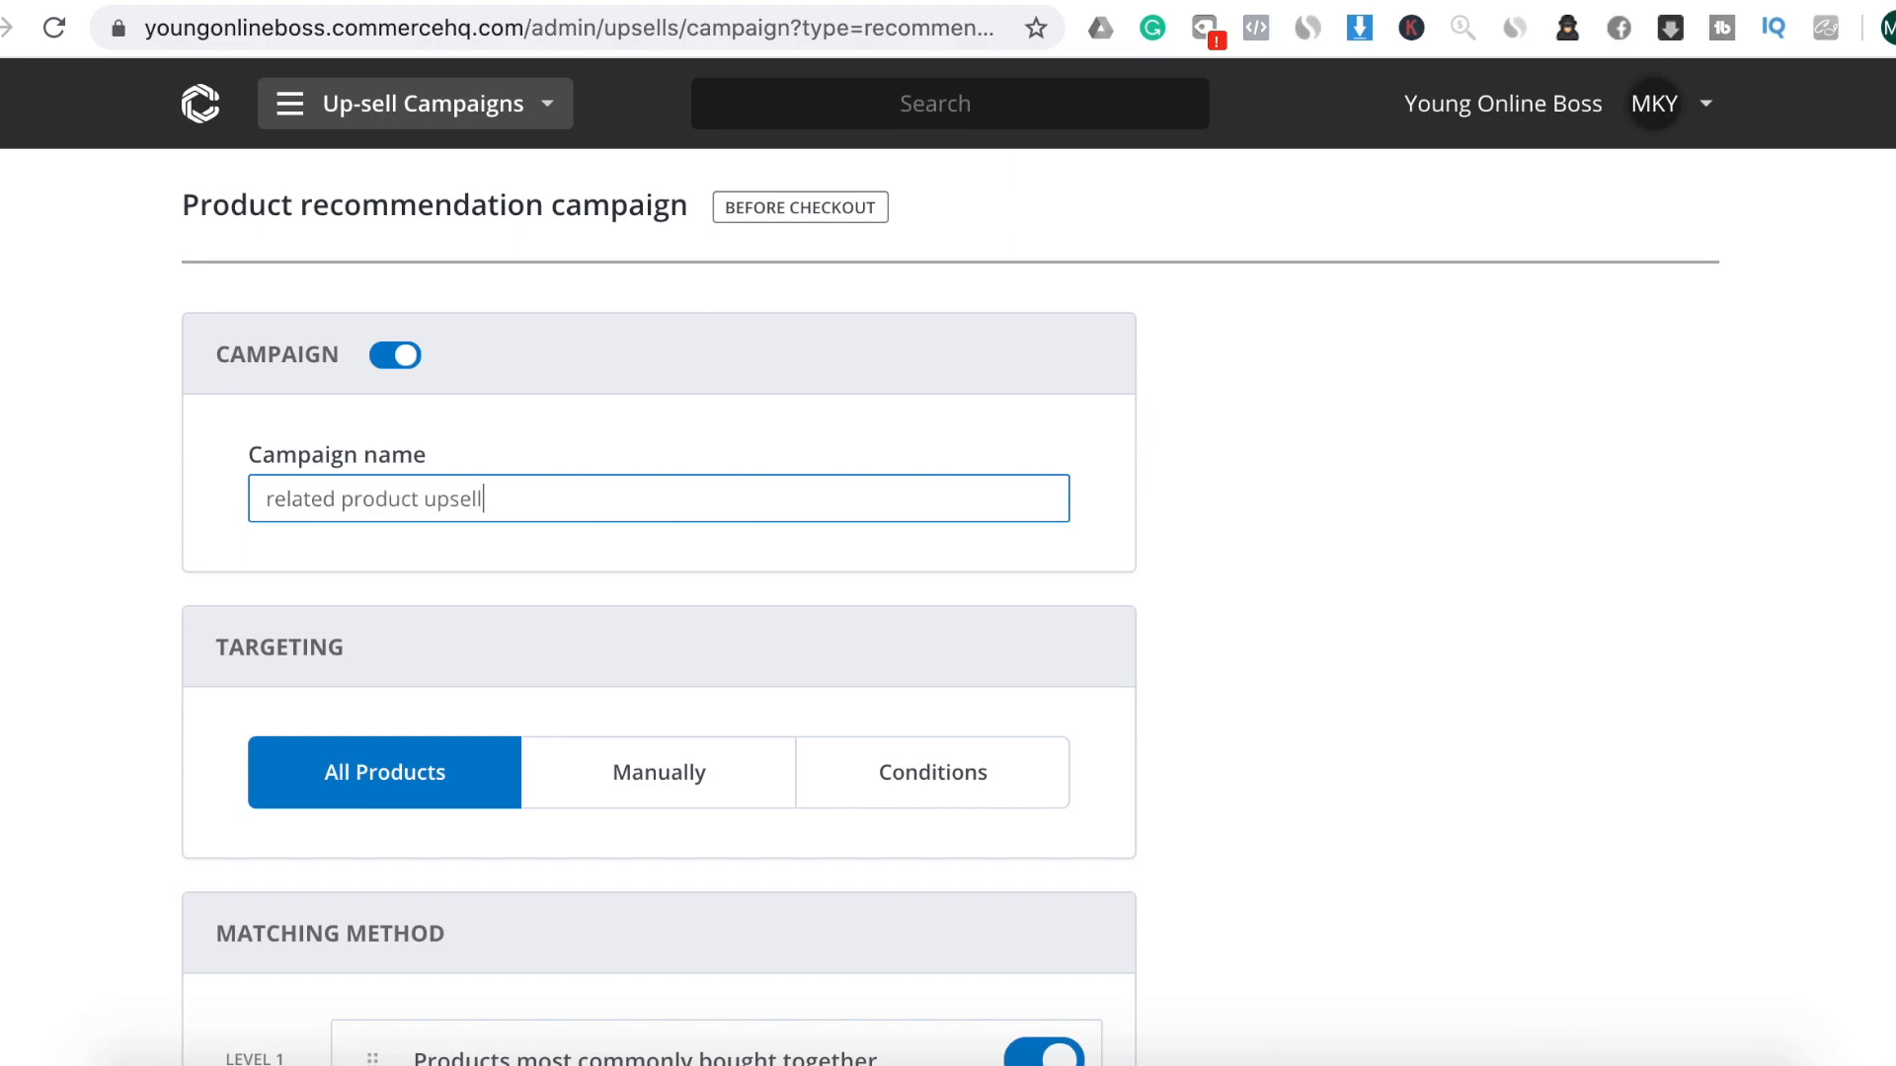
pyautogui.click(1406, 607)
# Reorder the matching methods to same collection, same tags, most commonly bought together, and submit the campaign
pyautogui.scroll(-5, 1406, 607)
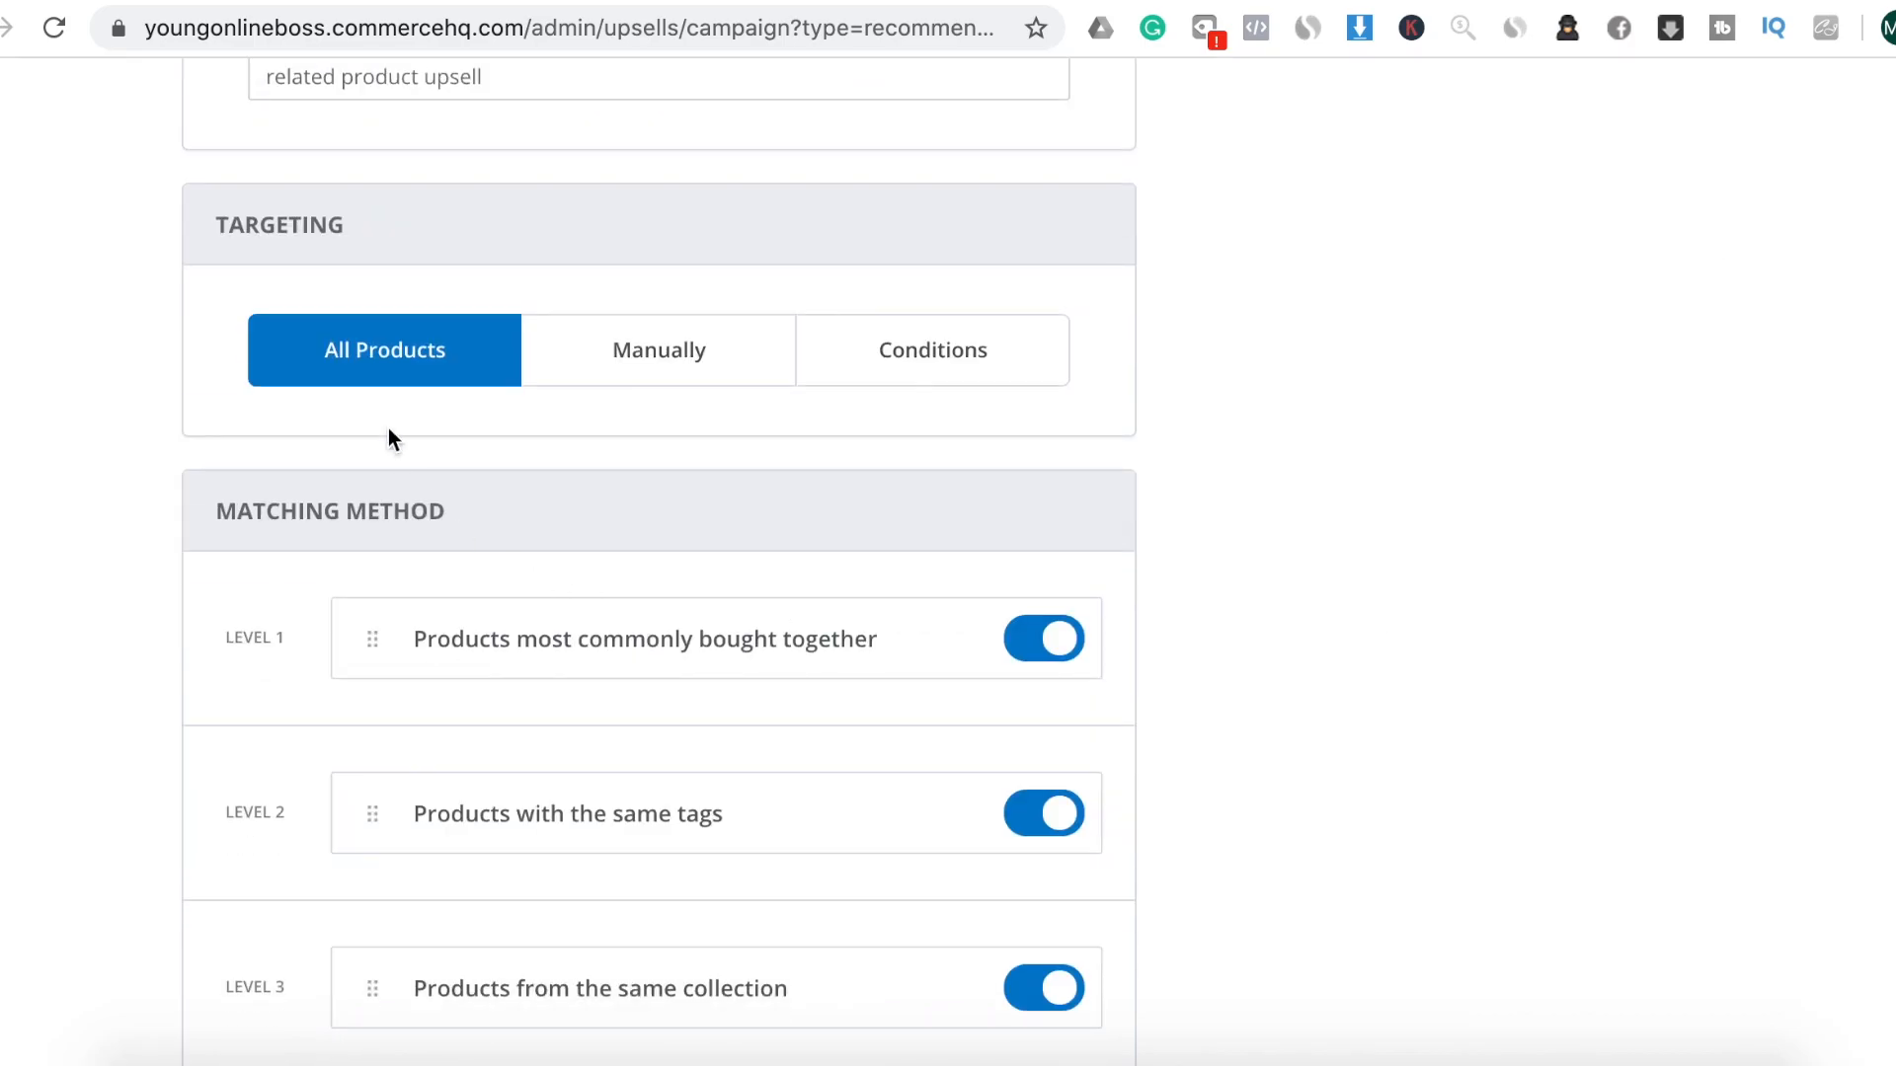
pyautogui.scroll(-2, 741, 587)
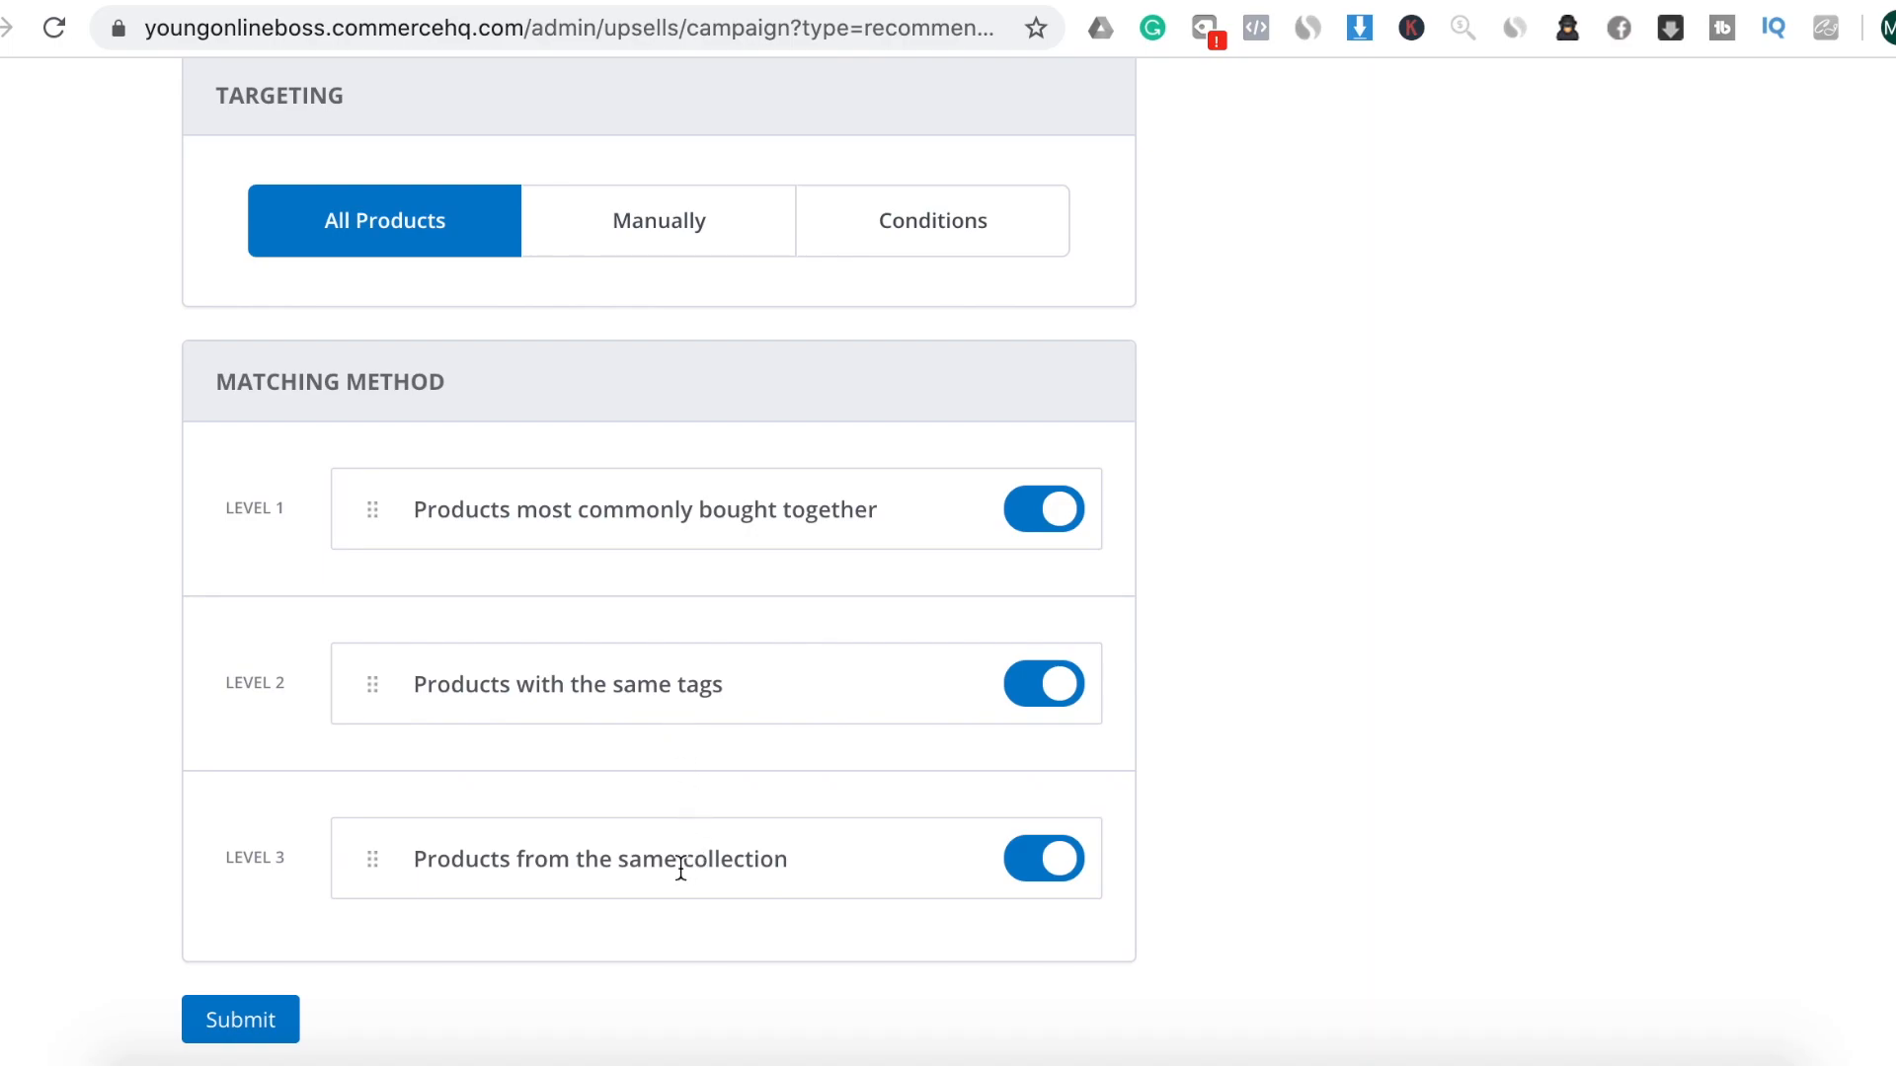
pyautogui.moveTo(371, 867)
pyautogui.mouseDown()
pyautogui.moveTo(372, 529)
pyautogui.moveTo(365, 873)
pyautogui.mouseUp()
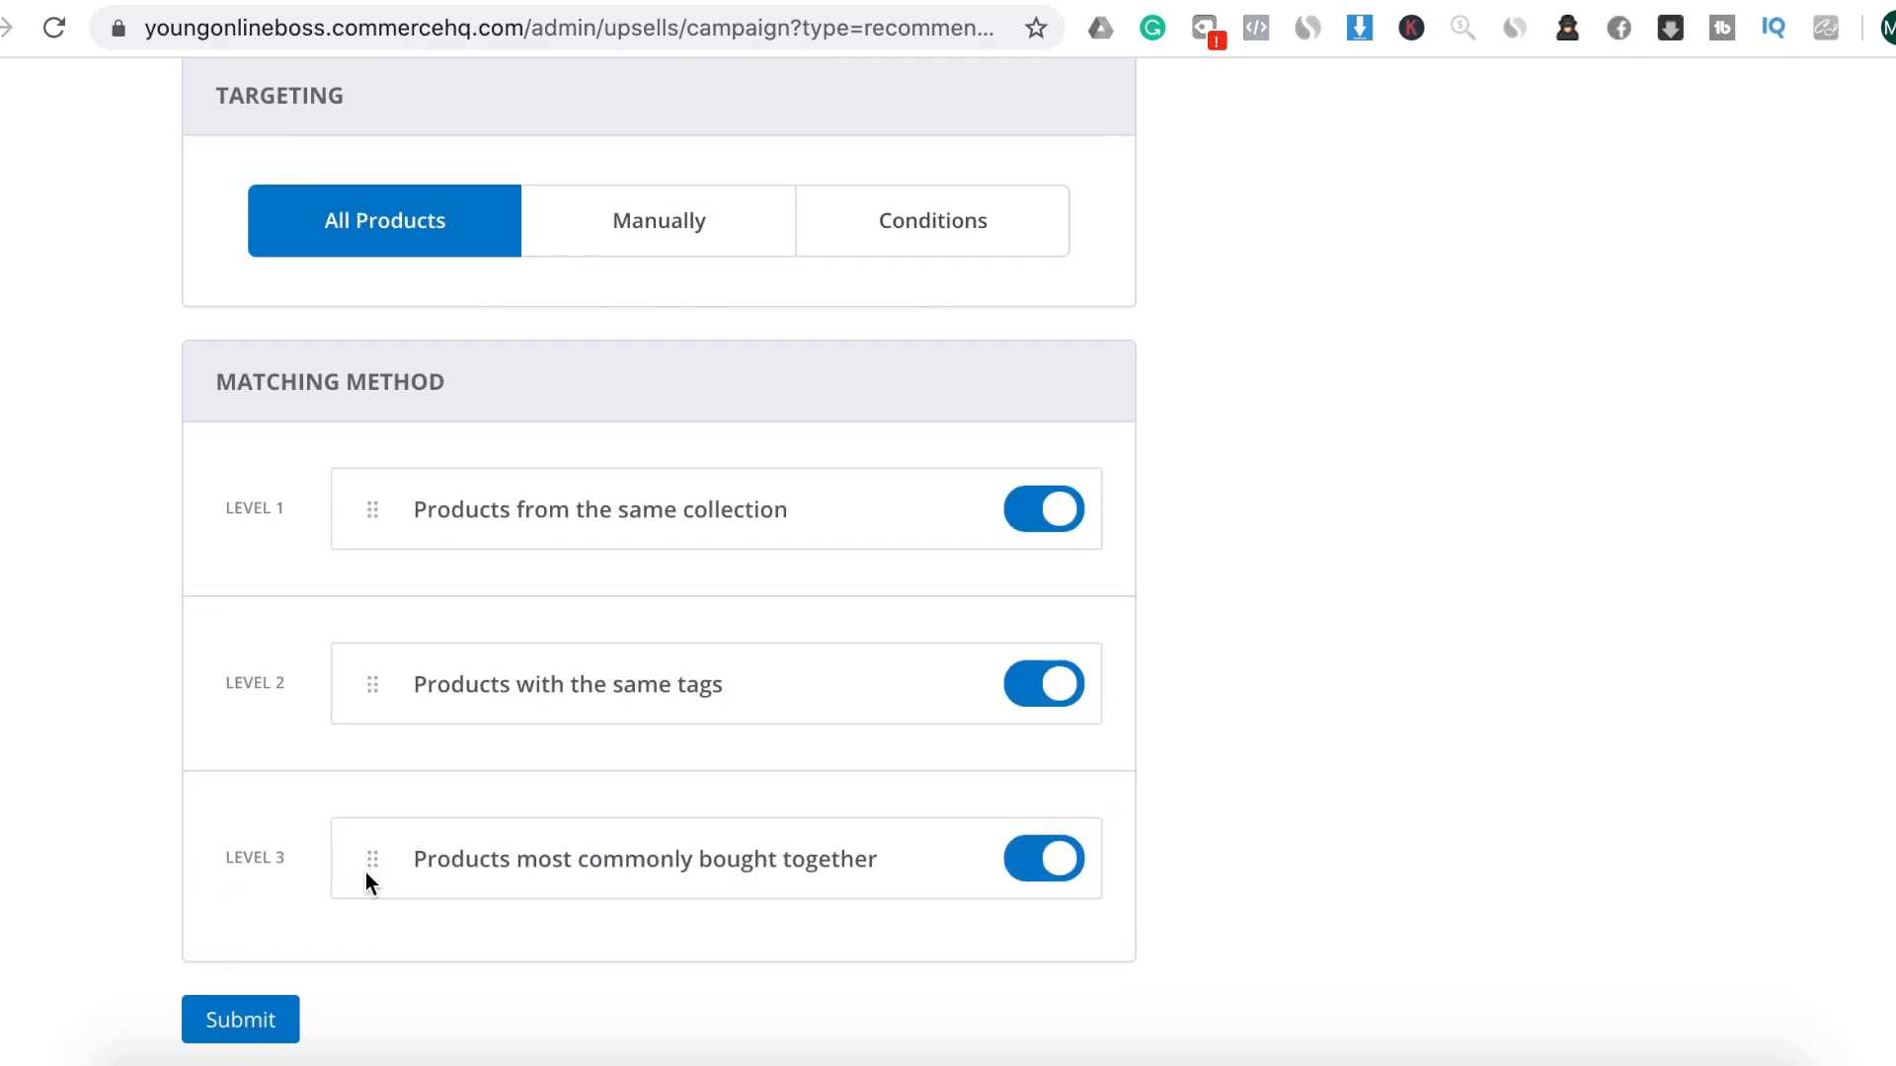
pyautogui.click(277, 1023)
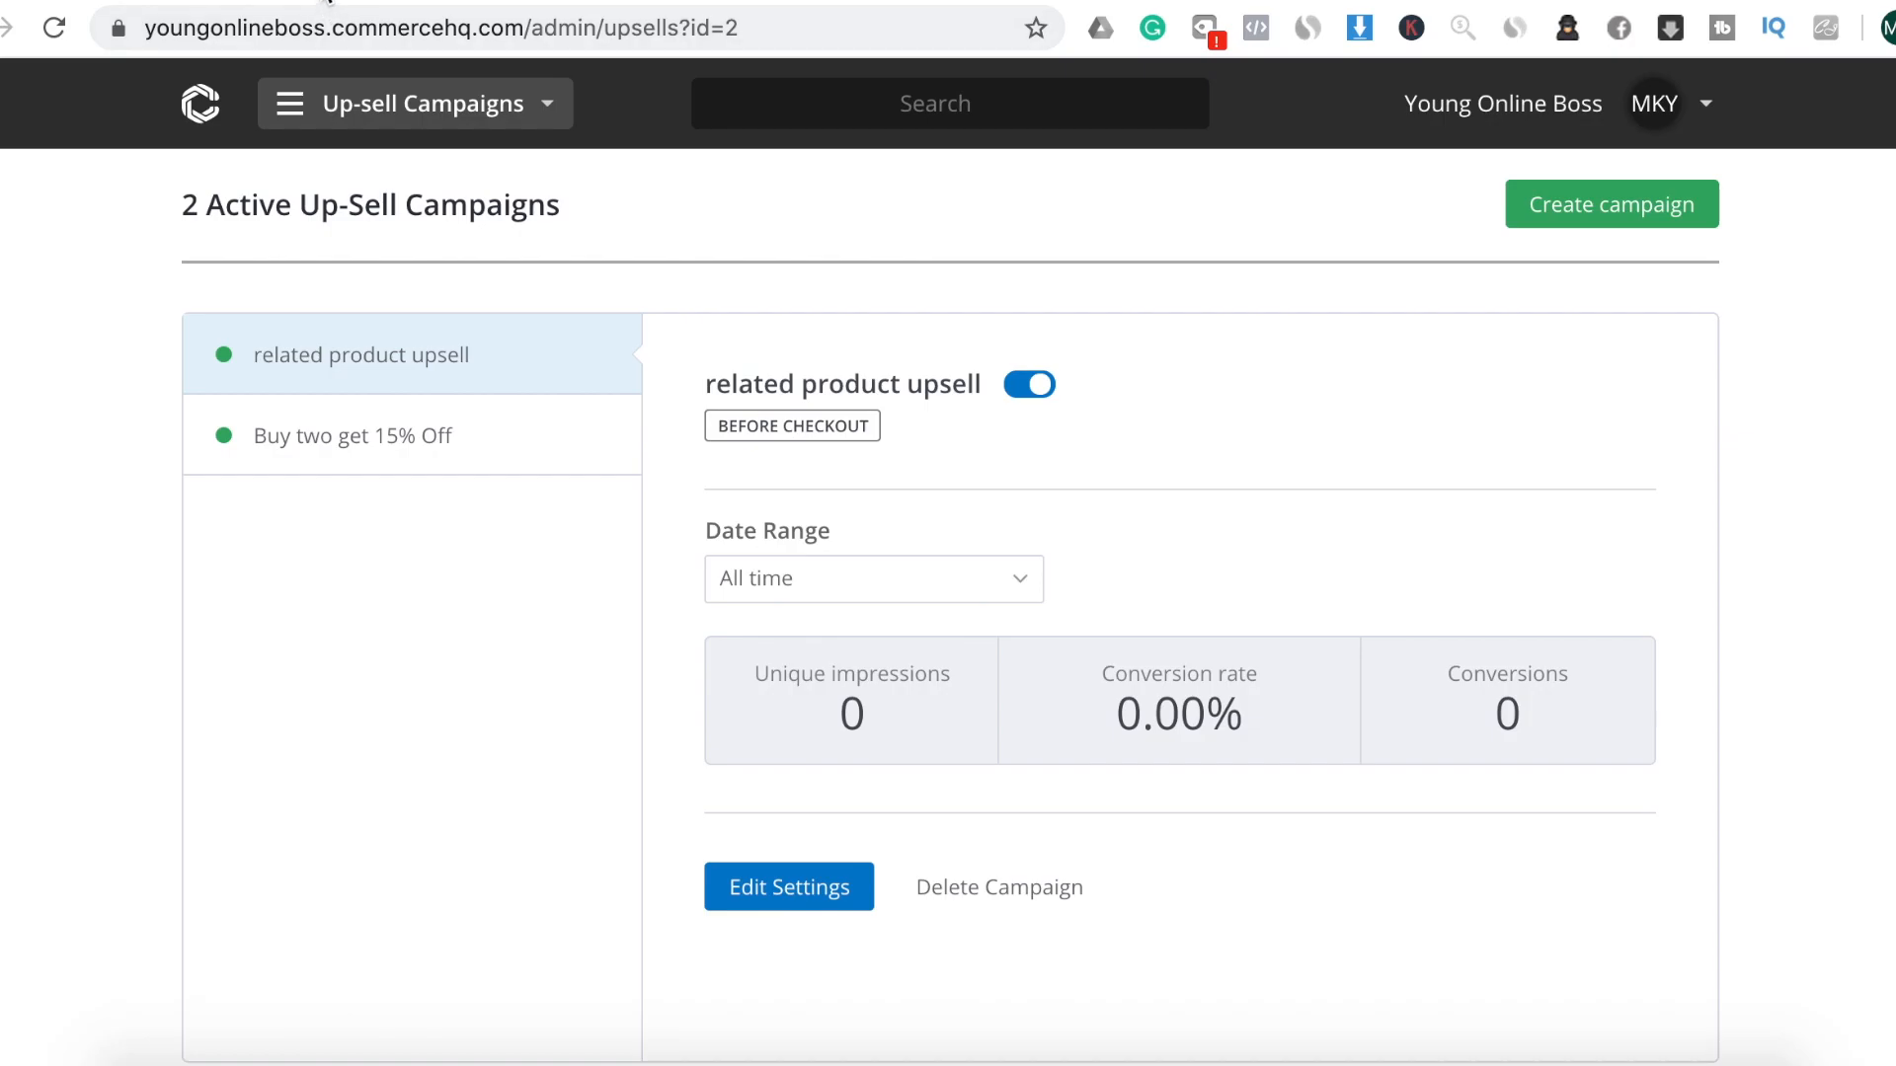
# Switch to the live storefront and examine the Mini Portable Bicycle Pump's product page, including its description and reviews
pyautogui.click(328, 1)
pyautogui.scroll(-15, 1063, 571)
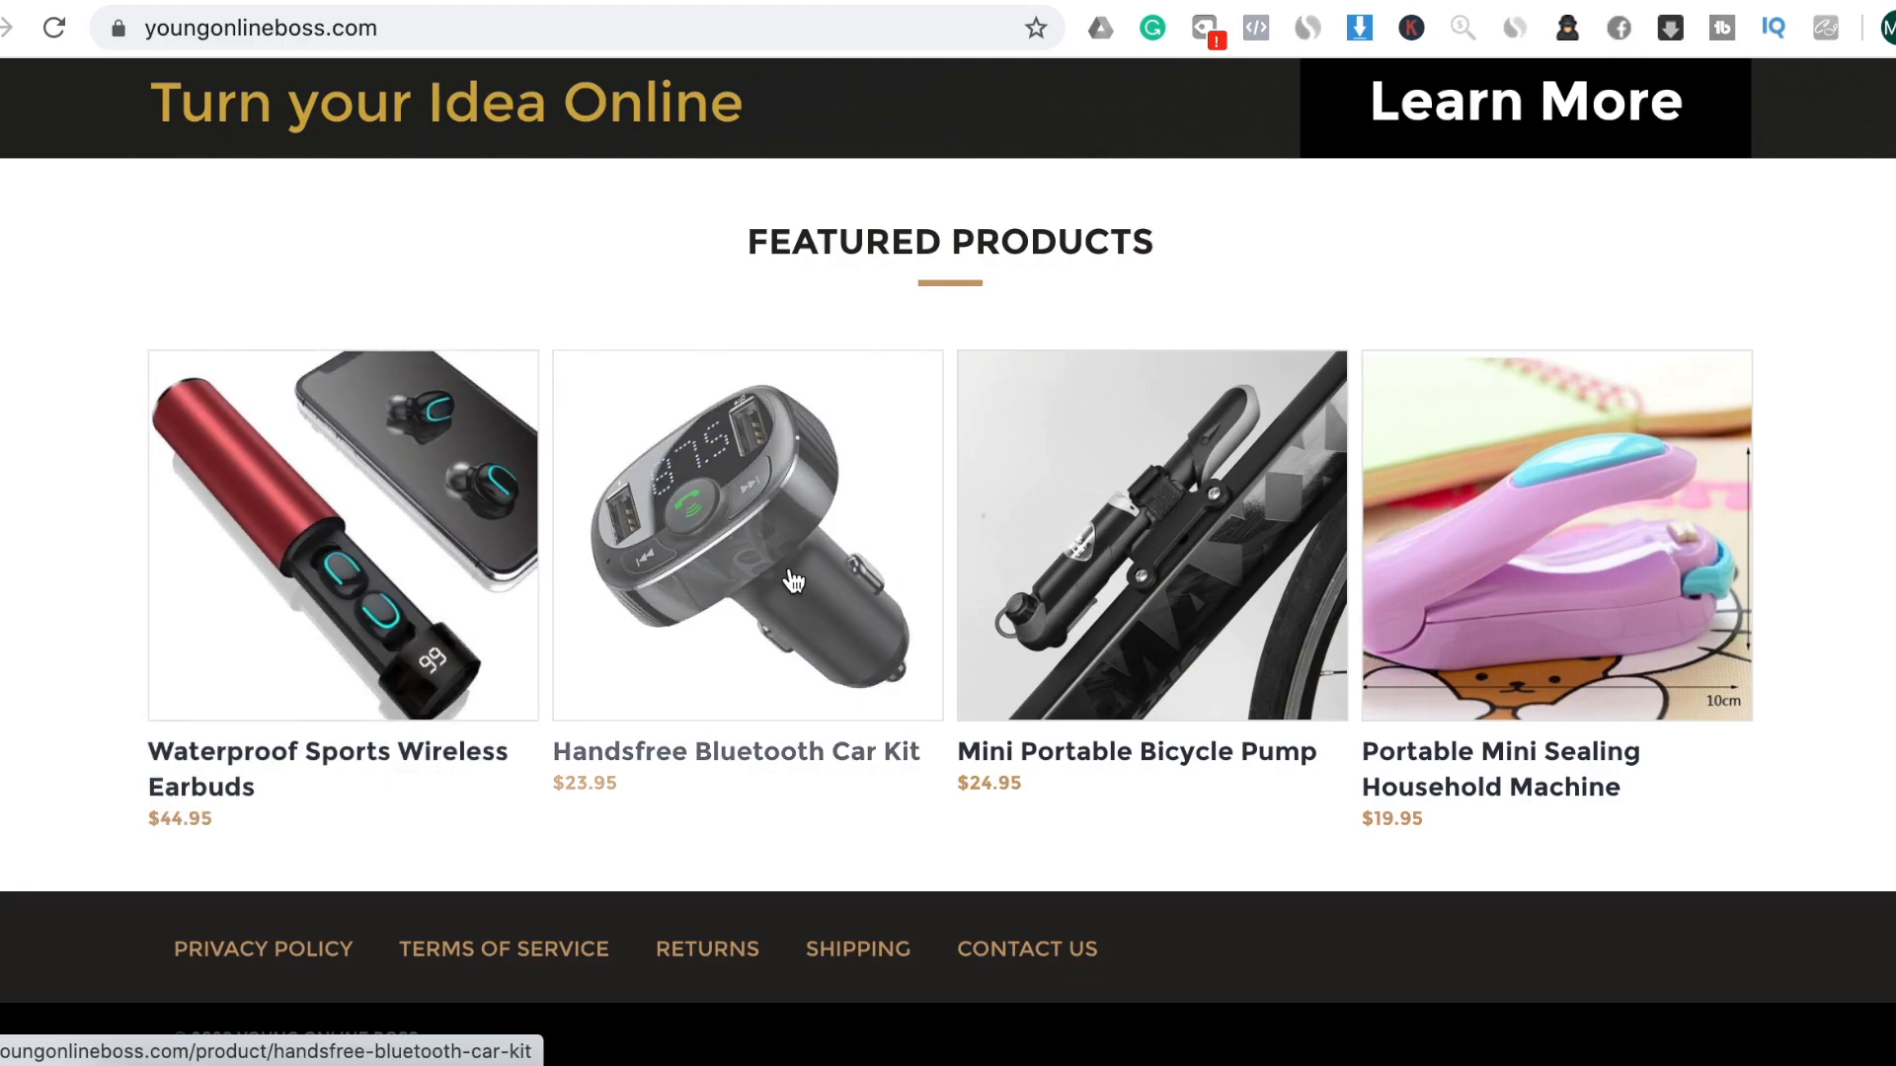
pyautogui.click(1182, 560)
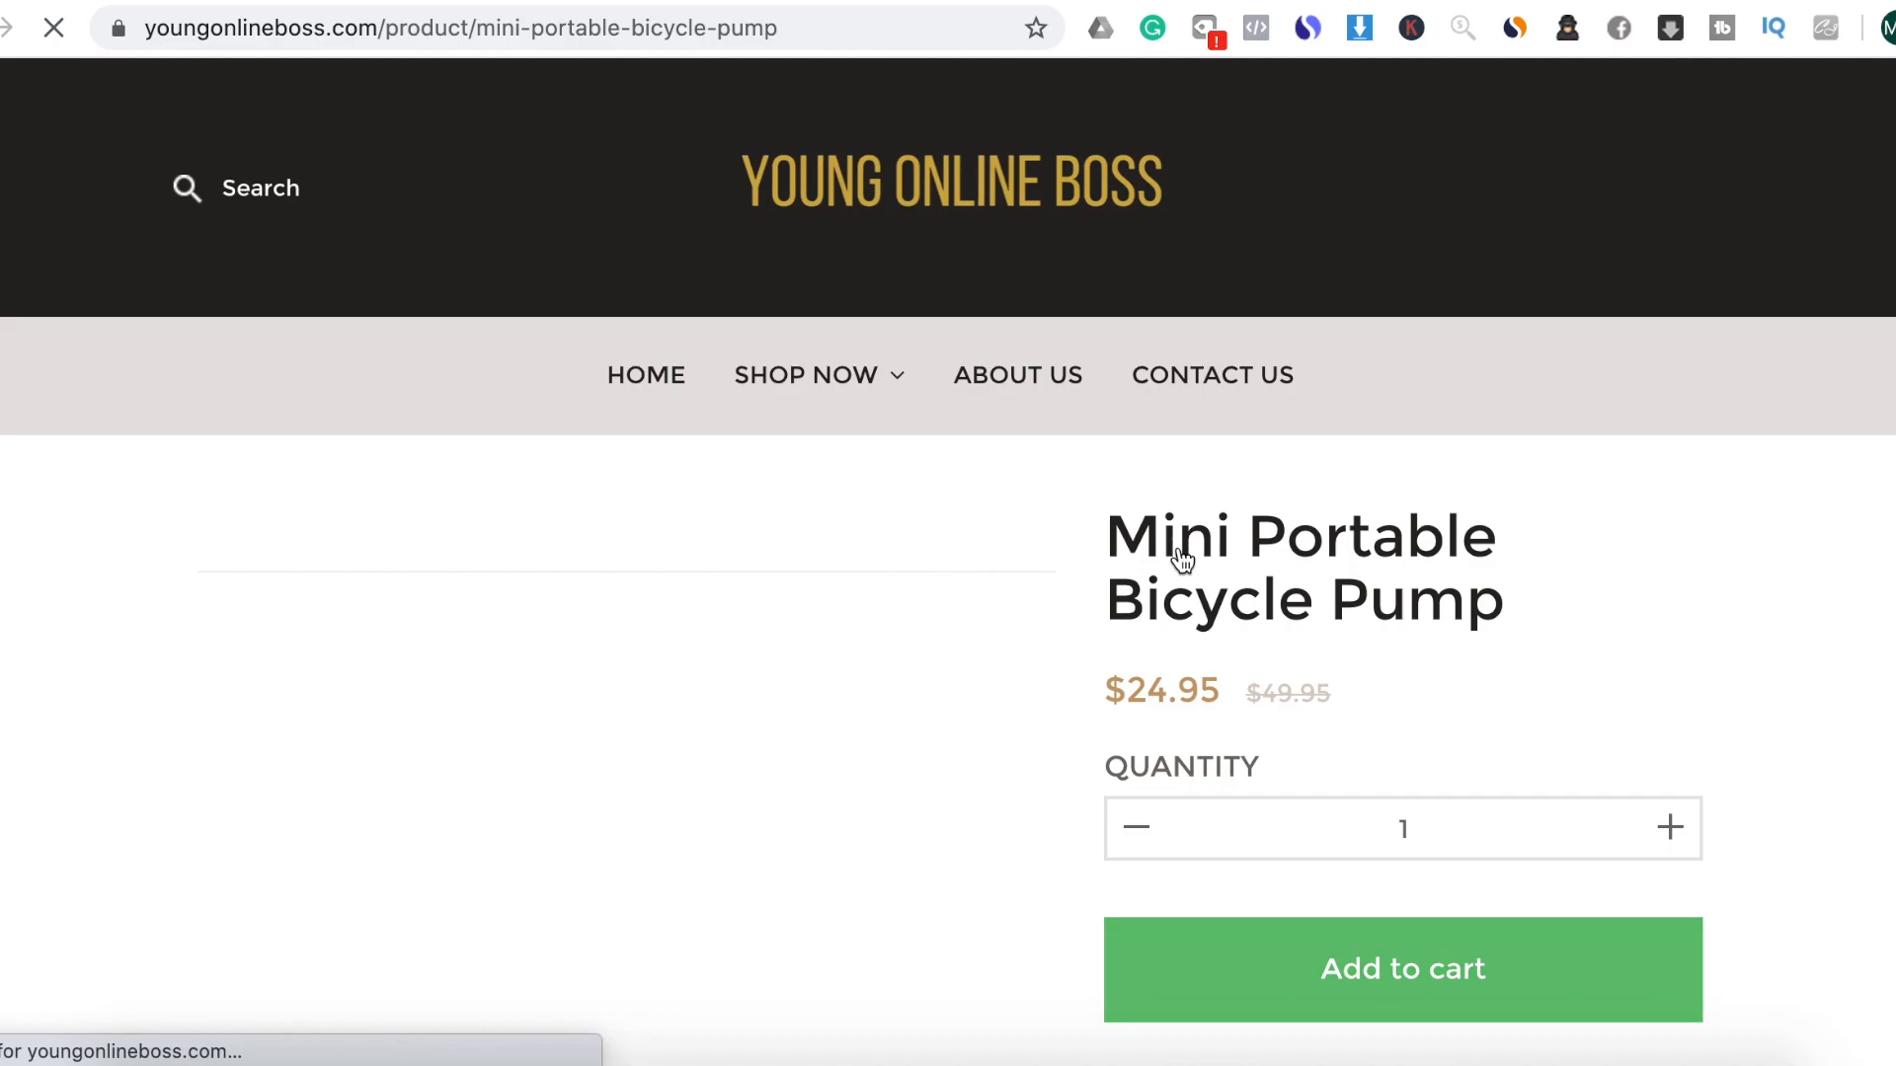
pyautogui.scroll(-7, 1751, 758)
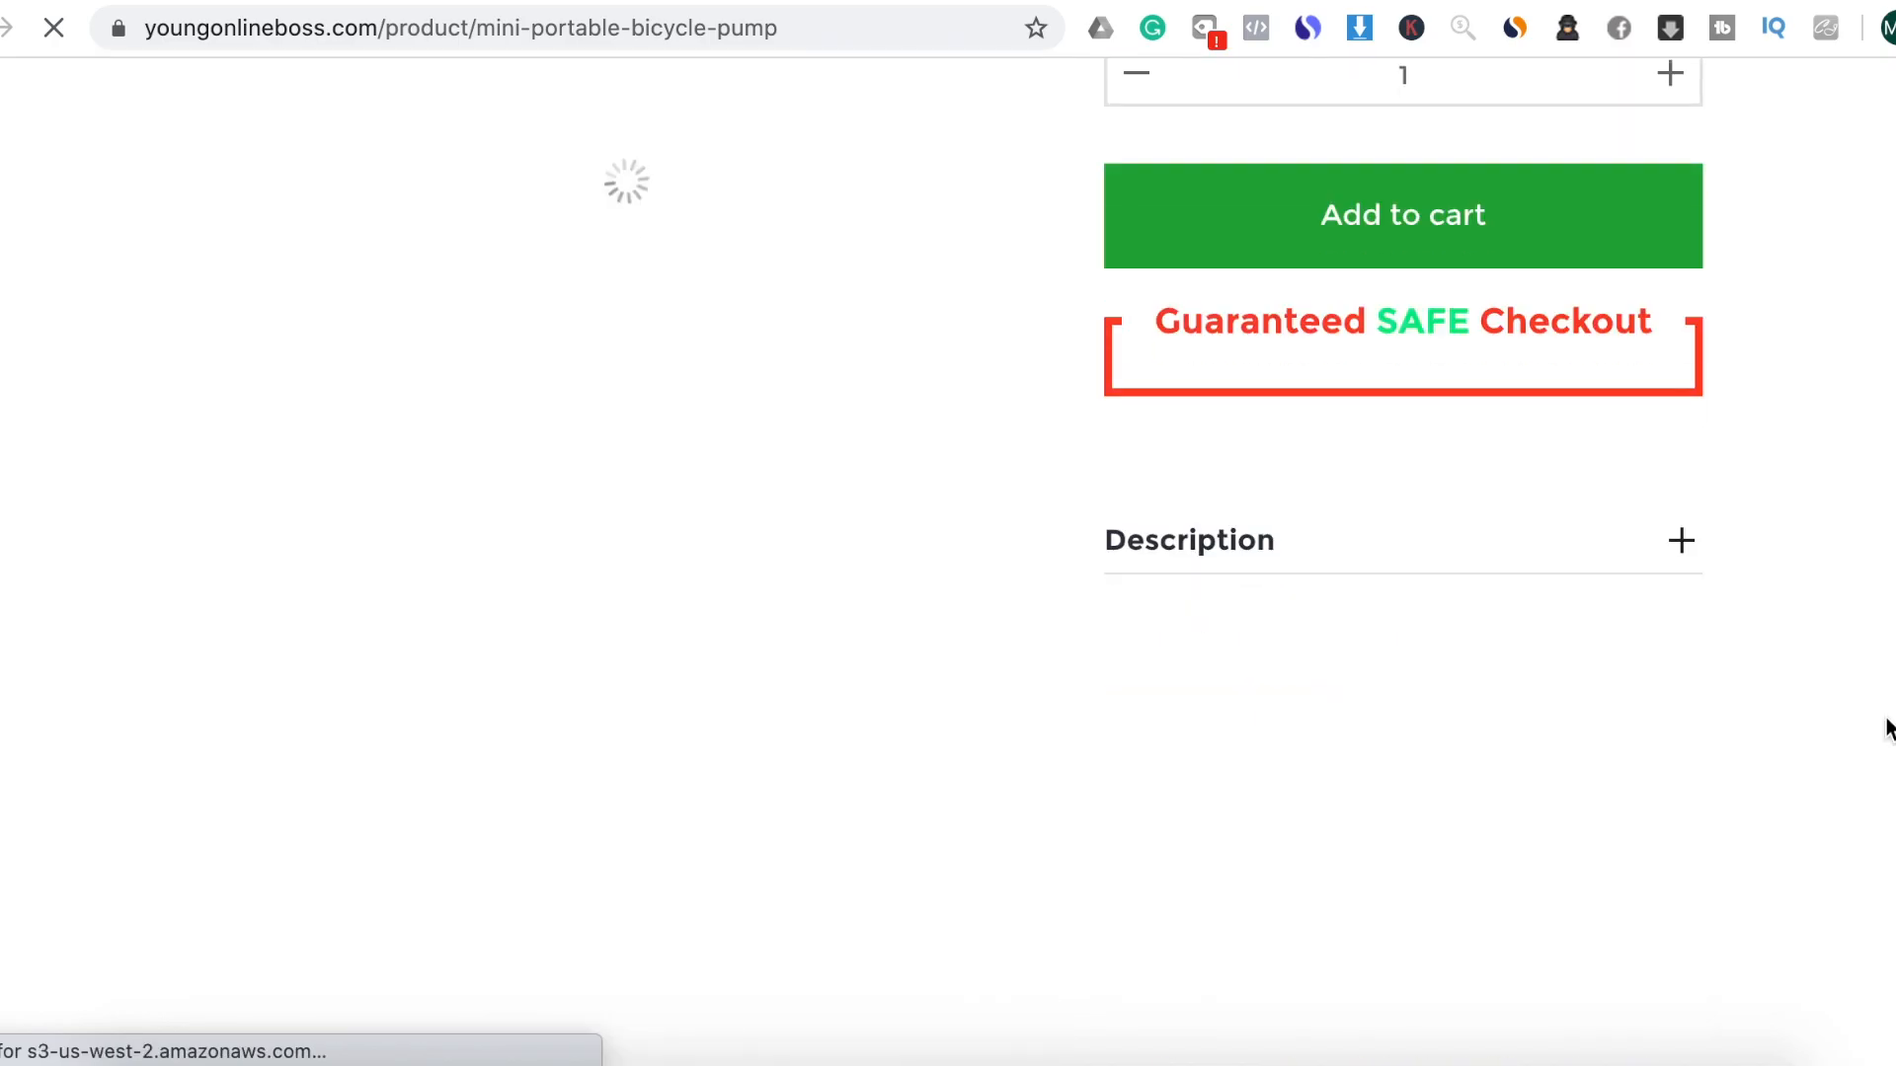
pyautogui.scroll(-15, 1759, 759)
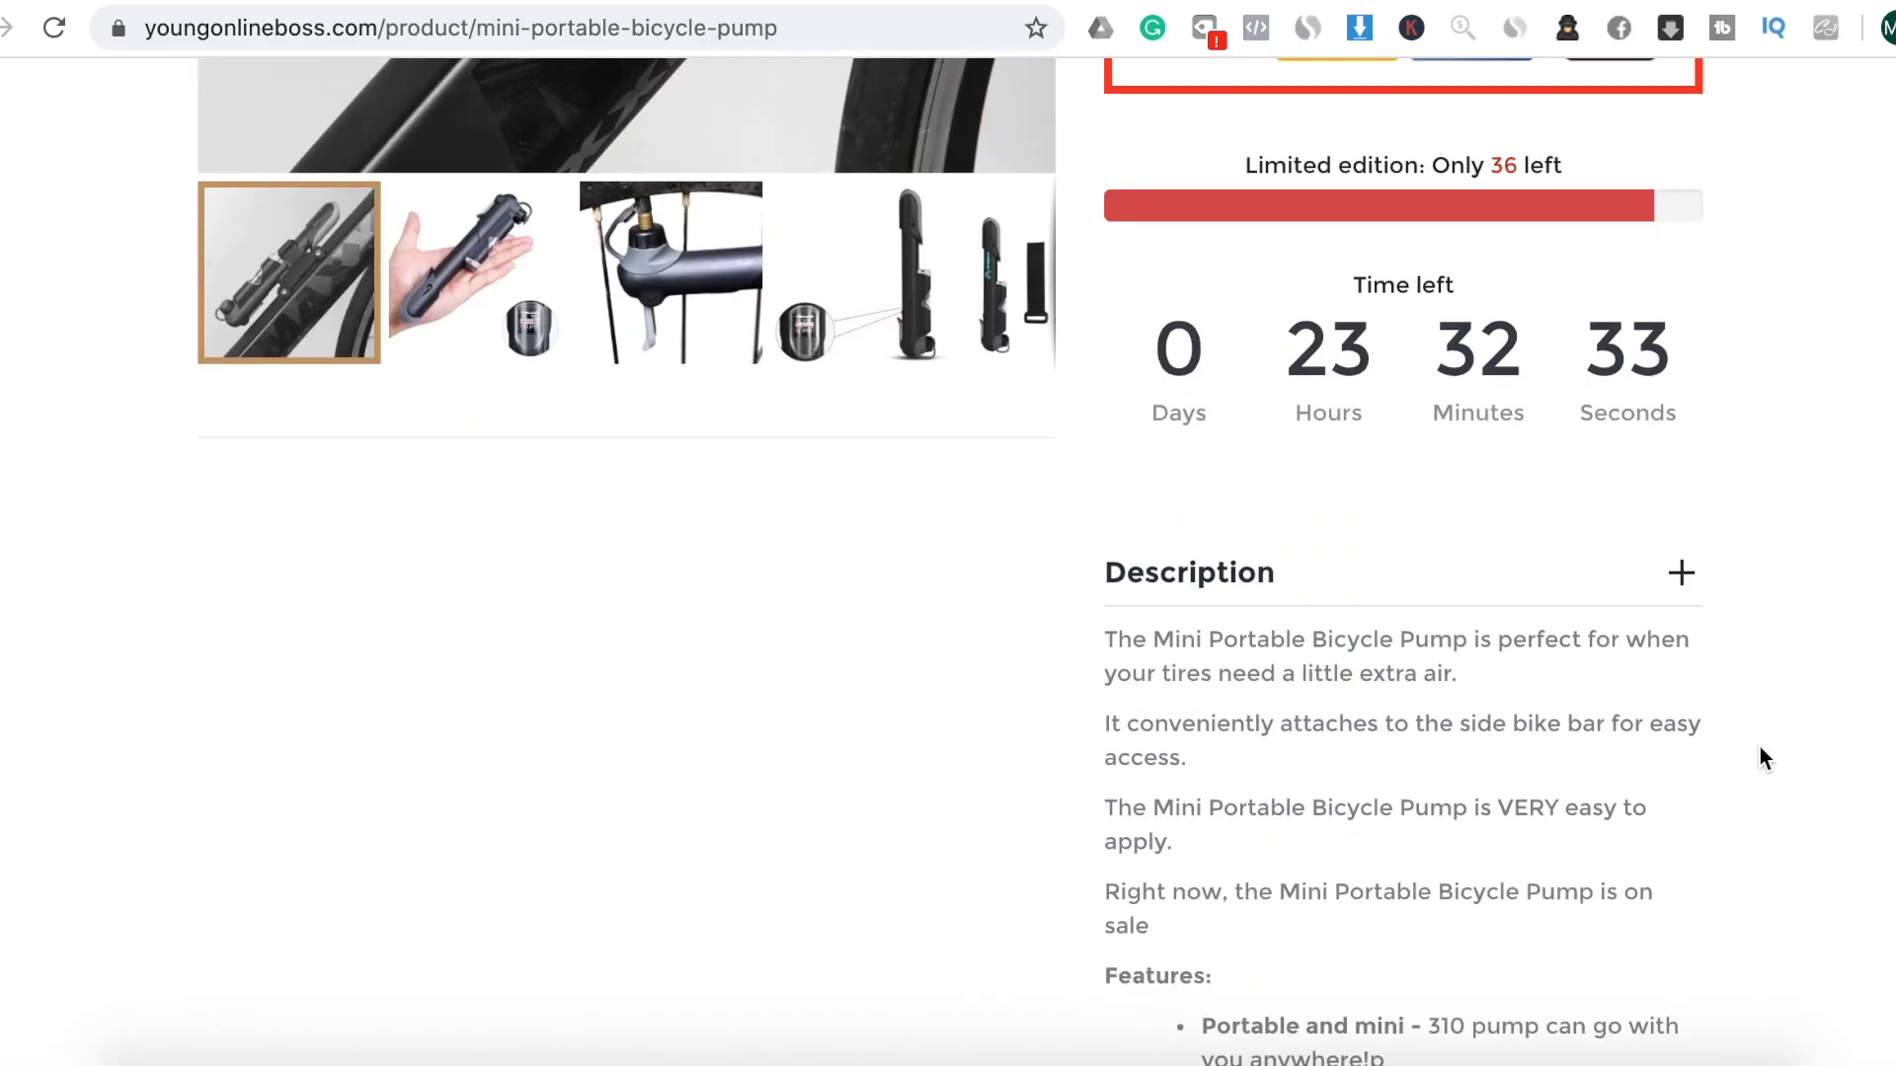
pyautogui.scroll(-15, 1759, 751)
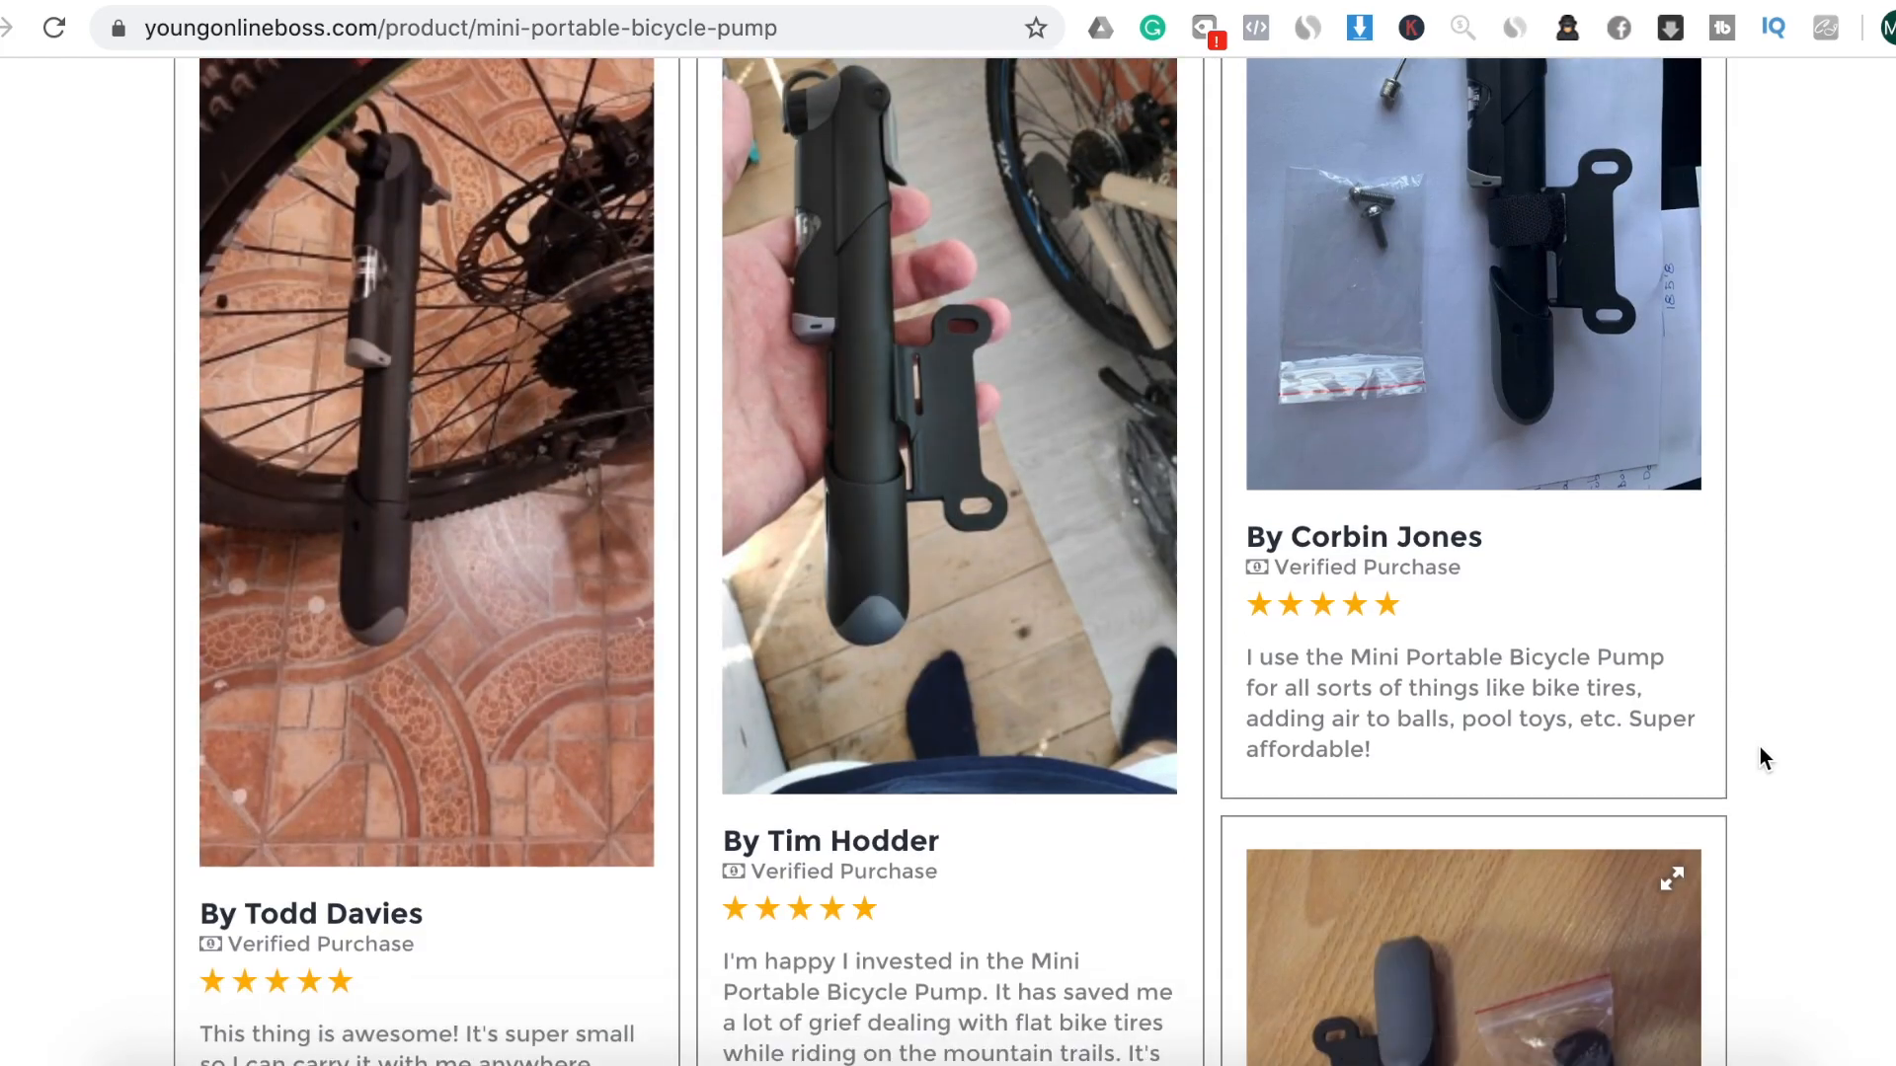
pyautogui.scroll(15, 1760, 751)
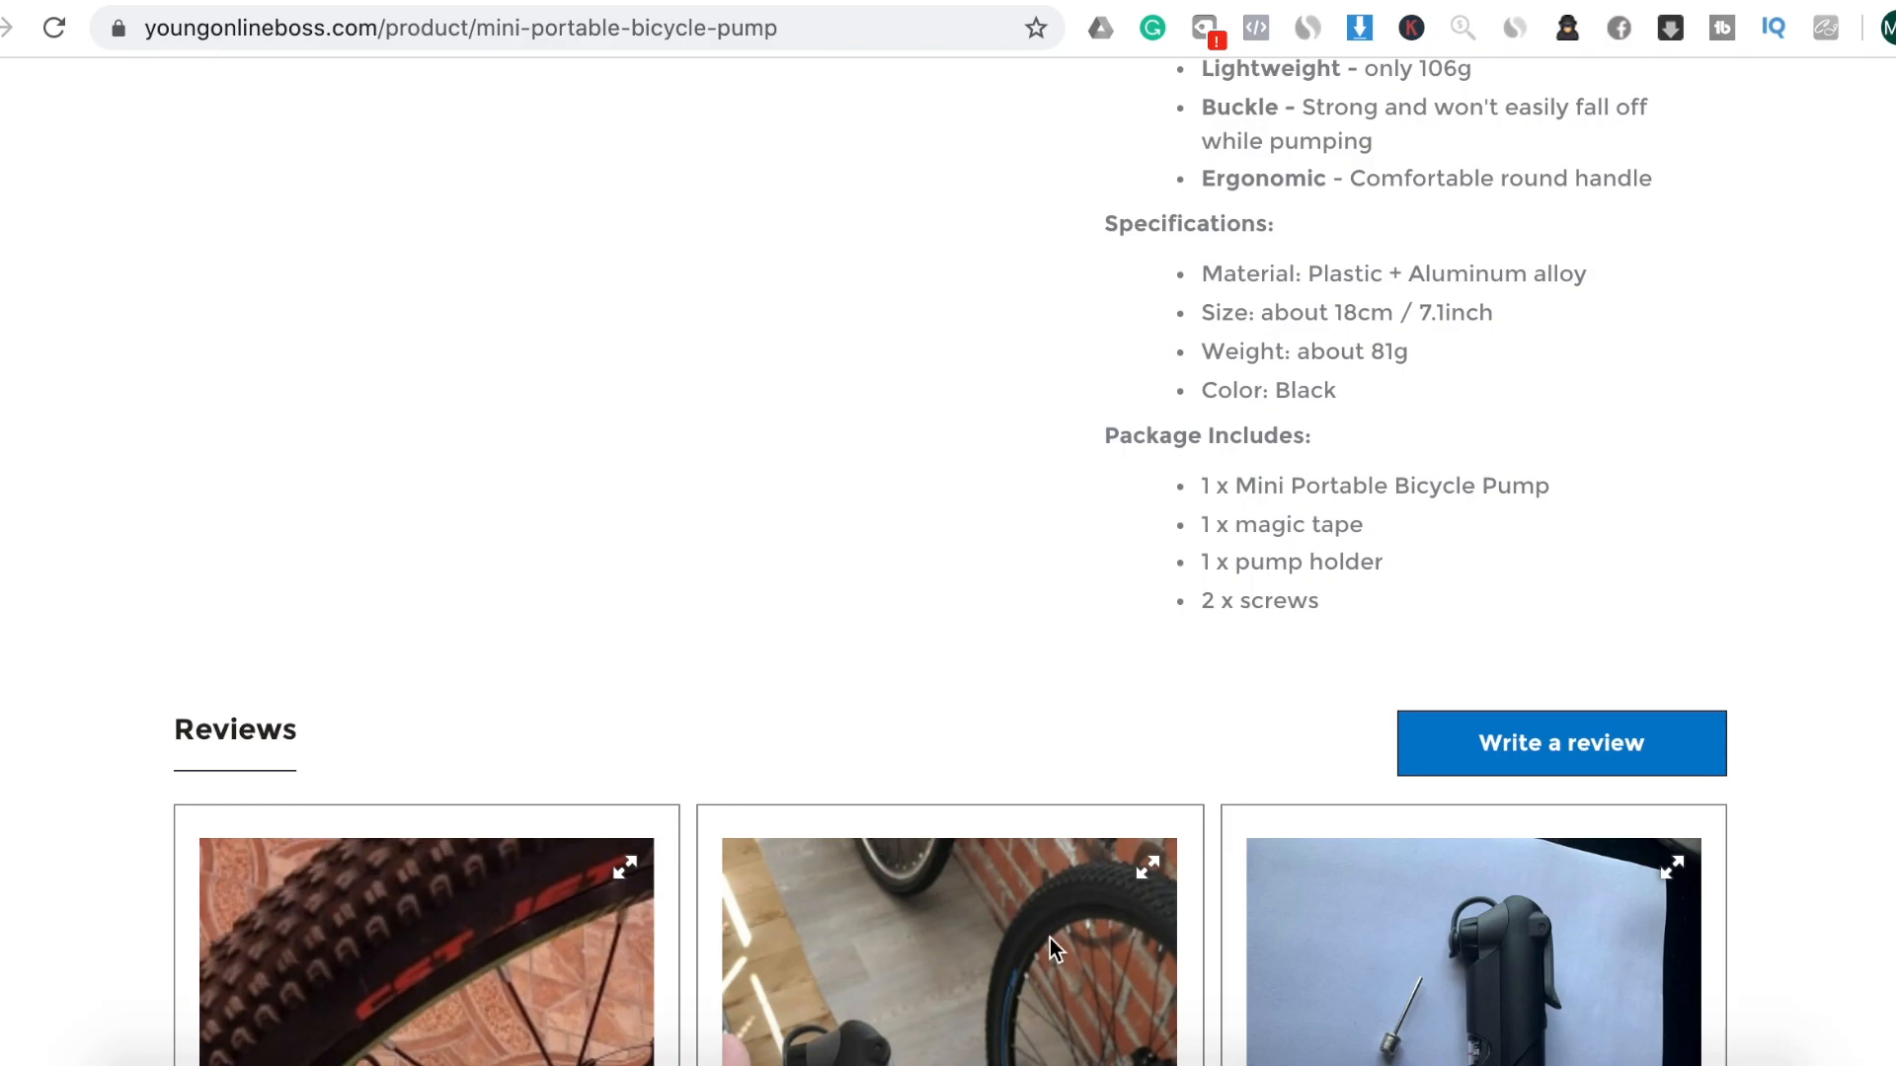
pyautogui.scroll(12, 1605, 446)
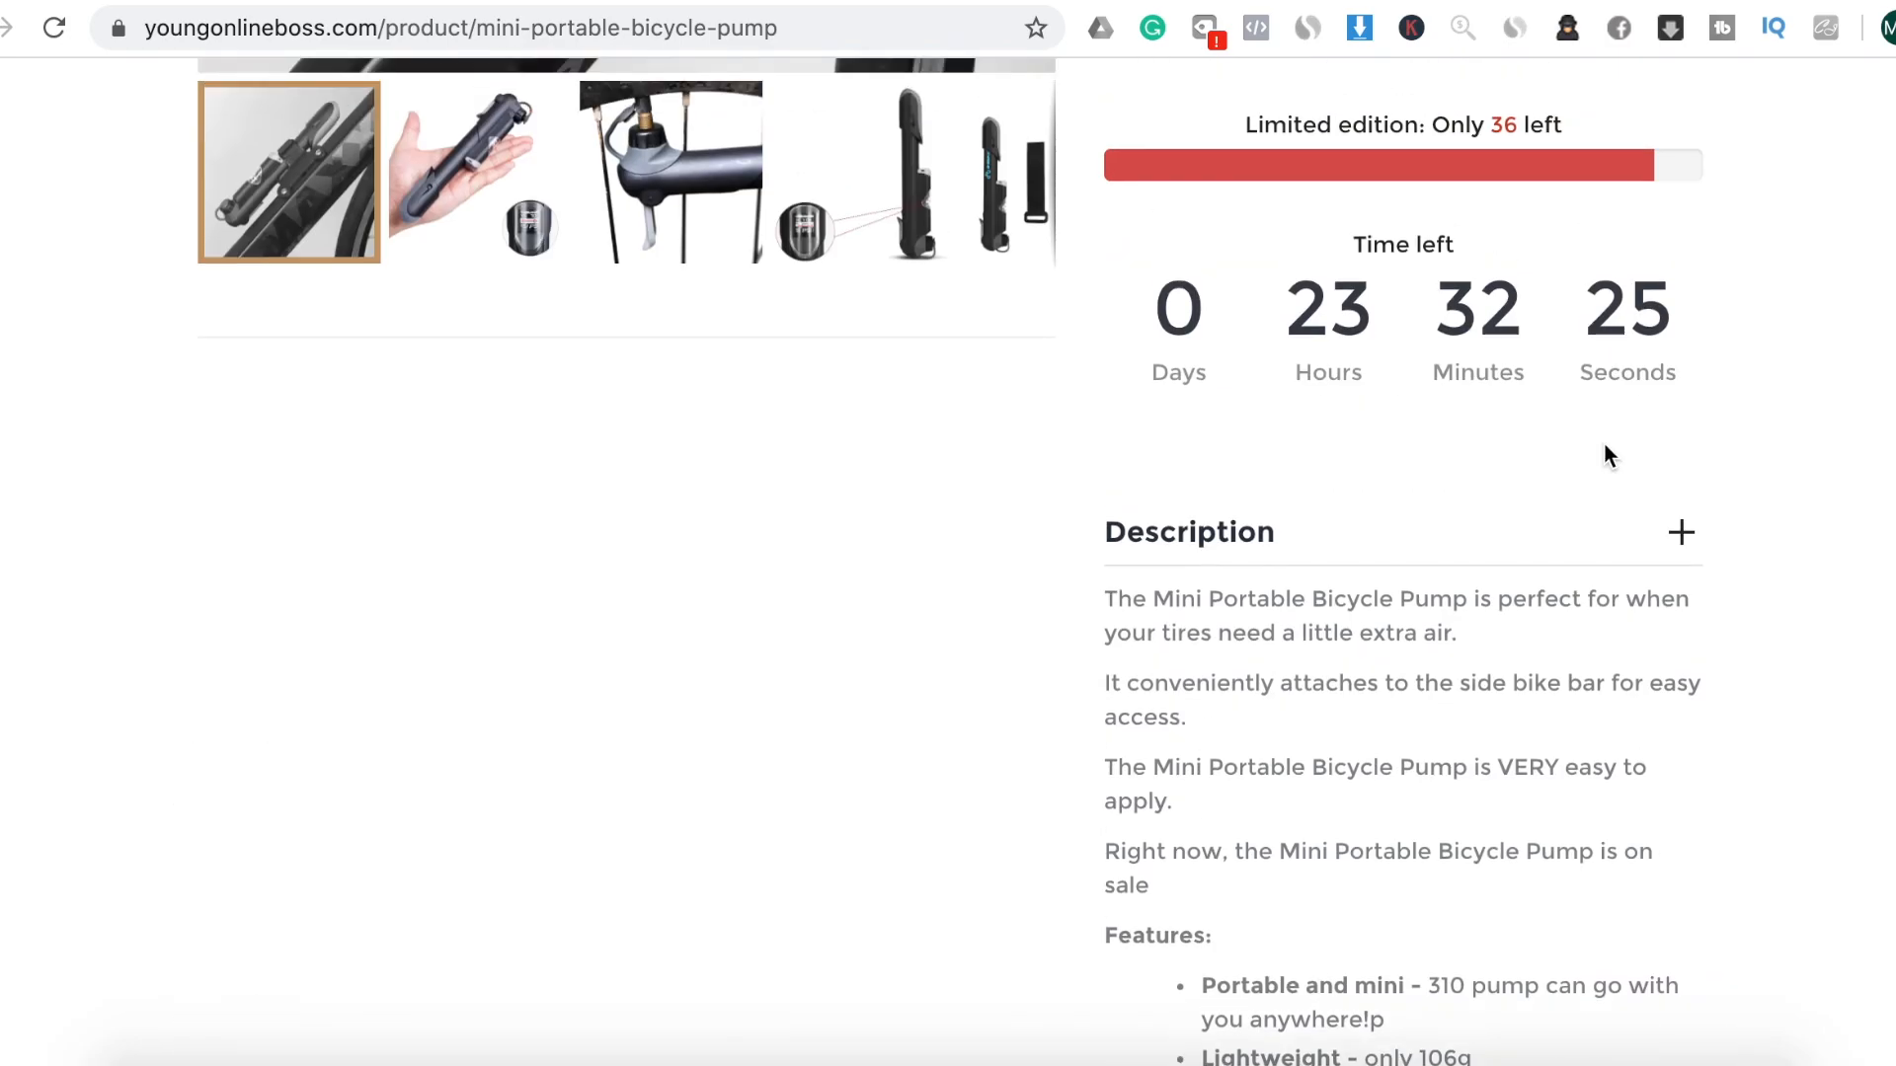
pyautogui.scroll(5, 1607, 456)
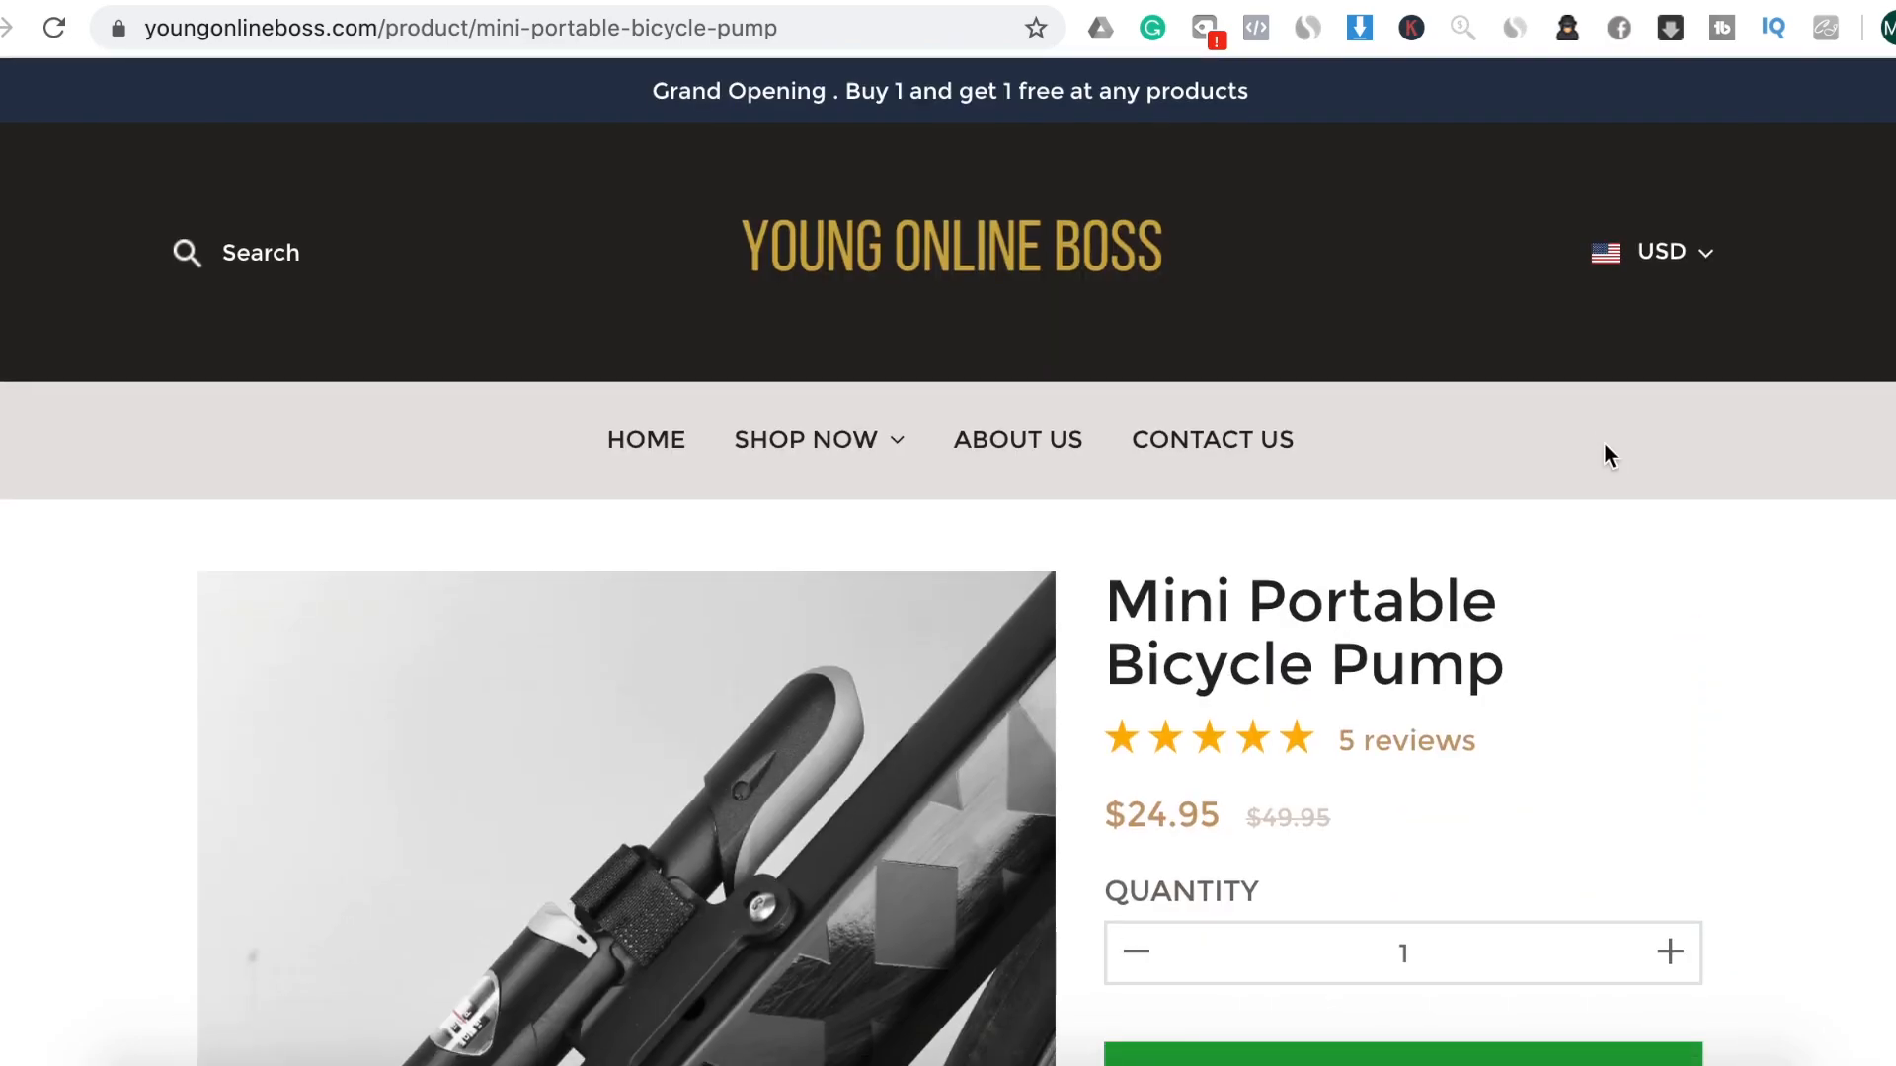
# Set the Mini Portable Bicycle Pump's quantity to 2
pyautogui.scroll(-6, 1607, 454)
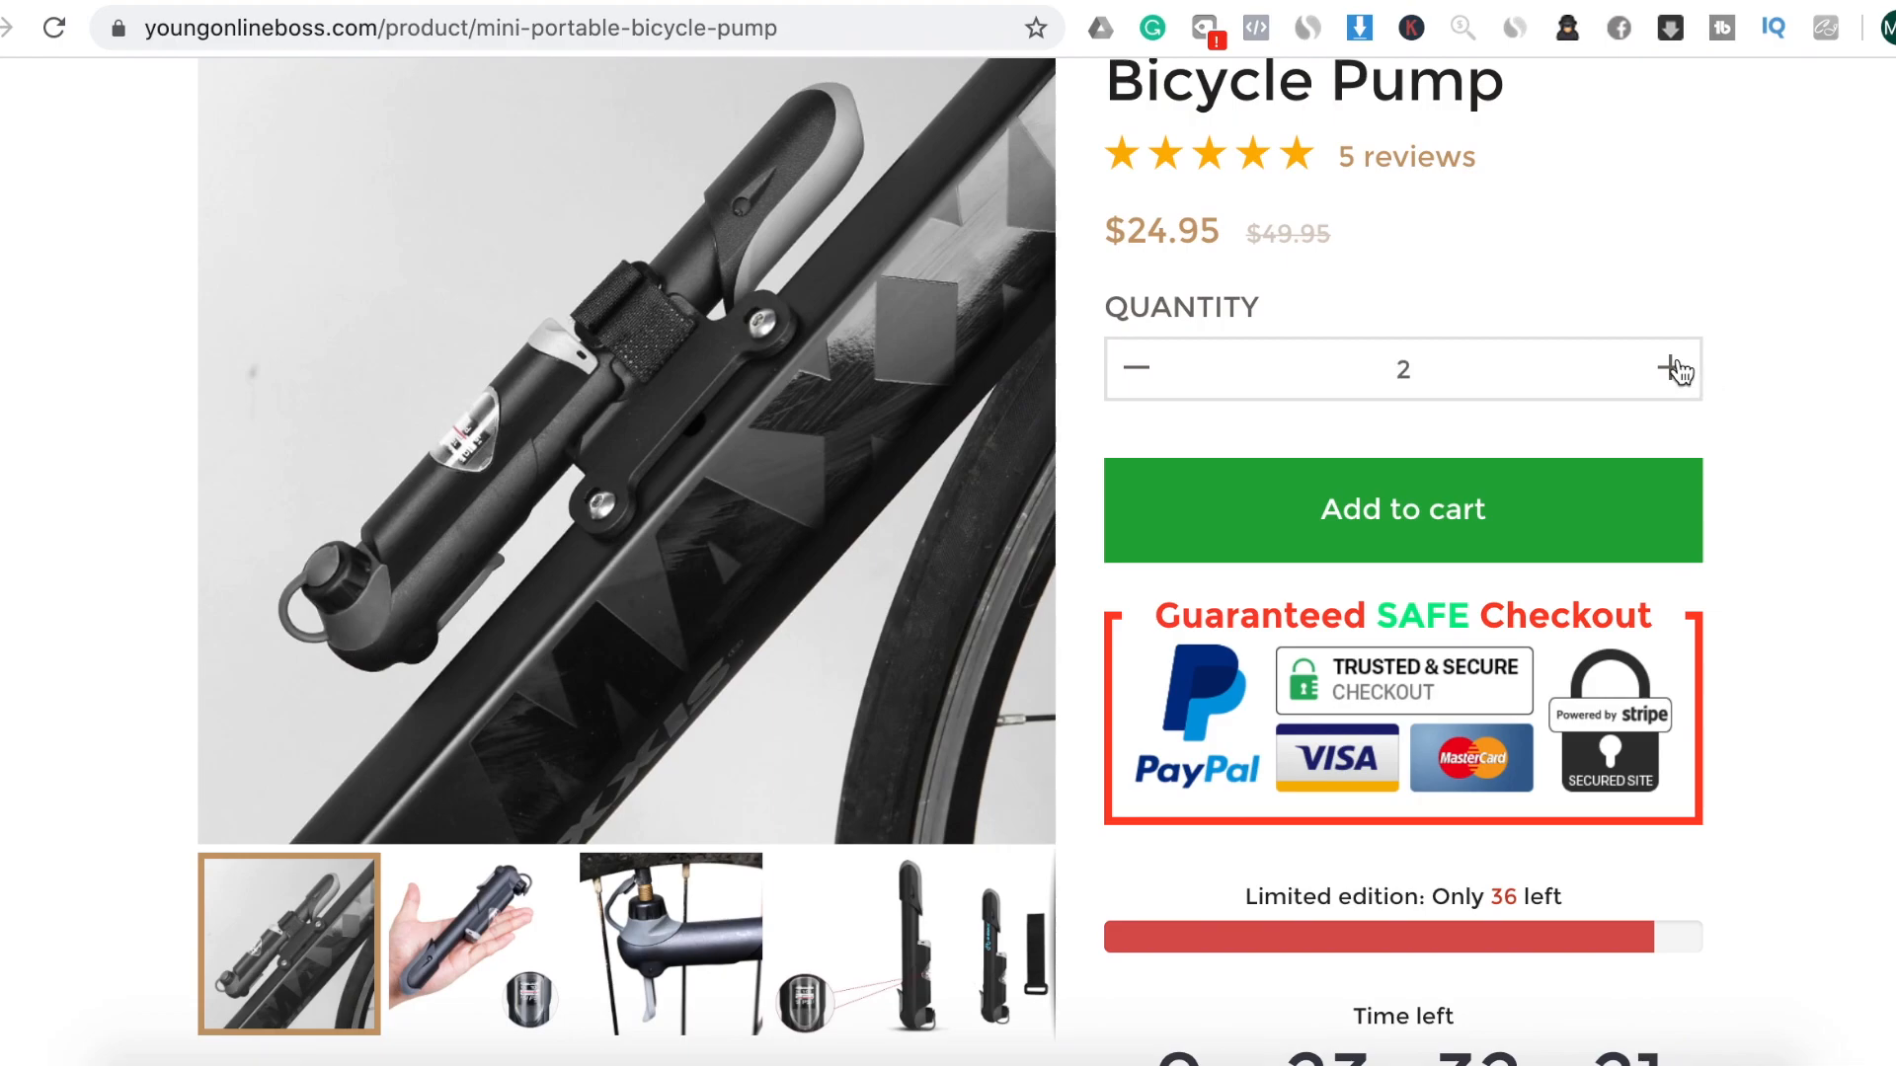
pyautogui.scroll(-3, 1635, 500)
pyautogui.scroll(2, 1649, 484)
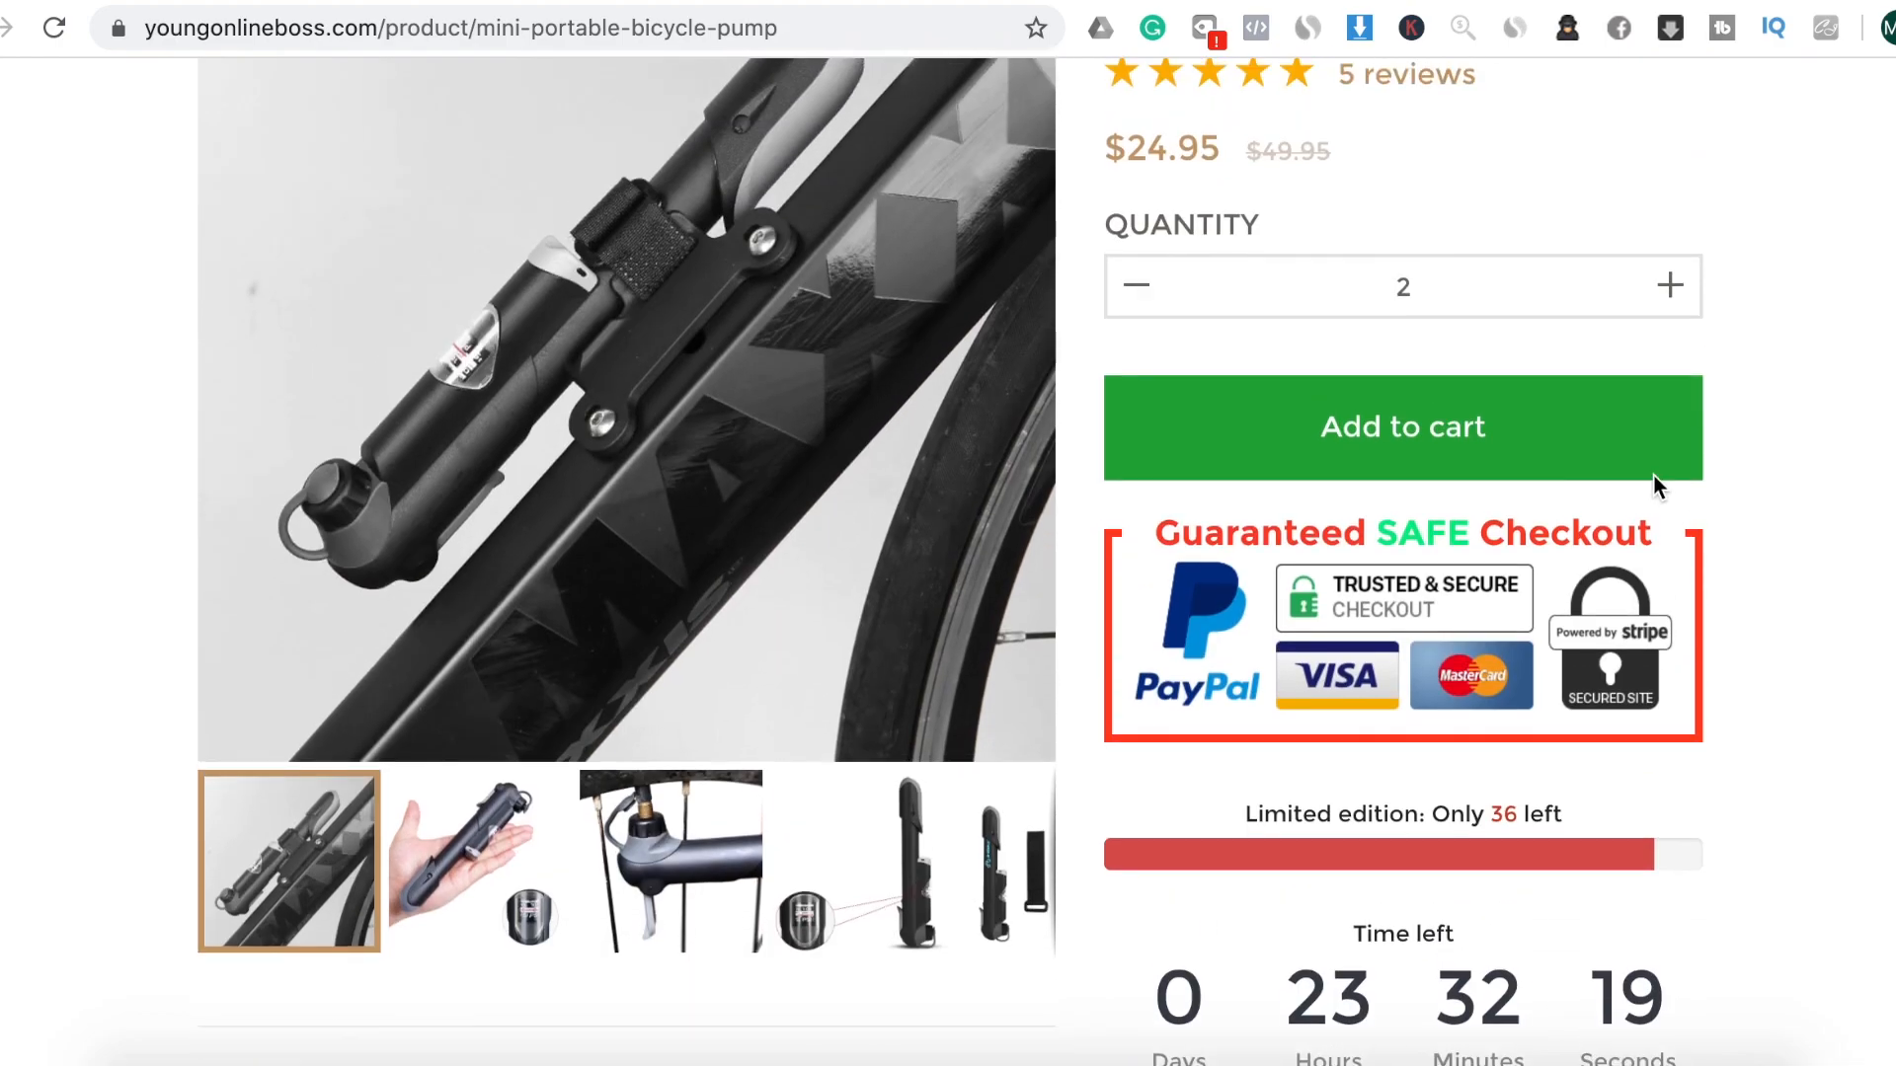
# Add the two Mini Portable Bicycle Pumps to the cart and change the cart quantity to 3
pyautogui.click(1458, 428)
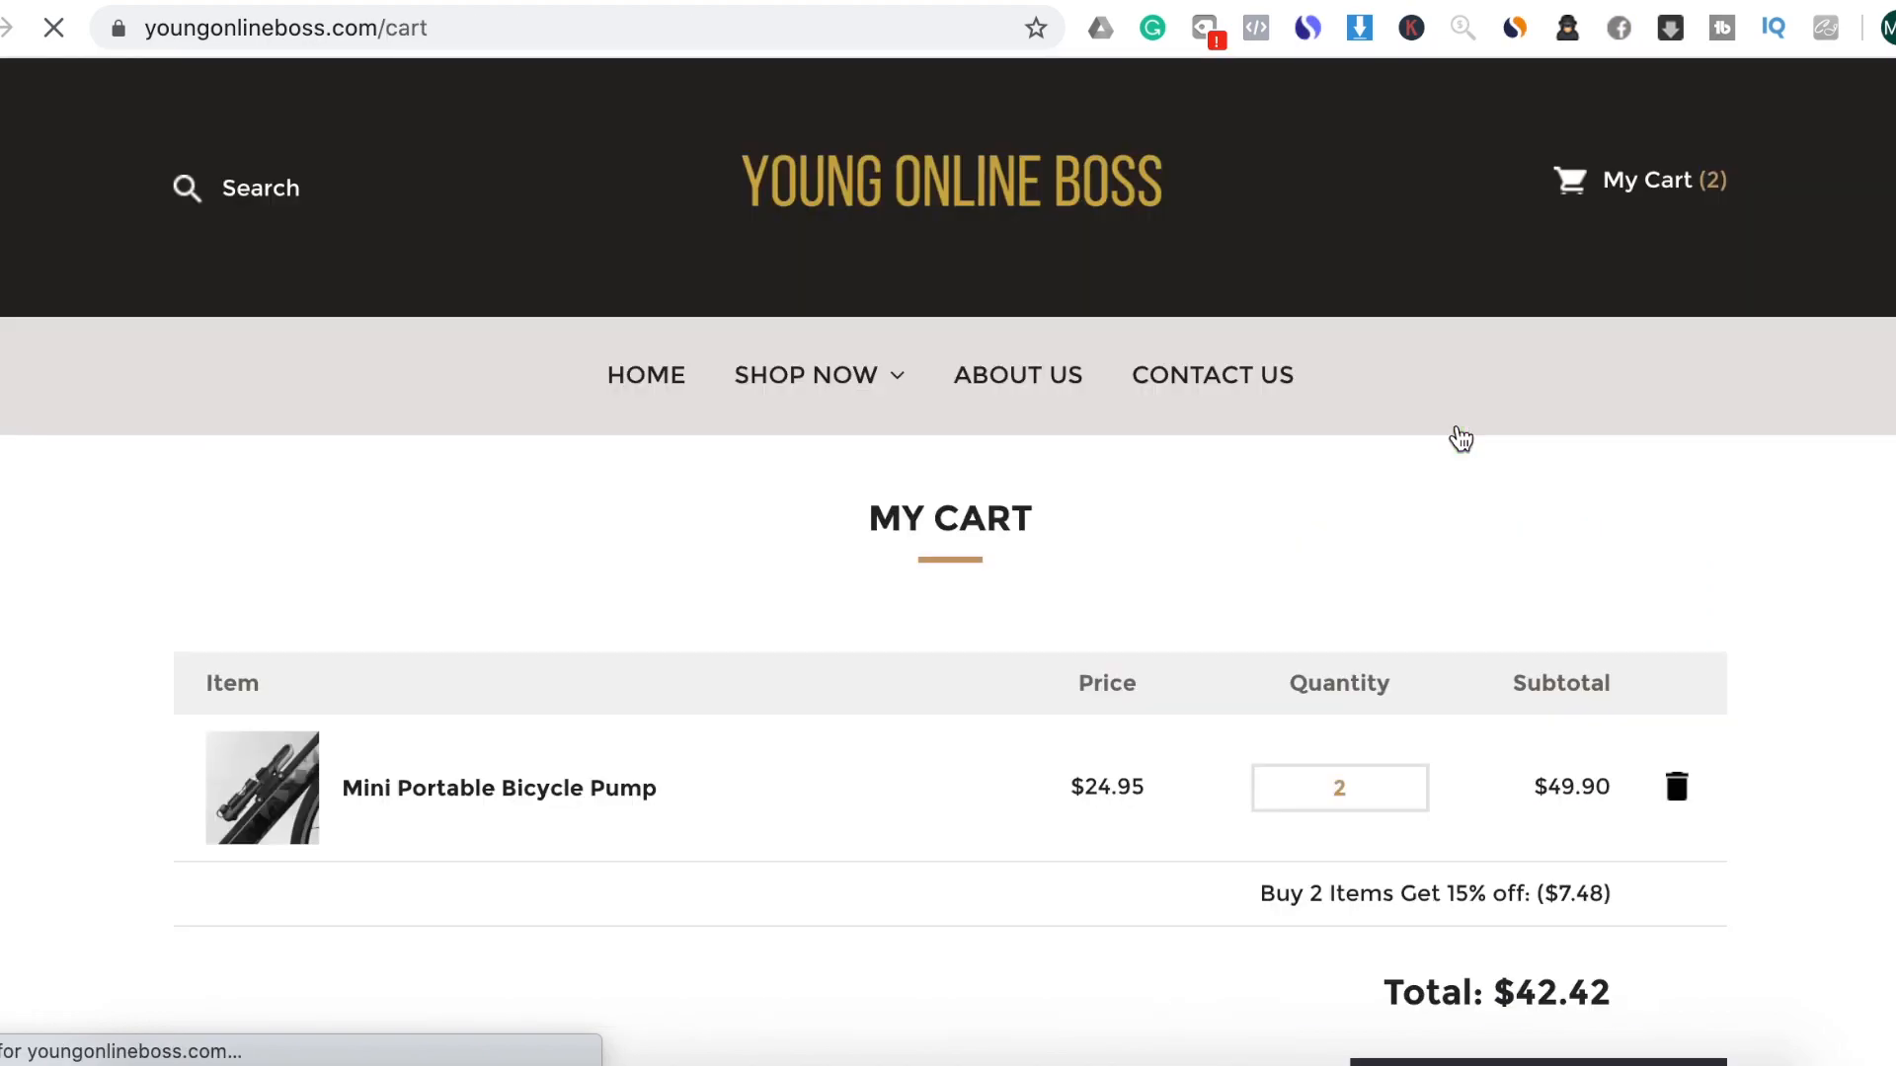
pyautogui.scroll(-3, 1597, 558)
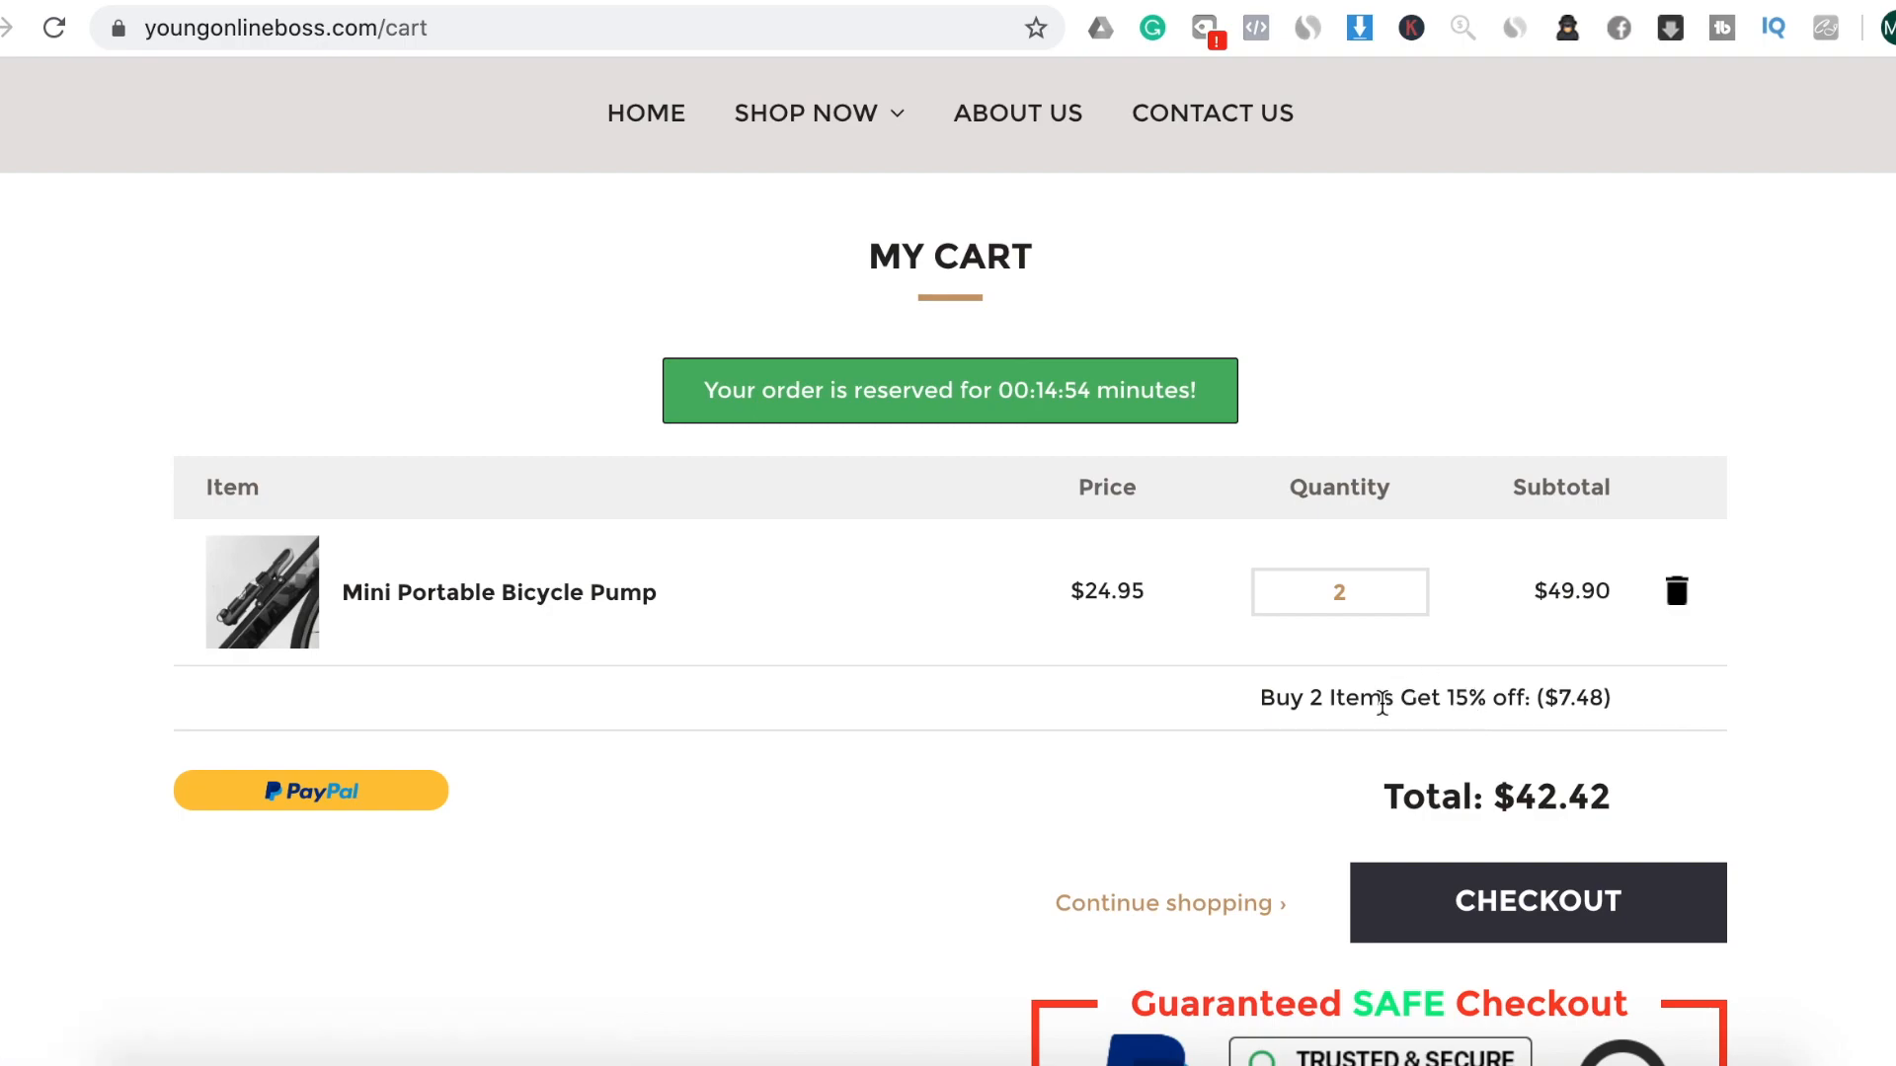
pyautogui.click(1363, 594)
pyautogui.press('BackSpace')
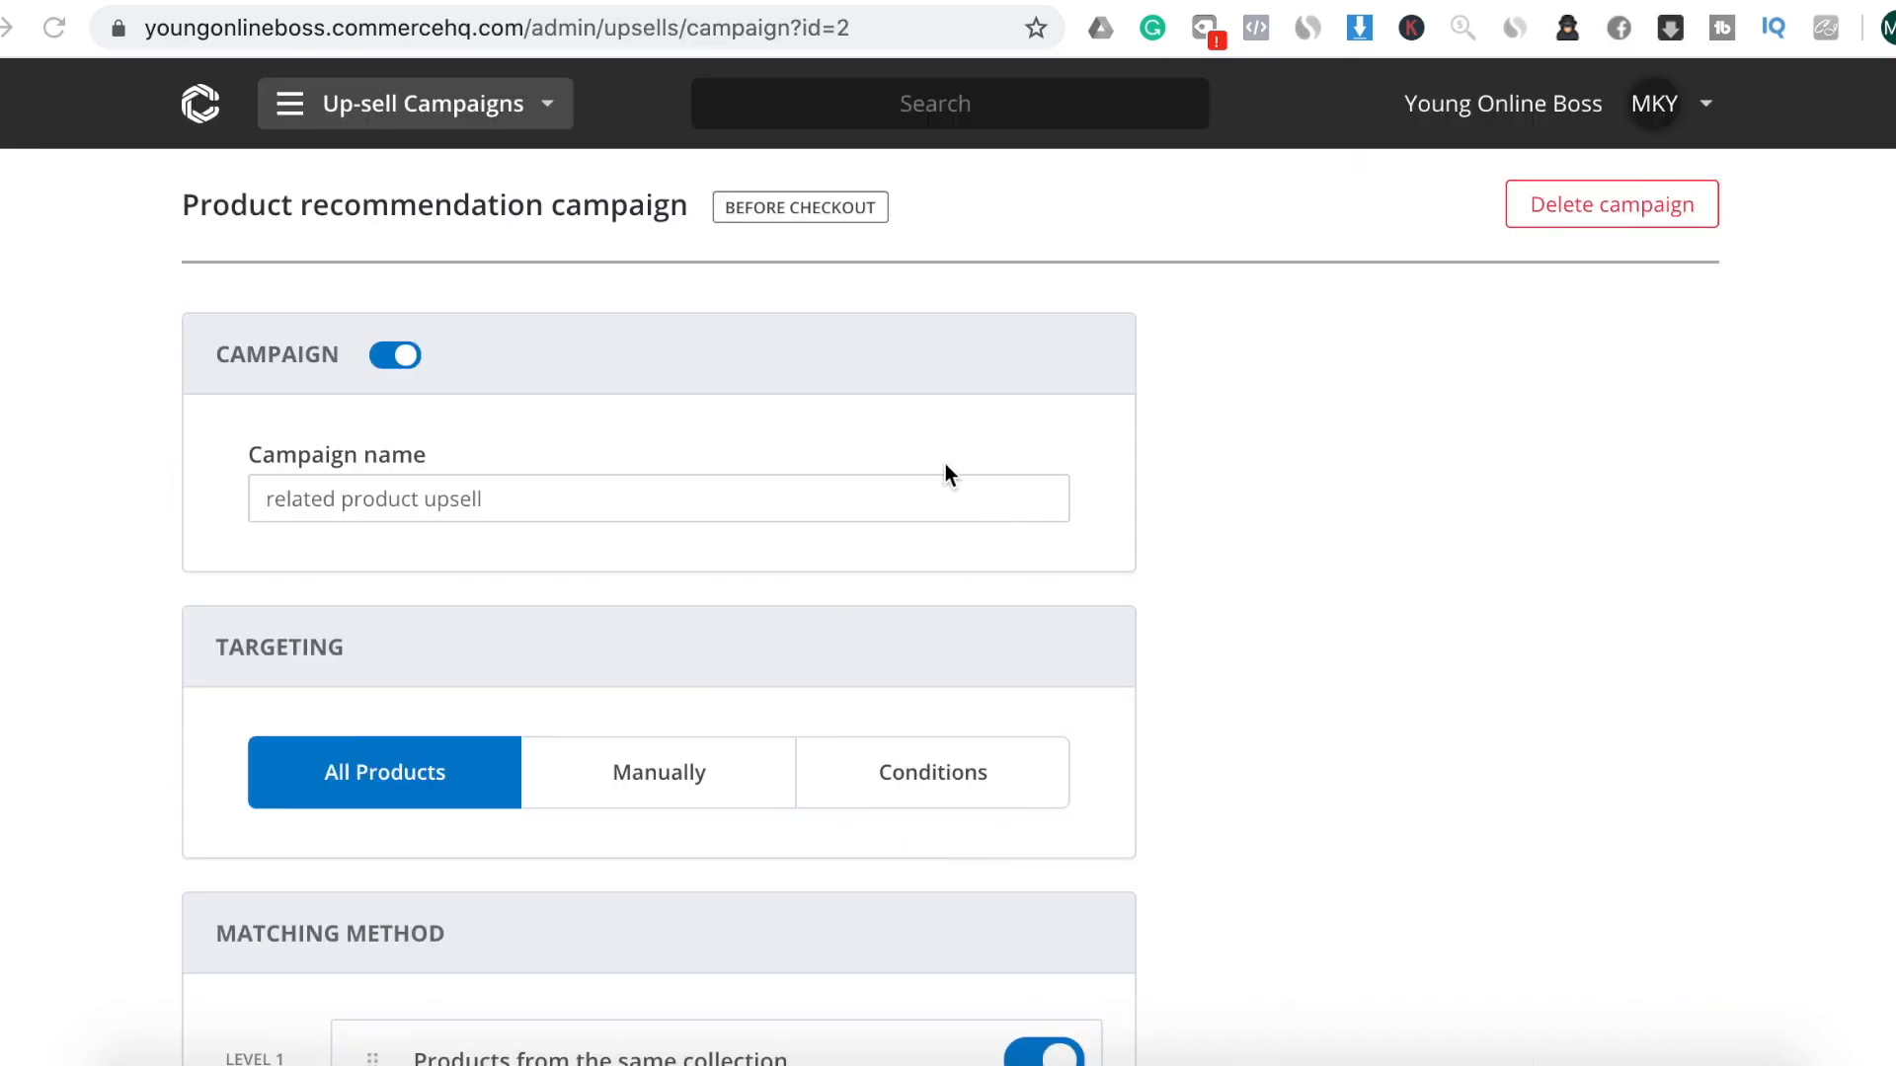
# Switch to the store admin, open the Accelerator's catalogue of products and ads, and filter it to the Outdoor niche
pyautogui.click(529, 119)
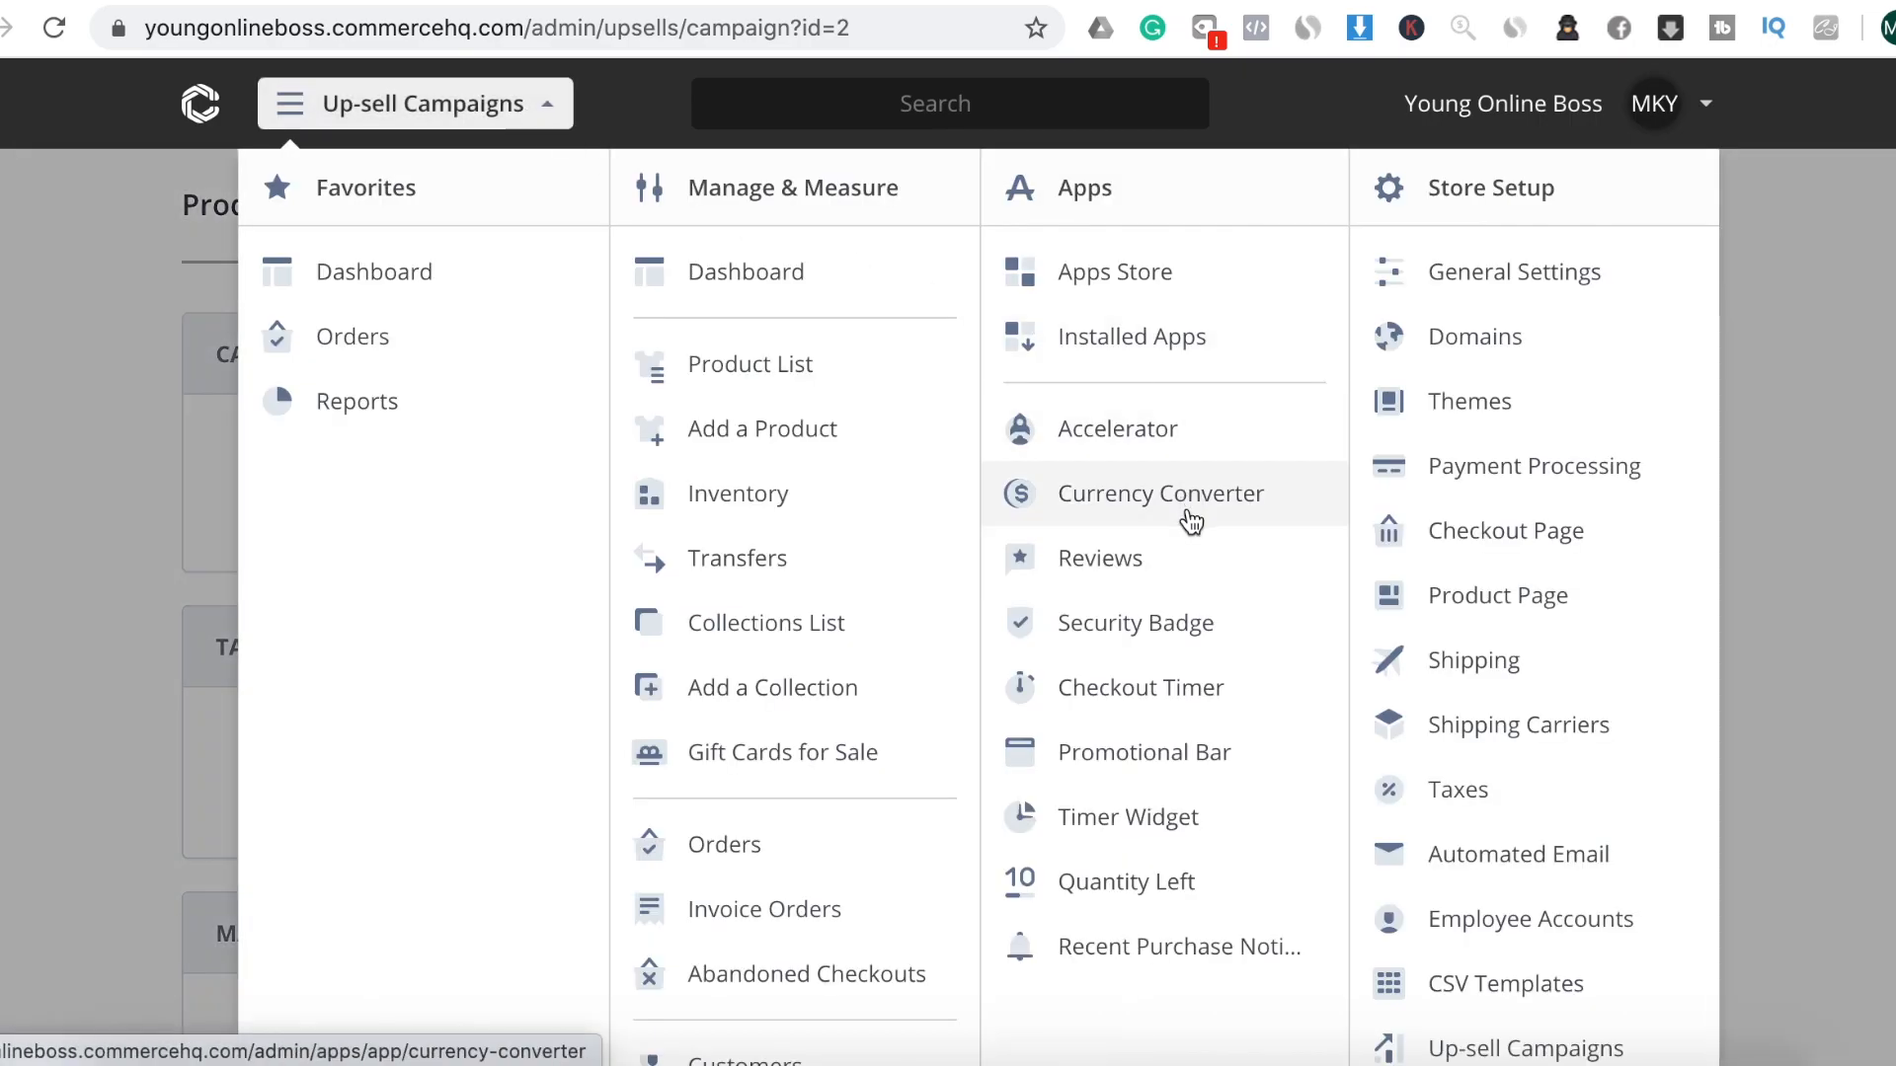
pyautogui.click(1182, 445)
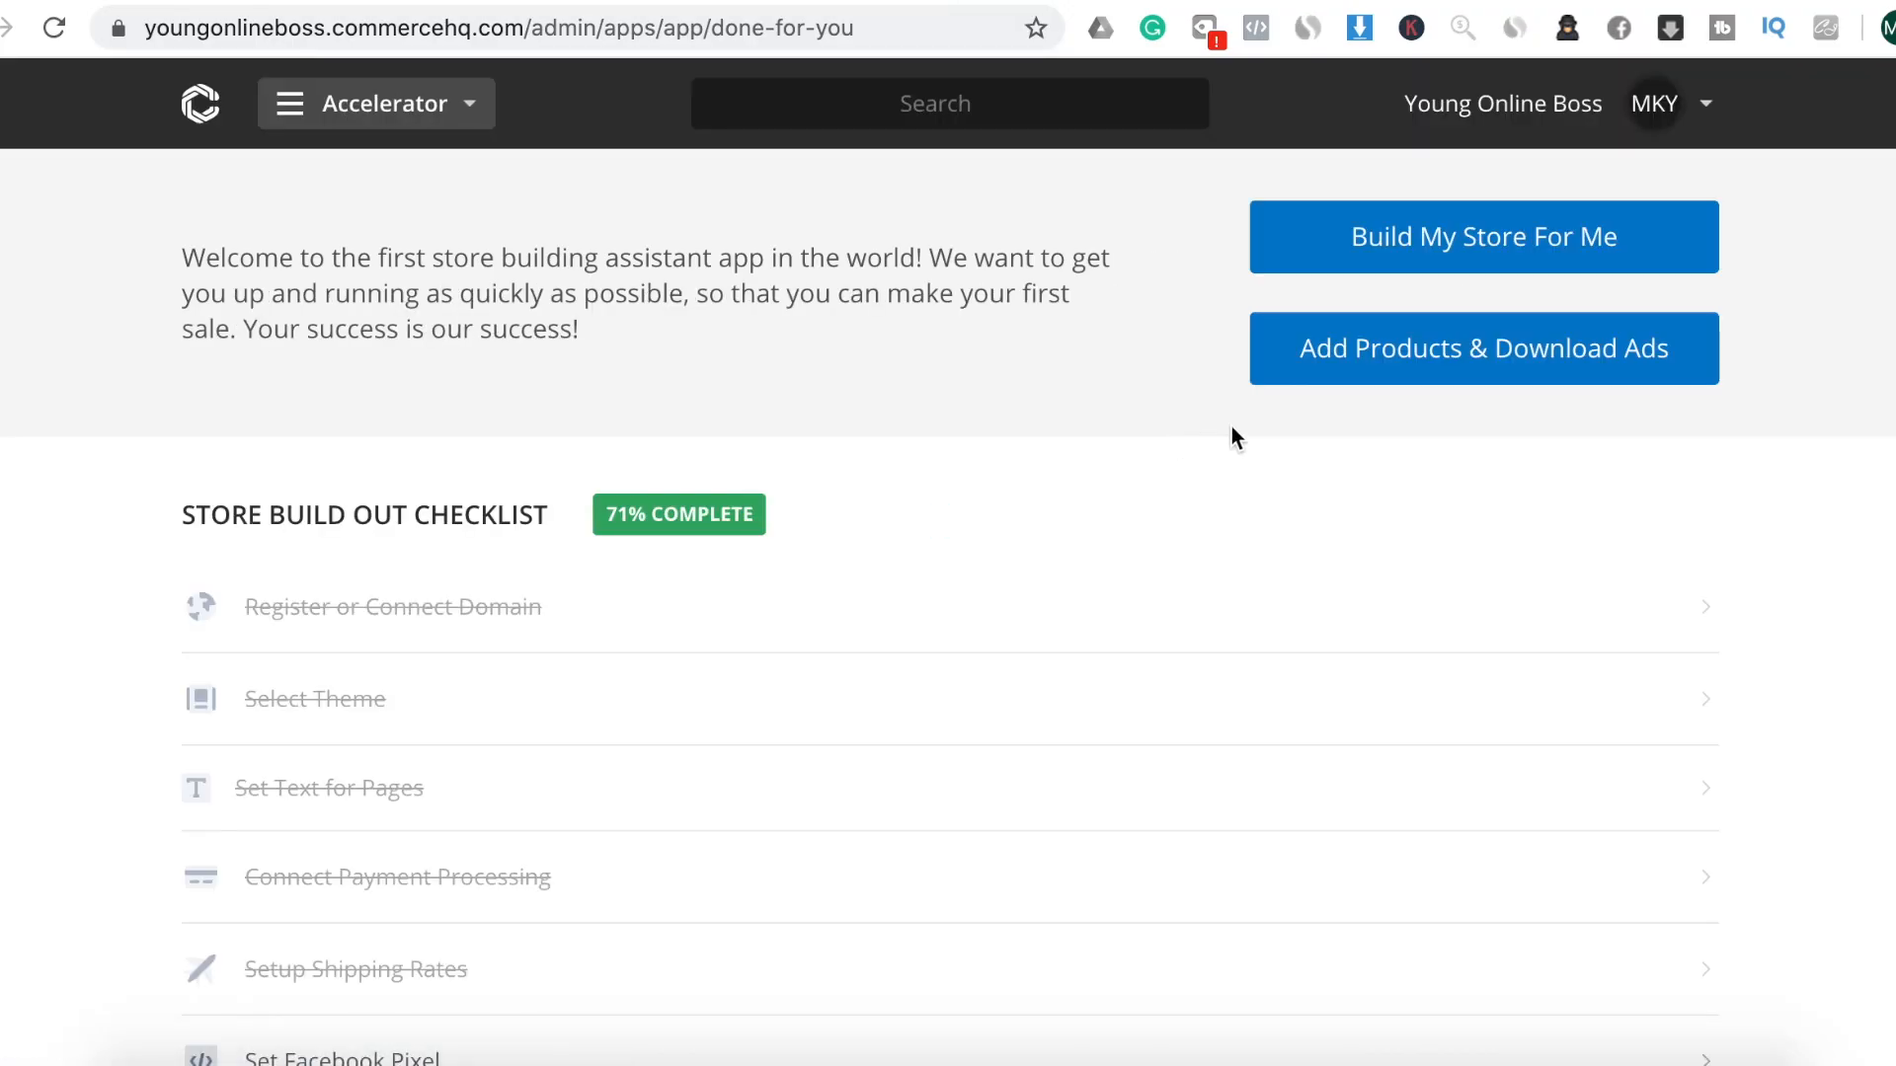
pyautogui.click(1477, 374)
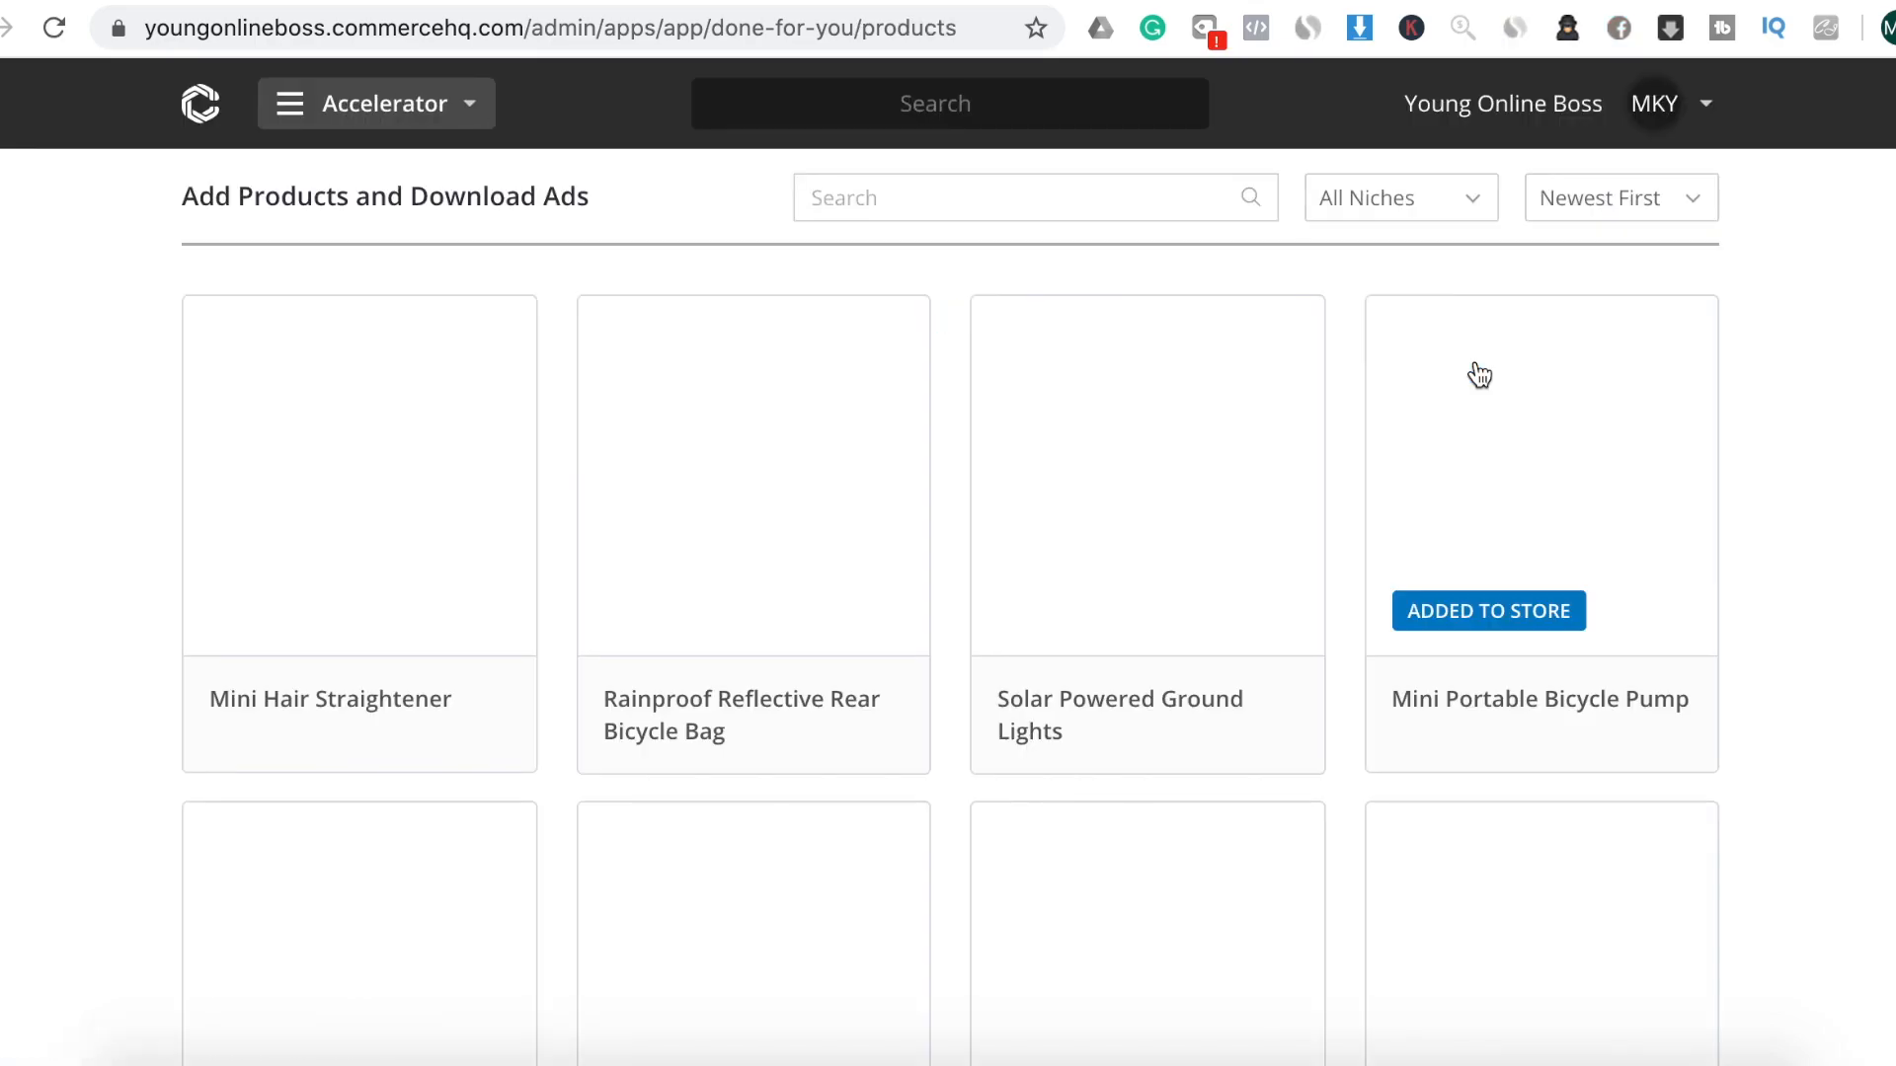
pyautogui.click(1467, 205)
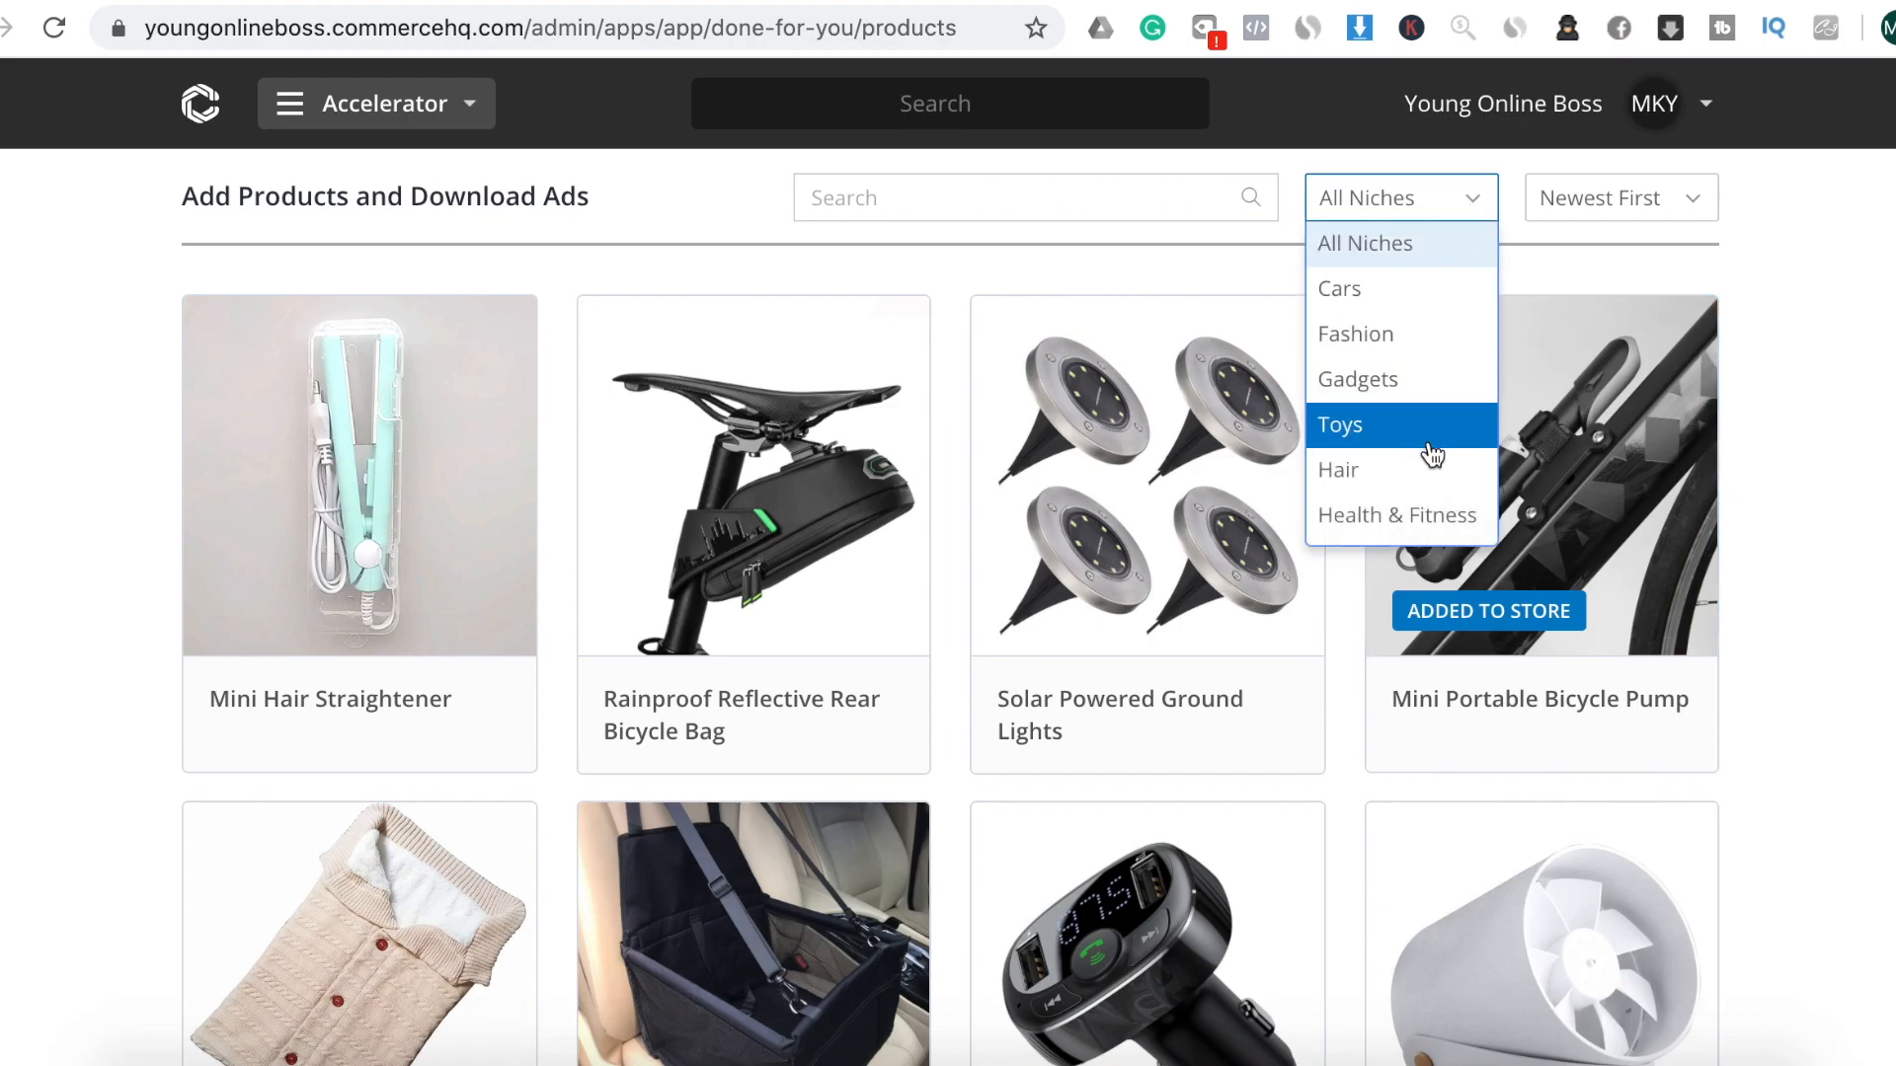
pyautogui.scroll(-5, 1431, 454)
pyautogui.scroll(-2, 1432, 460)
pyautogui.click(1417, 479)
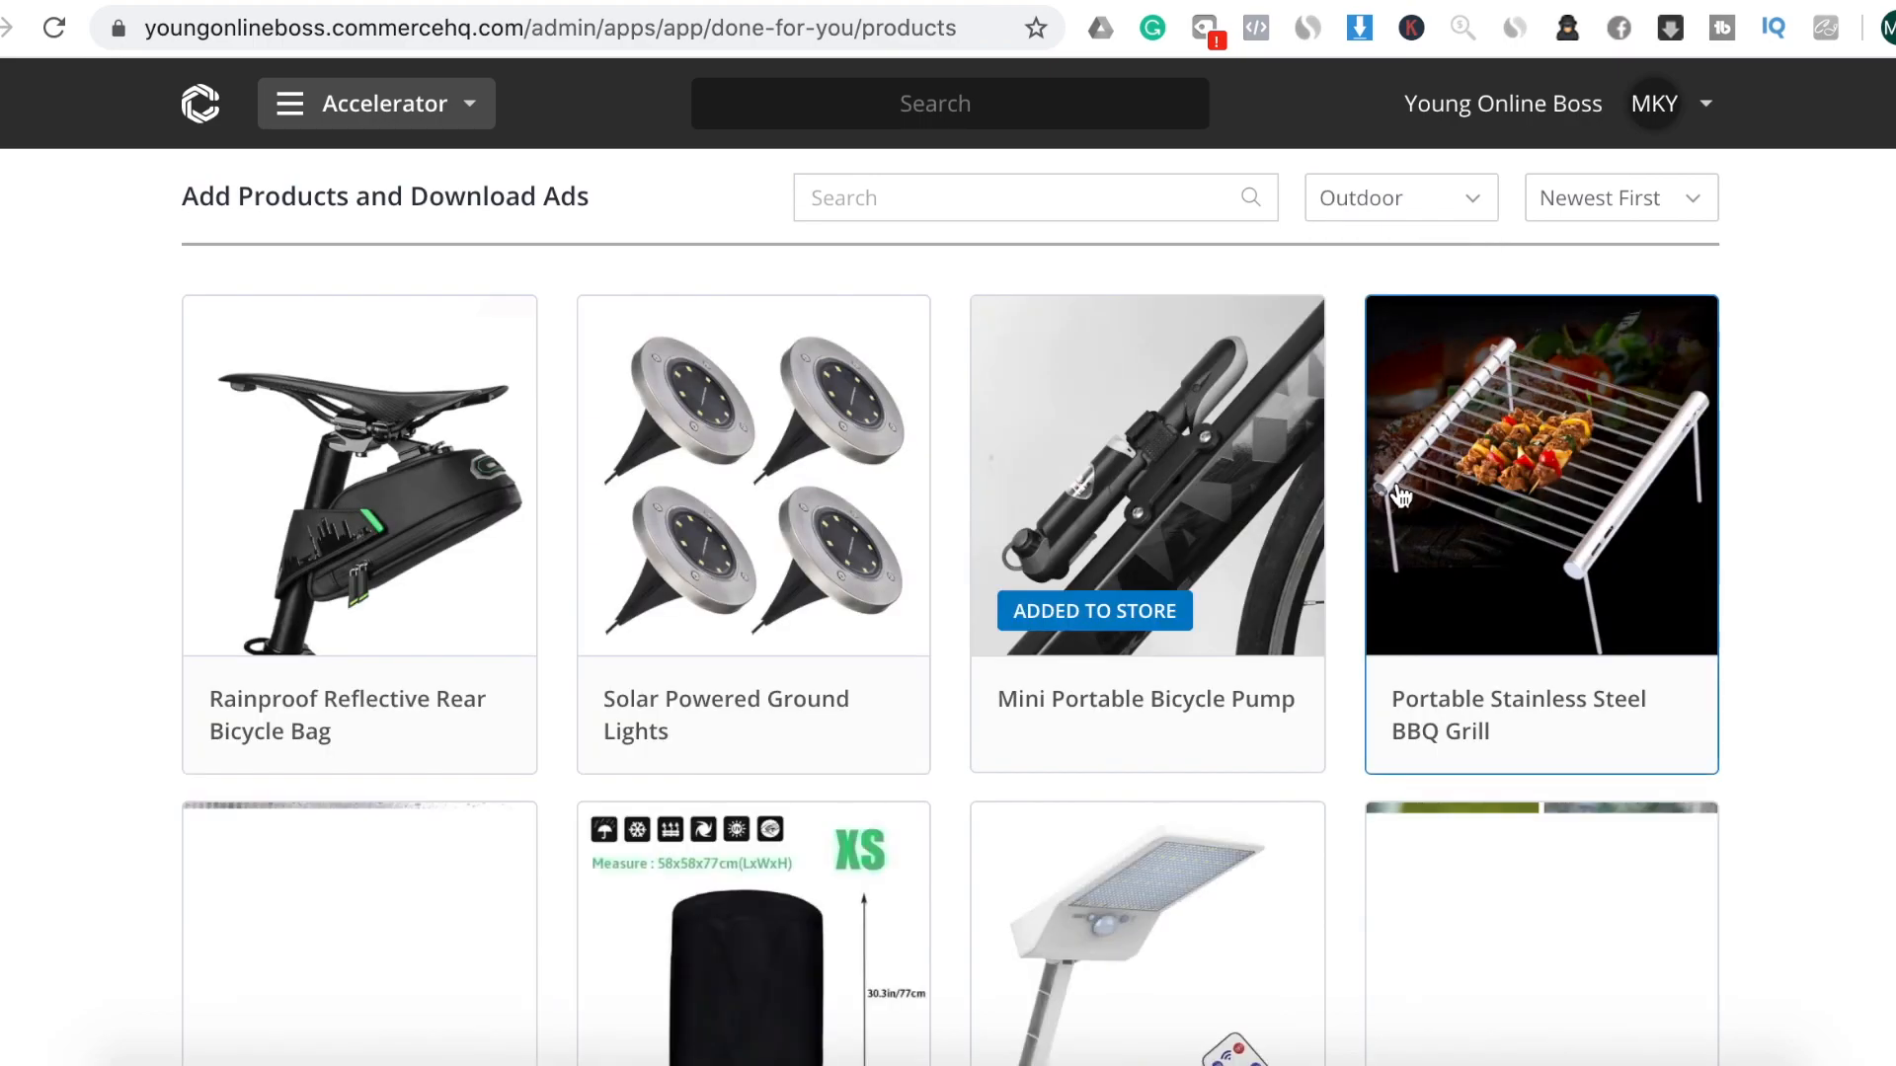
# Review the Rainproof Reflective Rear Bicycle Bag's details and add it to the store with its suggested prices
pyautogui.click(361, 580)
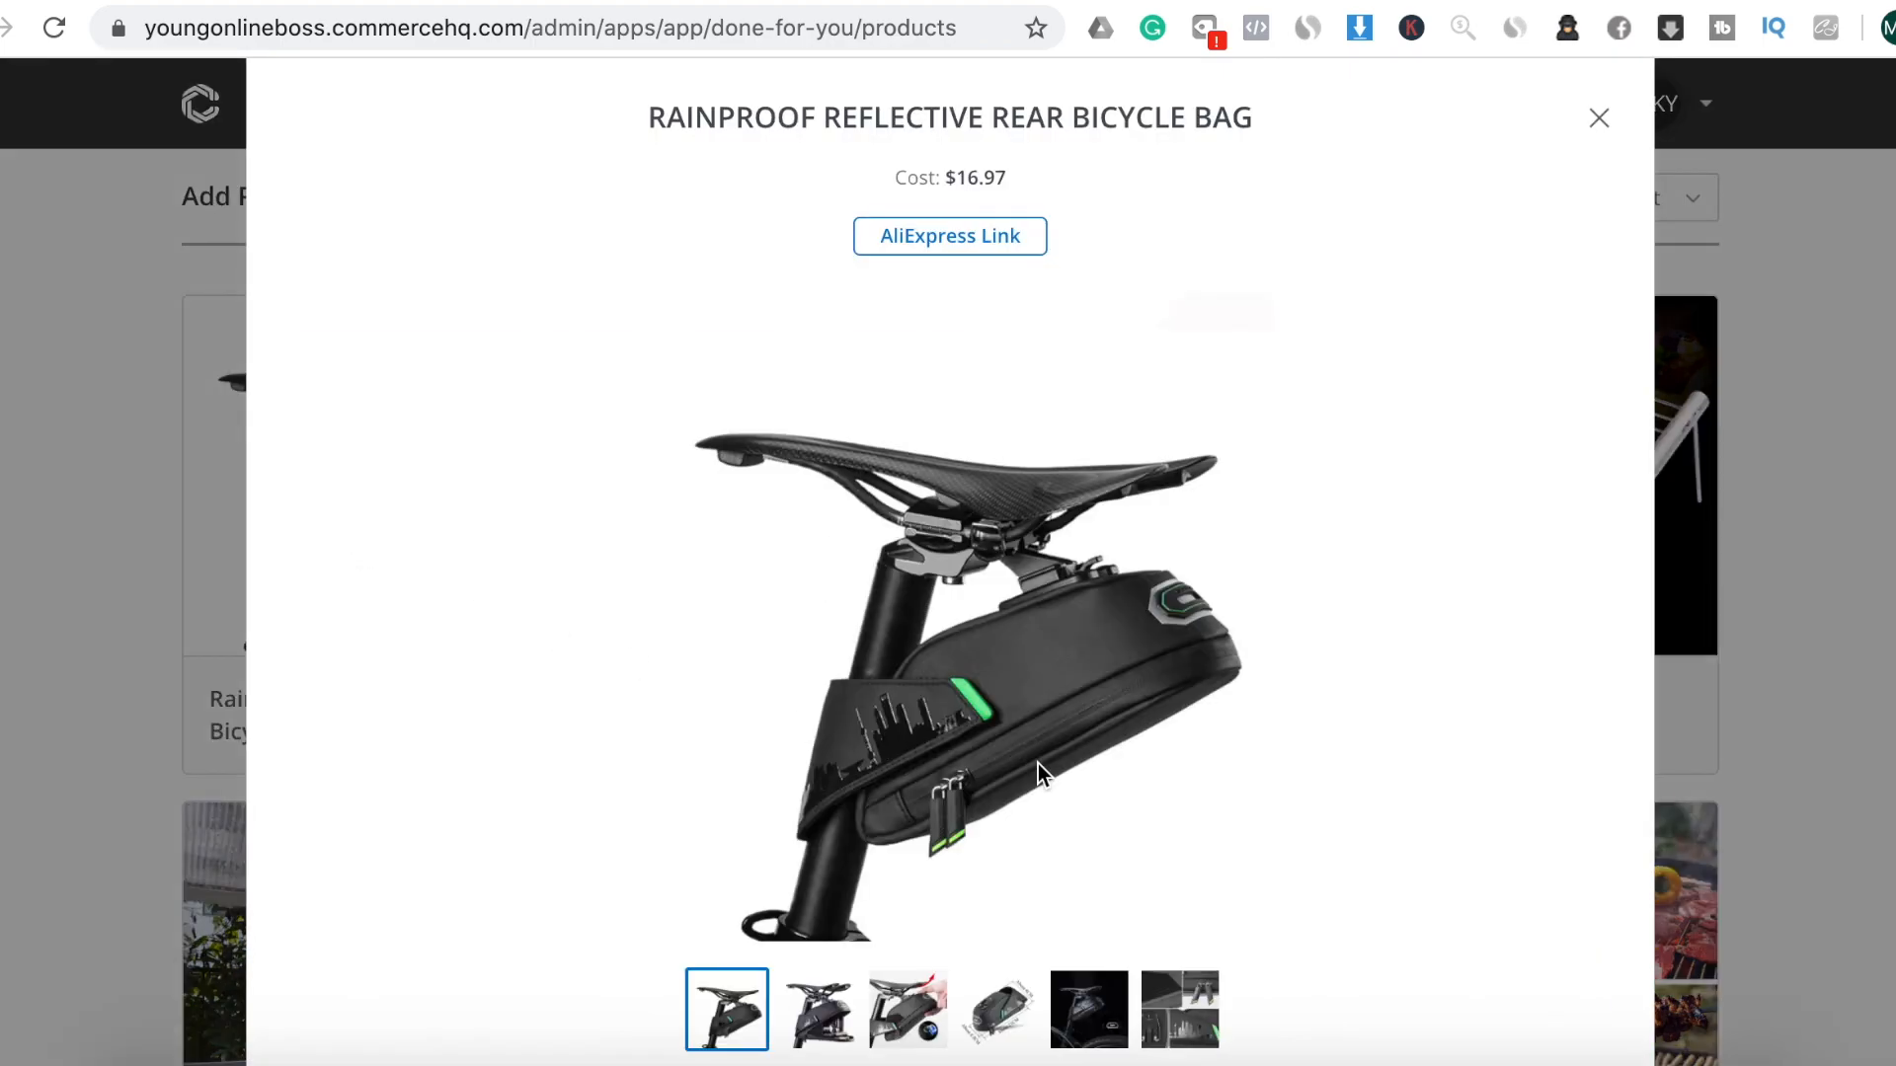
pyautogui.scroll(-6, 1183, 792)
pyautogui.scroll(6, 1183, 792)
pyautogui.scroll(-20, 1184, 795)
pyautogui.scroll(-10, 1182, 768)
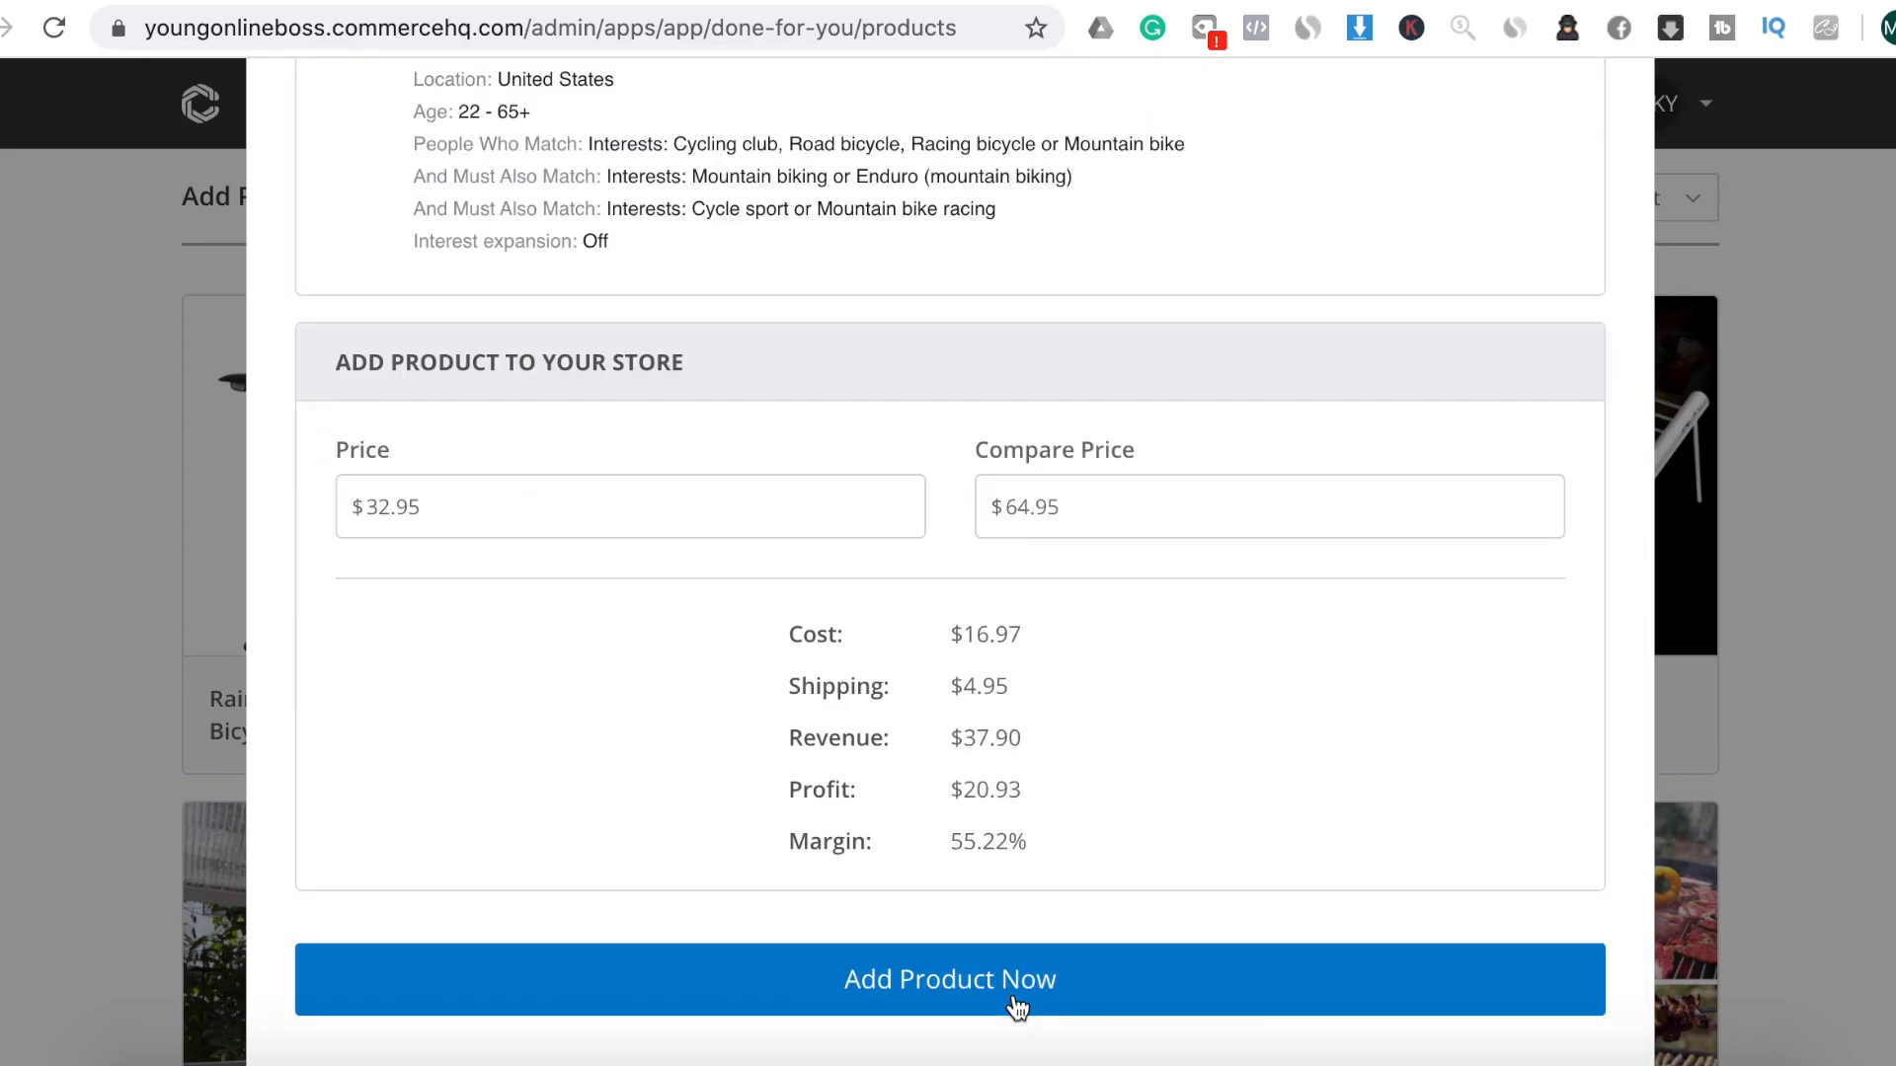
pyautogui.click(1017, 1007)
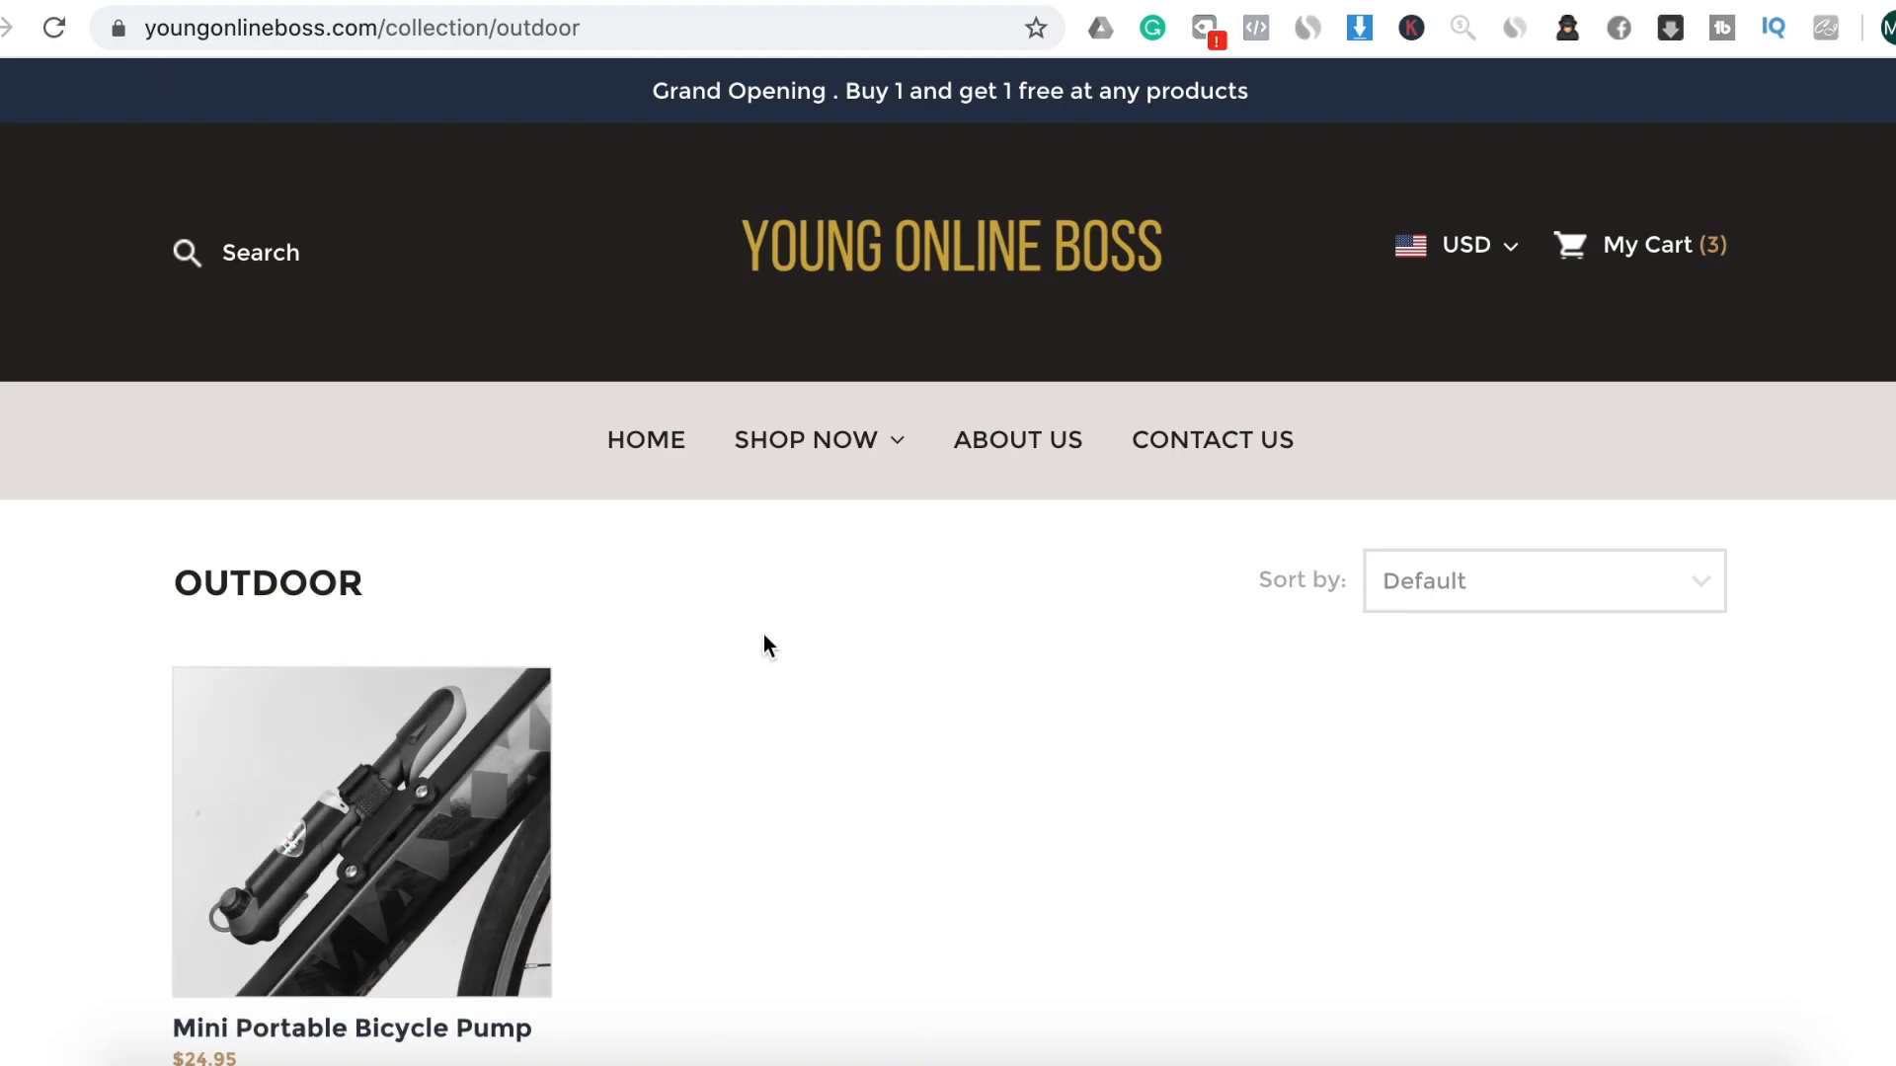
# Reload the storefront's Outdoor collection and check the related products on the Mini Portable Bicycle Pump's page
pyautogui.moveTo(802, 456)
pyautogui.click(788, 541)
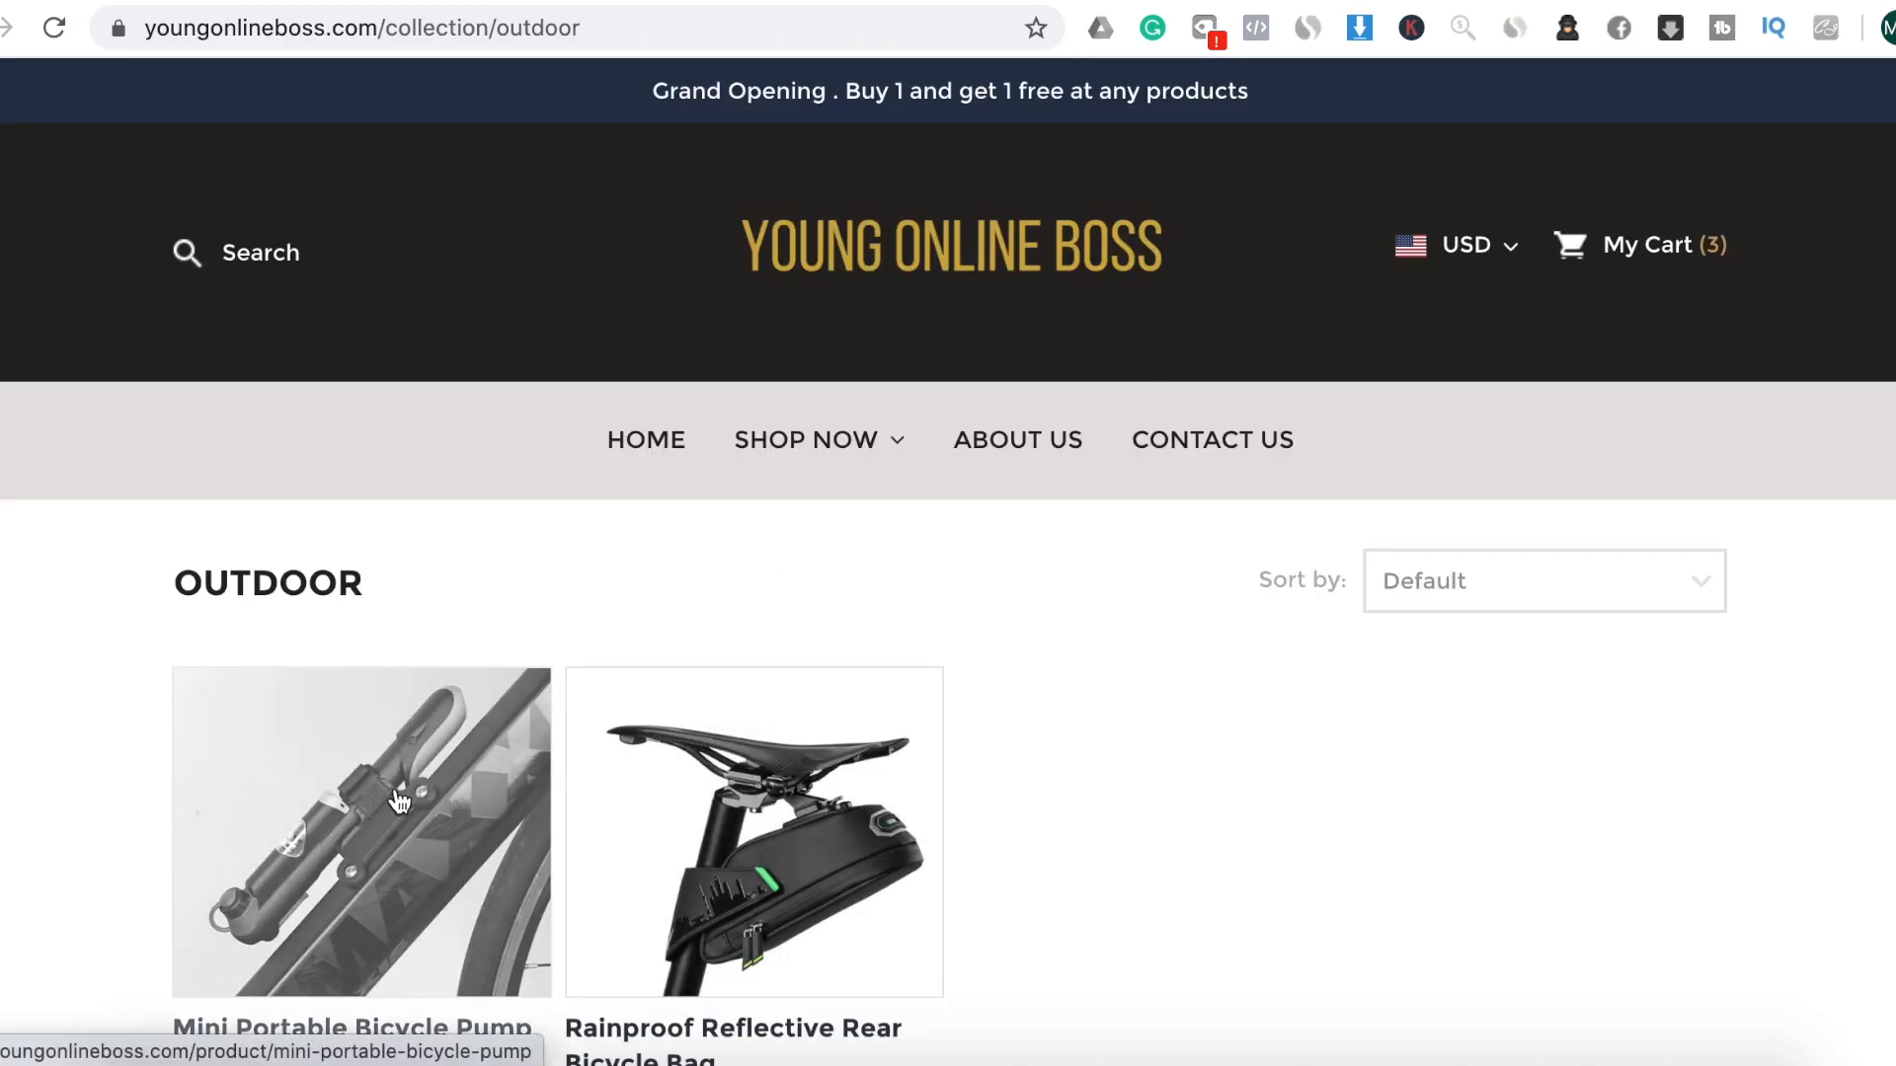
pyautogui.click(399, 800)
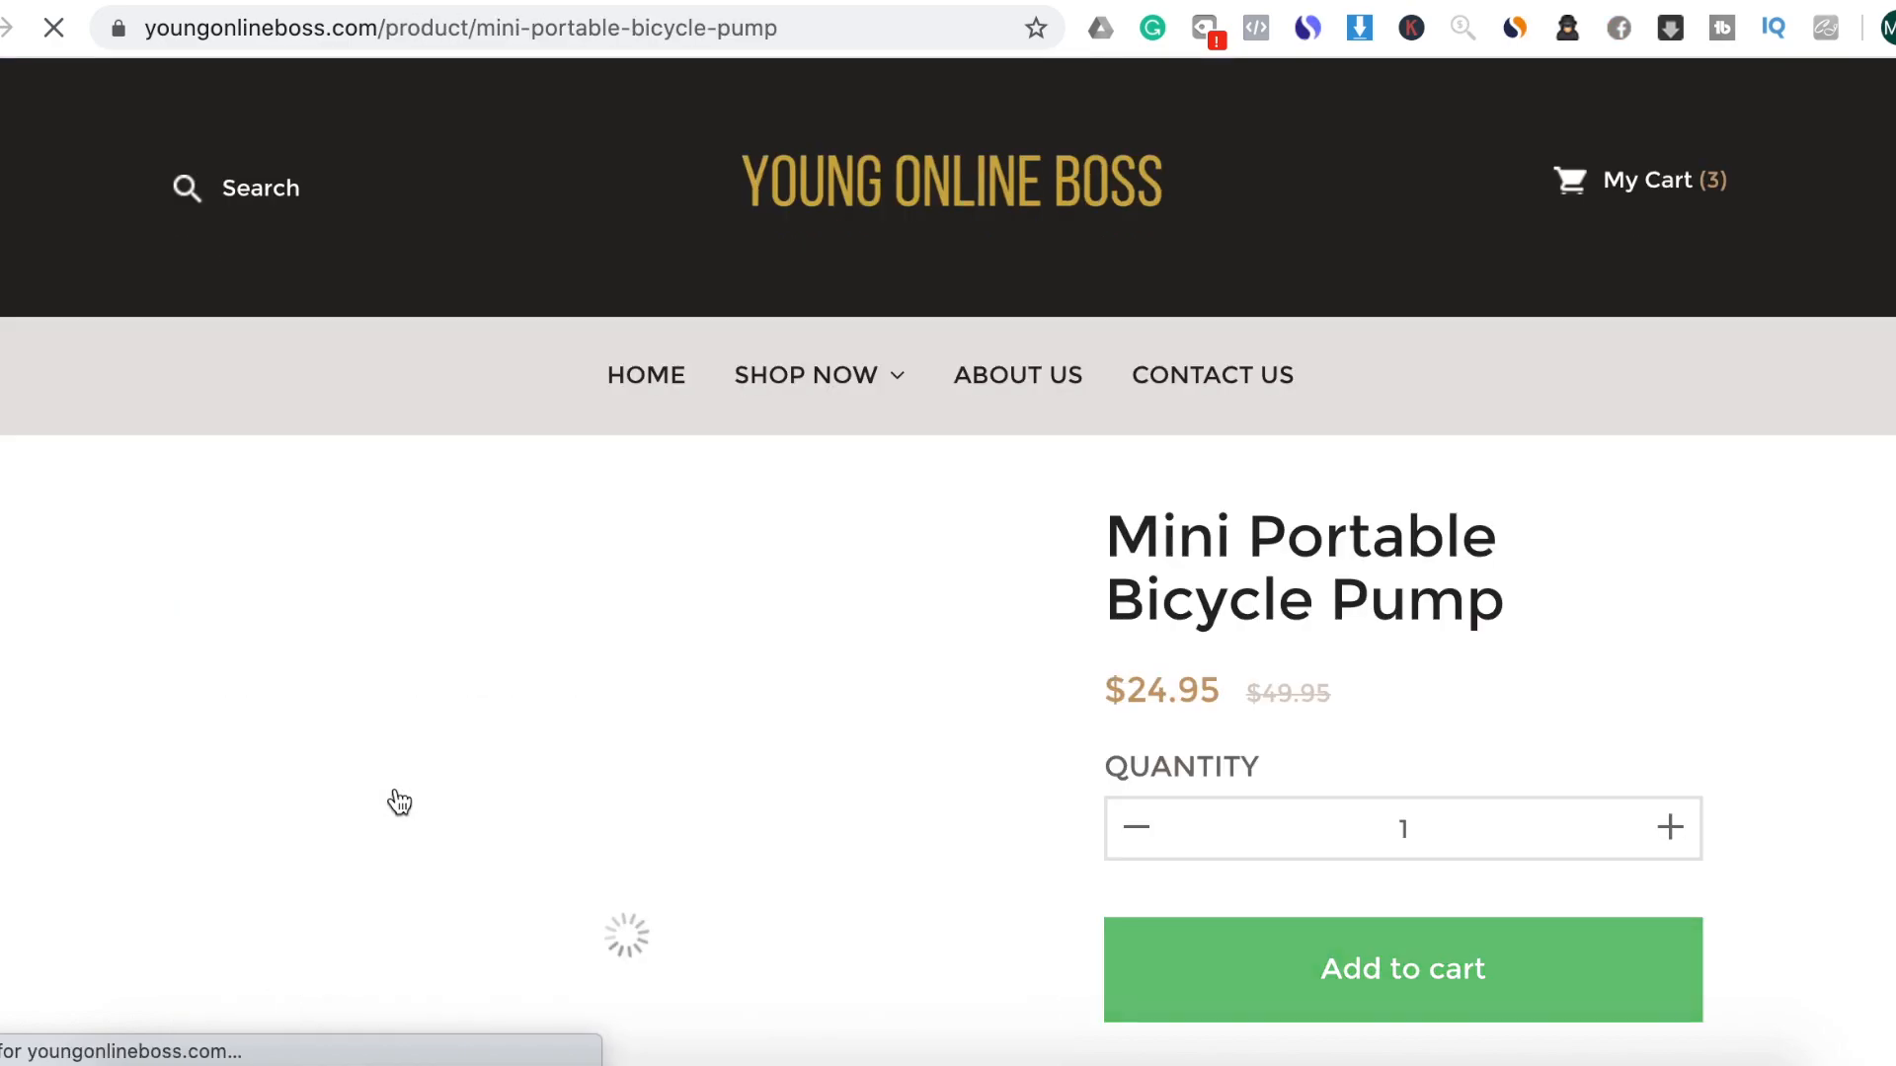
pyautogui.scroll(-5, 1281, 731)
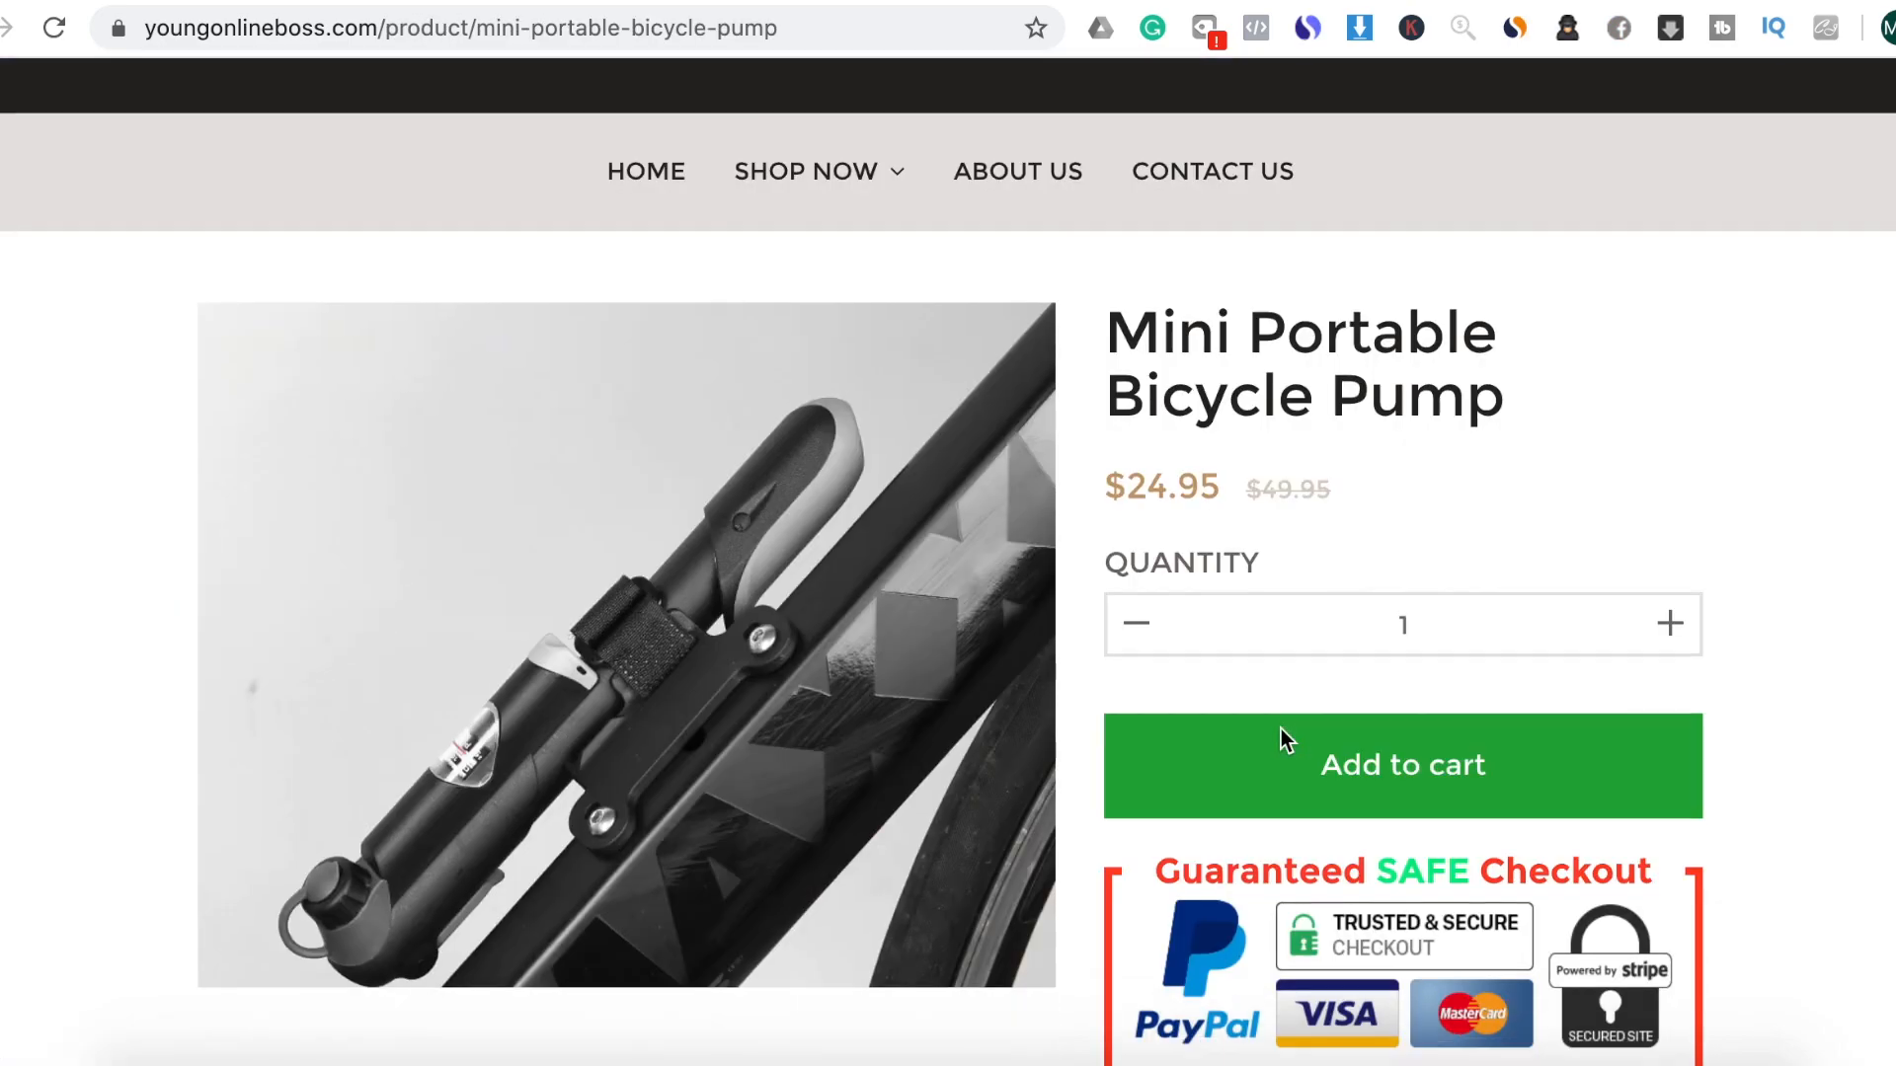
pyautogui.scroll(-10, 1674, 770)
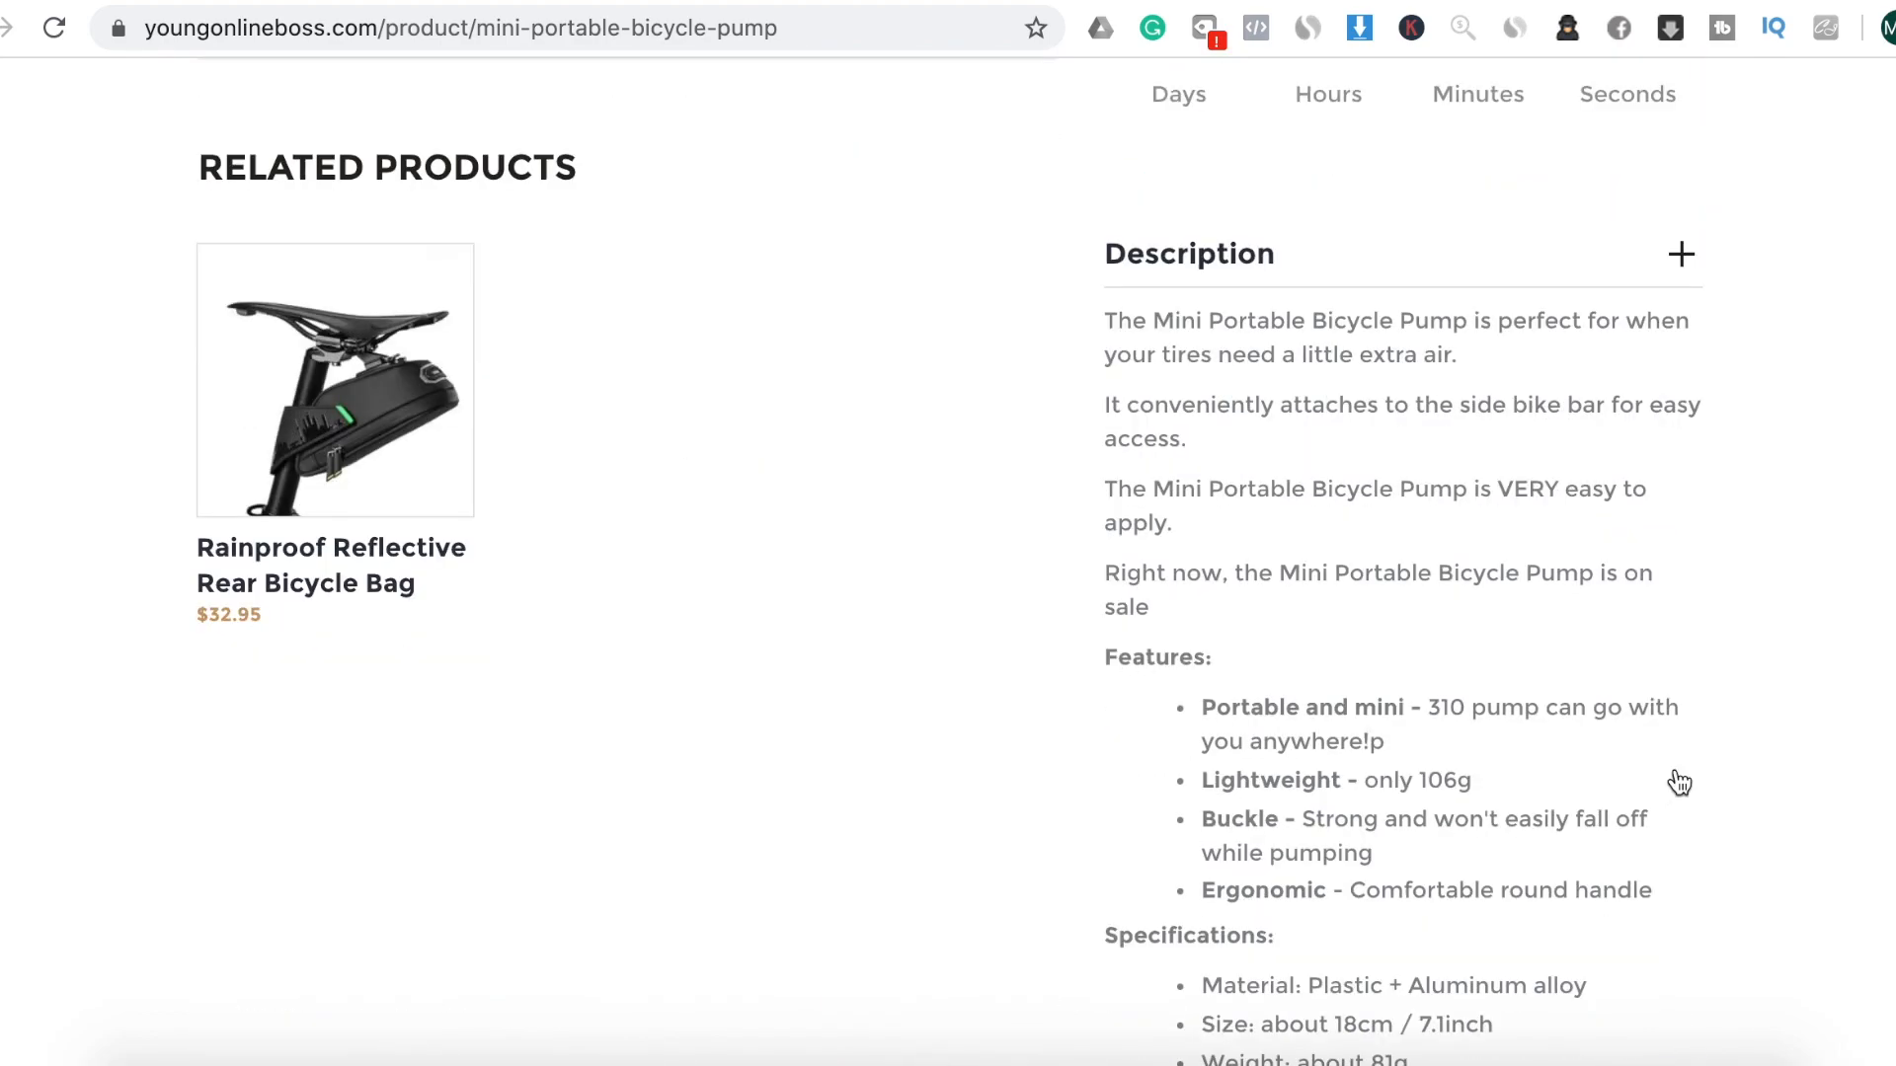
pyautogui.scroll(4, 1678, 783)
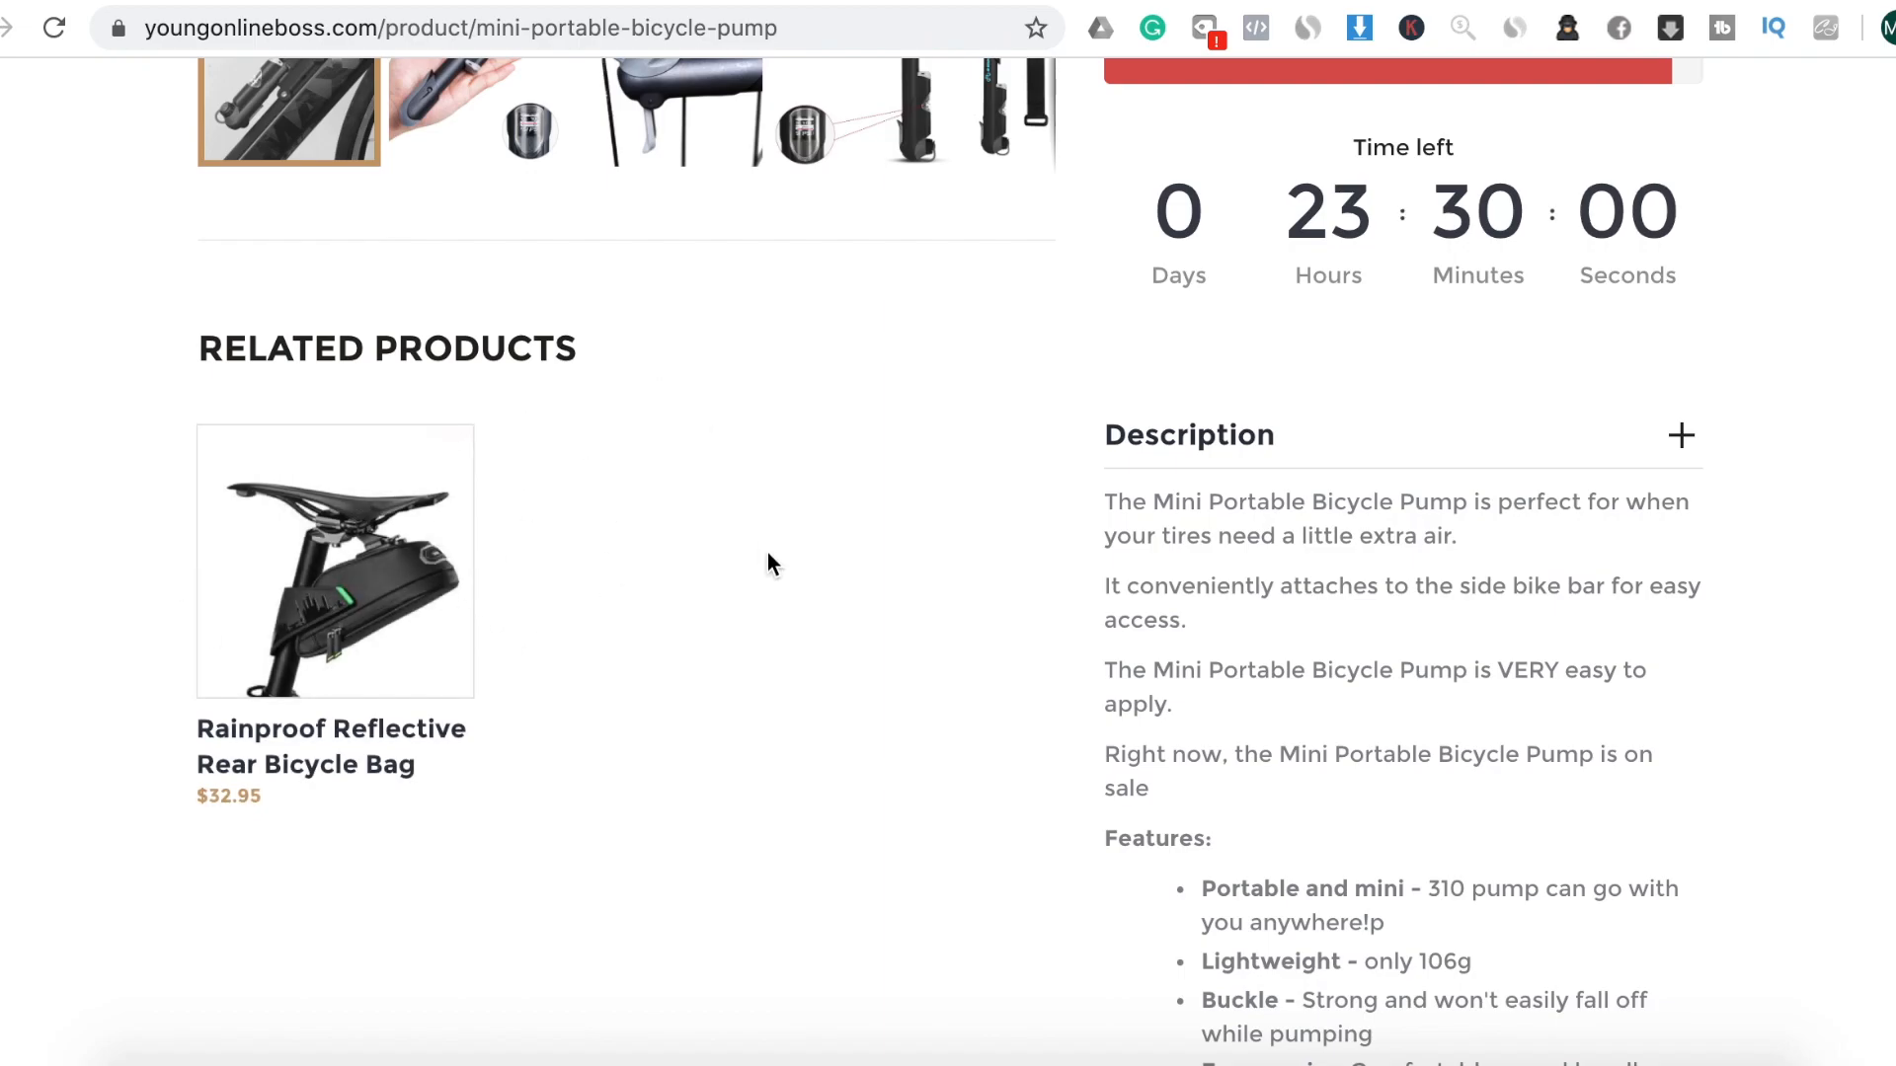
pyautogui.scroll(7, 767, 553)
pyautogui.scroll(7, 767, 555)
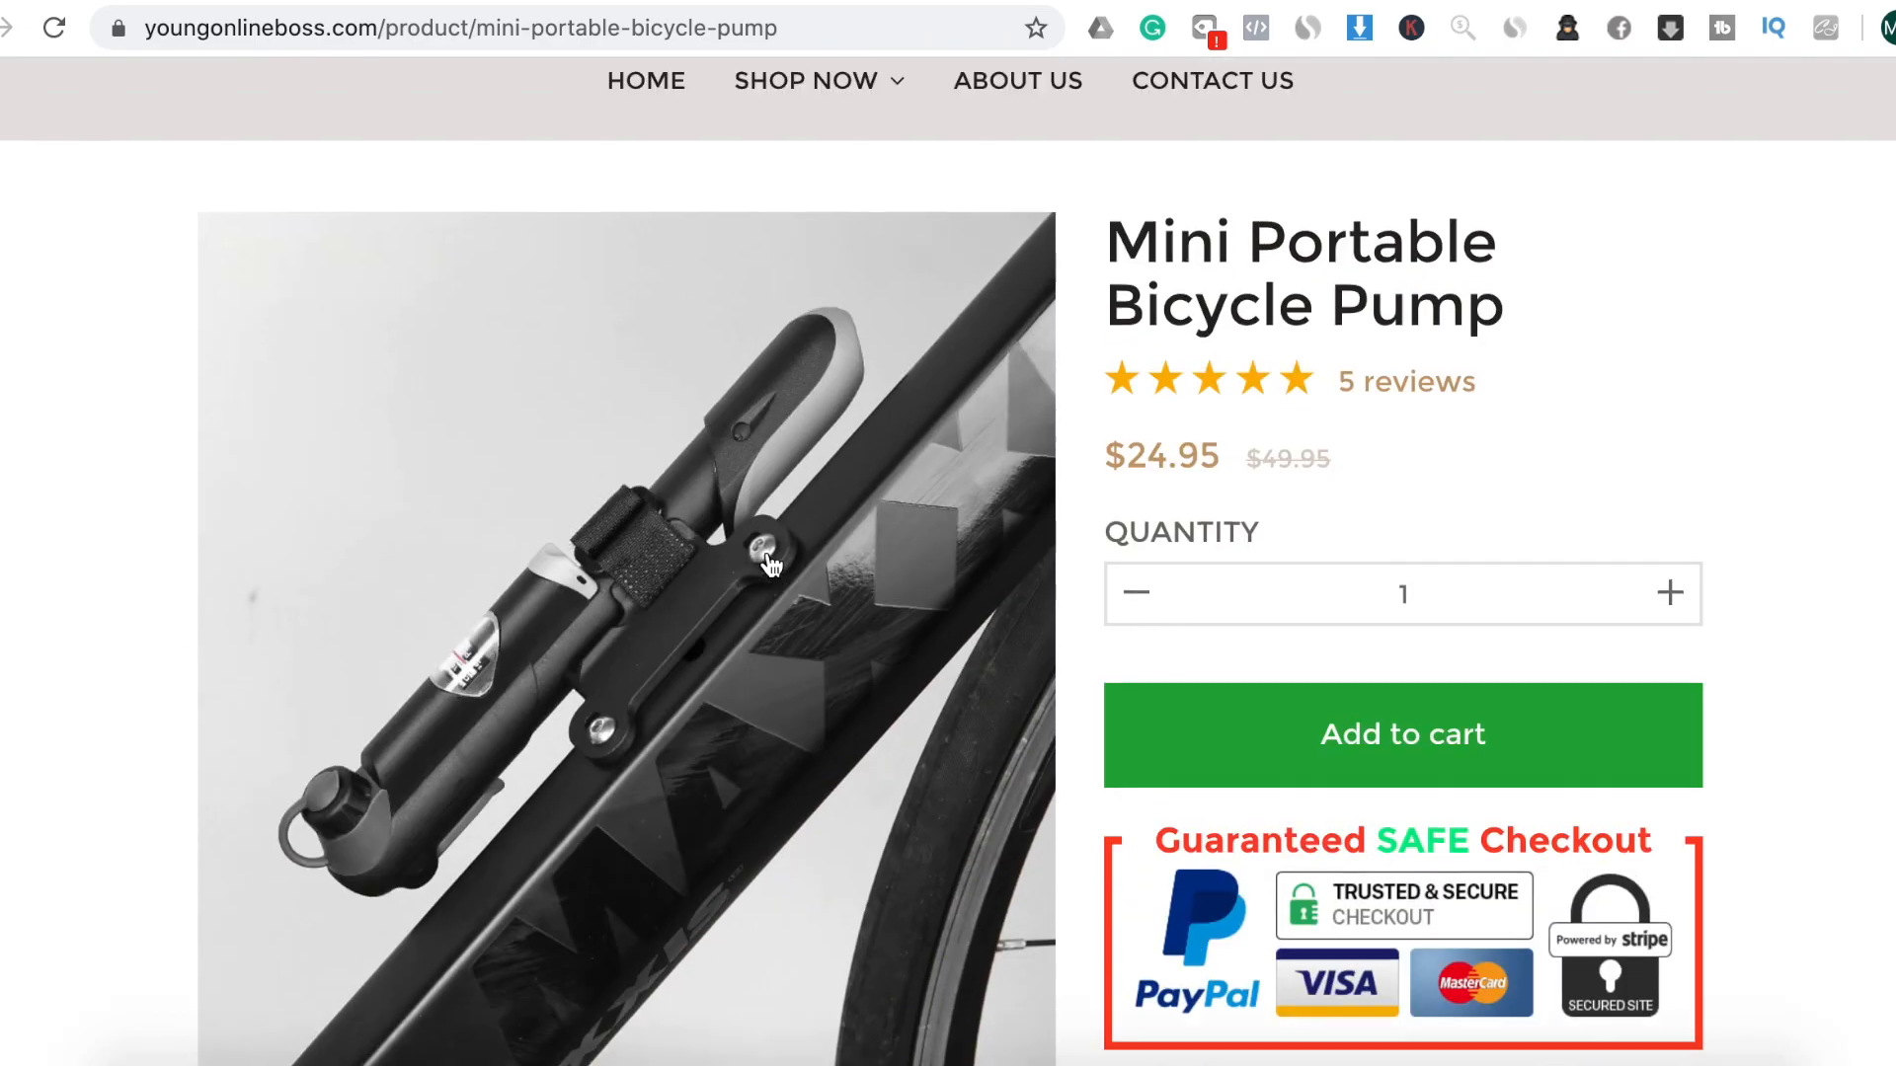
pyautogui.scroll(1, 771, 565)
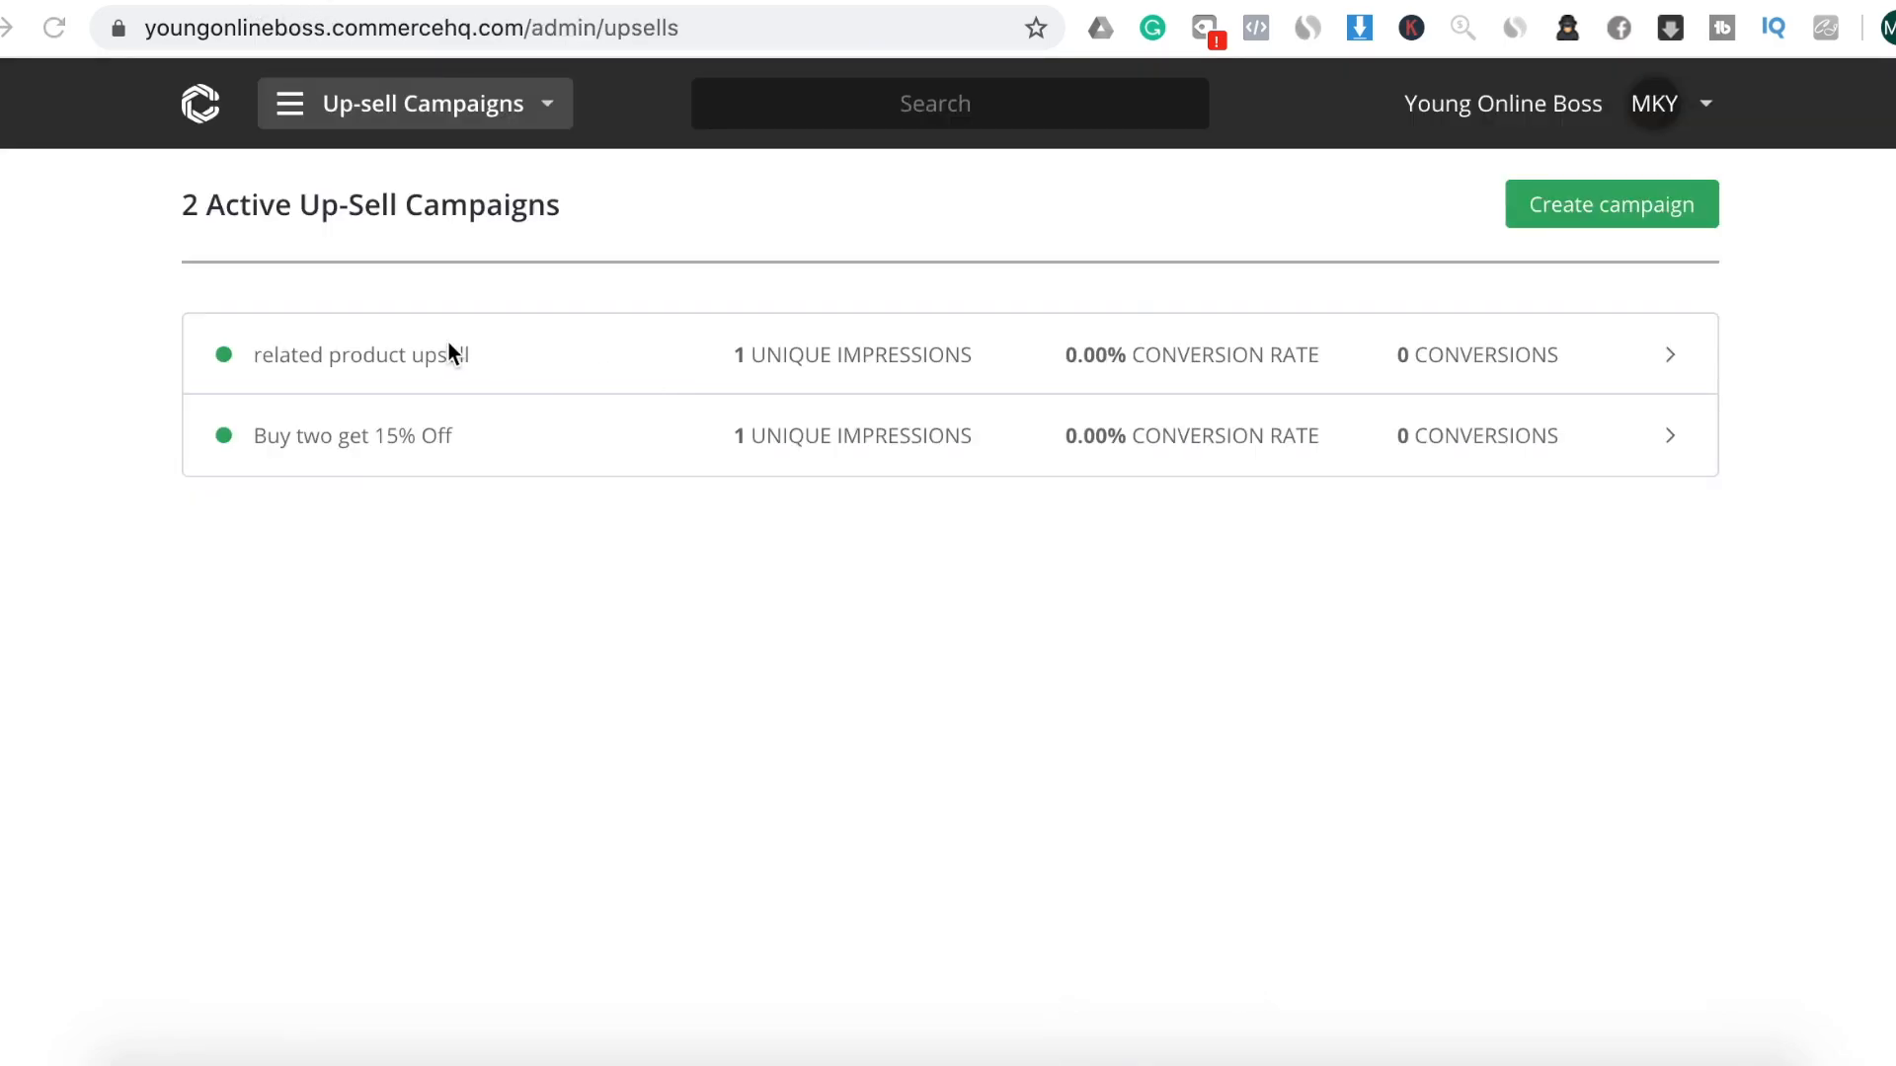
# In the store admin, create a Storewide discount with timer up-sell campaign and name it "10 off"
pyautogui.click(1581, 218)
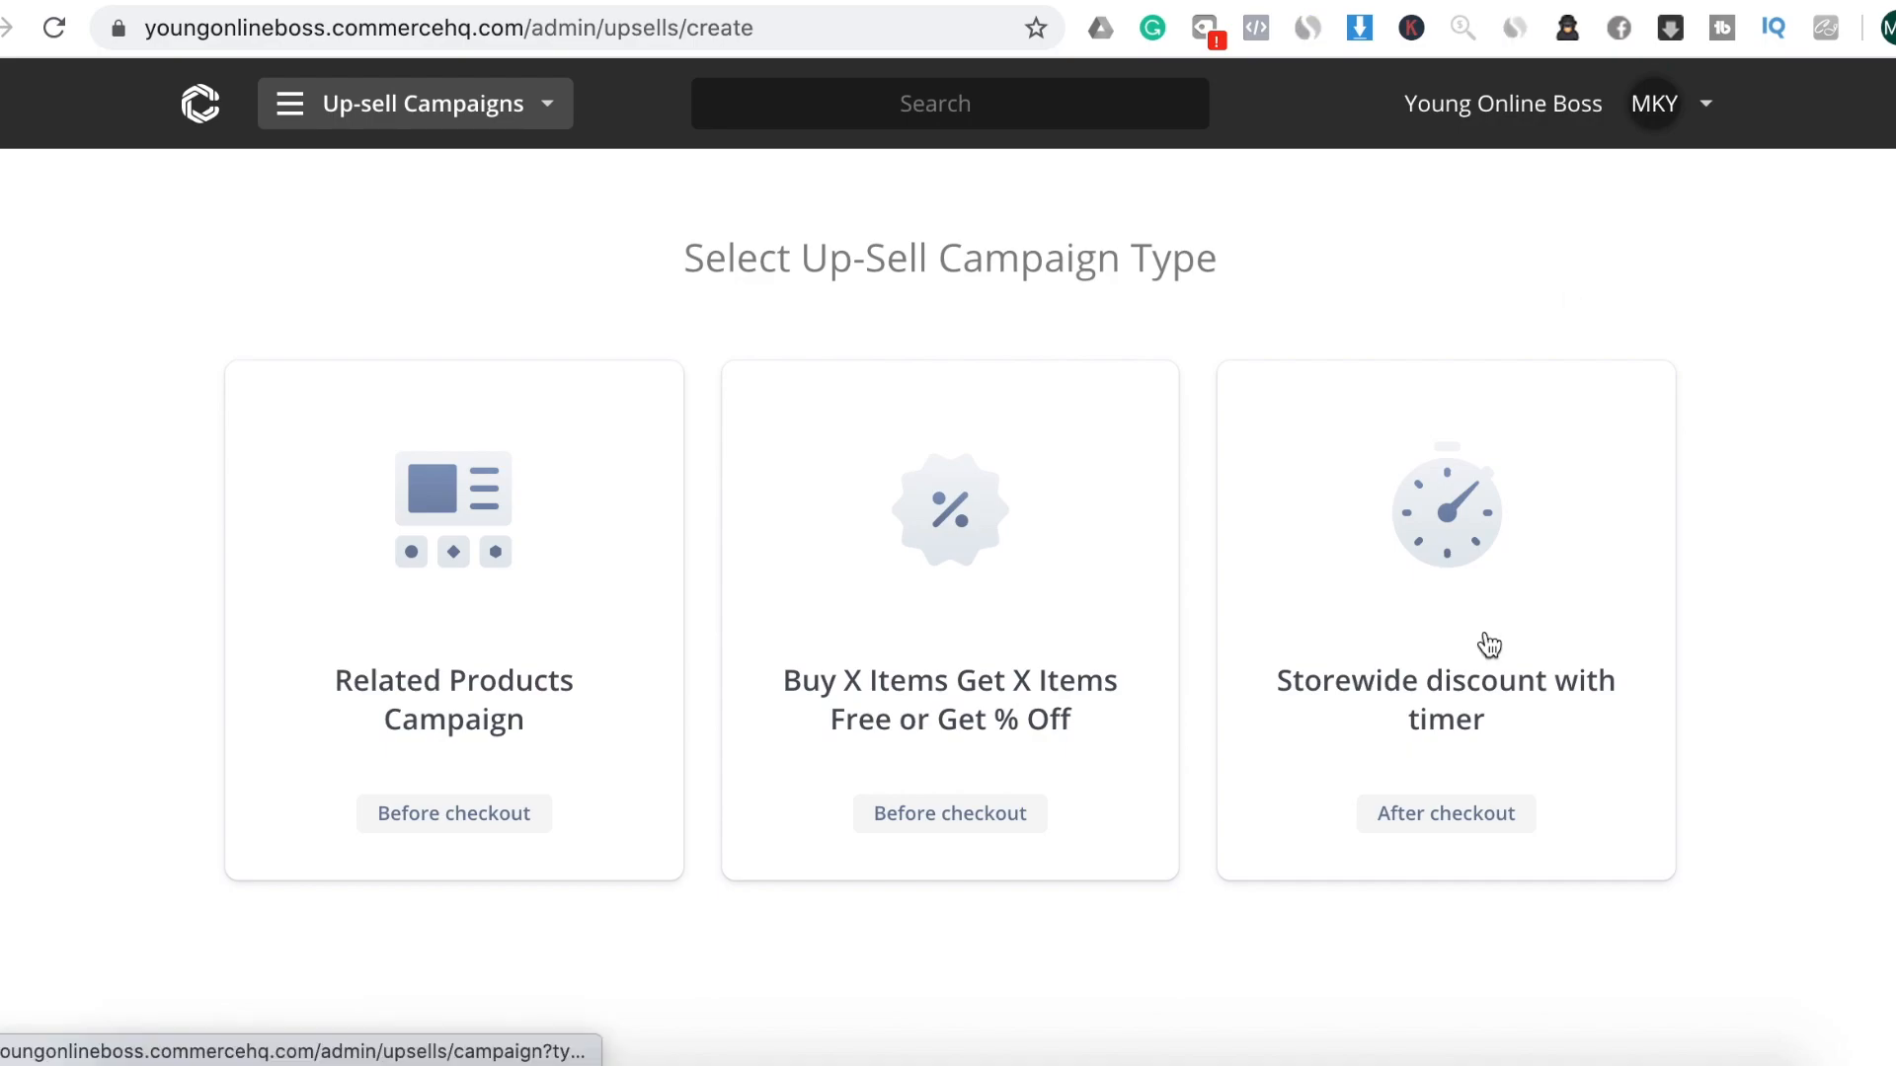
pyautogui.click(1474, 646)
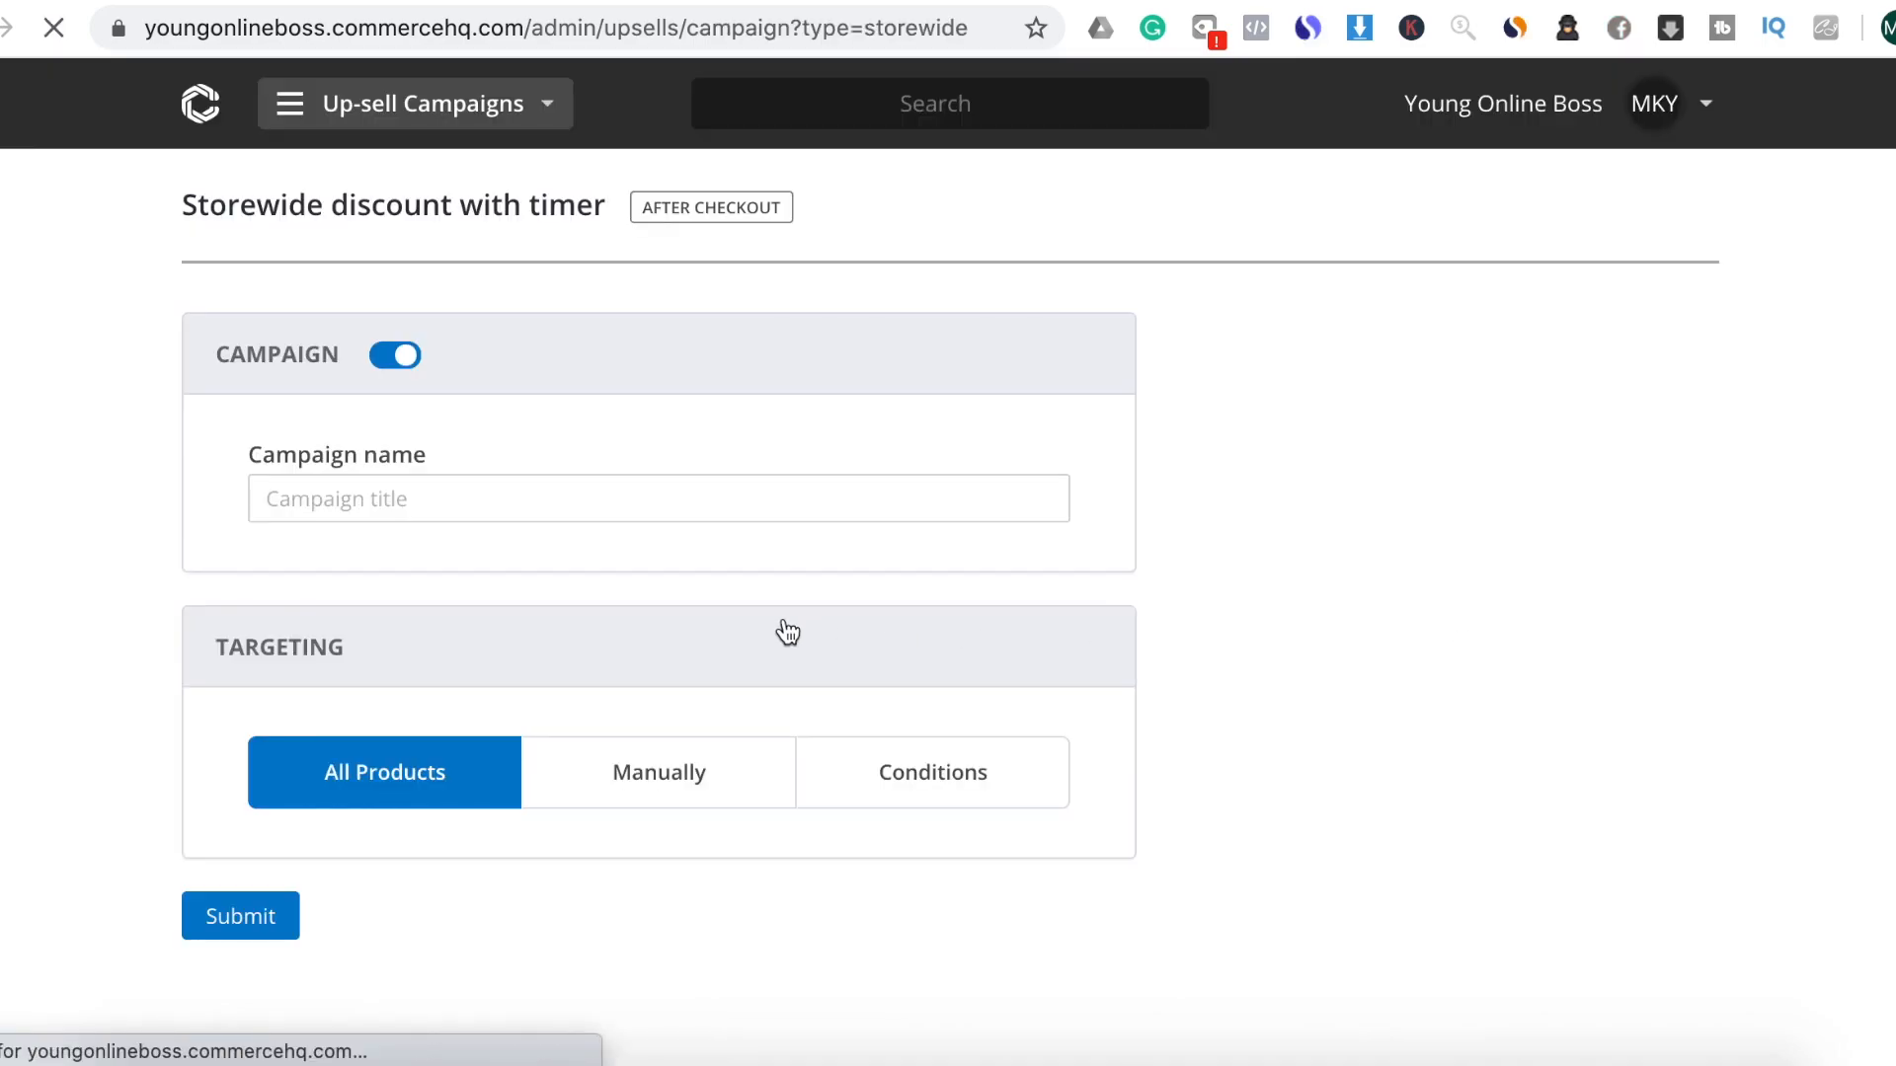
pyautogui.click(694, 497)
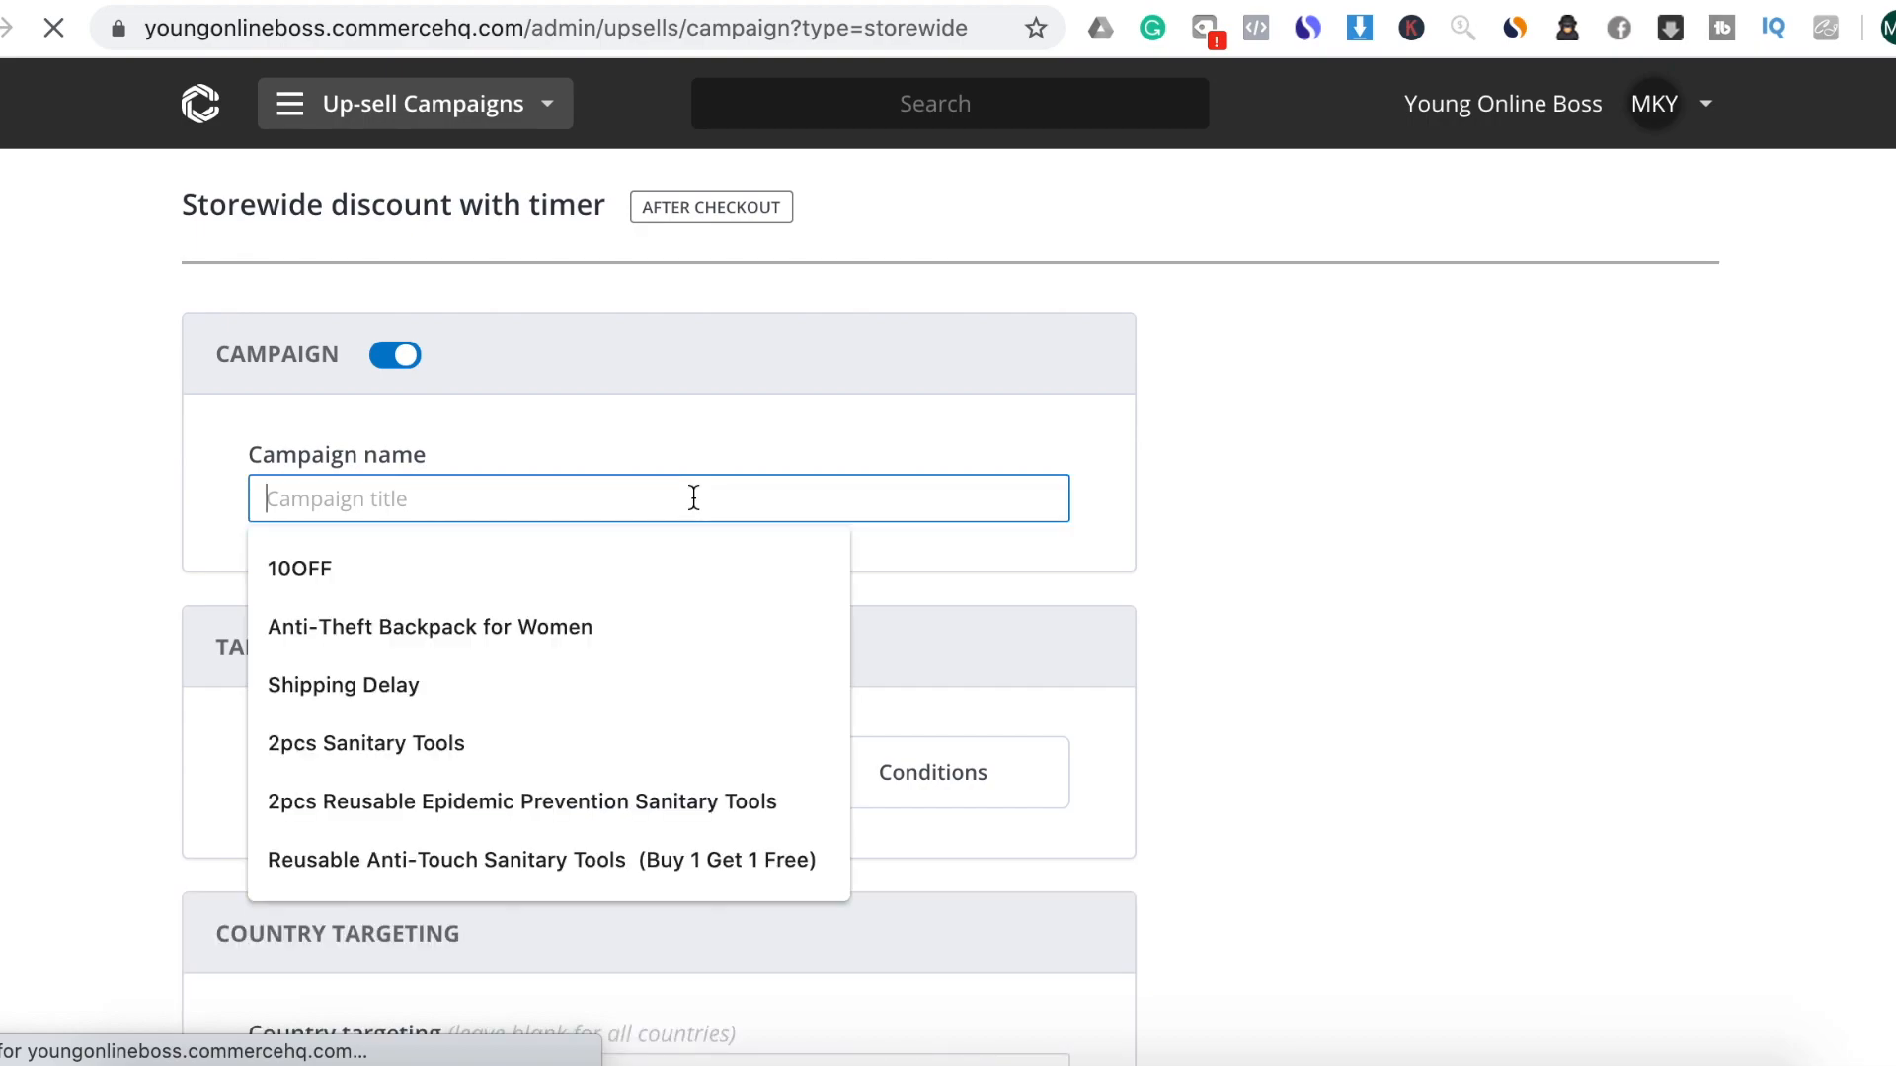
pyautogui.write('1')
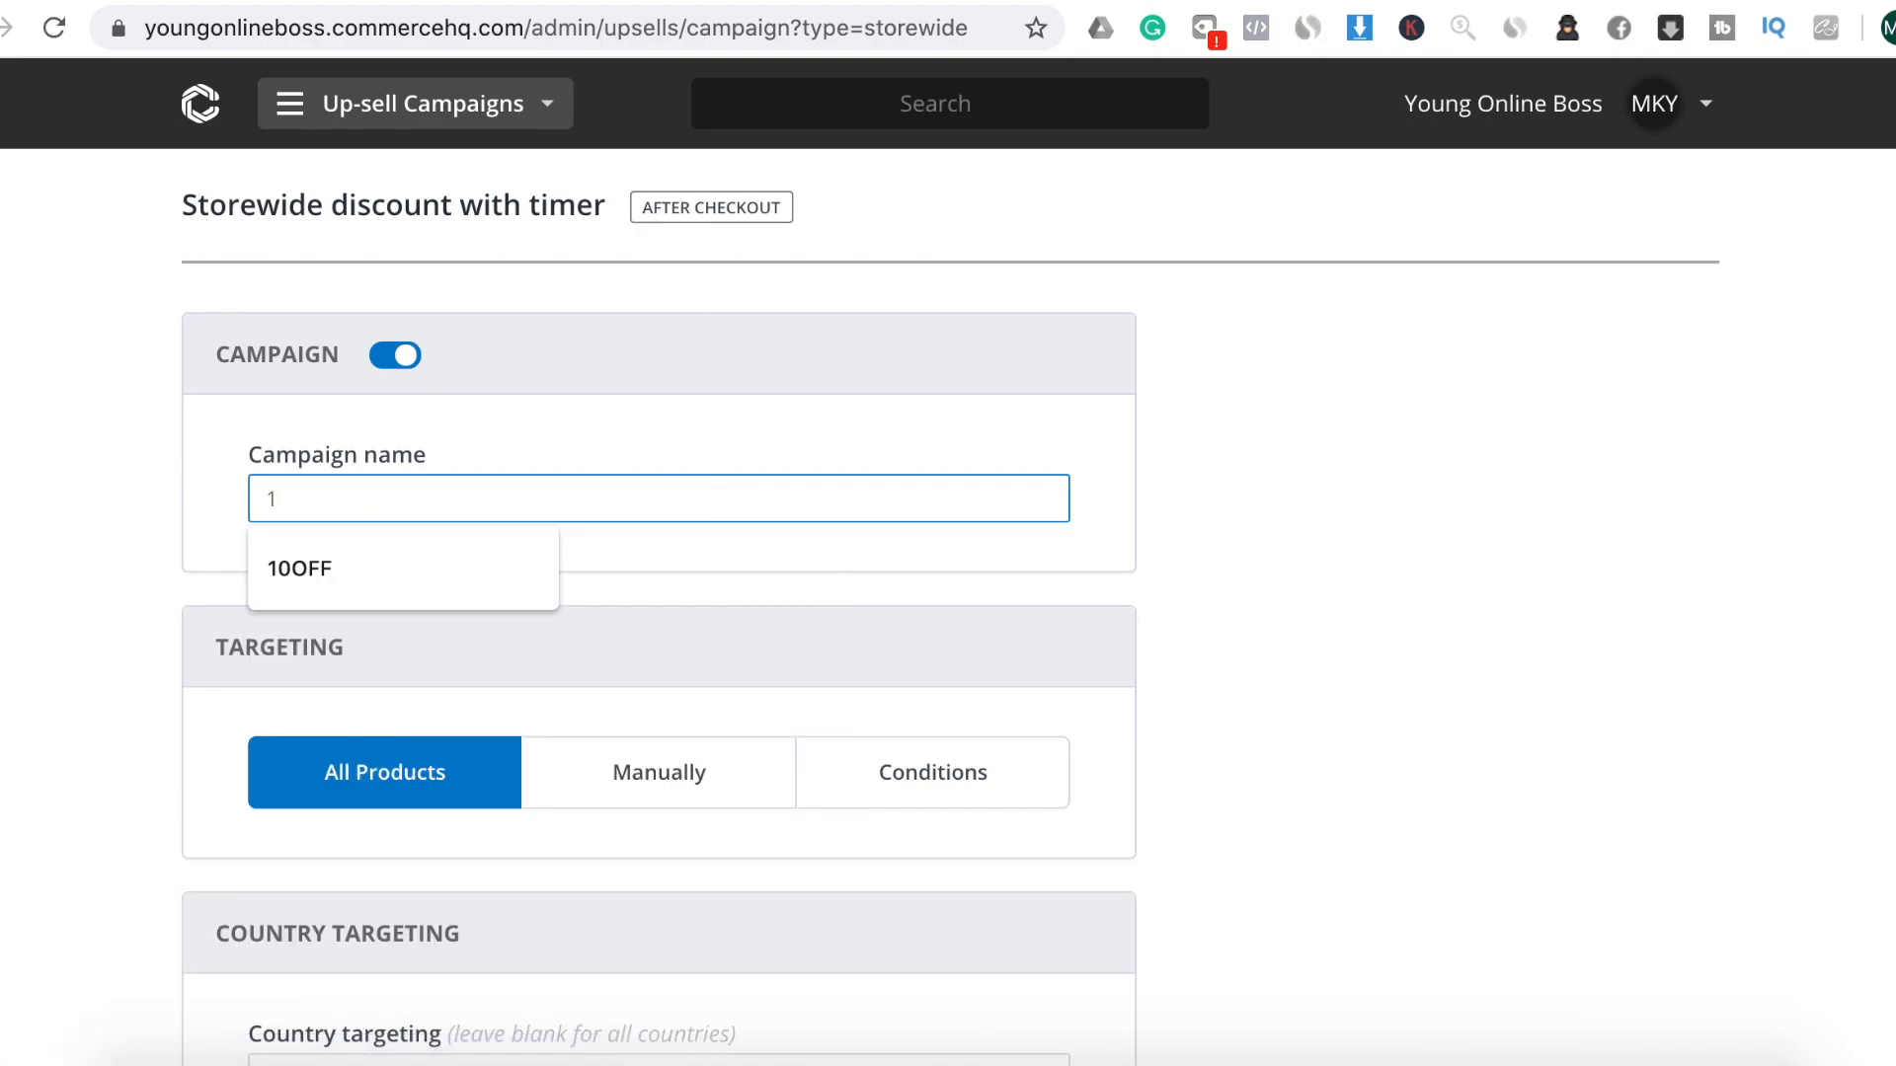
pyautogui.write('0 off')
pyautogui.click(1388, 565)
# Set the campaign's discount to 10% off, expiring after 15 minutes
pyautogui.scroll(-4, 1342, 590)
pyautogui.scroll(-6, 502, 834)
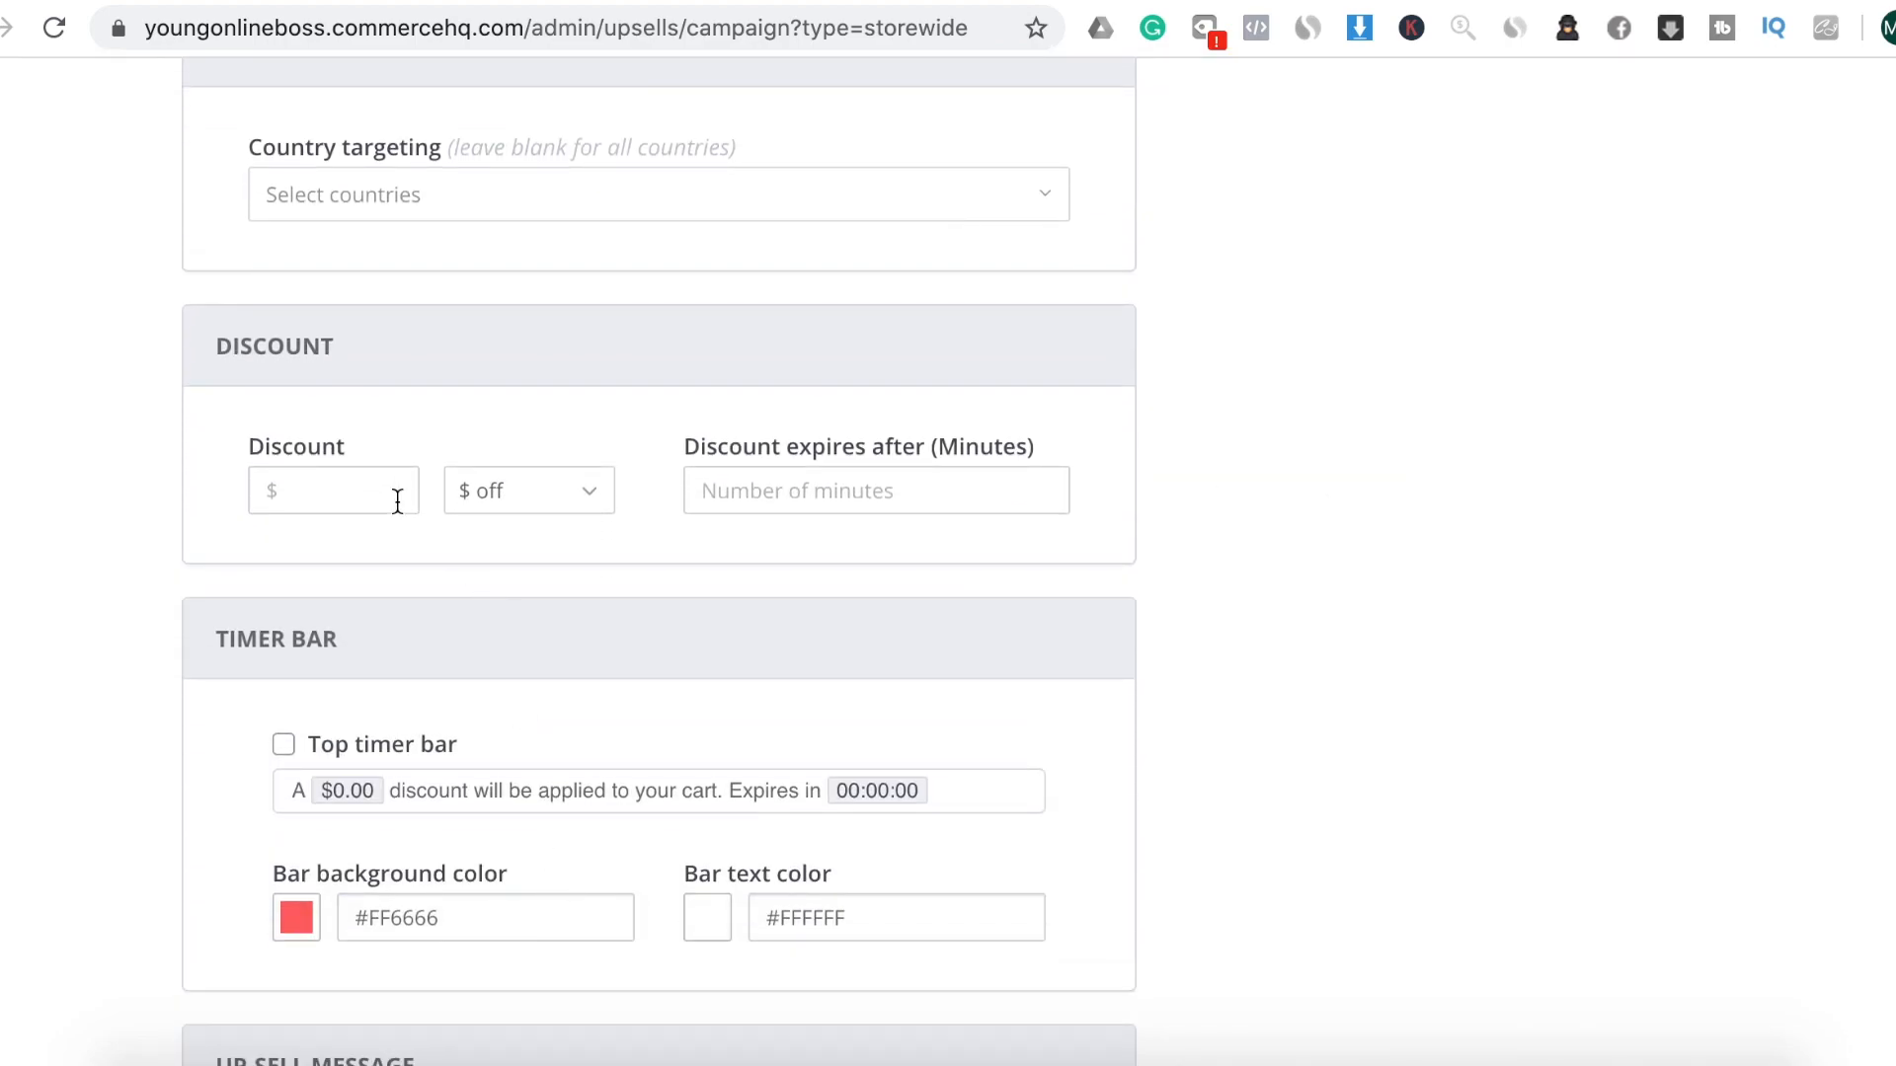
pyautogui.click(378, 502)
pyautogui.write('10')
pyautogui.click(600, 494)
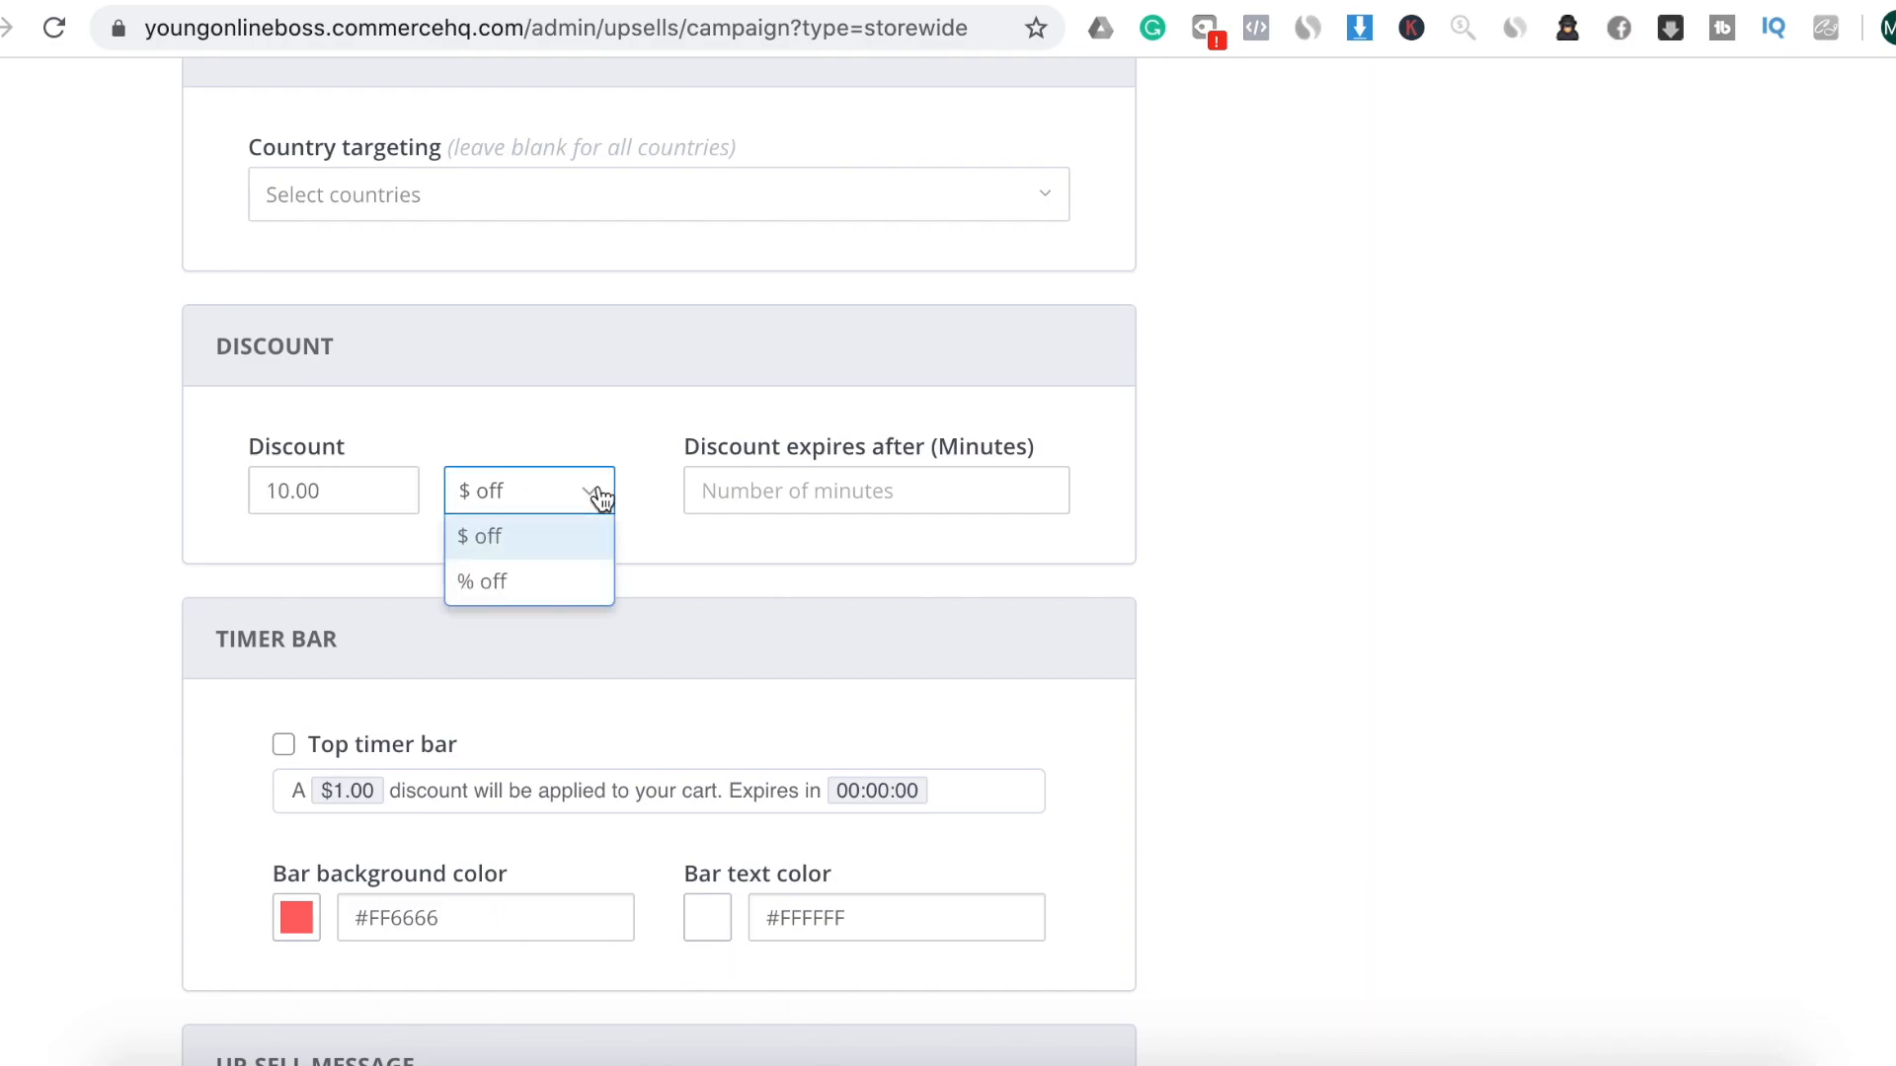
pyautogui.click(565, 582)
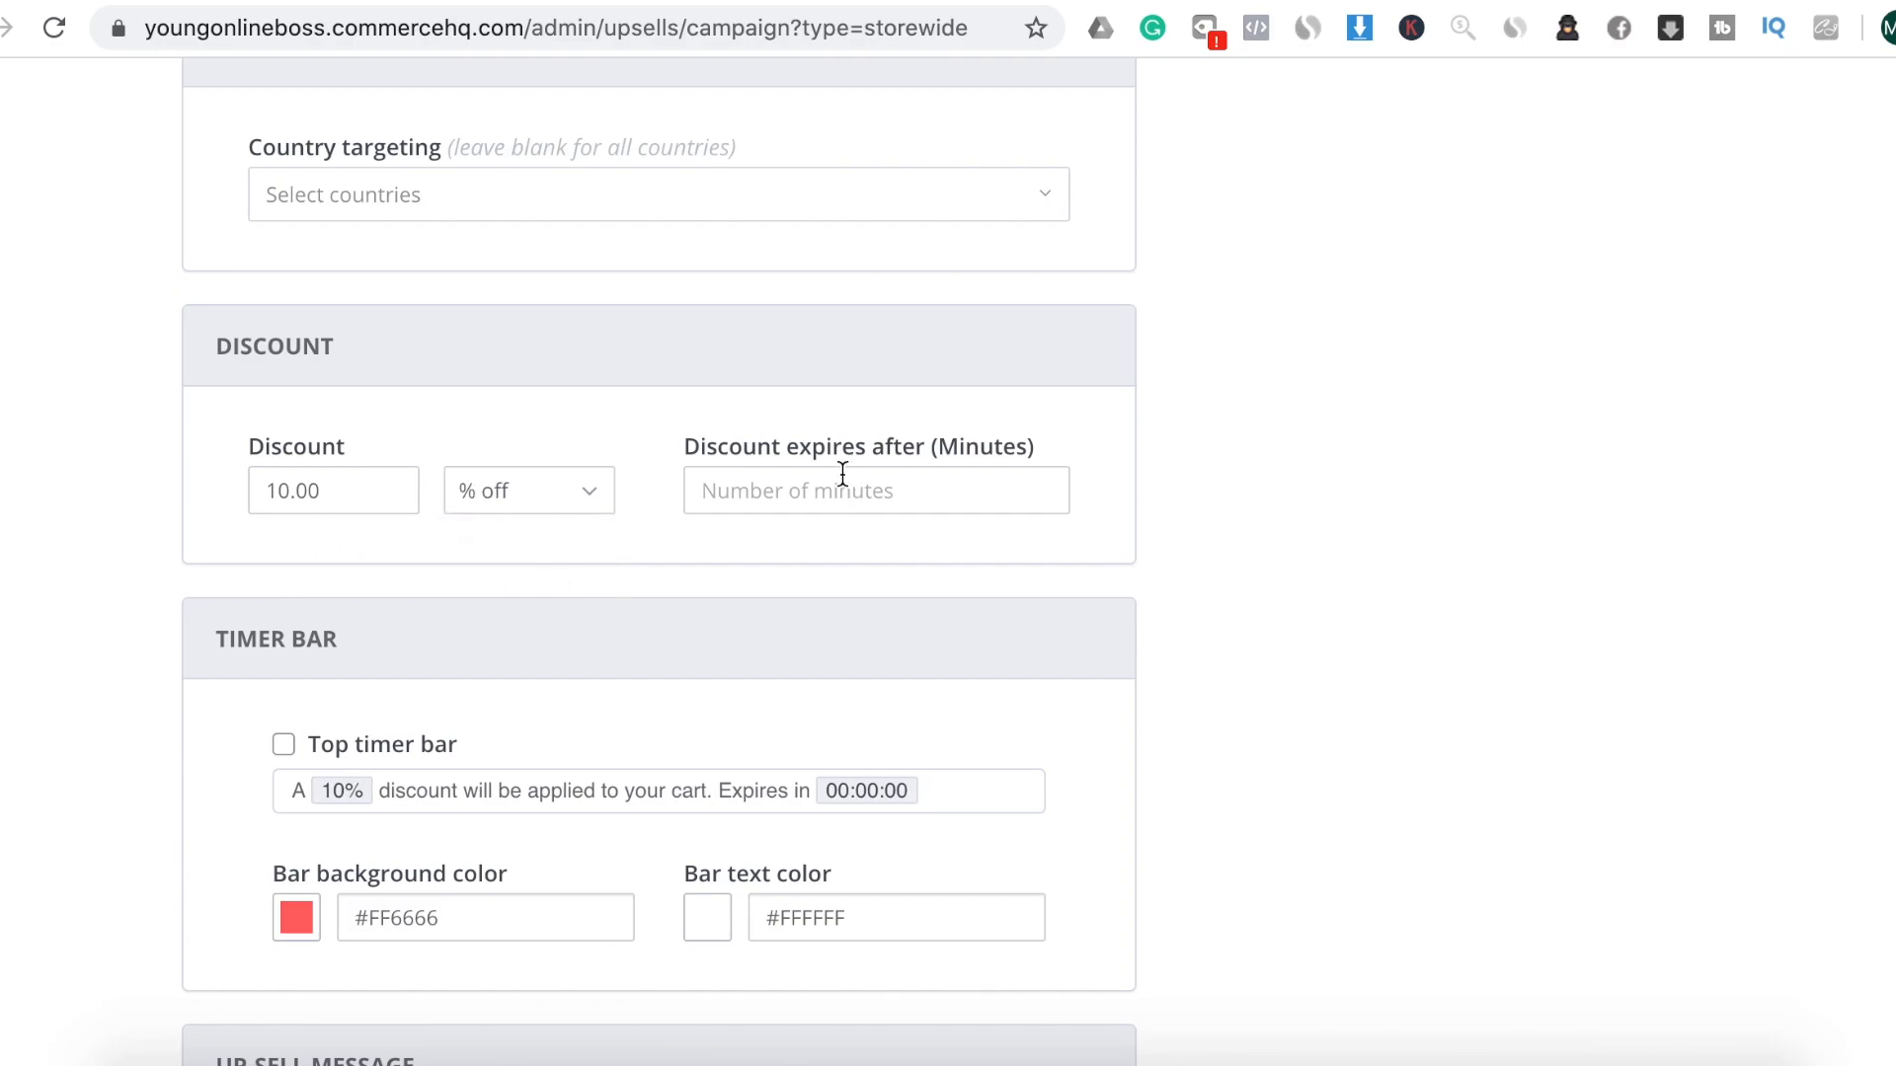
pyautogui.click(903, 493)
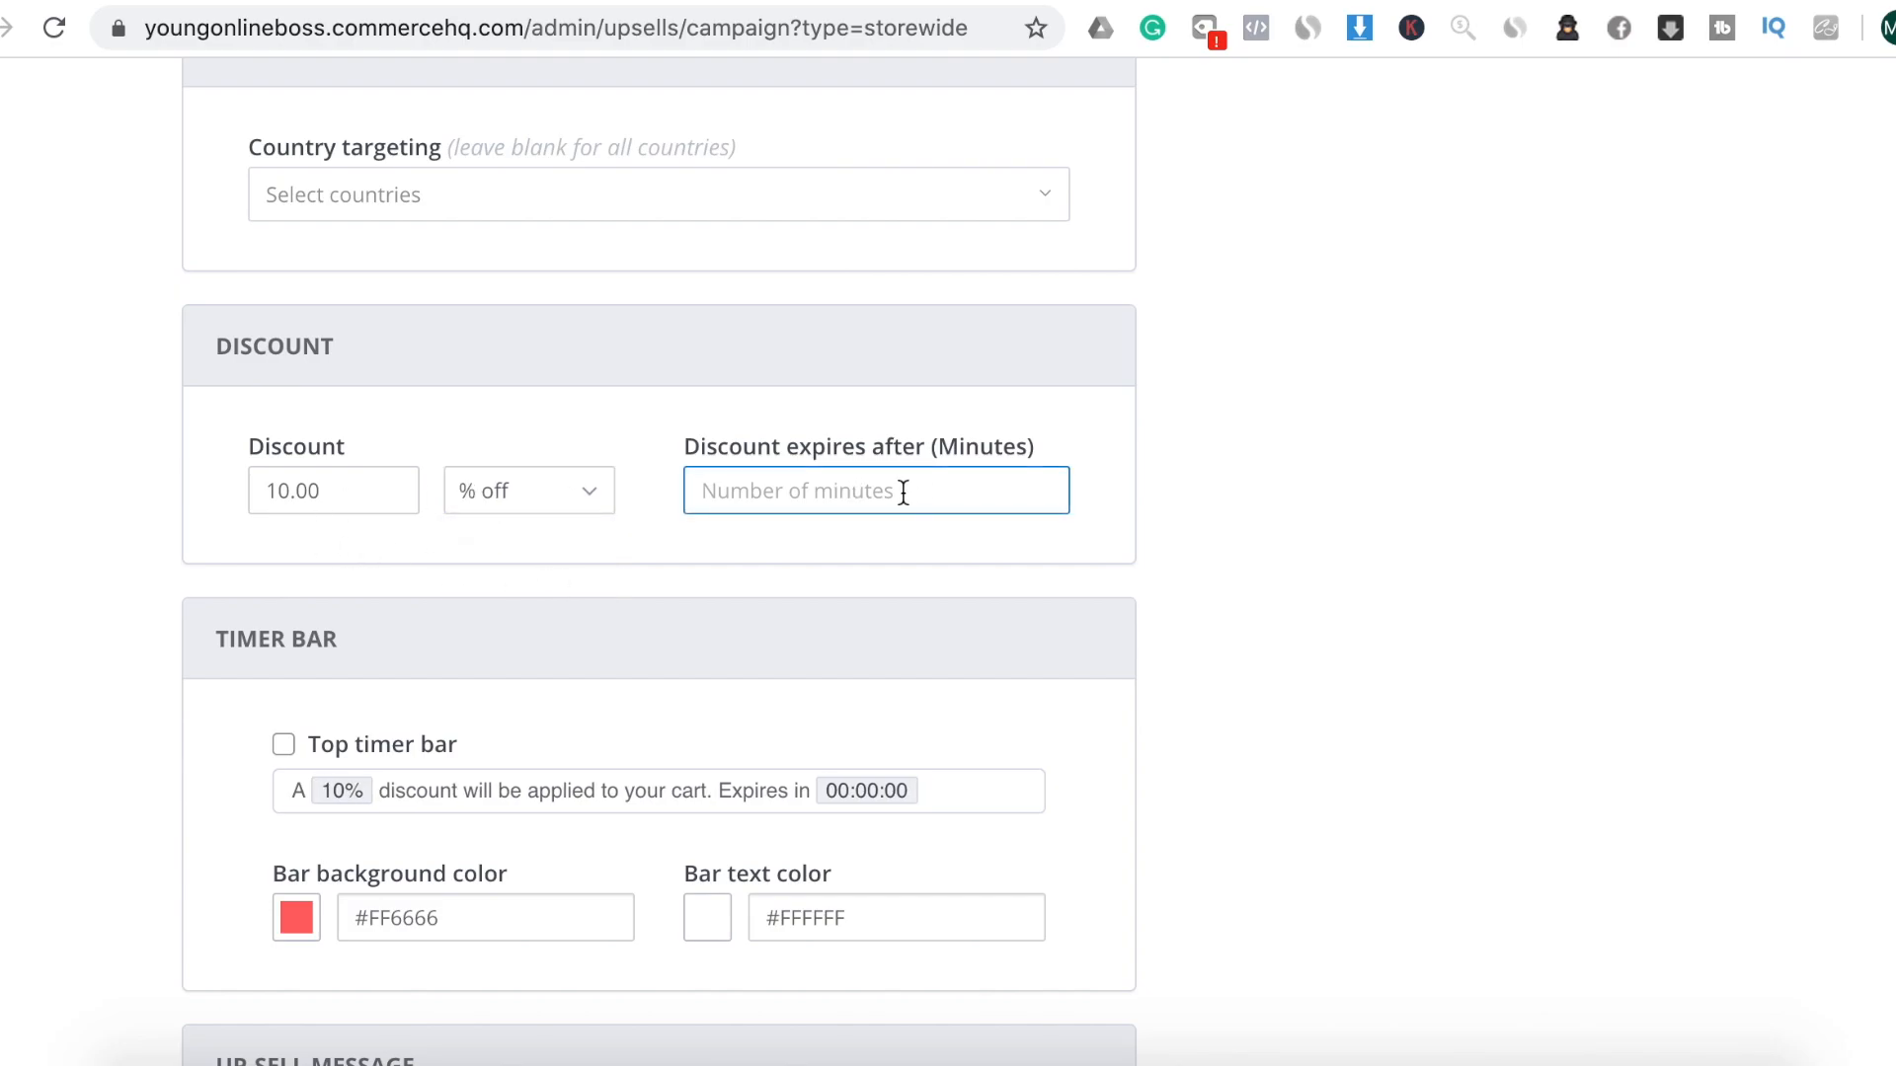
pyautogui.write('15')
pyautogui.click(1287, 631)
# Review the timer bar, up-sell message and frequency cap settings, keep their defaults, and submit the storewide discount campaign
pyautogui.scroll(-3, 1286, 631)
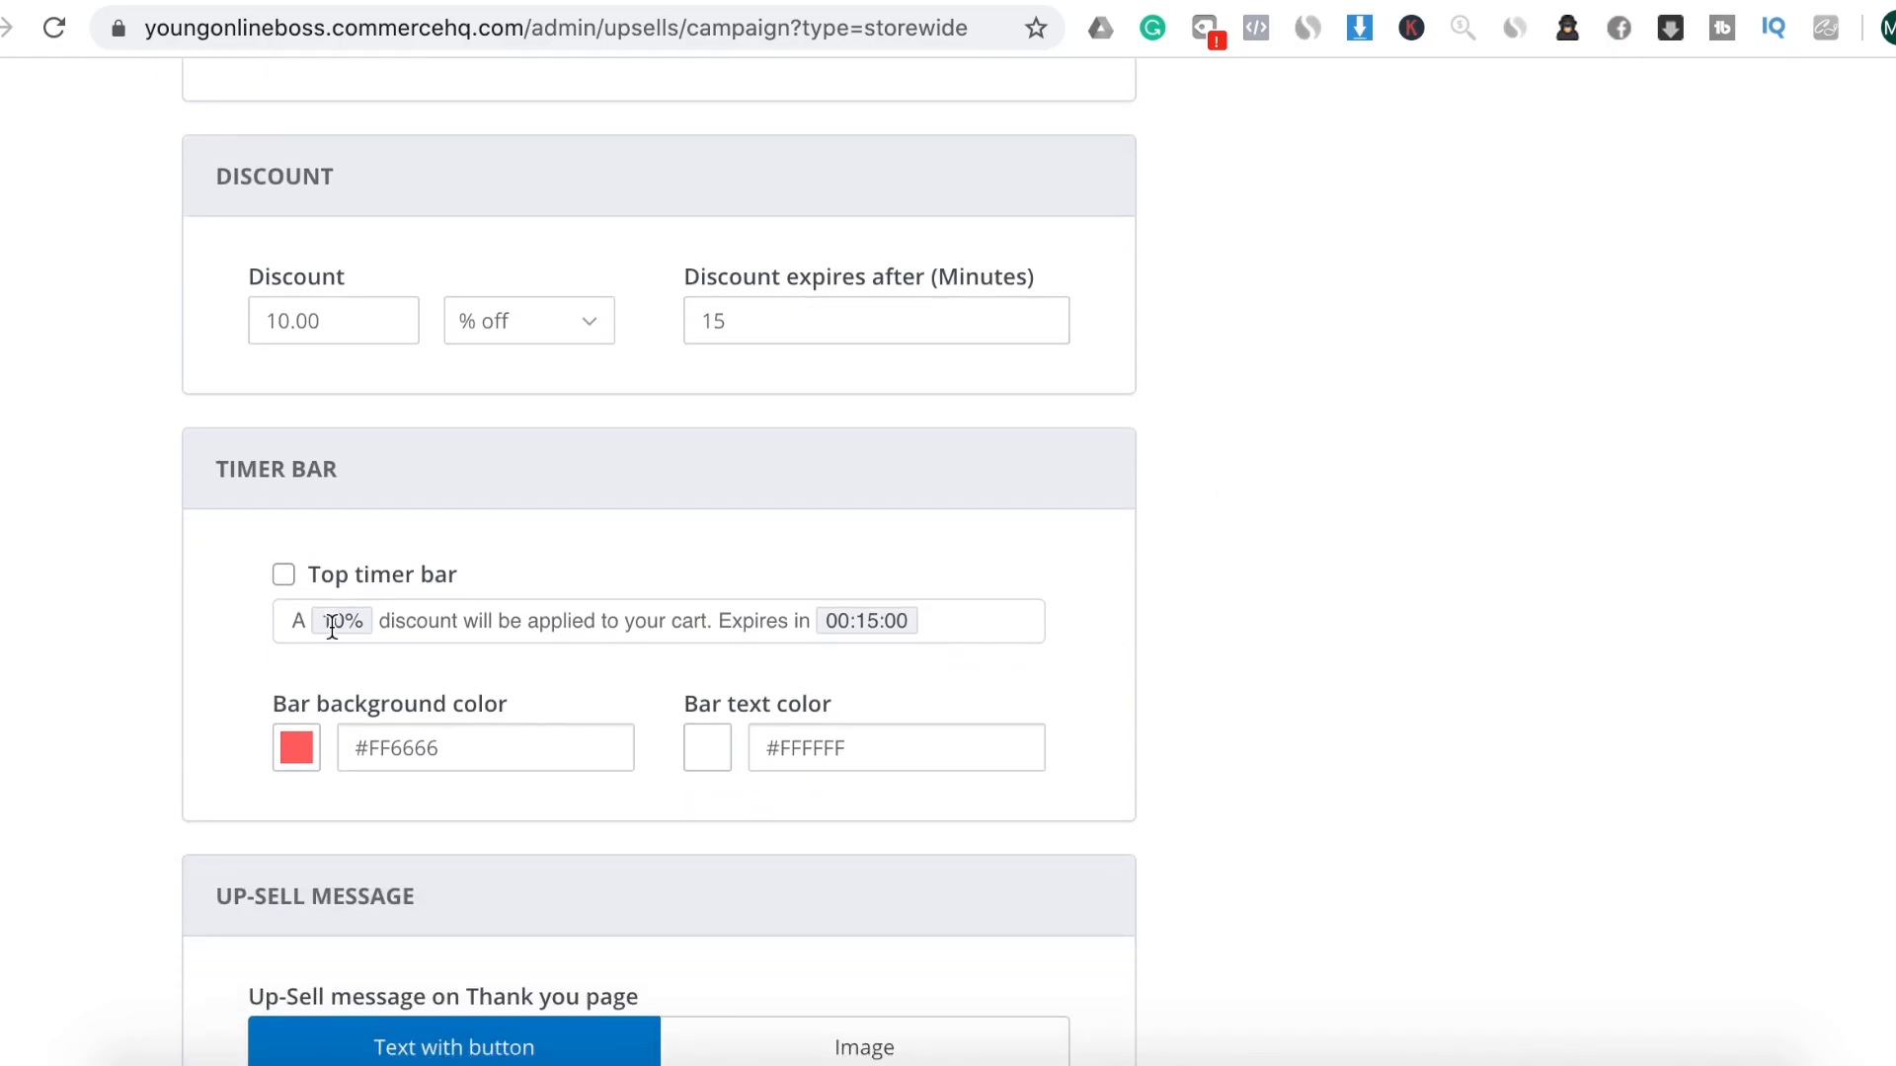
pyautogui.scroll(-3, 579, 851)
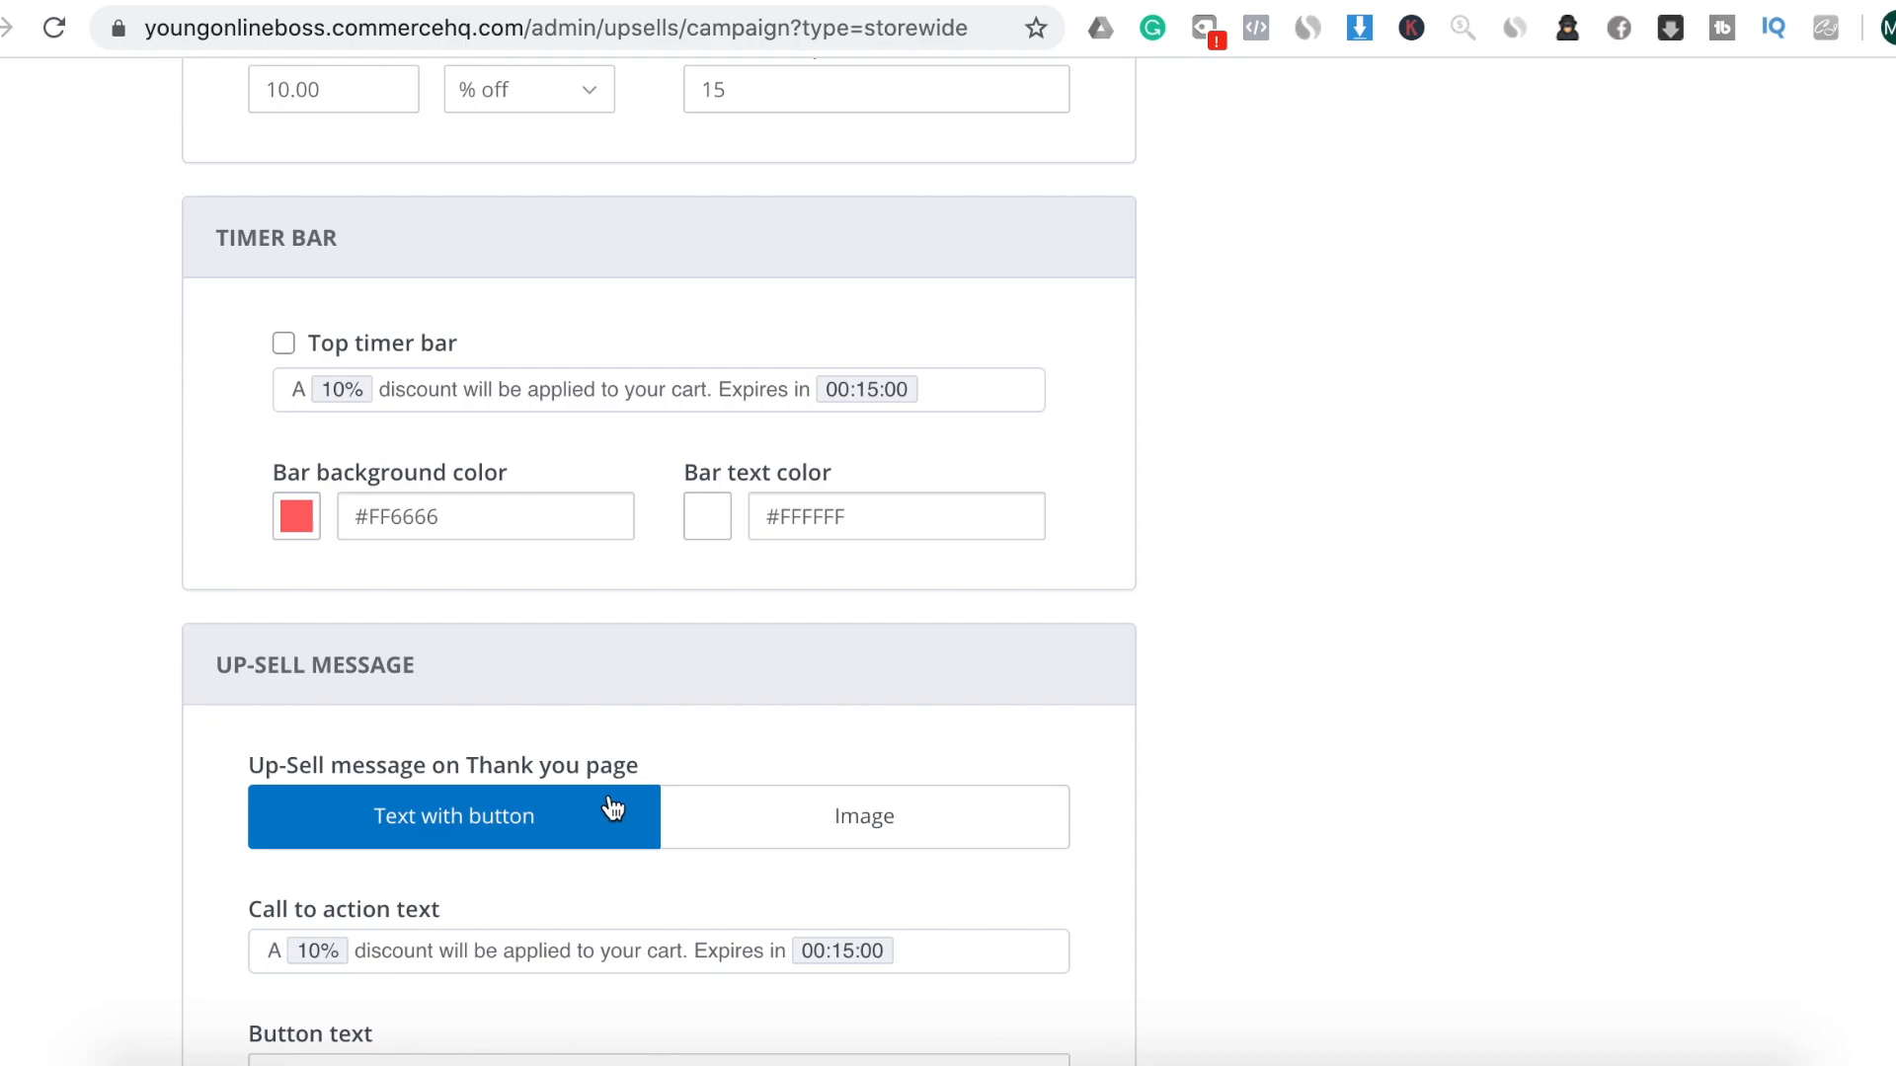
pyautogui.scroll(-5, 950, 839)
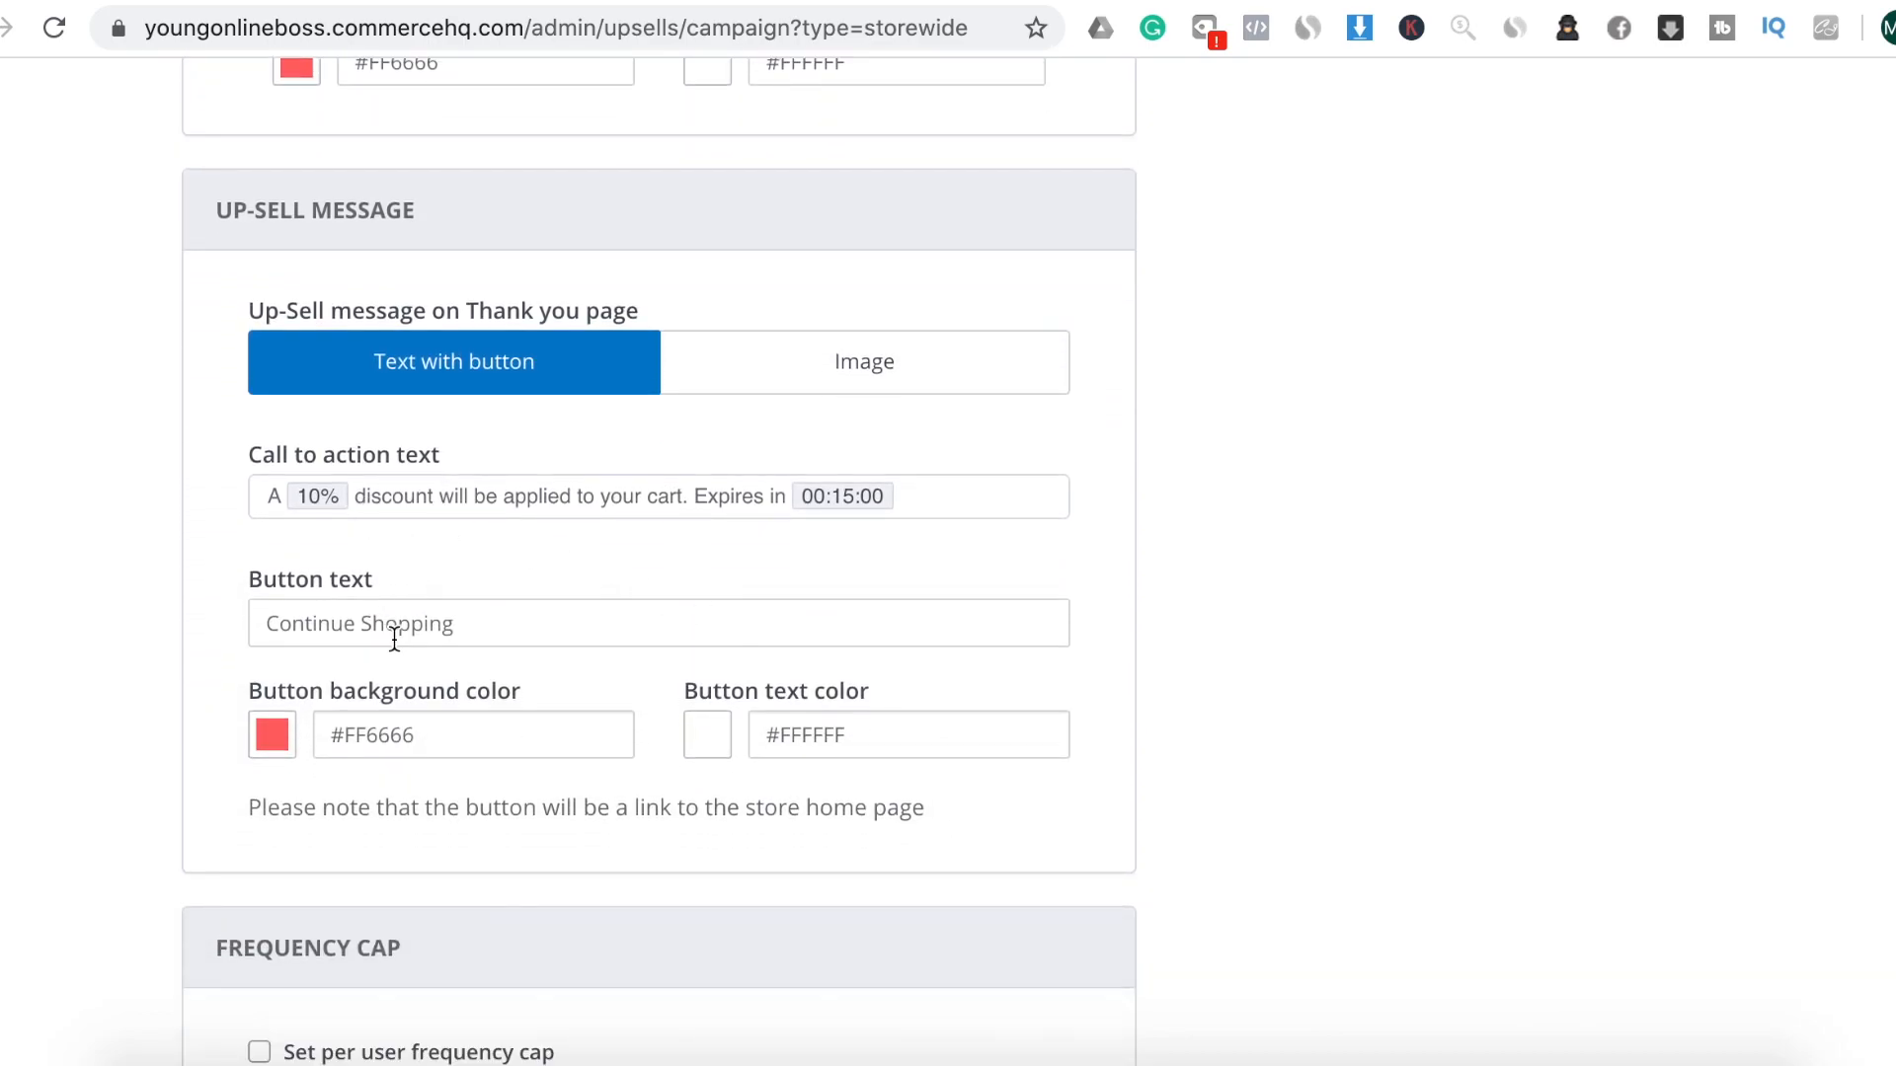
pyautogui.scroll(-3, 520, 622)
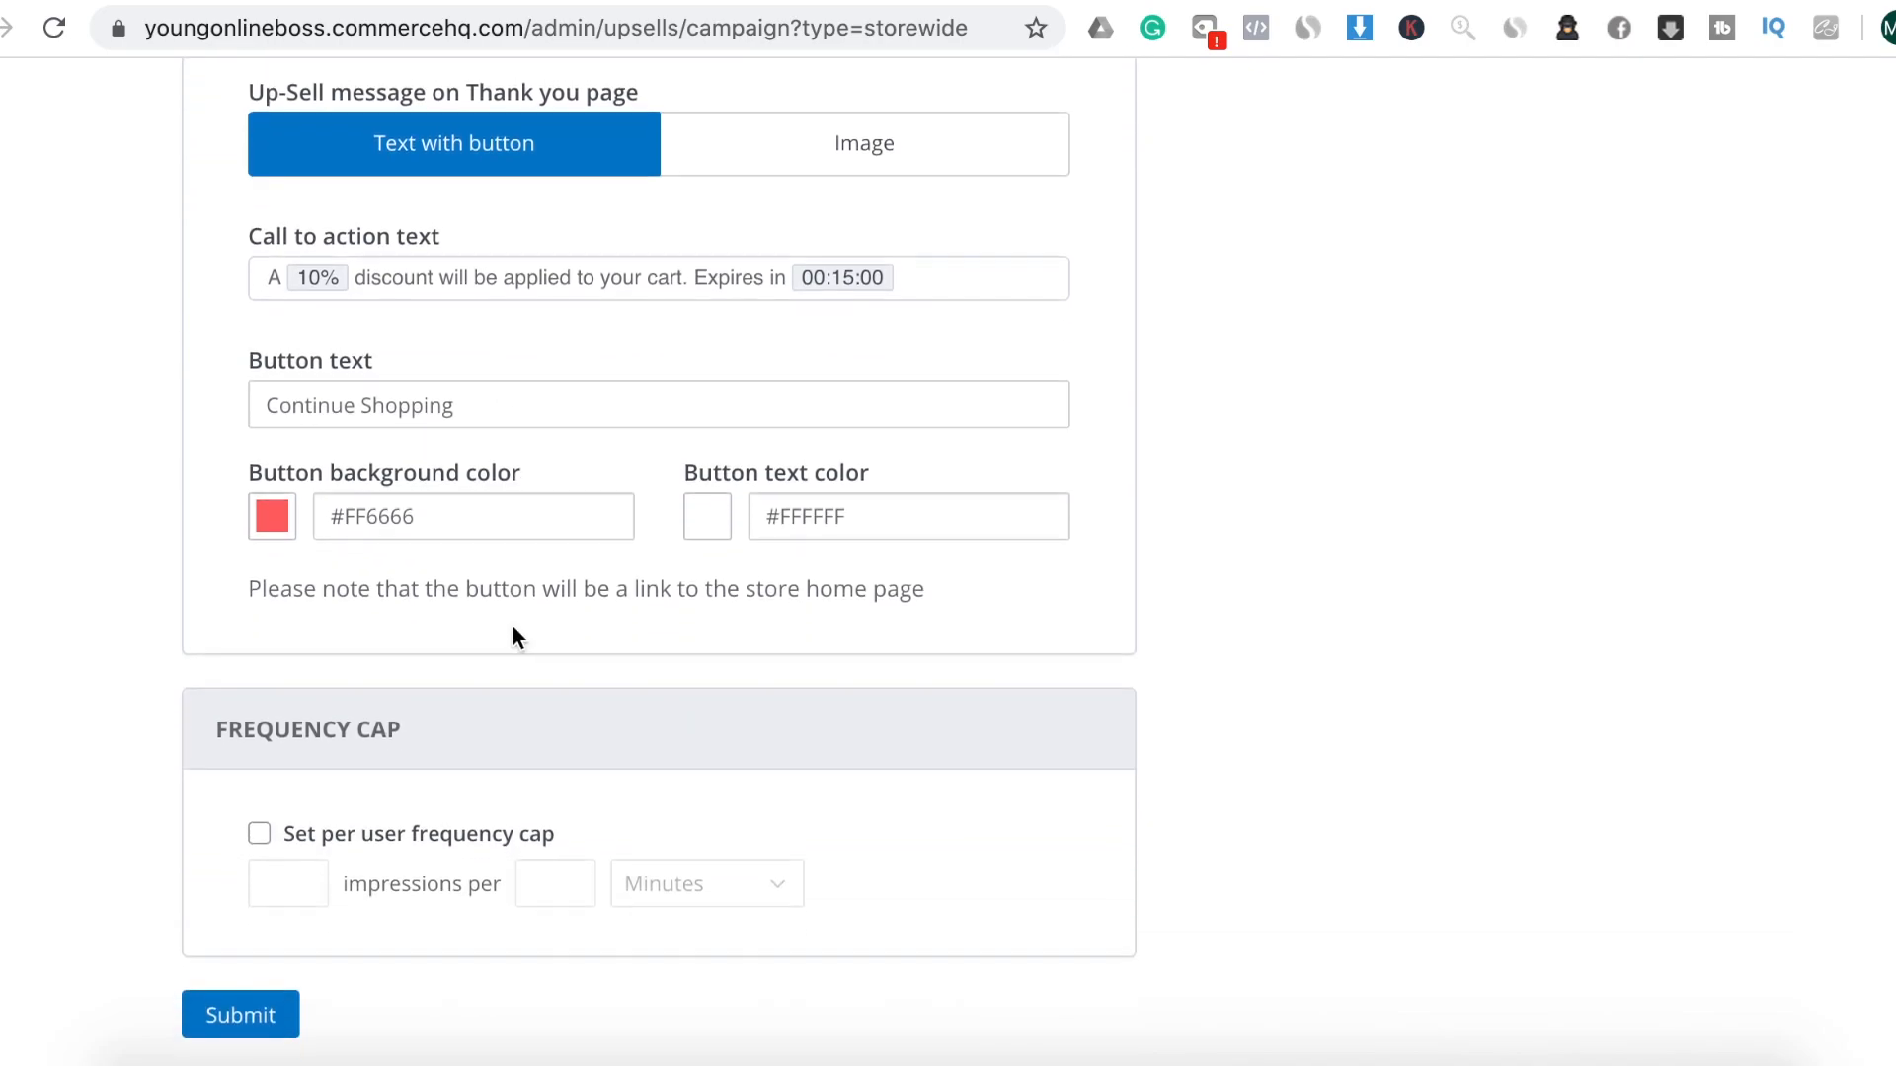
pyautogui.click(294, 1023)
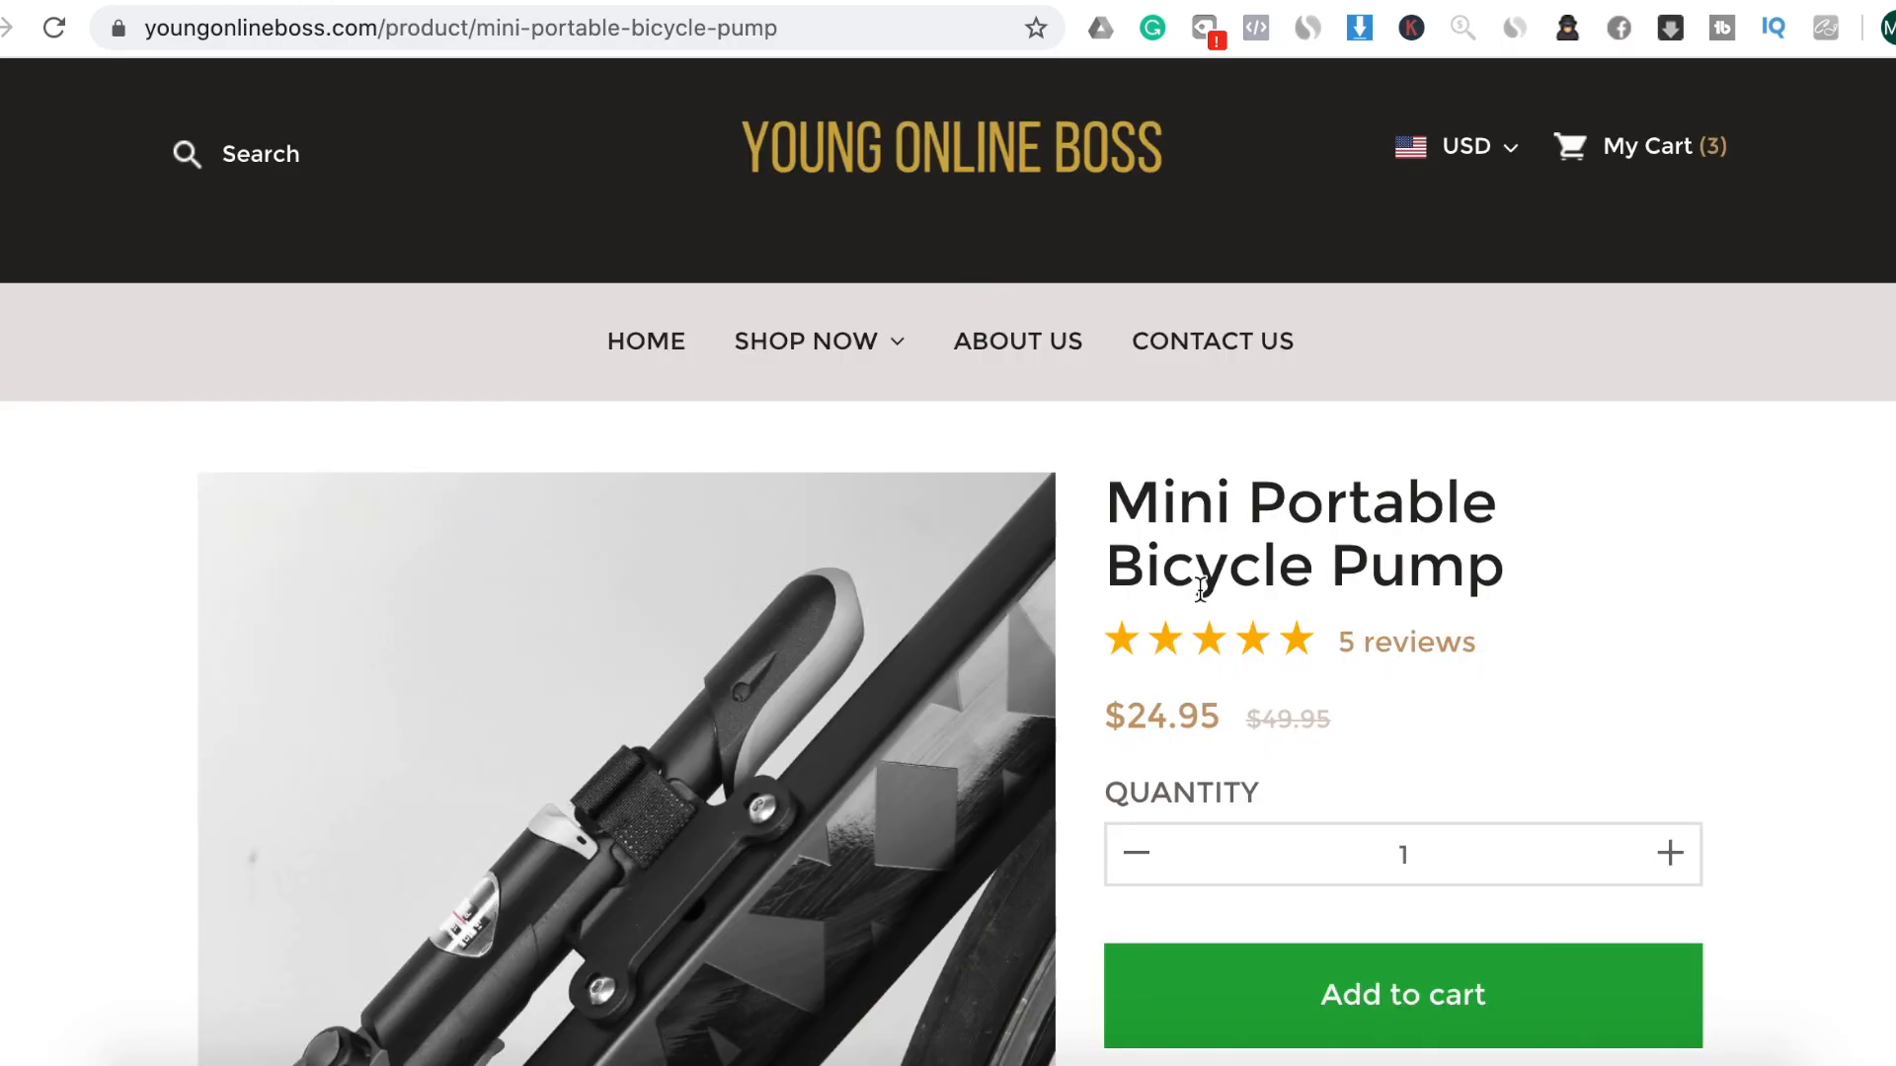
# Return to the storefront, check the pump's related products, add one more pump to the cart and view the cart
pyautogui.scroll(-15, 1200, 588)
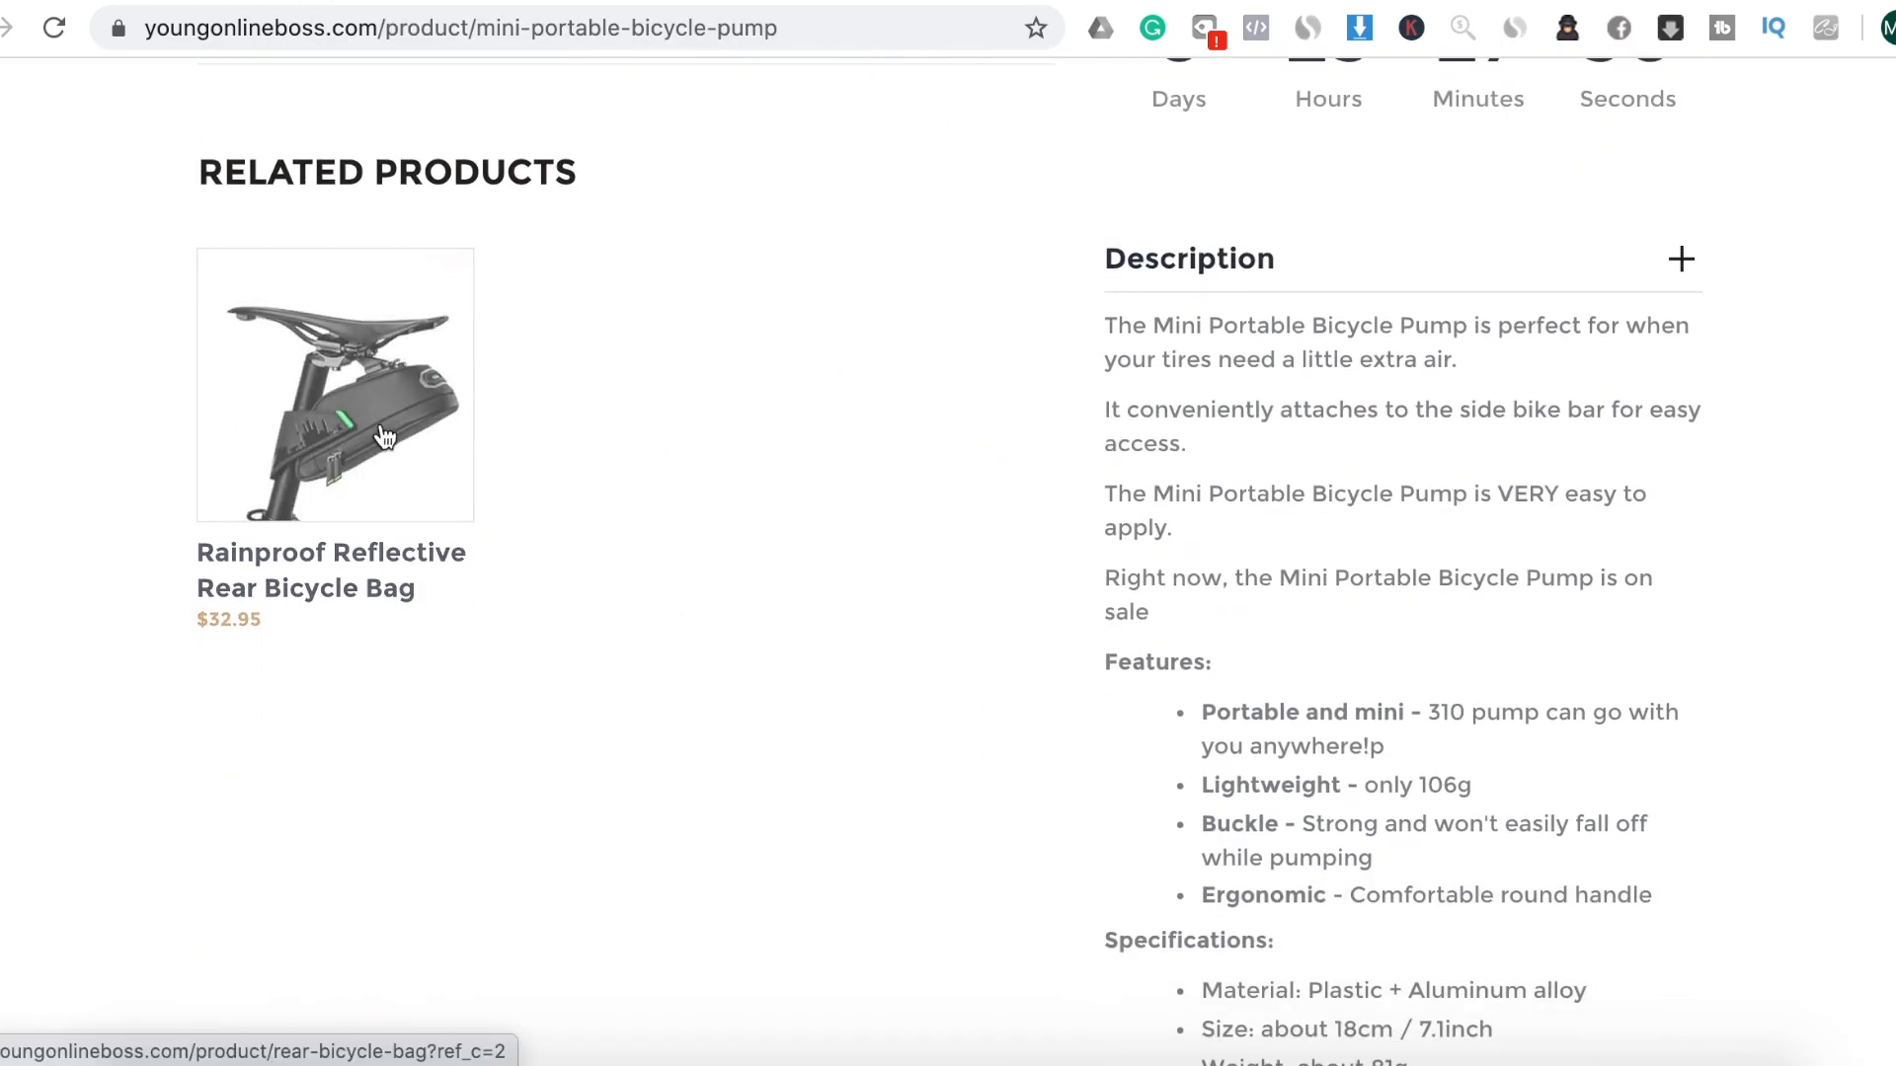
pyautogui.scroll(9, 1114, 610)
pyautogui.scroll(2, 1117, 611)
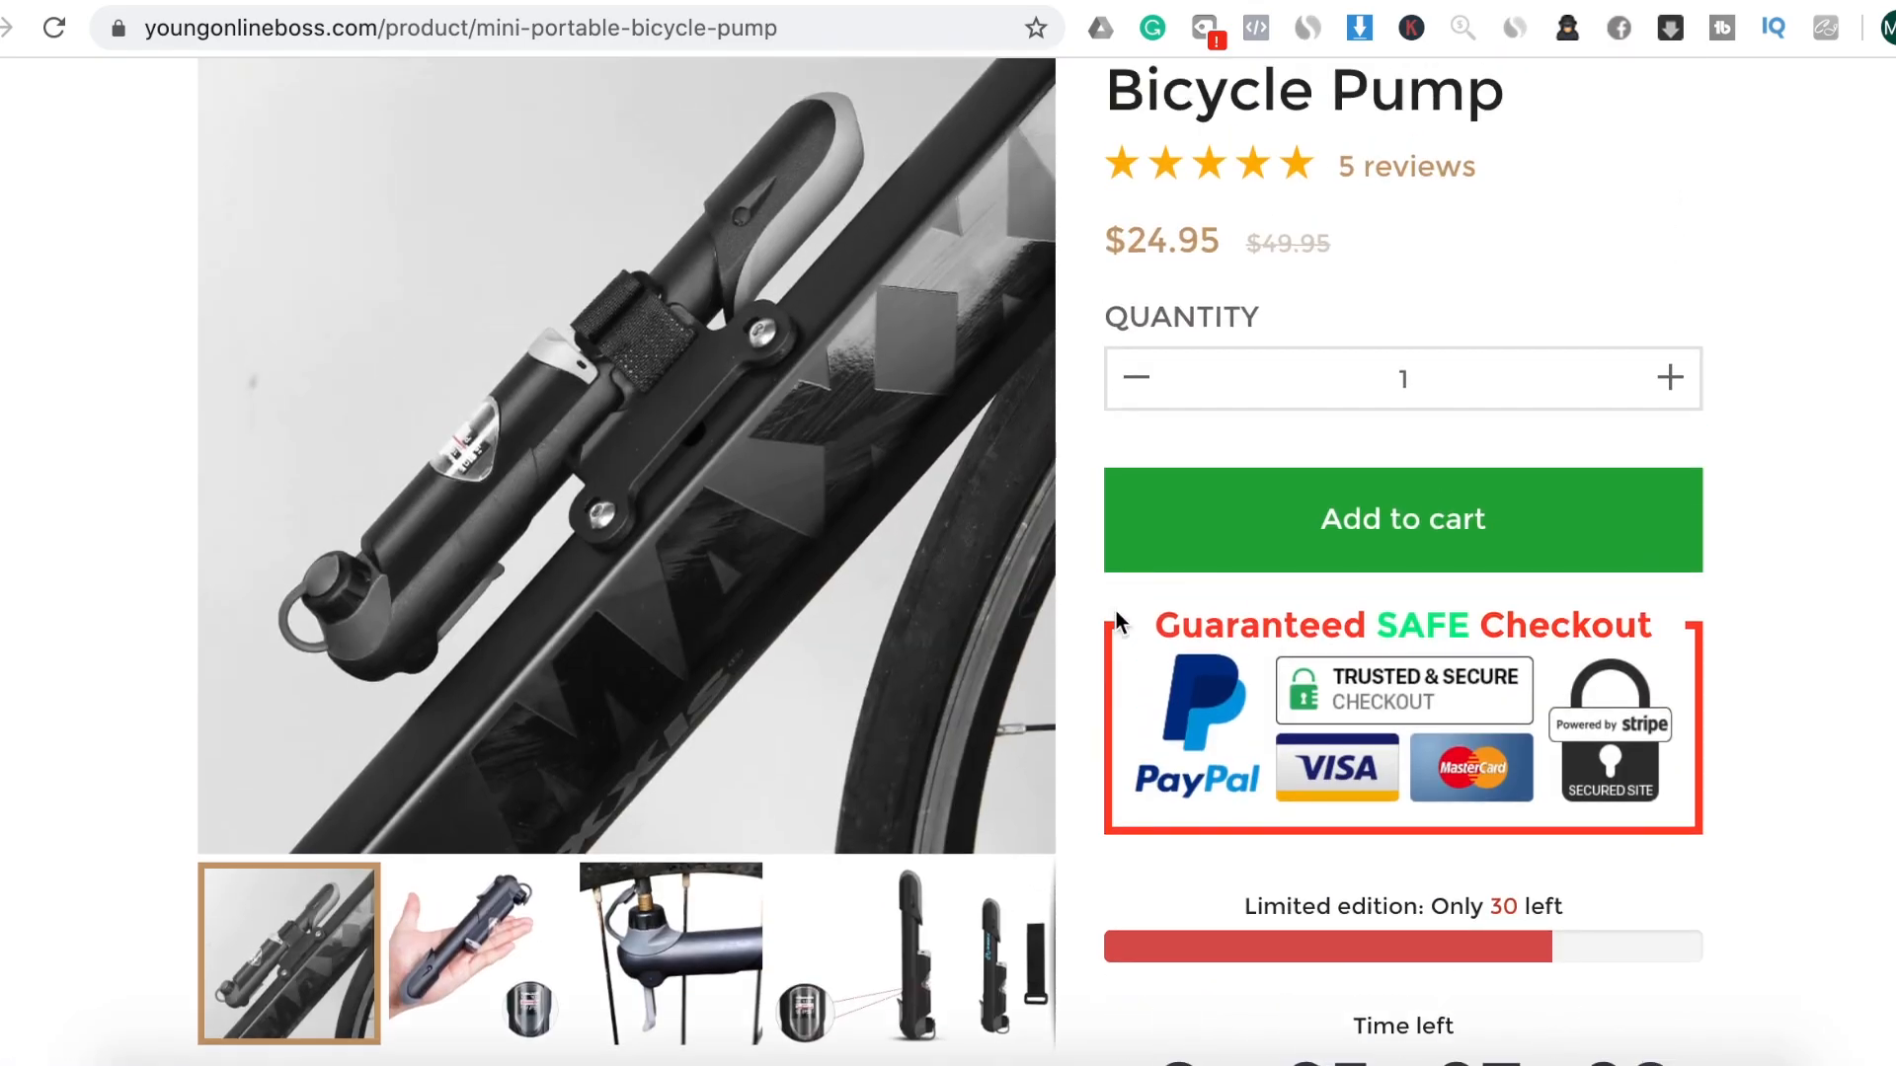
pyautogui.click(1462, 536)
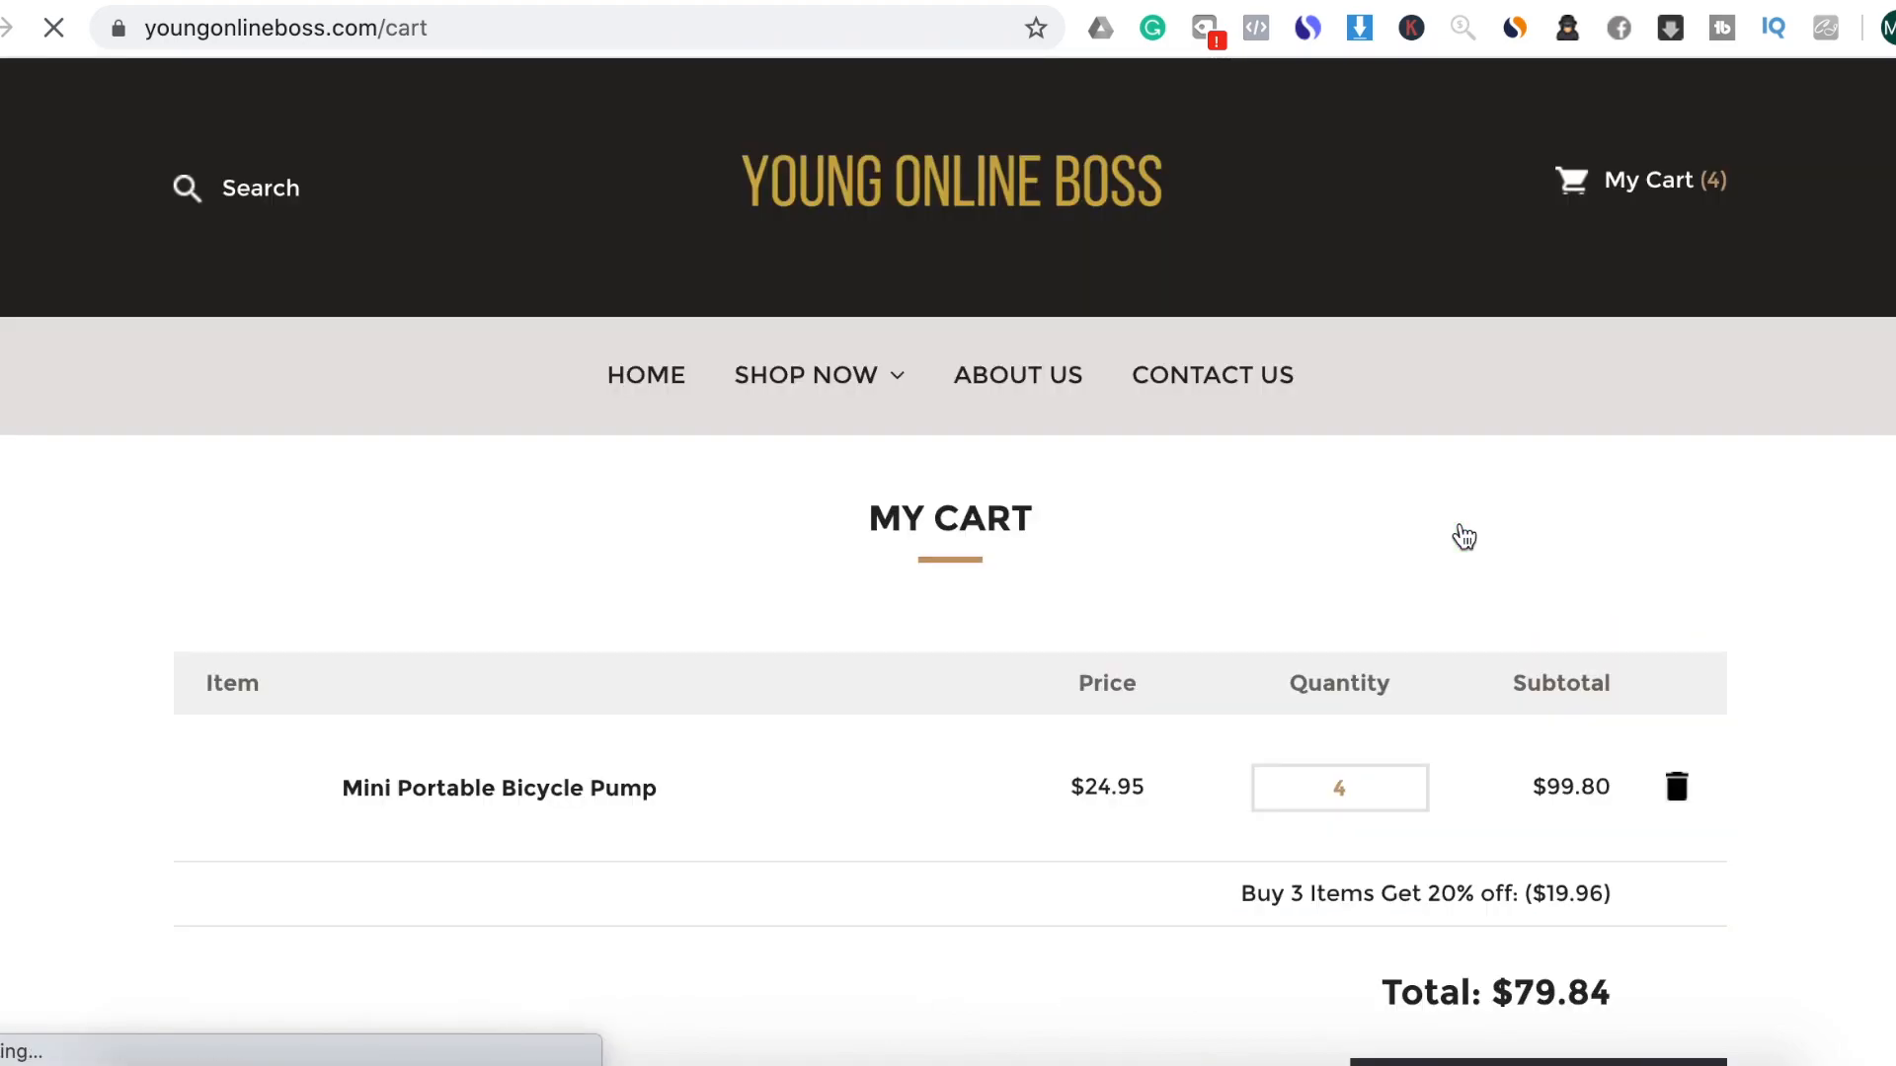
pyautogui.scroll(-2, 1451, 647)
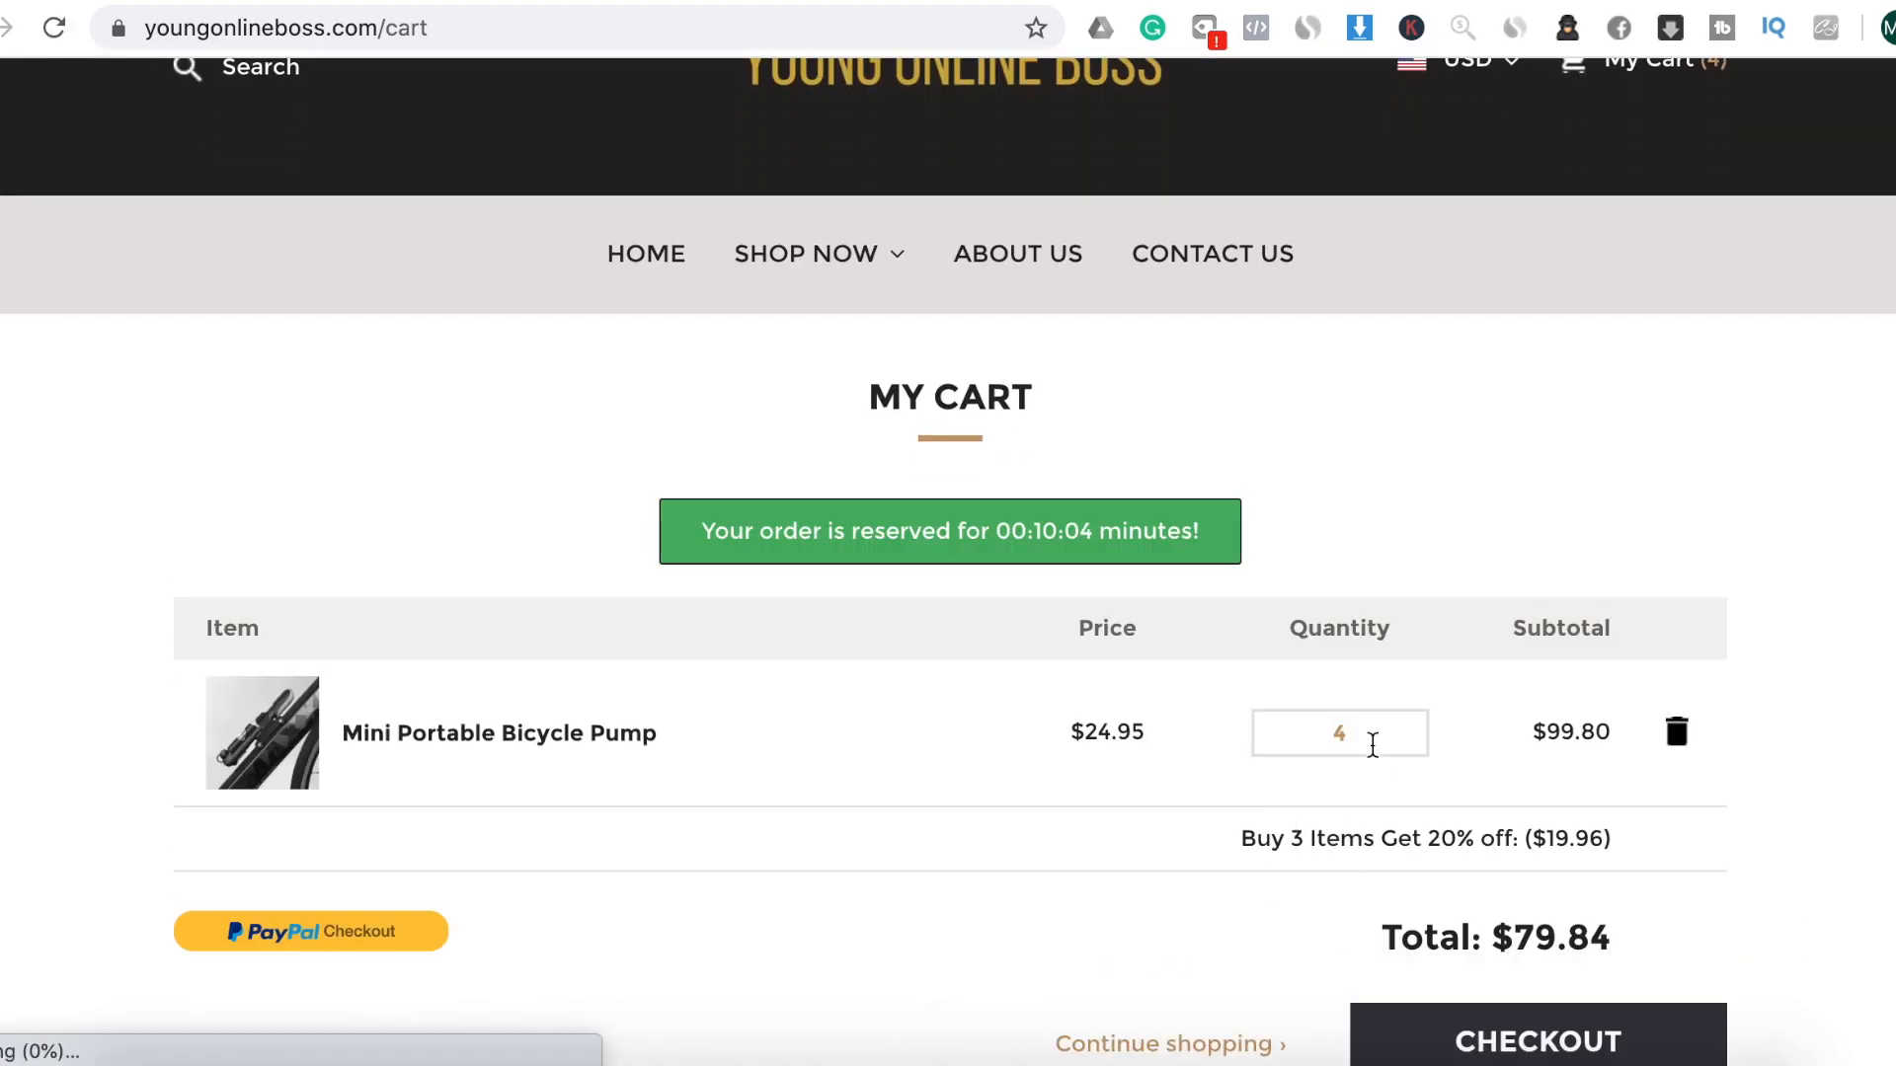
# Set the Mini Portable Bicycle Pump's cart quantity to 2 and proceed to checkout
pyautogui.click(1373, 746)
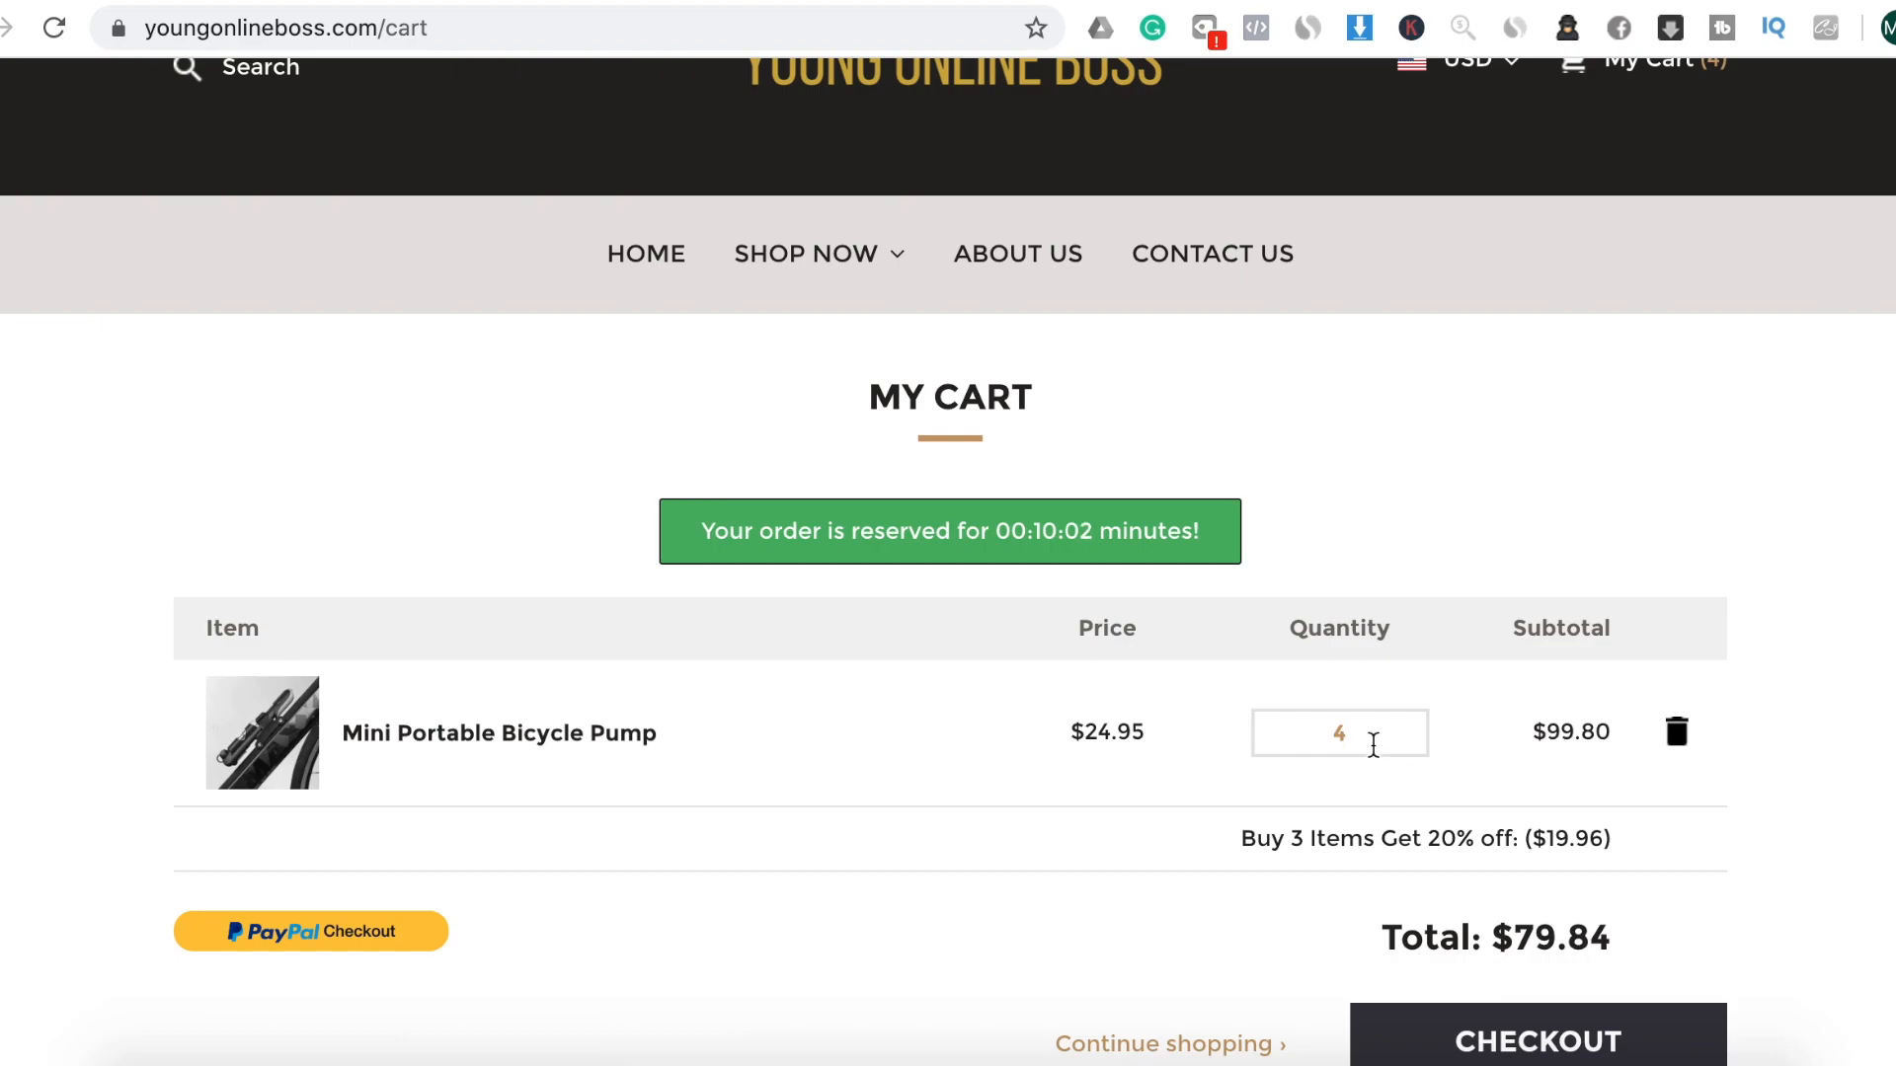
pyautogui.write('2')
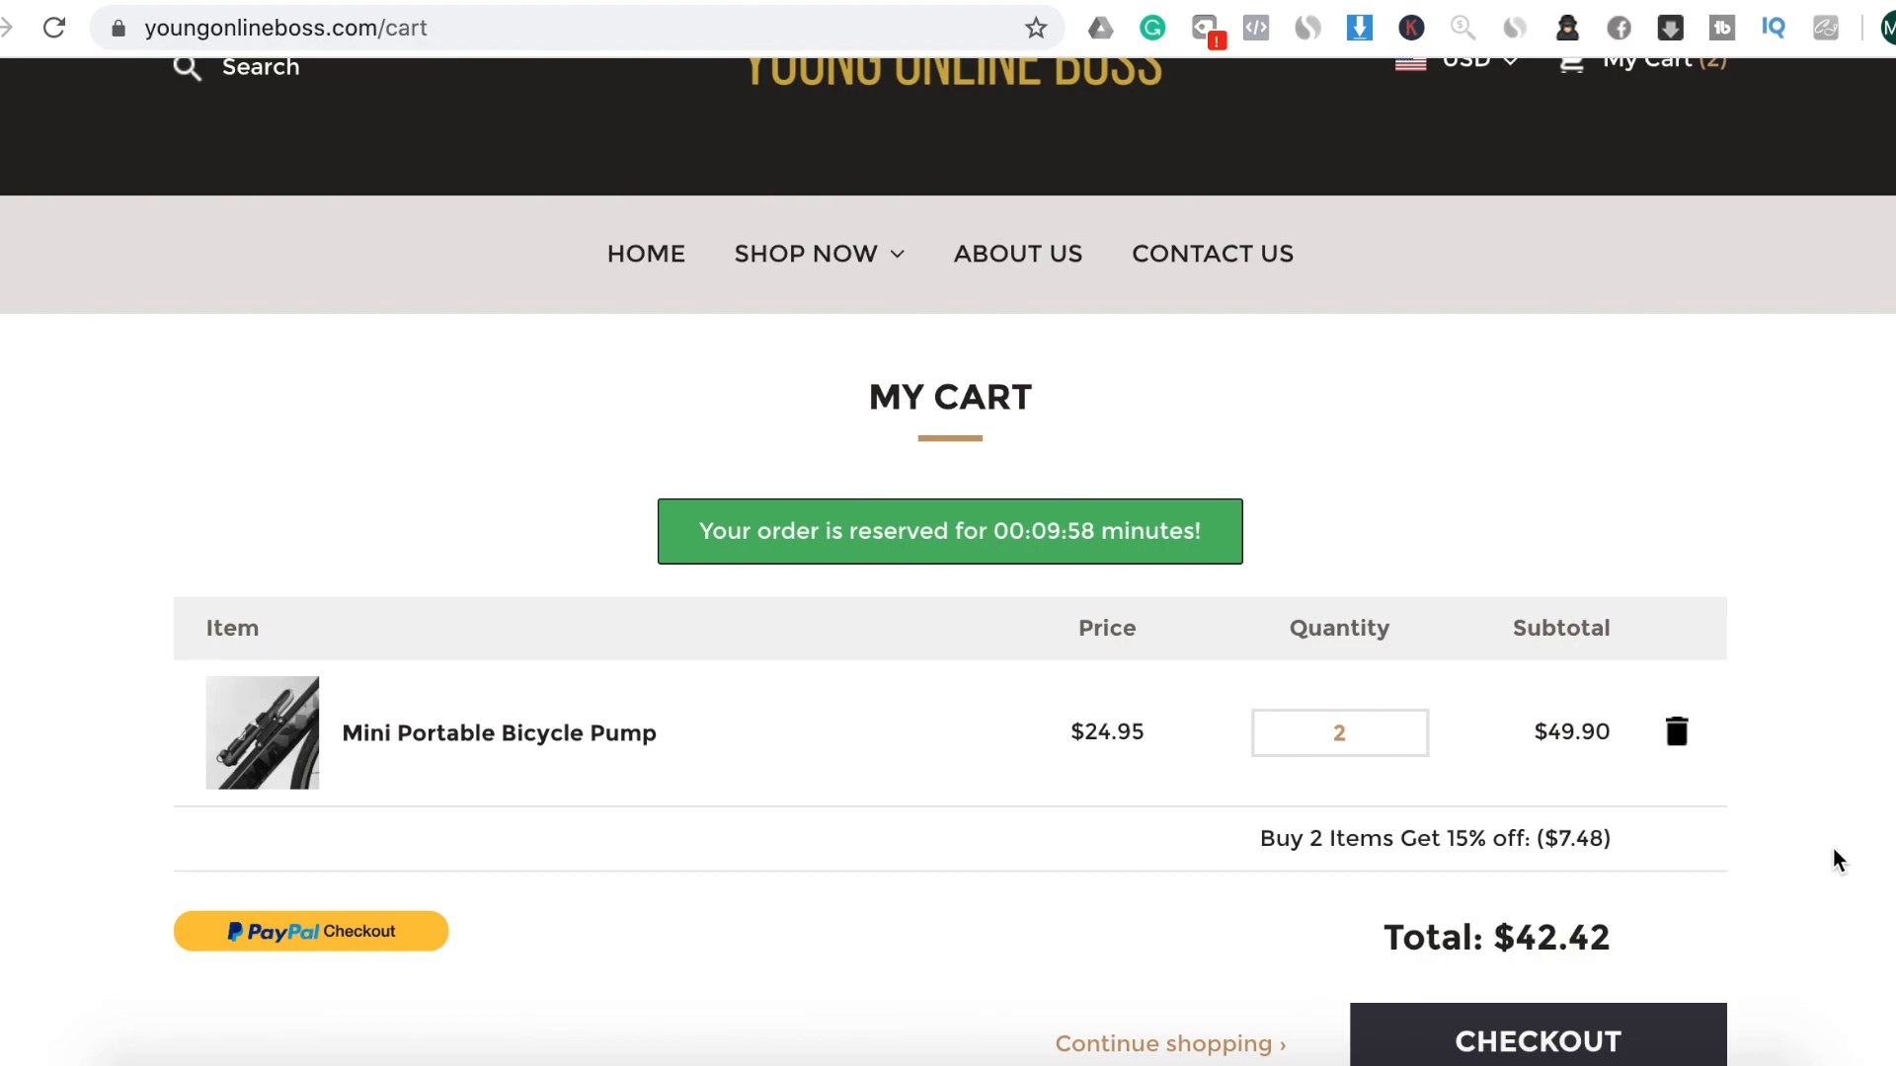
pyautogui.scroll(-2, 1832, 851)
pyautogui.click(1573, 909)
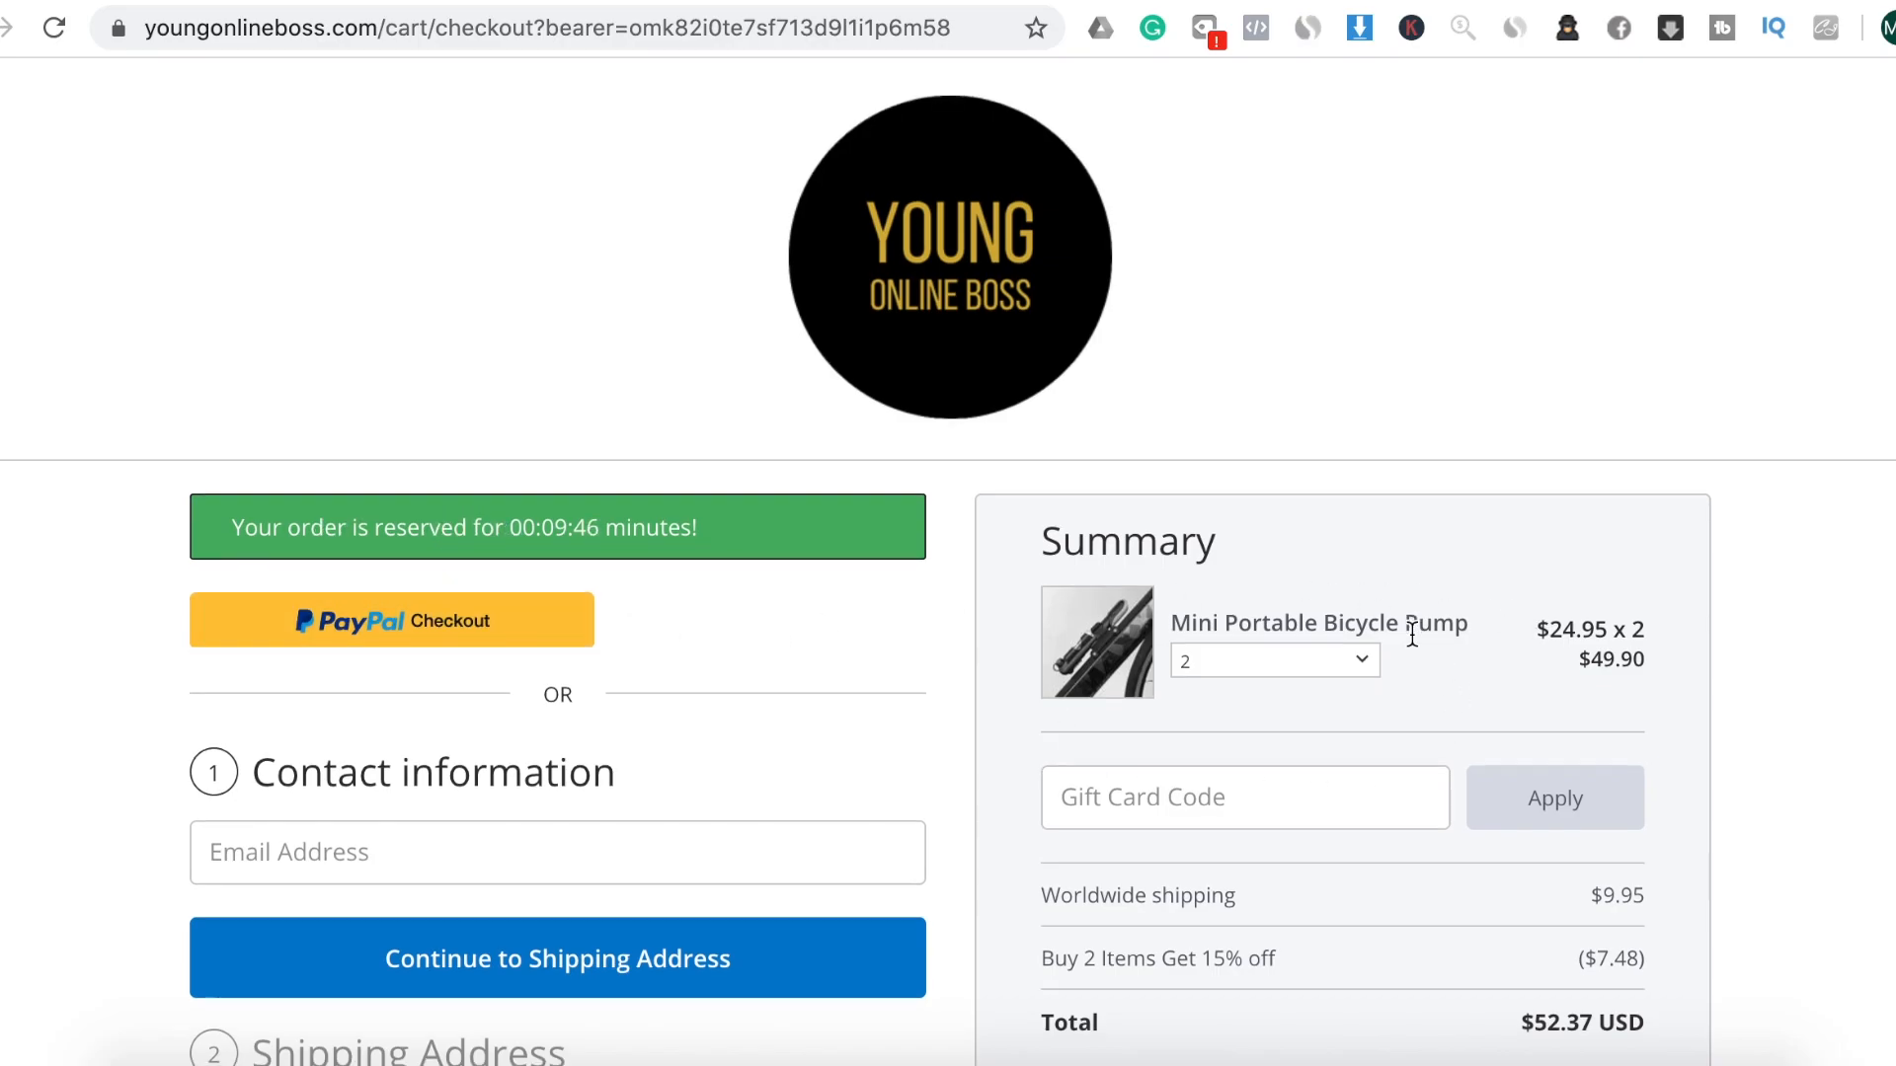
# Review the checkout page's order timer, summary, bulk discount line, checkout steps and safe-checkout badge
pyautogui.scroll(-3, 1412, 632)
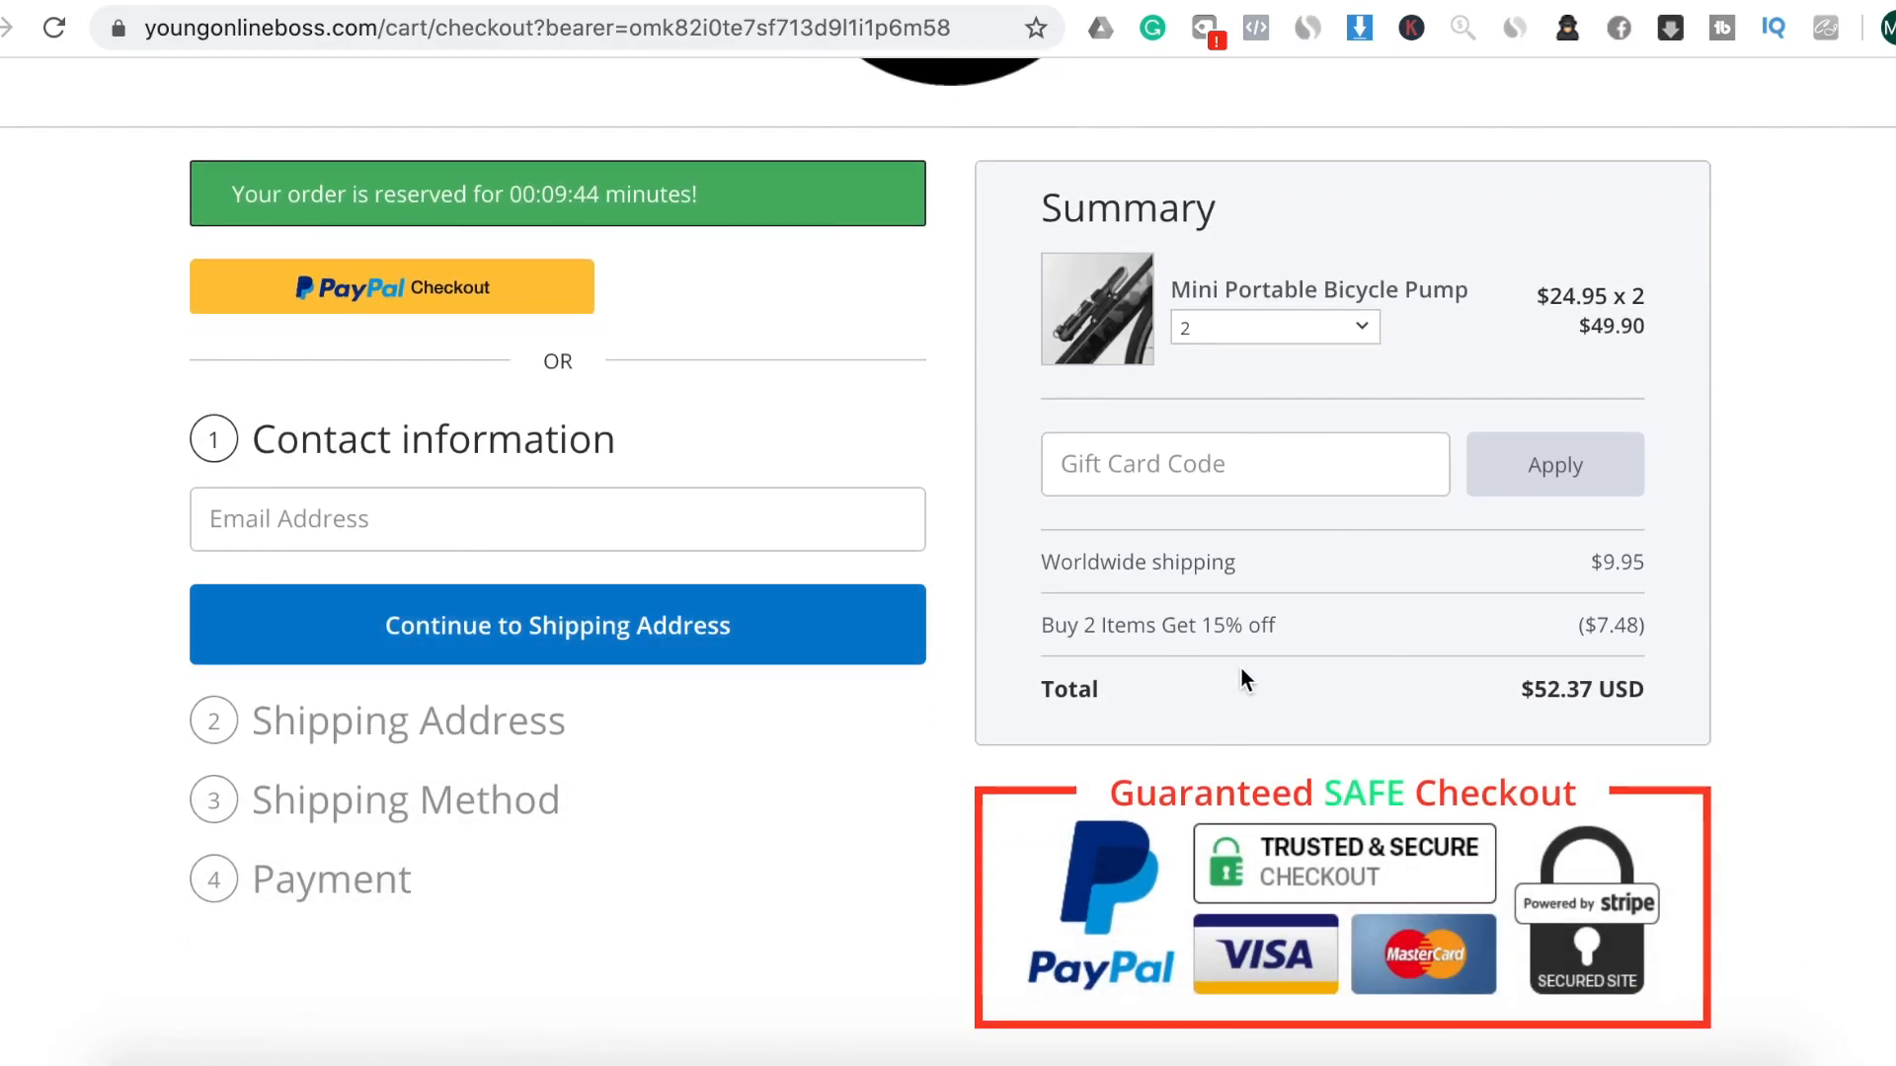
pyautogui.scroll(-3, 1241, 667)
pyautogui.scroll(5, 1241, 667)
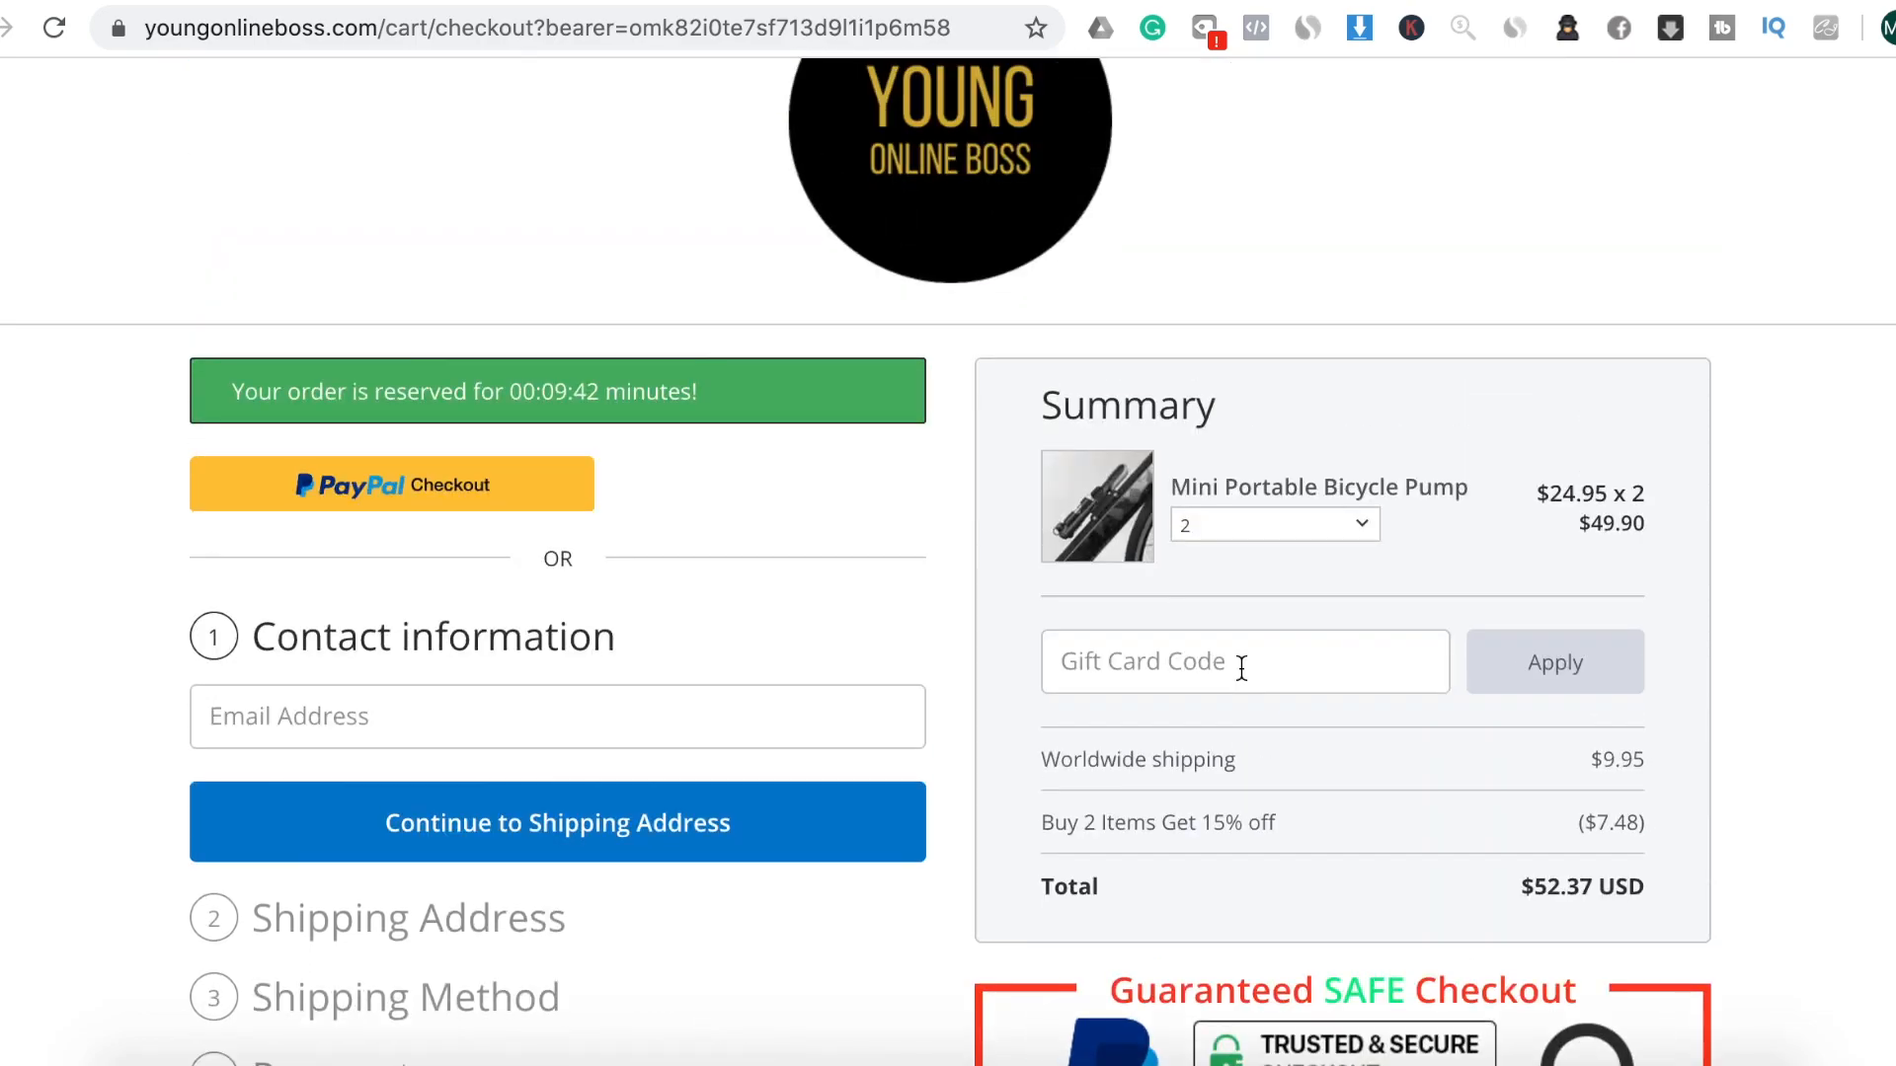
pyautogui.scroll(1, 1241, 667)
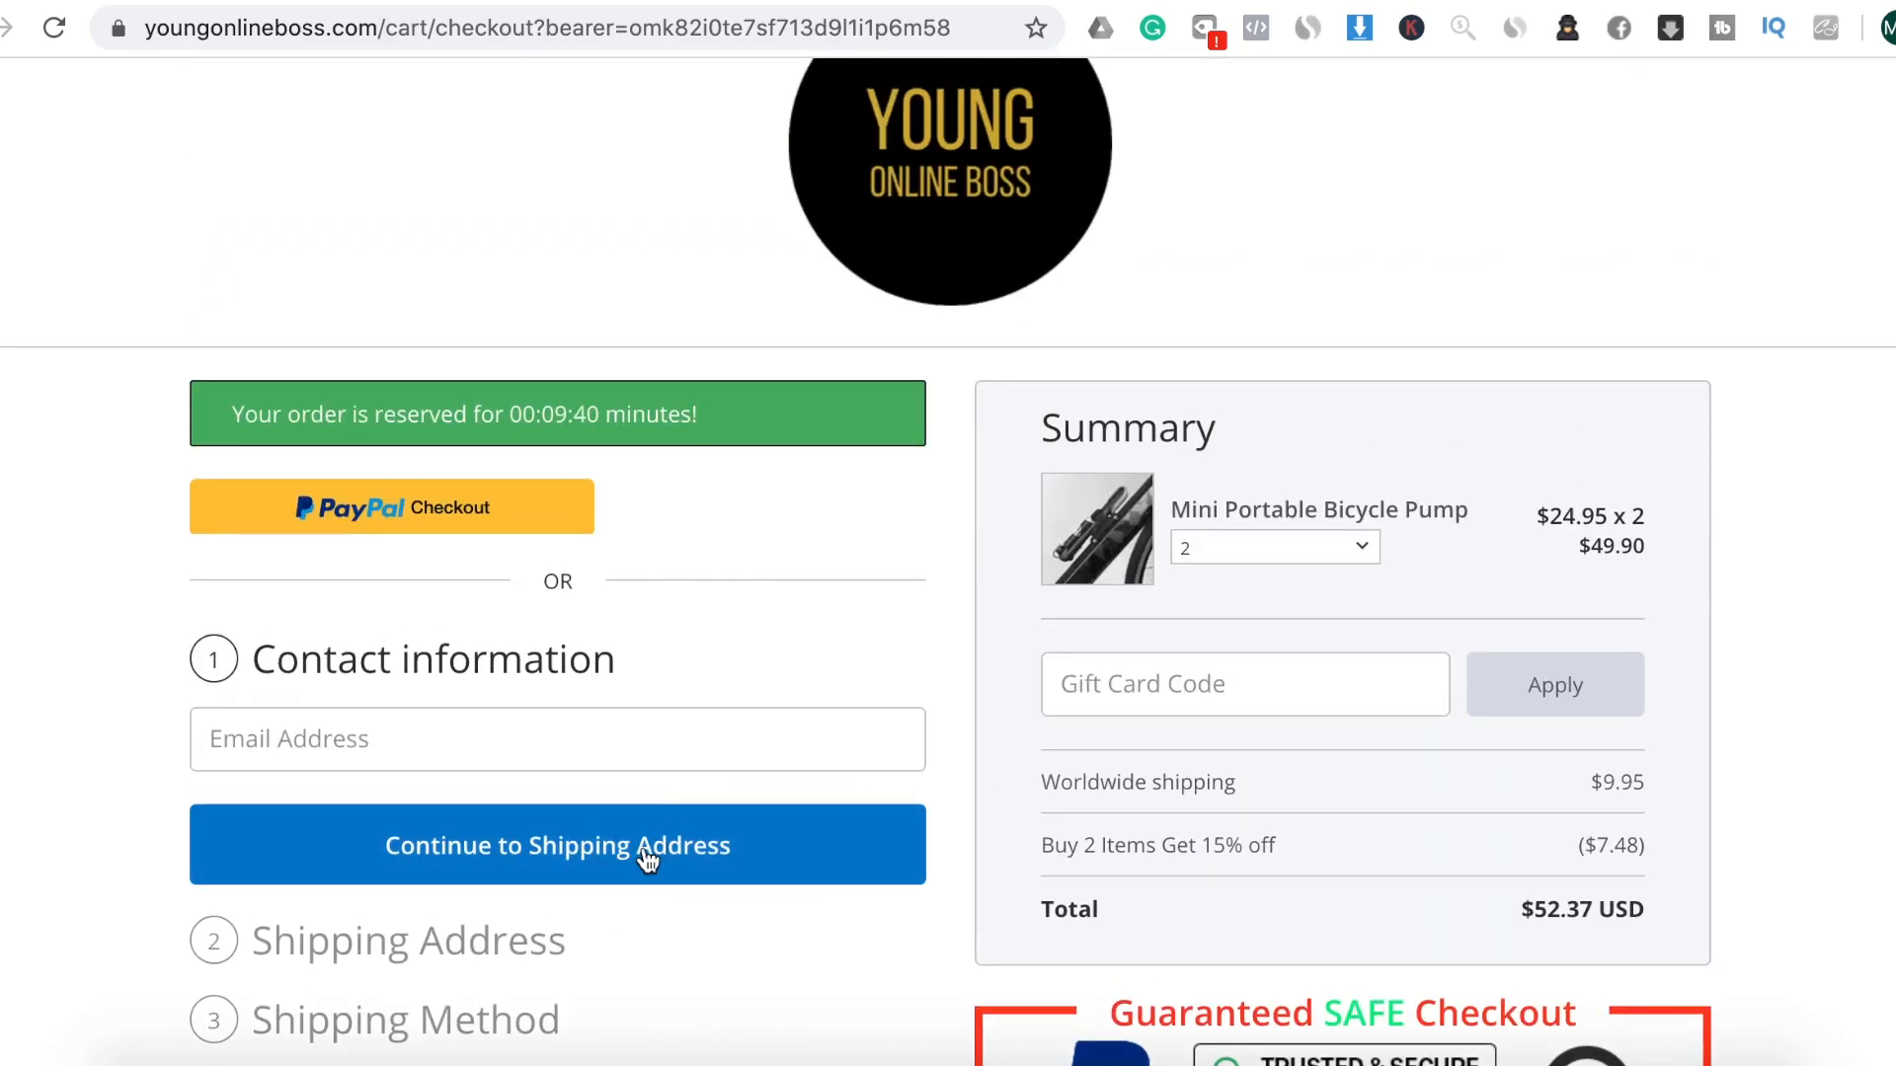
pyautogui.scroll(-3, 844, 973)
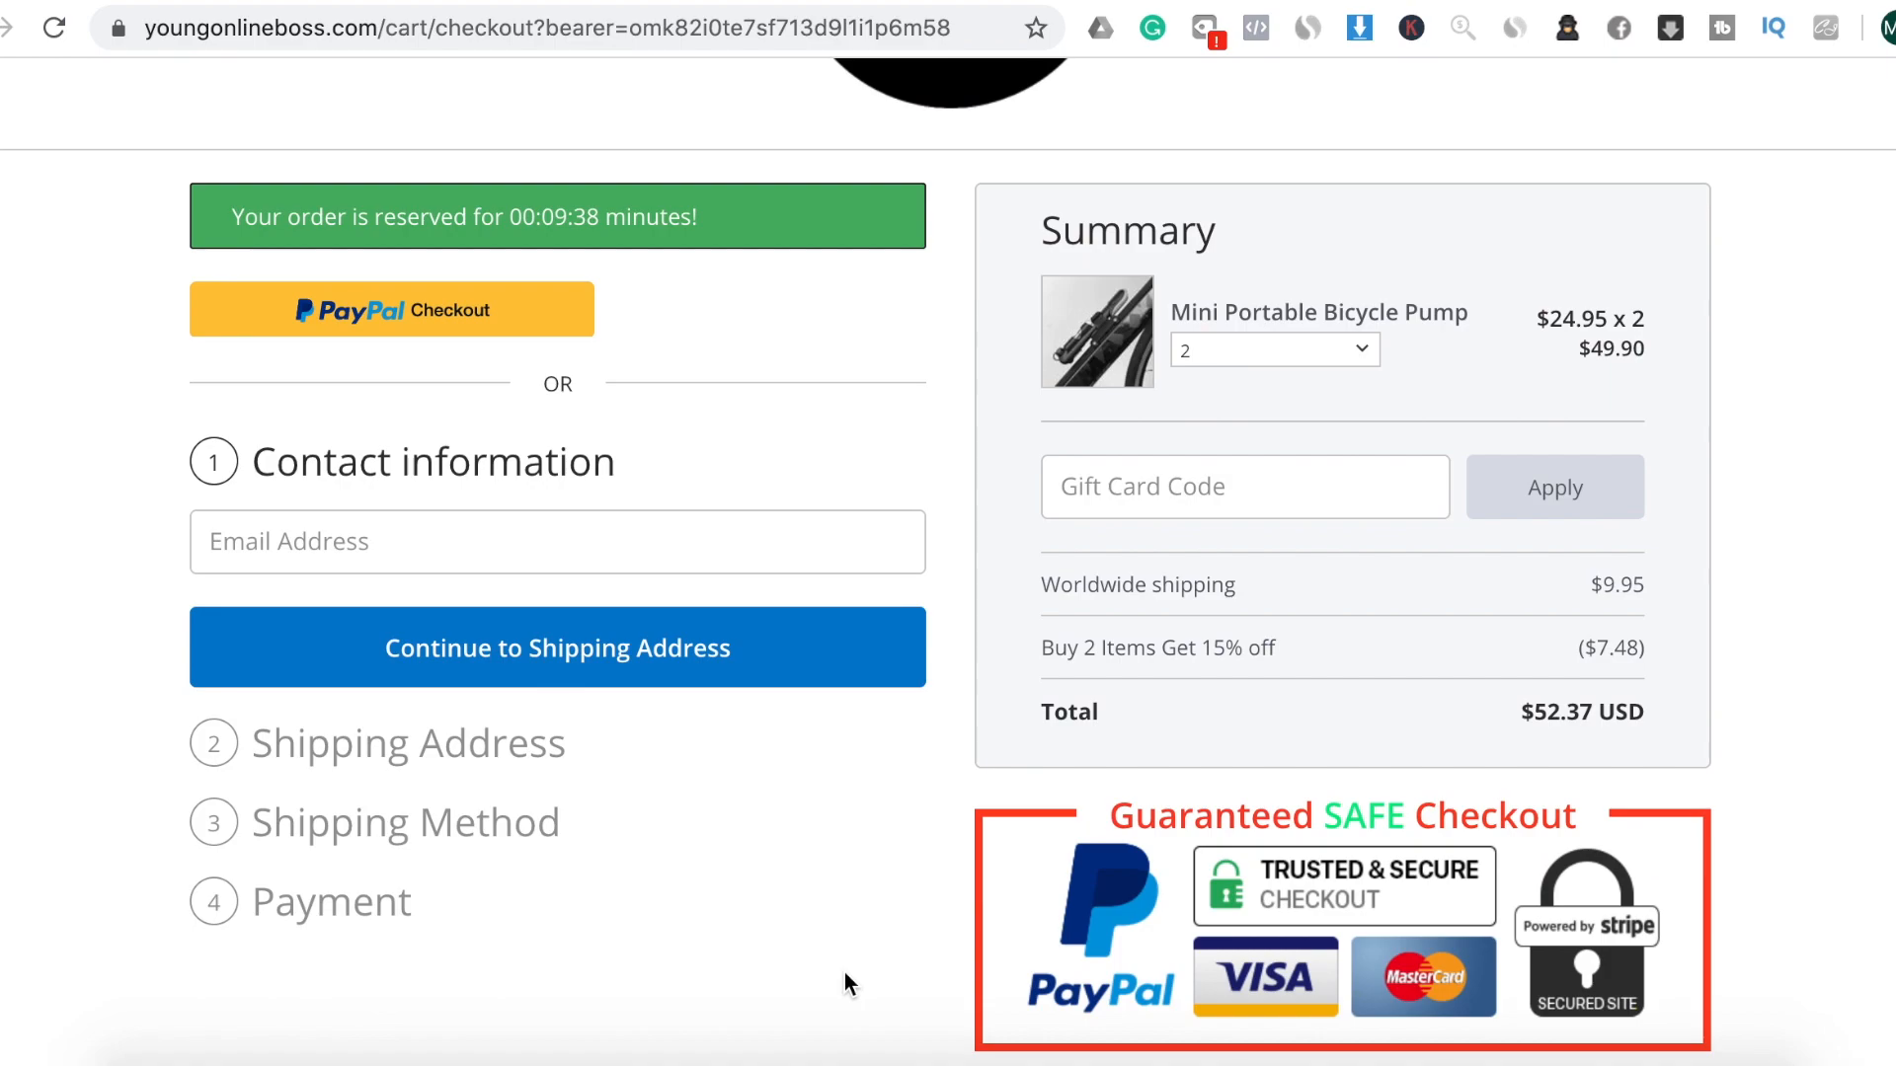
pyautogui.scroll(2, 829, 889)
pyautogui.scroll(3, 826, 870)
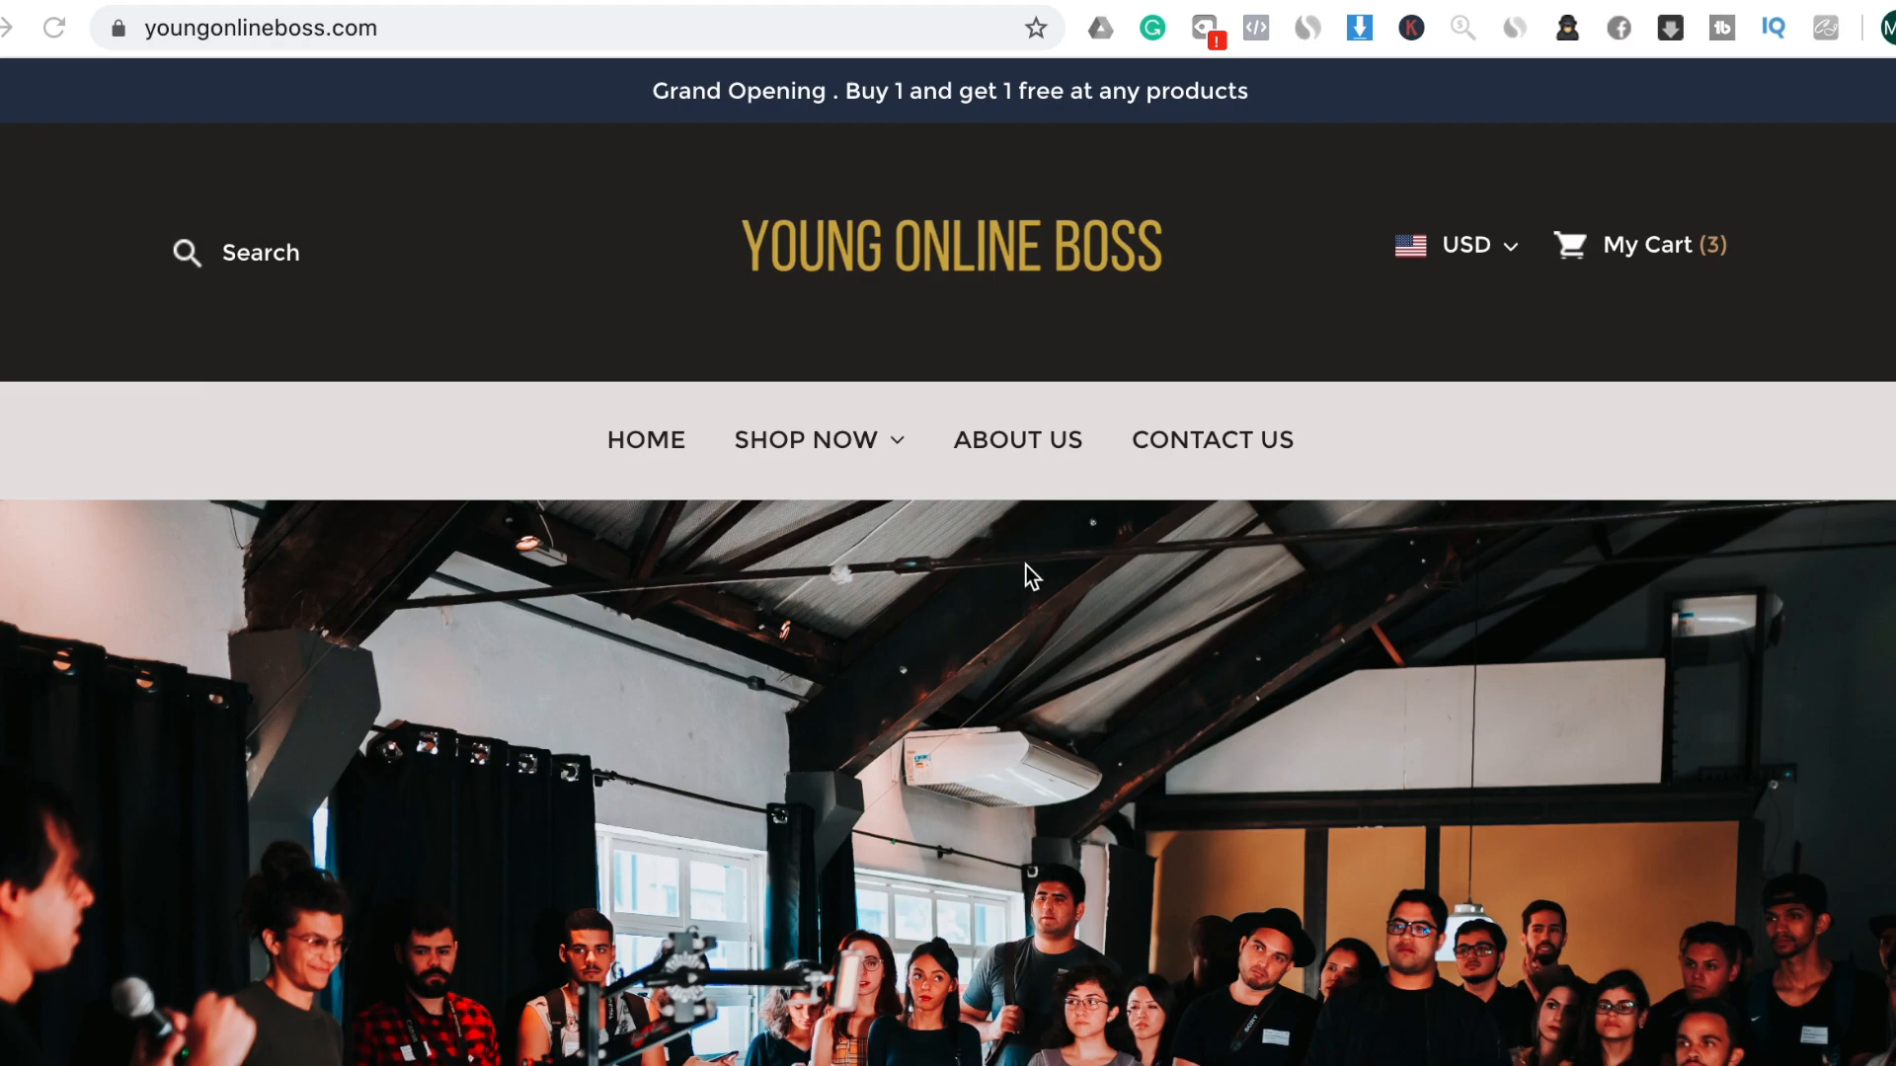
# From the storefront home page, check the Shop Now categories and open the About Us page
pyautogui.click(834, 452)
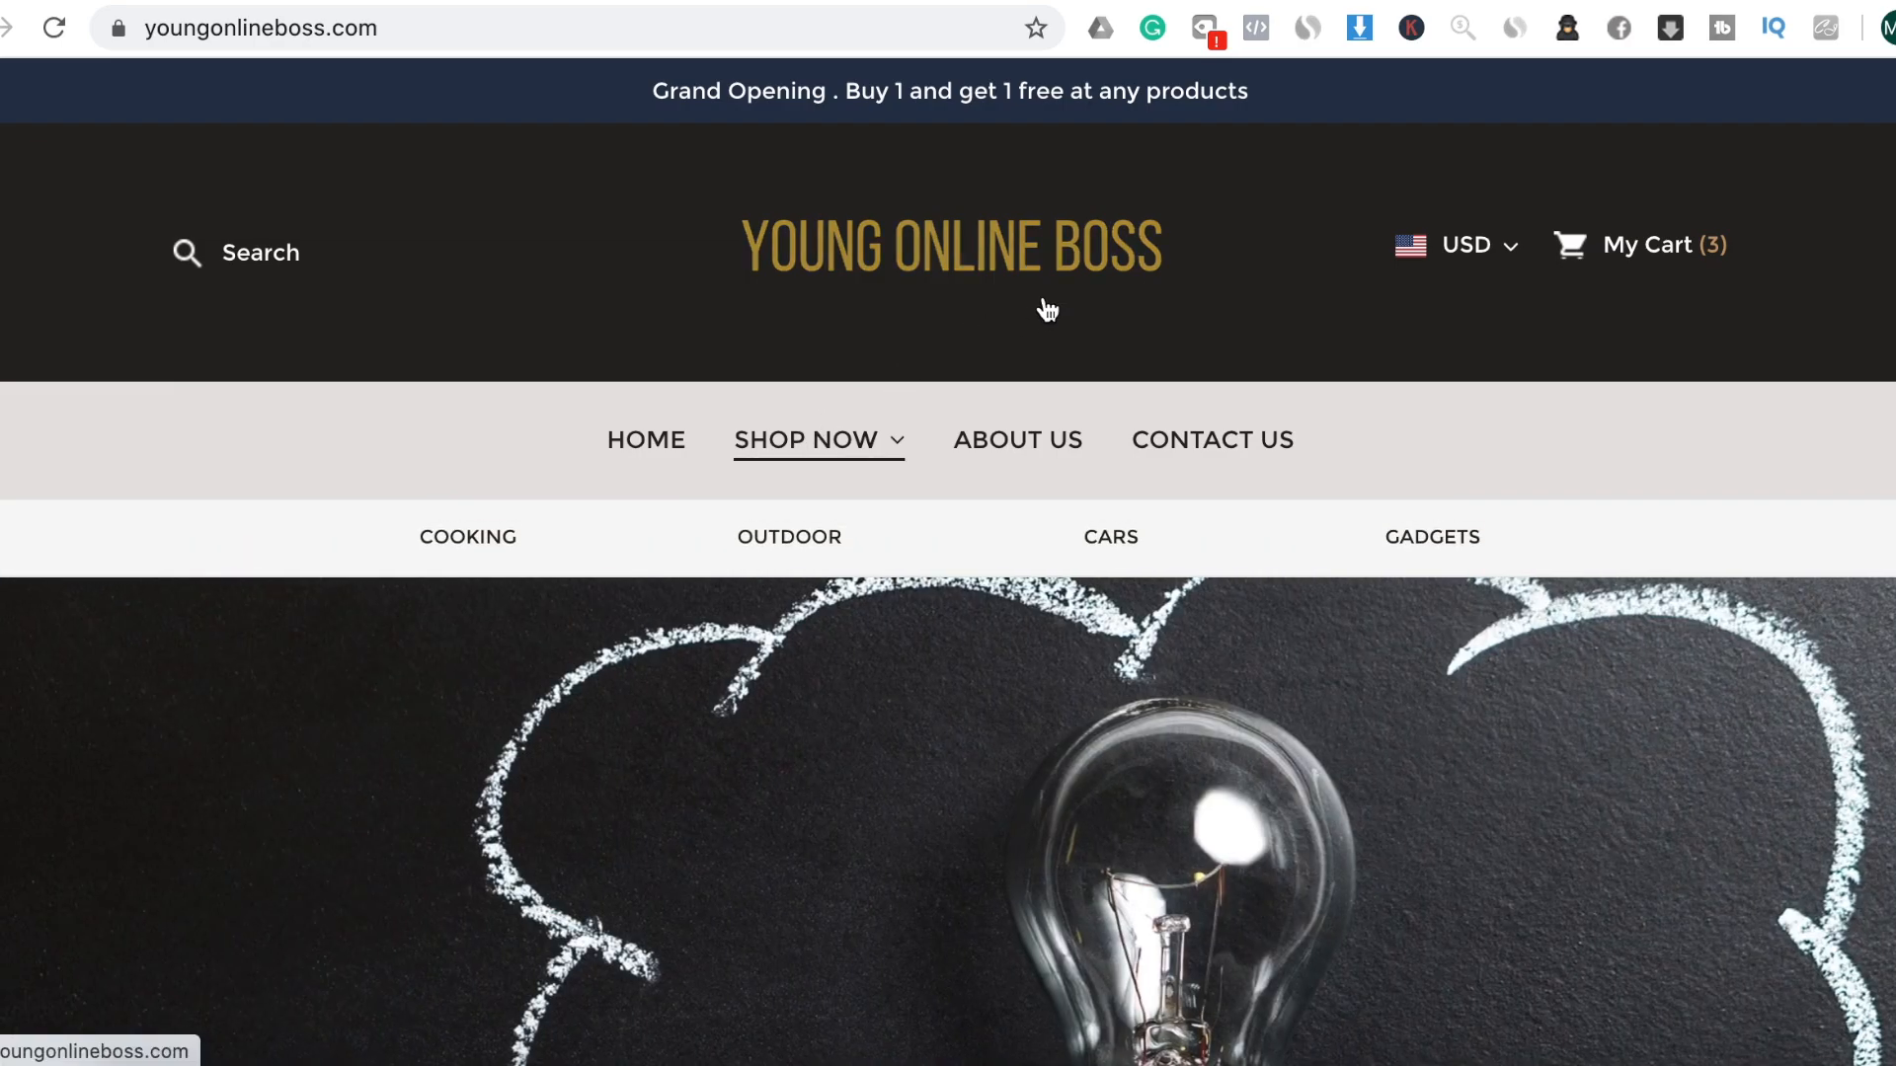
pyautogui.moveTo(833, 446)
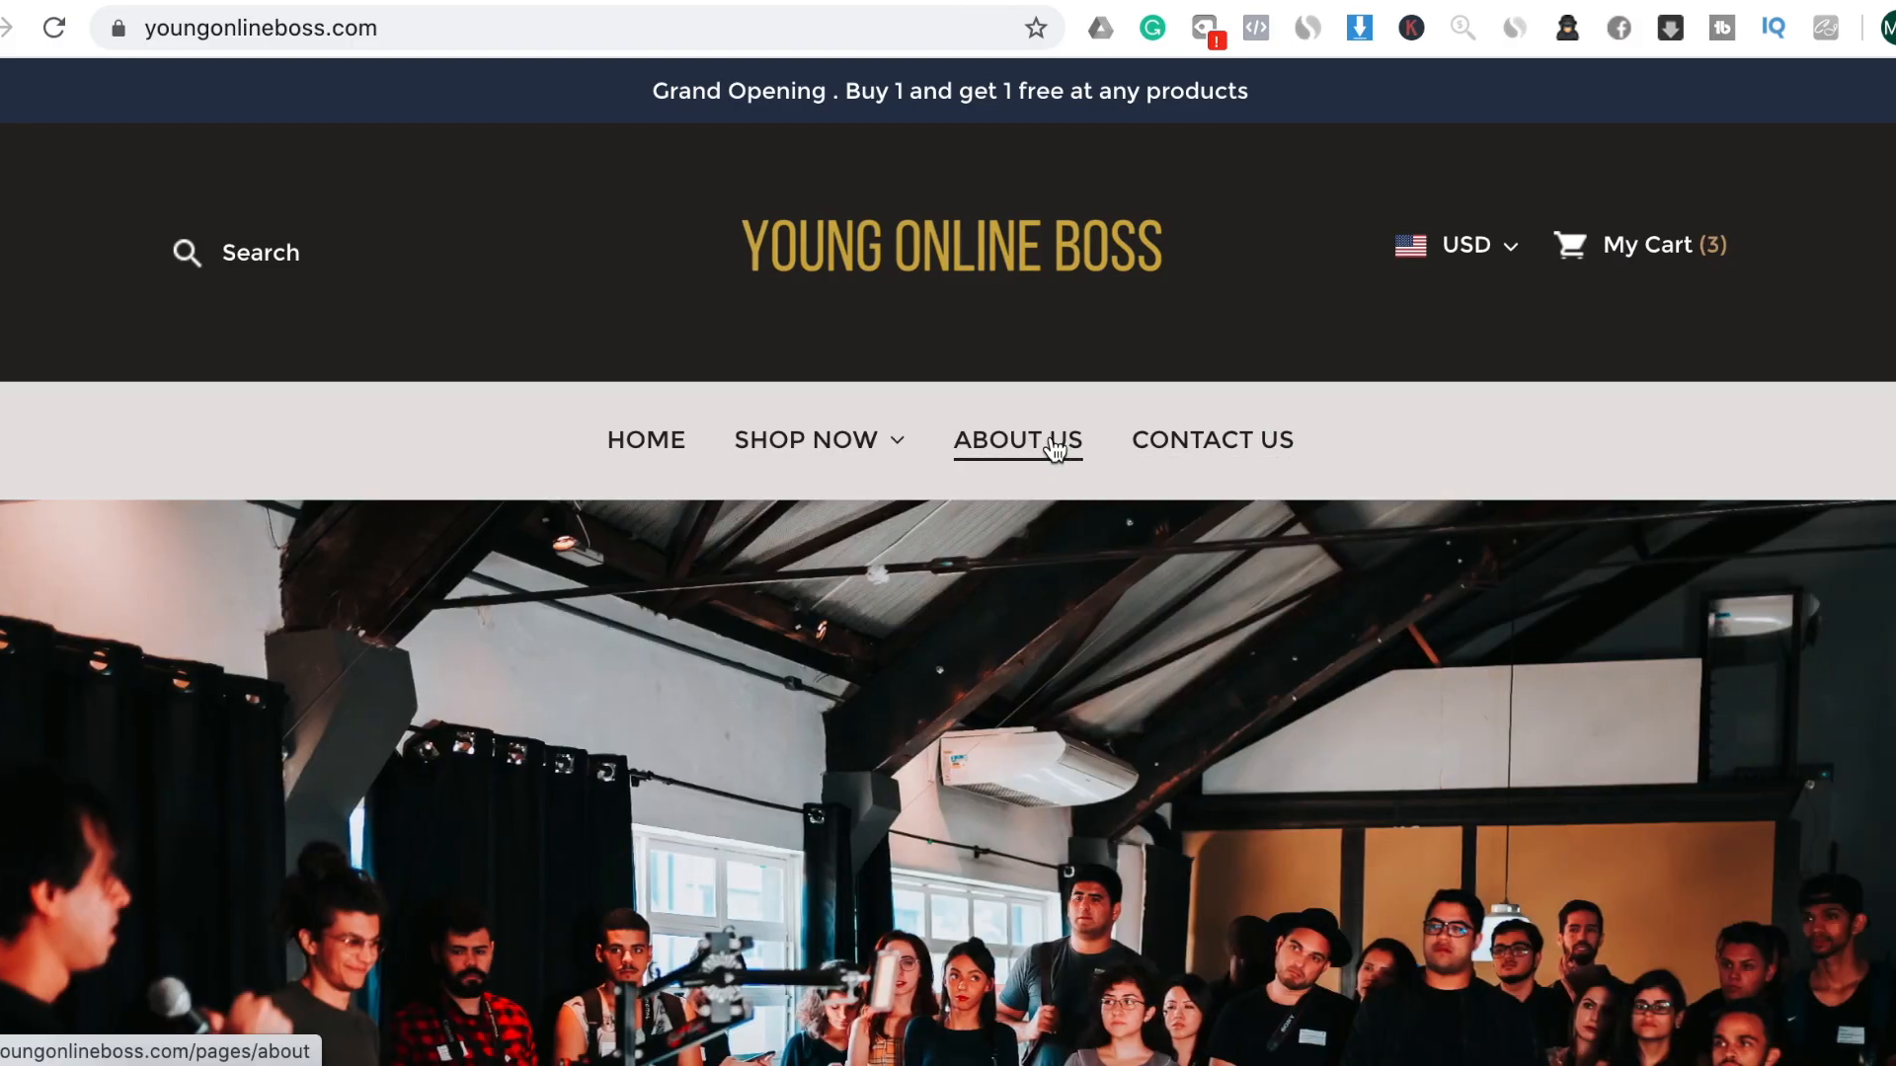
pyautogui.click(1050, 441)
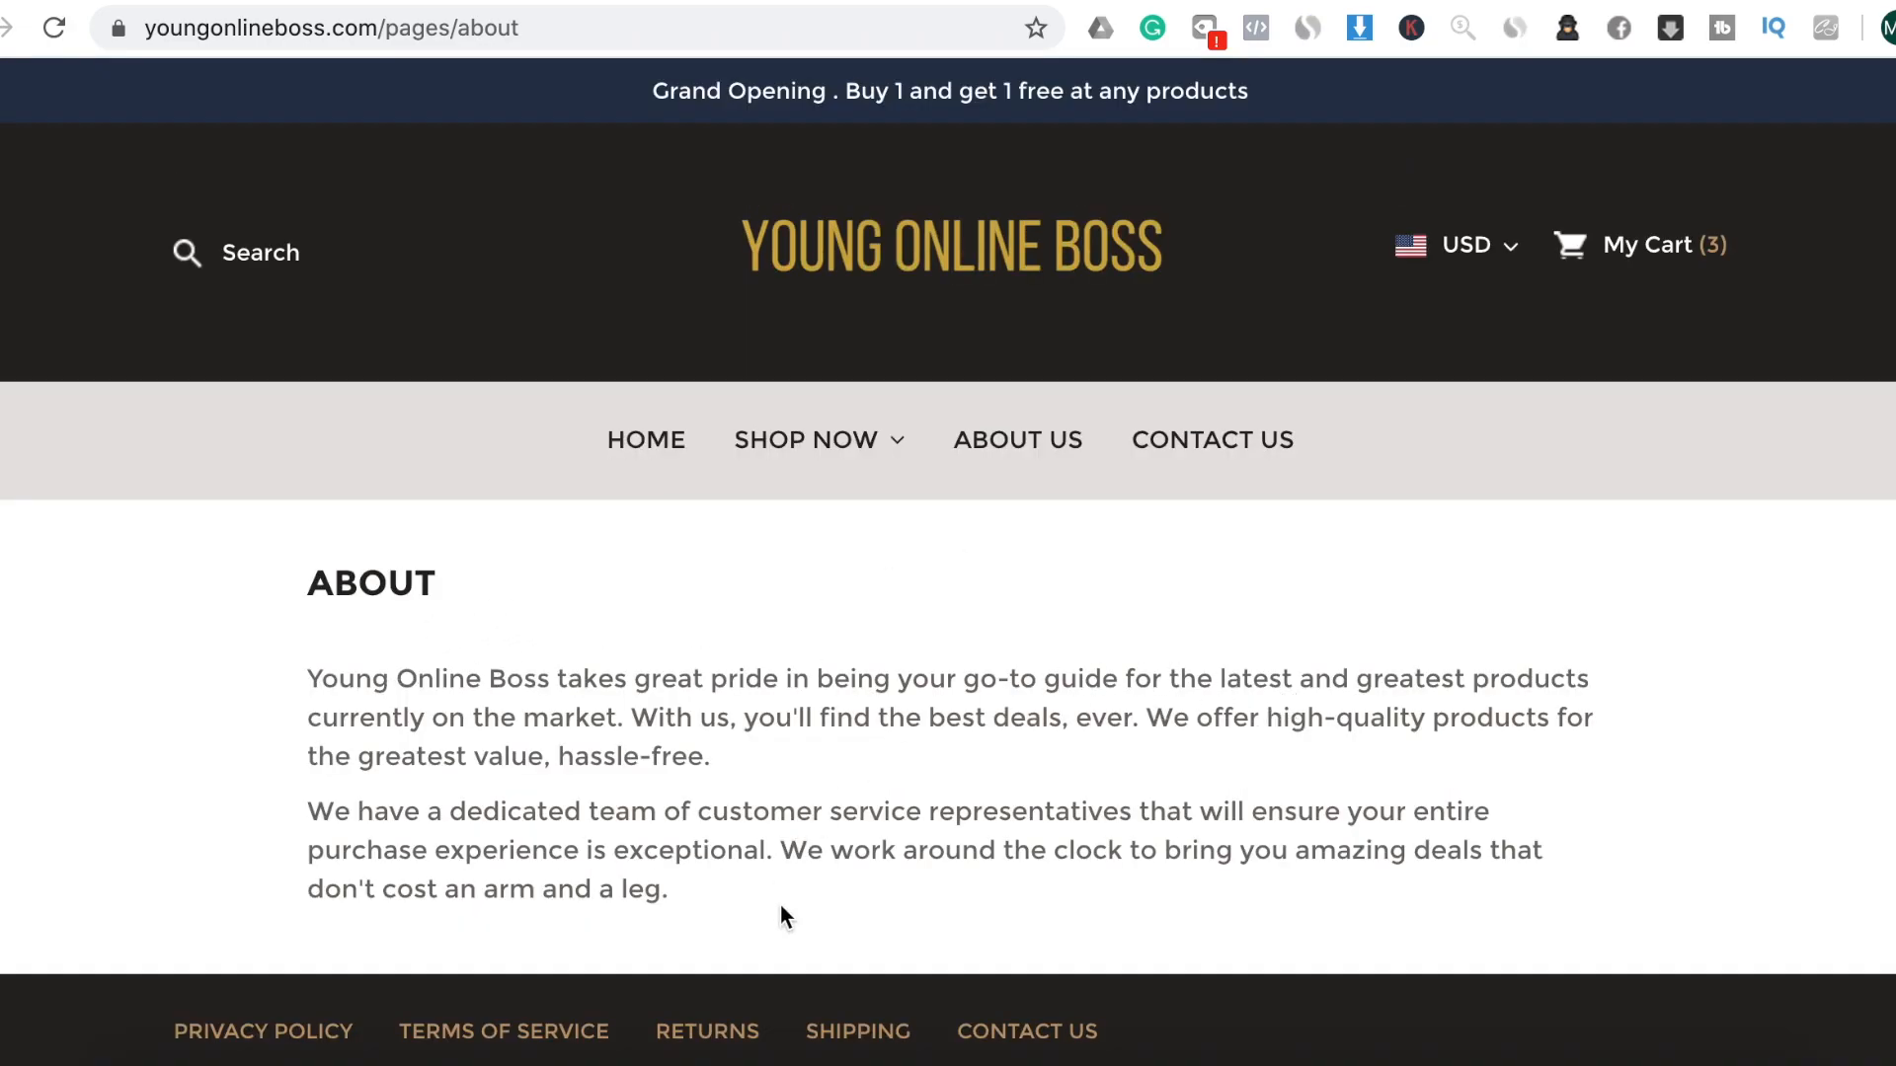
# Open the Contact Us page and review its feedback form down to the footer links
pyautogui.click(1236, 446)
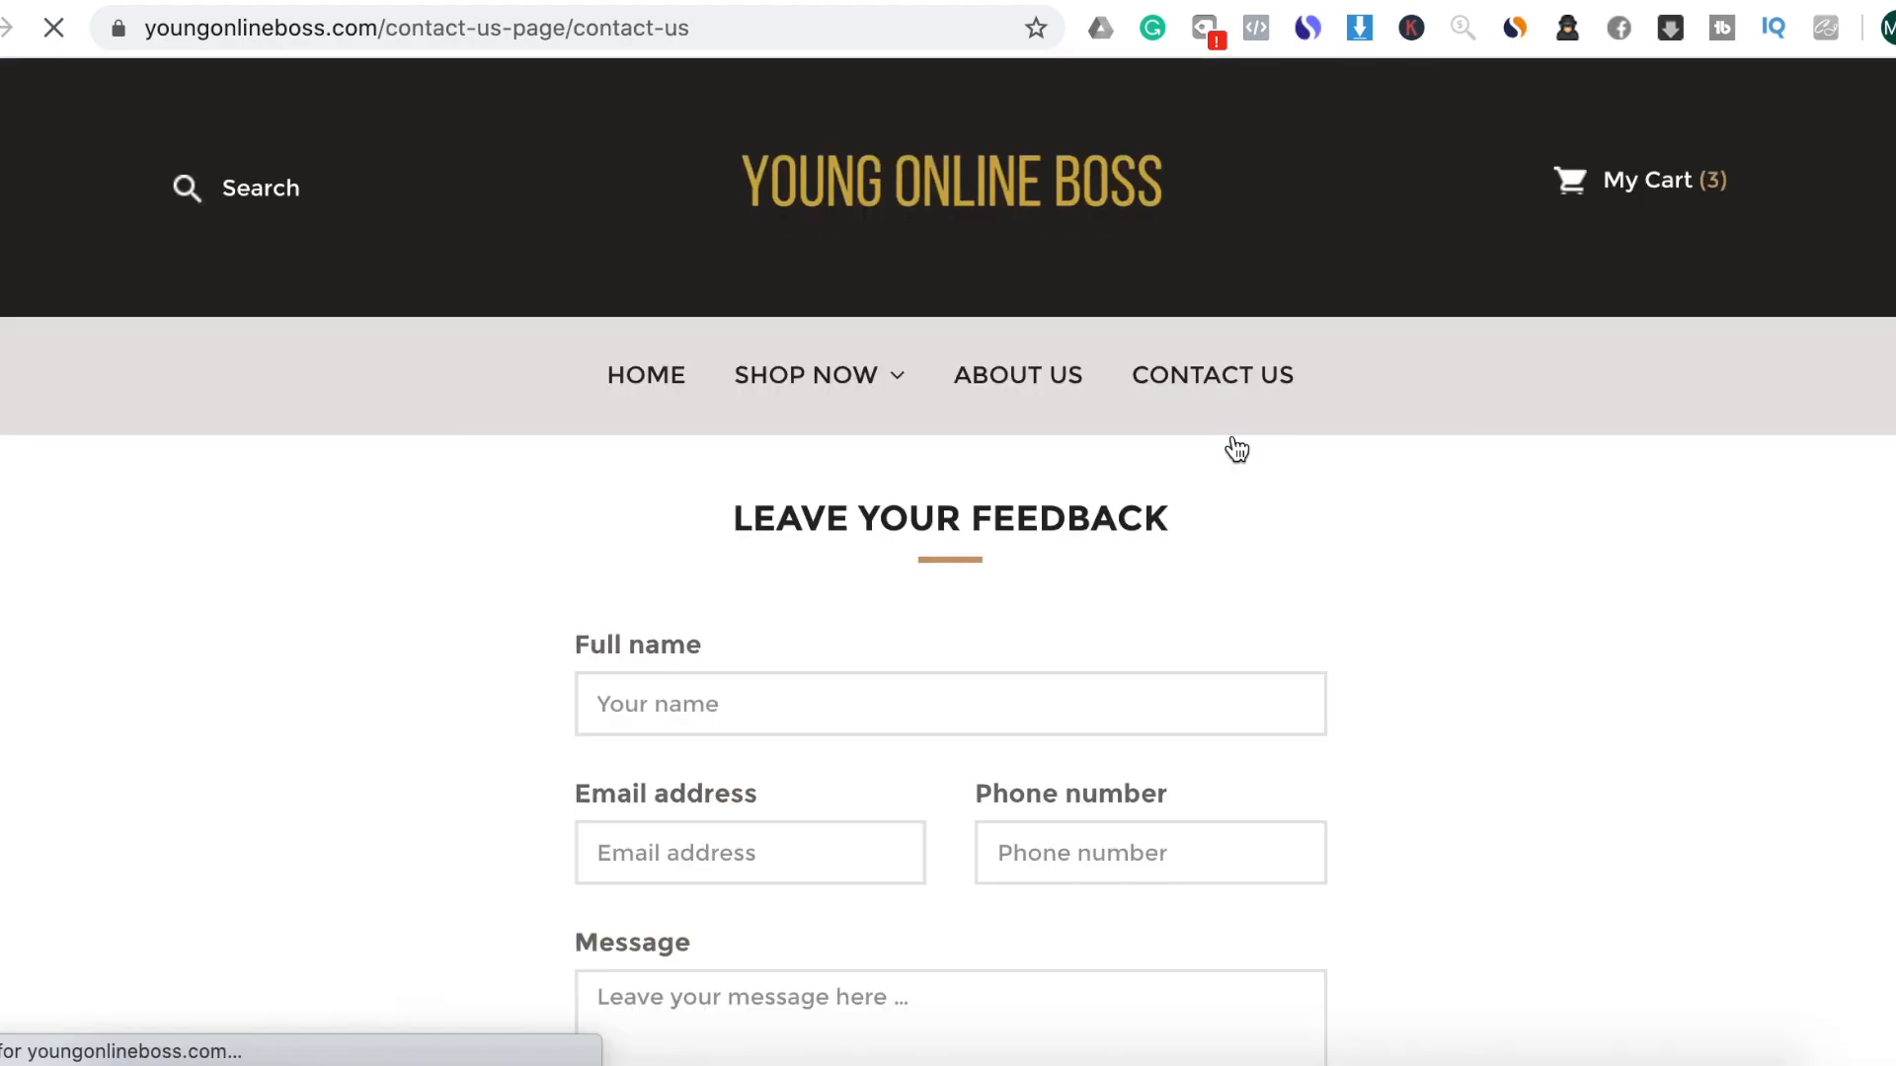
pyautogui.scroll(-2, 1098, 759)
pyautogui.scroll(2, 1105, 749)
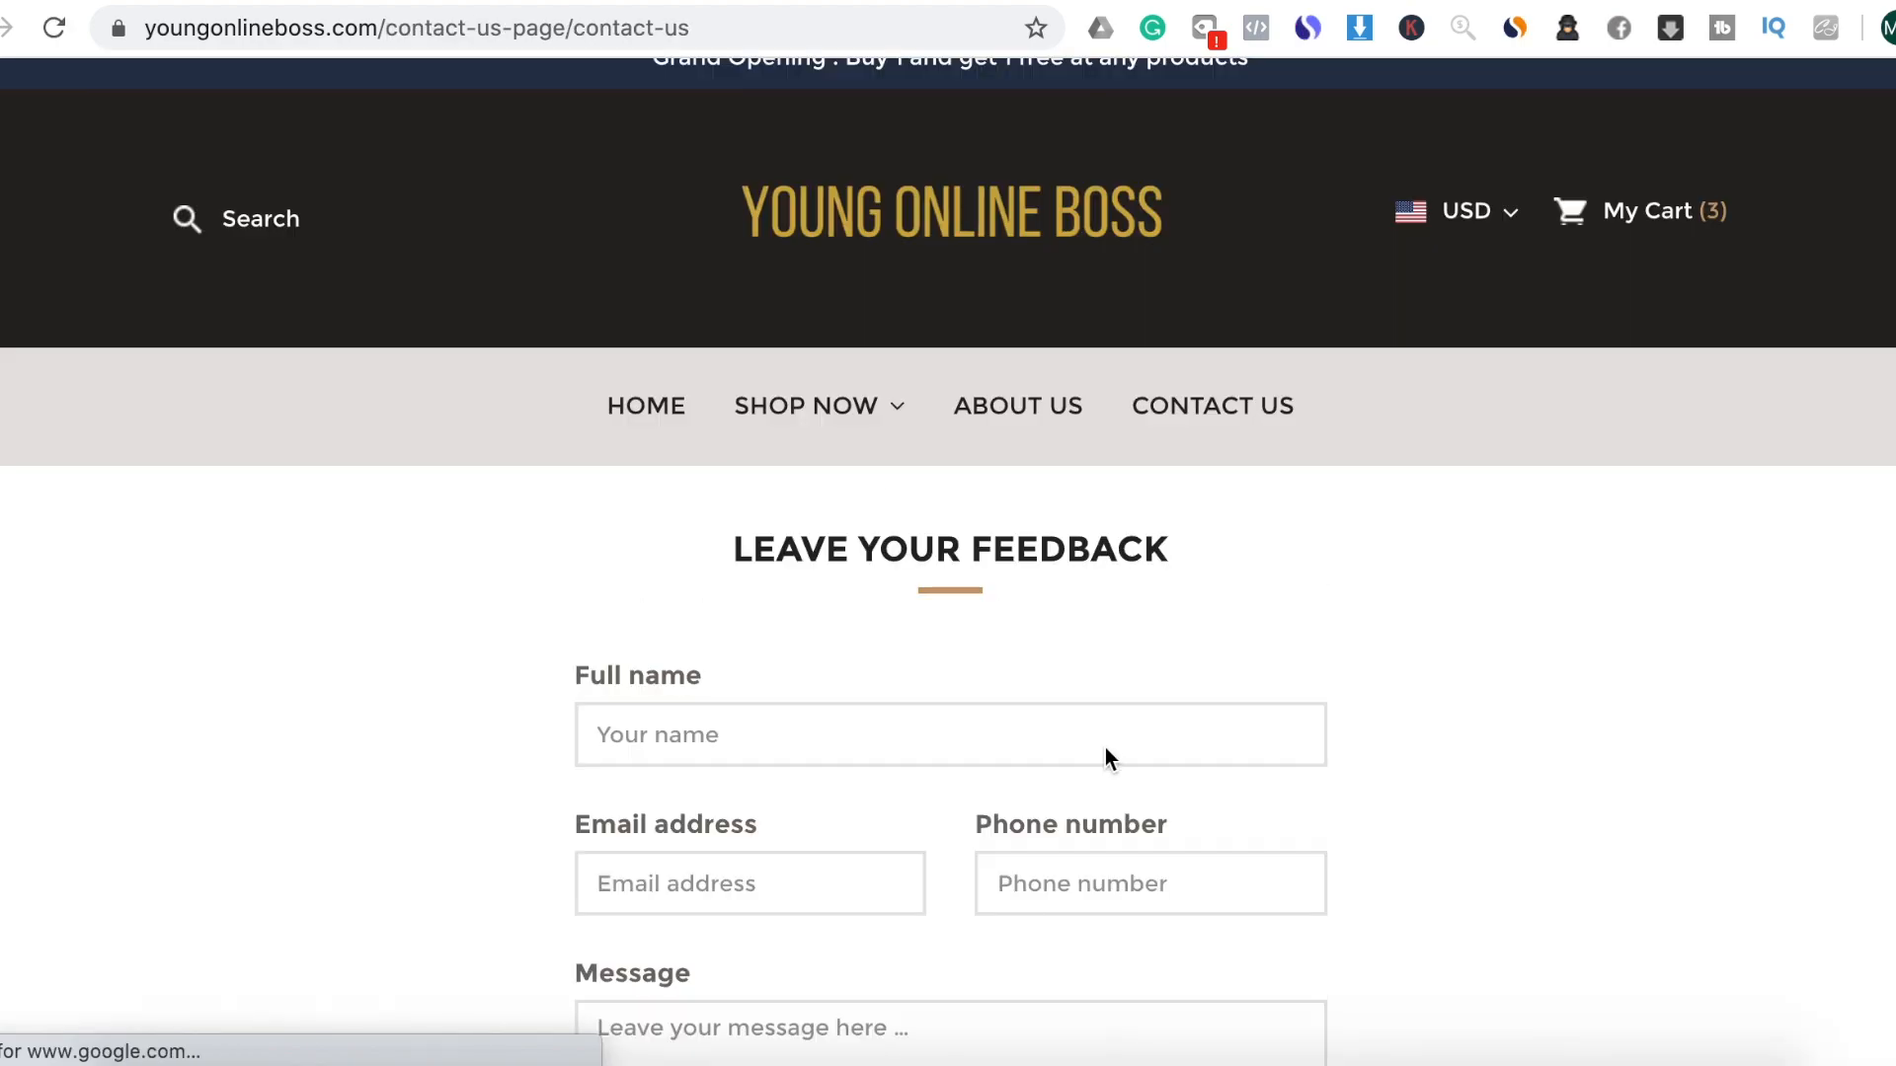
pyautogui.scroll(-2, 1105, 748)
pyautogui.scroll(-5, 1105, 748)
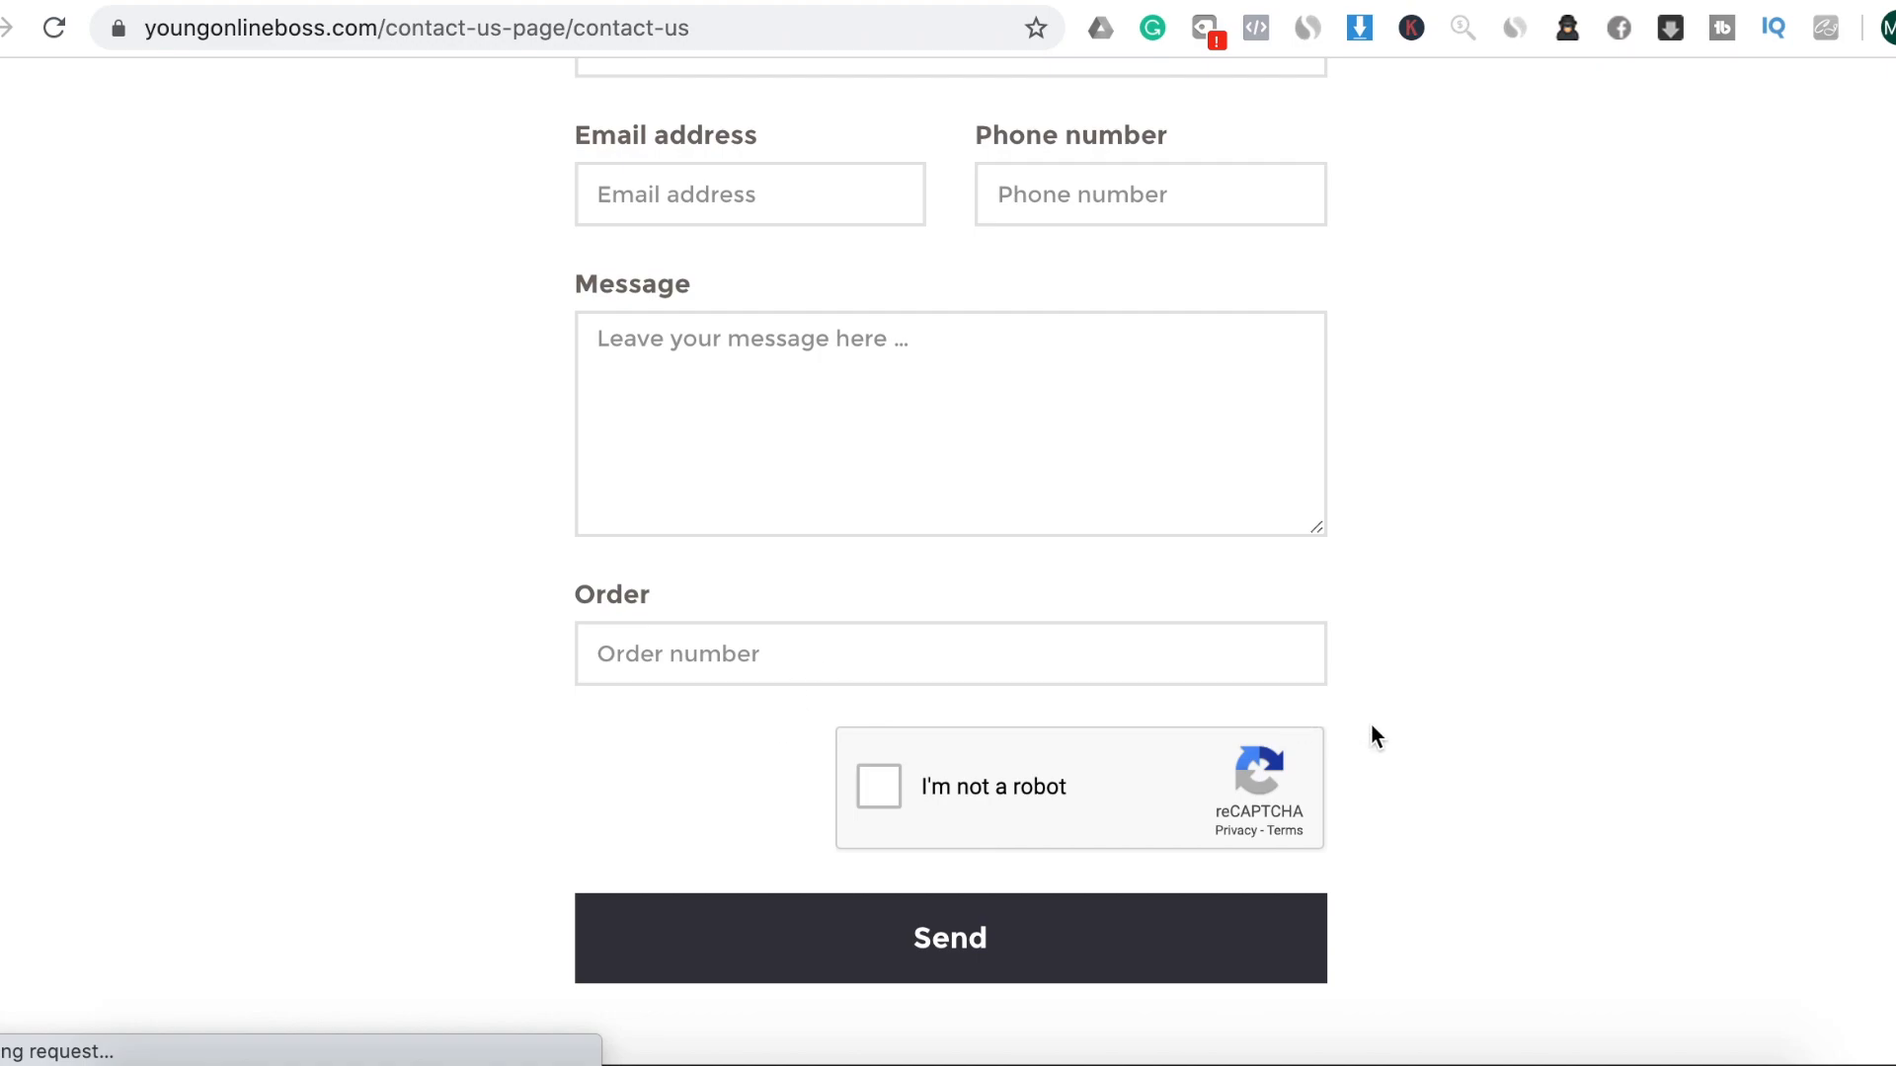
pyautogui.scroll(-2, 1375, 730)
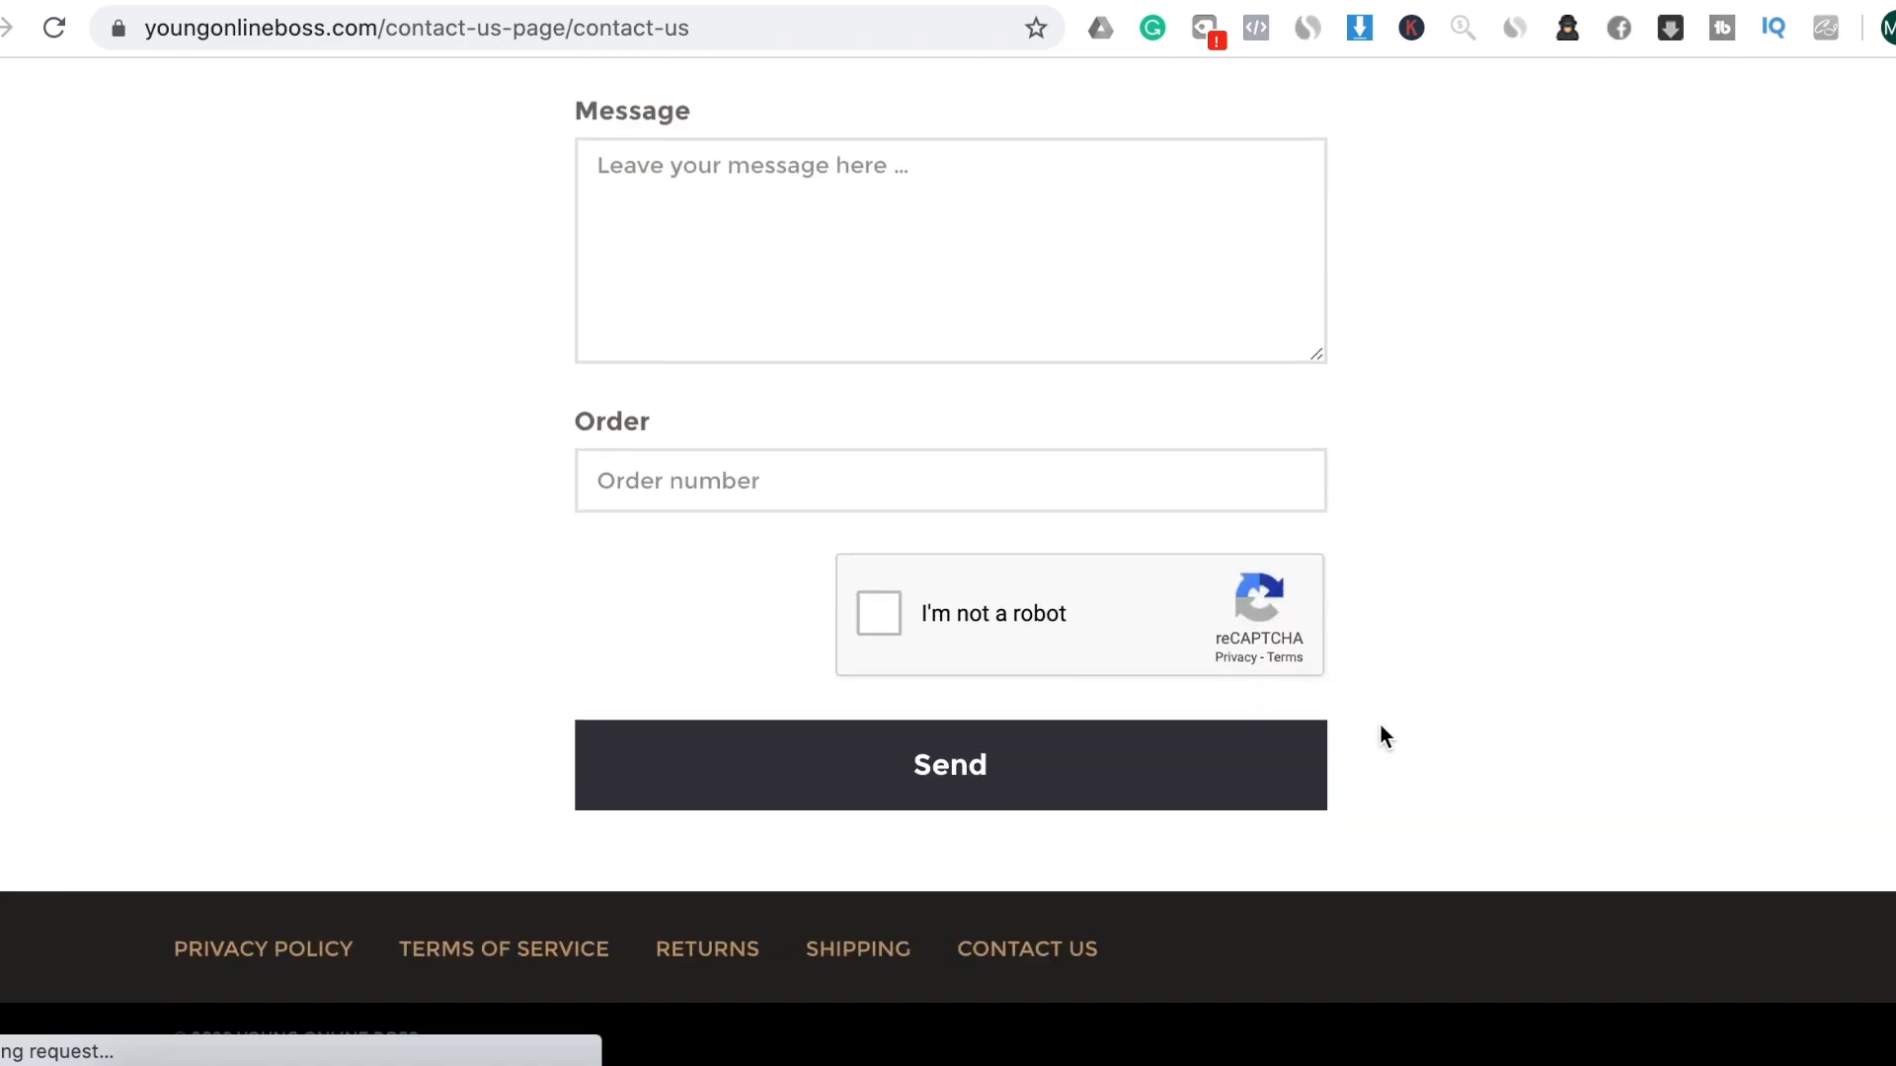
# Open the store's Privacy Policy page and read through all its sections
pyautogui.click(284, 954)
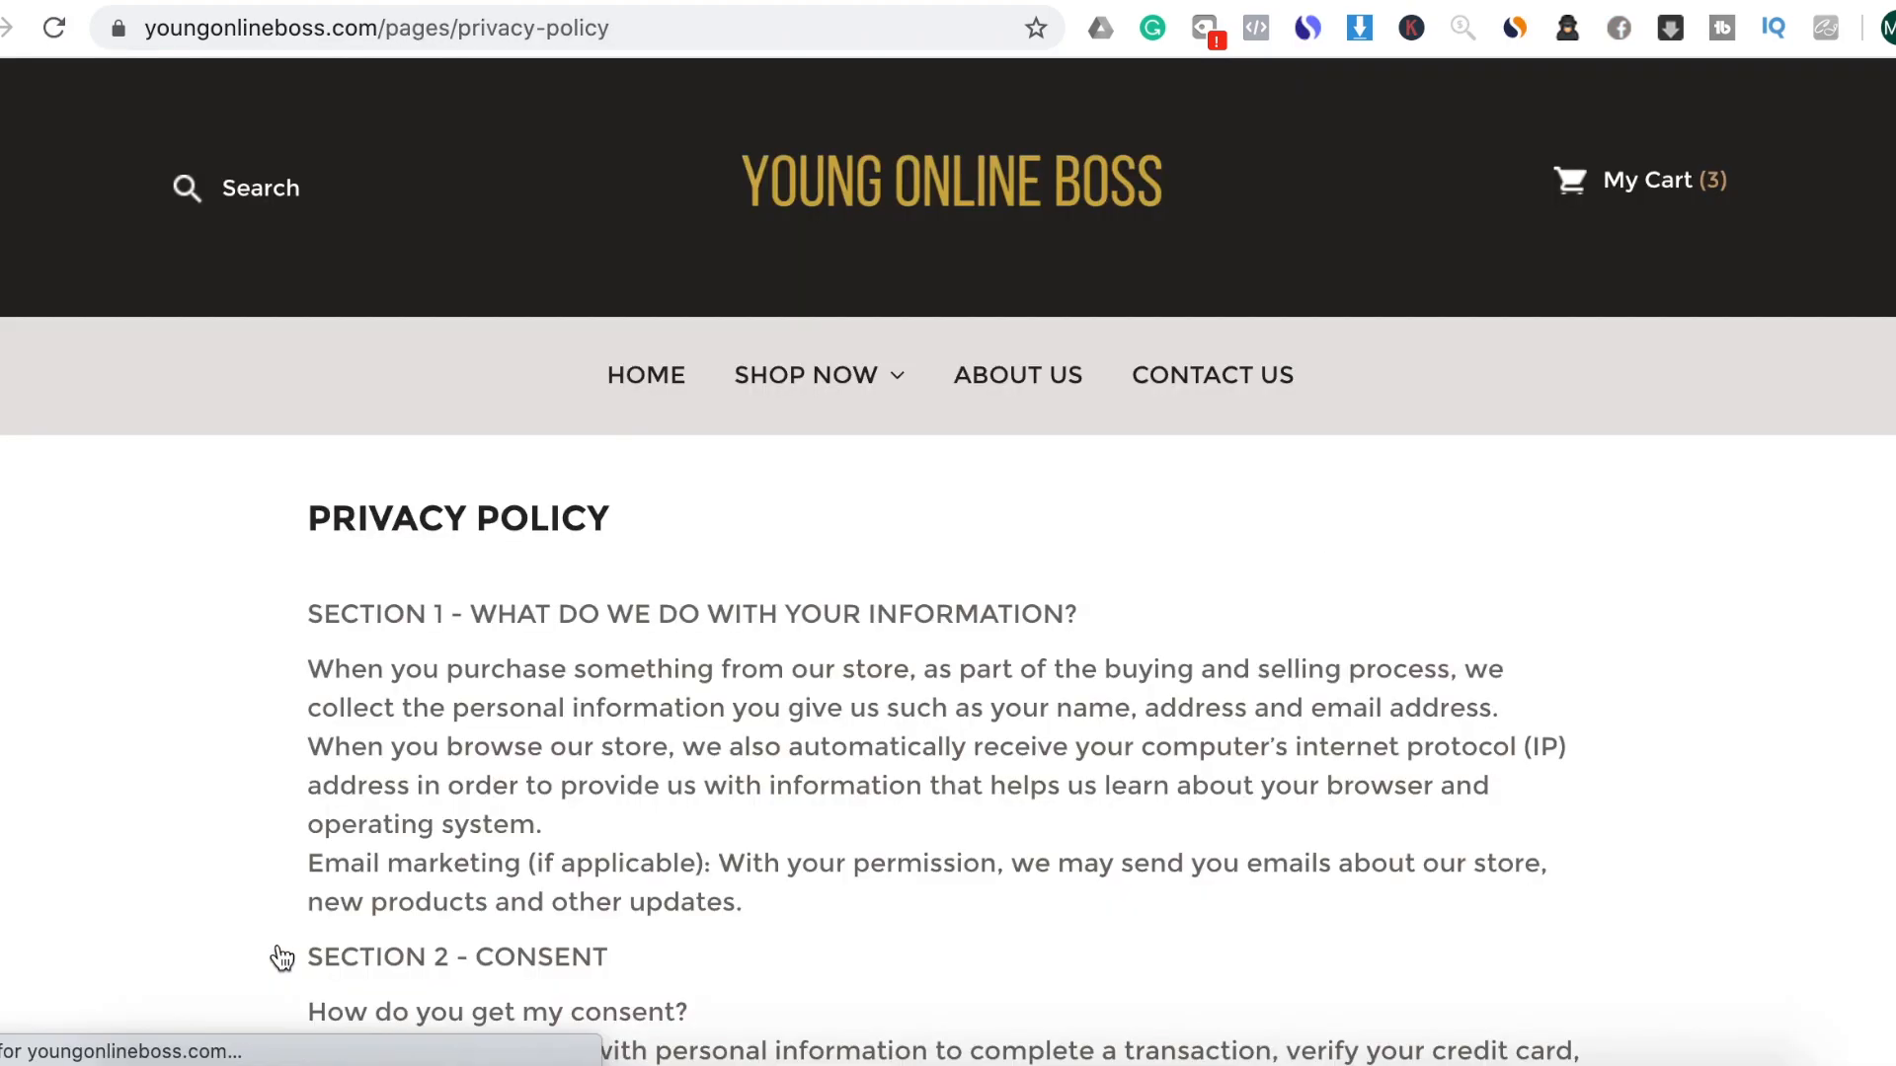
pyautogui.scroll(-5, 1087, 767)
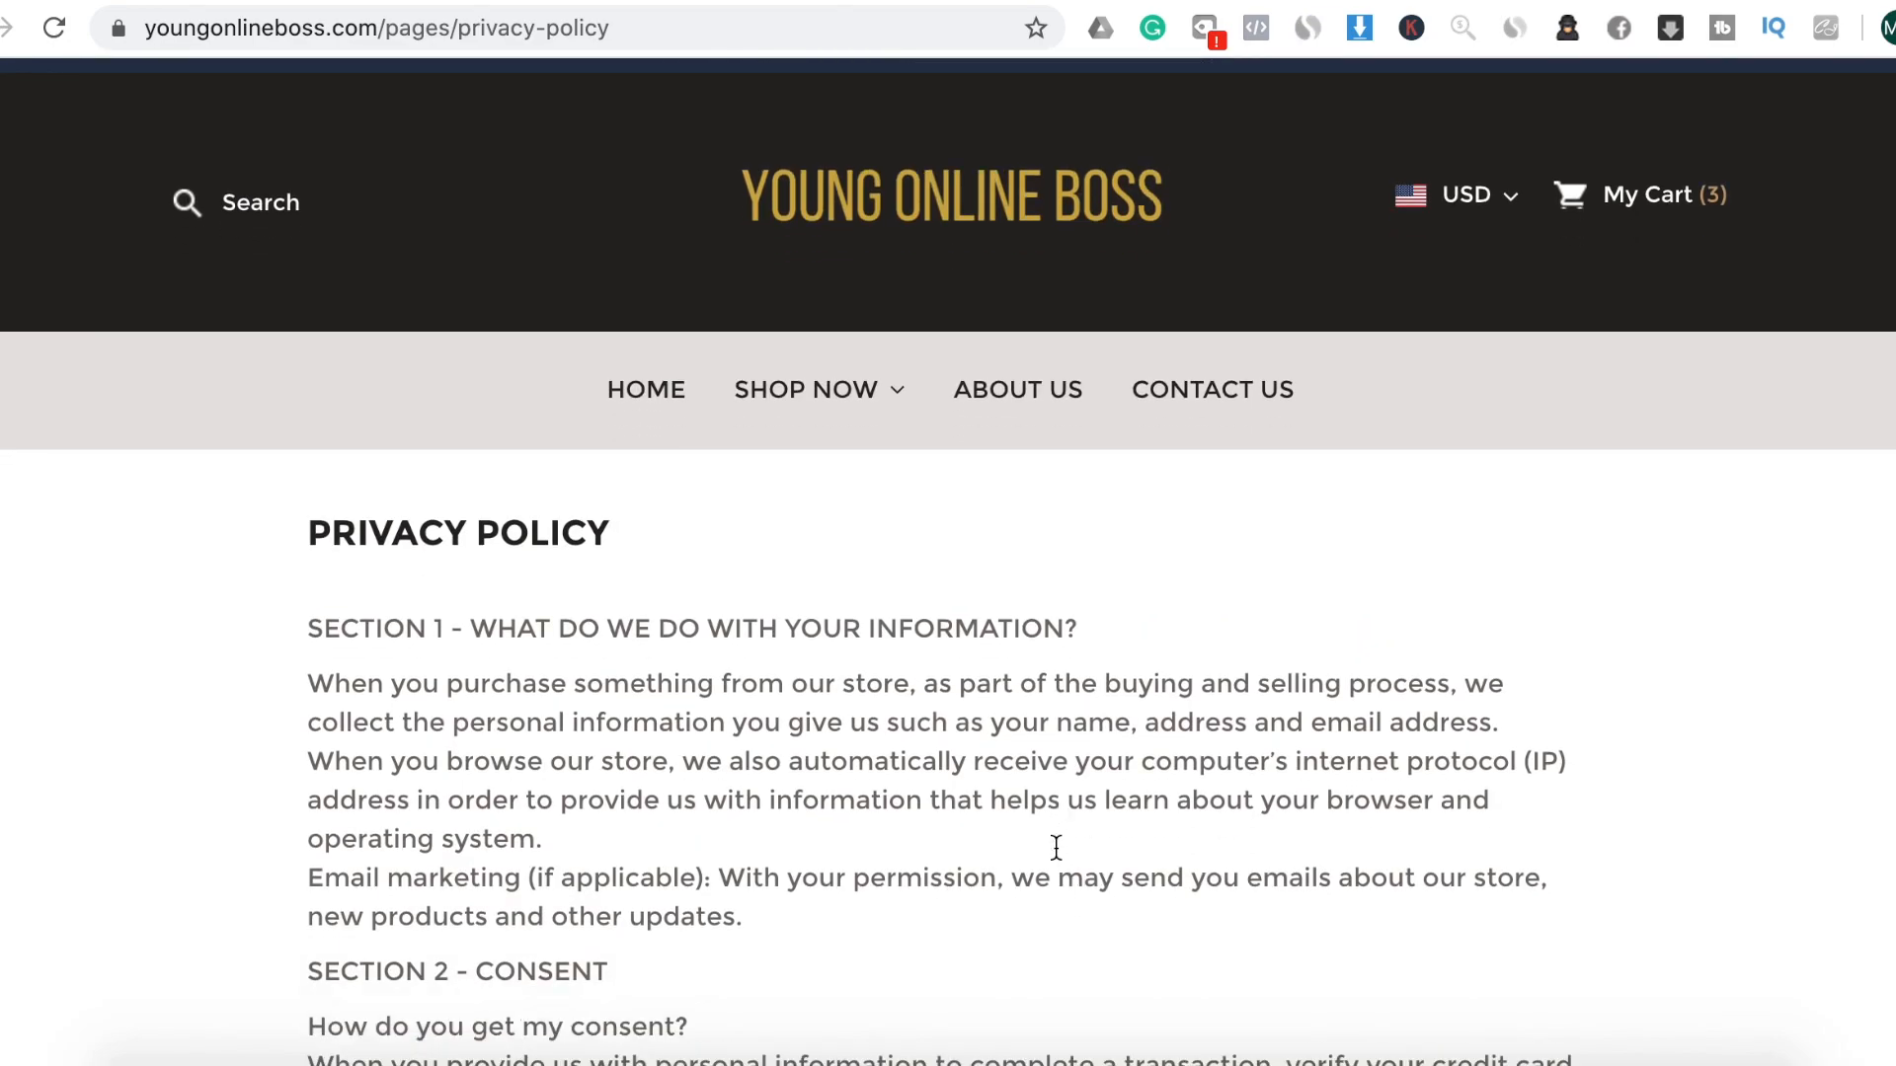
pyautogui.scroll(-4, 1057, 847)
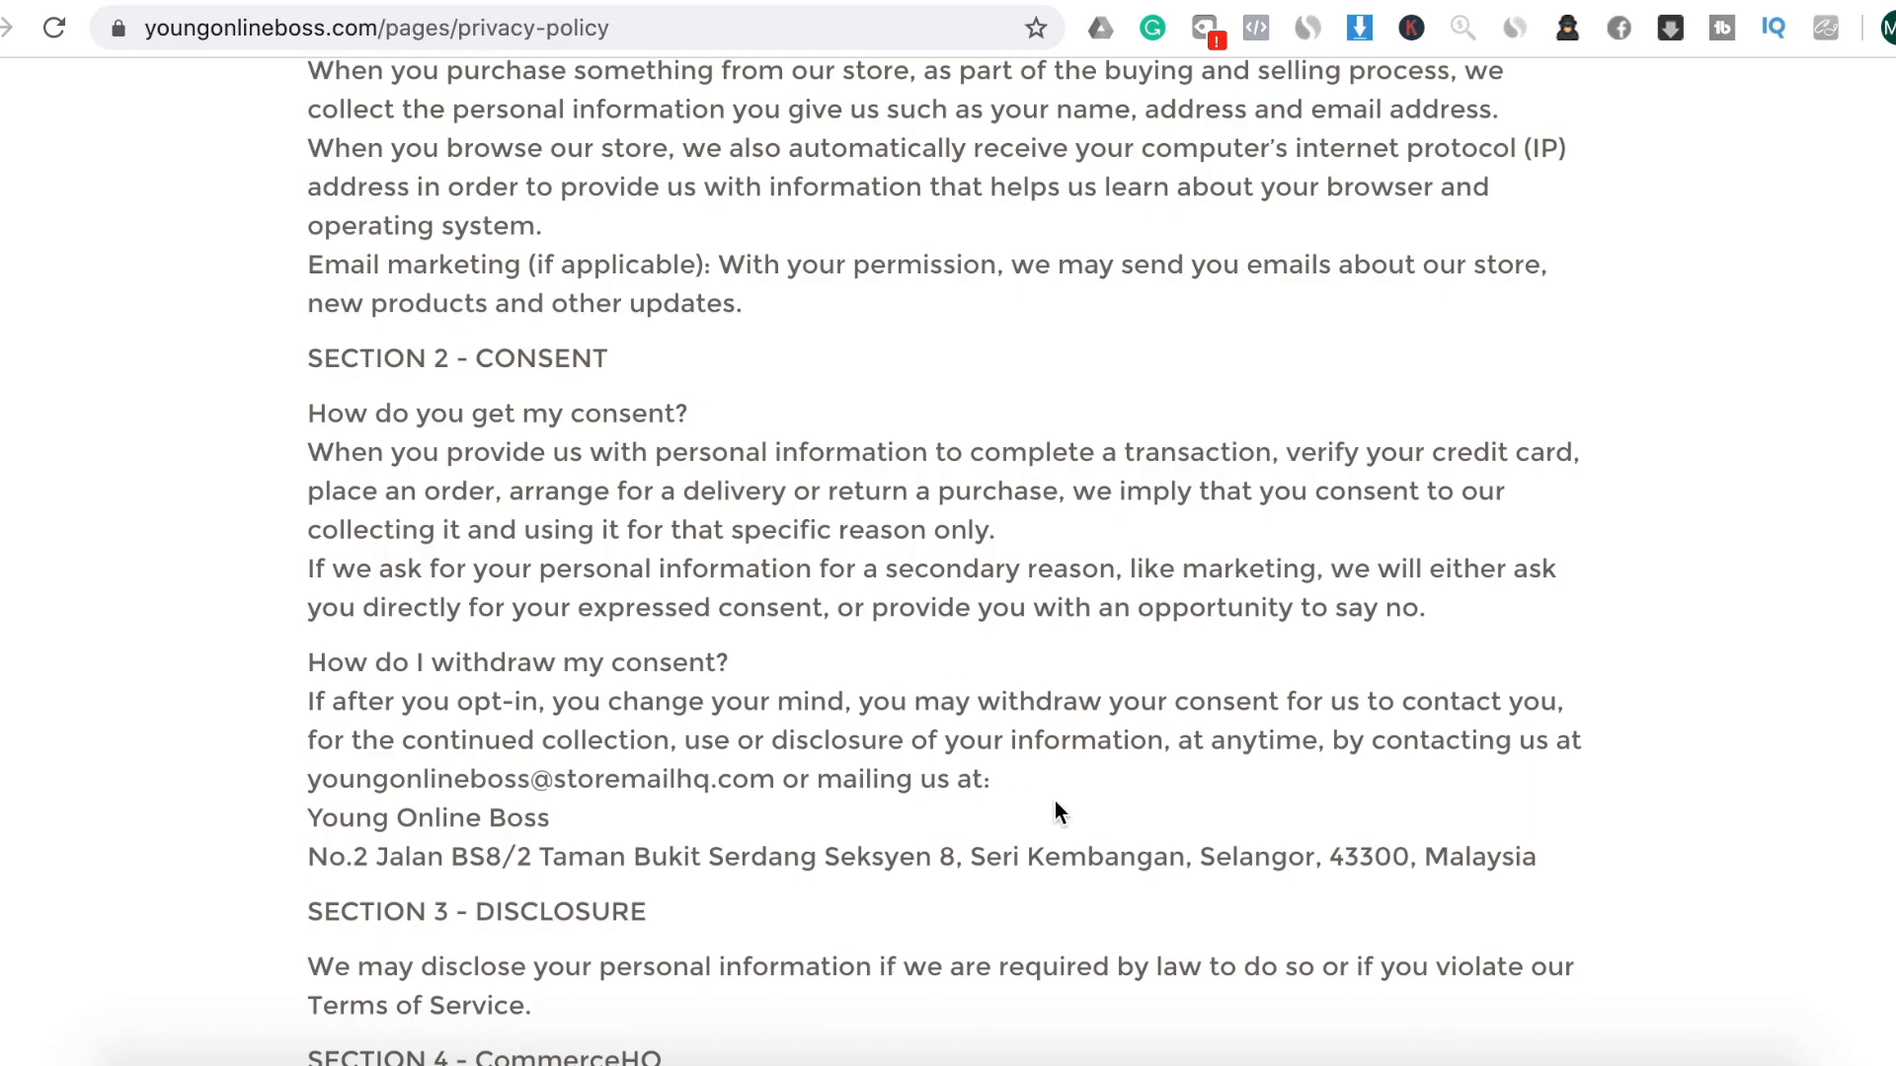
pyautogui.scroll(-2, 1051, 804)
pyautogui.scroll(-8, 903, 869)
pyautogui.scroll(-18, 906, 879)
pyautogui.scroll(-18, 907, 878)
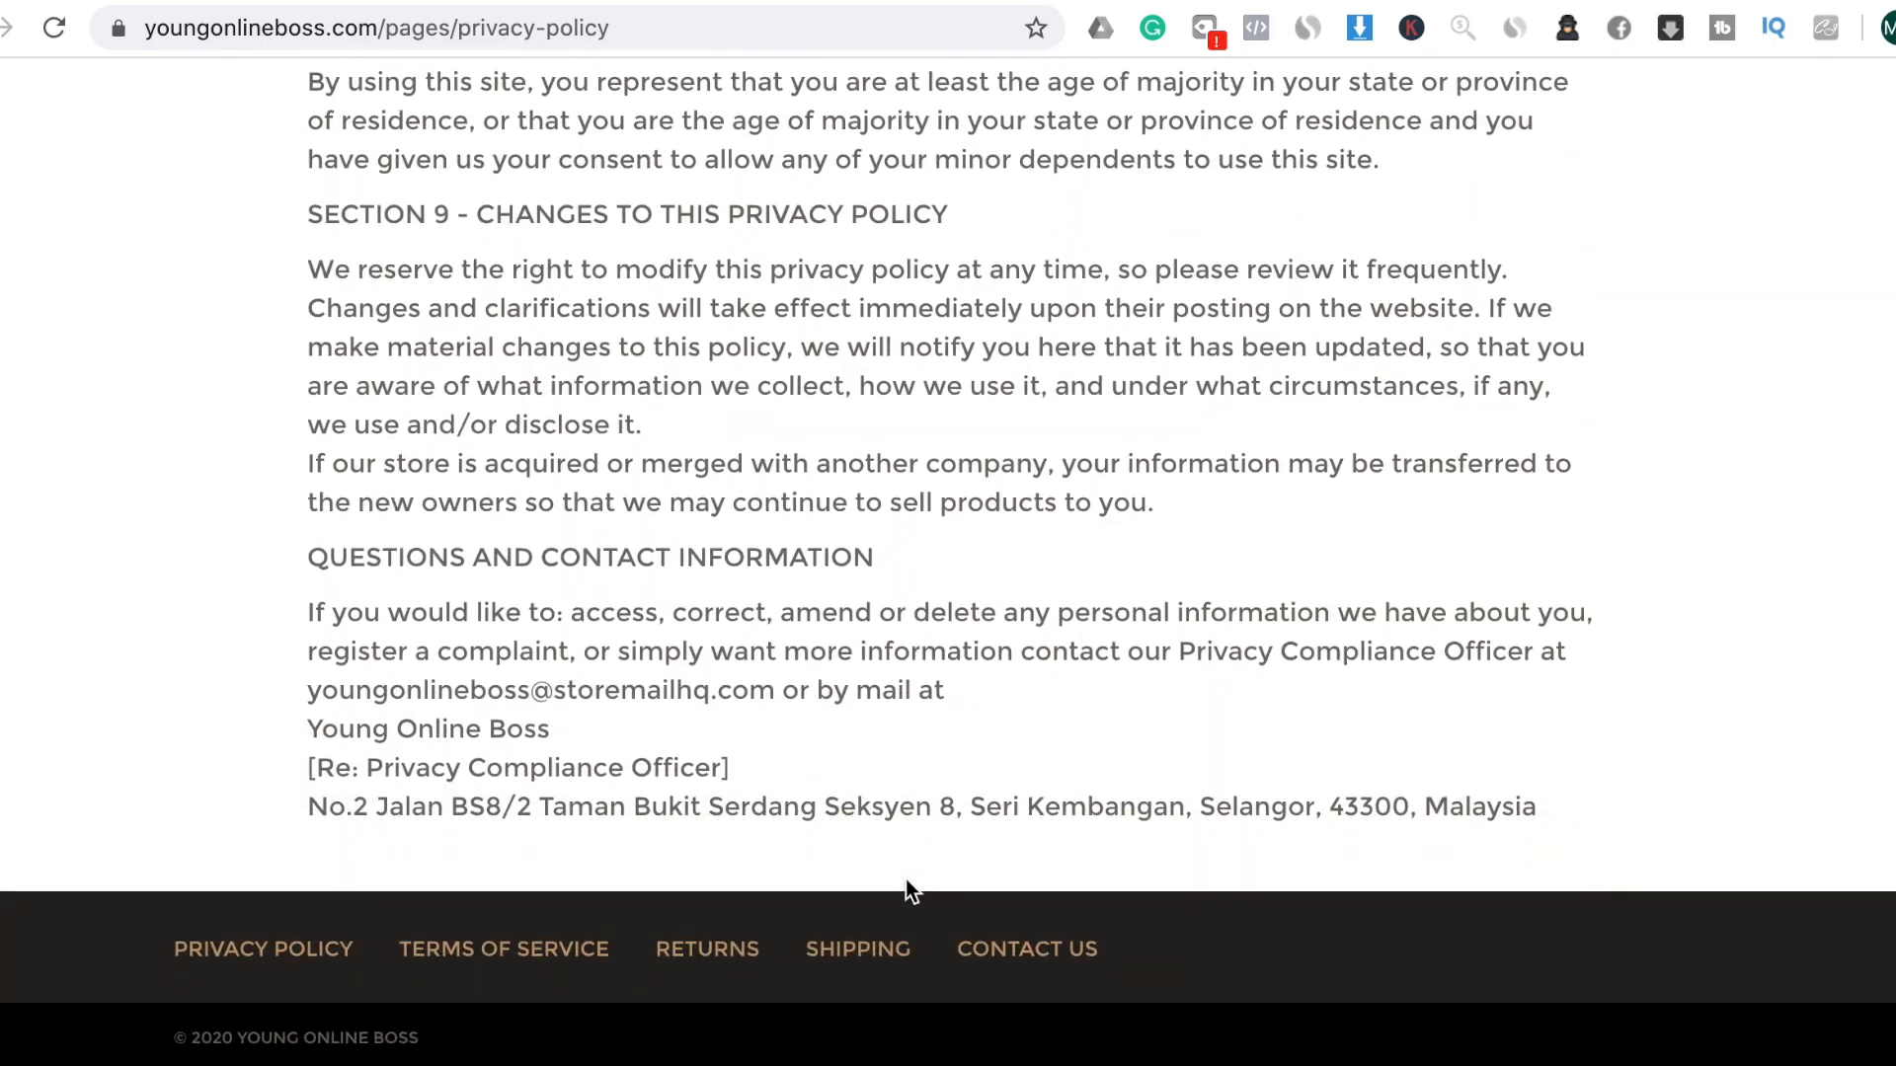
# Open the Terms of Service page and read through all its sections
pyautogui.click(531, 951)
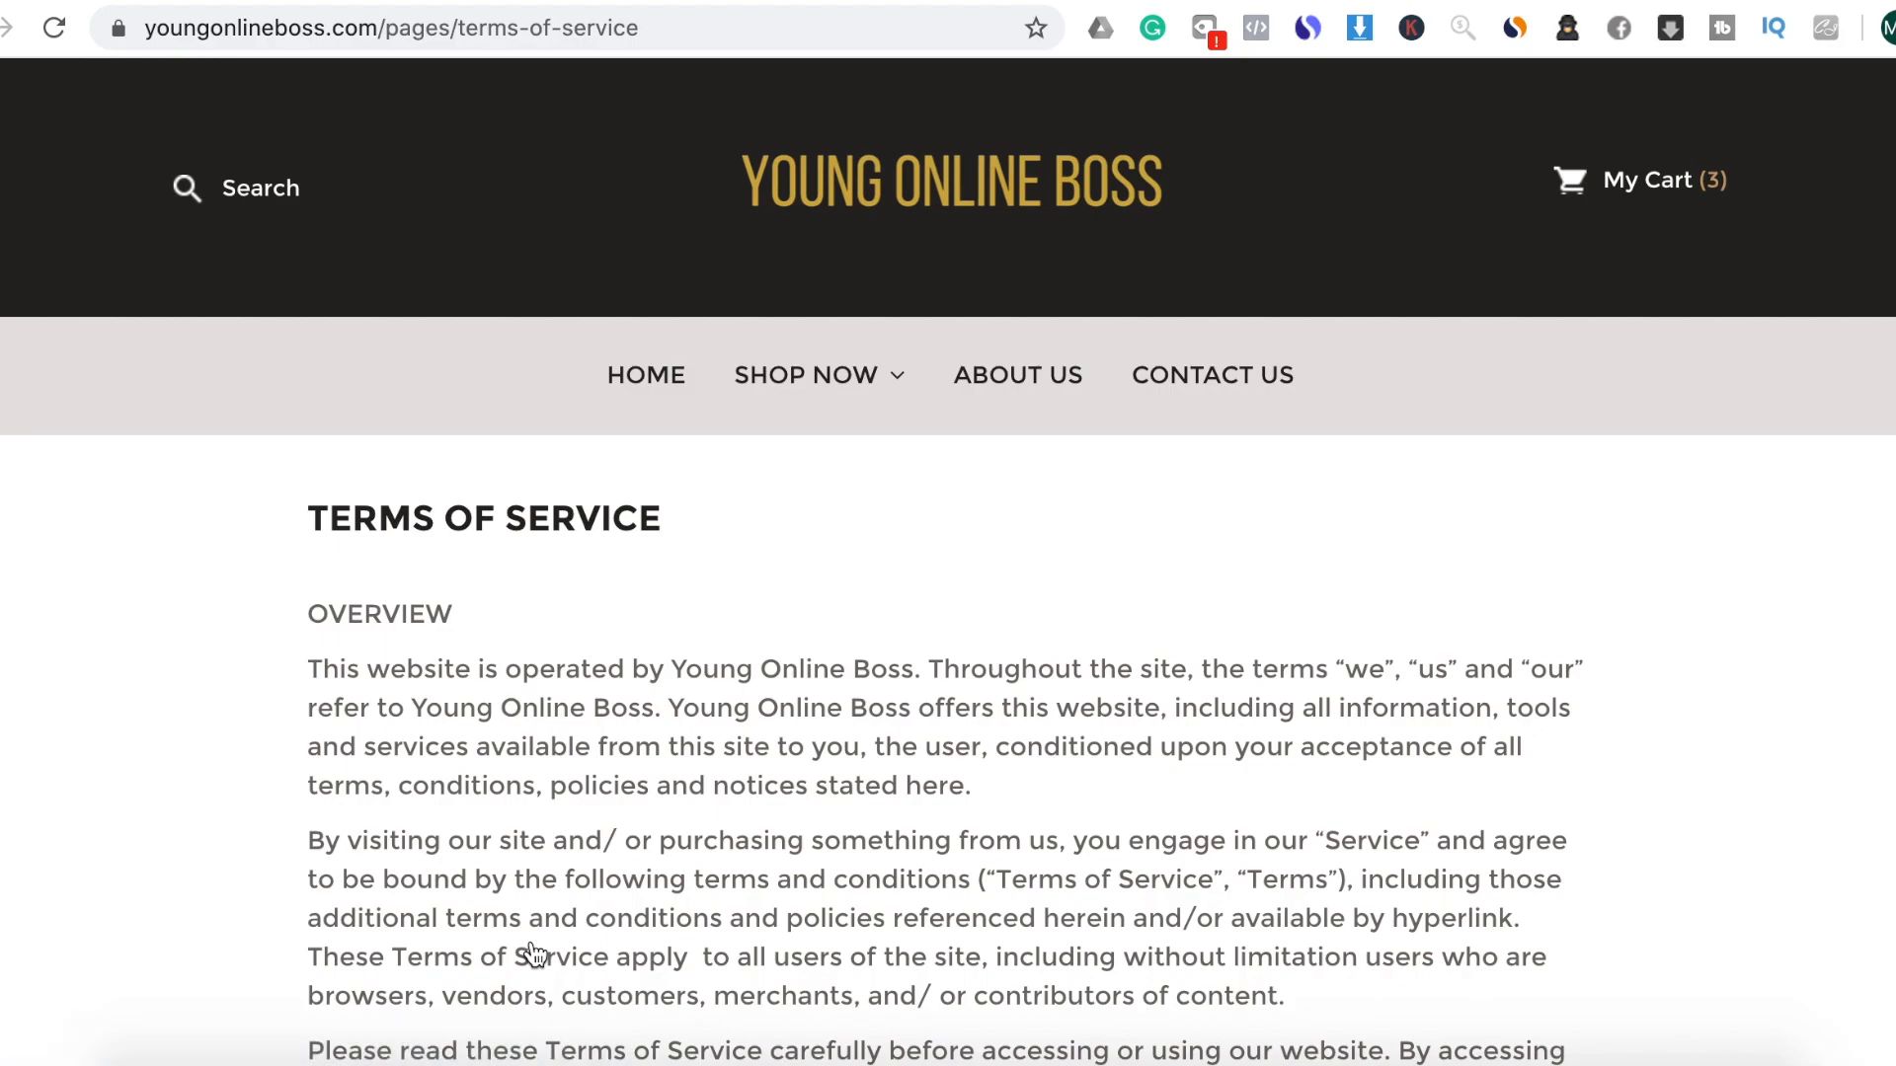
pyautogui.scroll(-2, 537, 955)
pyautogui.scroll(-15, 1012, 770)
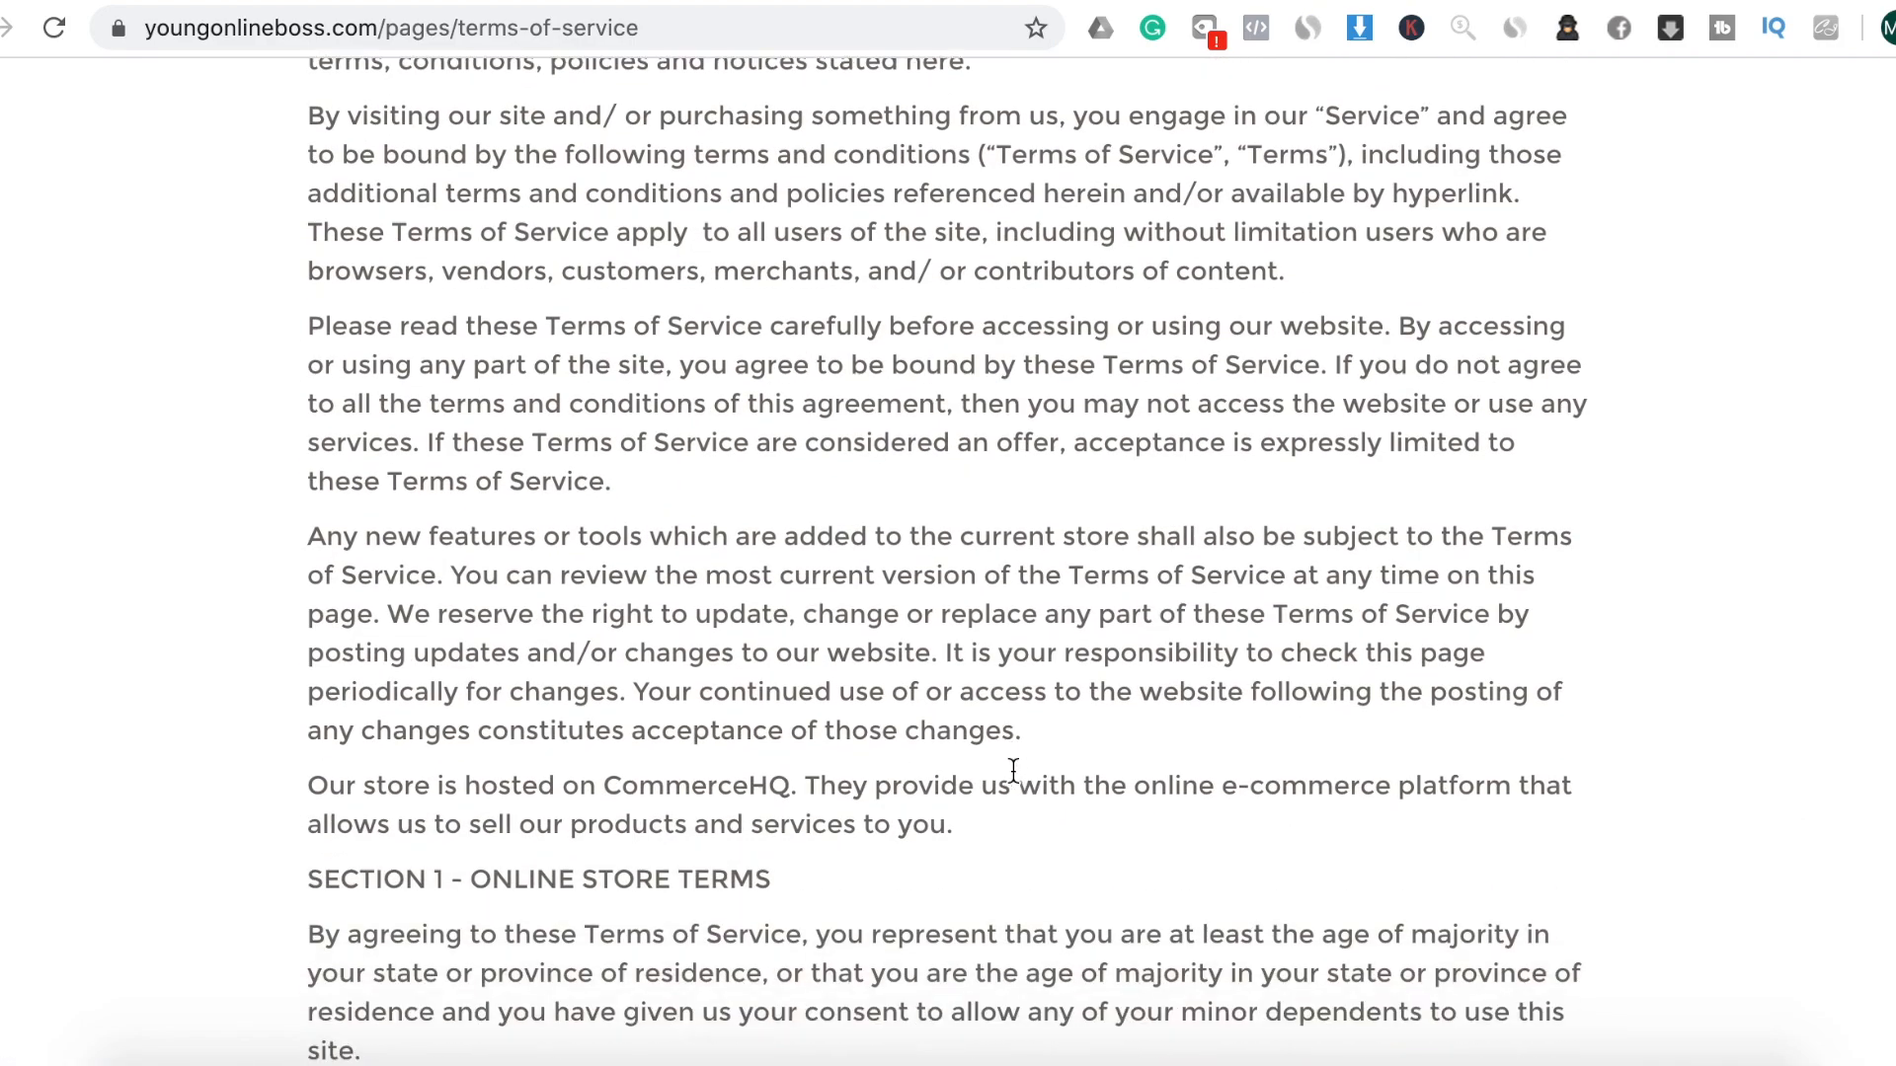
pyautogui.scroll(-20, 1013, 770)
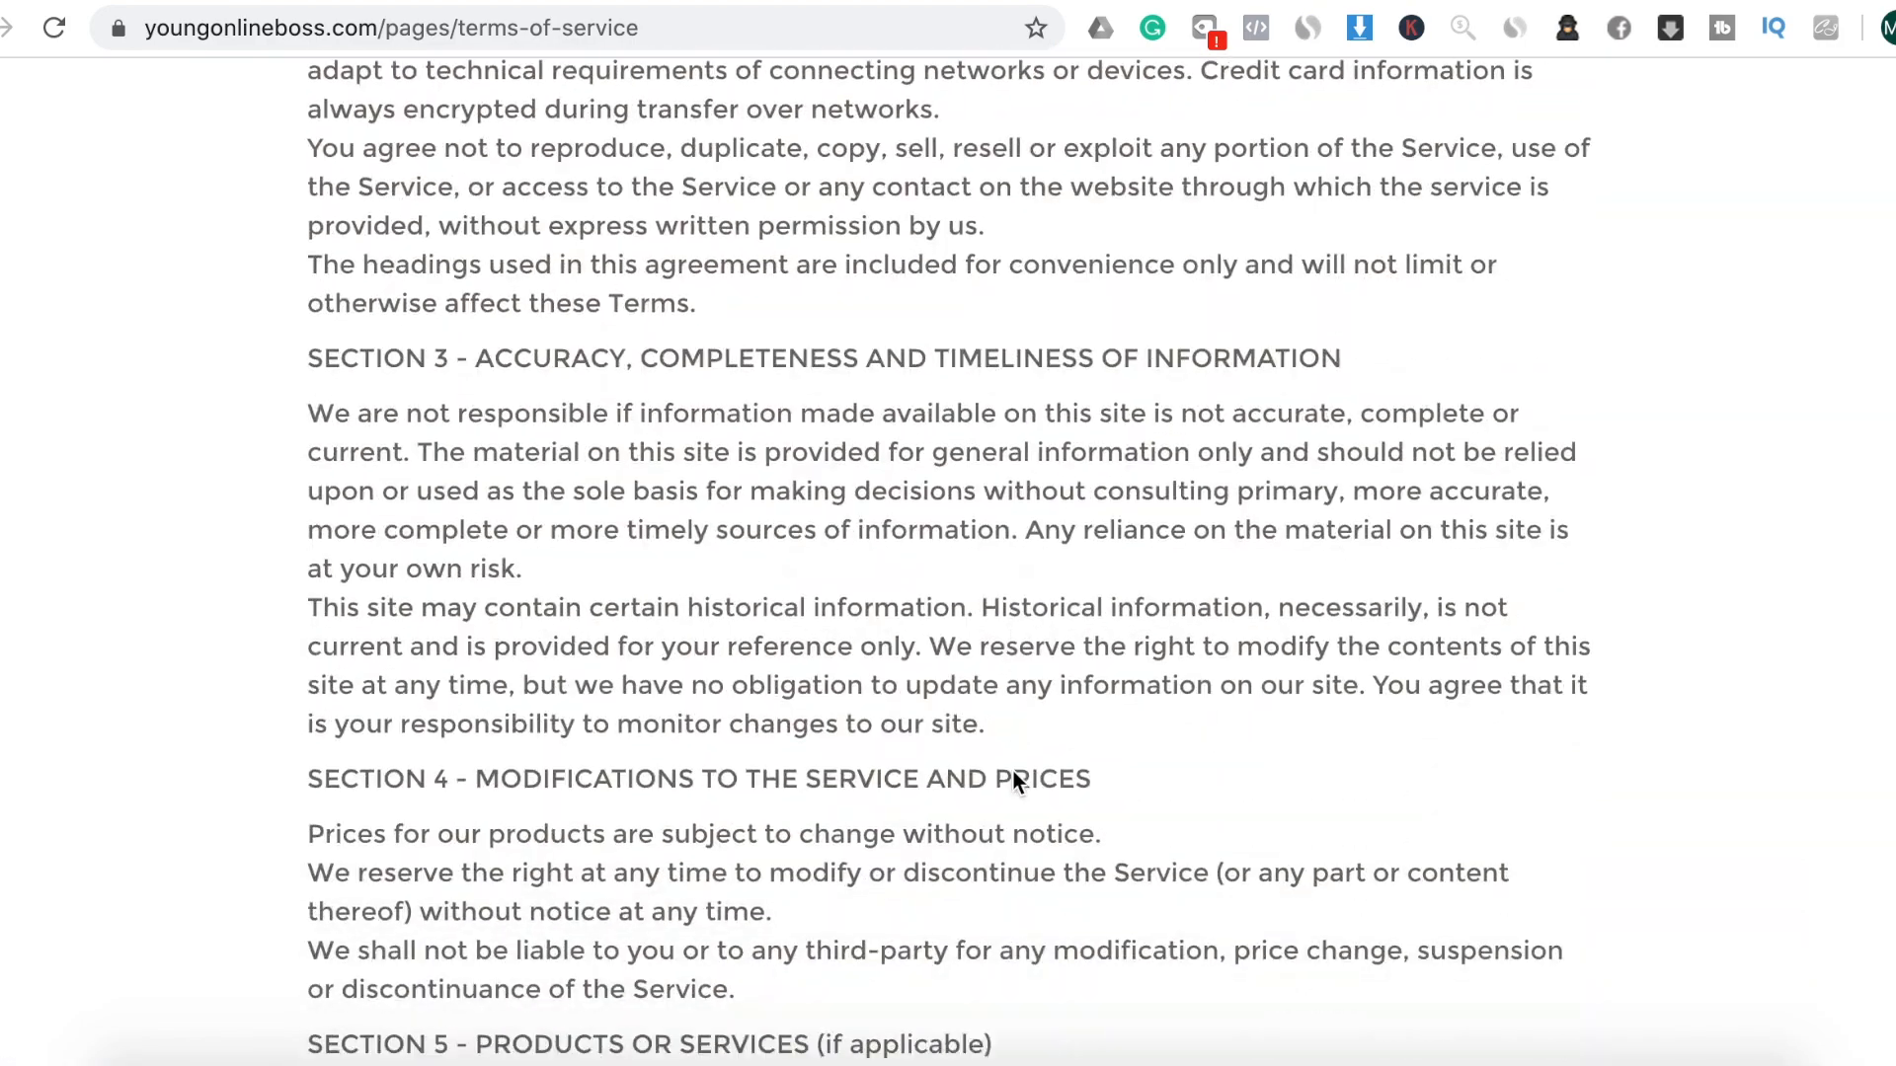
pyautogui.scroll(-20, 1013, 775)
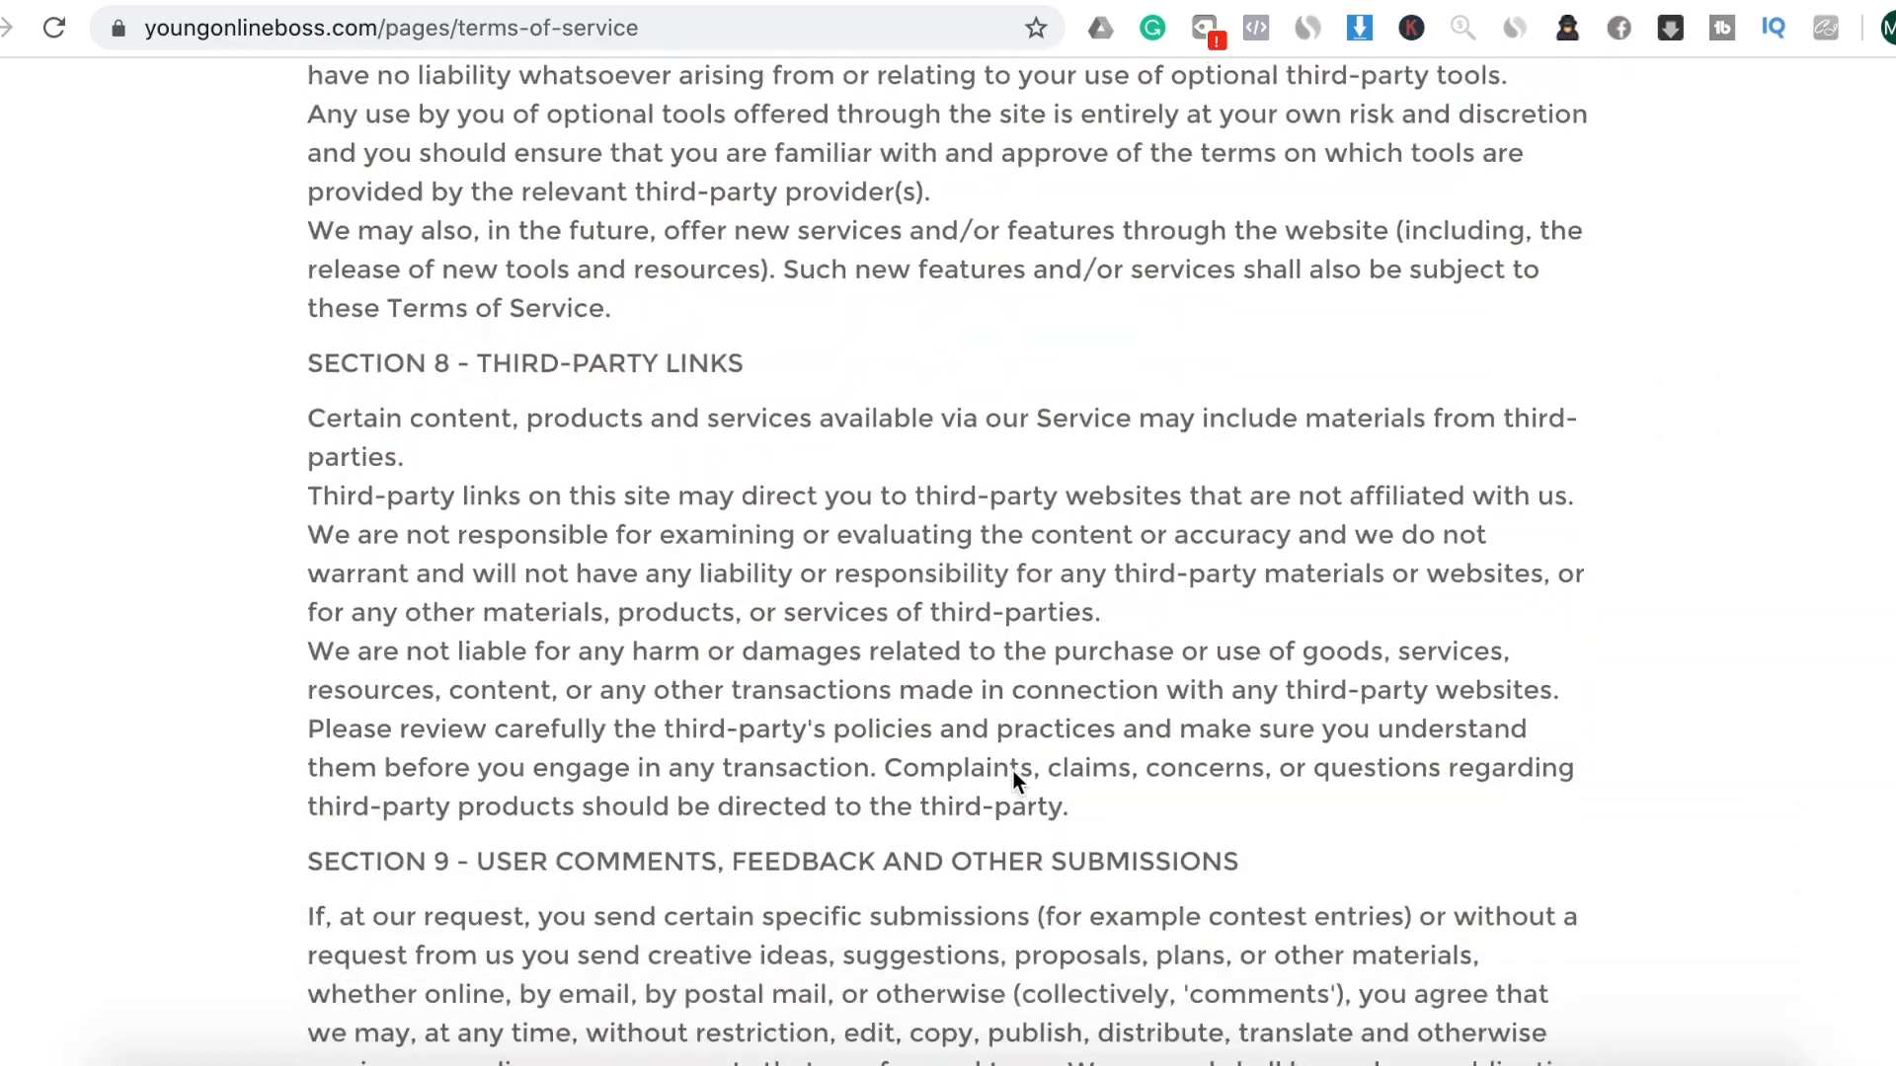
pyautogui.scroll(-17, 1013, 770)
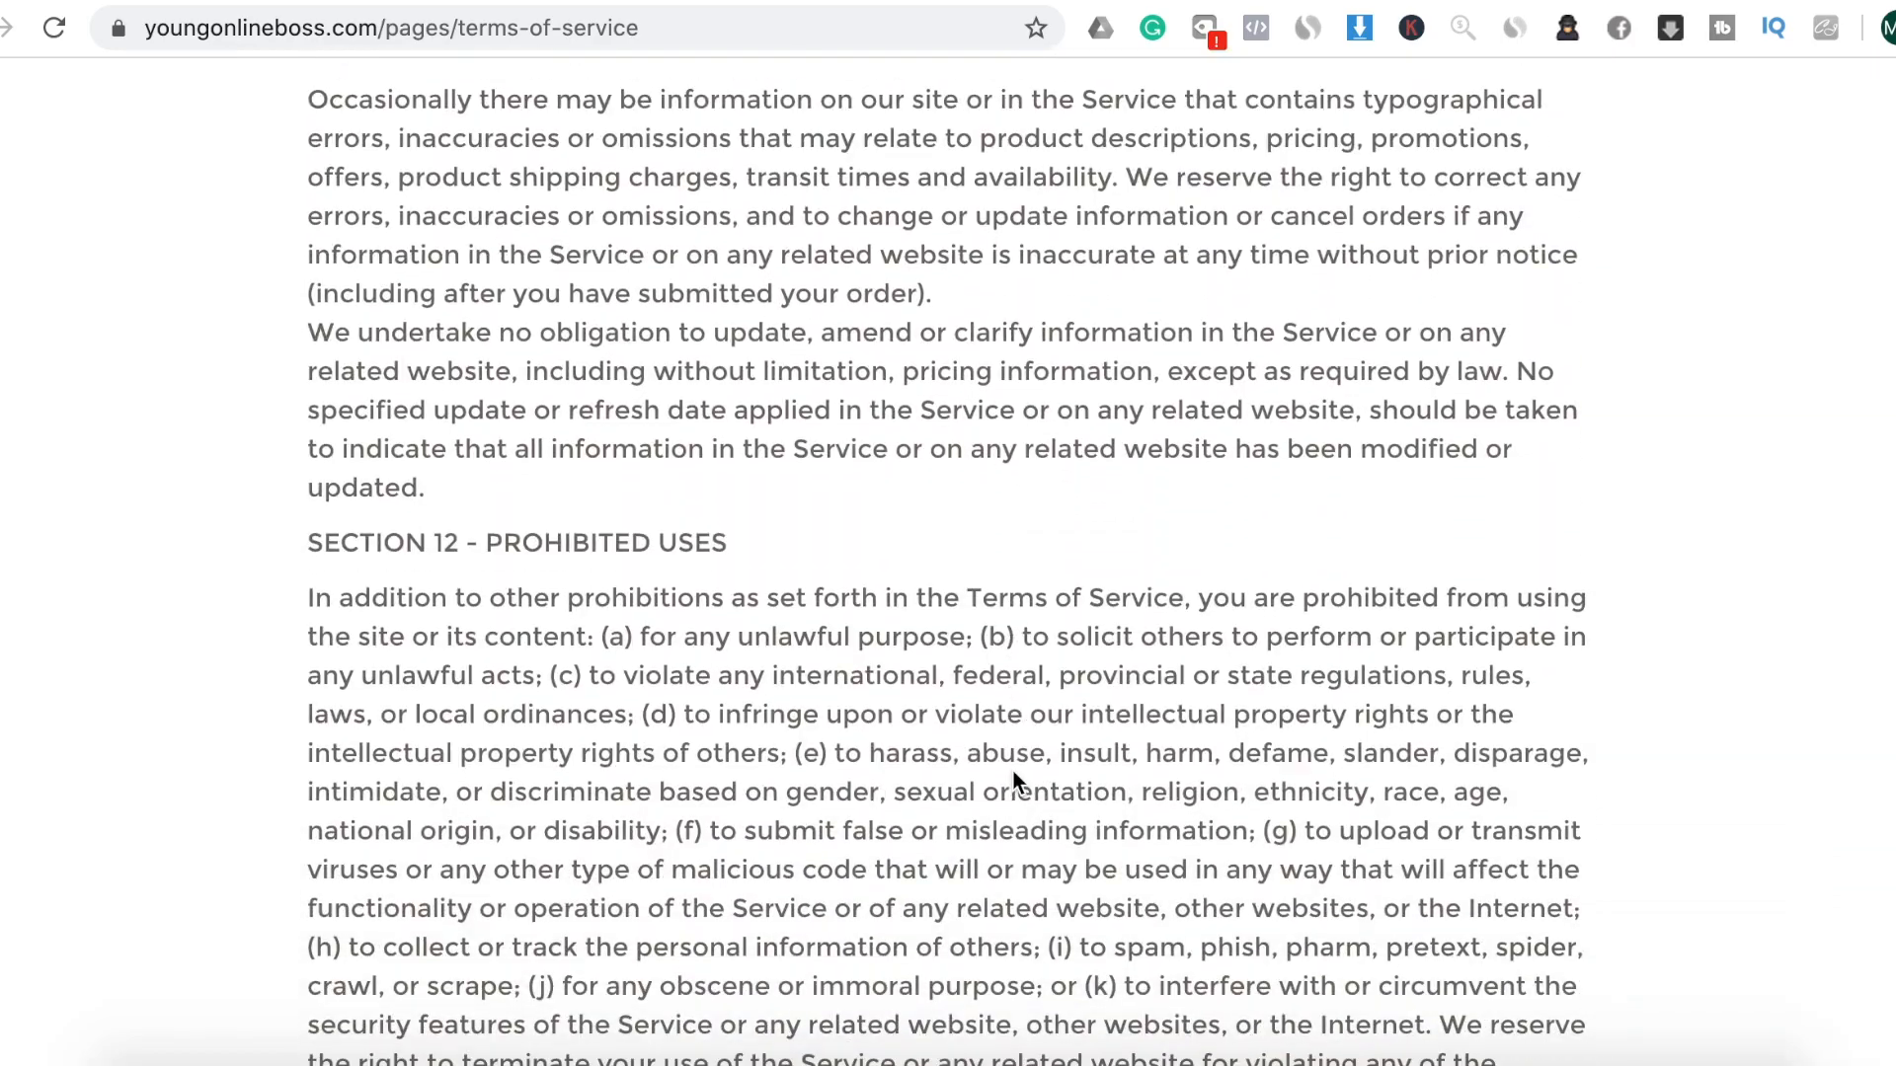
pyautogui.scroll(-18, 1014, 775)
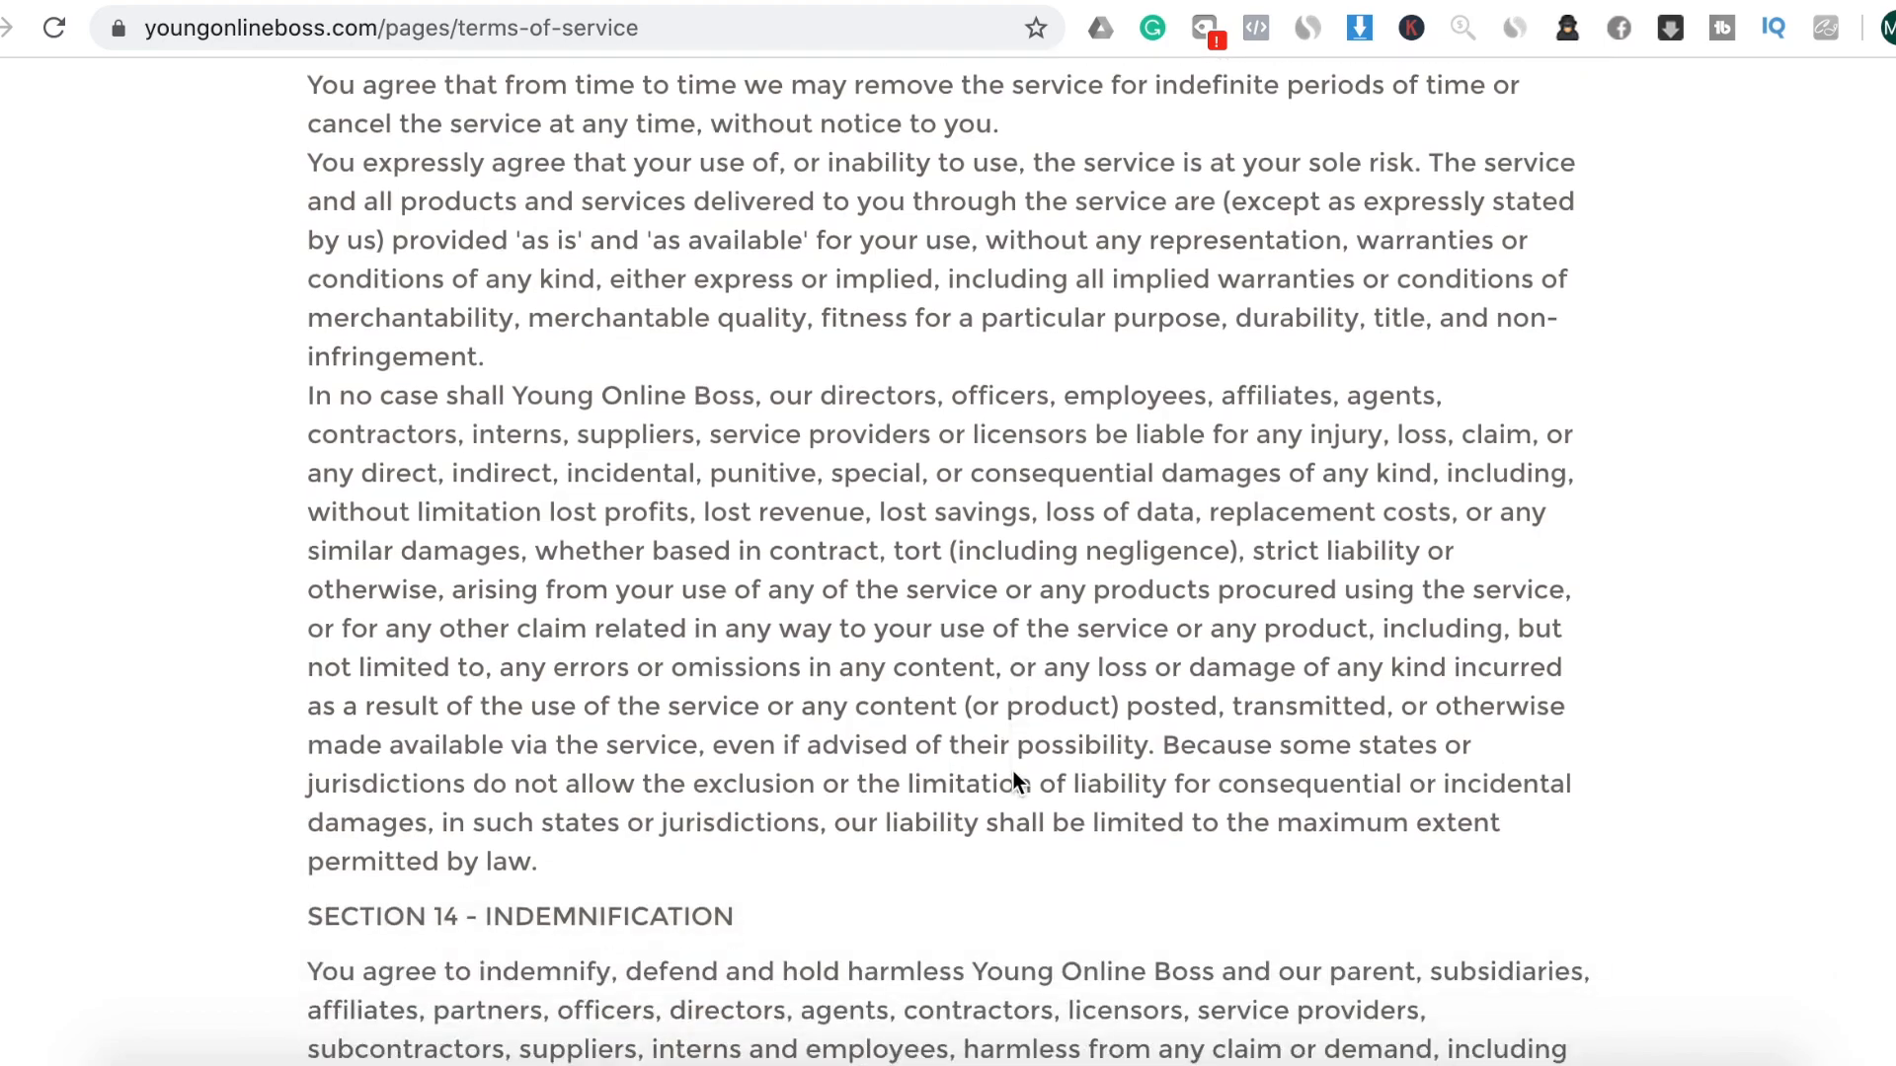
pyautogui.scroll(-5, 1013, 768)
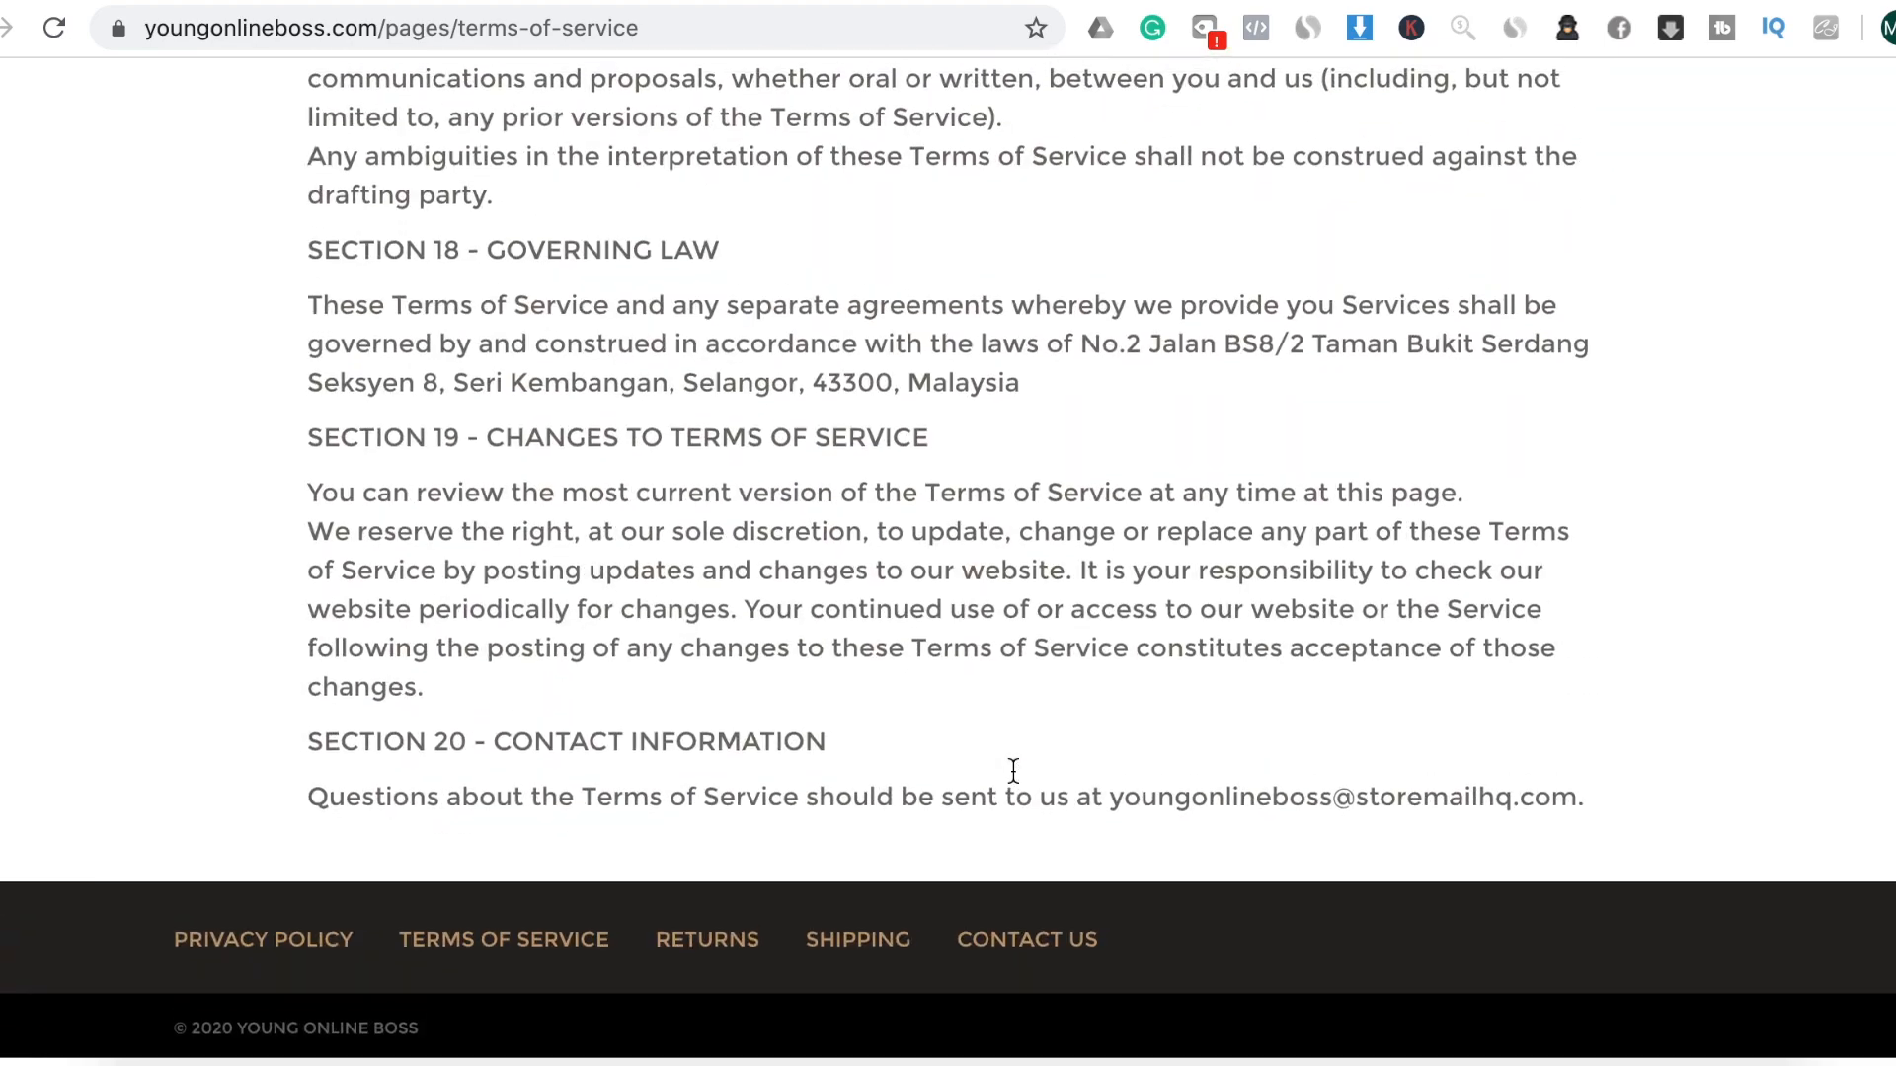
# Open the Returns page and review its returns, refunds, sale items and shipping text
pyautogui.click(692, 968)
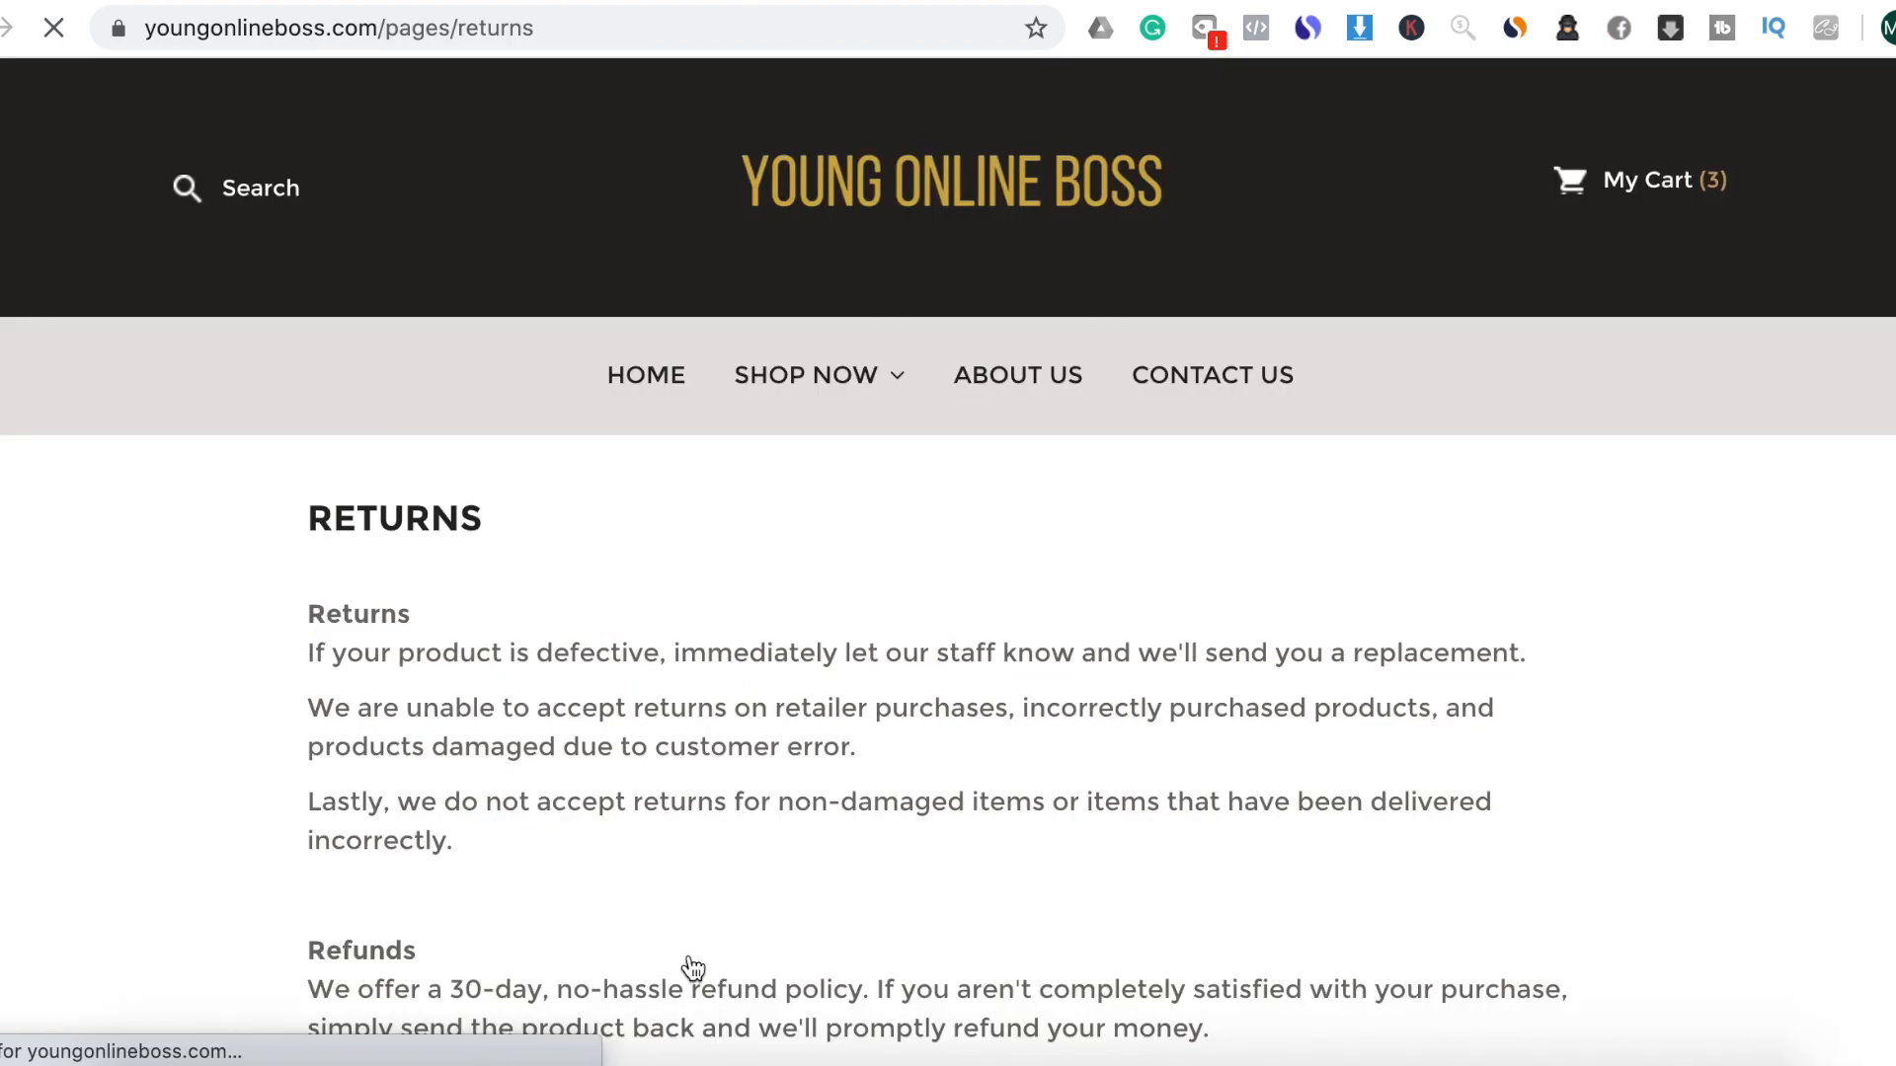
pyautogui.scroll(-2, 837, 931)
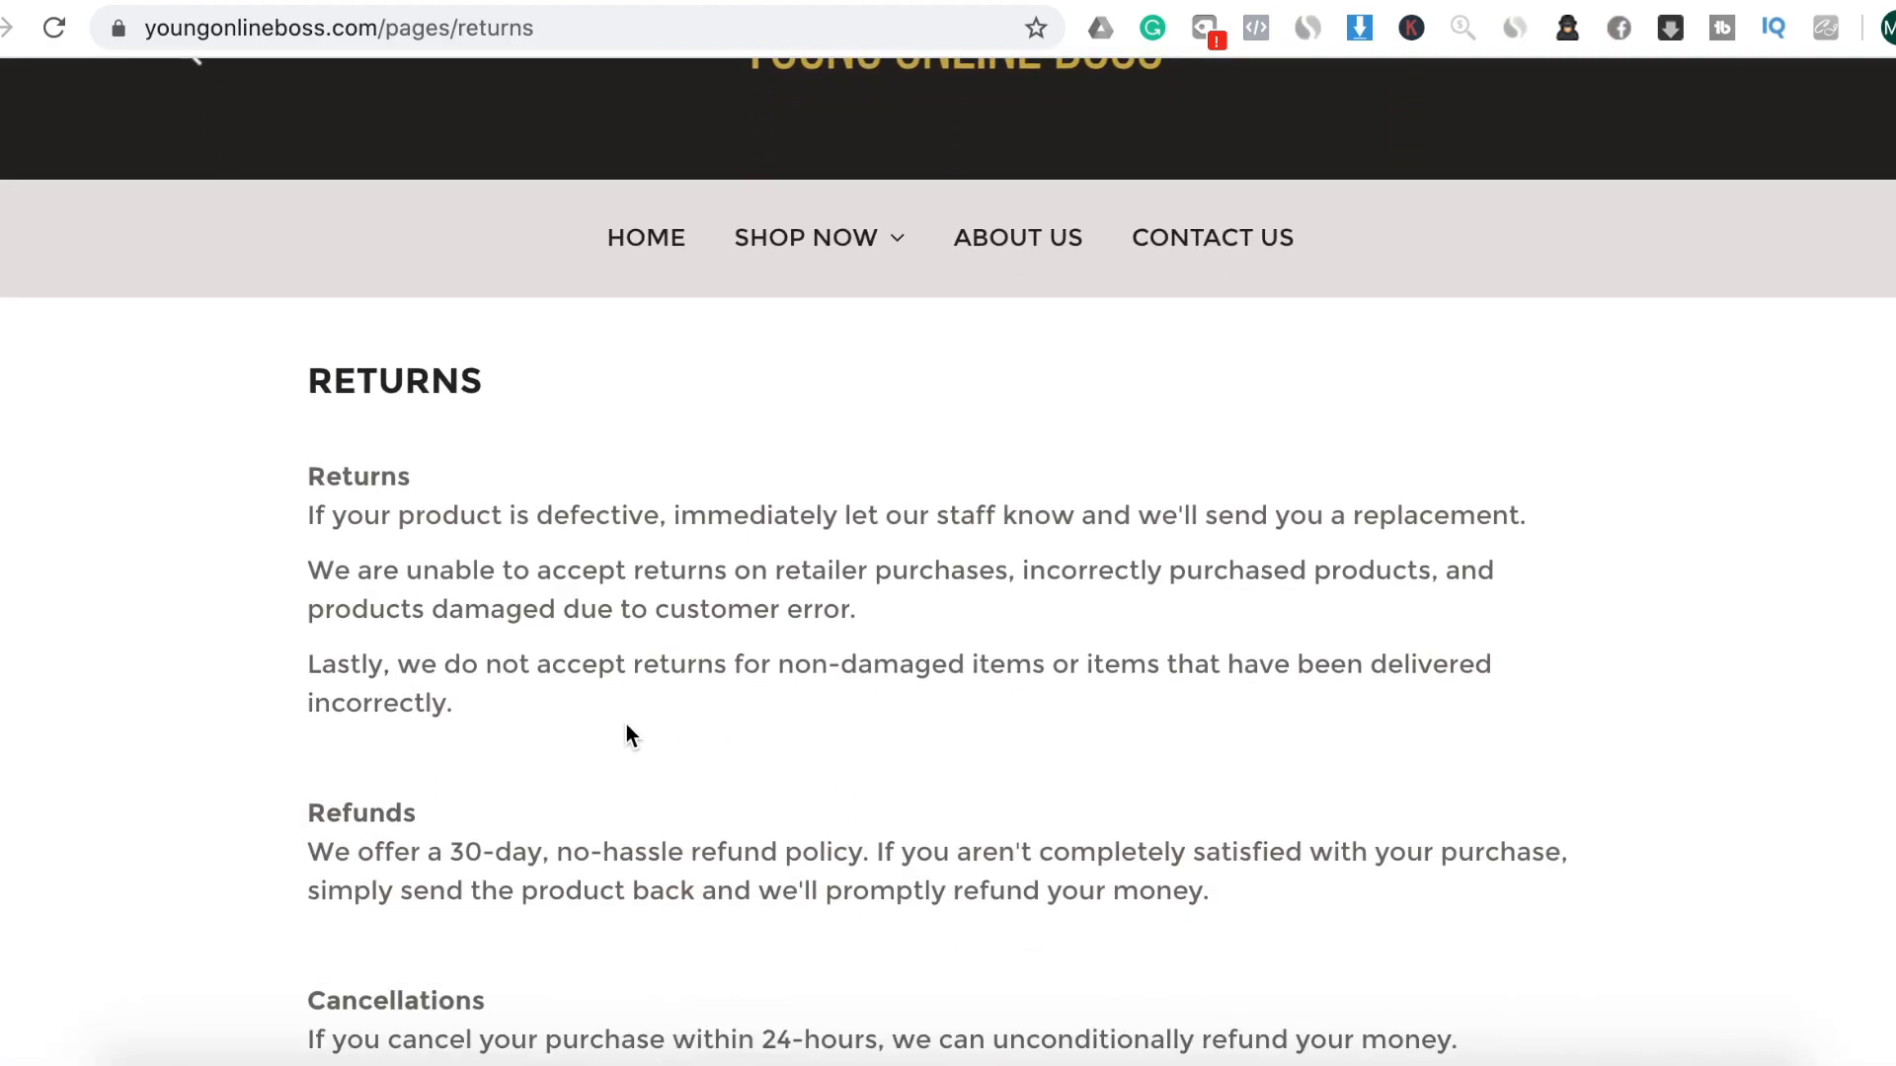
pyautogui.scroll(-8, 905, 857)
pyautogui.scroll(-4, 910, 856)
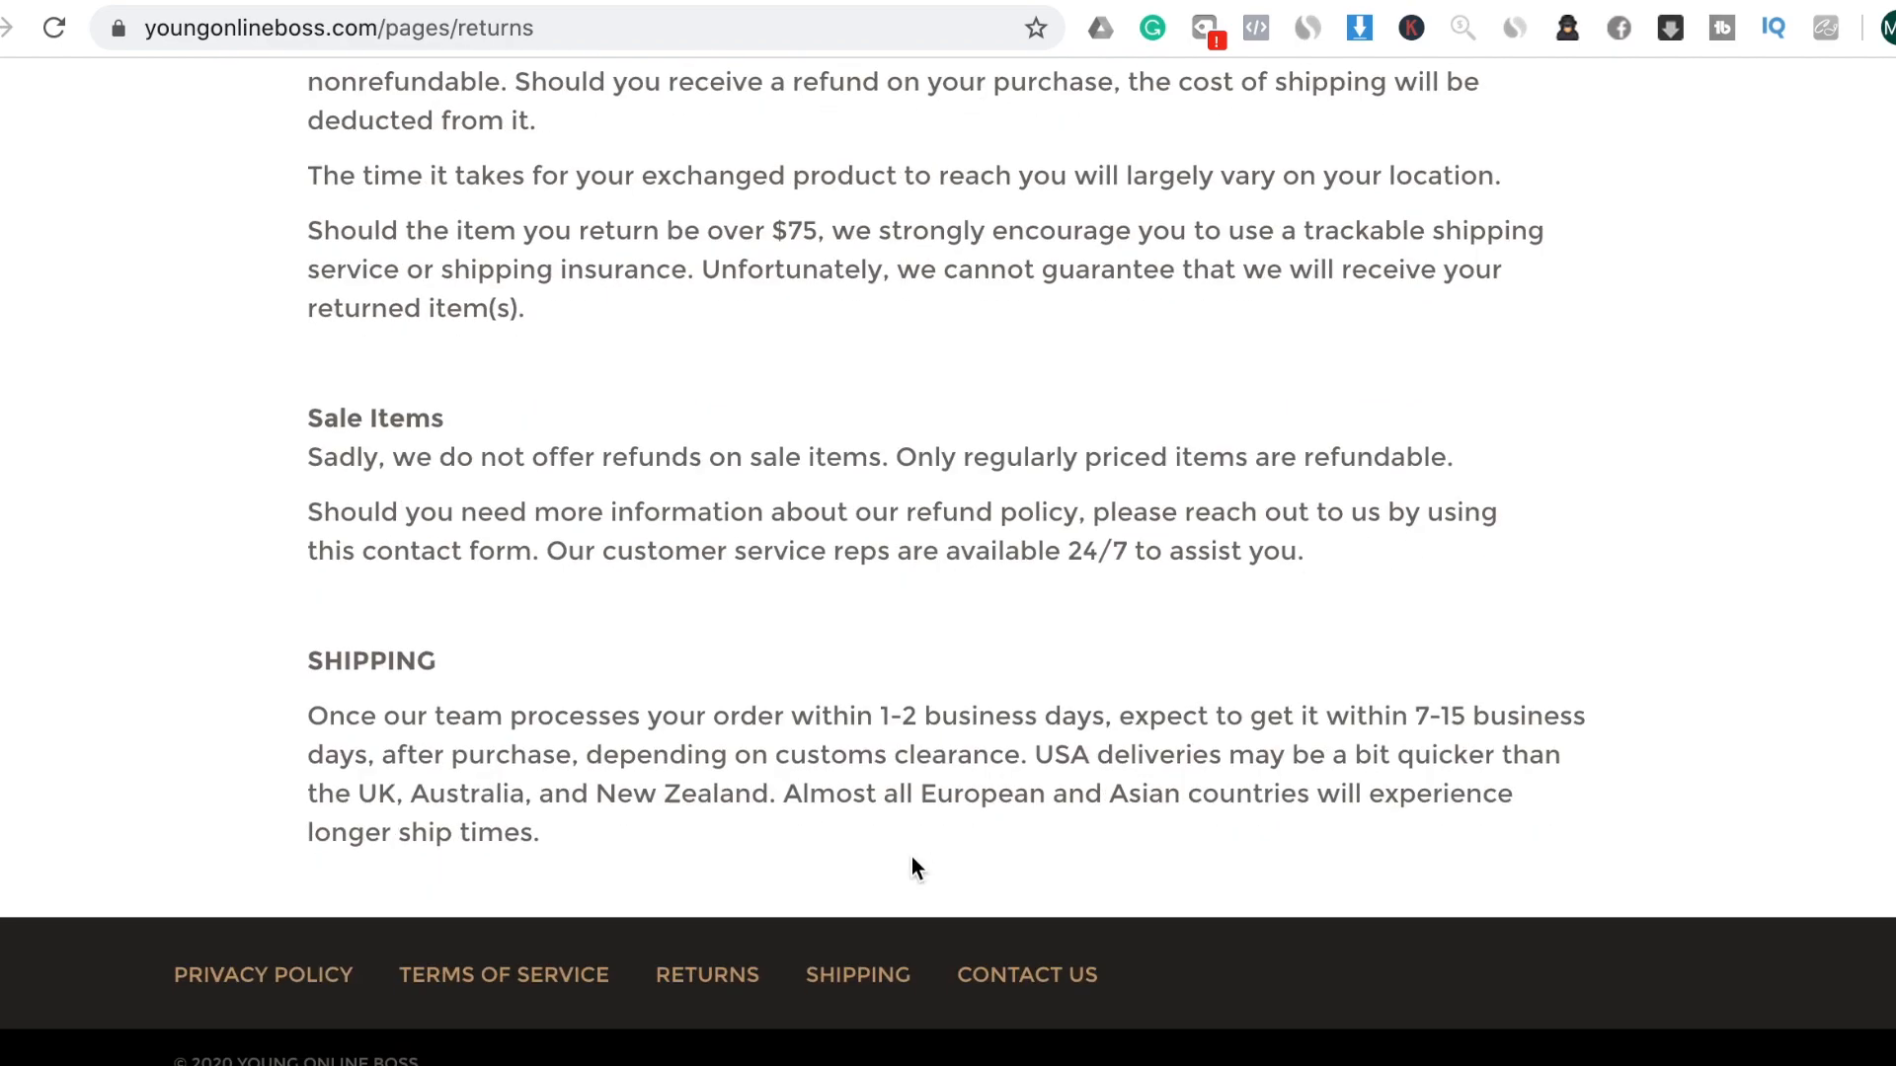
# Check the Shipping page and the Contact Us form through the storefront's footer links
pyautogui.click(842, 976)
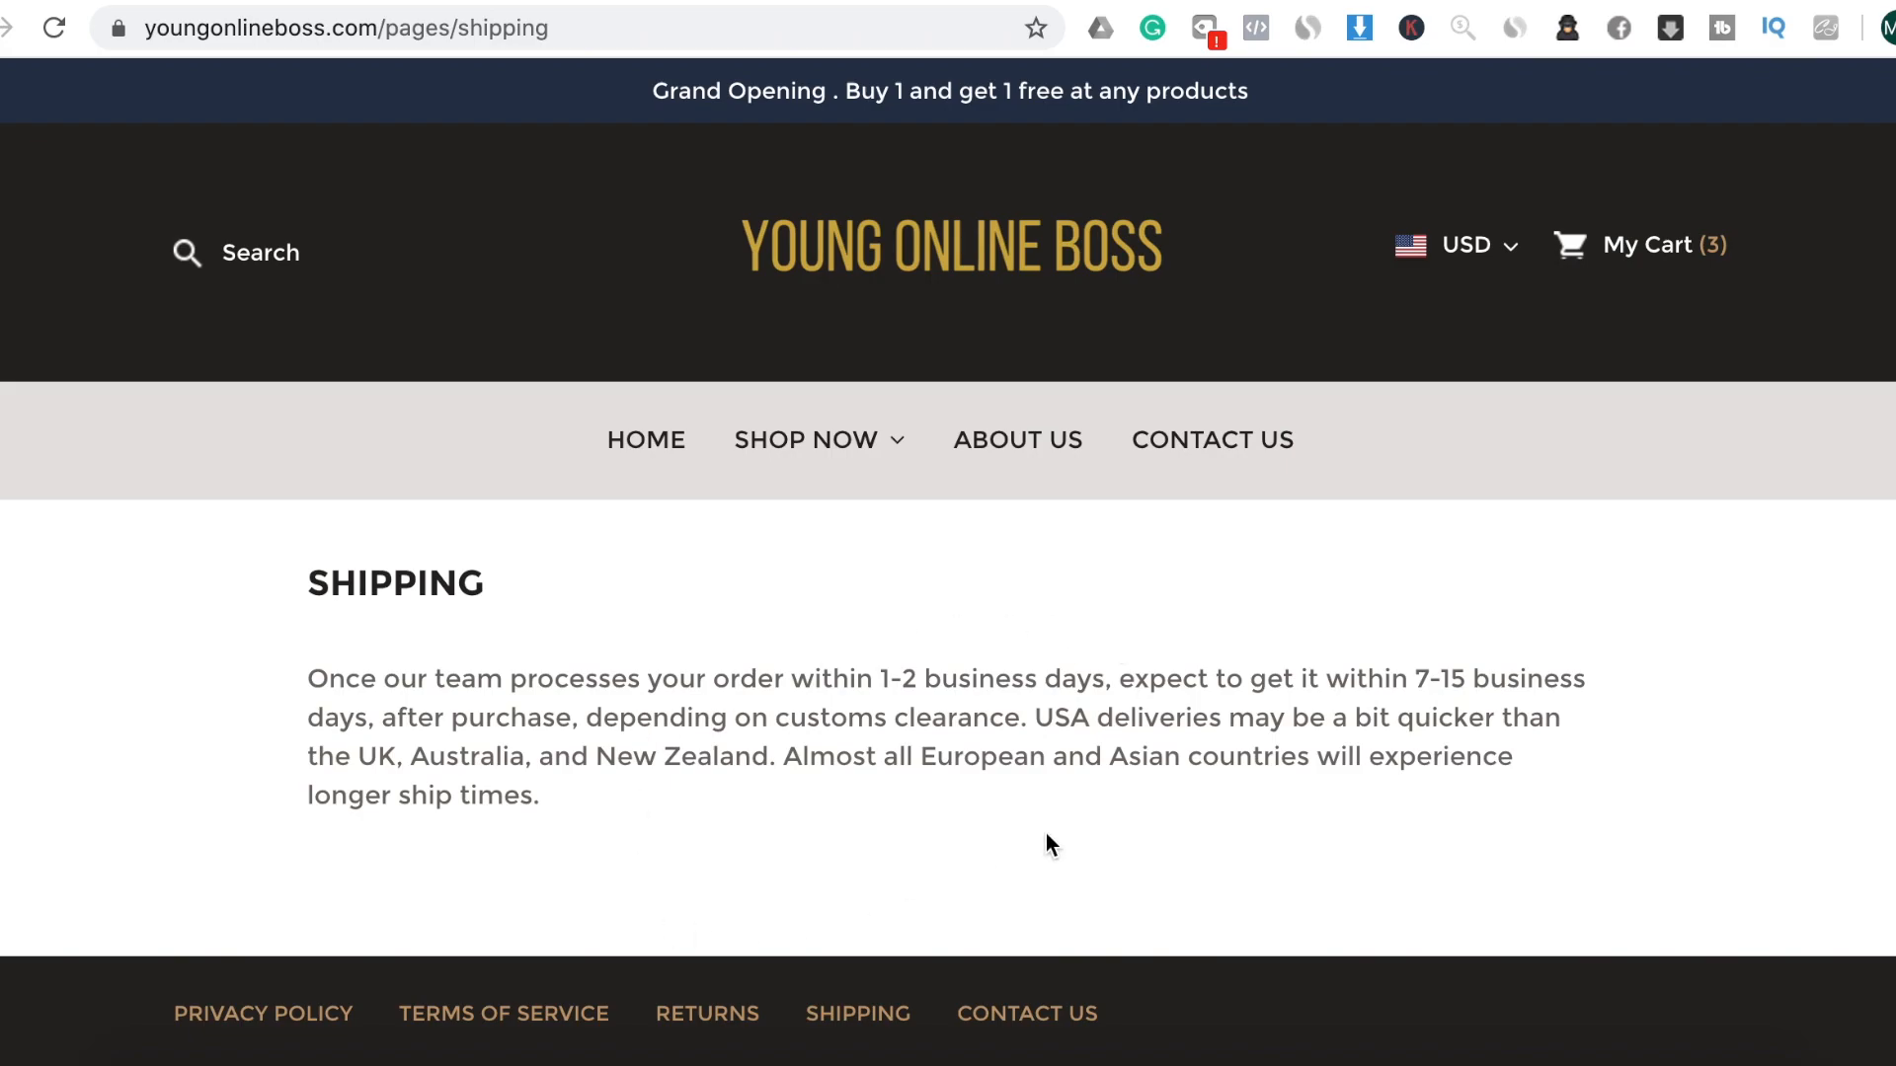
pyautogui.click(1057, 1013)
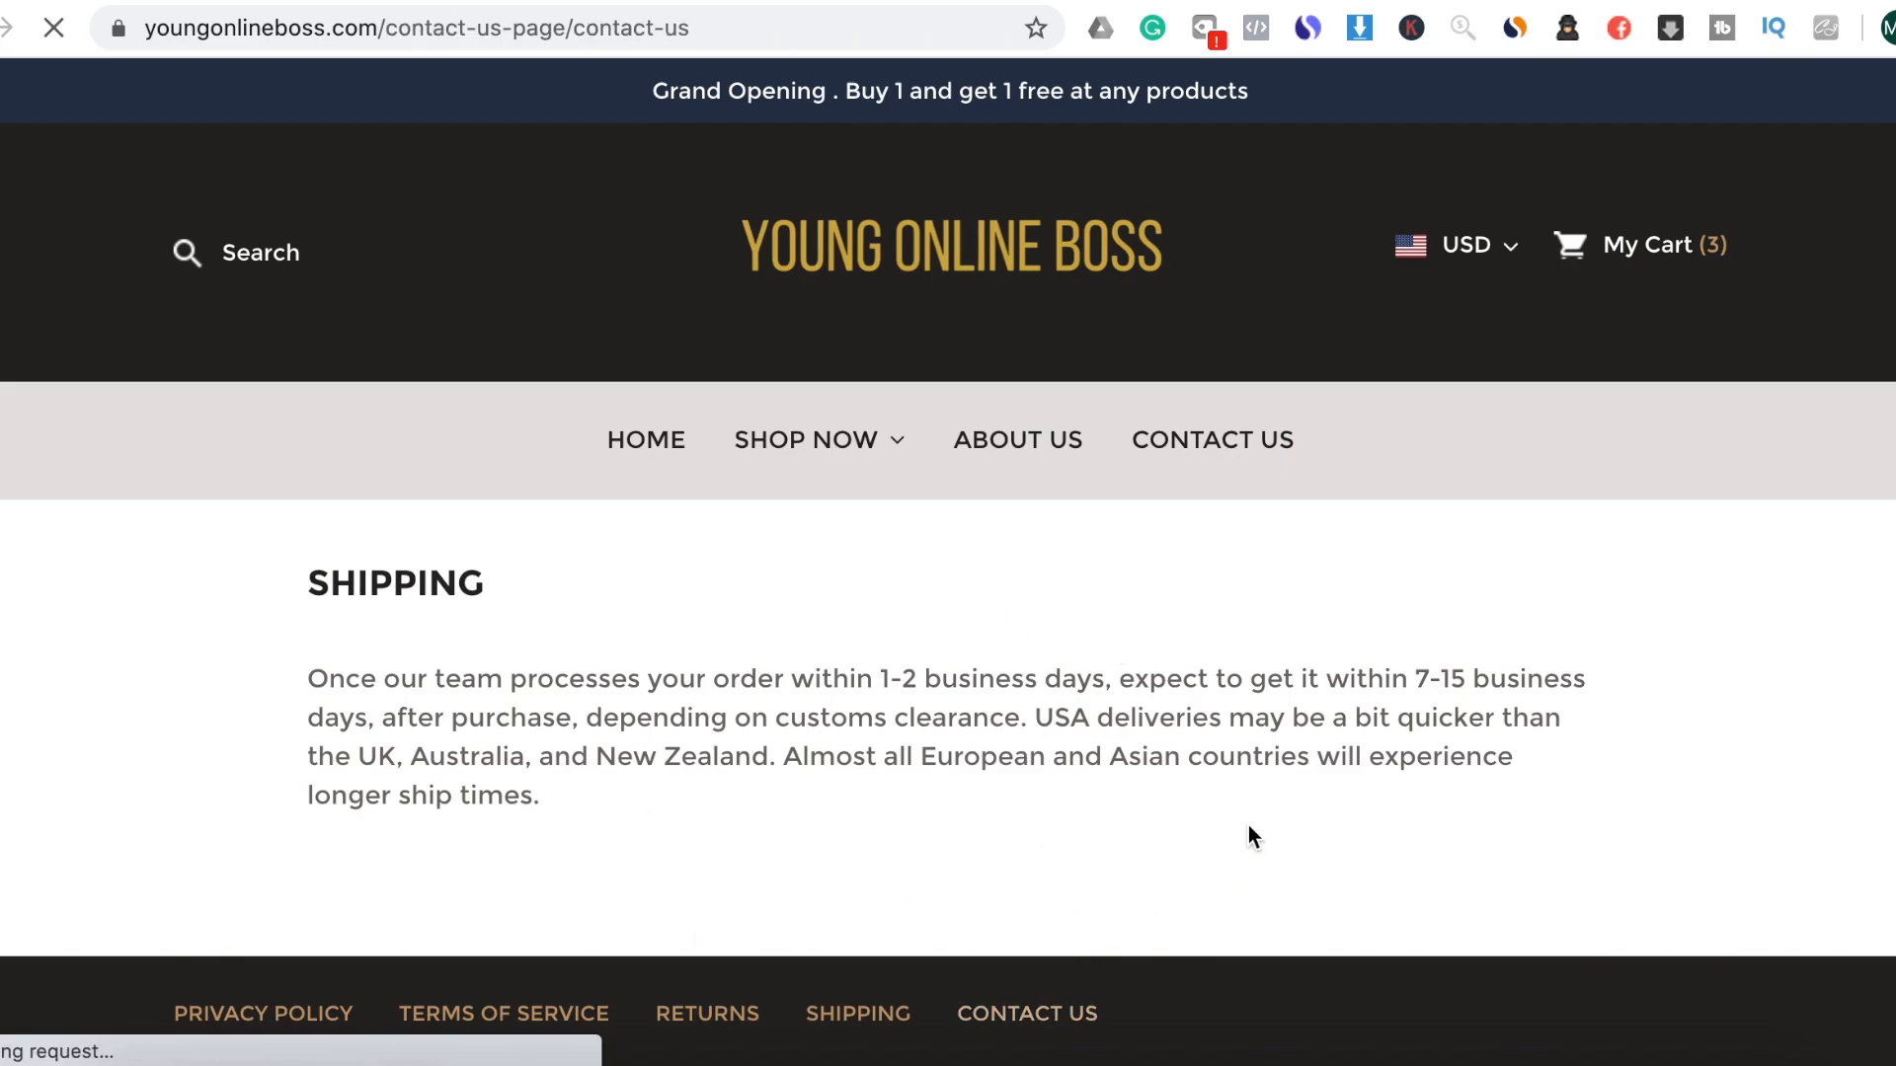
pyautogui.scroll(-8, 1404, 845)
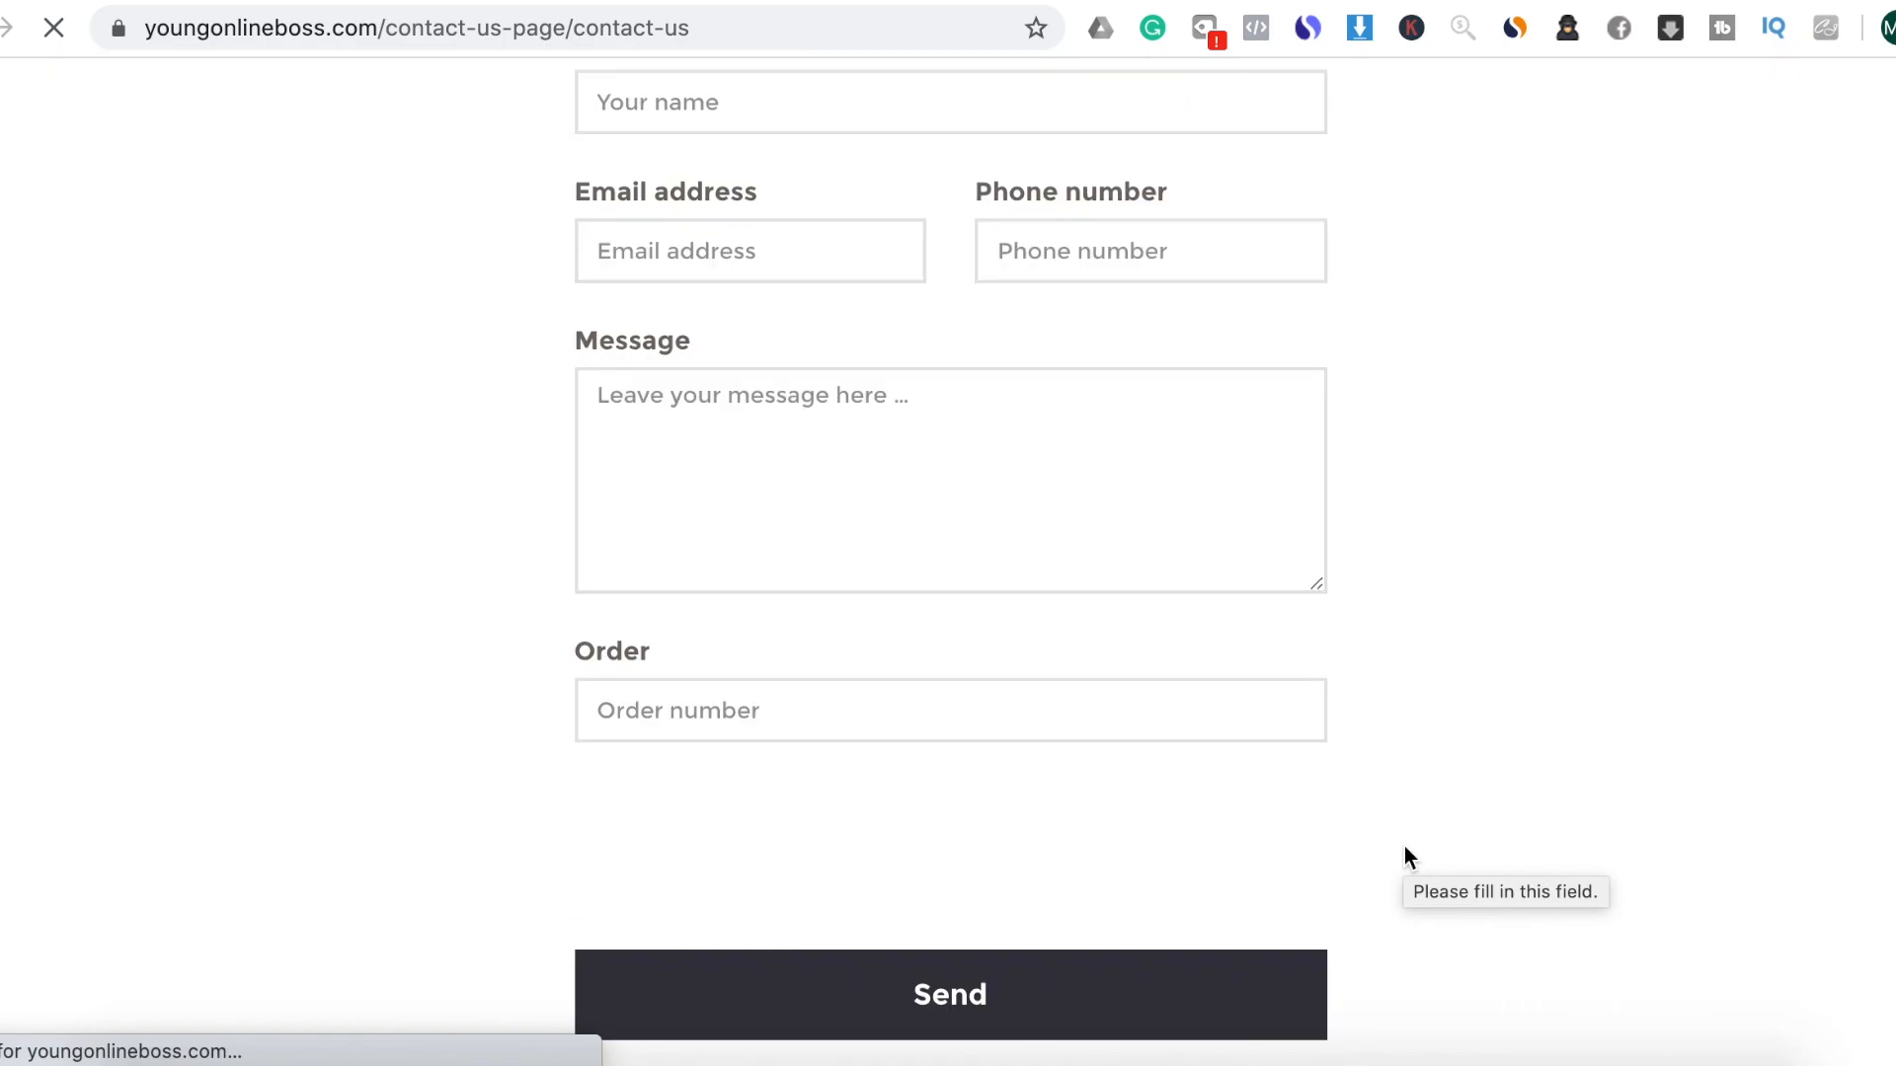
pyautogui.scroll(8, 1404, 845)
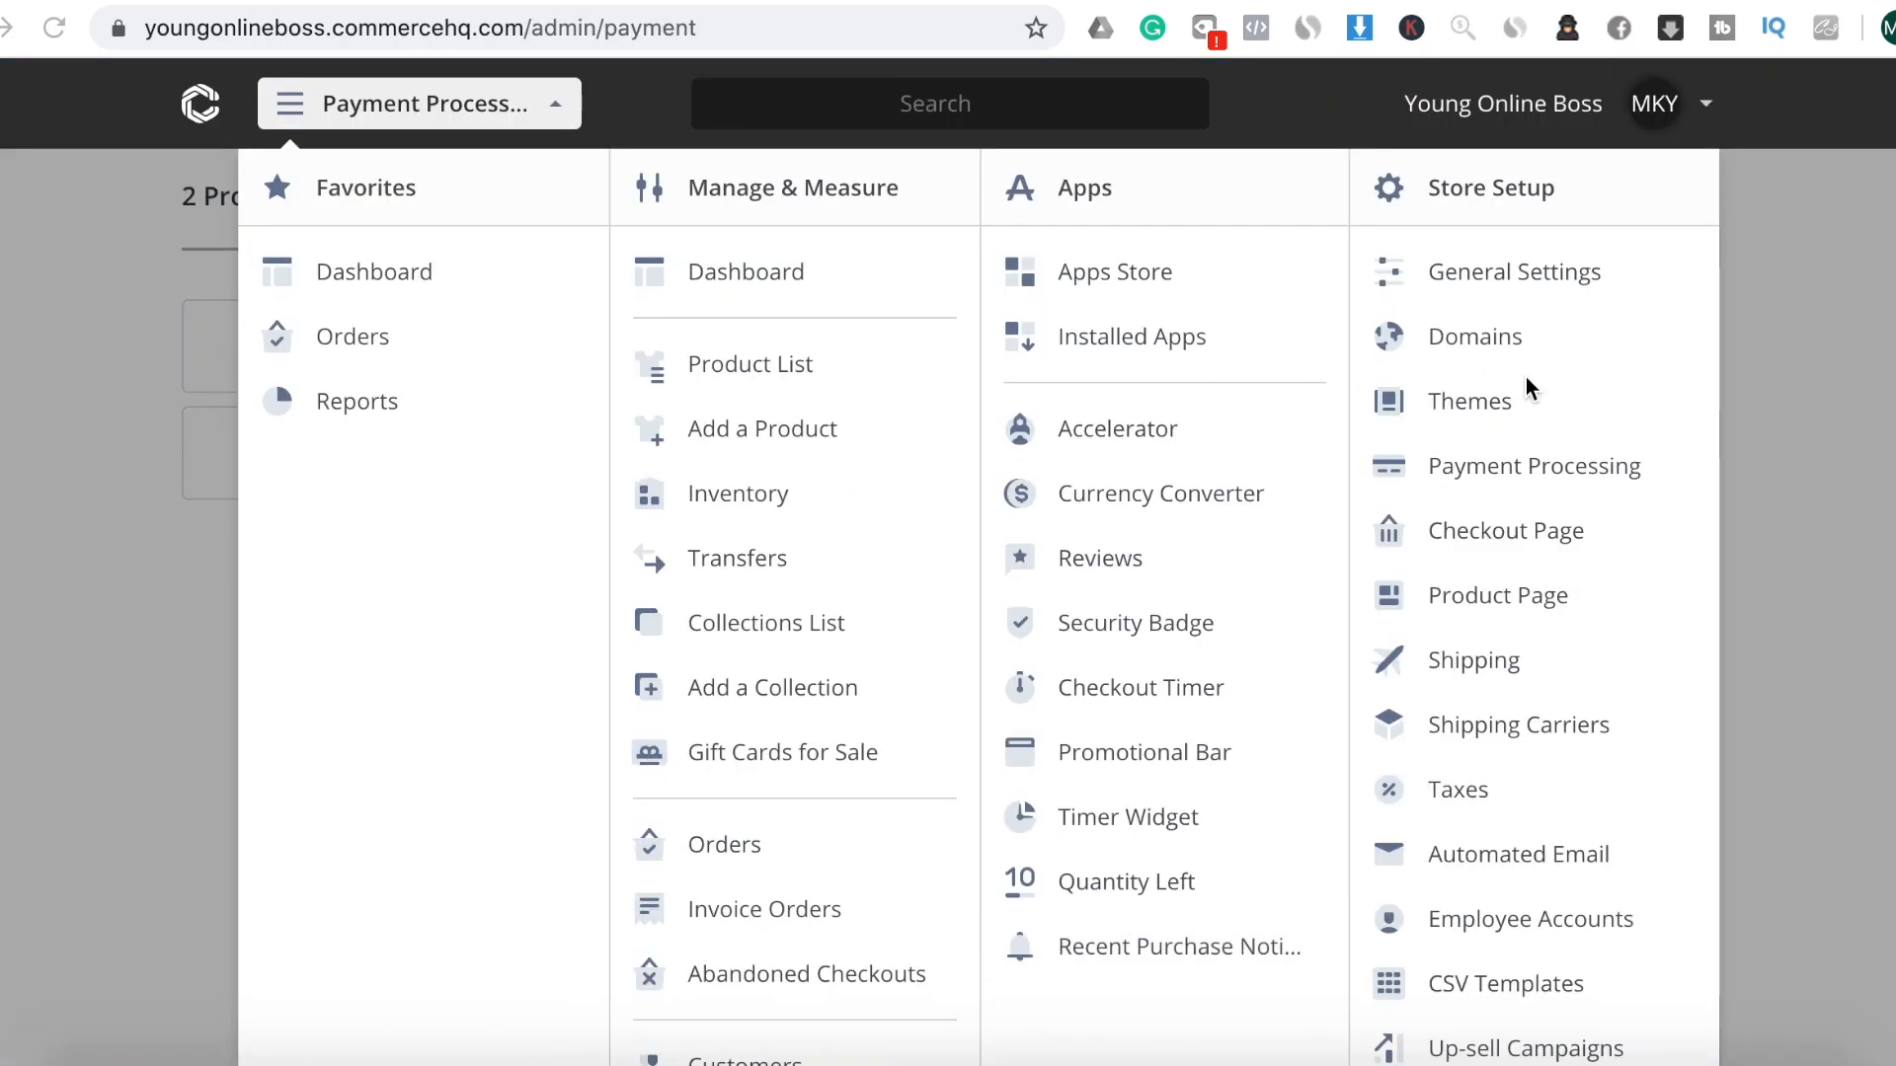
# Switch to the store admin and open the theme library to view the available themes
pyautogui.click(1477, 409)
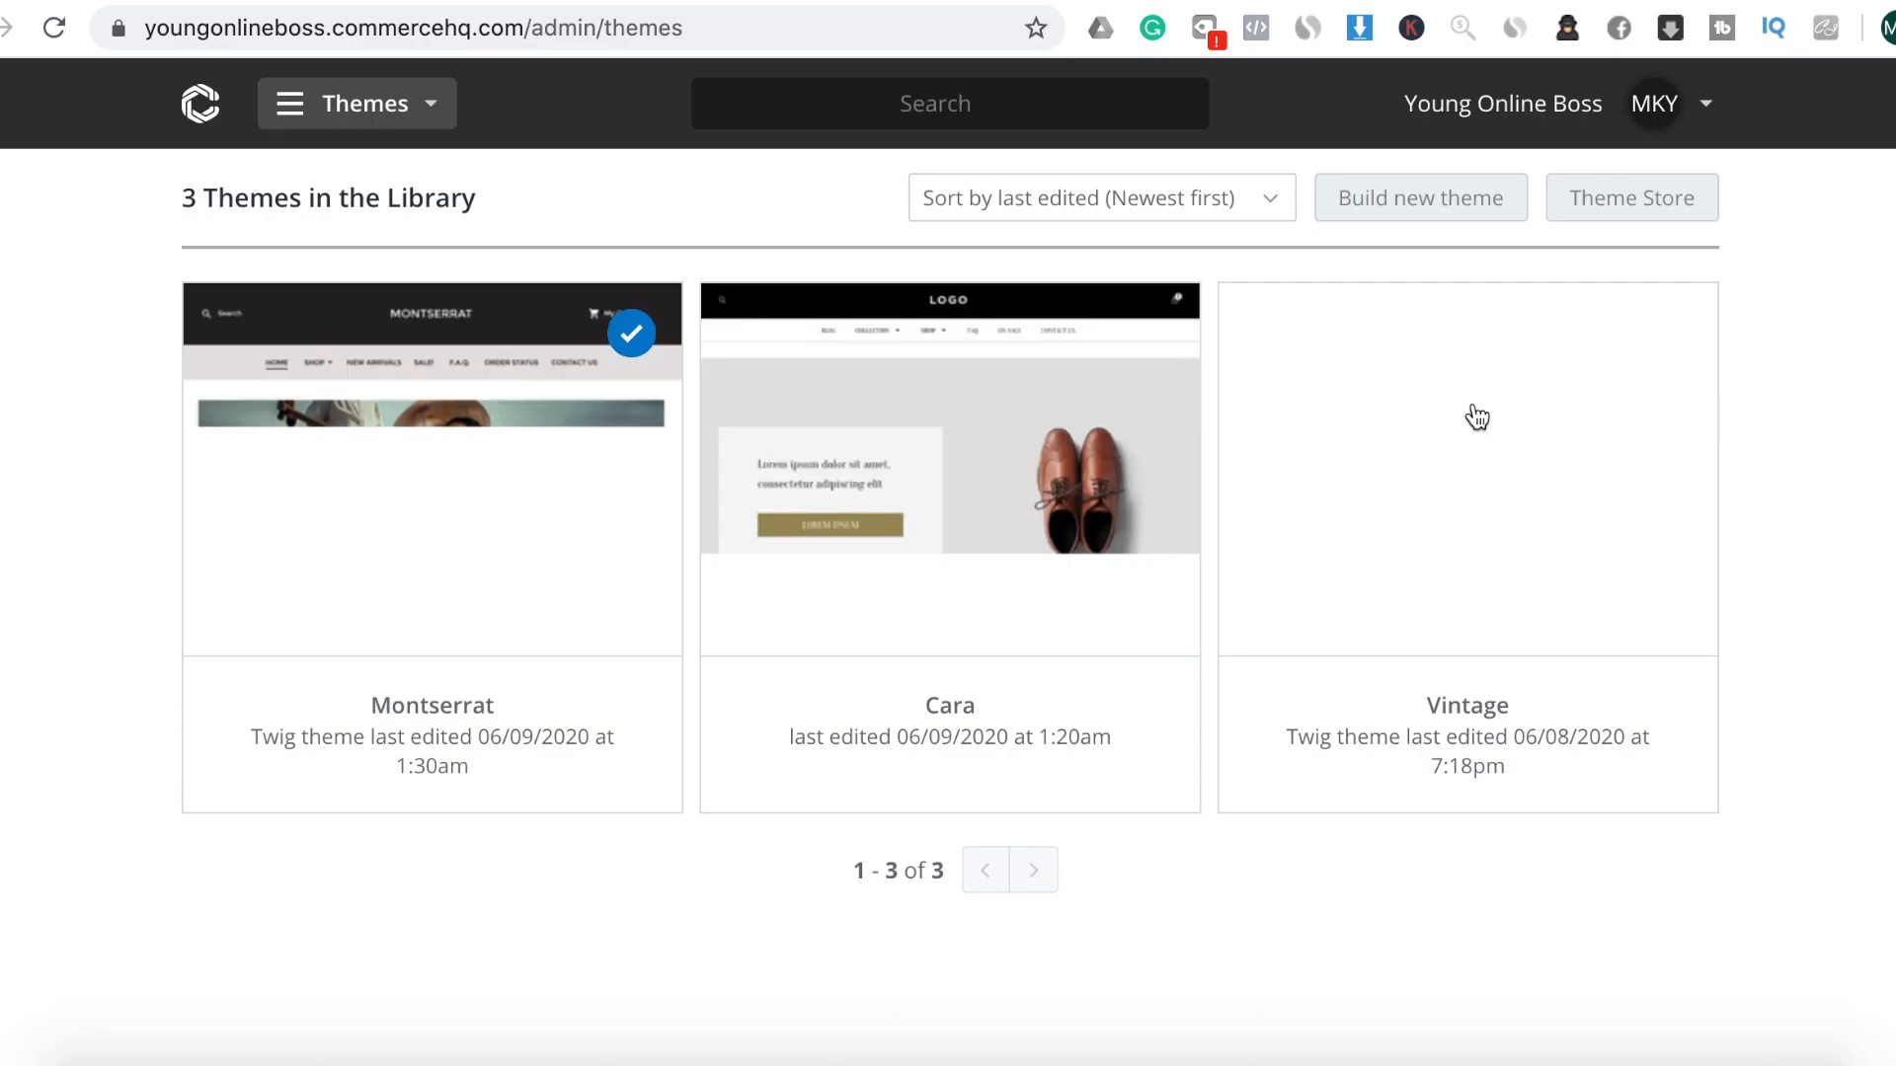
pyautogui.moveTo(529, 638)
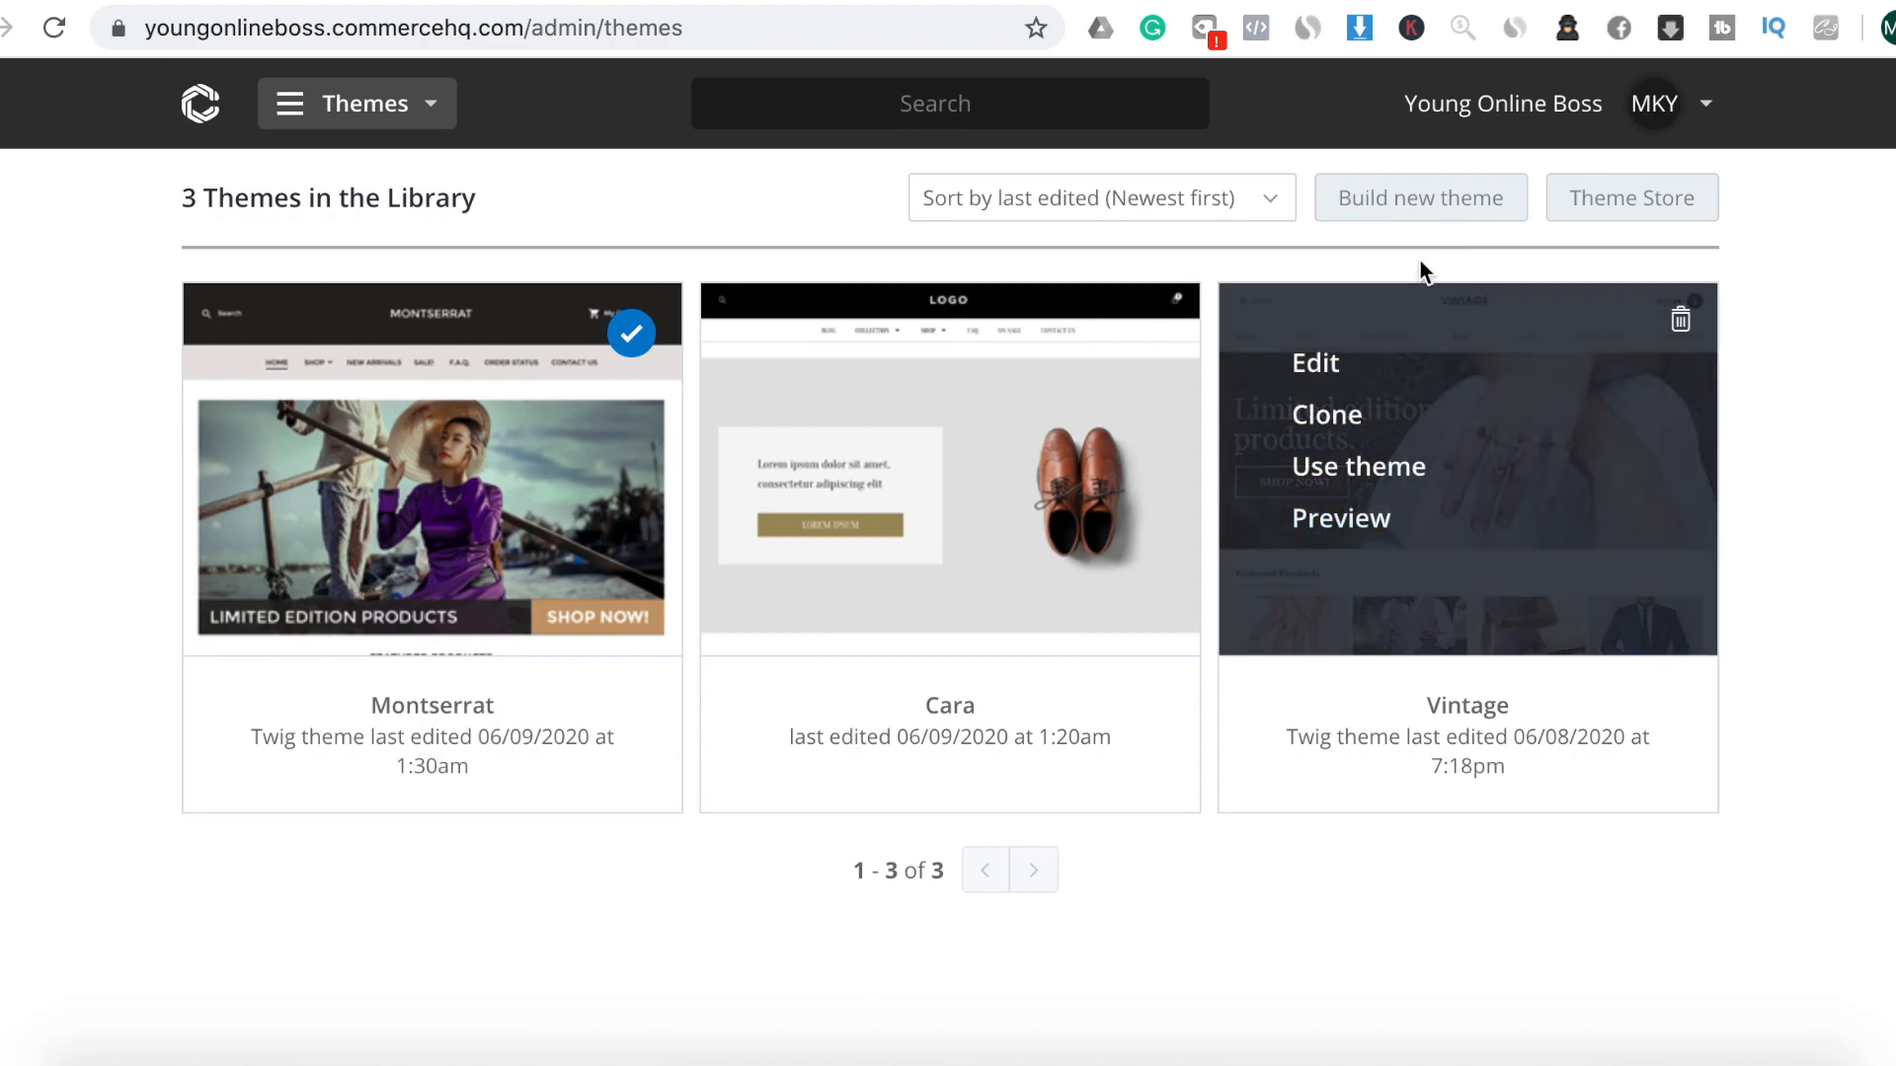
# Open the Theme Store and look through the available Twig themes
pyautogui.click(1667, 209)
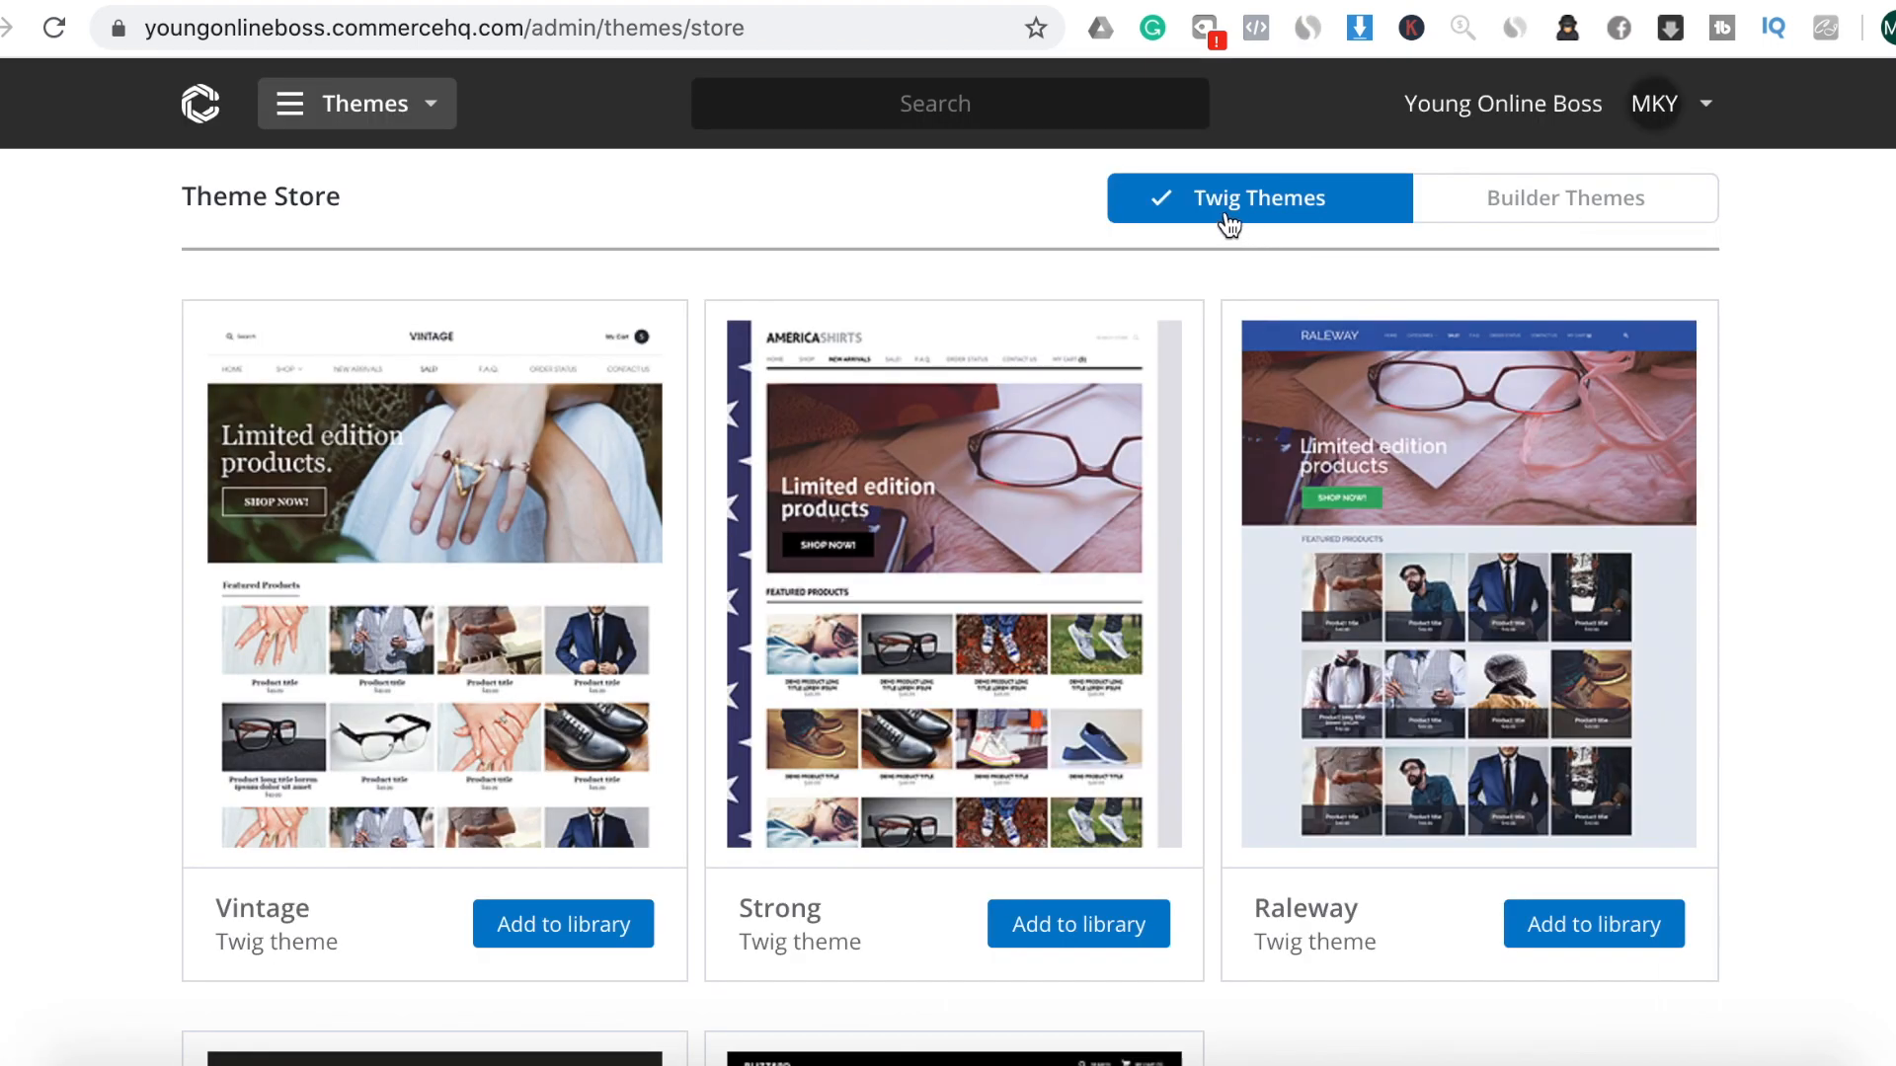
pyautogui.scroll(-8, 1275, 323)
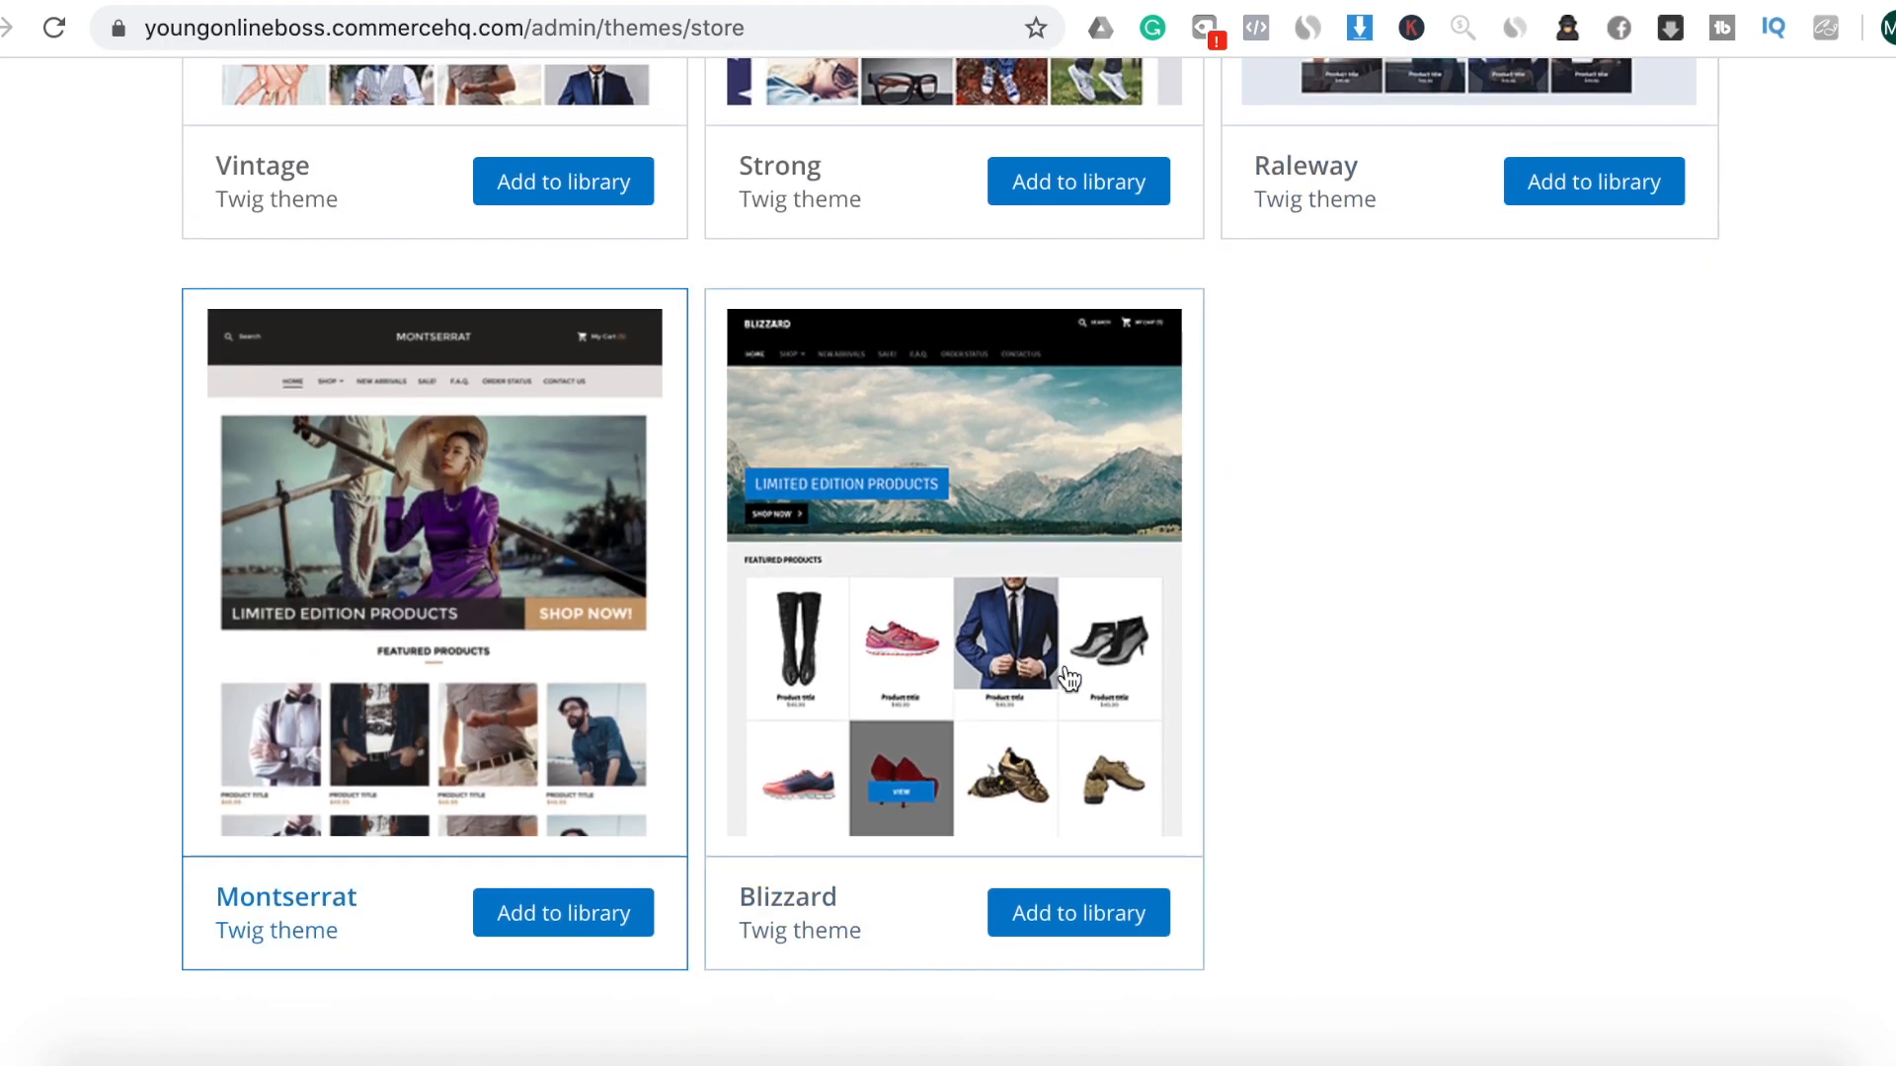
pyautogui.scroll(8, 1348, 628)
# Switch the Theme Store to Builder Themes and browse the full range of visual builder designs
pyautogui.click(1554, 206)
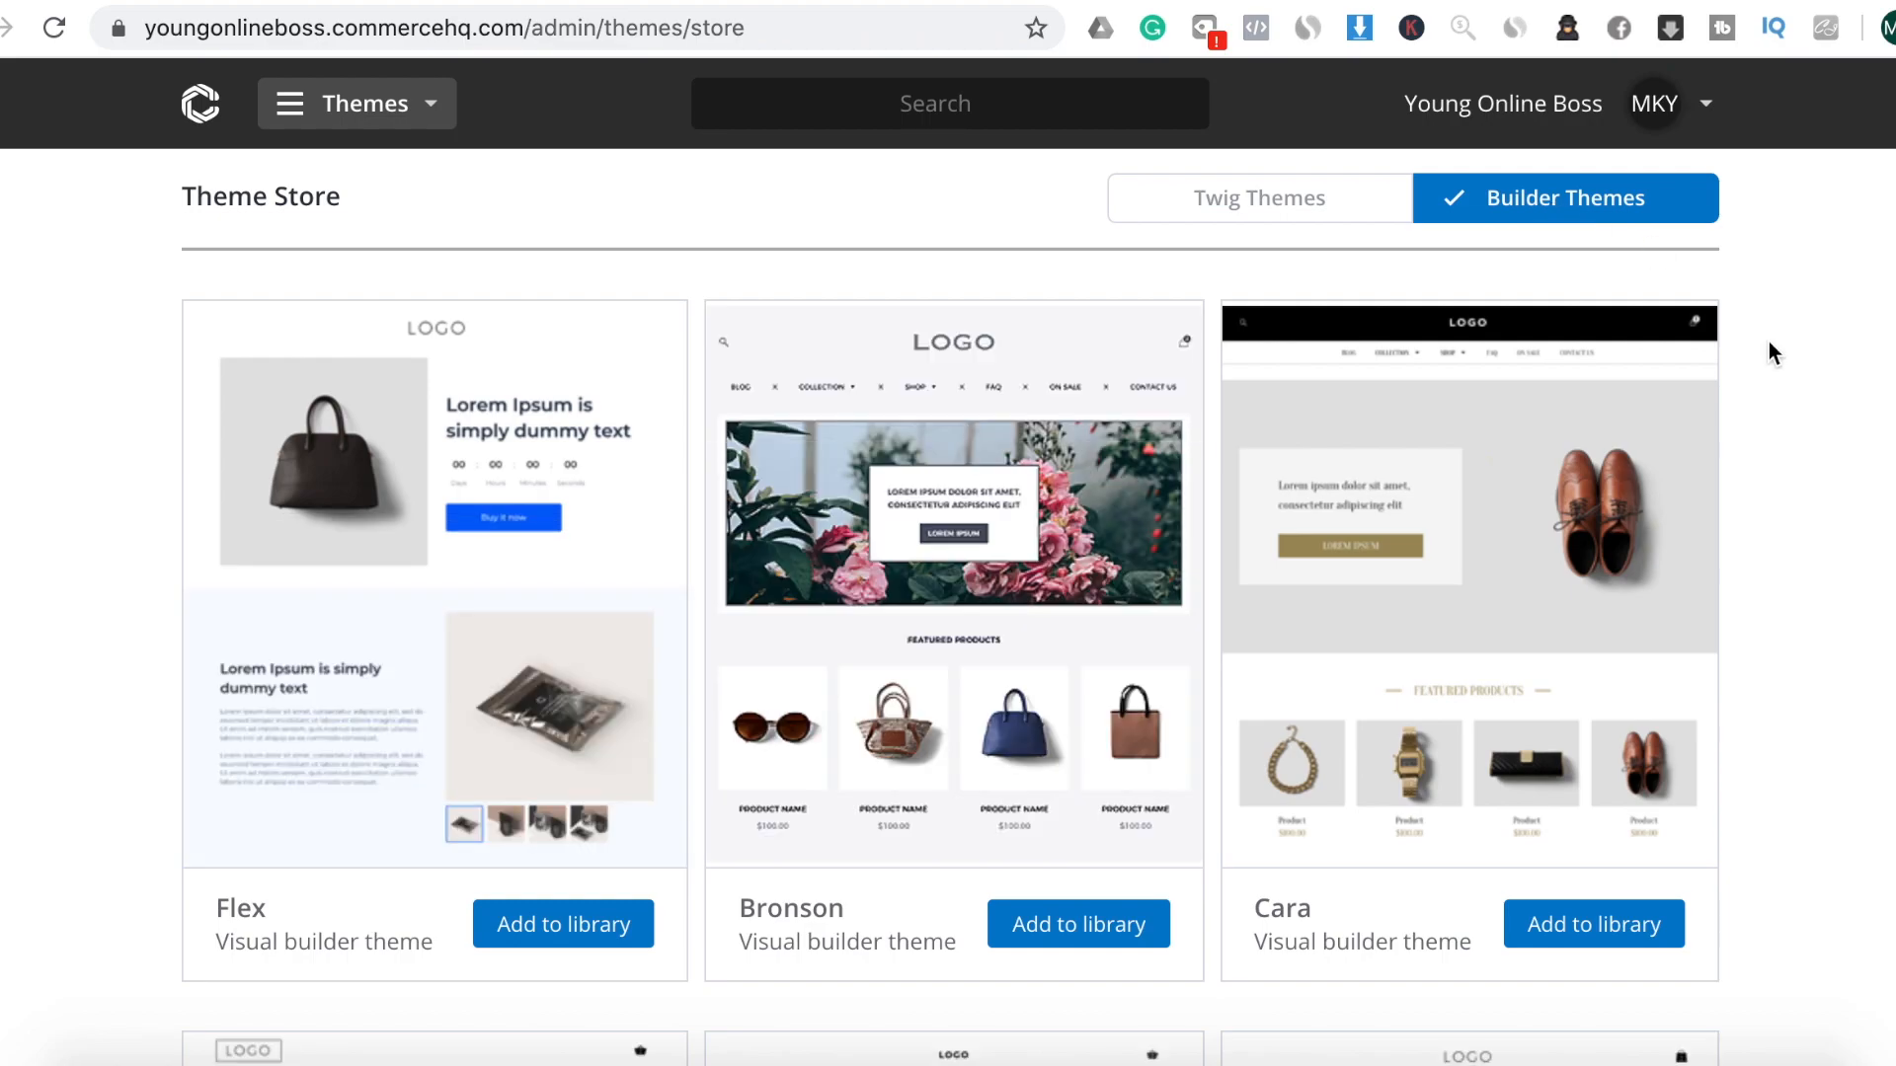
pyautogui.scroll(-1, 1780, 417)
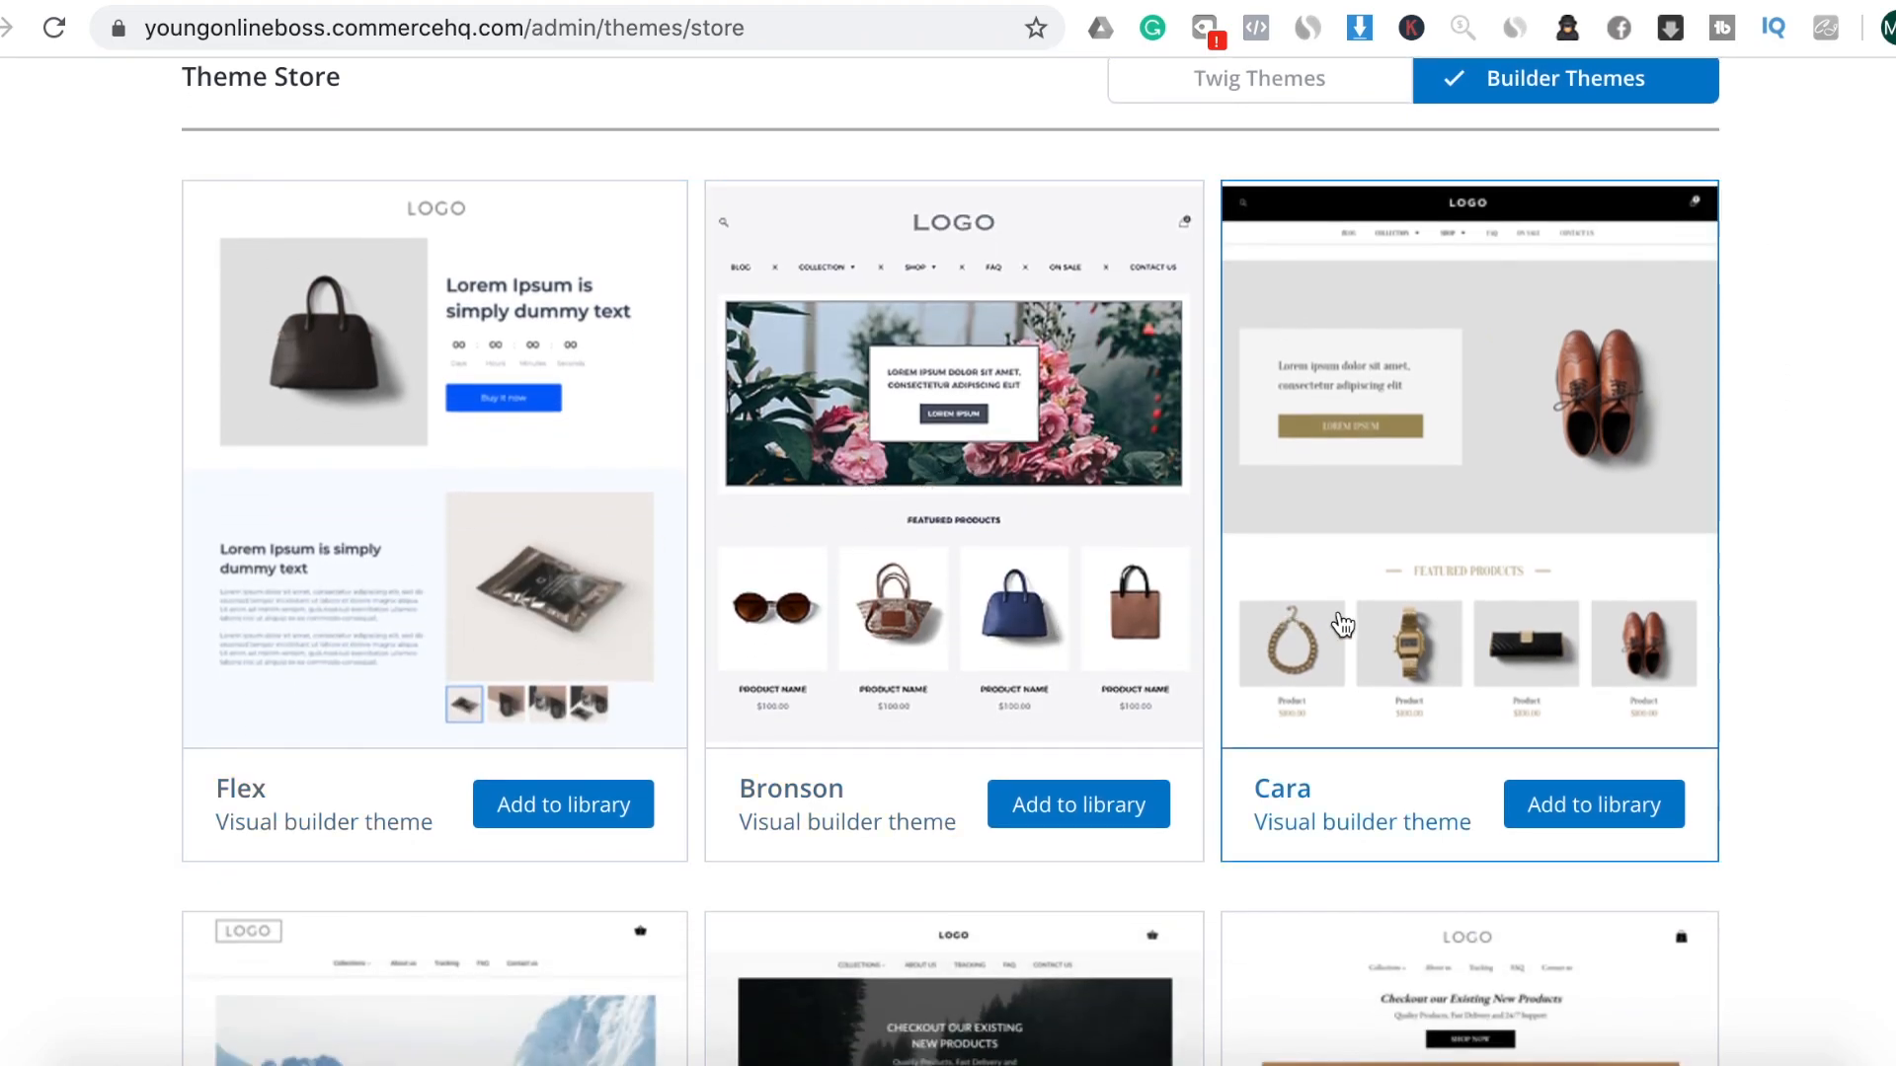
pyautogui.scroll(-2, 1490, 629)
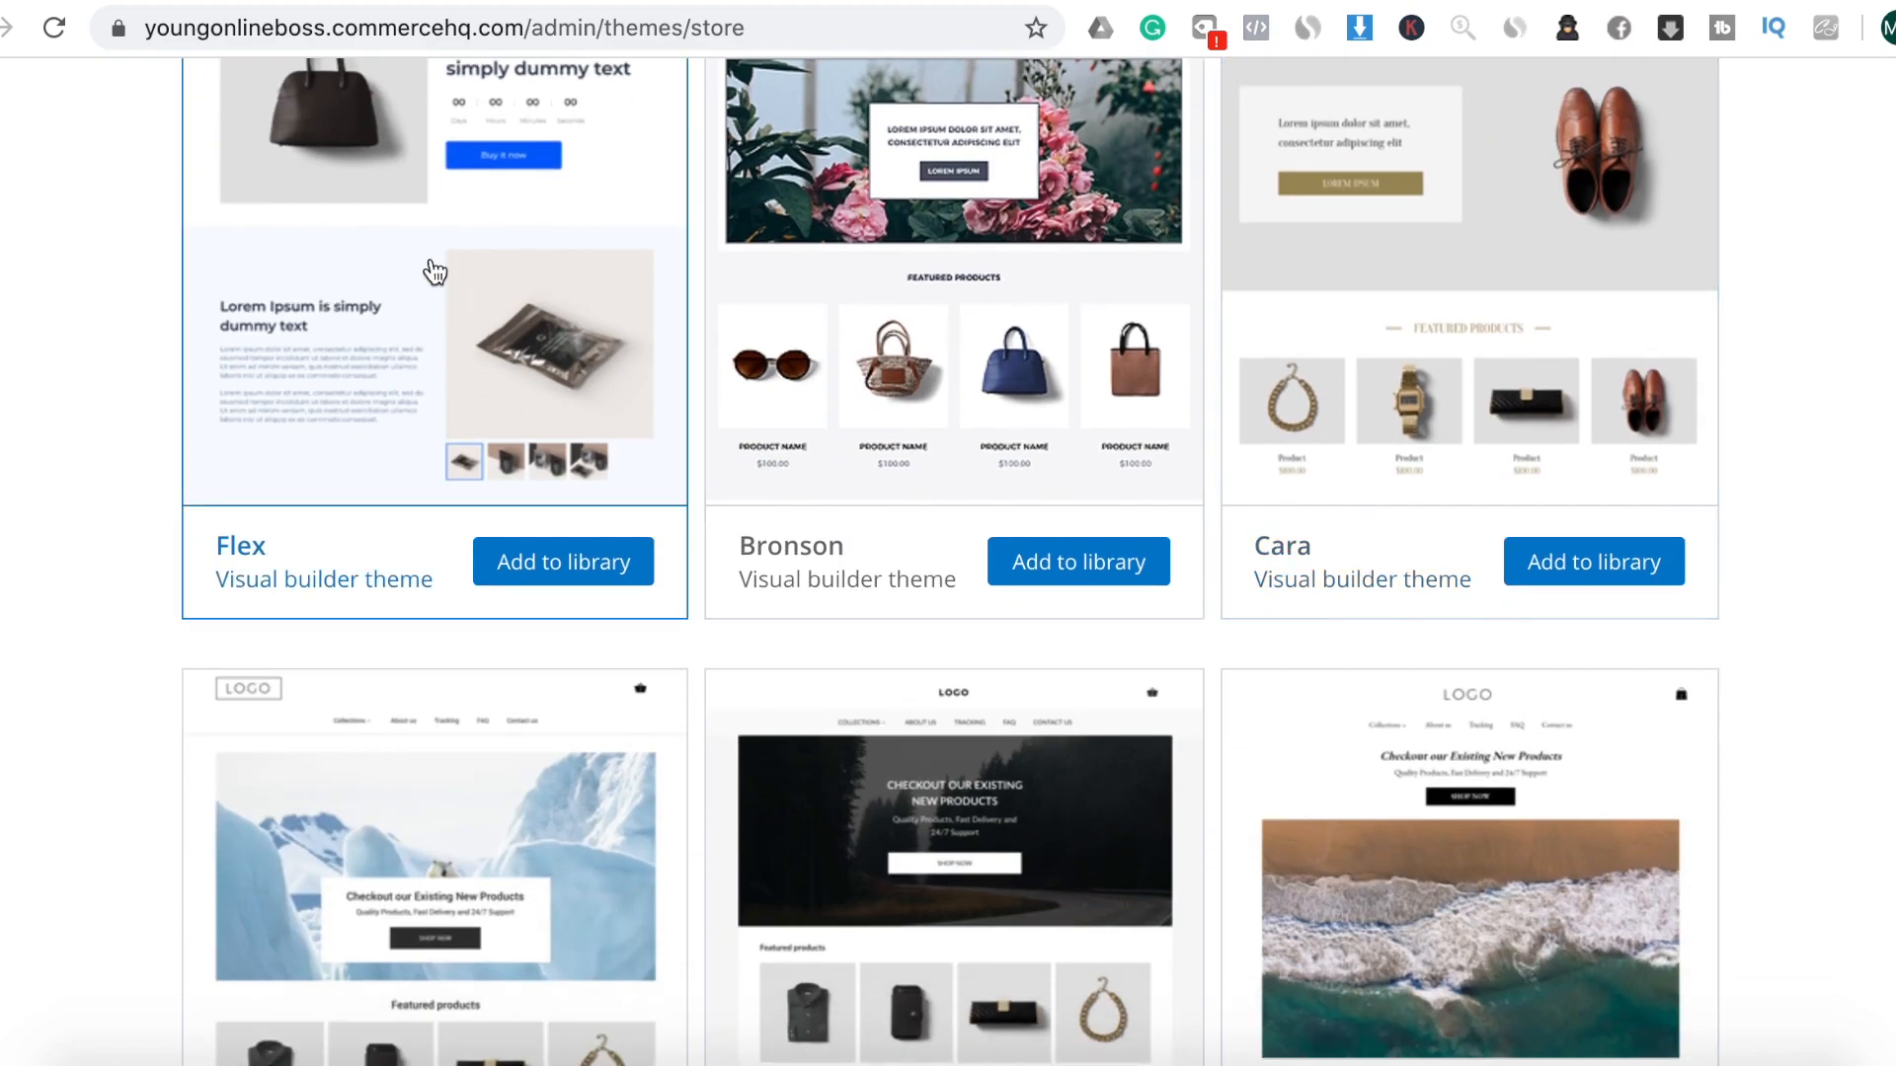
pyautogui.scroll(-1, 563, 626)
pyautogui.scroll(-2, 563, 626)
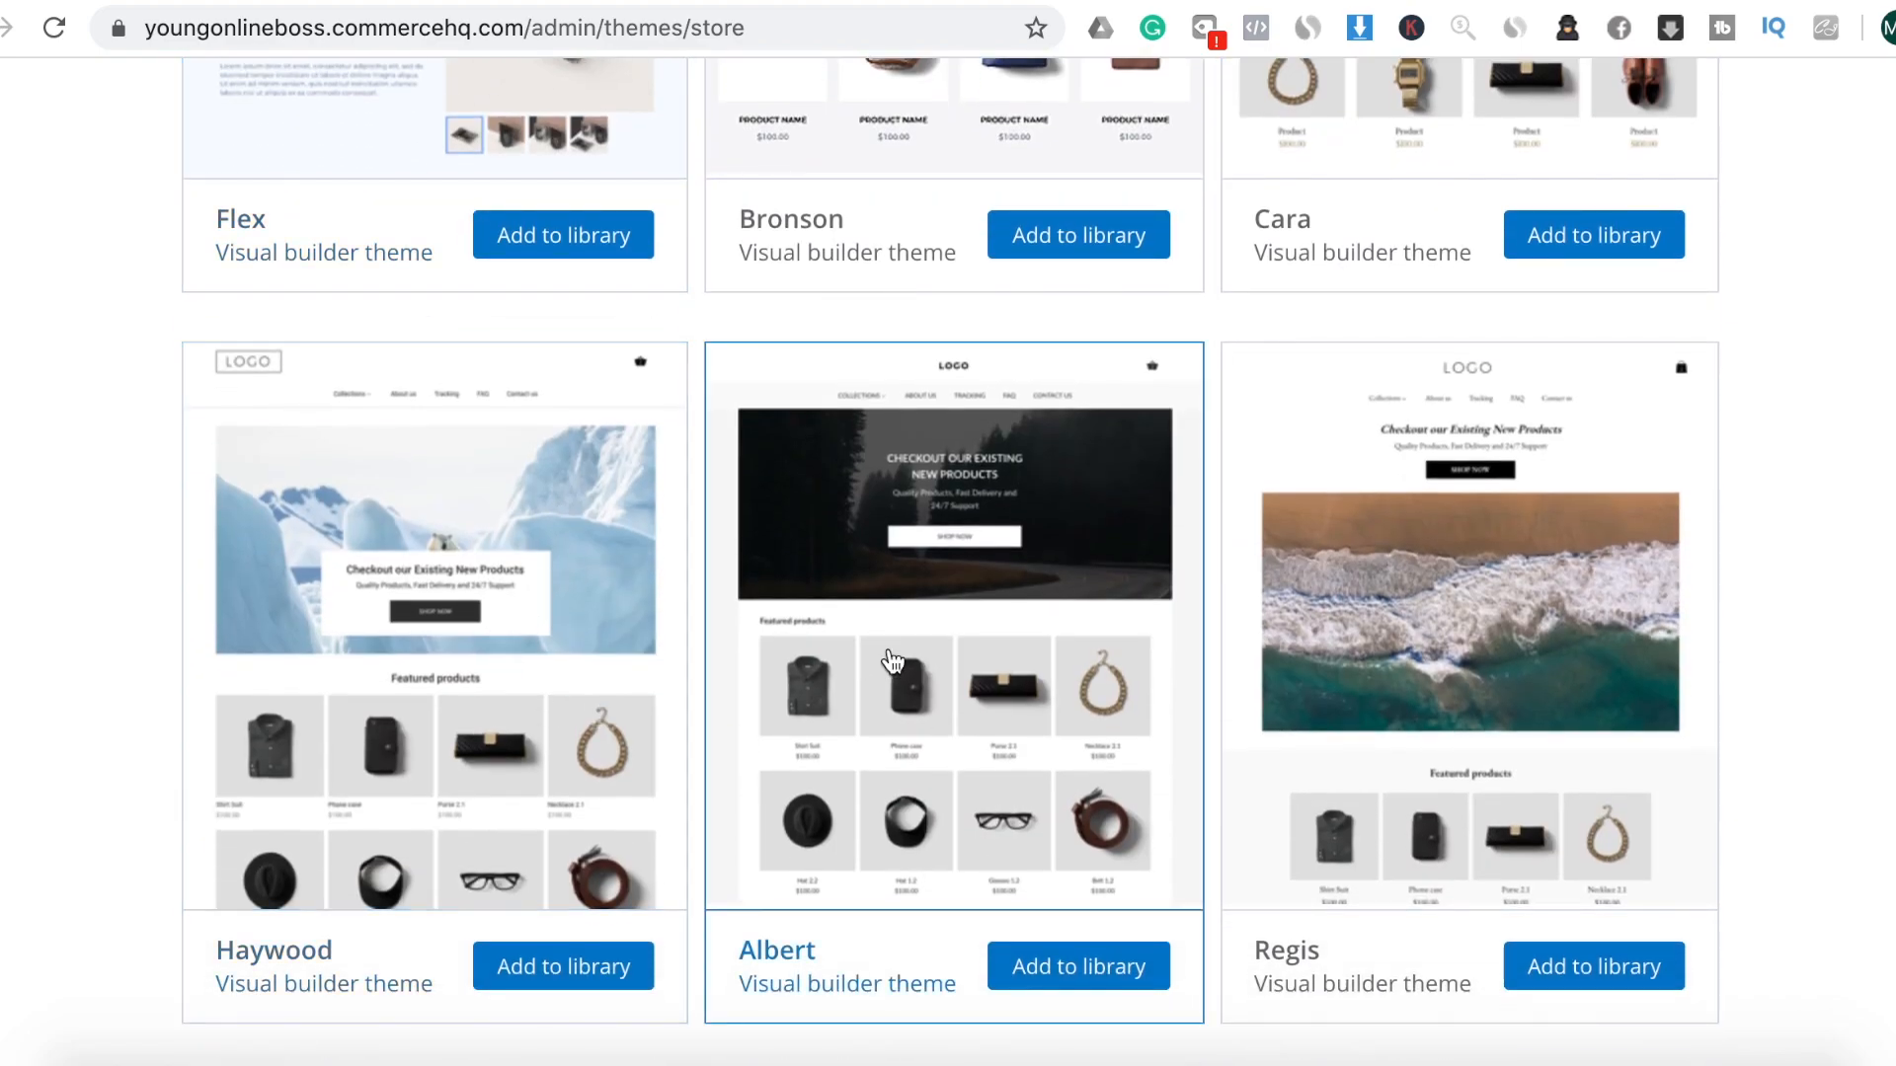
pyautogui.scroll(-3, 892, 662)
pyautogui.scroll(-8, 893, 662)
pyautogui.scroll(1, 902, 592)
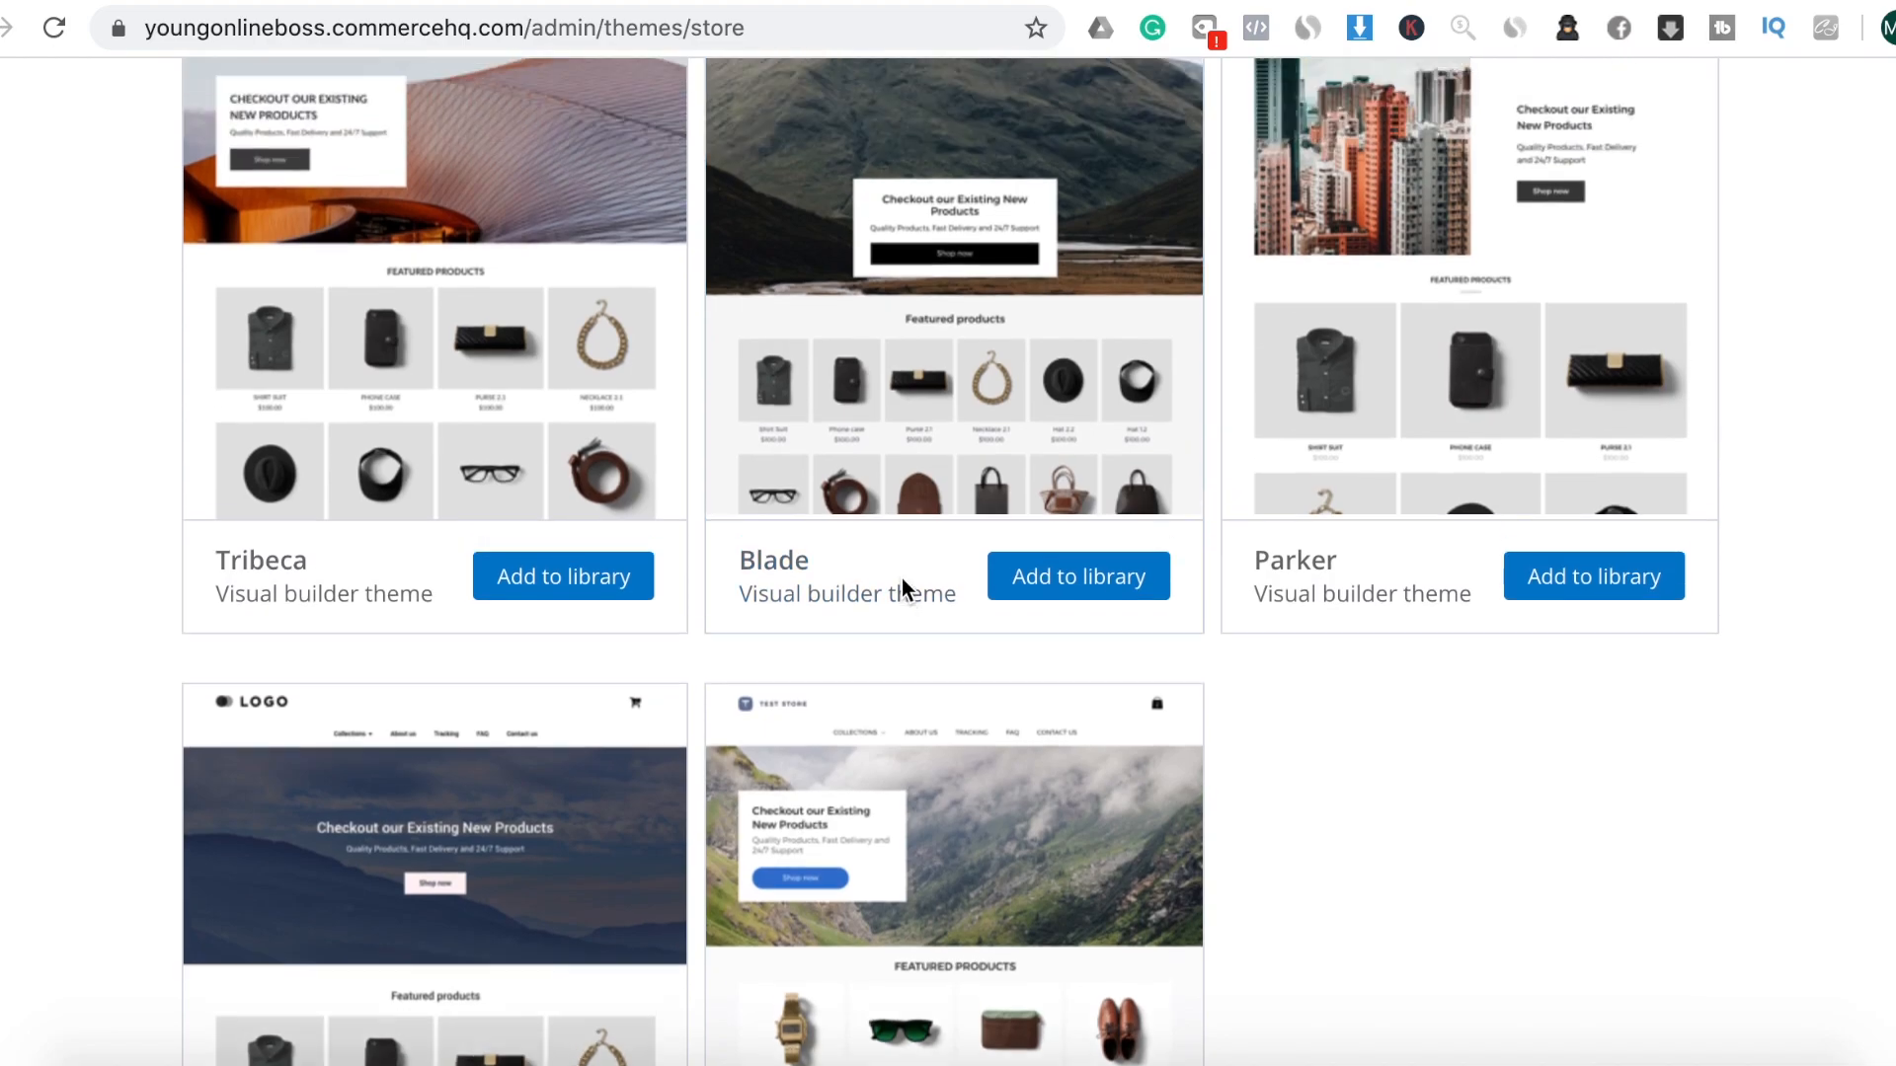
pyautogui.scroll(-2, 1190, 671)
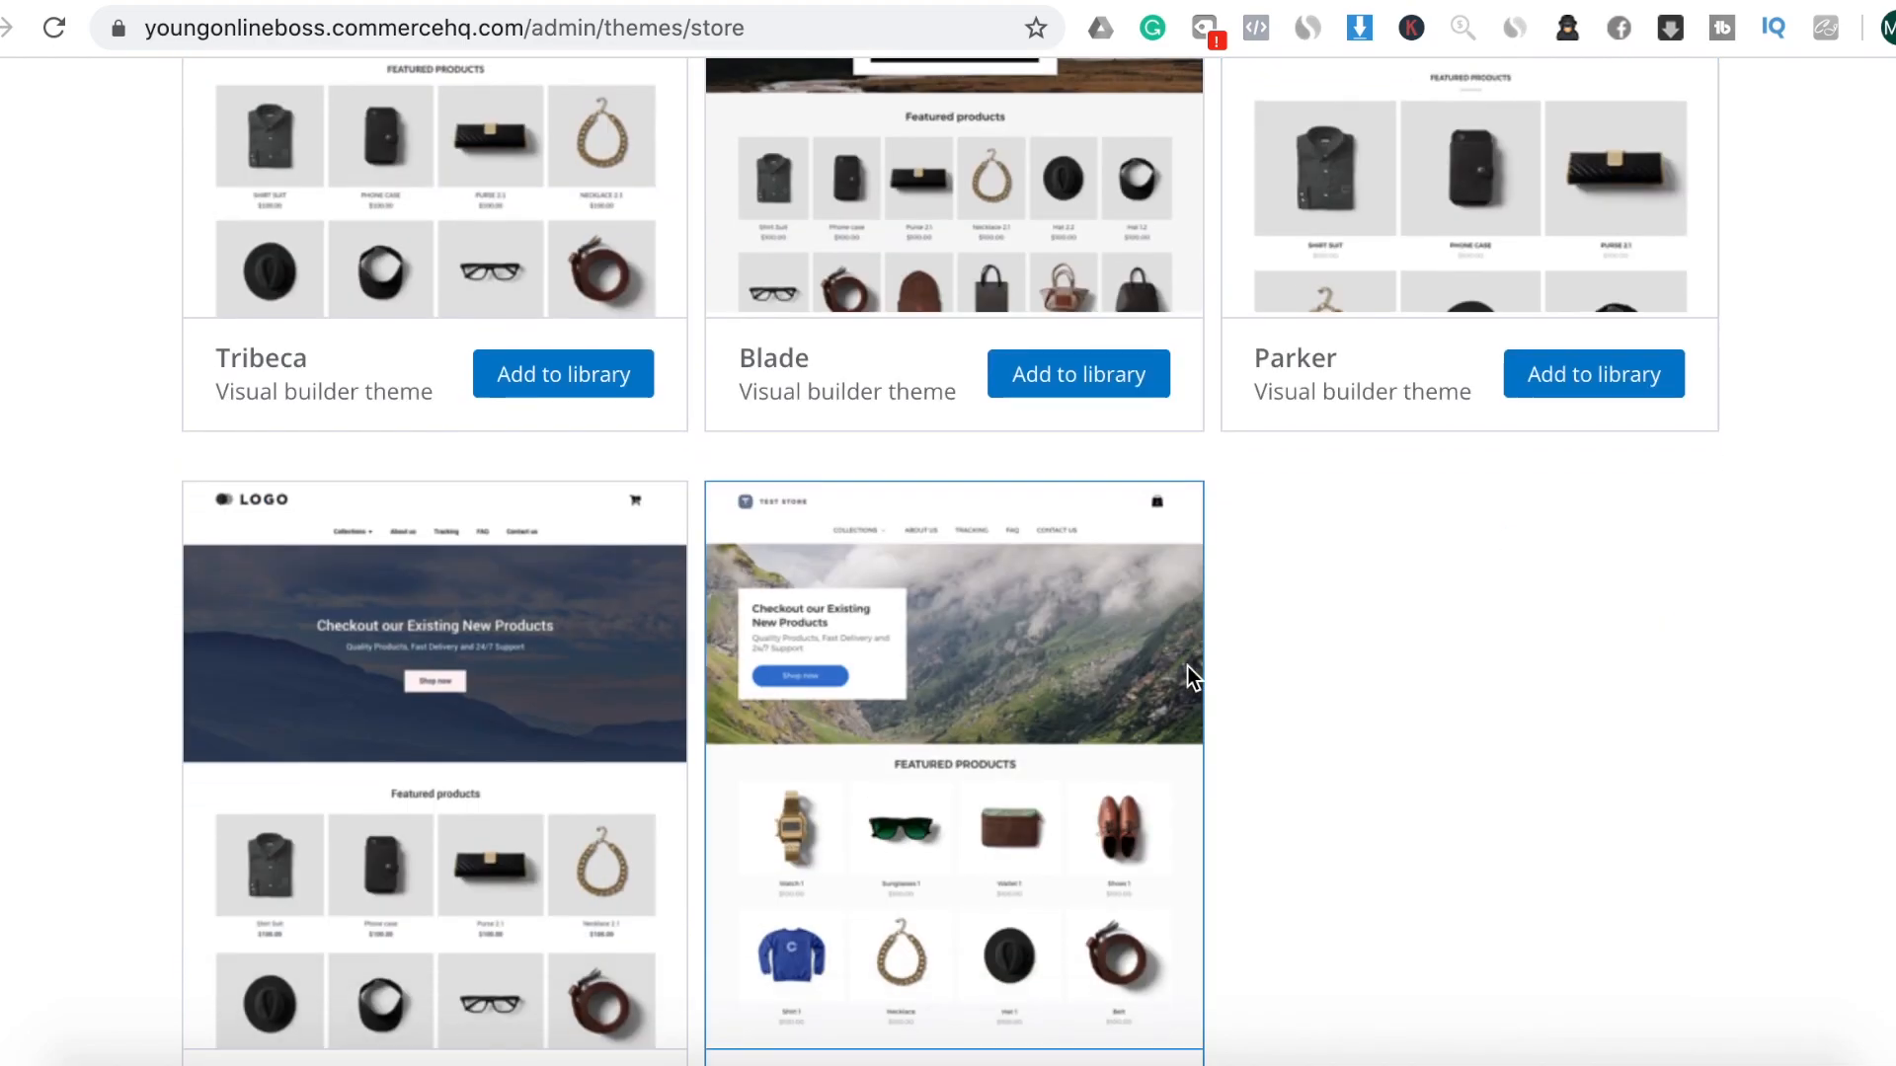
pyautogui.scroll(-2, 1157, 755)
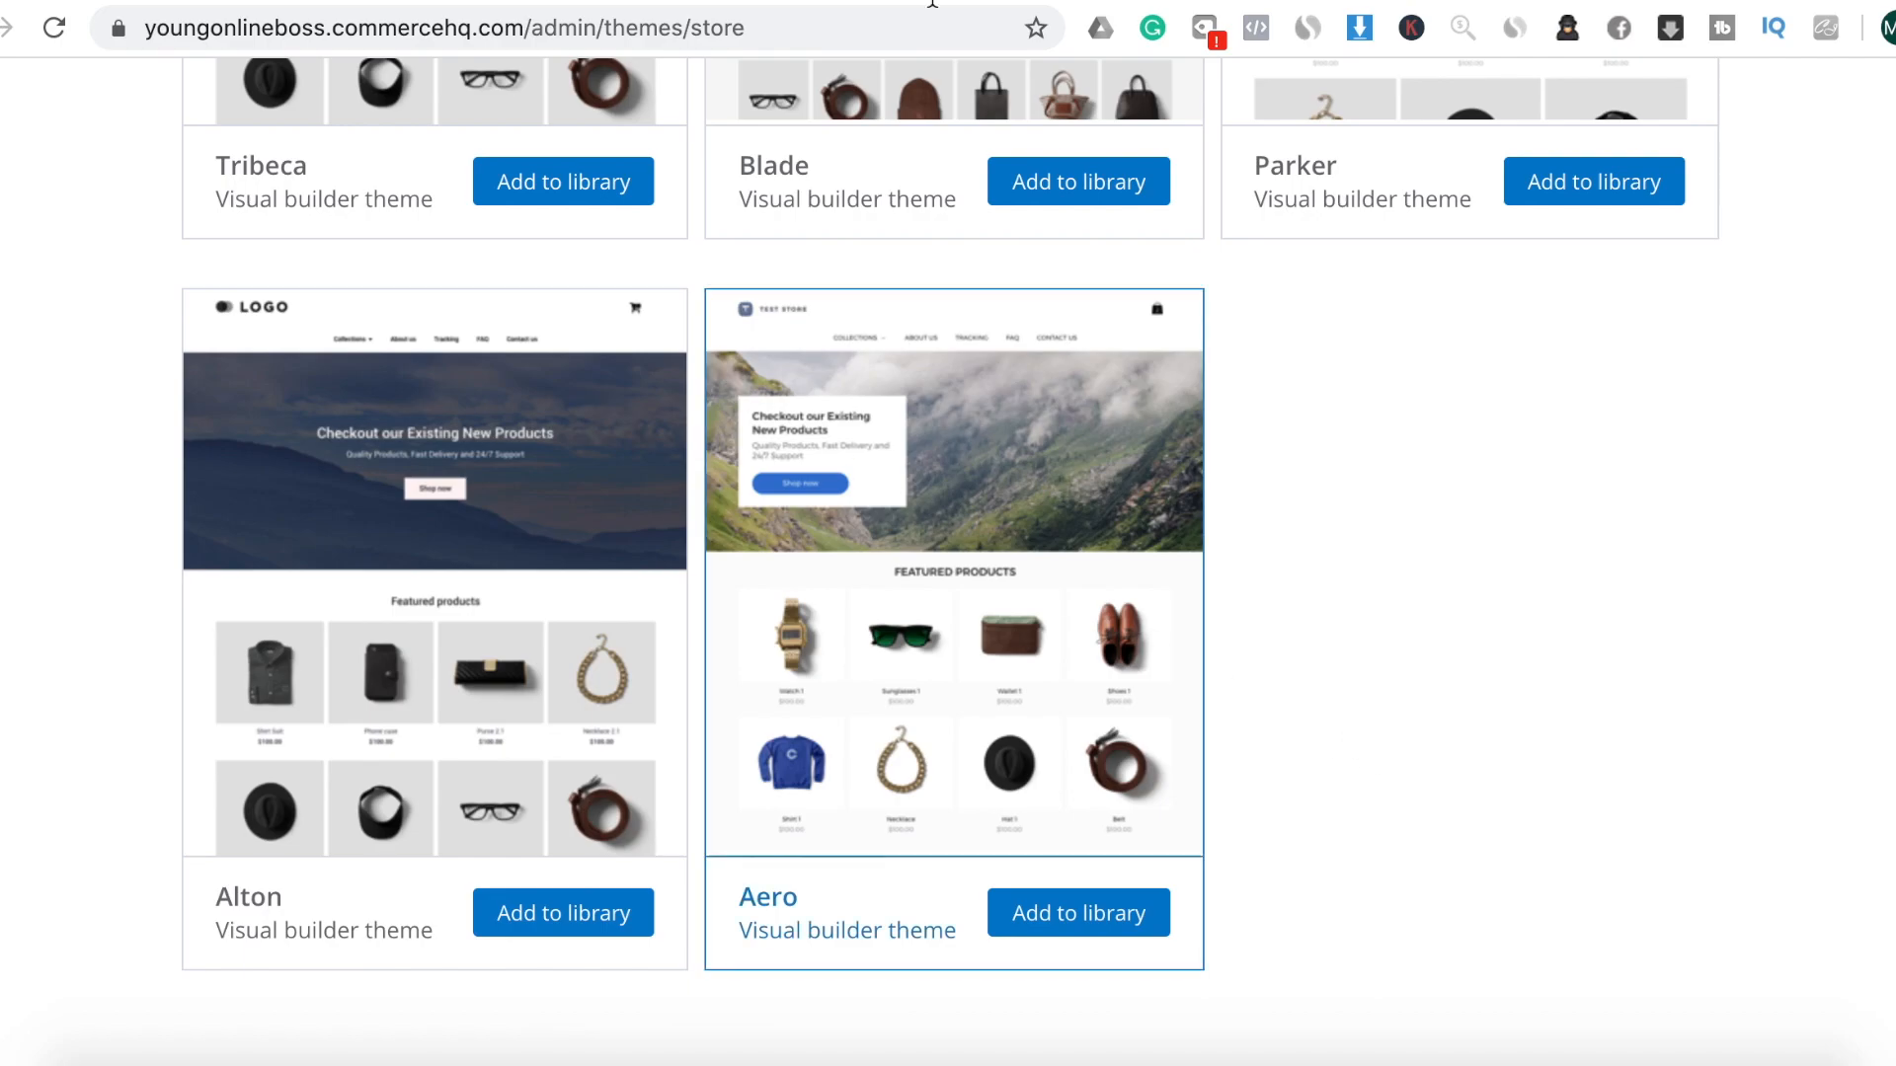
pyautogui.scroll(7, 1341, 620)
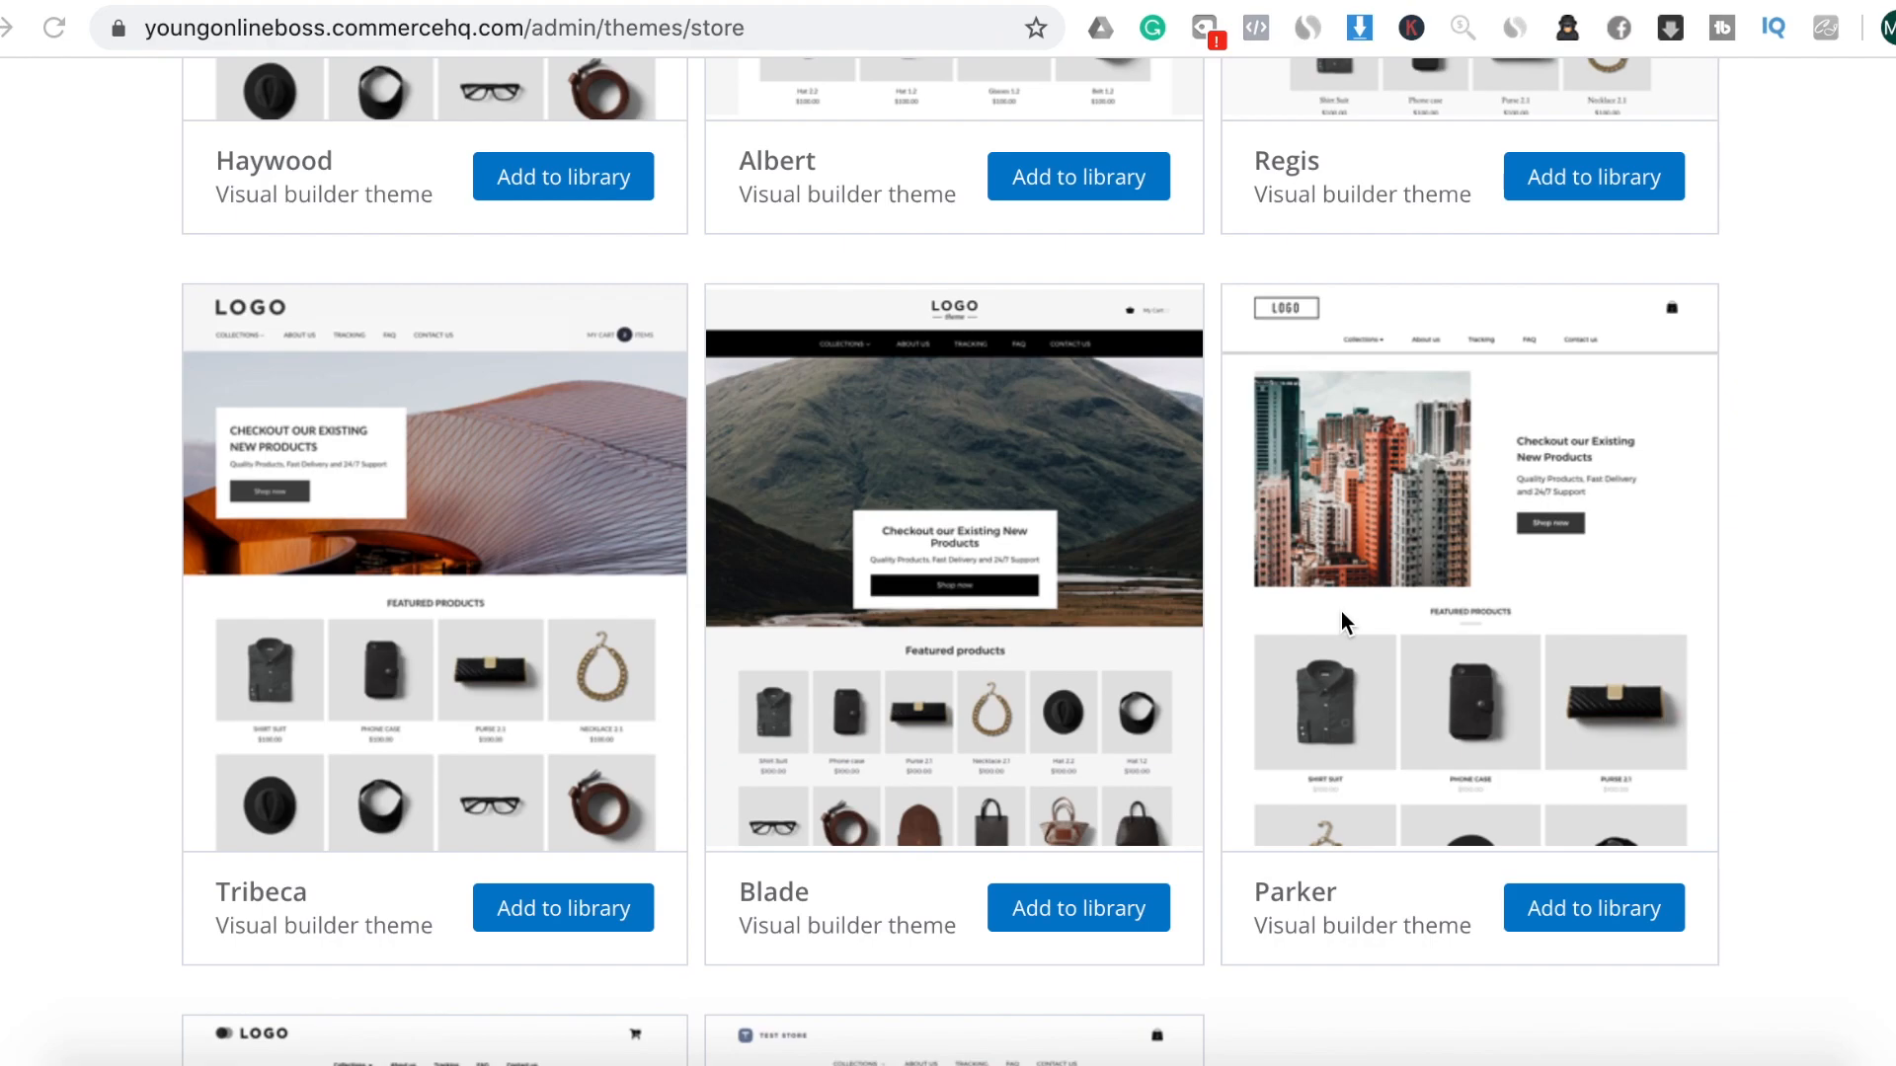
pyautogui.scroll(7, 1341, 612)
pyautogui.scroll(6, 1341, 612)
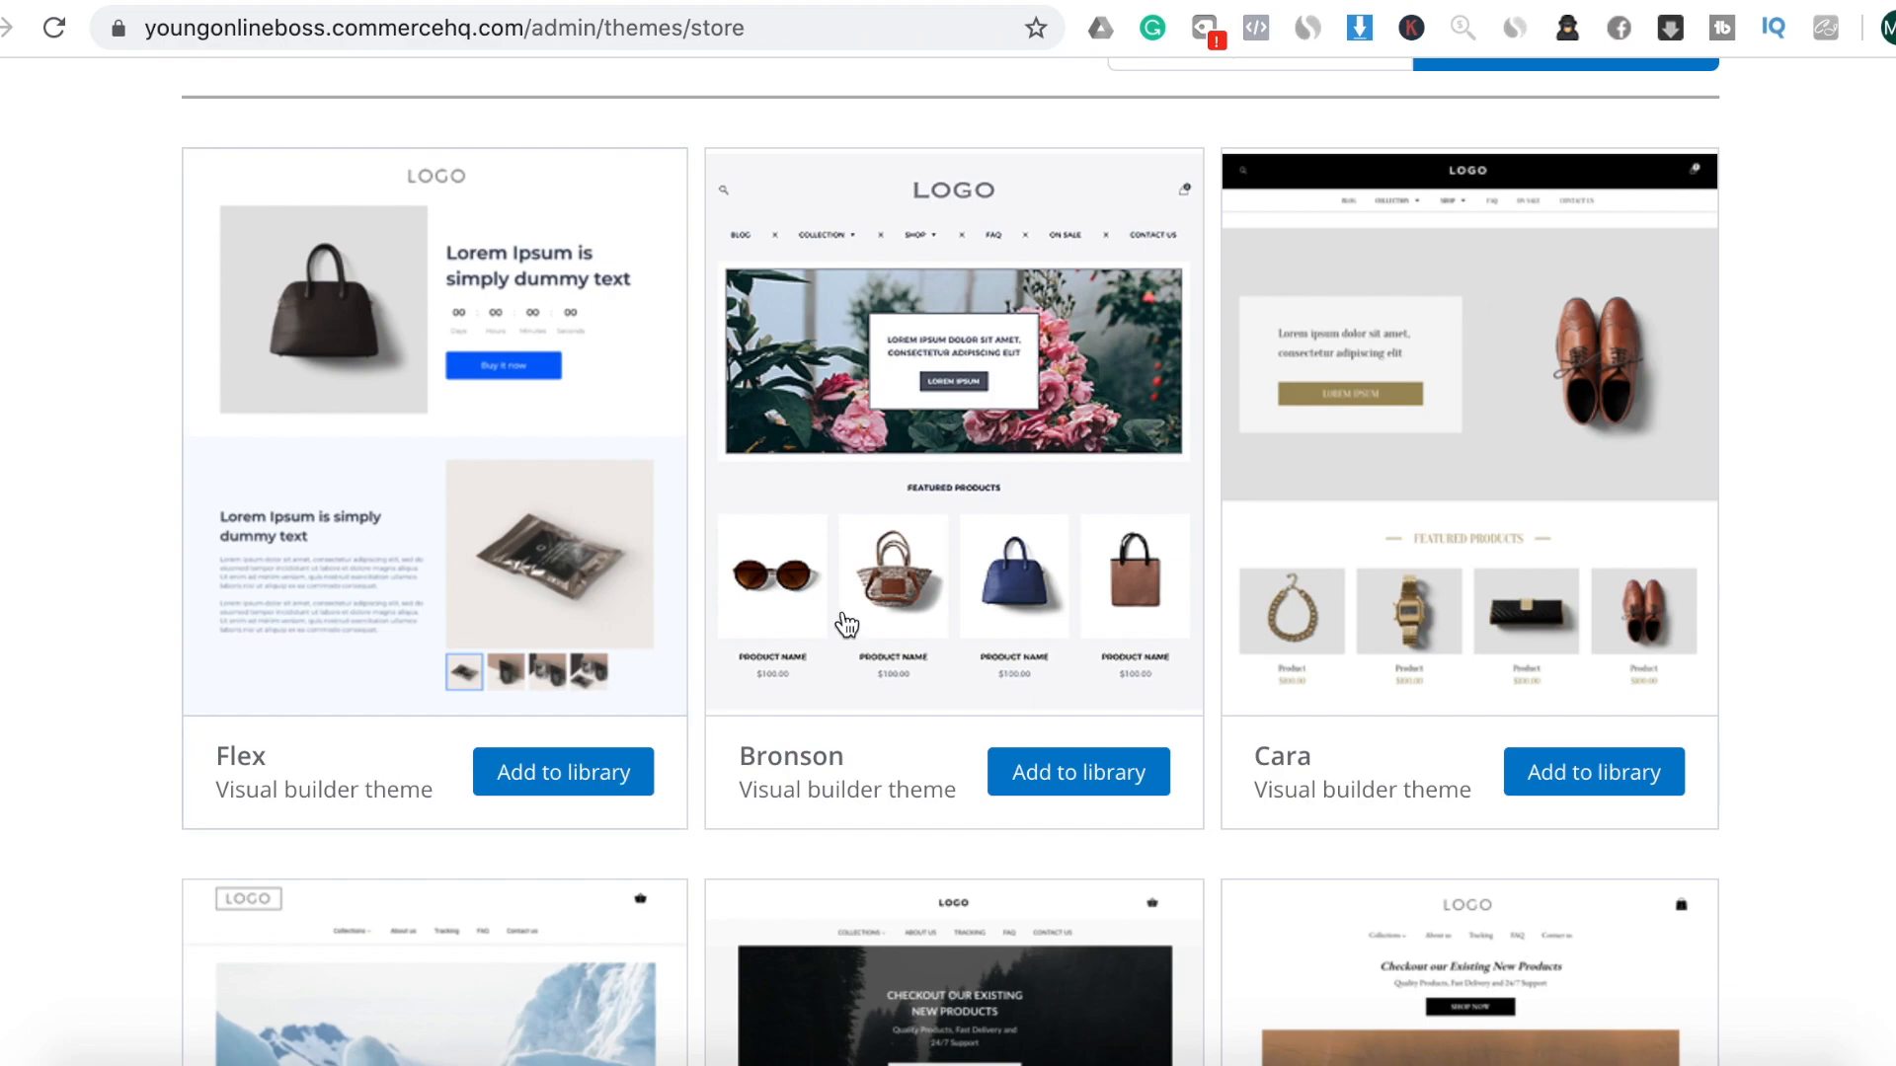
# Add the Flex visual builder theme to the library and return to the store's theme library
pyautogui.scroll(2, 847, 583)
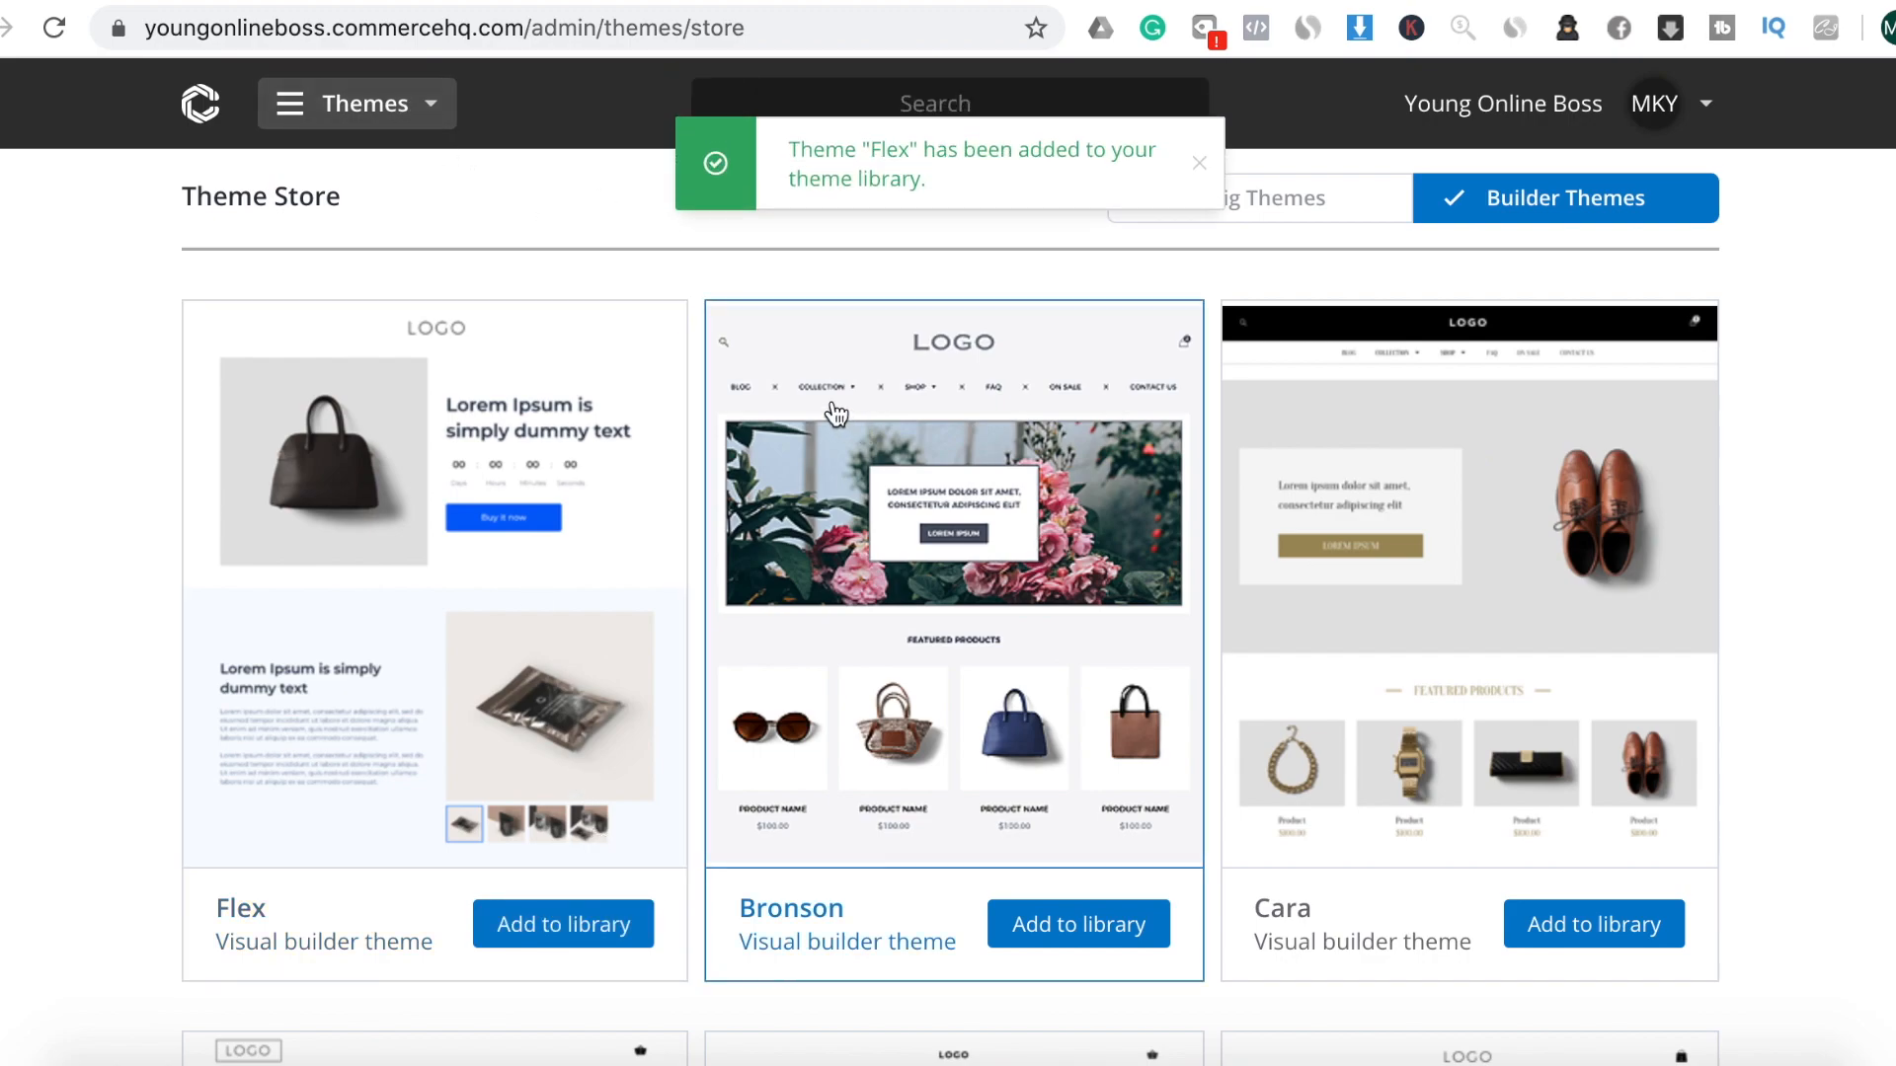
pyautogui.click(439, 109)
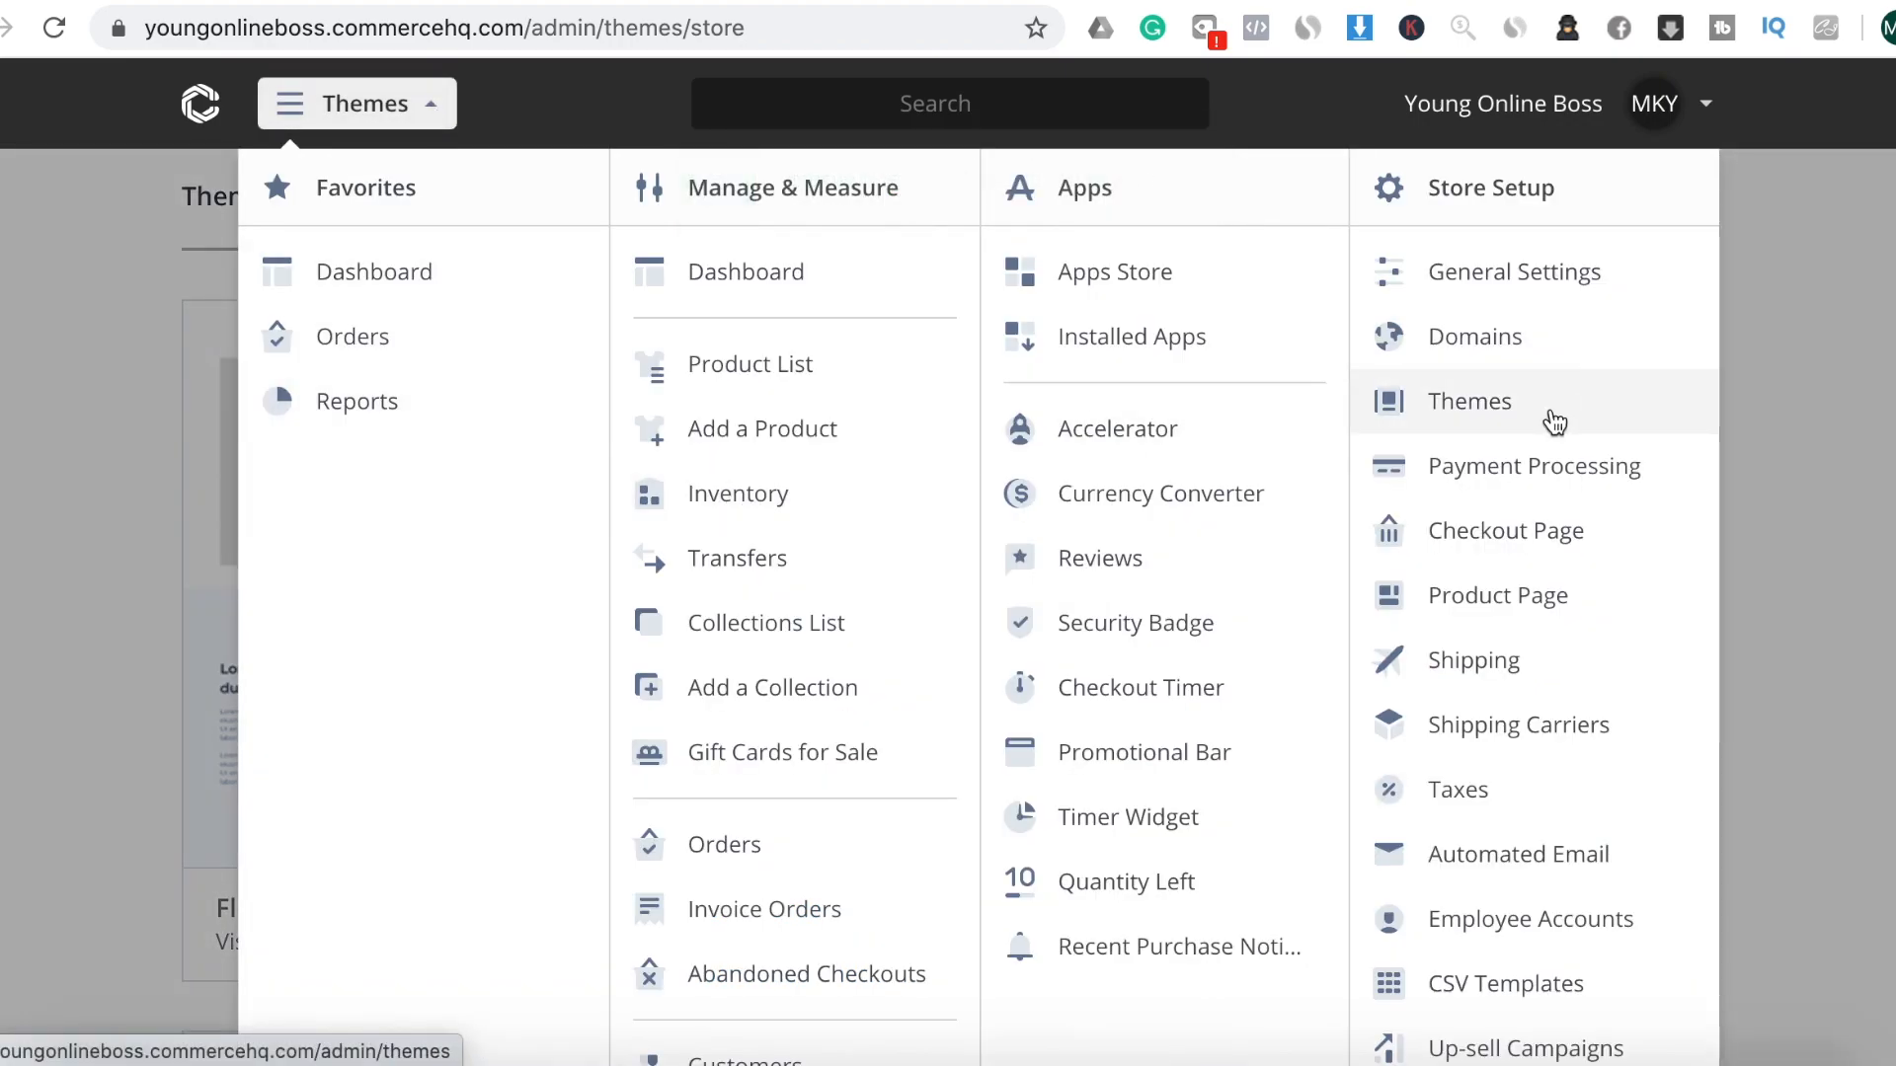
pyautogui.click(1555, 422)
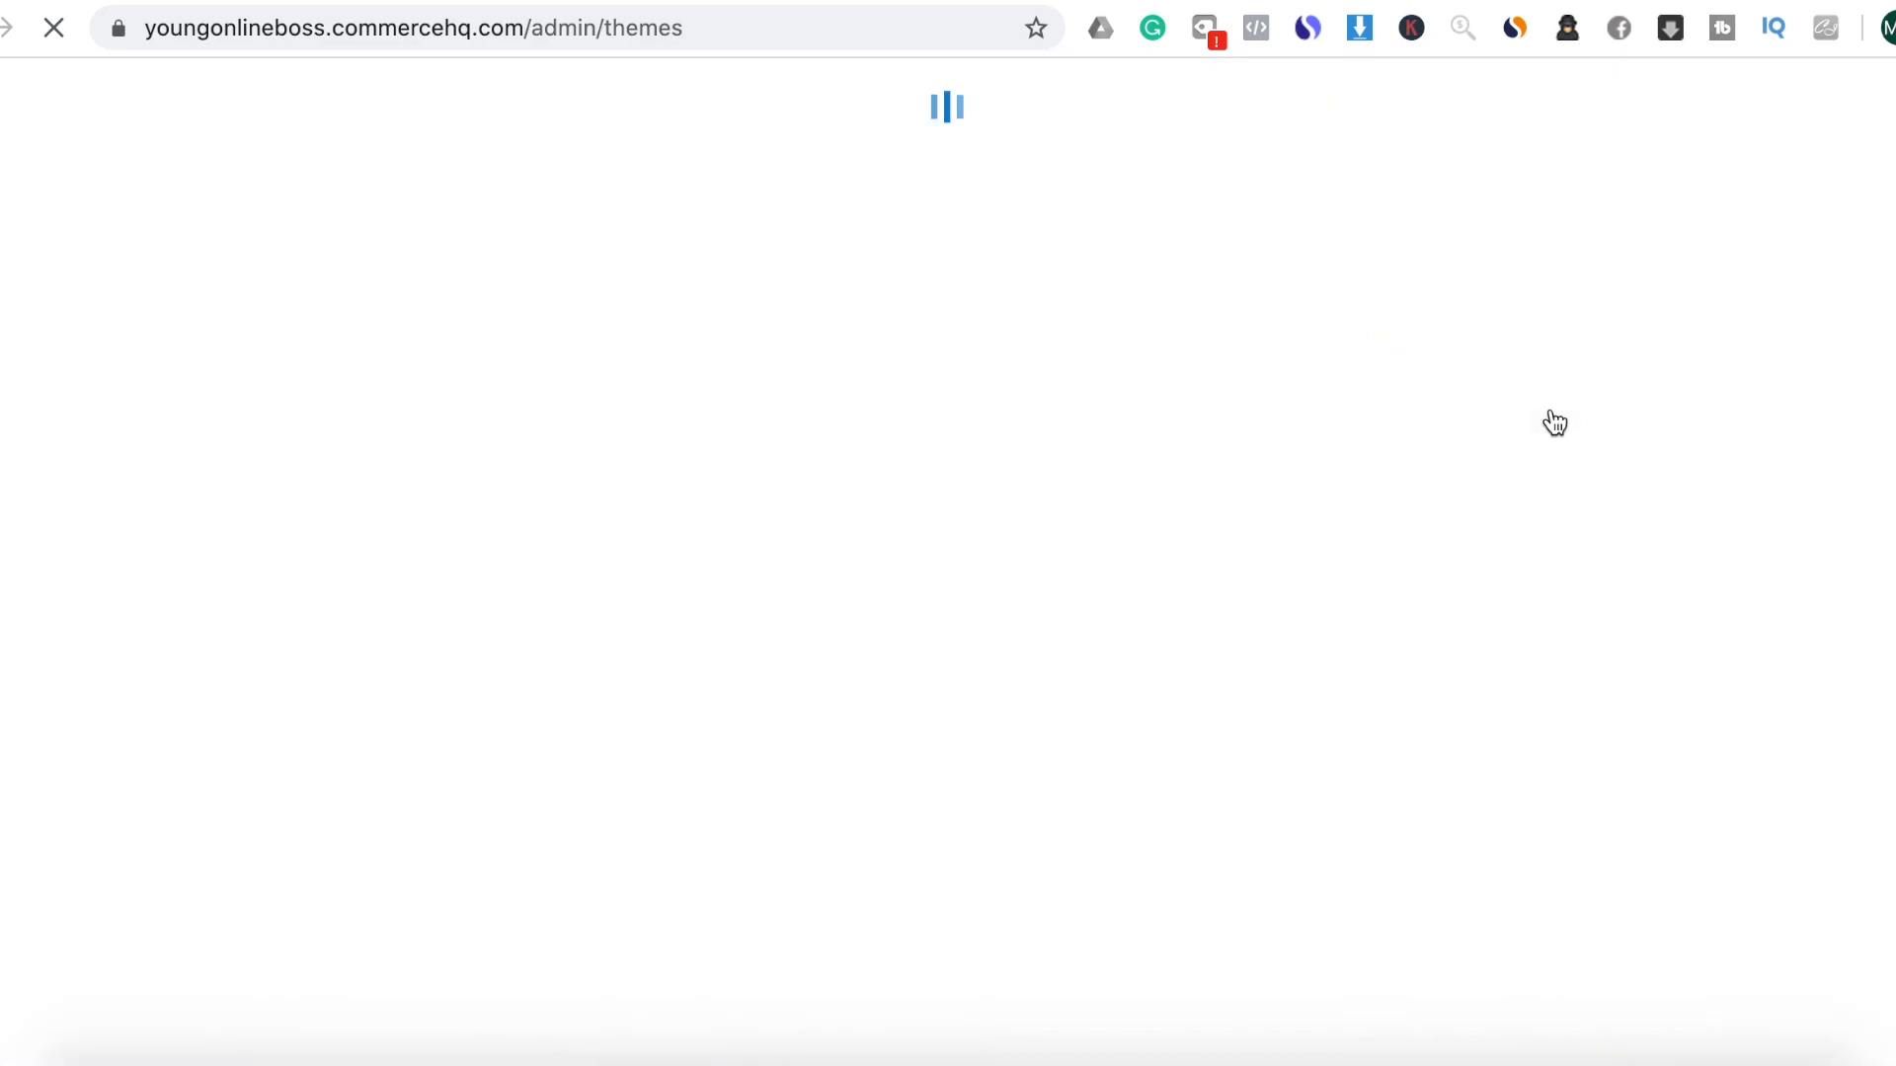
pyautogui.moveTo(1514, 510)
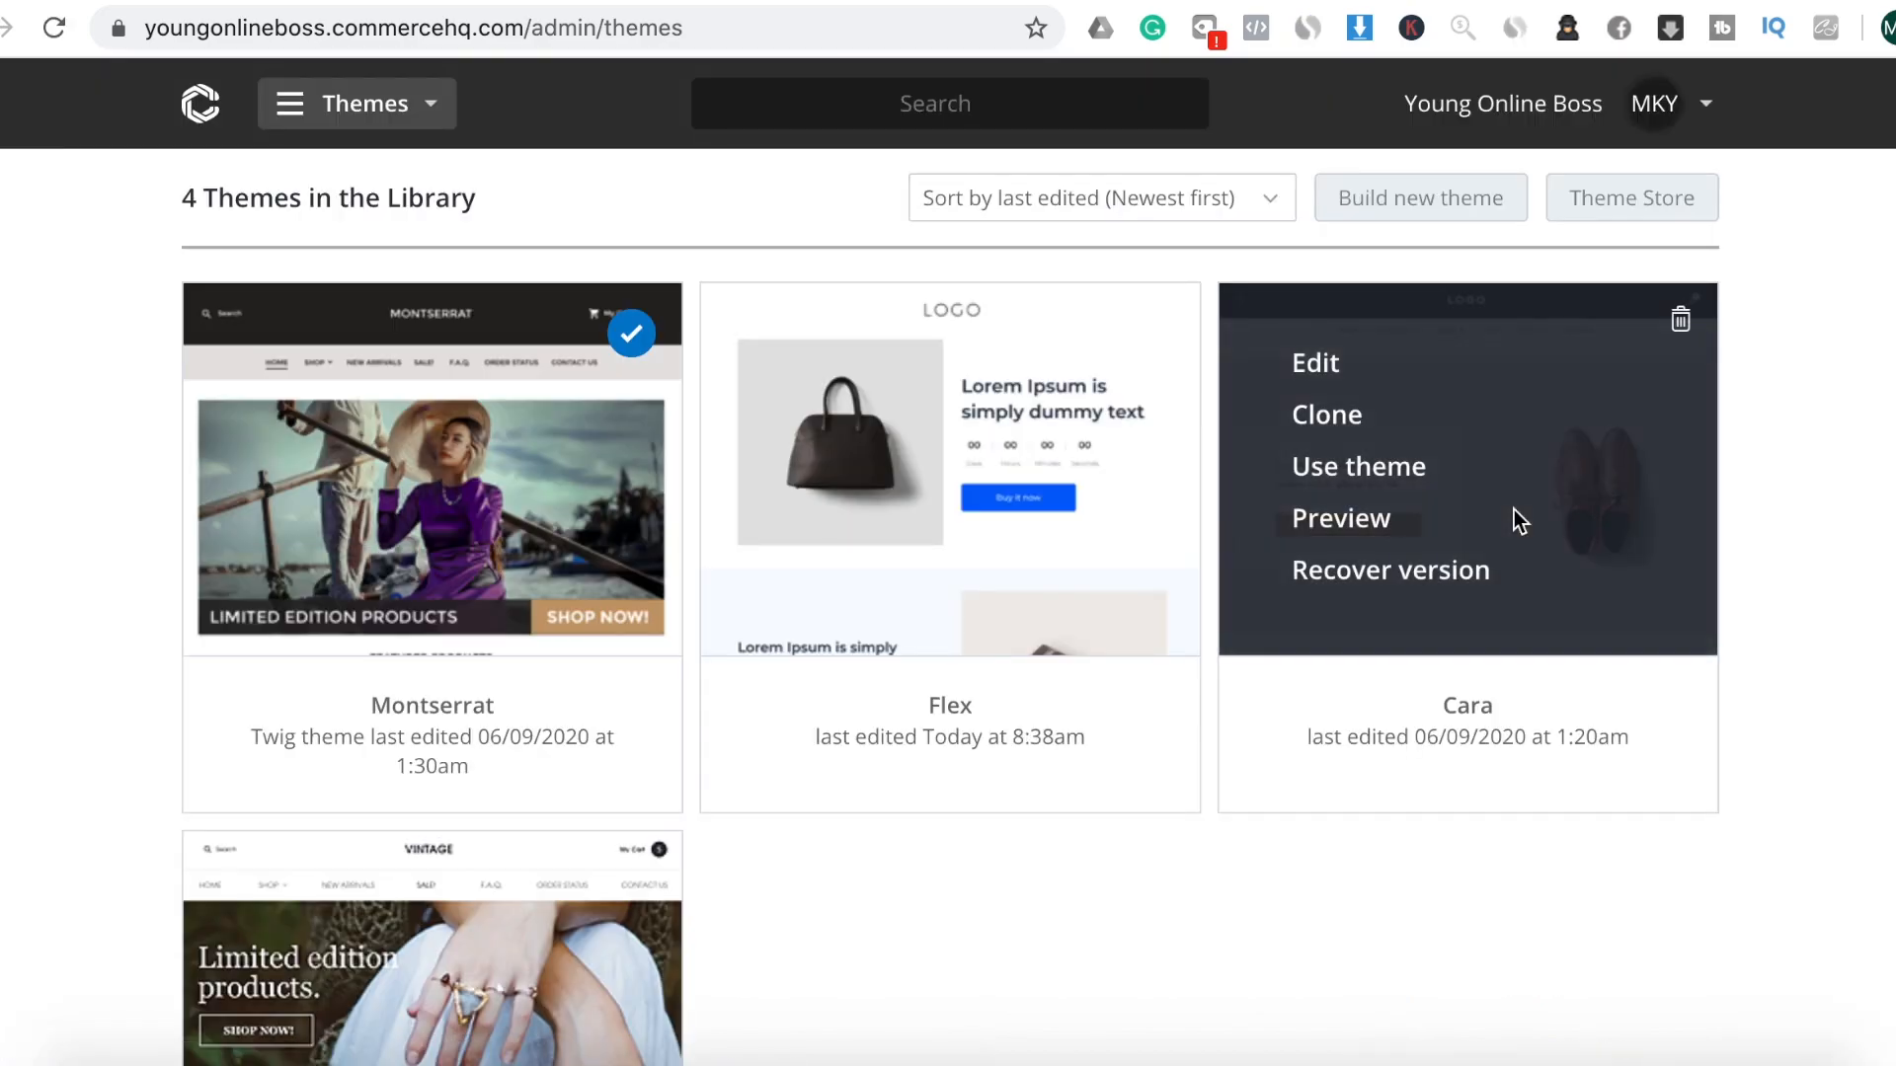
pyautogui.scroll(-1, 1185, 983)
# From the apps page, configure Lead Capture Overlay and start its first overlay campaign, named "Welcome to Young Online Boss"
pyautogui.moveTo(1031, 442)
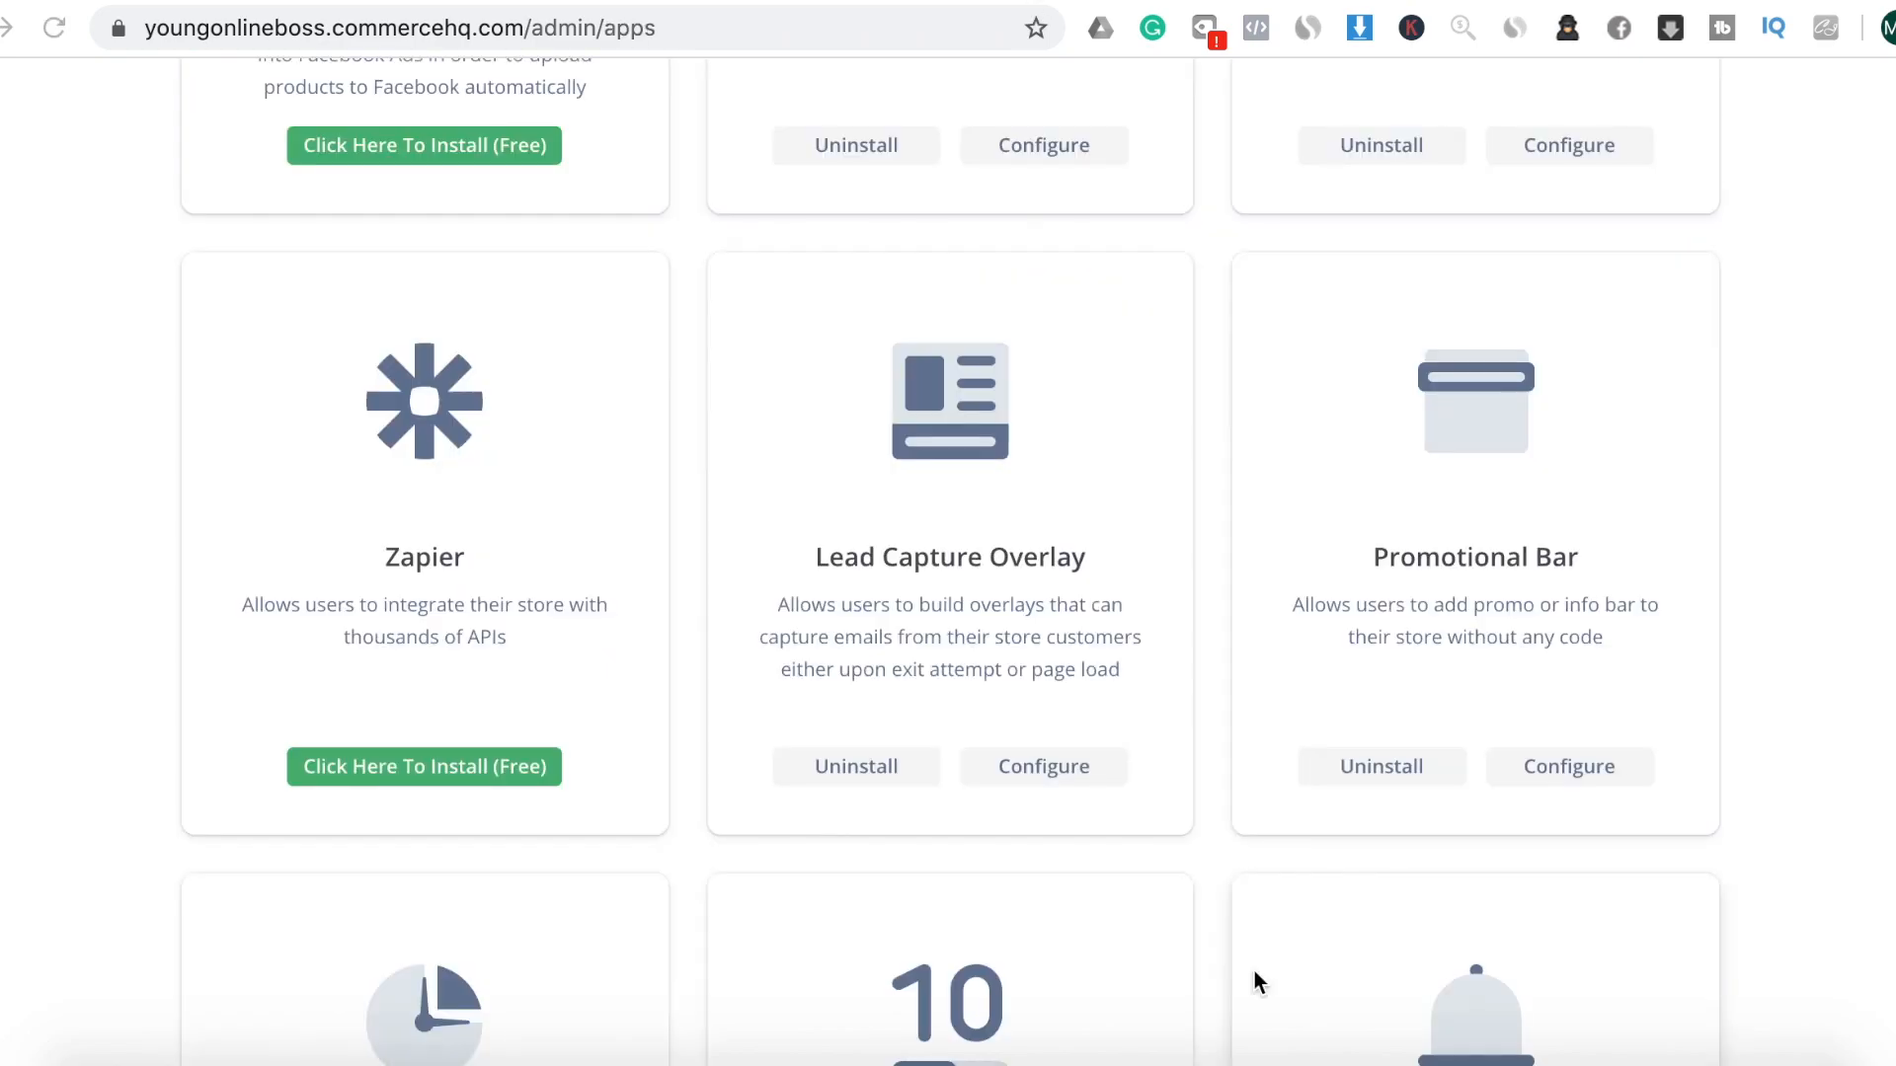
pyautogui.click(1065, 776)
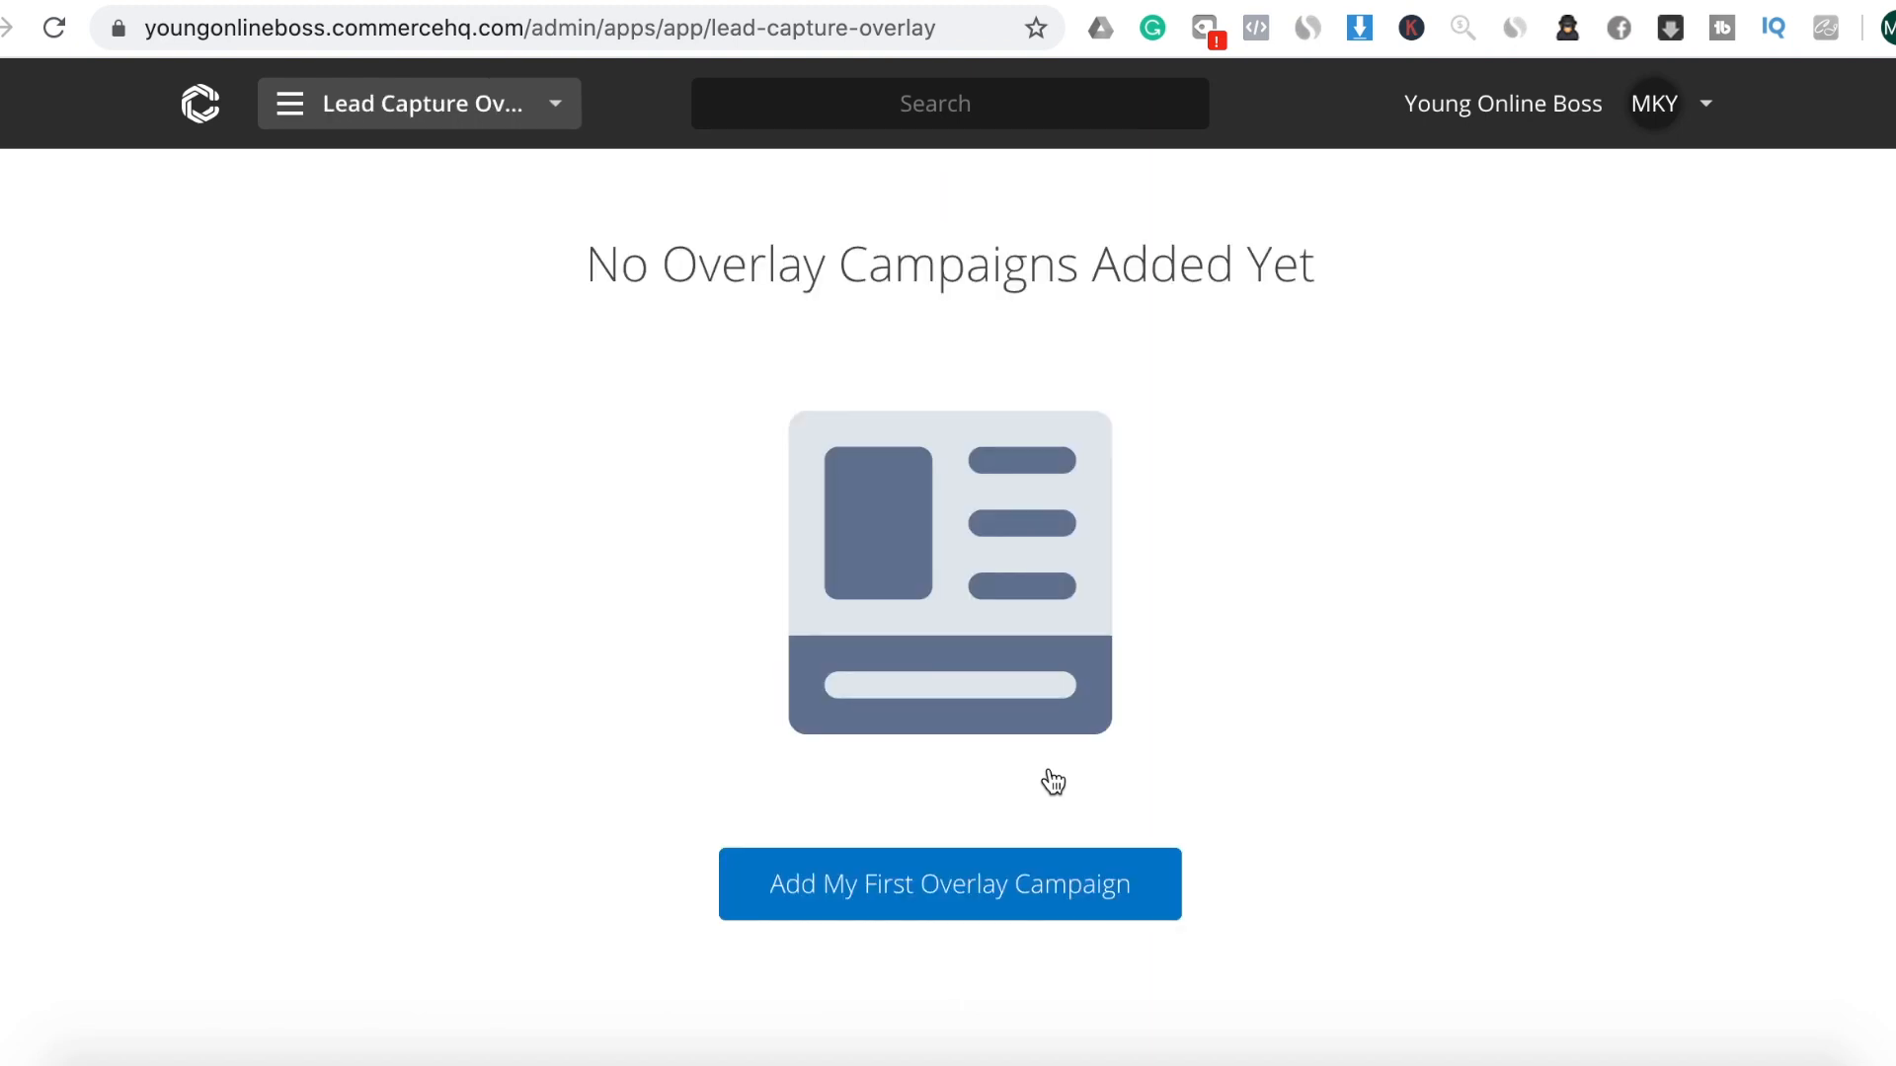
pyautogui.click(1021, 903)
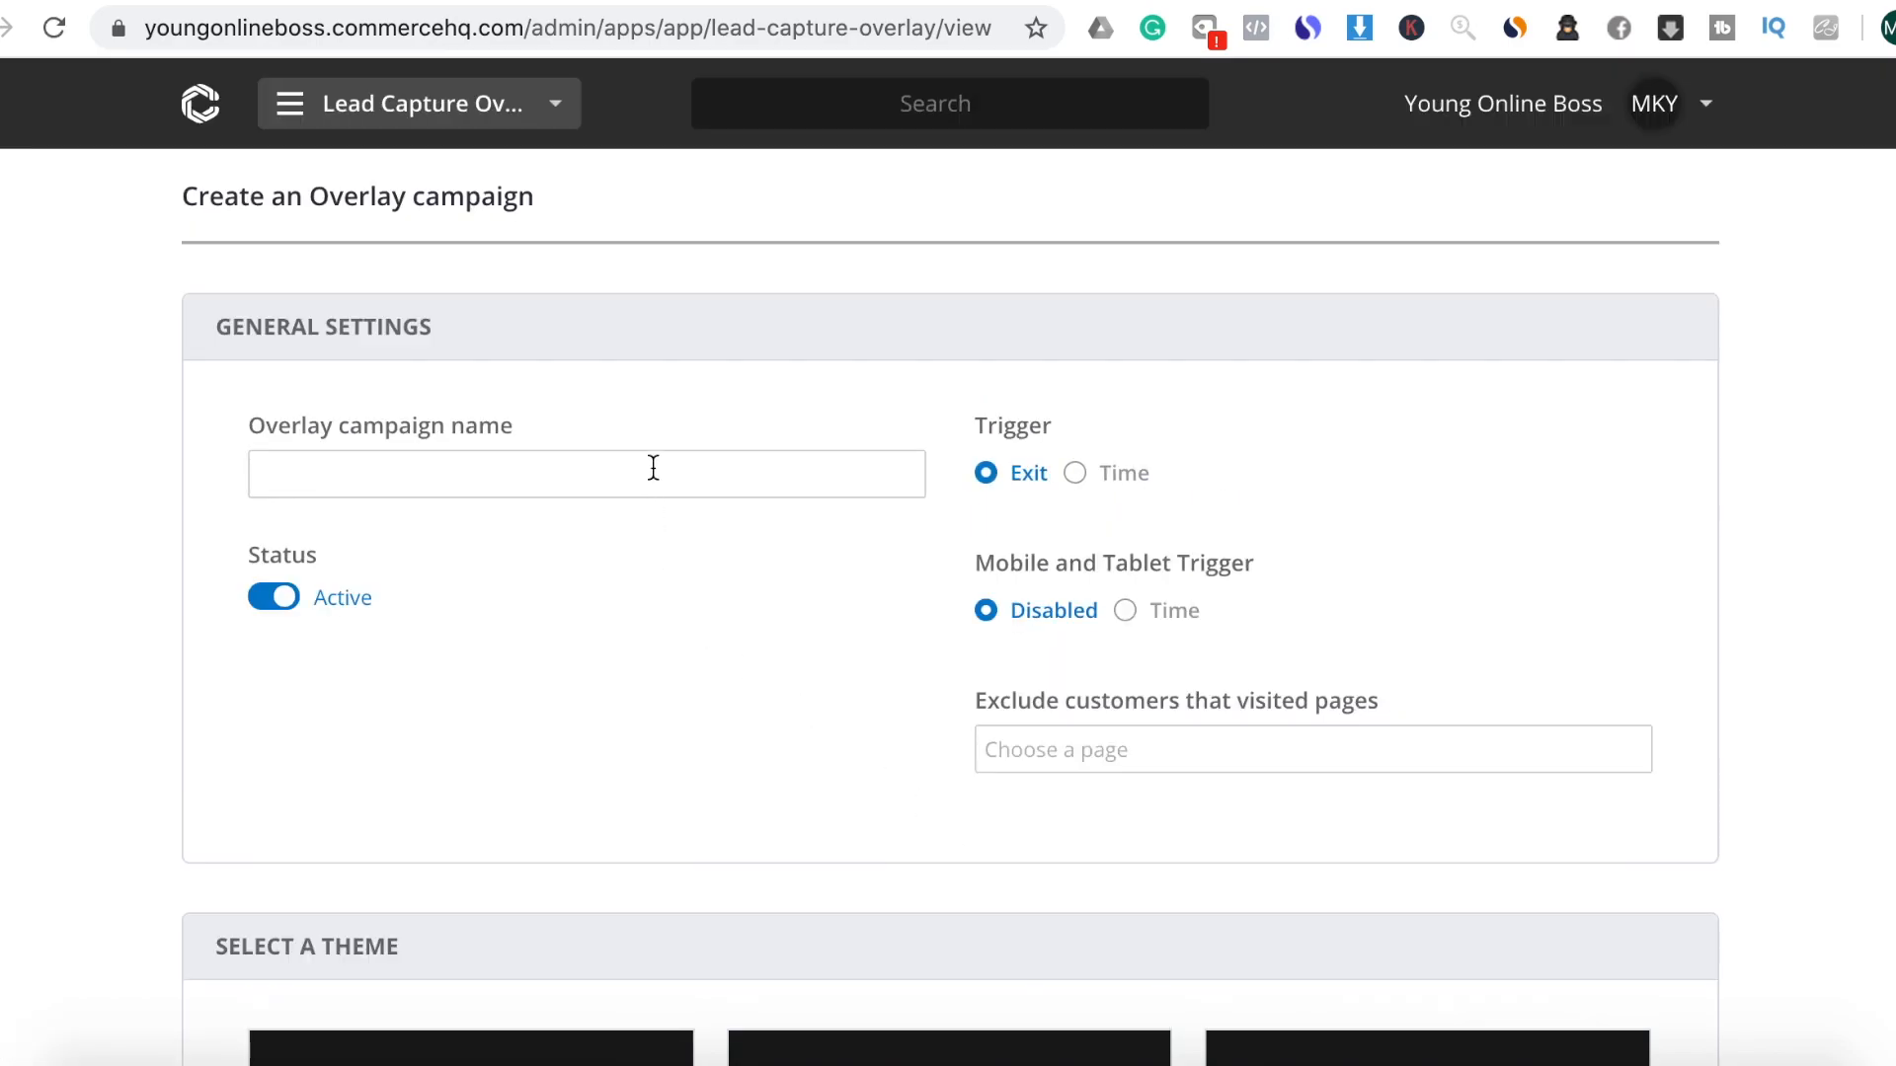
pyautogui.click(653, 470)
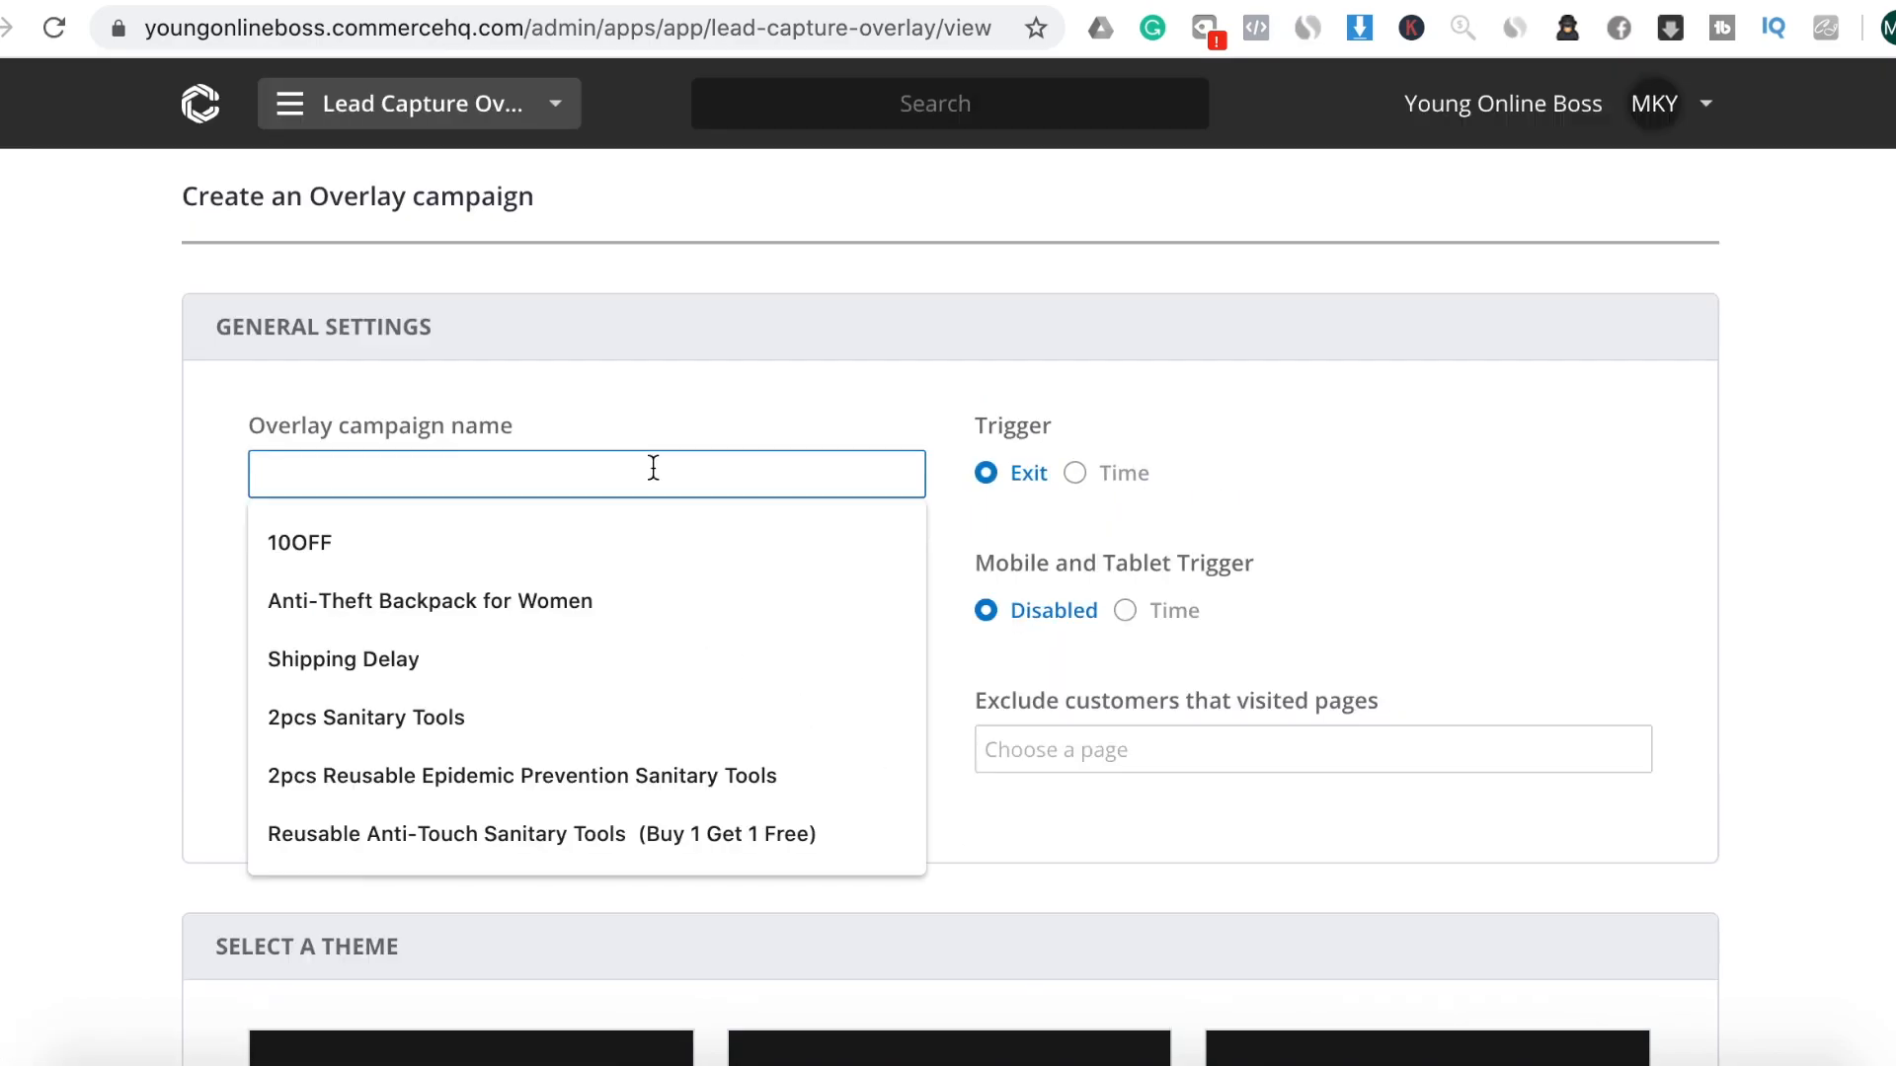
pyautogui.write('welcome')
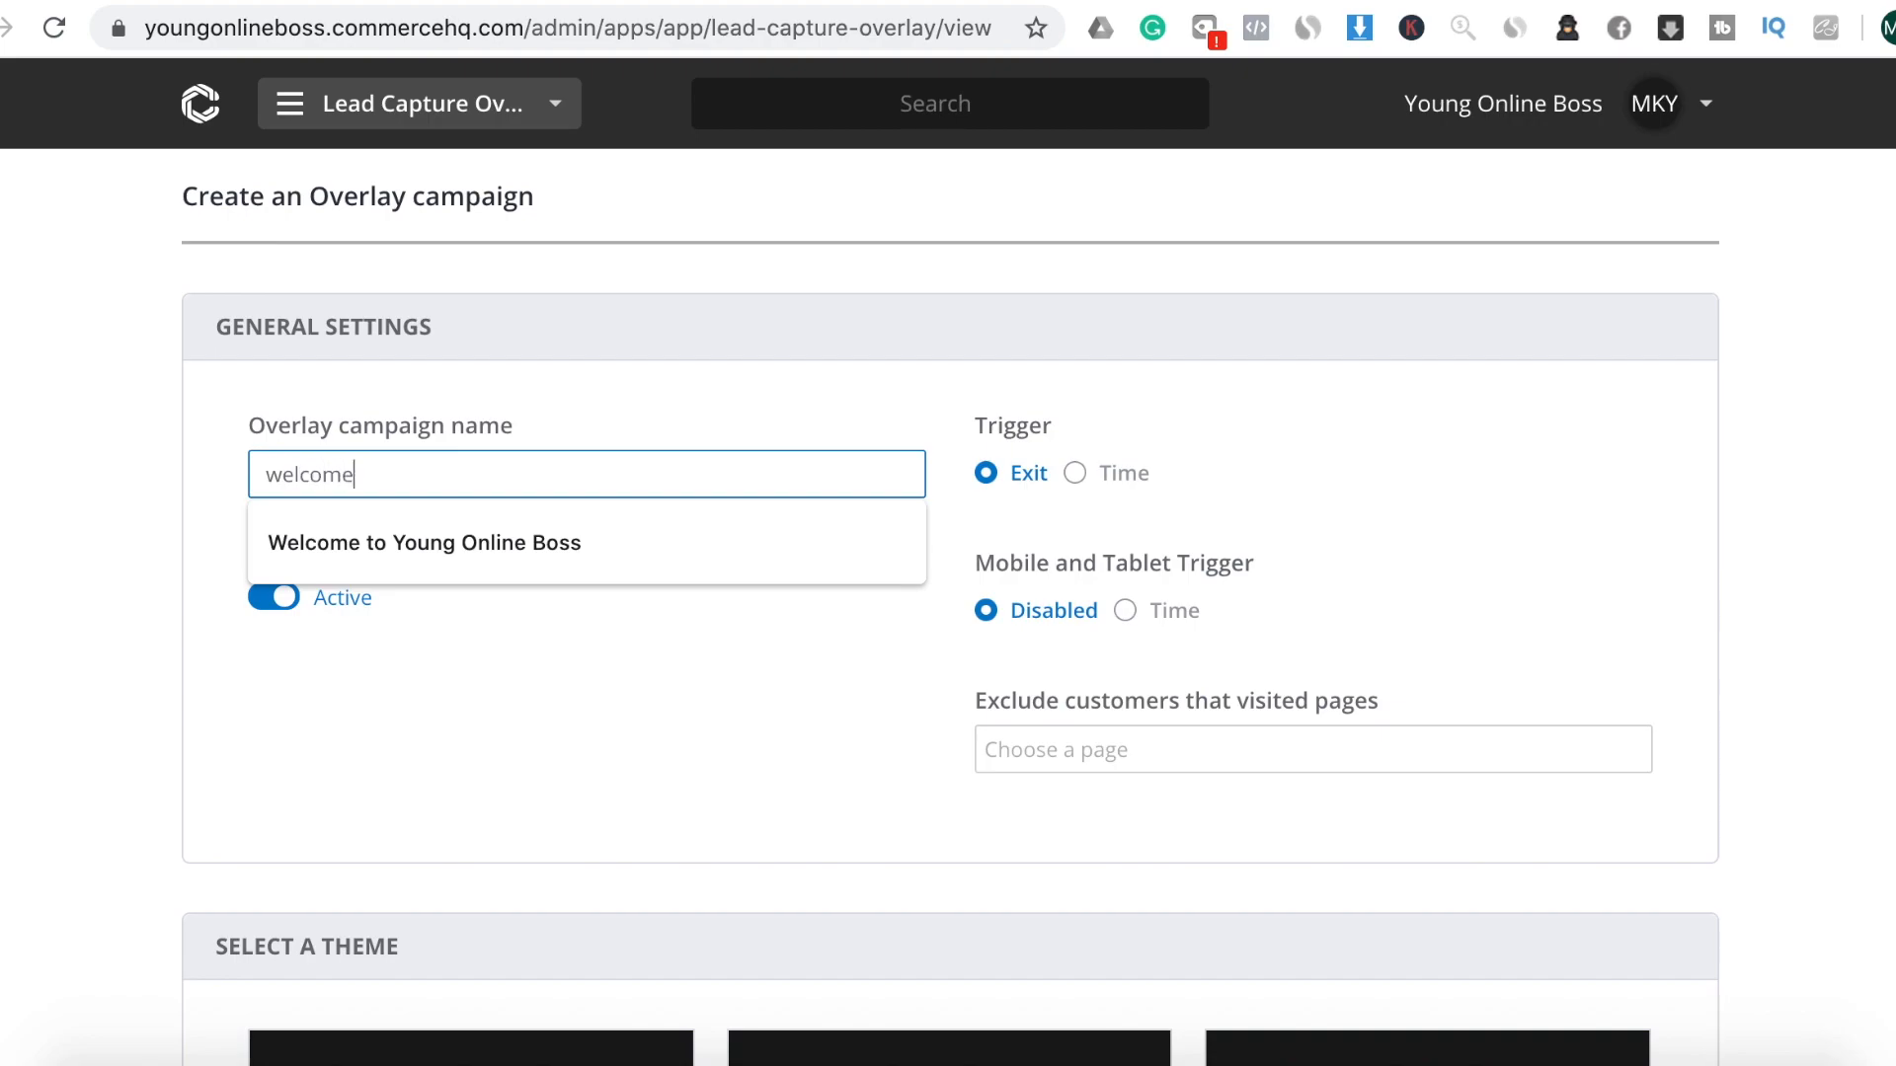
pyautogui.click(587, 544)
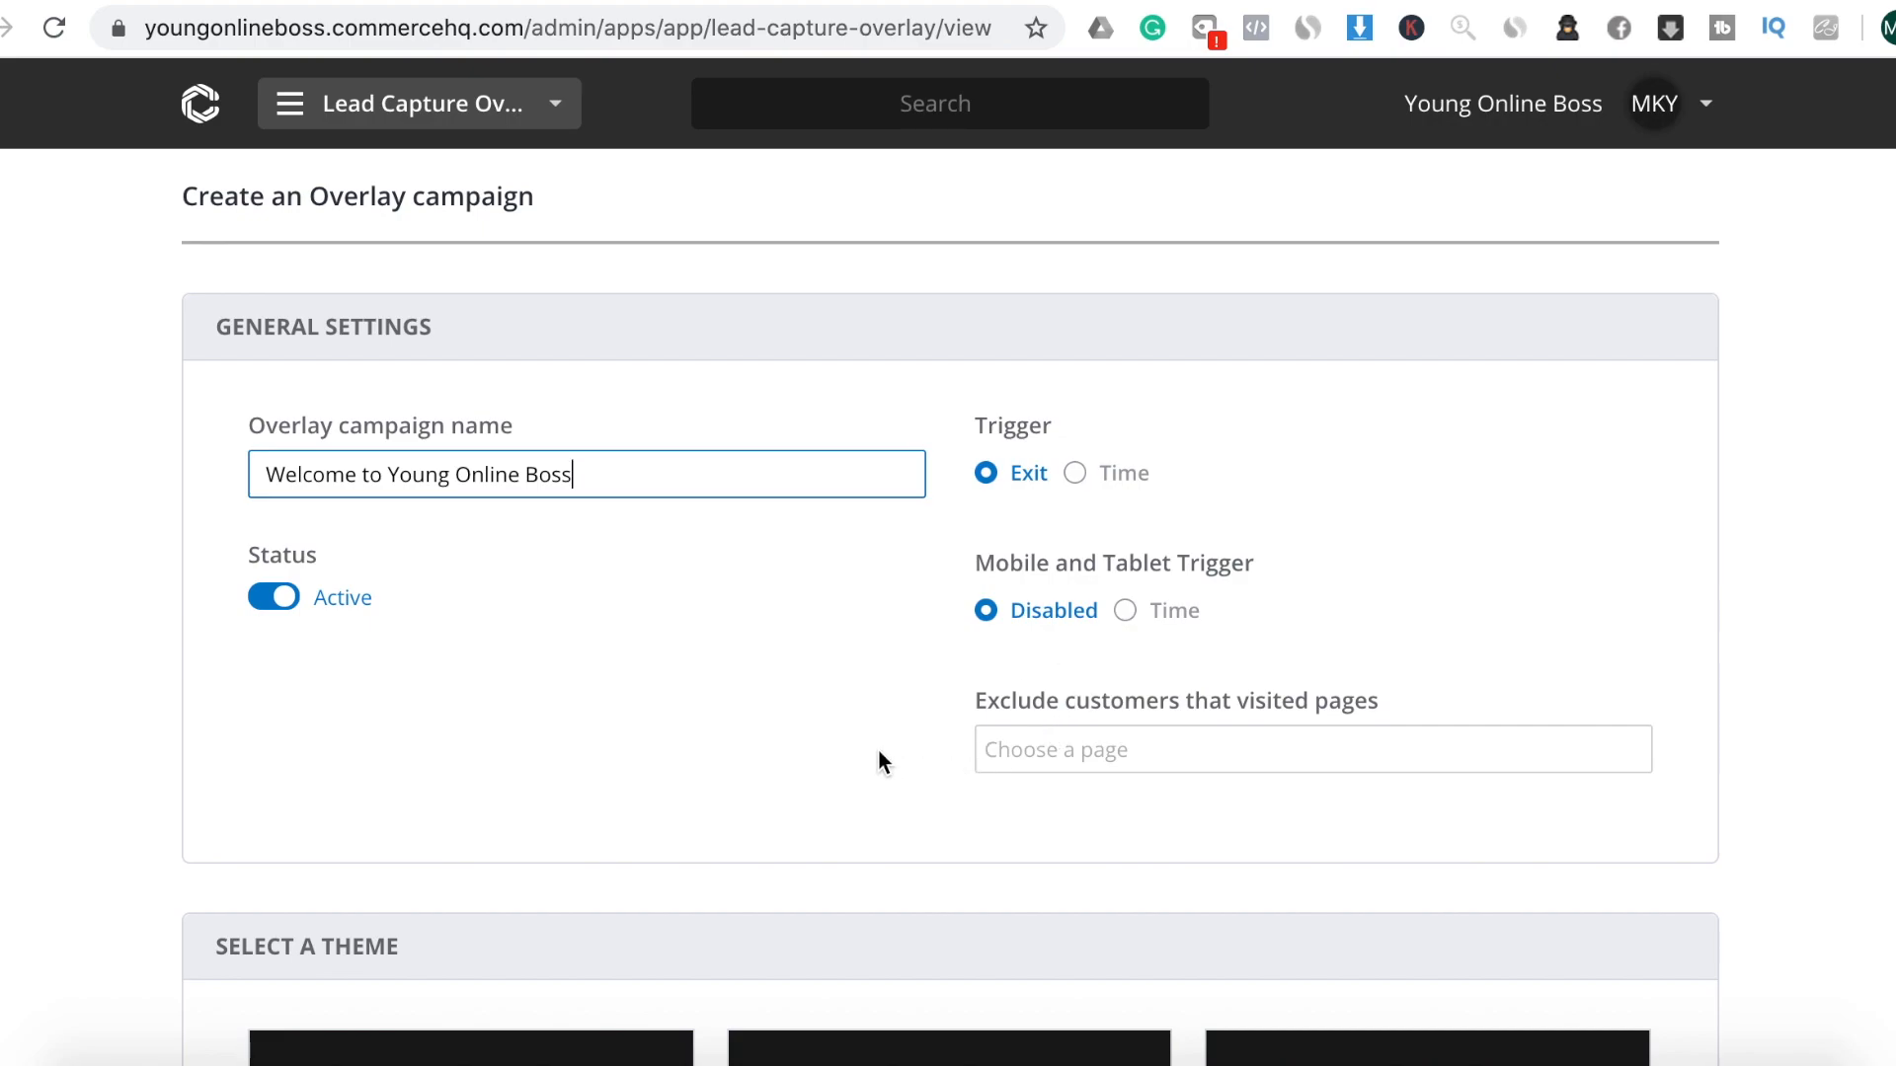
# Examine the newsletter sign-up theme designs offered for the overlay campaign
pyautogui.scroll(-3, 880, 752)
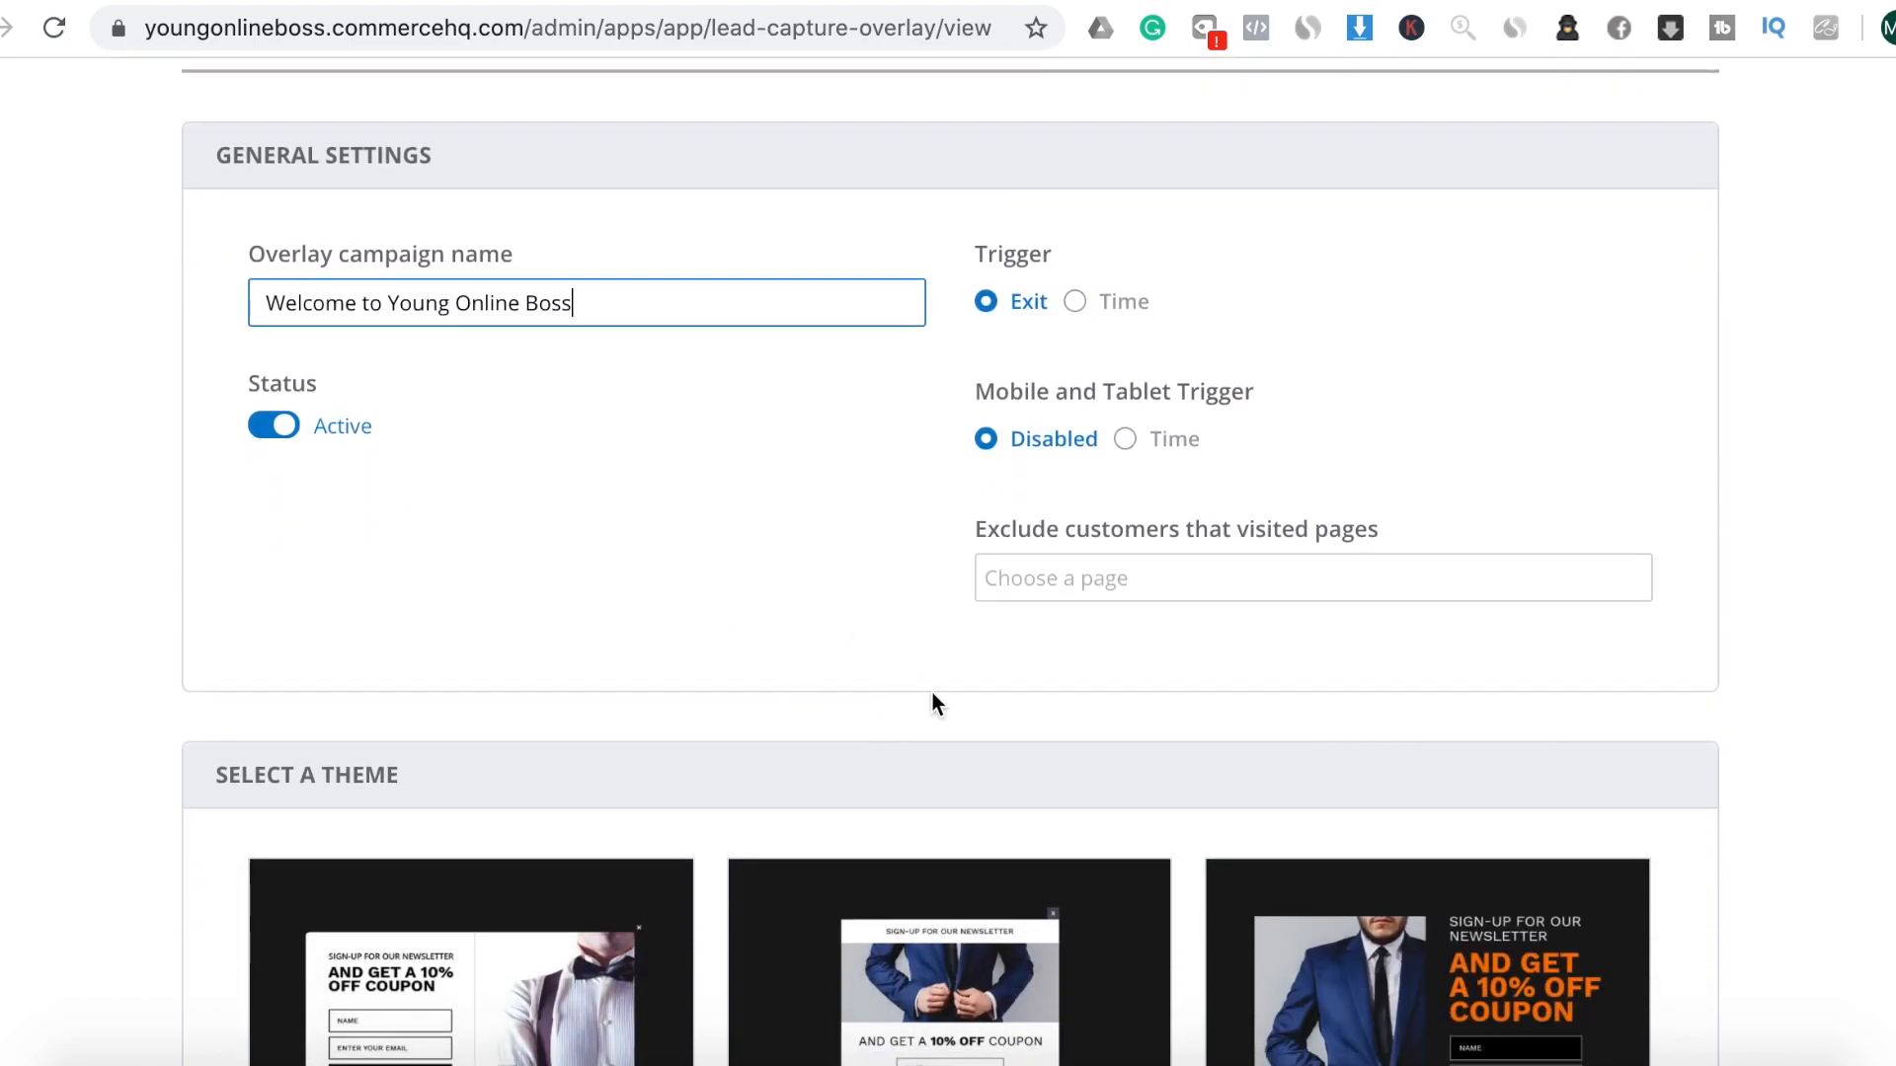
pyautogui.scroll(-7, 970, 749)
pyautogui.scroll(3, 972, 745)
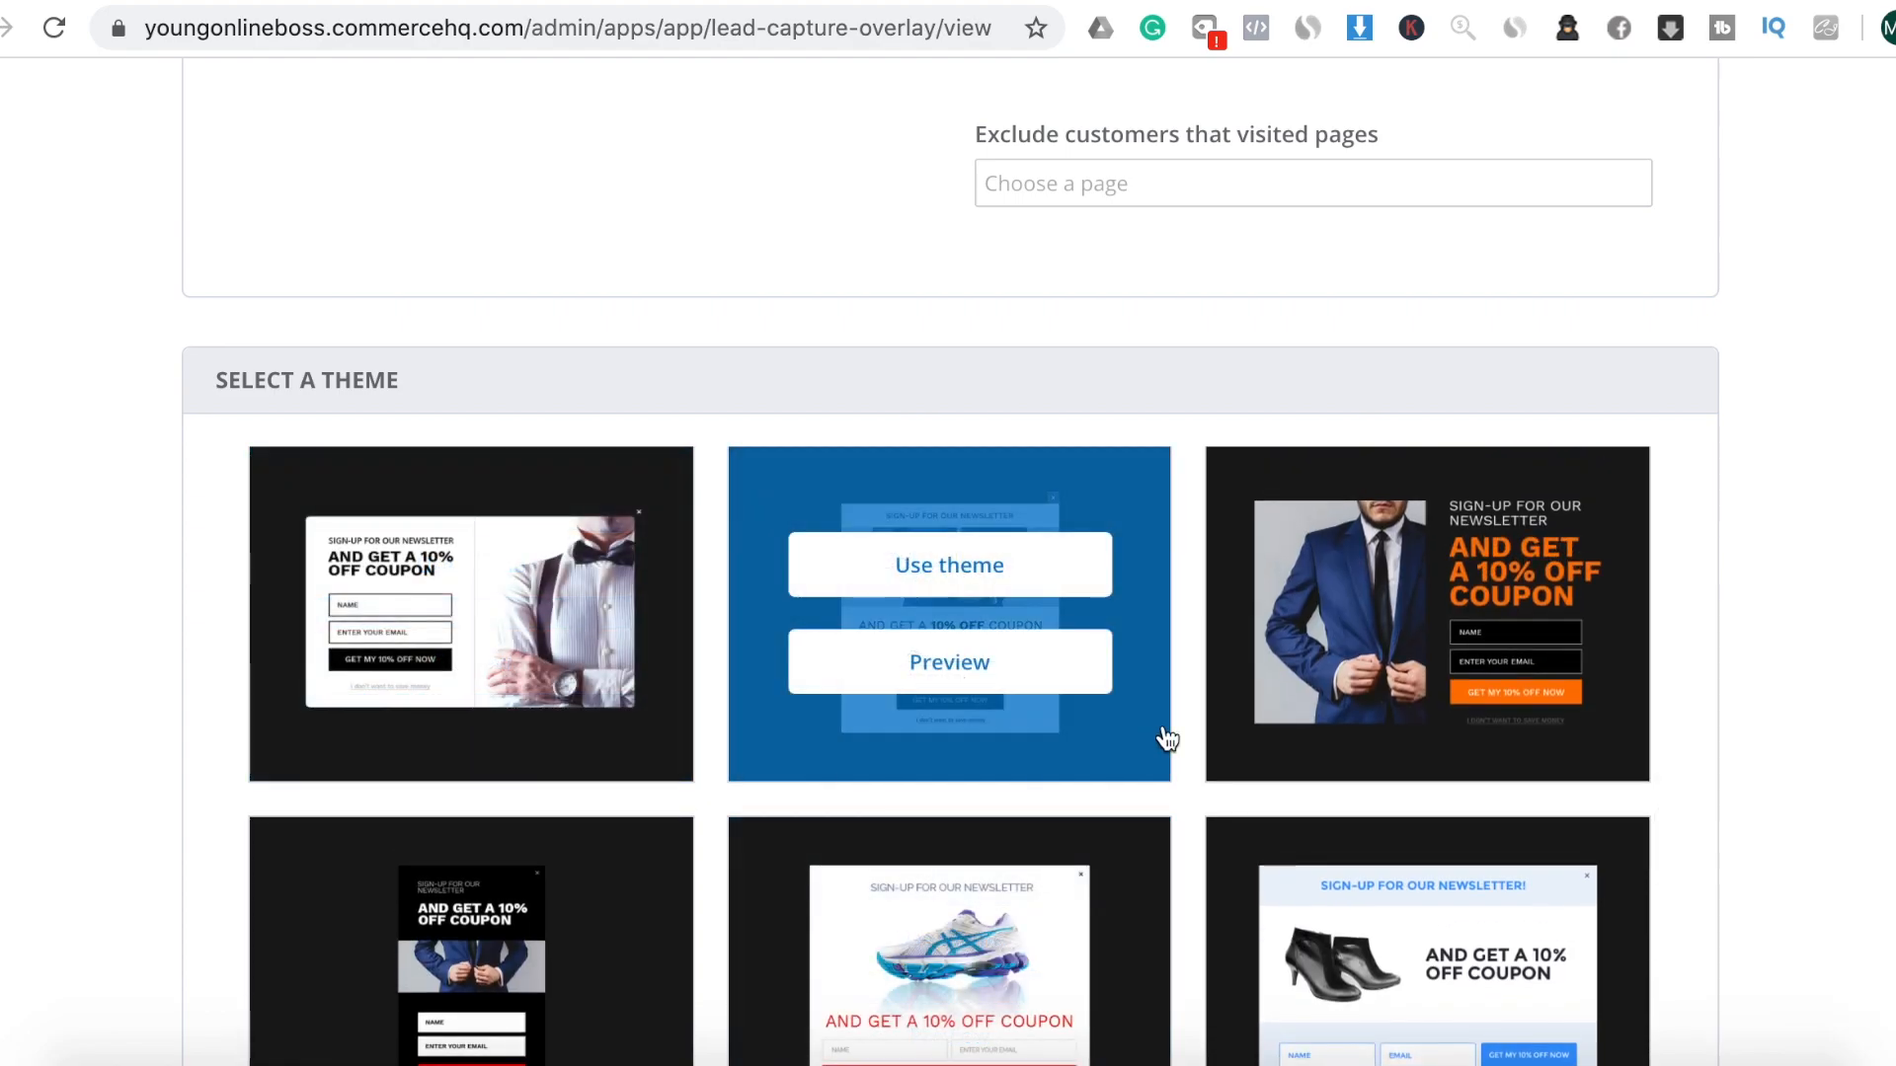
pyautogui.scroll(-5, 1885, 729)
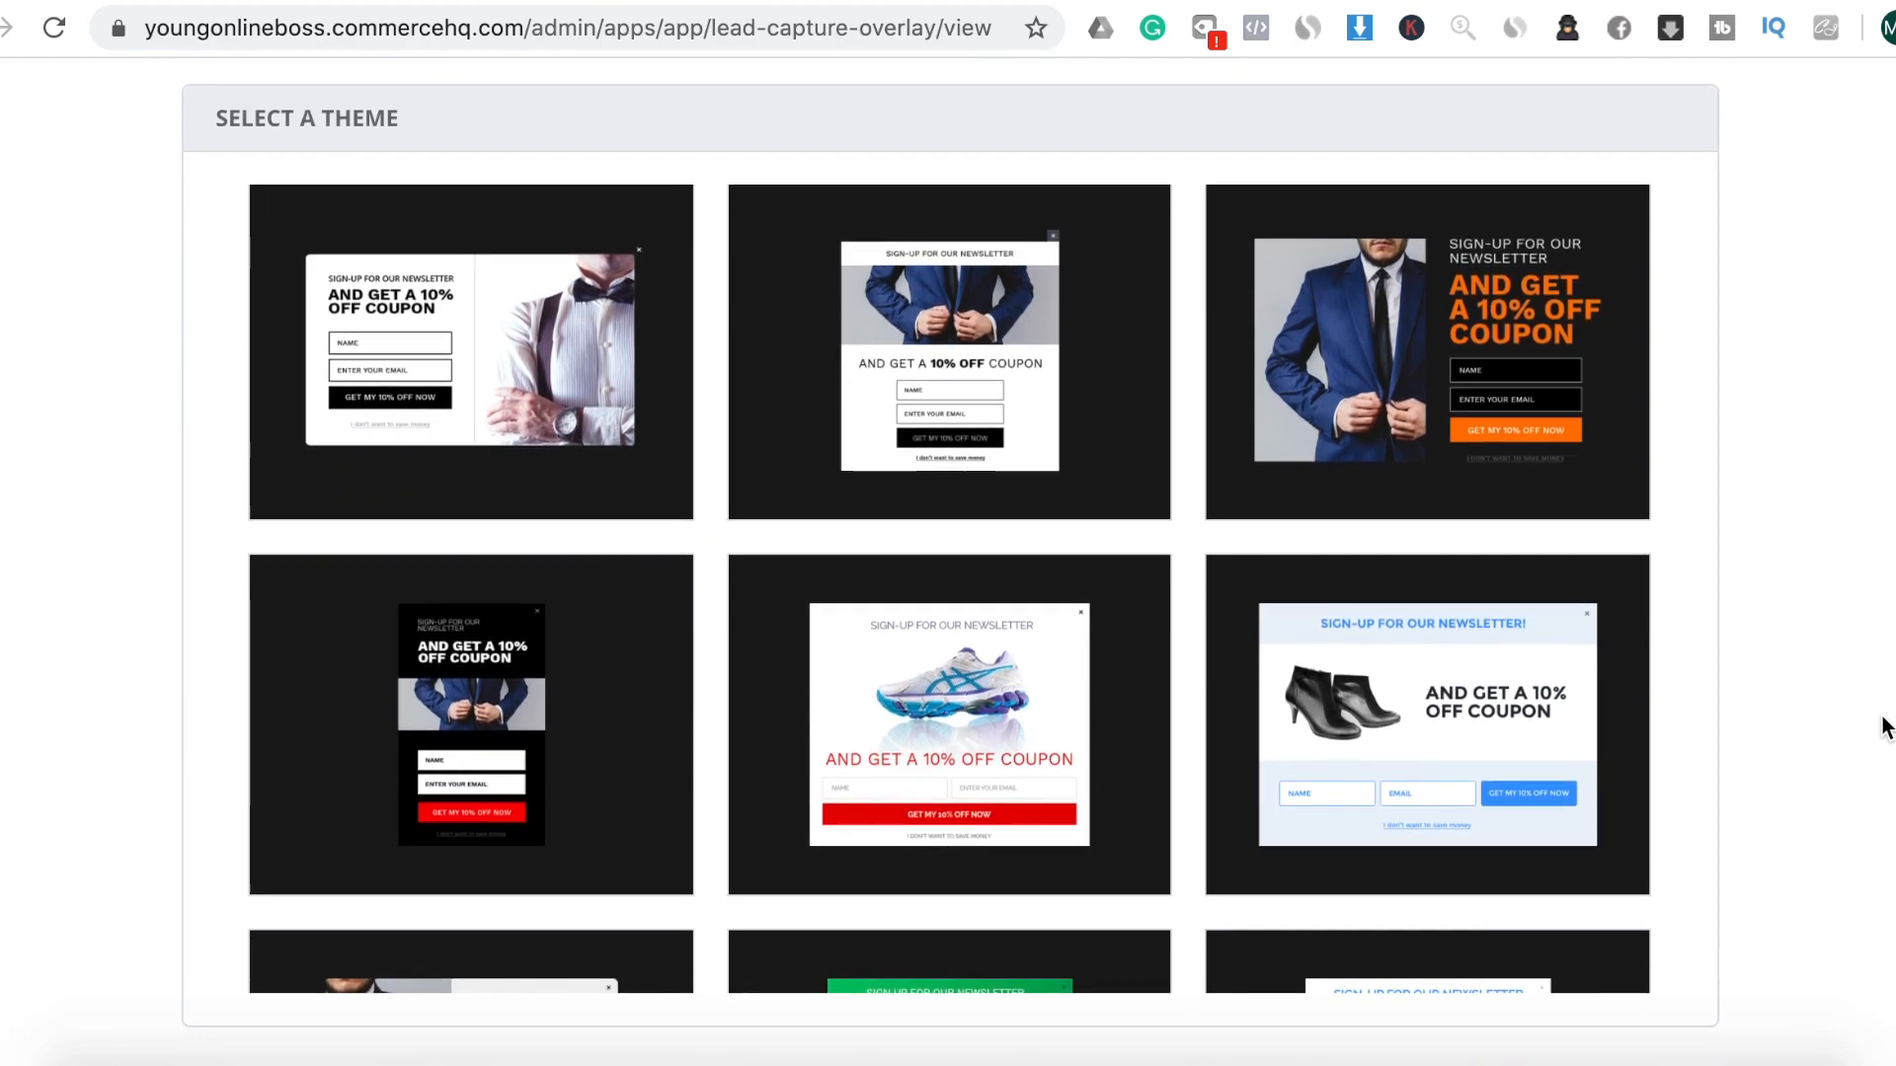
pyautogui.scroll(-3, 1886, 728)
pyautogui.scroll(-3, 1885, 728)
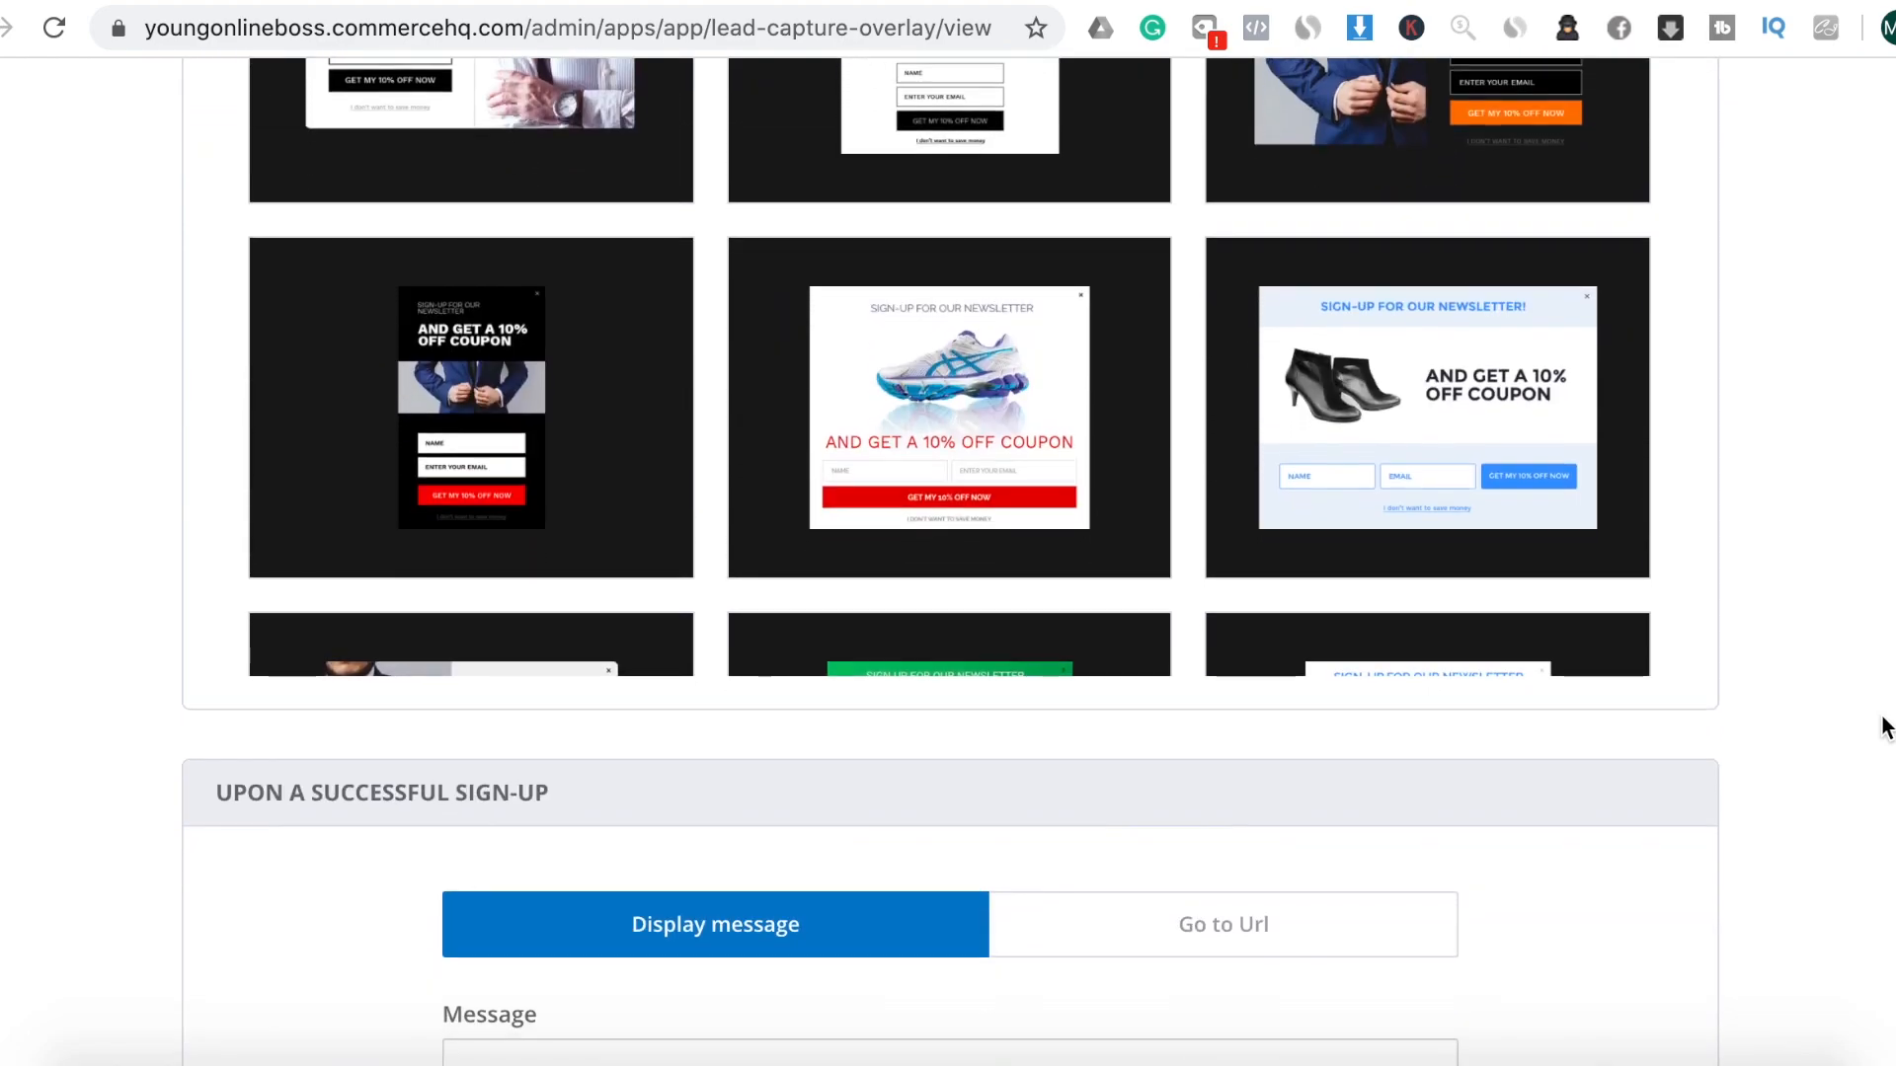
pyautogui.scroll(5, 1886, 729)
pyautogui.moveTo(1366, 620)
pyautogui.scroll(-7, 1365, 620)
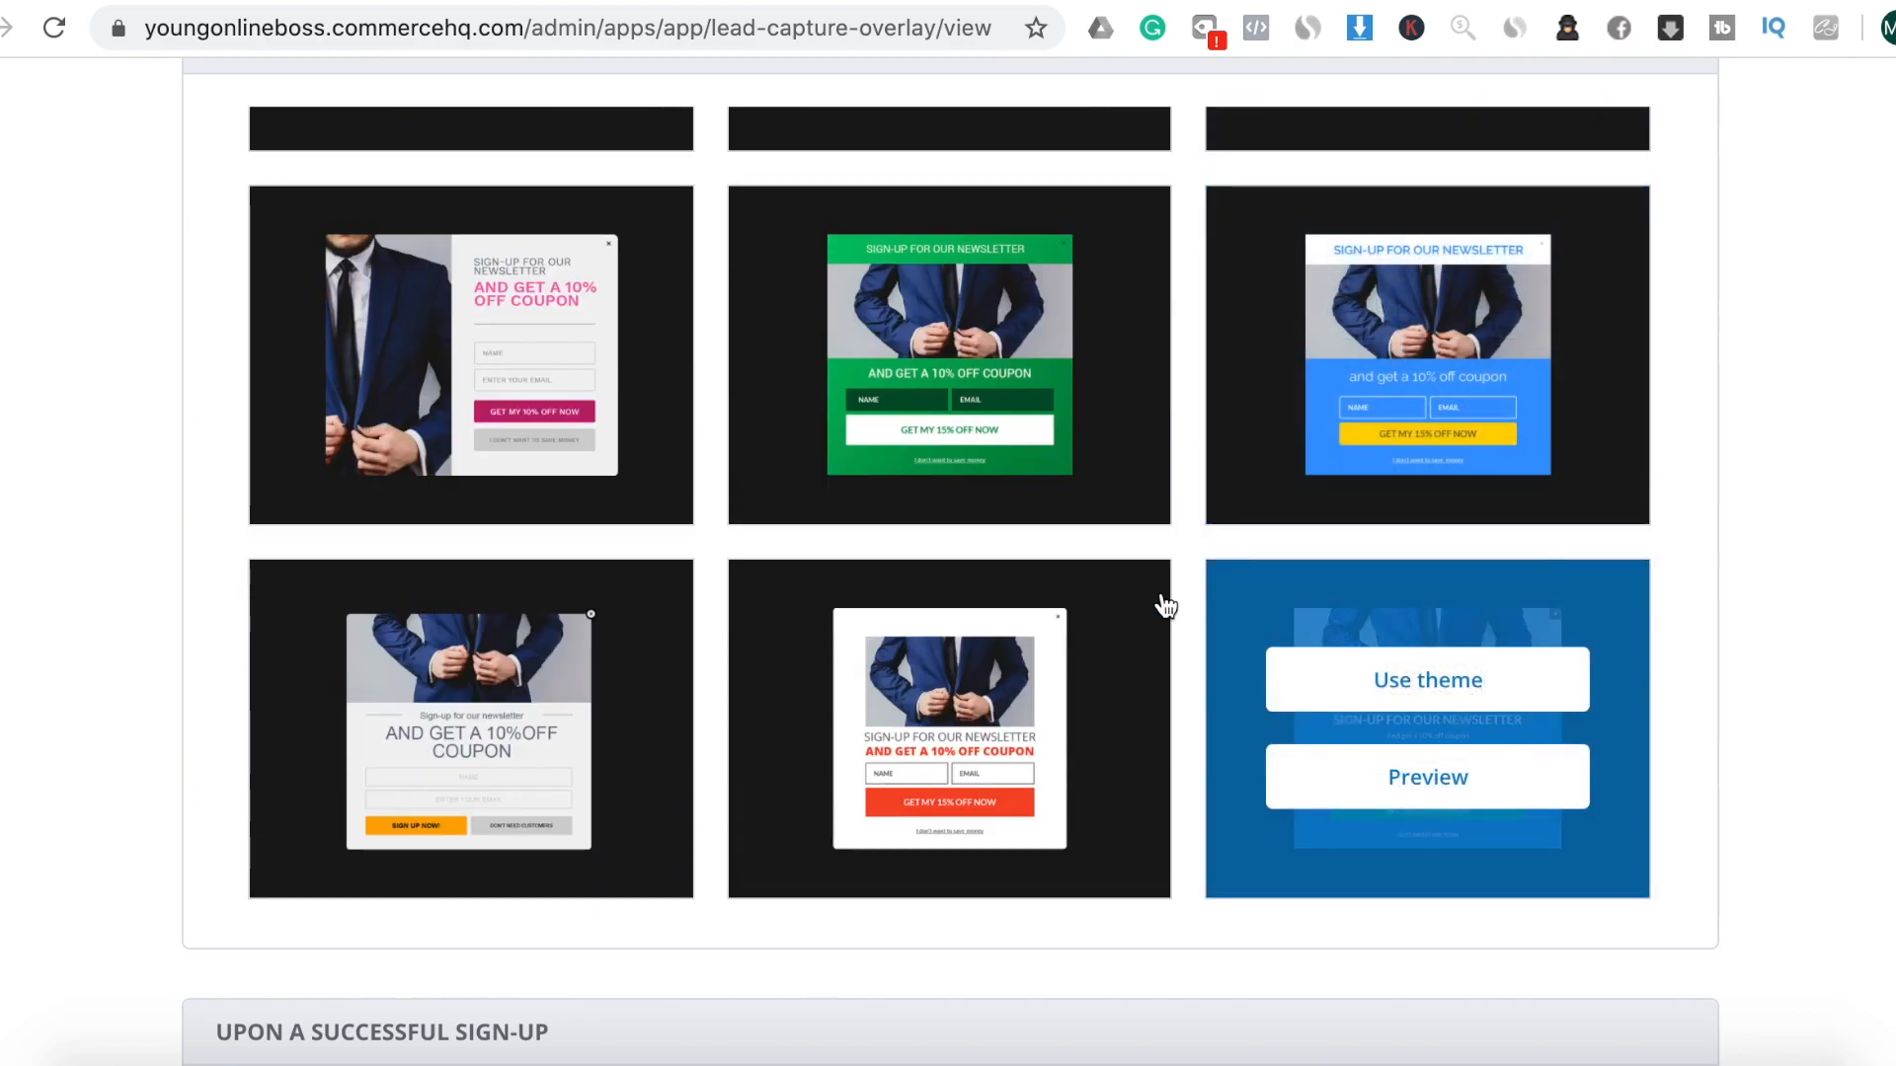
pyautogui.scroll(5, 1007, 605)
# Preview the white newsletter theme with the running shoe and red button, and apply it to the overlay campaign
pyautogui.moveTo(998, 406)
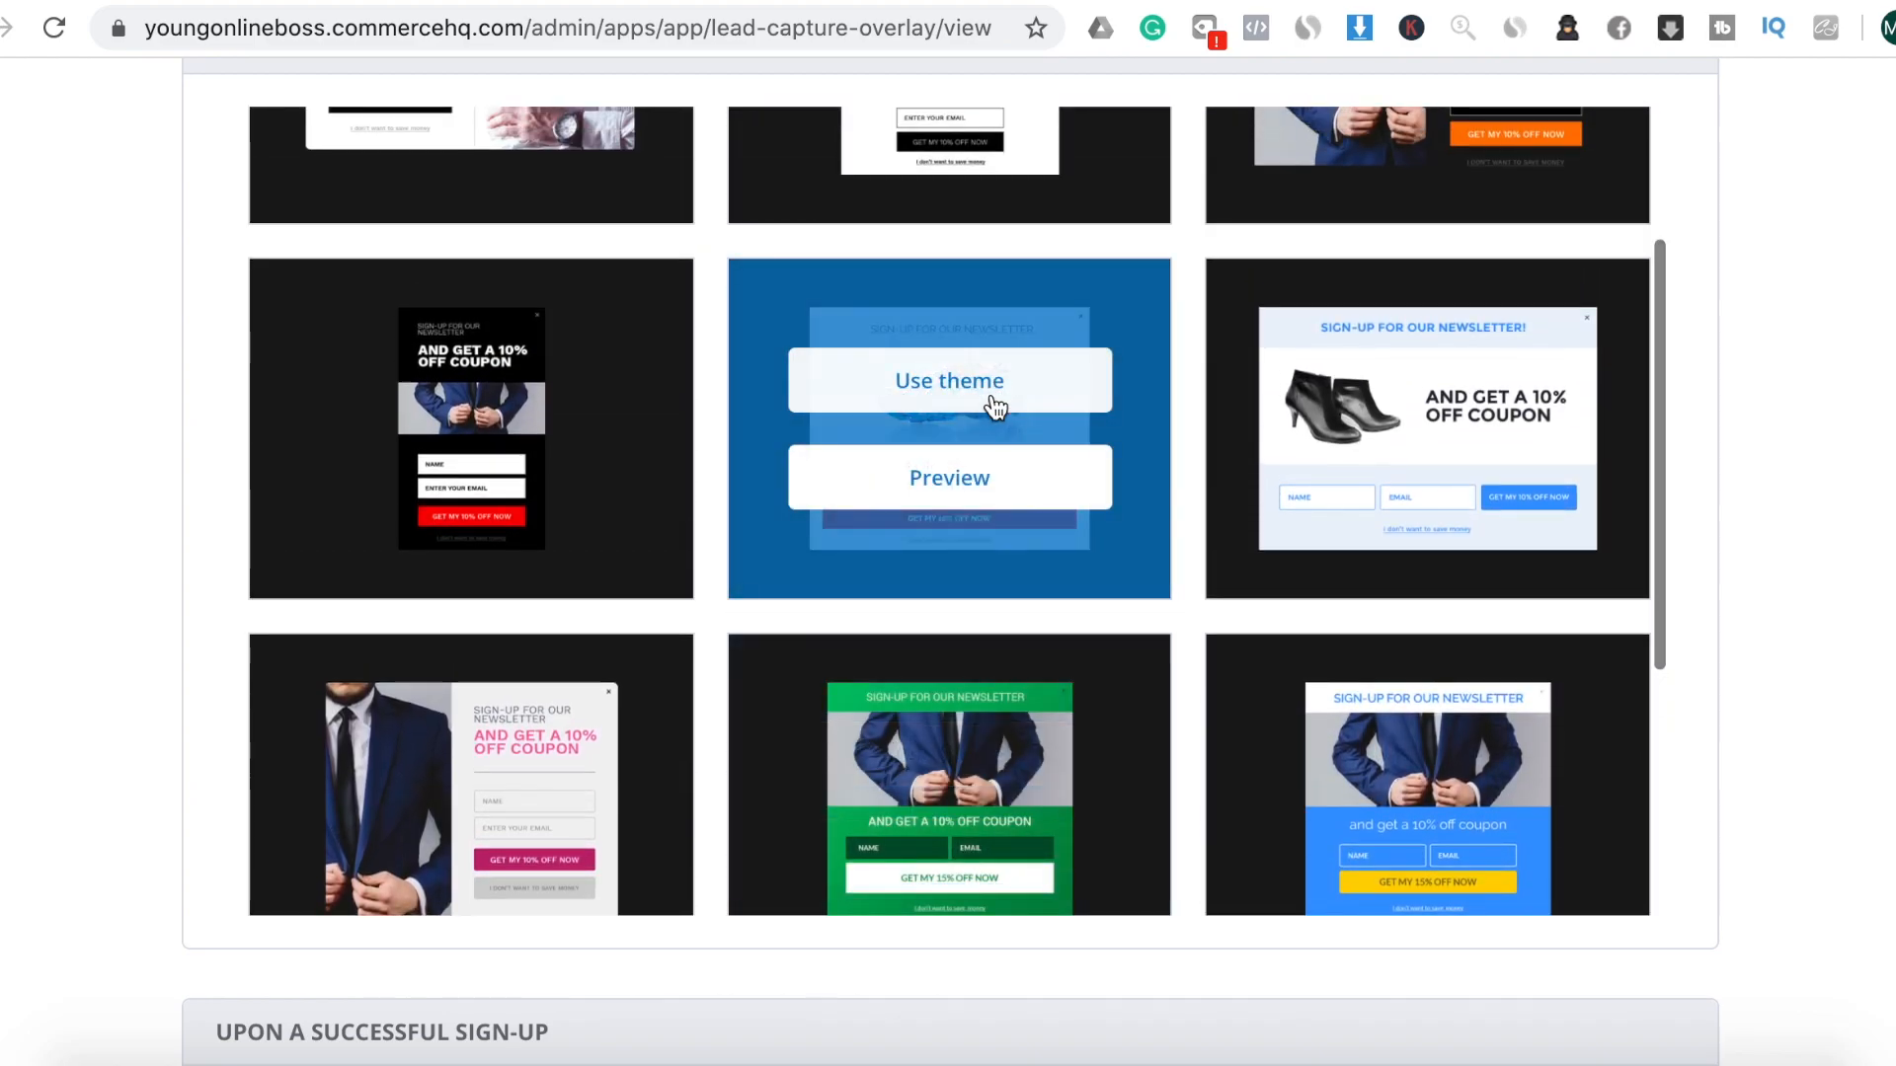
pyautogui.click(982, 474)
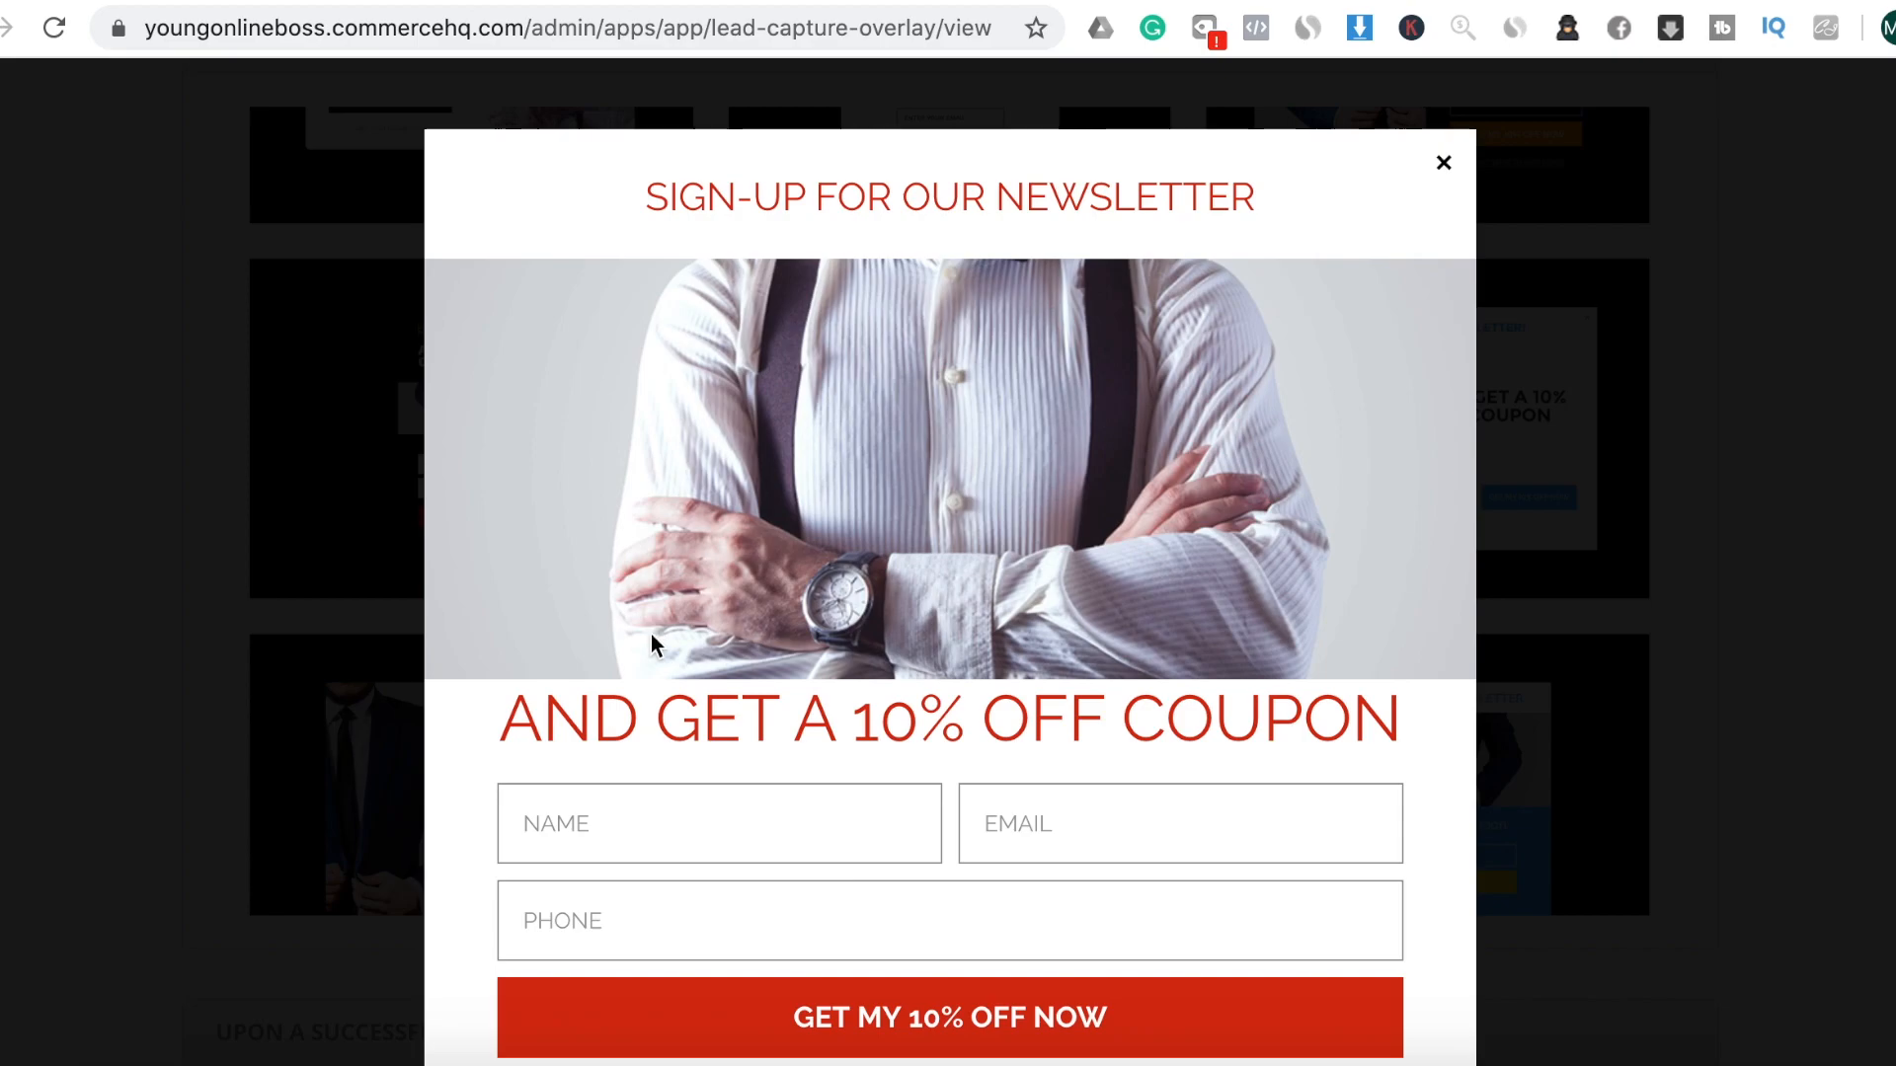
pyautogui.scroll(-2, 952, 778)
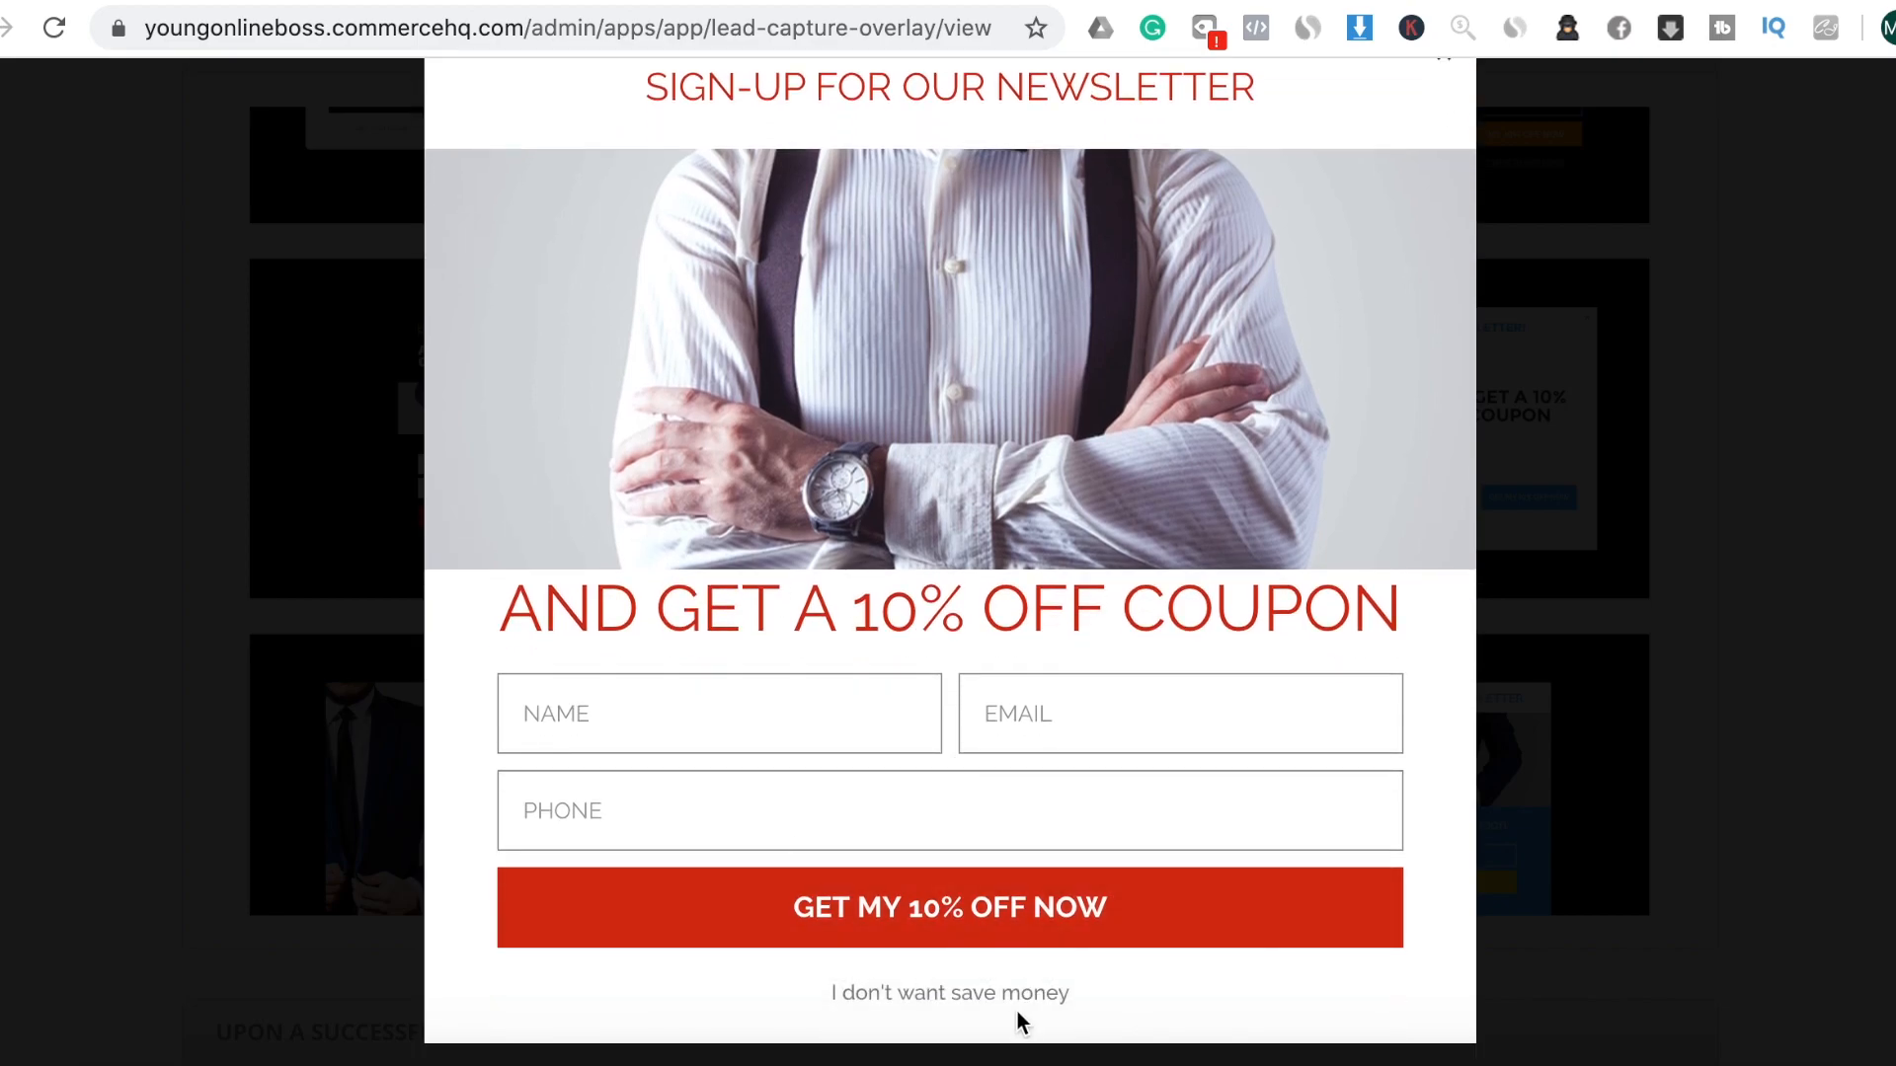
pyautogui.scroll(4, 1064, 775)
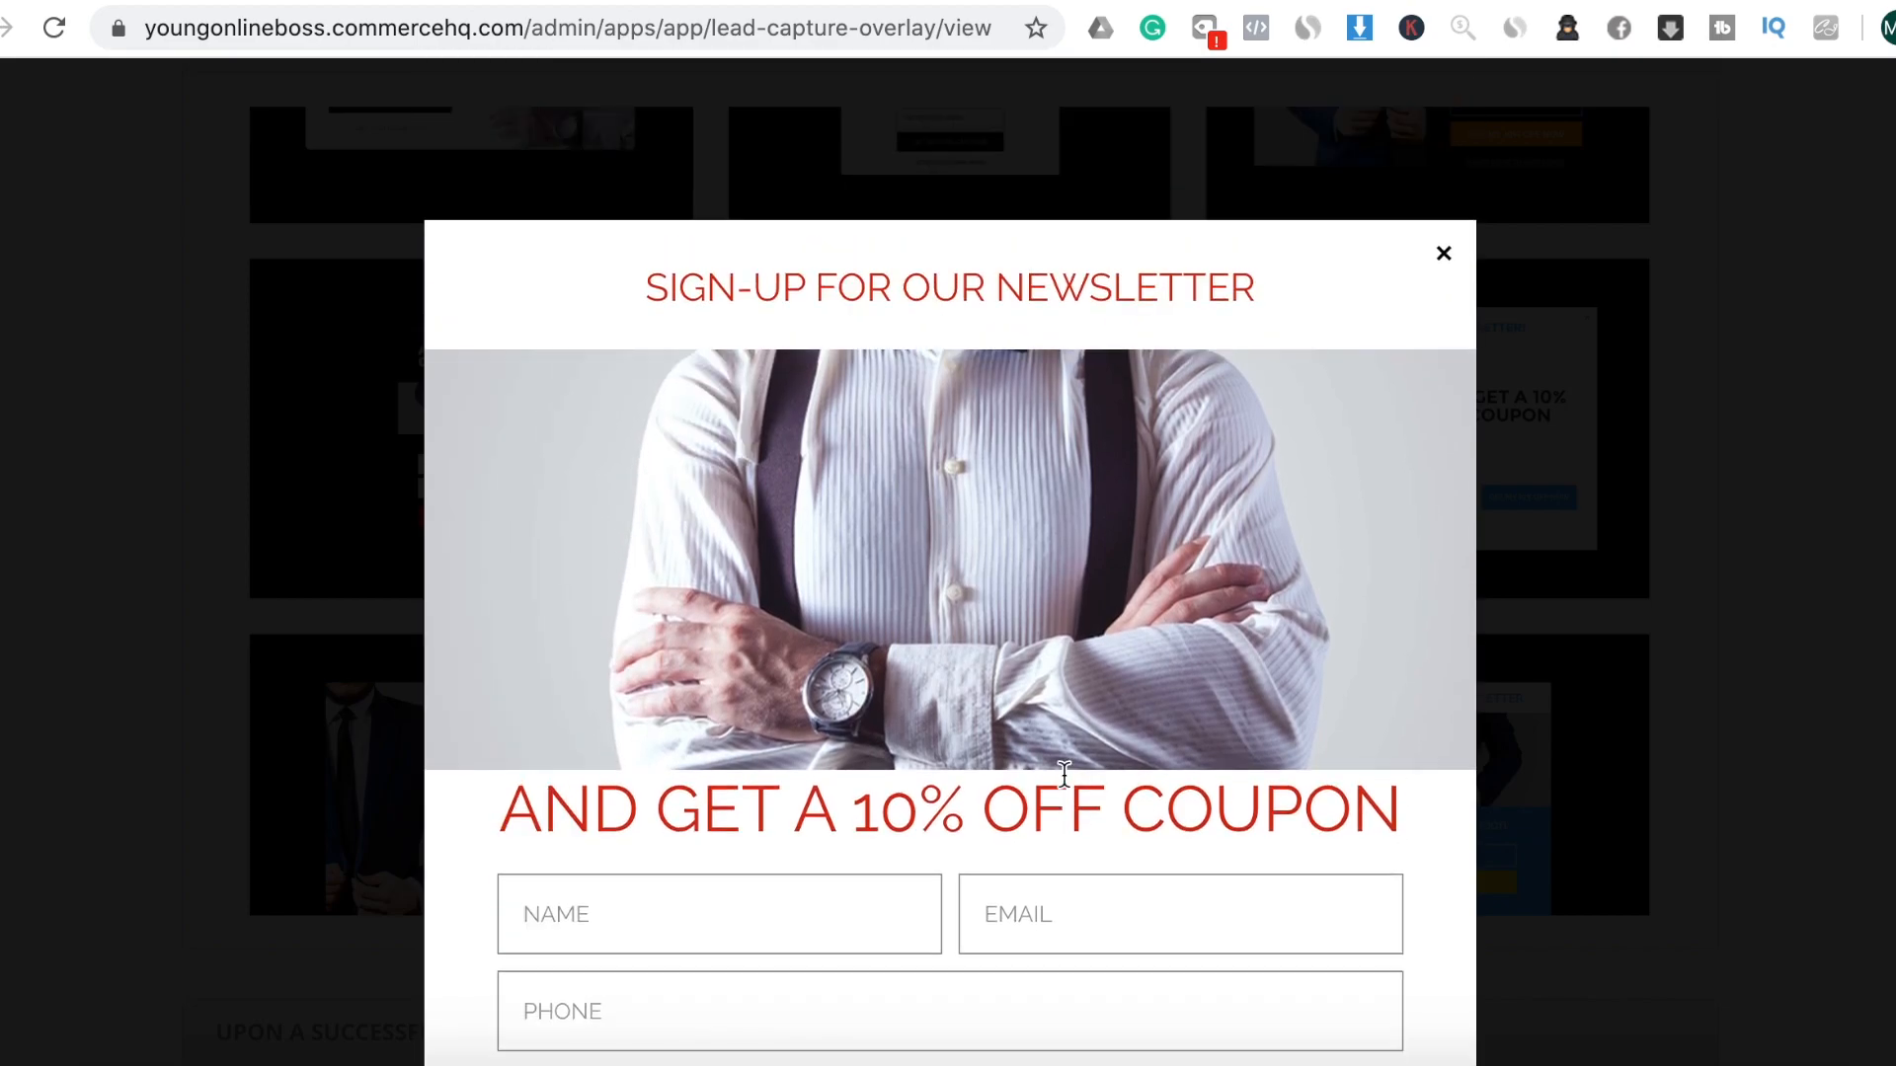
pyautogui.click(1440, 259)
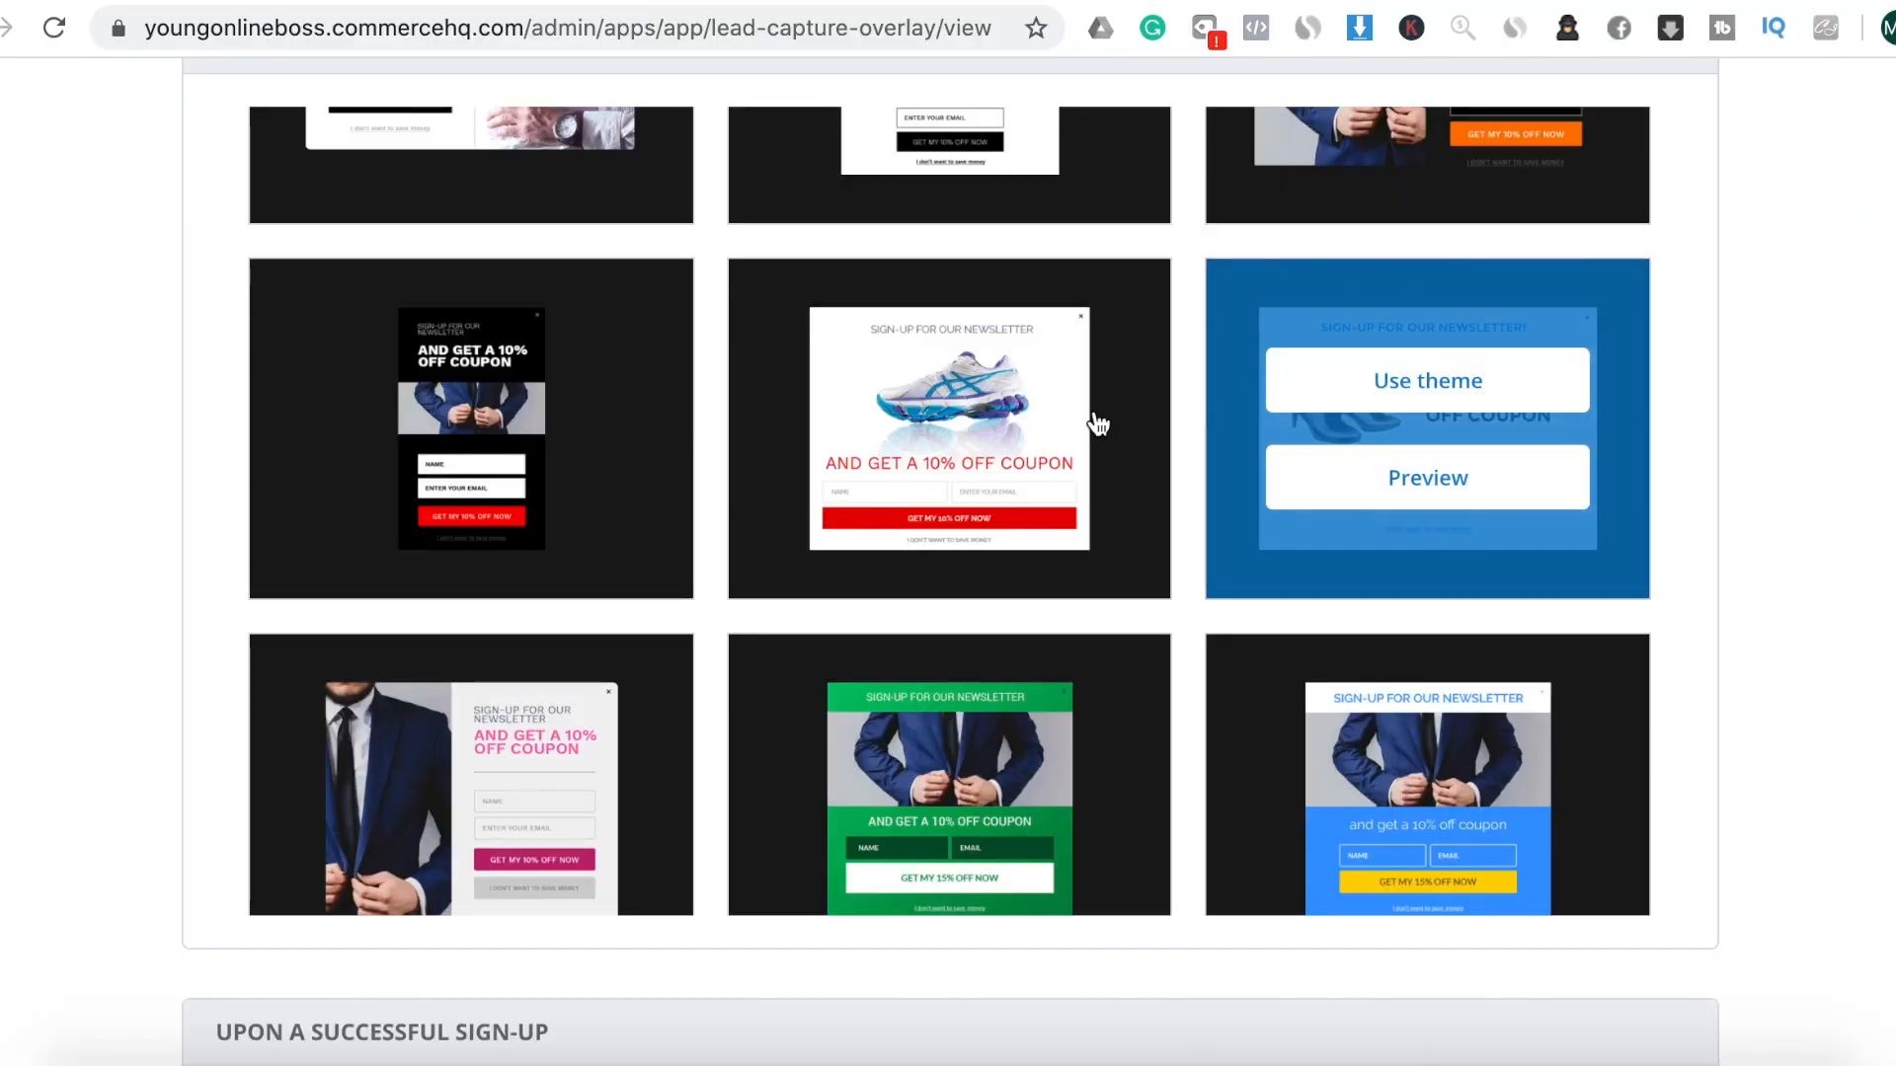
pyautogui.moveTo(985, 478)
pyautogui.click(970, 393)
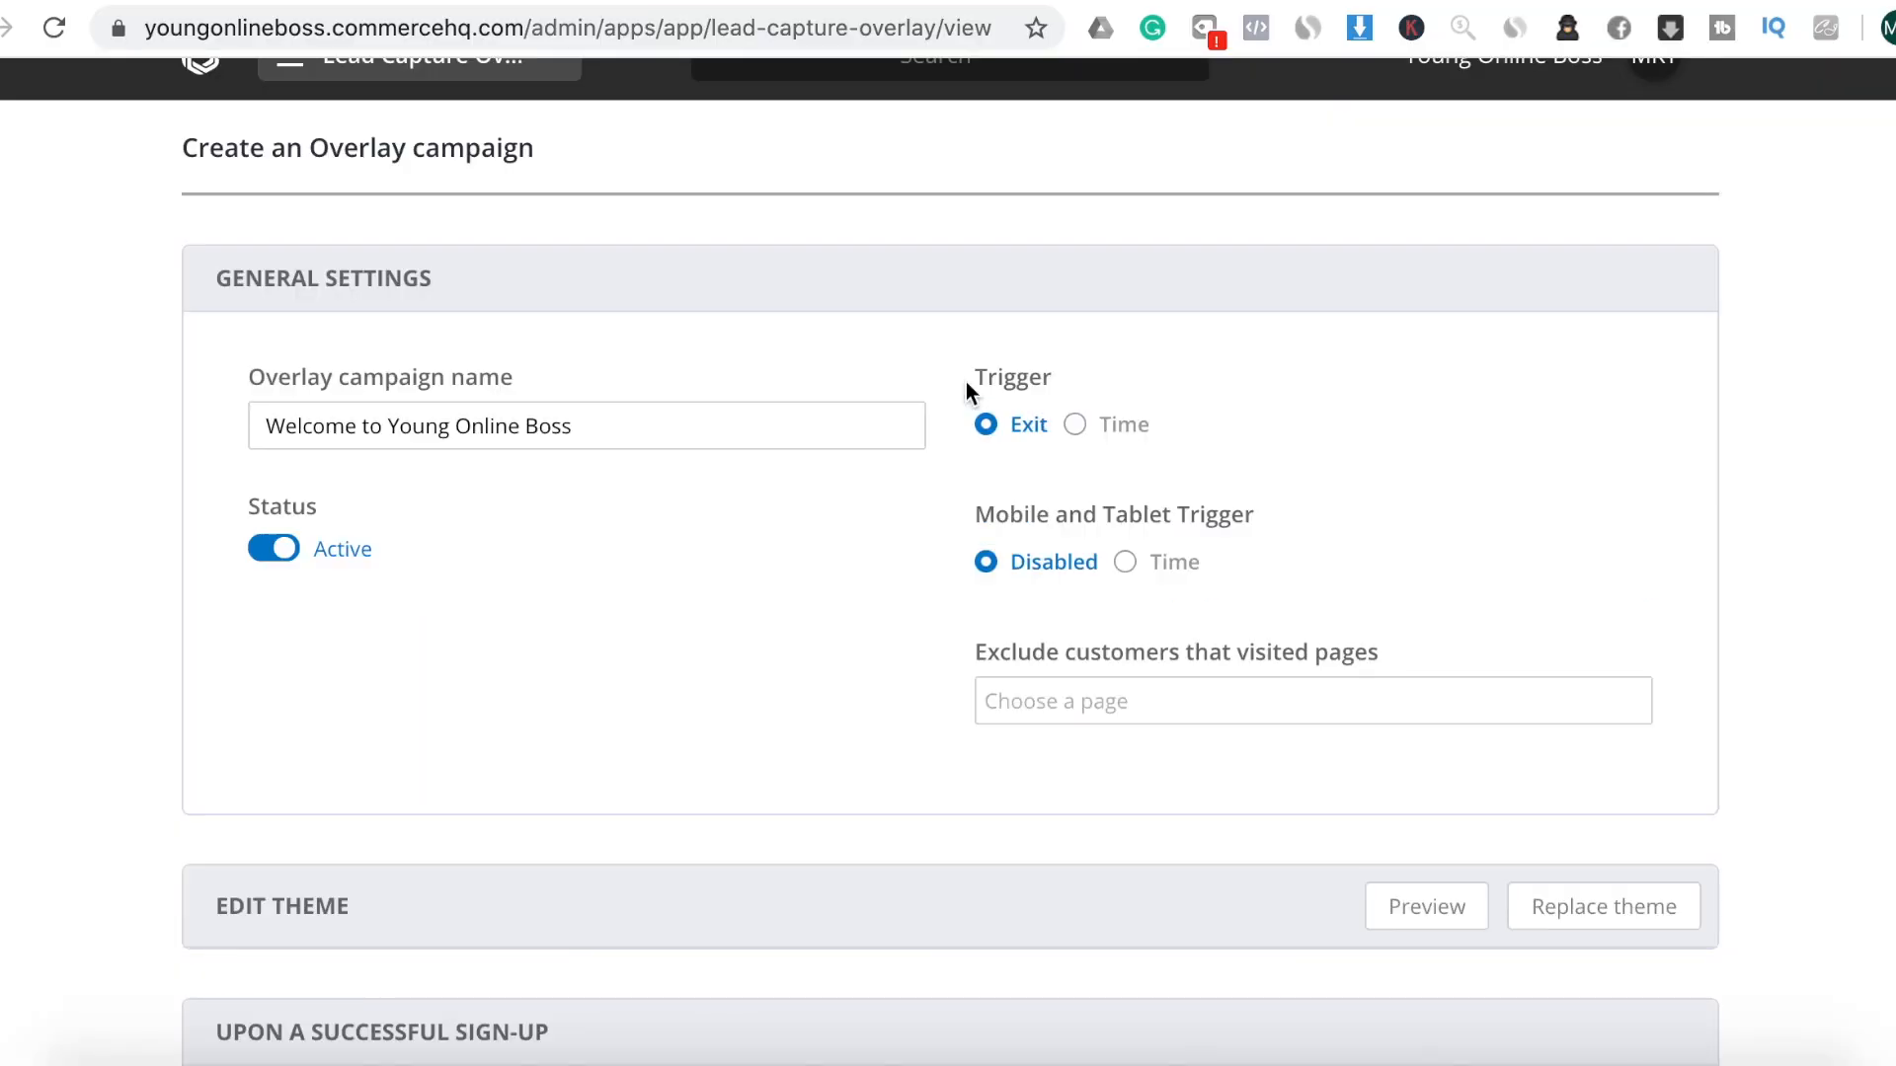
# Set the overlay theme's font to Montserrat
pyautogui.scroll(-1, 1005, 784)
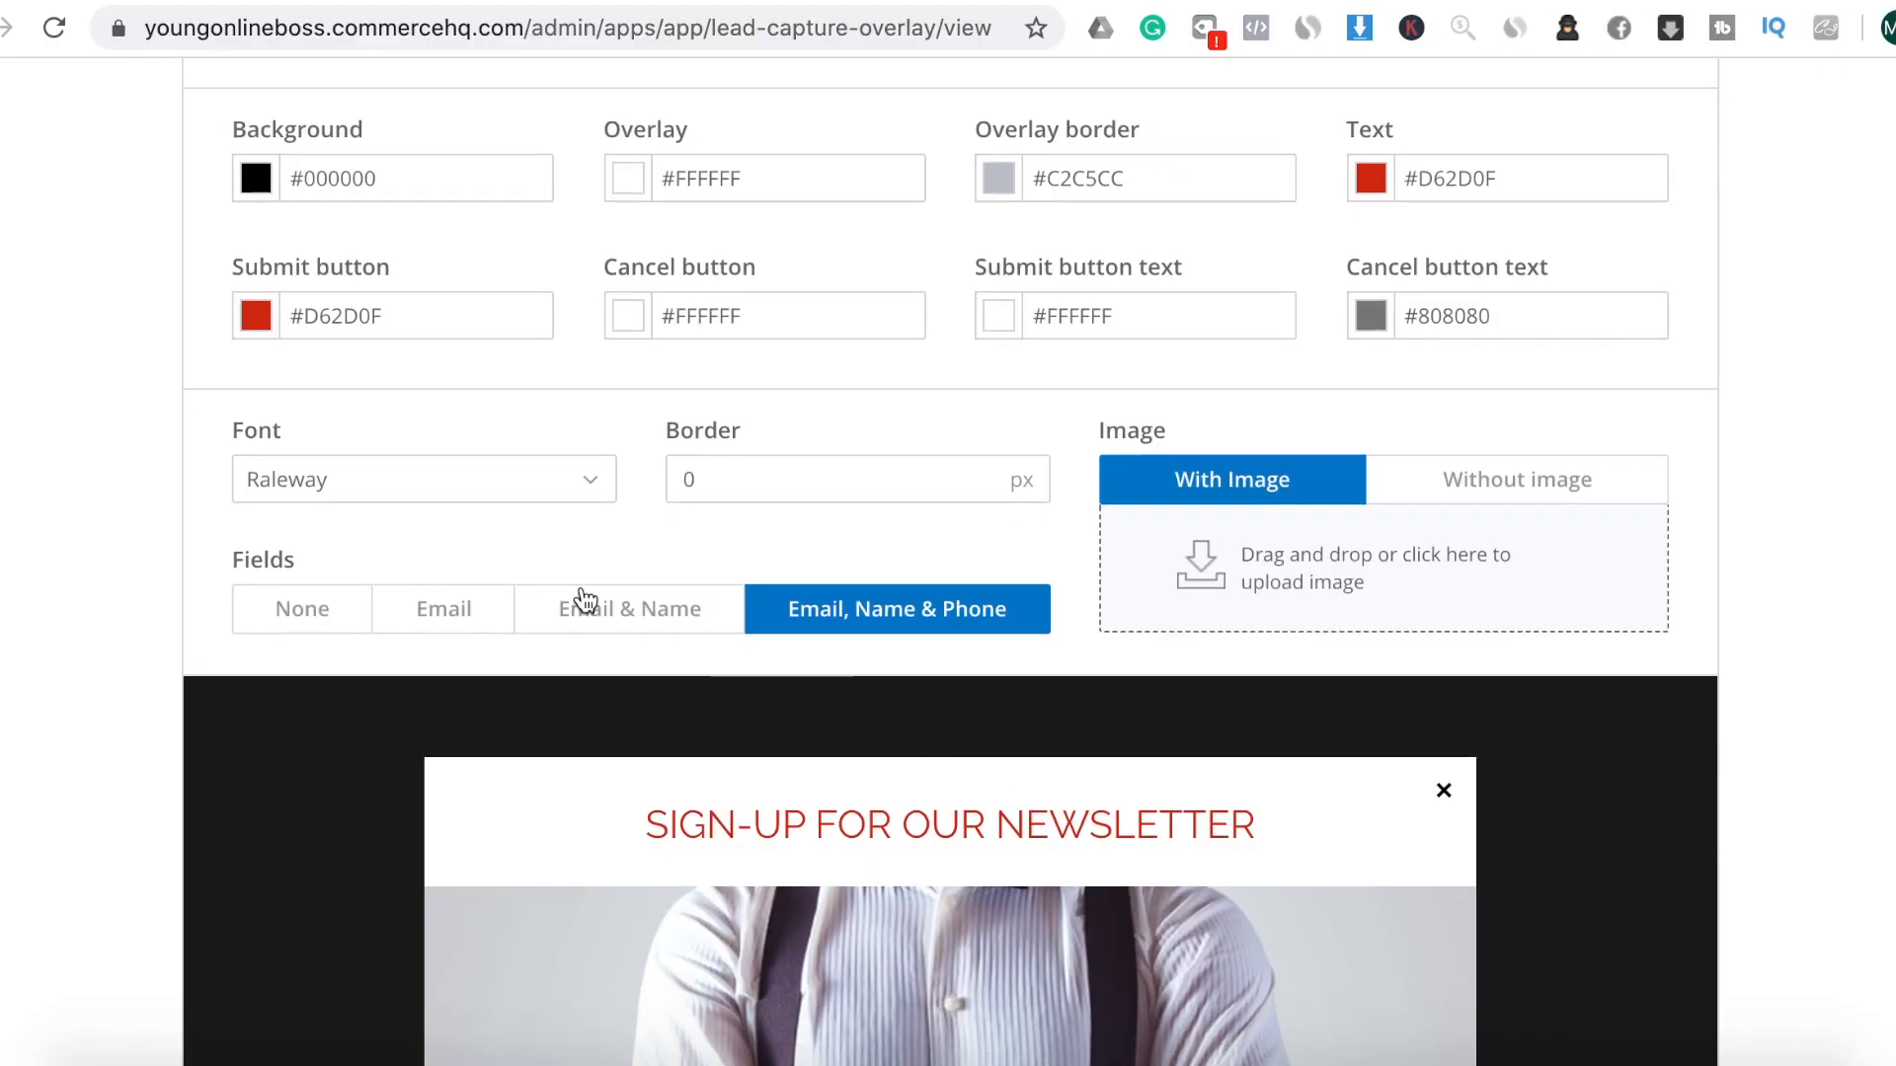
pyautogui.click(573, 486)
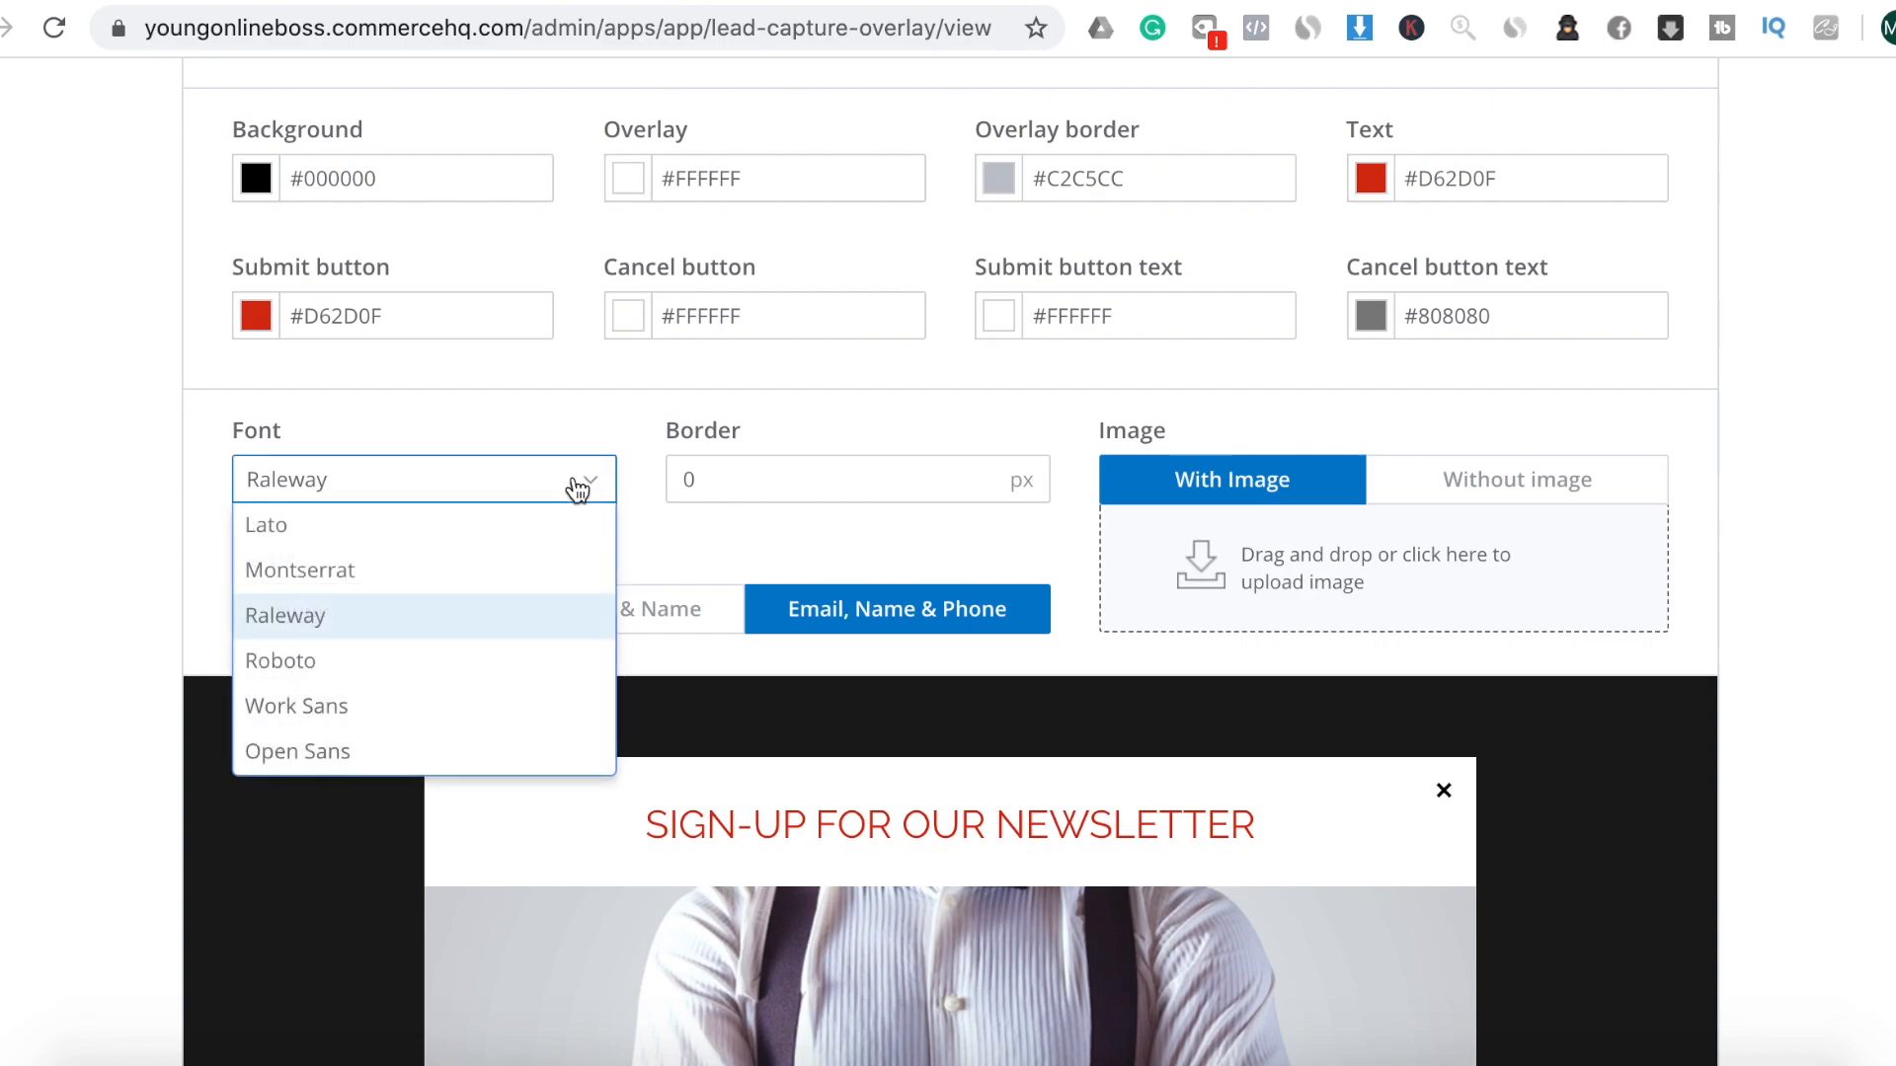
pyautogui.click(427, 583)
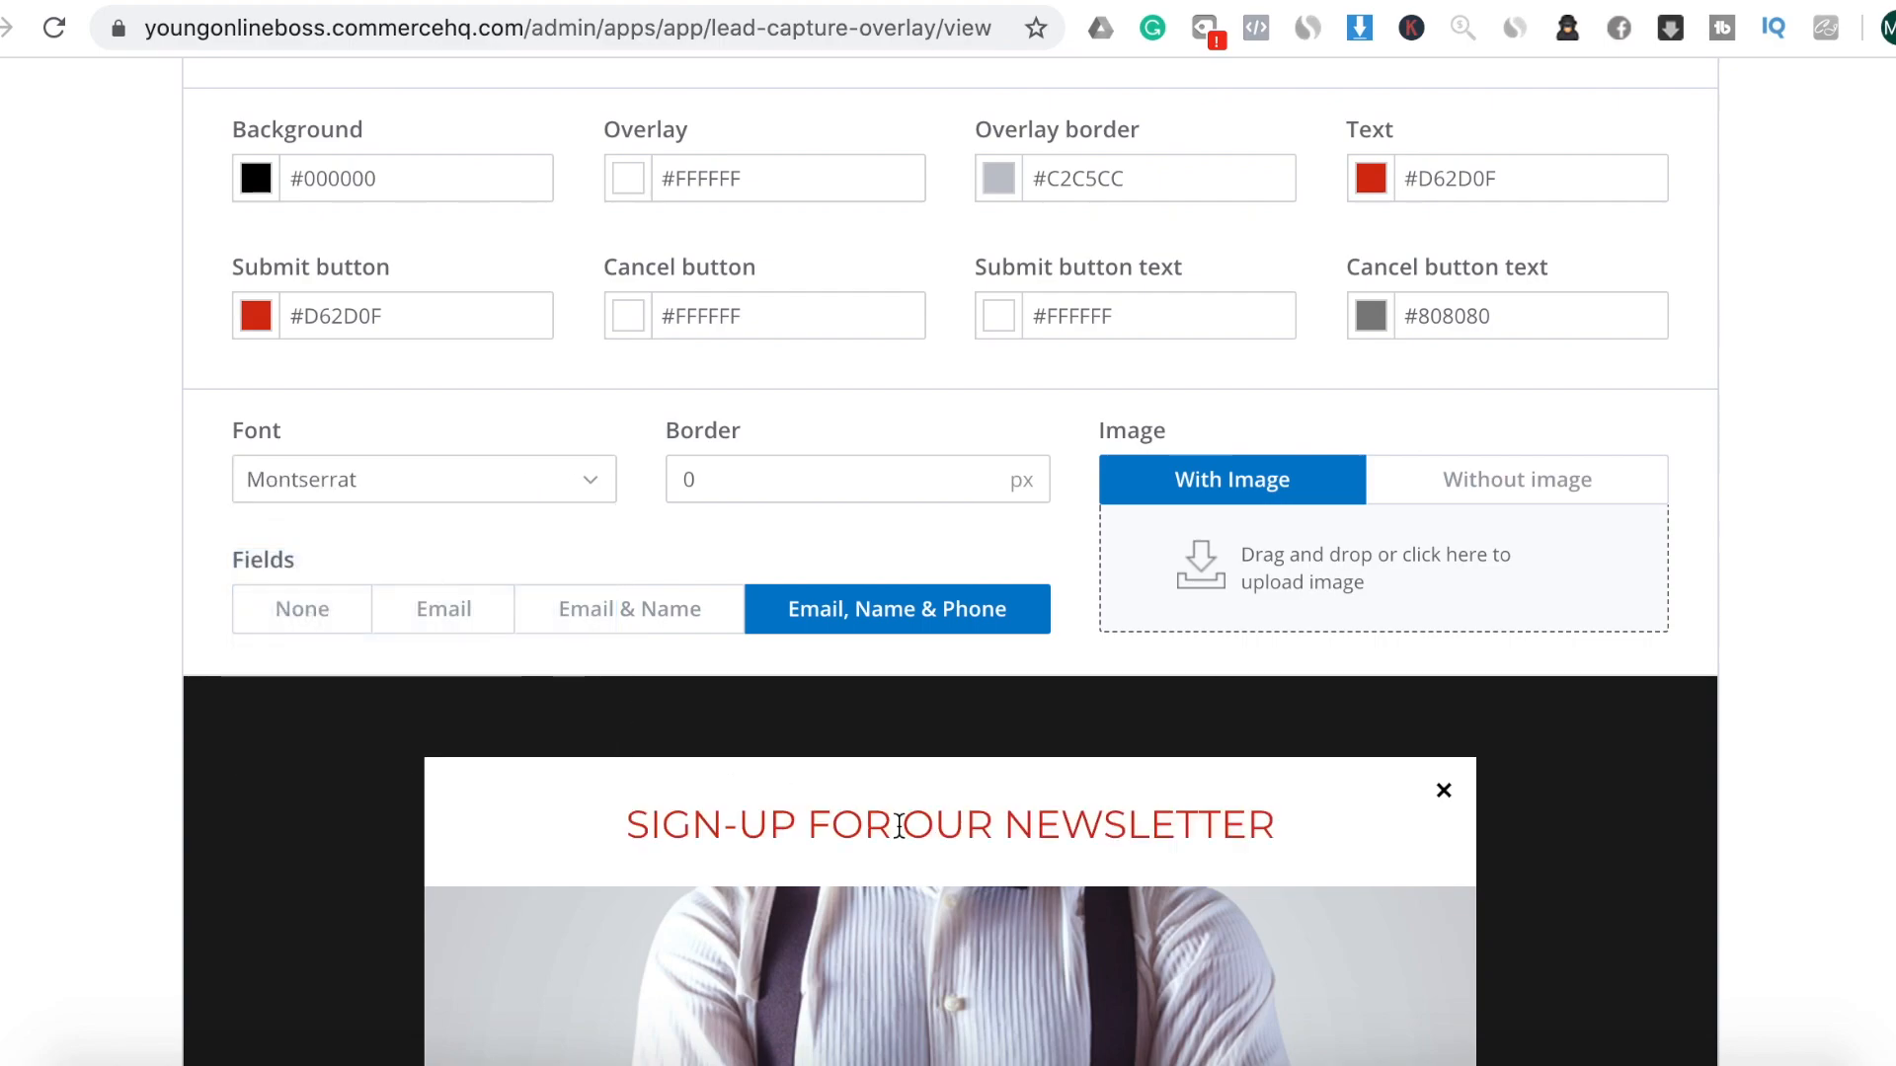
# Change the overlay theme's font to Lato
pyautogui.click(546, 489)
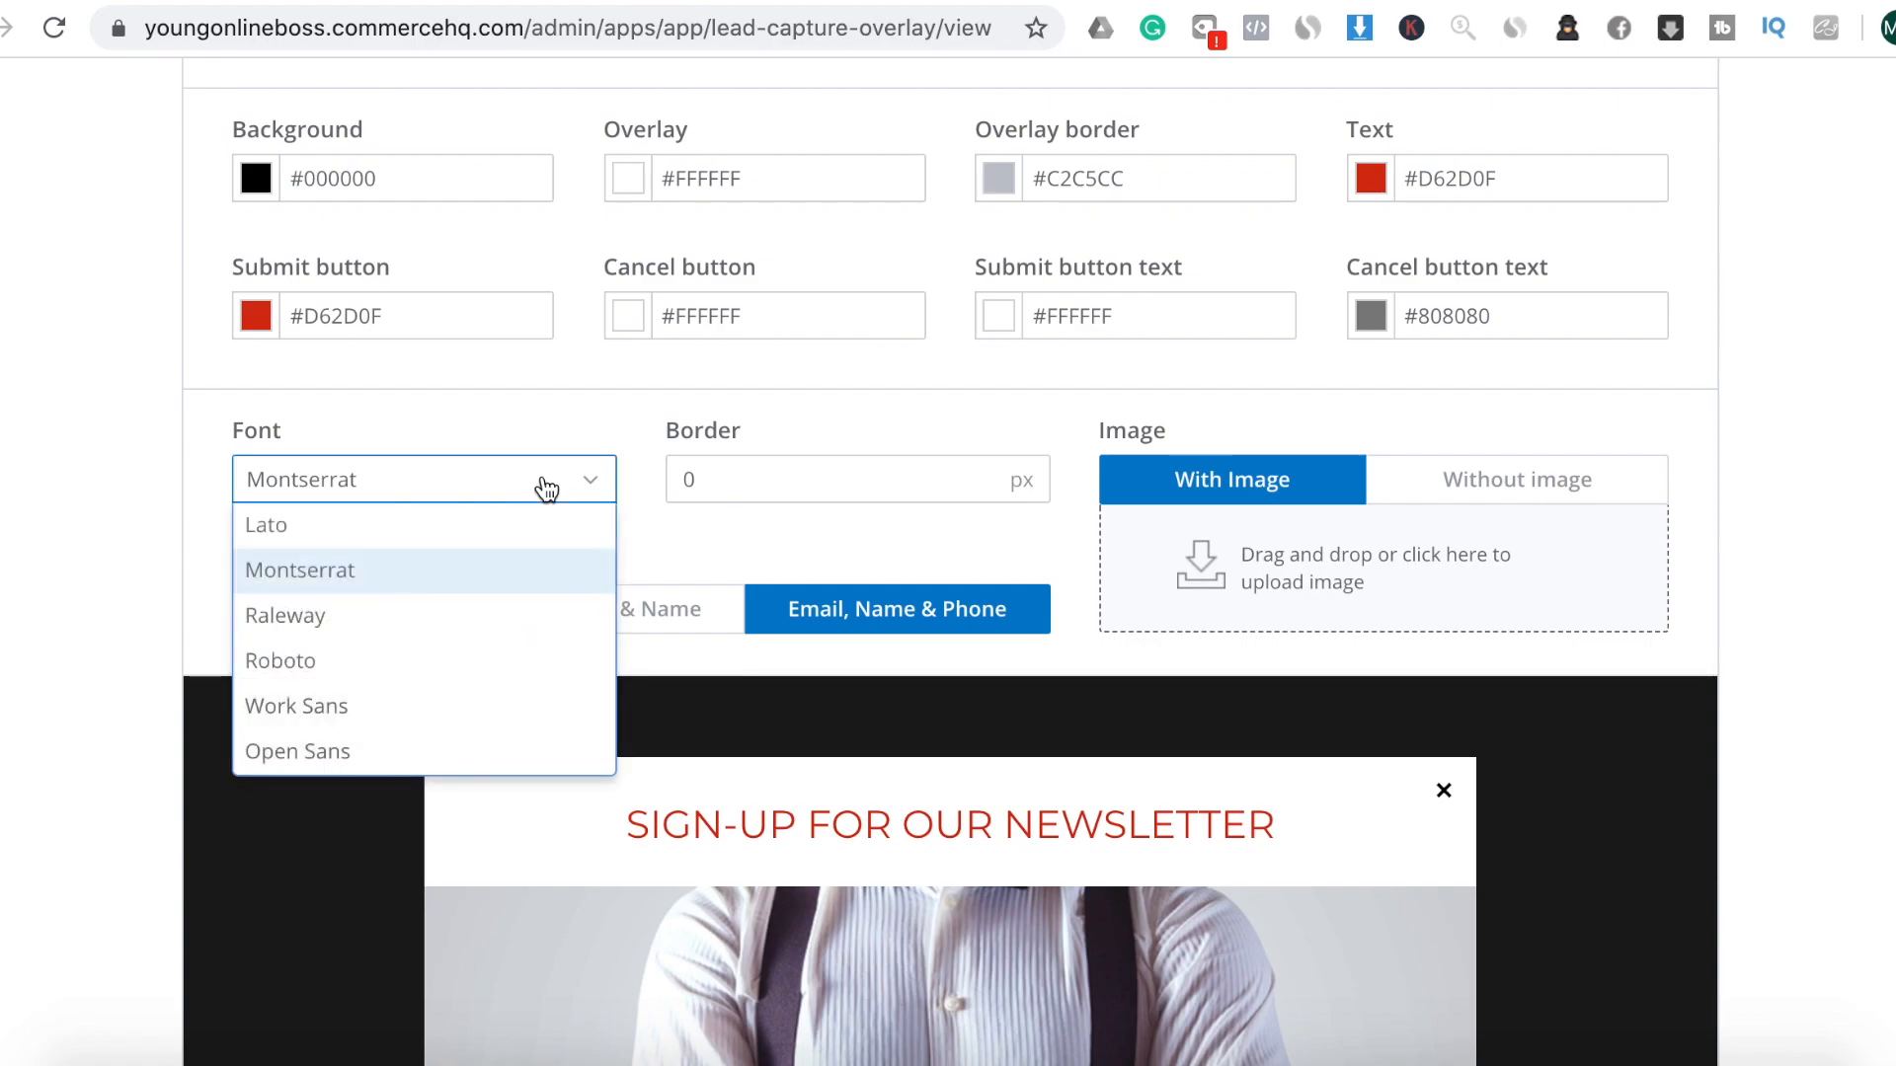
pyautogui.click(448, 531)
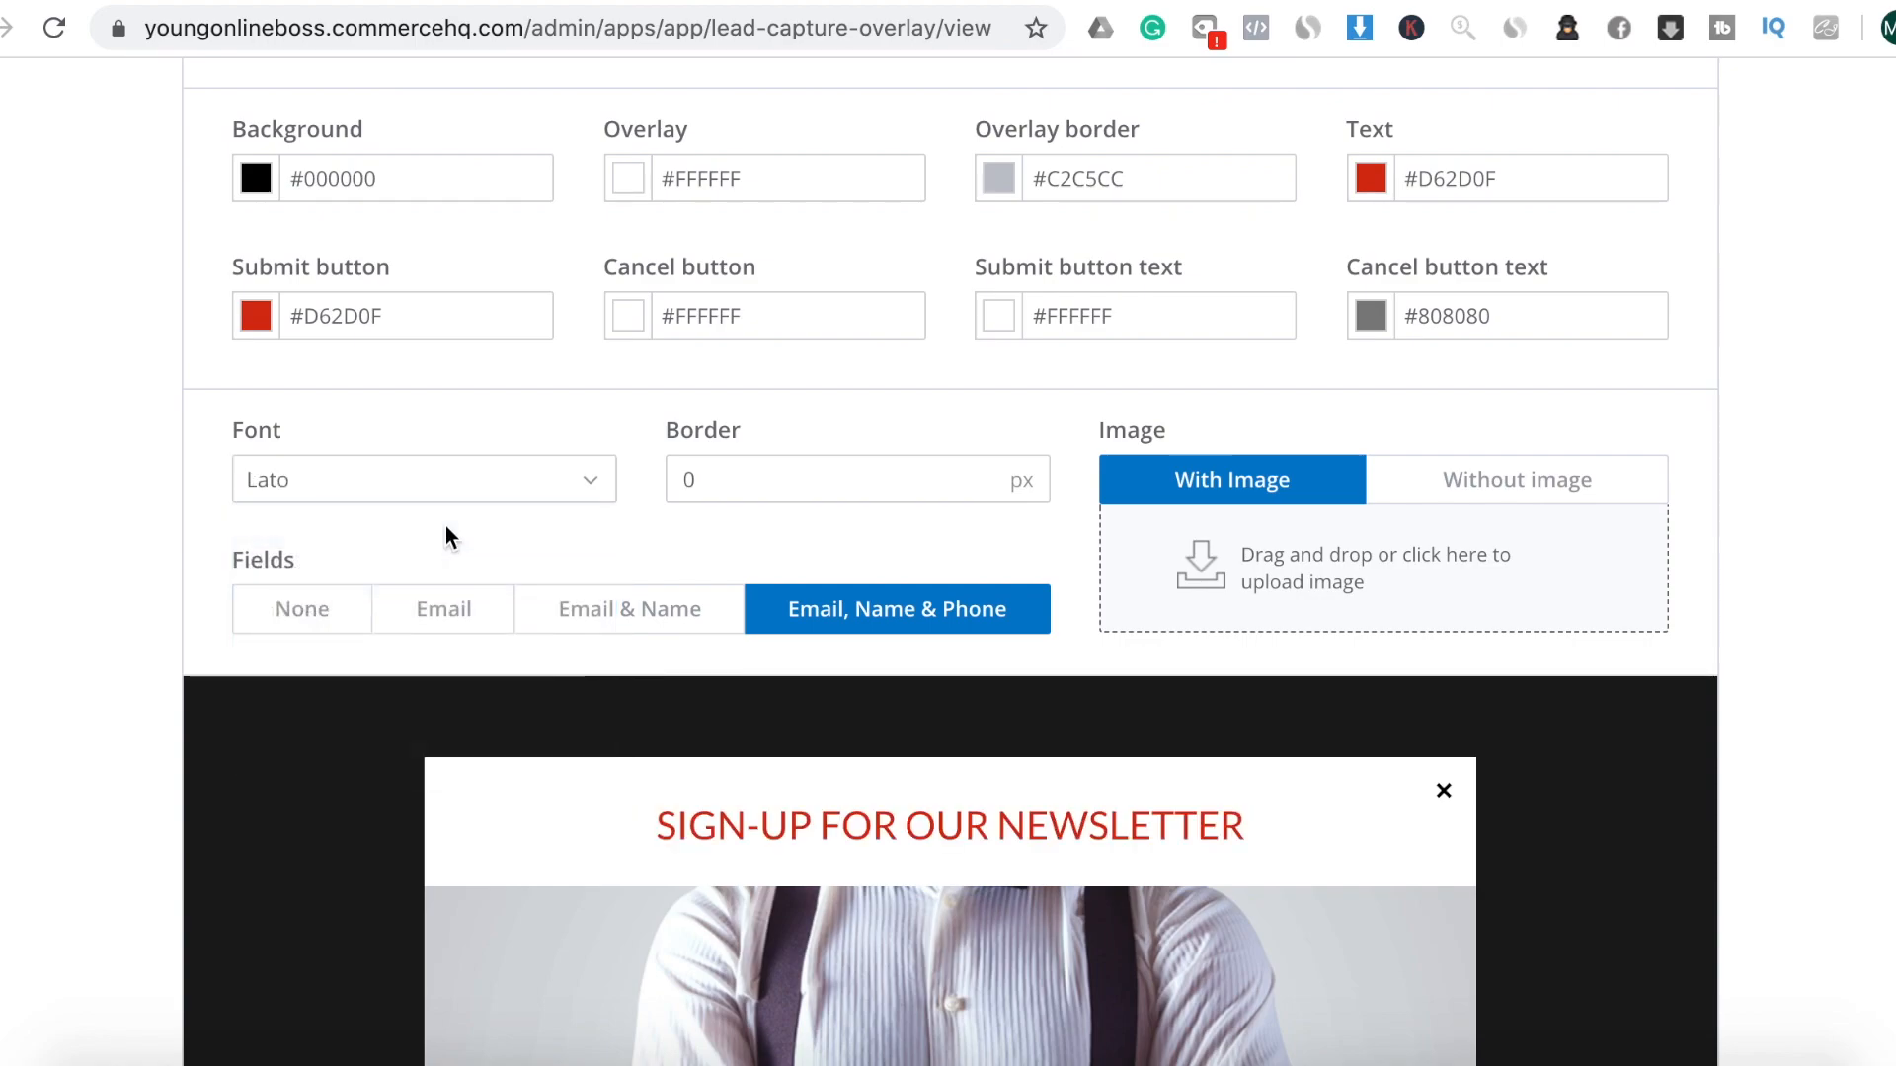
# Try overlay border widths of 10 px and 50 px, and set the border back to 0 px
pyautogui.click(943, 487)
pyautogui.press('BackSpace')
pyautogui.write('10')
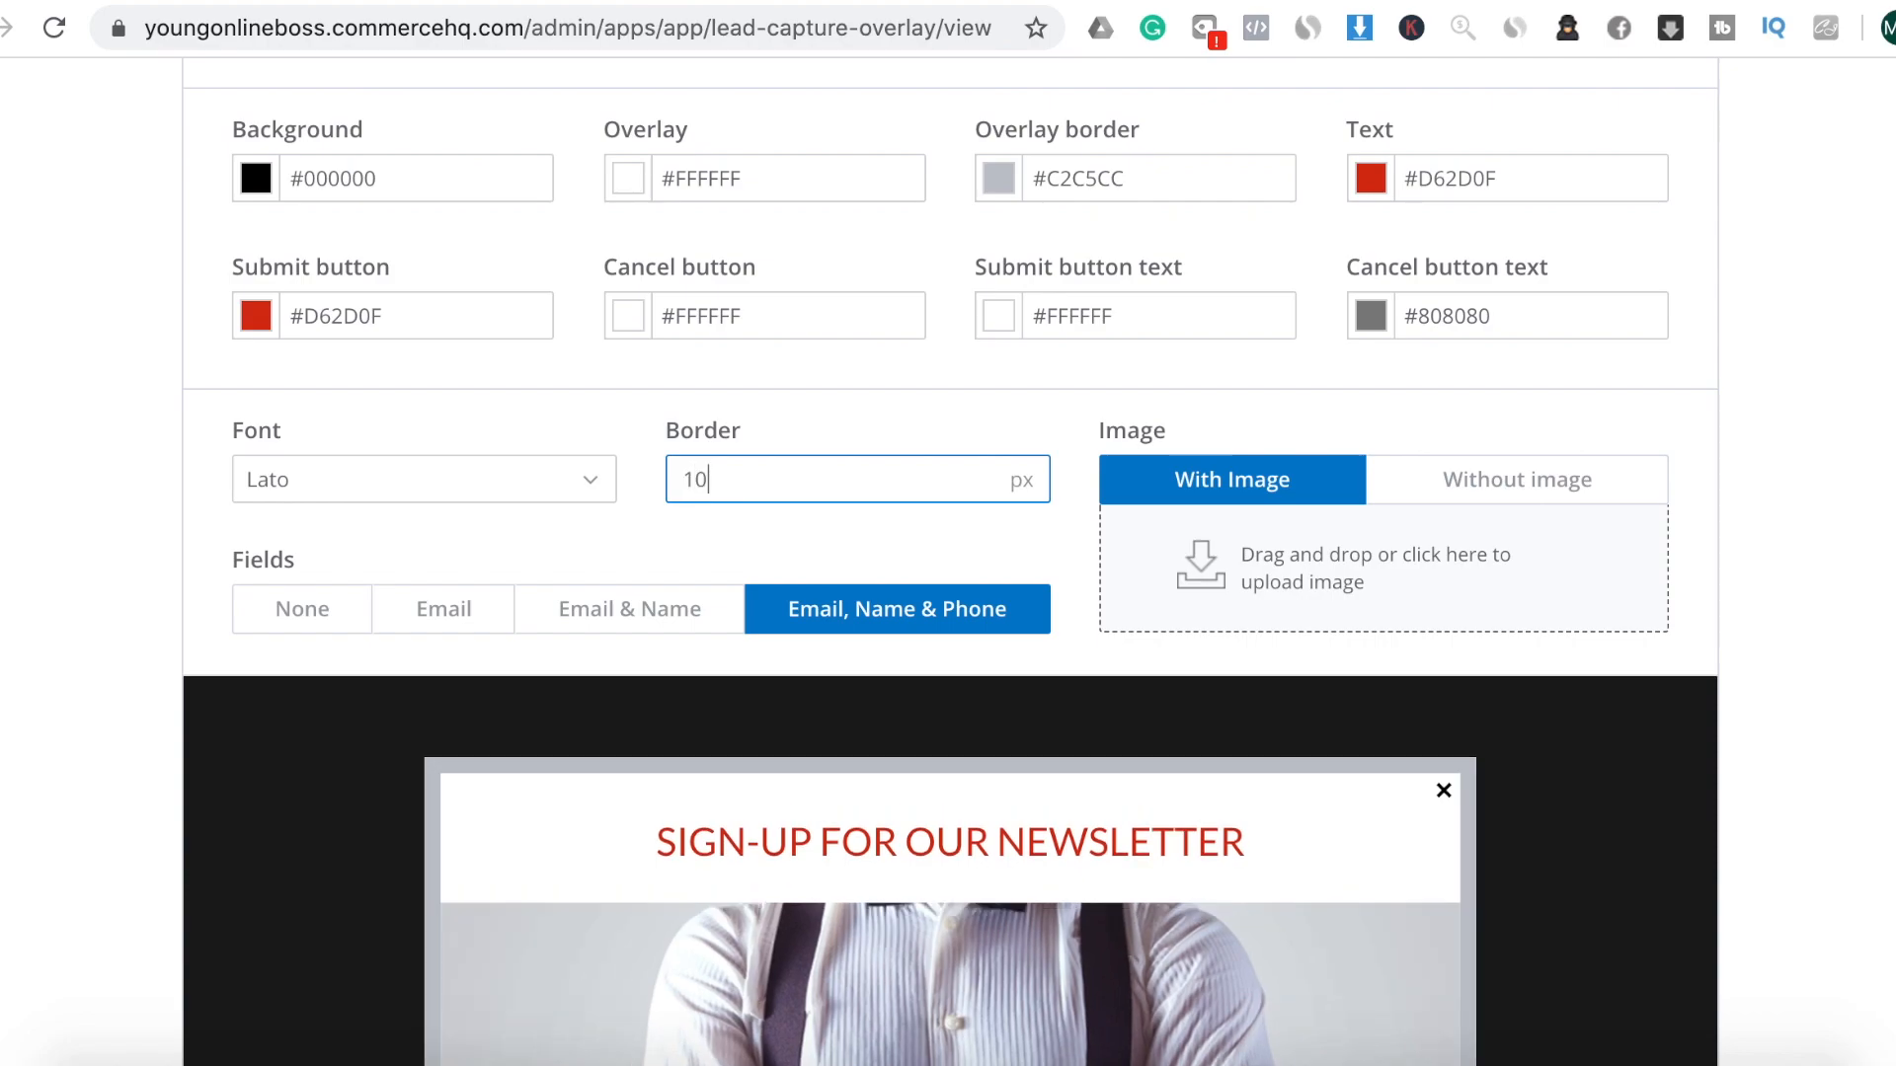
pyautogui.press('BackSpace')
pyautogui.press('BackSpace')
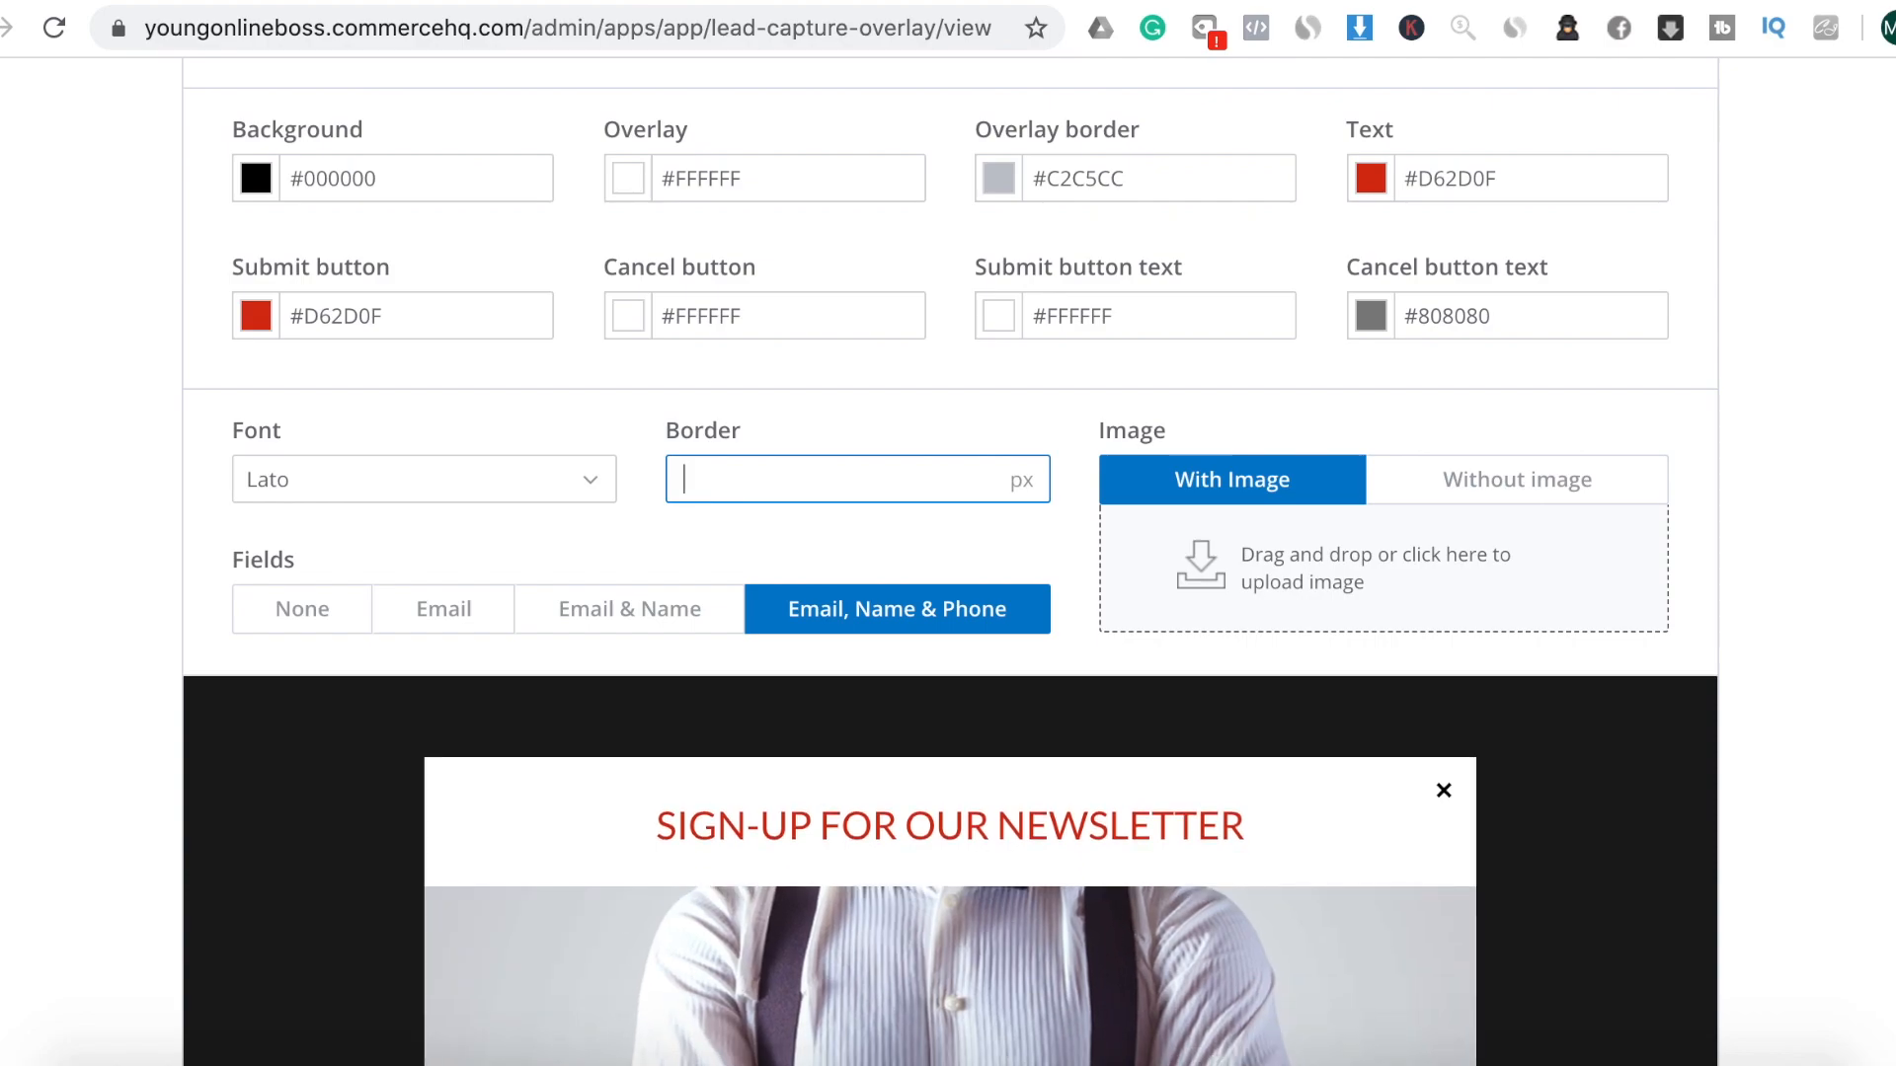
pyautogui.write('50')
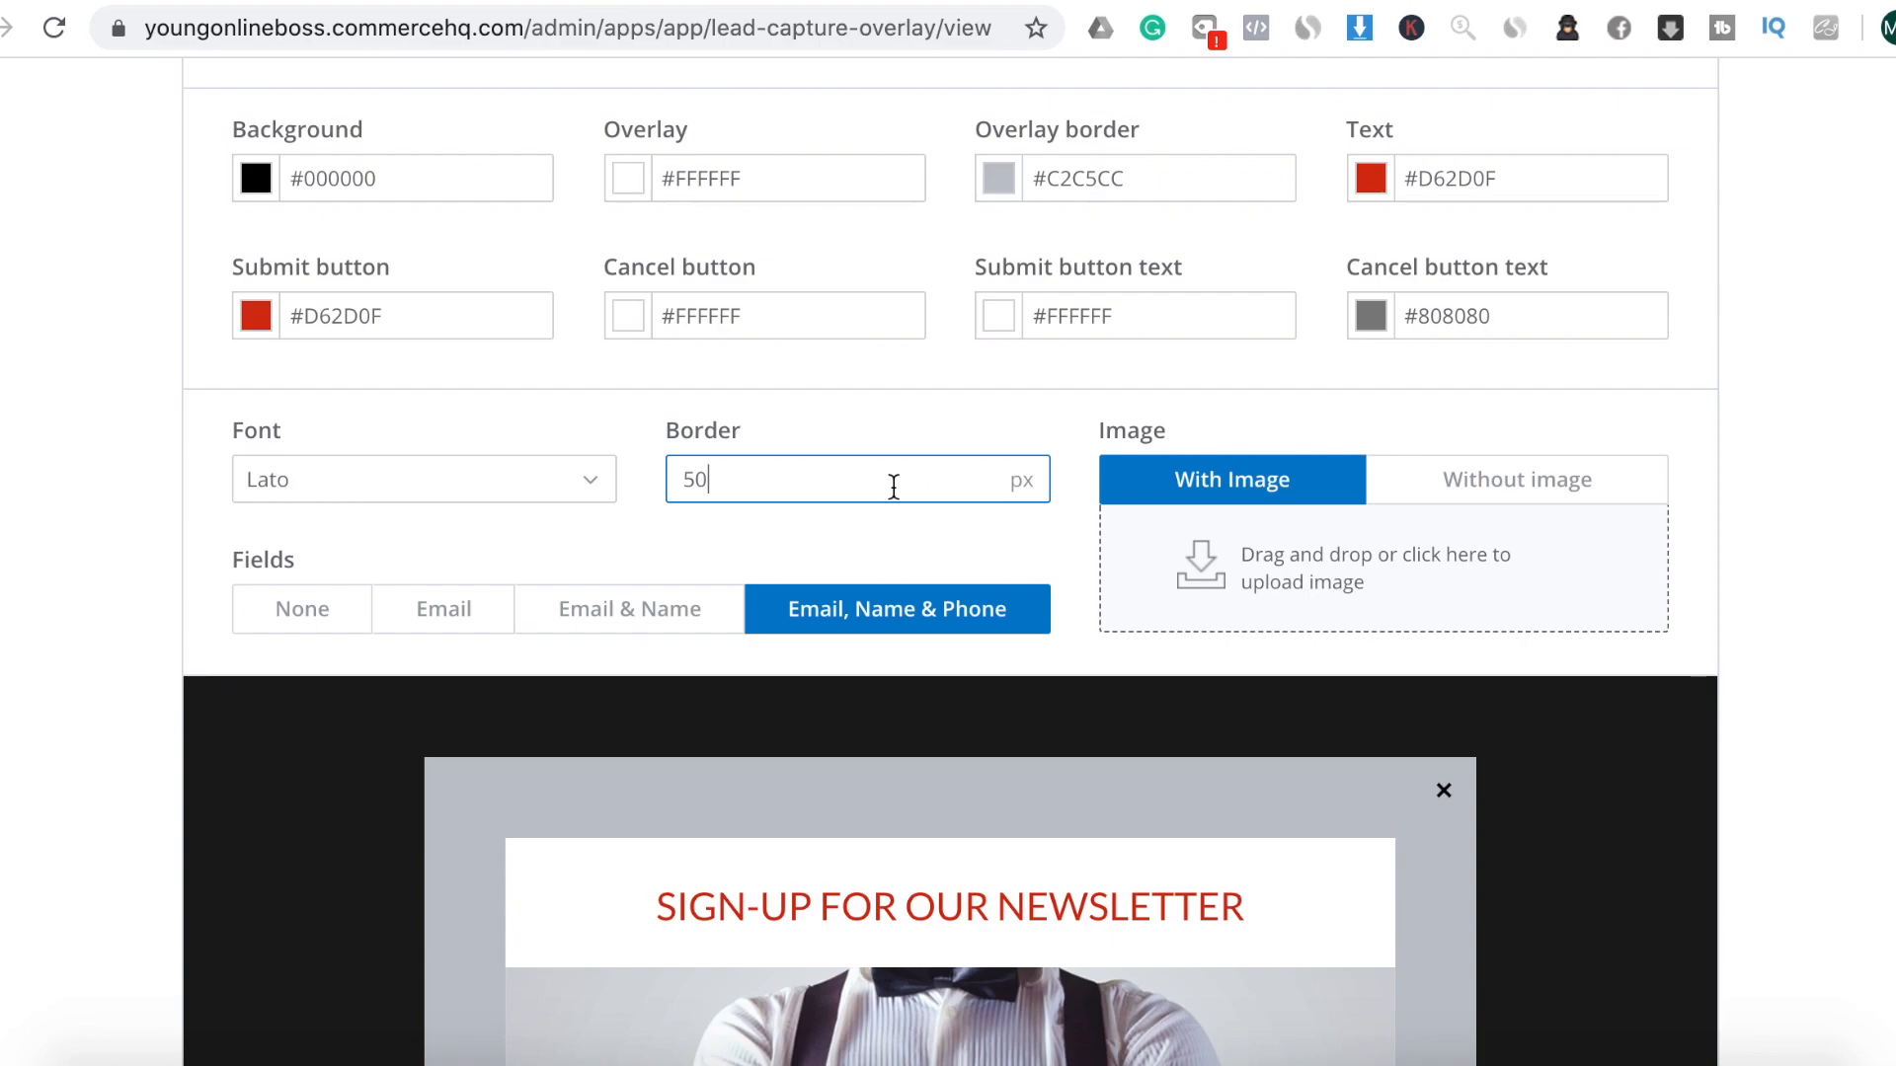
pyautogui.doubleClick(667, 470)
pyautogui.write('0')
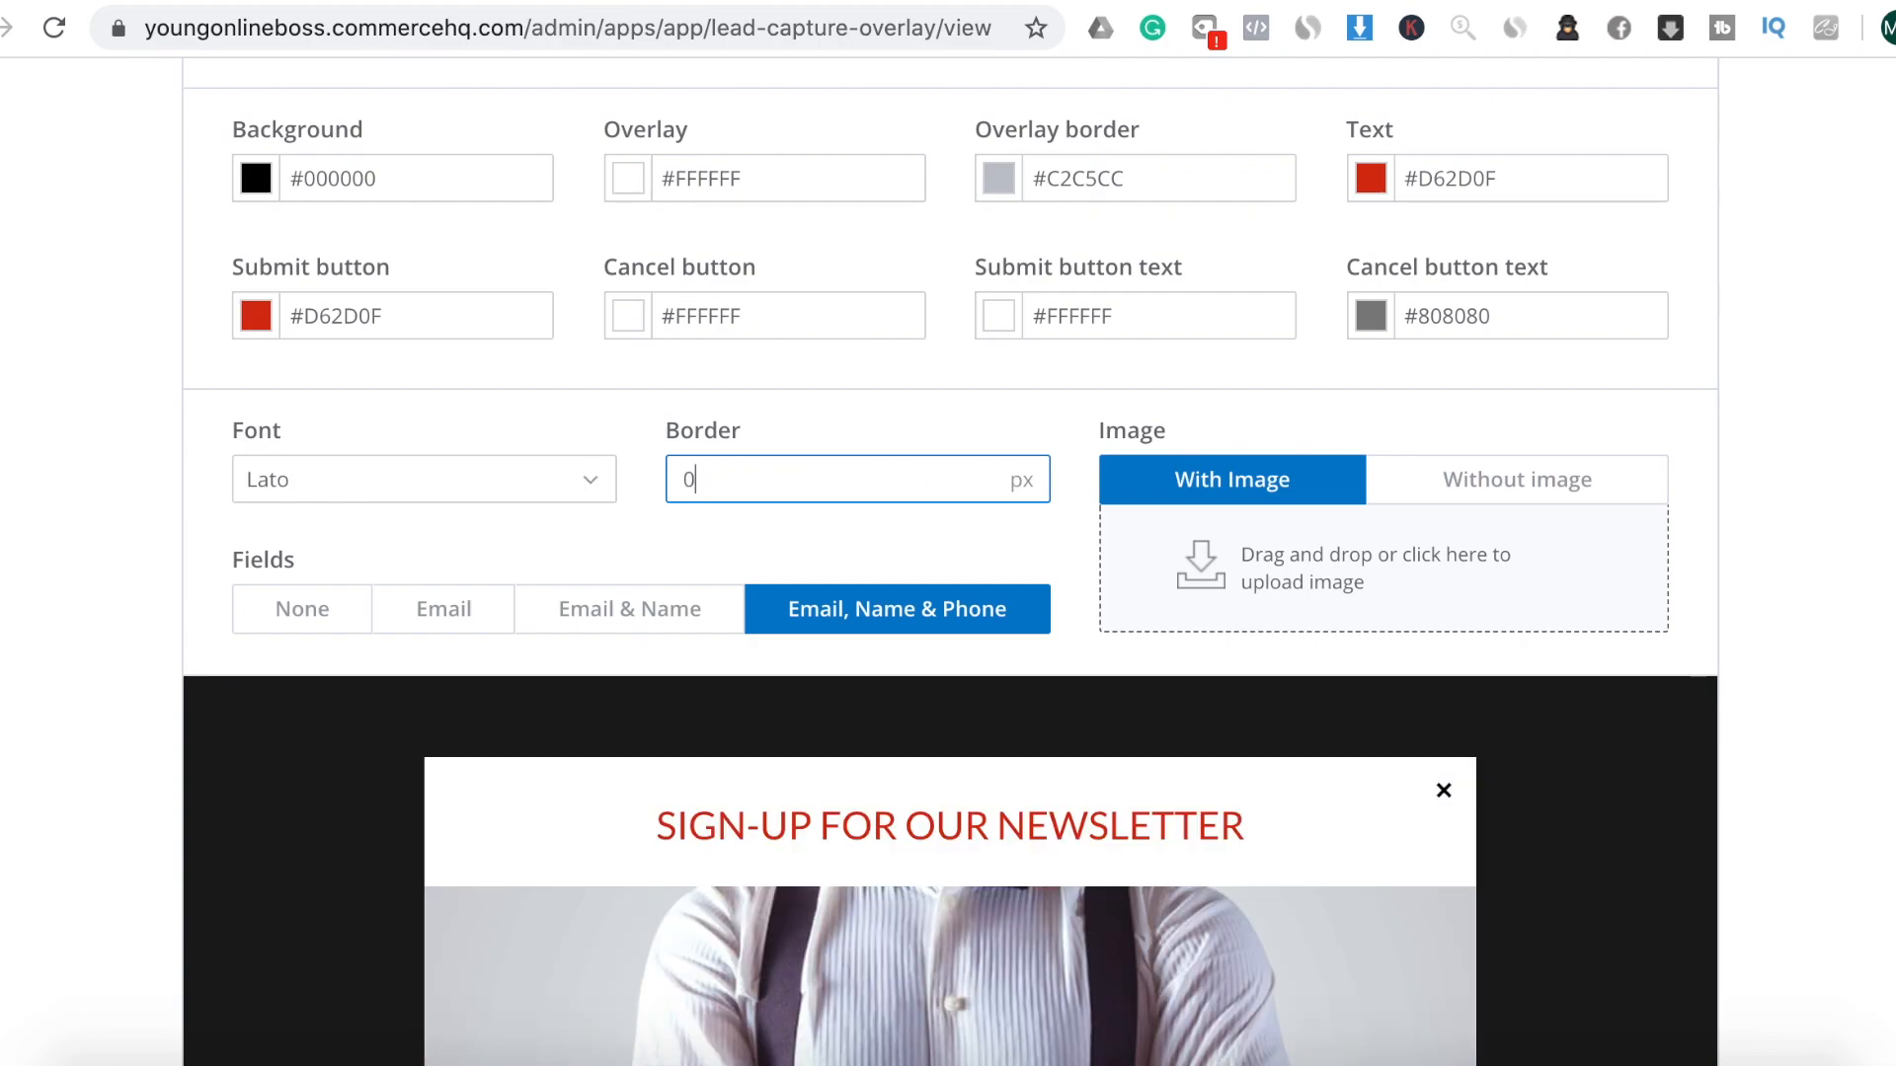
pyautogui.scroll(-2, 1349, 539)
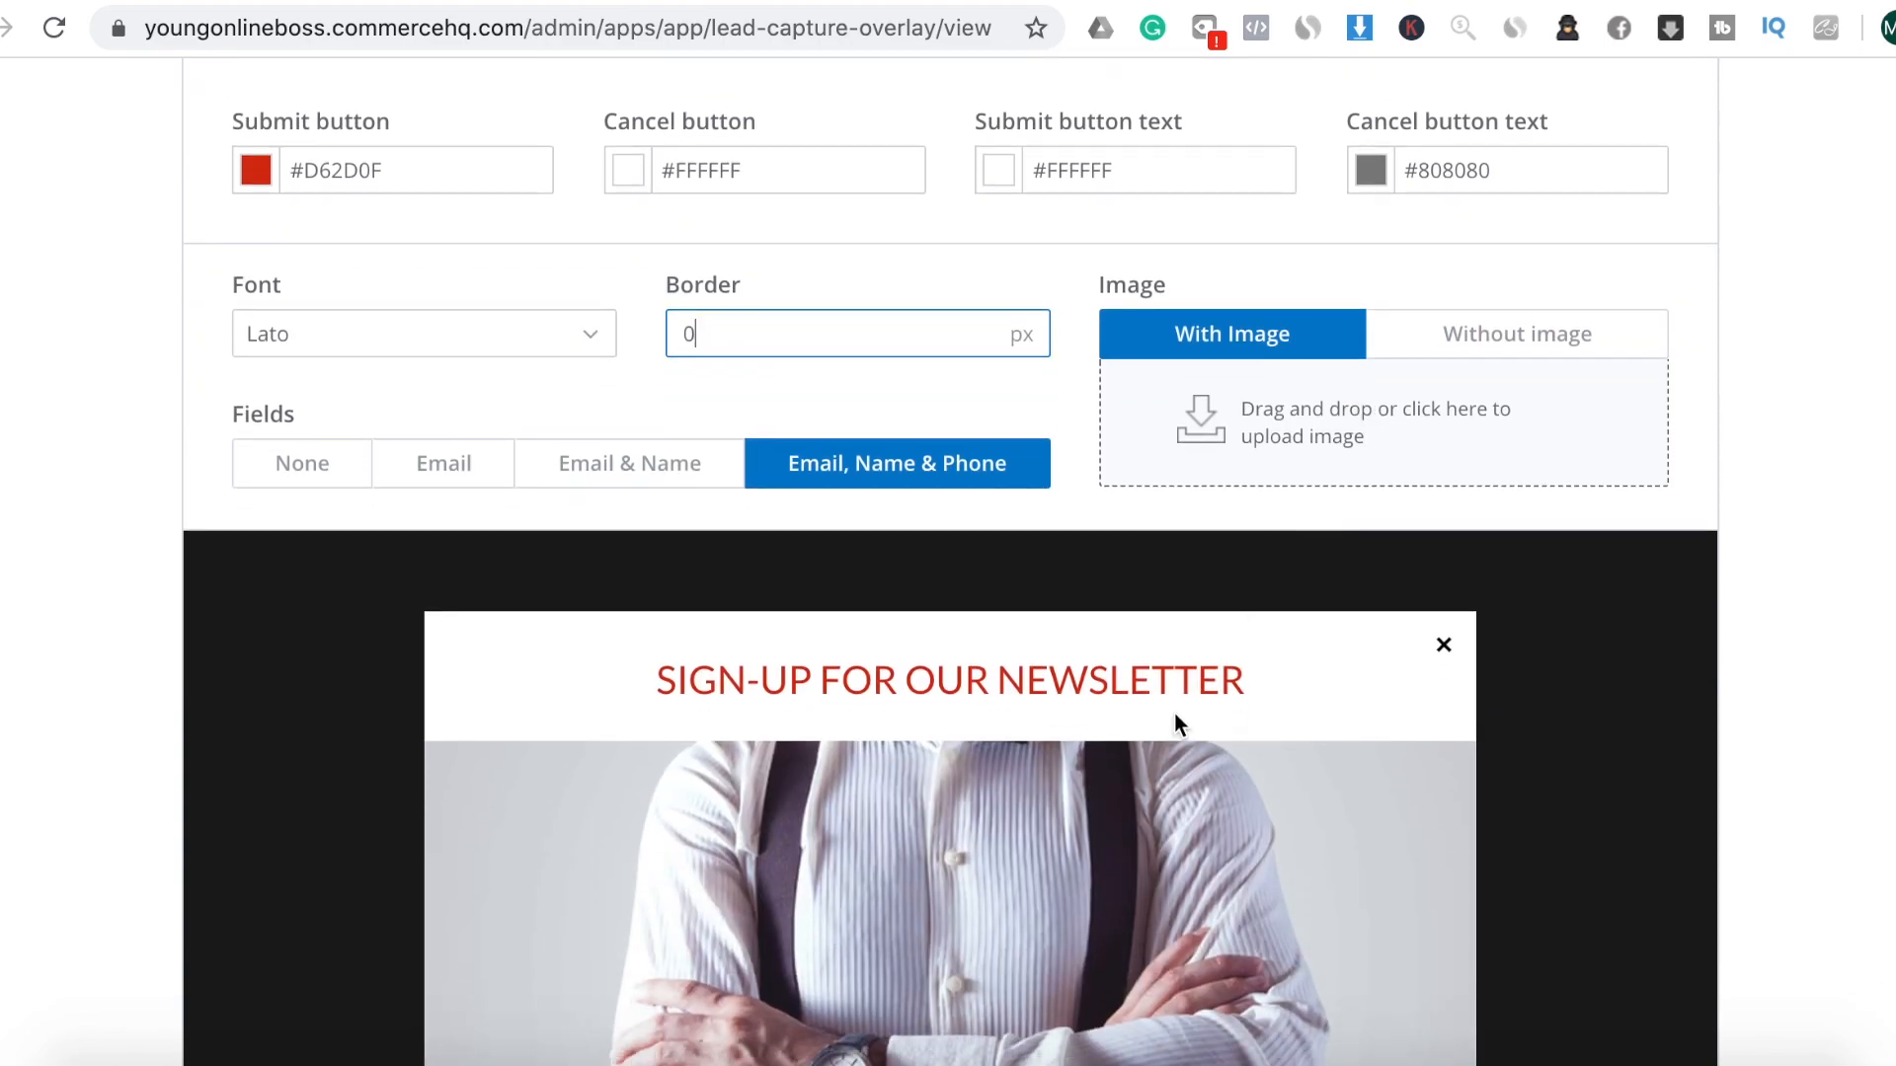
pyautogui.click(1282, 414)
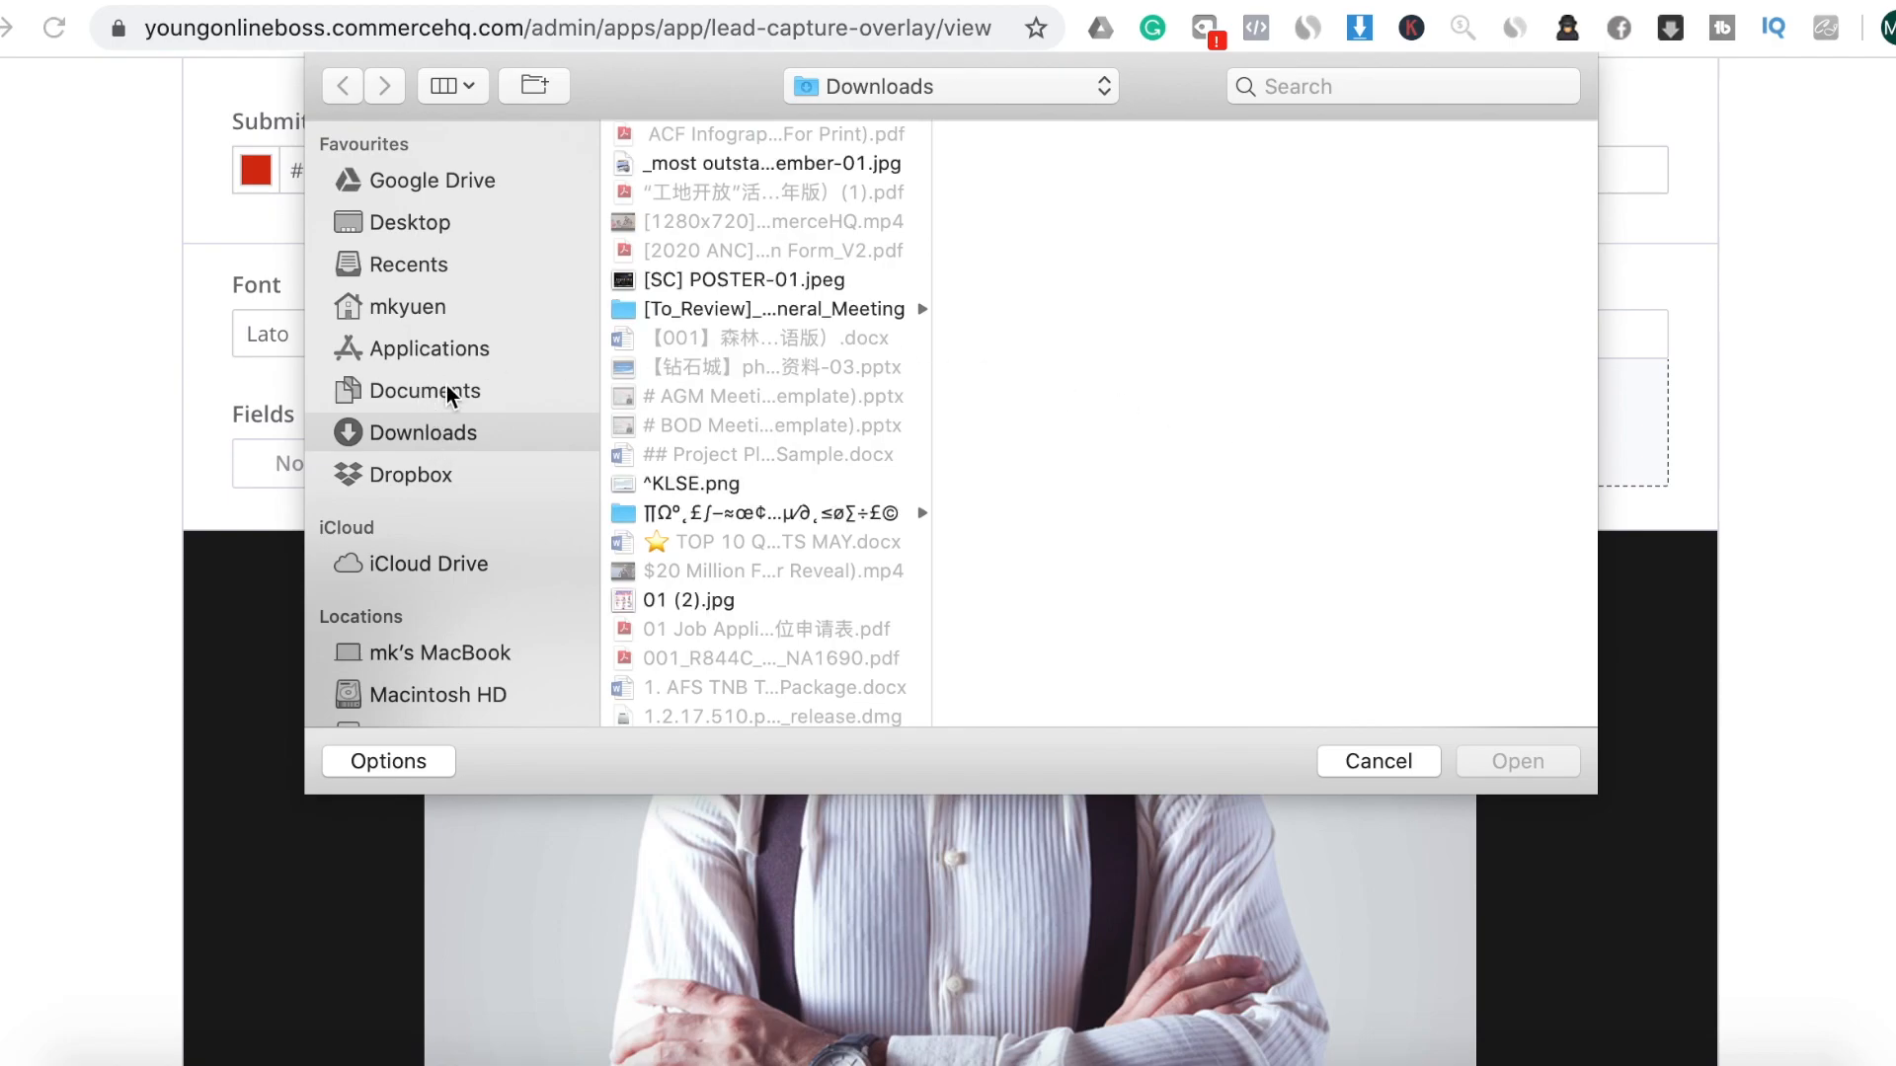
pyautogui.scroll(-10, 684, 346)
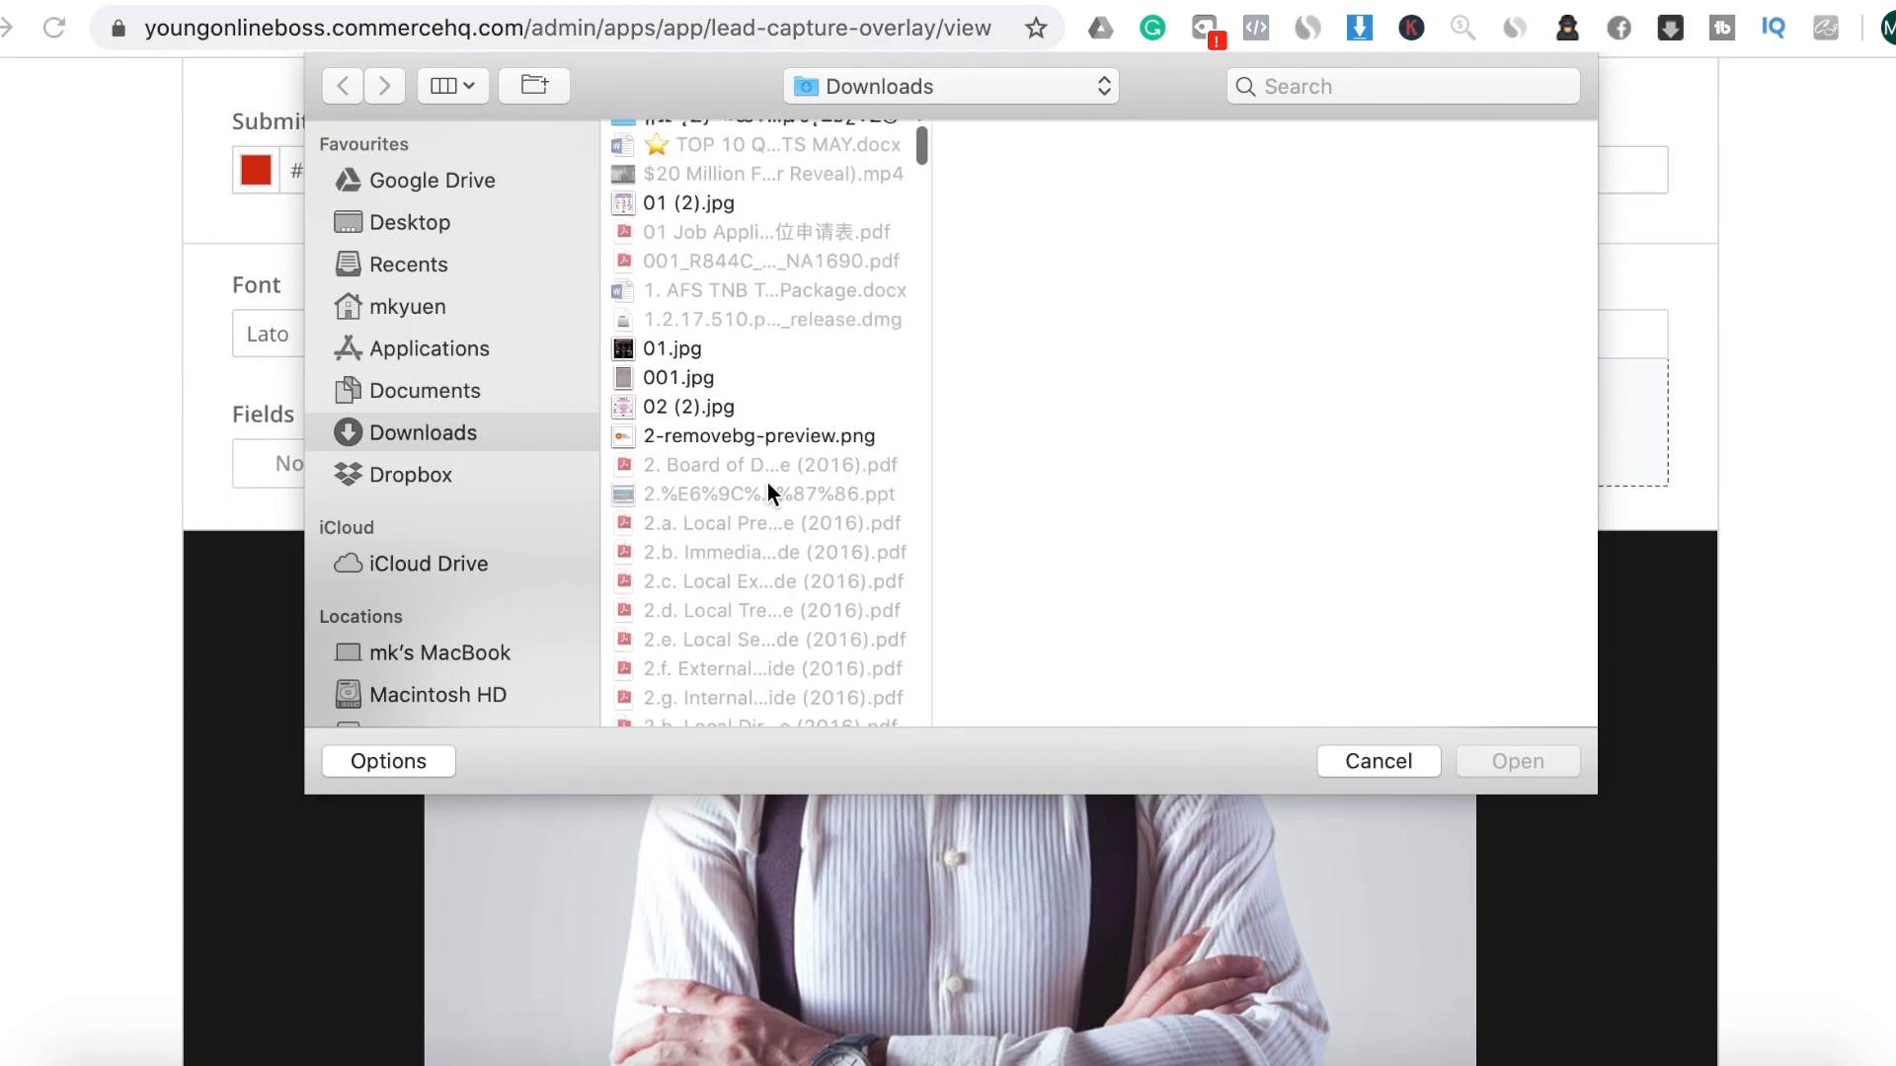
pyautogui.scroll(-12, 744, 514)
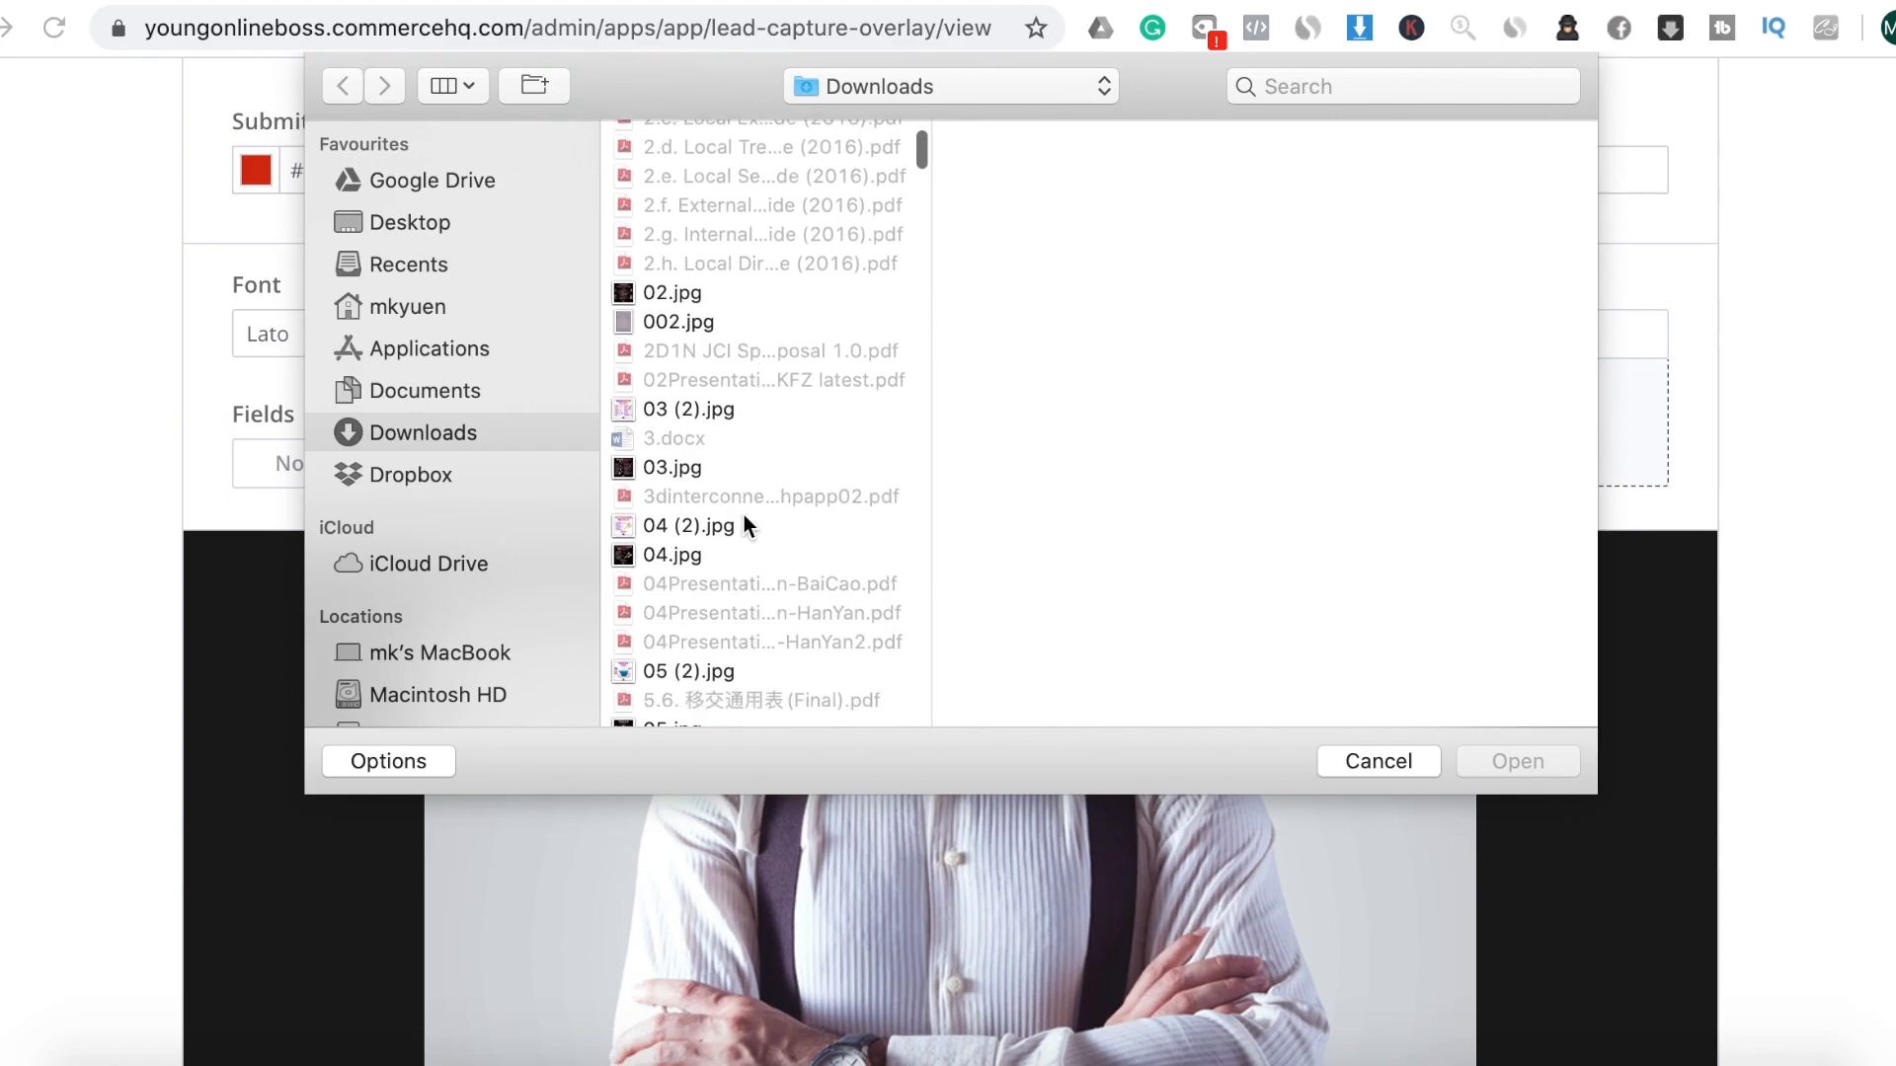
pyautogui.scroll(-7, 744, 513)
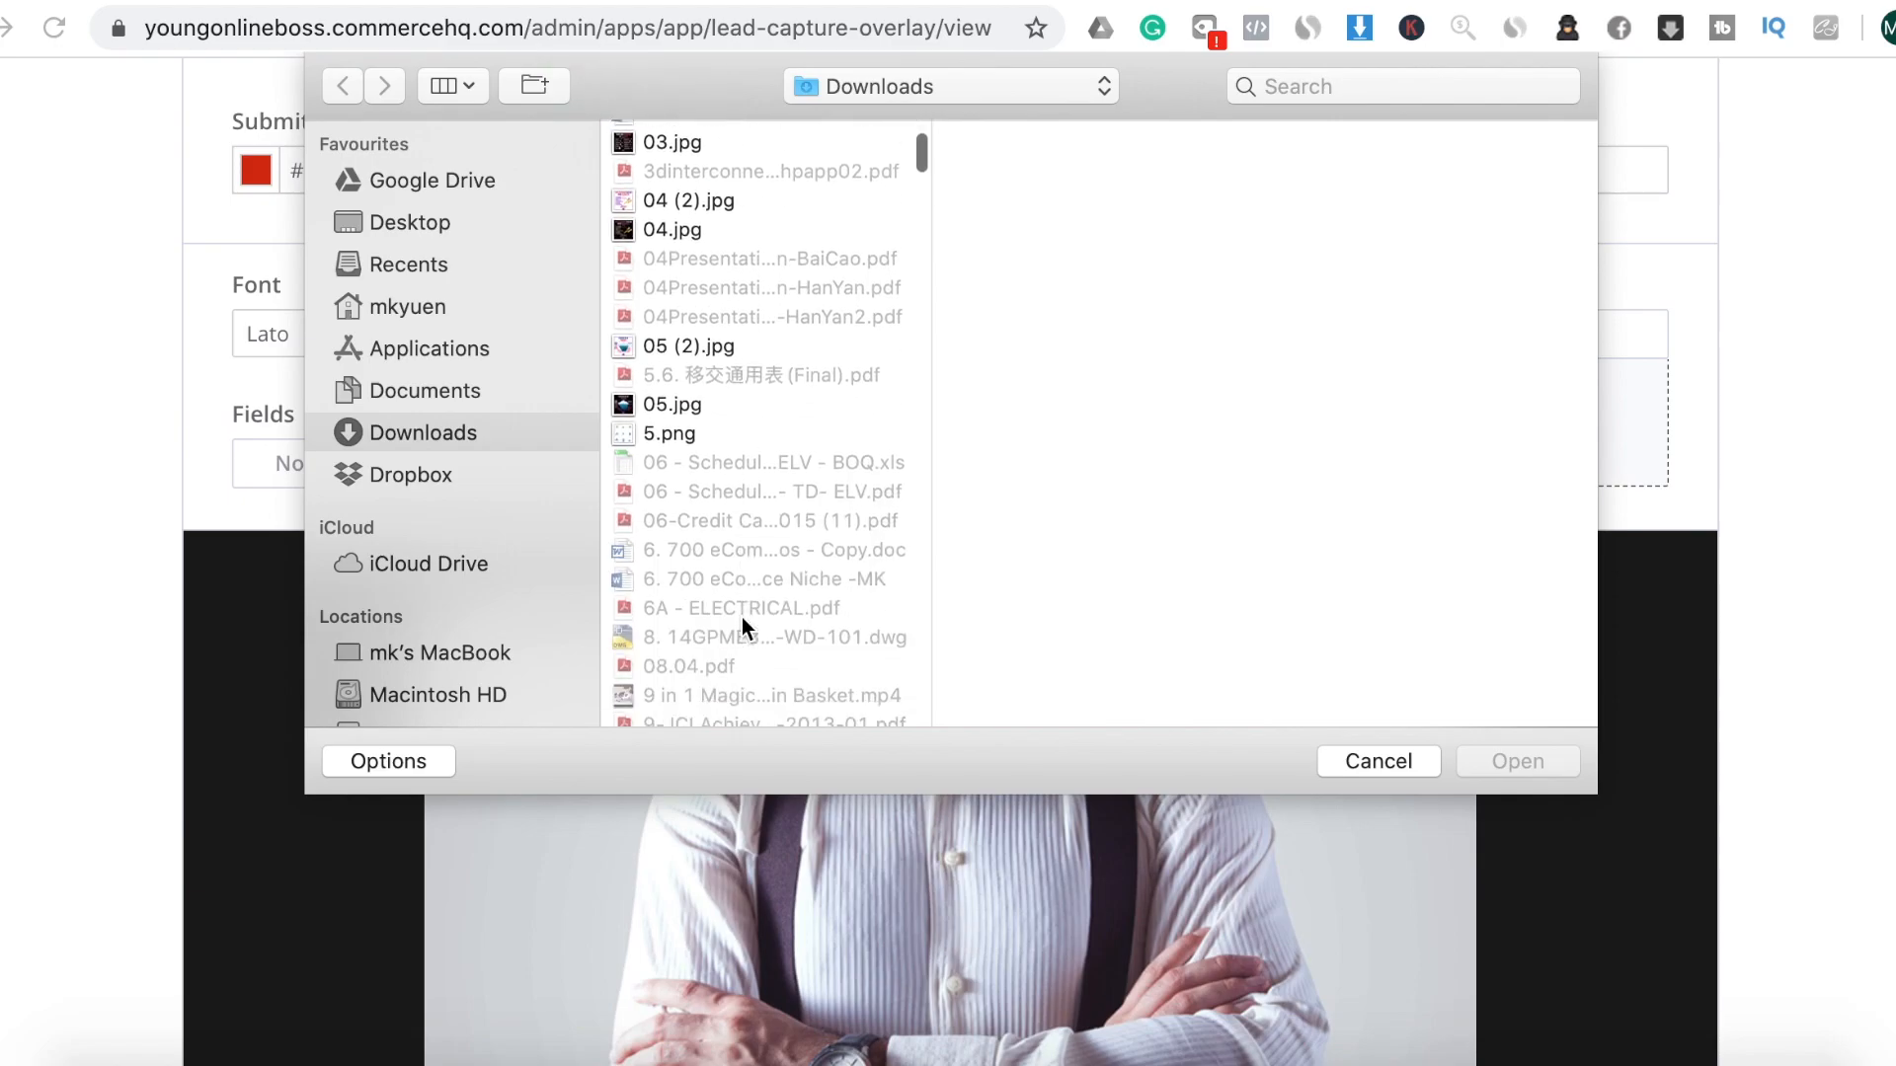
pyautogui.scroll(15, 738, 537)
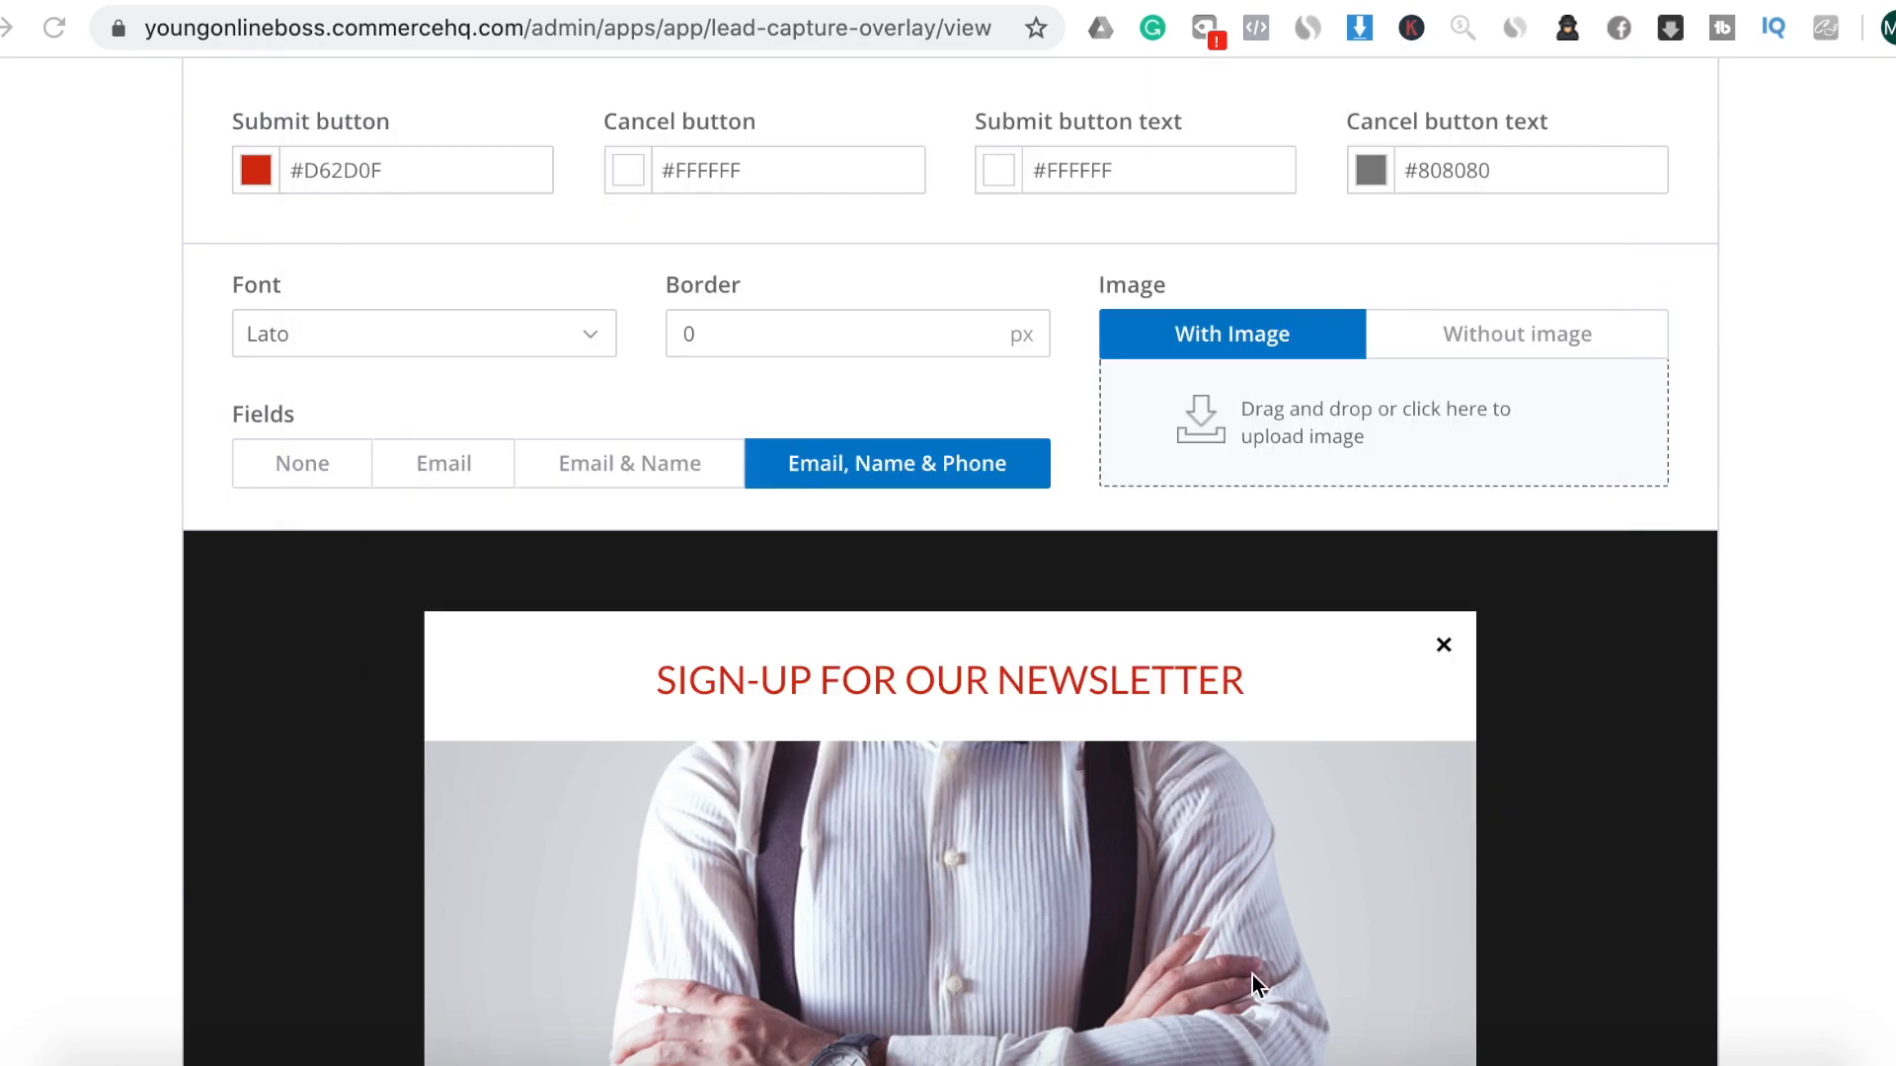
# Preview the overlay without an image, and switch it back to the version with an image
pyautogui.click(1494, 335)
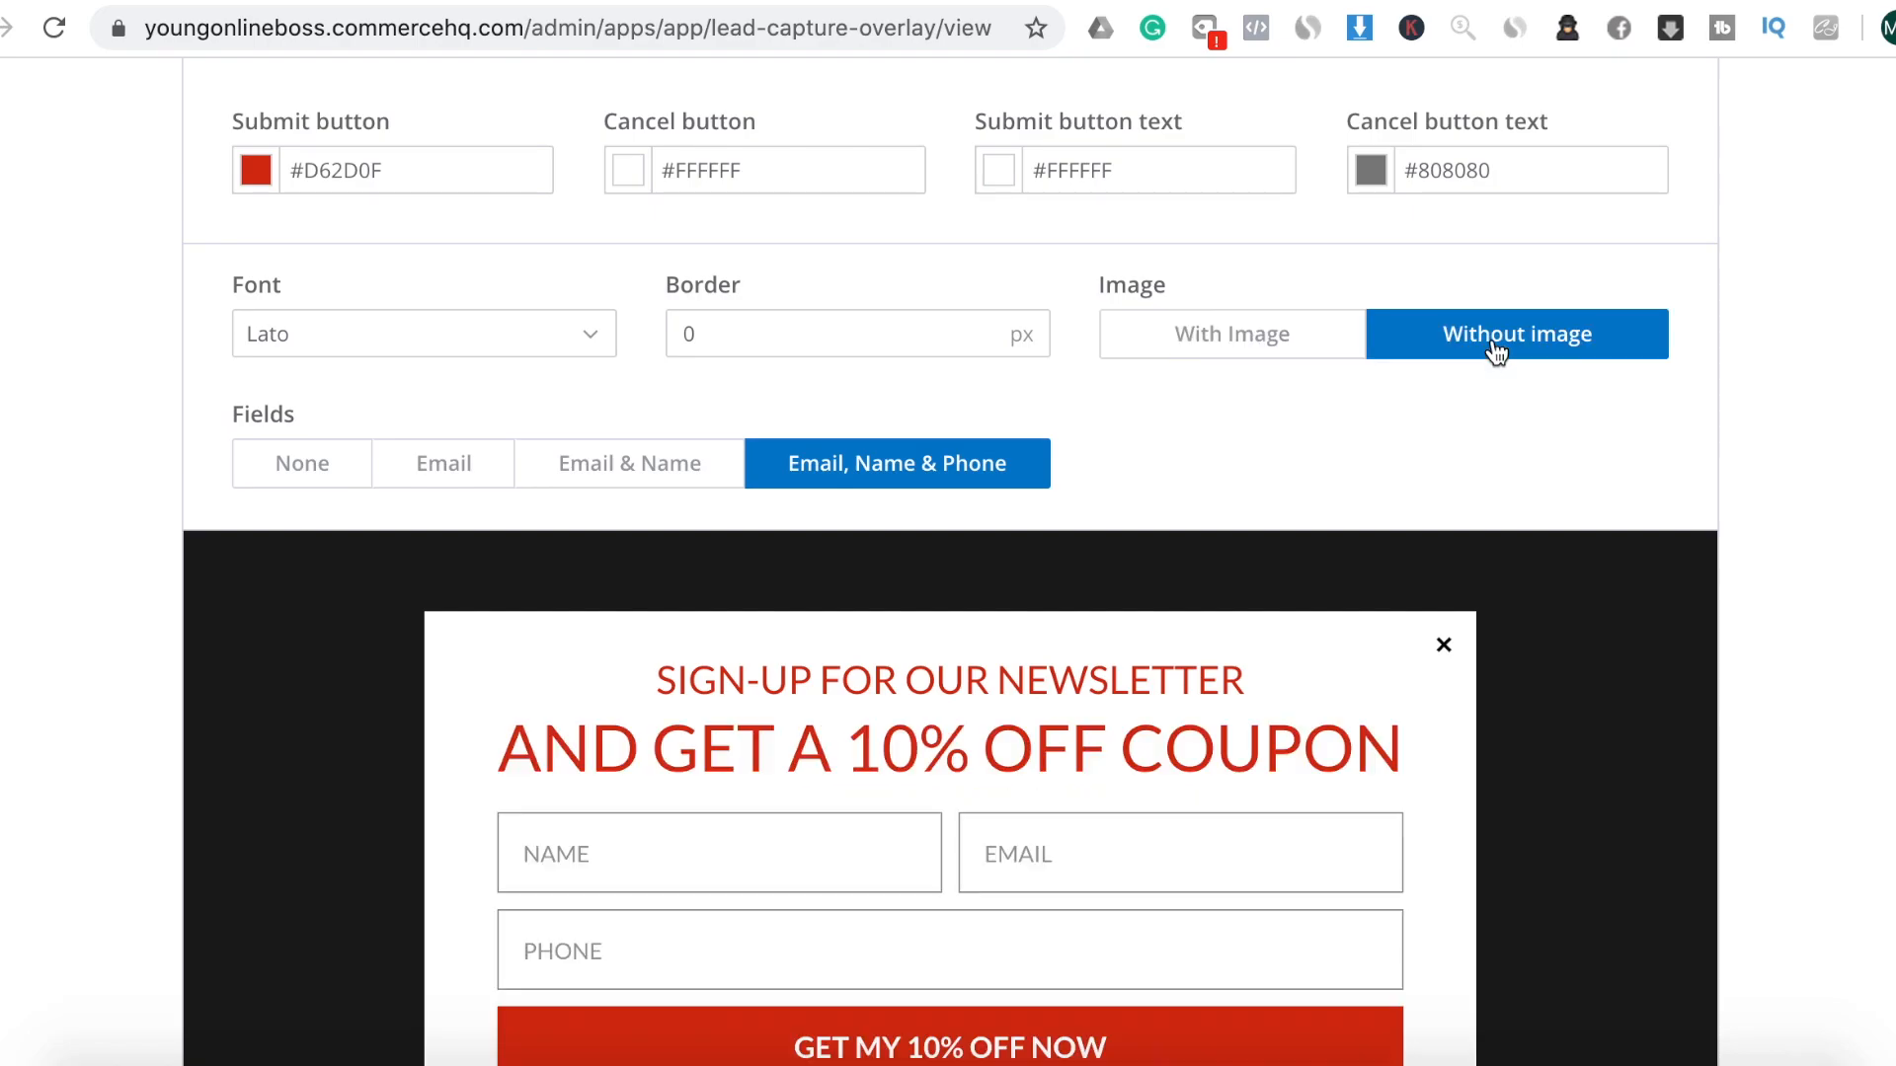
pyautogui.scroll(-1, 1221, 751)
pyautogui.scroll(-3, 1220, 750)
pyautogui.scroll(3, 1142, 799)
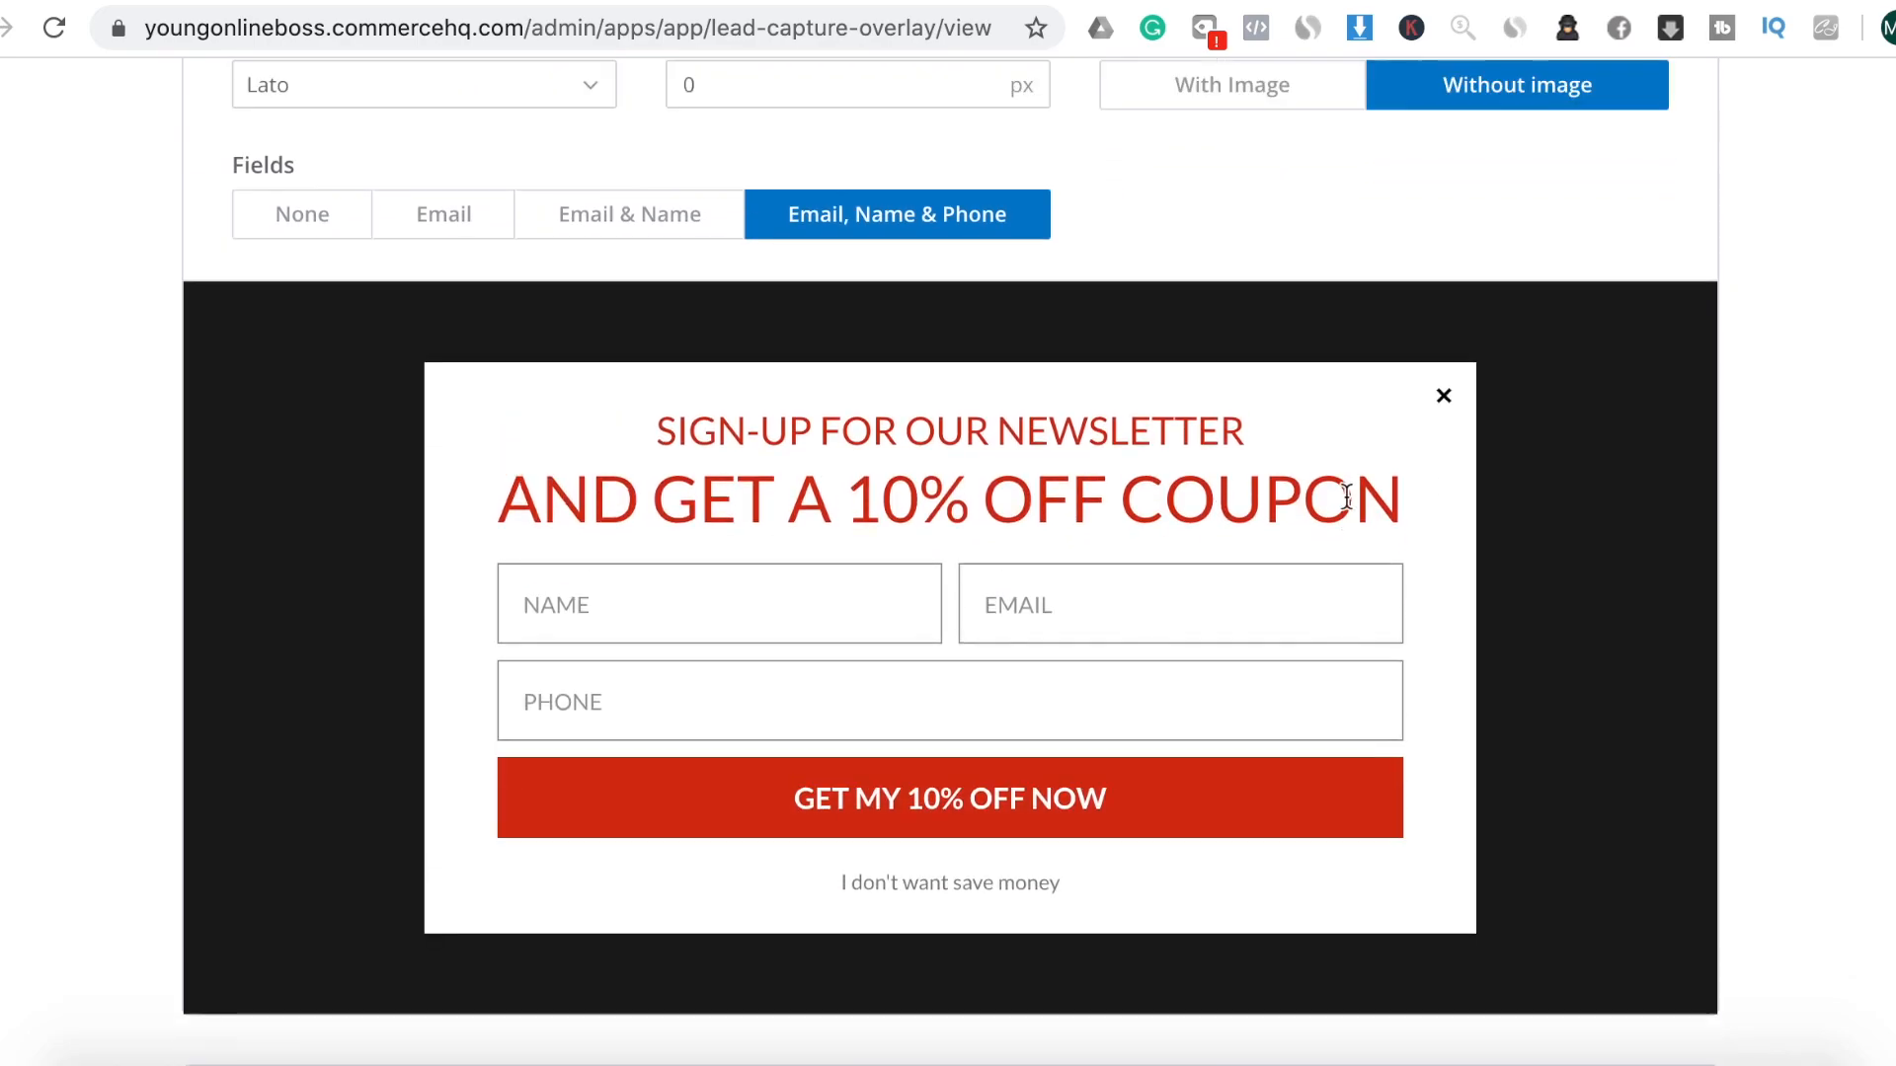
pyautogui.click(1256, 346)
pyautogui.scroll(-6, 1274, 742)
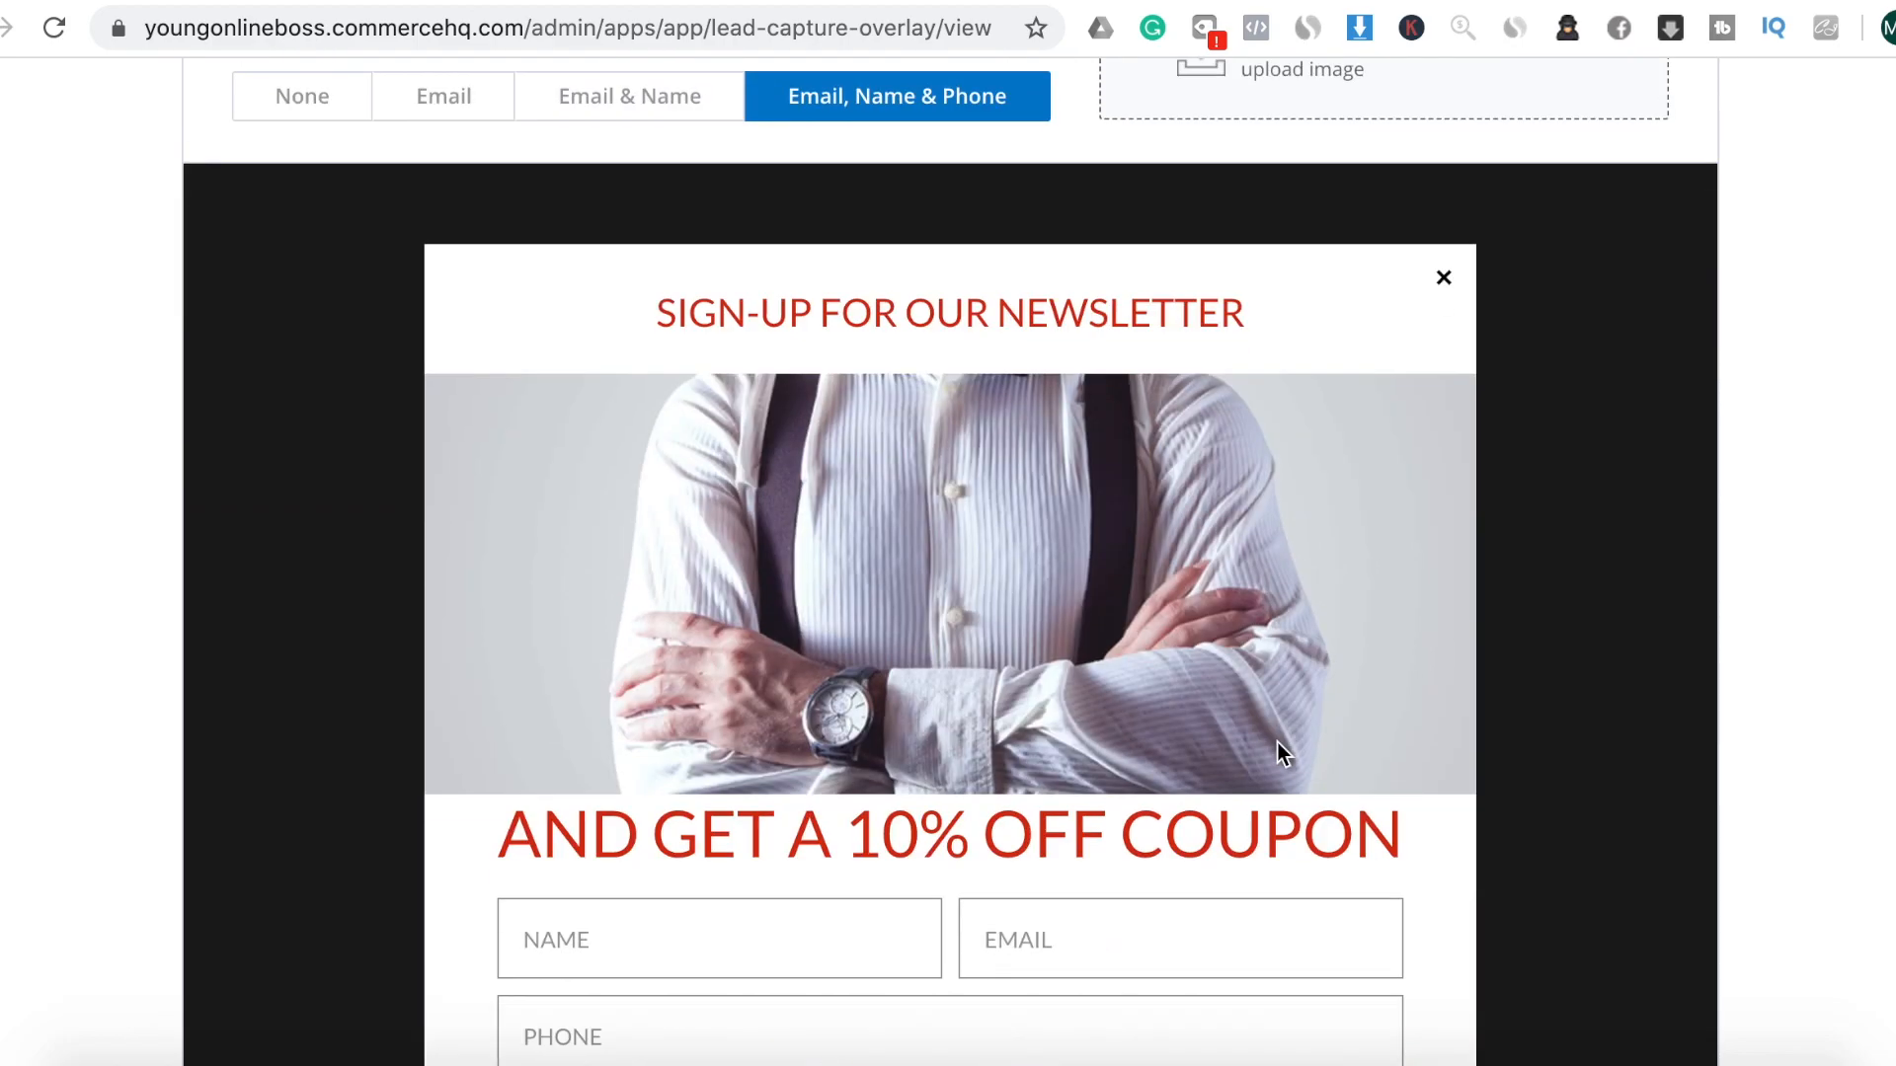
# Enable the per-user frequency cap for the overlay and set it to 1 impression per 5 minutes
pyautogui.scroll(-7, 1098, 742)
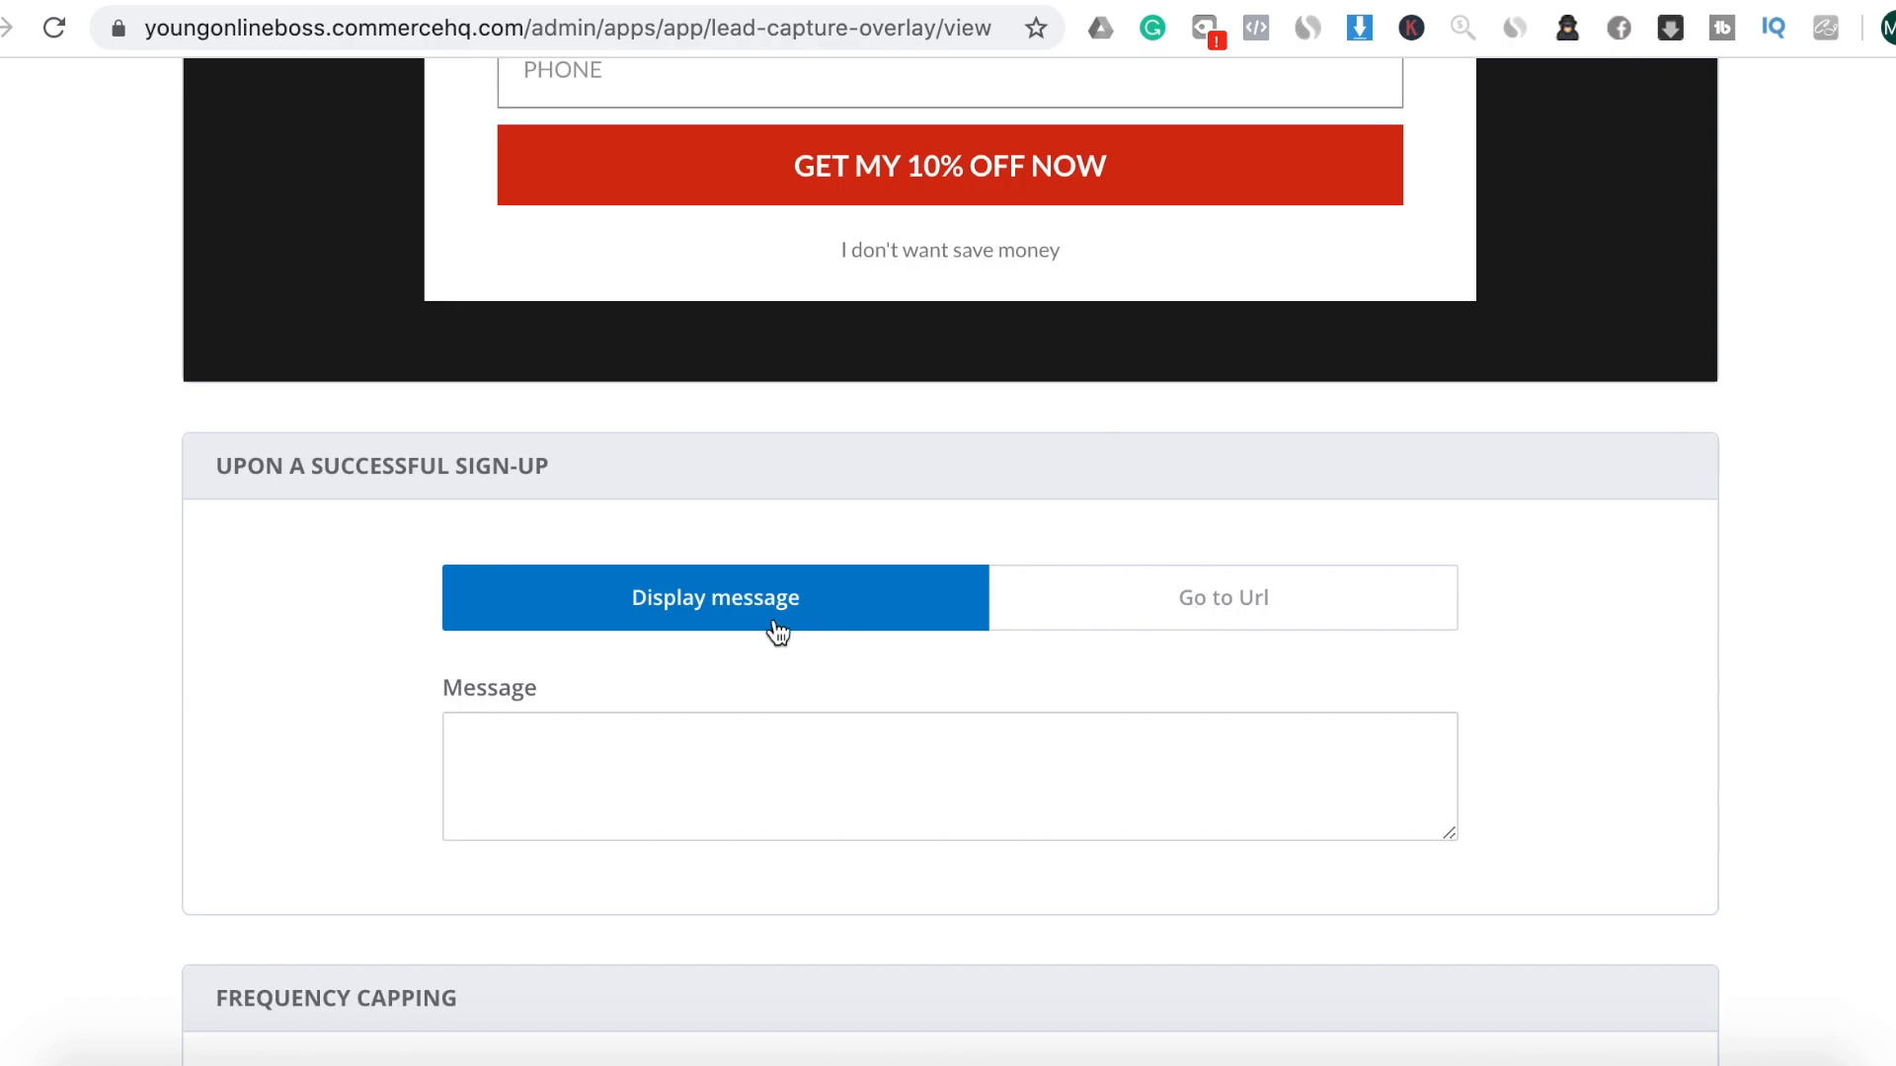
pyautogui.scroll(-5, 746, 755)
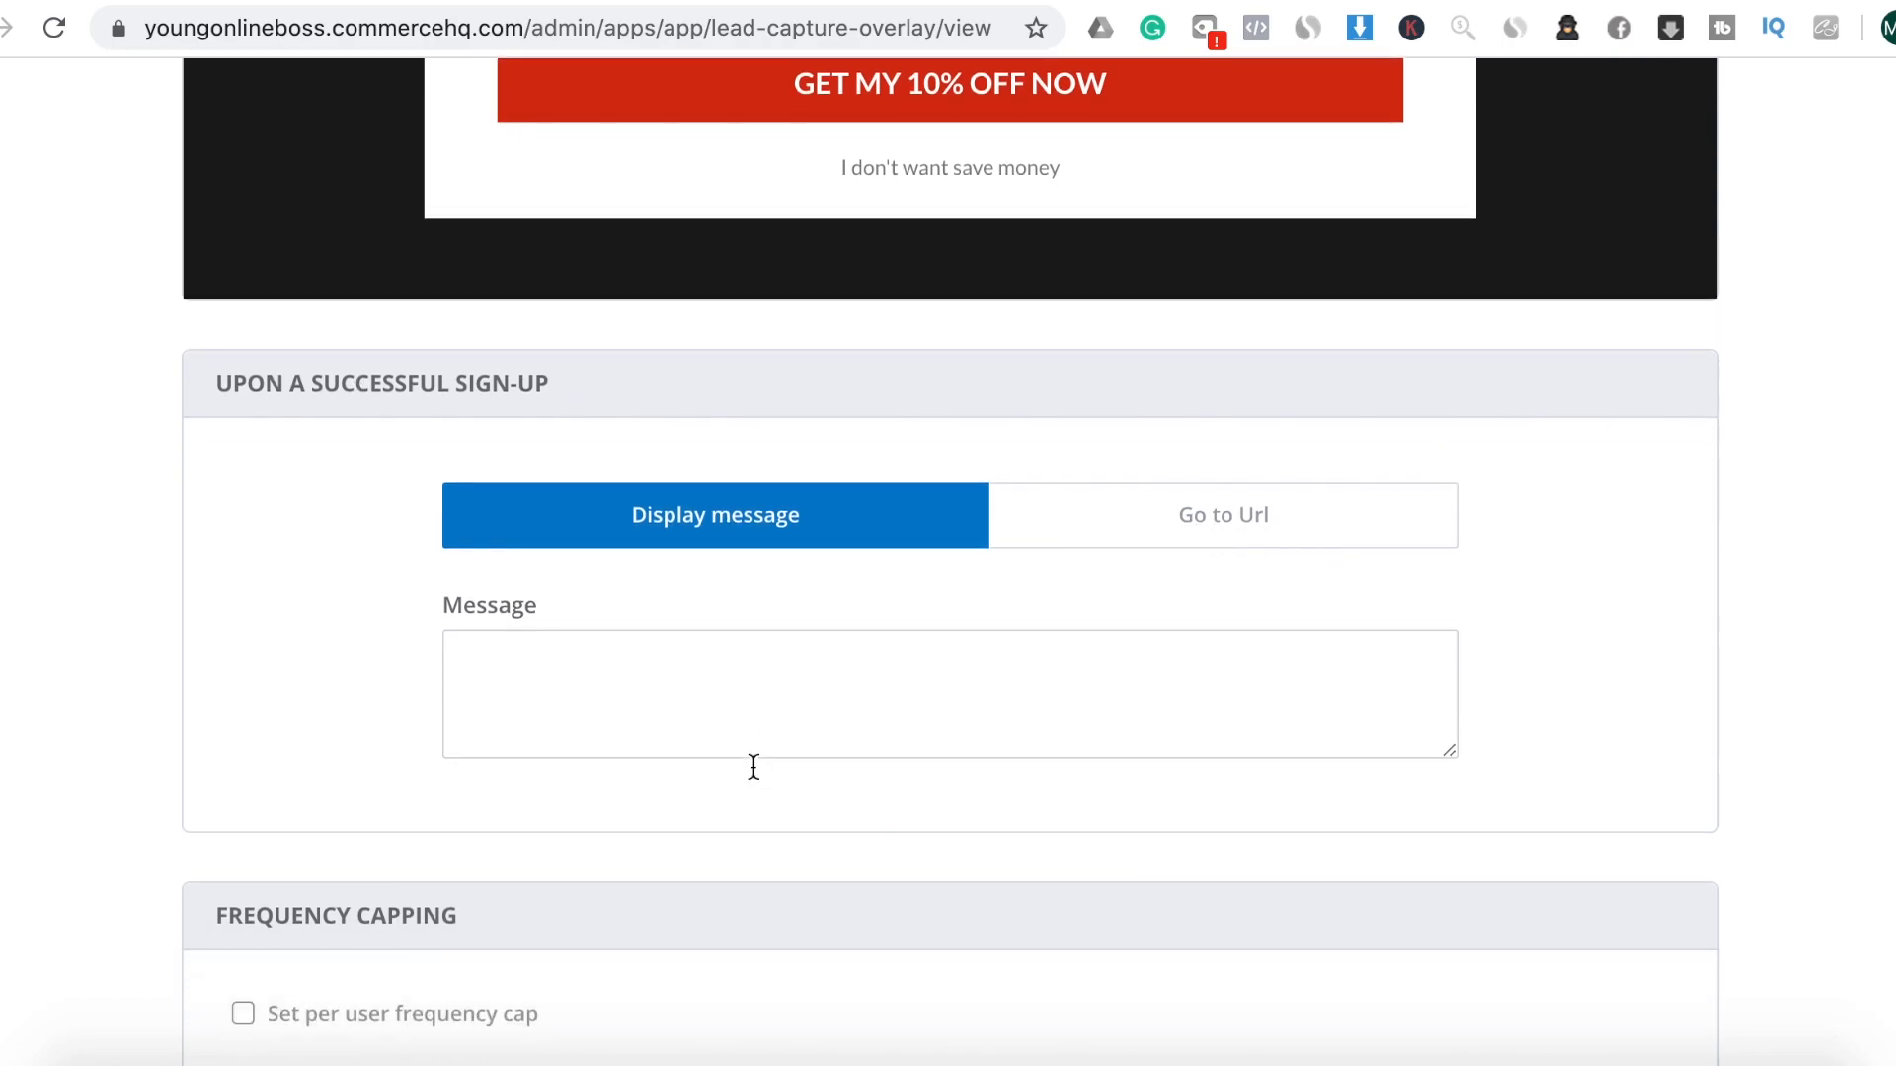
pyautogui.scroll(-2, 685, 857)
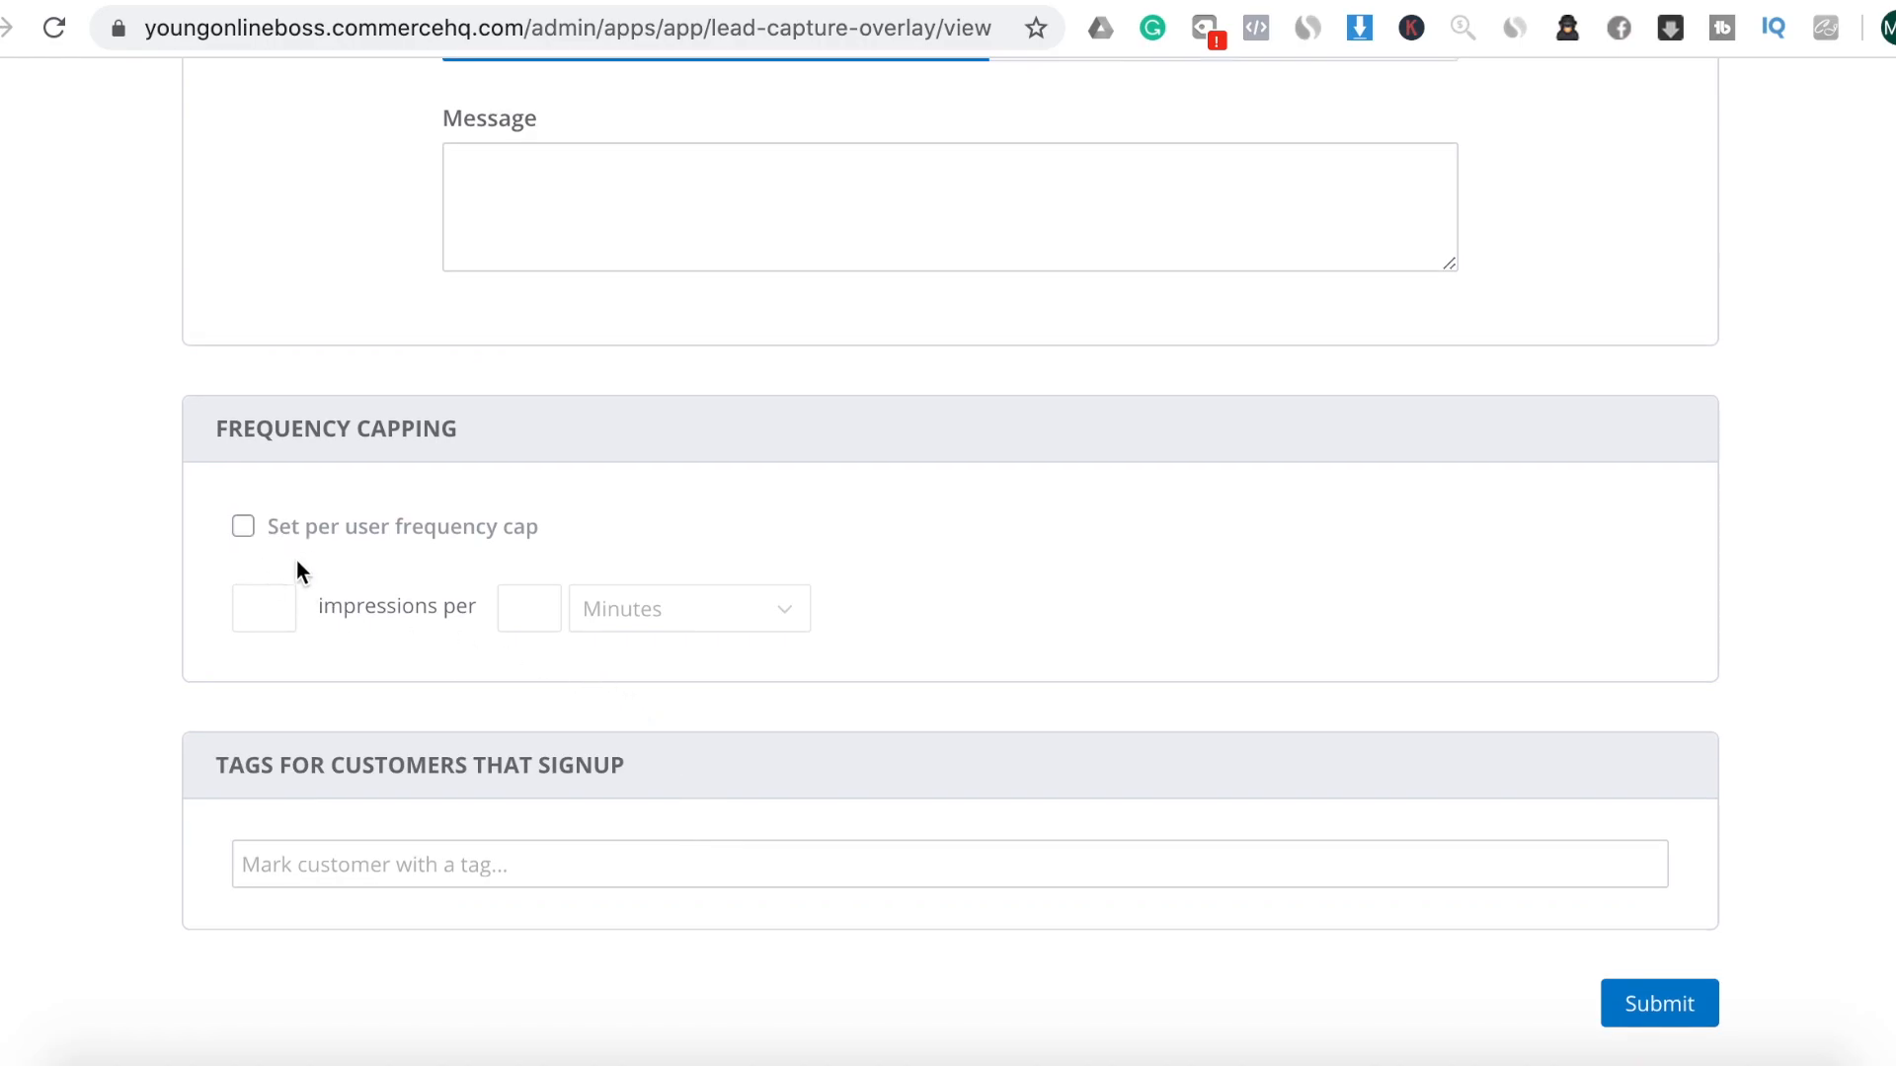
pyautogui.click(253, 526)
pyautogui.click(272, 615)
pyautogui.write('1')
pyautogui.click(535, 612)
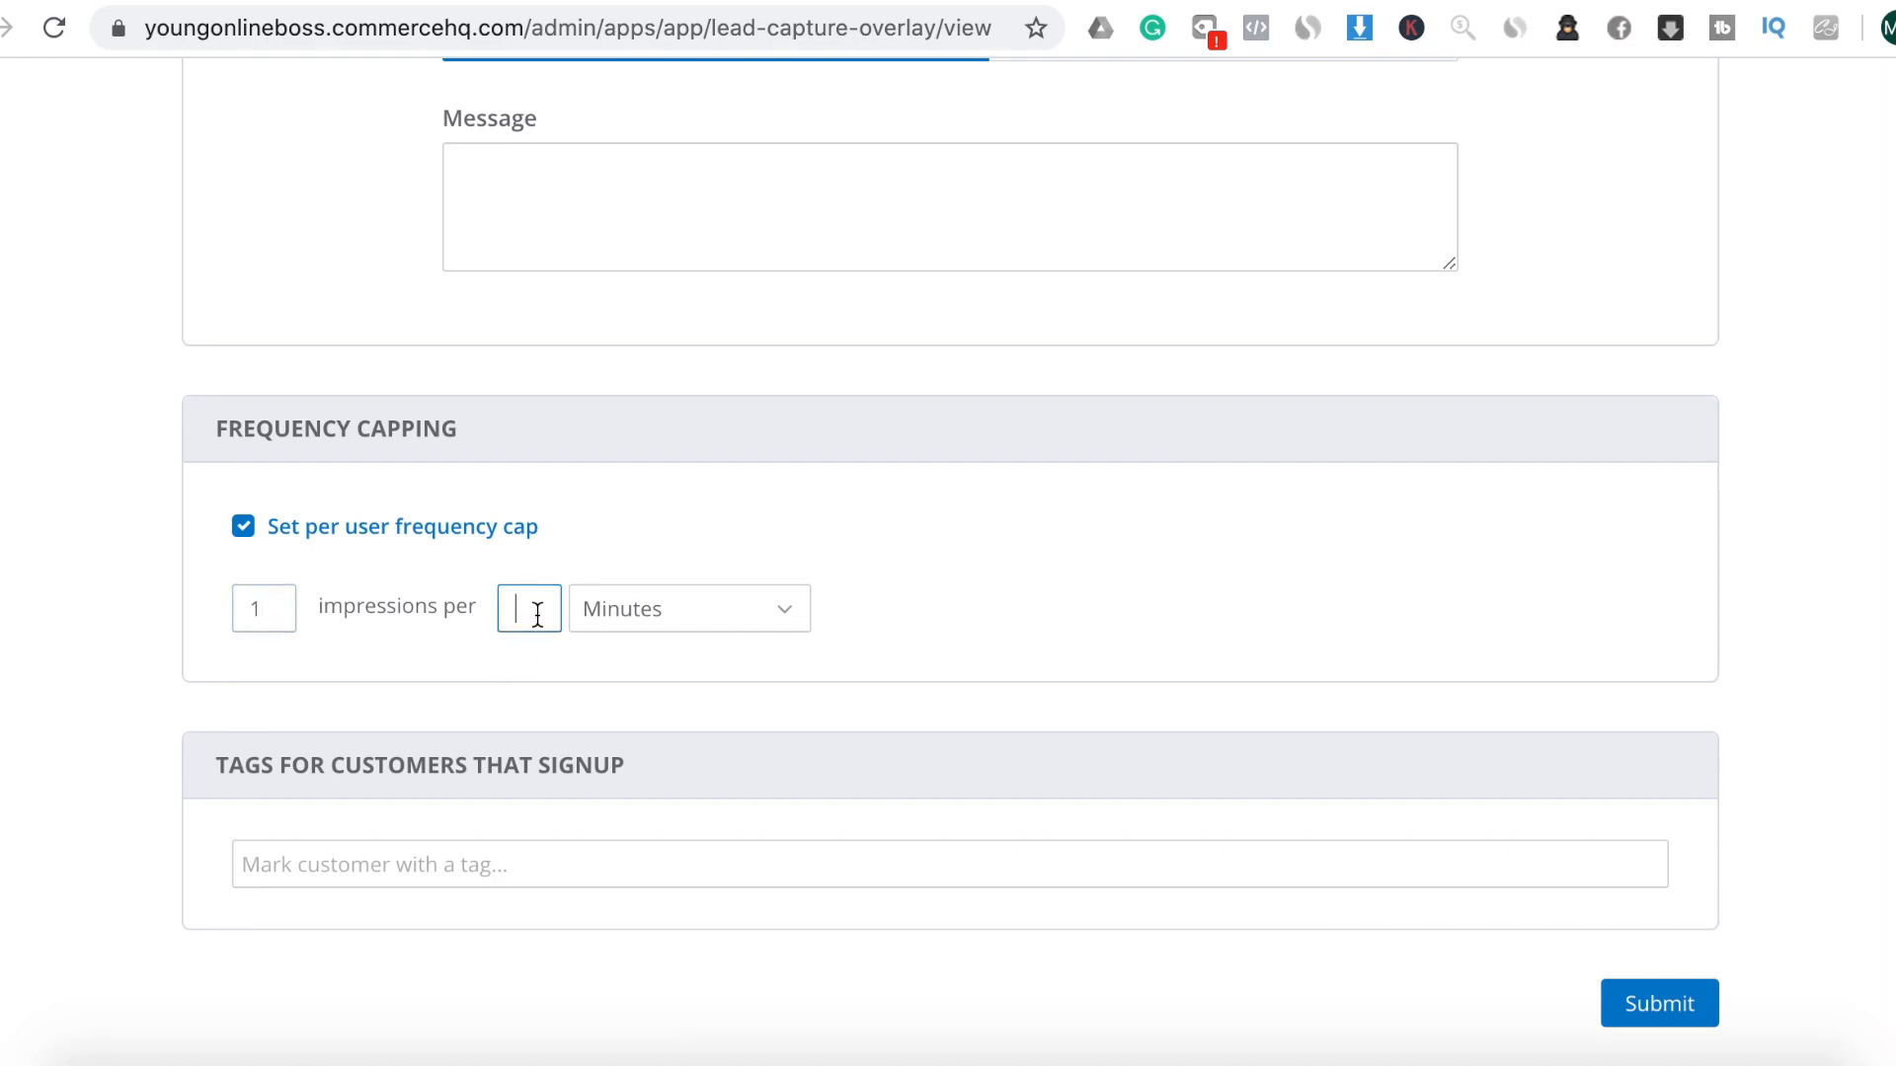
pyautogui.write('5')
# Set the overlay's sign-up form to collect only Email & Name, and check the form in the preview
pyautogui.scroll(15, 1270, 648)
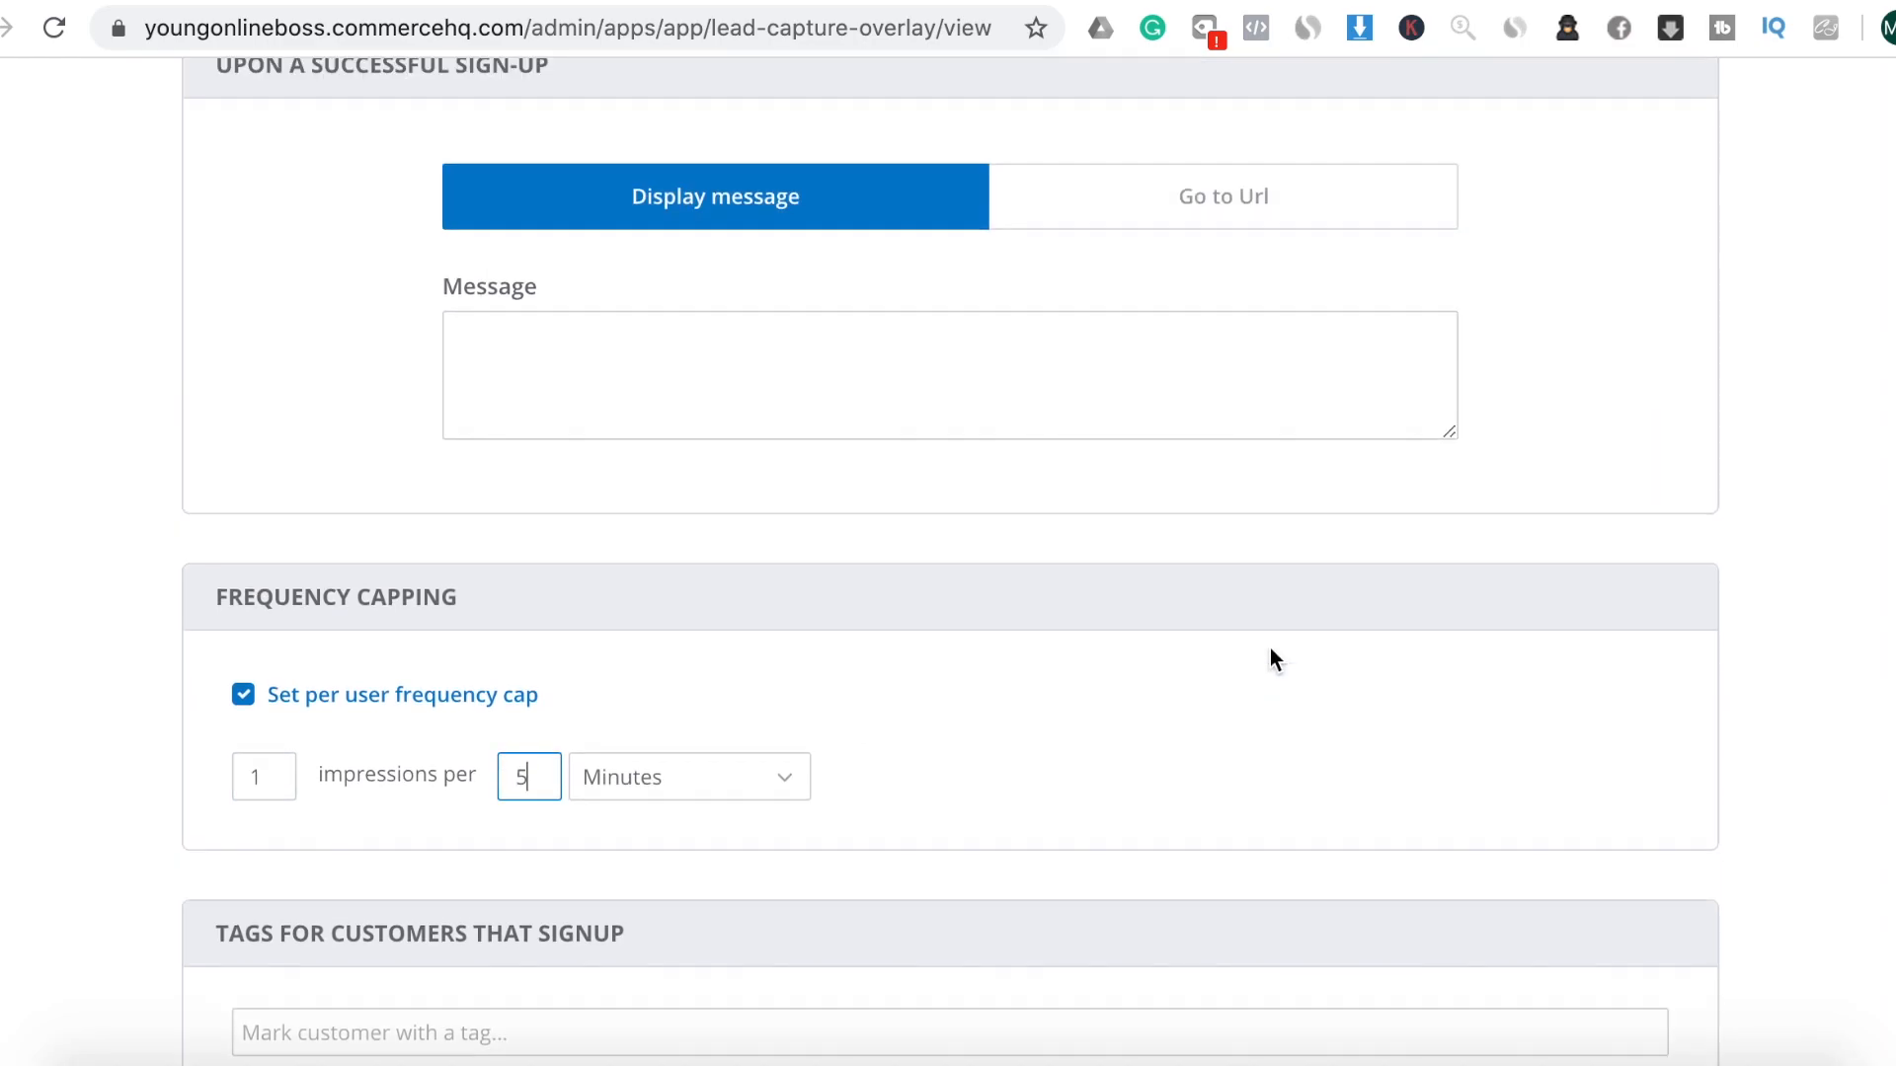
pyautogui.scroll(5, 1269, 647)
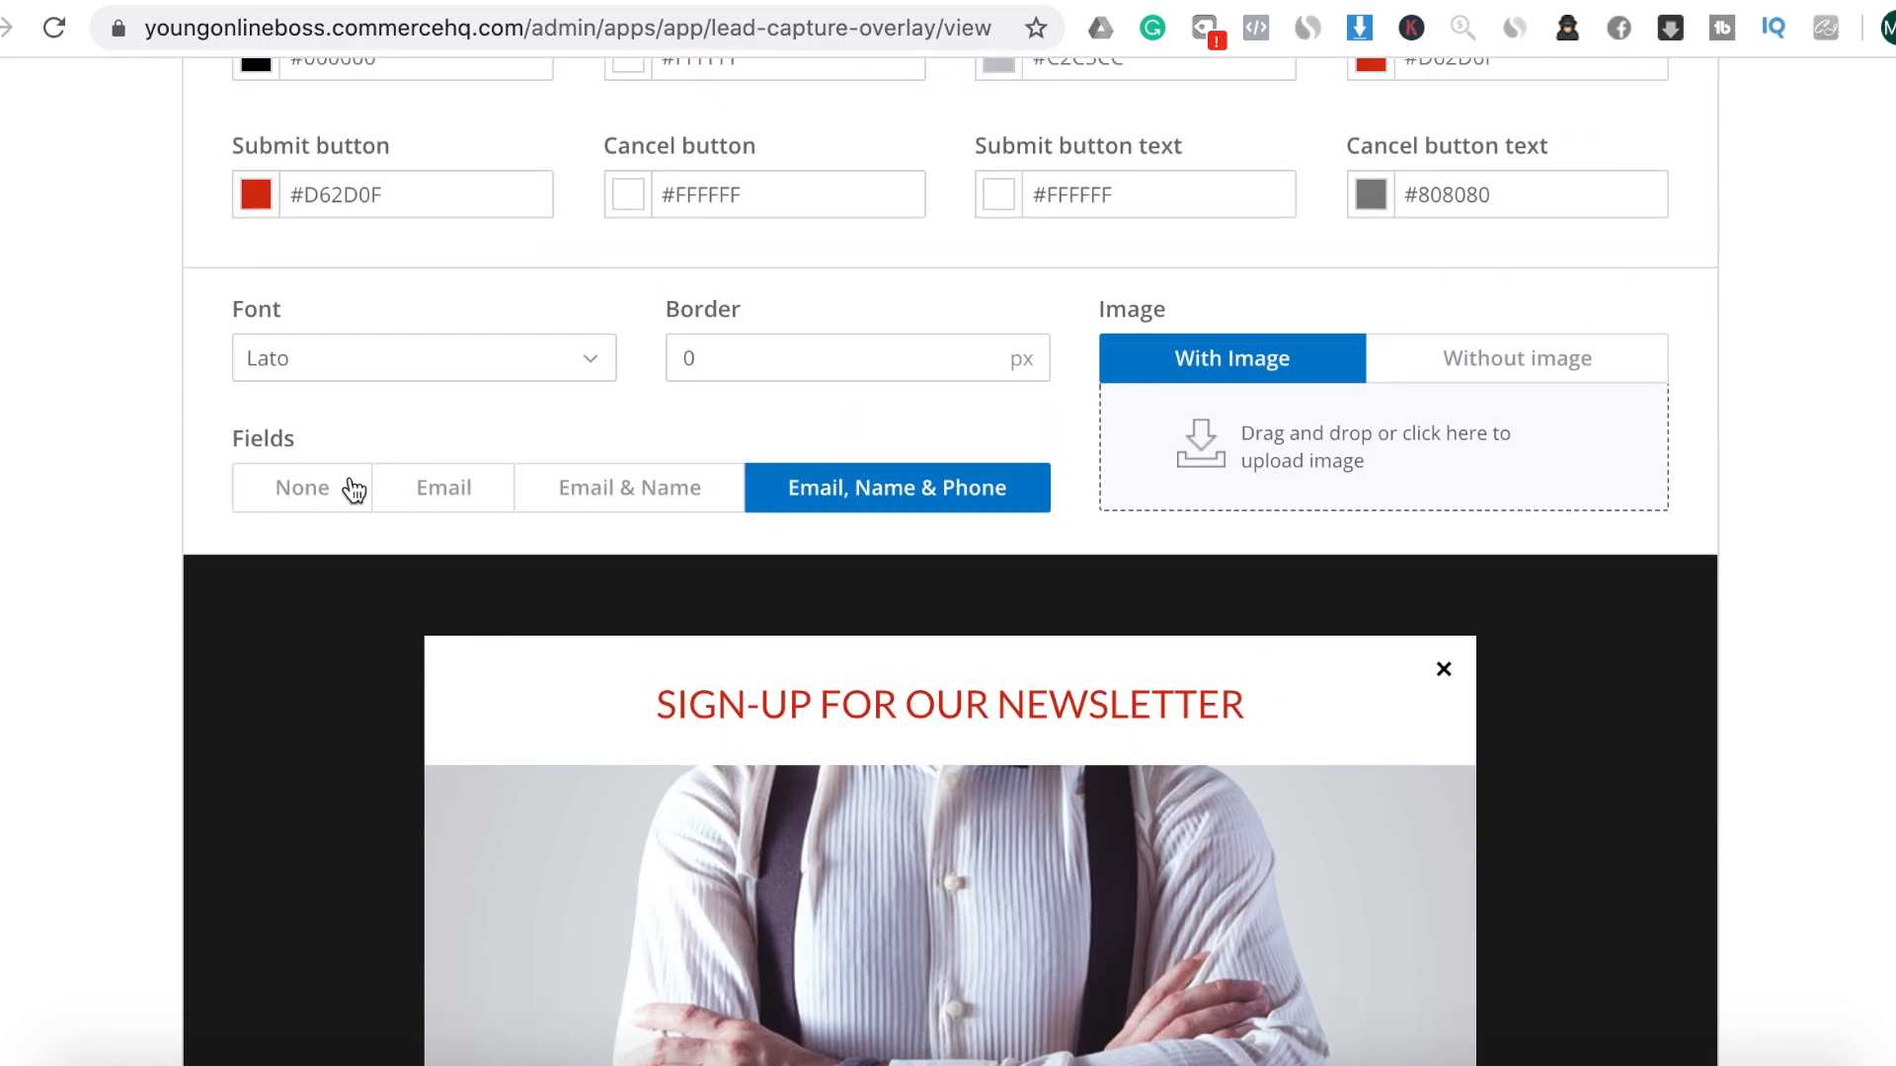
pyautogui.click(614, 490)
pyautogui.scroll(-2, 902, 678)
pyautogui.scroll(-6, 903, 685)
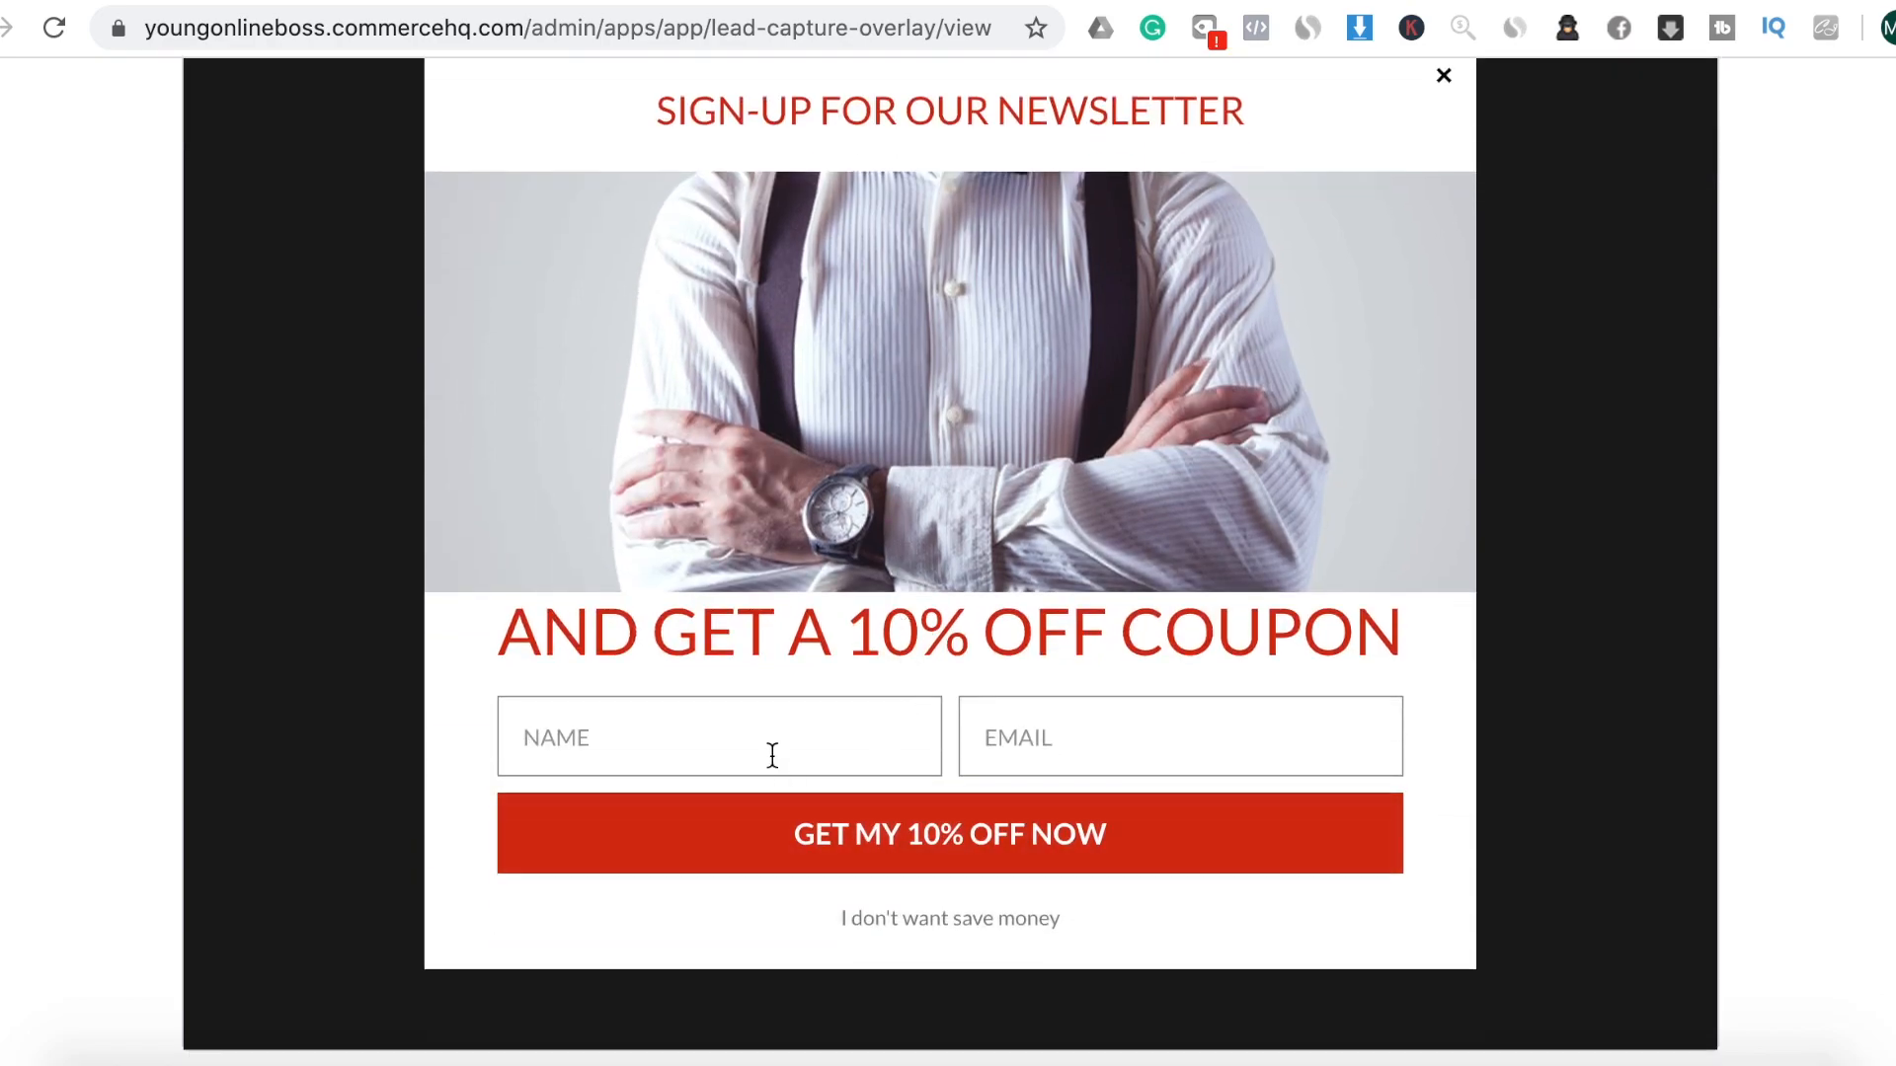
# Submit the completed overlay campaign
pyautogui.scroll(-10, 1227, 791)
pyautogui.scroll(-5, 1234, 786)
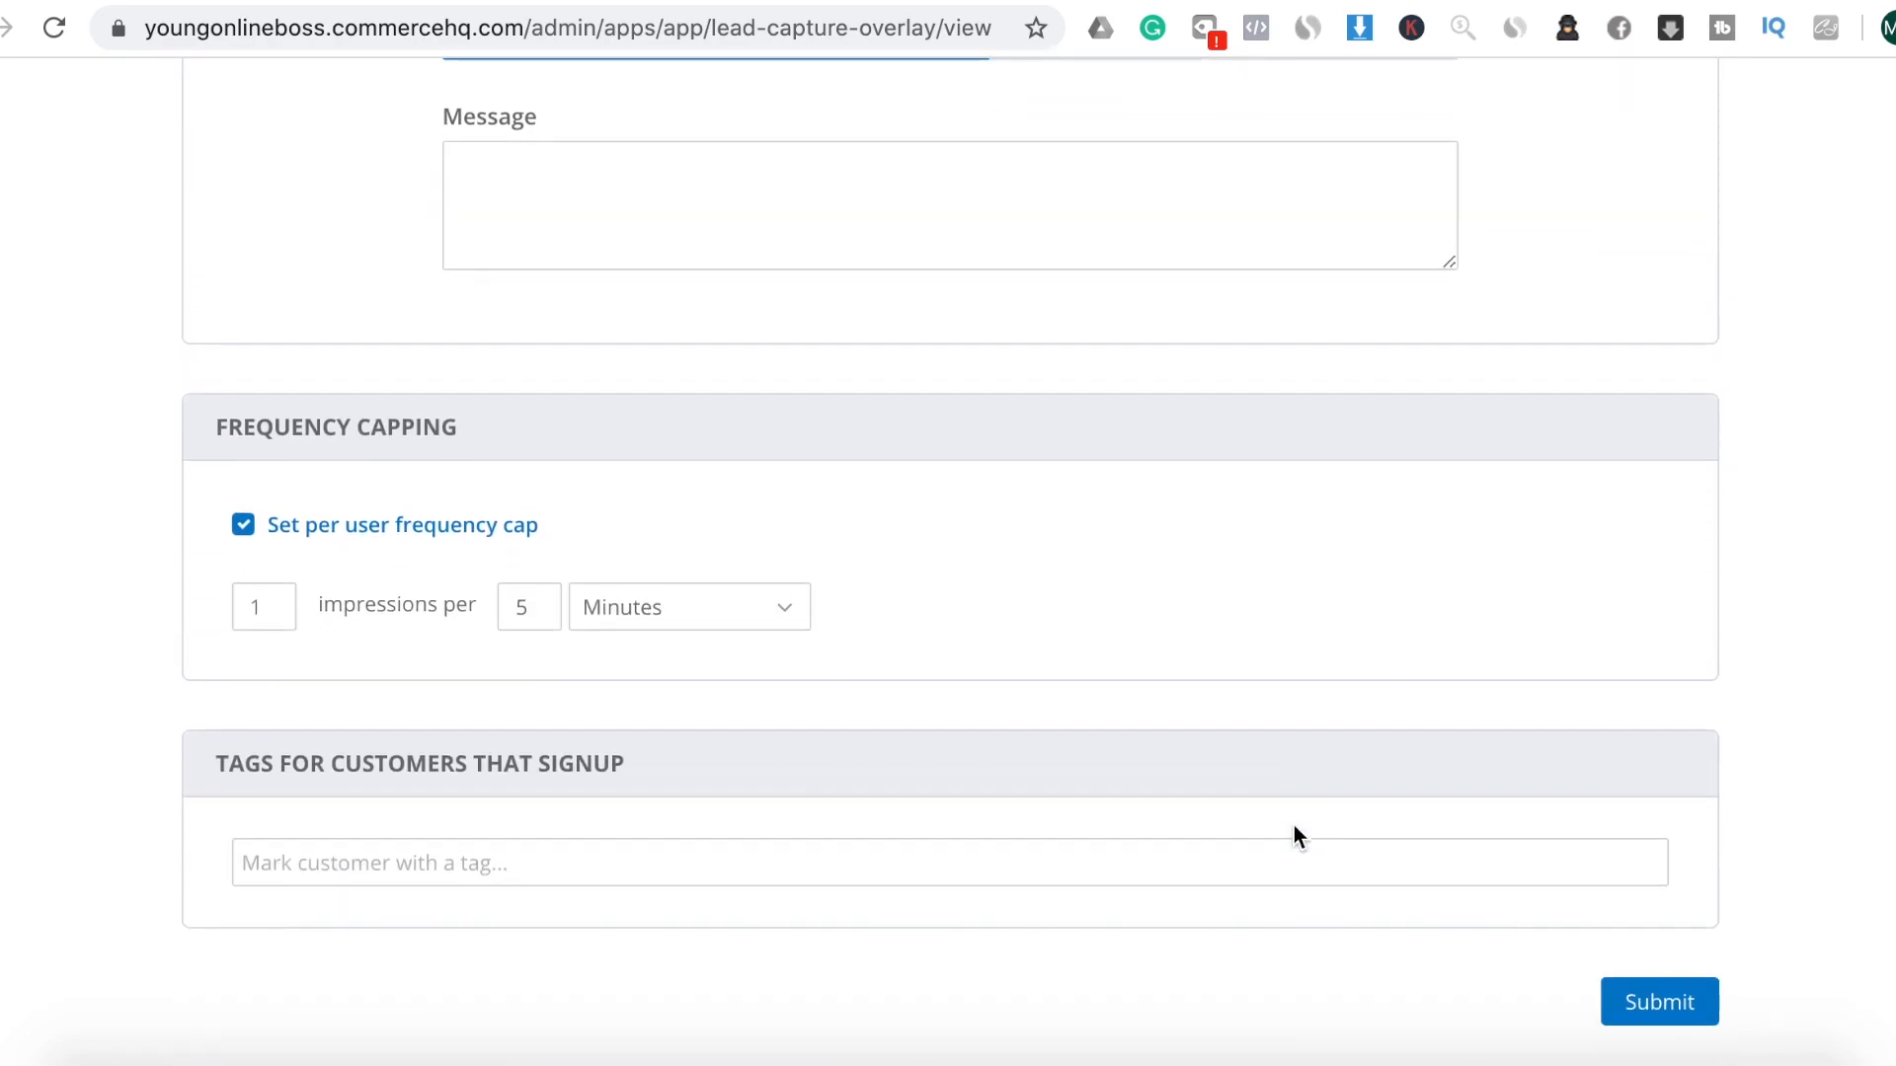
pyautogui.click(1658, 1007)
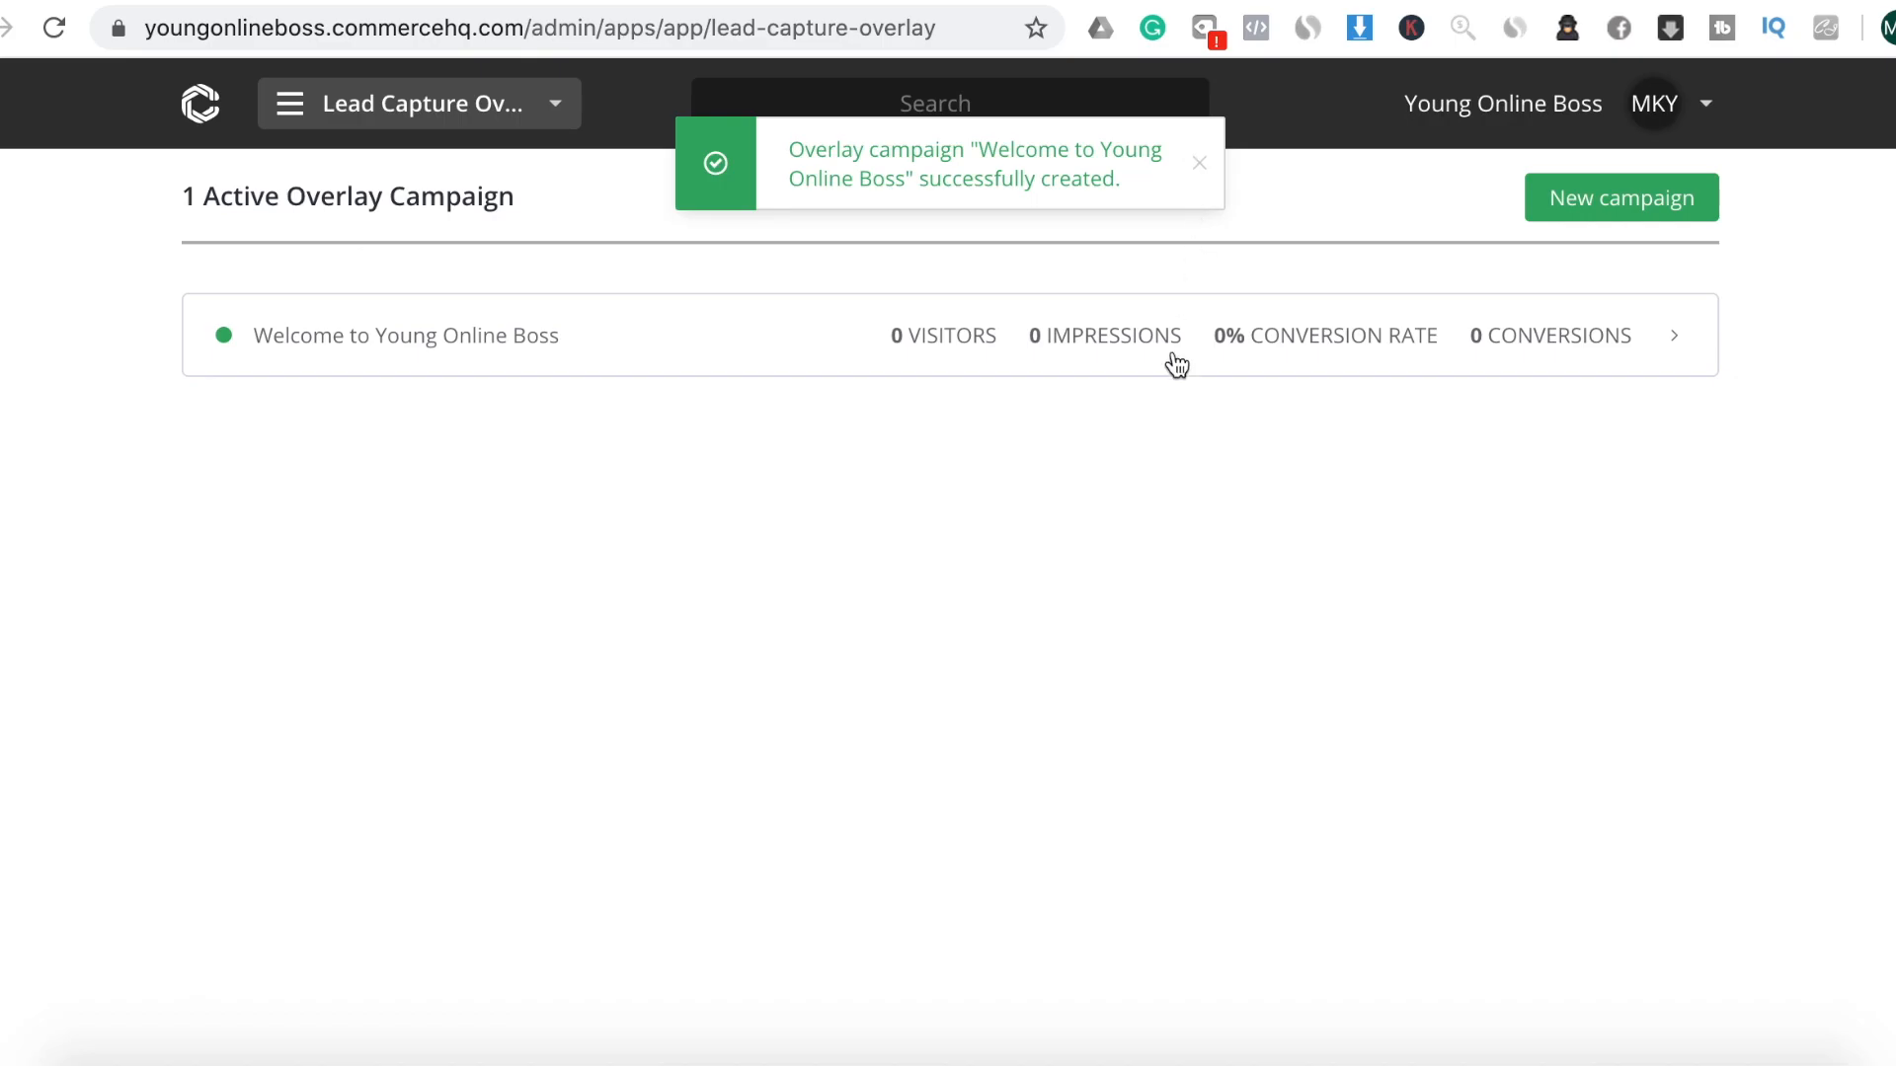
# Open the live store from the dashboard and examine the newsletter sign-up overlay on its home page
pyautogui.click(501, 119)
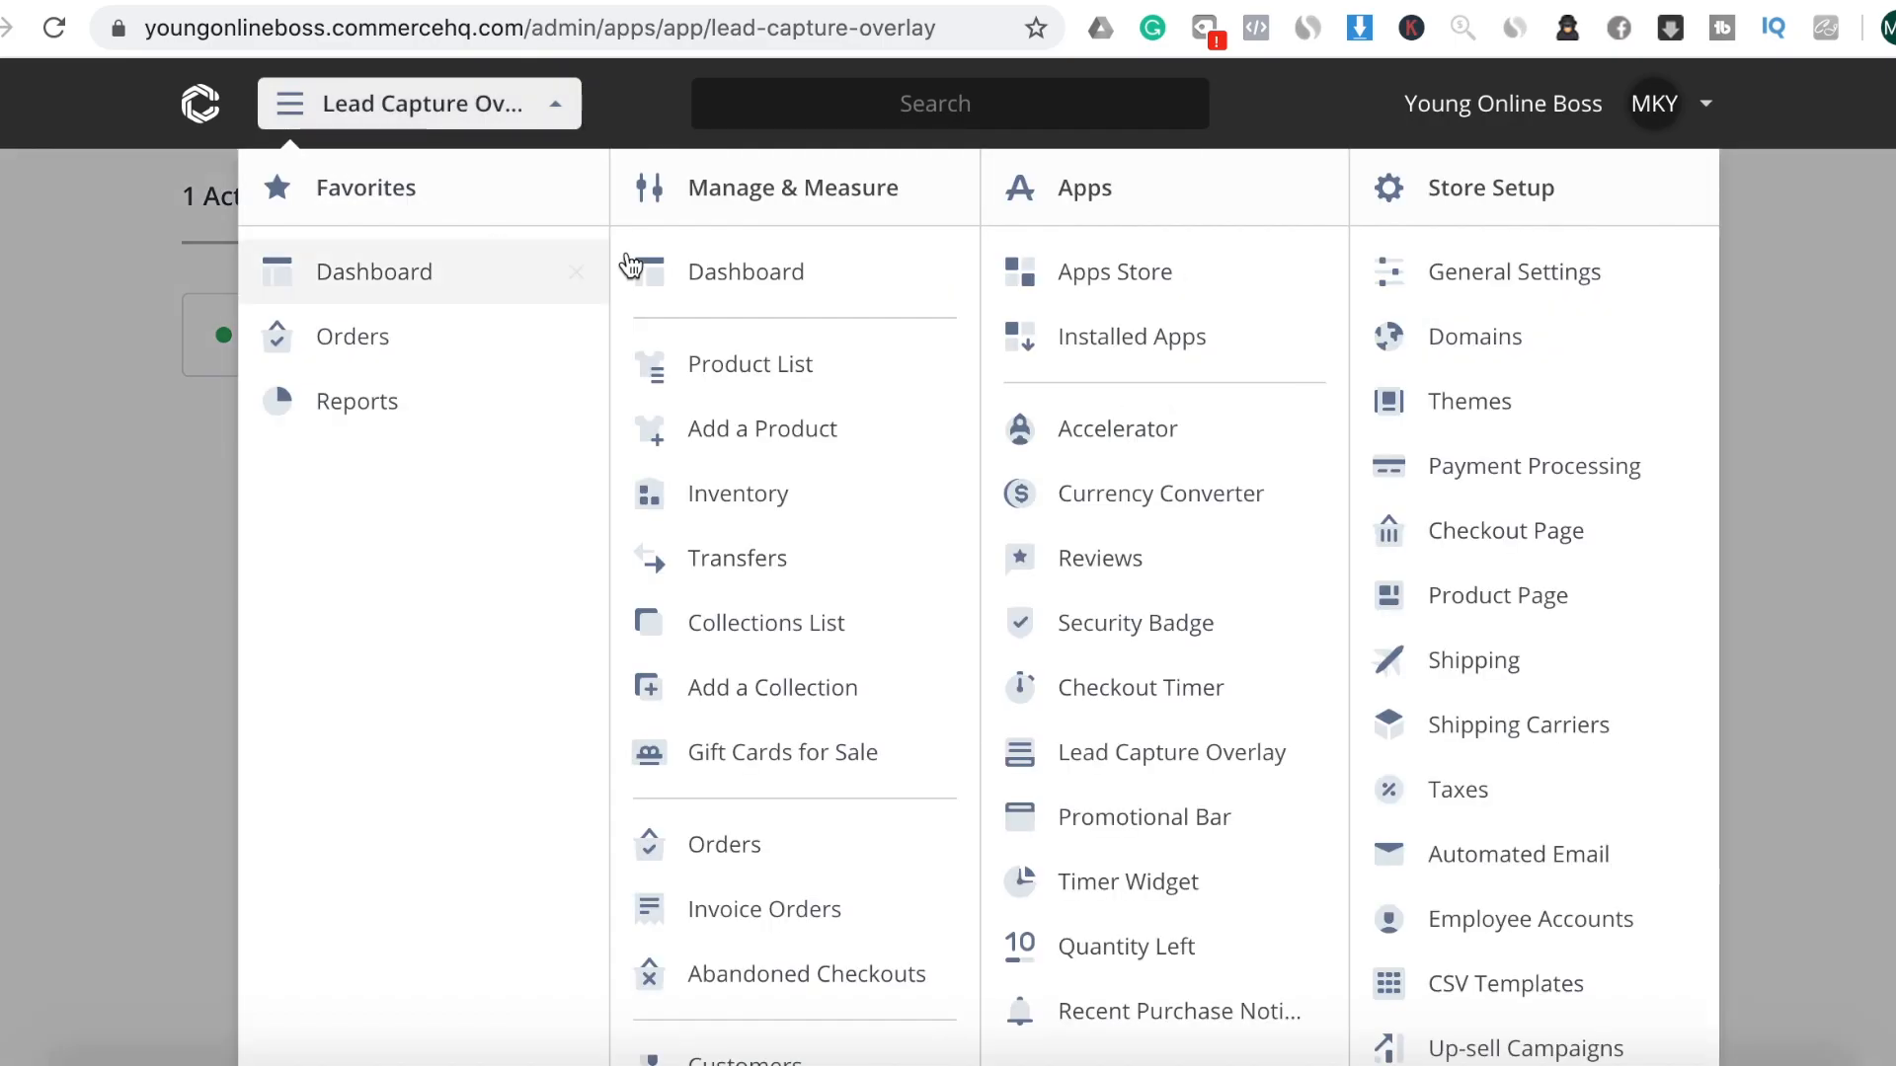
pyautogui.click(409, 276)
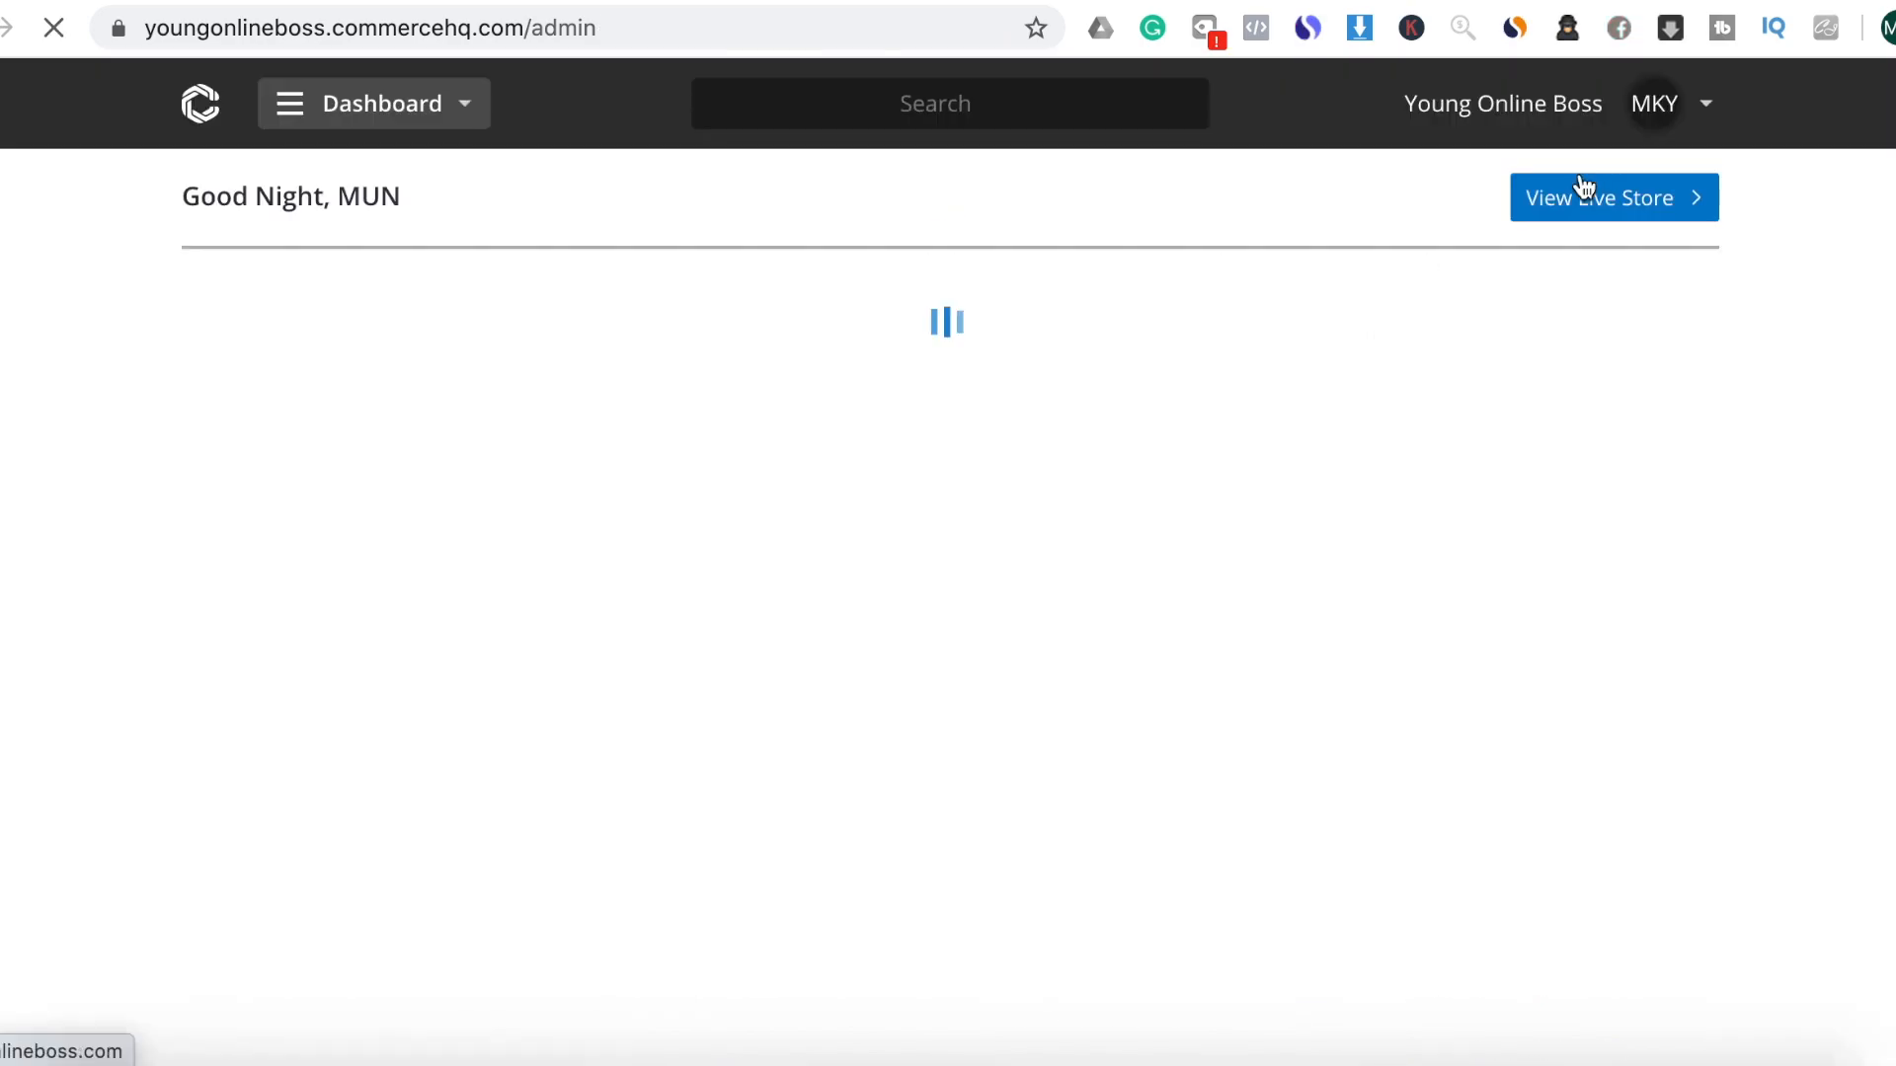
pyautogui.click(1601, 198)
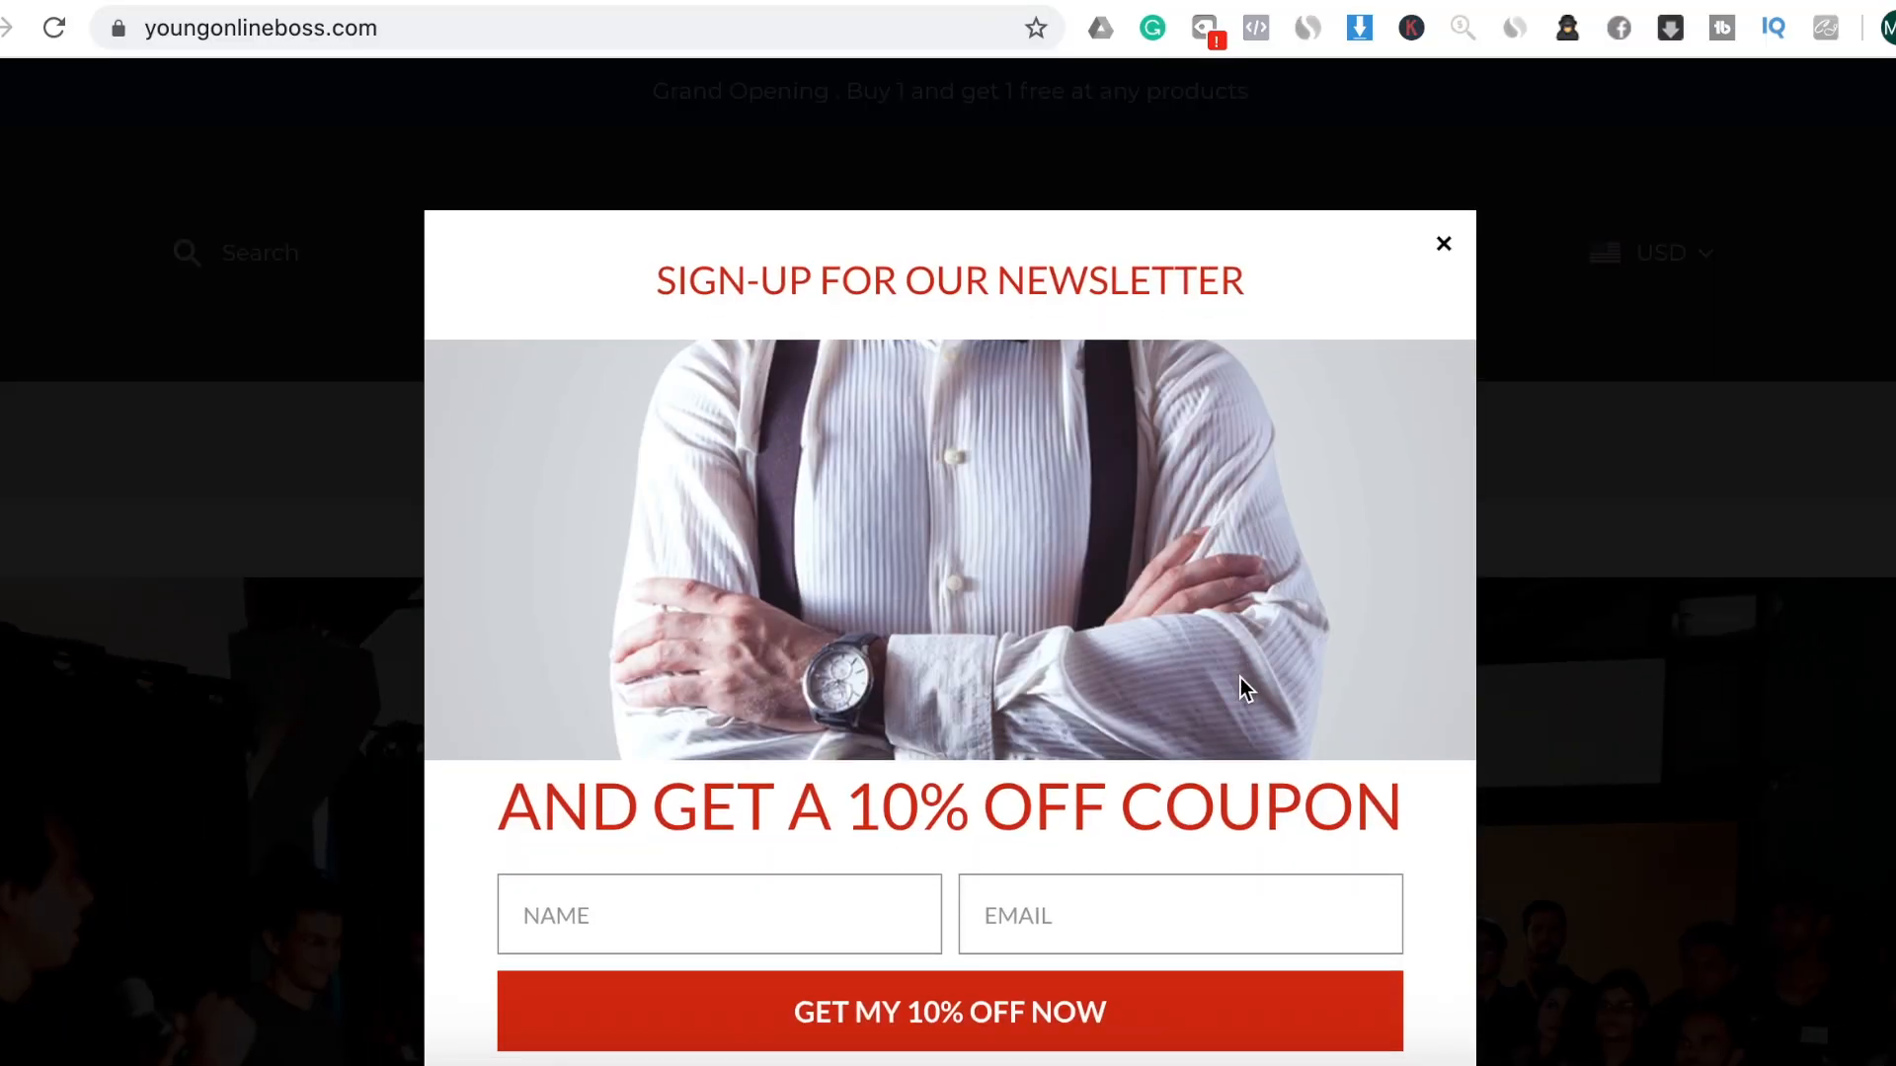
pyautogui.scroll(-3, 1240, 677)
pyautogui.scroll(3, 1240, 677)
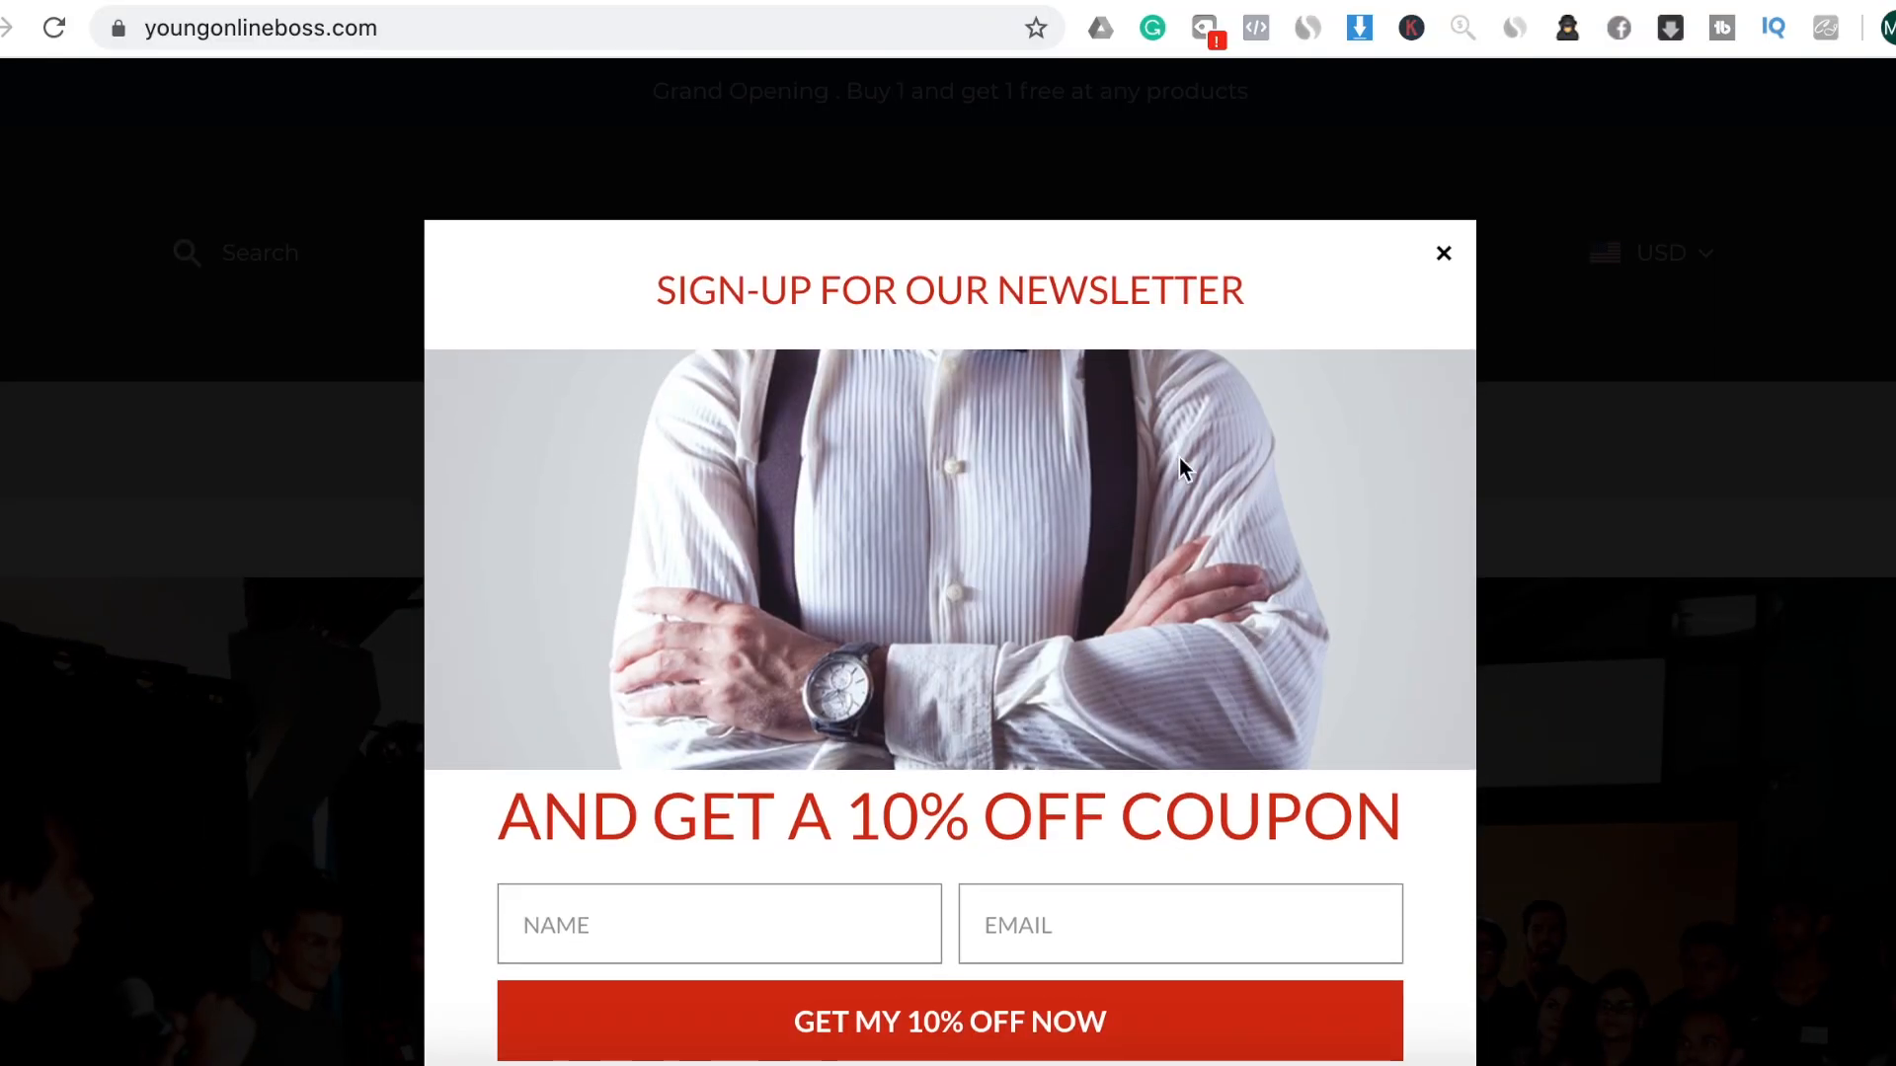